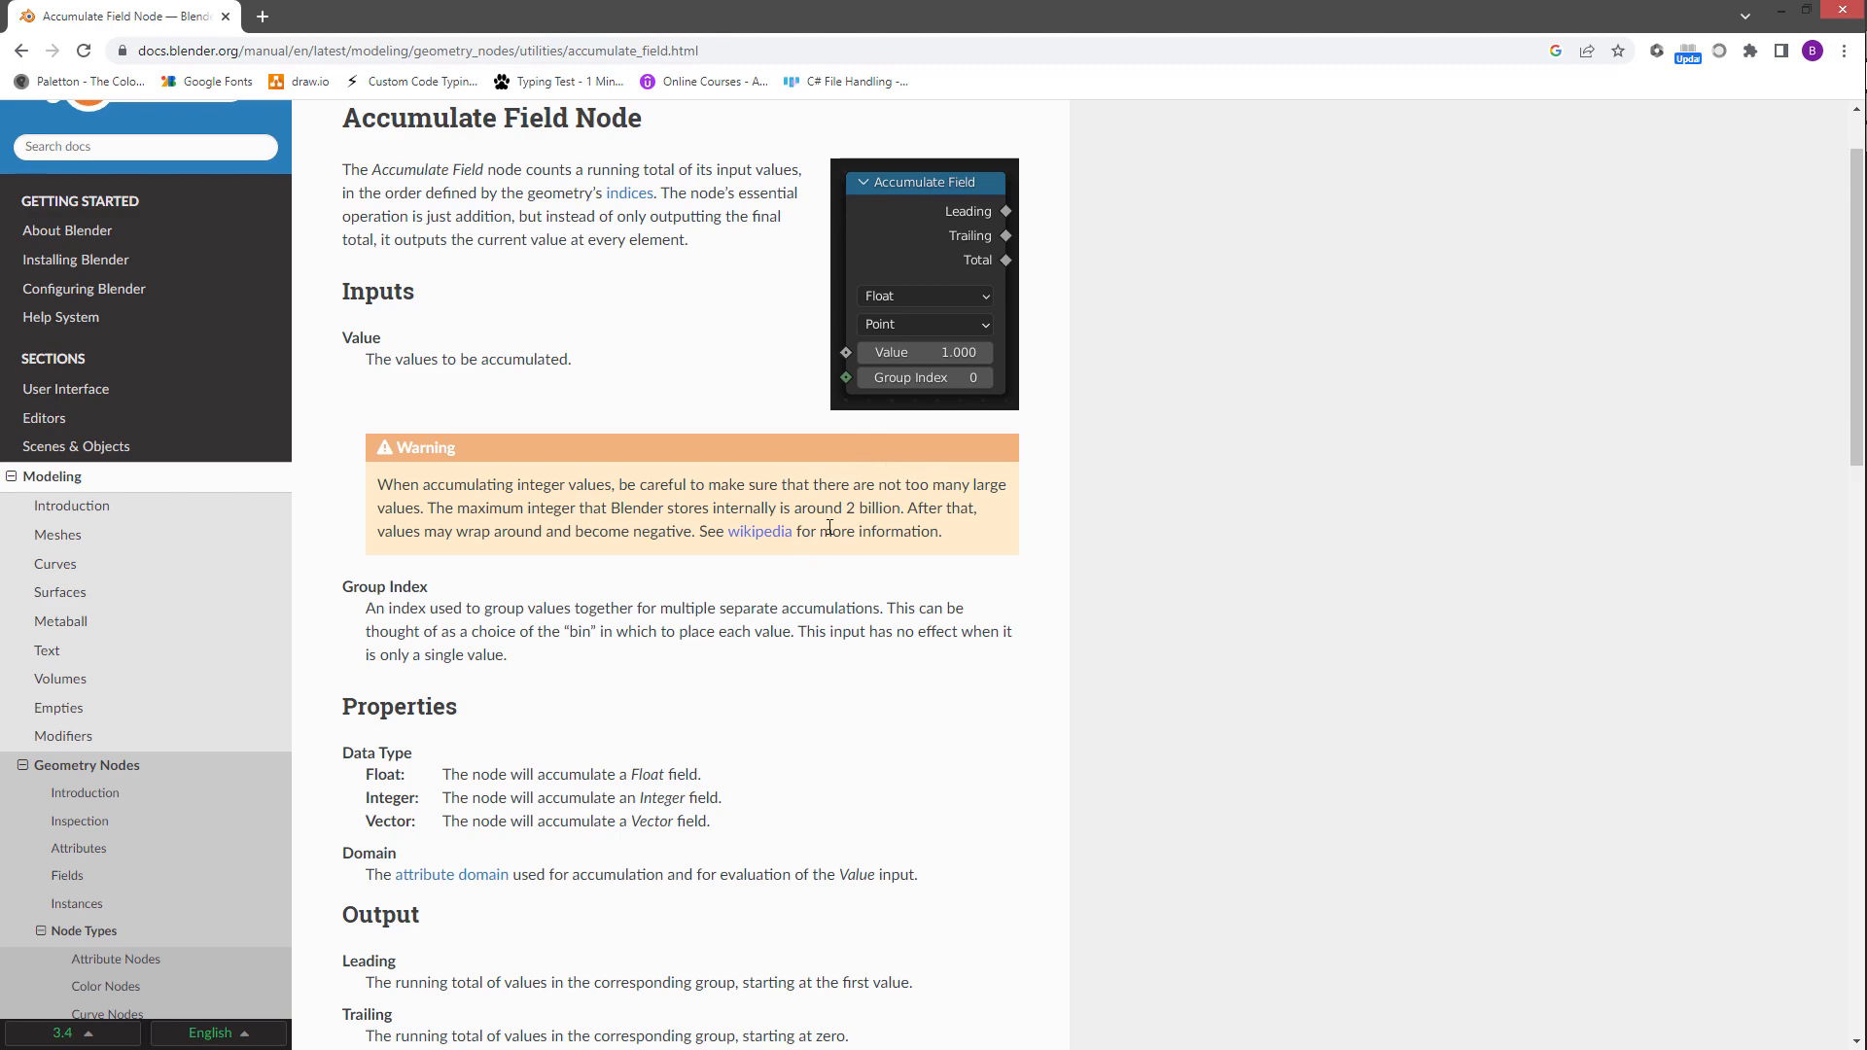
Read the Accumulate Field Node manual page, examining its inputs, outputs, example table and the stacking boxes examples
scroll(865, 506, up, 1)
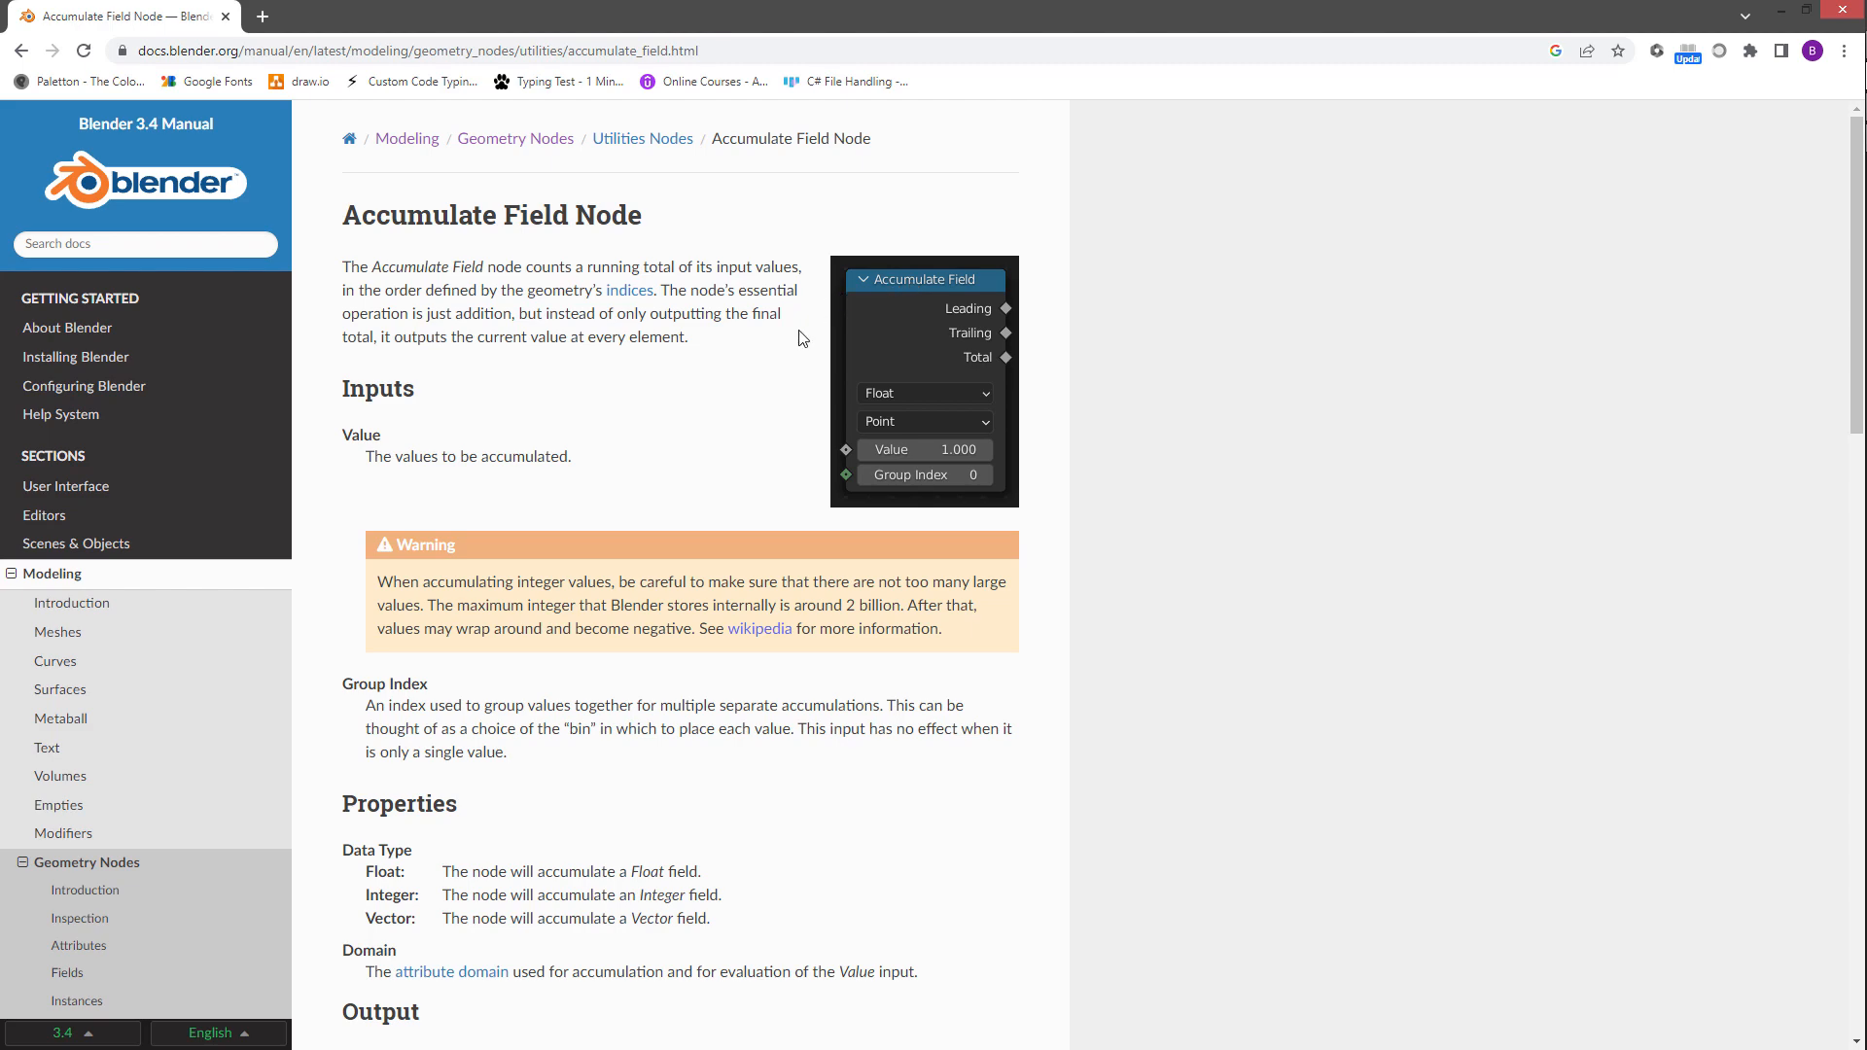
scroll(803, 331, down, 2)
scroll(807, 320, up, 2)
scroll(710, 408, down, 7)
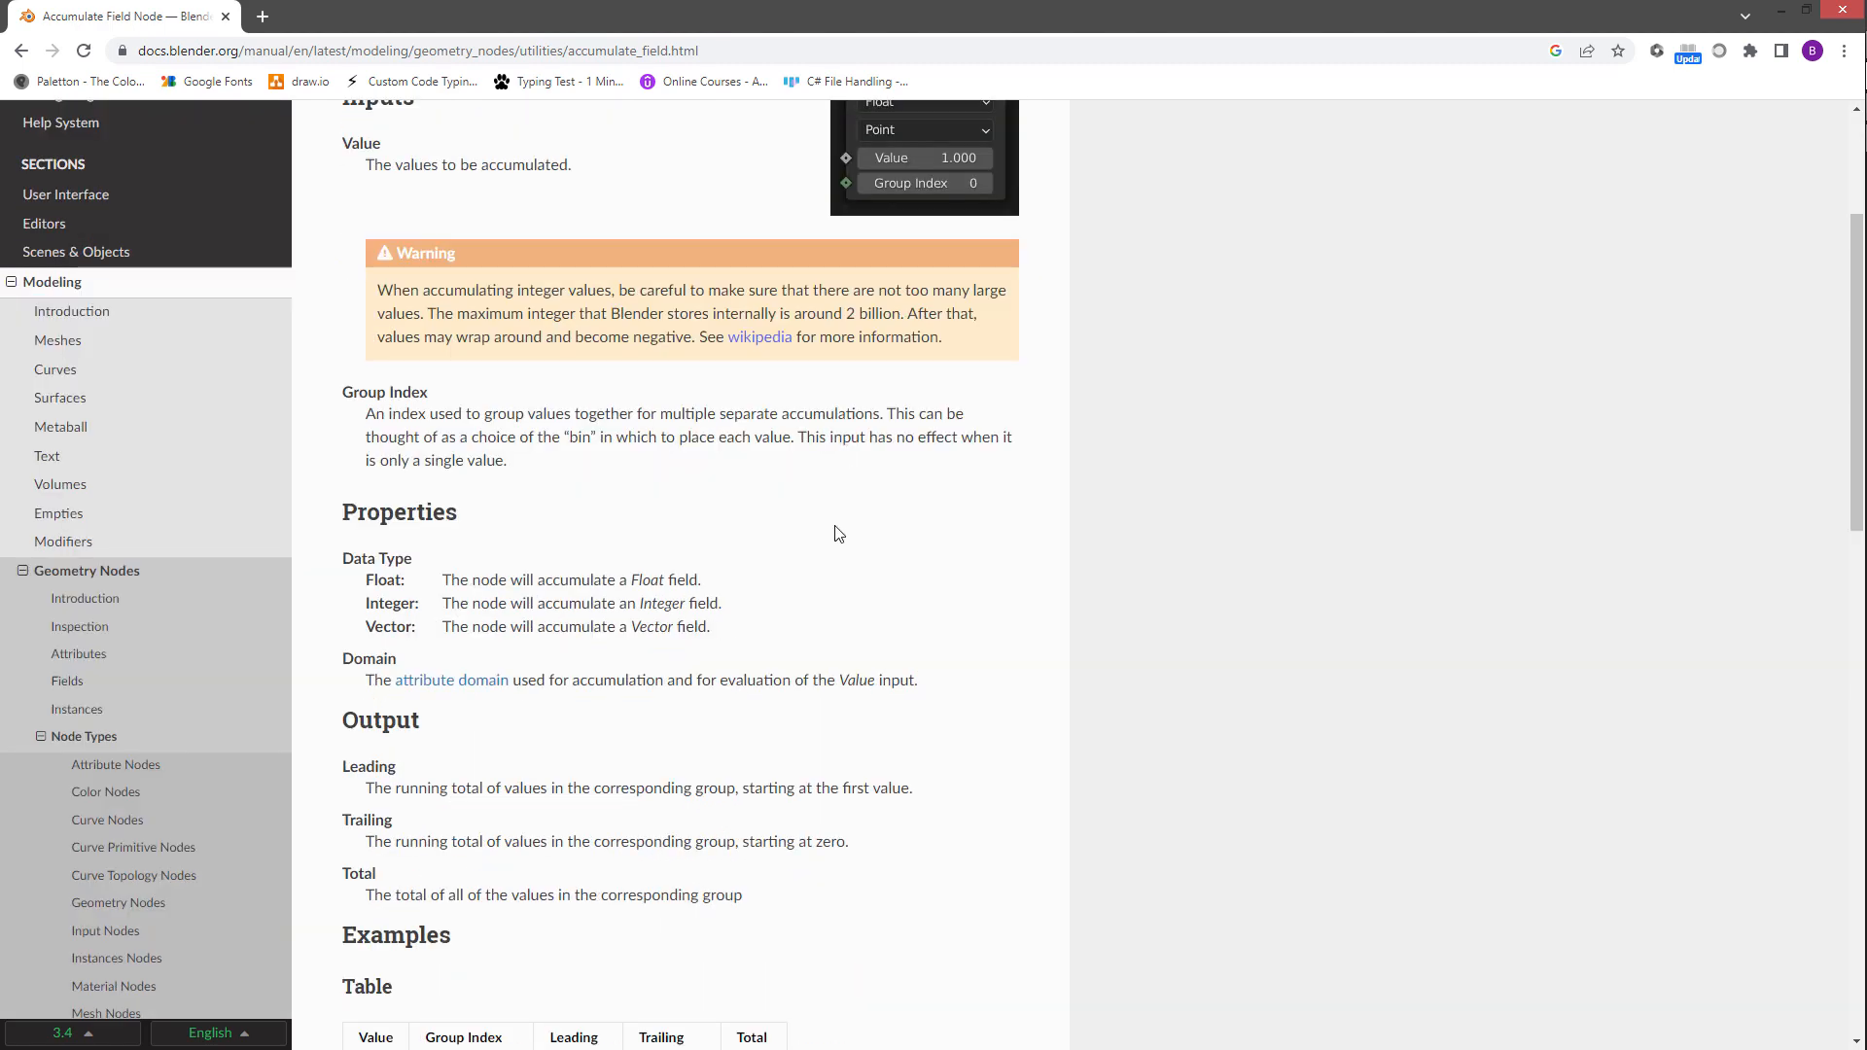
scroll(817, 588, down, 8)
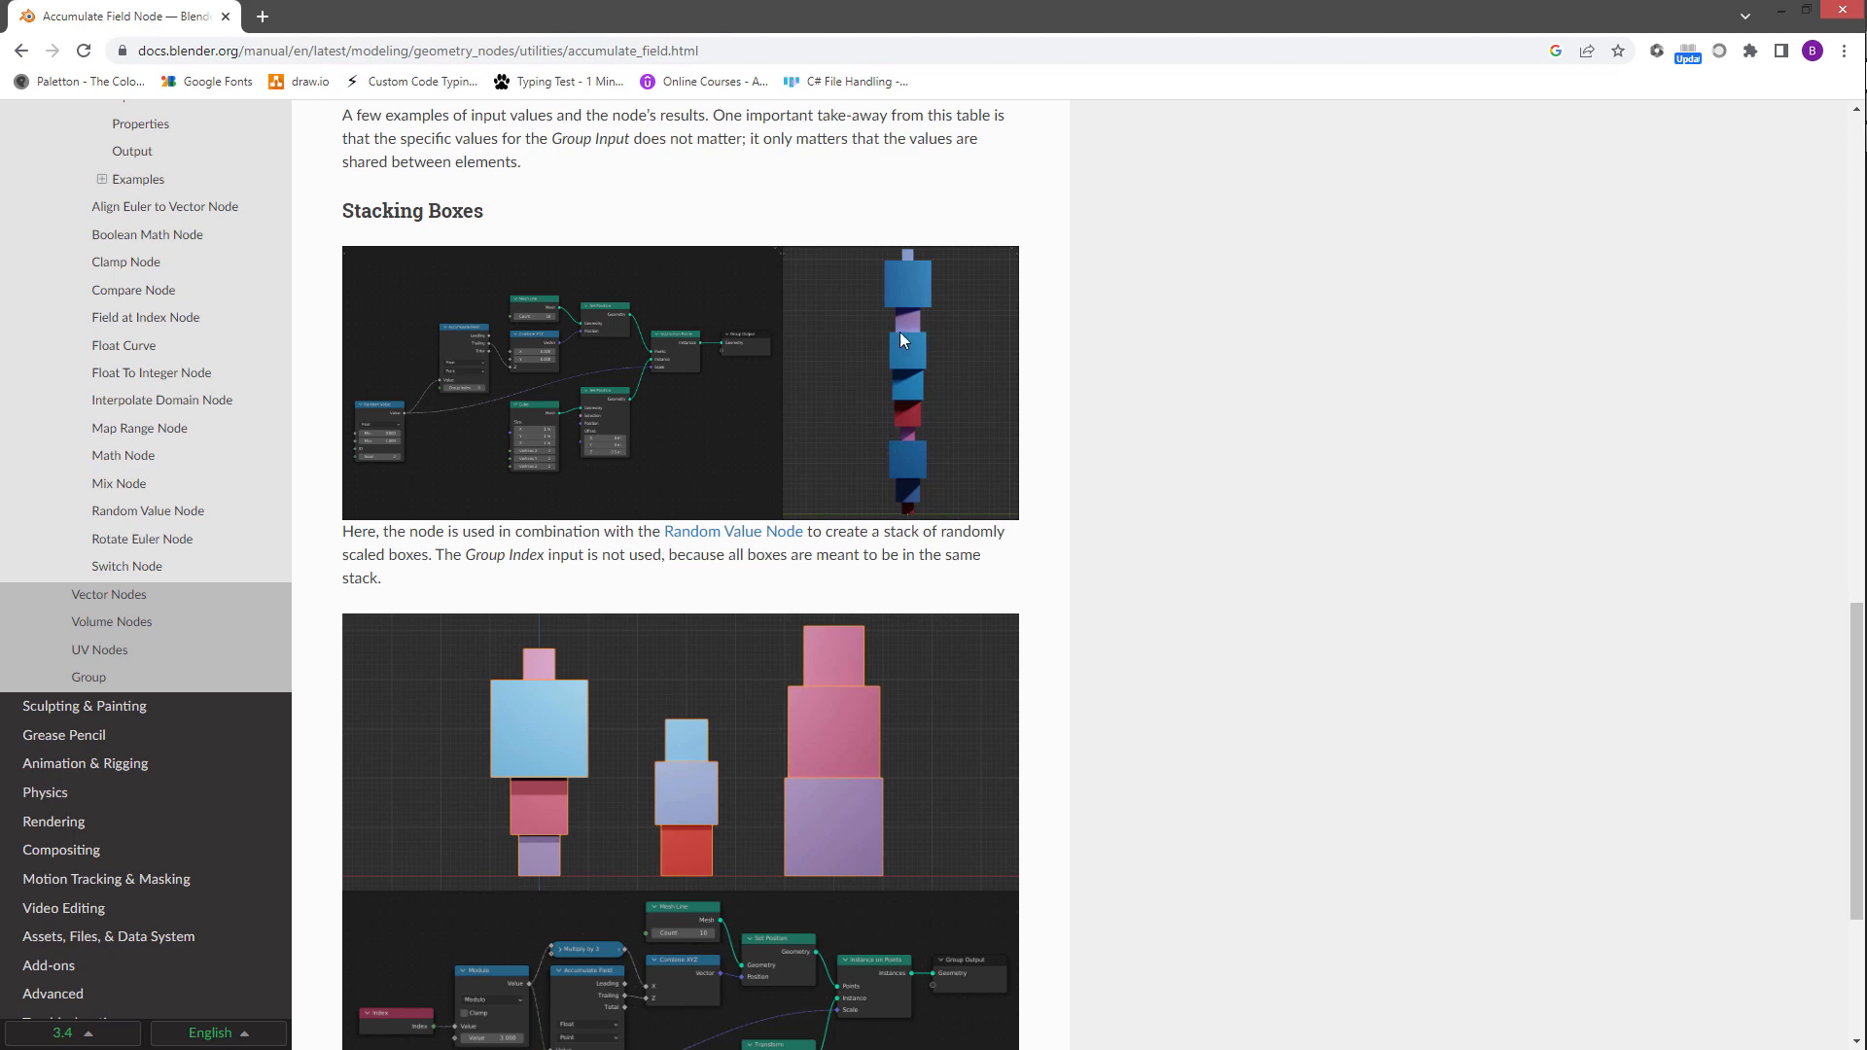
scroll(652, 447, down, 1)
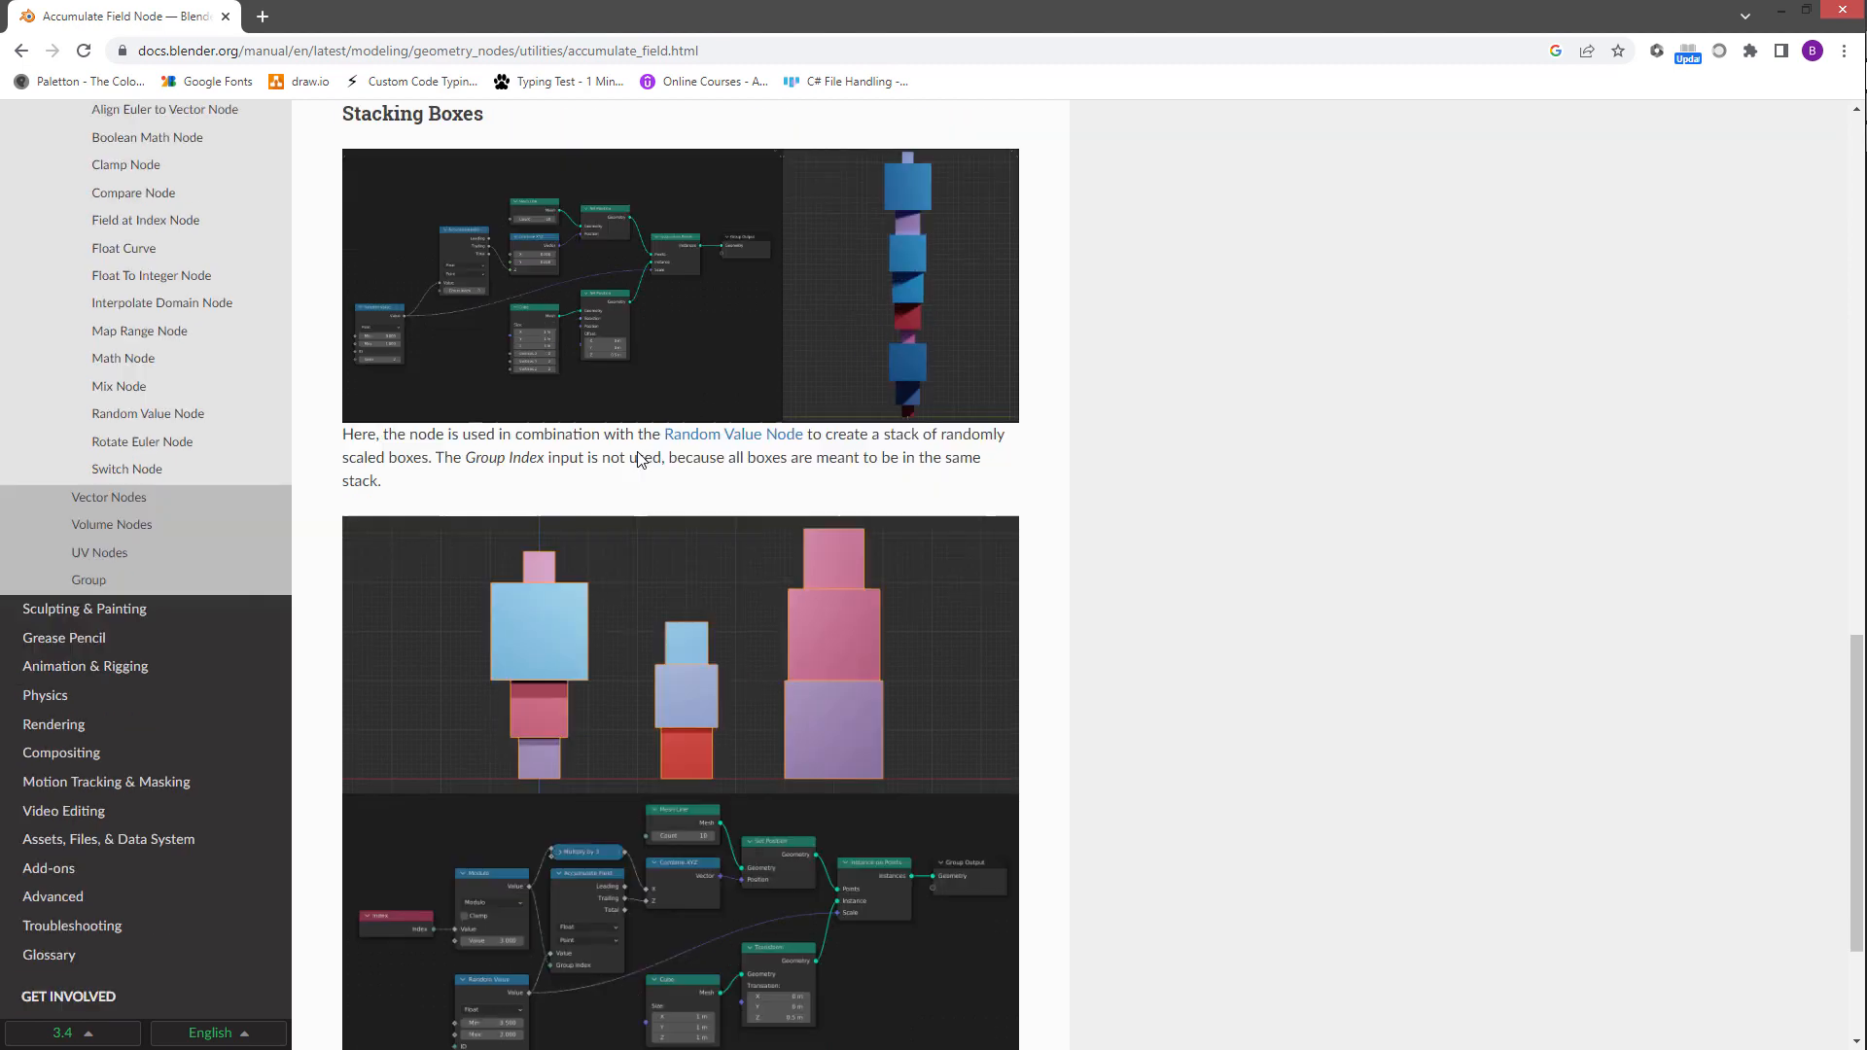
scroll(642, 457, up, 4)
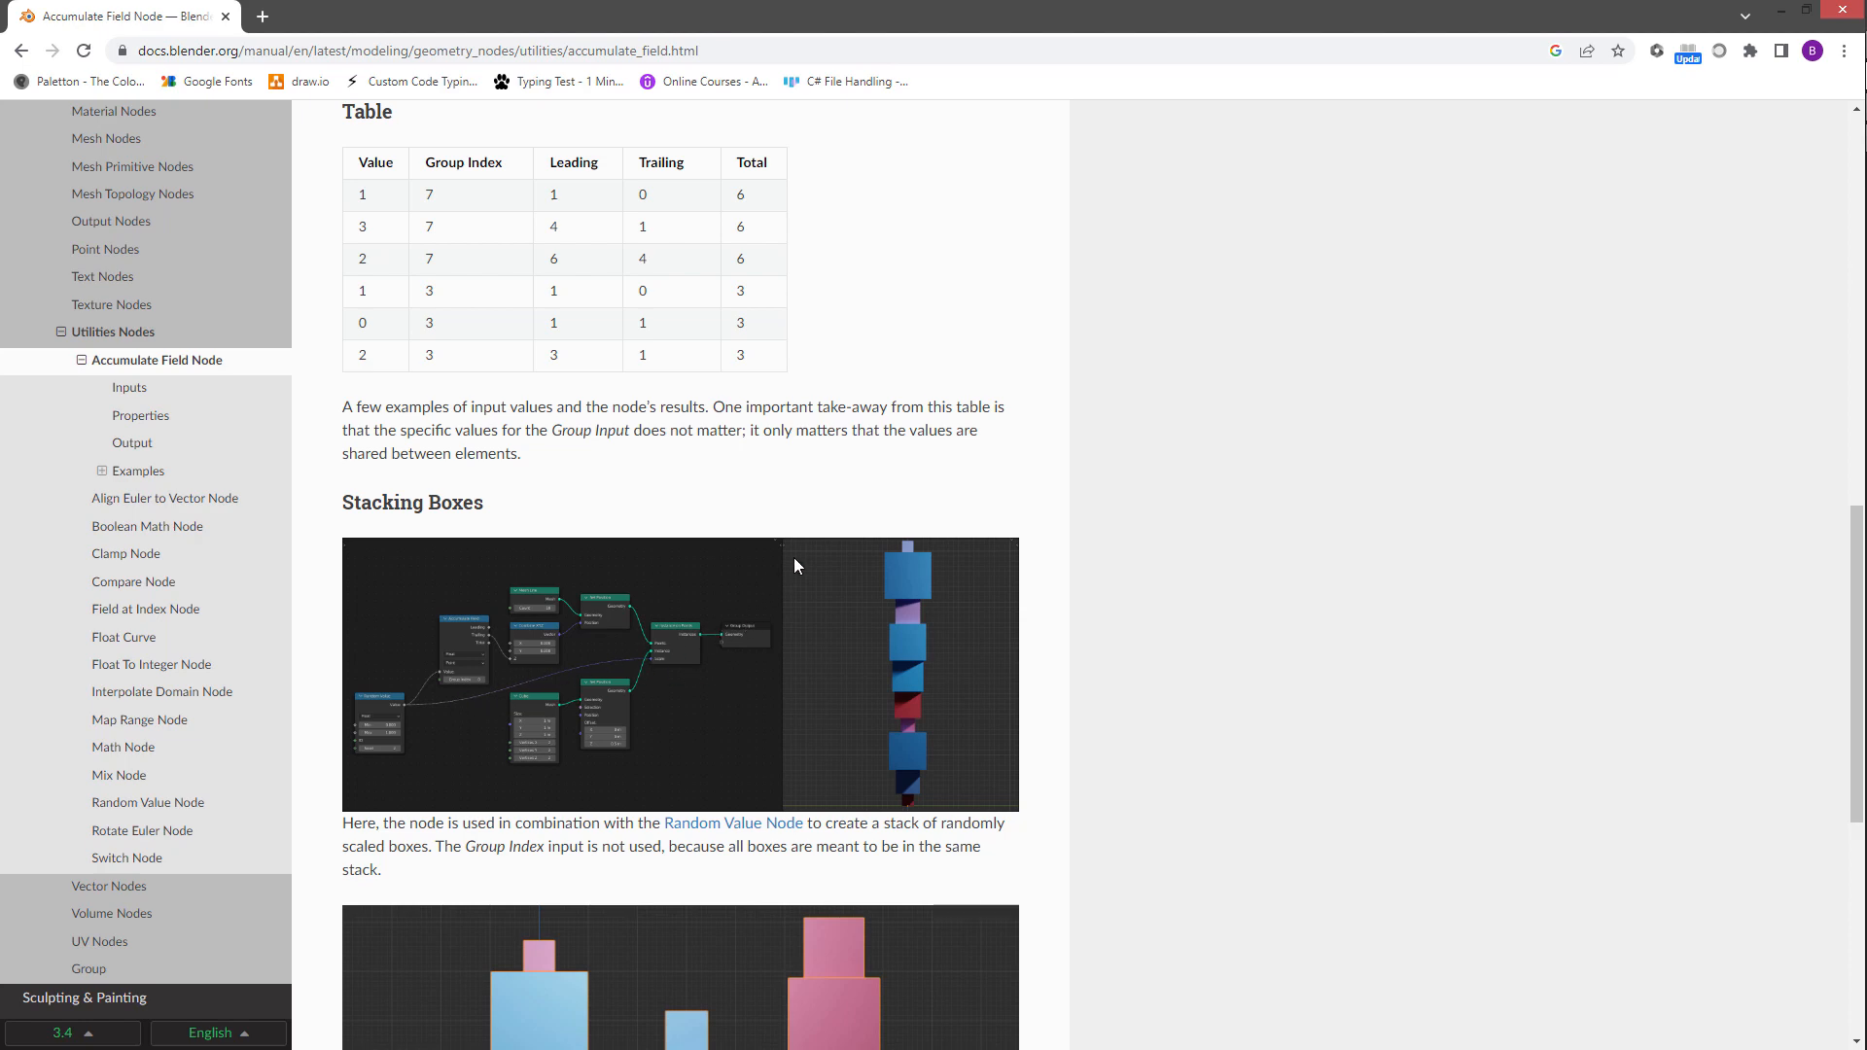
scroll(794, 558, down, 4)
scroll(829, 529, up, 4)
scroll(1172, 398, up, 4)
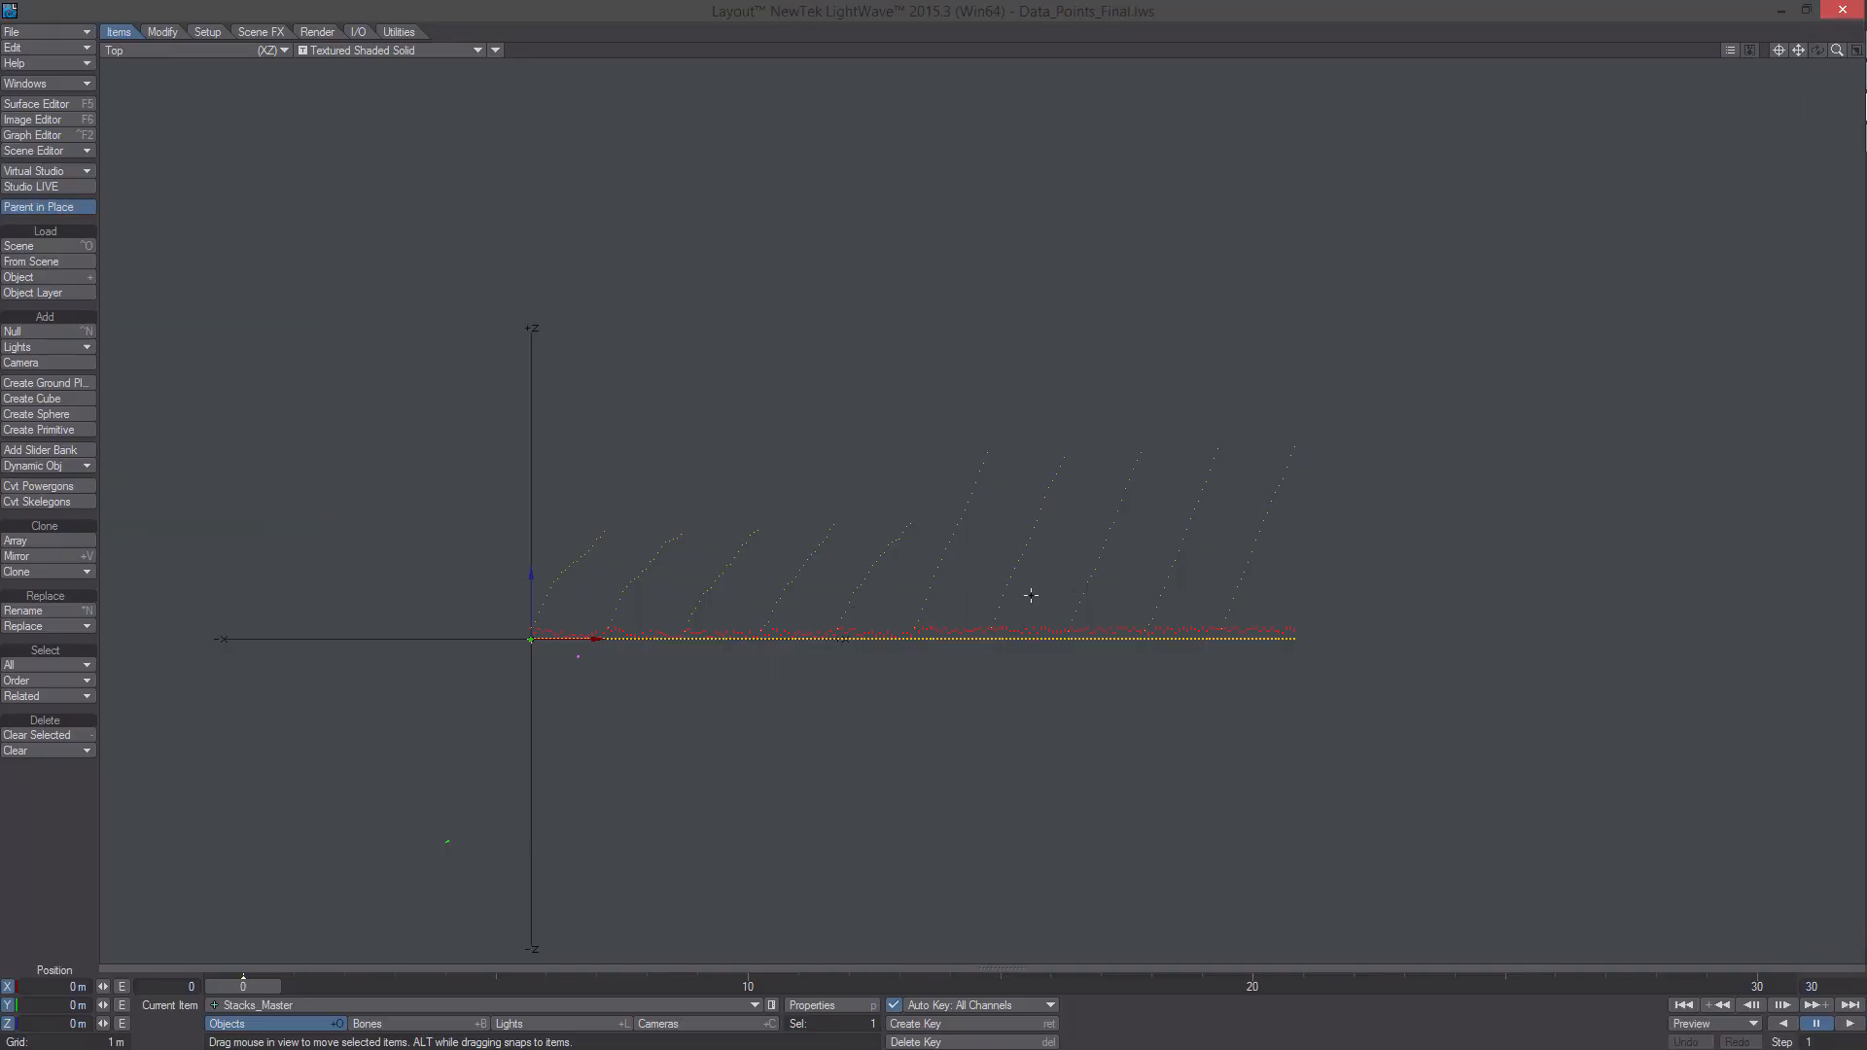
Switch to LightWave Layout and inspect the rows of data points in the top view and in perspective
scroll(1031, 596, up, 4)
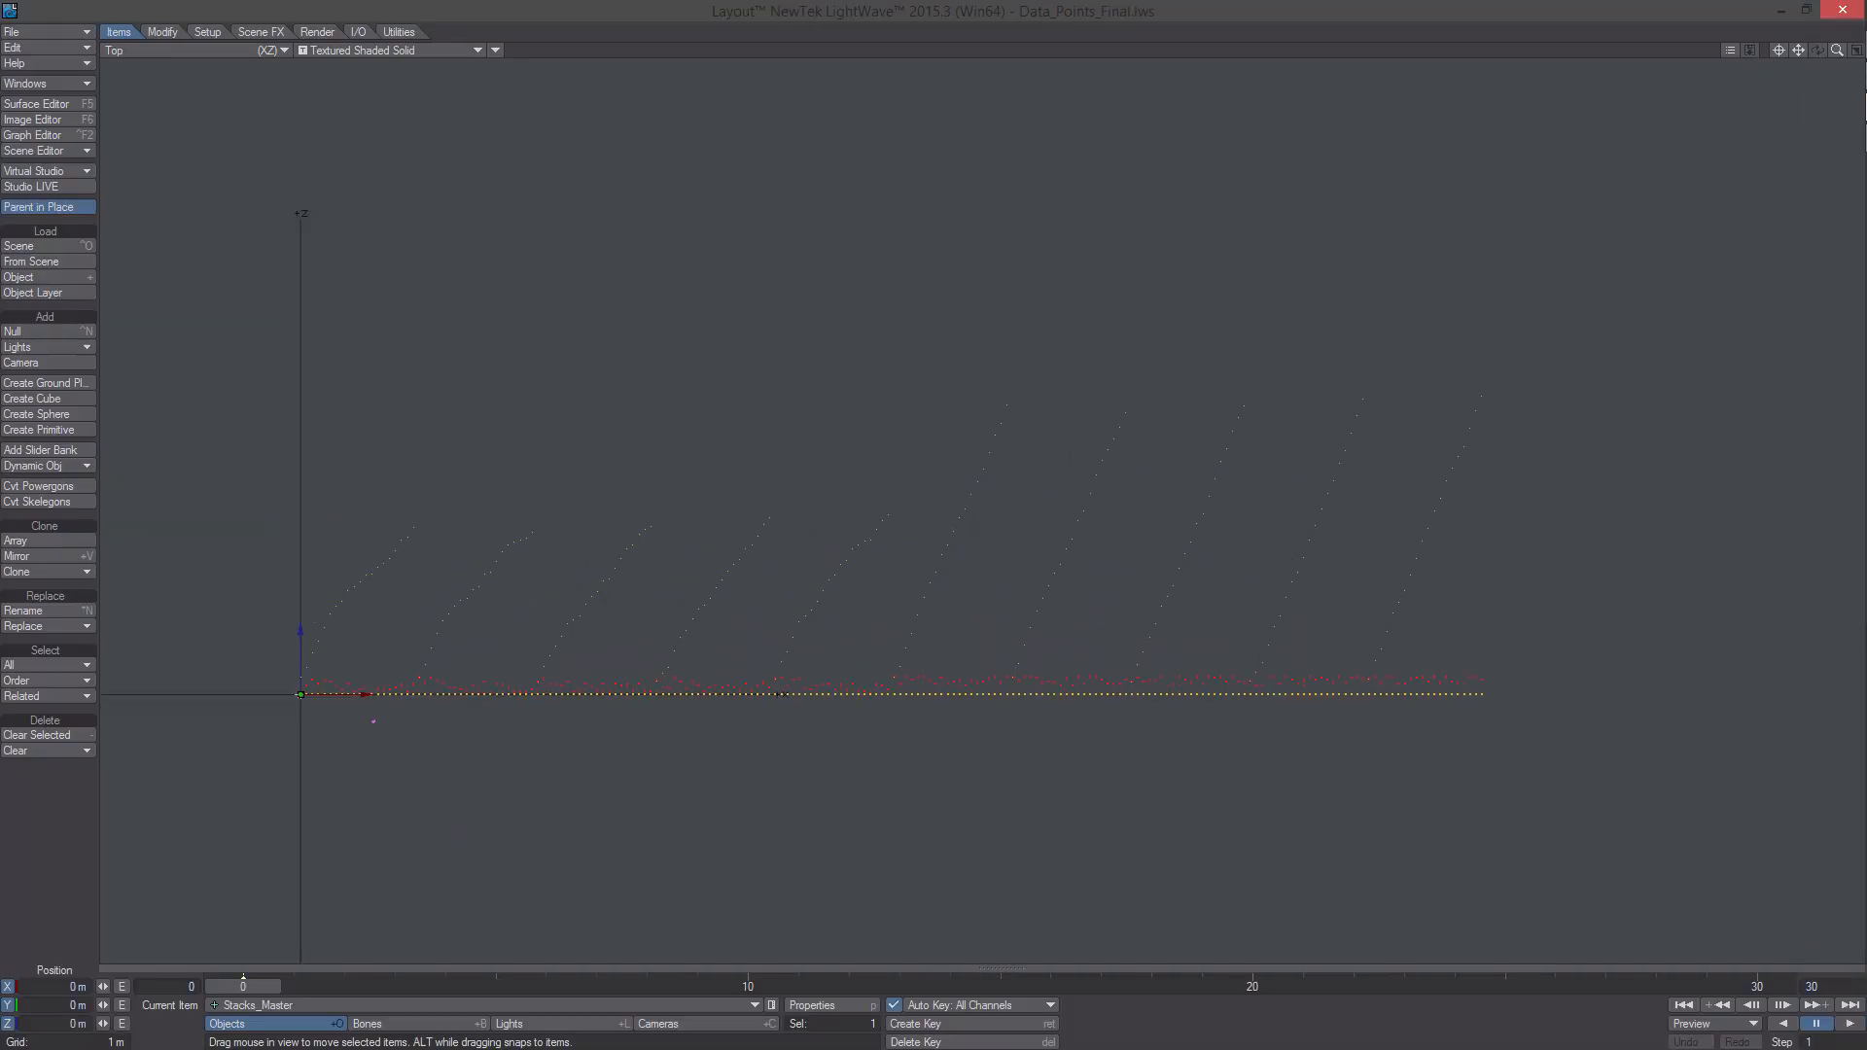
alt+drag(1031, 596, 1070, 562)
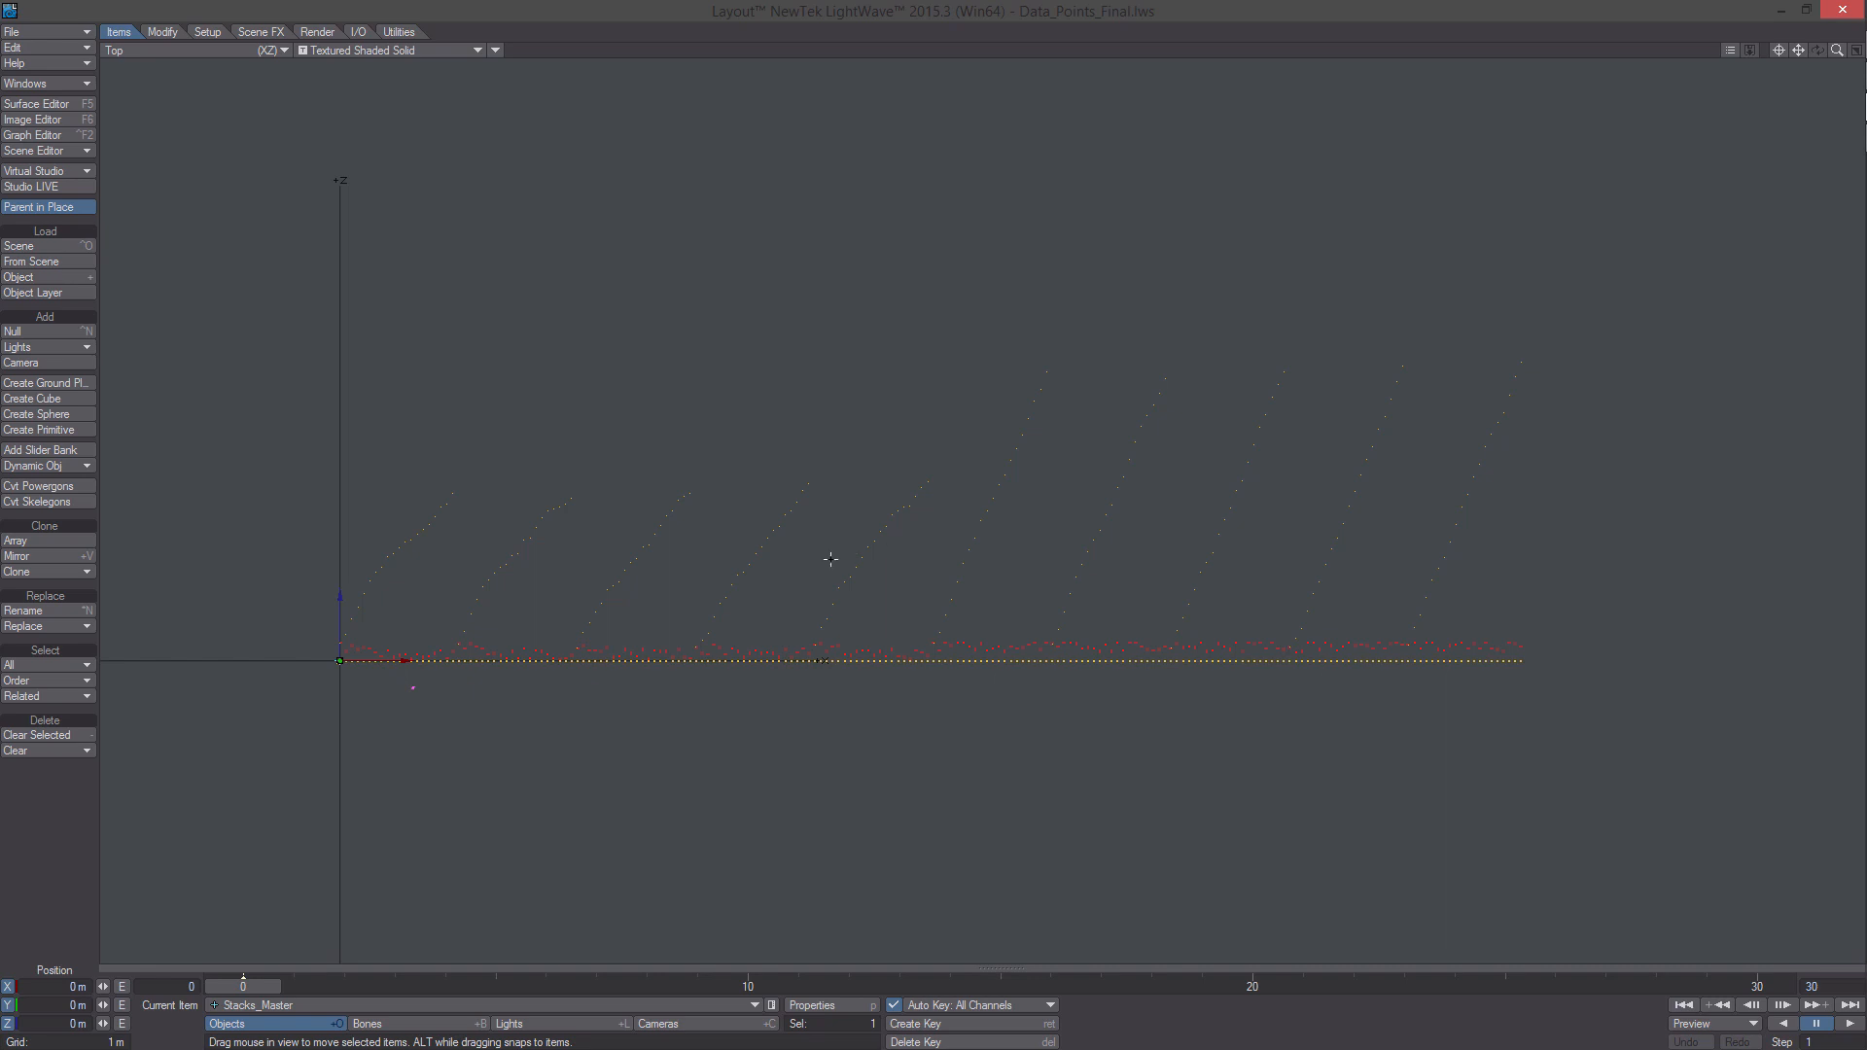
click(431, 651)
click(405, 534)
key(4)
mouse_move(301, 948)
alt+mouse_down()
mouse_move(290, 958)
mouse_move(319, 926)
alt+mouse_up()
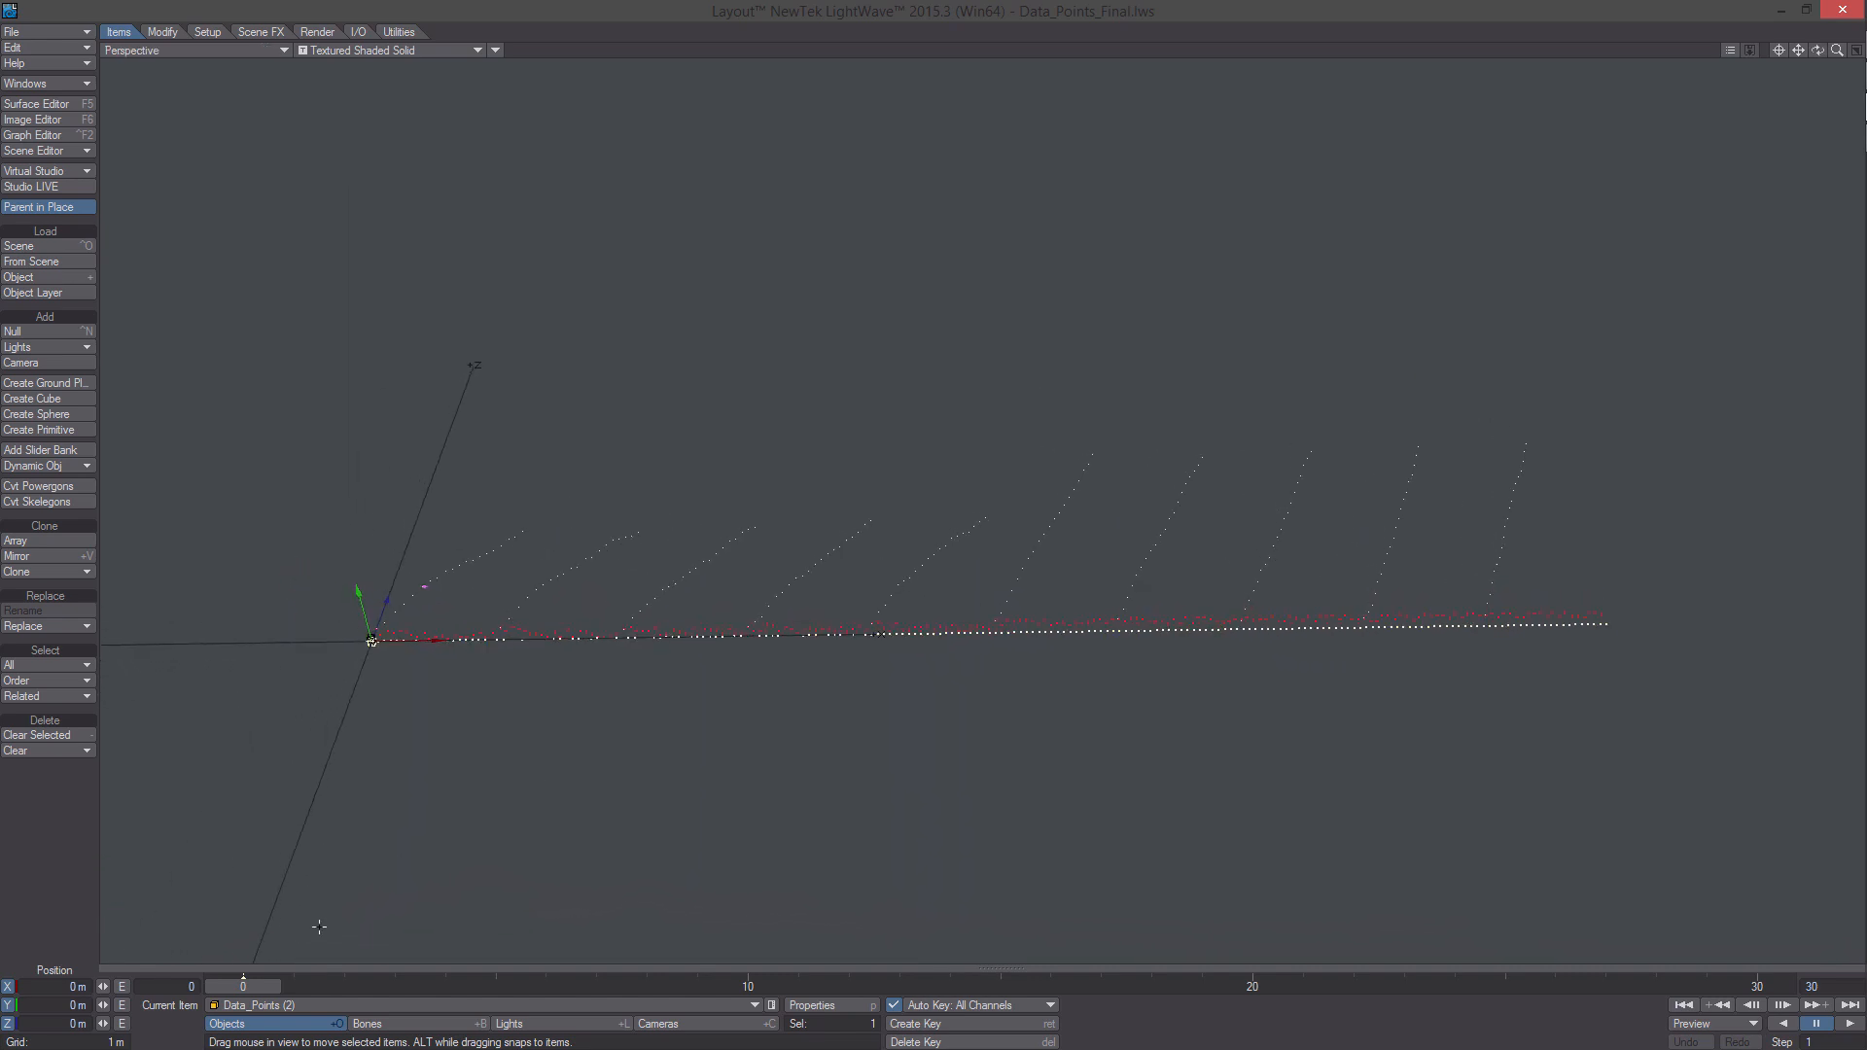
Add a bone named "stack" to the Stacks_Master object
click(297, 1005)
click(286, 1014)
click(208, 32)
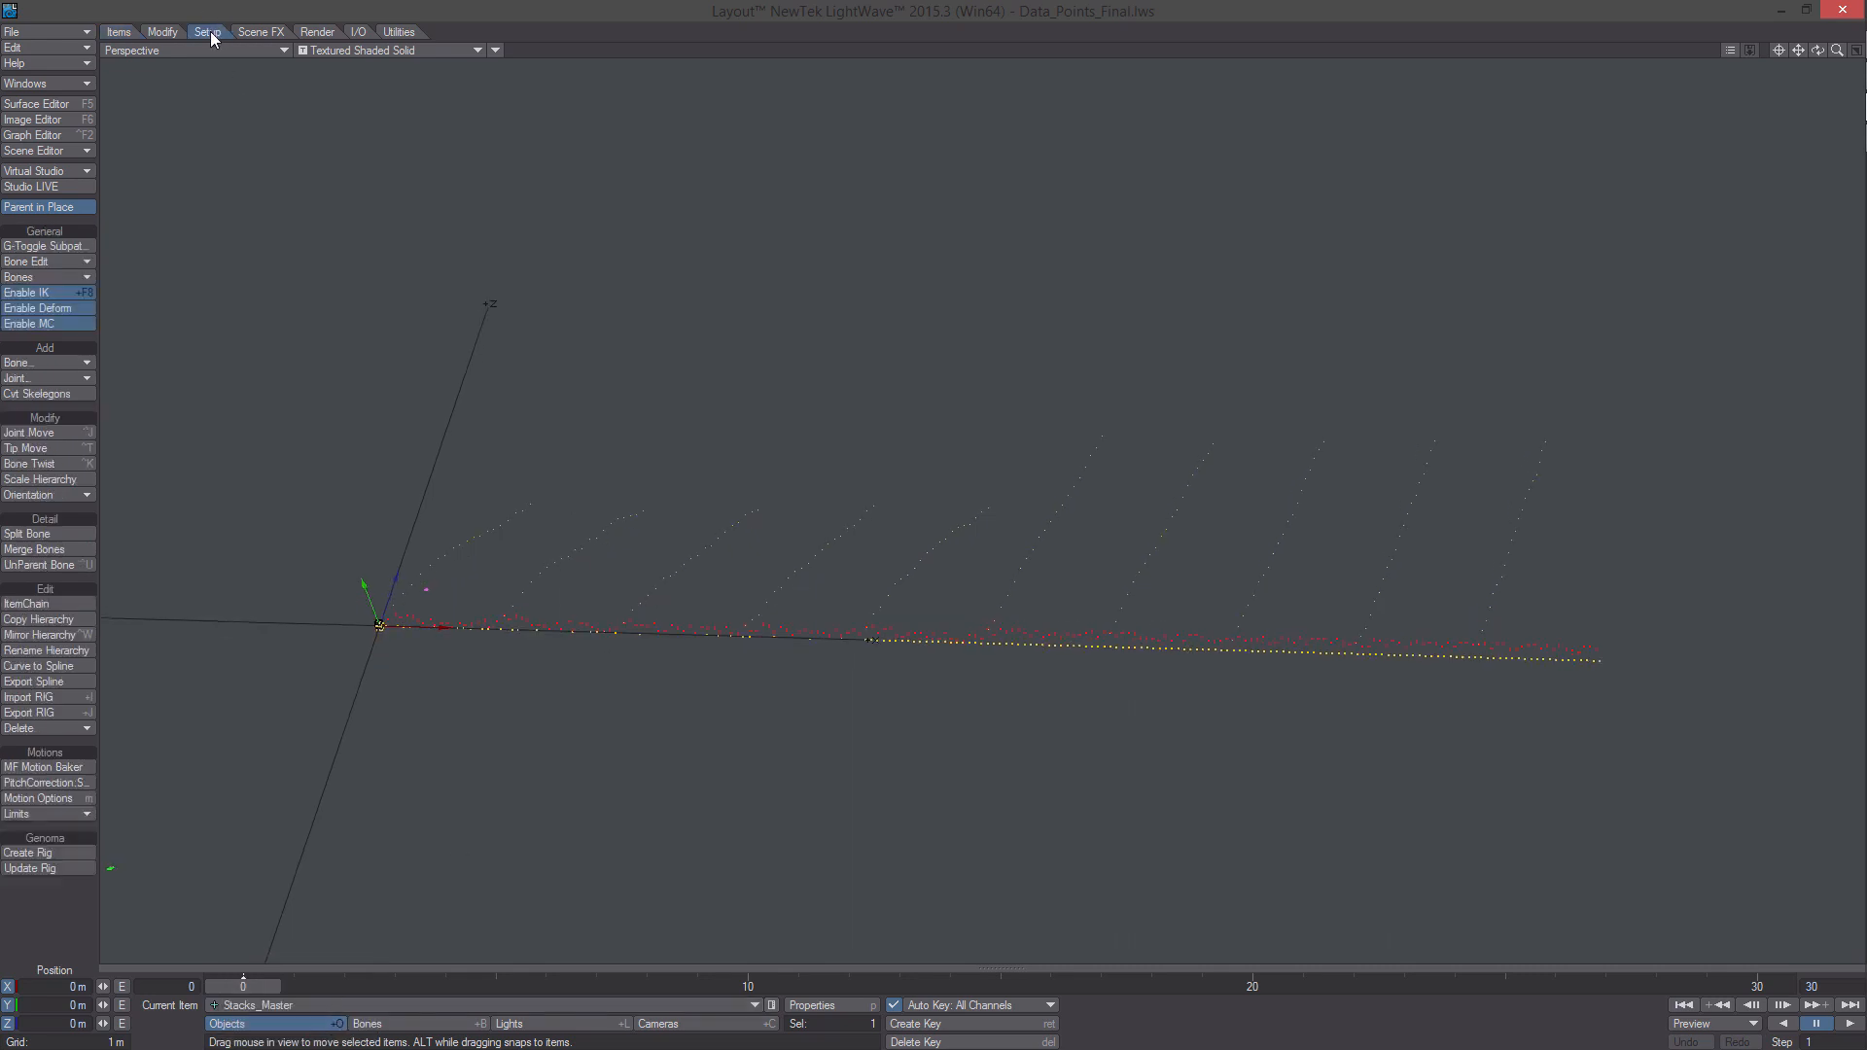
click(63, 358)
click(55, 362)
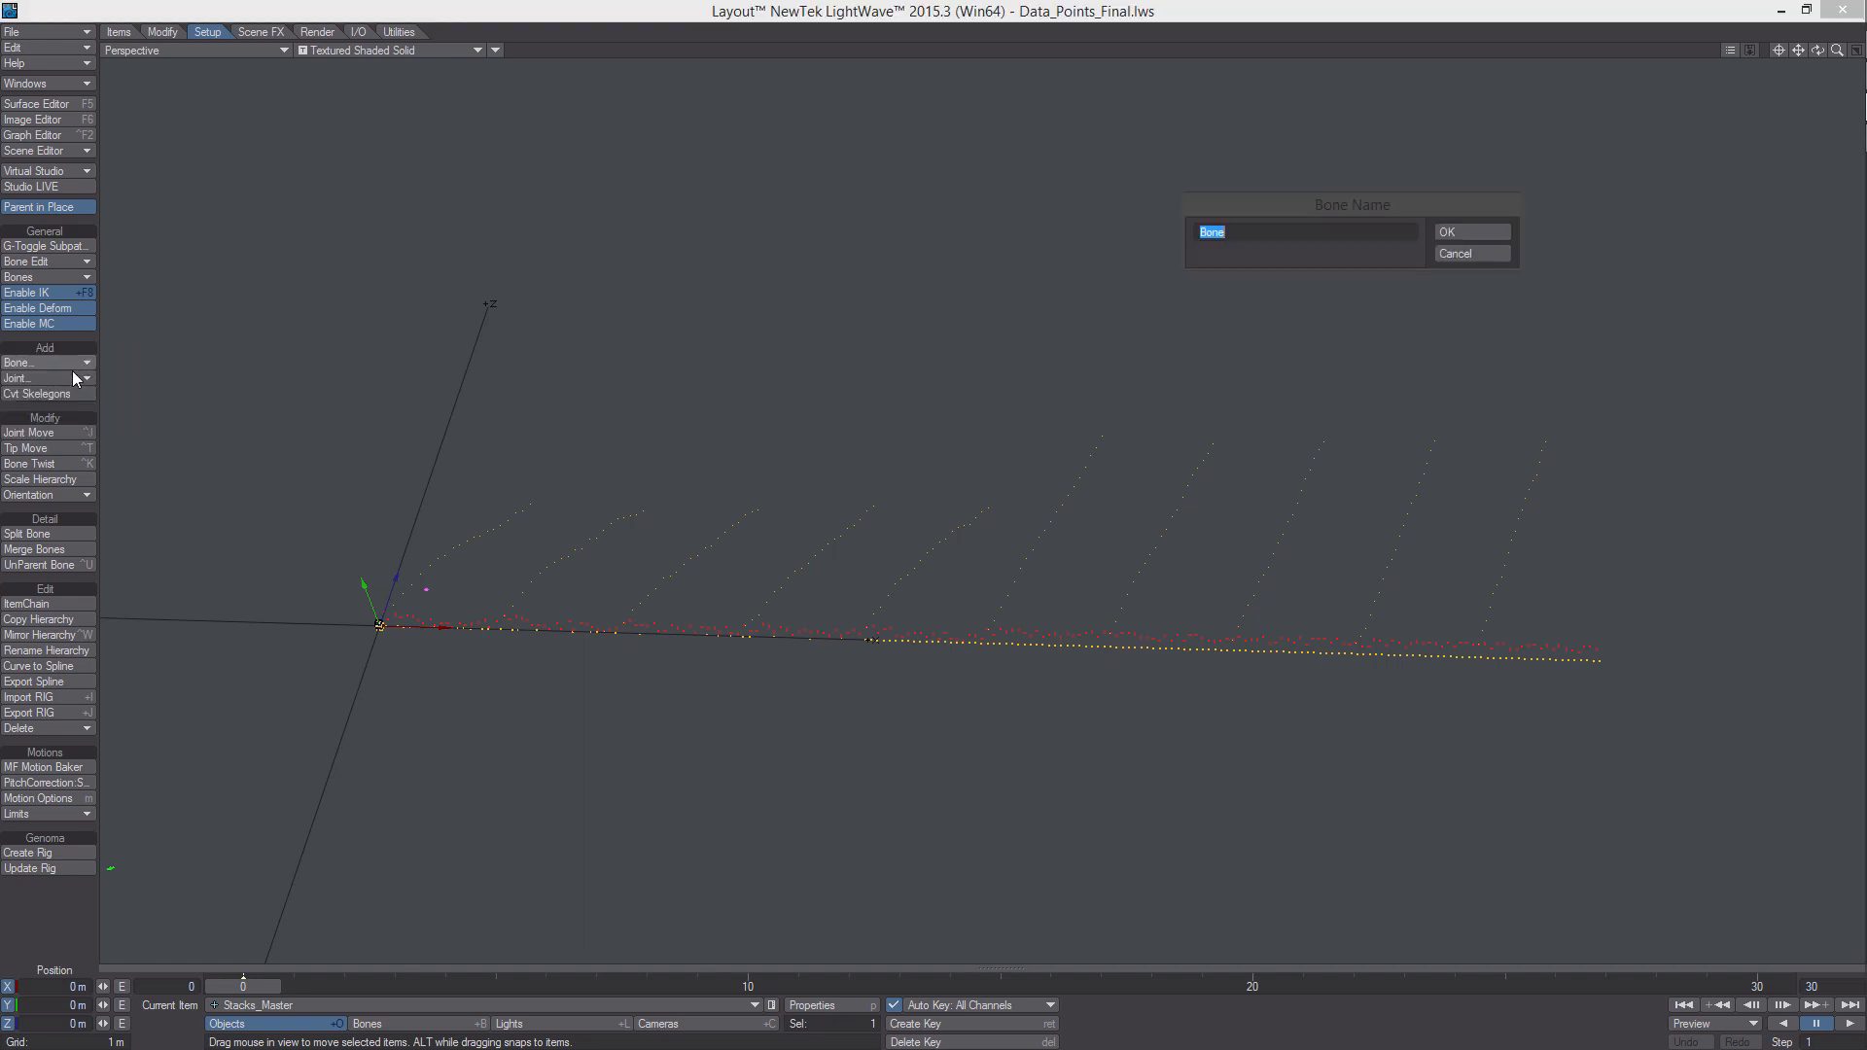
text(stack)
key(Return)
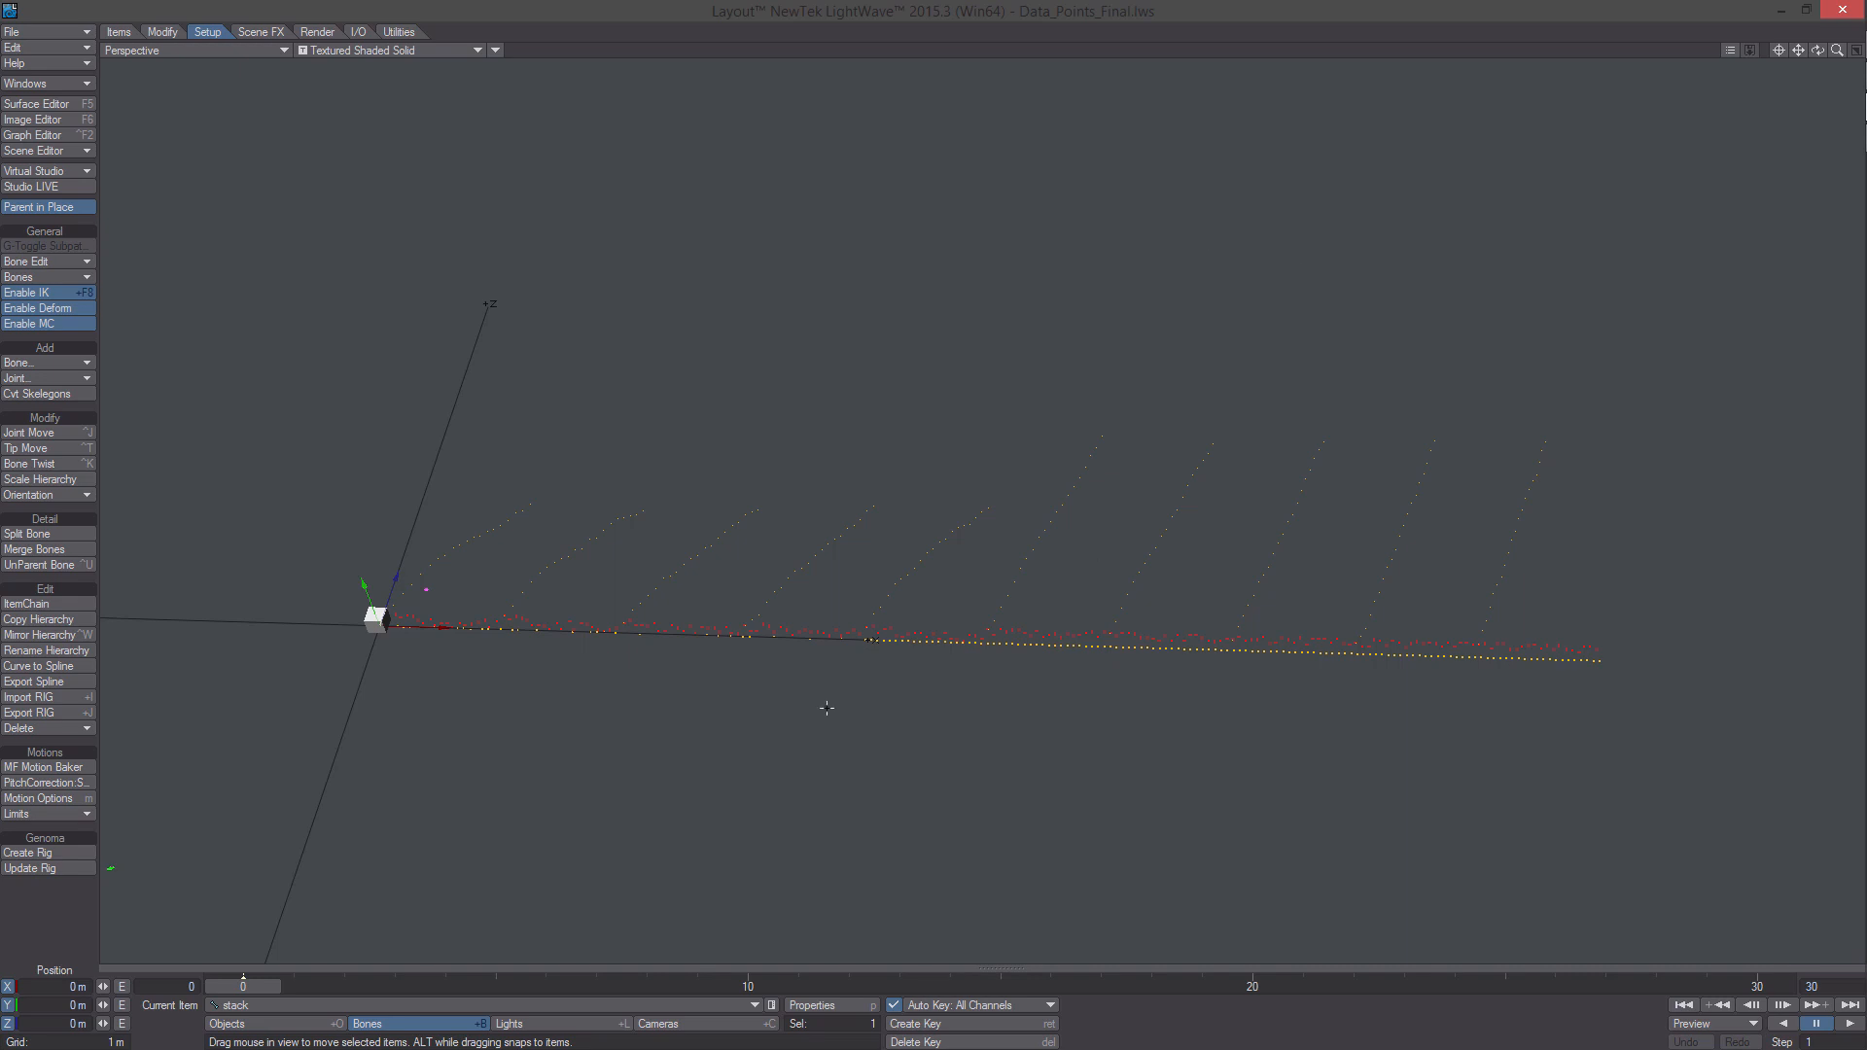
Open the stack bone's properties and the object properties, and check the Cube's instancer there
alt+drag(827, 708, 957, 697)
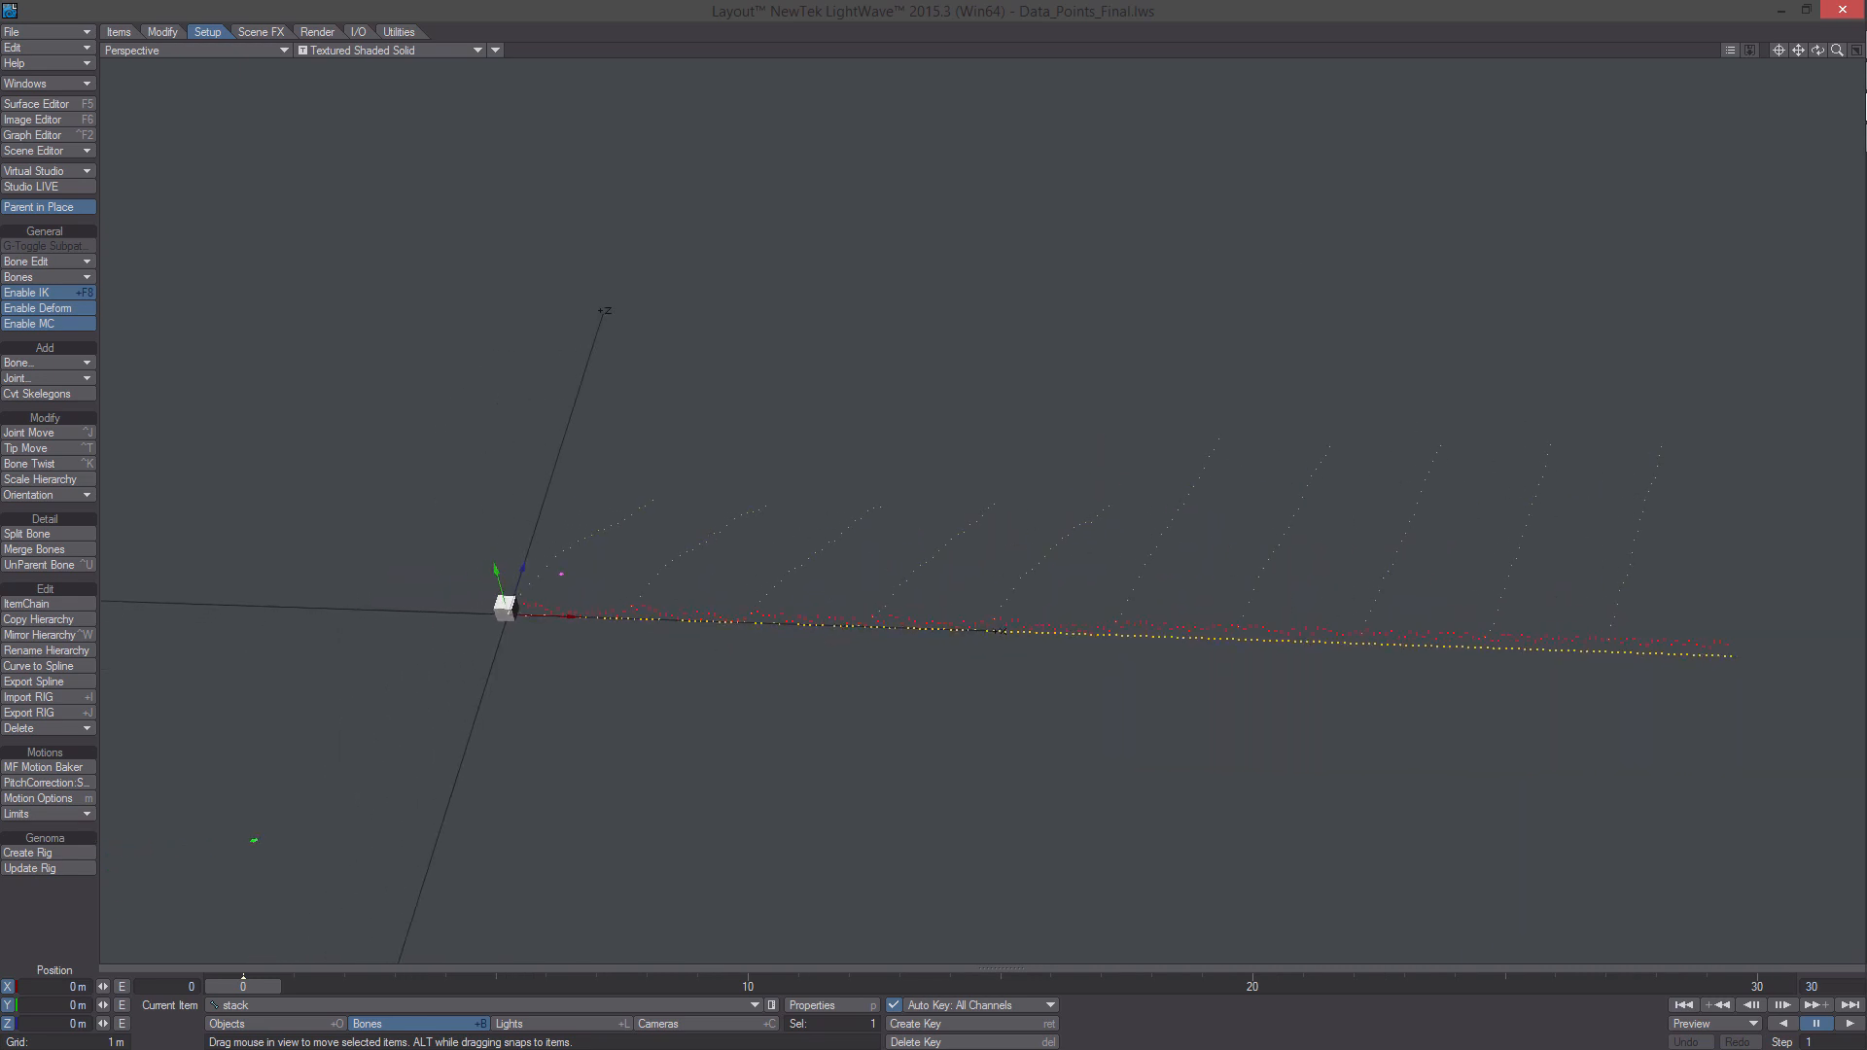
key(p)
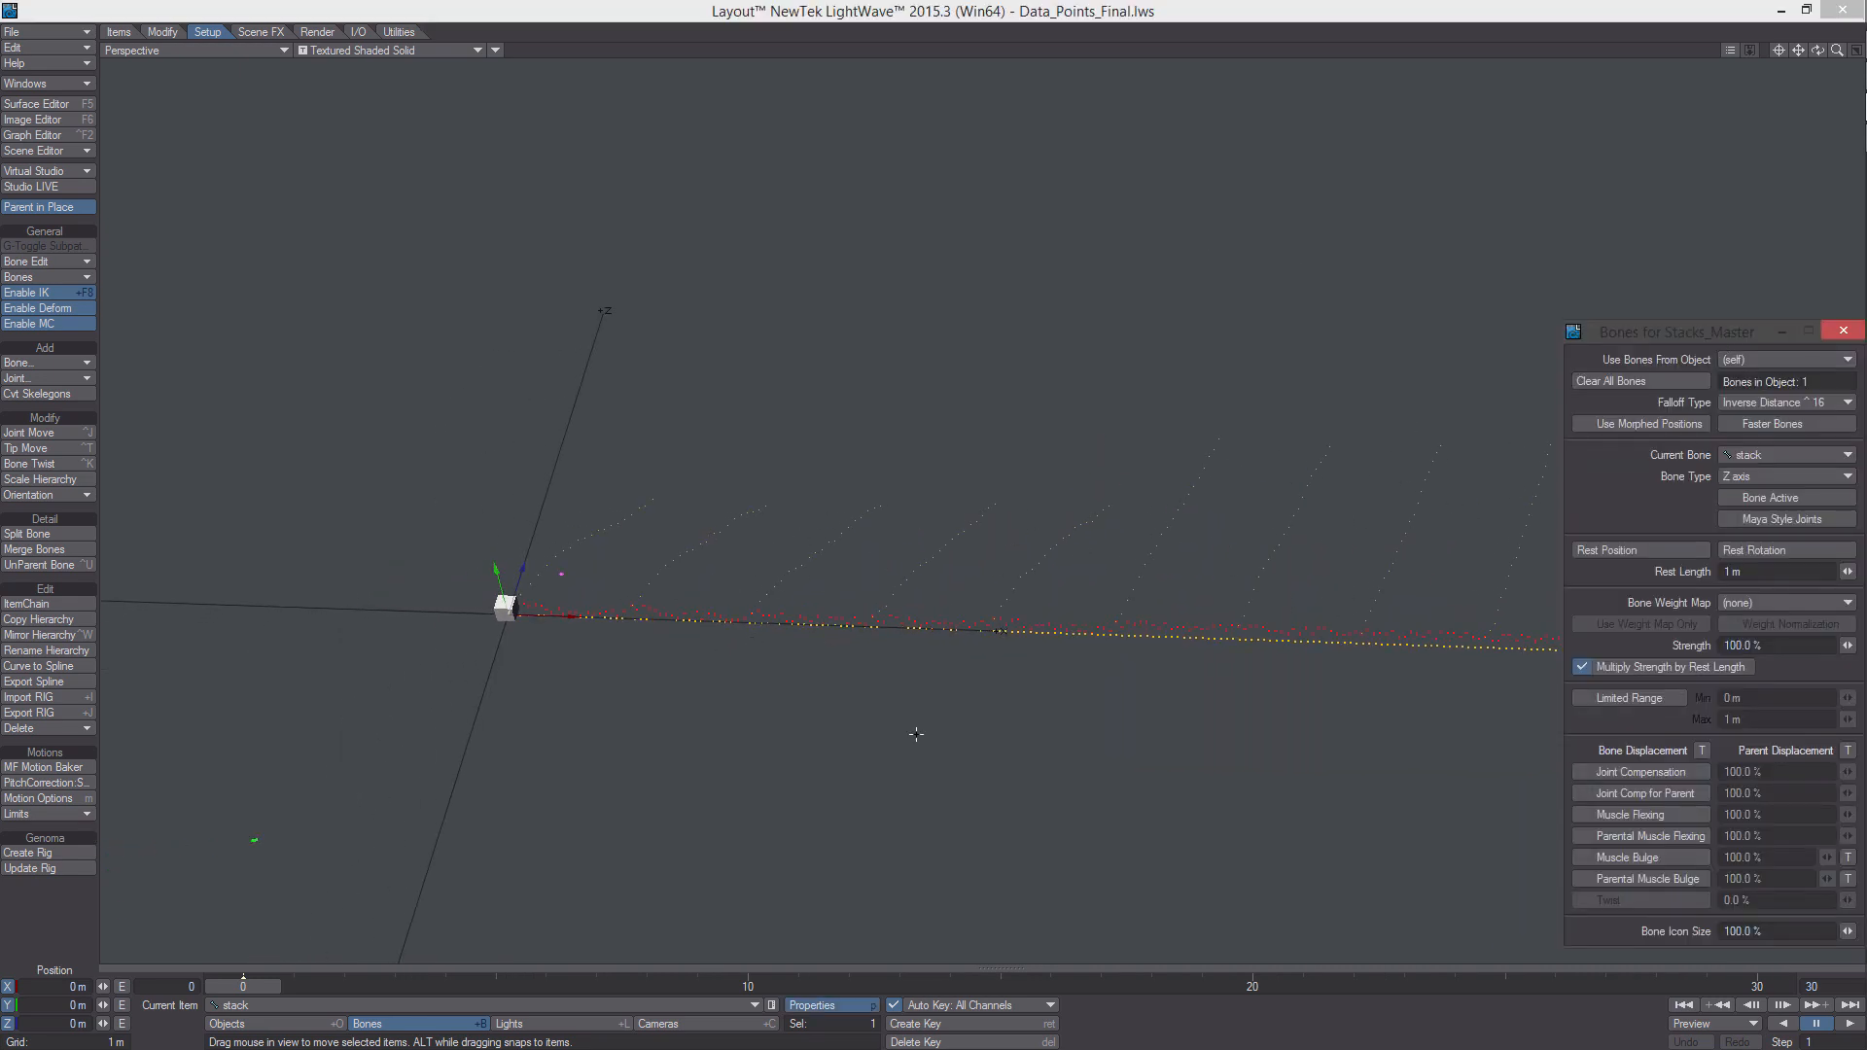
click(233, 1023)
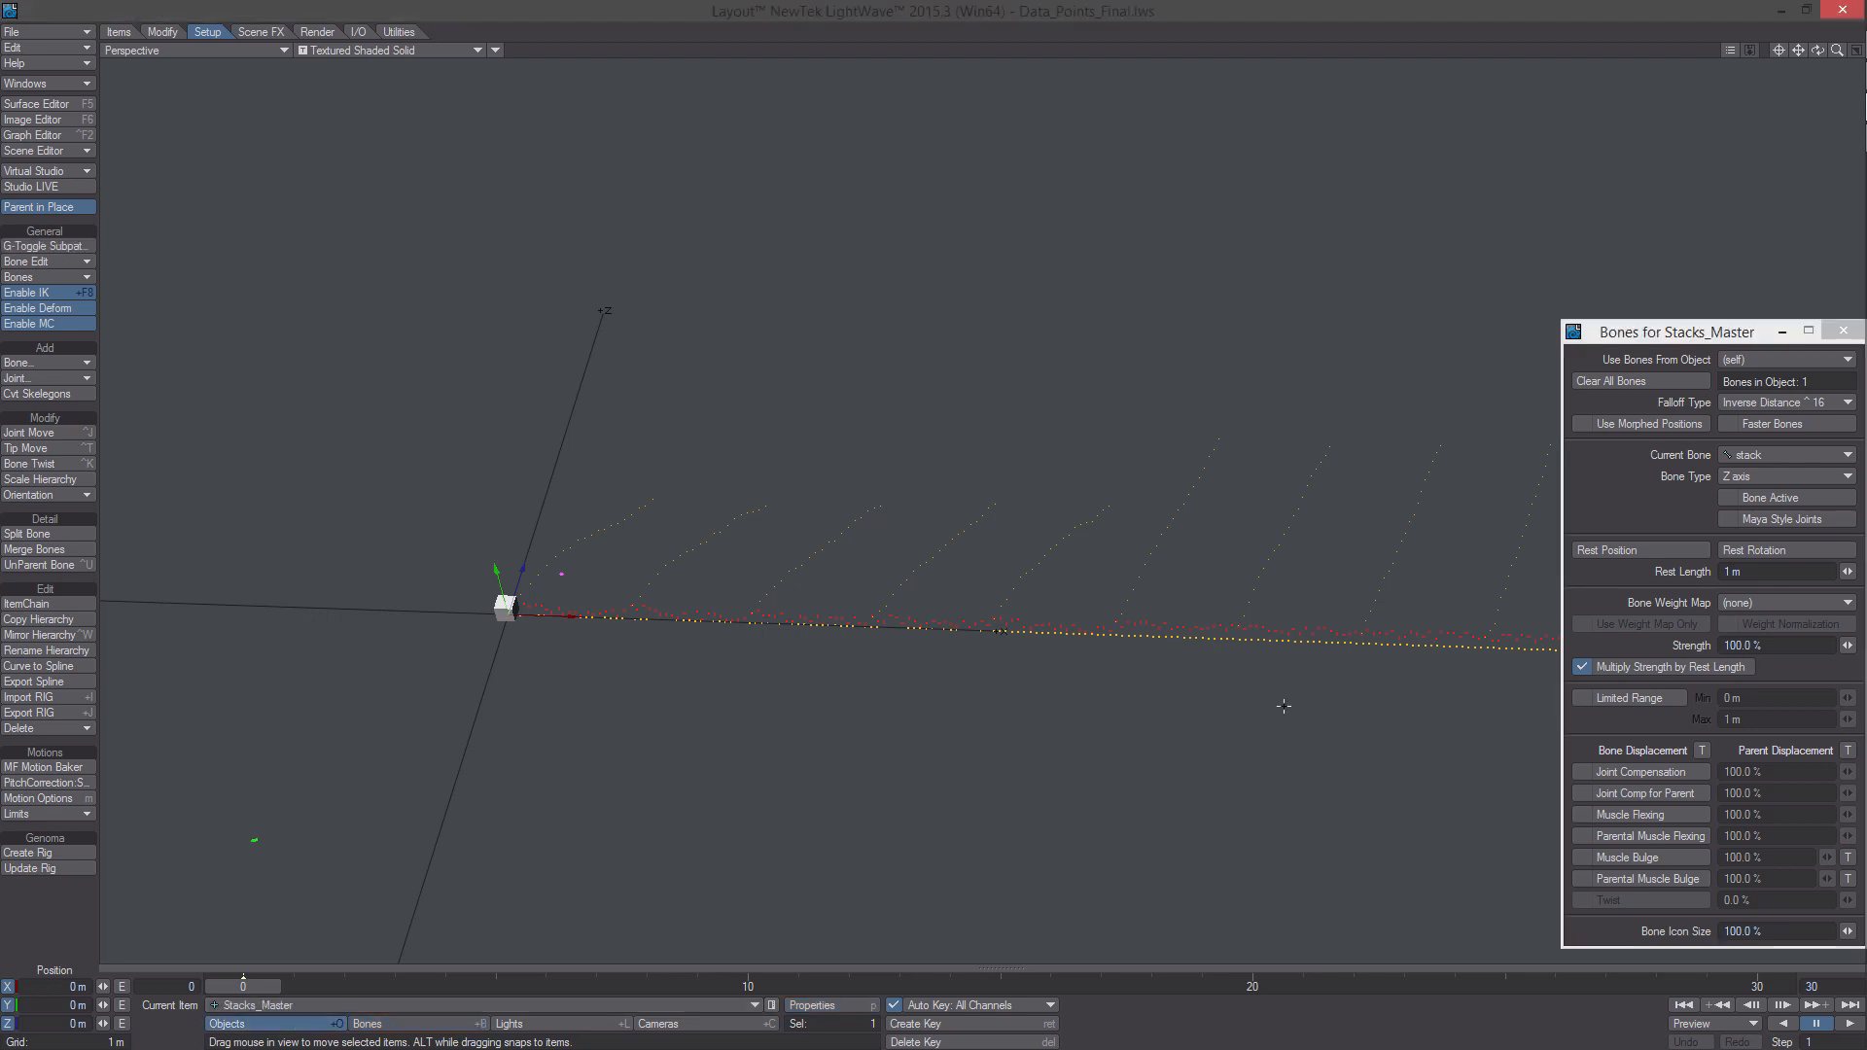
key(p)
click(1786, 249)
click(1683, 203)
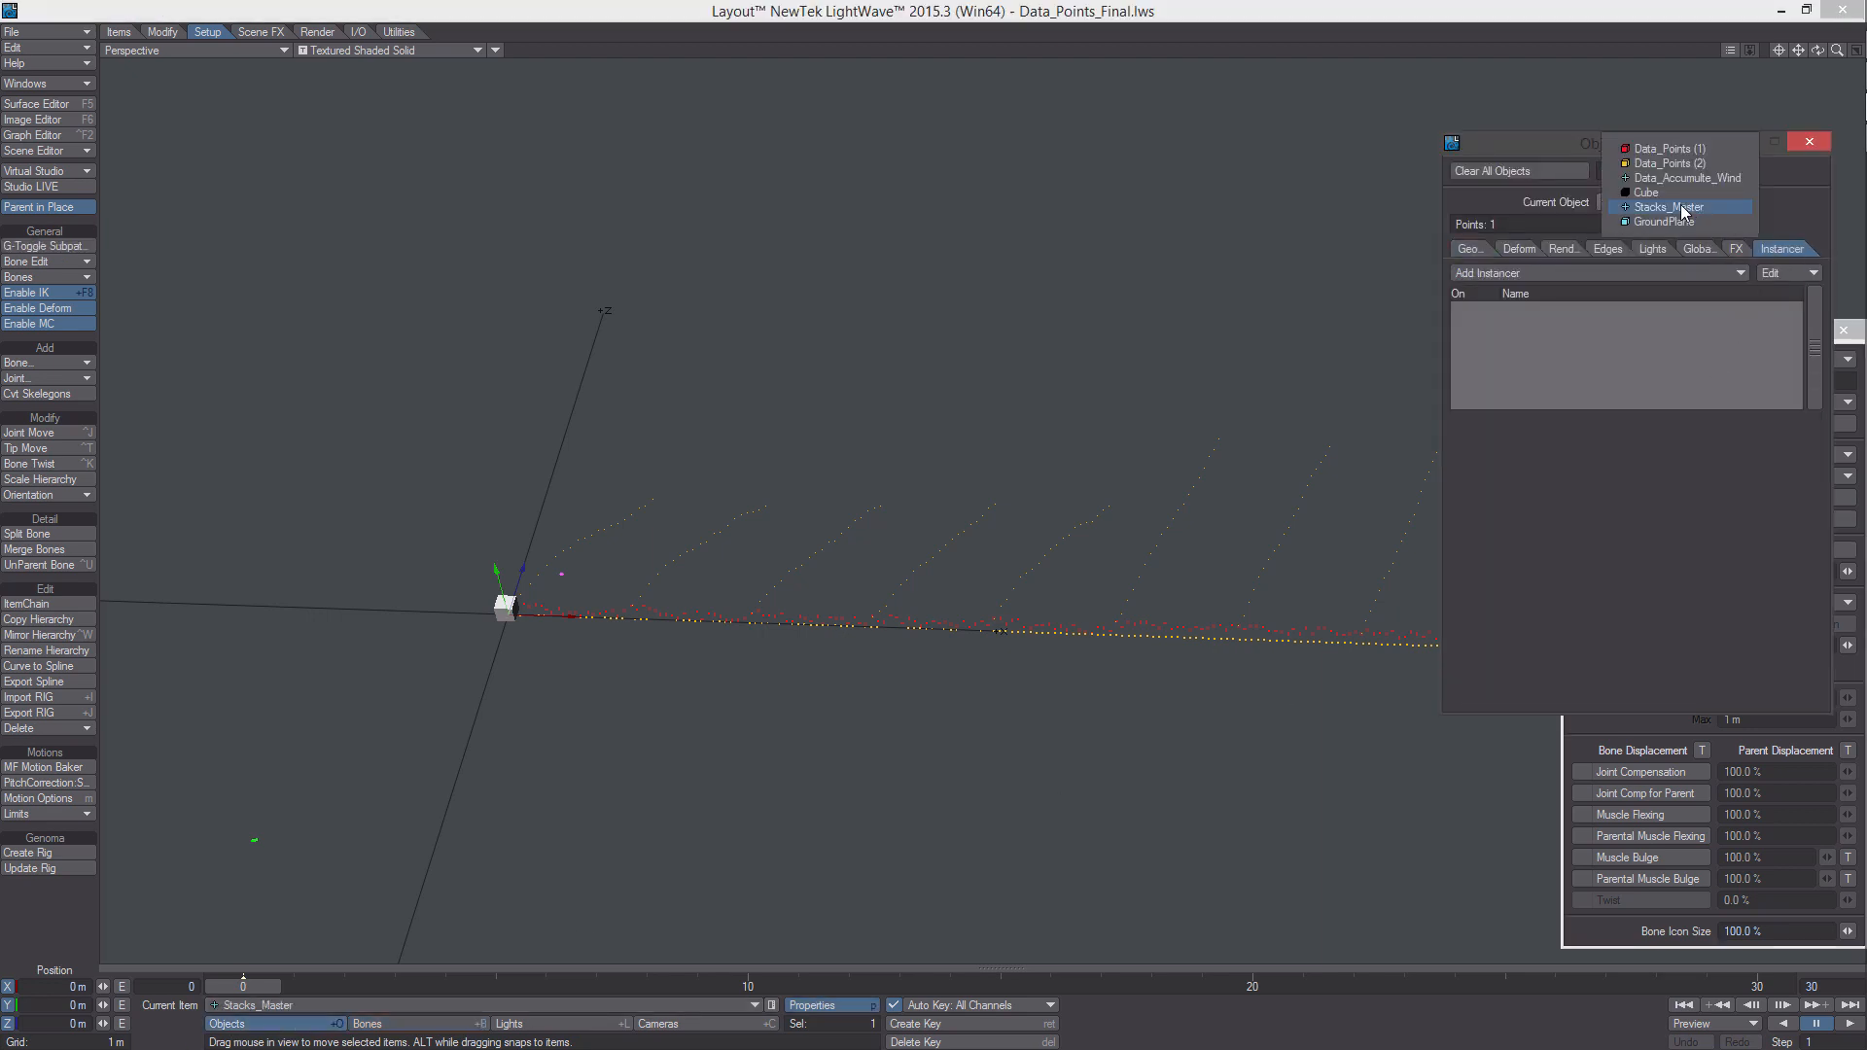
click(1687, 215)
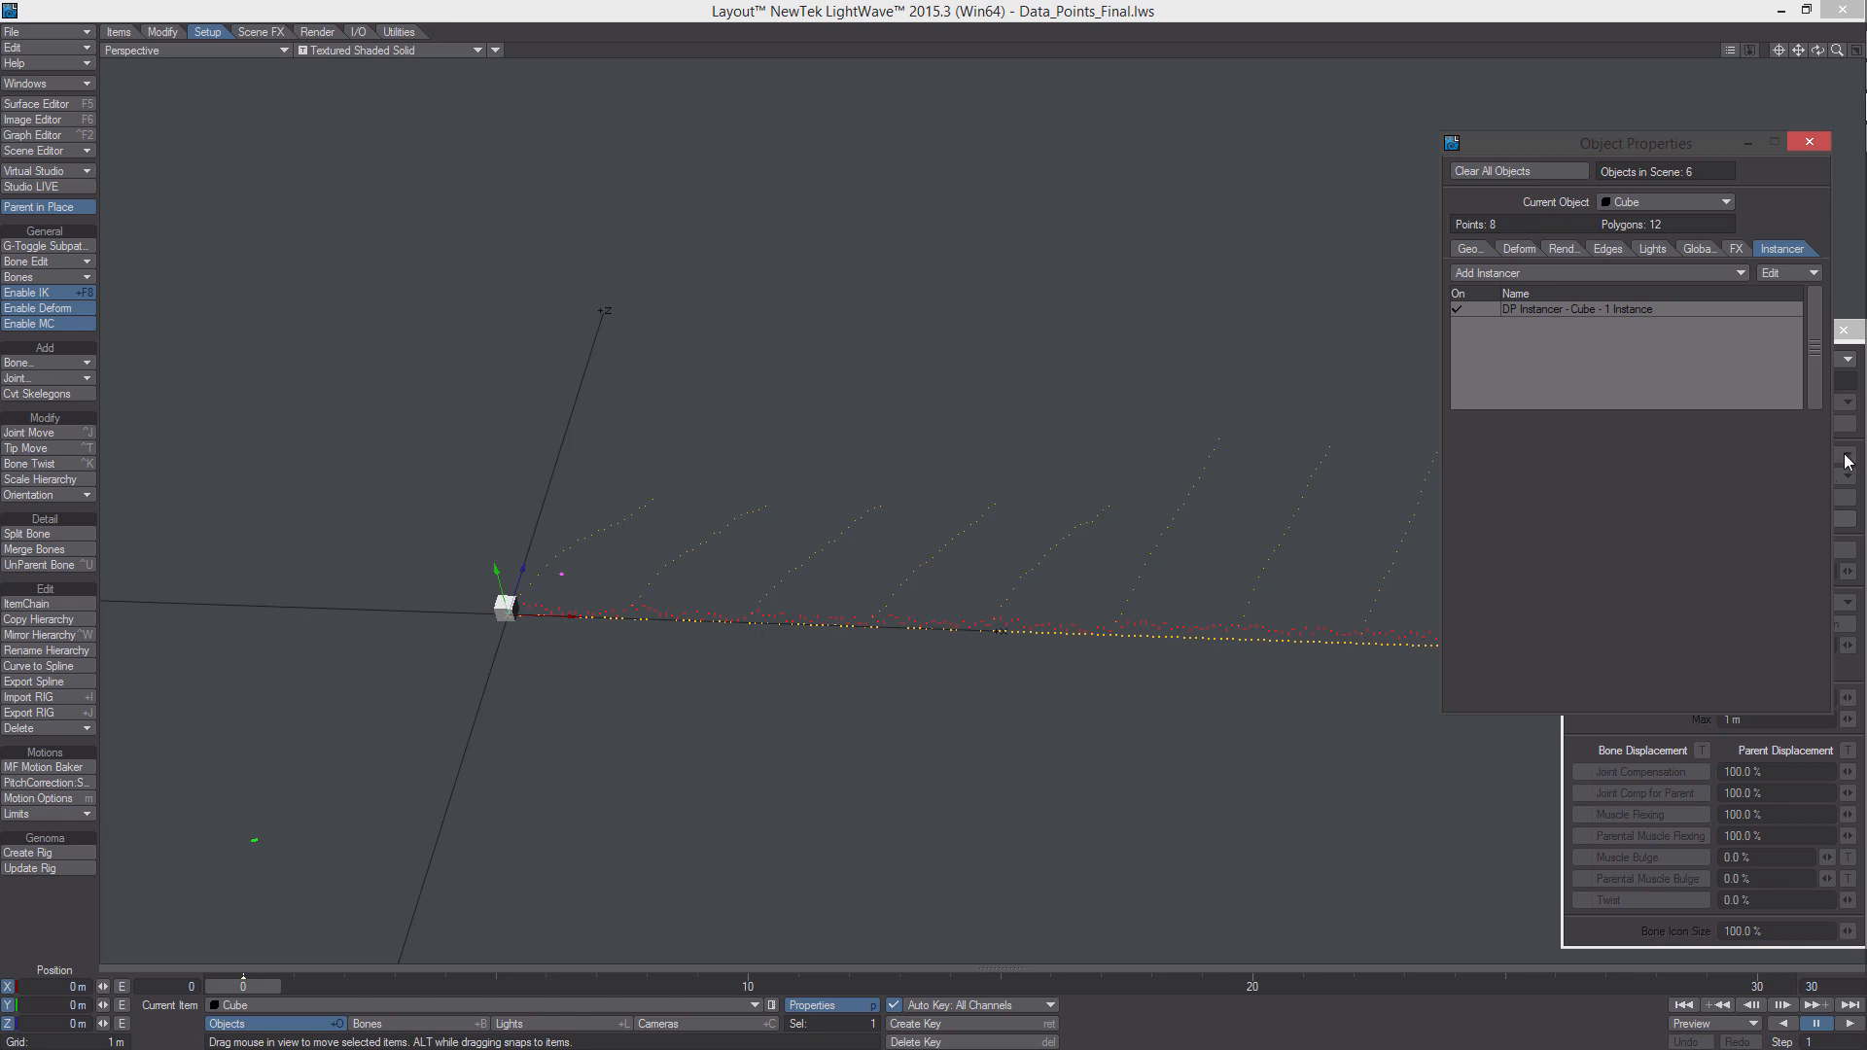
click(377, 1023)
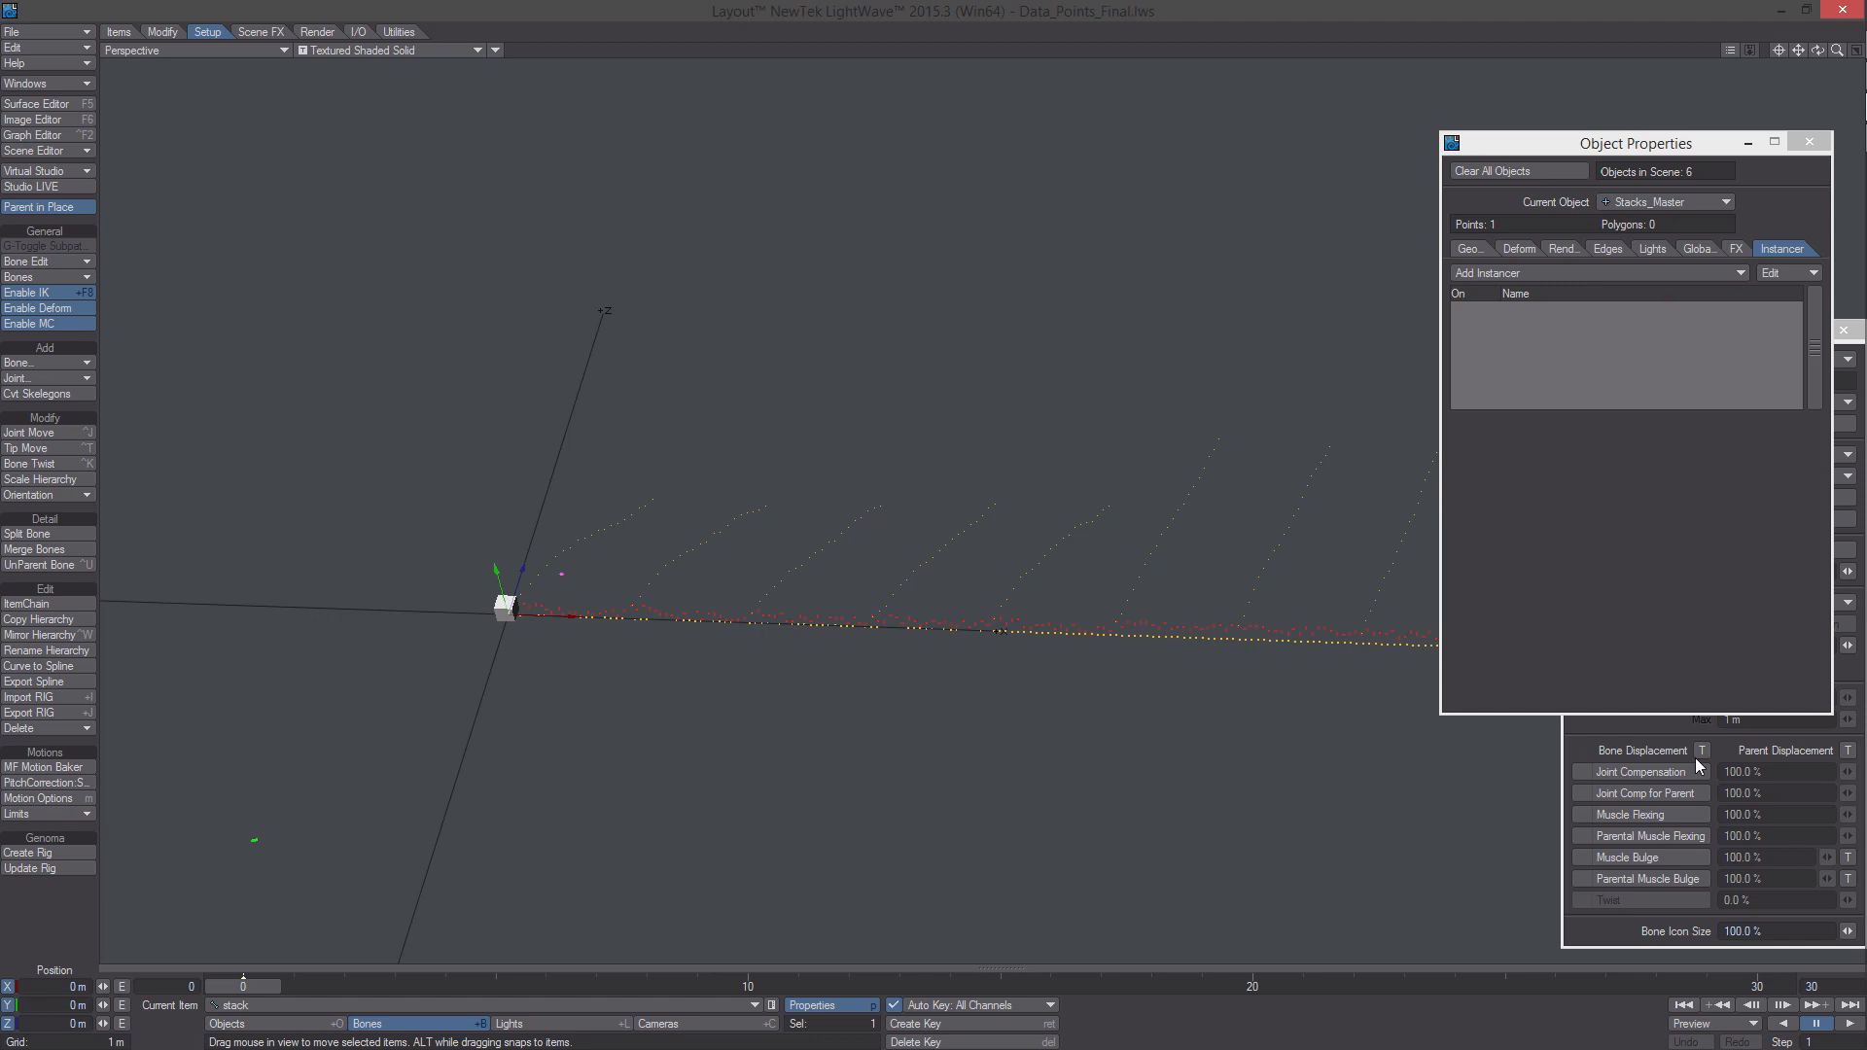
Set the stack bone's rest length to 20 m and its bone type to Joint
drag(1675, 148, 1343, 86)
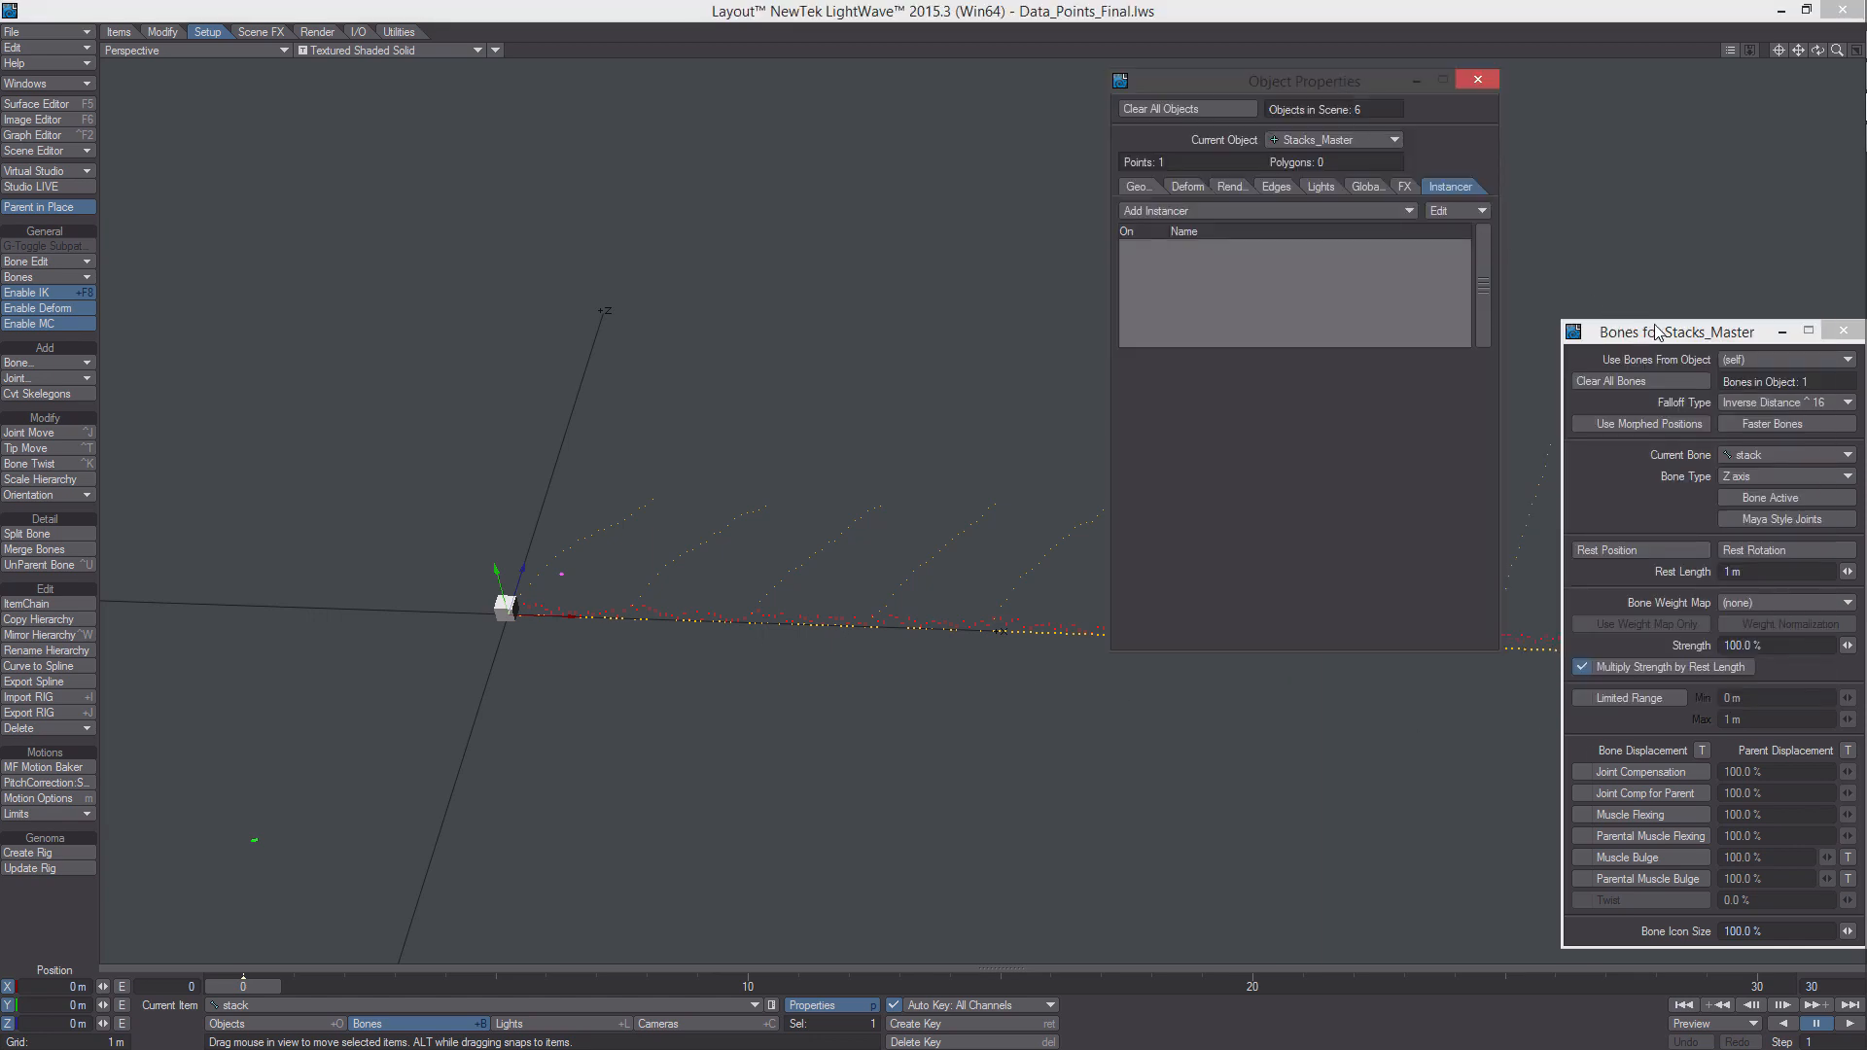
drag(1655, 325, 1583, 190)
click(1681, 429)
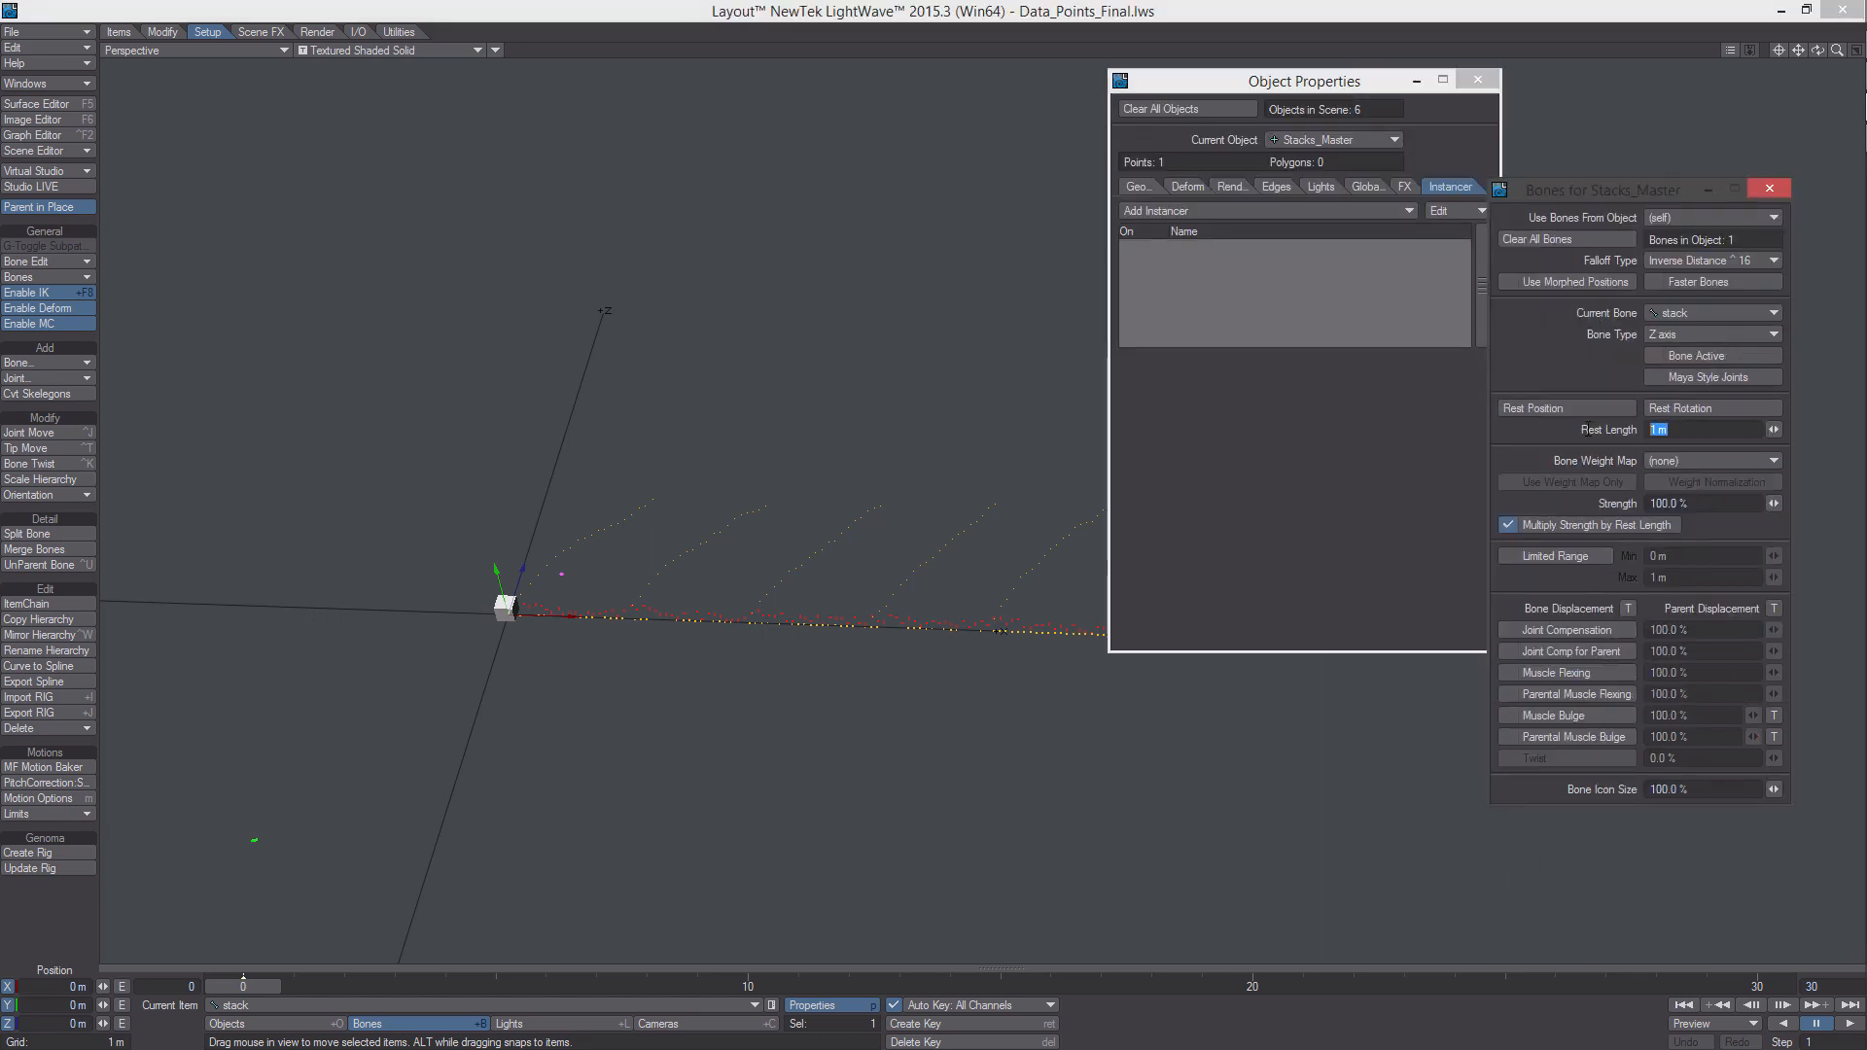
text(20)
key(Return)
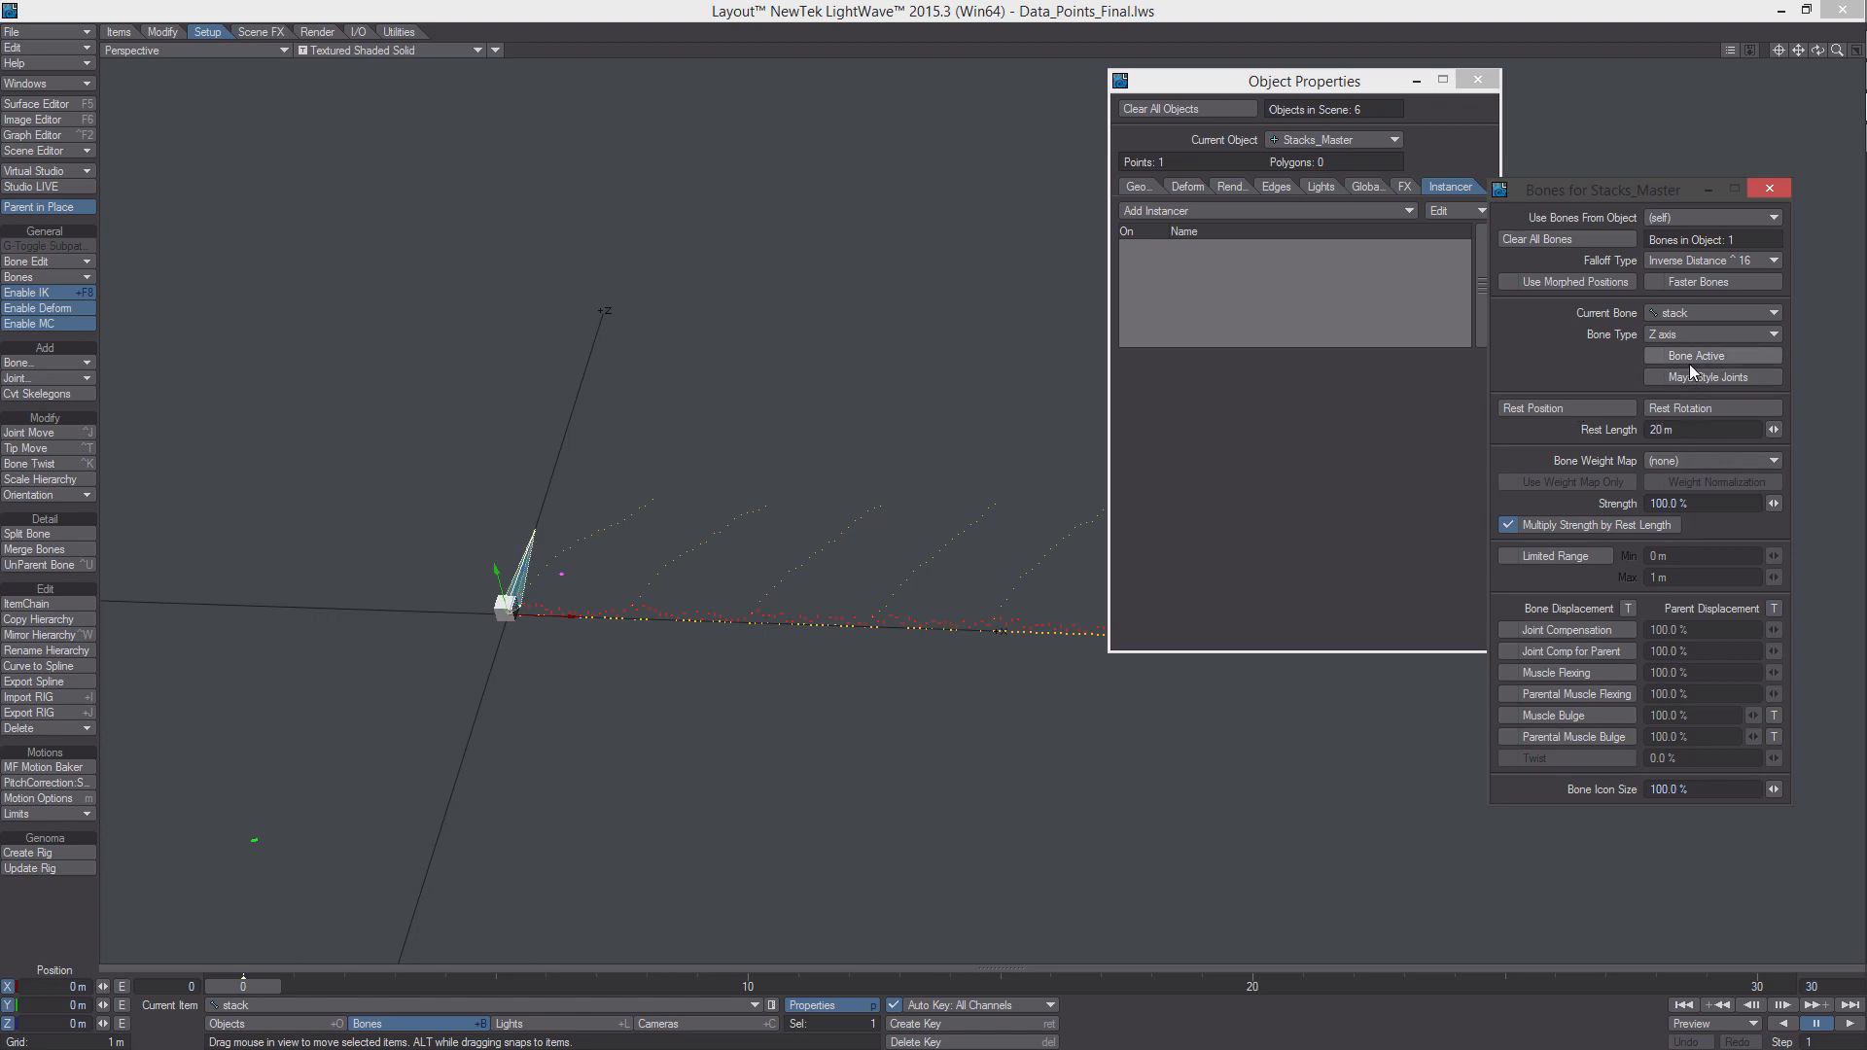
click(1692, 334)
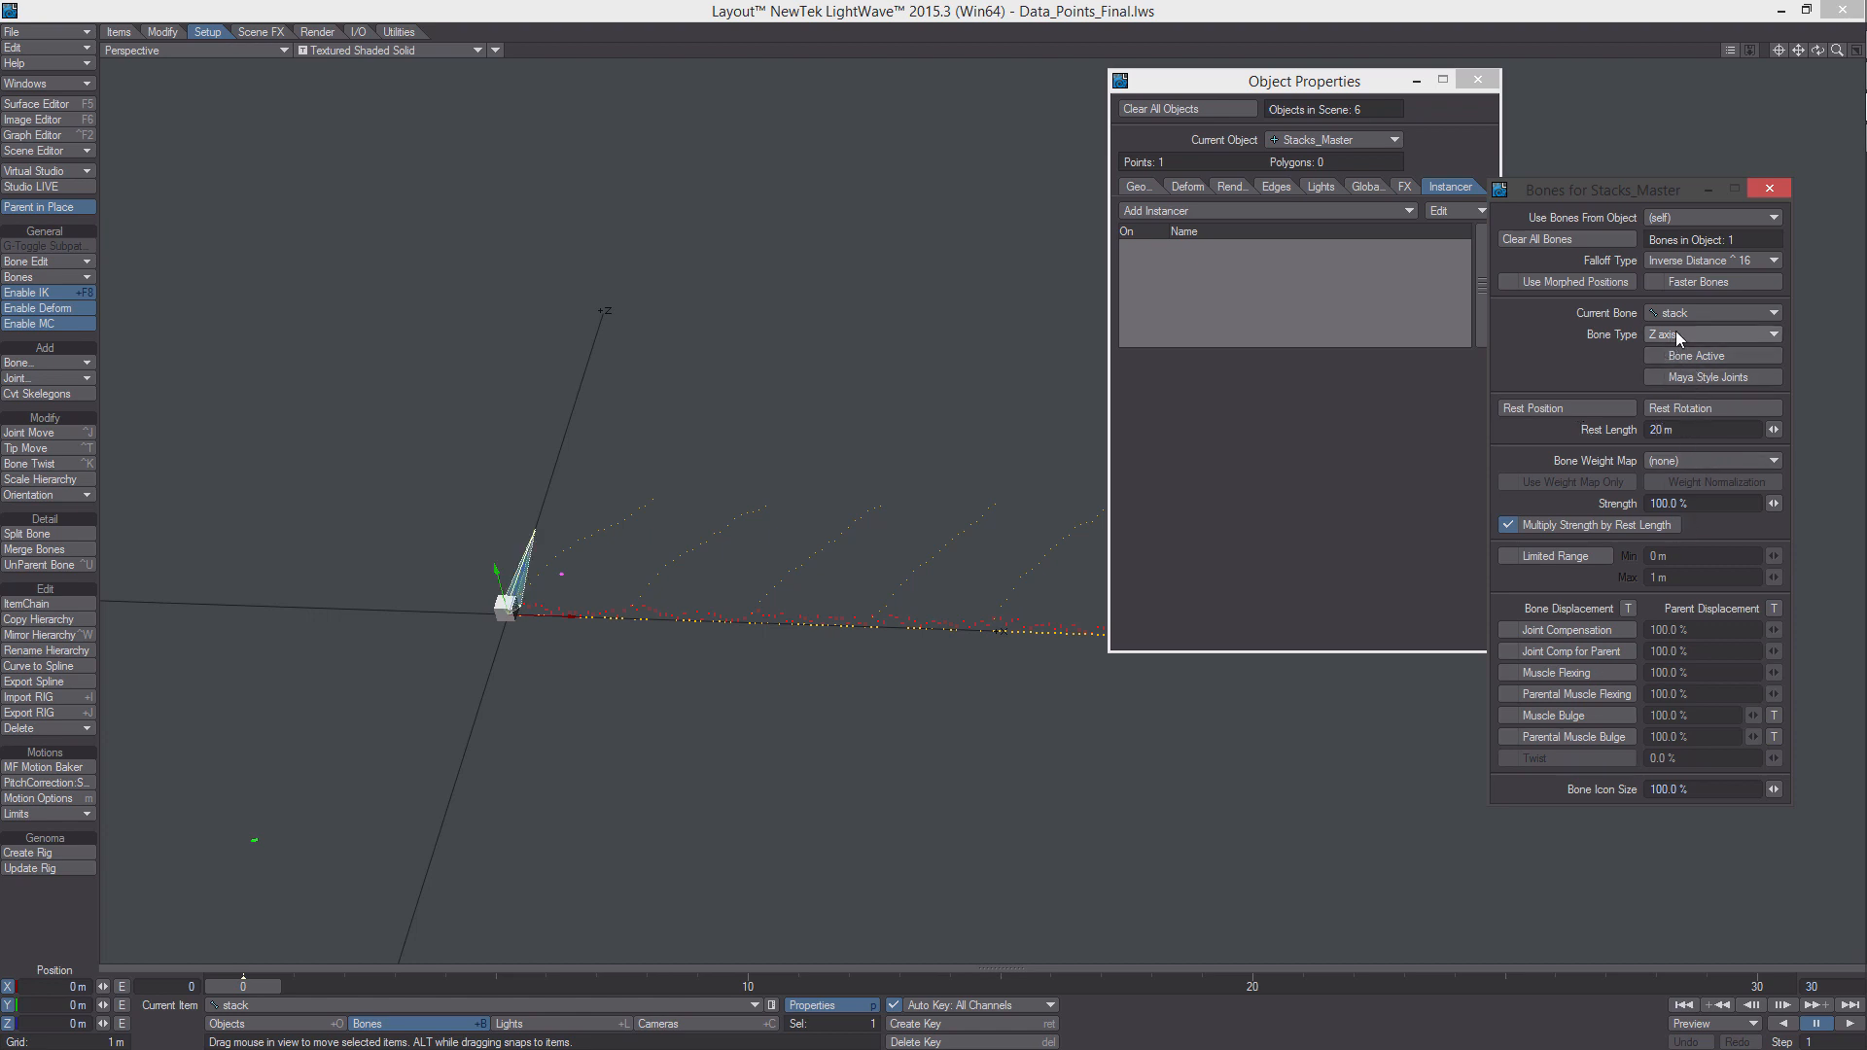
click(1688, 356)
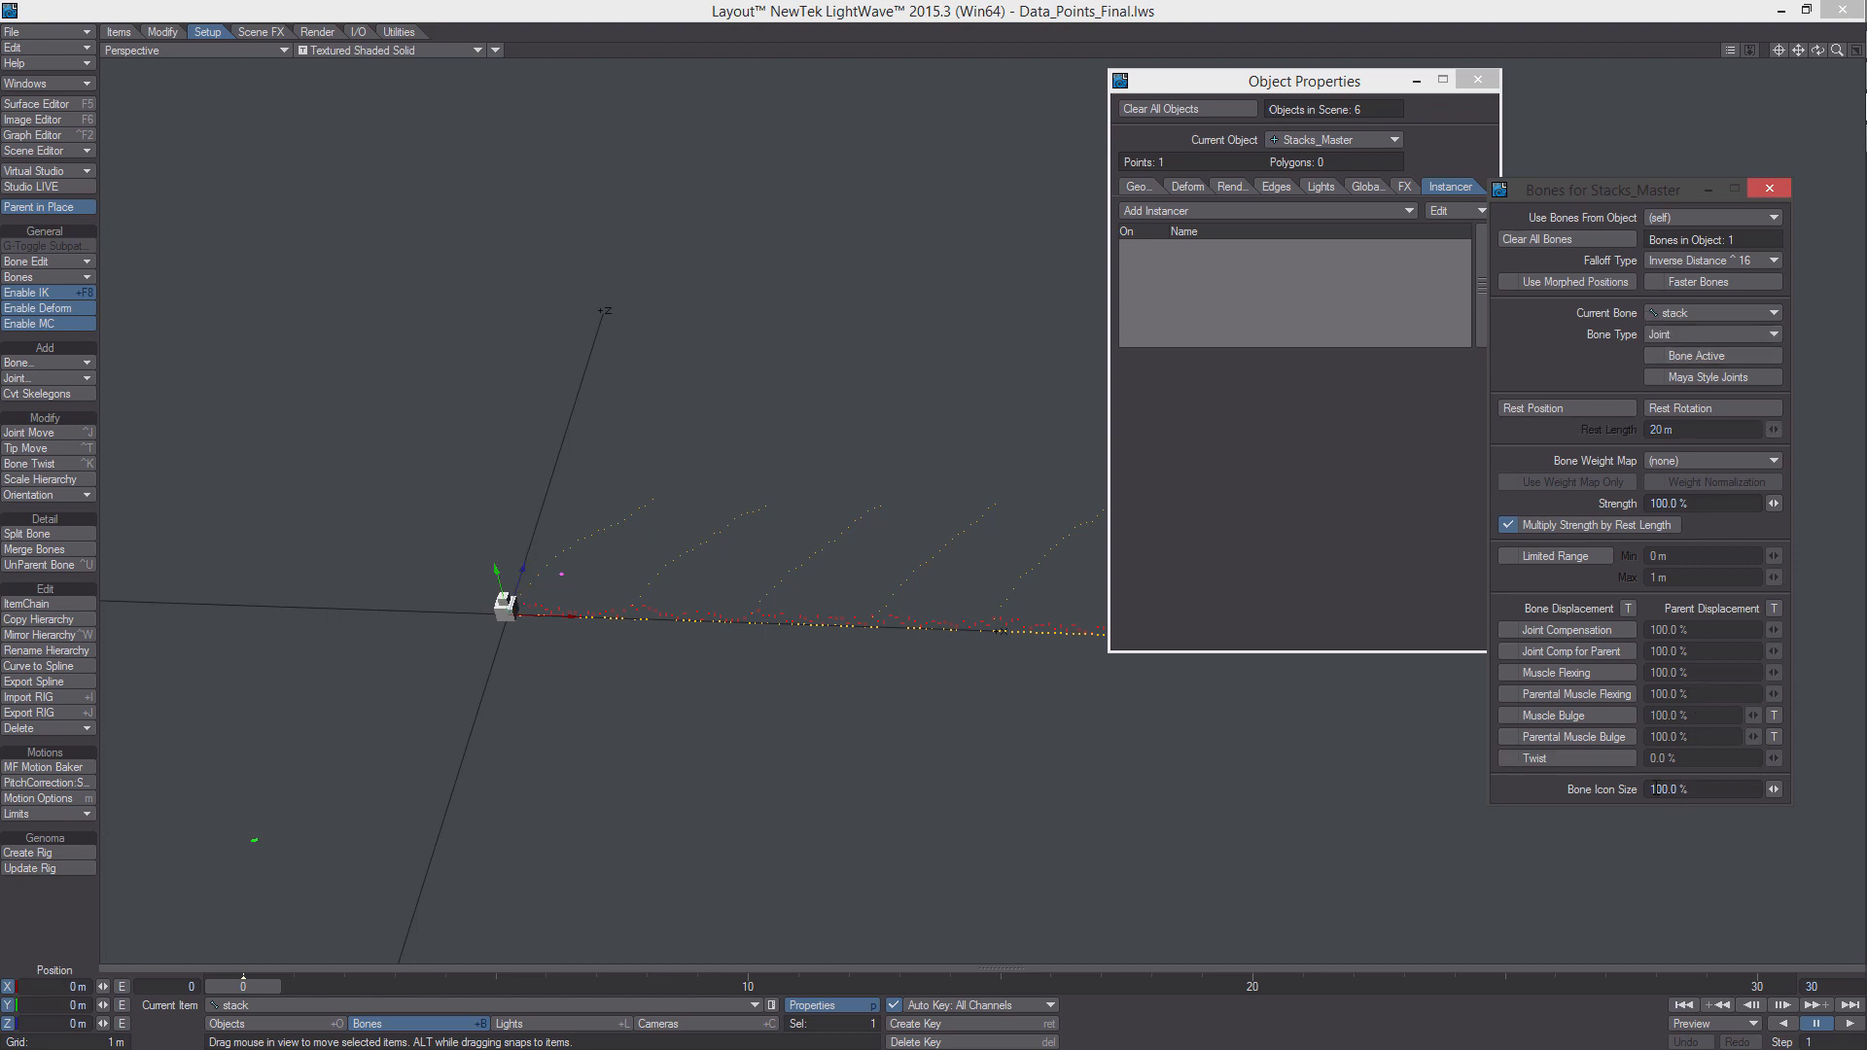
Try bone icon sizes of 10000% and 5000% for the stack joint, and settle on 2000%
click(1655, 788)
text(00)
key(Return)
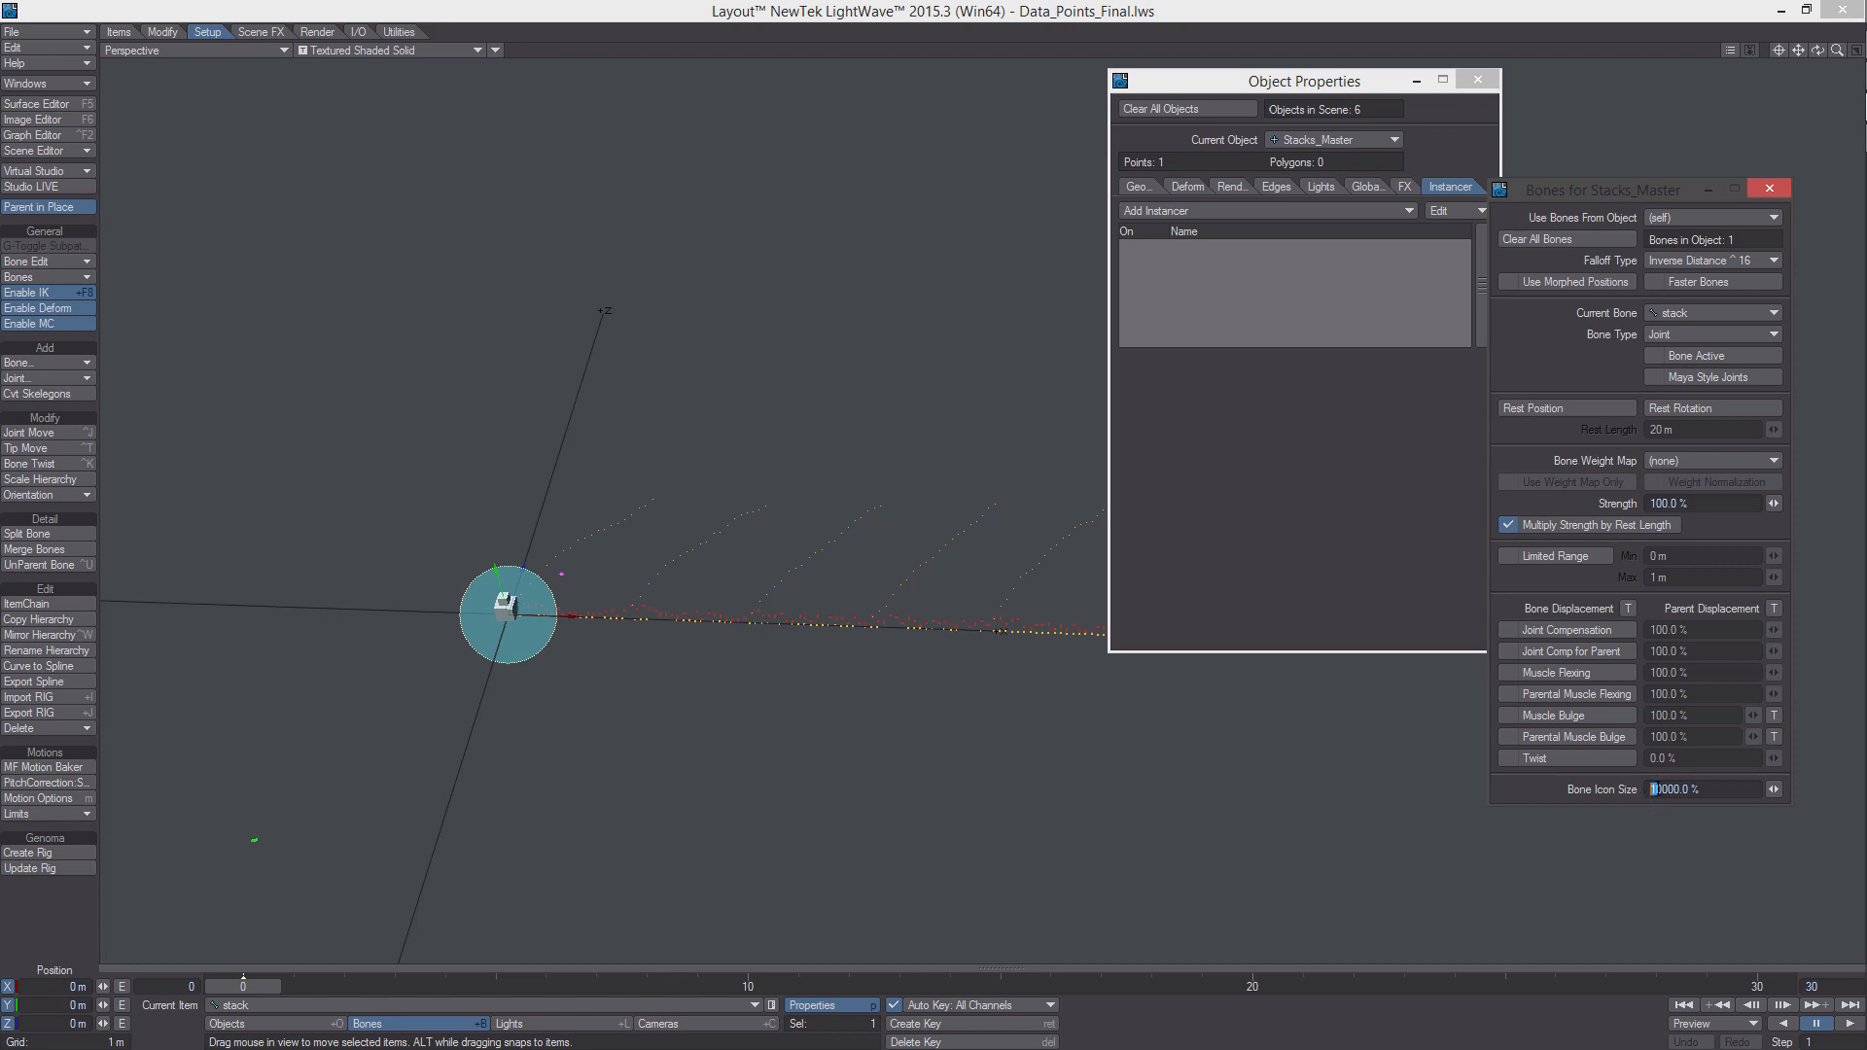
drag(1662, 789, 1614, 788)
text(5)
key(Return)
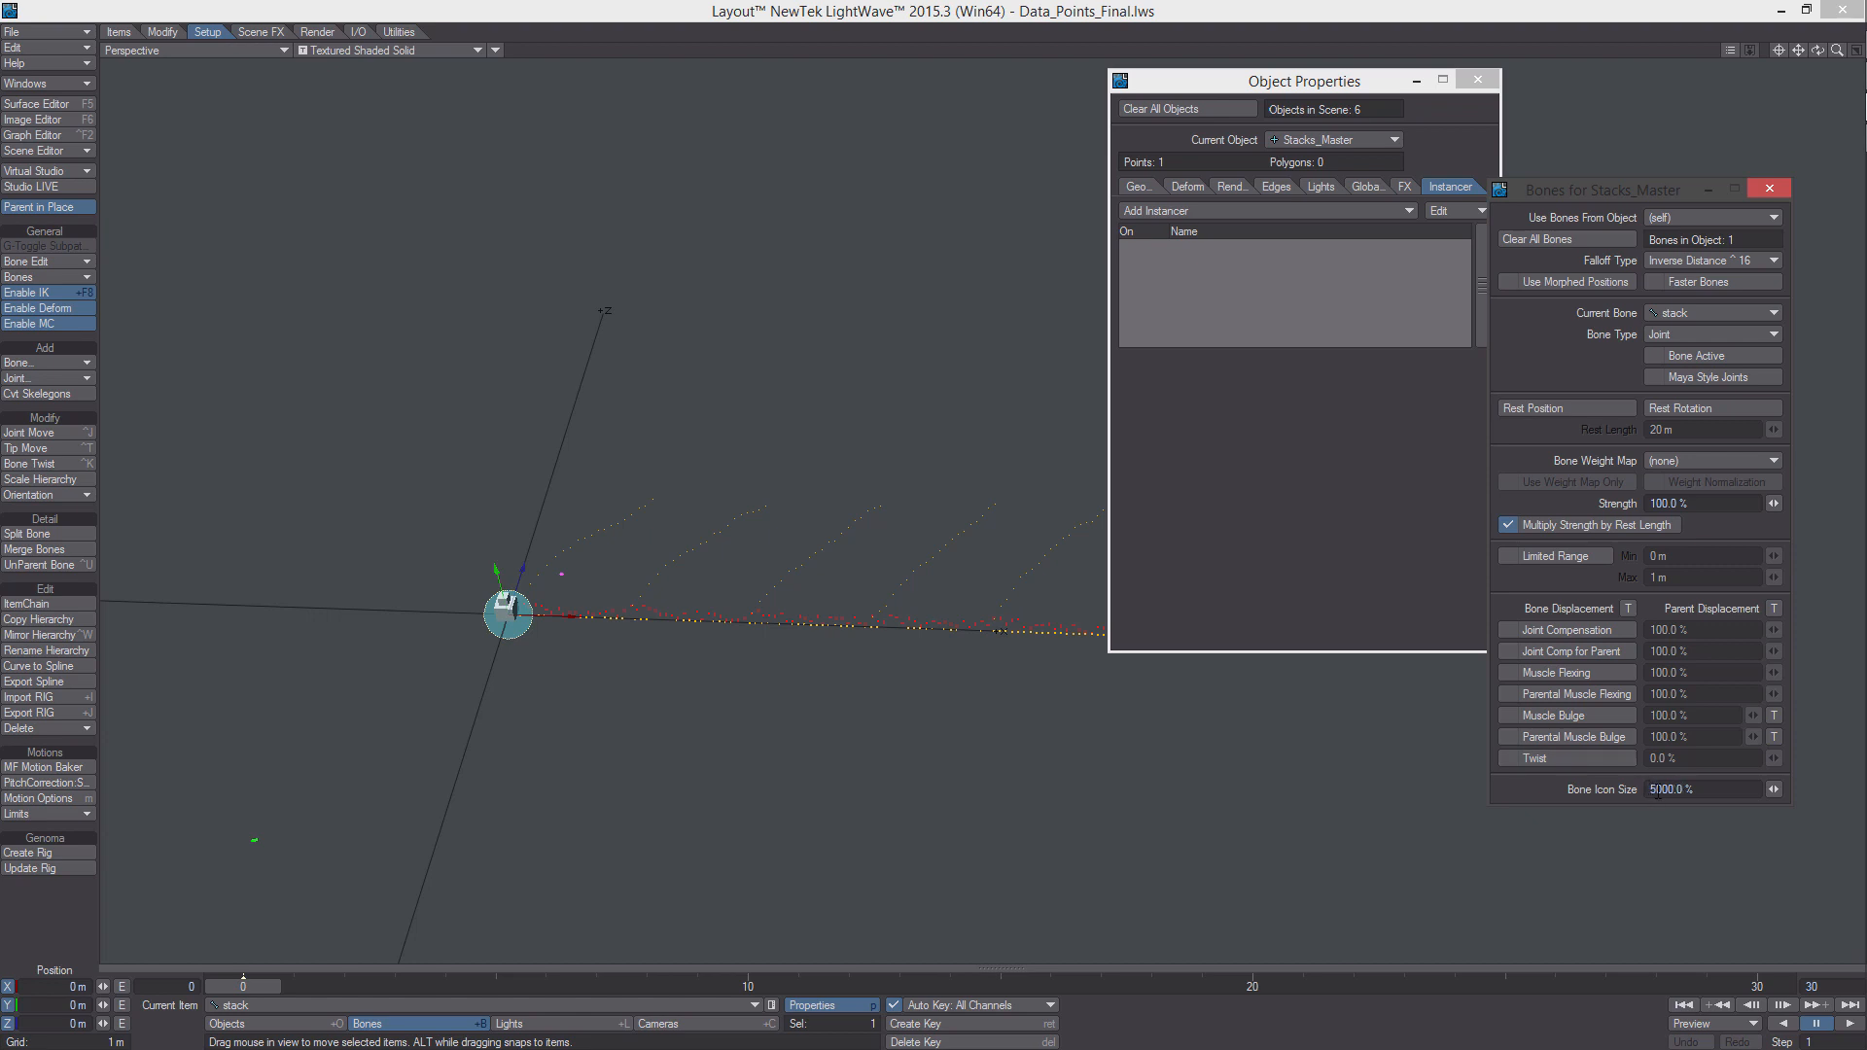
drag(1656, 788, 1609, 791)
text(2)
key(Return)
Show the Cube in the object properties to check how many instances its instancer produces
alt+drag(662, 783, 909, 639)
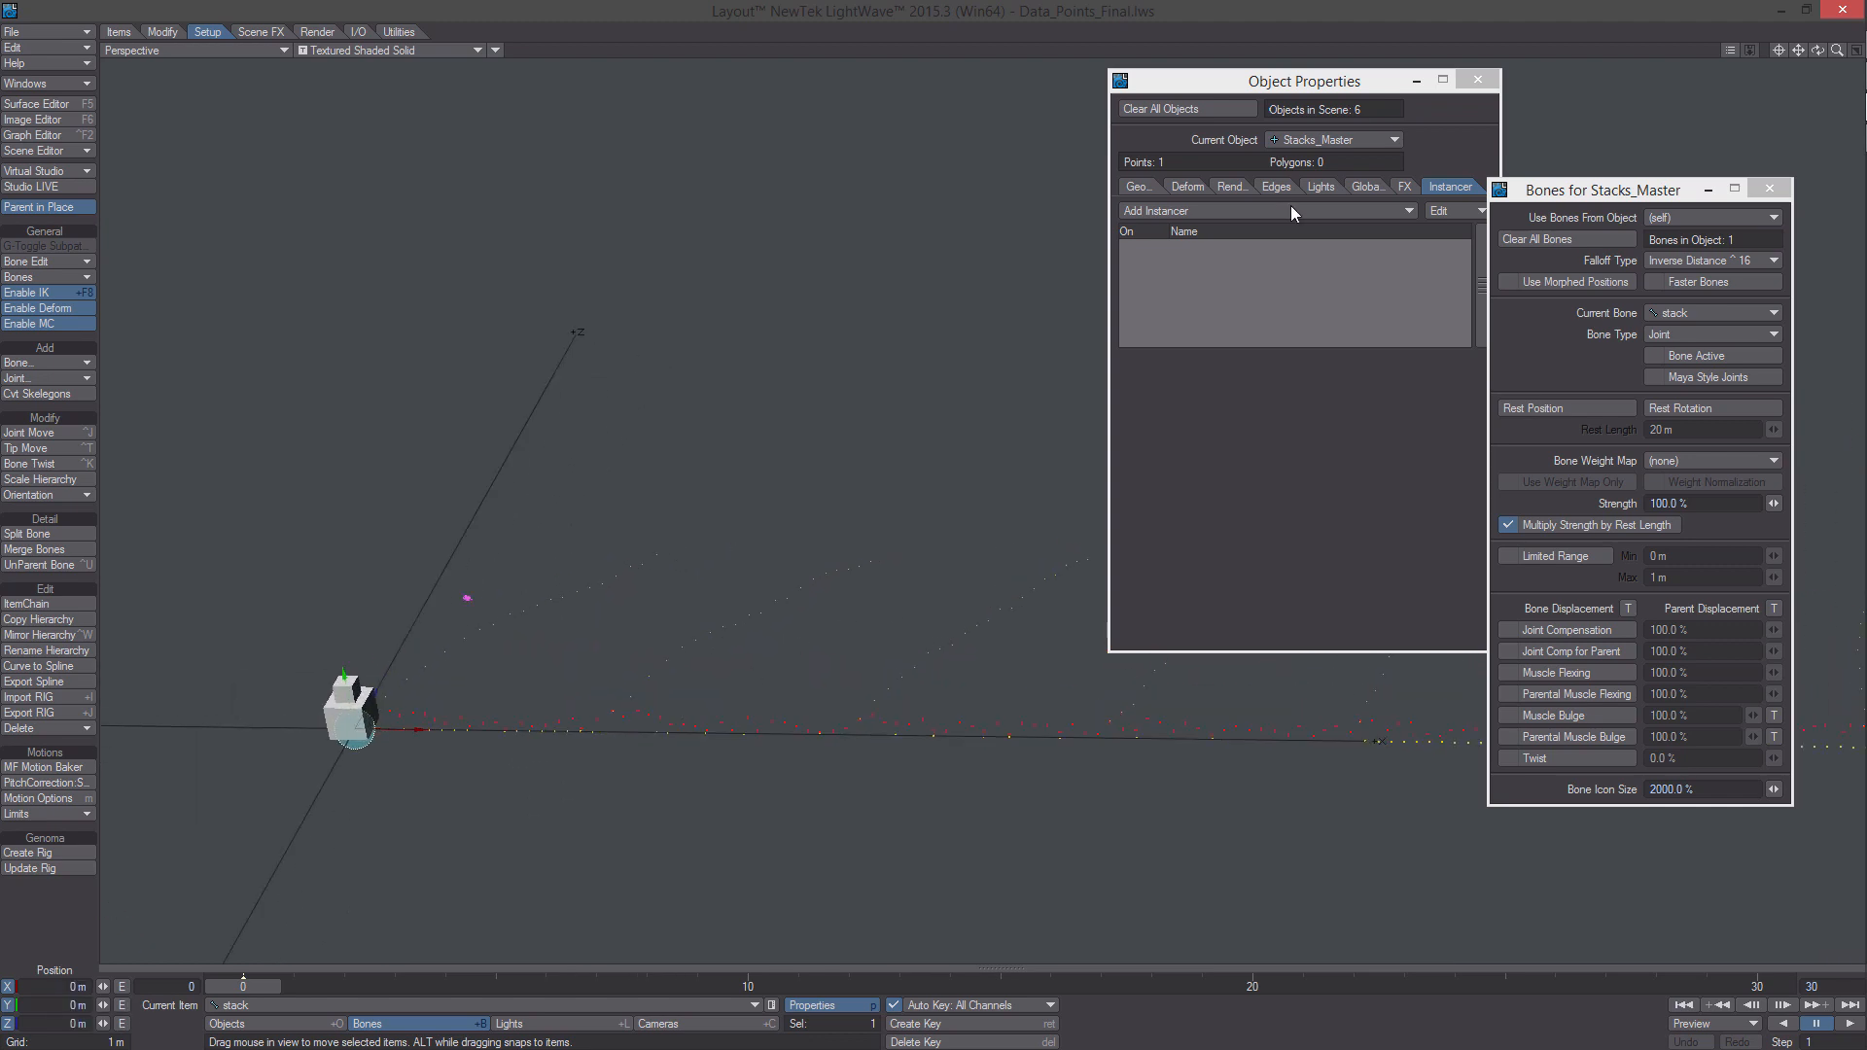
click(1328, 138)
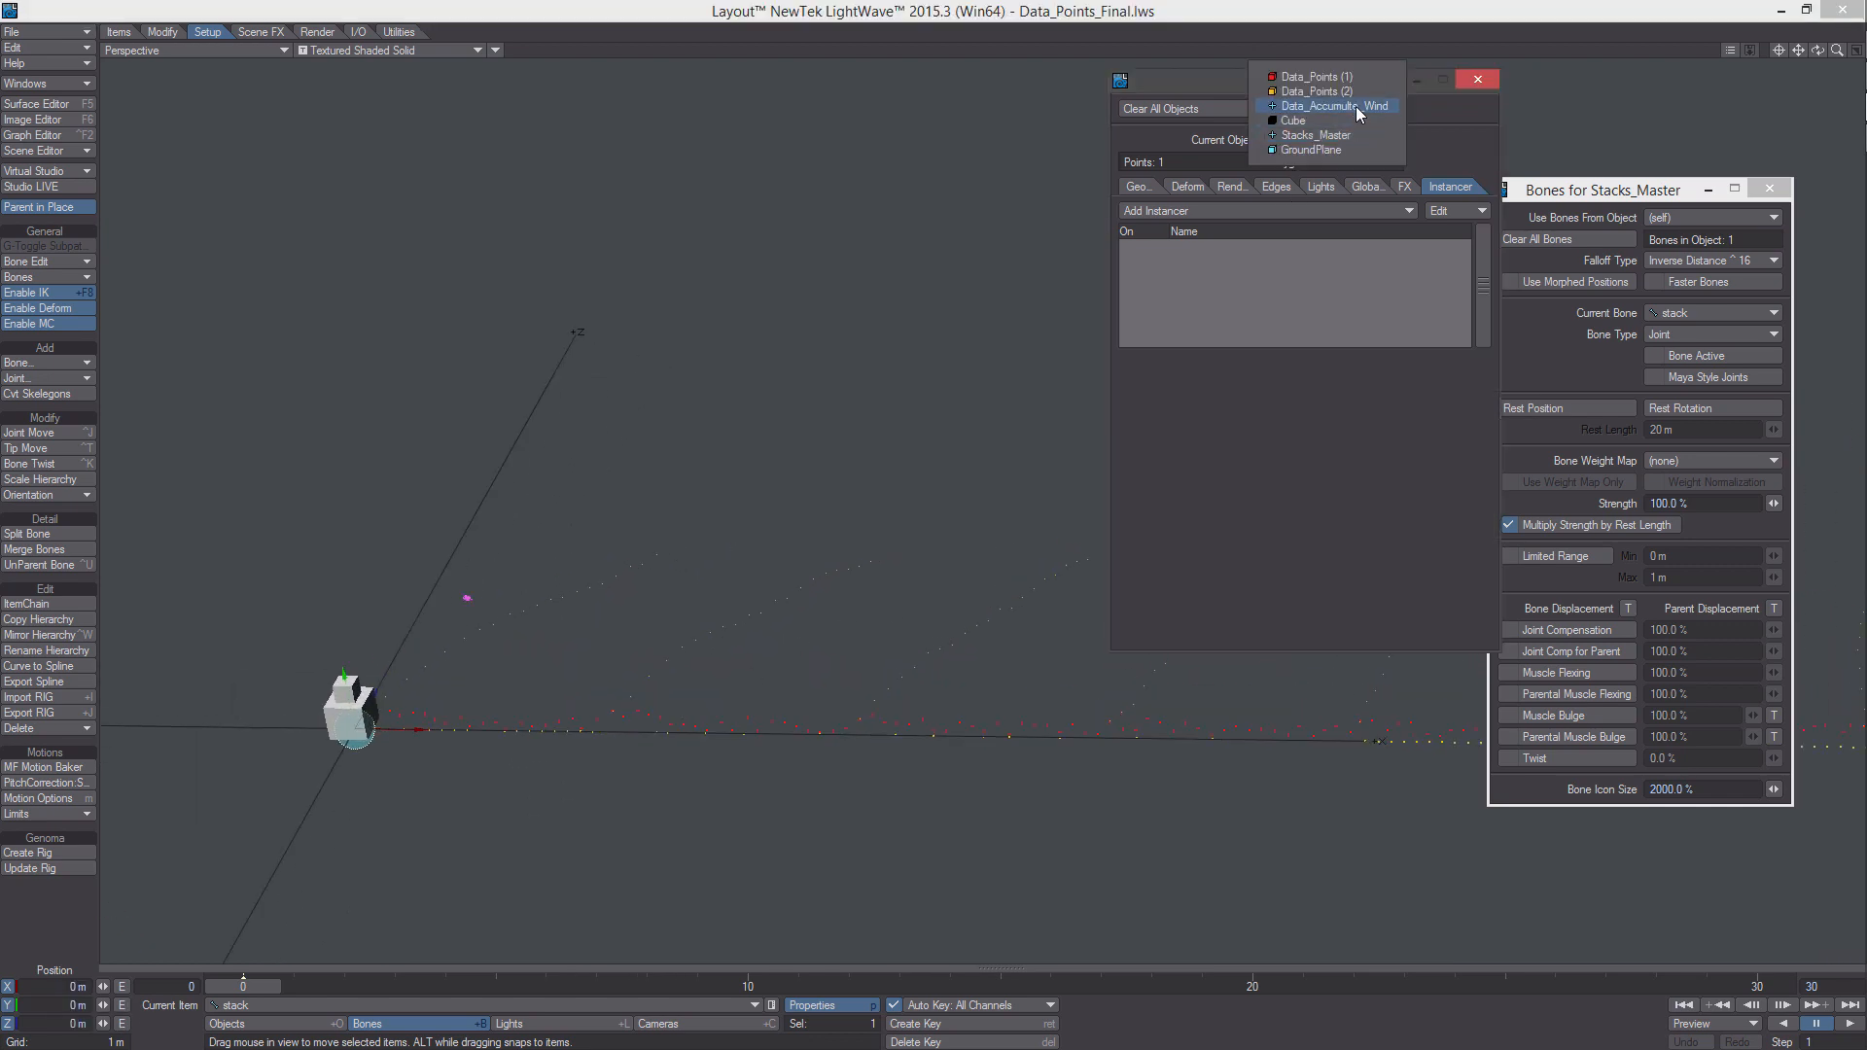
click(1357, 121)
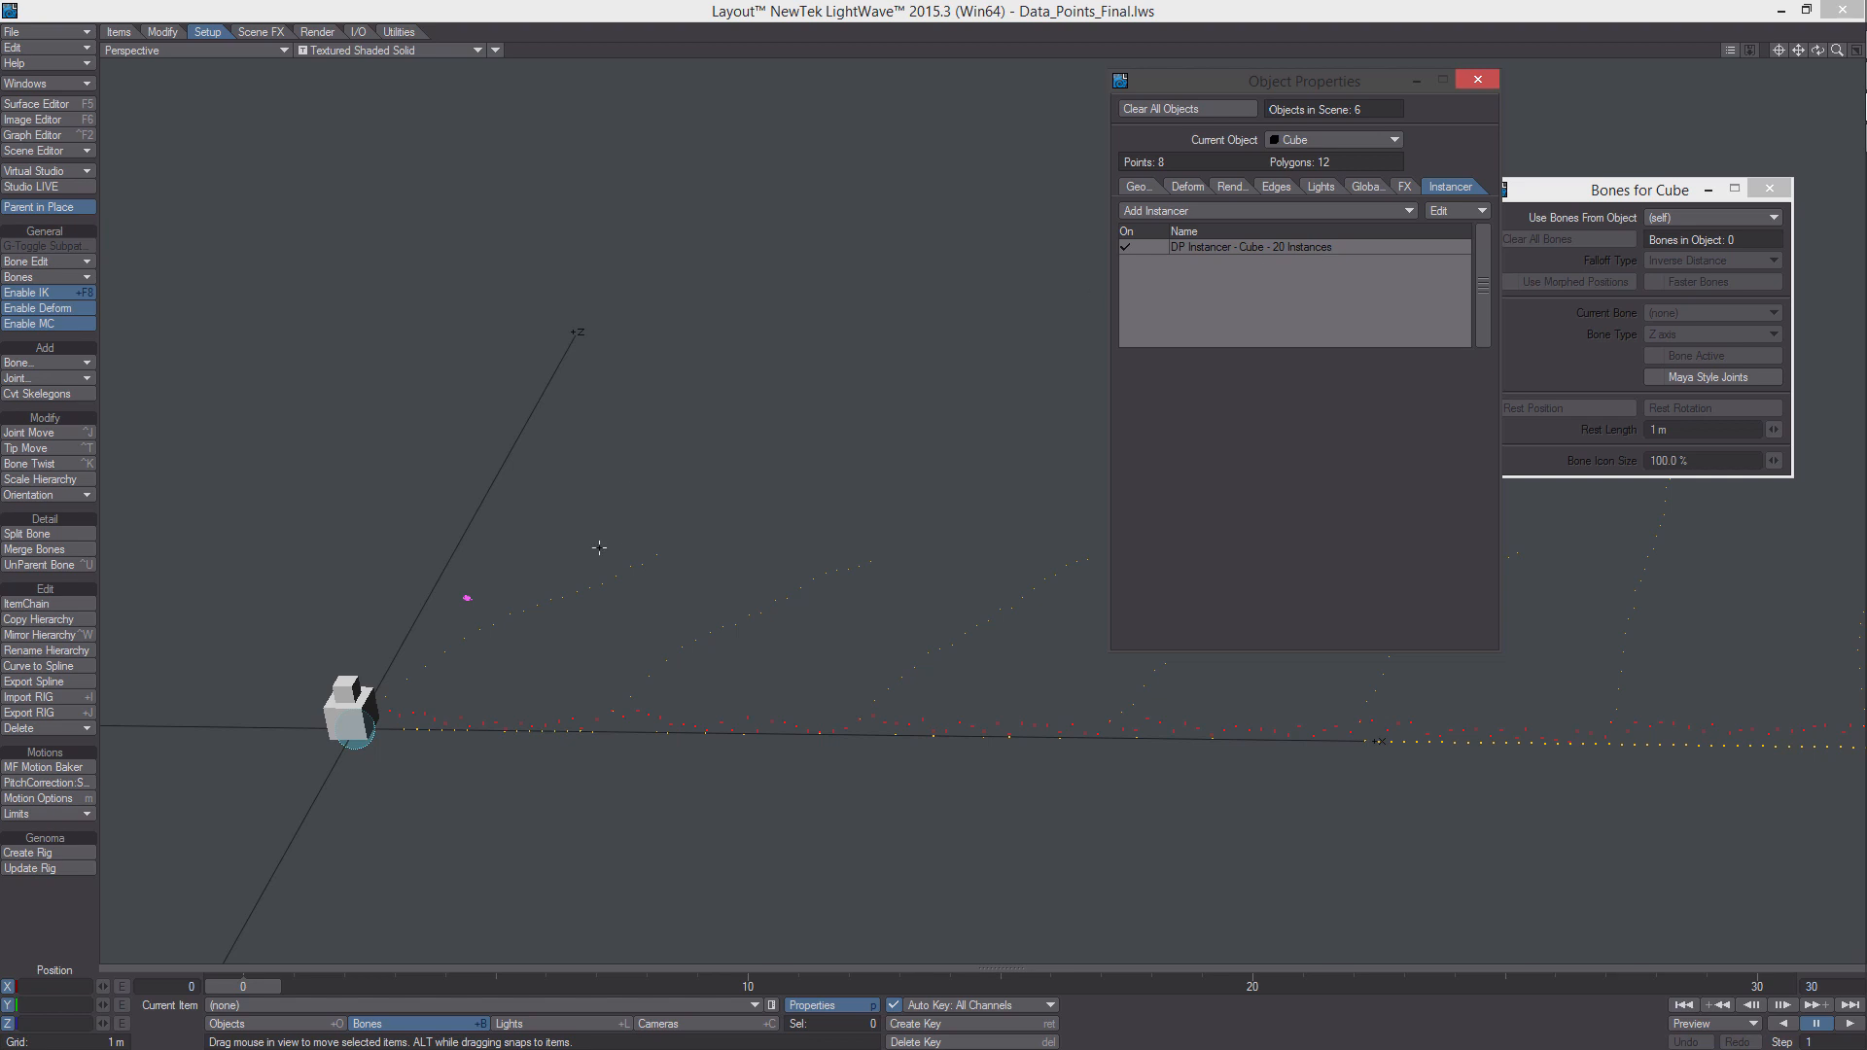
alt+drag(599, 548, 508, 702)
Enable Studio LIVE and stretch the stack bone along Y to a scale of about 22.7
click(365, 765)
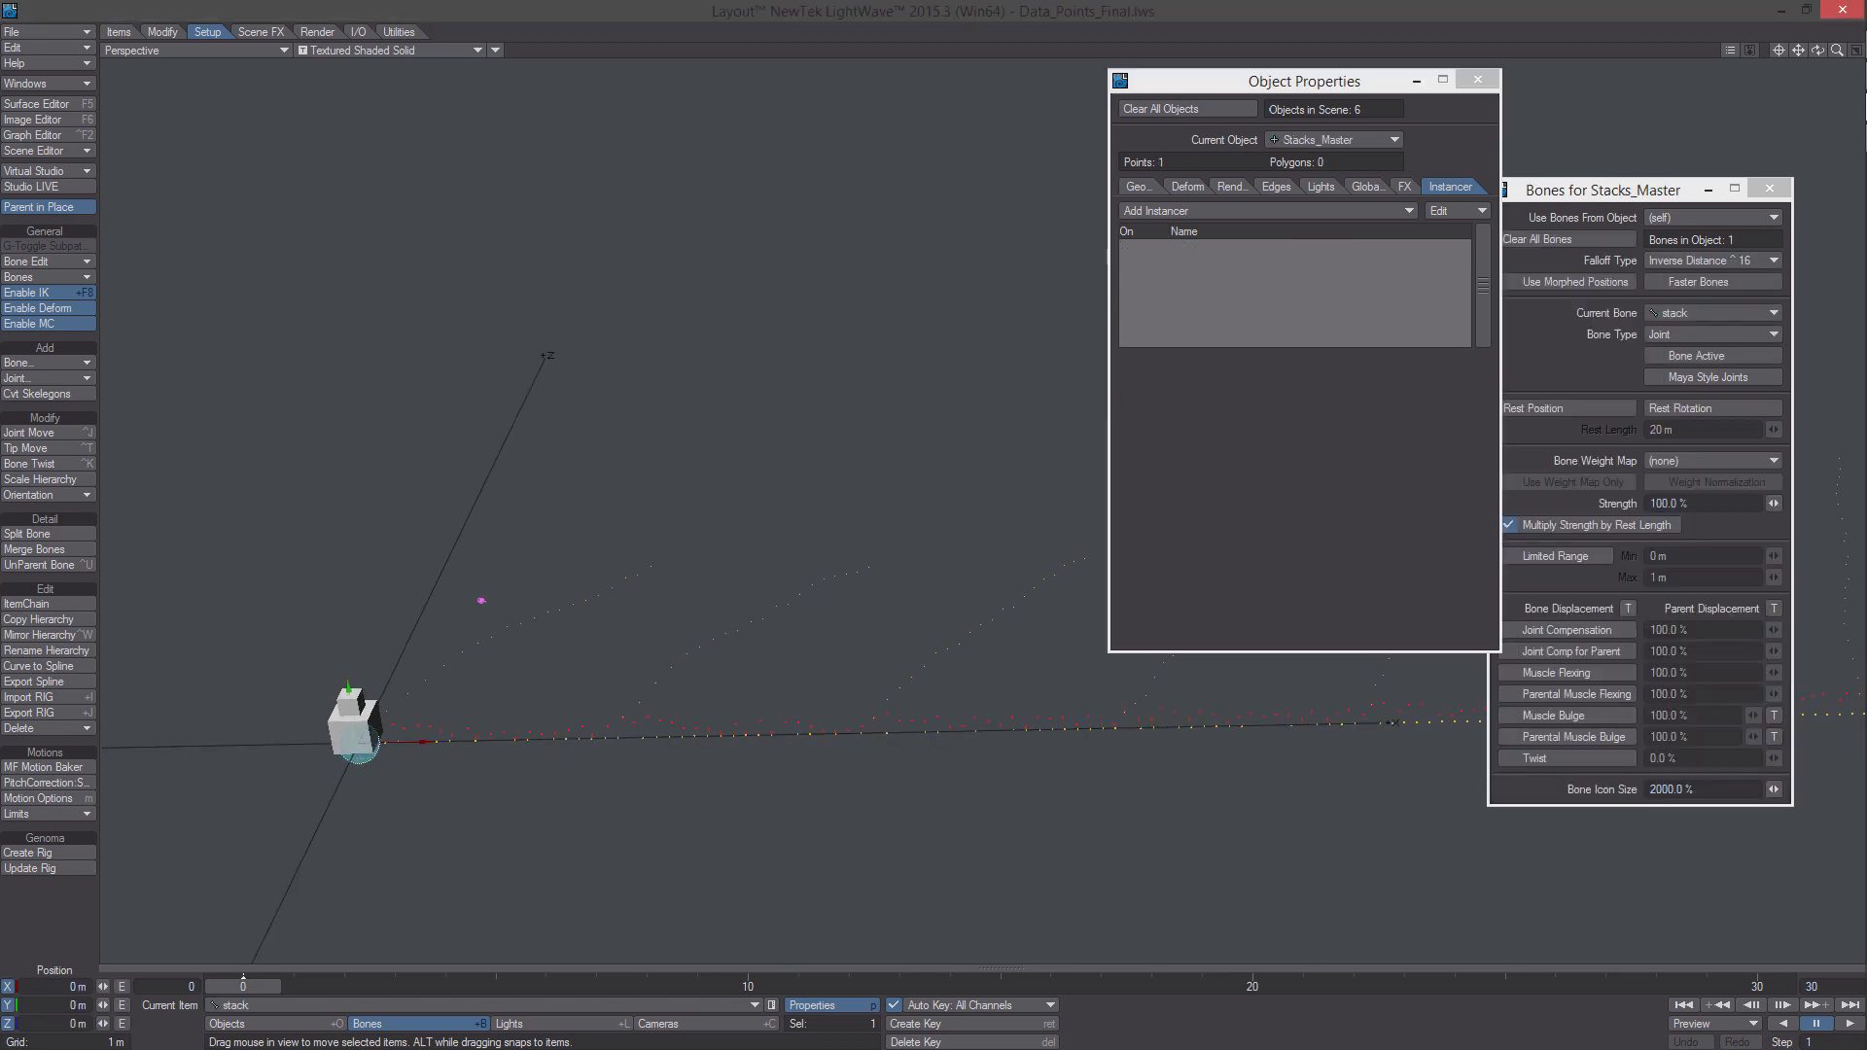
key(h)
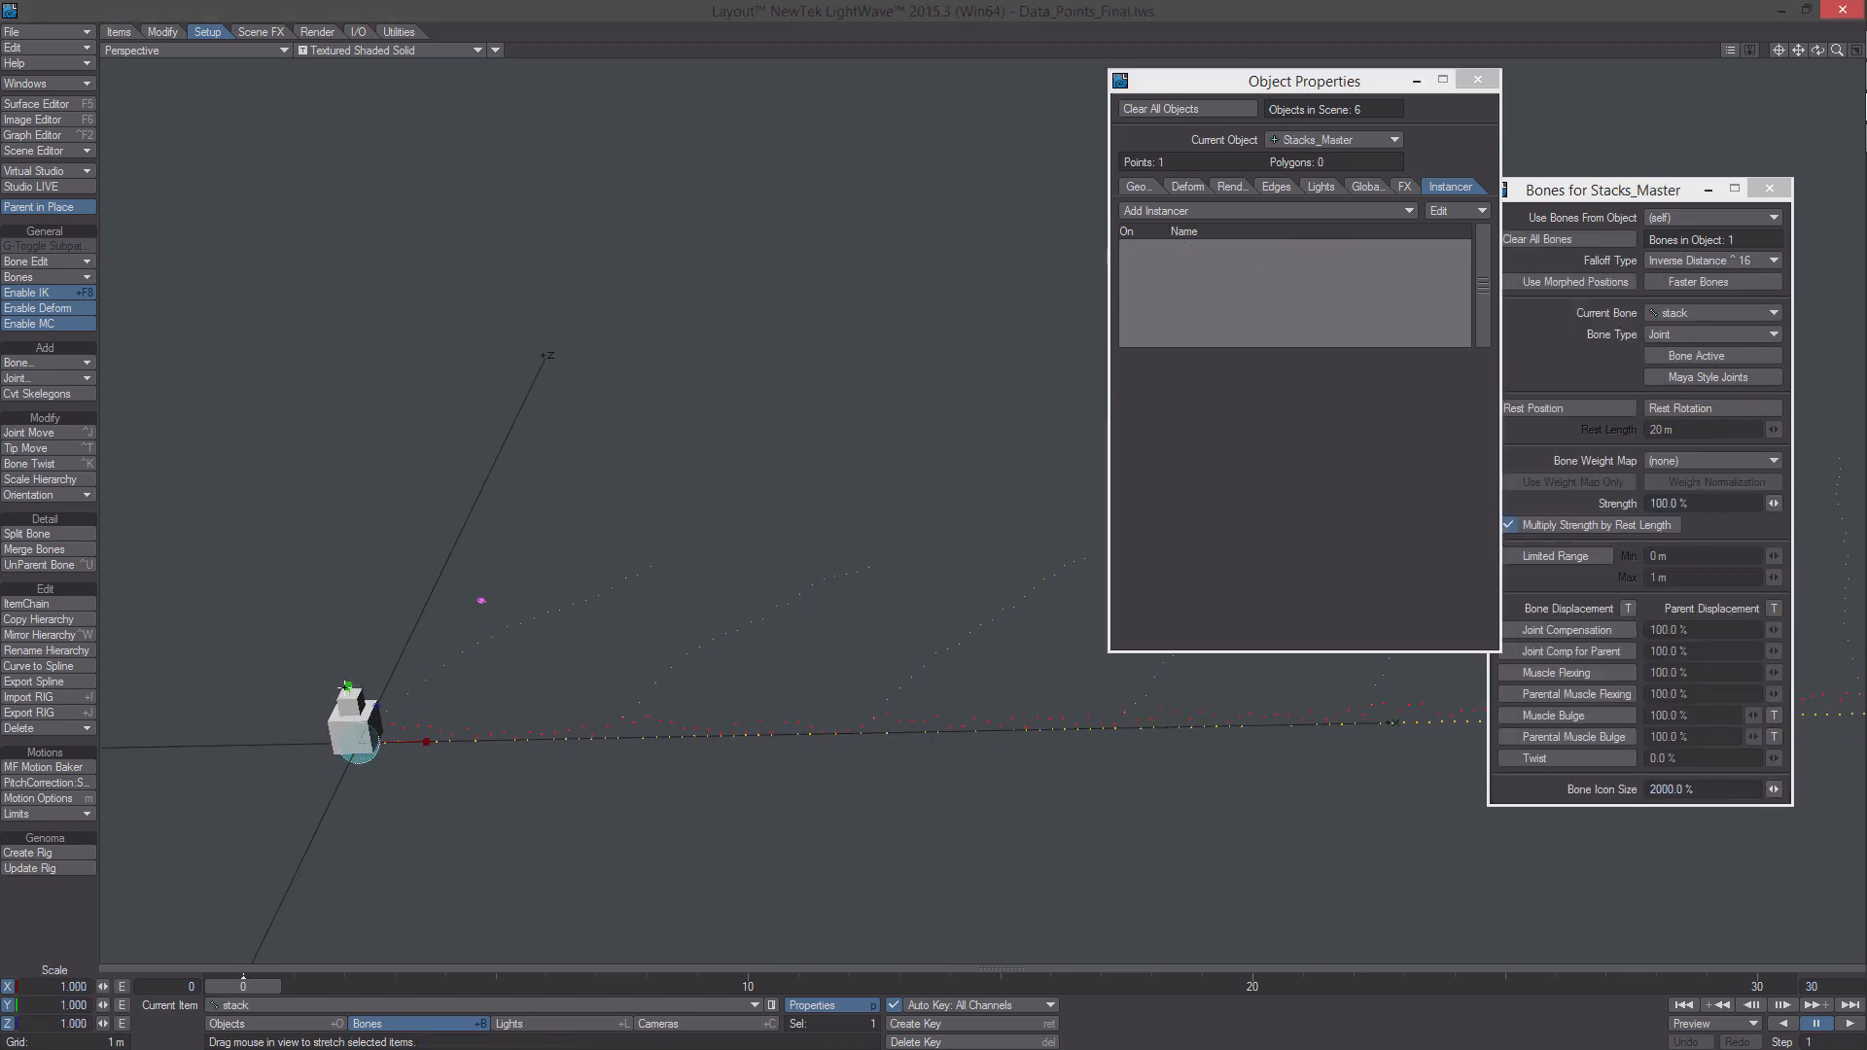
drag(292, 351, 317, 571)
click(52, 186)
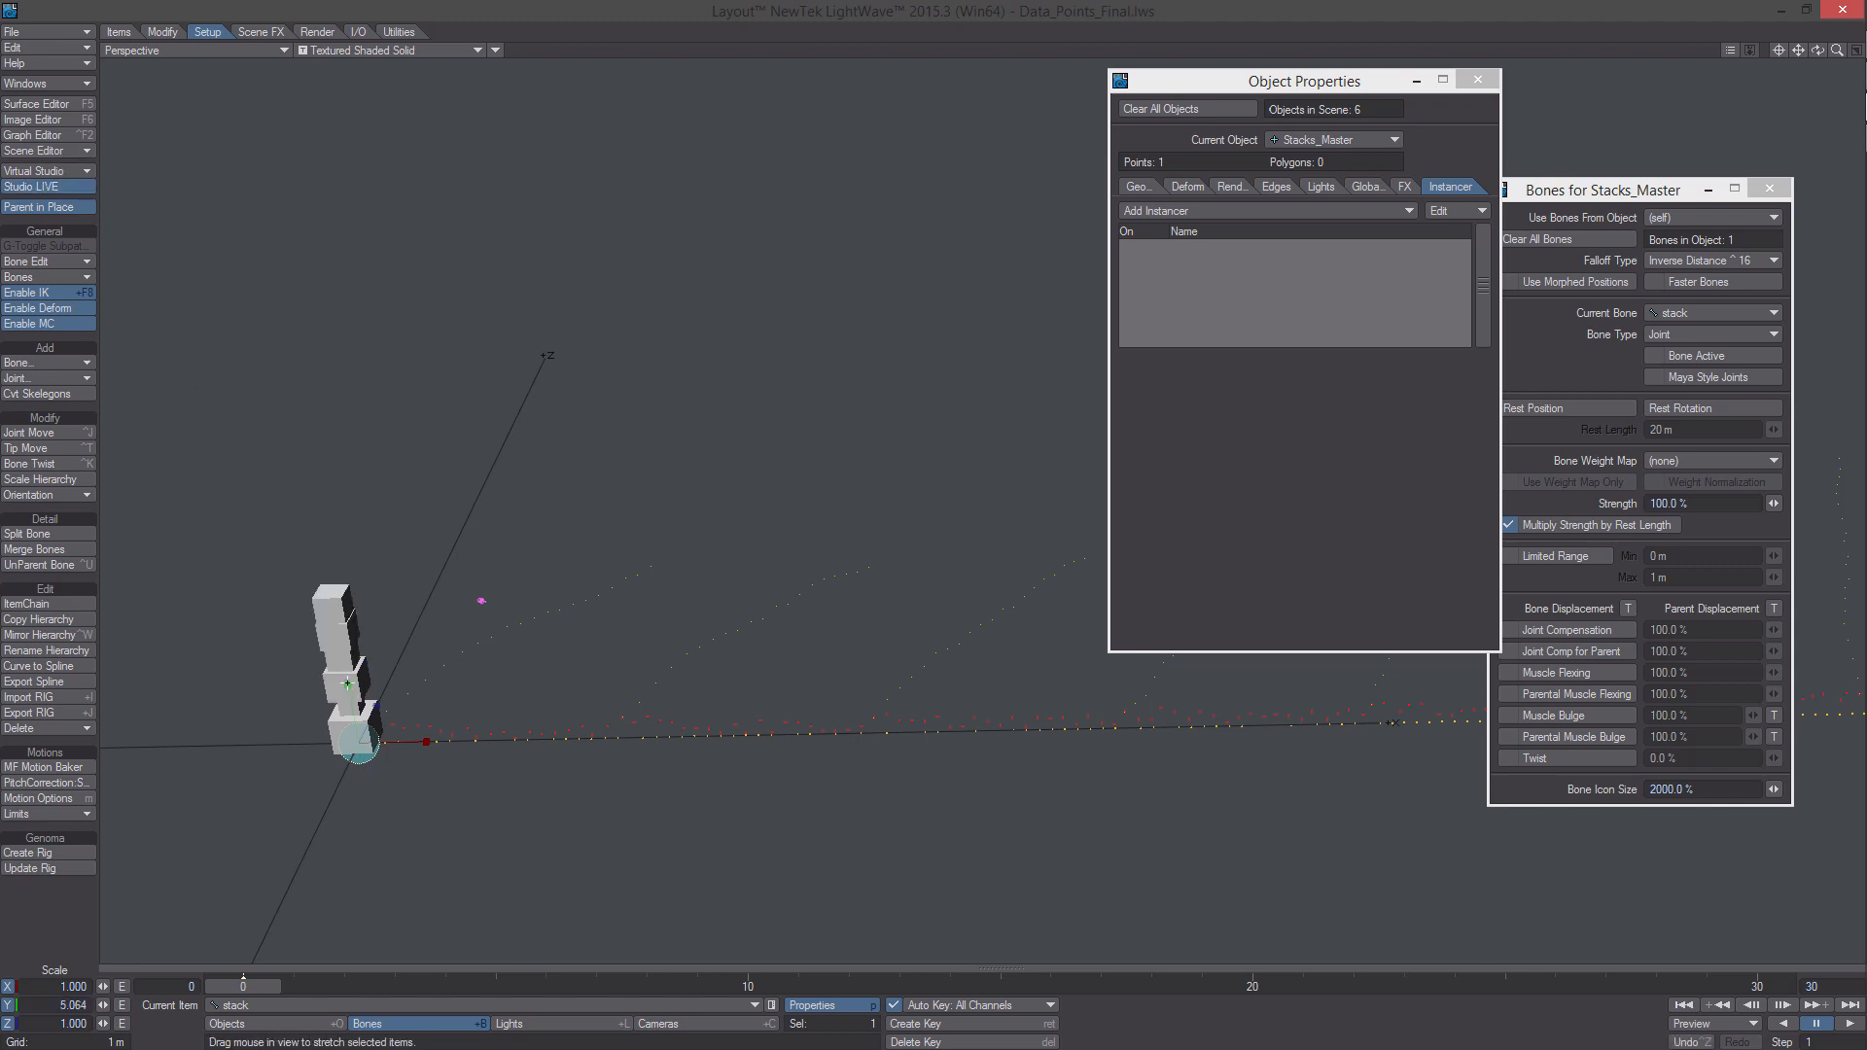
drag(347, 684, 318, 484)
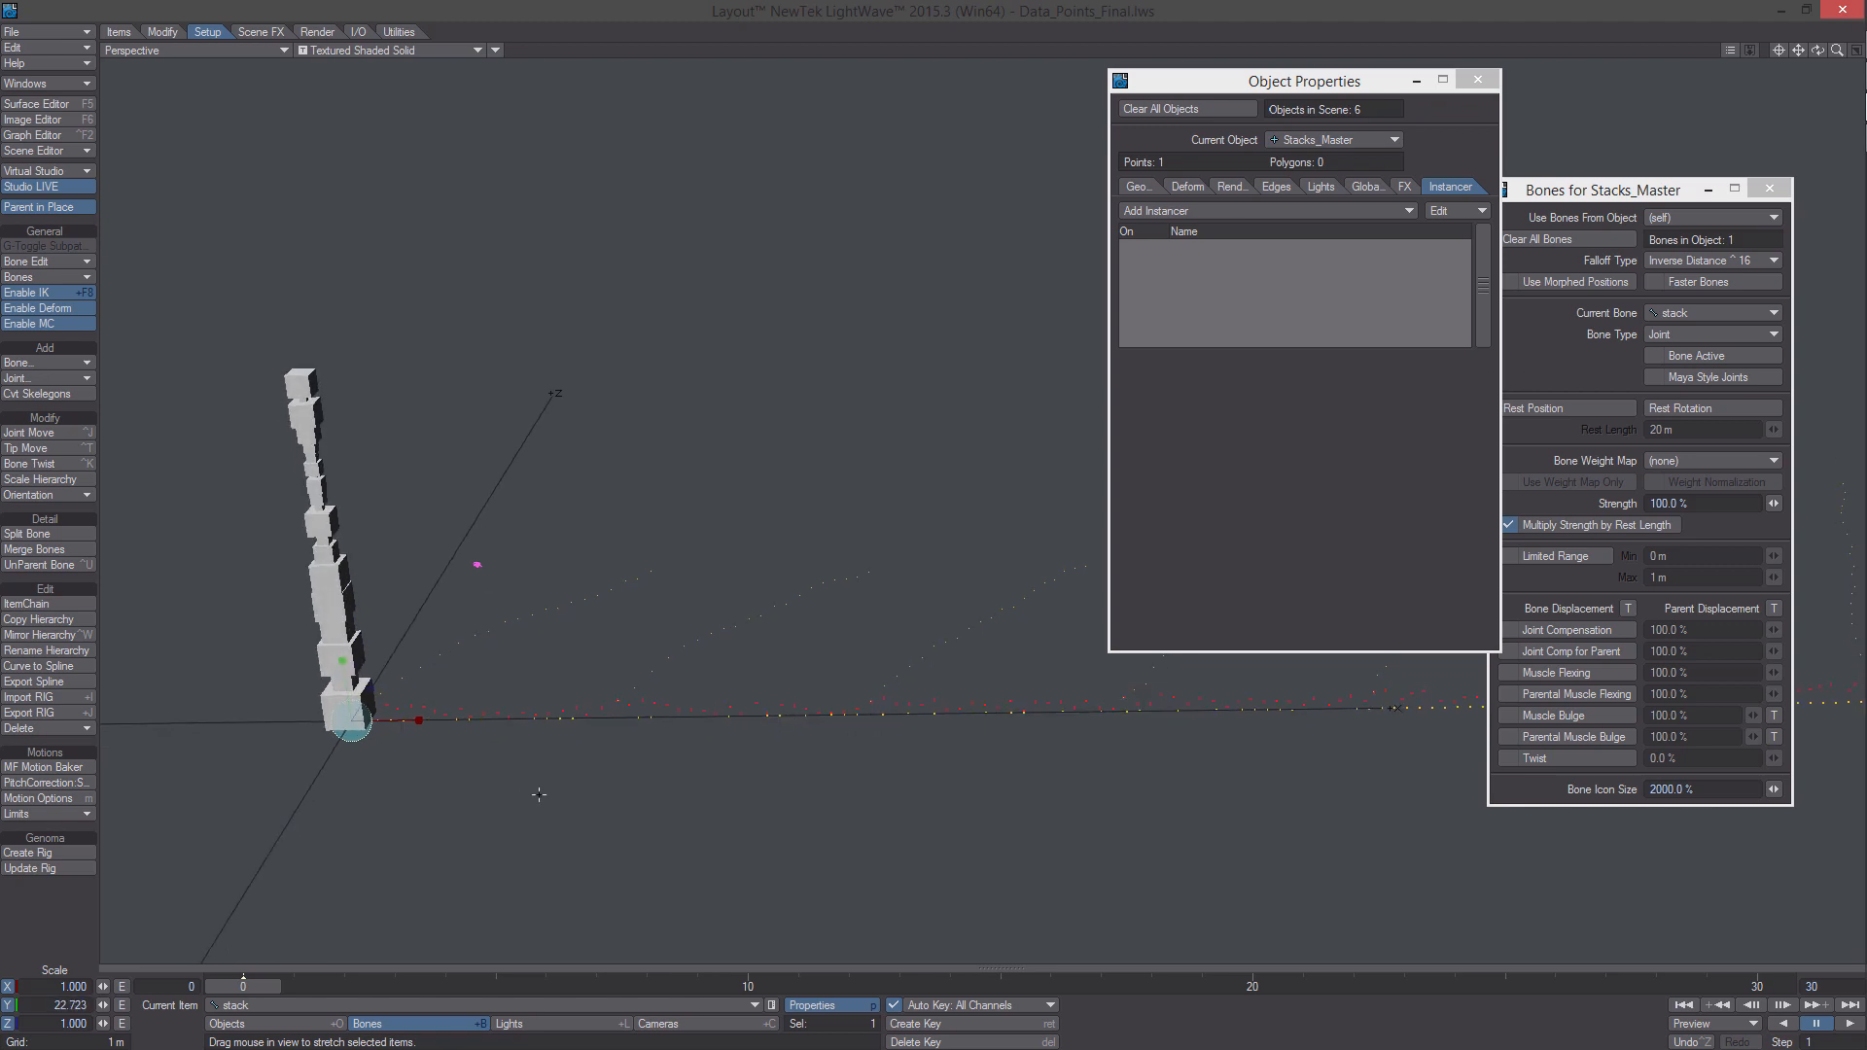
Clone the stack bone once and move the clone along X to about 21.85 m
key(ctrl+c)
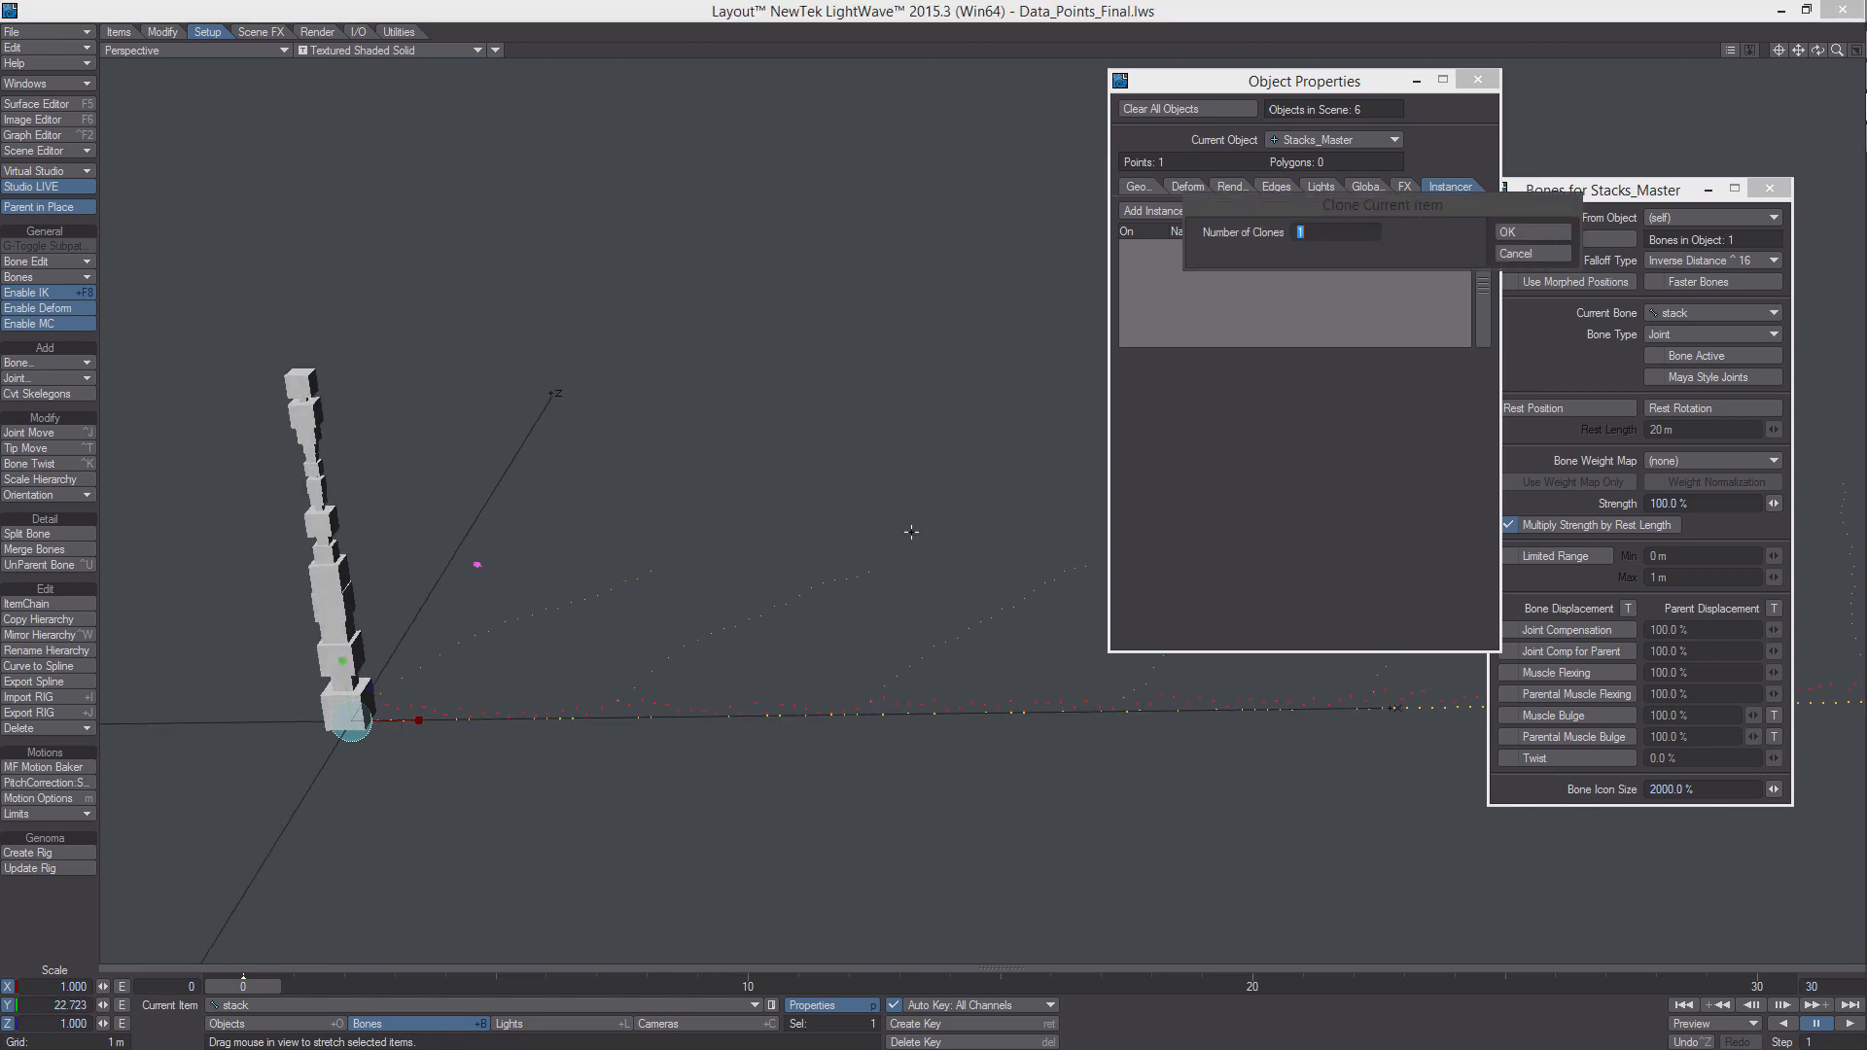
click(1542, 231)
key(t)
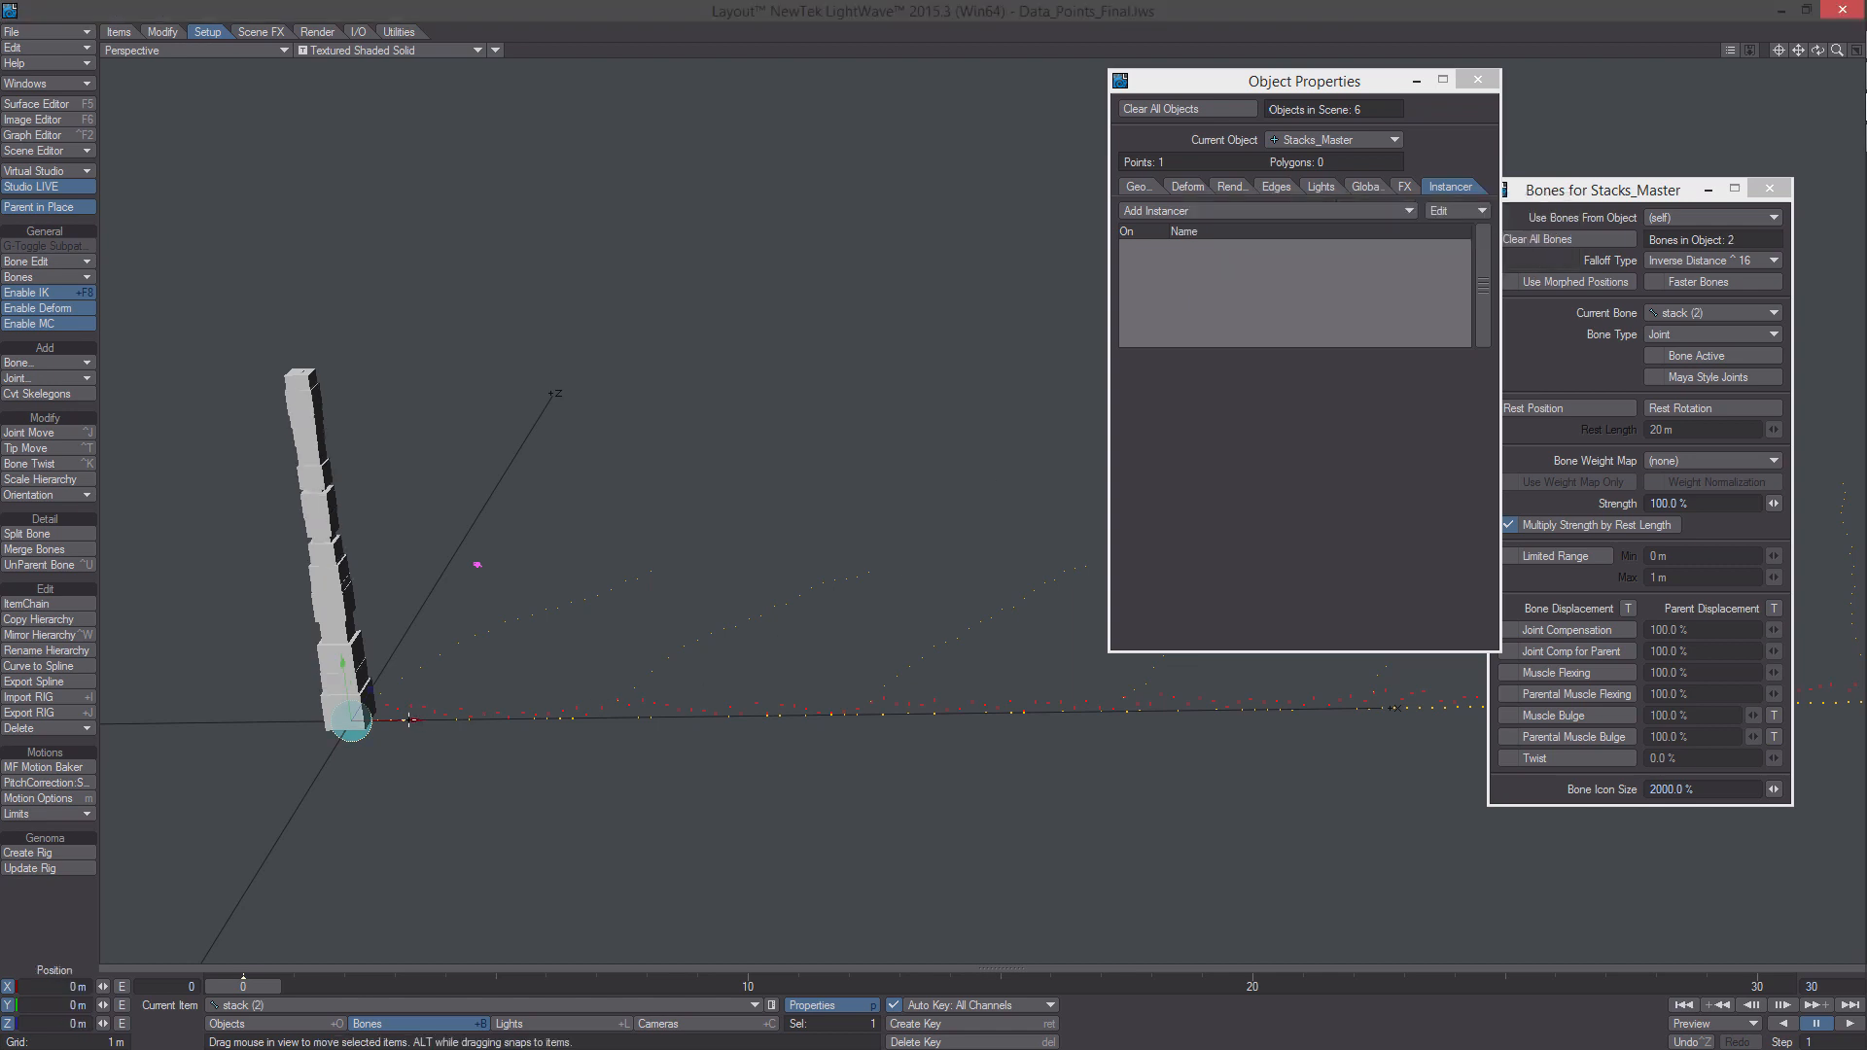
mouse_move(413, 719)
mouse_down()
mouse_move(633, 724)
mouse_move(600, 763)
mouse_move(694, 659)
mouse_move(601, 646)
mouse_move(456, 675)
mouse_up()
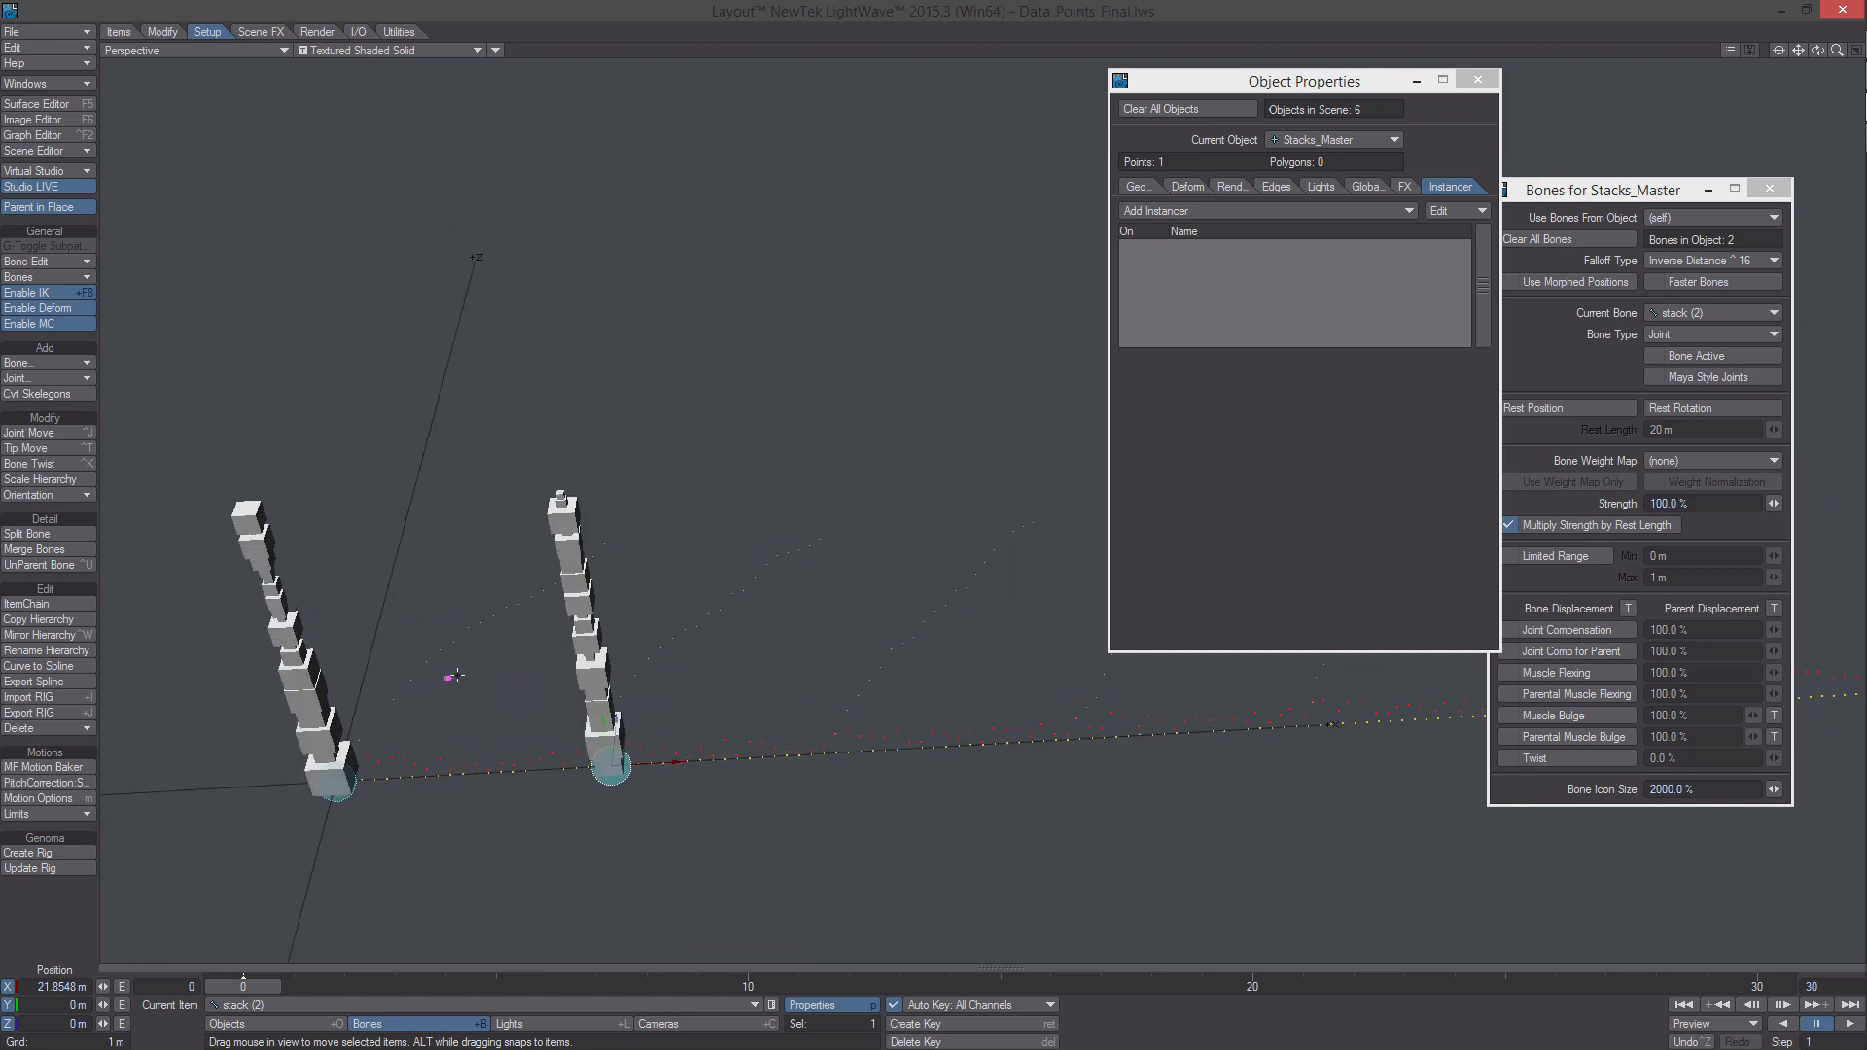
Clone the stack bone again and move the new clone along X to about 42.58 m
mouse_move(633, 777)
alt+shift+mouse_down()
mouse_move(558, 754)
mouse_move(712, 690)
mouse_move(702, 584)
mouse_move(642, 622)
mouse_move(712, 664)
alt+shift+mouse_up()
key(ctrl+c)
click(1534, 233)
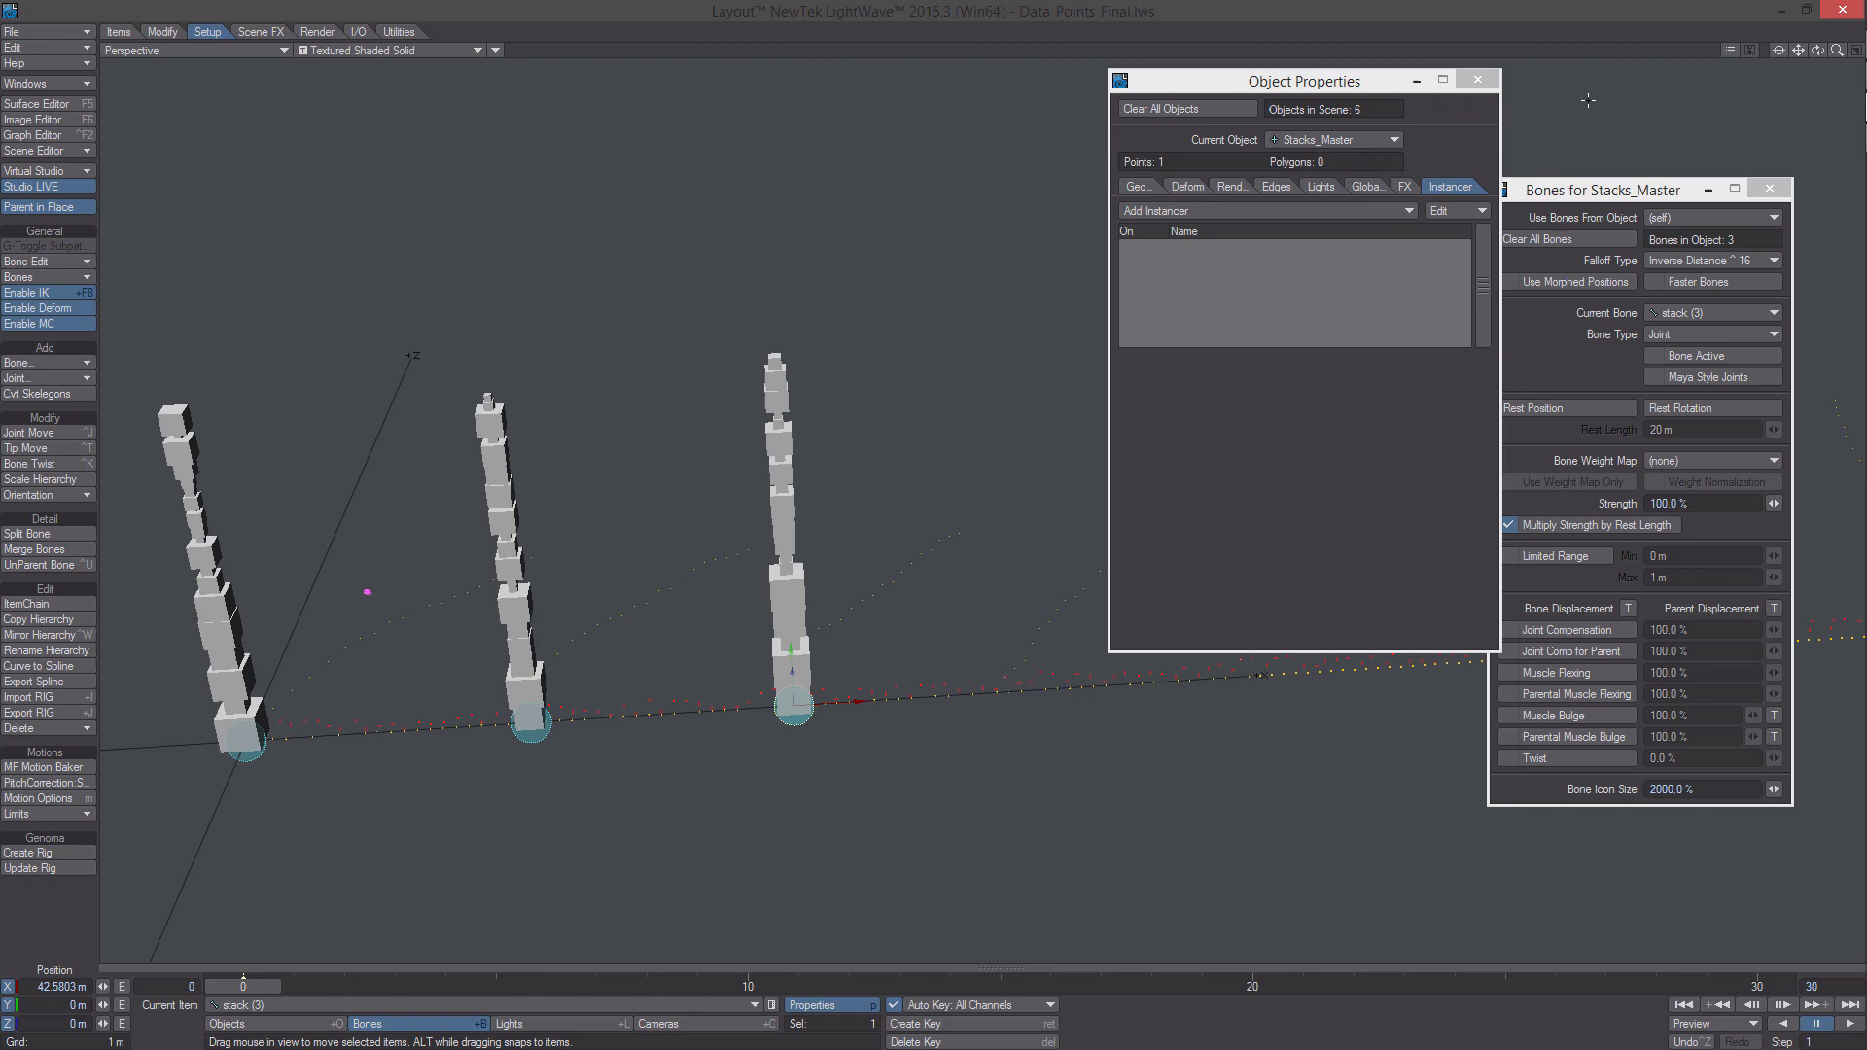
Close the object and bone properties and stretch the third stack bone along Y to a scale of about 31
click(1478, 78)
click(1769, 188)
alt+shift+drag(1206, 670, 701, 694)
key(h)
alt+drag(907, 658, 1103, 652)
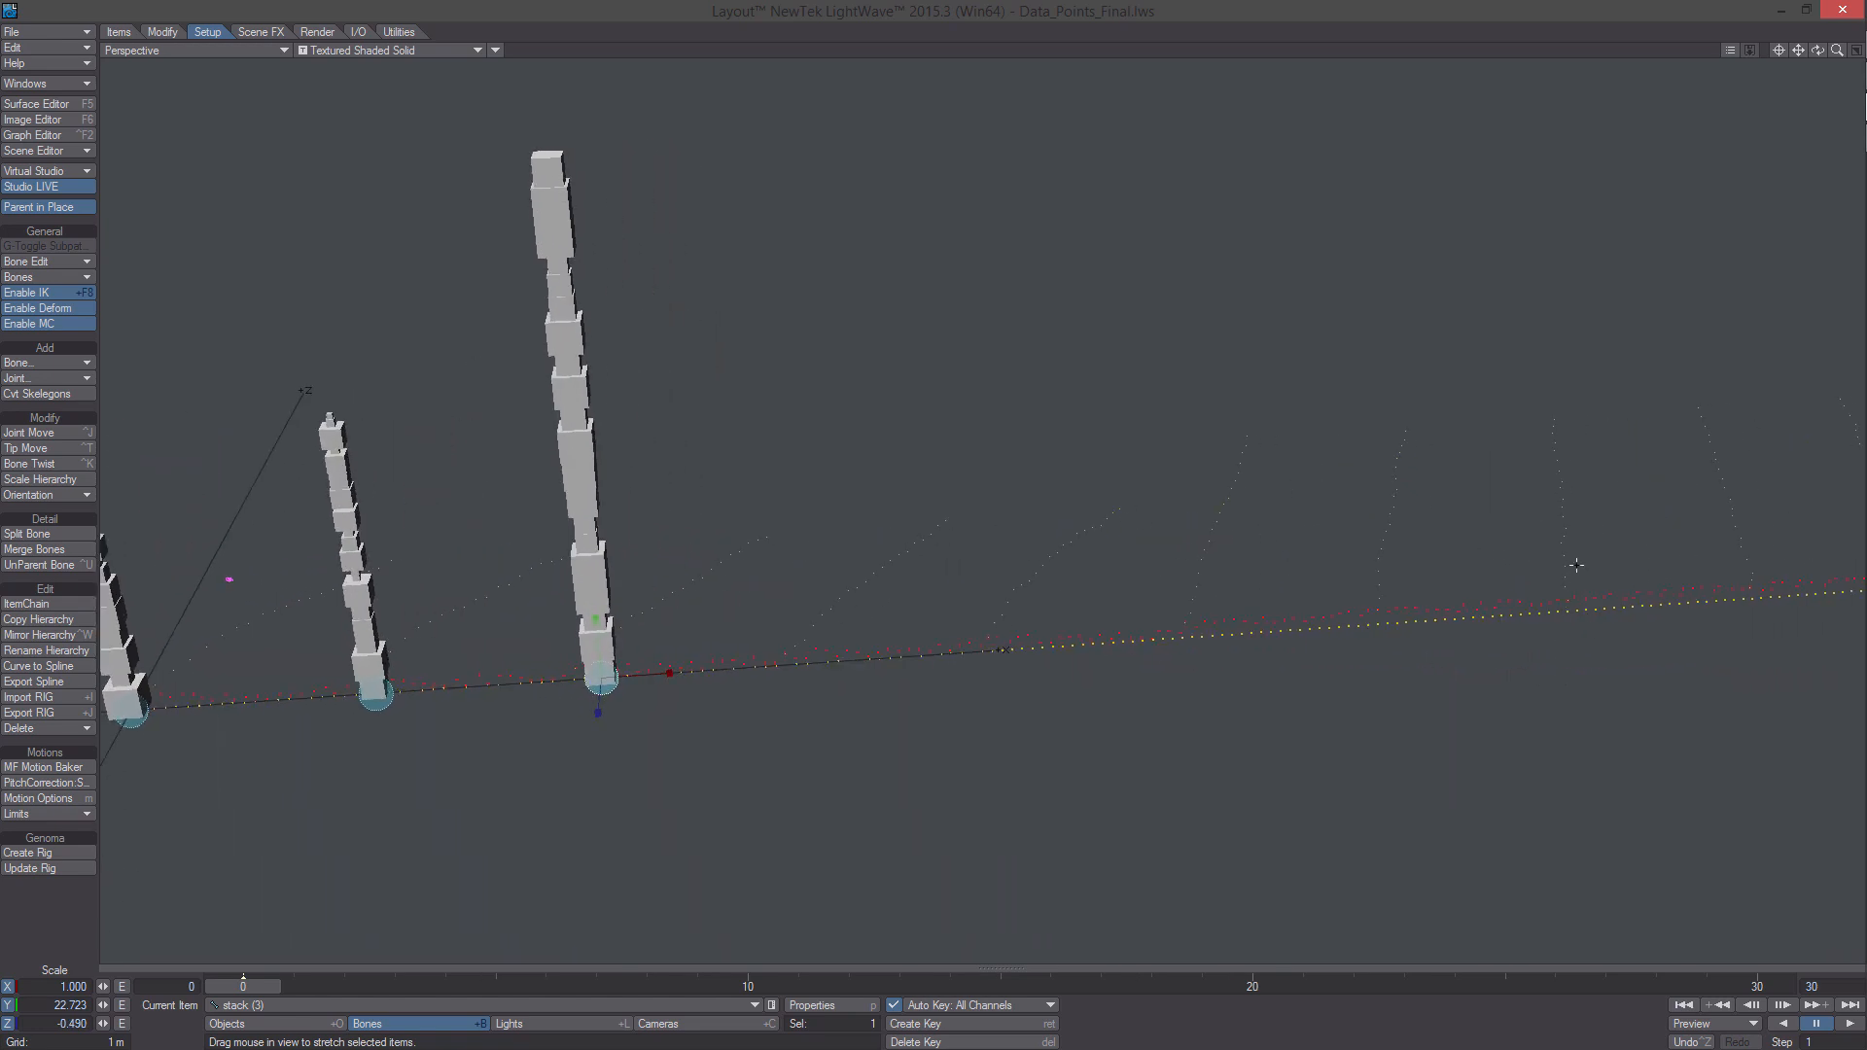
scroll(1514, 564, down, 2)
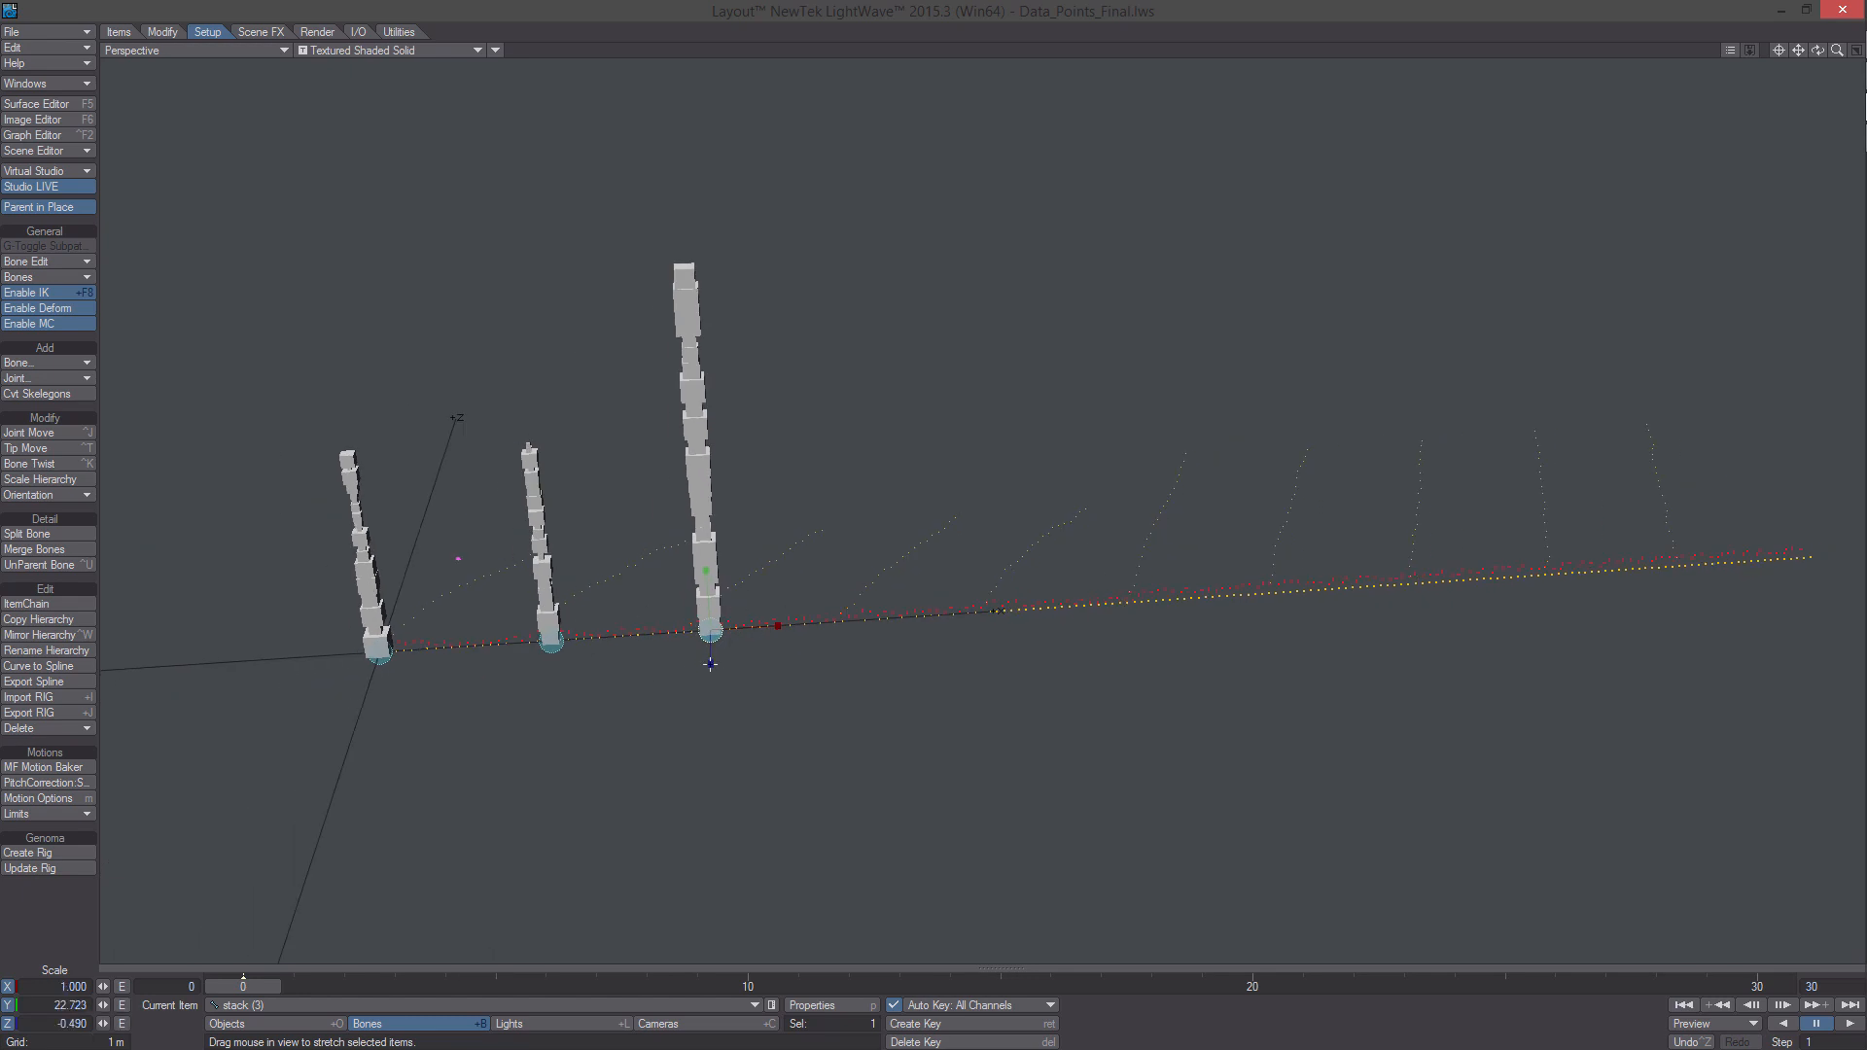
drag(710, 663, 803, 652)
key(ctrl+z)
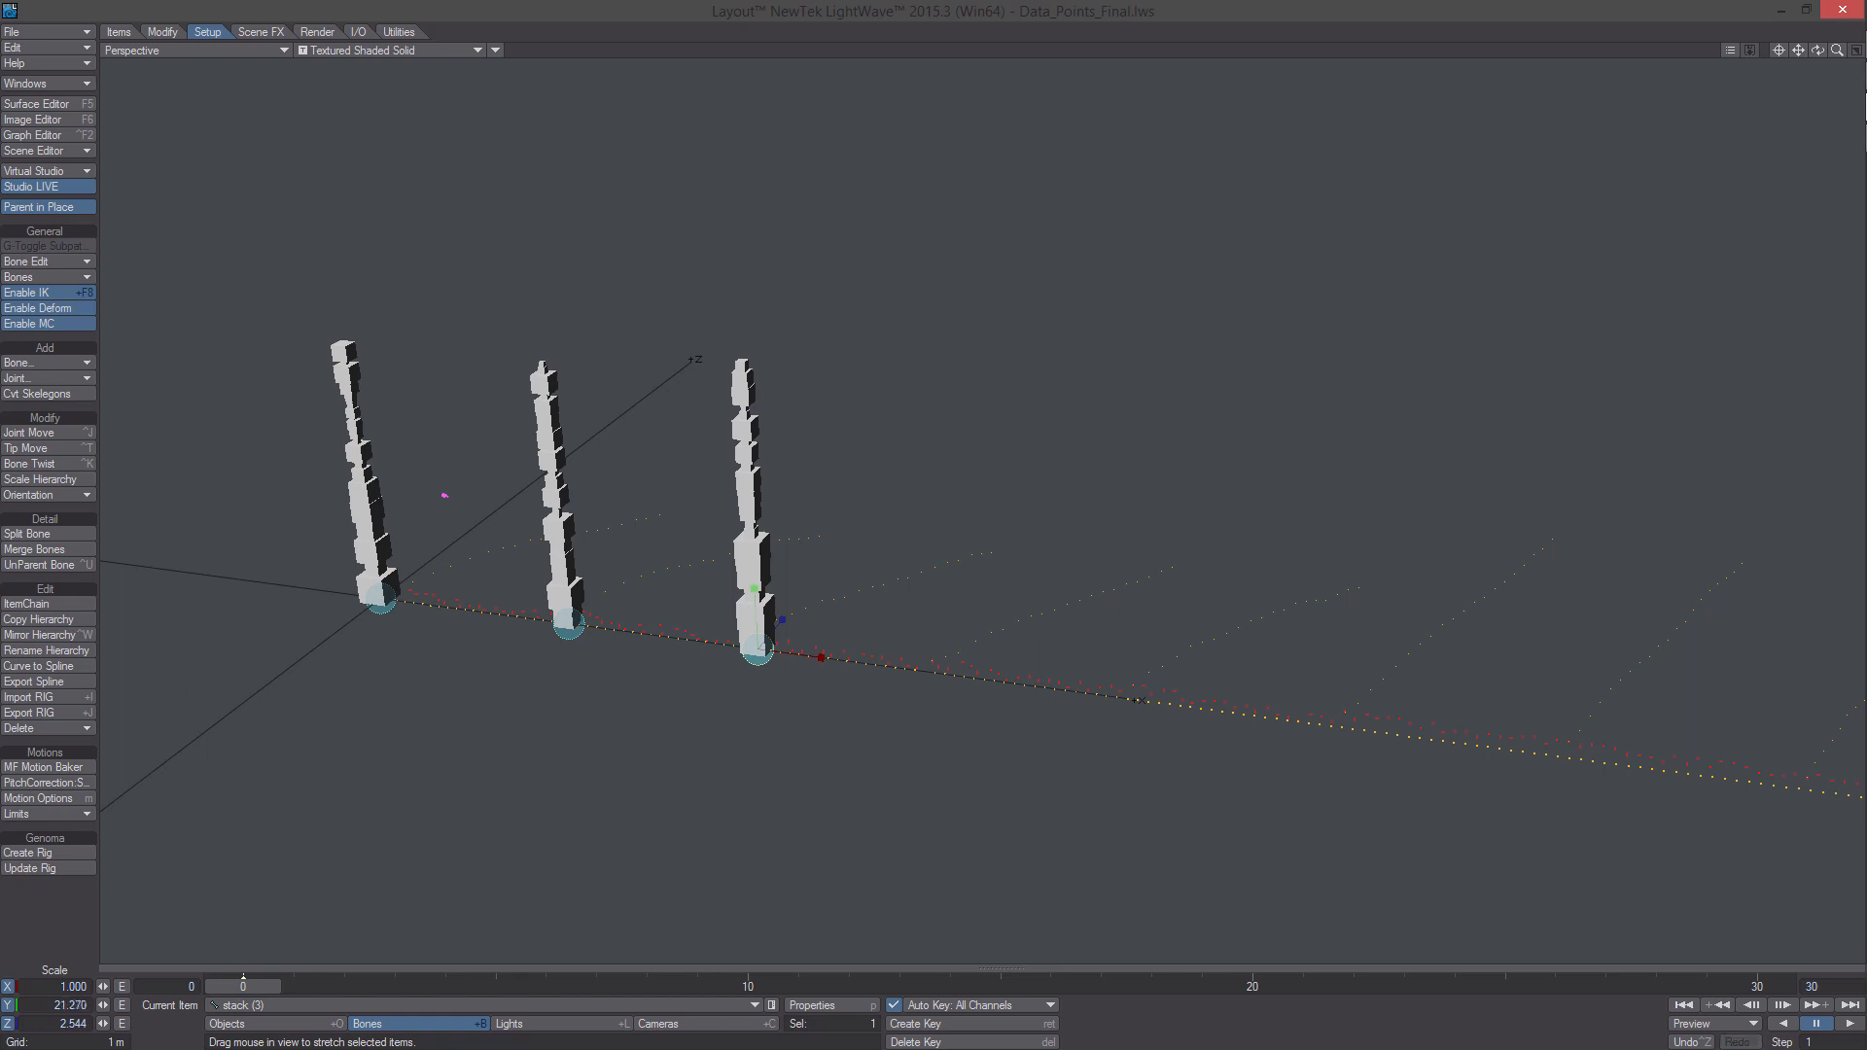
mouse_move(756, 588)
mouse_down()
mouse_move(757, 633)
mouse_move(756, 561)
mouse_up()
ctrl+alt+drag(680, 701, 723, 746)
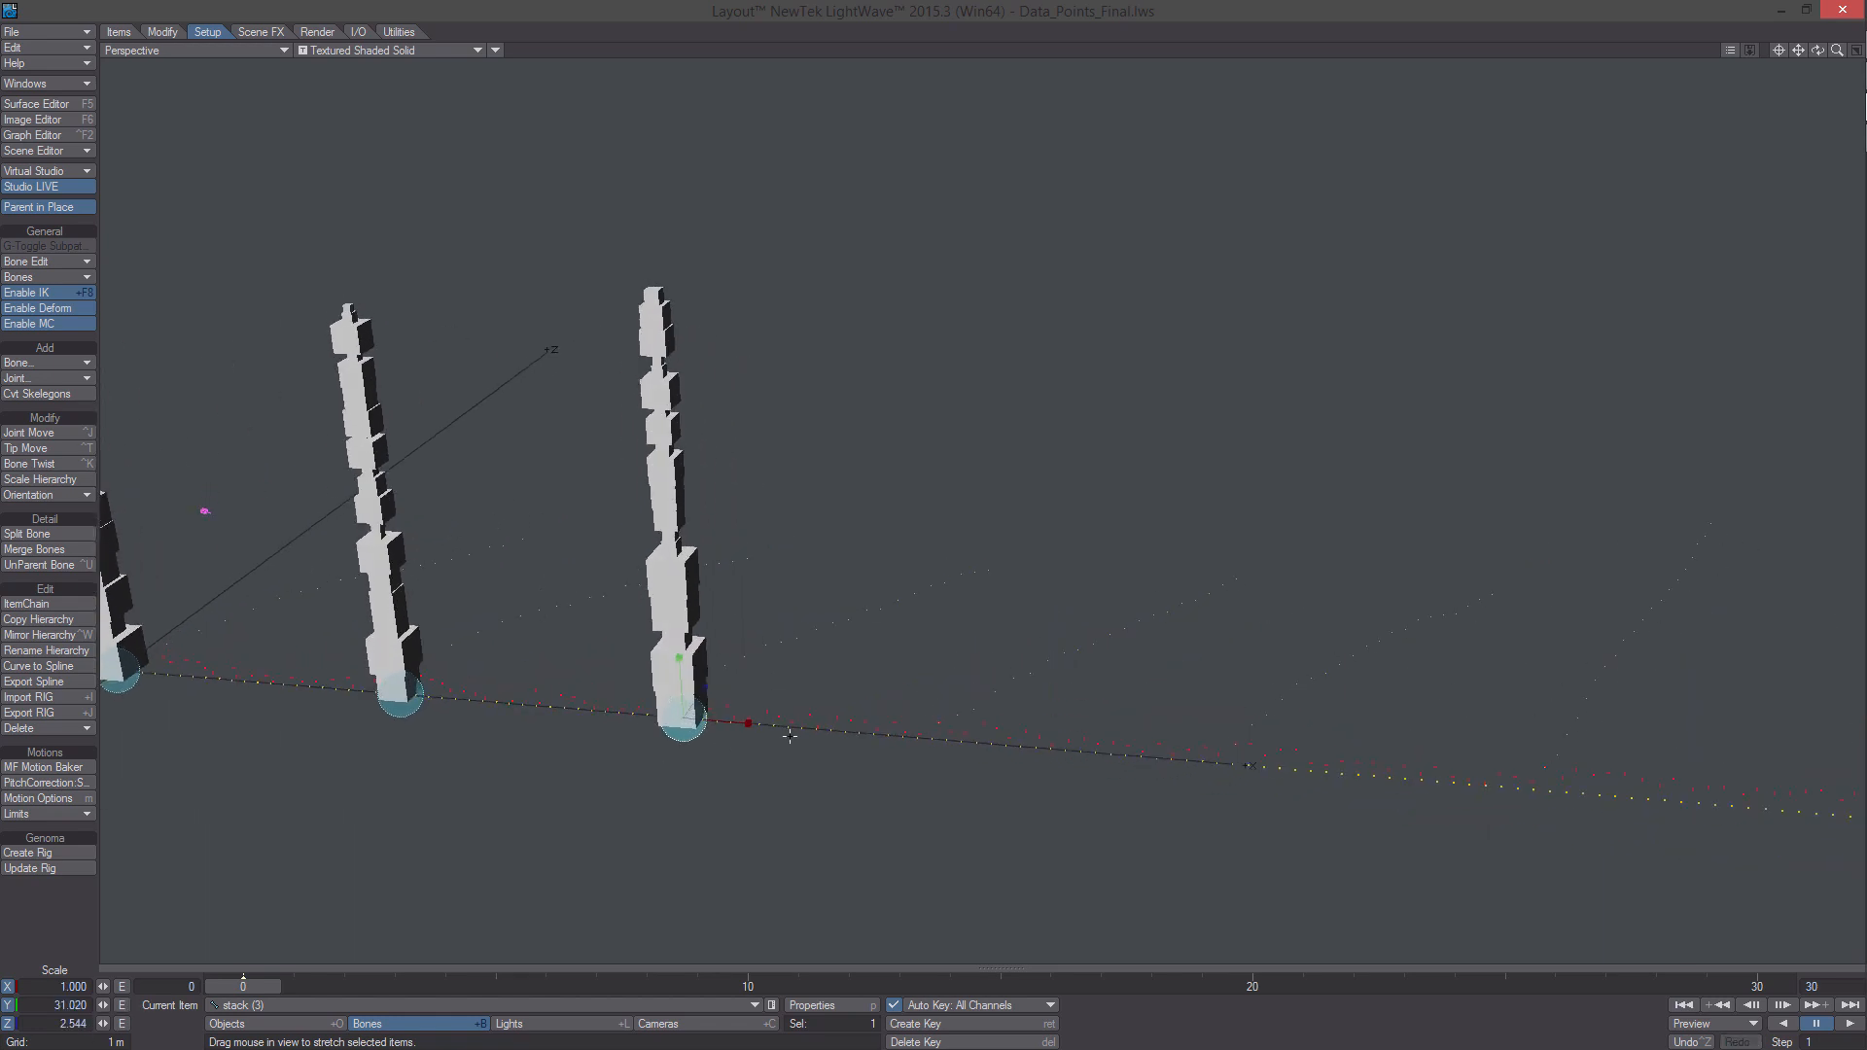
Try rotating the third stack bone in the viewport
key(y)
drag(755, 721, 848, 530)
key(ctrl+z)
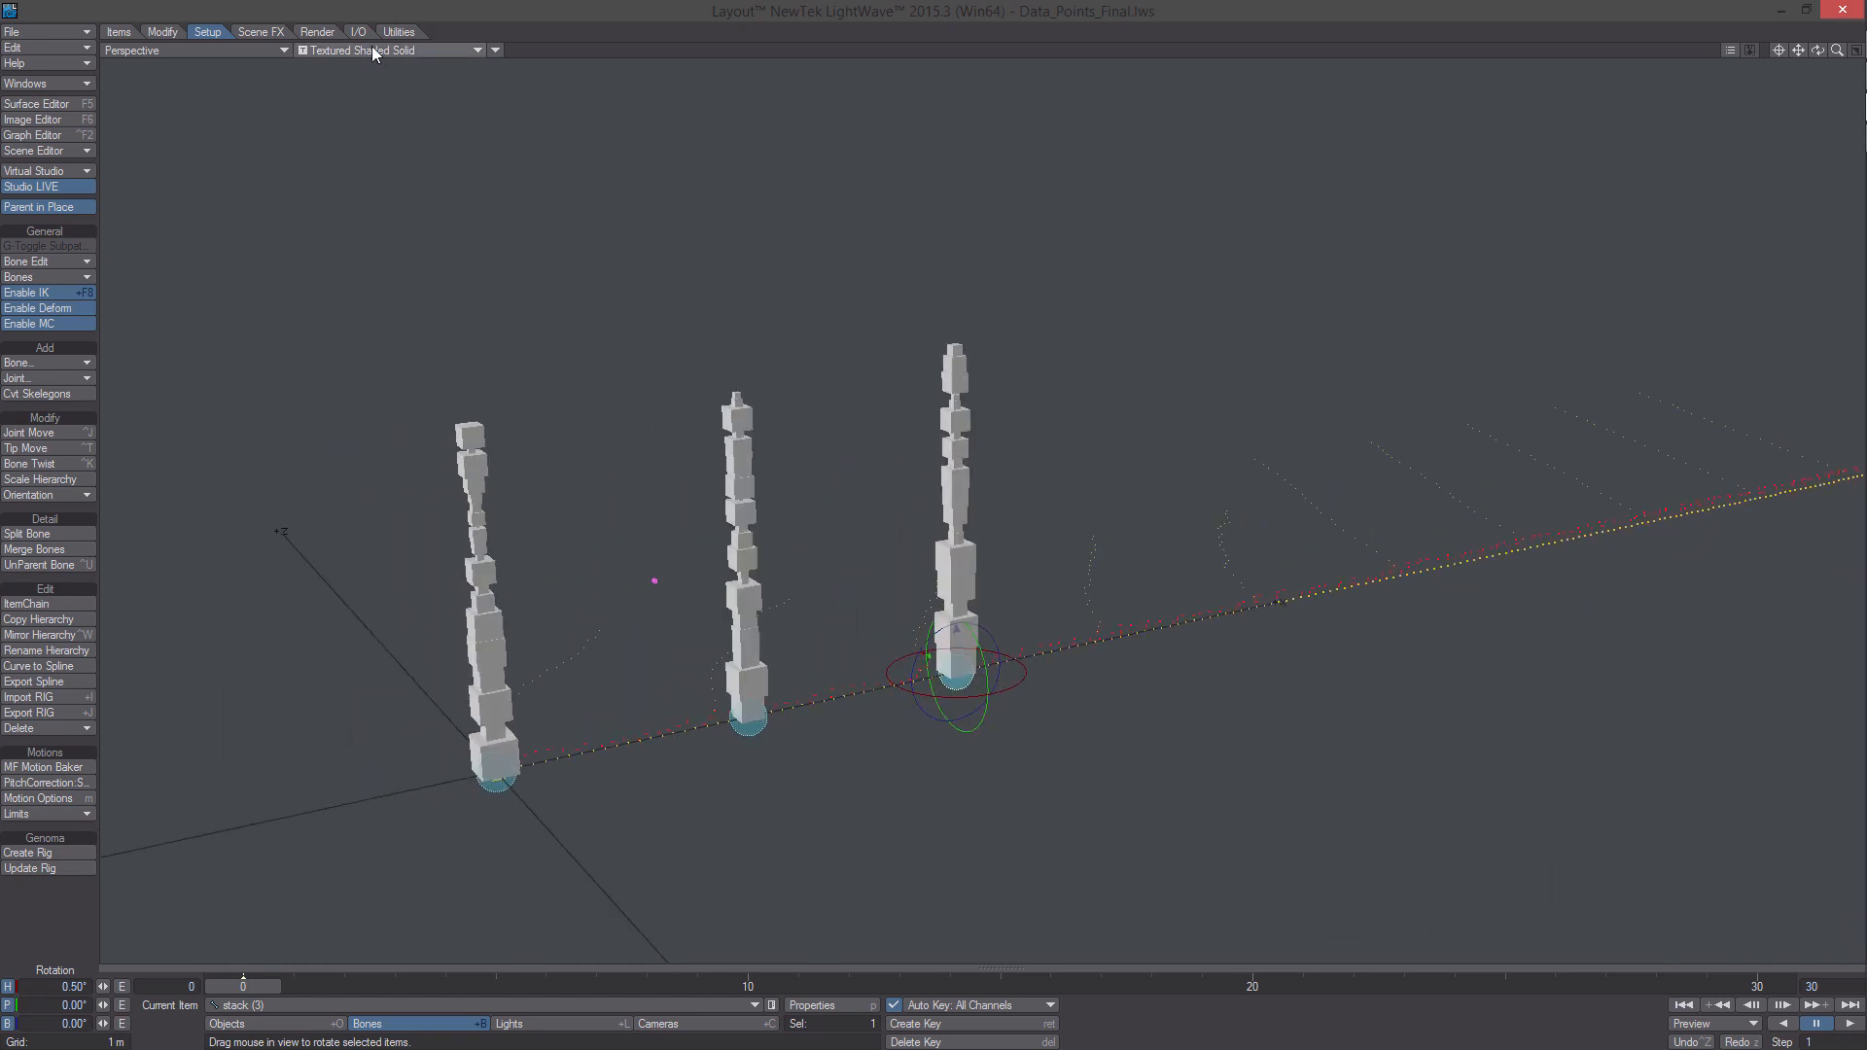
Preview the three stacks with VPR rendering and return the viewport to Textured Shaded Solid
click(372, 52)
click(365, 121)
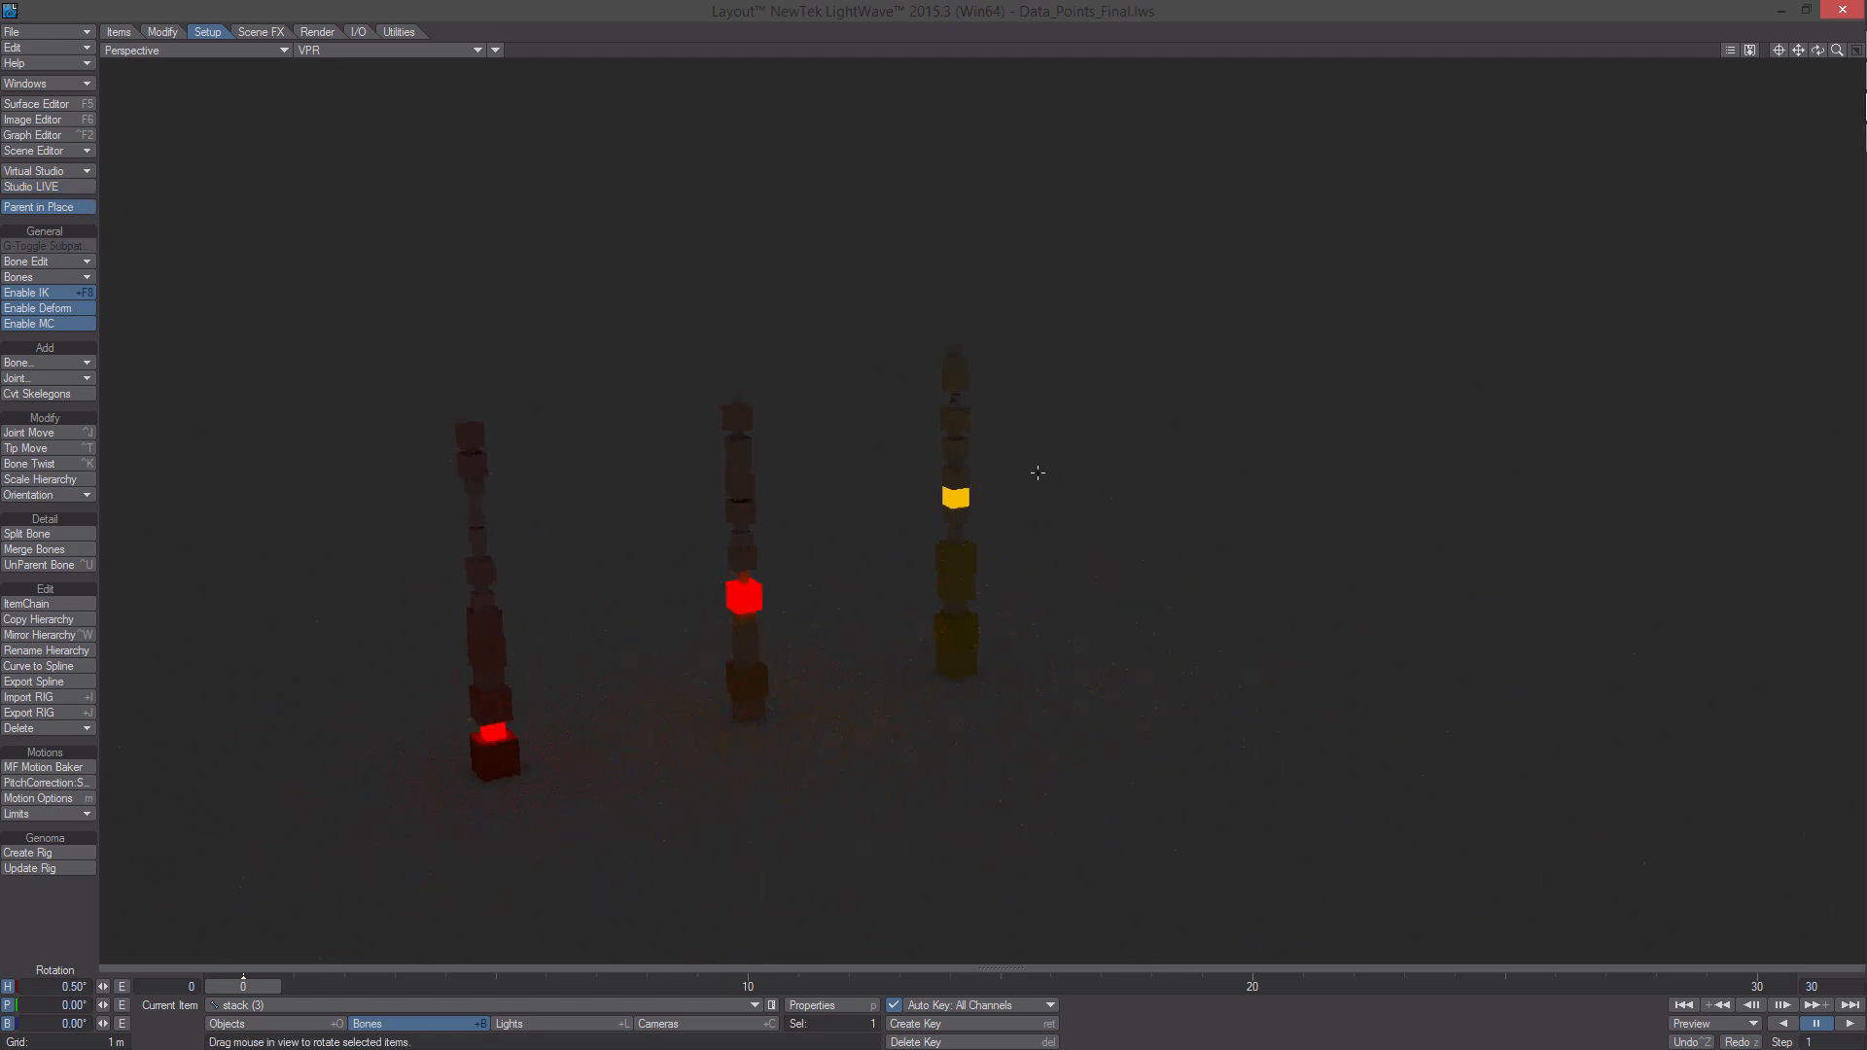
click(429, 51)
click(476, 107)
alt+drag(934, 444, 920, 479)
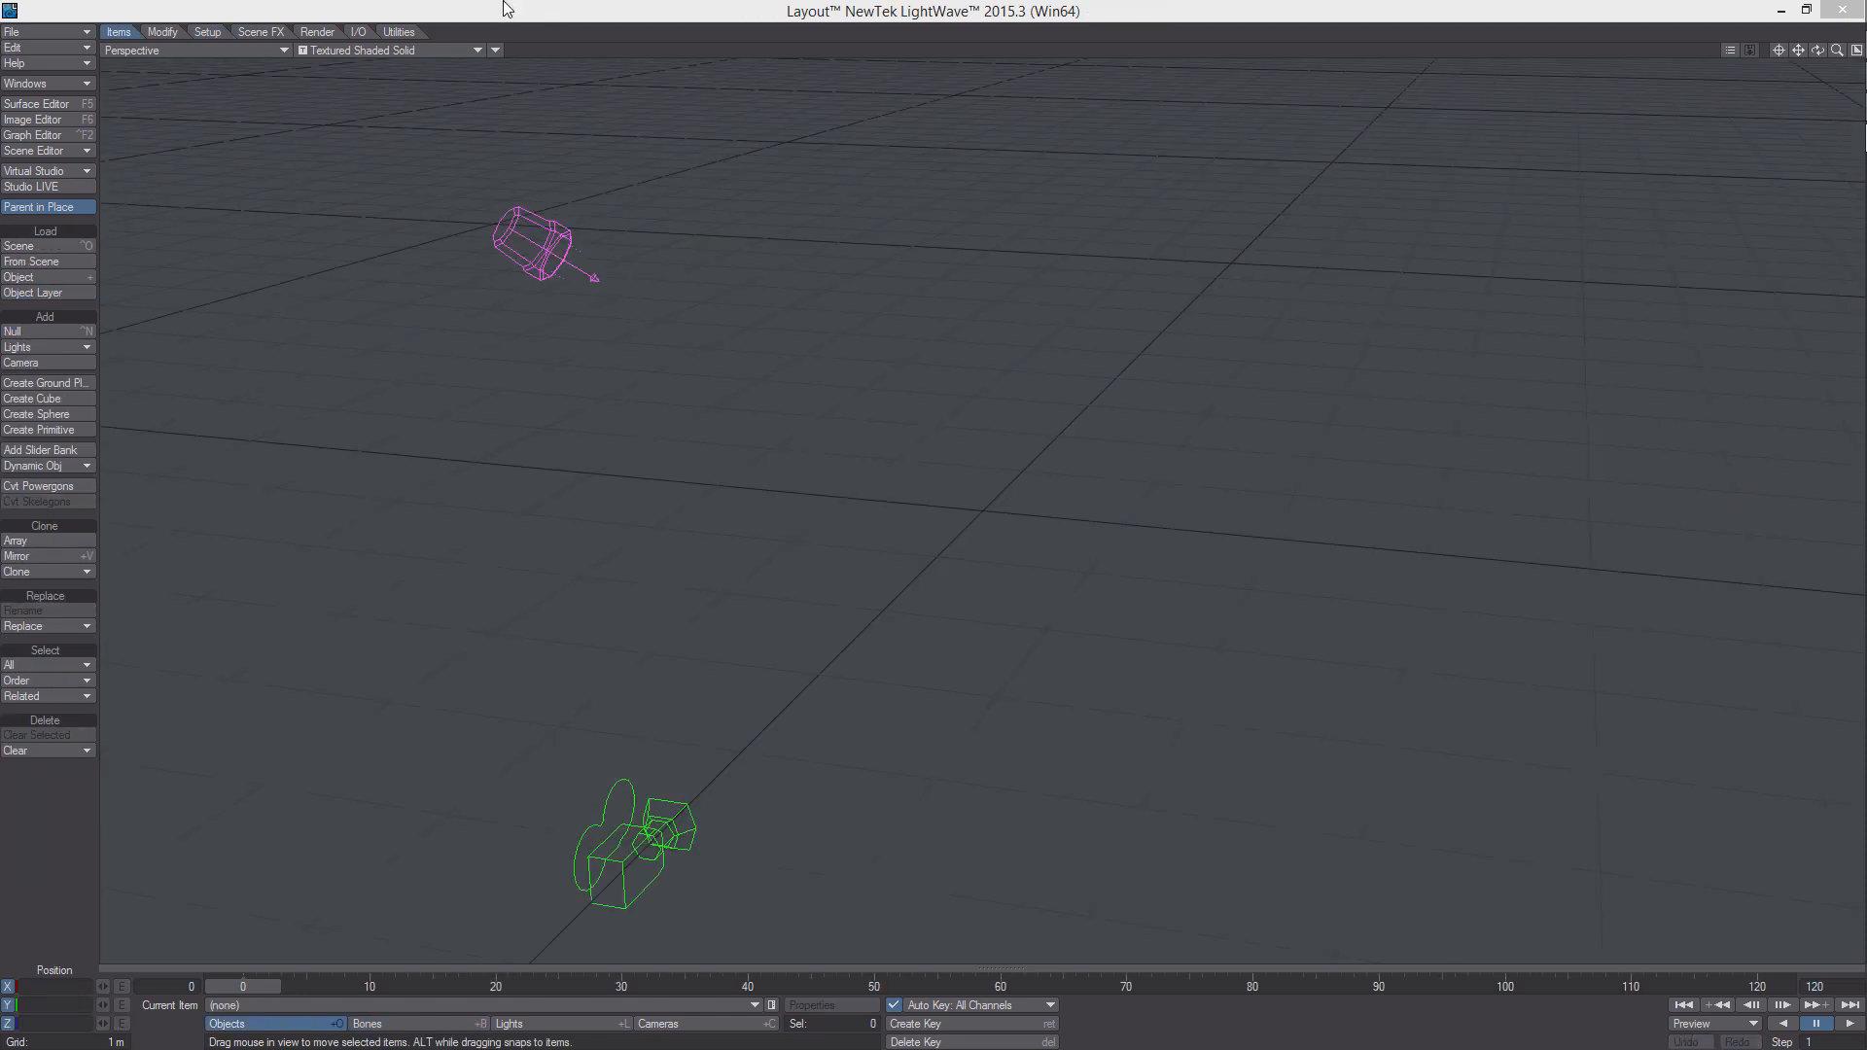
Load the Data_Points object into the empty scene
click(45, 33)
mouse_move(45, 33)
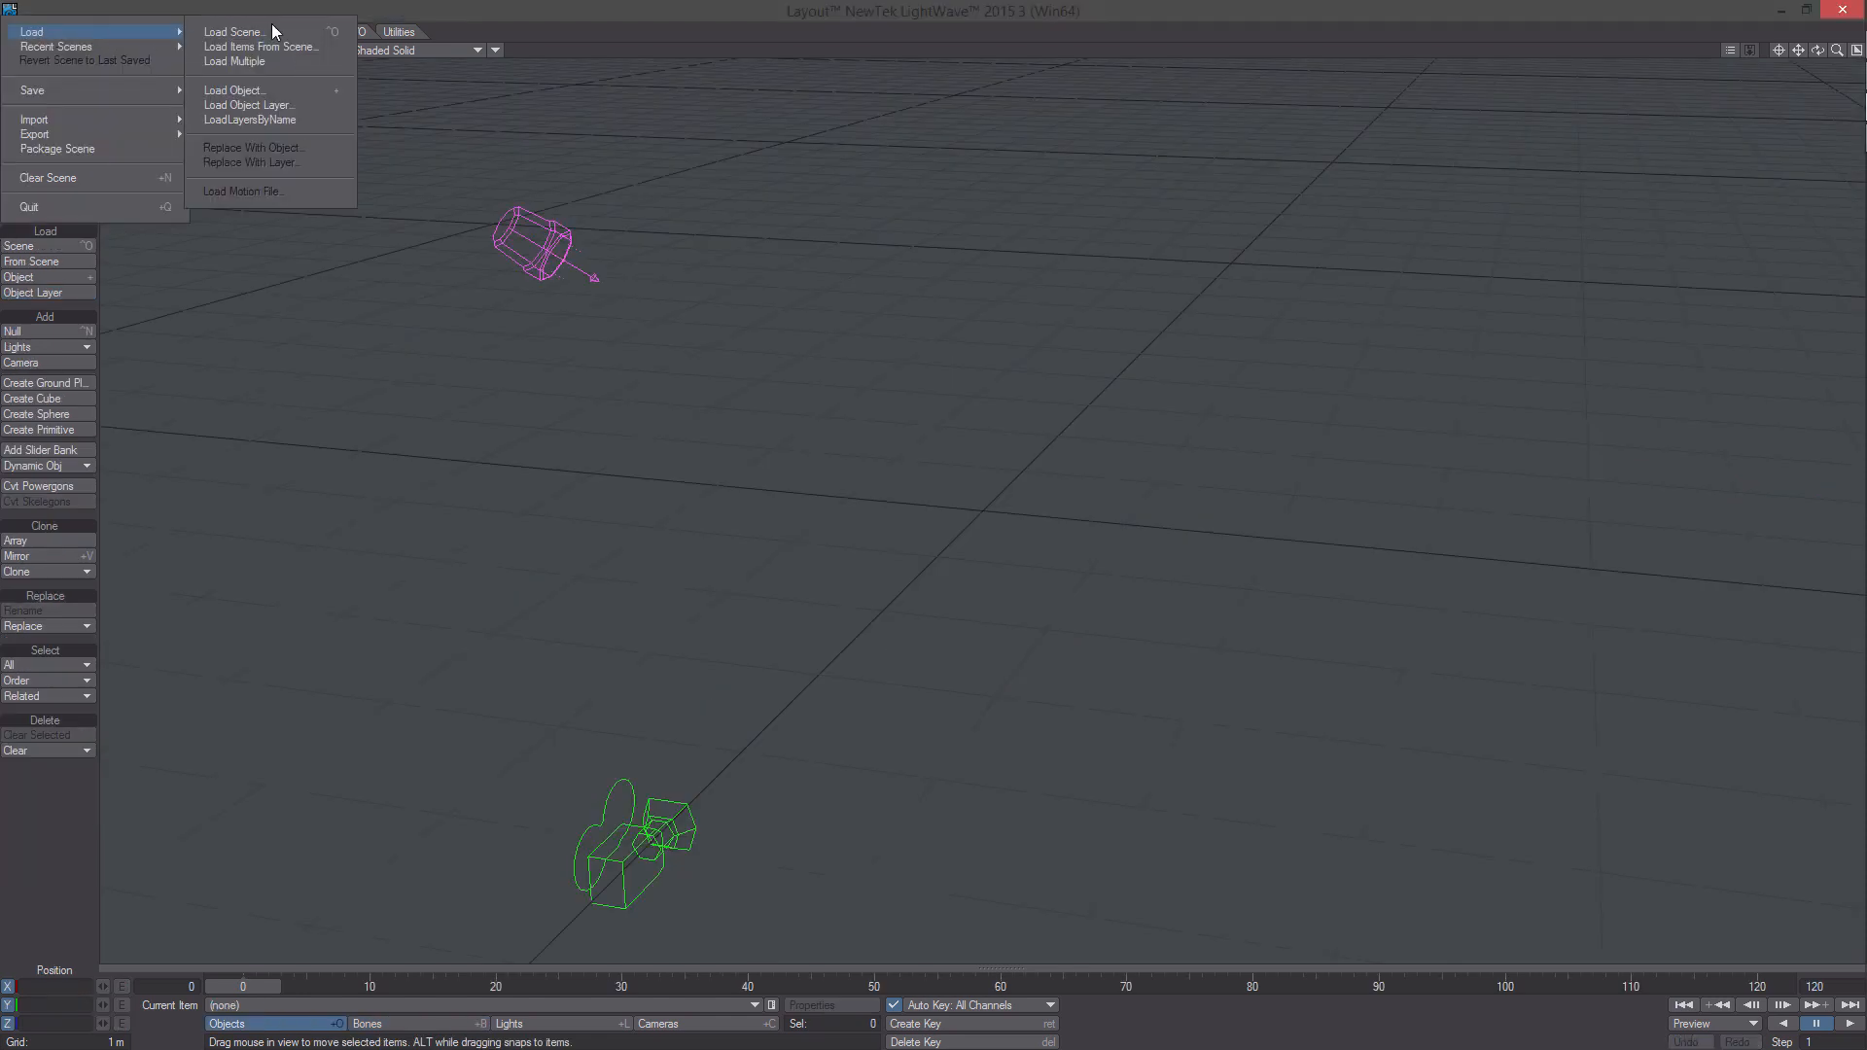
click(290, 90)
double_click(350, 166)
scroll(1010, 667, up, 10)
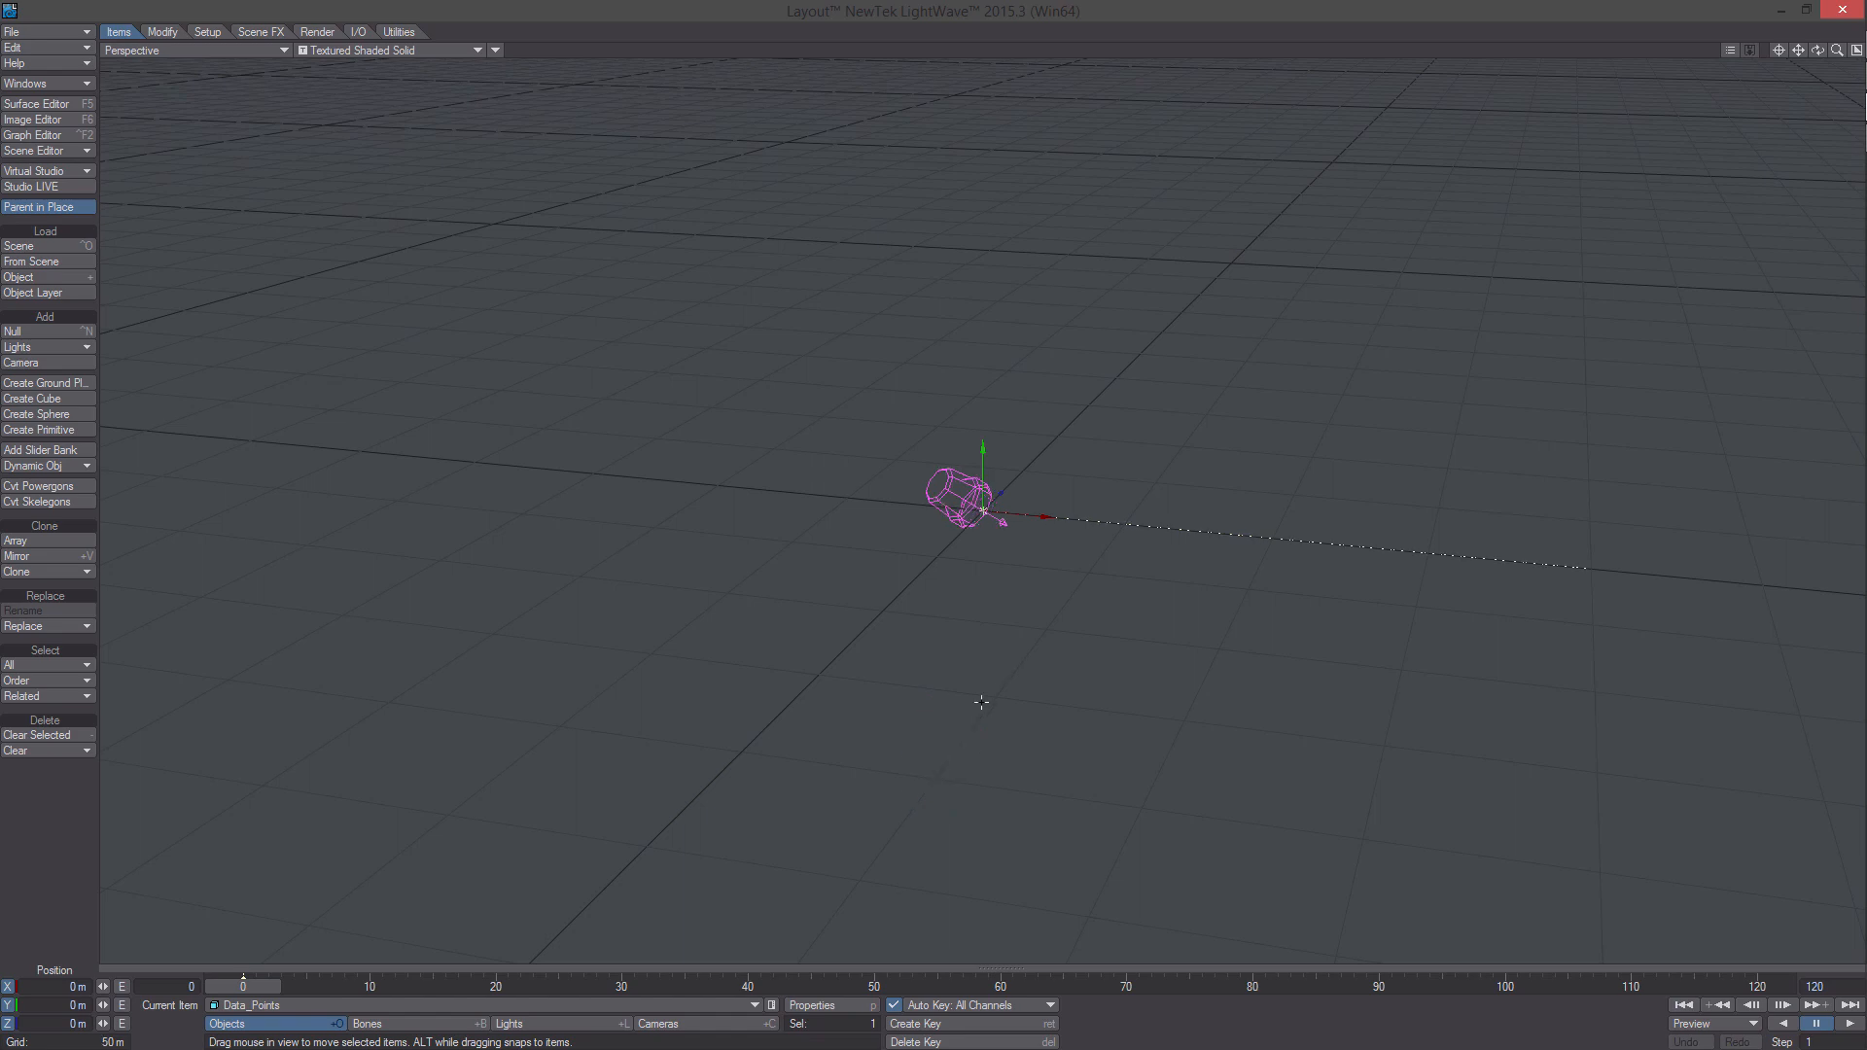
alt+drag(917, 667, 918, 587)
In the Scene Editor, display Data_Points as points only and set its viewport colour to red
click(61, 78)
click(56, 78)
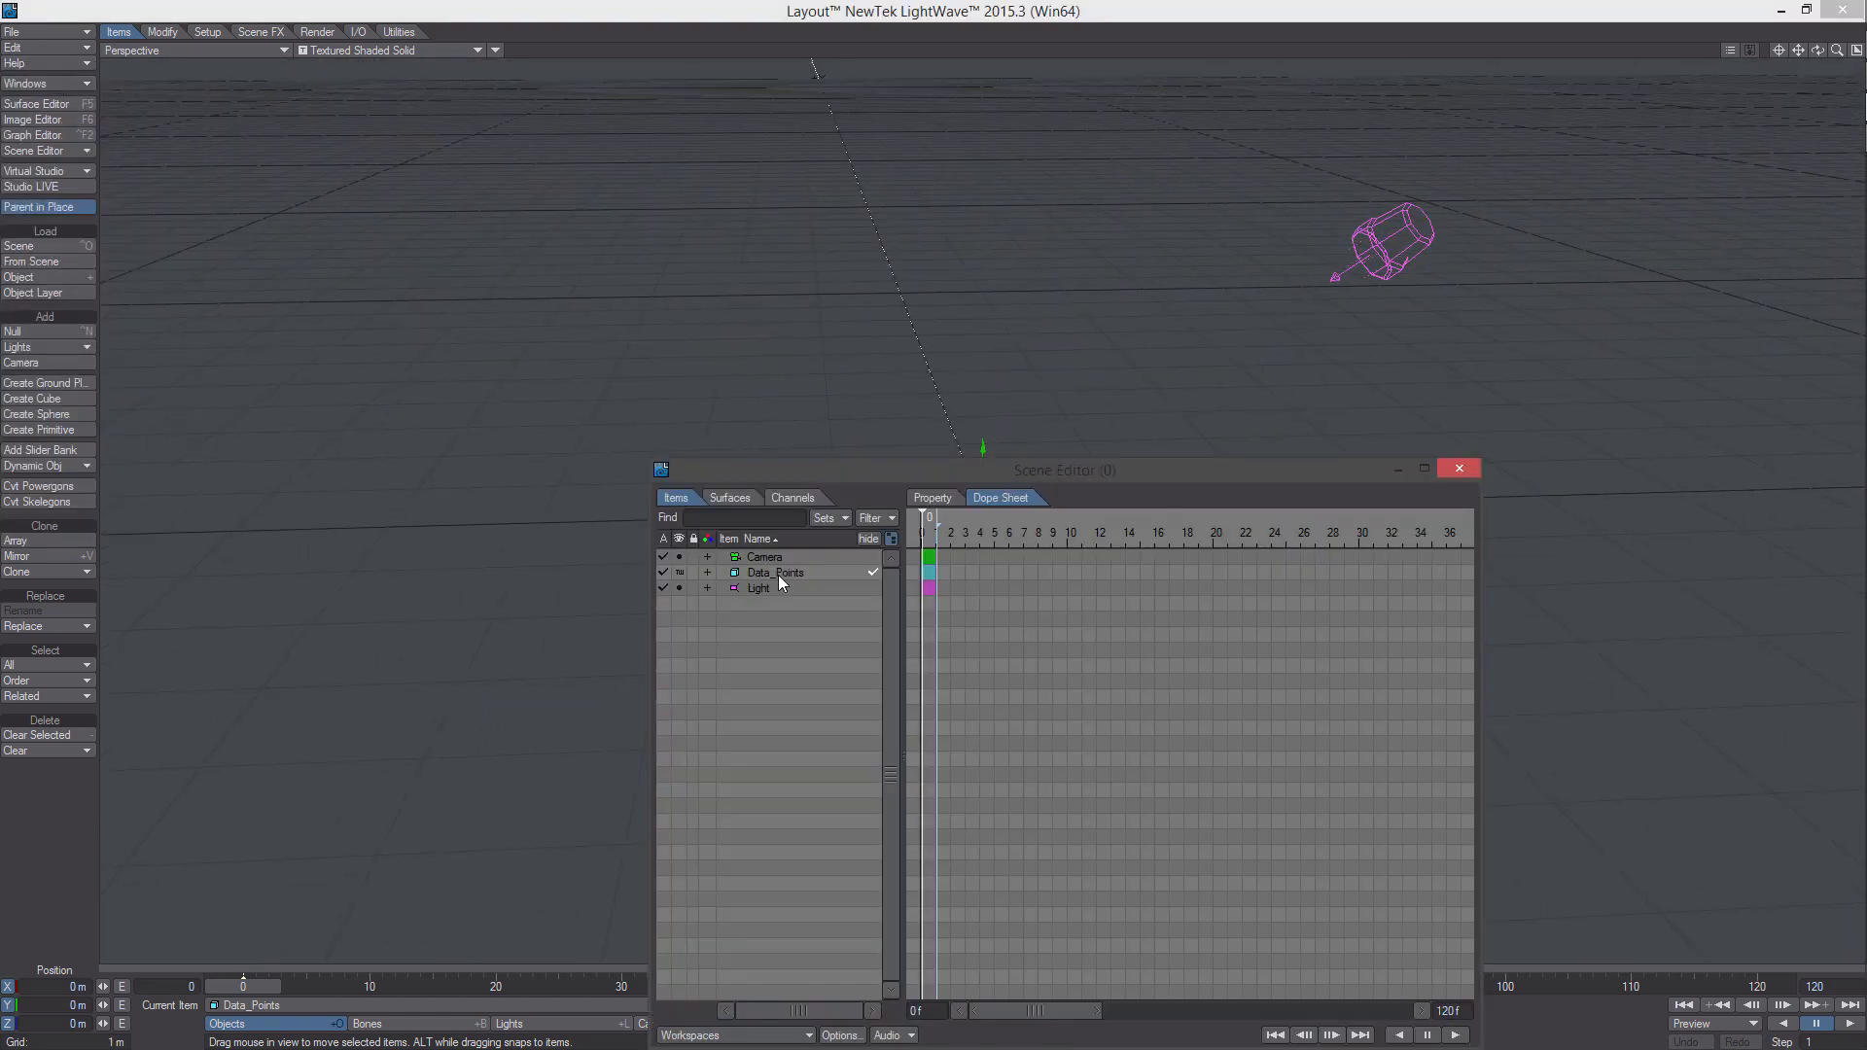
click(679, 573)
click(685, 614)
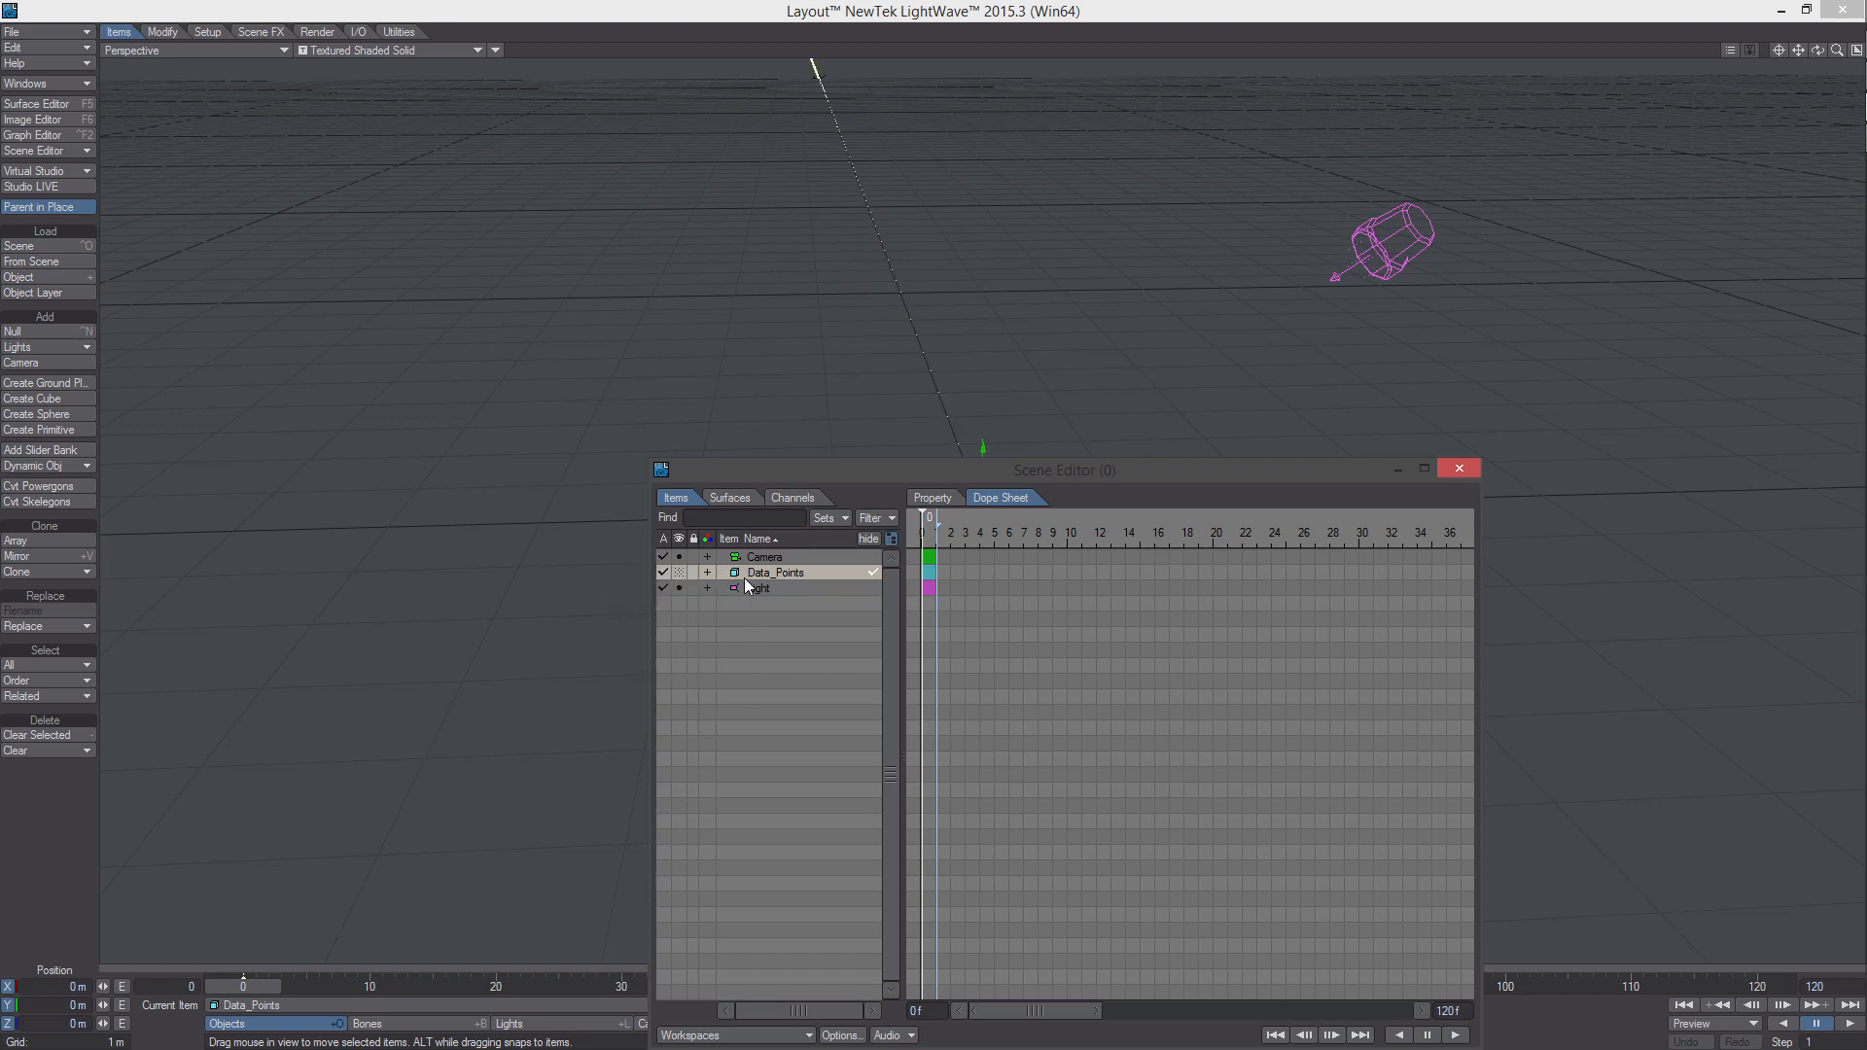
click(737, 574)
click(744, 731)
click(1446, 477)
alt+drag(1400, 466, 1220, 364)
key(shift+l)
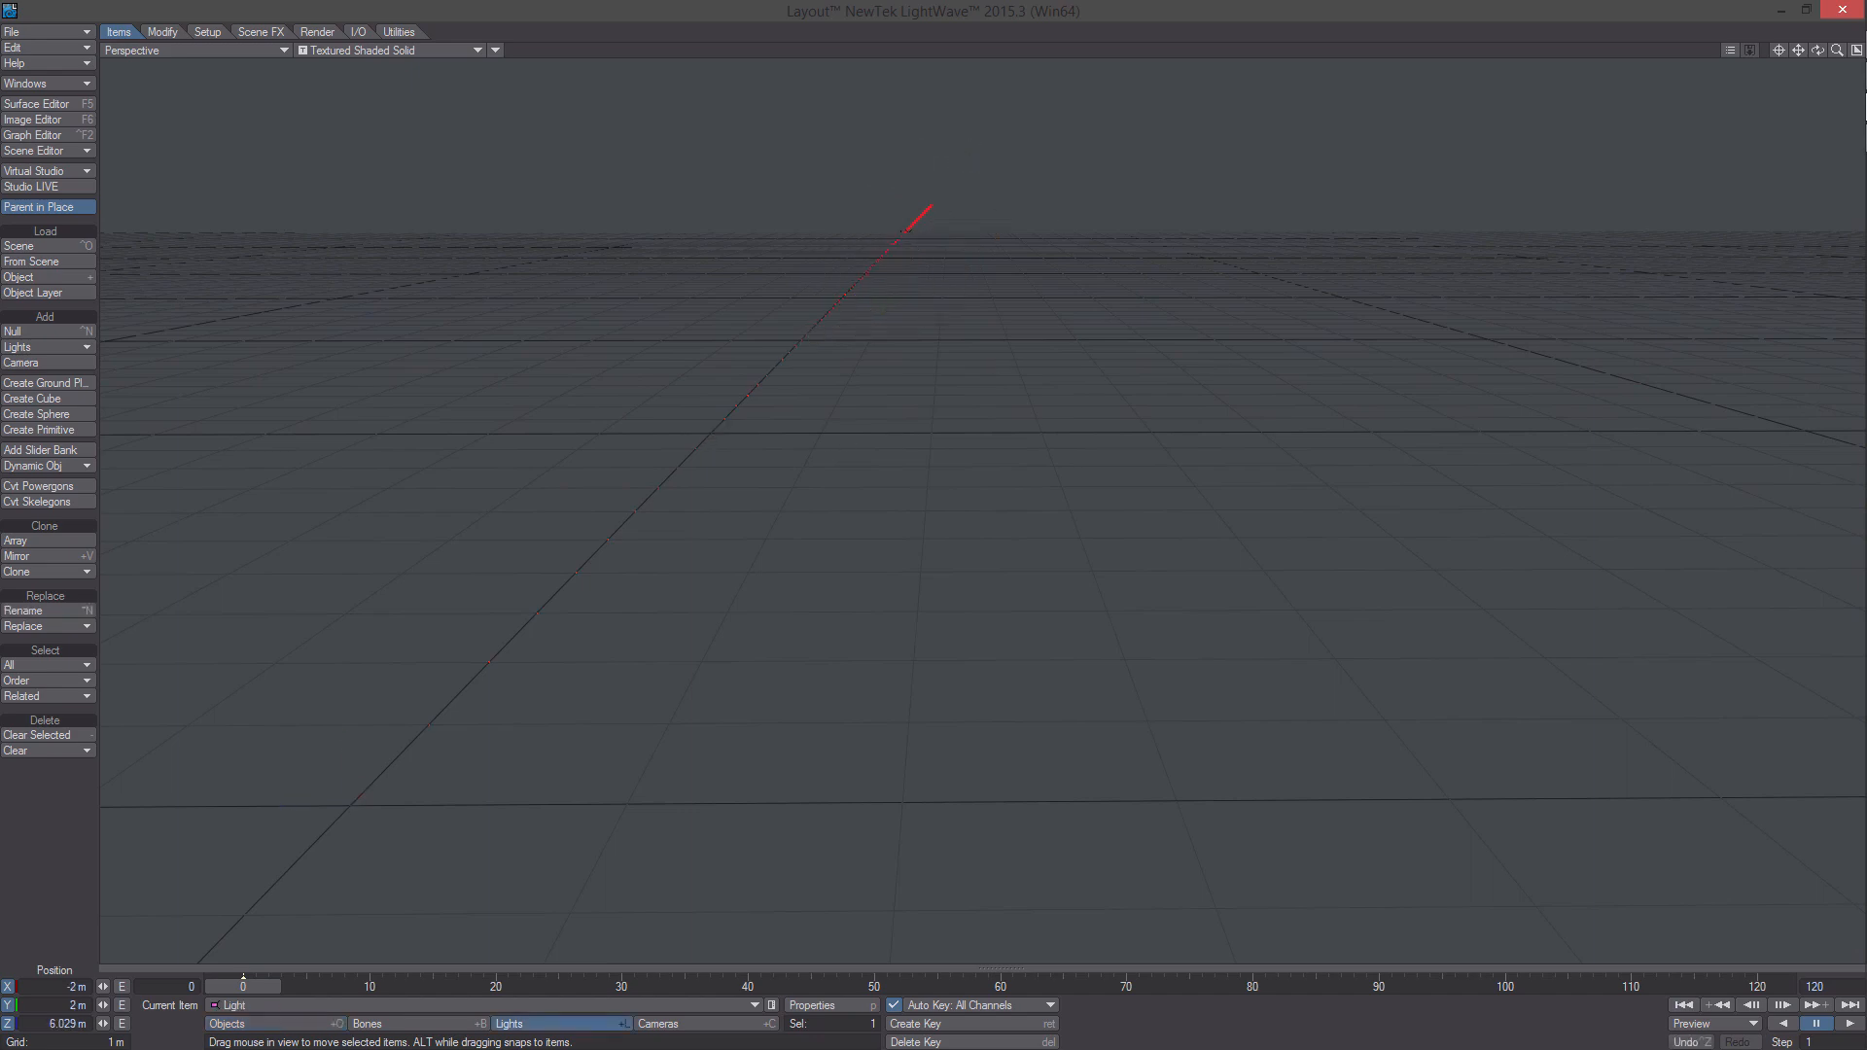
Enable nodal displacement in the deformation properties of Data_Points and open its displacement node editor
key(shift+o)
key(p)
click(1456, 547)
drag(1502, 436, 1535, 166)
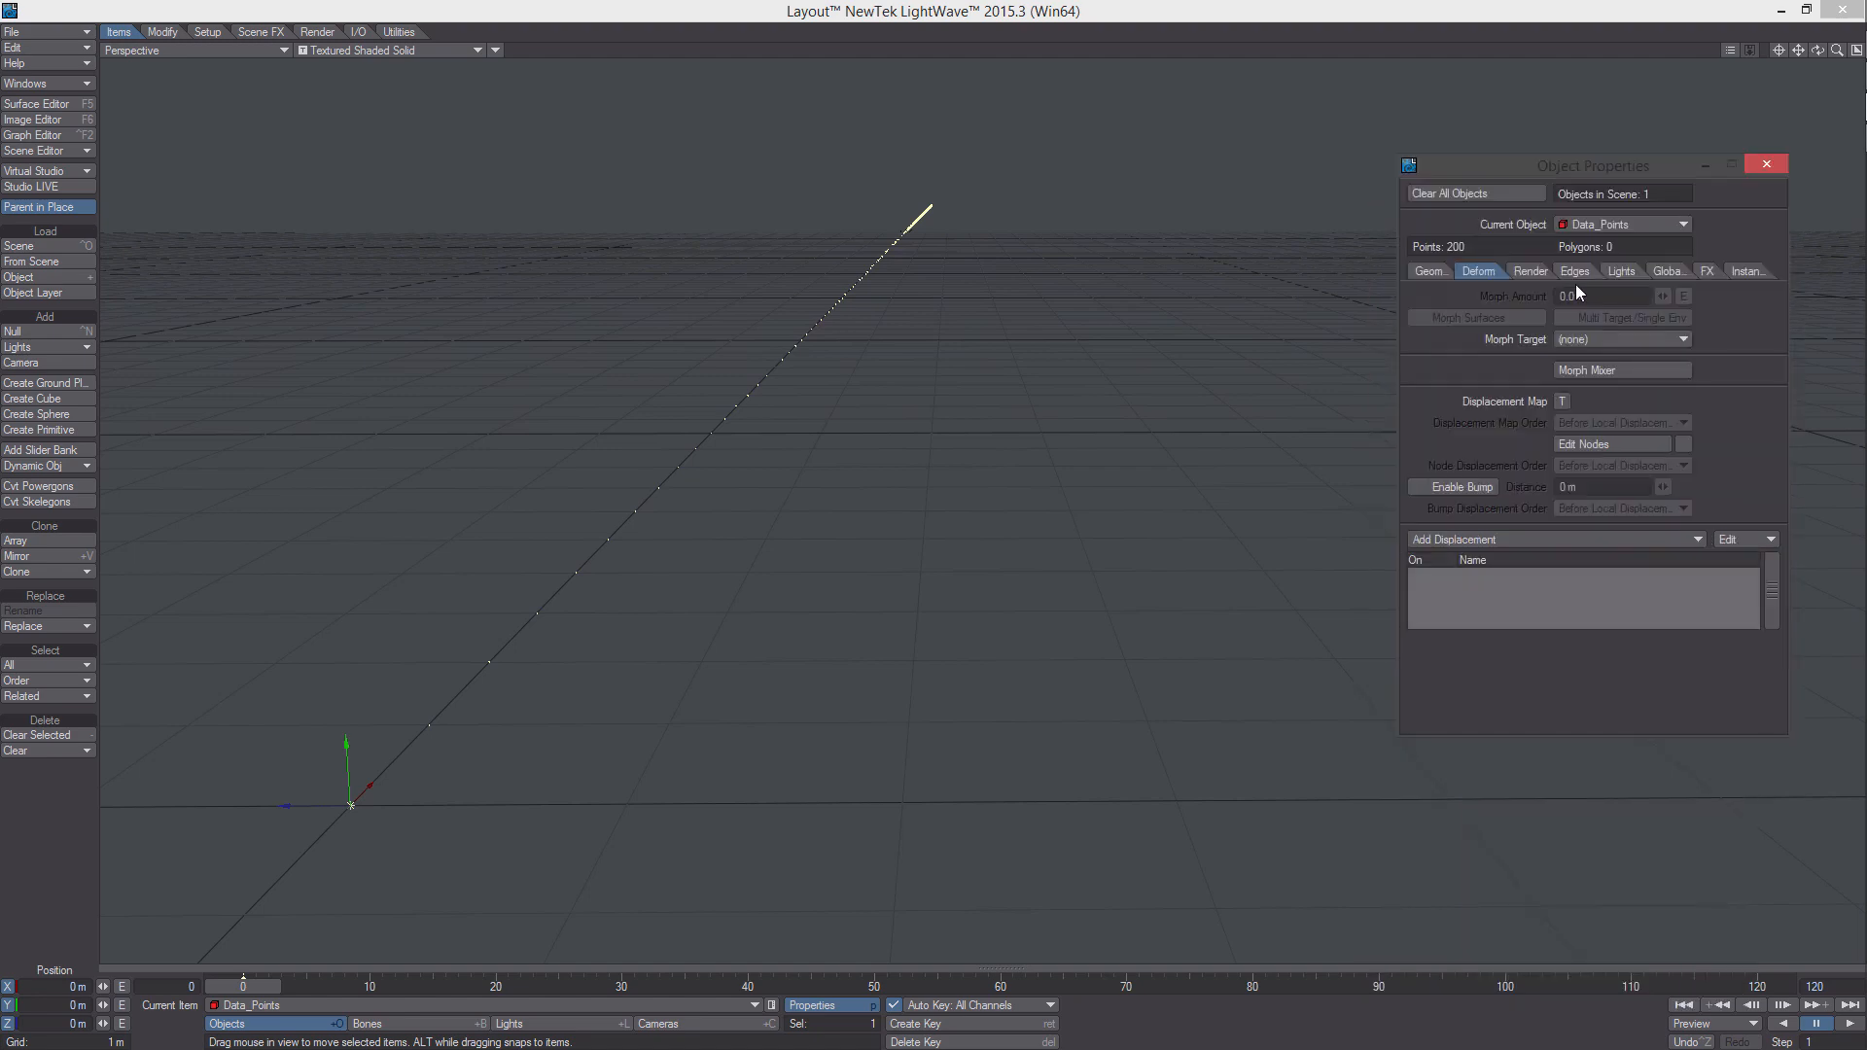
click(1684, 443)
click(1617, 446)
drag(1183, 280, 1199, 157)
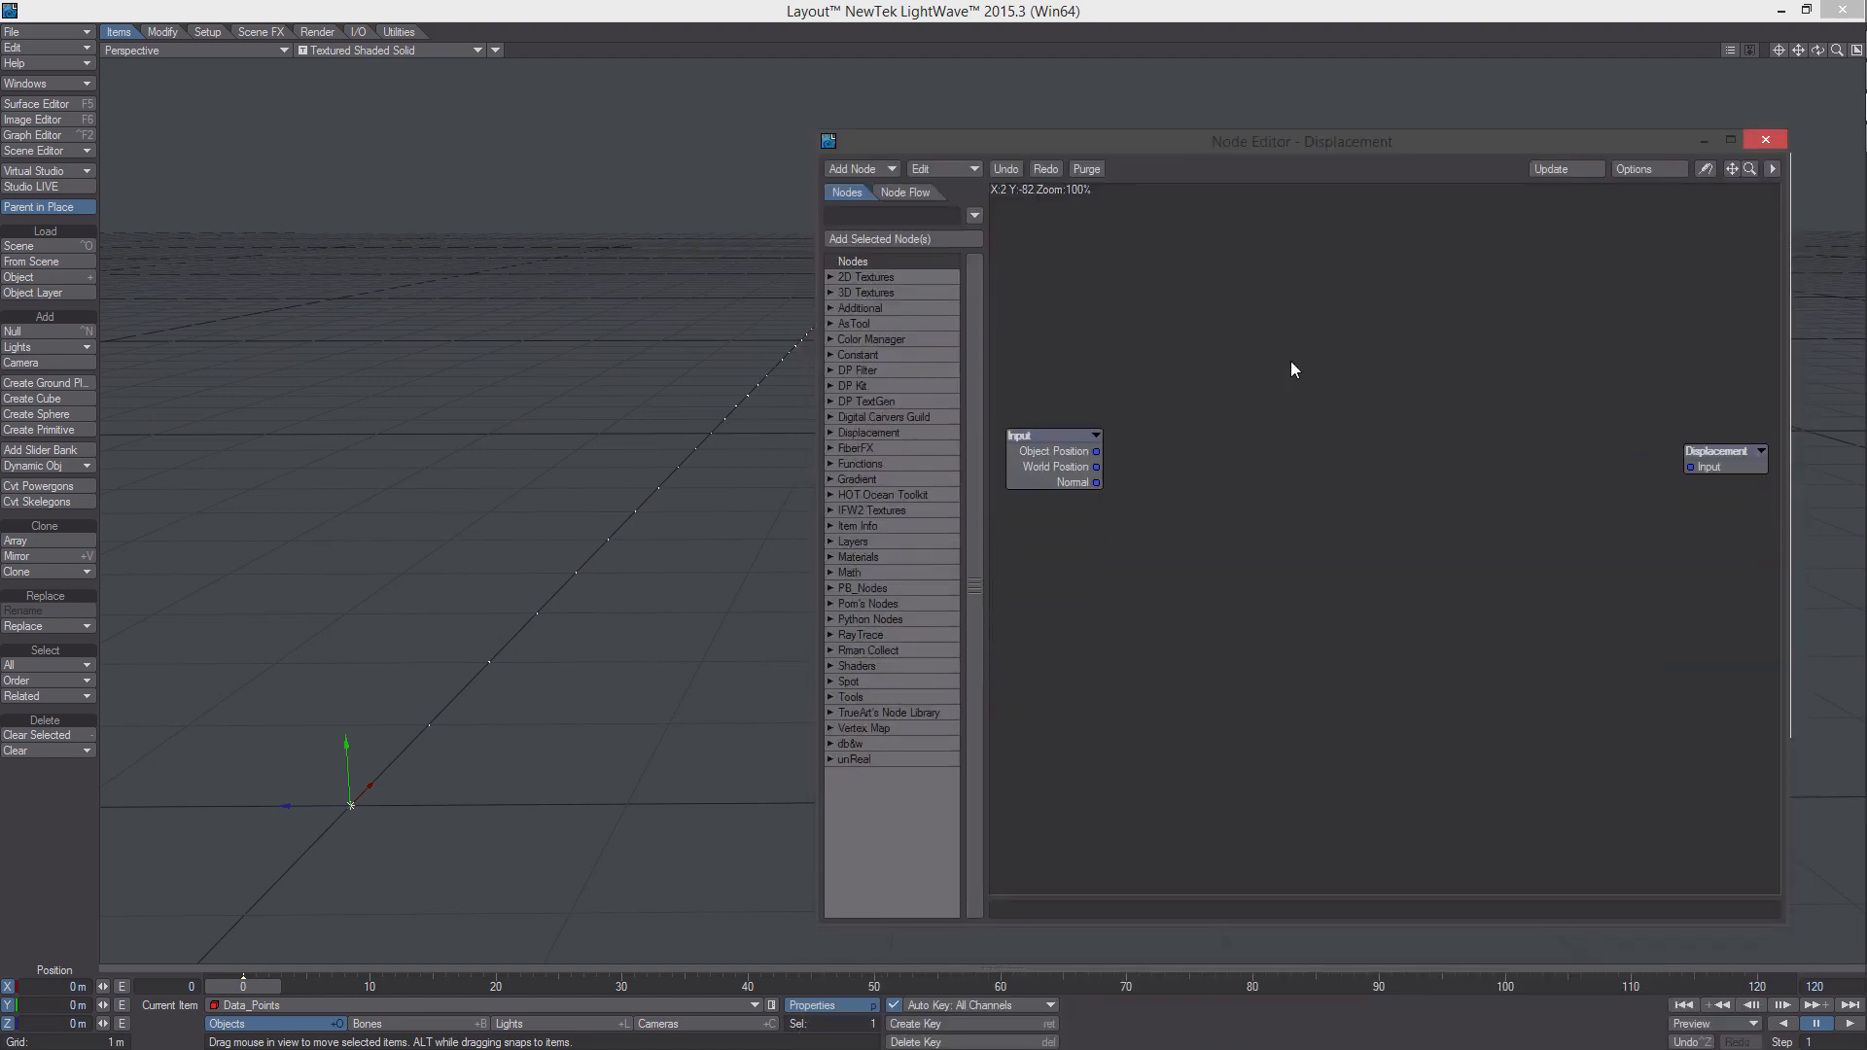
Add a Split Vector node from TrueArt's Node Library and feed it the Input node's Object Position
right_click(1292, 360)
mouse_move(1334, 778)
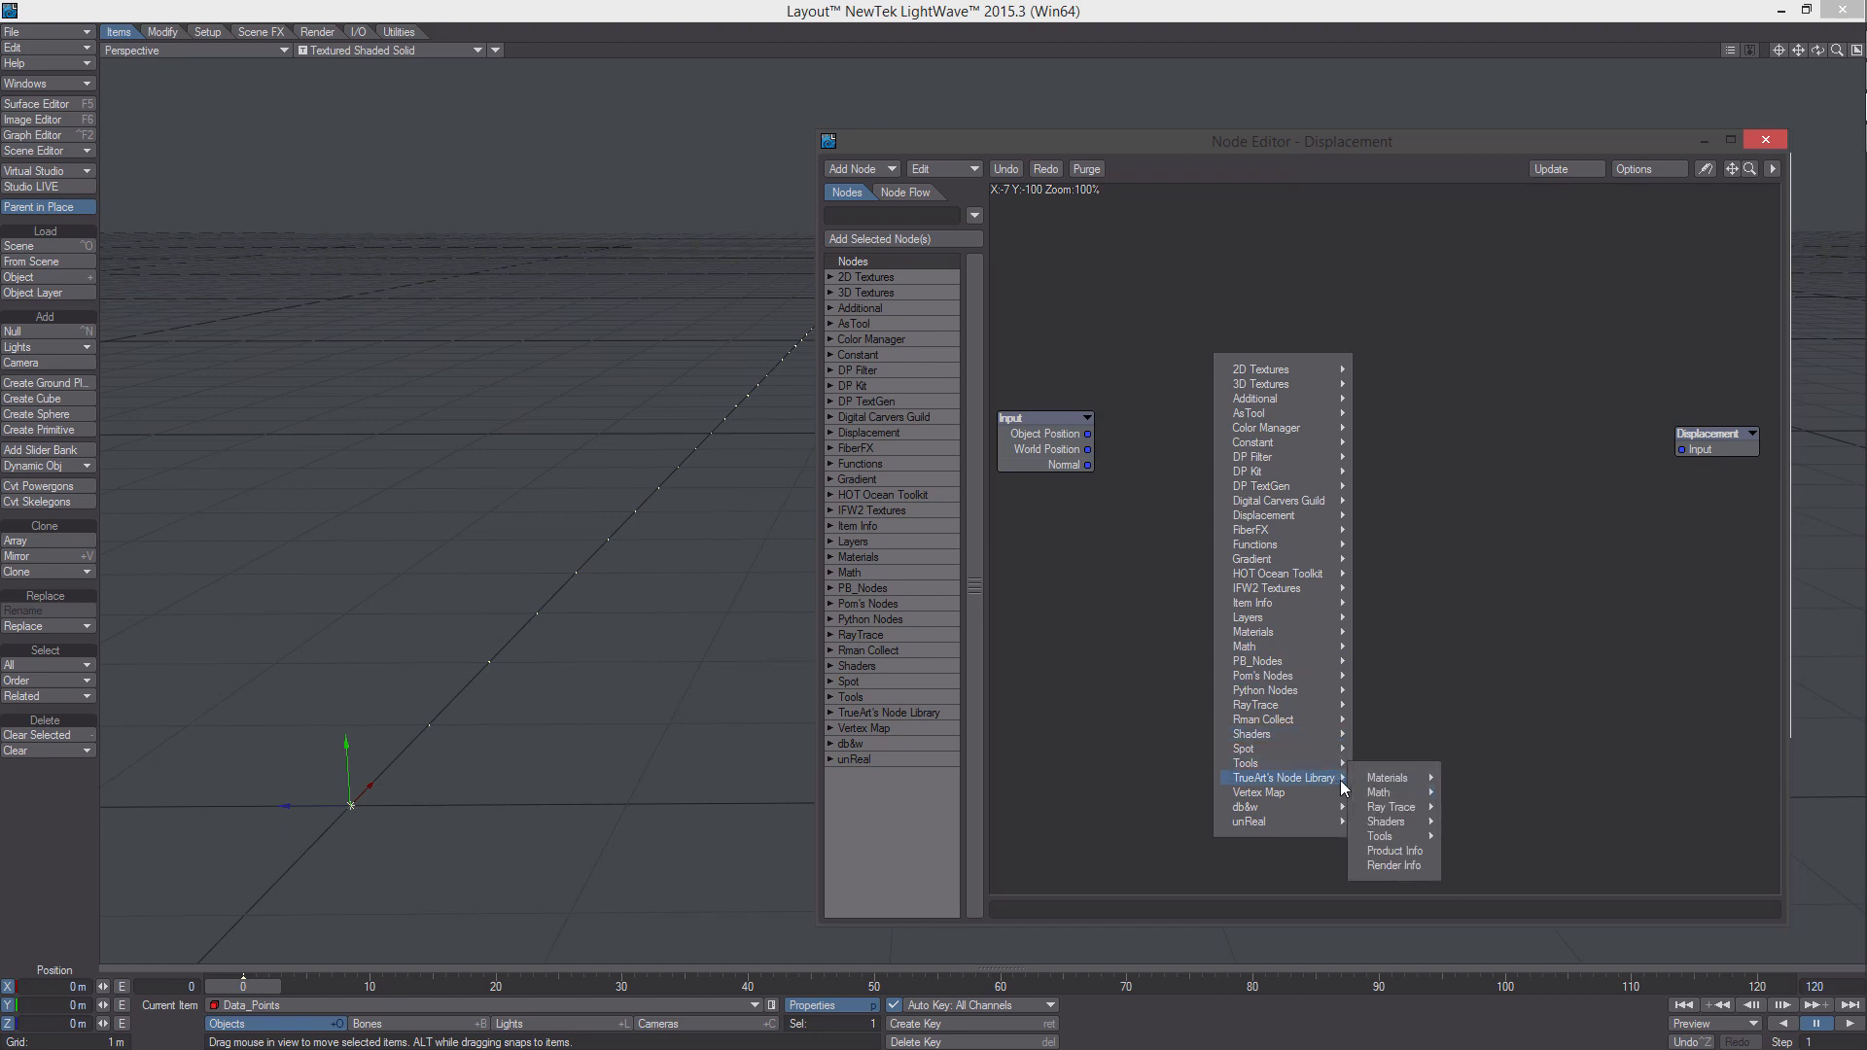
mouse_move(1430, 837)
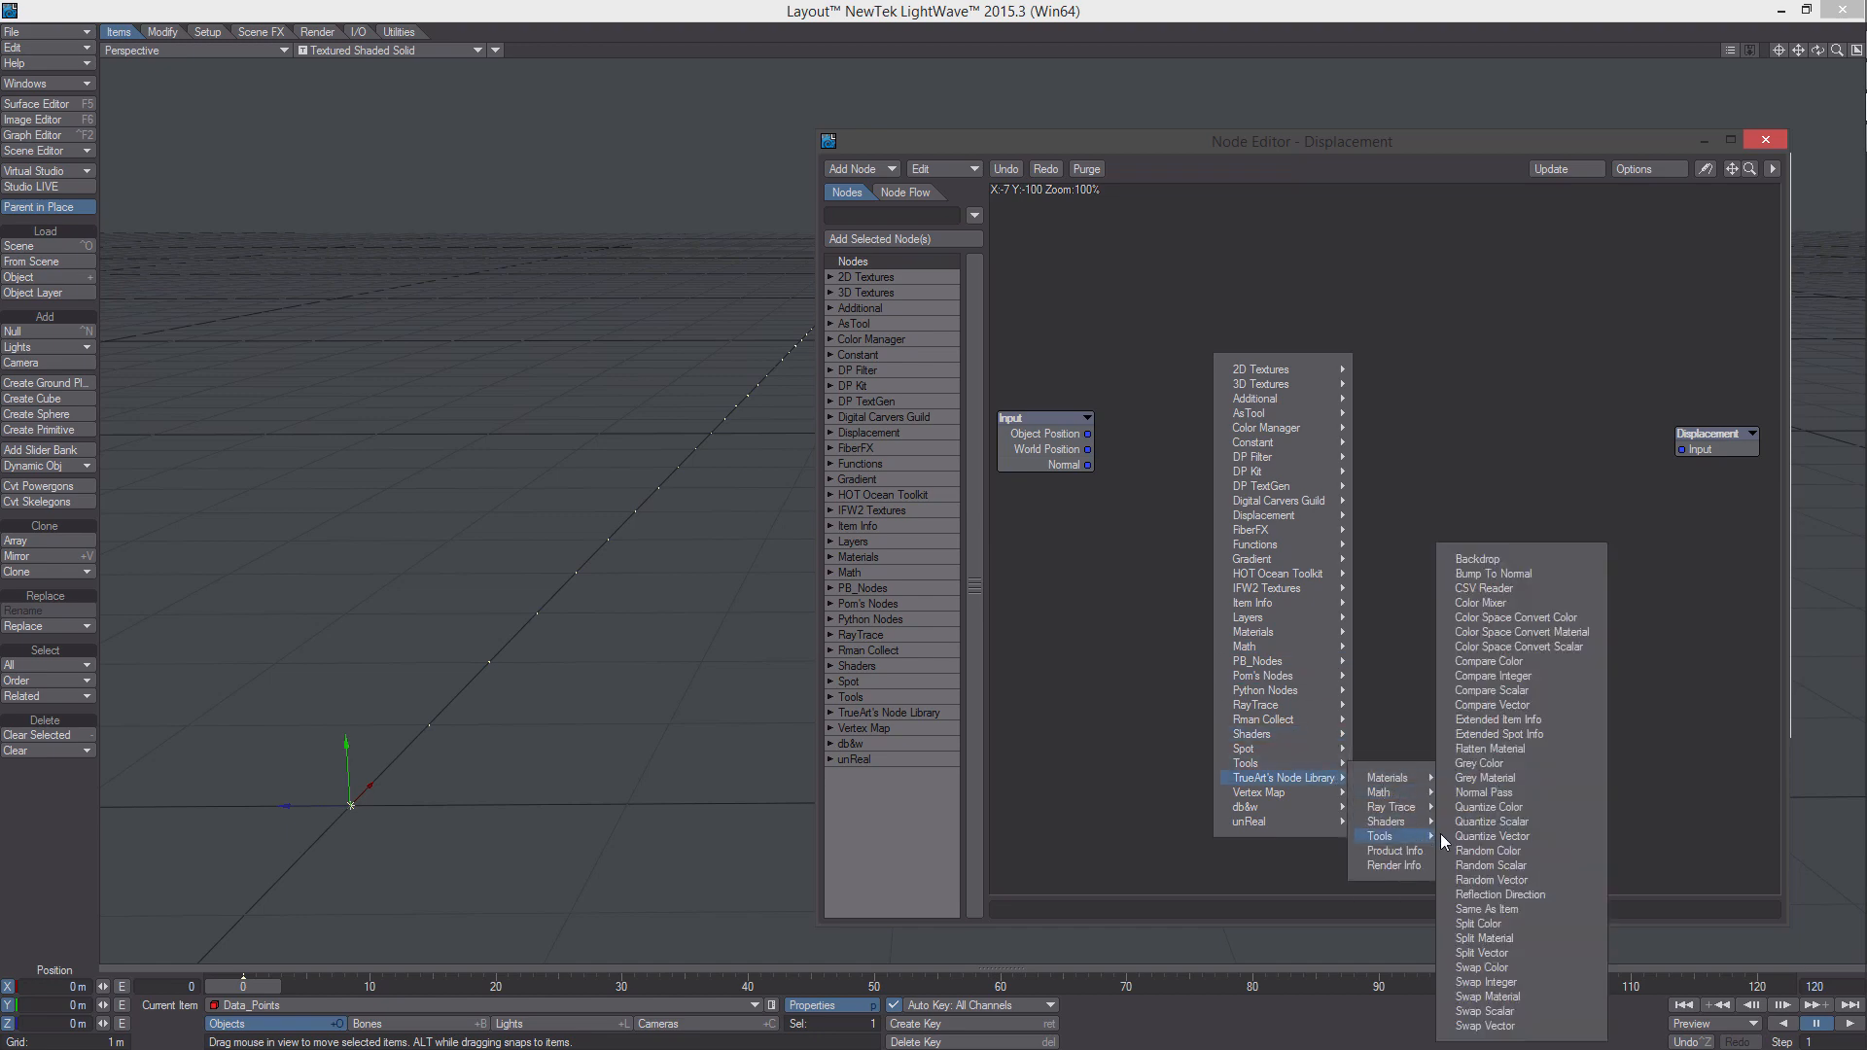
click(1517, 953)
drag(1358, 532, 1206, 468)
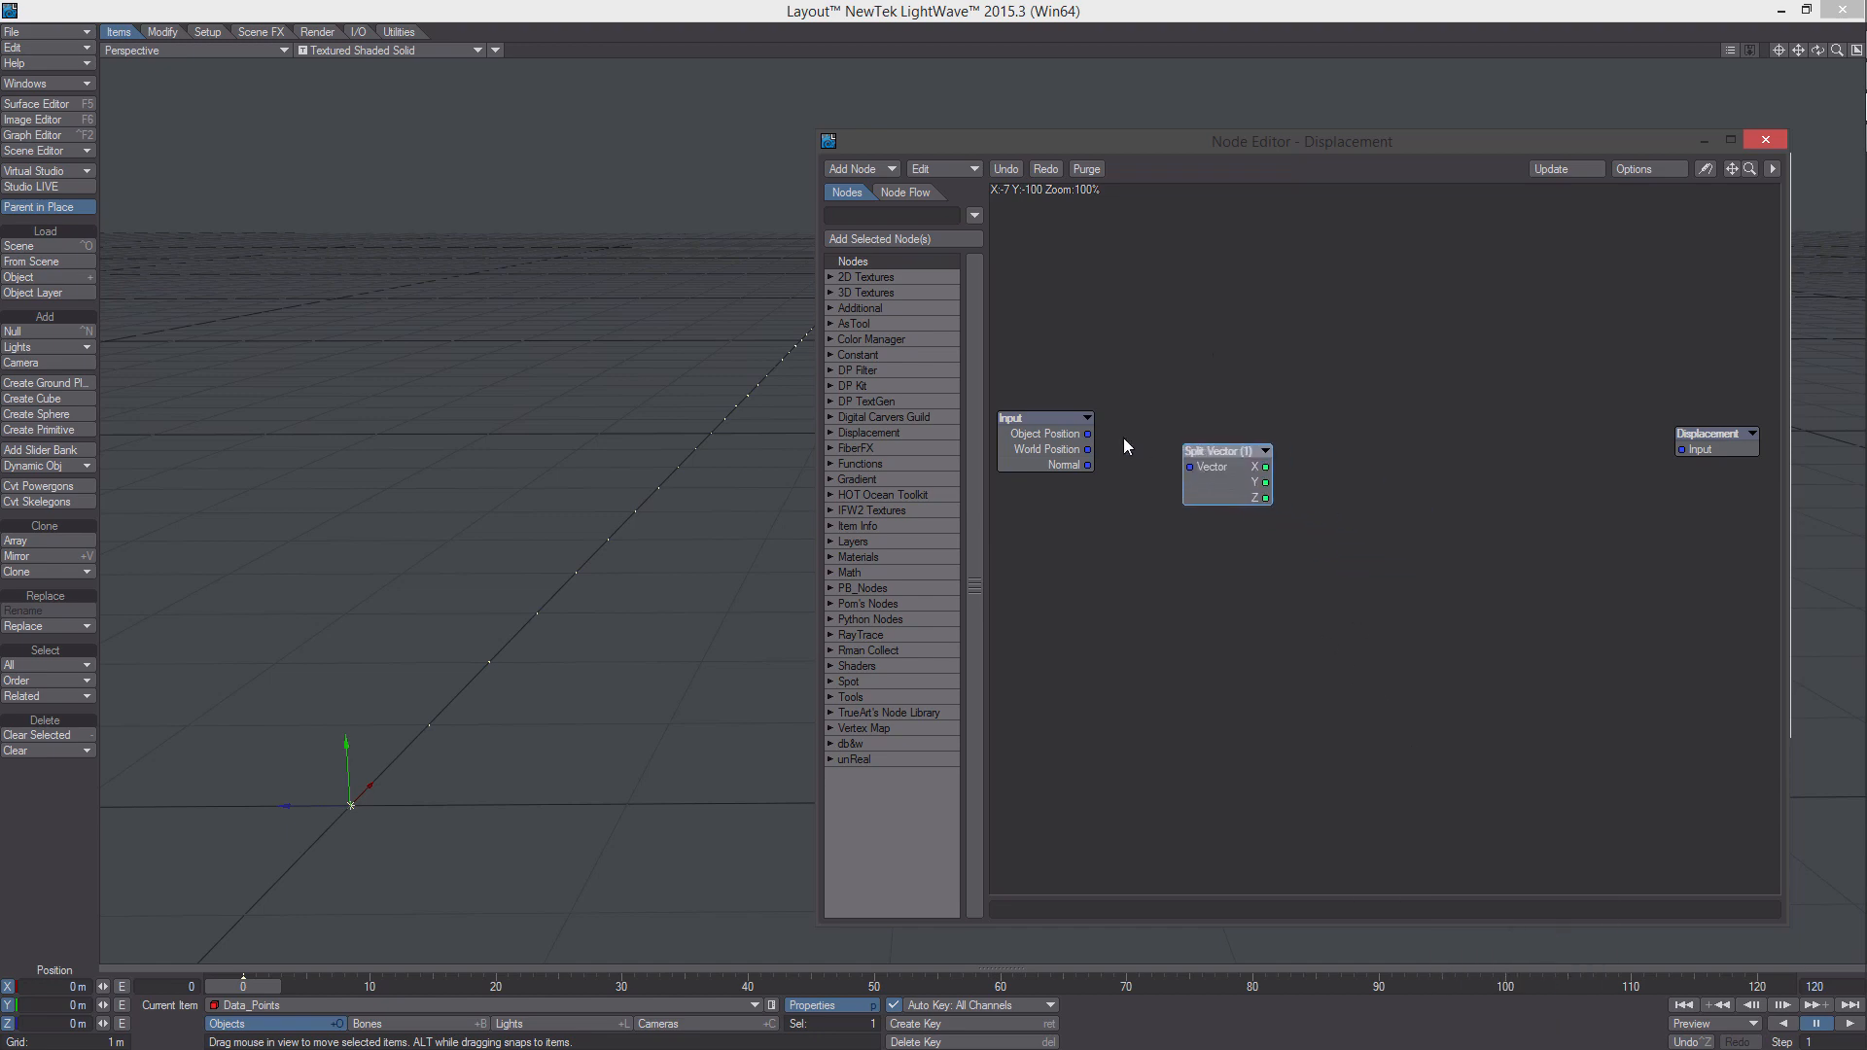
drag(1088, 434, 1044, 425)
Add a Mod math node and connect the Split Vector X output to its A input
right_click(1135, 552)
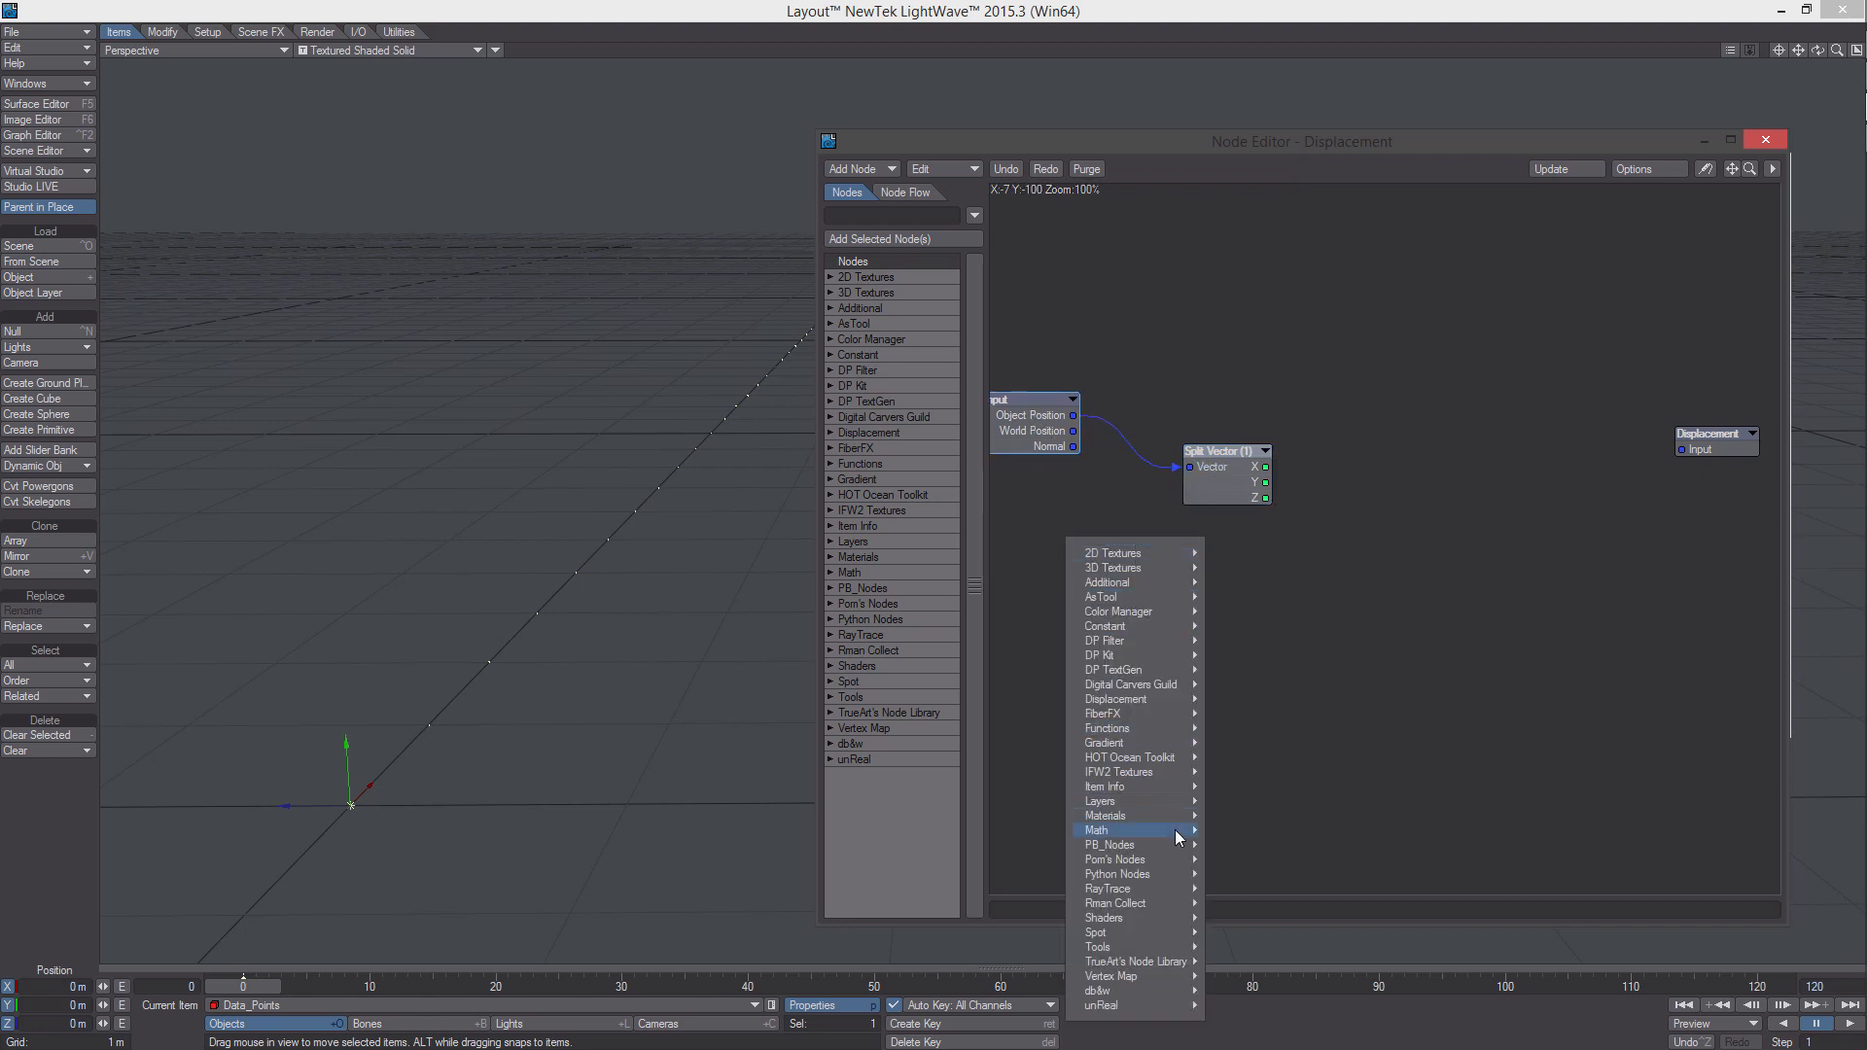
mouse_move(1177, 831)
mouse_move(1268, 830)
click(1322, 961)
drag(1349, 545, 1377, 505)
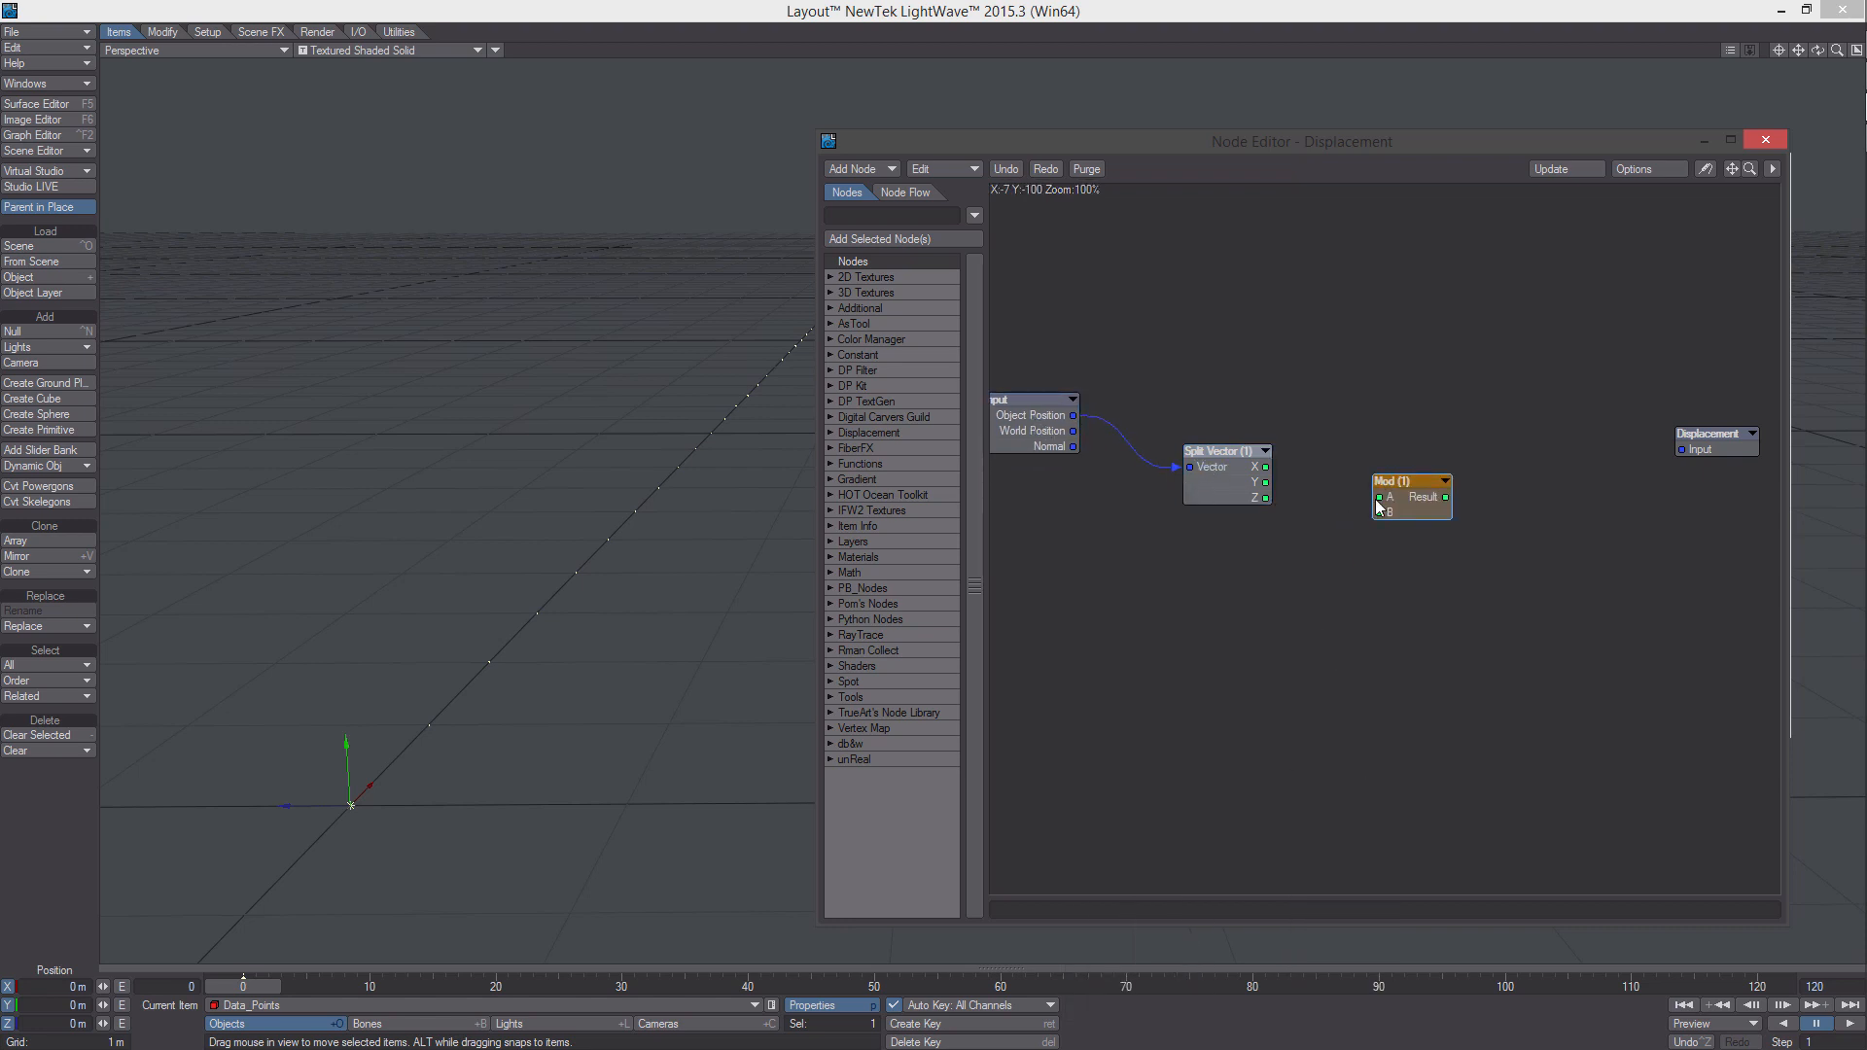
alt+drag(1175, 330, 1308, 429)
drag(1360, 530, 1474, 560)
Add a Global Values node with Integer set to 20 and connect that integer to the Mod node's B input
right_click(1297, 360)
mouse_move(1313, 423)
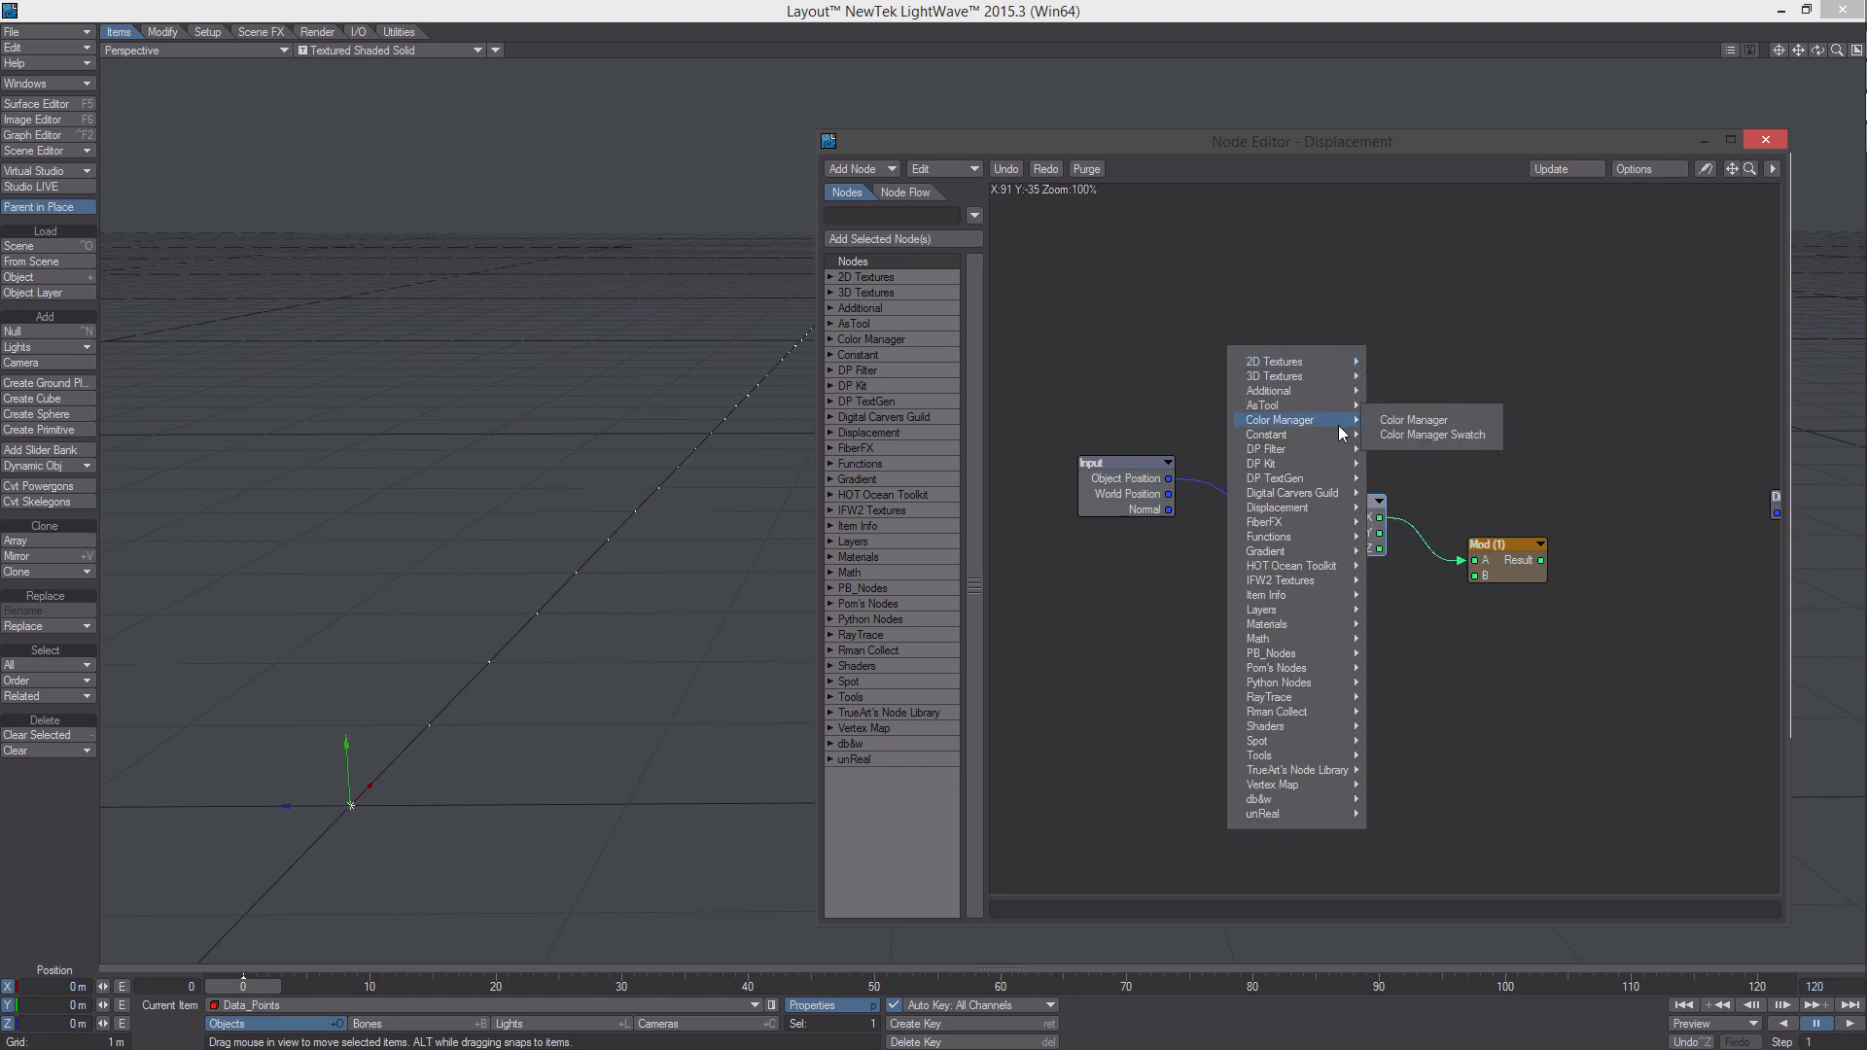
click(1412, 479)
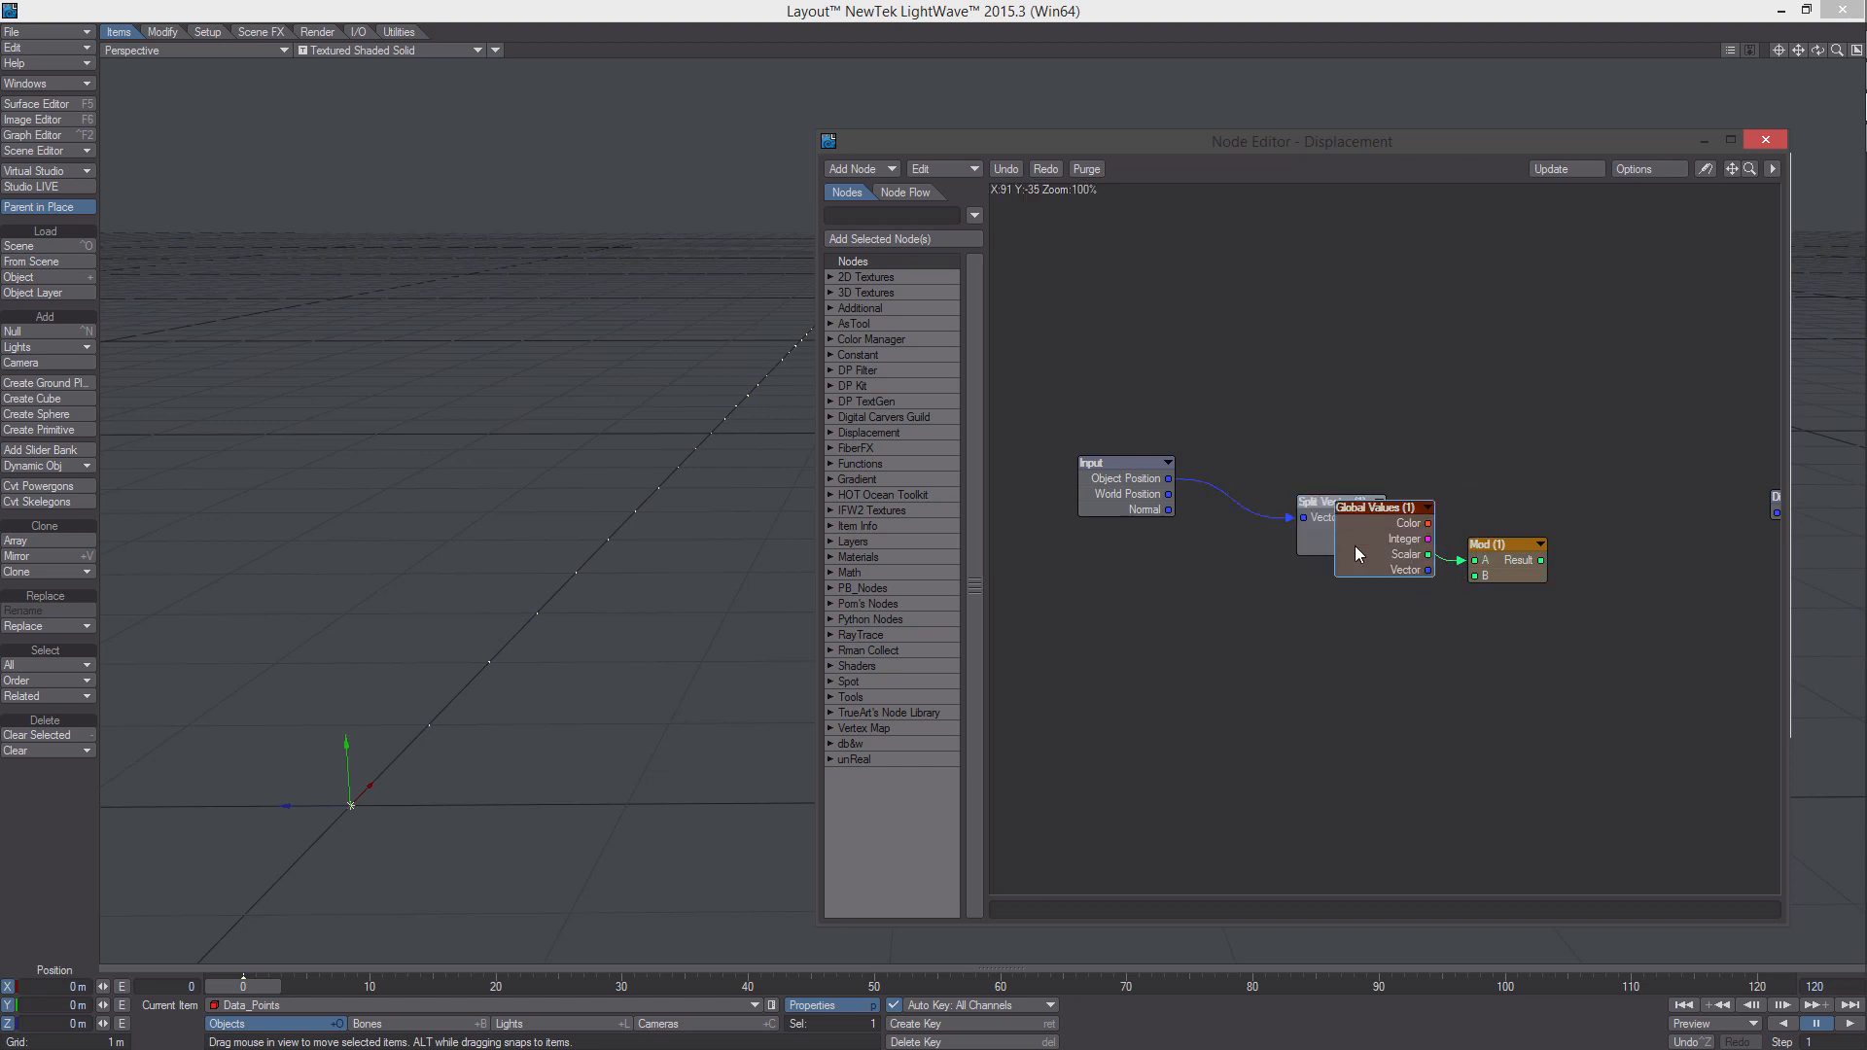
drag(1356, 546, 1280, 347)
double_click(1280, 347)
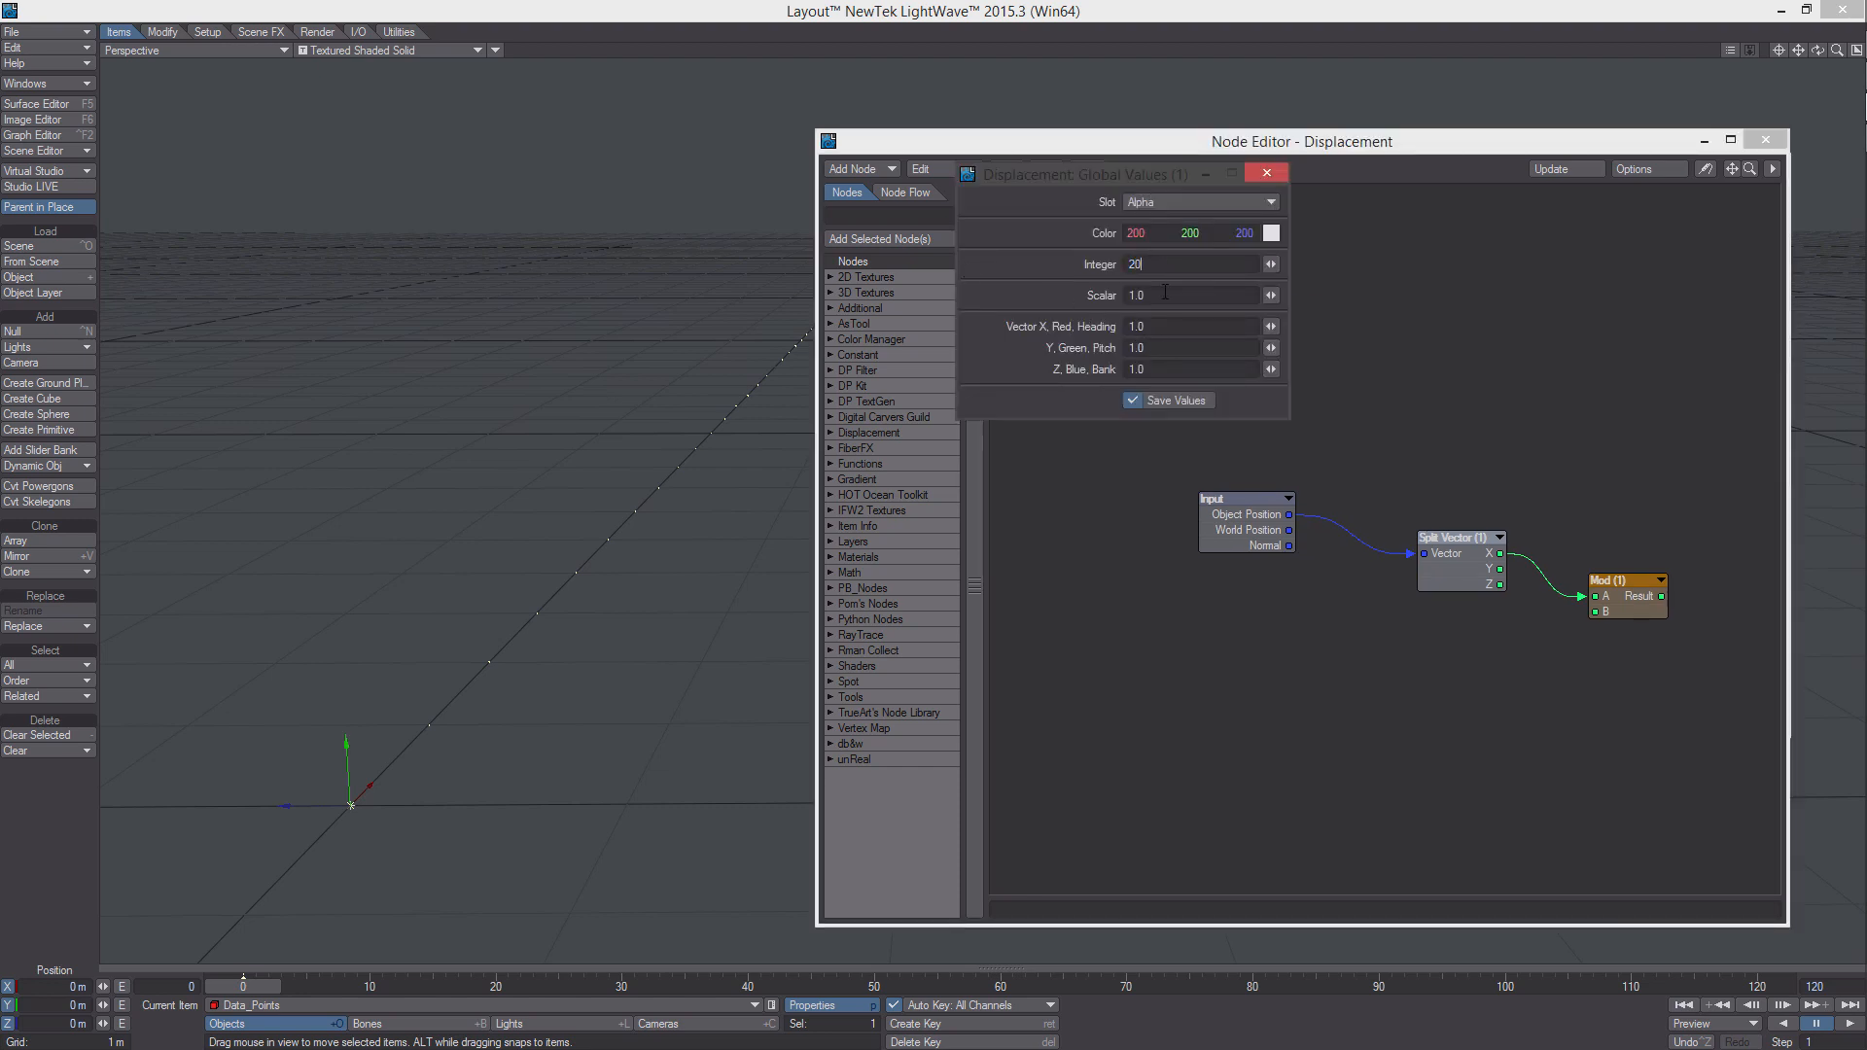
click(1266, 172)
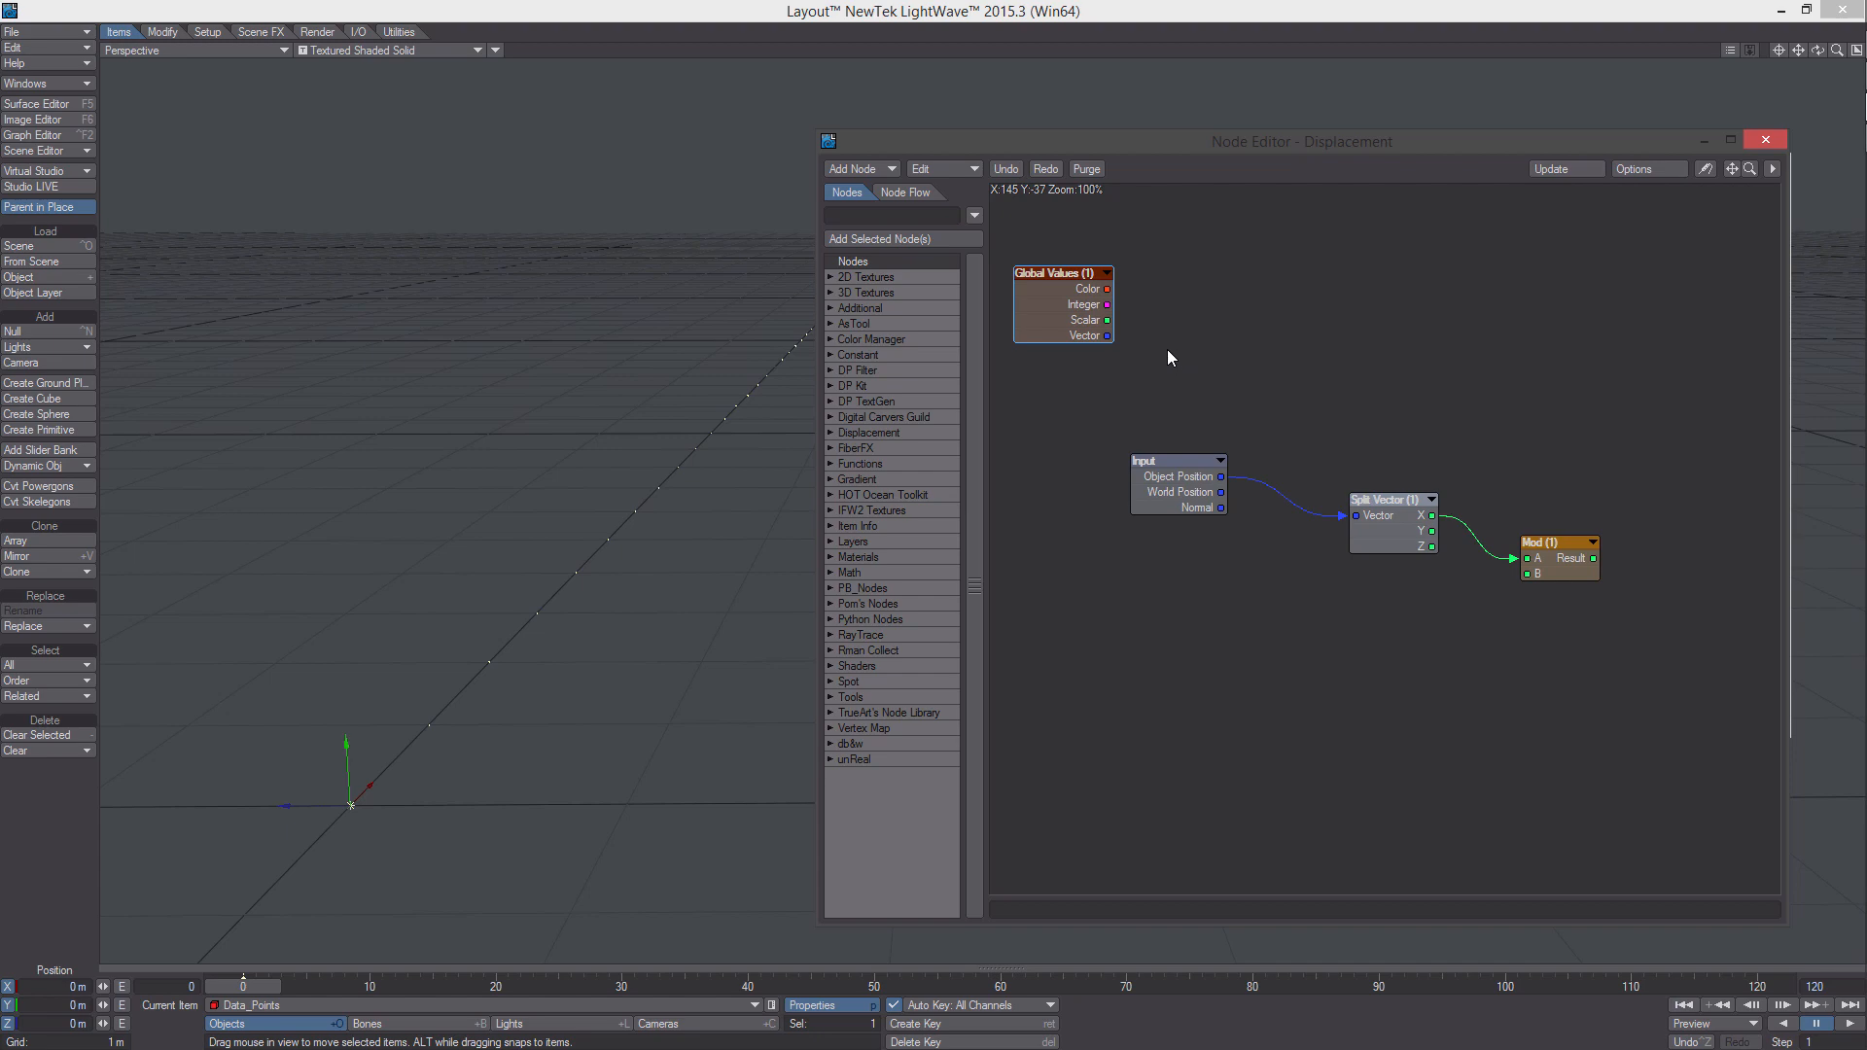
drag(1122, 307, 1528, 574)
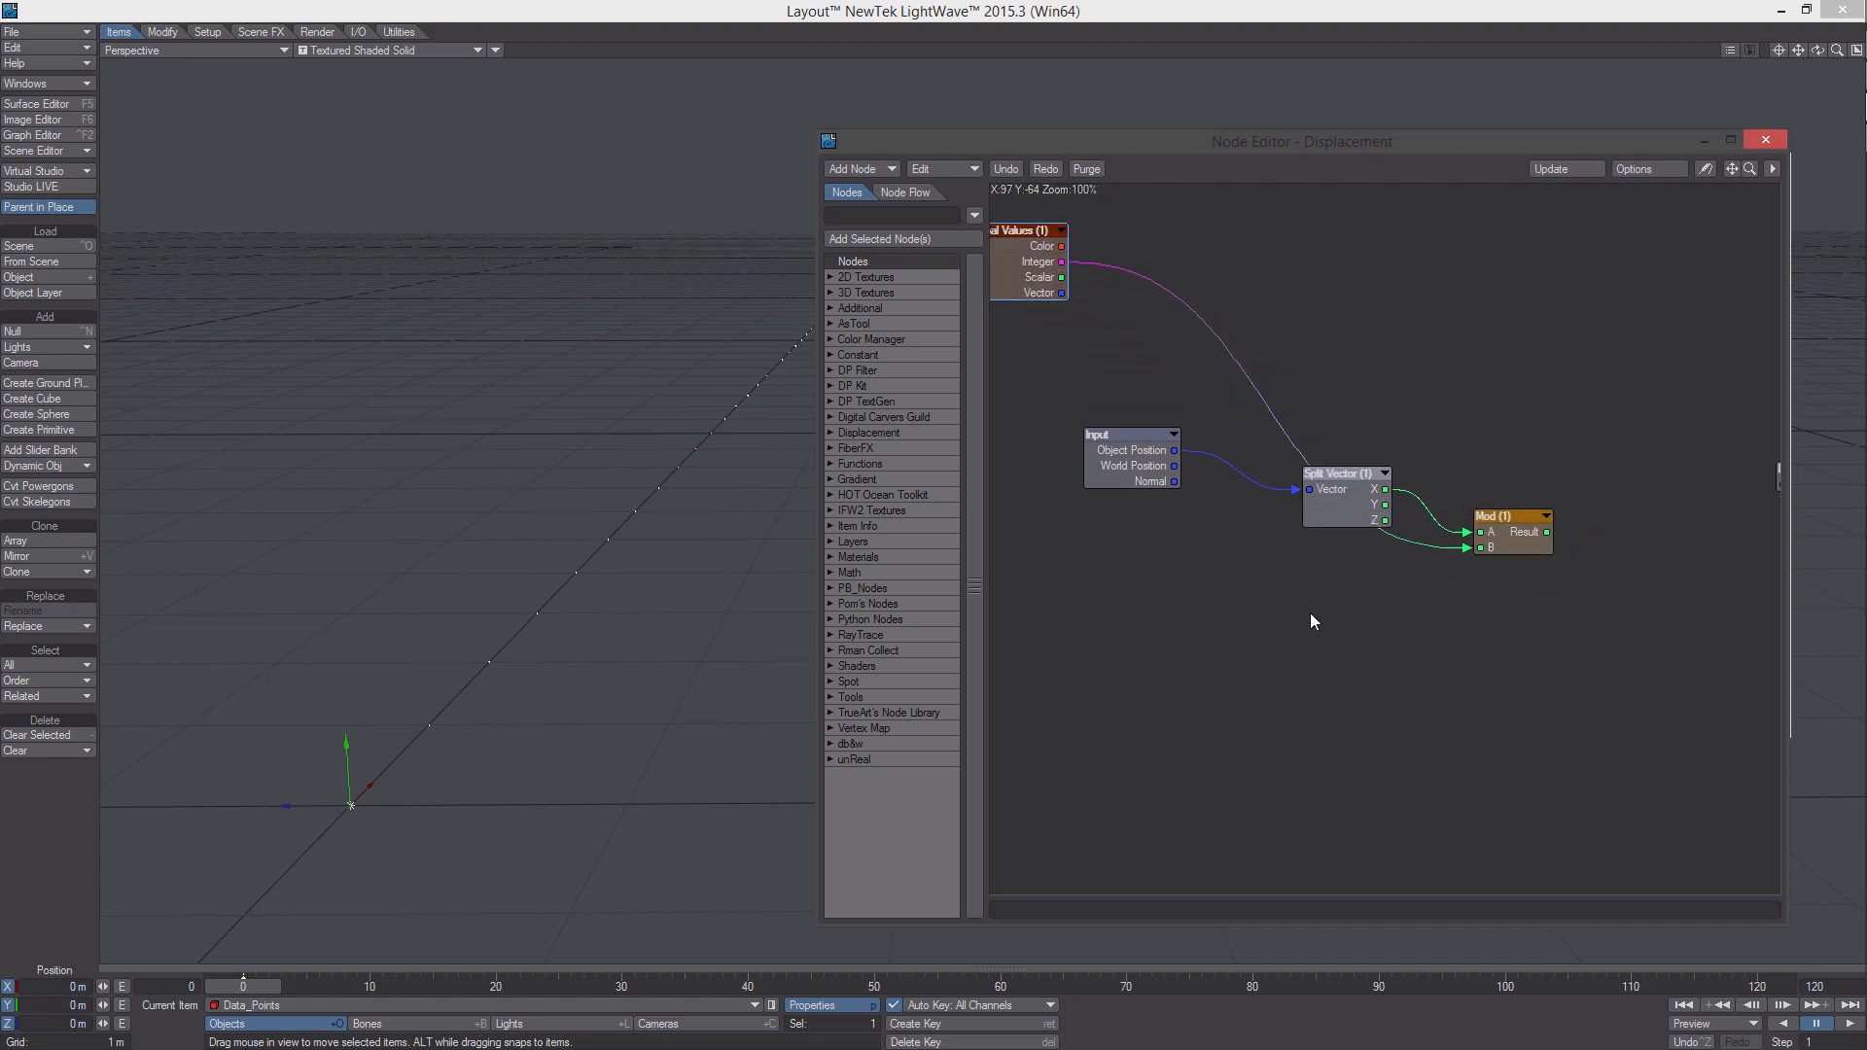
Add a db&w Remap node and connect the Mod Result to its Scalar input
right_click(1310, 620)
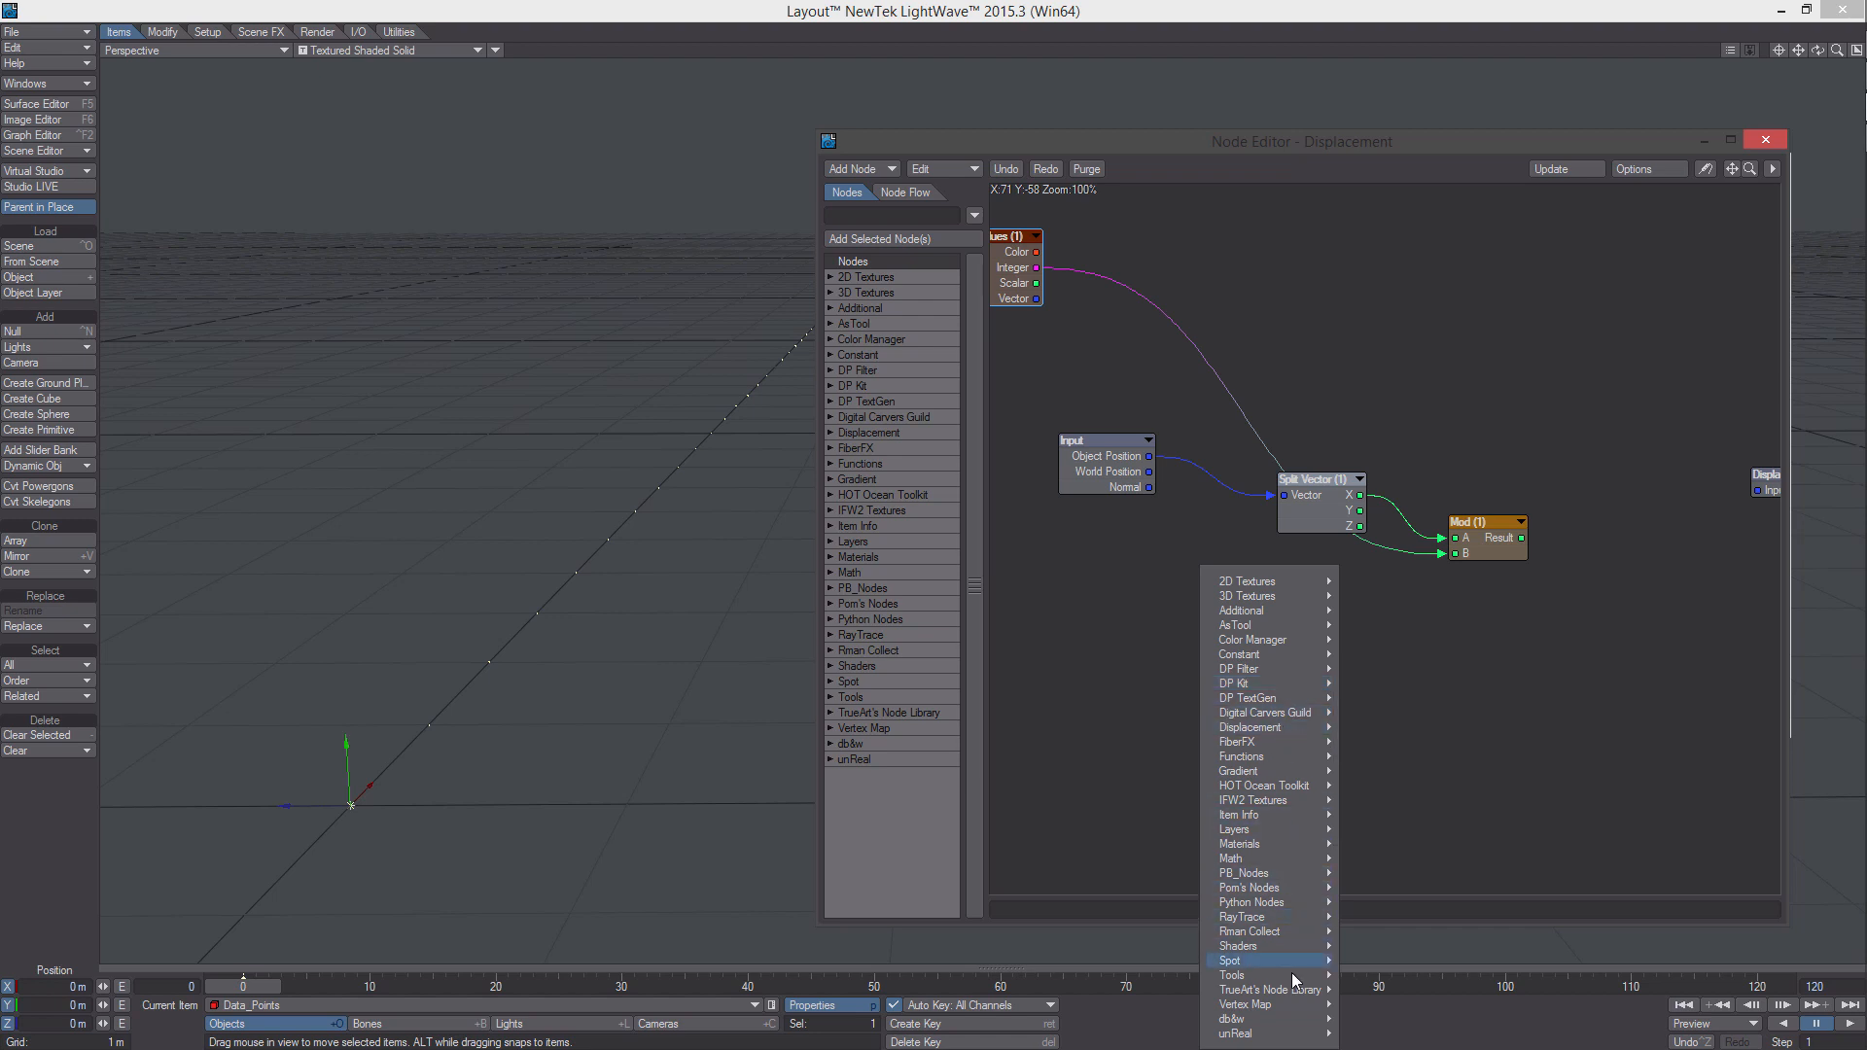
mouse_move(1231, 1019)
mouse_move(1413, 967)
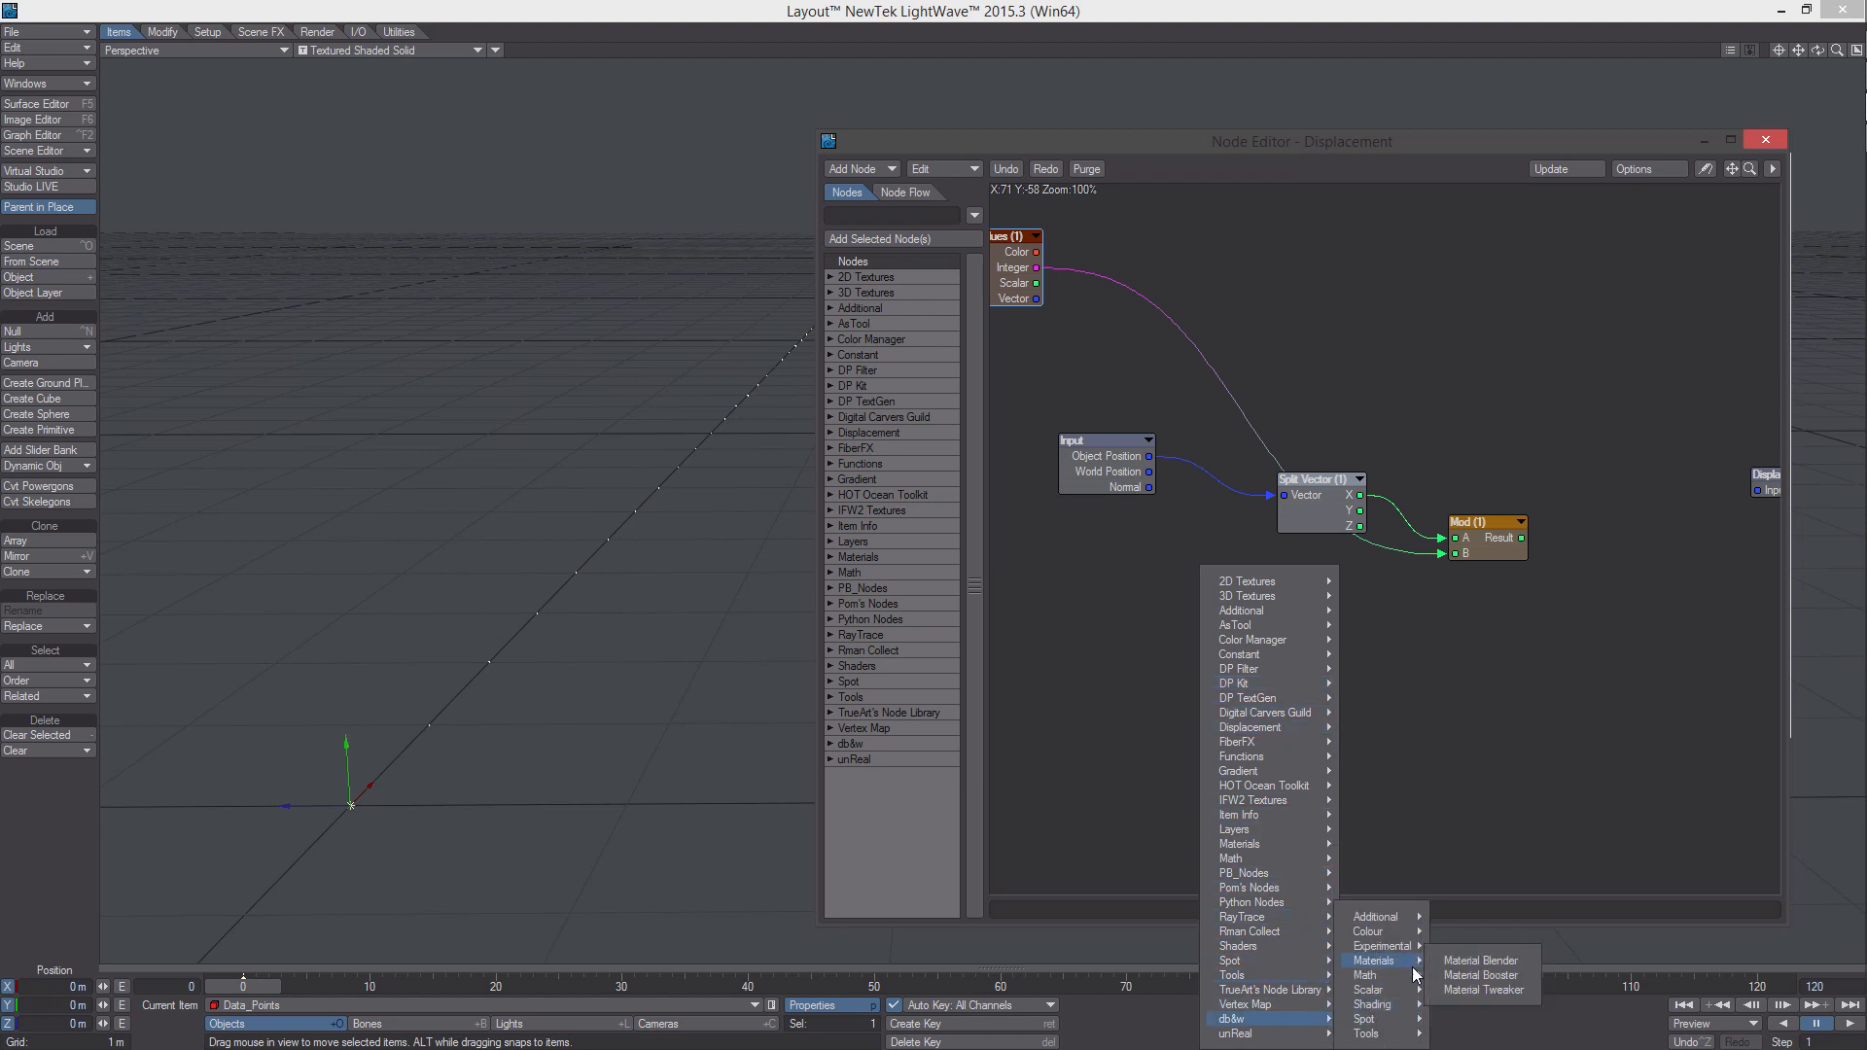
click(1463, 991)
drag(1376, 531, 1603, 506)
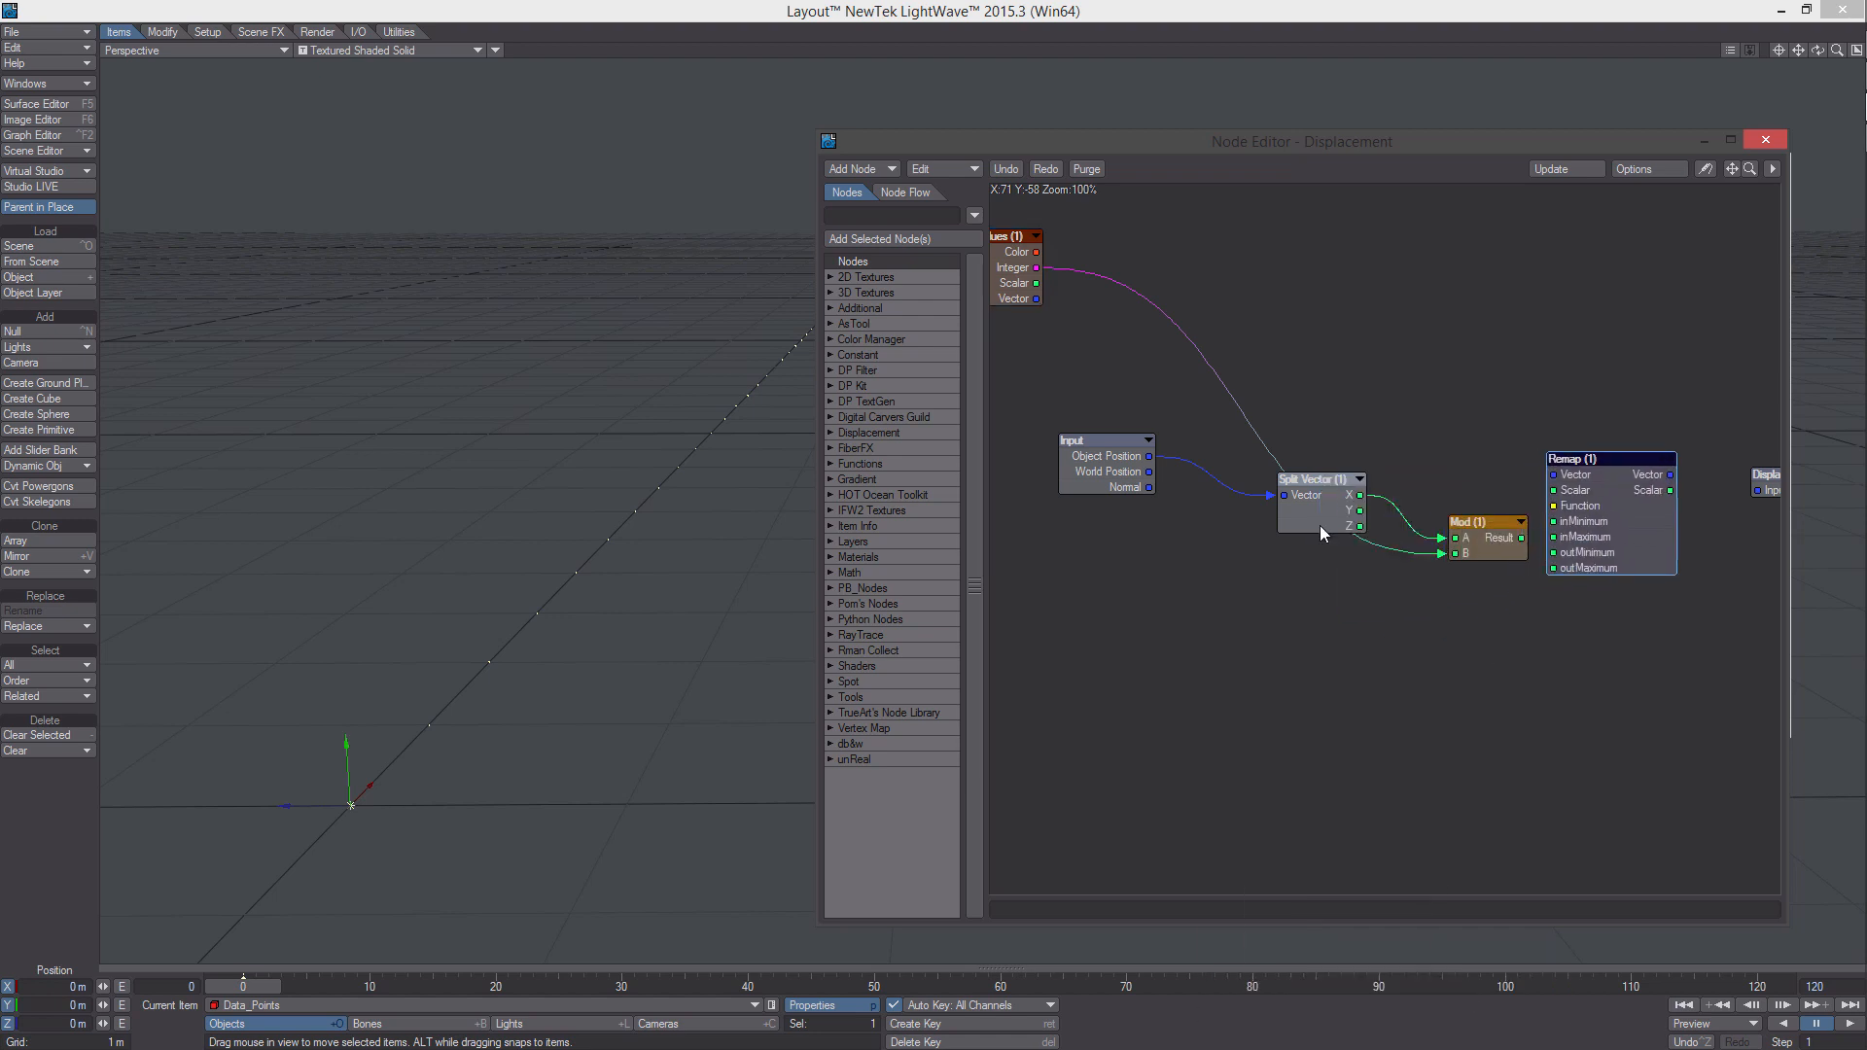
drag(1331, 507, 1318, 531)
drag(1099, 458, 1122, 507)
alt+drag(1211, 532, 1085, 550)
drag(1518, 530, 1572, 544)
drag(1397, 557, 1482, 523)
Add a Make Vector node that takes the Remap Scalar as Z and feeds its Vector into Displacement
alt+drag(1587, 513, 1705, 494)
right_click(1387, 673)
mouse_move(1385, 963)
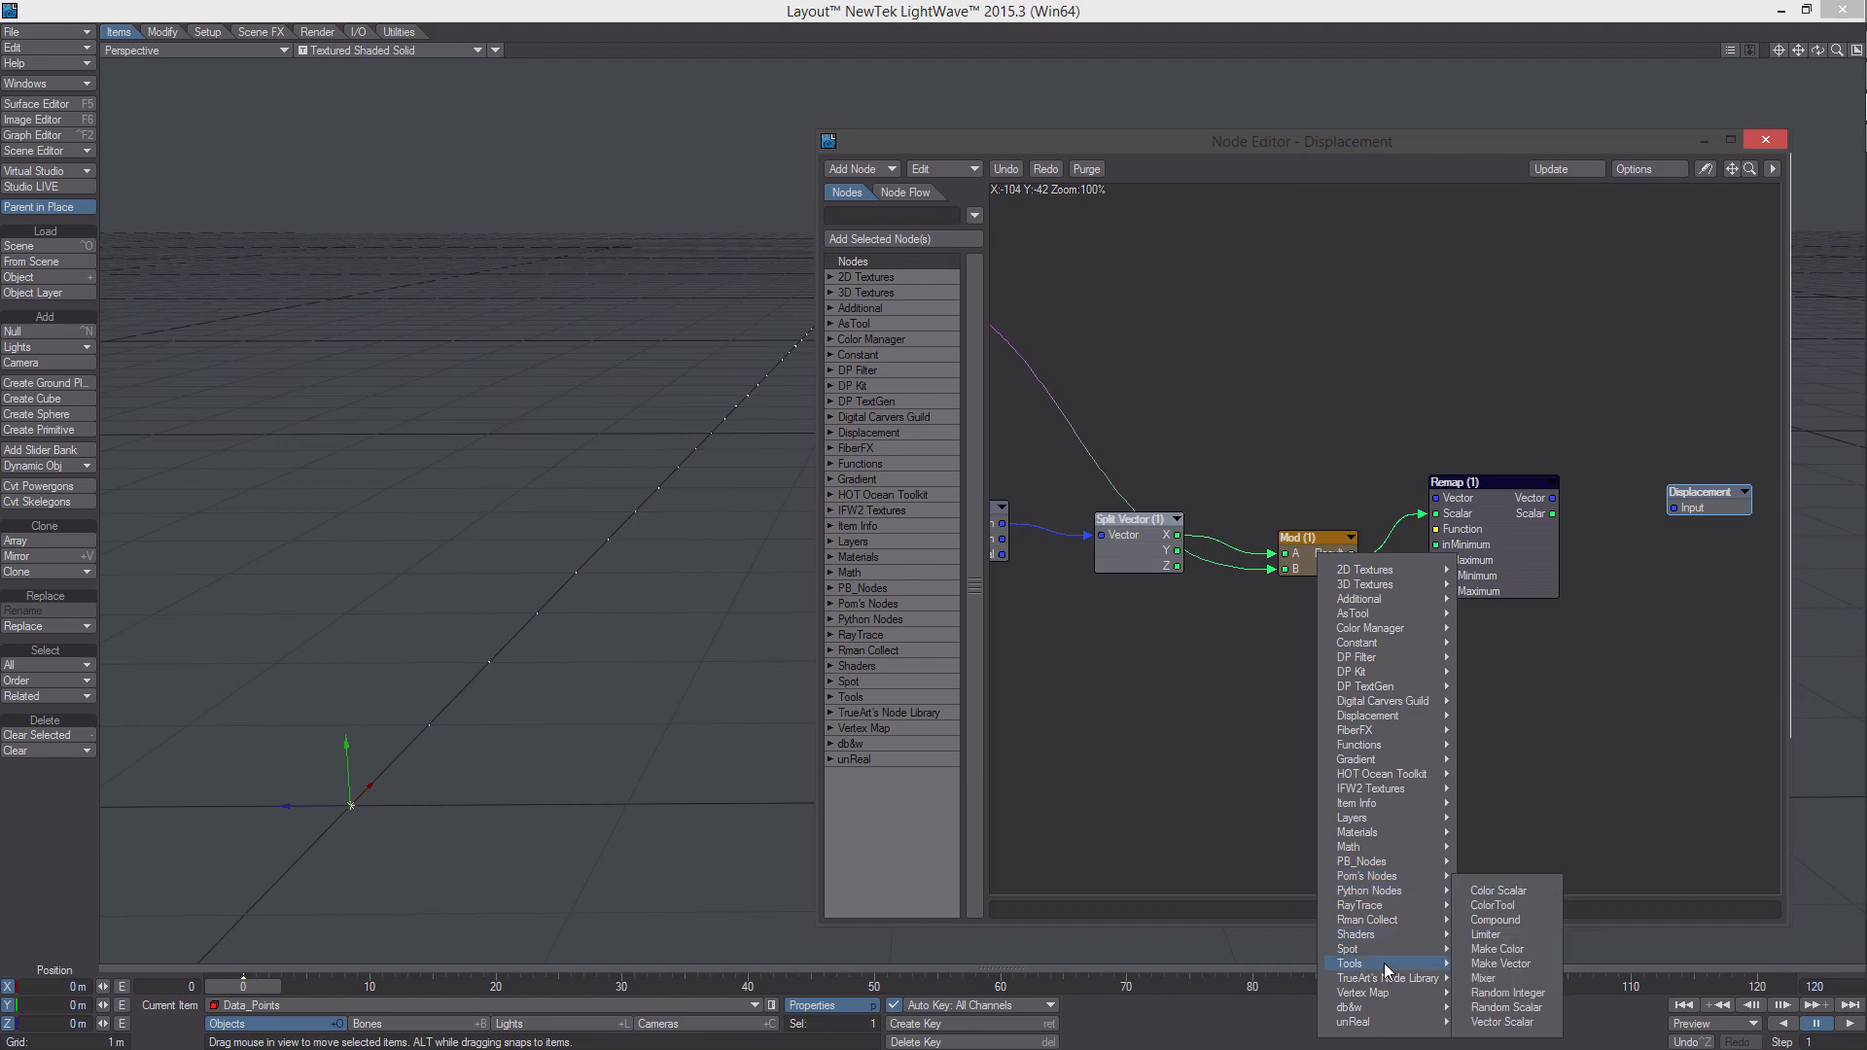
click(1501, 964)
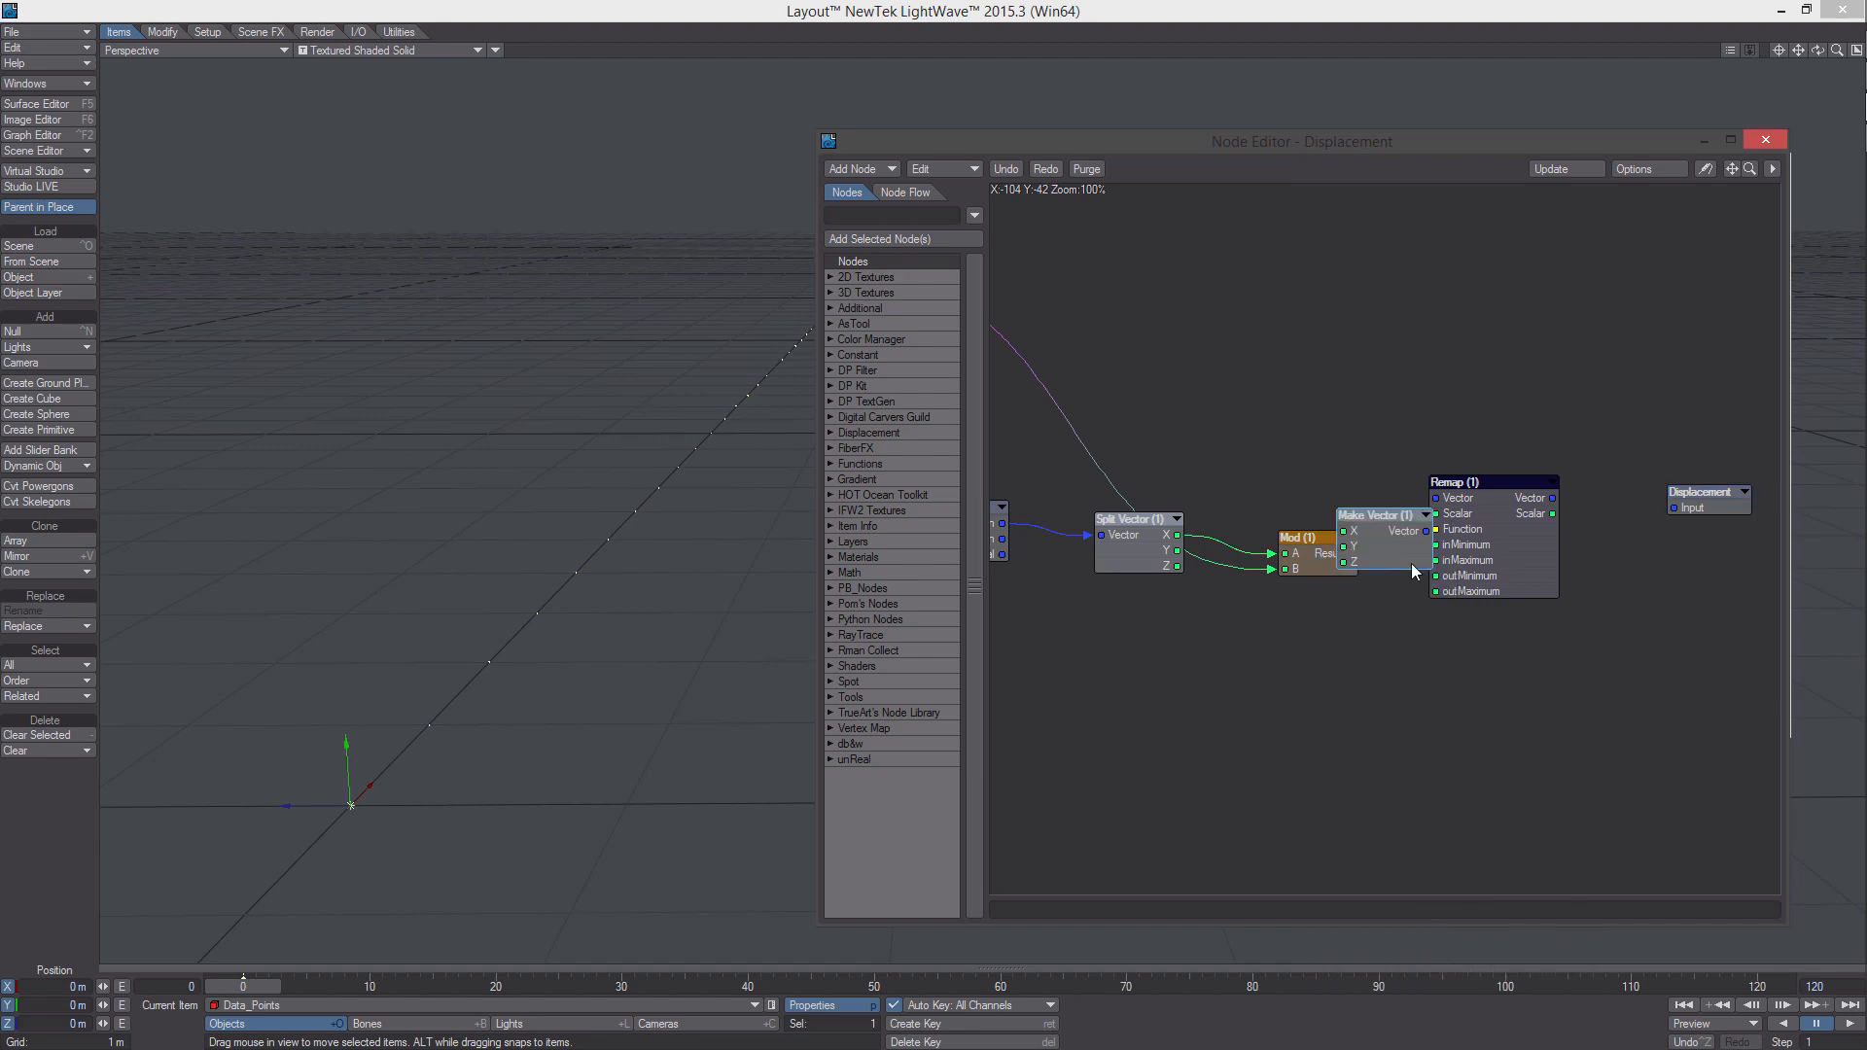
drag(1413, 571, 1576, 553)
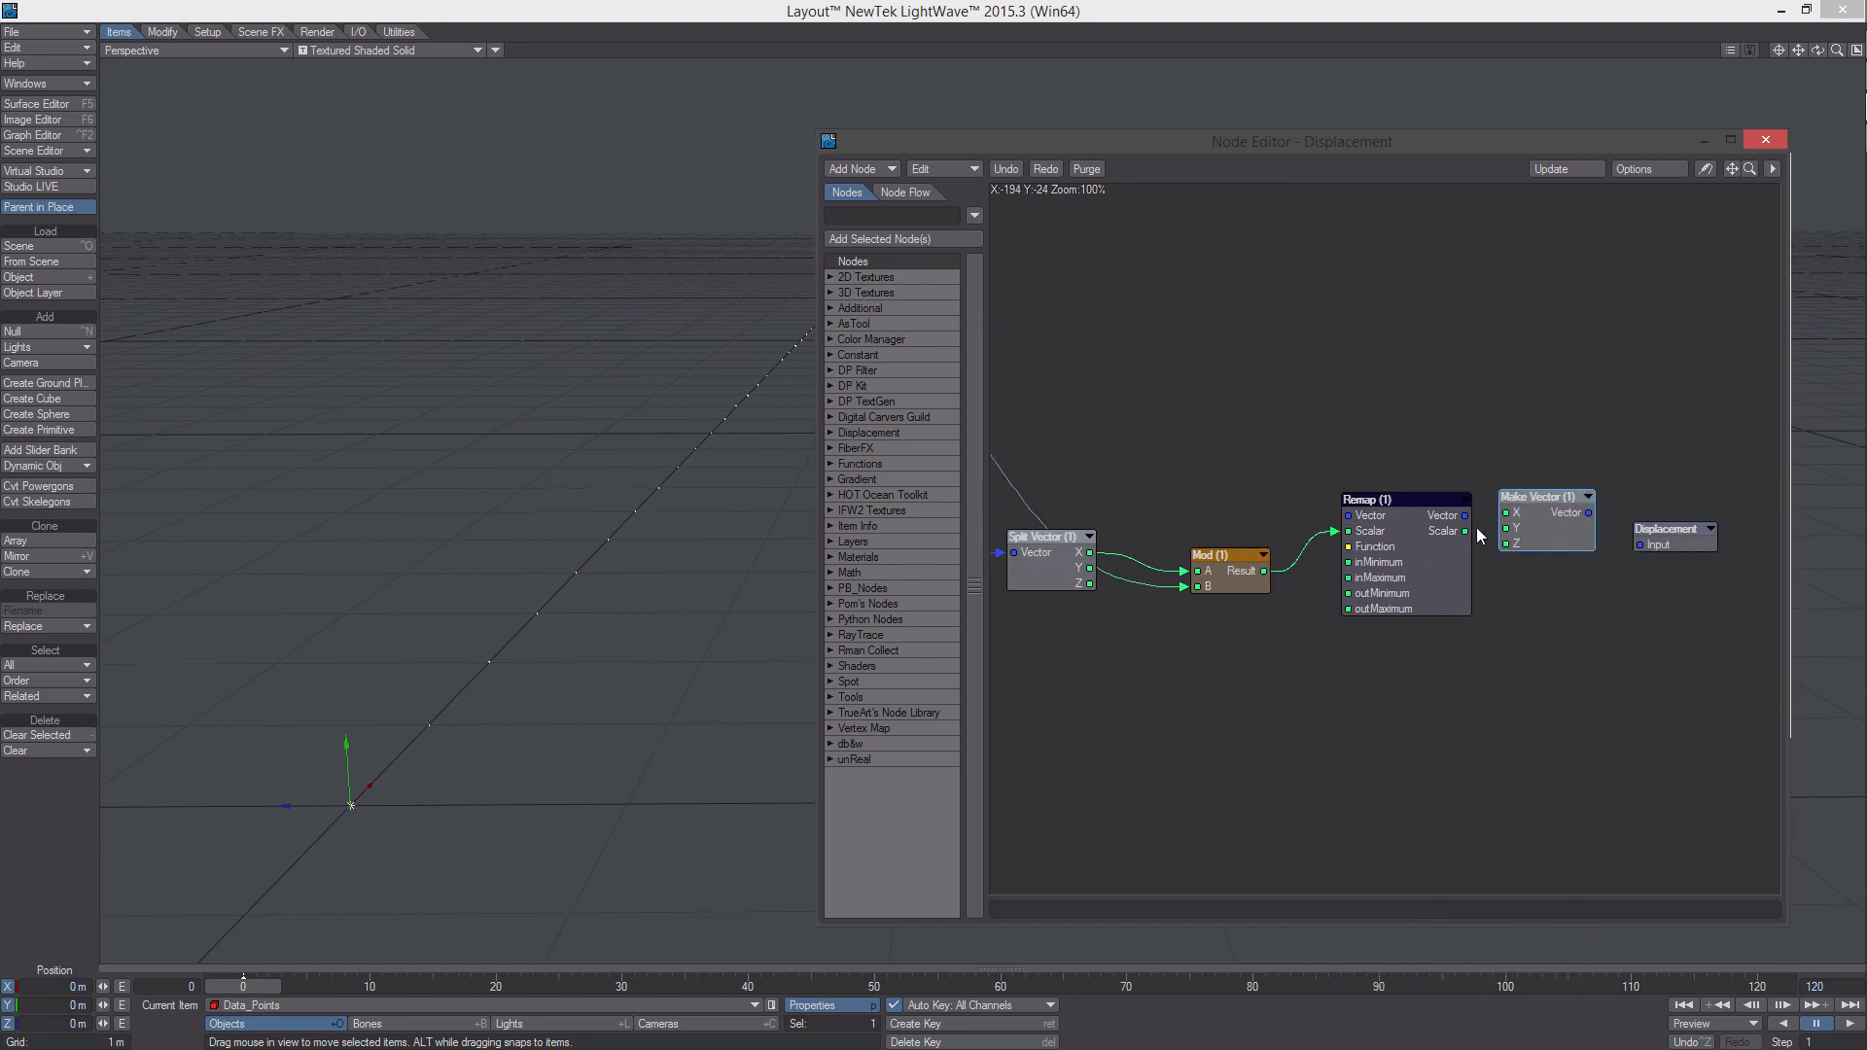
drag(1466, 531, 1640, 545)
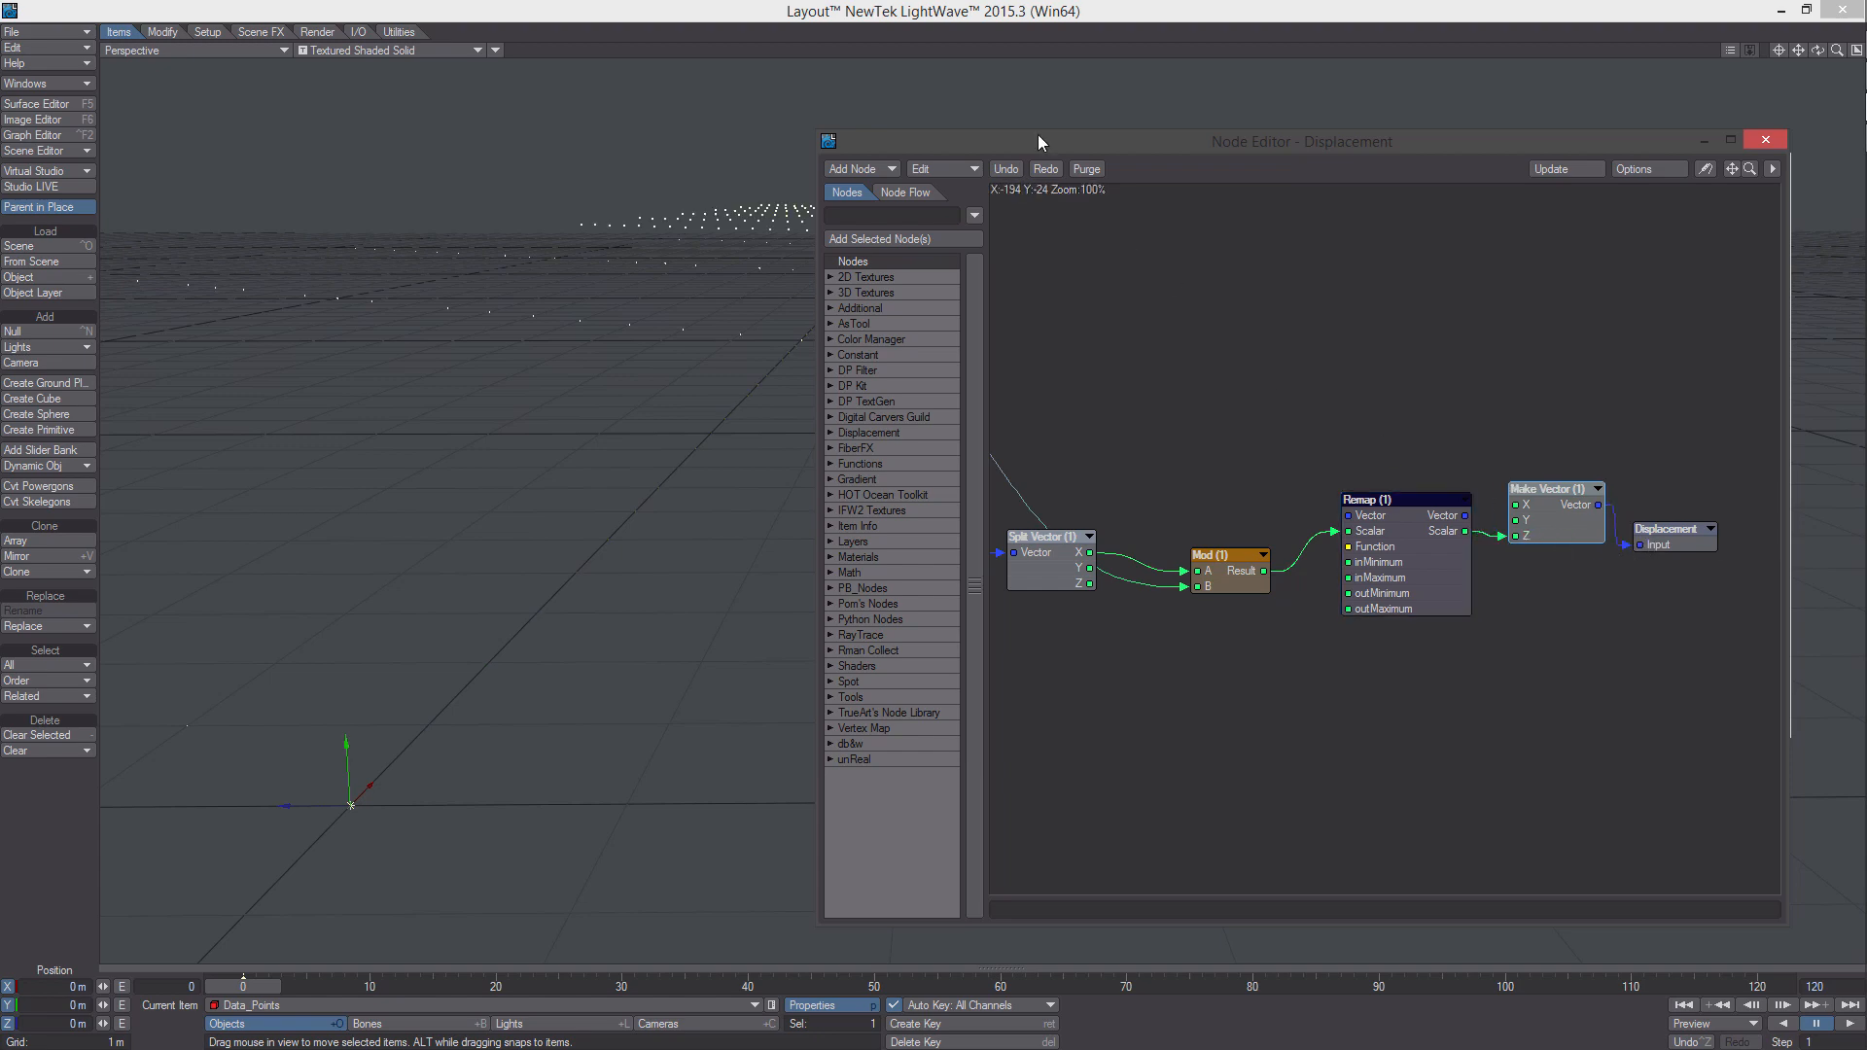
Examine how the Data_Points points are displaced in the viewport, moving the node editor out of the way
drag(1038, 143, 1256, 174)
alt+drag(681, 389, 665, 477)
alt+drag(1666, 507, 1502, 430)
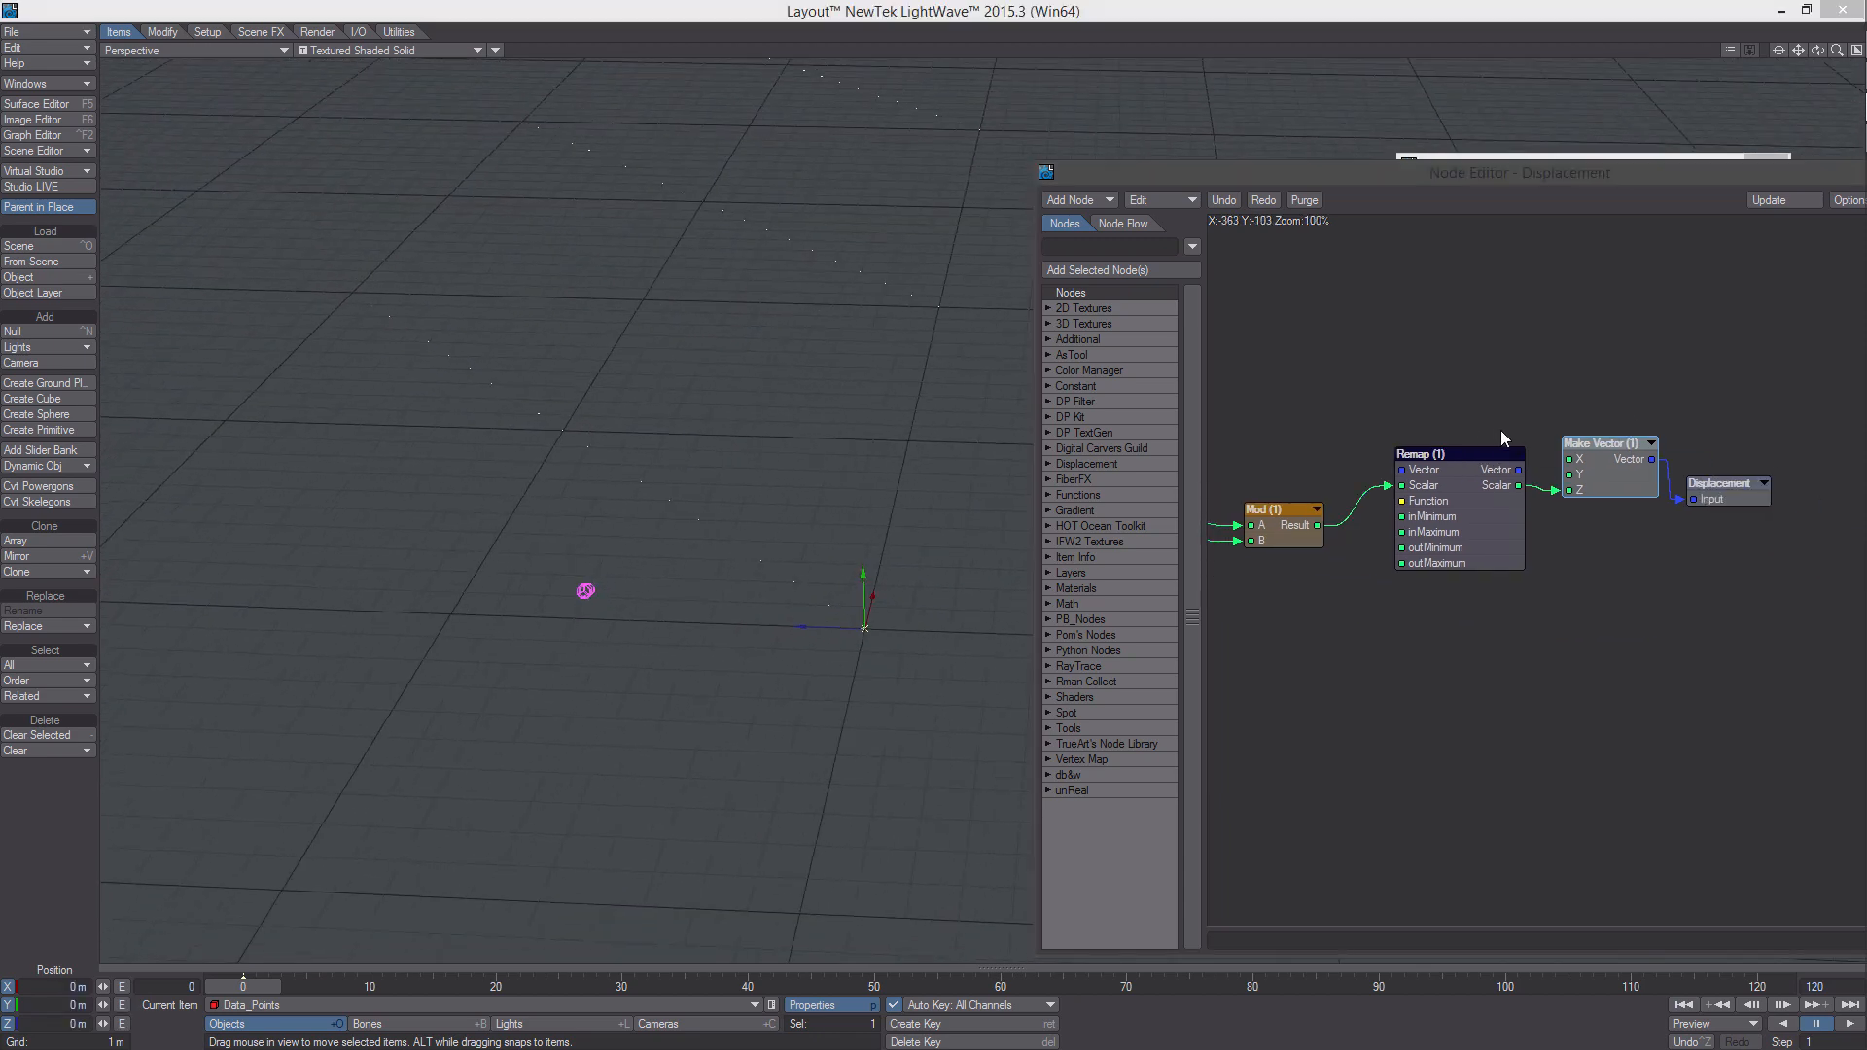
alt+drag(1253, 333, 1664, 402)
drag(1363, 168, 1110, 149)
alt+drag(1196, 270, 1159, 314)
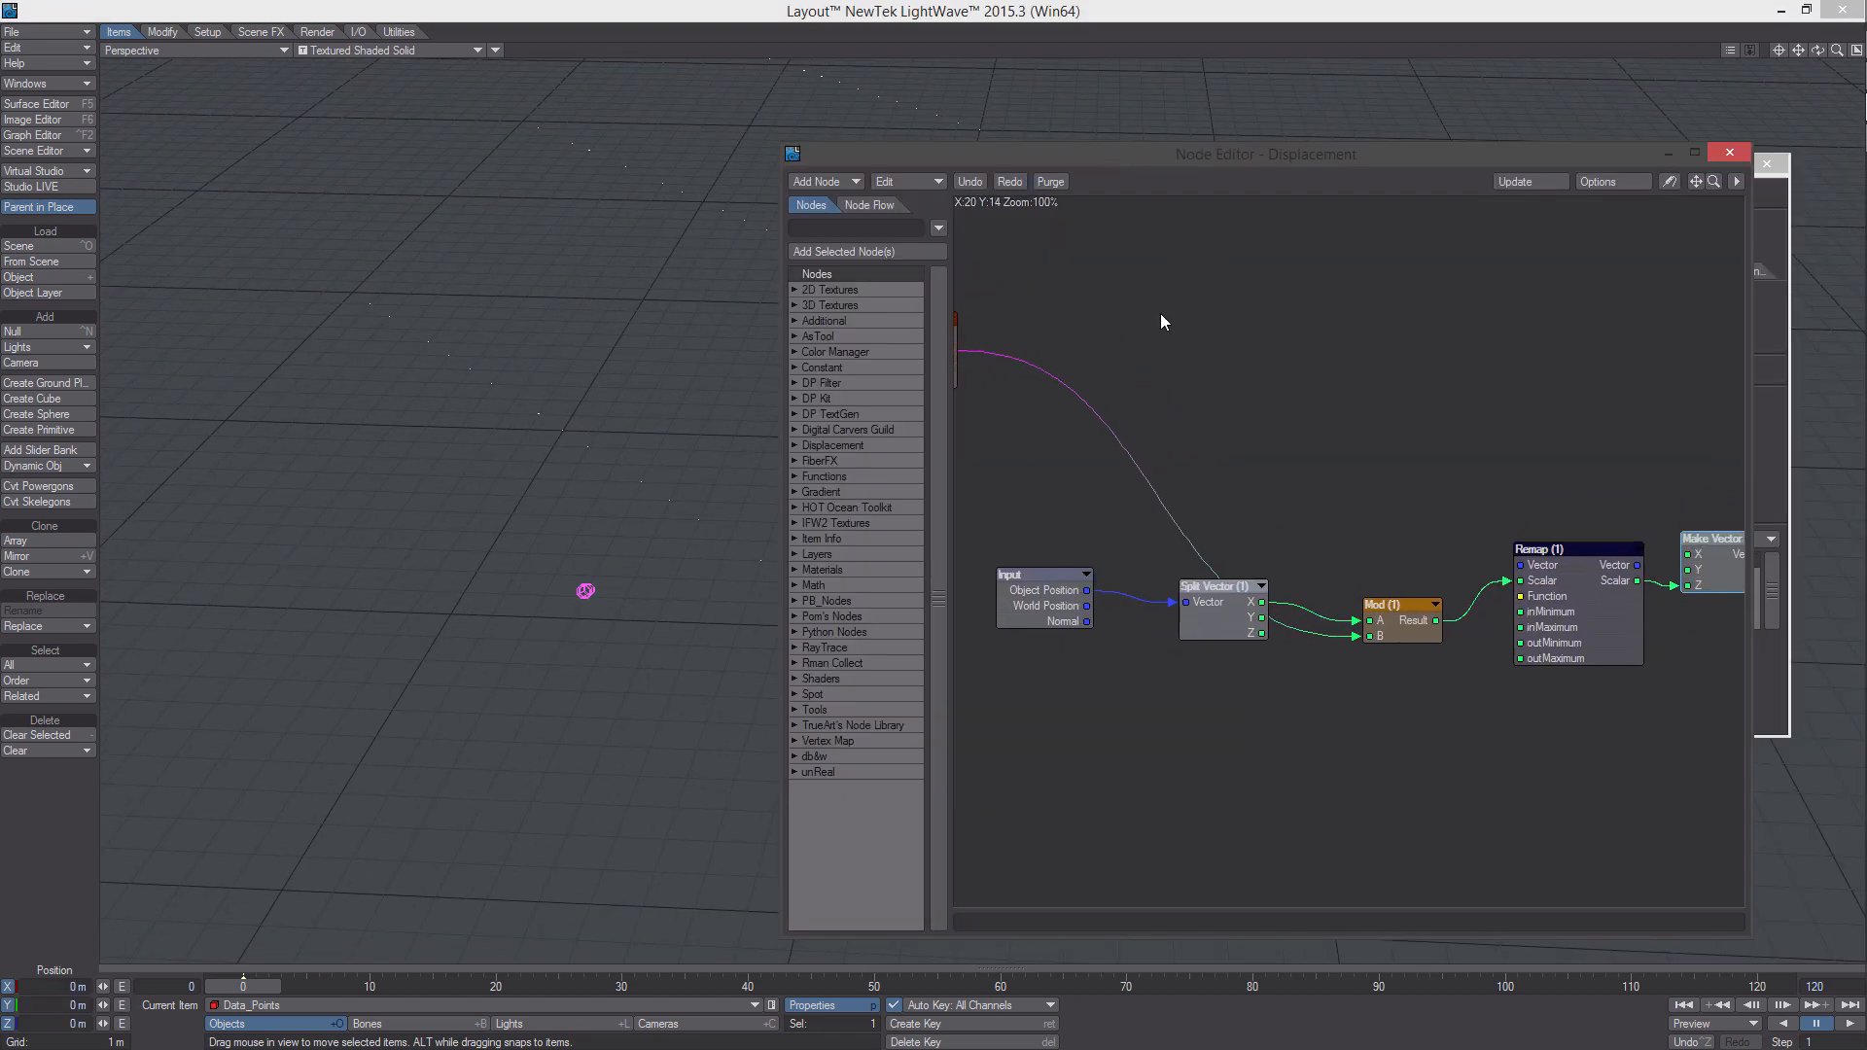
alt+drag(1301, 380, 1087, 426)
Add a scalar Add node that takes the Global Values Integer as A, with B set to -1
drag(1421, 597, 1530, 574)
drag(1286, 633, 1518, 465)
alt+drag(1239, 359, 1501, 463)
alt+drag(1158, 380, 1417, 389)
right_click(1207, 357)
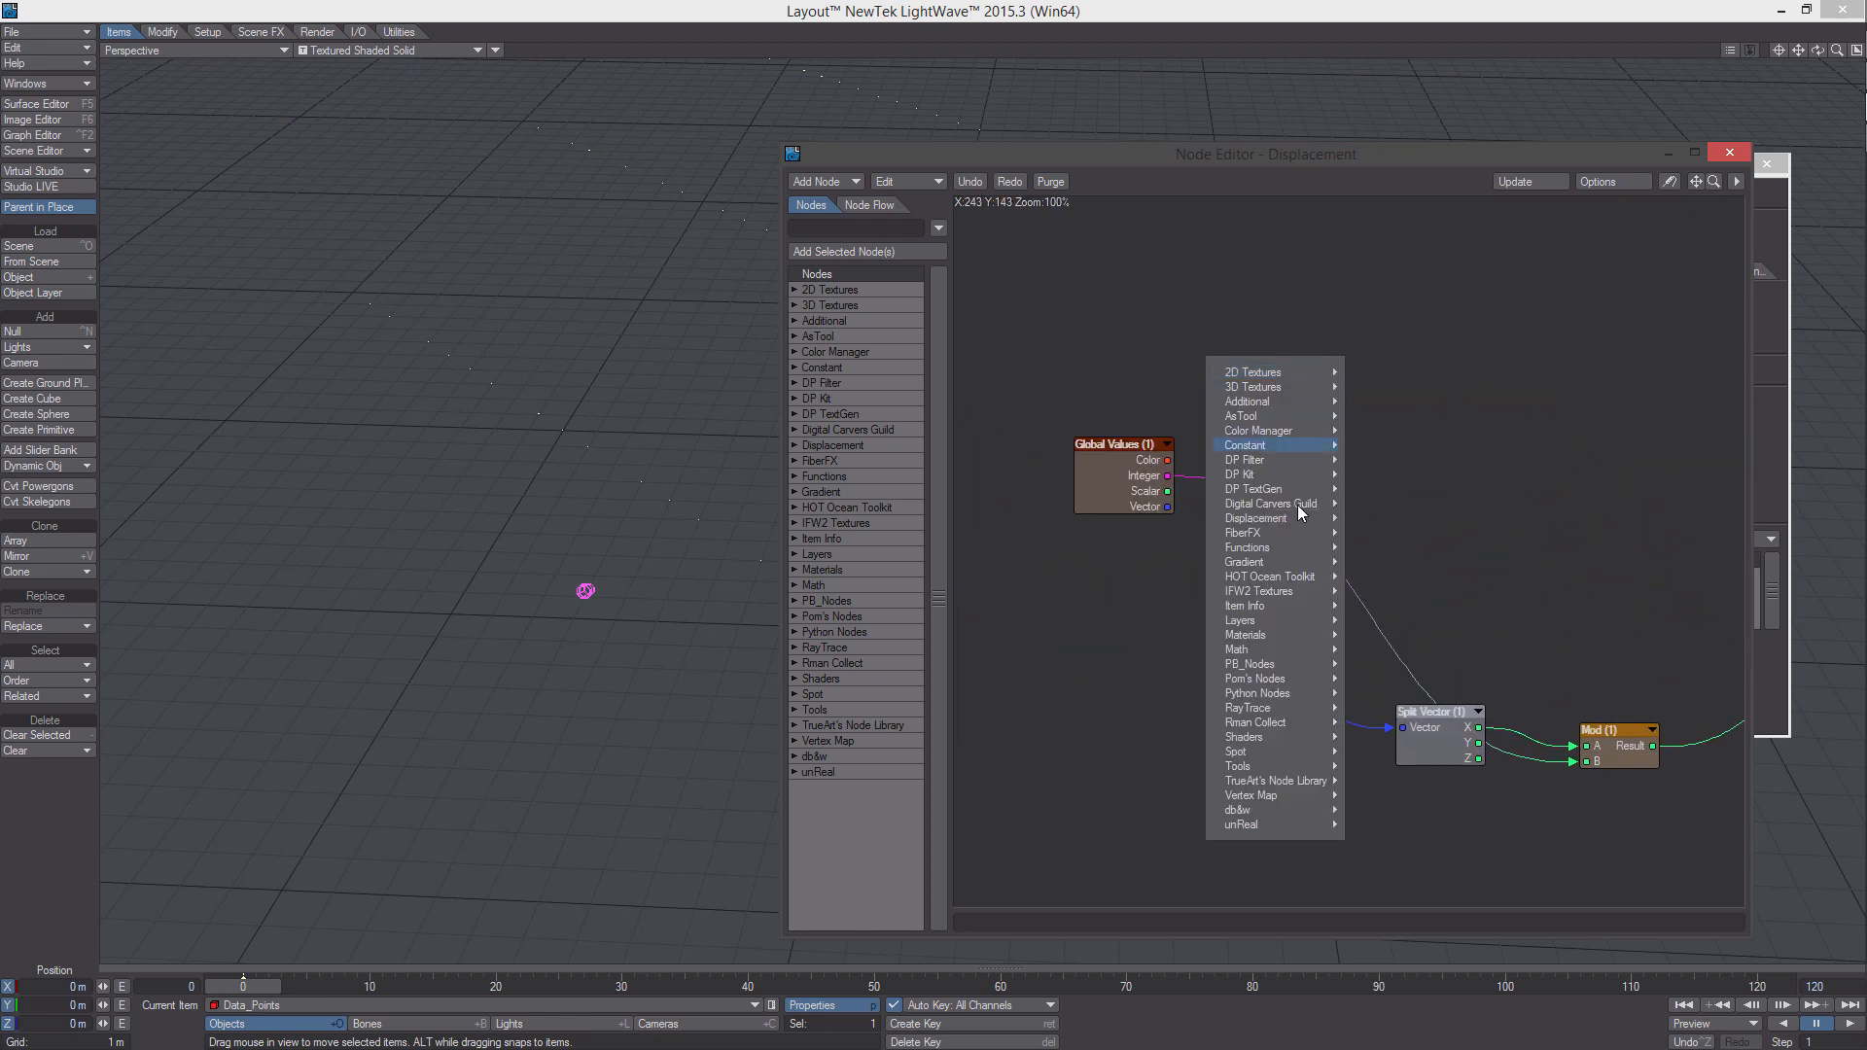
mouse_move(1325, 651)
mouse_move(1403, 650)
click(1469, 664)
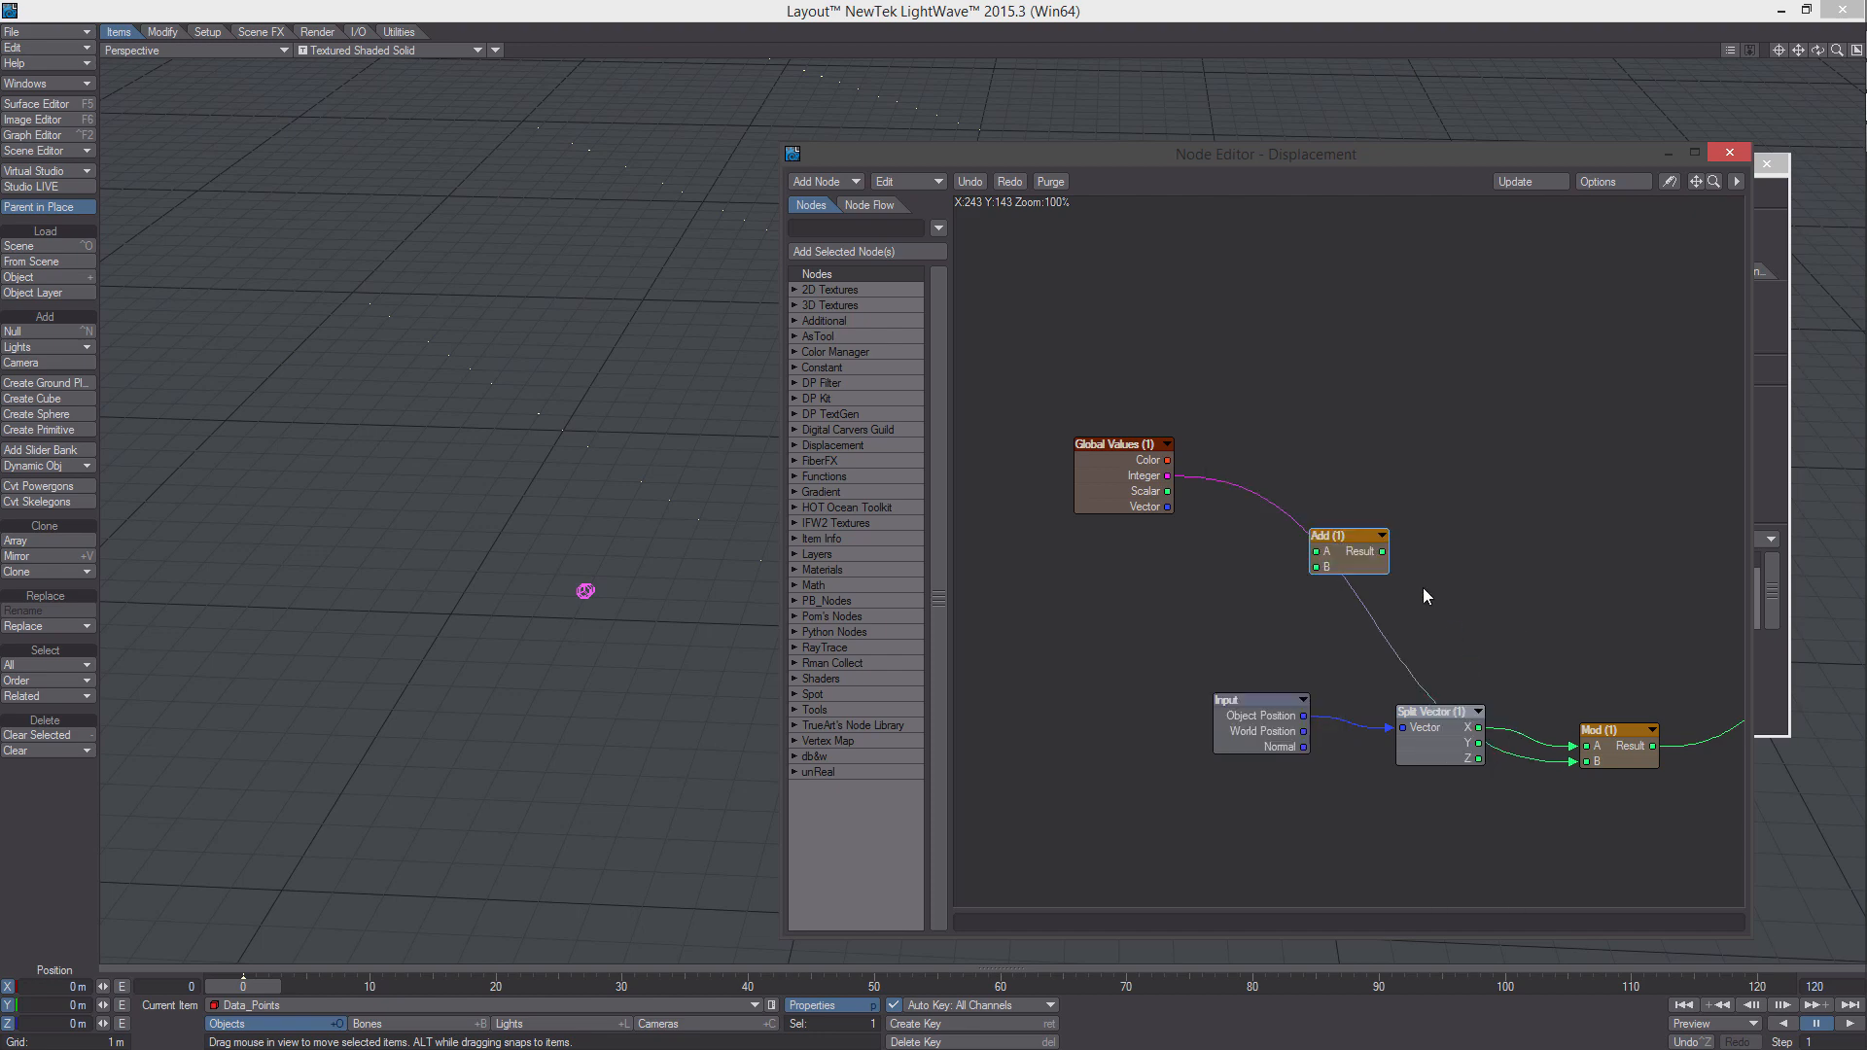
drag(1169, 476, 1317, 551)
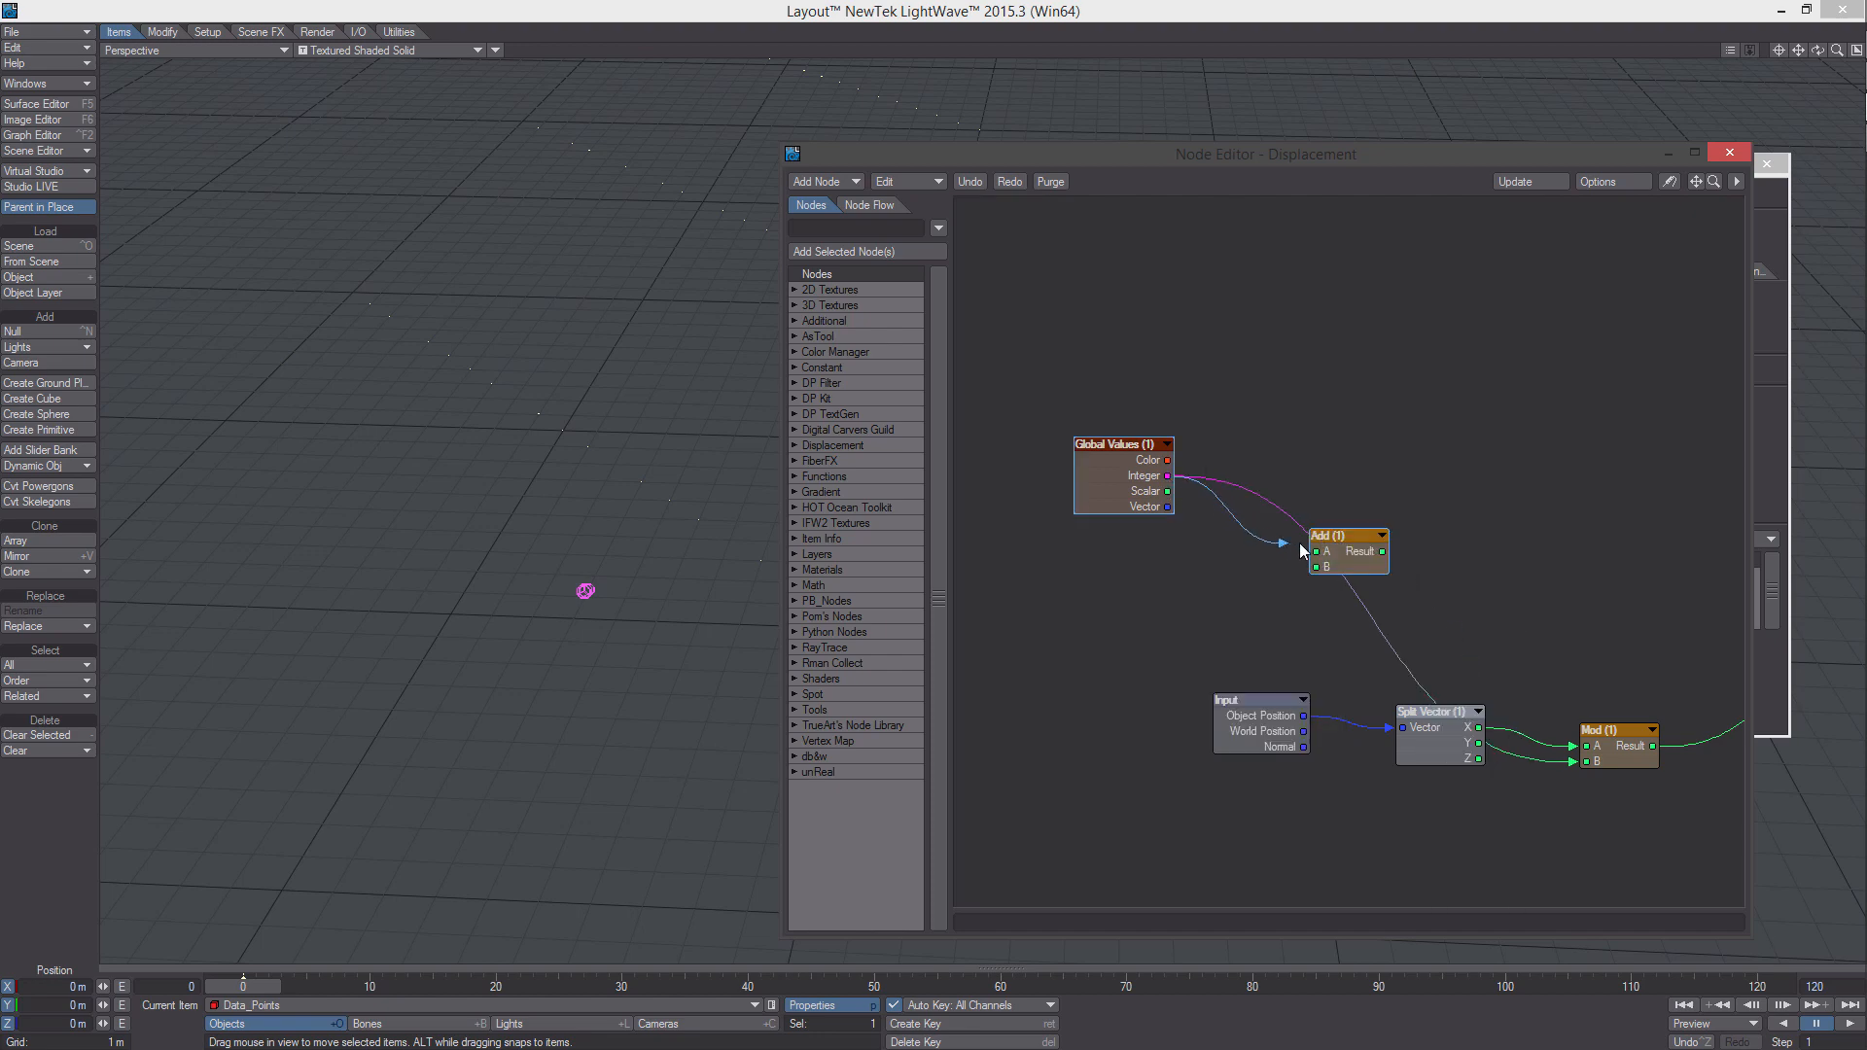
double_click(1354, 565)
text(-1)
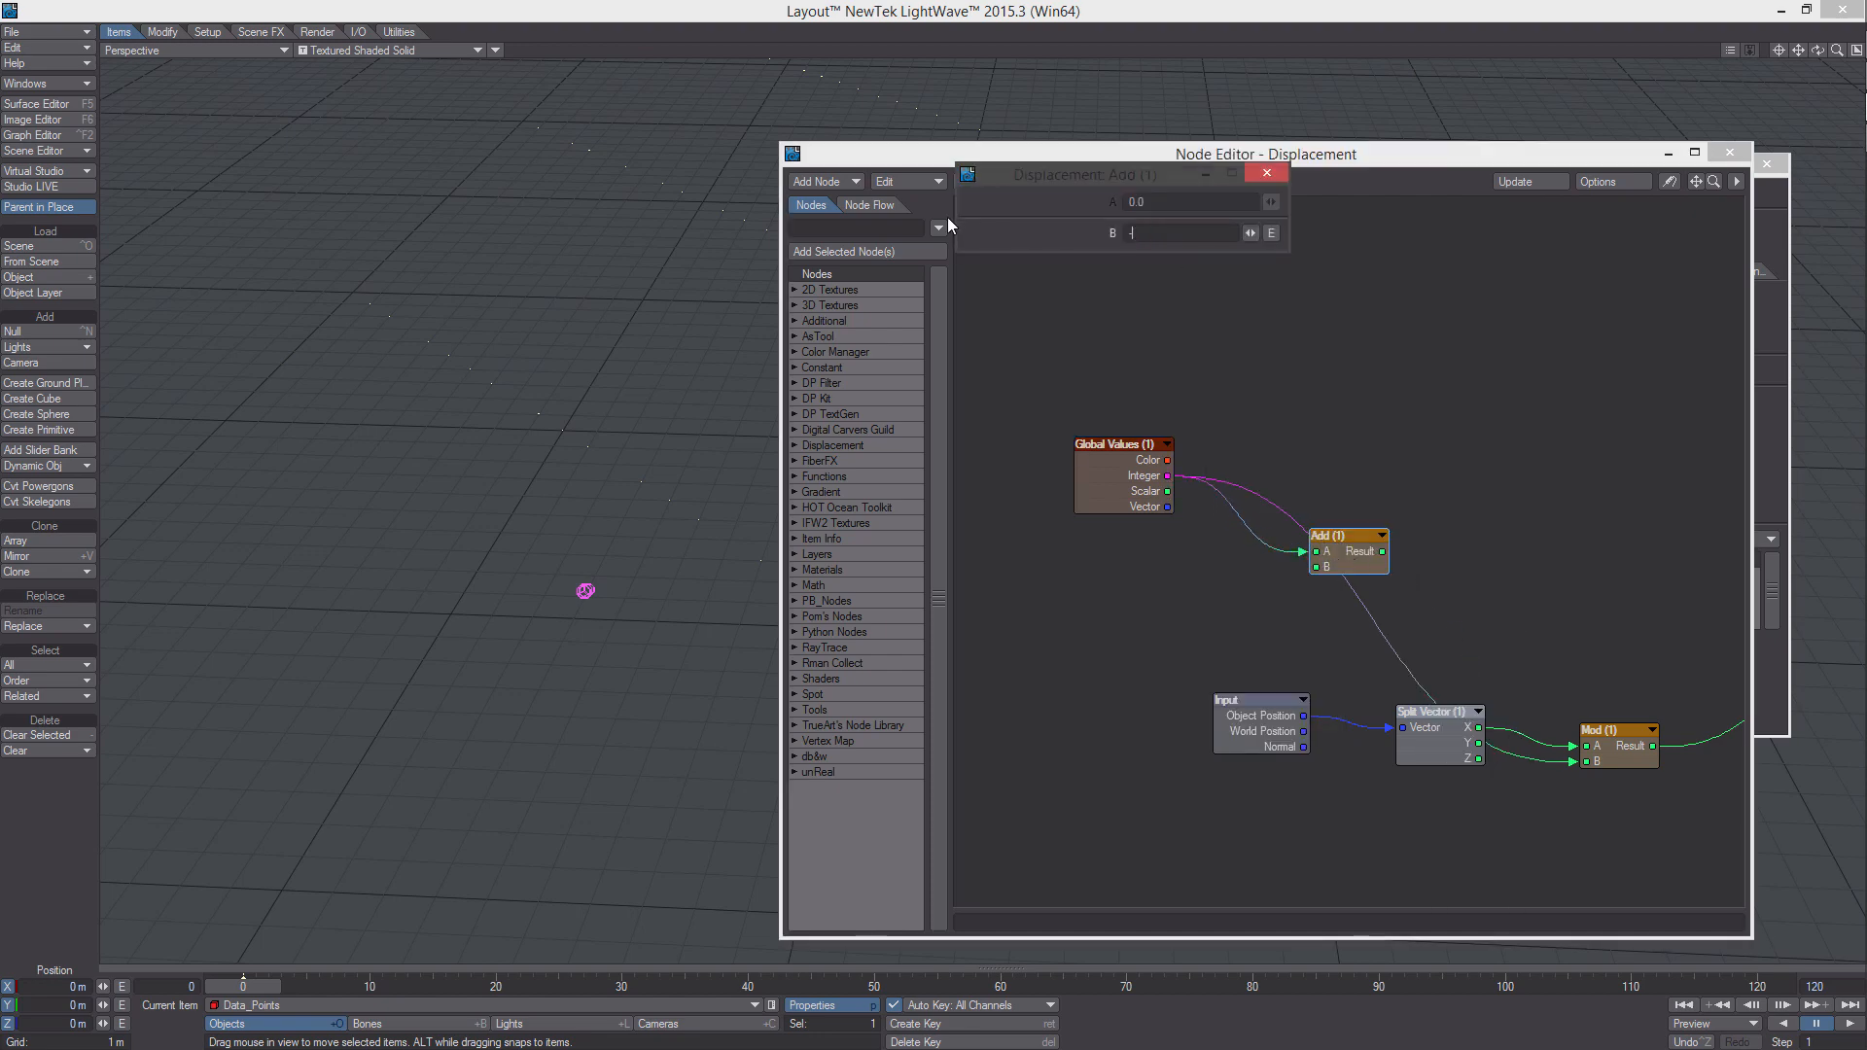
Connect the Add node's Result to the Remap node's inMaximum input
middle_drag(1420, 471, 1231, 430)
drag(1179, 487, 1482, 484)
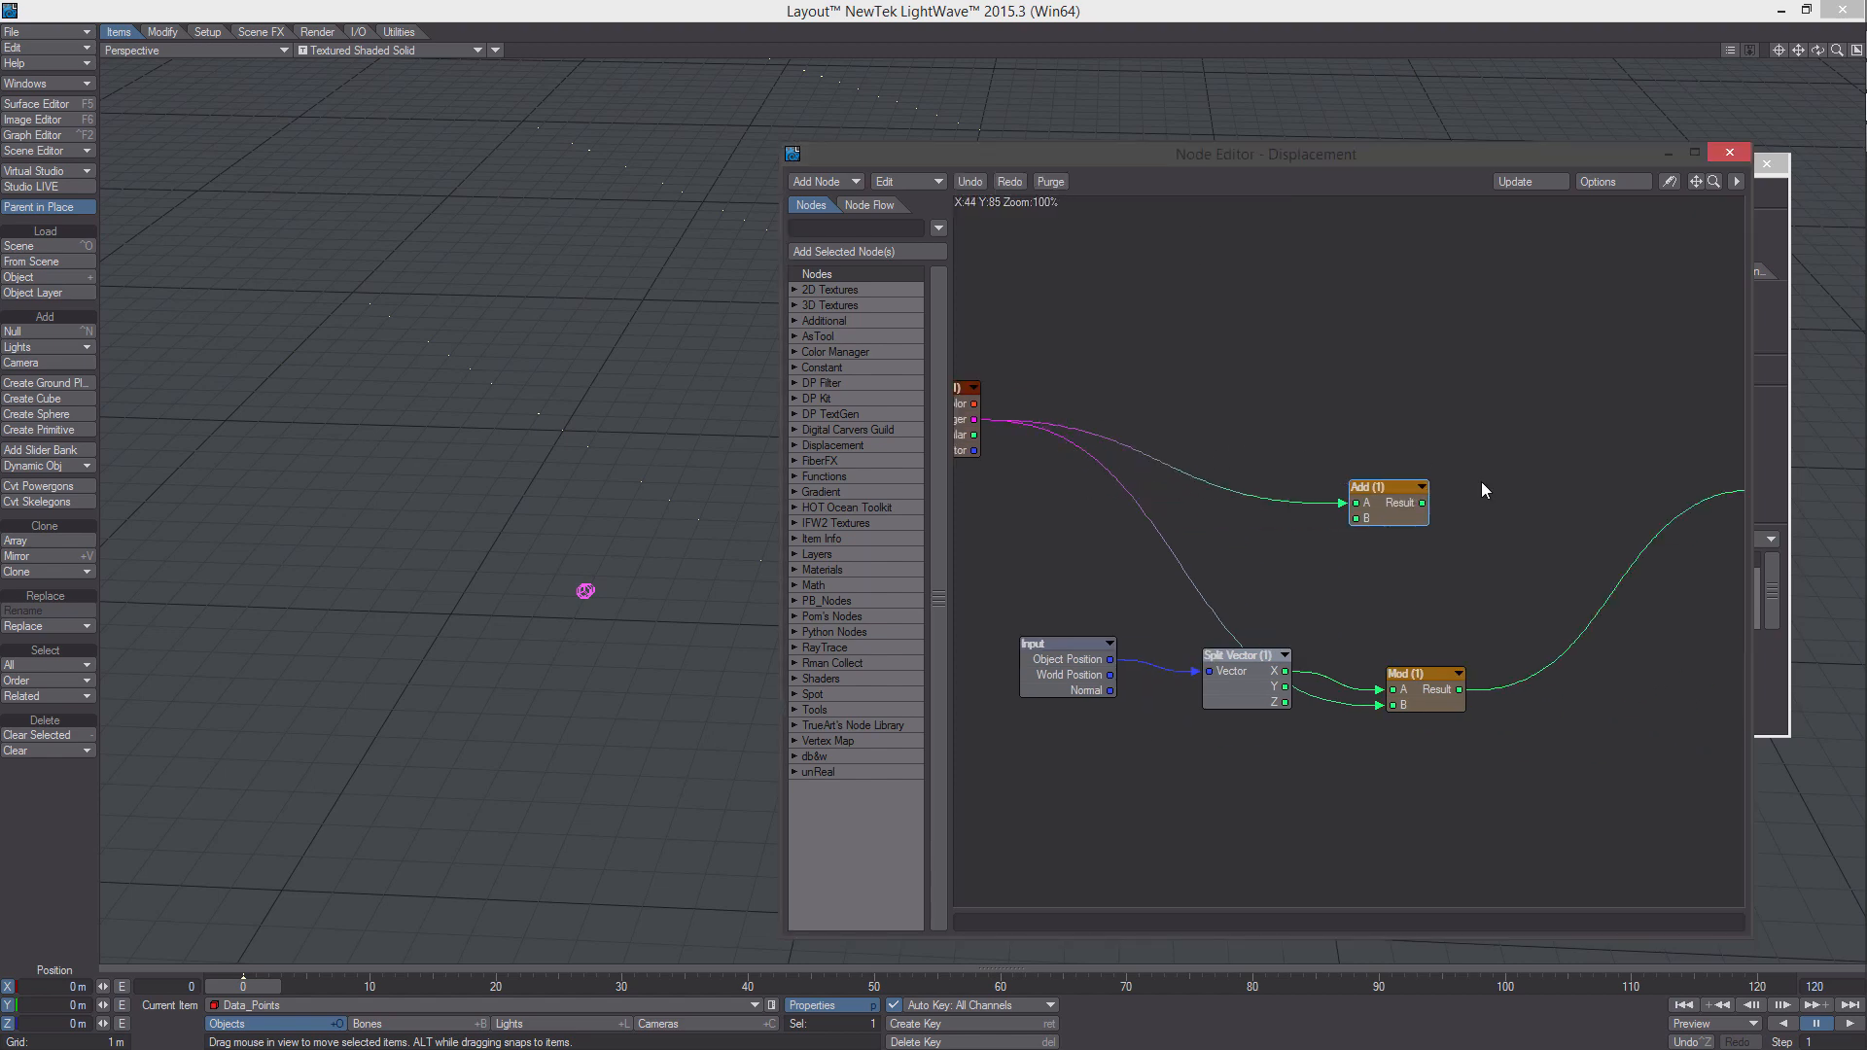
middle_drag(1465, 486, 1290, 462)
drag(1286, 462, 1605, 512)
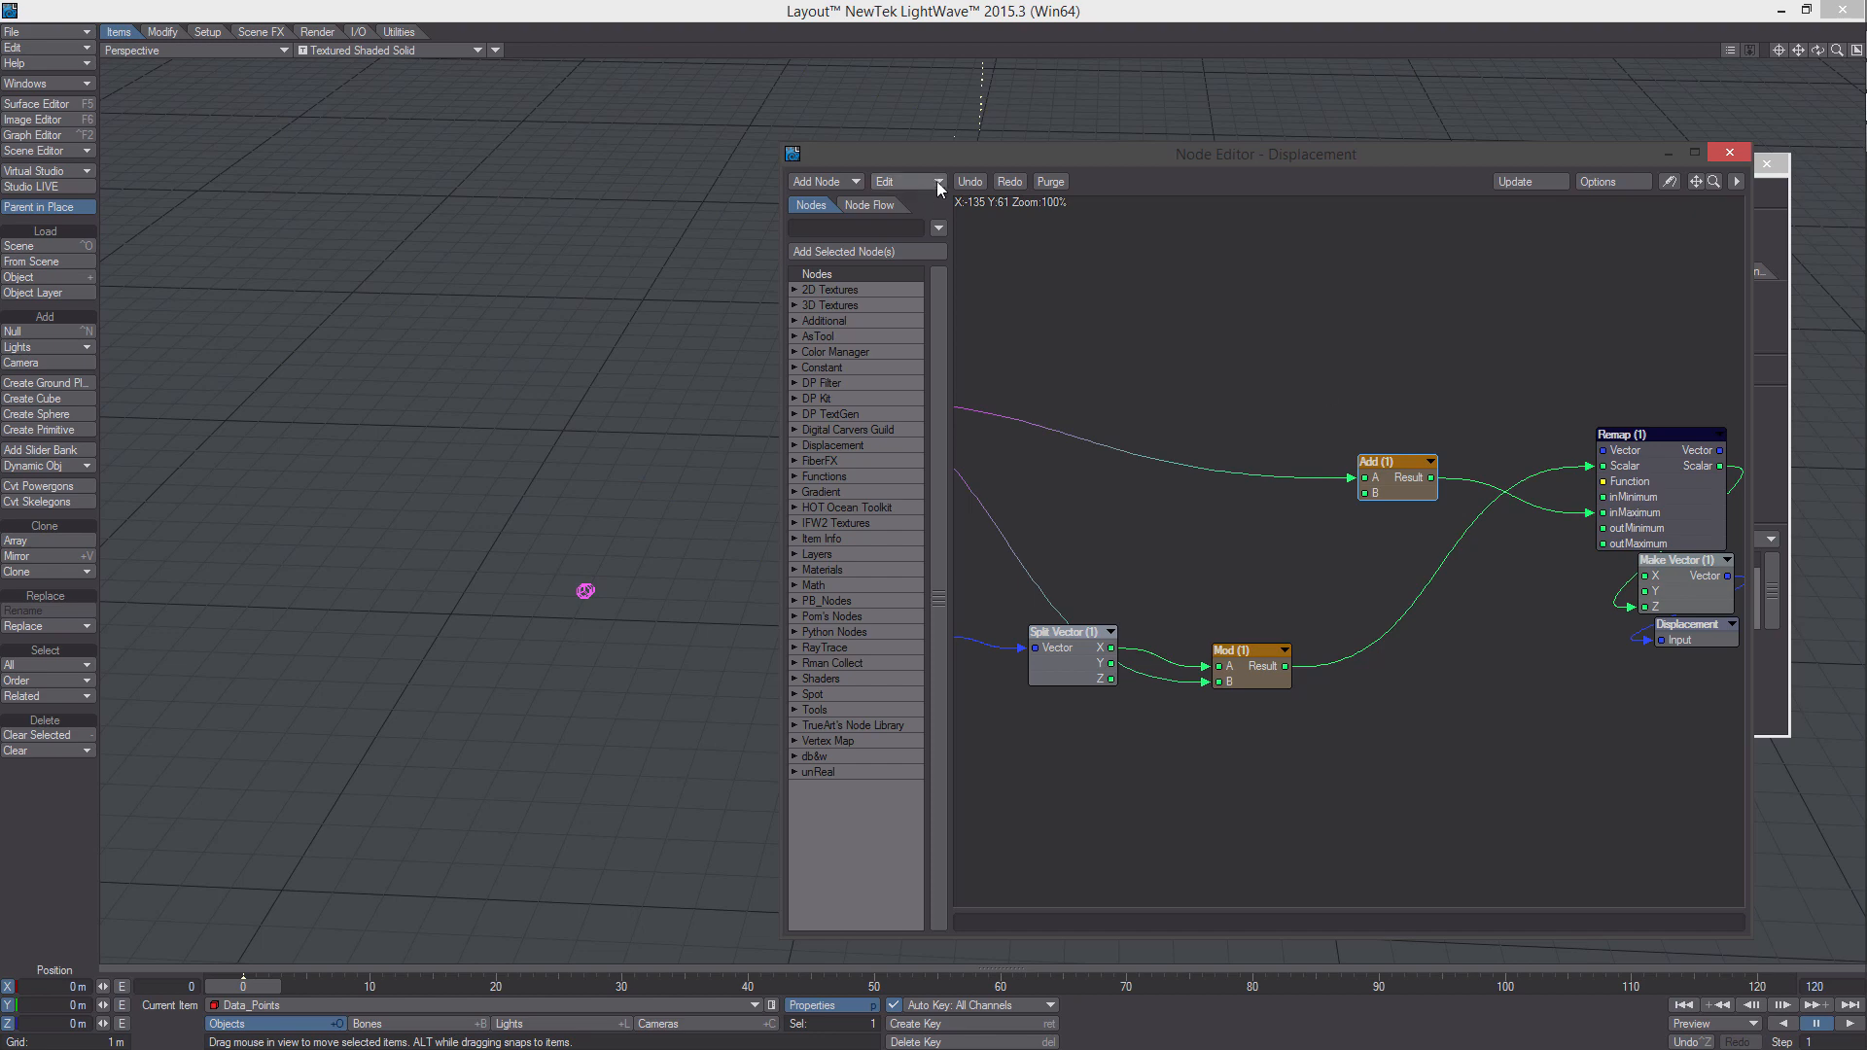
Rearrange the Add, Input, Split Vector and Mod nodes to free space between Mod and Remap
drag(961, 154, 1103, 152)
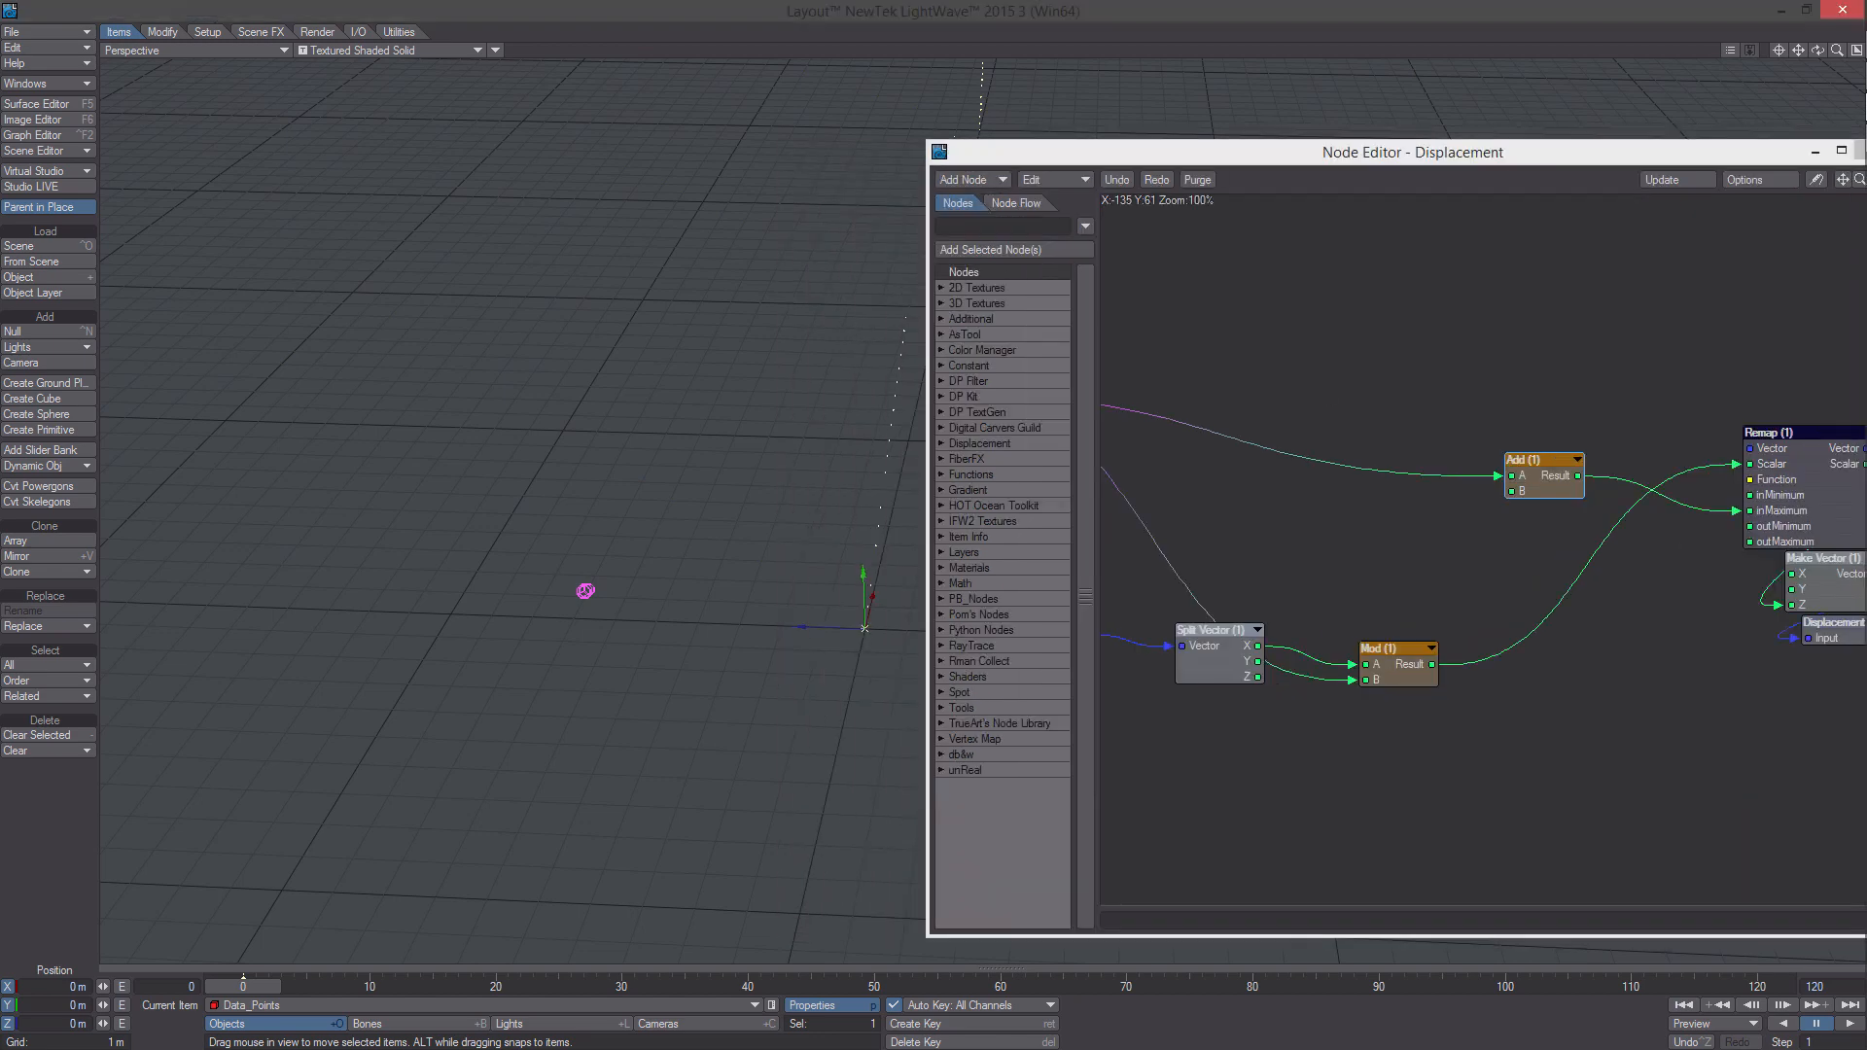
alt+drag(778, 442, 762, 395)
drag(1439, 164, 1143, 84)
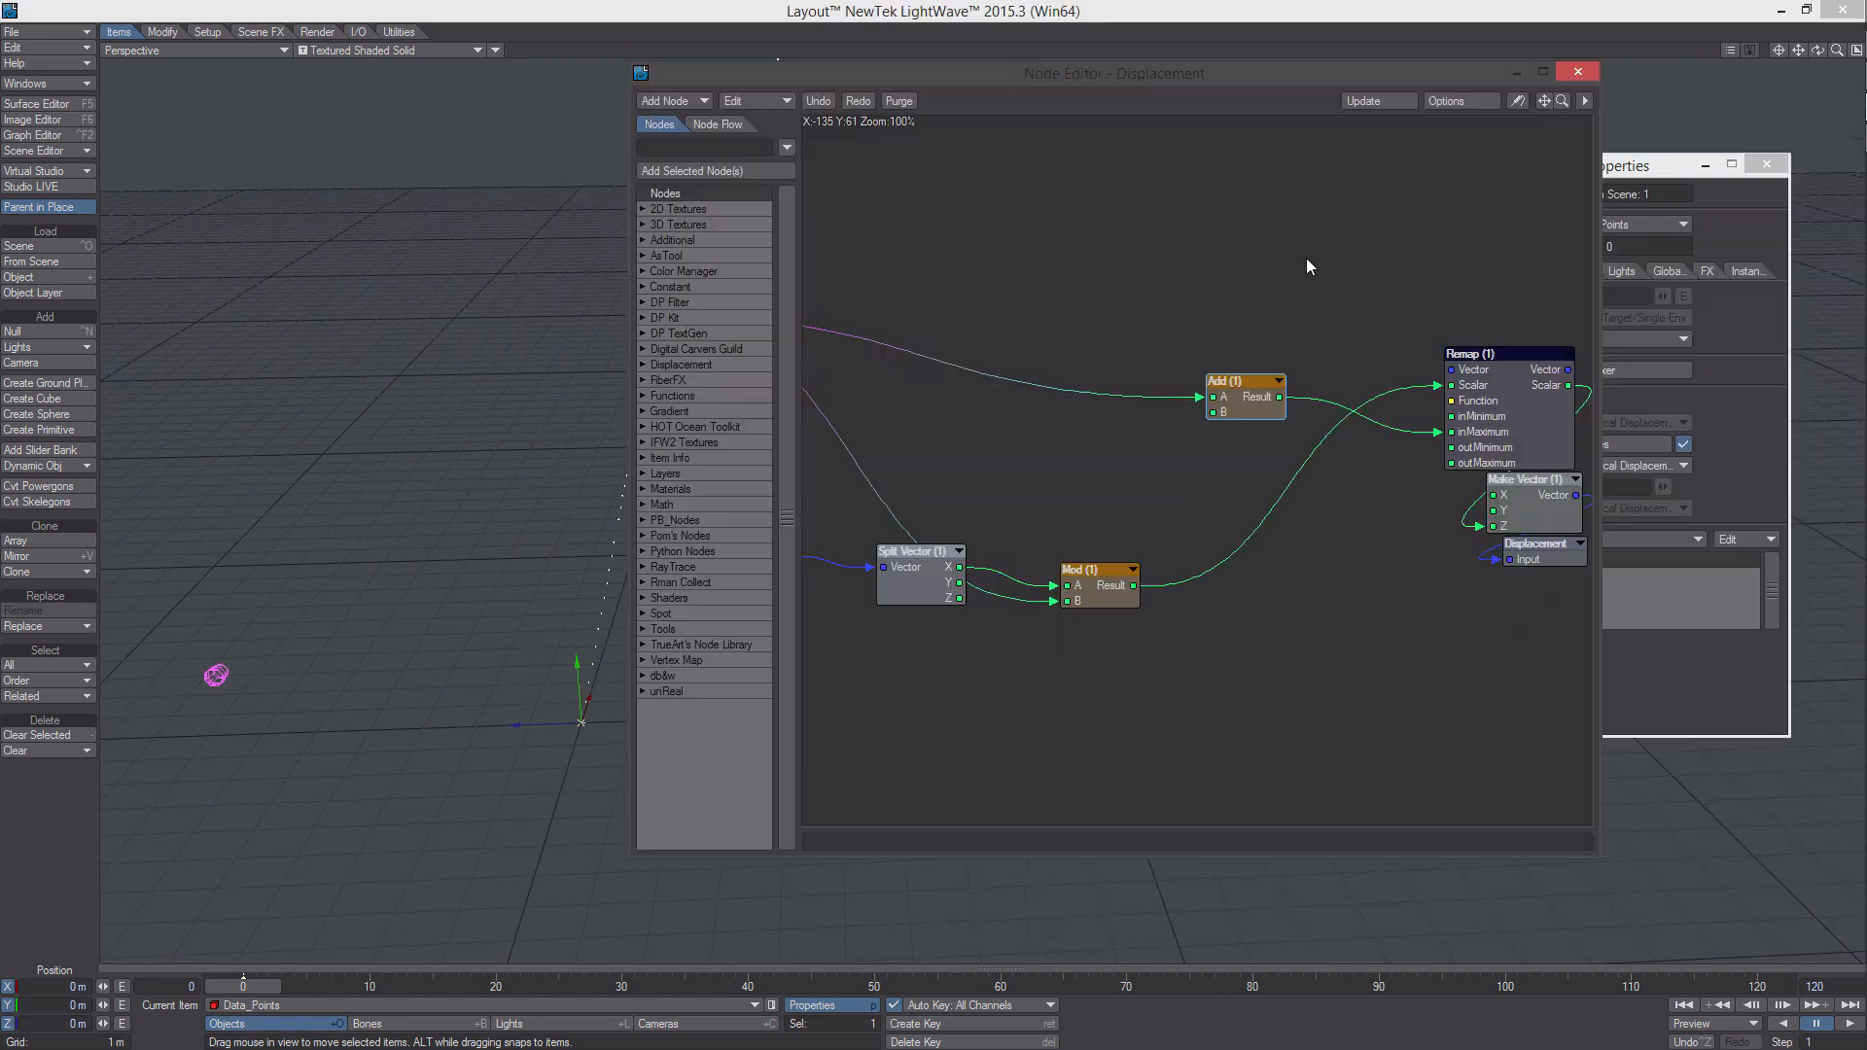
alt+drag(1305, 259, 1171, 308)
drag(1140, 437, 1362, 357)
alt+drag(1236, 304, 1351, 296)
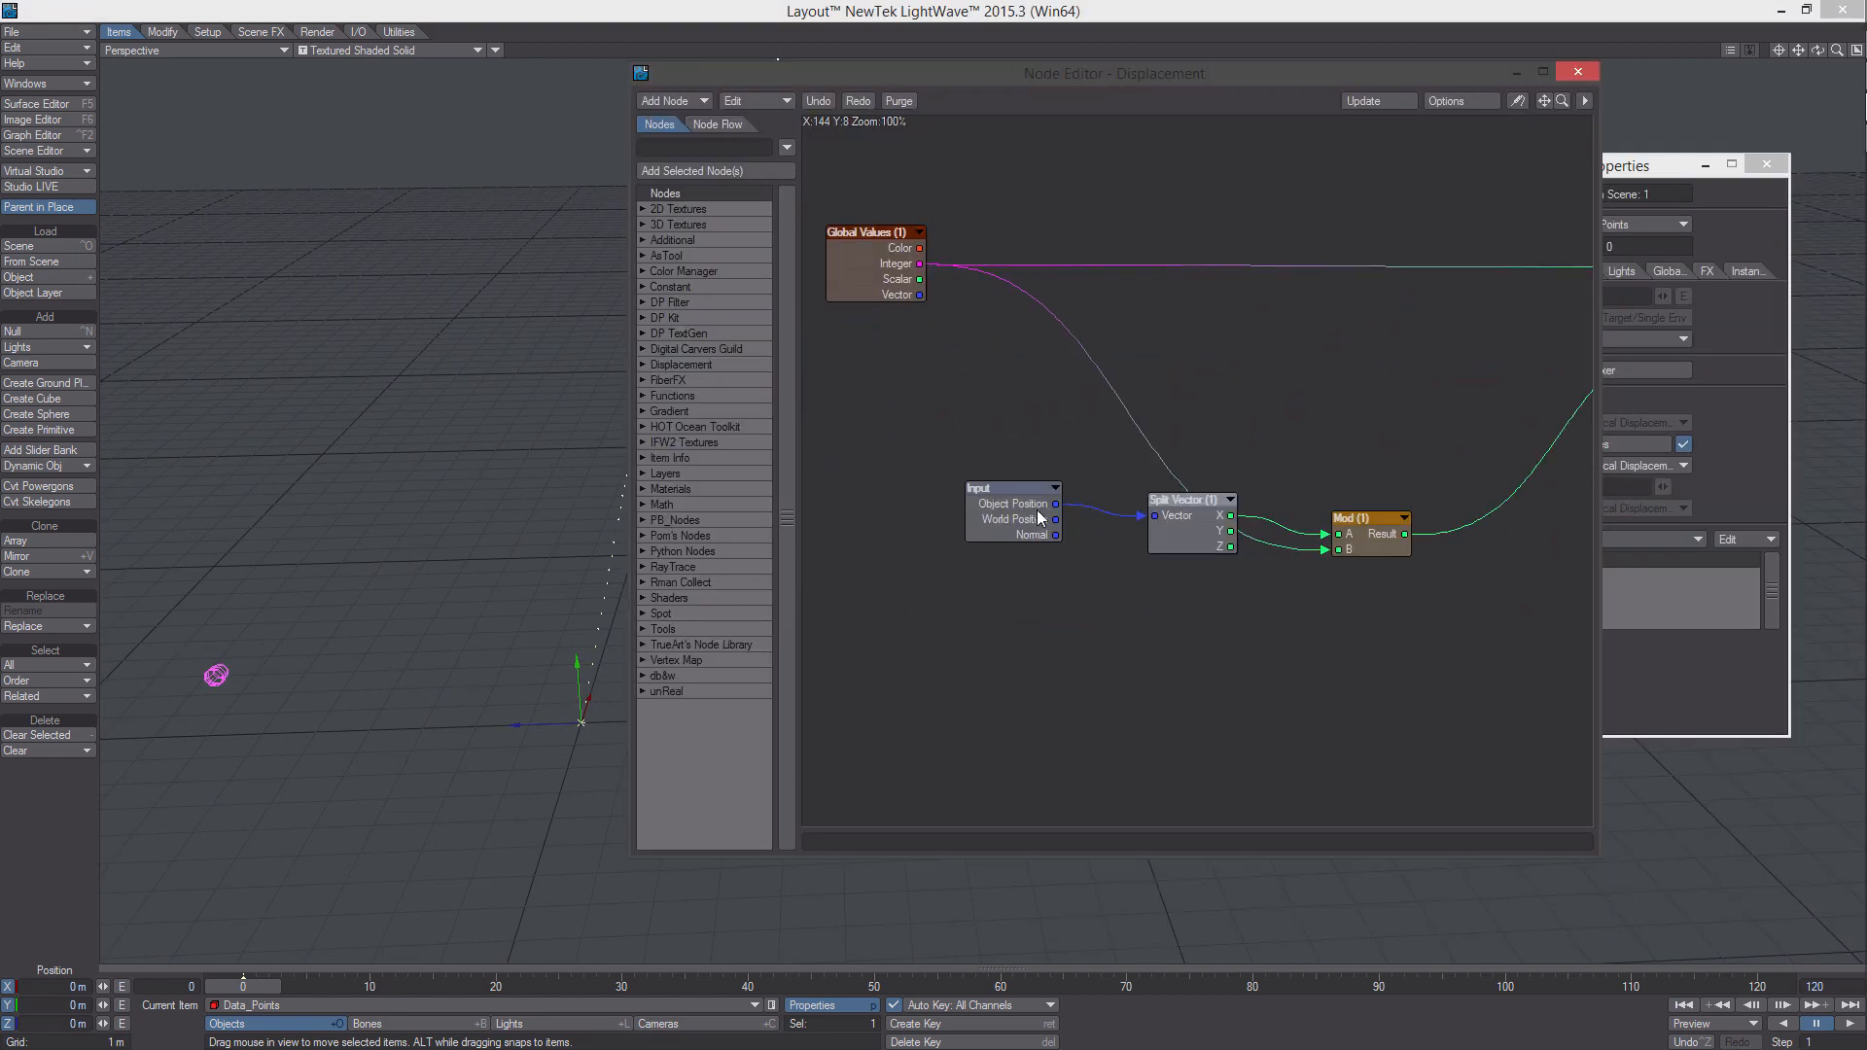
drag(1038, 517, 907, 516)
drag(1182, 500, 1091, 500)
drag(1394, 517, 1140, 493)
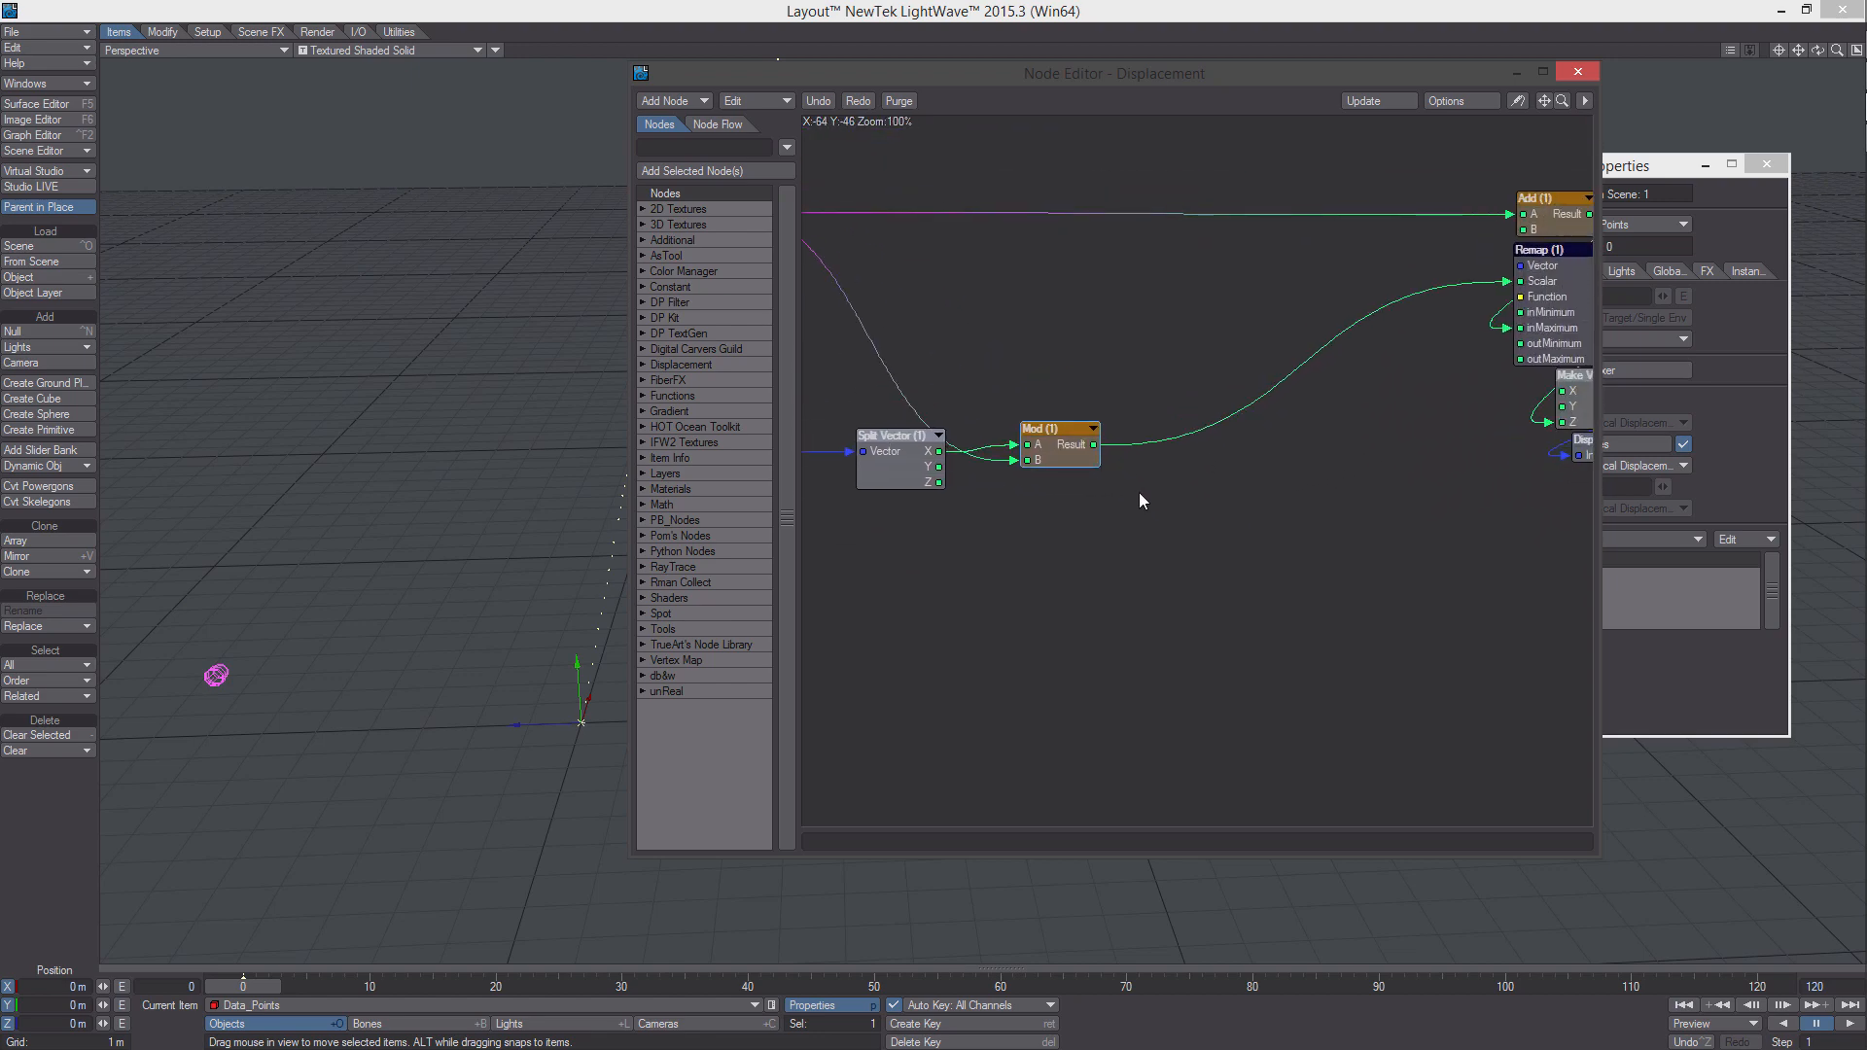
Add an IFW2_Bias waveform node below the Mod-Remap link and connect its Blend Out to the Remap Function input
right_click(1140, 492)
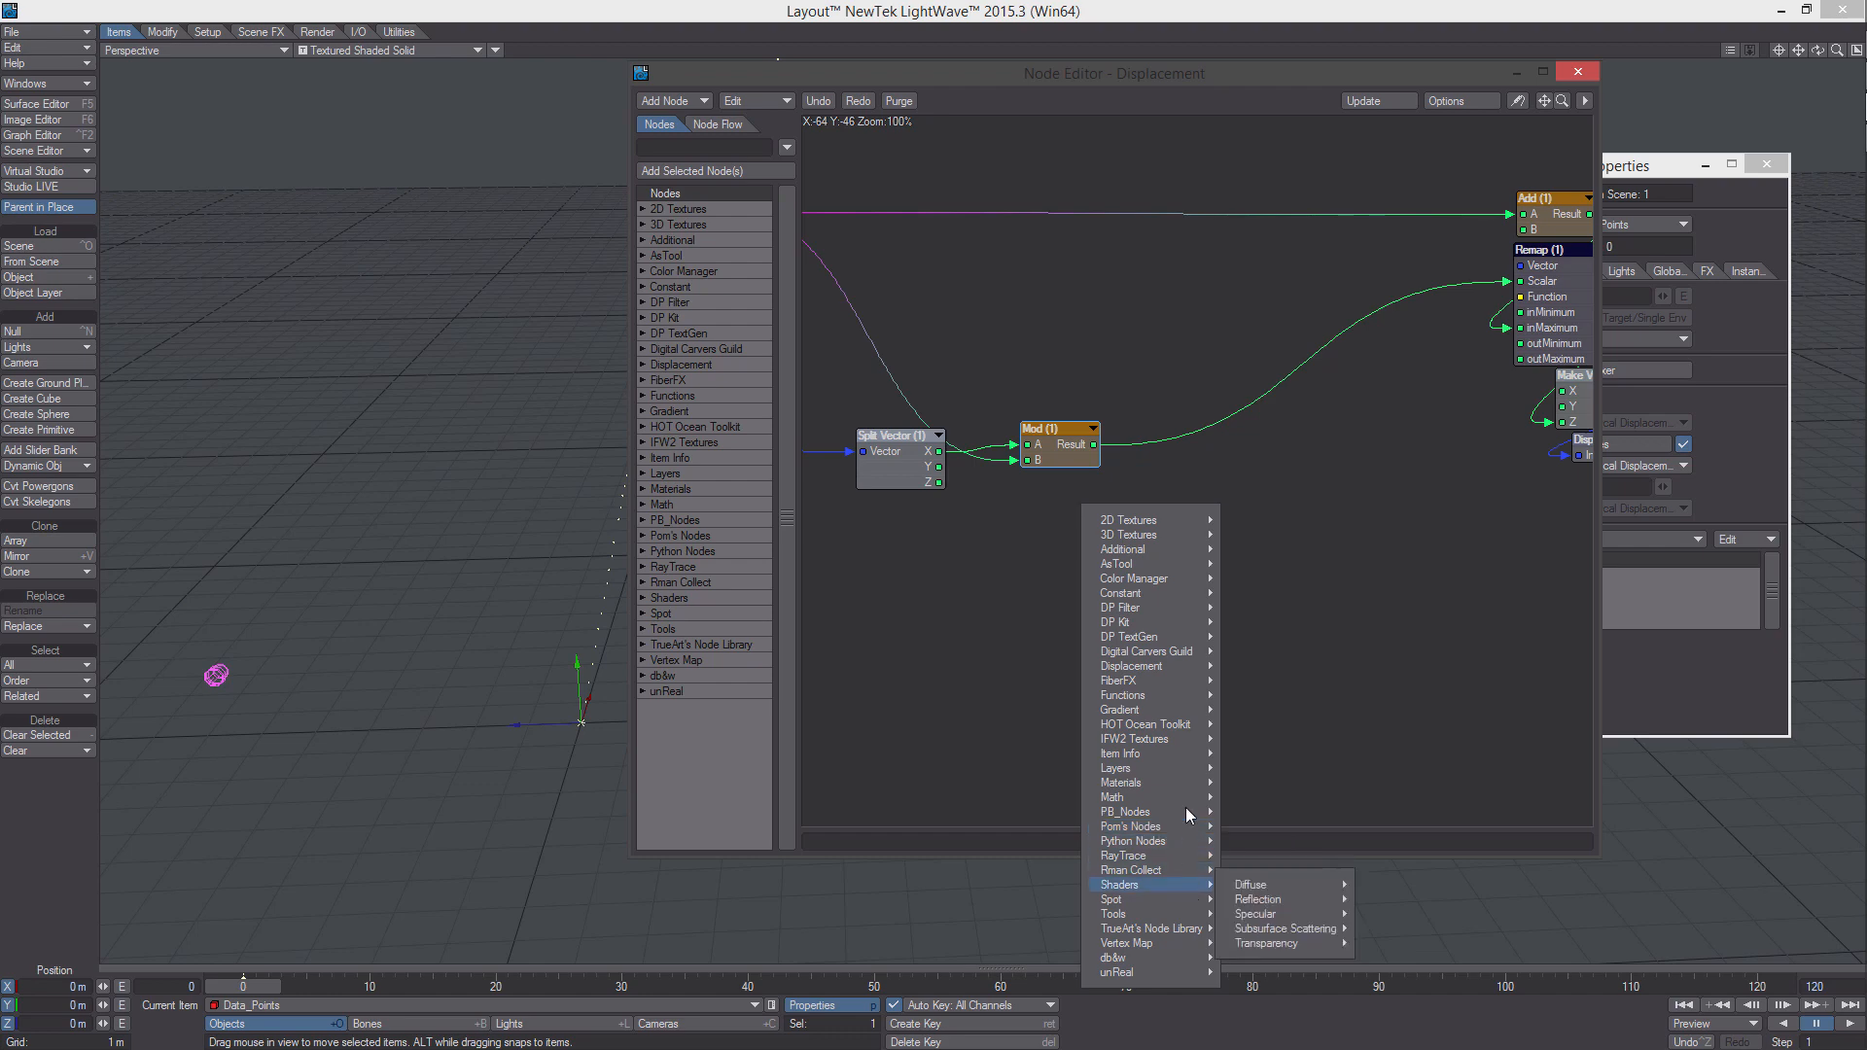
mouse_move(1167, 739)
mouse_move(1295, 948)
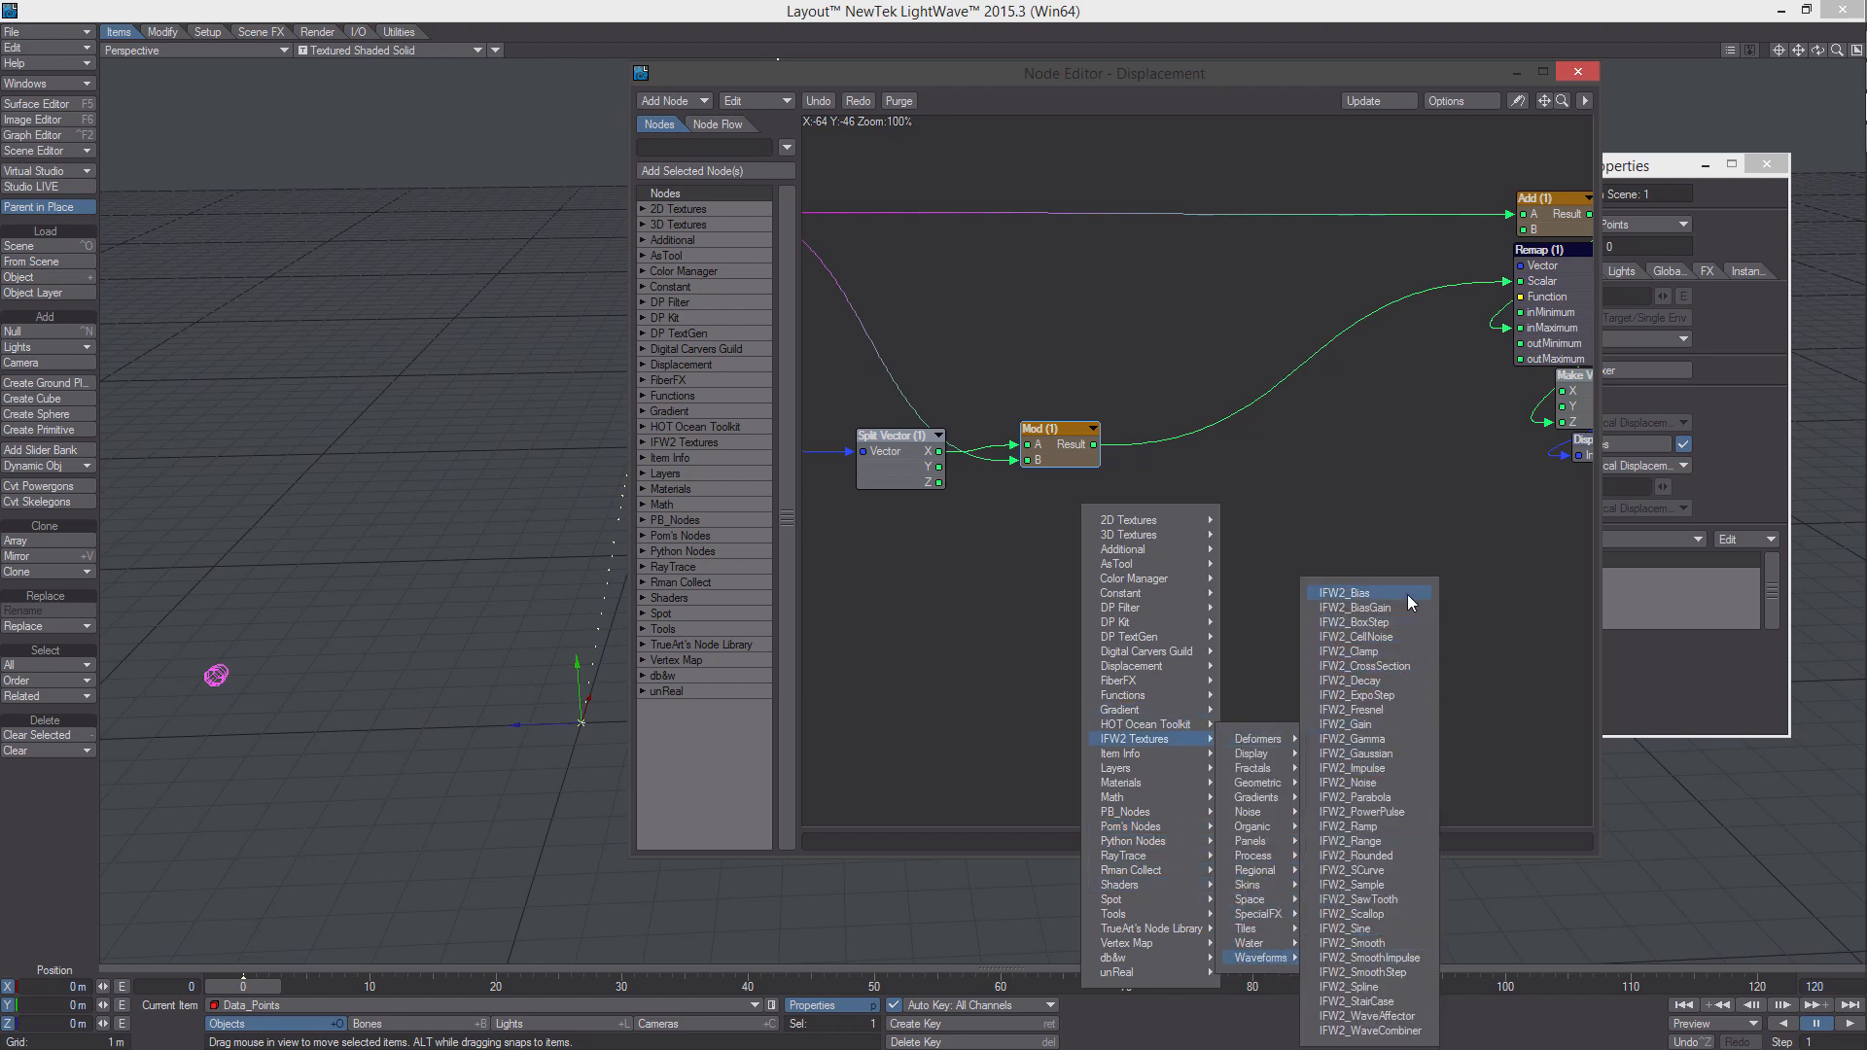
click(1408, 594)
drag(1234, 496, 1313, 488)
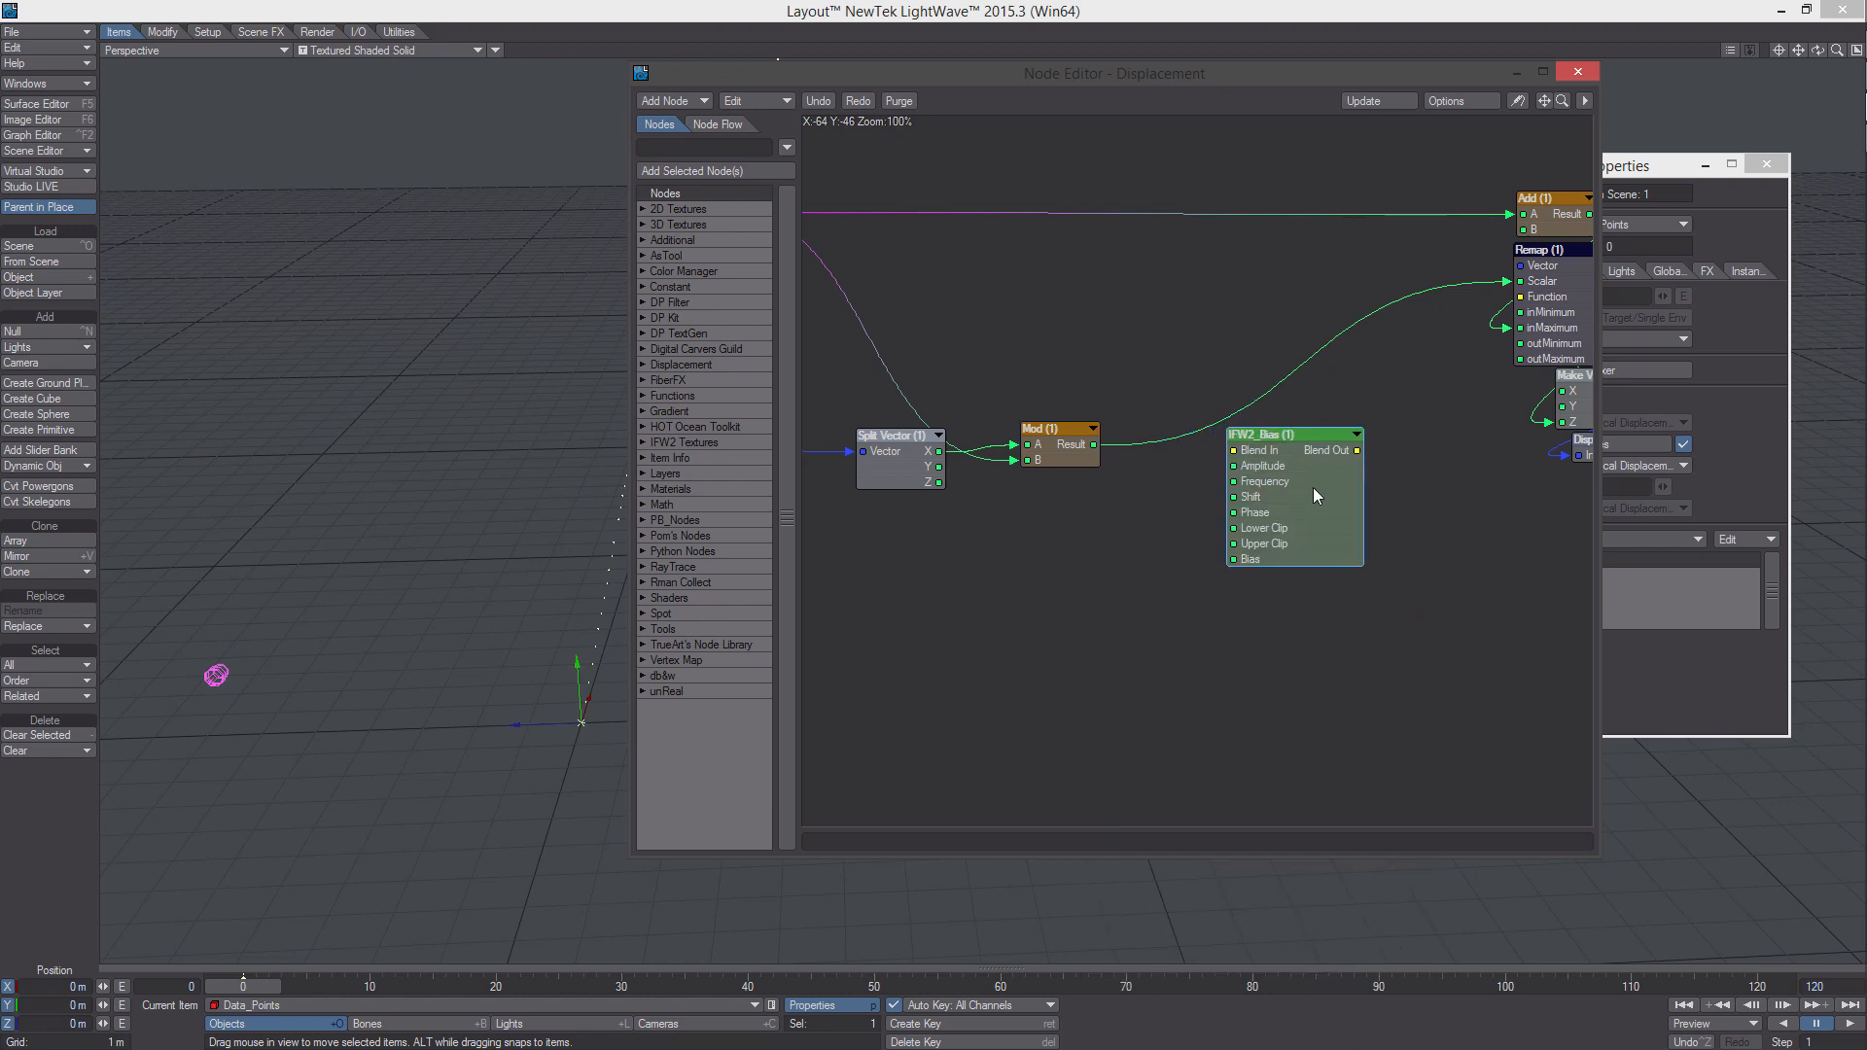
alt+drag(1322, 559, 1286, 591)
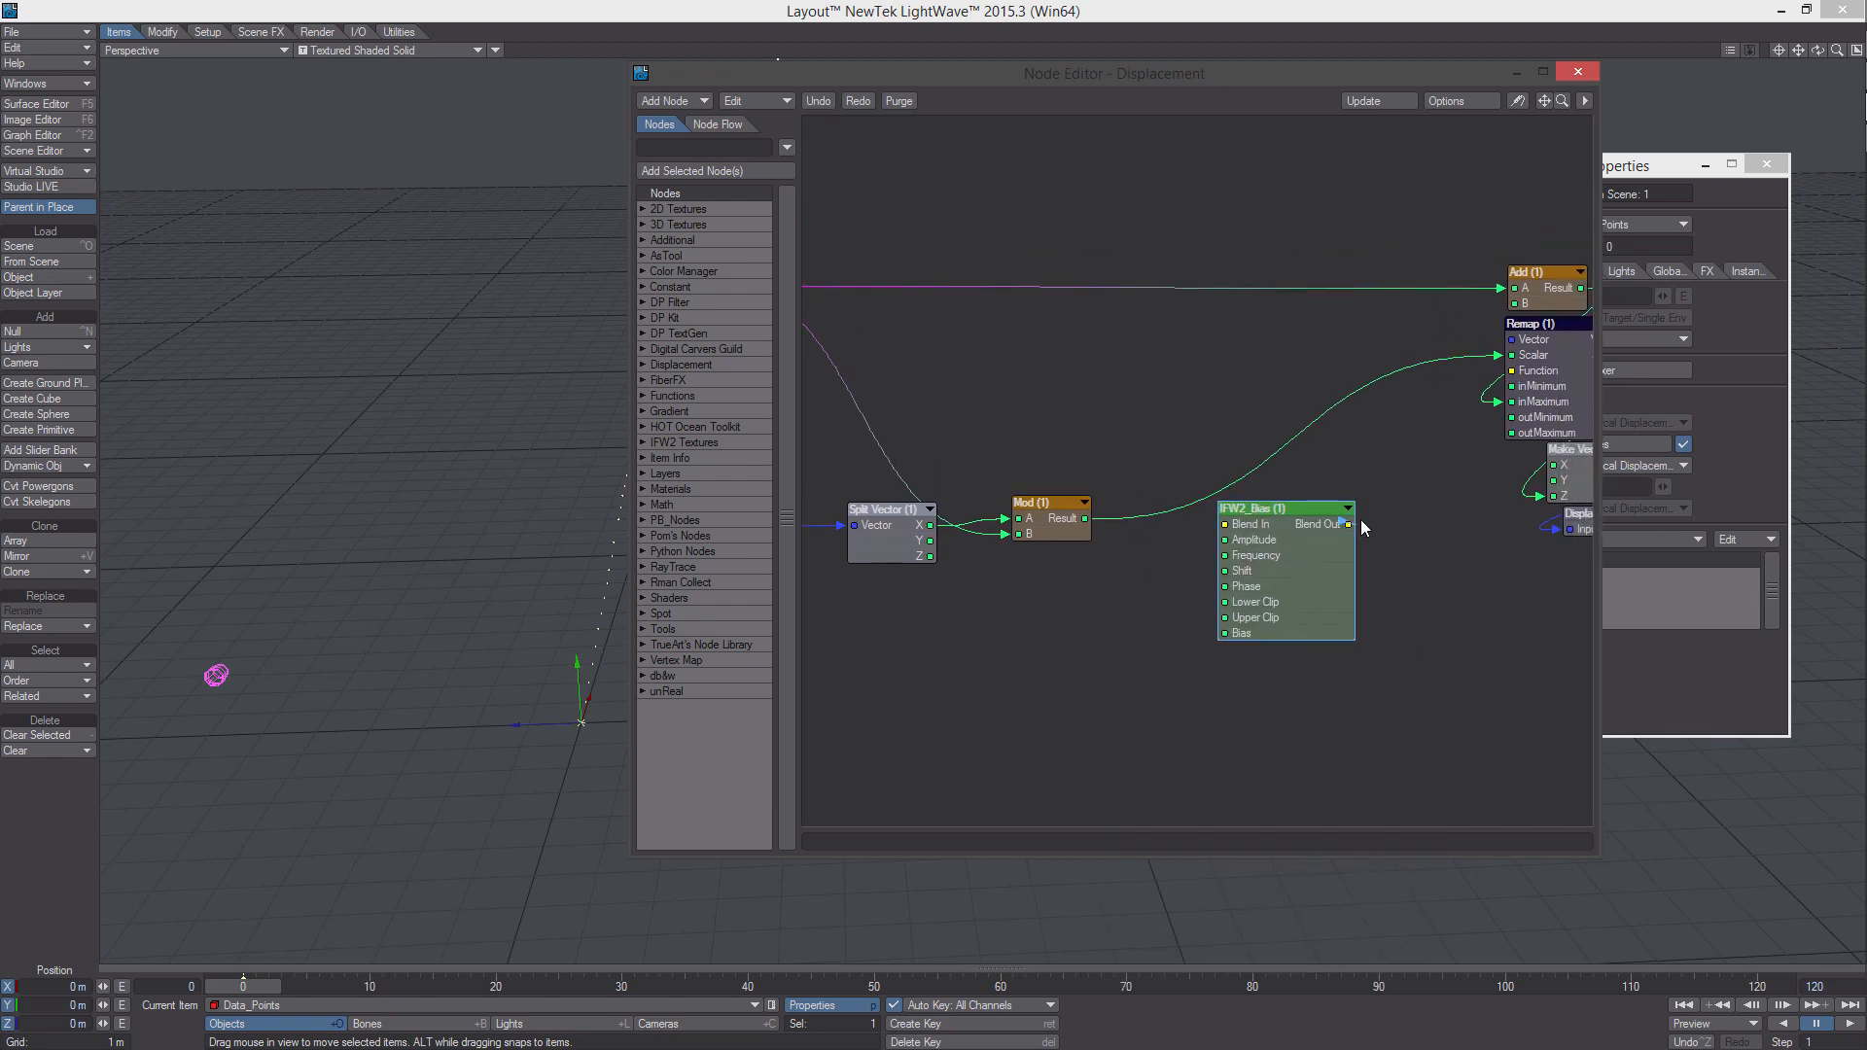
drag(1348, 524, 1512, 371)
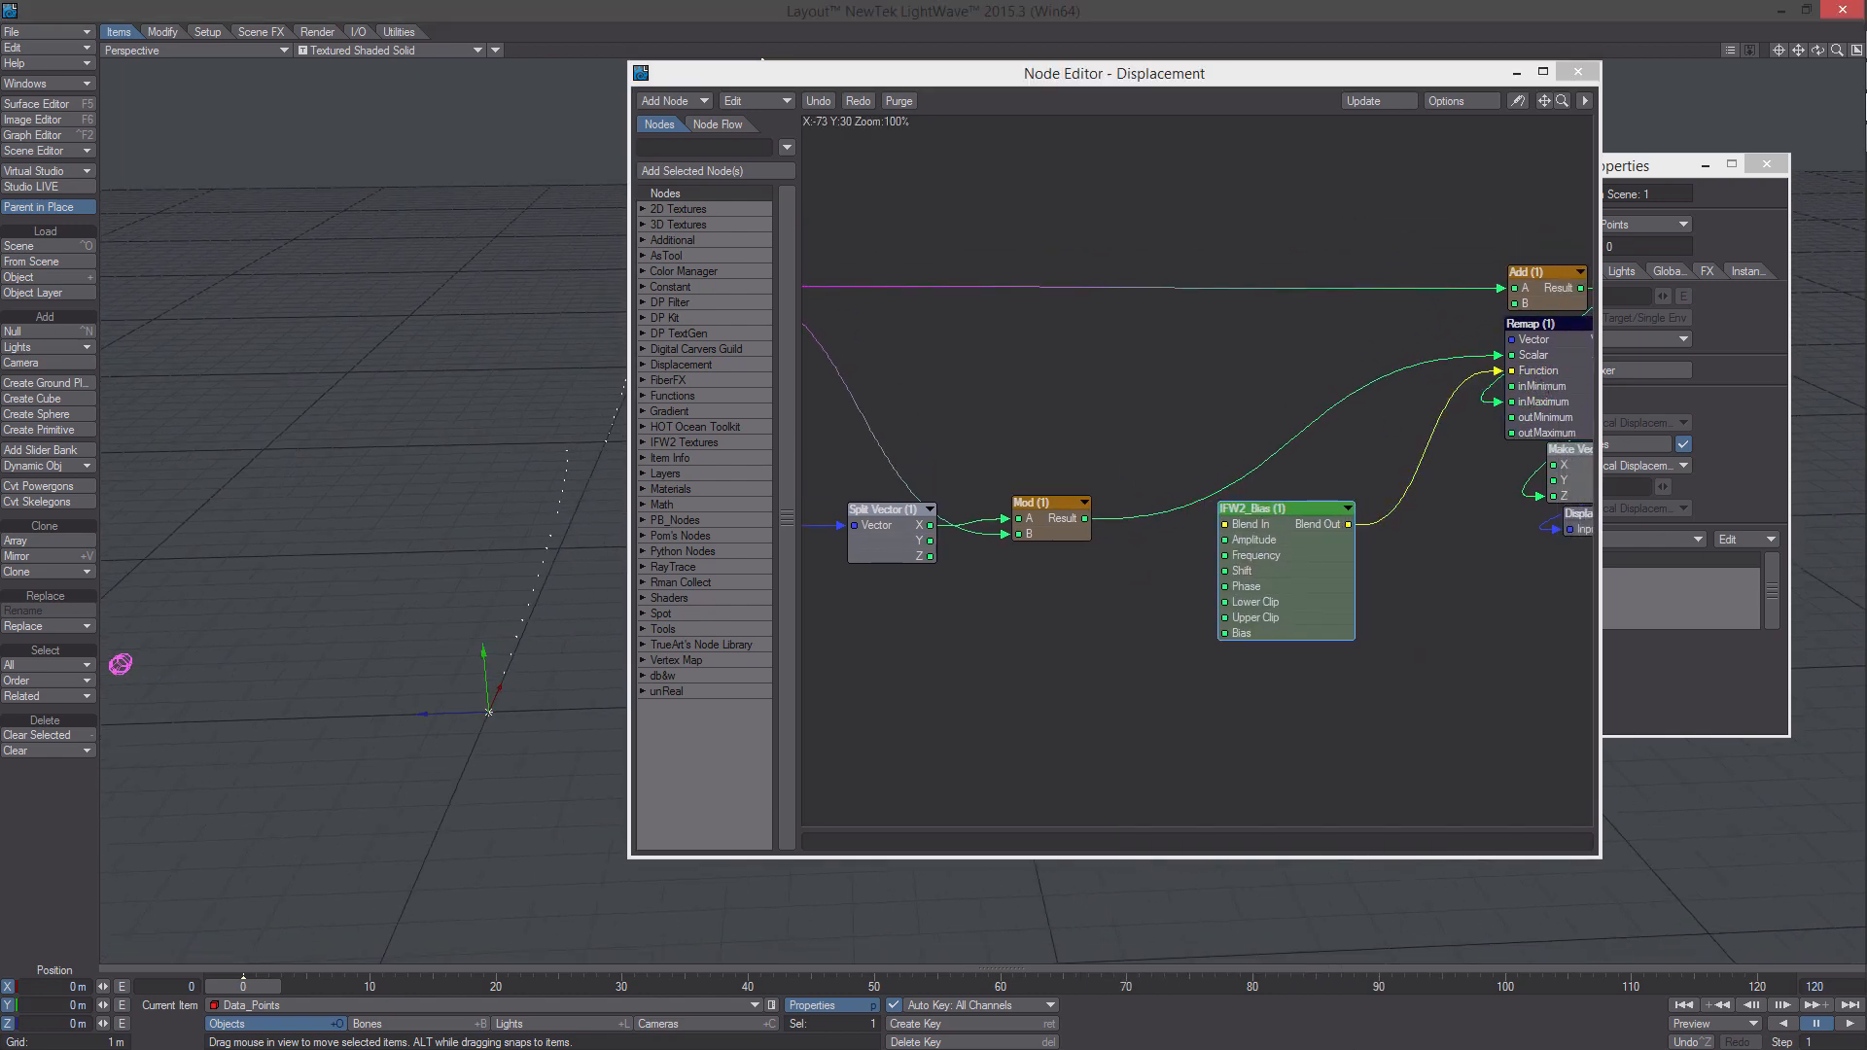
Enable Reverse on the IFW2_Bias node and set its Bias to 20%
double_click(1296, 581)
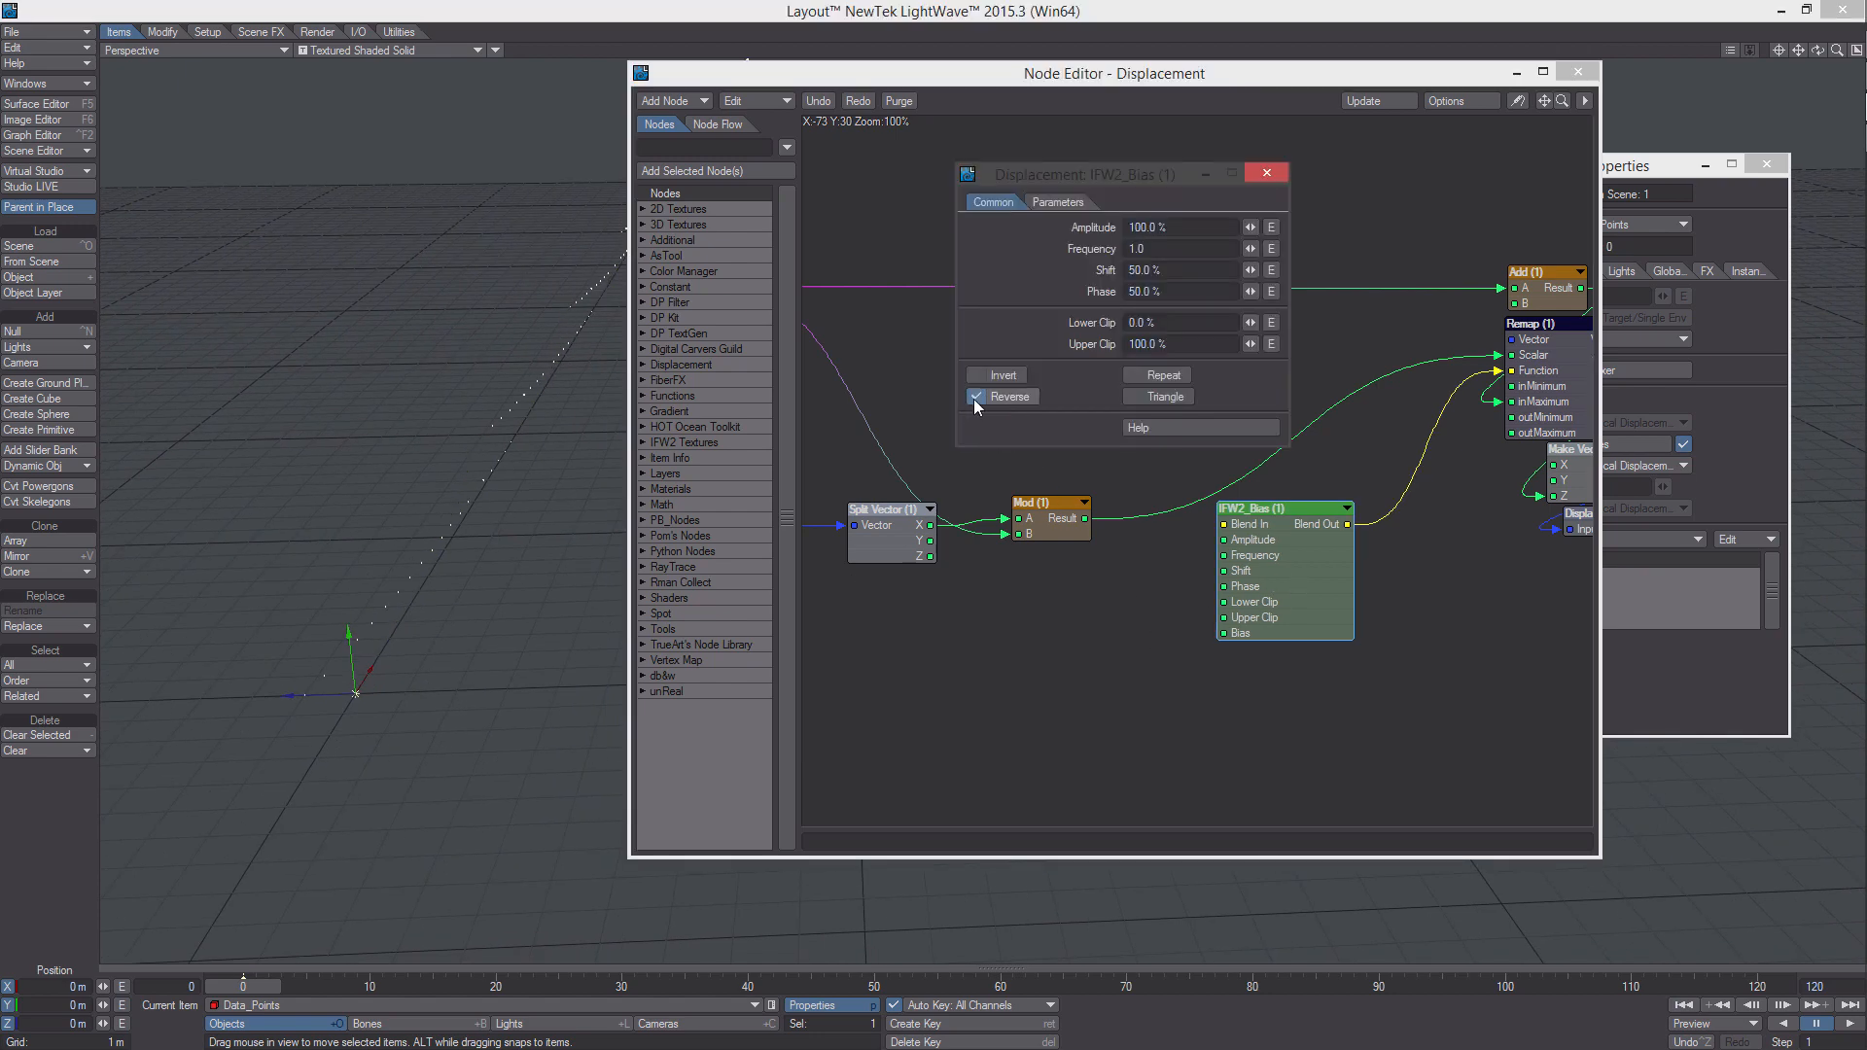
click(1058, 202)
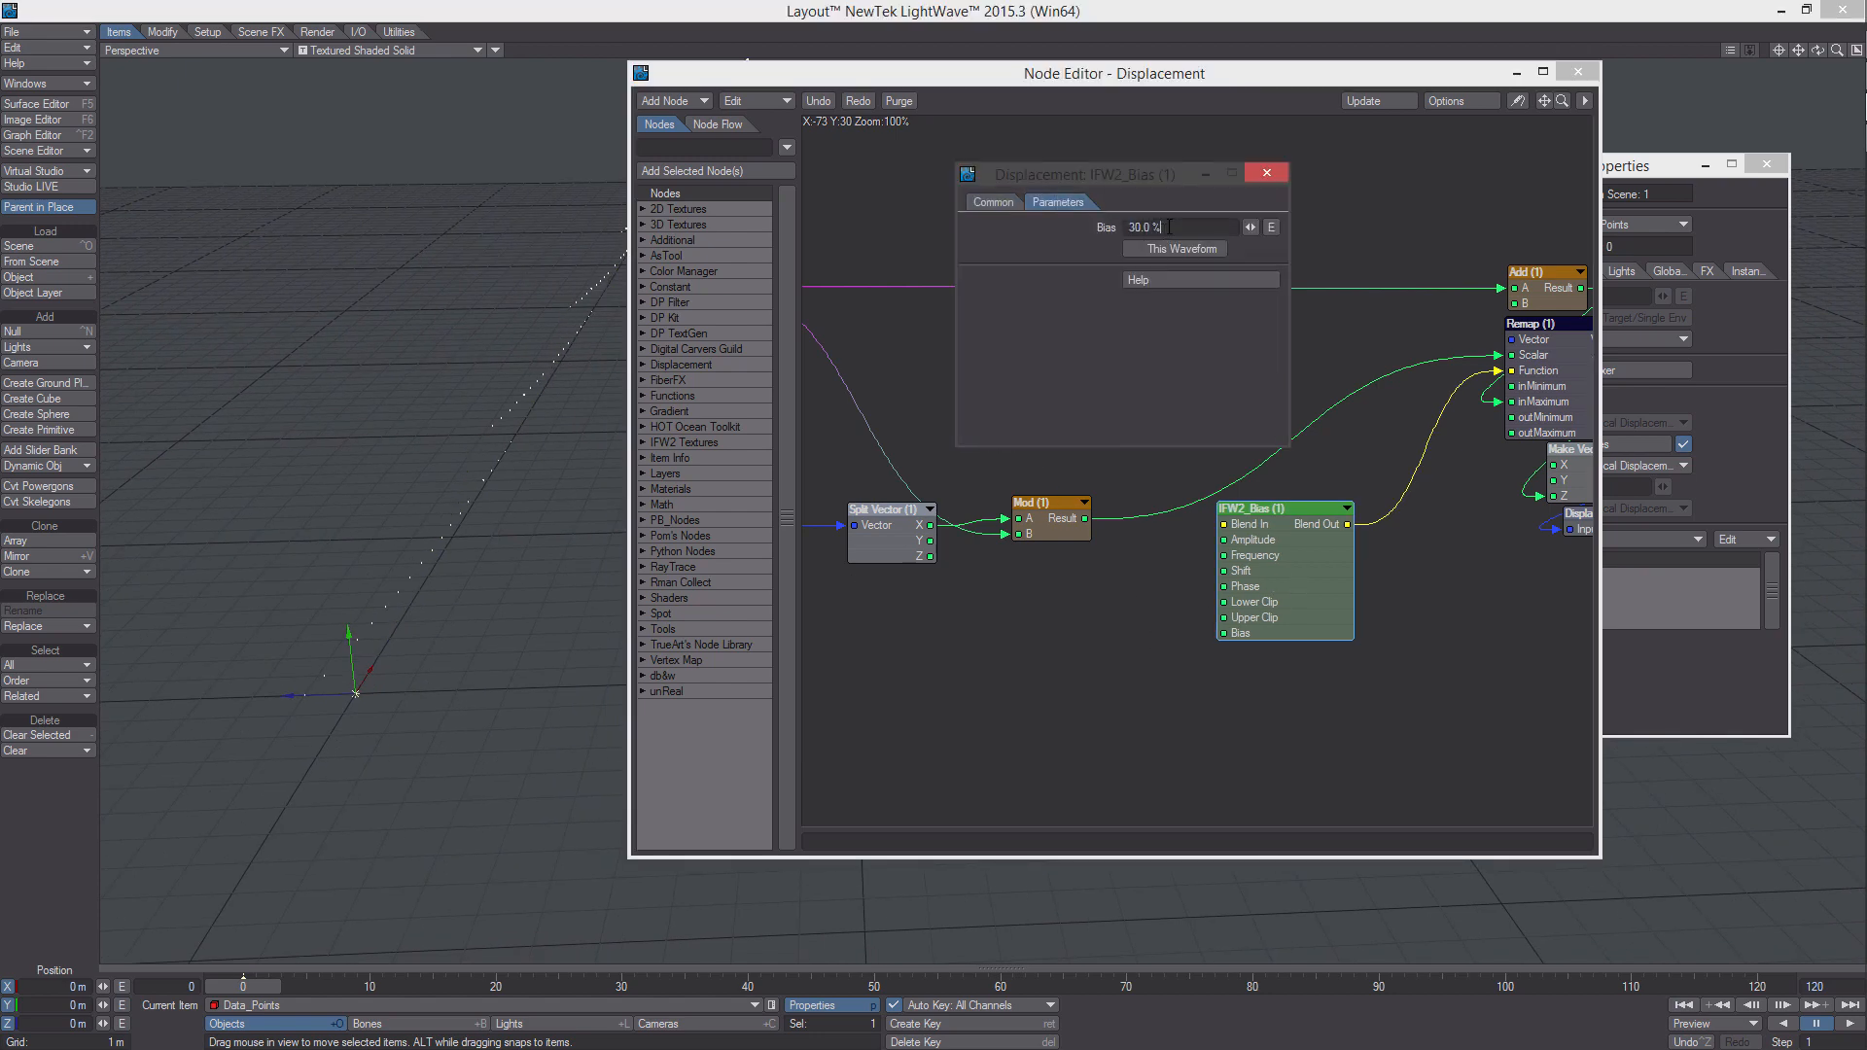
double_click(1170, 227)
text(20)
key(Return)
alt+drag(419, 389, 379, 467)
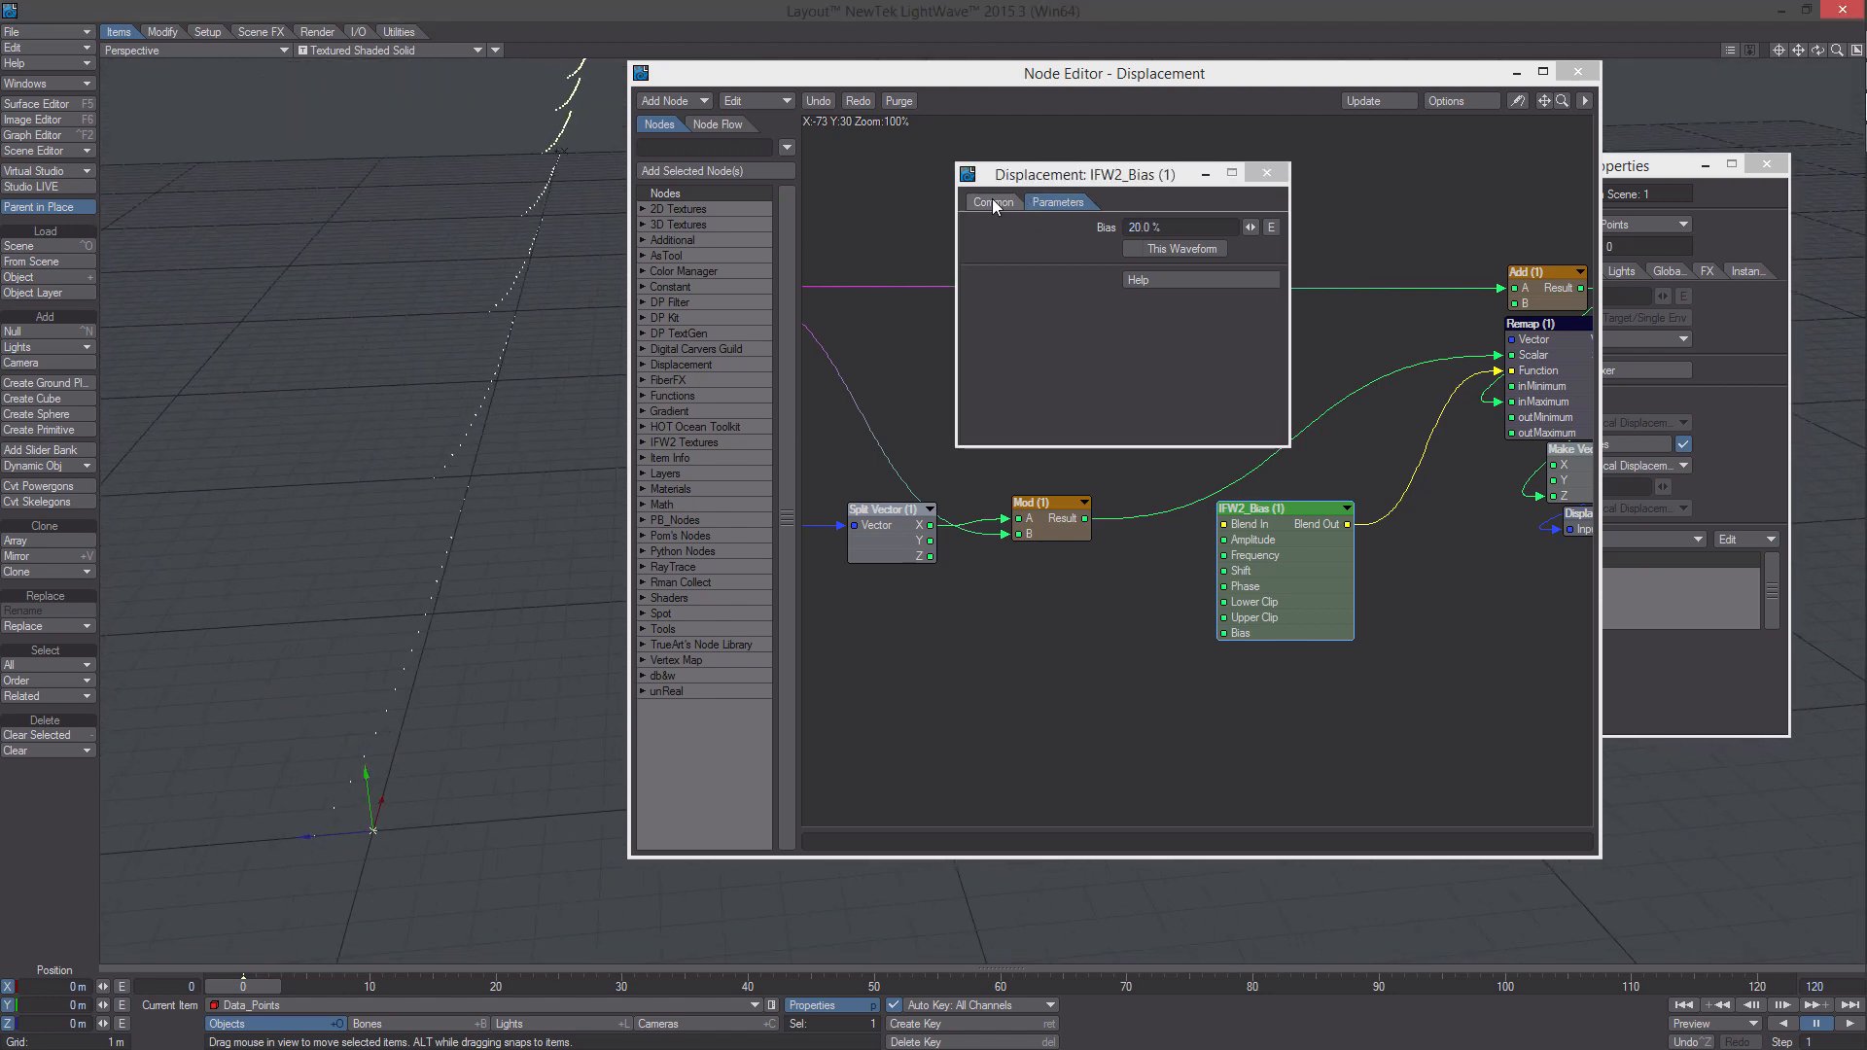
Set the IFW2_Bias node's Amplitude to 150%
click(994, 204)
drag(1177, 227, 1008, 227)
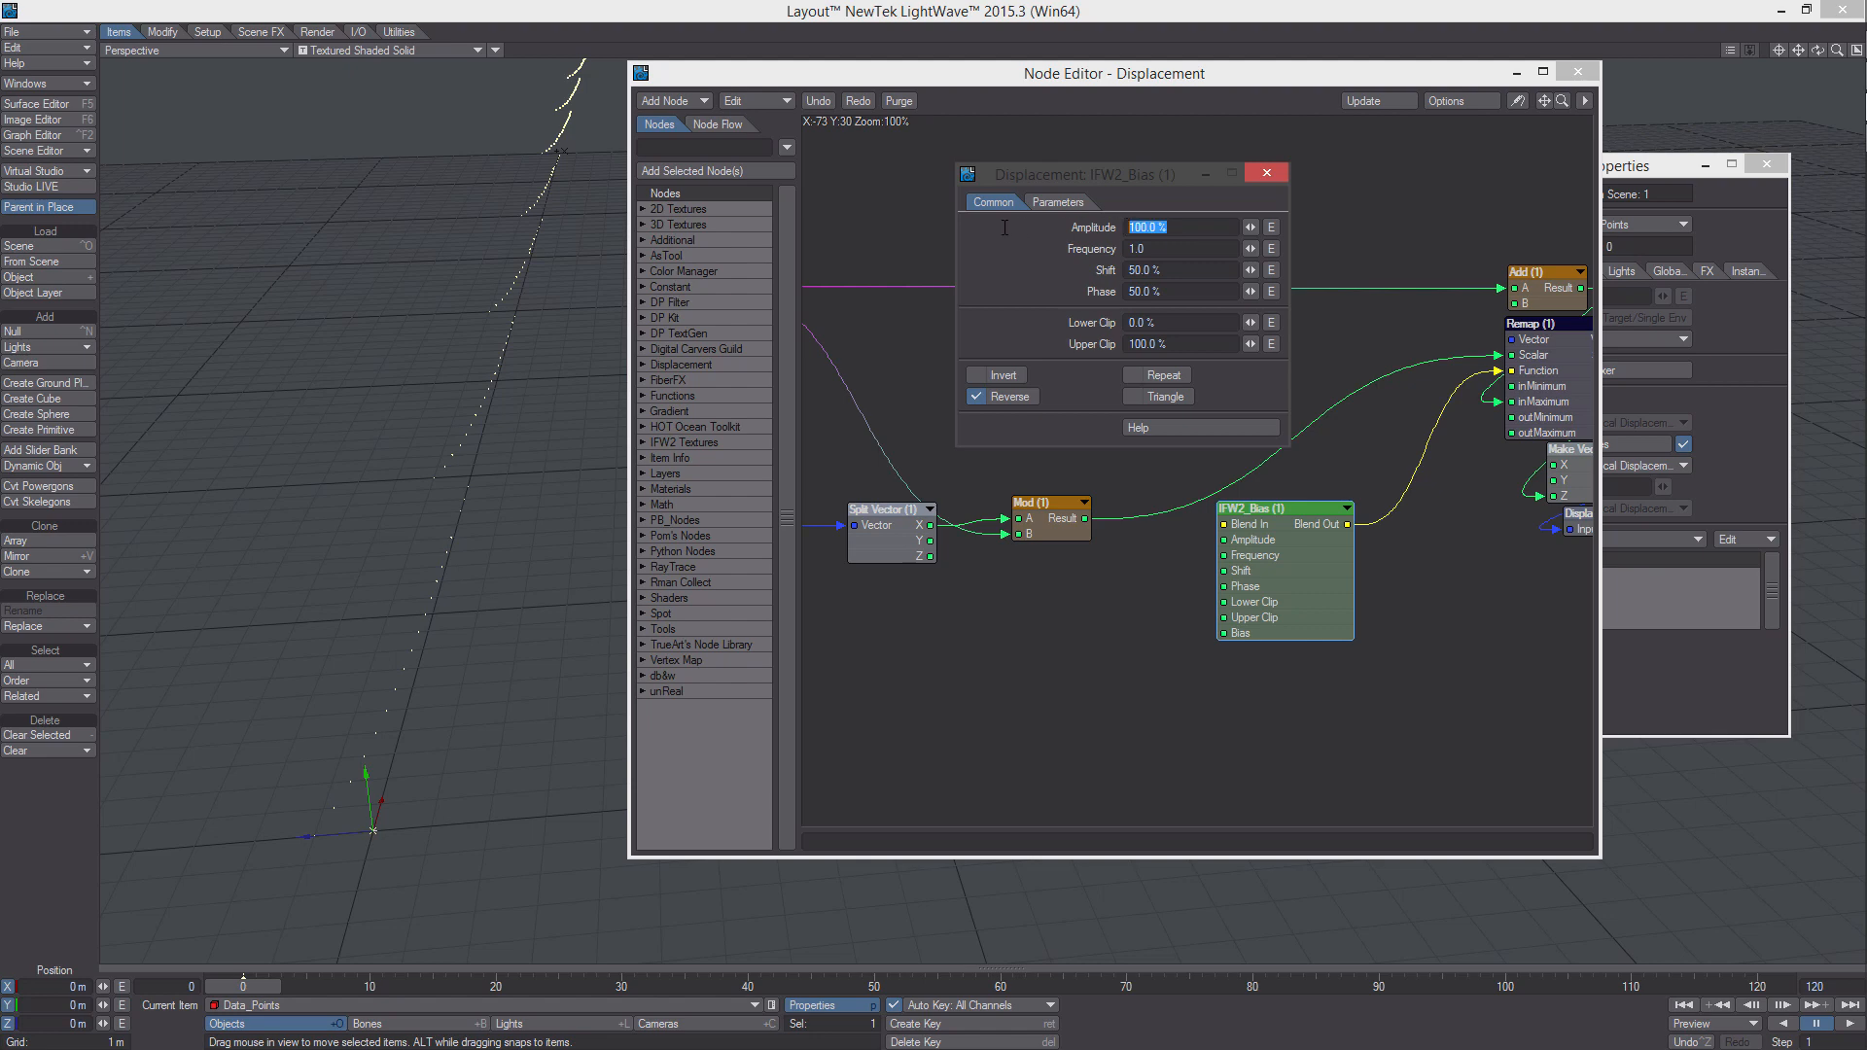
text(150)
key(Return)
Add a Random Scalar node and place it below the Mod node
alt+drag(1136, 616, 1270, 627)
alt+drag(933, 633, 1018, 620)
right_click(1021, 618)
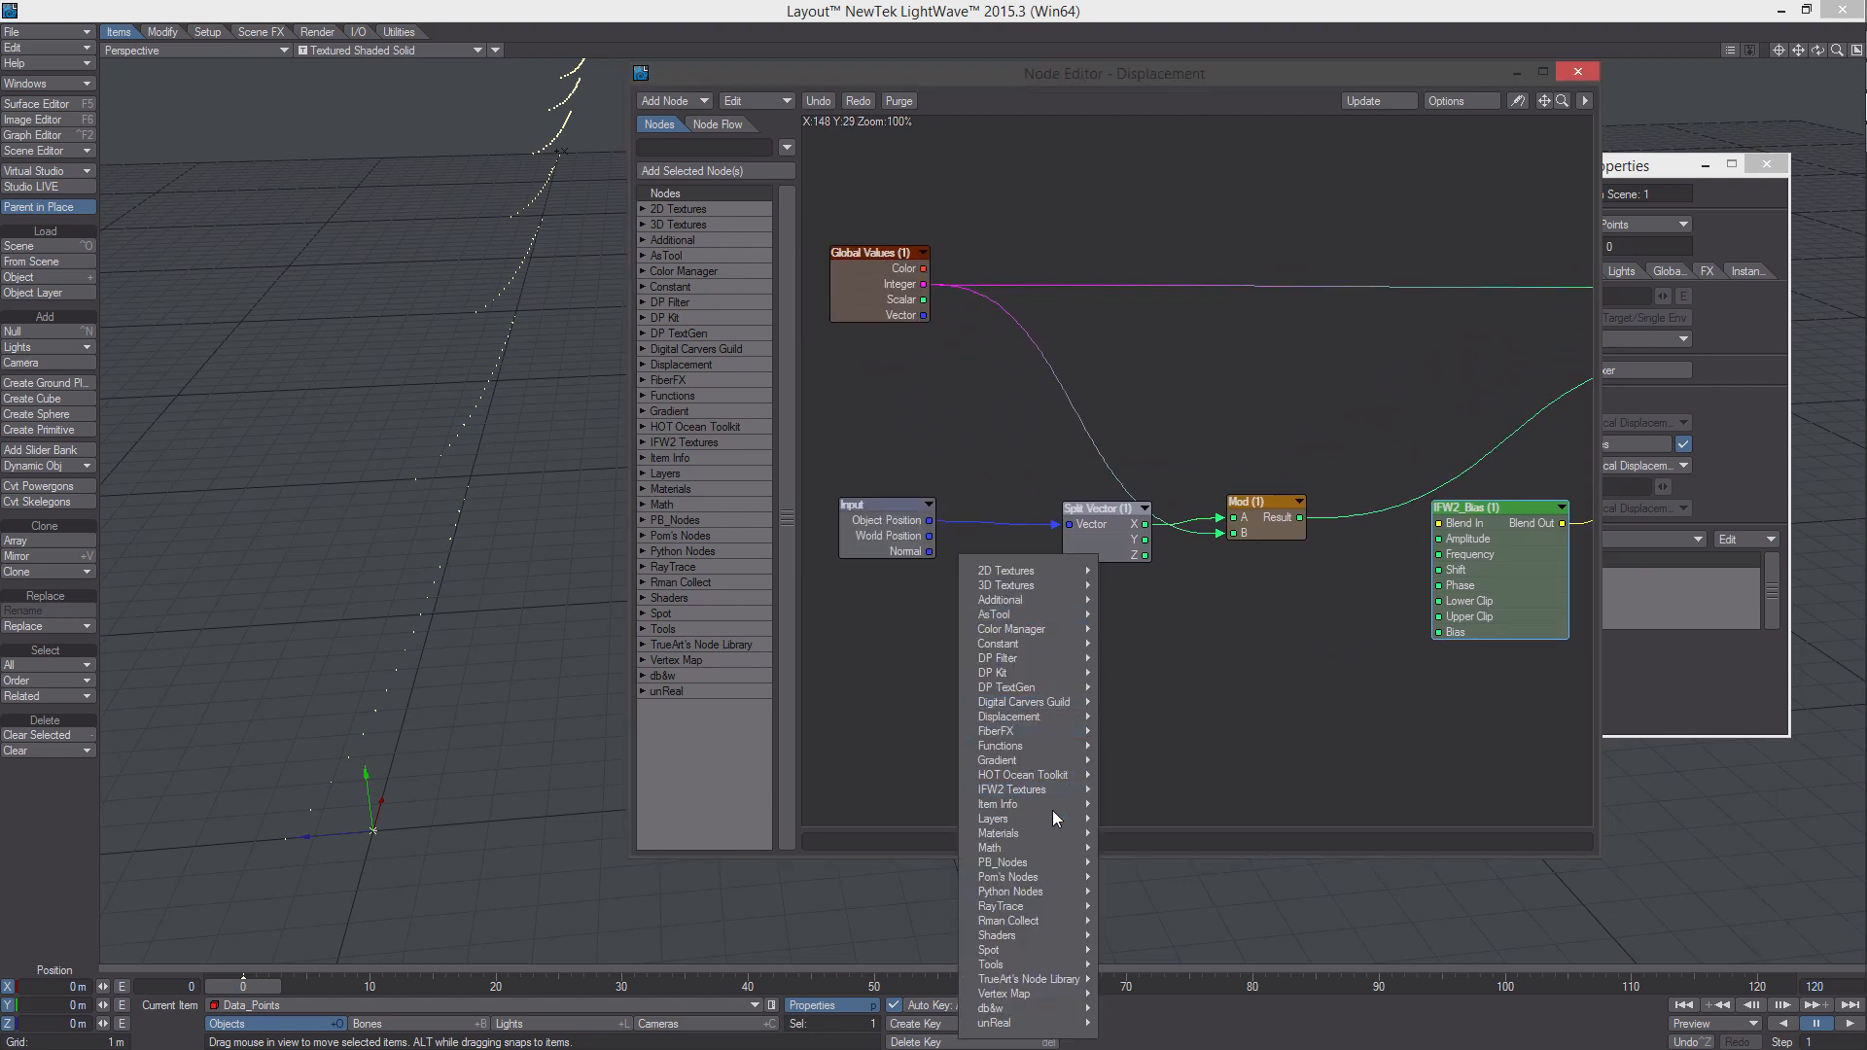
mouse_move(1067, 852)
mouse_move(1129, 848)
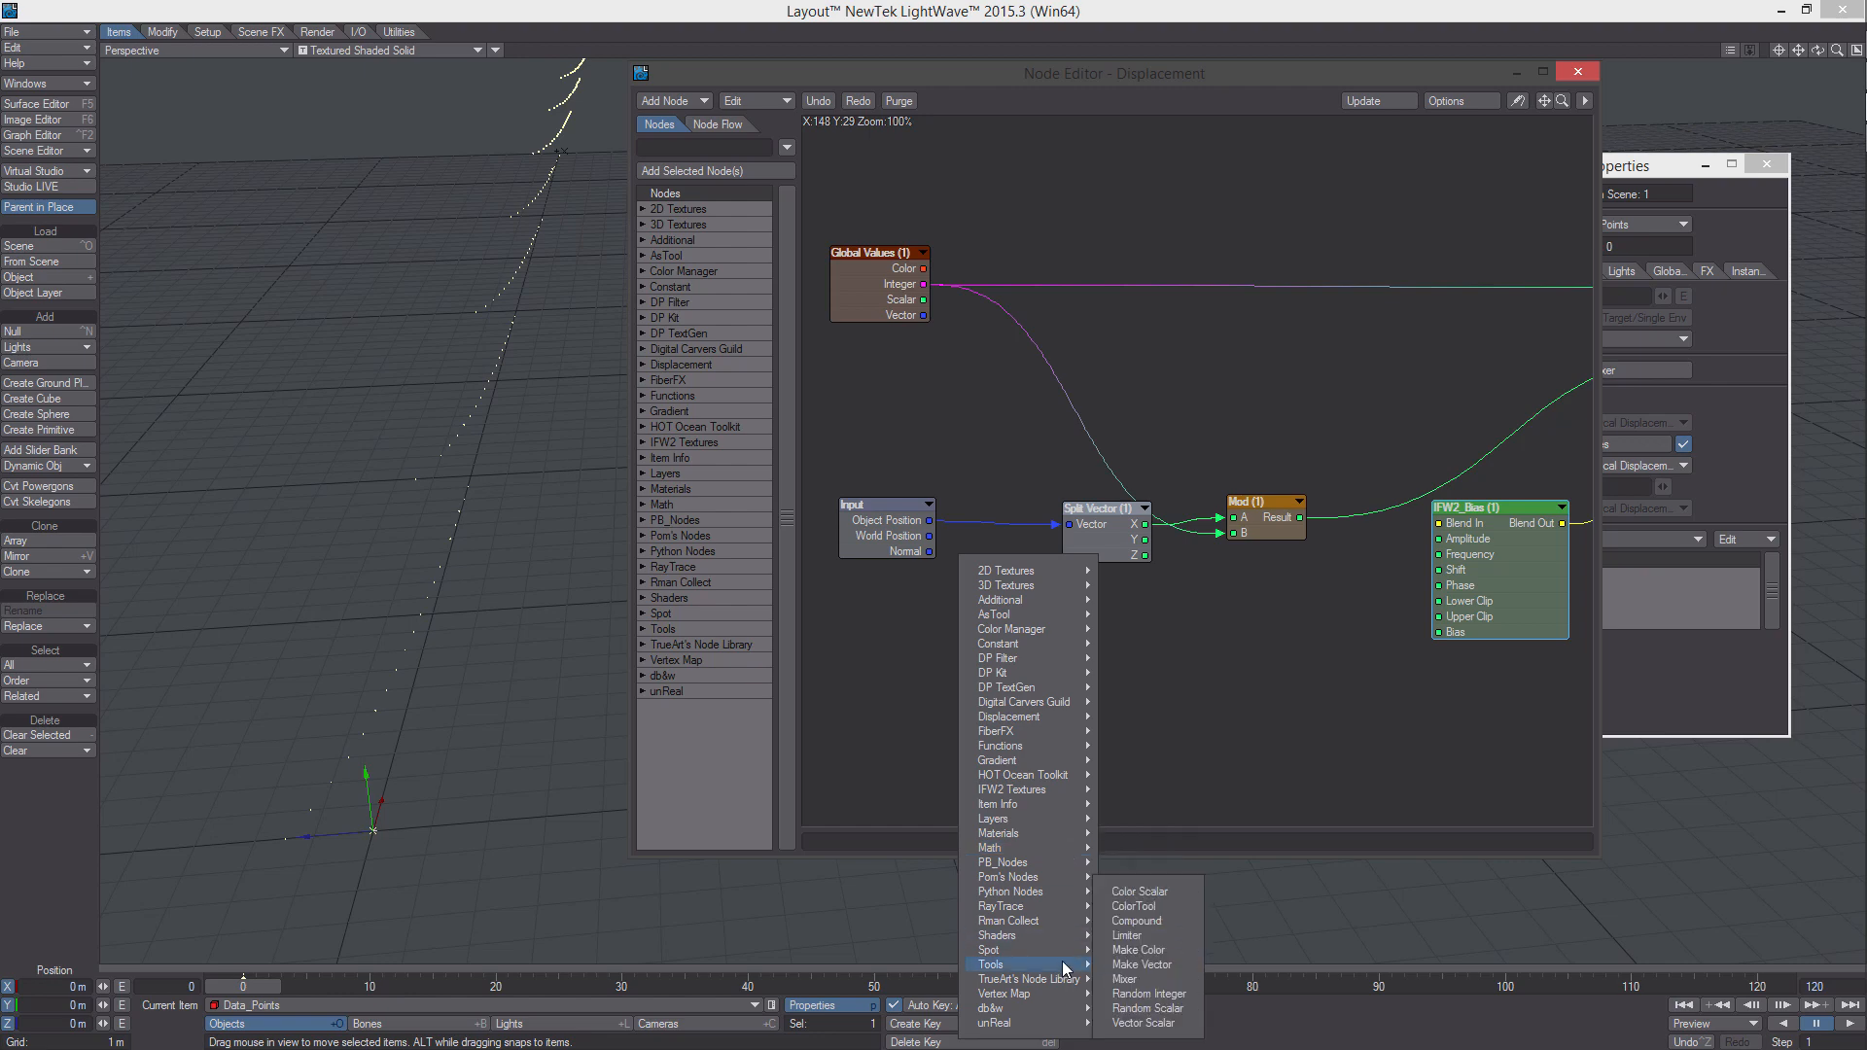
click(1158, 1009)
drag(1223, 453, 1297, 672)
drag(1125, 534, 1106, 513)
Add a scalar Divide node that takes the Global Values Scalar as A, with B set to 2
right_click(960, 545)
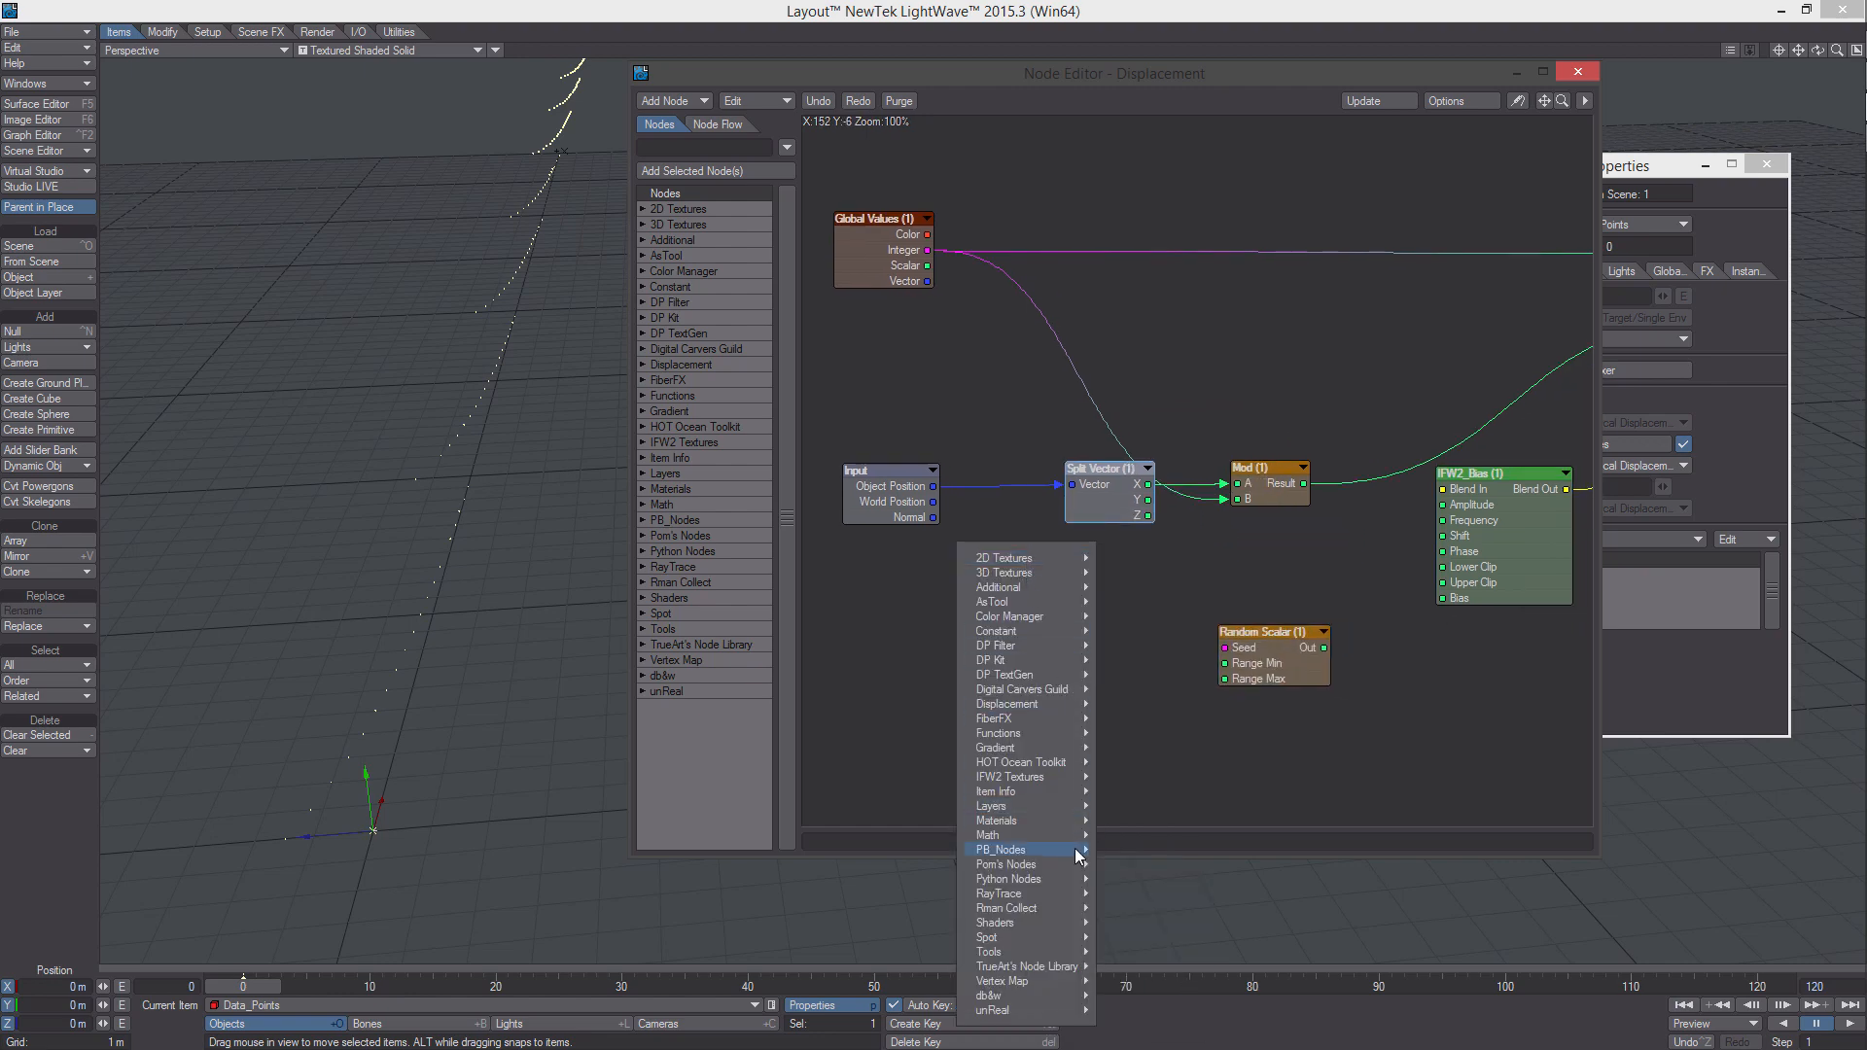
mouse_move(1054, 837)
mouse_move(1141, 842)
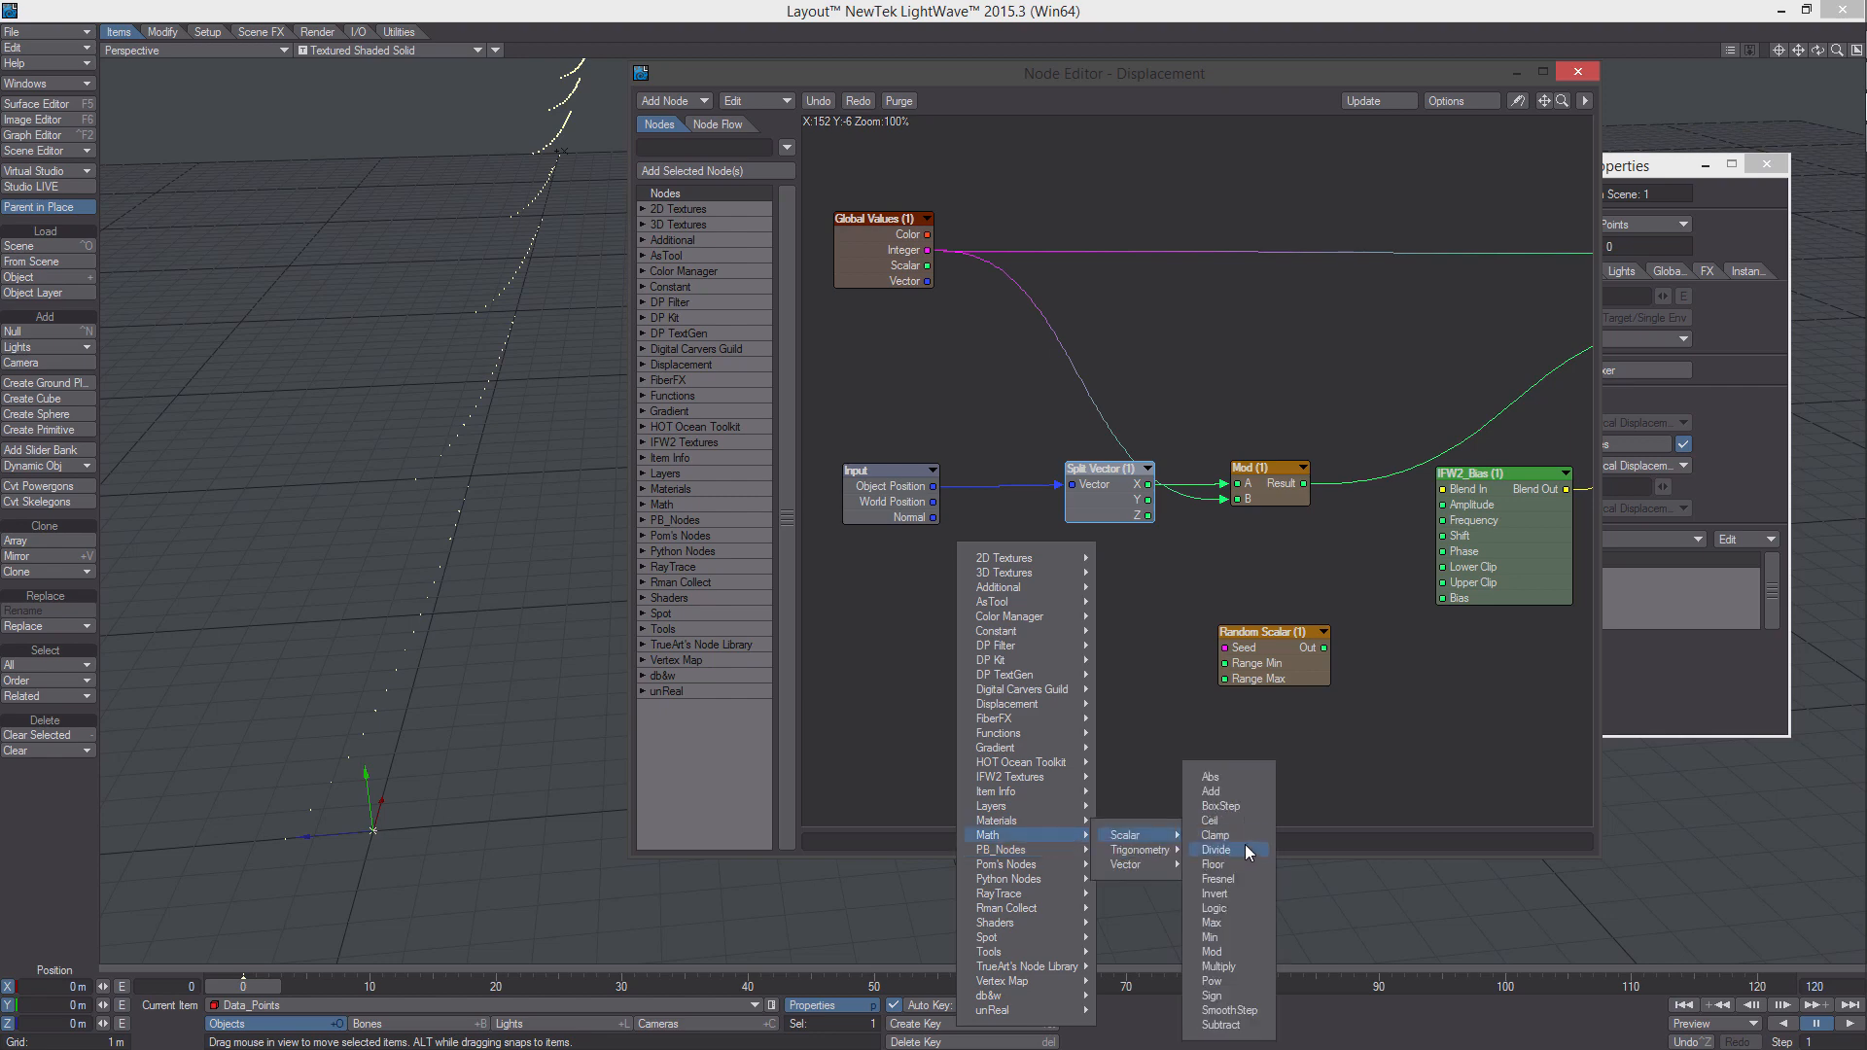
click(1217, 849)
drag(1180, 479, 1027, 597)
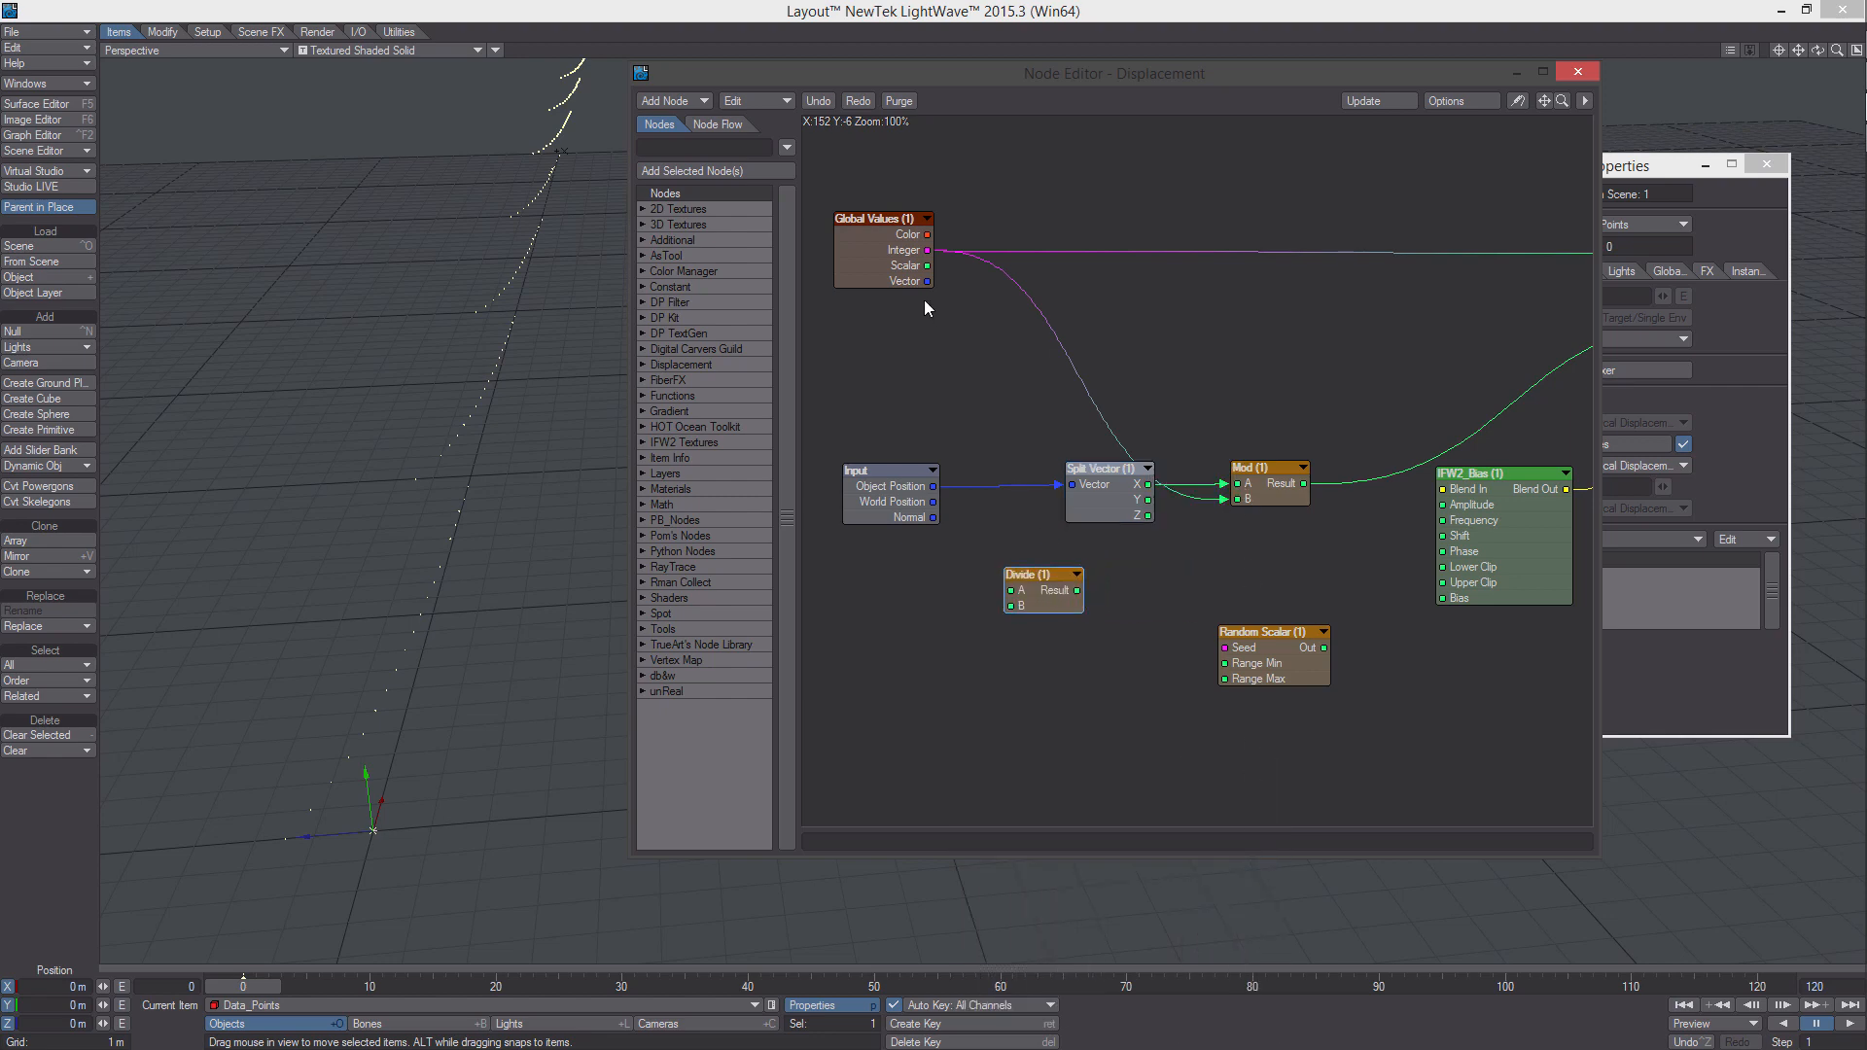
drag(928, 265, 1011, 591)
double_click(1035, 582)
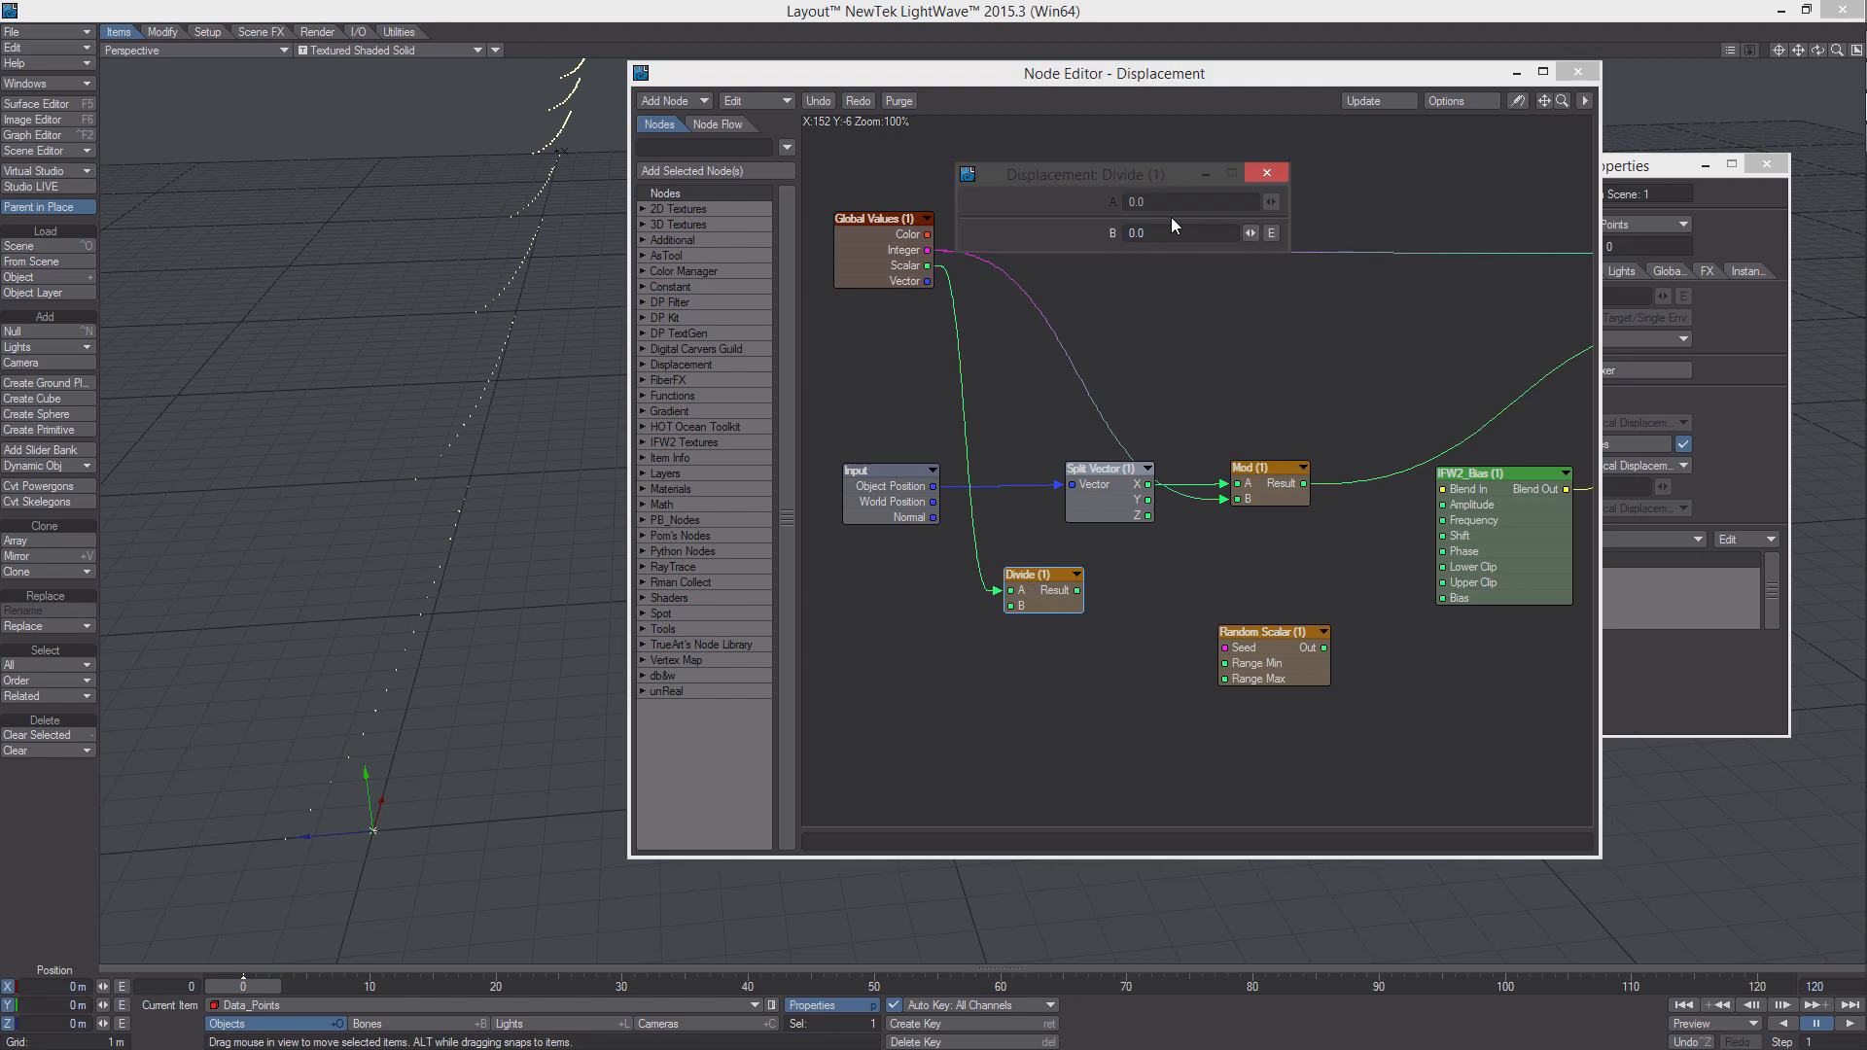
text(2)
key(Return)
click(1267, 172)
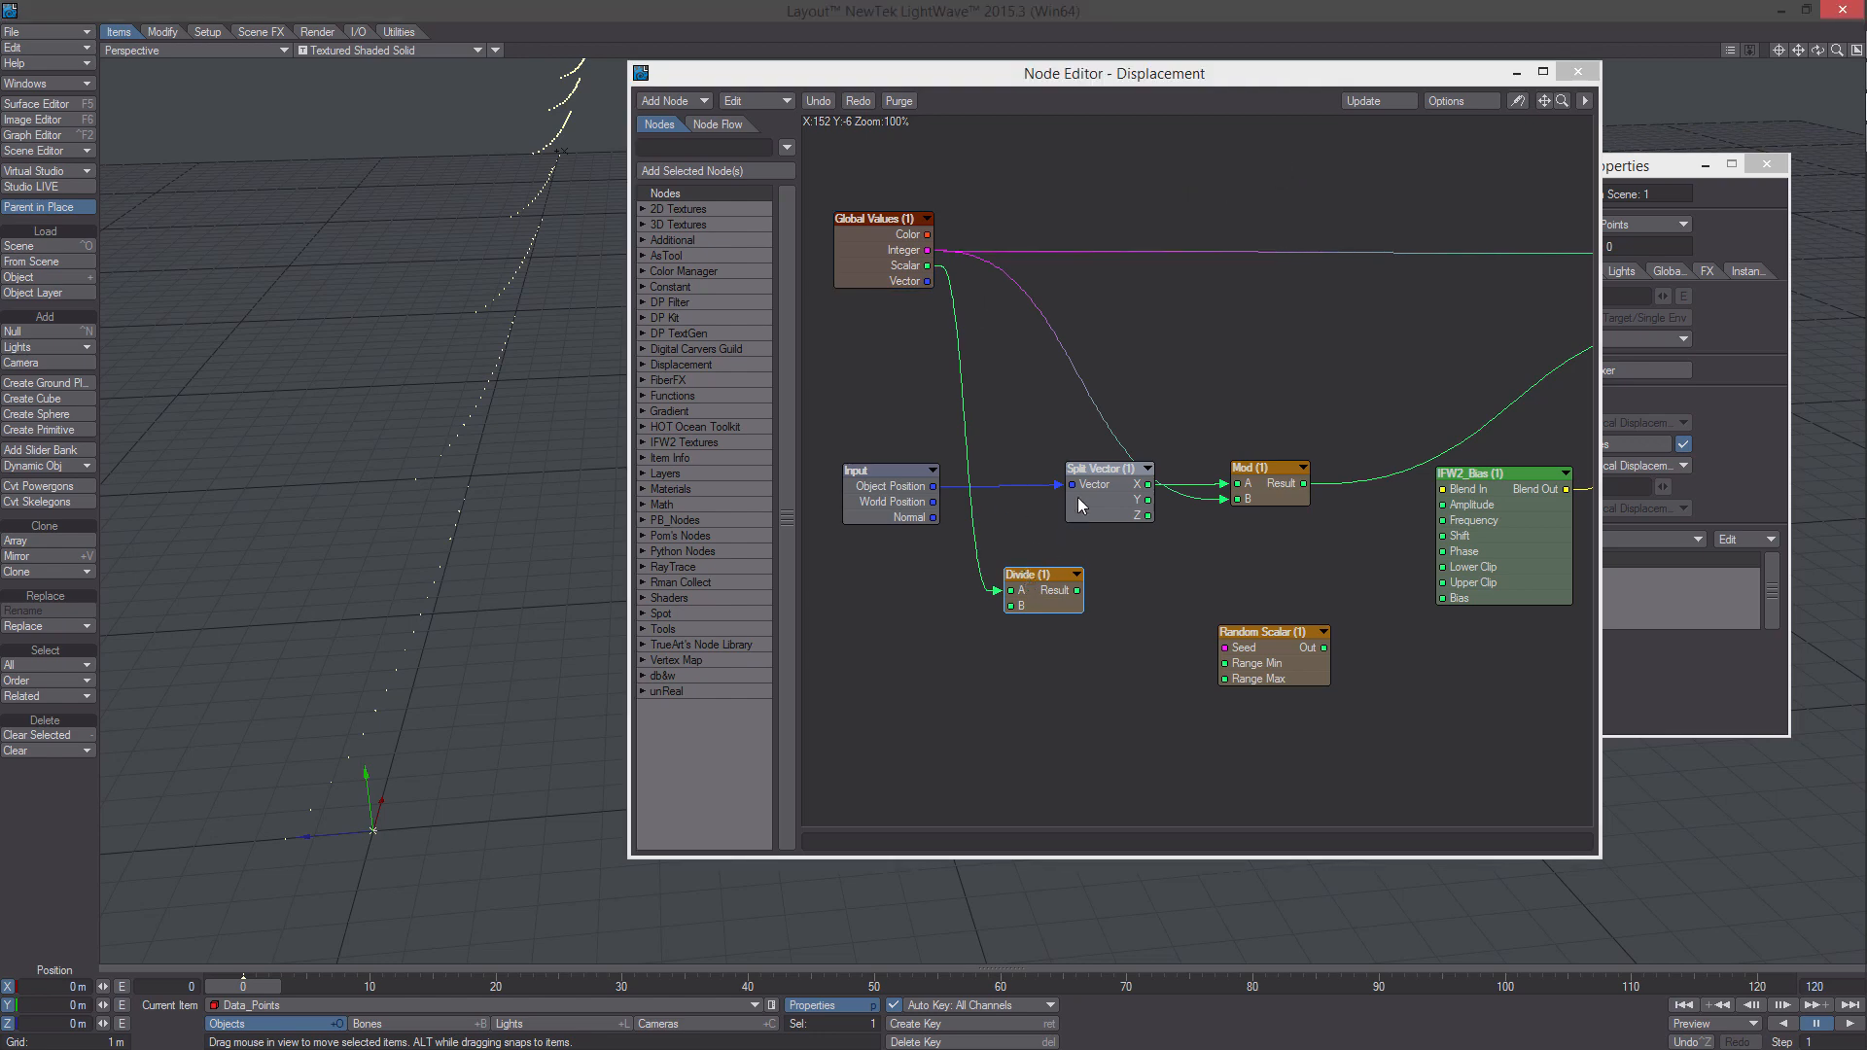
Add a second scalar Mod node and place it between the Divide and Random Scalar nodes
drag(1078, 497, 1017, 490)
right_click(935, 632)
mouse_move(976, 844)
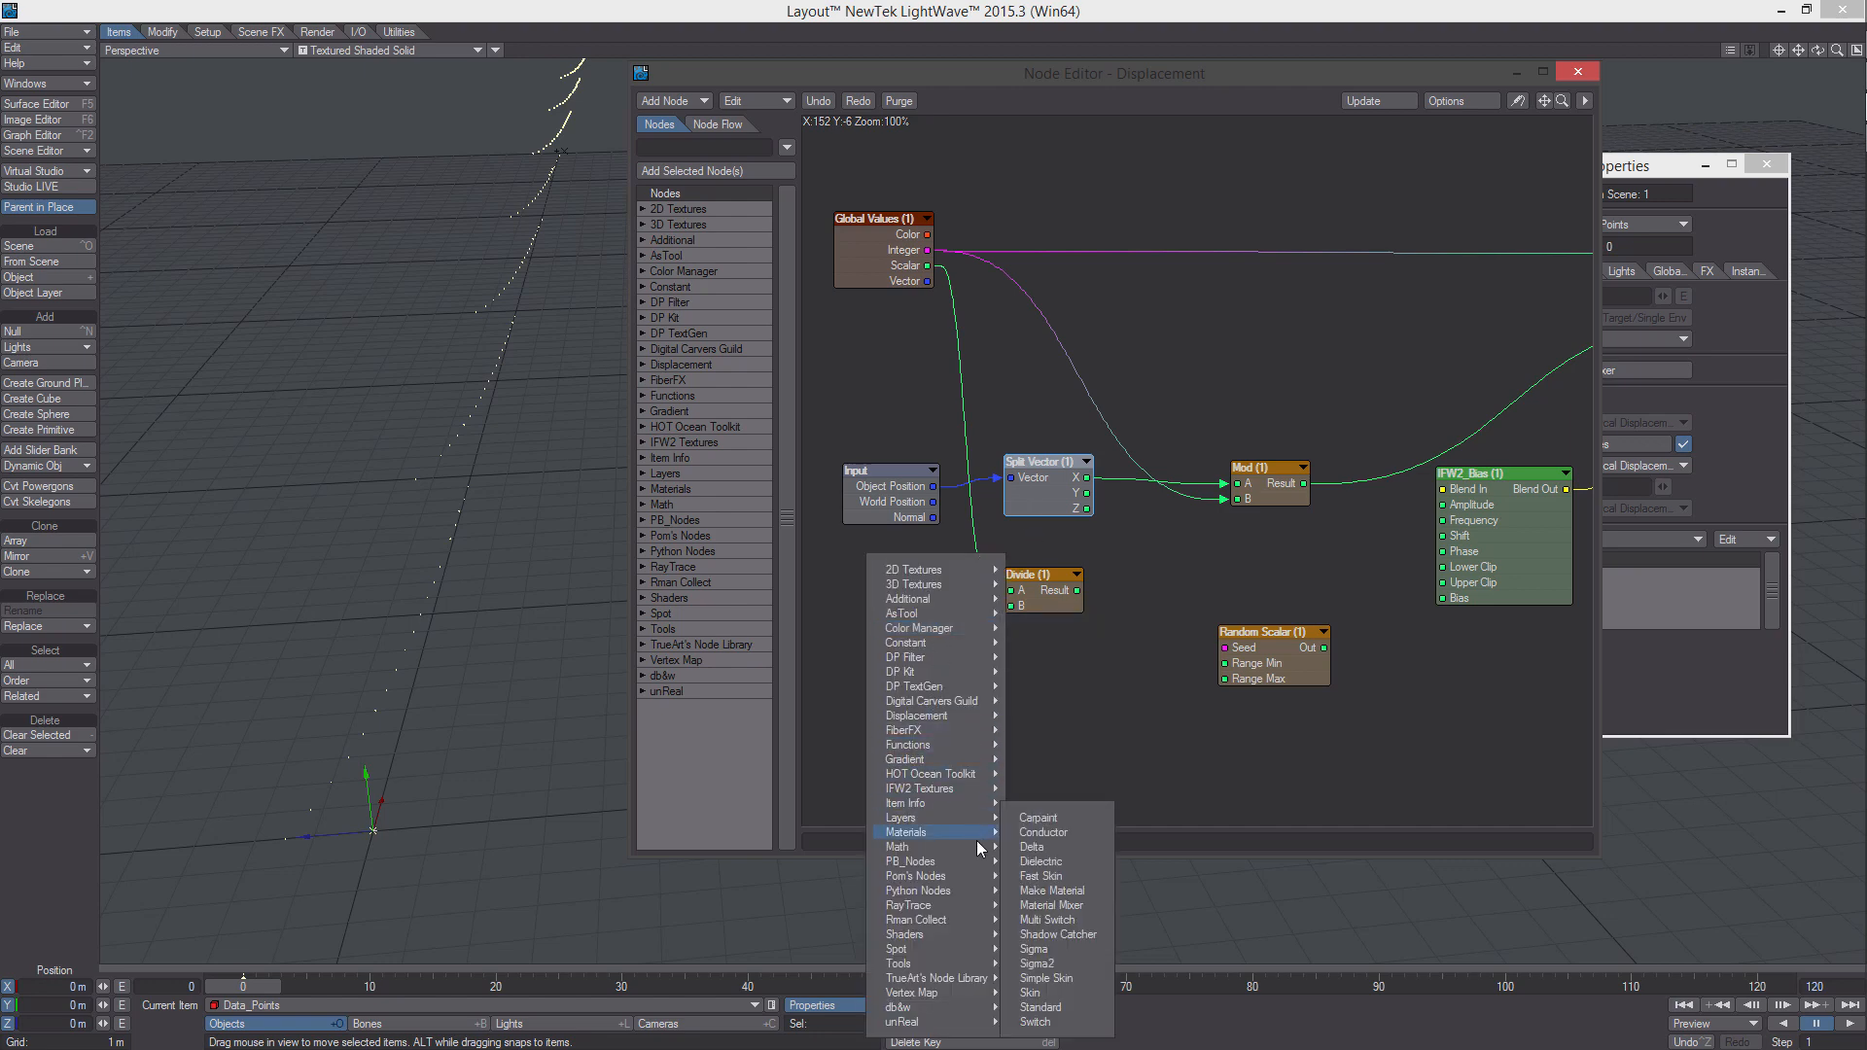
click(1160, 949)
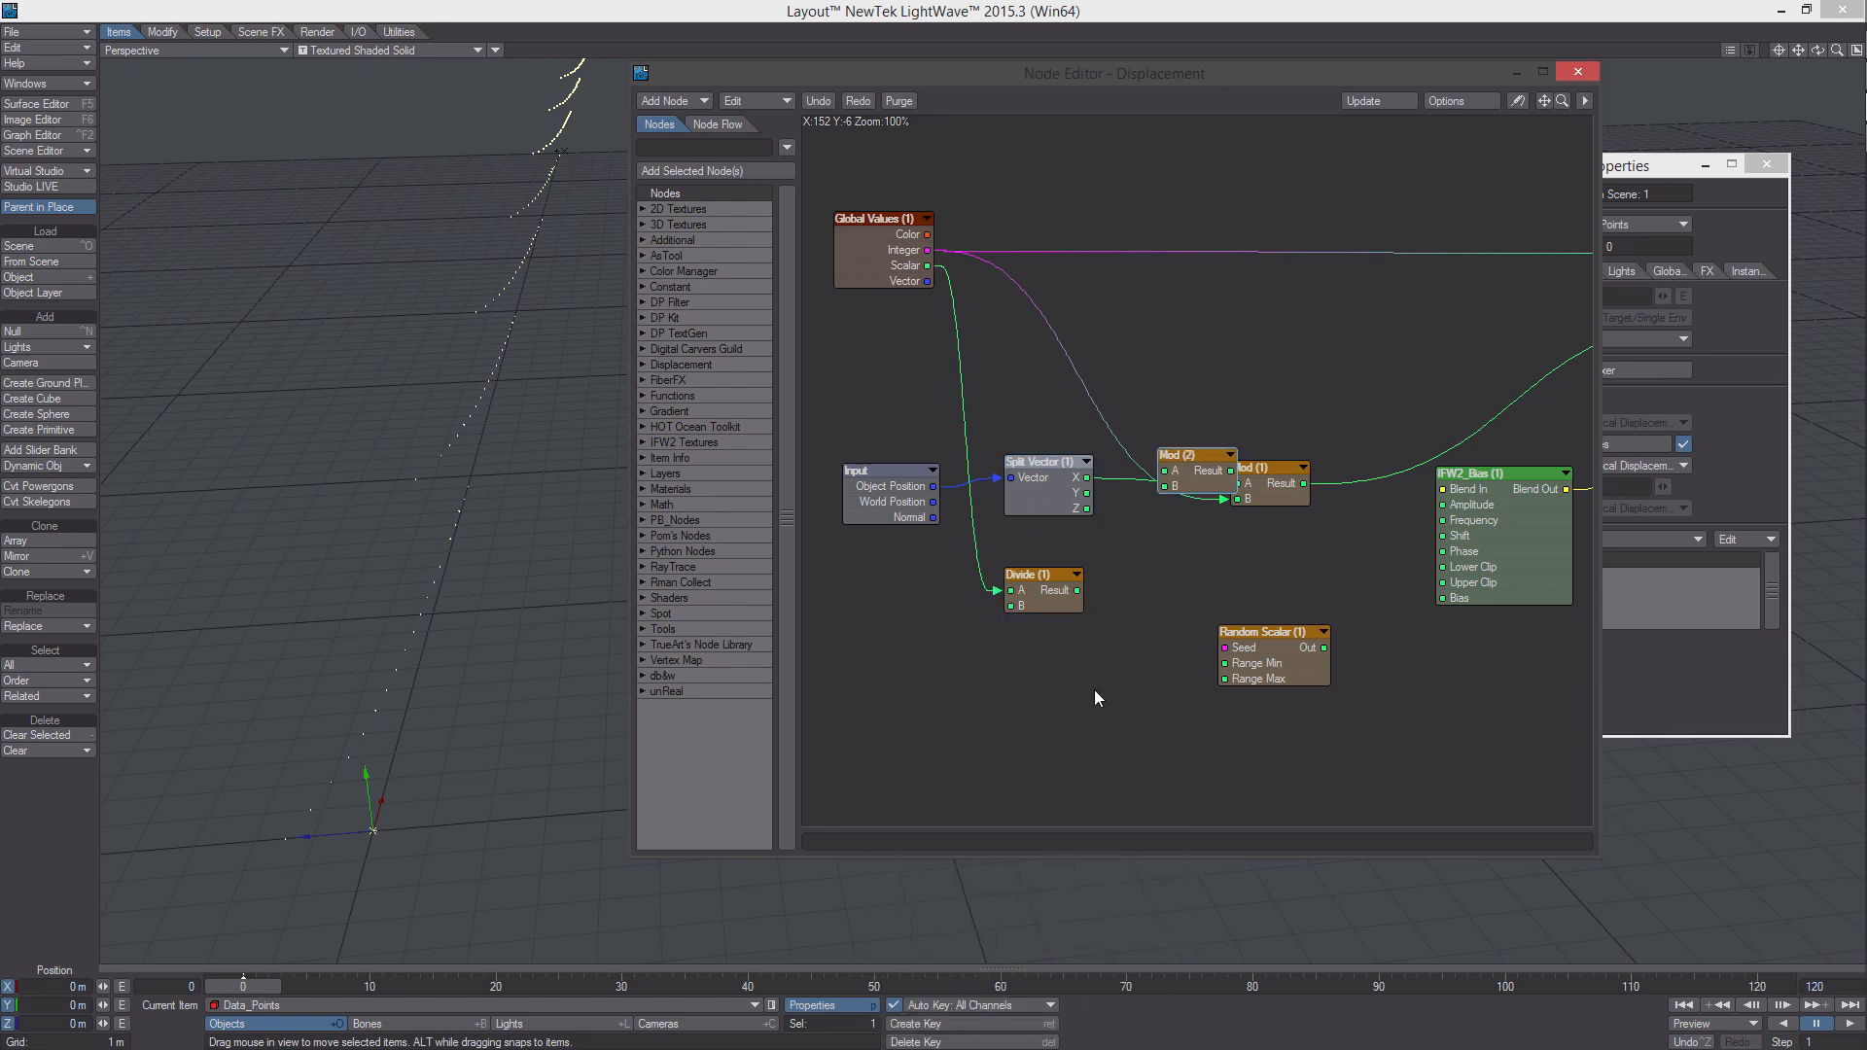
drag(1198, 474, 1137, 552)
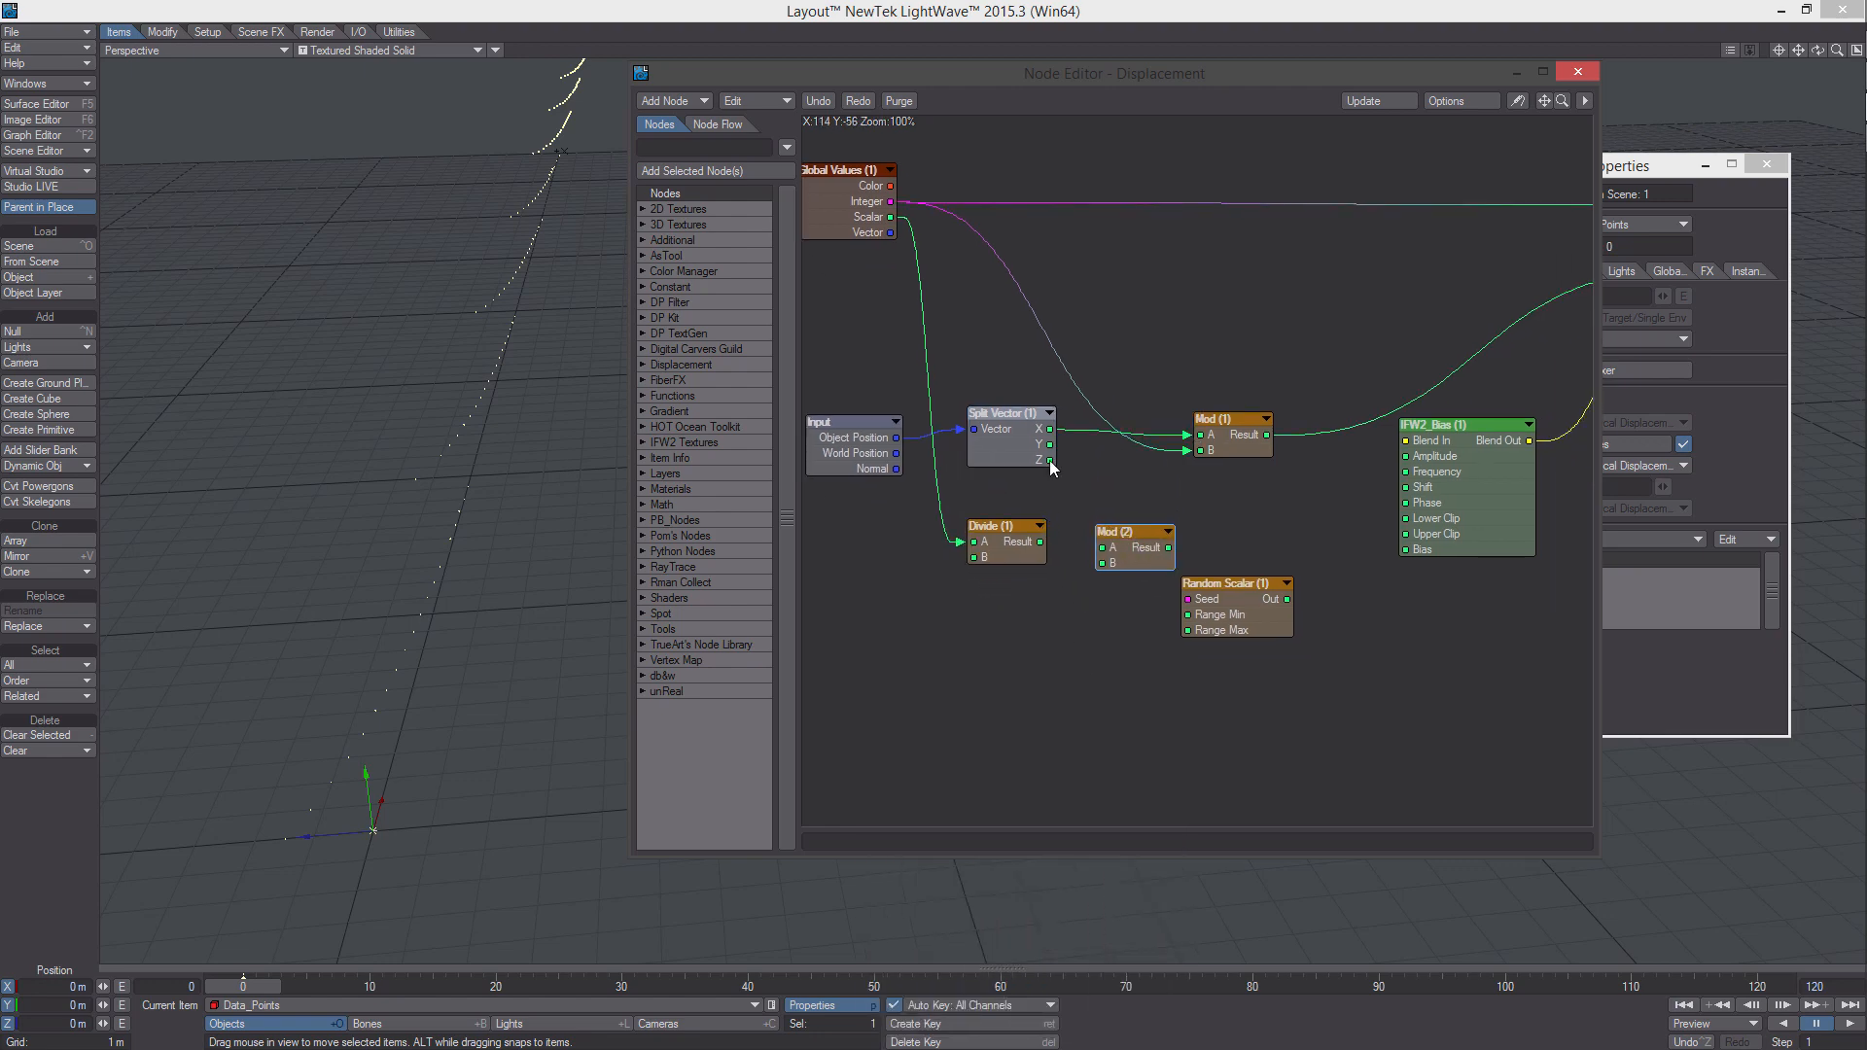
Feed Split Vector X and the Divide Result into the second Mod's A and B, and its Result into Random Scalar's Seed
drag(1050, 431, 1105, 562)
middle_drag(1125, 529, 1160, 495)
drag(1061, 514, 1042, 523)
drag(1165, 517, 1282, 524)
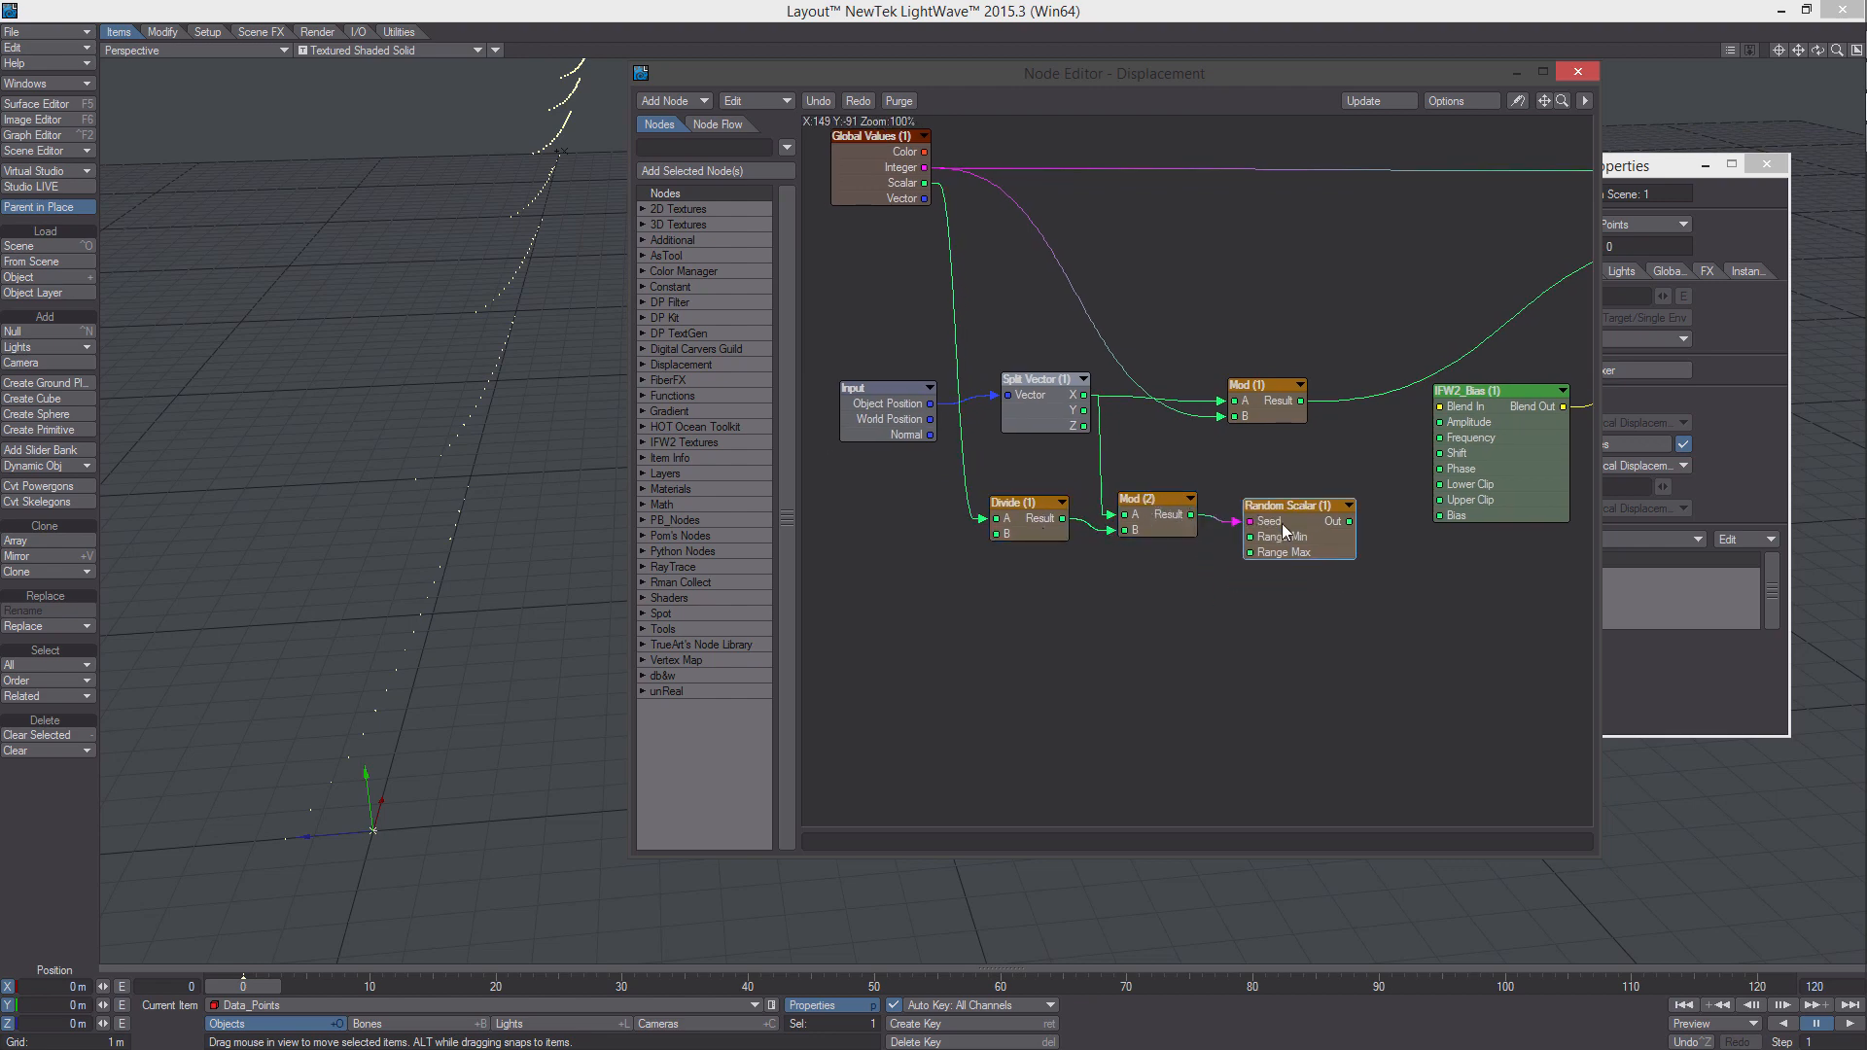
Move the first Mod node up, clear of the Split Vector and Random Scalar nodes
middle_drag(1190, 560, 1188, 637)
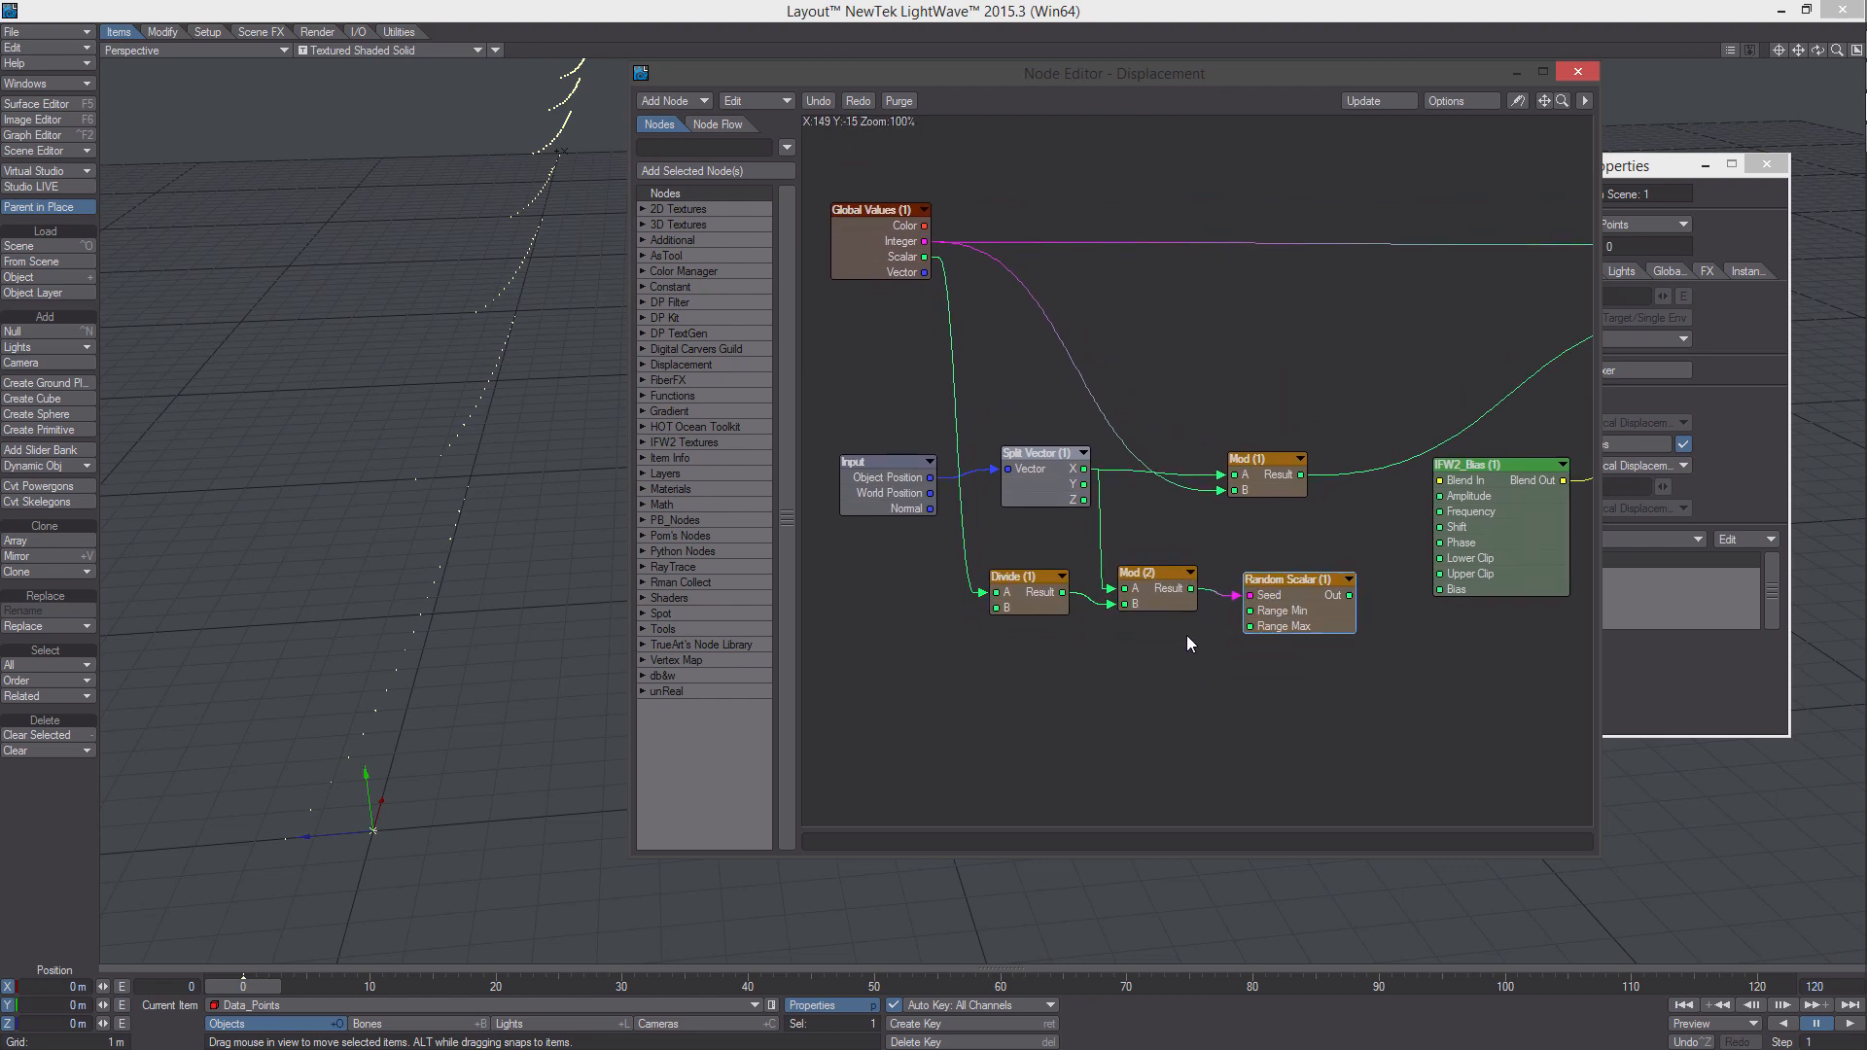
drag(1258, 492, 1200, 348)
middle_drag(1200, 348, 1160, 265)
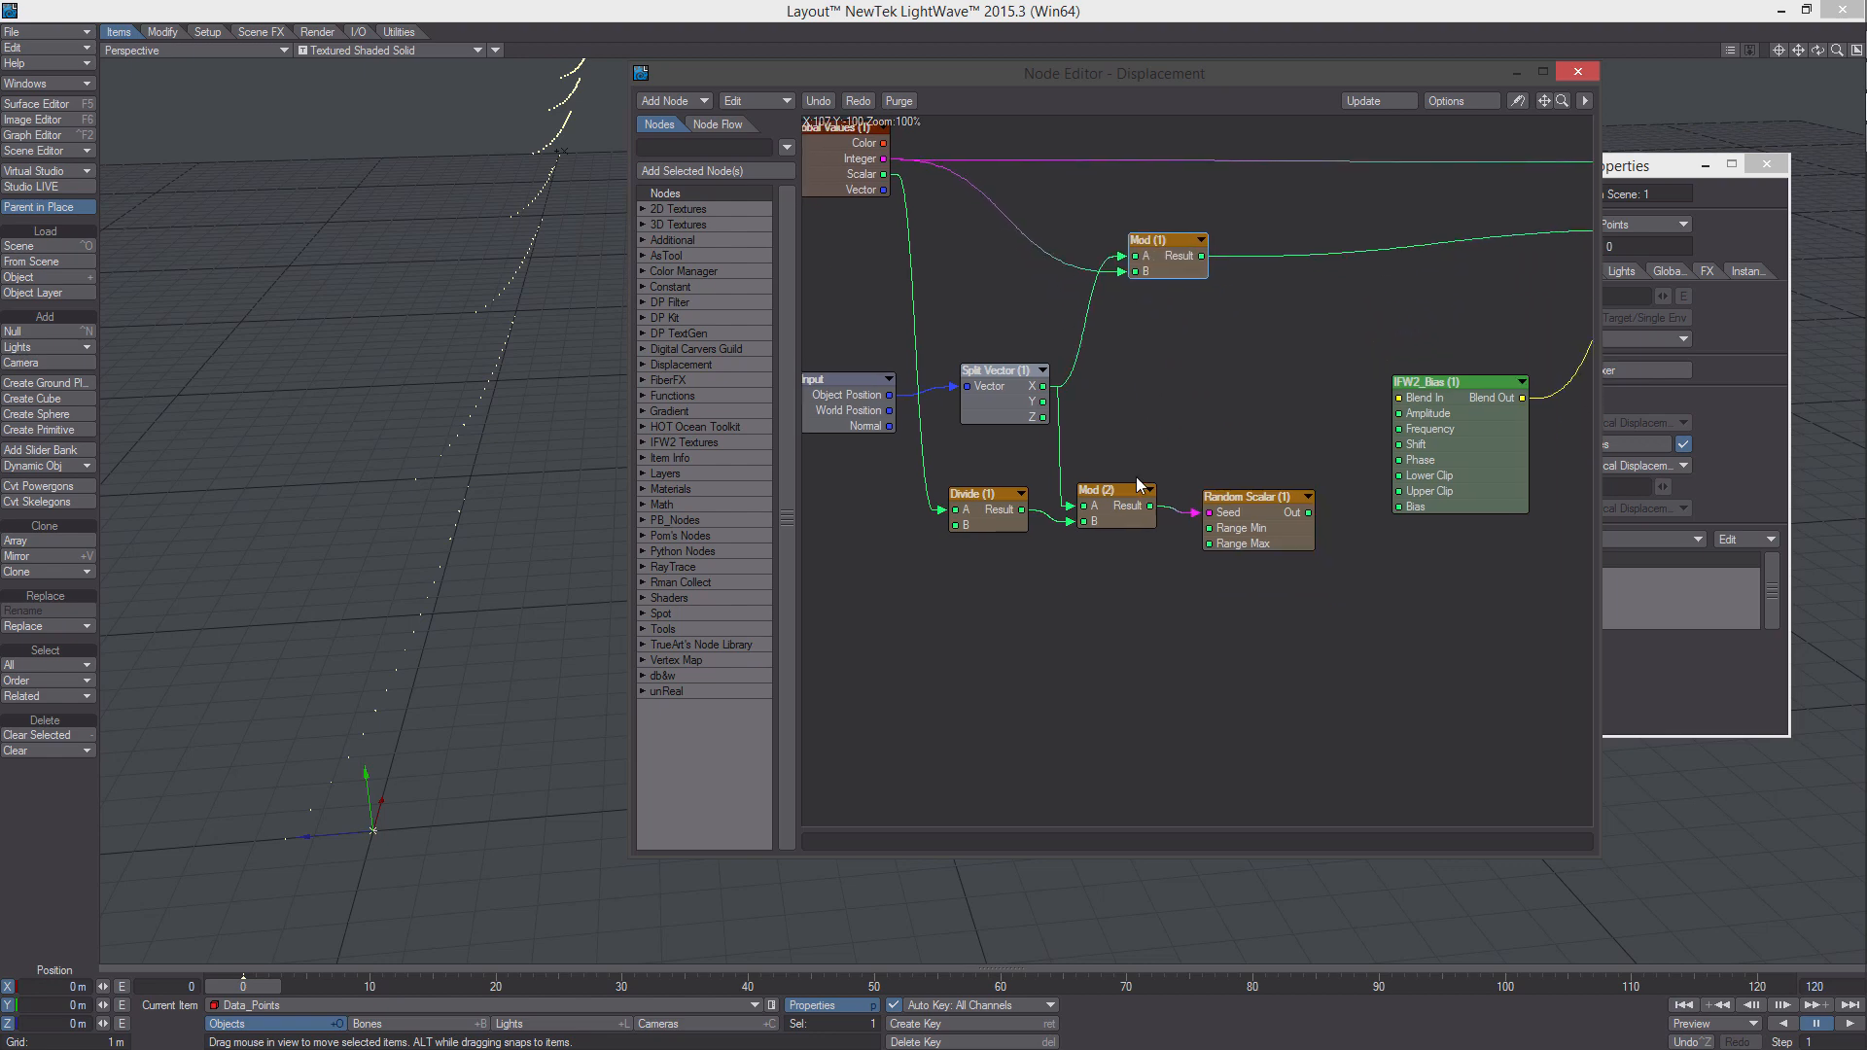
right_click(1064, 640)
mouse_move(1087, 813)
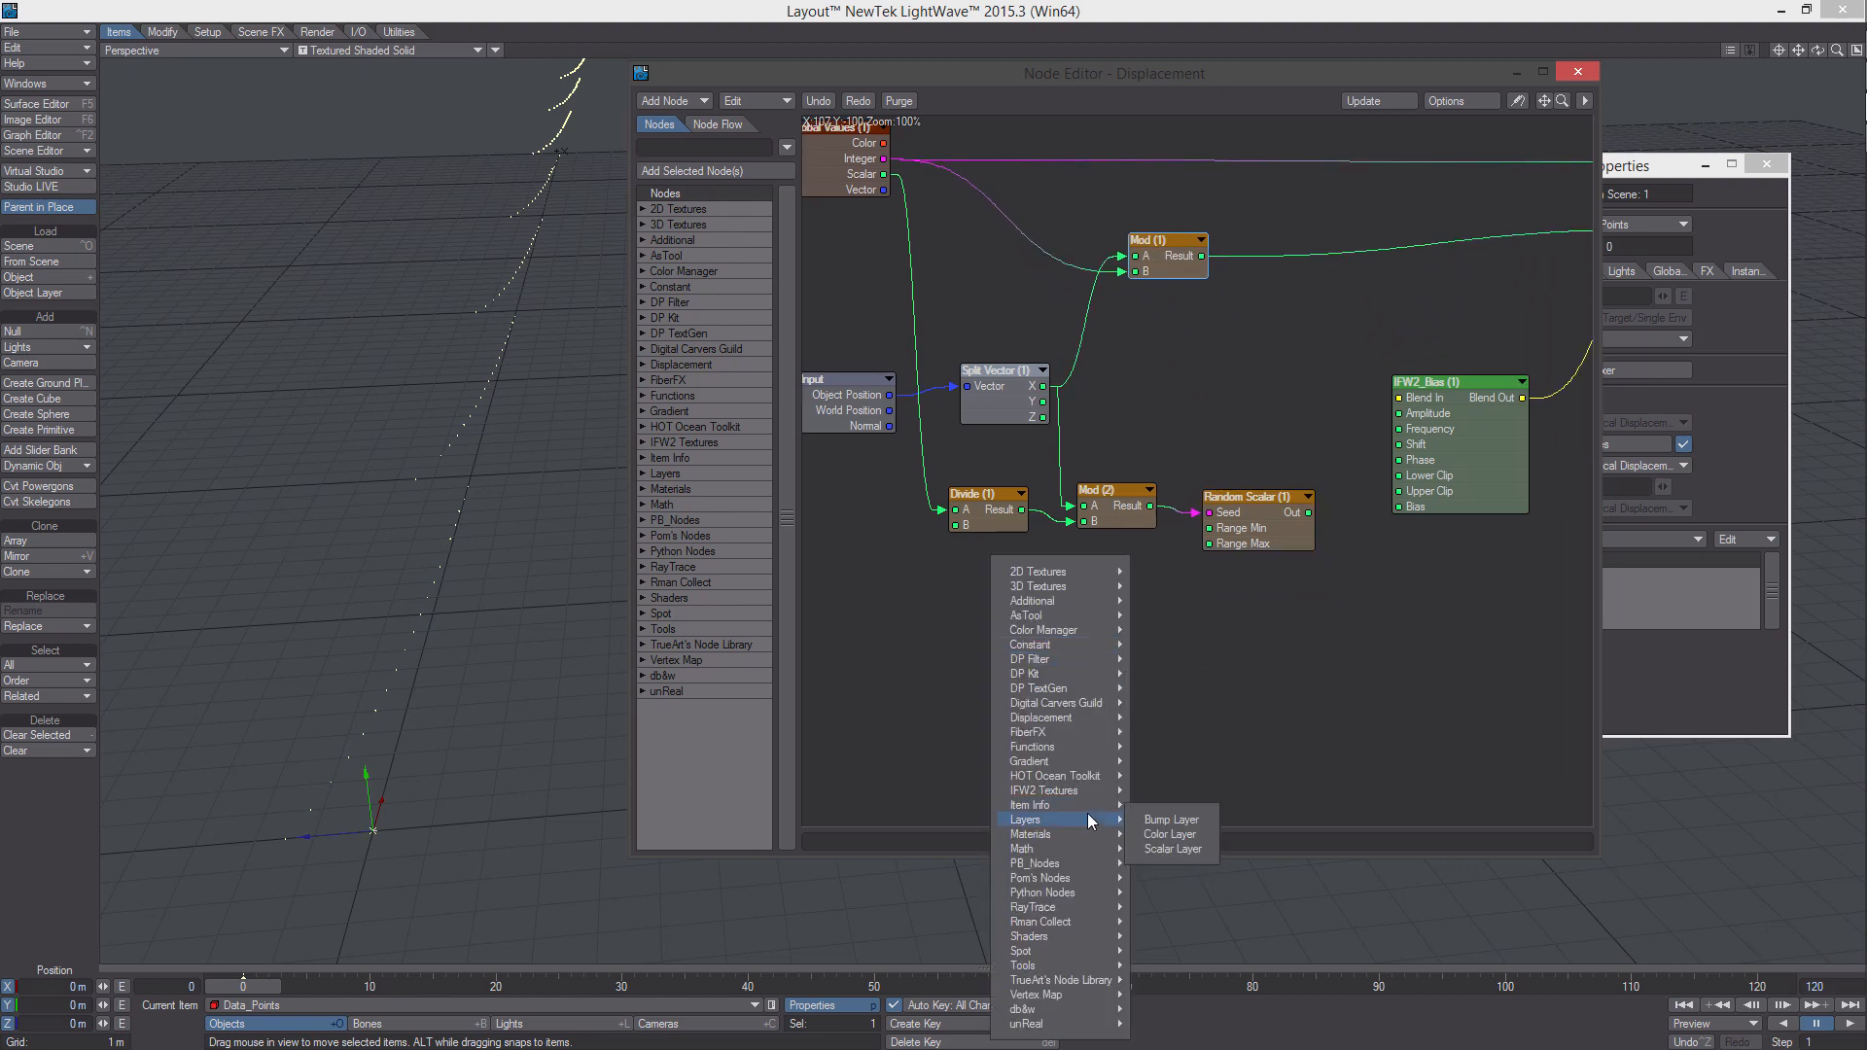
mouse_move(1094, 853)
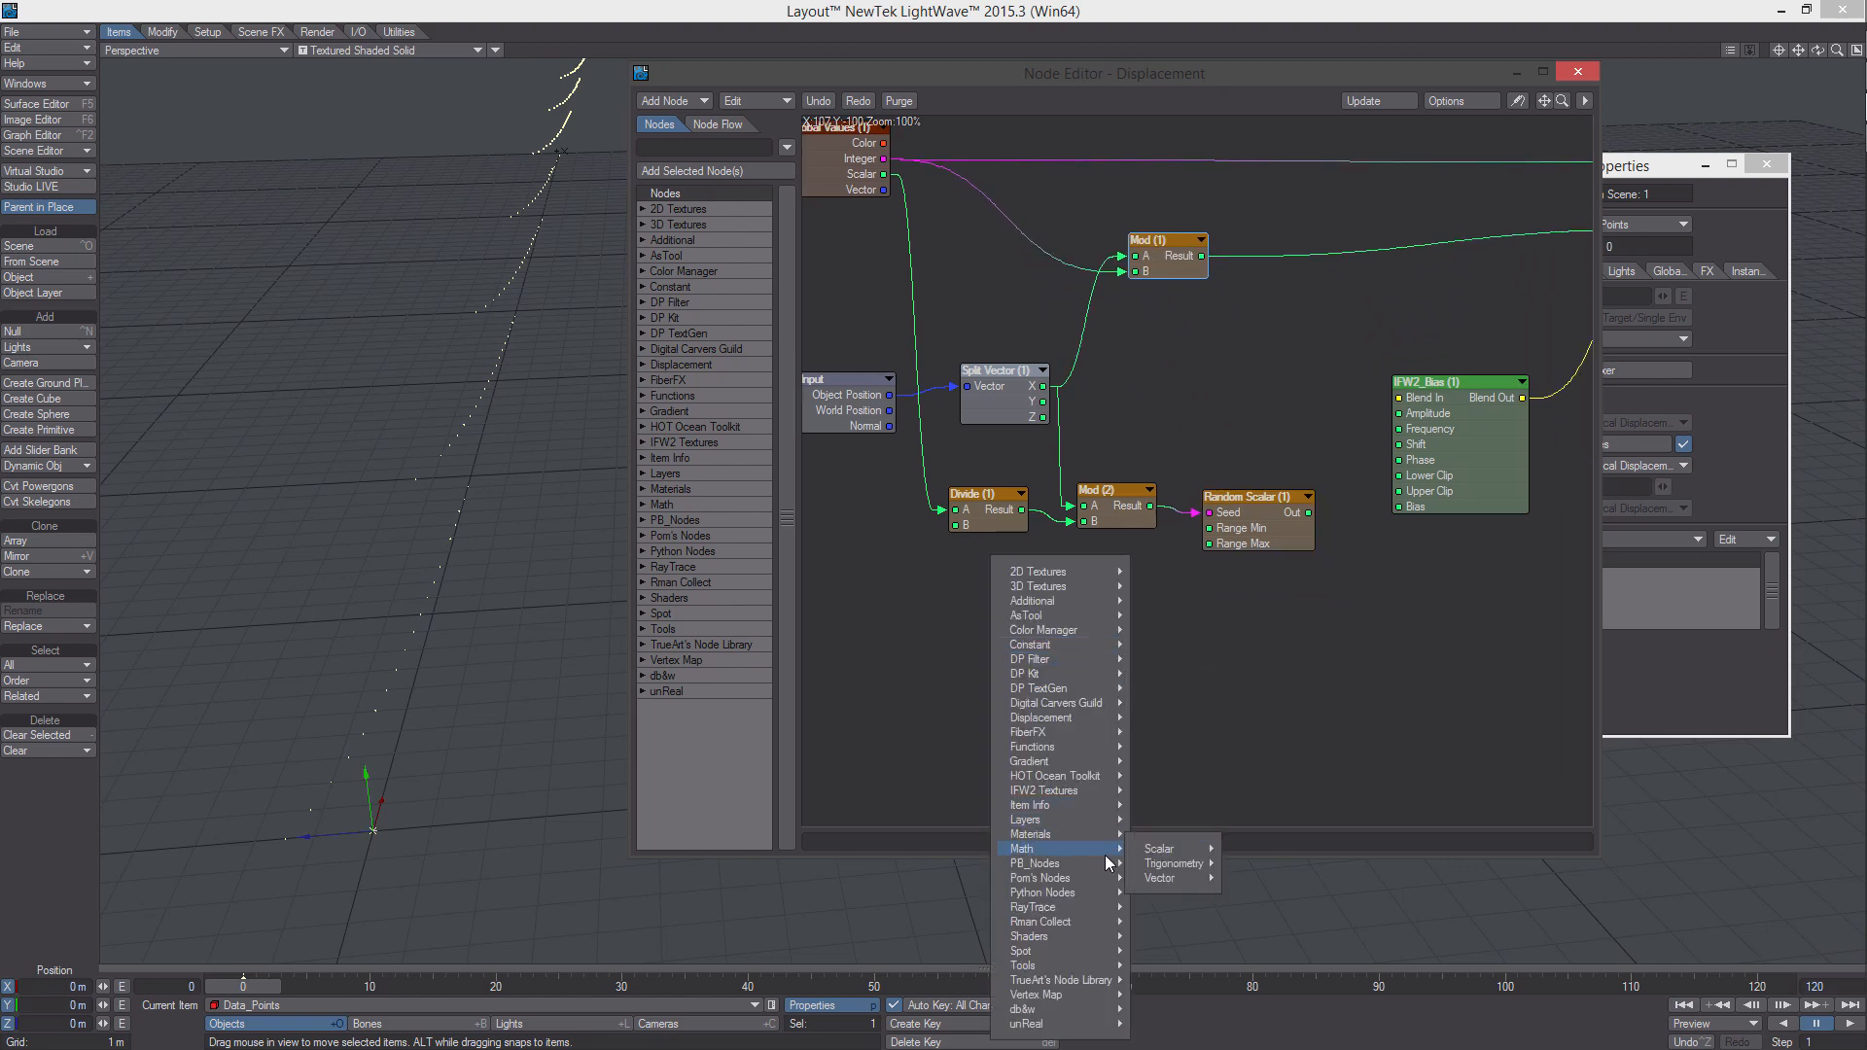
Set the Random Scalar node's Min Range to 0.75 and connect its Out to the IFW2_Bias Shift input
double_click(1254, 519)
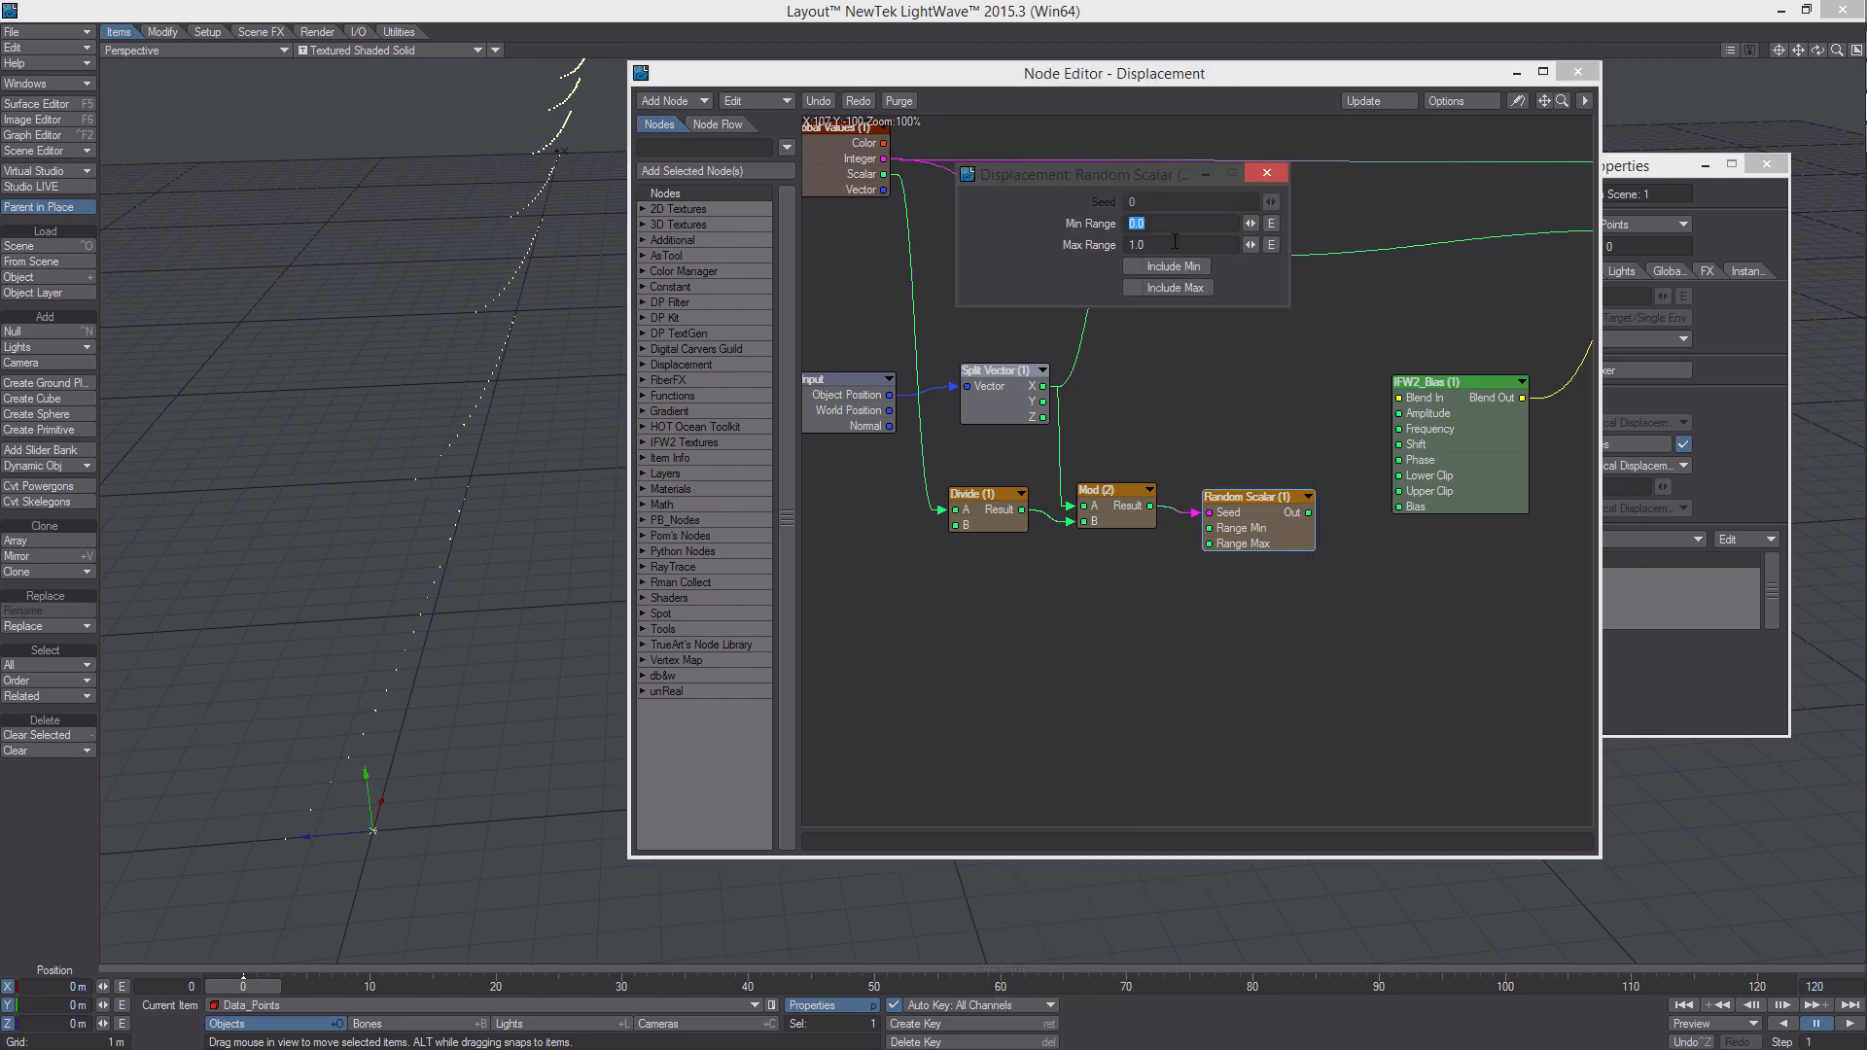
key(BackSpace)
text(.75)
drag(1311, 513, 1412, 453)
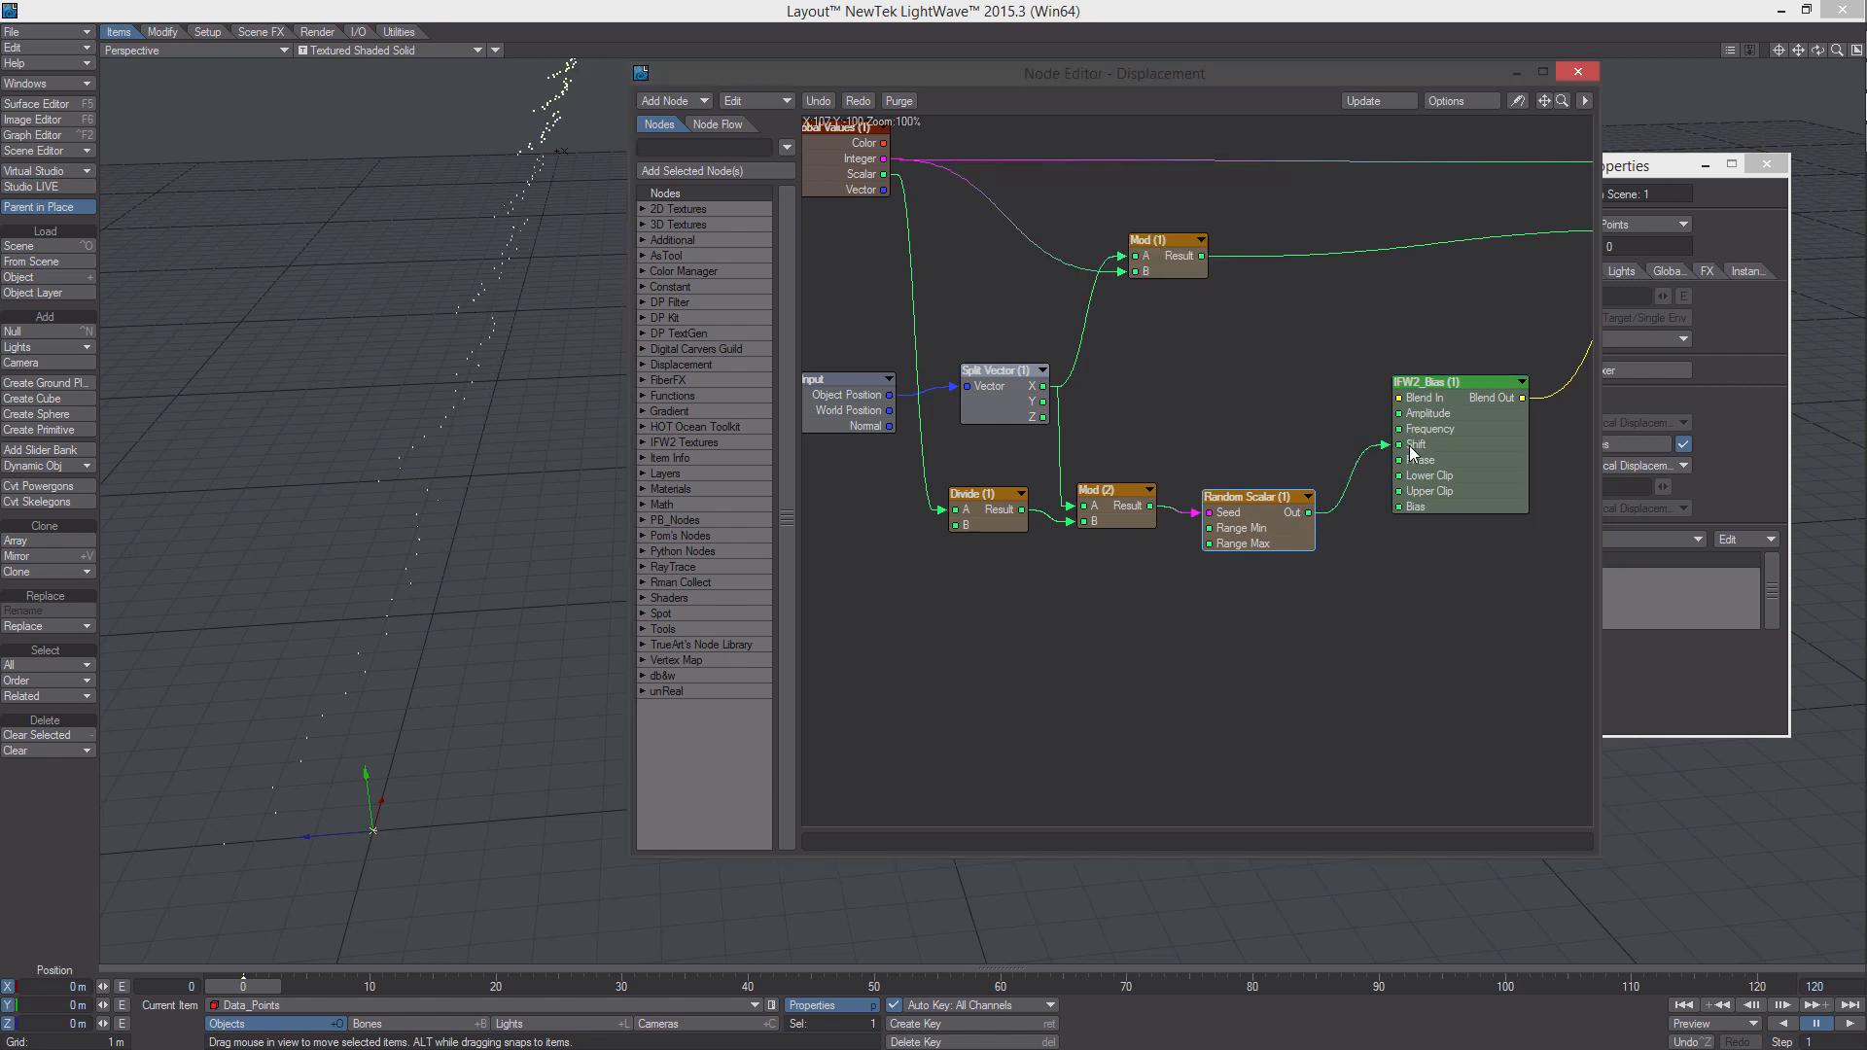
Move the node editor aside and examine the randomized point spacing in the perspective and orthographic views
alt+drag(546, 445, 677, 230)
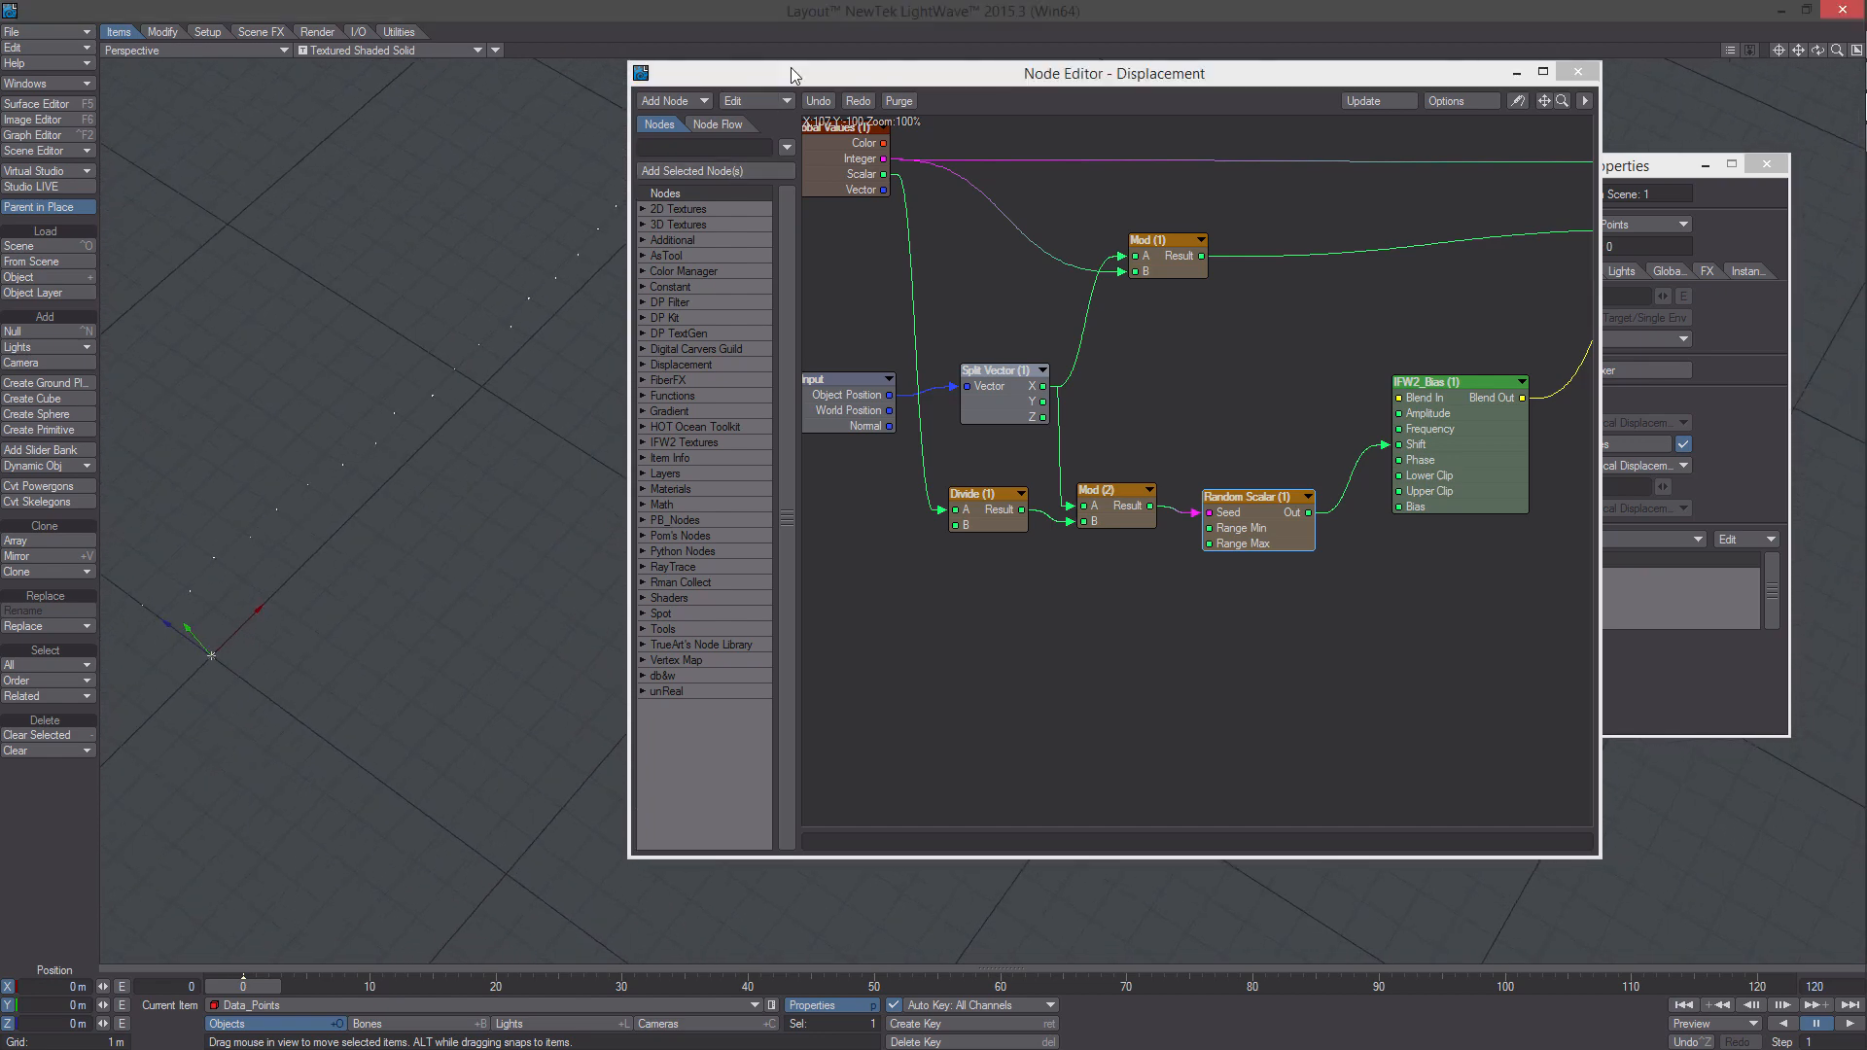
drag(790, 69, 1266, 232)
key(2)
key(1)
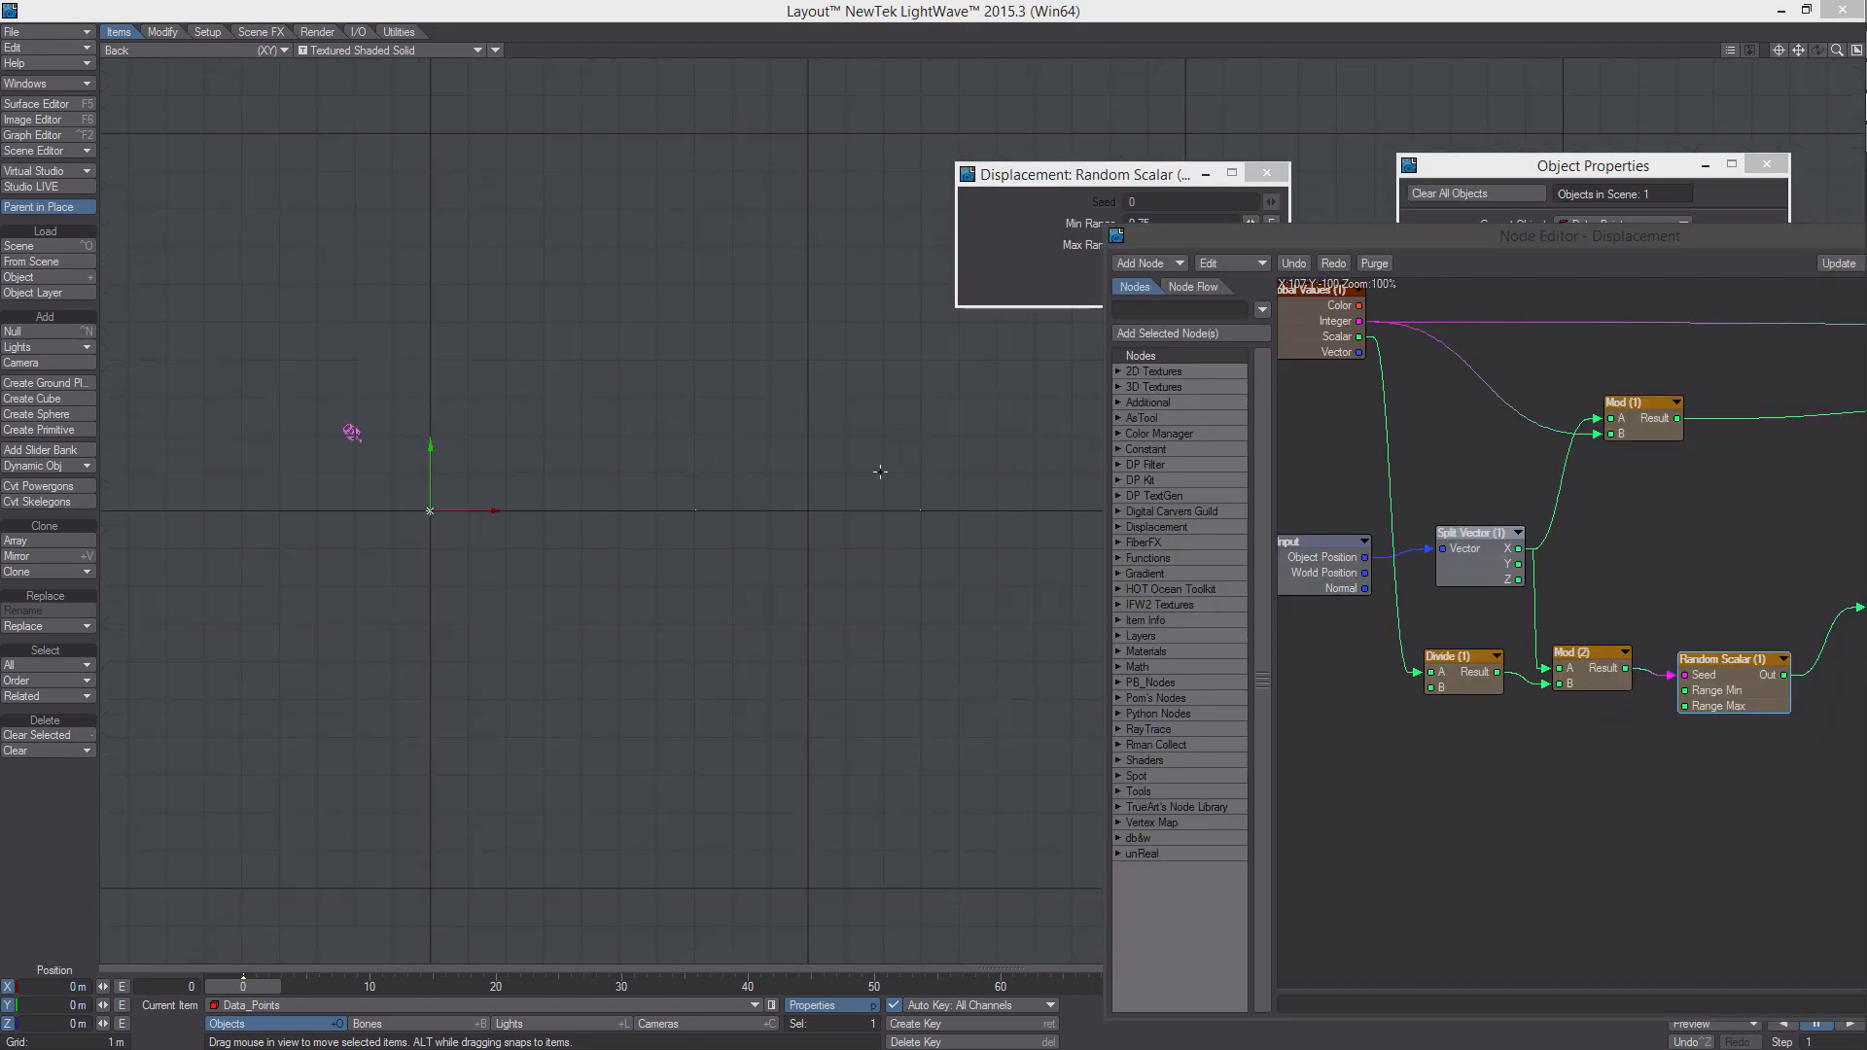
key(3)
key(2)
alt+drag(867, 470, 632, 426)
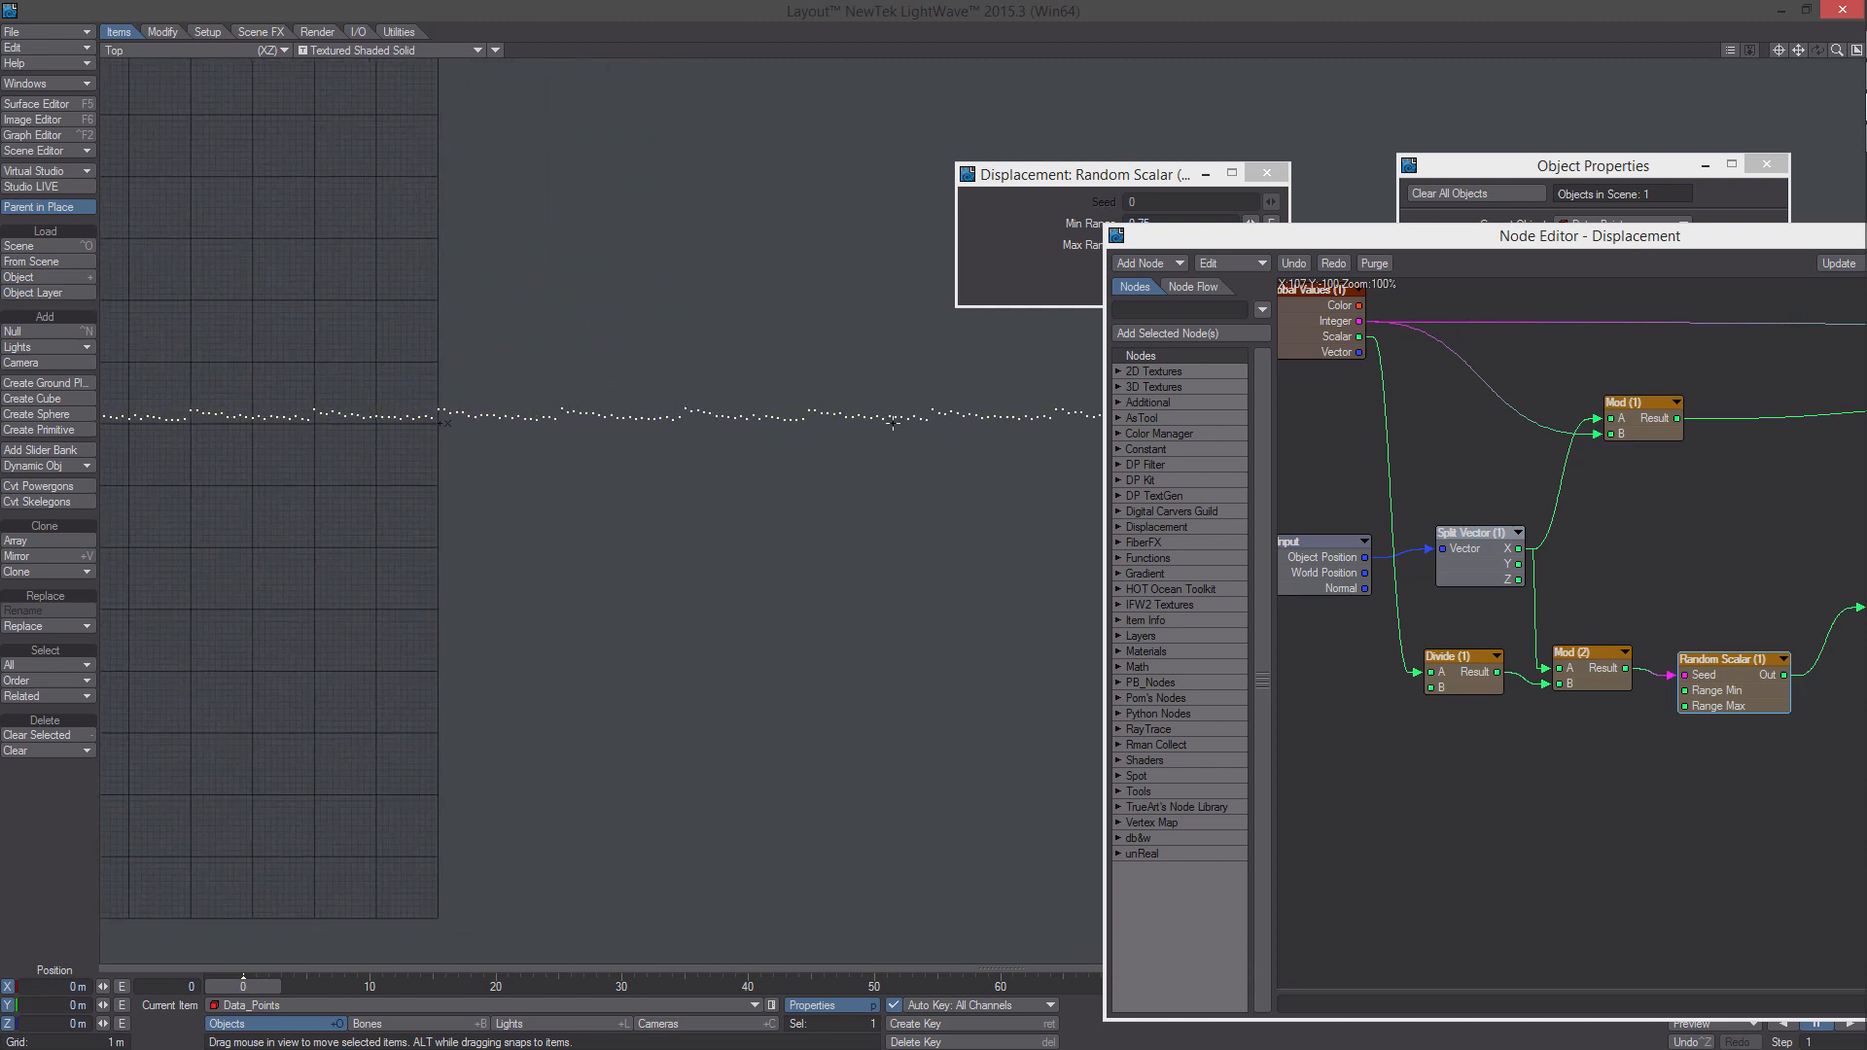
Bring back and widen the node editor, then add a second scalar Divide node to the displacement network
drag(1562, 238, 996, 144)
drag(1508, 470, 1683, 470)
alt+drag(1403, 585, 1467, 640)
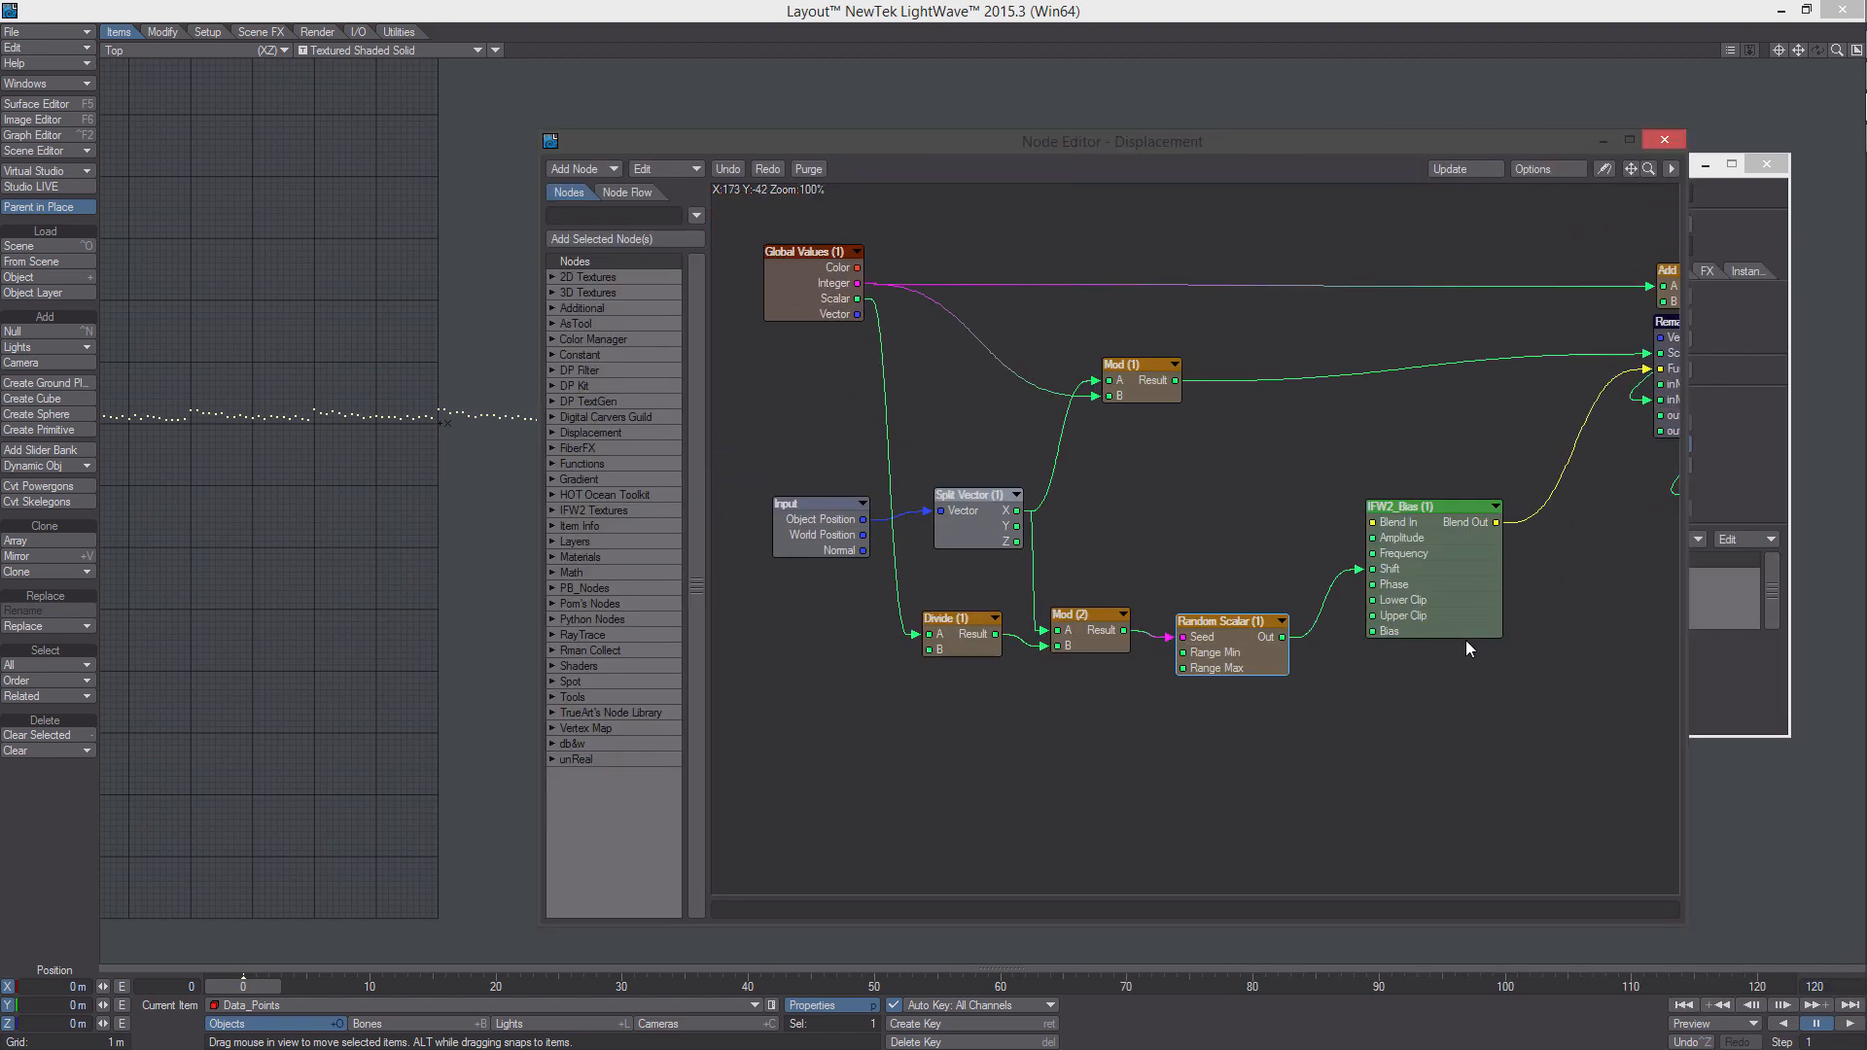
alt+drag(1159, 453, 1224, 408)
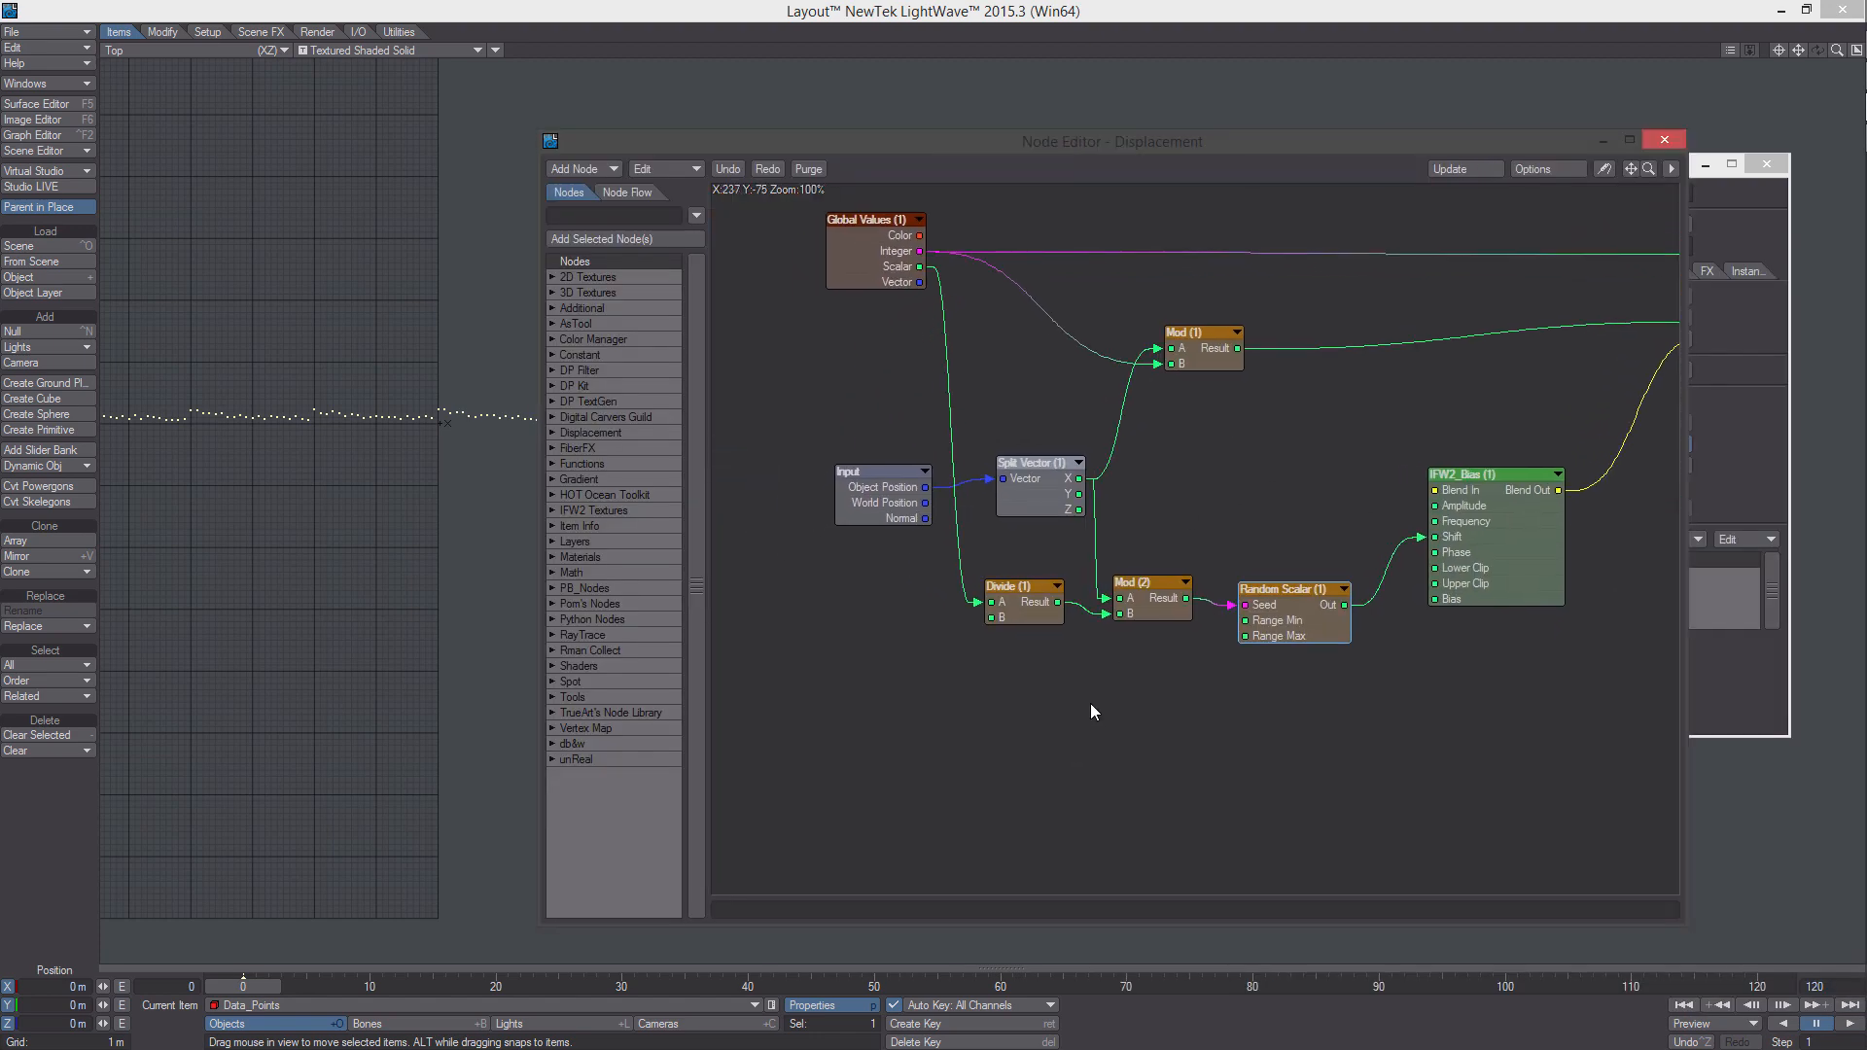
right_click(1060, 693)
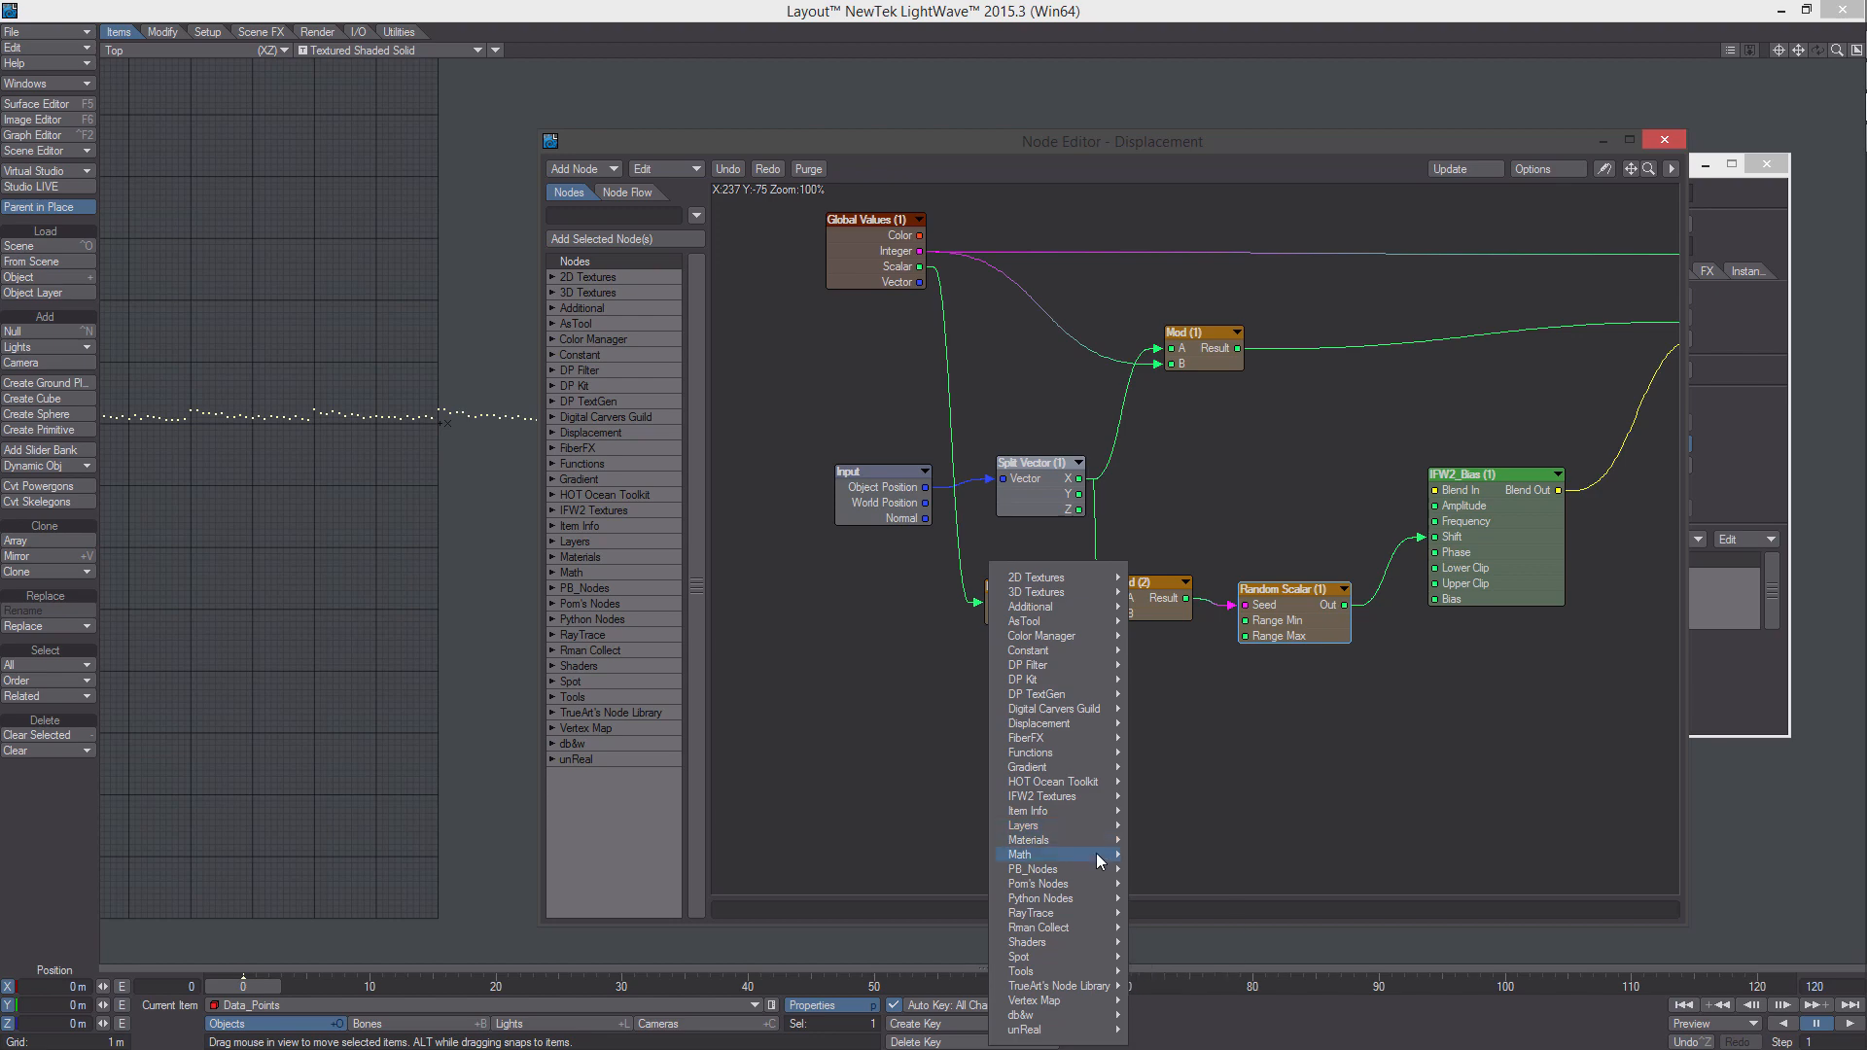
mouse_move(1100, 861)
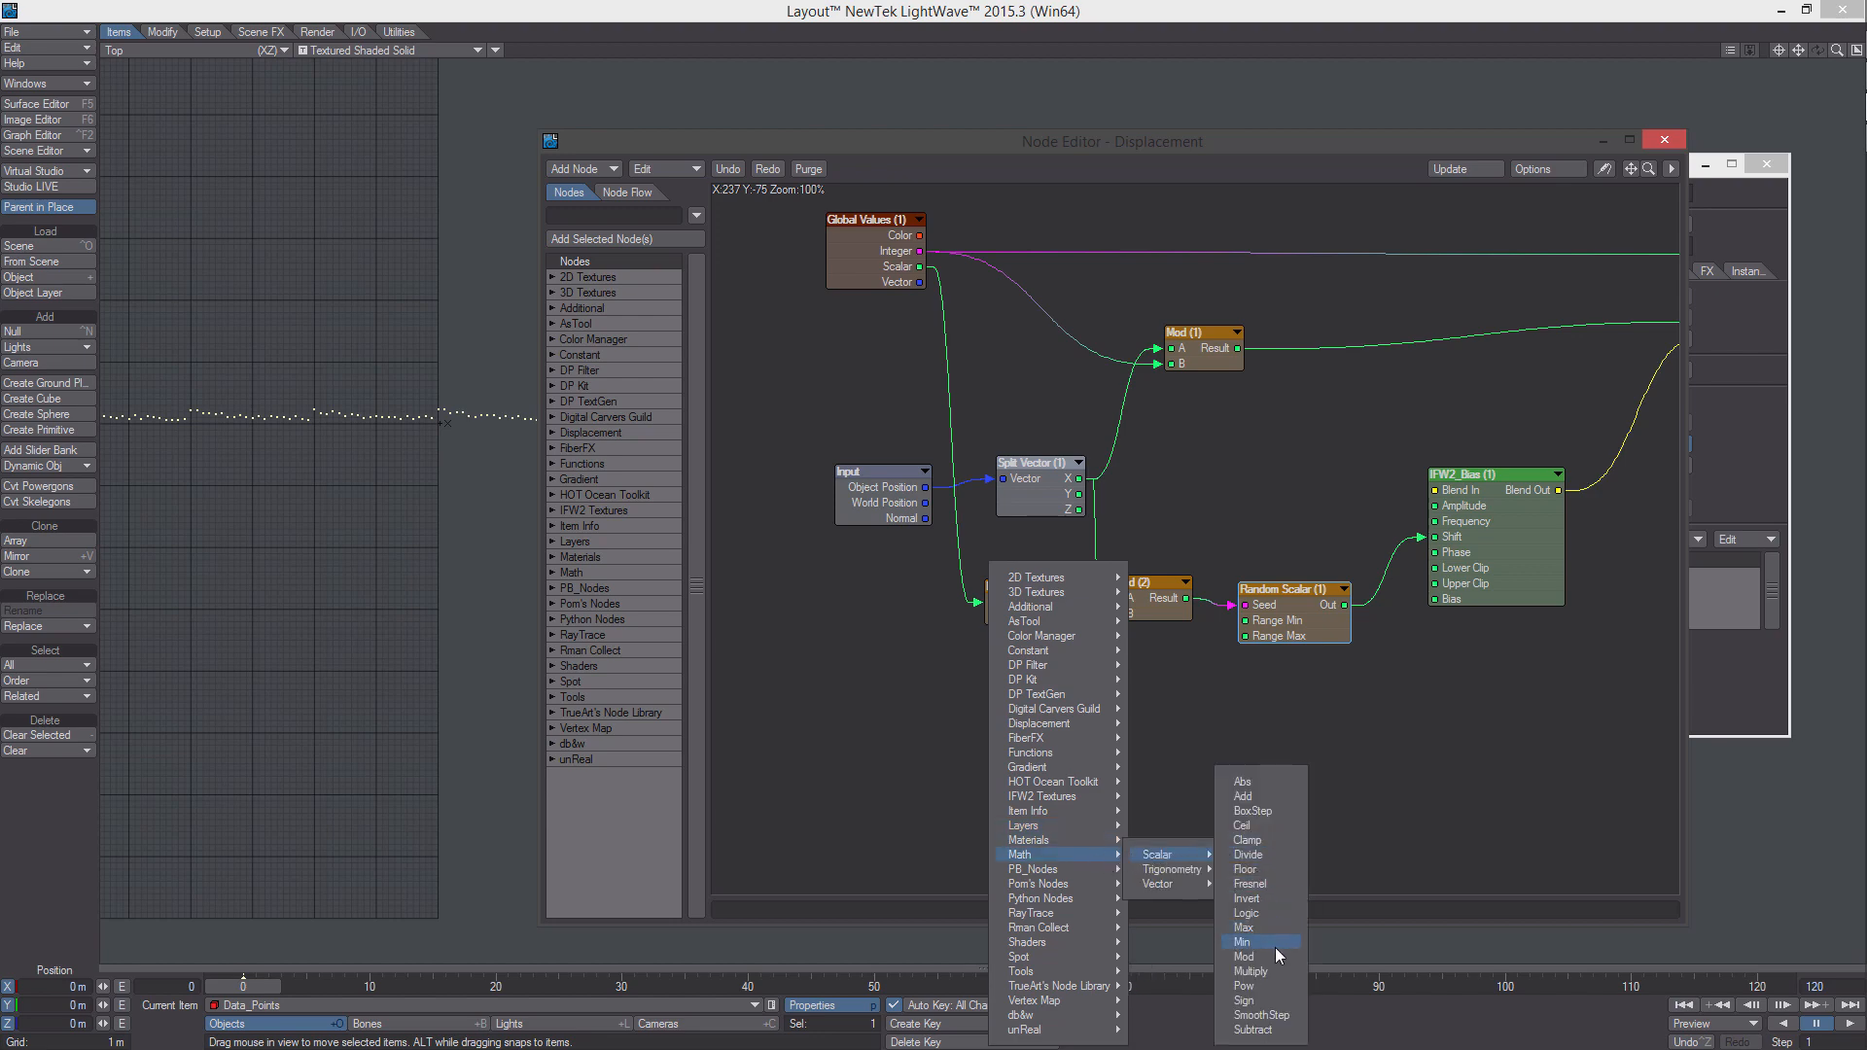
click(1264, 856)
Add a scalar Floor node and place it next to the second Divide node, above Random Scalar
right_click(1194, 770)
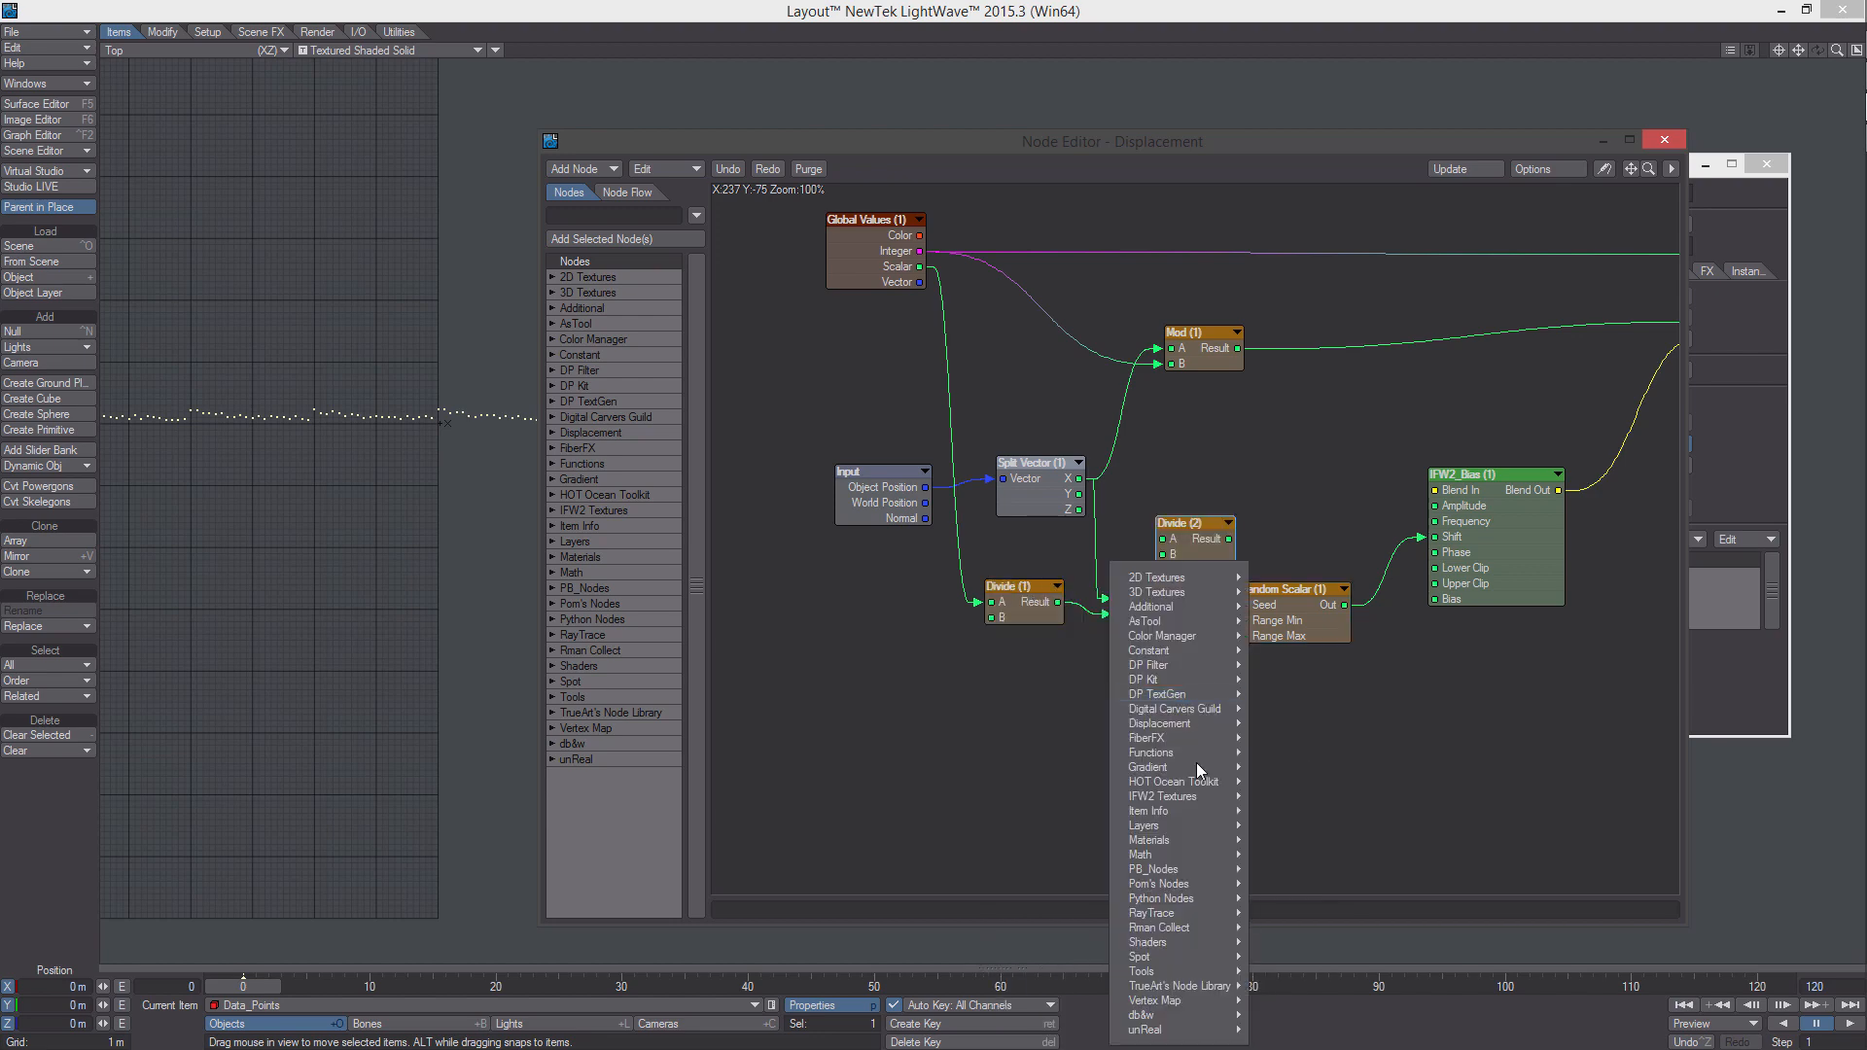
mouse_move(1196, 854)
mouse_move(1286, 858)
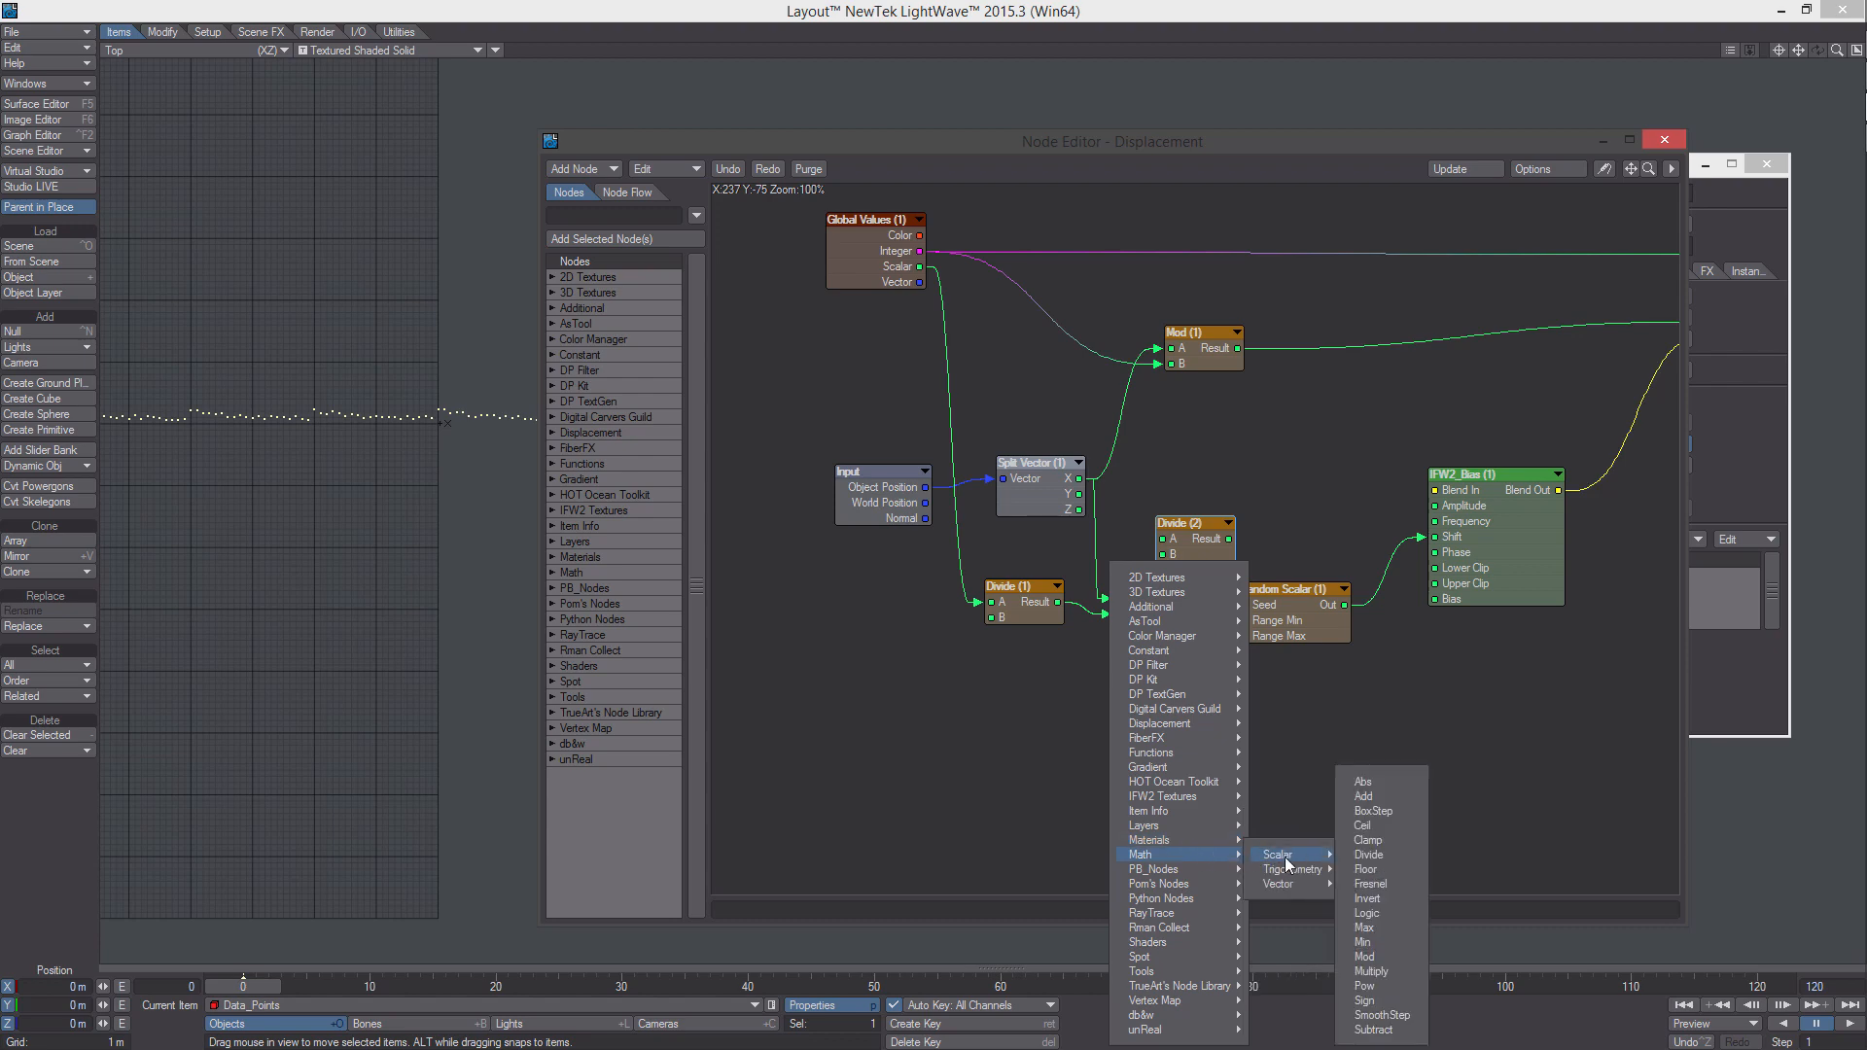
click(1391, 870)
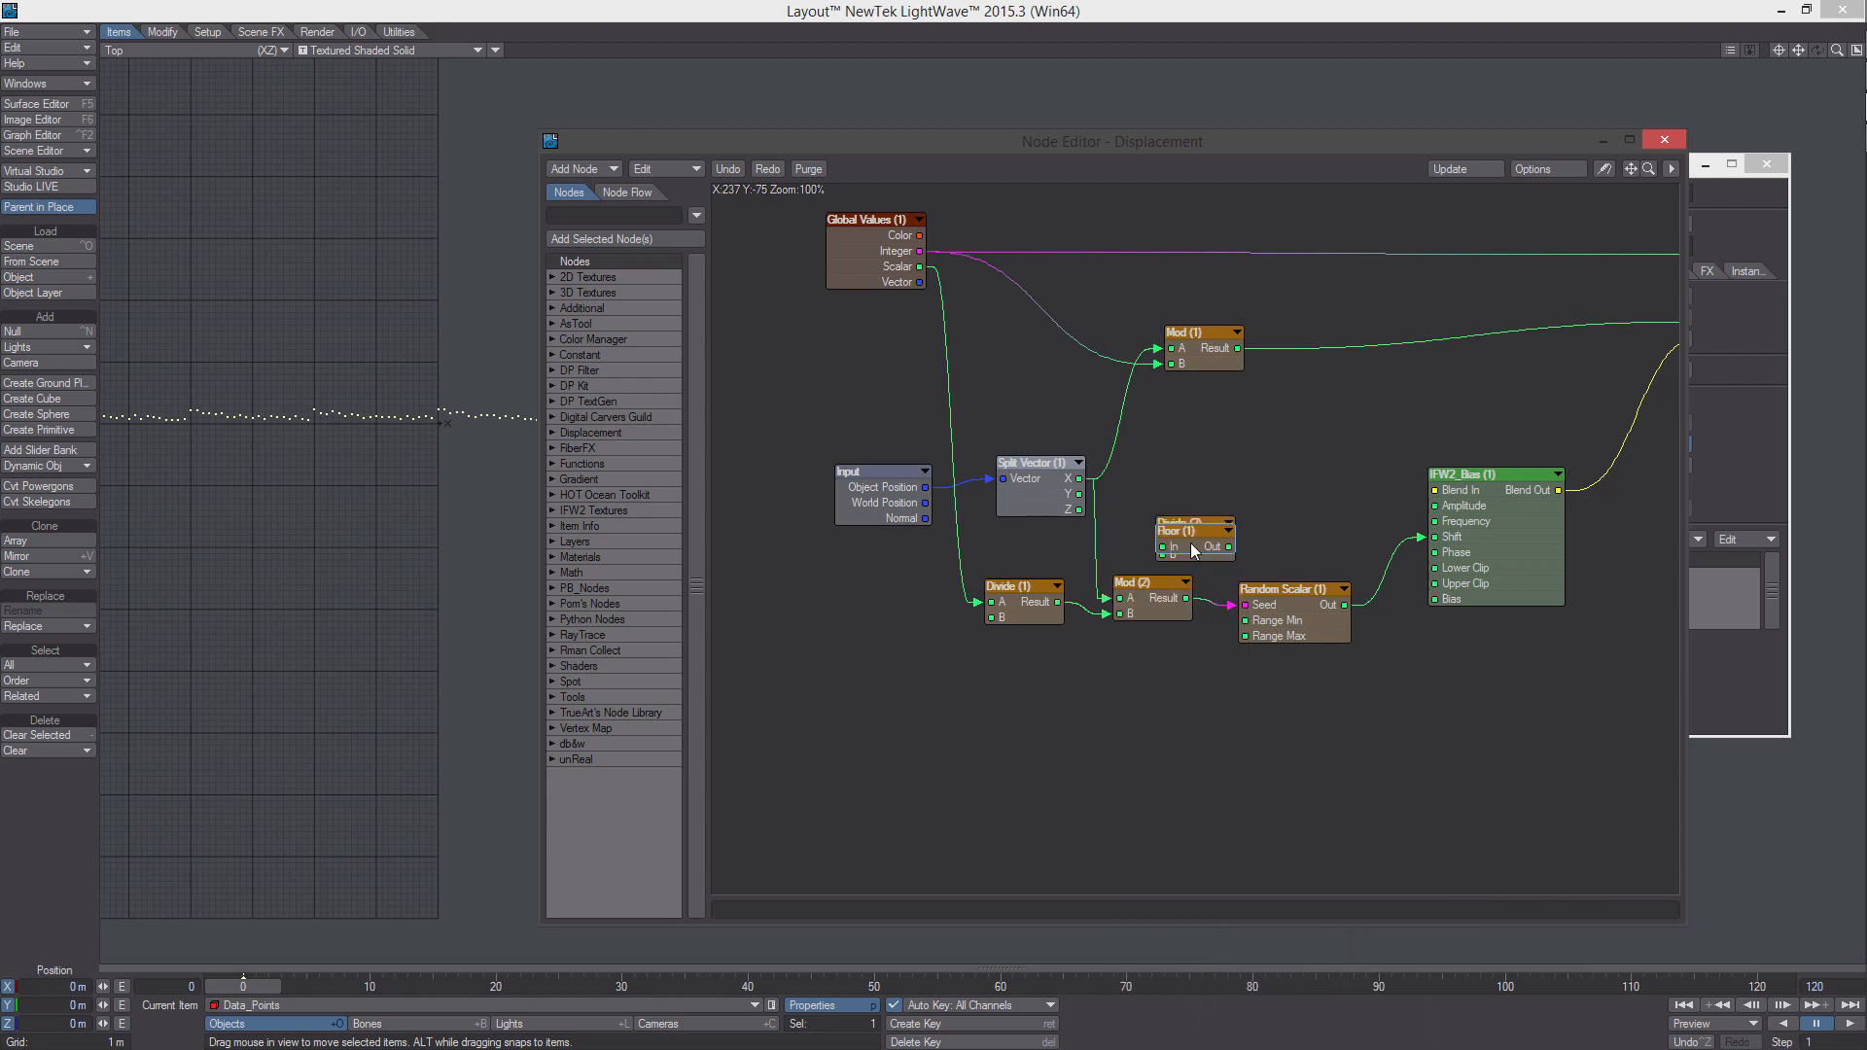
drag(1218, 544, 1221, 489)
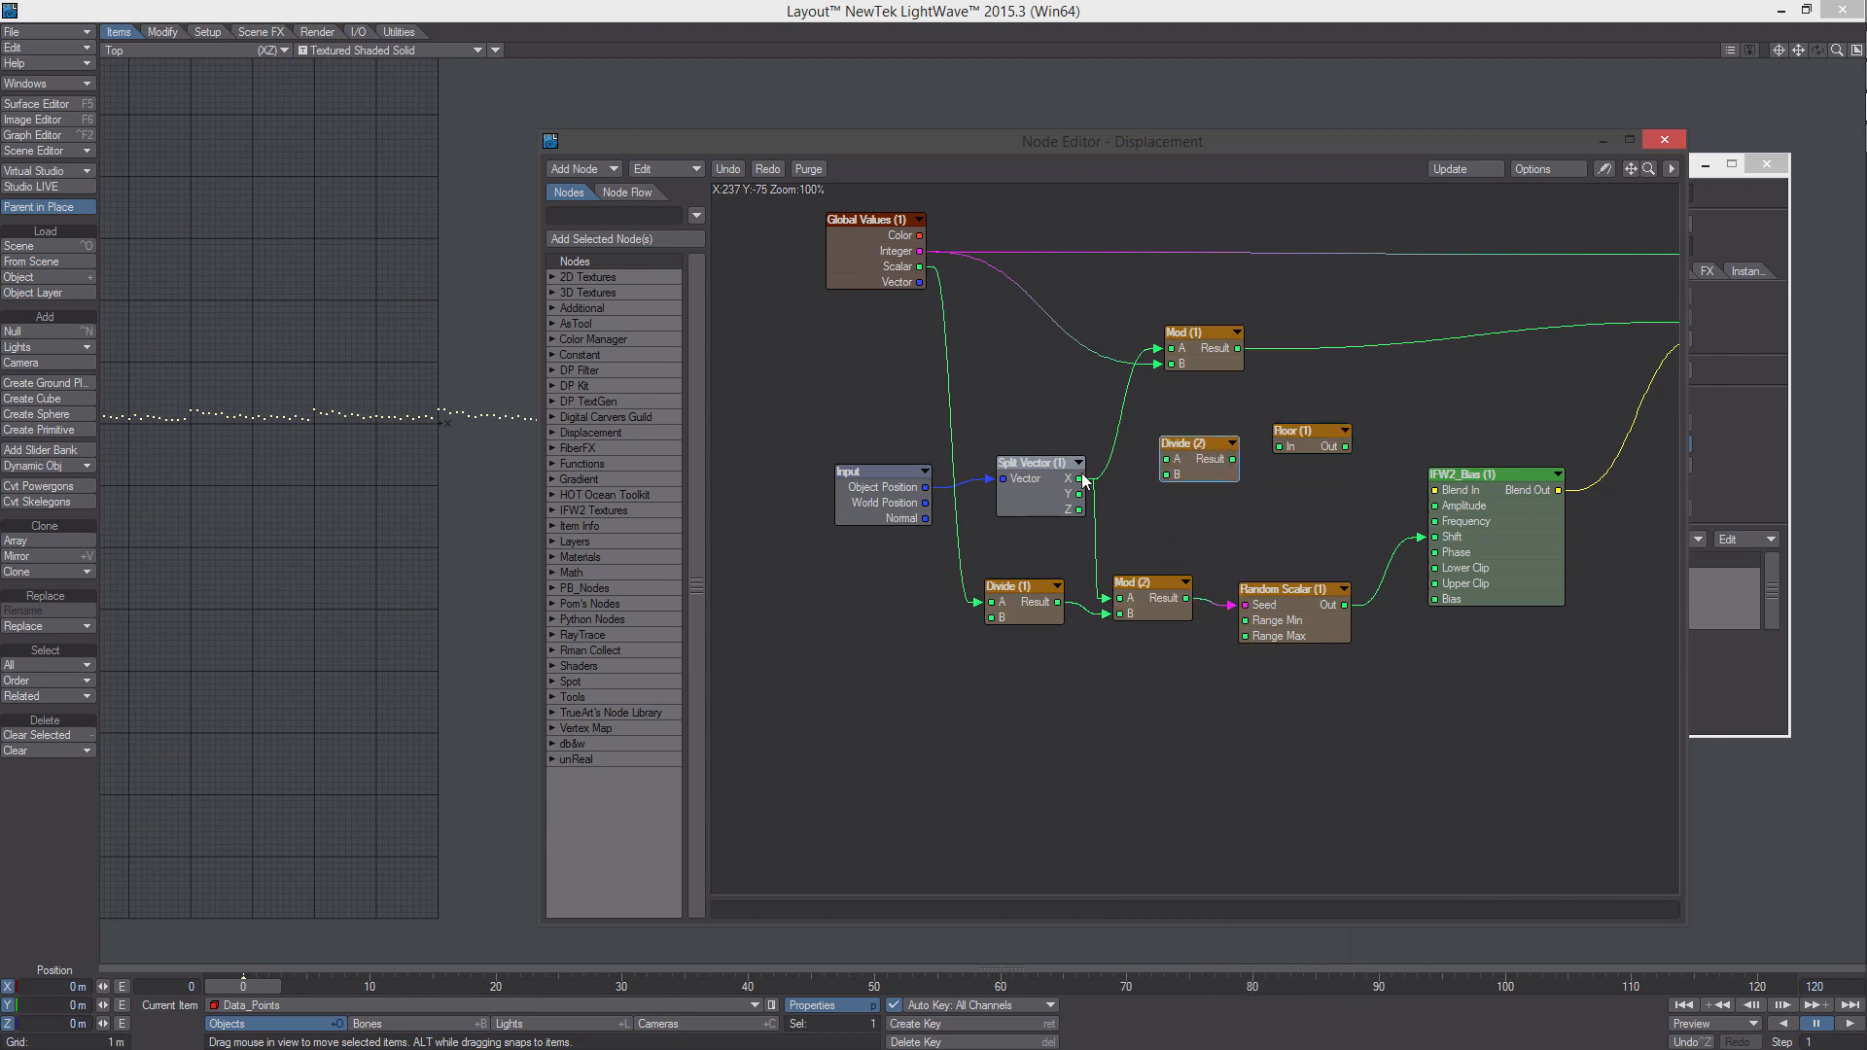
Feed Split Vector X and the Global Values Integer into the second Divide's A and B, and its Result into Floor's In
drag(1079, 479, 1166, 460)
drag(919, 251, 1279, 446)
middle_drag(1256, 456, 1146, 463)
drag(1420, 557, 1495, 582)
drag(1122, 449, 1267, 483)
drag(1129, 487, 1128, 486)
click(1266, 482)
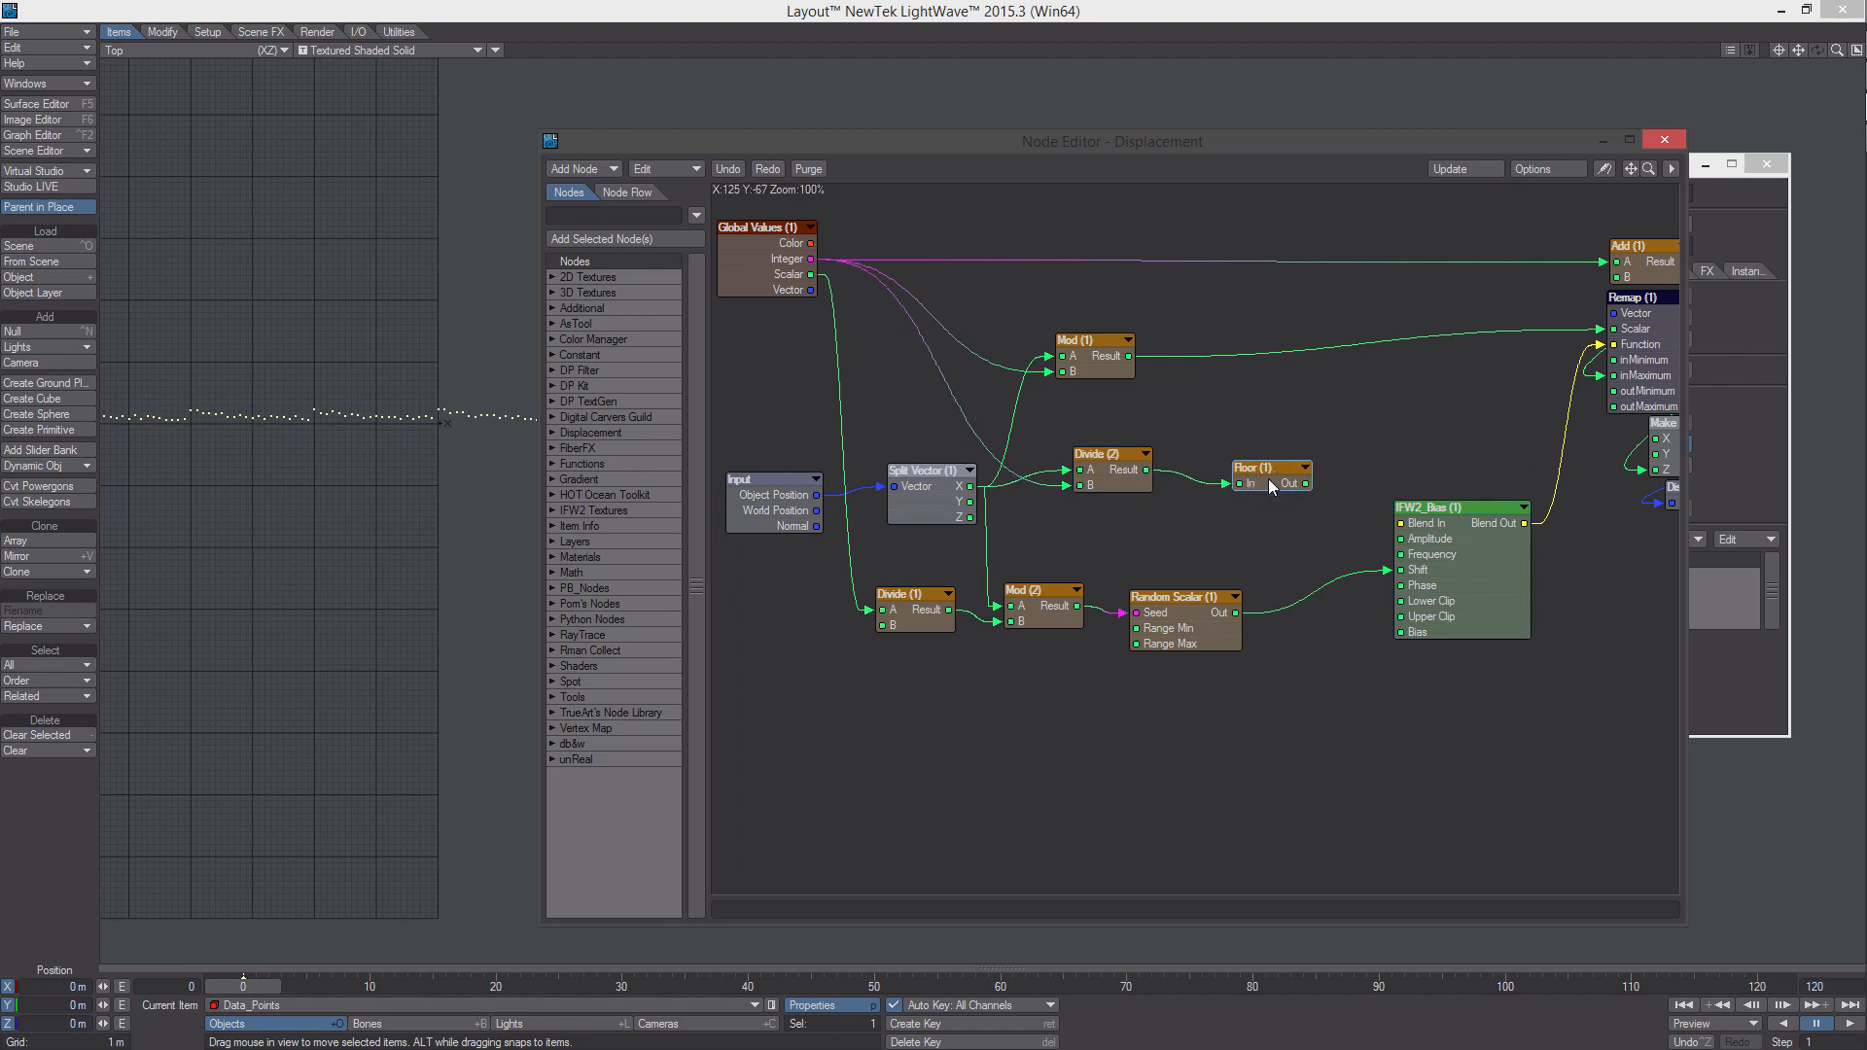
Add a scalar Logic node and feed Floor's Out into its A input, making room around IFW2_Bias
right_click(1211, 517)
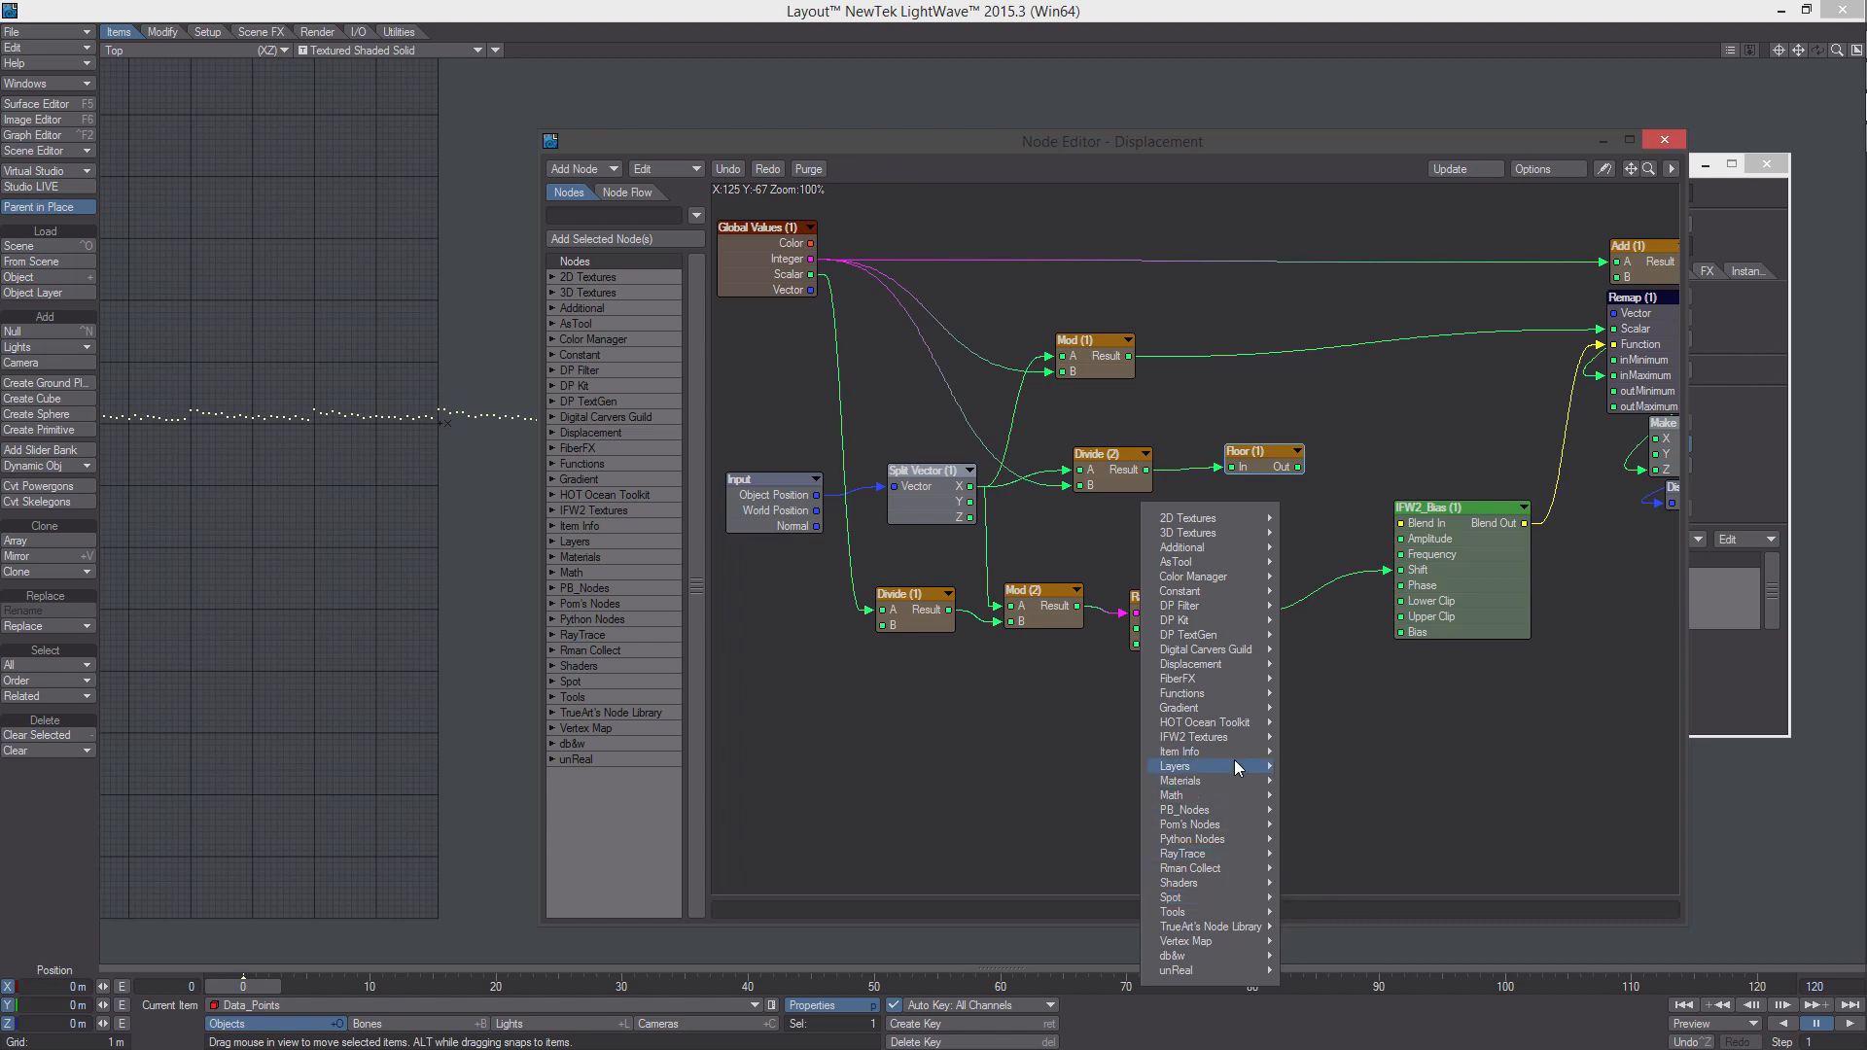
mouse_move(1250, 796)
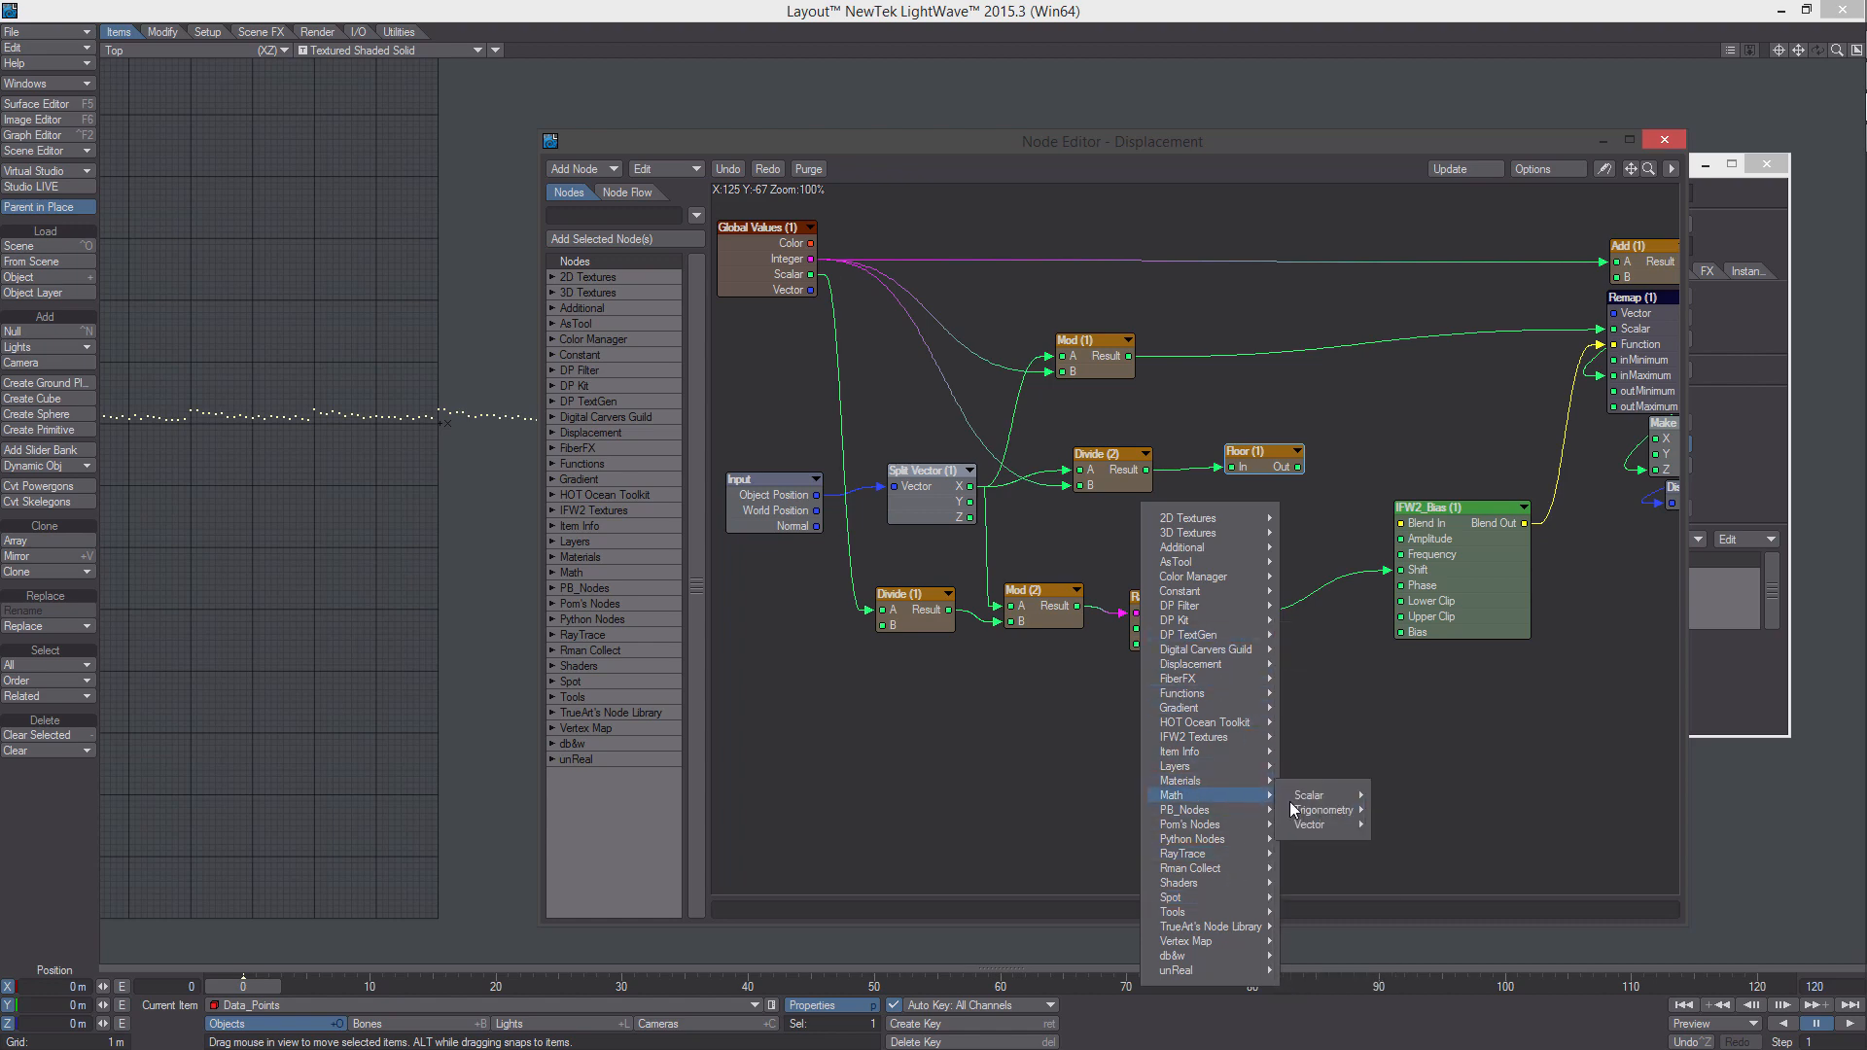
mouse_move(1308, 797)
click(1438, 908)
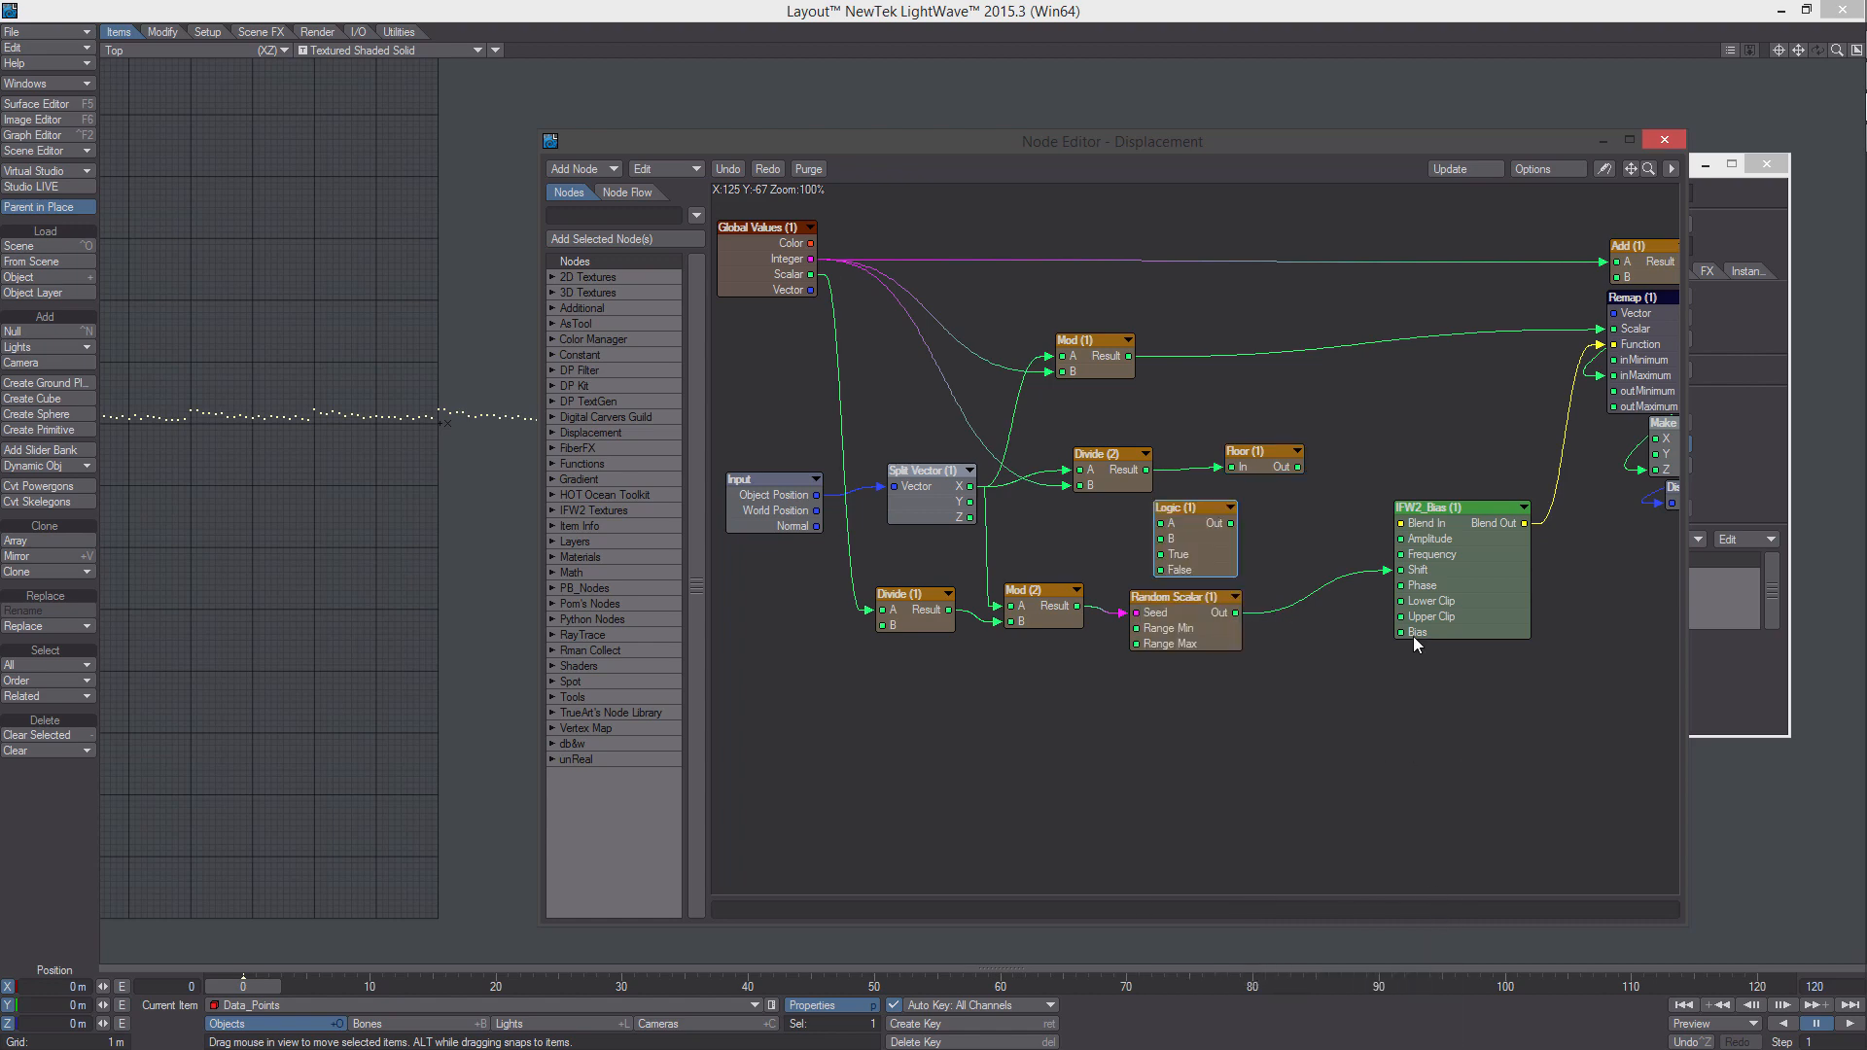
middle_drag(1414, 636, 1278, 729)
drag(1327, 671, 1363, 679)
drag(1035, 616, 1140, 610)
Set the Logic node's Operation to A Greater Than B, with B at 4.0
double_click(1166, 620)
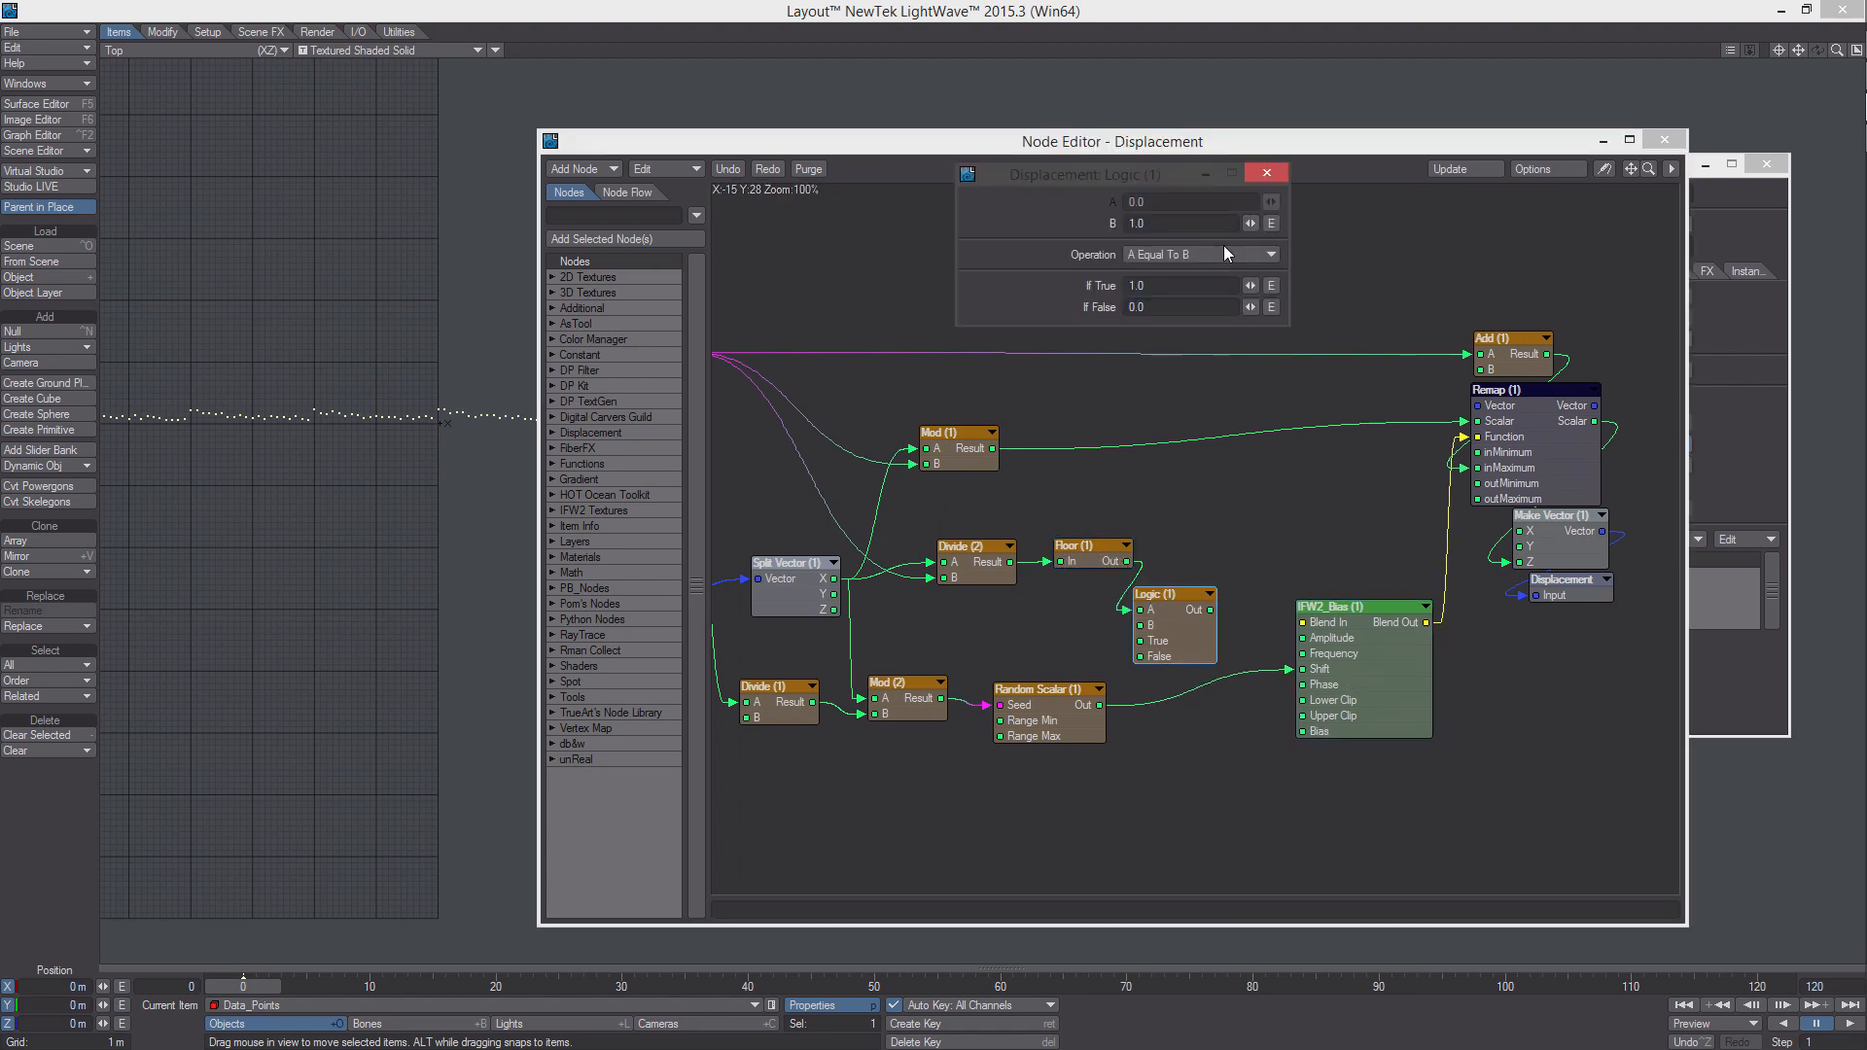
click(1223, 254)
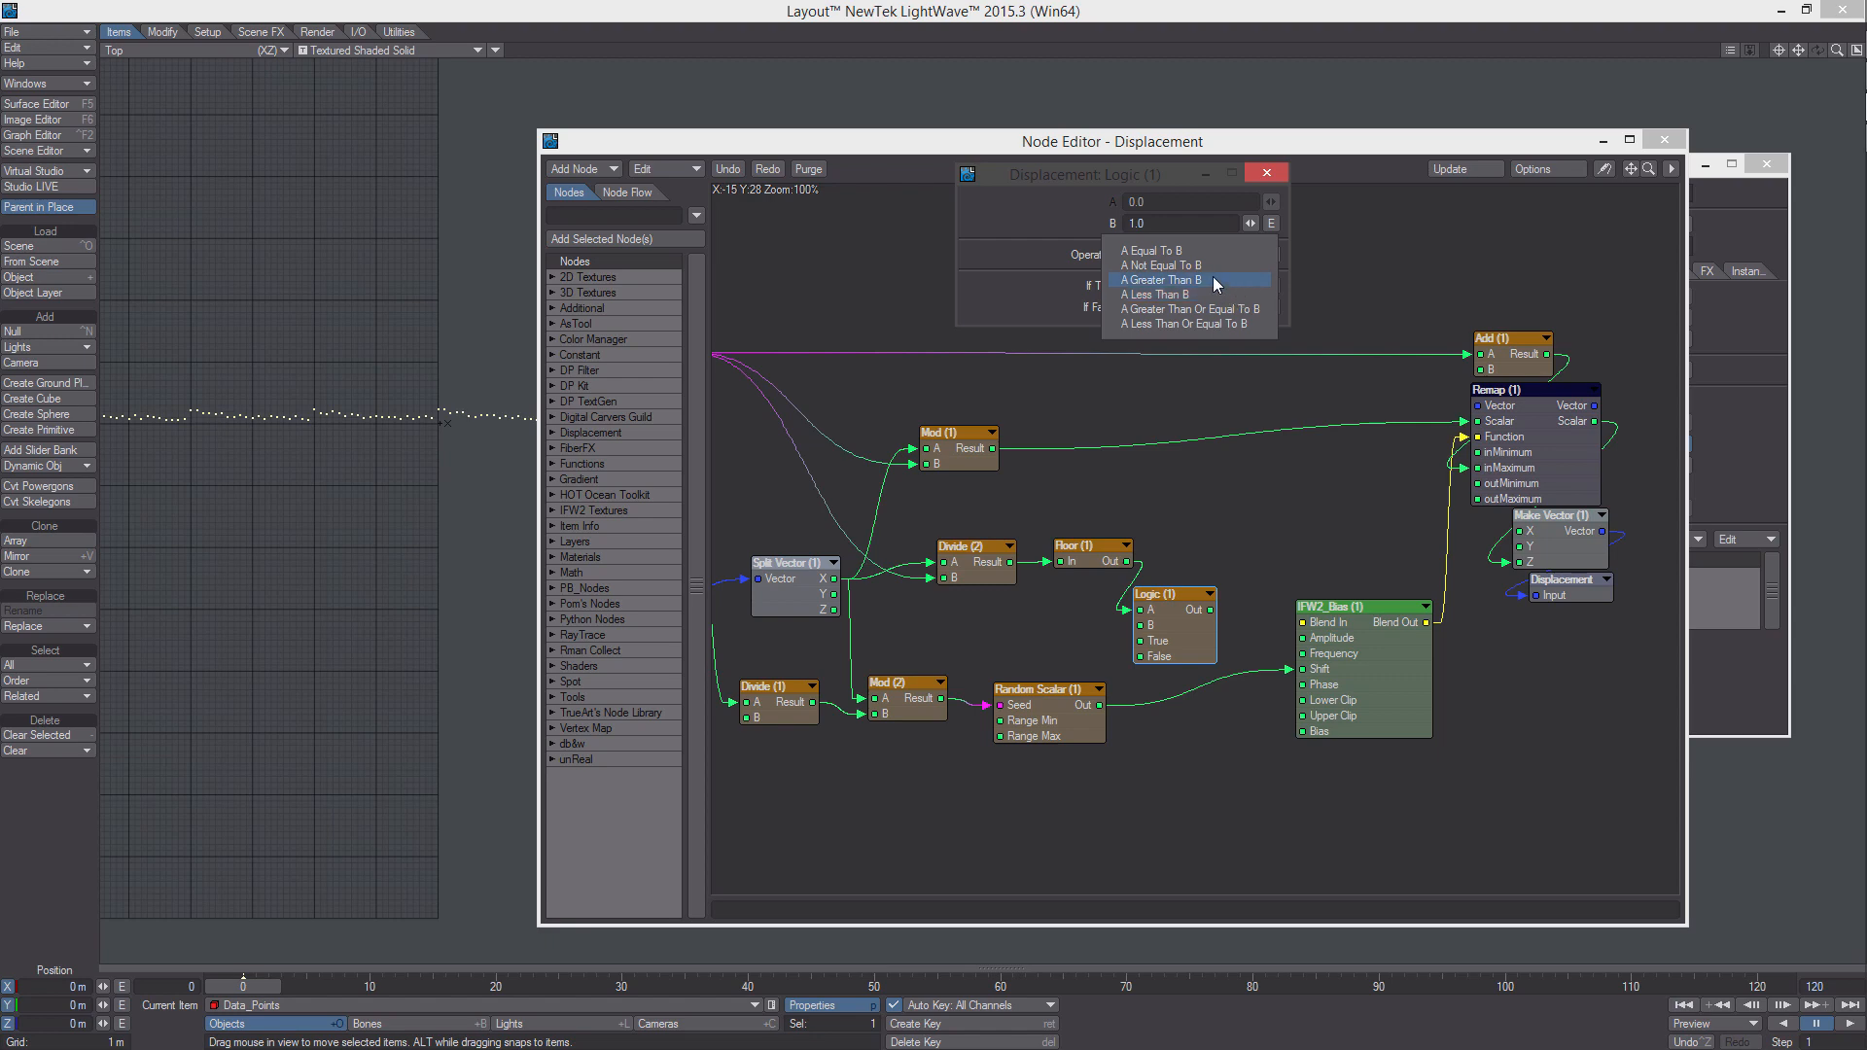
click(1212, 279)
text(4.0)
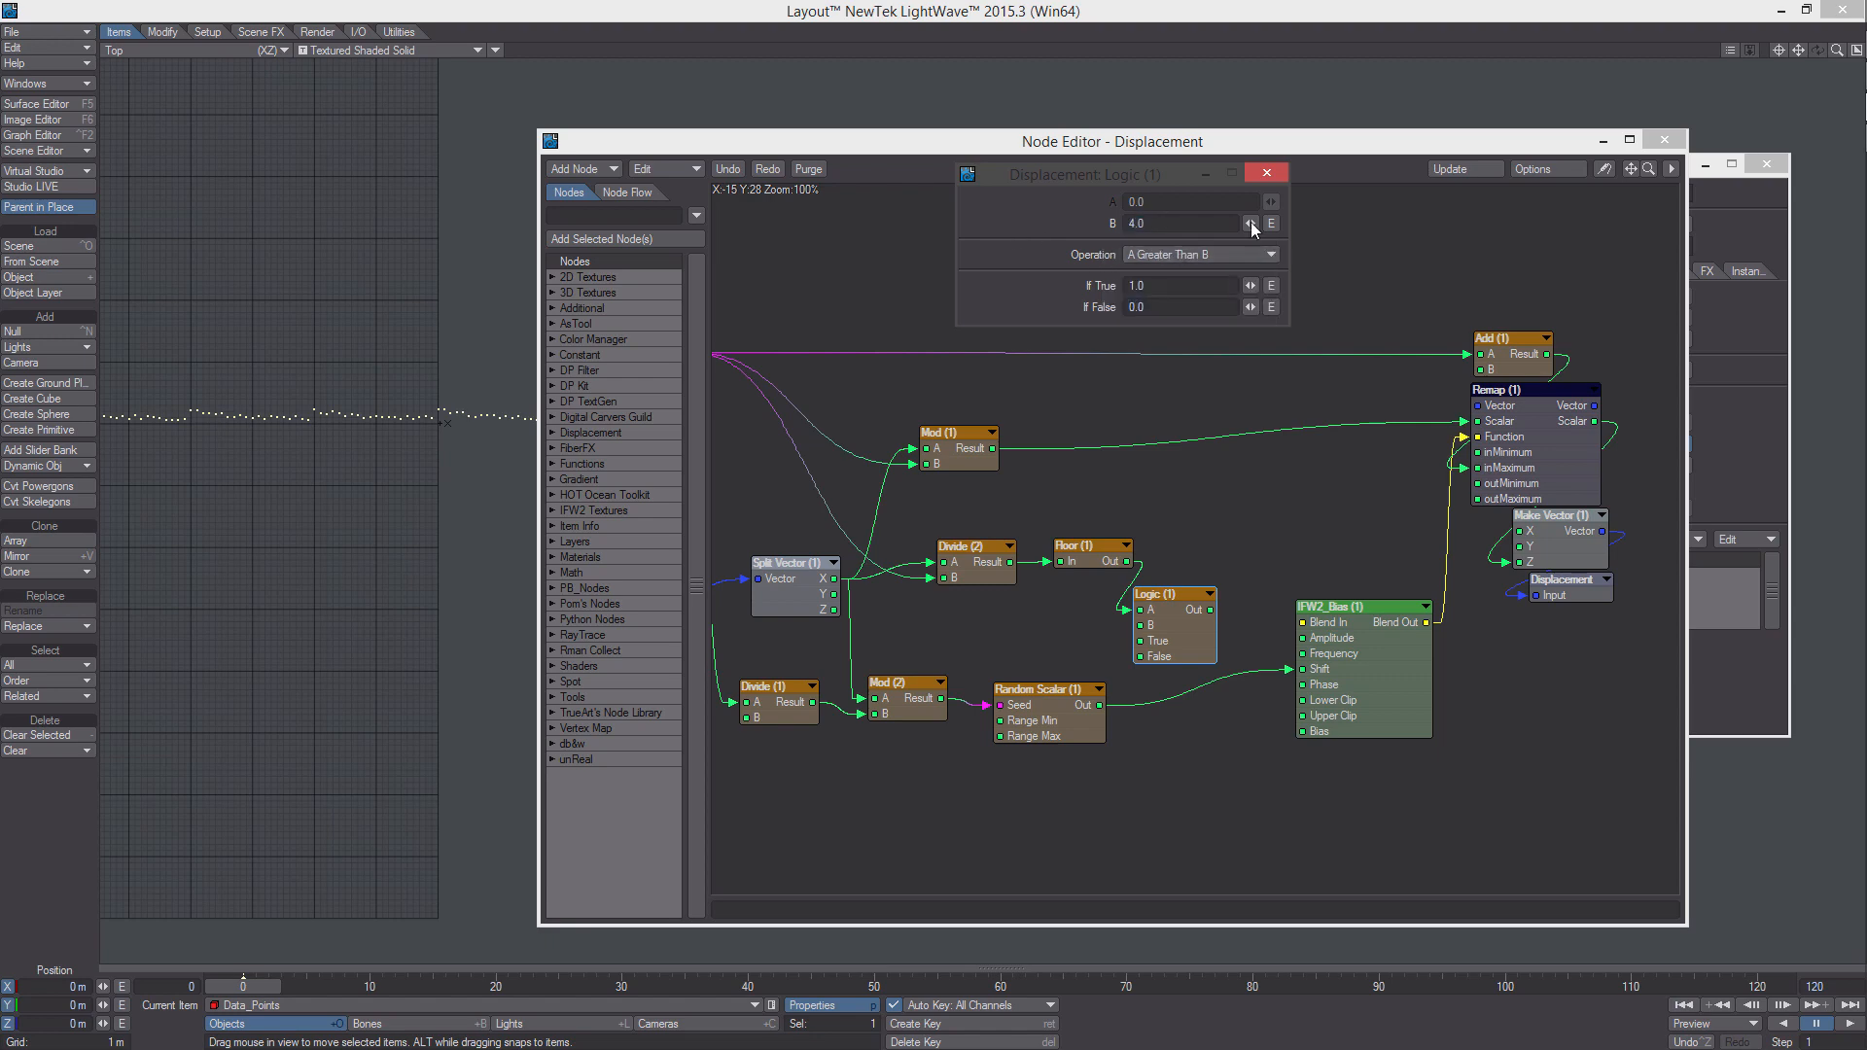
click(1269, 178)
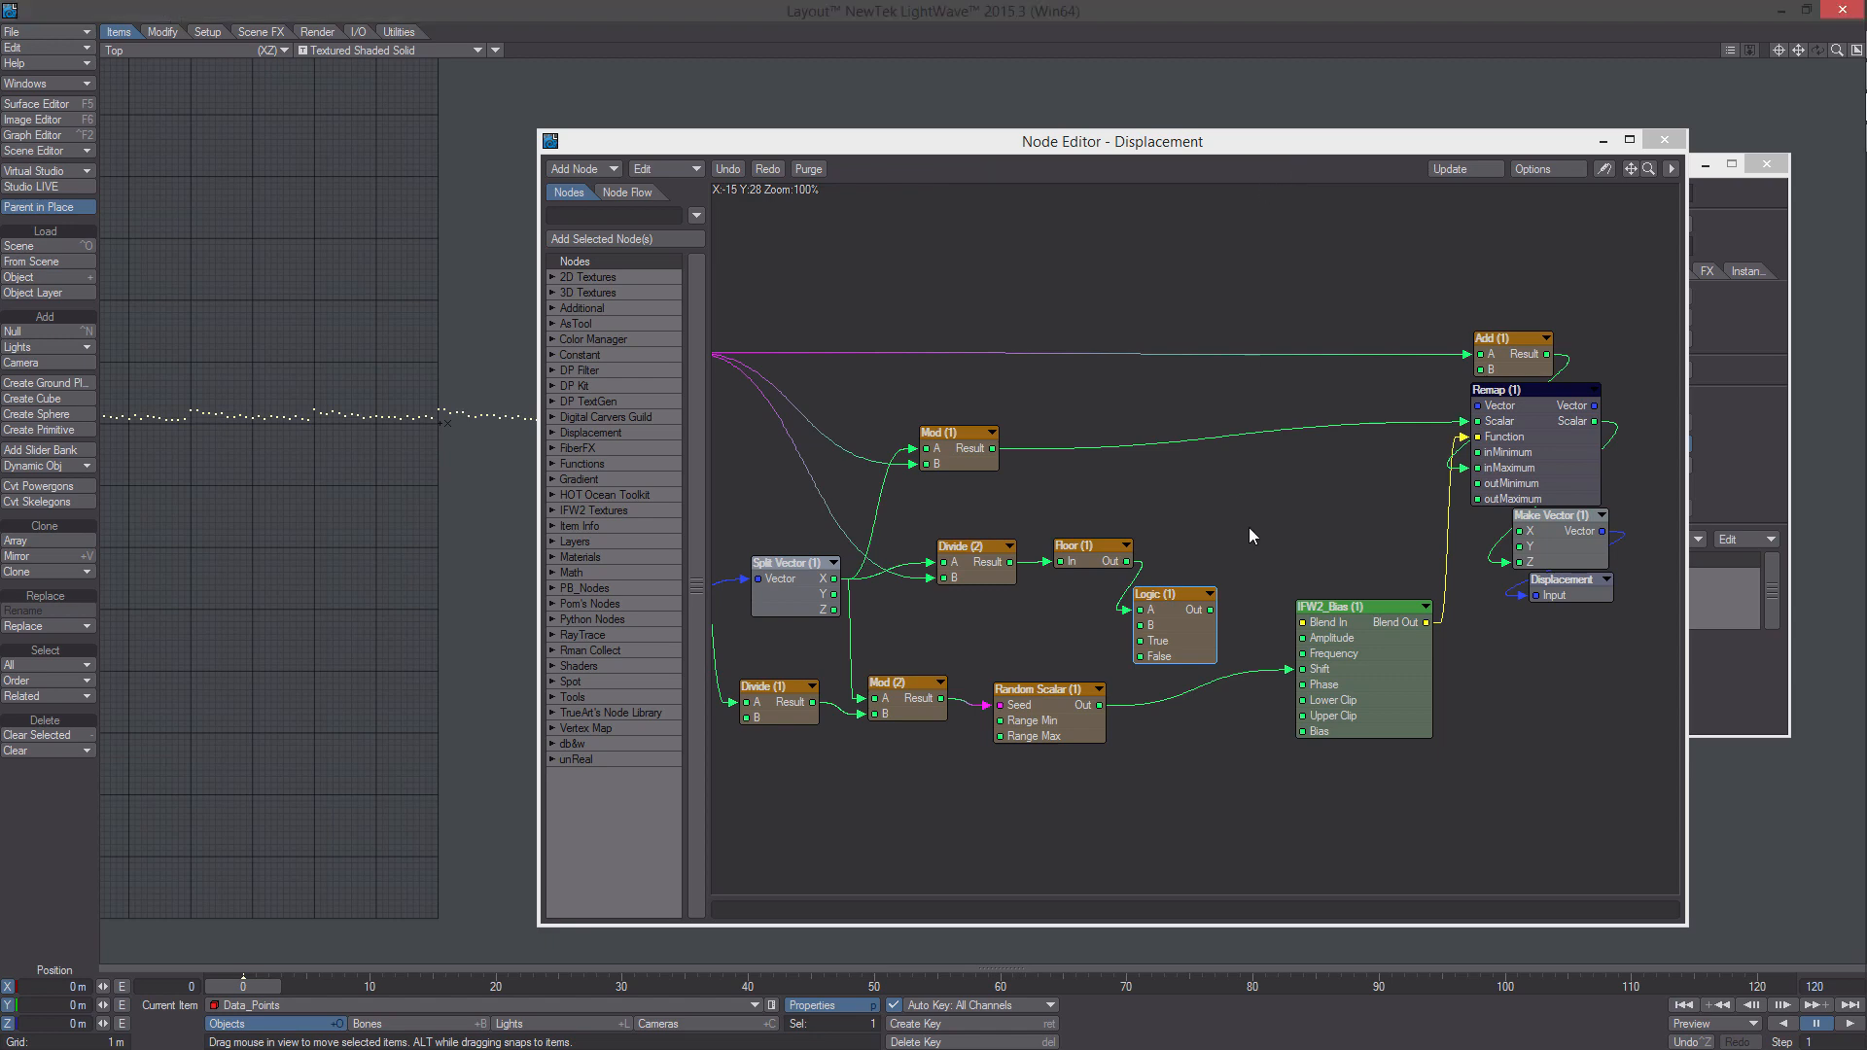
Set the Logic node's If False value to 0.5 and connect its Out to the IFW2_Bias Phase input
middle_drag(1191, 548, 1259, 485)
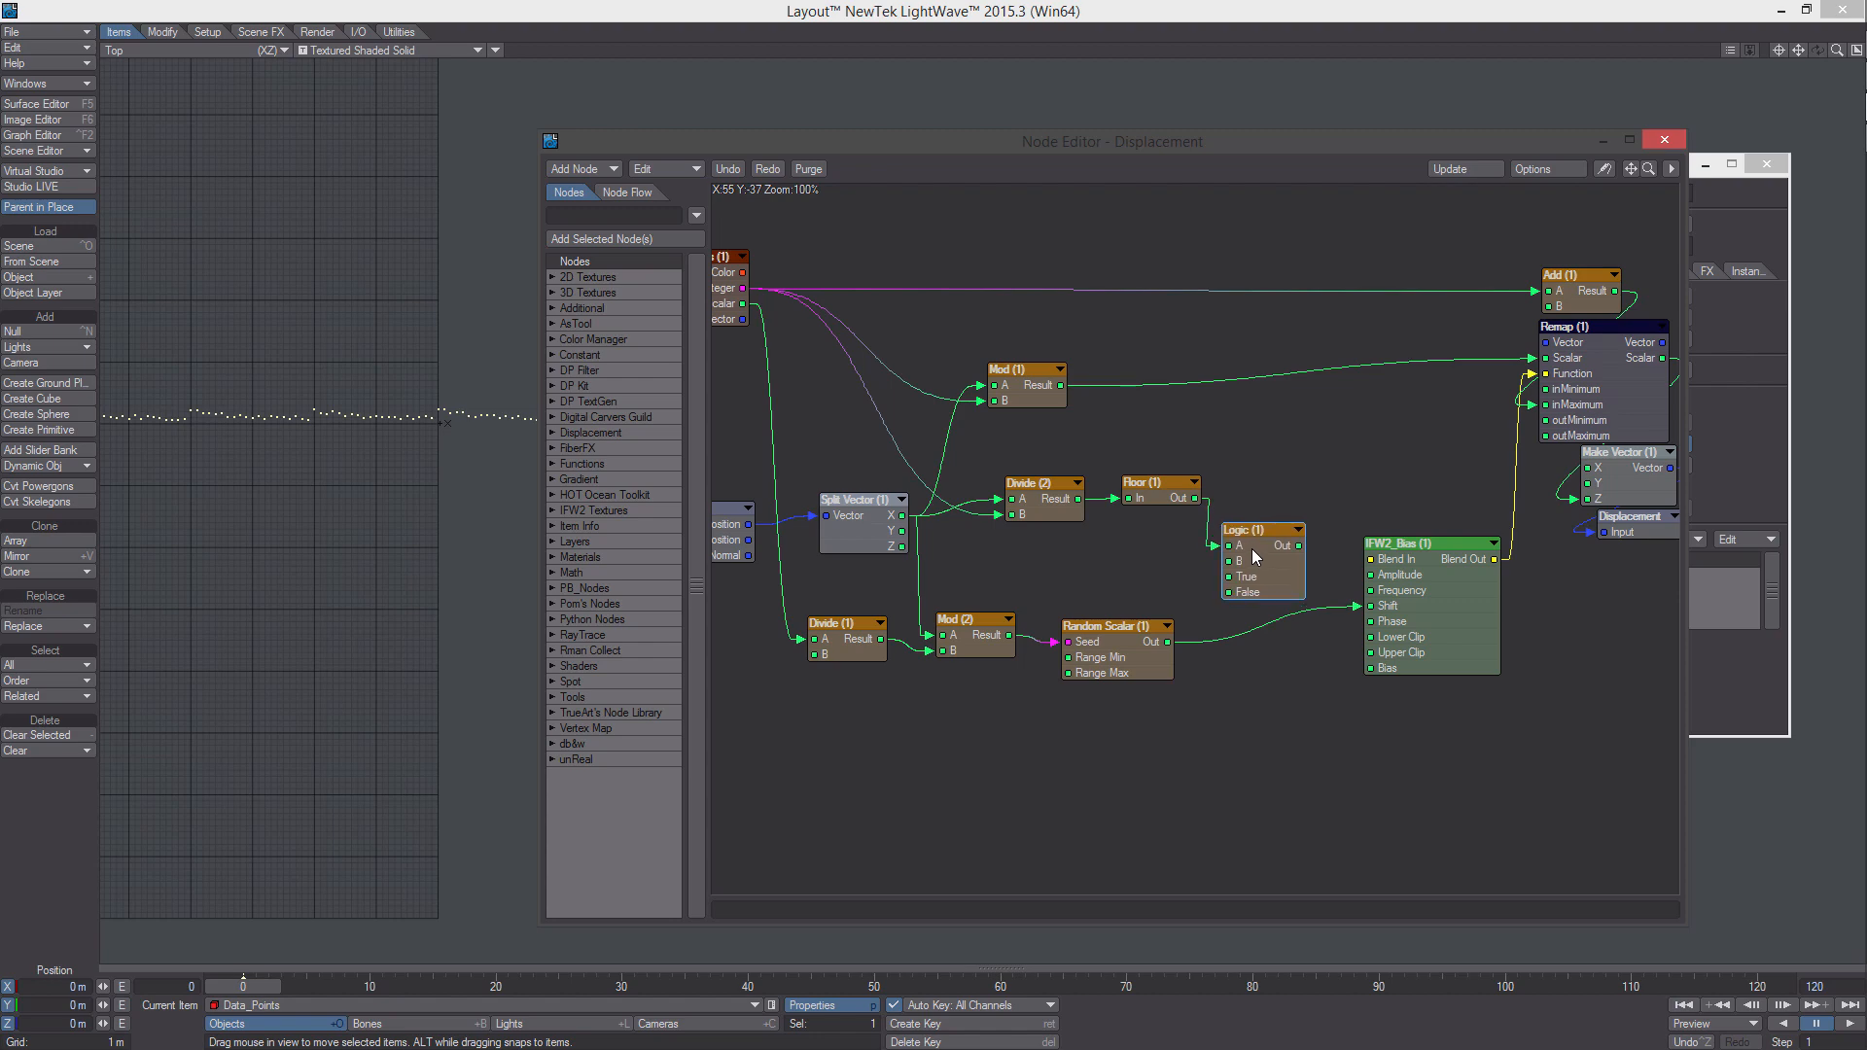
middle_drag(1258, 552, 1229, 492)
double_click(1232, 502)
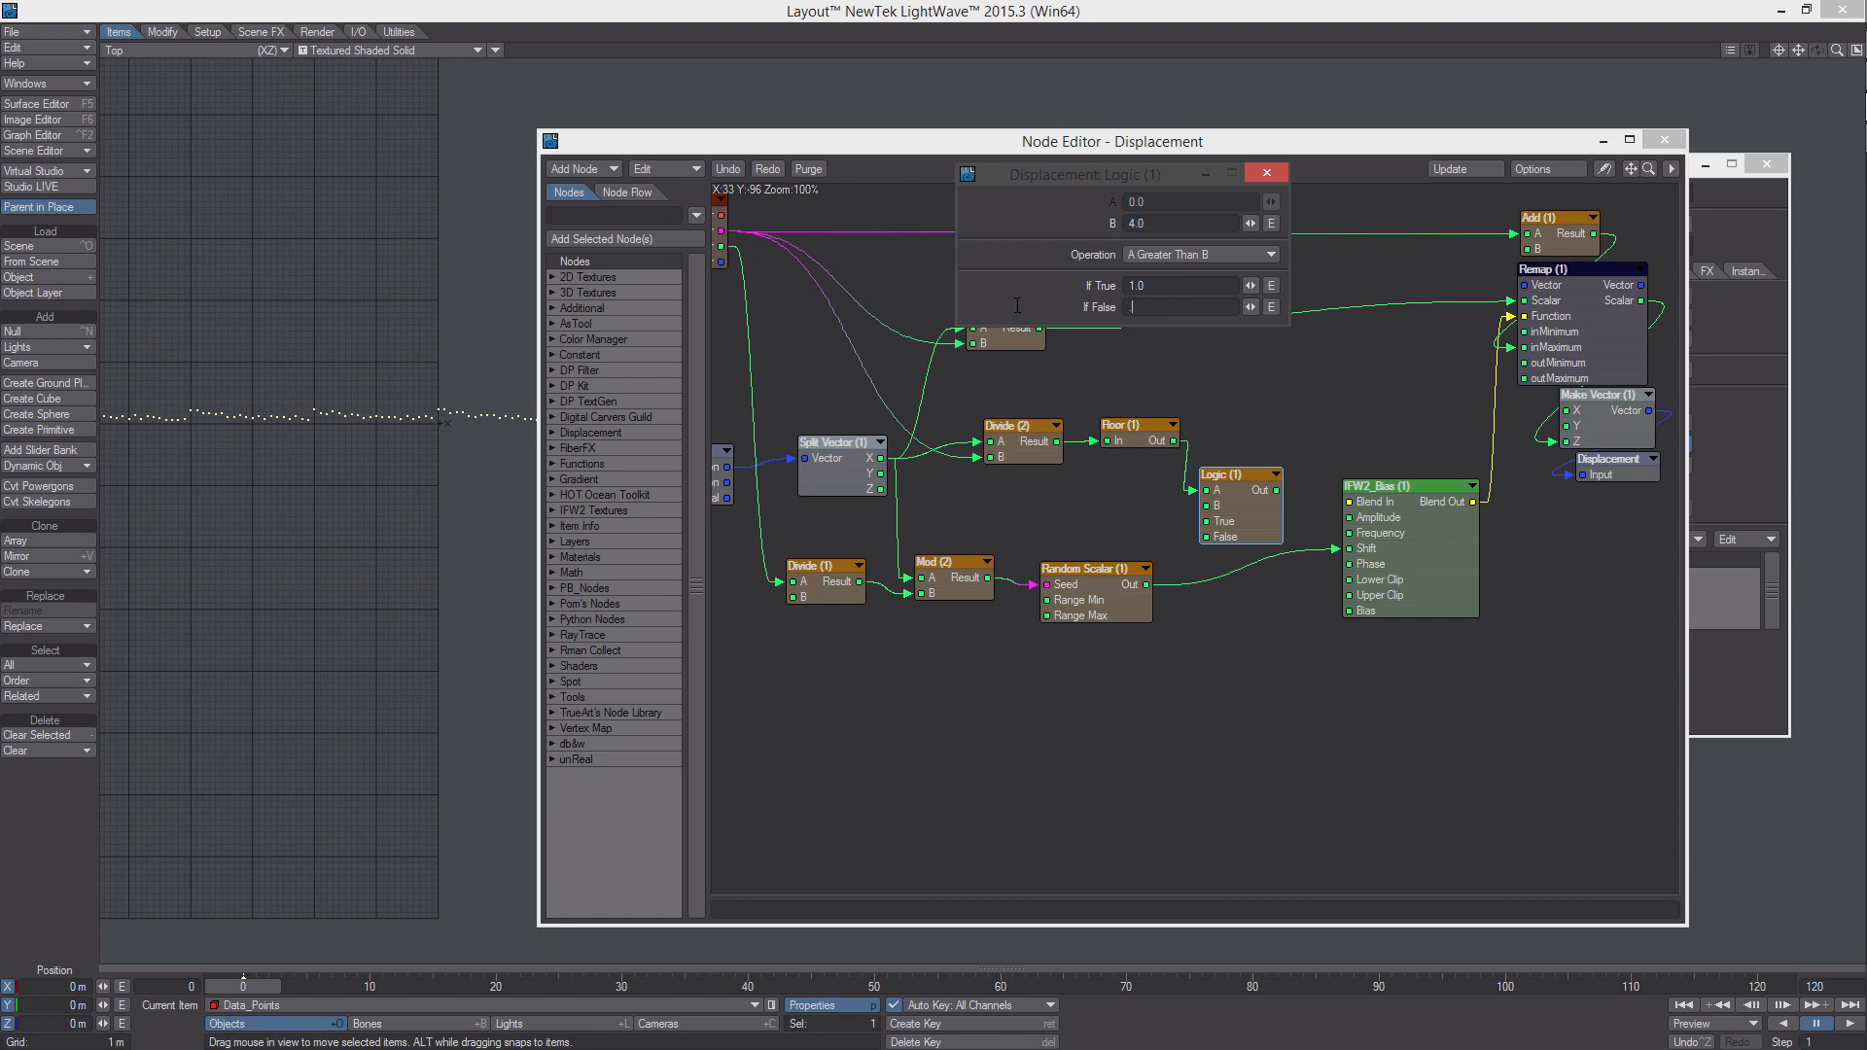
drag(1277, 492, 1352, 566)
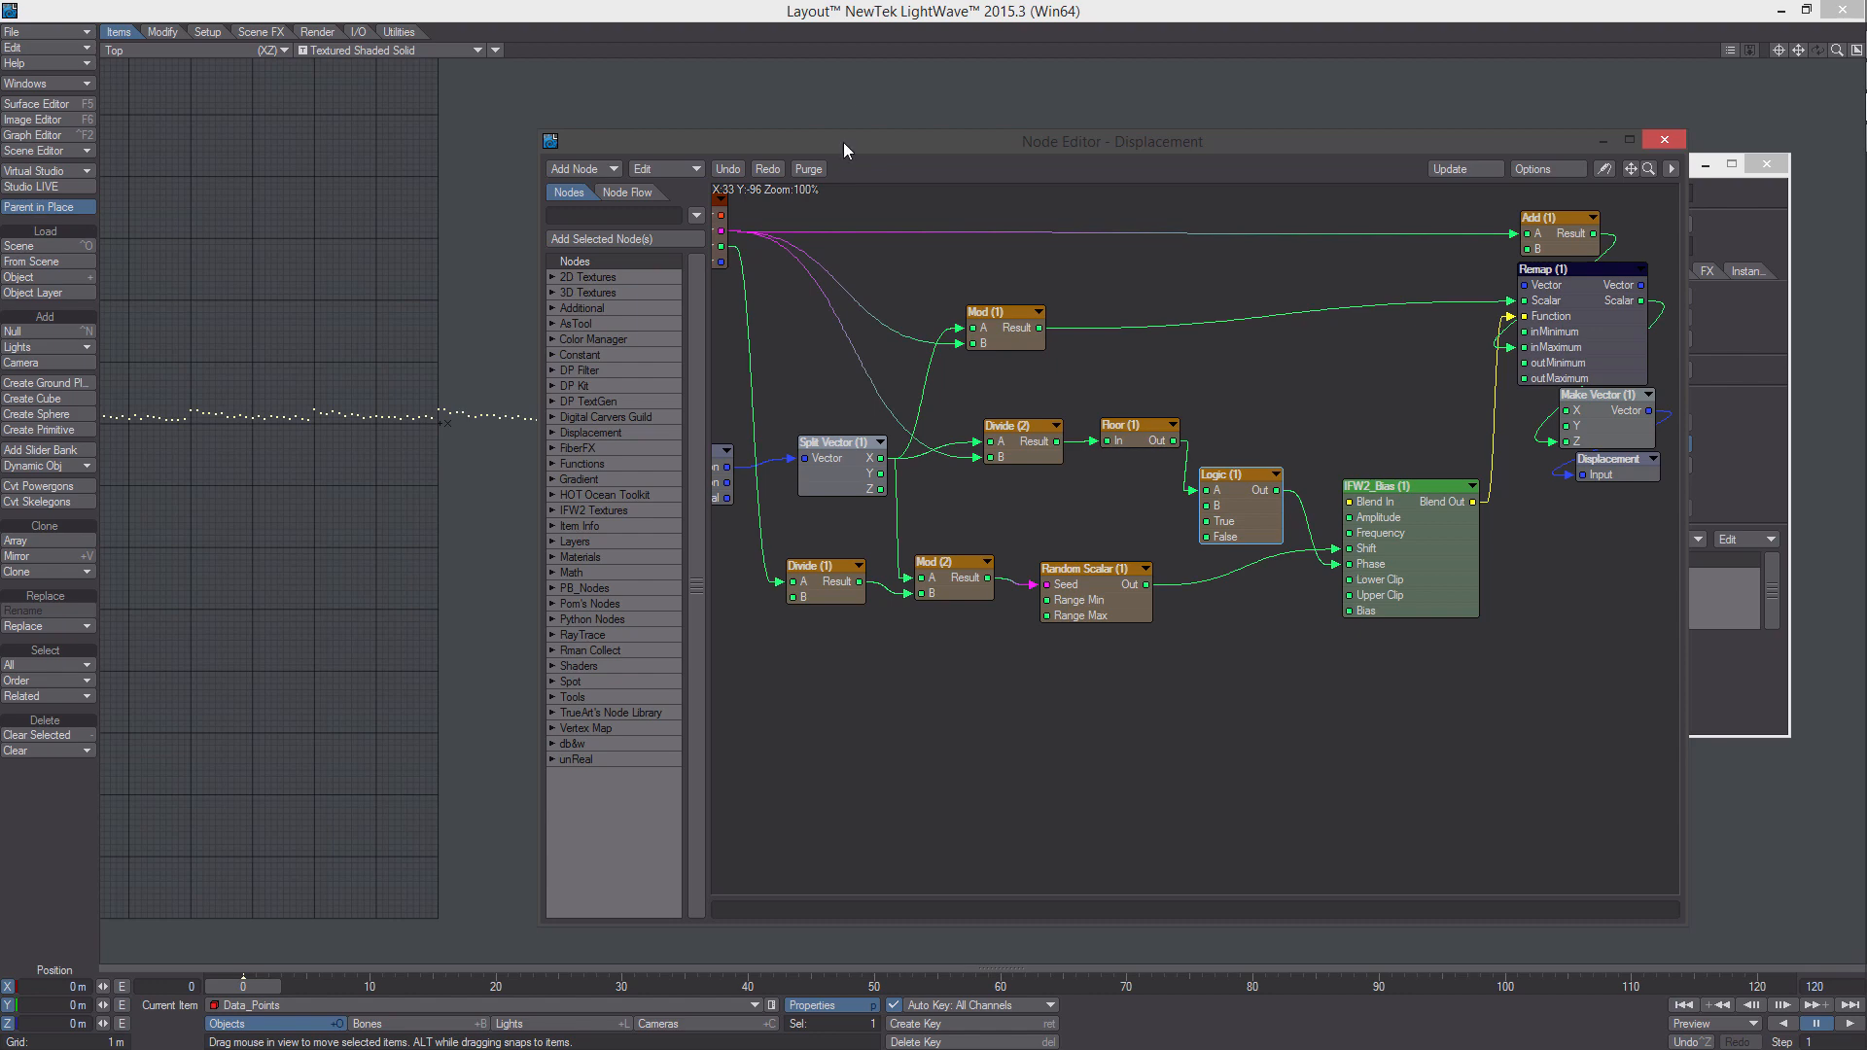
Examine the displaced points in the viewport with the node editor moved aside, and close the Logic settings
drag(844, 148, 1188, 536)
click(713, 436)
key(1)
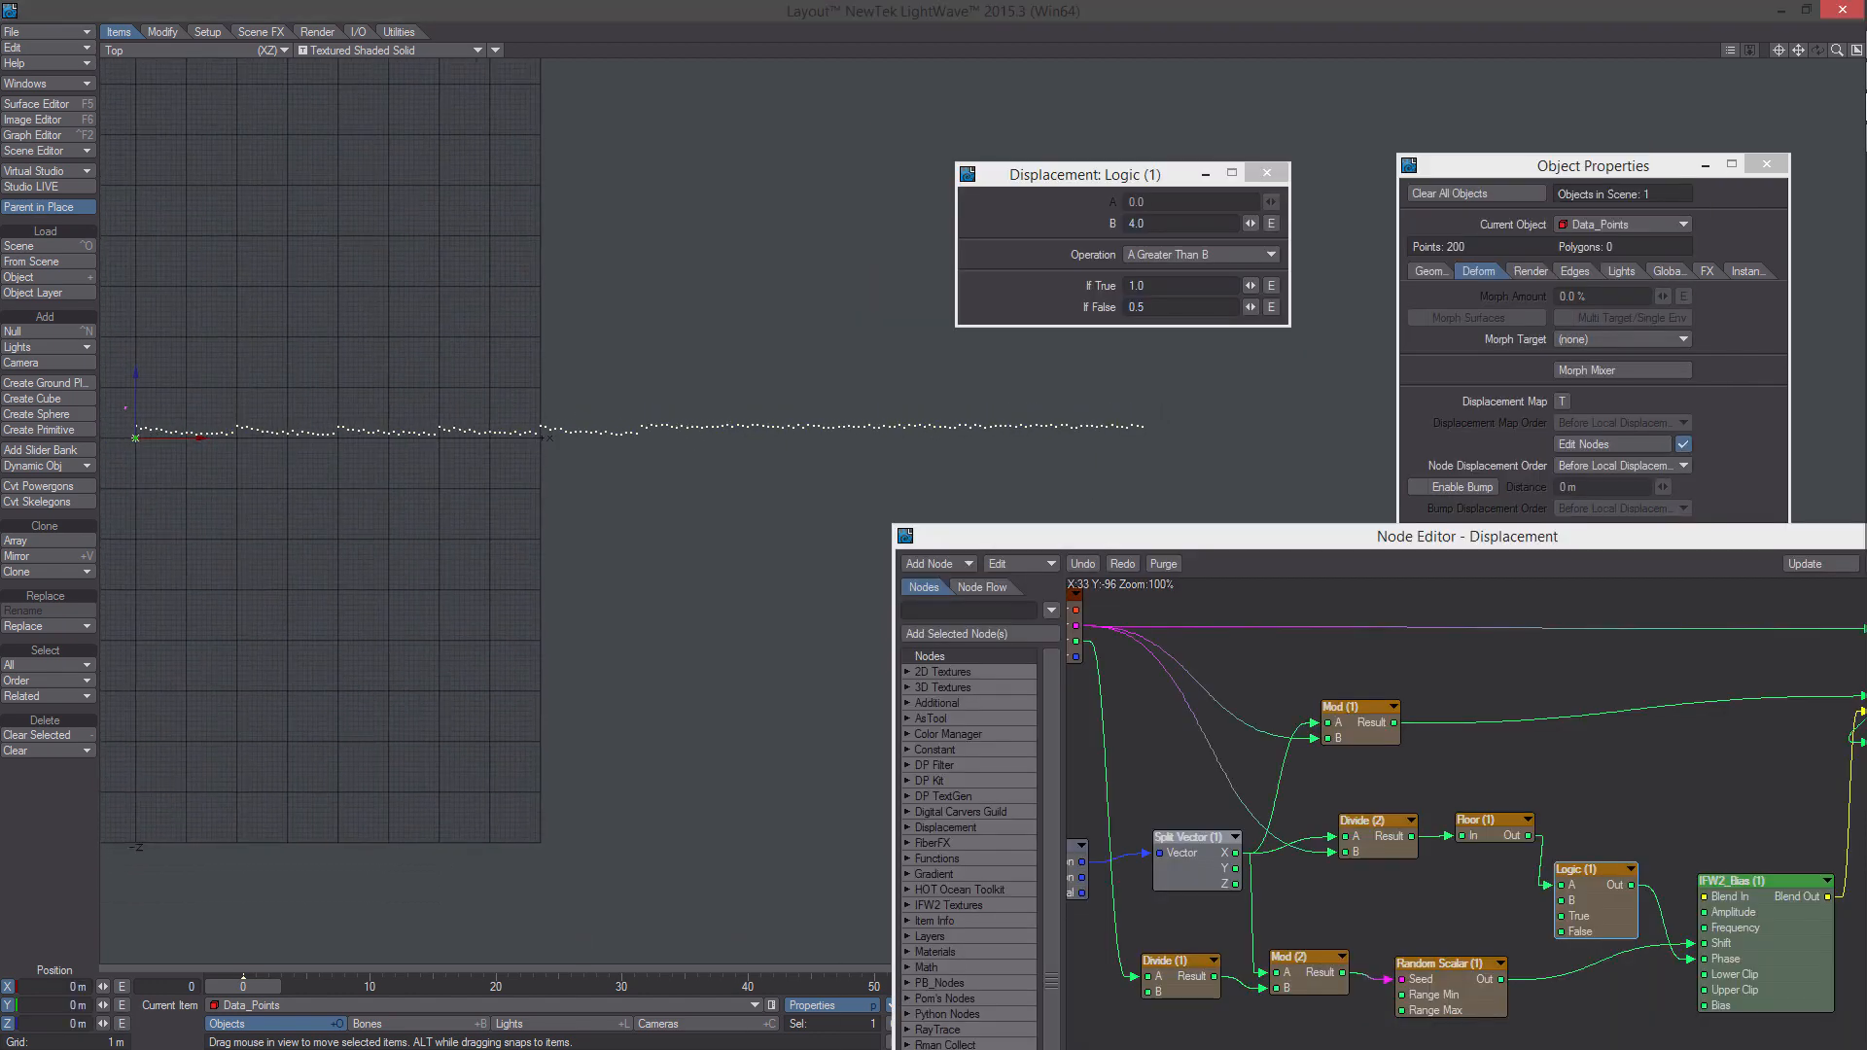
key(4)
alt+drag(734, 493, 778, 416)
alt+shift+drag(622, 438, 976, 444)
alt+drag(698, 442, 766, 376)
click(1267, 177)
Widen the node editor and gather the Divide (2), Floor, Logic and Random Scalar nodes beside IFW2_Bias
drag(1299, 540, 839, 144)
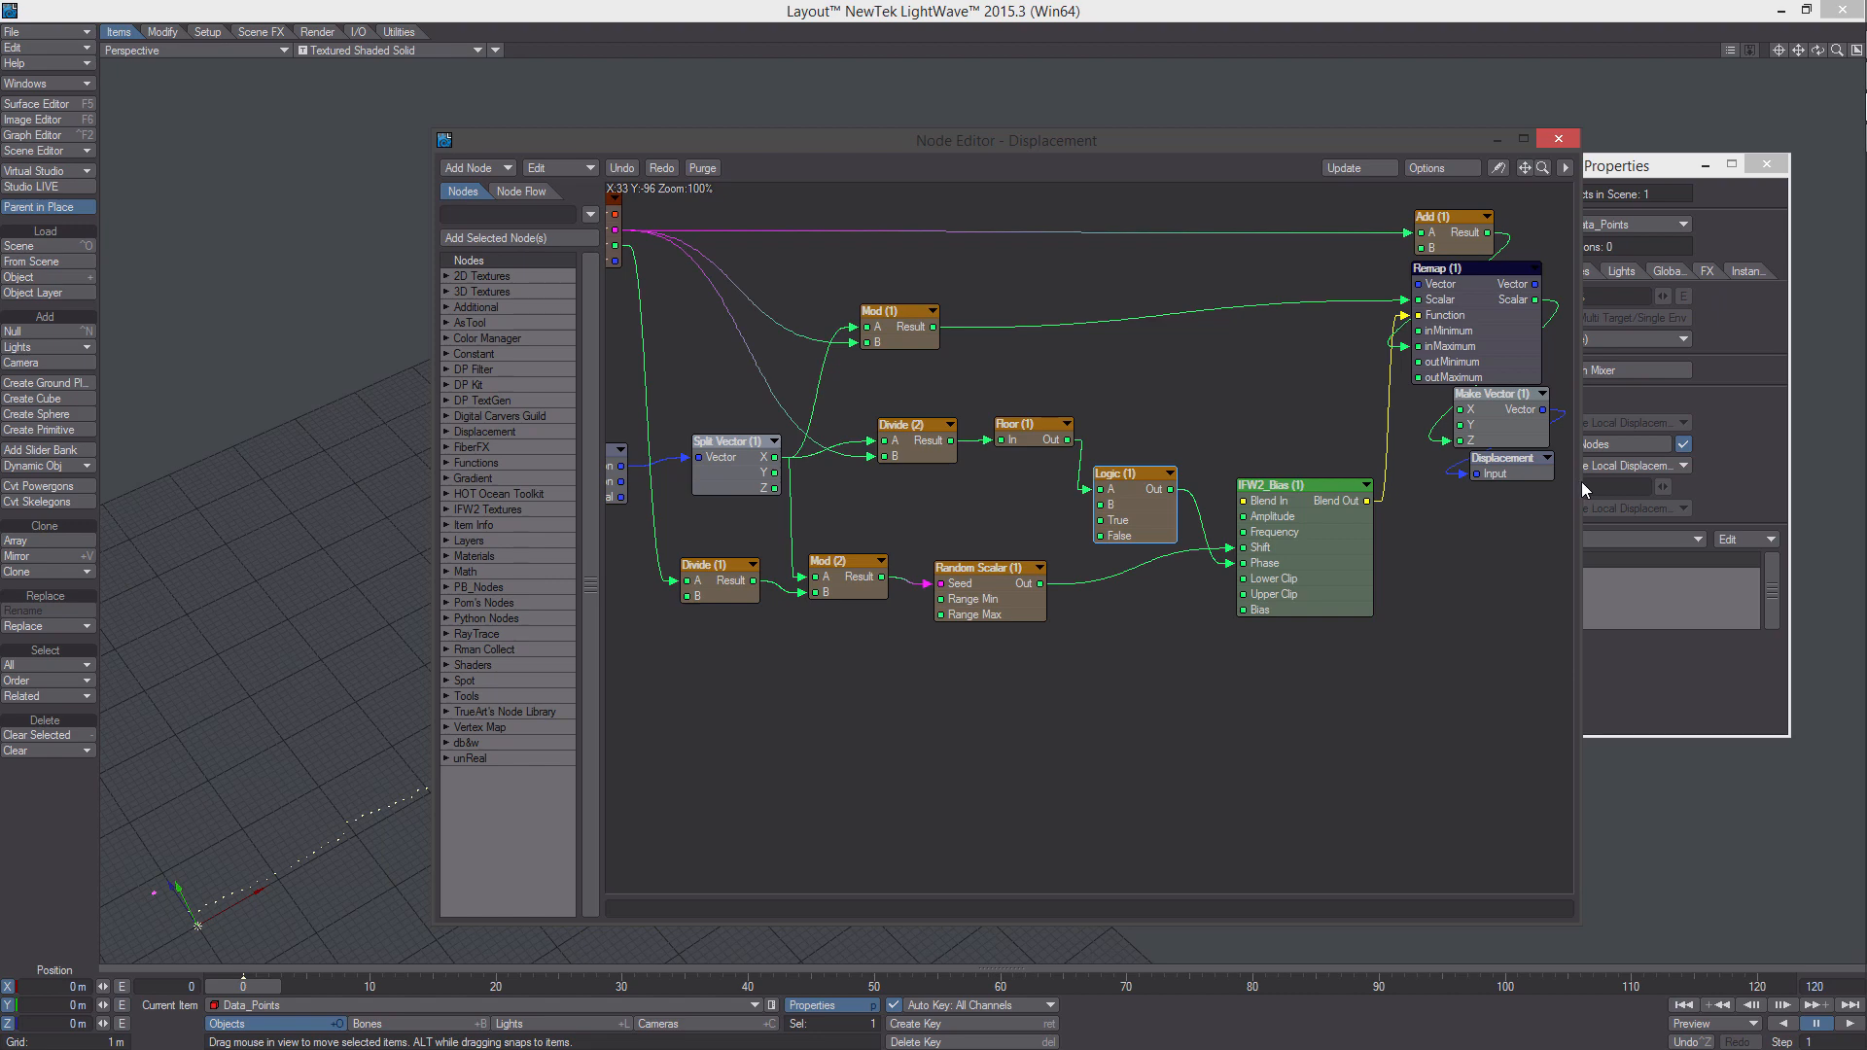
drag(1582, 483, 1734, 496)
alt+drag(1533, 554, 1524, 727)
mouse_move(1318, 721)
mouse_down()
mouse_move(1309, 656)
mouse_move(1323, 739)
mouse_up()
mouse_move(1126, 681)
mouse_down()
mouse_move(1149, 709)
mouse_move(1155, 694)
mouse_up()
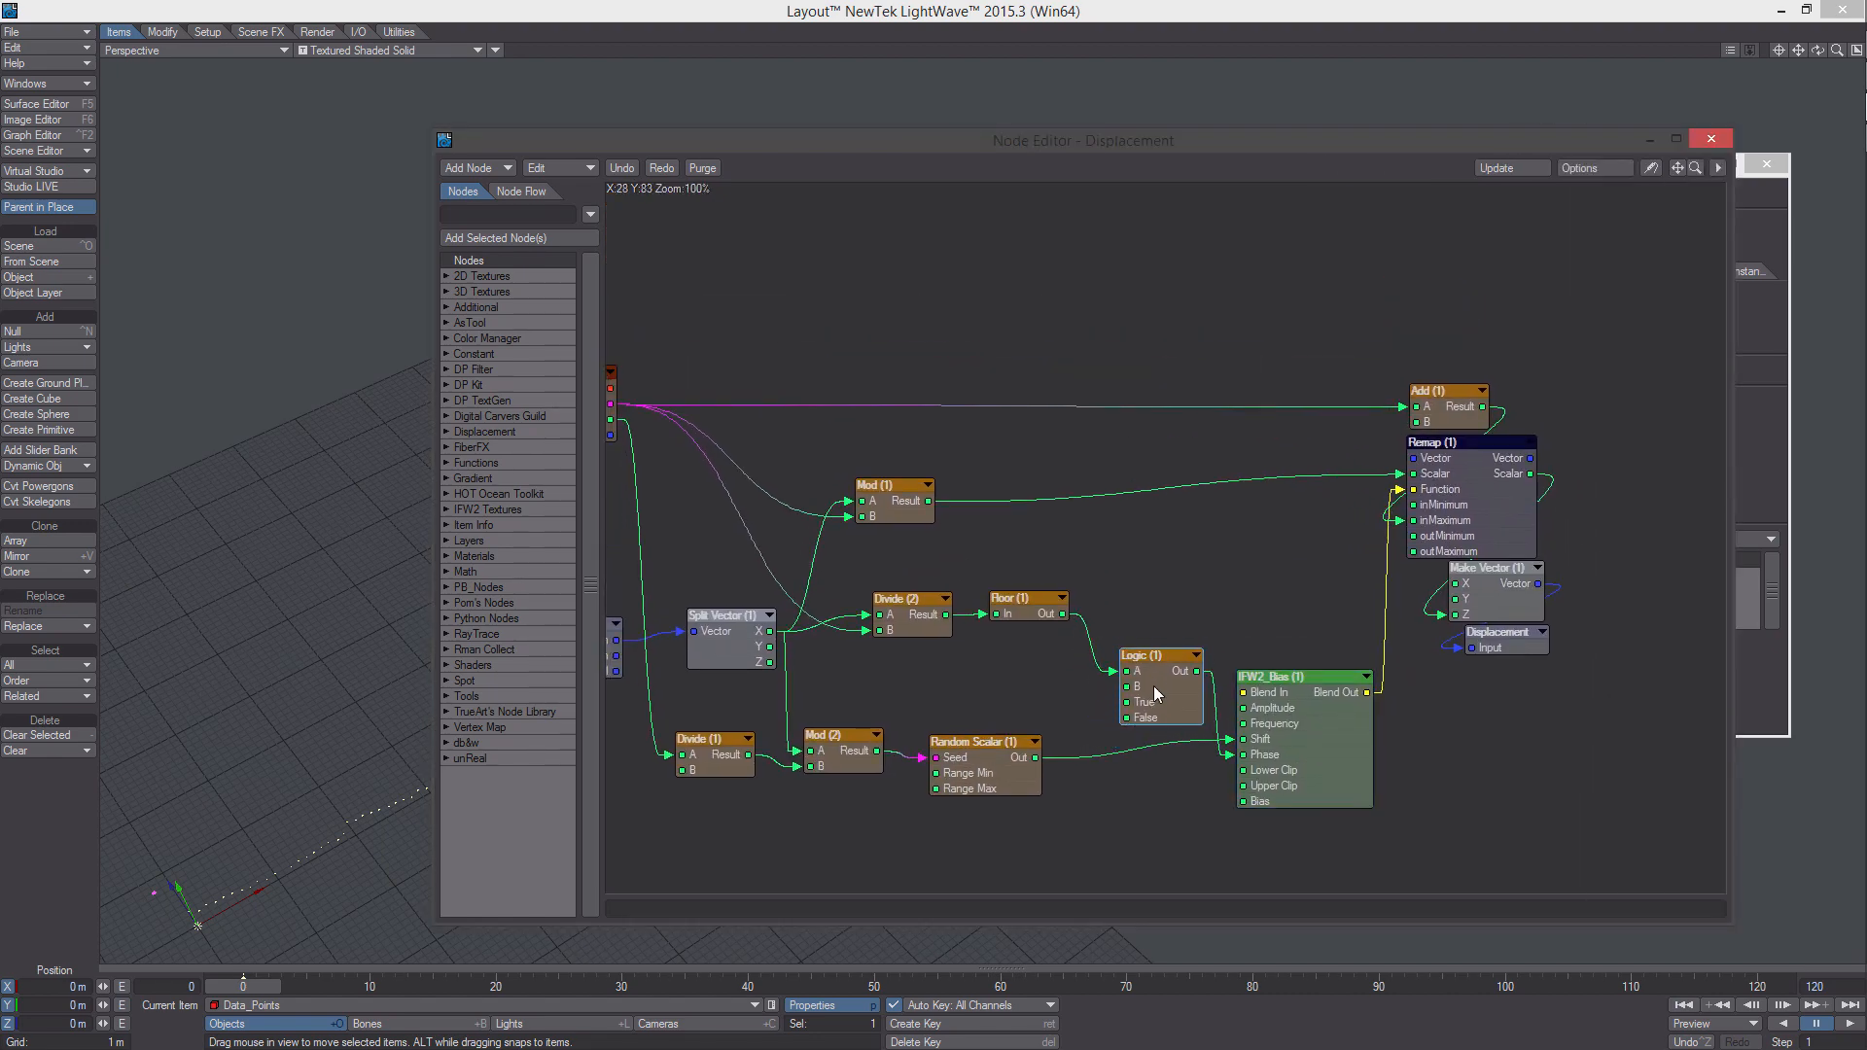
drag(951, 775, 1113, 767)
alt+drag(1003, 702, 1111, 739)
drag(1161, 706, 974, 605)
drag(1122, 642, 1145, 710)
Reposition Mod (1), Input, Split Vector and Global Values so they sit closer to the rest of the network
alt+drag(1046, 622, 1199, 593)
click(1170, 512)
drag(1172, 521, 1309, 568)
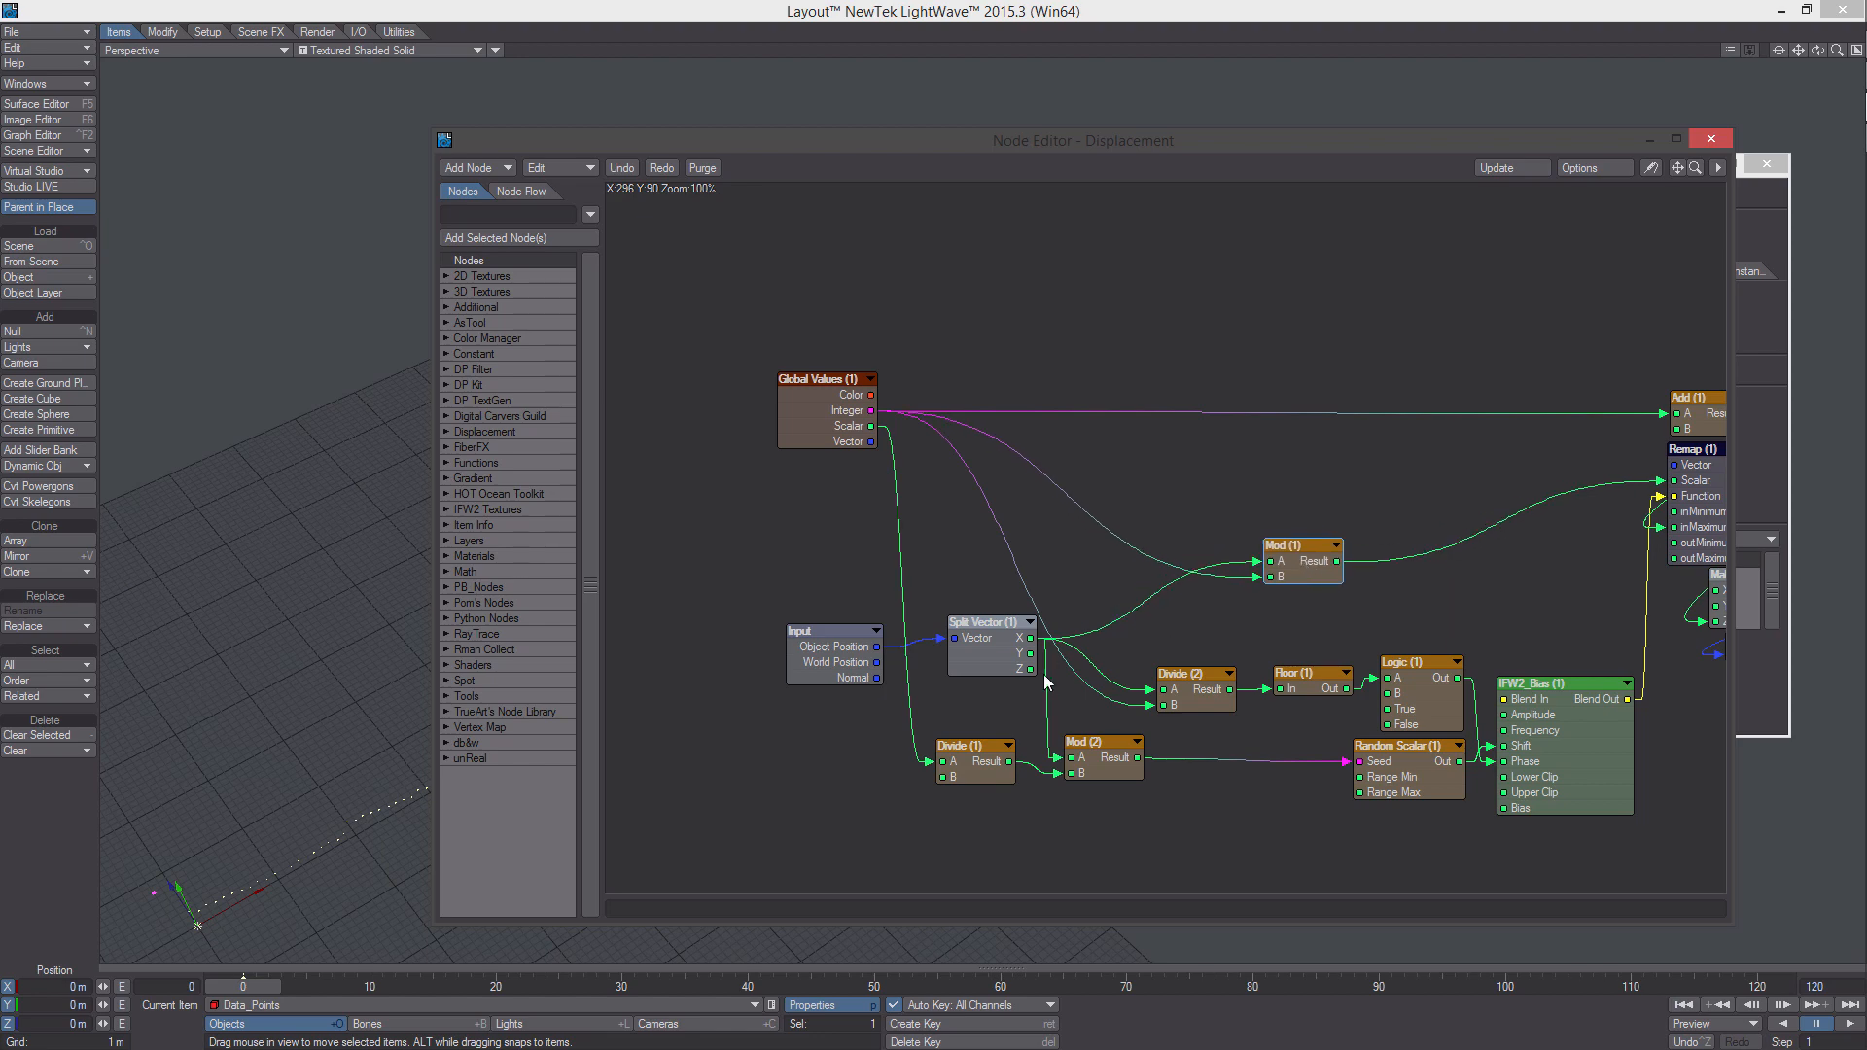
drag(1034, 701, 848, 552)
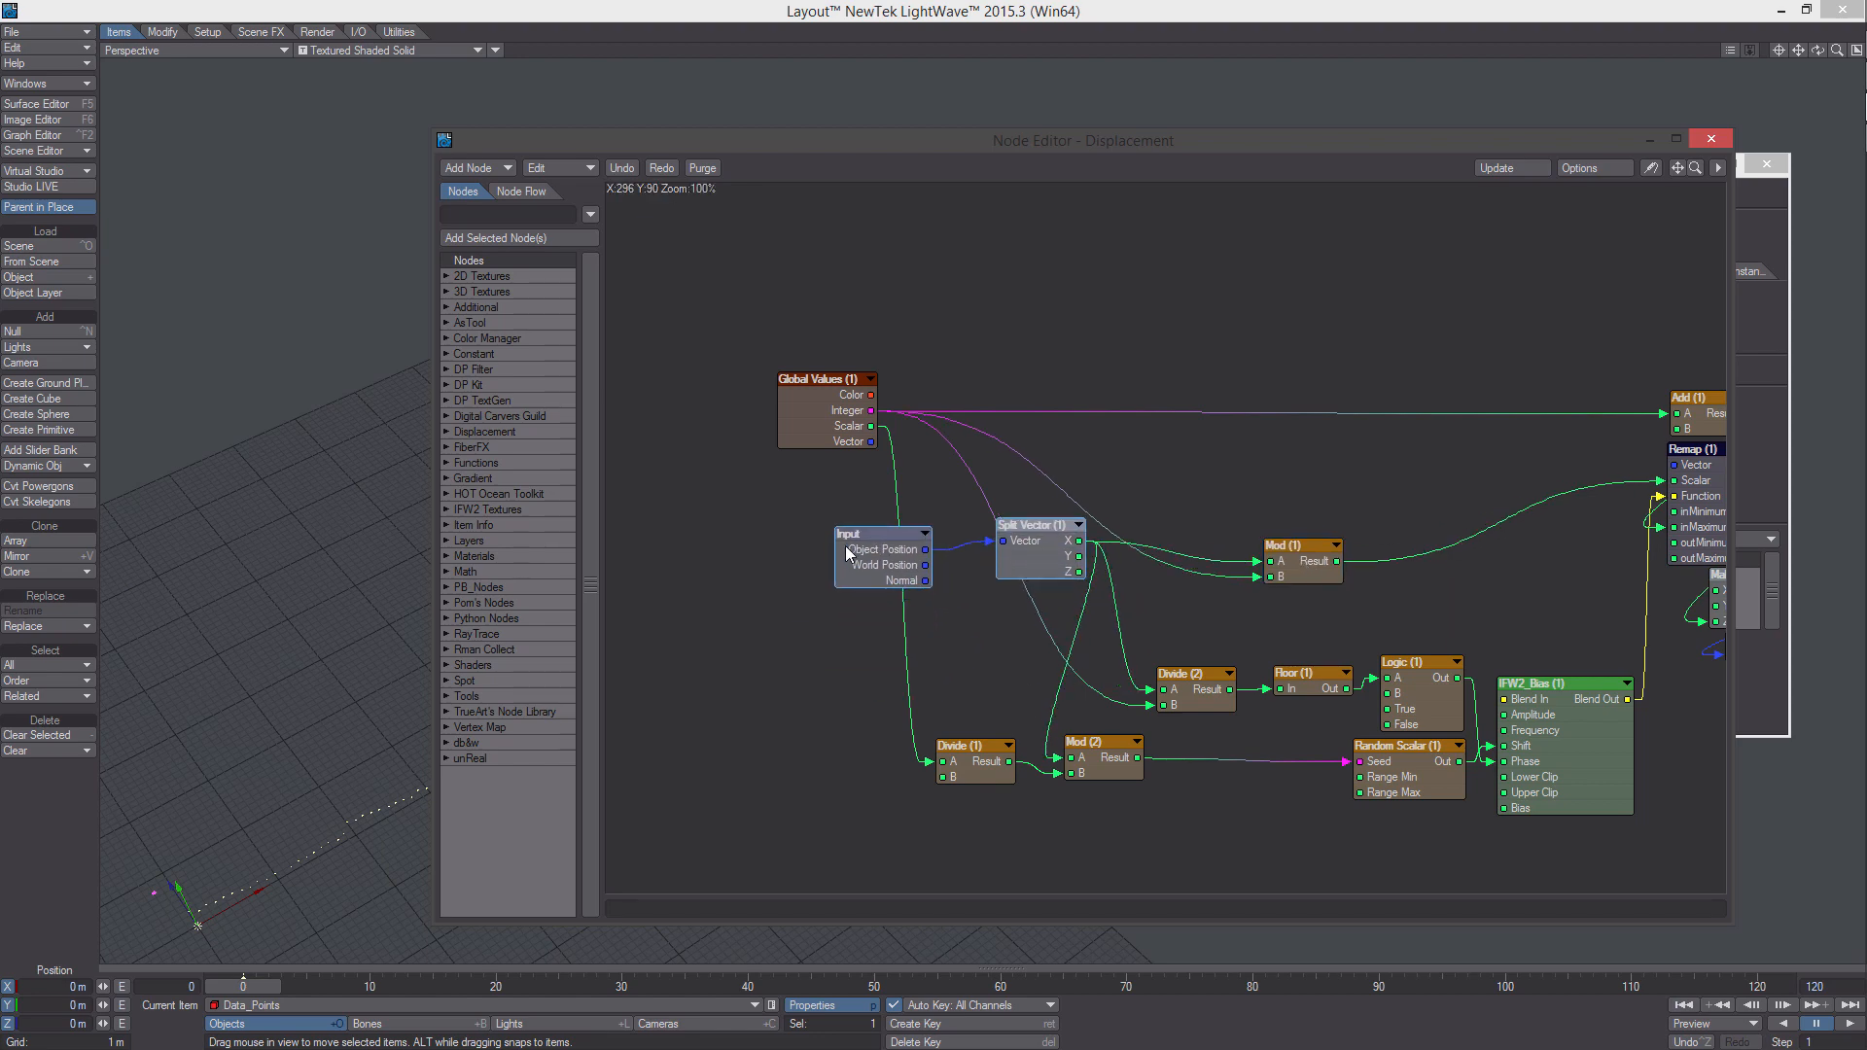
drag(811, 418, 1013, 357)
Move Divide (1) and Mod (2) next to Random Scalar, and shift Input and Split Vector clear of the connections
drag(1170, 829, 967, 729)
drag(1215, 866, 917, 759)
drag(984, 761, 1160, 766)
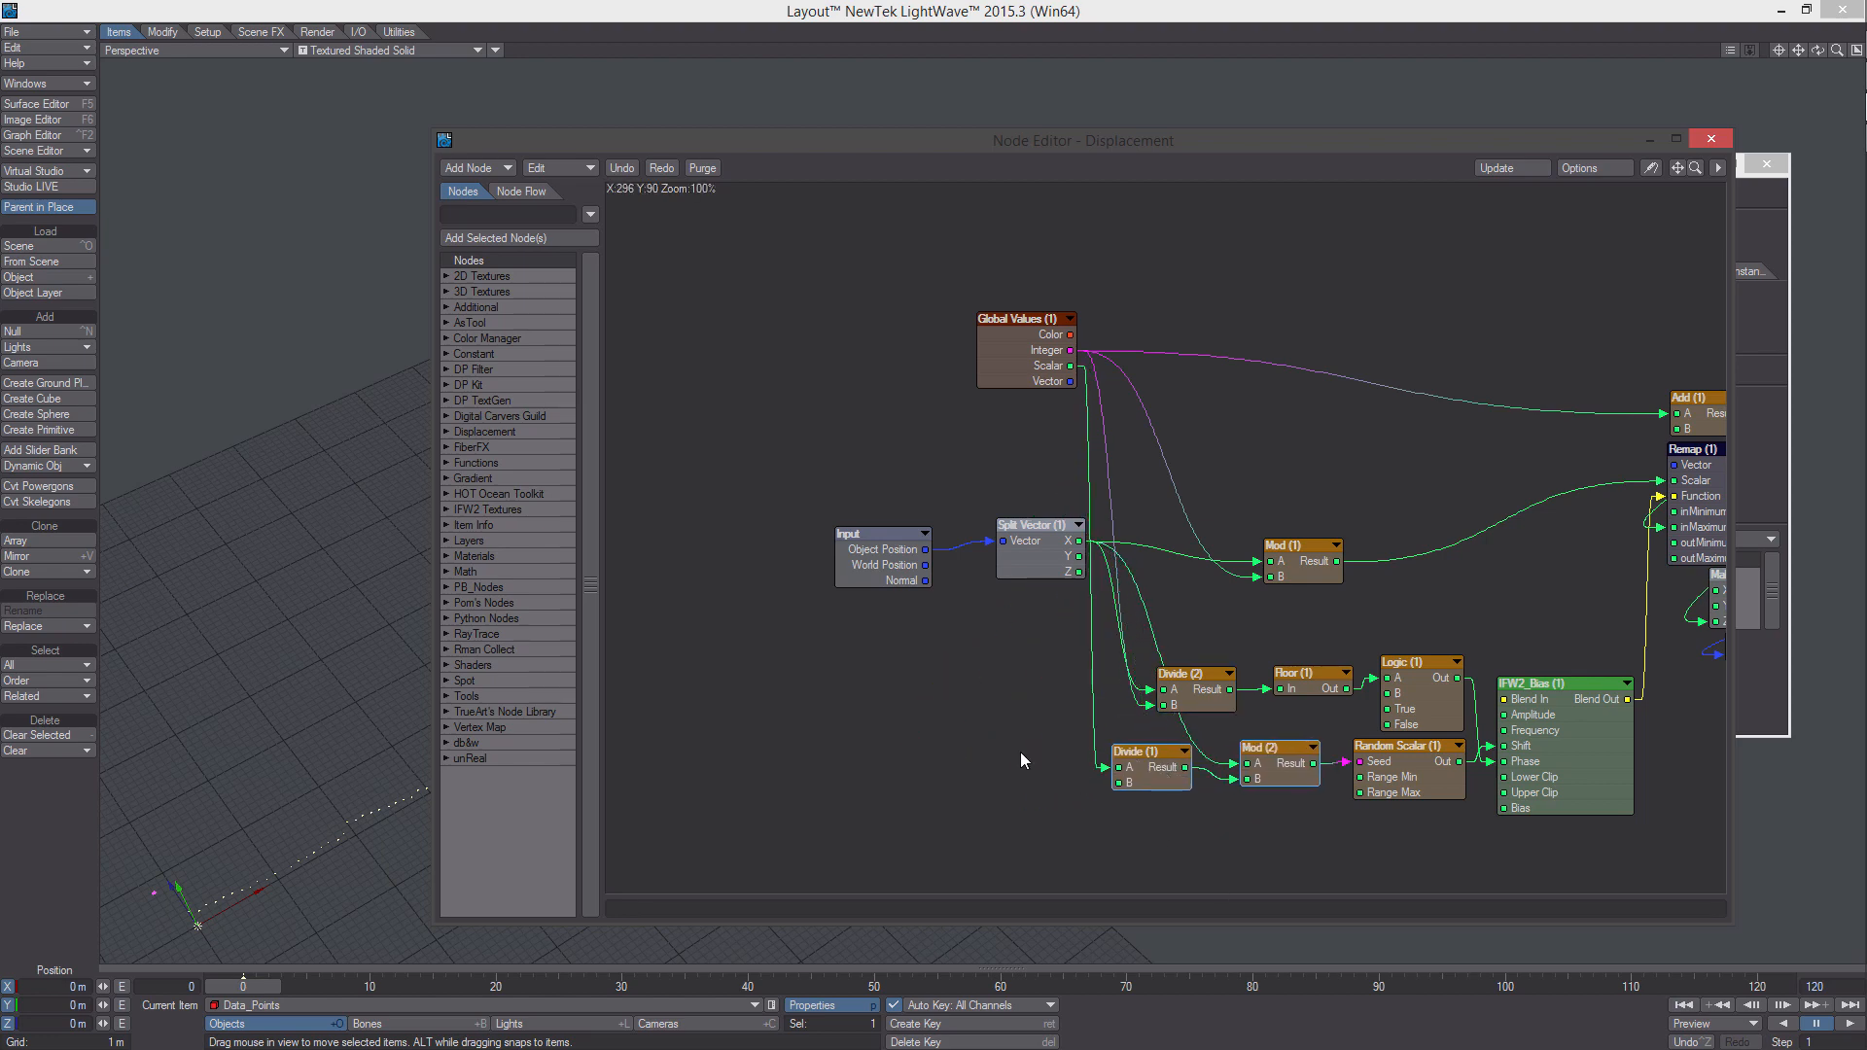
drag(868, 533, 822, 522)
drag(1023, 559, 978, 531)
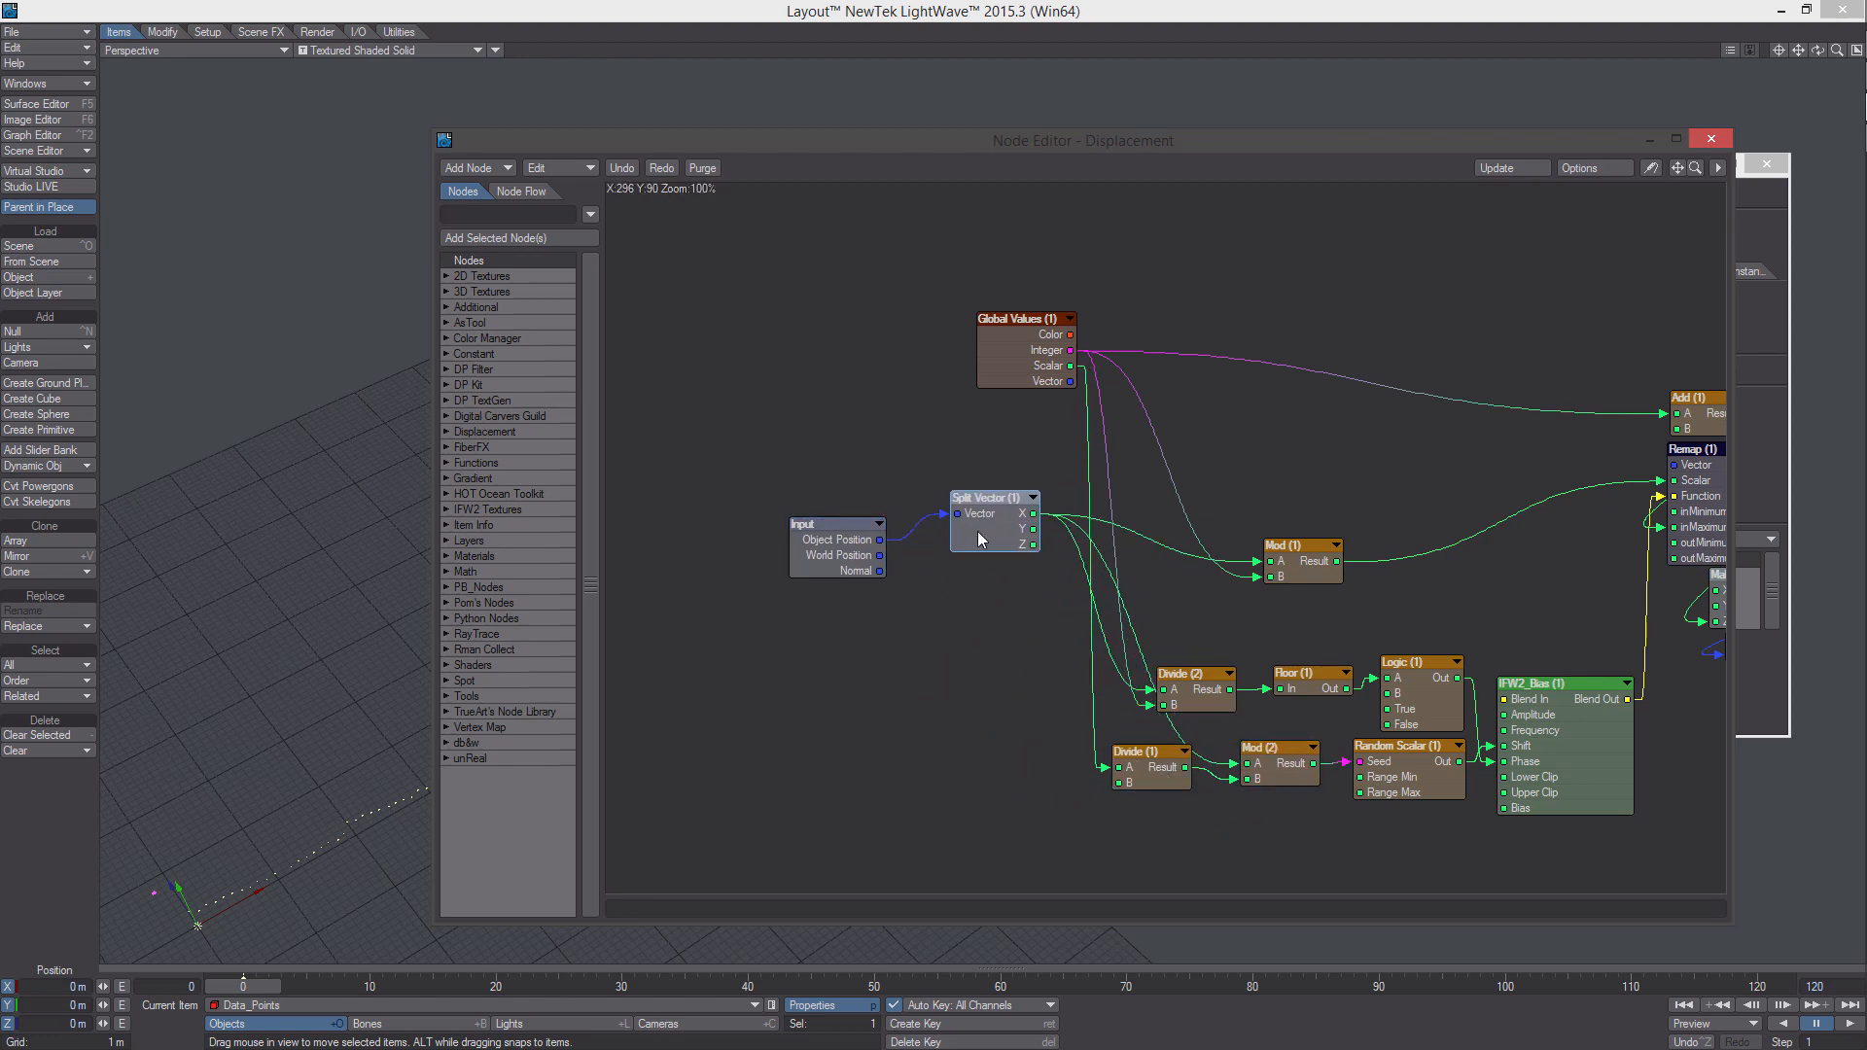
middle_drag(1314, 576, 1144, 563)
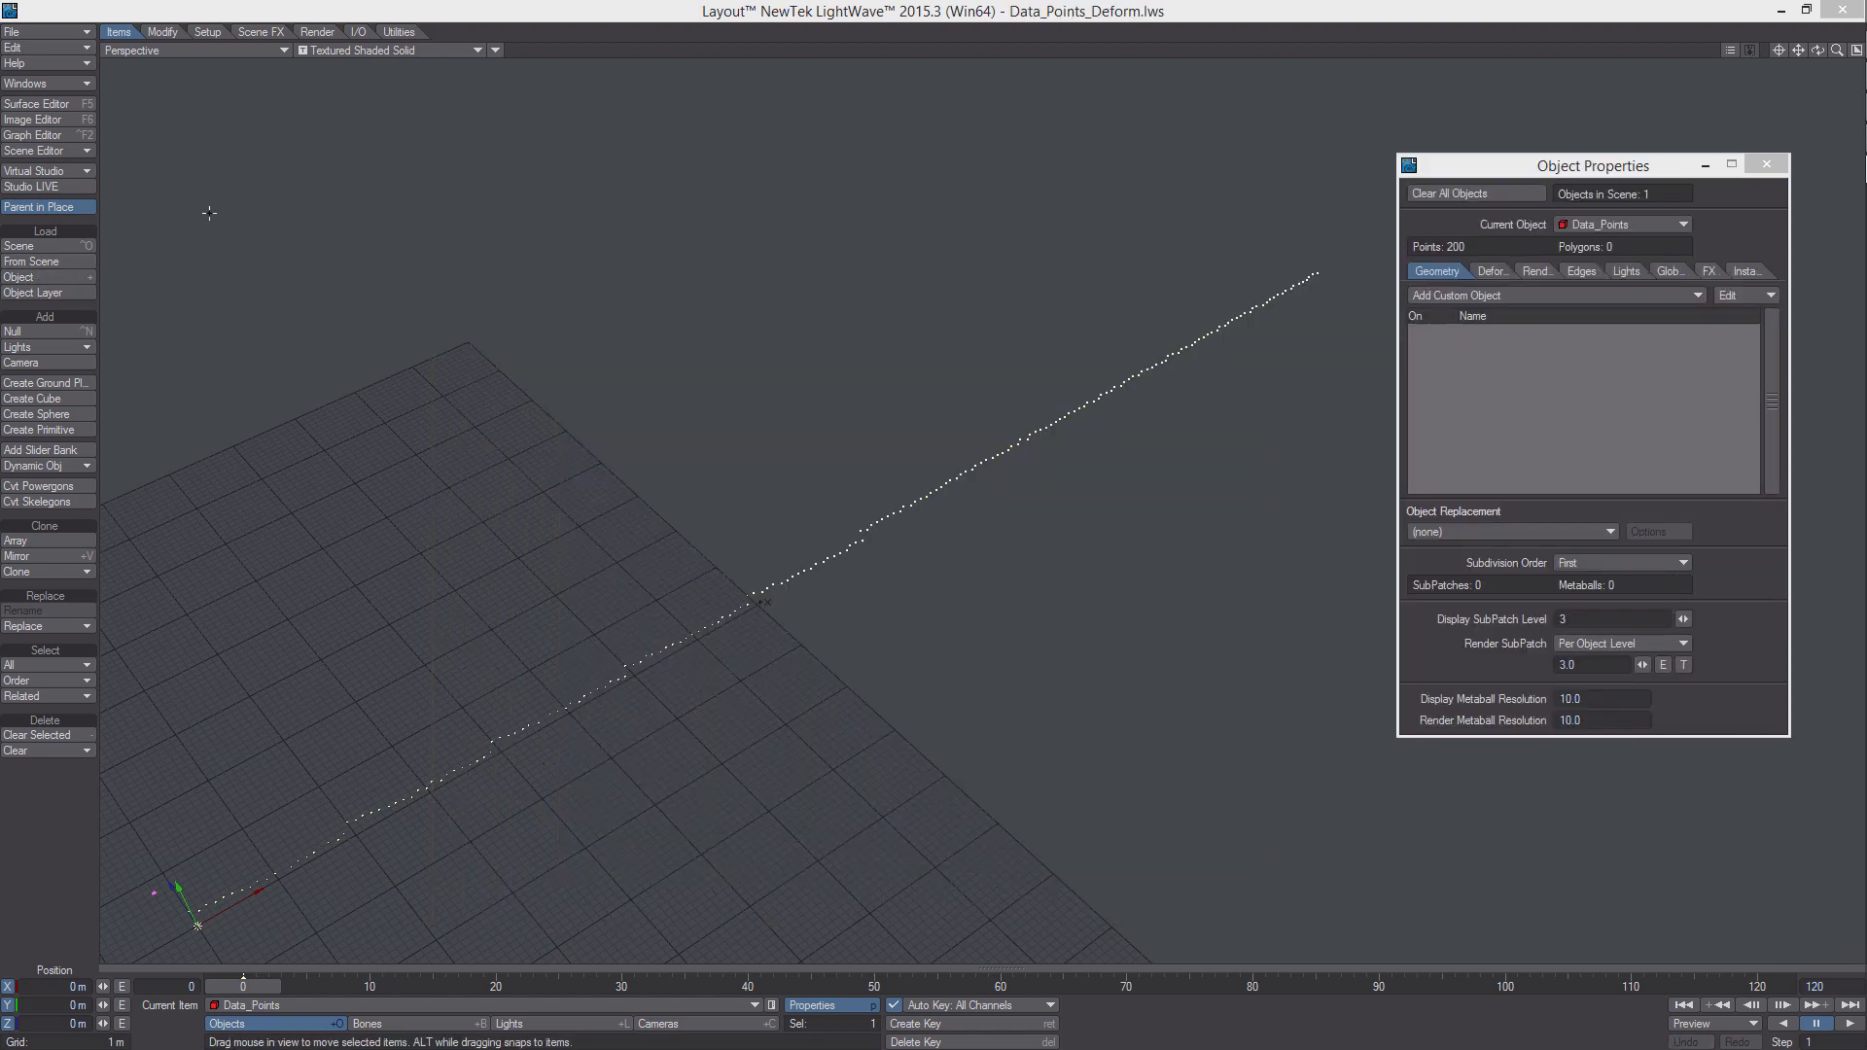
Clone the Data_Points object and turn off the clone's displacement Edit Nodes
alt+drag(866, 534, 847, 533)
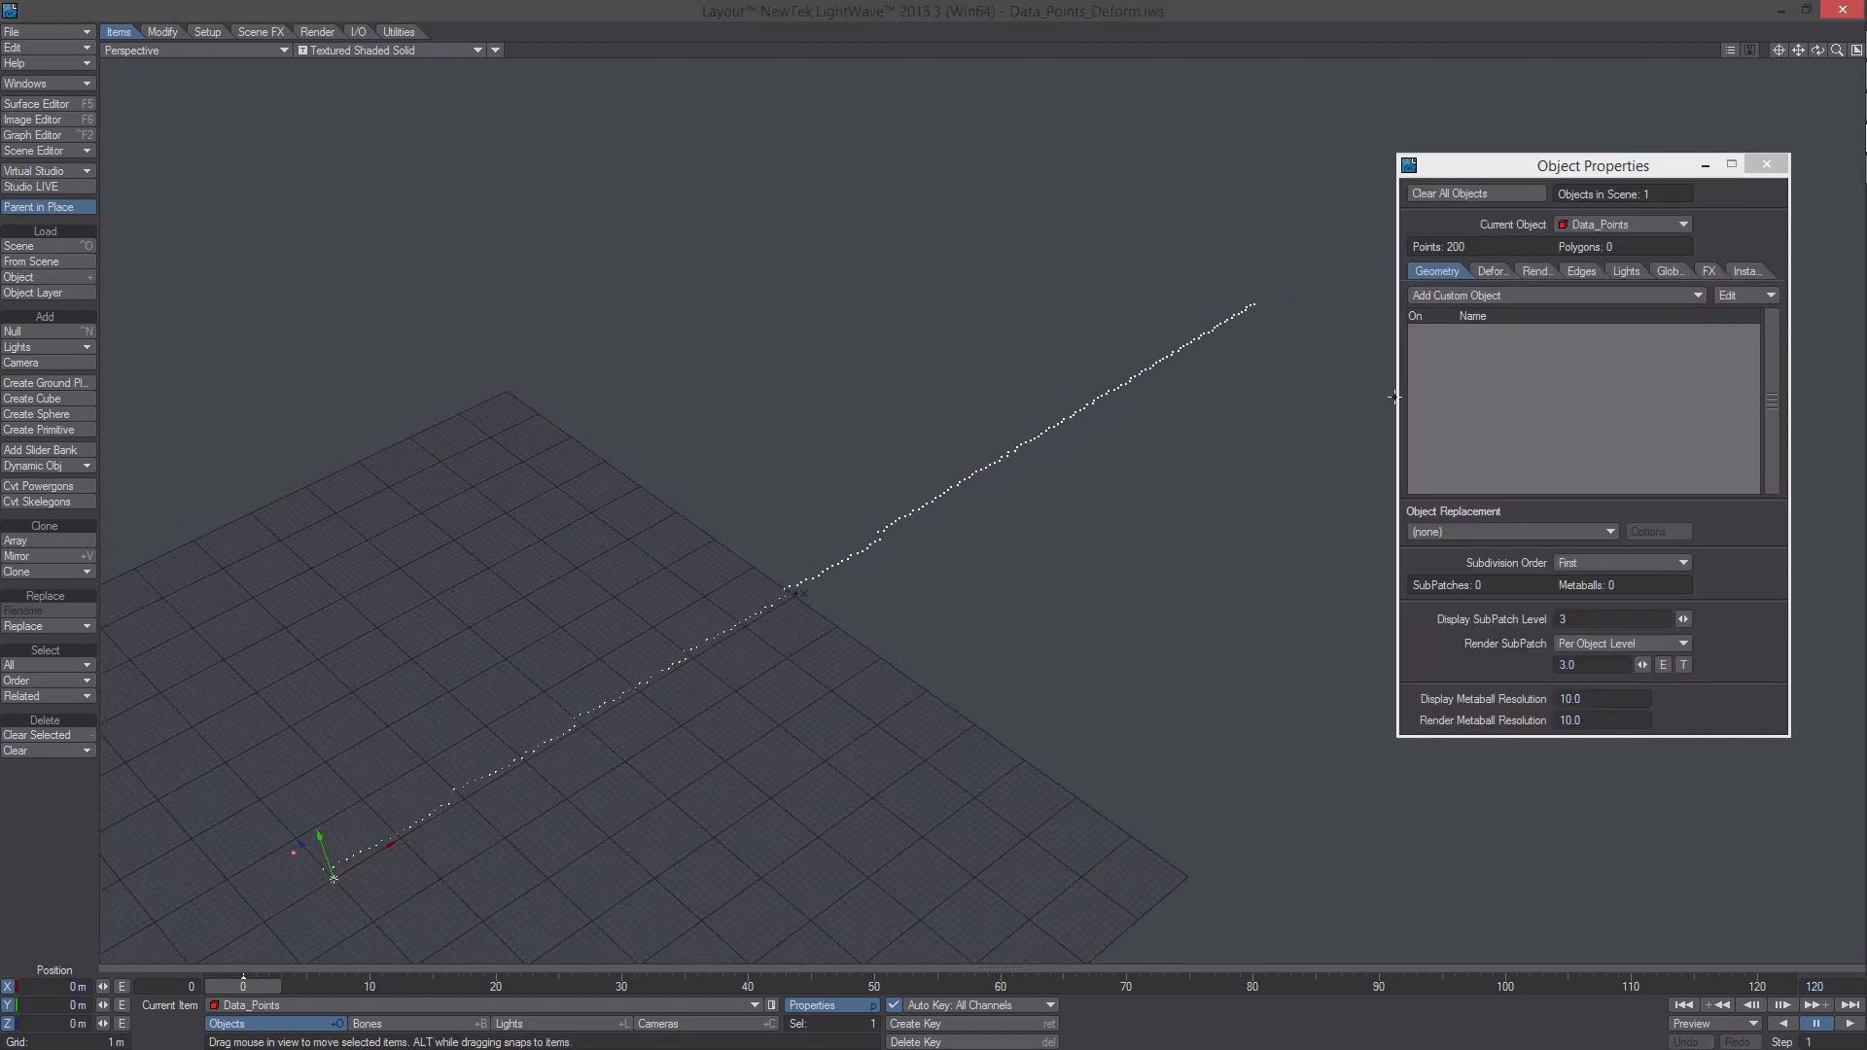
key(ctrl+c)
click(1529, 231)
click(1492, 276)
click(1683, 445)
mouse_move(1100, 471)
alt+mouse_down()
mouse_move(1017, 525)
mouse_move(1007, 495)
alt+mouse_up()
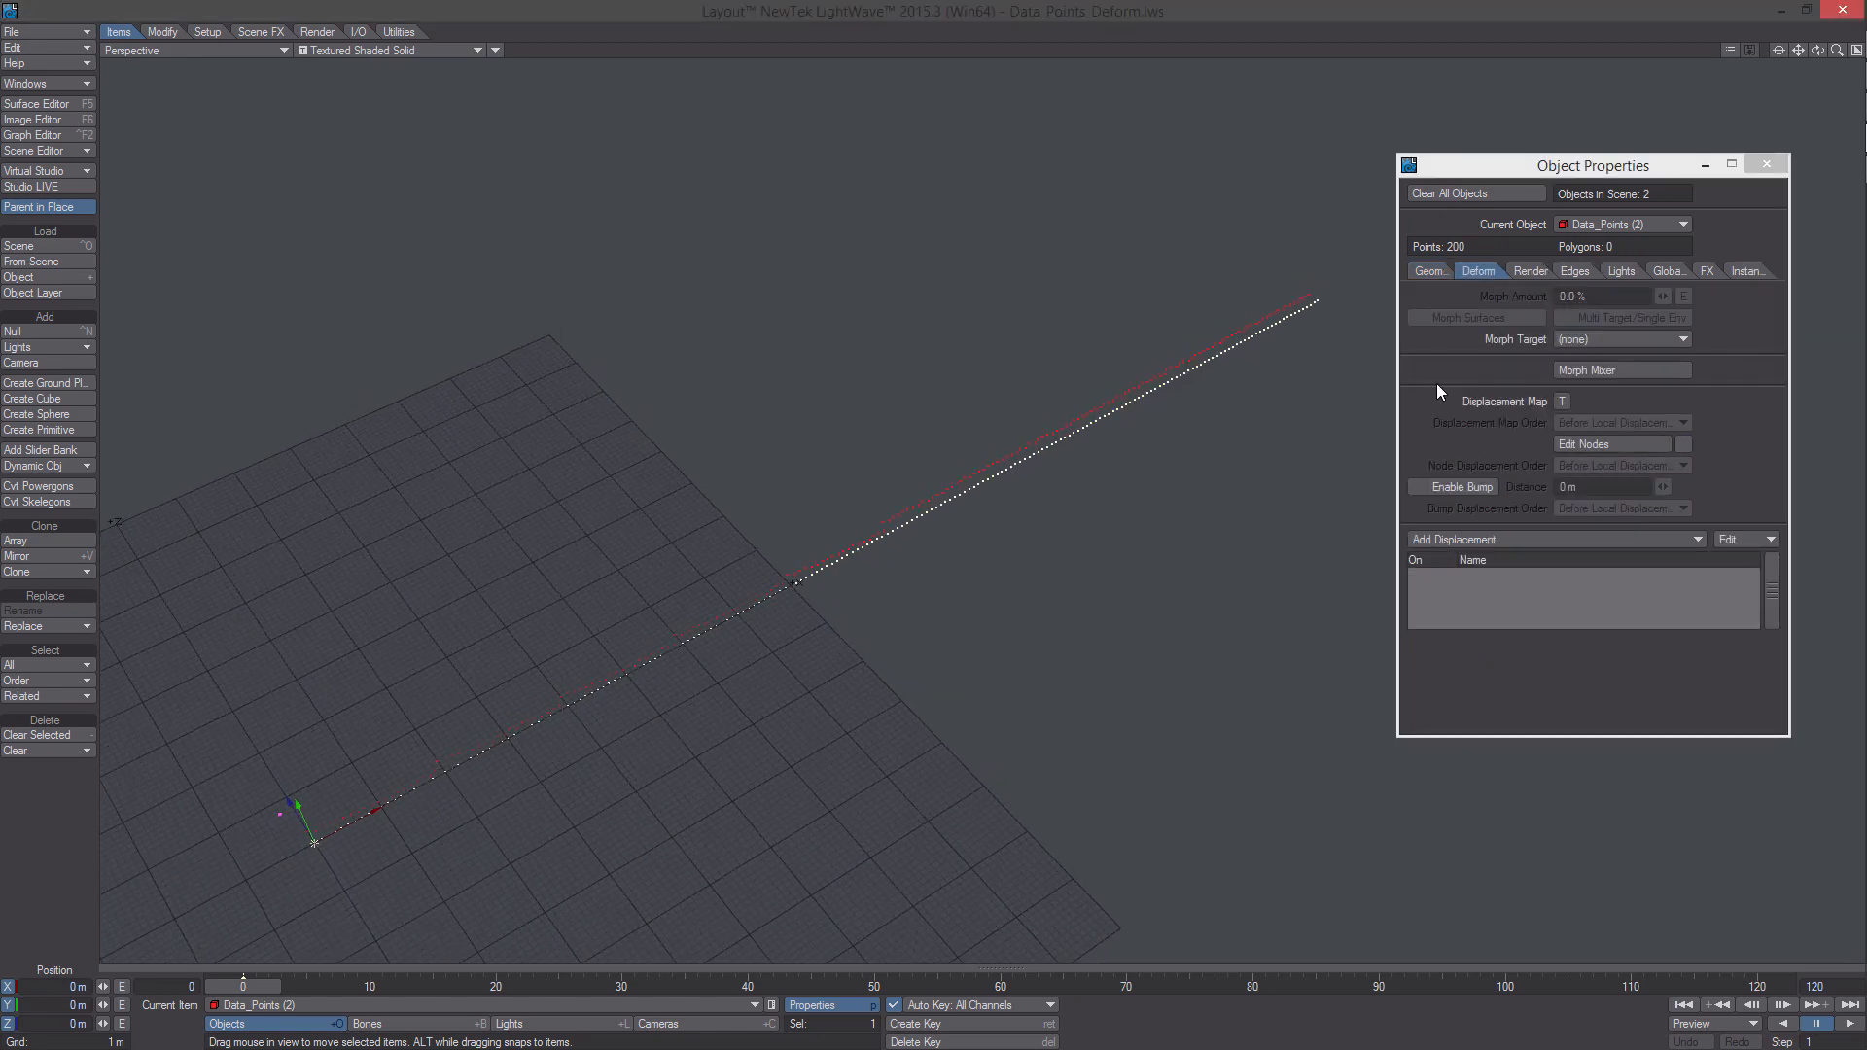
Add an Emitter effect to the Data_Points (2) clone and select it for editing
click(1711, 271)
click(1507, 294)
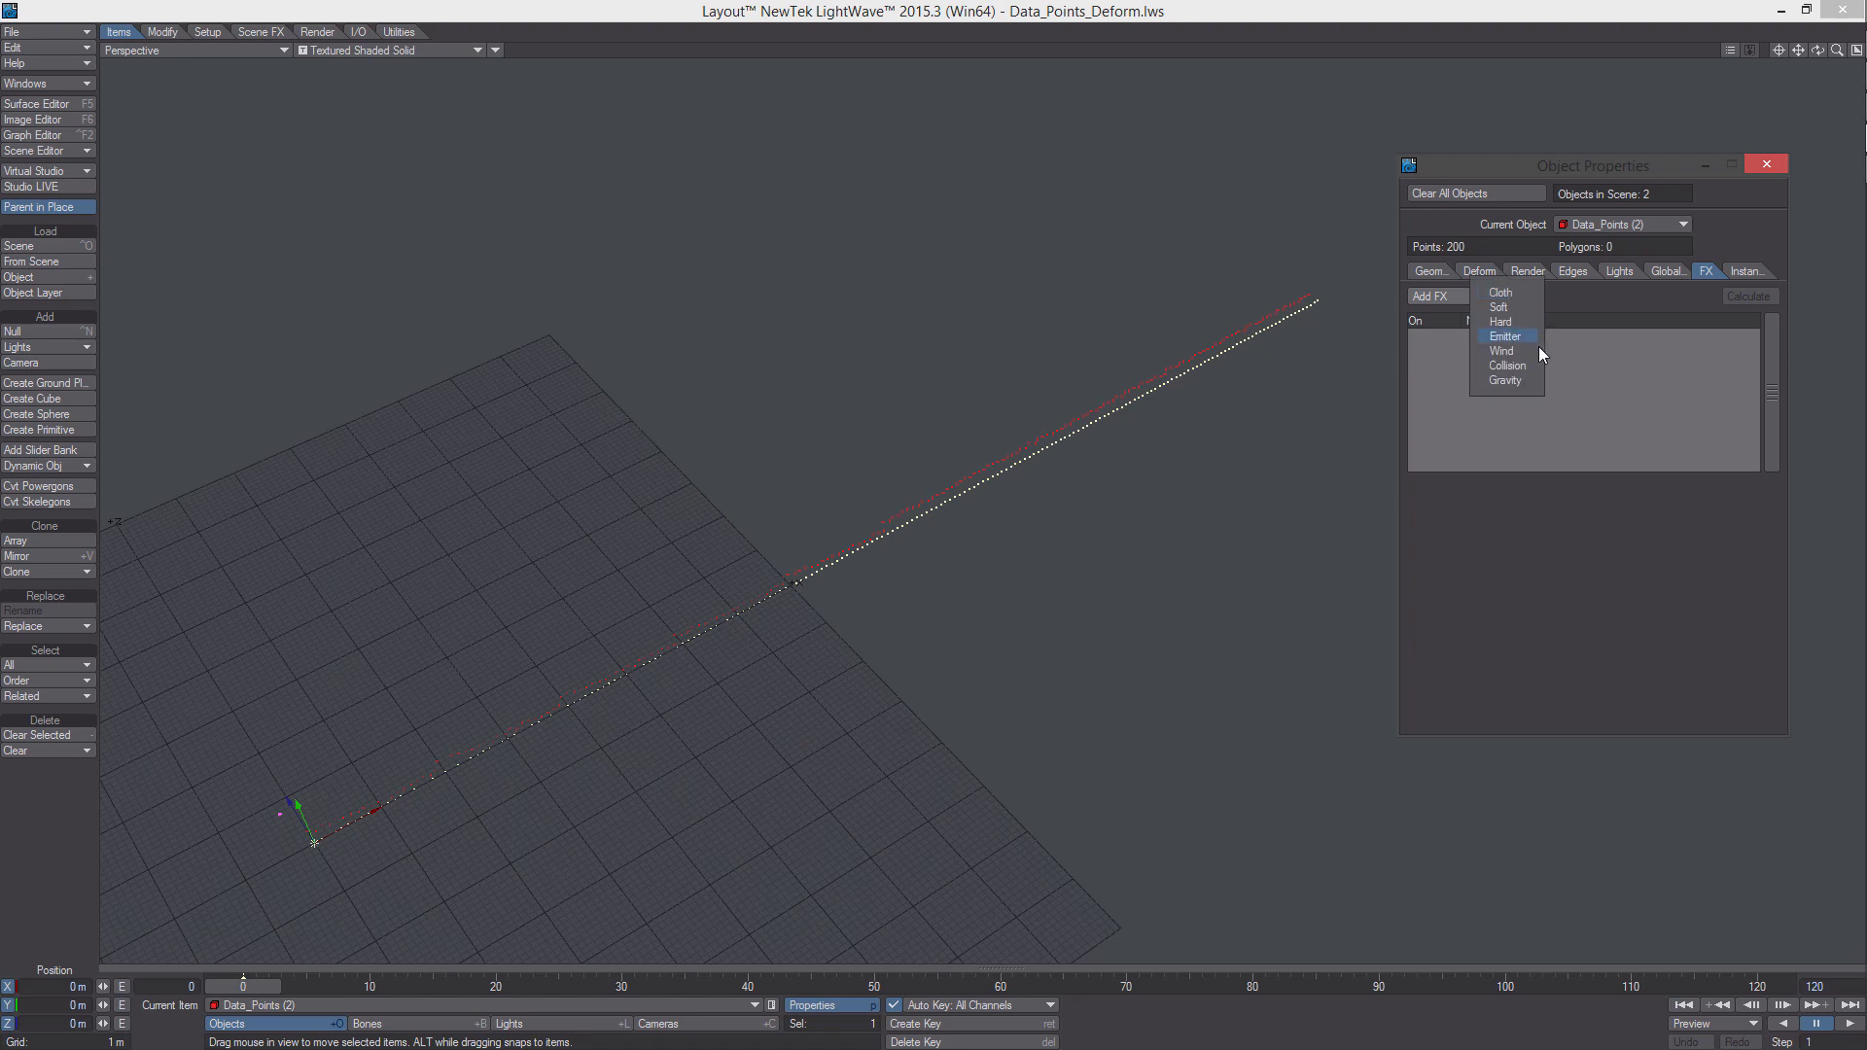
click(1536, 341)
click(1525, 335)
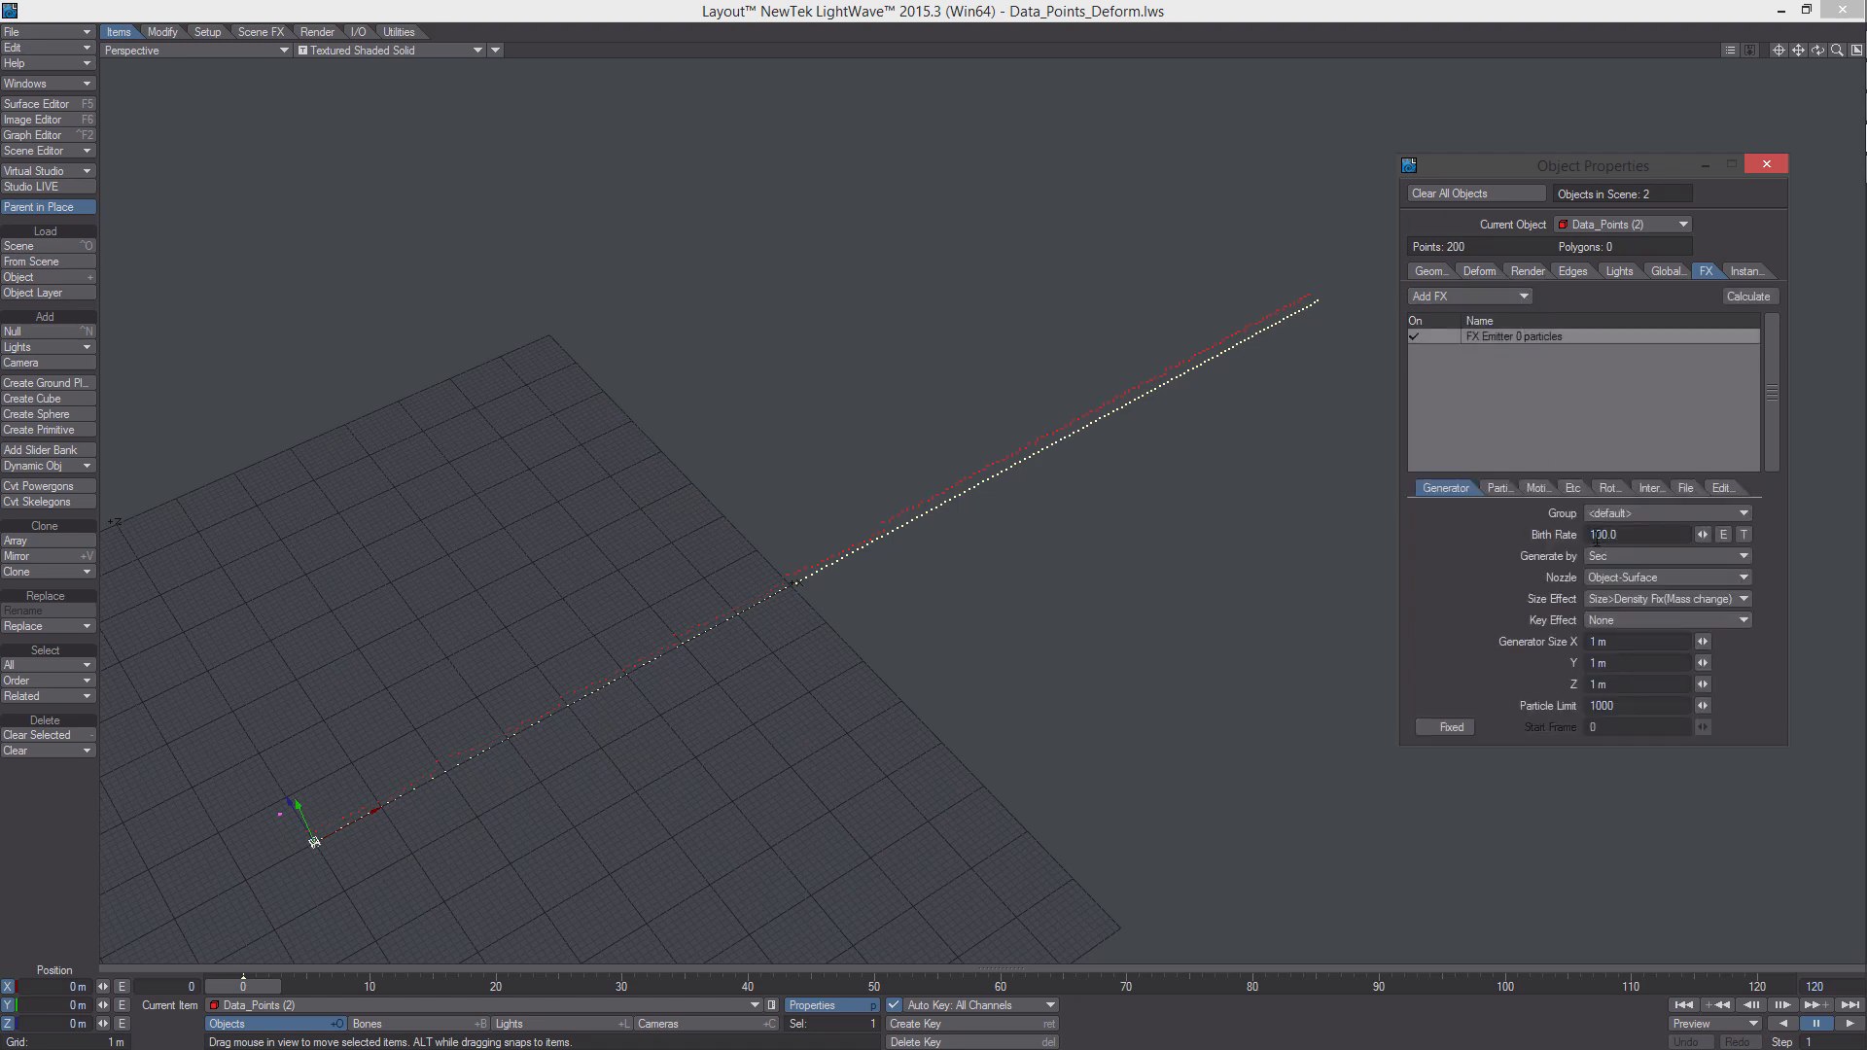
Set the emitter's birth rate to 200 per frame, with nozzle Object-Vertices and size effect Size(no change)
click(1649, 579)
click(1629, 529)
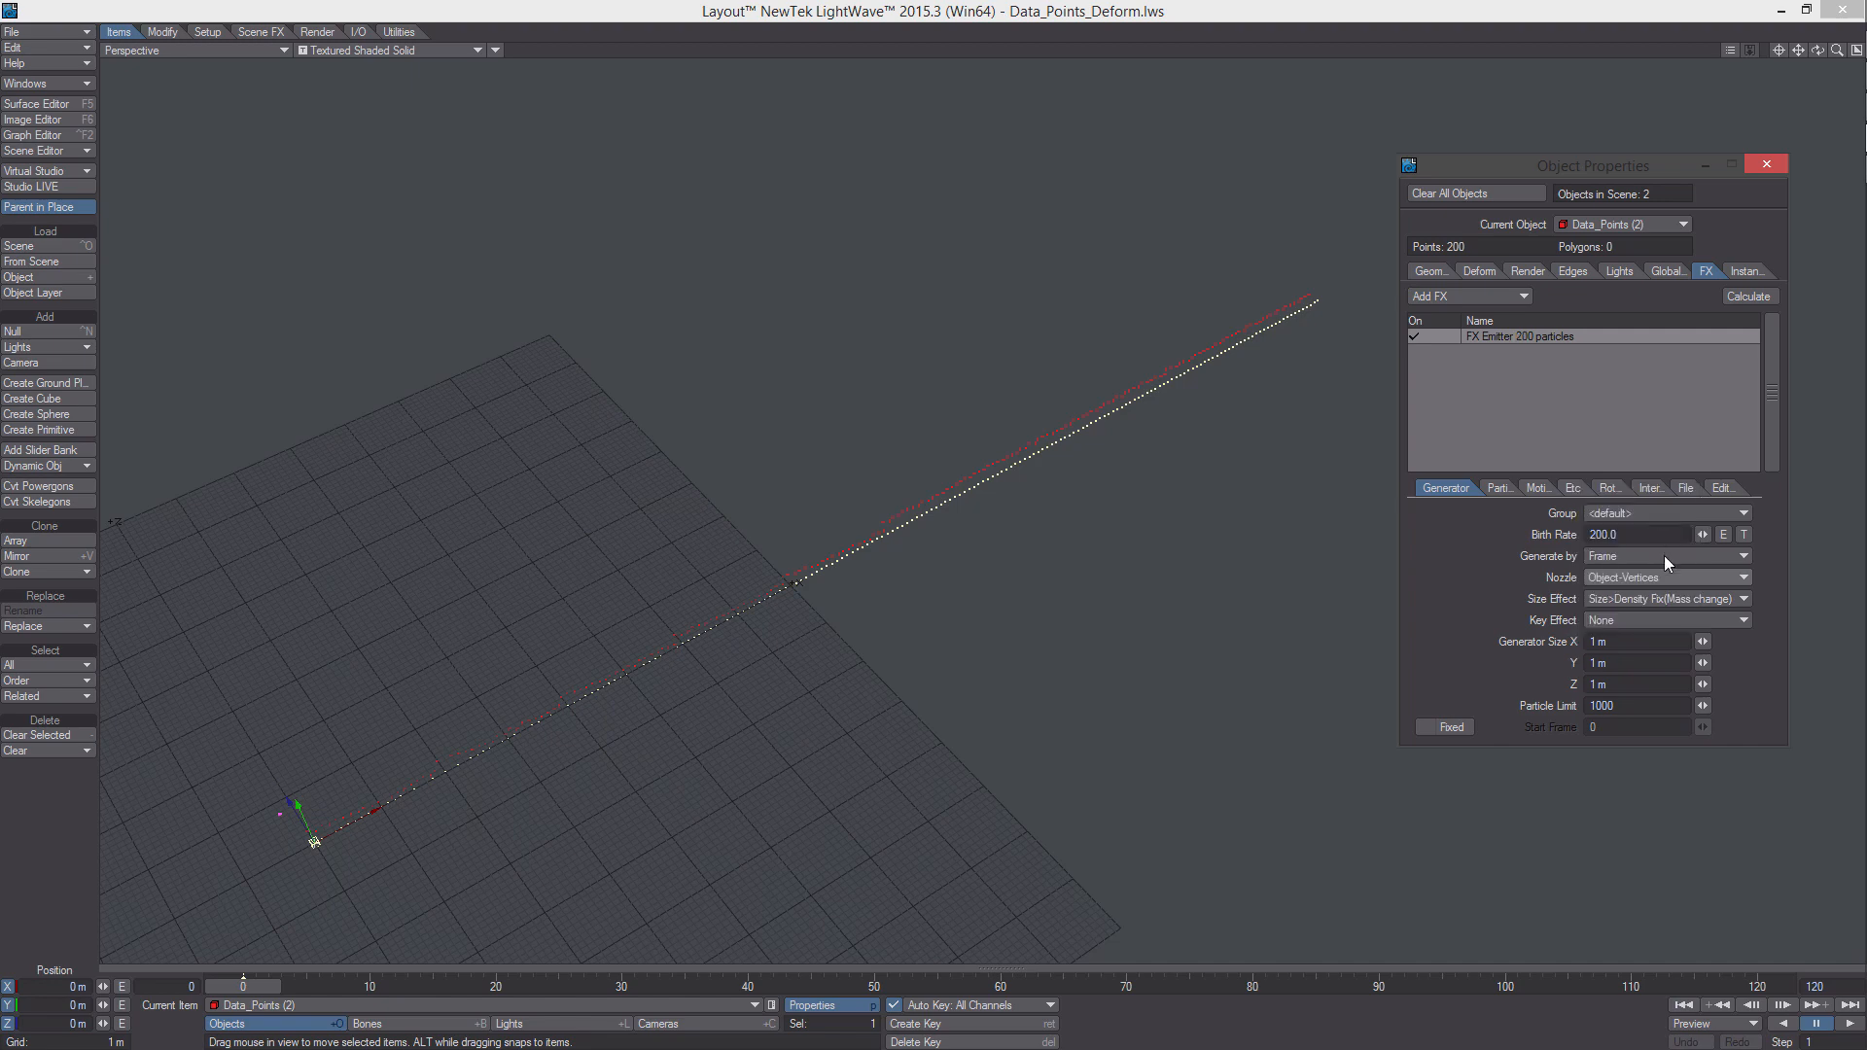
click(1671, 601)
click(1667, 626)
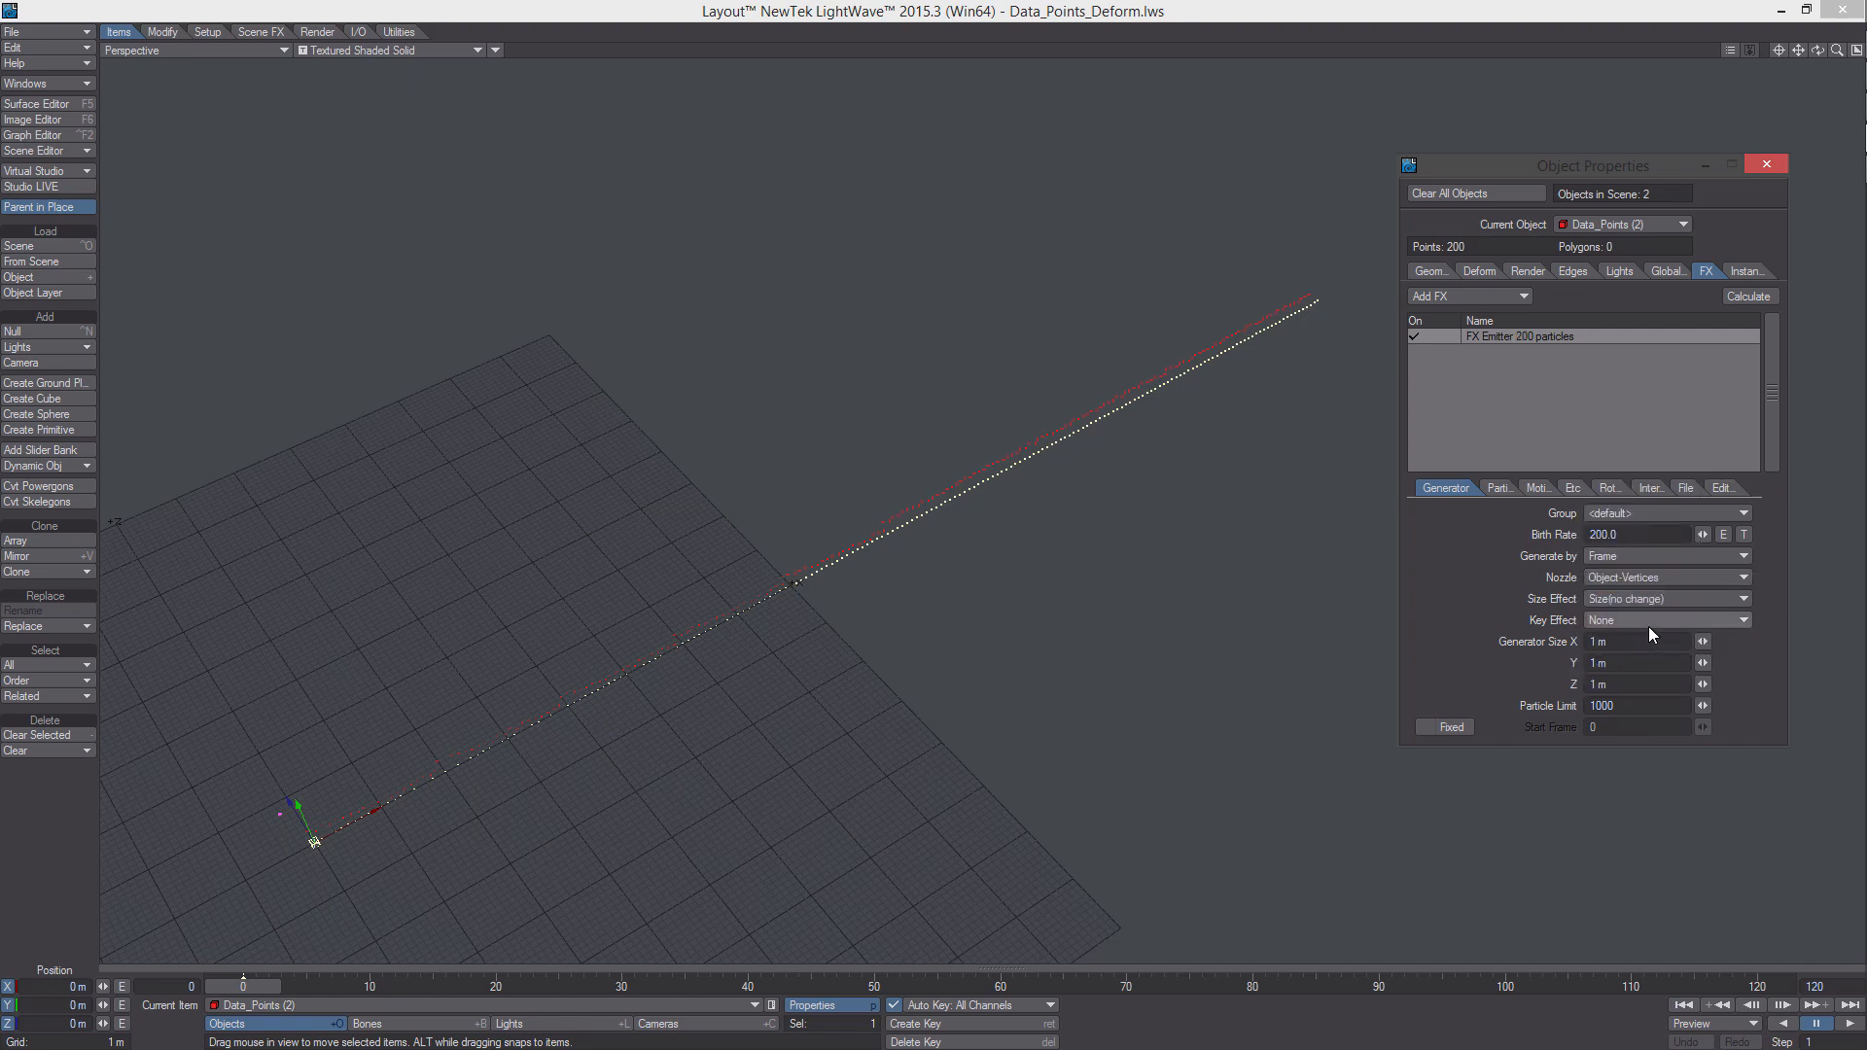
Limit the emitter to 200 particles and turn on the Fixed option with start frame -20
click(1563, 707)
text(200)
click(1422, 729)
click(1508, 730)
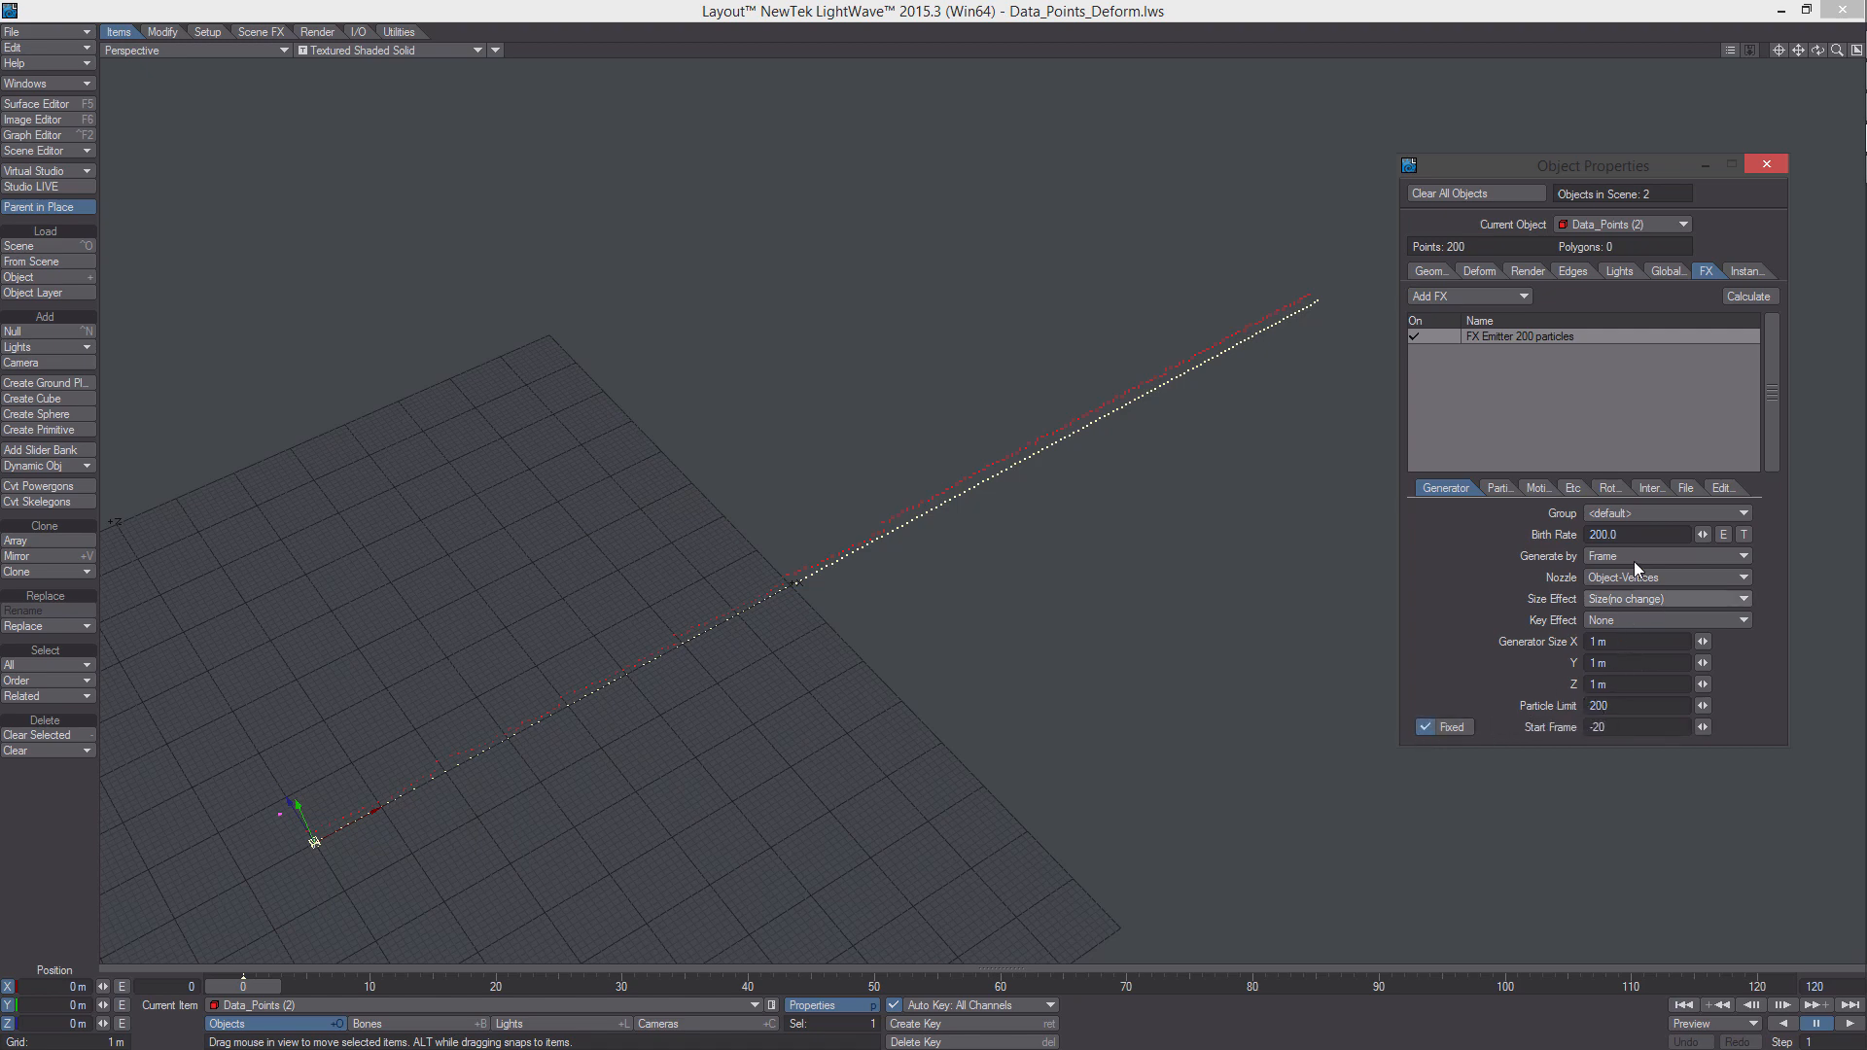
Check the emitter's particle, motion, etc, rotation, interaction and file settings, opening Position Blur for editing
click(1497, 489)
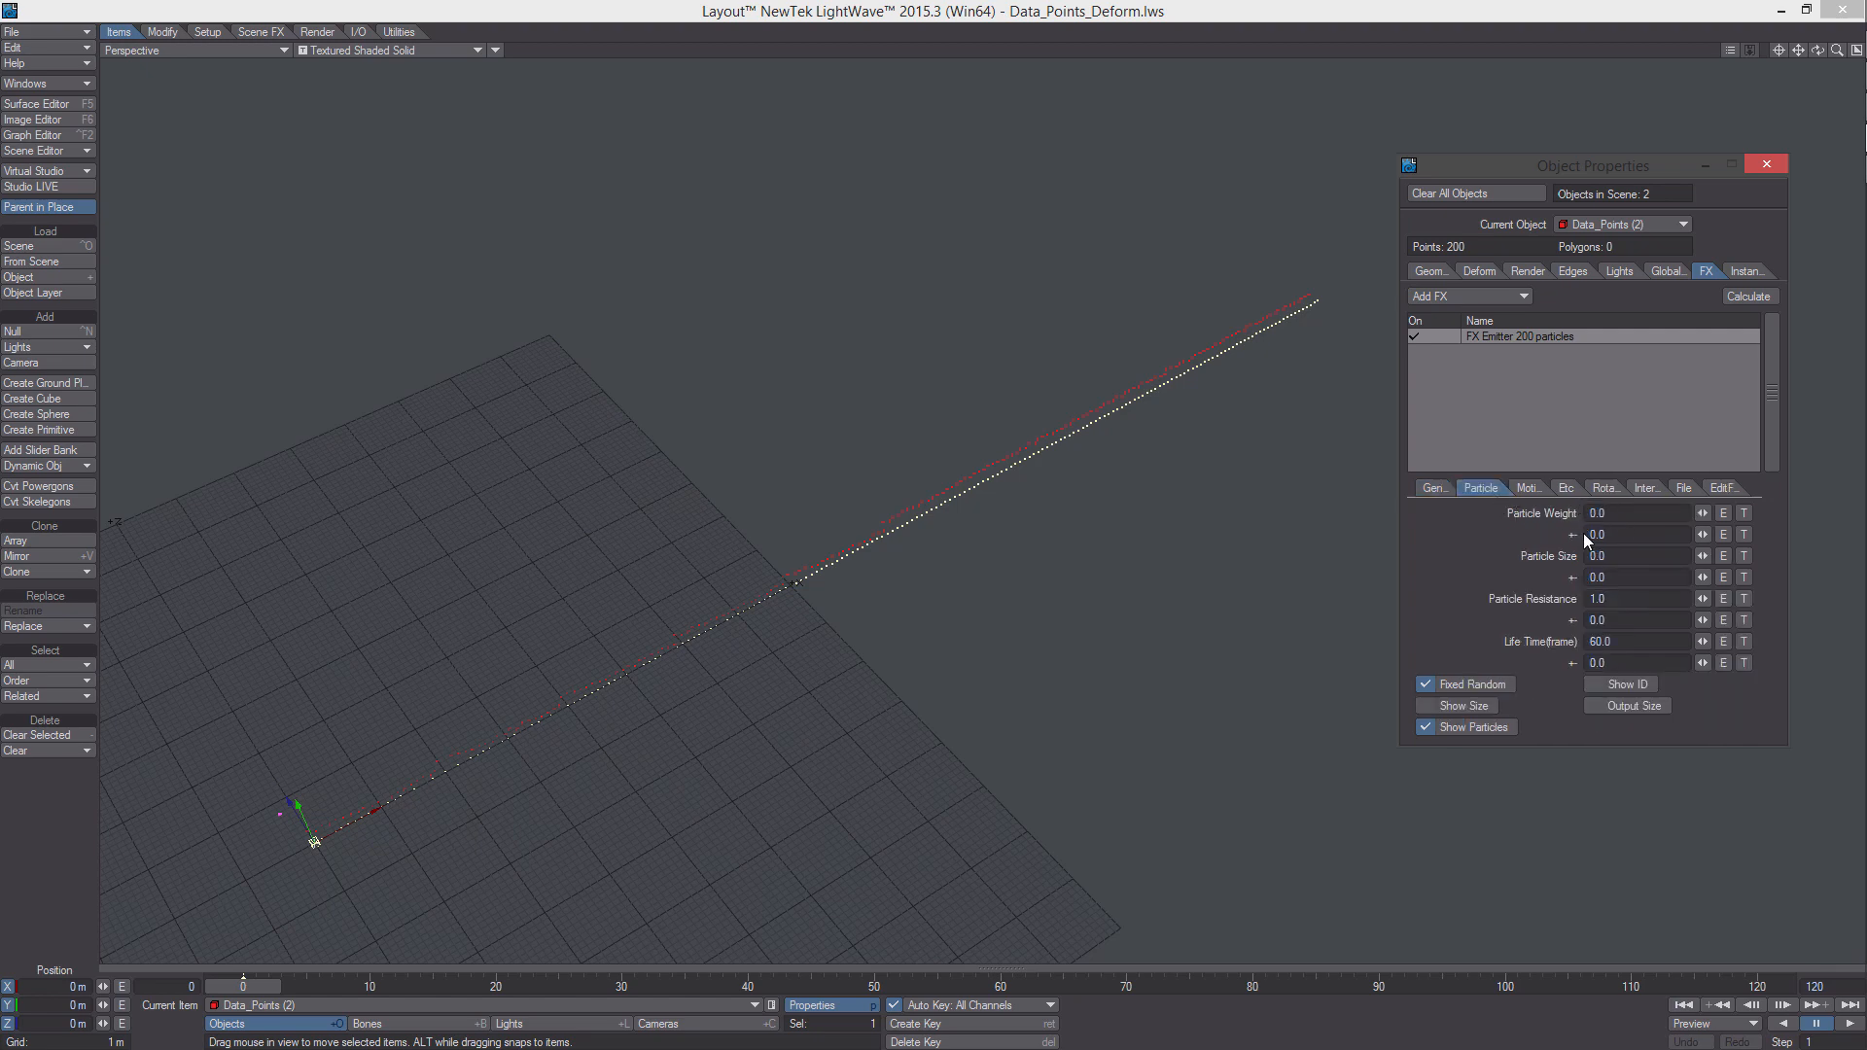
click(1529, 490)
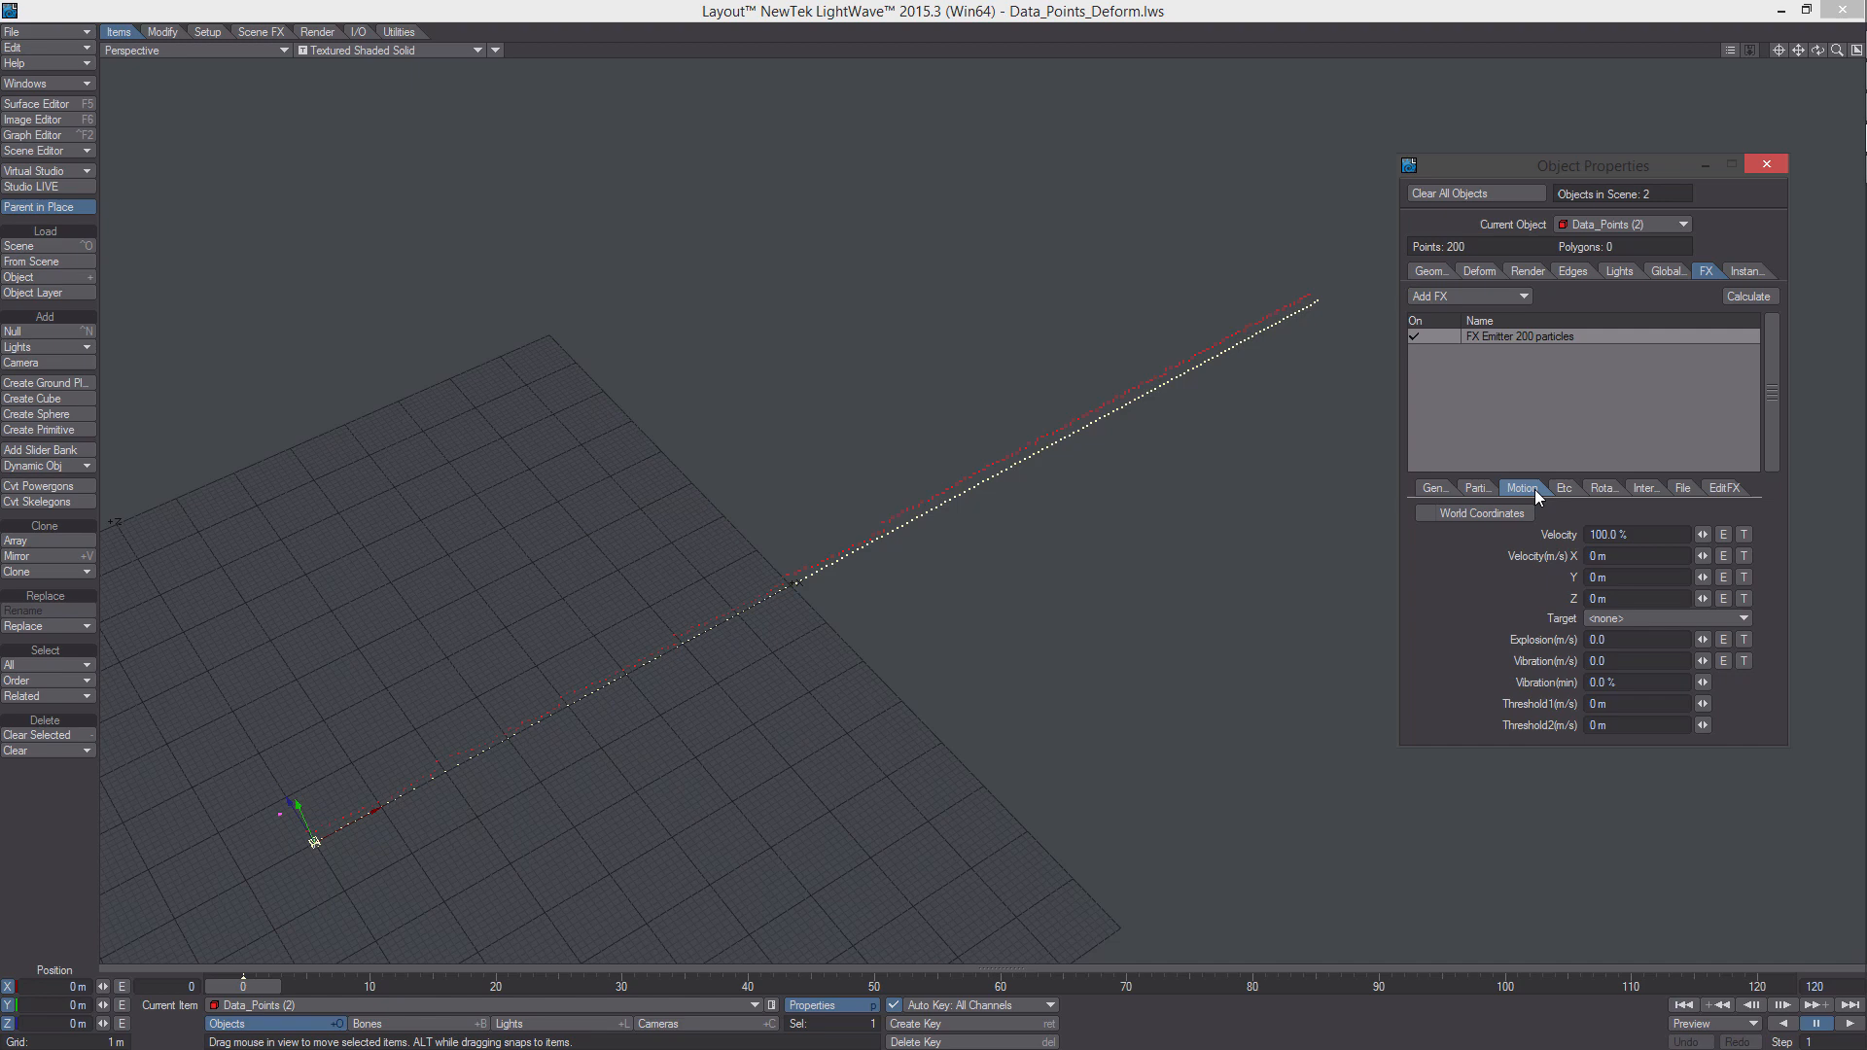
click(1561, 488)
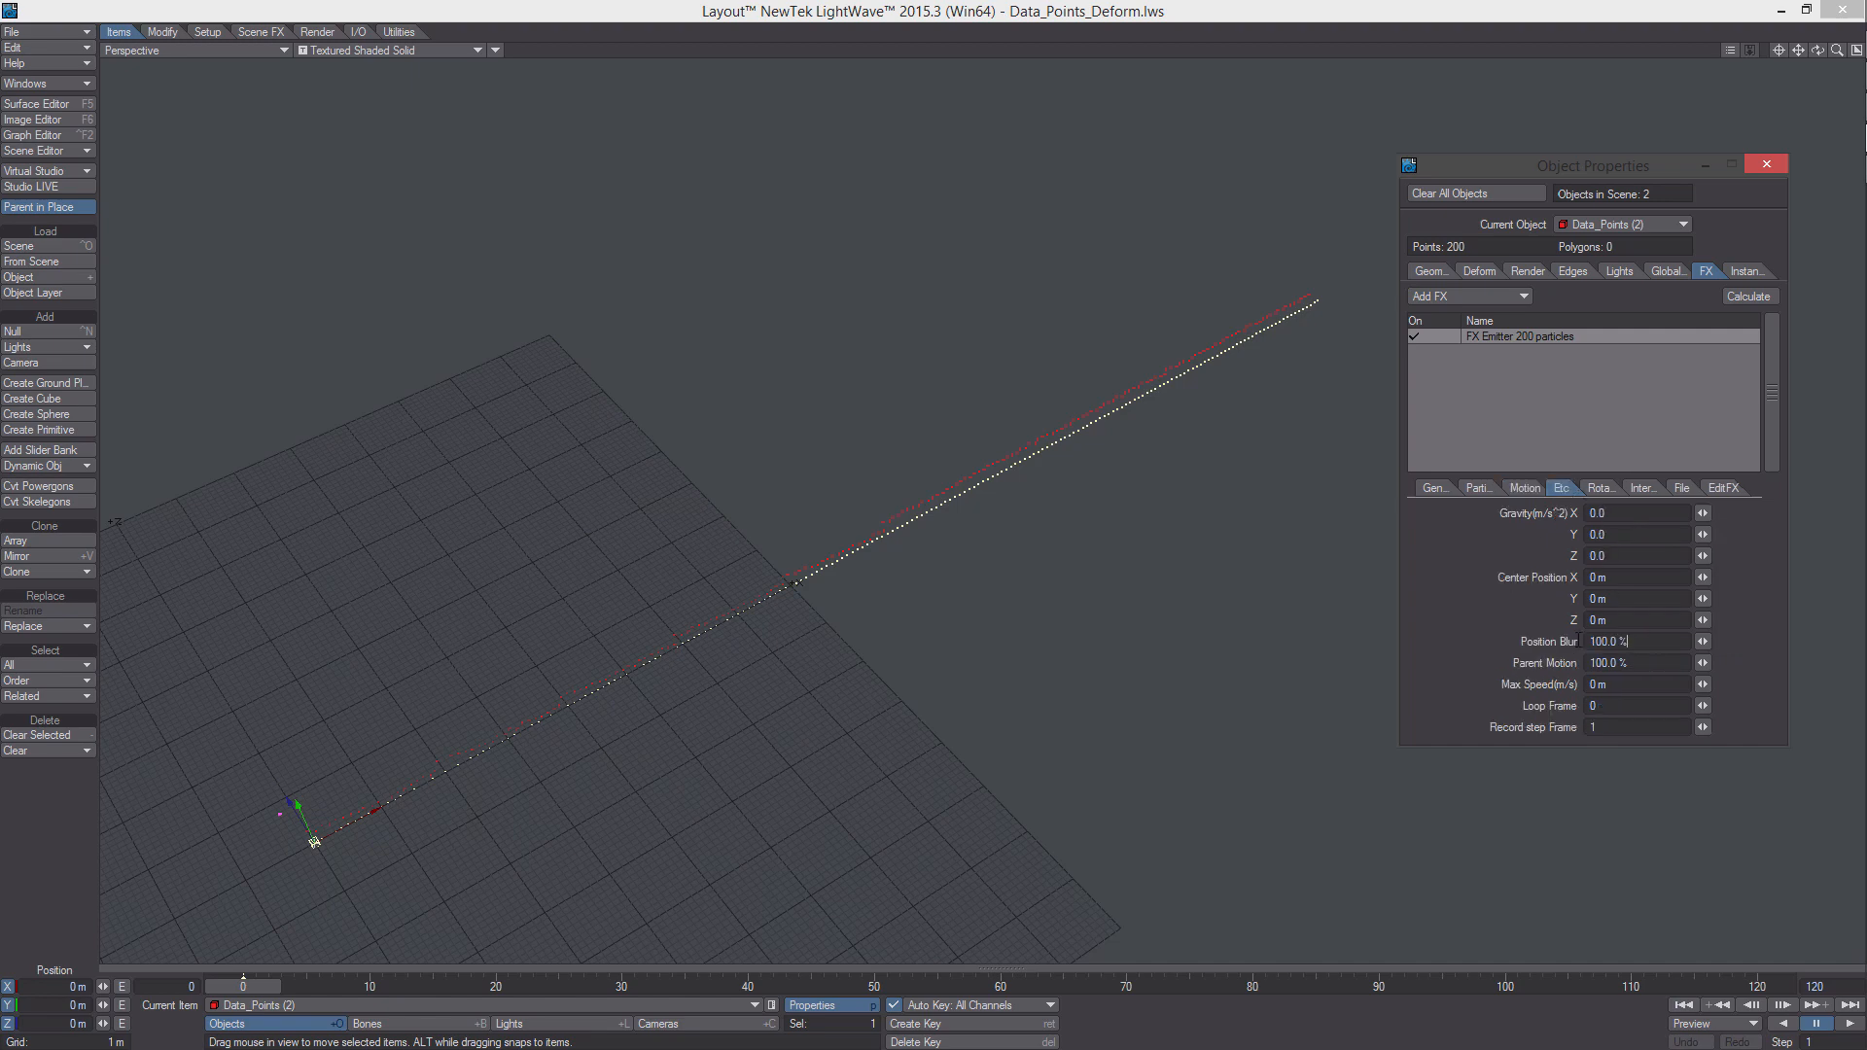
double_click(1582, 641)
click(1600, 487)
click(1656, 486)
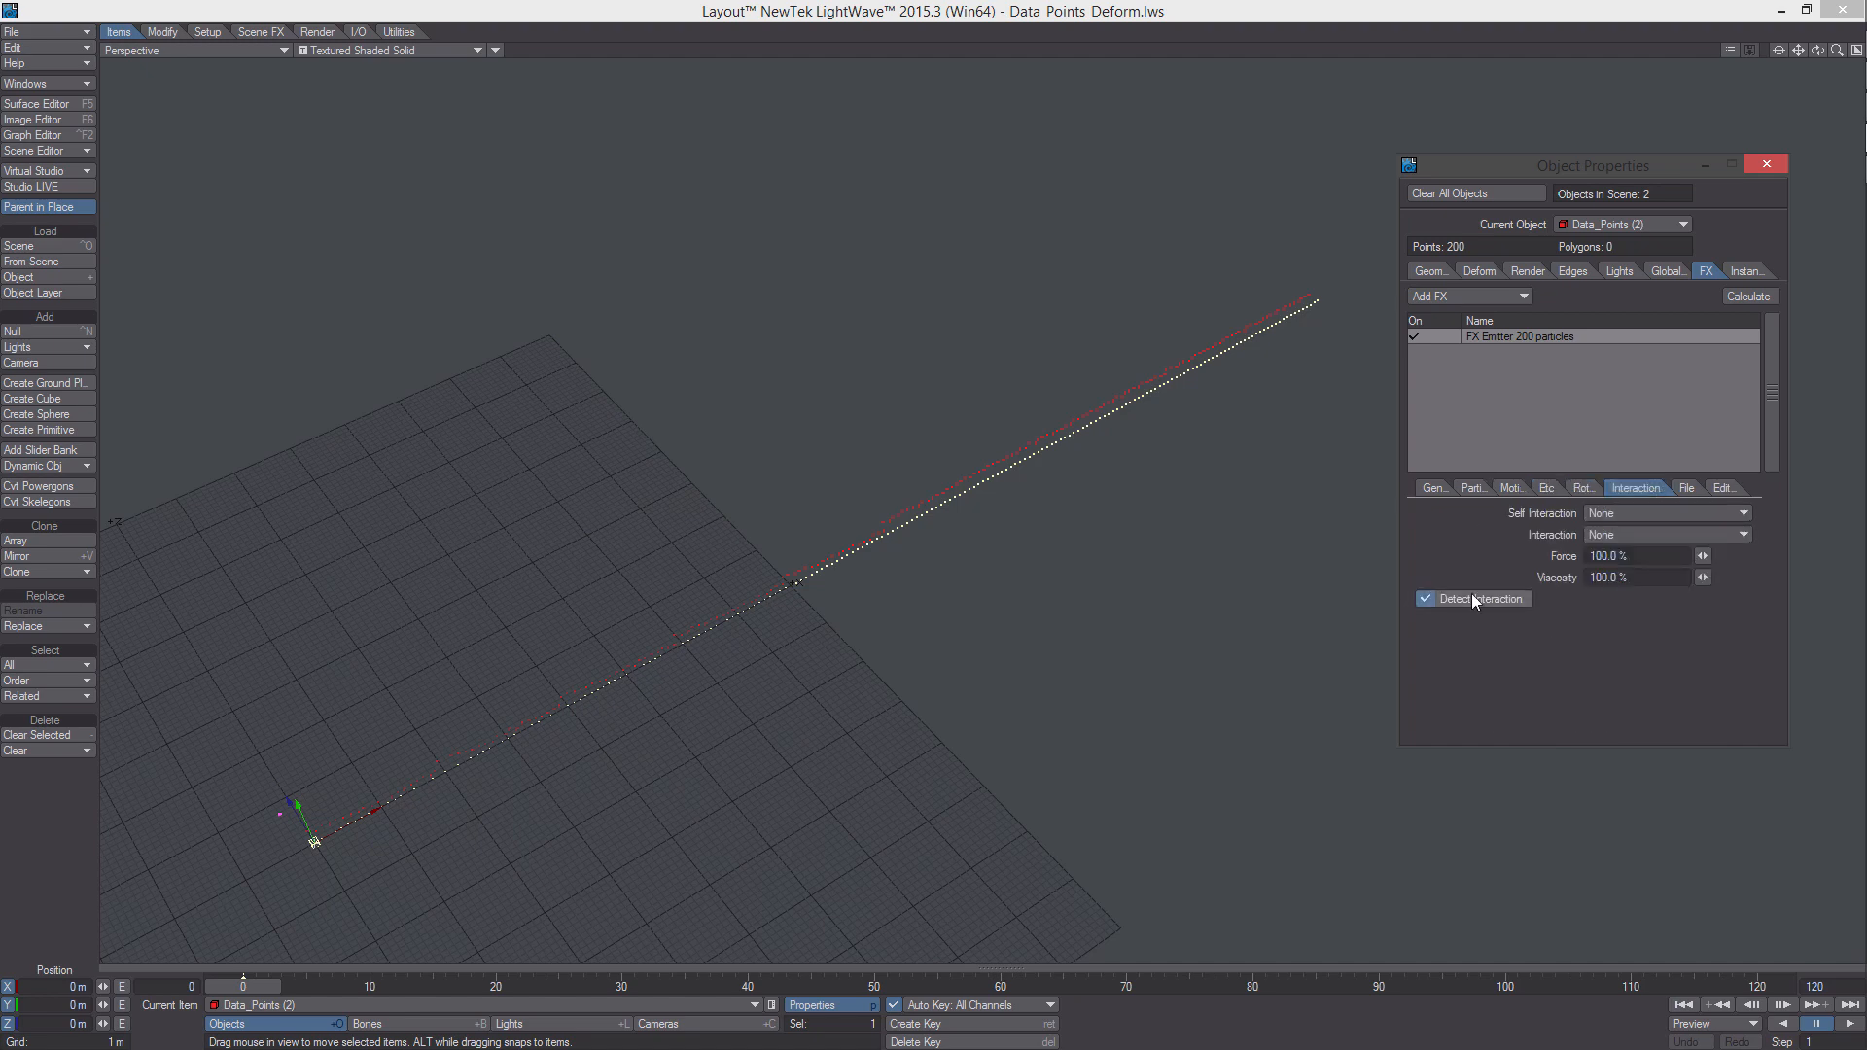
click(1687, 488)
click(1434, 488)
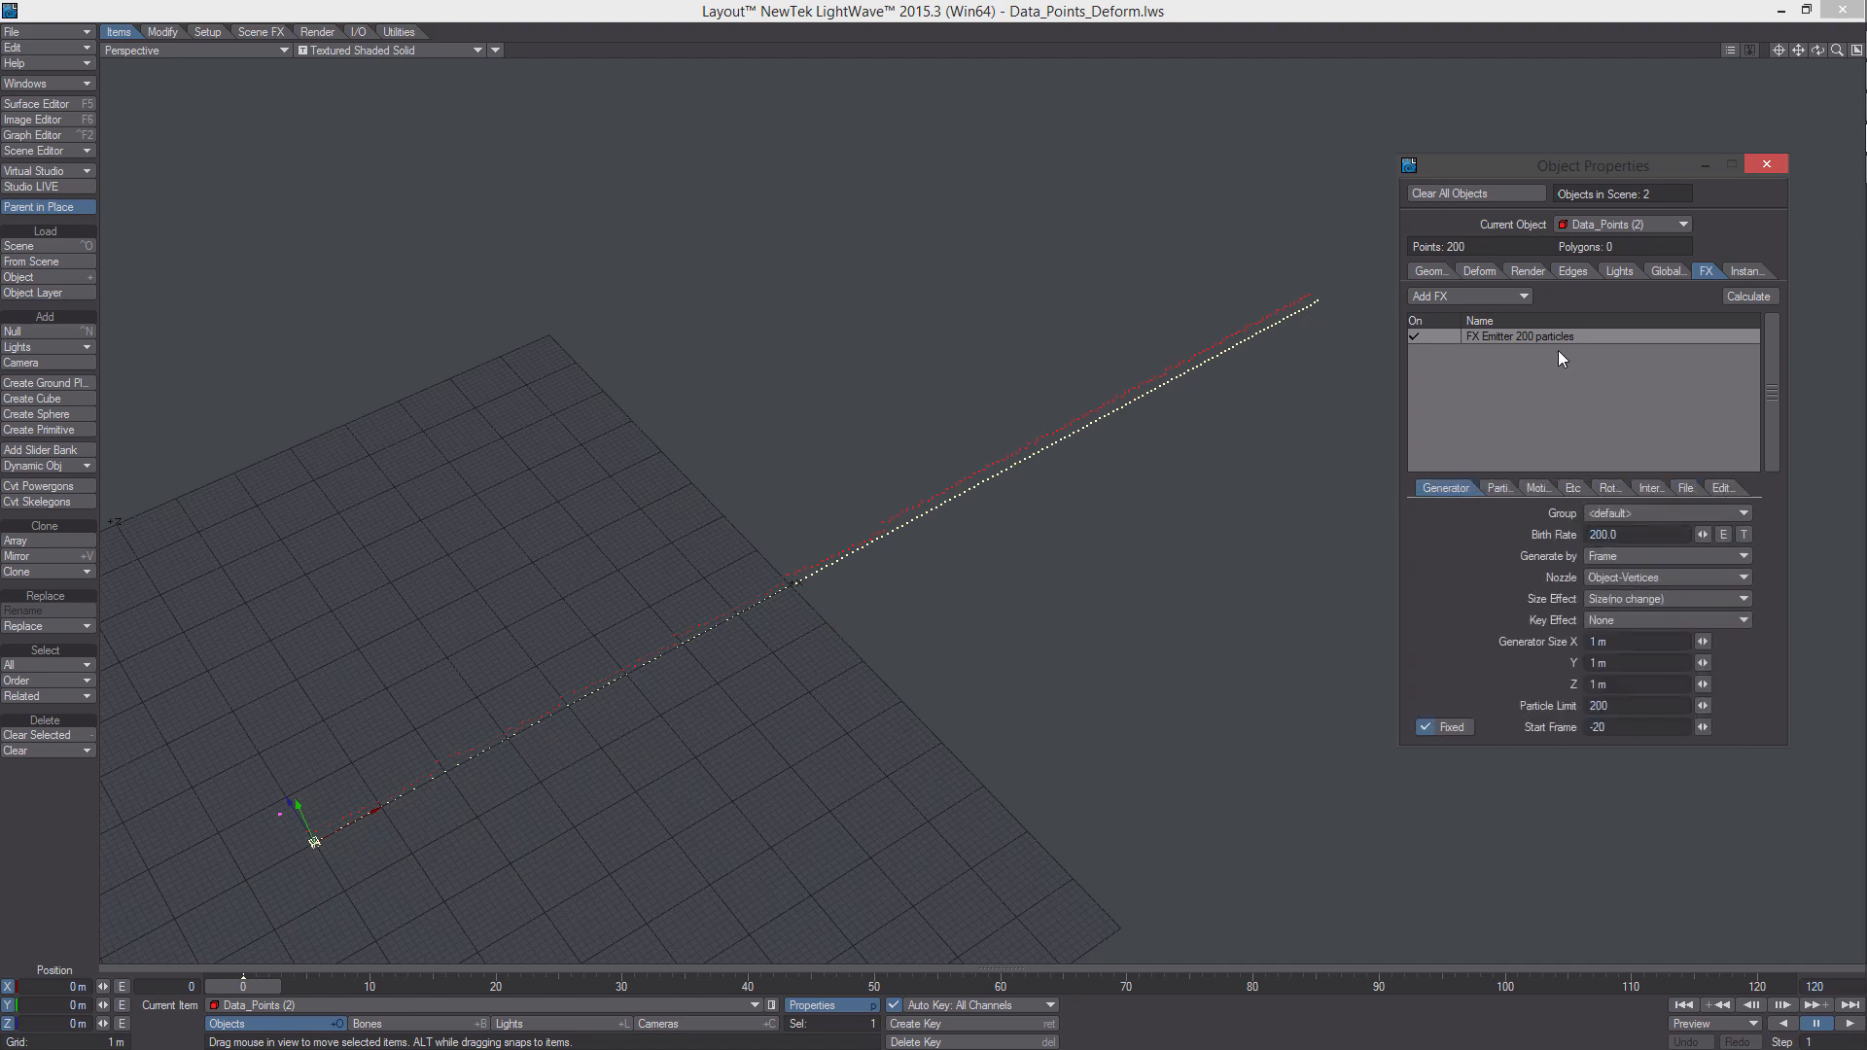
Add a wind effector named Data_Accumulte_Wind to the scene
scroll(1112, 483, down, 1)
alt+drag(863, 510, 859, 502)
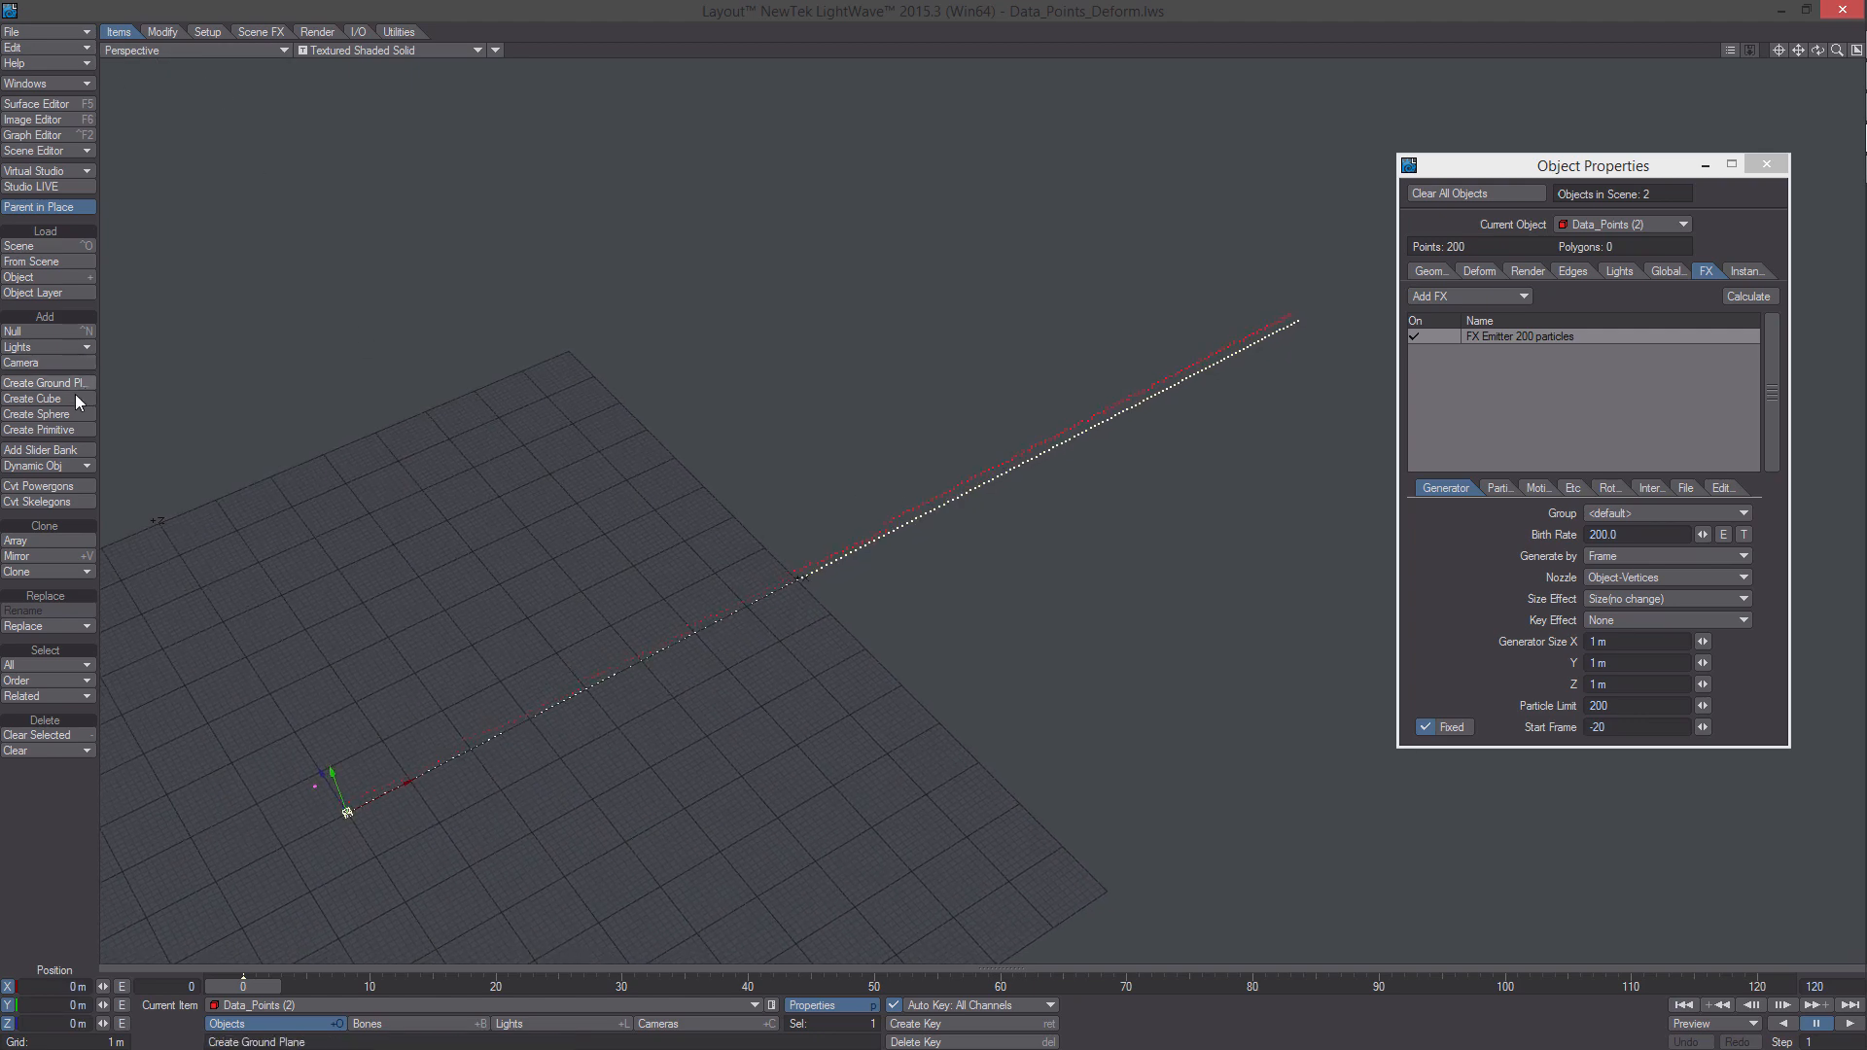
click(64, 466)
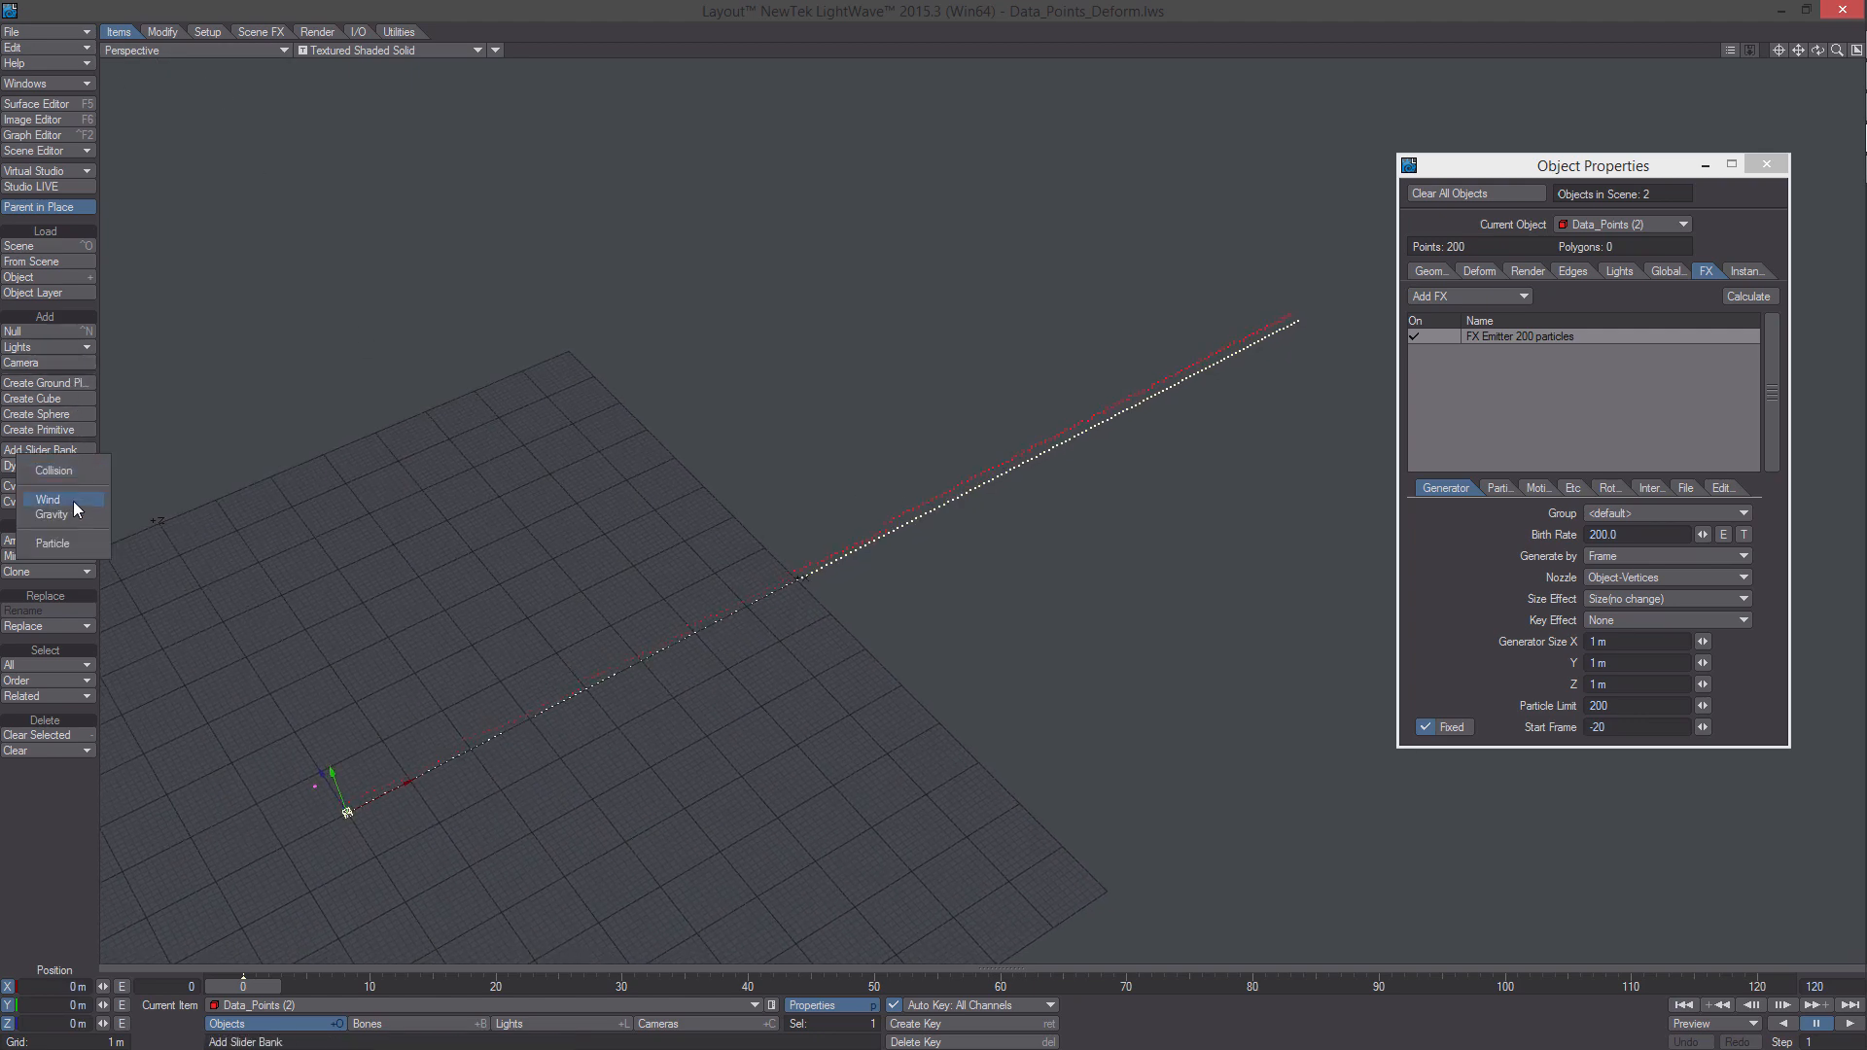
click(74, 502)
text(Data)
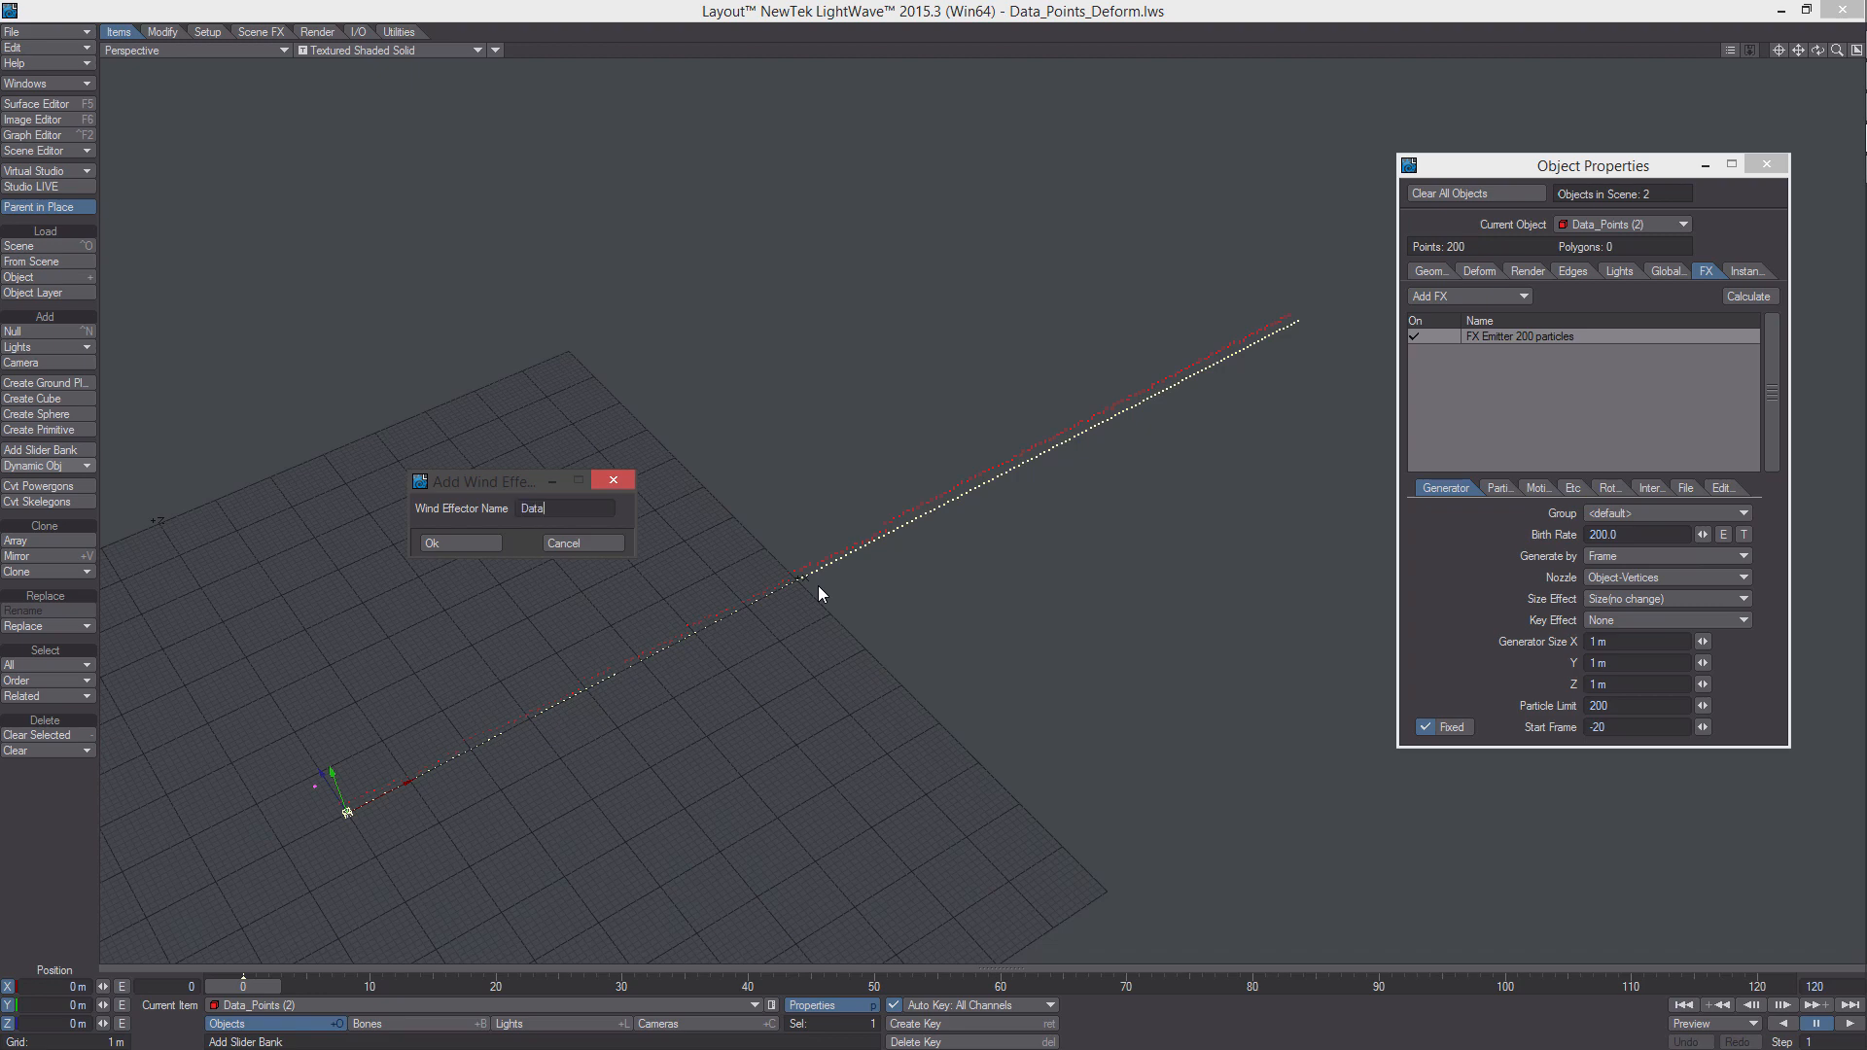
text(_Accumulte_Wind)
click(462, 544)
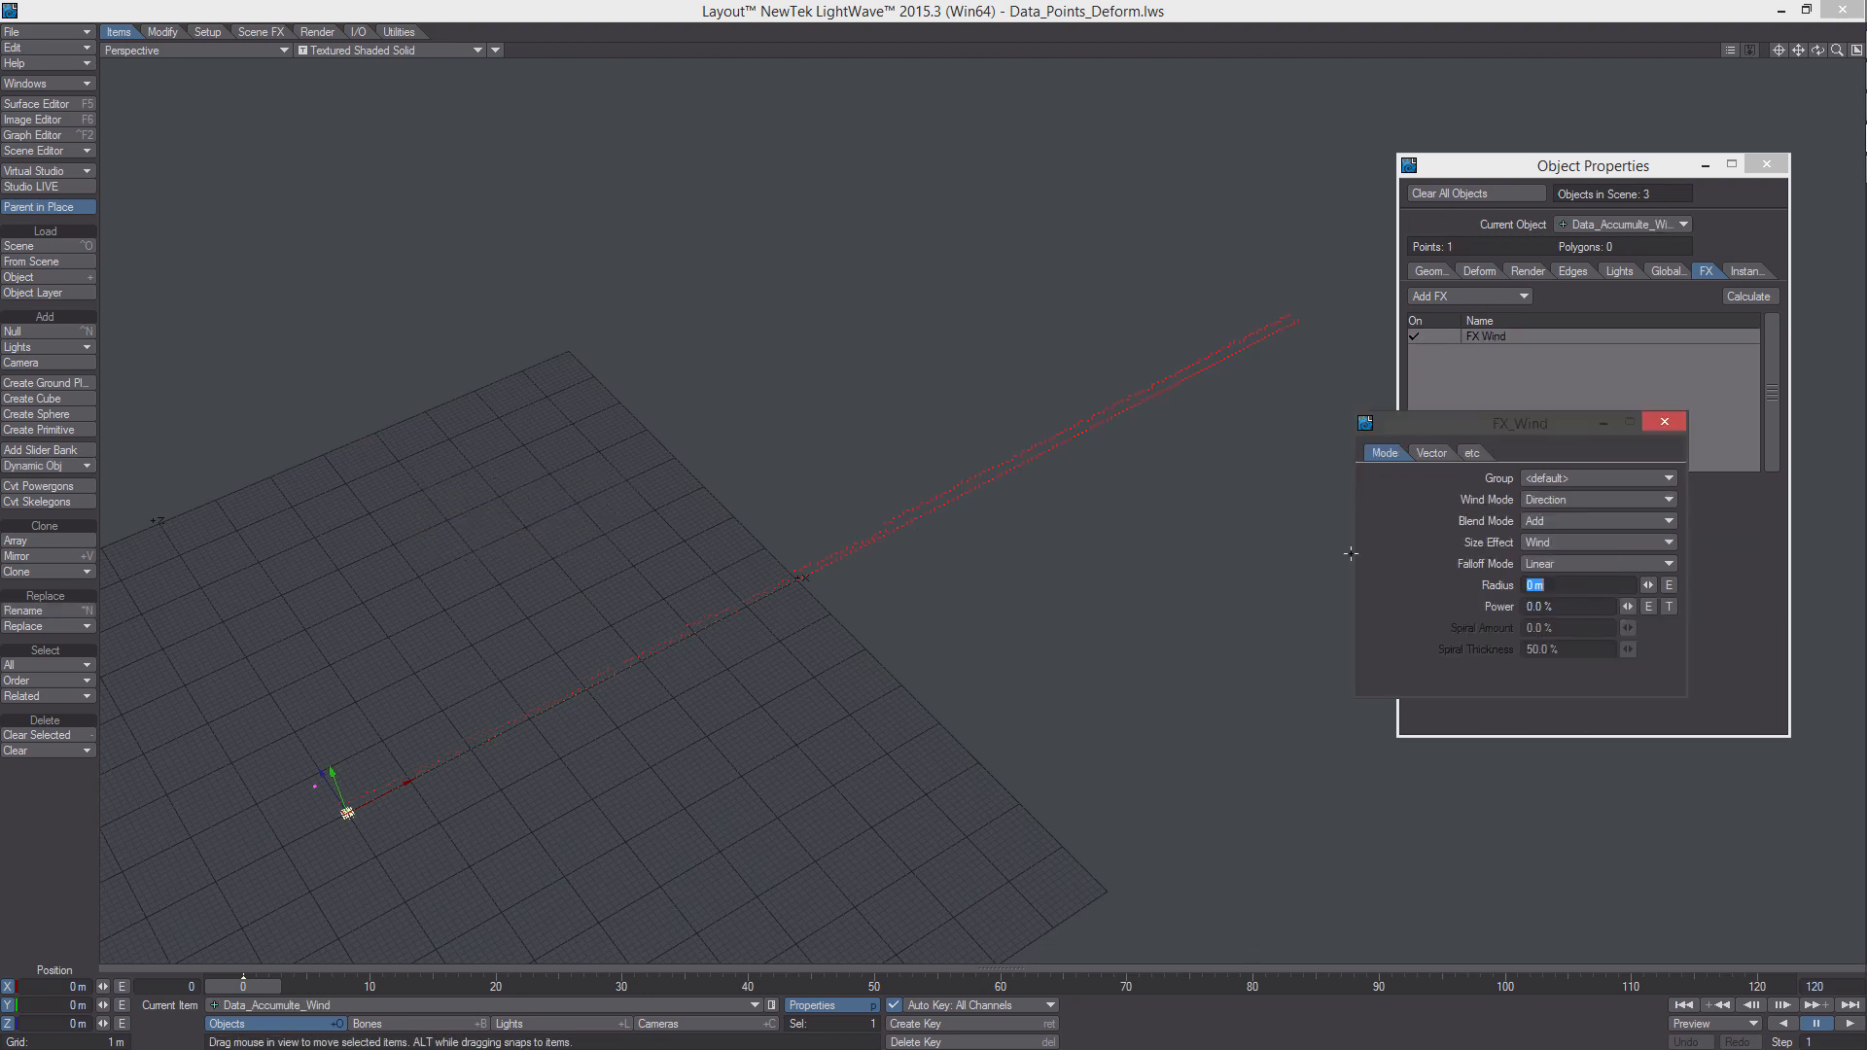
Configure the wind with a radius of 1 m, power 100%, falloff mode OFF and blend mode Heavy Wind
click(1567, 611)
text(10)
click(1570, 564)
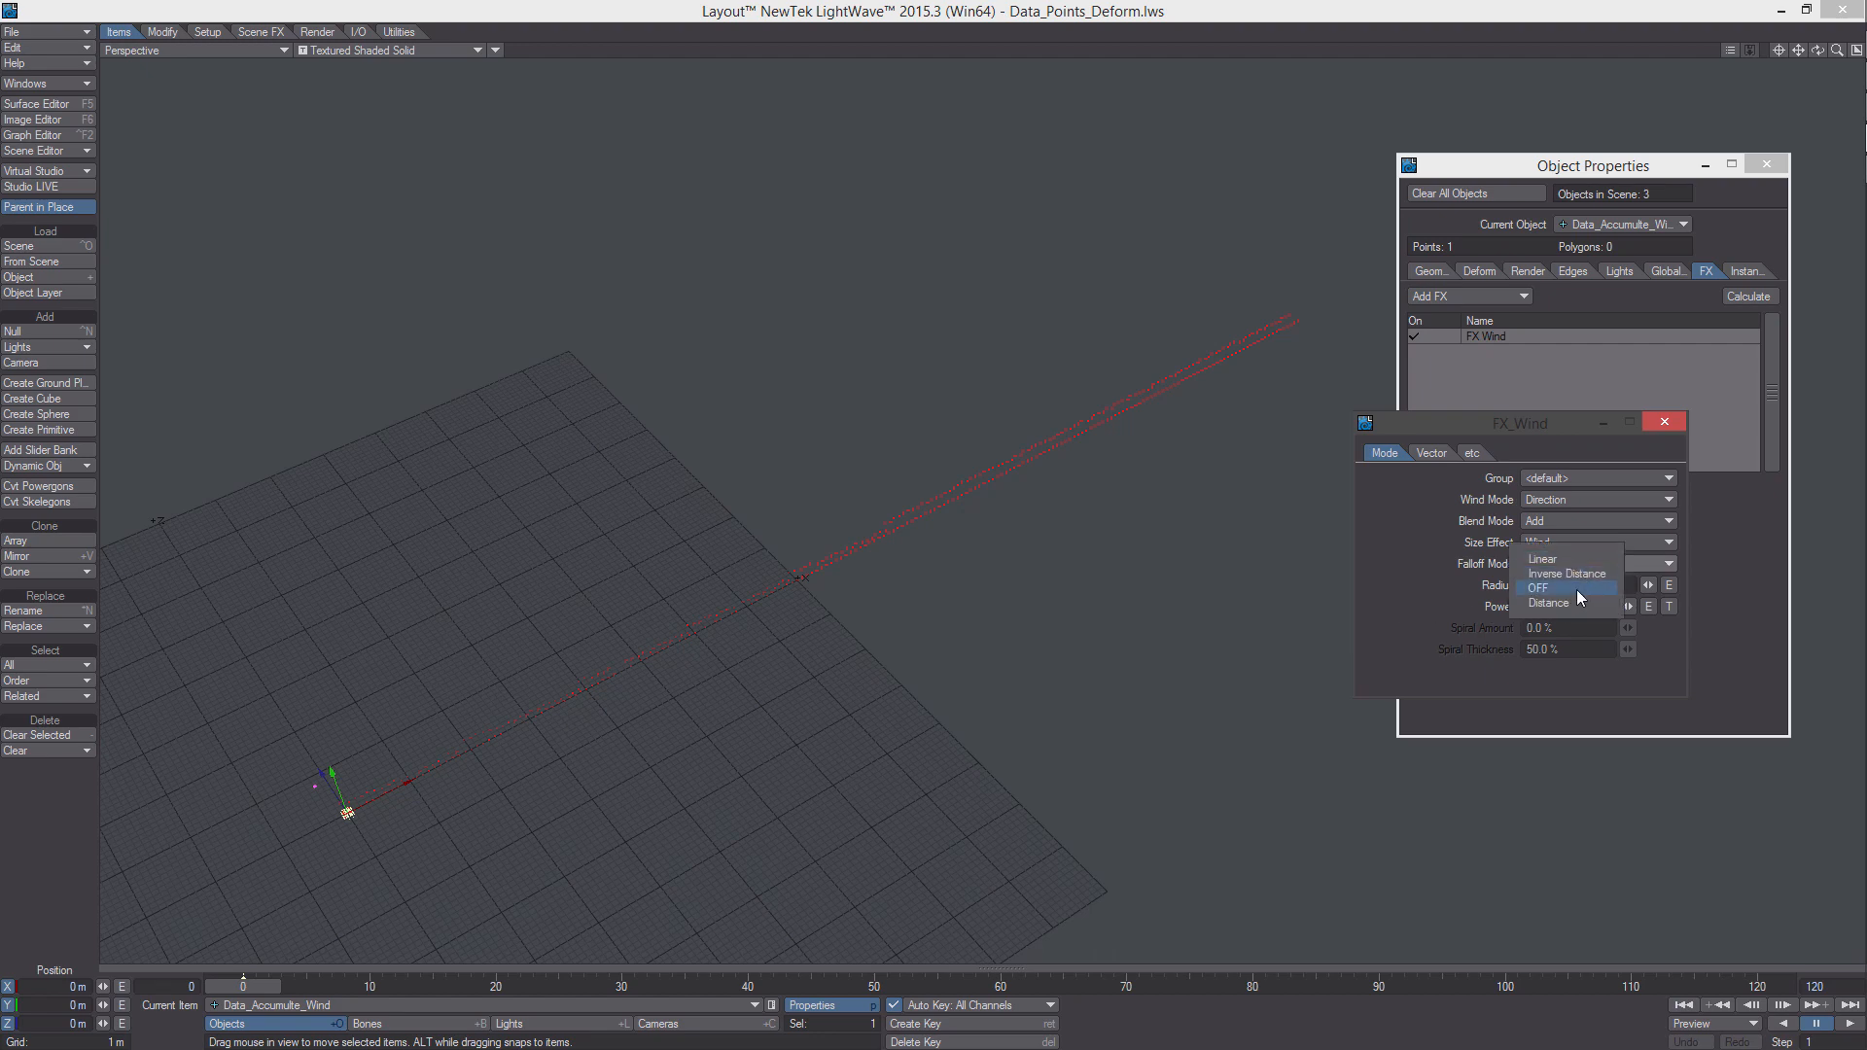
click(1577, 589)
click(1578, 521)
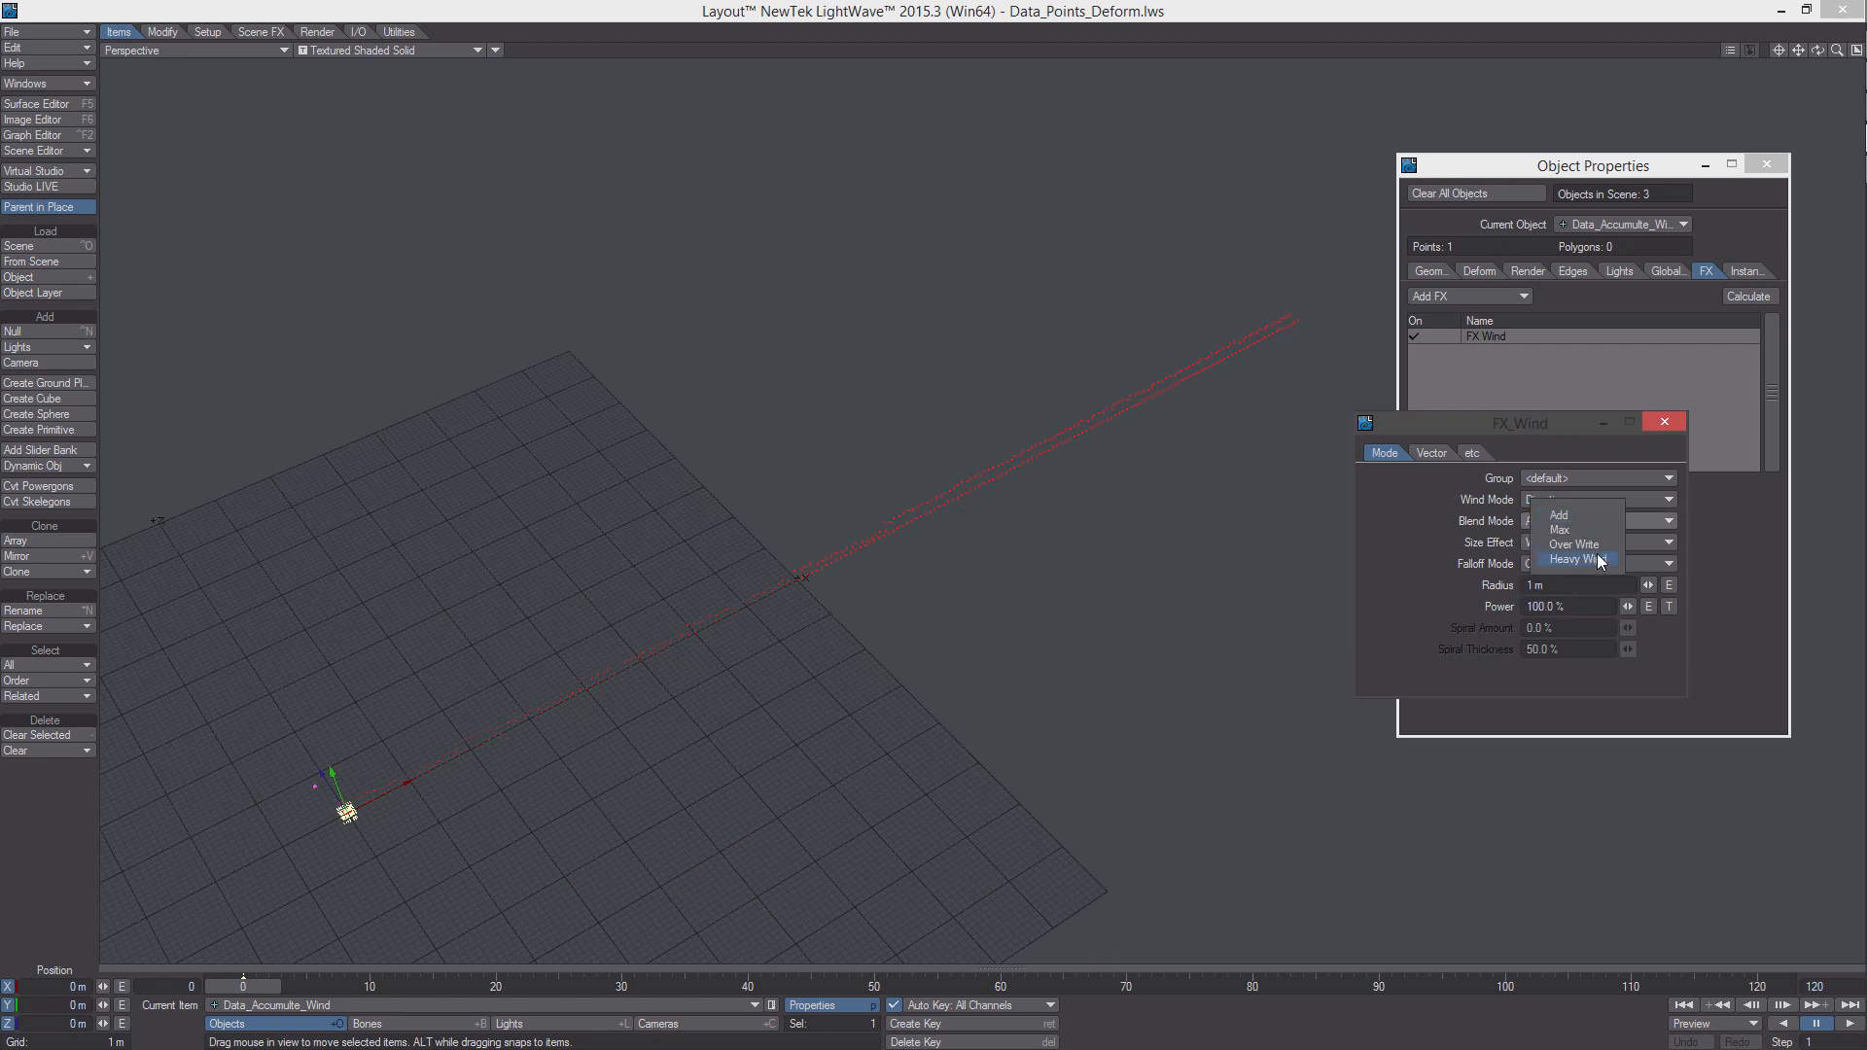
click(1595, 559)
Set the wind vector's Y and Z to 0 m and switch the viewport to Top view
click(1430, 453)
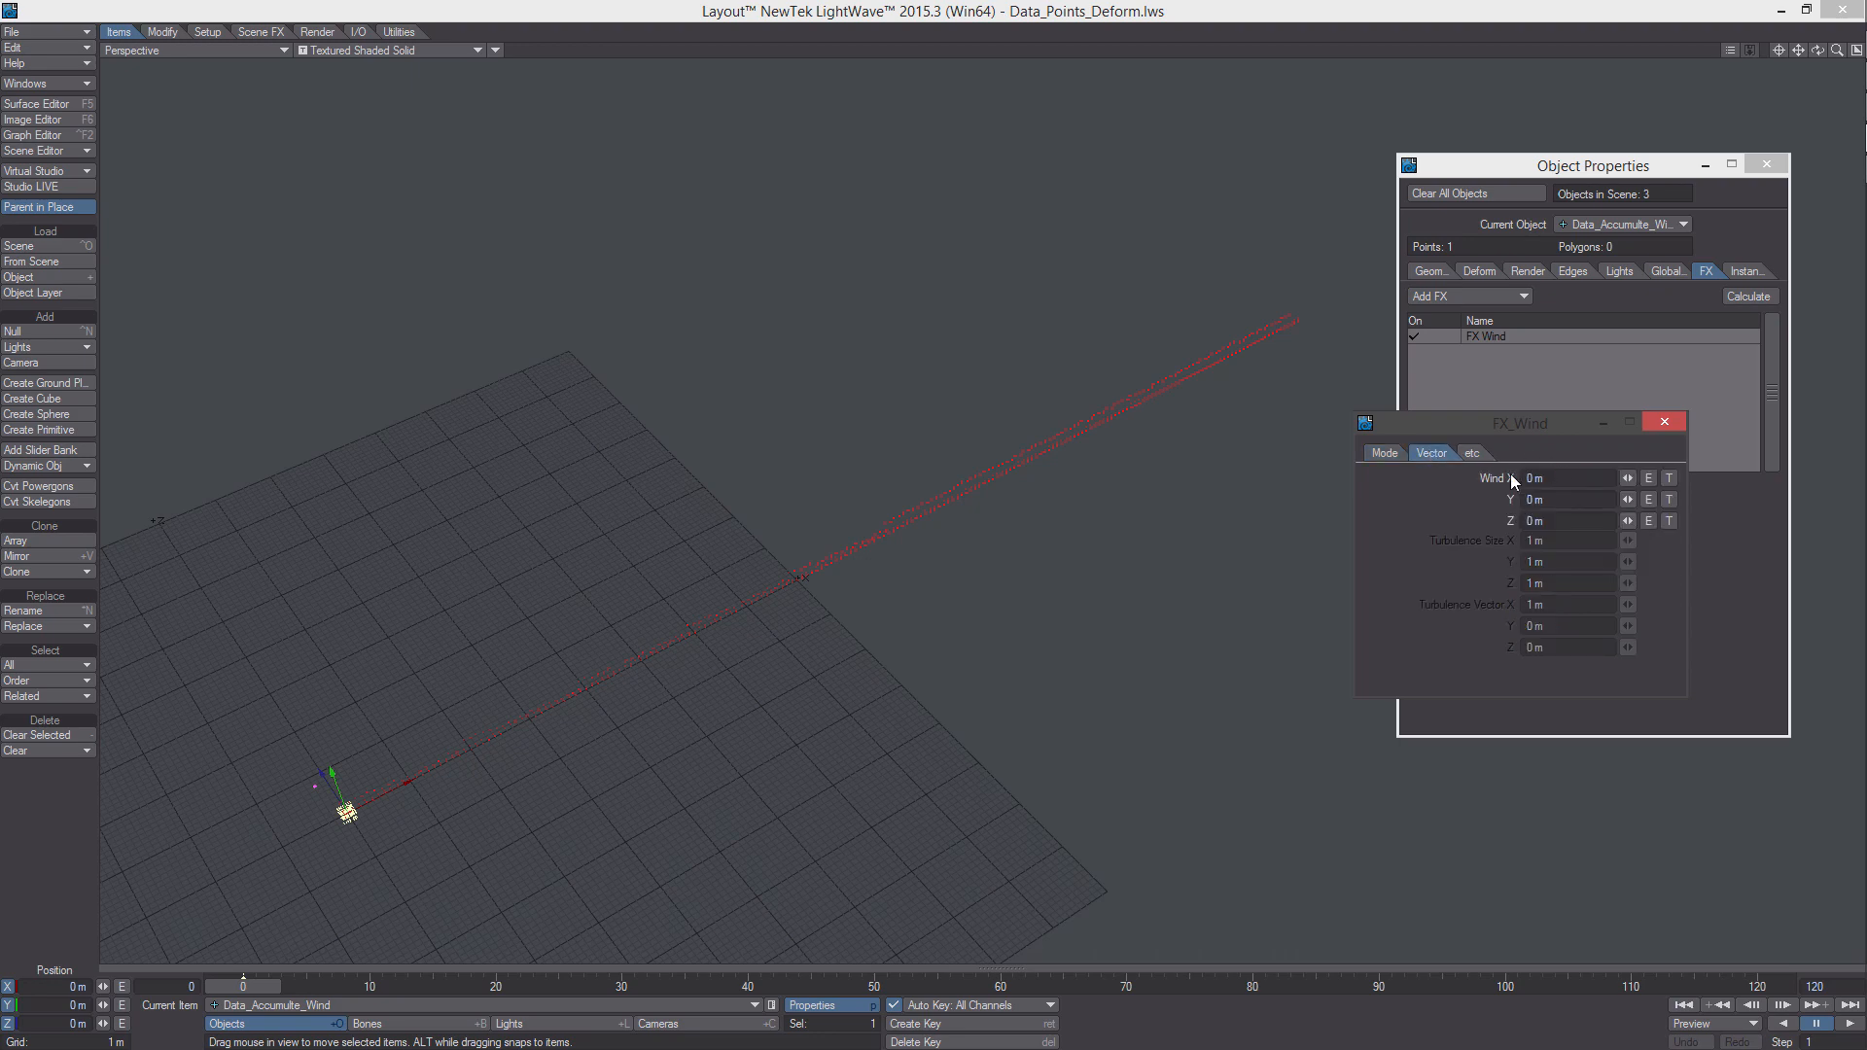
click(1546, 501)
text(0)
click(1566, 520)
text(02)
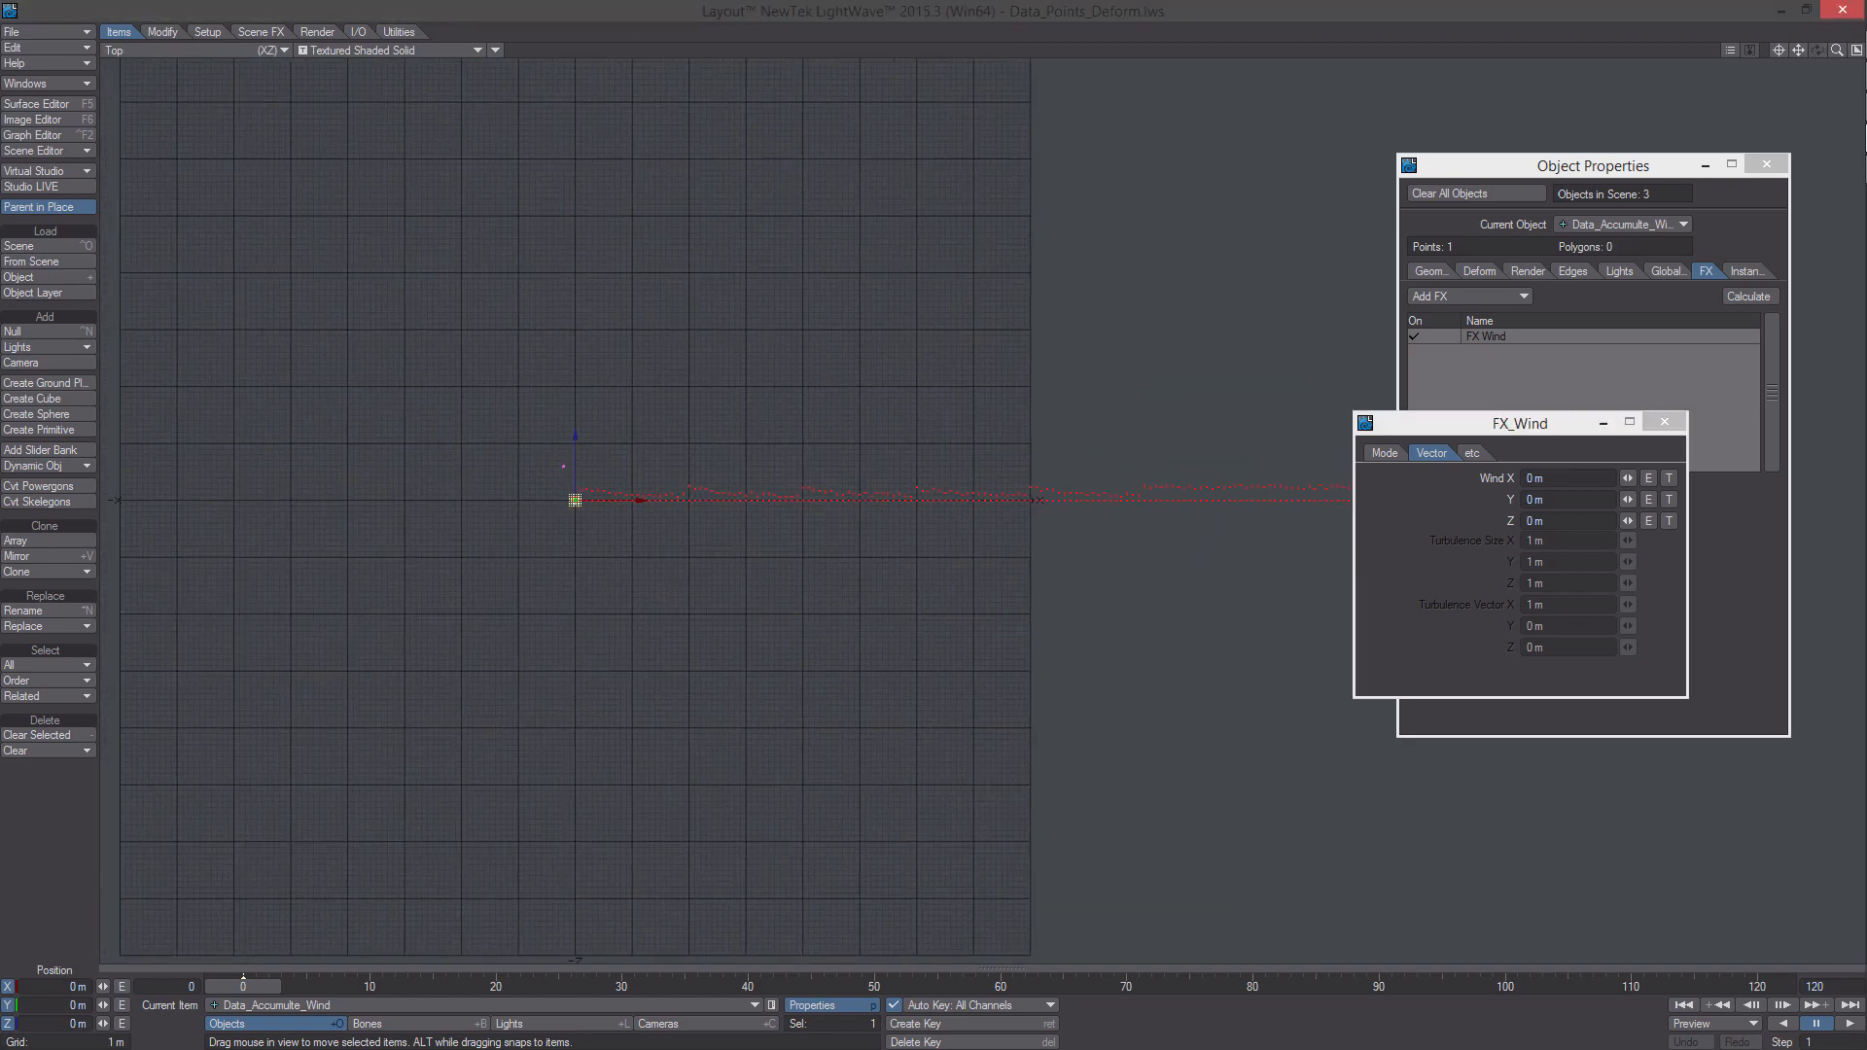
Change the display color of Data_Points (2) to Orange in the Scene Editor
alt+drag(681, 487, 1133, 502)
alt+drag(1133, 502, 1241, 561)
alt+drag(231, 545, 522, 513)
click(41, 87)
click(68, 132)
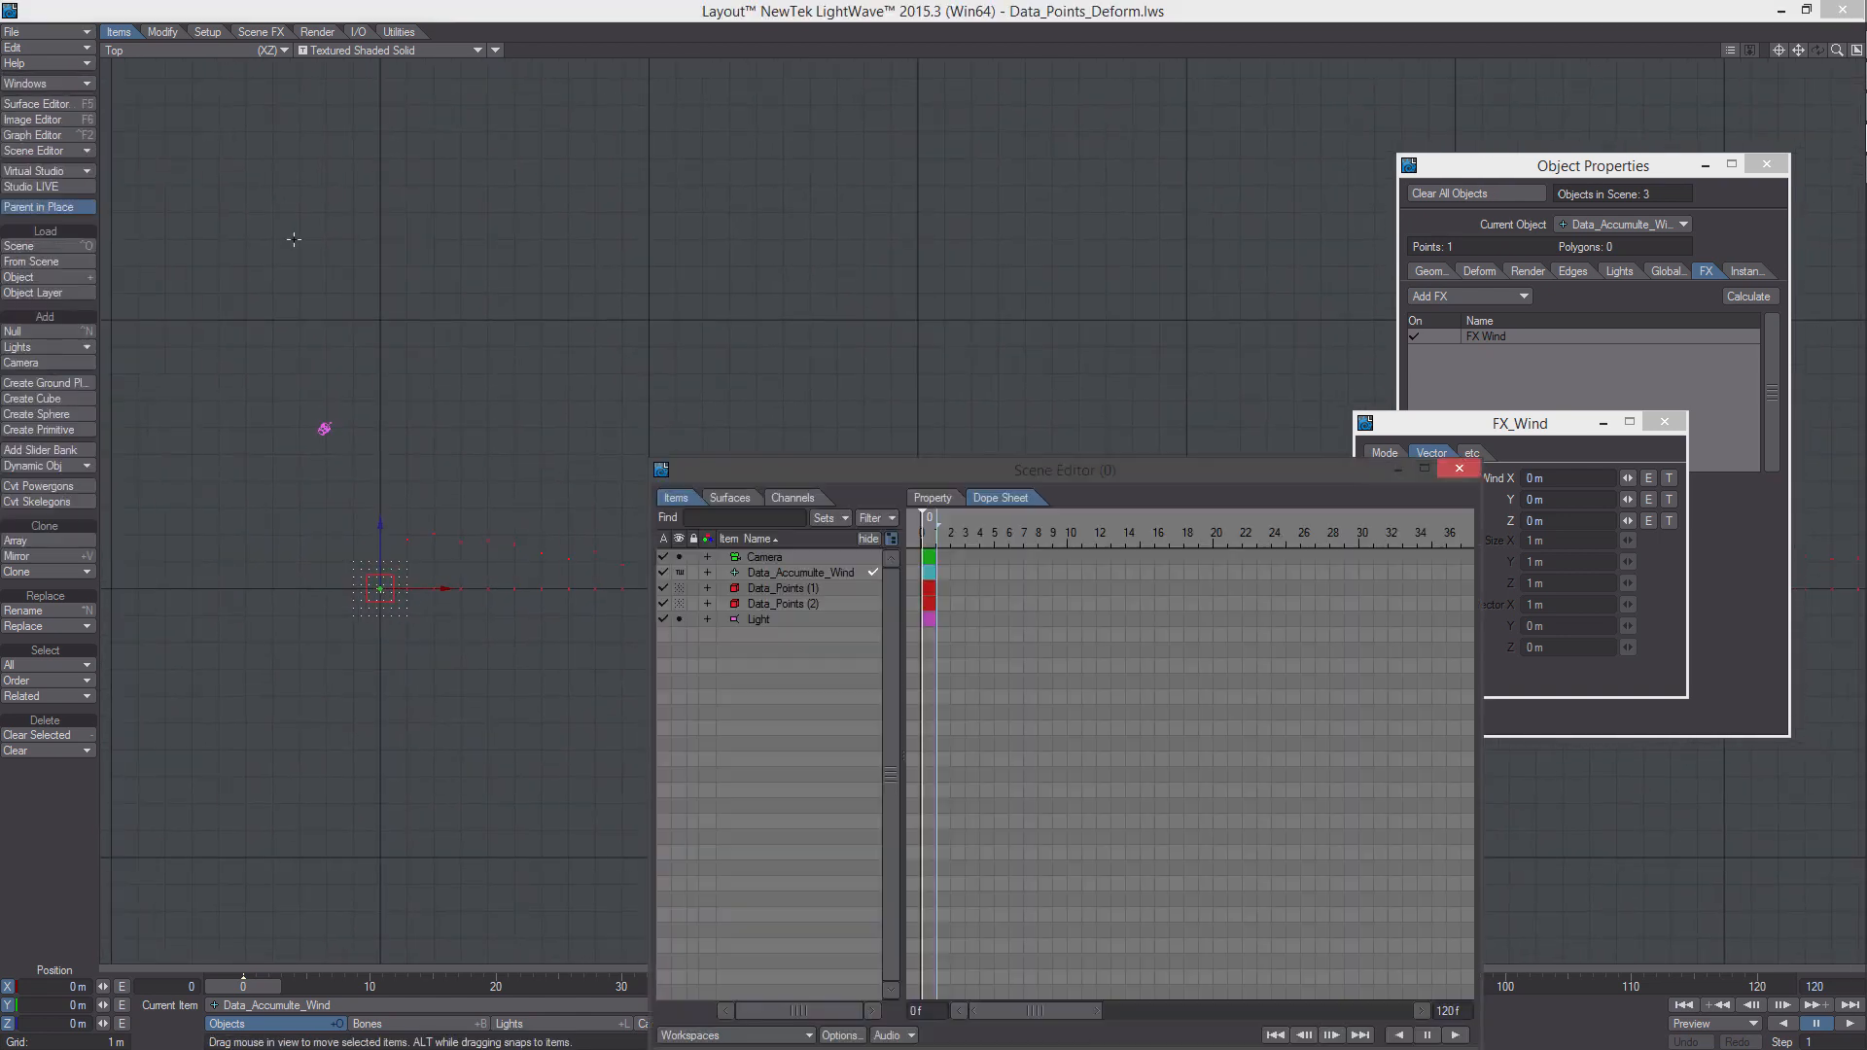
click(794, 604)
click(707, 604)
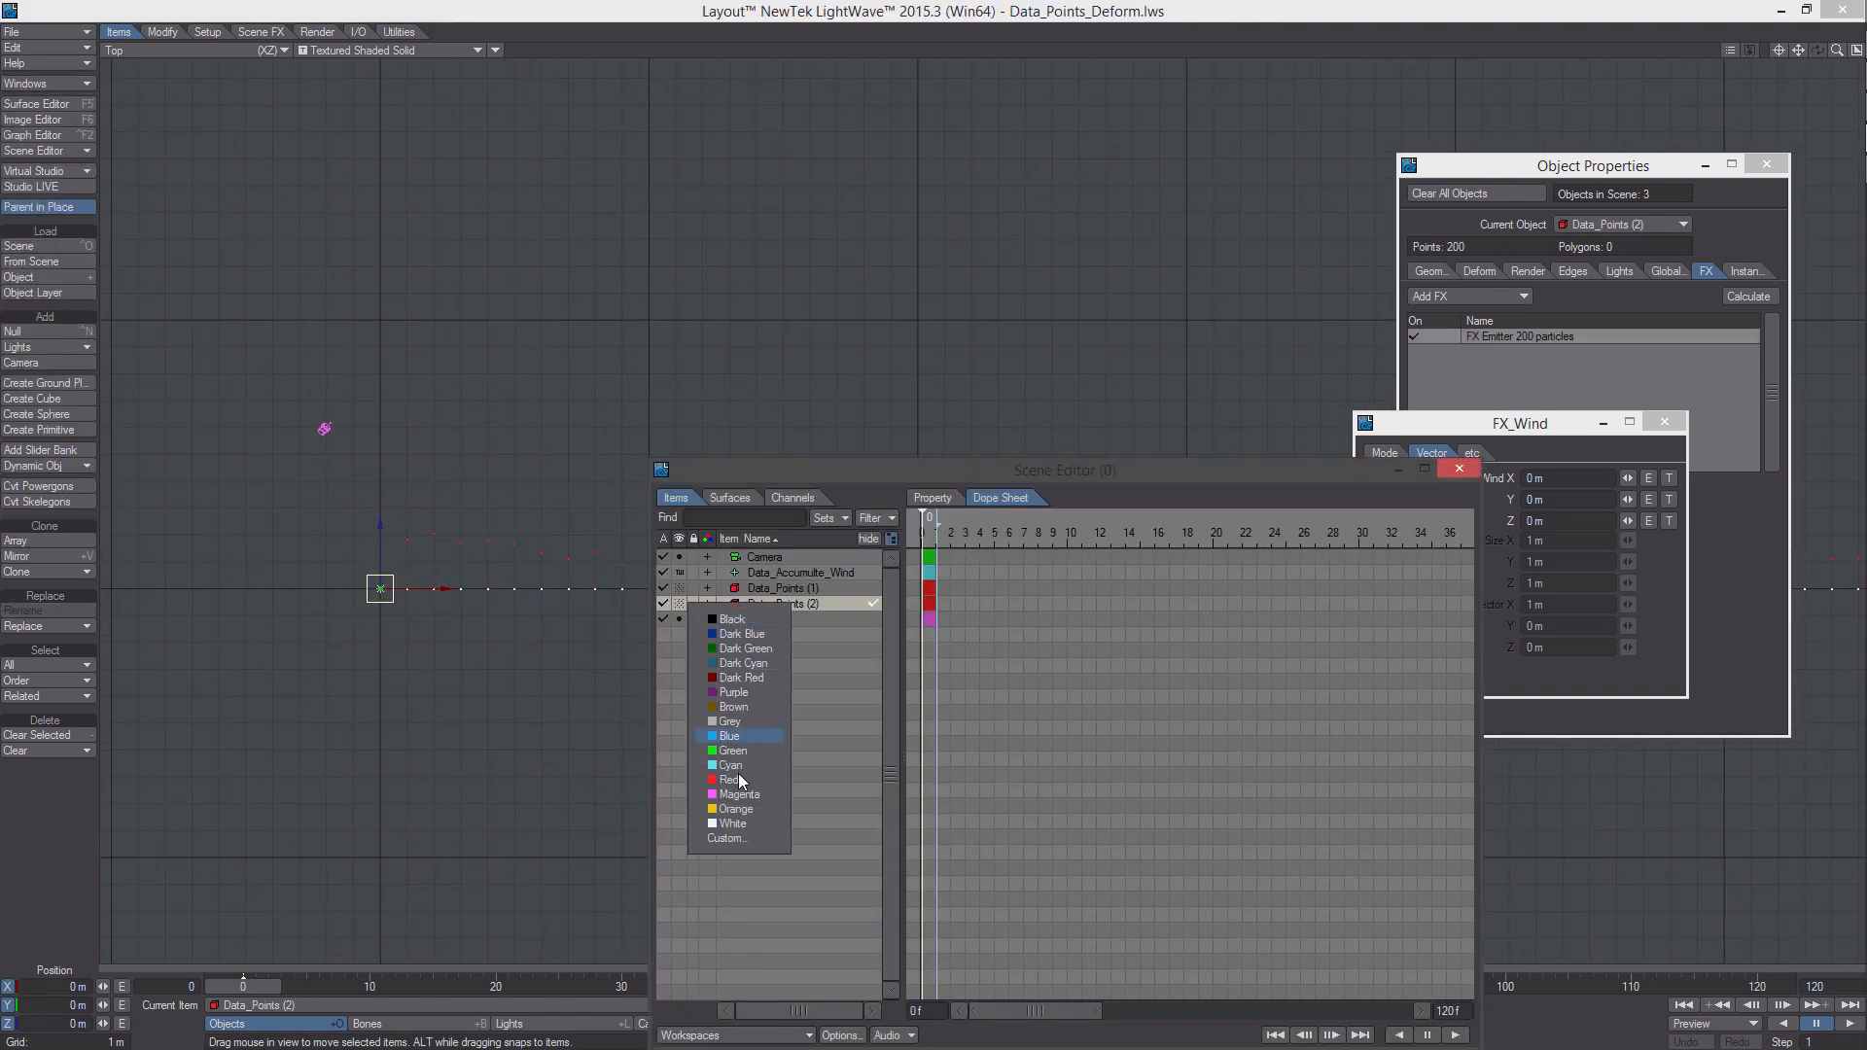
click(736, 809)
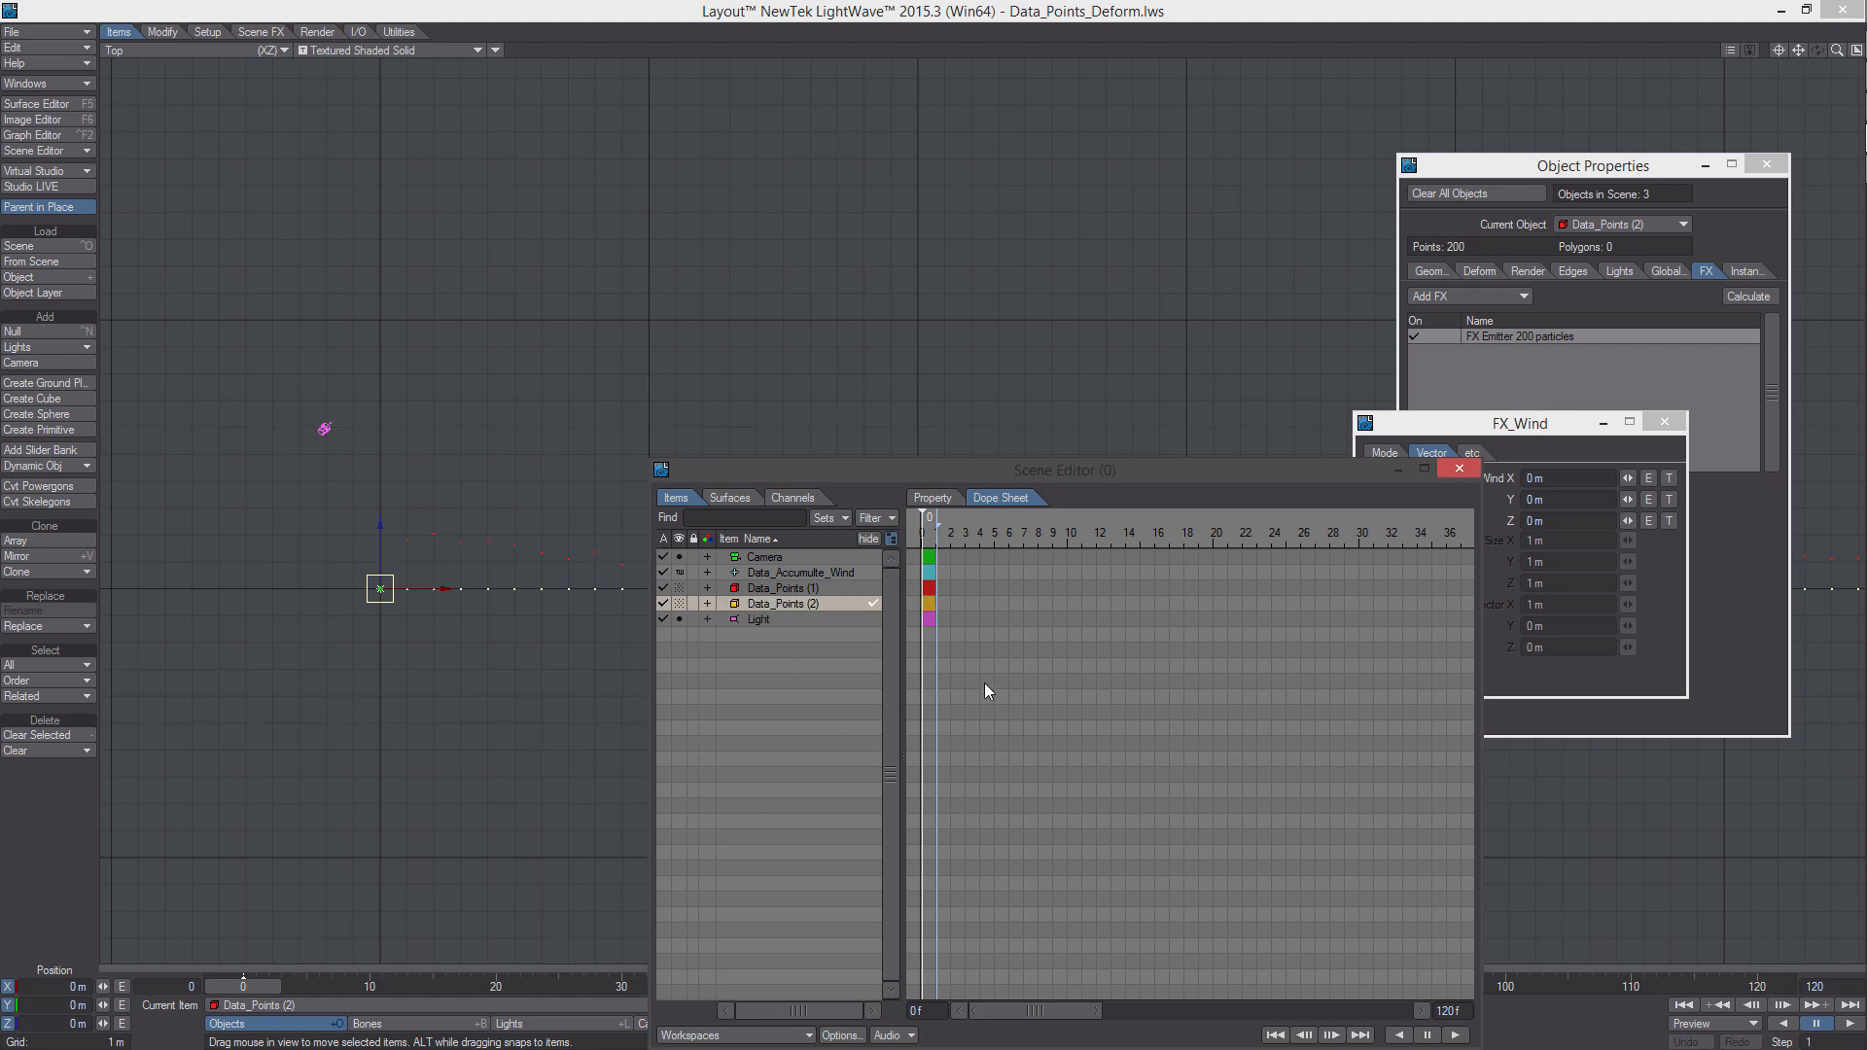
click(1459, 468)
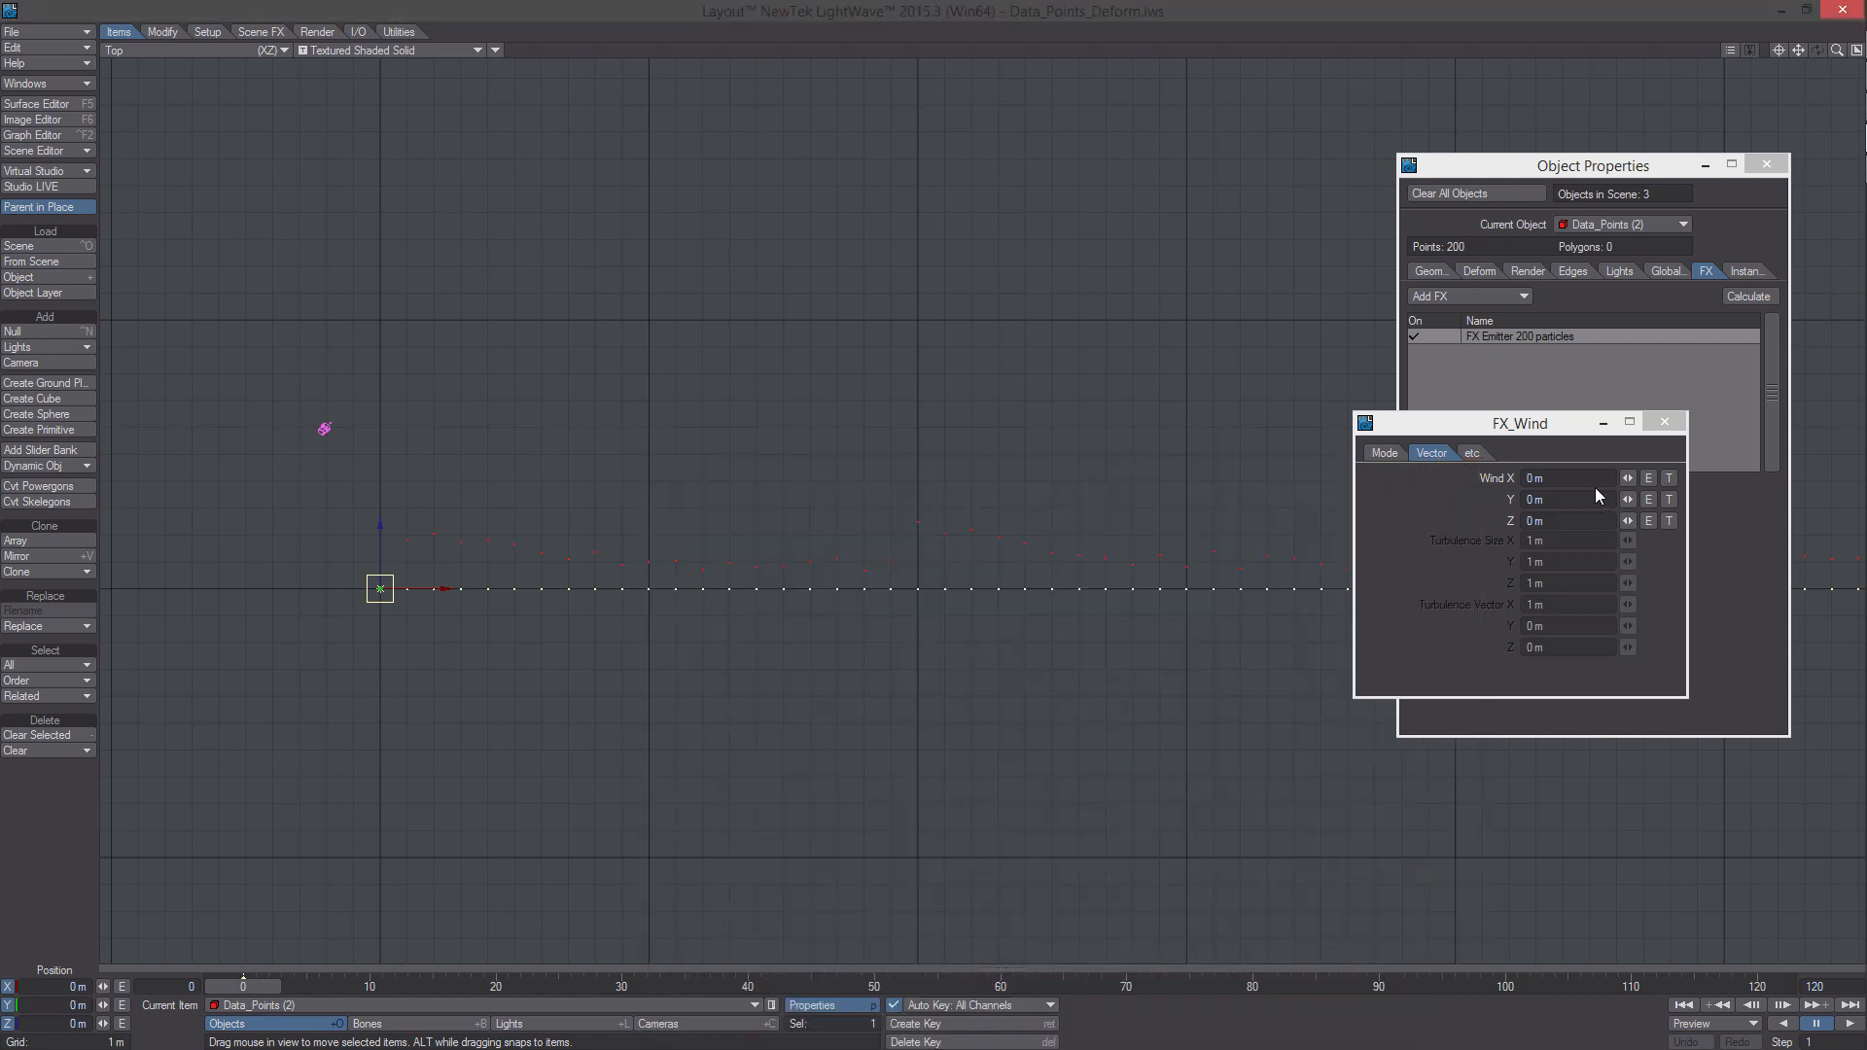
Make Data_Accumulte_Wind the current object and open the vector settings of its FX Wind in Object Properties
click(1665, 421)
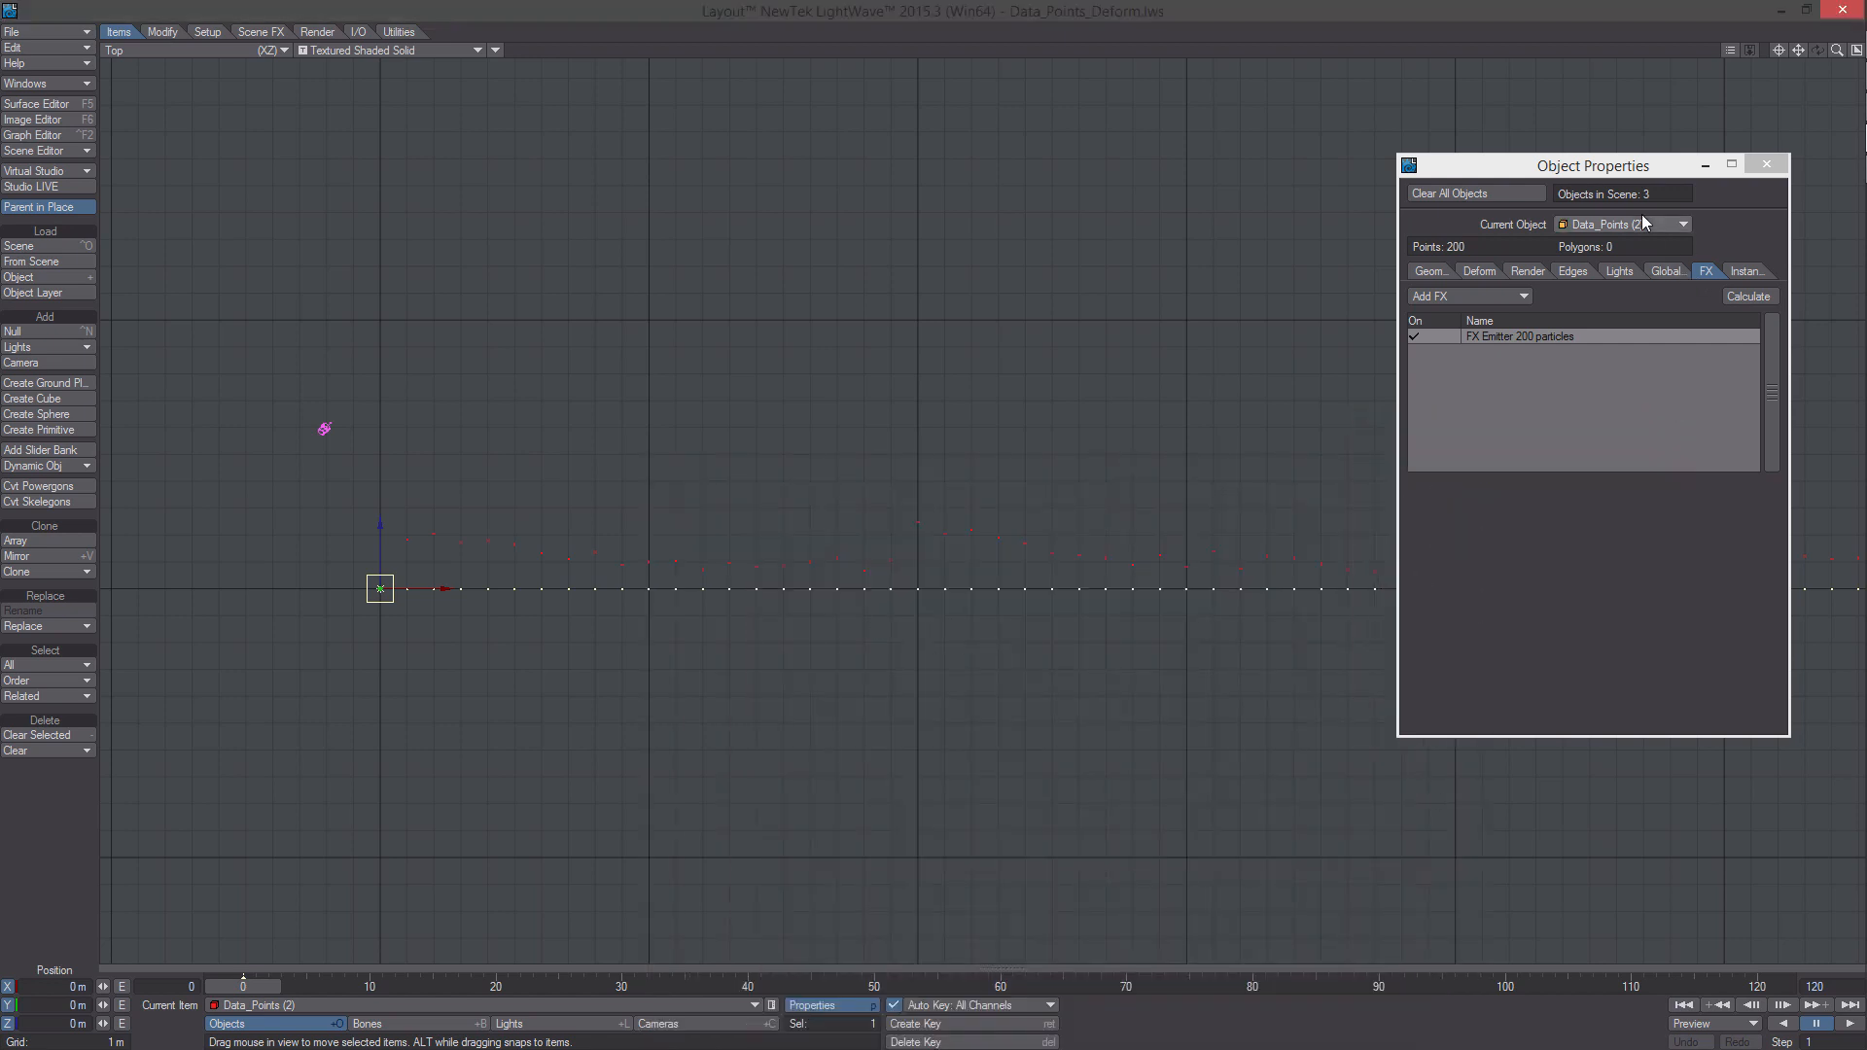
click(1642, 221)
click(1625, 239)
click(1533, 335)
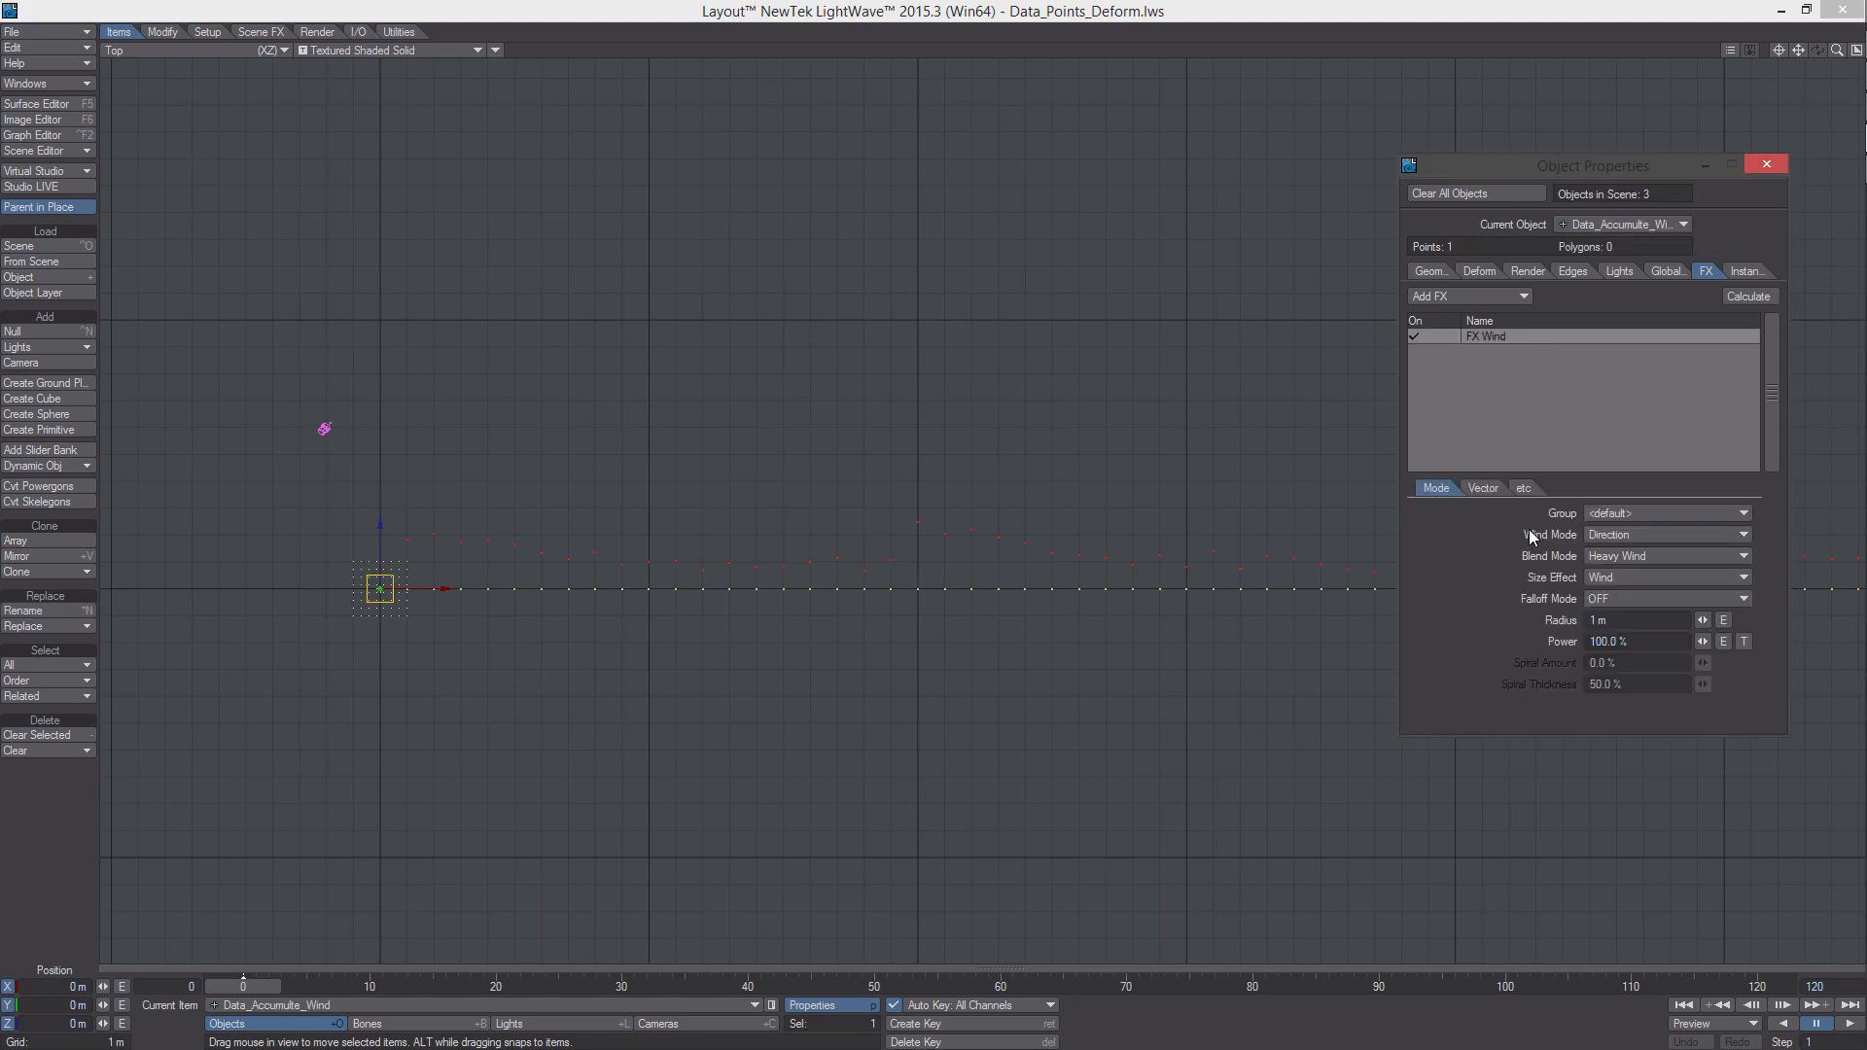
click(1485, 489)
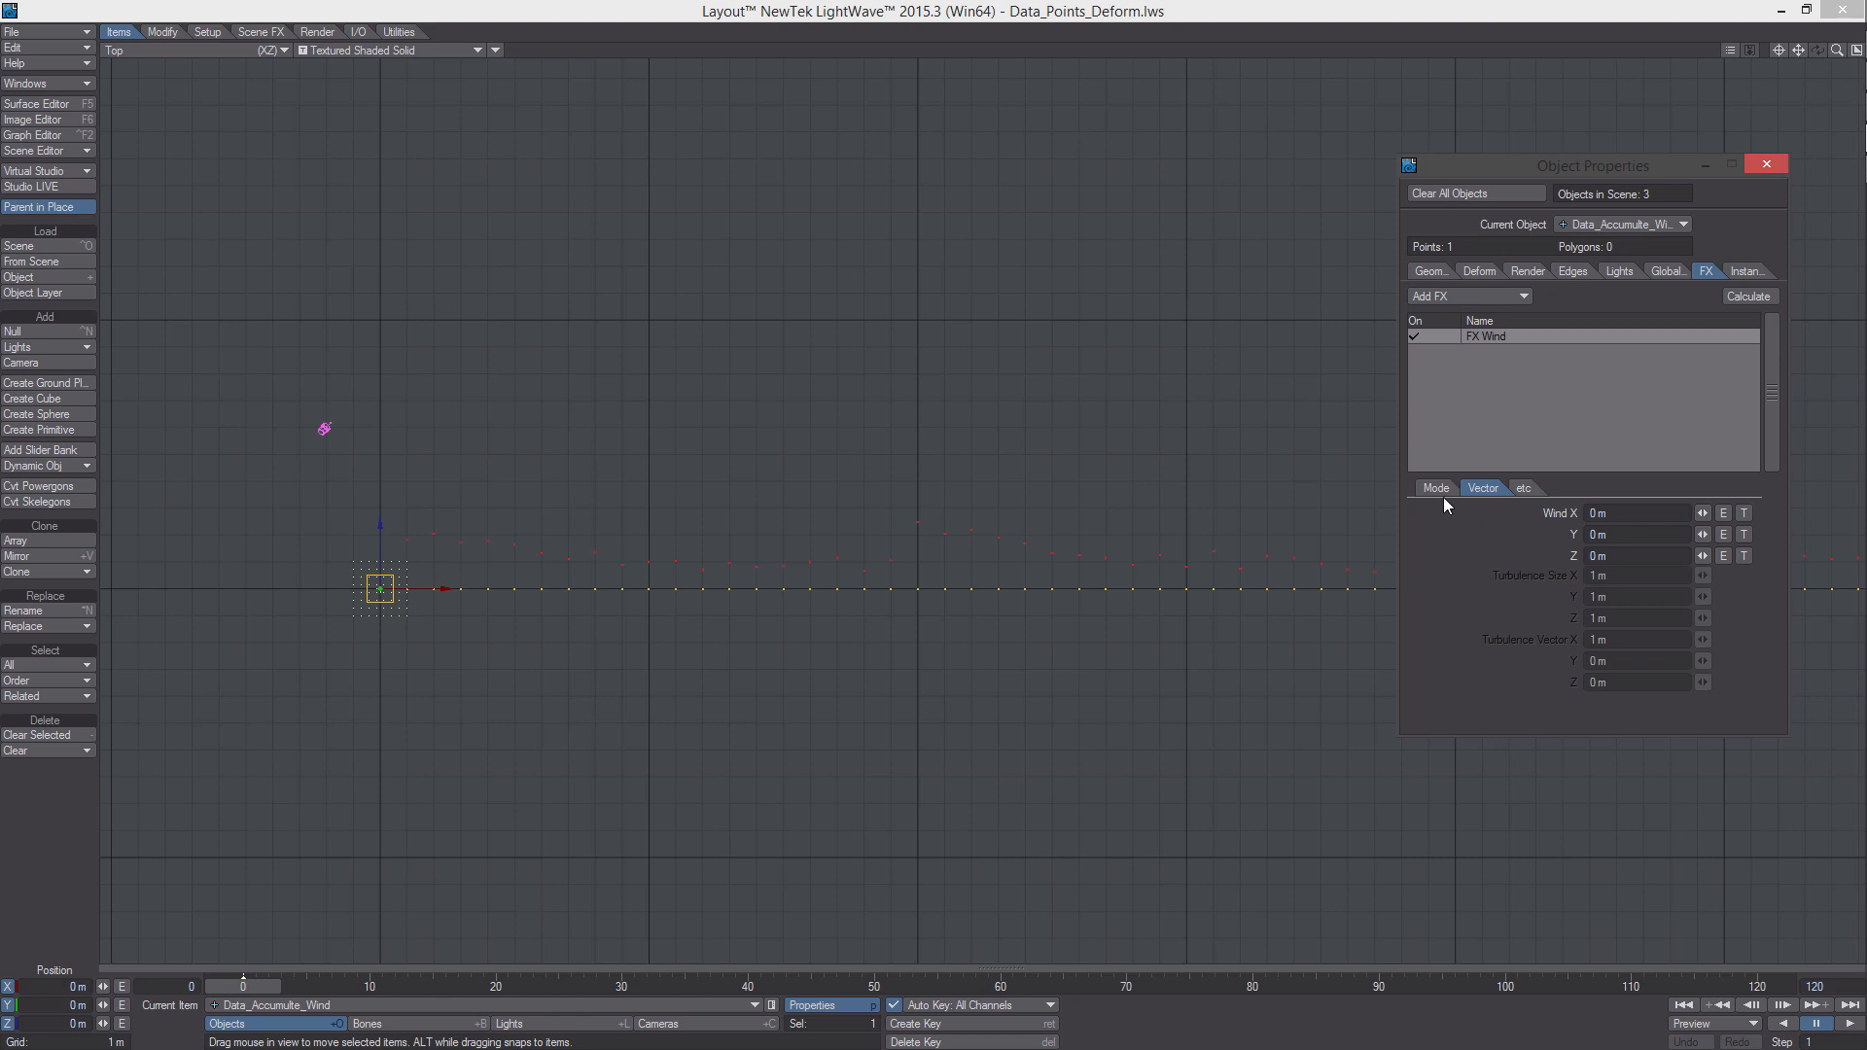
click(1438, 489)
click(1481, 490)
Texture the Wind X value with a procedural Node Texture layer and enable World Coordinates for it
click(1745, 513)
click(1724, 313)
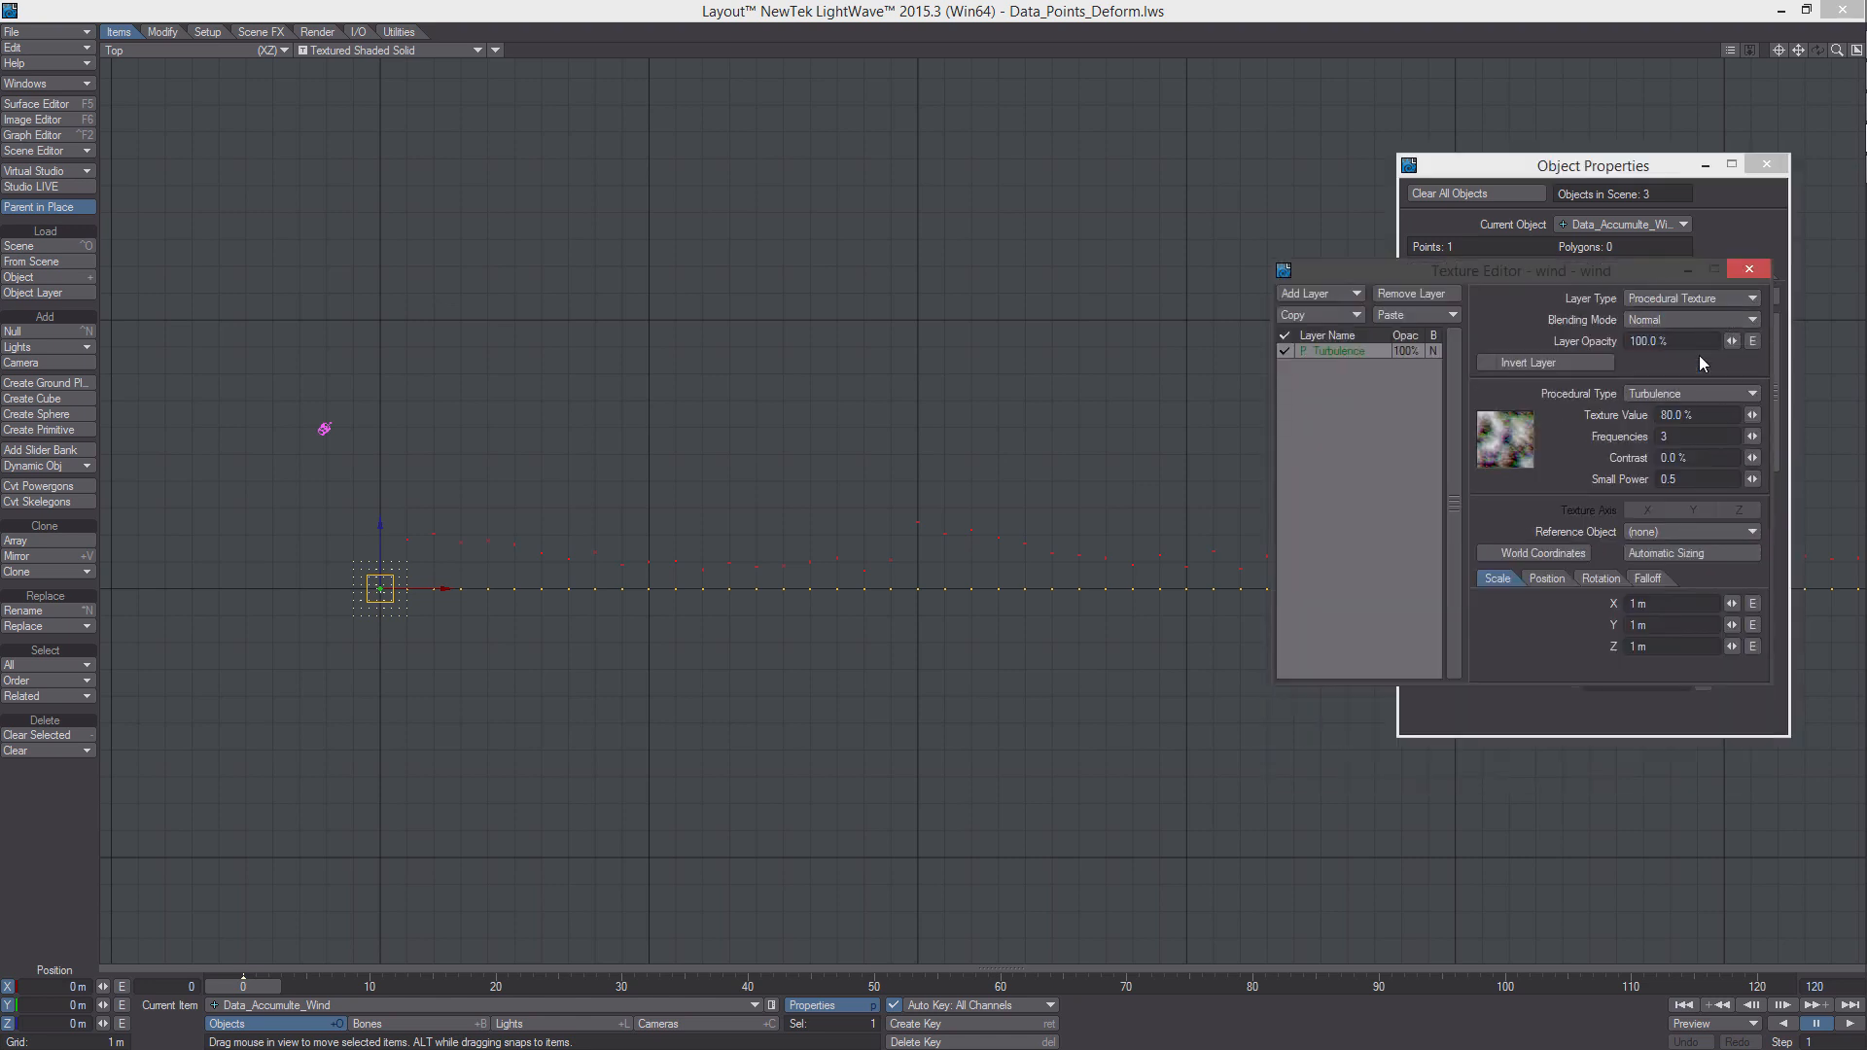
click(1697, 393)
click(1671, 71)
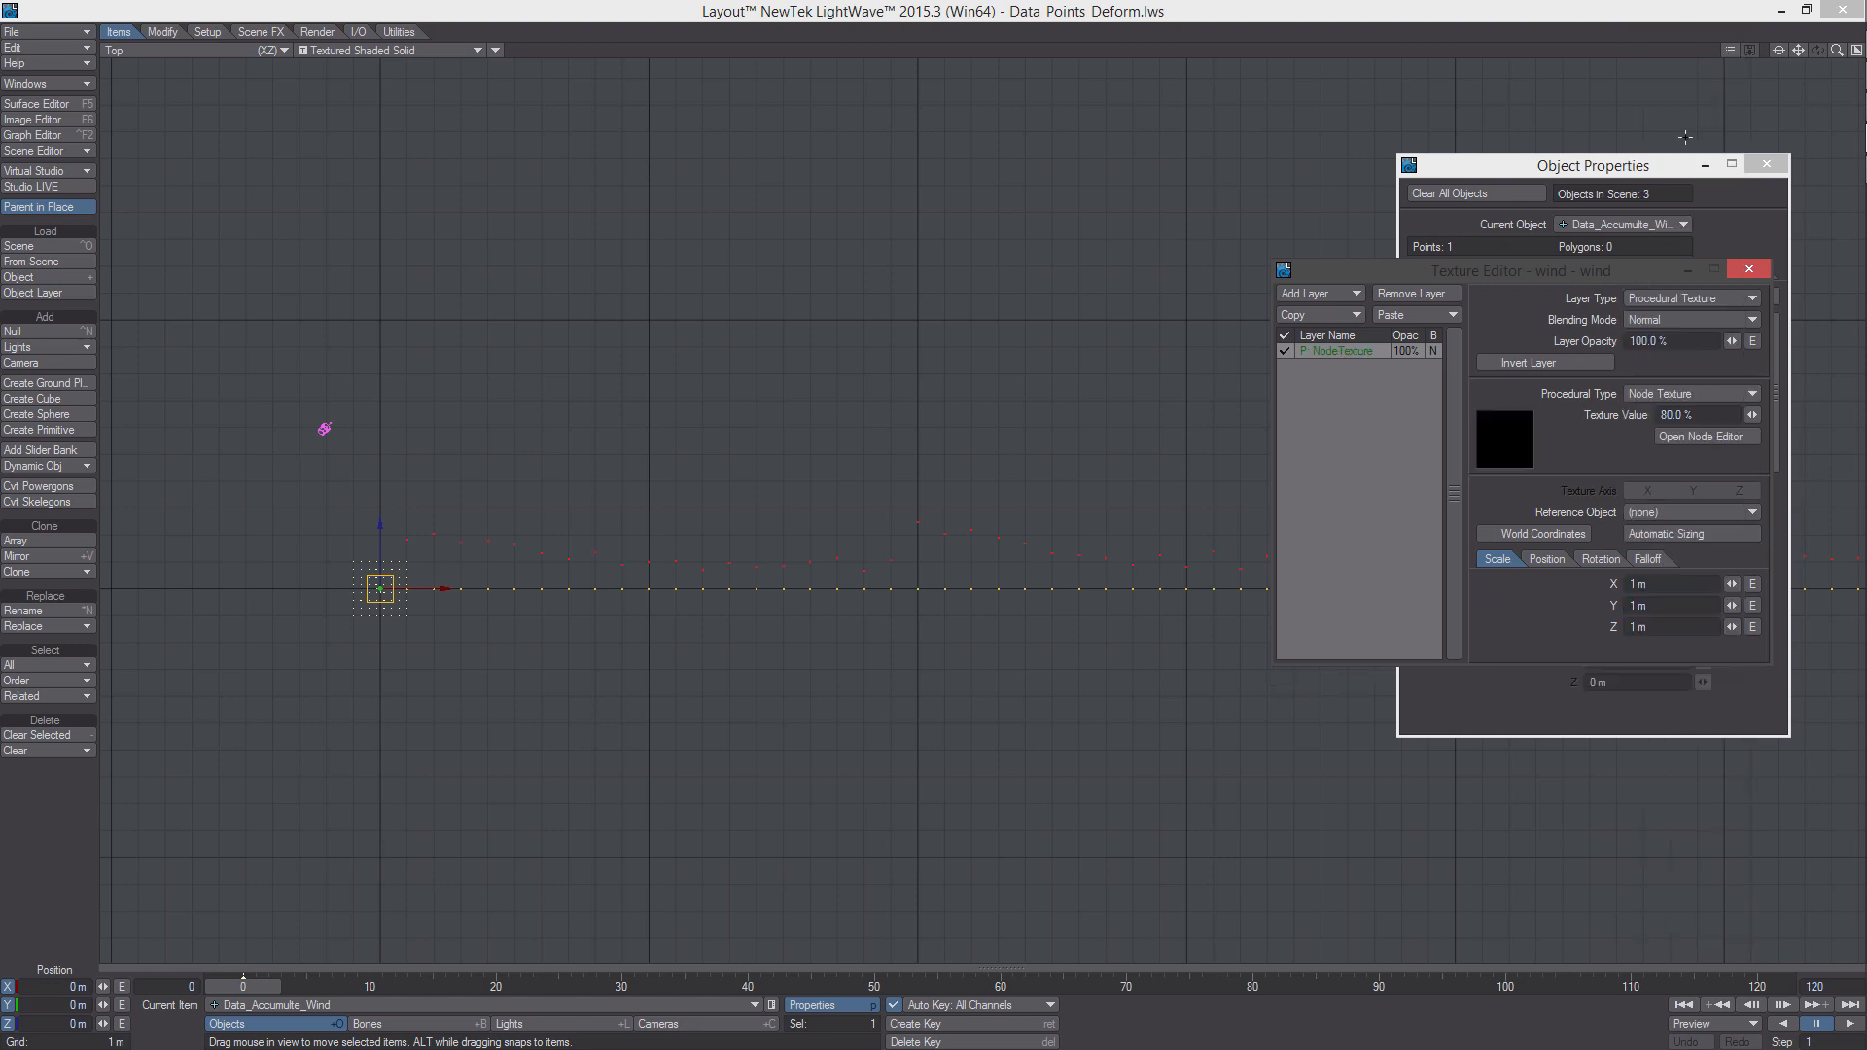
click(1509, 535)
Open the Node Texture's node editor, shrink its window, and add a DP Kit Point Info node
click(1689, 438)
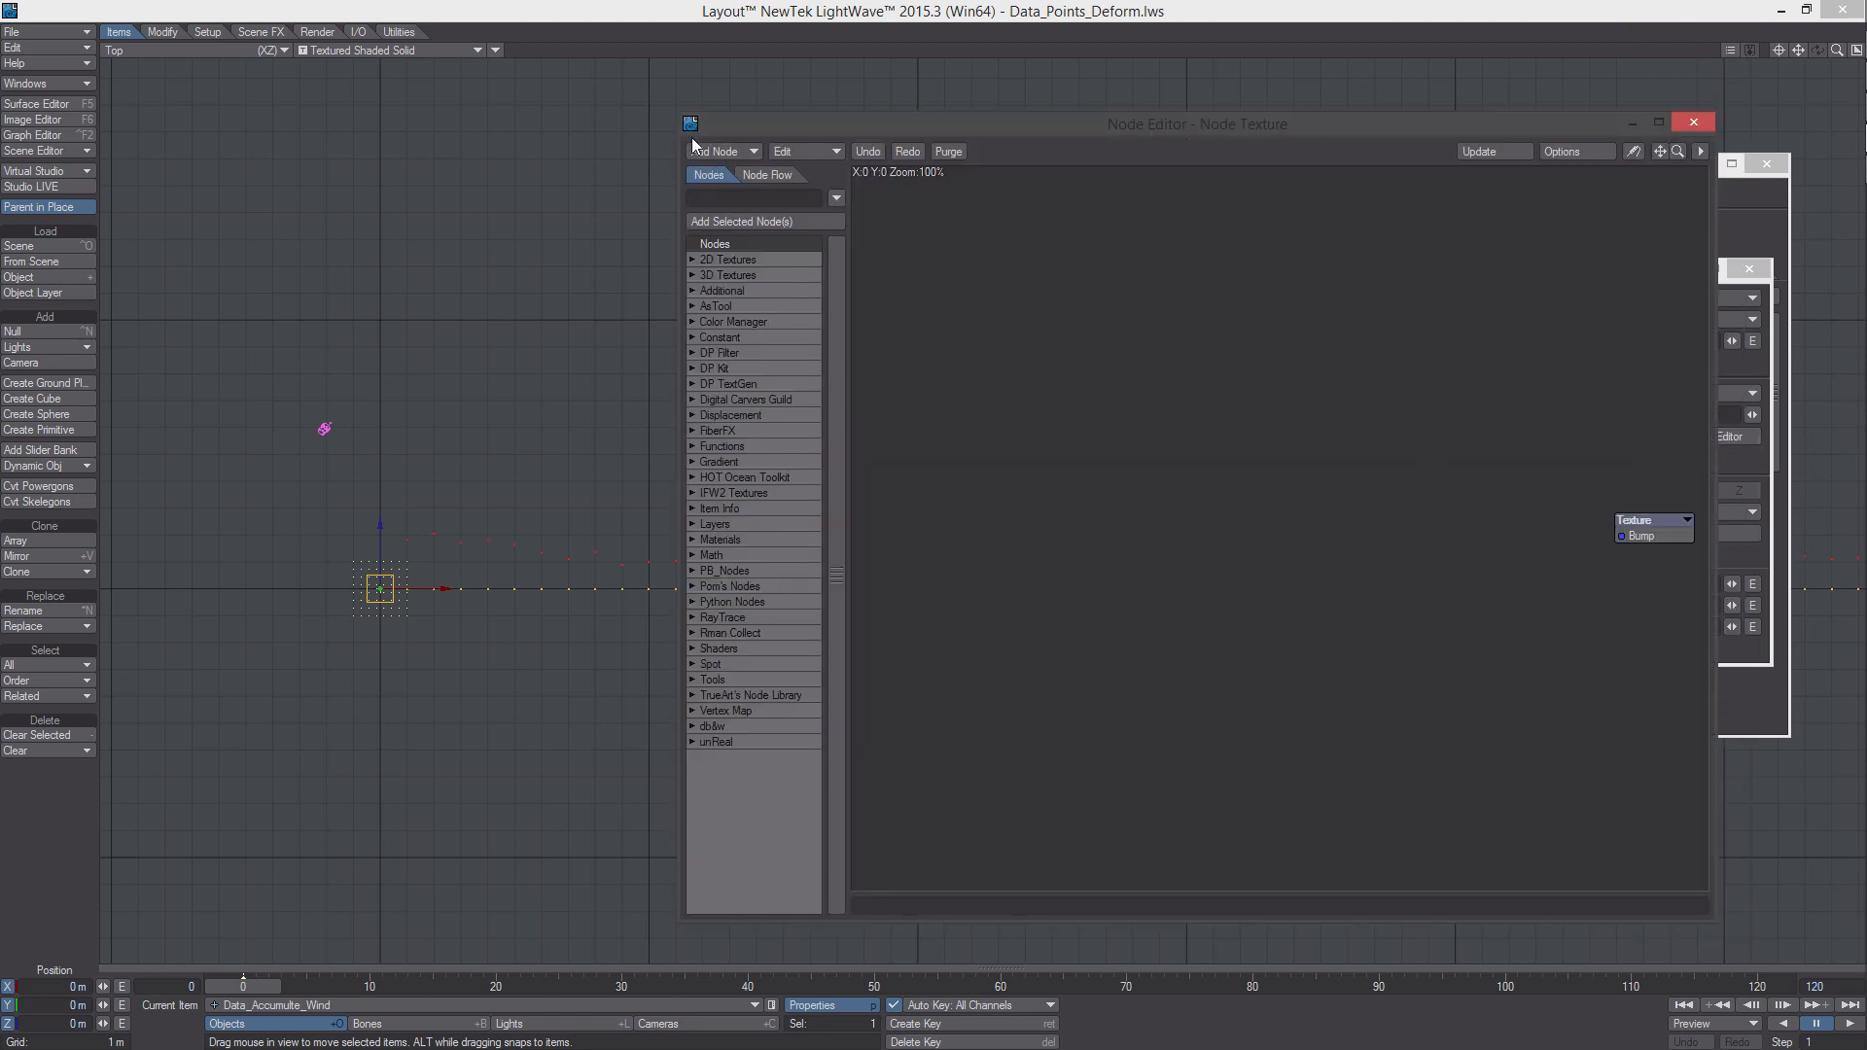
drag(685, 119, 925, 303)
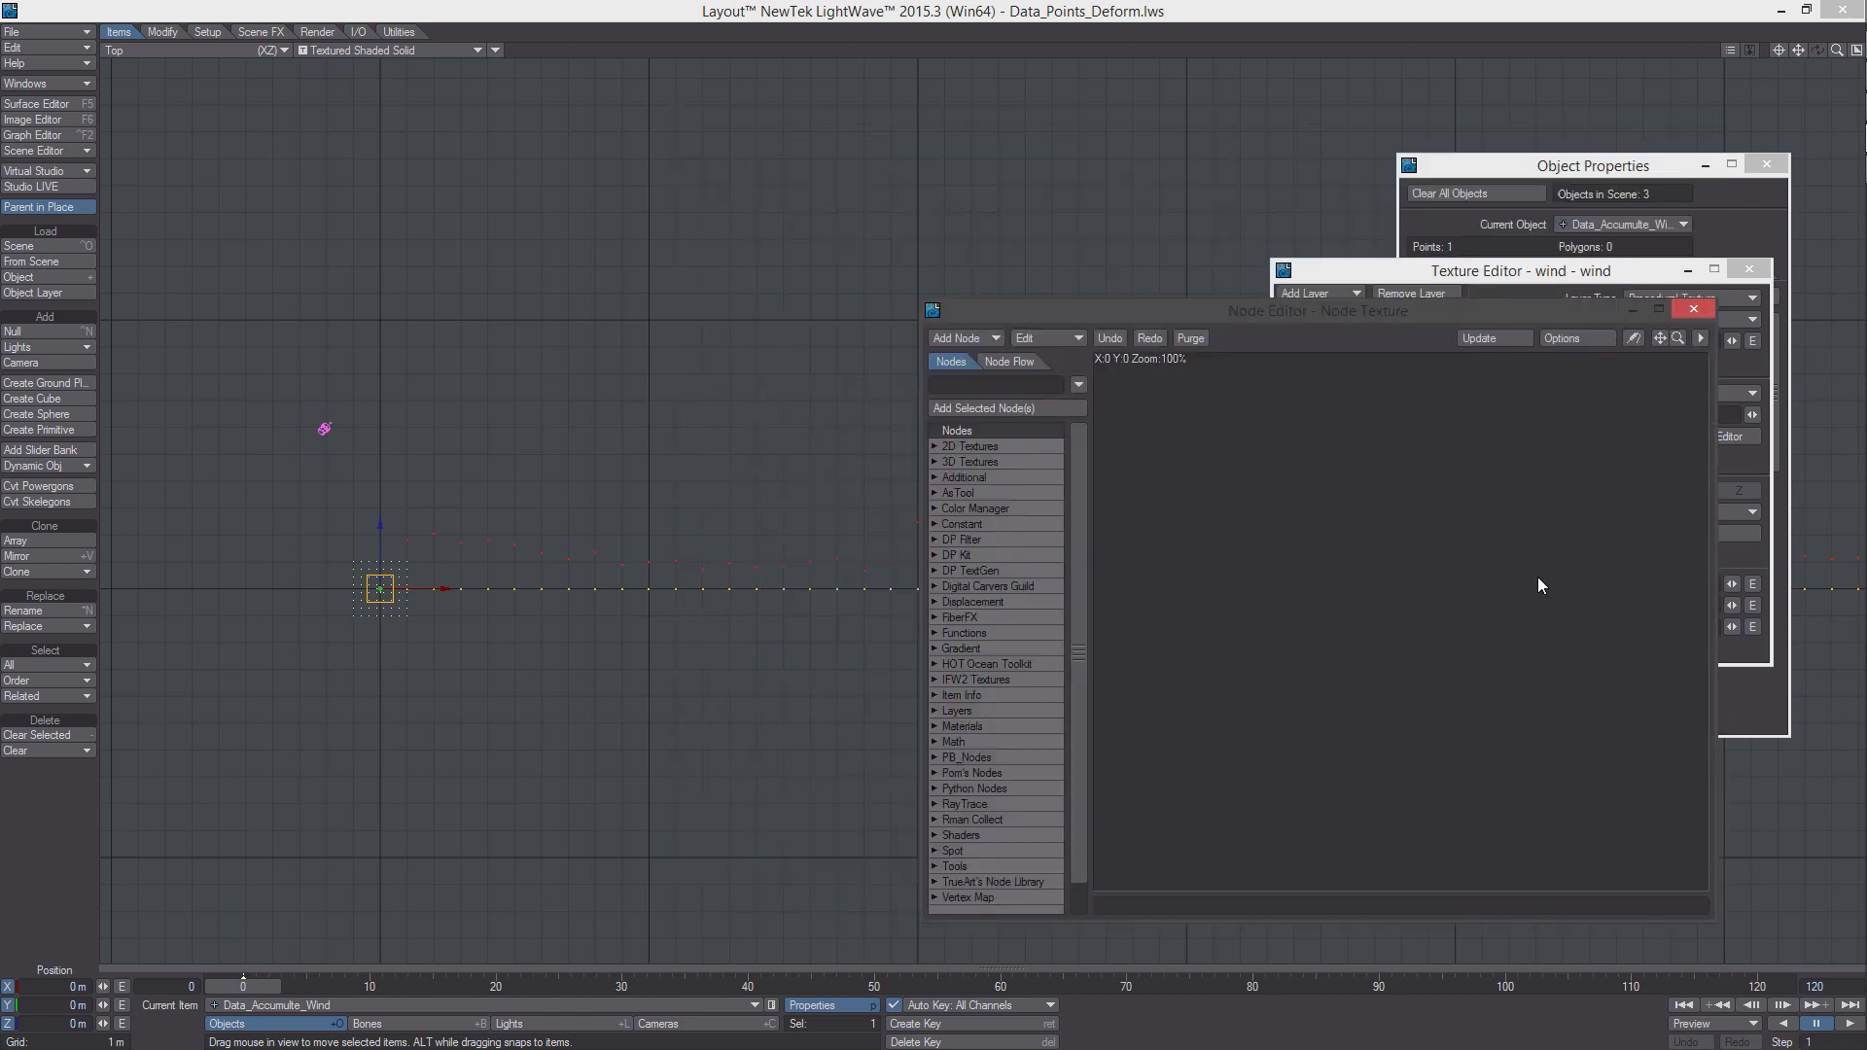
alt+drag(1443, 574, 1420, 489)
ctrl+alt+drag(833, 604, 254, 603)
alt+drag(642, 584, 189, 552)
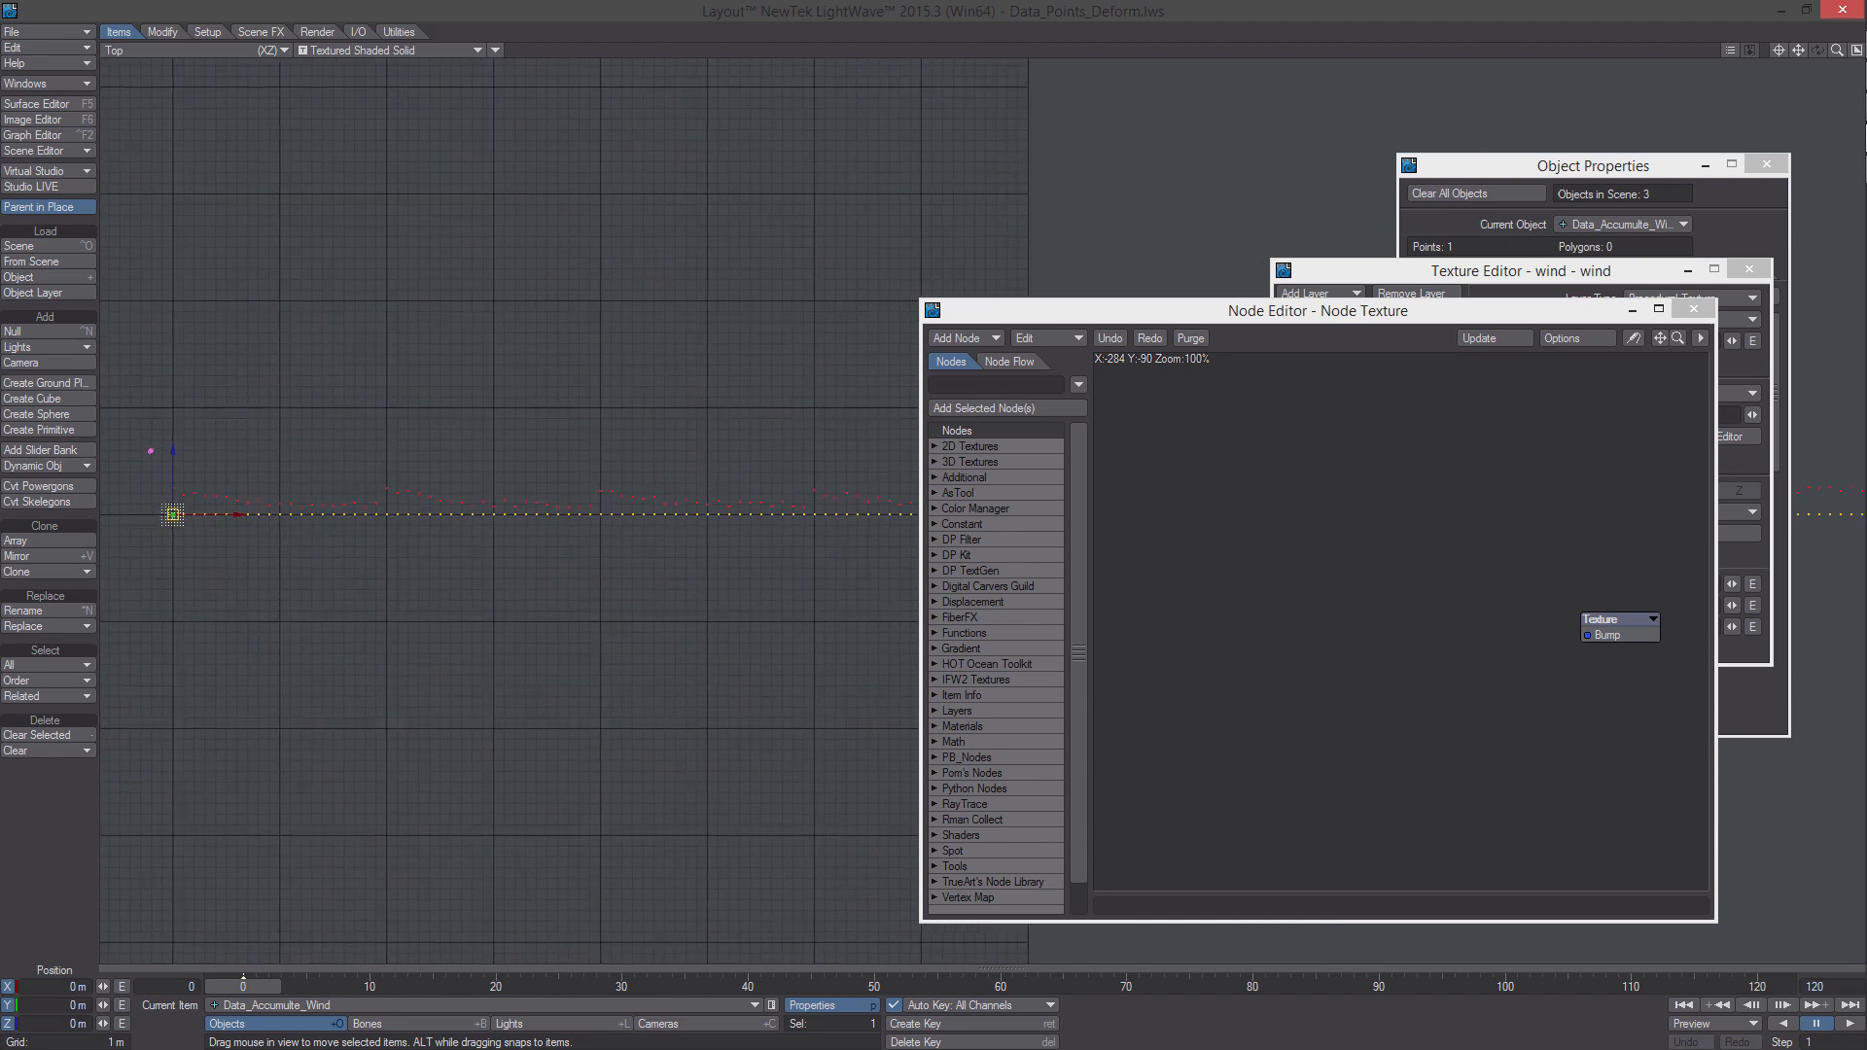
alt+drag(1403, 687, 1421, 663)
right_click(1245, 566)
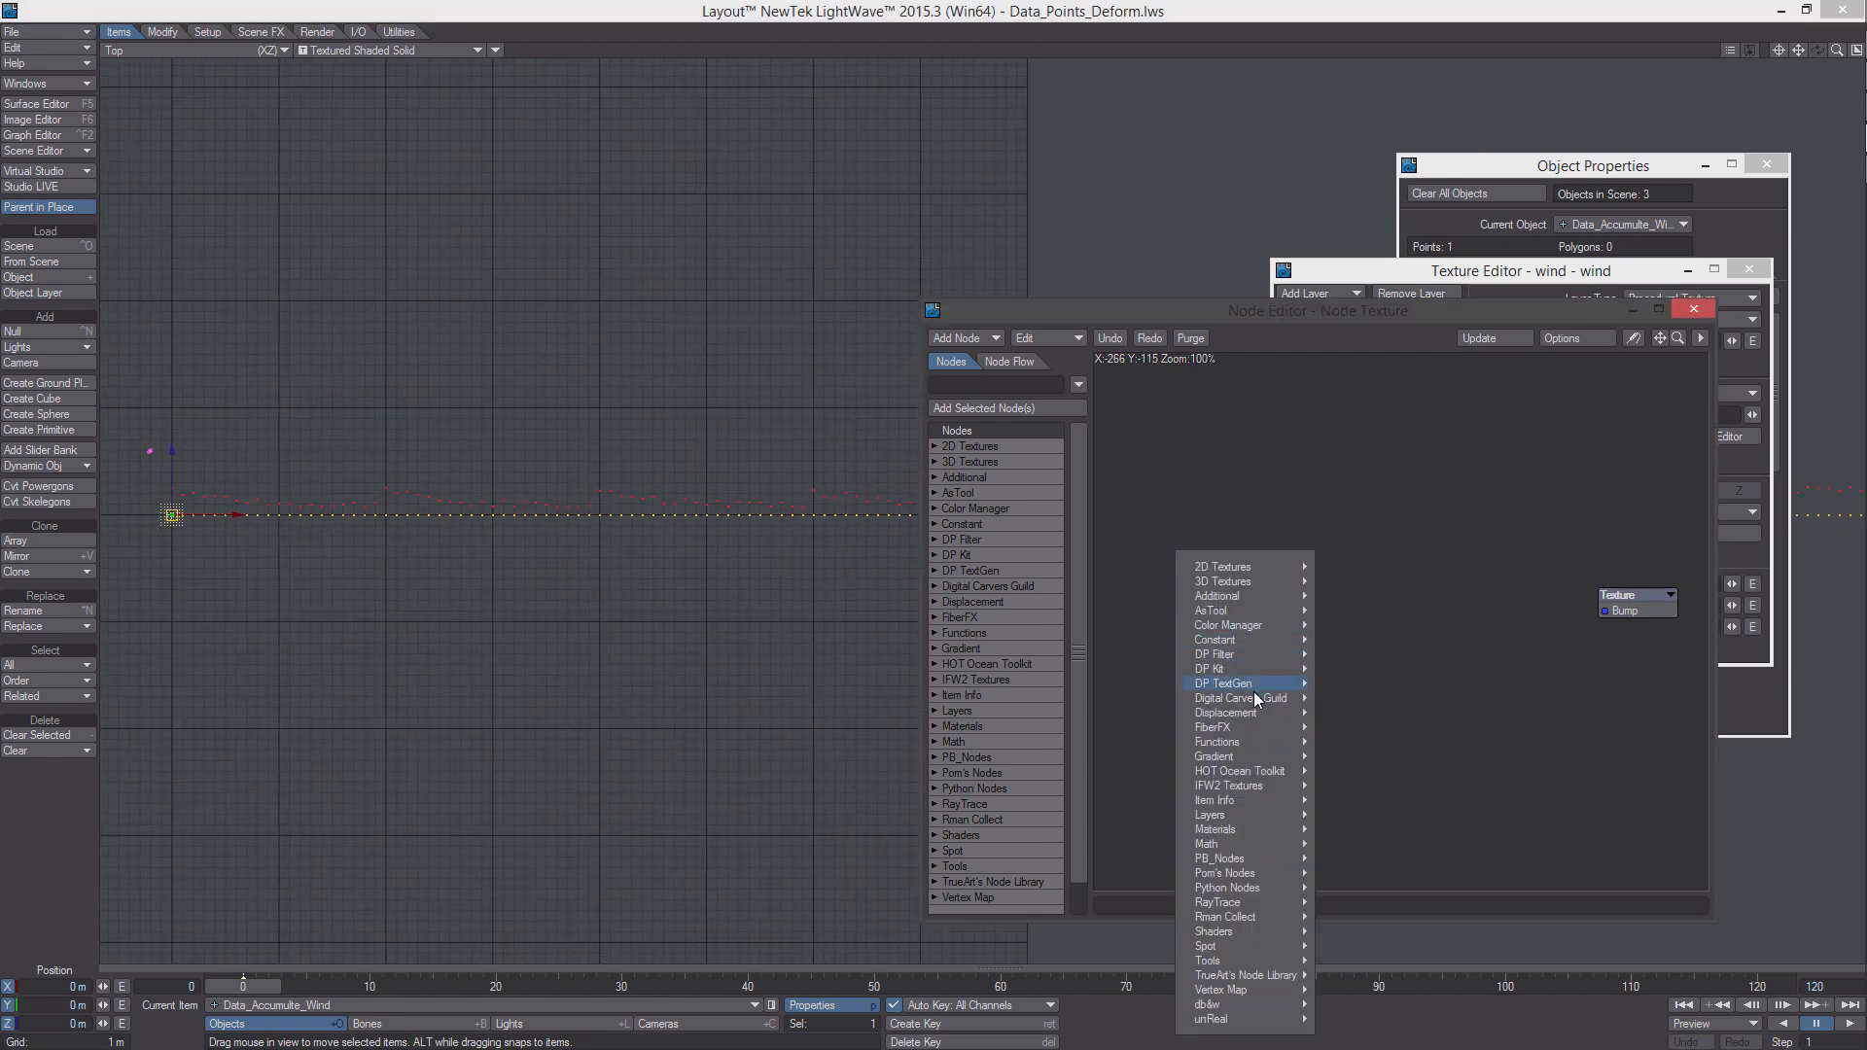
mouse_move(1255, 669)
mouse_move(1352, 742)
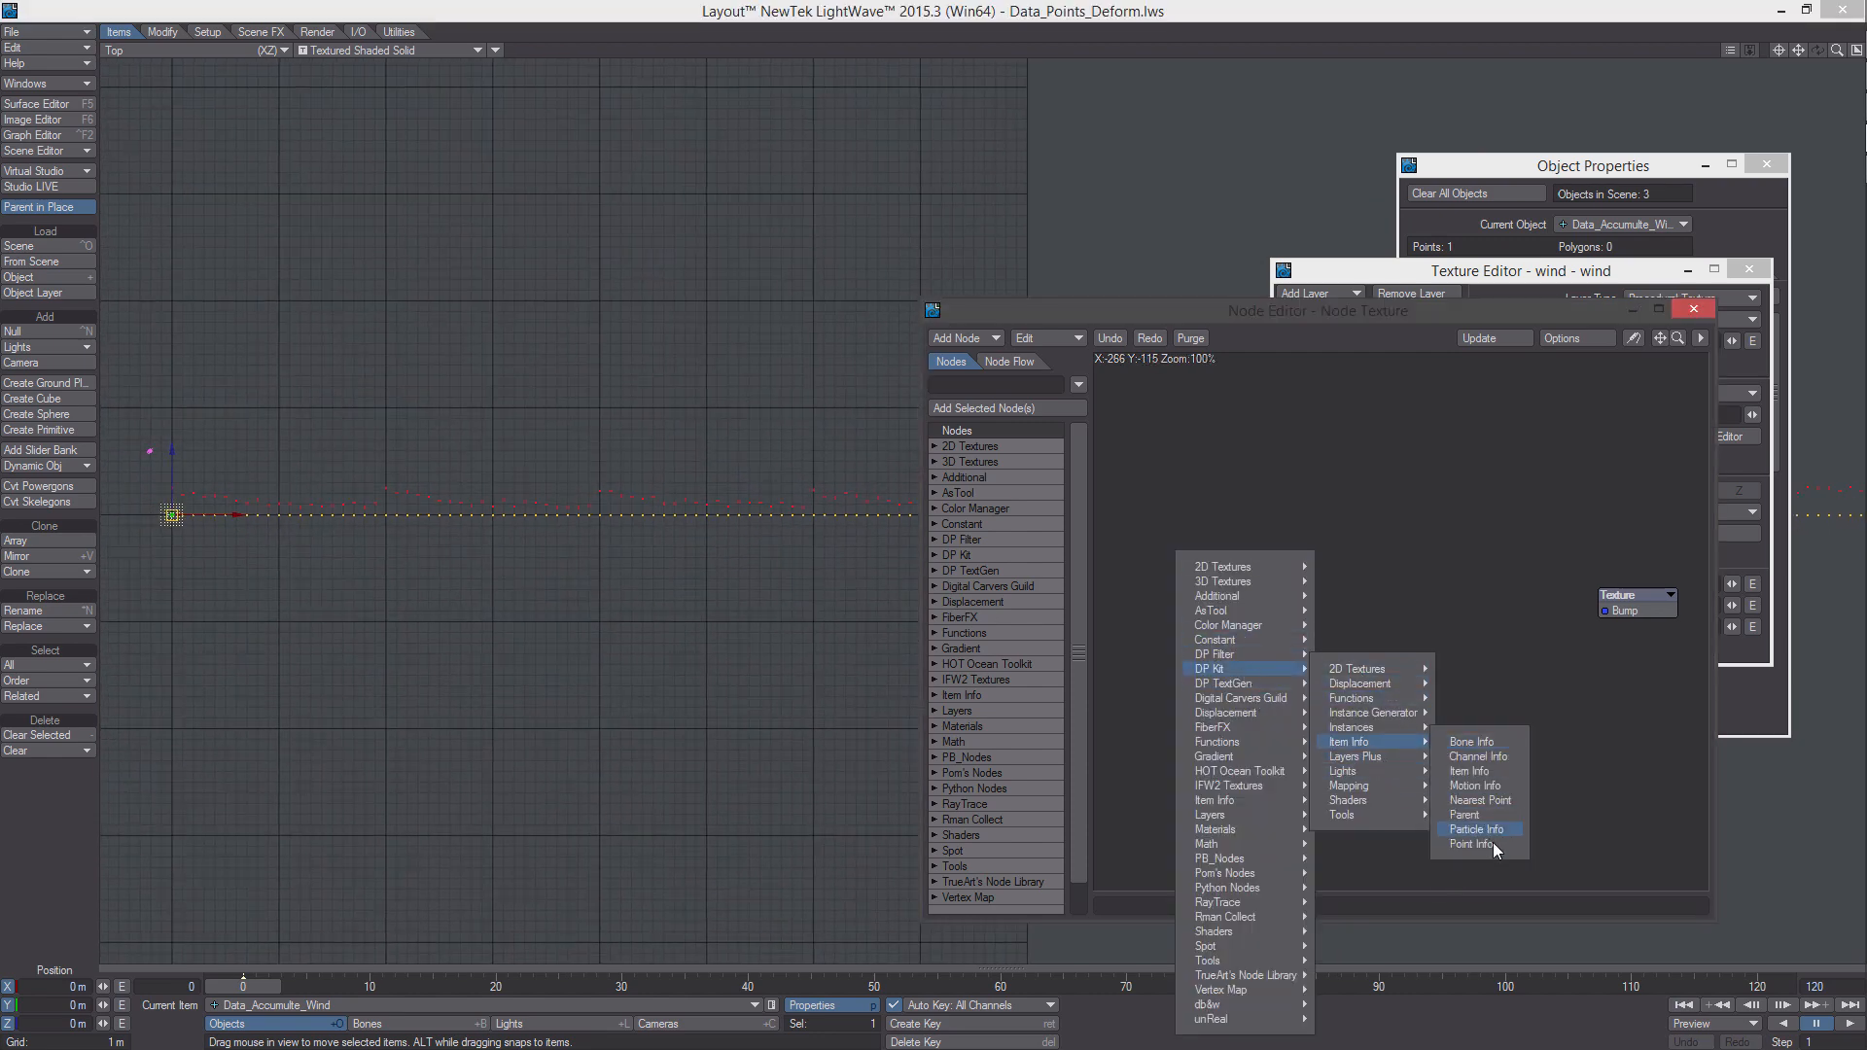
click(1494, 845)
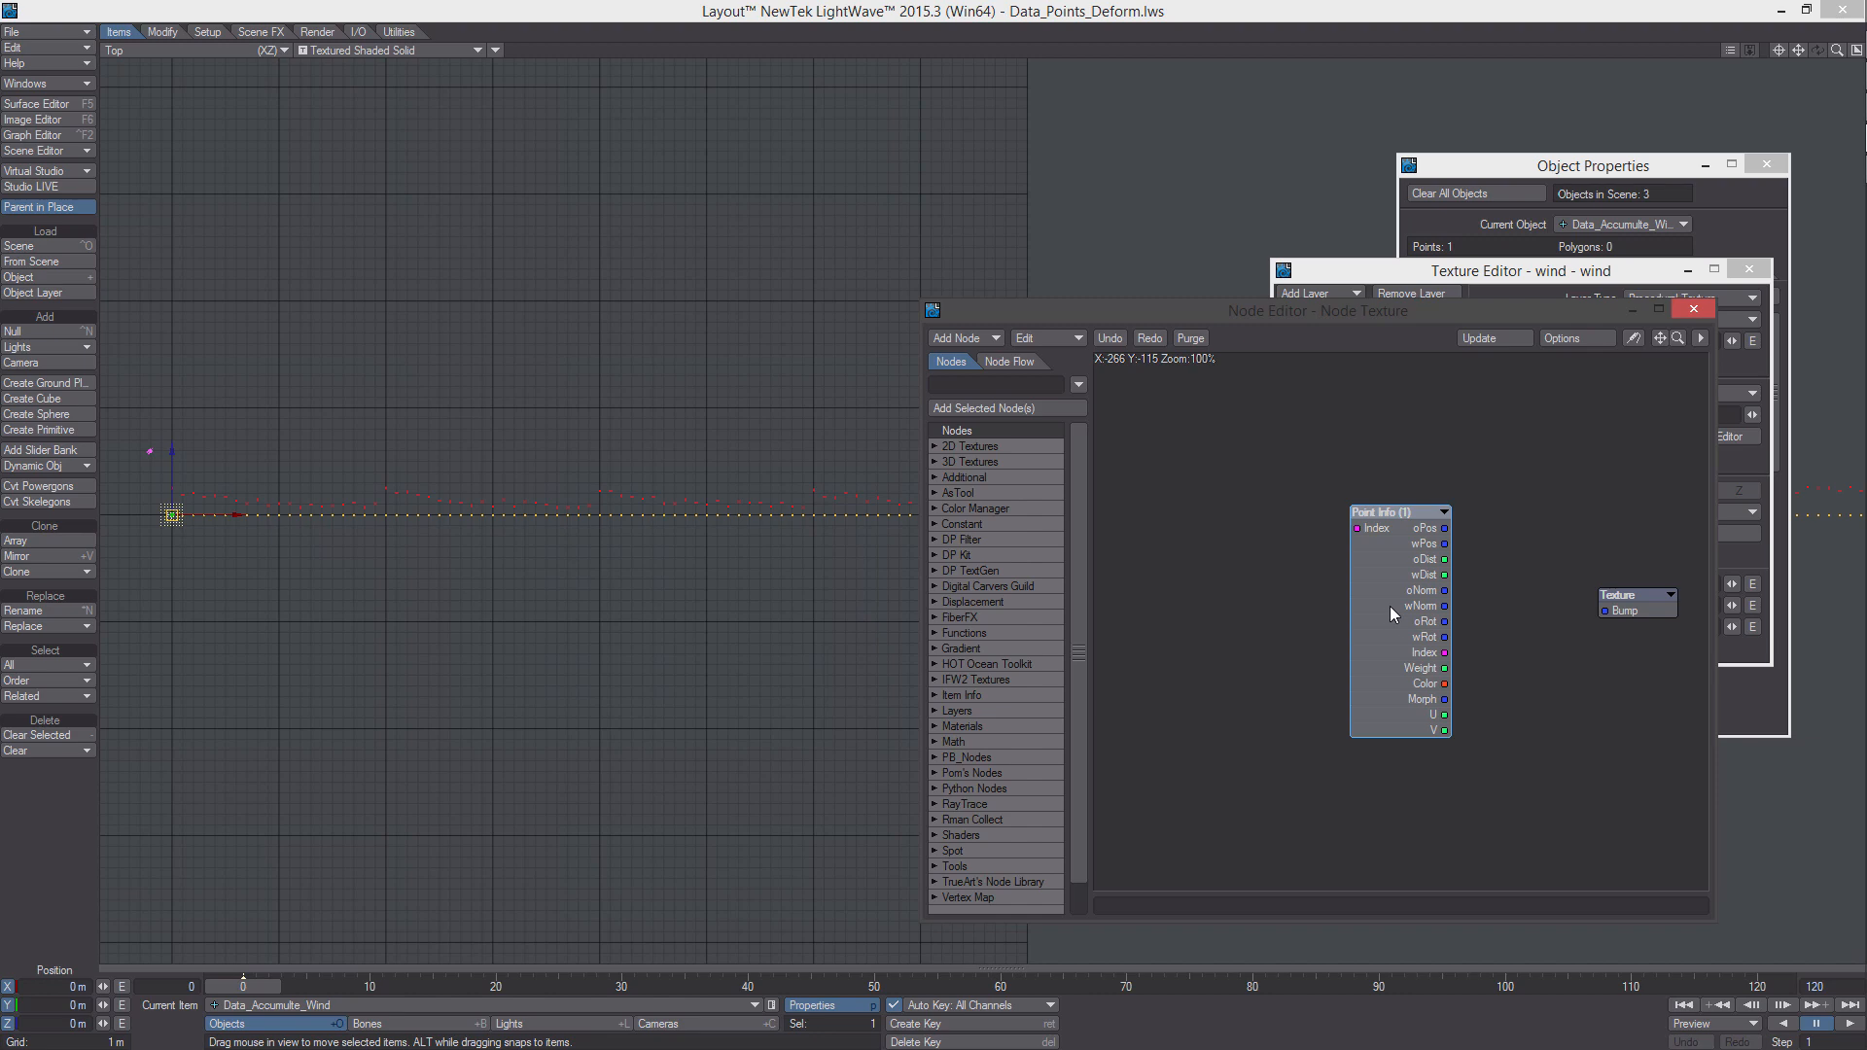
Move Point Info (1) closer to the Texture node and add a DP Kit Nearest Point node
right_click(1234, 576)
mouse_move(1265, 679)
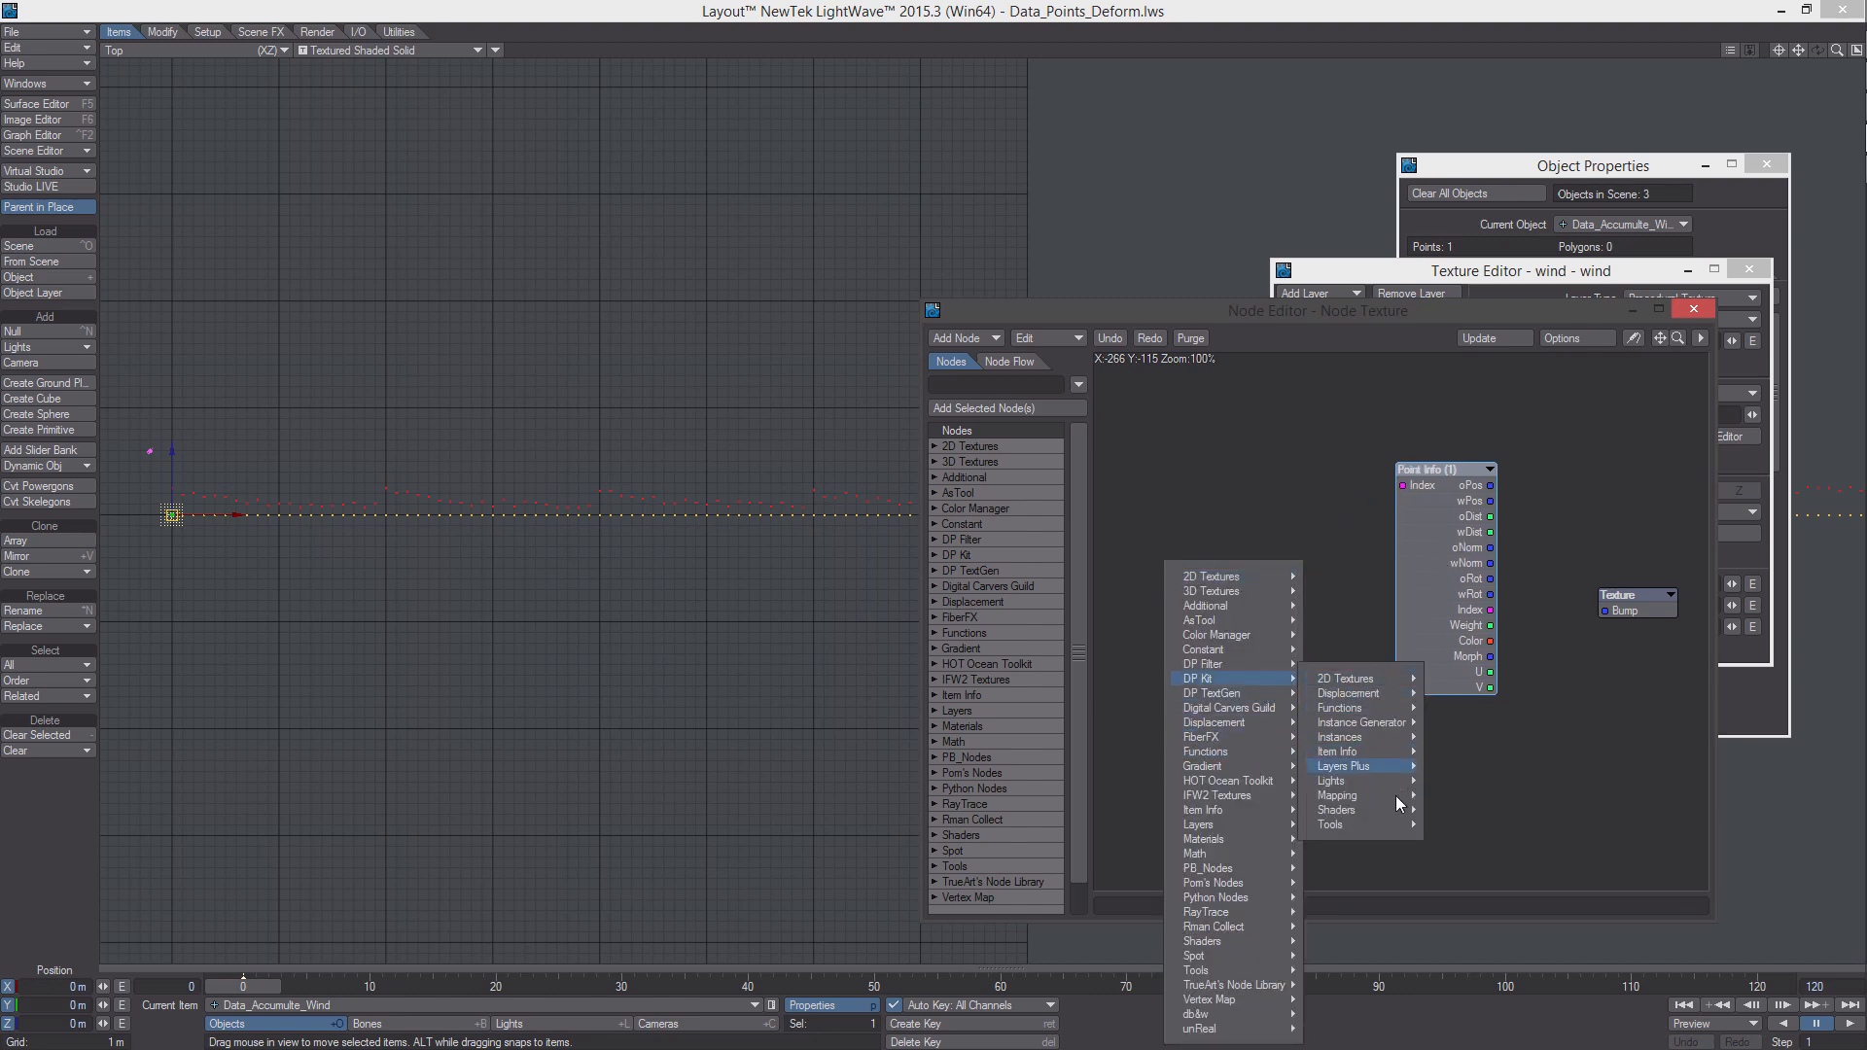
mouse_move(1383, 783)
click(1485, 798)
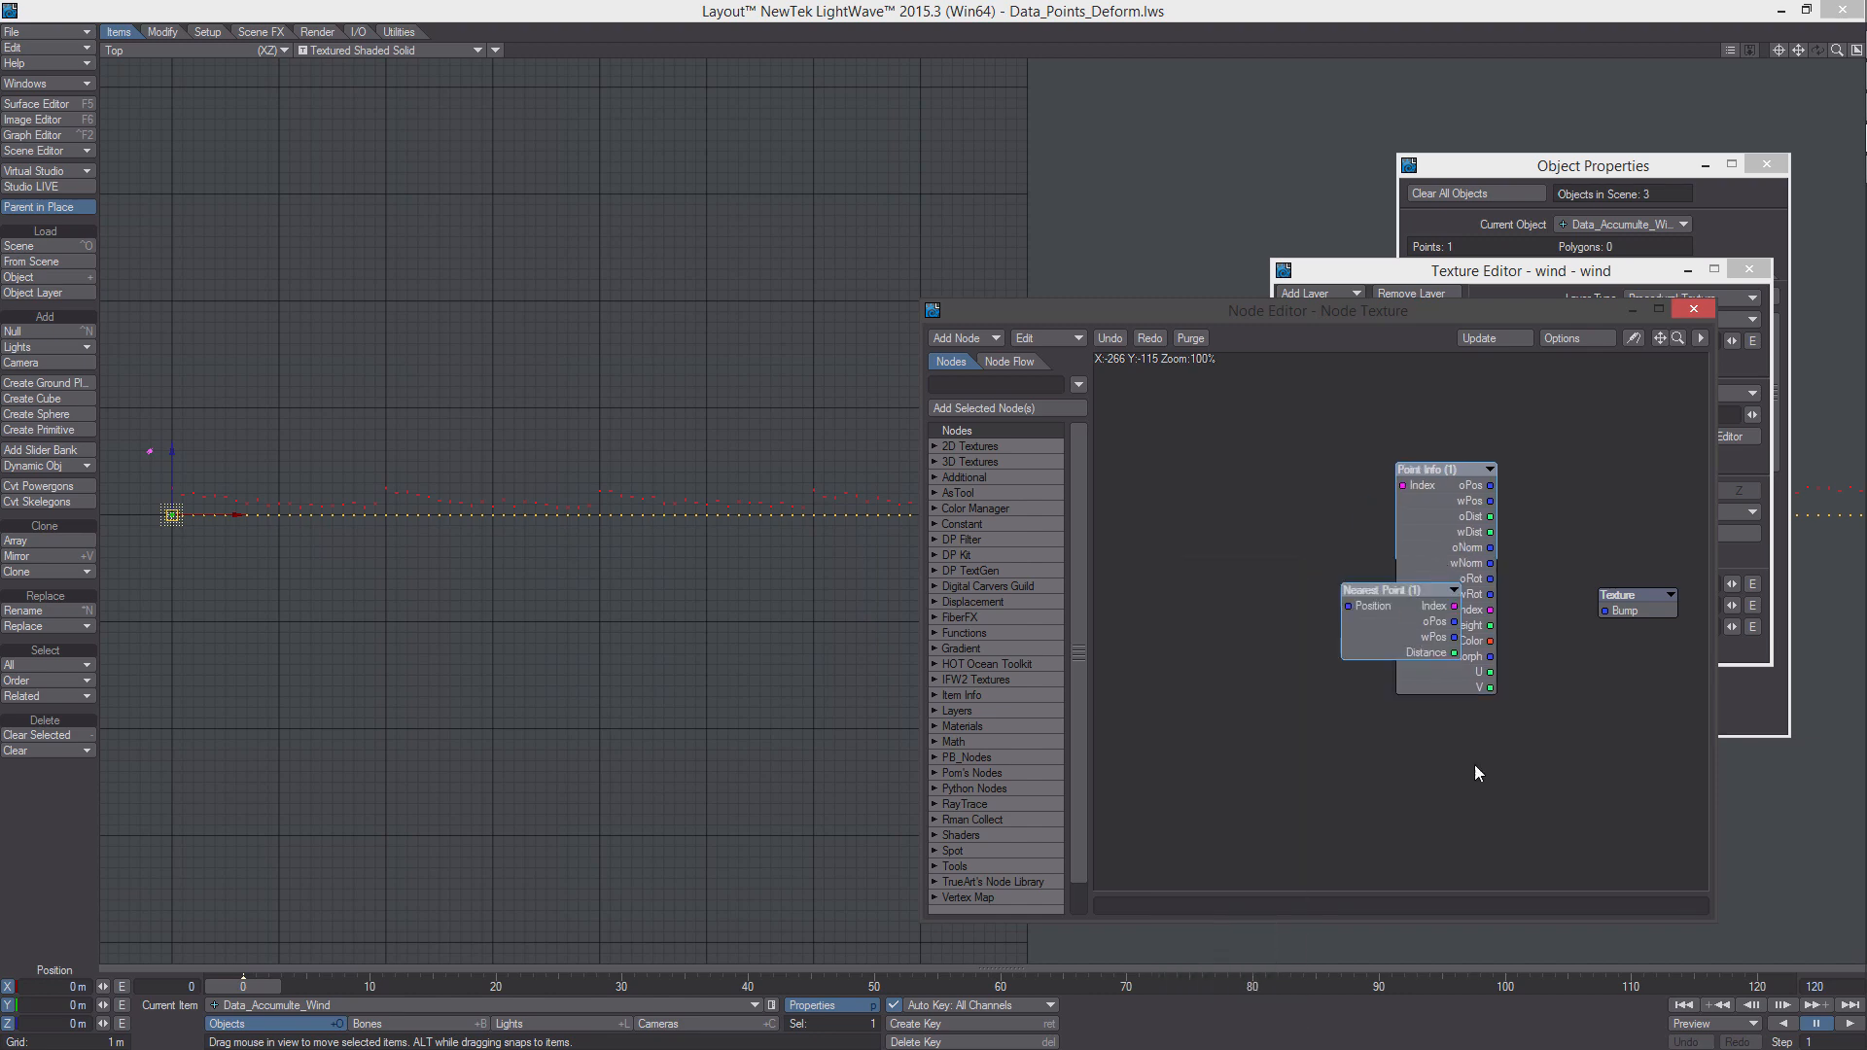
Move Nearest Point (1) away from Point Info (1) and add an AsTool Time node above it
drag(1394, 621, 1298, 723)
drag(1298, 722, 1182, 796)
right_click(1345, 638)
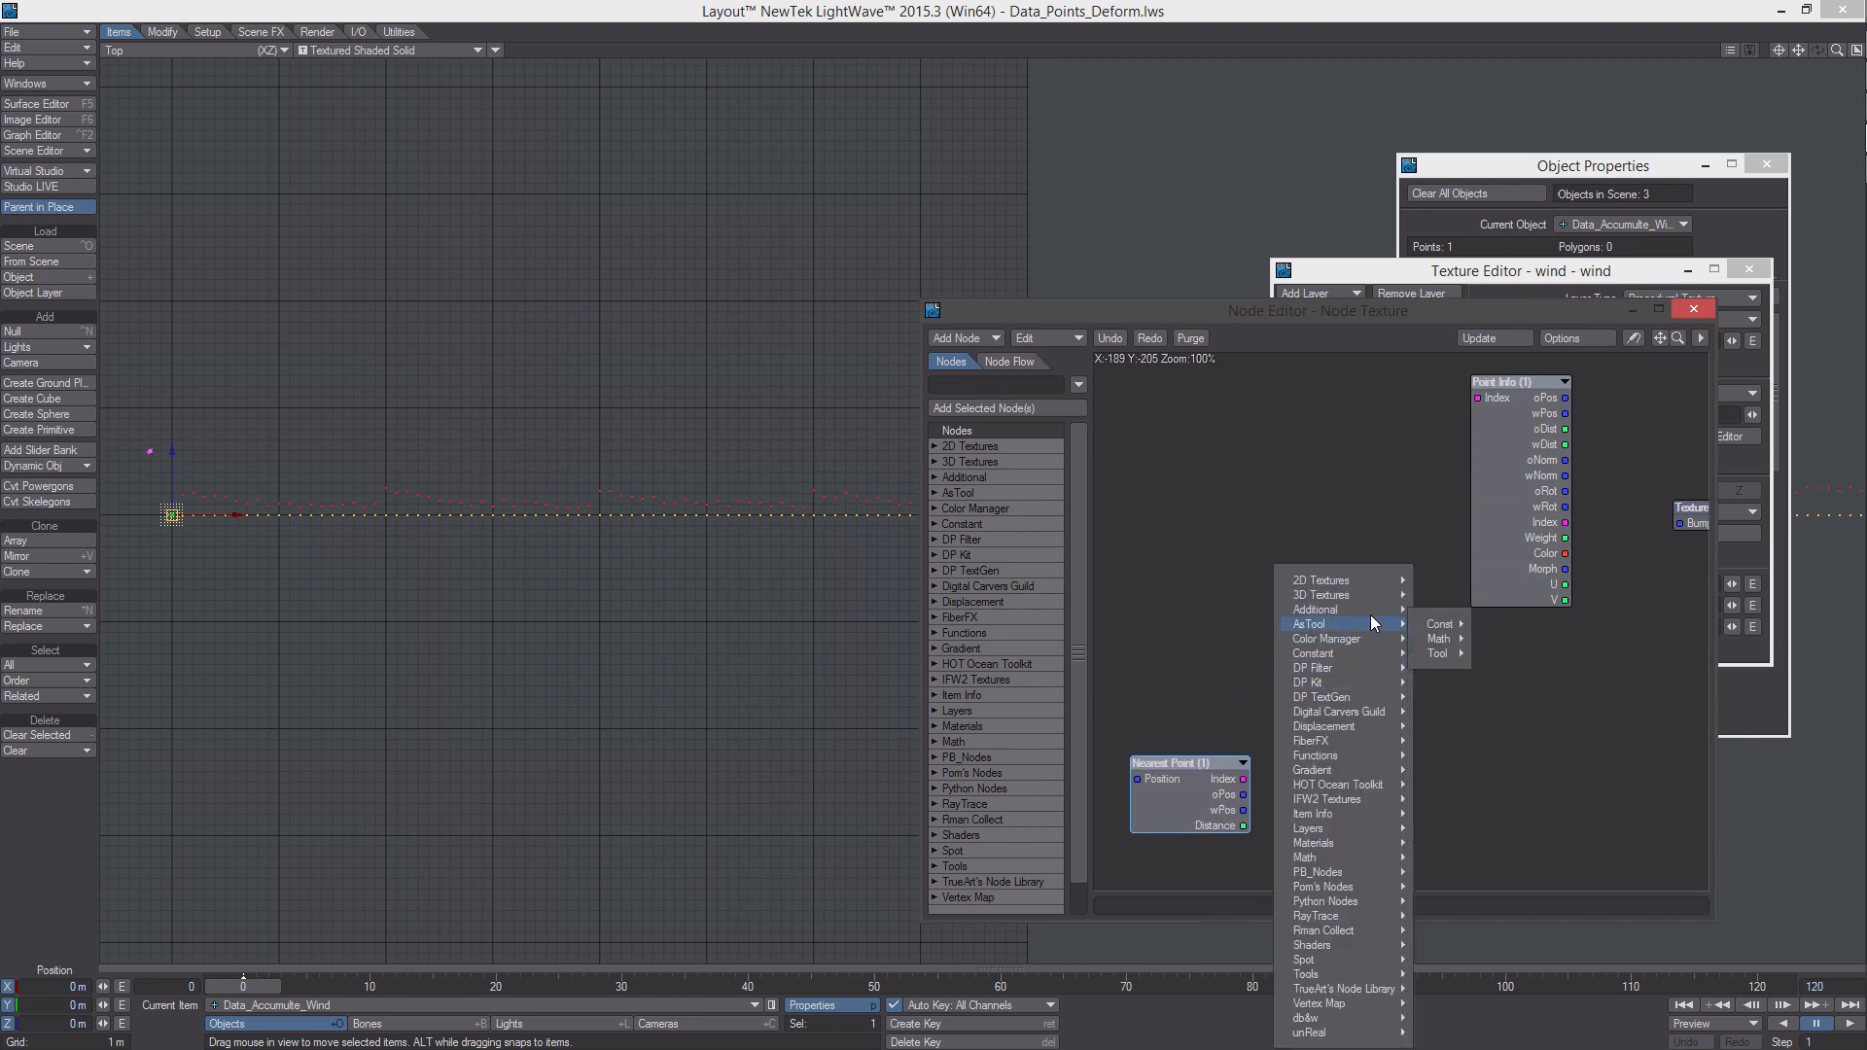
mouse_move(1372, 616)
mouse_move(1443, 625)
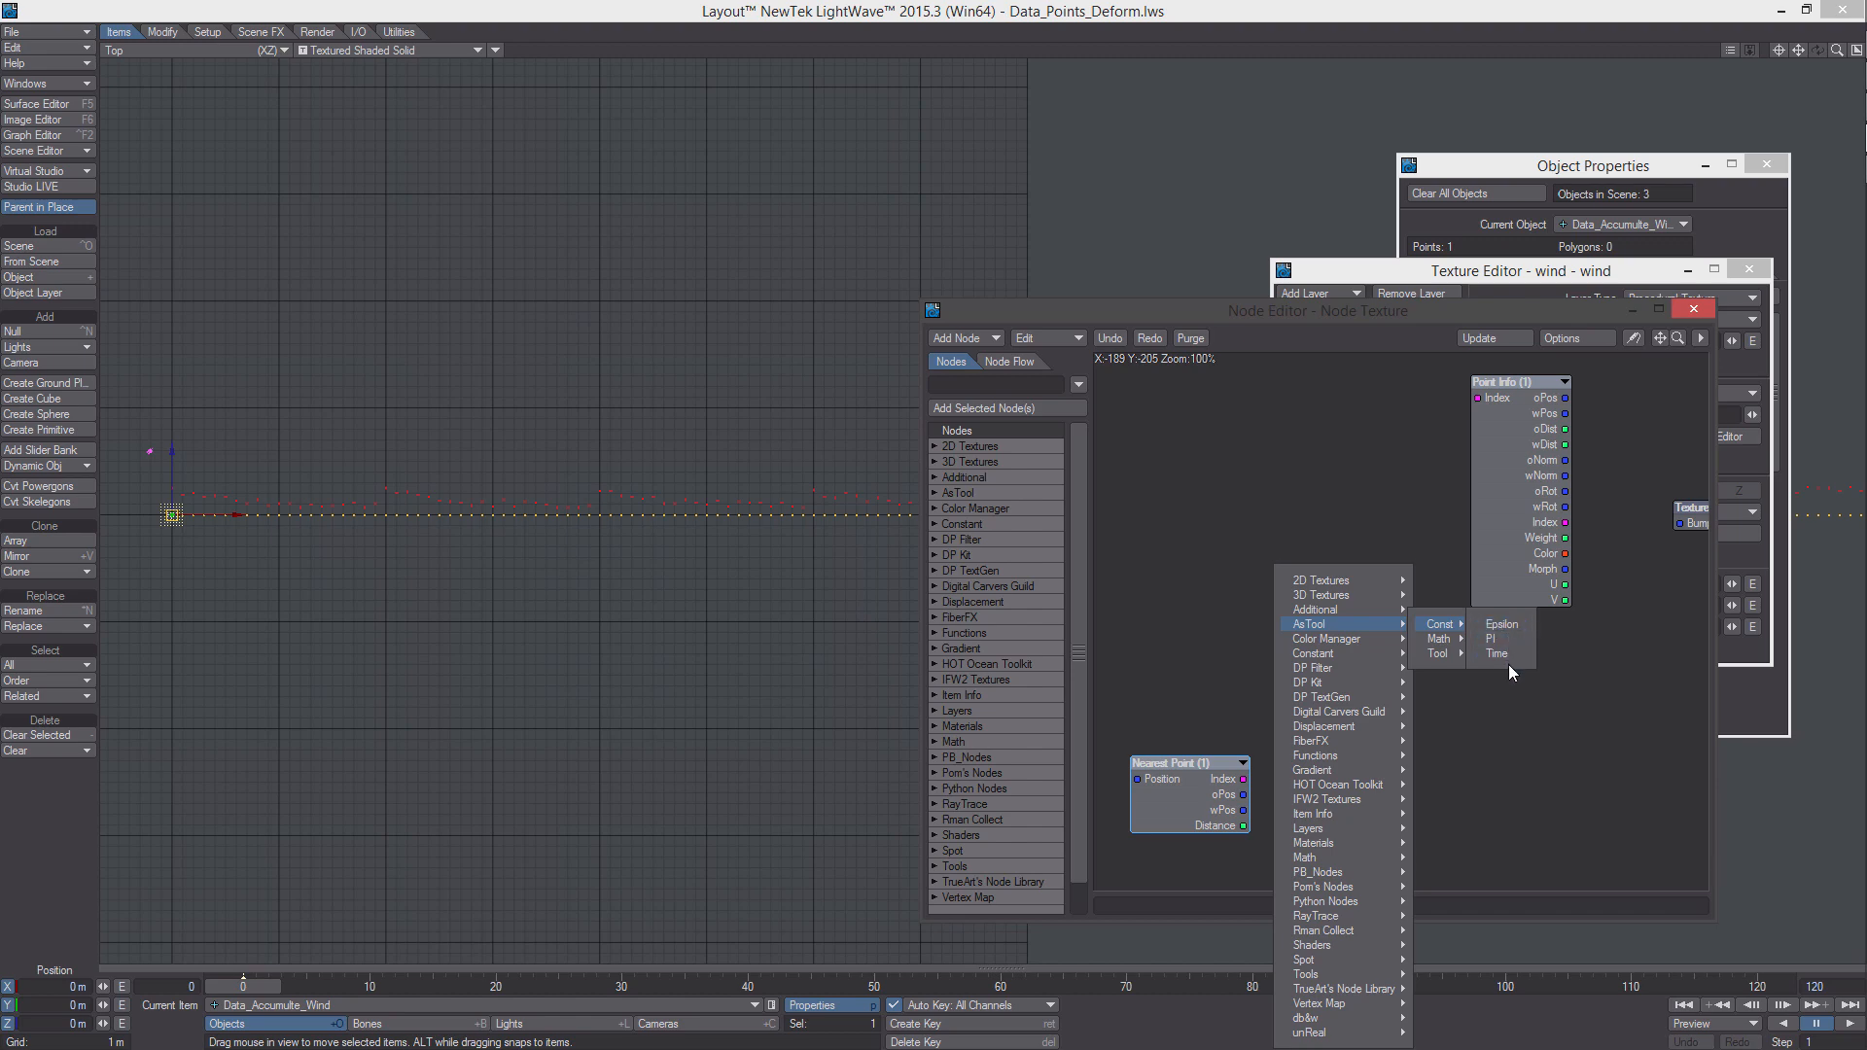
click(1498, 654)
drag(1401, 588, 1197, 416)
Add a Constant Global Values node between Time and Nearest Point, and widen the node editor window
right_click(1317, 560)
mouse_move(1328, 578)
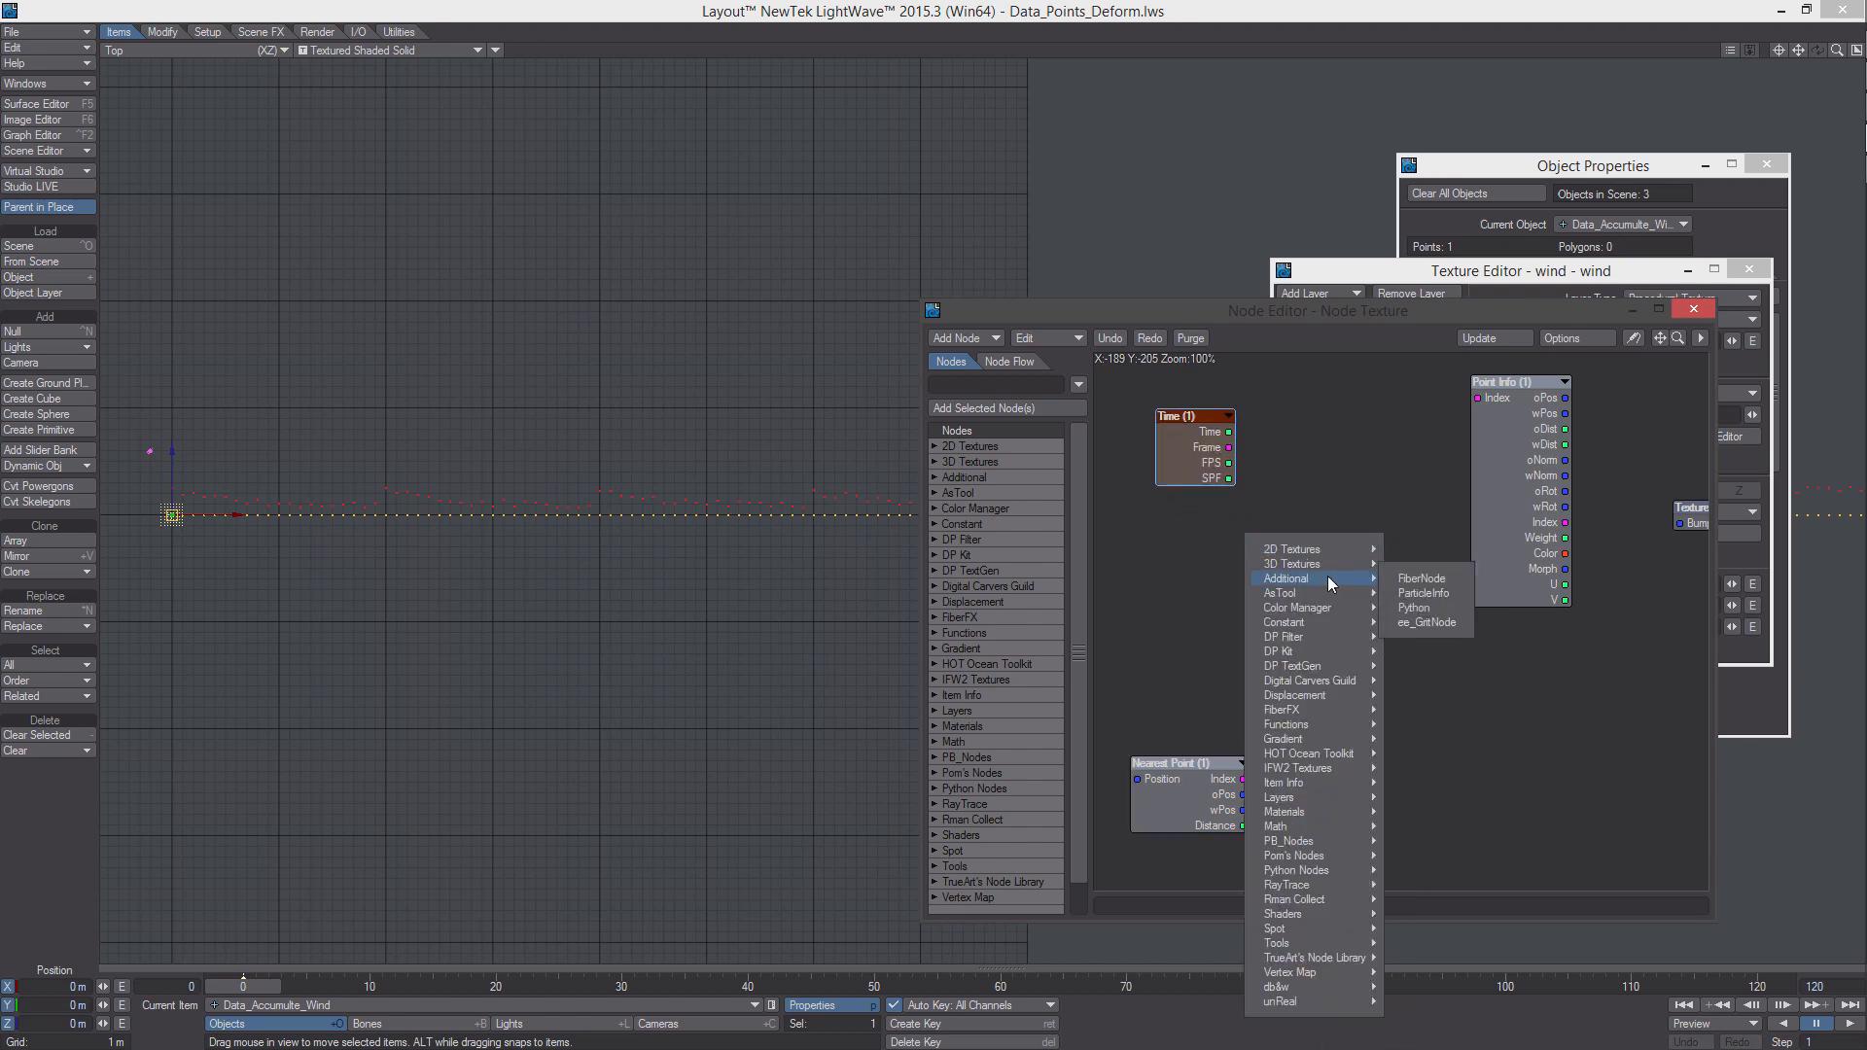
mouse_move(1336, 621)
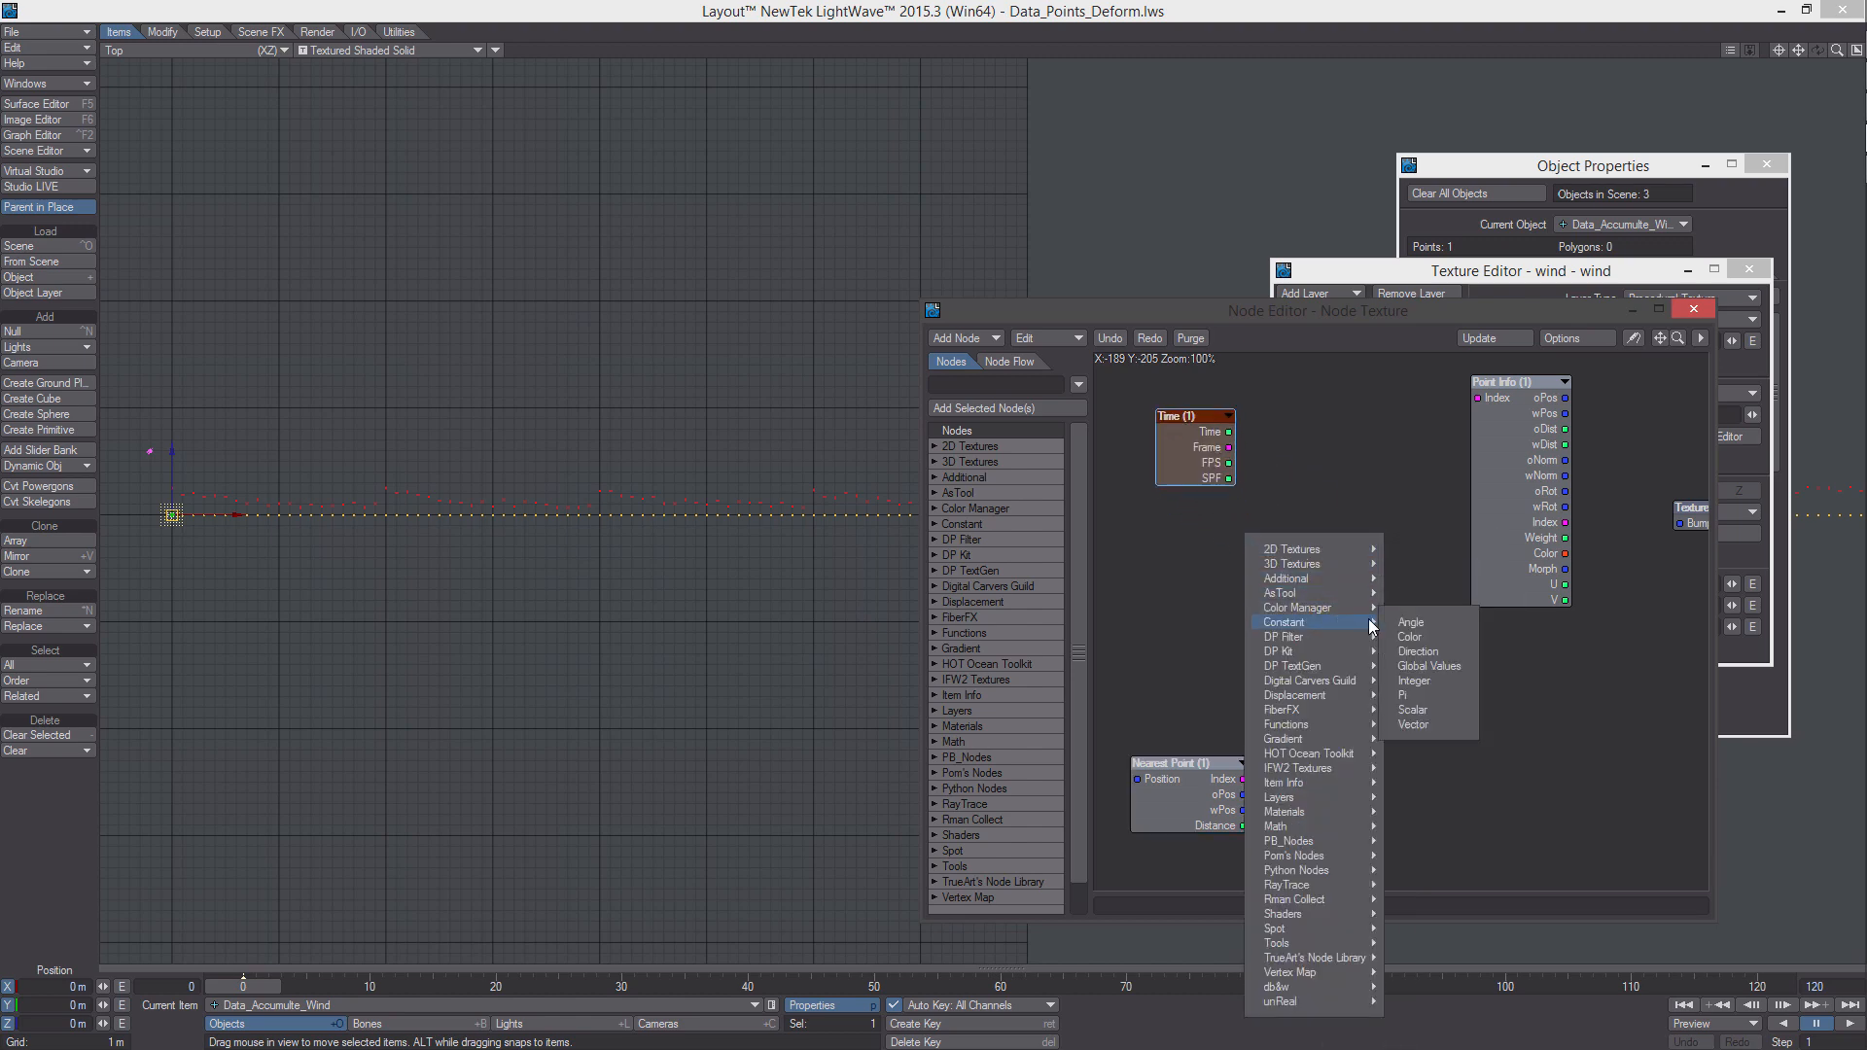
click(1428, 667)
drag(1413, 611, 1200, 588)
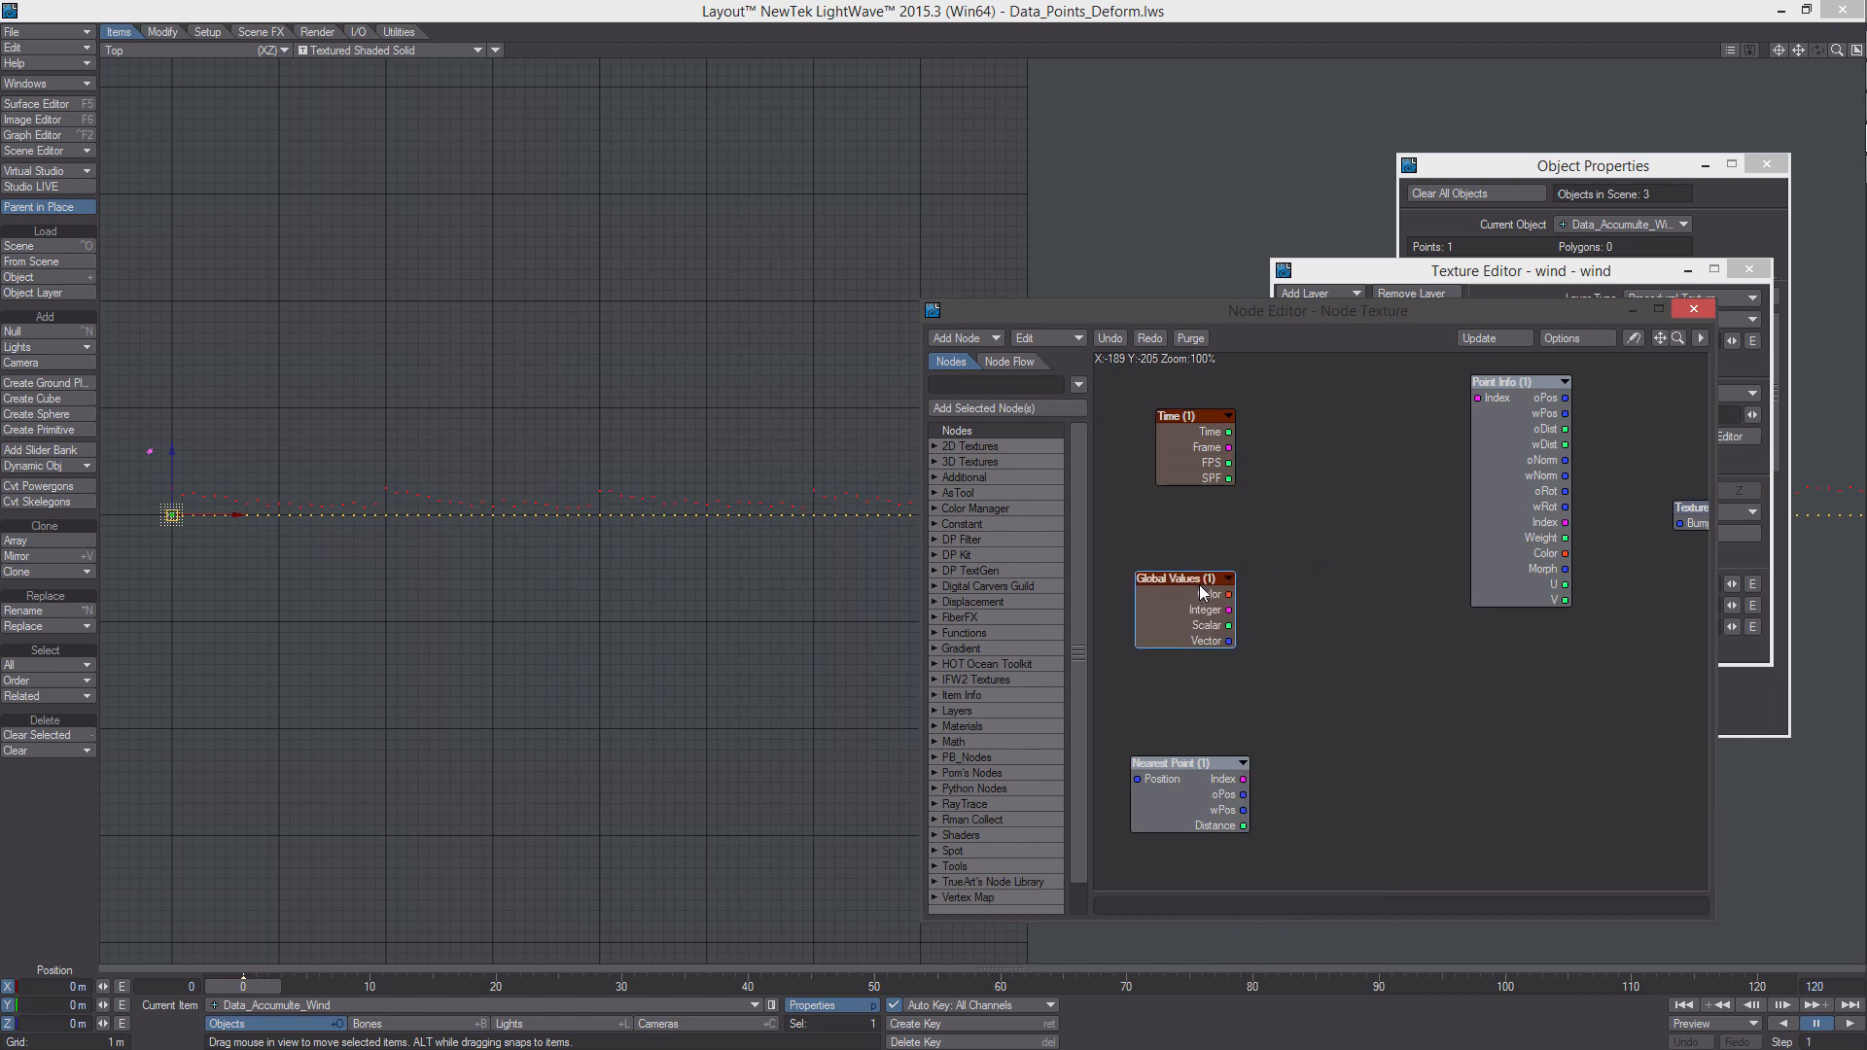
drag(1222, 323, 1151, 298)
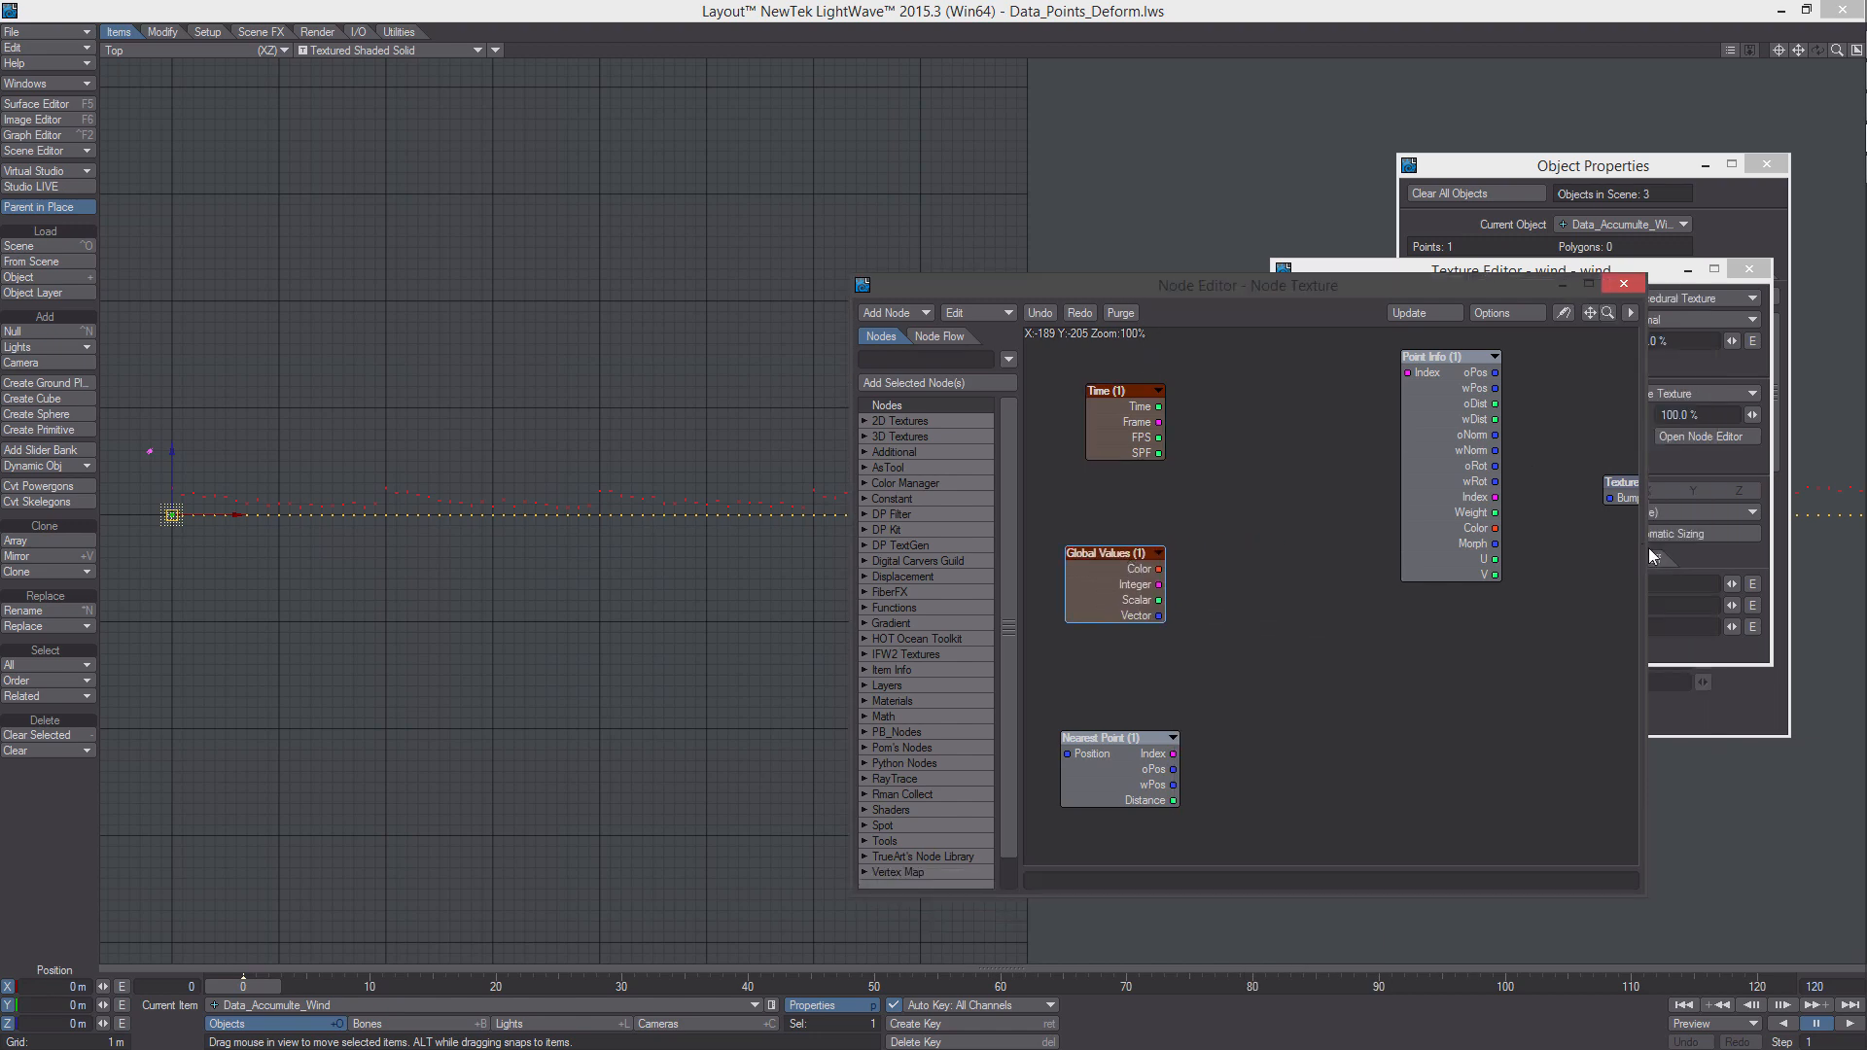
drag(1648, 548, 1758, 548)
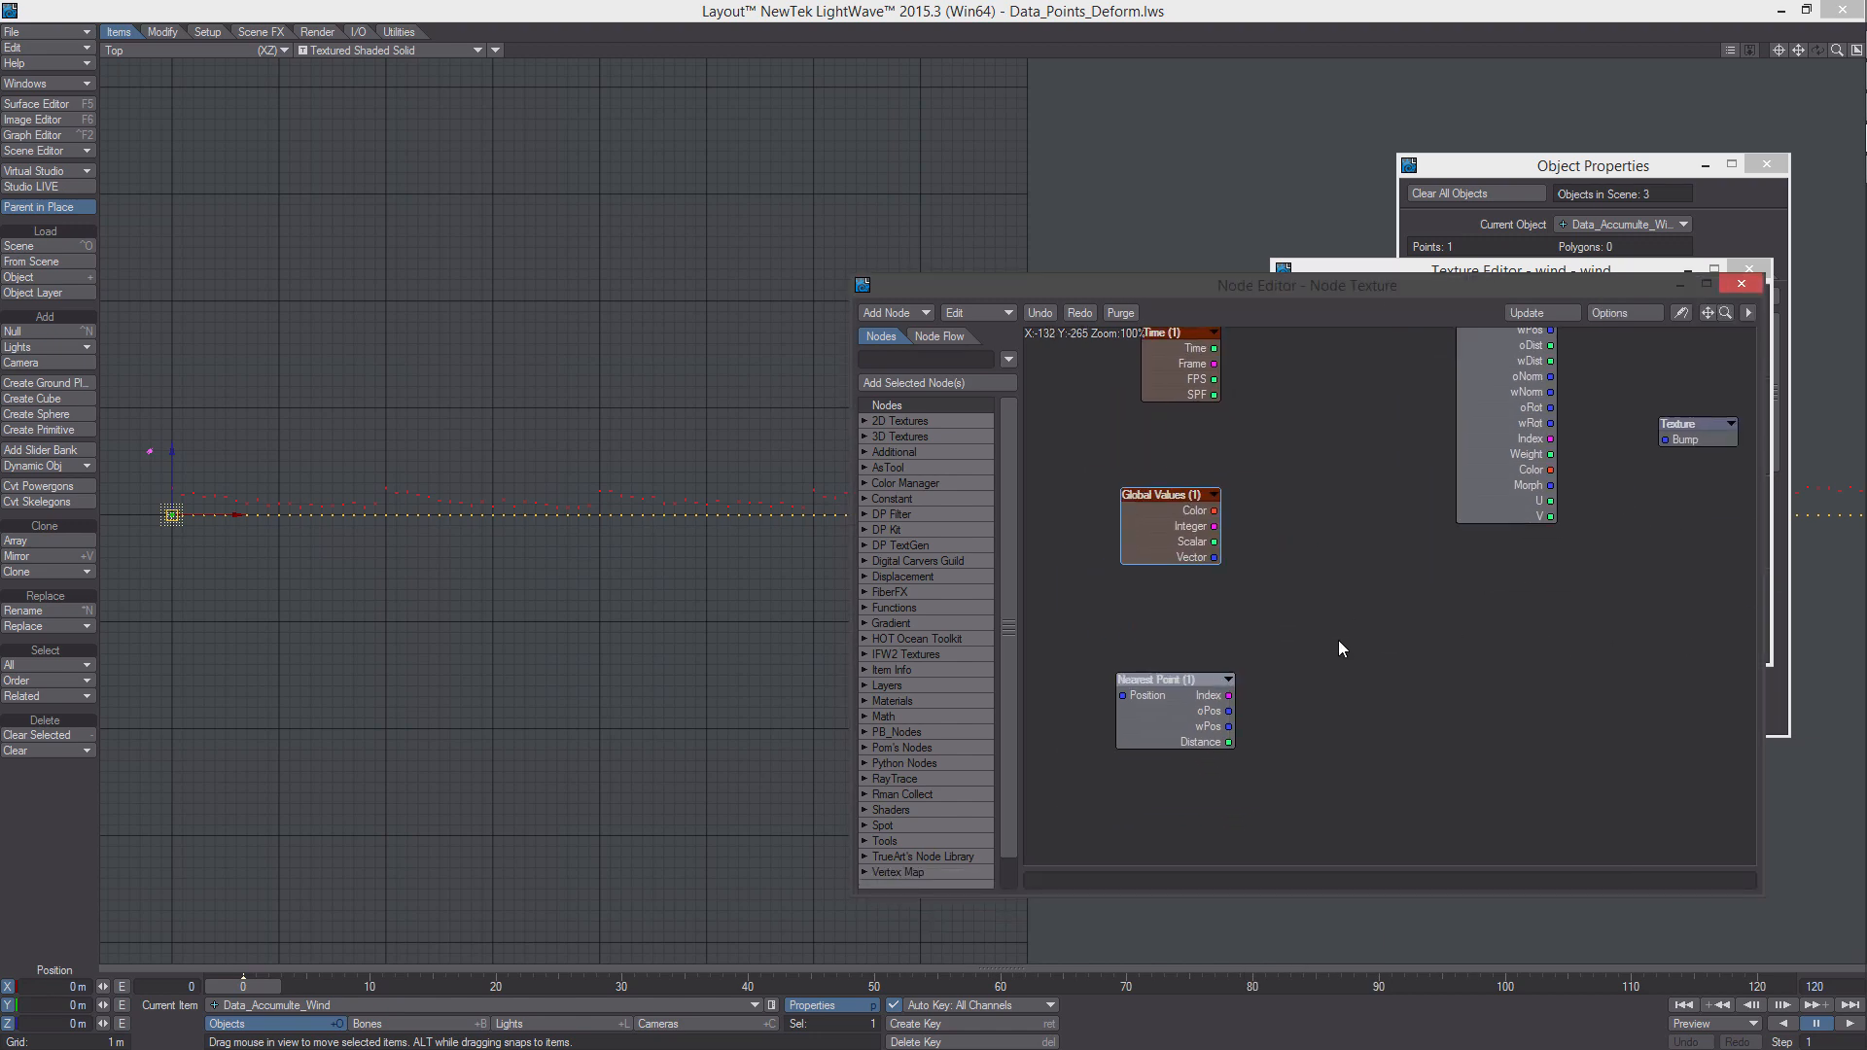
Tidy the node layout and add a scalar Math Add node
drag(1194, 713, 1184, 716)
middle_drag(1317, 533, 1317, 651)
drag(1191, 491, 1179, 479)
middle_drag(1243, 694, 1209, 561)
right_click(1210, 562)
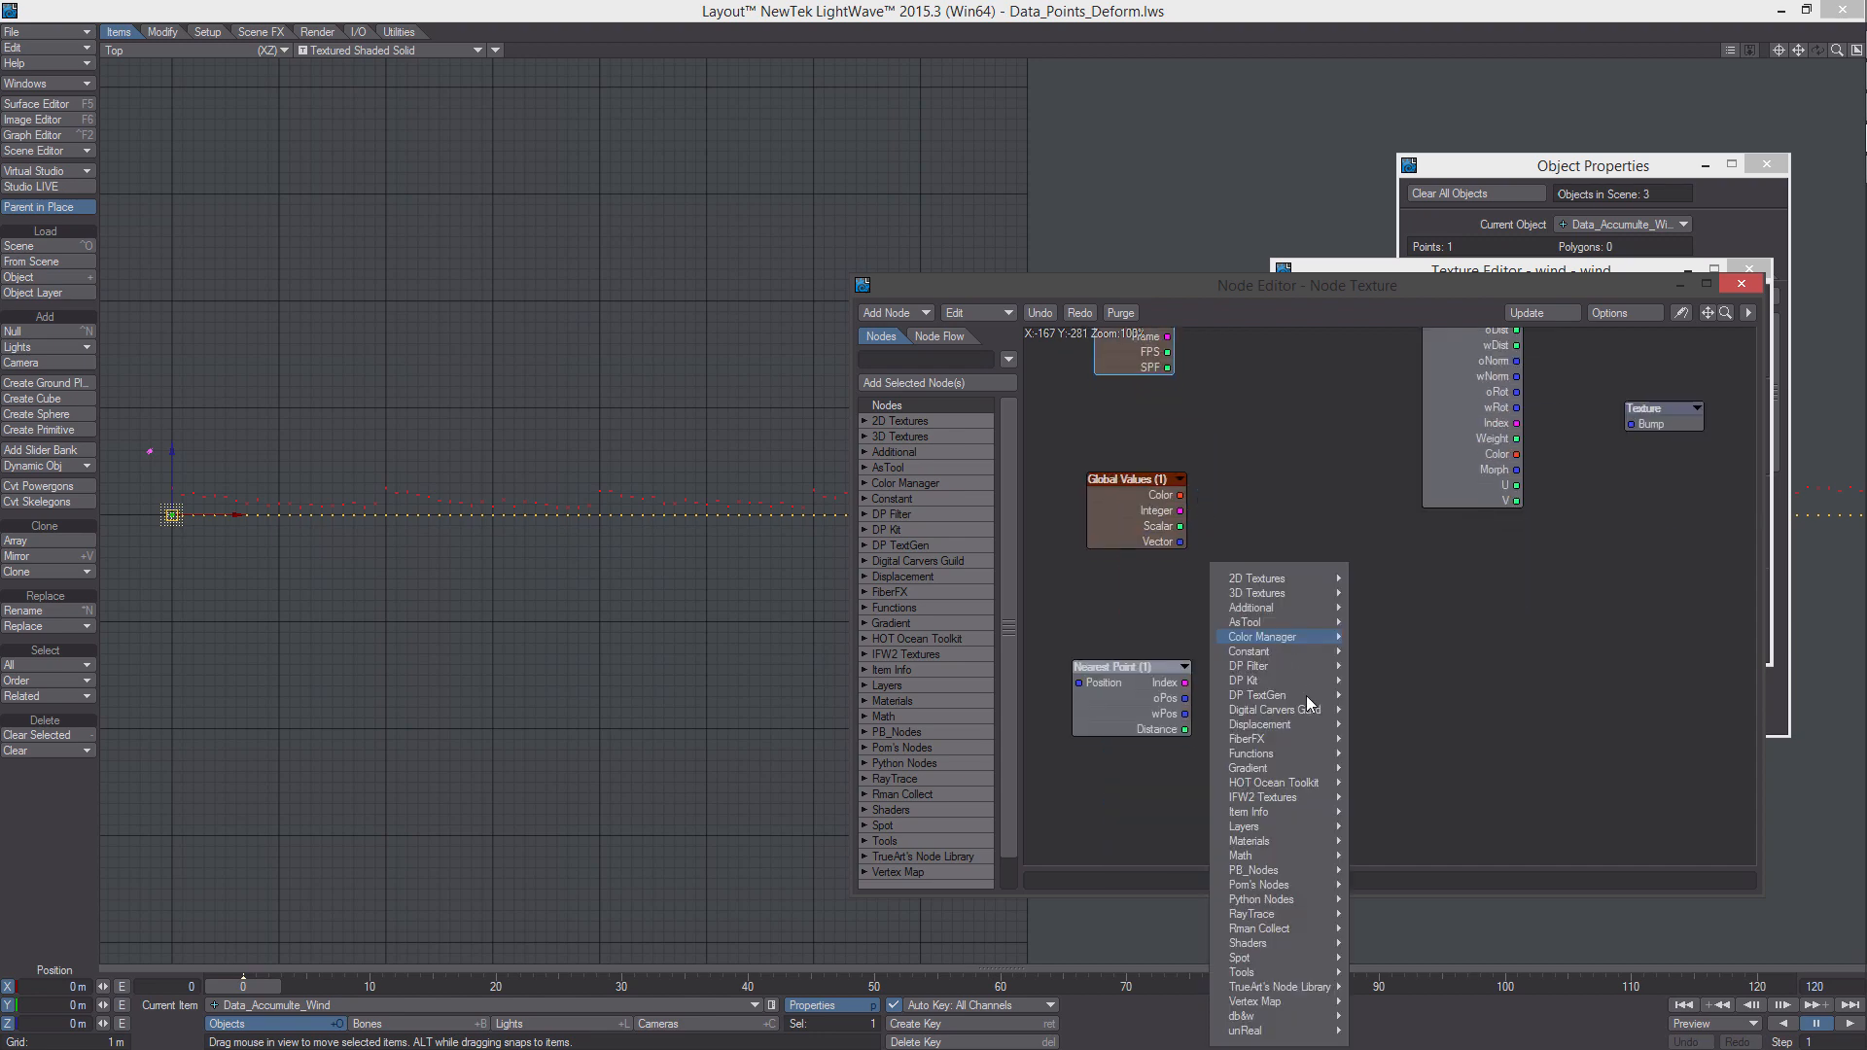
mouse_move(1284, 858)
mouse_move(1415, 862)
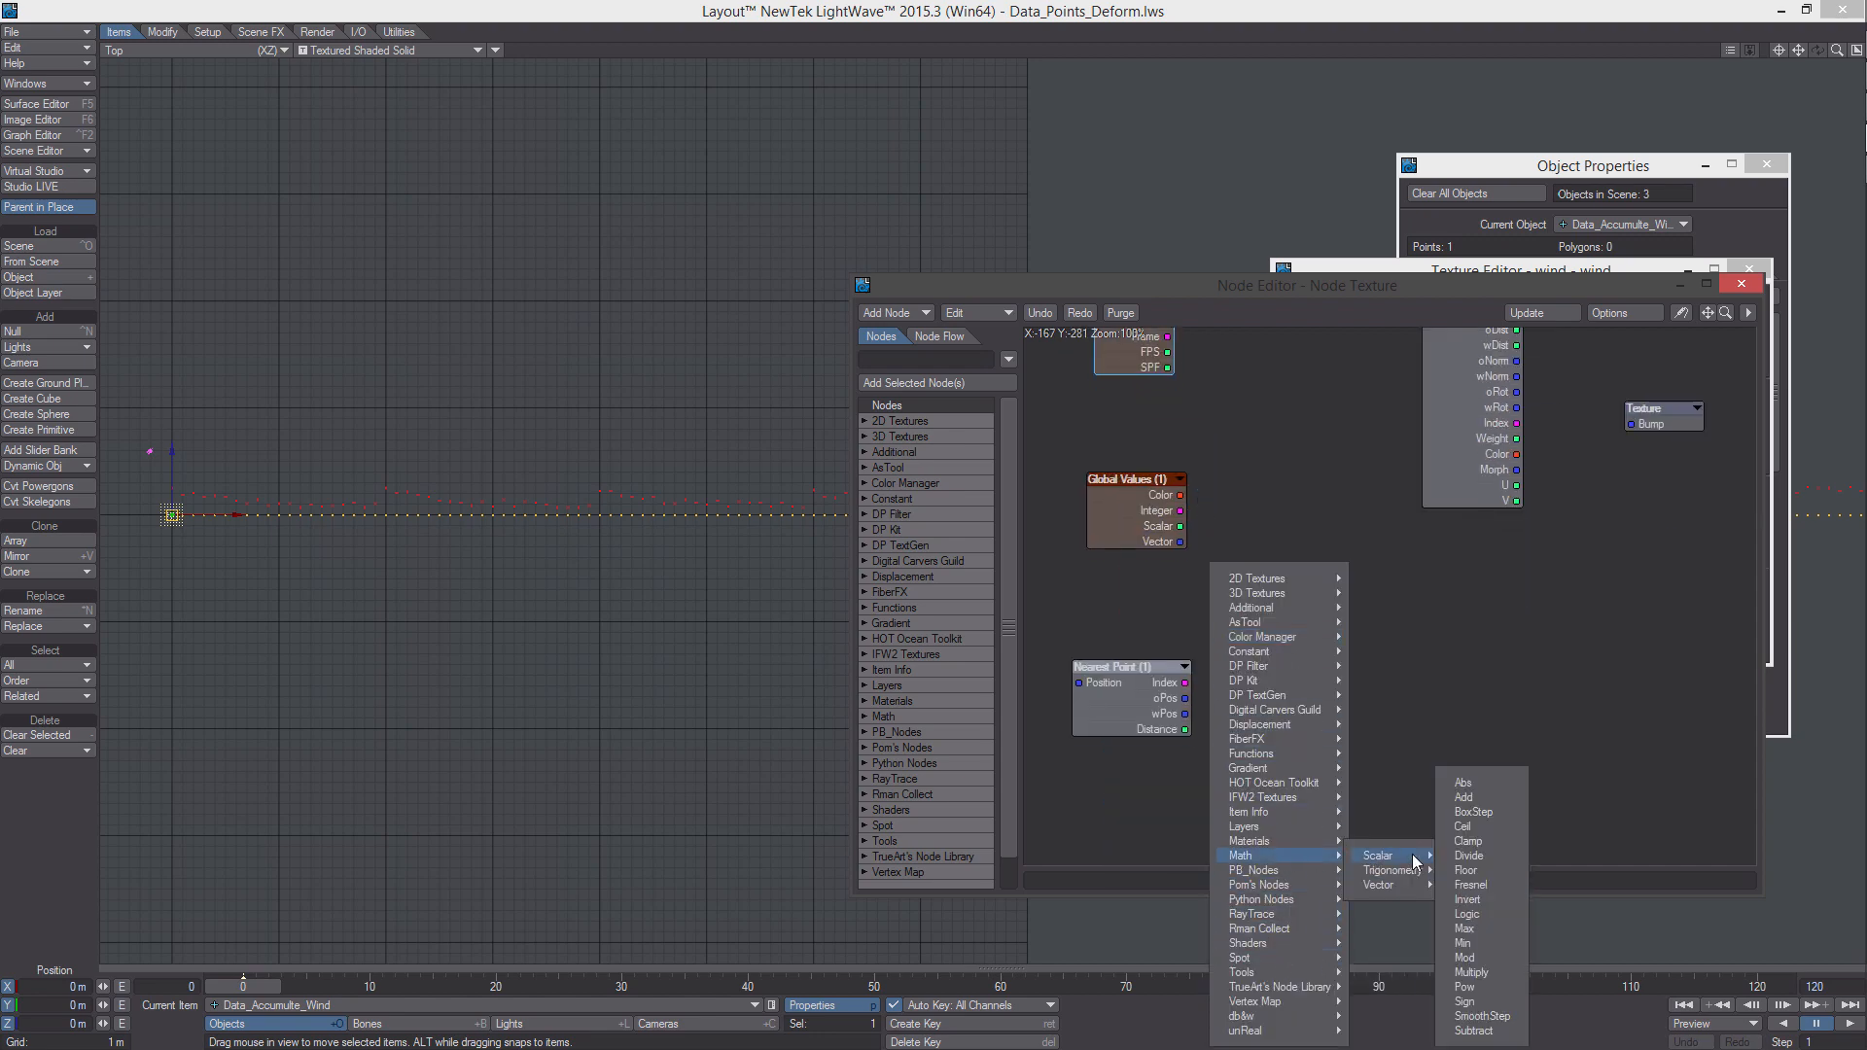
click(1501, 798)
Set the Nearest Point (1) item to Data_Points (2) and close its settings
double_click(1157, 701)
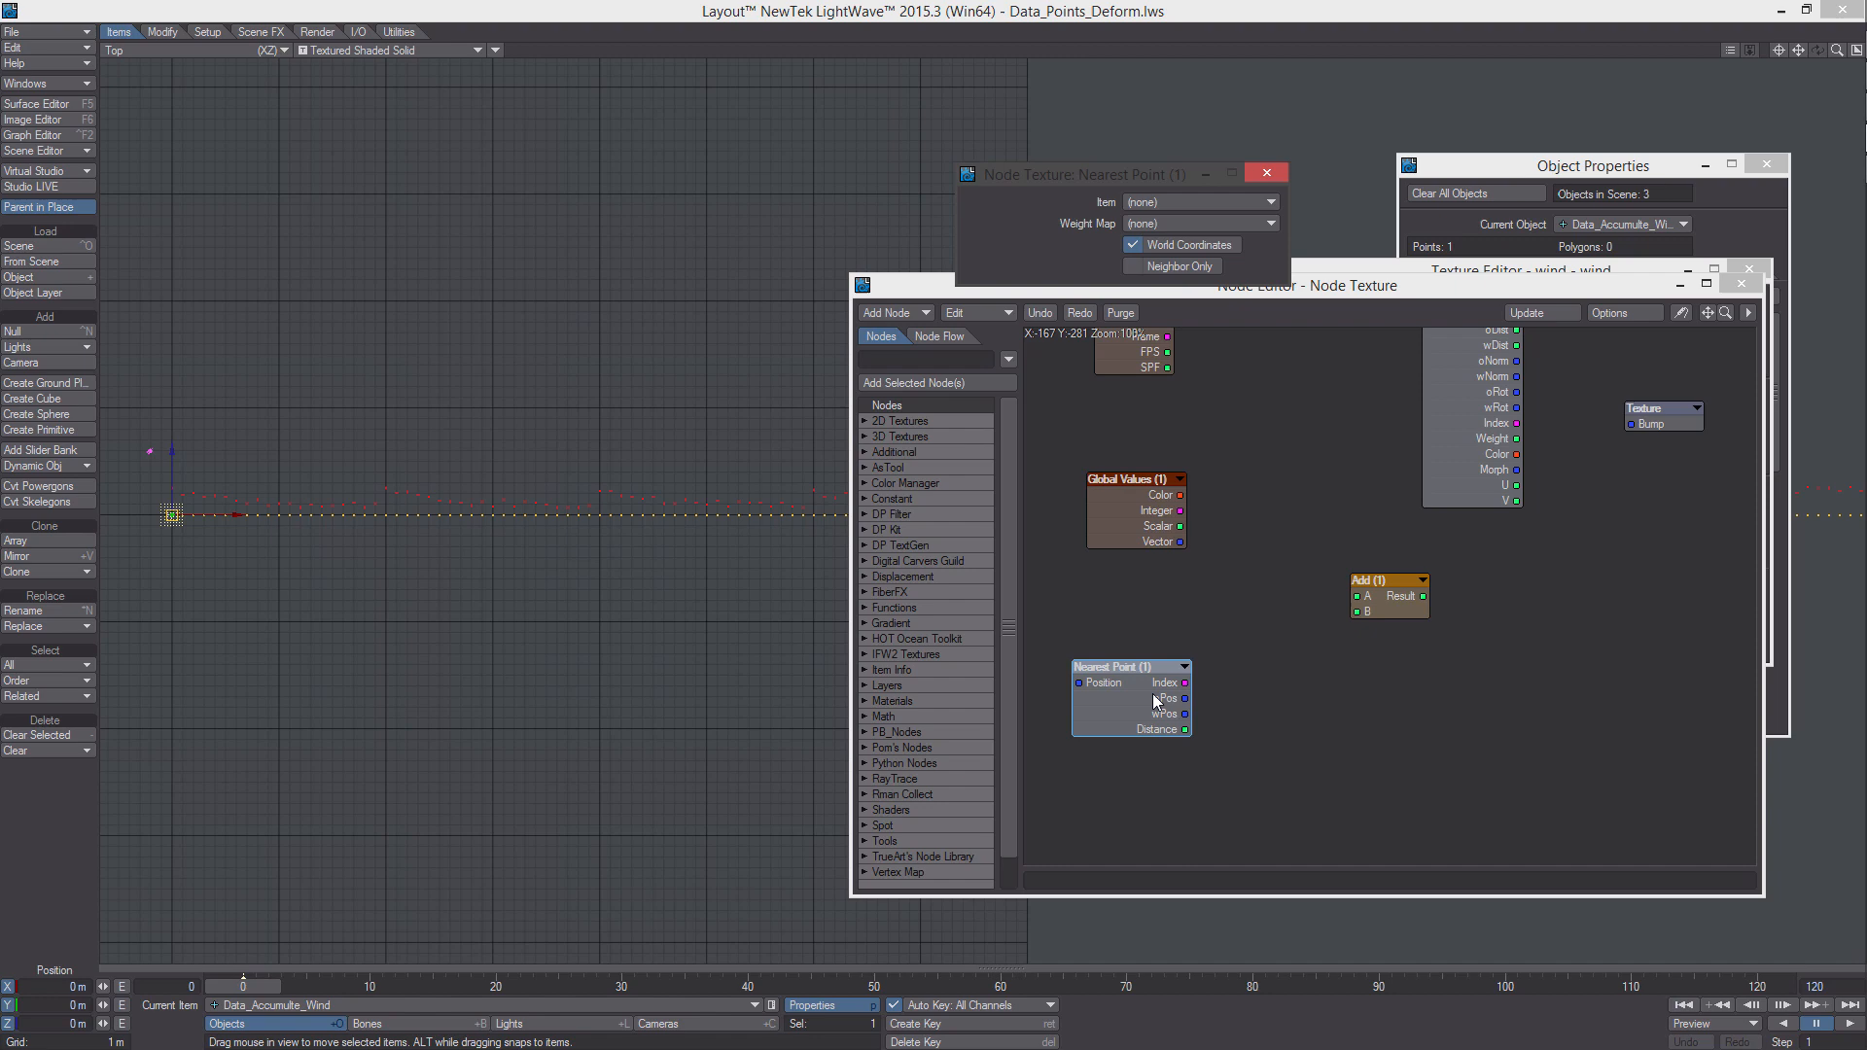
click(1171, 200)
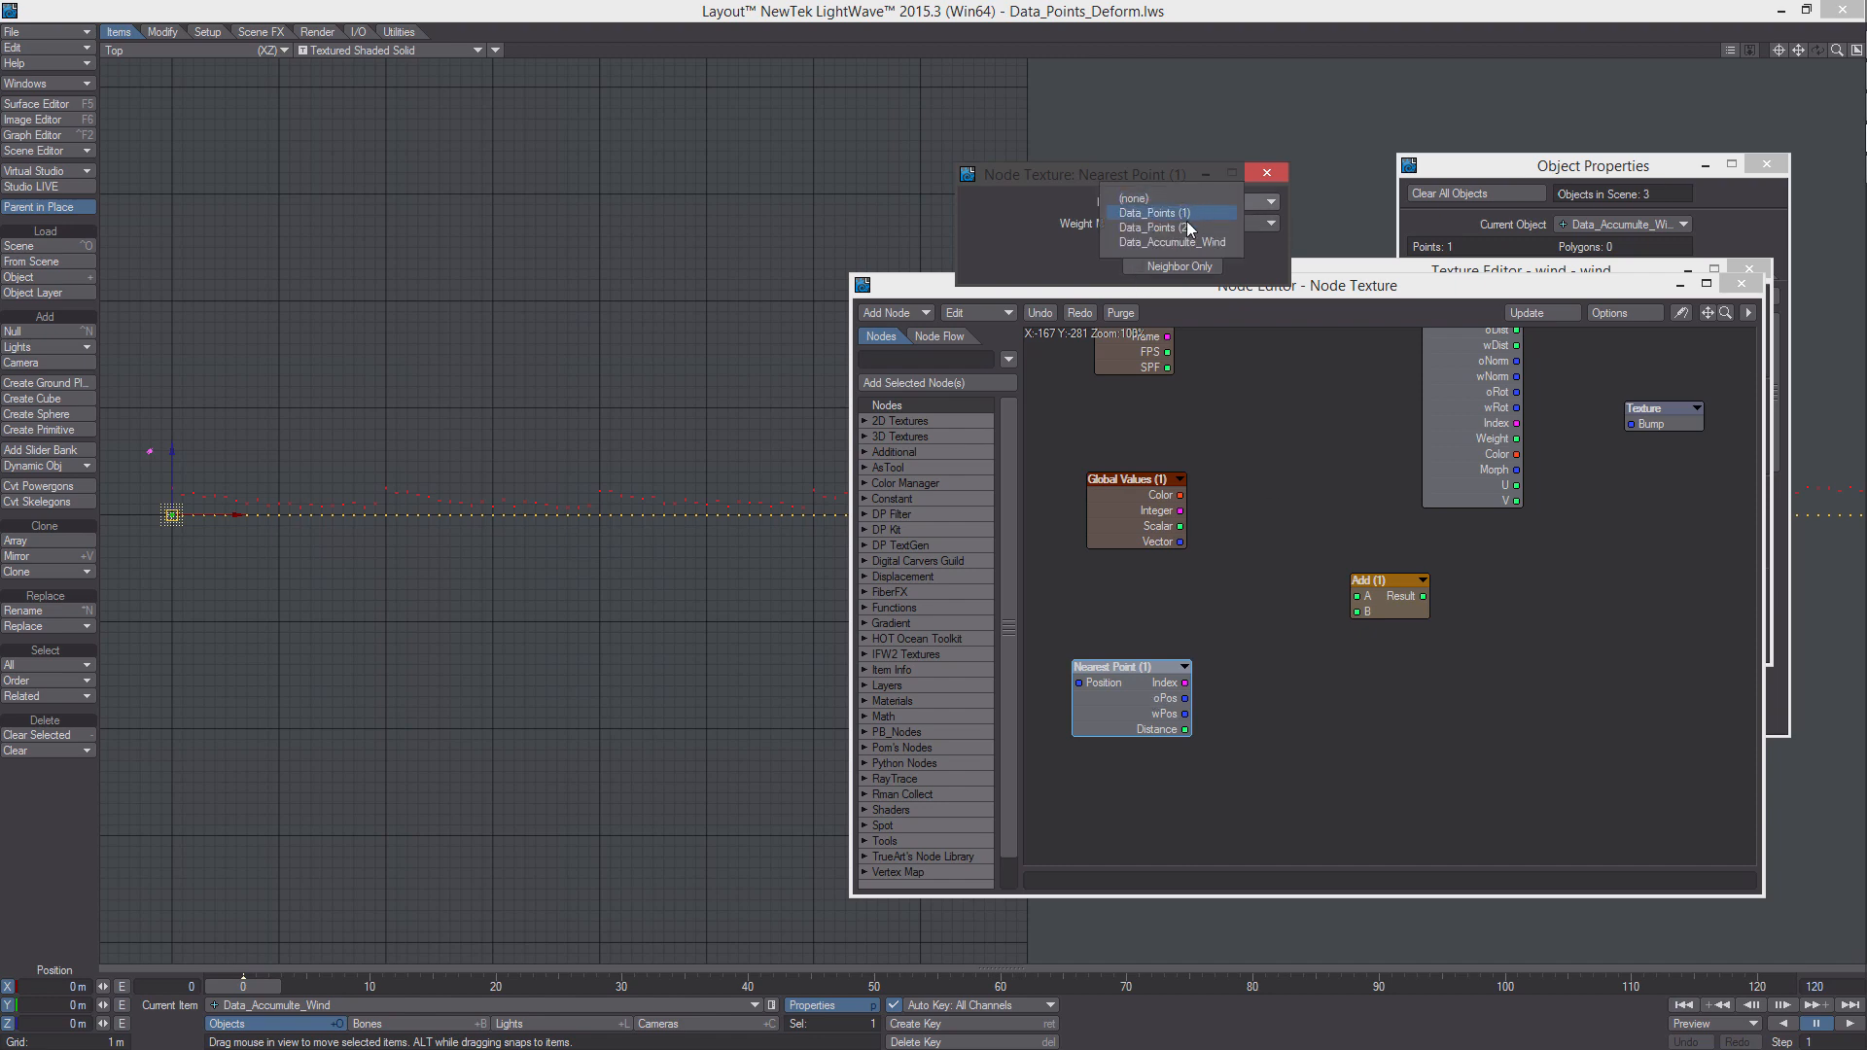
click(1198, 228)
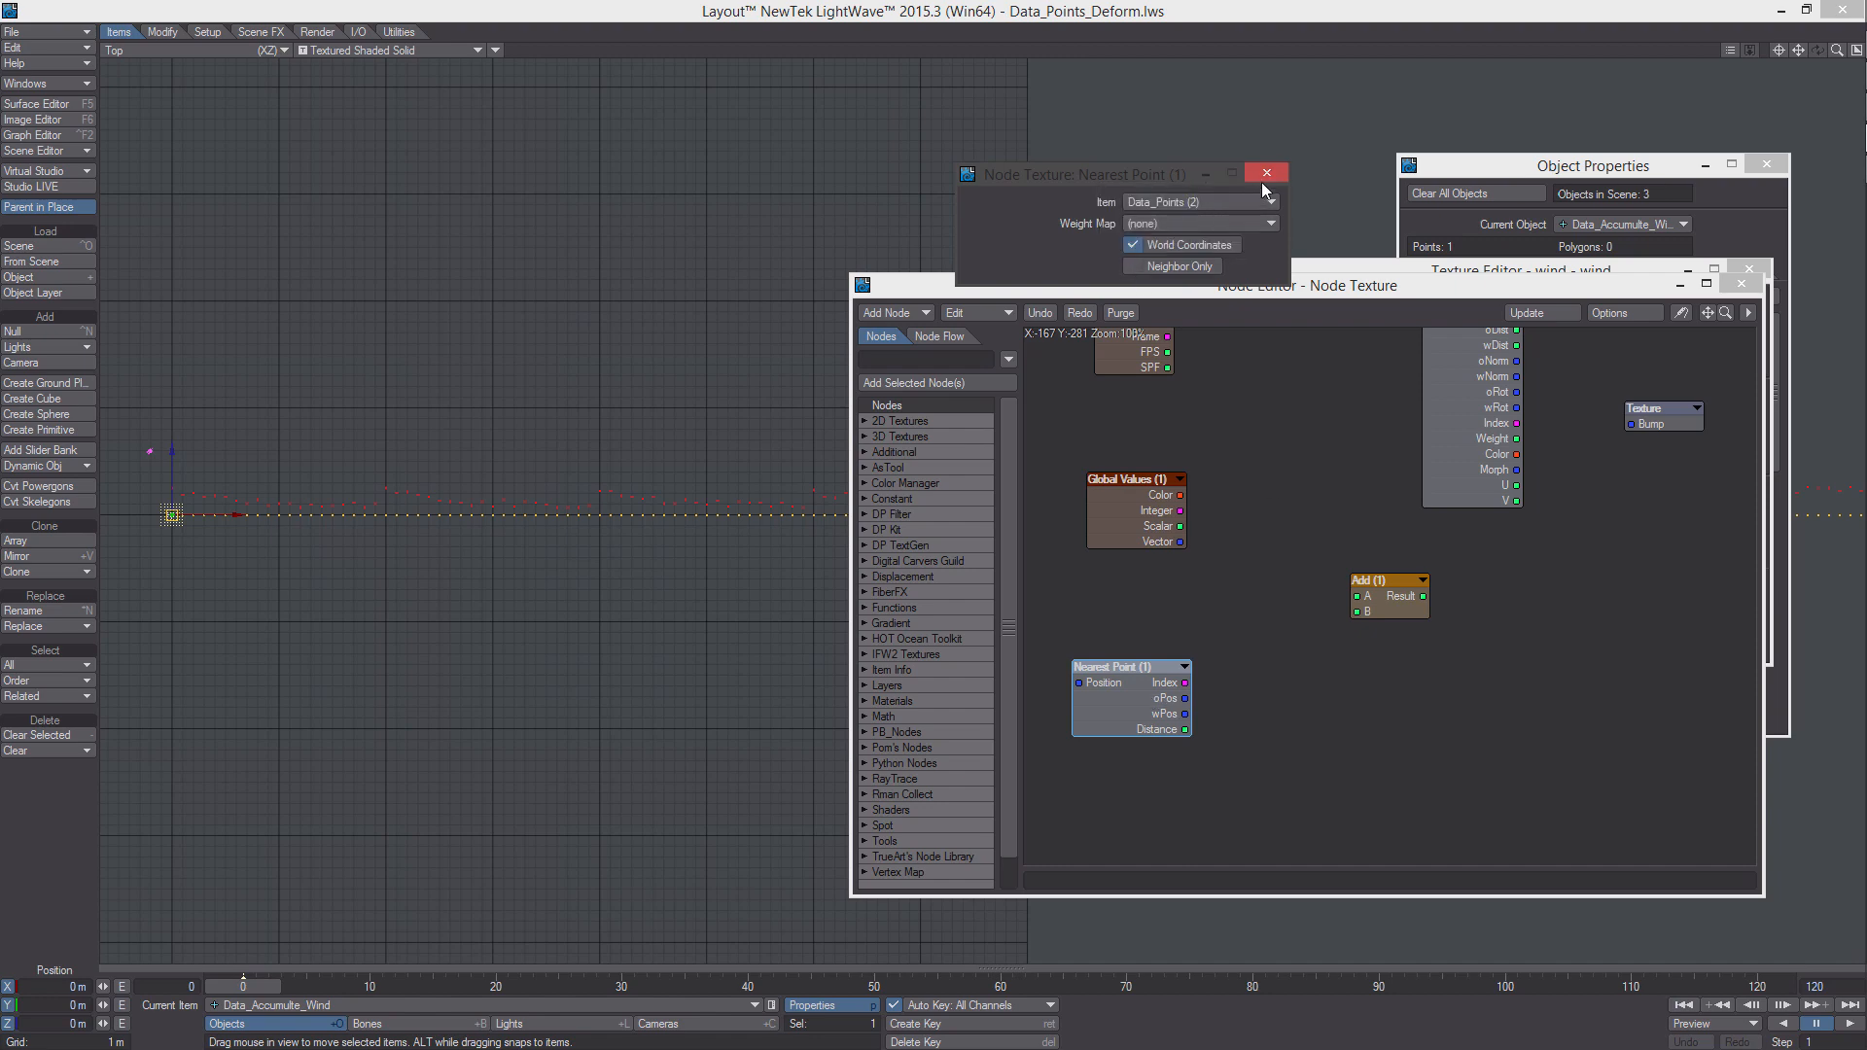
click(1267, 173)
Feed the Nearest Point Index into A of Add (1), set B to -1.0, and place the node directly above Nearest Point
drag(1373, 615, 1291, 643)
double_click(1315, 652)
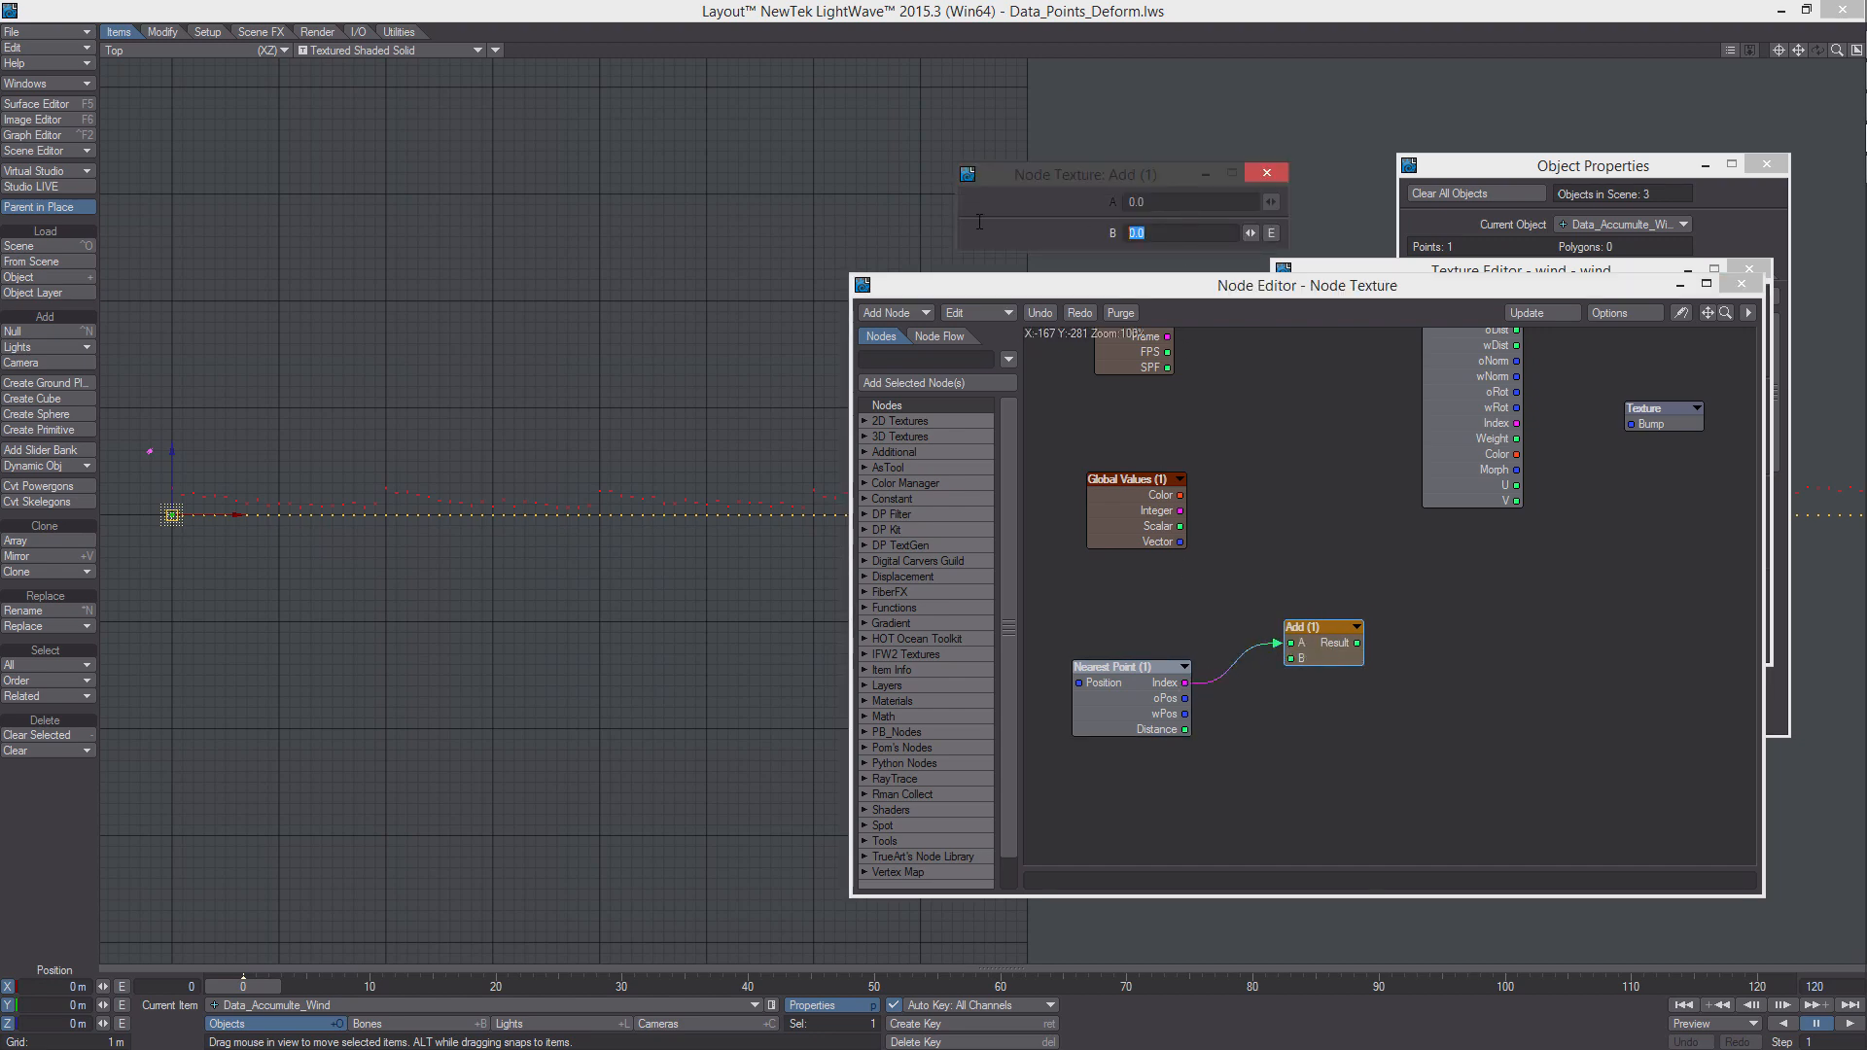
drag(1340, 627, 1168, 619)
Add a scalar Mod node with the Add (1) Result as A and the Global Values Integer as B
middle_drag(1326, 553, 1337, 592)
right_click(1336, 591)
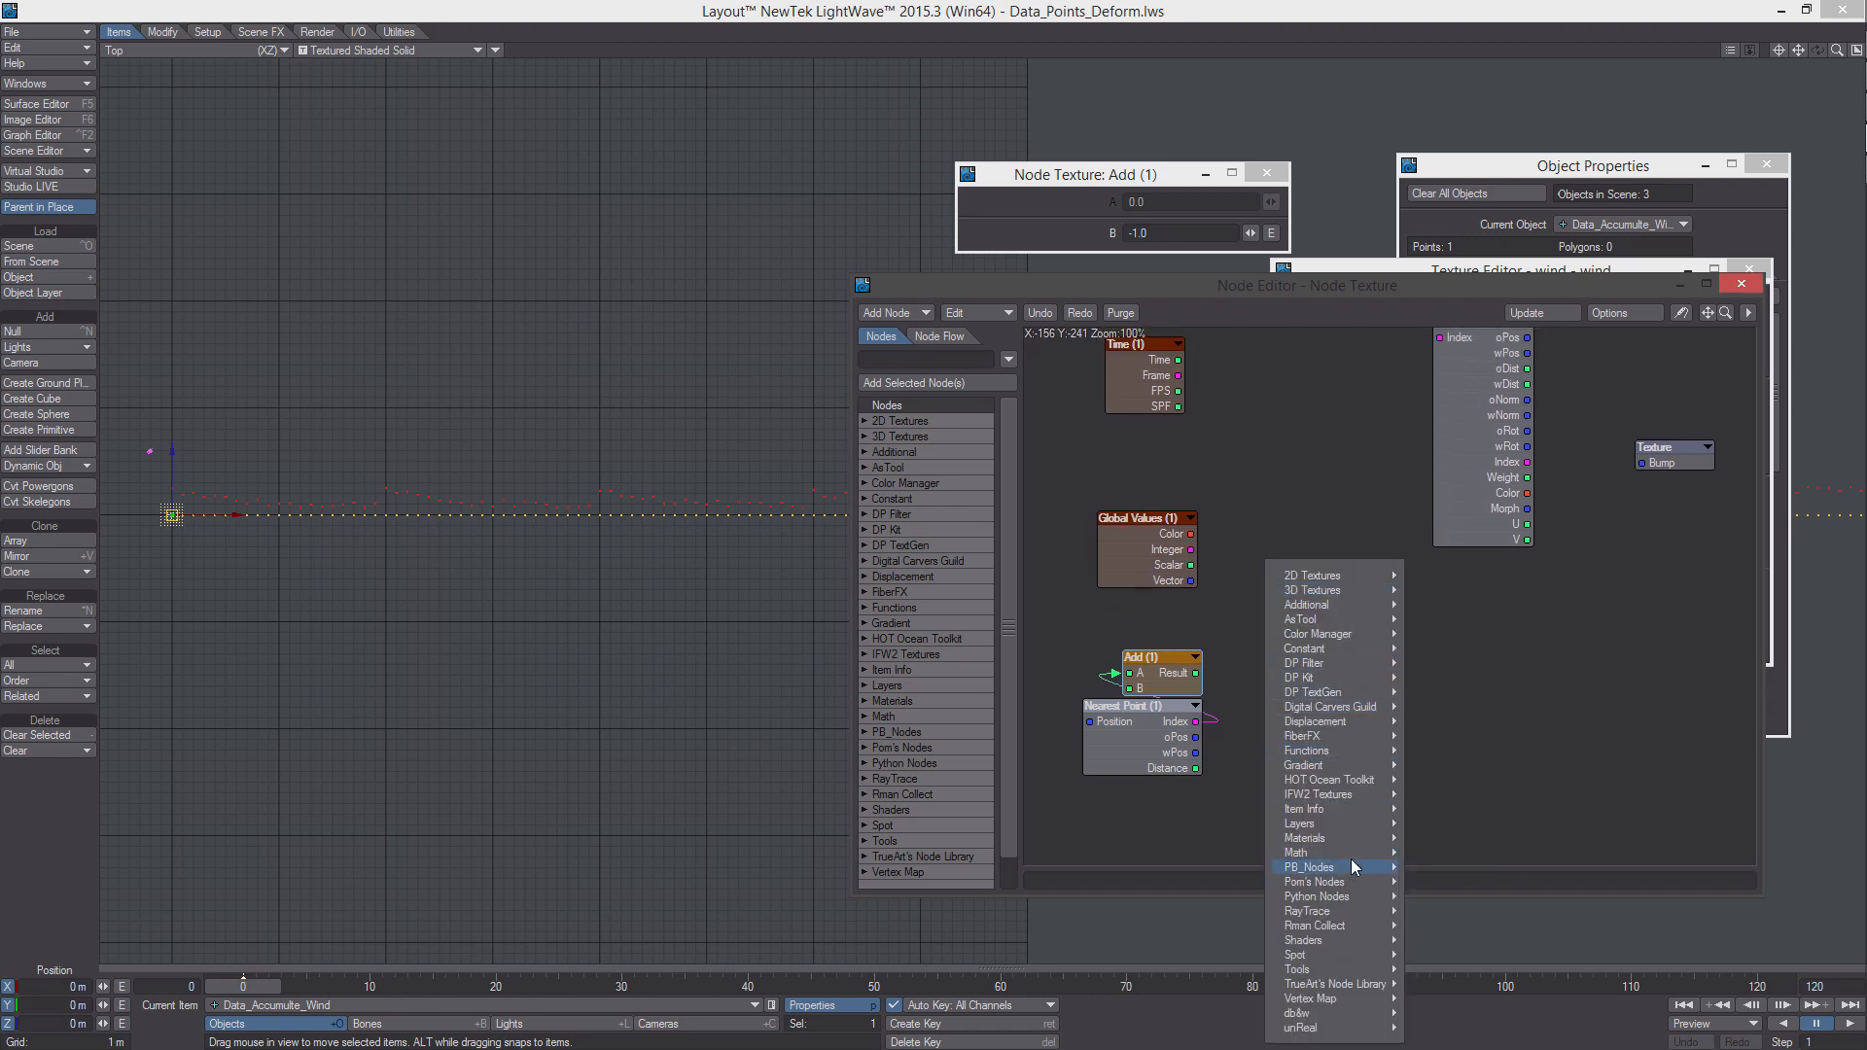
mouse_move(1351, 854)
mouse_move(1438, 853)
click(1522, 955)
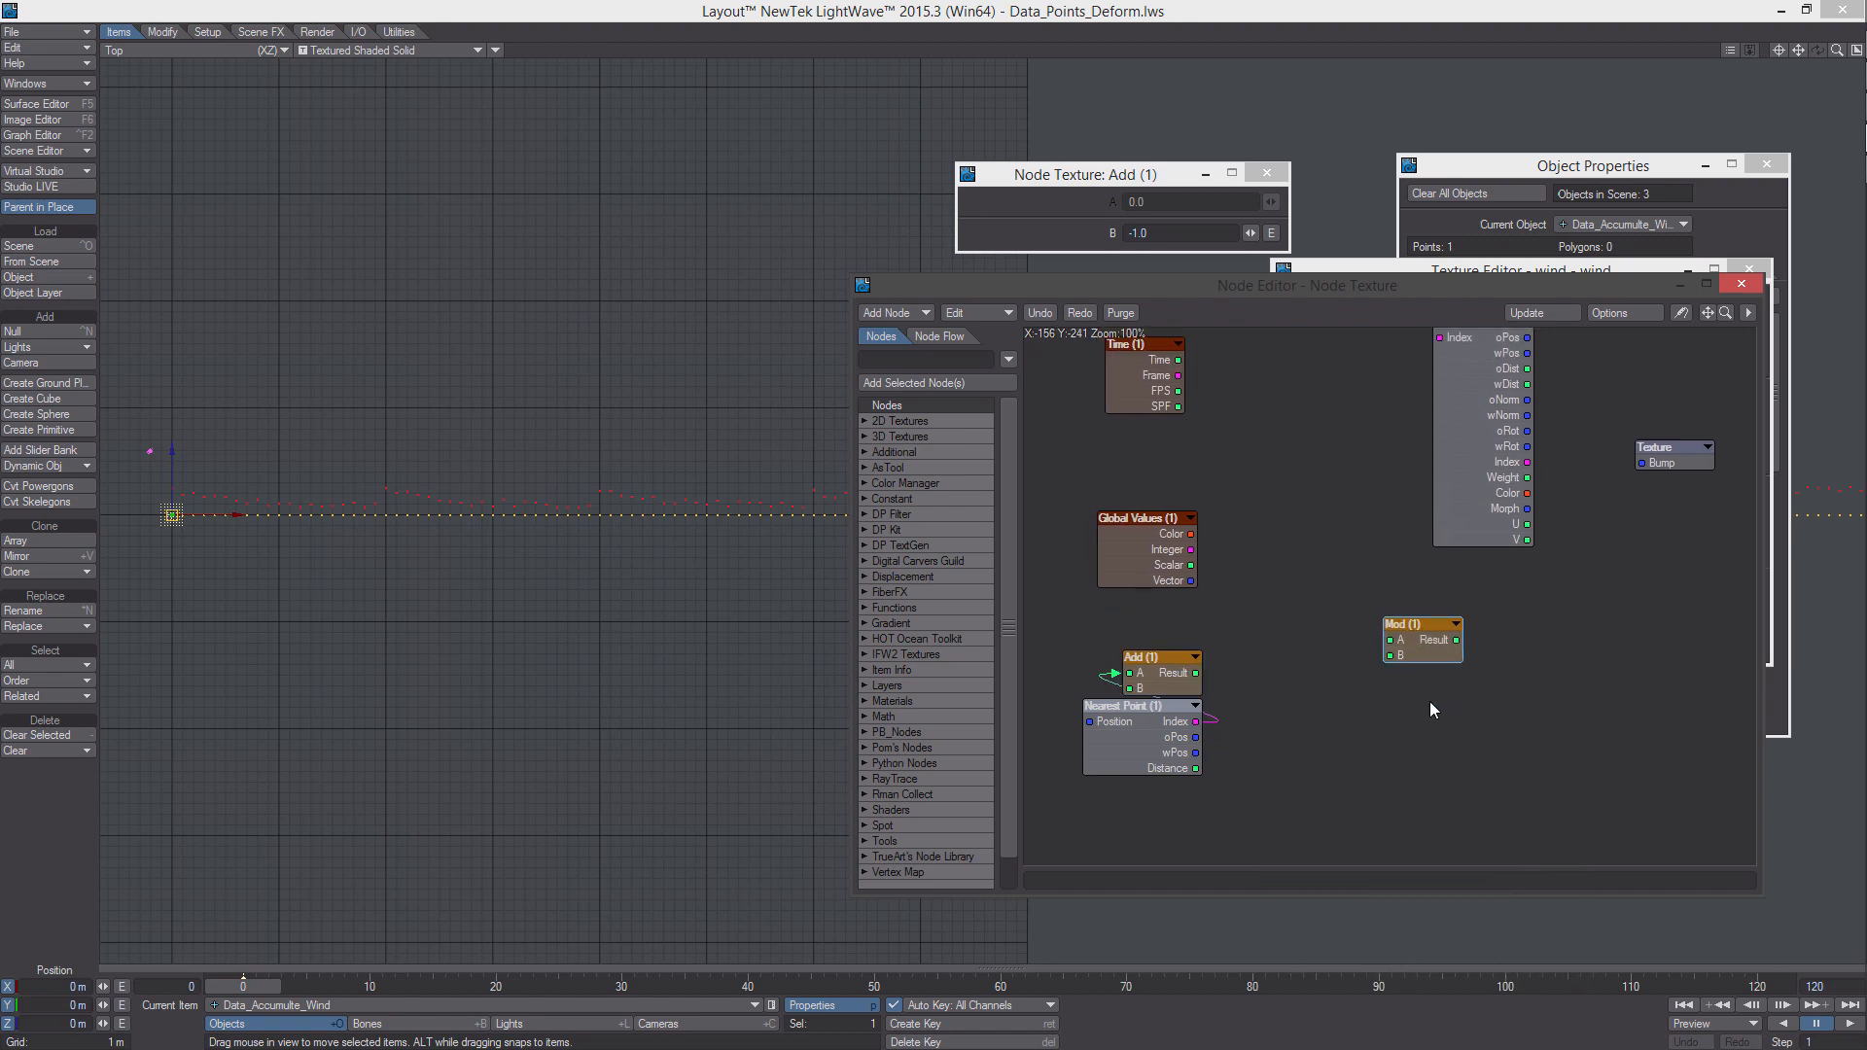
drag(1195, 675, 1232, 681)
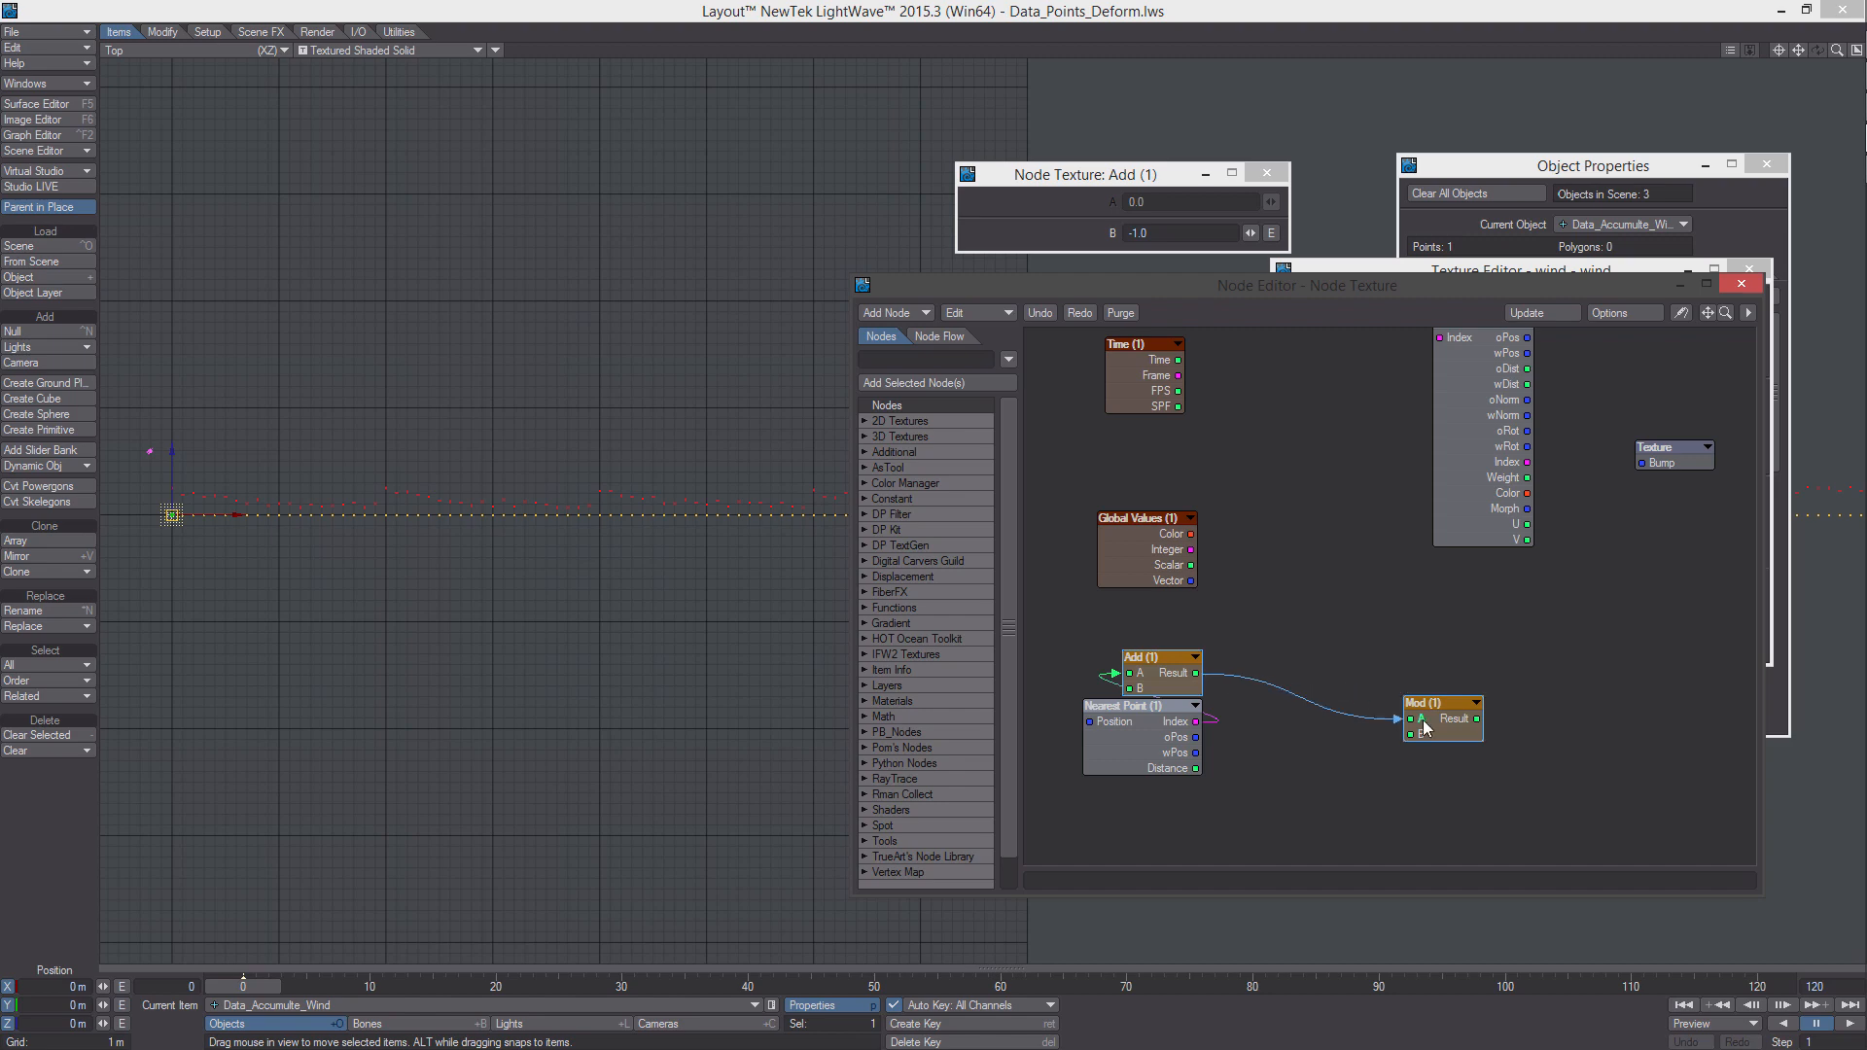
drag(1423, 721, 1423, 722)
drag(1192, 551, 1421, 733)
alt+drag(1446, 725, 1390, 705)
Add a scalar Logic node and place it just after Mod (1)
right_click(1491, 637)
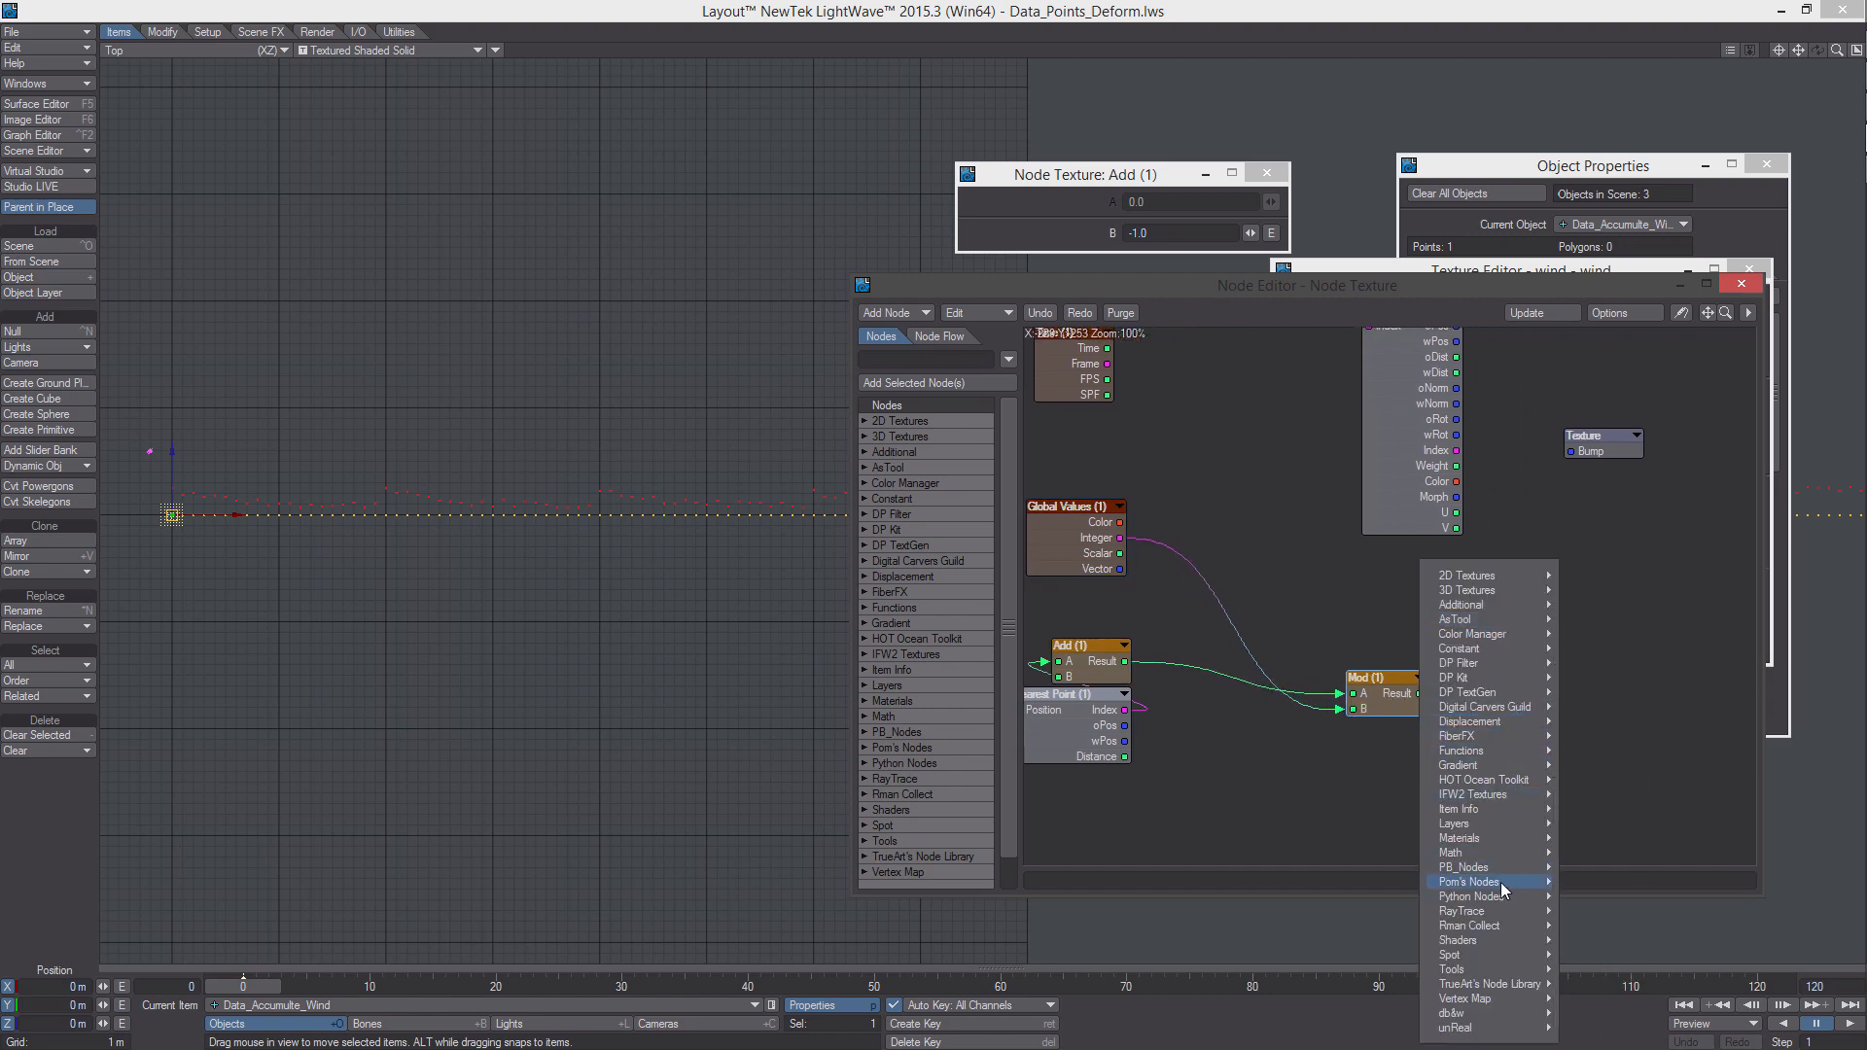
mouse_move(1488, 853)
mouse_move(1615, 883)
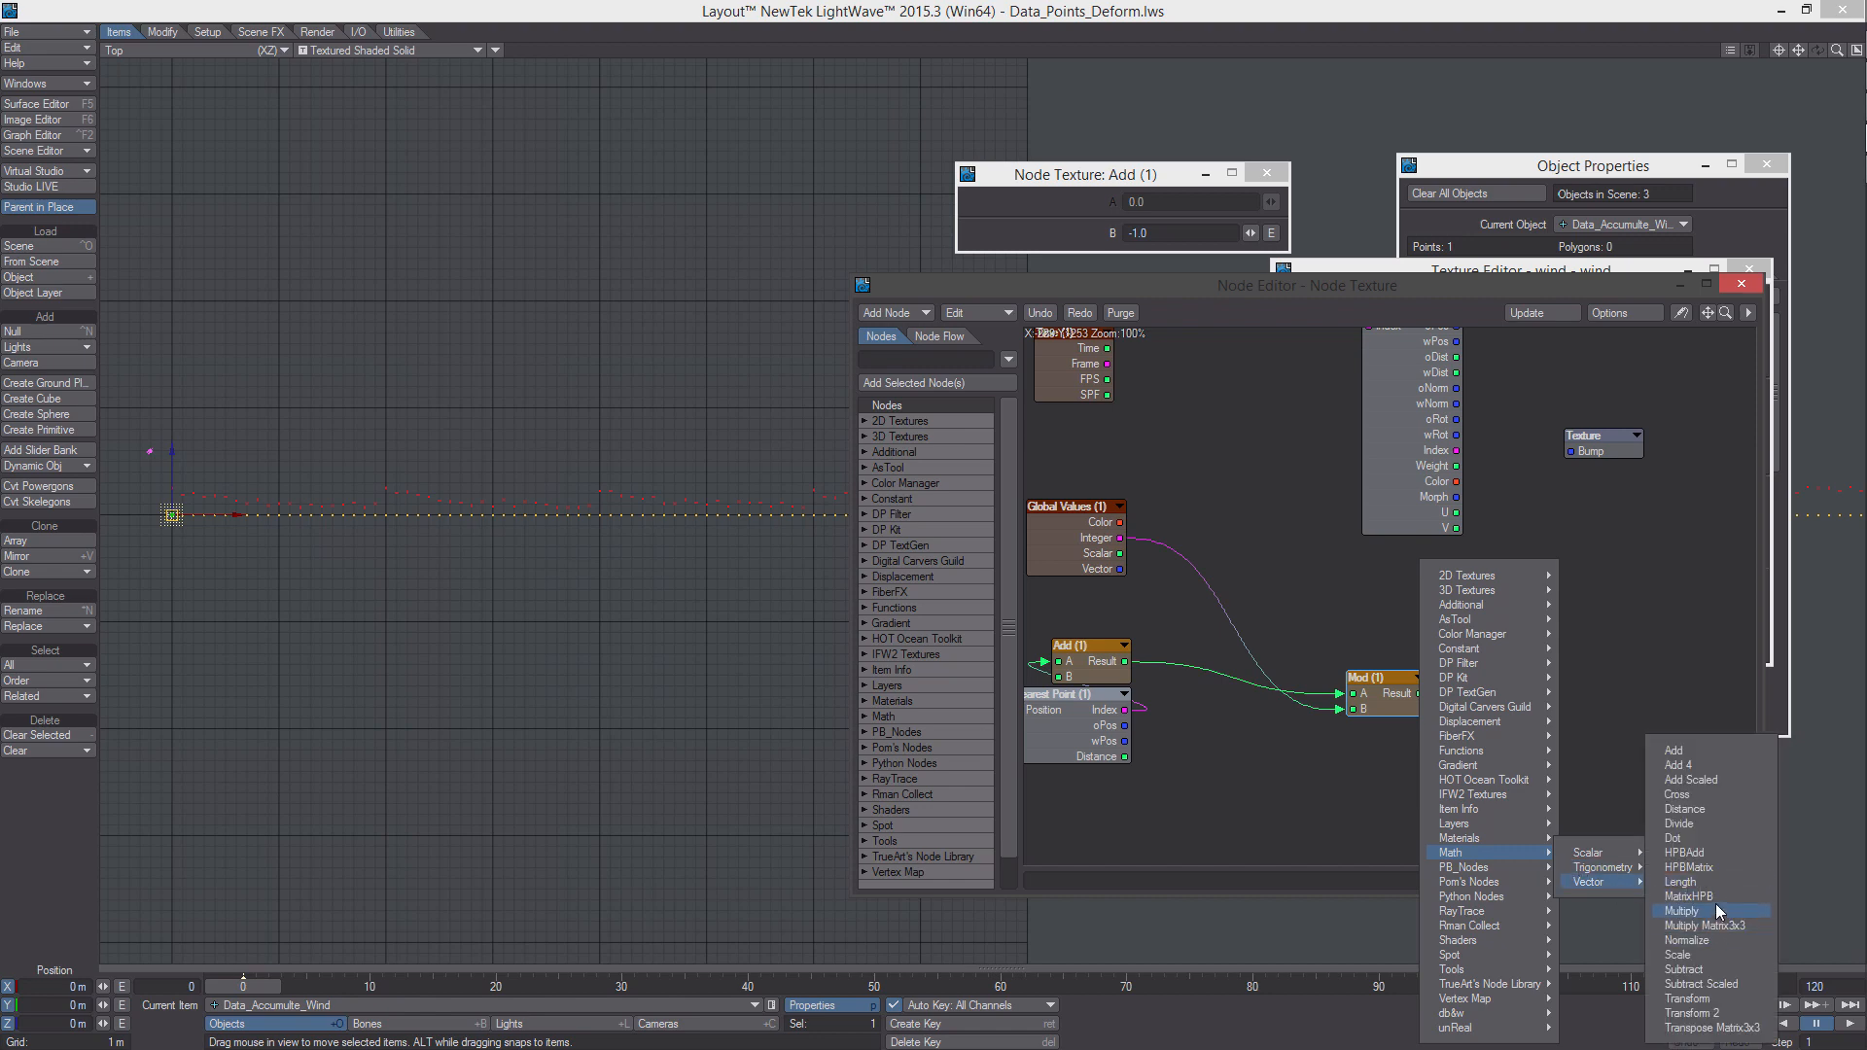
mouse_move(1595, 853)
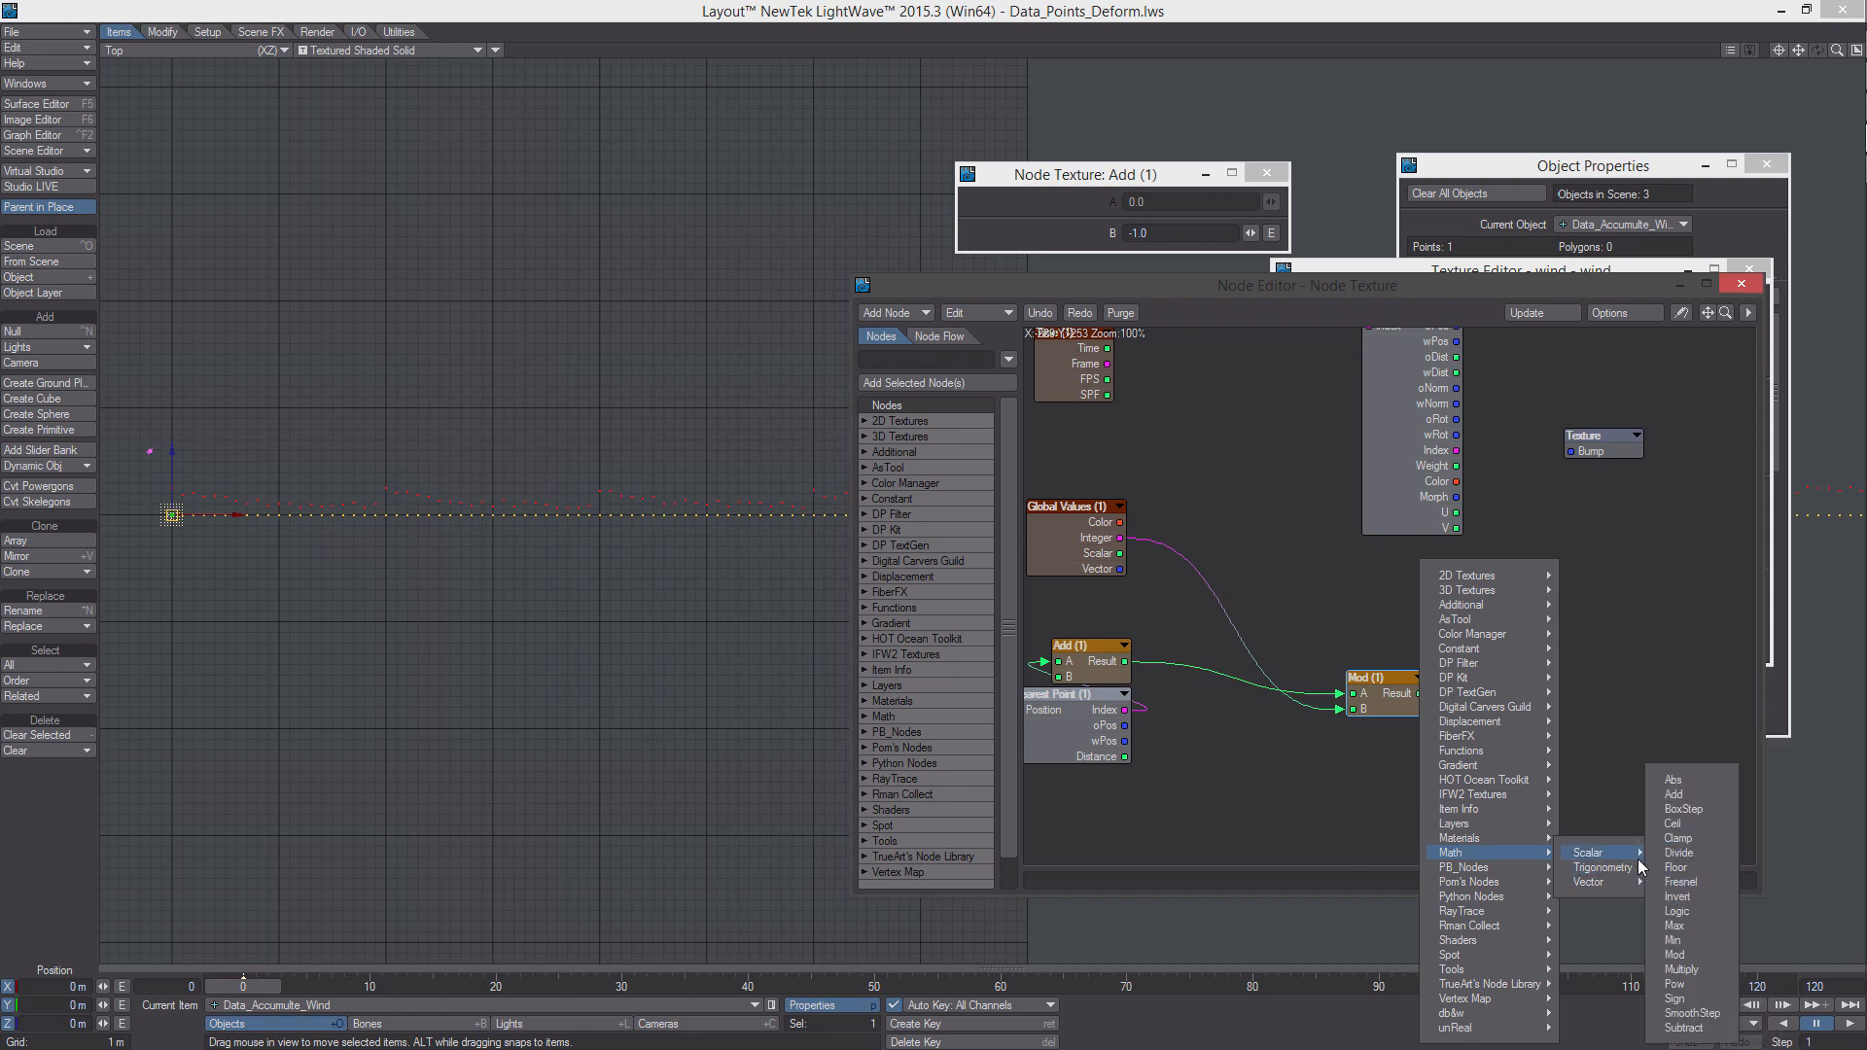
click(1687, 900)
drag(1366, 572, 1498, 668)
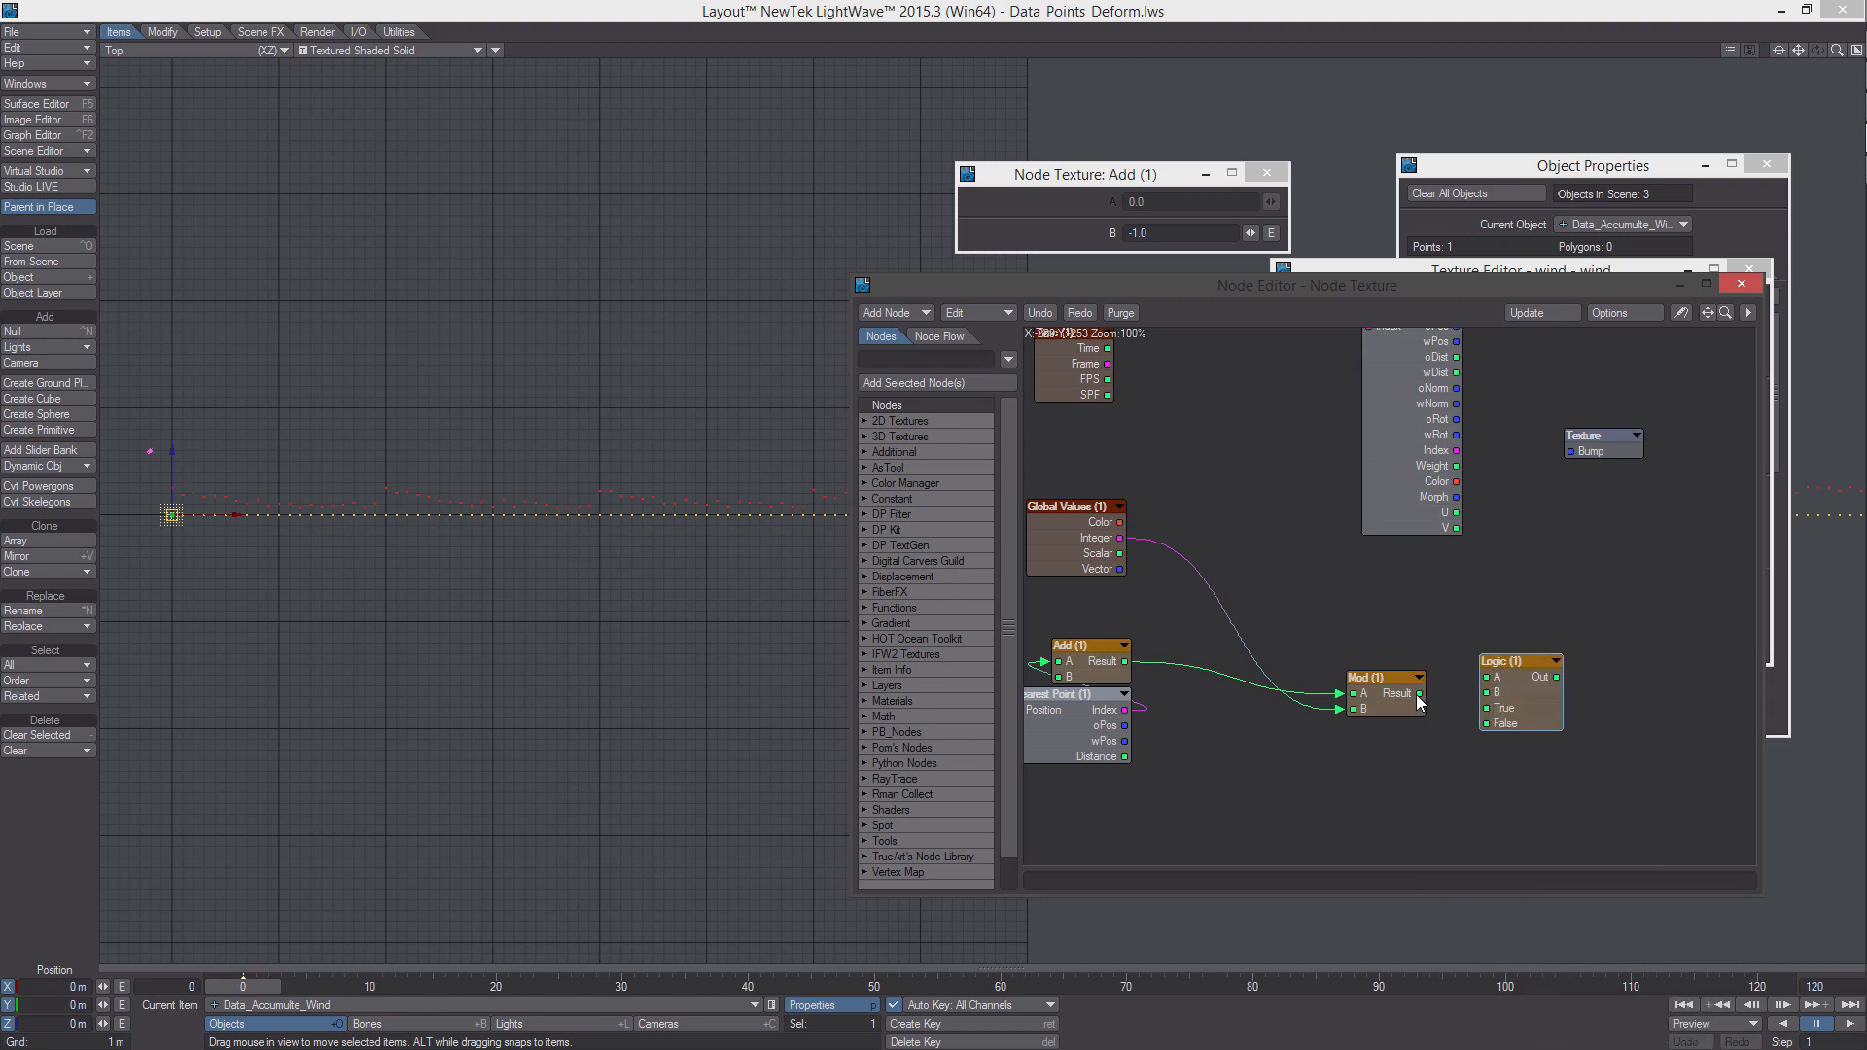
middle_drag(1420, 696, 1468, 697)
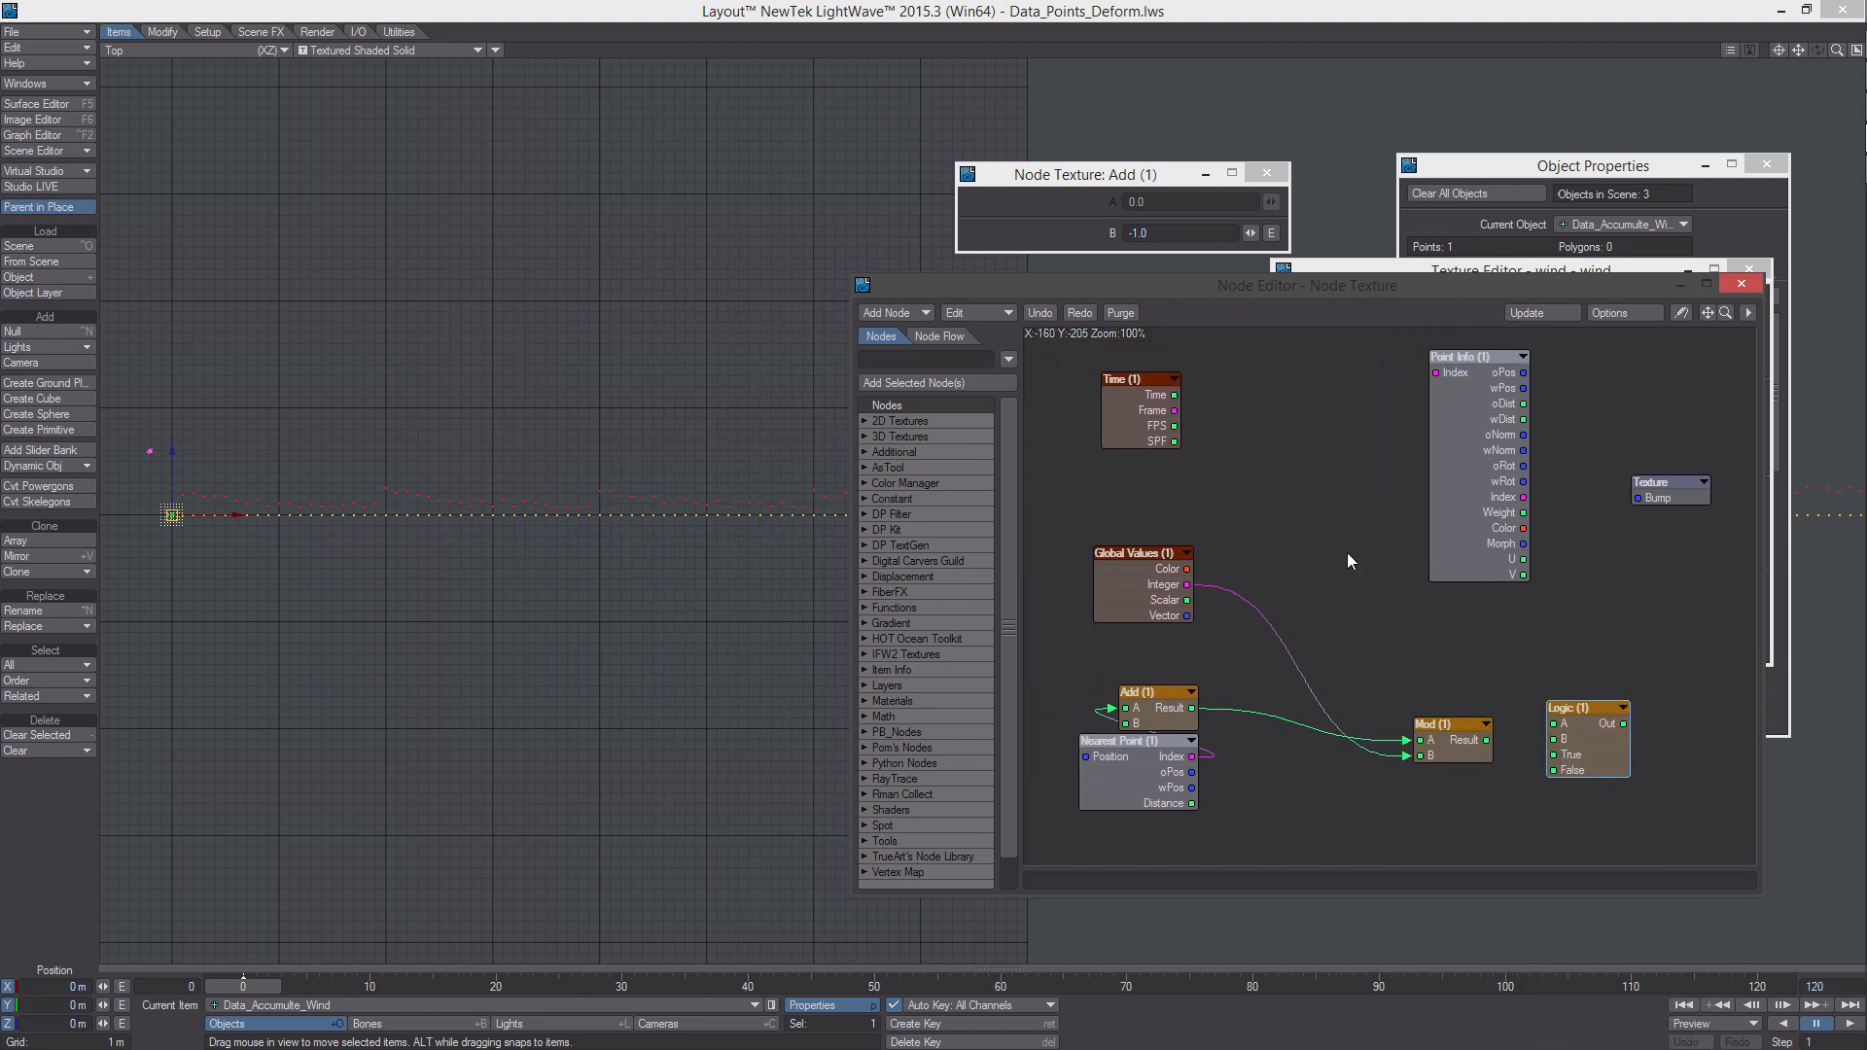
Duplicate the Add (1) node, place the copy beside Time (1), and connect the Time Frame output to its A input
click(1174, 715)
key(ctrl+c)
key(ctrl+v)
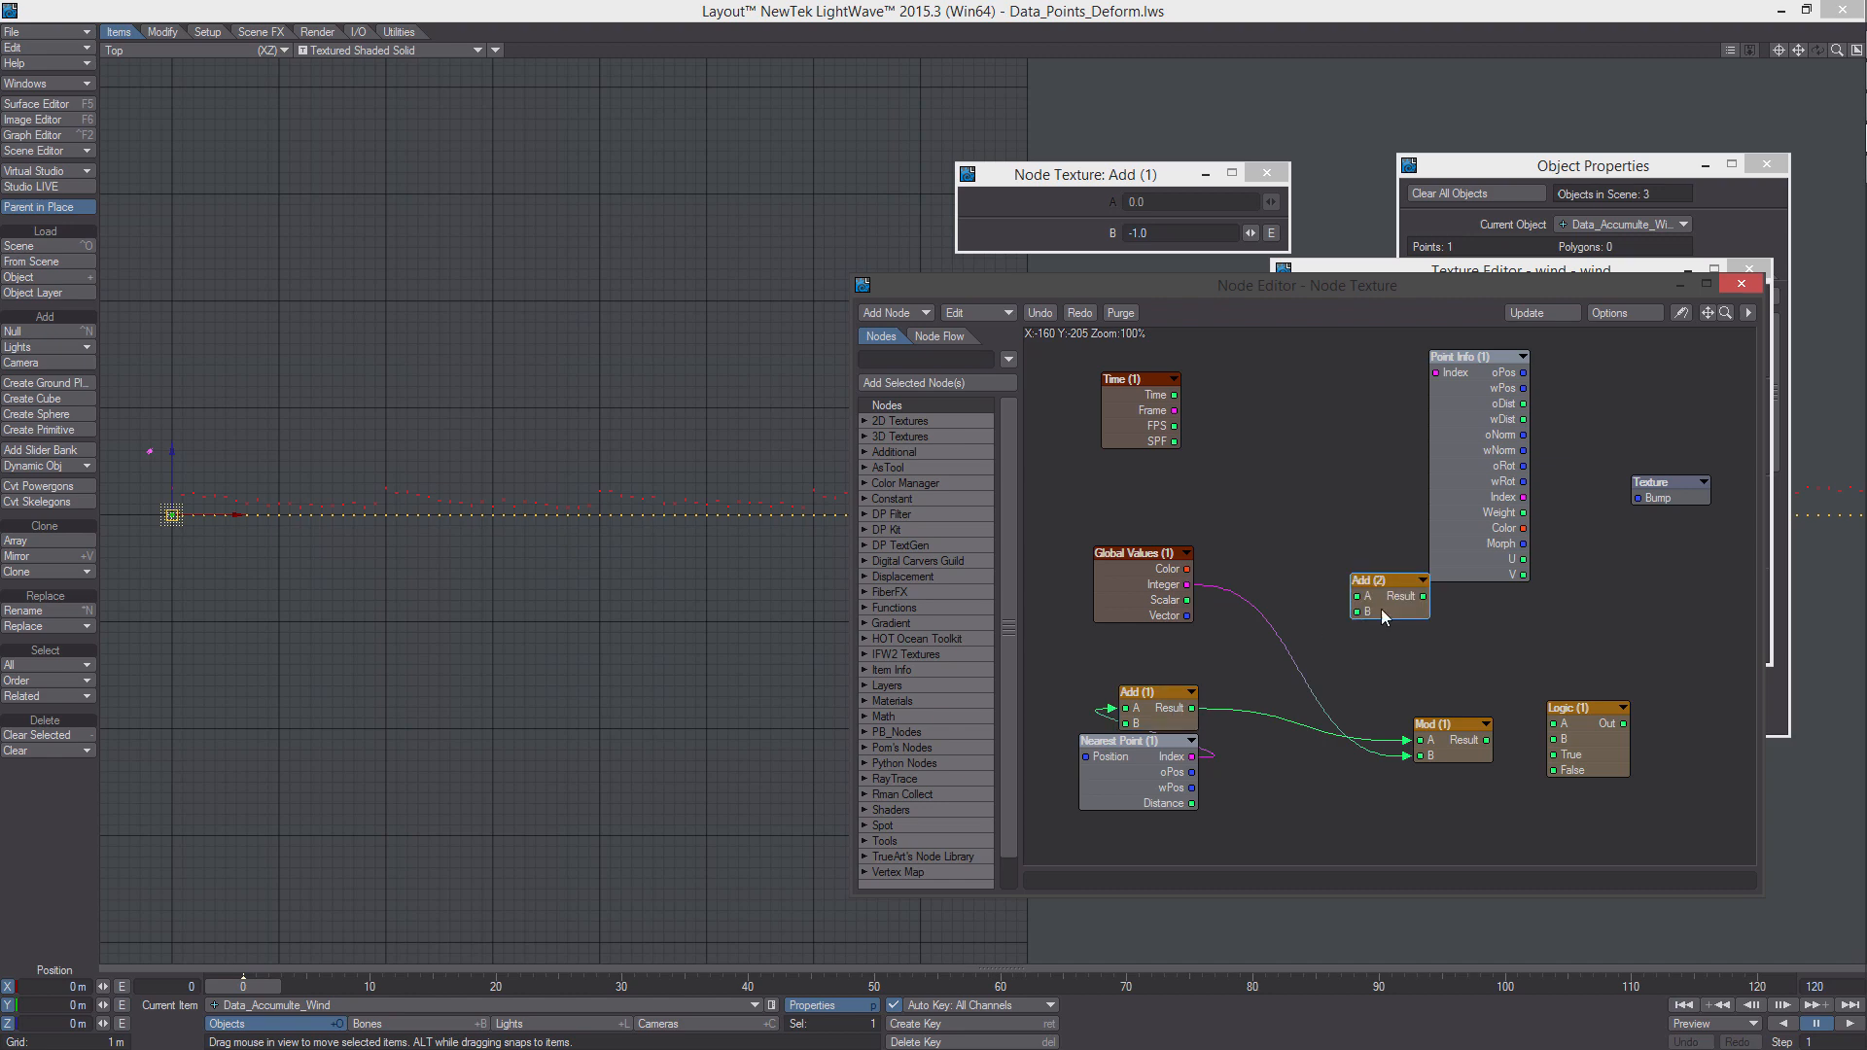
drag(1383, 615, 1258, 475)
drag(1146, 413, 1108, 401)
drag(1258, 461, 1206, 403)
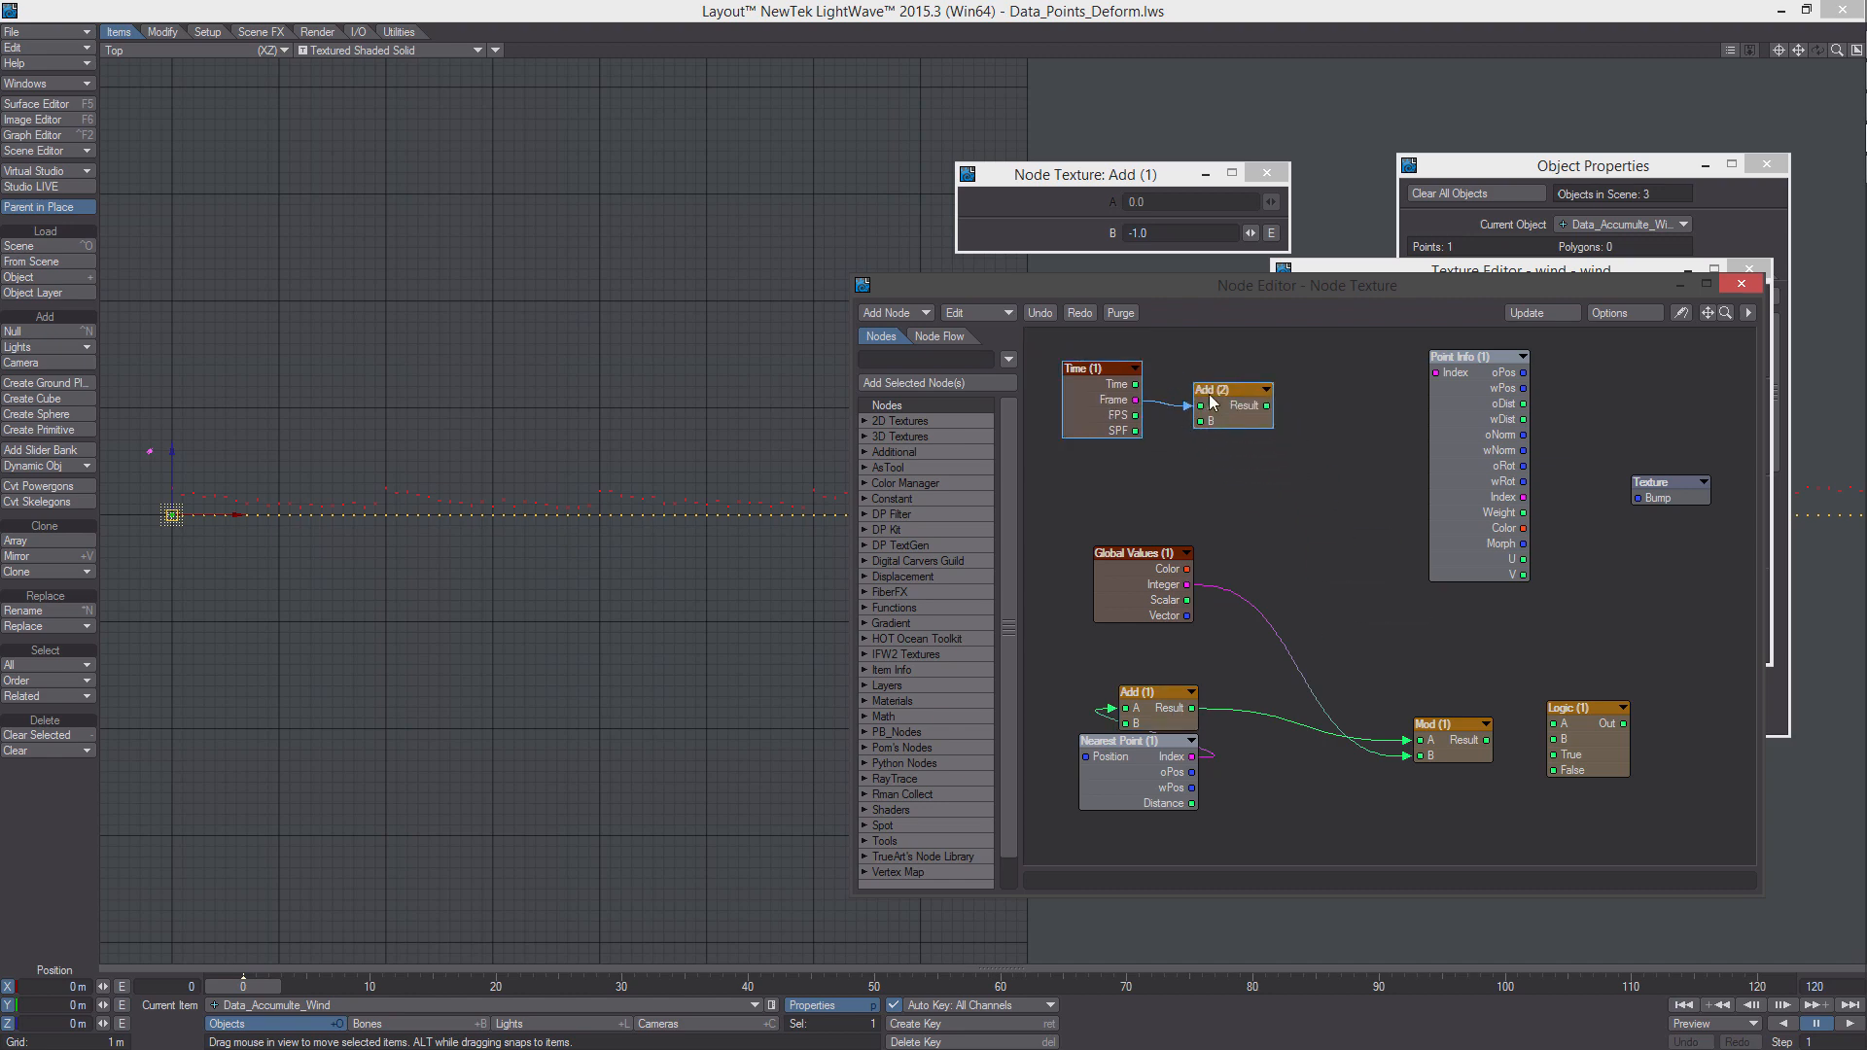
Connect the Global Values Integer output to the B input of Add (2)
click(1187, 556)
drag(1225, 437, 1204, 421)
drag(1136, 586, 1115, 586)
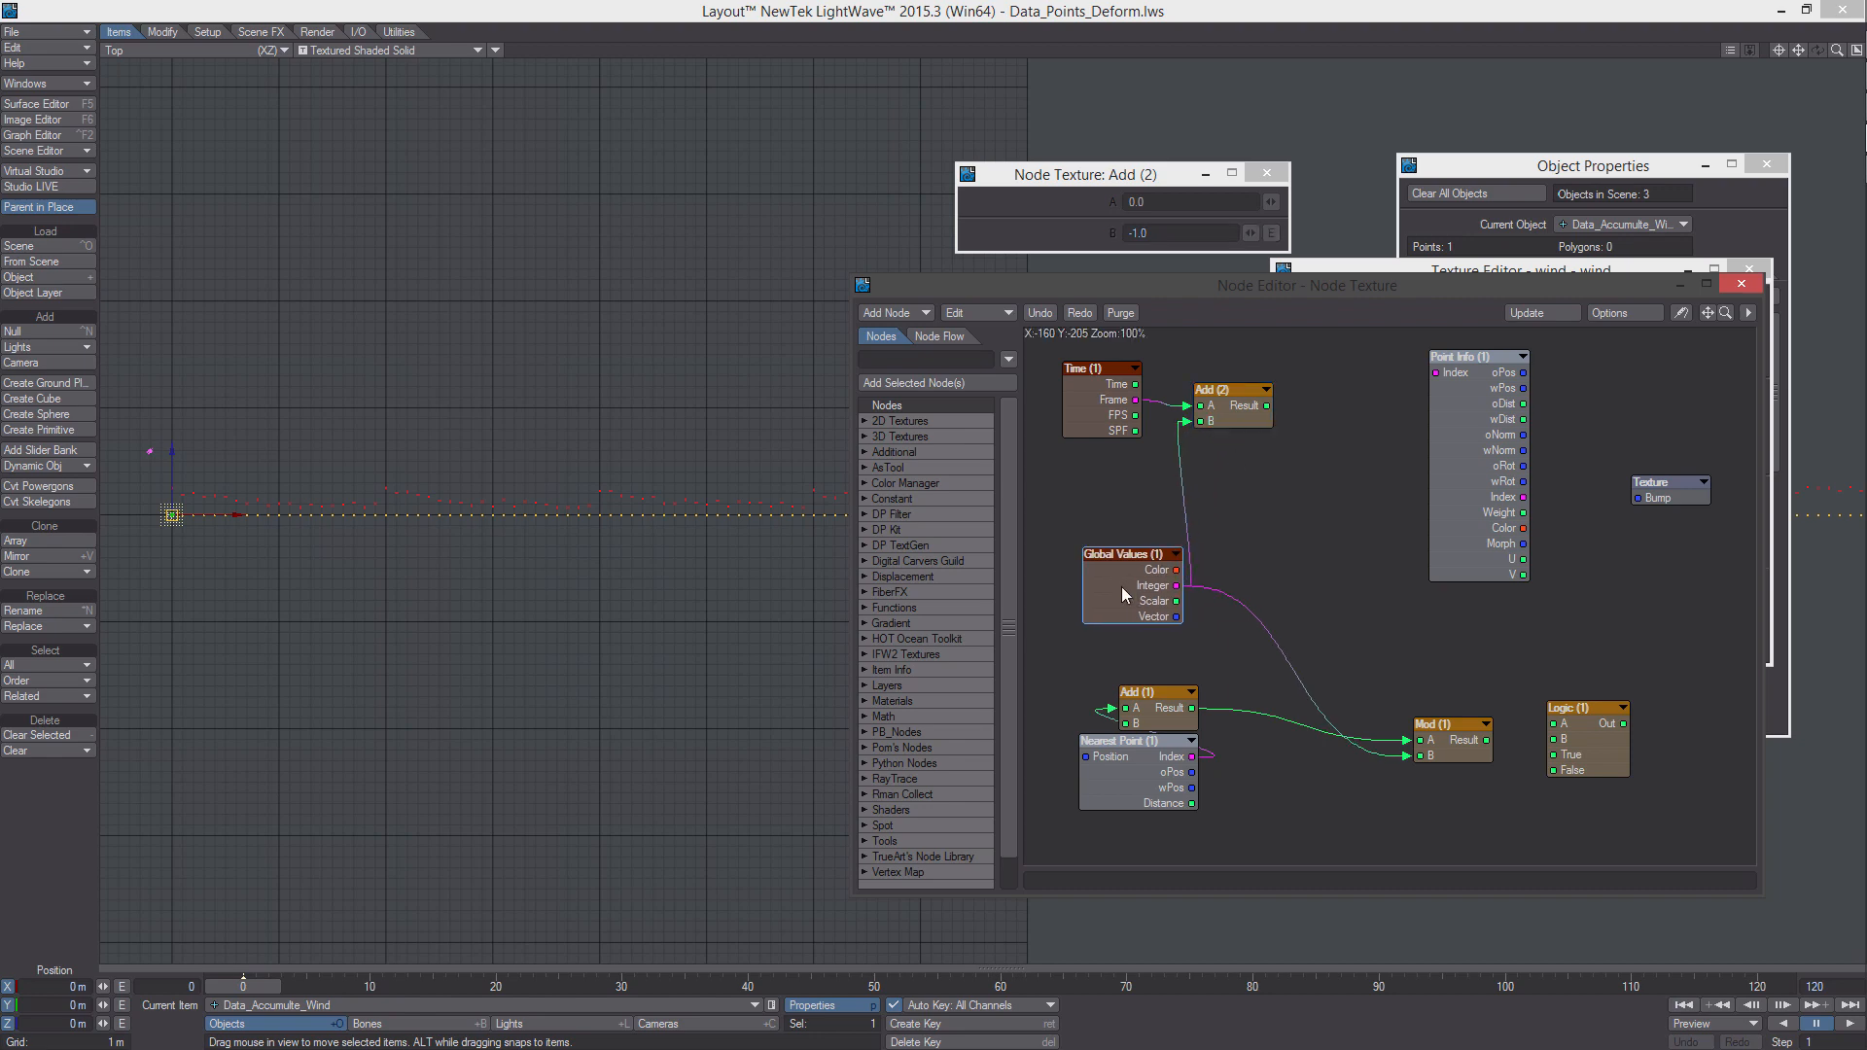
Connect the Add (2) Result to Logic (1) input A and the Mod (1) Result to input B
drag(1268, 407, 1437, 750)
click(1495, 747)
alt+drag(1574, 734, 1514, 725)
Set the Logic (1) operation to A Less Than Or Equal To B
double_click(1514, 732)
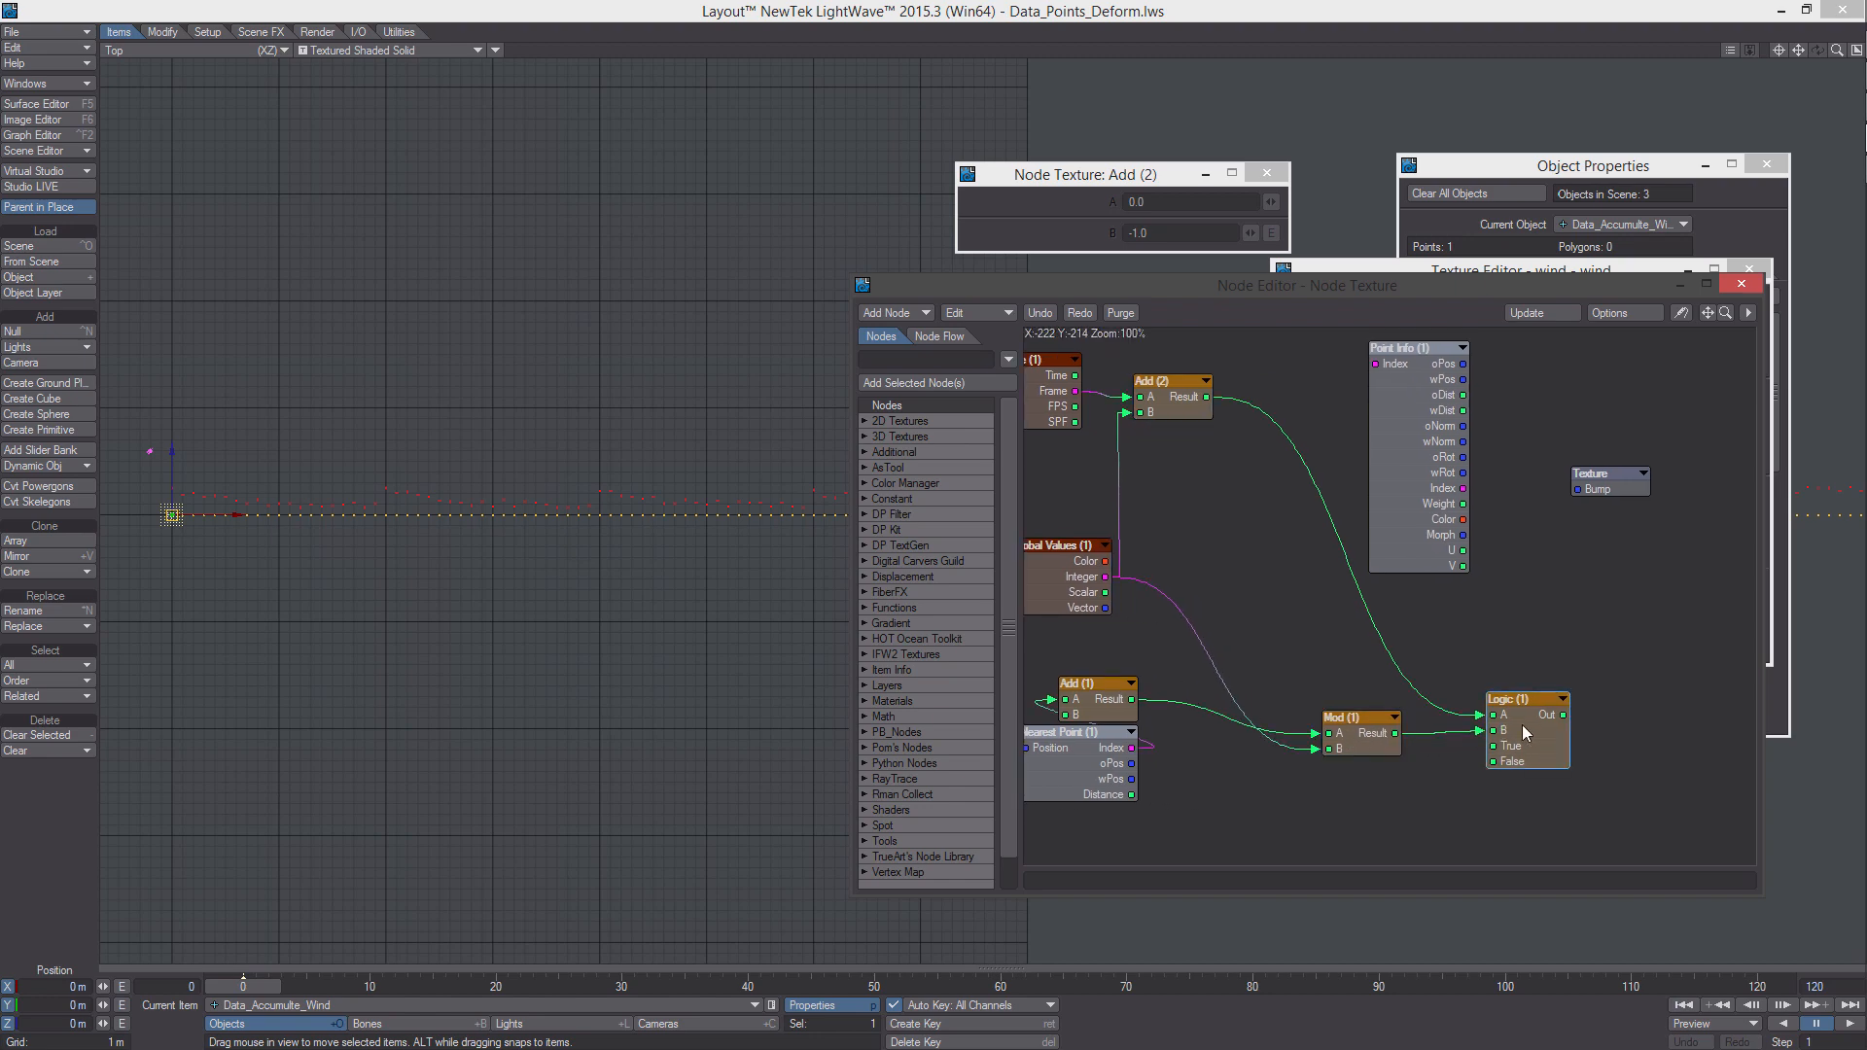
click(1191, 256)
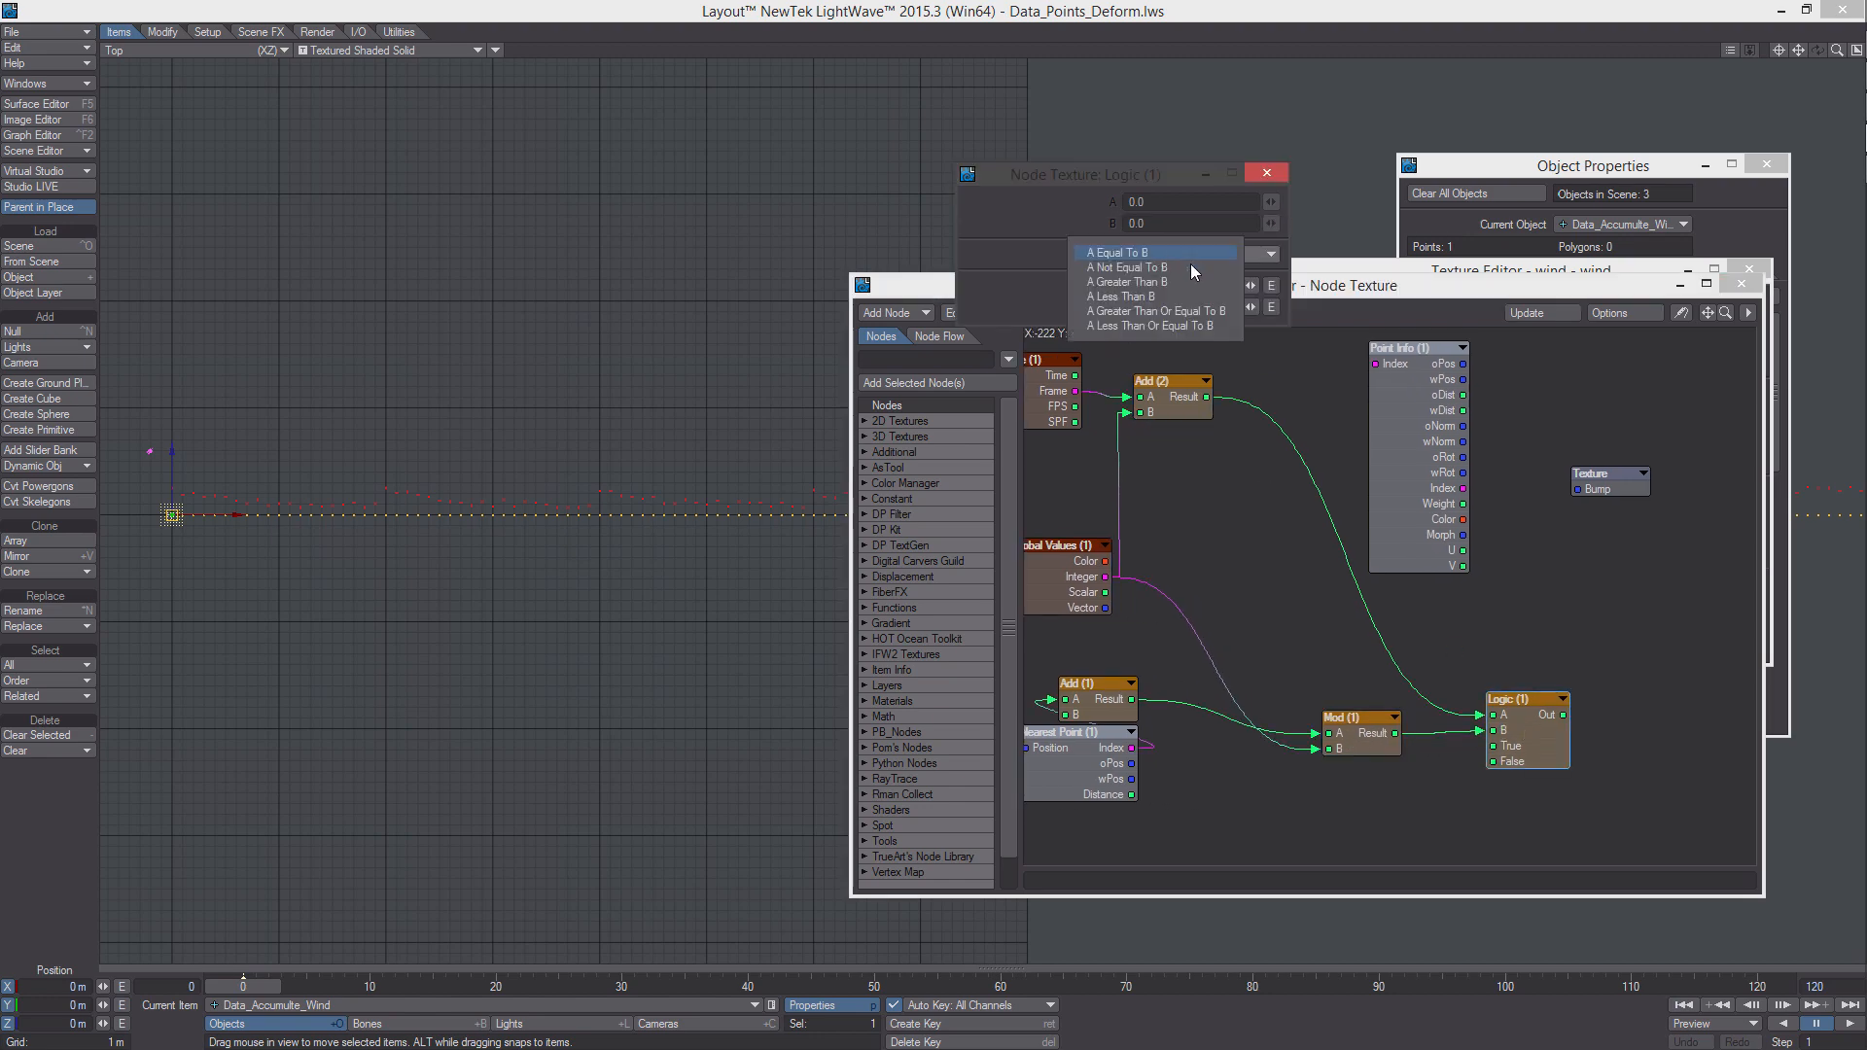
click(1198, 327)
alt+drag(1522, 726, 1526, 739)
drag(1526, 739, 1534, 741)
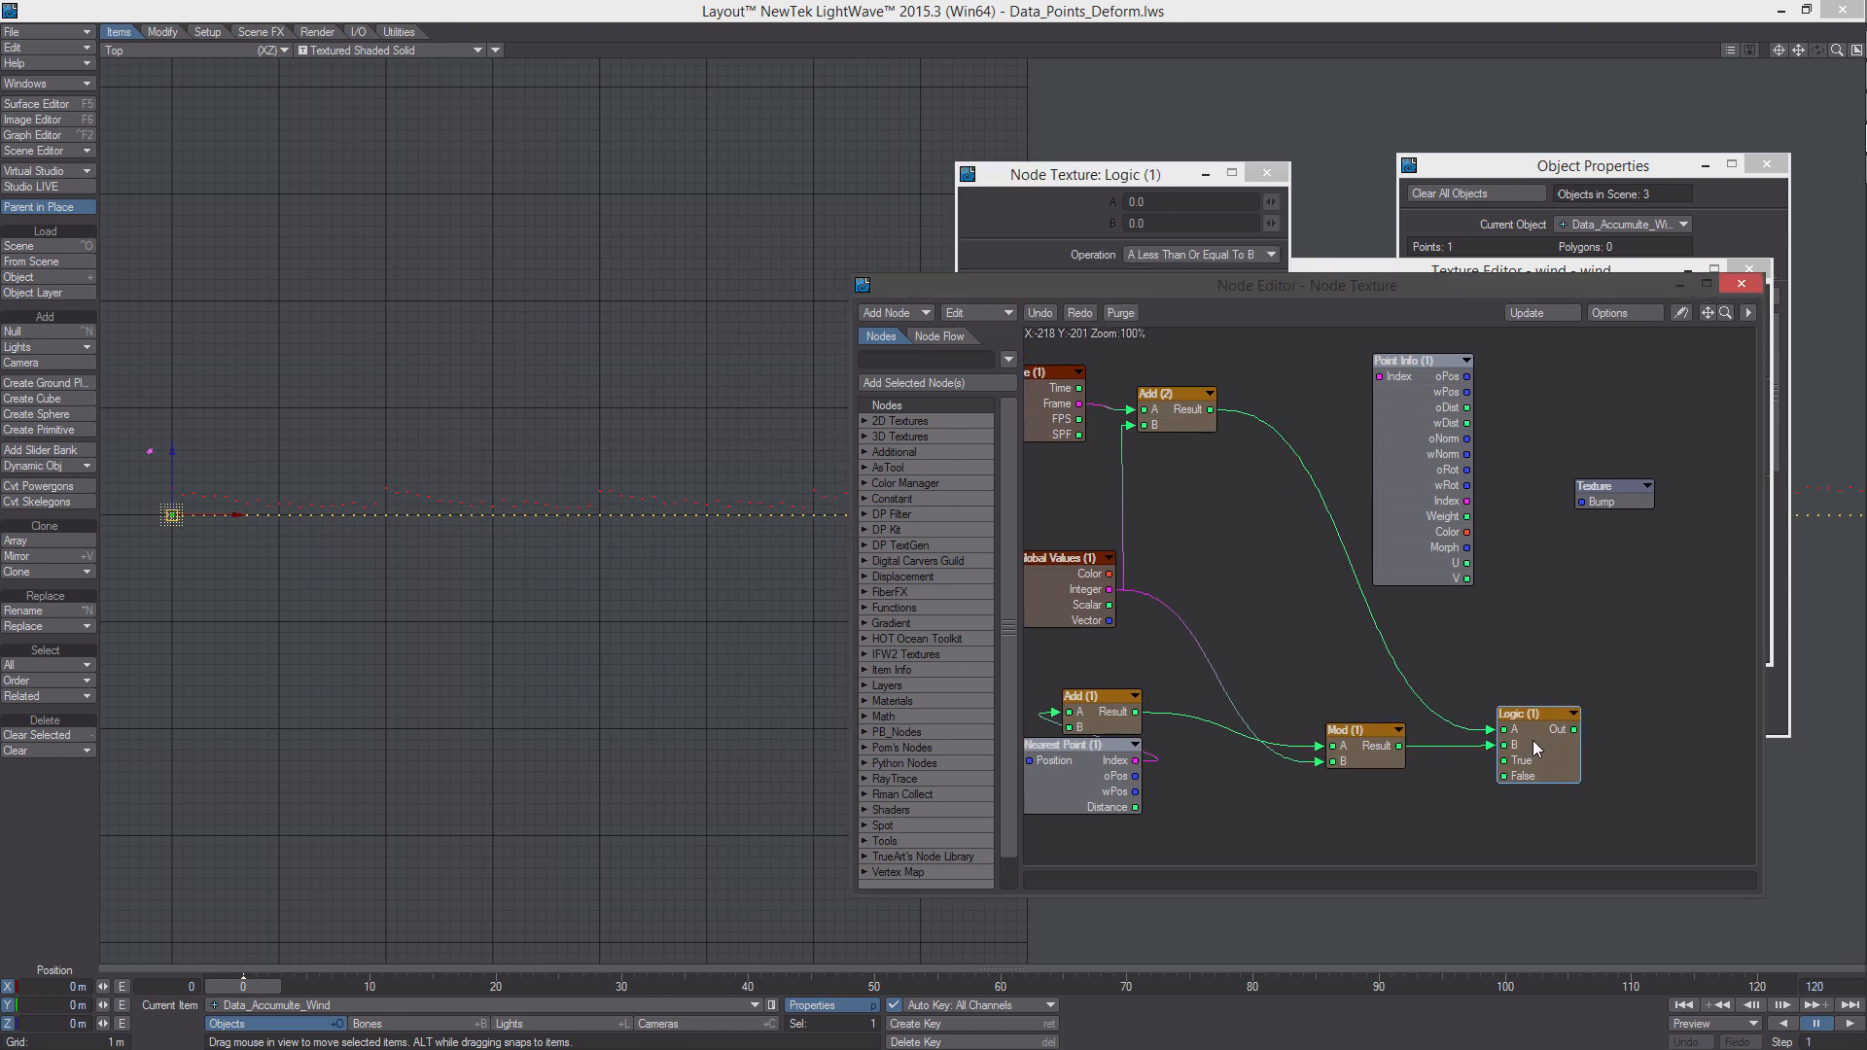
Add a scalar Divide node with the Add (1) Result as A and the Global Values Integer as B
alt+drag(1363, 611, 1469, 626)
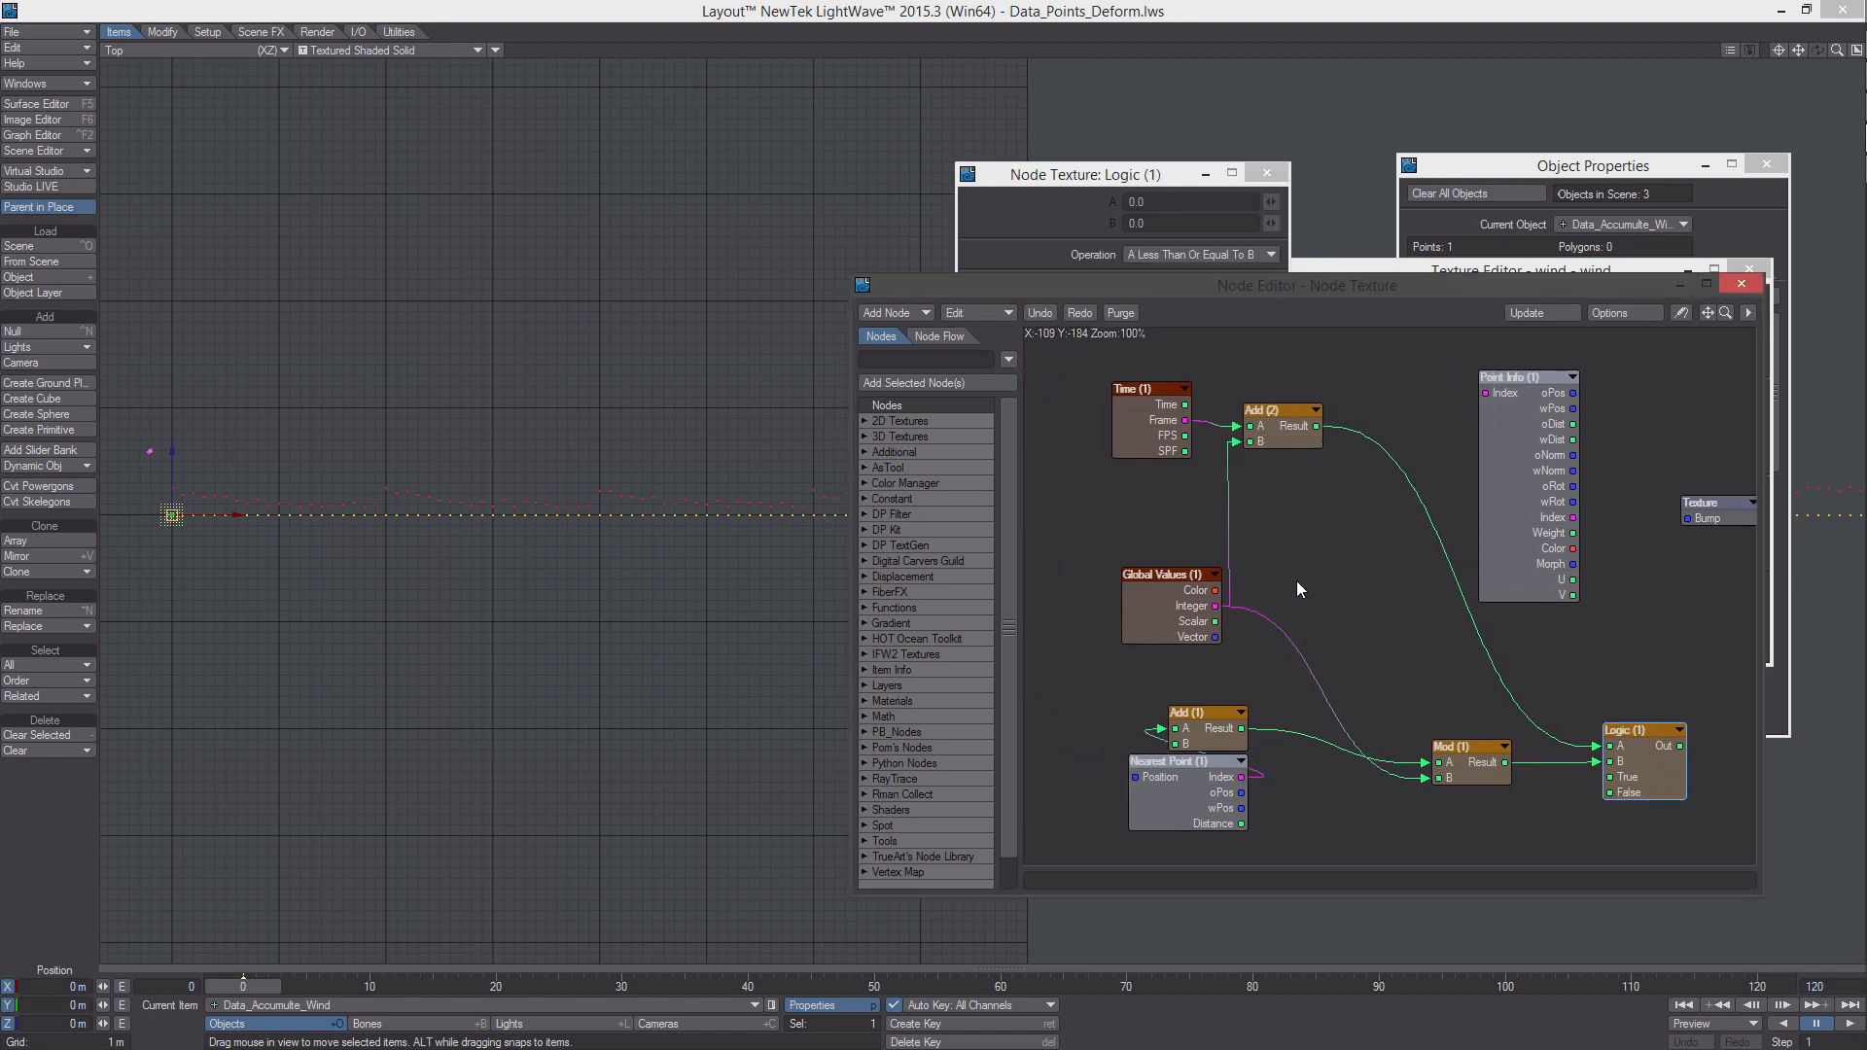
mouse_move(1455, 454)
alt+mouse_down()
mouse_move(1397, 453)
mouse_move(1472, 434)
alt+mouse_up()
alt+drag(1372, 483, 1358, 438)
right_click(1299, 540)
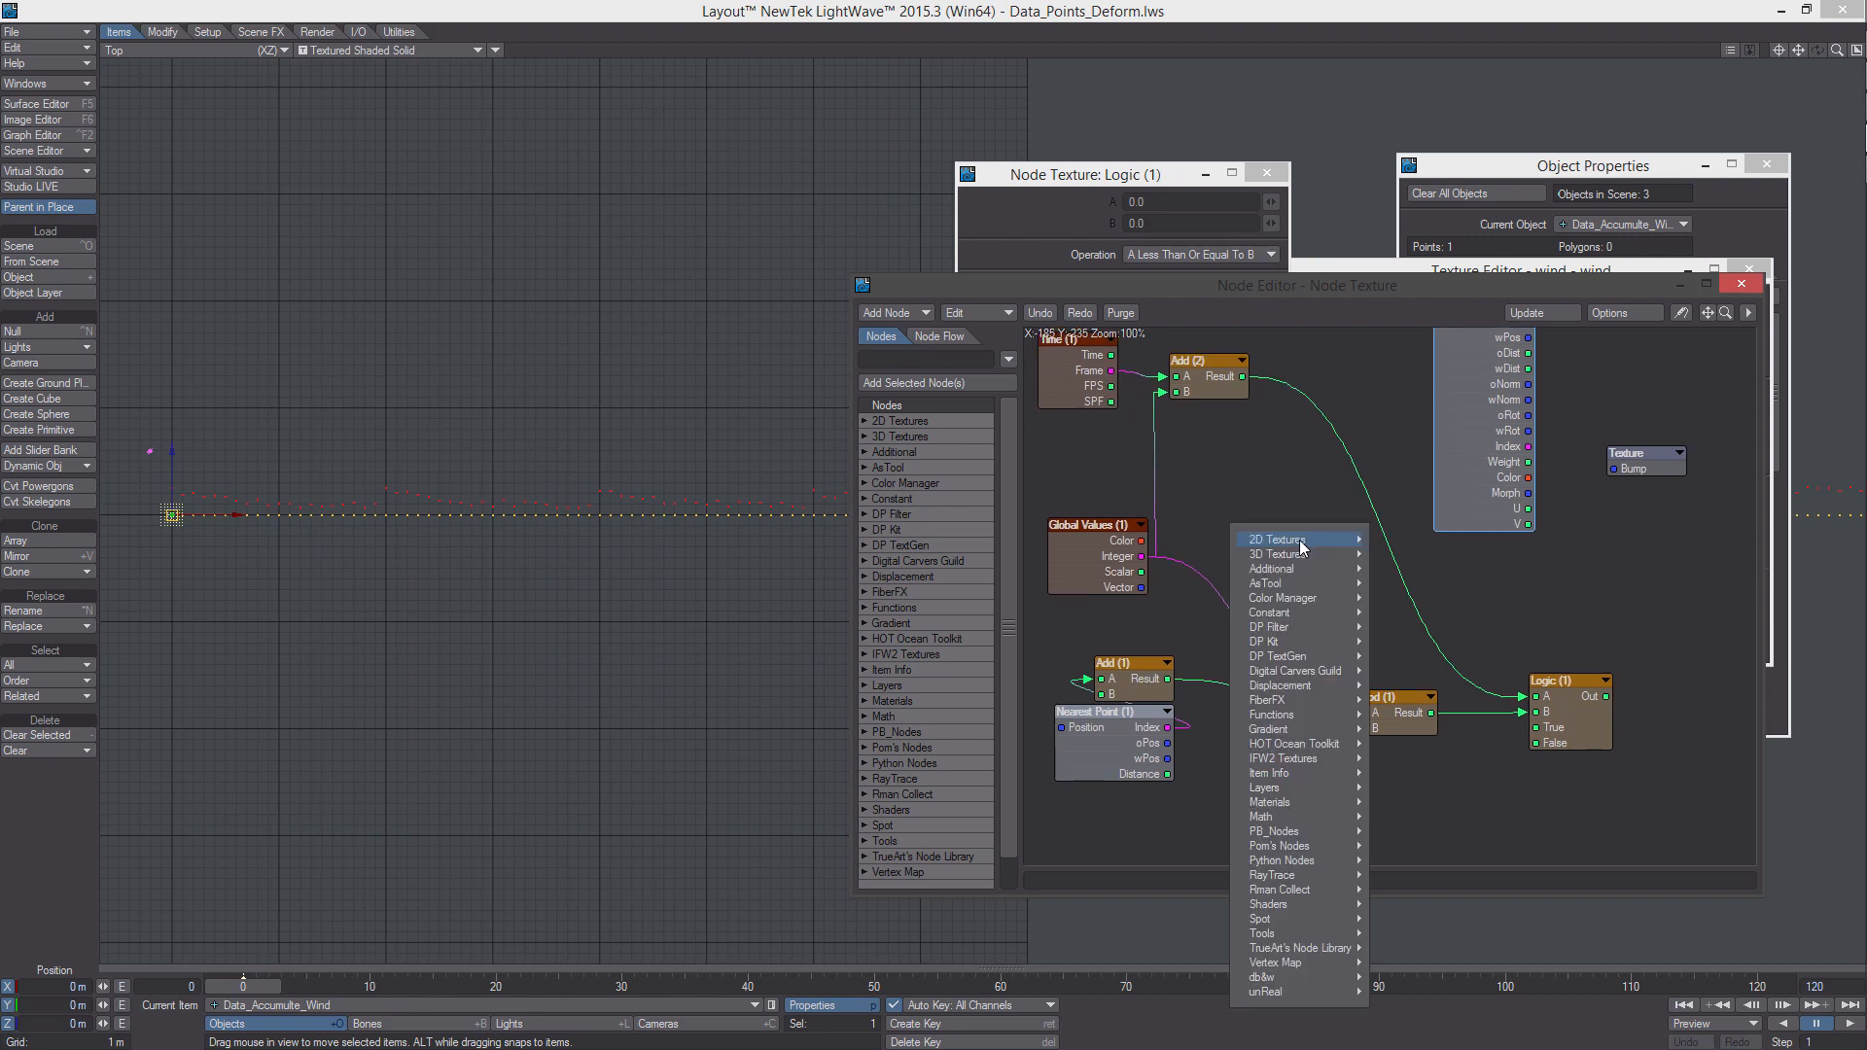
mouse_move(1330, 817)
mouse_move(1407, 817)
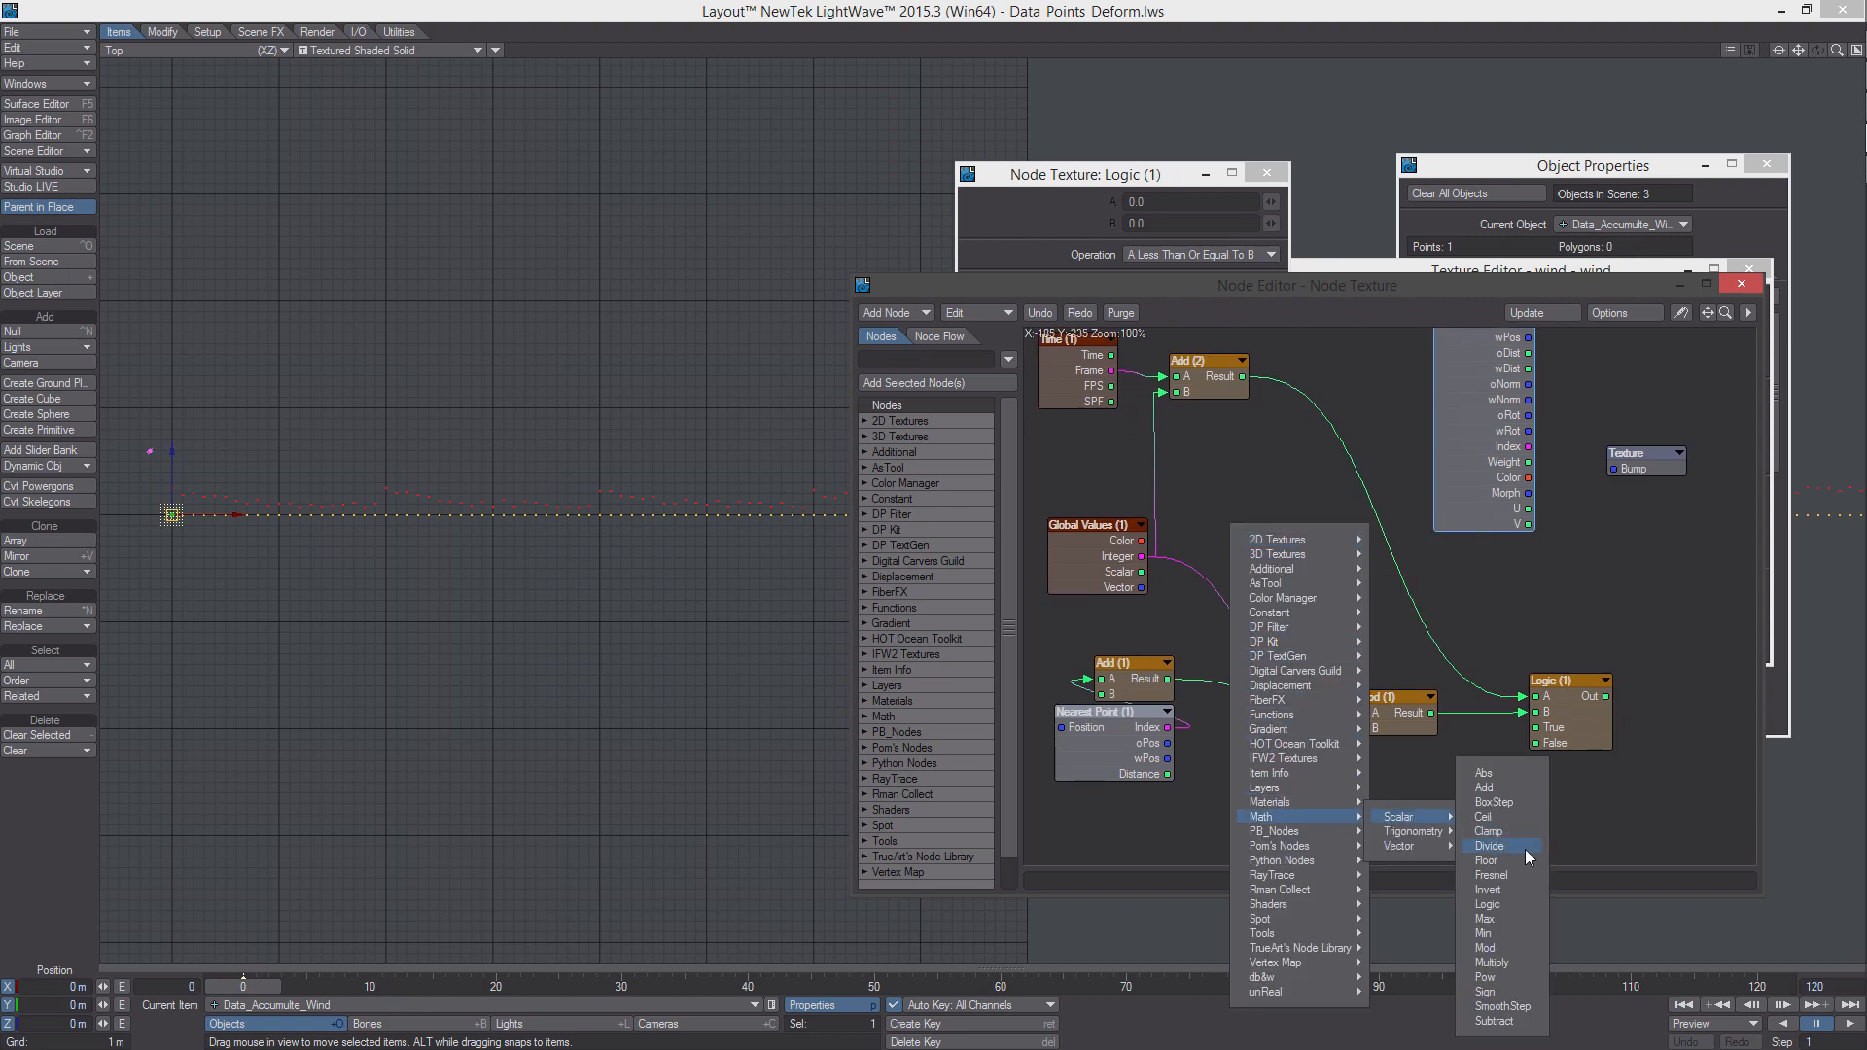
click(1511, 845)
drag(1367, 603, 1300, 611)
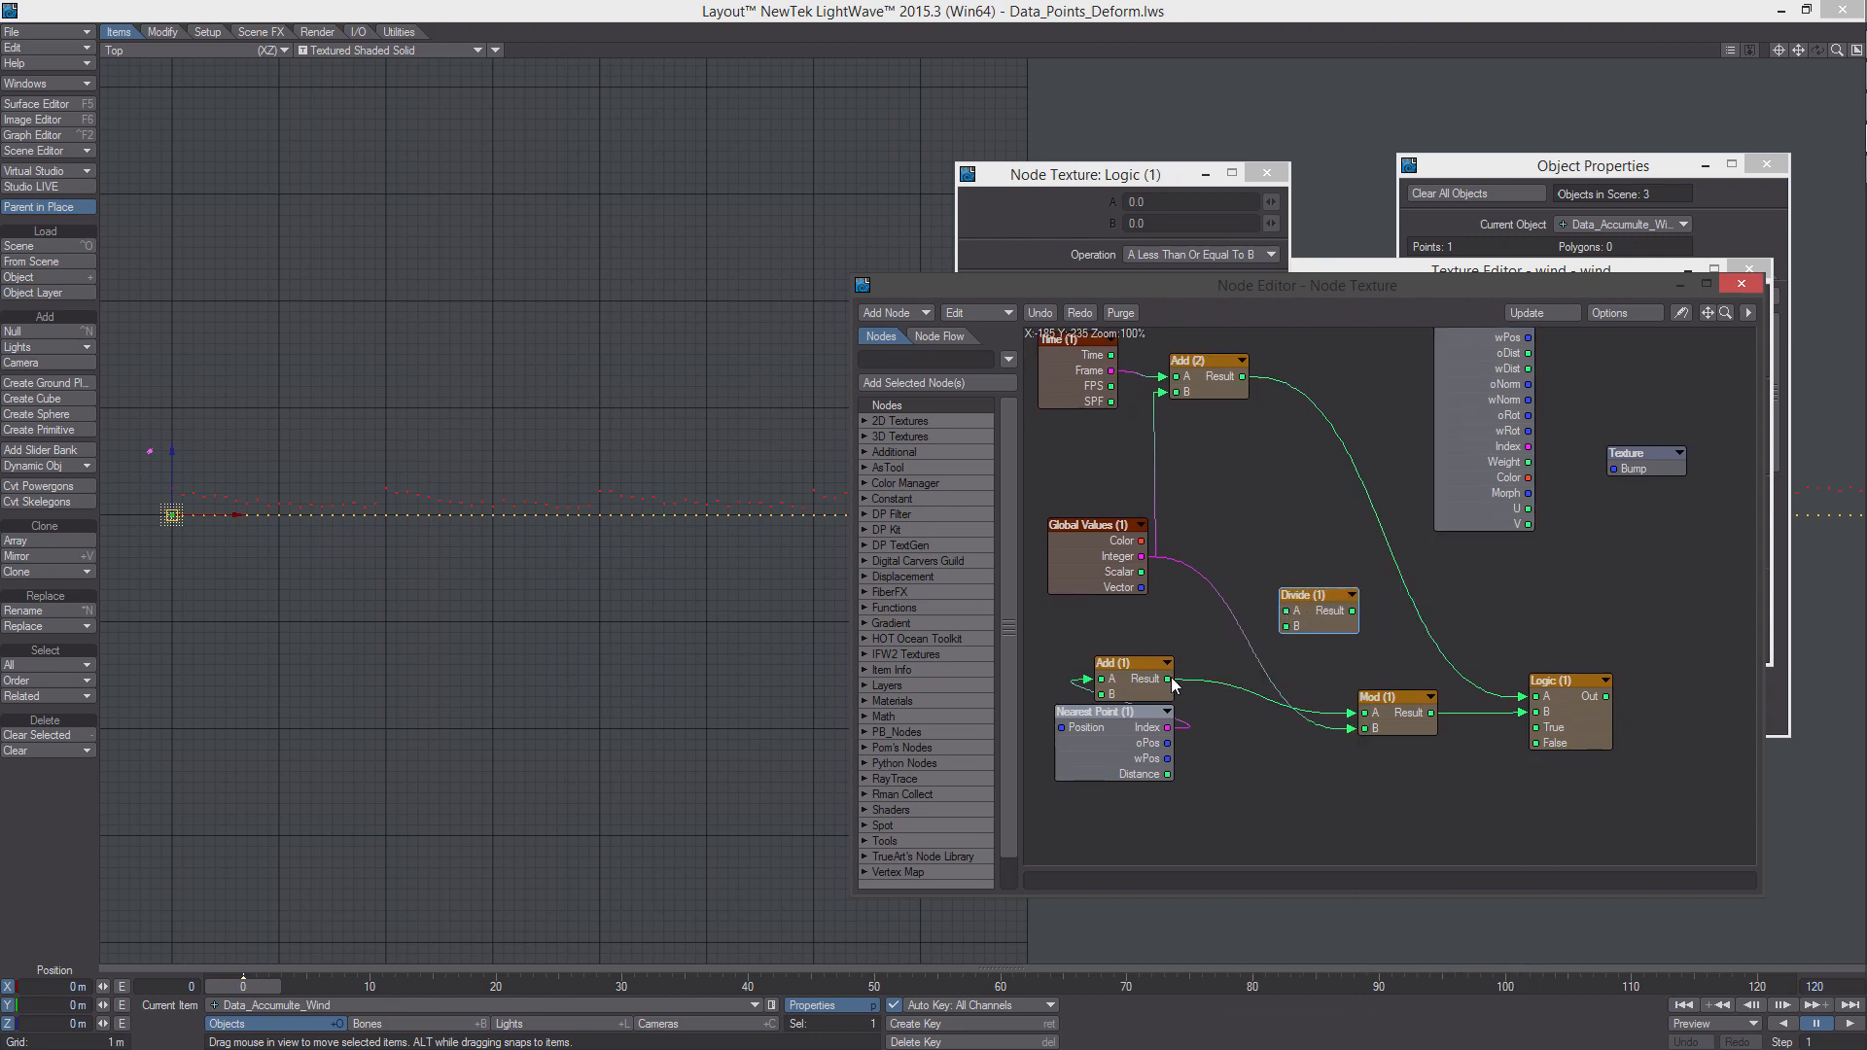
drag(1168, 679, 1286, 611)
drag(1143, 562, 1198, 597)
drag(1312, 619, 1312, 622)
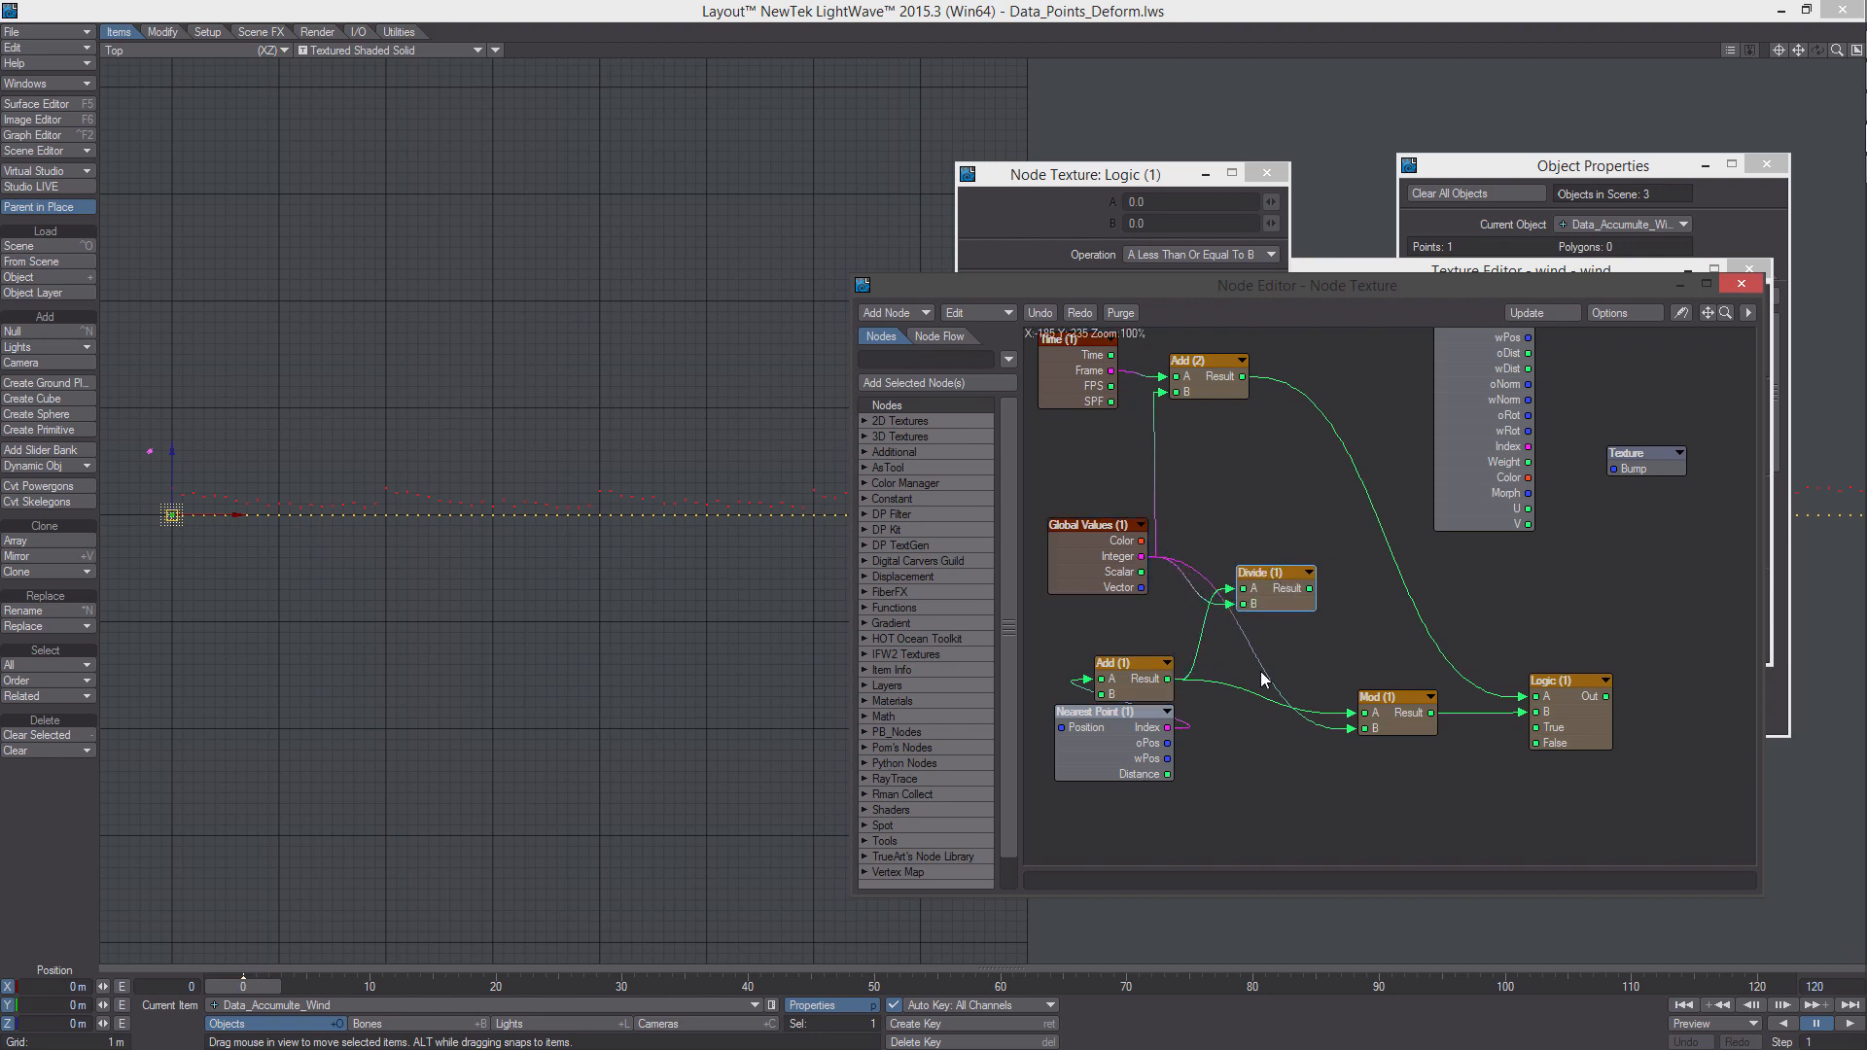
Add a scalar Floor node and feed the Divide (1) Result into it
right_click(1261, 675)
mouse_move(1288, 848)
mouse_move(1366, 847)
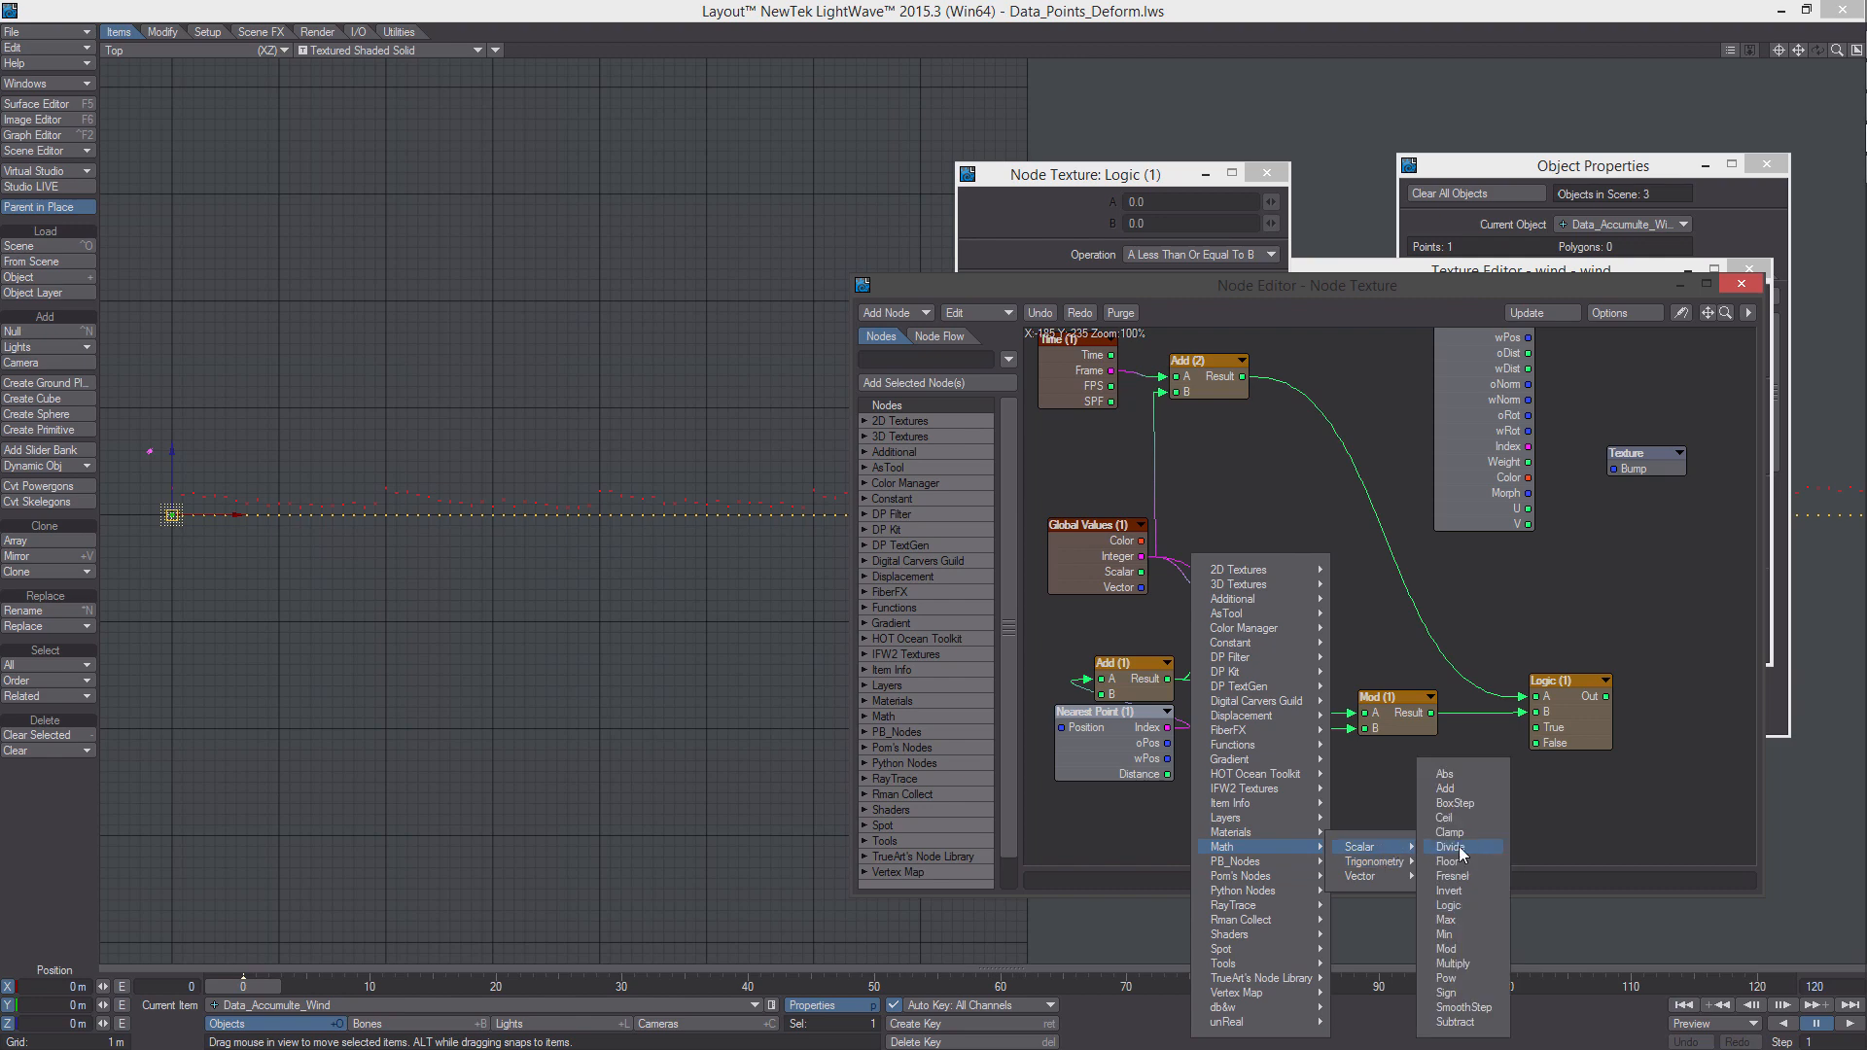
click(1458, 868)
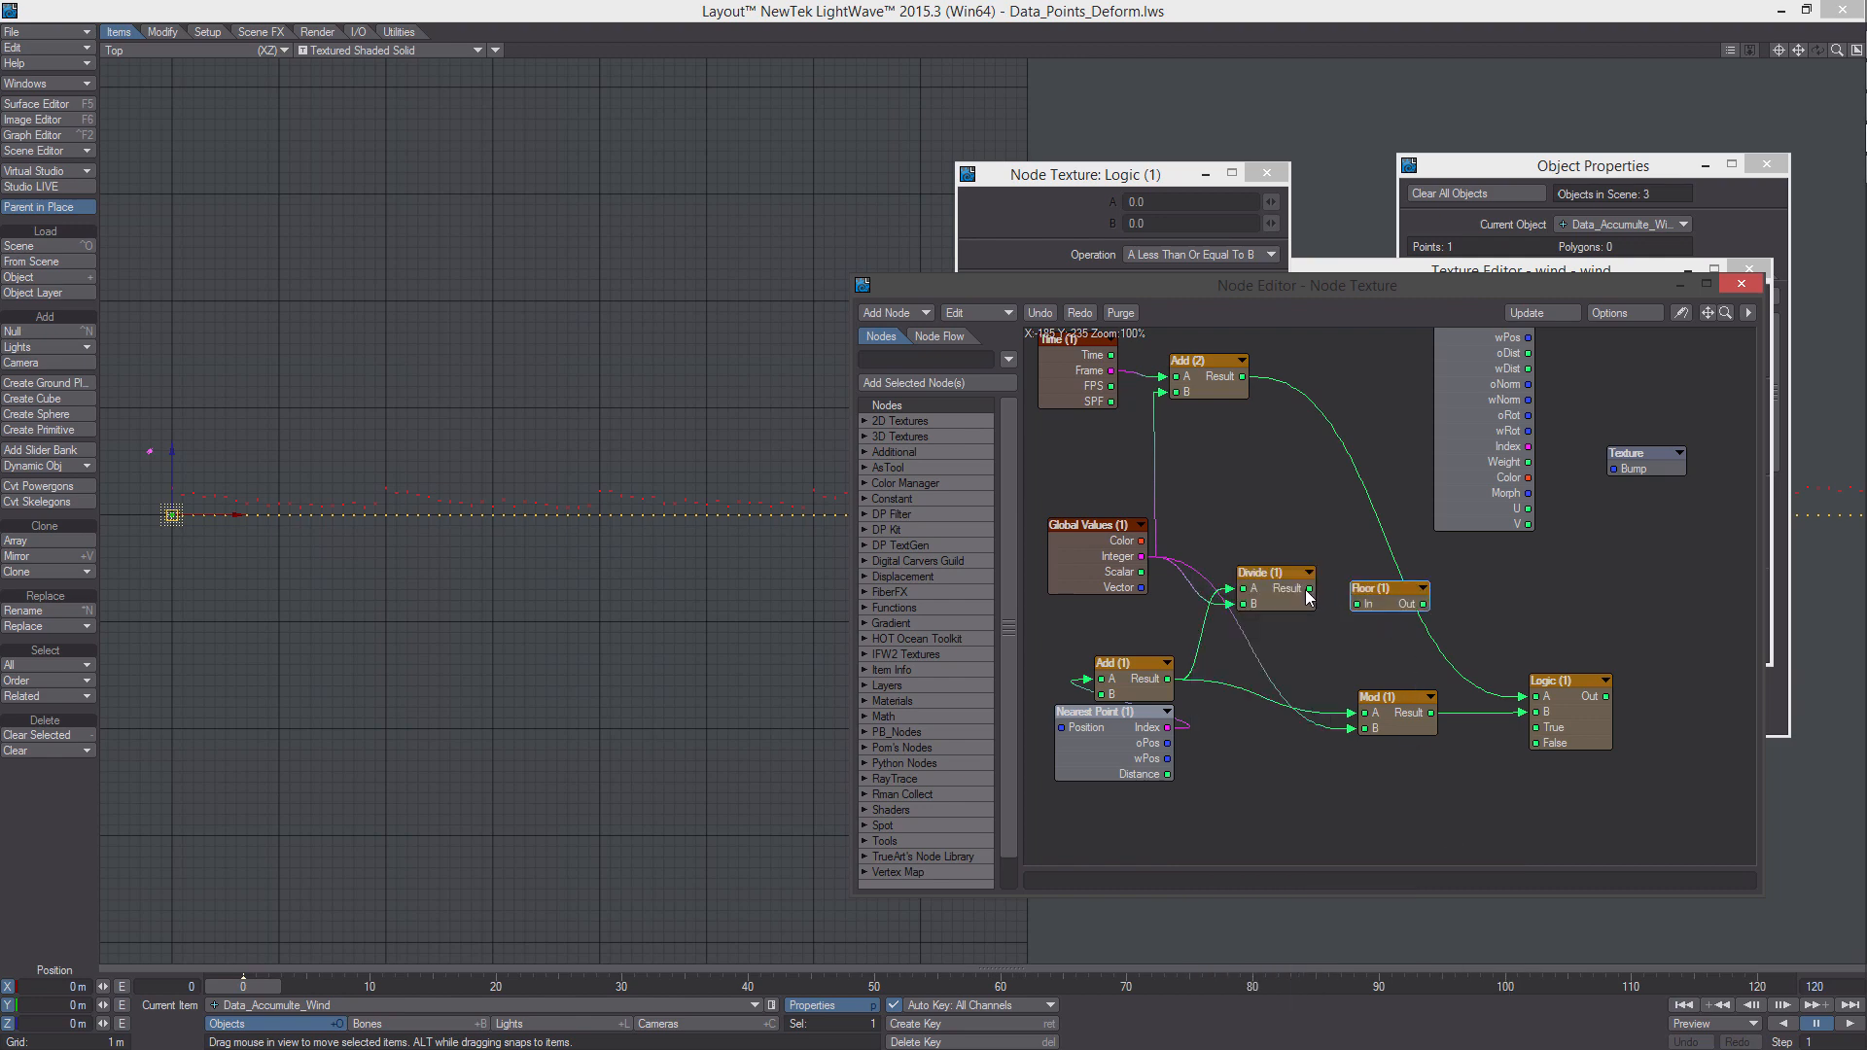
drag(1309, 589, 1379, 582)
drag(1707, 312, 1665, 290)
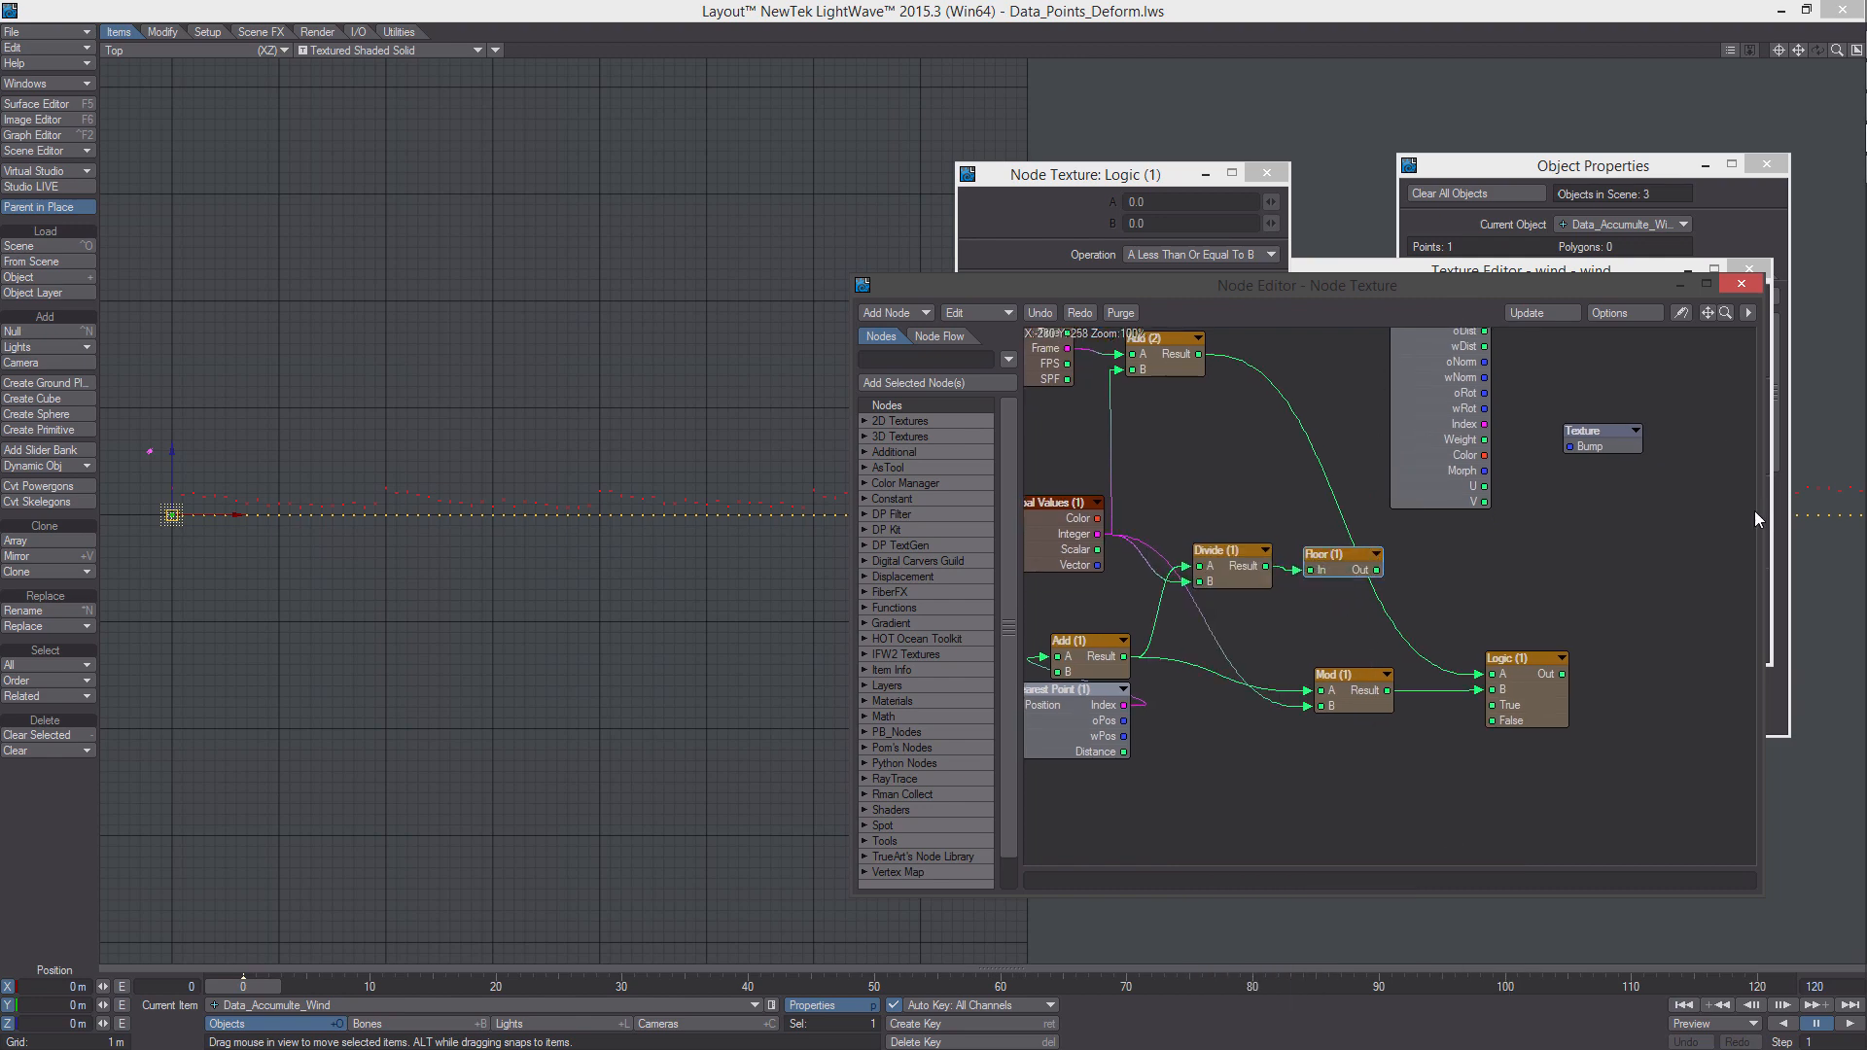
Widen the Node Editor and rearrange the Texture, Point Info, Floor and Divide nodes to make room for more nodes
drag(1767, 511, 1866, 511)
alt+drag(1478, 548, 1555, 637)
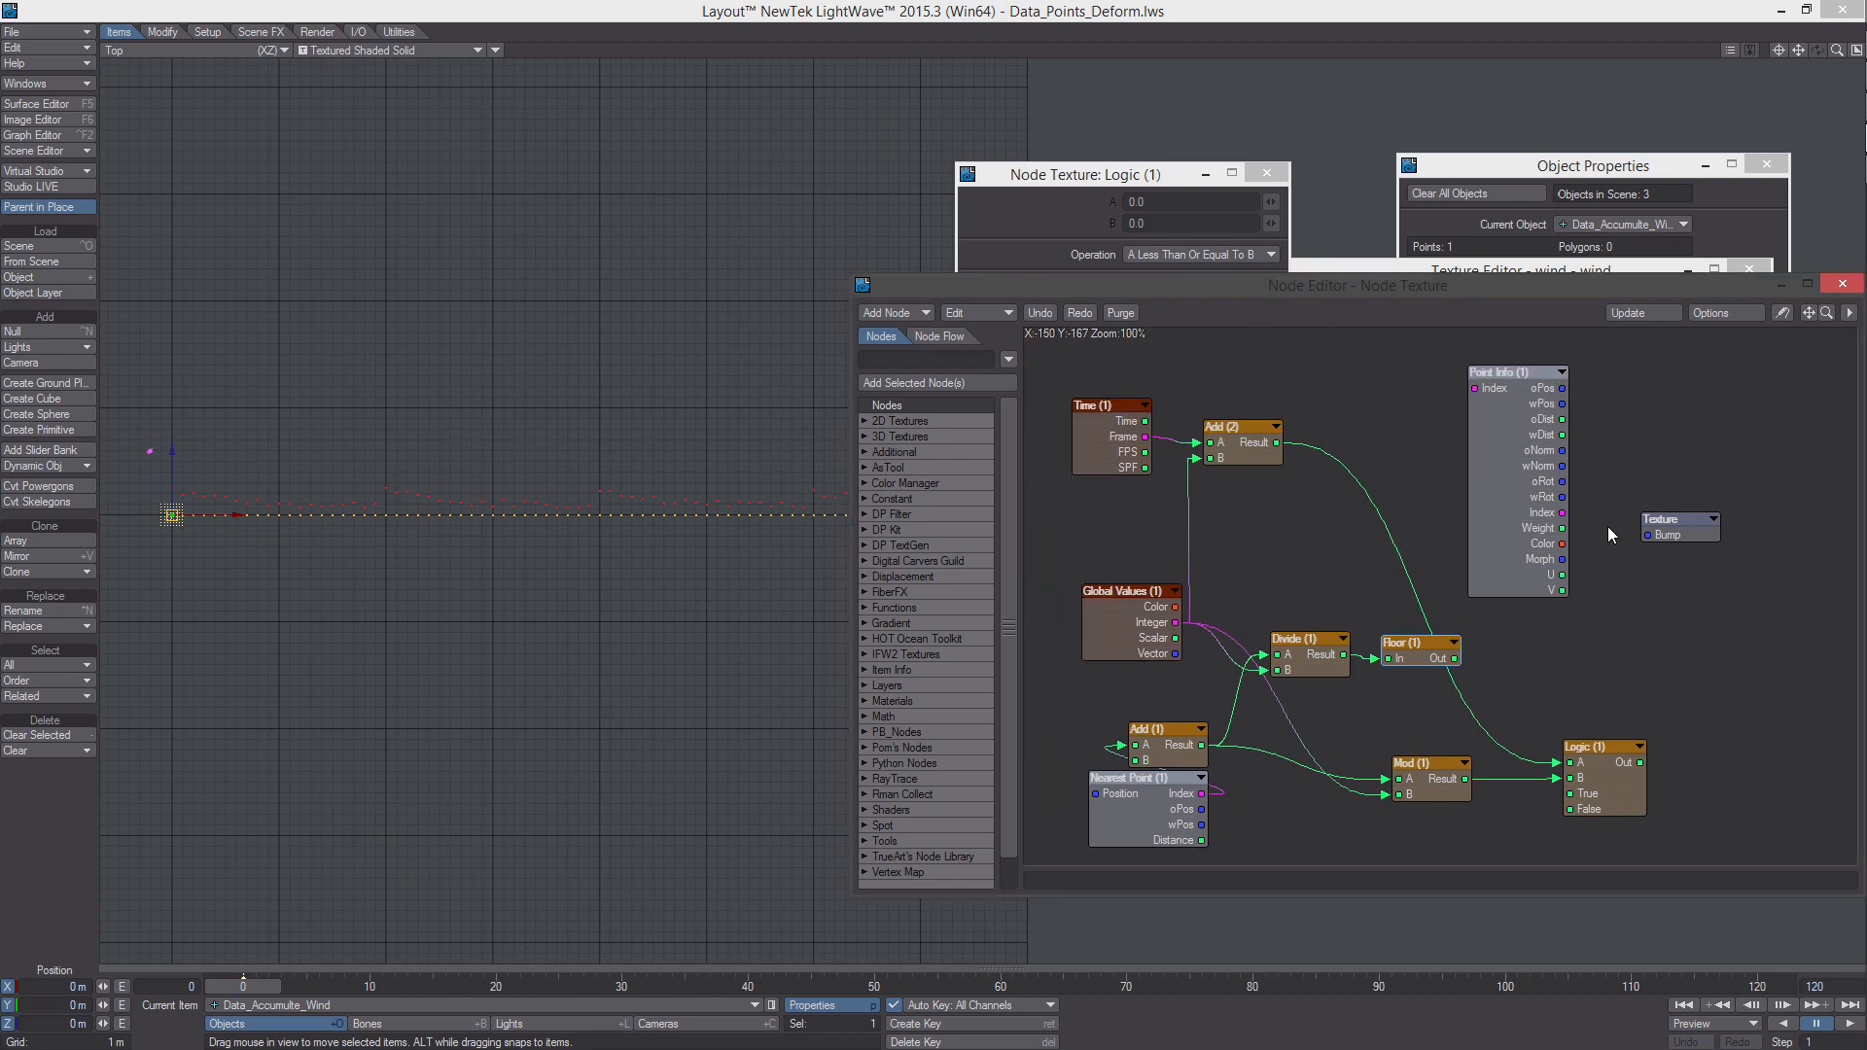
drag(1665, 530, 1748, 553)
drag(1502, 373, 1580, 373)
drag(1400, 643, 1374, 603)
drag(1297, 665, 1278, 689)
drag(1390, 617, 1380, 617)
Add a scalar Multiply node with the Global Values Integer as A and the Floor (1) output as B
right_click(1334, 538)
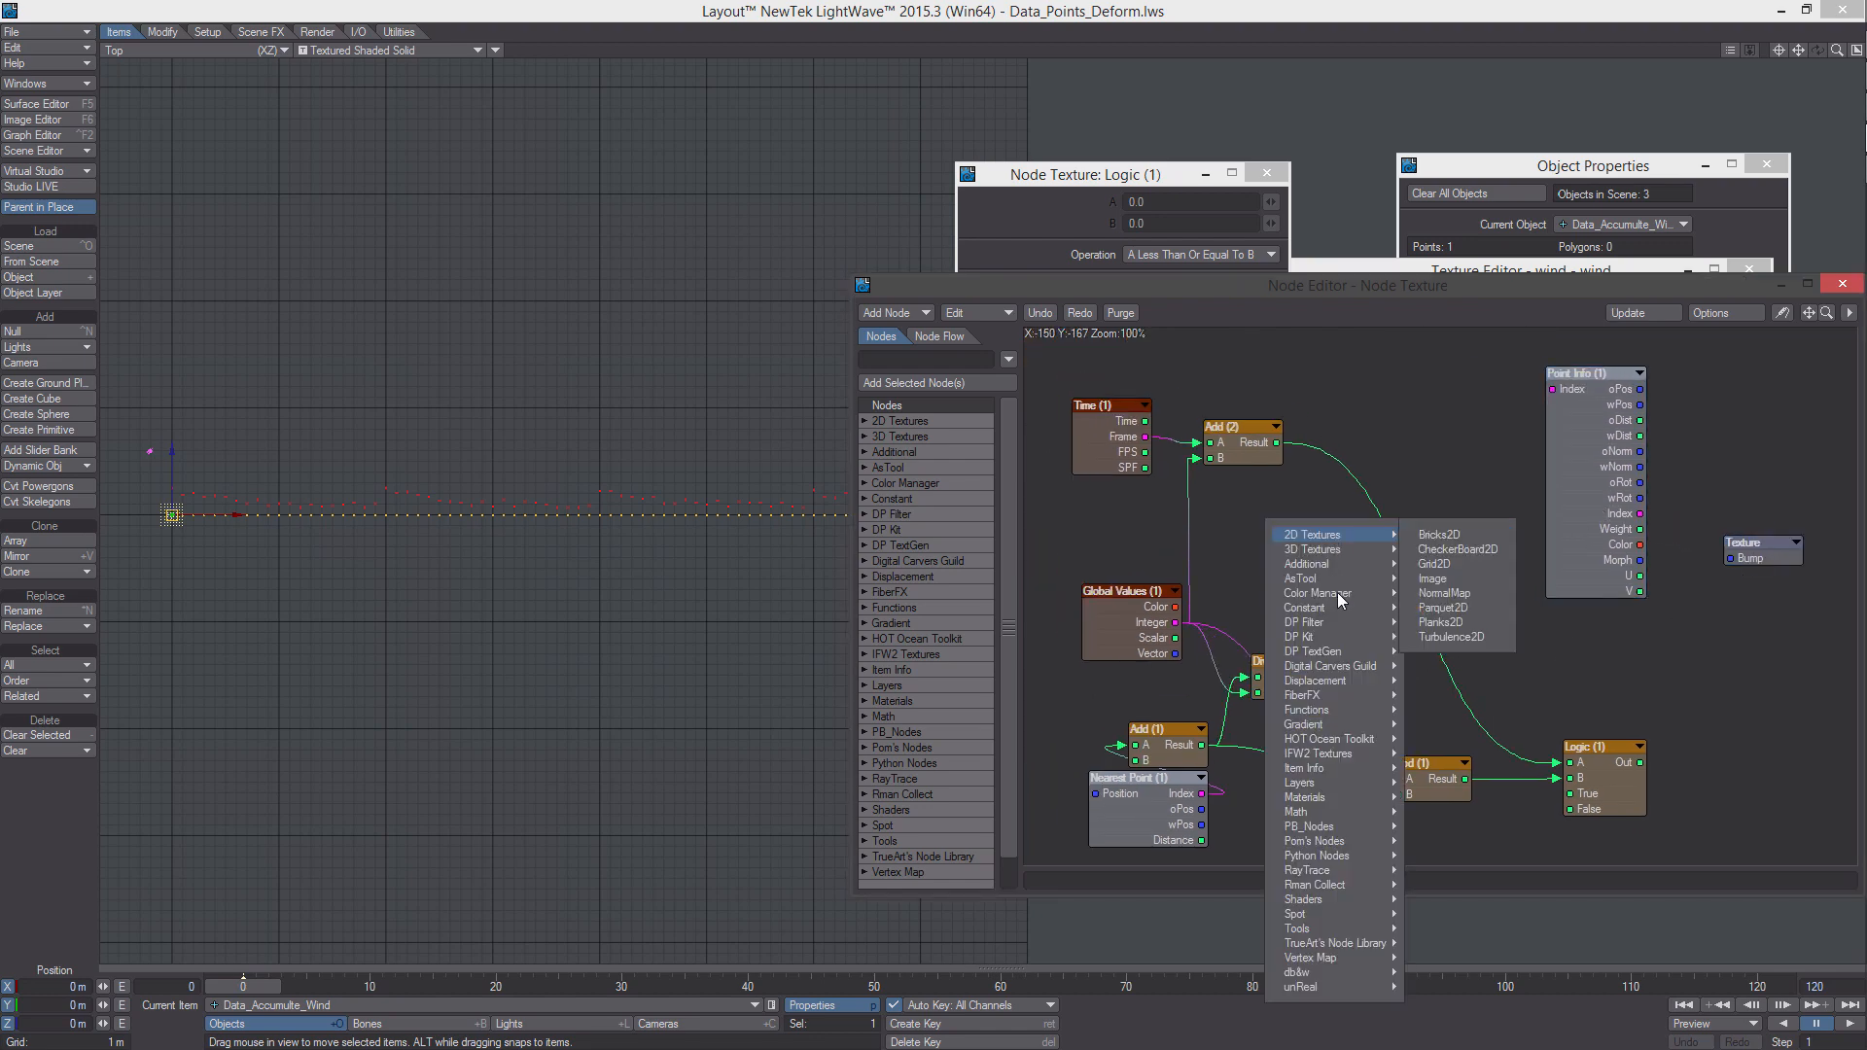
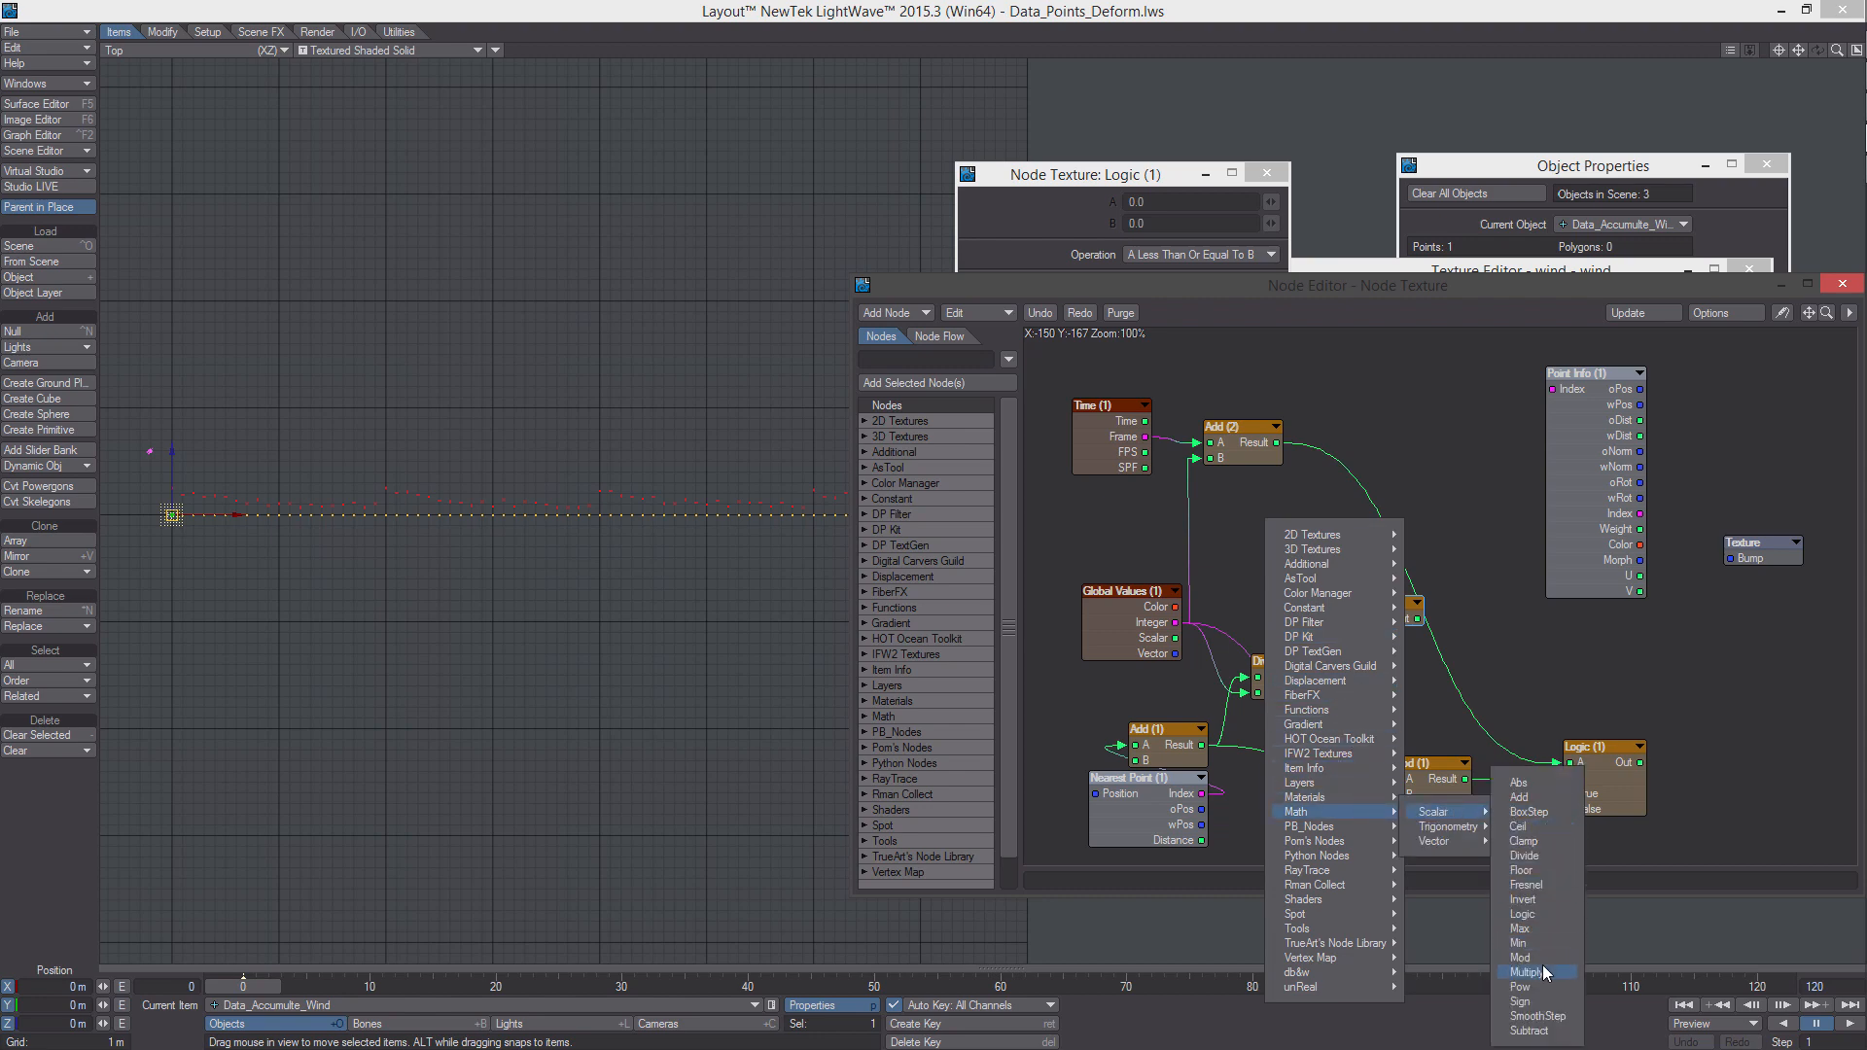
click(1532, 958)
drag(1438, 609, 1470, 560)
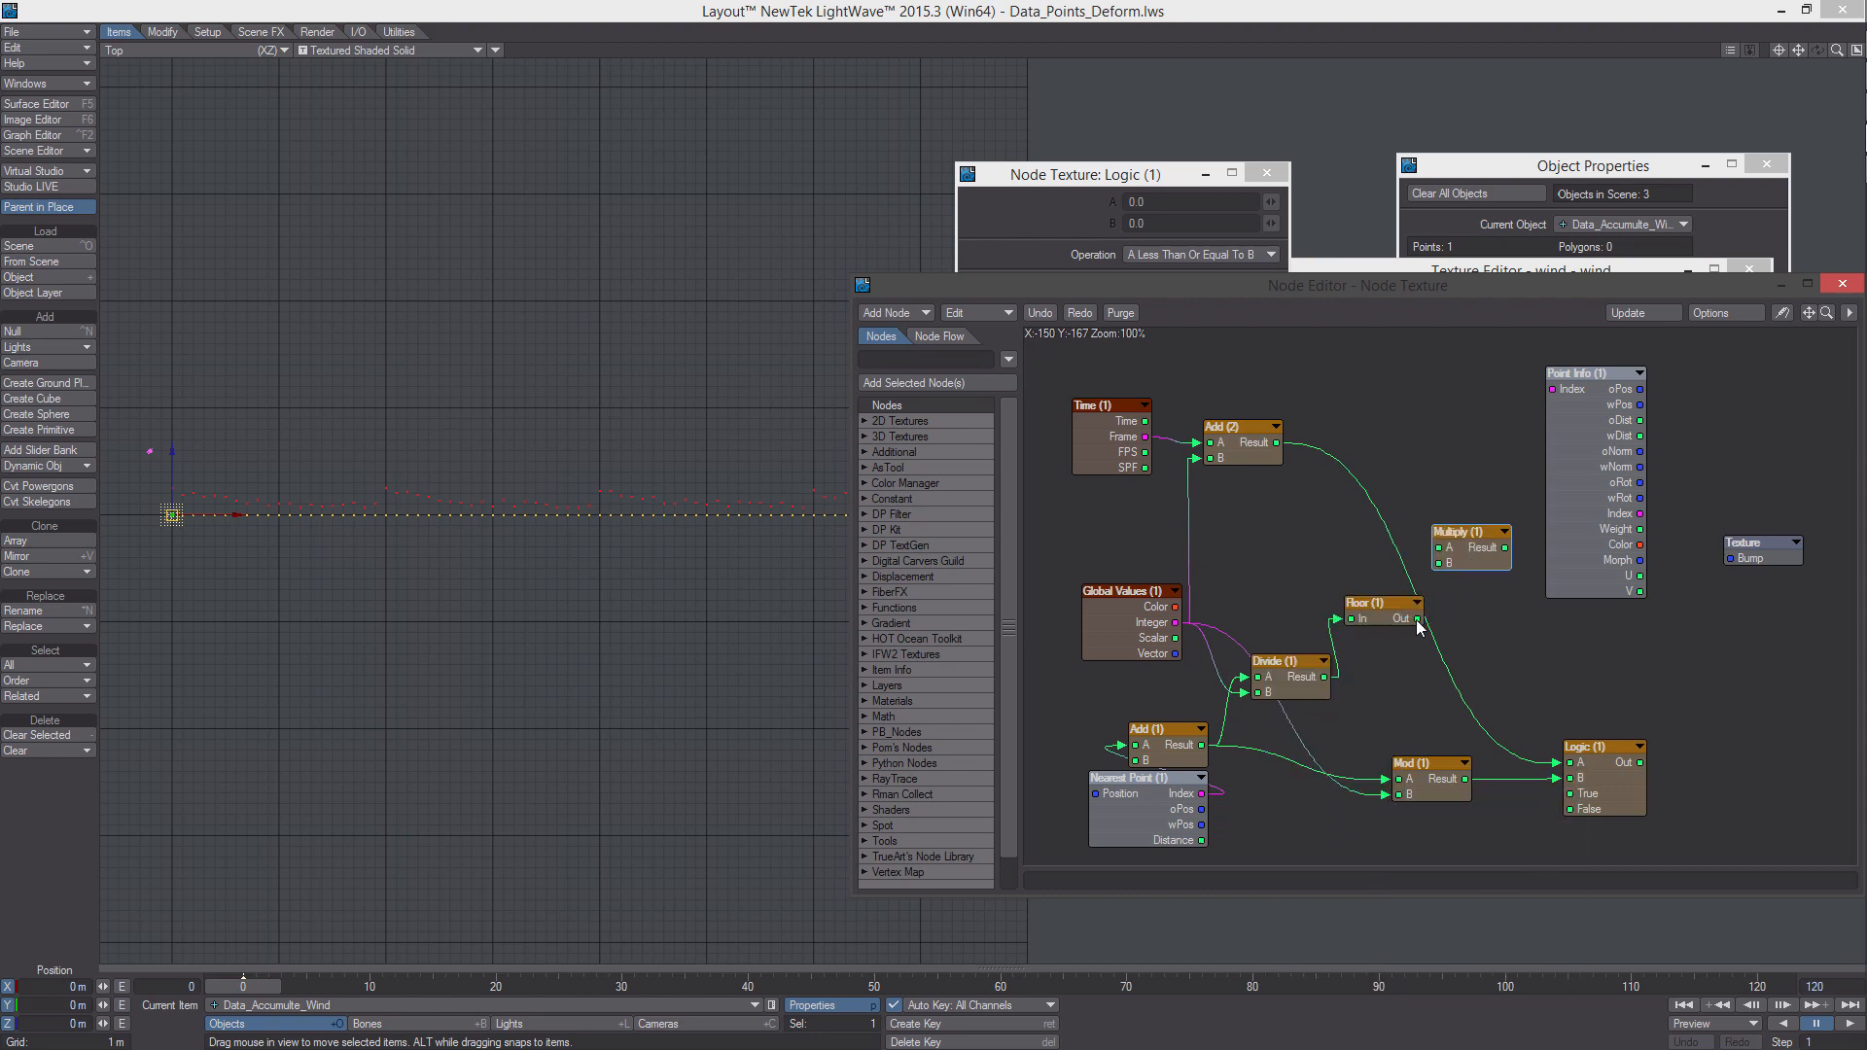
drag(1416, 619, 1378, 622)
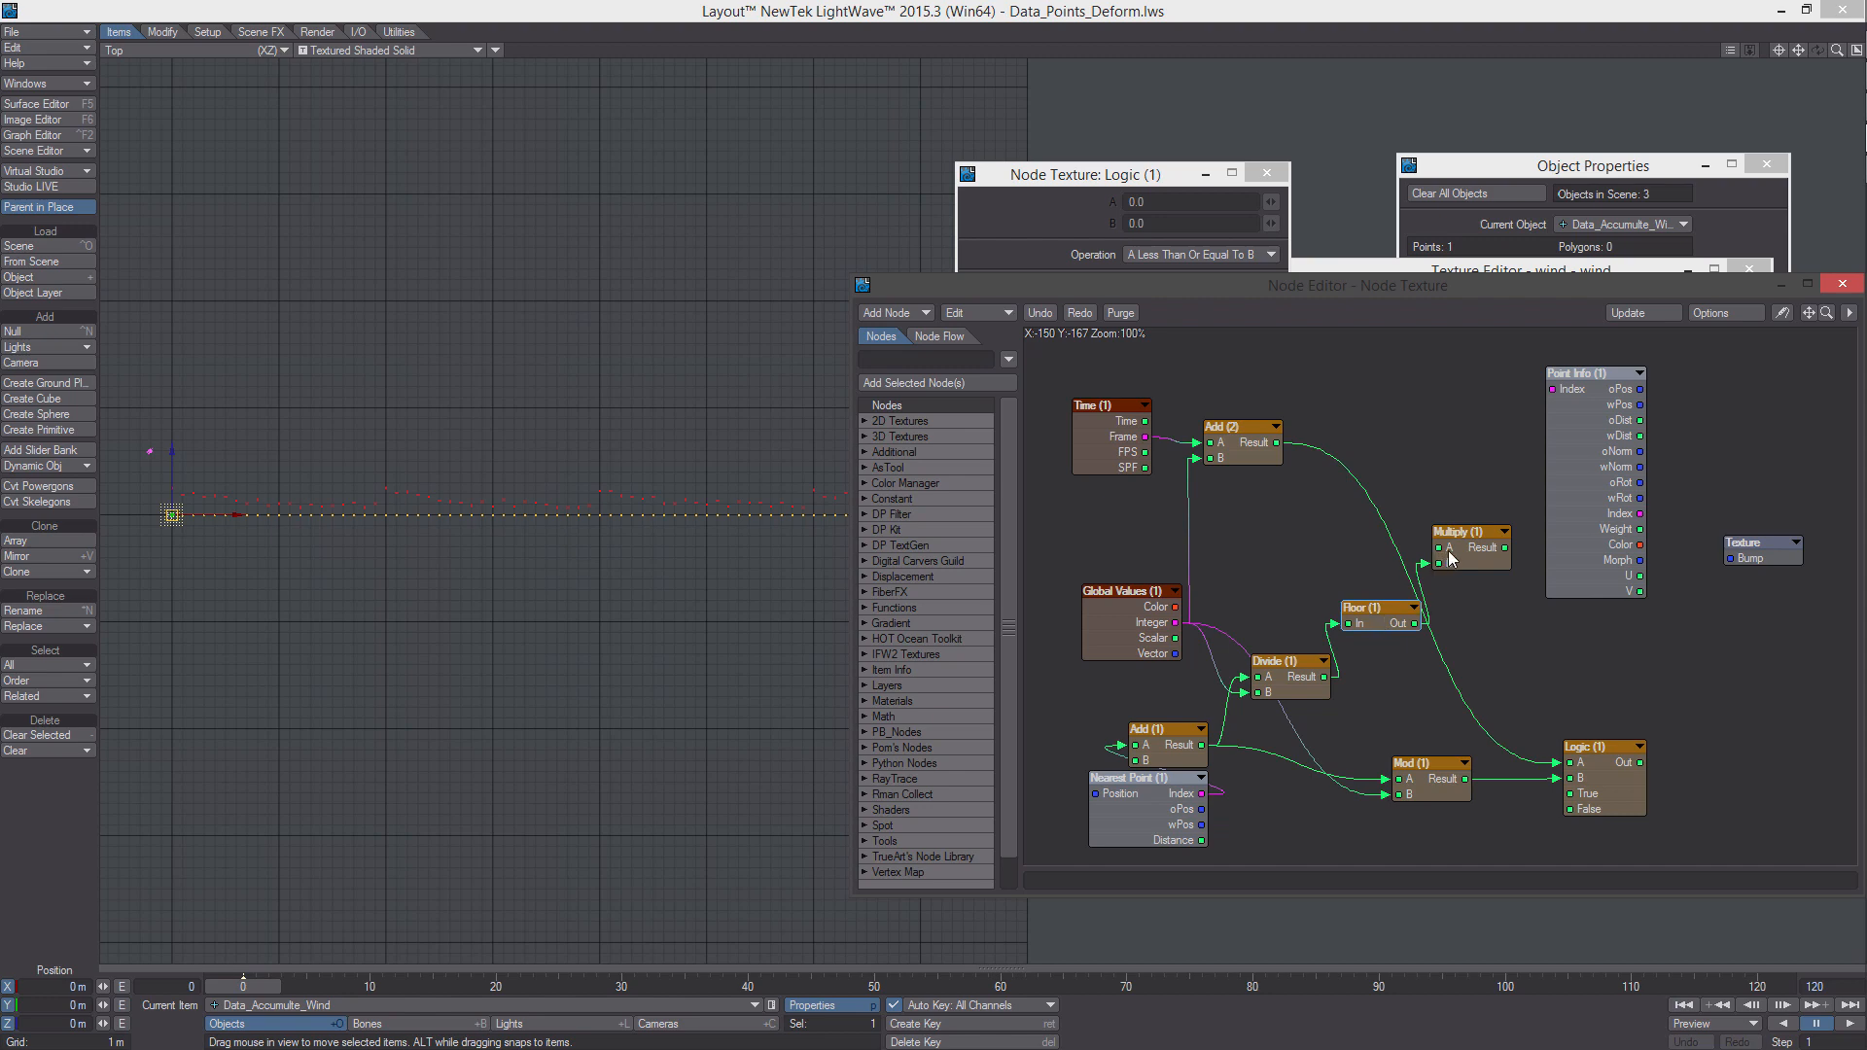
drag(1177, 624, 1440, 547)
Add a scalar Add node with the Add (2) Result as A and the Multiply (1) Result as B
drag(1339, 494, 1185, 374)
alt+drag(1846, 591, 1571, 526)
drag(1688, 602, 1617, 481)
alt+drag(1467, 442, 1570, 525)
right_click(1485, 420)
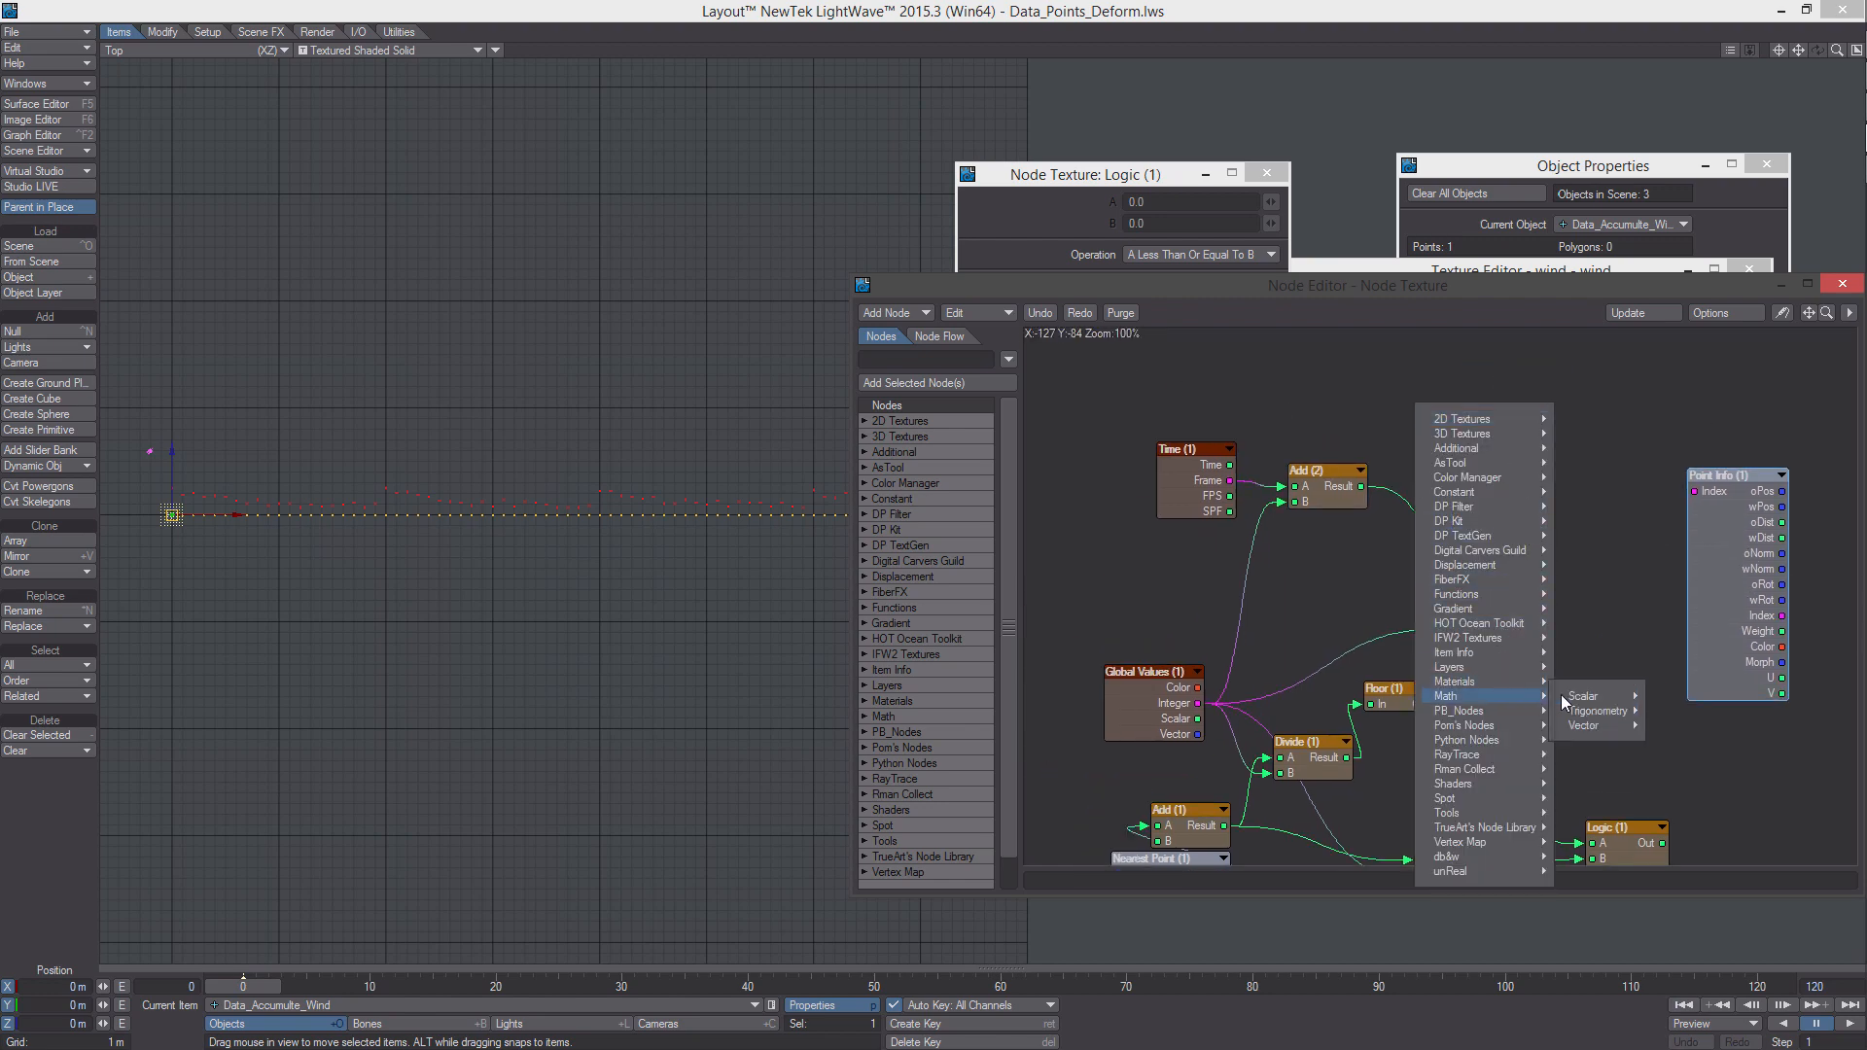
click(1673, 711)
drag(1446, 597, 1560, 507)
drag(1506, 639, 1537, 531)
mouse_move(1360, 486)
mouse_down()
mouse_move(1532, 504)
mouse_move(1362, 491)
mouse_up()
Insert a scalar Add node between the Add (3) Result and the Point Info Index, with B set to 1.0
right_click(1457, 526)
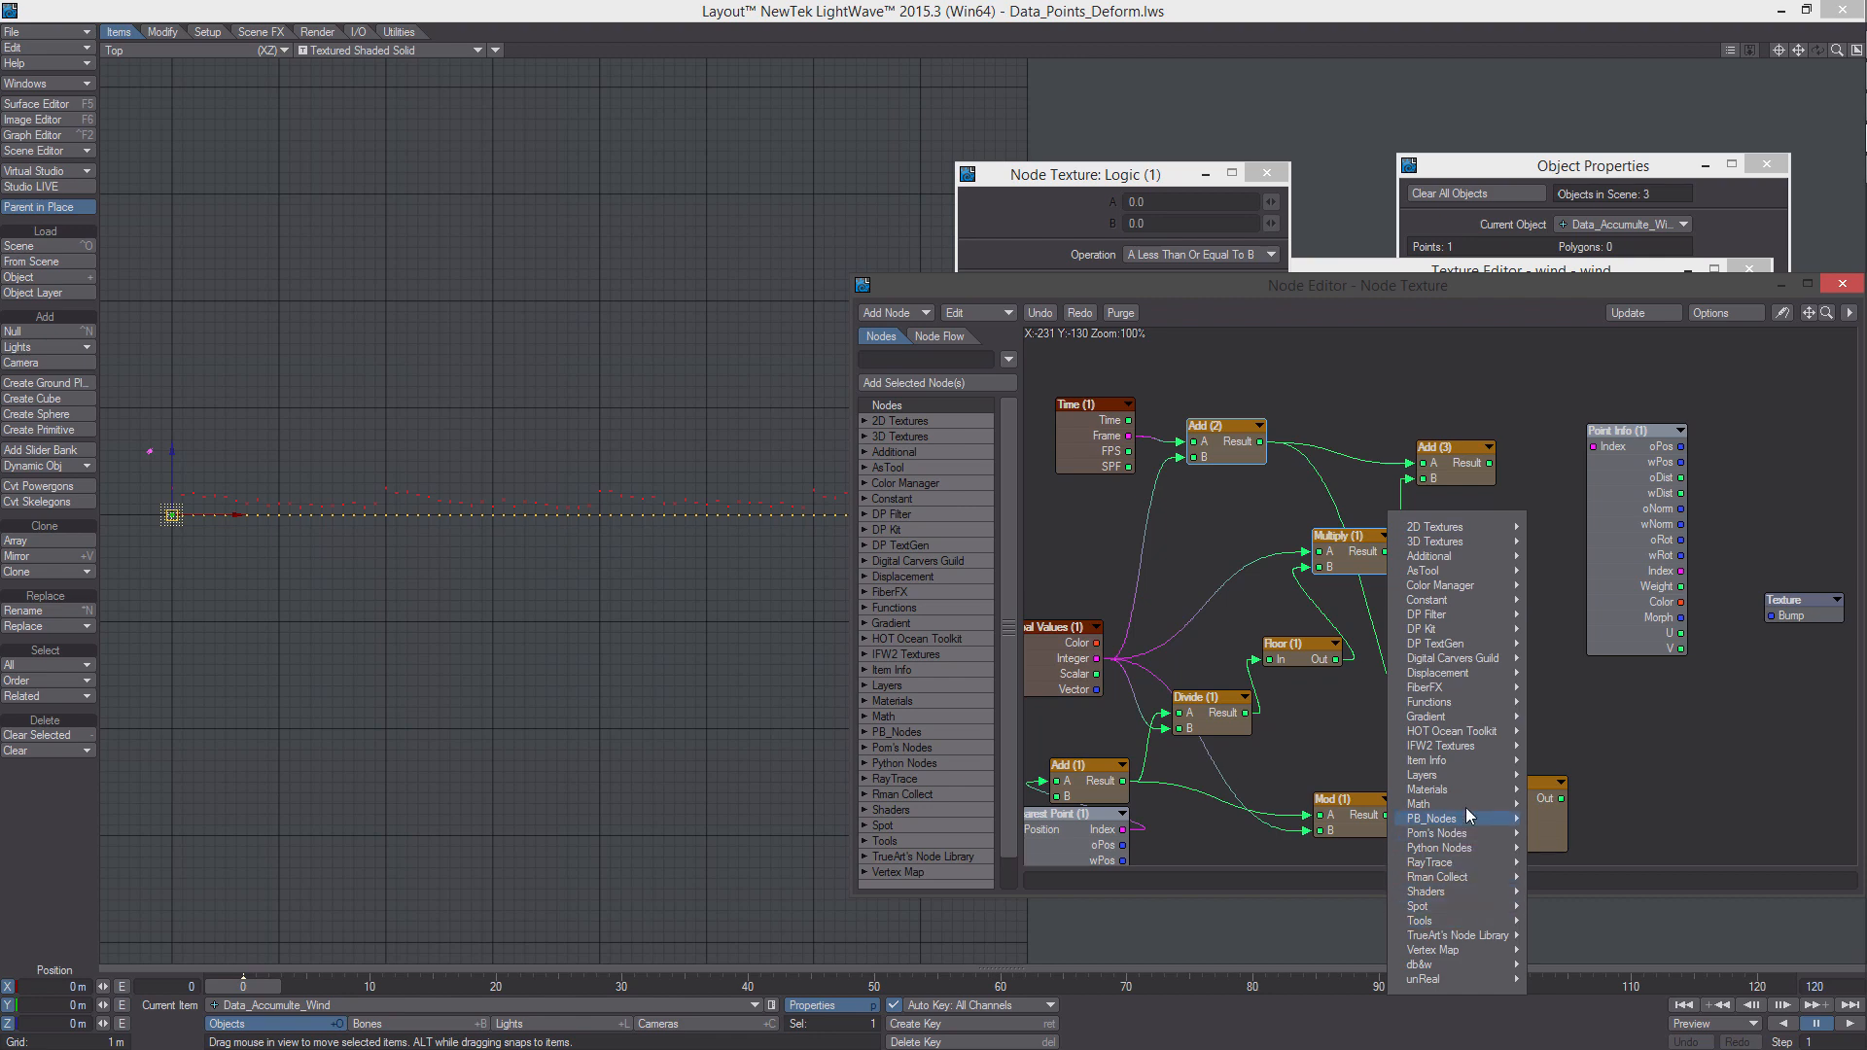
mouse_move(1466, 805)
mouse_move(1557, 805)
click(1641, 790)
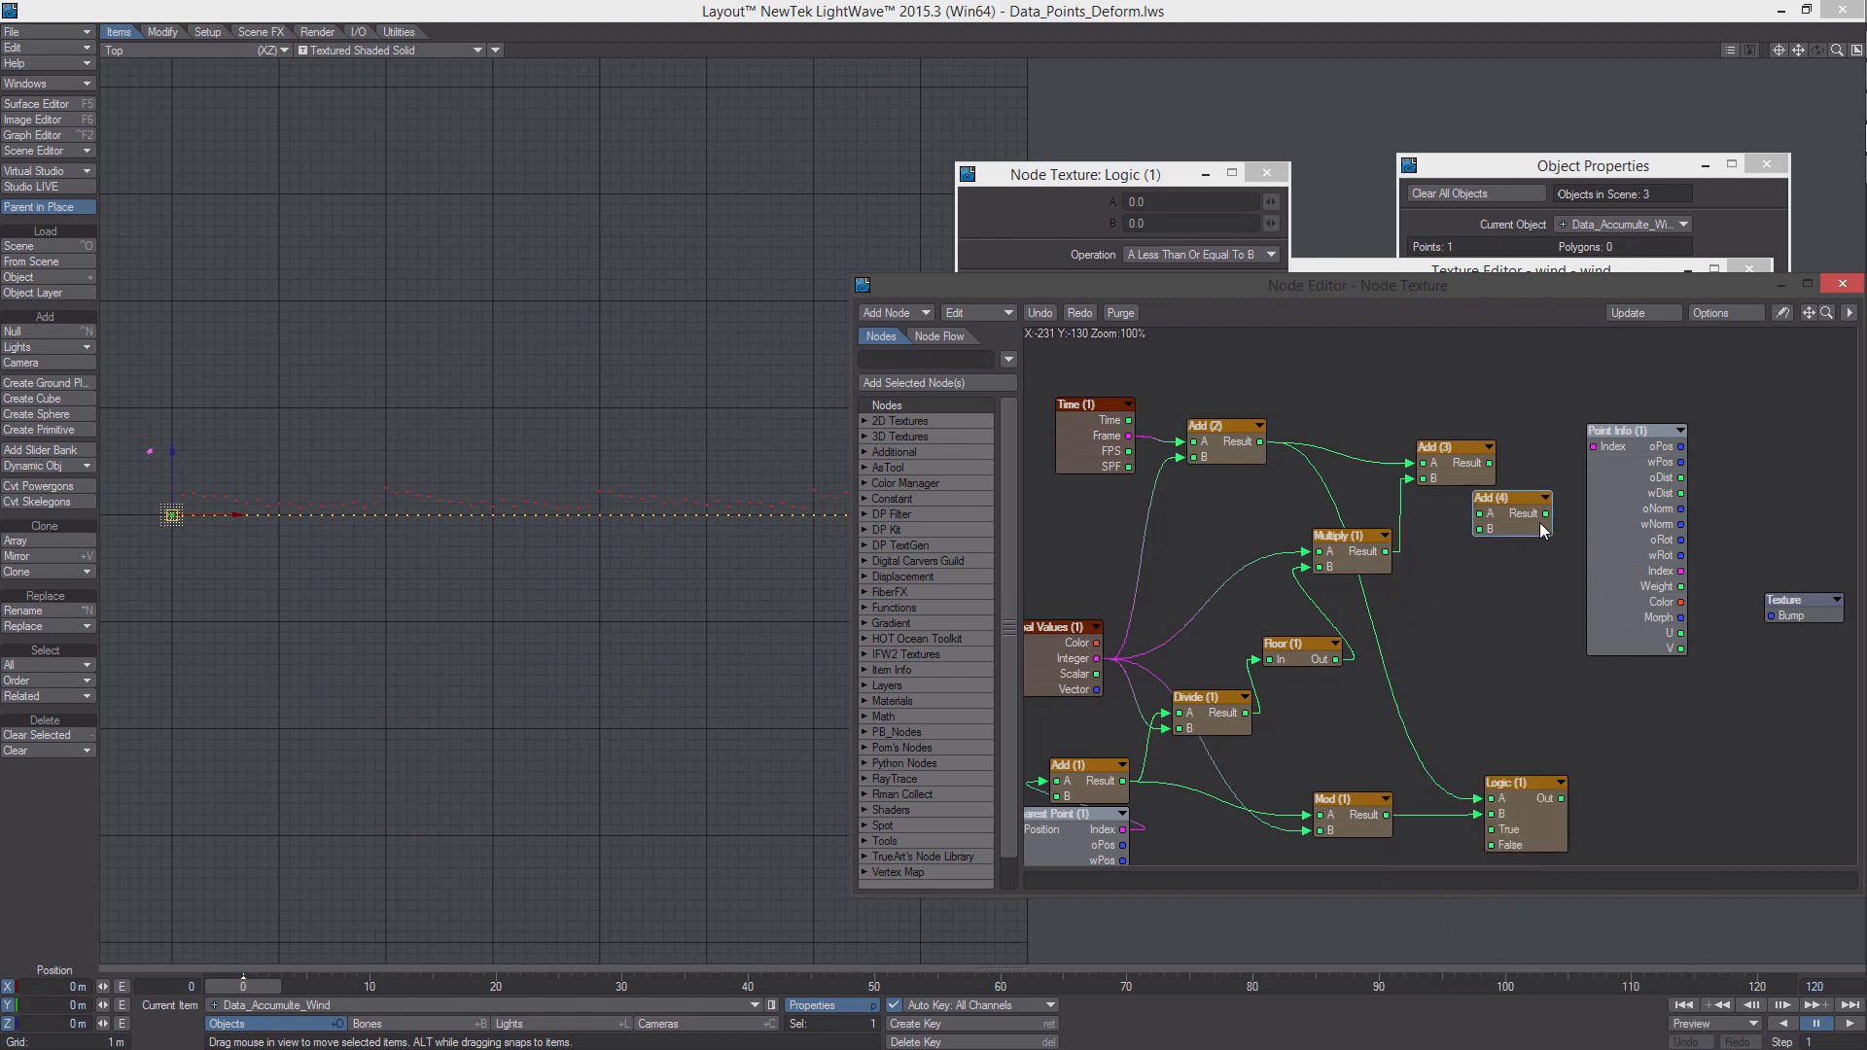
drag(1550, 503, 1553, 460)
double_click(1553, 459)
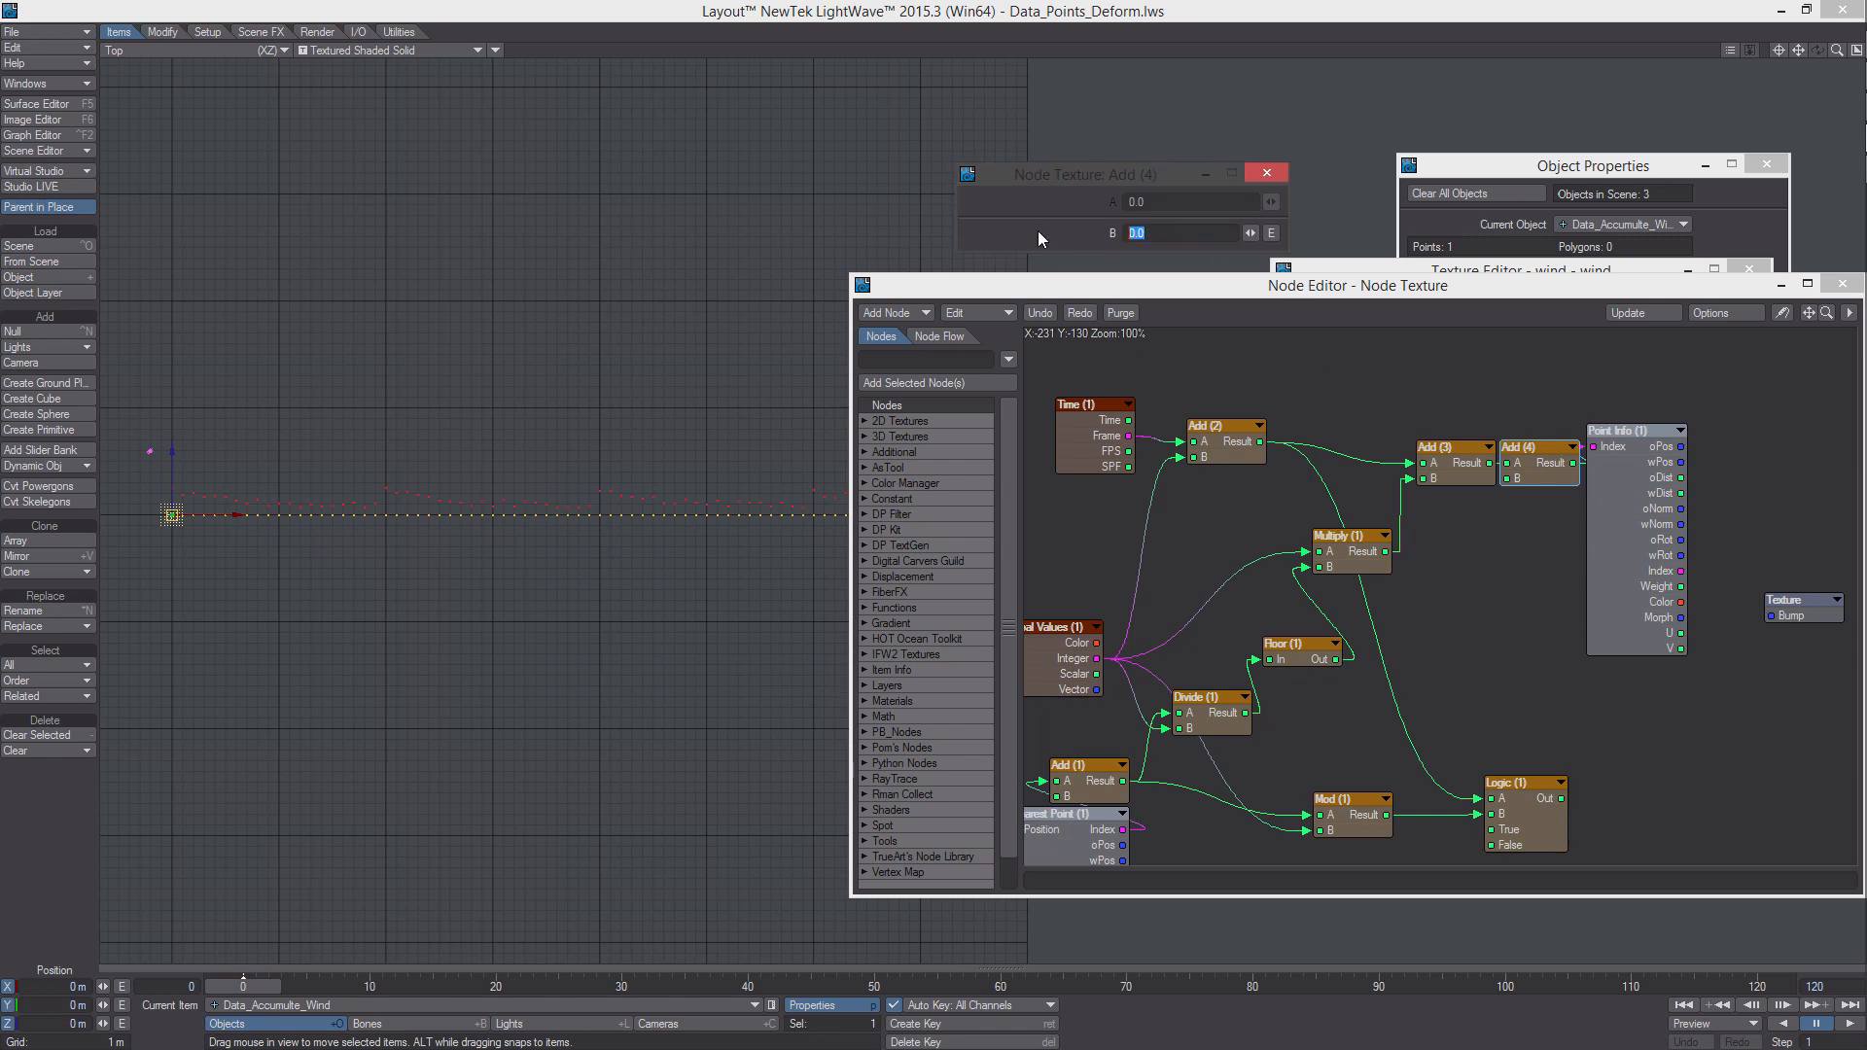
drag(1526, 470, 1614, 404)
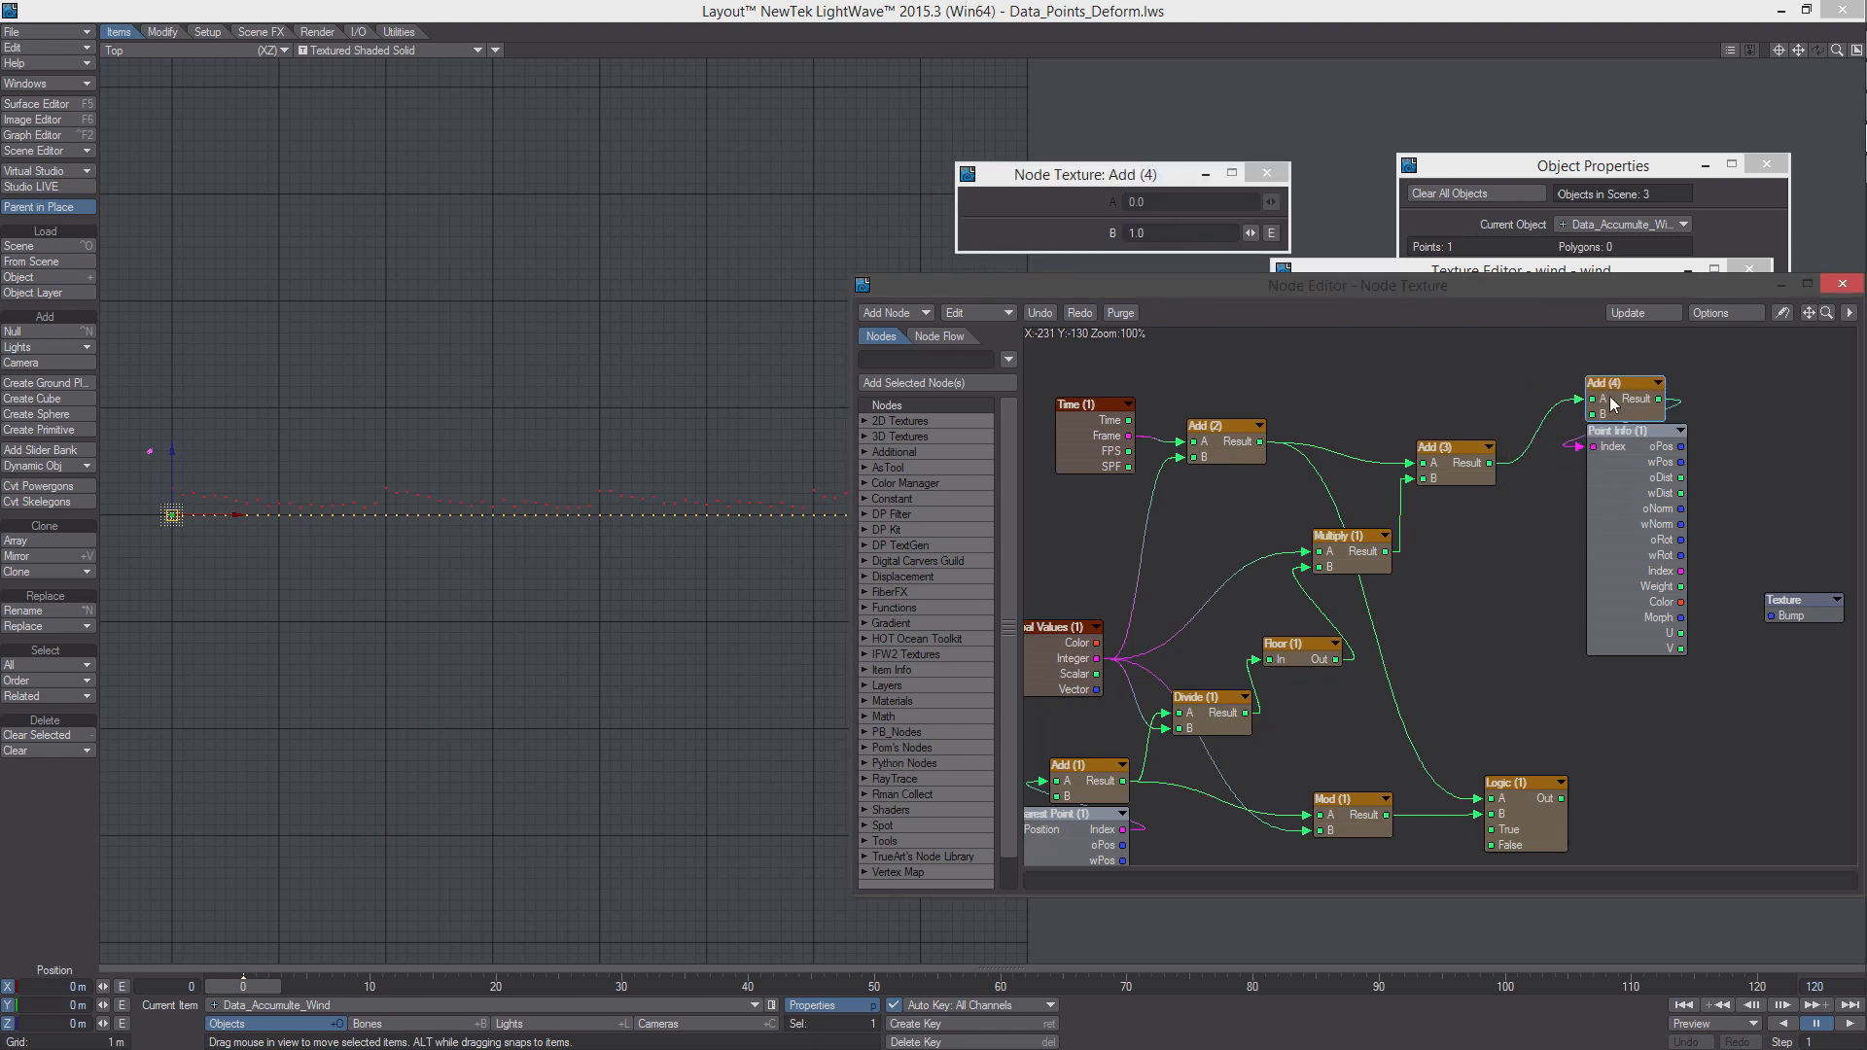
drag(1702, 504, 1653, 395)
drag(1630, 475, 1584, 472)
Set the Point Info node's object to Data_Points (1)
middle_drag(1578, 490, 1483, 441)
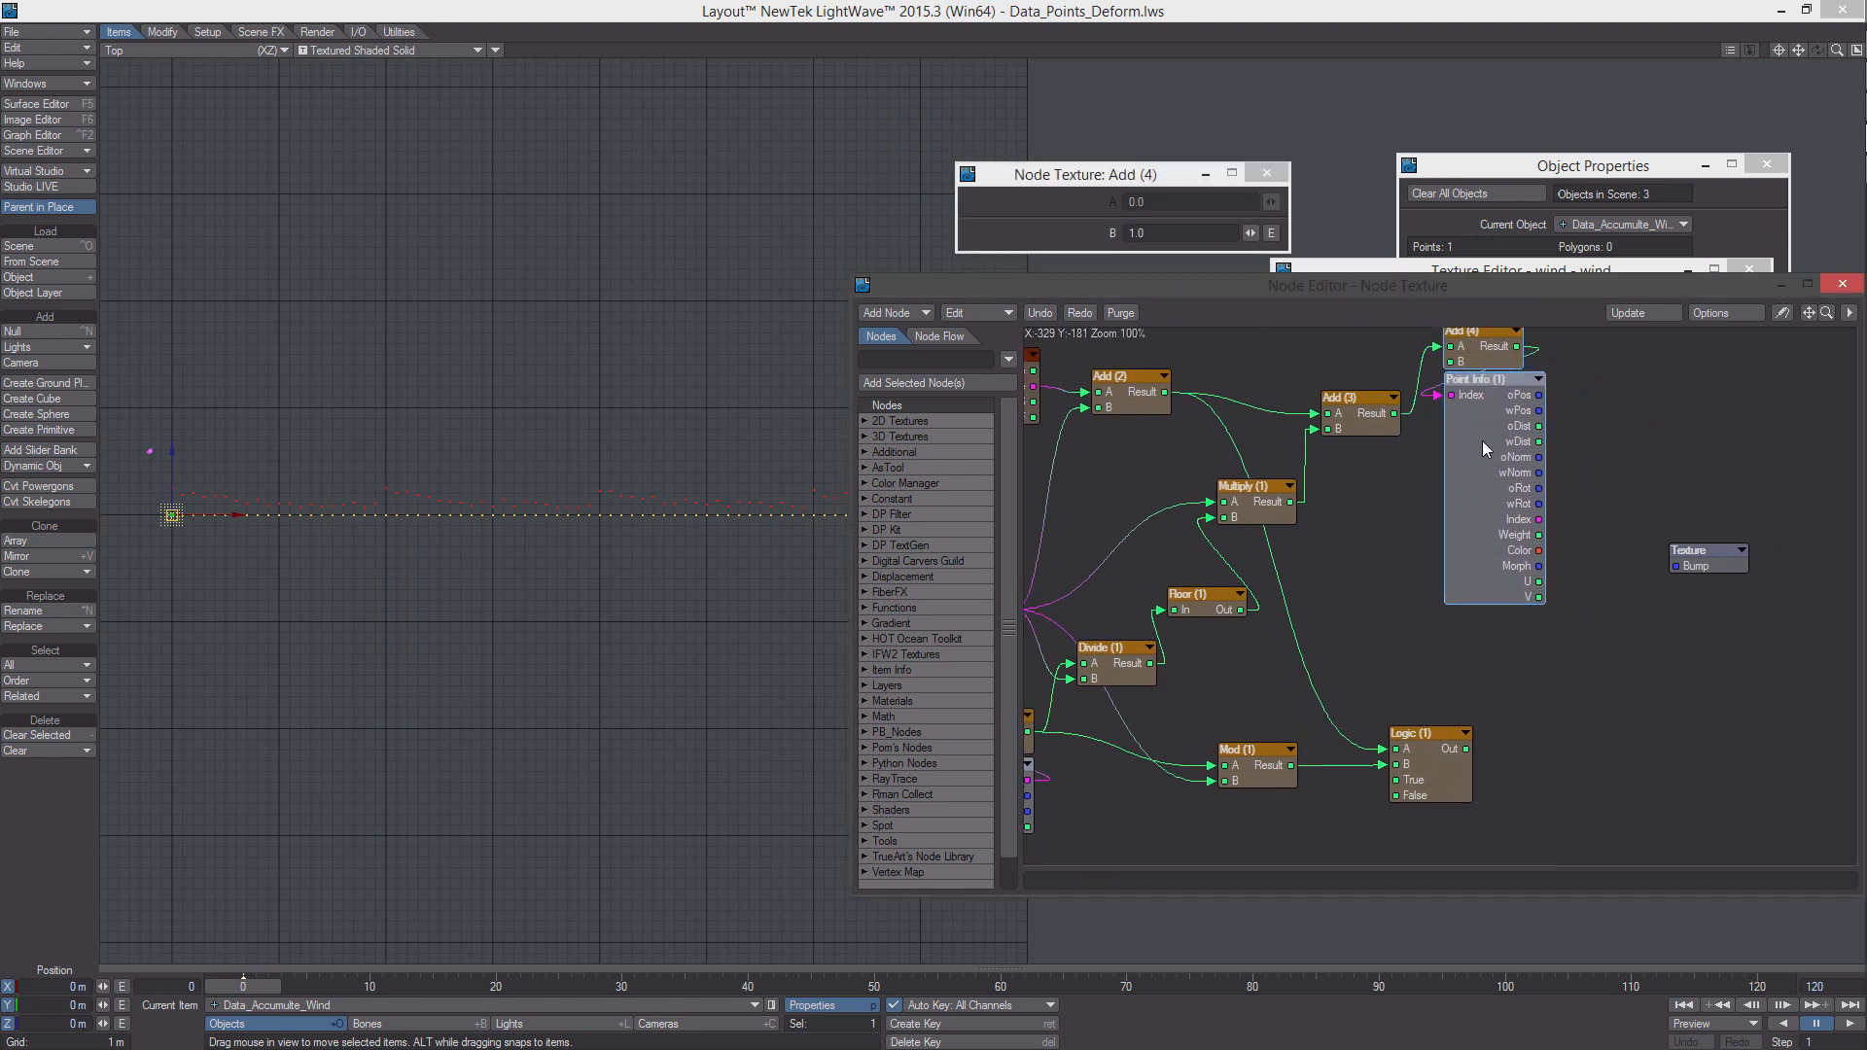
double_click(1483, 441)
click(1167, 206)
click(1191, 222)
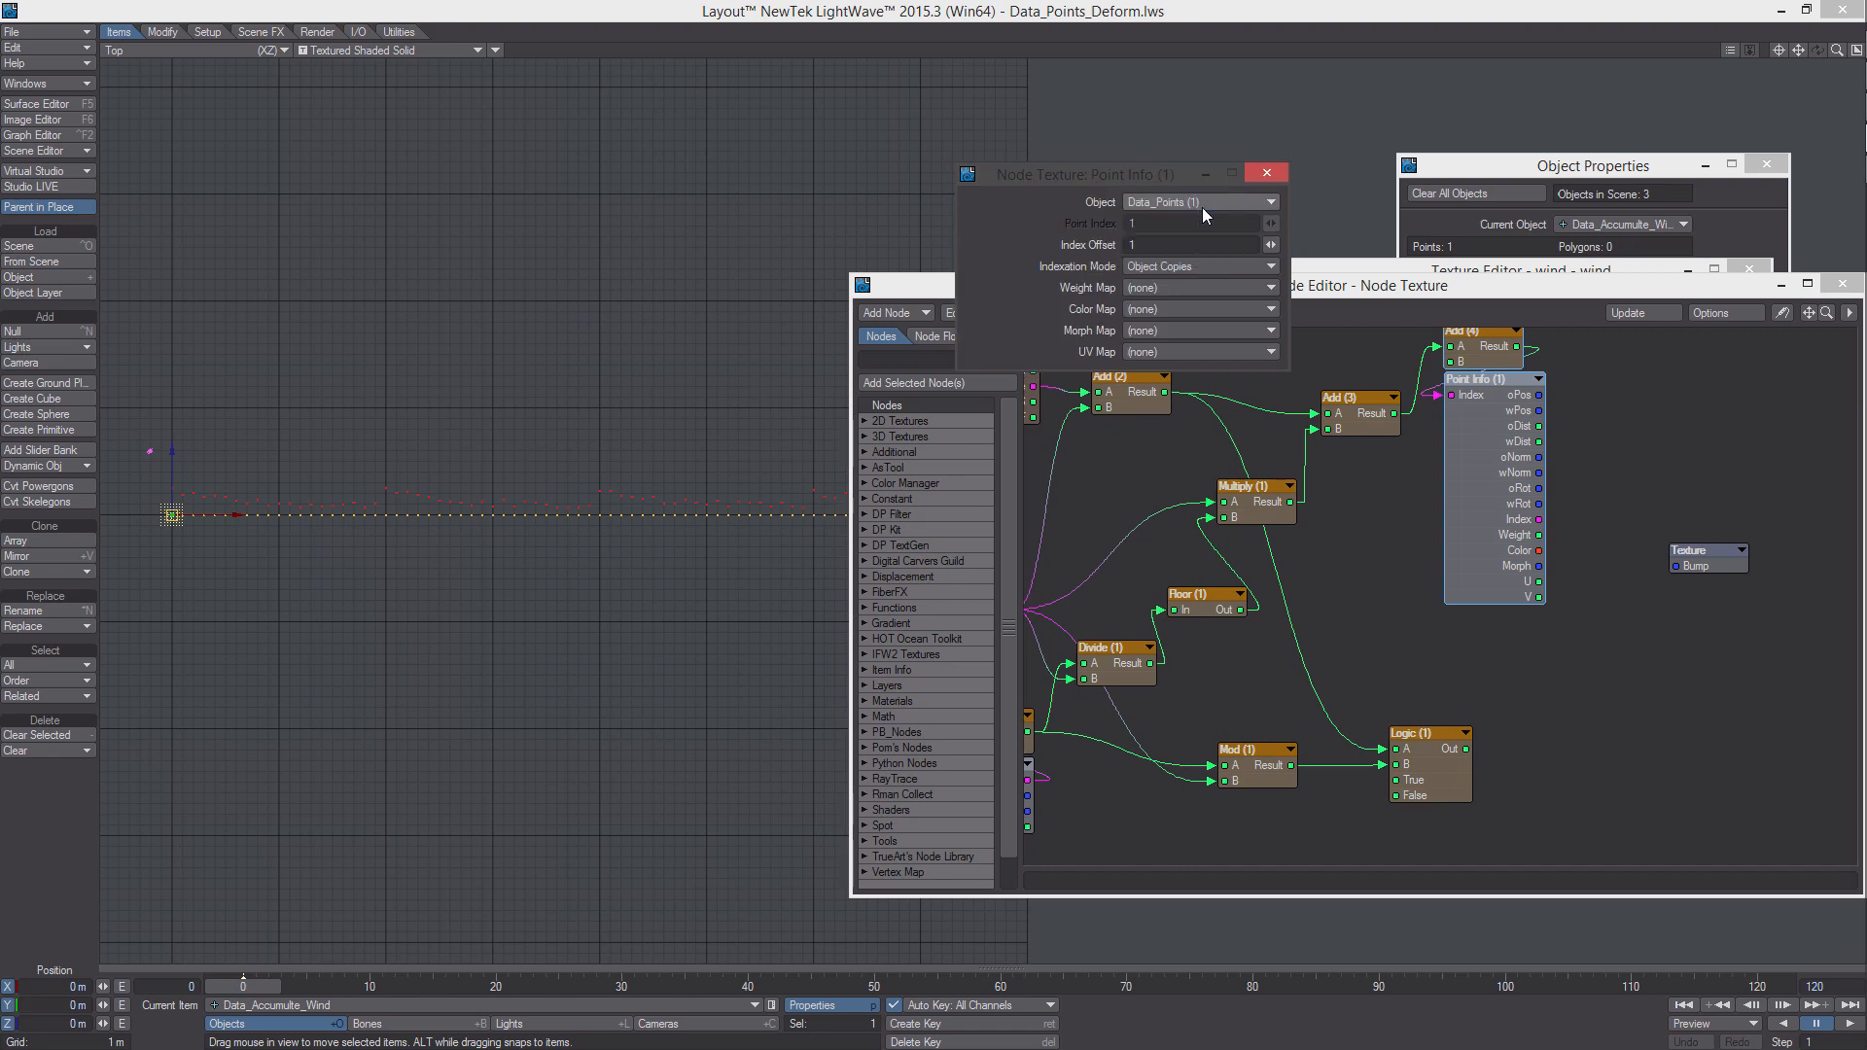
click(1269, 173)
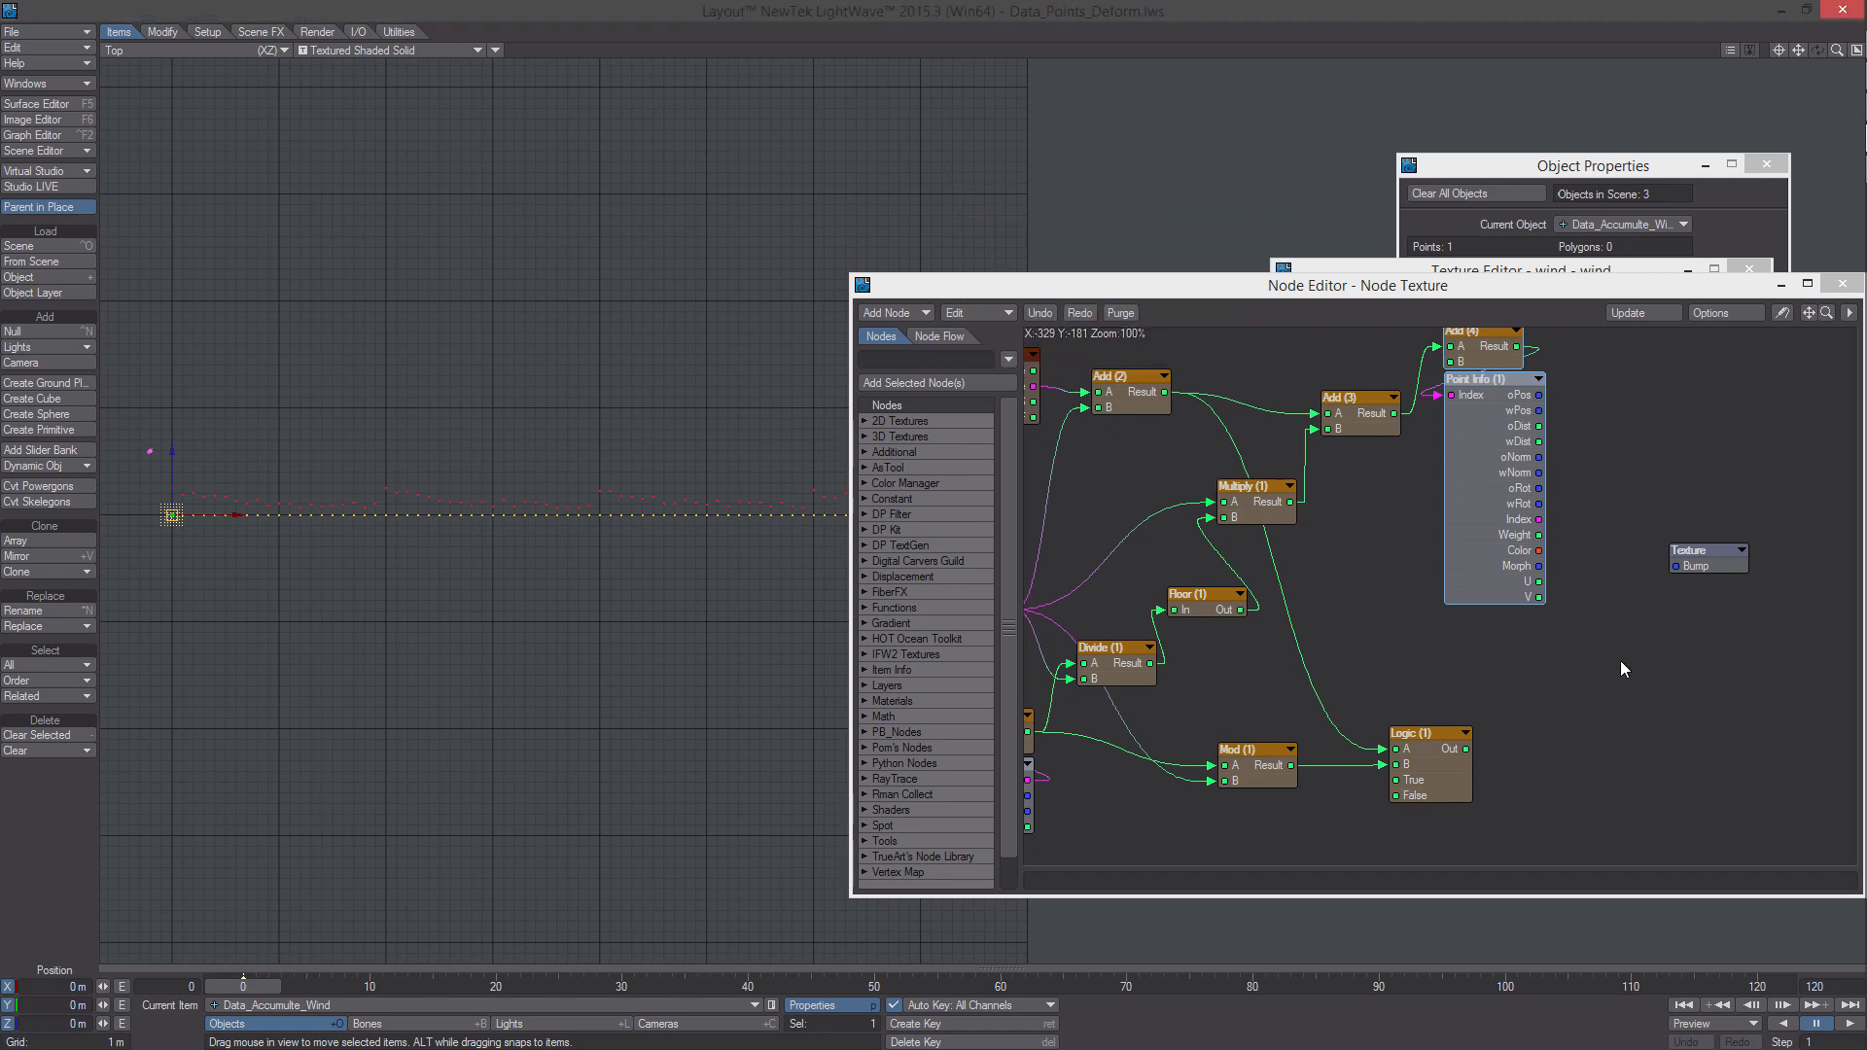
Add a Split Vector node beside the Point Info node
right_click(1539, 569)
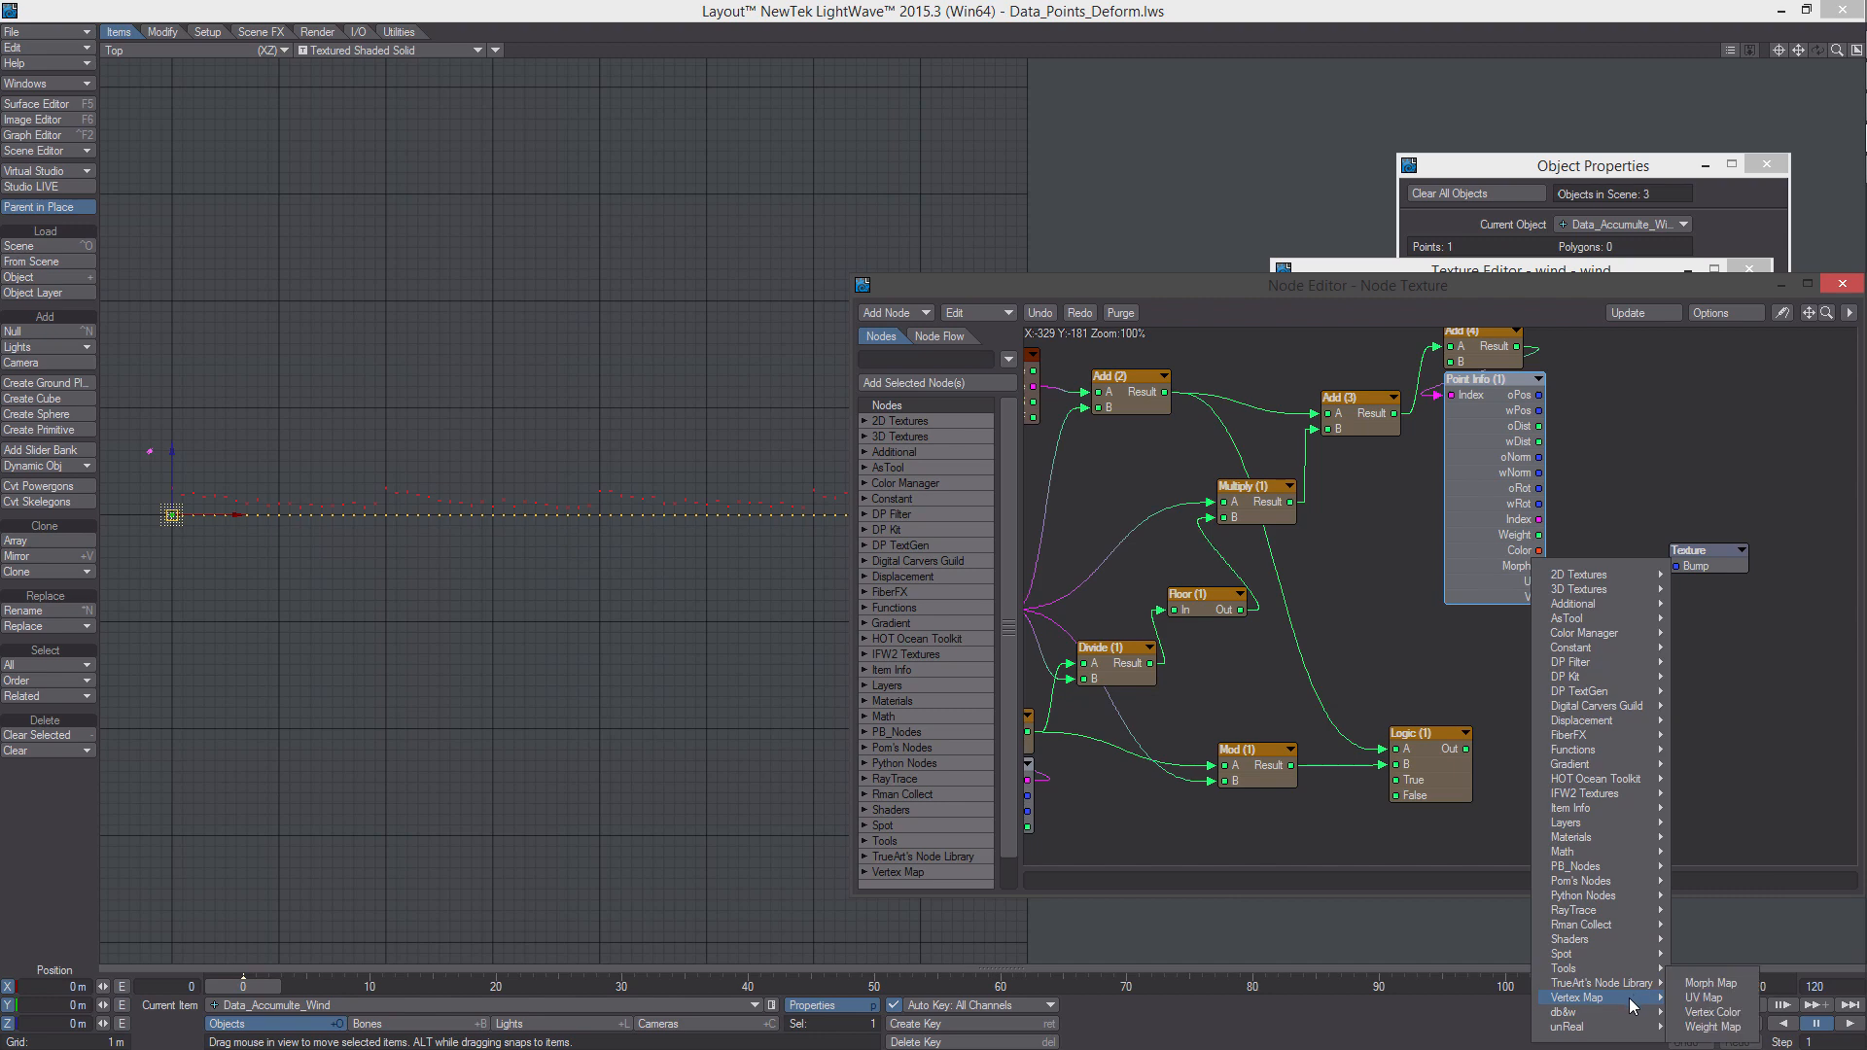
mouse_move(1600, 983)
mouse_move(1712, 998)
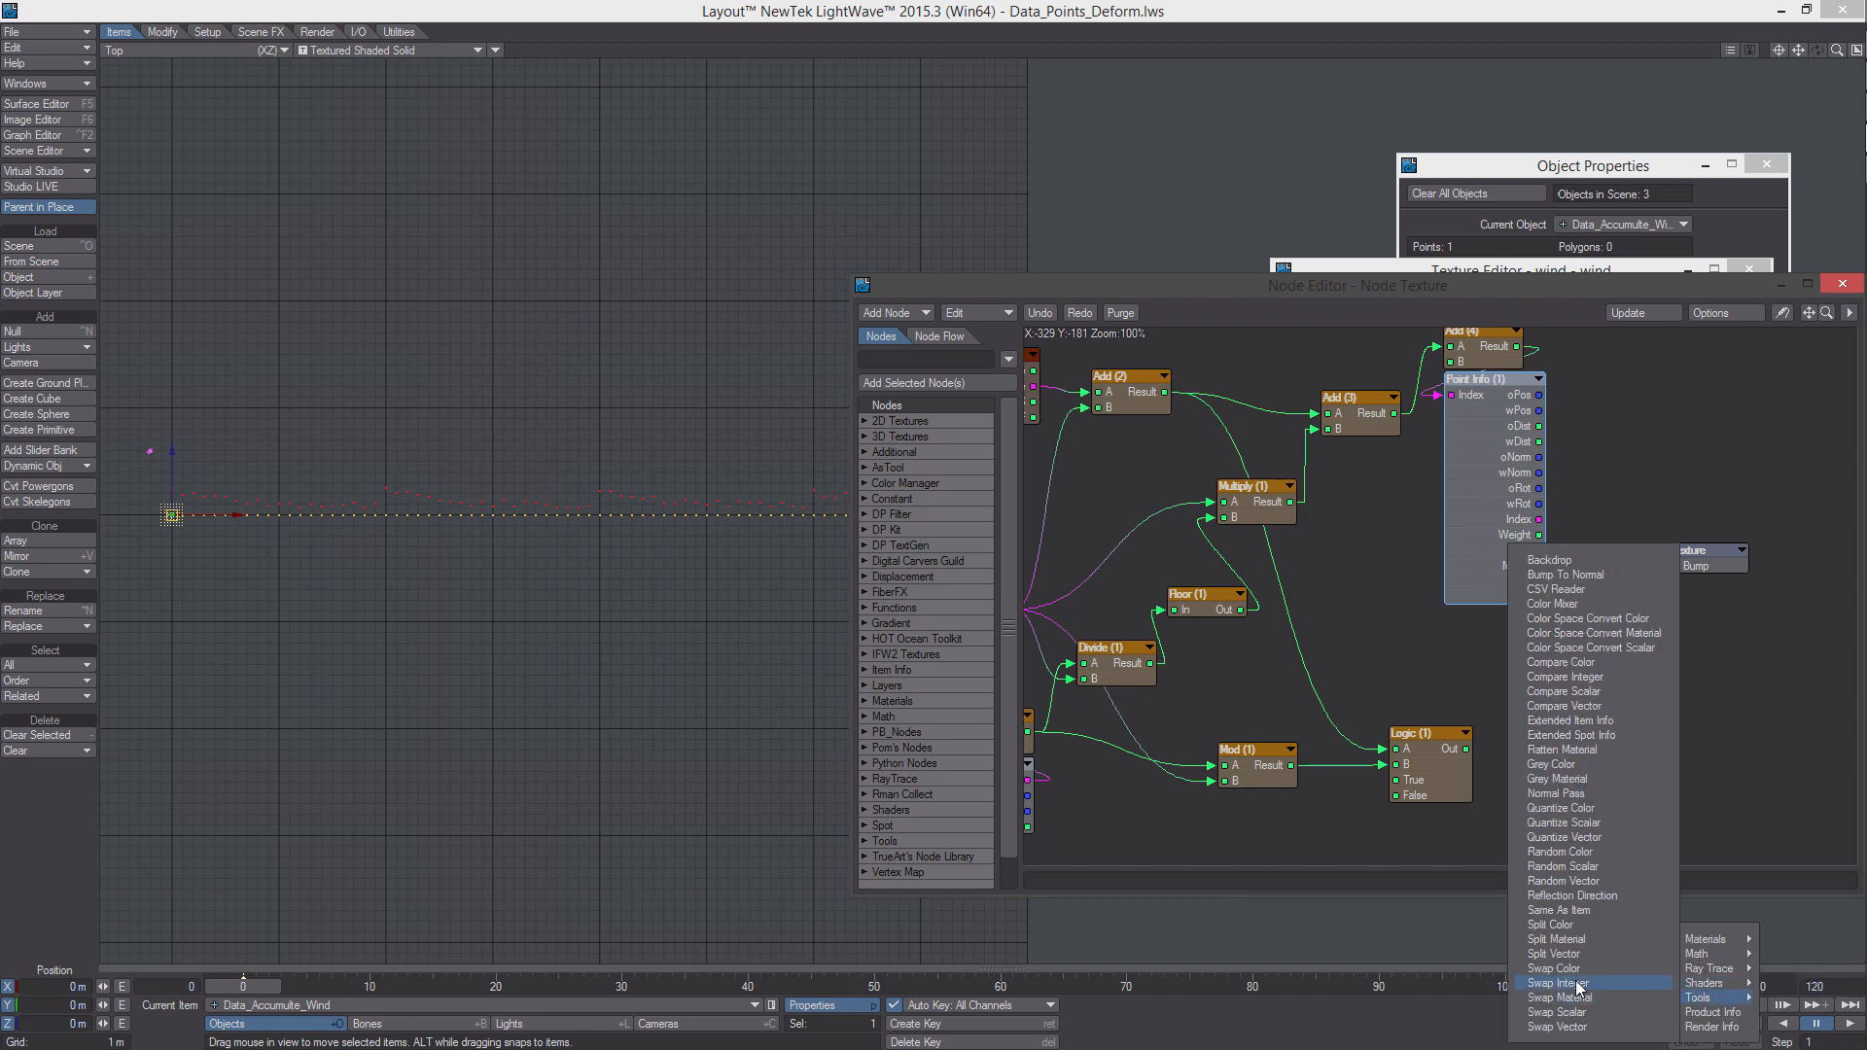
click(1622, 954)
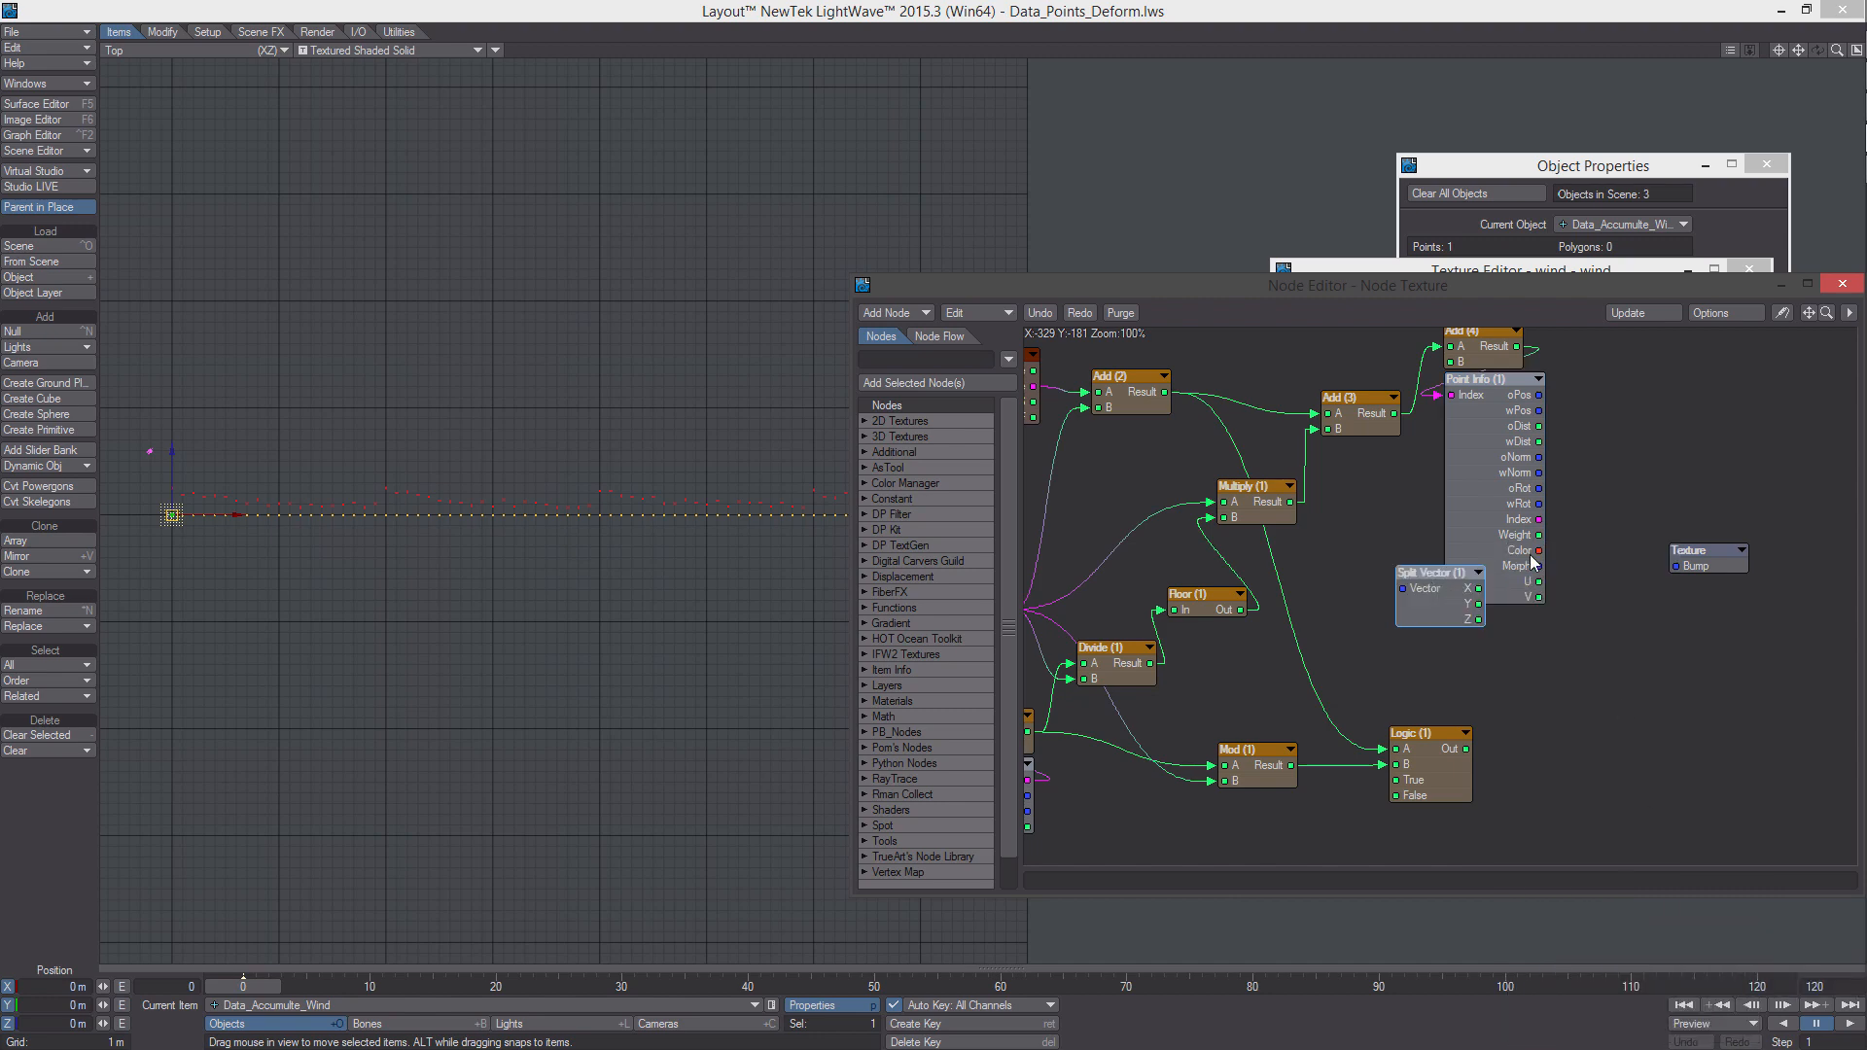
drag(1439, 574, 1626, 378)
Add a Make Vector node and connect its Vector output to the Texture node's Bump input
drag(1697, 551, 1773, 570)
right_click(1646, 615)
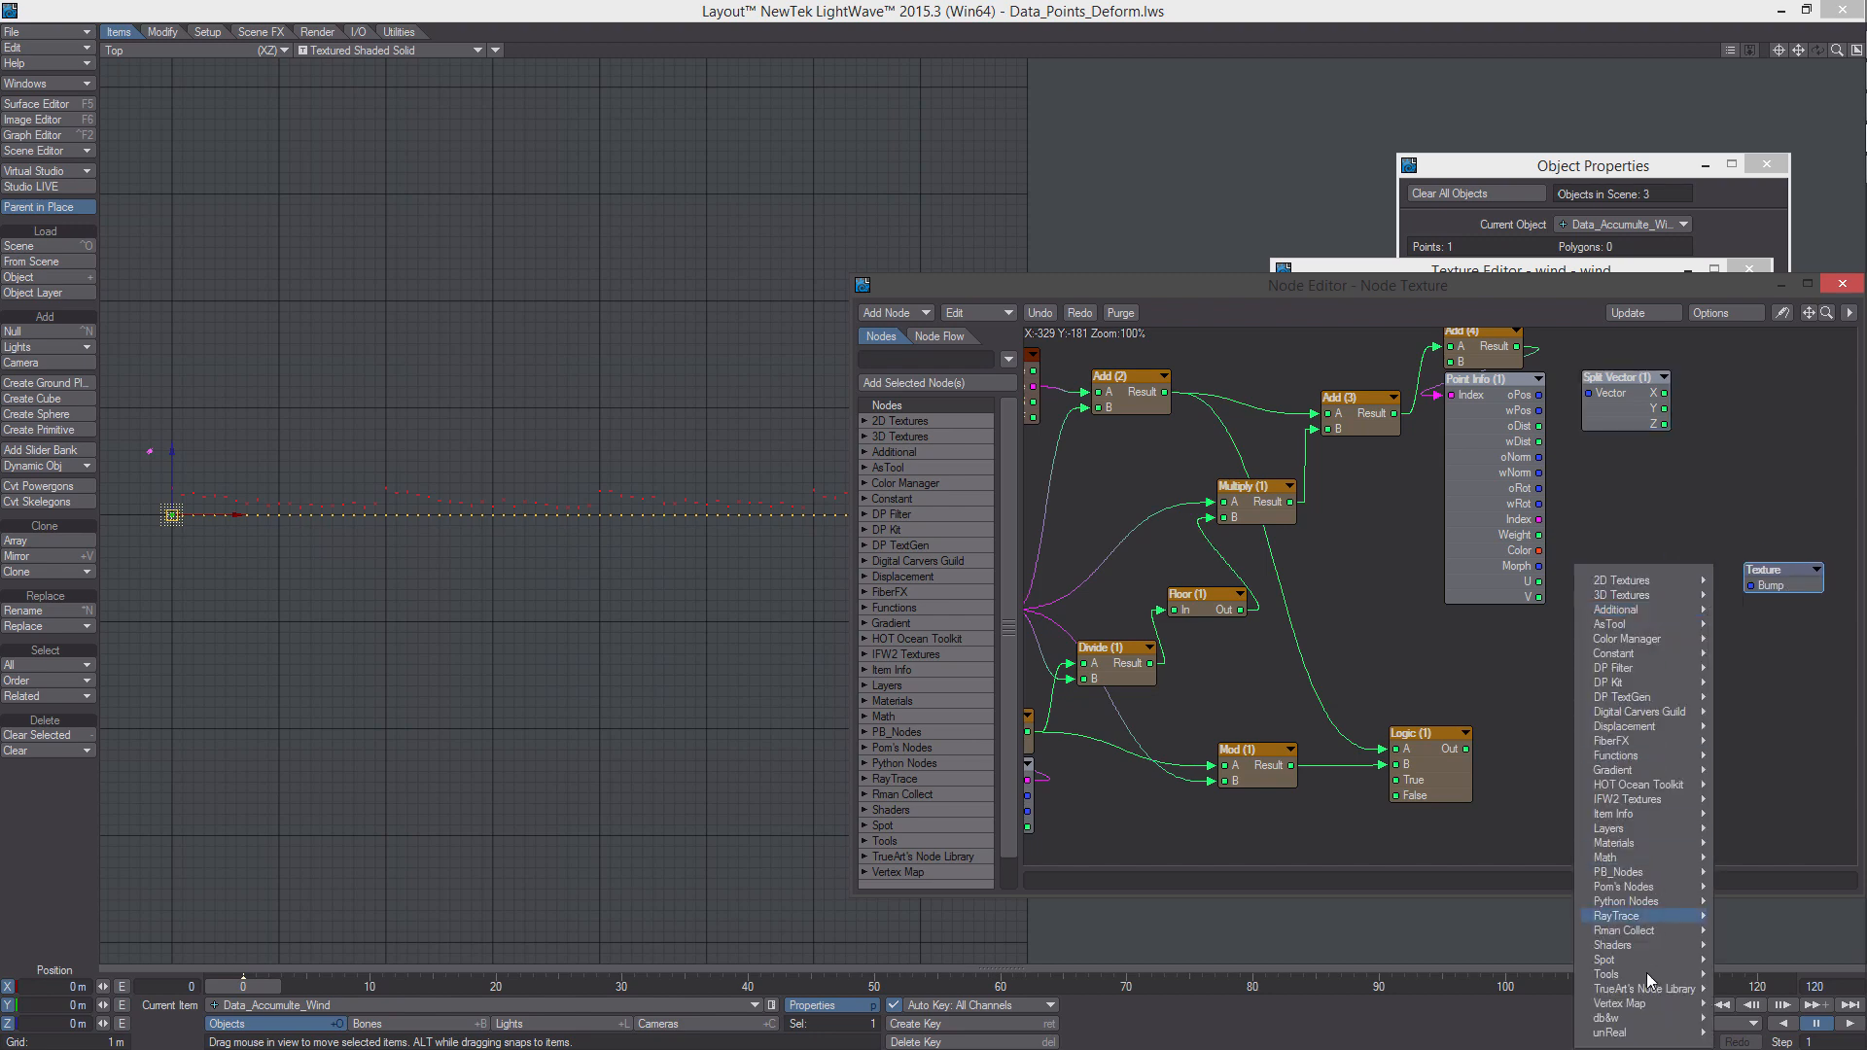
mouse_move(1649, 976)
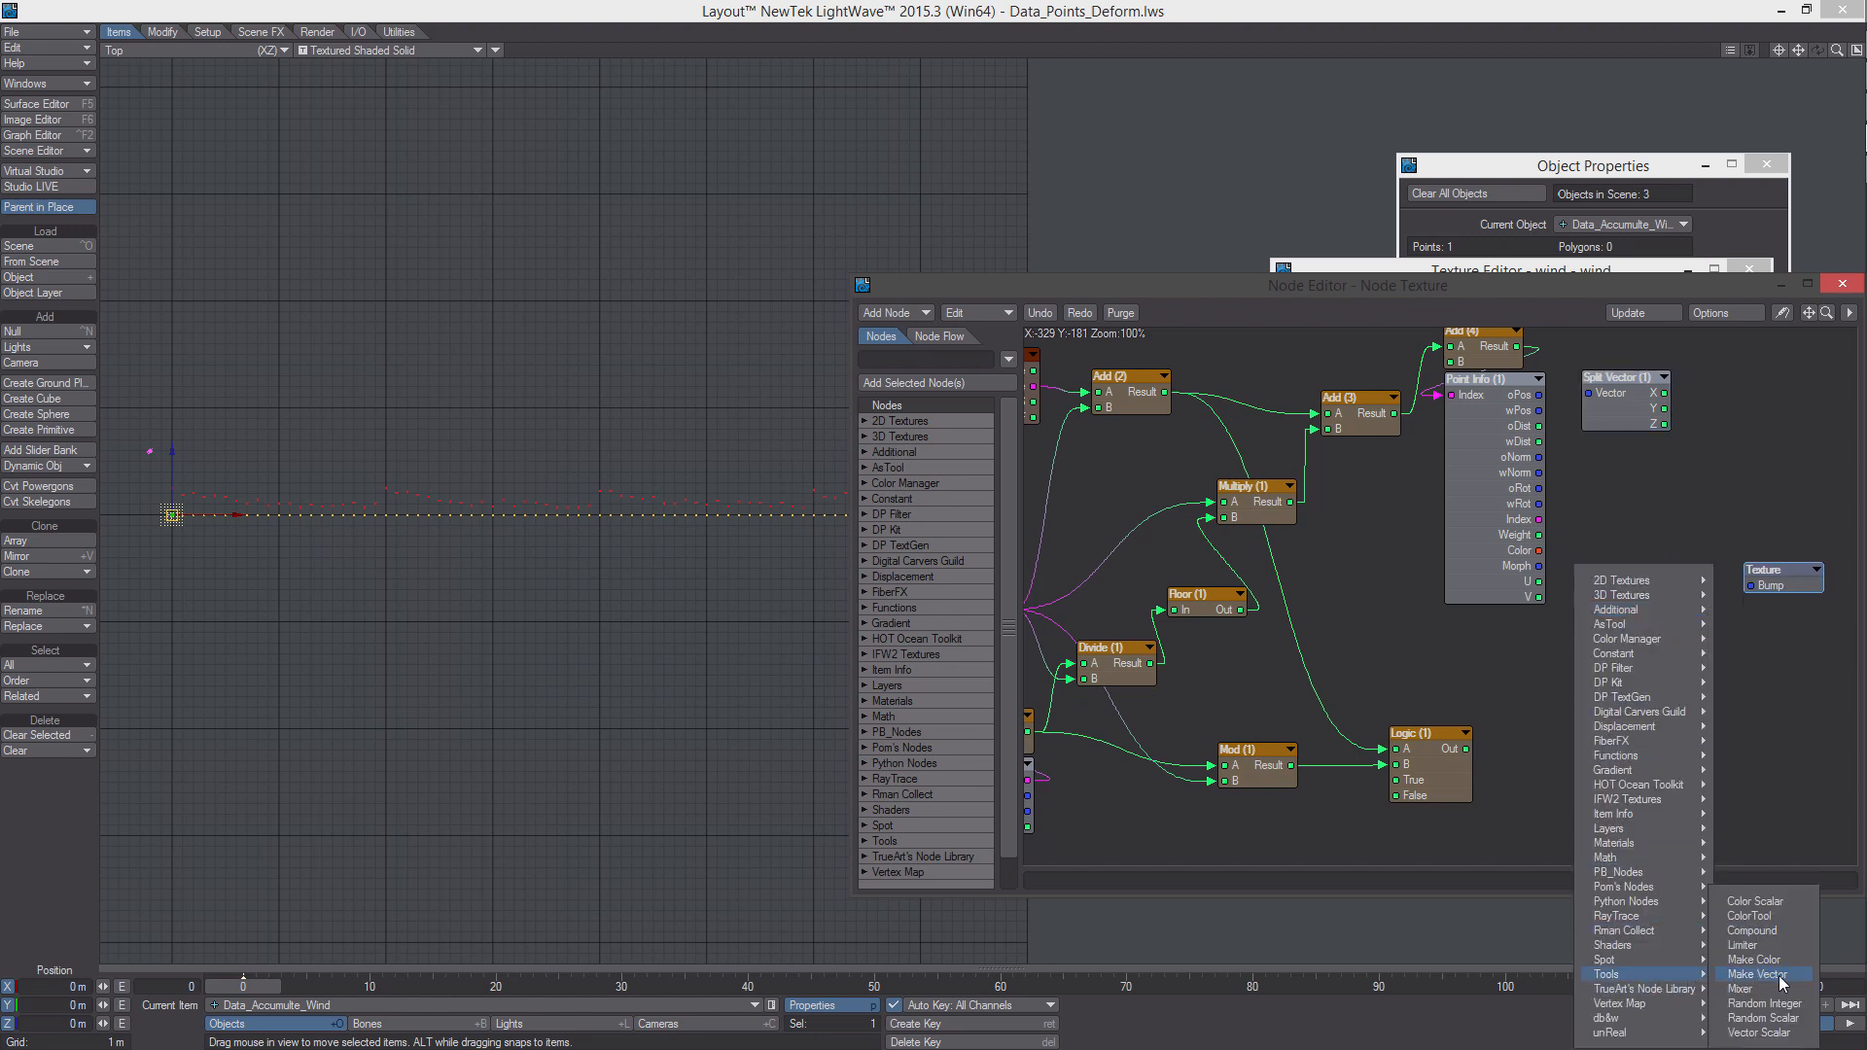
click(1758, 974)
drag(1439, 571, 1783, 547)
Feed Point Info wPos into Split Vector, and its Z into input A of a new scalar Multiply node with B set to 30
alt+drag(1634, 562, 1568, 584)
right_click(1535, 562)
mouse_move(1517, 838)
mouse_move(1644, 839)
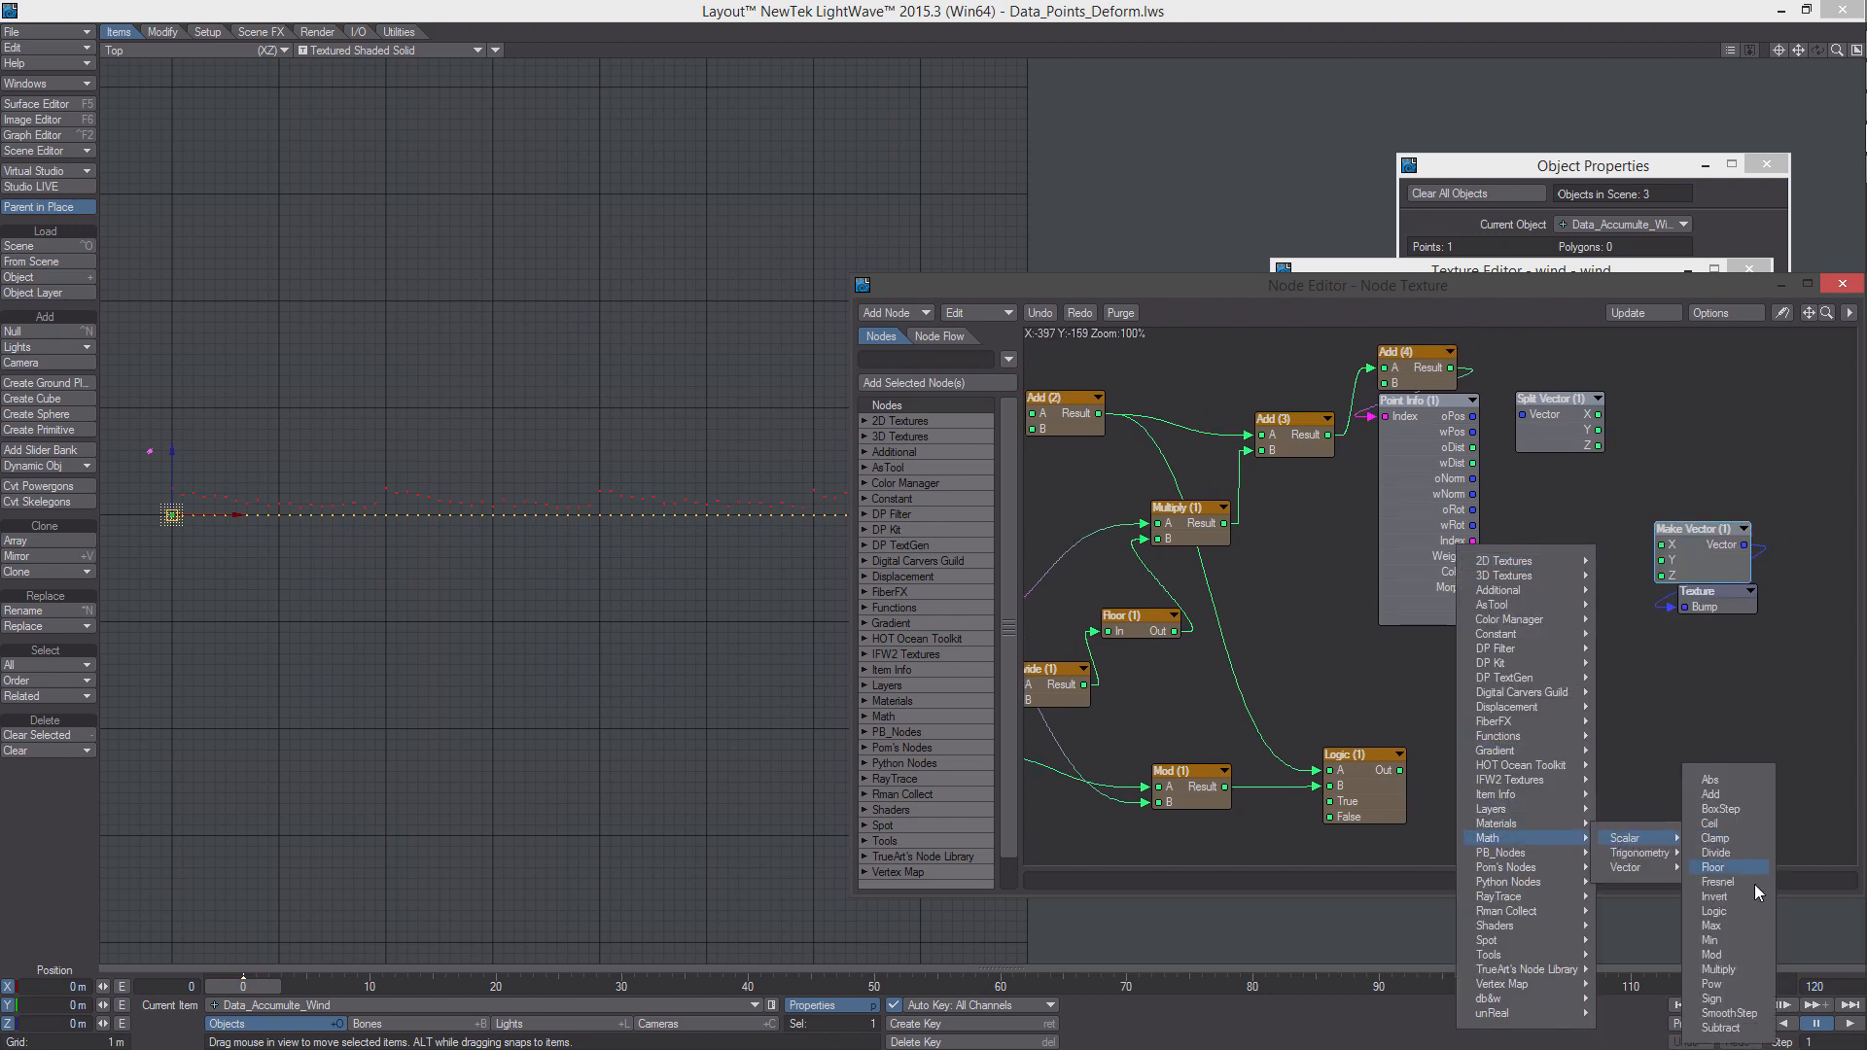
click(1717, 970)
drag(1445, 593, 1572, 582)
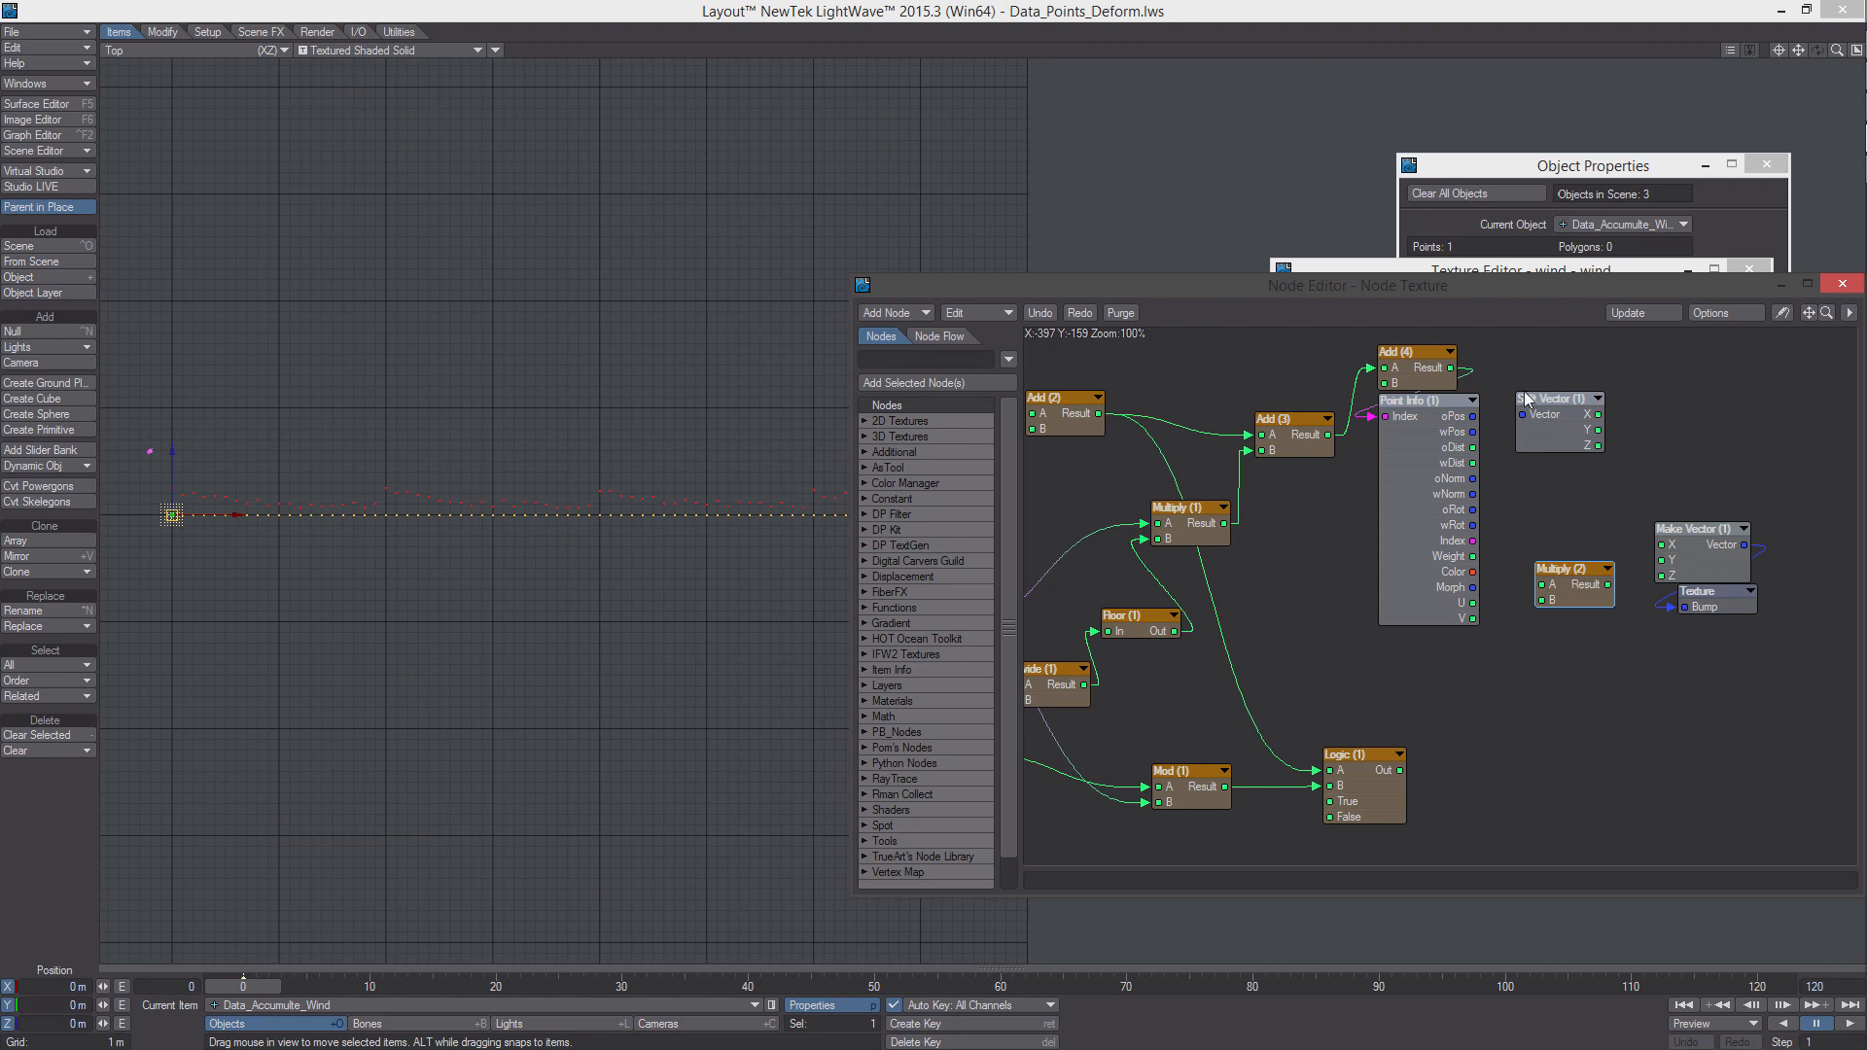
mouse_move(1526, 399)
mouse_down()
mouse_move(1542, 584)
mouse_move(1544, 560)
mouse_up()
double_click(1552, 560)
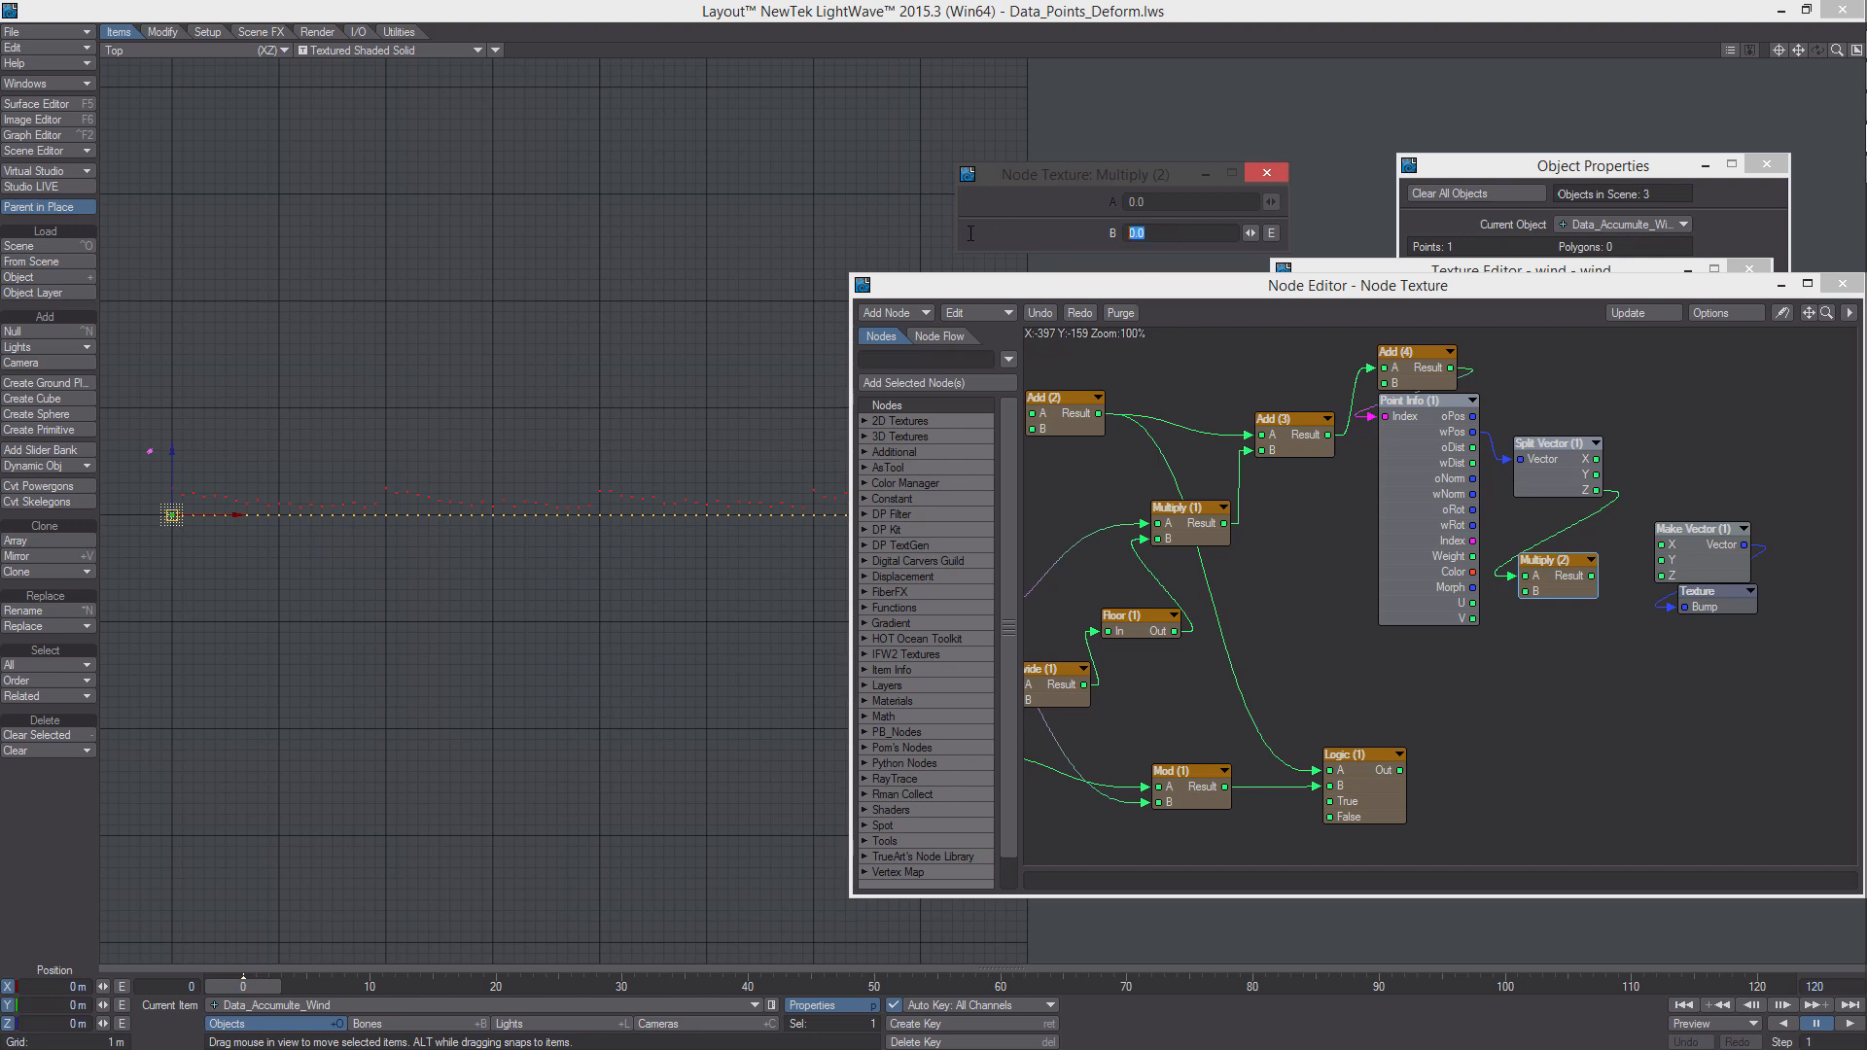
text(30)
Connect the Multiply (2) Result to the Logic (1) True input and the Logic output to Make Vector Z
drag(1386, 777, 1476, 782)
alt+drag(1476, 782, 1524, 718)
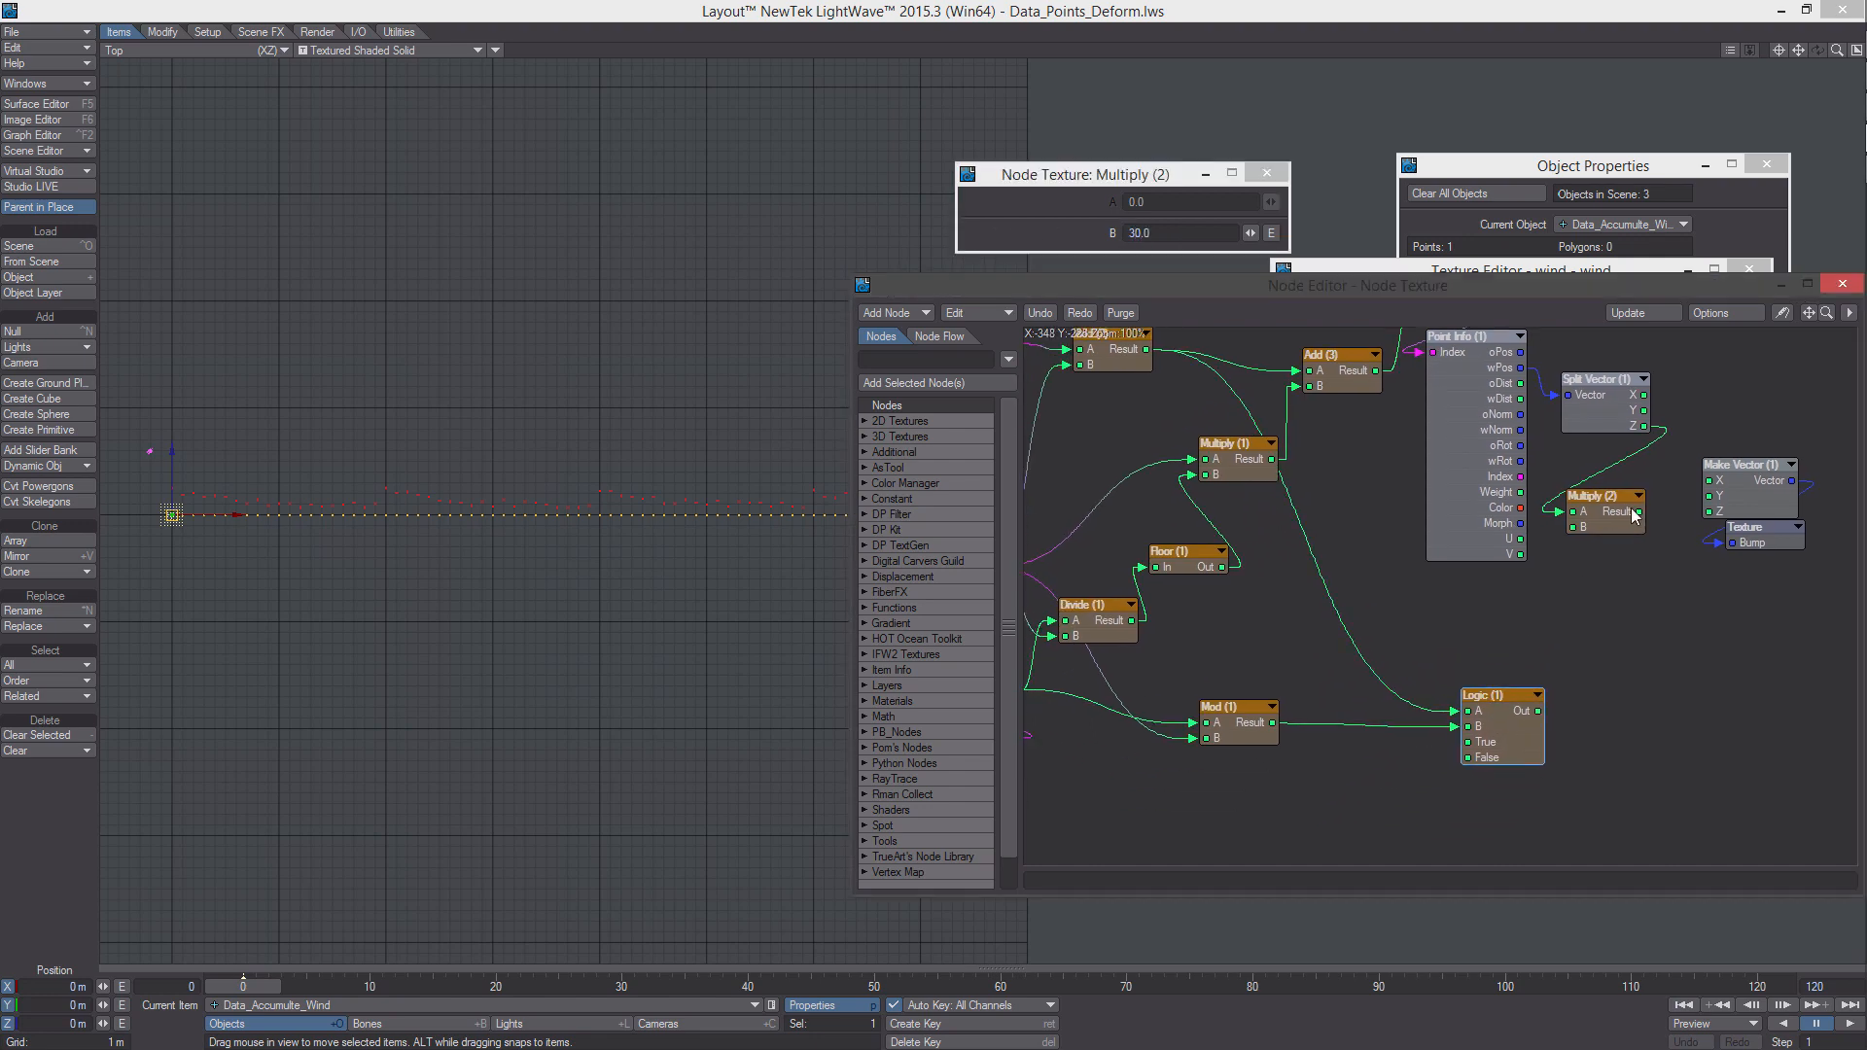
drag(1634, 516, 1717, 518)
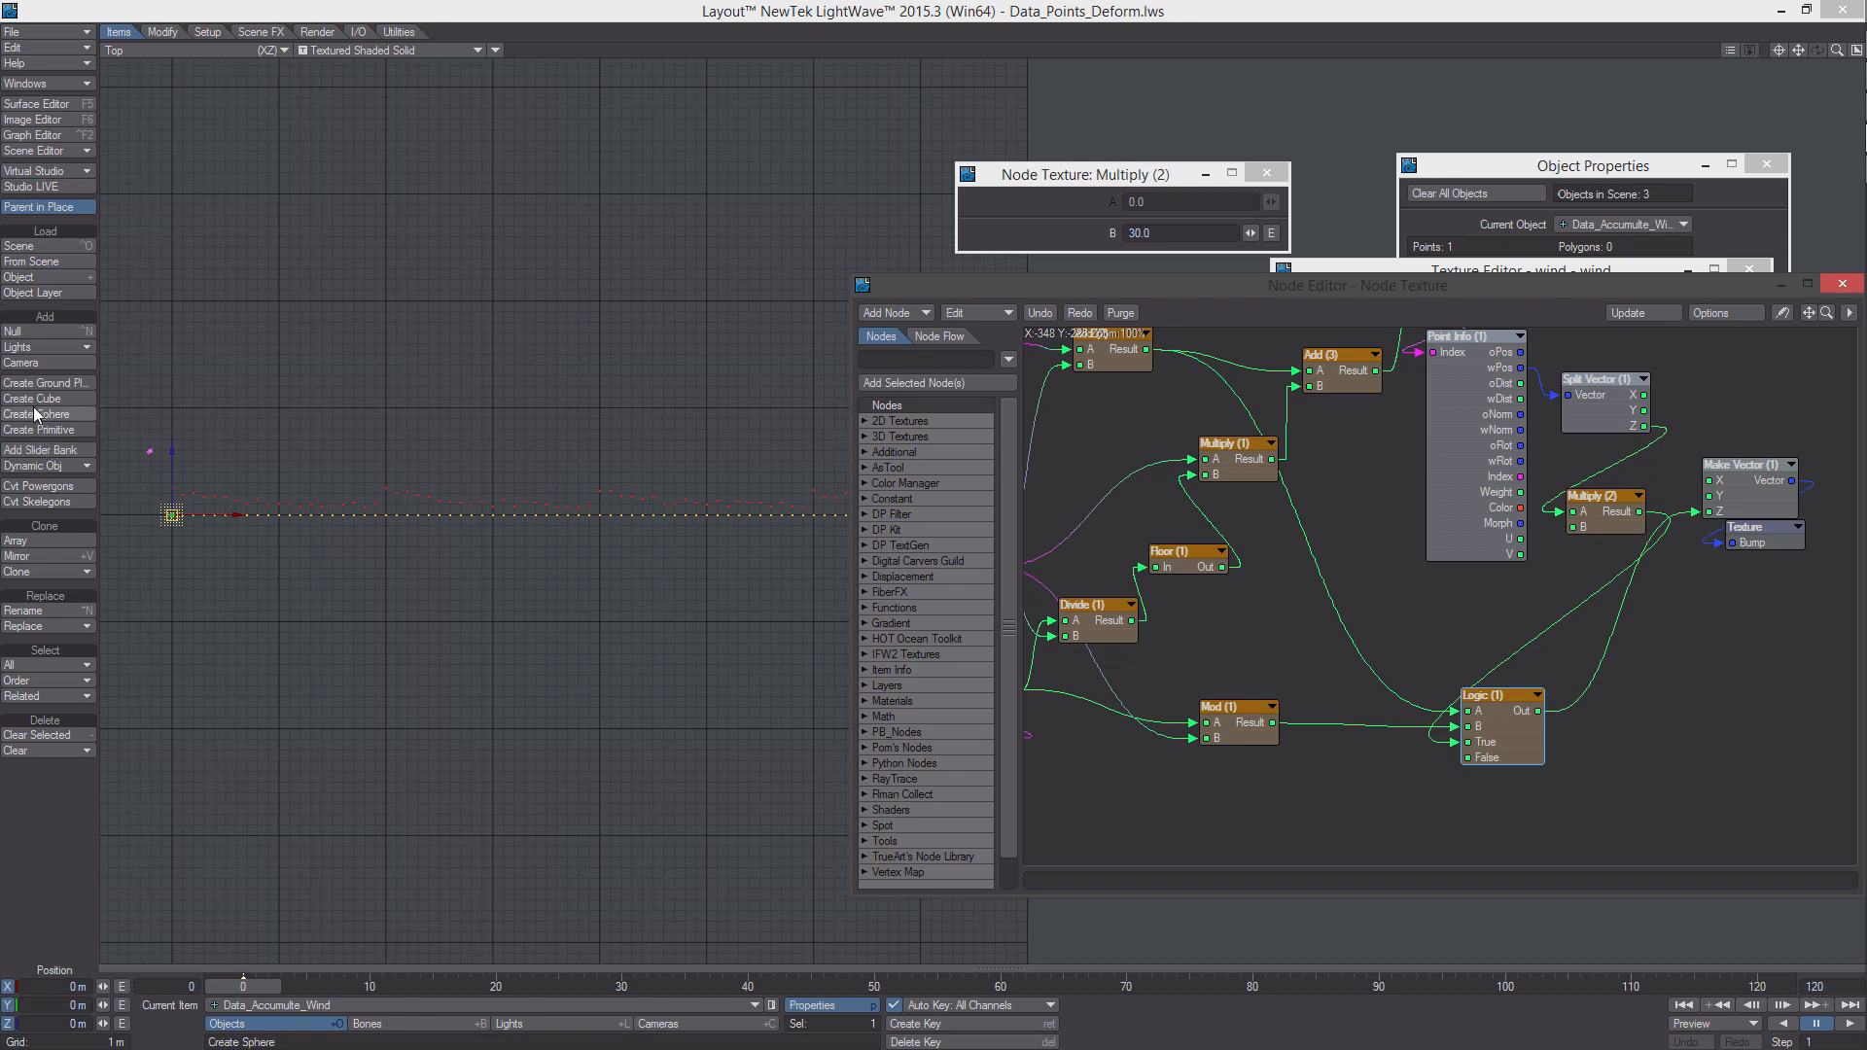
Select the Data_Points (2) object and open the Point Info node's settings
ctrl+alt+drag(440, 641, 505, 577)
key(Down)
key(Up)
key(Down)
key(Down)
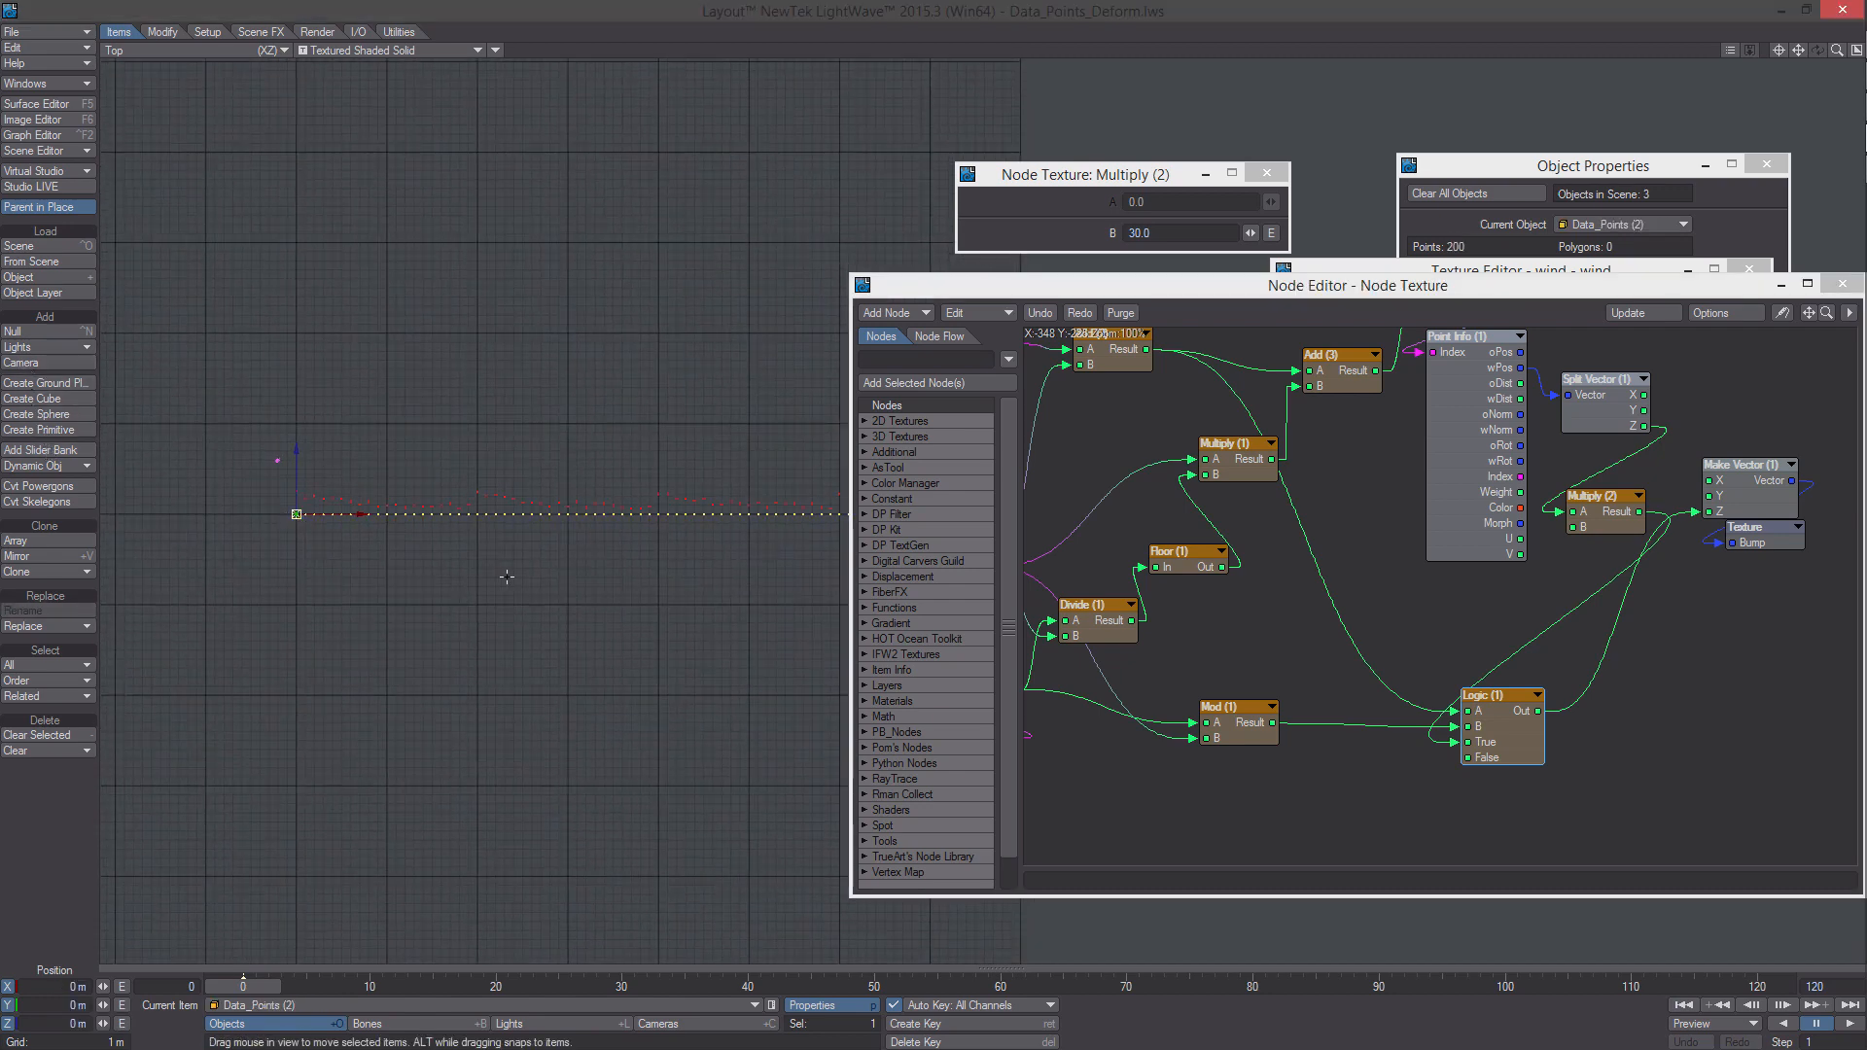
alt+drag(1473, 478, 1461, 527)
double_click(1449, 510)
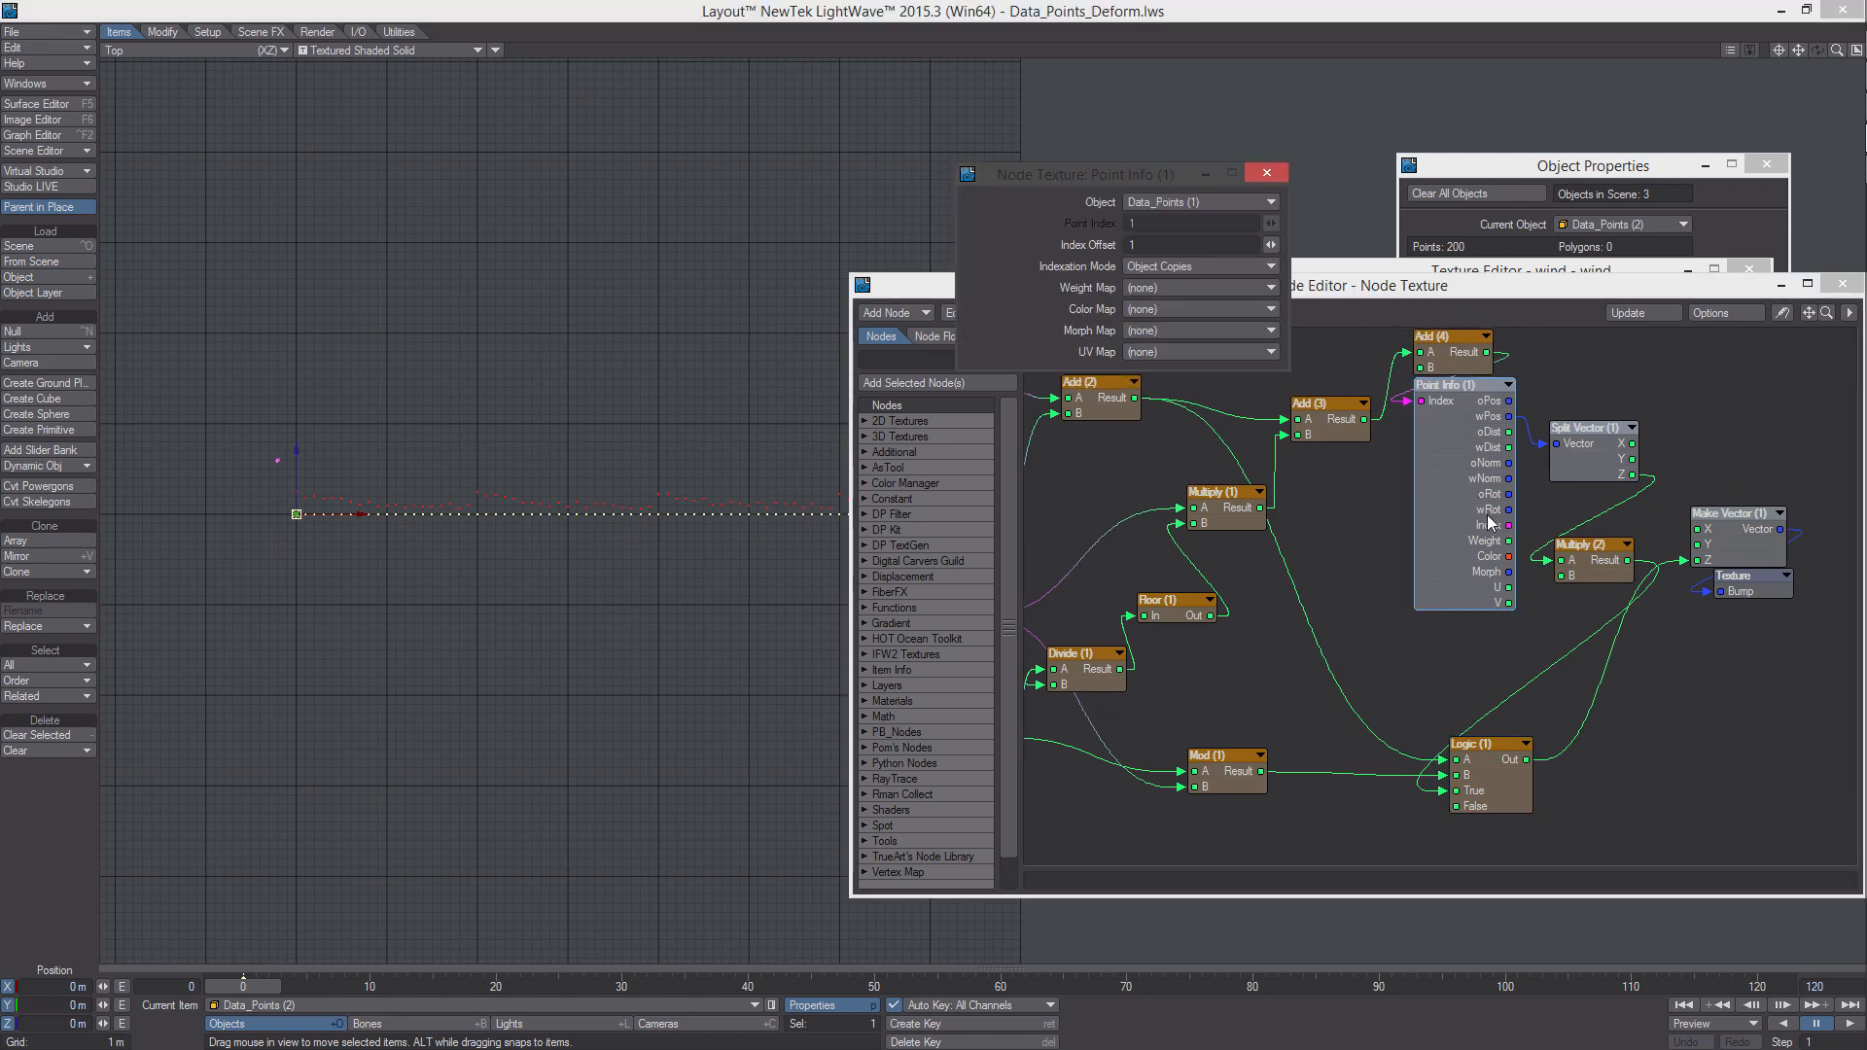
alt+drag(1487, 527, 1471, 527)
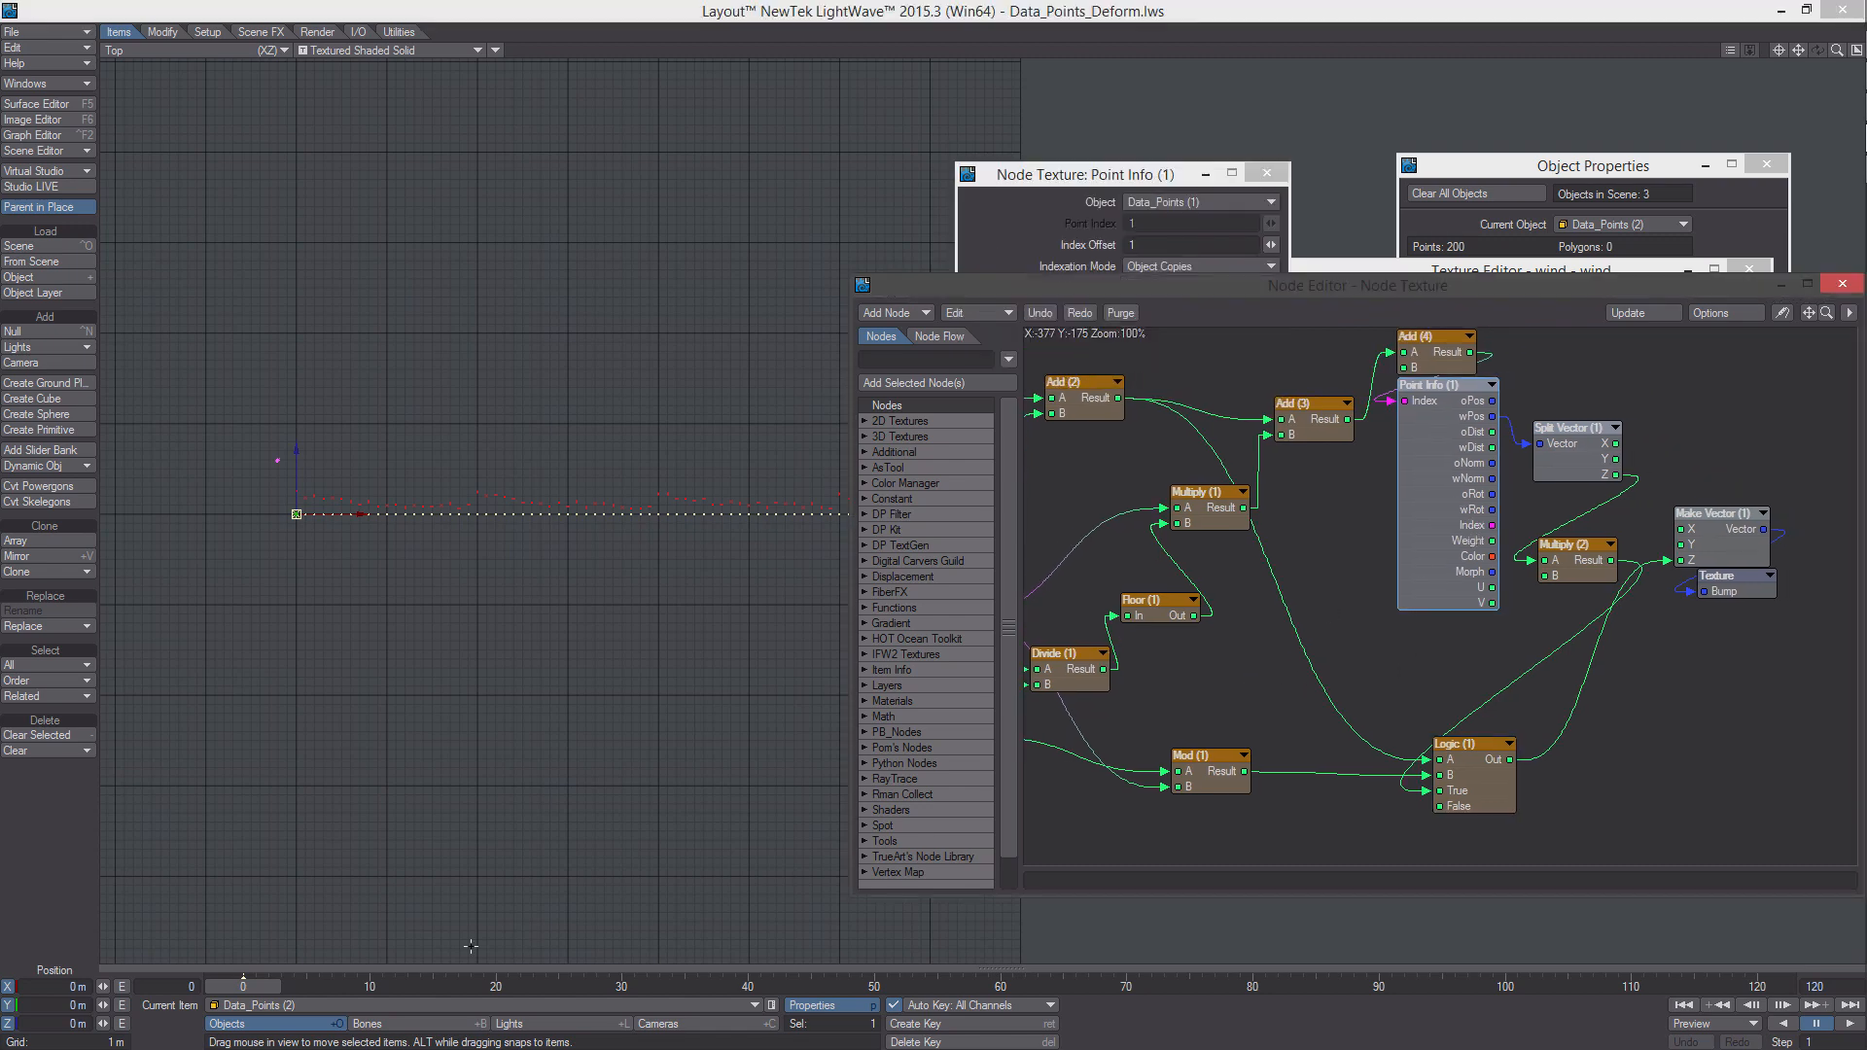
Set the scene's last frame to 30 and scrub the timeline from frame 0
click(1786, 986)
text(30)
key(Return)
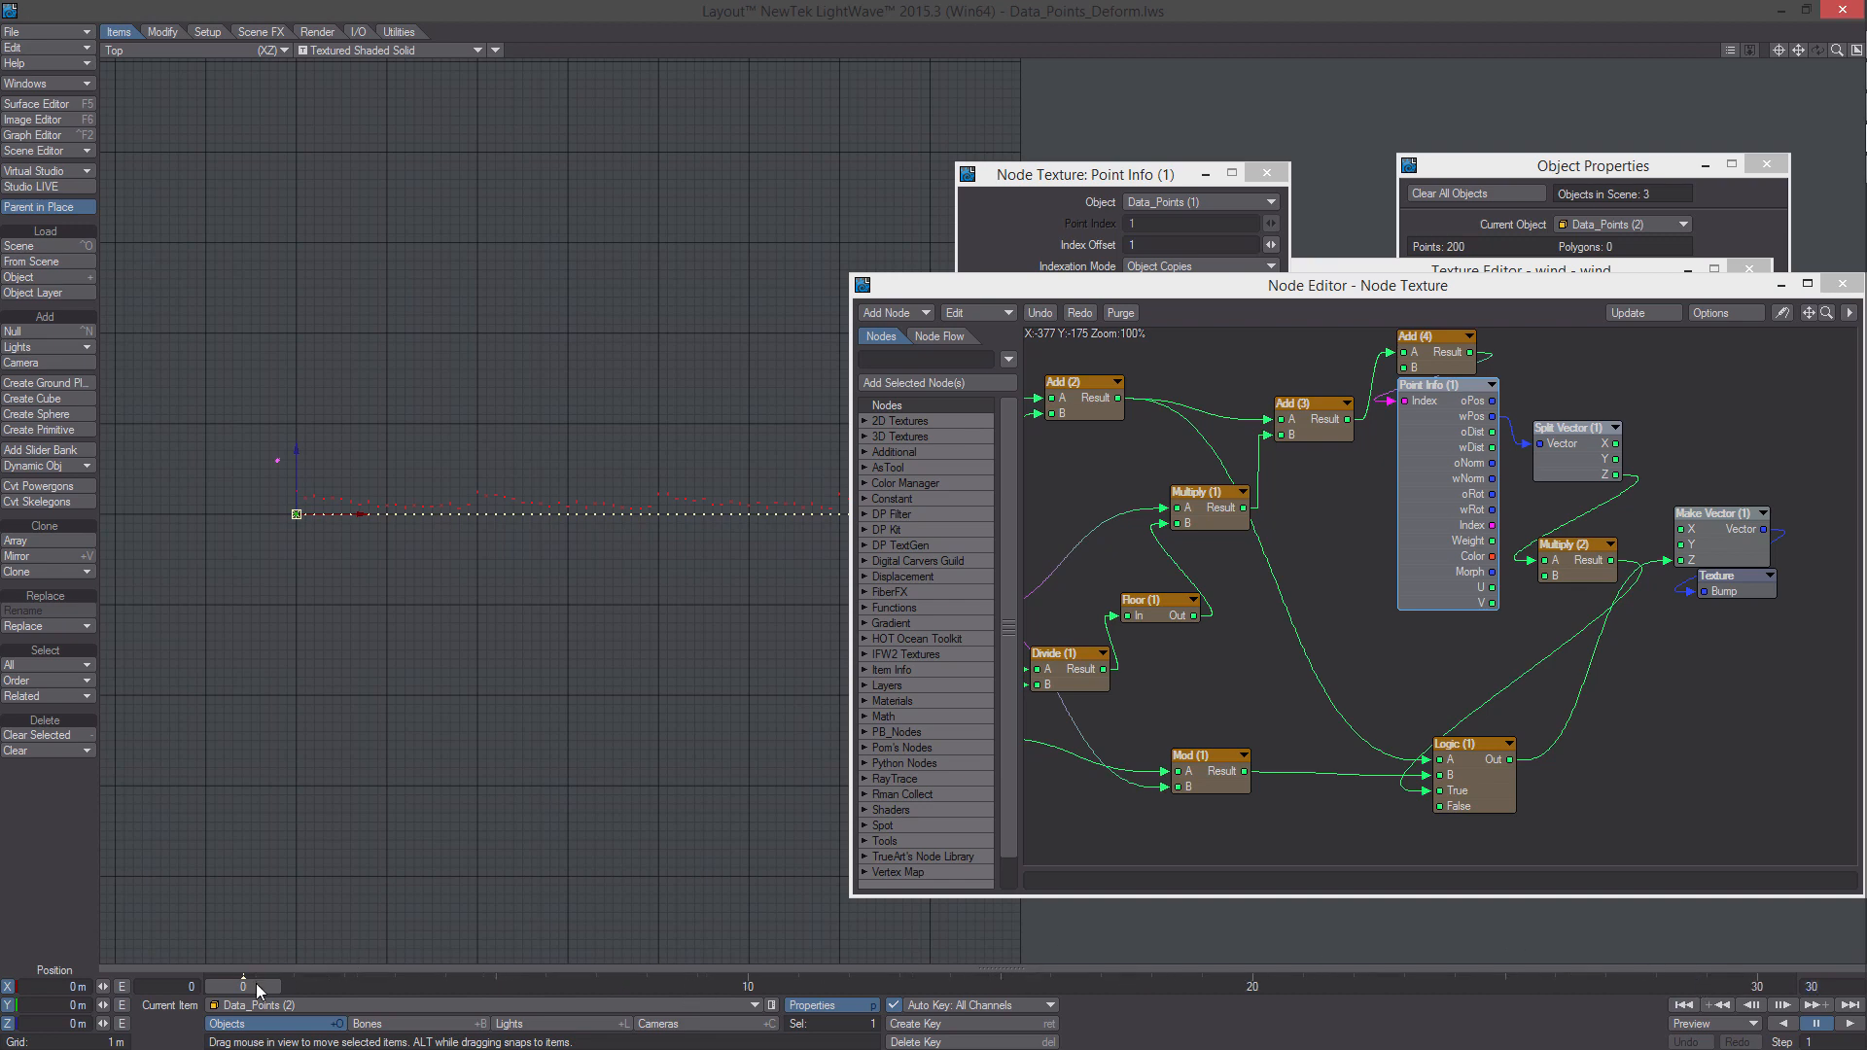
mouse_move(260, 990)
mouse_down()
mouse_move(412, 988)
mouse_move(243, 987)
mouse_up()
Move the editor windows aside and examine the stacked particle layout in the Top view
drag(958, 285, 1178, 364)
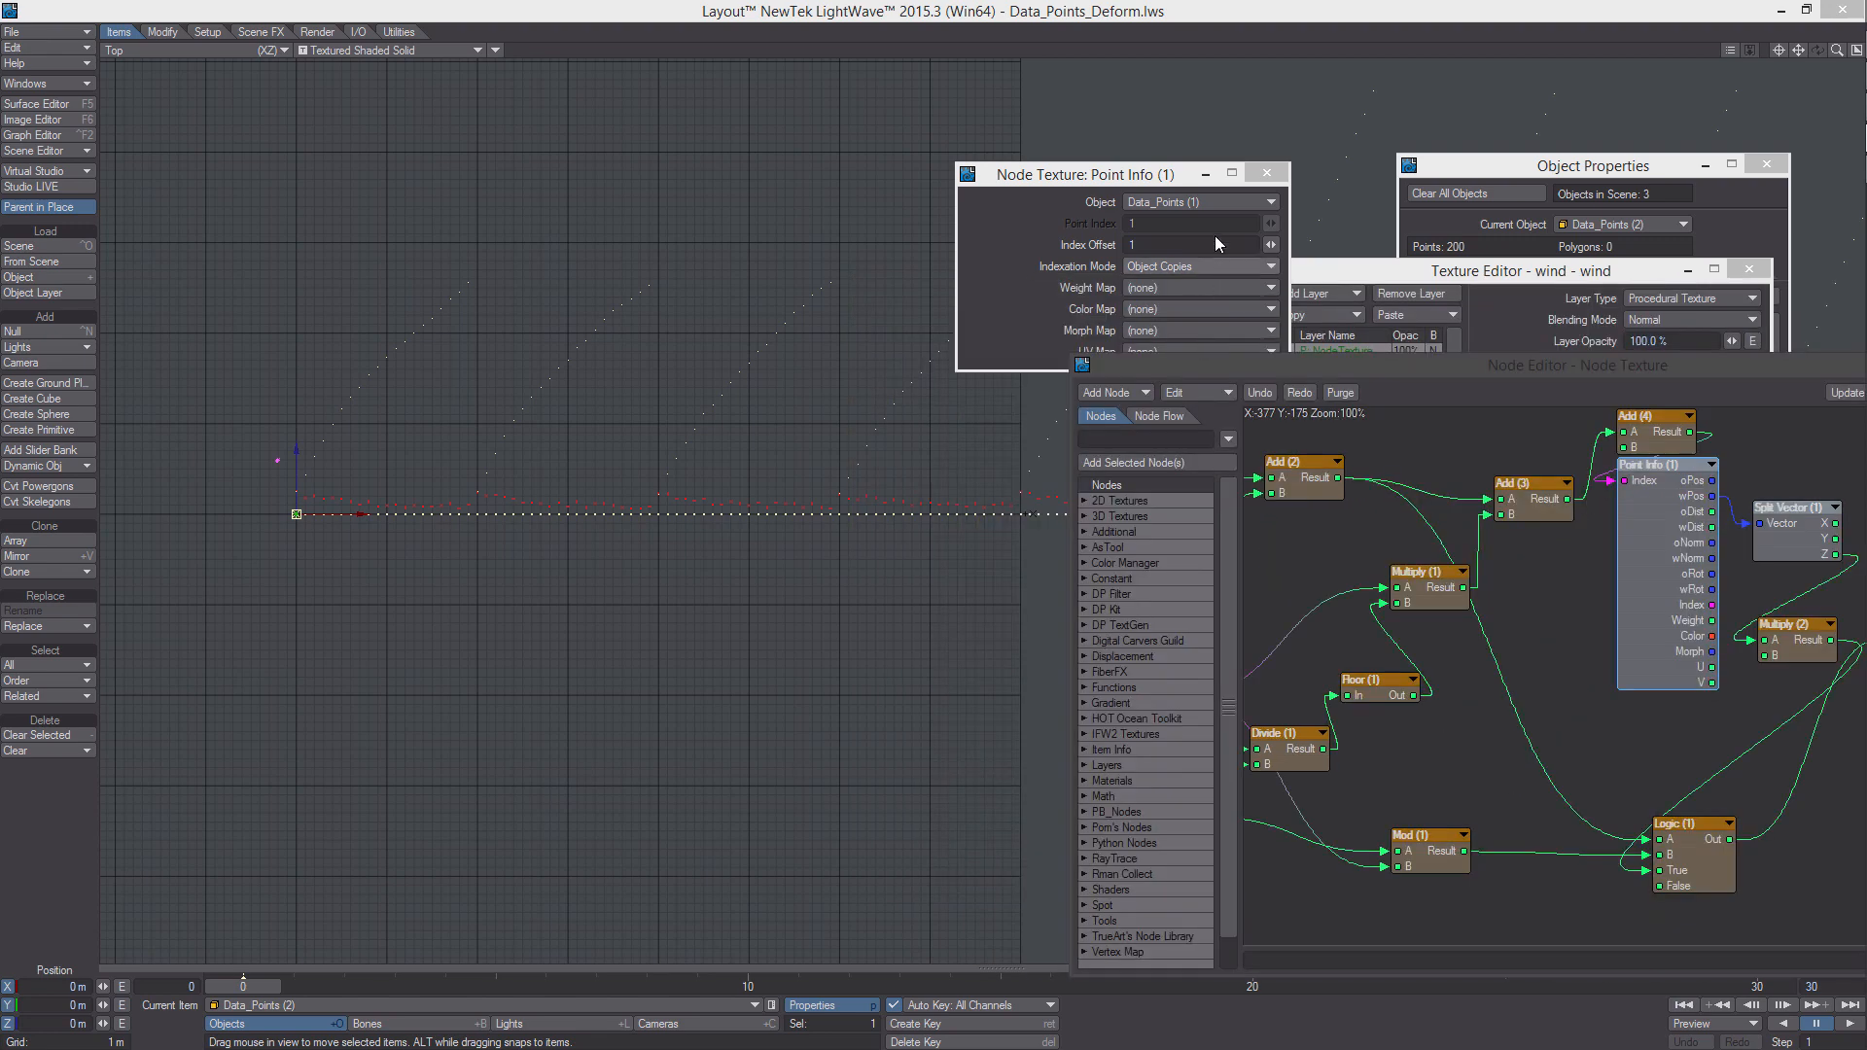
click(1268, 176)
drag(1187, 370, 1428, 467)
ctrl+alt+drag(1099, 506, 1443, 499)
alt+drag(680, 516, 107, 619)
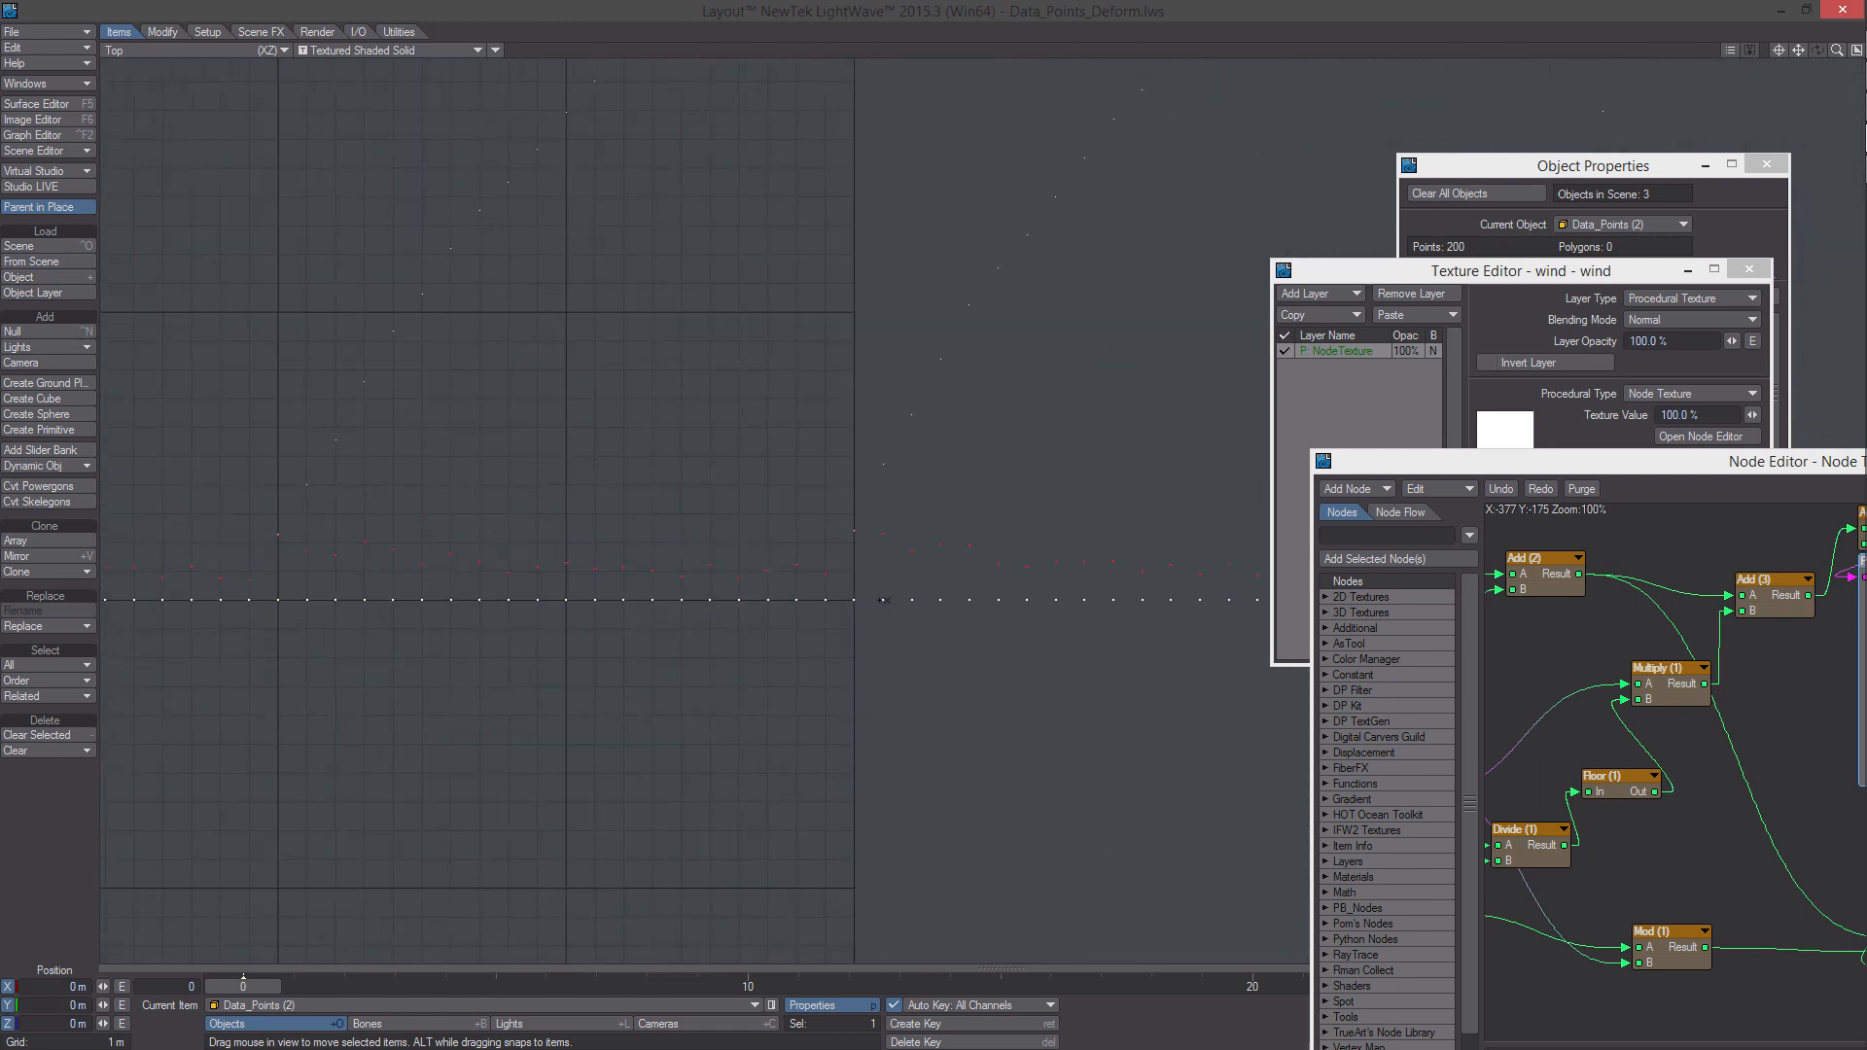
alt+drag(993, 583, 119, 623)
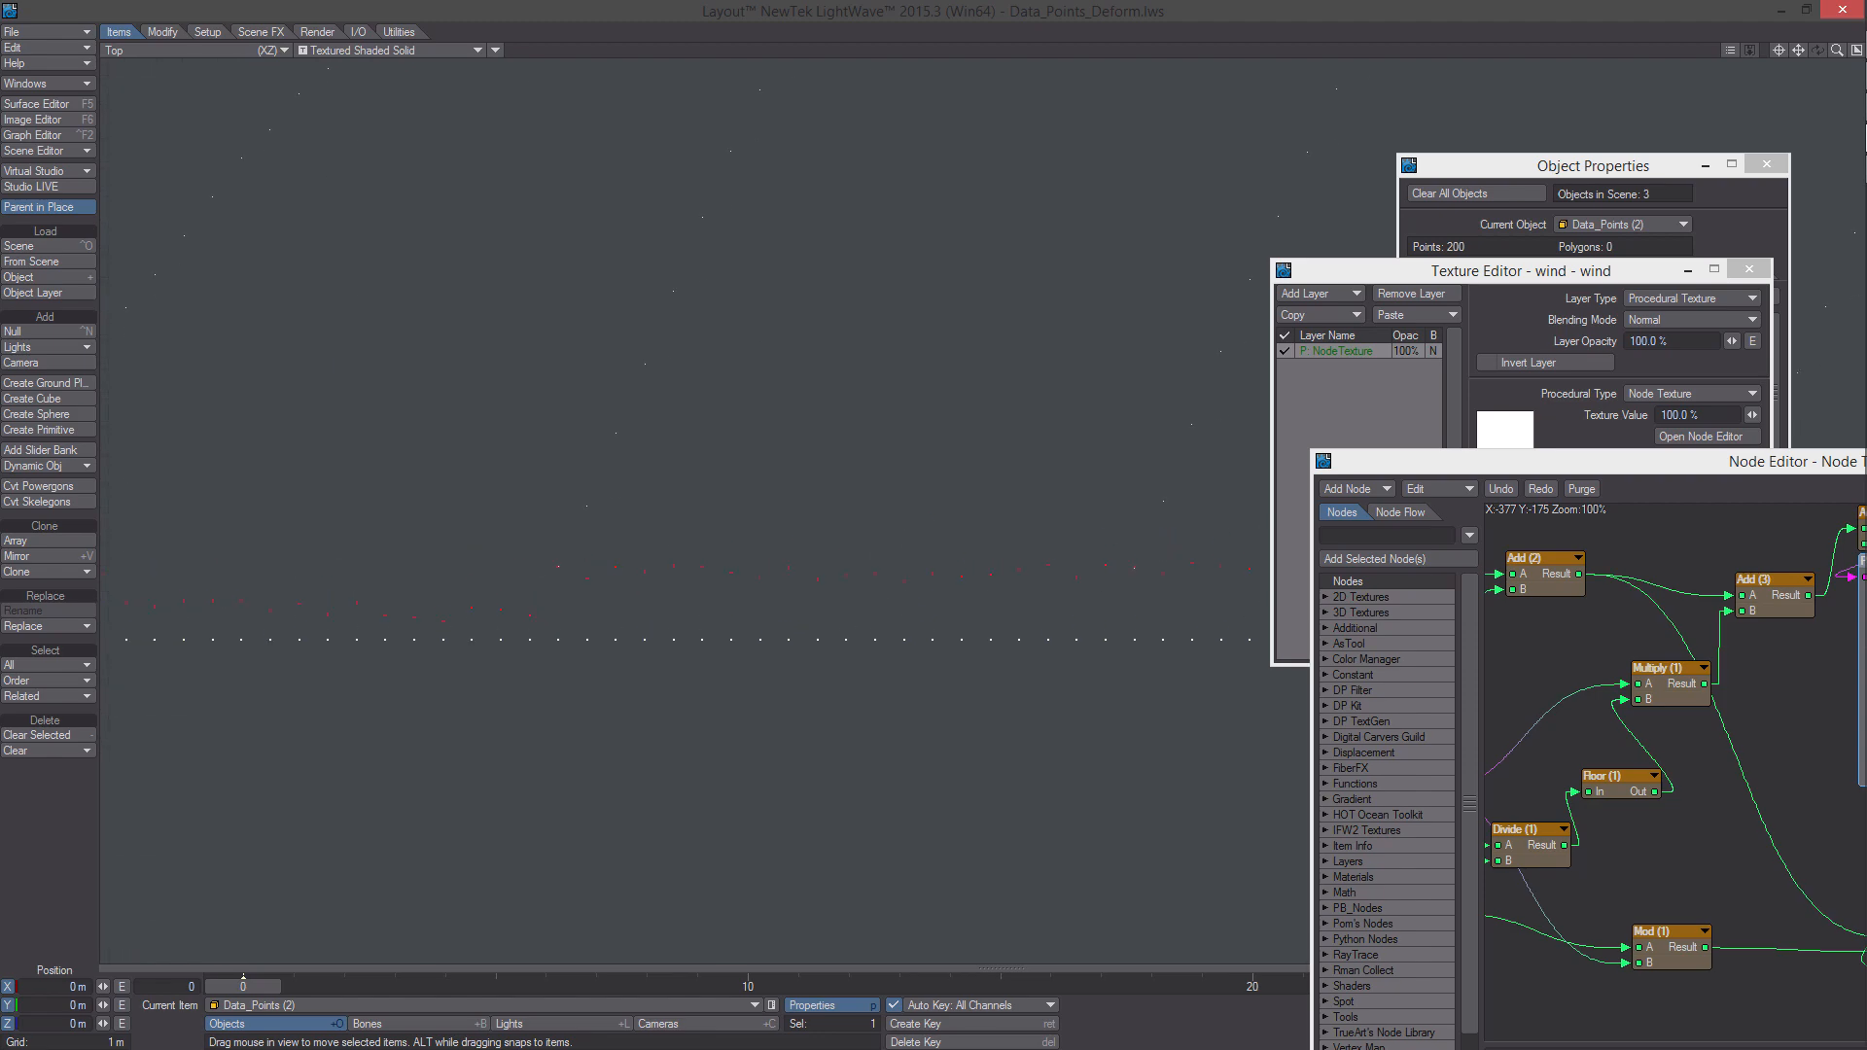
scroll(681, 545, down, 8)
alt+drag(680, 545, 502, 543)
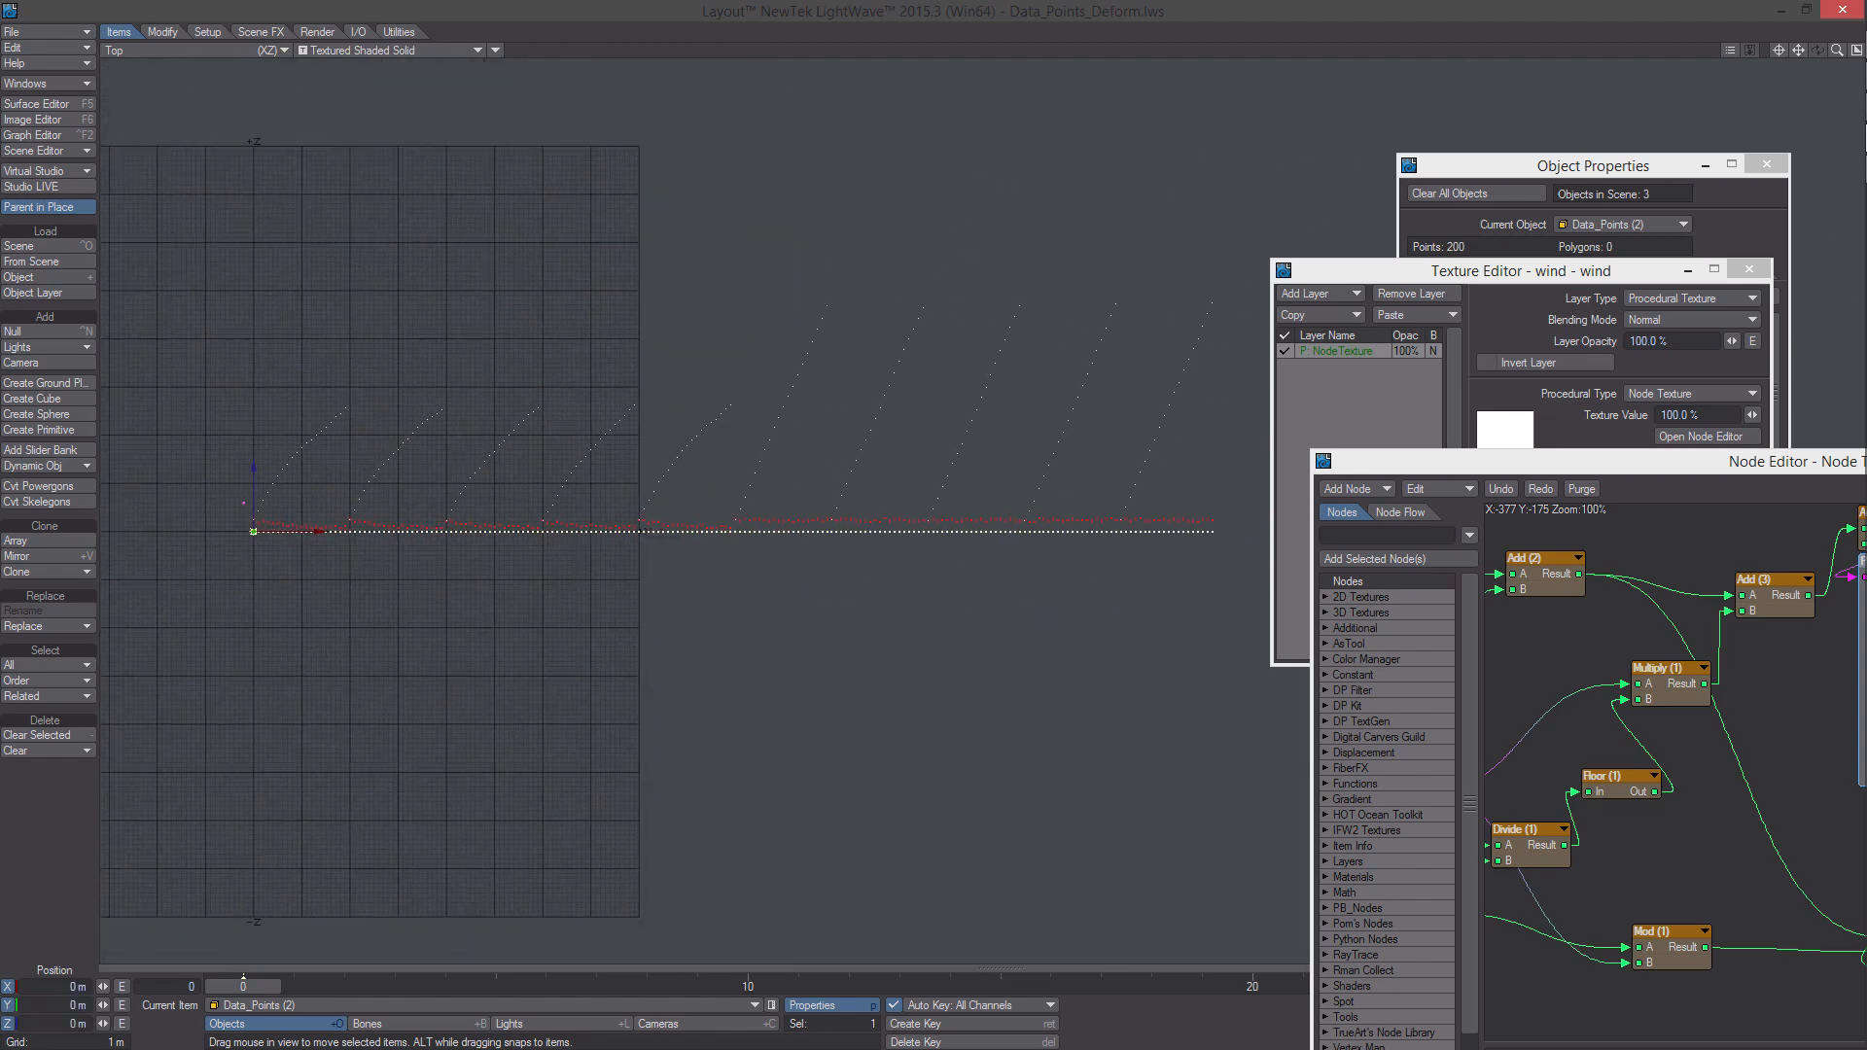
Enlarge the Node Editor window so that the whole node network fits in it
drag(1483, 473, 571, 188)
drag(1408, 790, 1671, 975)
drag(399, 167, 340, 118)
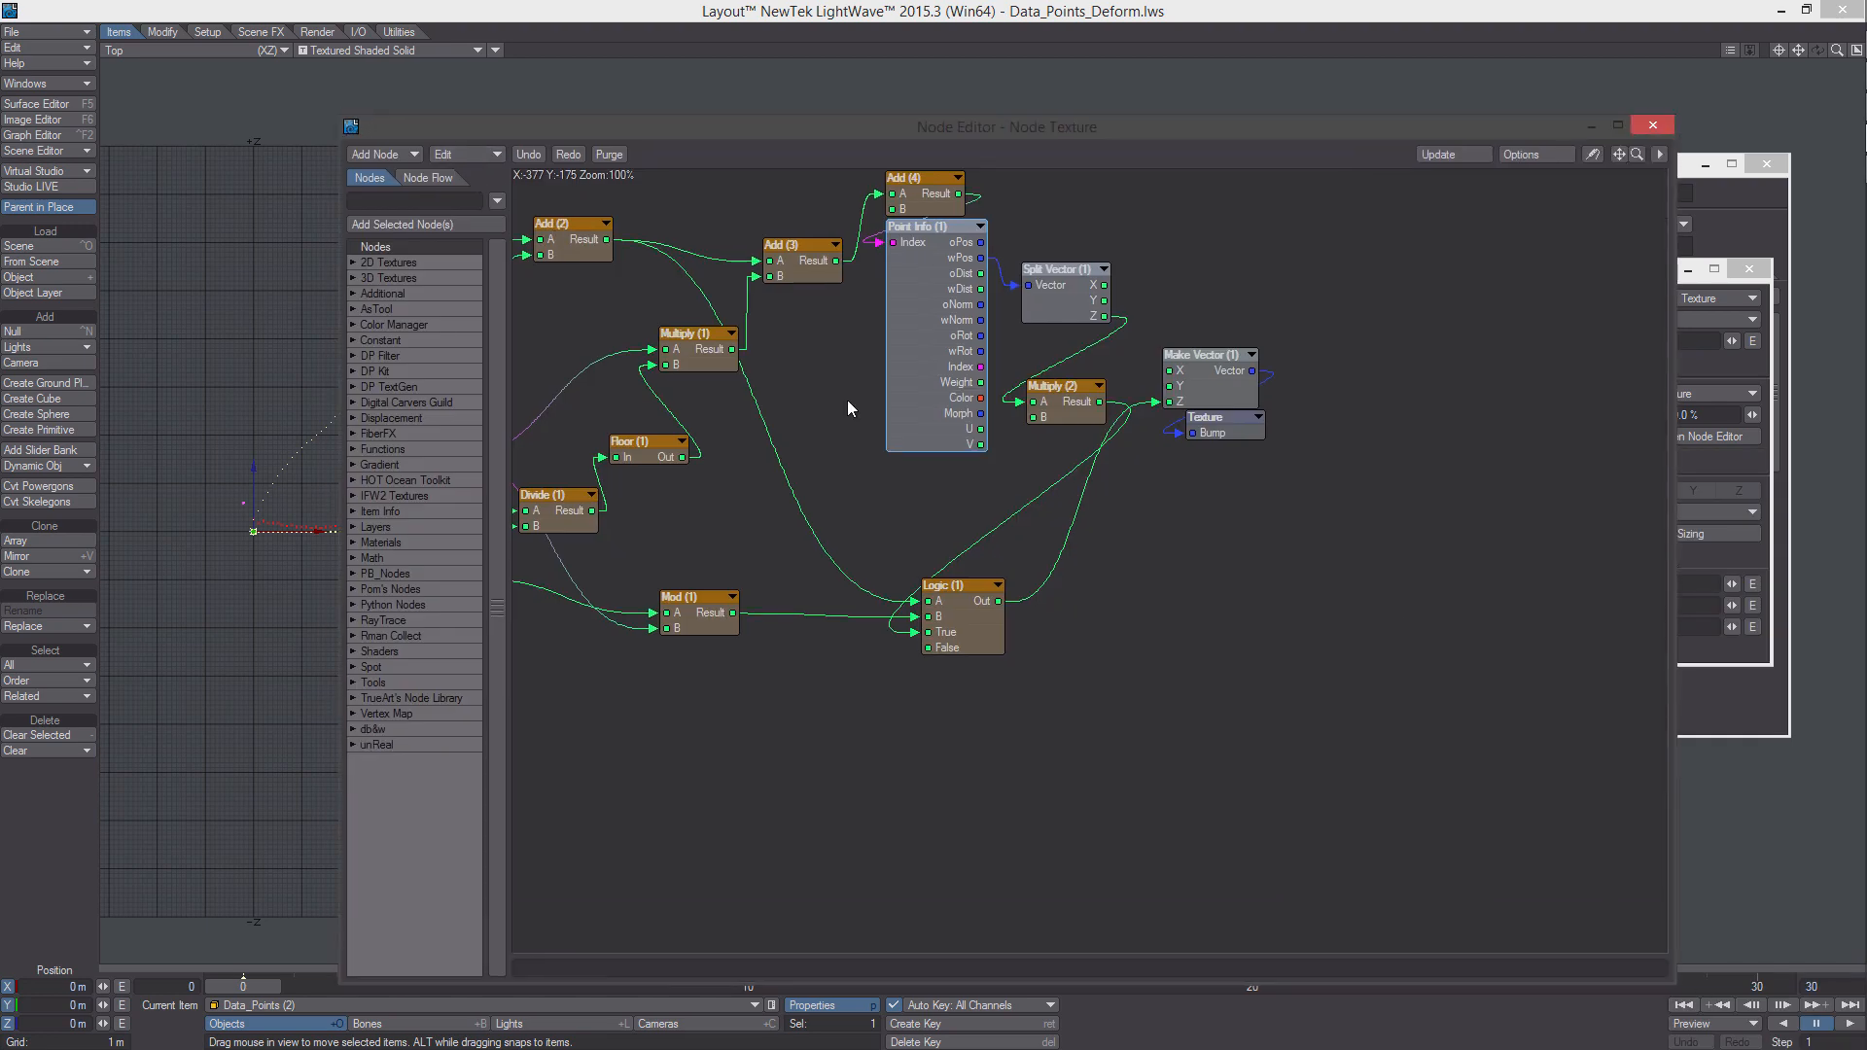
alt+drag(894, 402, 1188, 544)
Tidy the network by spacing out the Time and Global Values nodes and placing Make Vector and Texture beside Logic (1)
click(690, 574)
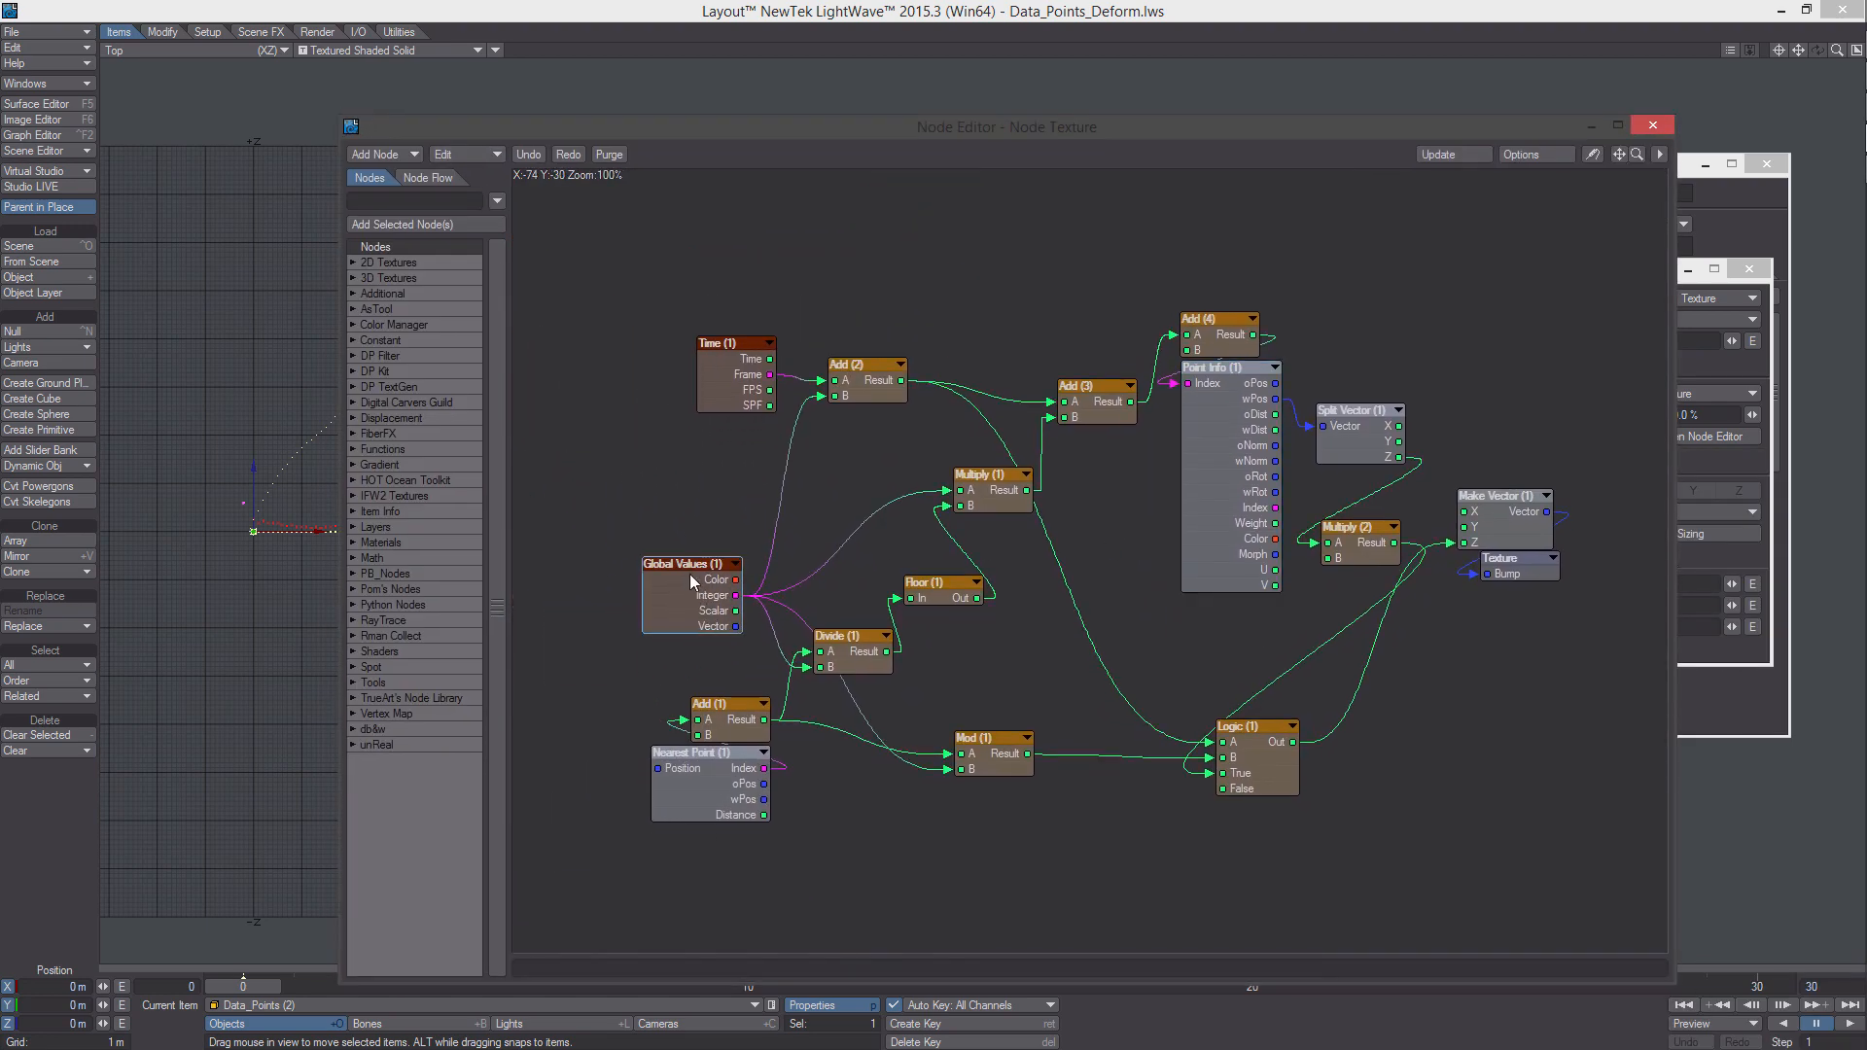
click(700, 374)
alt+drag(1384, 517, 1298, 466)
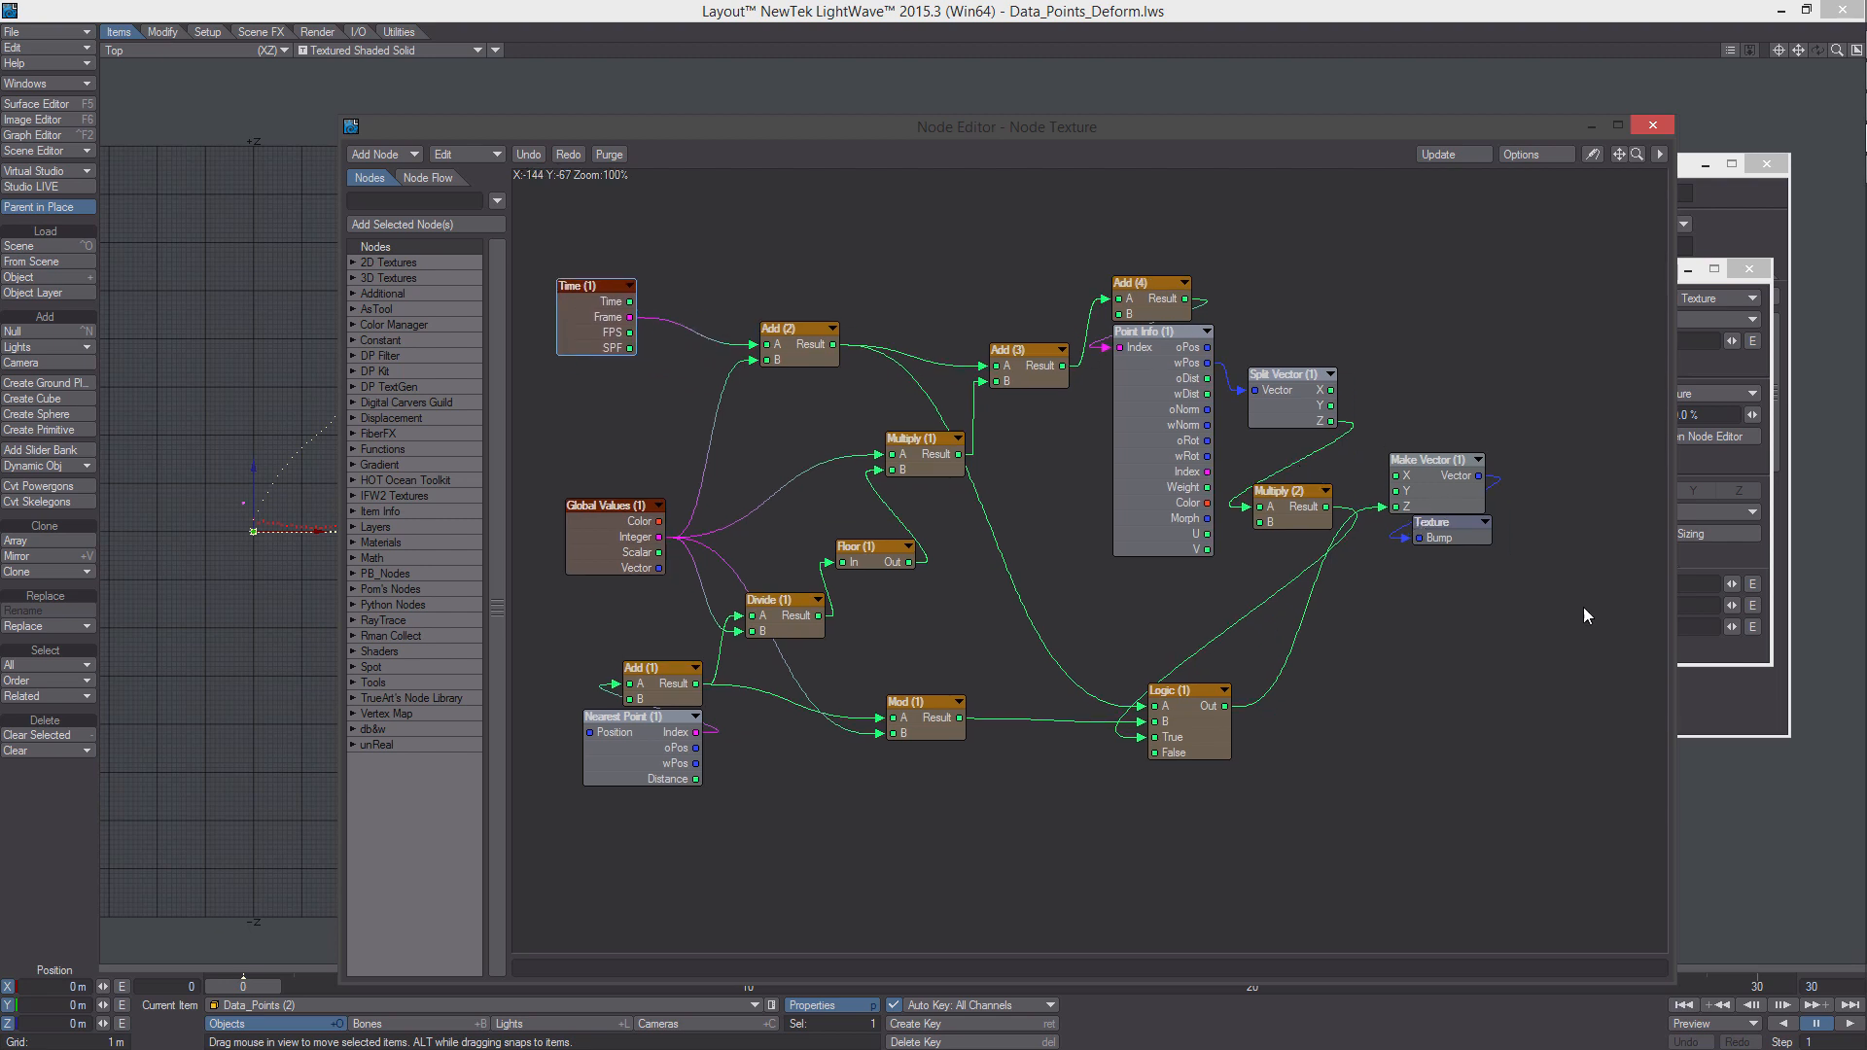
drag(1584, 611, 1339, 681)
alt+drag(1347, 608, 1476, 607)
alt+drag(932, 750, 930, 771)
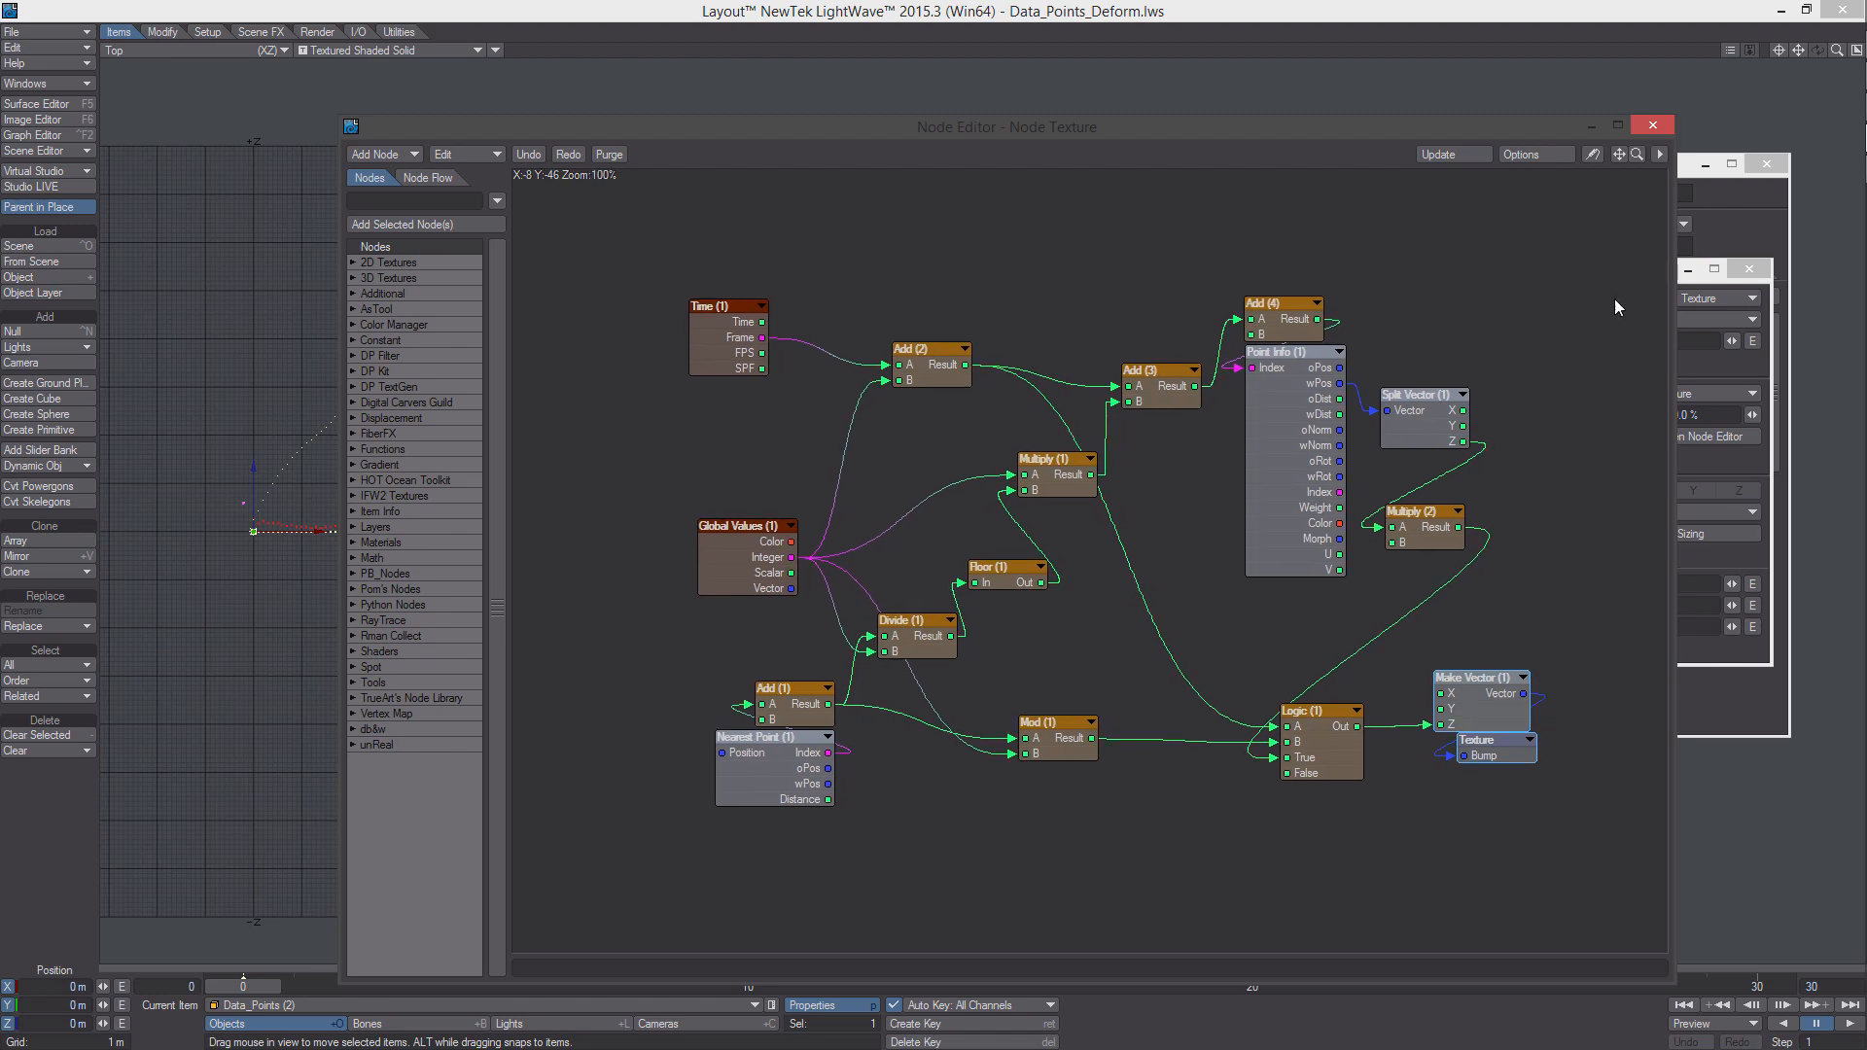
Close the node network and create a default 1 m cube in the Perspective view
click(1654, 125)
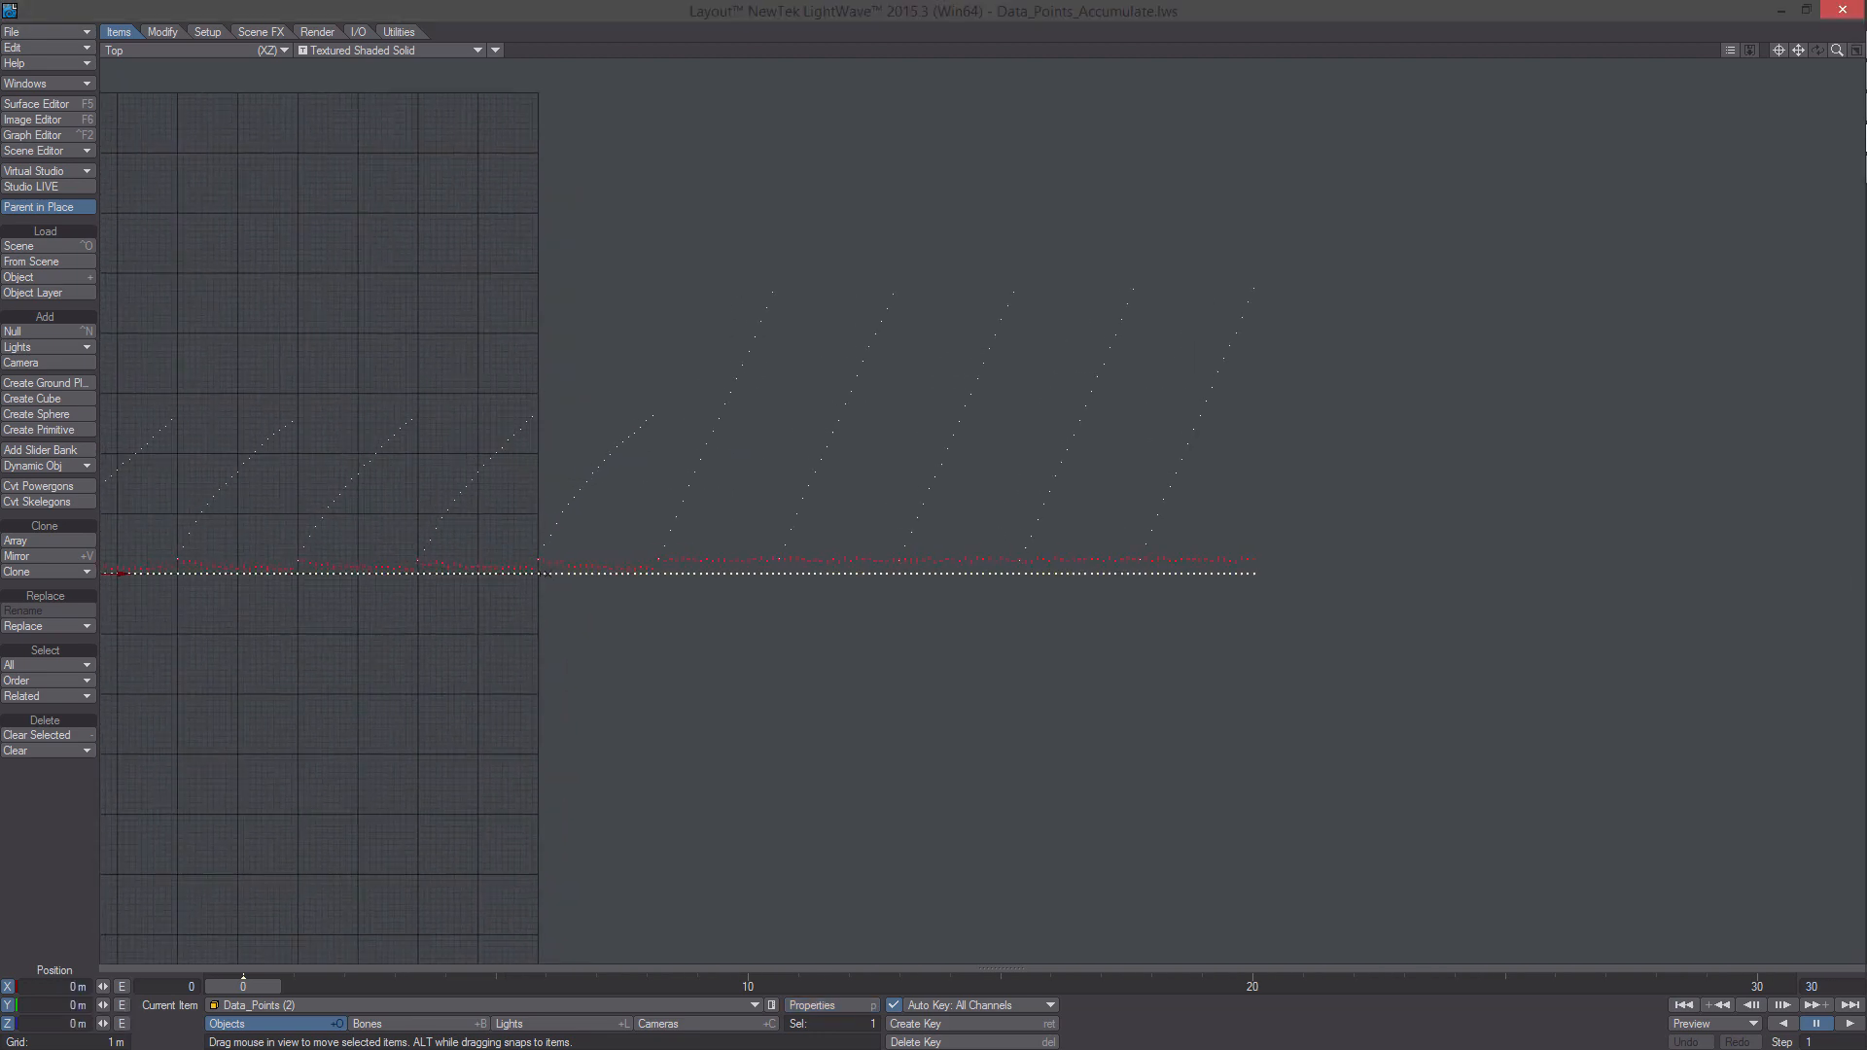
key(1)
key(4)
alt+drag(575, 434, 150, 104)
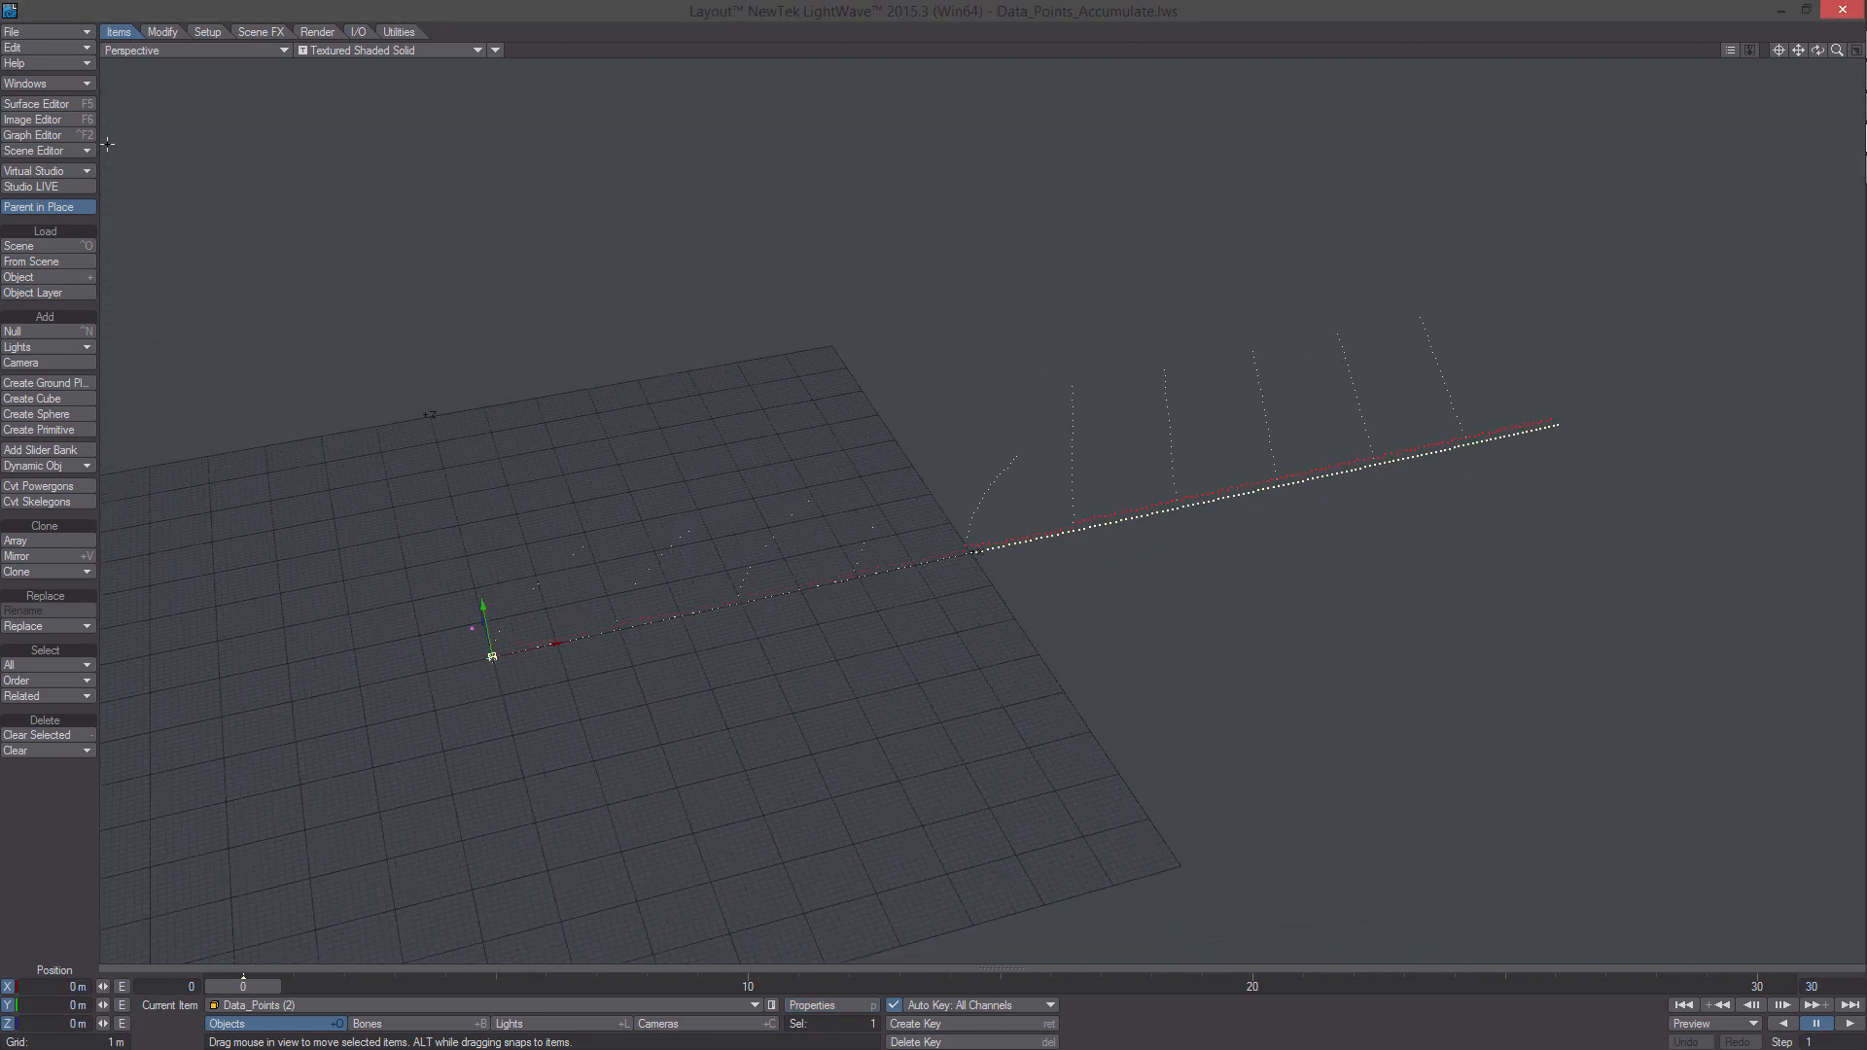
click(63, 401)
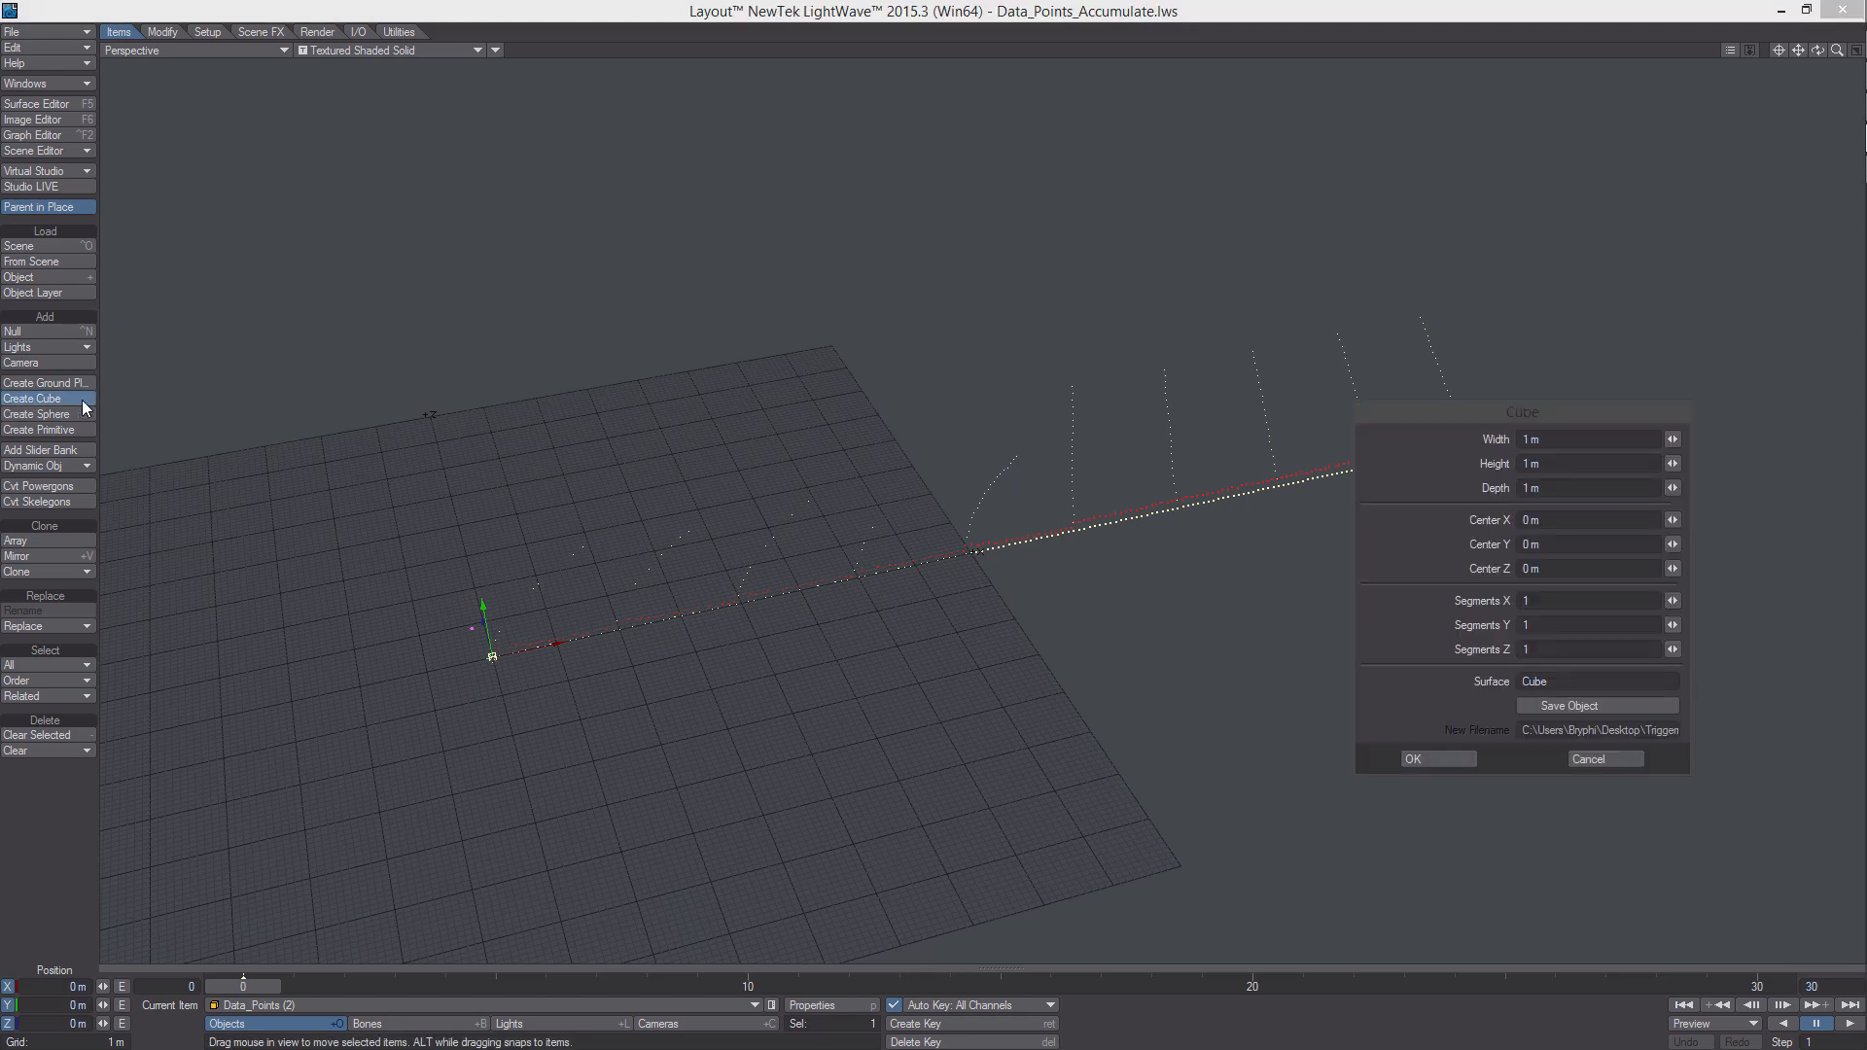
click(1433, 760)
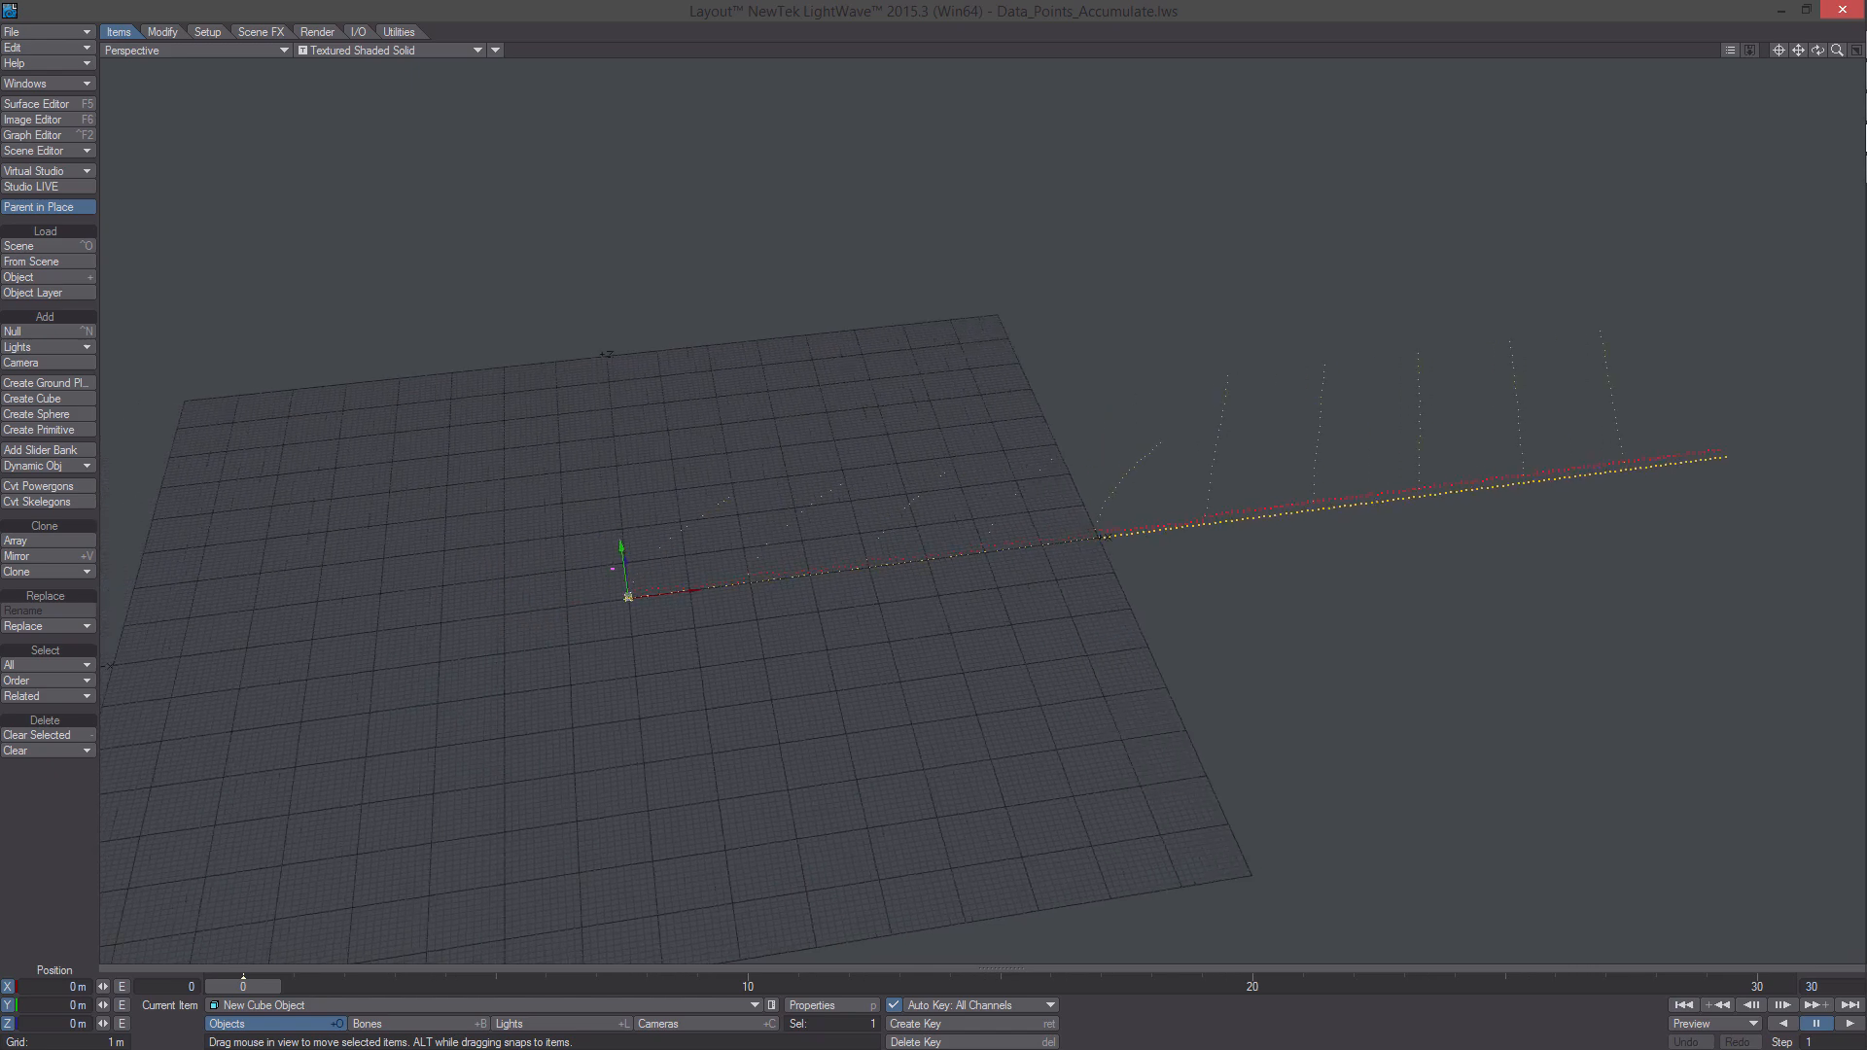
alt+shift+drag(627, 597, 669, 592)
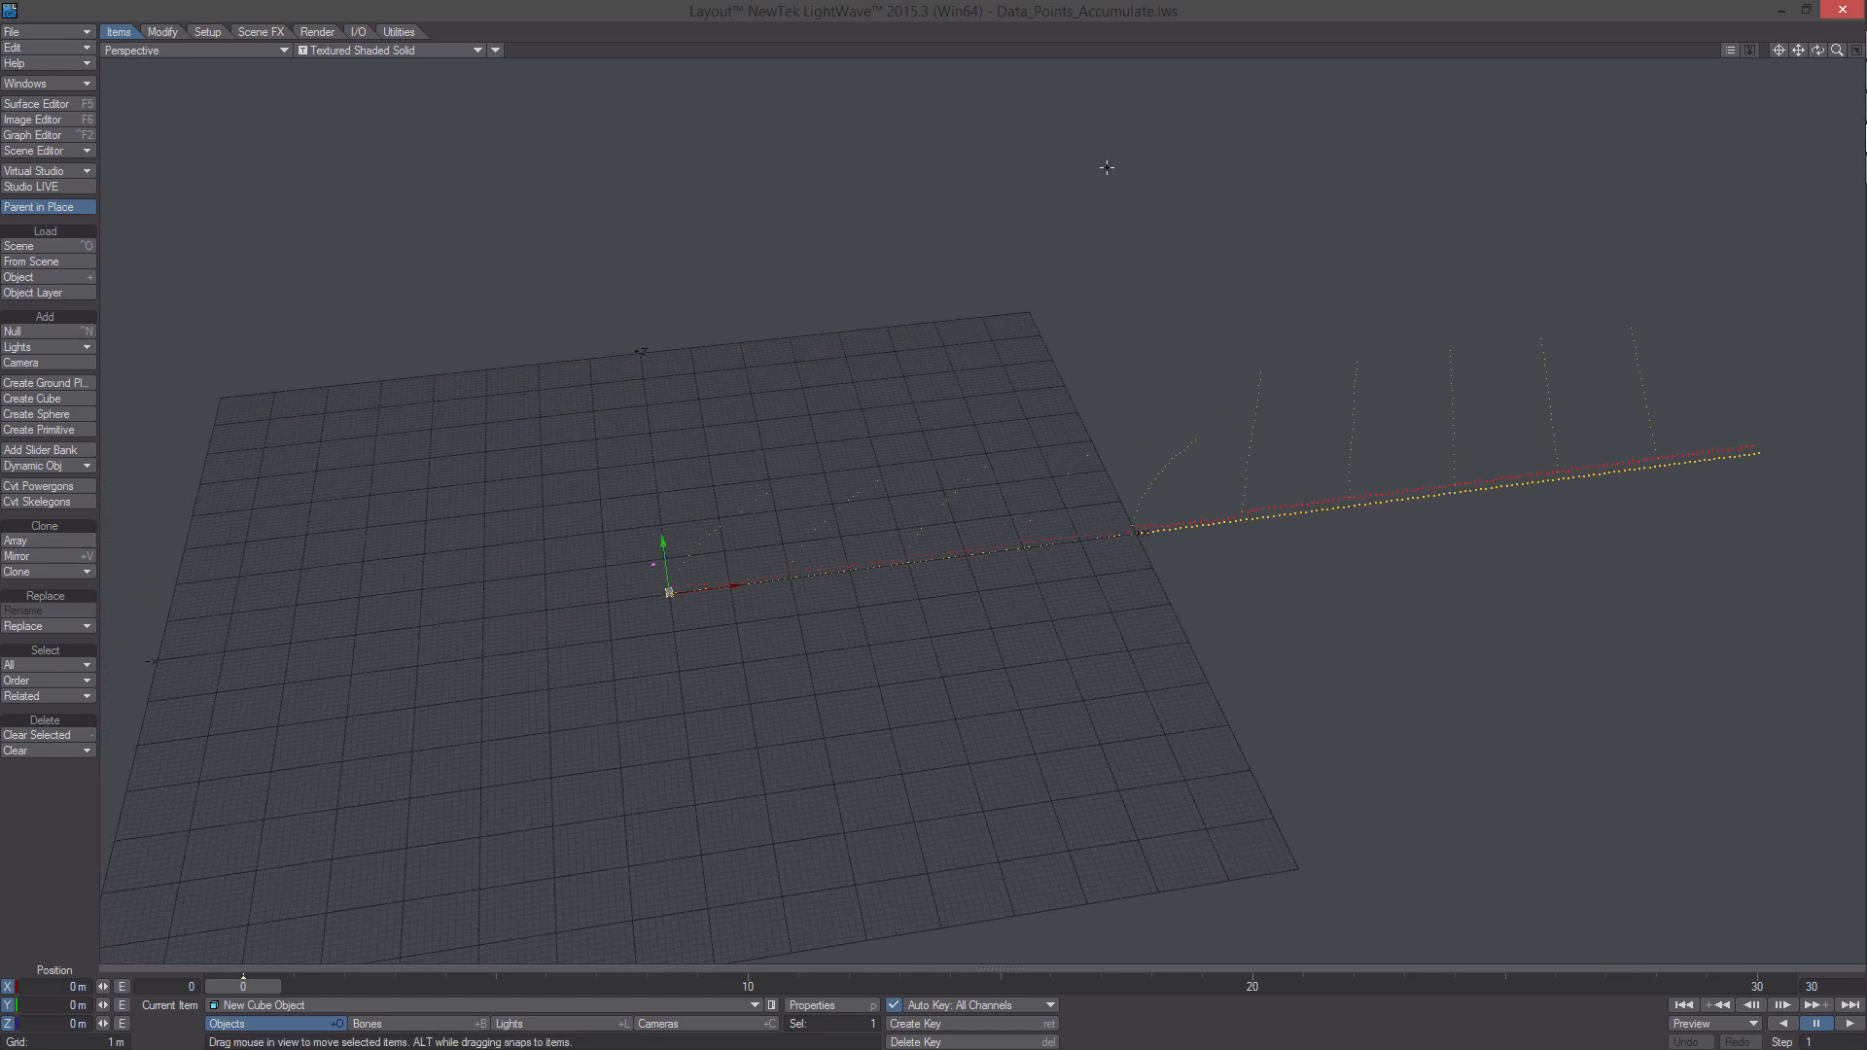
Set the new cube's visibility to Wireframe and its display colour to black in the Scene Editor
click(61, 88)
click(60, 74)
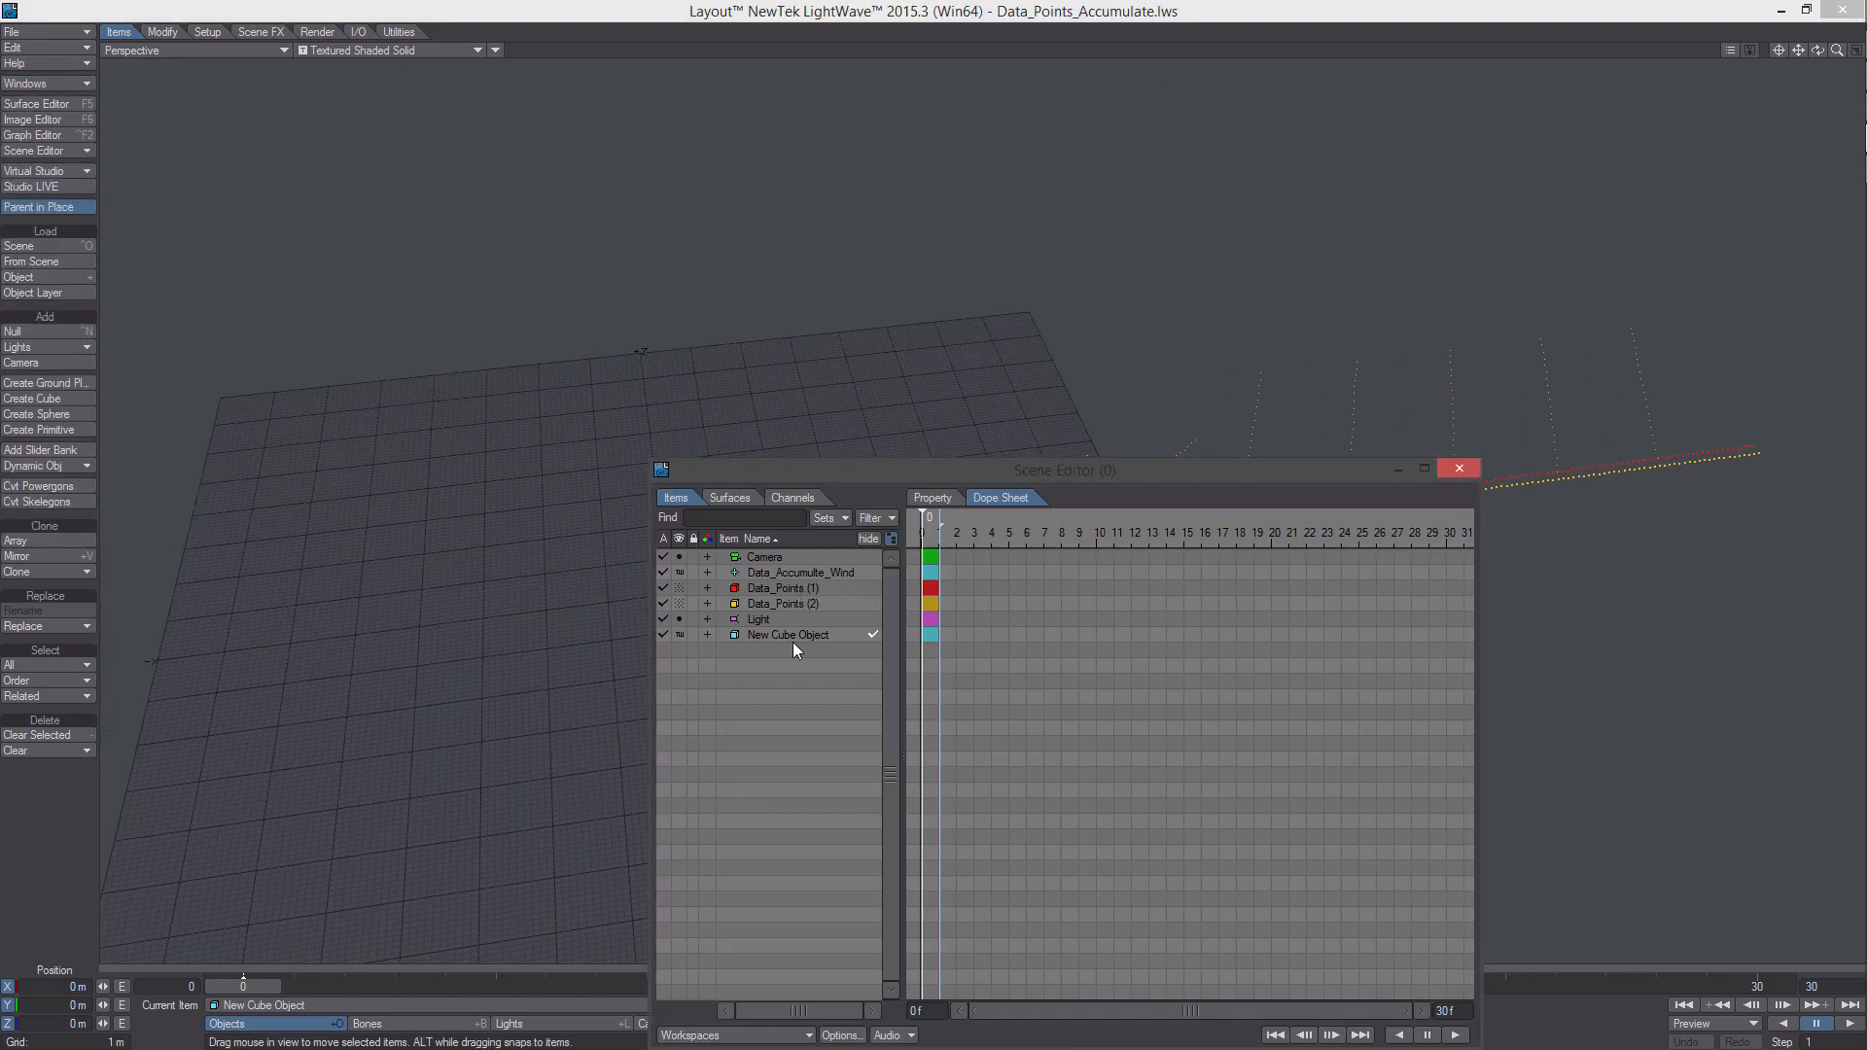
click(684, 634)
click(689, 633)
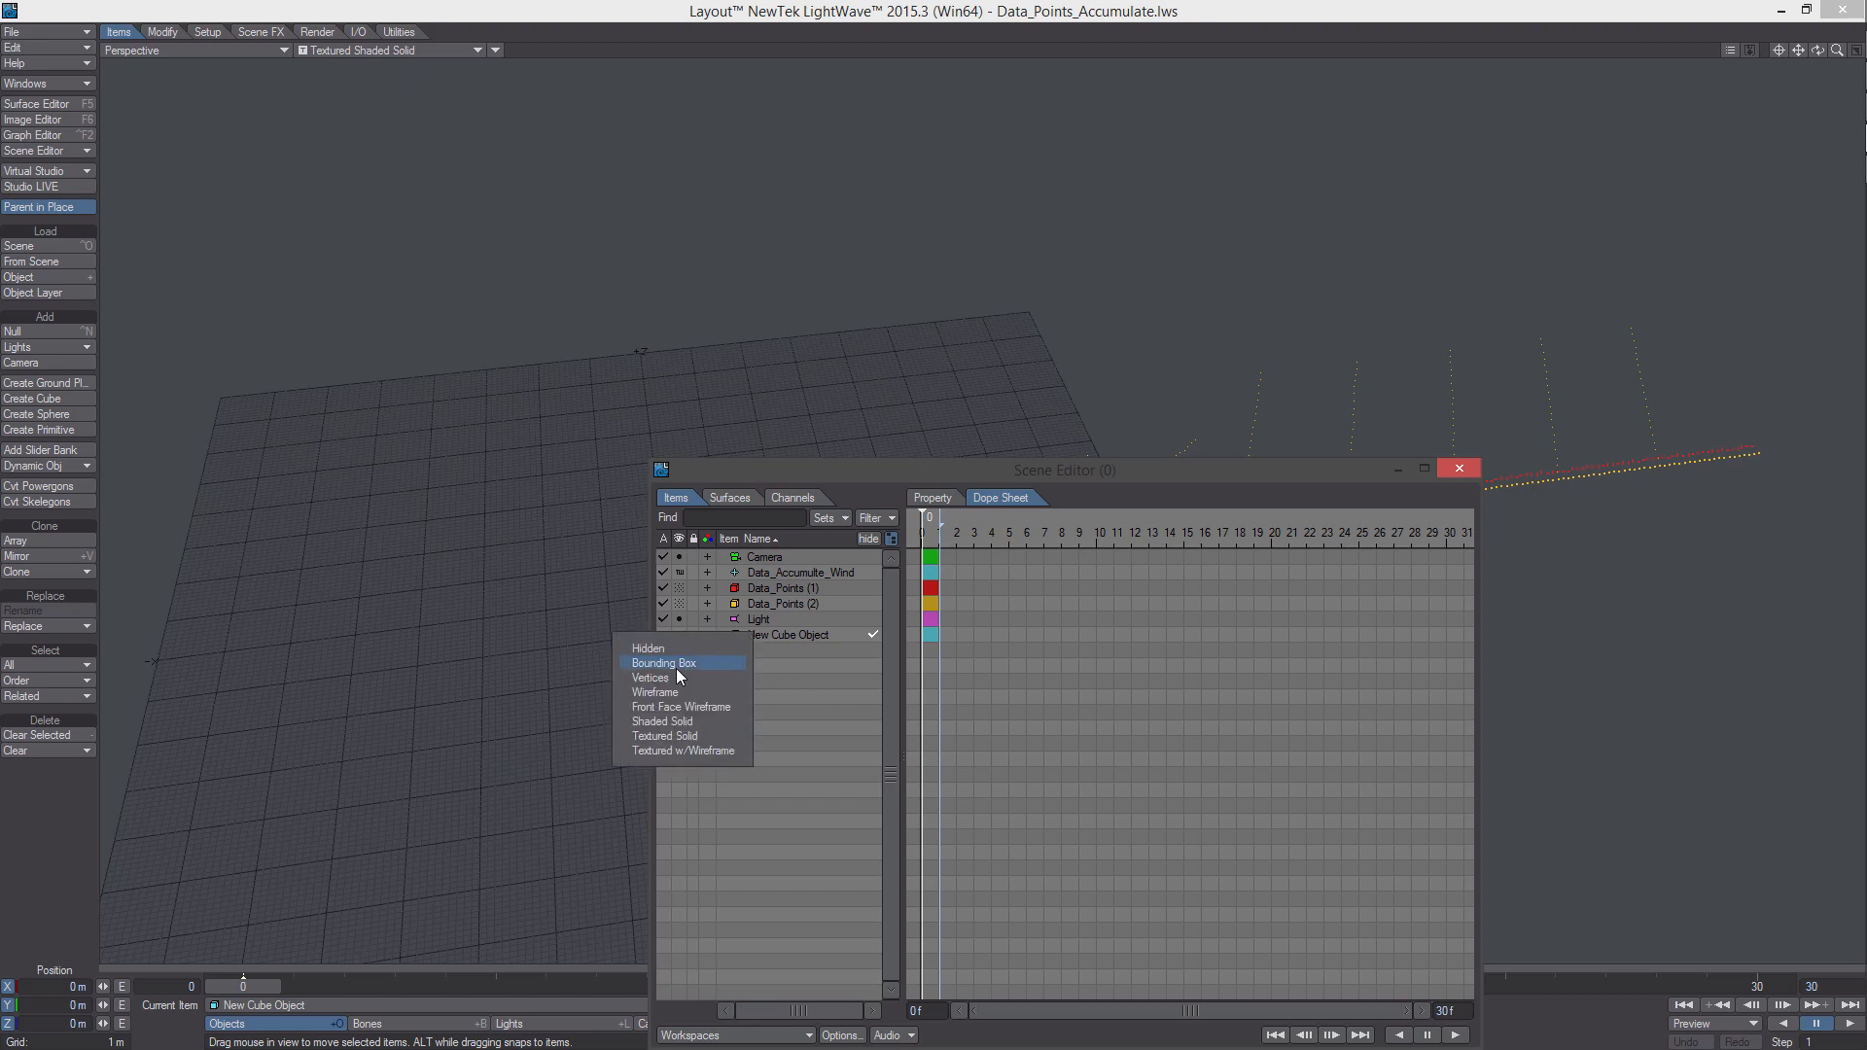
click(681, 691)
click(735, 634)
click(742, 645)
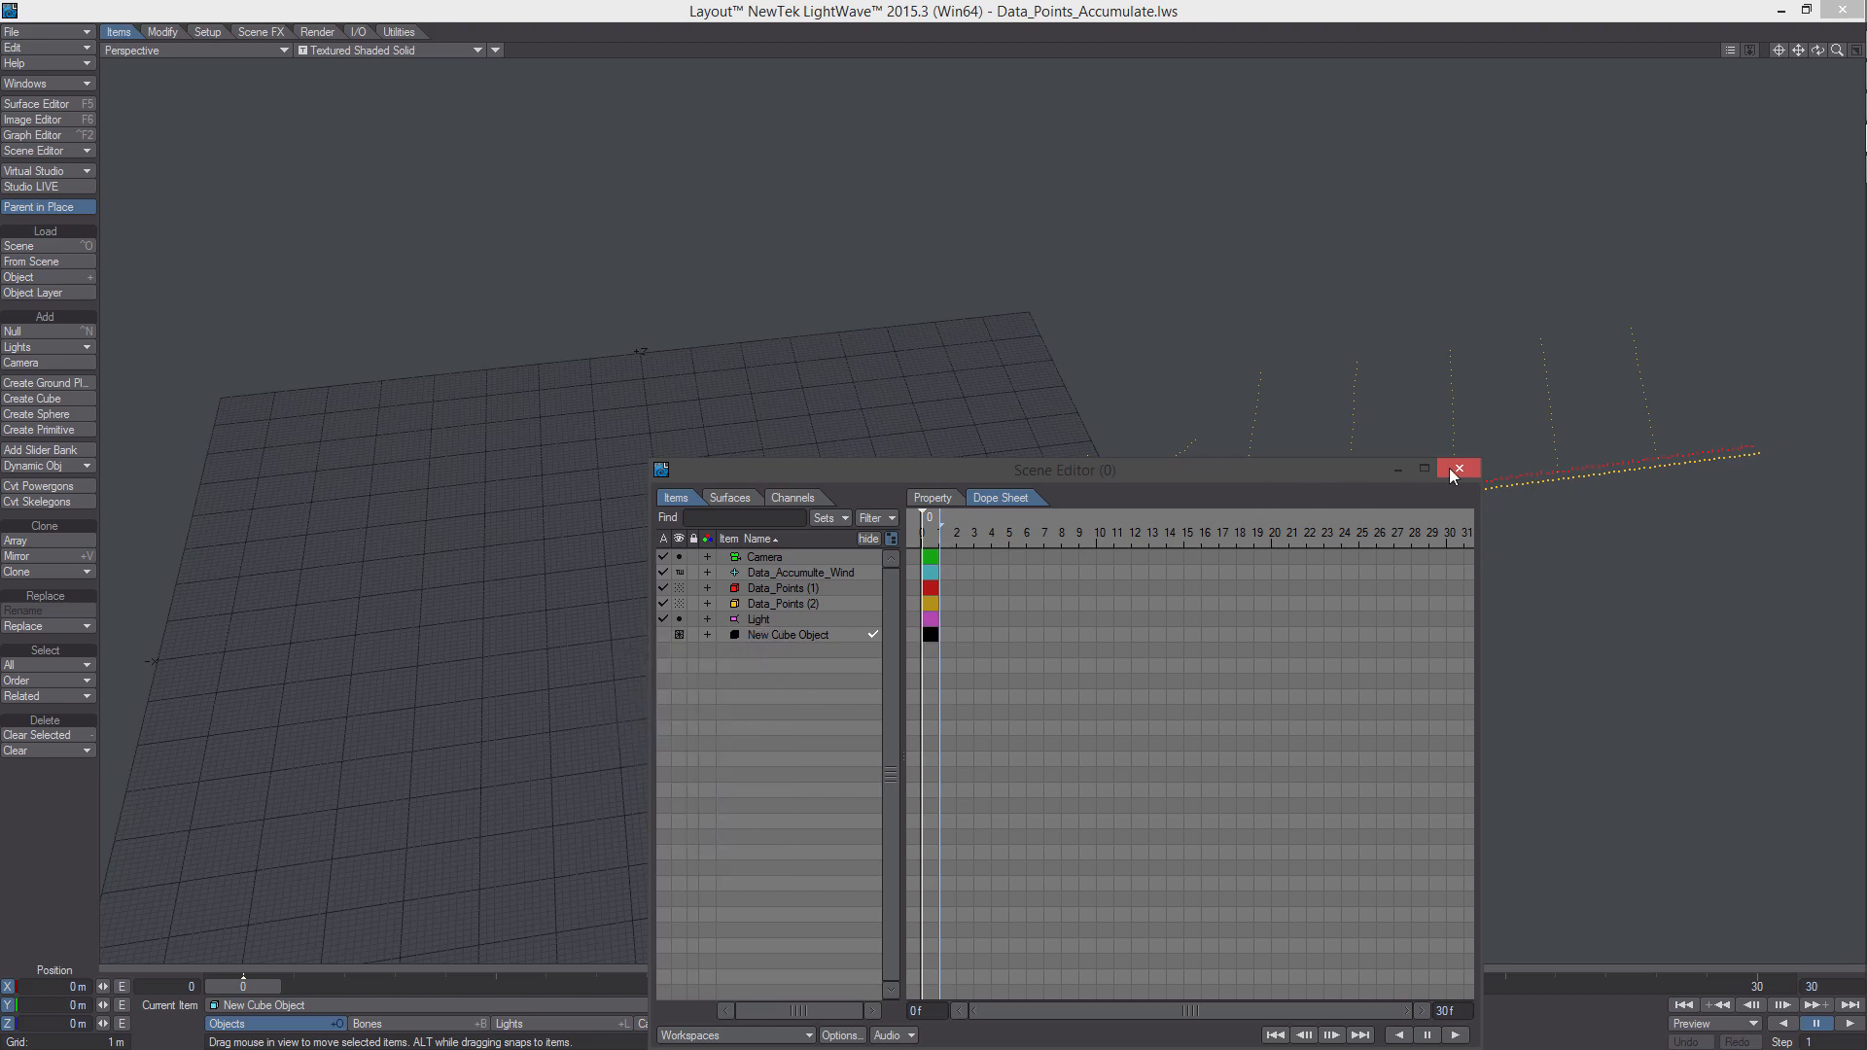
click(1459, 469)
Add a DP Instancer to the cube and open its settings clear of the viewport
alt+drag(667, 588, 778, 505)
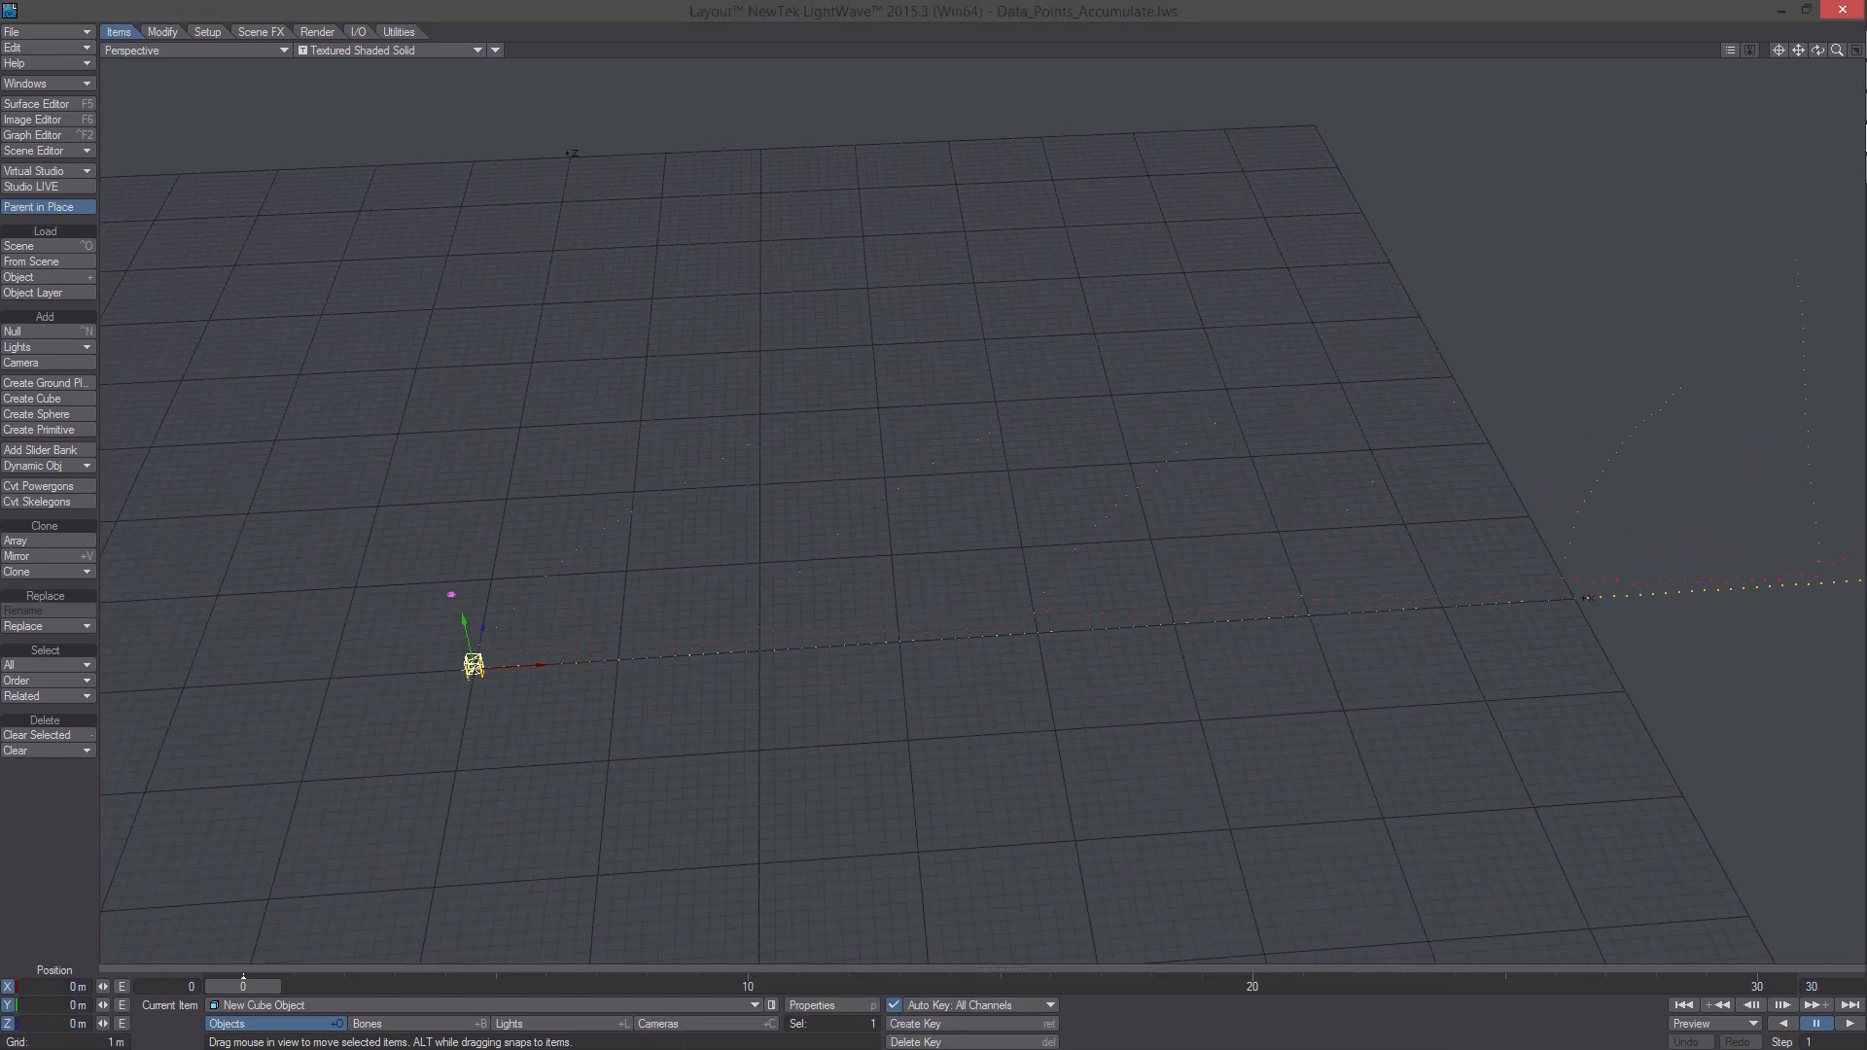
alt+drag(379, 715, 404, 683)
key(p)
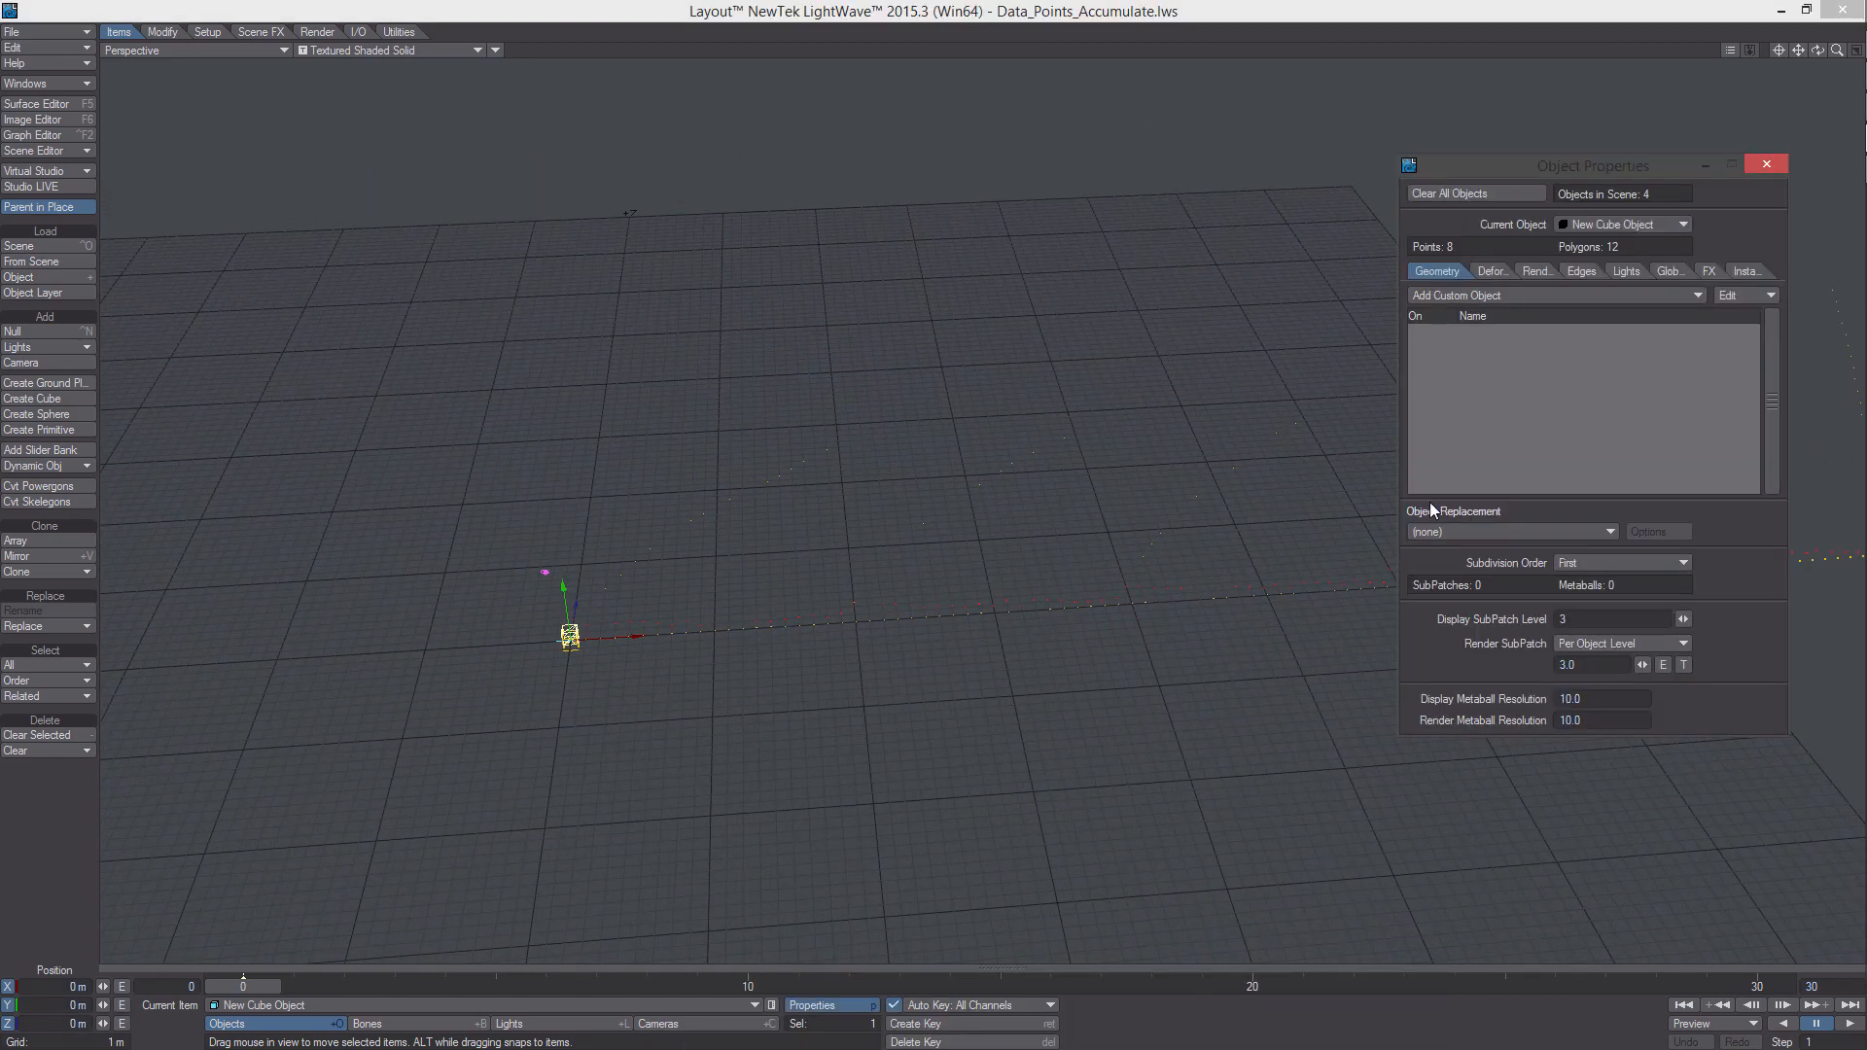
click(1755, 271)
click(1585, 301)
click(1585, 301)
double_click(1596, 330)
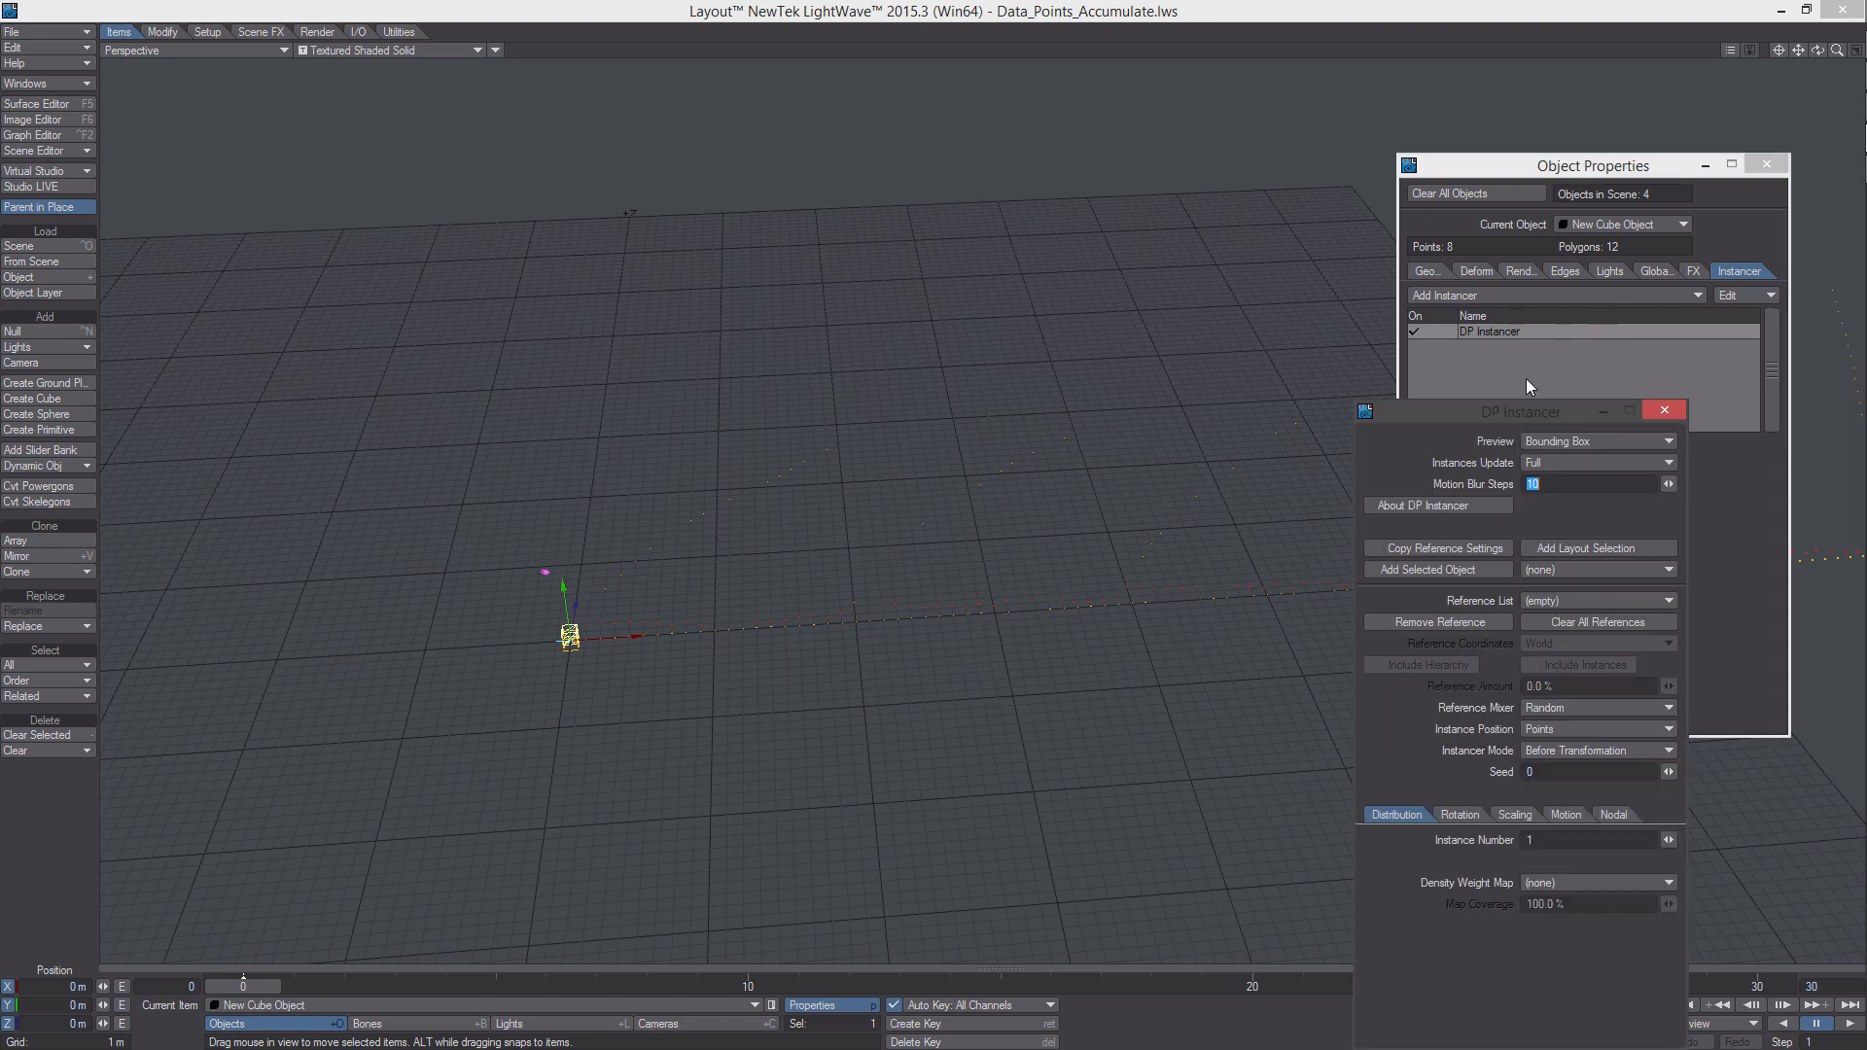
drag(1517, 407, 1621, 256)
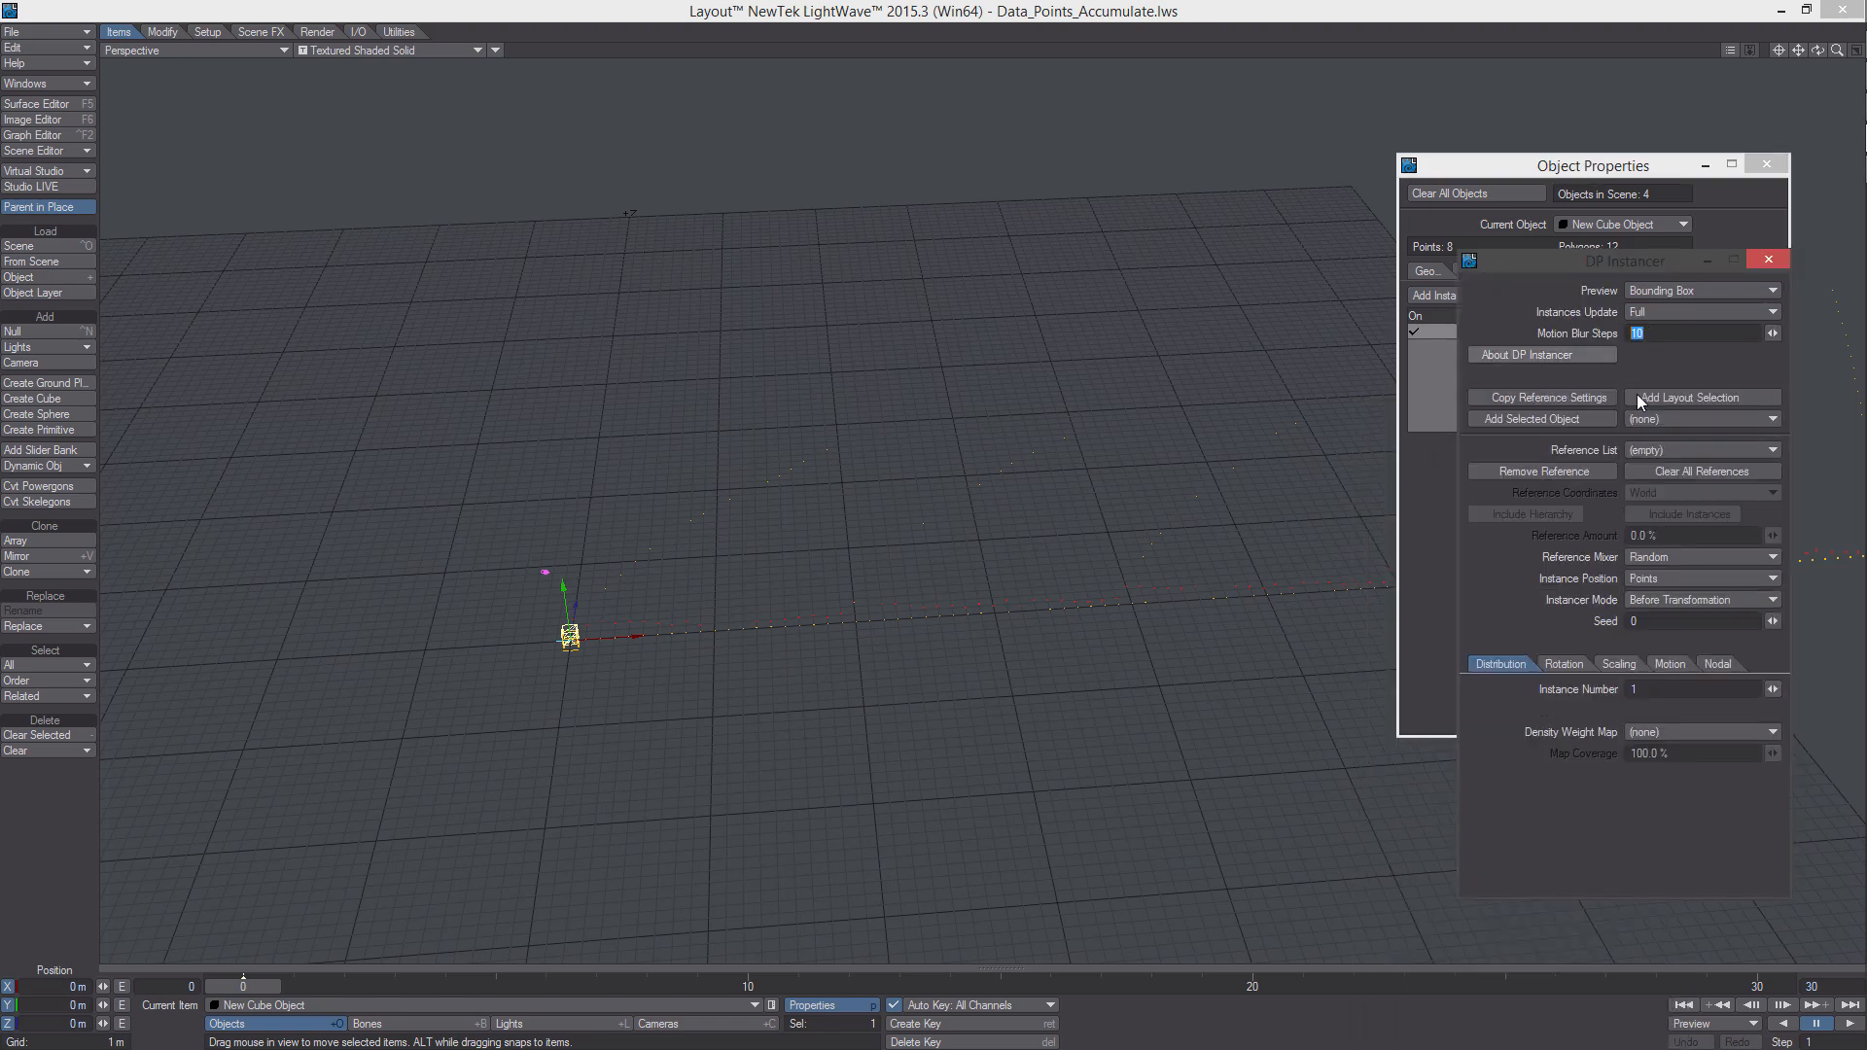
Add New Cube Object to the DP Instancer's reference list
click(1684, 414)
click(1698, 475)
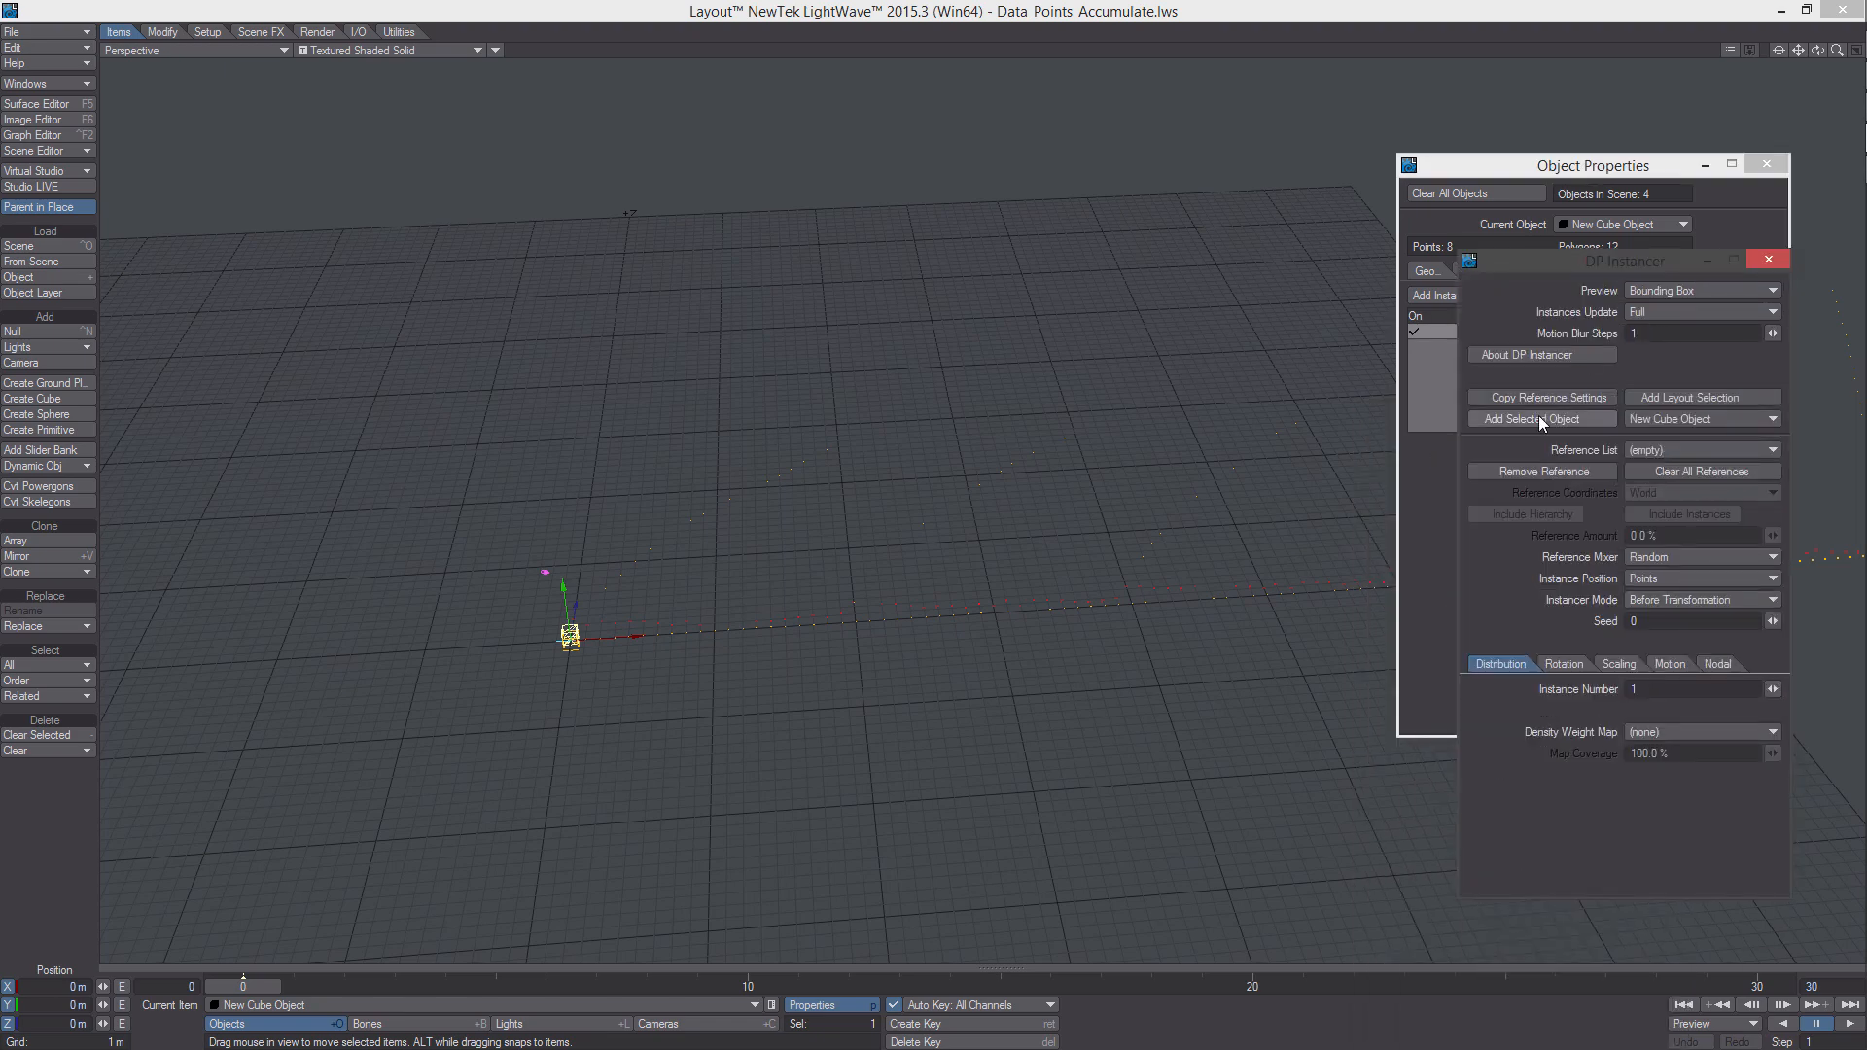
click(1542, 420)
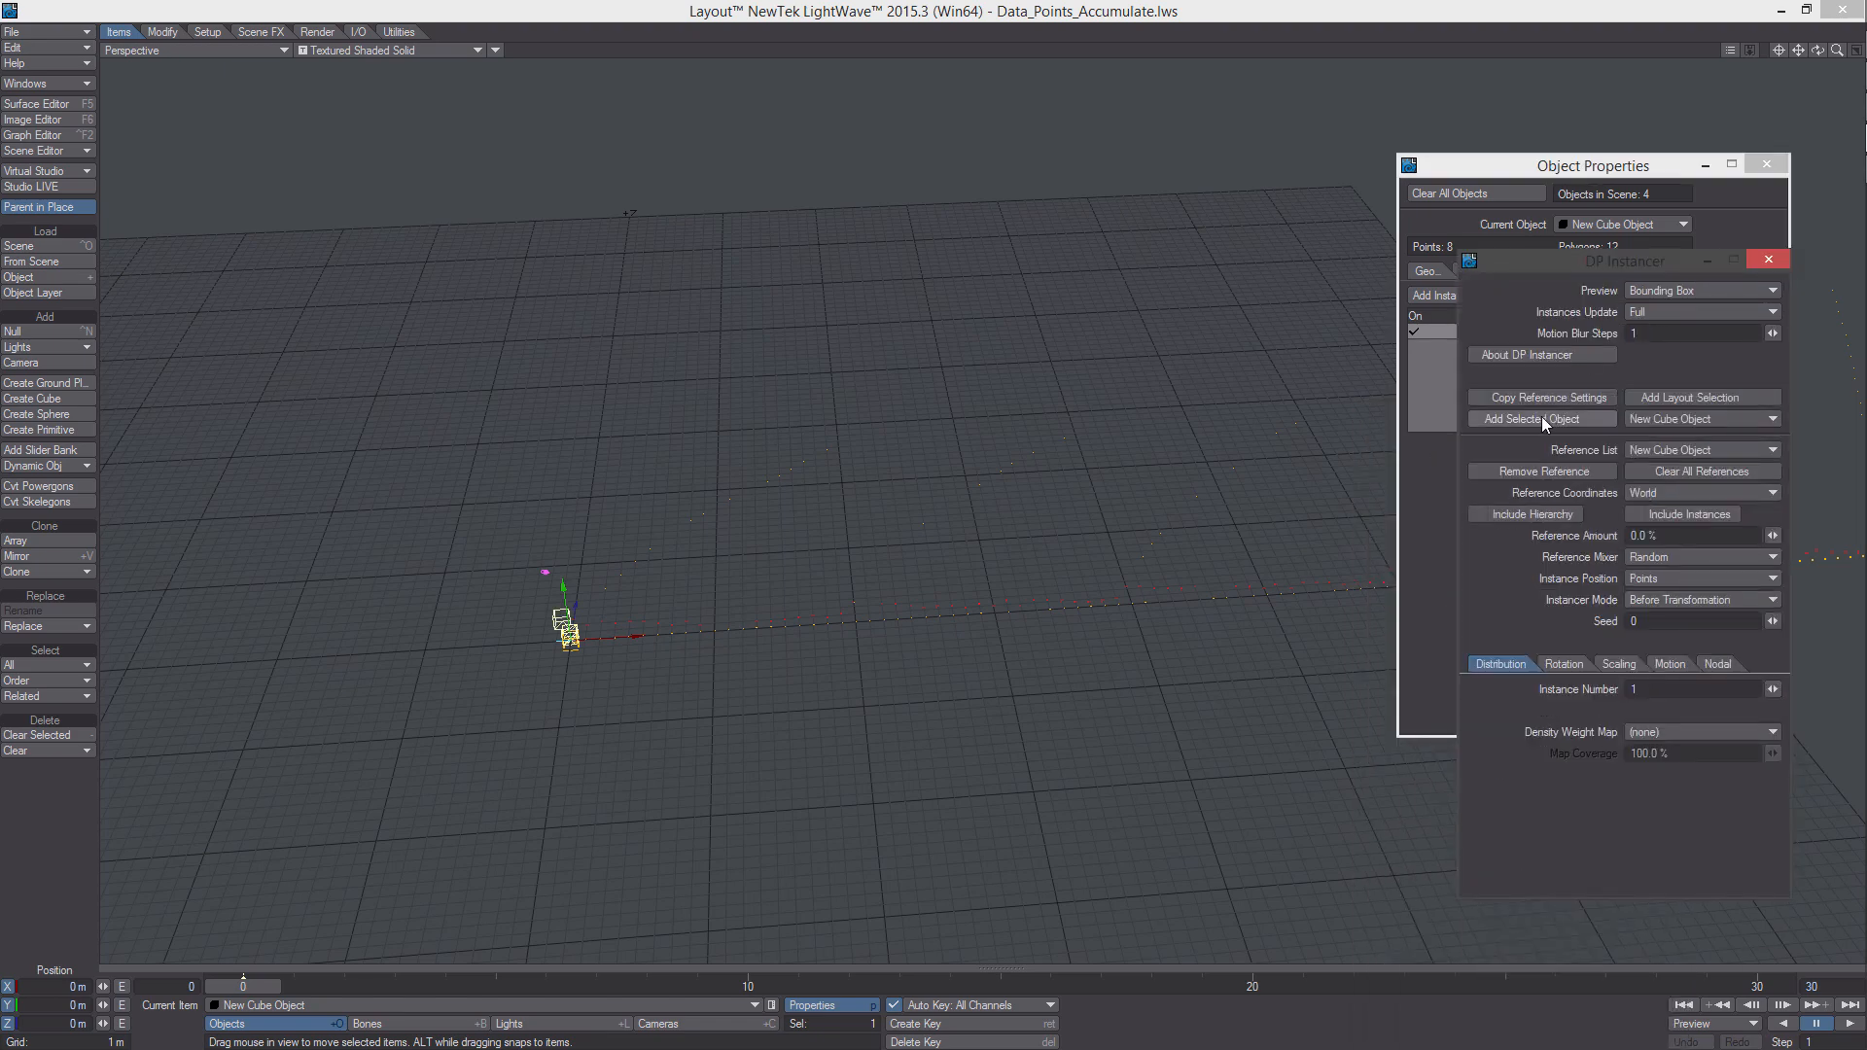
Set the Reference Mixer to Grouped, Instance Position to Pivot and the Instance Number to 500
click(1664, 559)
click(1675, 571)
click(1674, 582)
click(1675, 561)
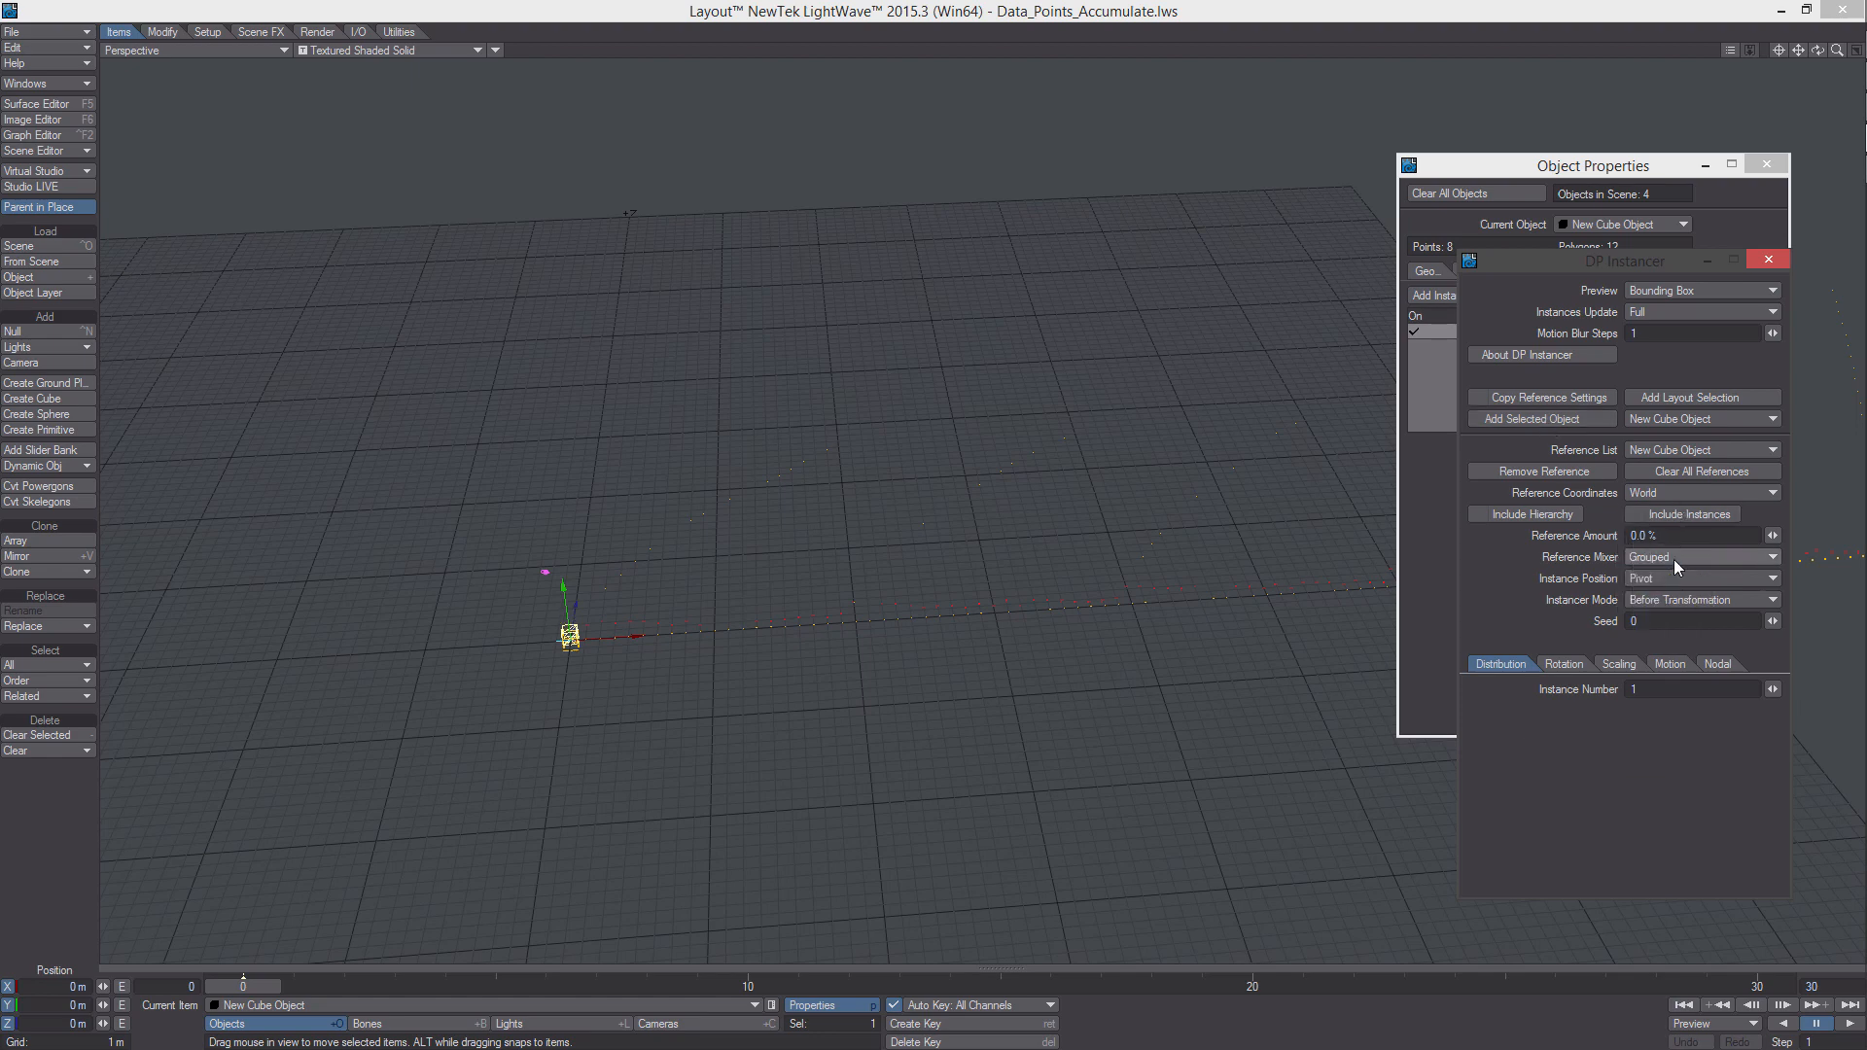
drag(1656, 691, 1545, 693)
text(500)
ctrl+alt+drag(837, 605, 1158, 506)
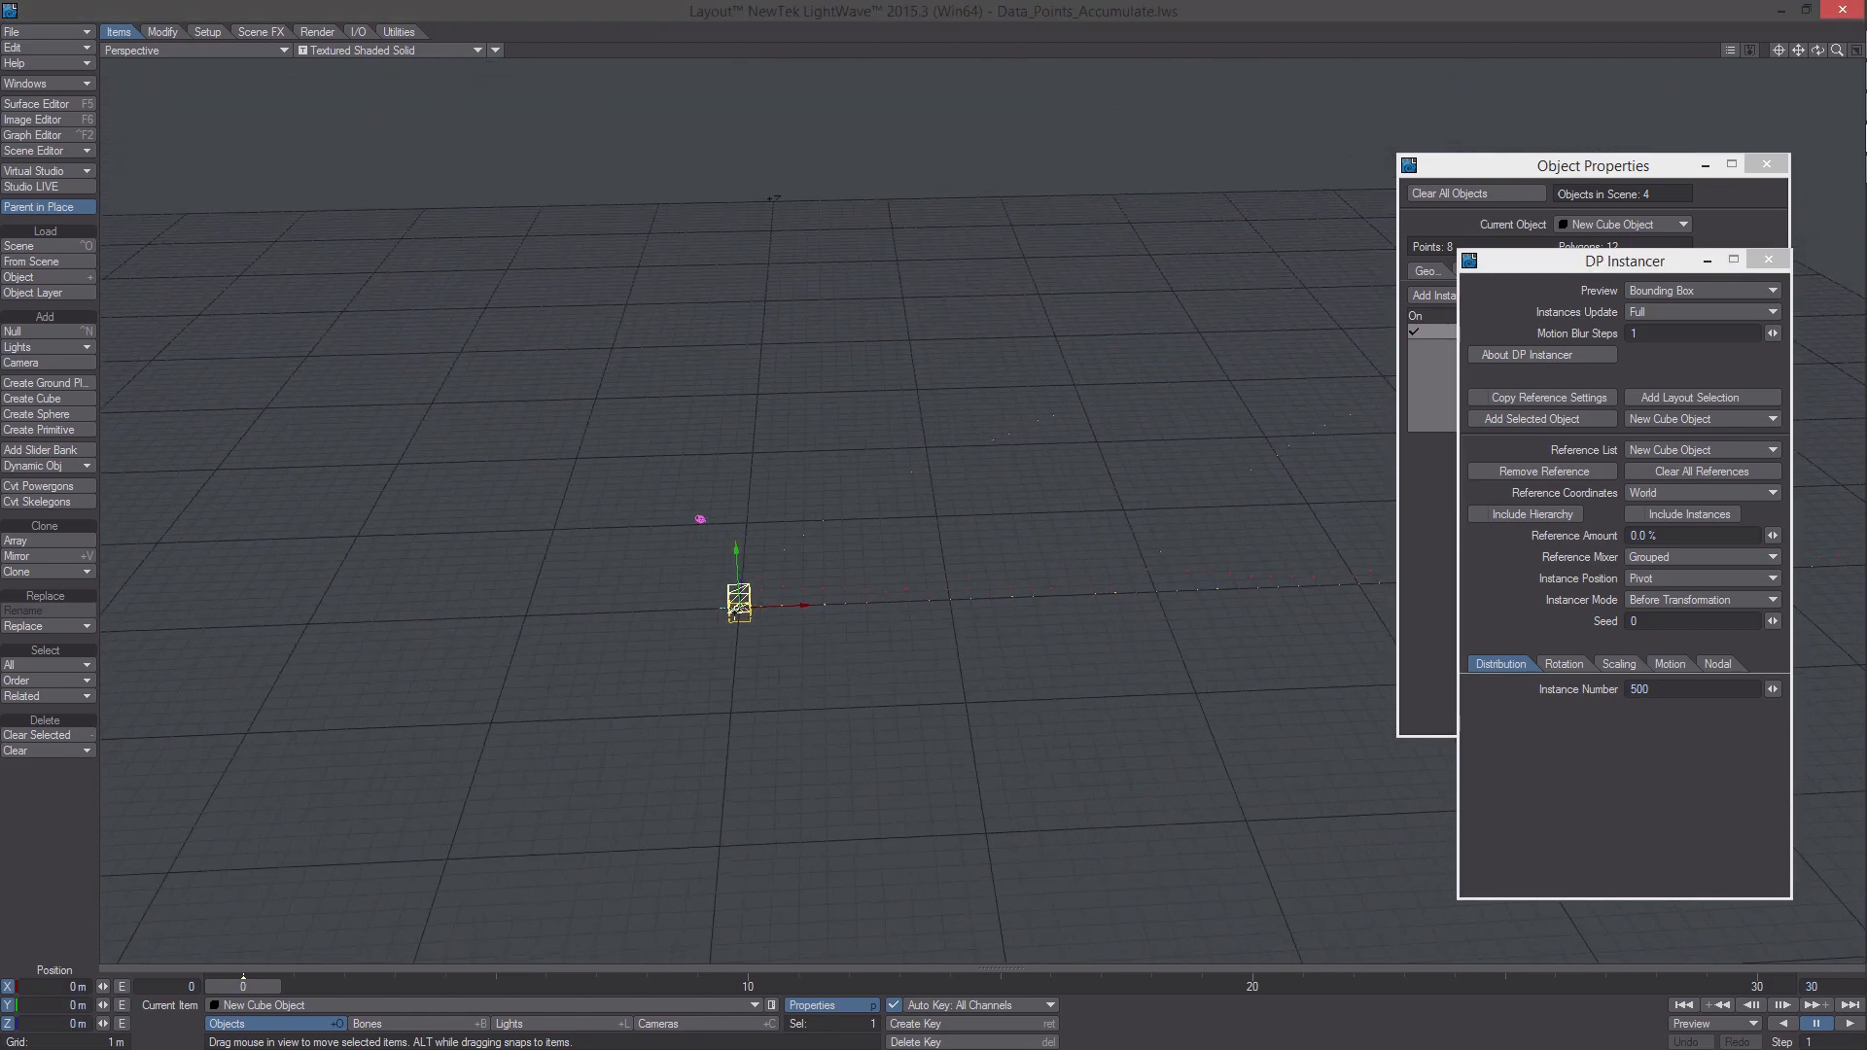
Enable the DP Instancer's node tree and open its Node Editor, enlarged and placed beside the cube
click(1718, 664)
click(1538, 689)
click(1667, 691)
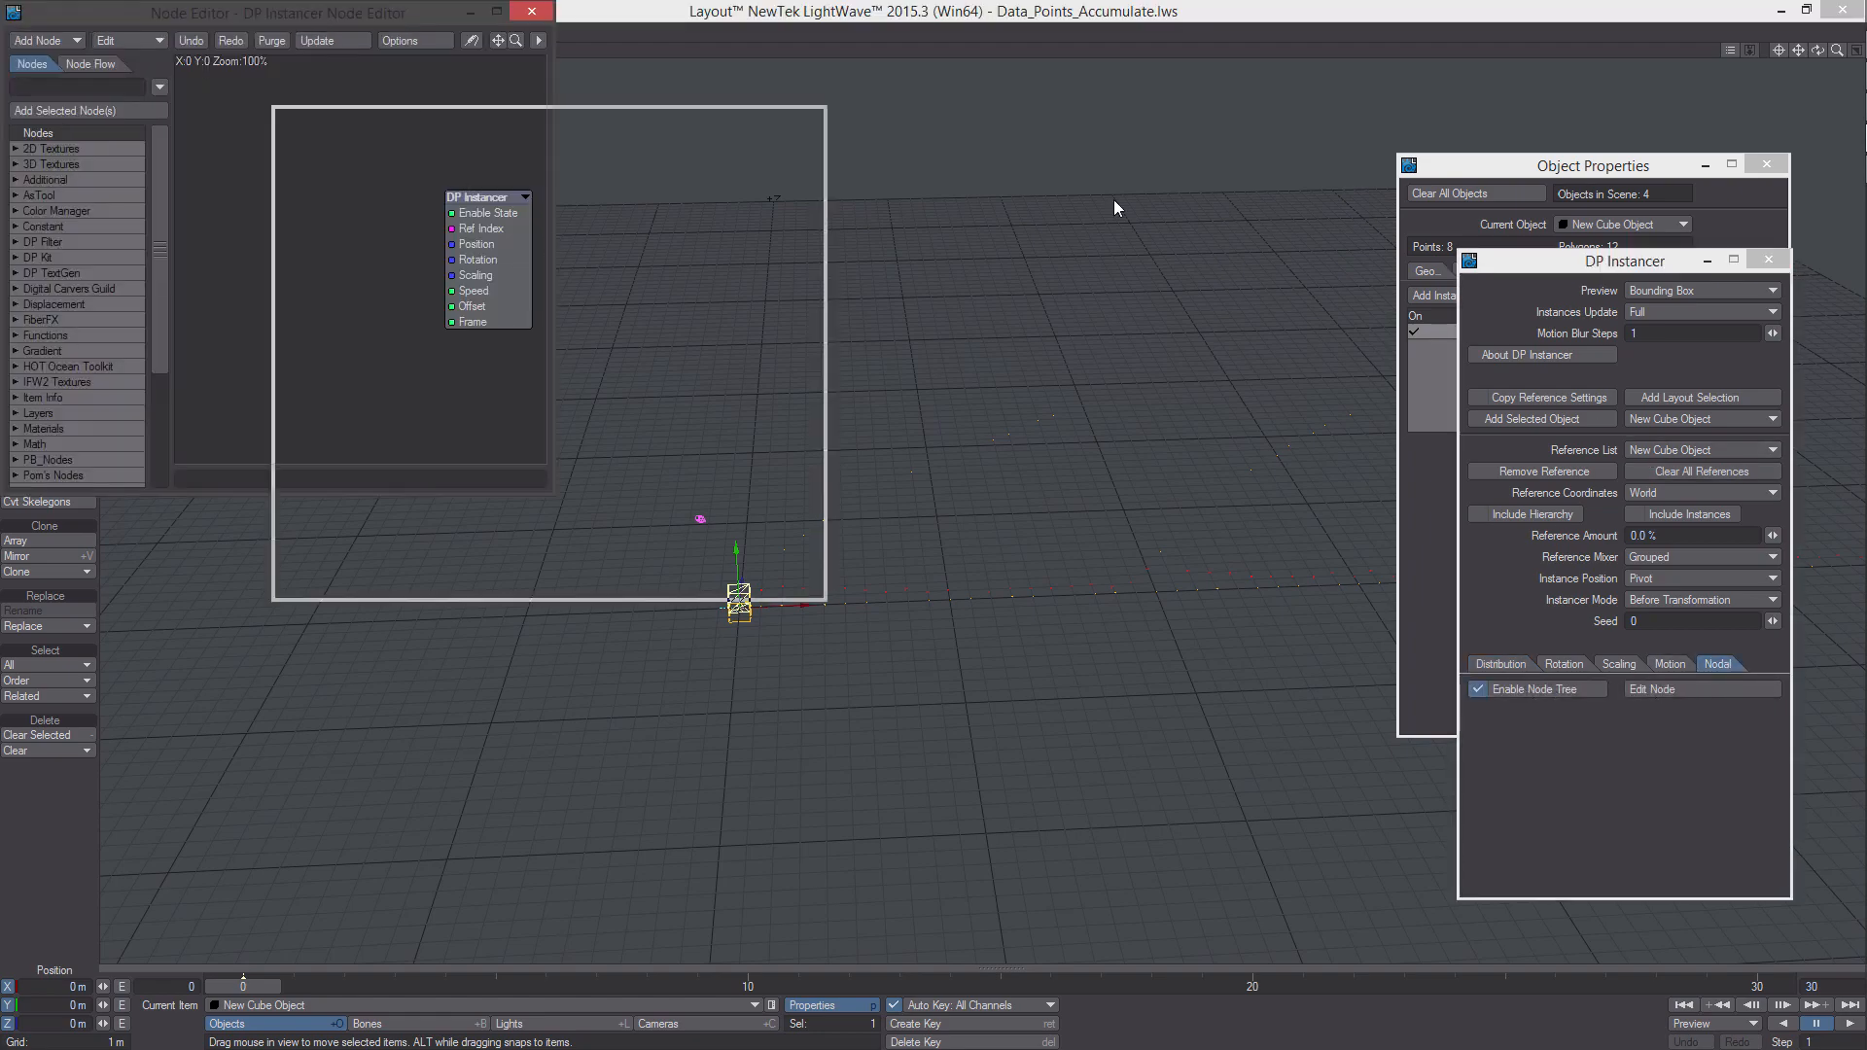
drag(1637, 452, 1859, 452)
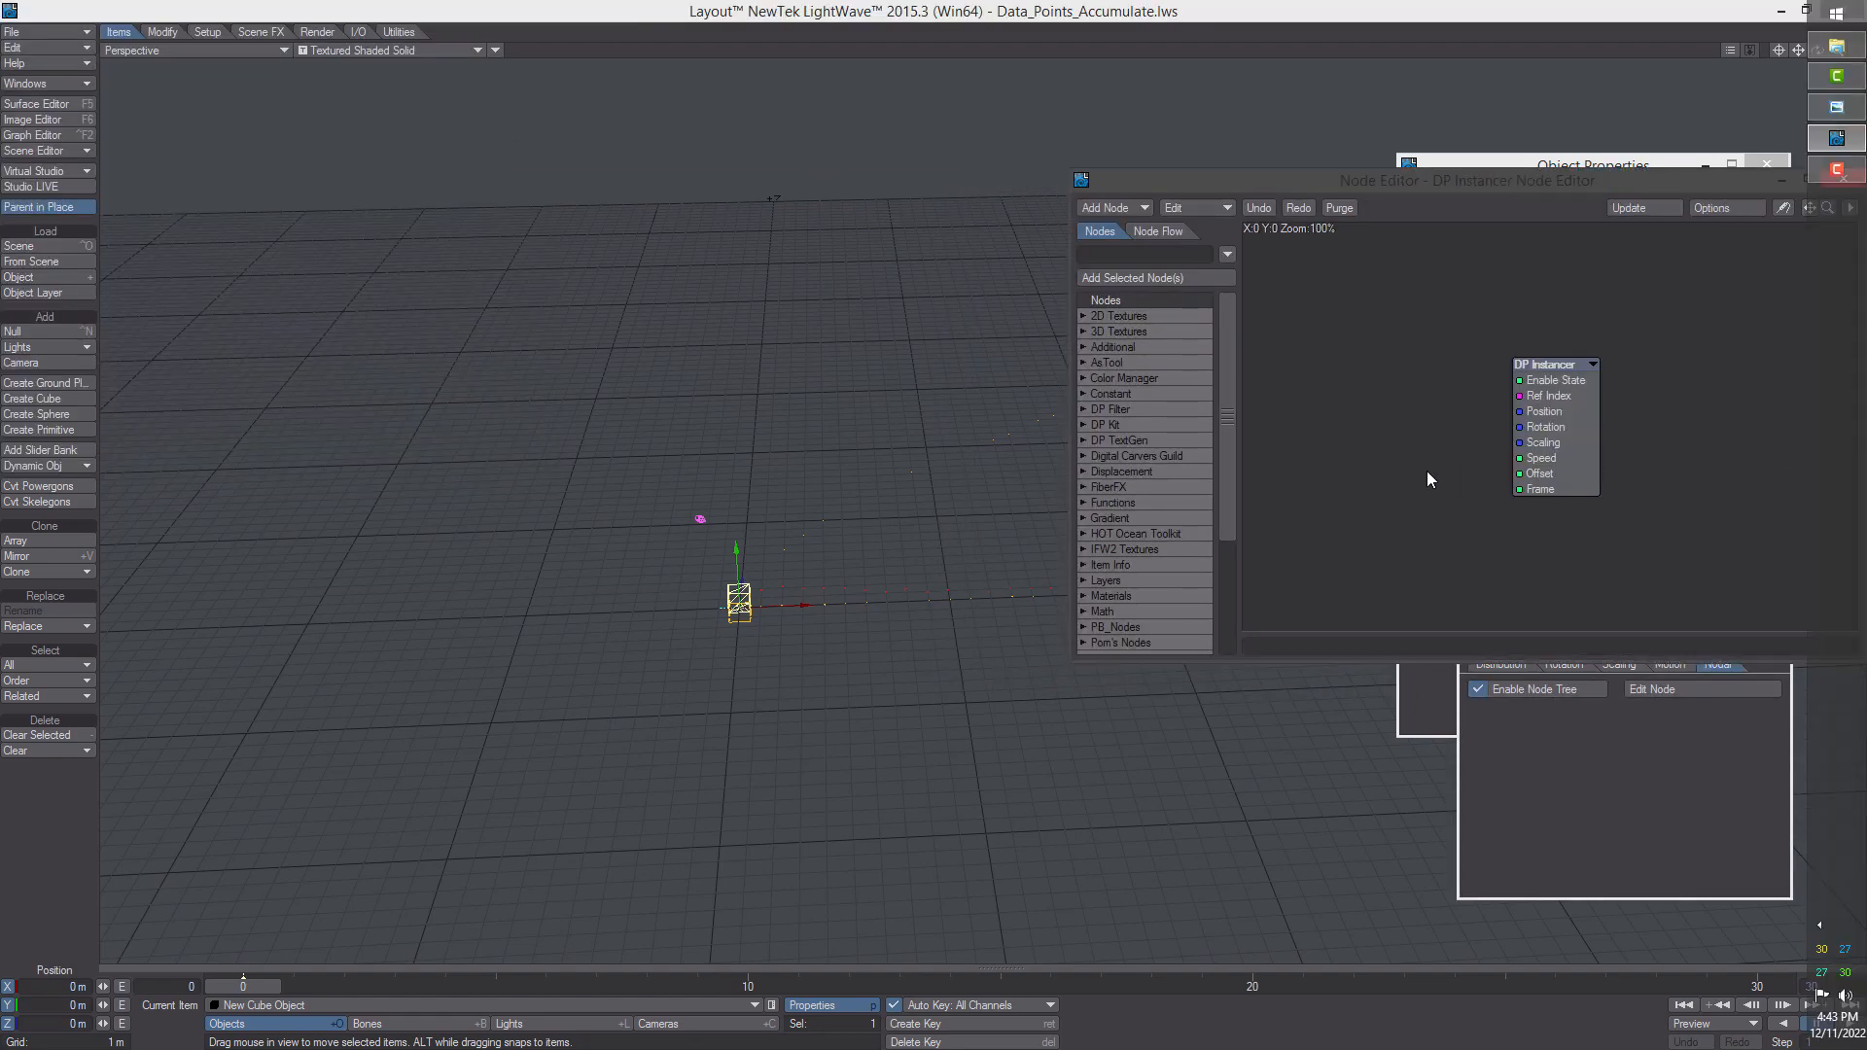
drag(1071, 428, 937, 428)
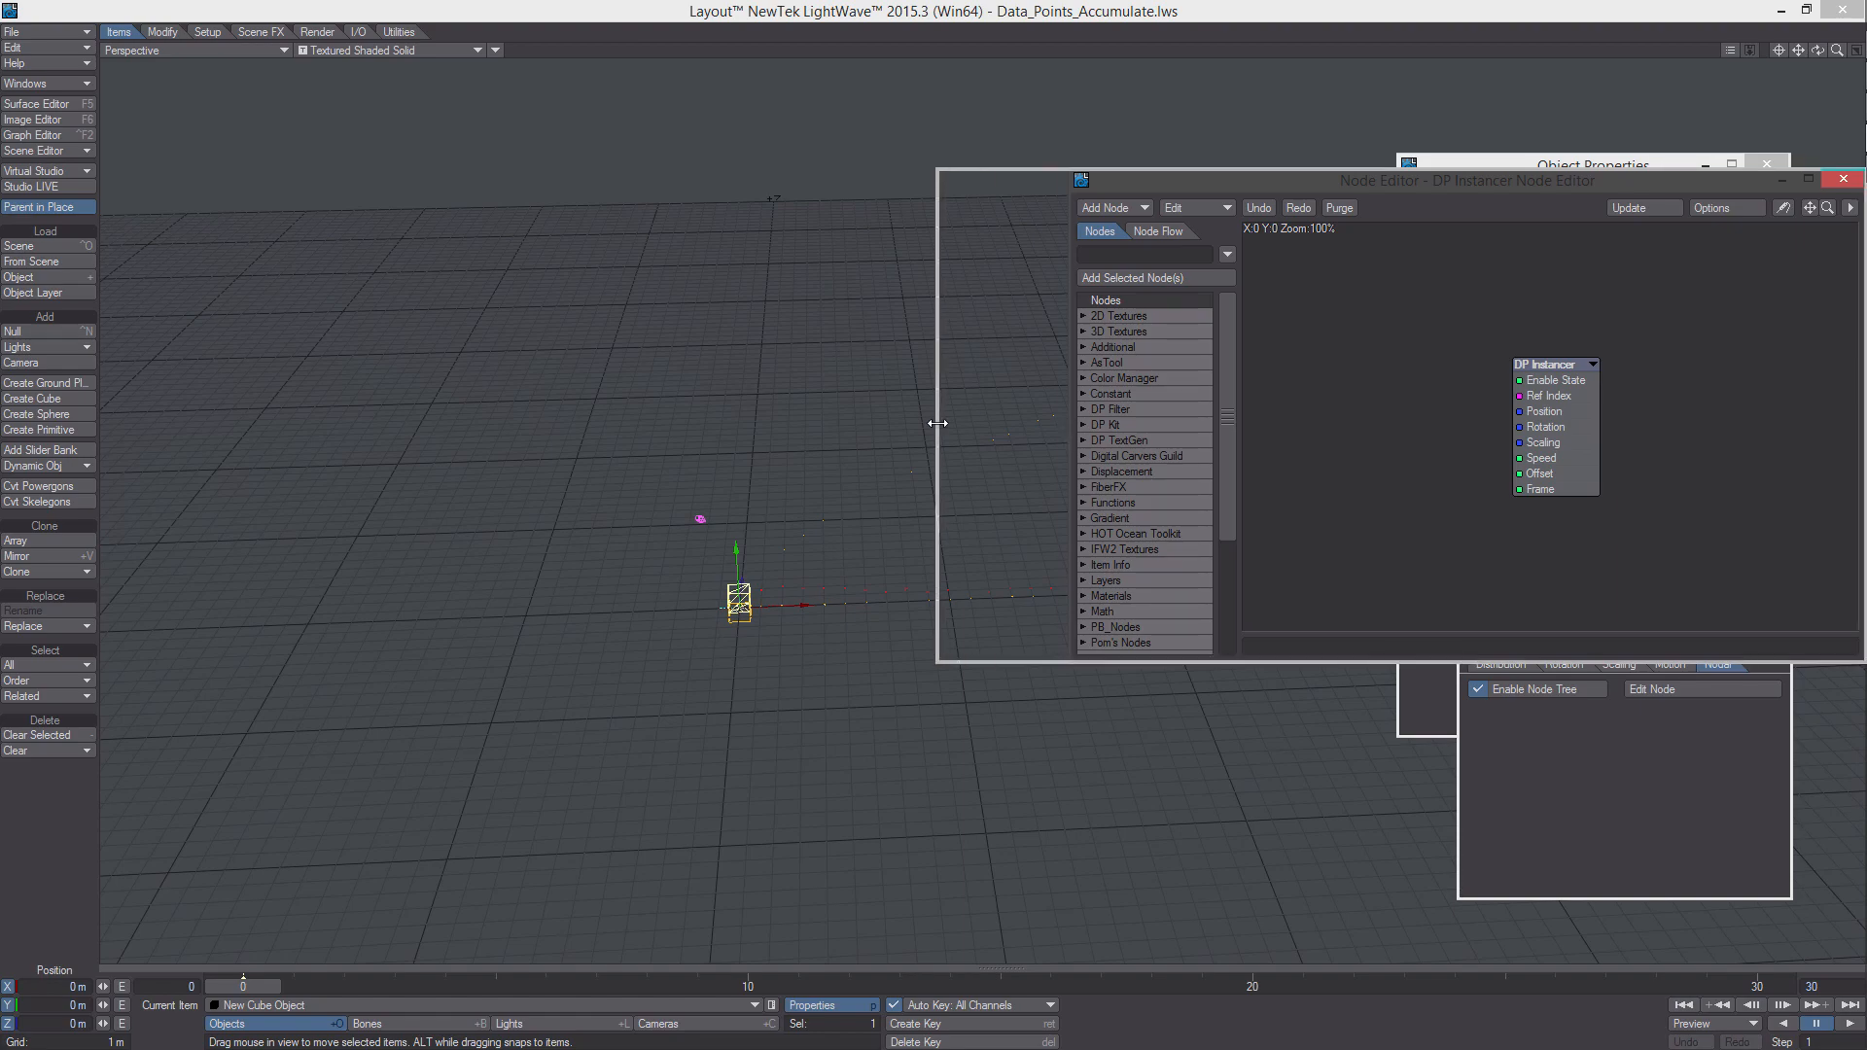
drag(1158, 661, 1155, 900)
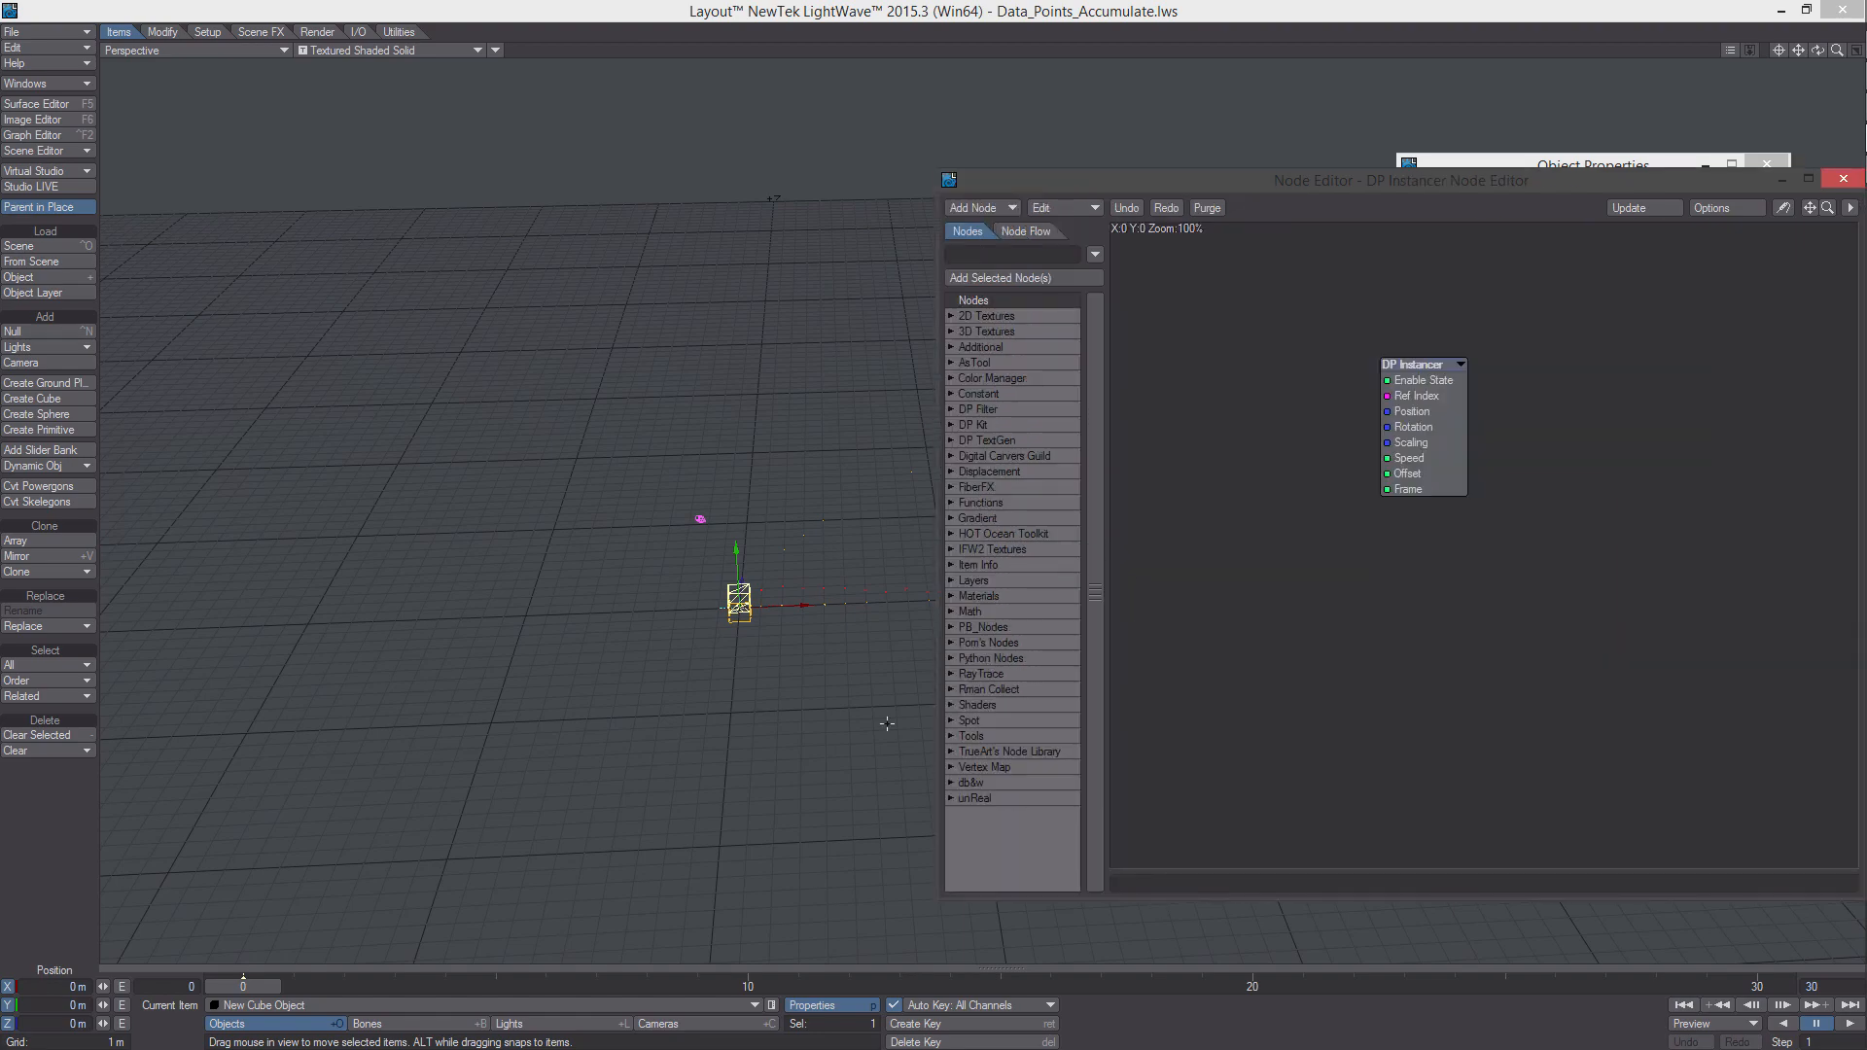
alt+shift+drag(927, 519, 901, 516)
drag(1141, 185, 1015, 113)
Add a null object named Stacks_Master
click(46, 332)
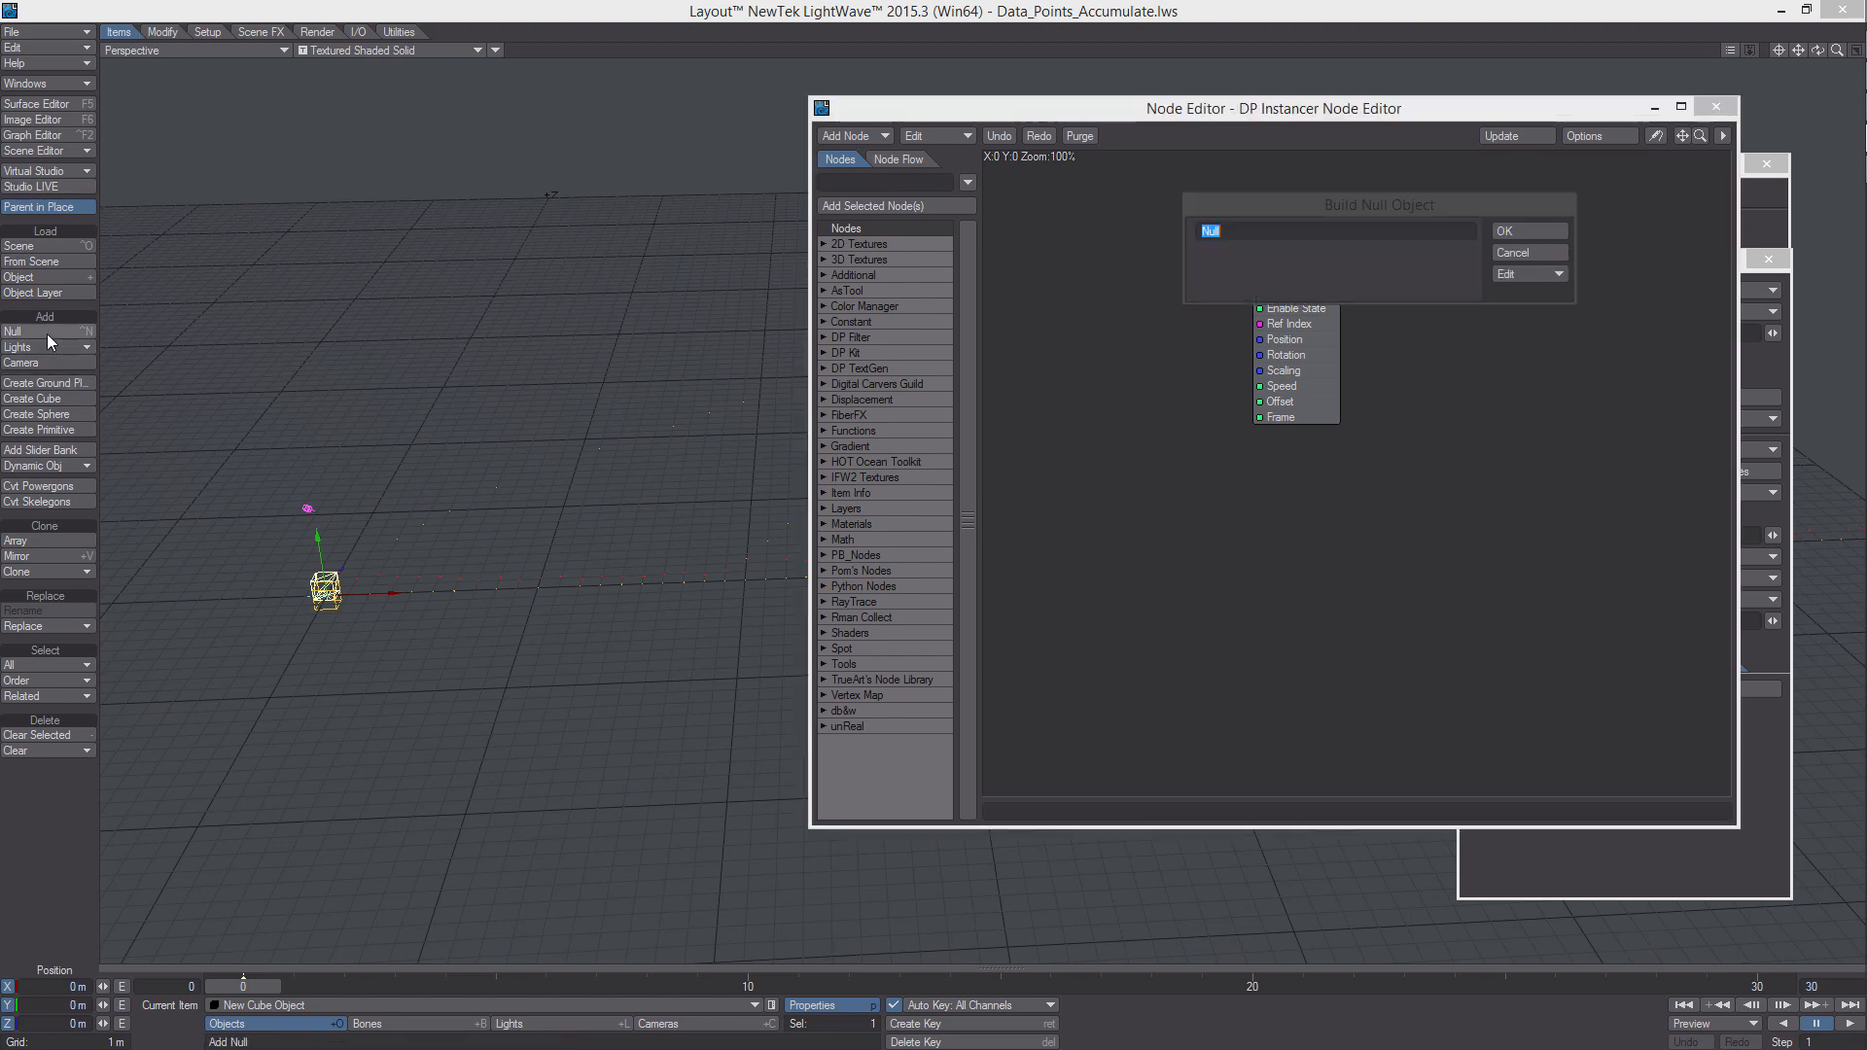
text(Stacks_Master)
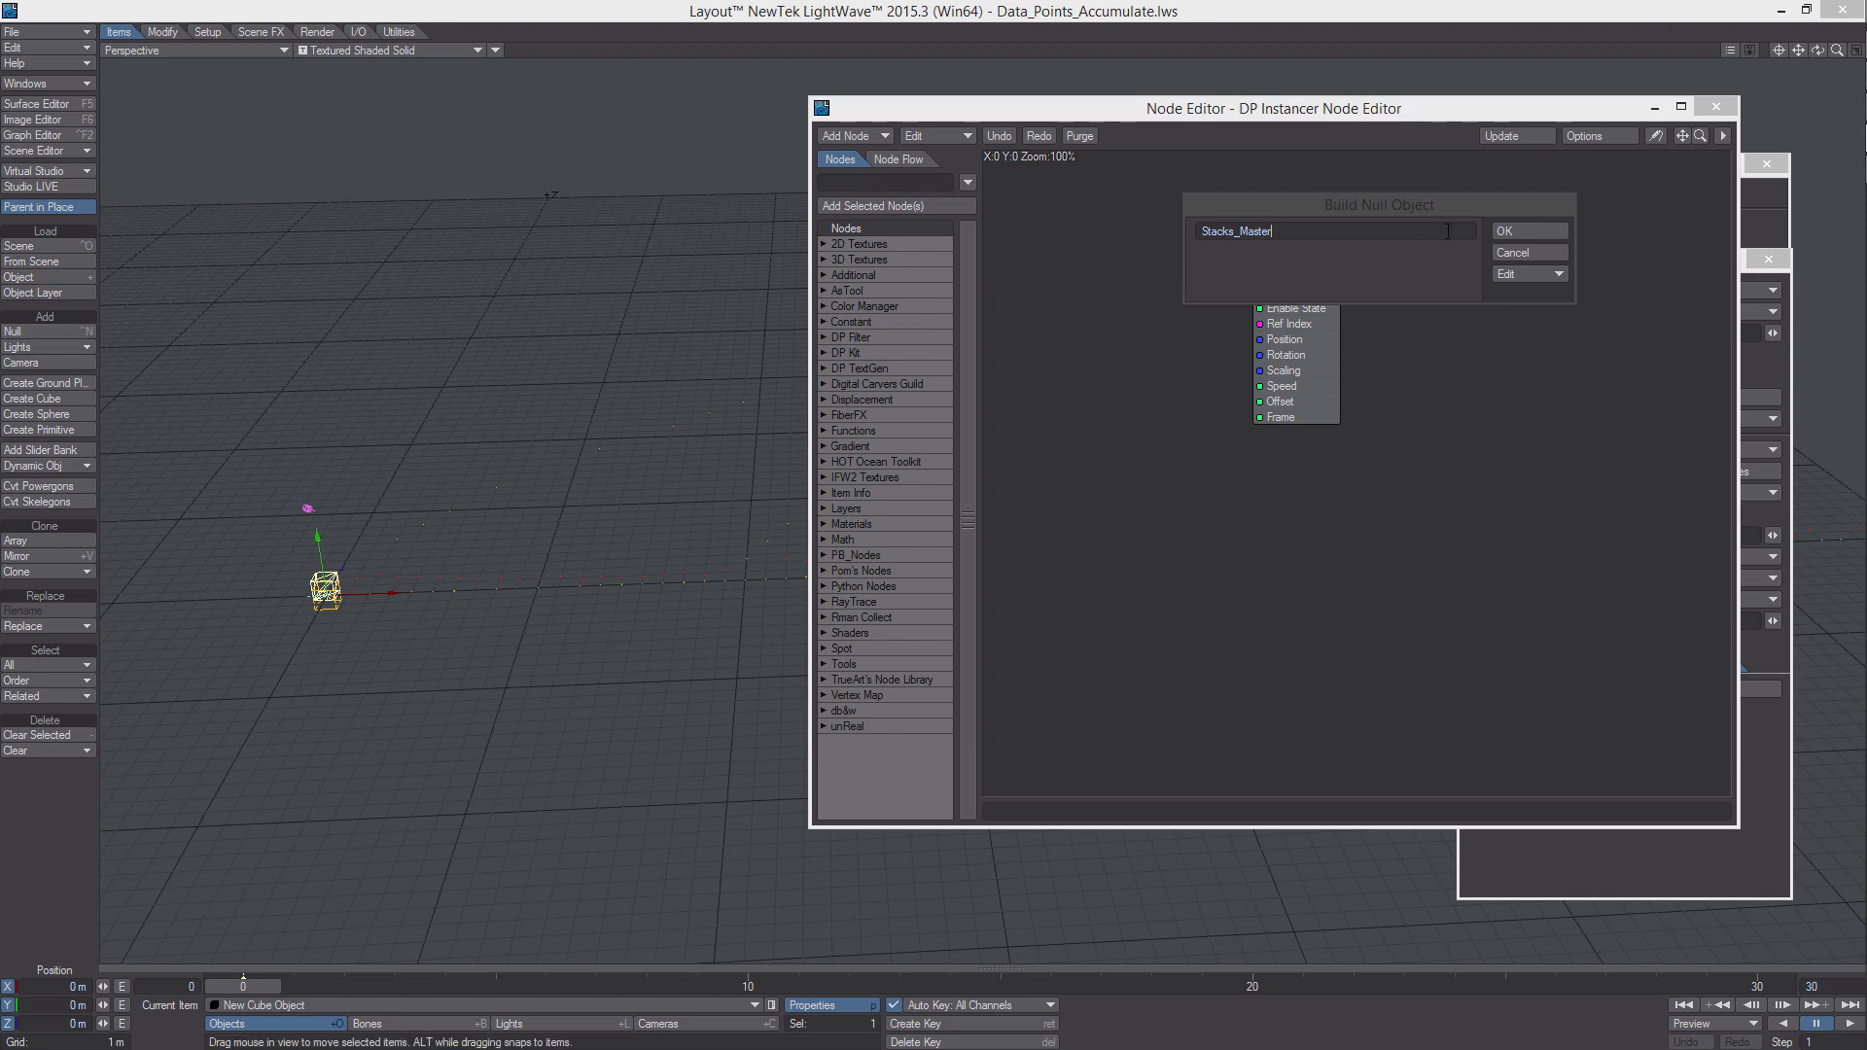
click(1513, 235)
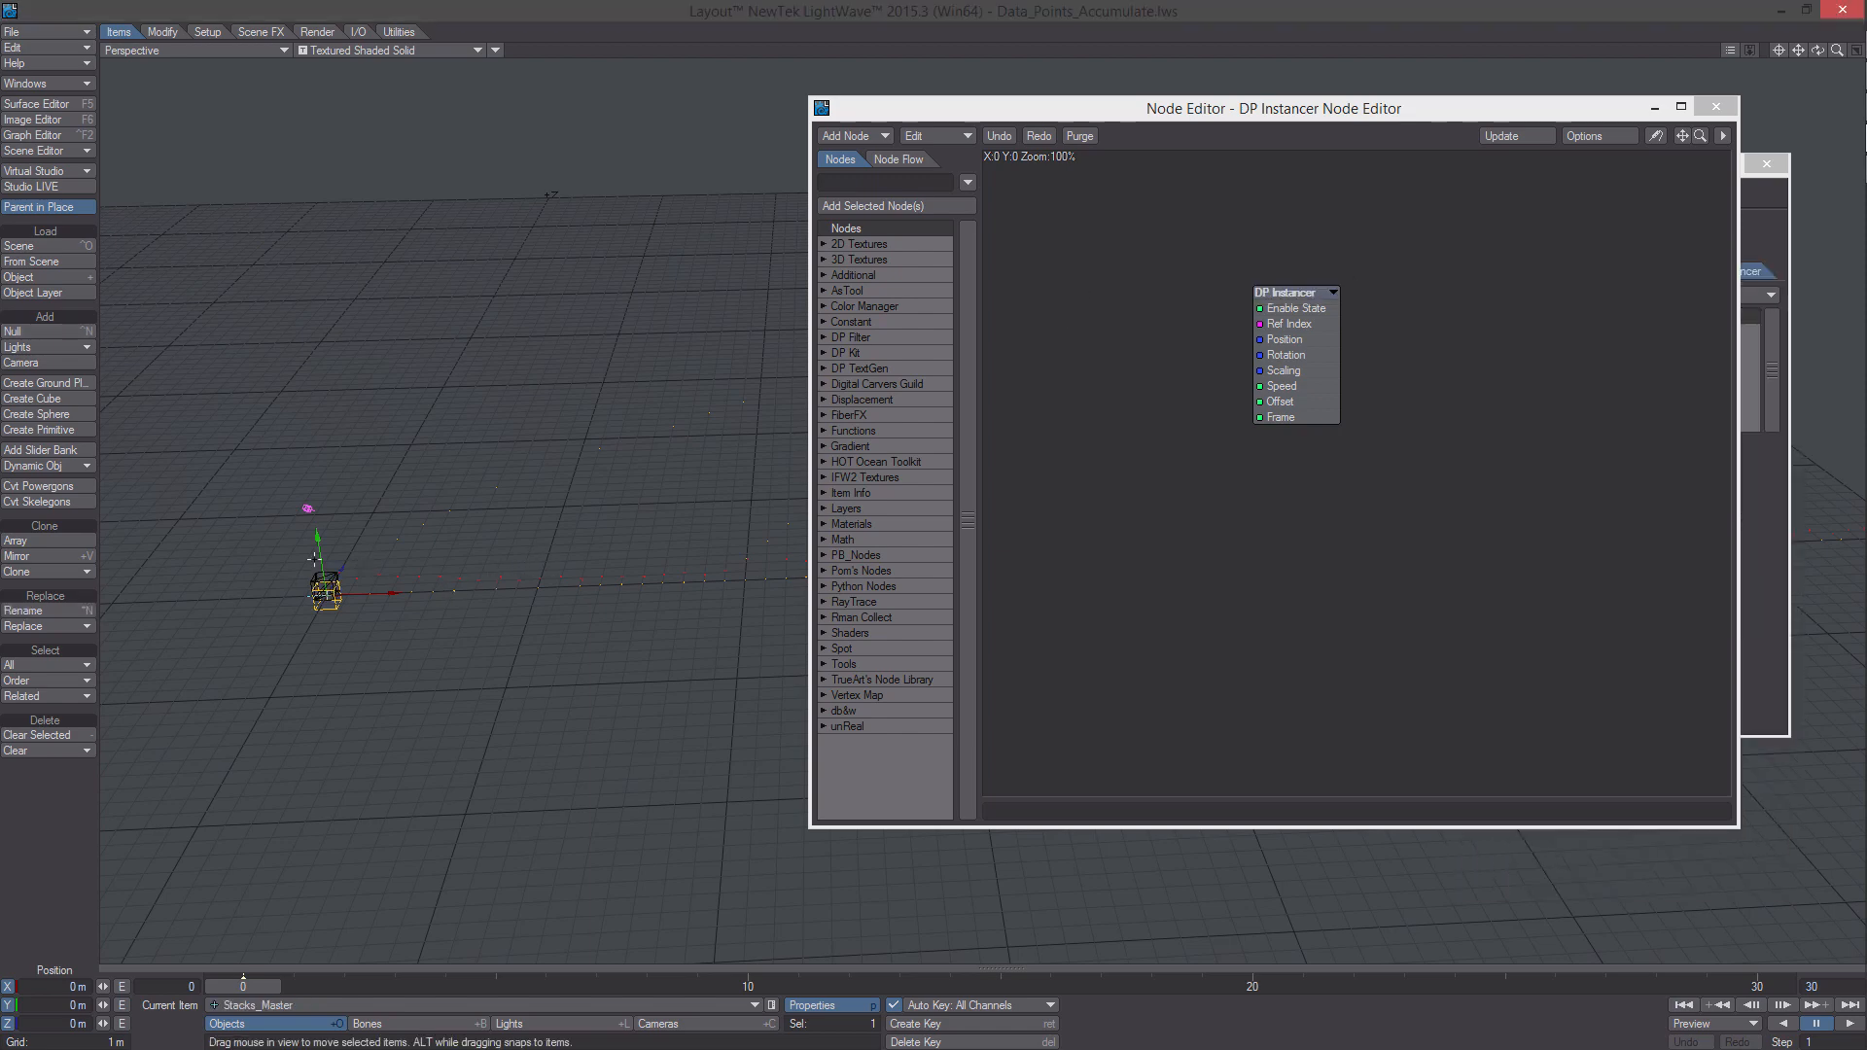
Add a bone named Stack to the Stacks_Master null
click(208, 32)
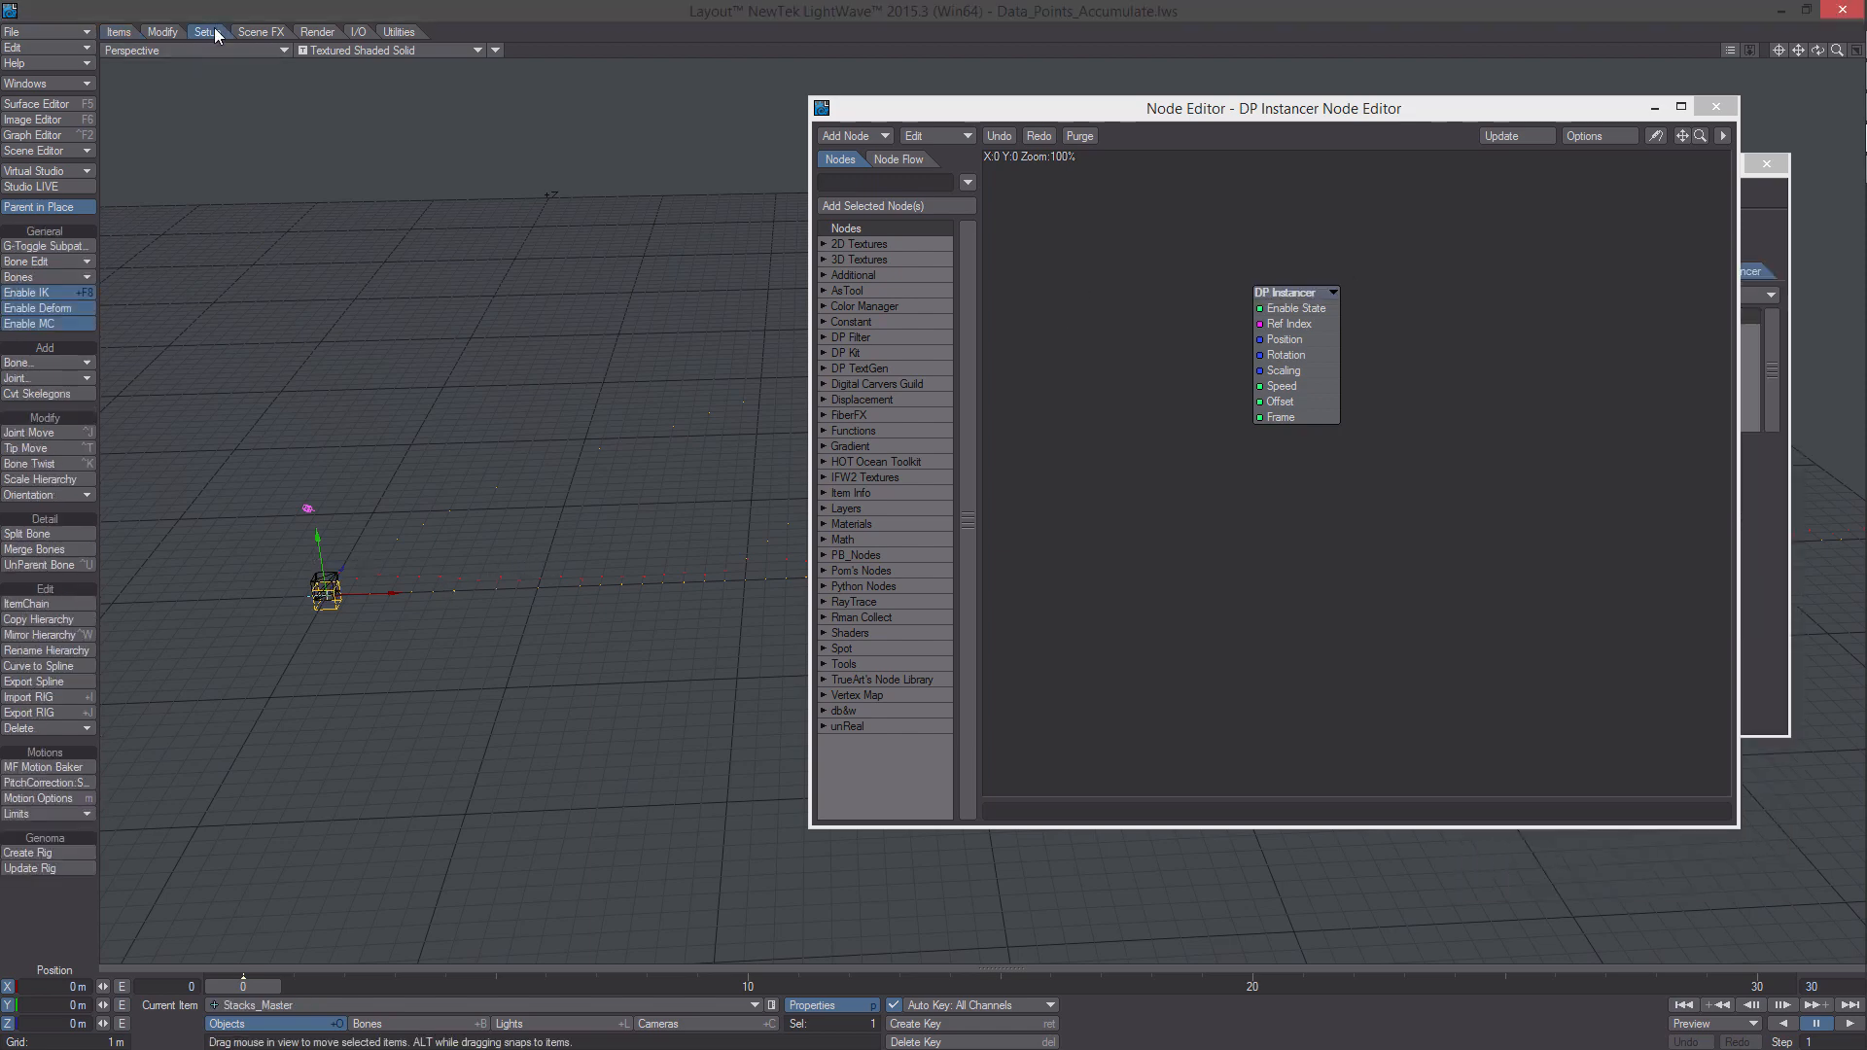
click(70, 364)
click(73, 363)
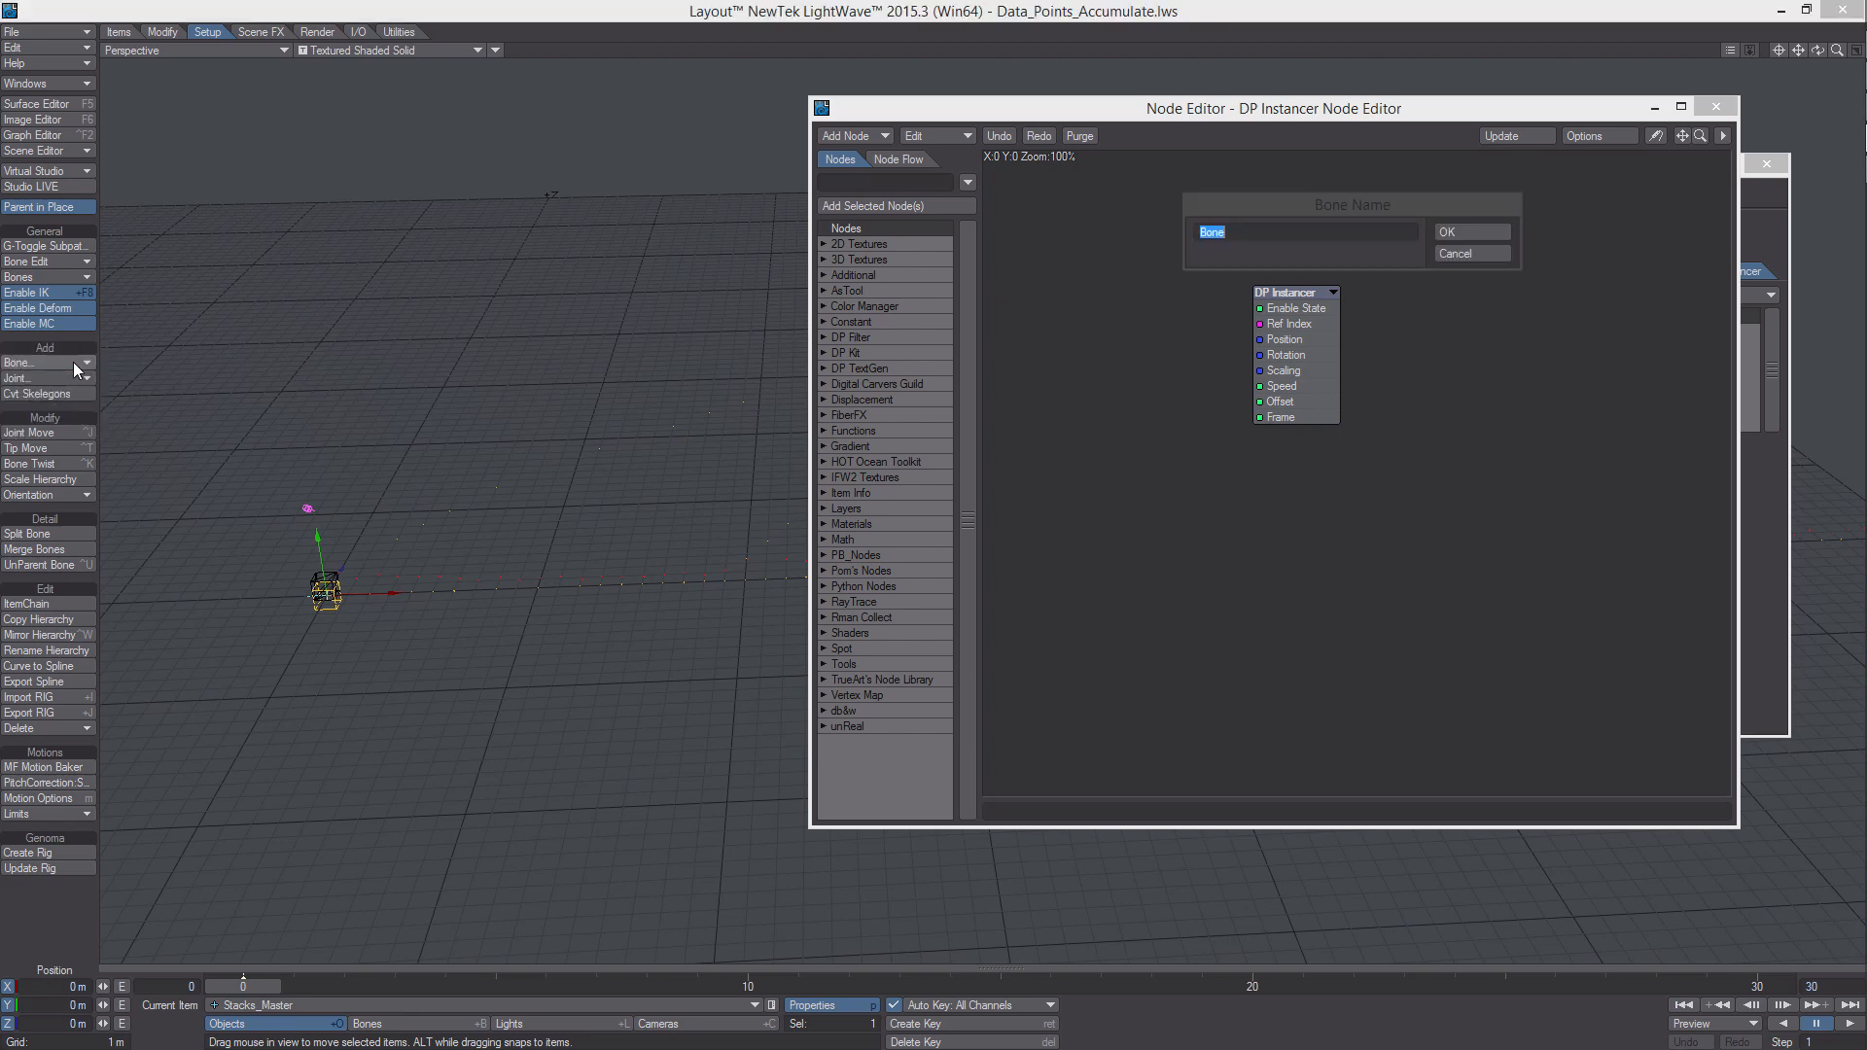
text(Stack)
click(1490, 231)
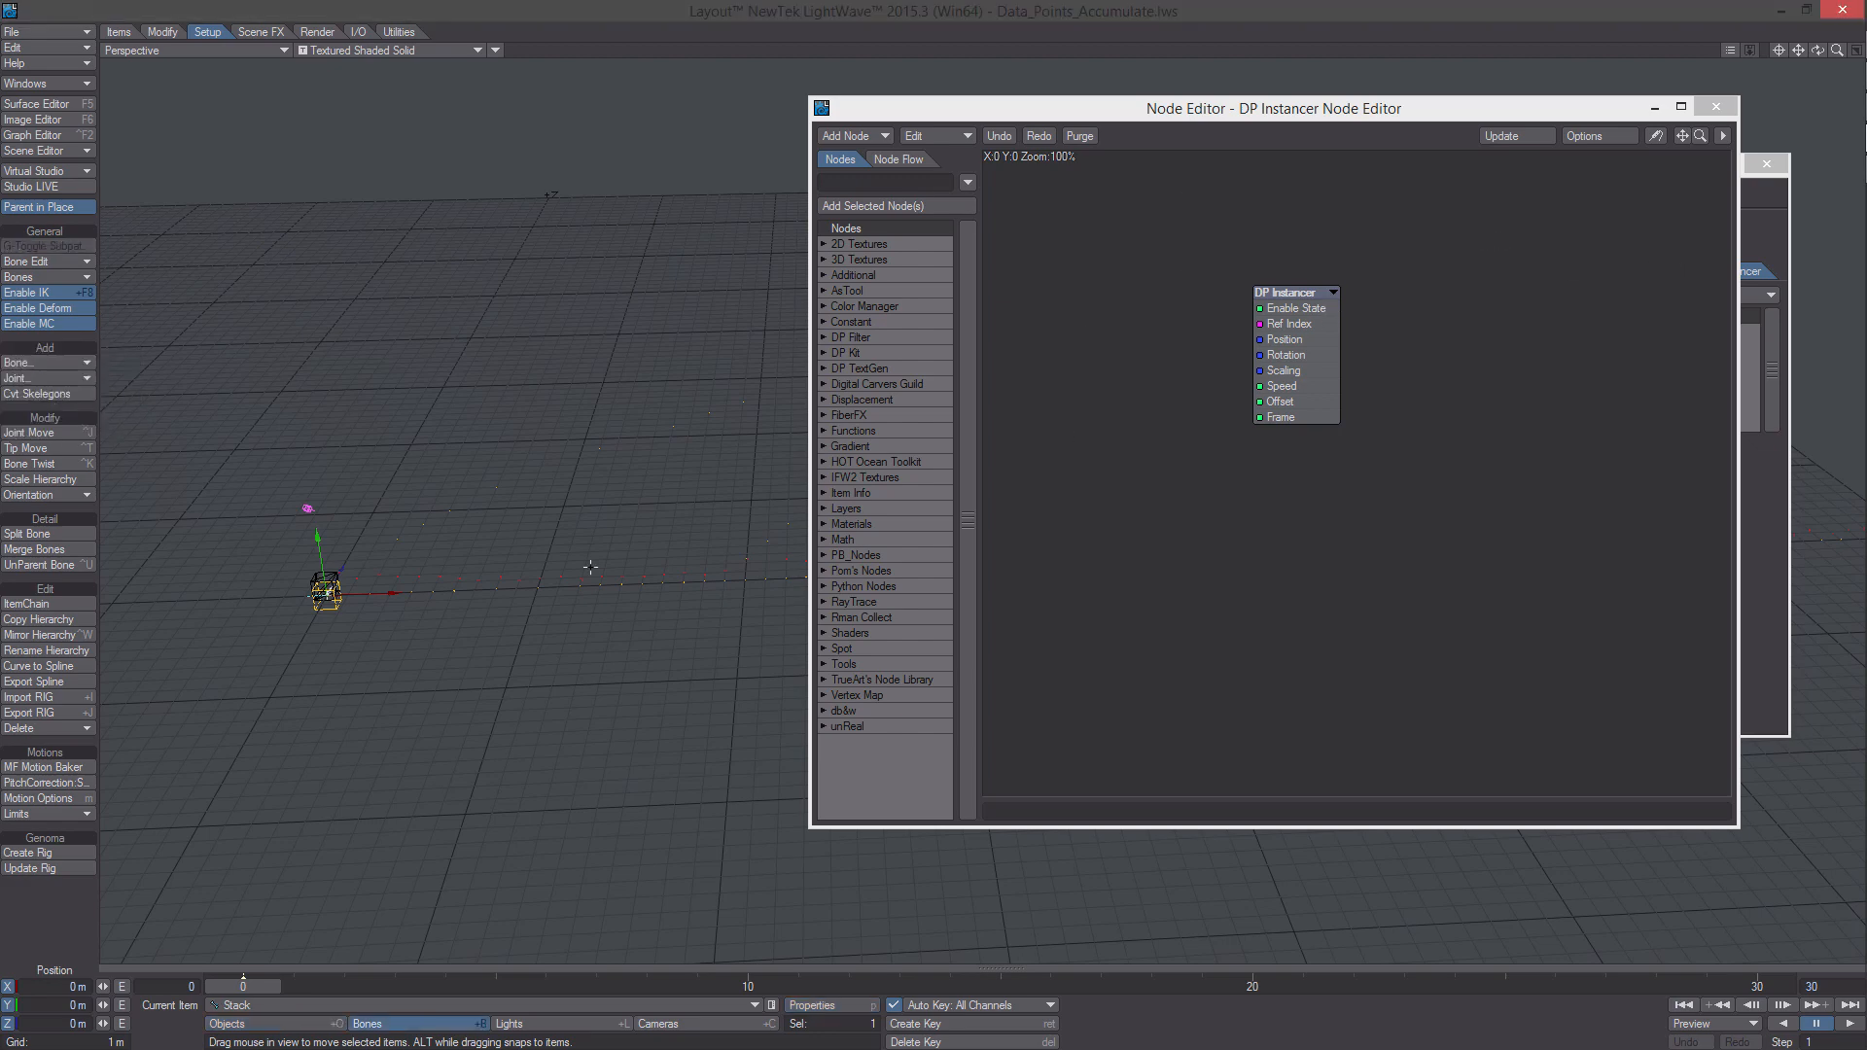
Move the Stack bone to about X 4.7 m, Z -4.3 m and set its rest length to 20 m
drag(397, 595, 521, 728)
key(ctrl+z)
drag(442, 560, 424, 601)
key(p)
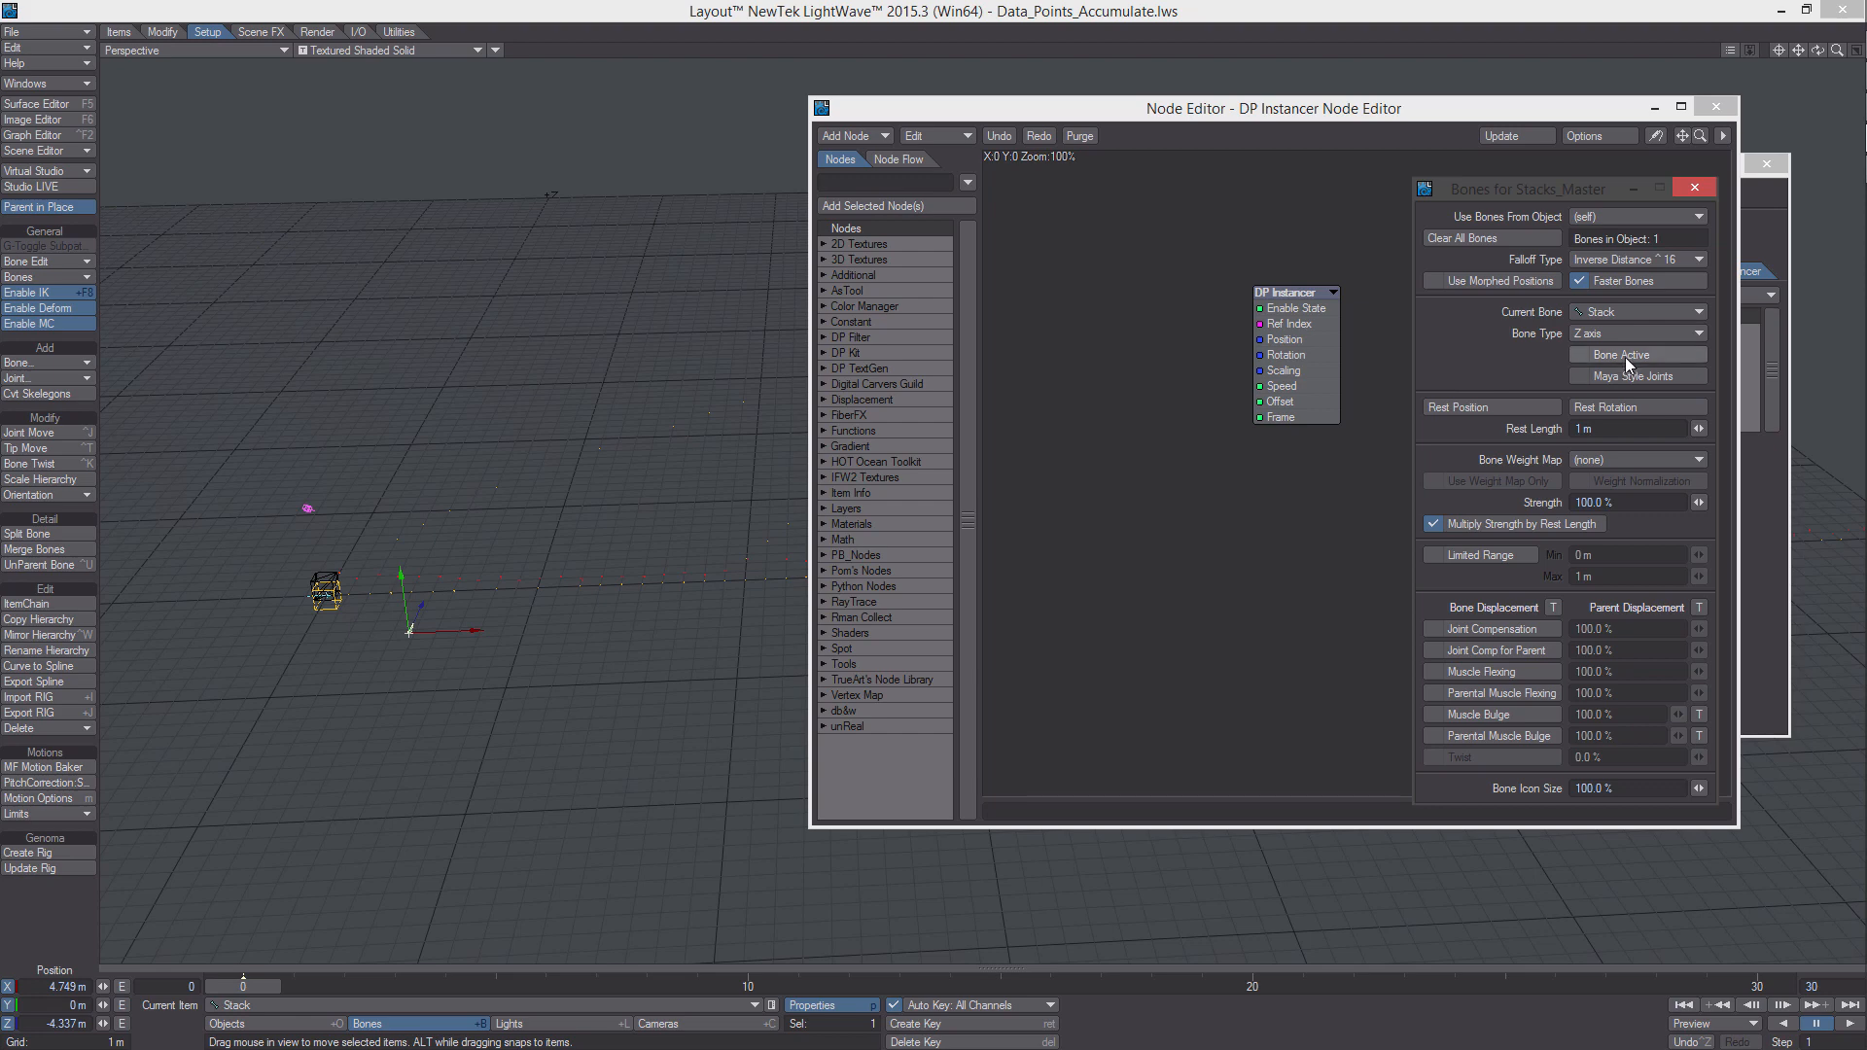
text(20)
key(Return)
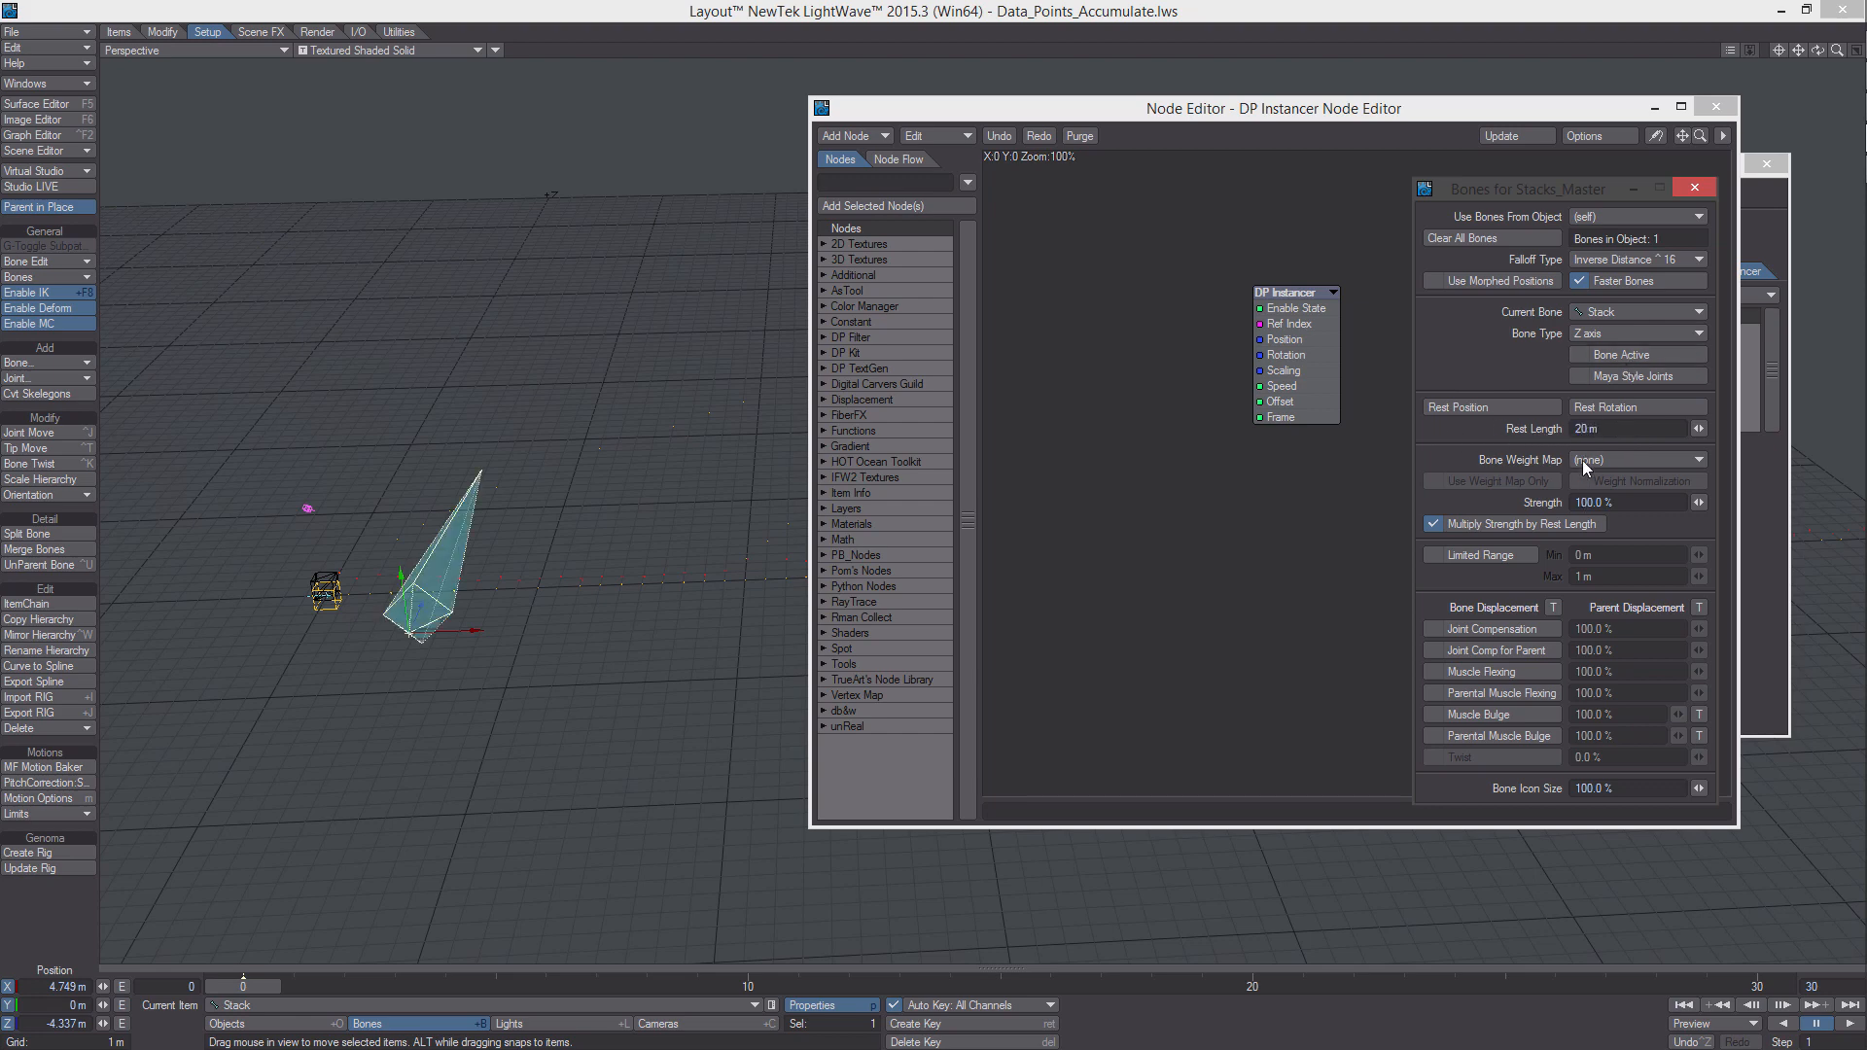
Change the Stack bone's type to Joint and set its icon size to 400%
click(1591, 335)
click(1613, 352)
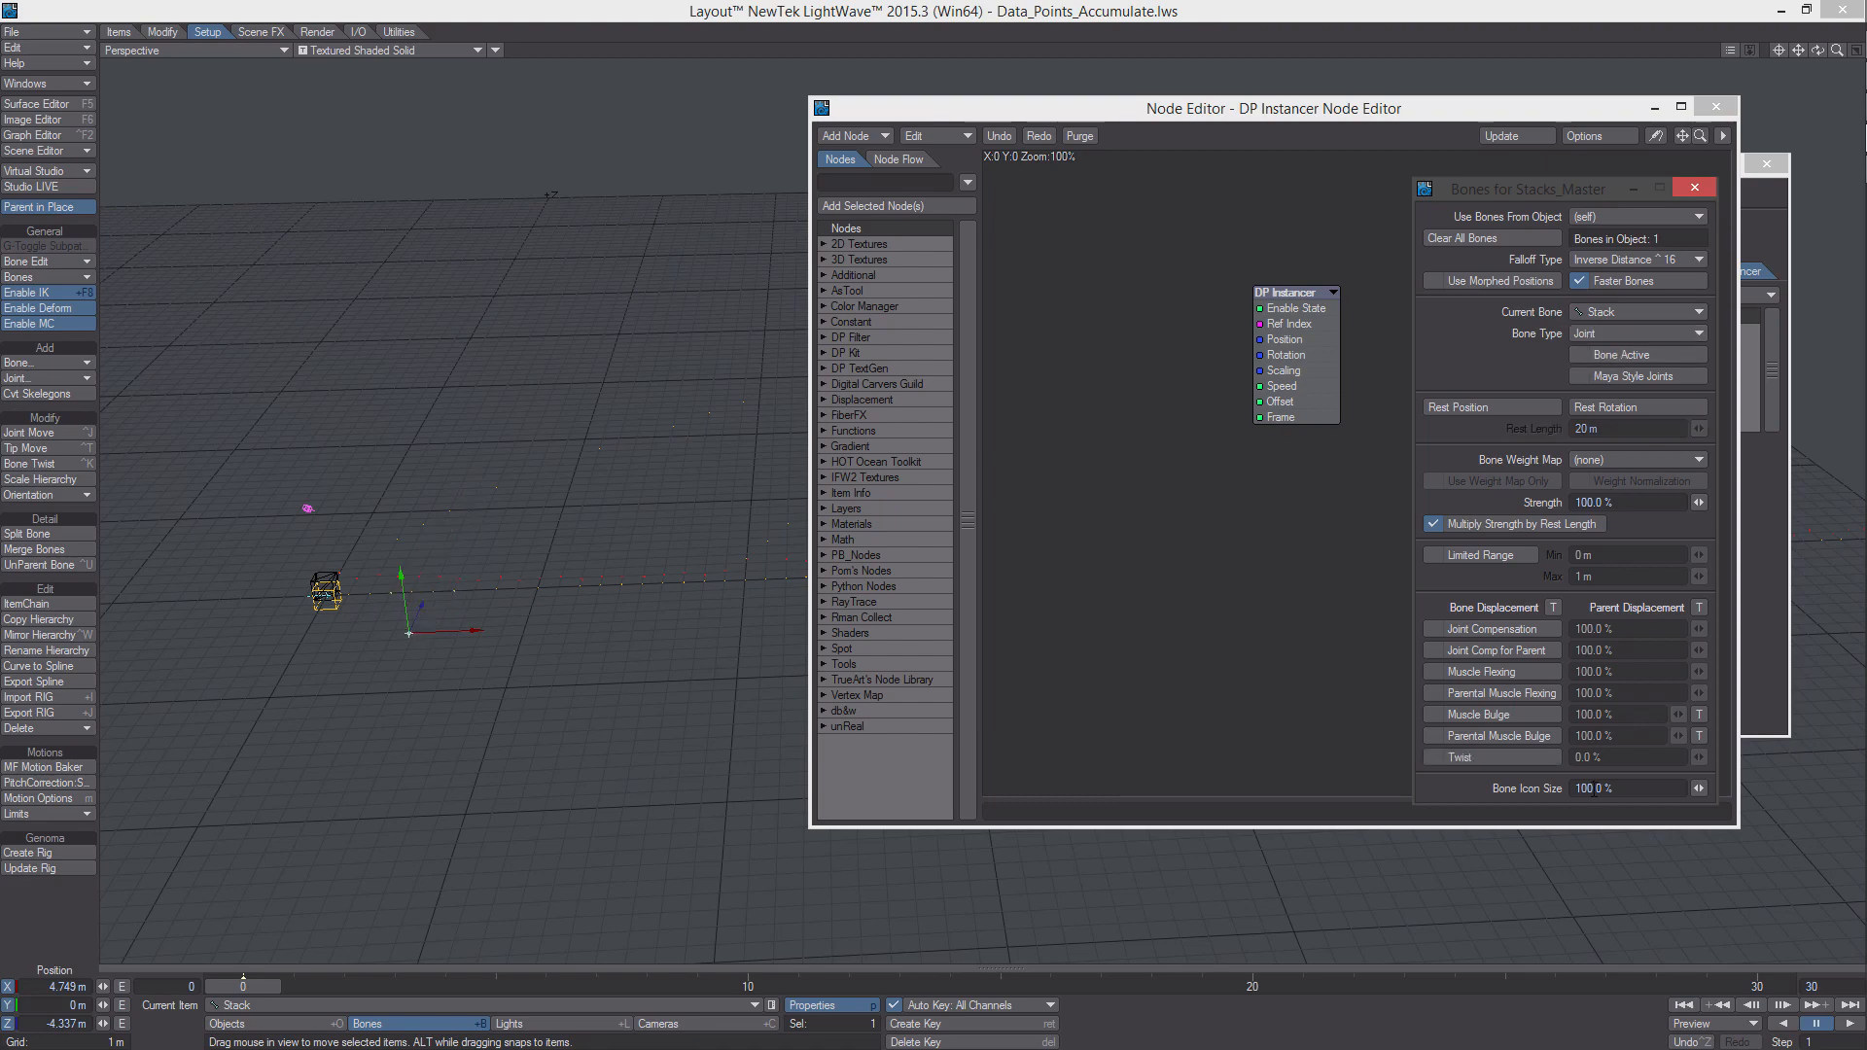
text(4)
key(Return)
Clone the Stack joint twice, placing the copies in a row at about X 8.9 m and X 14.1 m, Z -4.5 m
mouse_move(413, 613)
alt+mouse_down()
mouse_move(416, 646)
mouse_move(505, 638)
alt+mouse_up()
key(ctrl+c)
click(1508, 231)
key(ctrl+c)
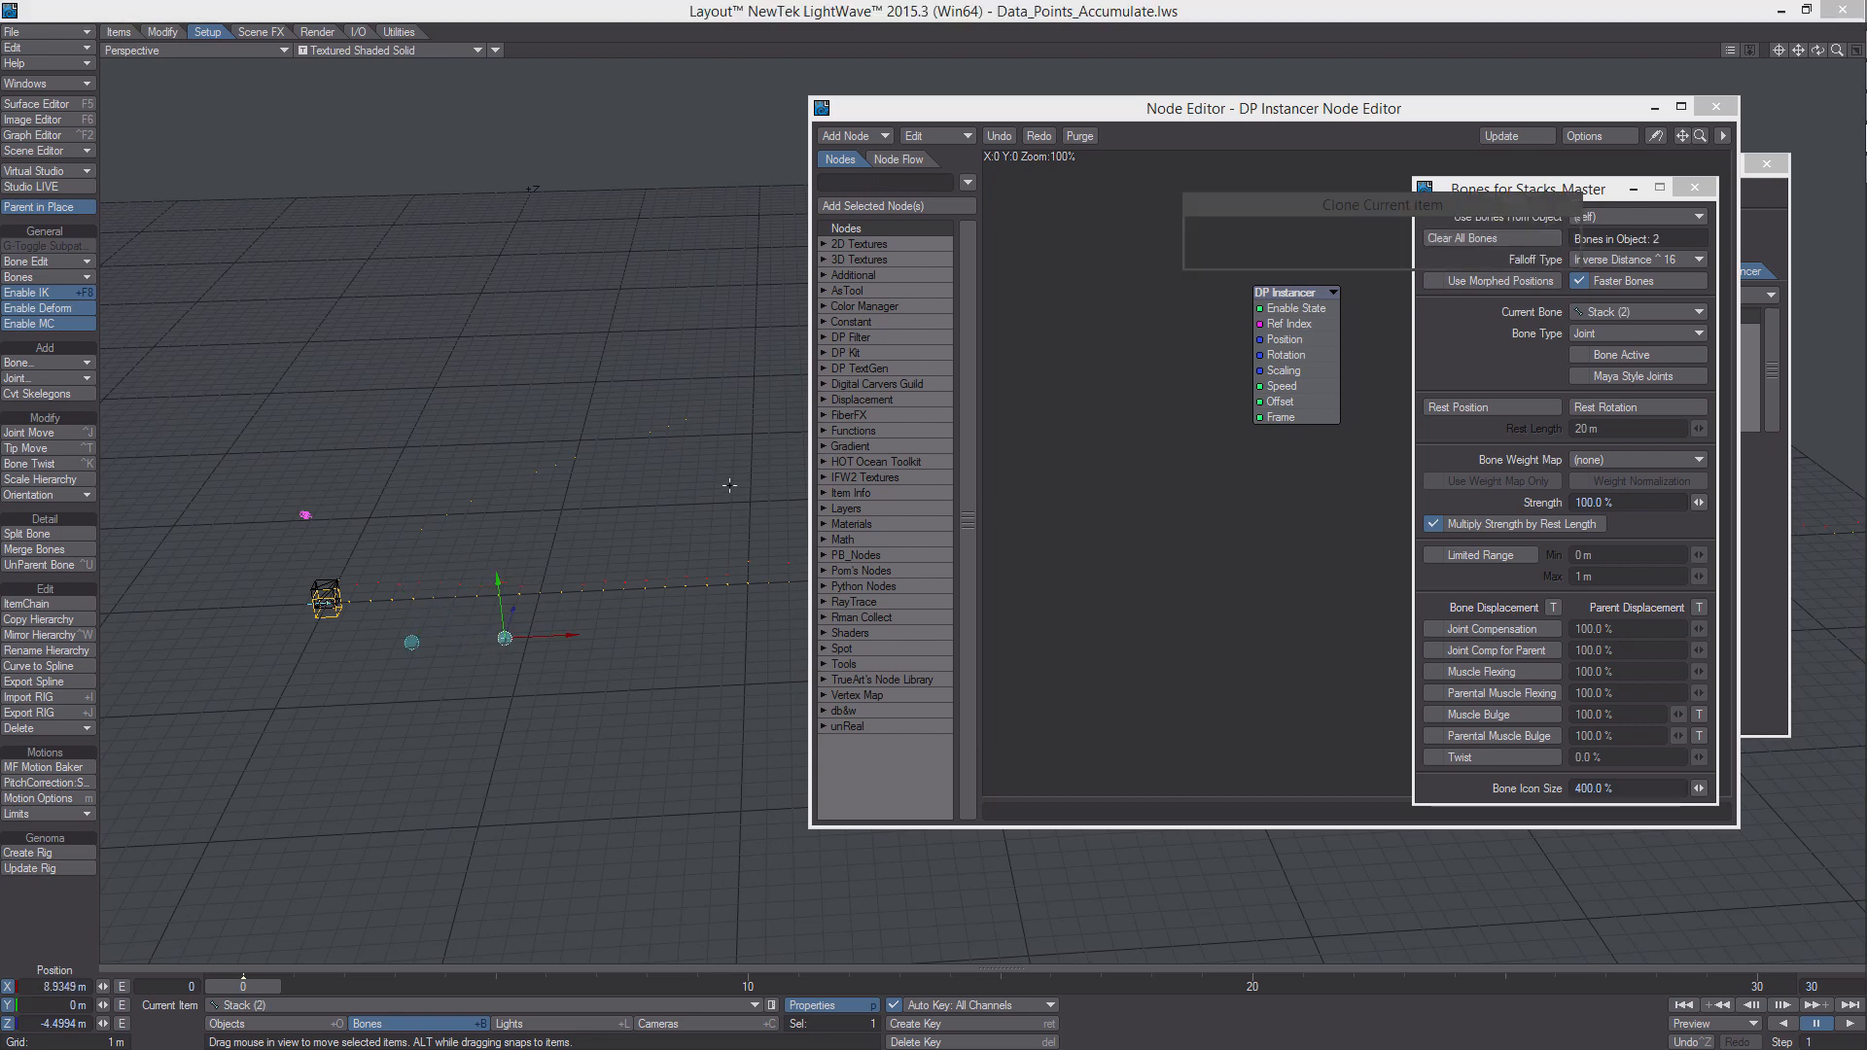
click(1529, 233)
mouse_move(504, 638)
mouse_down()
mouse_move(615, 634)
mouse_move(630, 615)
mouse_up()
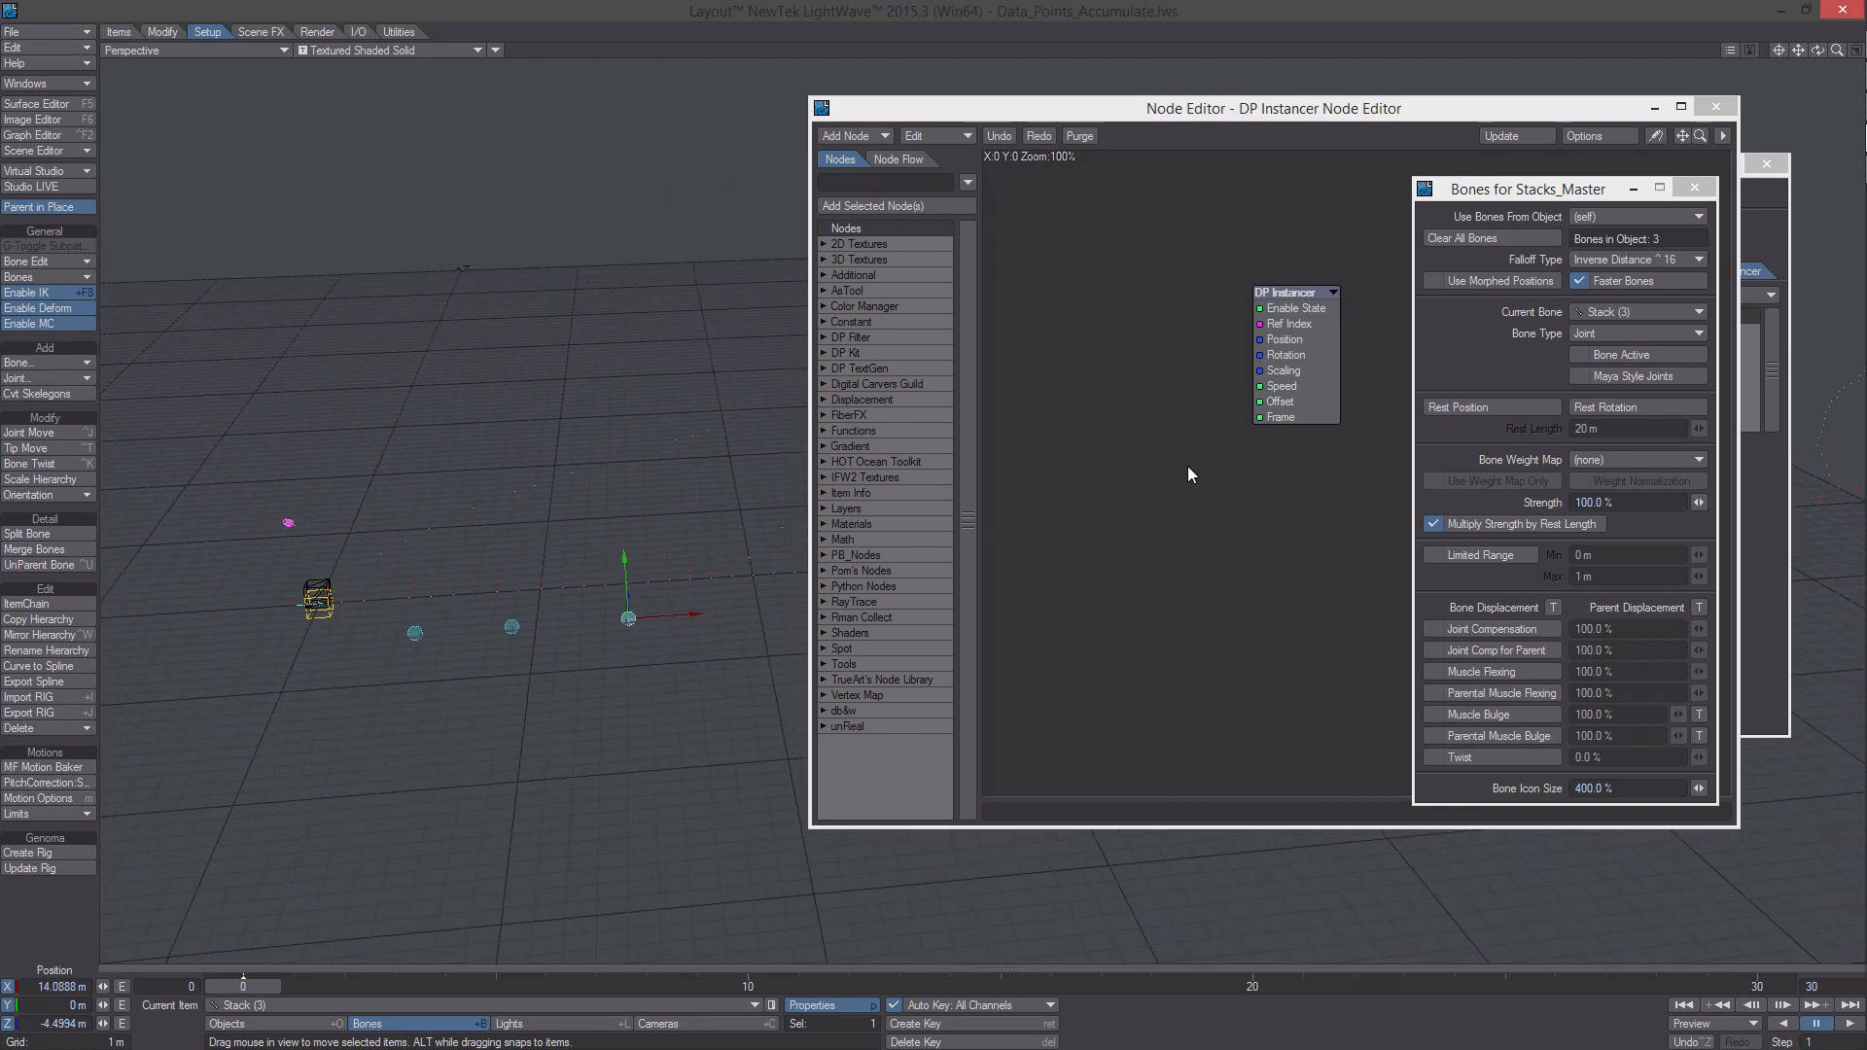
click(1697, 189)
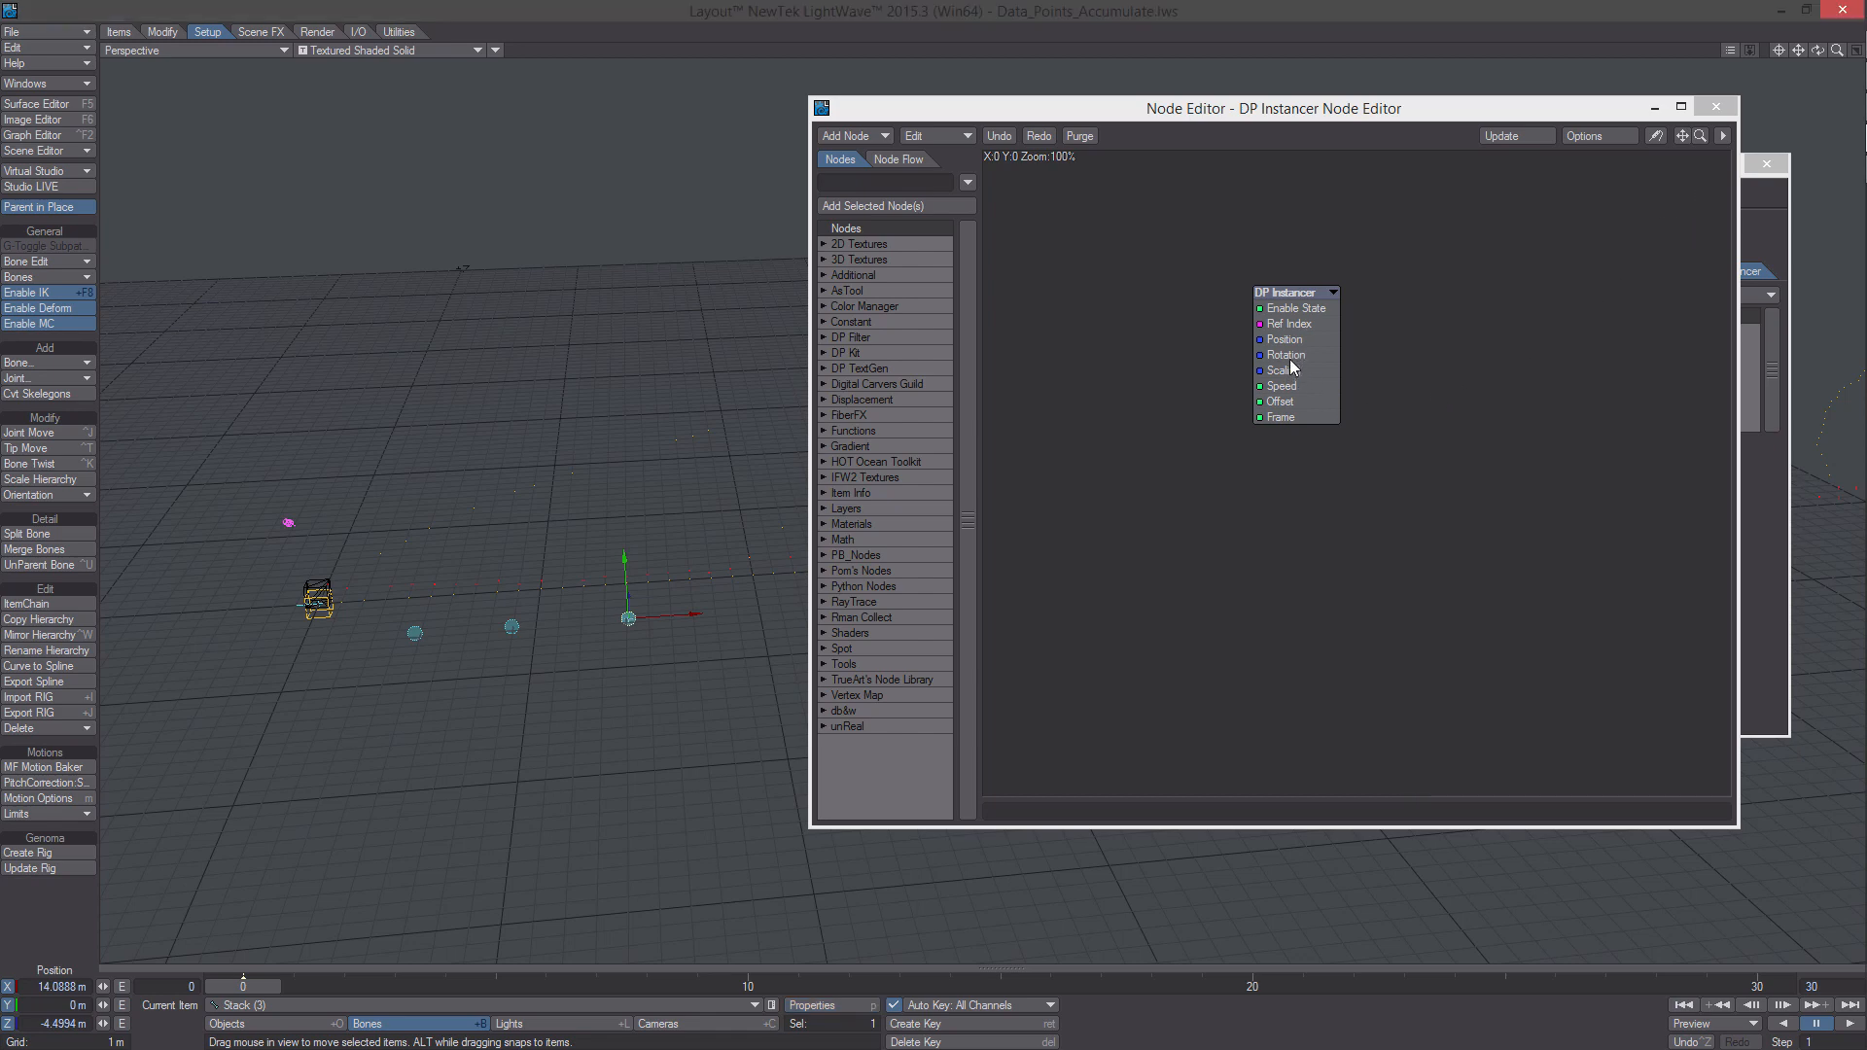
Add a DP Kit Instance Info node to the DP Instancer node graph
drag(1293, 367, 1637, 450)
right_click(1097, 407)
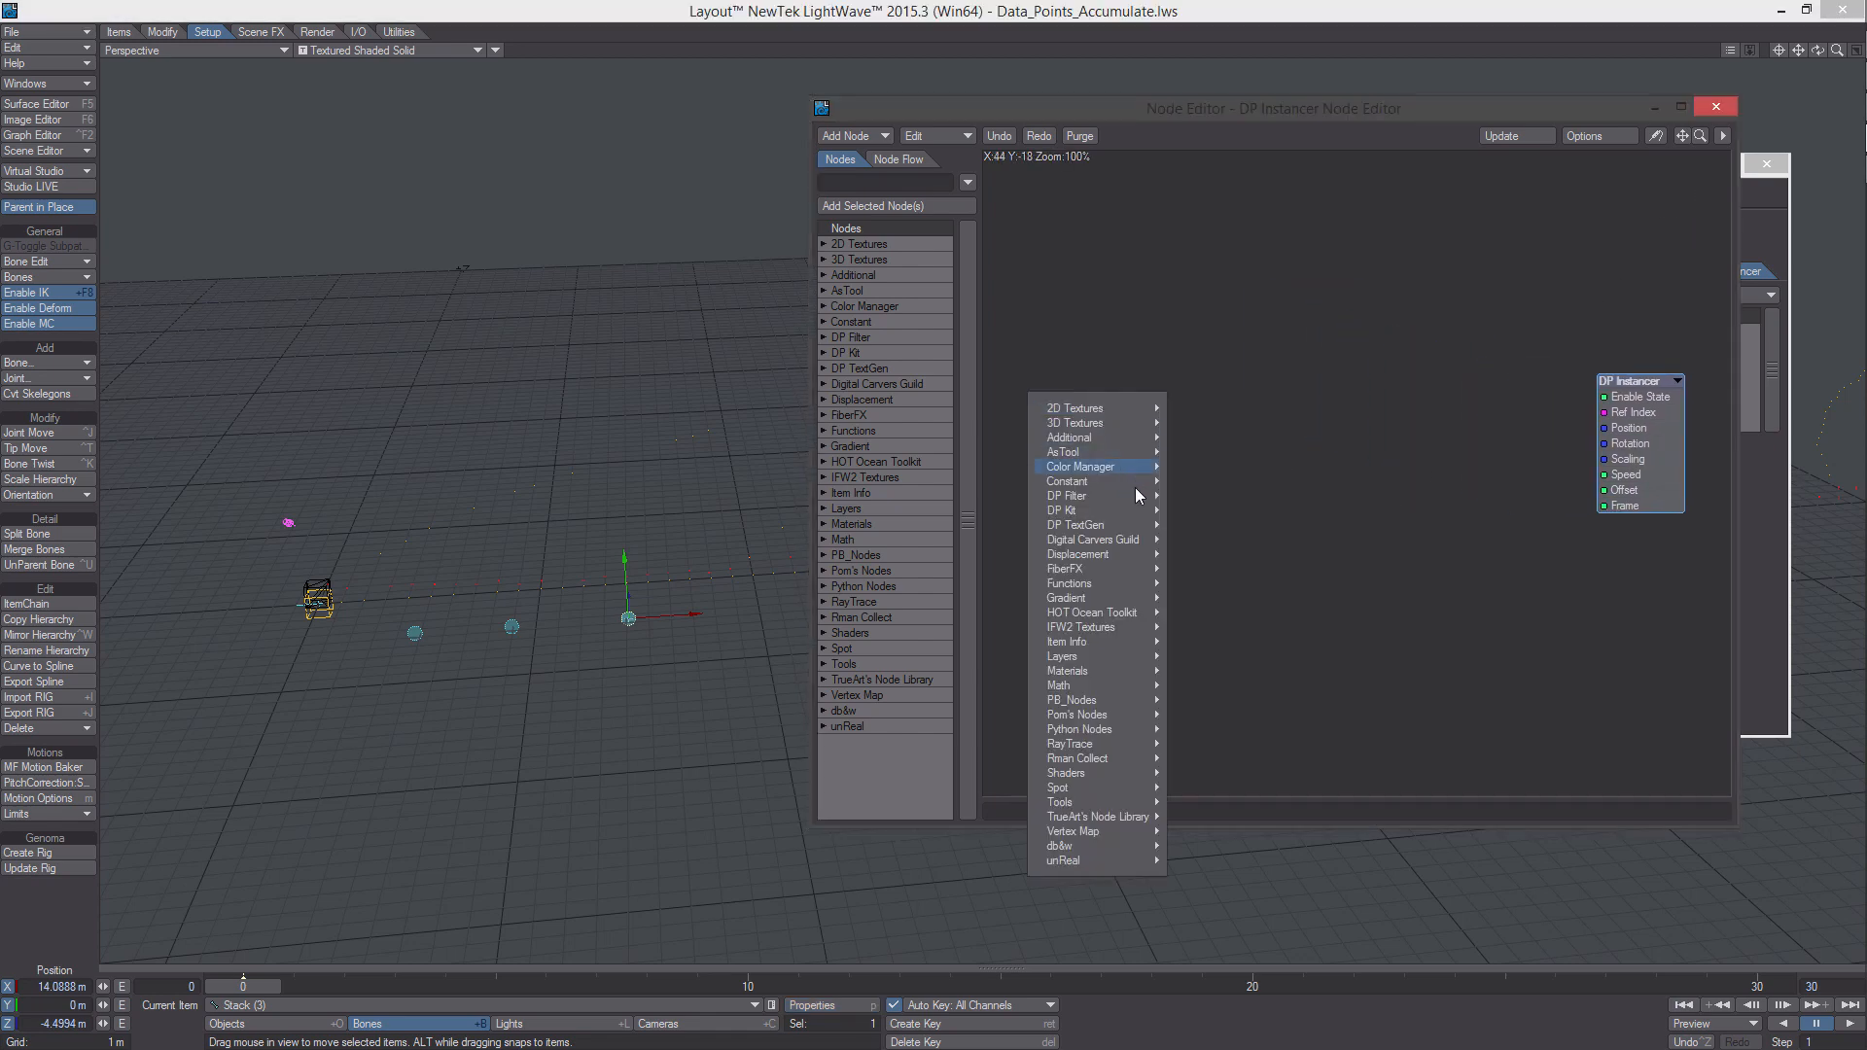
mouse_move(1151, 513)
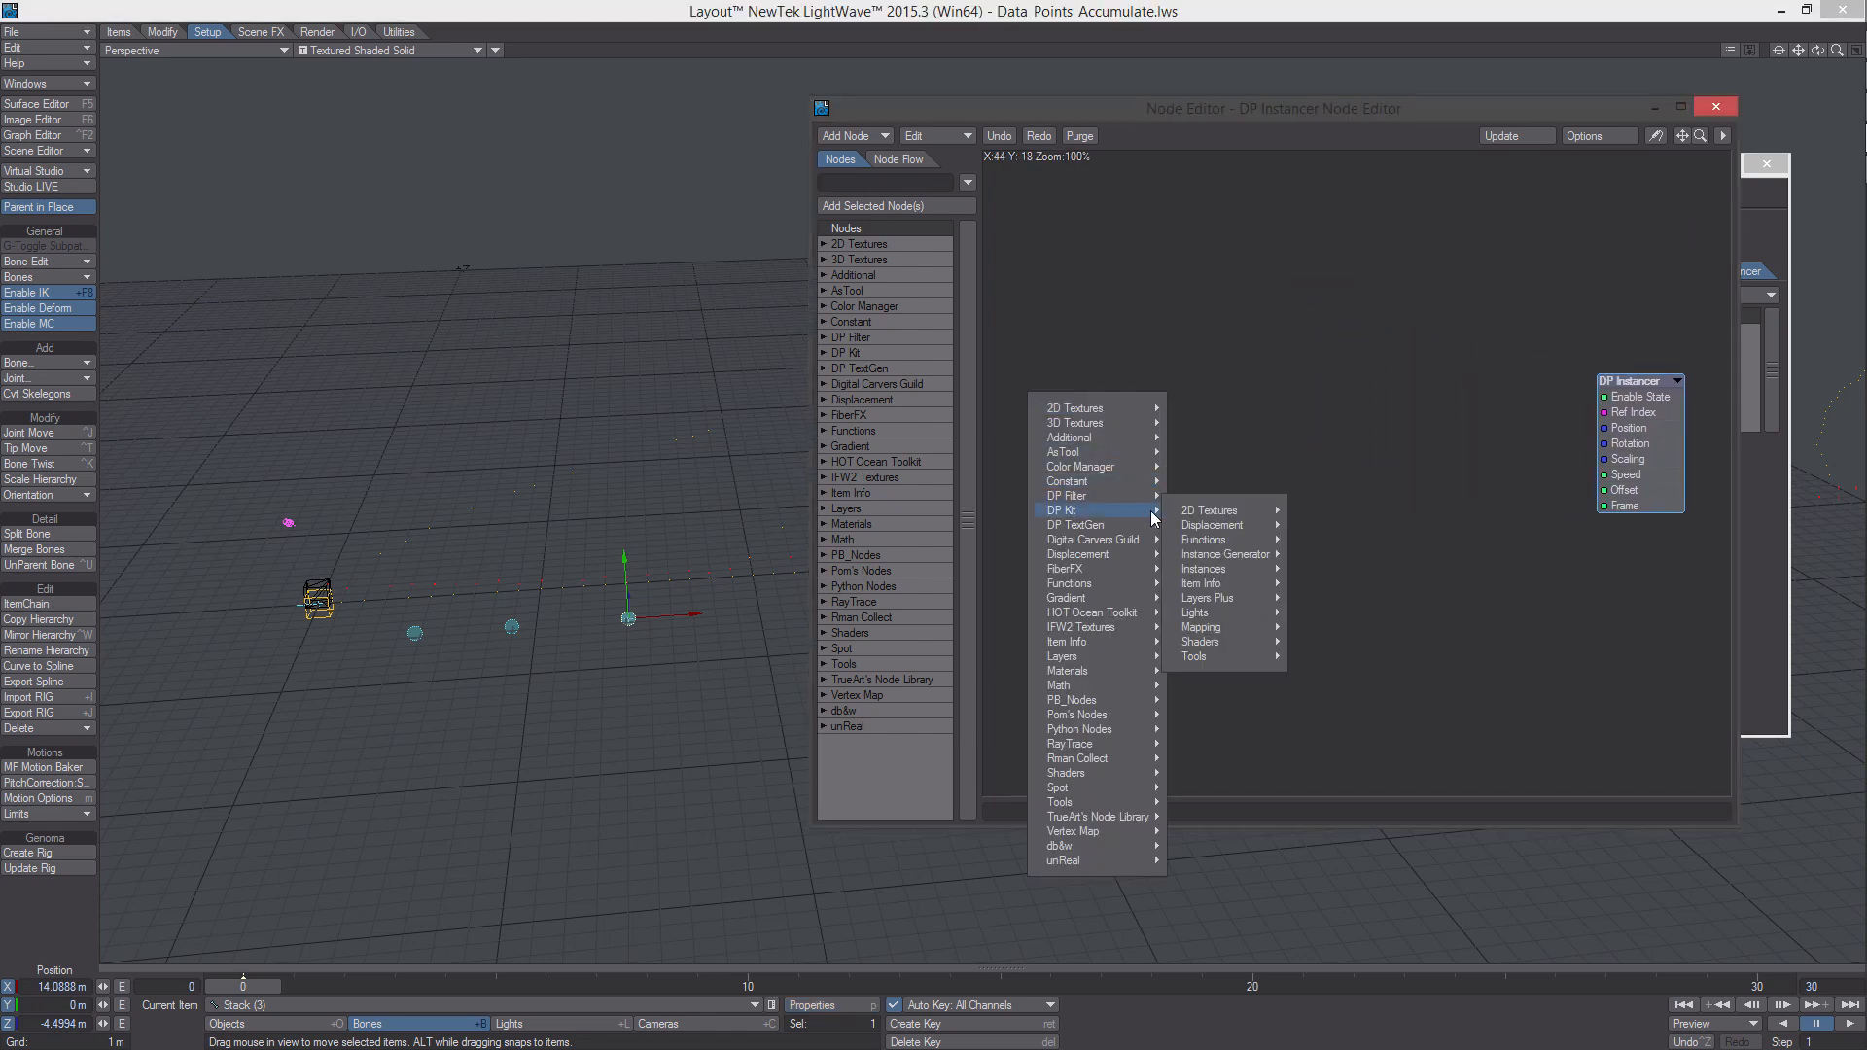
mouse_move(1253, 553)
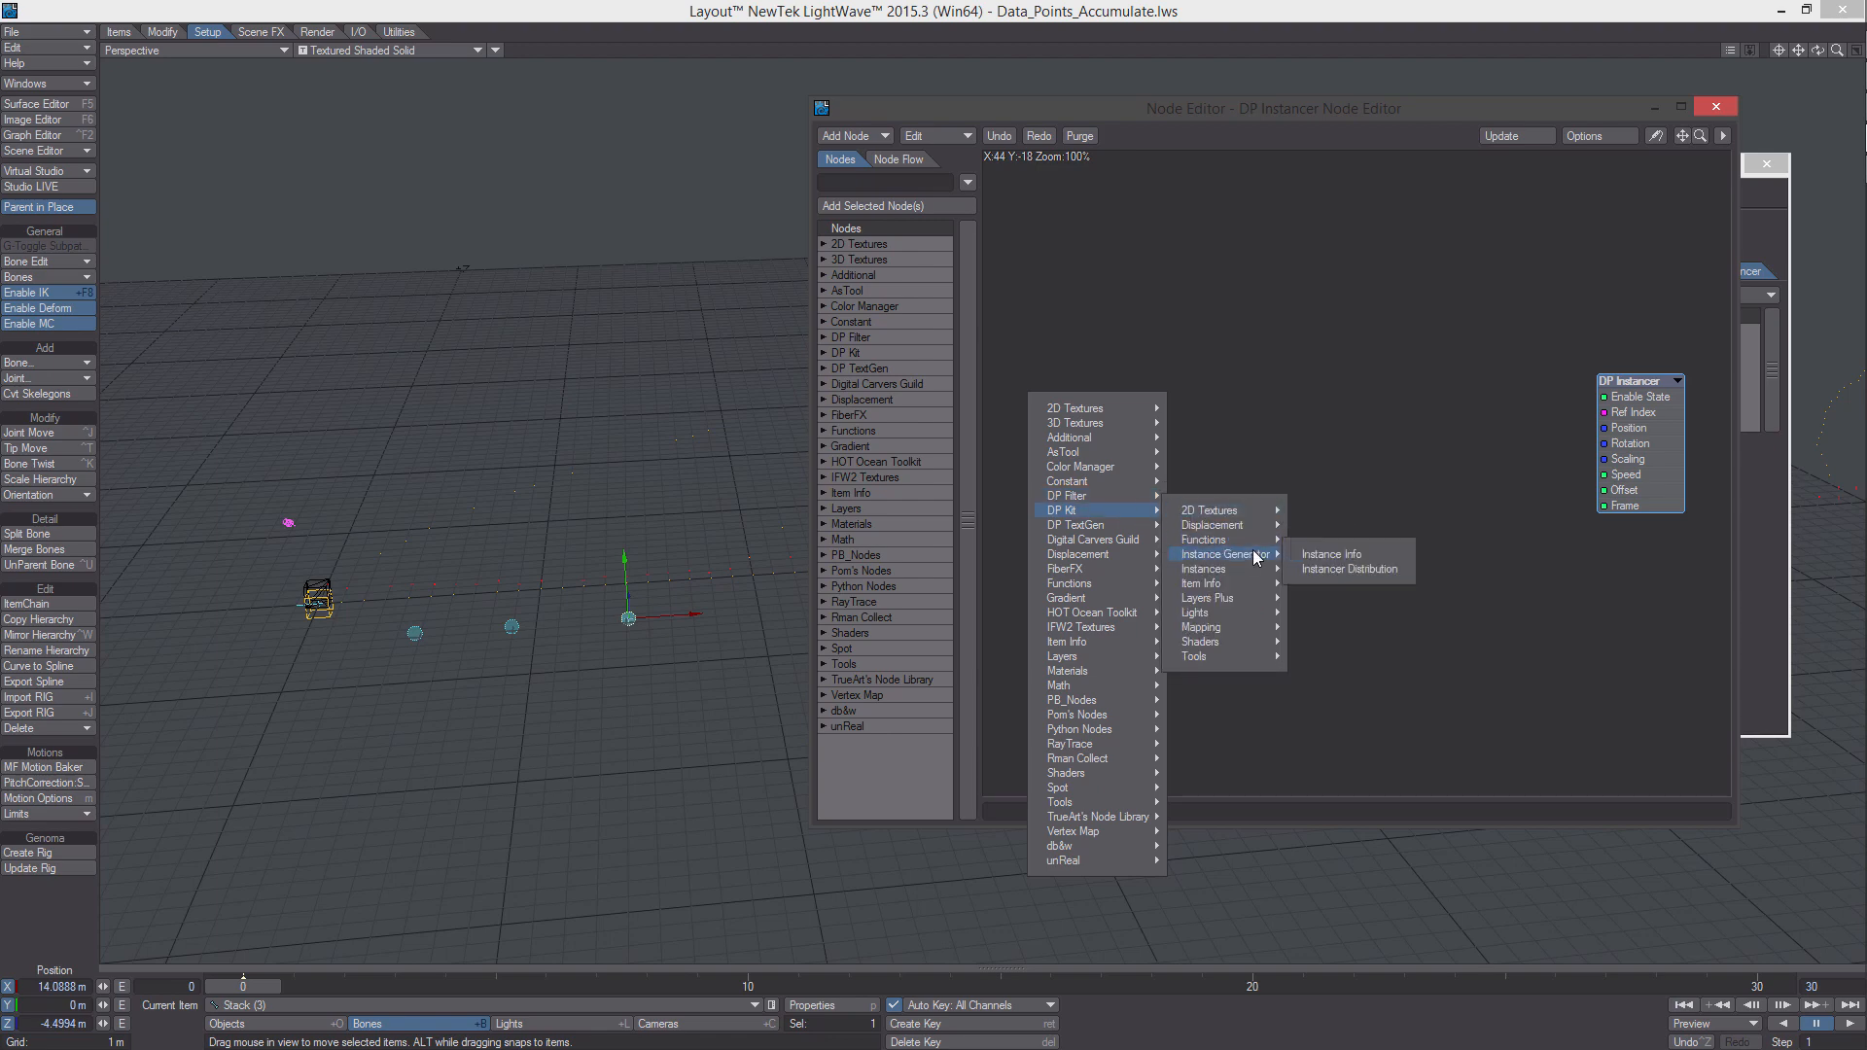
click(1319, 557)
Add a scalar Add node below Instance Info, feed Instance Index into A, and set B to -1
right_click(1119, 681)
mouse_move(1099, 858)
mouse_move(1211, 860)
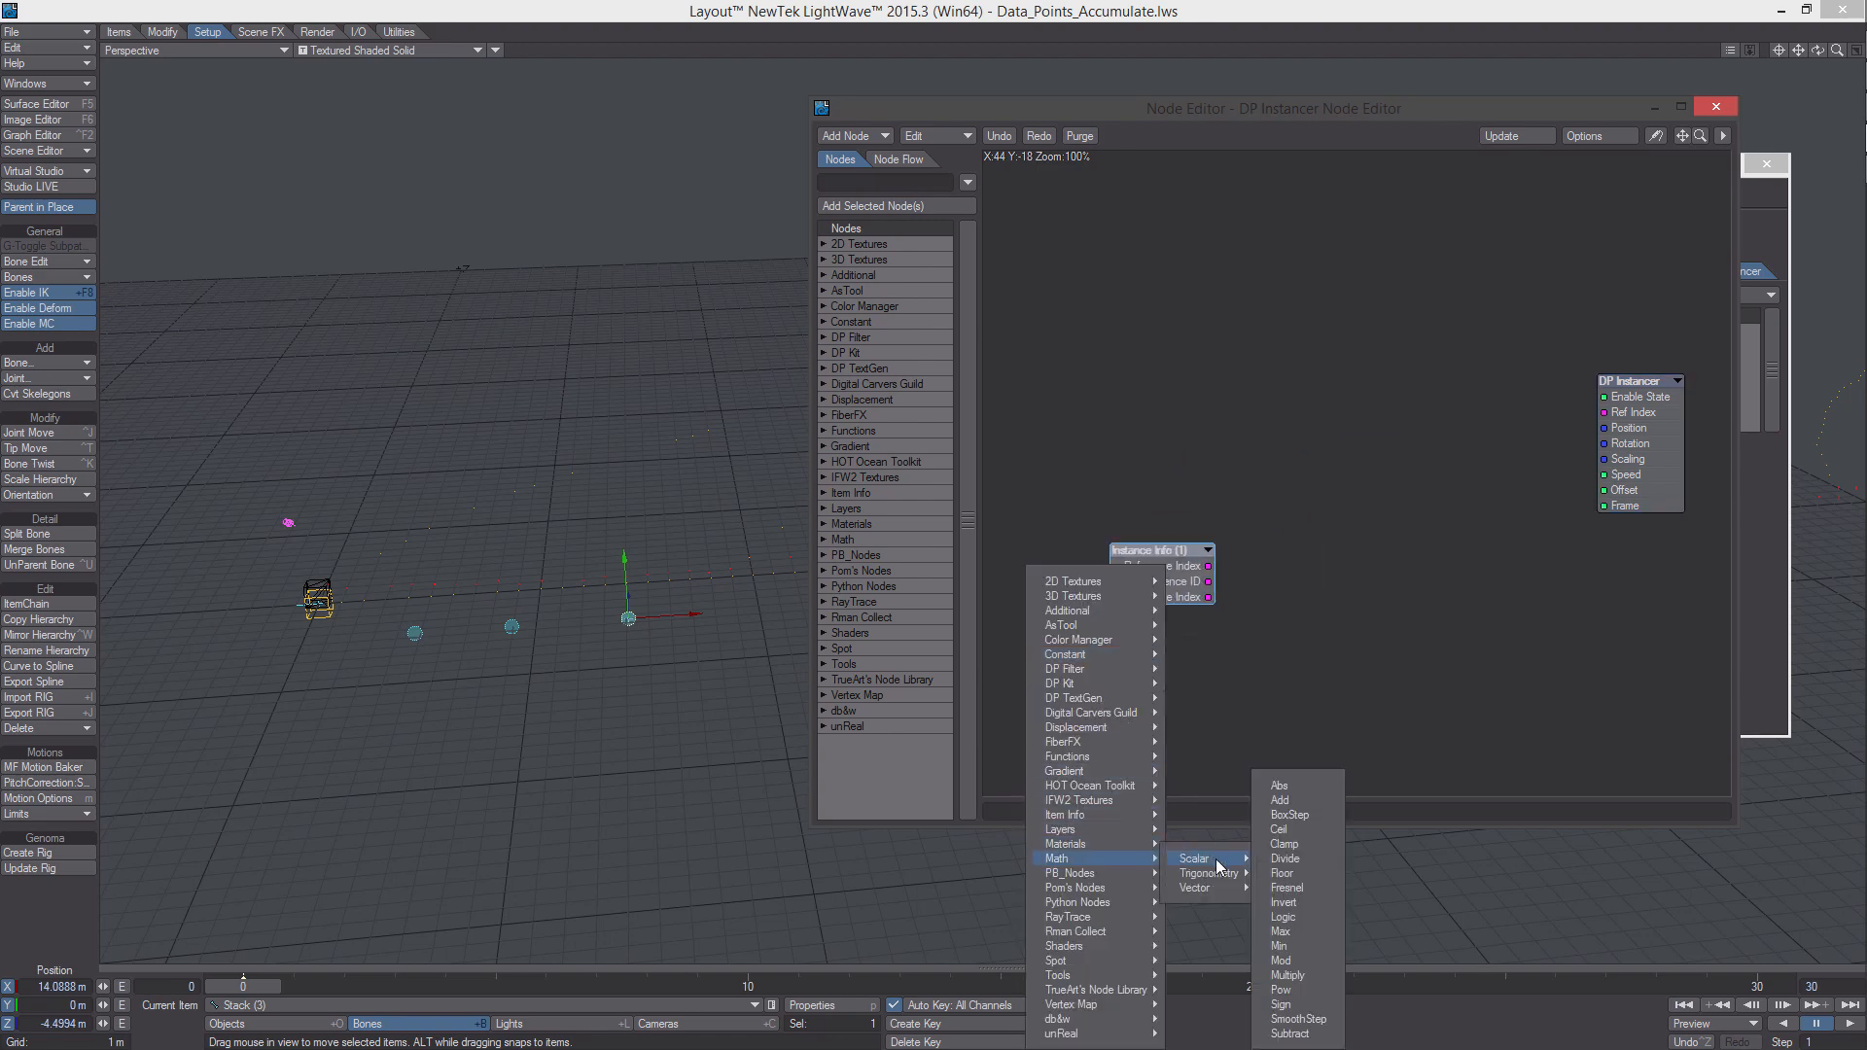
click(1284, 800)
drag(1208, 598, 1325, 475)
double_click(1340, 472)
click(1144, 237)
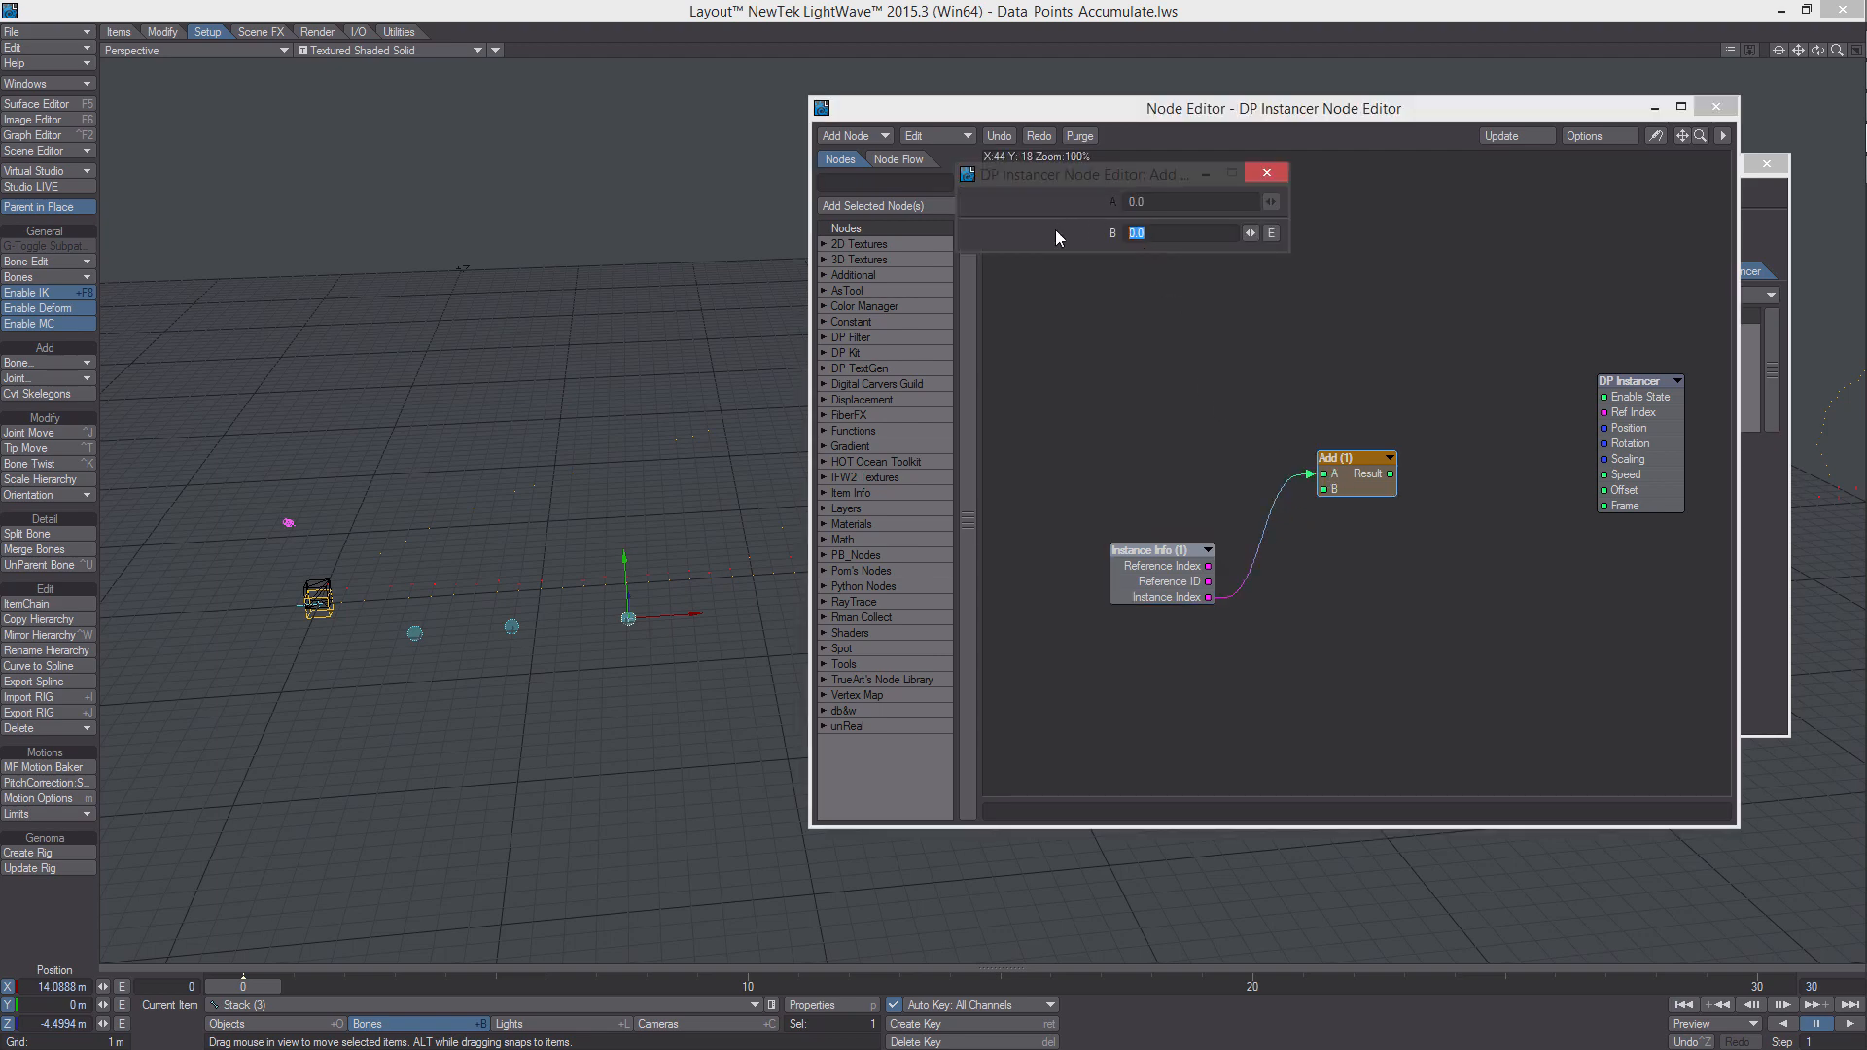
text(-1)
drag(1359, 475, 1185, 642)
middle_drag(1178, 647, 1184, 576)
Add a scalar Divide node and a Floor node between the first Add node and DP Instancer
right_click(1294, 493)
mouse_move(1345, 728)
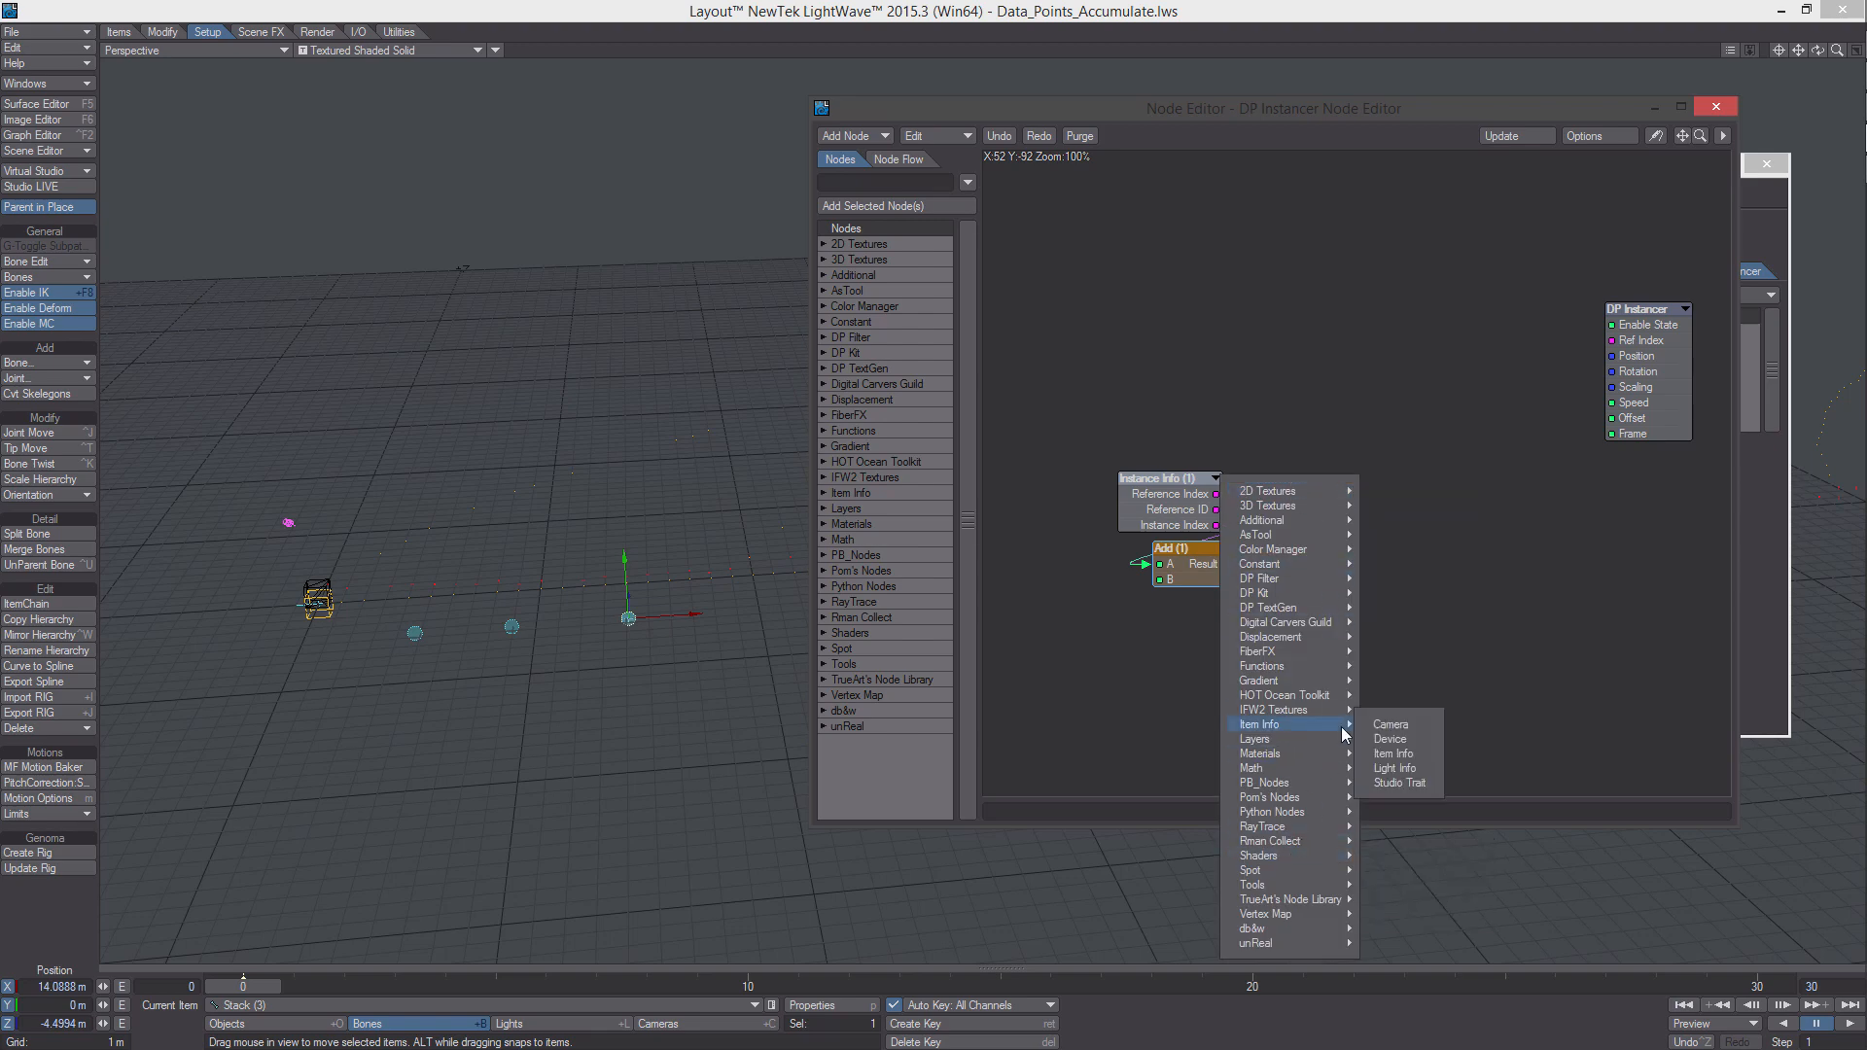
mouse_move(1294, 768)
mouse_move(1401, 768)
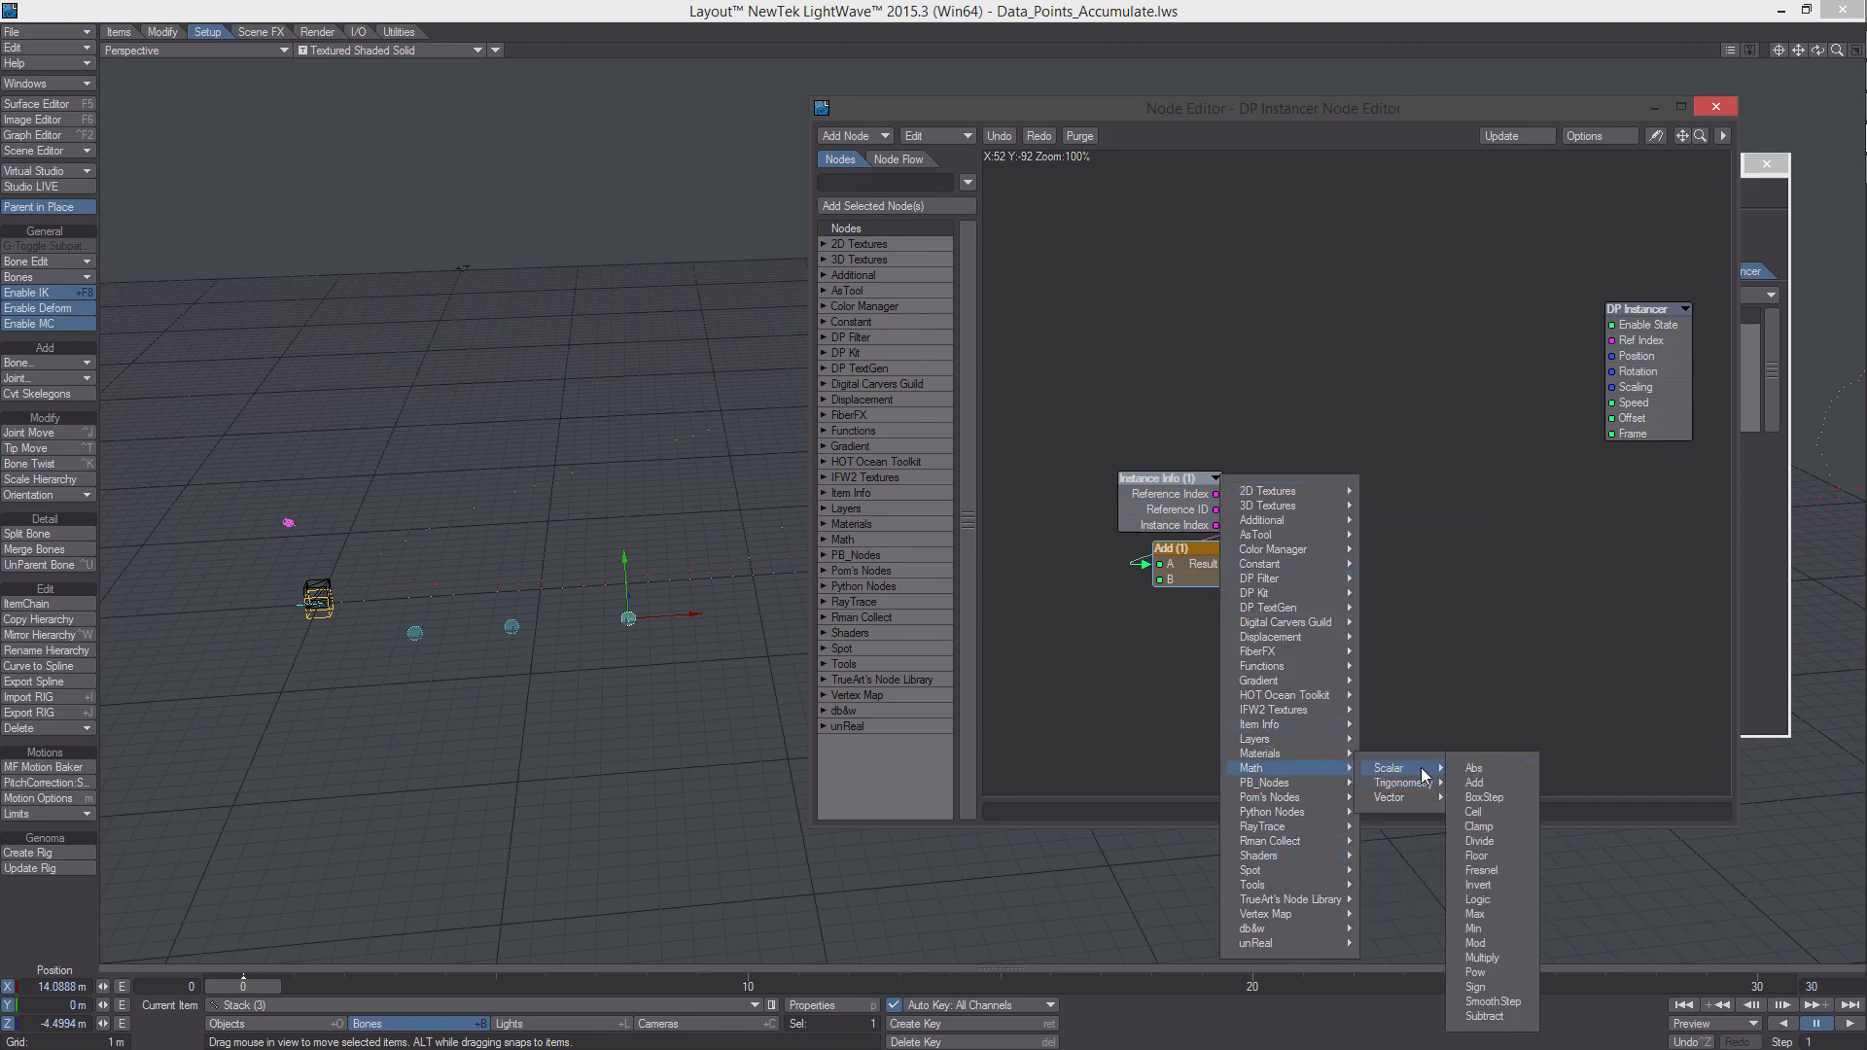
click(1480, 841)
right_click(1372, 535)
mouse_move(1389, 817)
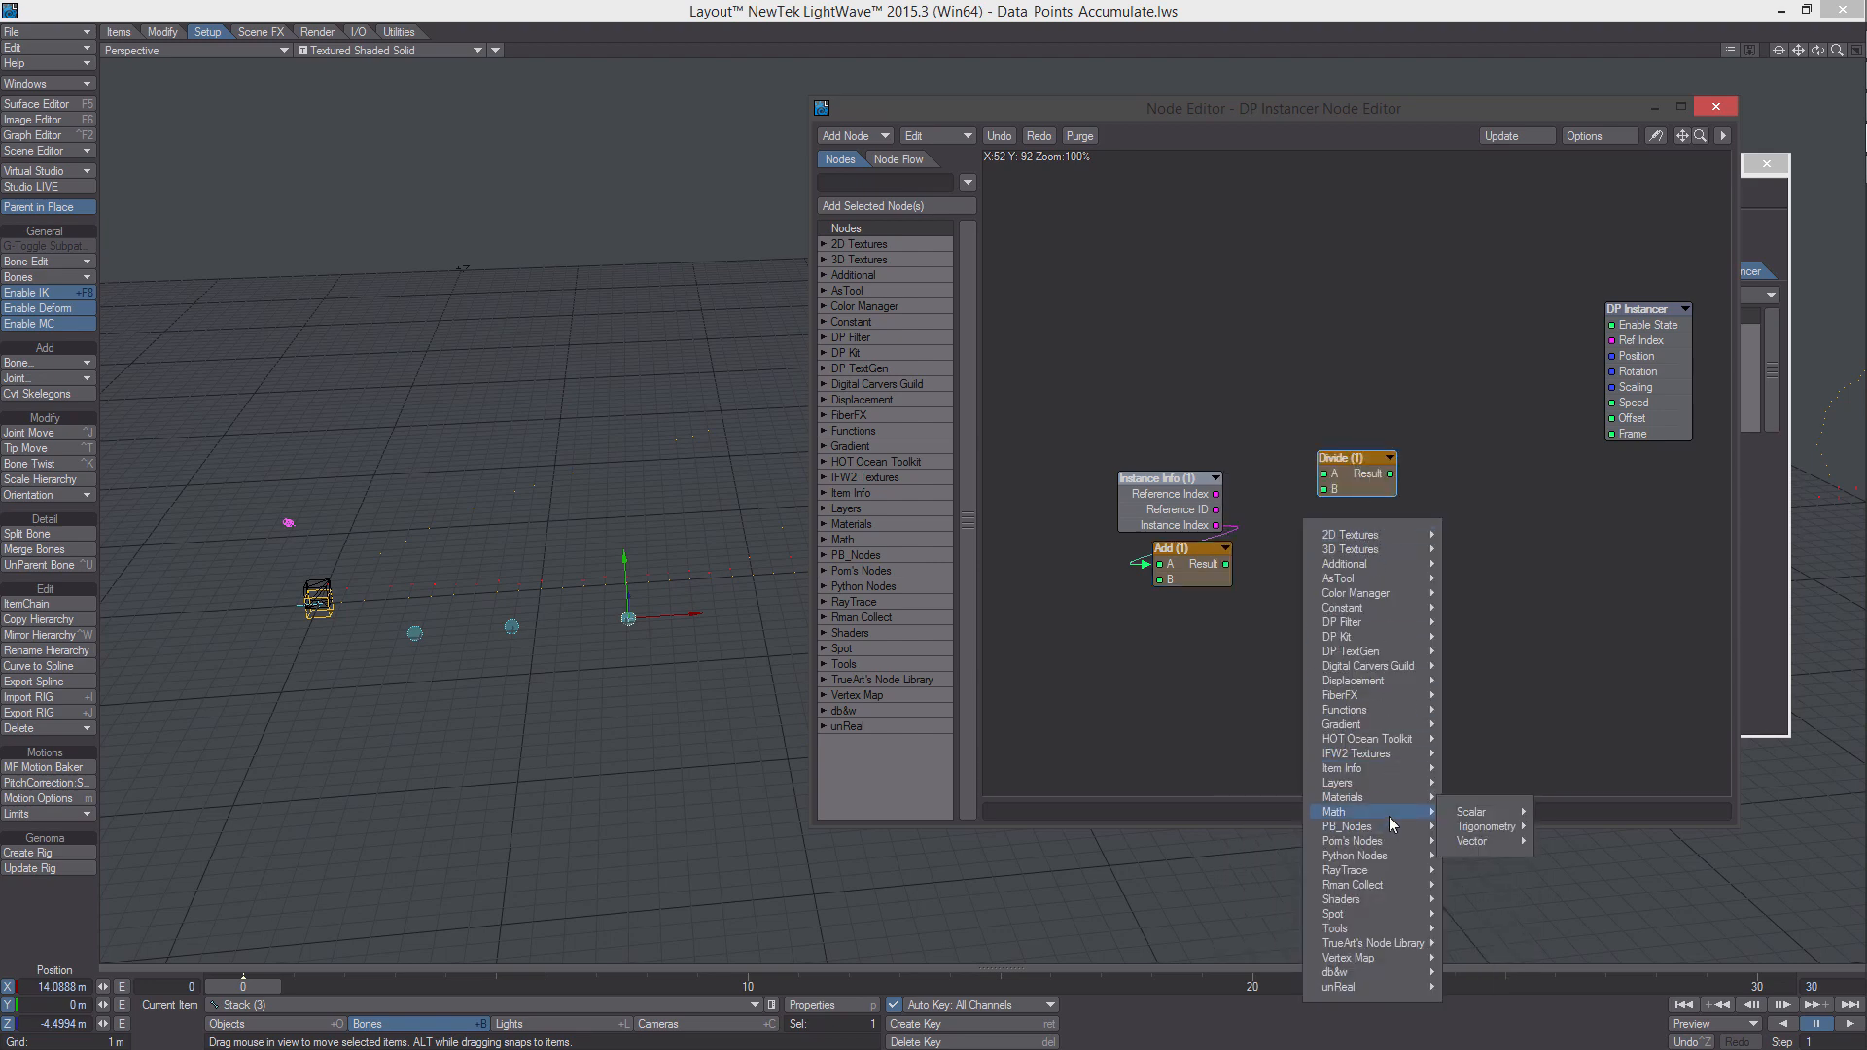
mouse_move(1474, 813)
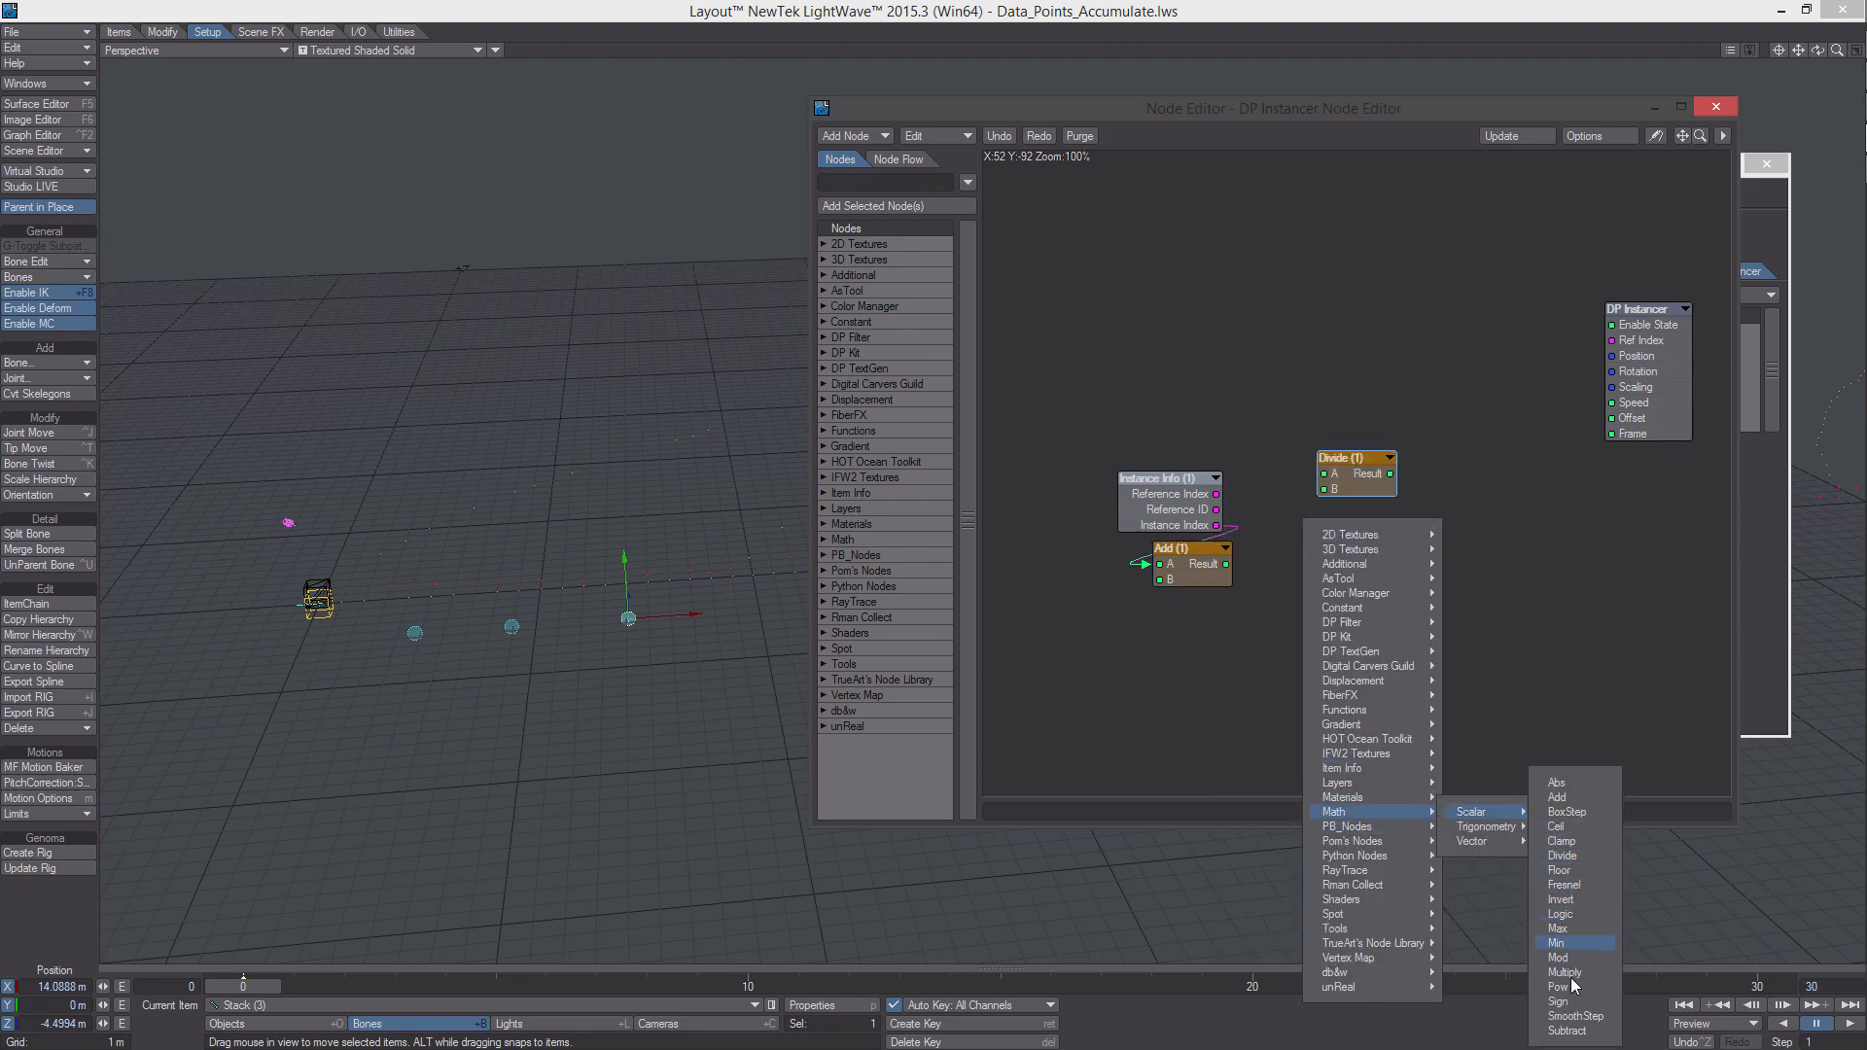
click(1564, 870)
drag(1367, 481, 1376, 411)
drag(1381, 547, 1480, 476)
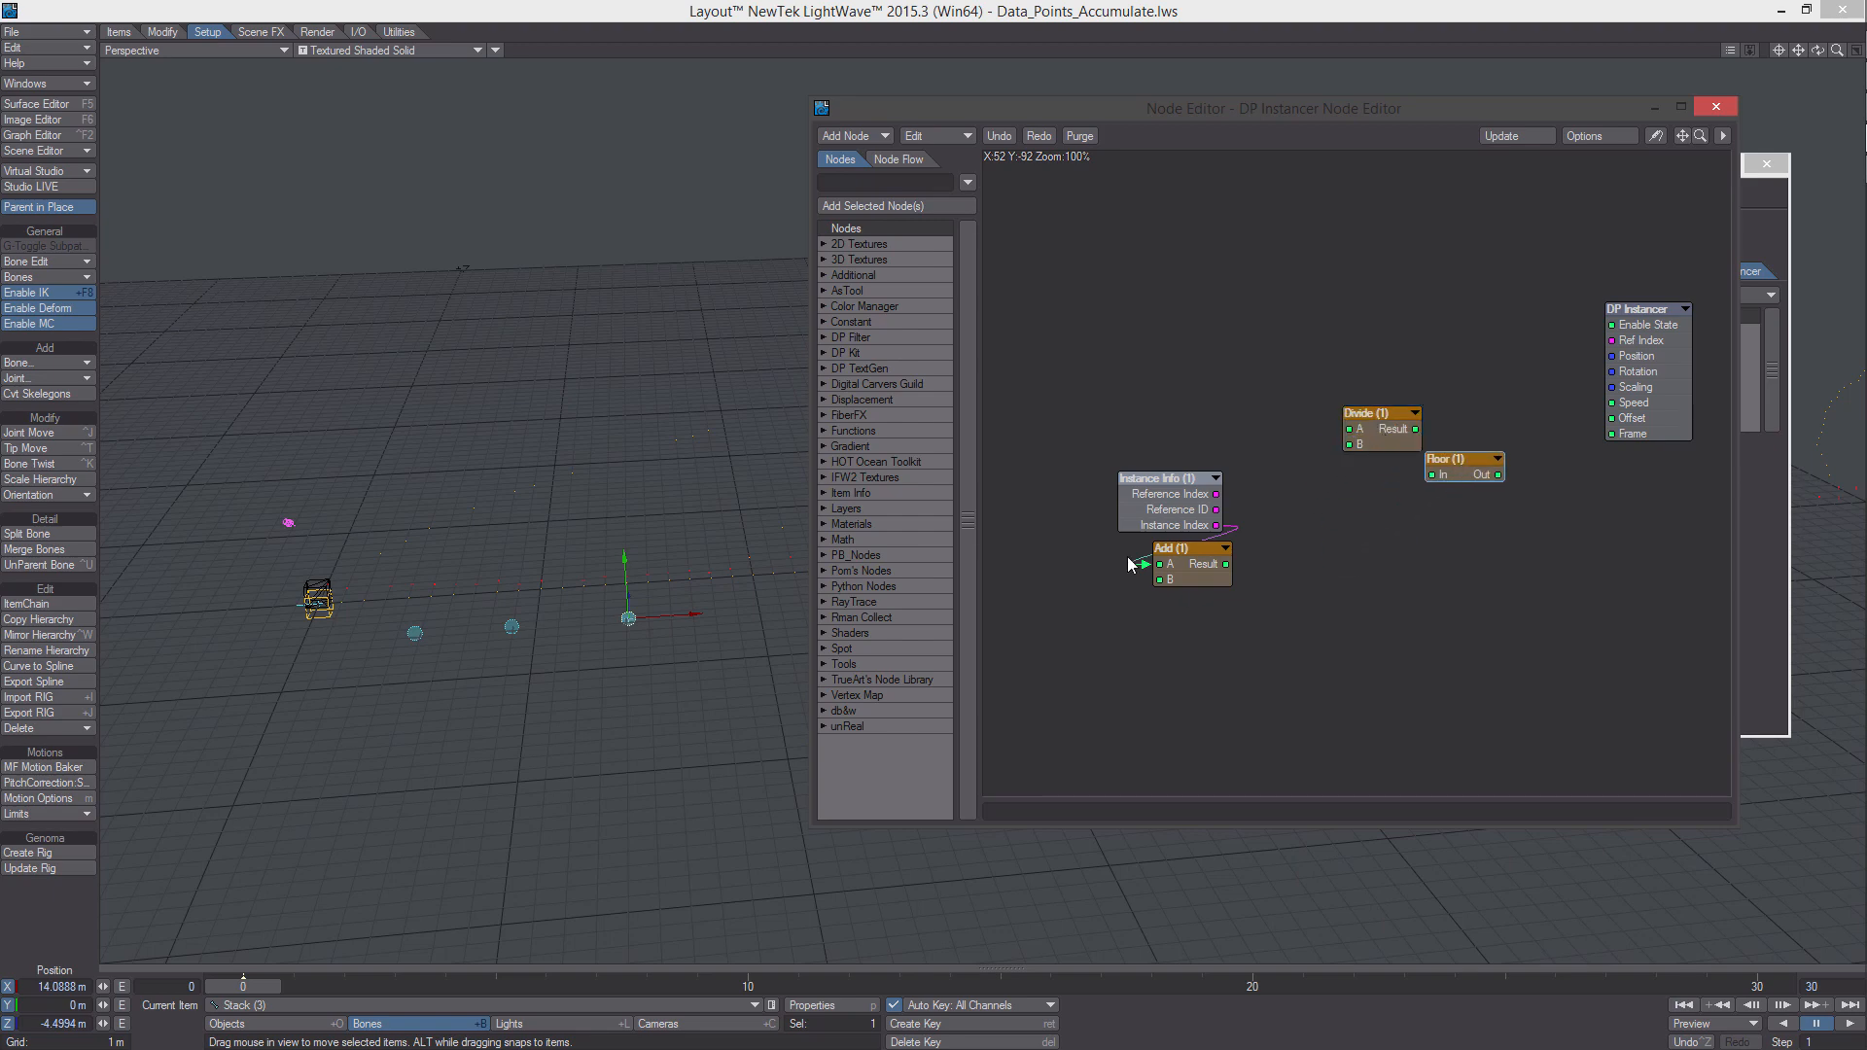
Add a Global Values constant node above the Instance Info node
right_click(1169, 319)
mouse_move(1187, 393)
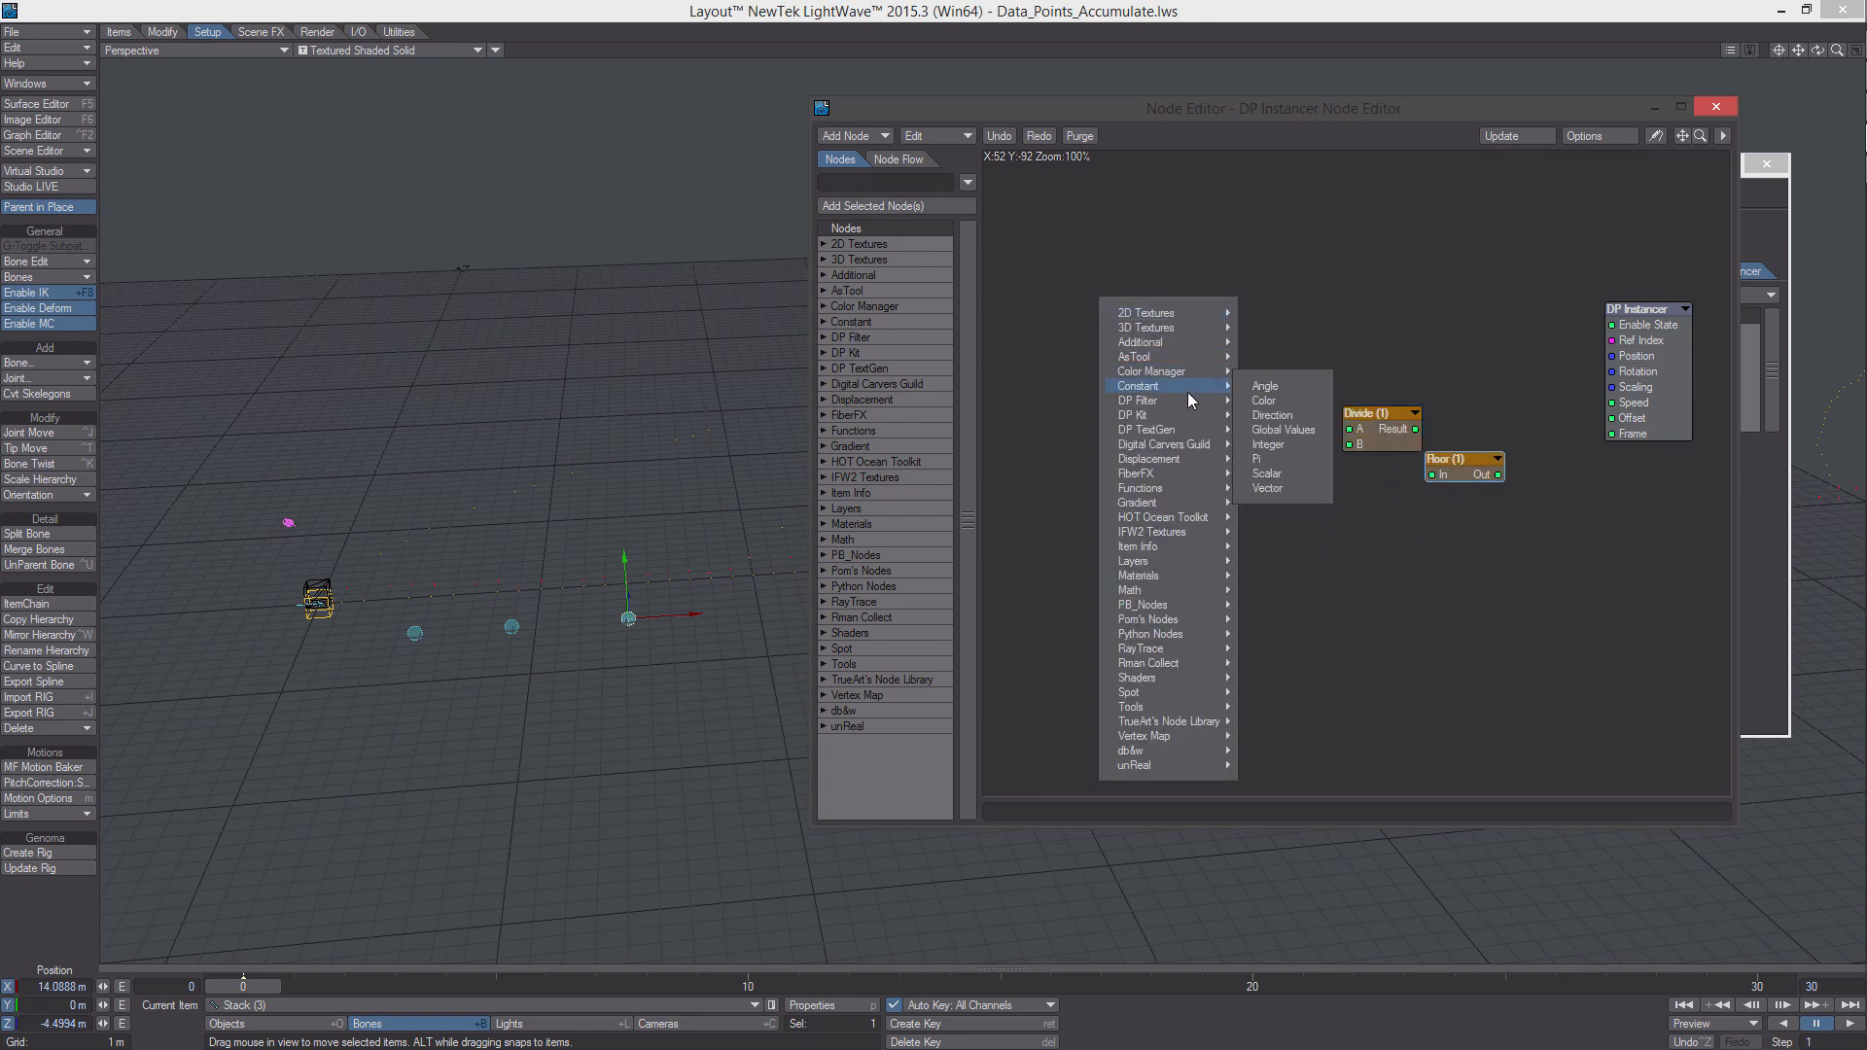
click(1284, 429)
drag(1328, 477, 1115, 277)
middle_drag(1239, 468, 1218, 492)
Divide the first Add node's result by the Global Values integer and feed the quotient into Floor
drag(1206, 589, 1301, 404)
drag(1206, 589, 1336, 448)
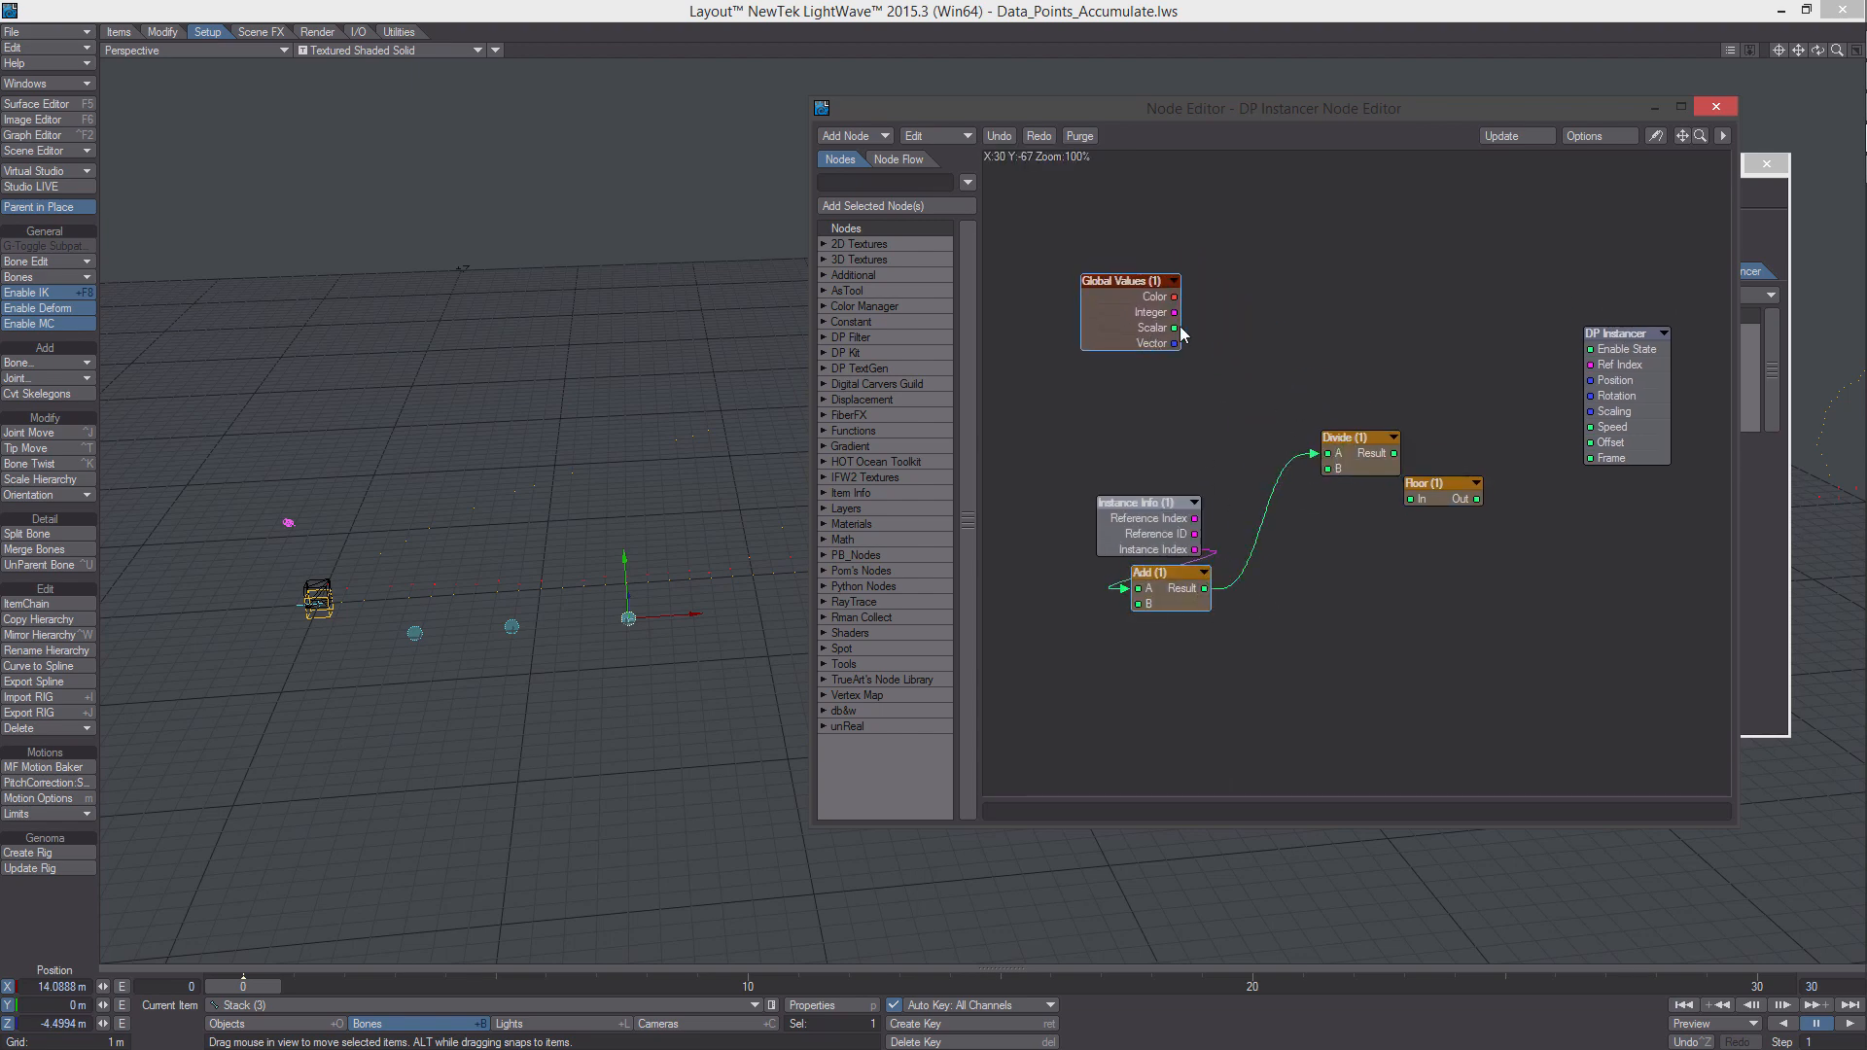
drag(1176, 313, 1329, 446)
drag(1441, 492, 1421, 423)
middle_drag(1603, 372, 1510, 352)
drag(1513, 350, 1640, 319)
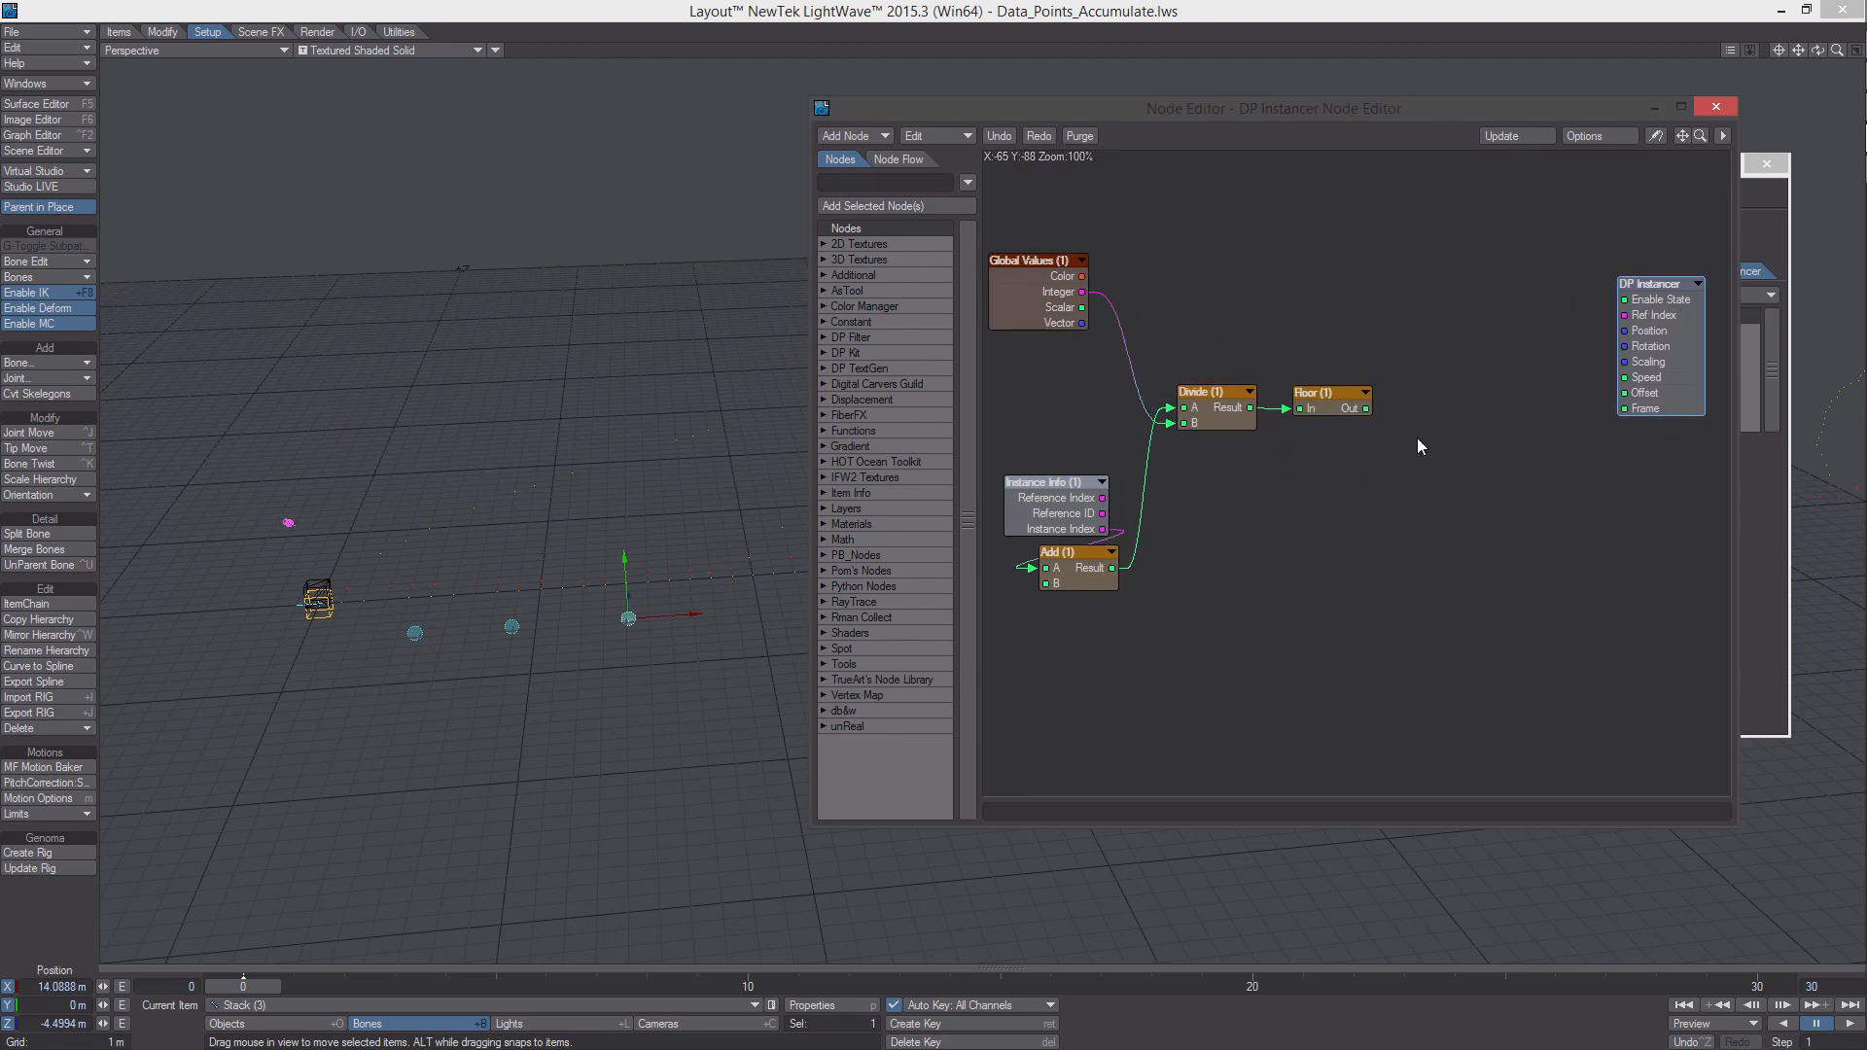
Add a DP Kit Bone Info node beside Floor and set its object to Stacks_Master
middle_drag(1083, 546, 1236, 497)
drag(1194, 456, 1195, 464)
mouse_move(1281, 584)
mouse_down()
mouse_move(1173, 418)
mouse_move(1011, 445)
mouse_up()
middle_drag(1388, 451, 1189, 486)
right_click(1188, 484)
mouse_move(1207, 586)
mouse_move(1339, 658)
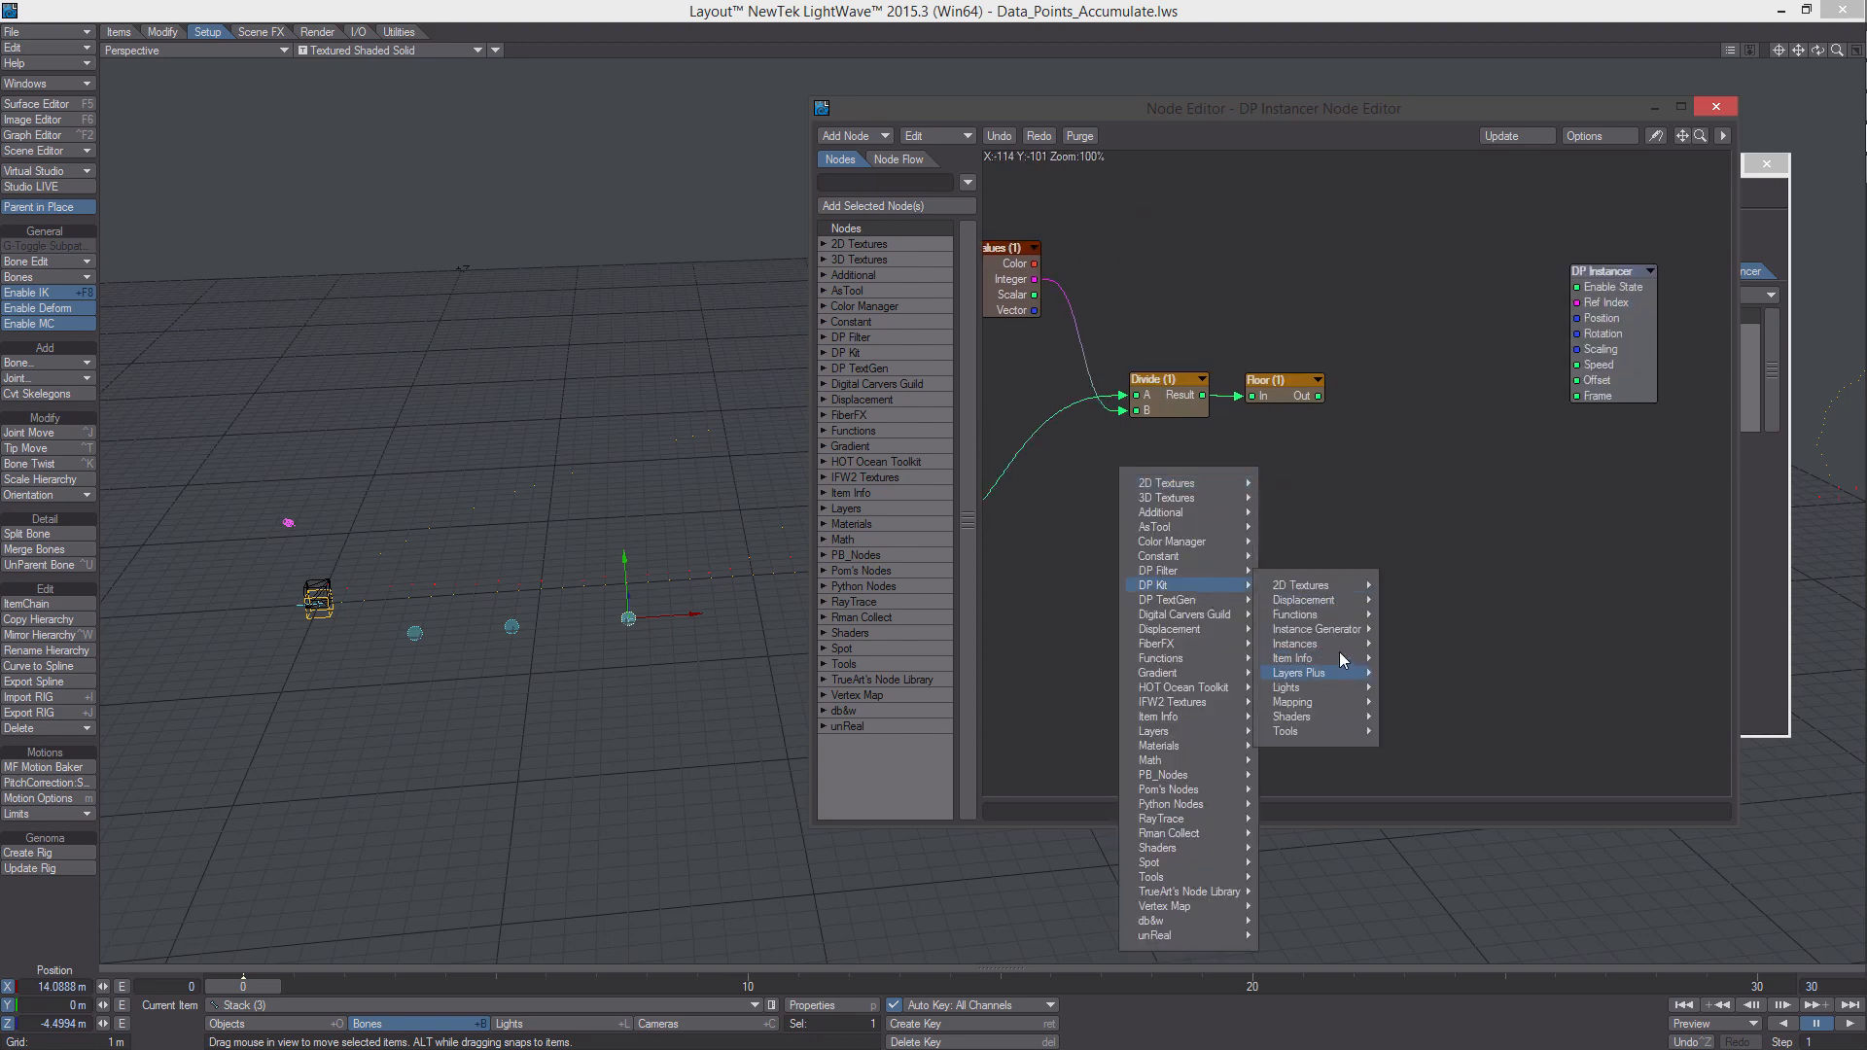
click(1415, 668)
drag(1364, 448, 1437, 407)
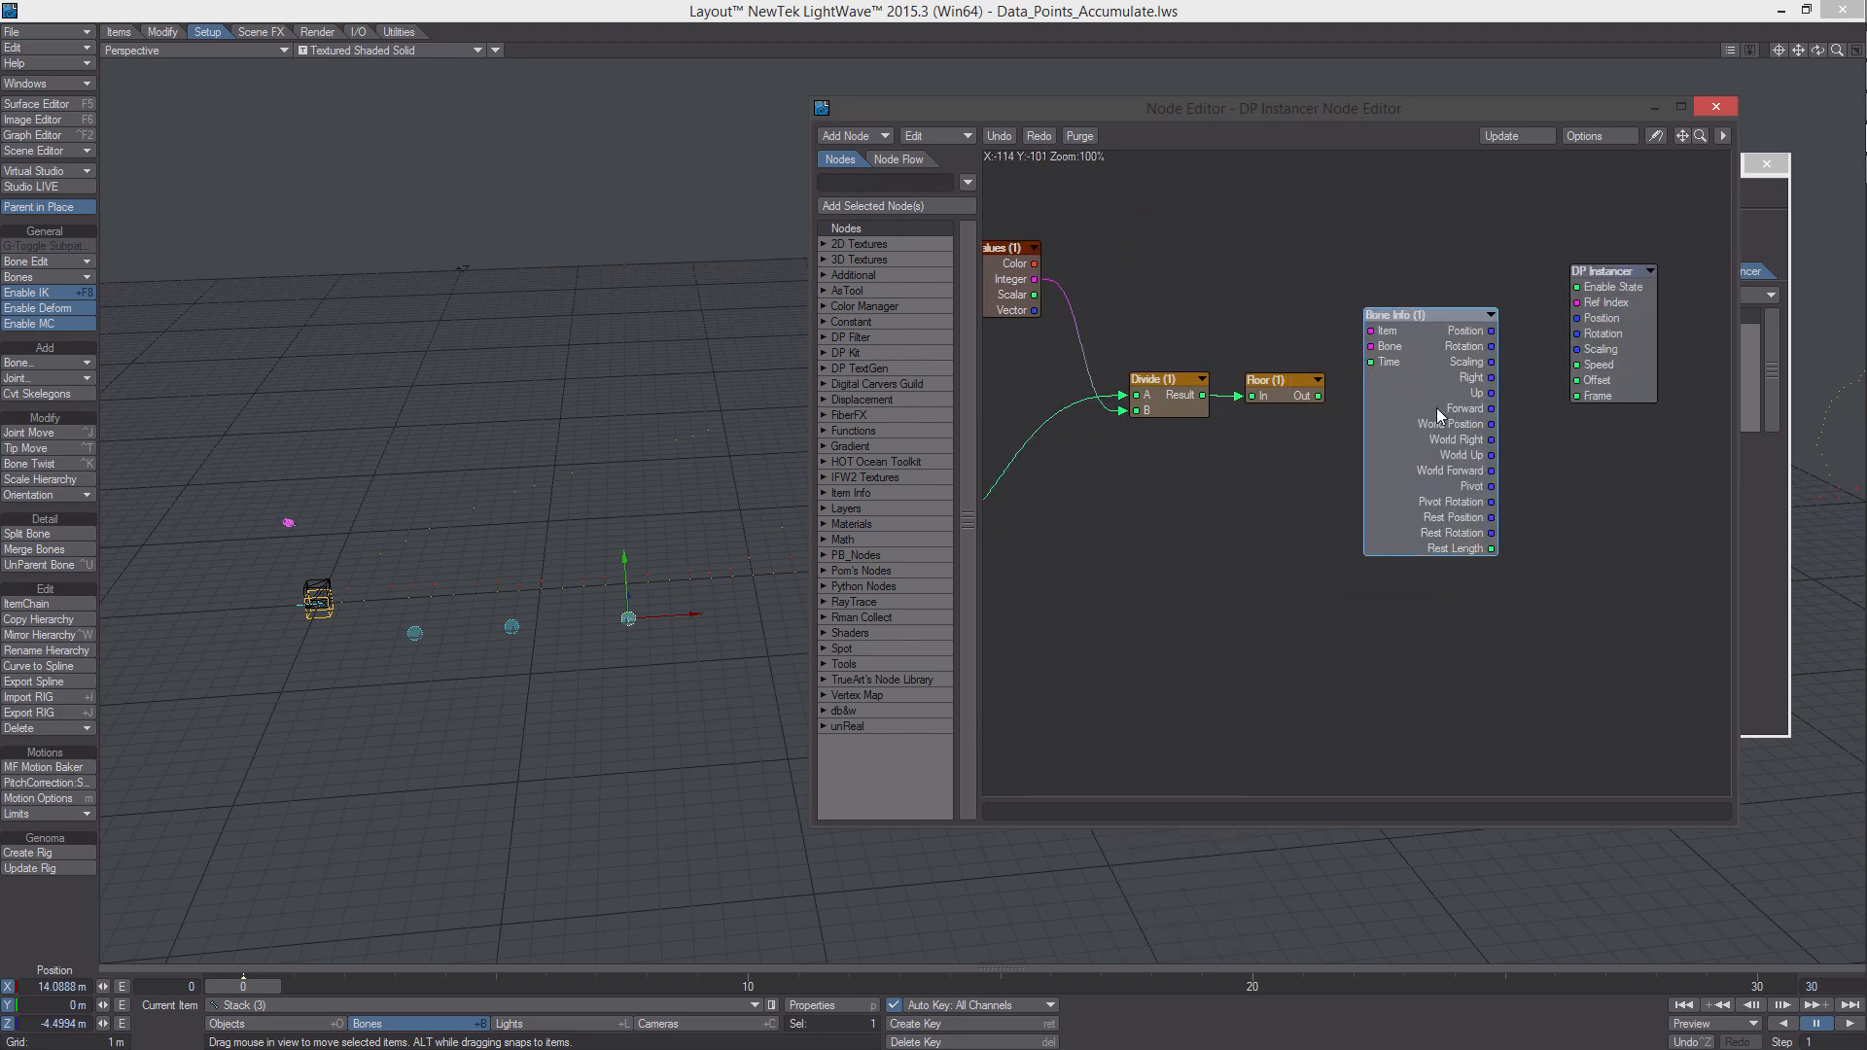
double_click(1437, 407)
click(1195, 198)
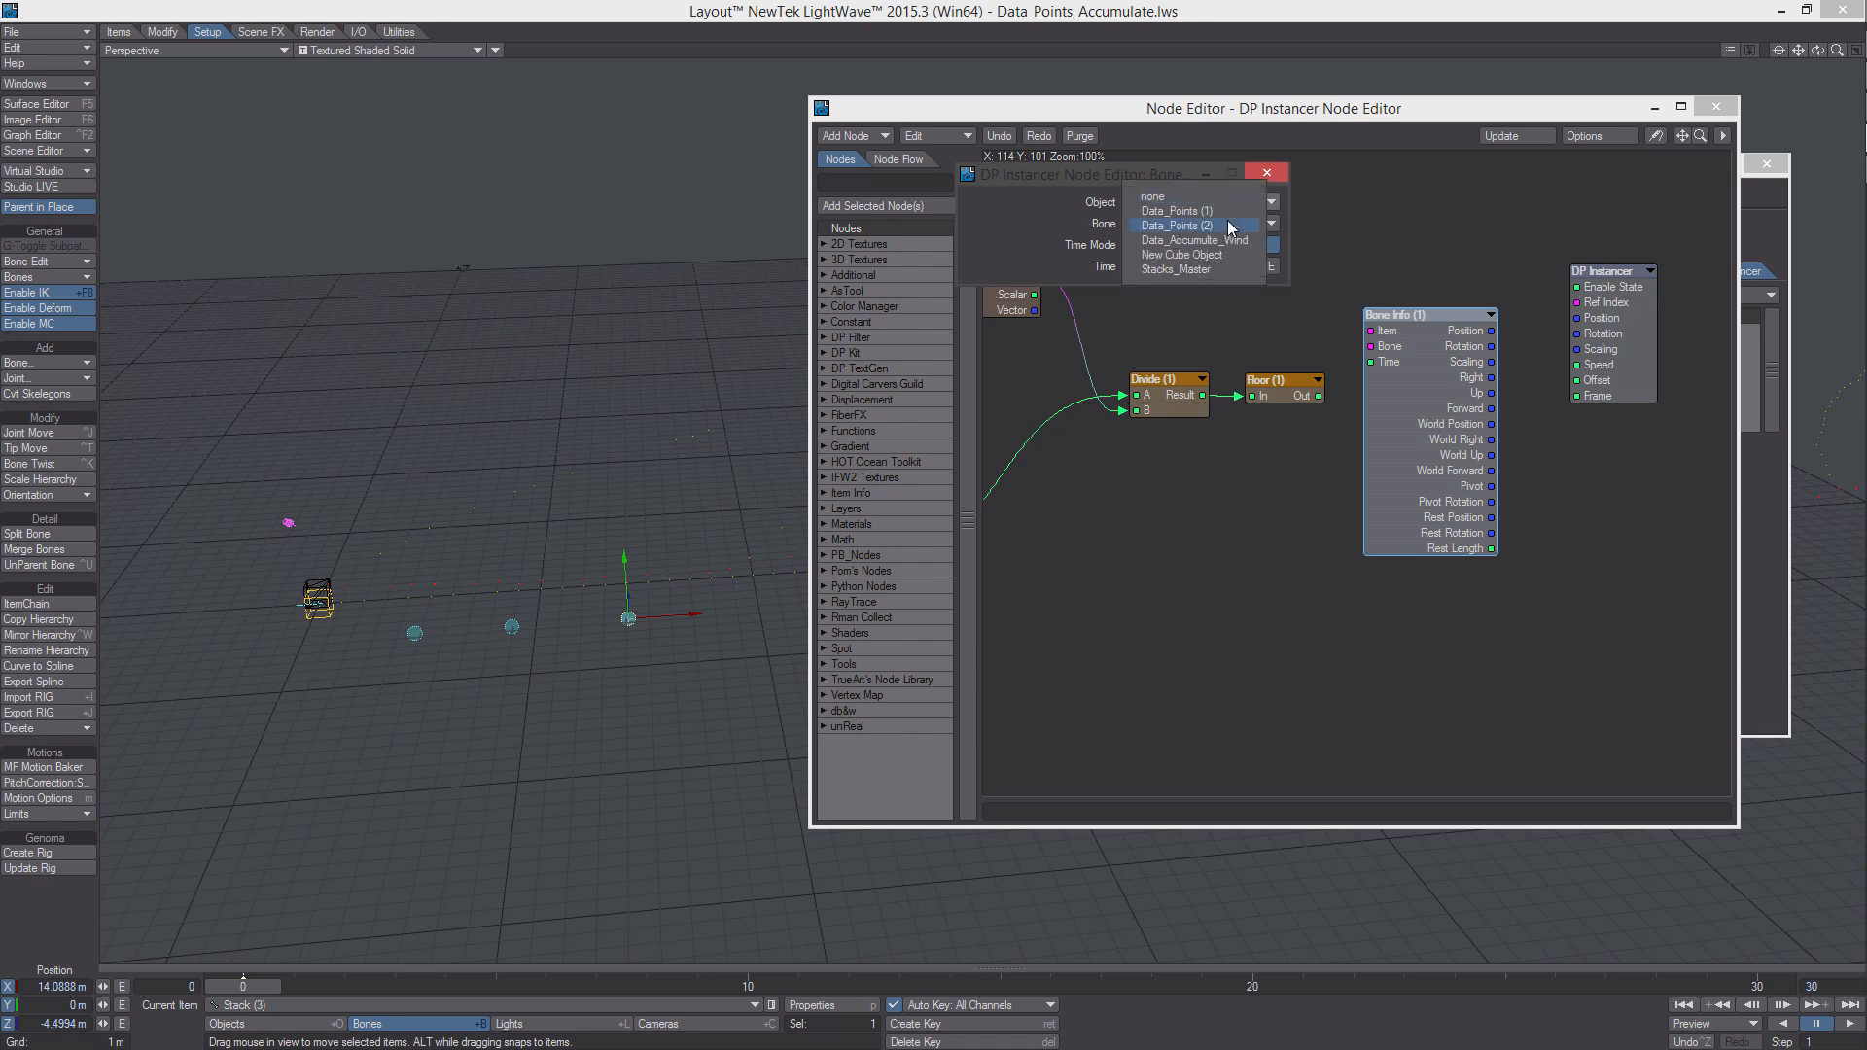
click(1224, 271)
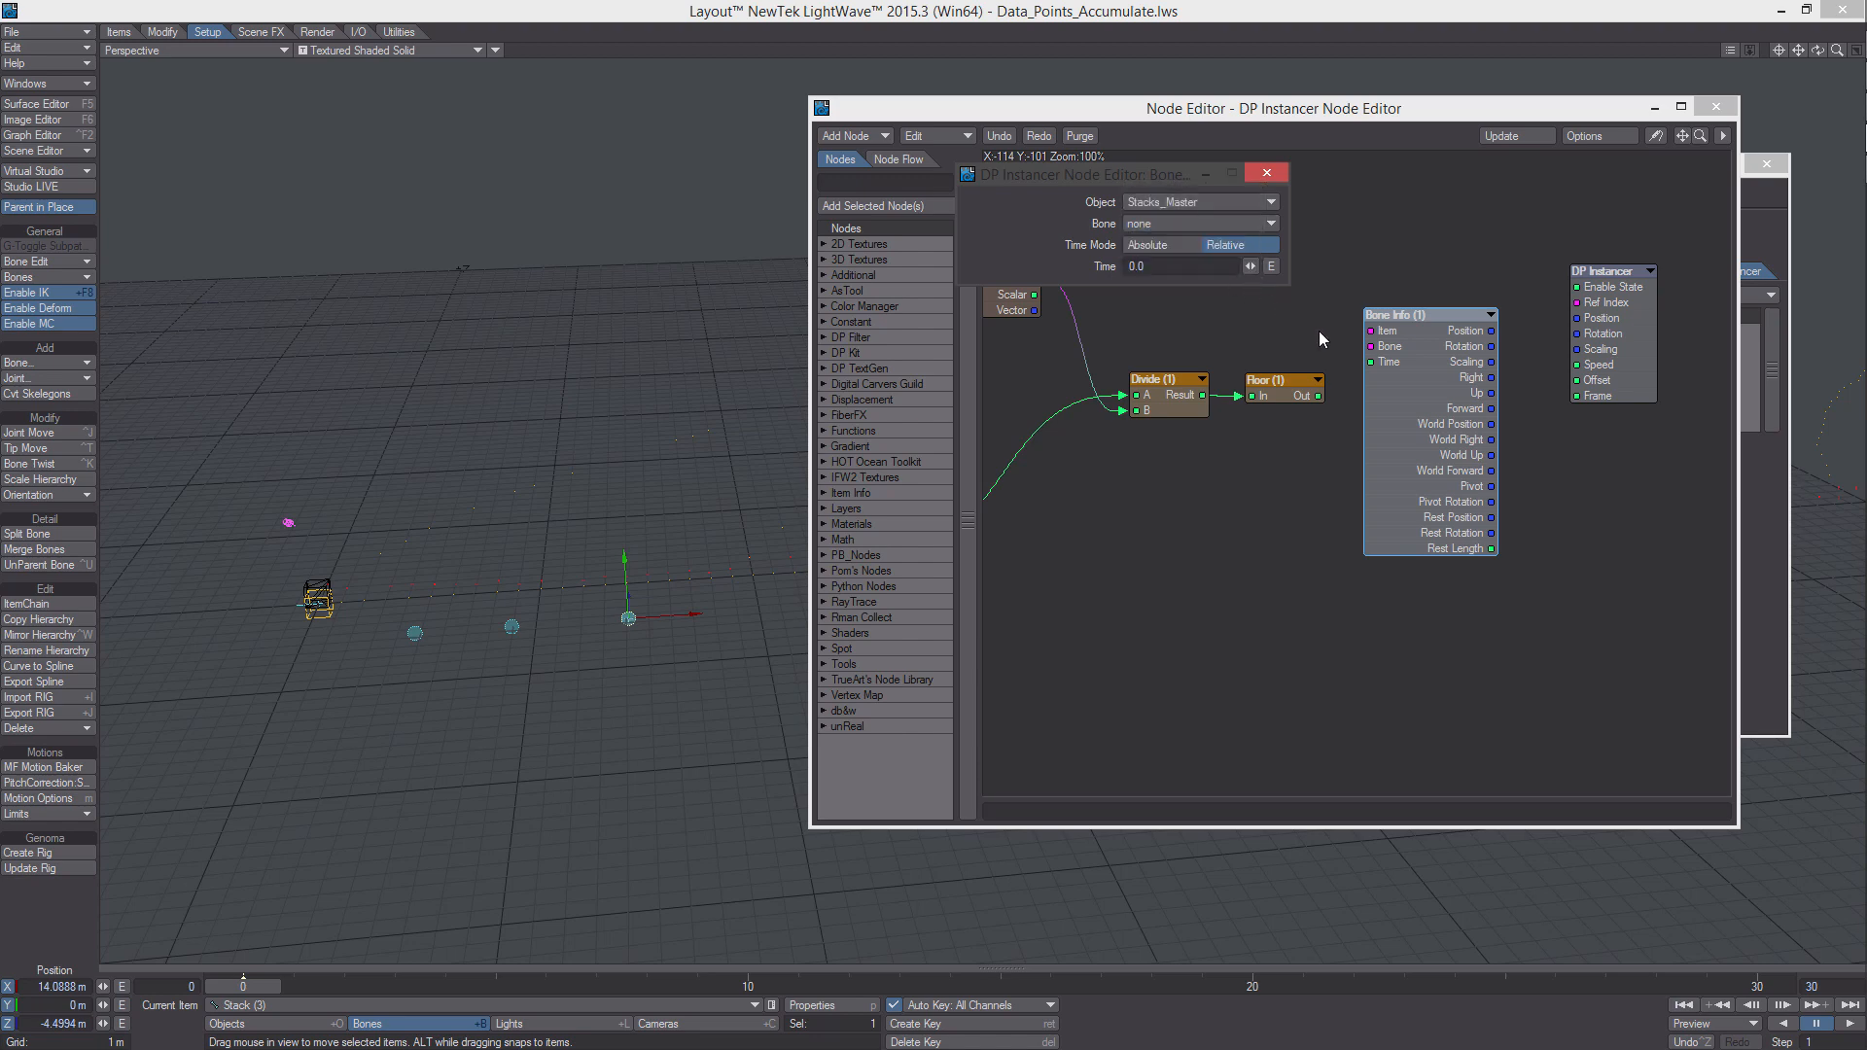
Add a scalar Add node near Bone Info, feed Floor's output into A, and set B to 1.0
right_click(1291, 369)
mouse_move(1255, 601)
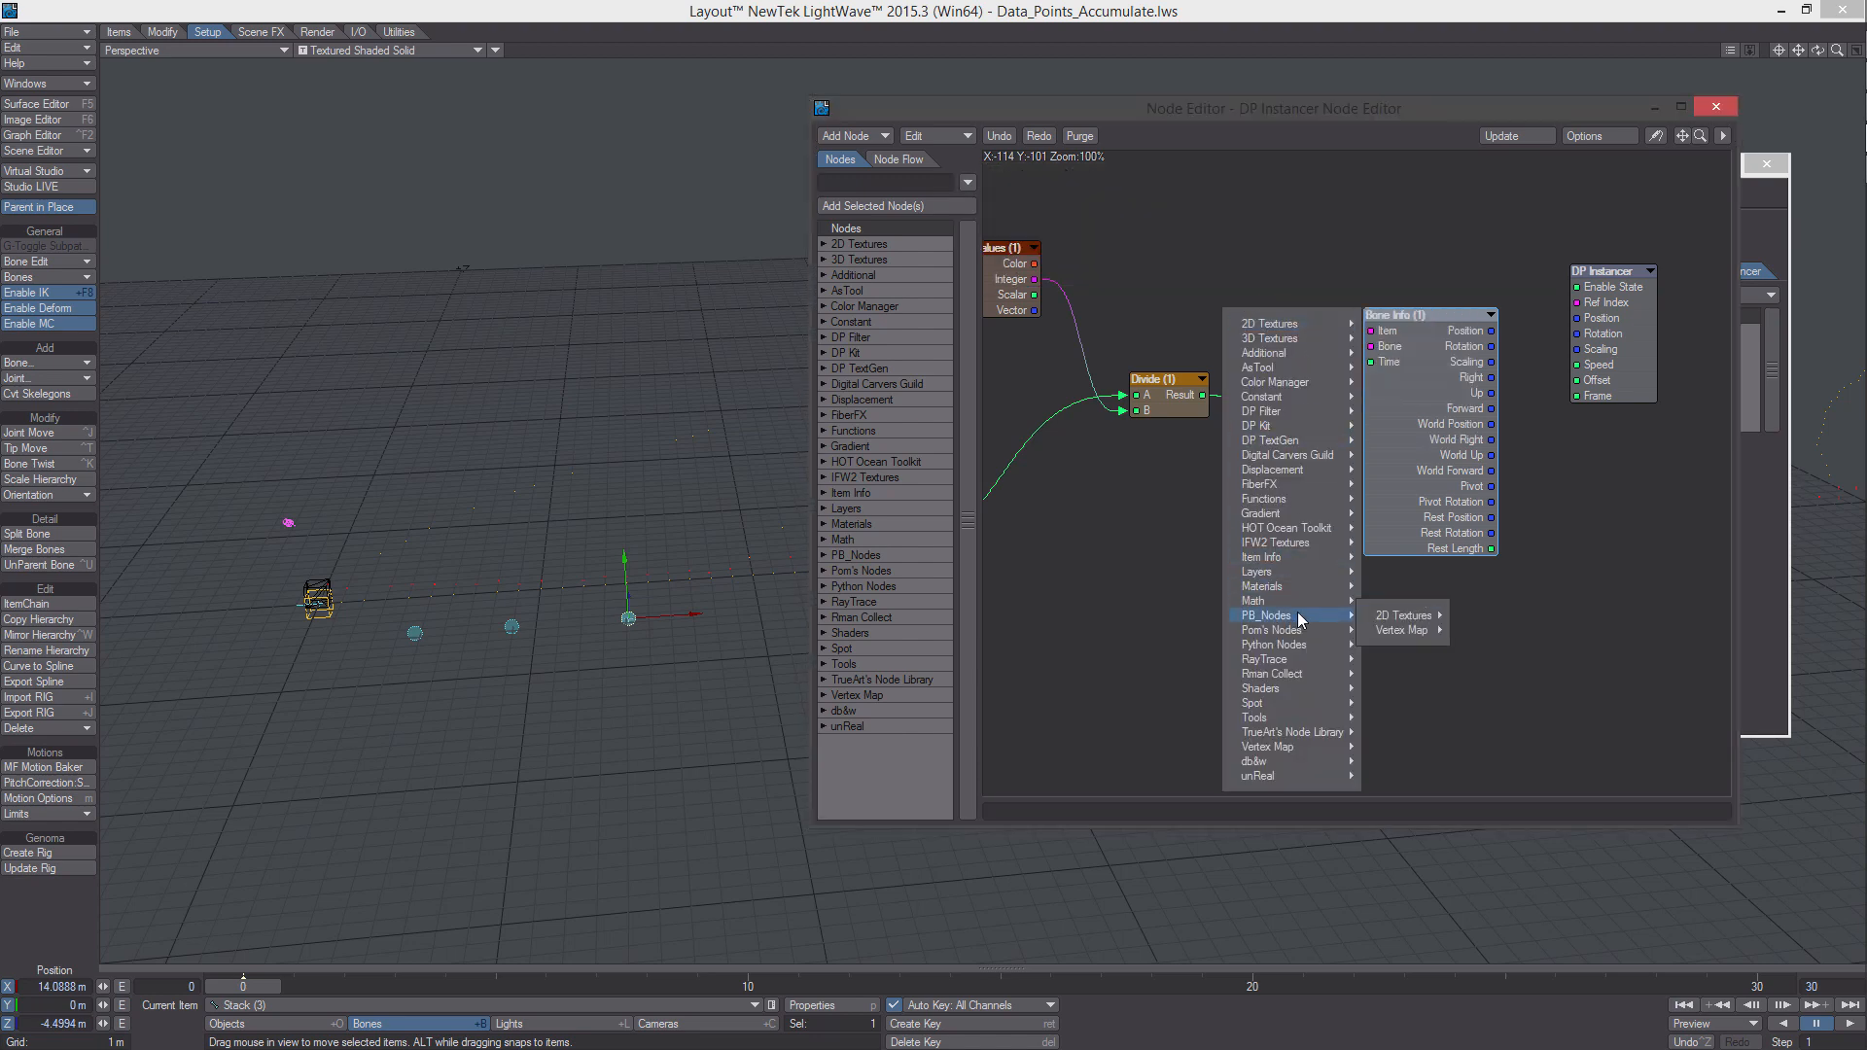
mouse_move(1393, 601)
click(1476, 615)
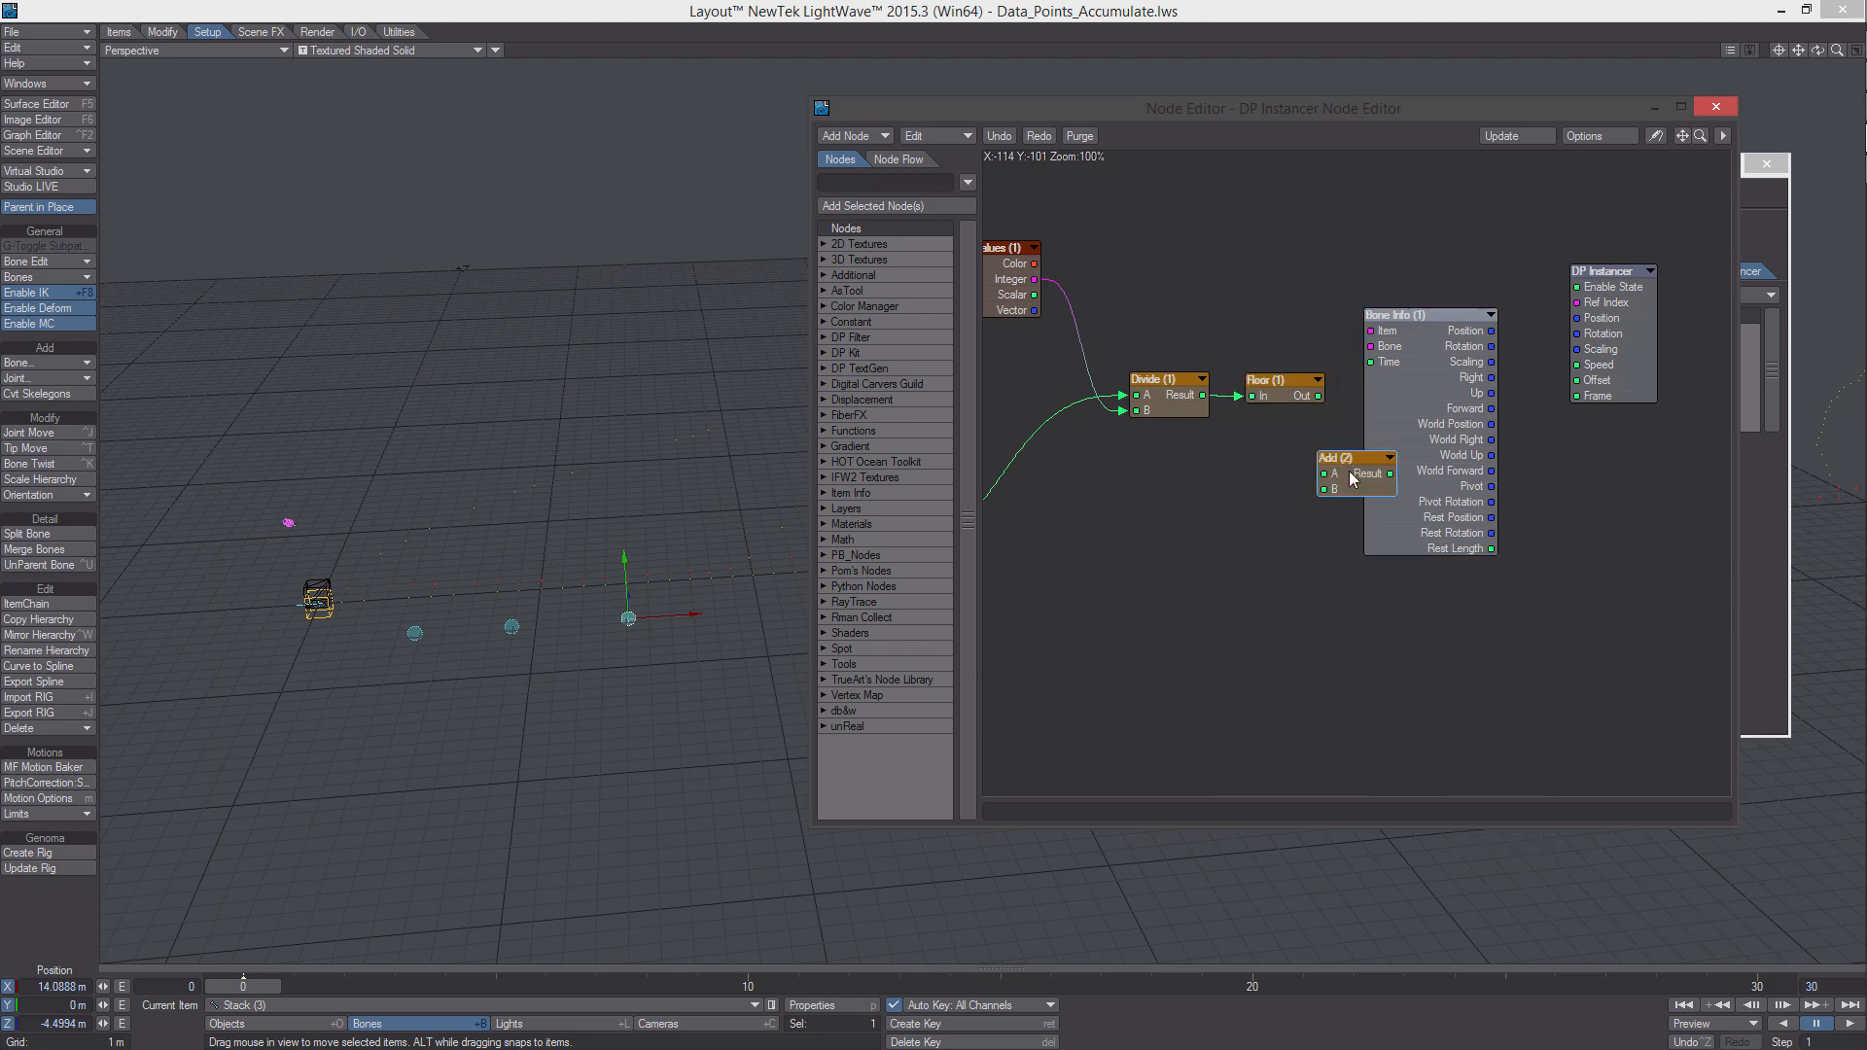
drag(1343, 459, 1317, 293)
drag(1319, 396, 1298, 308)
drag(1420, 316, 1455, 362)
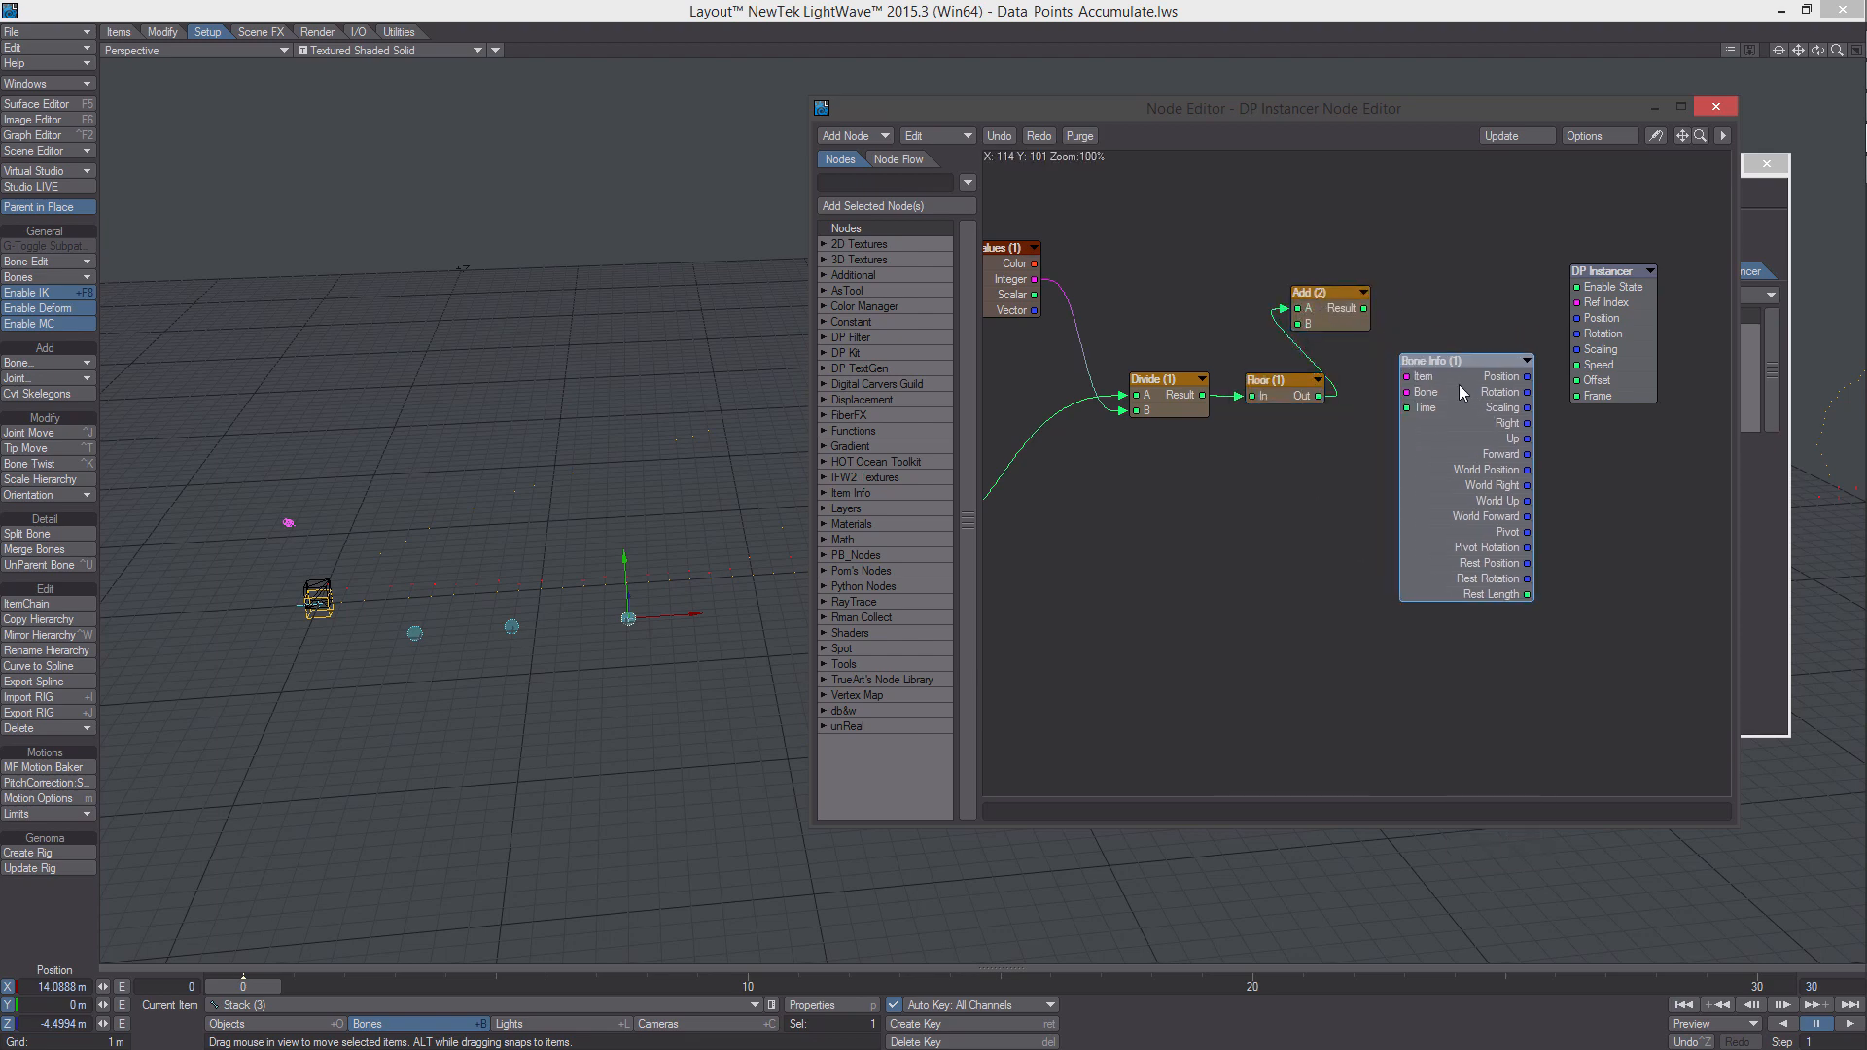
double_click(1323, 293)
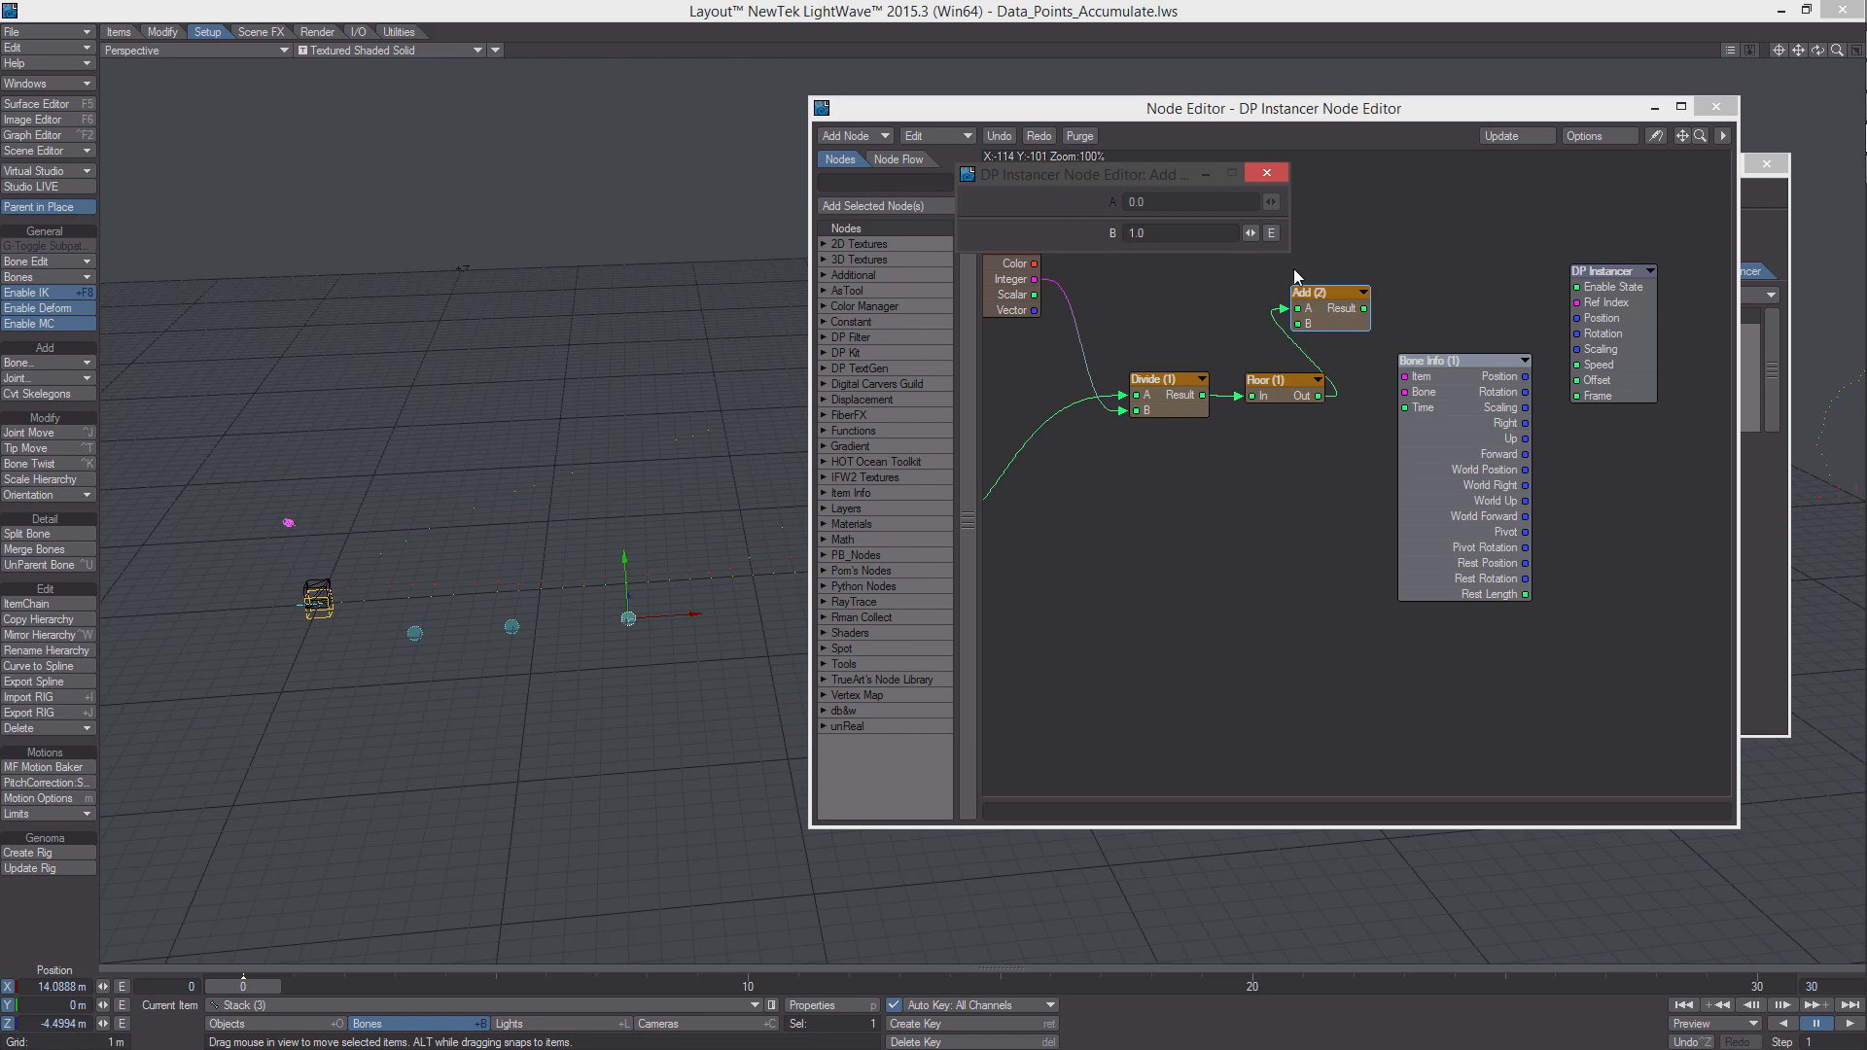
Connect the second Add node's result to Bone Info's Bone input and Bone Info's Position to DP Instancer's Position
drag(1308, 293, 1428, 399)
alt+drag(1522, 318, 1589, 408)
drag(1478, 501, 1329, 321)
drag(1337, 429, 1316, 398)
alt+drag(1332, 375, 1494, 385)
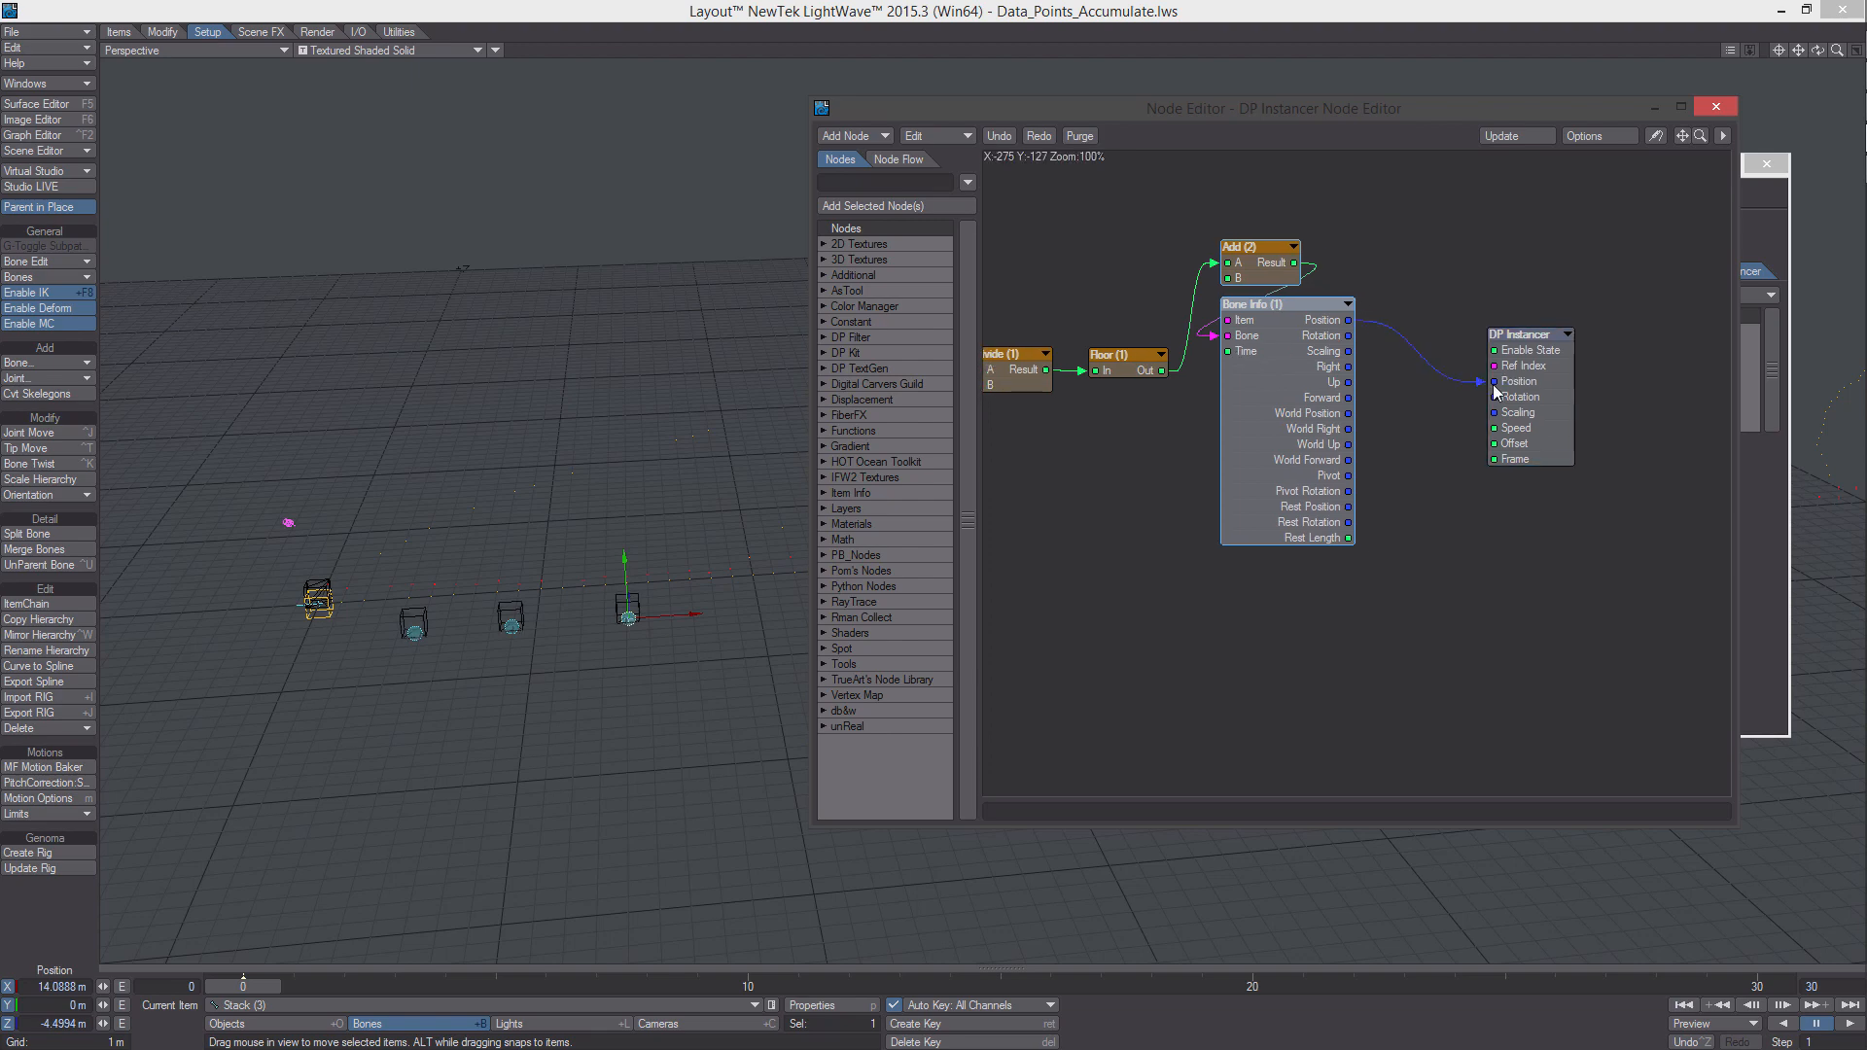
alt+drag(729, 692, 764, 707)
drag(1522, 436, 1572, 383)
Insert a vector Add node between Bone Info's Position output and DP Instancer's Position input
right_click(1512, 397)
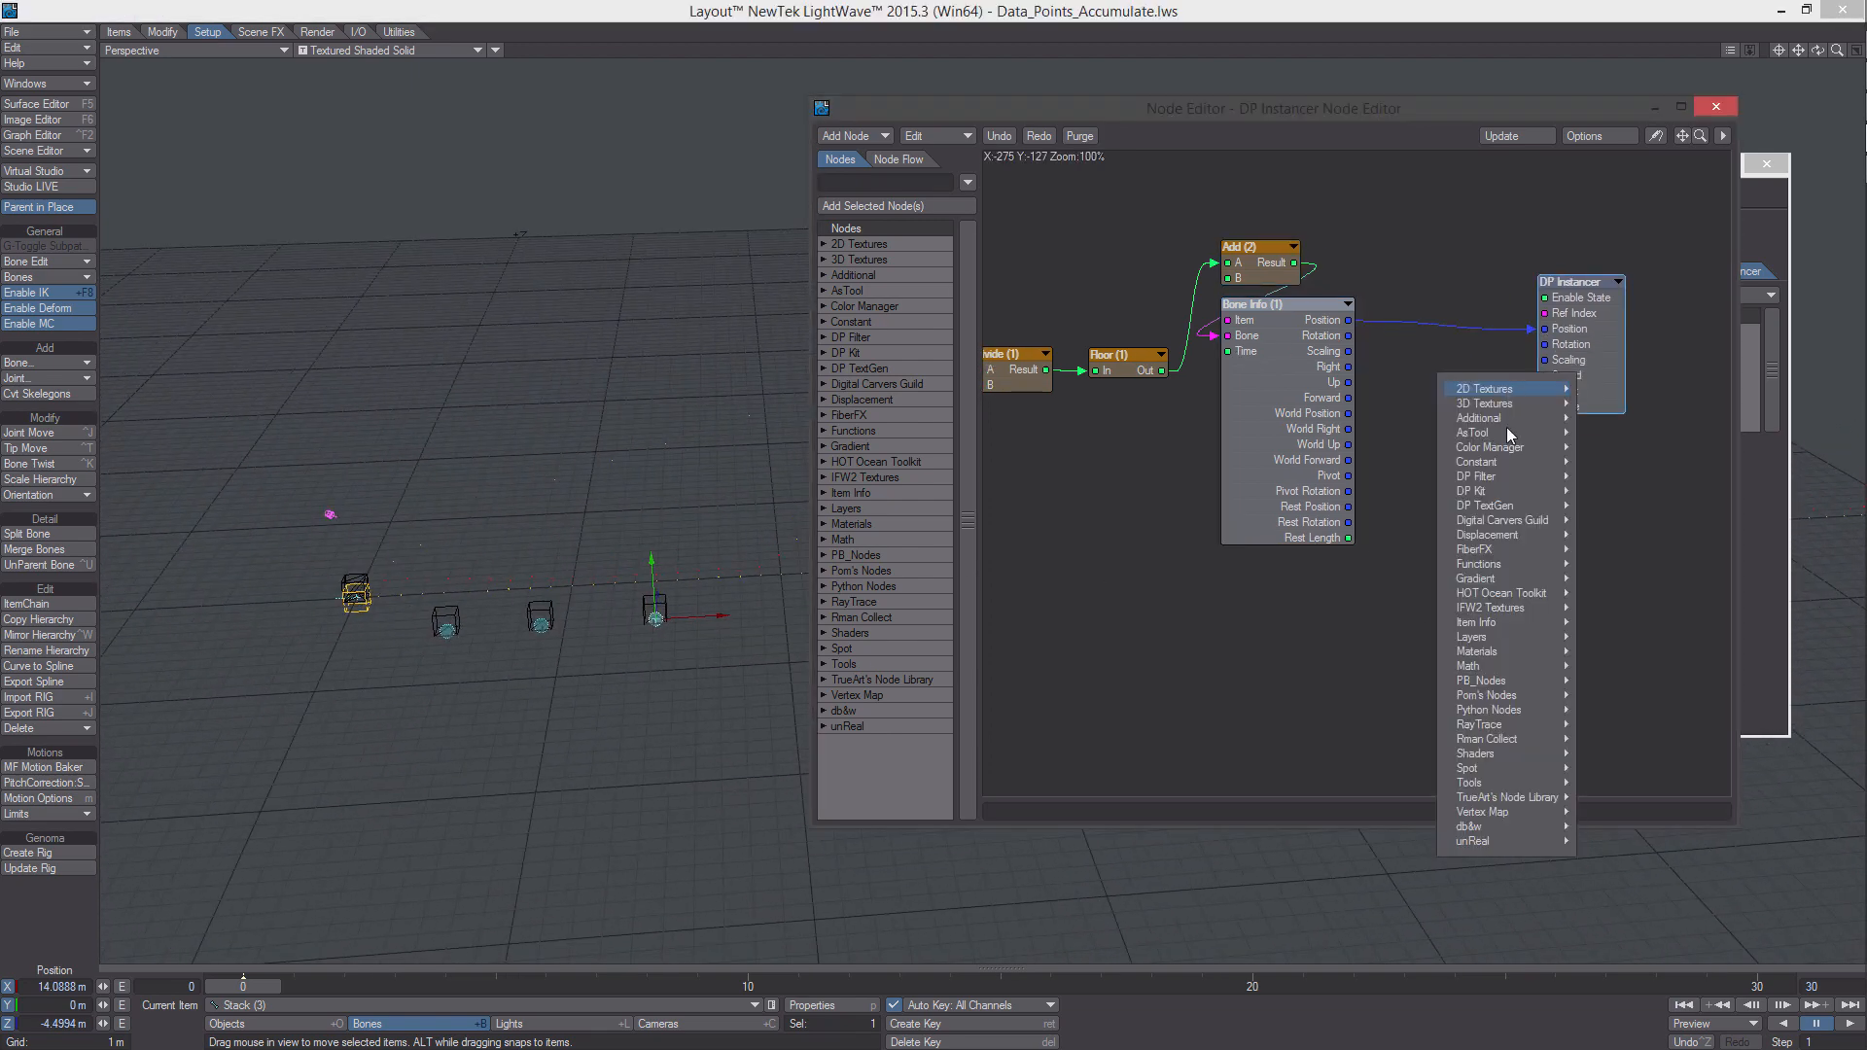
mouse_move(1559, 671)
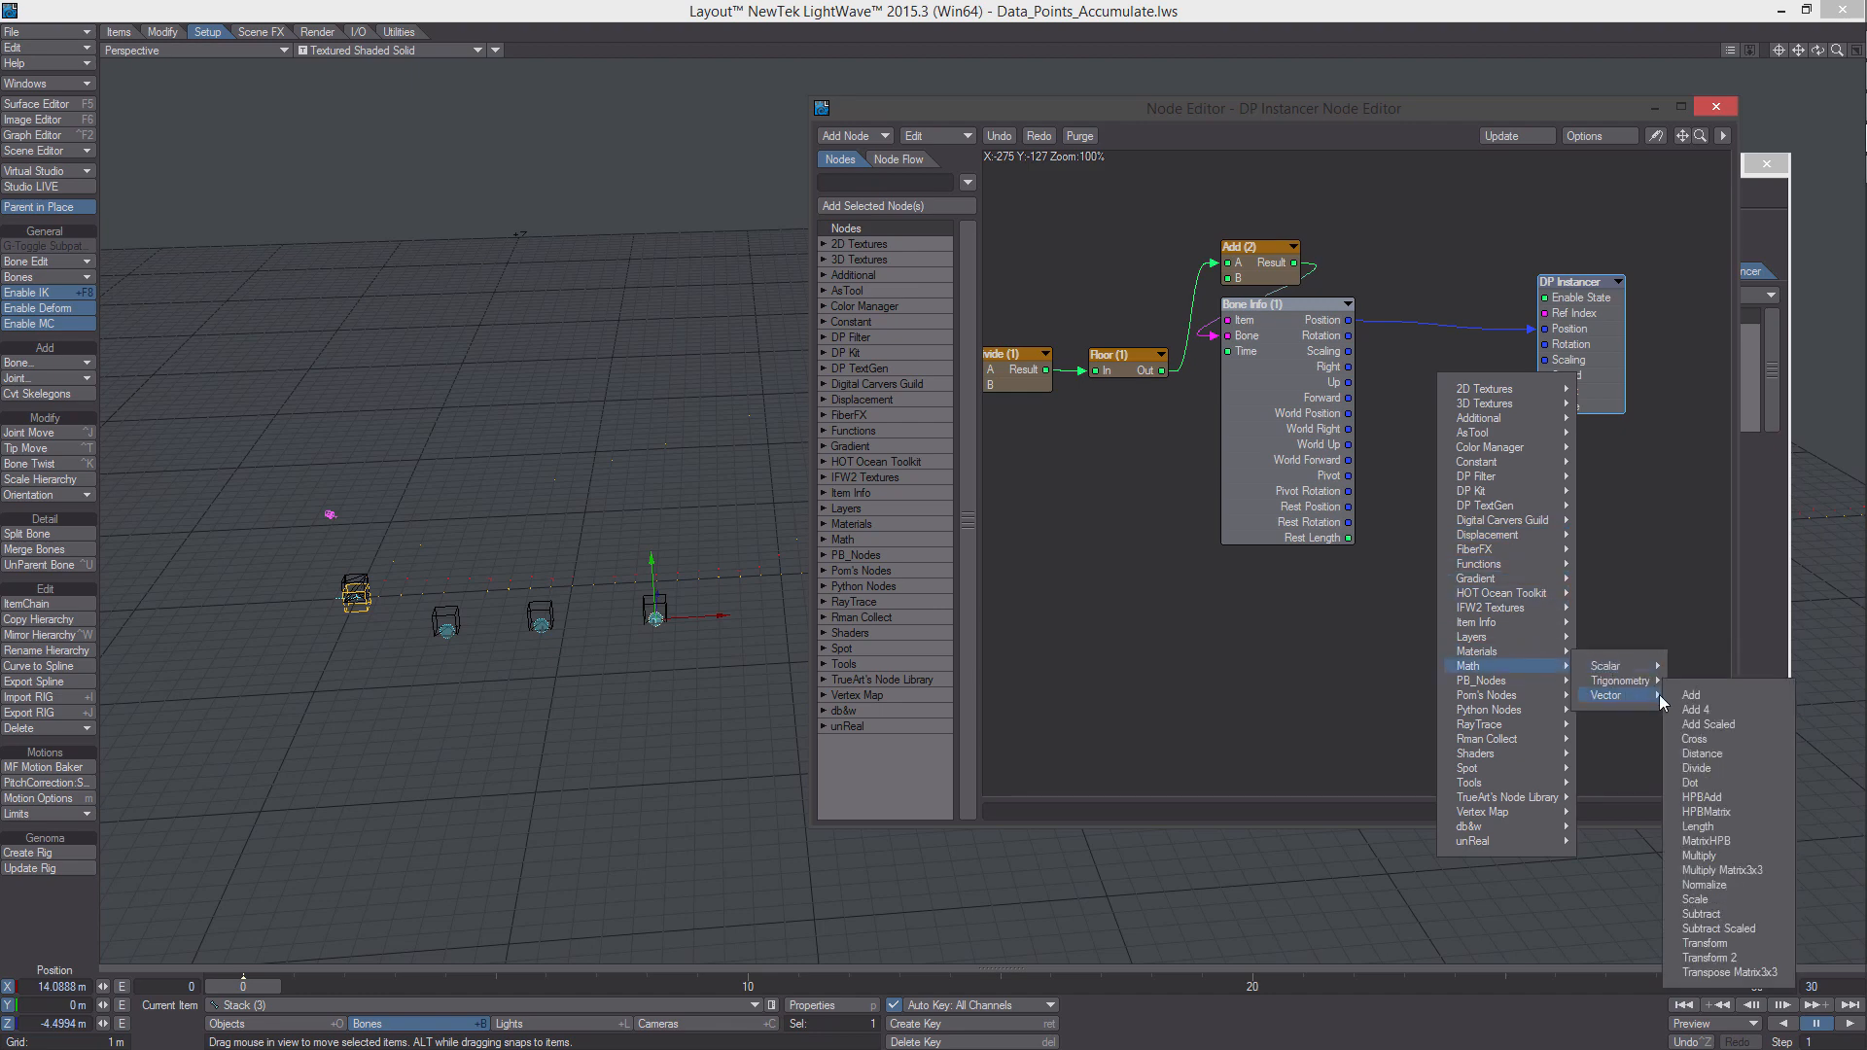
click(1693, 698)
drag(1402, 473, 1481, 366)
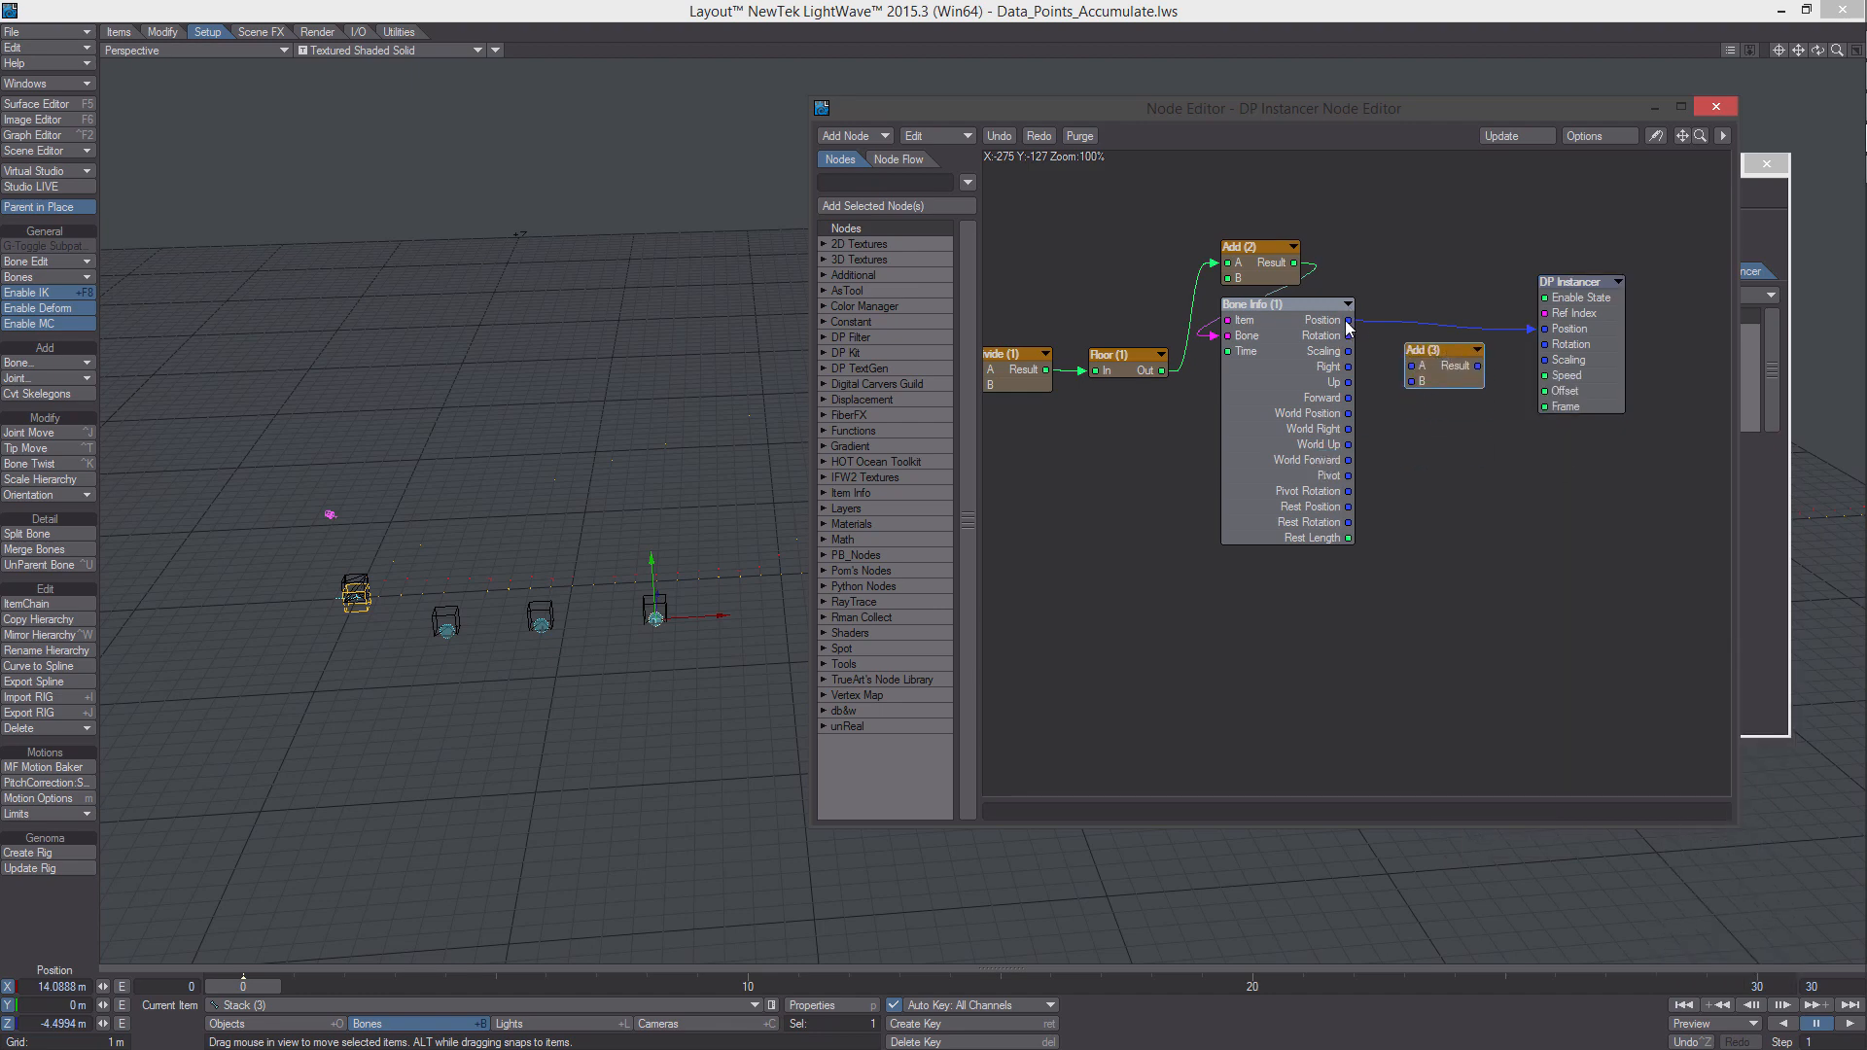
drag(1348, 321, 1601, 385)
click(1481, 362)
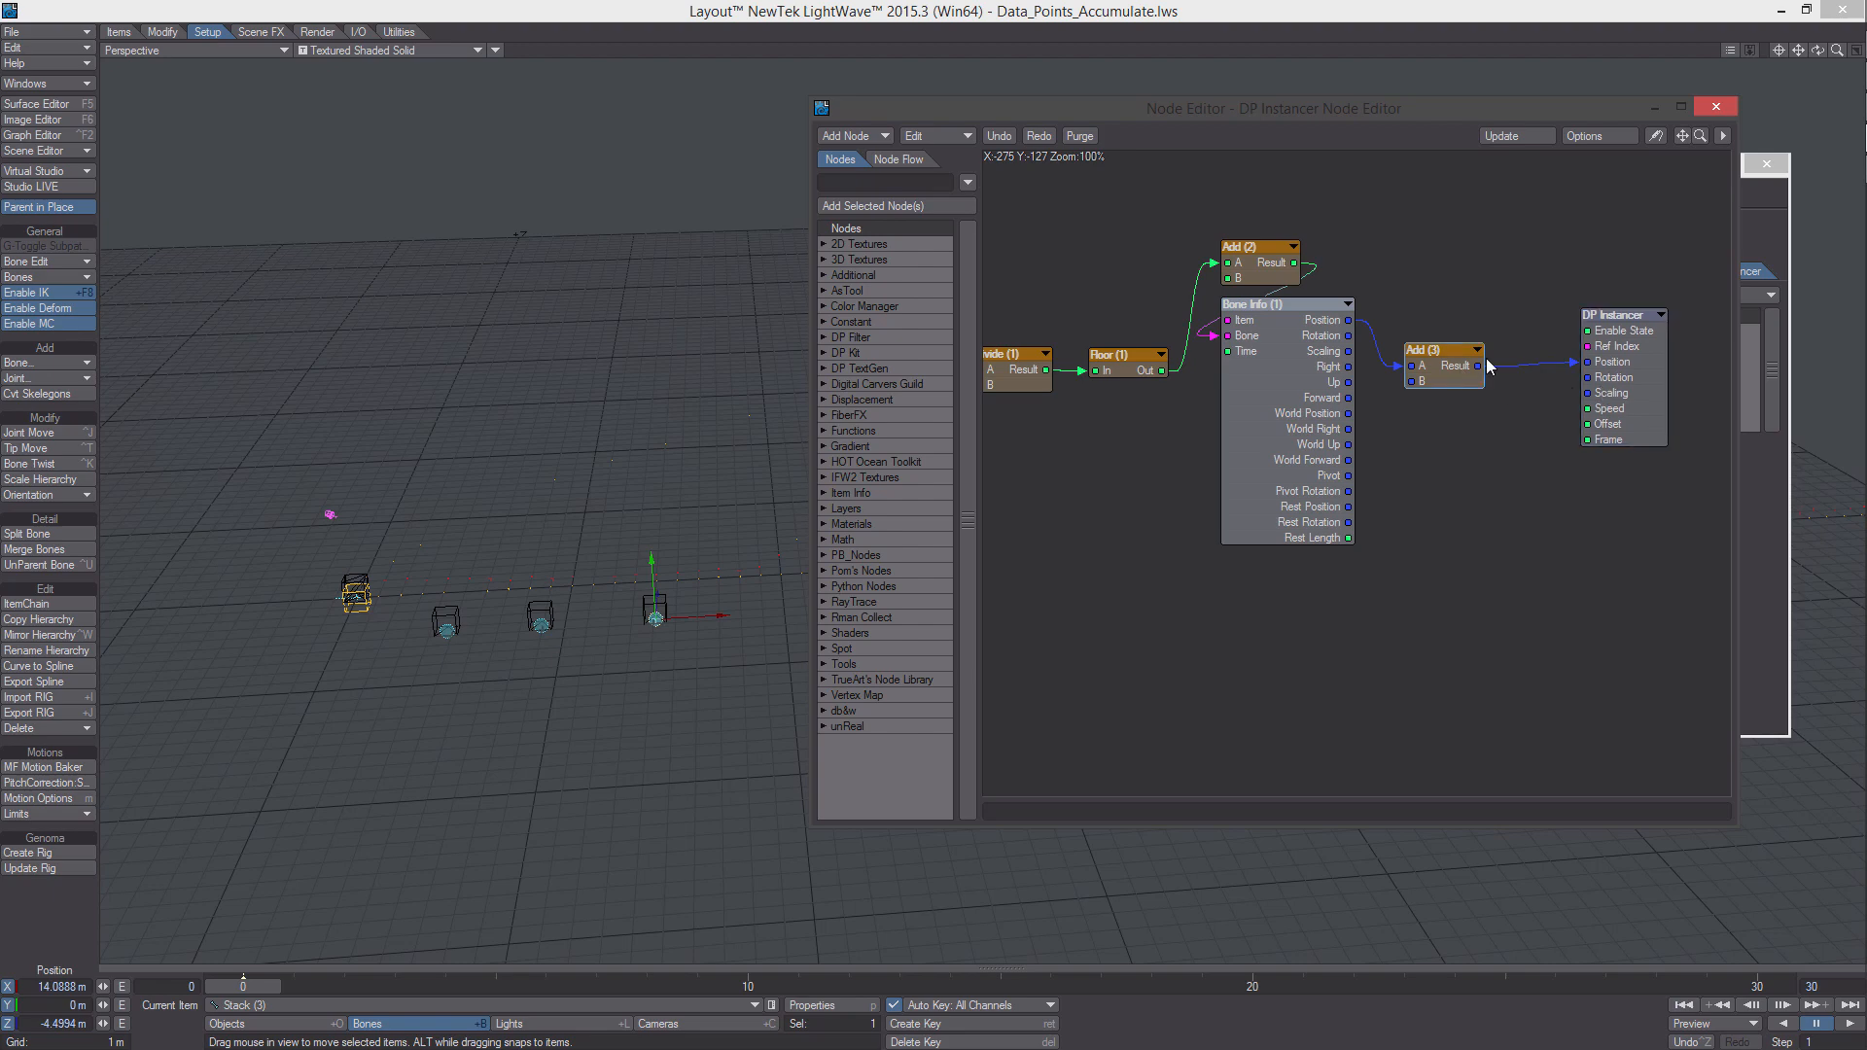
drag(1486, 359, 1509, 350)
drag(1600, 368, 1611, 342)
alt+drag(1479, 463, 1521, 395)
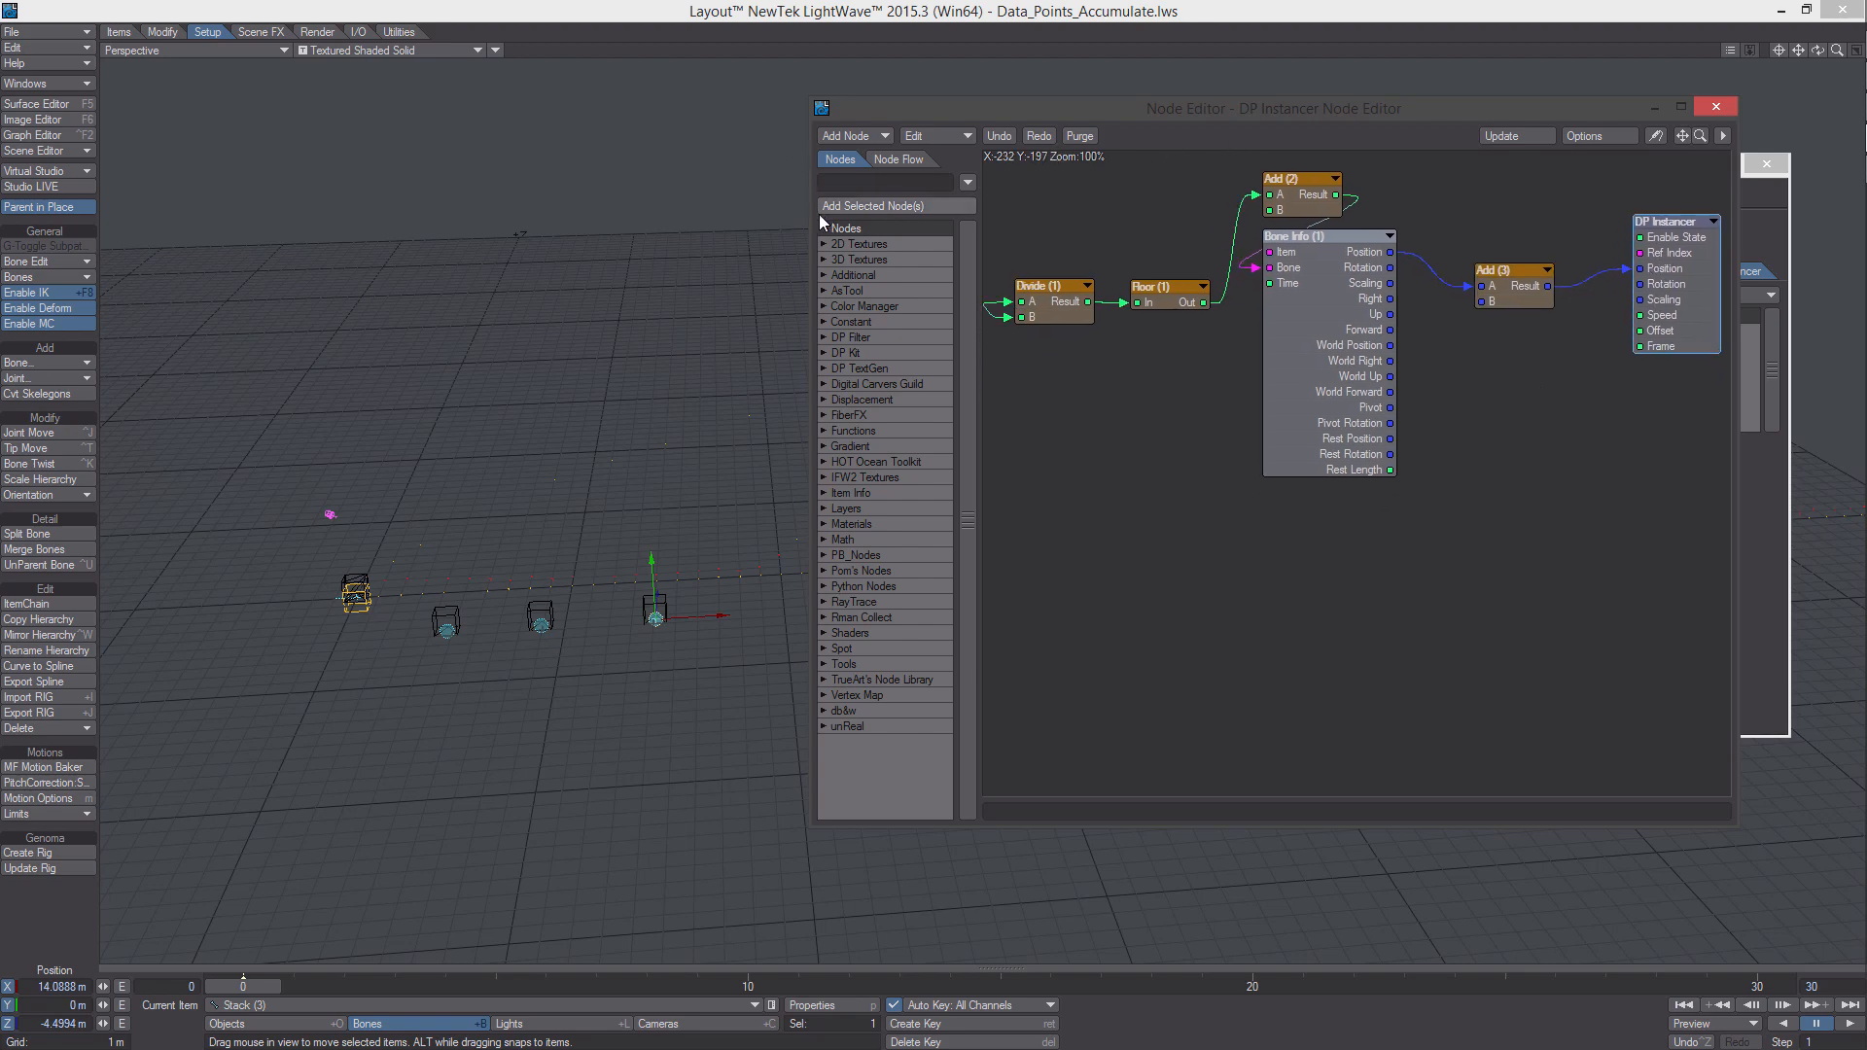
Uncover Object Properties and make New Cube Object the current object
drag(930, 117, 641, 113)
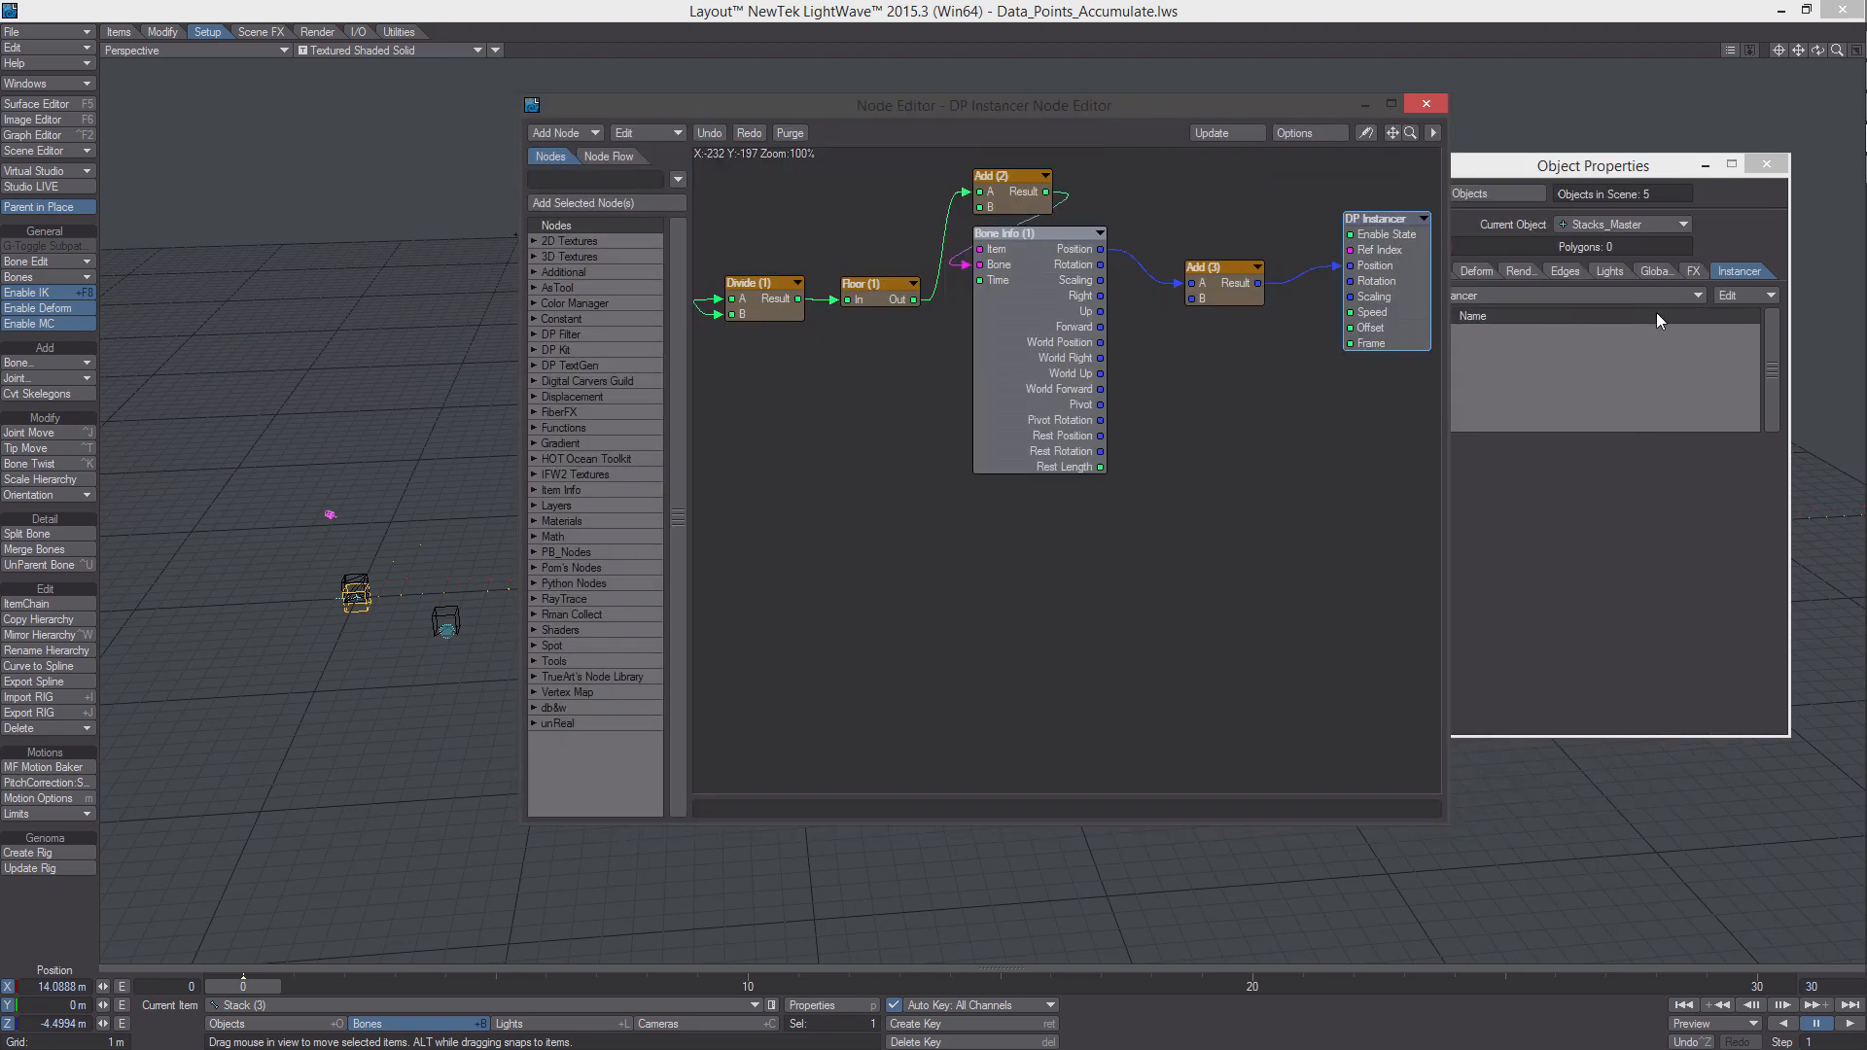
click(1682, 225)
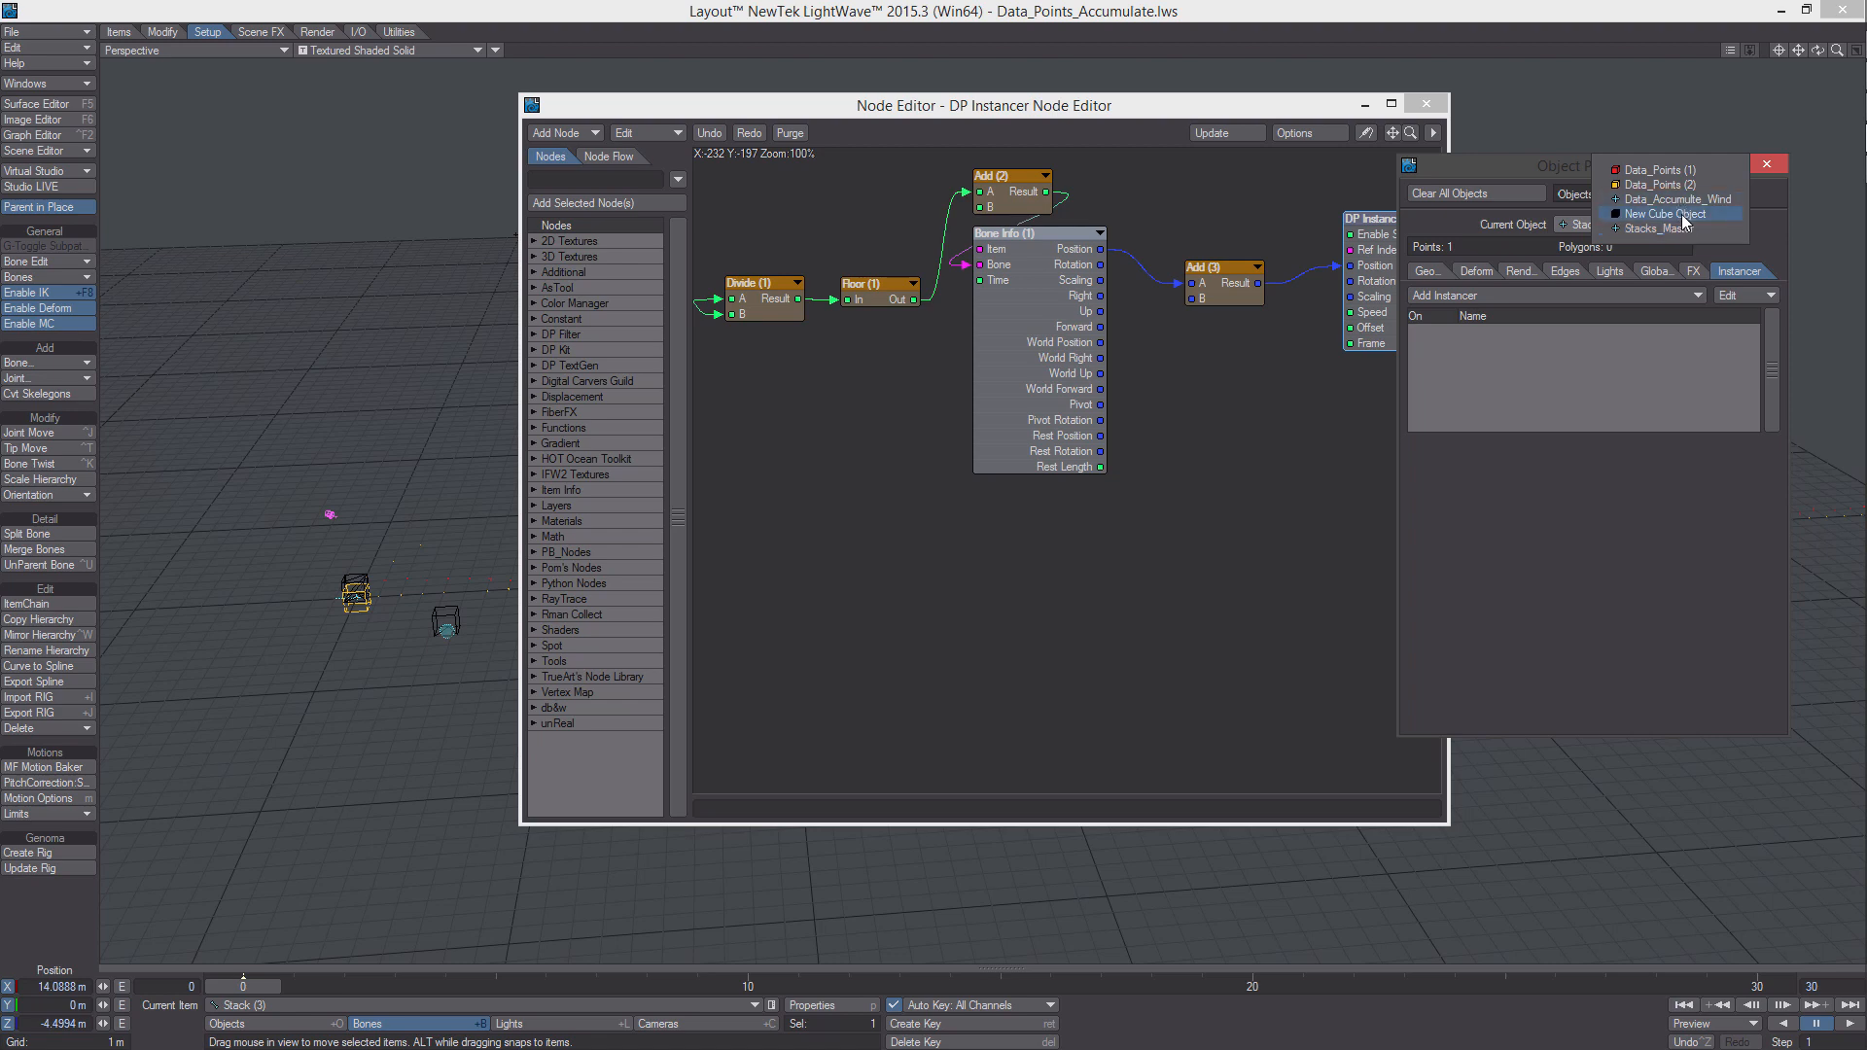
click(1683, 216)
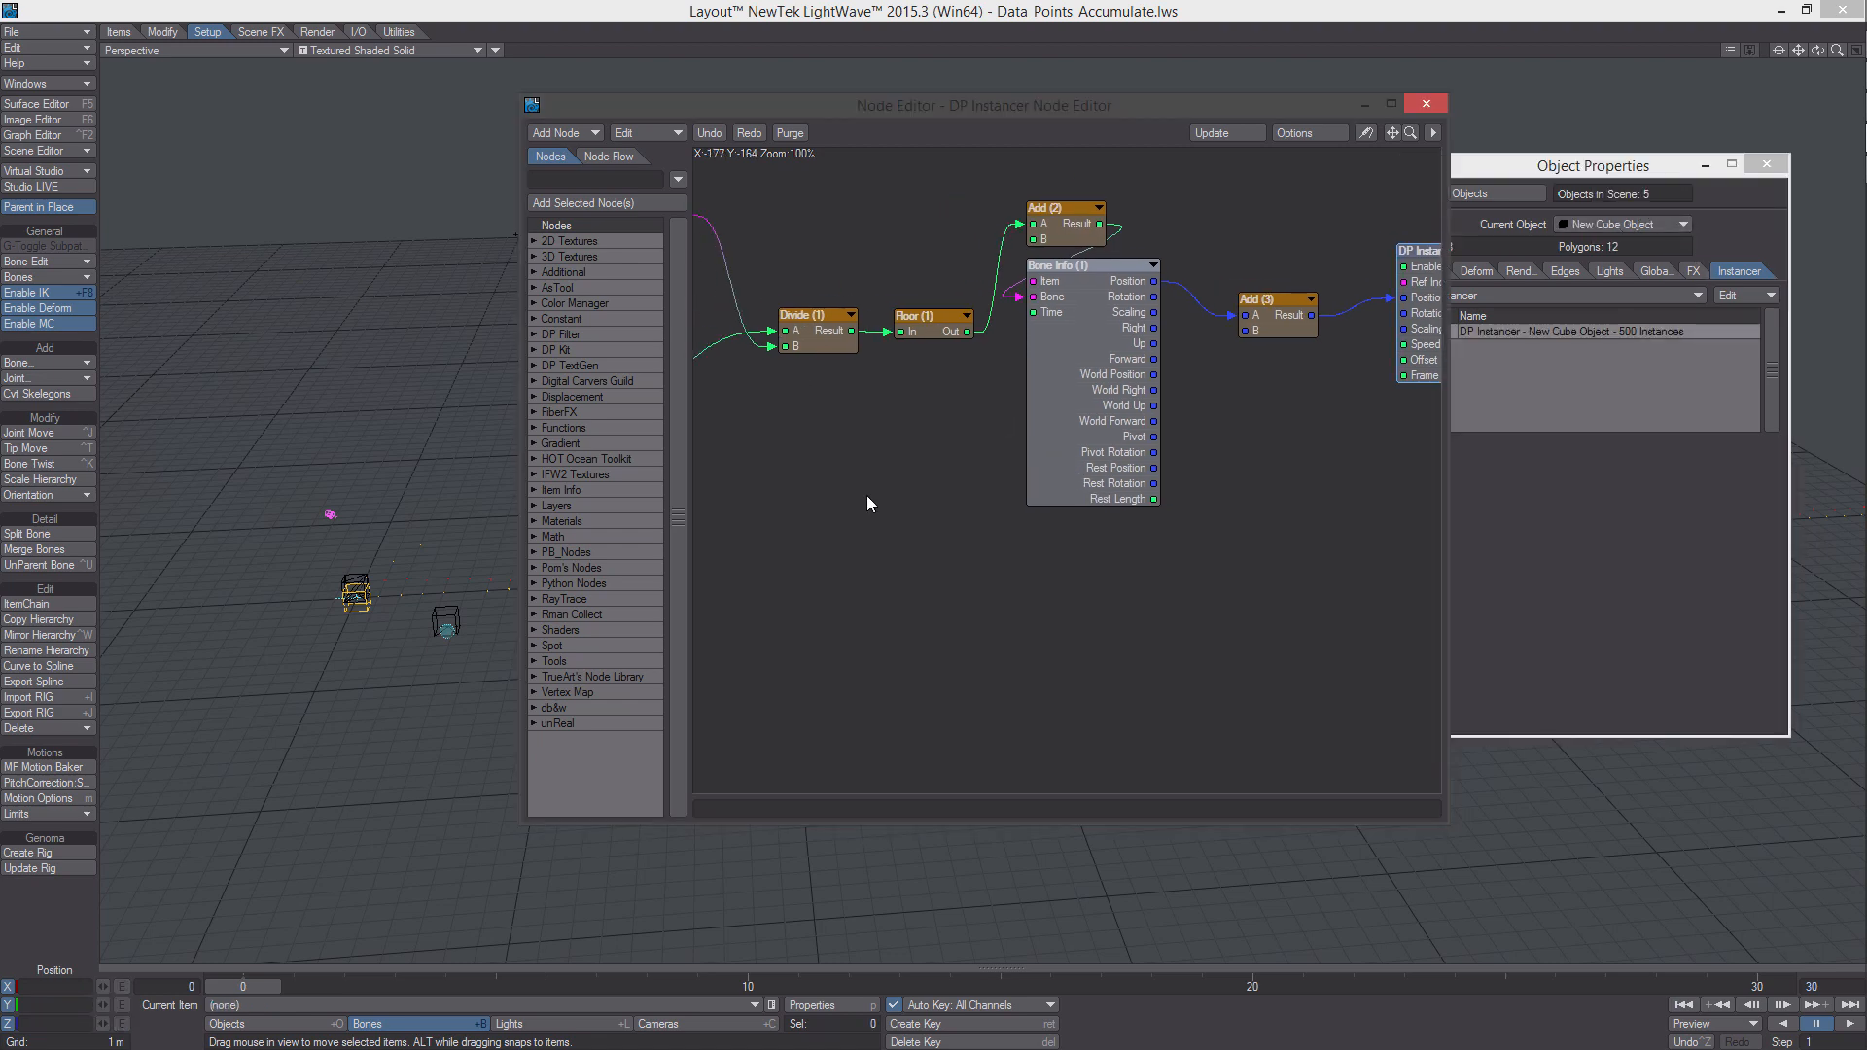
Add a scalar Mod node to the graph and place it below the Floor and Bone Info nodes
right_click(879, 463)
mouse_move(927, 747)
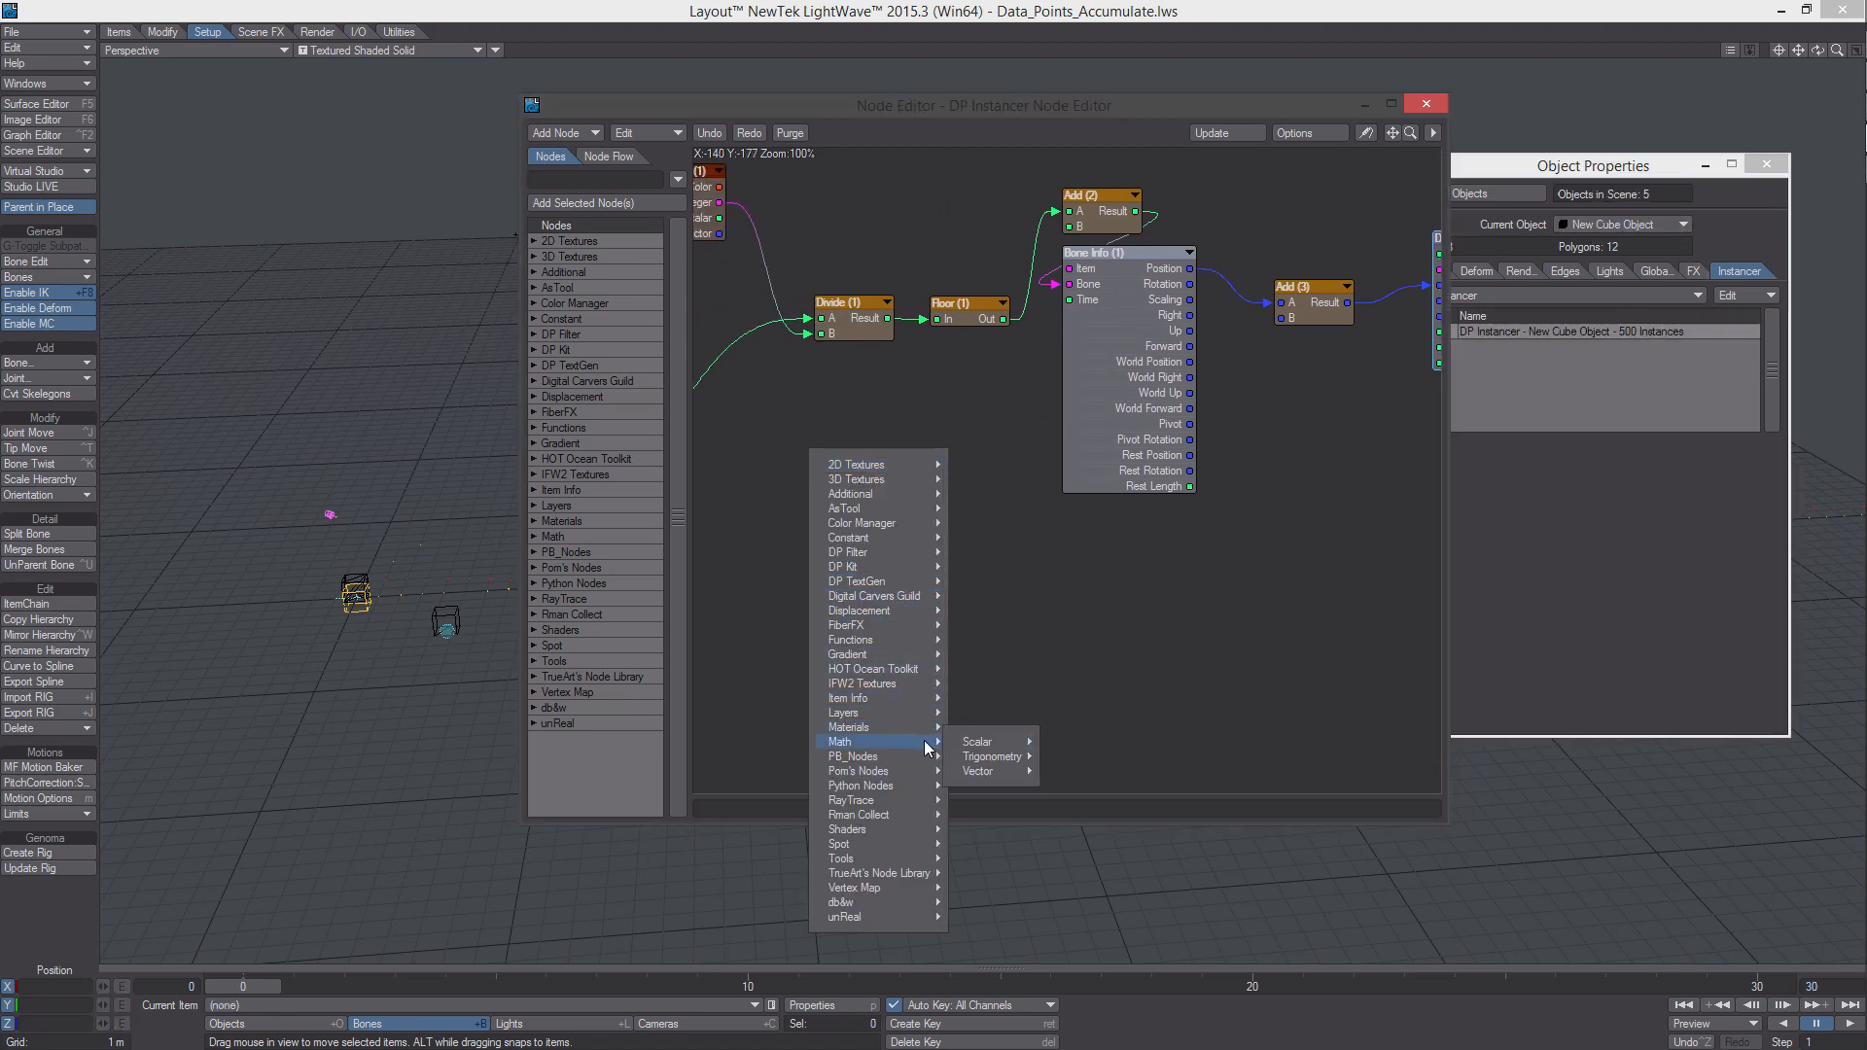
mouse_move(982, 742)
click(1082, 922)
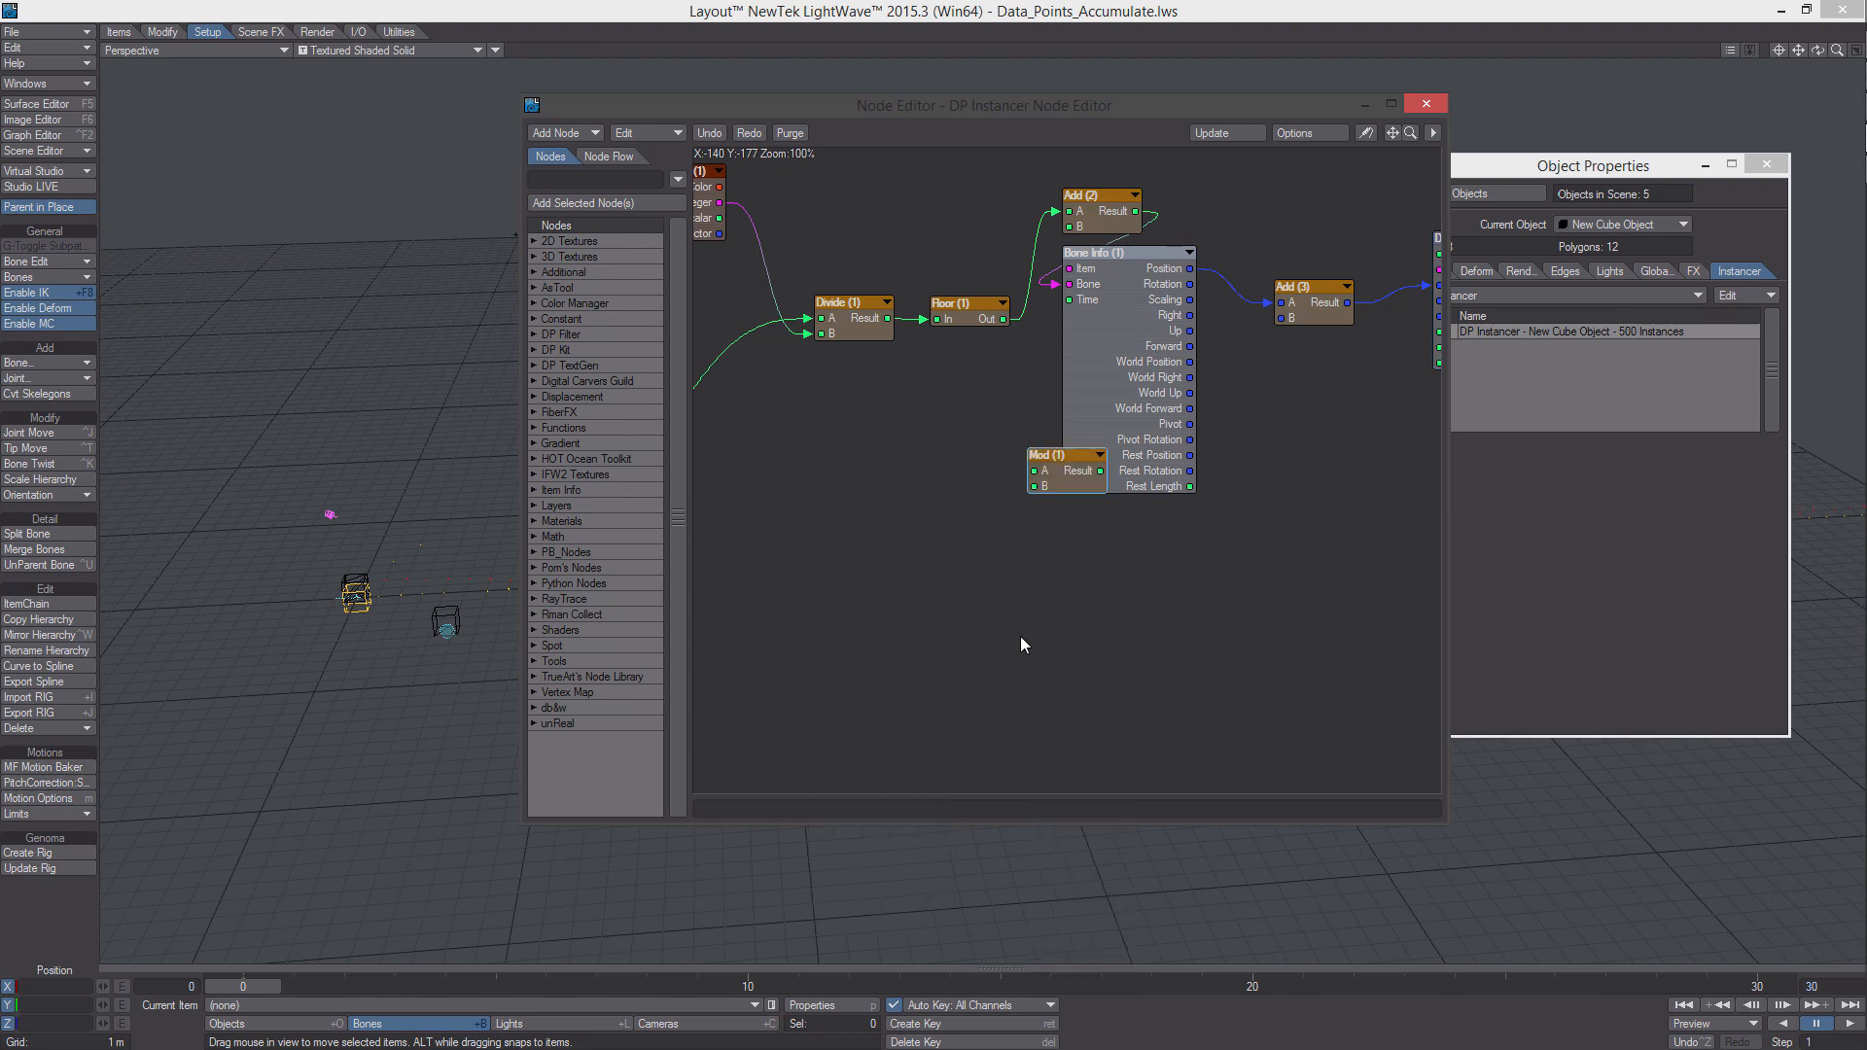
middle_drag(1027, 570, 1160, 614)
drag(1193, 499, 1052, 574)
middle_drag(1052, 574, 1180, 551)
Feed the first Add node's result into Mod's A and the Global Values integer into its B
drag(823, 497, 1158, 570)
drag(982, 226, 1158, 584)
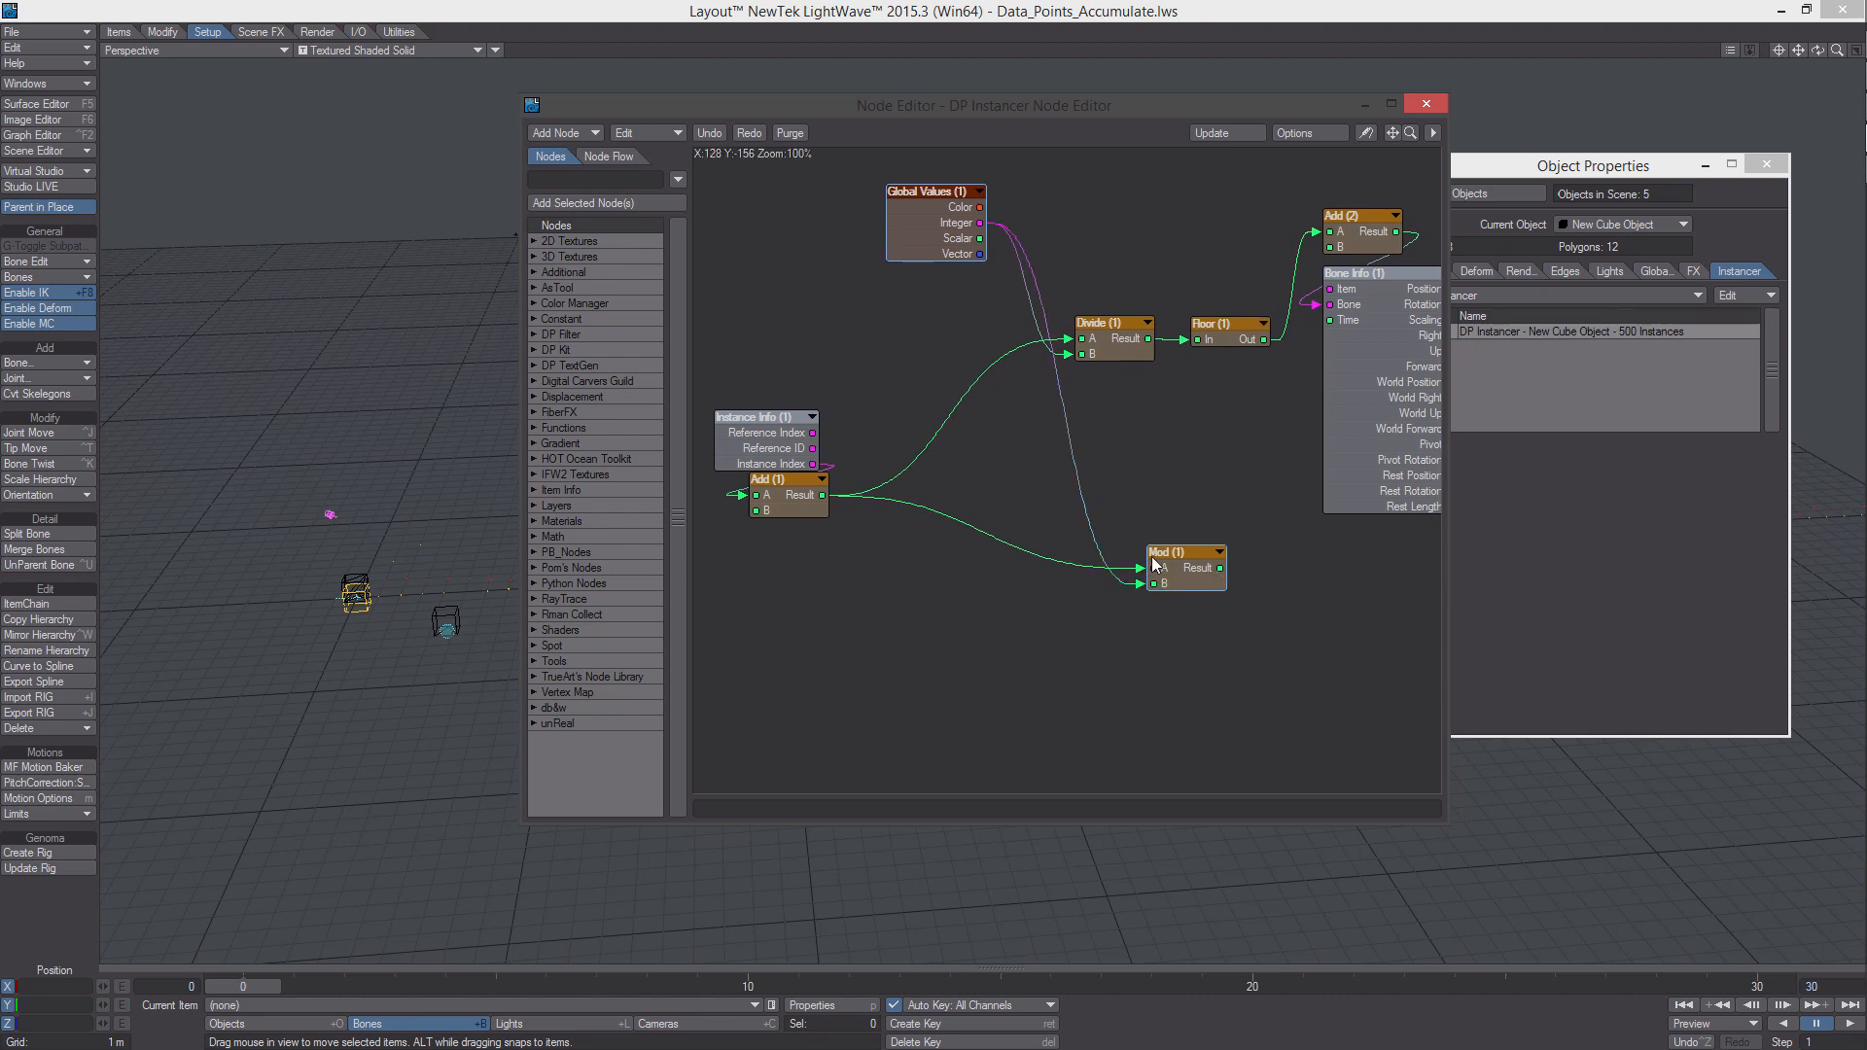
middle_drag(1179, 572, 1005, 547)
drag(1035, 545, 1232, 533)
middle_drag(1232, 533, 1124, 542)
drag(1109, 541, 1090, 534)
mouse_move(1093, 541)
middle_down()
mouse_move(972, 521)
mouse_move(1070, 512)
middle_up()
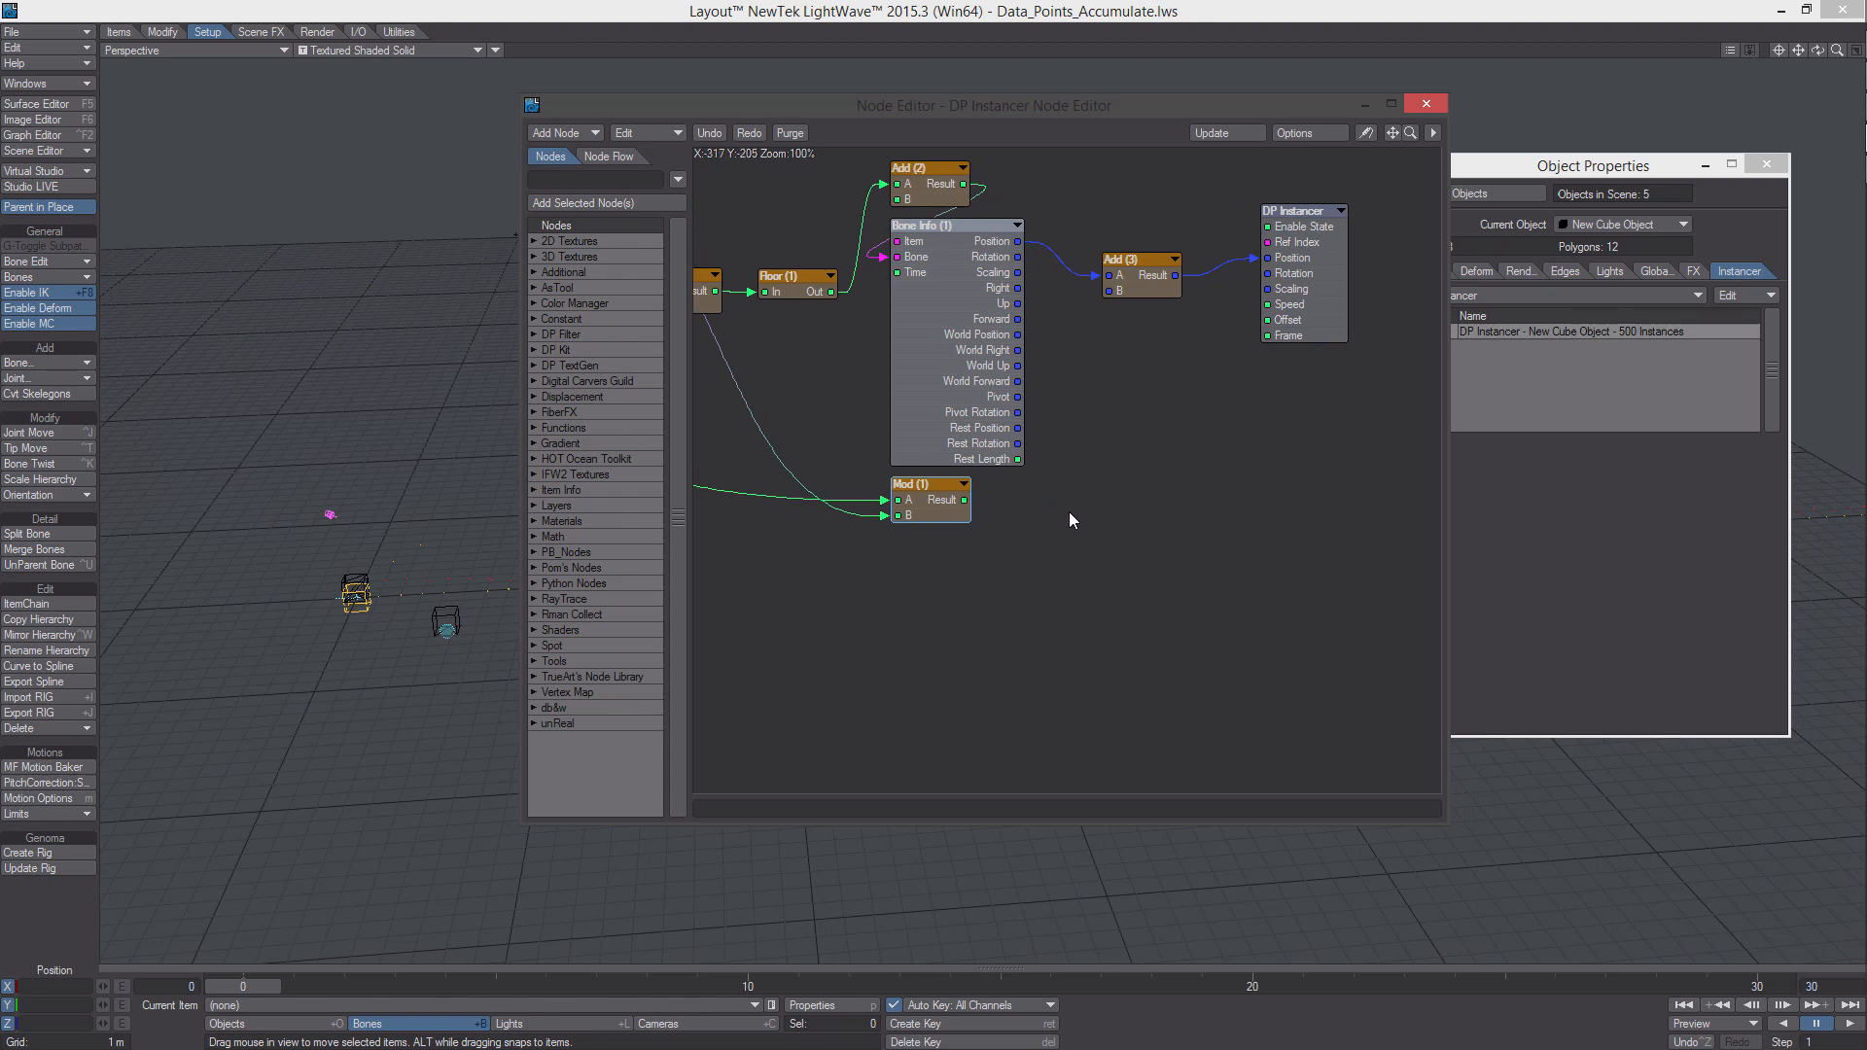
Add a scalar Logic node next to the Mod node
right_click(1070, 511)
mouse_move(1108, 791)
mouse_move(1177, 790)
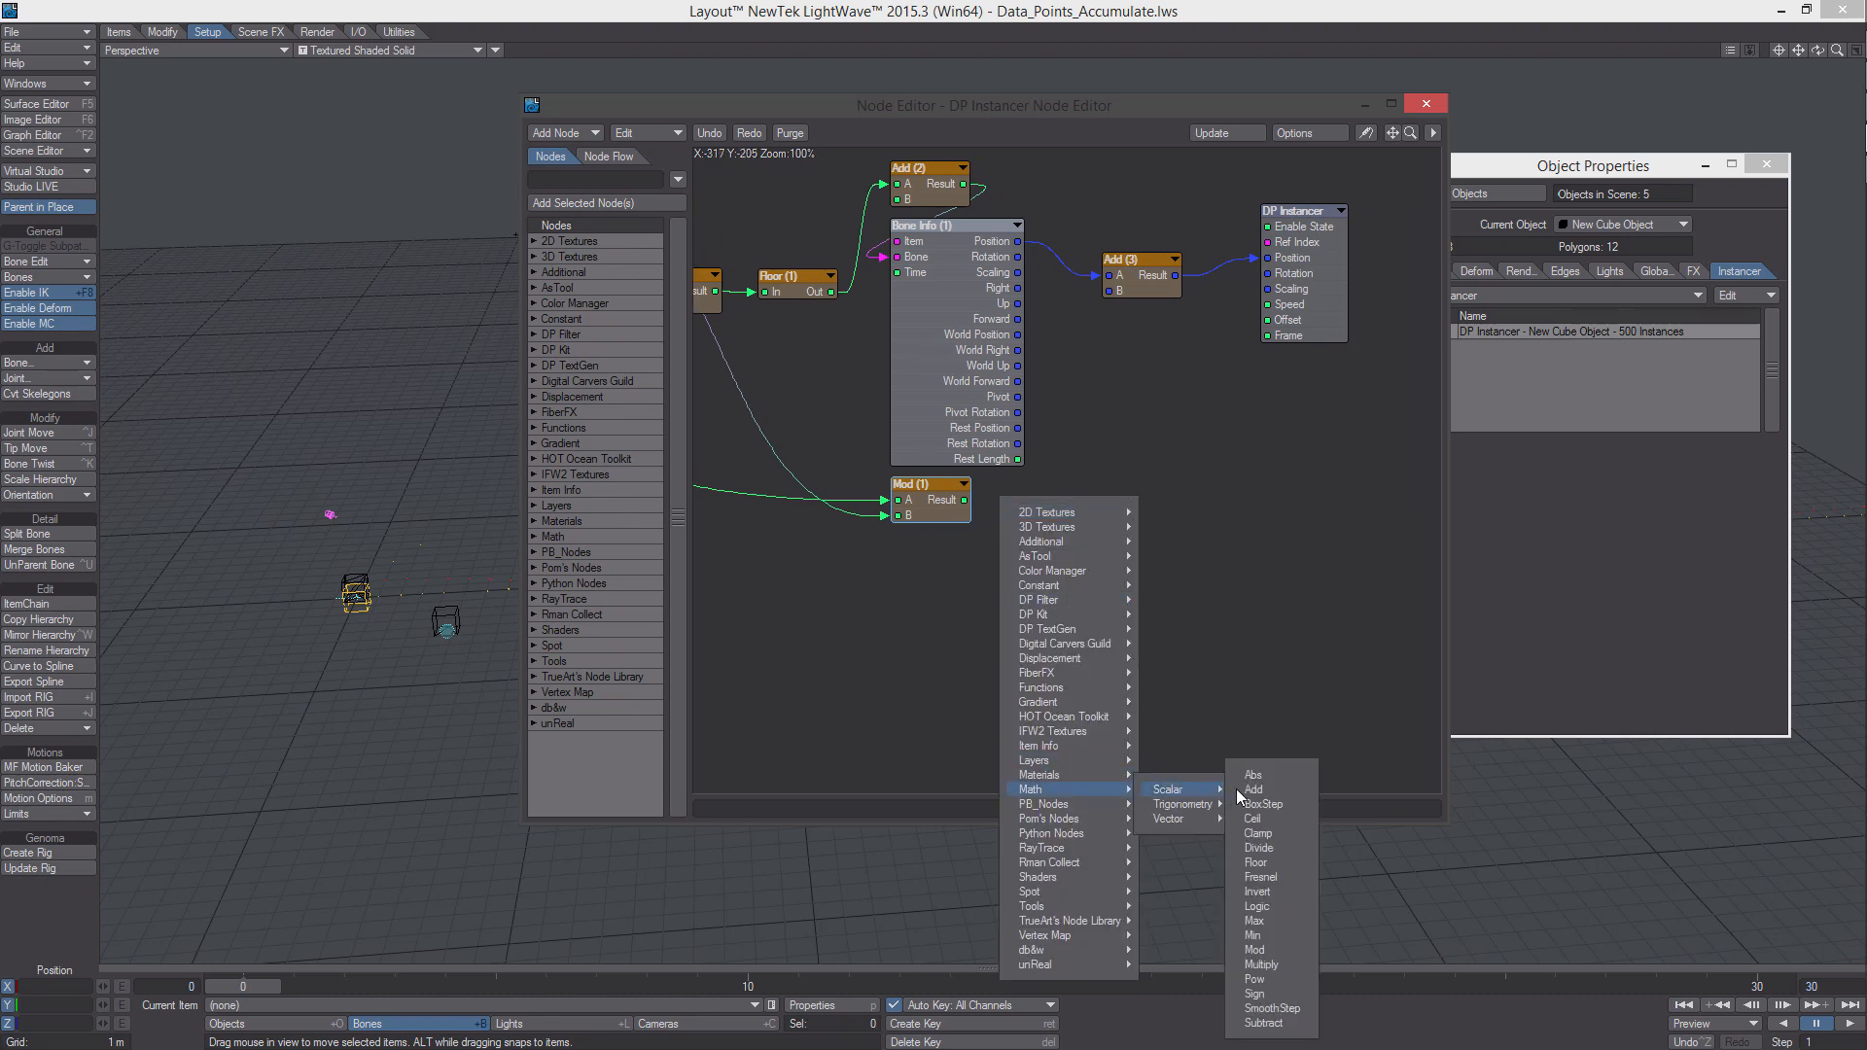
click(1284, 908)
drag(1060, 472, 1132, 497)
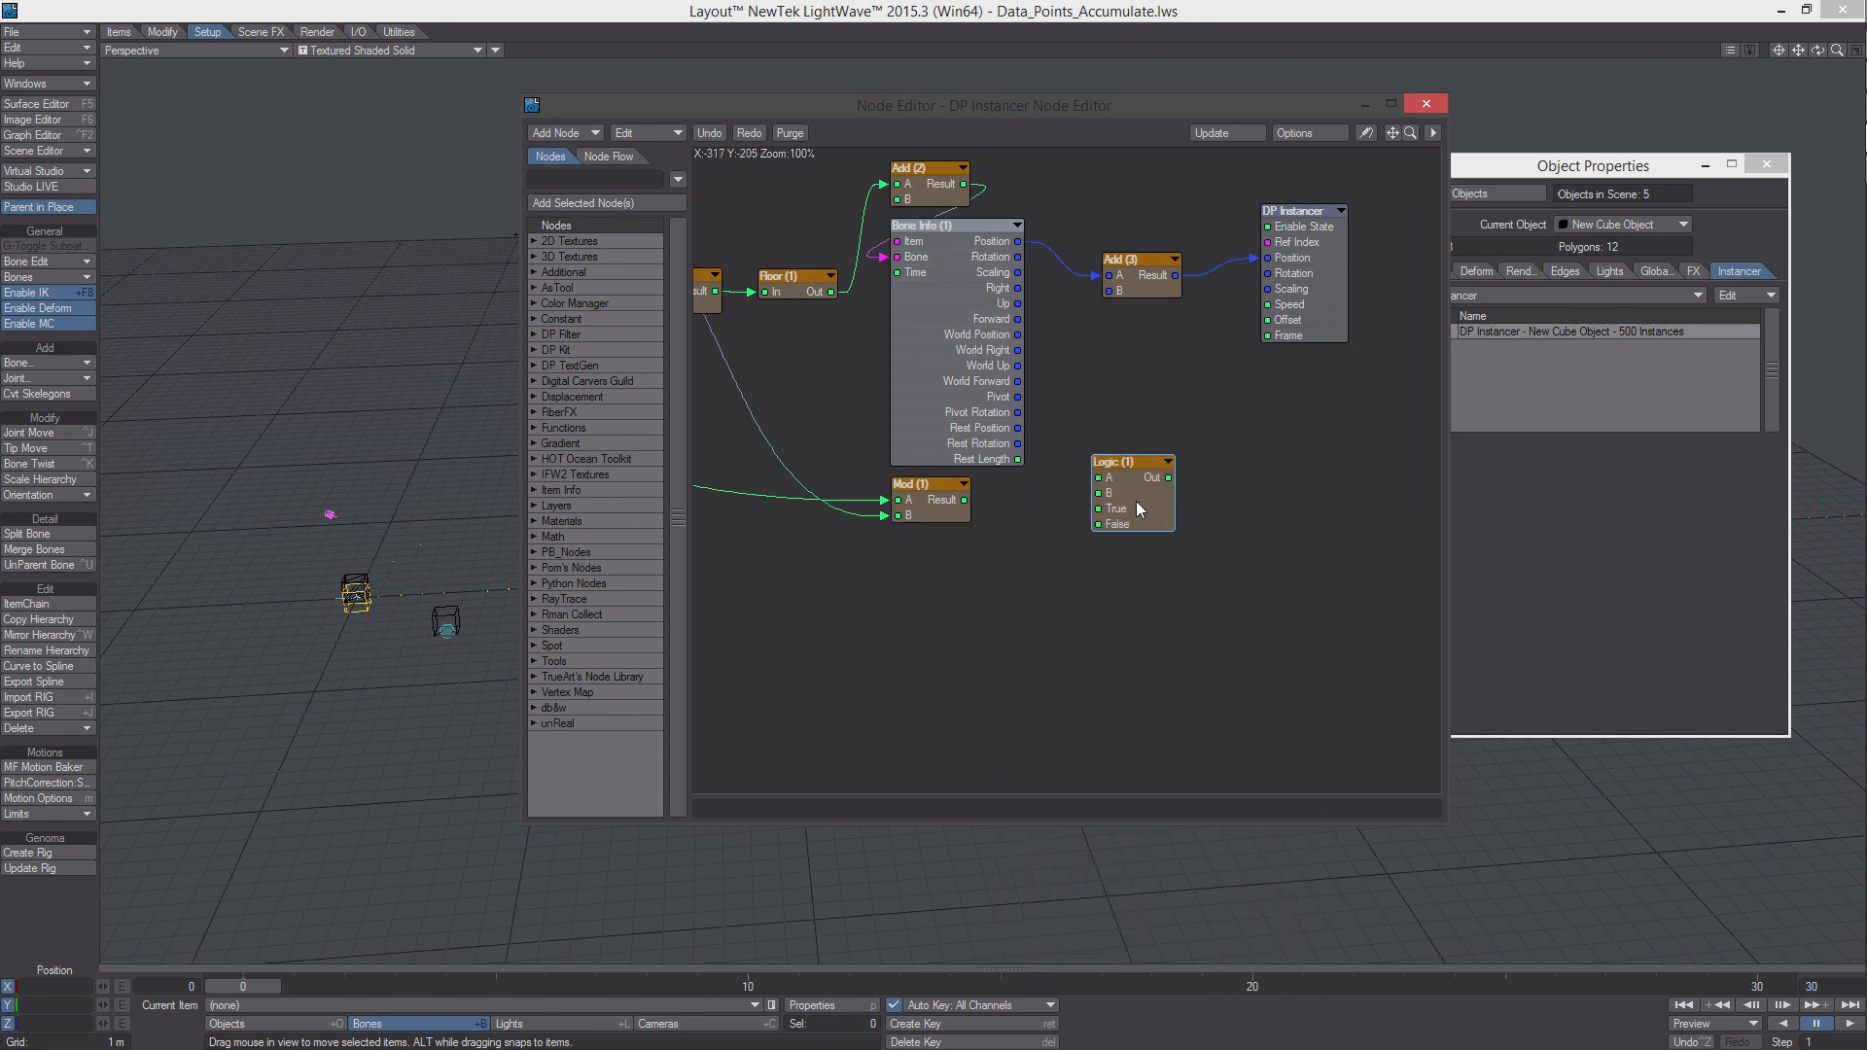
middle_drag(1132, 497, 1103, 510)
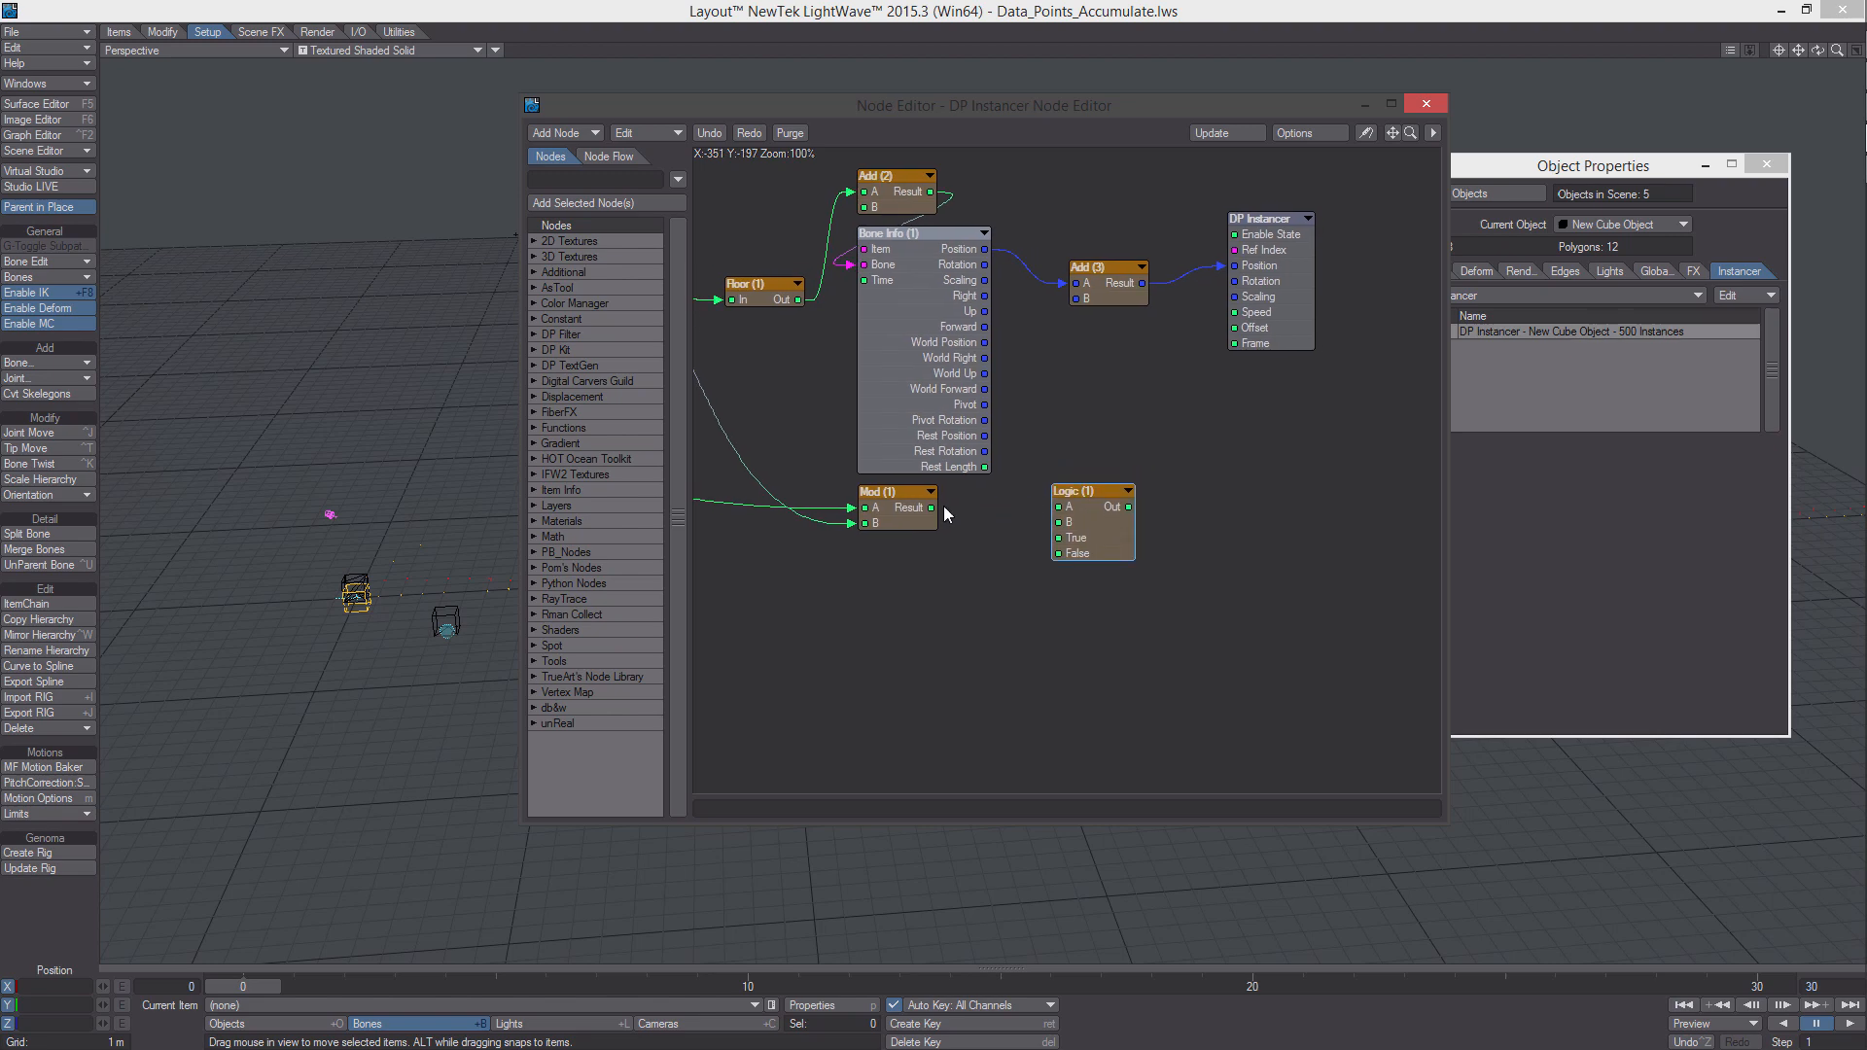
Connect Mod's result to Logic's A and Bone Info's Rest Length to its B, and open the Logic node's settings
drag(931, 508, 1089, 533)
double_click(1089, 521)
double_click(1090, 533)
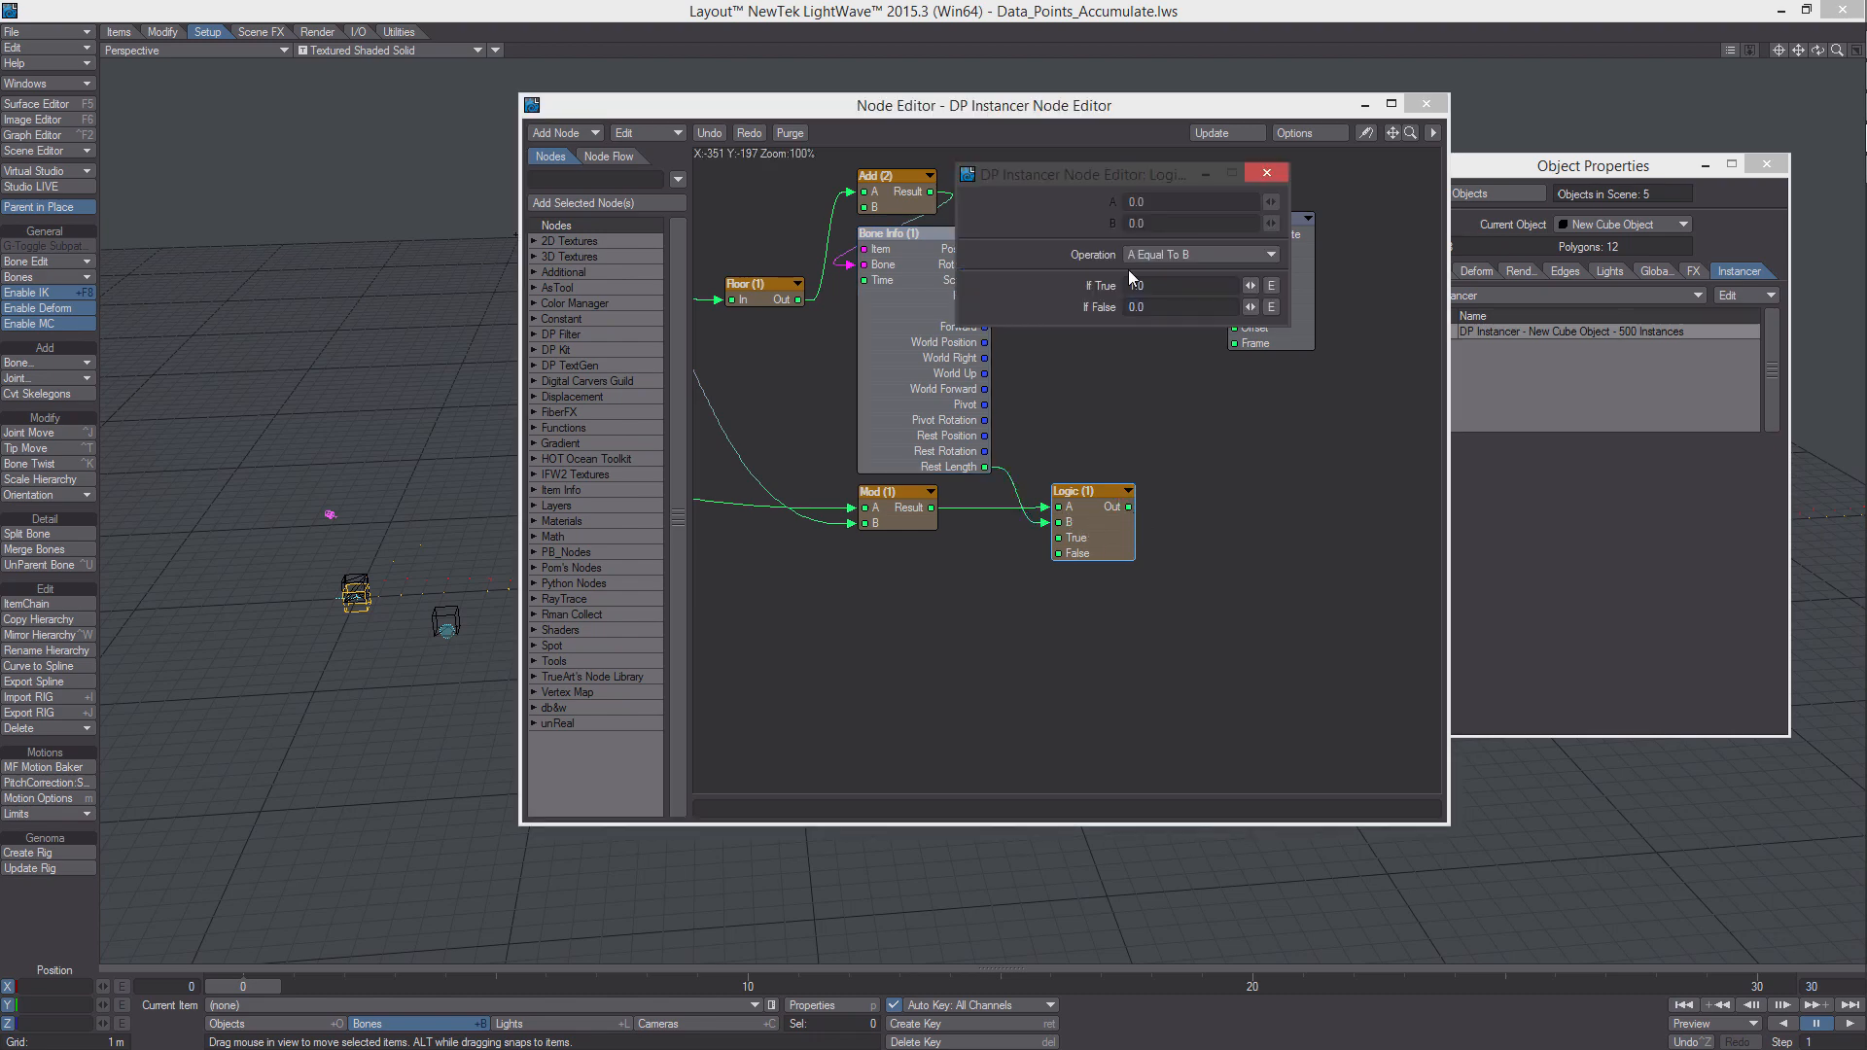
Set the Logic node's operation to A Greater Than B and connect its output to the DP Instancer's Enable State
click(1195, 251)
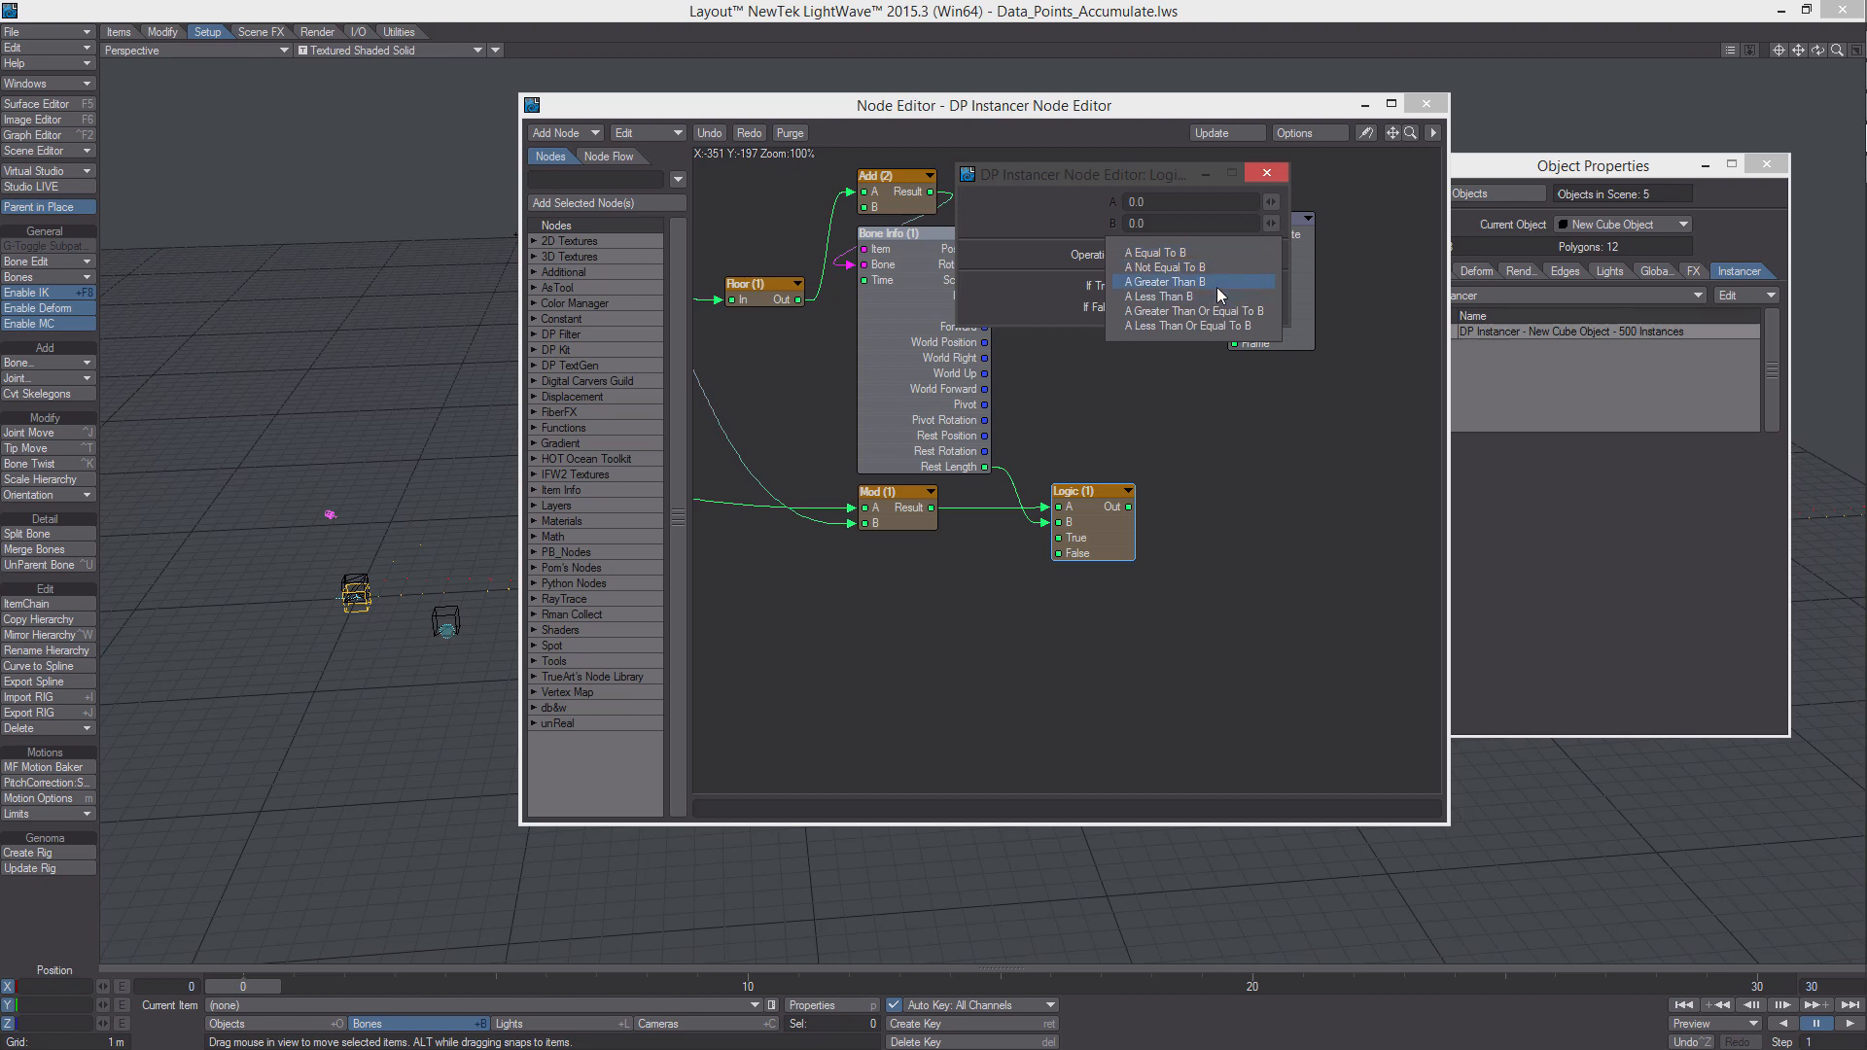
click(1217, 288)
drag(1129, 507, 1245, 243)
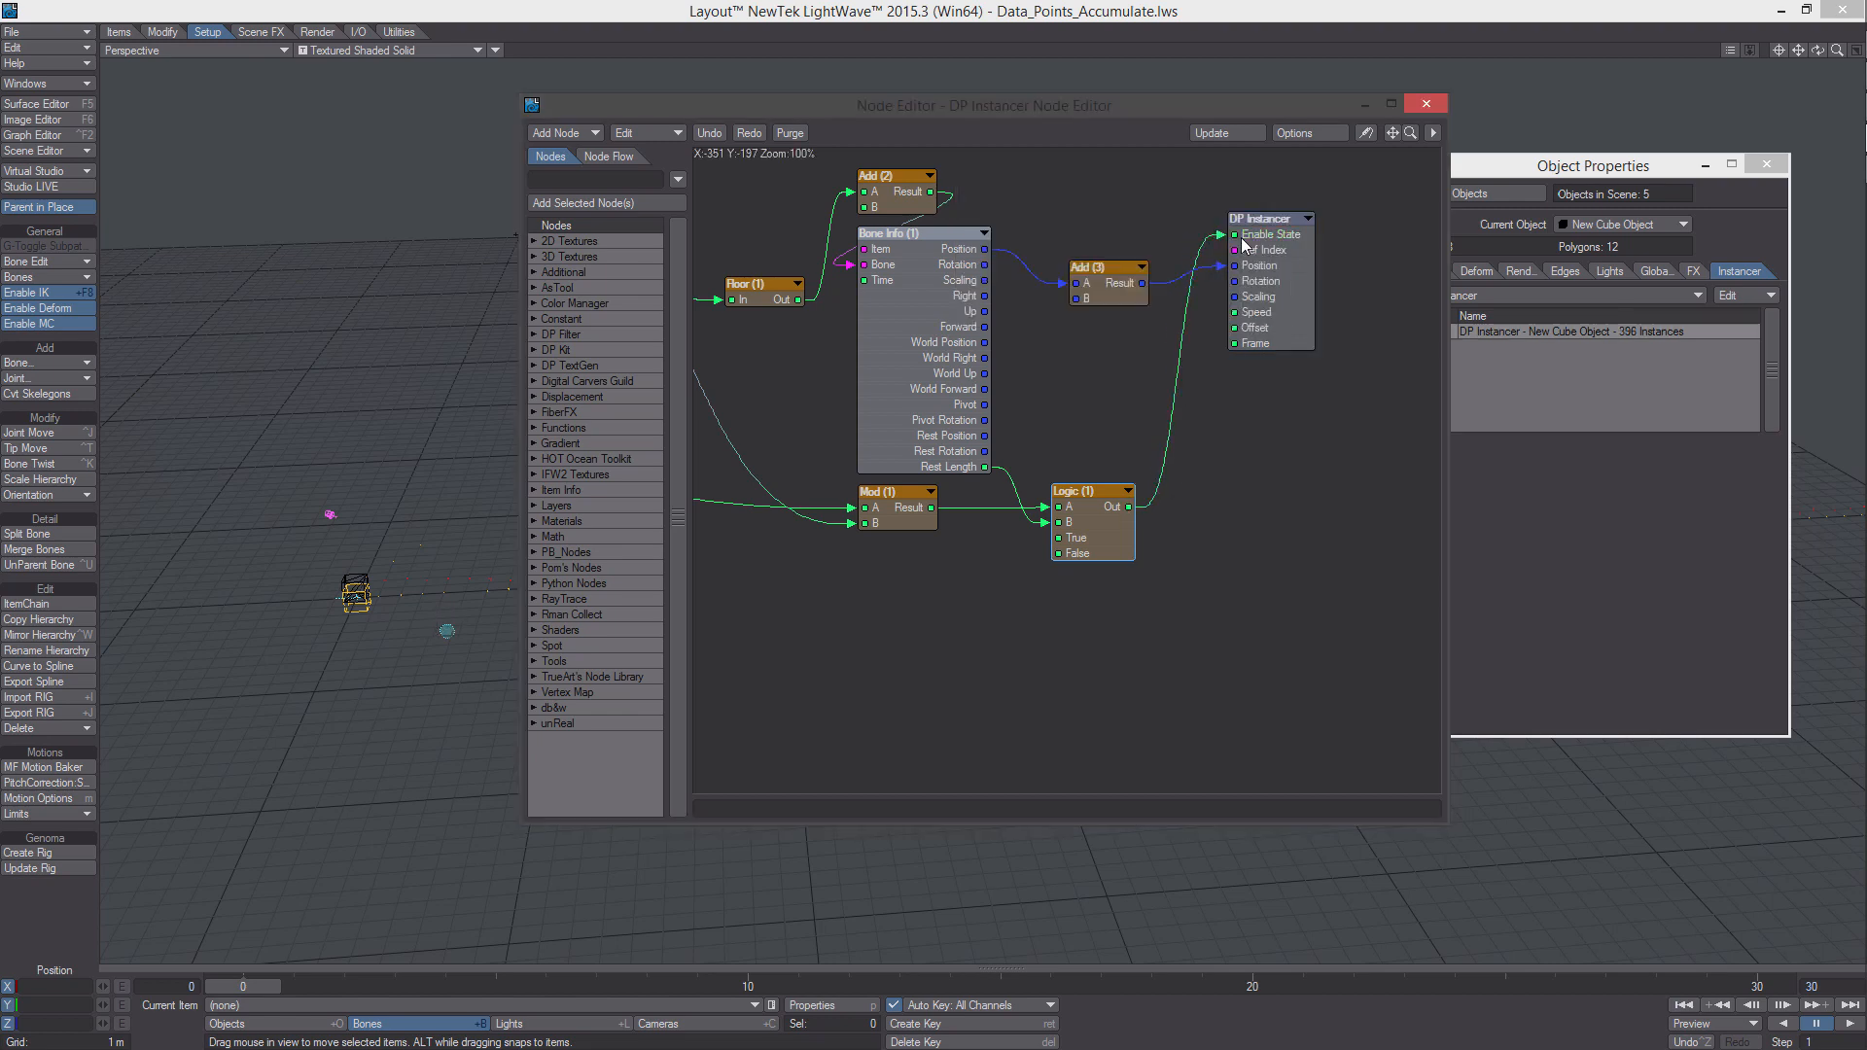
Change the Logic node's operation to A Less Than B
mouse_move(1108, 510)
mouse_down()
mouse_move(1109, 494)
mouse_move(1103, 514)
mouse_up()
middle_drag(1103, 513, 1242, 491)
double_click(1227, 502)
click(1176, 255)
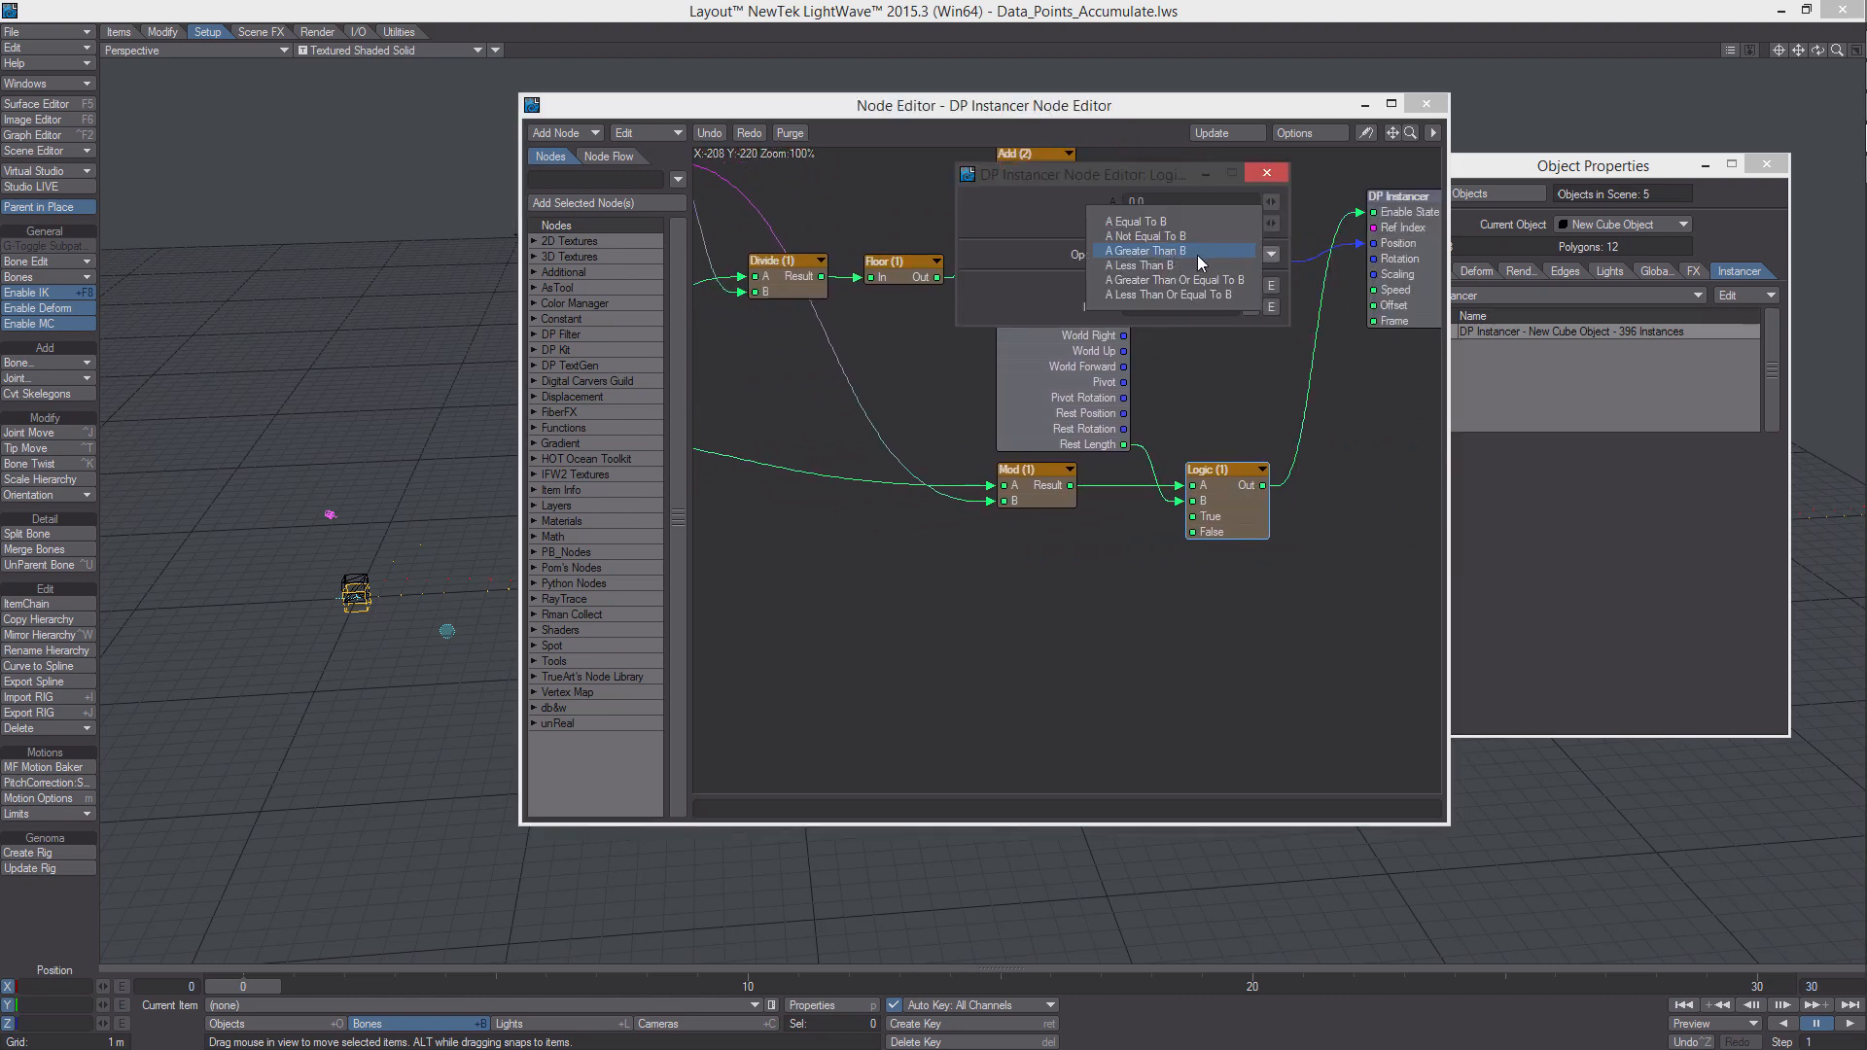
click(1182, 266)
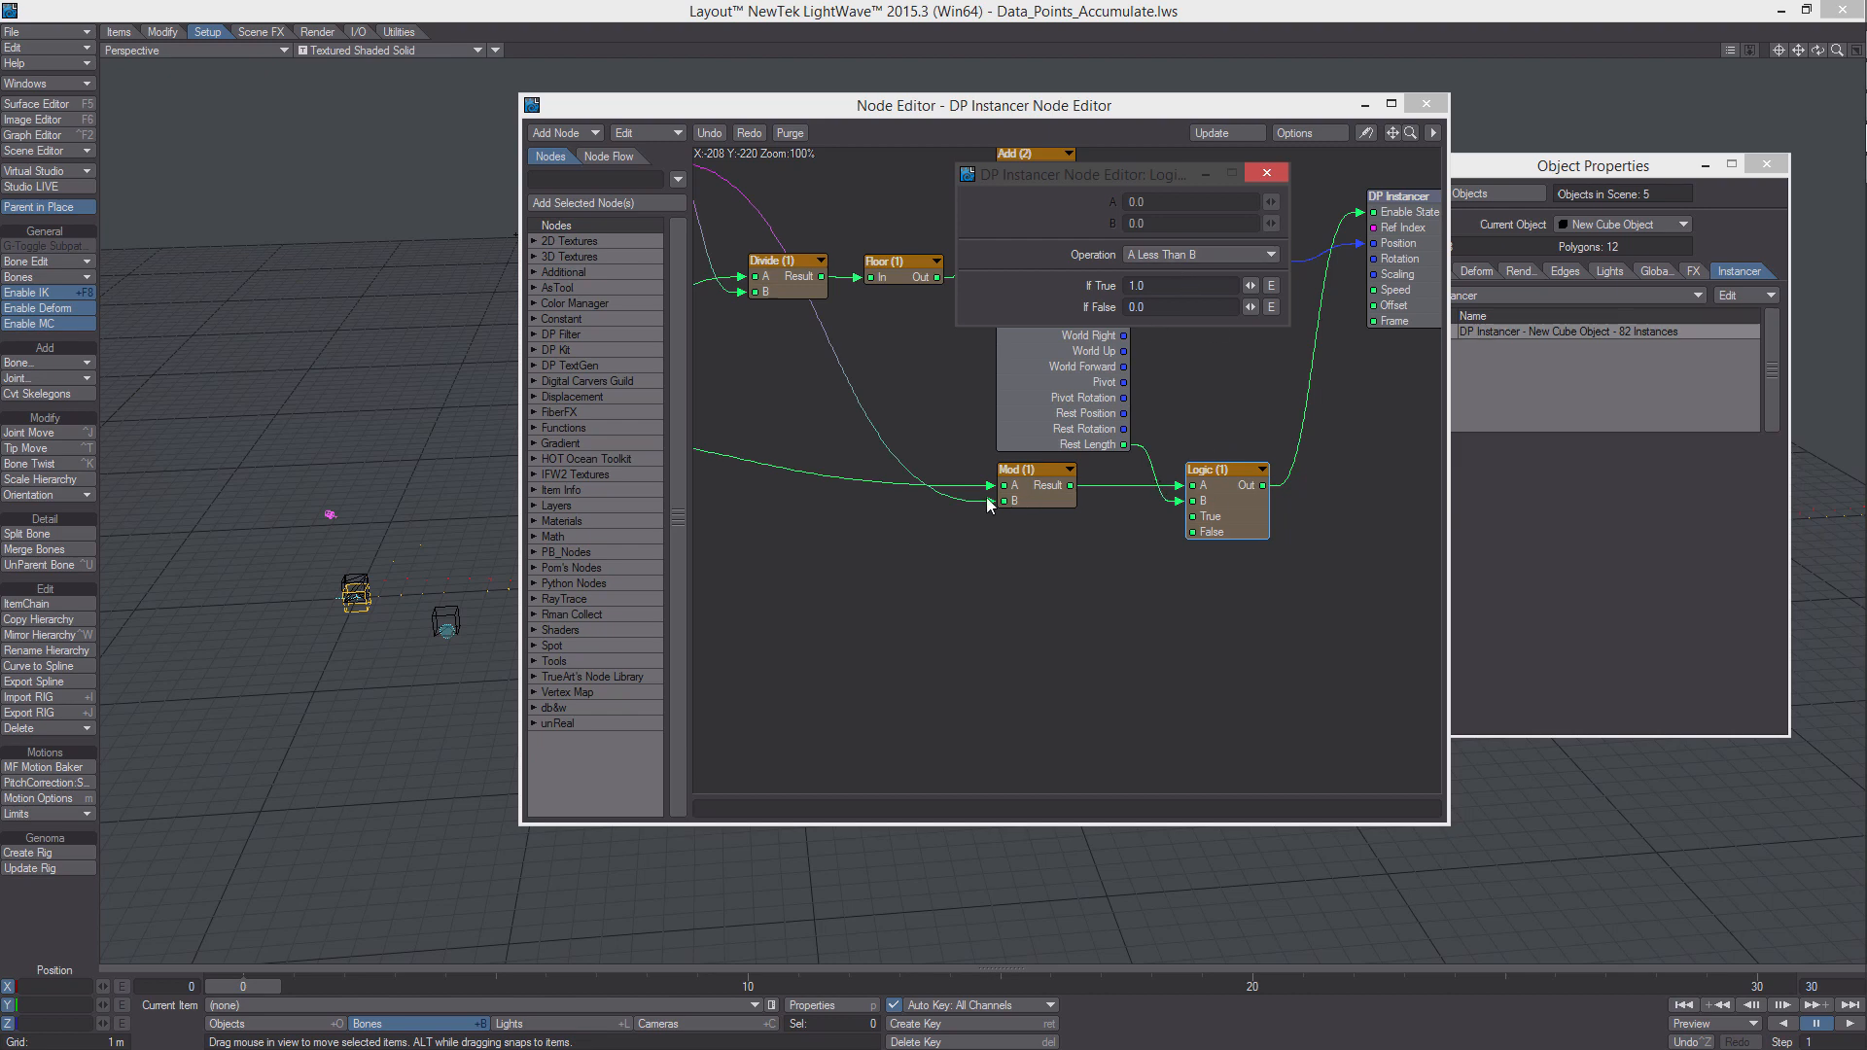
Swap the Logic inputs so Rest Length feeds A and the Mod result feeds B, and set the operation to A Greater Than B
alt+drag(978, 496, 1153, 504)
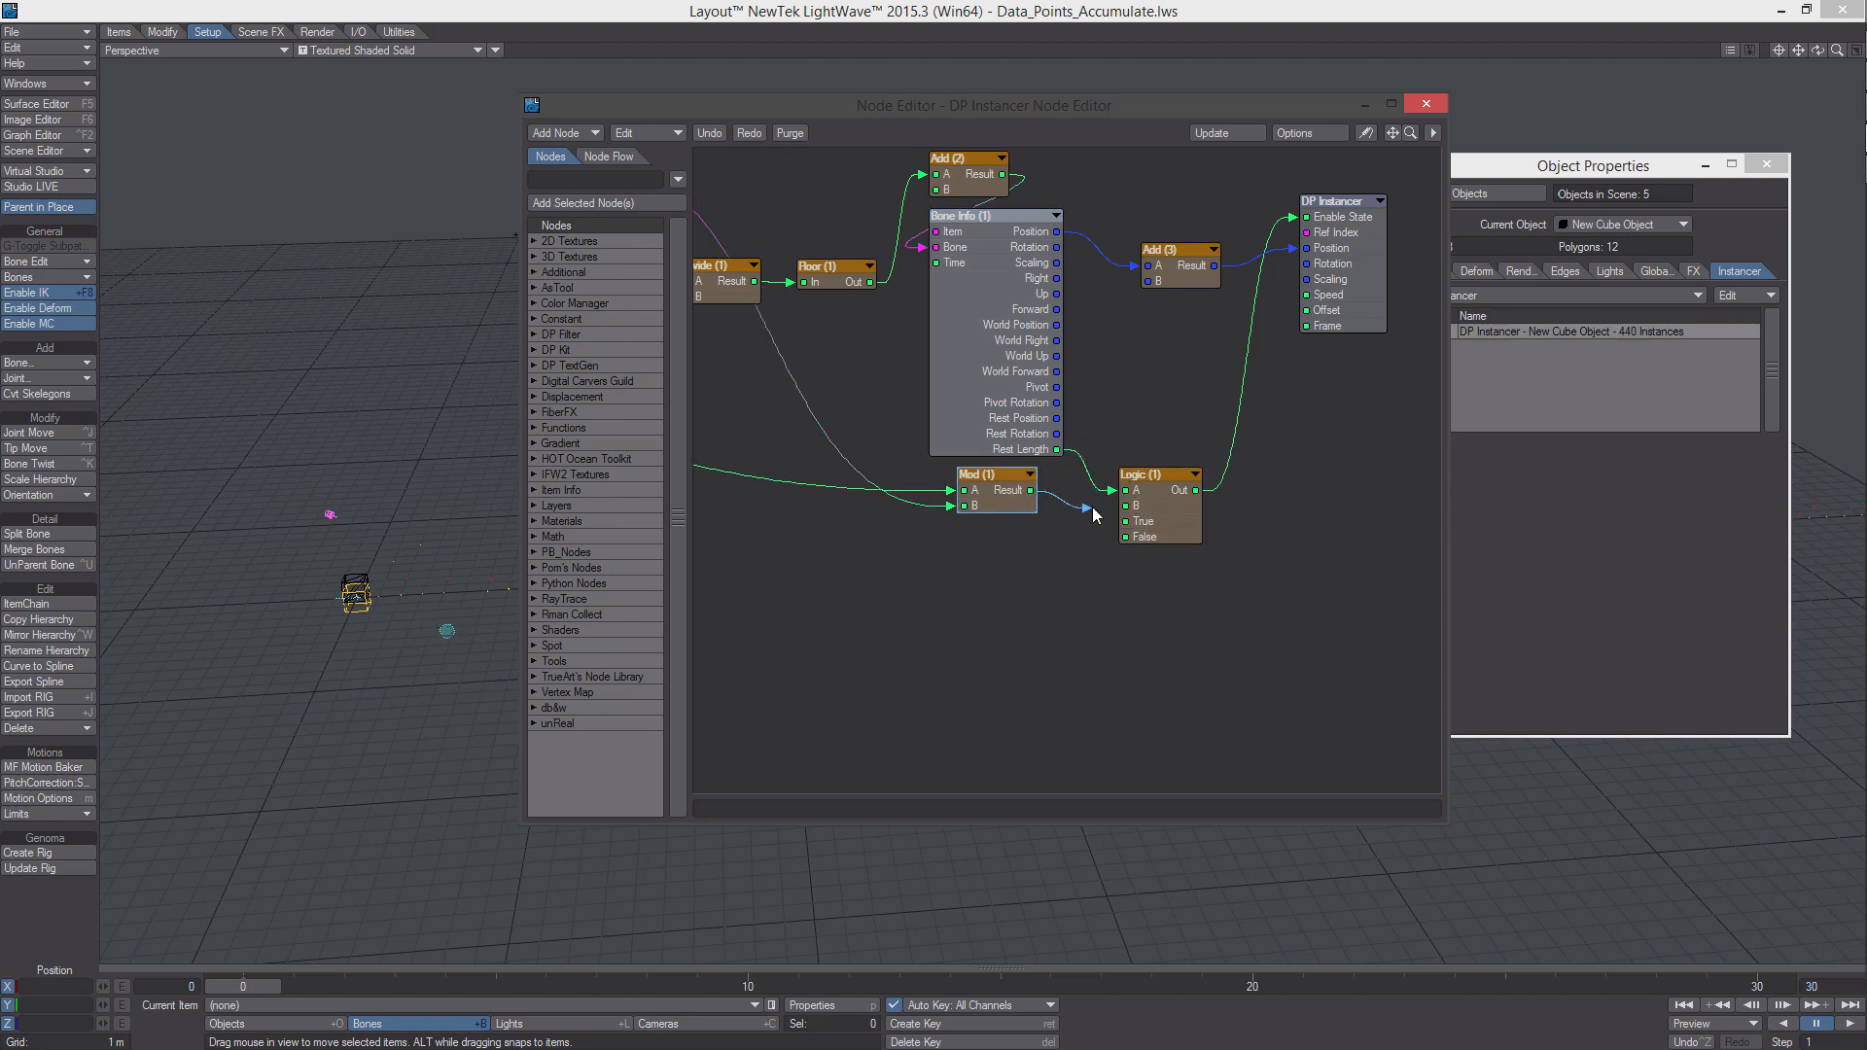
double_click(1172, 507)
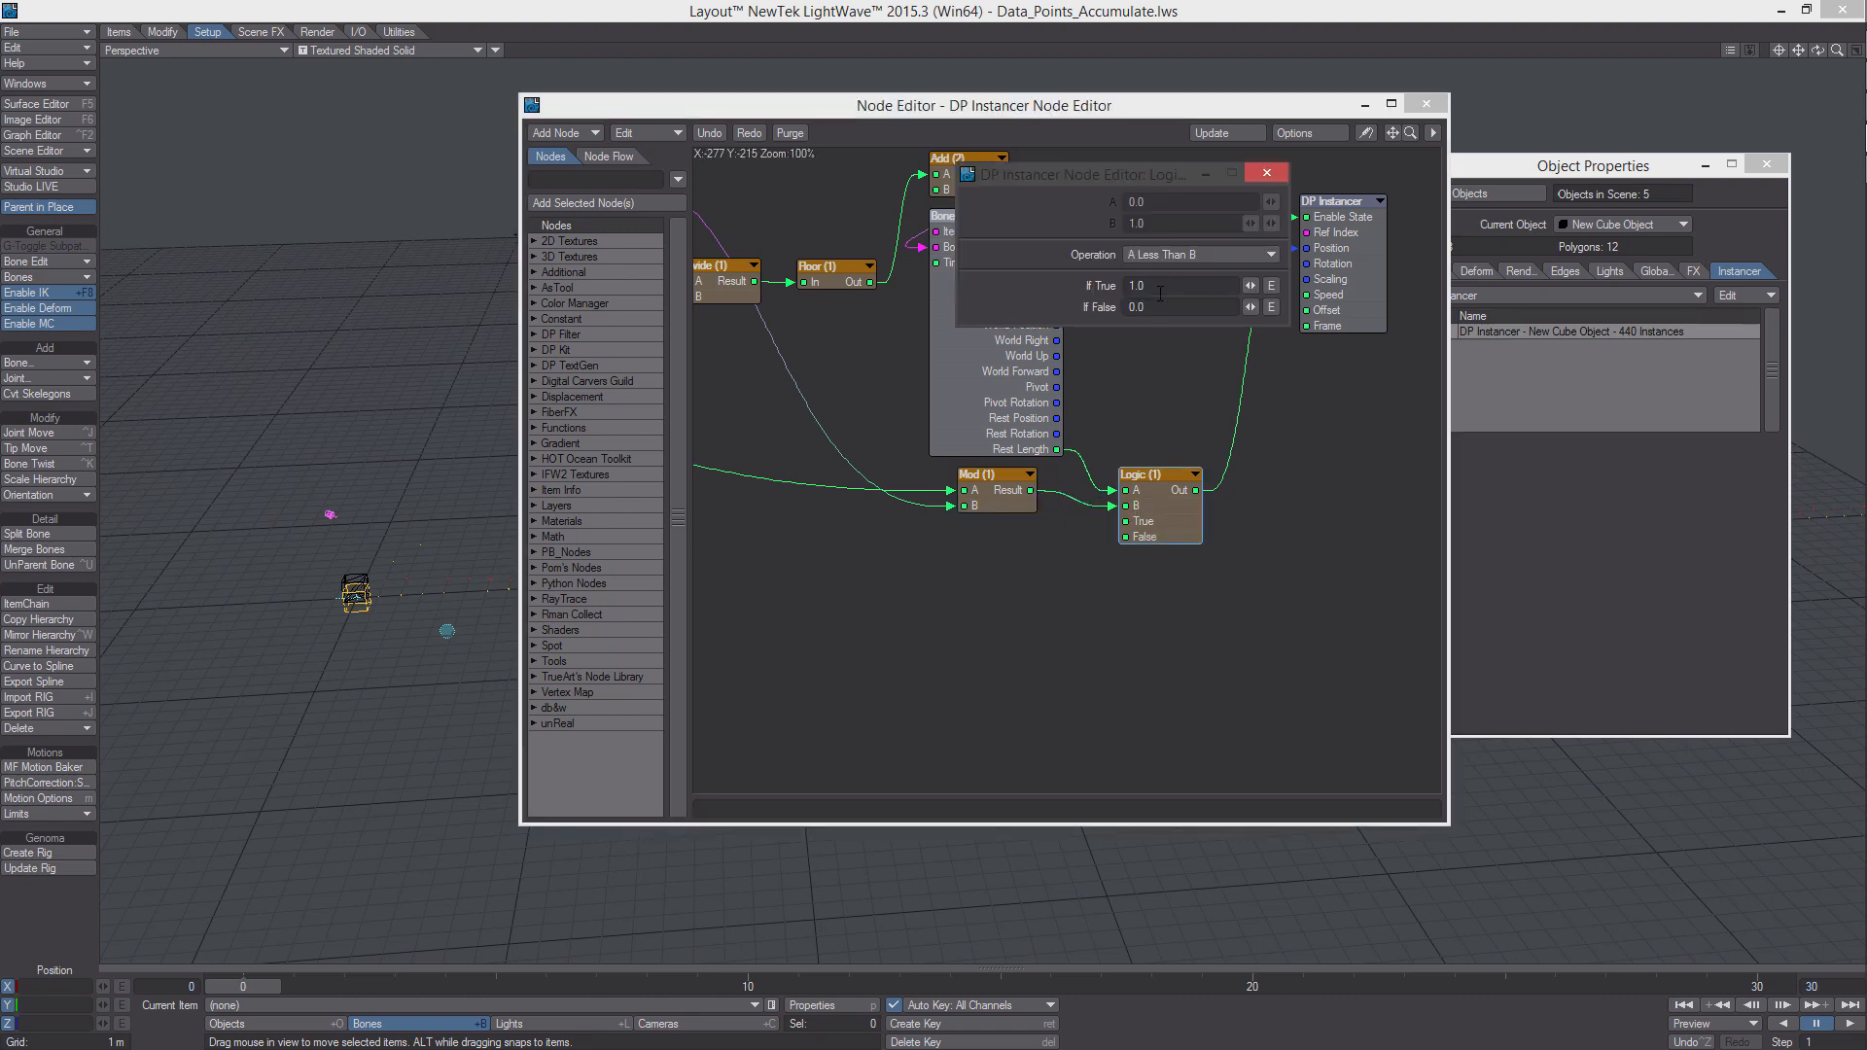
text(0)
click(1193, 309)
text(1)
key(Return)
click(1206, 255)
click(1213, 253)
click(1279, 172)
drag(995, 500, 1041, 516)
Examine the instanced cubes in the viewport and review the Logic node's settings
drag(797, 121, 830, 122)
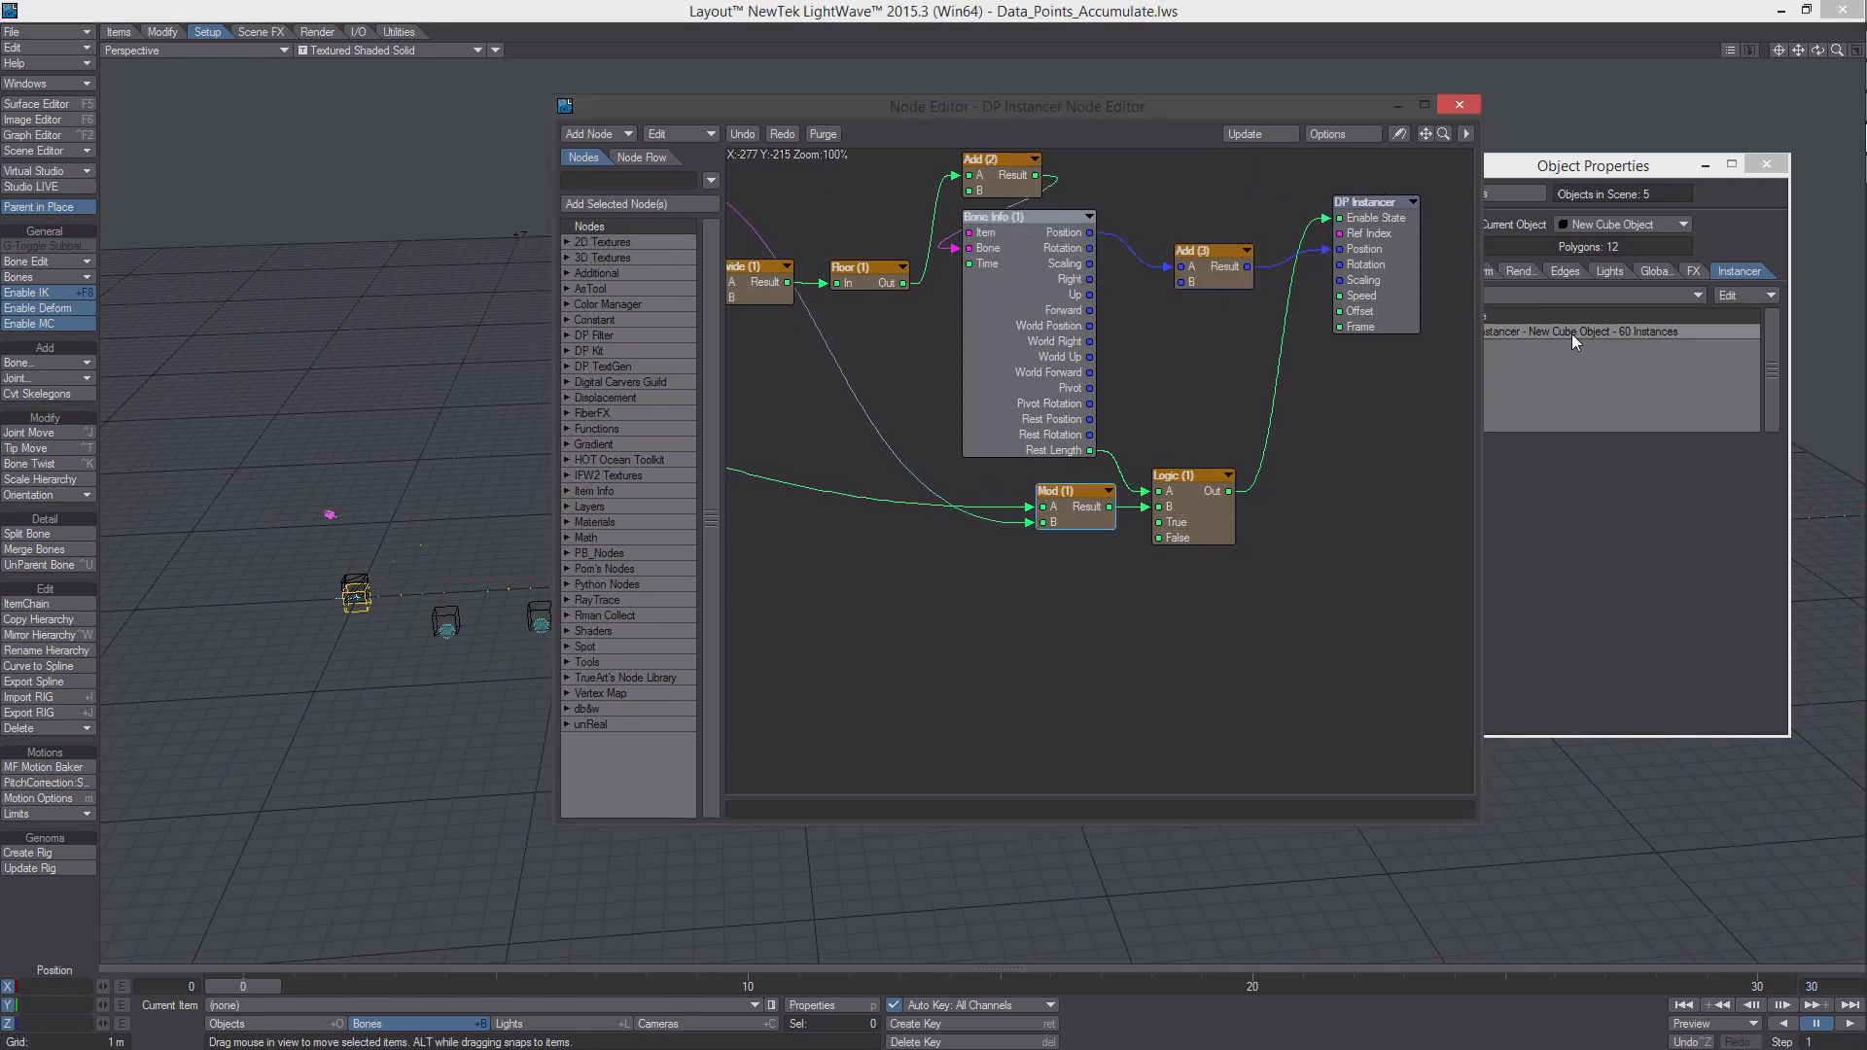
drag(1035, 114, 1382, 177)
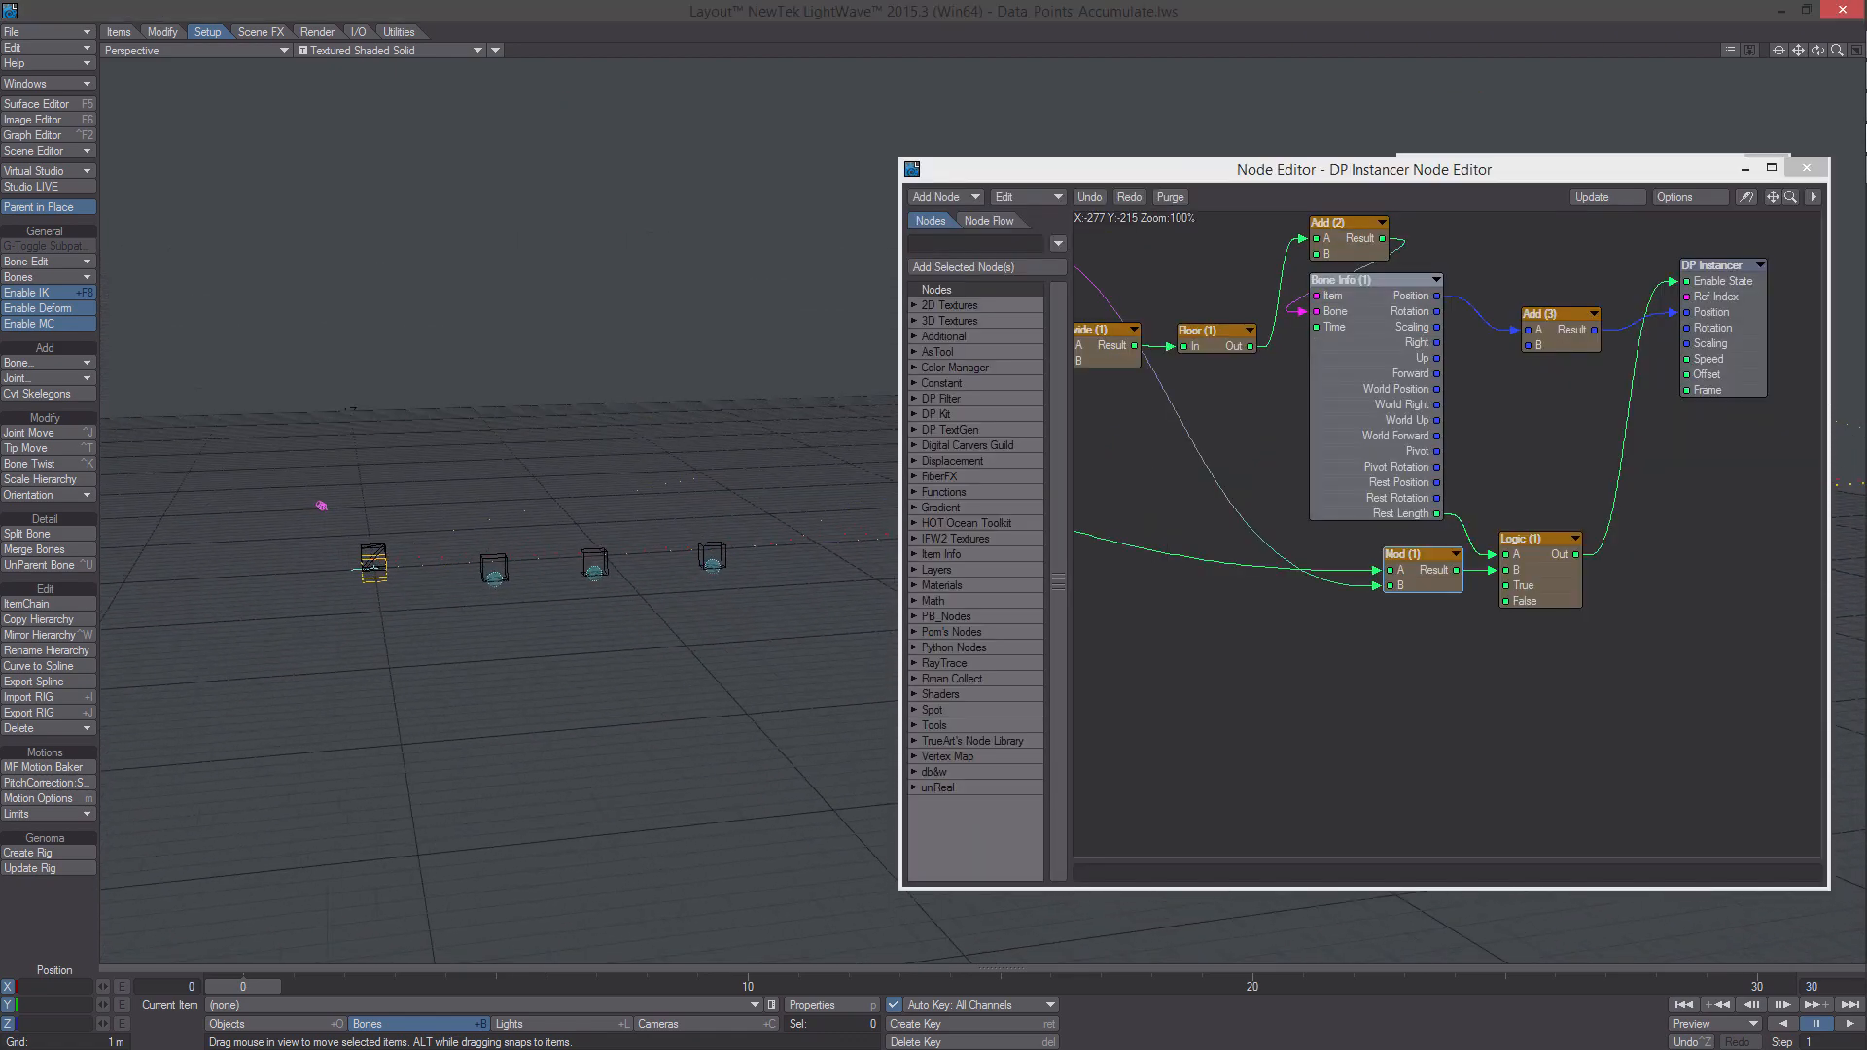
alt+shift+drag(795, 612, 770, 612)
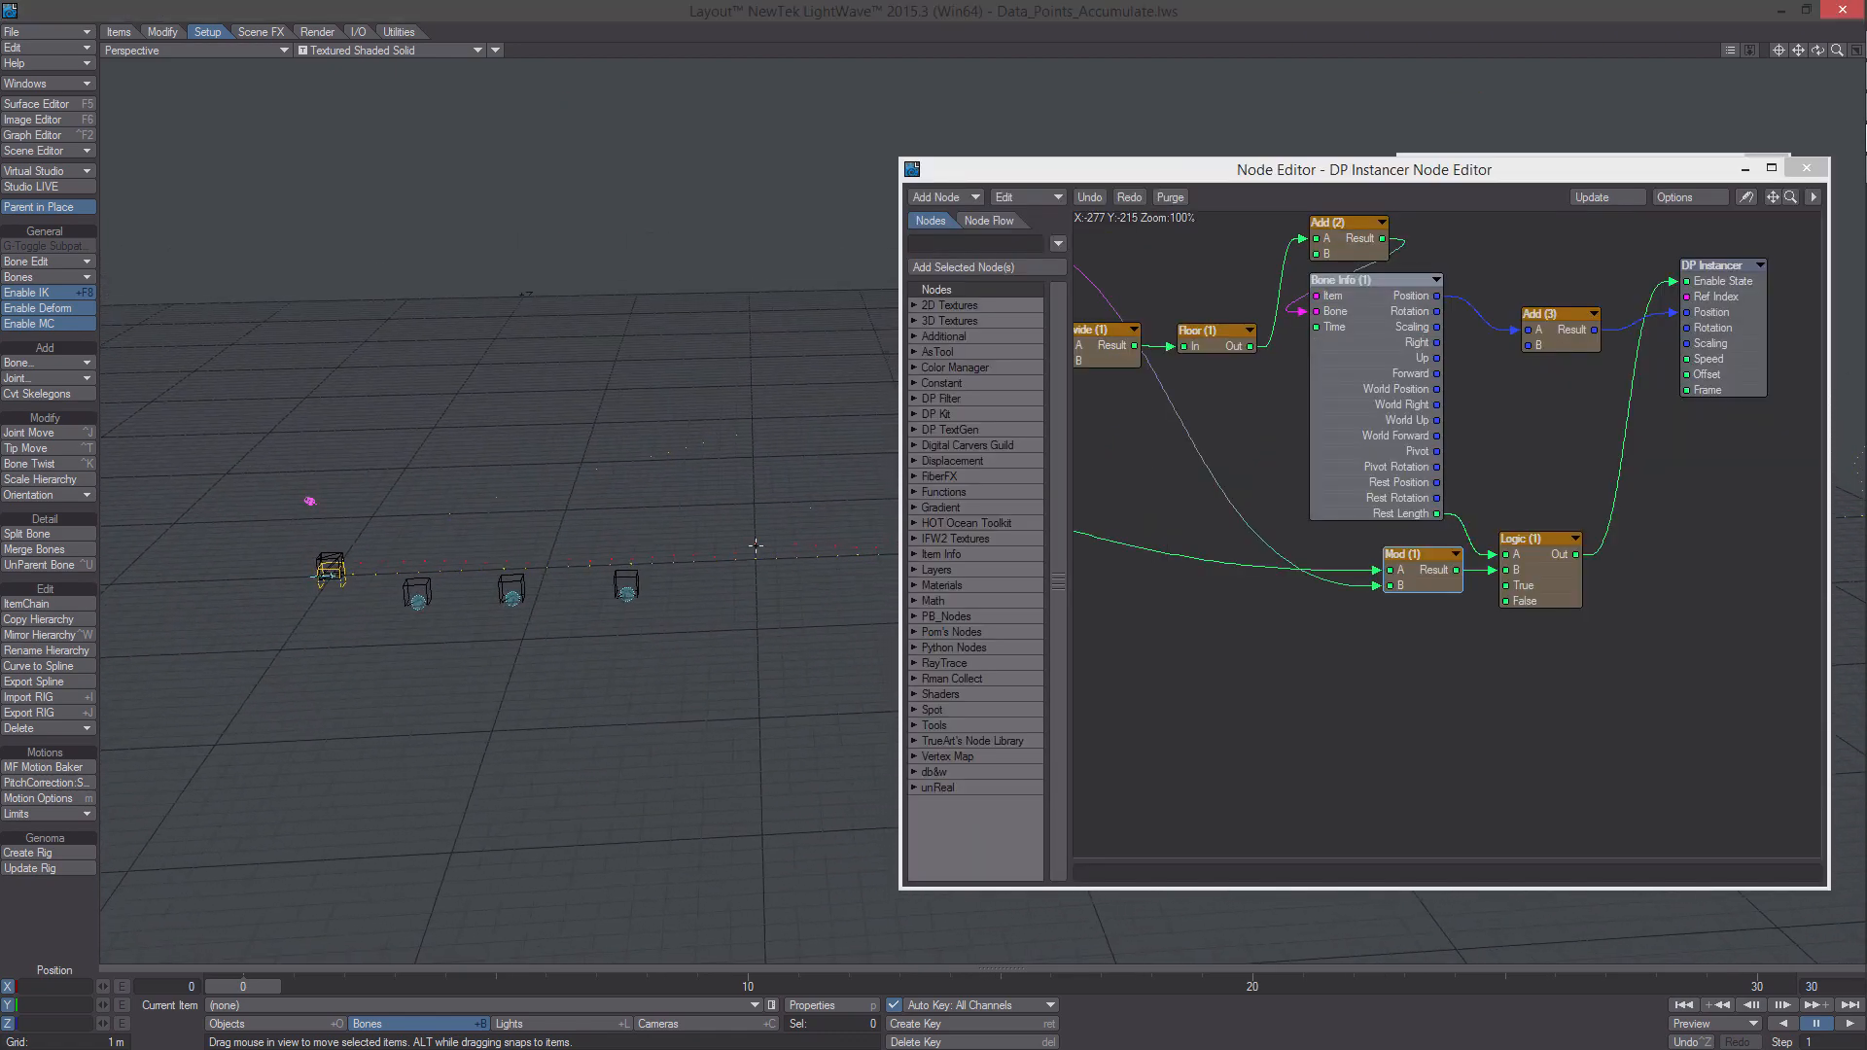
drag(1204, 178, 967, 140)
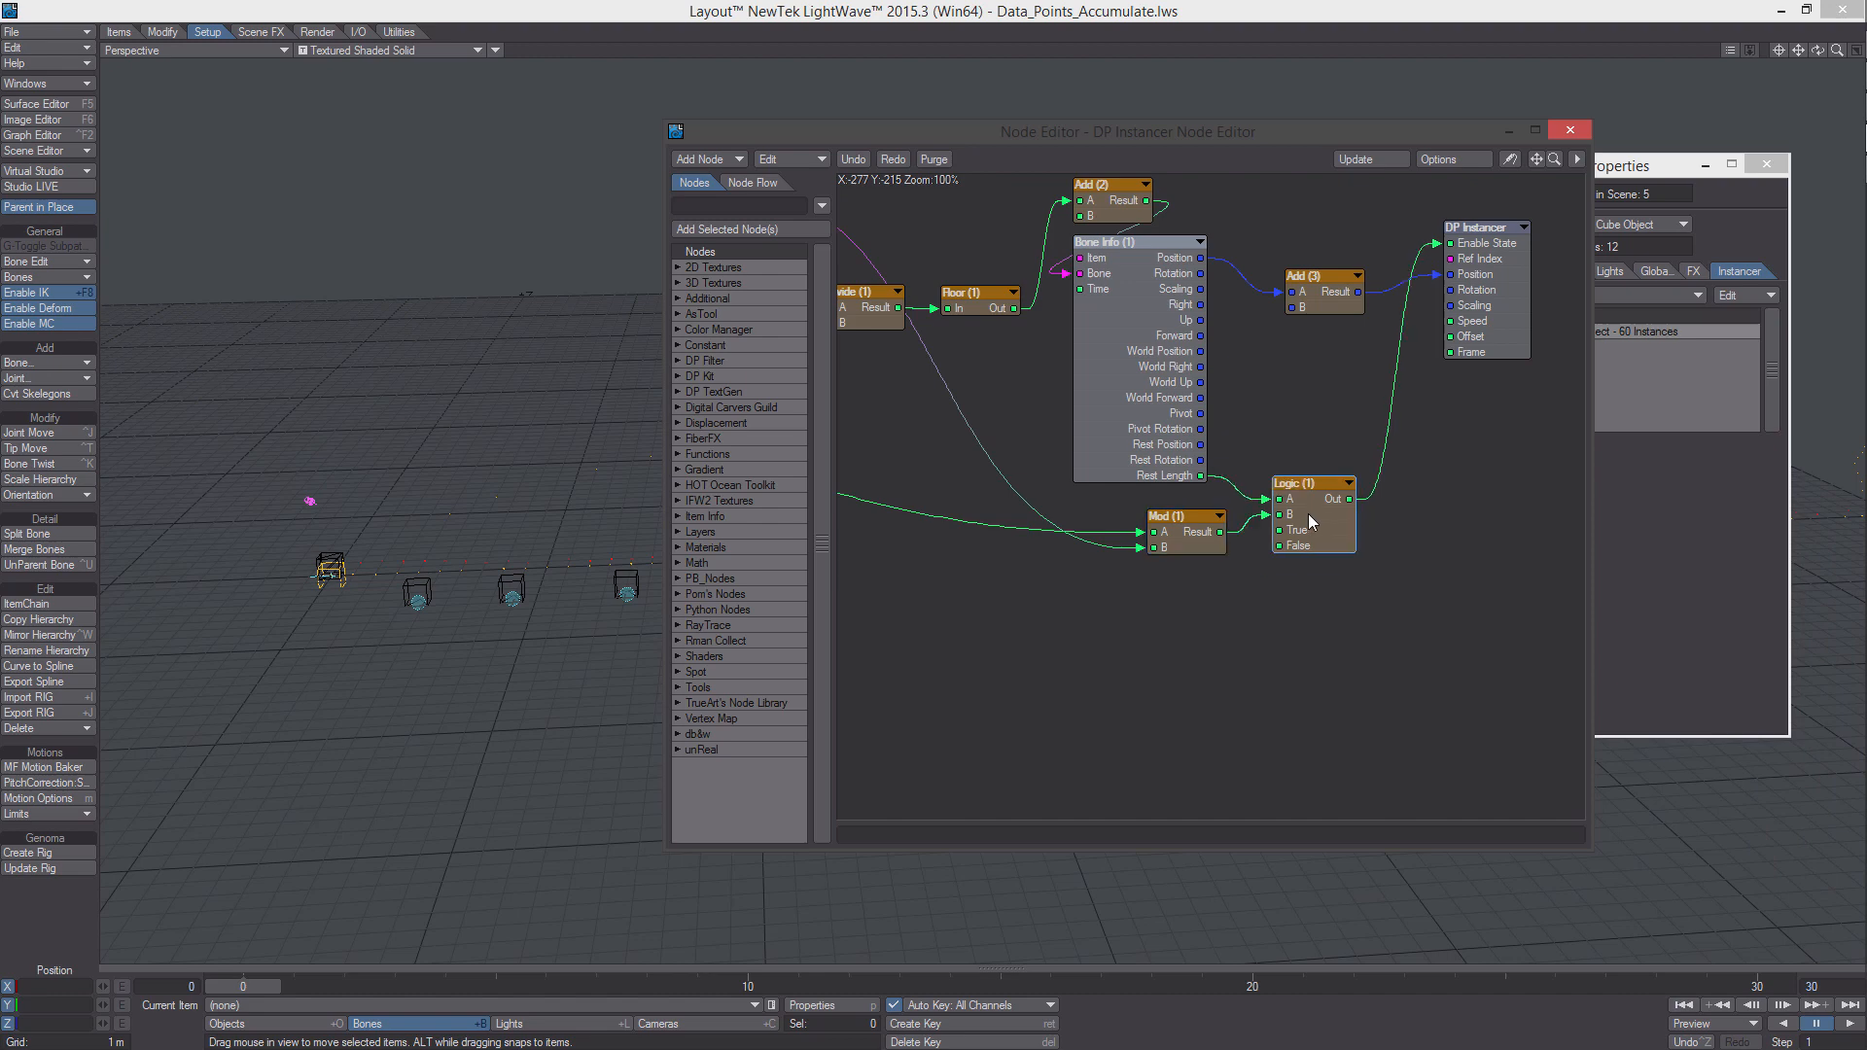
double_click(1309, 514)
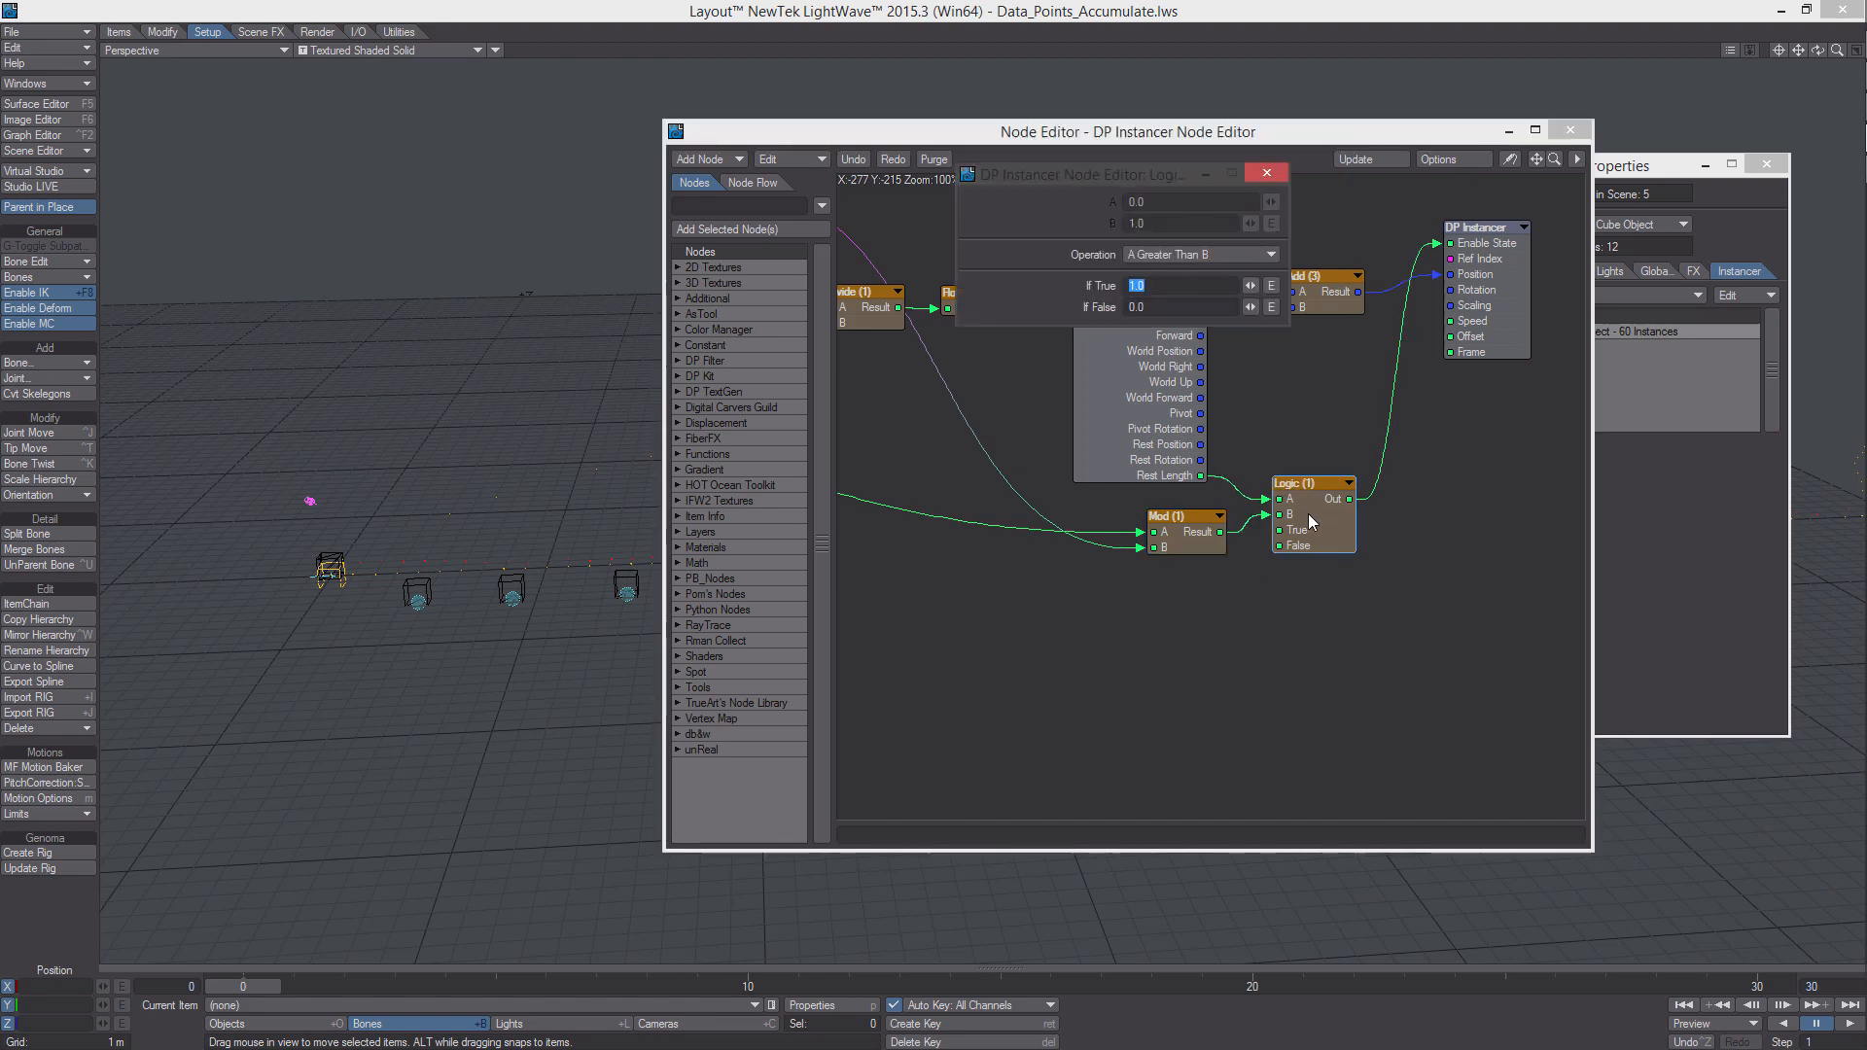
drag(1309, 514, 1330, 499)
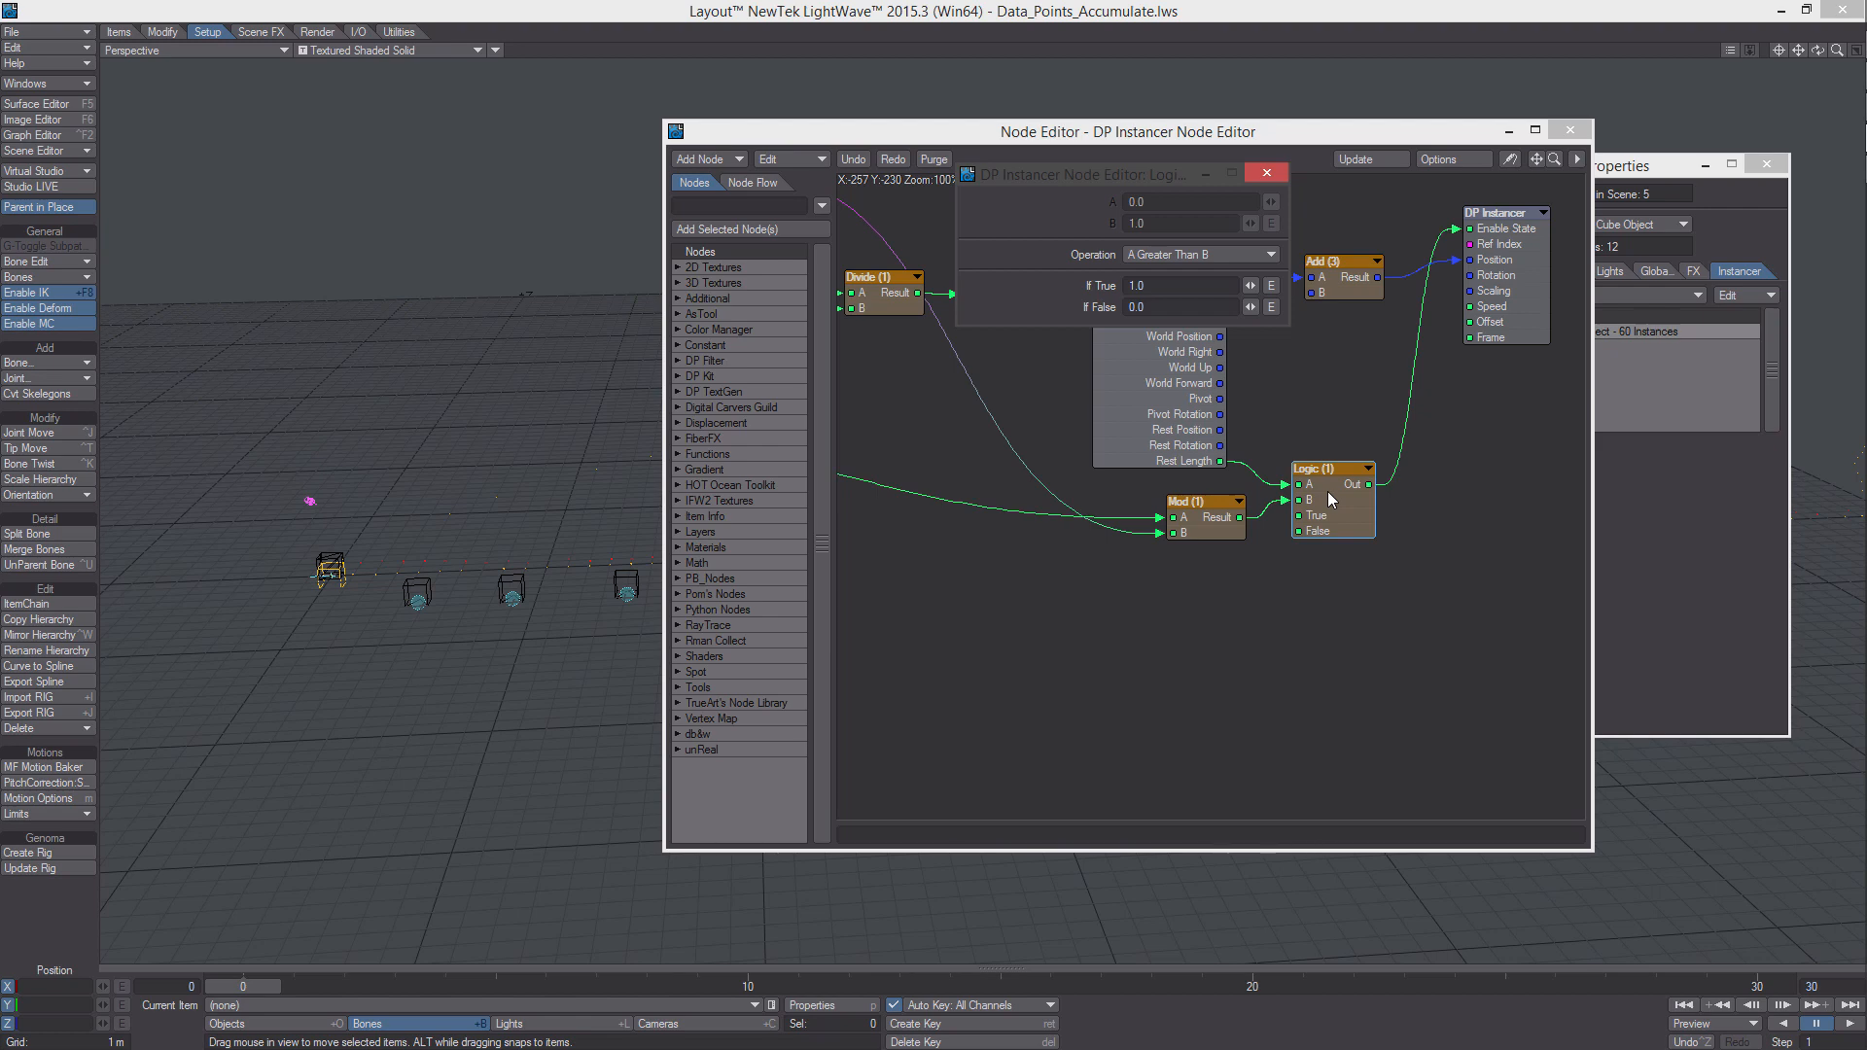
click(1267, 172)
Widen the Node Editor window and add a DP Kit Point Info node in free space below the existing network
drag(1274, 424, 1316, 403)
drag(1595, 432, 1744, 433)
alt+drag(968, 543, 1360, 512)
right_click(1282, 519)
mouse_move(1265, 623)
mouse_move(1434, 692)
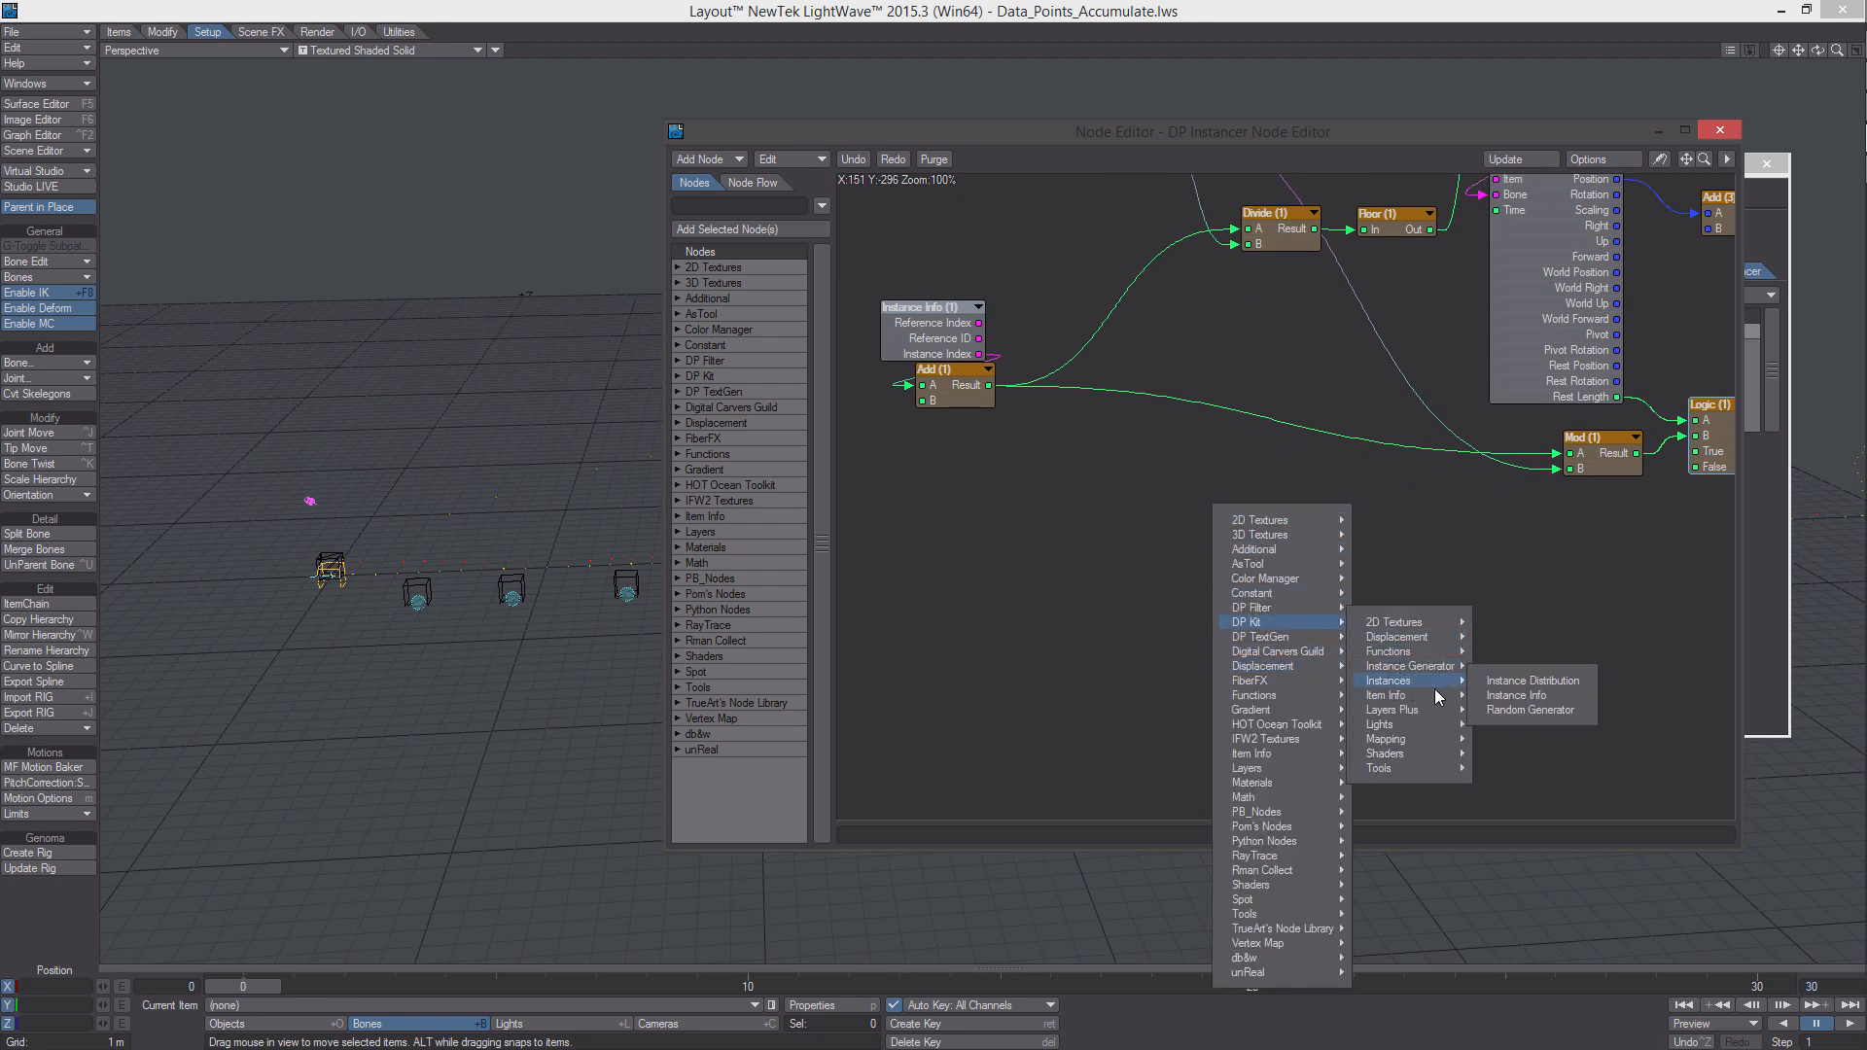
click(1531, 797)
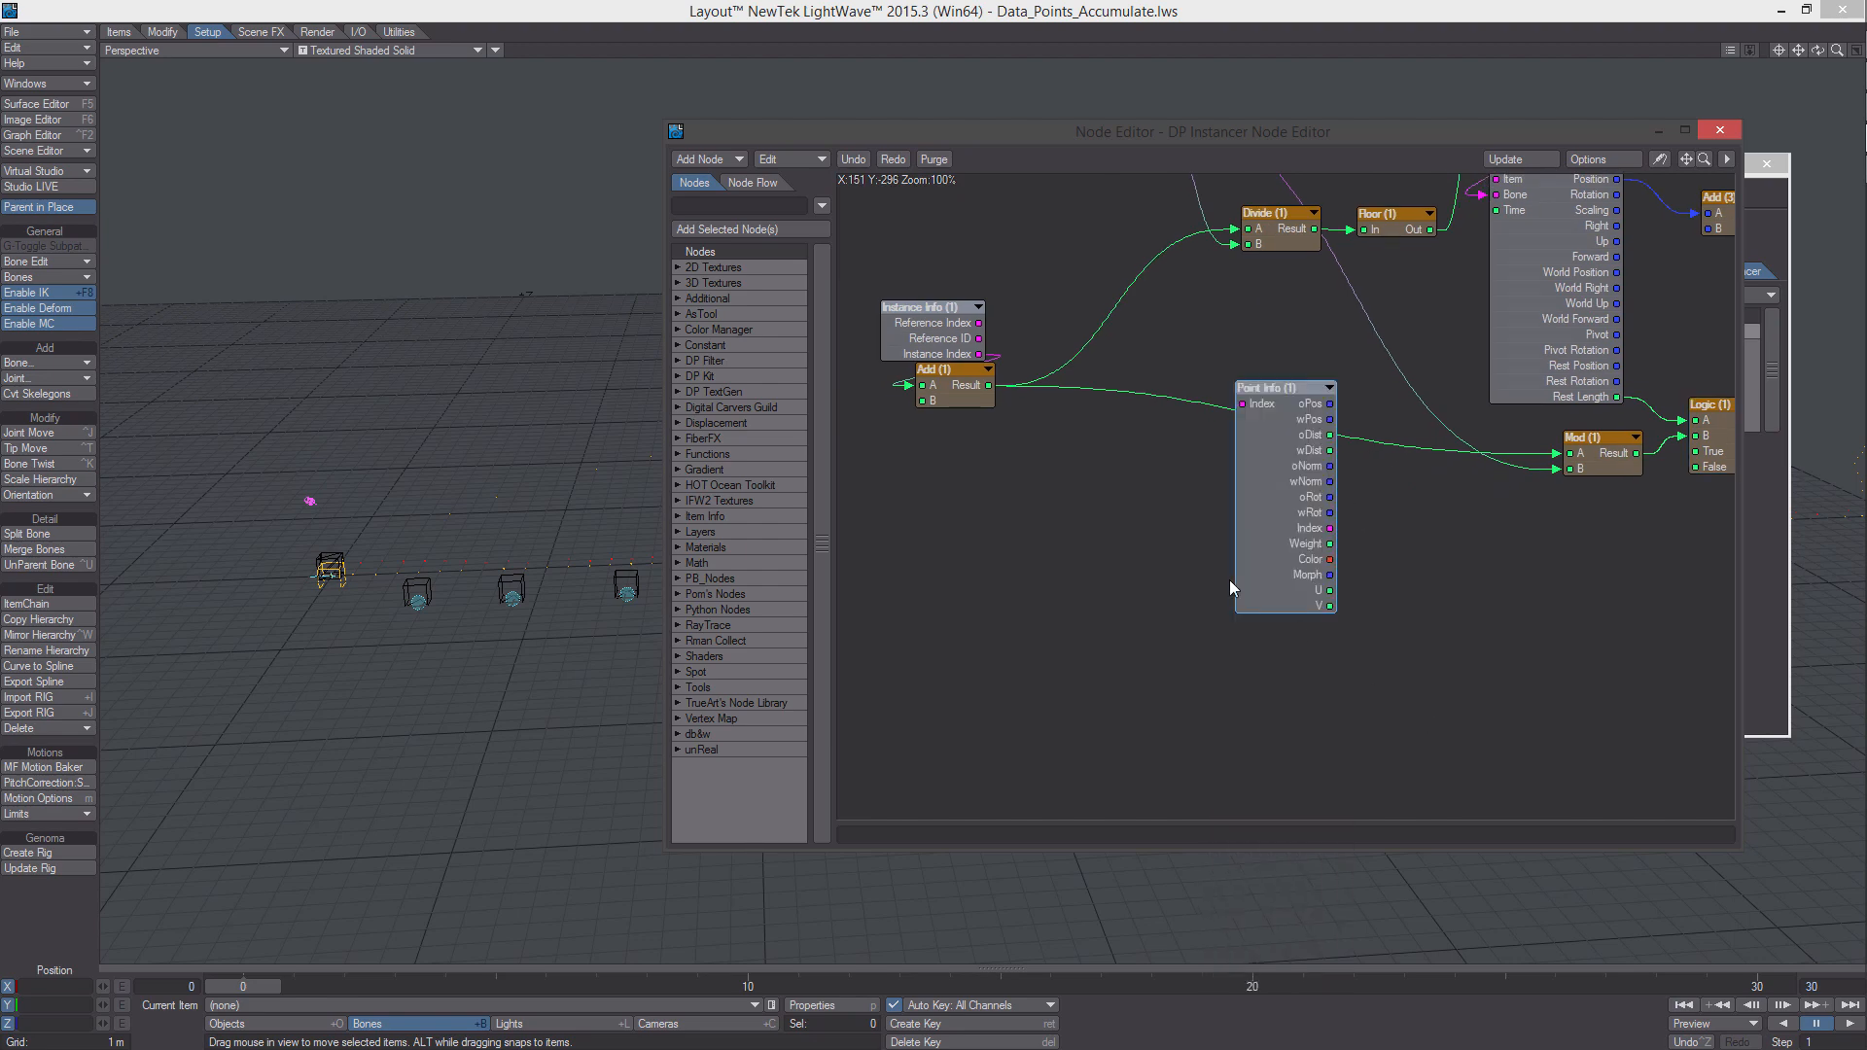
Add a DP Kit Particle Info node and arrange it directly beneath the Point Info node
right_click(1230, 580)
mouse_move(1167, 658)
mouse_move(1306, 747)
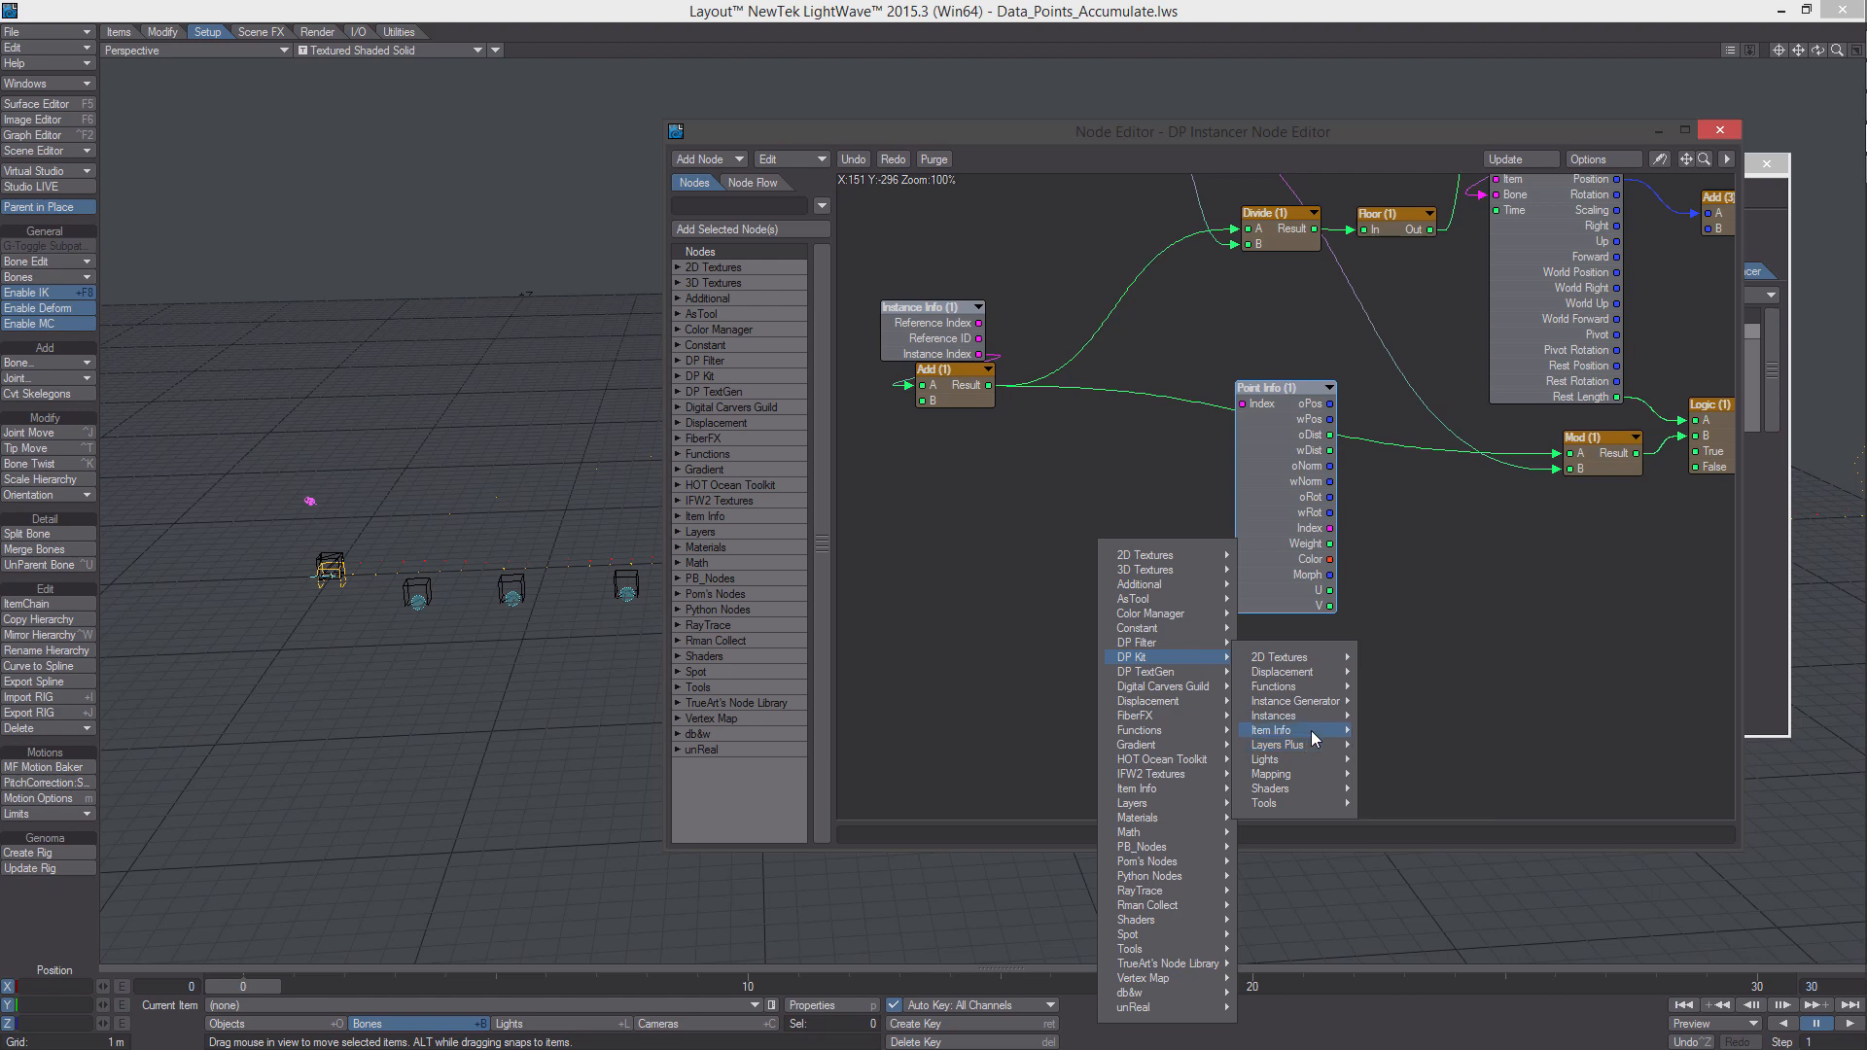
click(1422, 809)
alt+drag(1369, 628, 1292, 511)
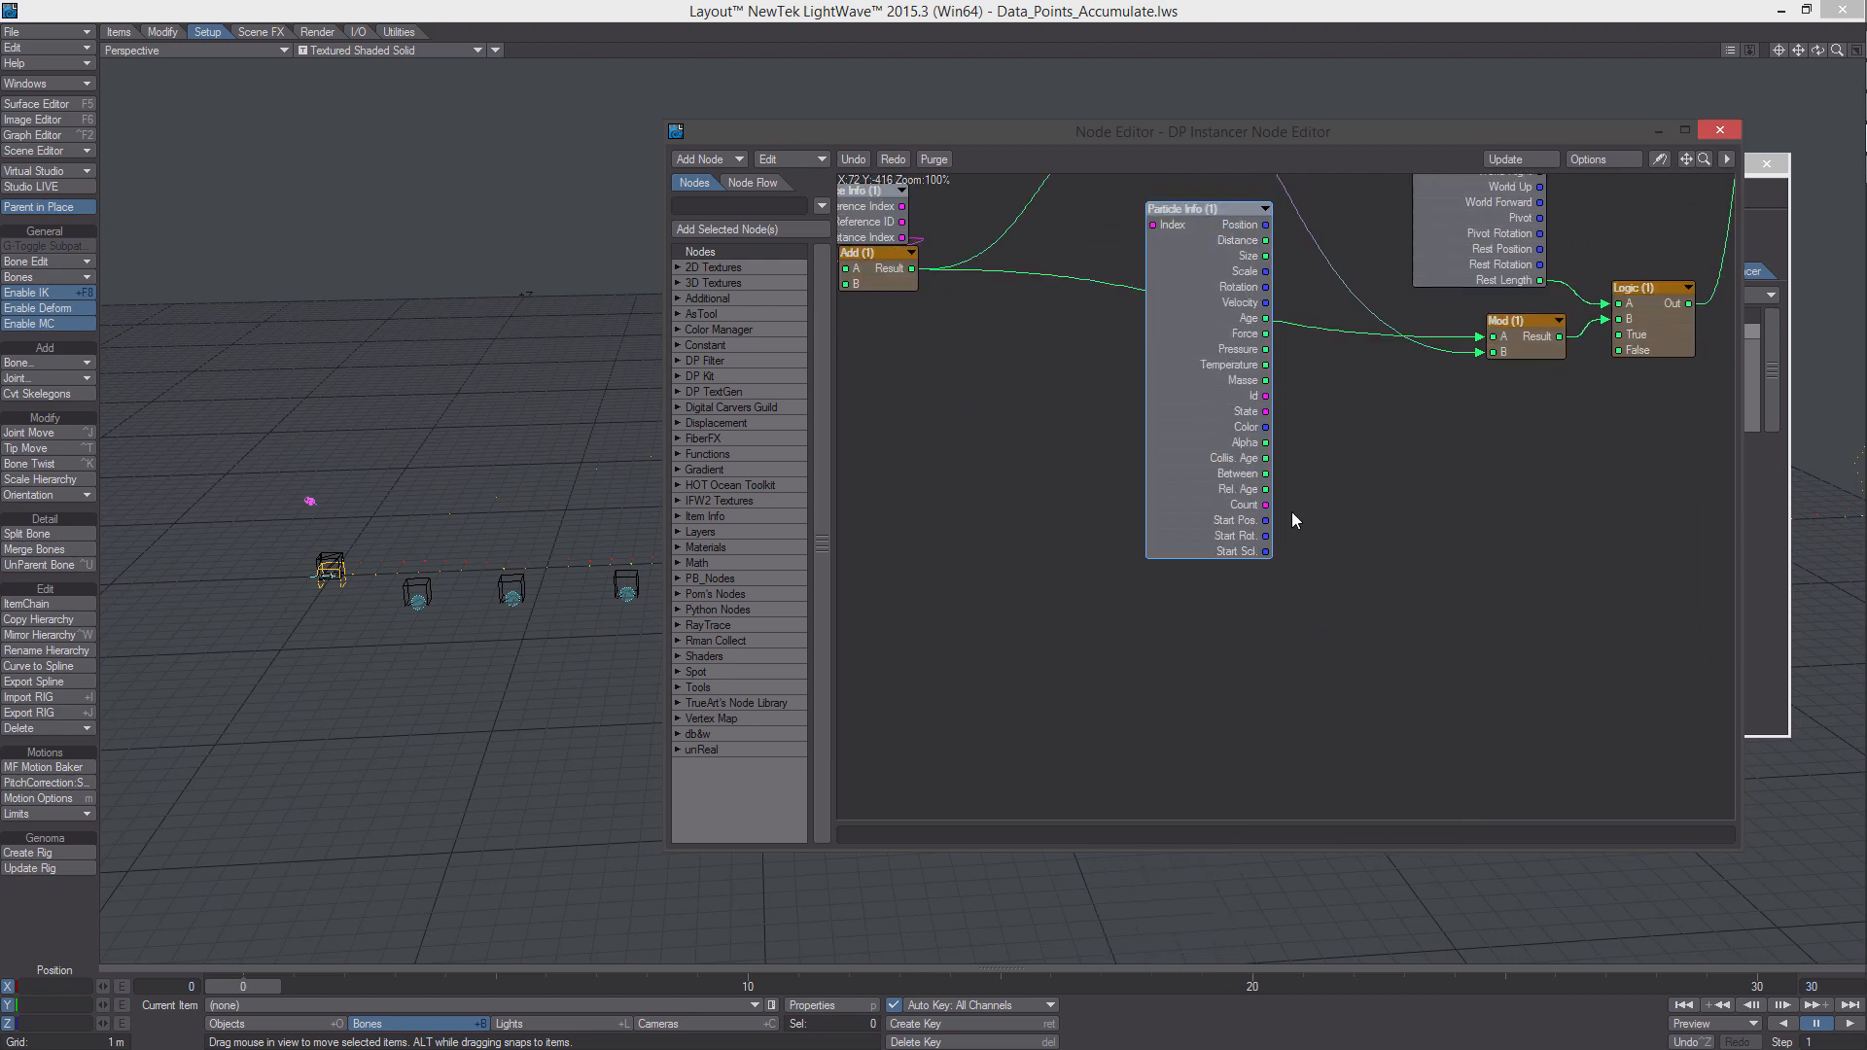
drag(1213, 350, 1293, 747)
drag(1237, 418, 1349, 485)
alt+drag(1414, 570, 1326, 506)
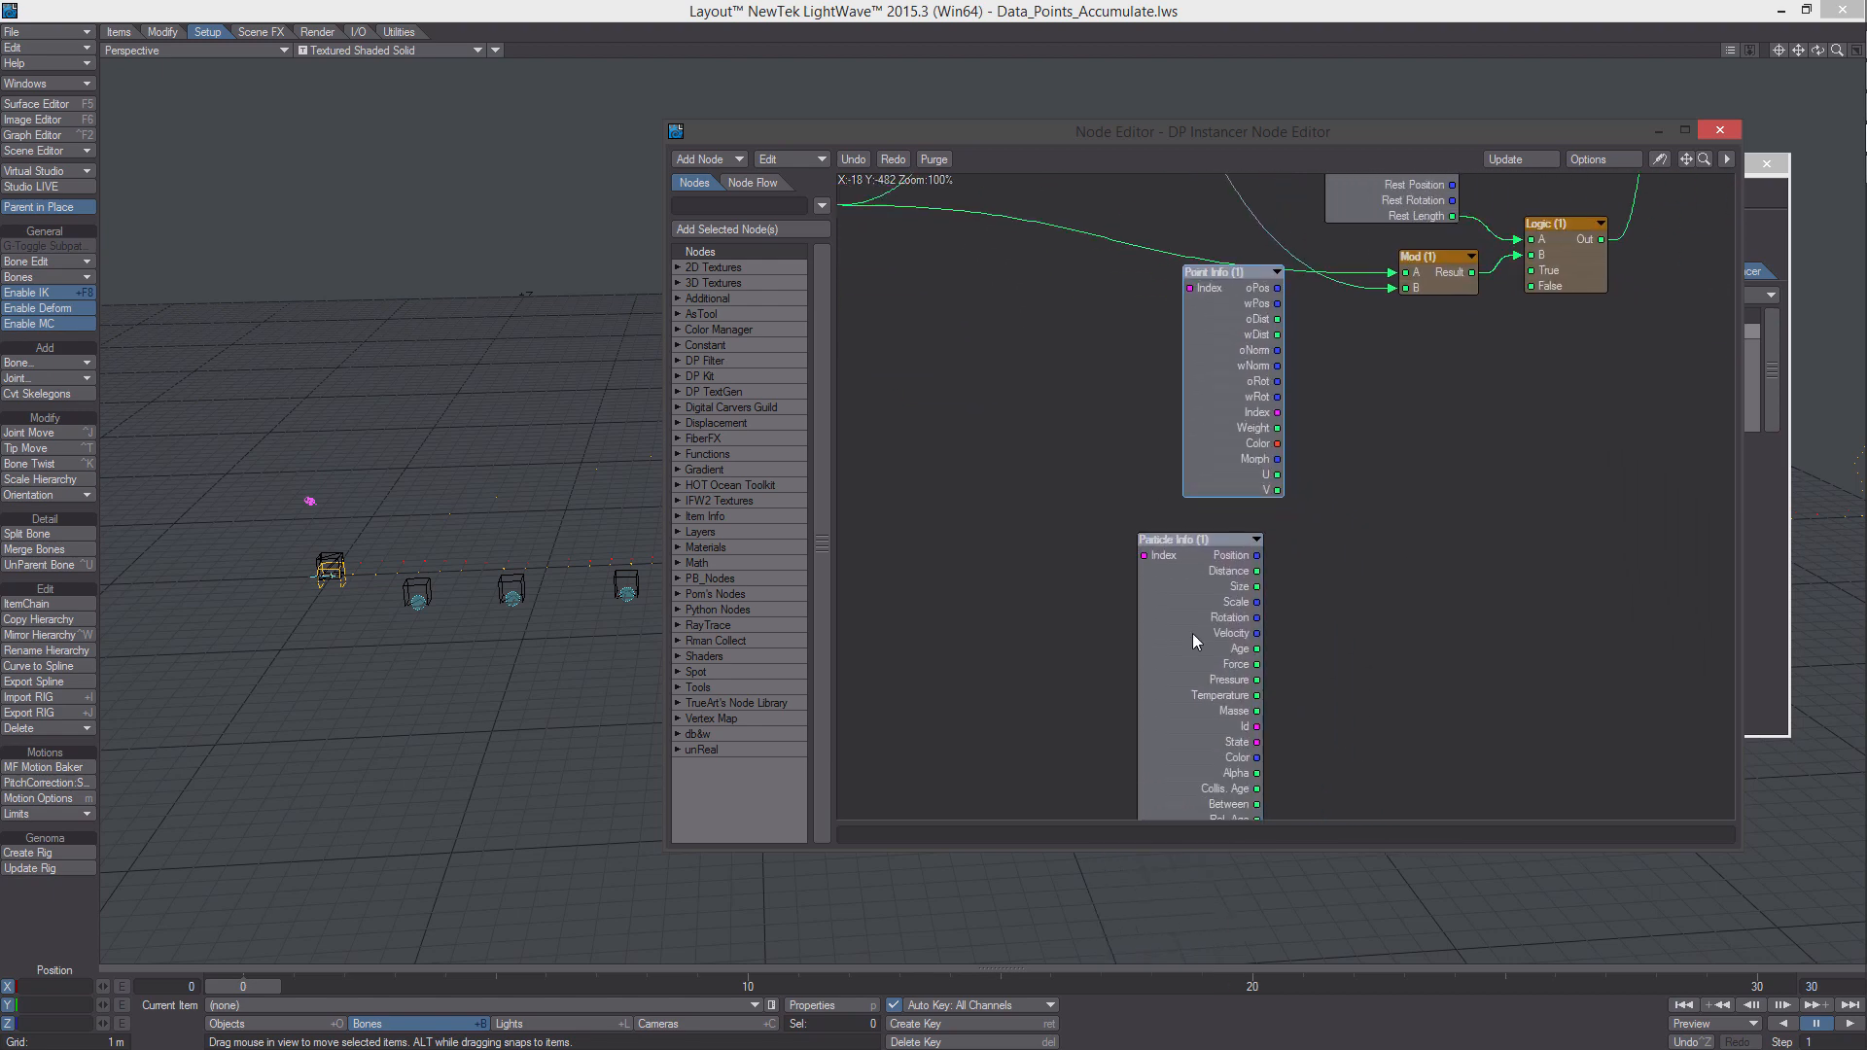
drag(1231, 640, 1305, 650)
drag(1266, 454, 1307, 489)
Add a Split Vector node fed by Point Info's wPos, plus a copy of it fed by Particle Info's Position
right_click(1041, 478)
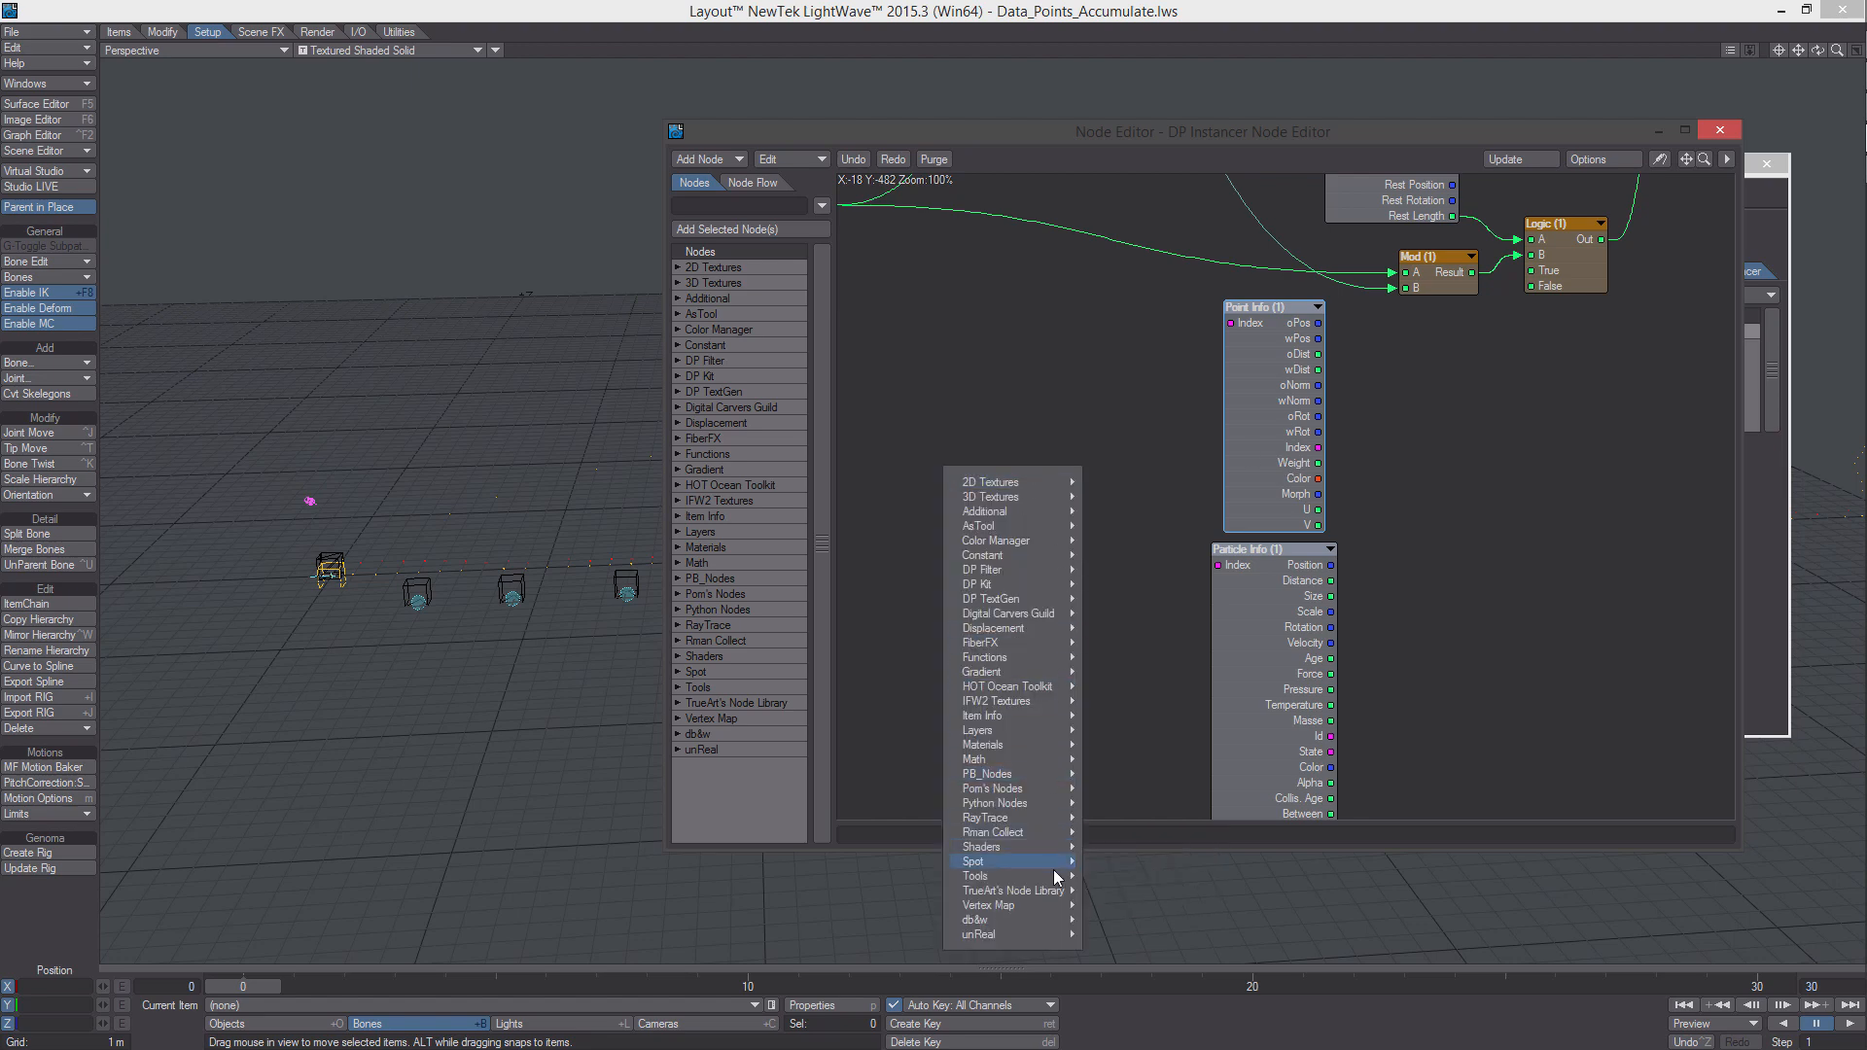
mouse_move(1043, 880)
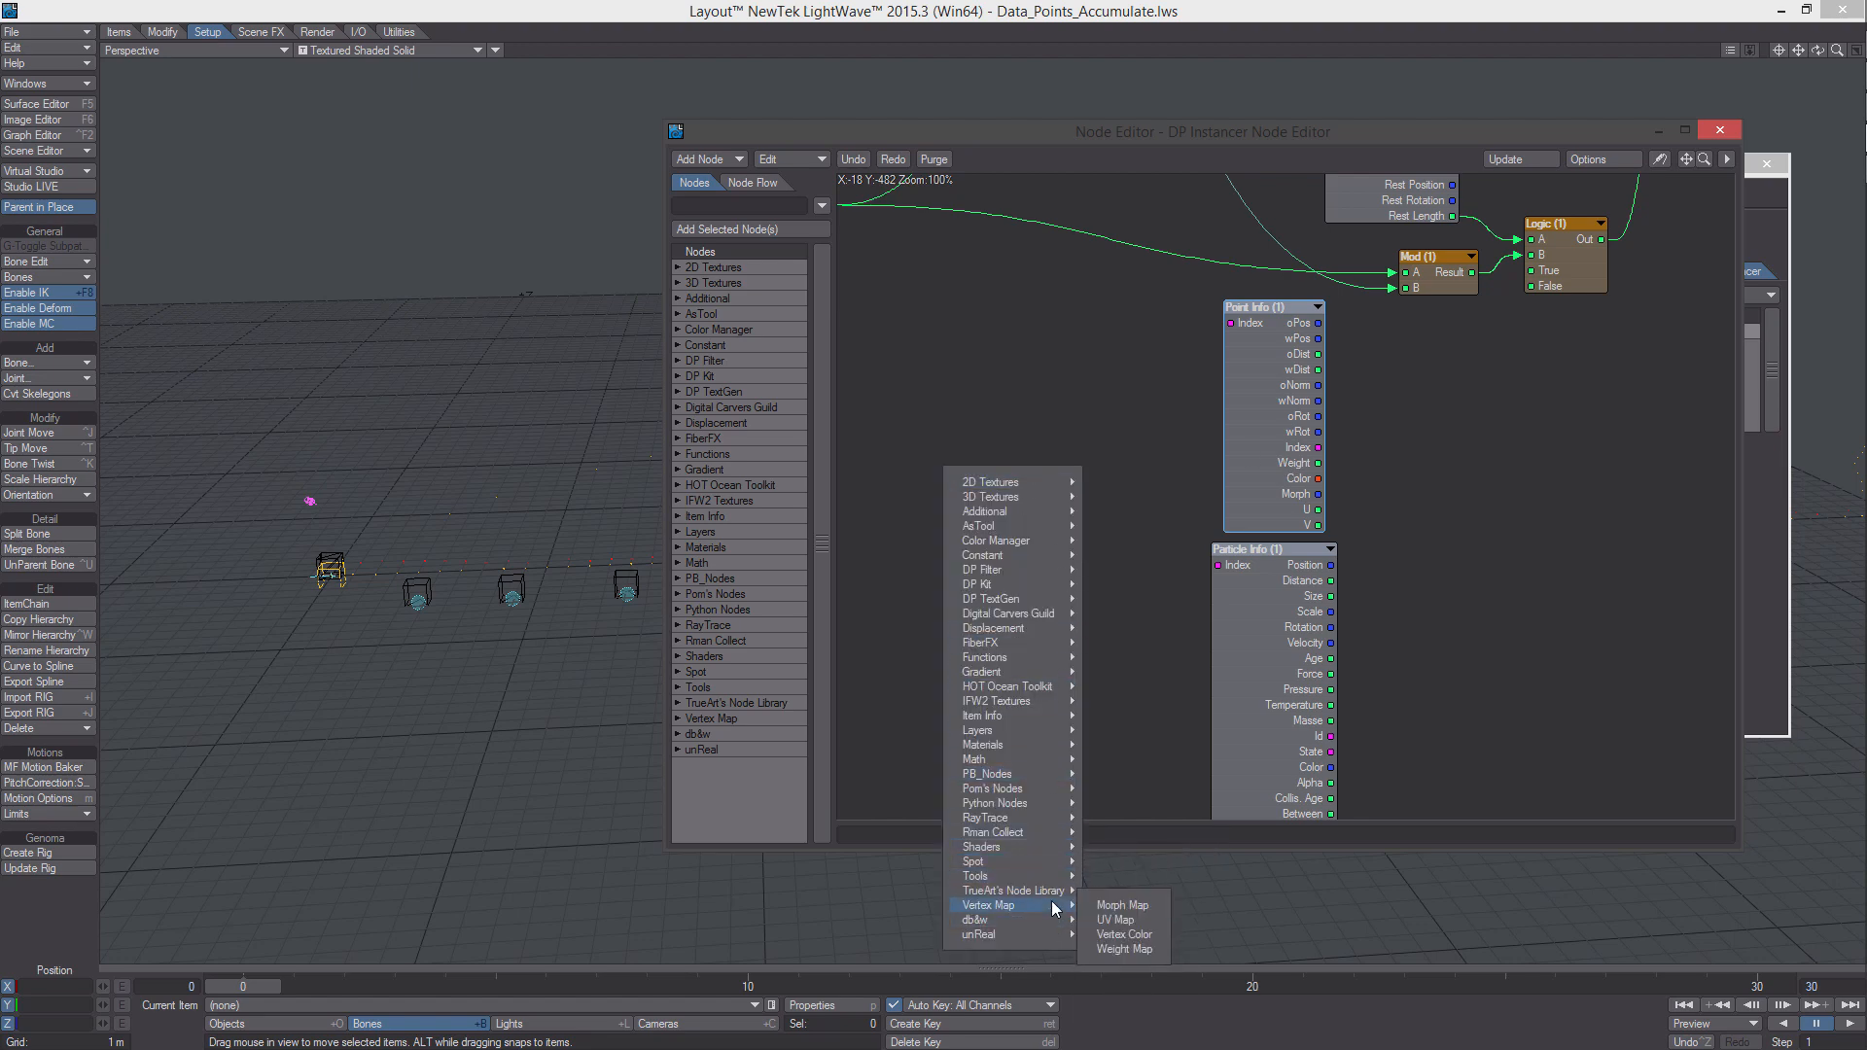
mouse_move(1128, 948)
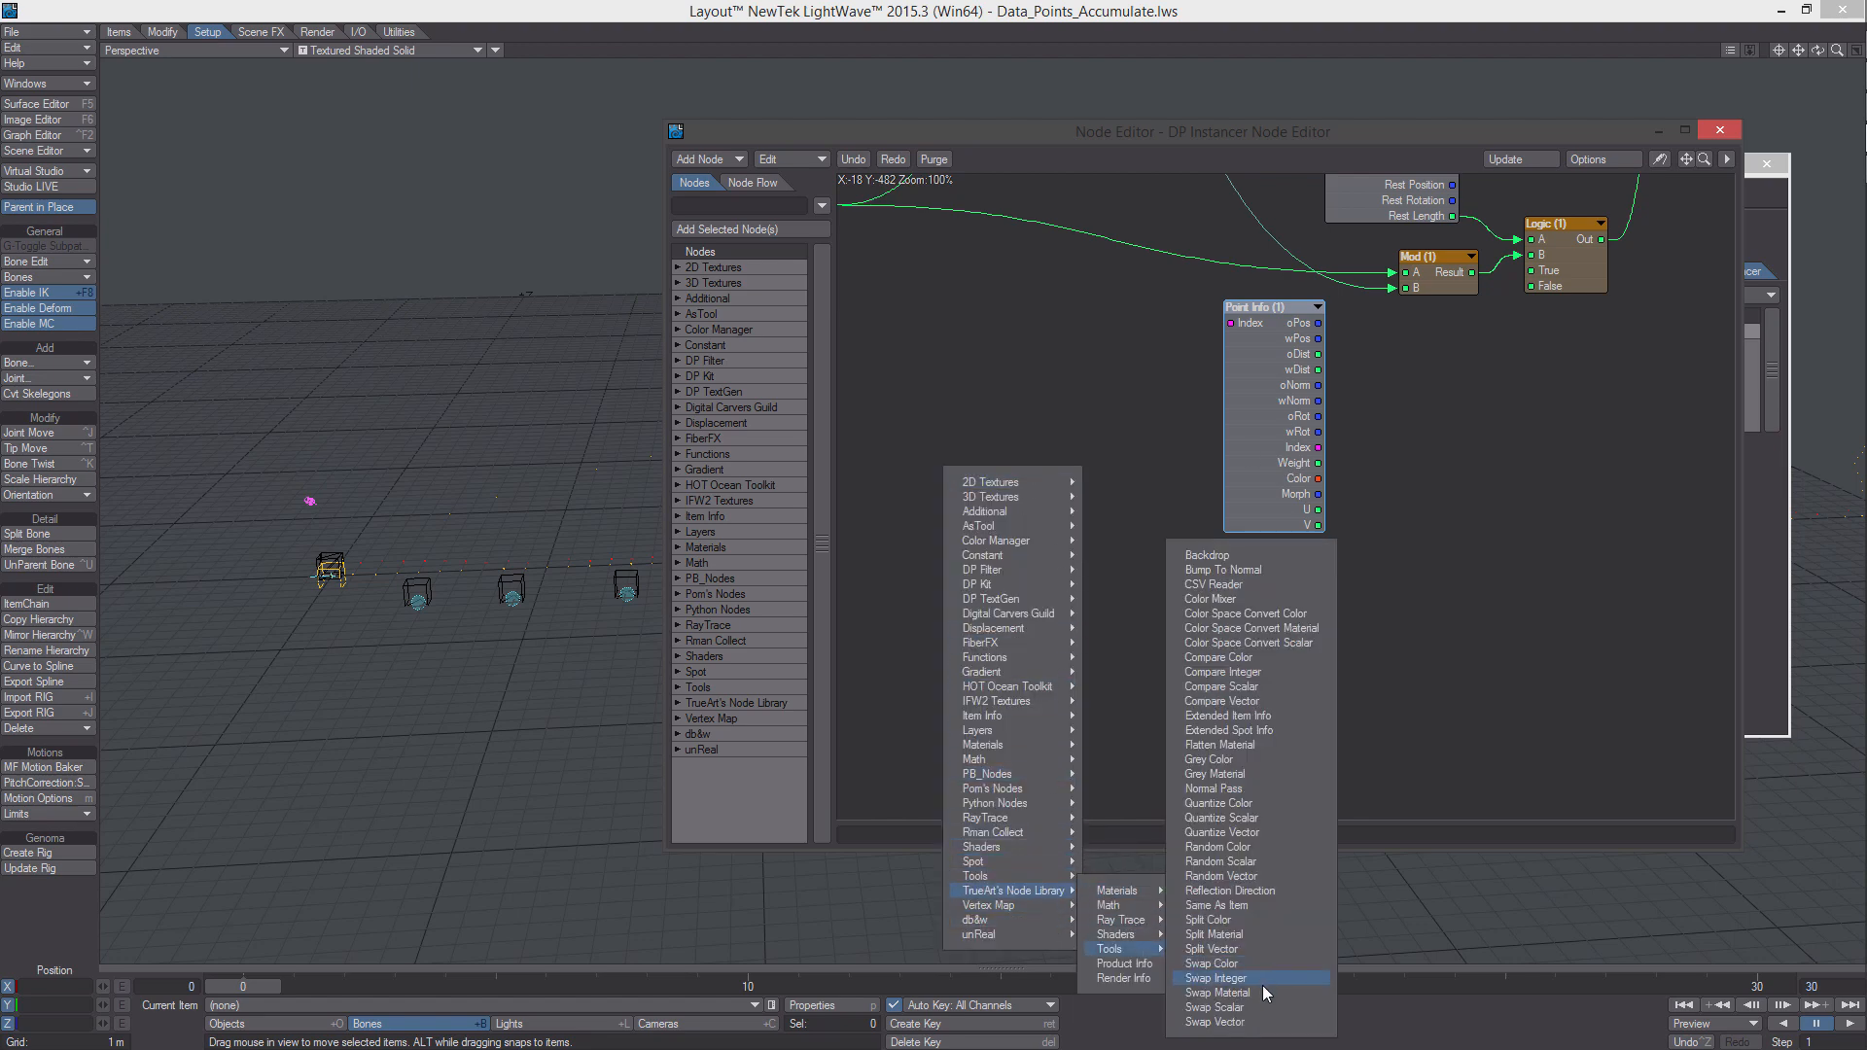
click(1251, 953)
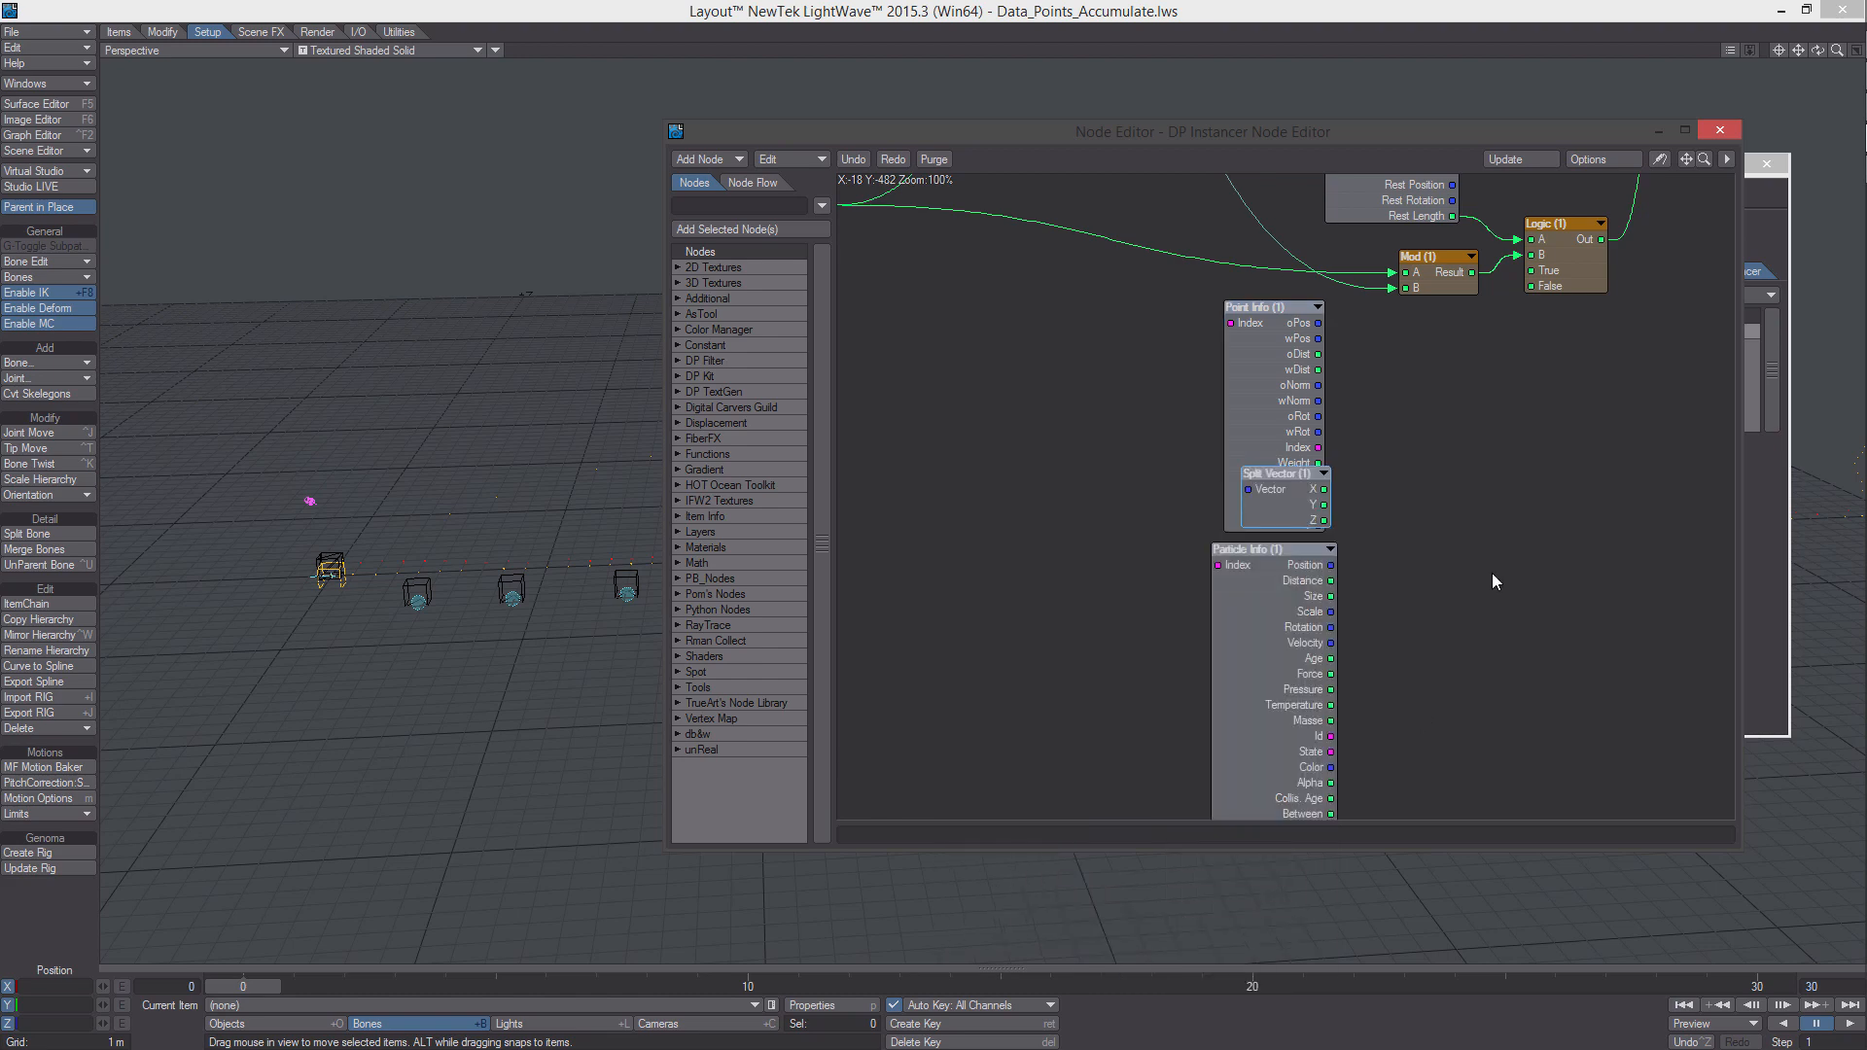
alt+drag(1492, 574, 1265, 612)
drag(1063, 537, 1166, 401)
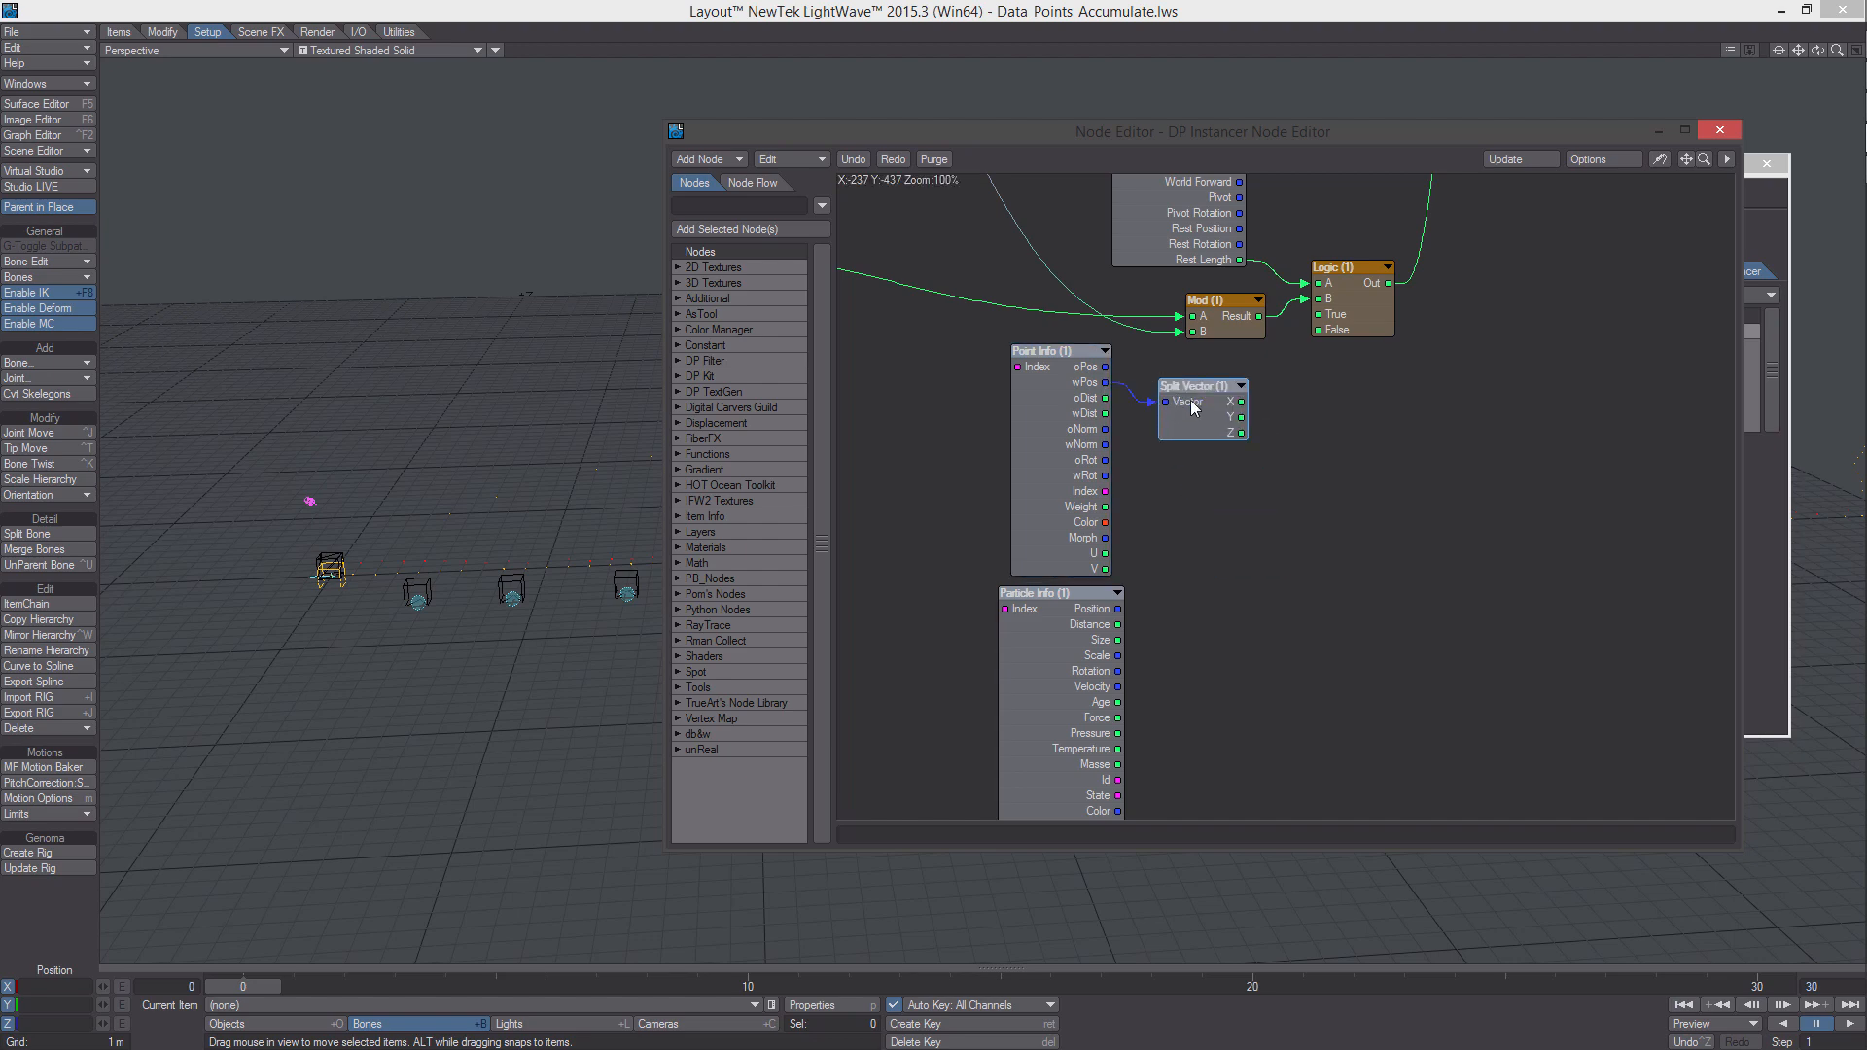
key(ctrl+v)
drag(1264, 512, 1185, 630)
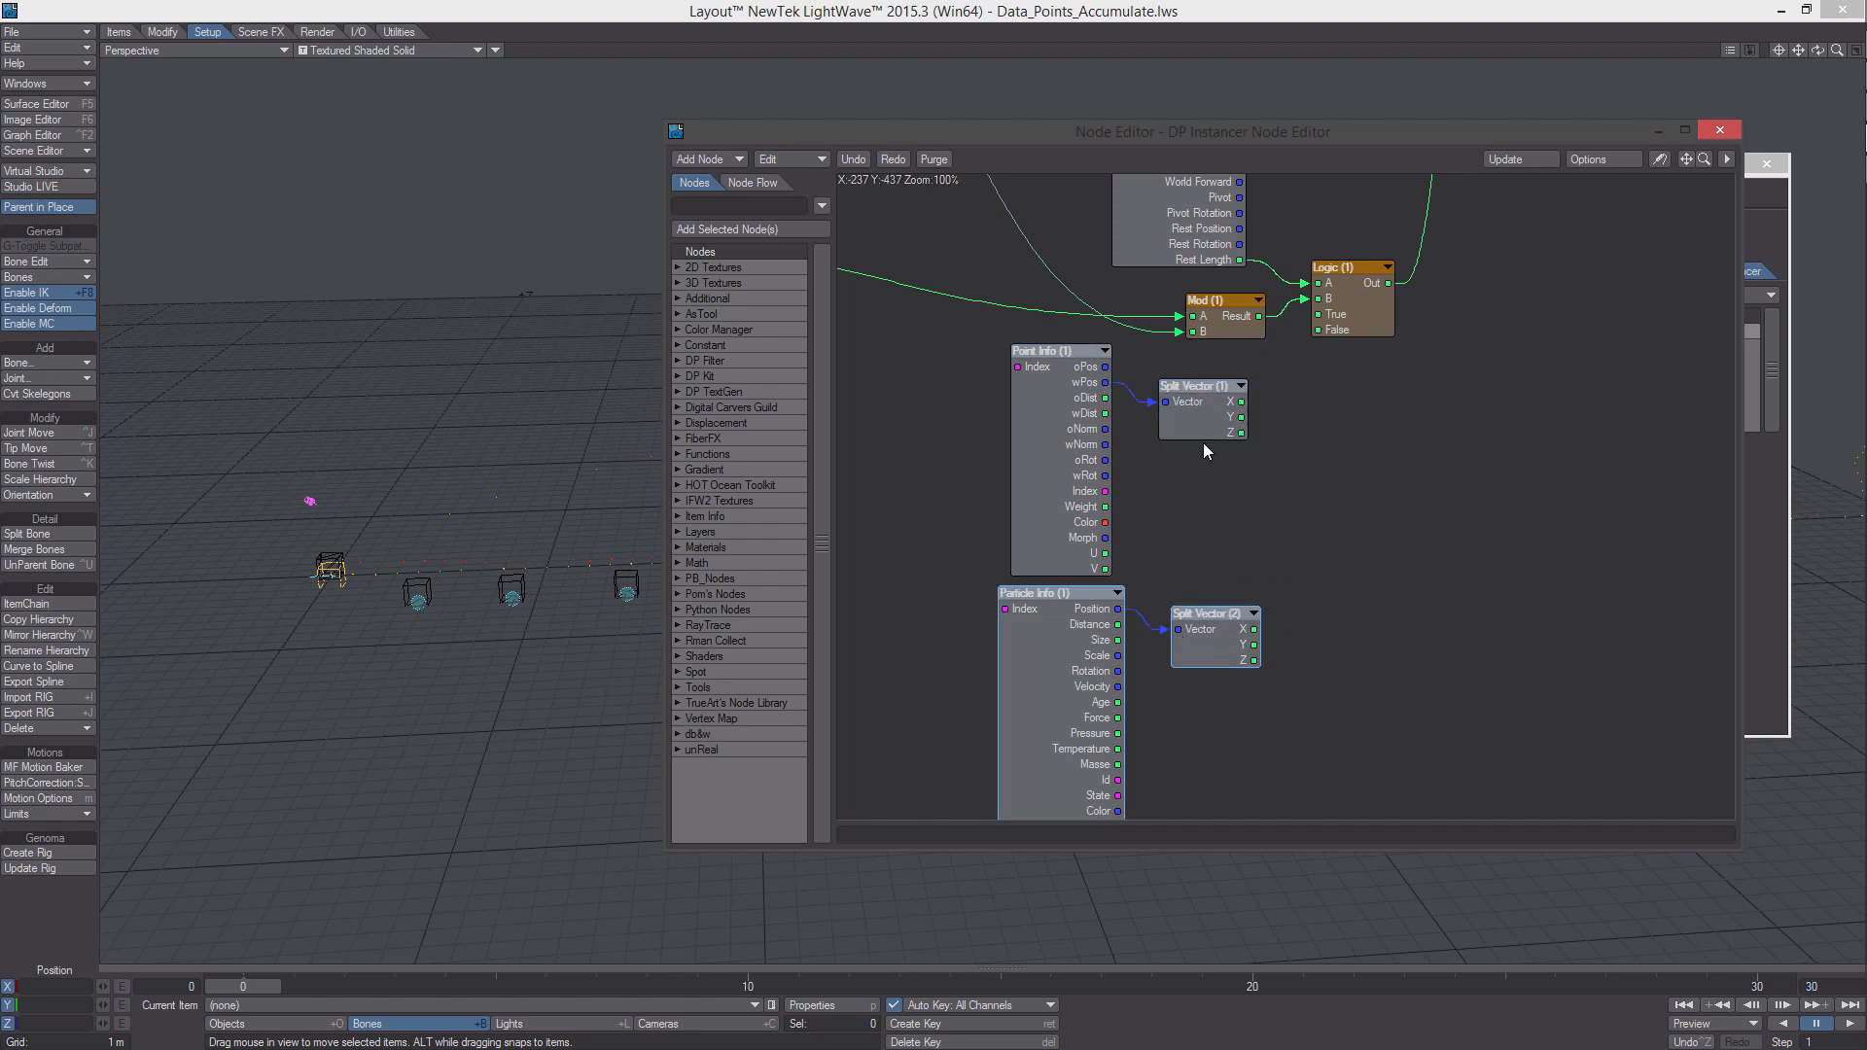
Set the Point Info node's object to Data_Points (1)
double_click(1103, 434)
click(1179, 205)
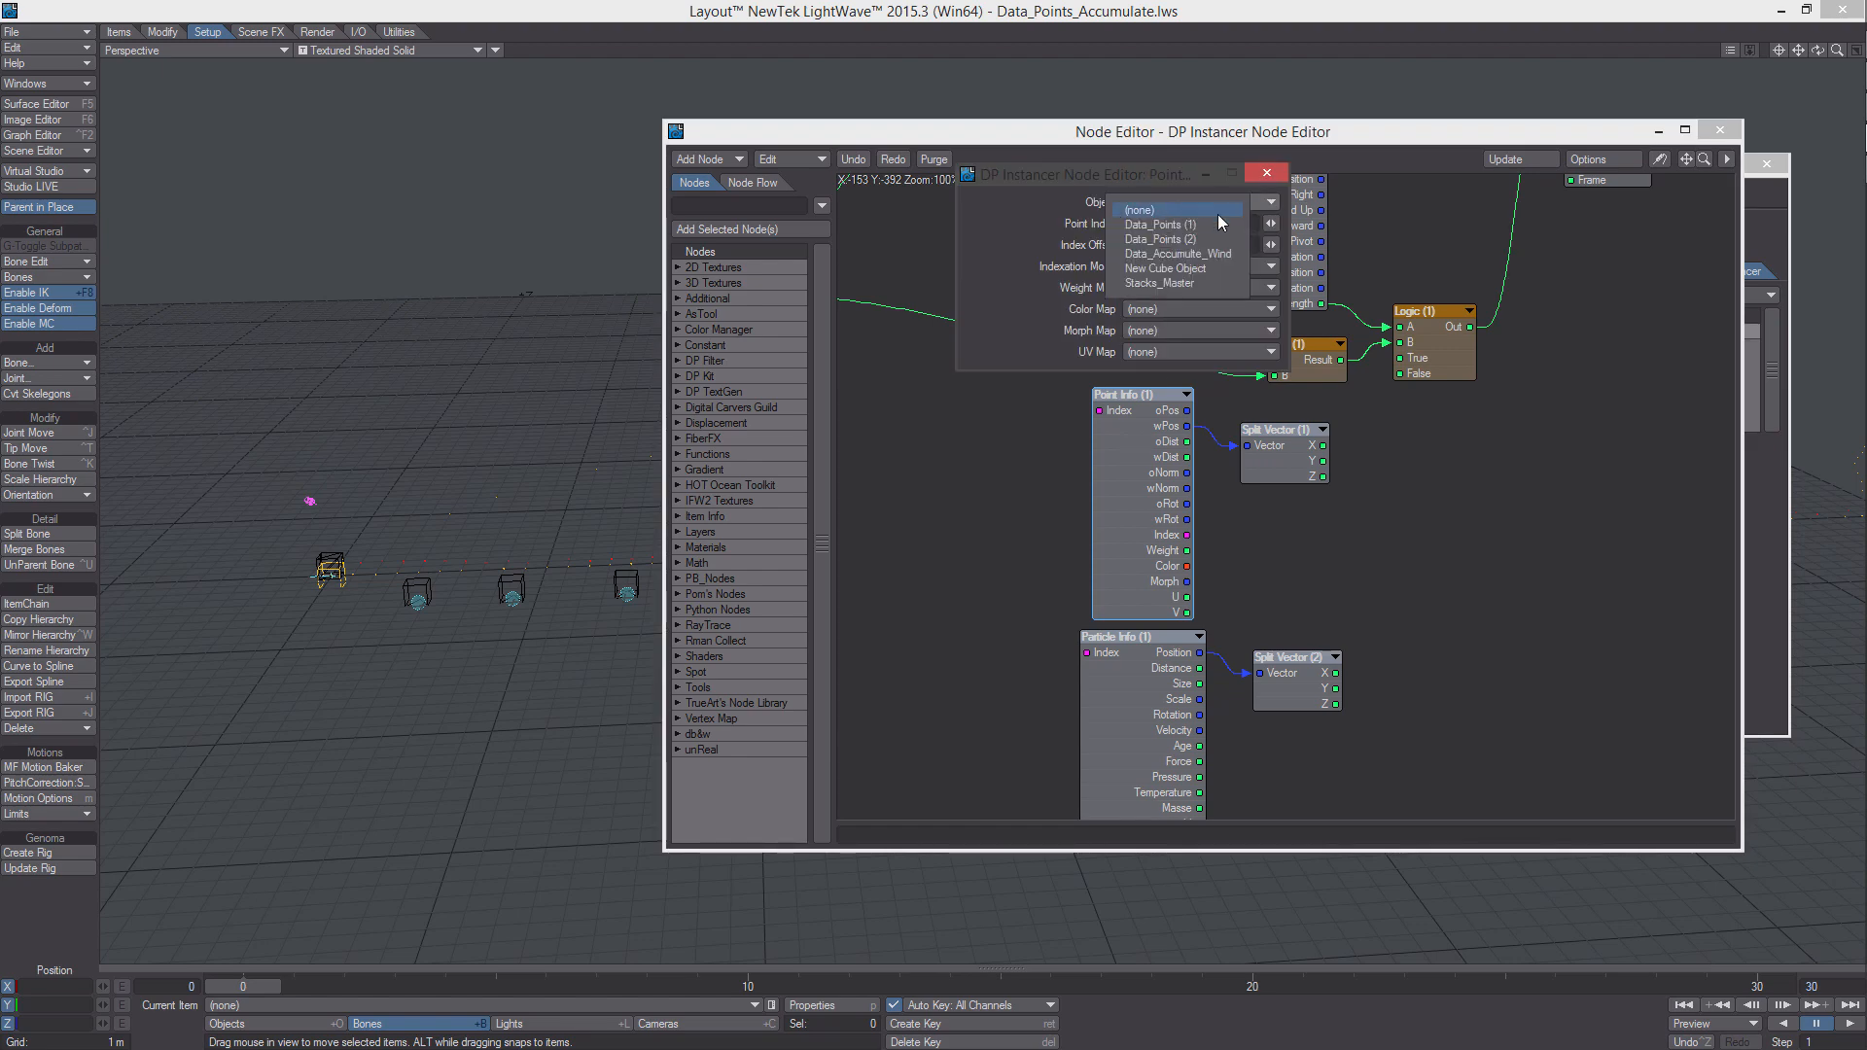
click(1208, 223)
Set the Particle Info node to look up particles by Index and use Data_Points (2) as its emitter
double_click(1131, 691)
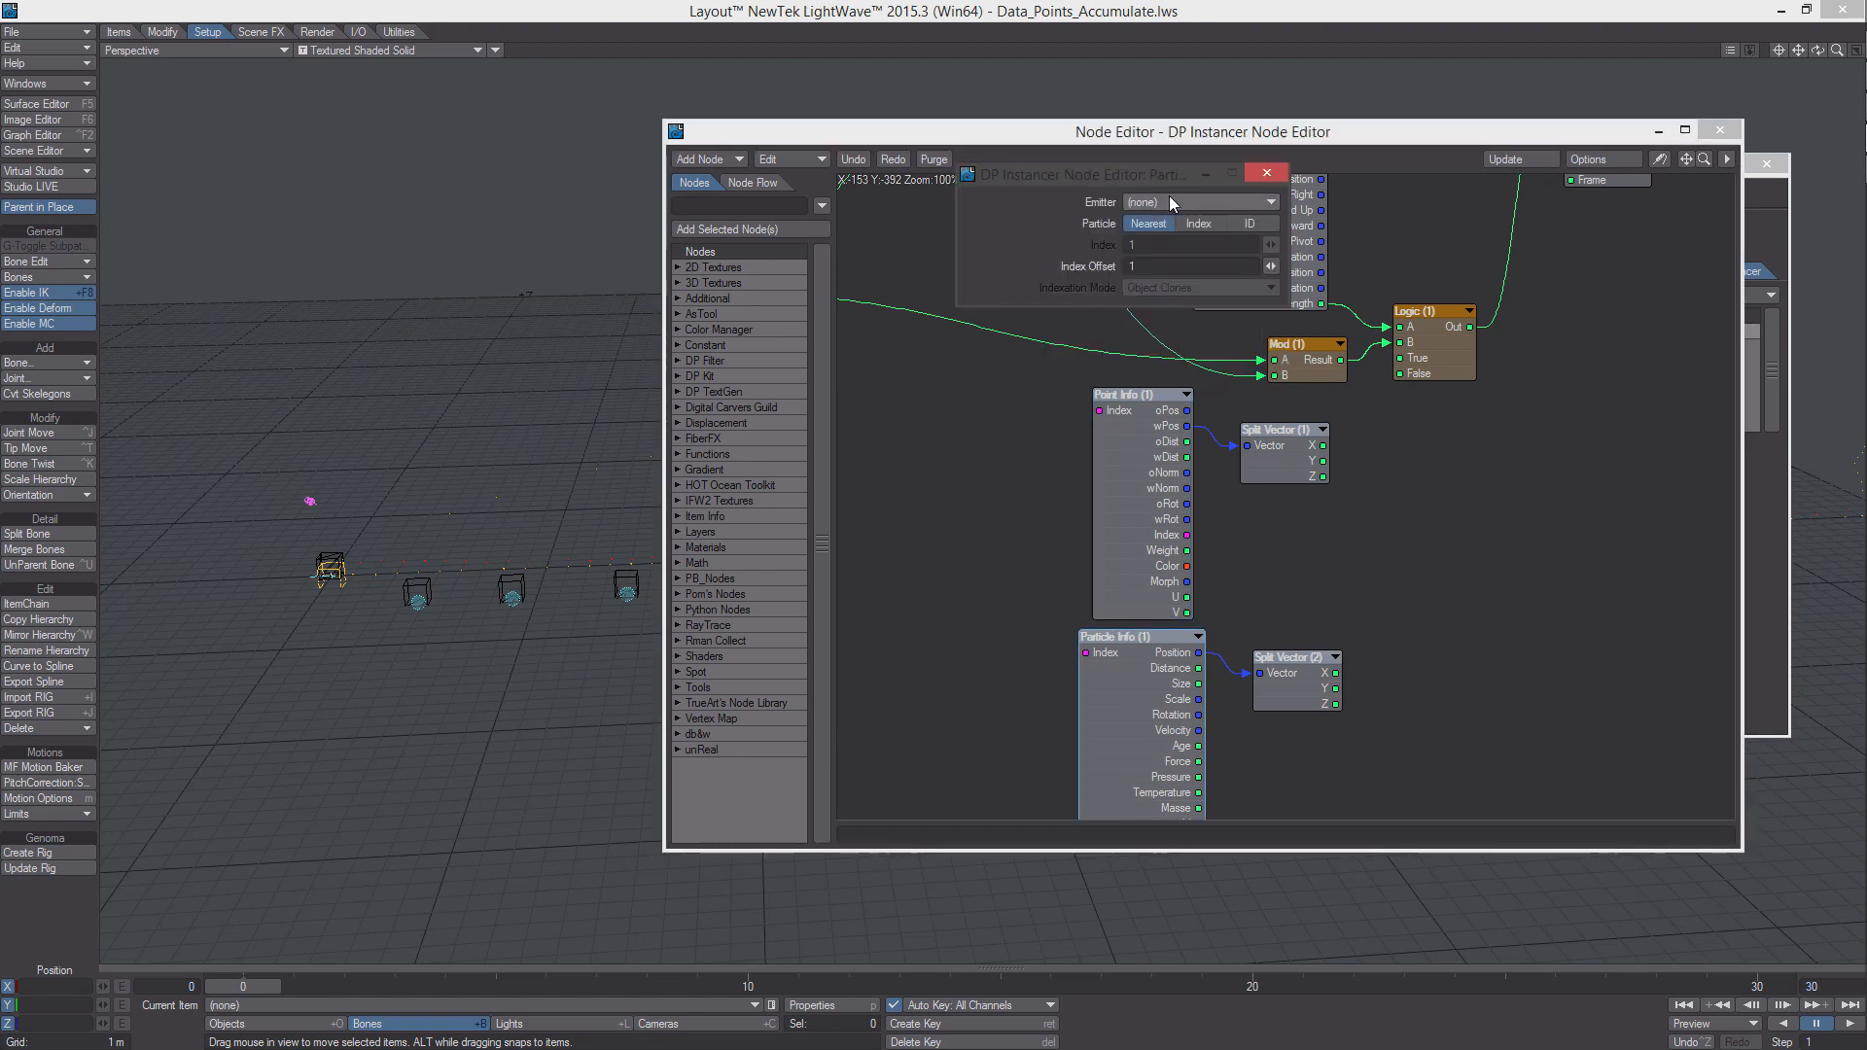
click(1206, 223)
click(1220, 204)
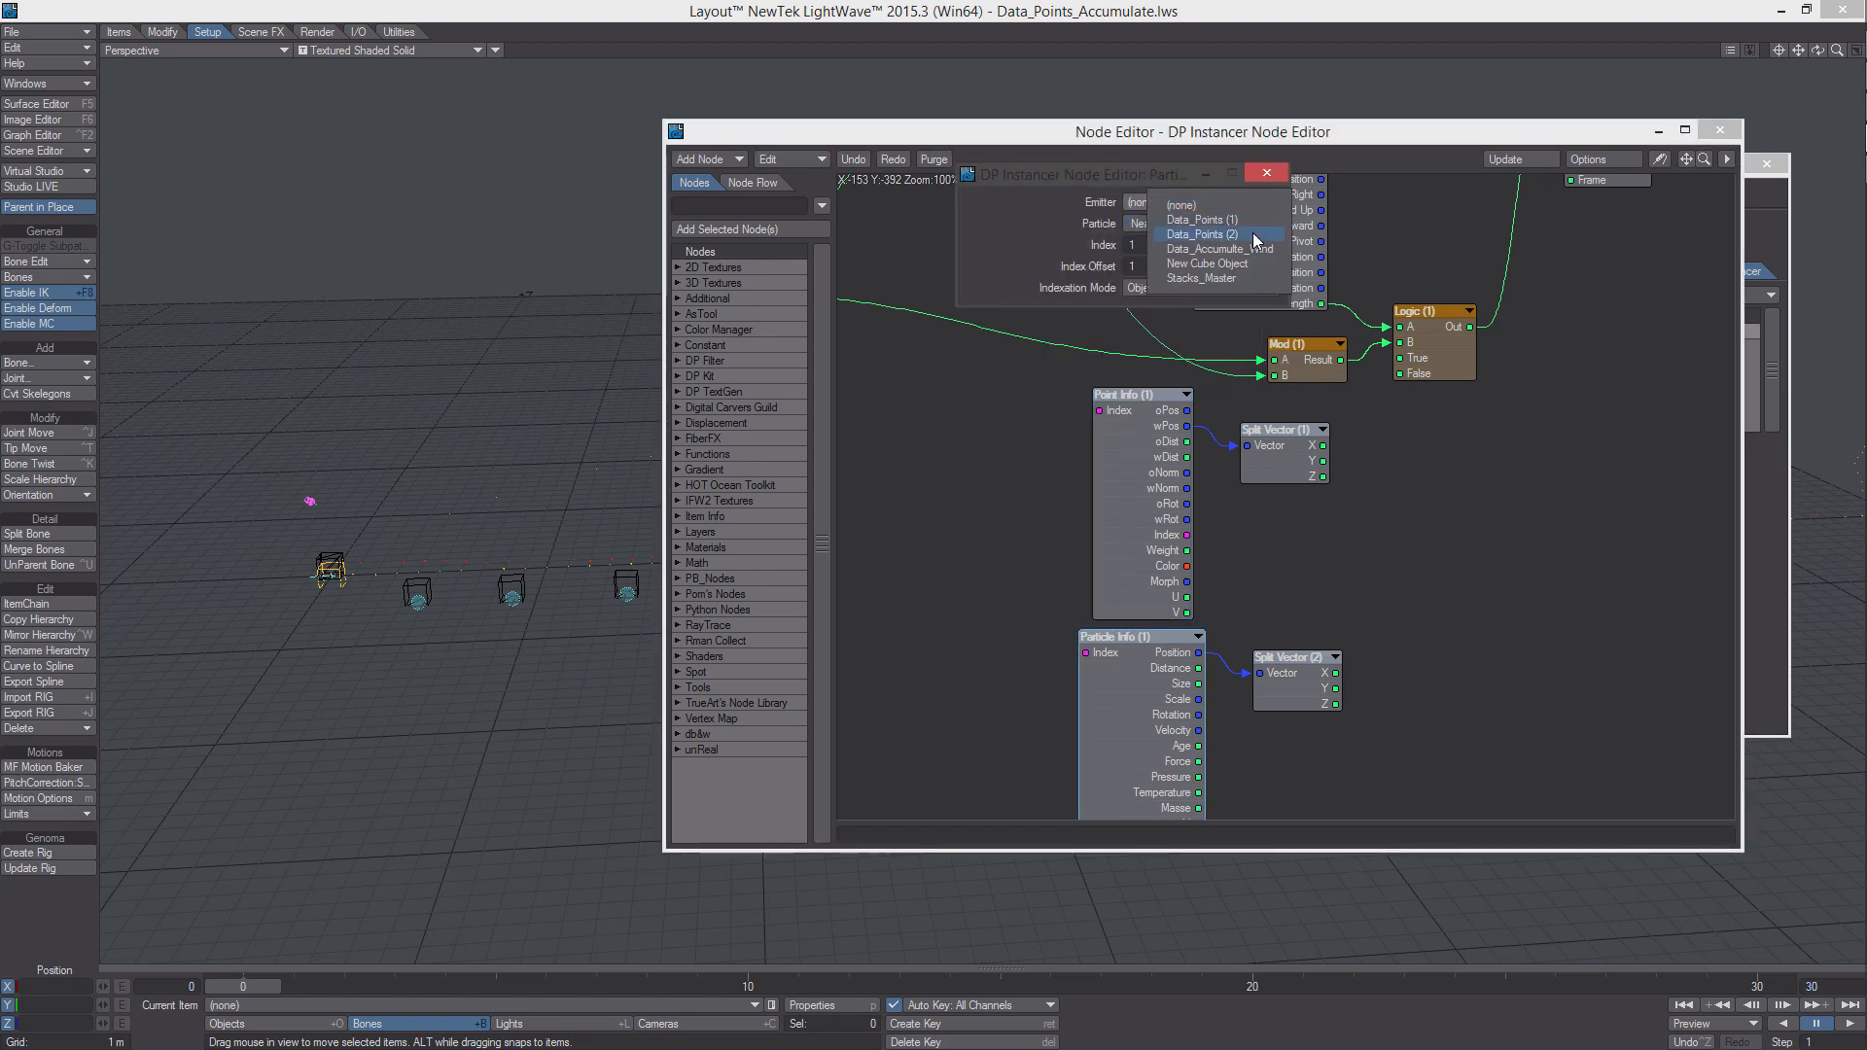
click(1172, 235)
Make the Node Editor window taller and move the Instance Info and attached Add nodes farther from the rest of the network
middle_drag(1379, 543, 1423, 561)
middle_drag(1036, 457, 1148, 520)
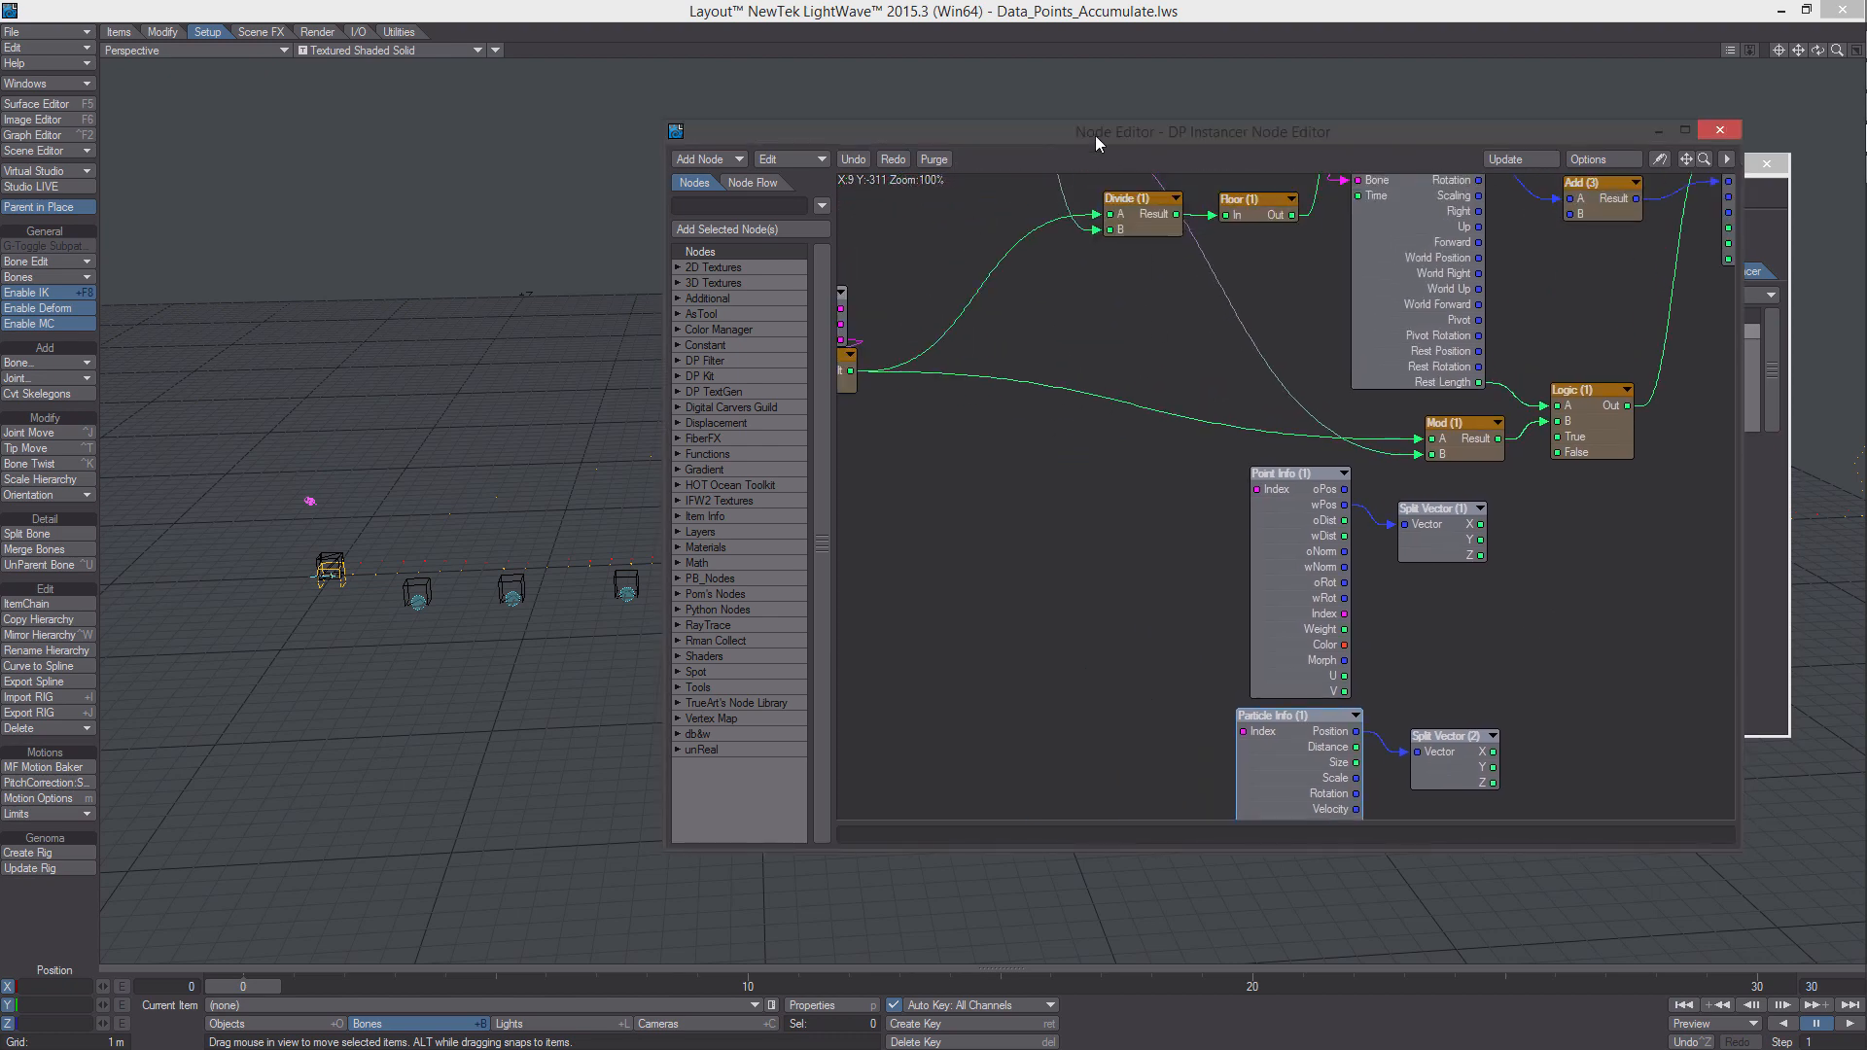
middle_drag(1027, 363, 1056, 547)
drag(1011, 849, 1012, 980)
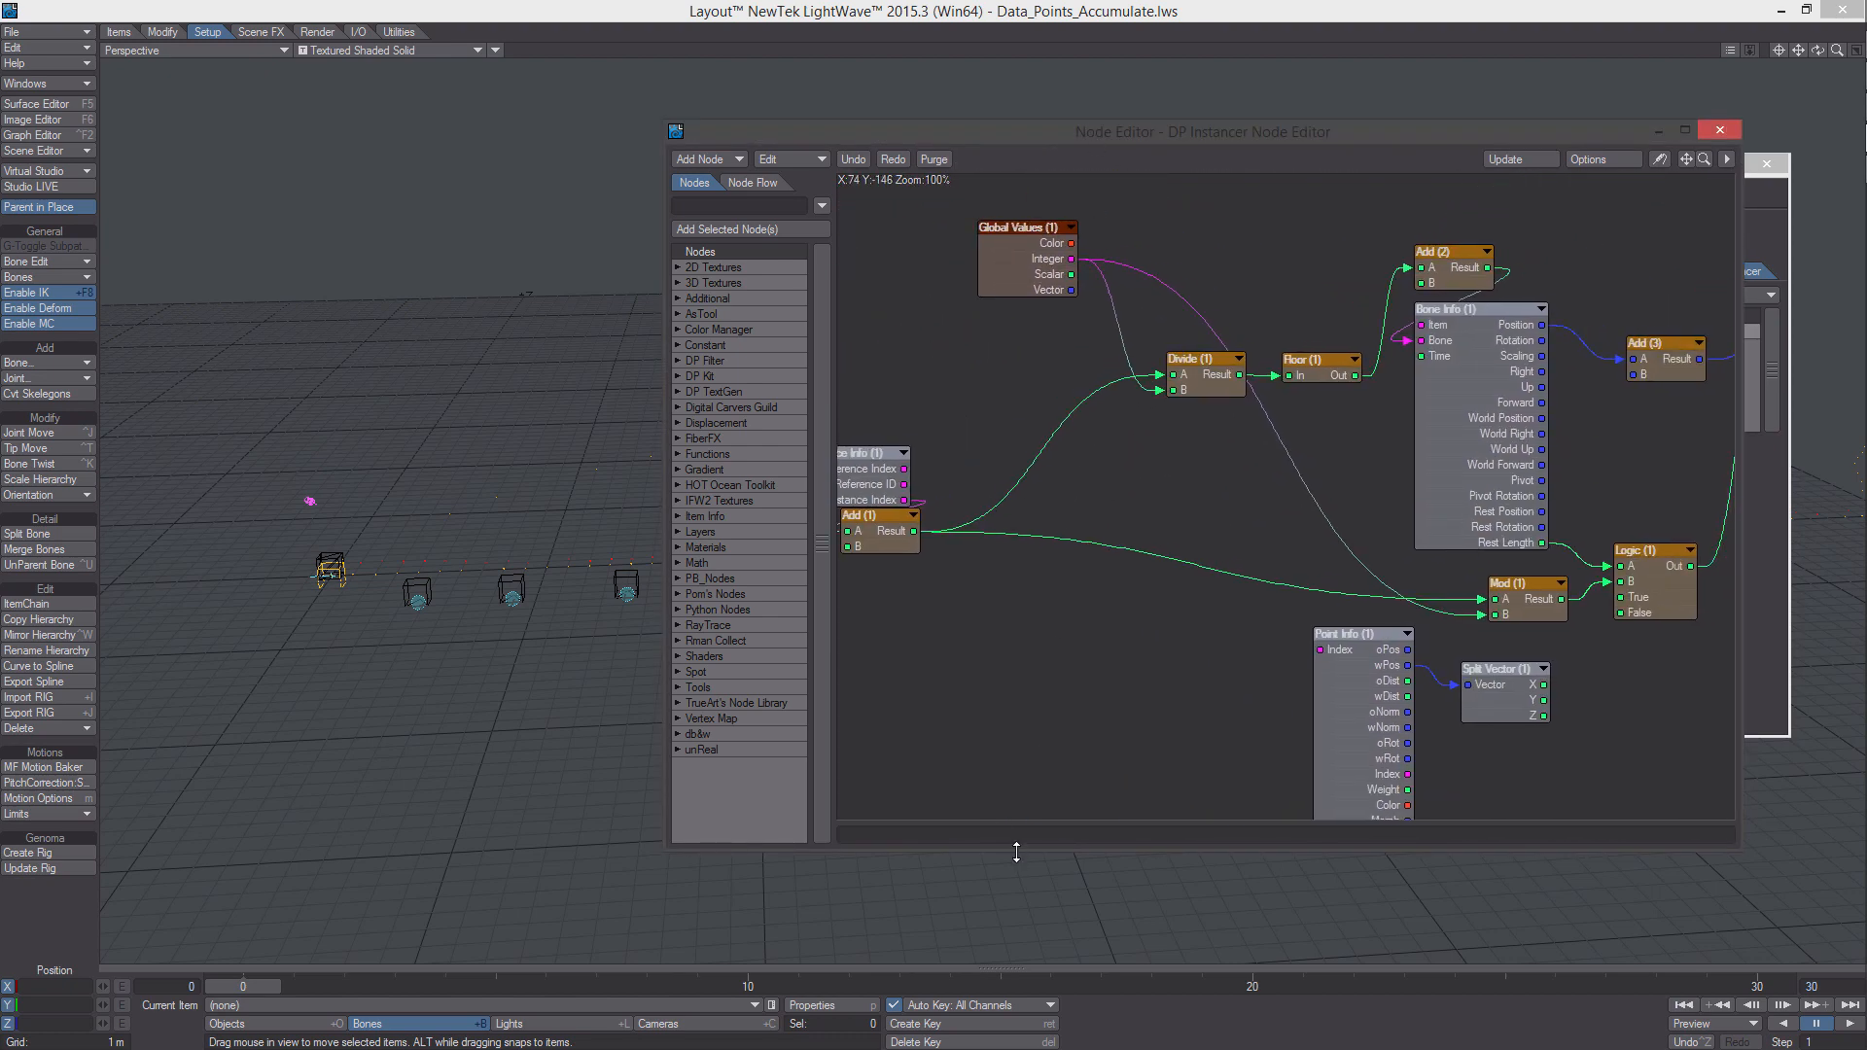
middle_drag(1045, 621, 1173, 539)
middle_drag(1042, 547, 1088, 640)
drag(1087, 649, 963, 484)
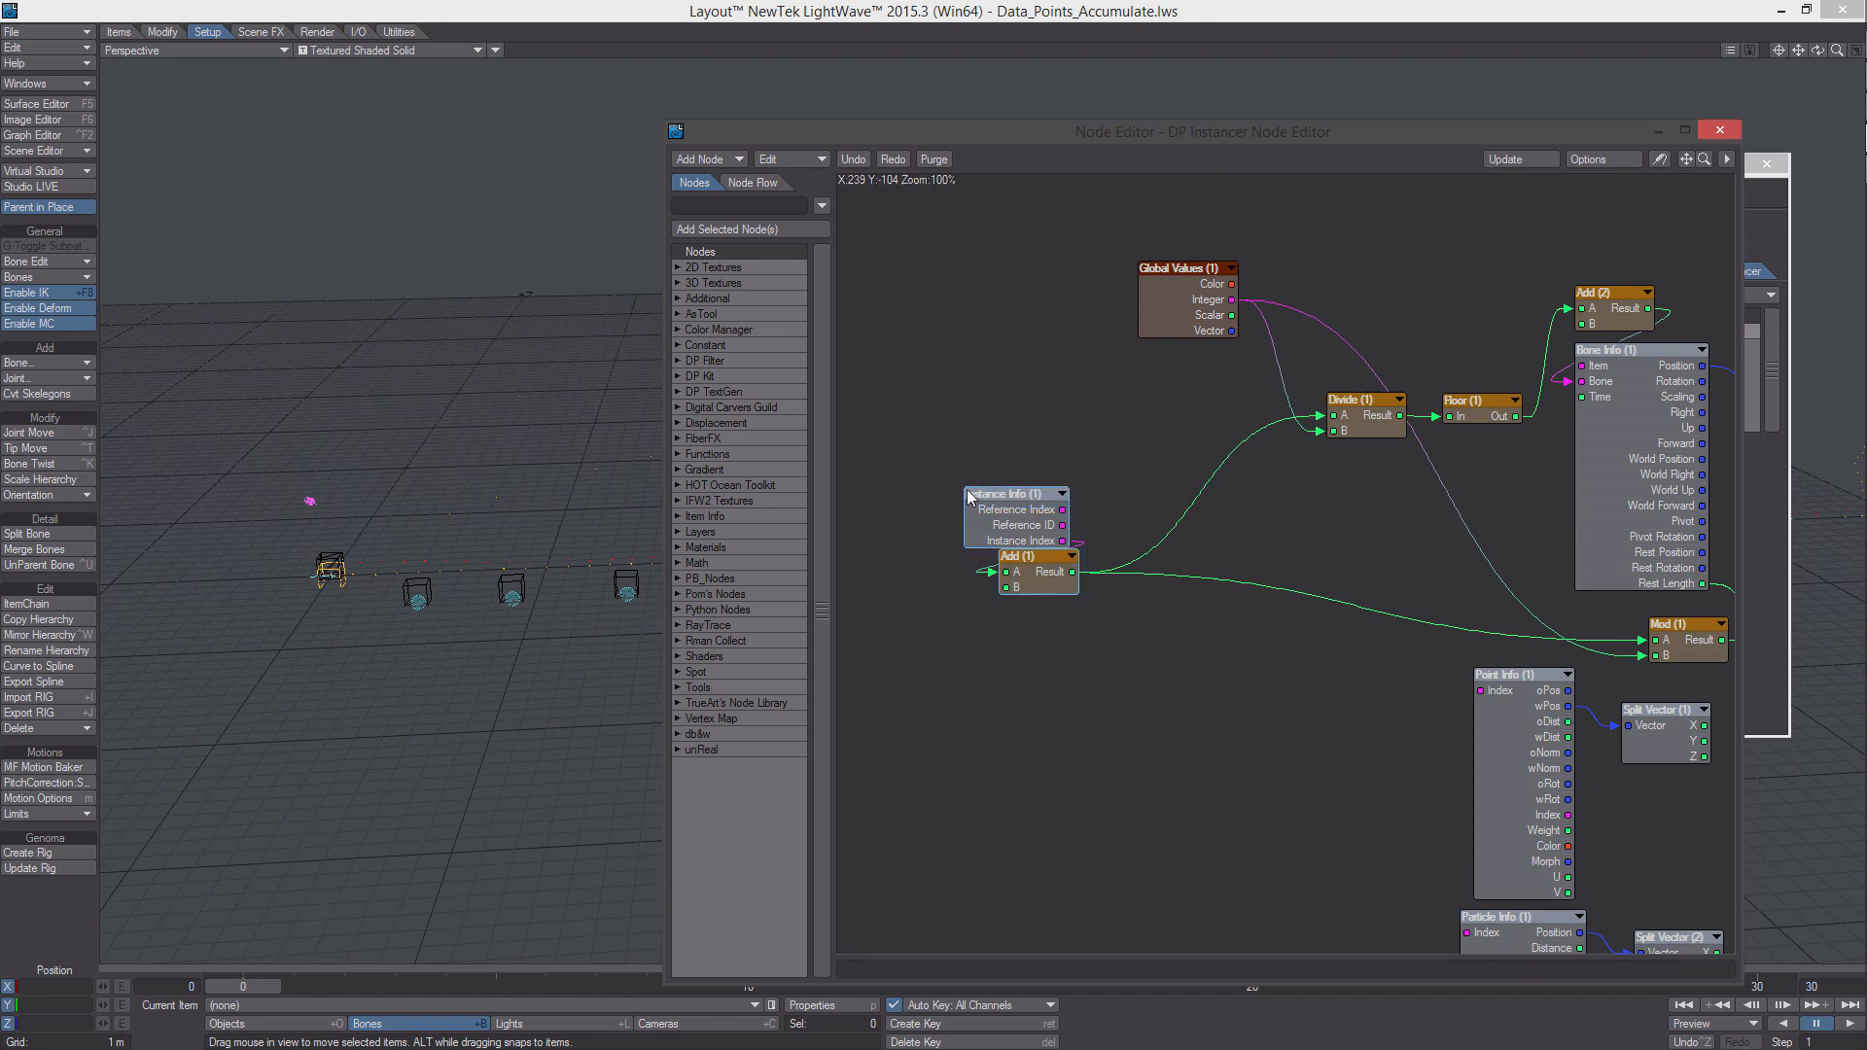
middle_drag(1185, 562, 1132, 499)
Add a scalar Divide node below the Add node and connect Global Values' Scalar output to its A input
right_click(1051, 537)
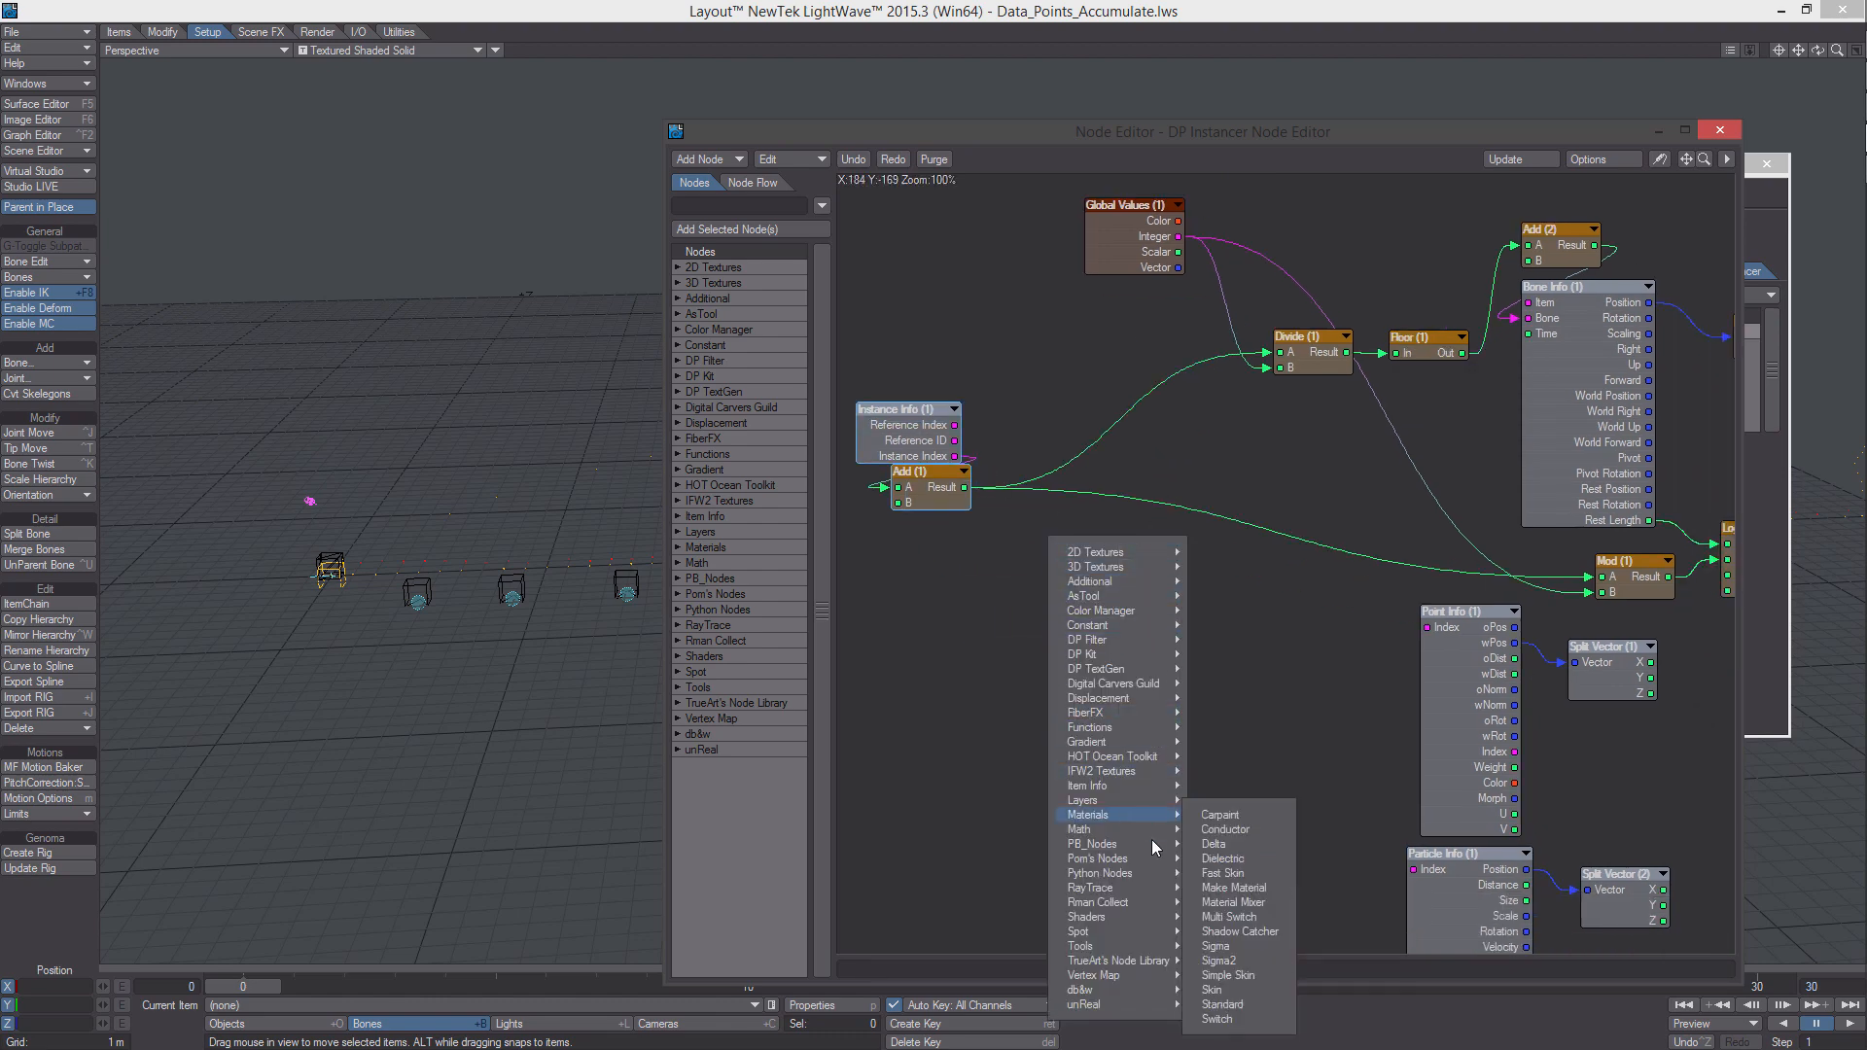
mouse_move(1128, 829)
mouse_move(1221, 830)
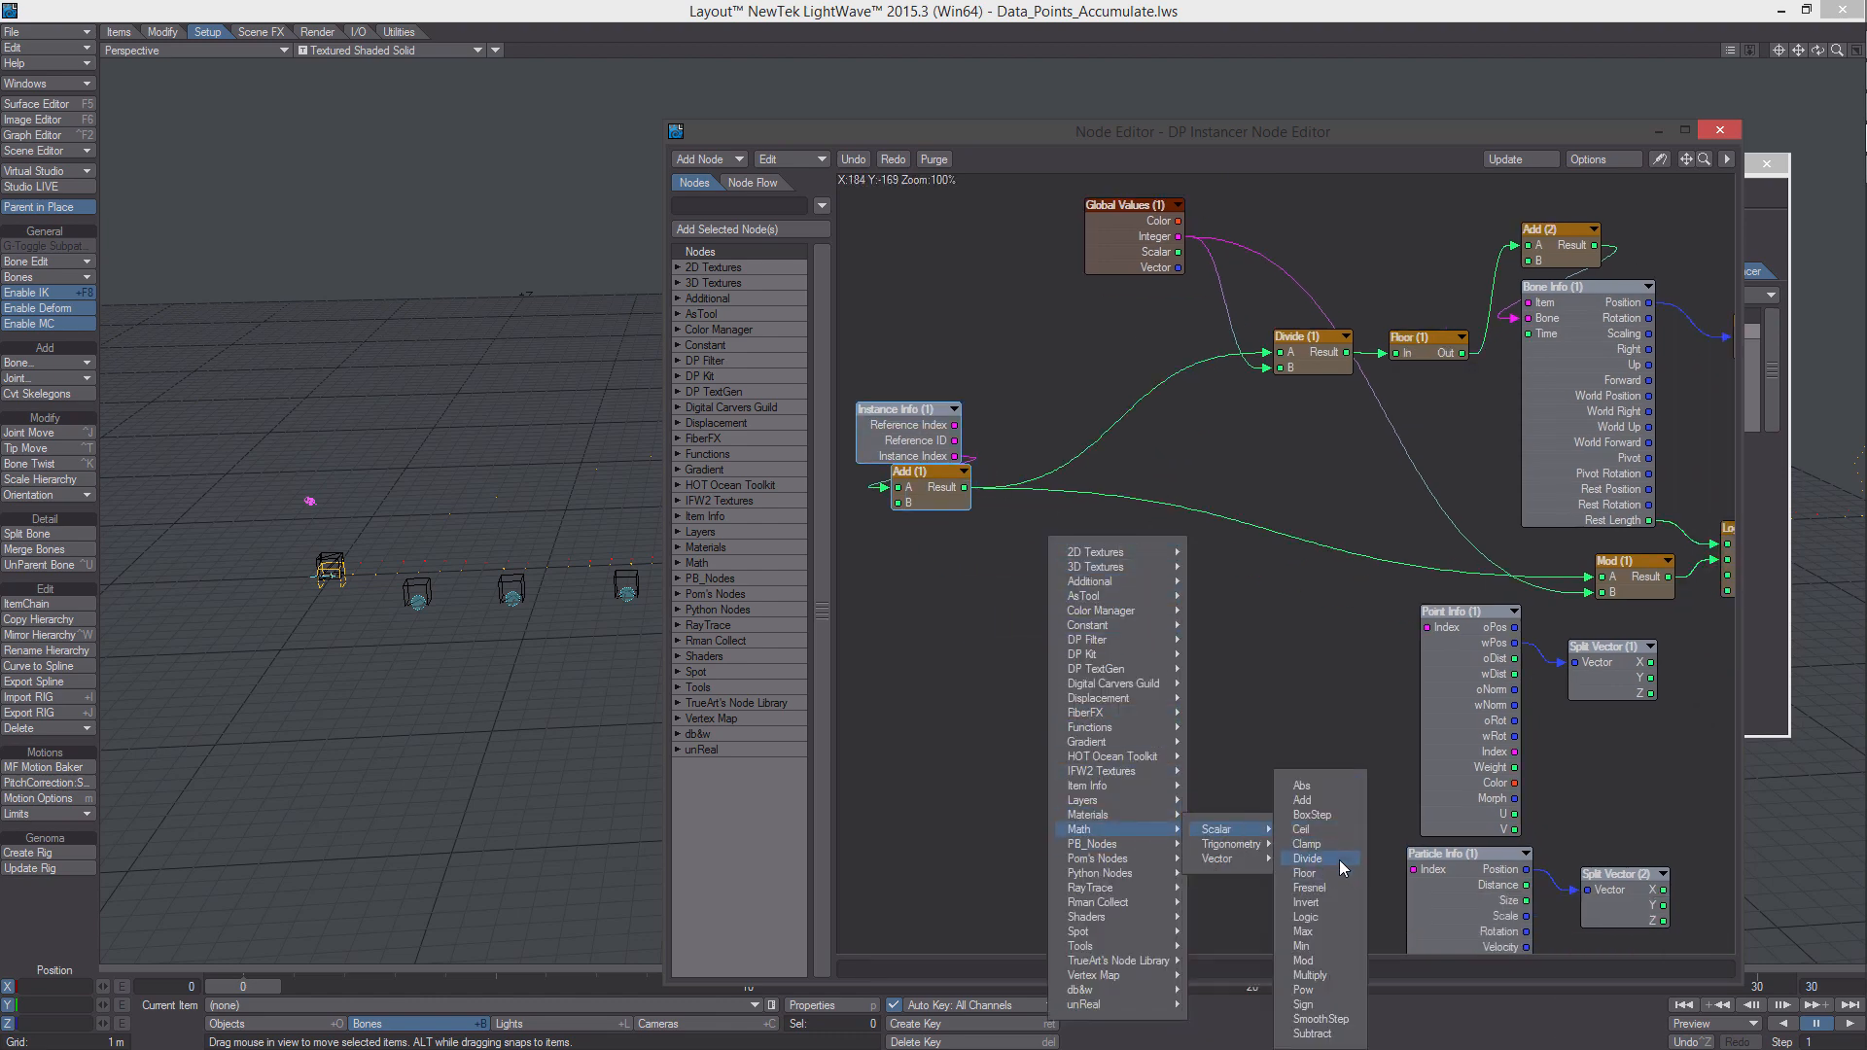
click(1339, 859)
middle_drag(1208, 460, 1193, 460)
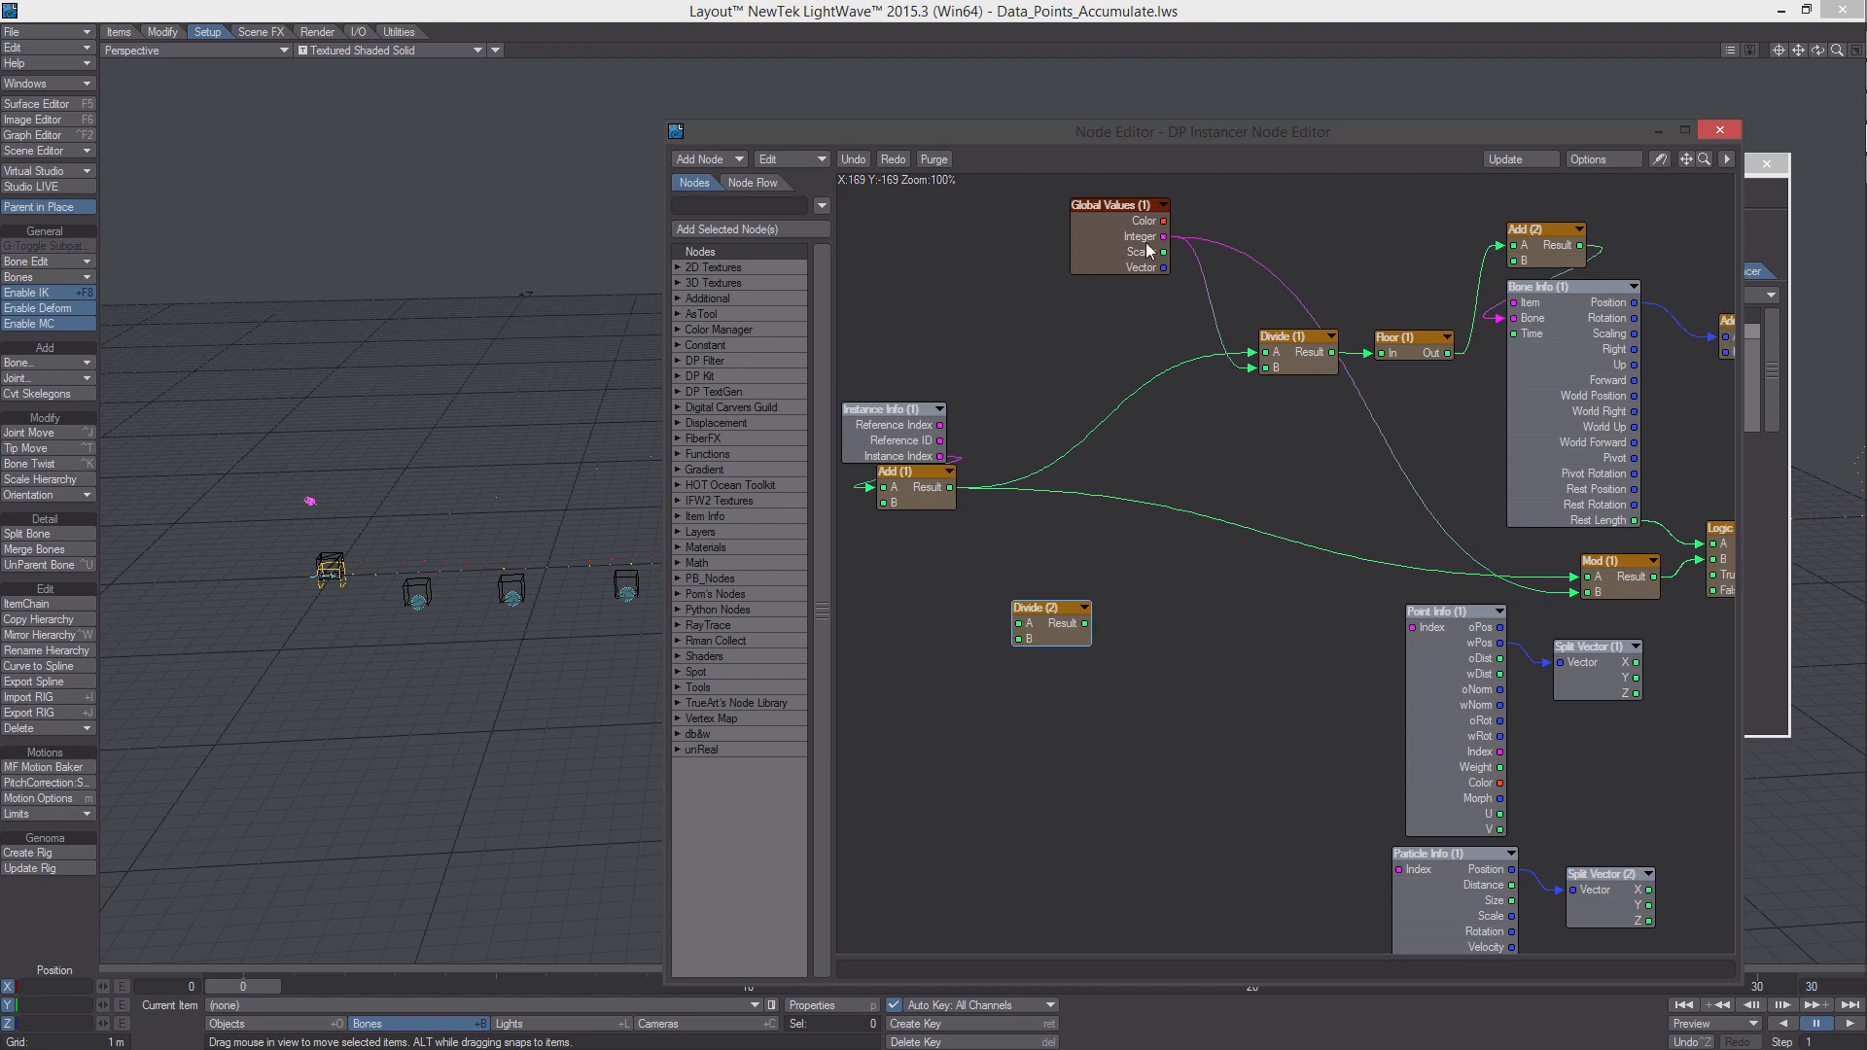
drag(1163, 251, 971, 612)
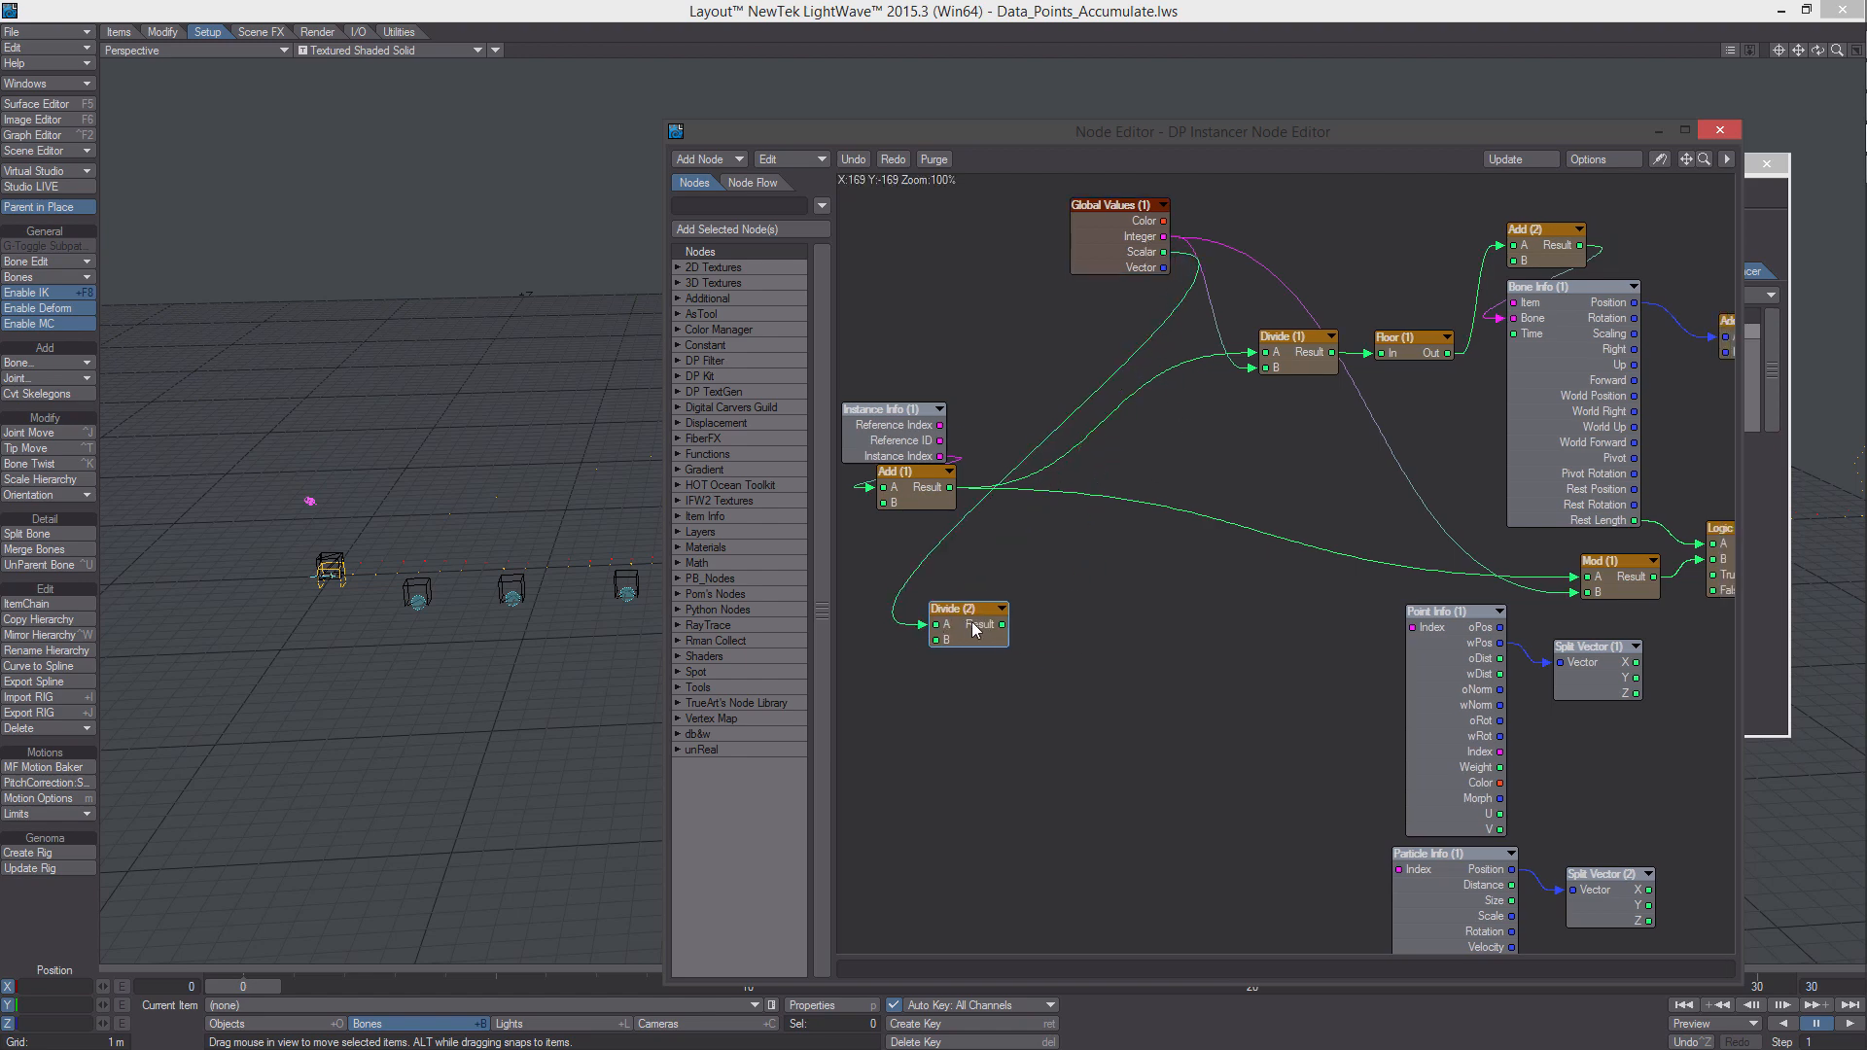
Edit the B value of the Divide (2) node
double_click(971, 611)
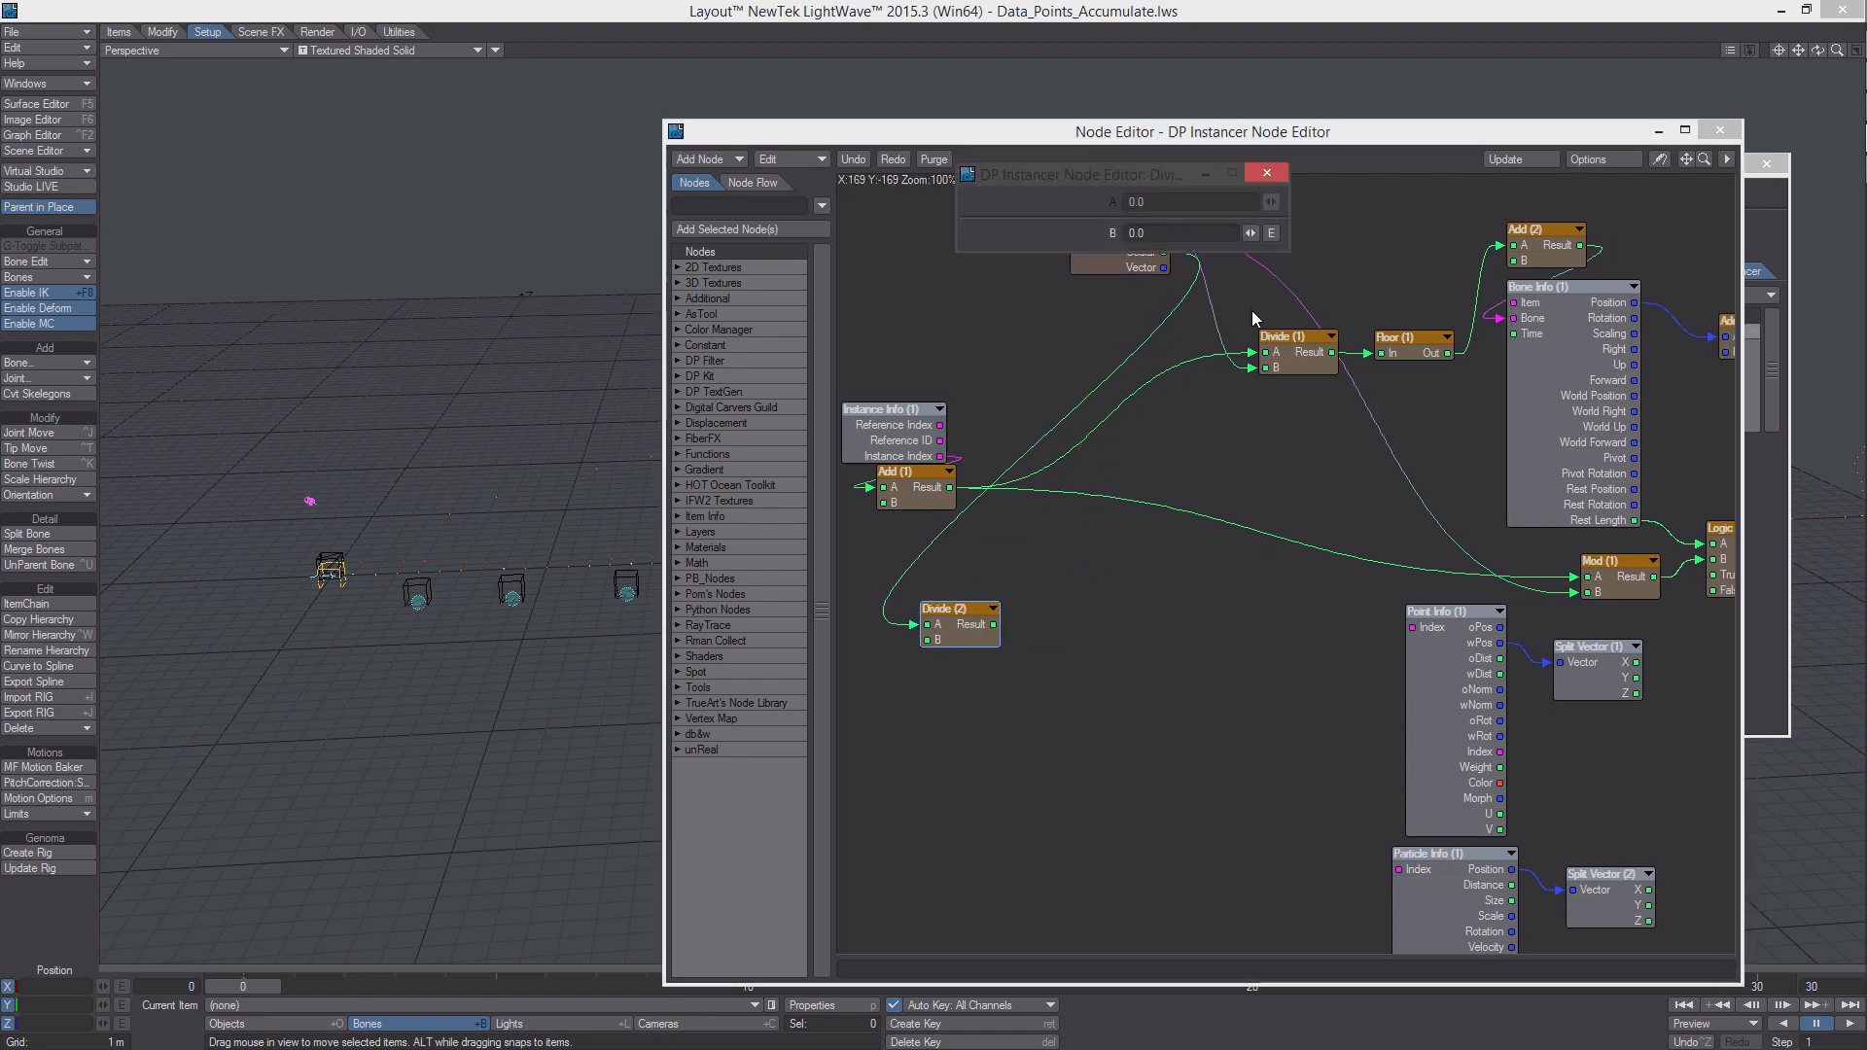
click(1029, 229)
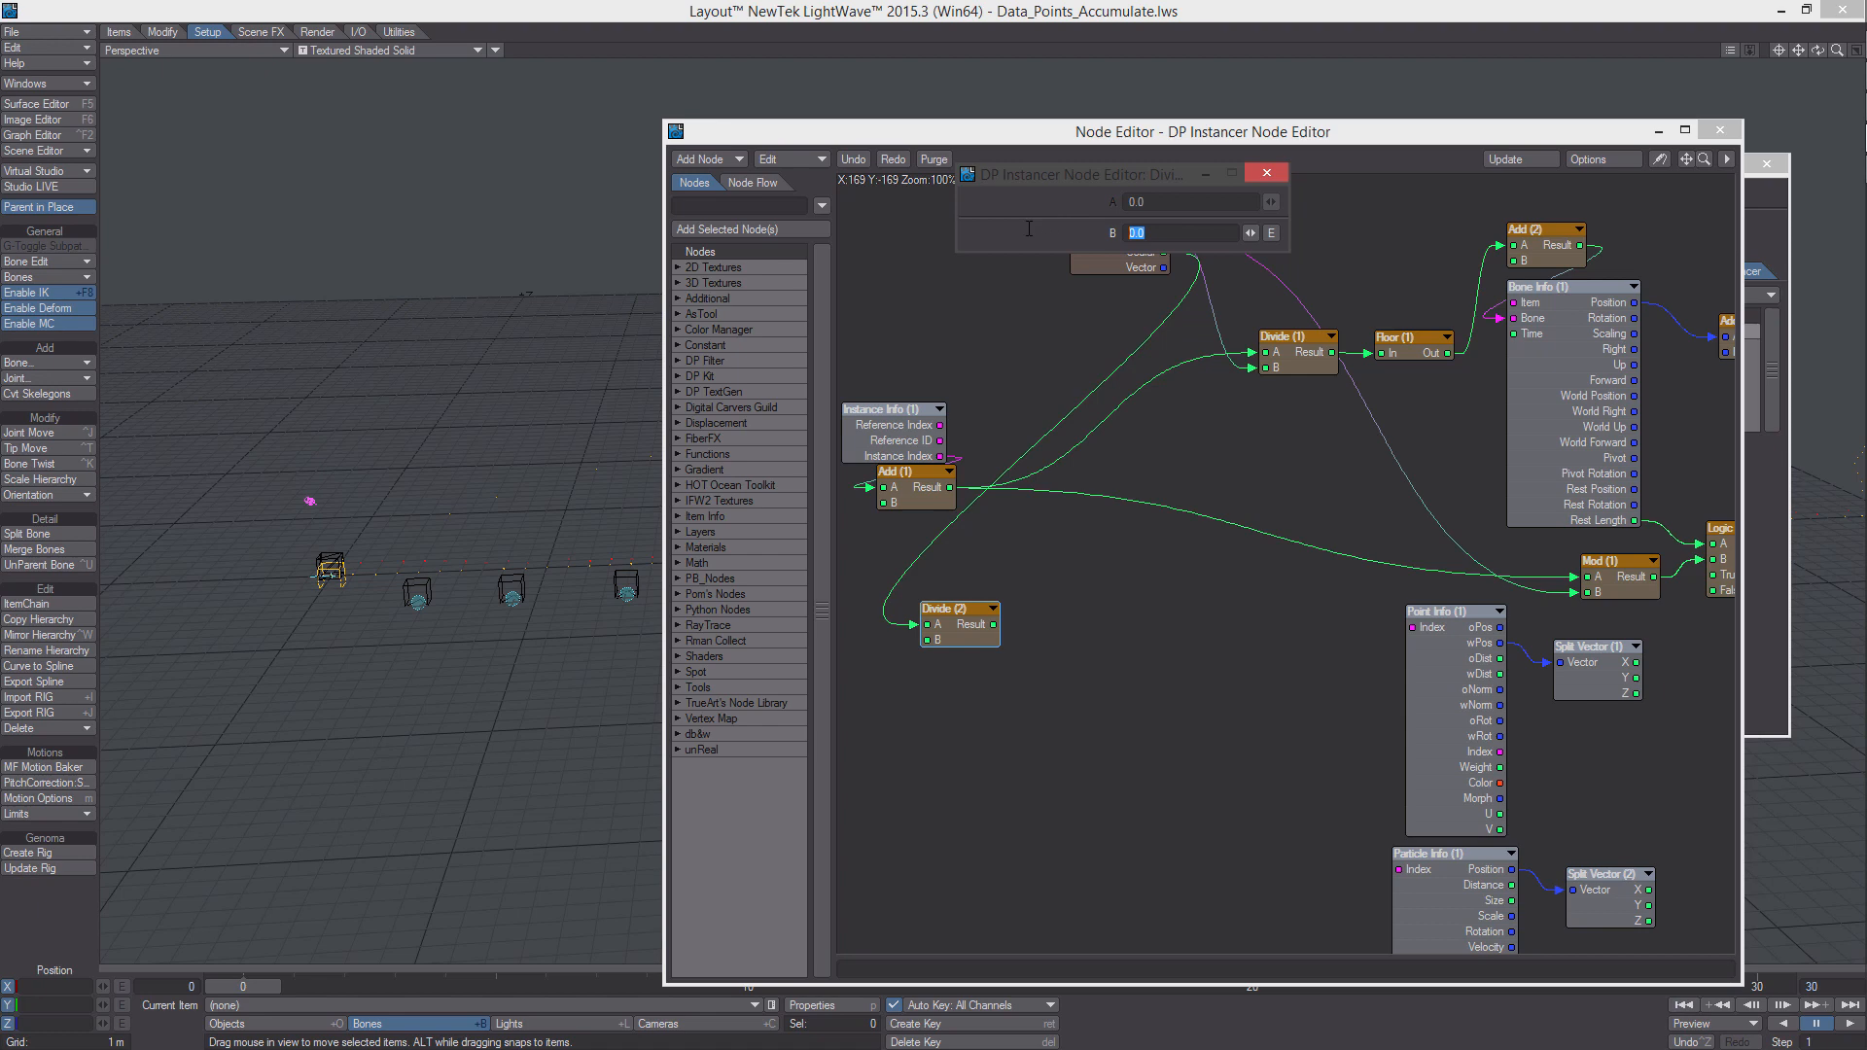
click(1267, 174)
Add a scalar Mod node and place it beside the Divide (2) node
middle_drag(1161, 547, 1085, 542)
right_click(1085, 542)
mouse_move(1104, 807)
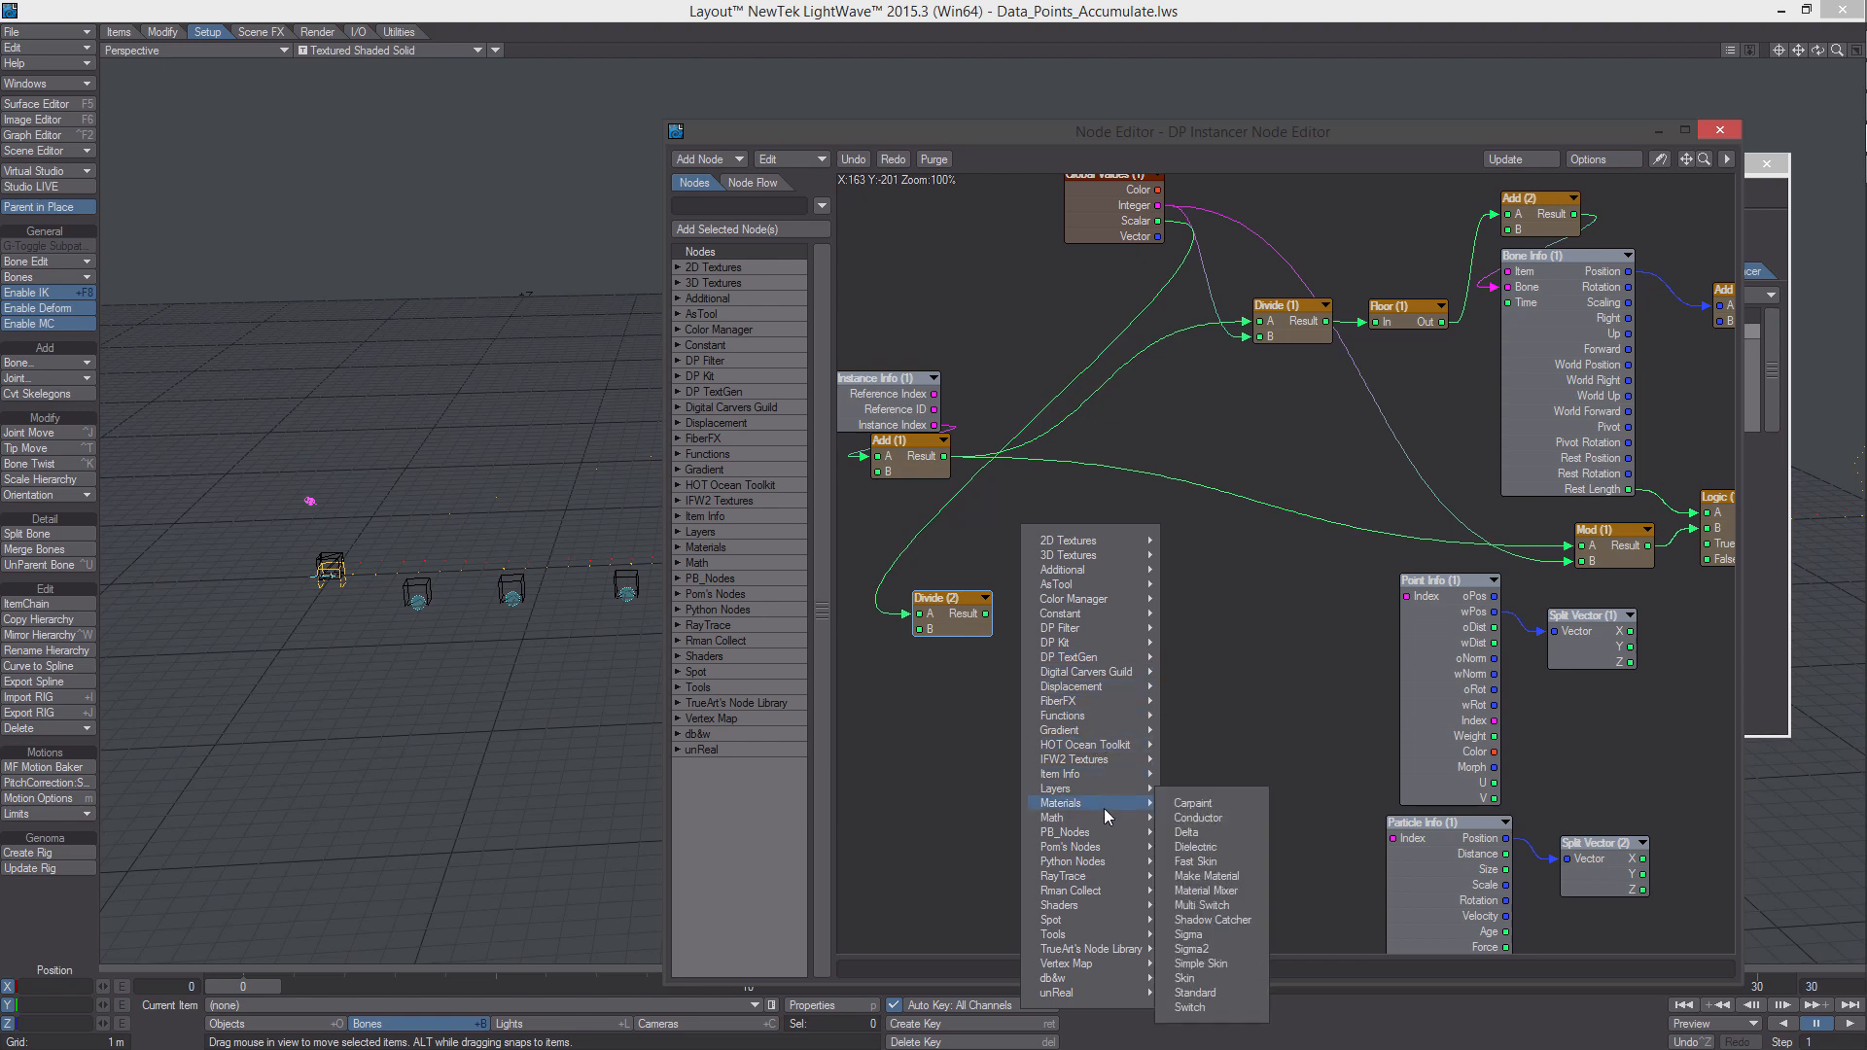
mouse_move(1247, 819)
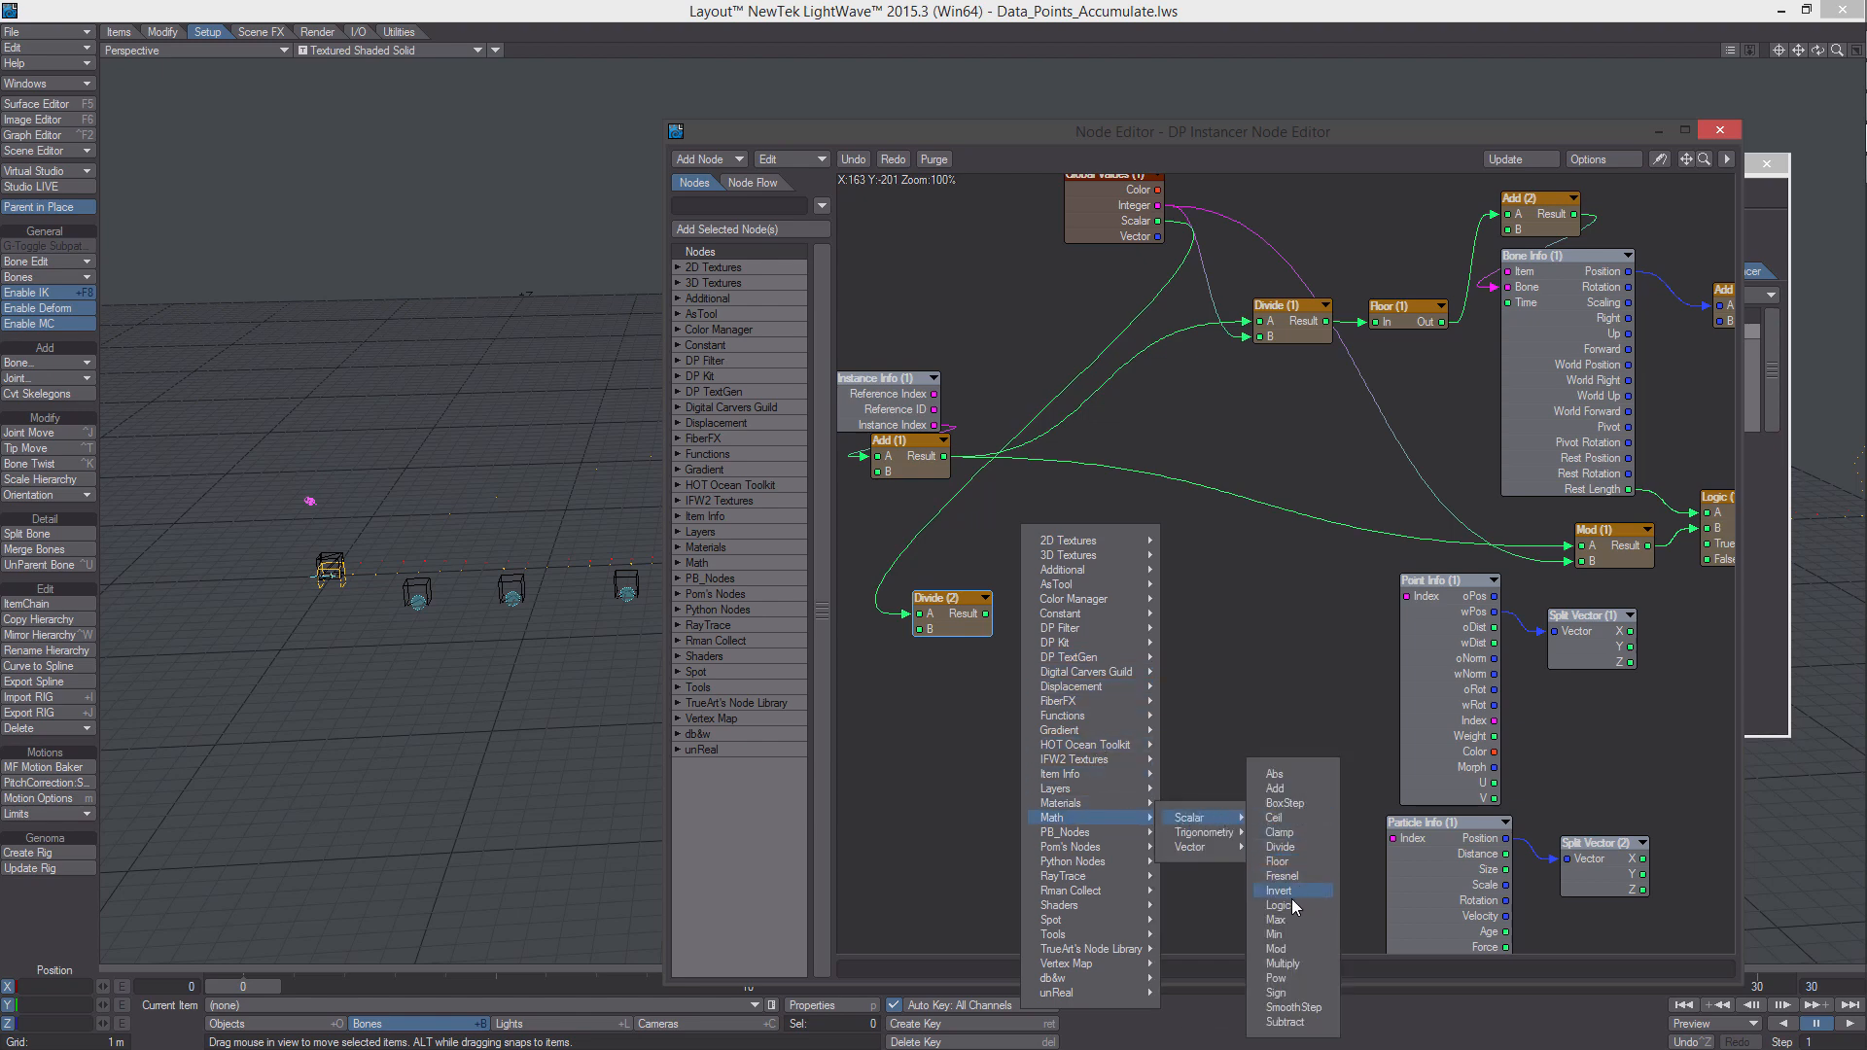
click(1277, 948)
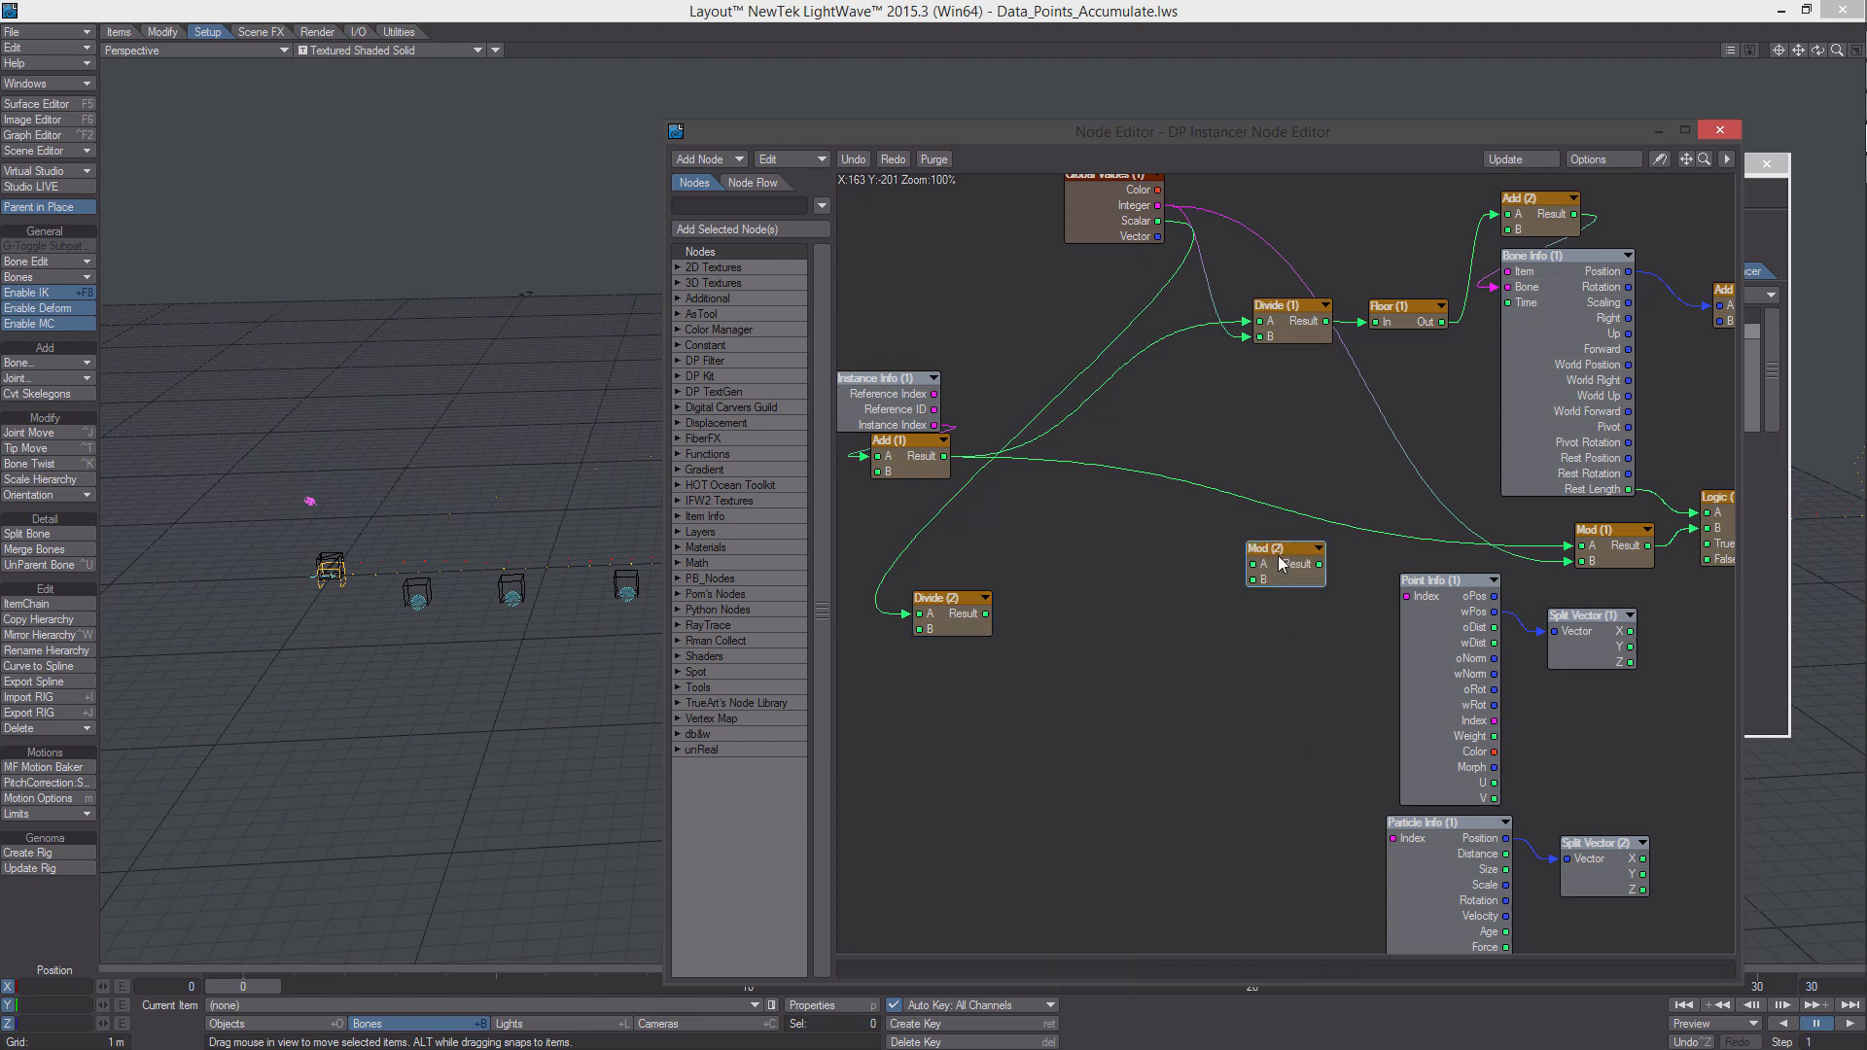
drag(1280, 565, 1211, 619)
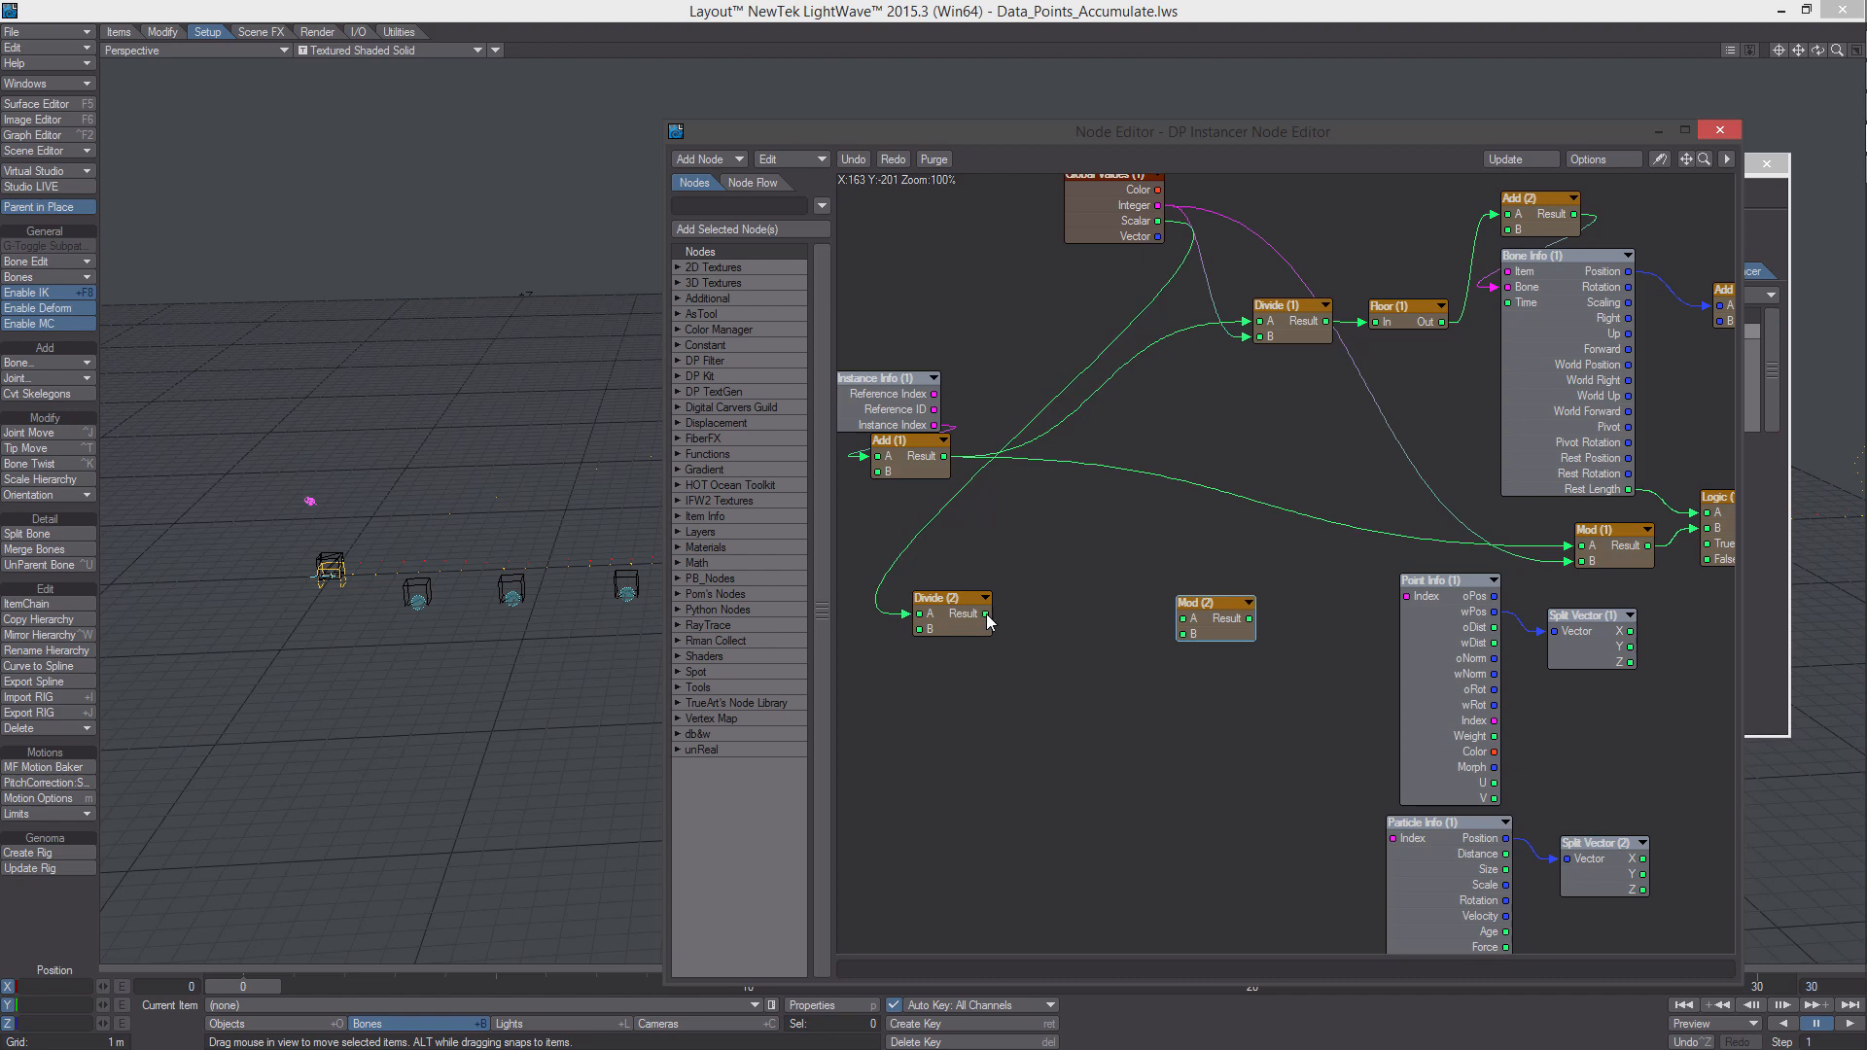
Connect the Add (1) Result to Mod (2) input A and the Divide (2) Result to Mod (2) input B
alt+drag(1072, 566, 1104, 589)
drag(978, 479, 1211, 638)
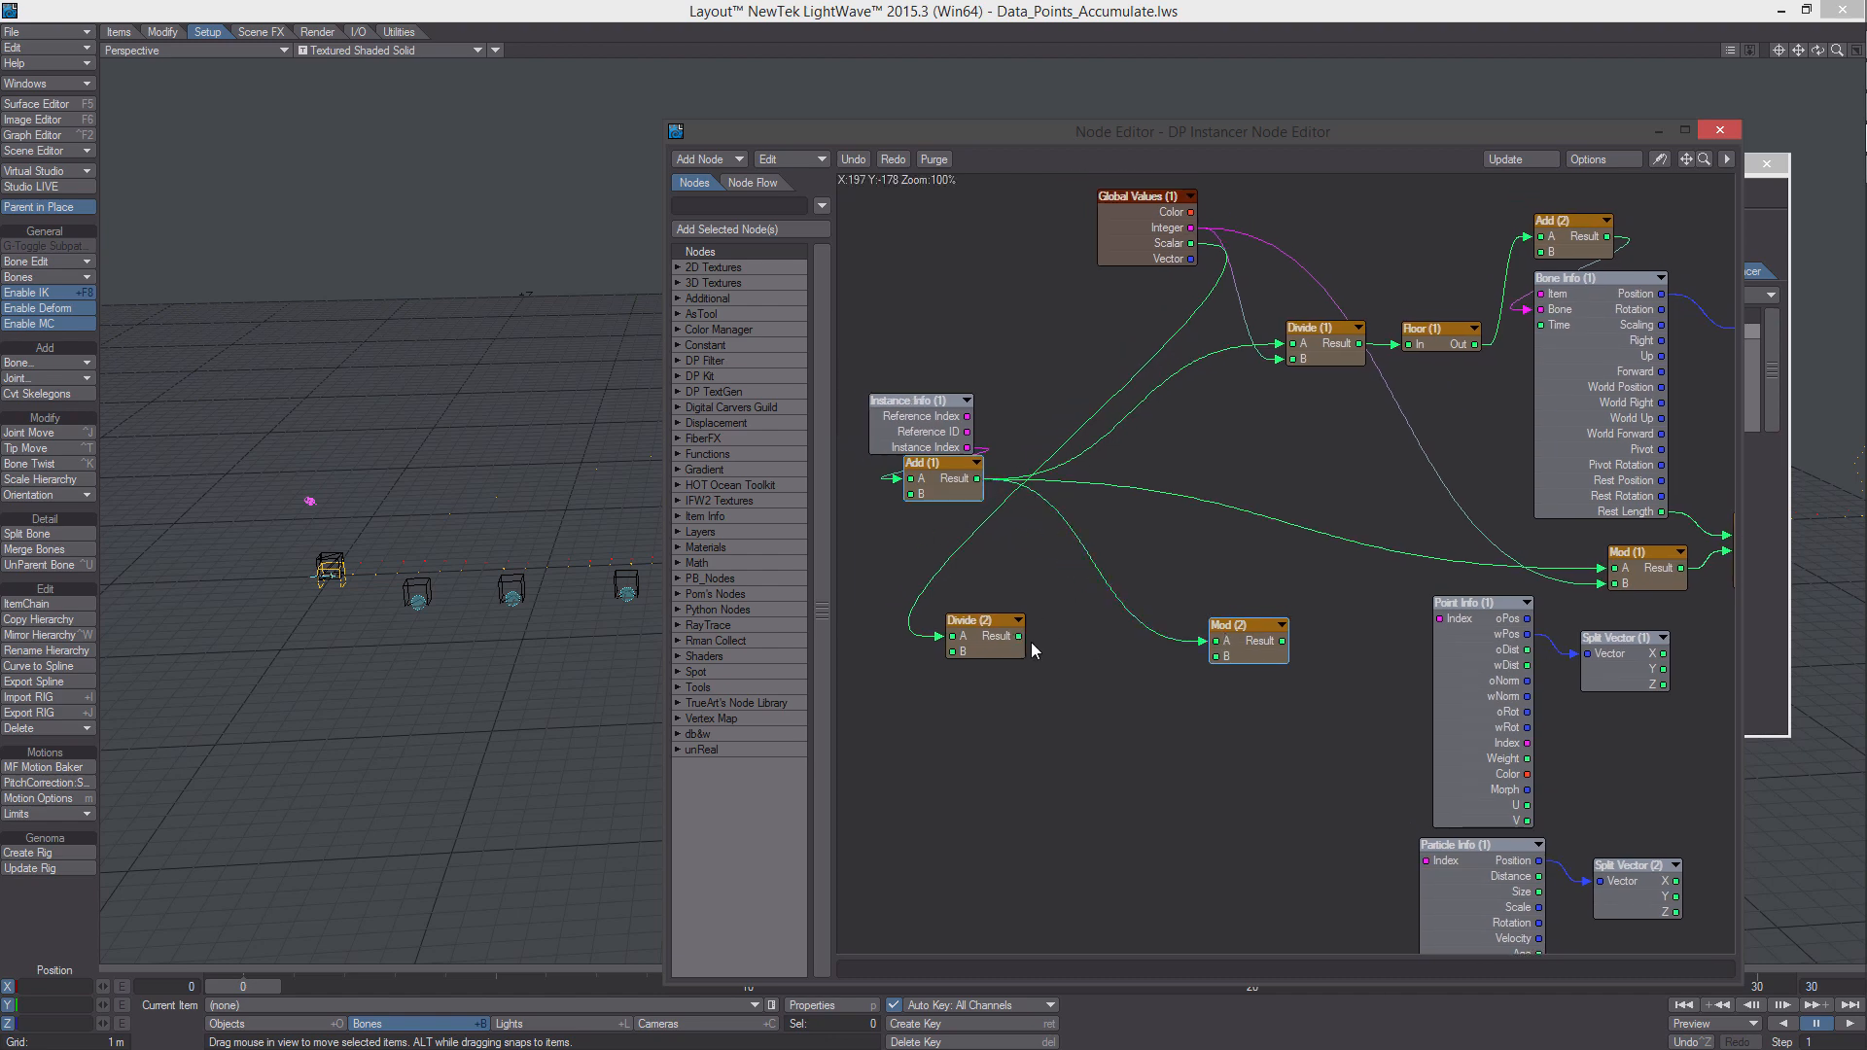
drag(1020, 637, 1198, 629)
drag(1184, 617, 1164, 605)
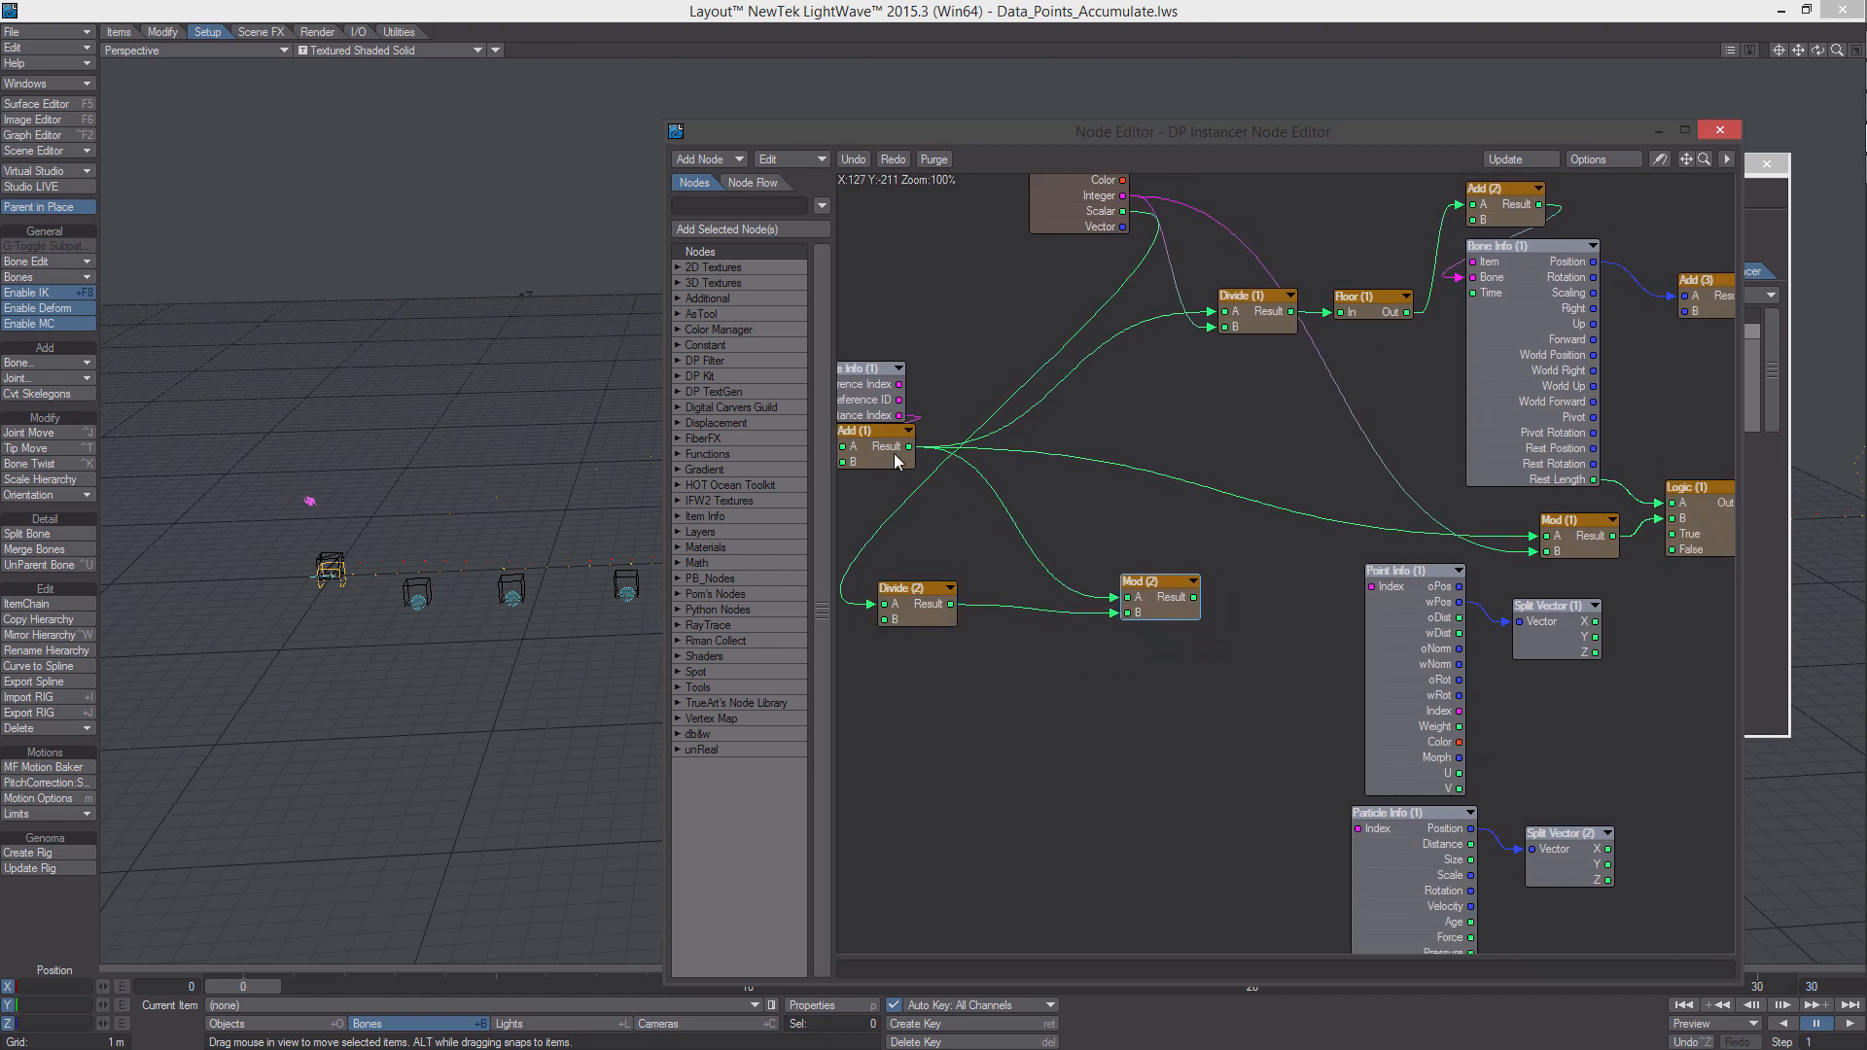
Duplicate the Add (1) node, set the copy's B to 1, and wire it between the Mod (2) Result and Point Info's Index
drag(883, 452, 881, 451)
key(ctrl+v)
drag(1259, 564, 1298, 534)
double_click(1298, 534)
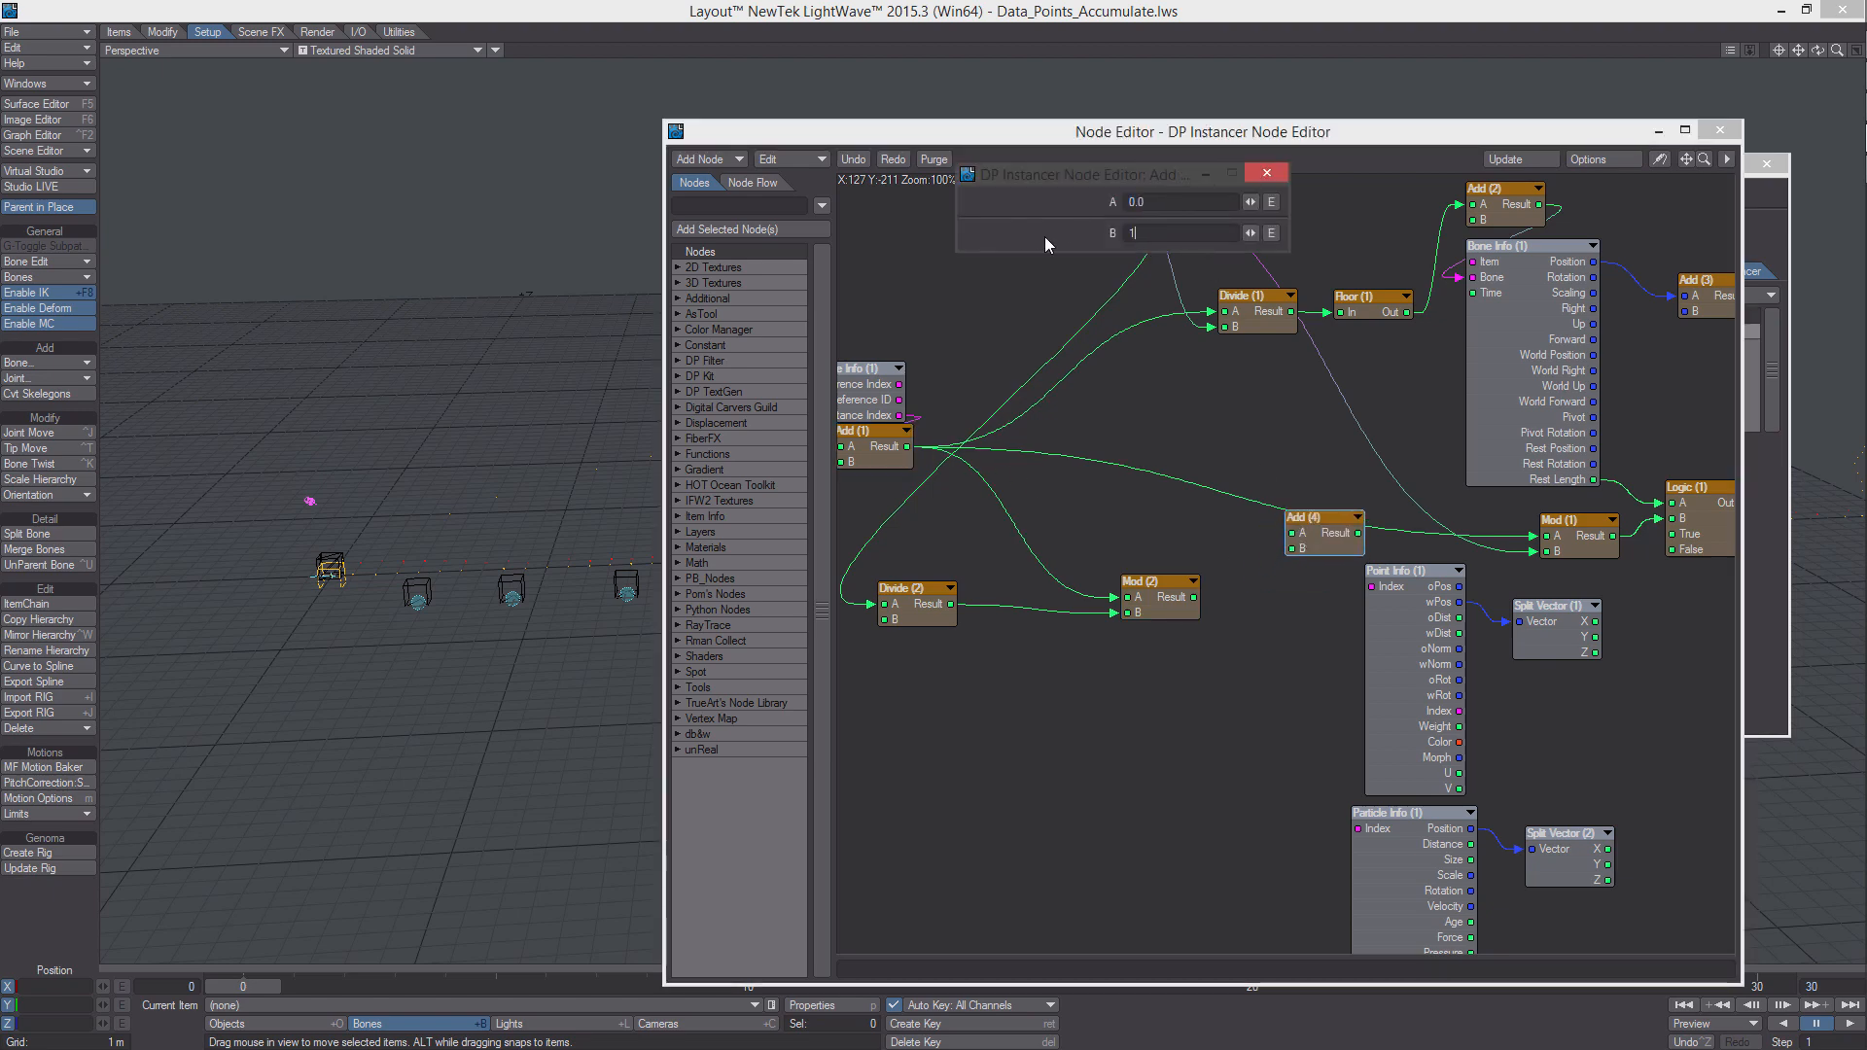
drag(1196, 596, 1251, 576)
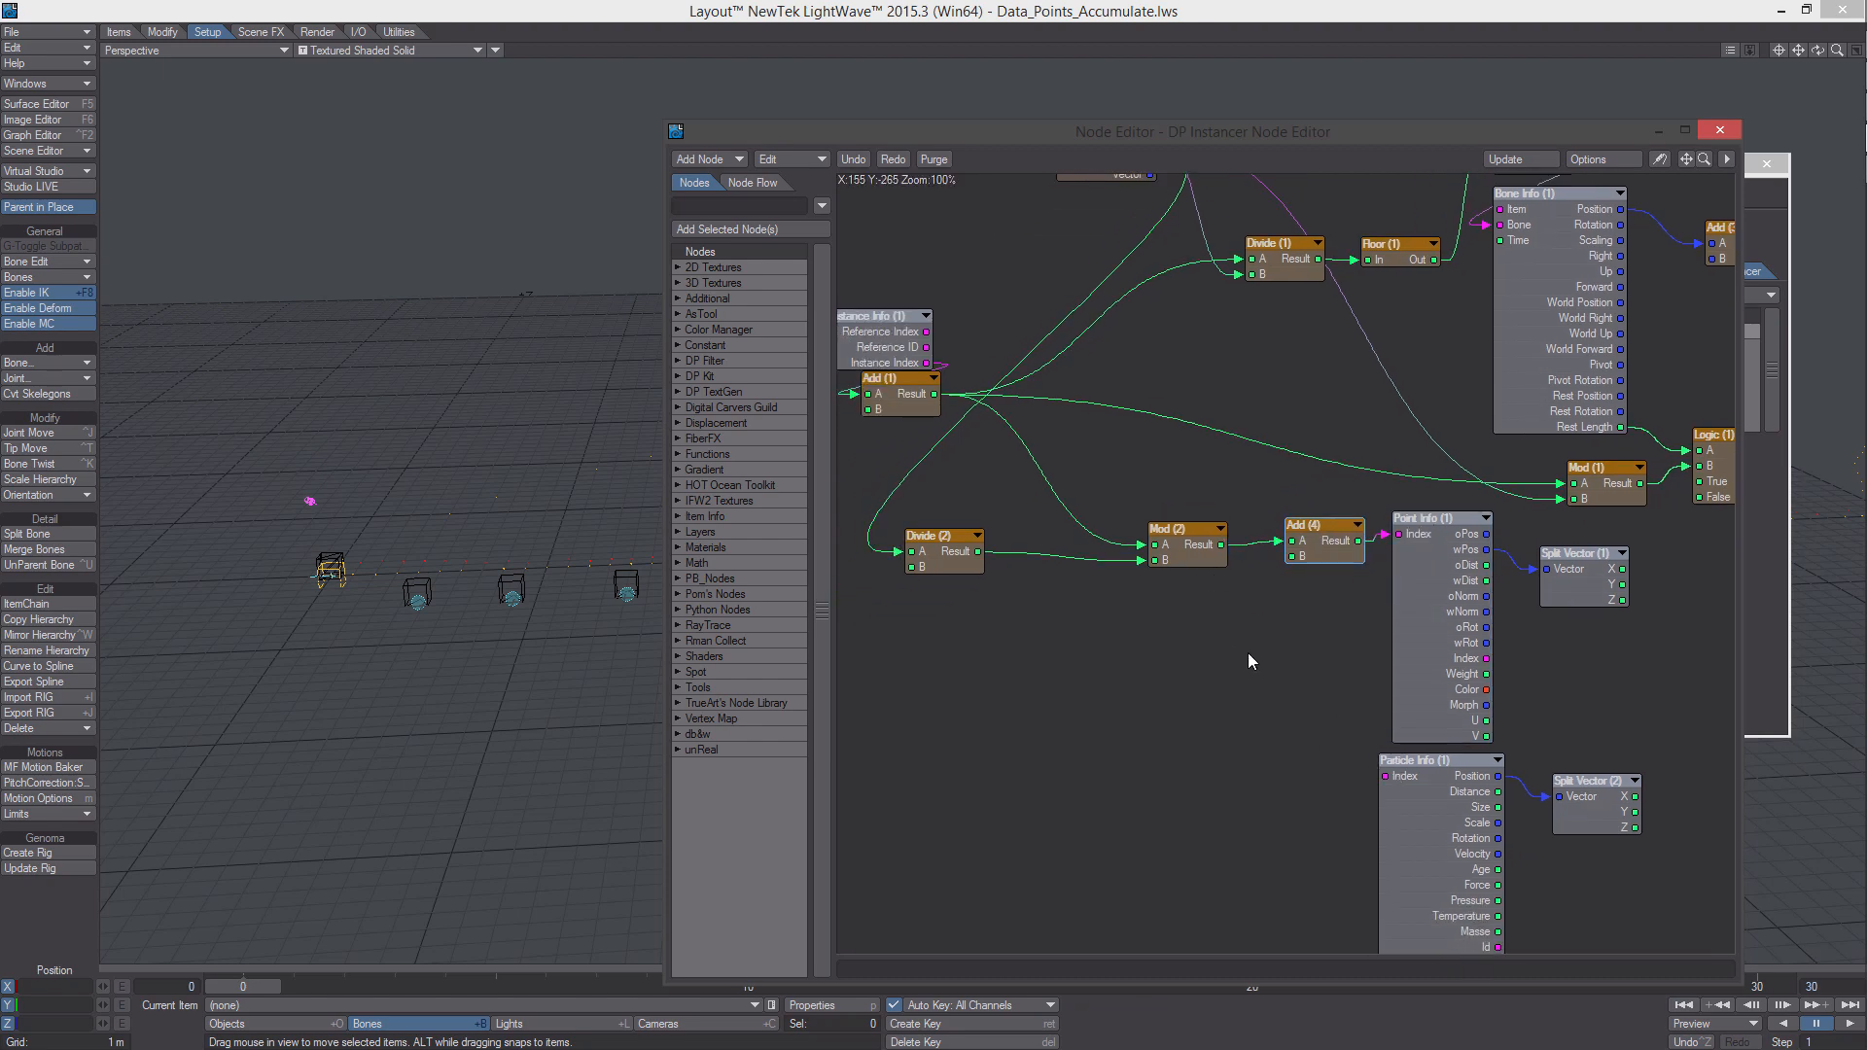
Connect the Mod (2) Result directly to the Index input of the Particle Info node
alt+drag(1249, 654, 1309, 663)
alt+drag(1109, 599, 1031, 591)
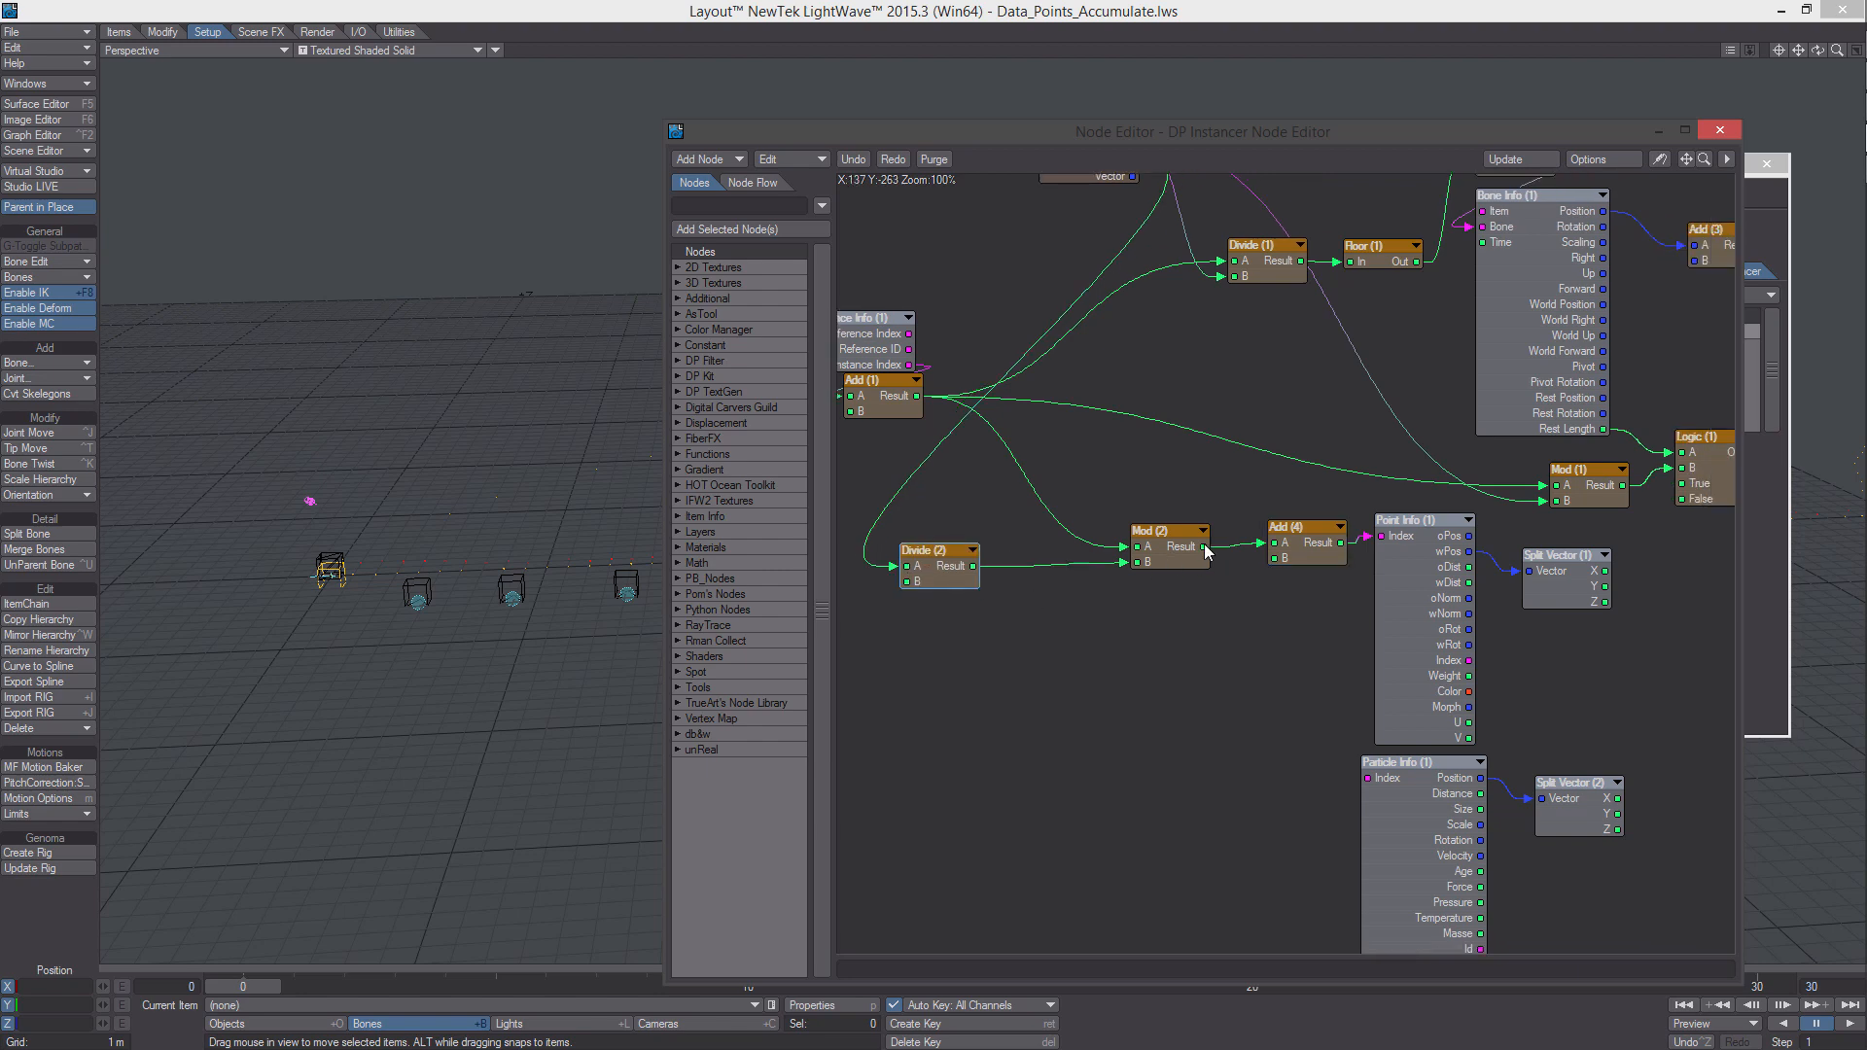
drag(1204, 547, 1406, 769)
Move the DP Instancer and Add (3) nodes farther away from the Bone Info and Logic nodes
alt+drag(1307, 636, 1001, 691)
alt+drag(1613, 470, 1396, 469)
drag(1441, 360, 1542, 367)
drag(1248, 335, 1374, 327)
alt+drag(1283, 666, 1332, 572)
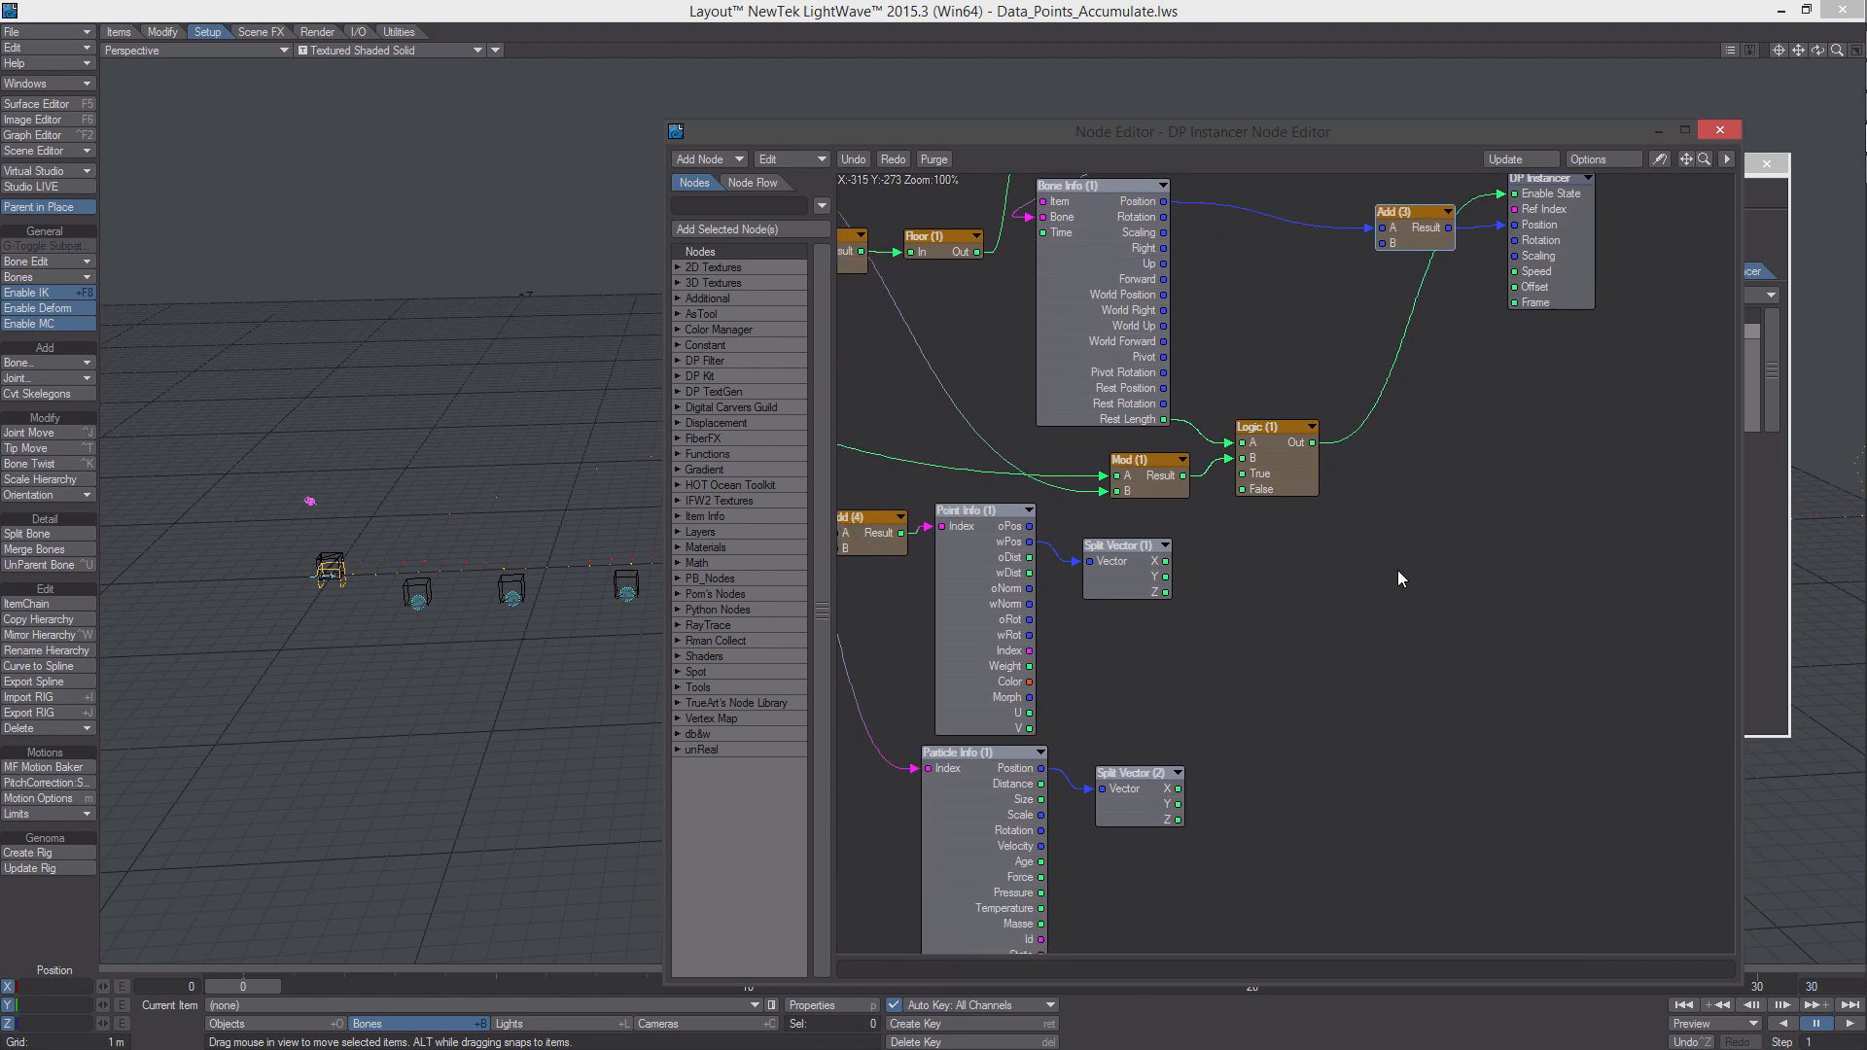
Add a Make Vector node below Add (3) and shift the Add (3) and DP Instancer nodes to make room for it
right_click(1333, 572)
mouse_move(1414, 963)
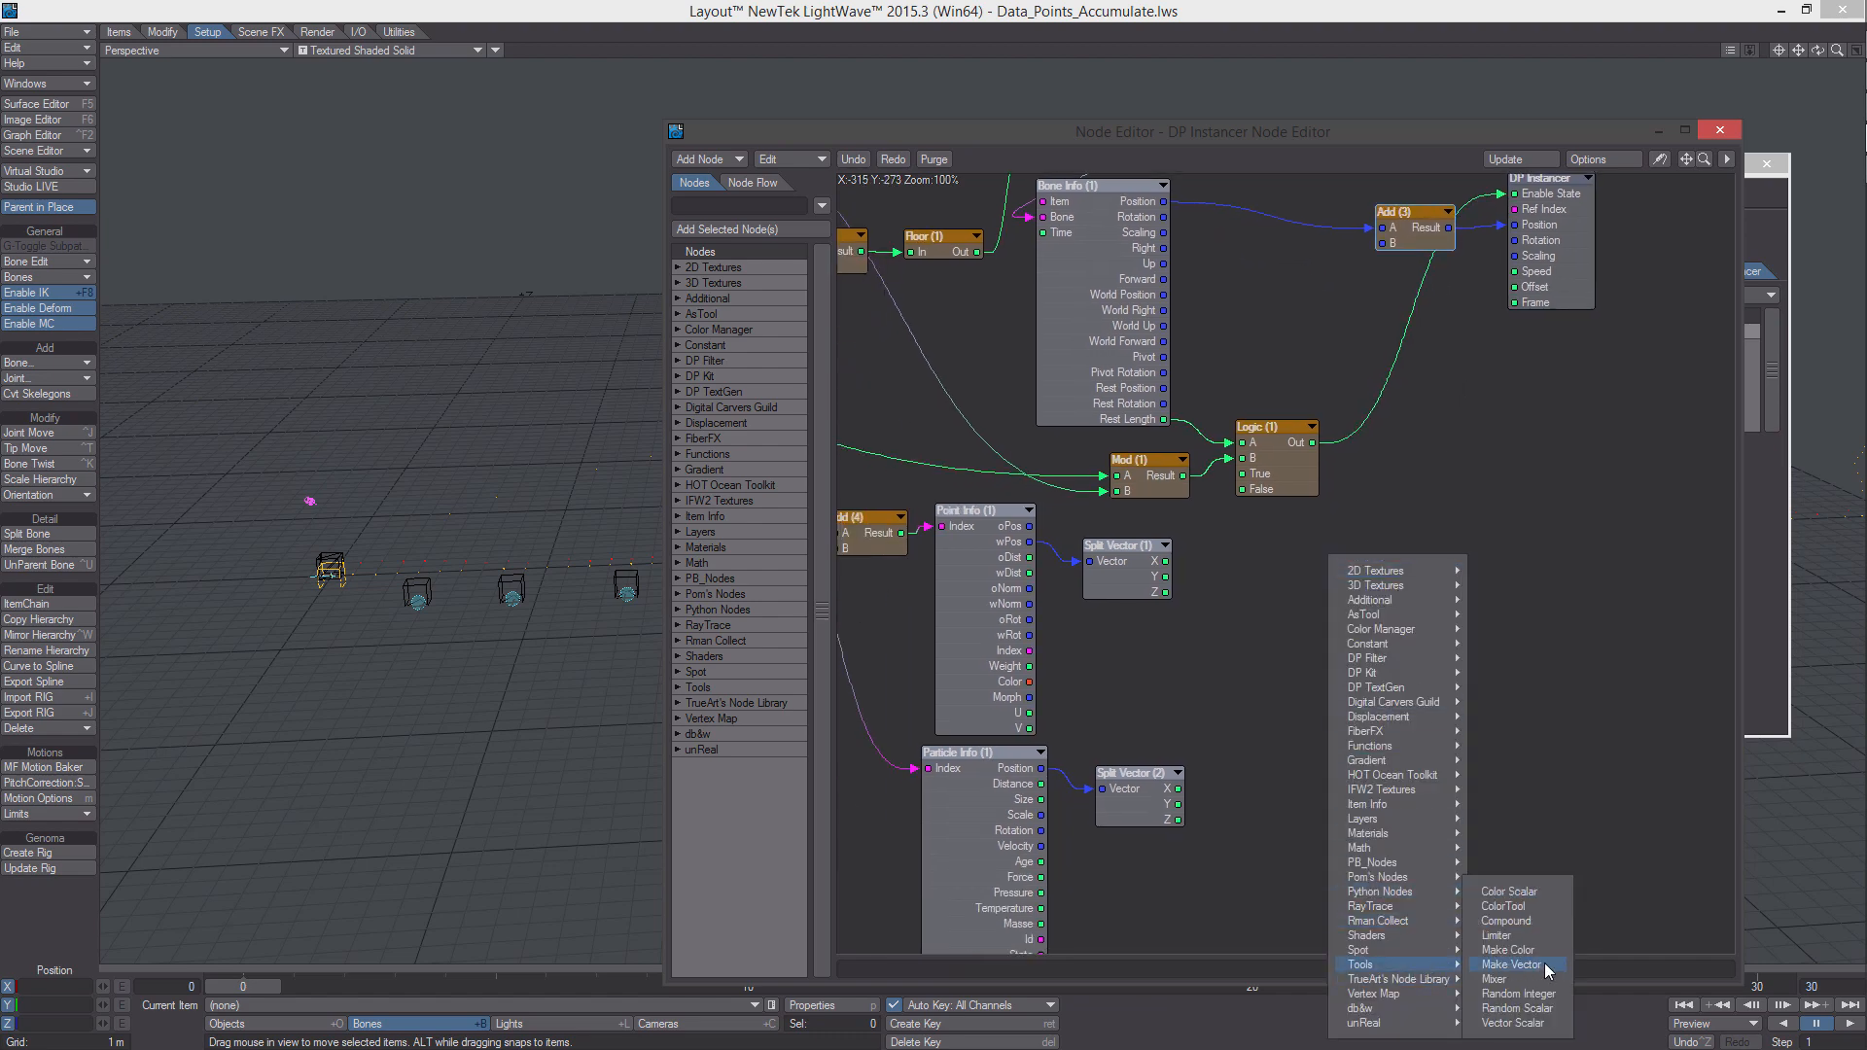
click(1545, 965)
alt+drag(1481, 492, 1496, 605)
drag(1404, 525, 1342, 415)
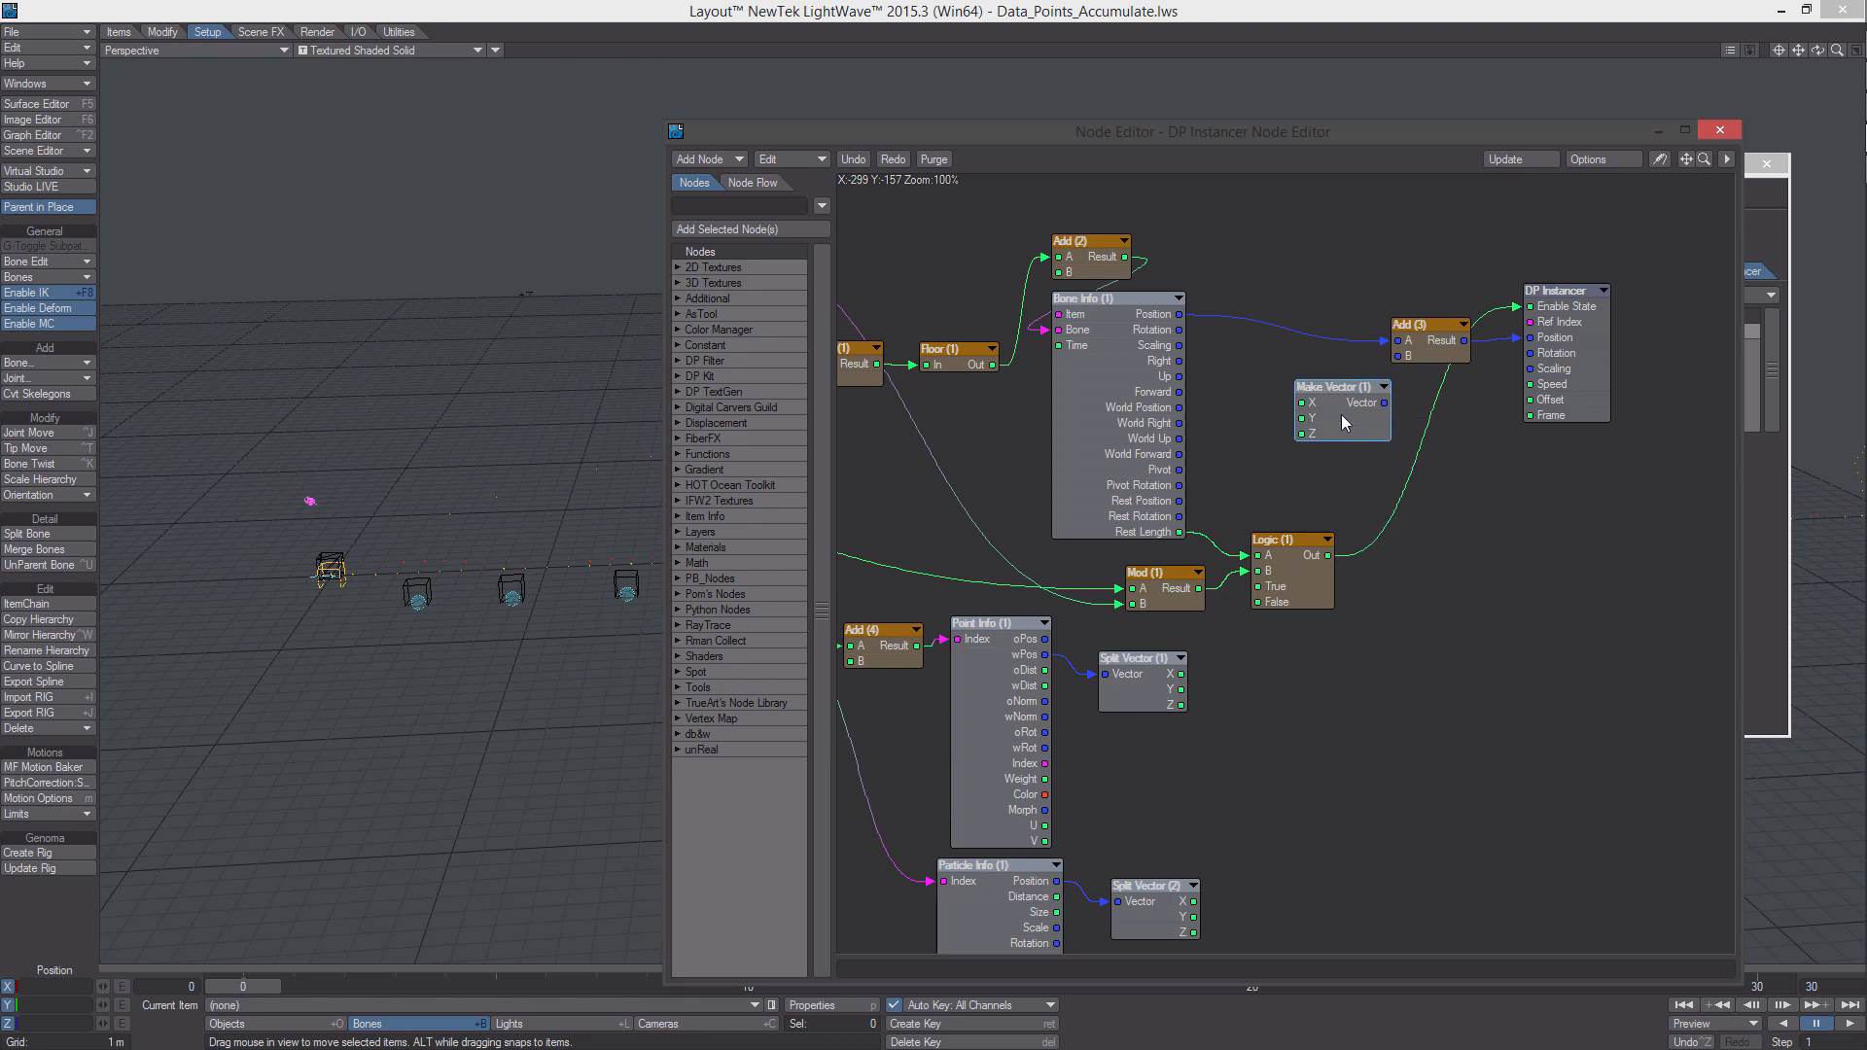
drag(1559, 341, 1607, 334)
drag(1434, 350, 1459, 339)
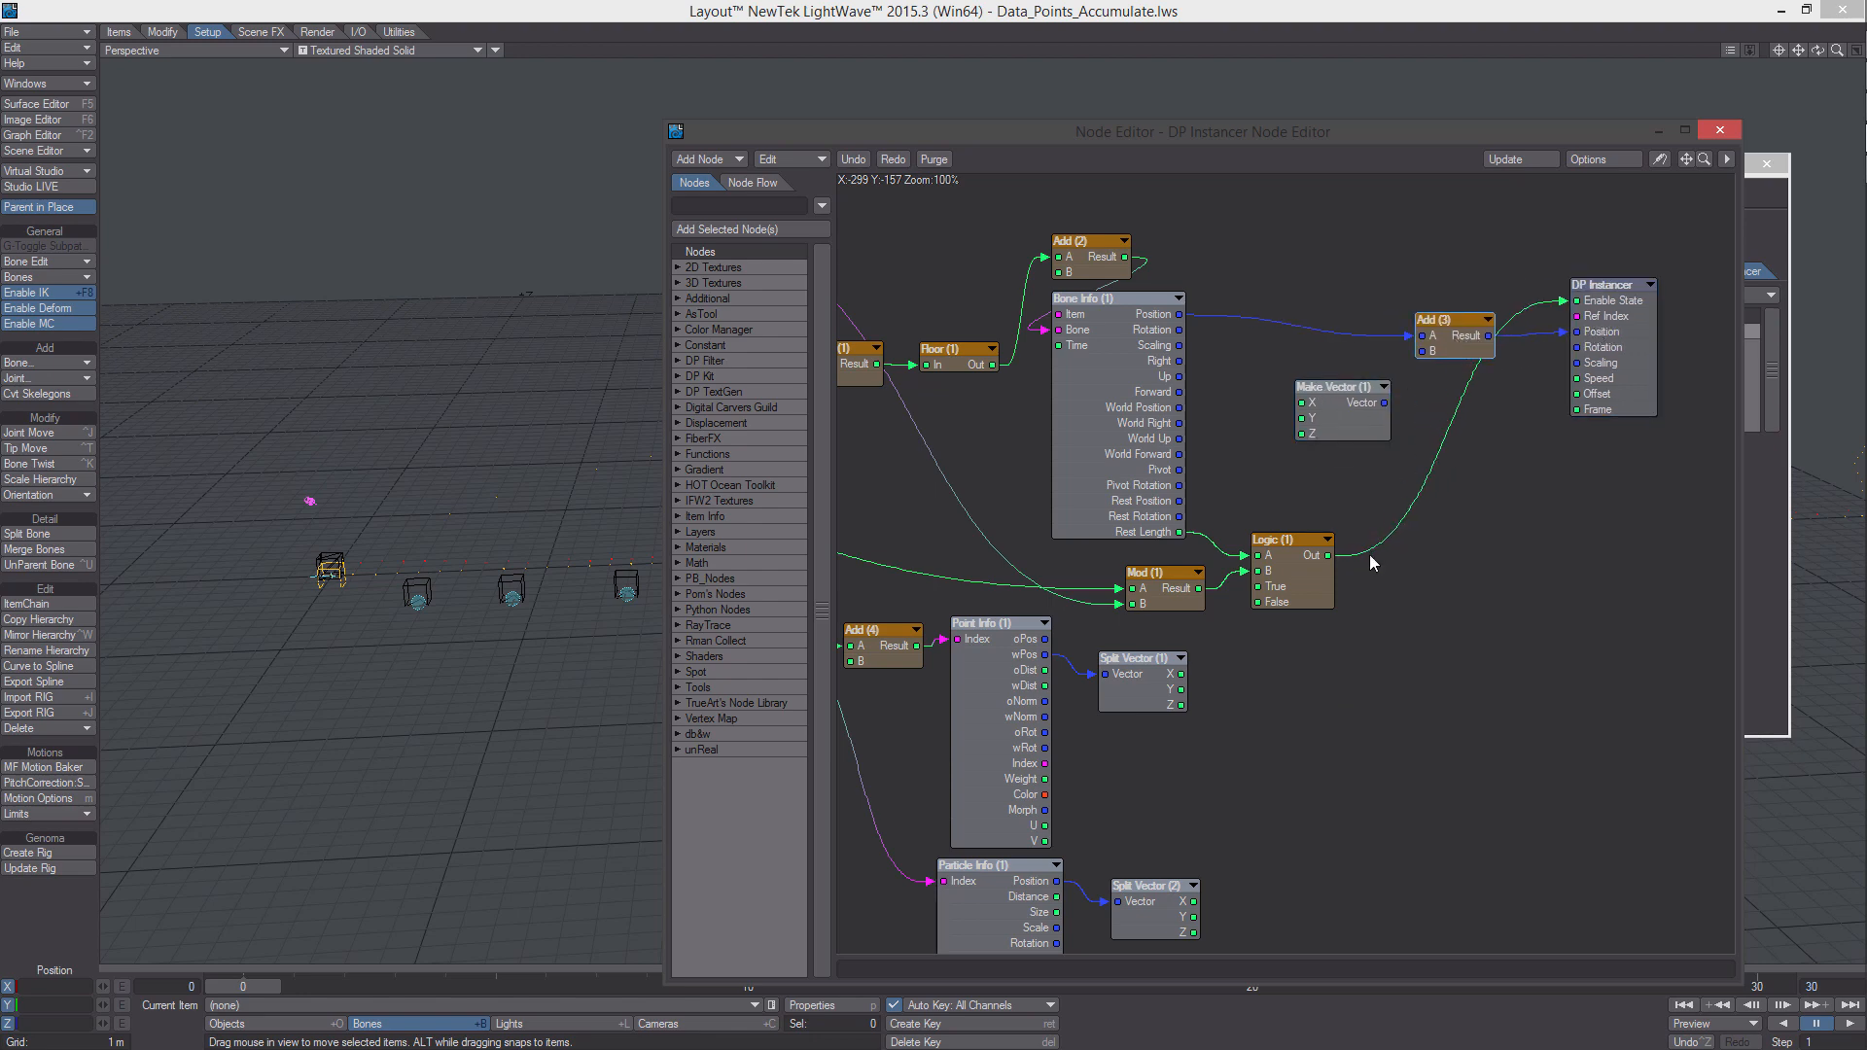
Connect the Z output of Split Vector (1) to the Scaling input of the DP Instancer node
middle_drag(1449, 613, 1307, 704)
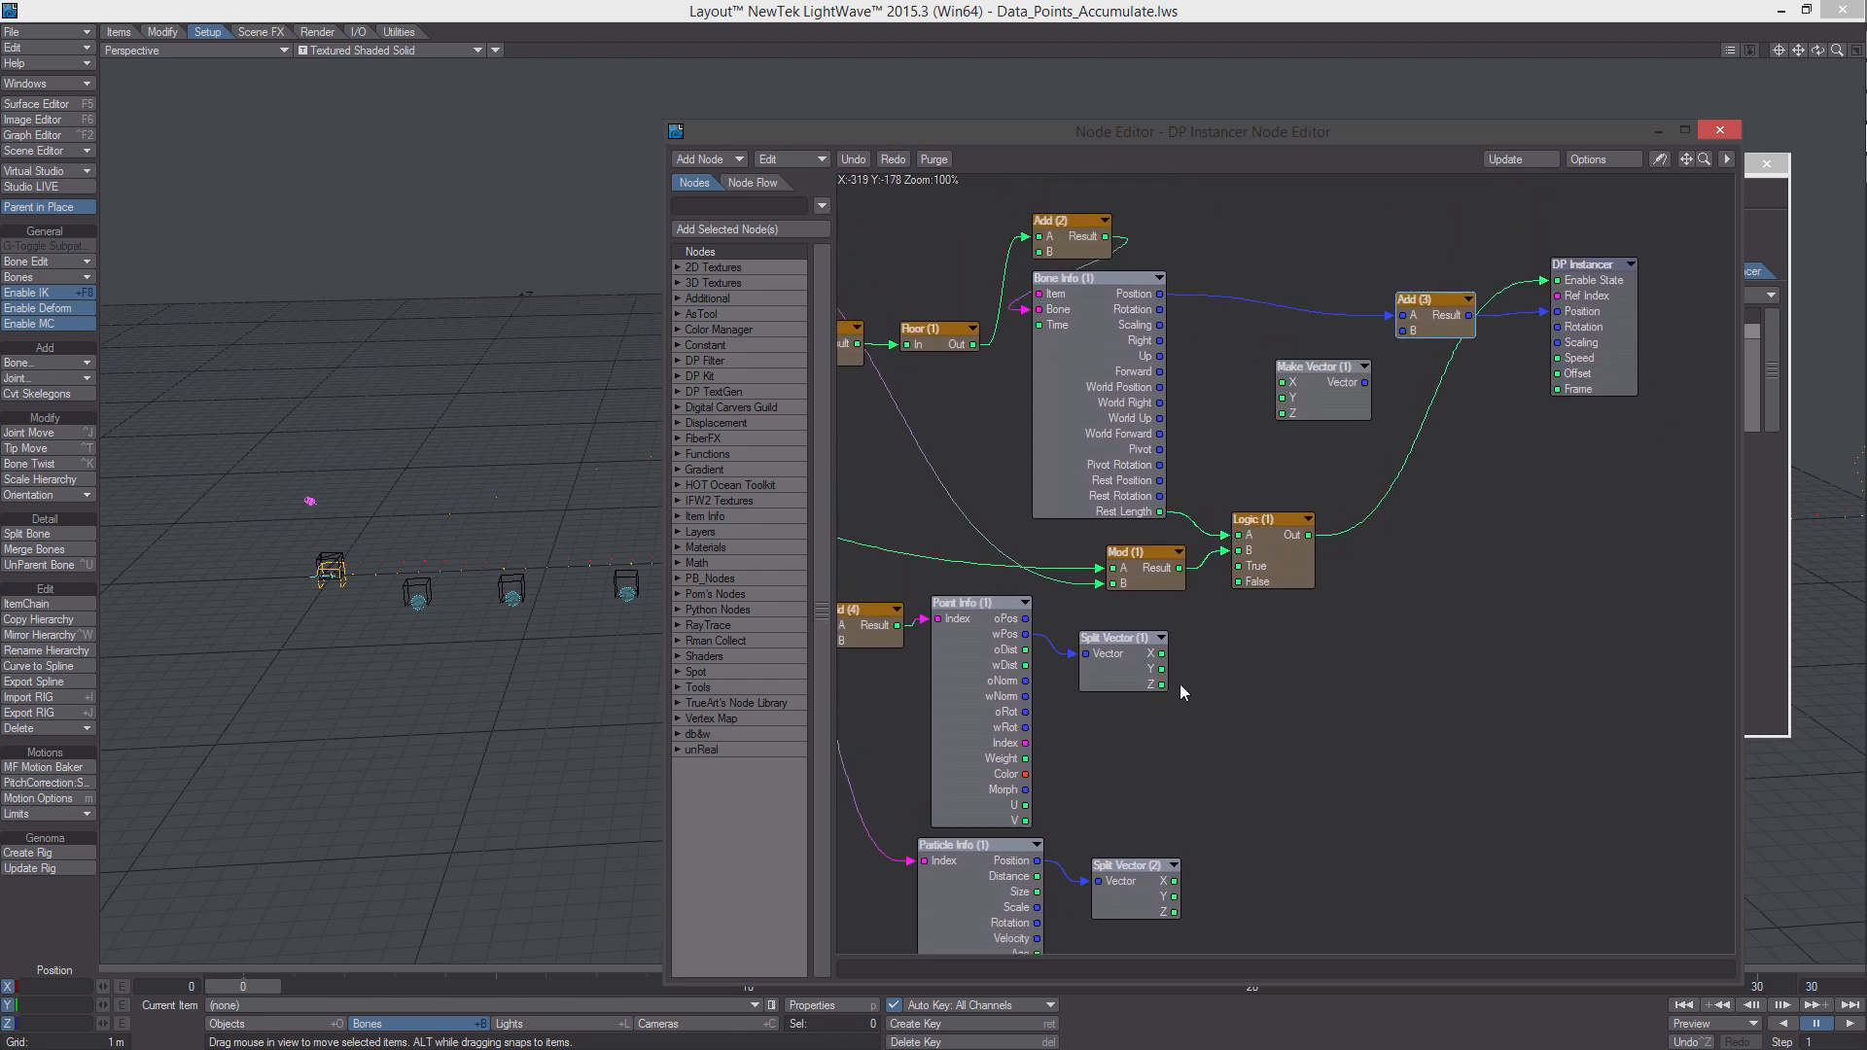
drag(1162, 685, 1596, 346)
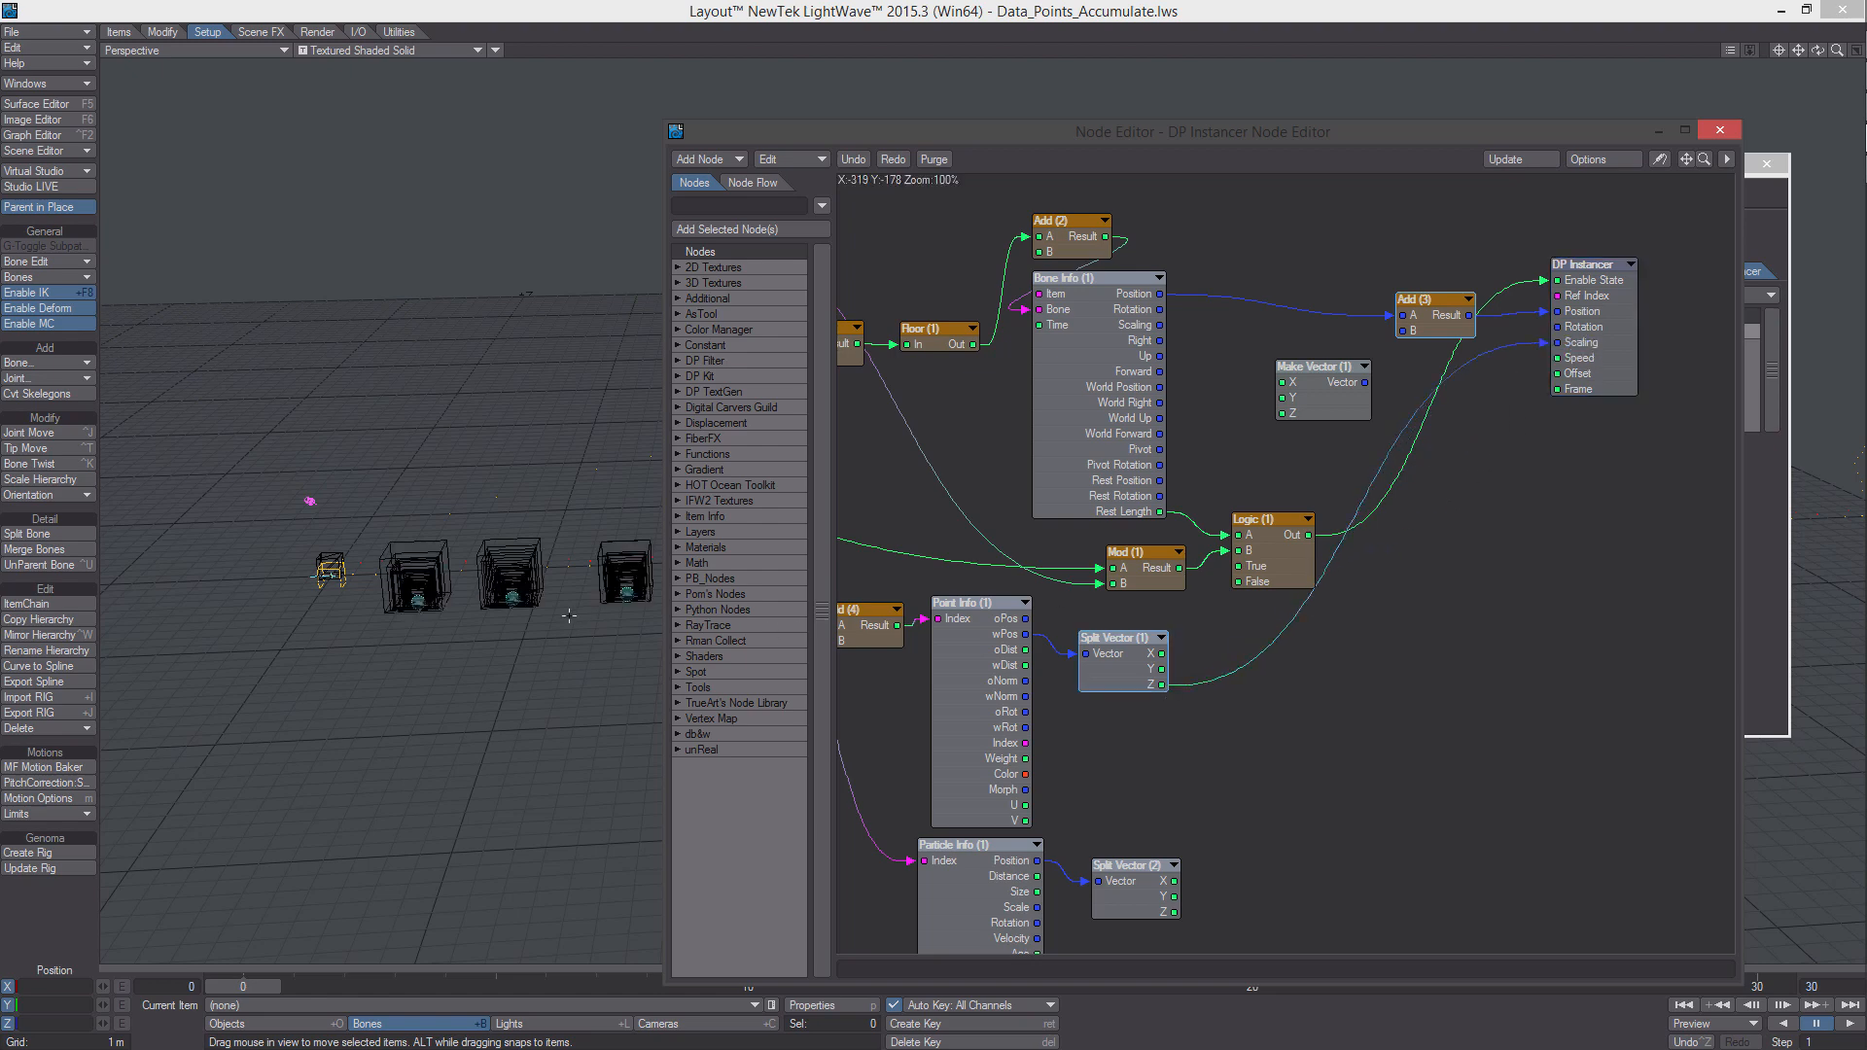
drag(1281, 541, 1276, 537)
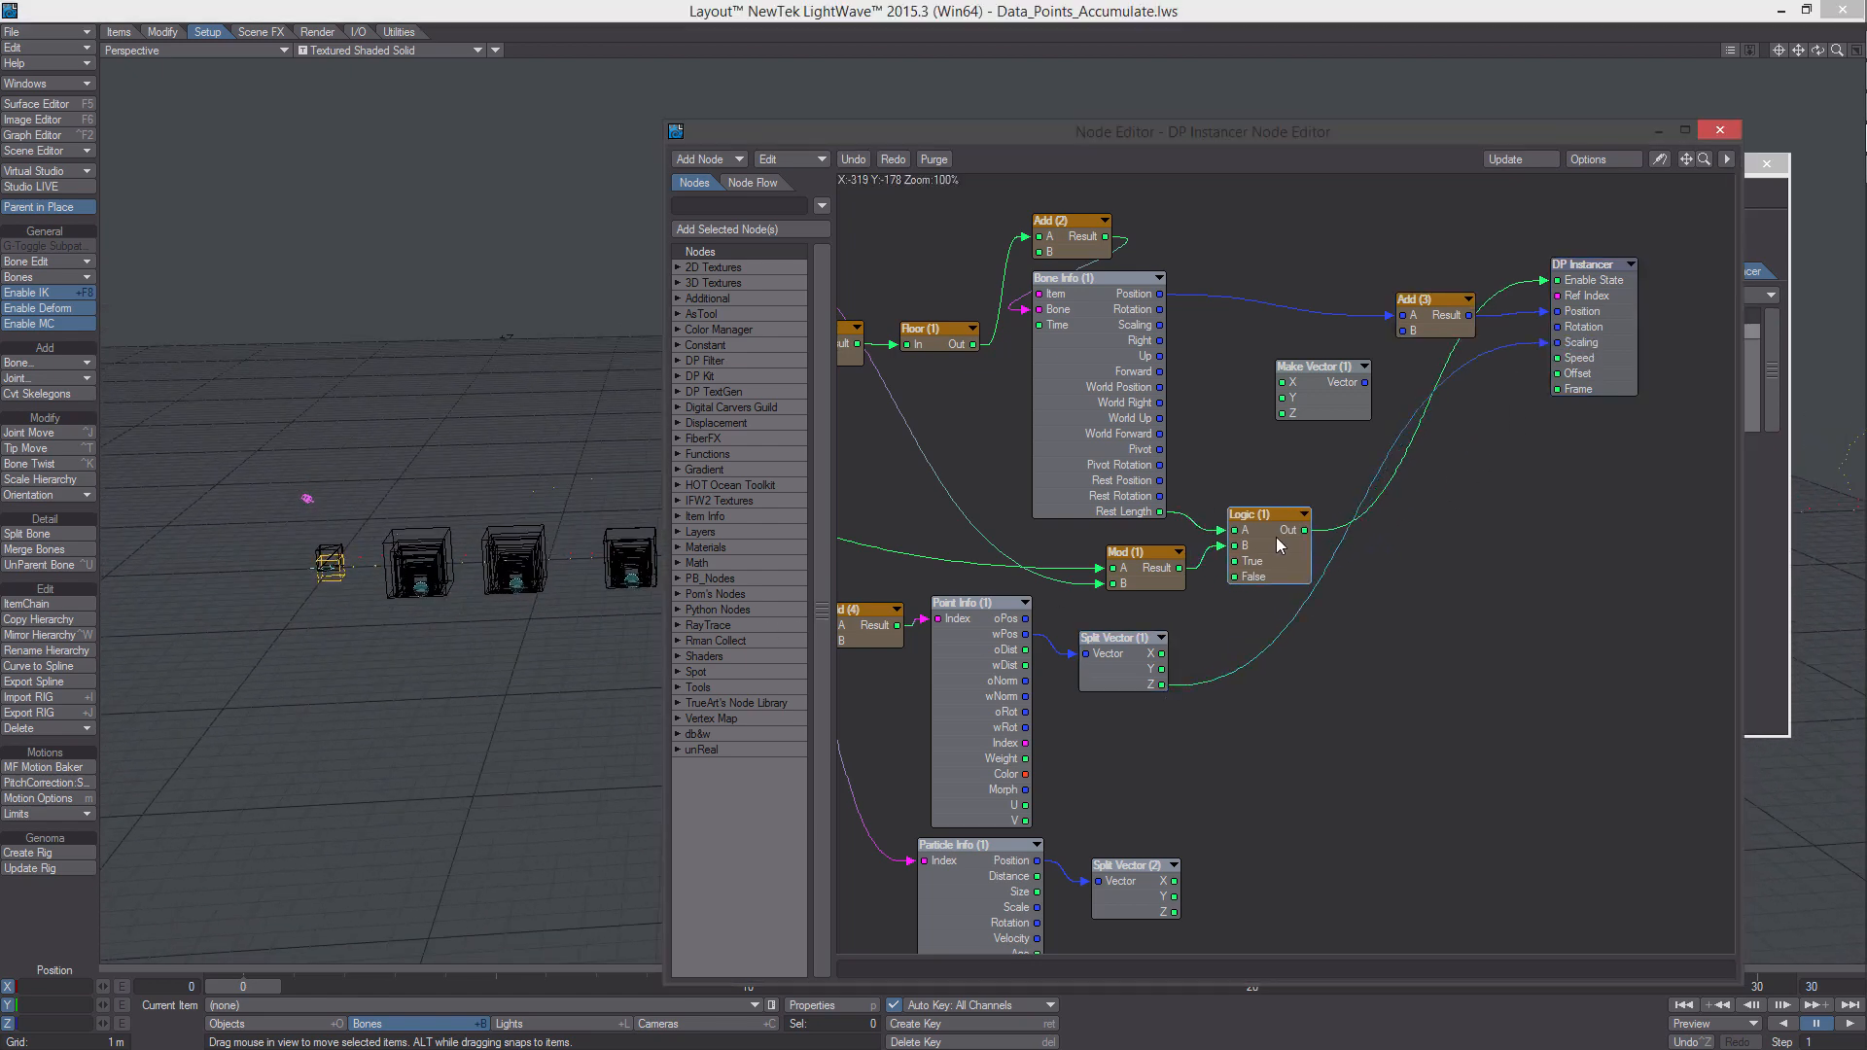
Adjust the spacing of DP Instancer, Make Vector and Add (3), and connect Make Vector's Vector output to Add (3) input B
drag(1588, 338, 1613, 346)
drag(1333, 380, 1358, 373)
drag(1427, 319, 1473, 330)
drag(1391, 375, 1446, 334)
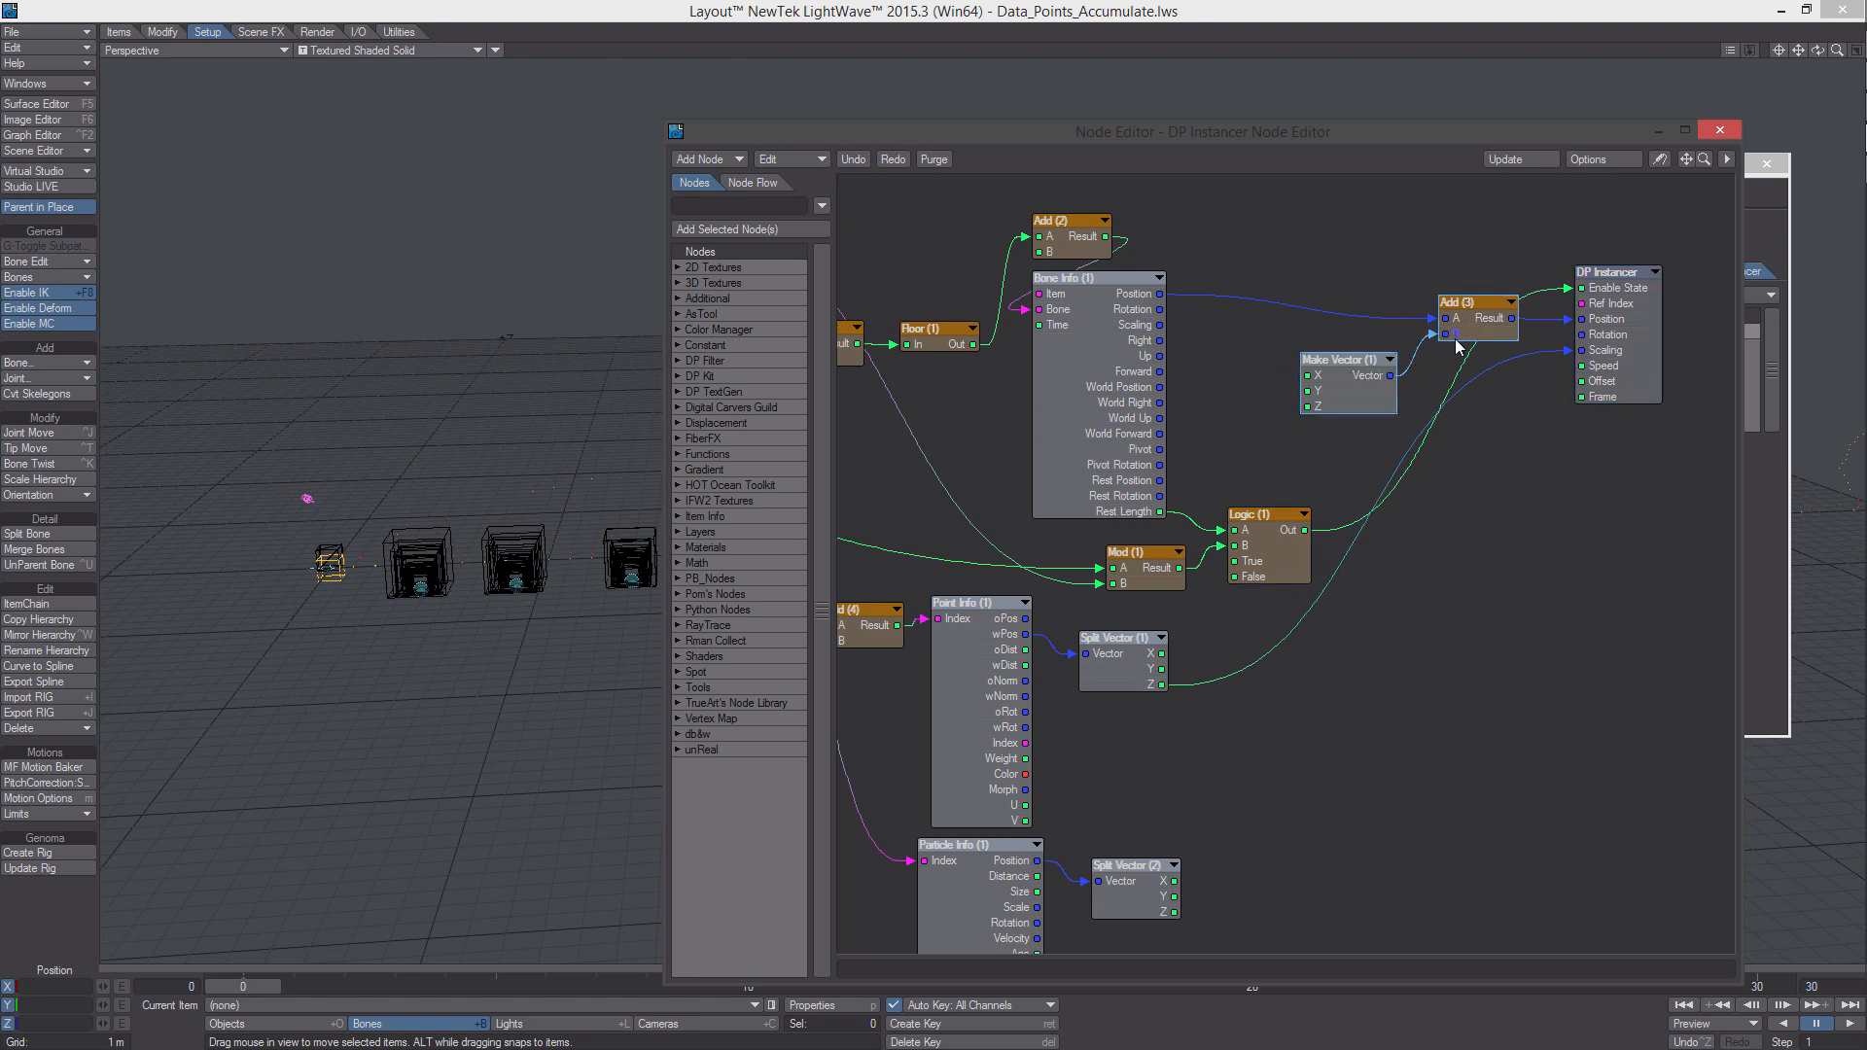
Connect the Z output of Split Vector (2) to Make Vector's Y input and move the Node Editor aside to inspect the cube stacks
alt+drag(1406, 586, 1415, 529)
drag(1182, 847, 1356, 335)
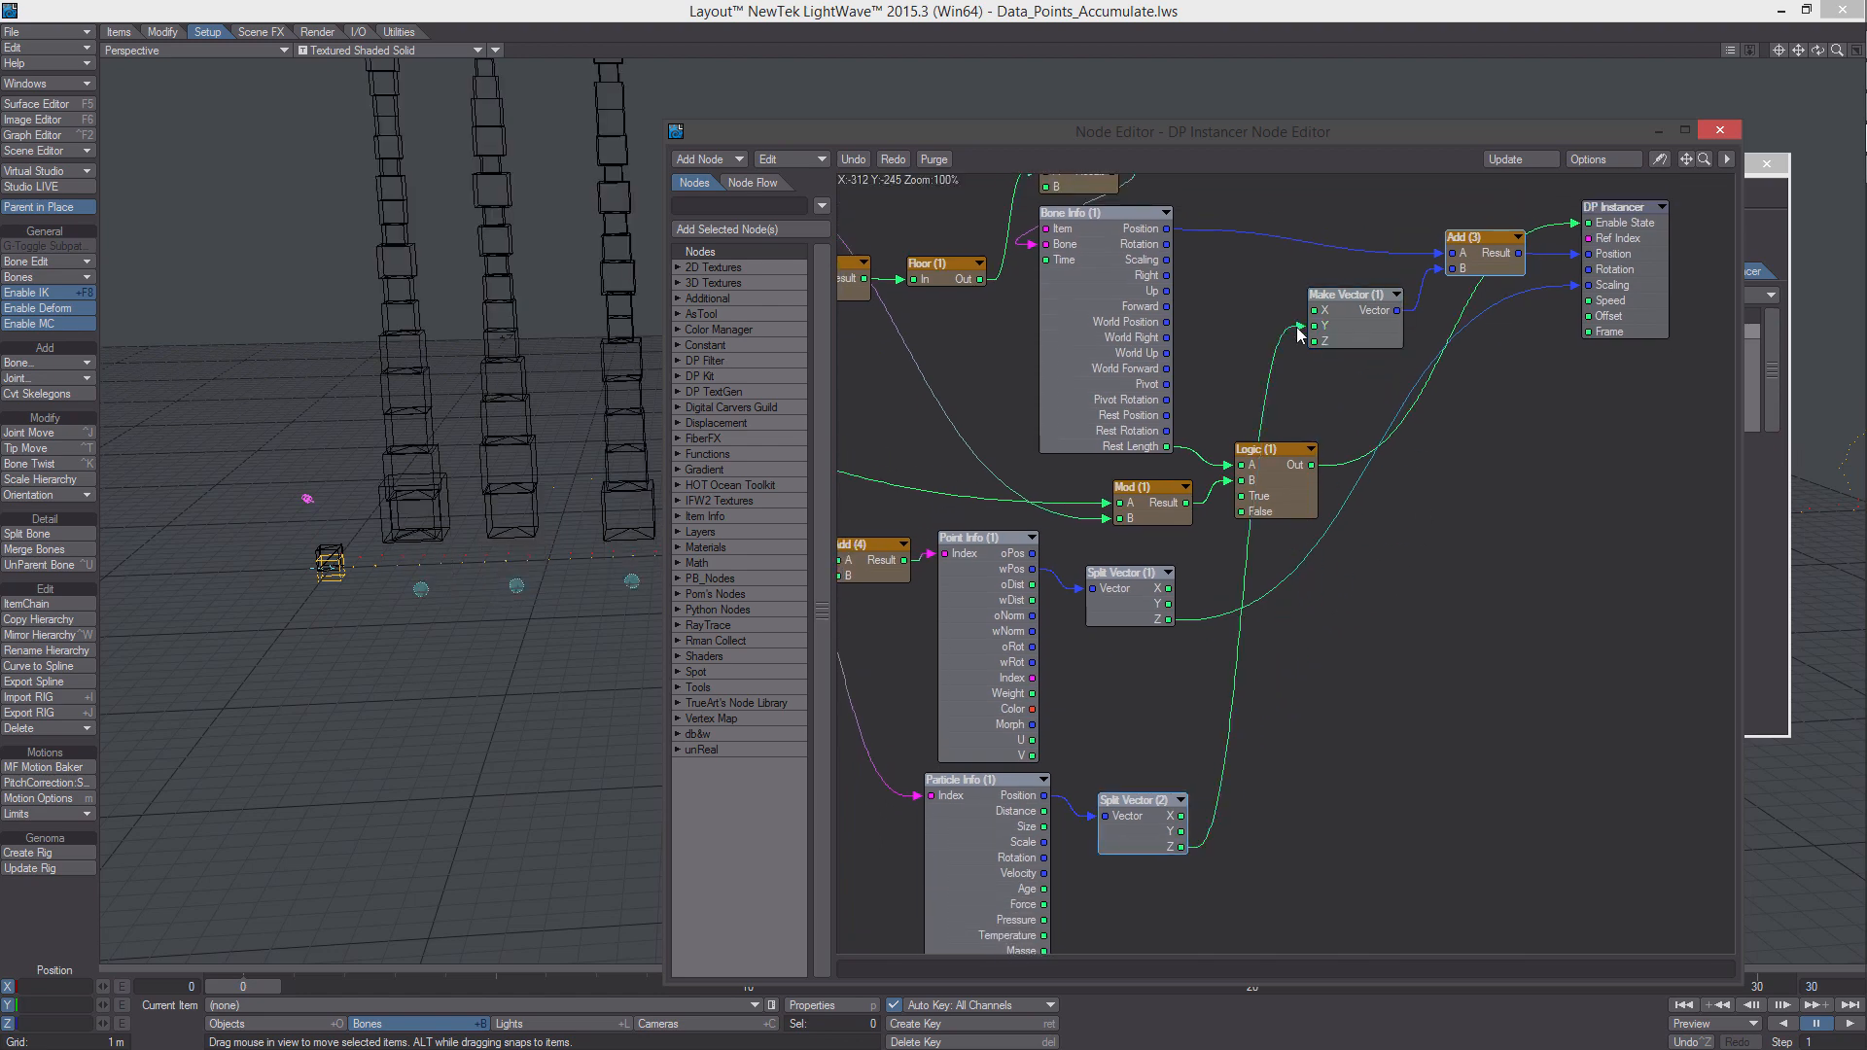
drag(766, 123, 1075, 261)
ctrl+alt+drag(703, 345, 646, 496)
alt+drag(764, 251, 725, 241)
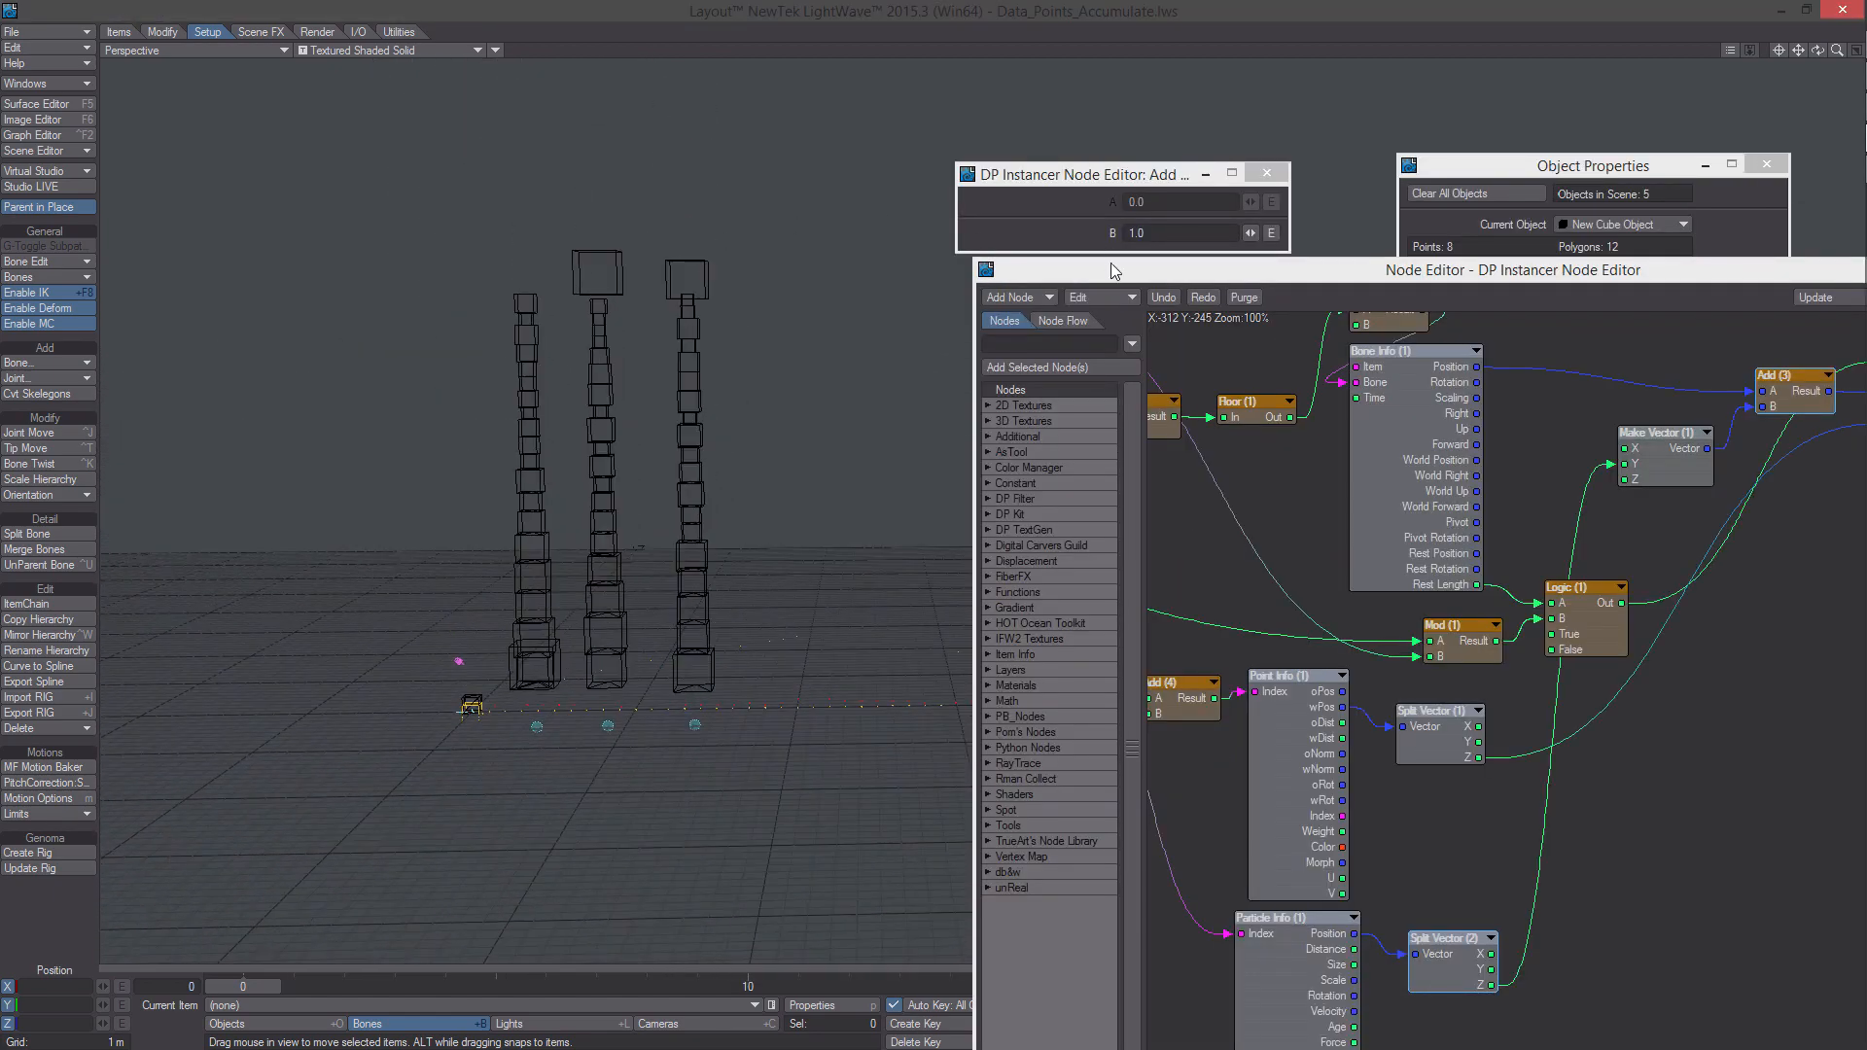
Move the Node Editor back and shift Make Vector, Add (3), DP Instancer and Logic (1) to free space in the network
drag(1111, 262, 876, 97)
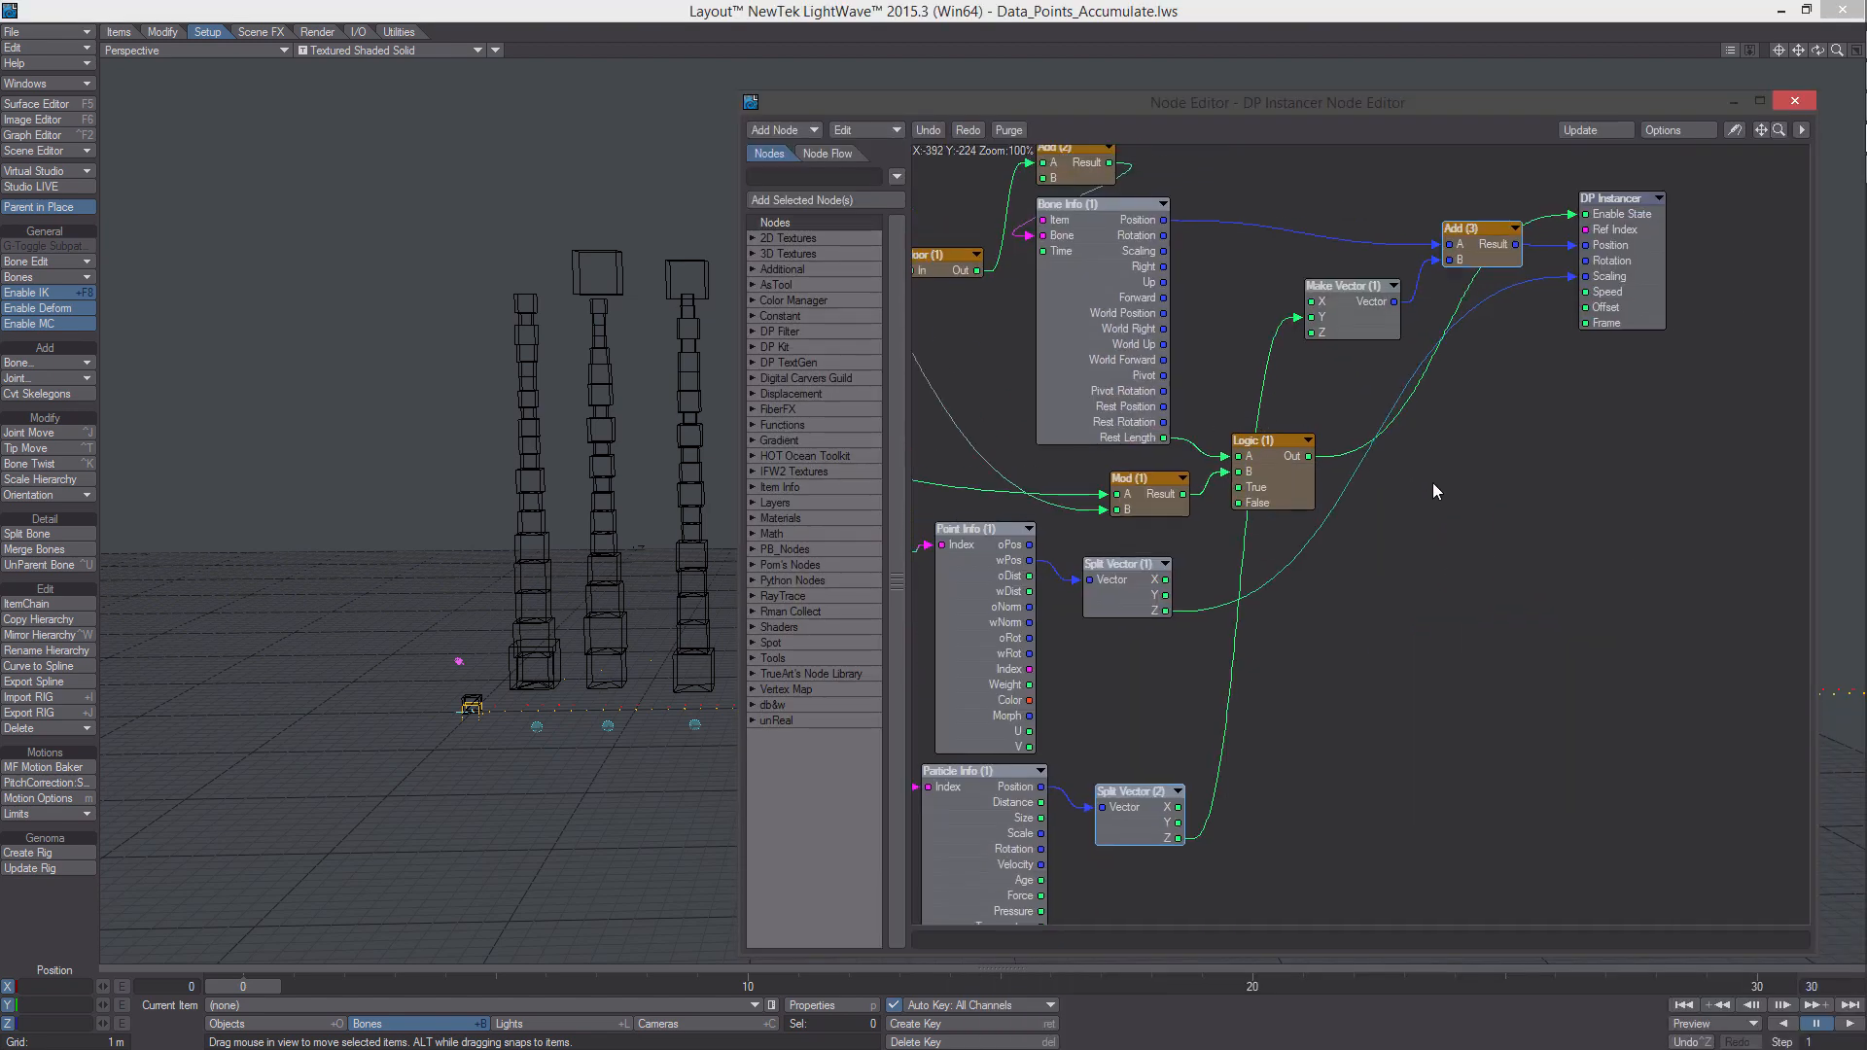
alt+drag(1432, 483, 1397, 499)
drag(1655, 432, 1329, 243)
drag(1350, 317, 1493, 314)
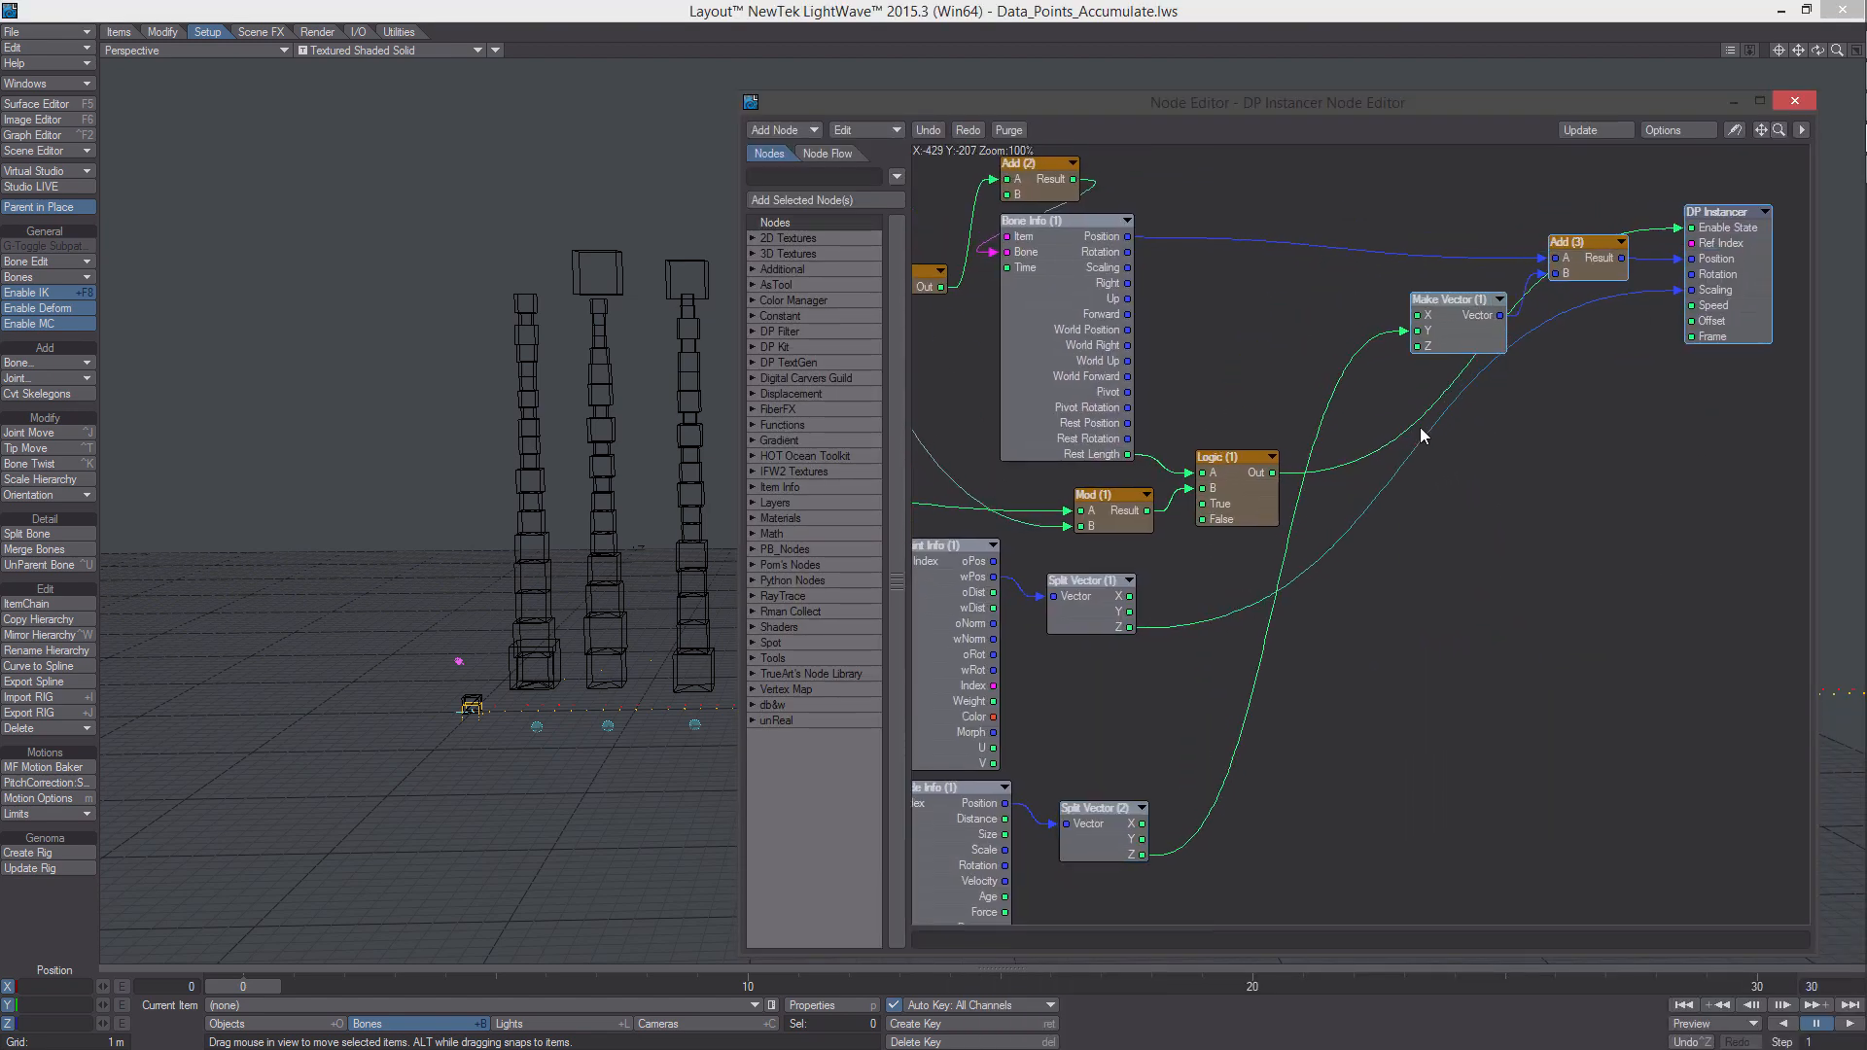
alt+drag(1420, 434, 1414, 401)
drag(1247, 454, 1283, 423)
Add a second scalar Logic node below Logic (1) and connect the Mod (1) Result to its A input
right_click(1326, 558)
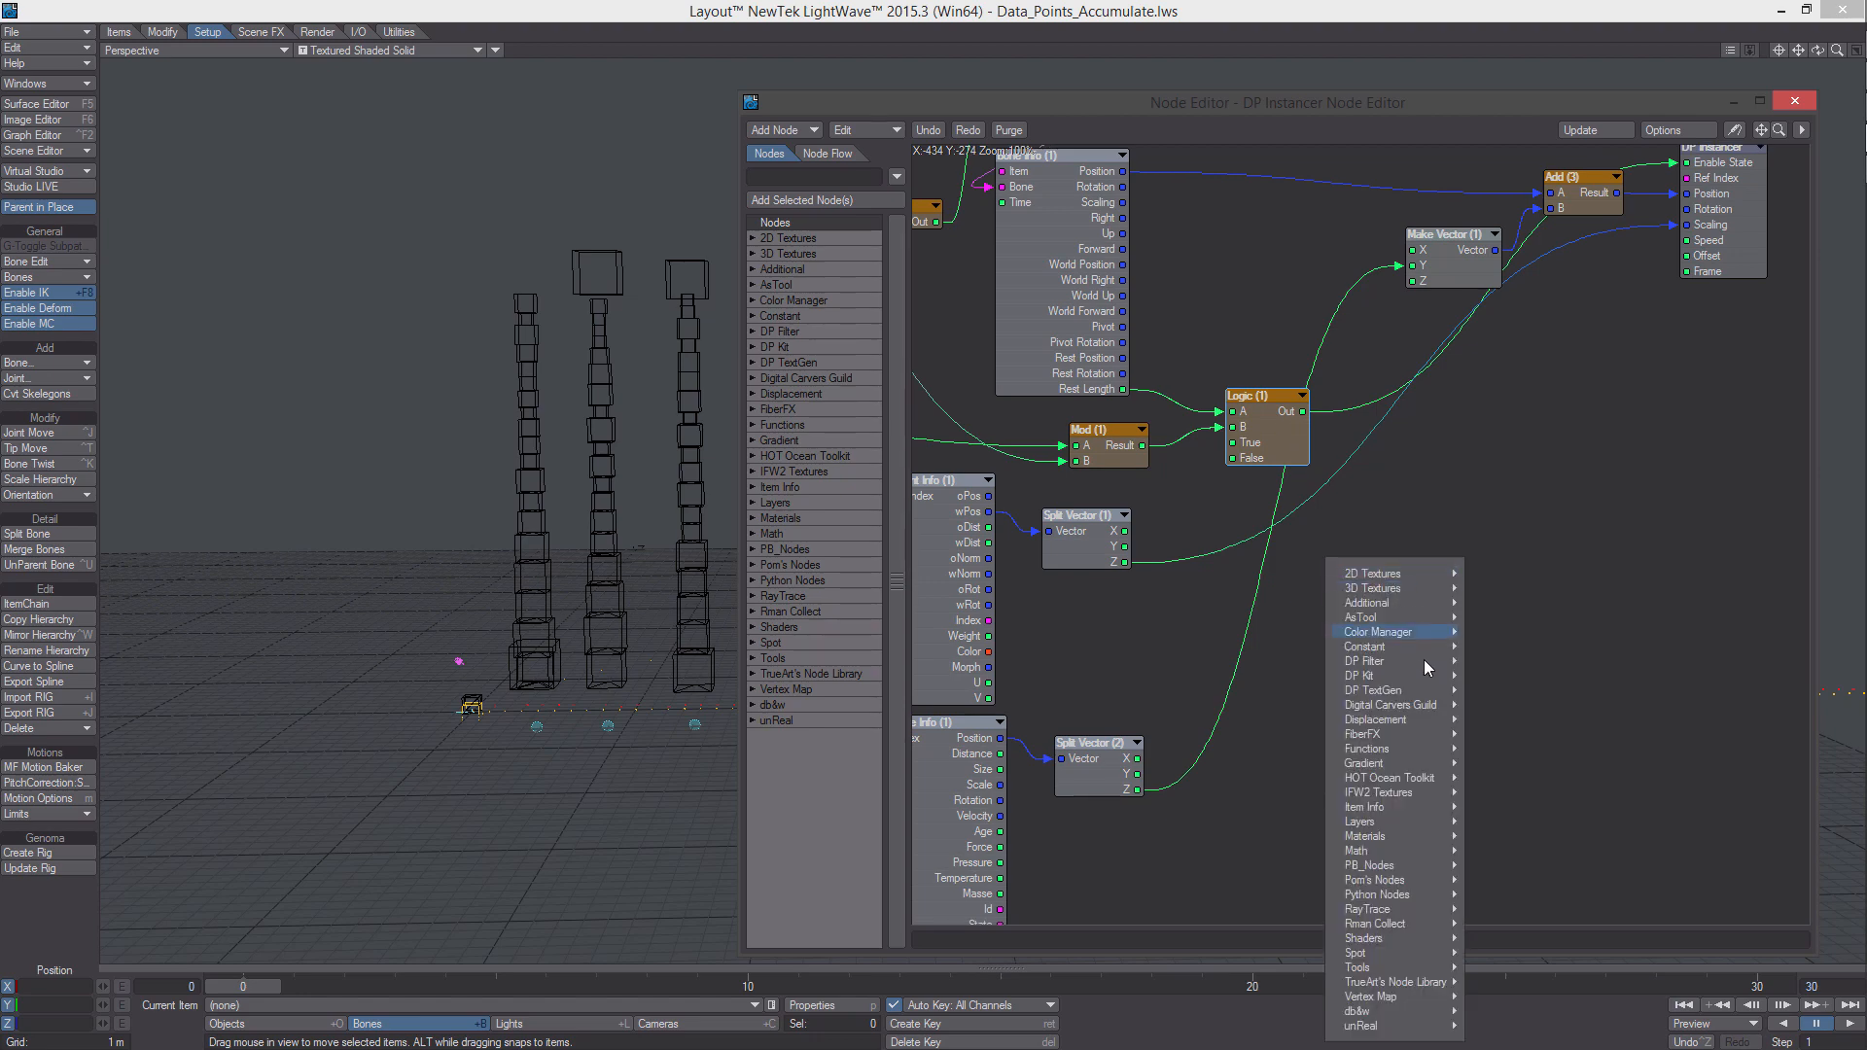
mouse_move(1420, 851)
mouse_move(1517, 852)
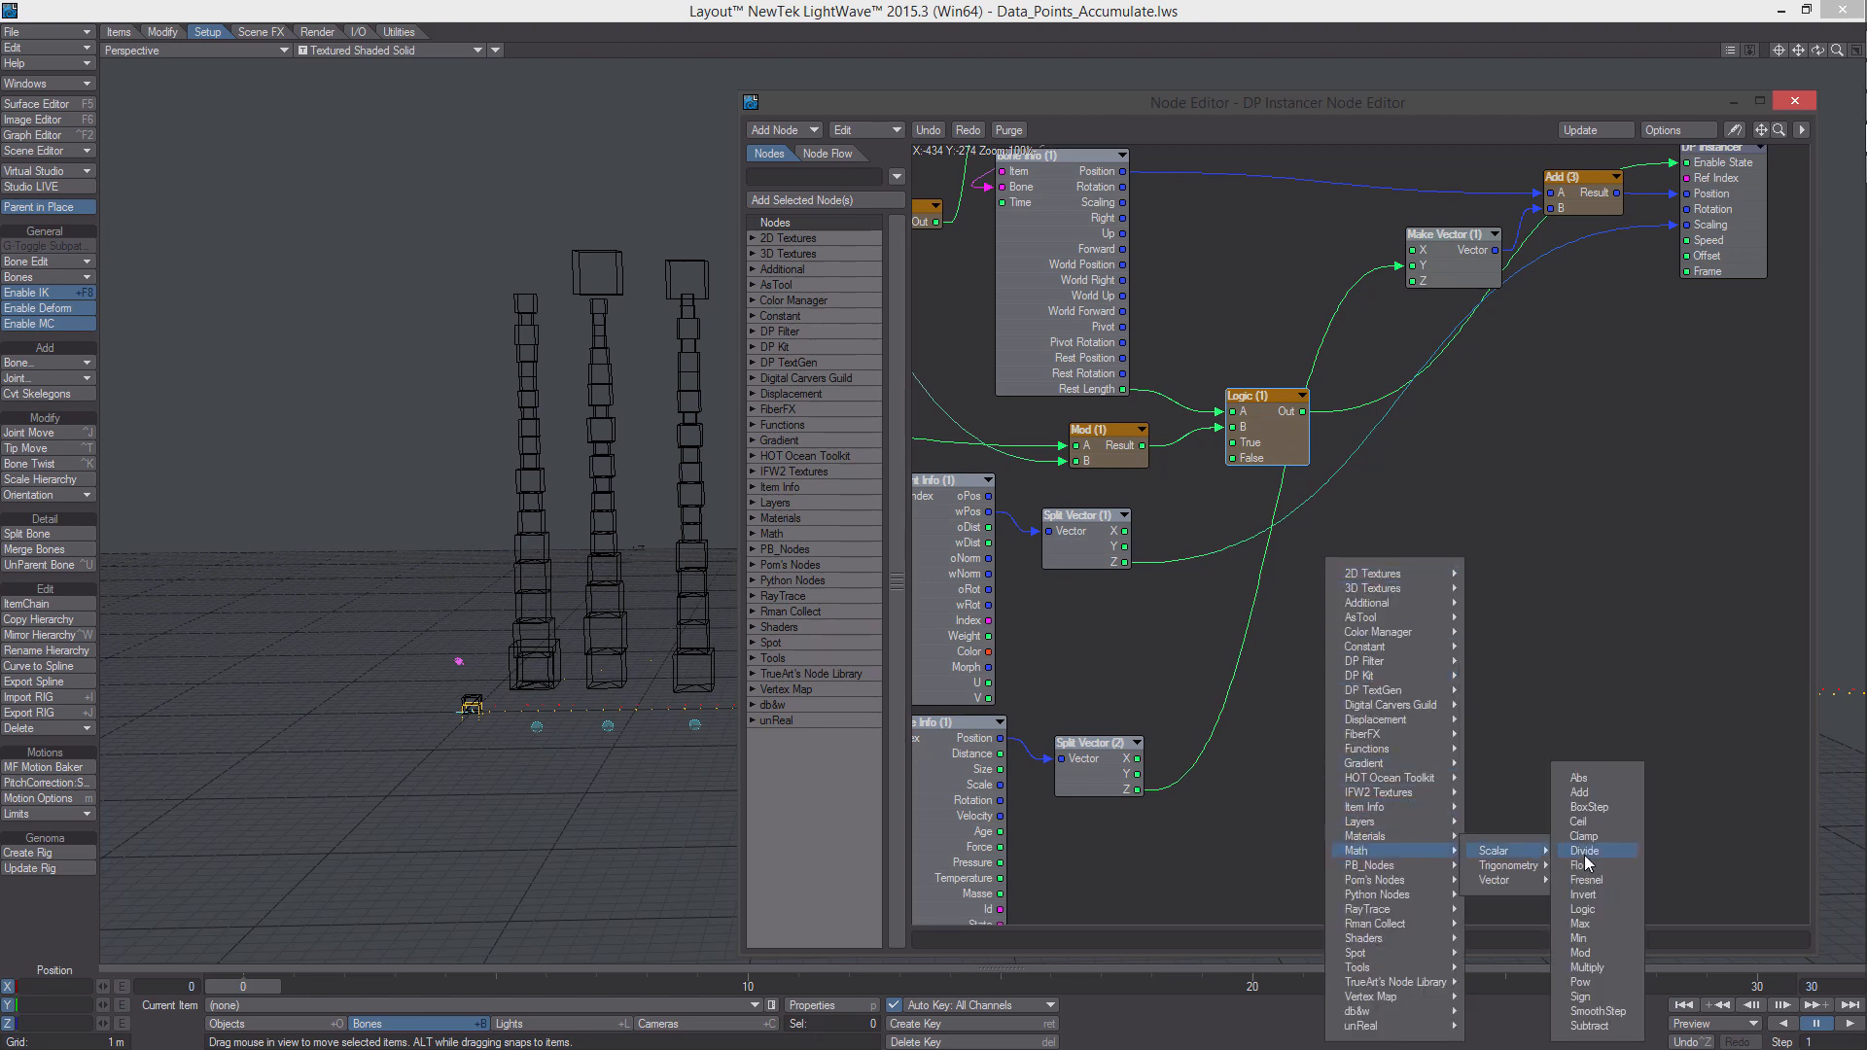
click(1615, 912)
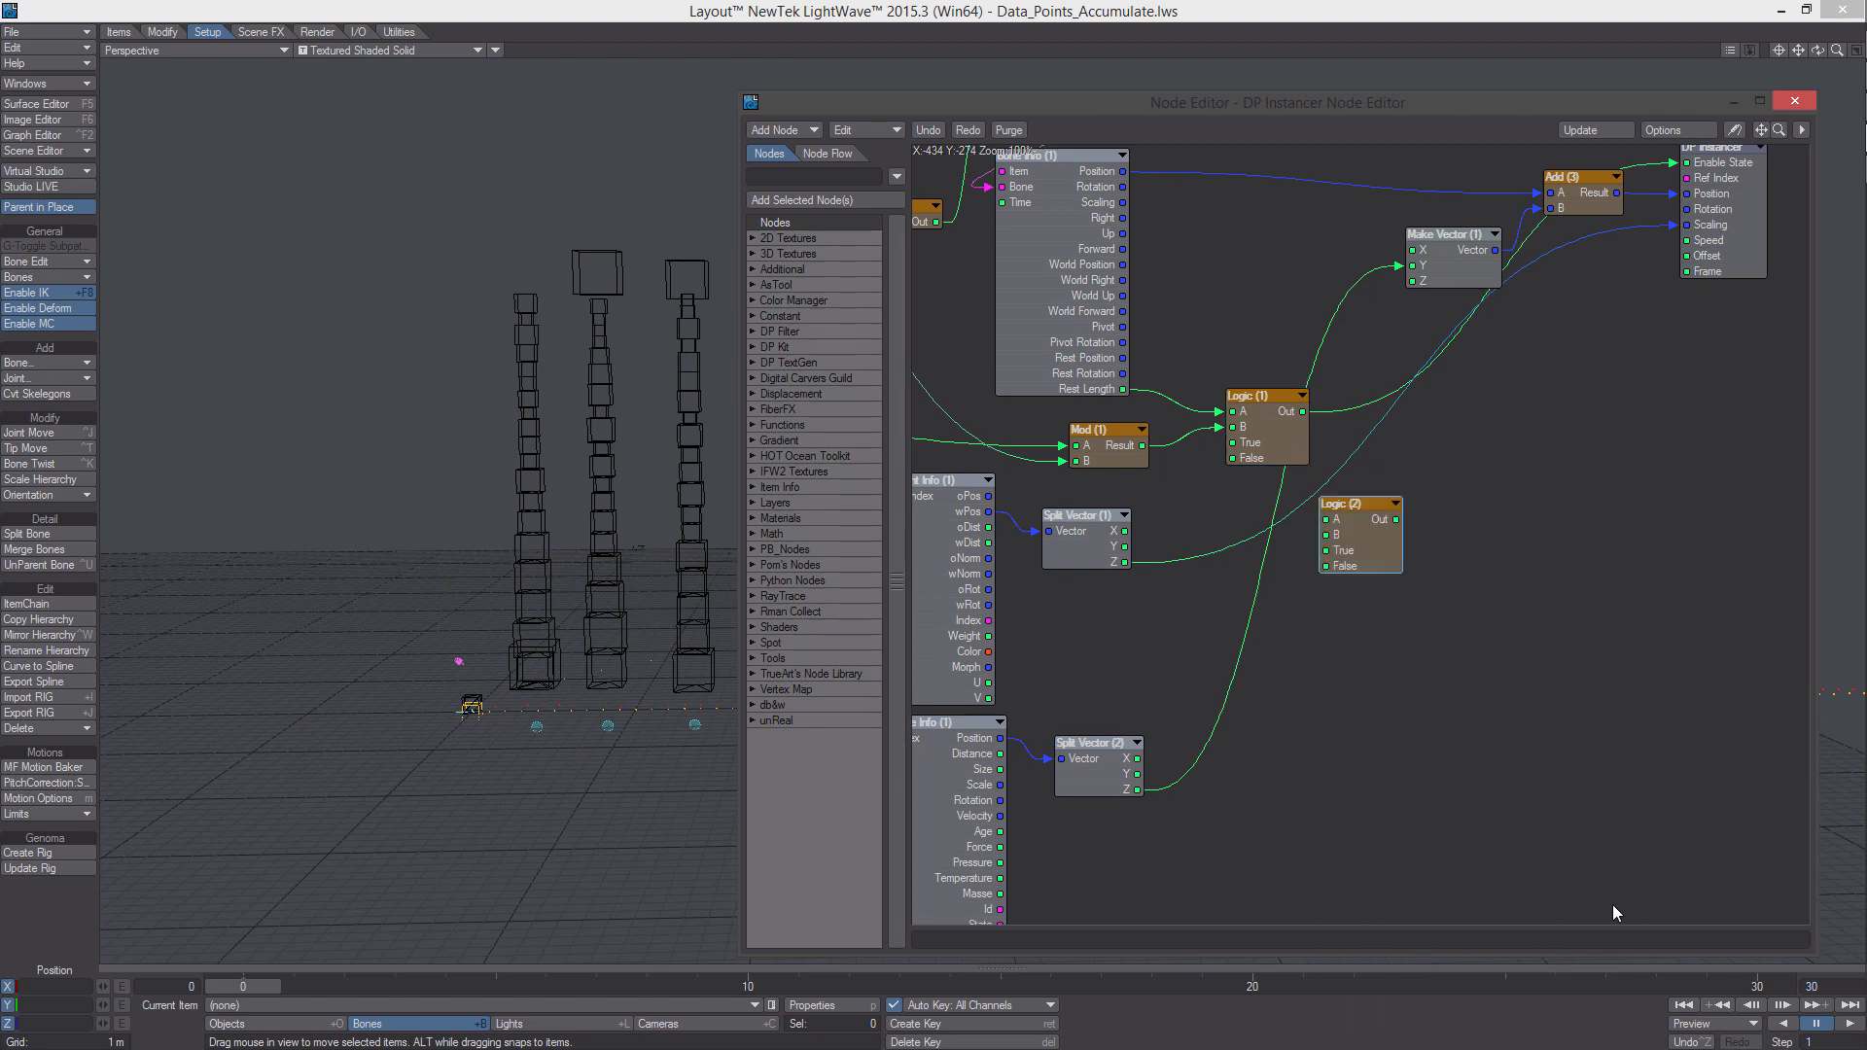
drag(1377, 543, 1409, 533)
drag(1145, 447, 1375, 583)
Set the Logic (2) node's operation to A Not Equal To B and edit its B value
double_click(1411, 581)
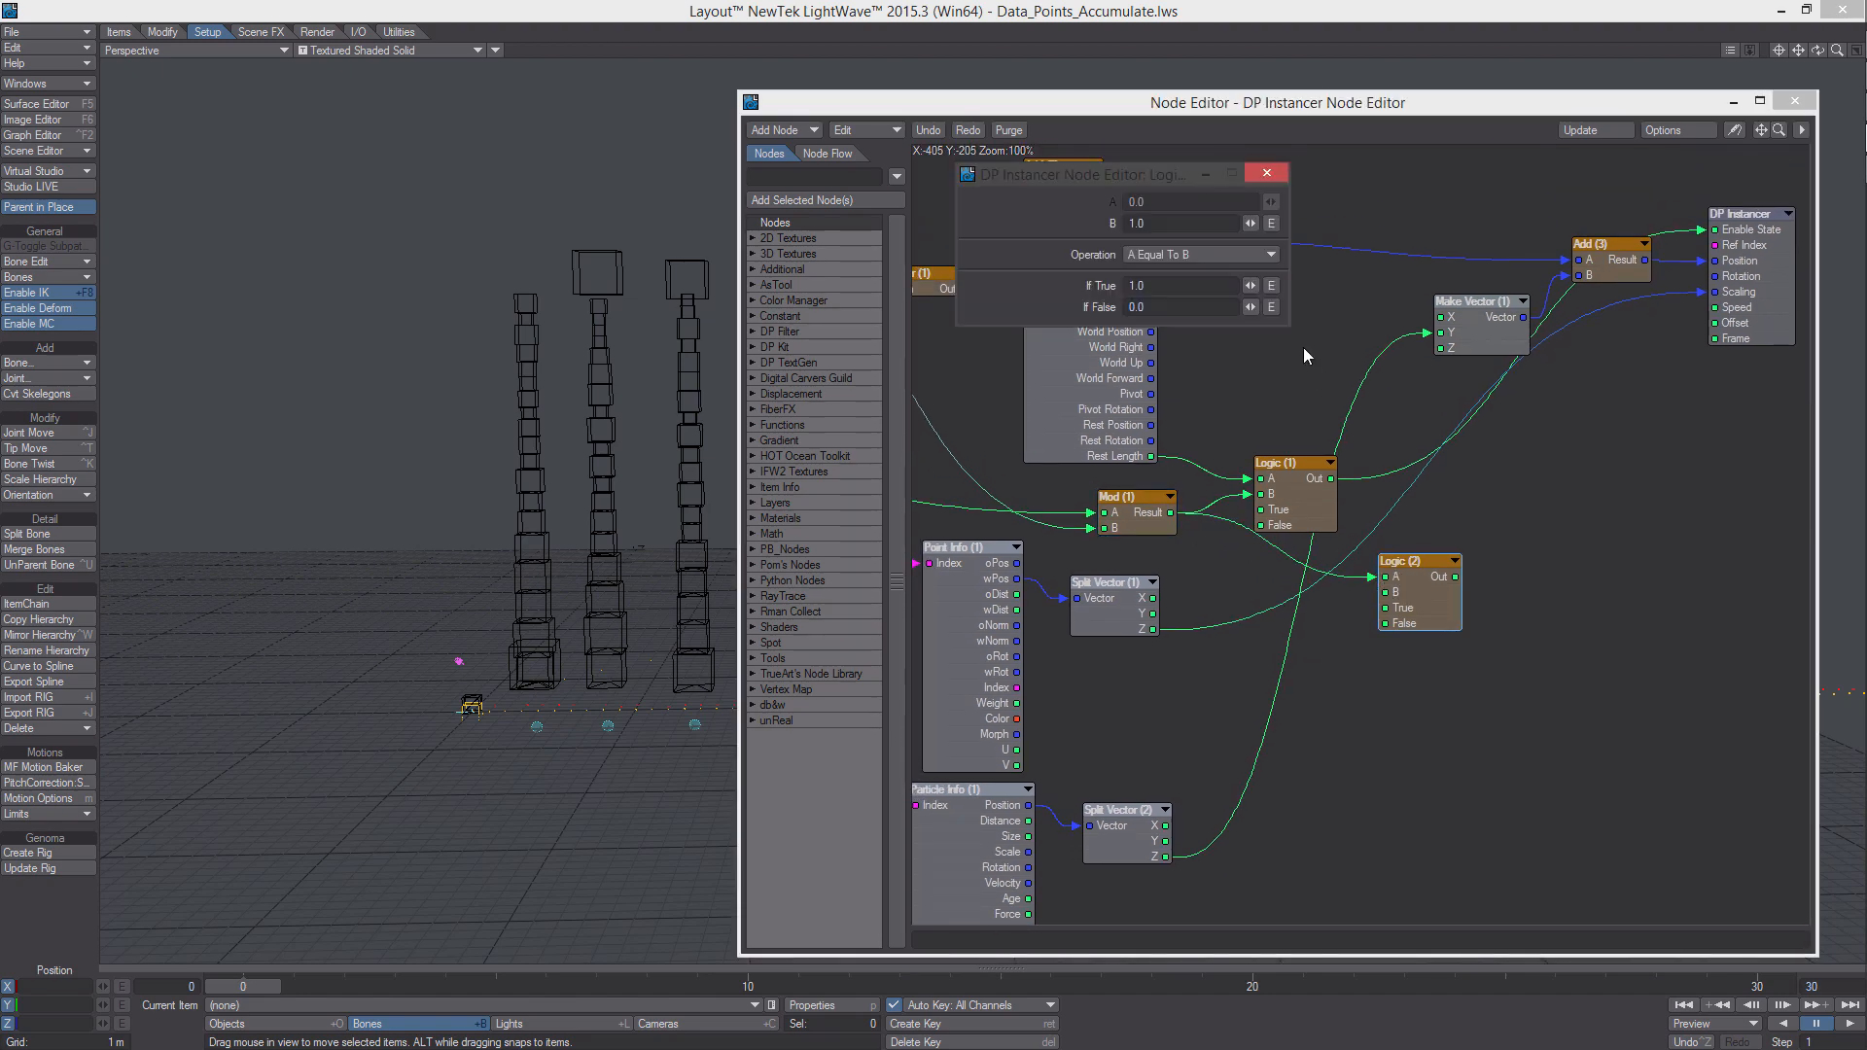
click(1187, 255)
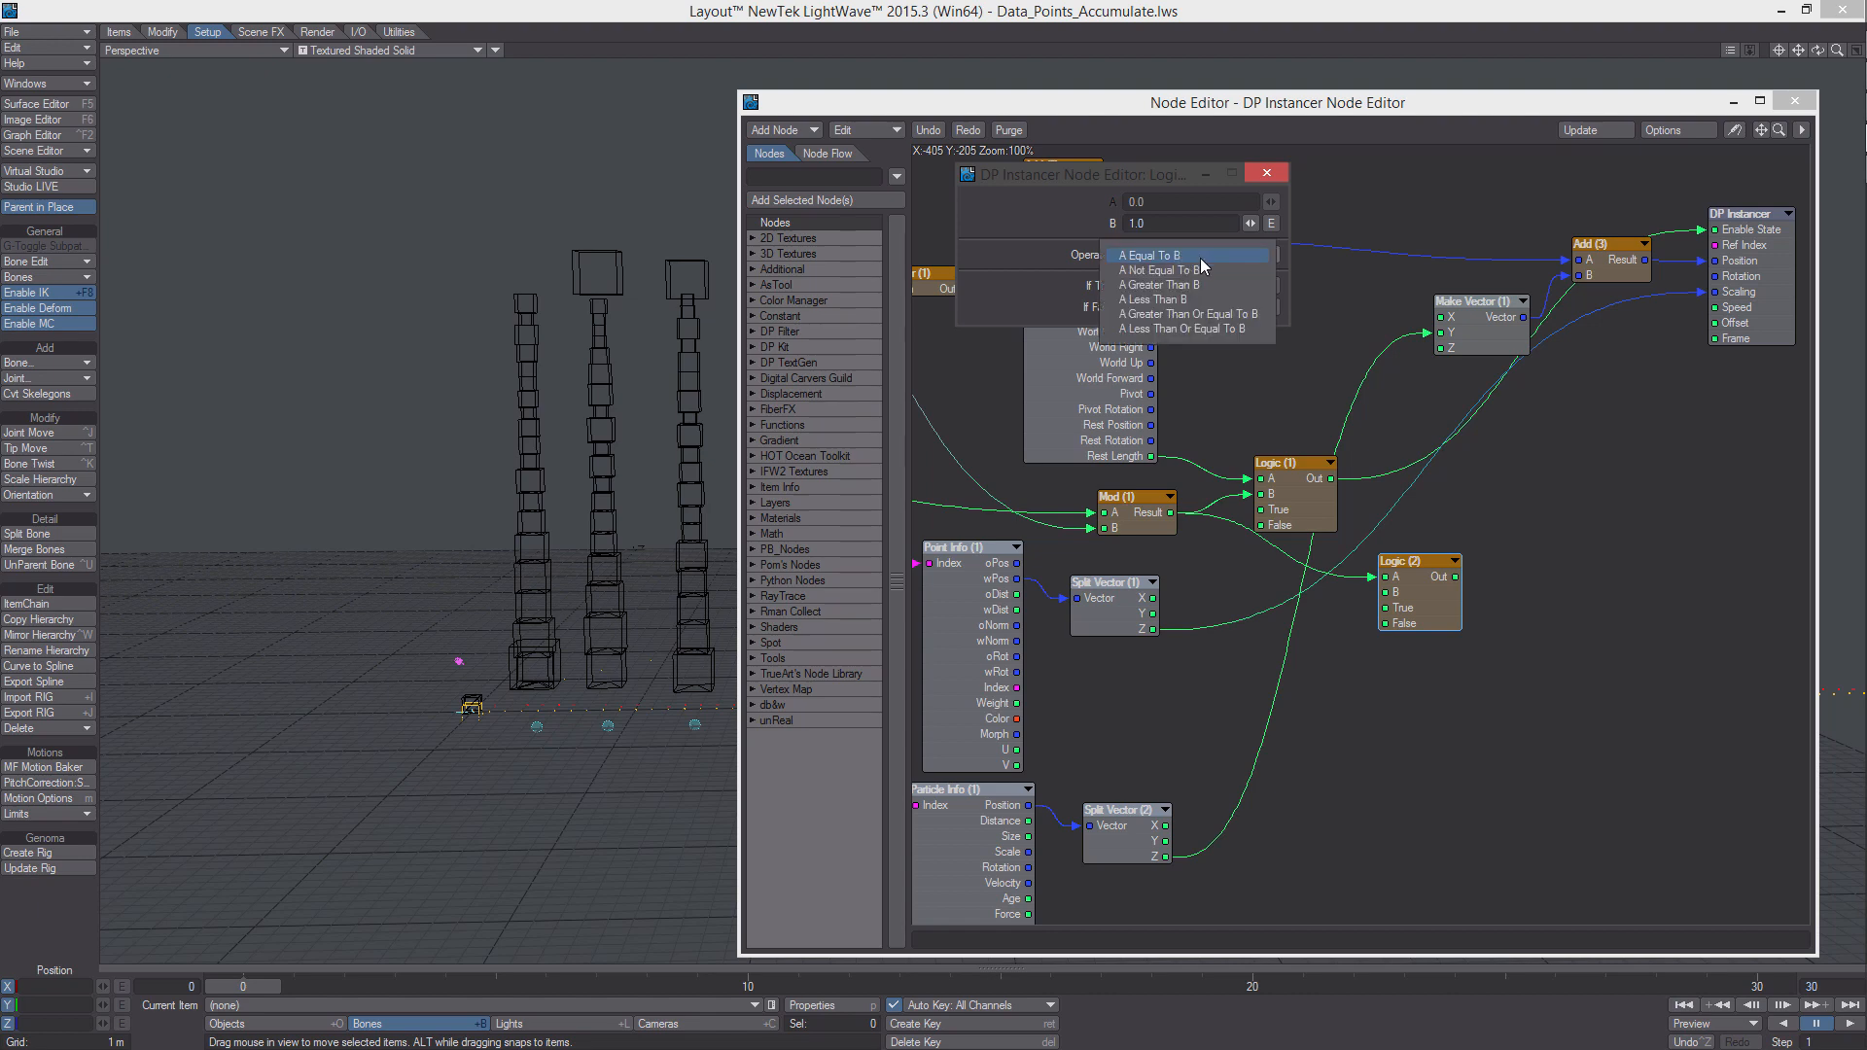
click(1198, 269)
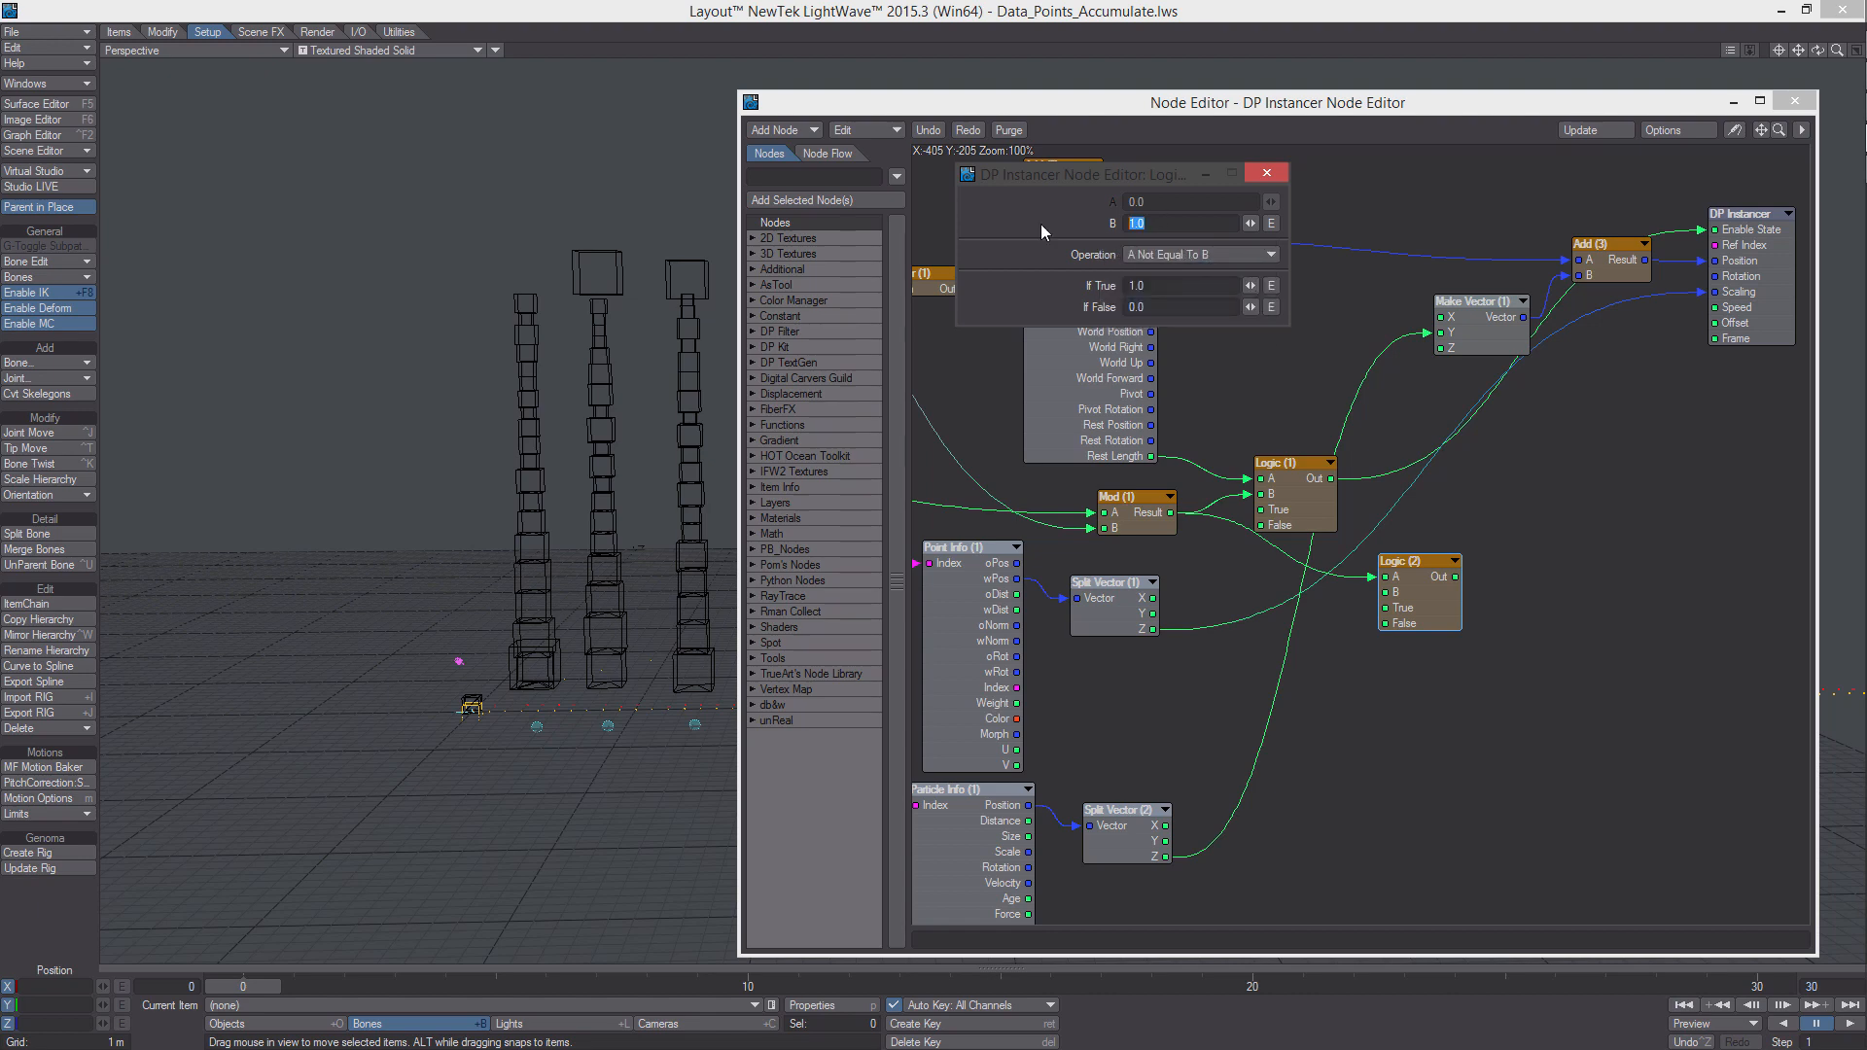
drag(1412, 584, 1396, 598)
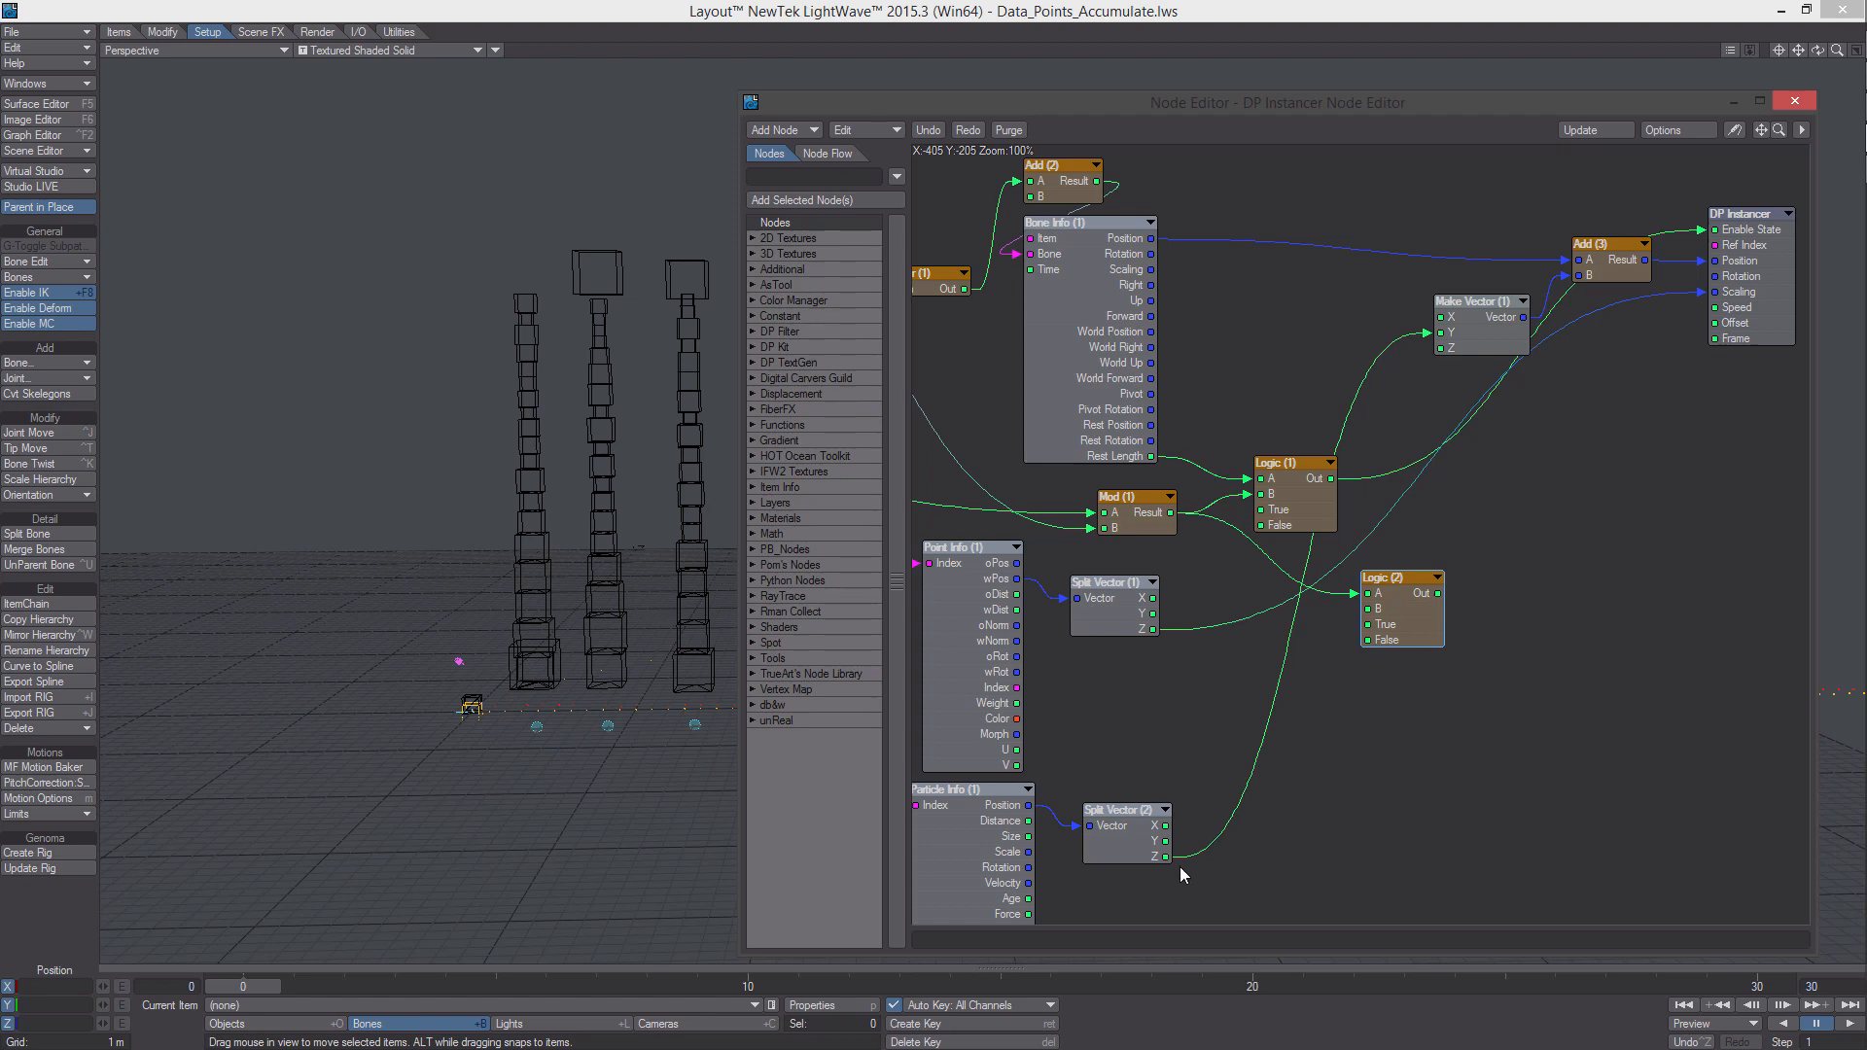
Route Split Vector (2) Z into Logic (2) True and Logic (2) Out into Make Vector Y, and inspect the resulting stacks
drag(1165, 858, 1370, 626)
drag(1442, 592, 1440, 332)
drag(969, 102, 1126, 92)
mouse_move(642, 605)
alt+mouse_down()
mouse_move(671, 608)
mouse_move(637, 633)
alt+mouse_up()
scroll(671, 609, up, 3)
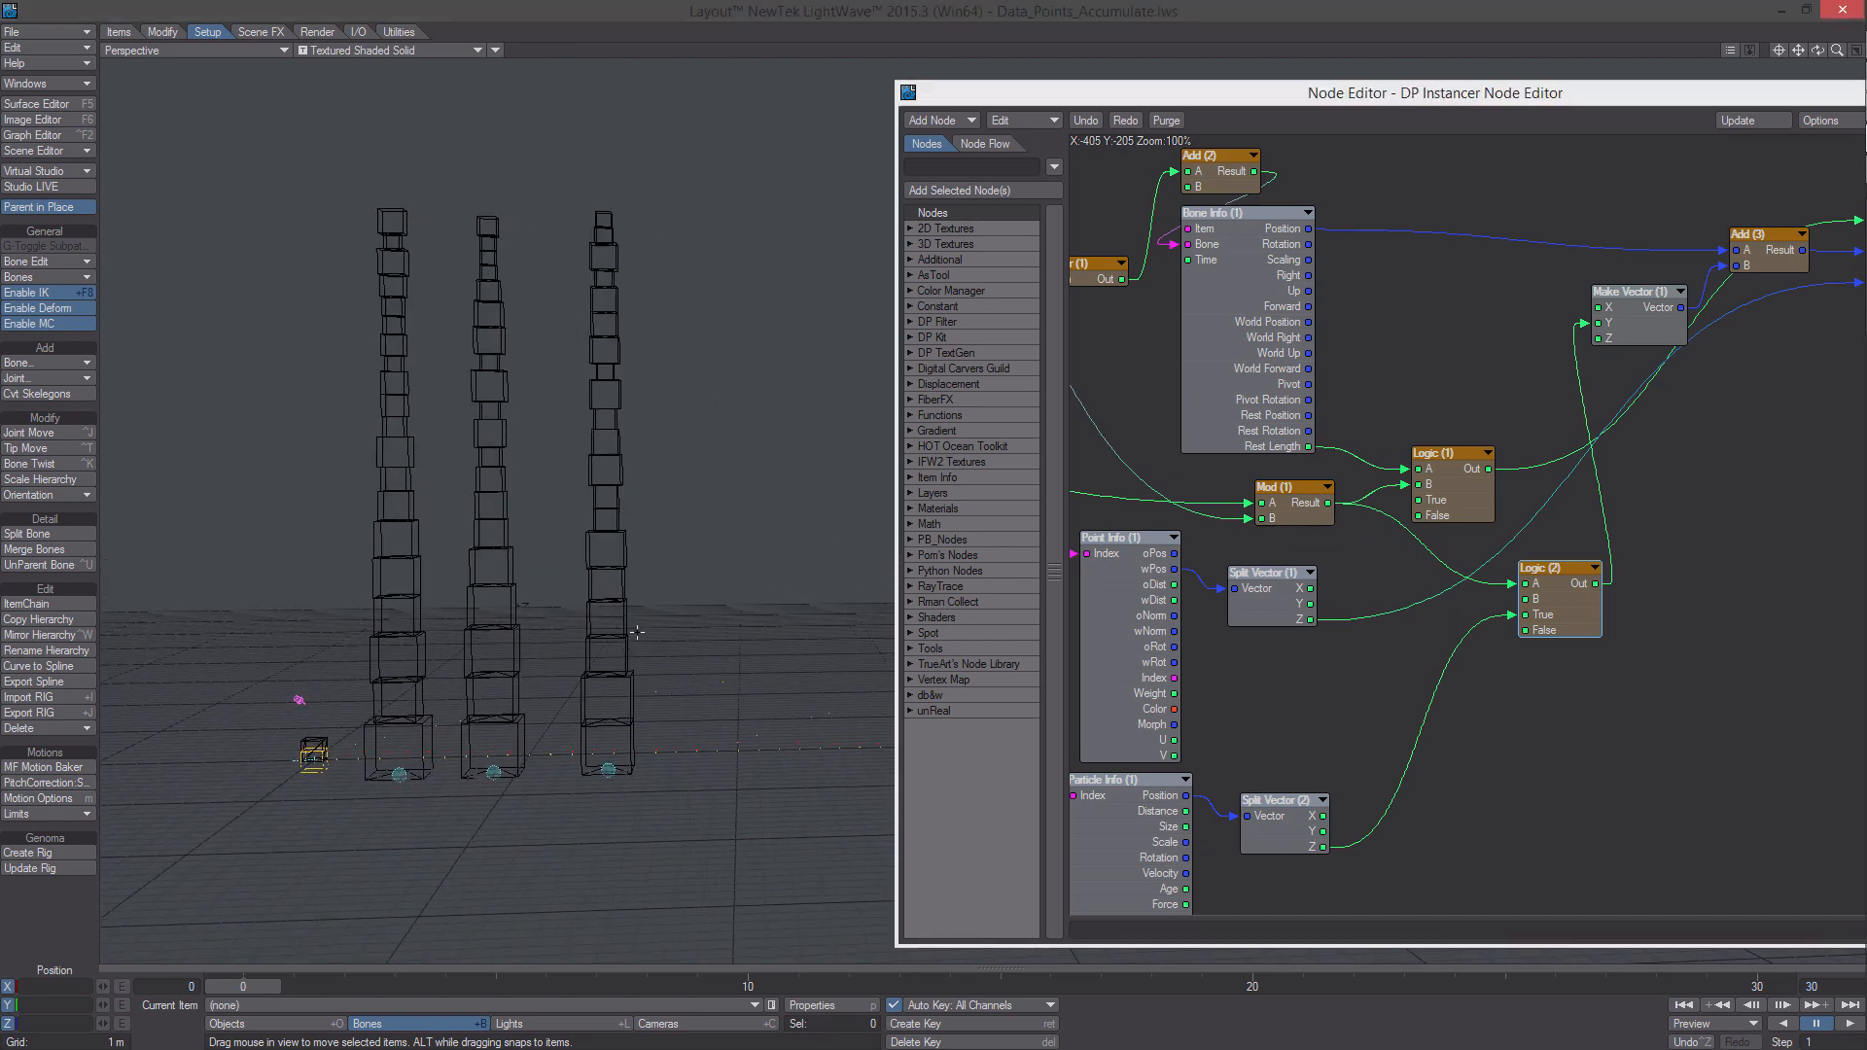
Turn on Studio LIVE, select the Stack (3) bone and move it to about X 15.88 m, Z -4.5 m
click(68, 187)
click(603, 771)
drag(663, 770, 688, 706)
alt+drag(776, 632, 726, 626)
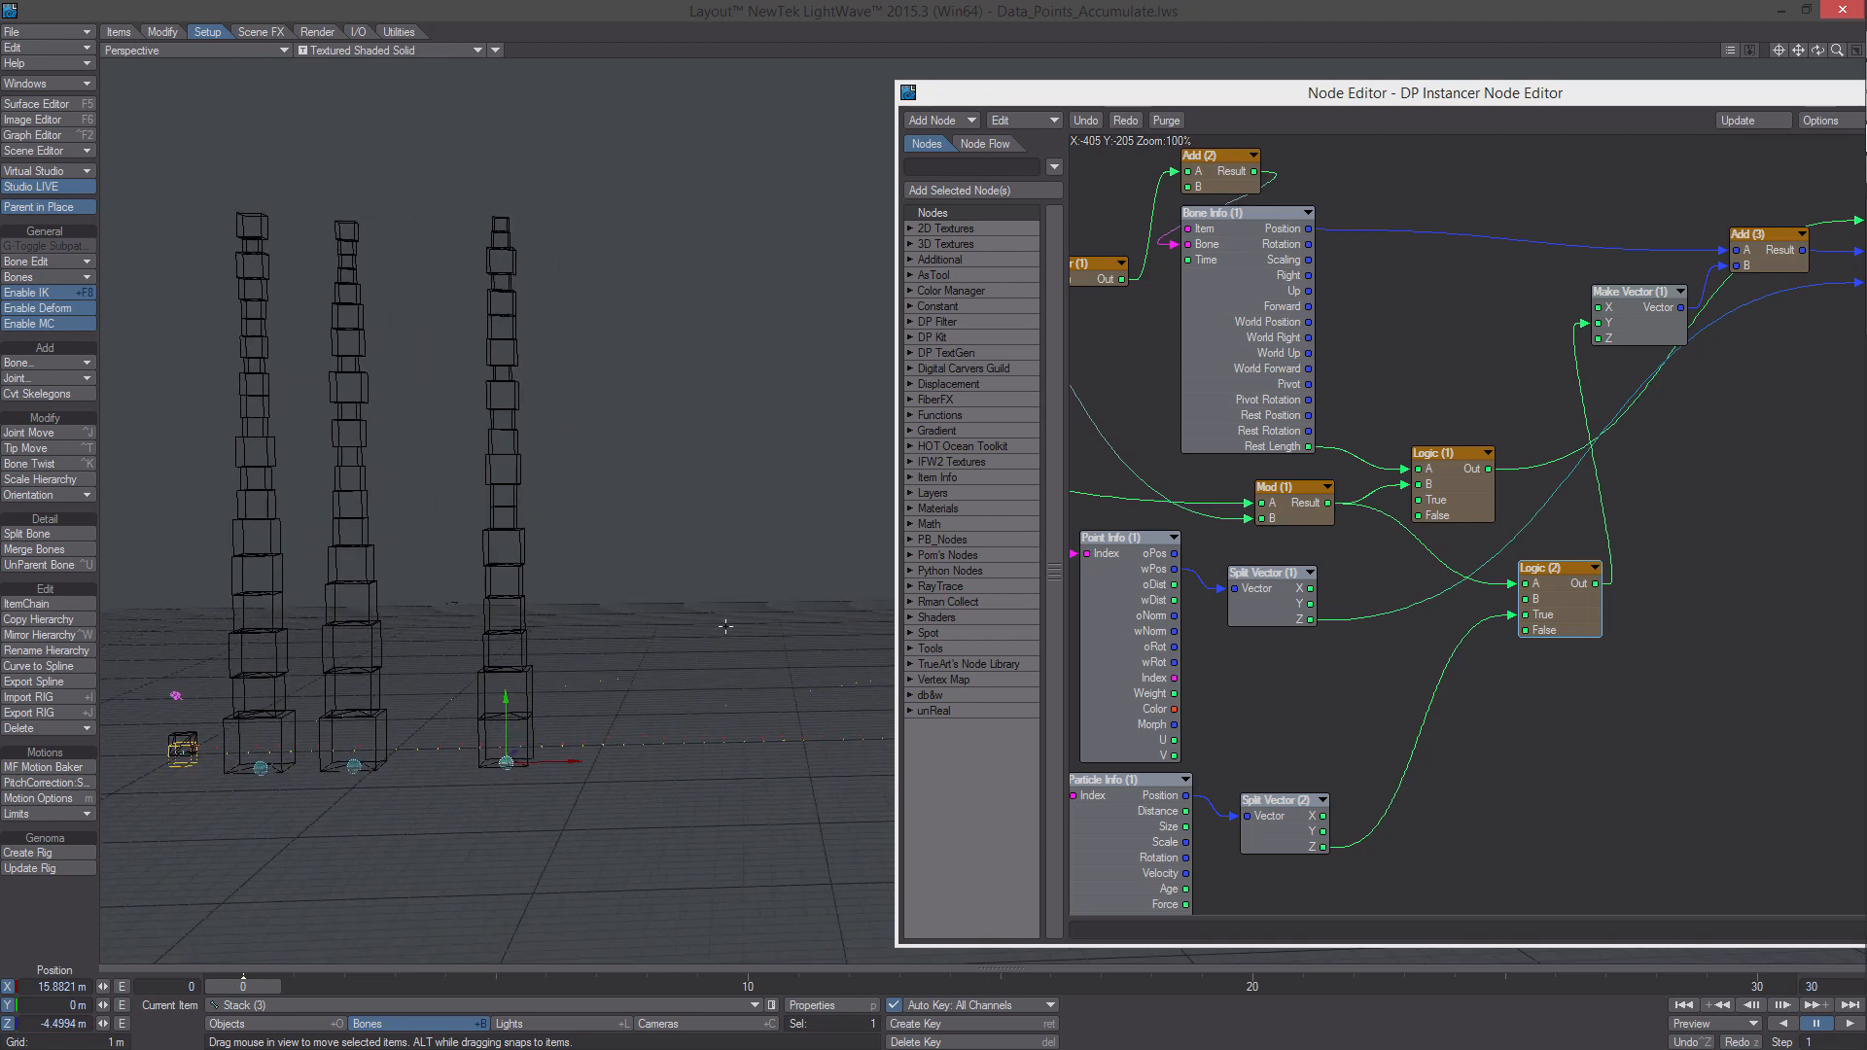
Clone the Stack (3) bone once and move the clone along X to about 23.38 m
key(ctrl+c)
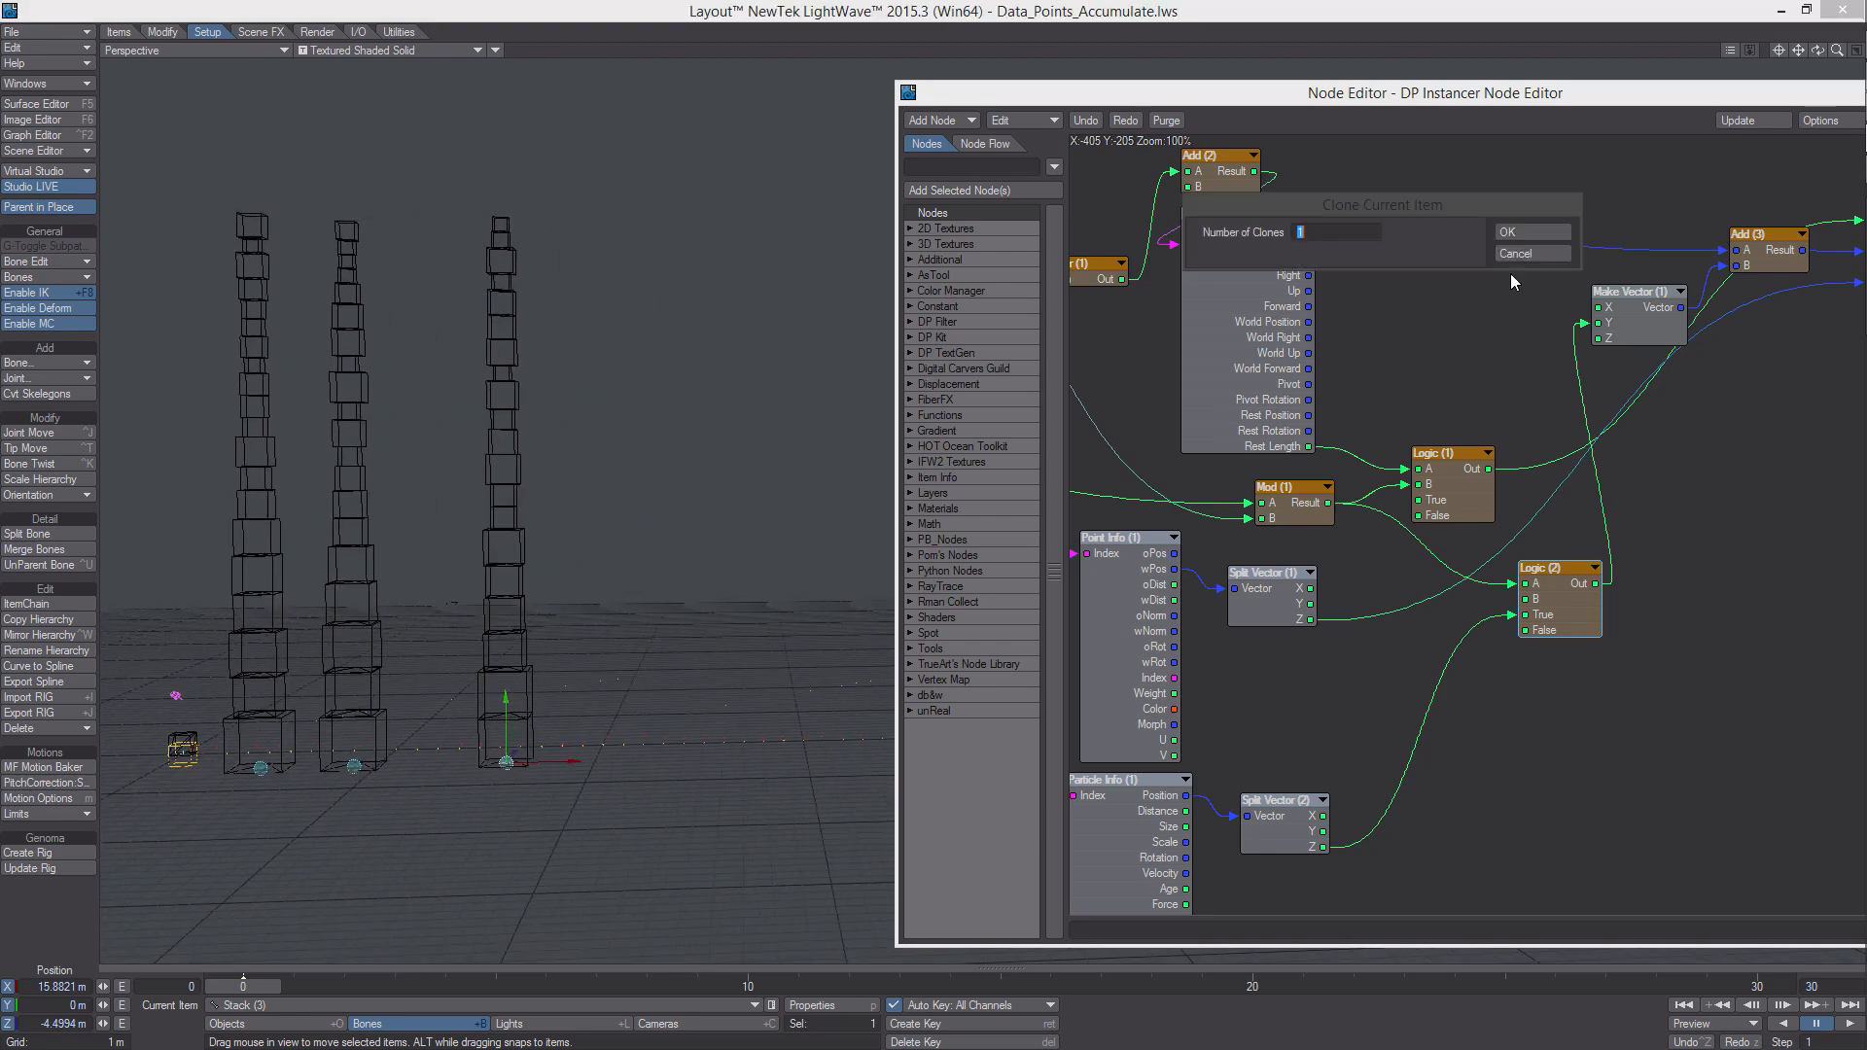
click(1535, 237)
drag(569, 762, 745, 769)
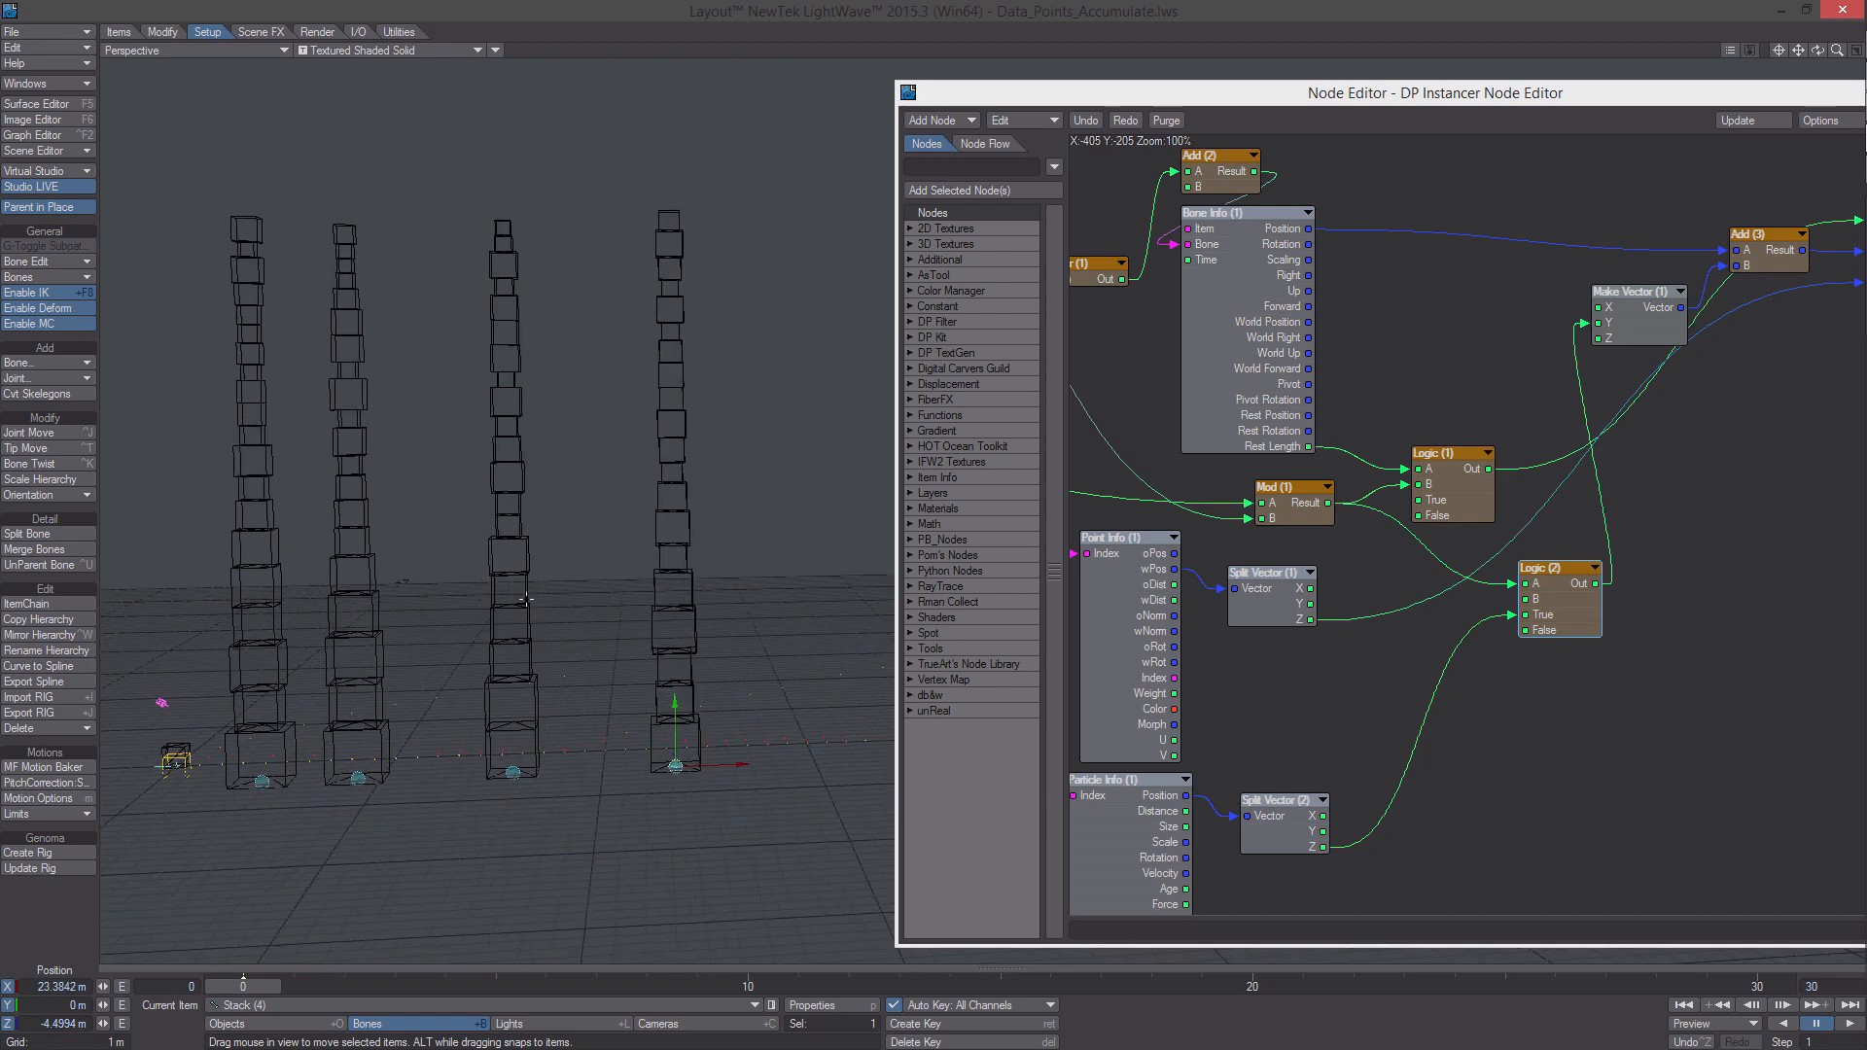
Open the object properties and make New Cube Object the current object to show its DP Instancer
key(p)
key(p)
click(291, 1024)
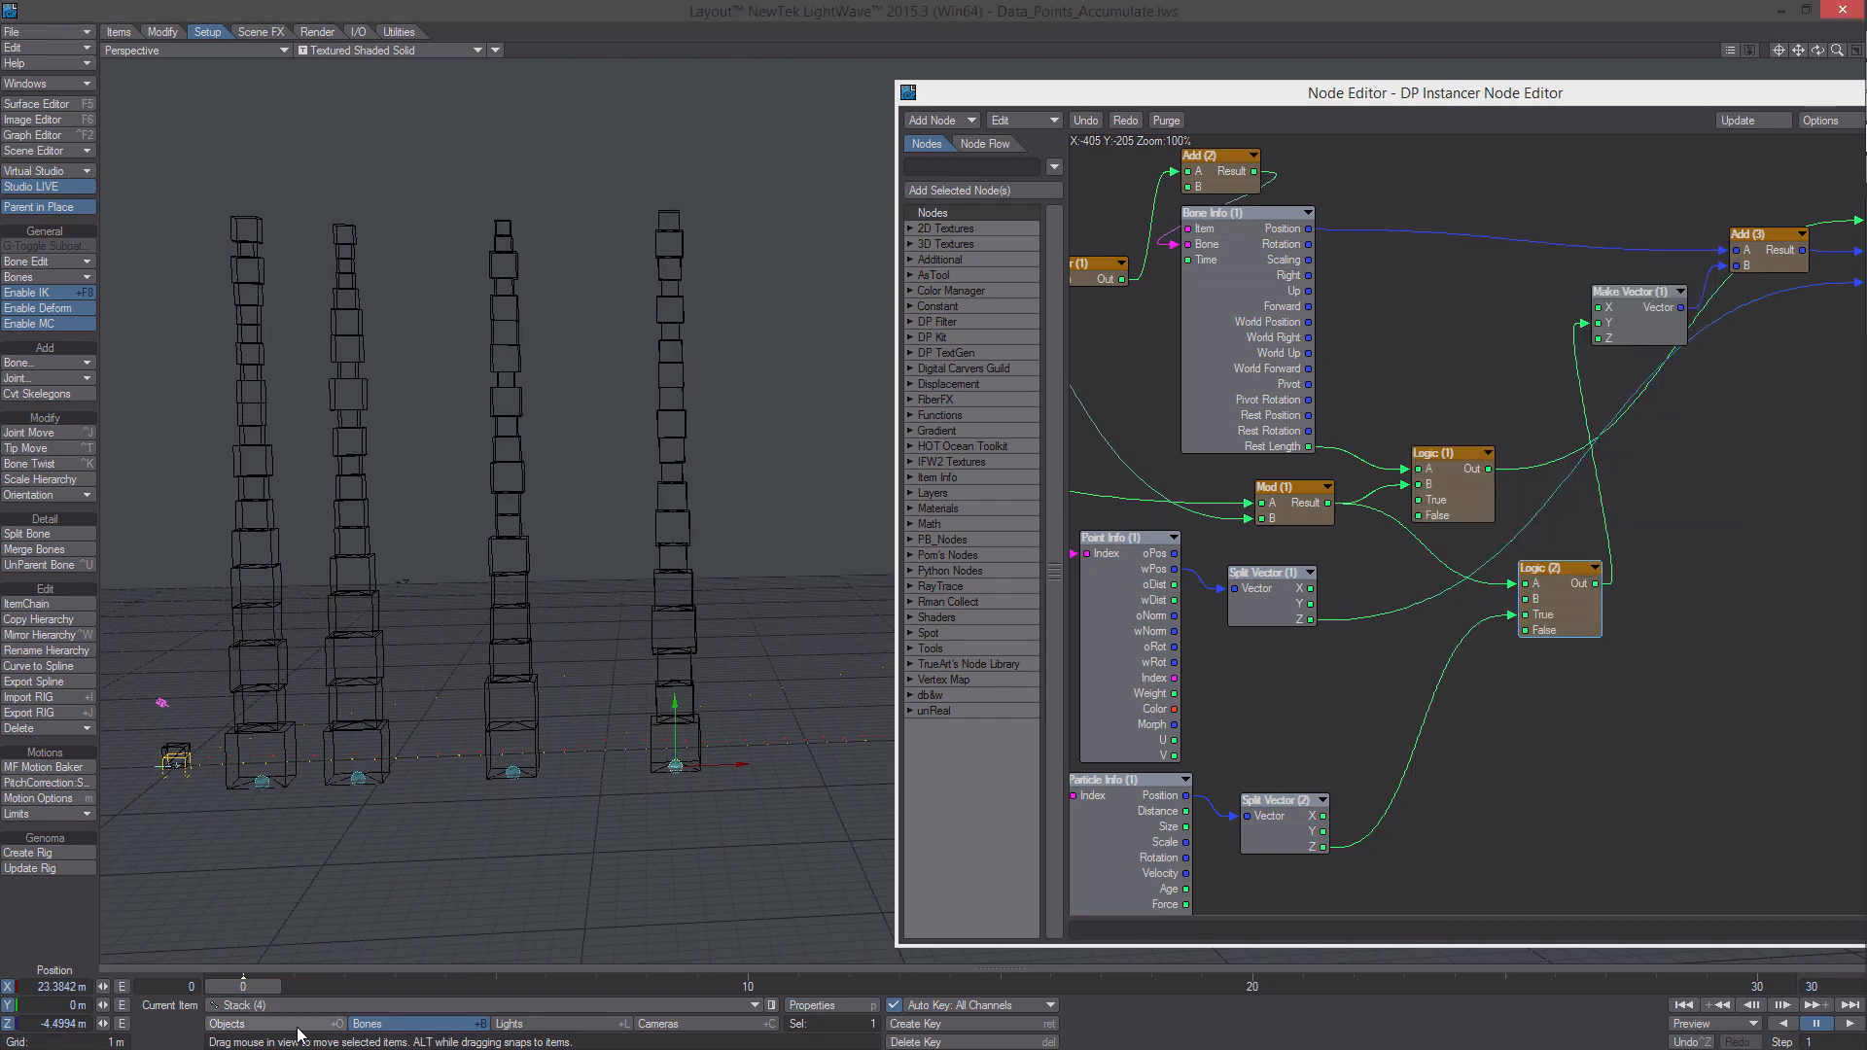
click(826, 1005)
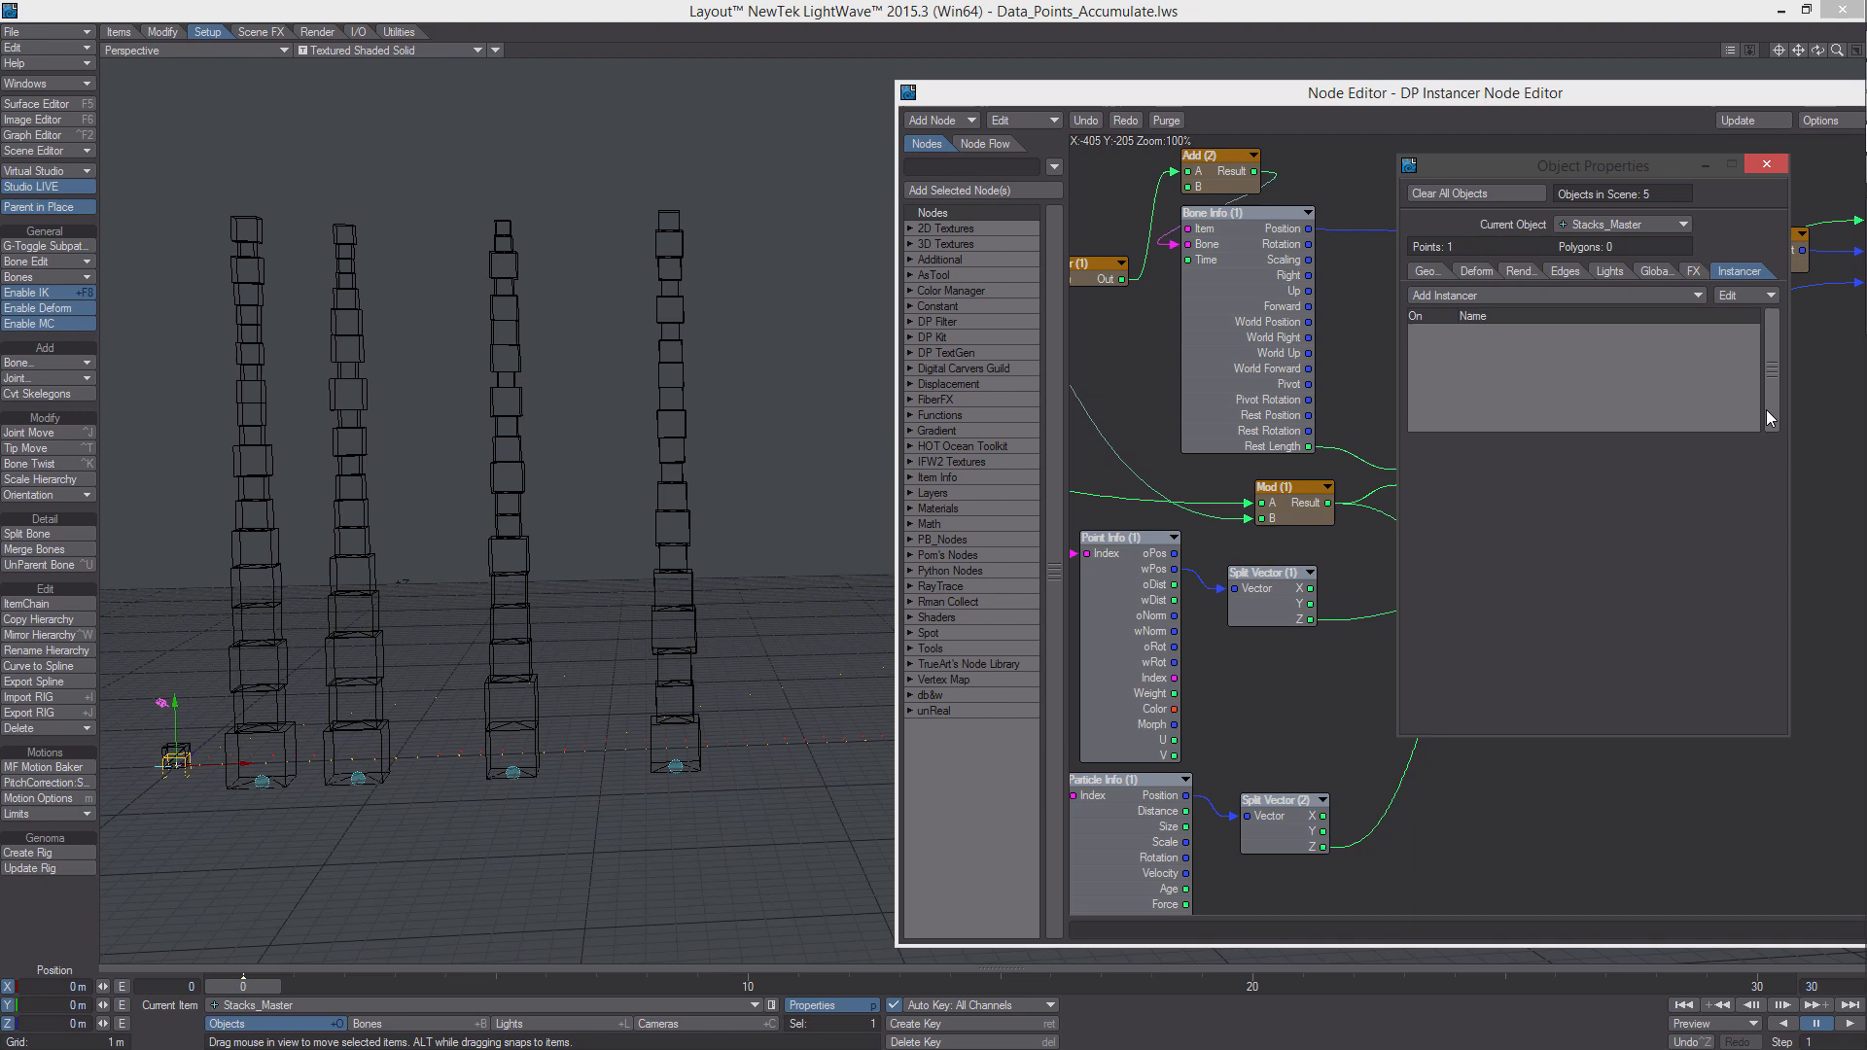
click(1667, 225)
click(1670, 241)
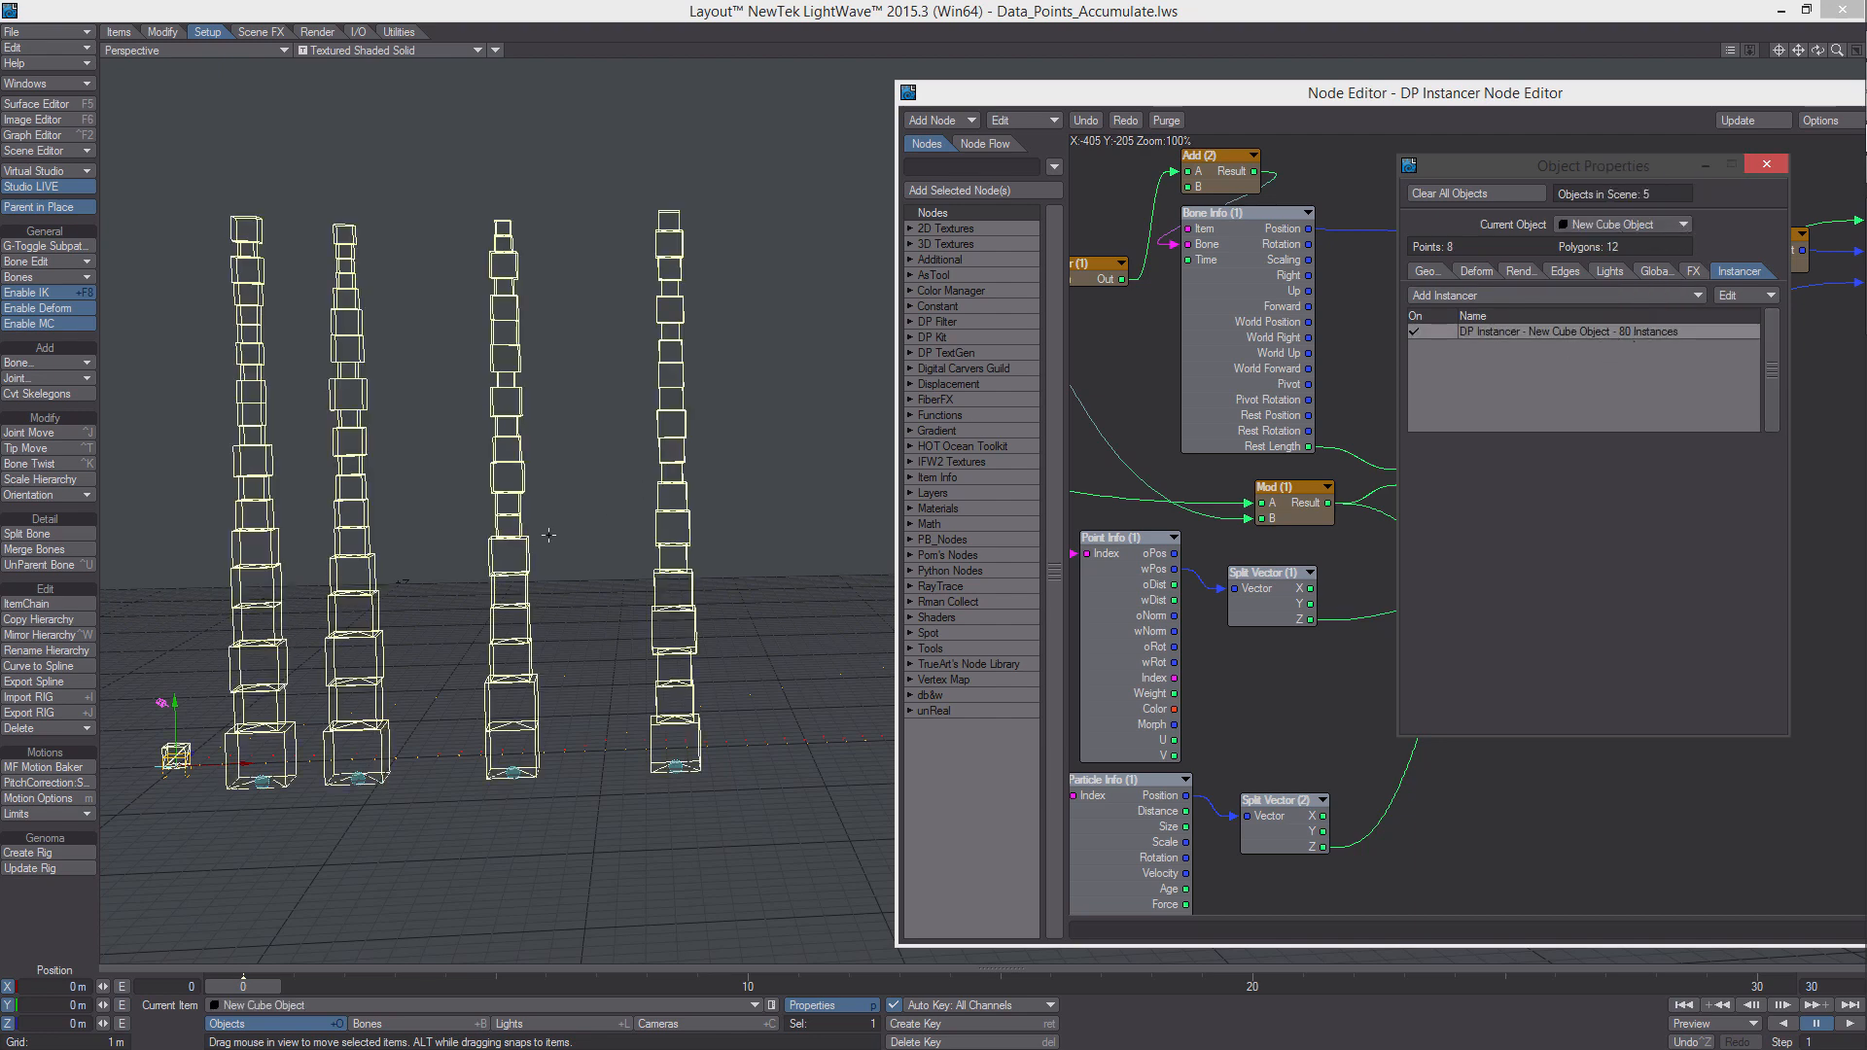
alt+shift+drag(548, 535, 581, 531)
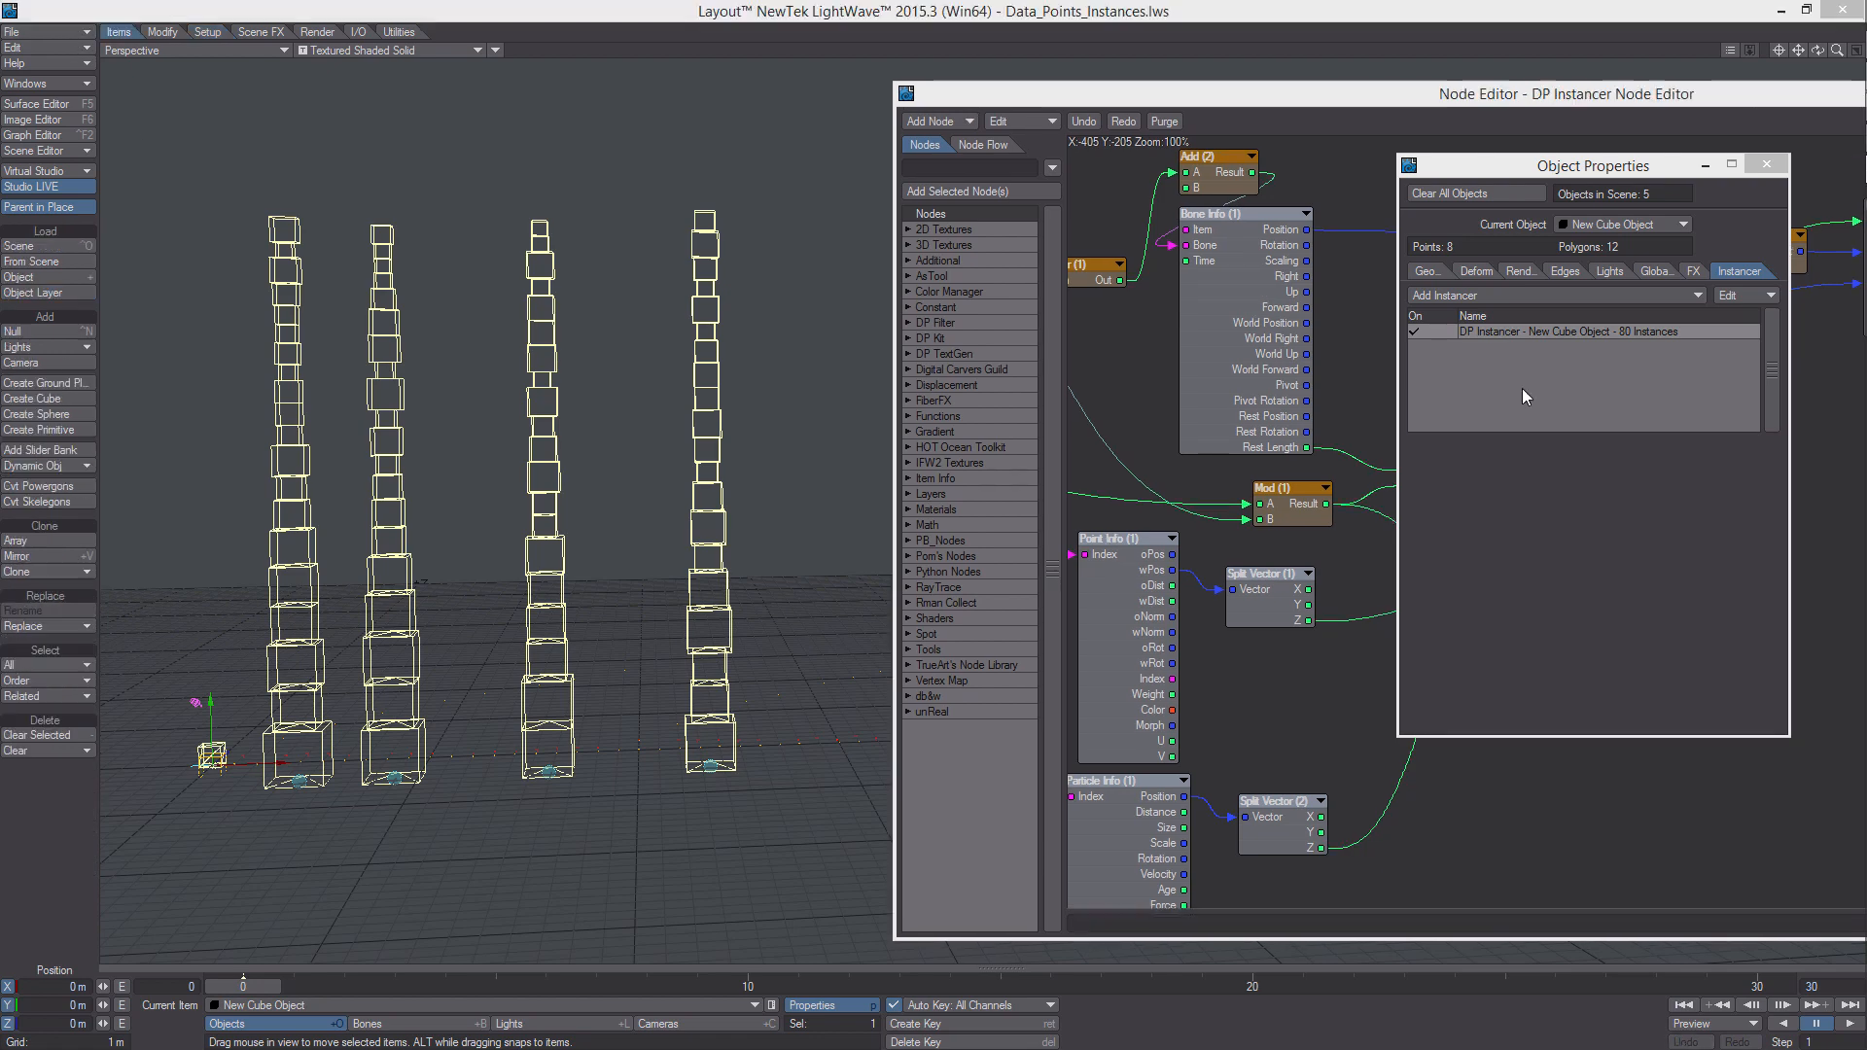
Duplicate the Add (4), Point Info (1), Particle Info (1) and their two Split Vector nodes, placing the copies below Particle Info (1)
drag(1664, 102, 1541, 84)
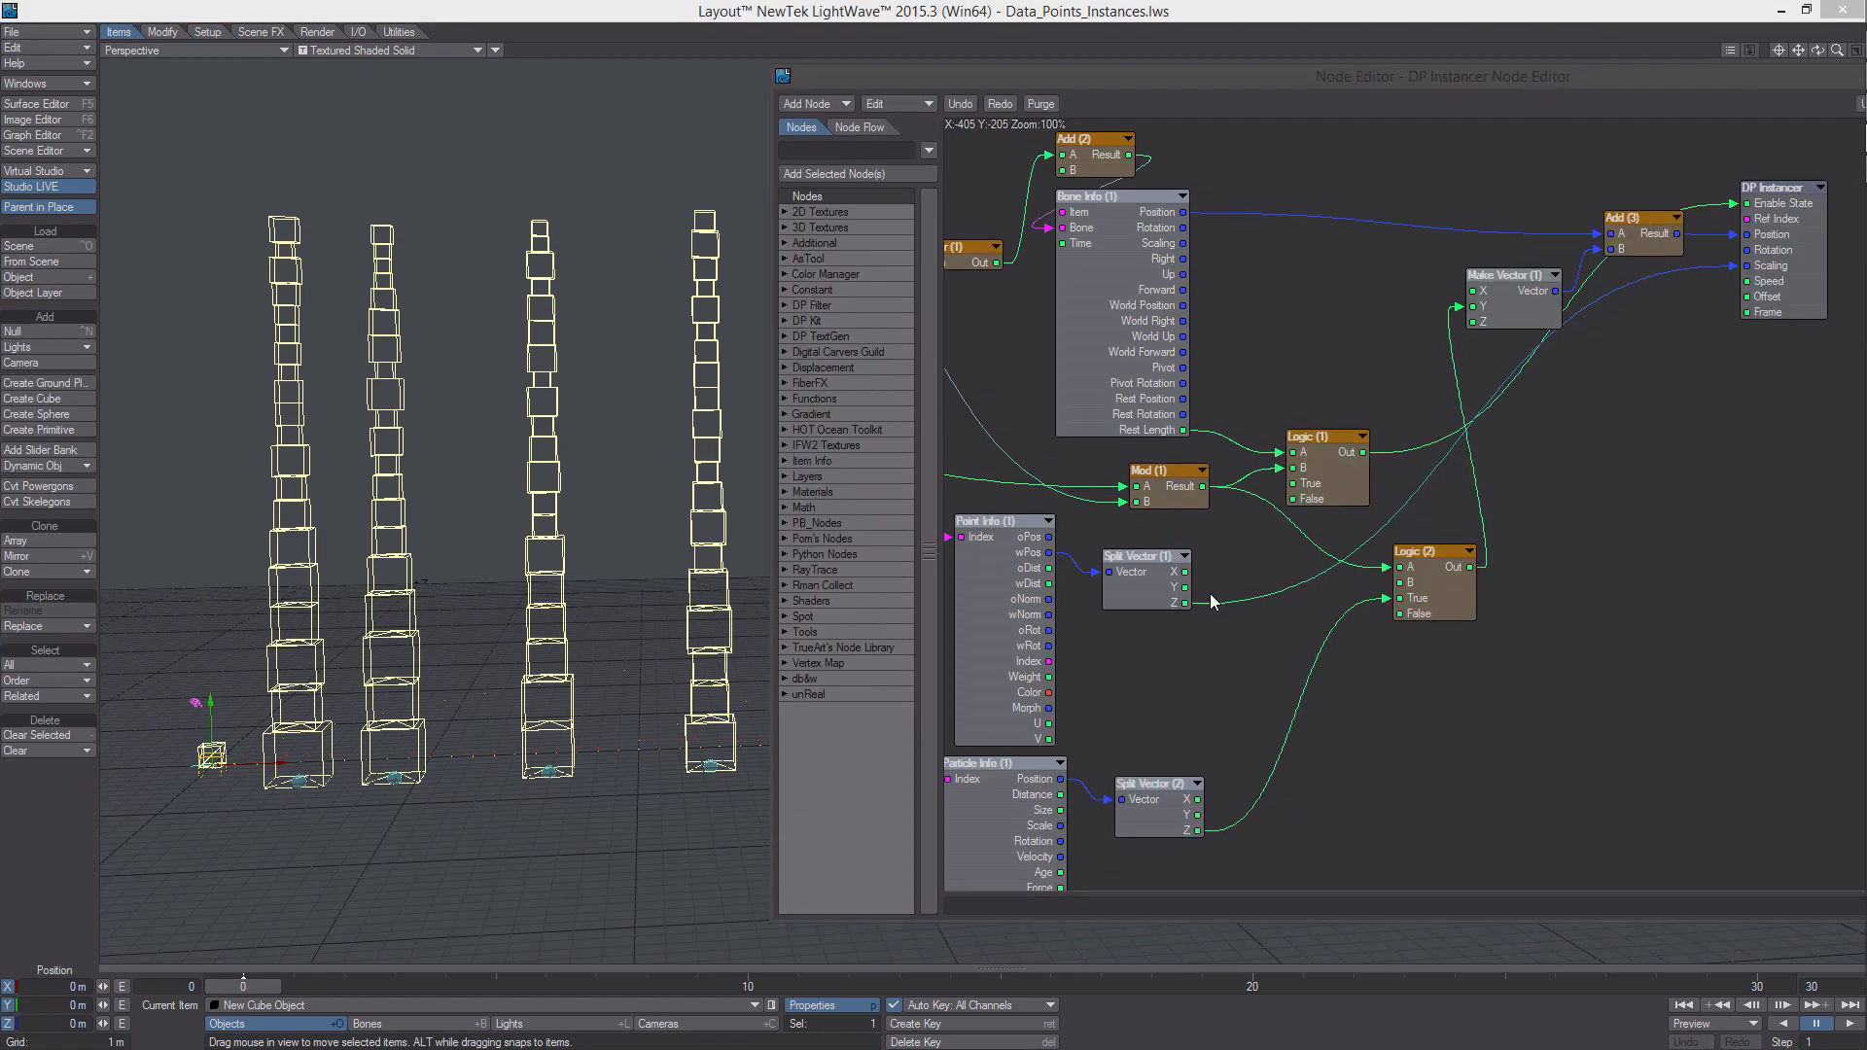
alt+drag(1153, 765, 1397, 552)
alt+drag(1145, 369, 1193, 406)
click(1370, 386)
drag(1368, 385, 1380, 365)
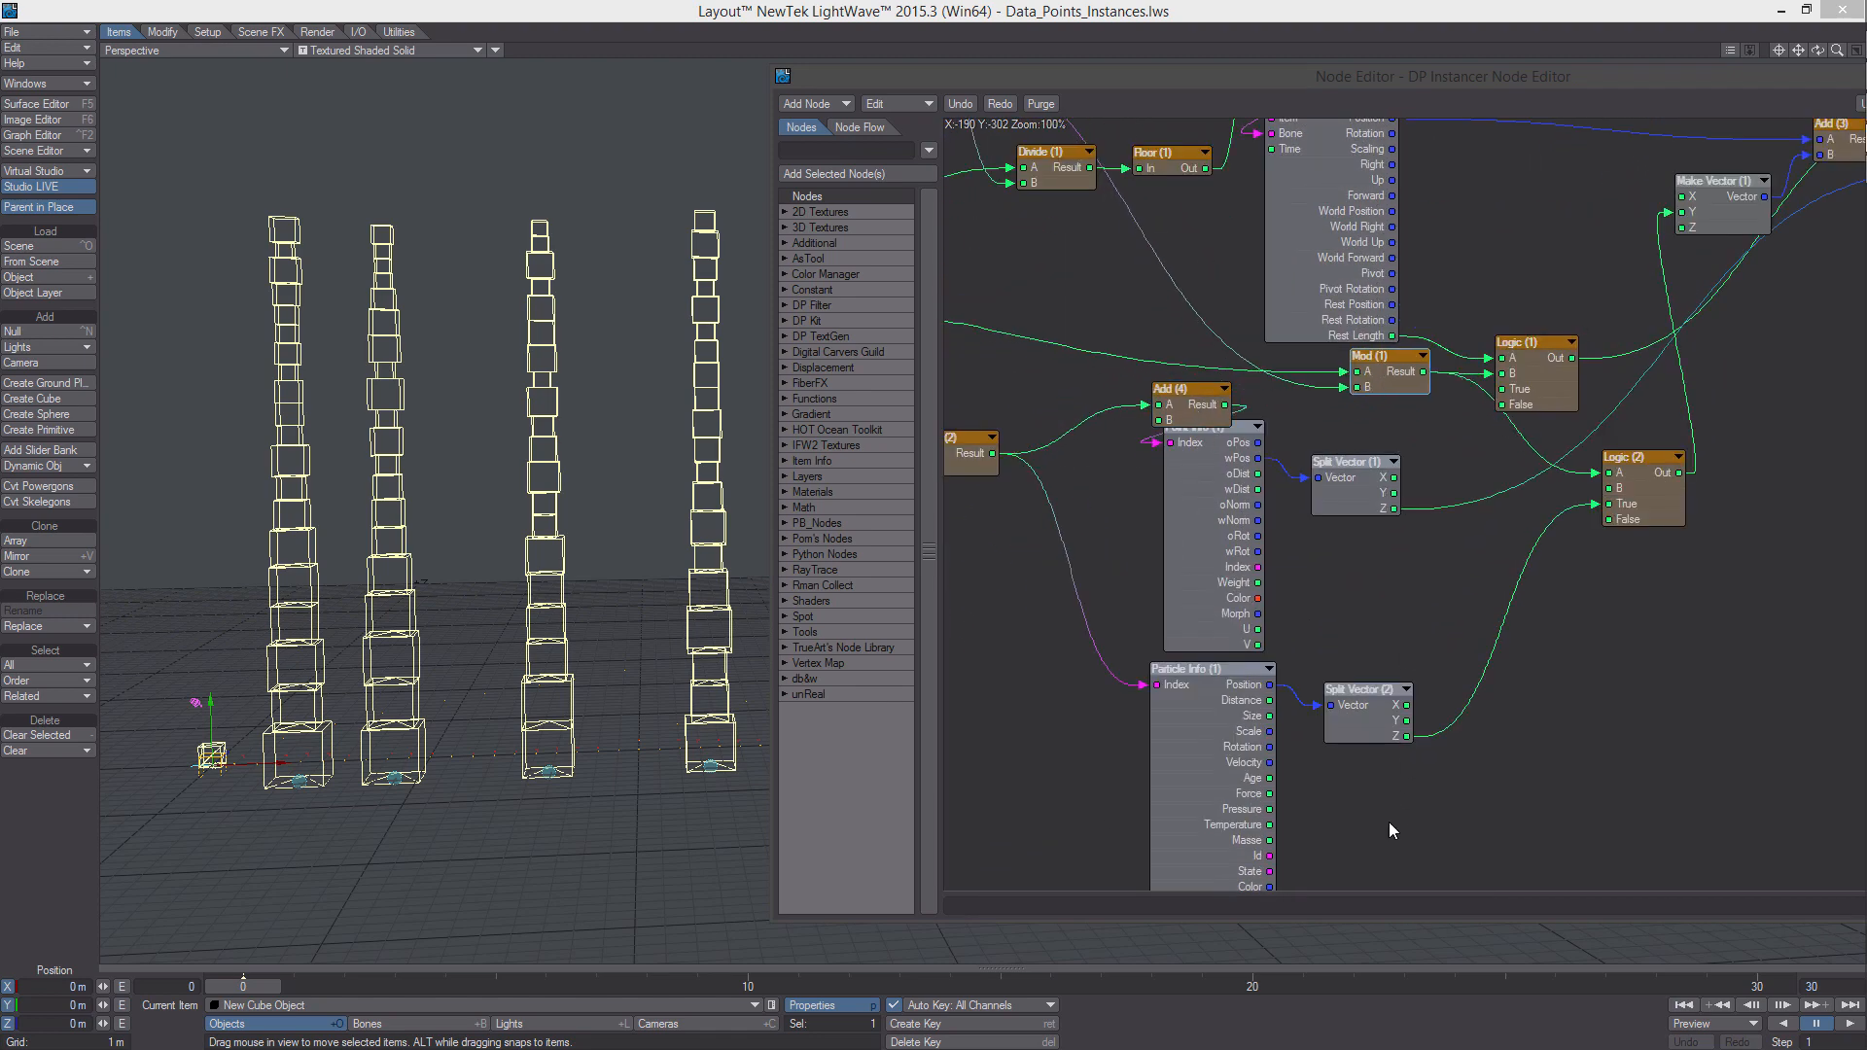
click(1180, 431)
key(ctrl+v)
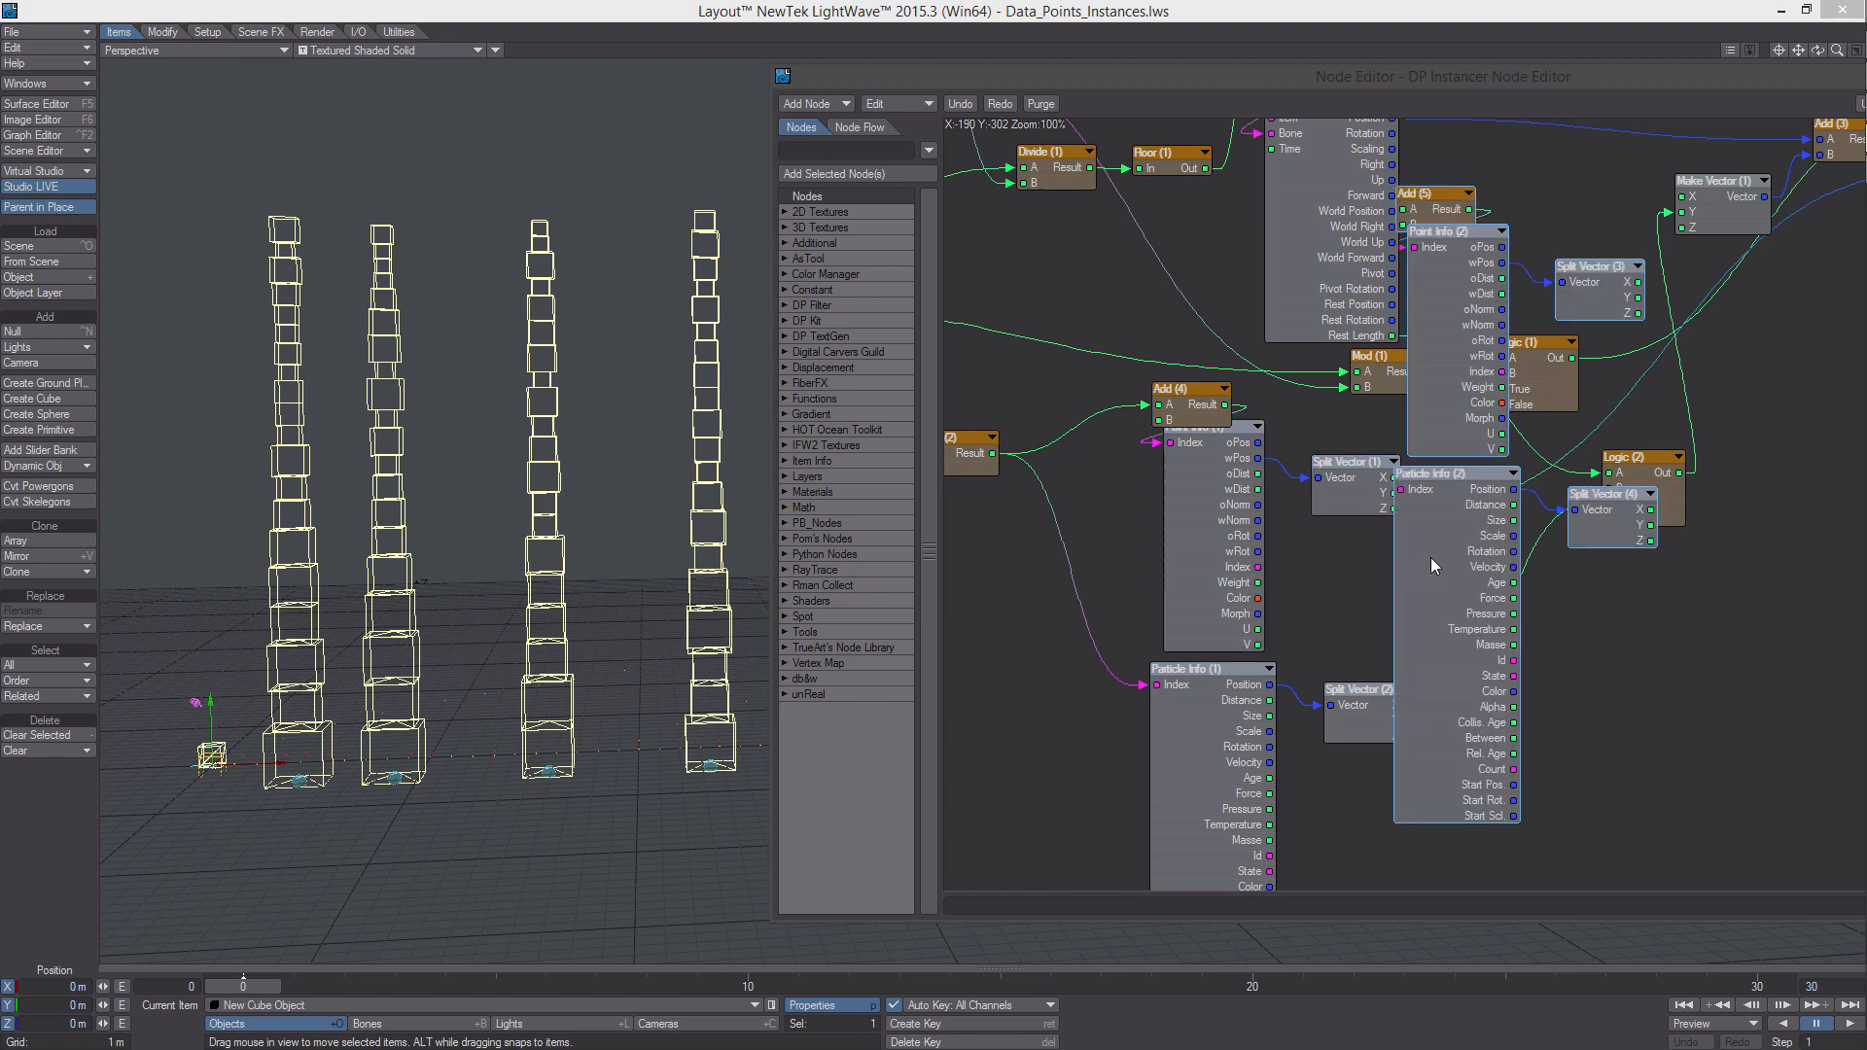
drag(1448, 528, 1445, 754)
alt+drag(1445, 753, 1420, 273)
drag(1384, 316, 1199, 879)
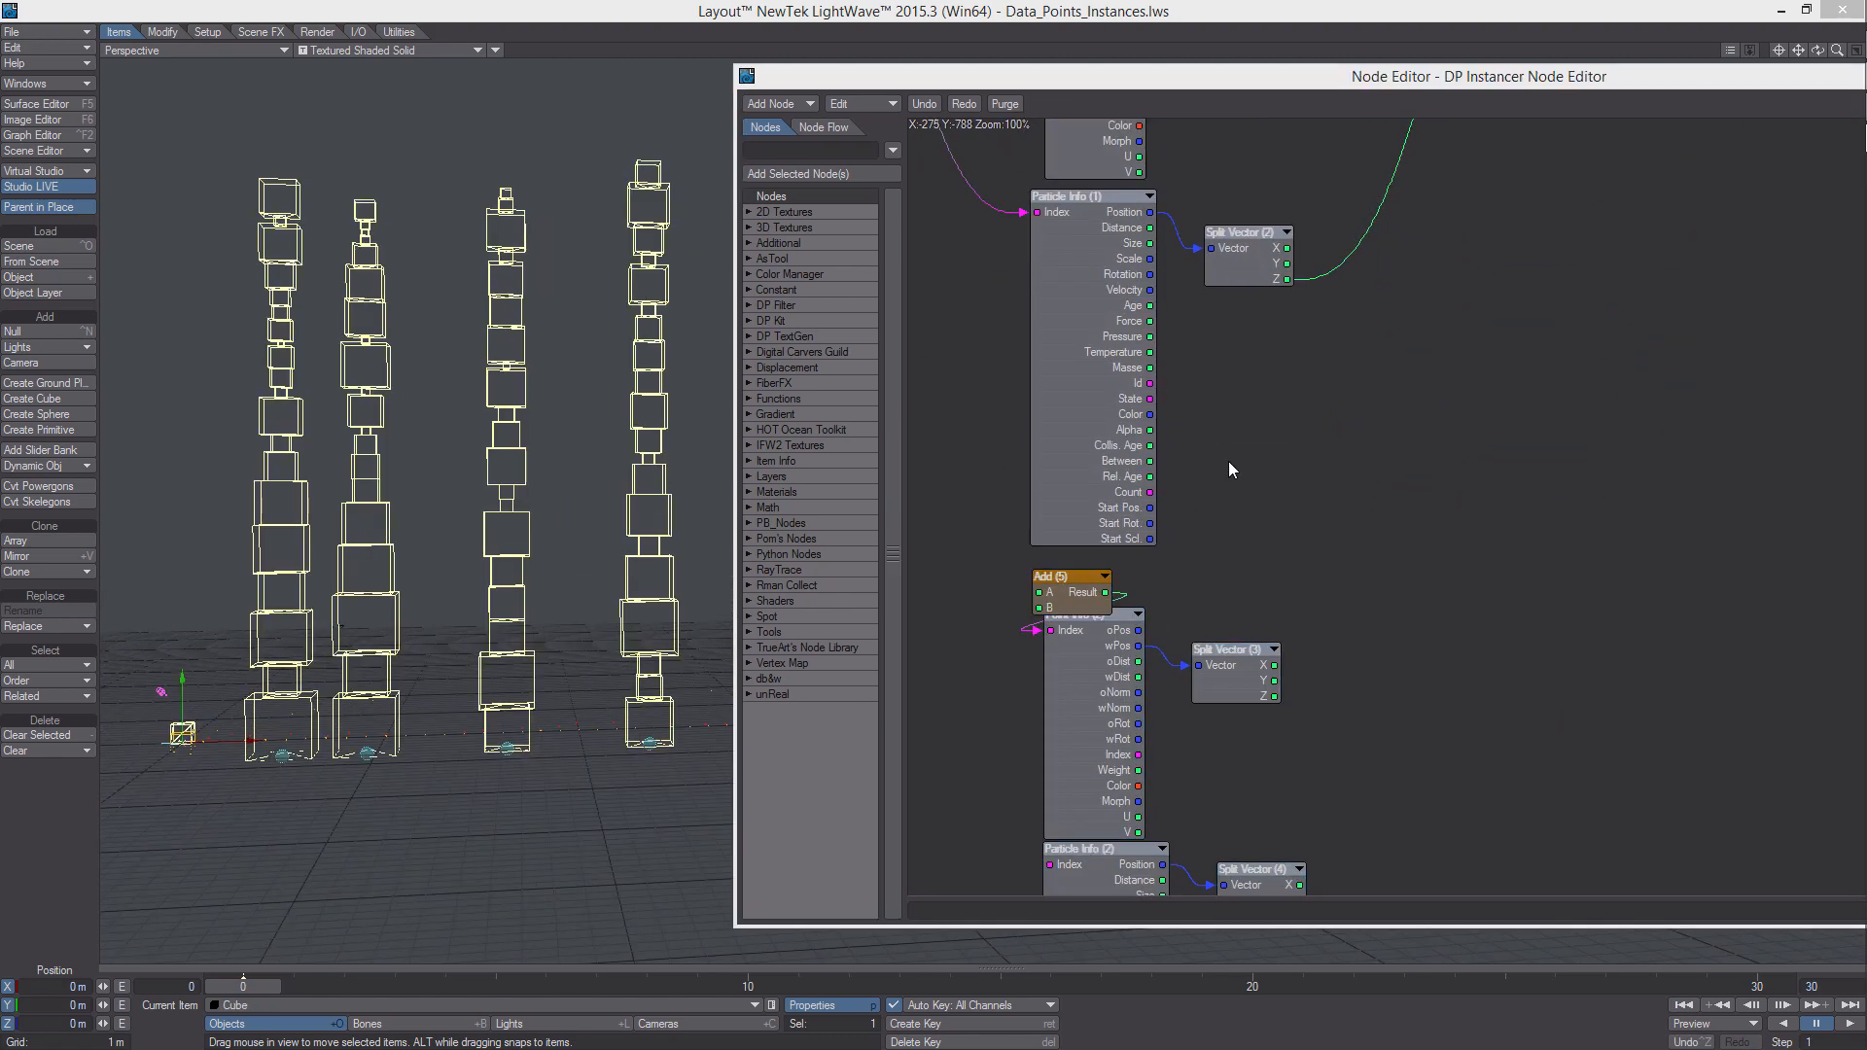
Duplicate an Add node, place it below Mod (2), and feed Mod (2) Result into A and Mod (2)'s B source into B
alt+drag(1218, 450, 1542, 645)
alt+drag(1245, 515, 1322, 524)
key(ctrl+v)
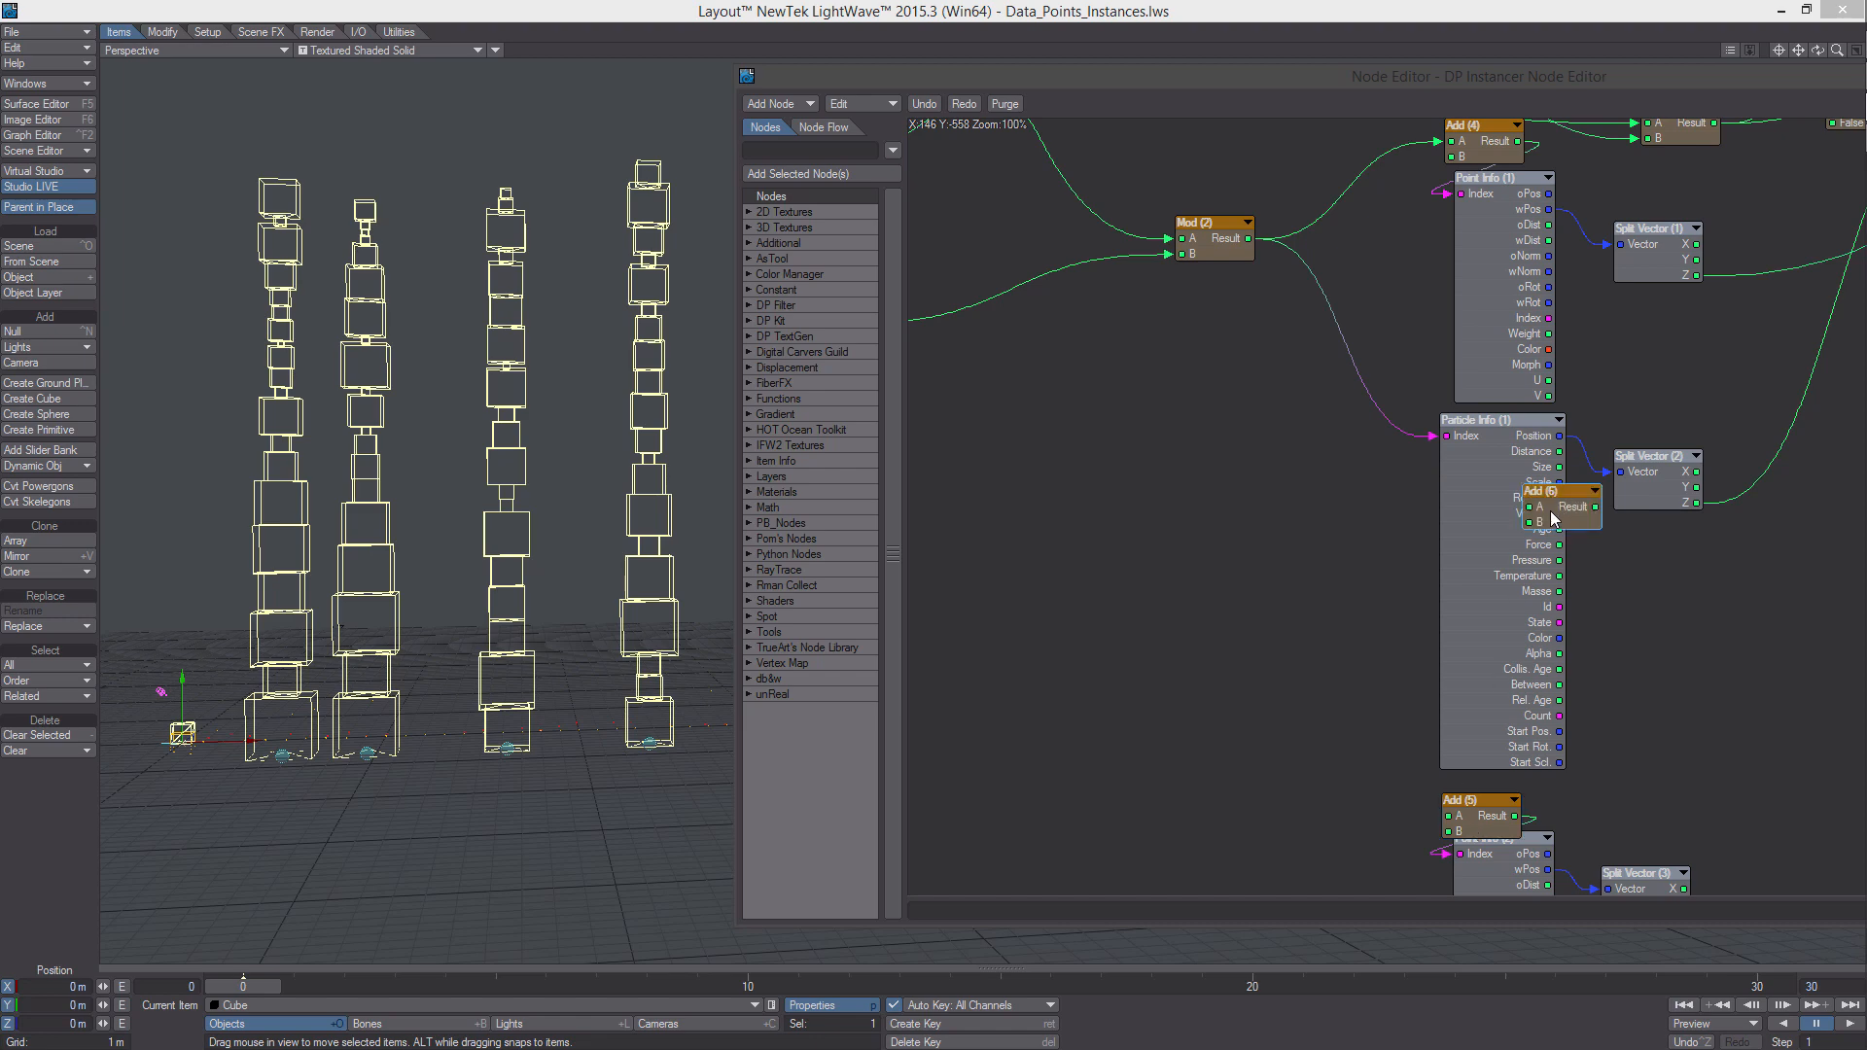
drag(1556, 506, 1256, 683)
alt+drag(1270, 340, 1436, 361)
drag(1415, 259, 1395, 706)
drag(1018, 344, 1403, 723)
Connect Add (6) Result to Add (5) A and to the Particle Info (2) Index
alt+drag(1379, 612, 1160, 295)
drag(1244, 387, 1396, 520)
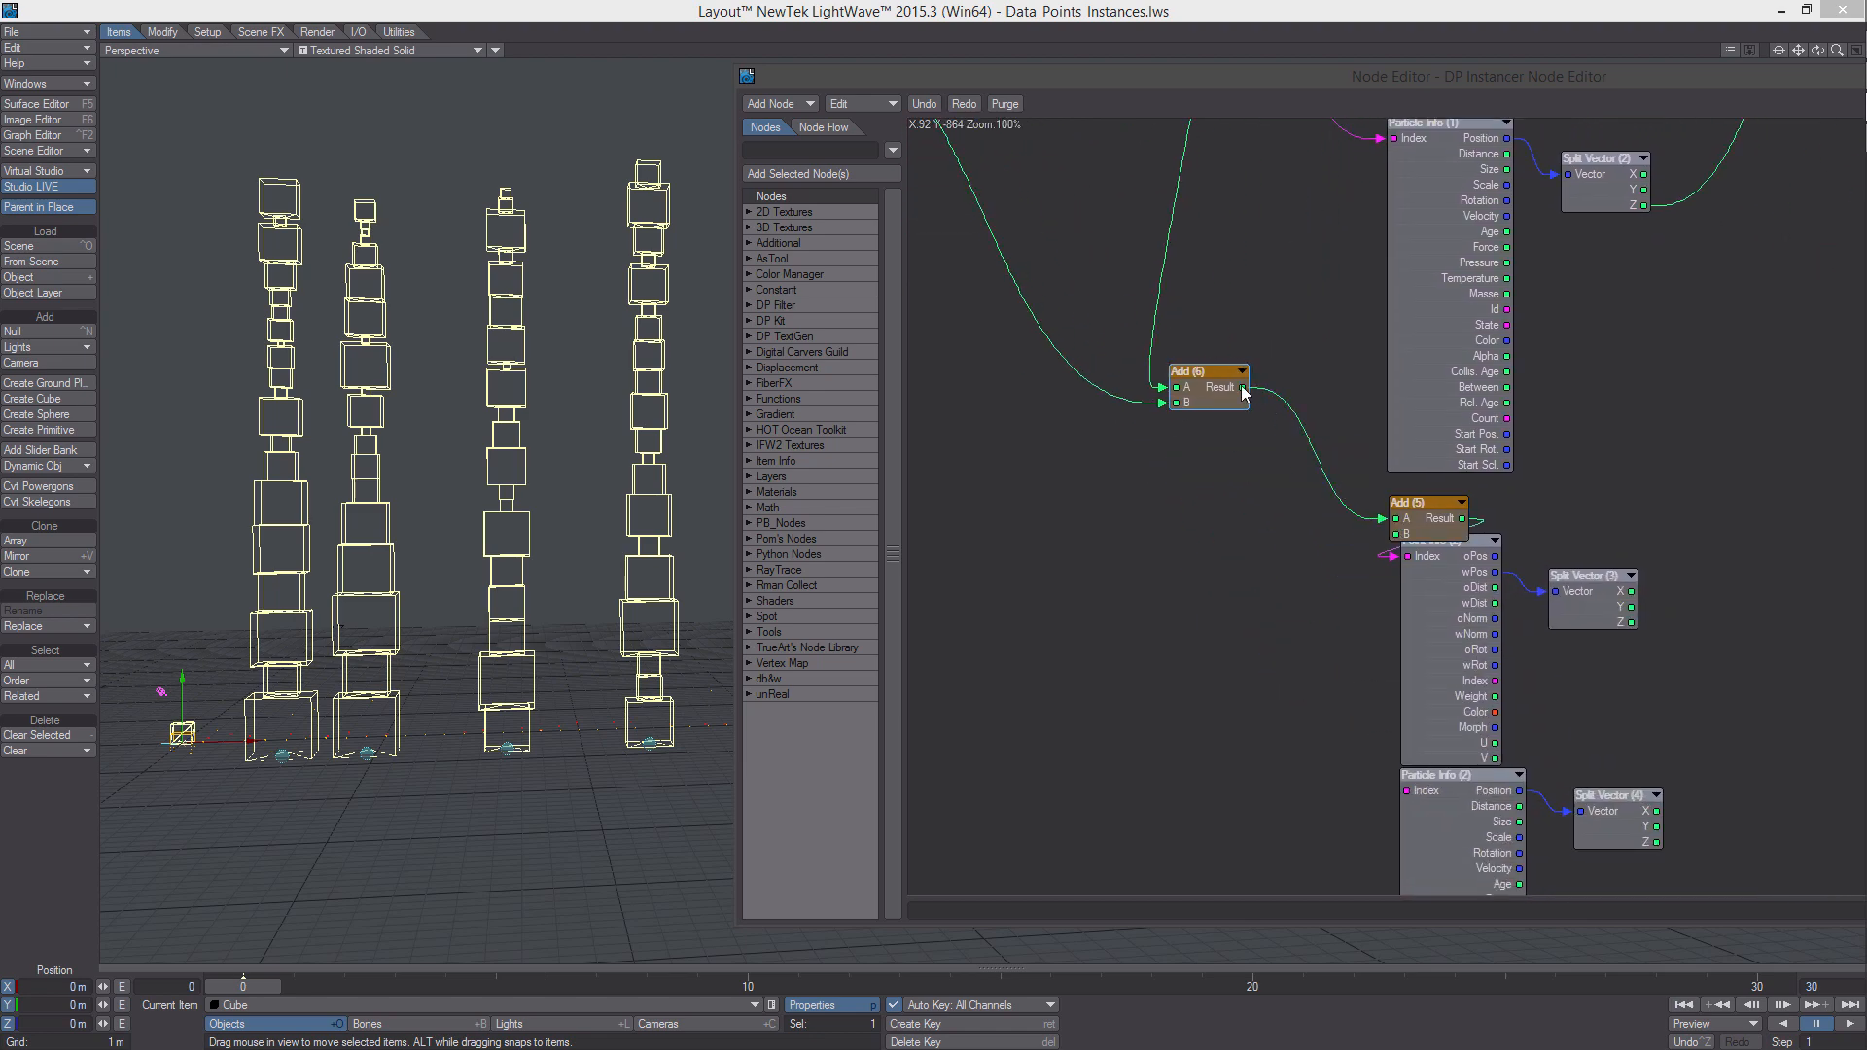
drag(1244, 389, 1407, 792)
Add a db&w Remap node in the empty area beside the Split Vector nodes and enable Clamp Values
alt+drag(1562, 571, 1033, 536)
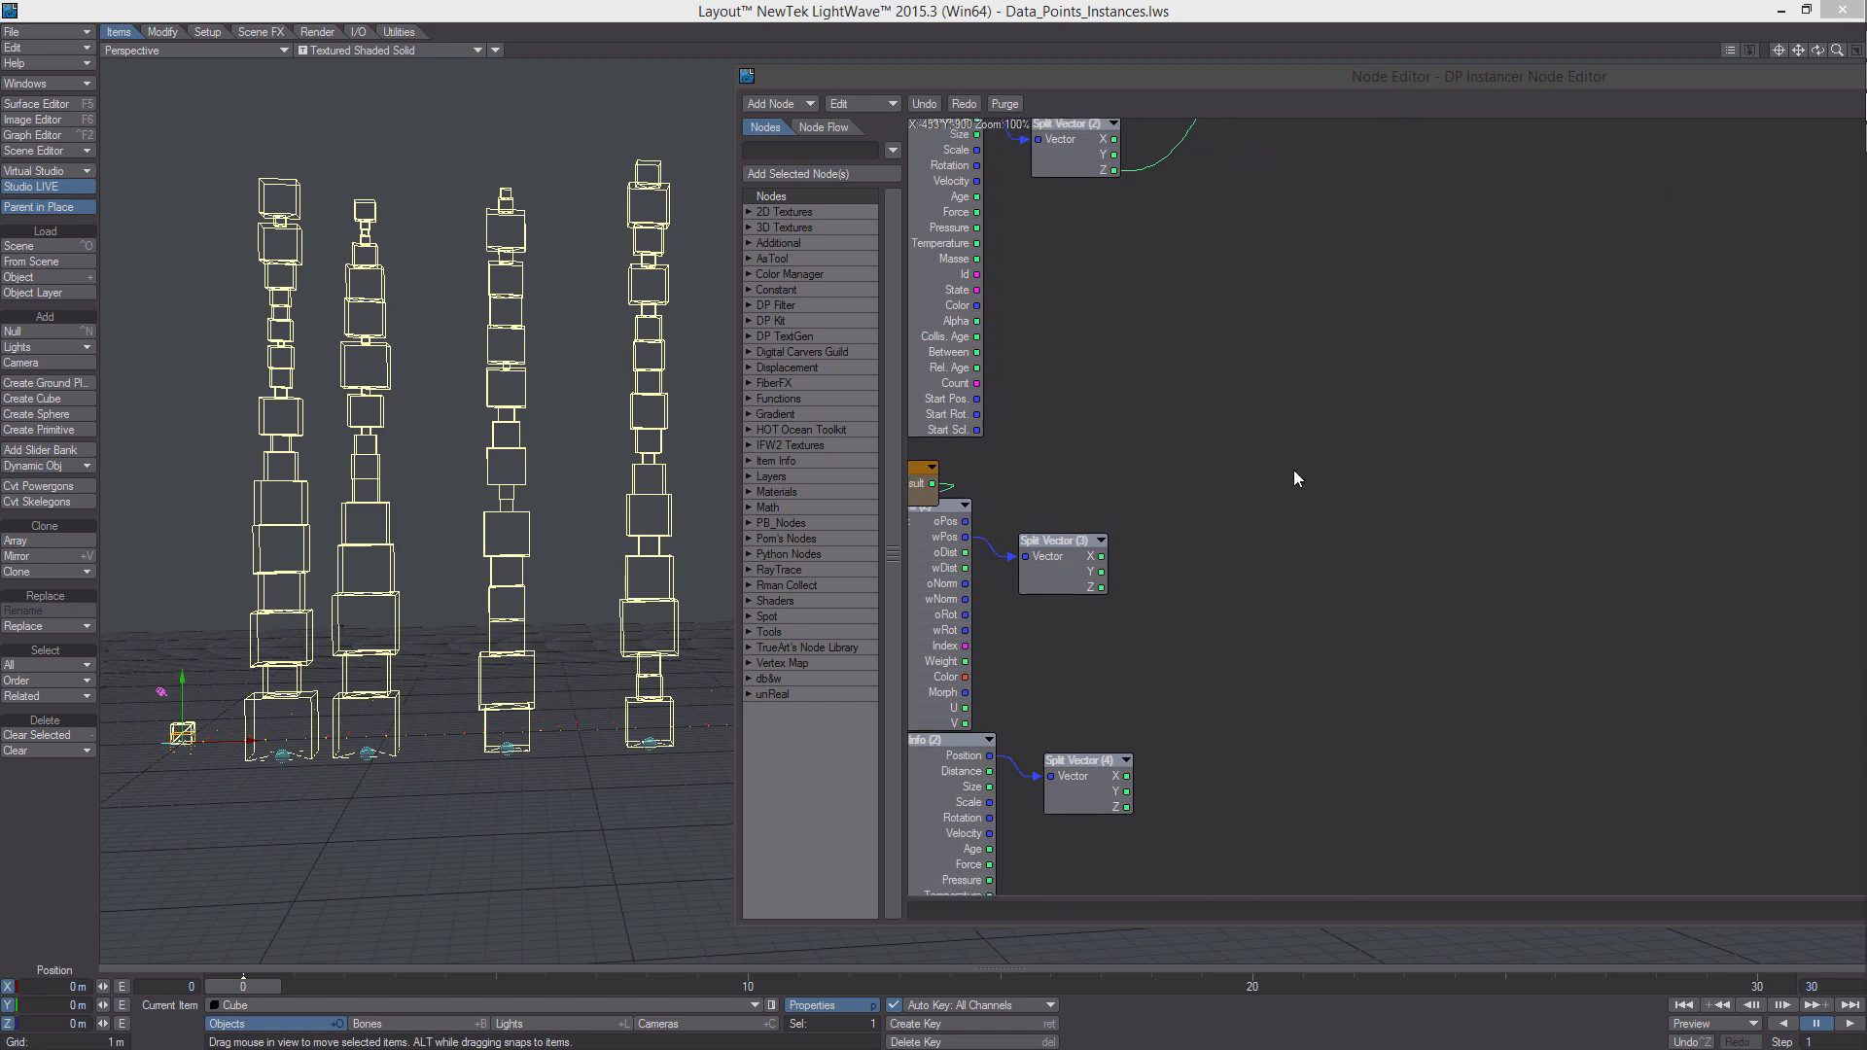
right_click(1293, 336)
mouse_move(1418, 781)
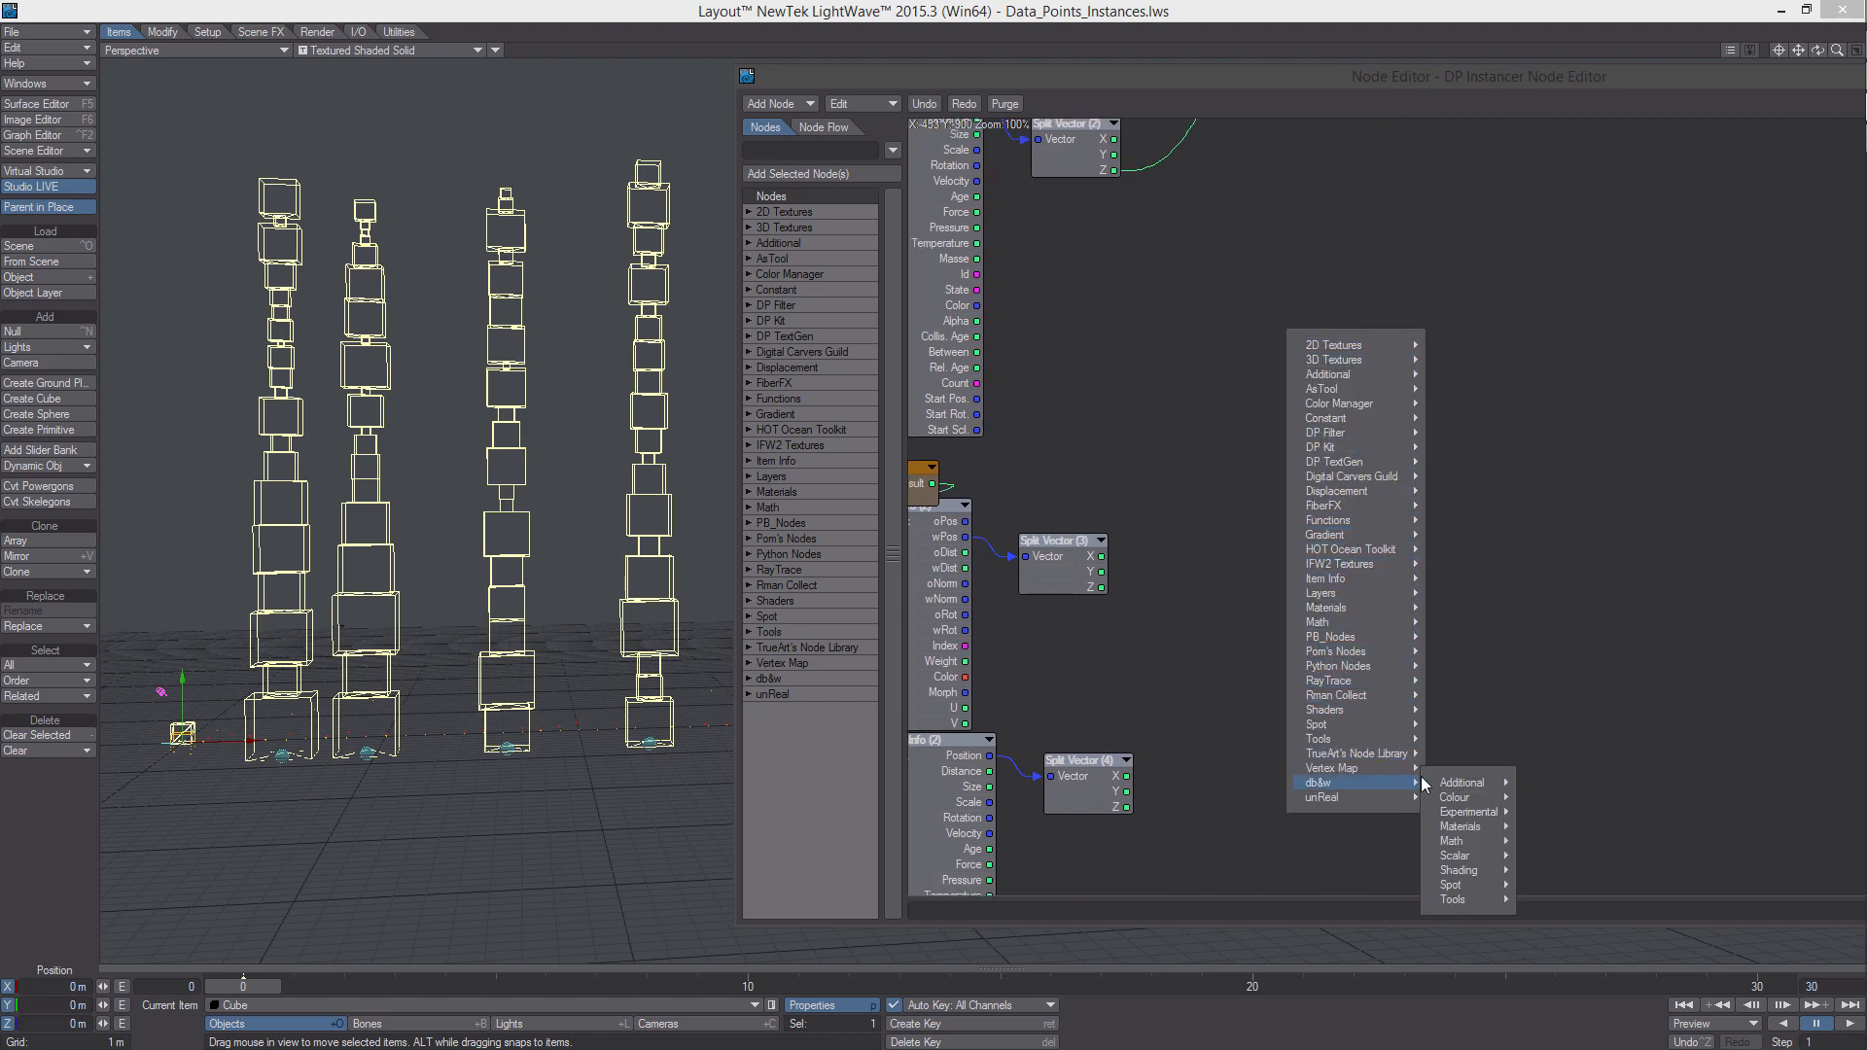
mouse_move(1482, 850)
click(1556, 861)
drag(1530, 531, 1334, 336)
double_click(1334, 336)
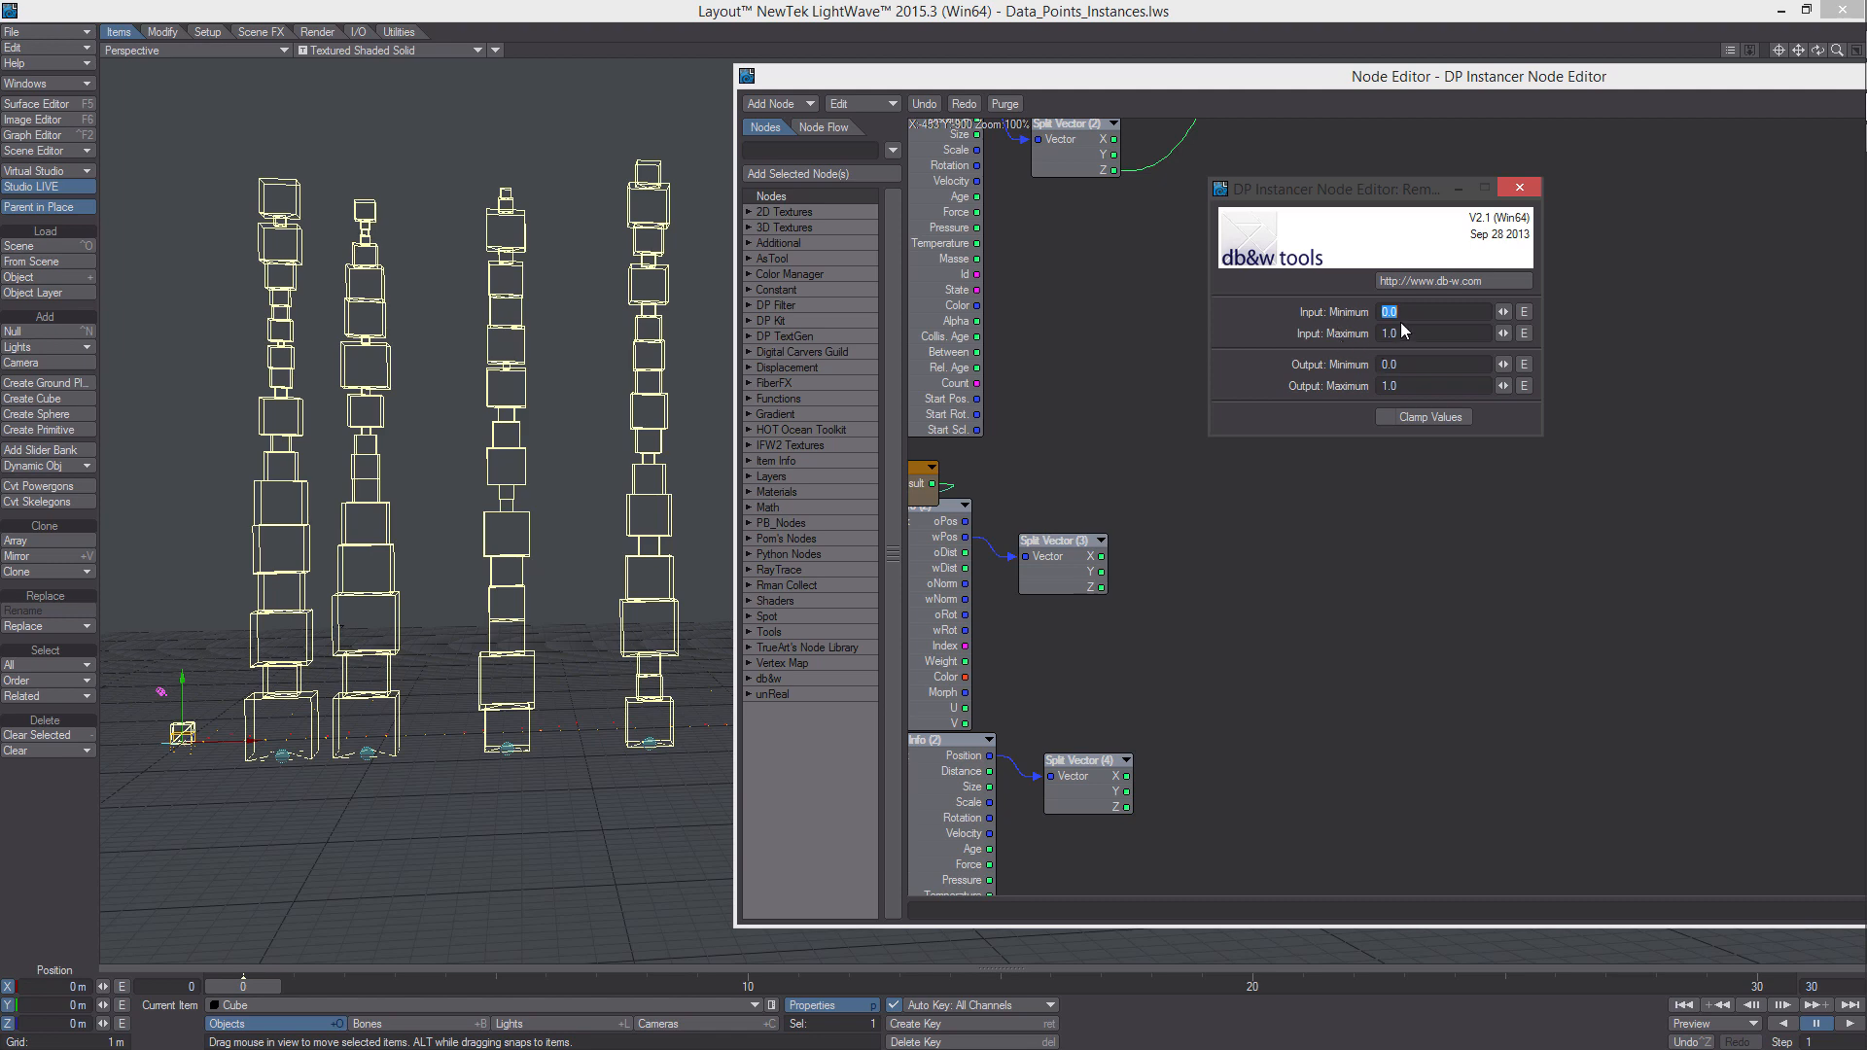
click(1404, 419)
click(1521, 187)
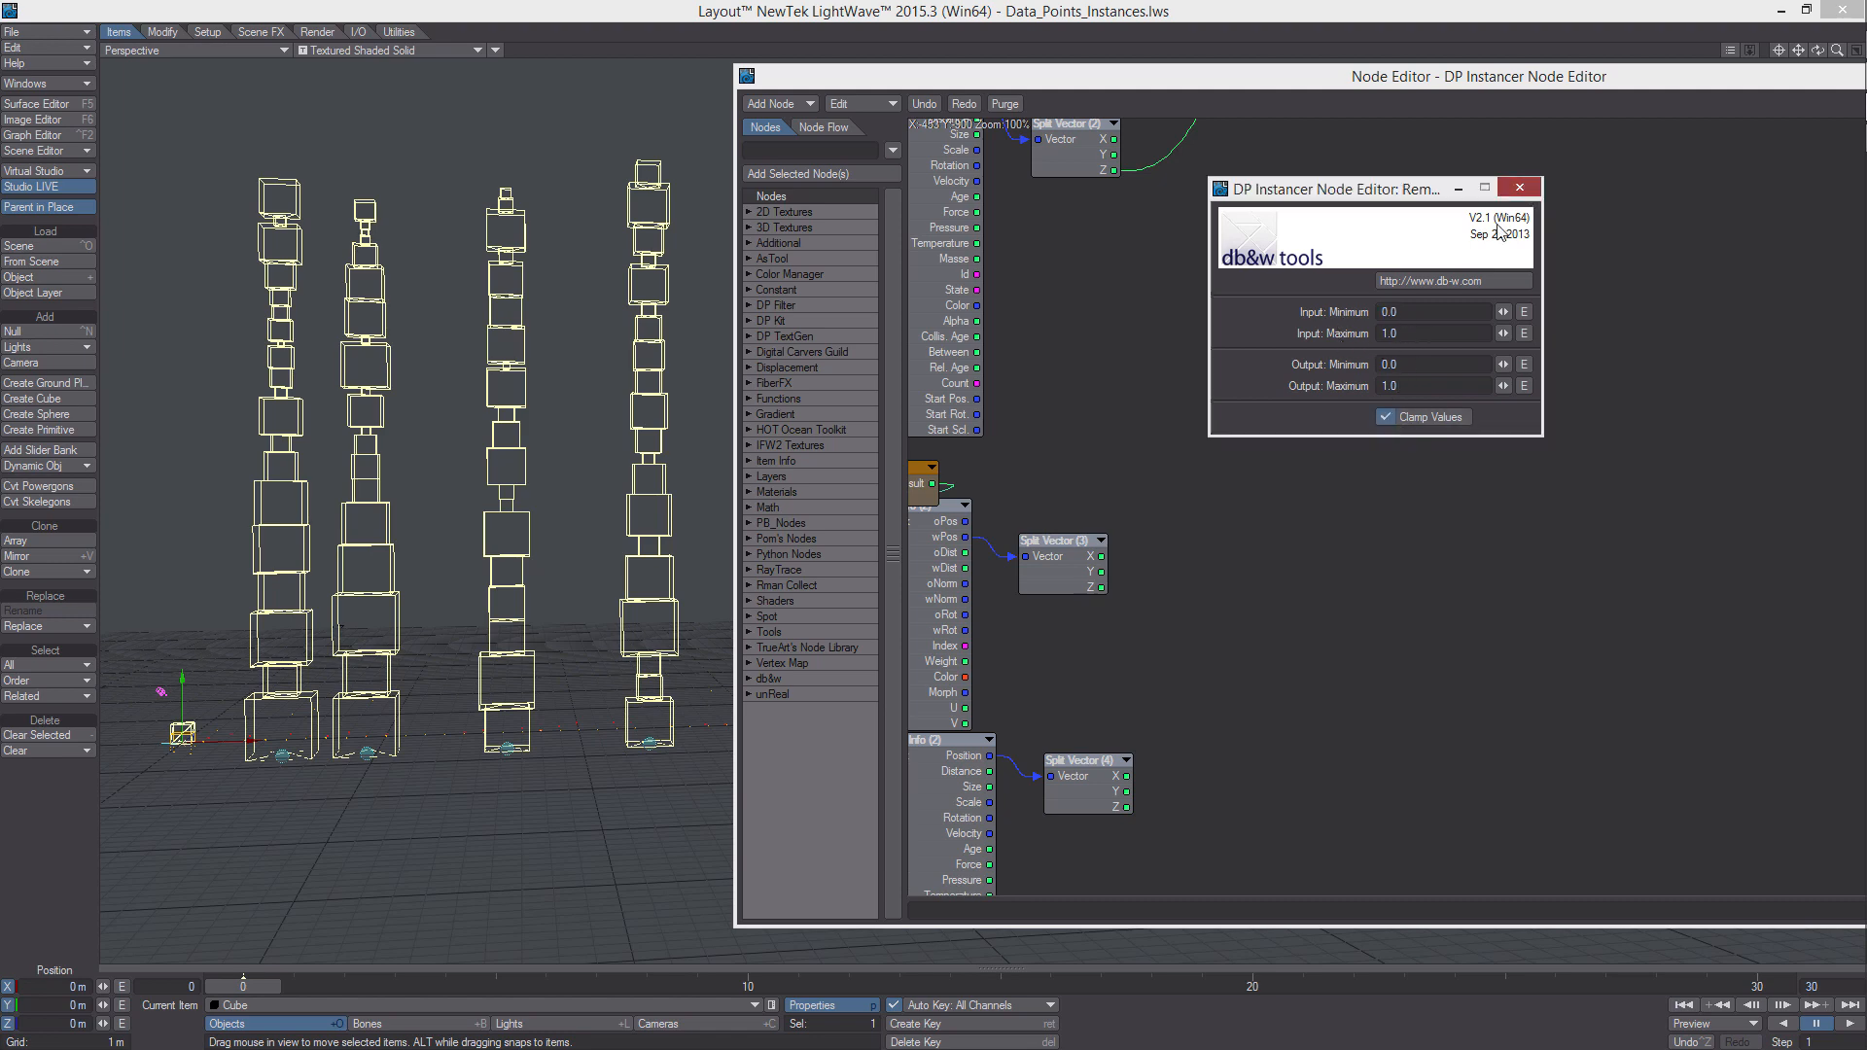
Duplicate the Remap node, place the copy just beneath the original and check the copy's settings
click(1332, 299)
key(ctrl+c)
key(ctrl+v)
drag(1564, 451, 1374, 387)
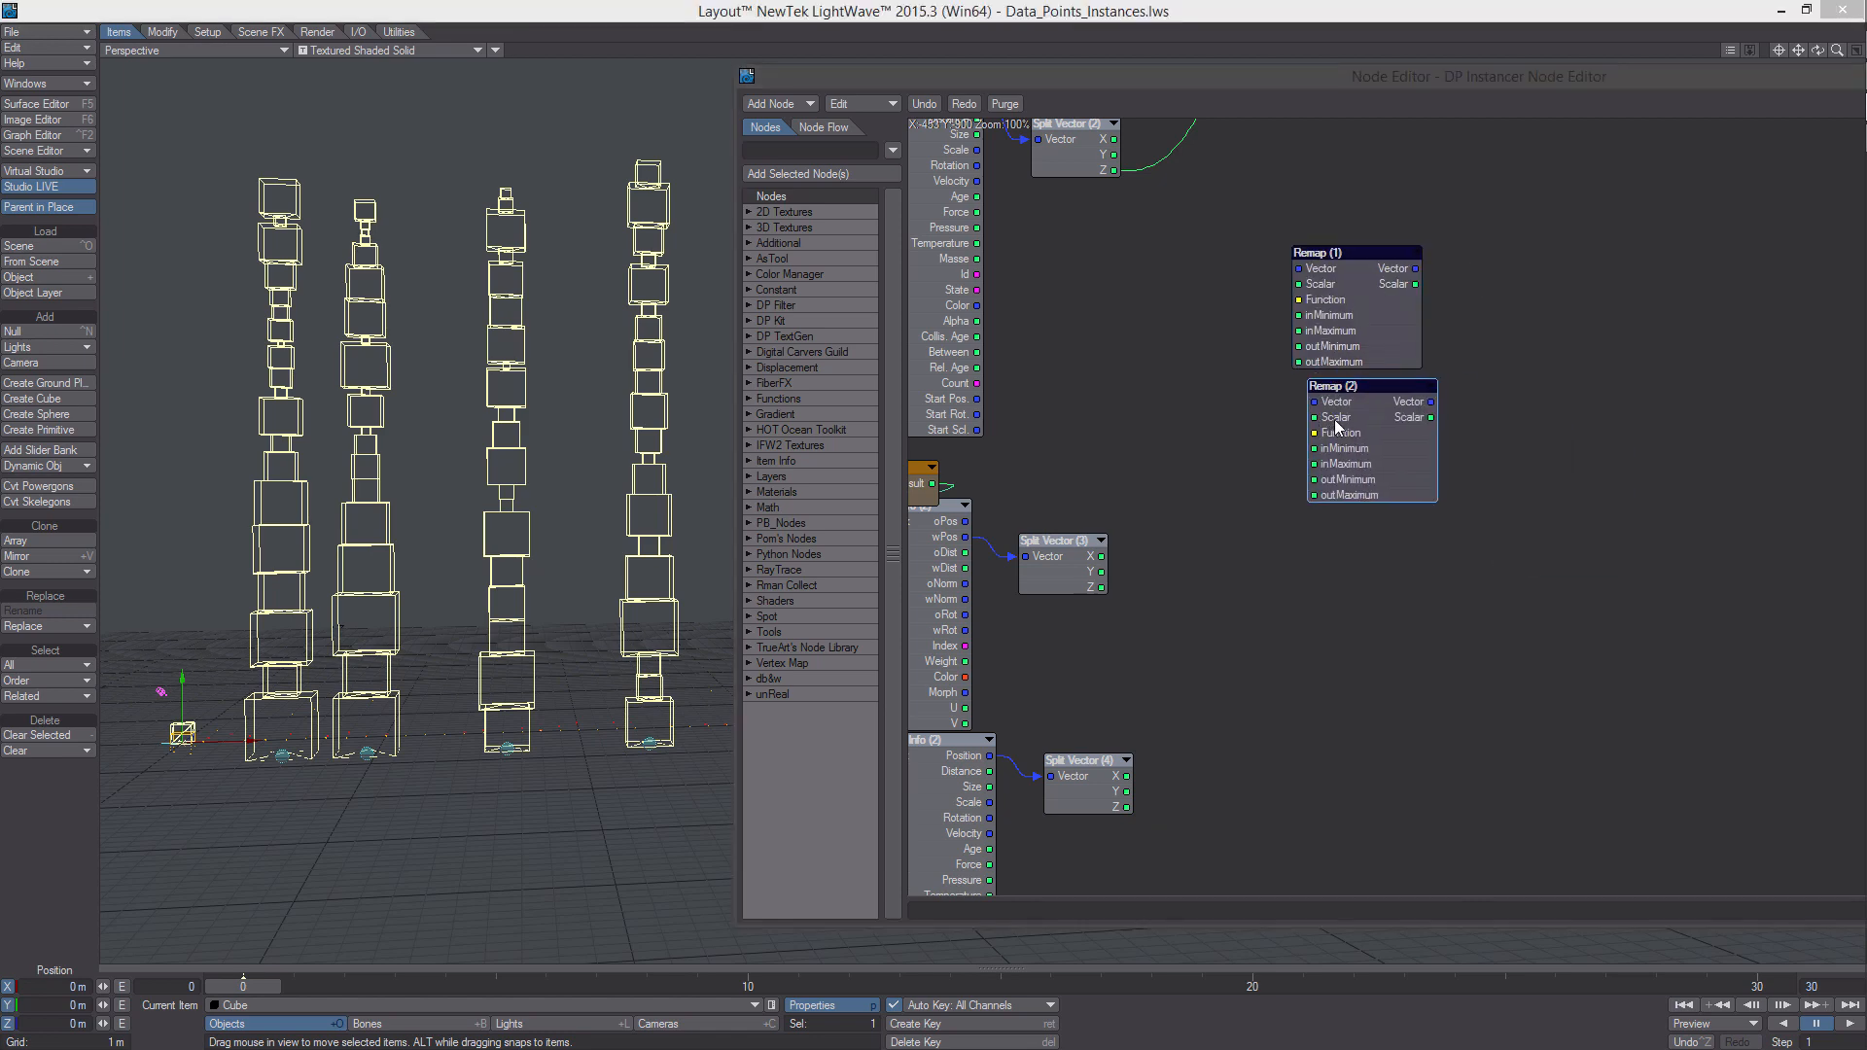
double_click(1375, 389)
click(1520, 189)
Duplicate Split Vector (3), place the copy beside Bone Info (1) and feed it the bone's Scaling output
alt+drag(1176, 407, 1221, 489)
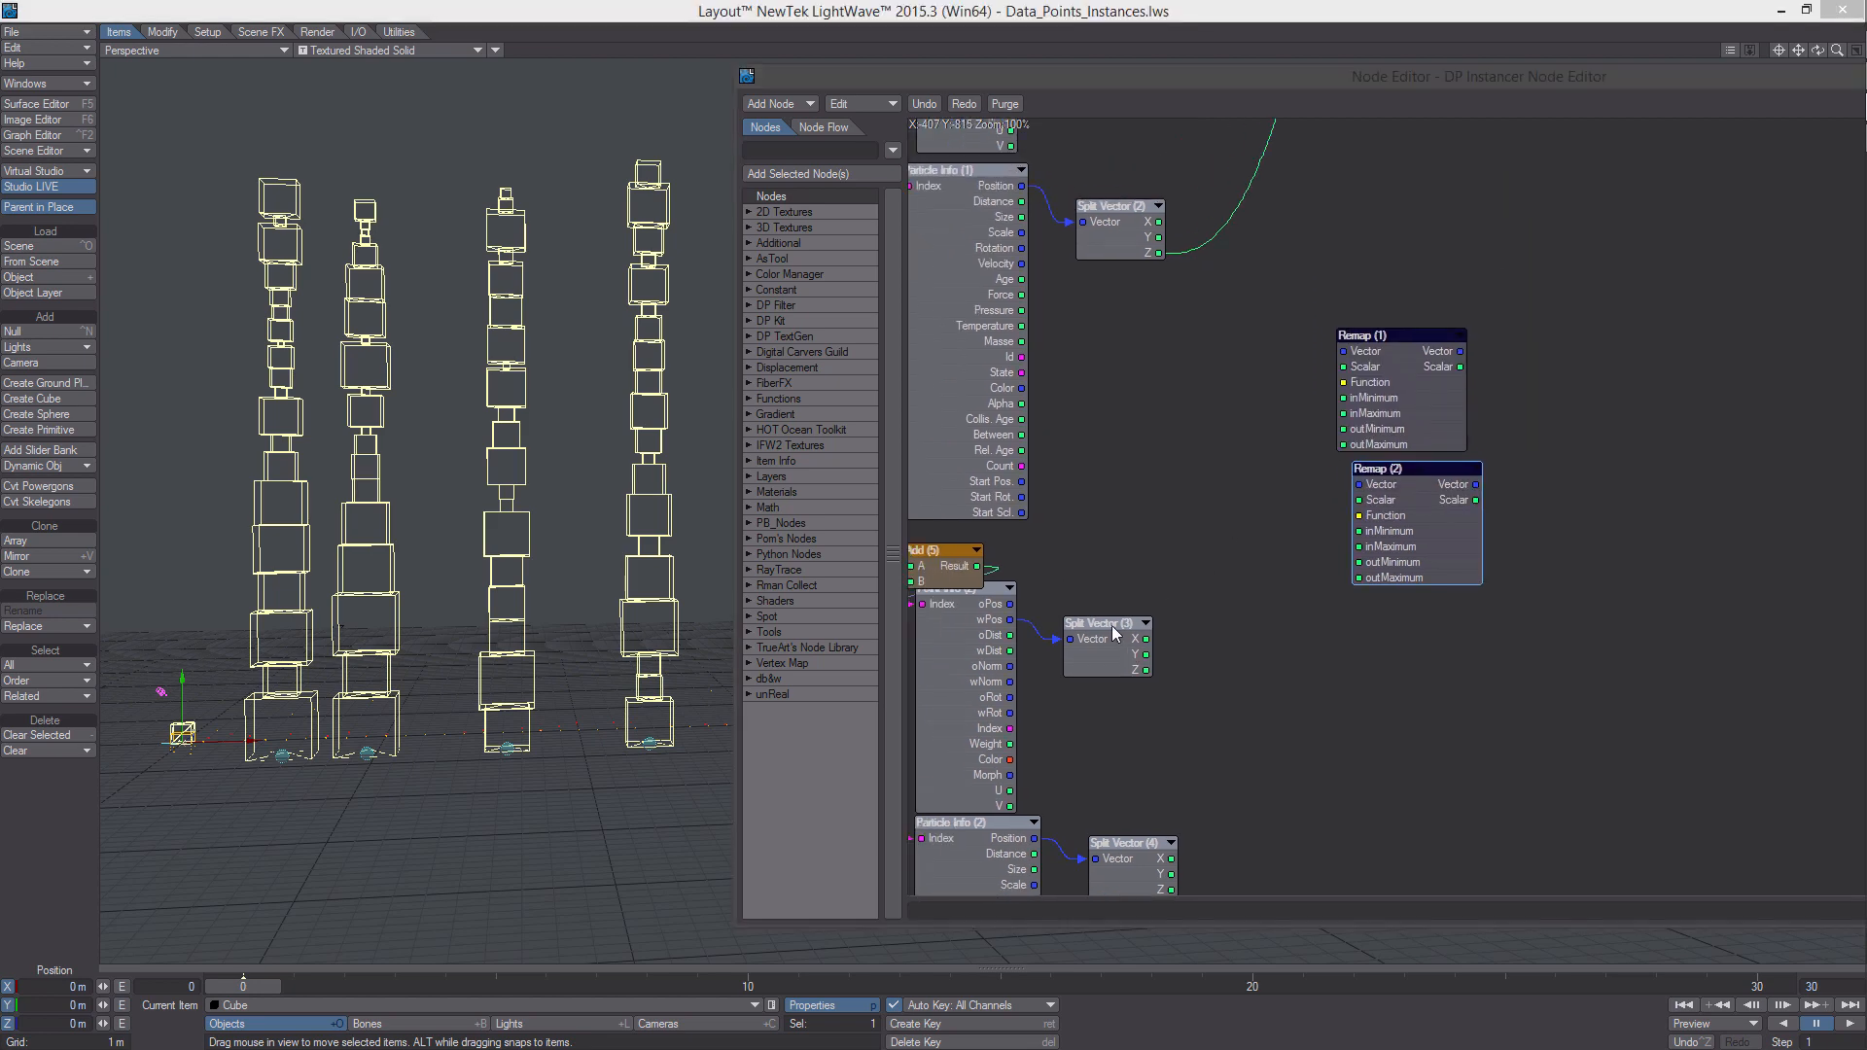
click(1112, 626)
key(ctrl+c)
key(ctrl+v)
drag(1566, 510, 1249, 249)
alt+drag(1249, 249, 1126, 185)
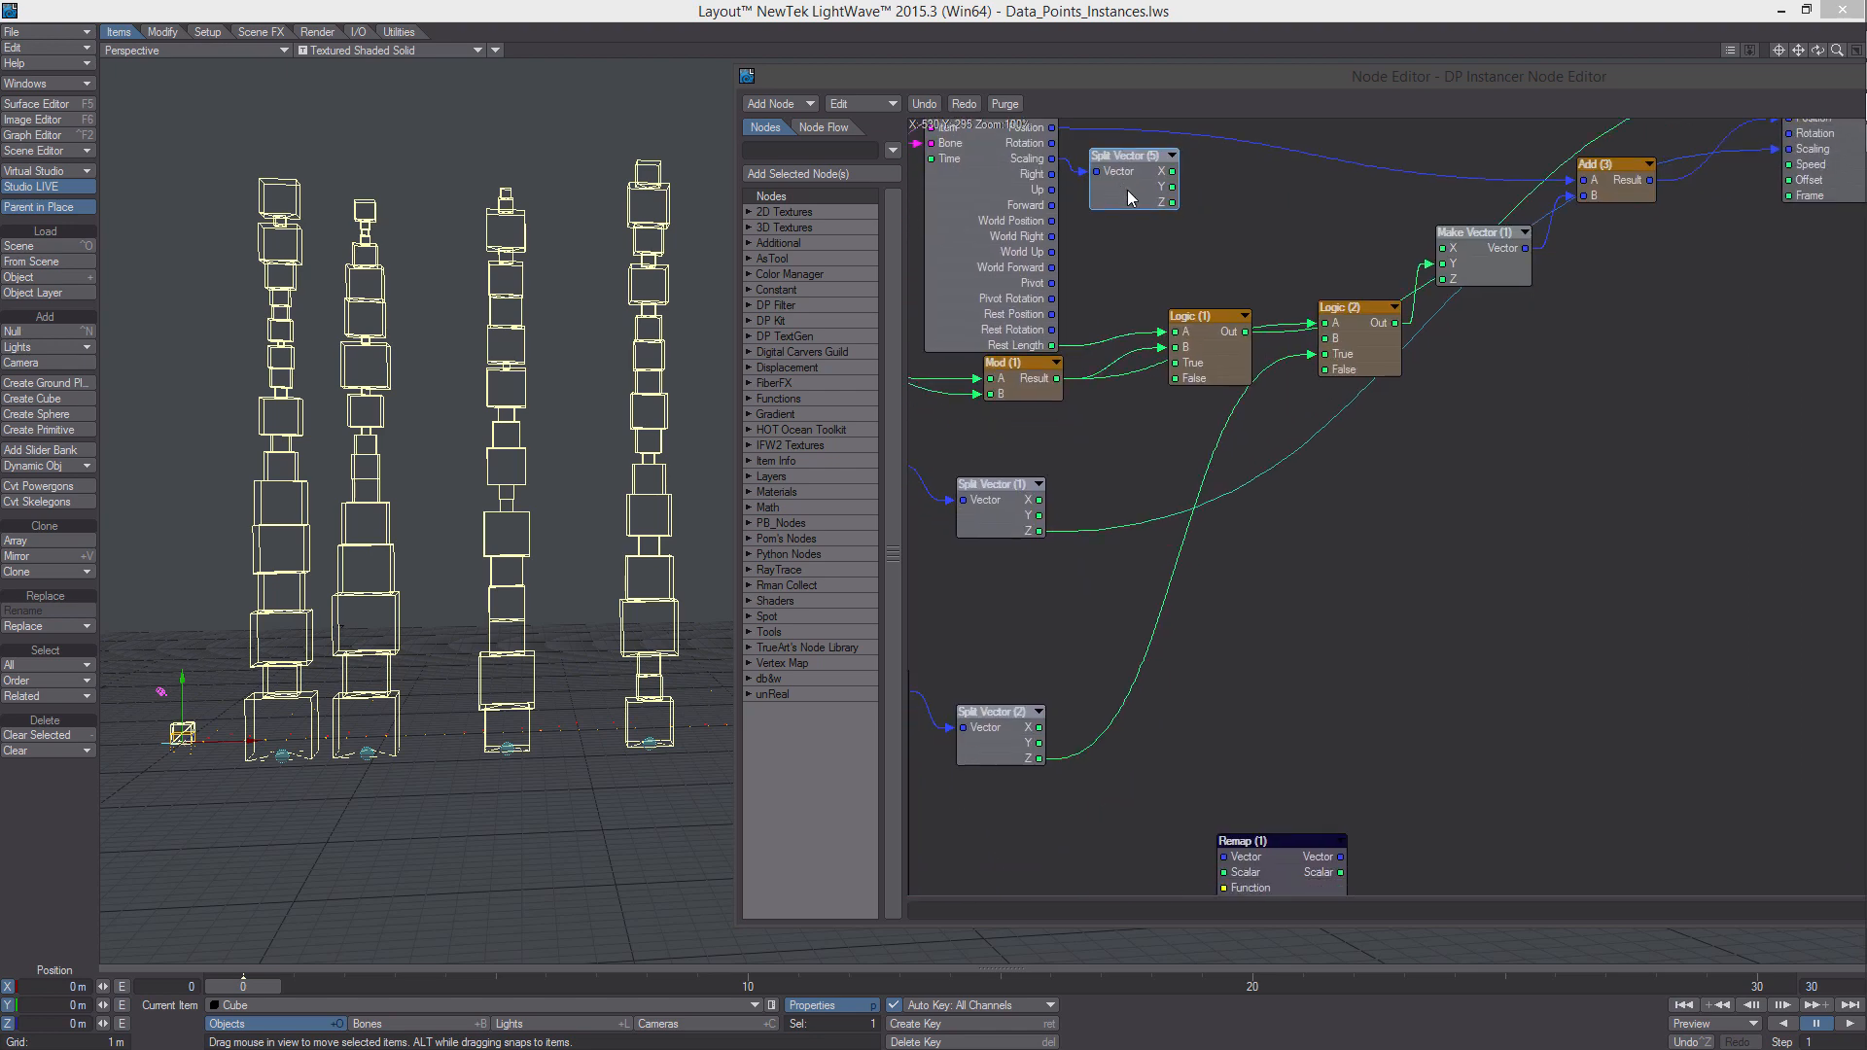
Move both Remap nodes up together and connect Split Vector (5) Z to the Scalar inputs of Remap (1) and Remap (2)
alt+drag(1233, 630, 1225, 313)
click(1286, 682)
shift+click(1278, 560)
drag(1278, 568, 1343, 333)
alt+drag(1347, 361, 1363, 792)
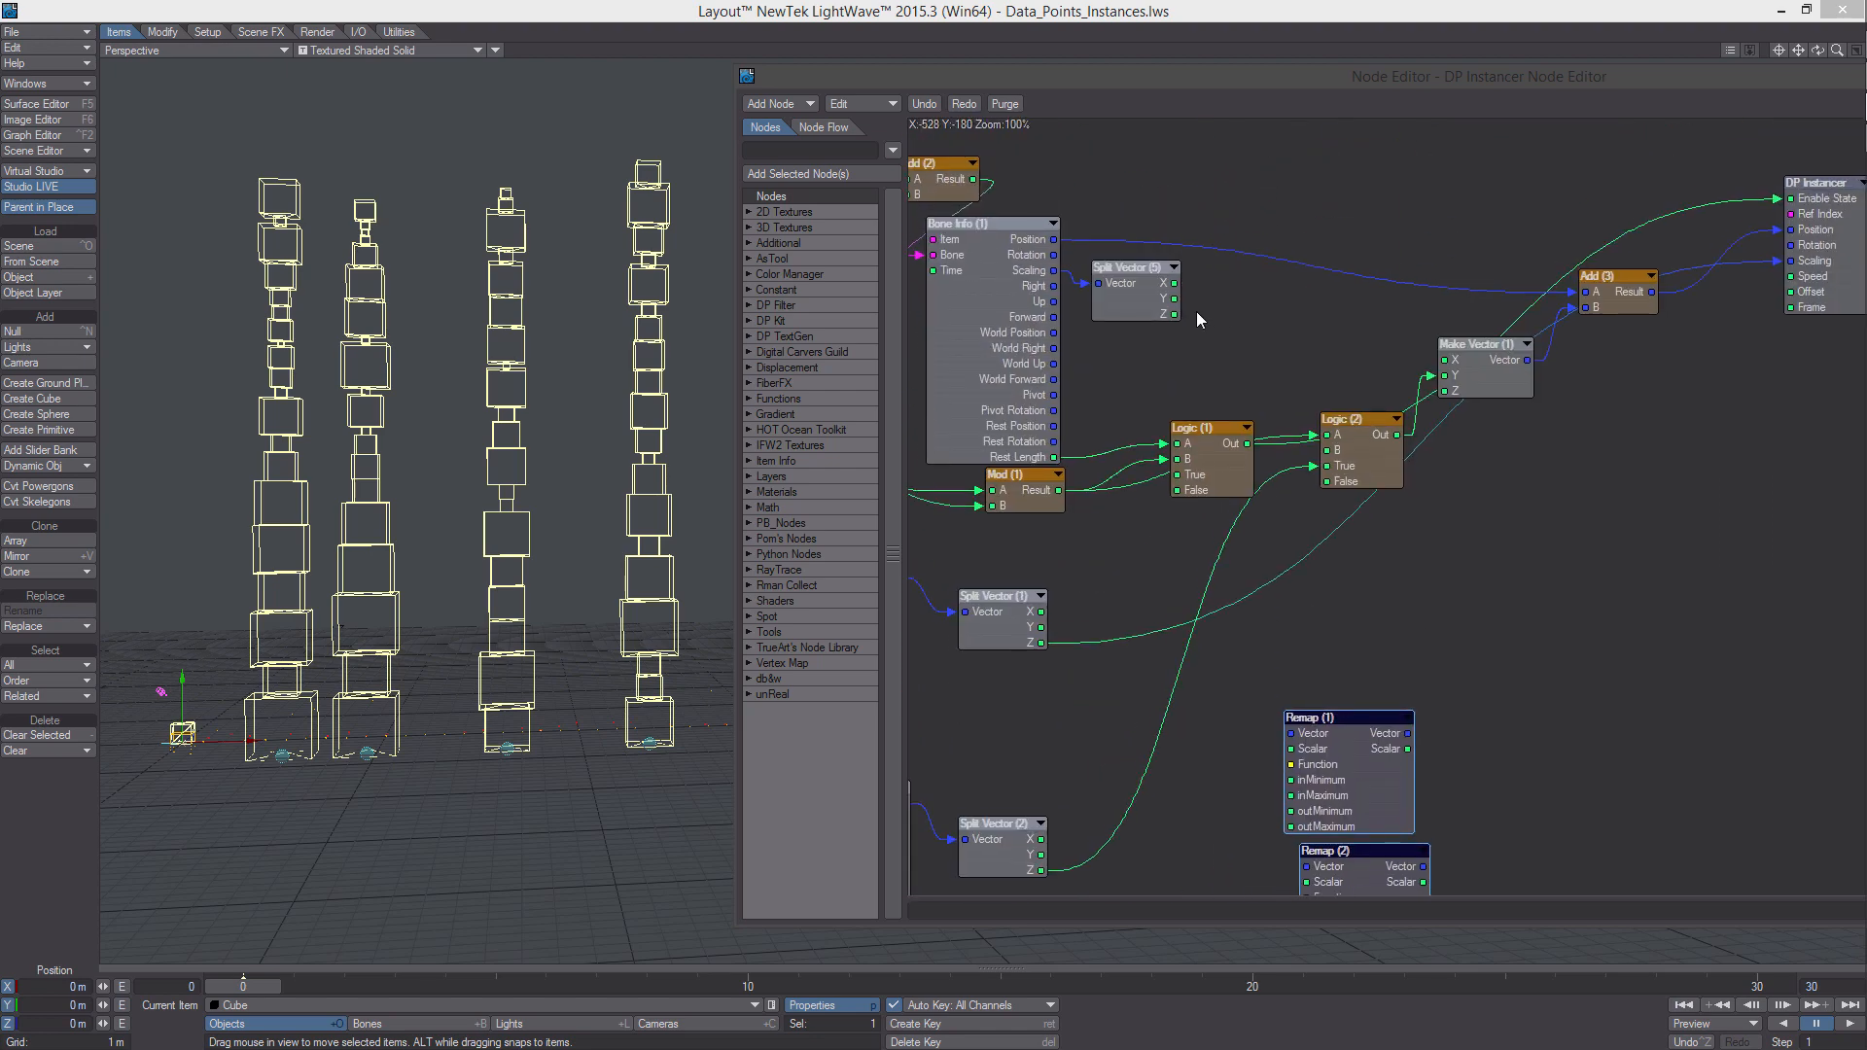
drag(1175, 314, 1303, 744)
drag(1175, 314, 1324, 883)
Space Remap (1) and Remap (2) apart vertically beside the Split Vector nodes
alt+drag(1313, 688, 1300, 332)
click(1300, 333)
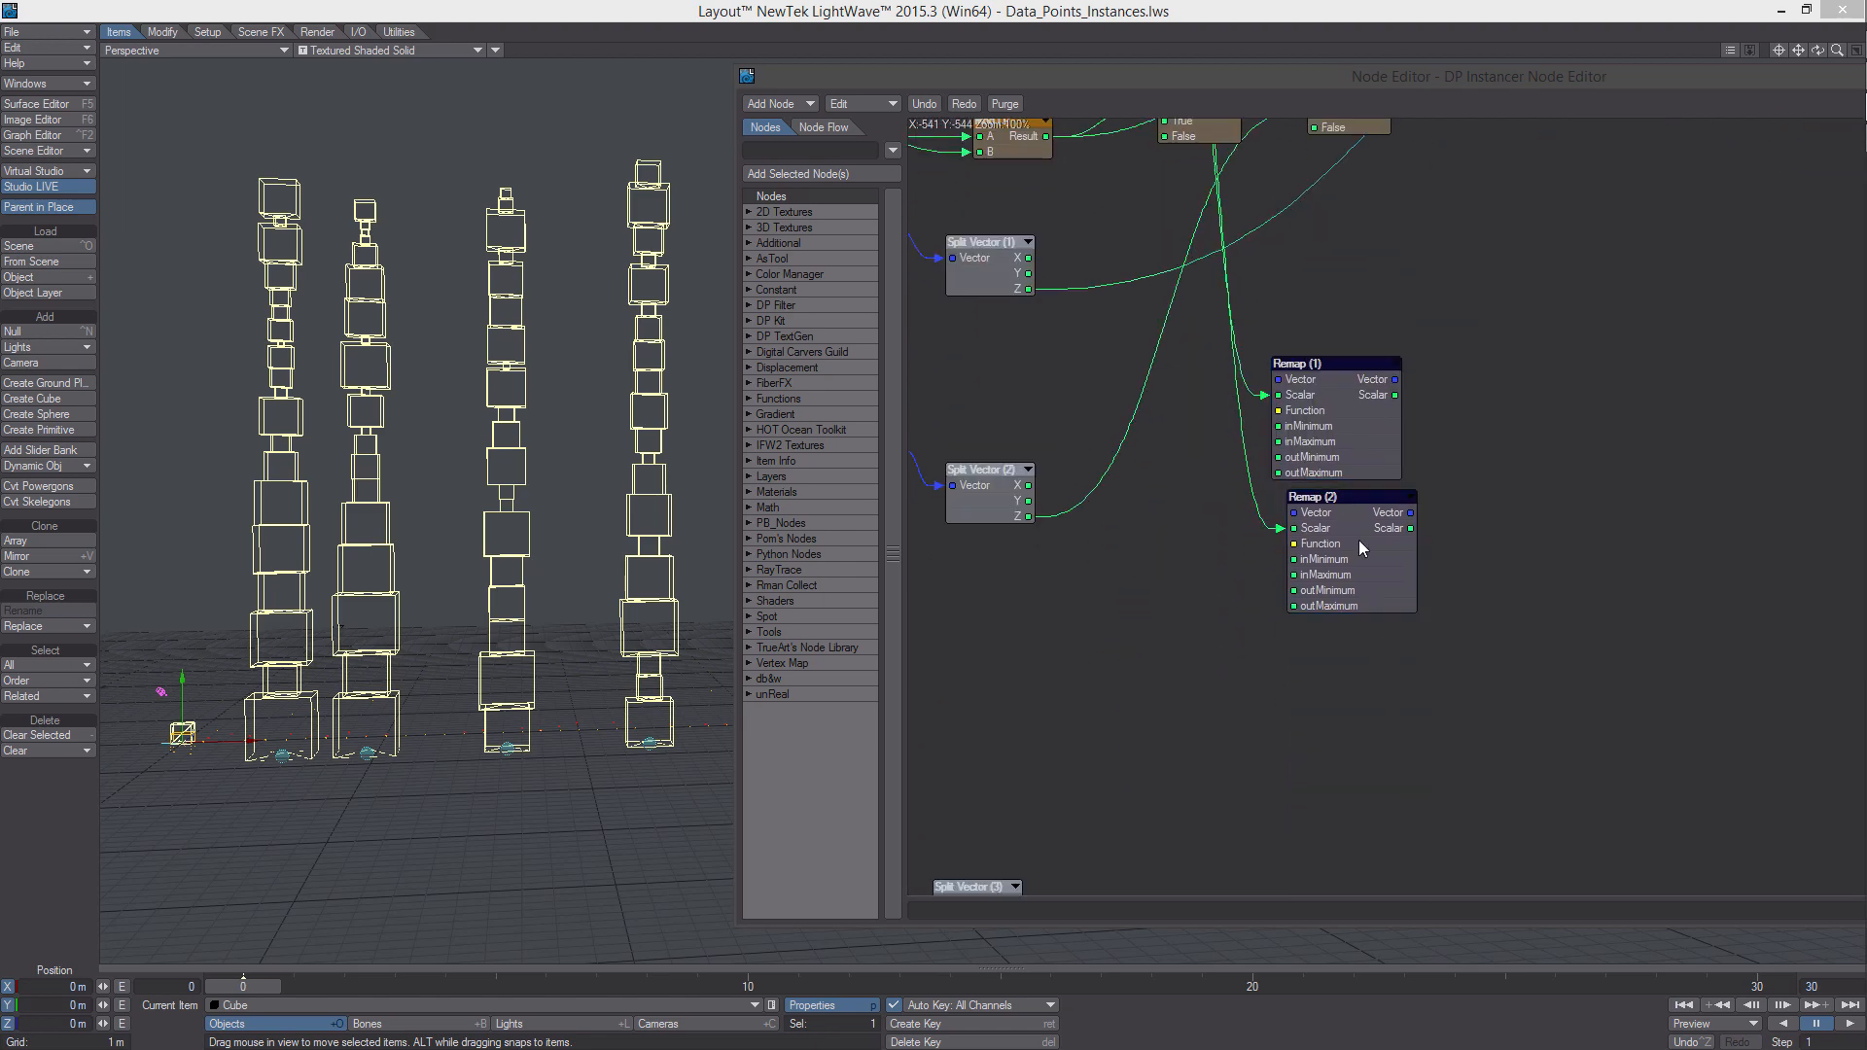
drag(1356, 453, 1381, 414)
alt+drag(1359, 517, 1448, 299)
drag(1578, 477, 1447, 173)
drag(1440, 208, 1425, 521)
alt+drag(1237, 421, 1353, 557)
drag(1533, 560, 1487, 341)
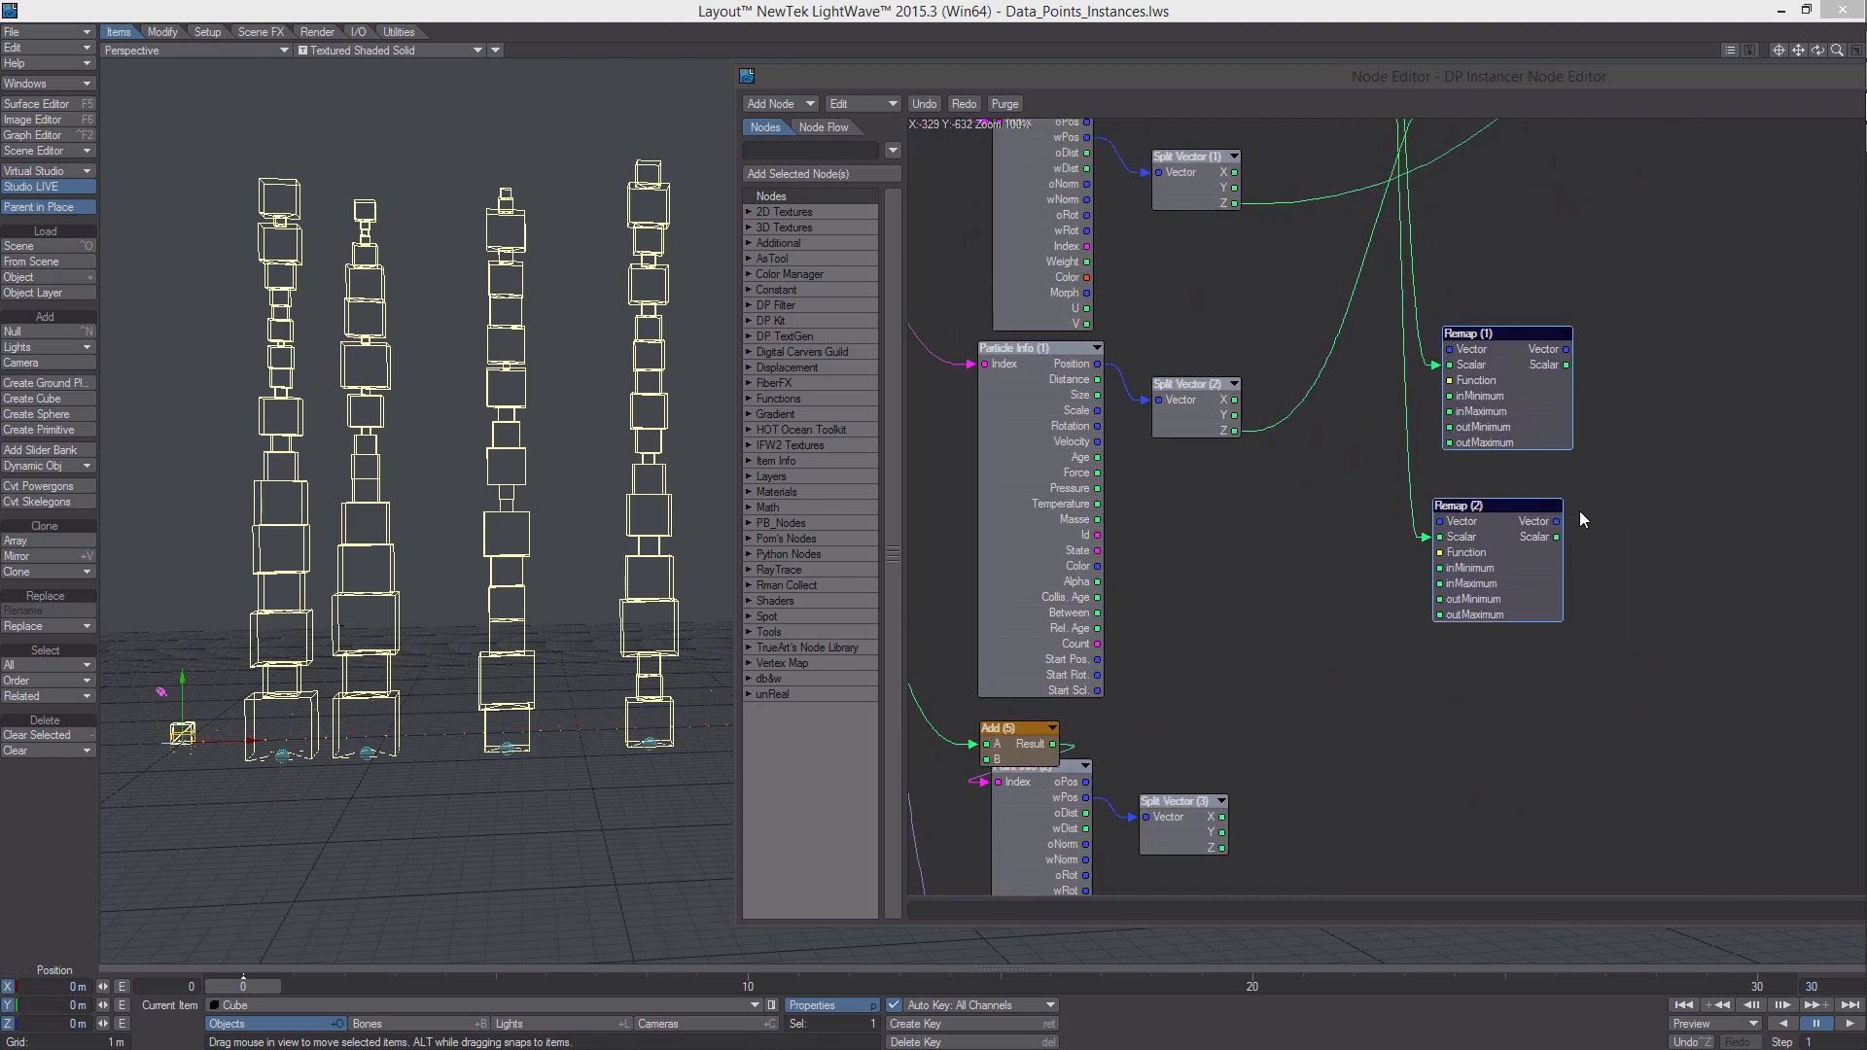
click(1579, 511)
drag(1525, 611, 1535, 735)
alt+drag(1468, 572, 1501, 711)
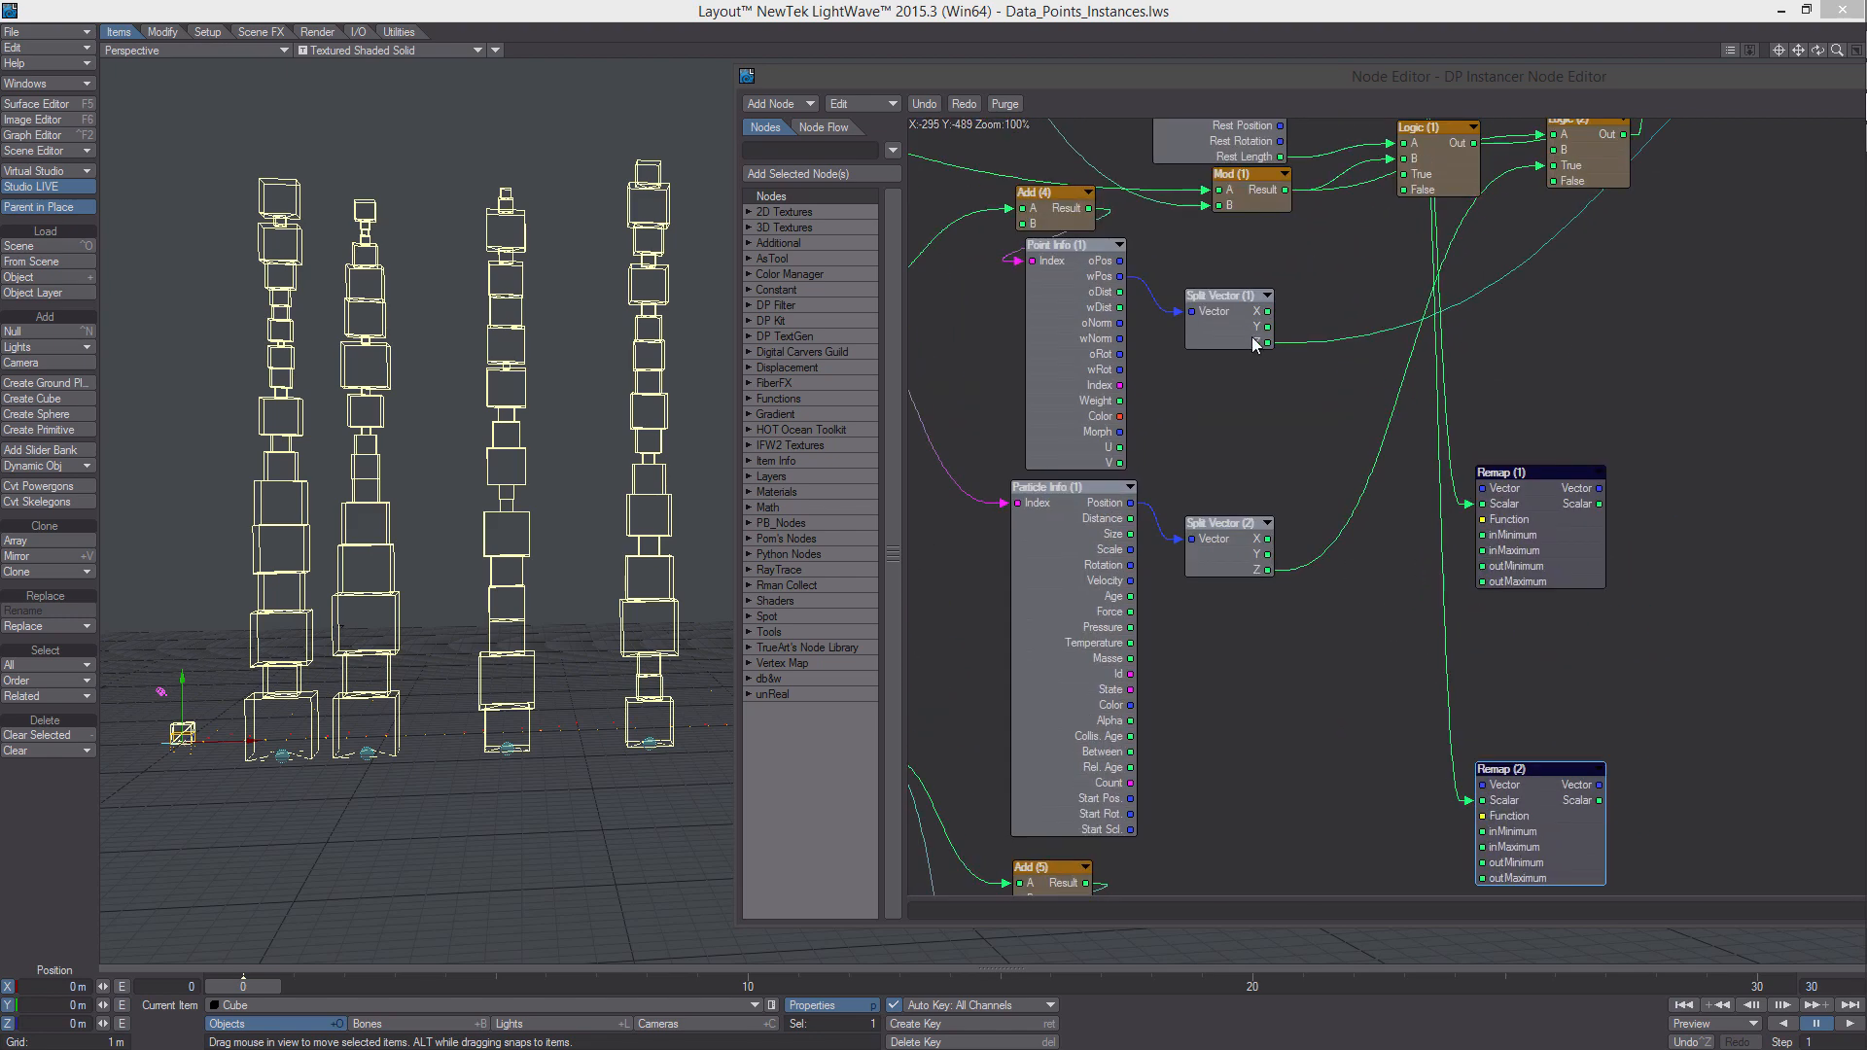
Route Split Vector (1) and (3) Z into Remap (1) outMaximum and outMinimum, and Split Vector (2) and (4) Z likewise into Remap (2)
drag(1270, 343, 1395, 345)
drag(1241, 764, 1467, 348)
alt+drag(1338, 400, 1287, 516)
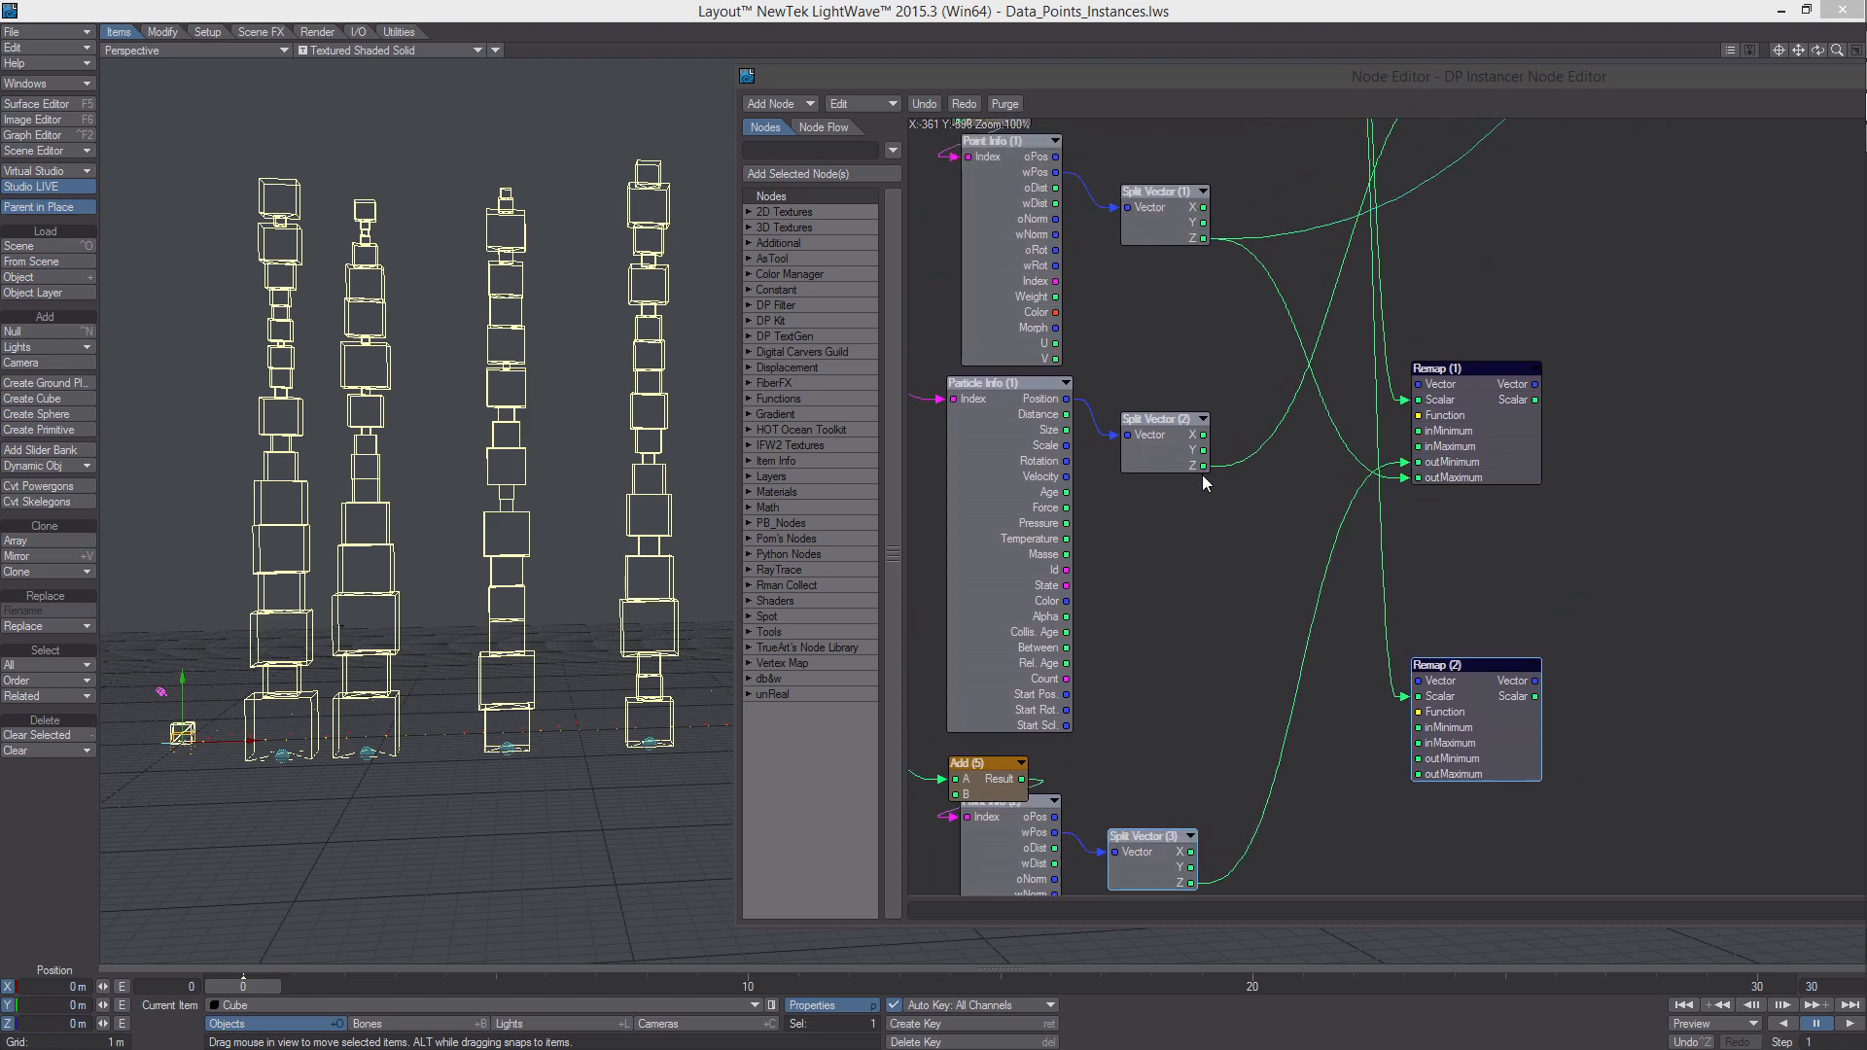
drag(1204, 468, 1351, 465)
drag(1229, 811, 1431, 468)
Connect the Scalar output of Remap (1) to the DP Instancer Scaling input
alt+drag(1318, 496, 1074, 751)
alt+drag(1241, 399, 1239, 578)
alt+drag(1254, 422, 1315, 579)
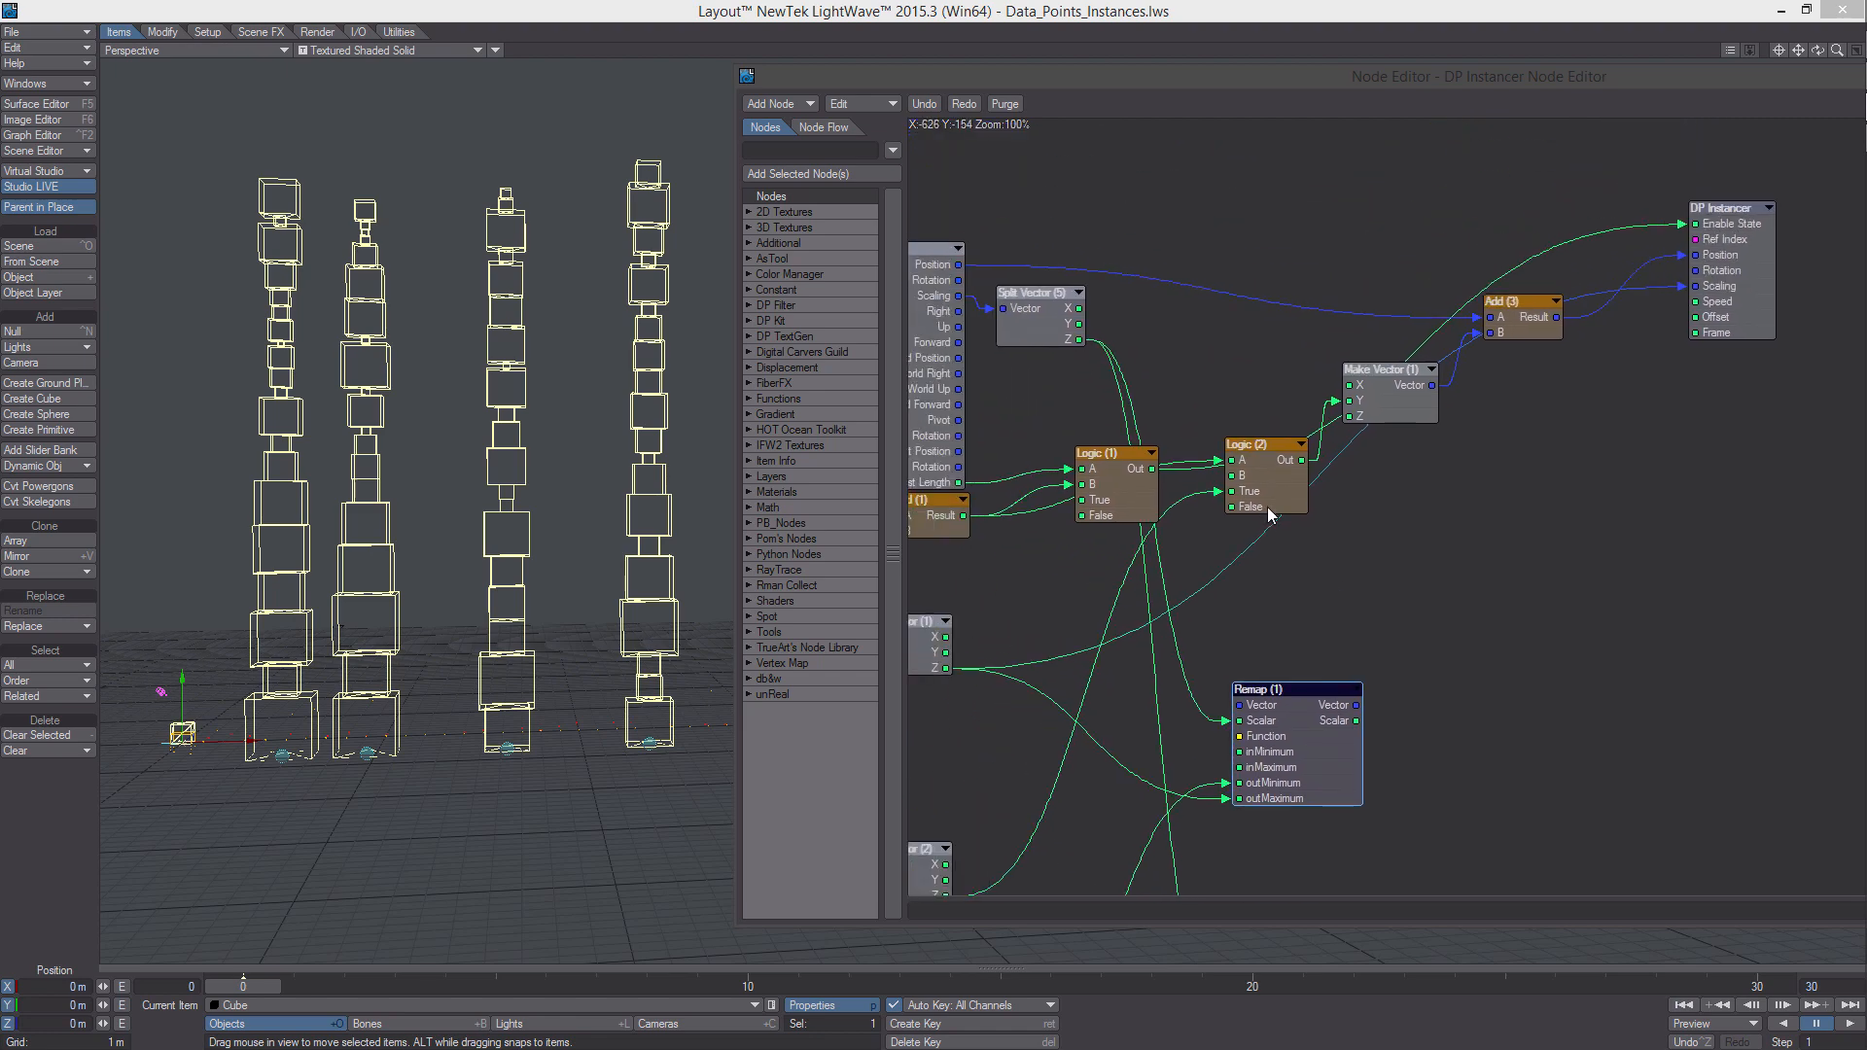
click(1268, 457)
alt+drag(1517, 416, 1410, 485)
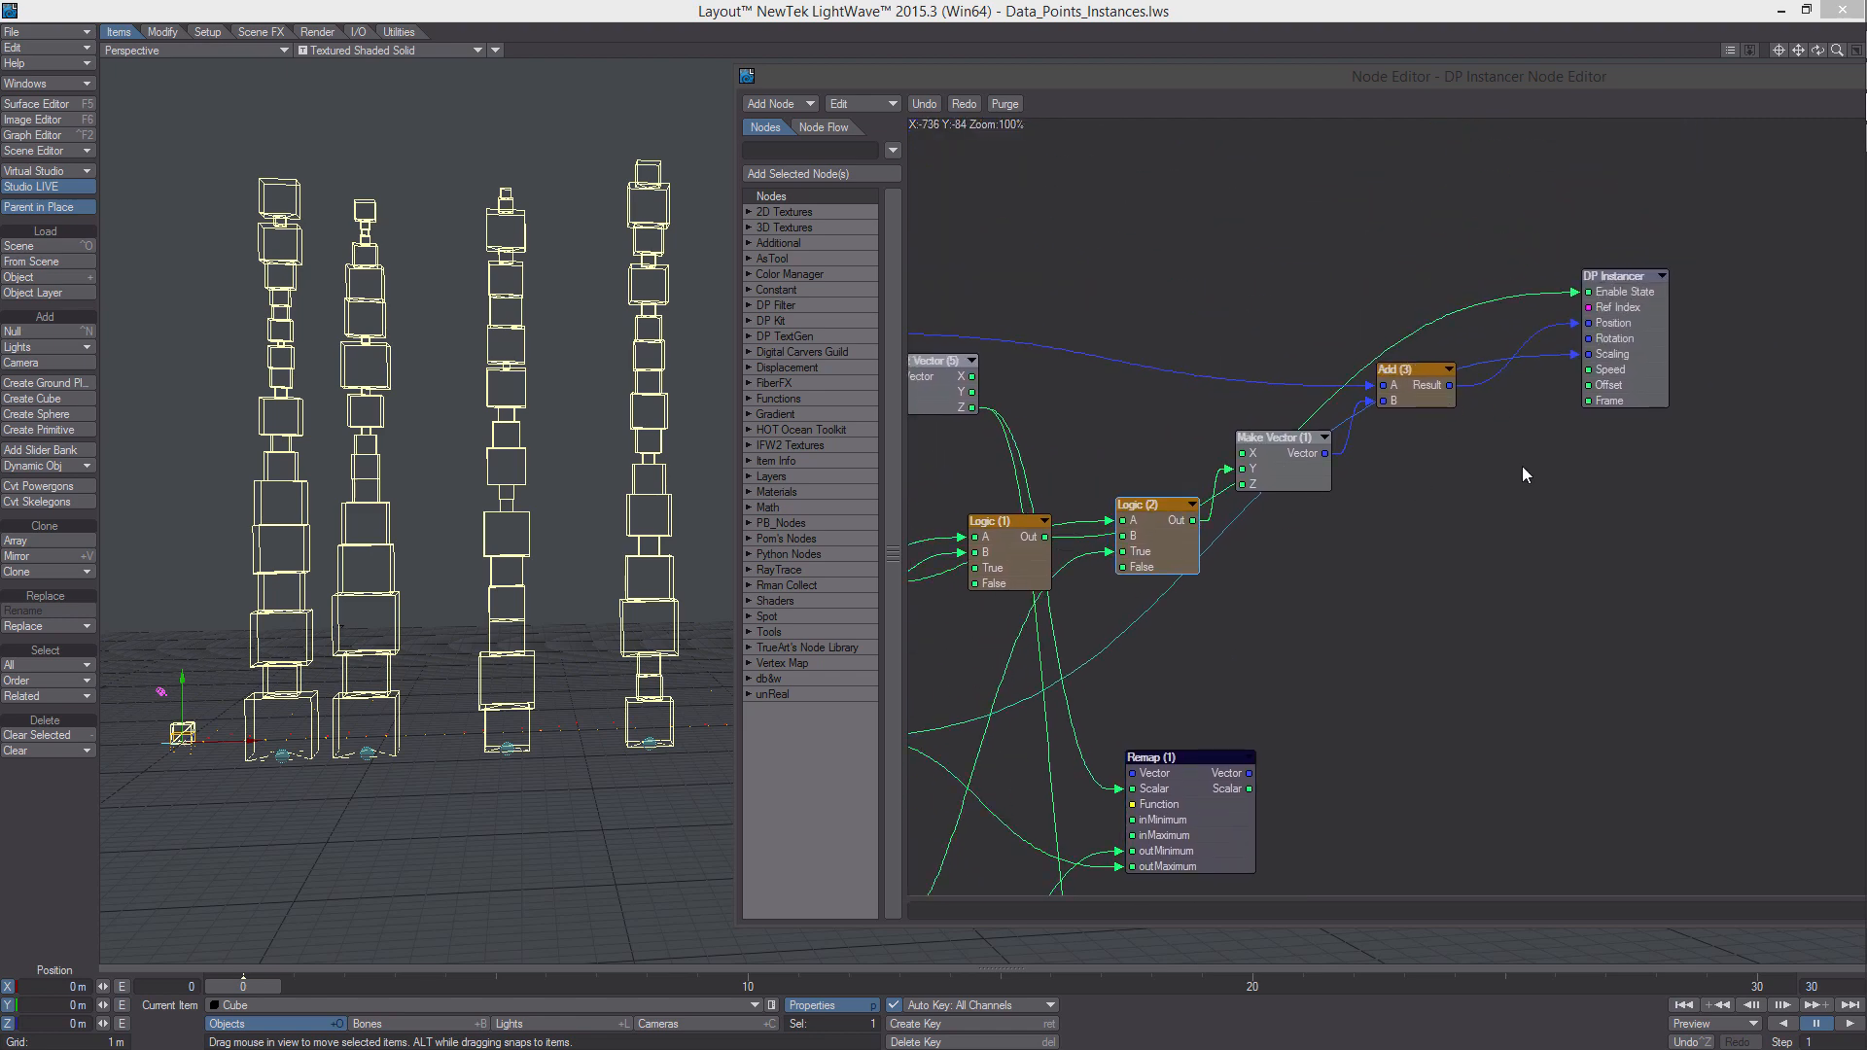
alt+drag(1440, 628, 1240, 259)
drag(1245, 482, 1536, 82)
Move Remap (2) closer beneath Remap (1) and connect its Scalar output to Logic (2) True
alt+drag(1504, 383, 1697, 195)
alt+drag(1407, 761, 1433, 640)
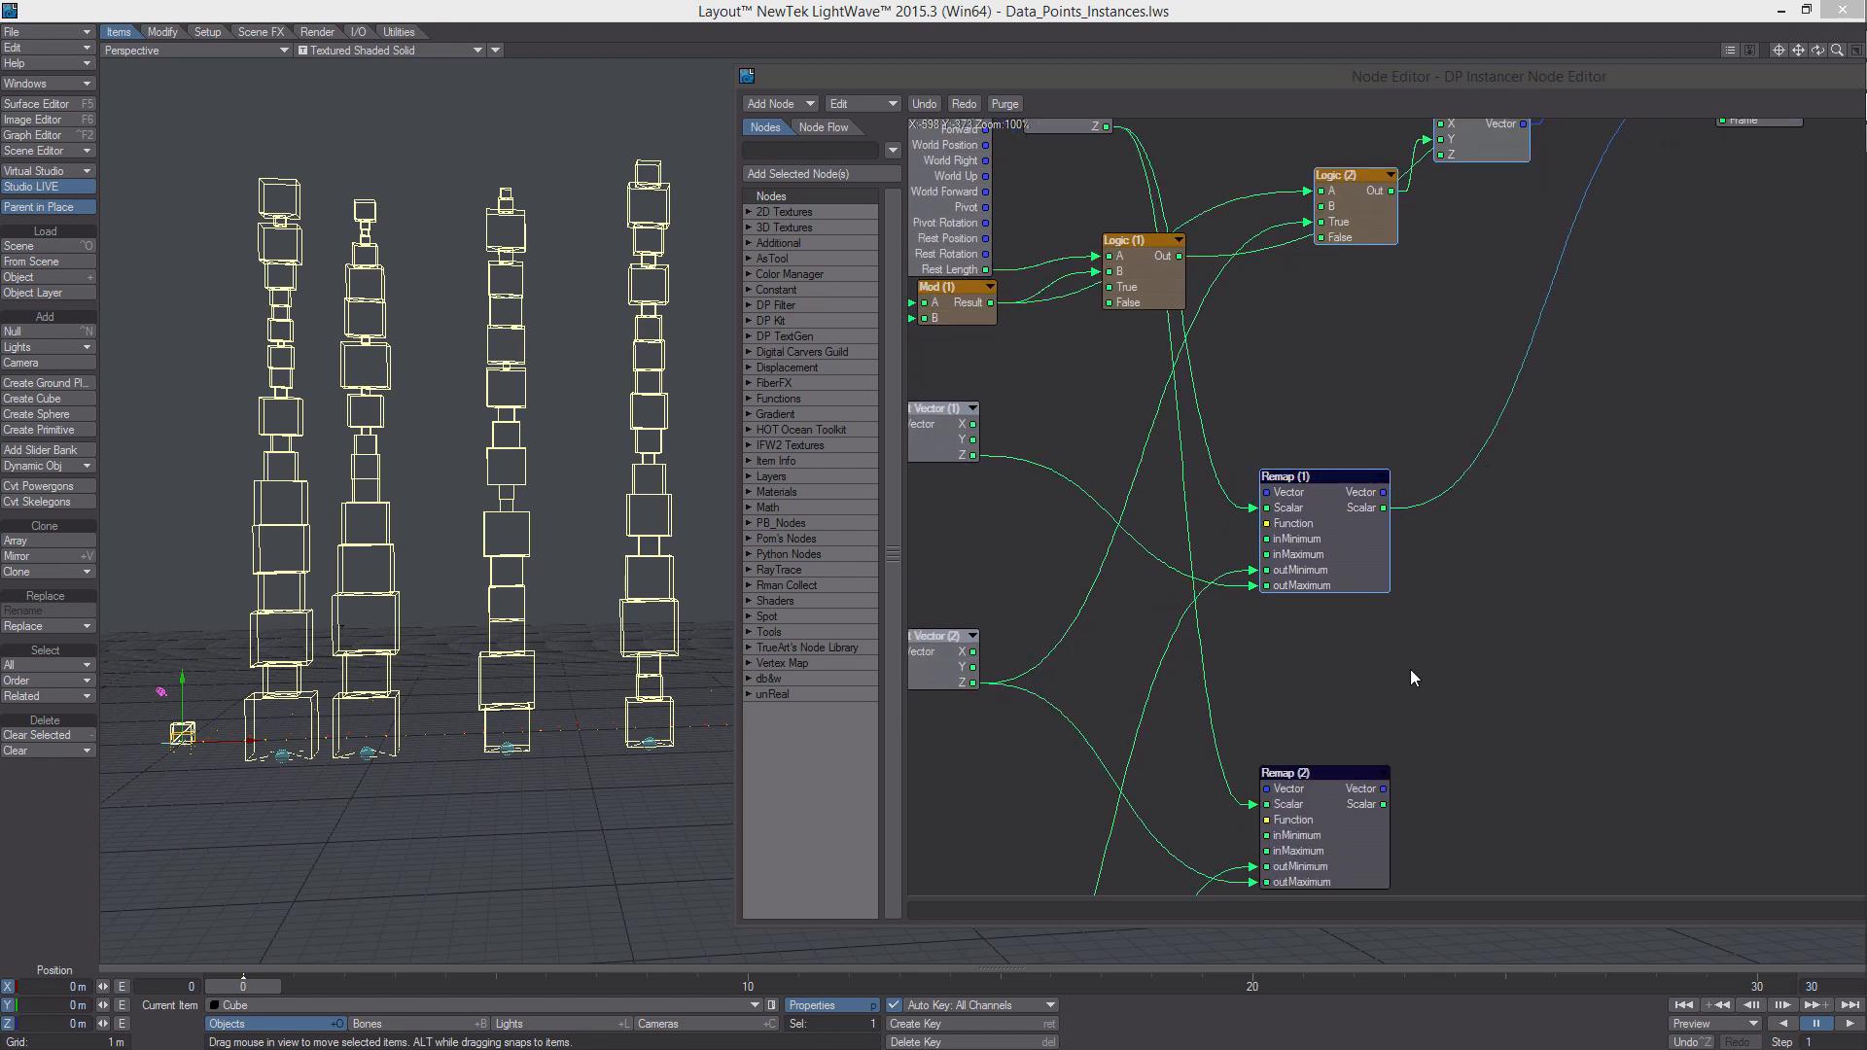
drag(1339, 773, 1354, 646)
alt+drag(1371, 689, 1325, 278)
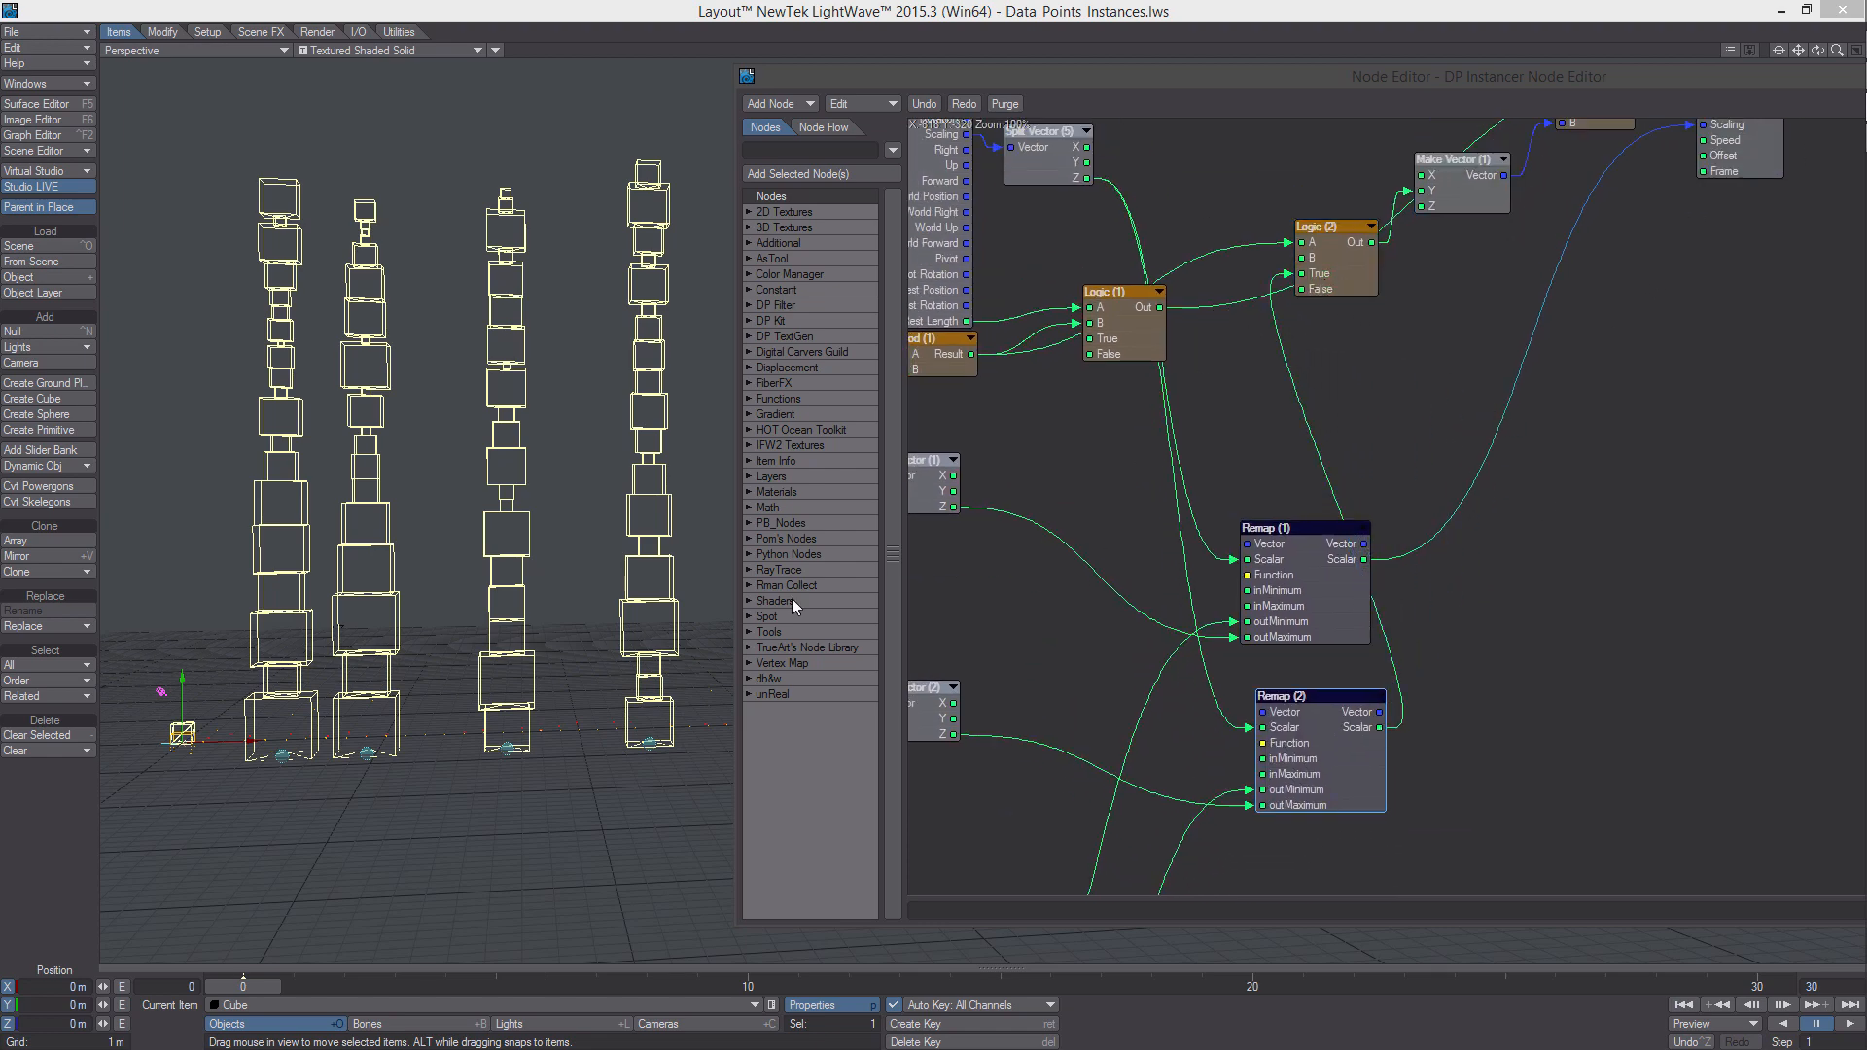
Stretch the Stack (4) bone's Z scale to about 1.559 and the Stack (3) bone's Z scale to about 1.178
click(957, 82)
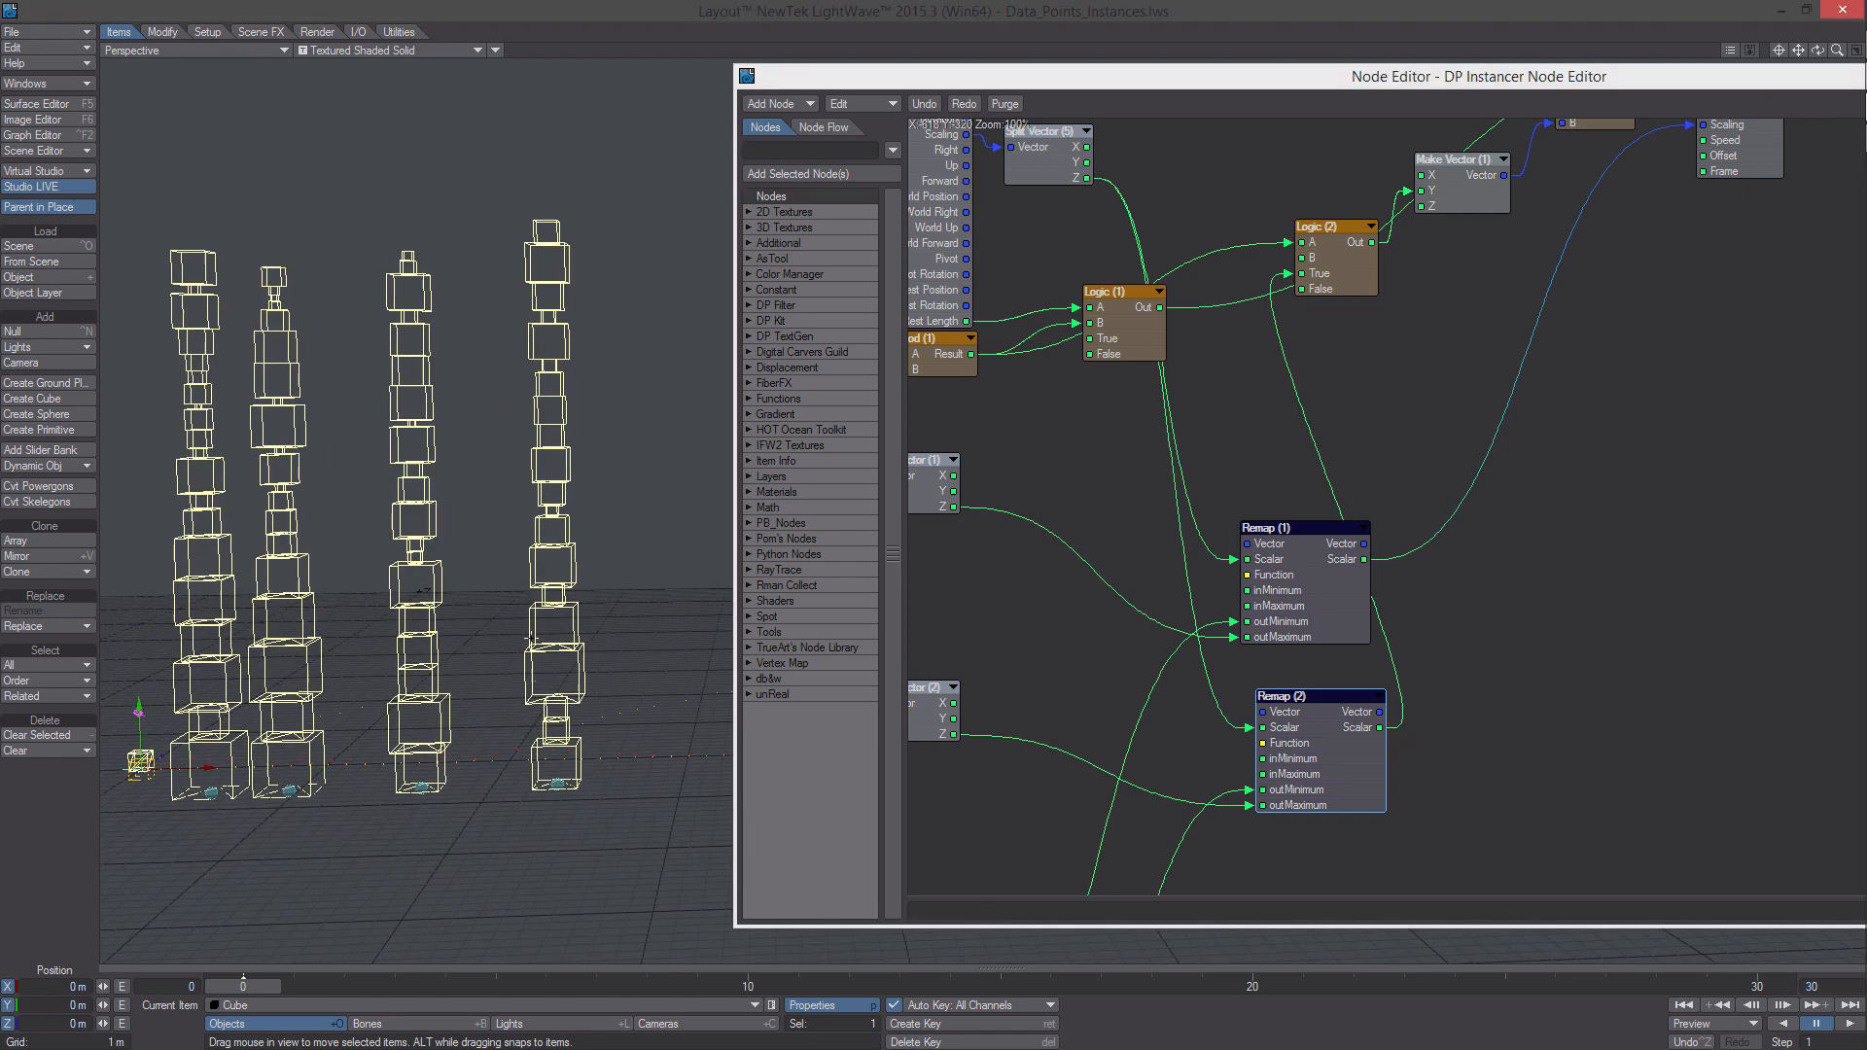
key(shift+b)
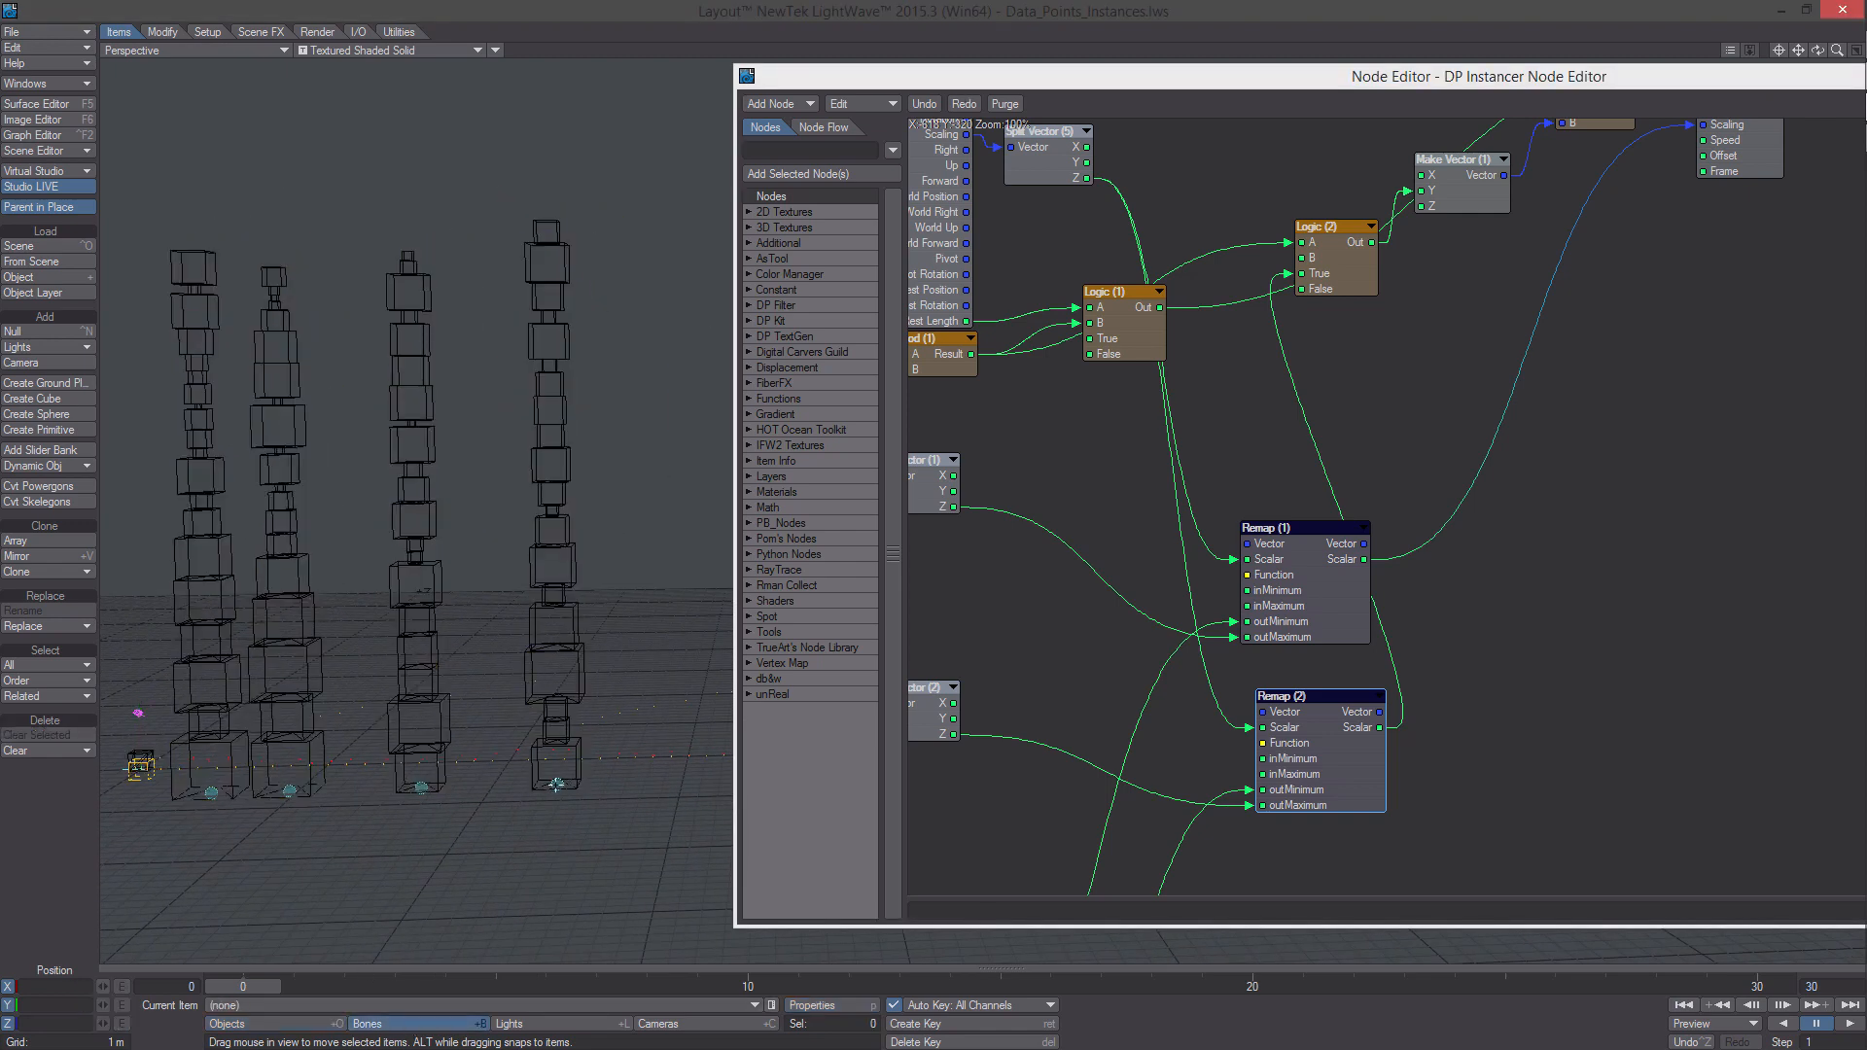
click(556, 784)
key(h)
drag(570, 784, 415, 797)
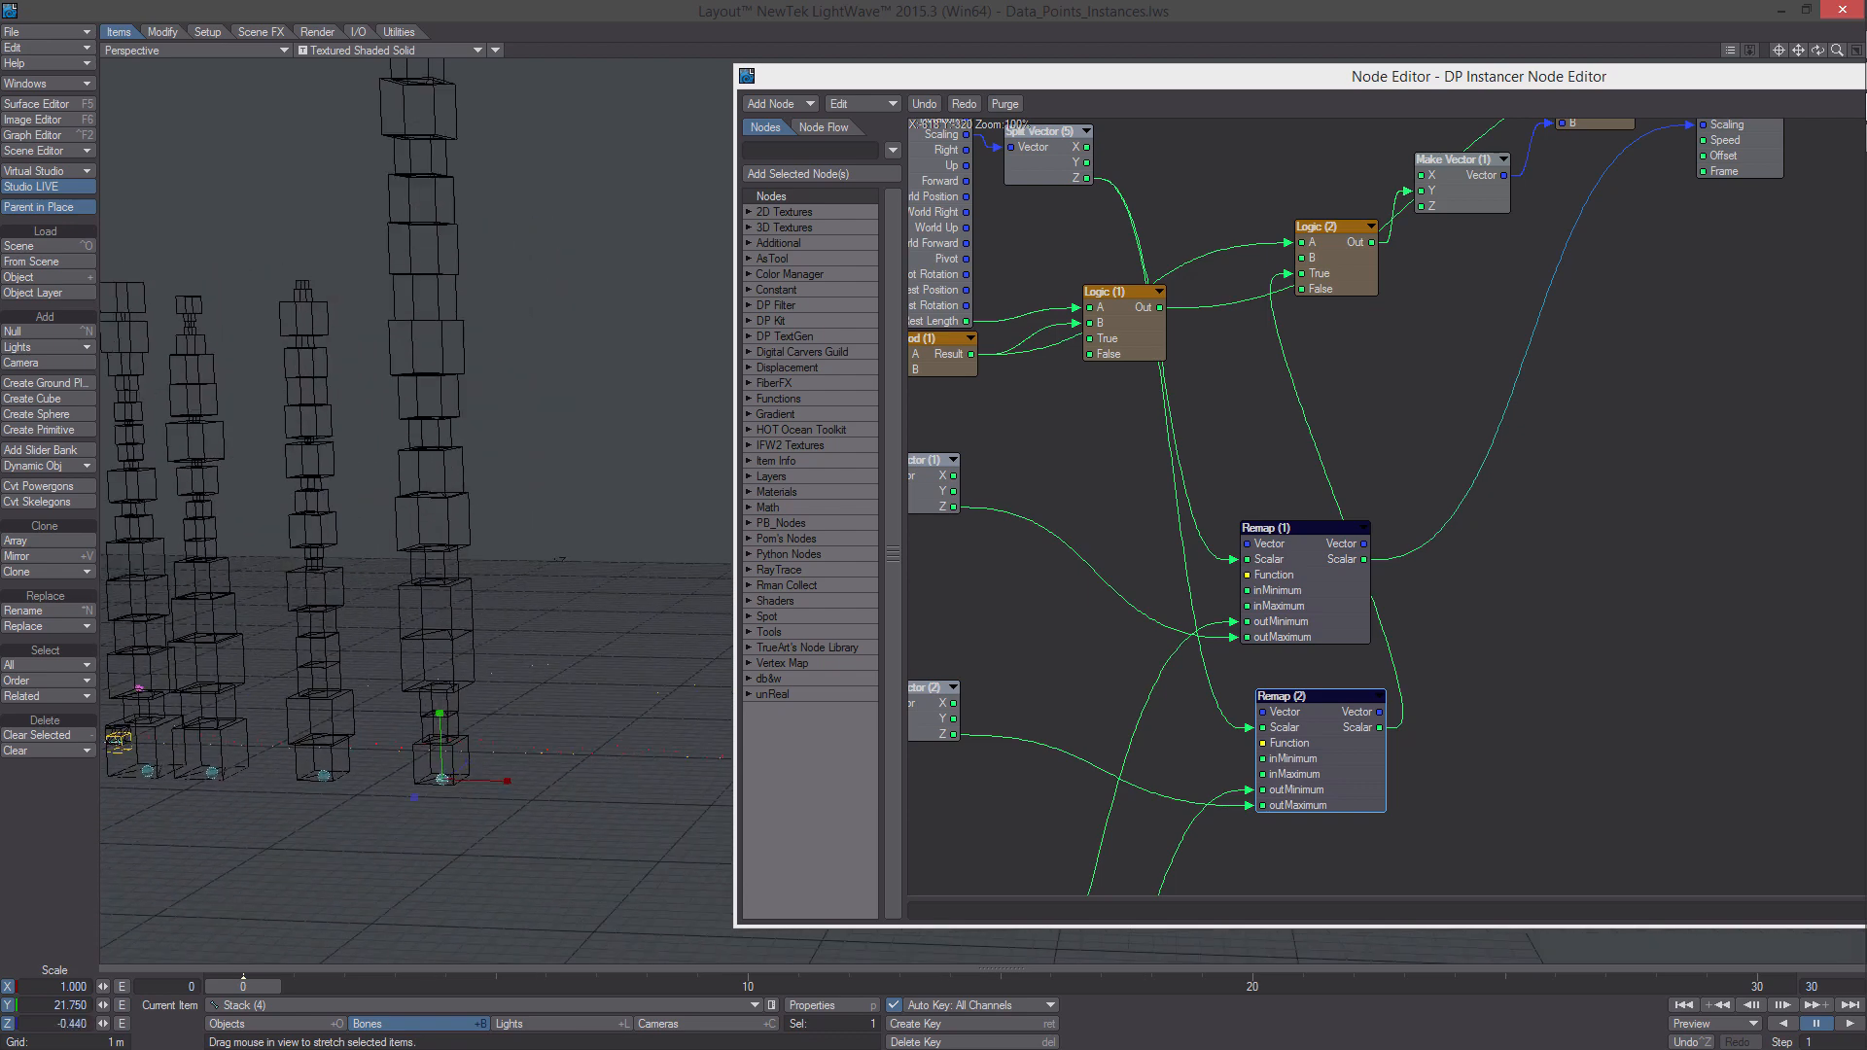
alt+drag(485, 718, 569, 713)
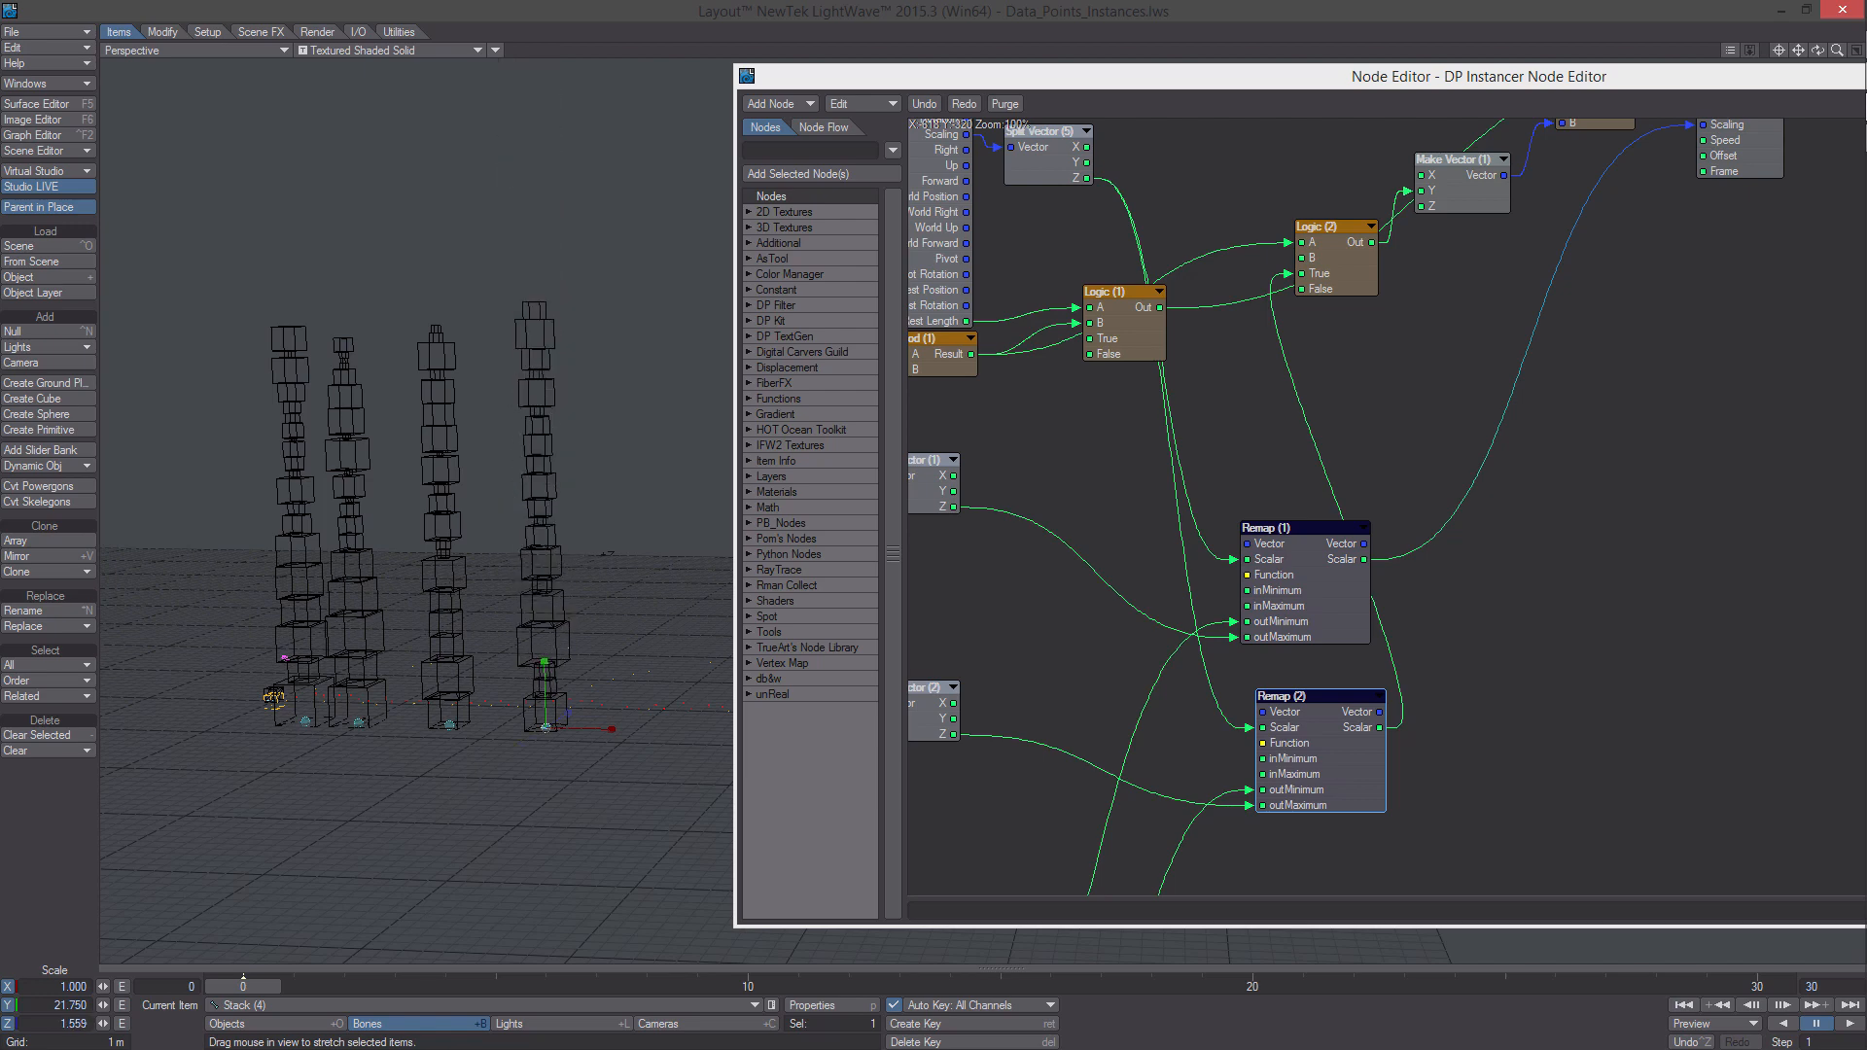
click(453, 723)
mouse_move(474, 710)
mouse_down()
mouse_move(422, 741)
mouse_move(475, 710)
mouse_move(422, 741)
mouse_move(475, 710)
mouse_move(459, 741)
mouse_up()
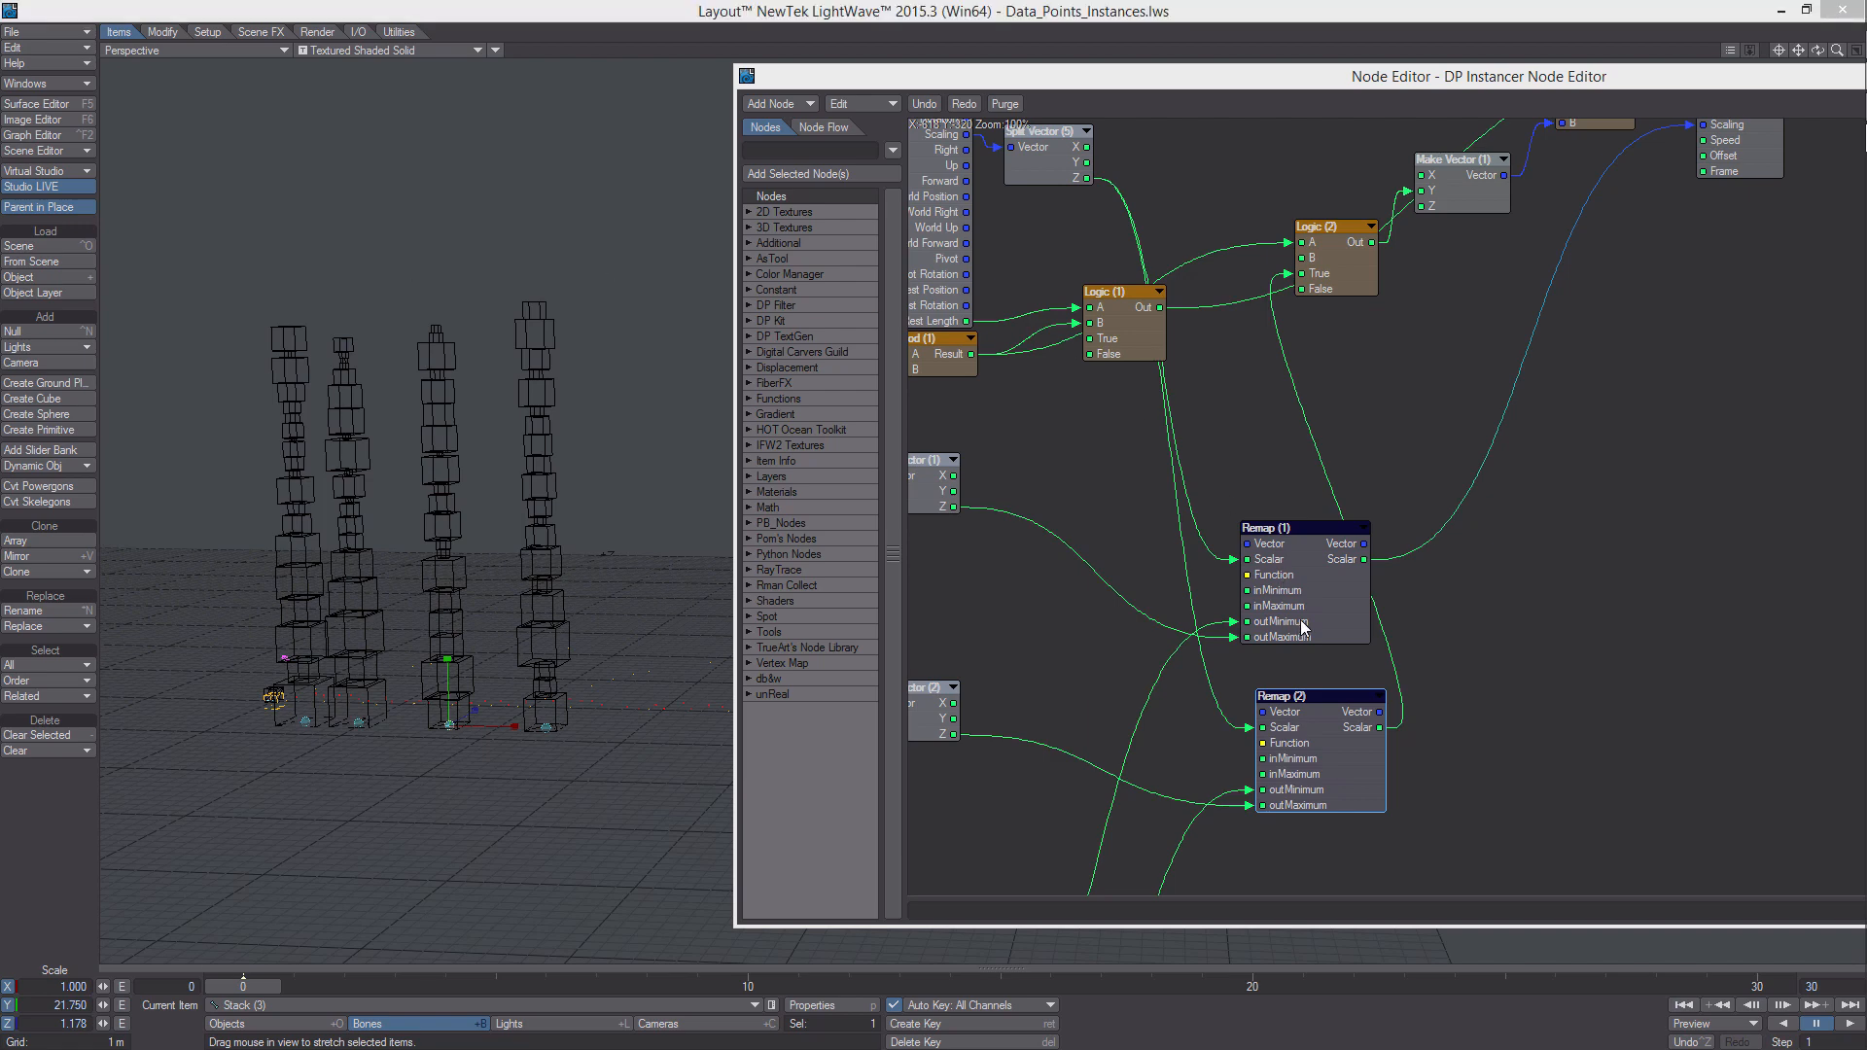
Tidy the layout of the Remap, Logic (2), Make Vector (1), Add (3) and DP Instancer nodes
drag(1453, 778, 1332, 610)
drag(1329, 603, 1281, 579)
alt+drag(1741, 268, 1670, 409)
drag(1687, 404, 1396, 140)
drag(1391, 307, 1458, 282)
mouse_move(1363, 514)
alt+mouse_down()
mouse_move(1354, 533)
mouse_move(1345, 519)
alt+mouse_up()
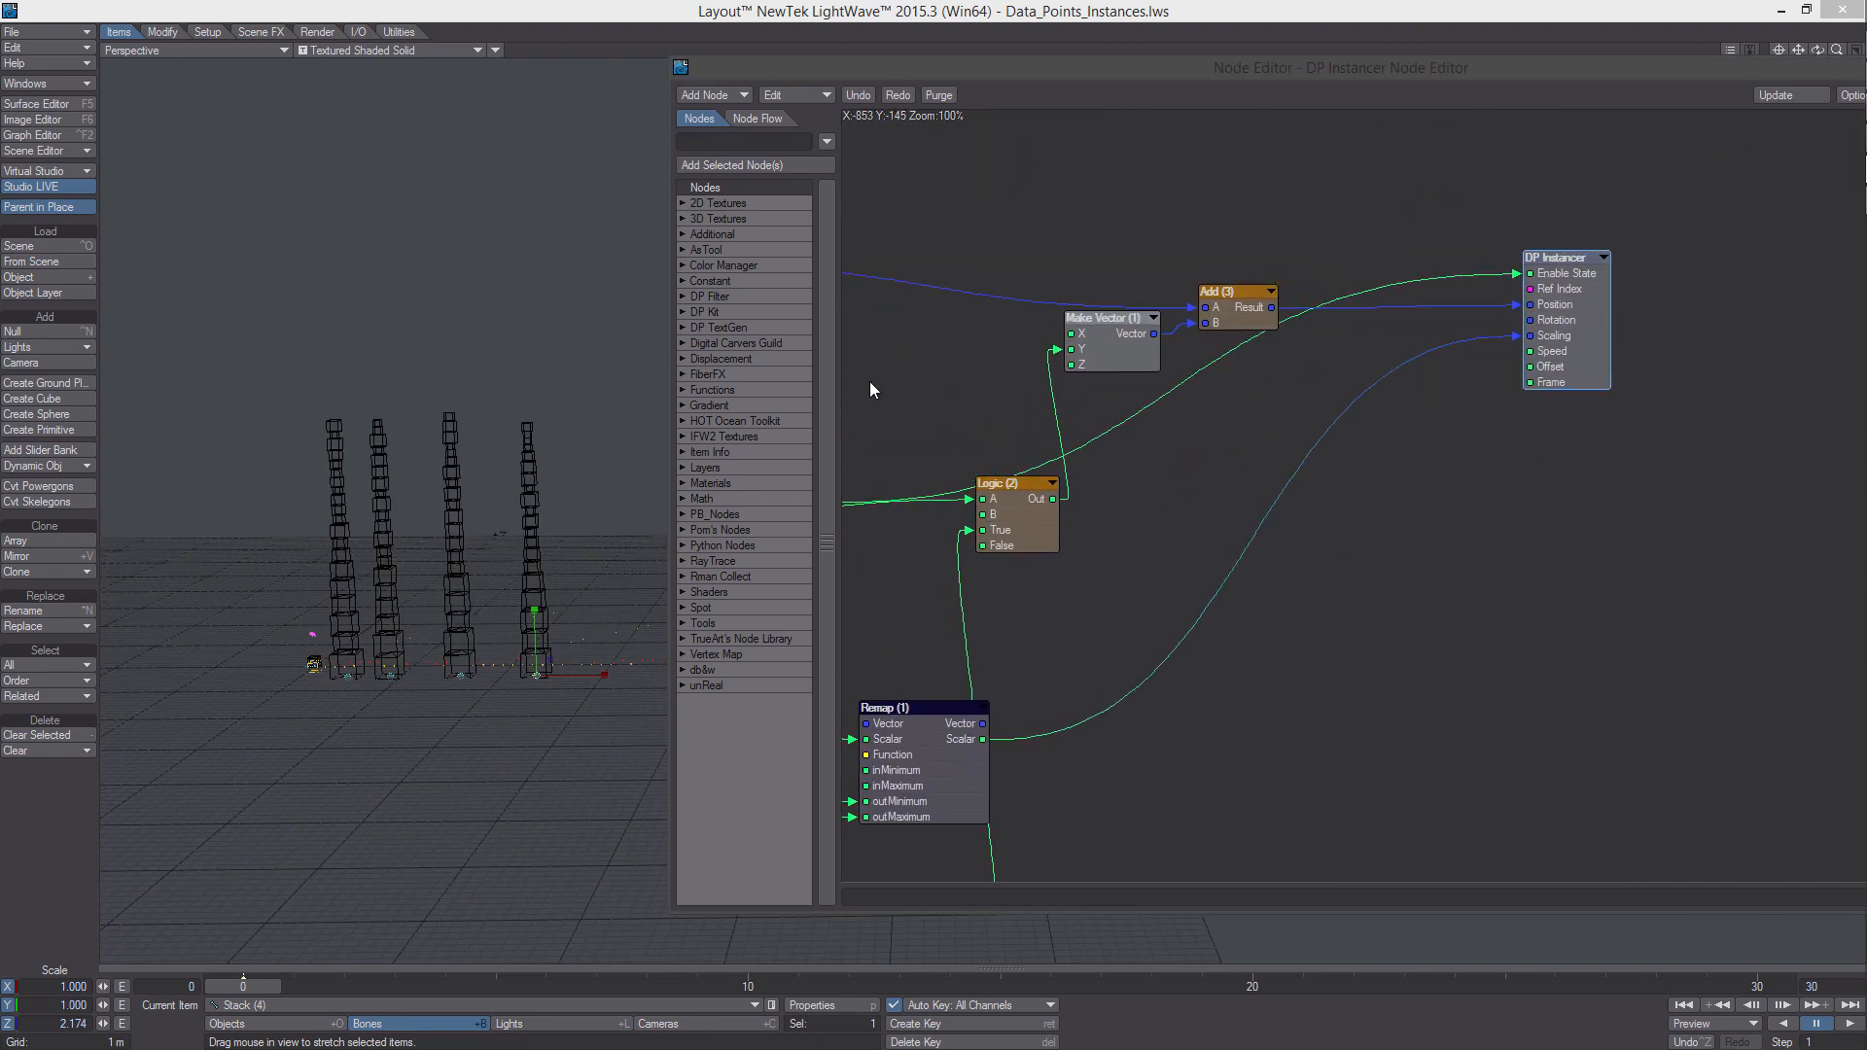
Add a DP Kit Scale tool node and place it beside the Add (3) node, before DP Instancer
alt+drag(1284, 518, 1390, 493)
right_click(1390, 492)
mouse_move(1418, 772)
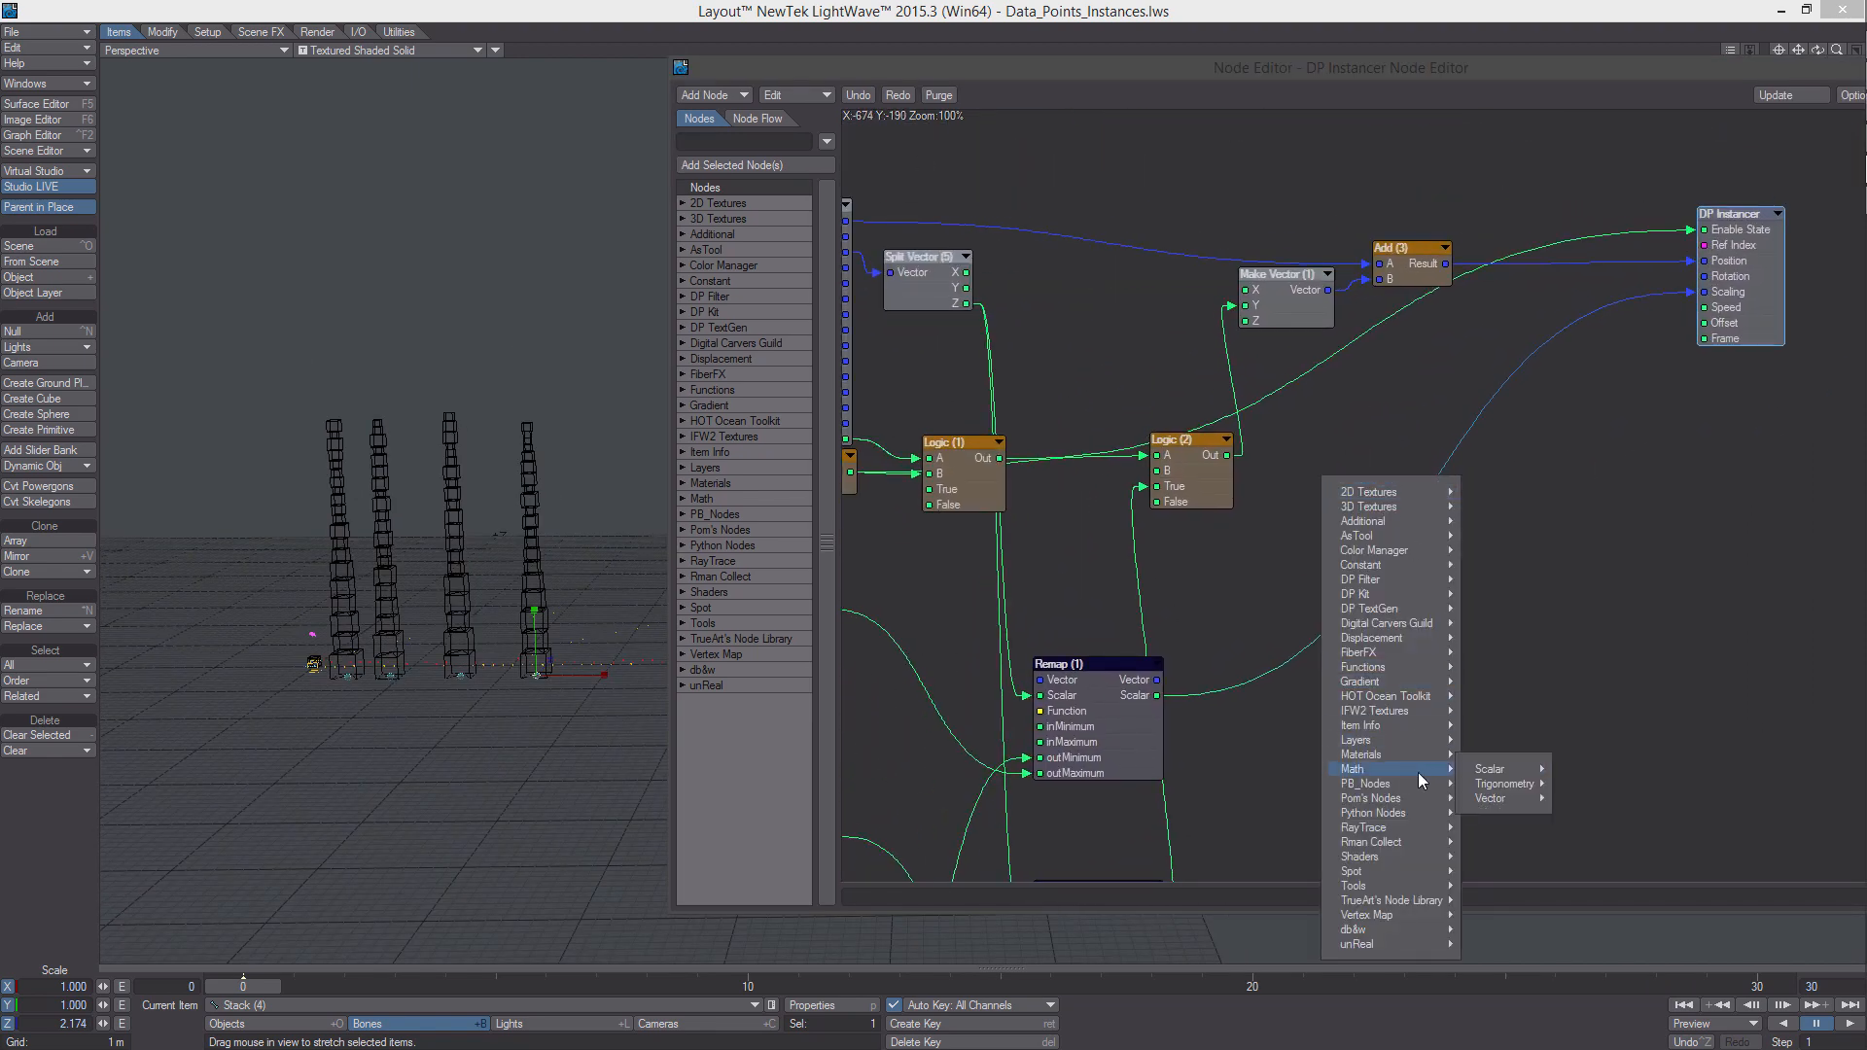
mouse_move(1404, 595)
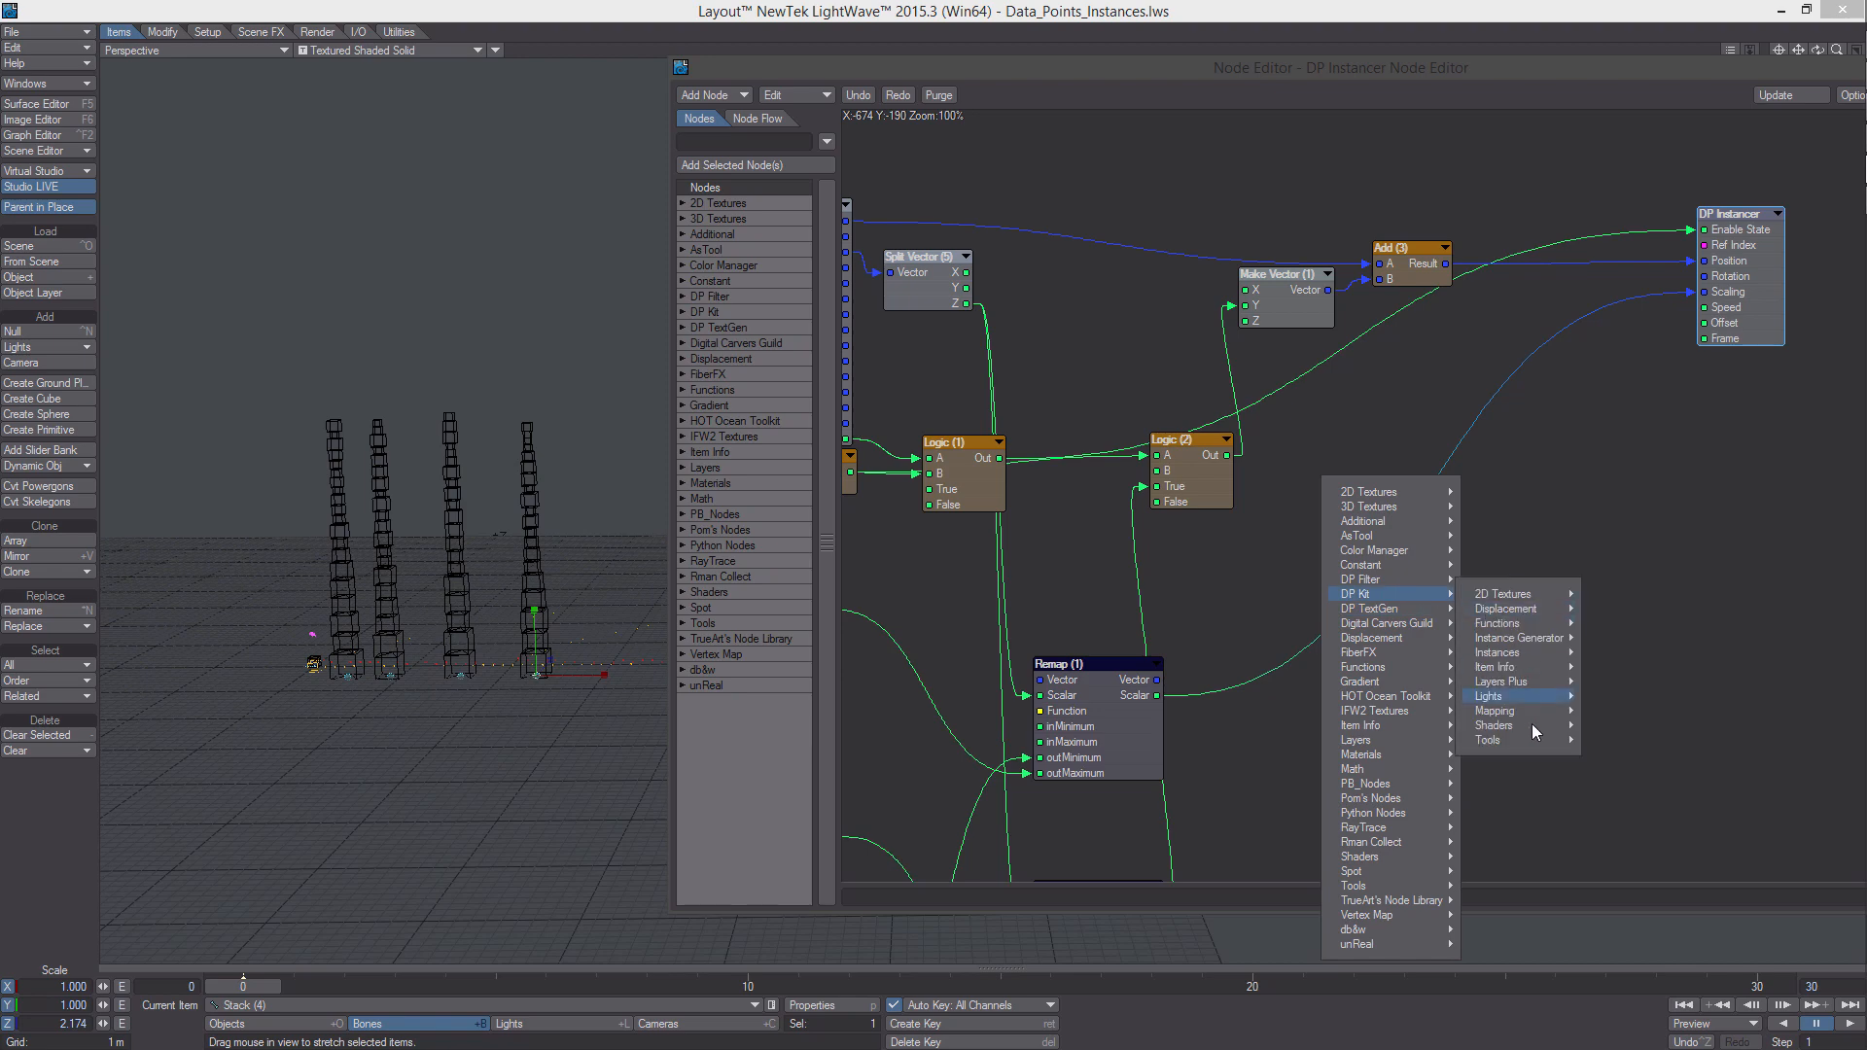
mouse_move(1535, 745)
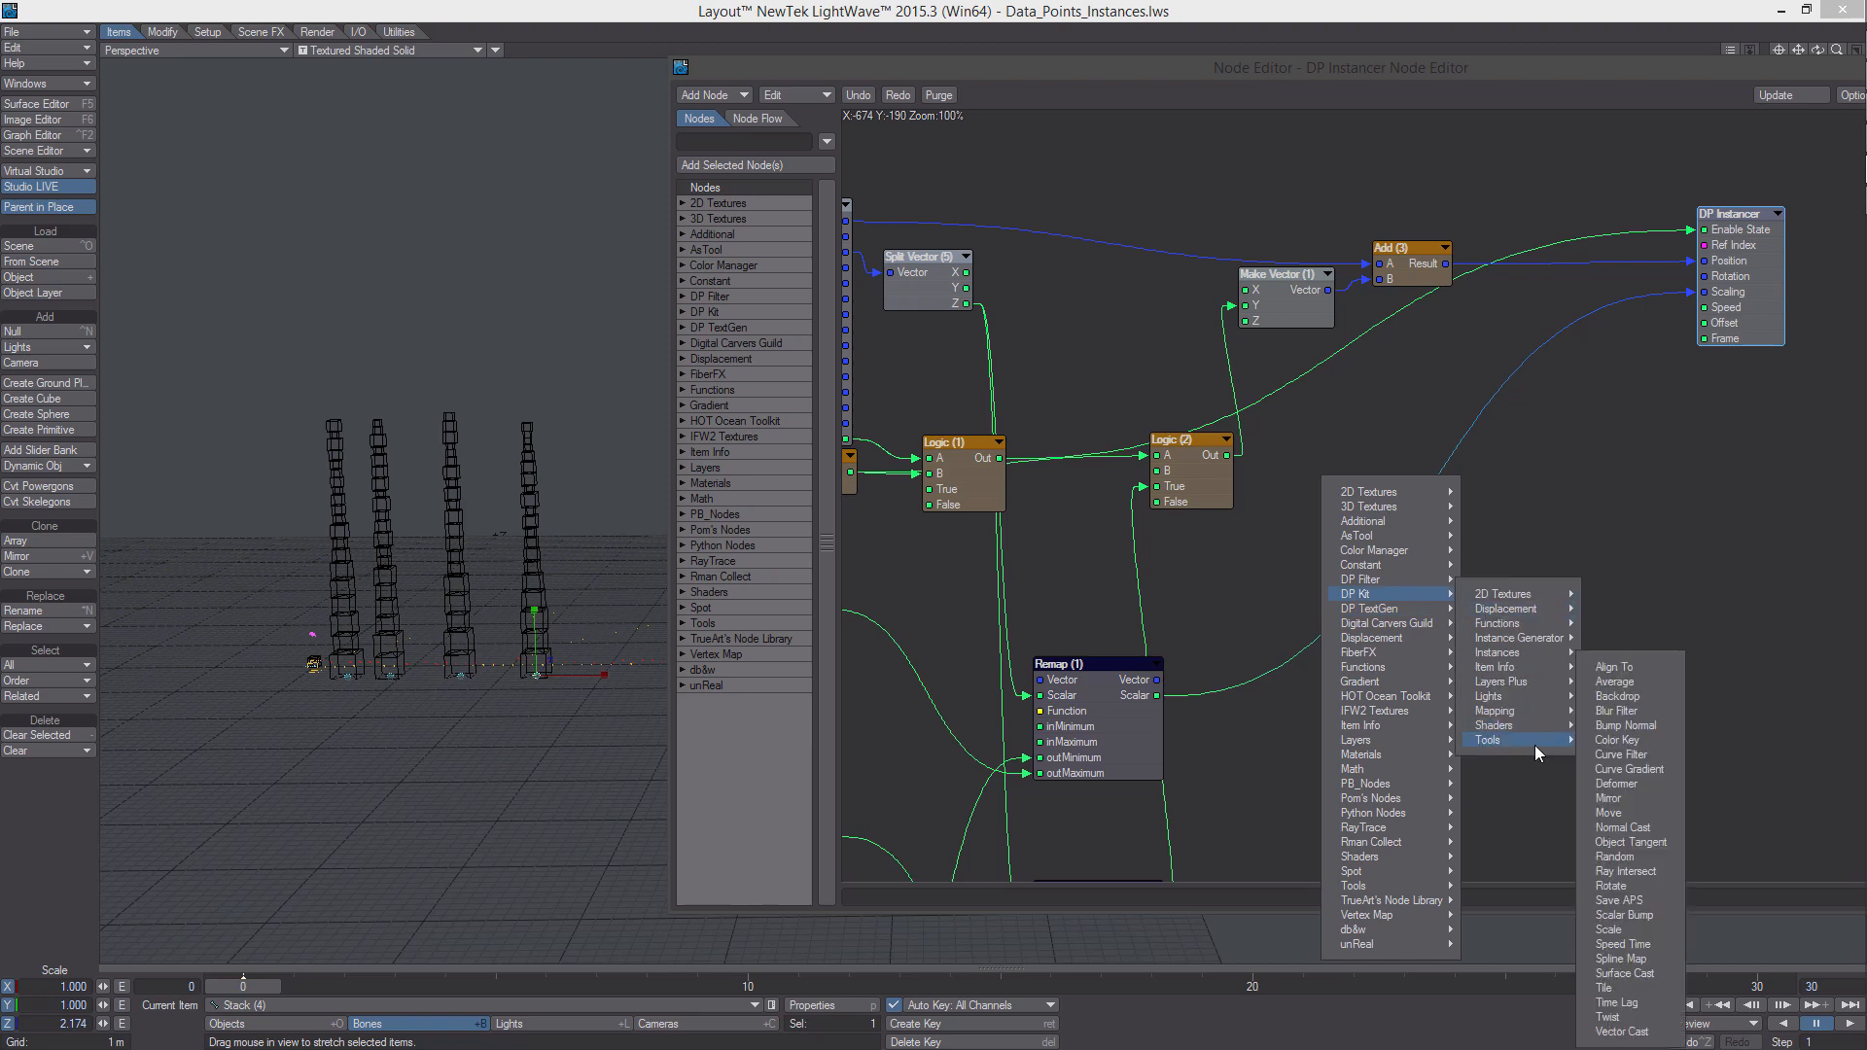
click(1644, 930)
alt+drag(1551, 443, 1551, 558)
drag(1436, 564, 1560, 429)
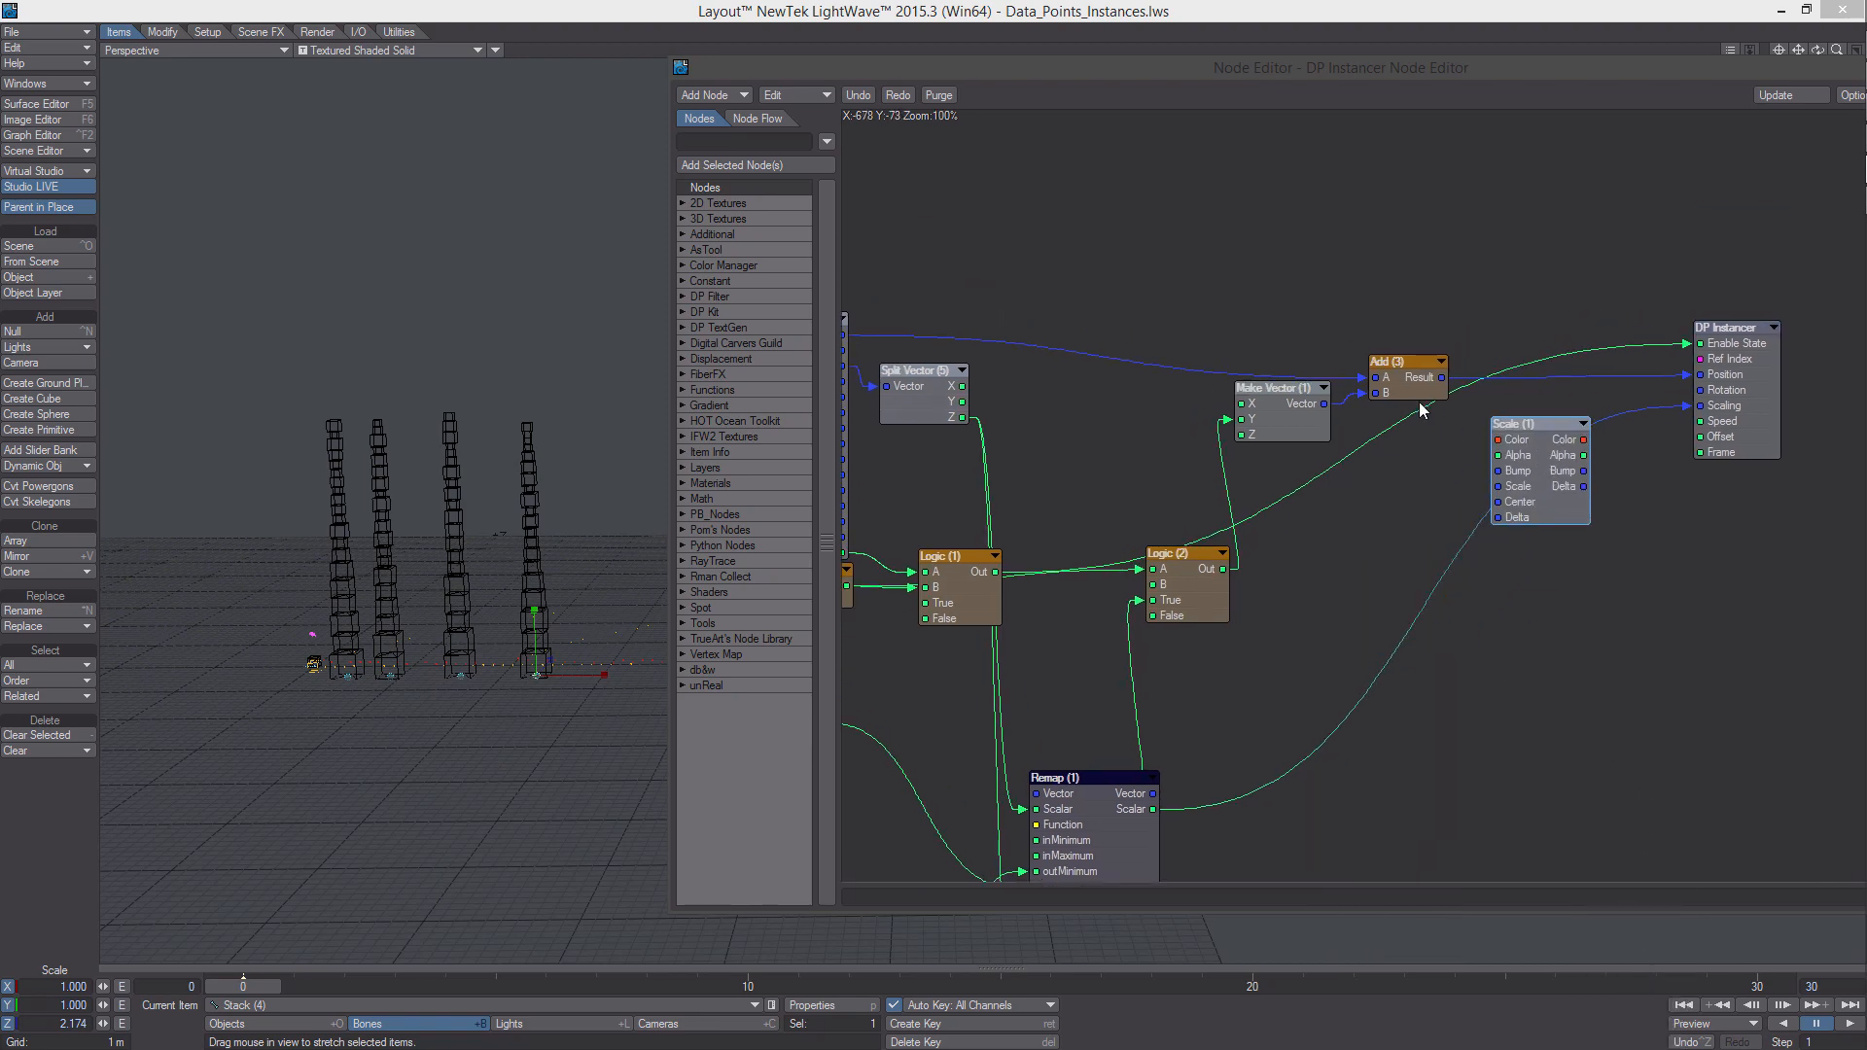
Make room around Scale (1) and route Add (3)'s Result through Scale (1)'s Delta input and output to DP Instancer Position
mouse_move(1406, 366)
mouse_down()
mouse_move(1425, 409)
mouse_move(1426, 346)
mouse_up()
alt+drag(1513, 422, 1424, 445)
drag(1668, 417, 1730, 416)
drag(1433, 503, 1600, 381)
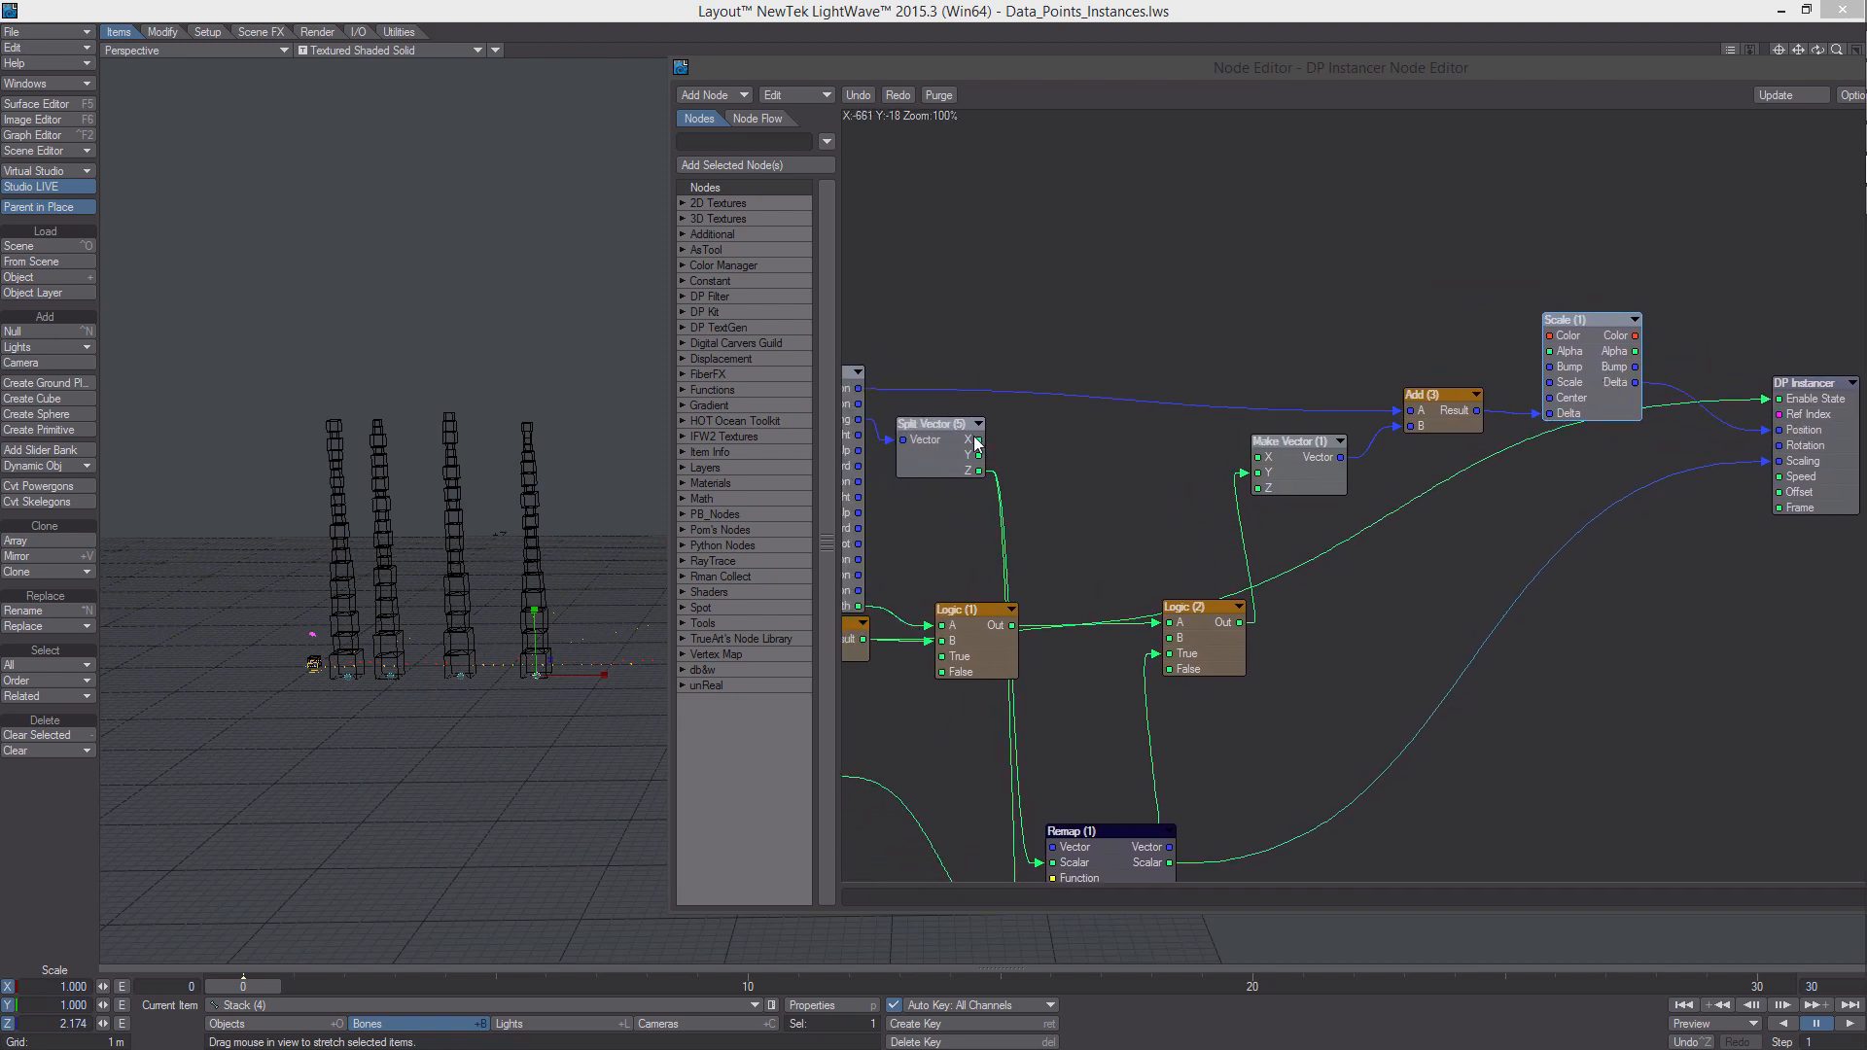
Connect the X output of Split Vector (5) to the Scale input of Scale (1) and check Scale (1)'s World Coordinates option
drag(978, 443, 1569, 382)
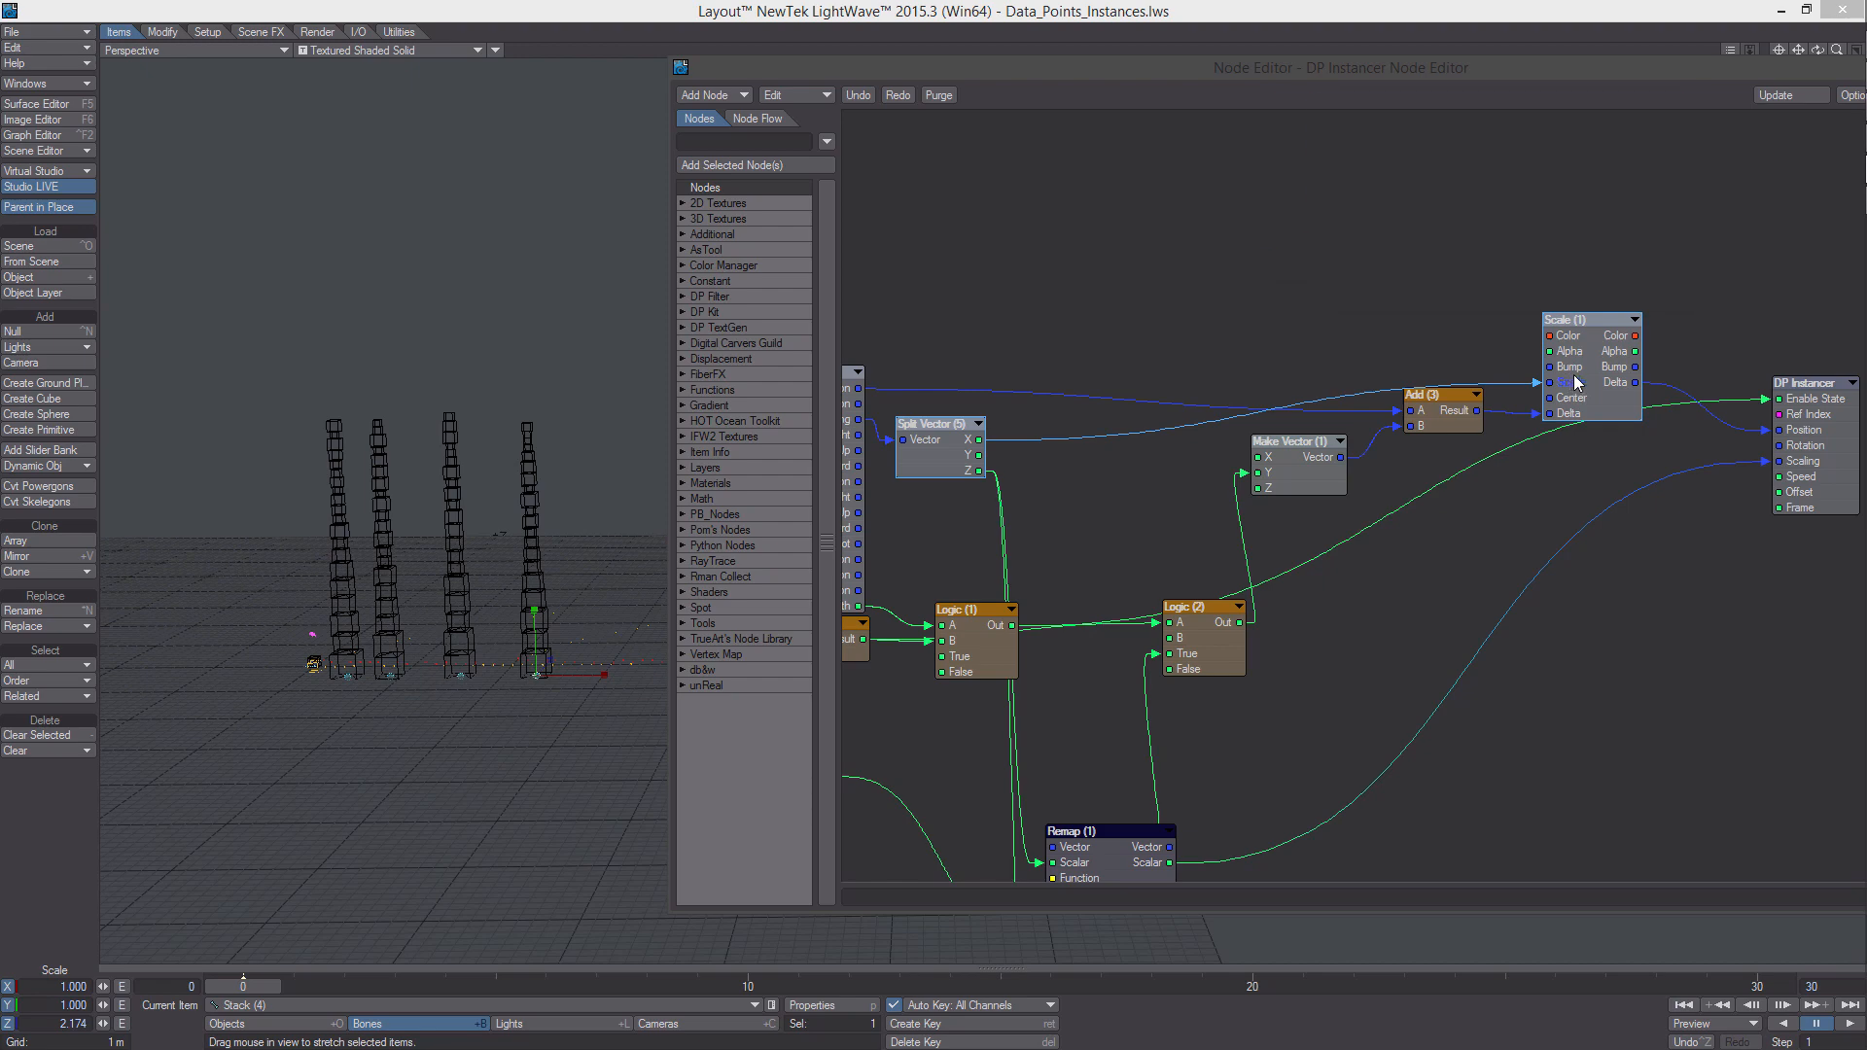
double_click(1595, 358)
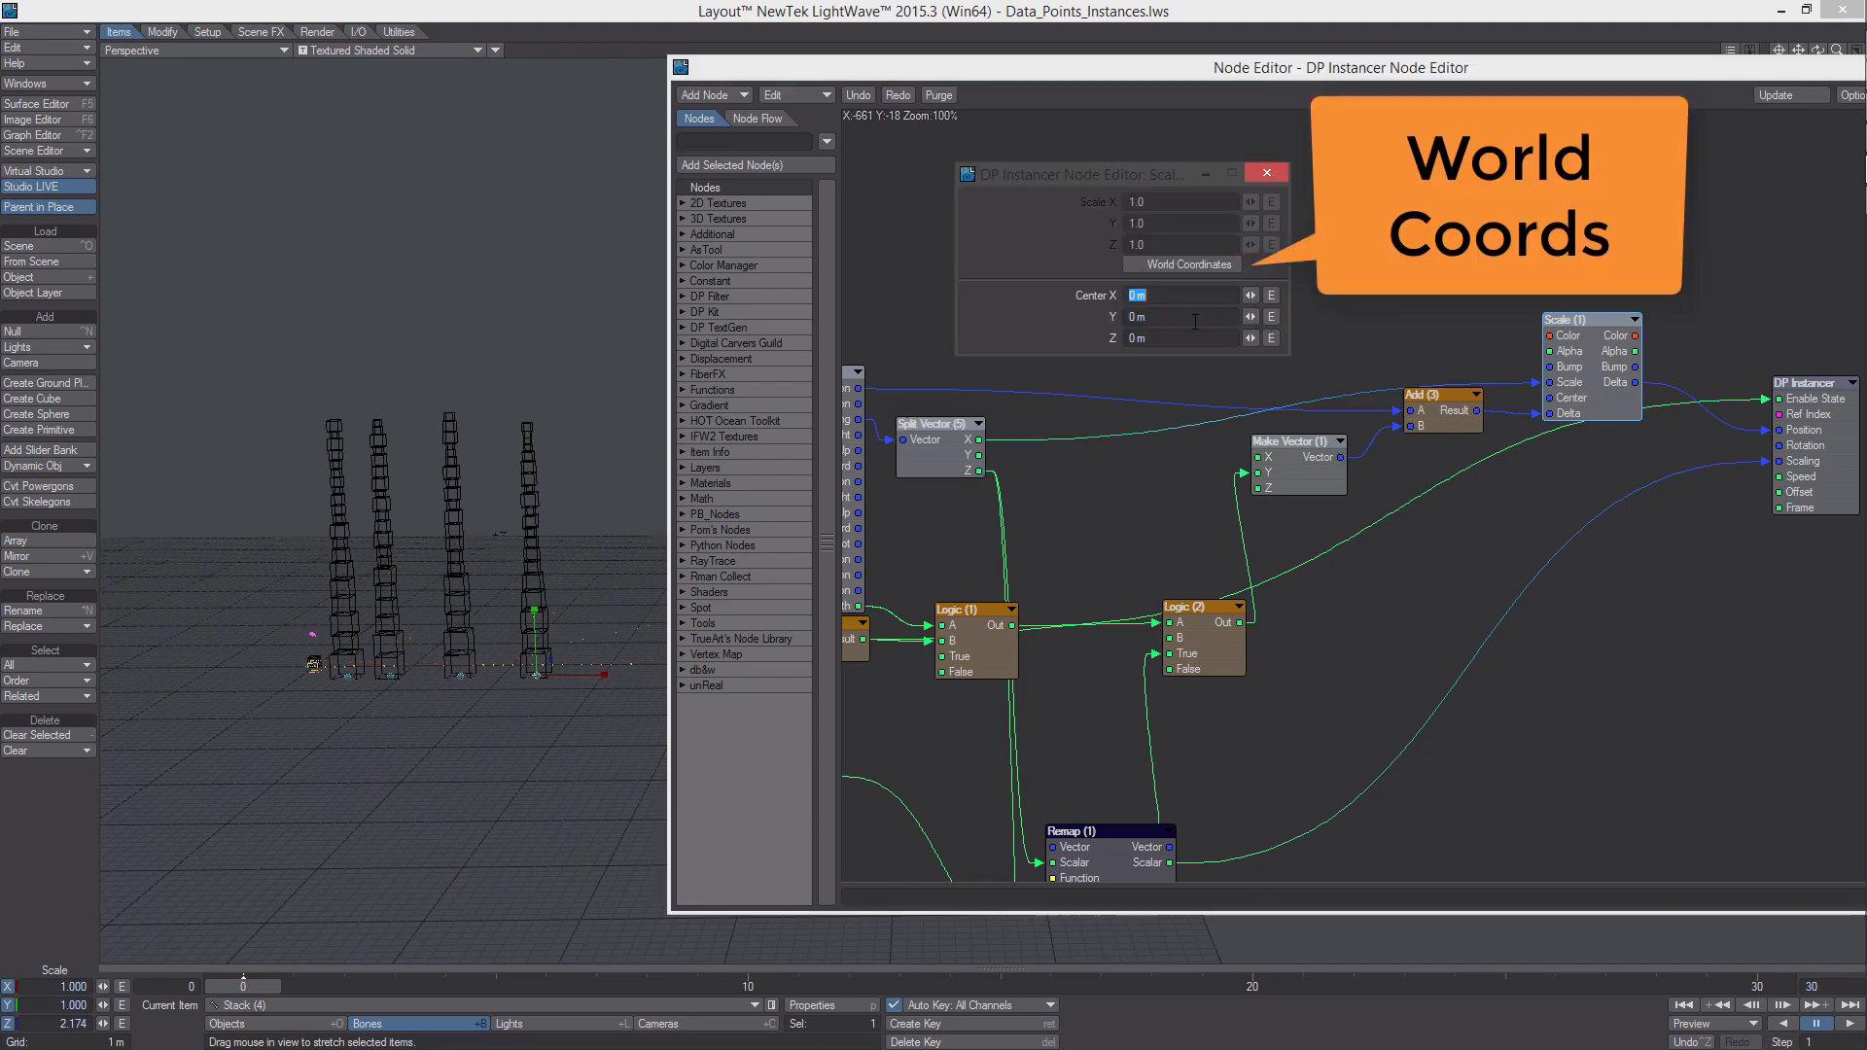
click(1268, 174)
Try driving Scale (1)'s Center with Info (1)'s Rotation output, testing with the Stack (4) bone's X scale at about 1.781
alt+drag(892, 402, 1625, 352)
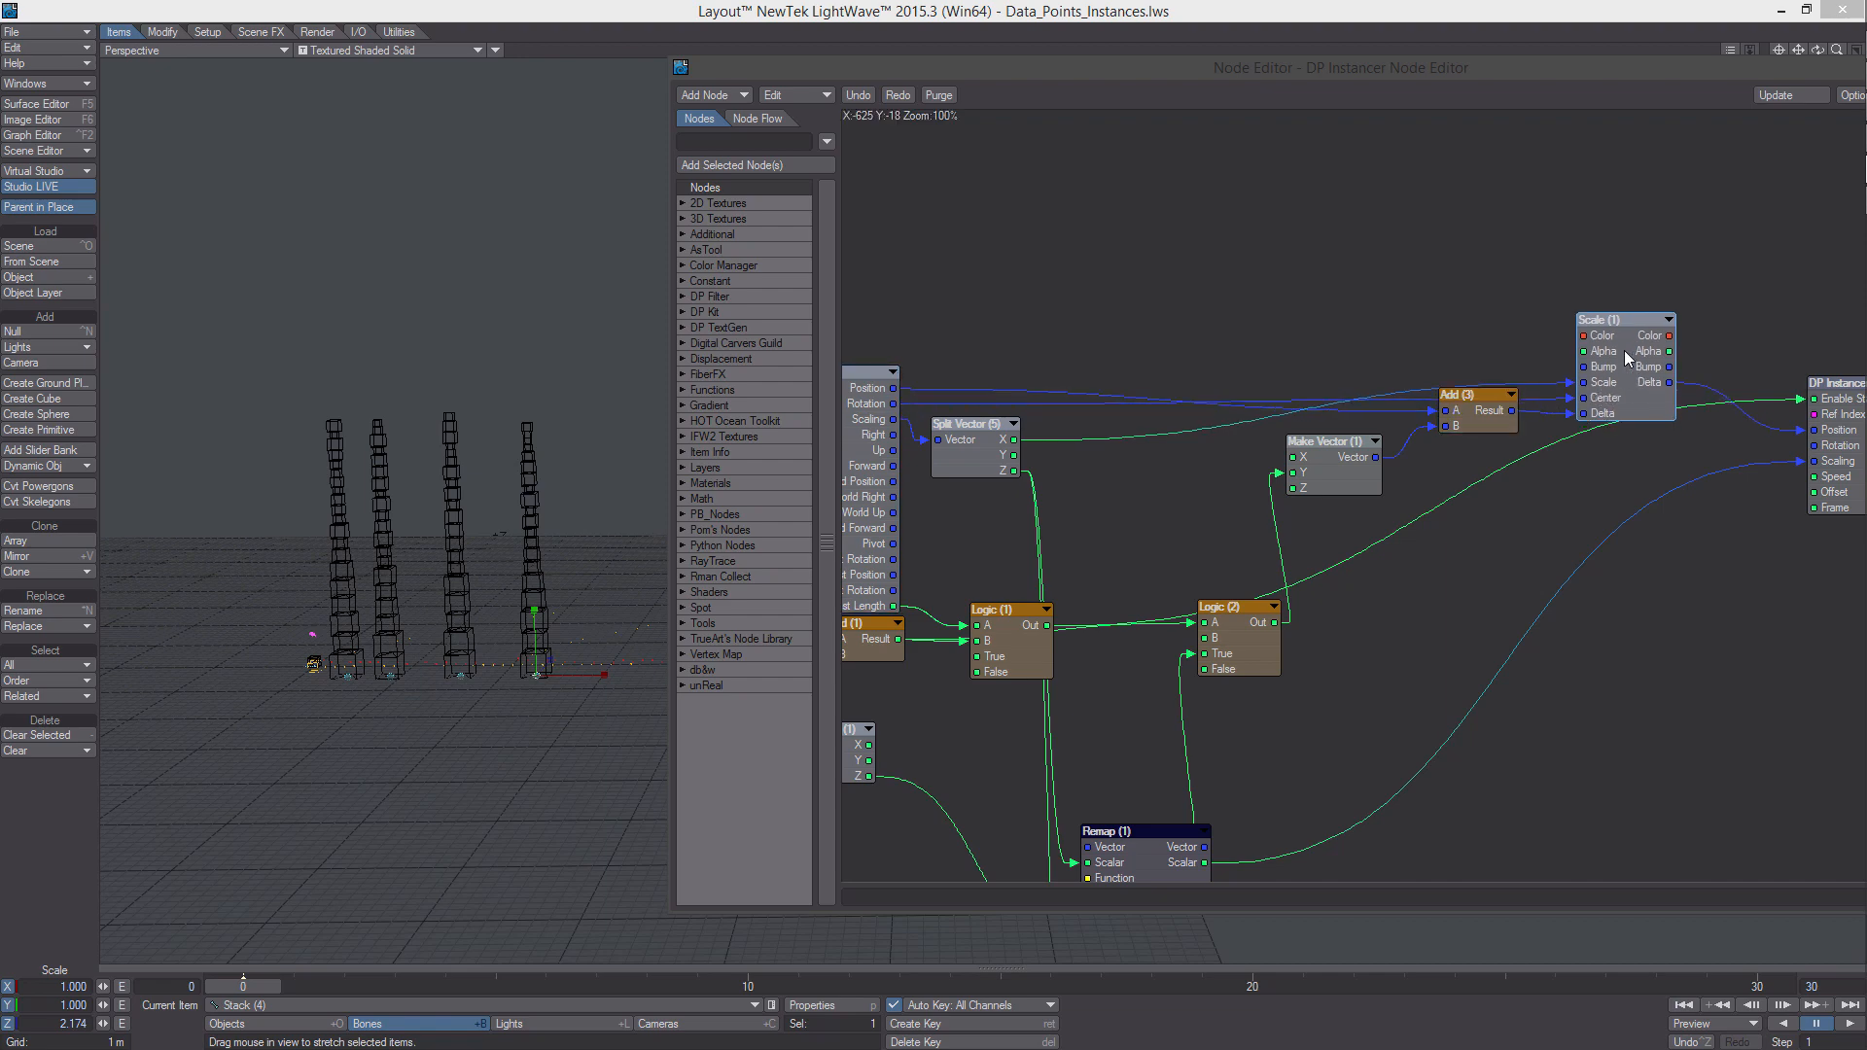
drag(604, 672, 680, 672)
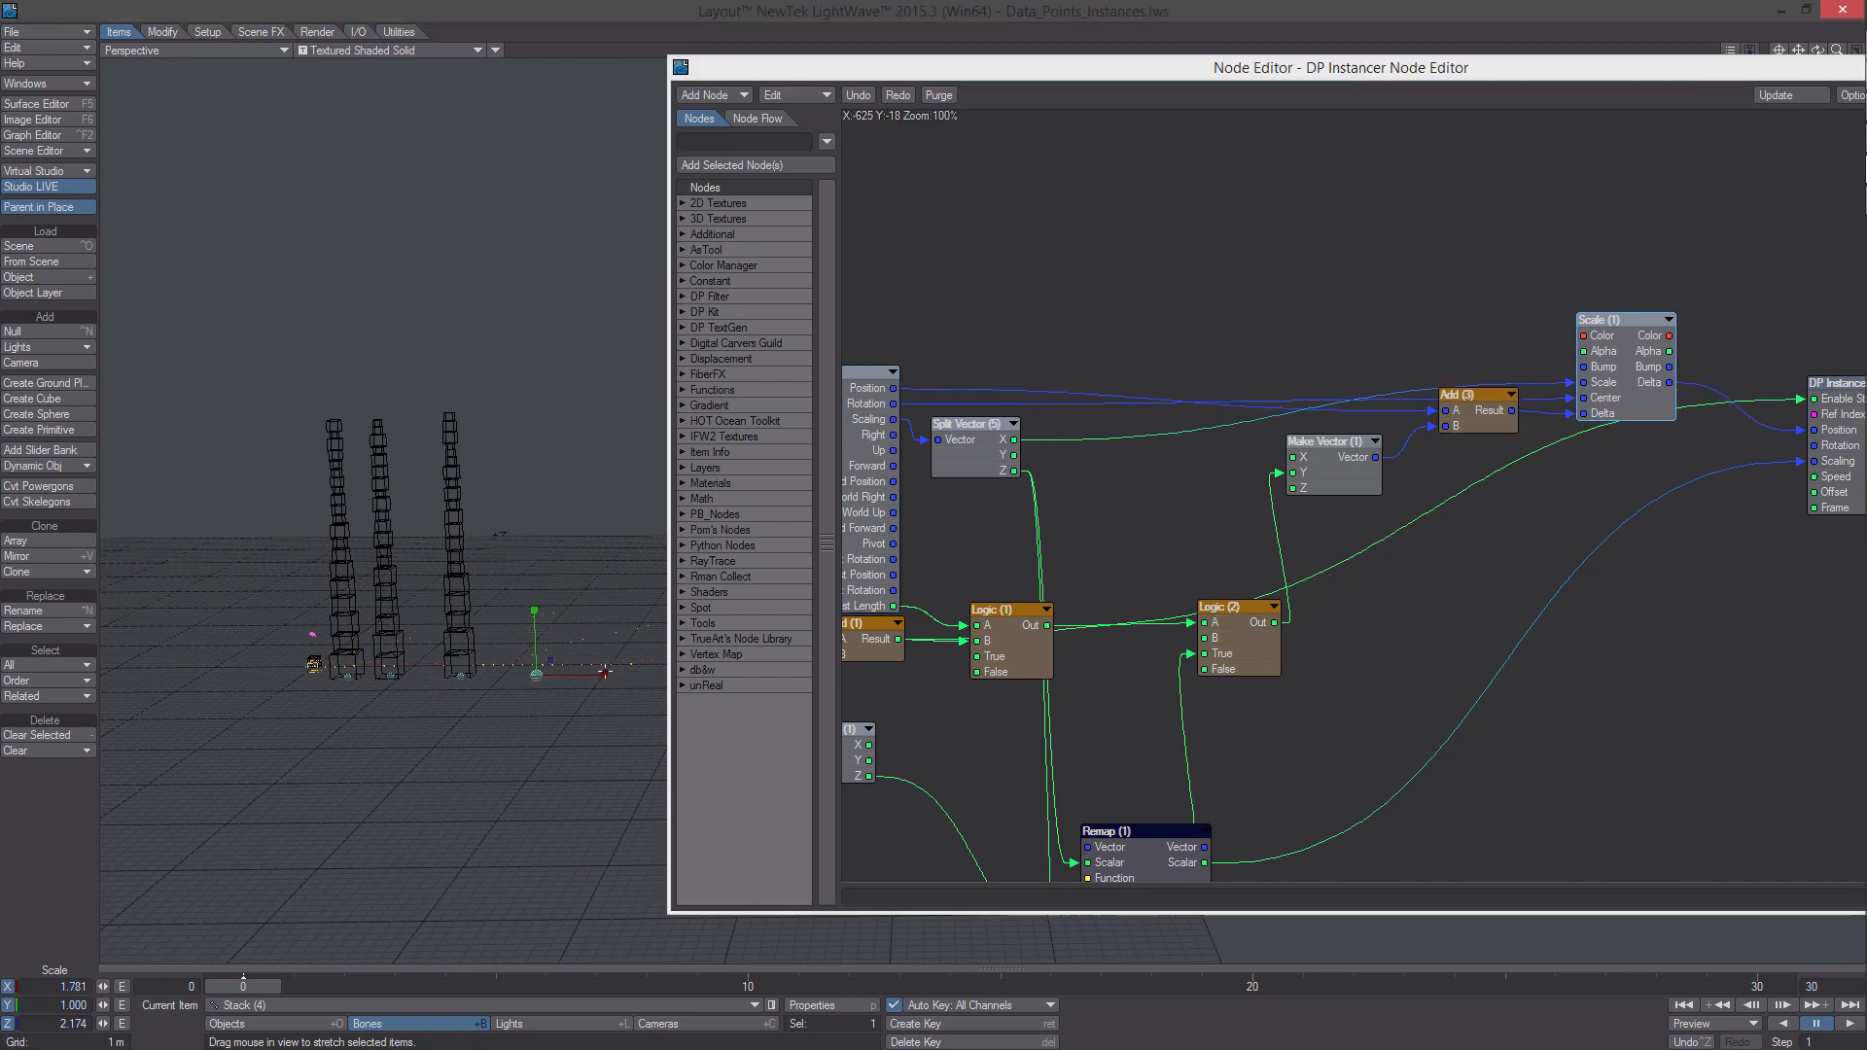
key(ctrl+z)
alt+drag(1467, 493, 1516, 507)
drag(1618, 411, 1179, 452)
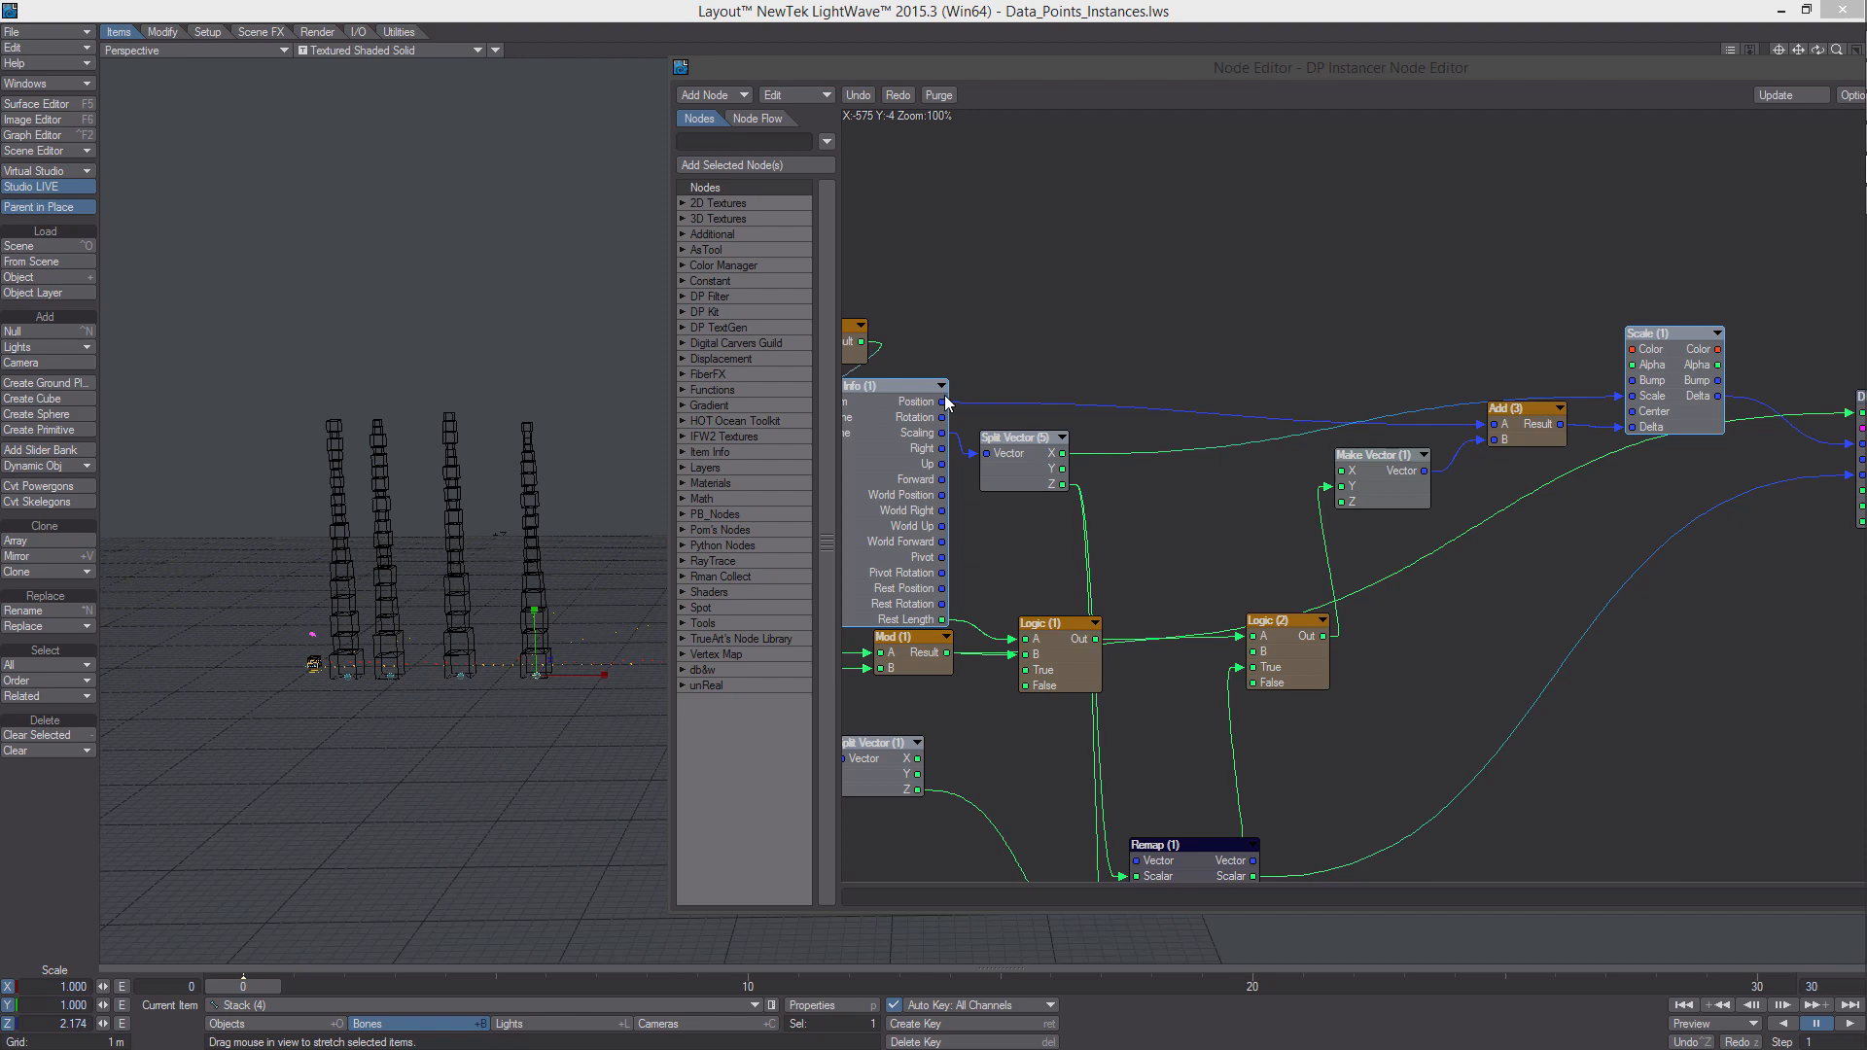
Connect Info (1)'s Position output to Scale (1)'s Center, test with Stack (4)'s X scale at about 2.111, and undo the stretch
drag(946, 402, 1632, 412)
drag(600, 673, 708, 673)
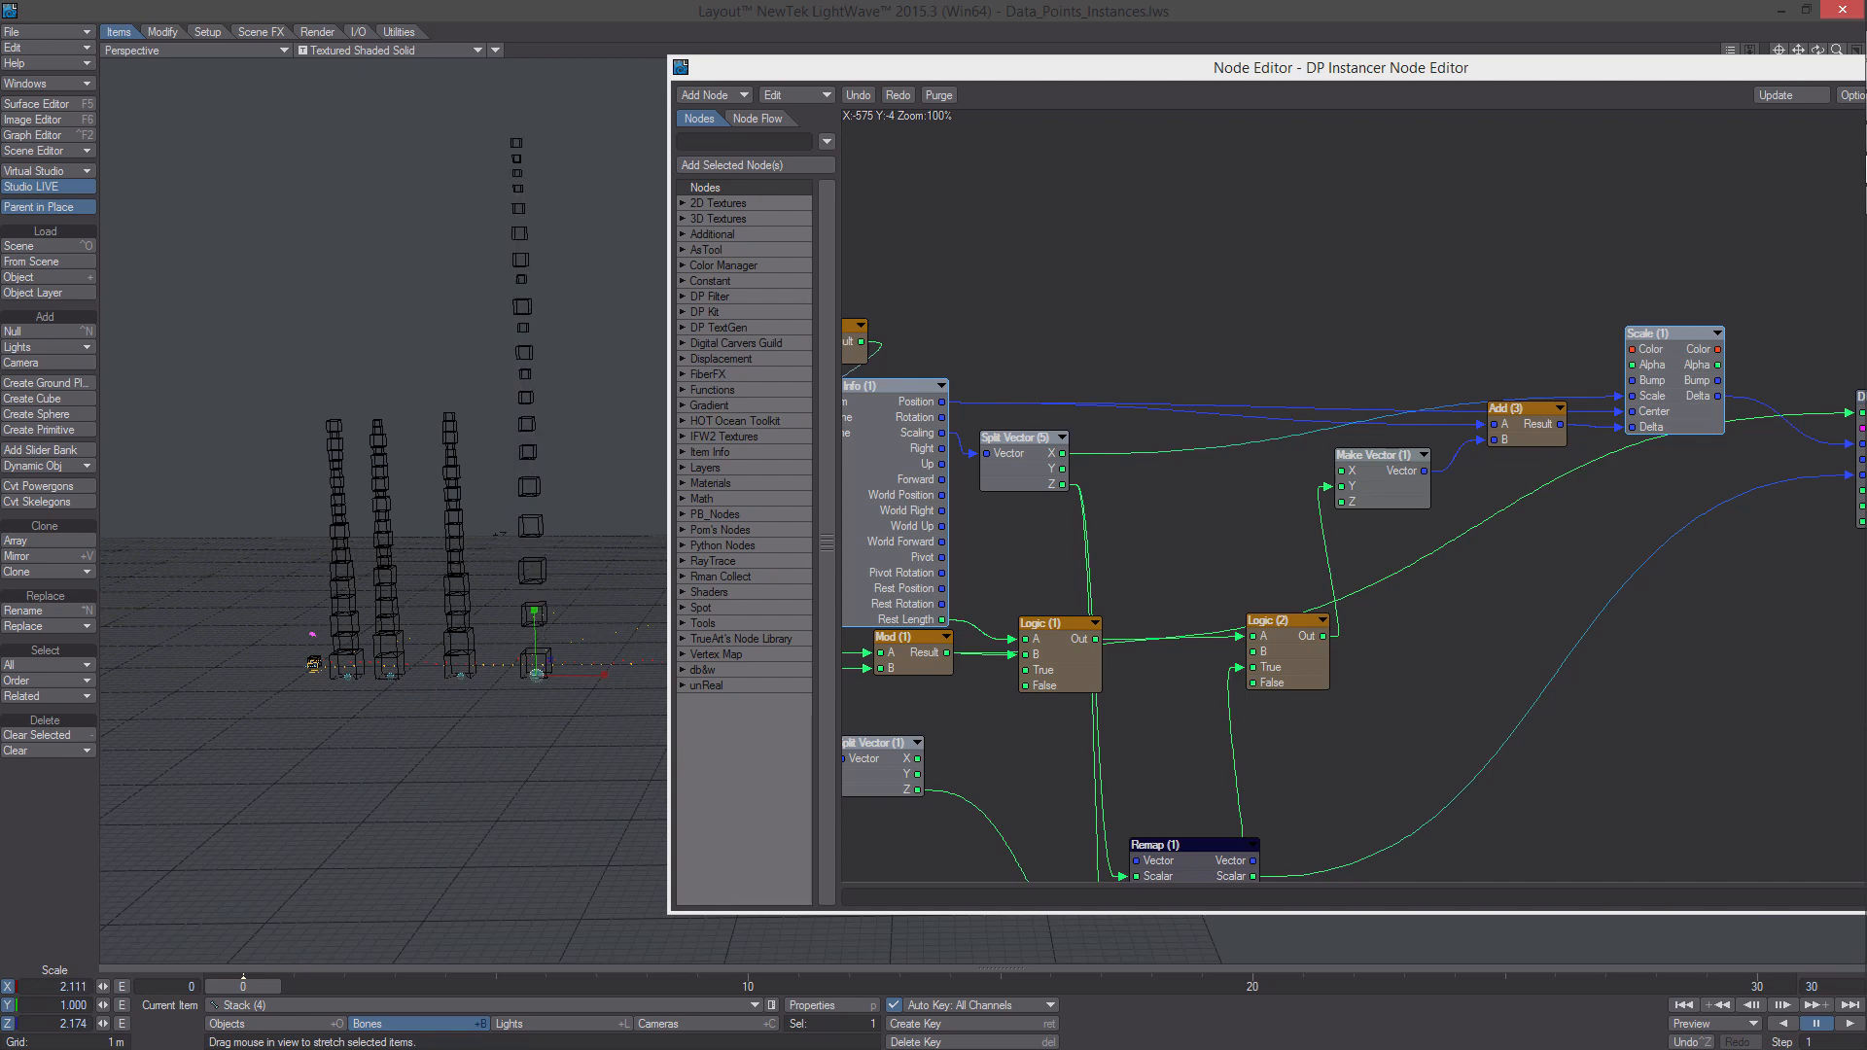
key(ctrl+z)
Add a scalar Multiply math node and place it between the Logic (2) and DP Instancer nodes
alt+drag(1487, 525, 1444, 464)
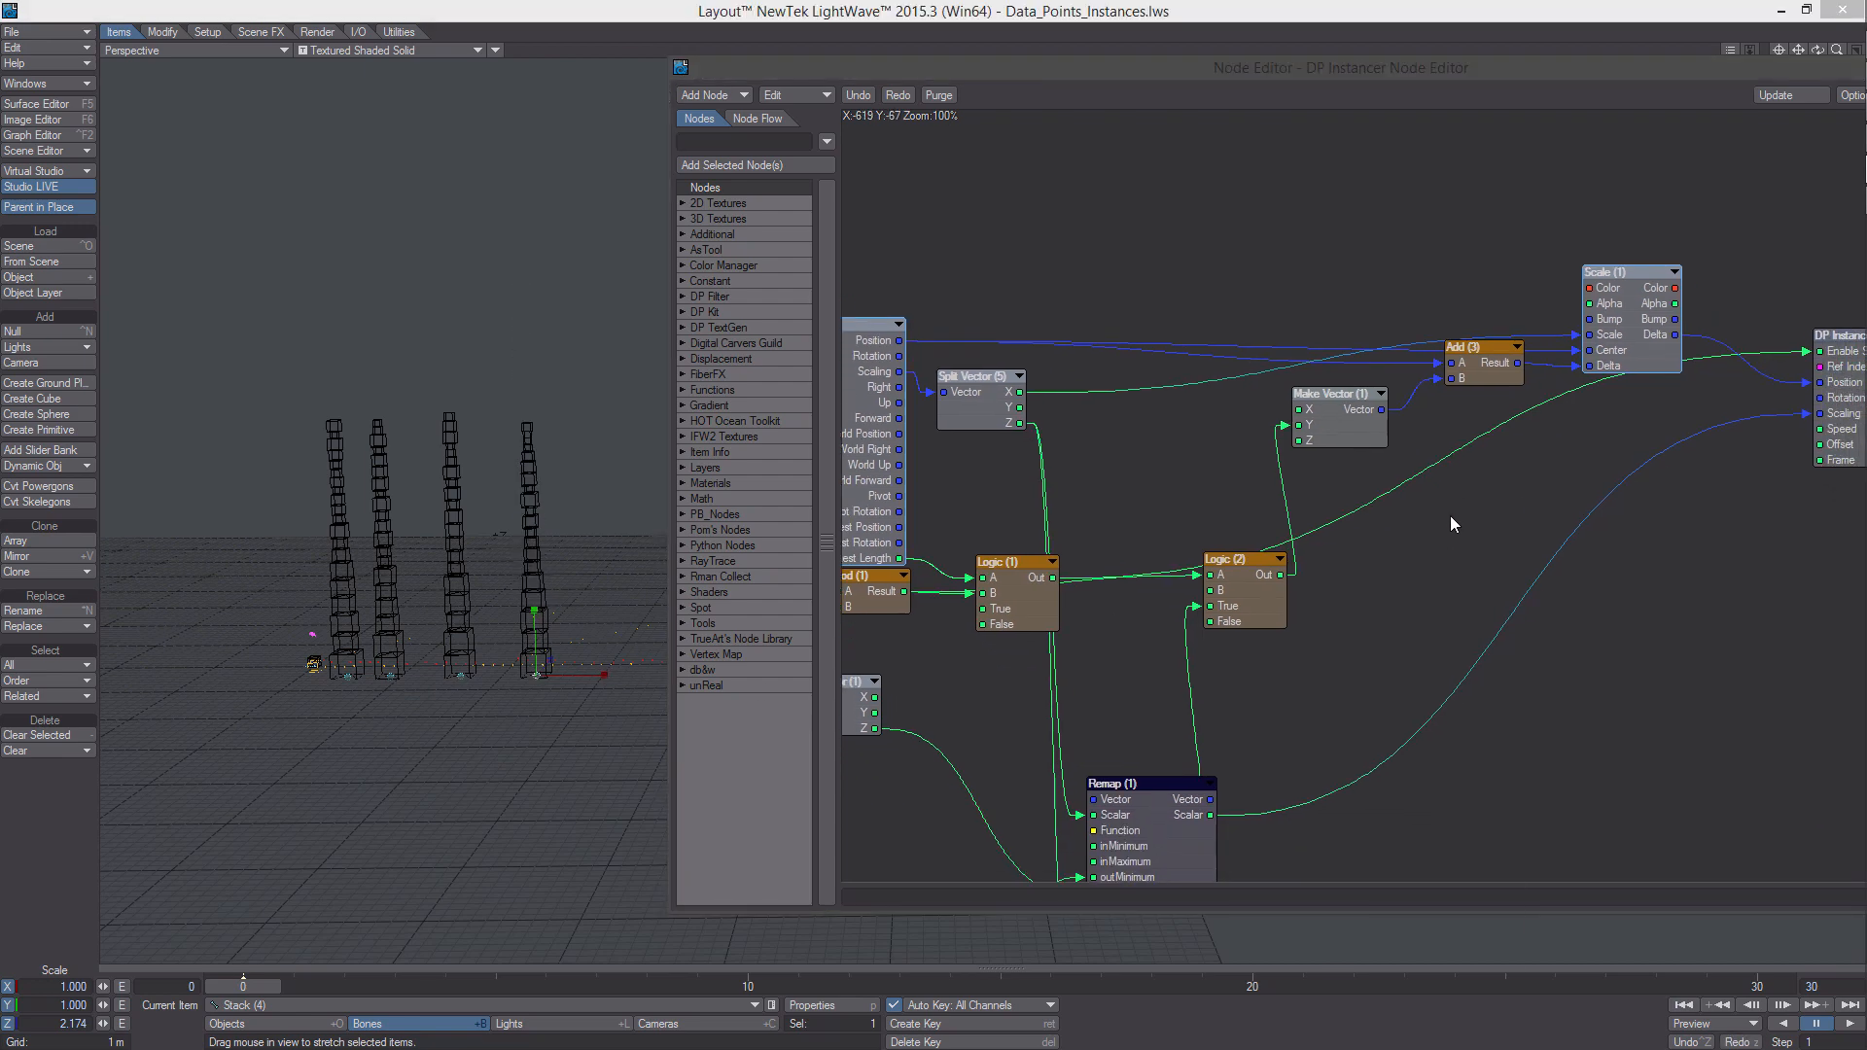
right_click(1451, 515)
mouse_move(1459, 793)
mouse_move(1556, 794)
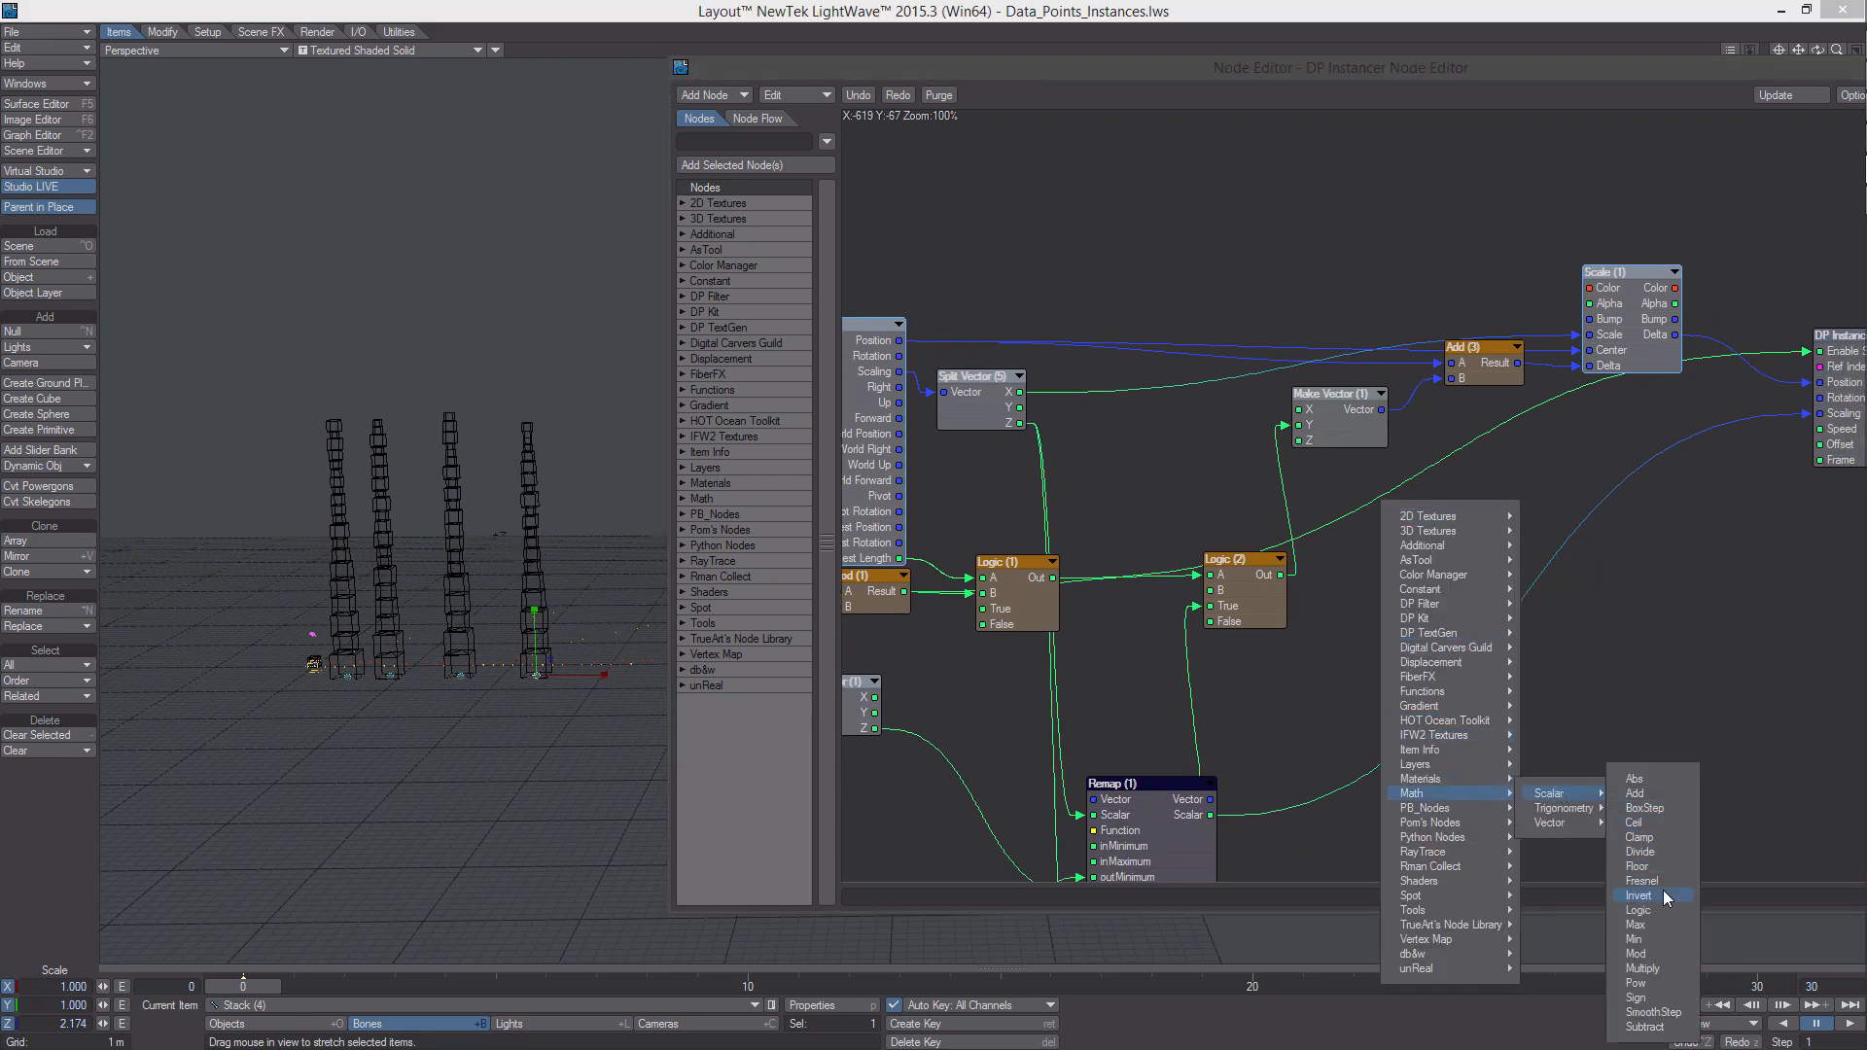
click(1663, 970)
alt+drag(1628, 751, 1558, 695)
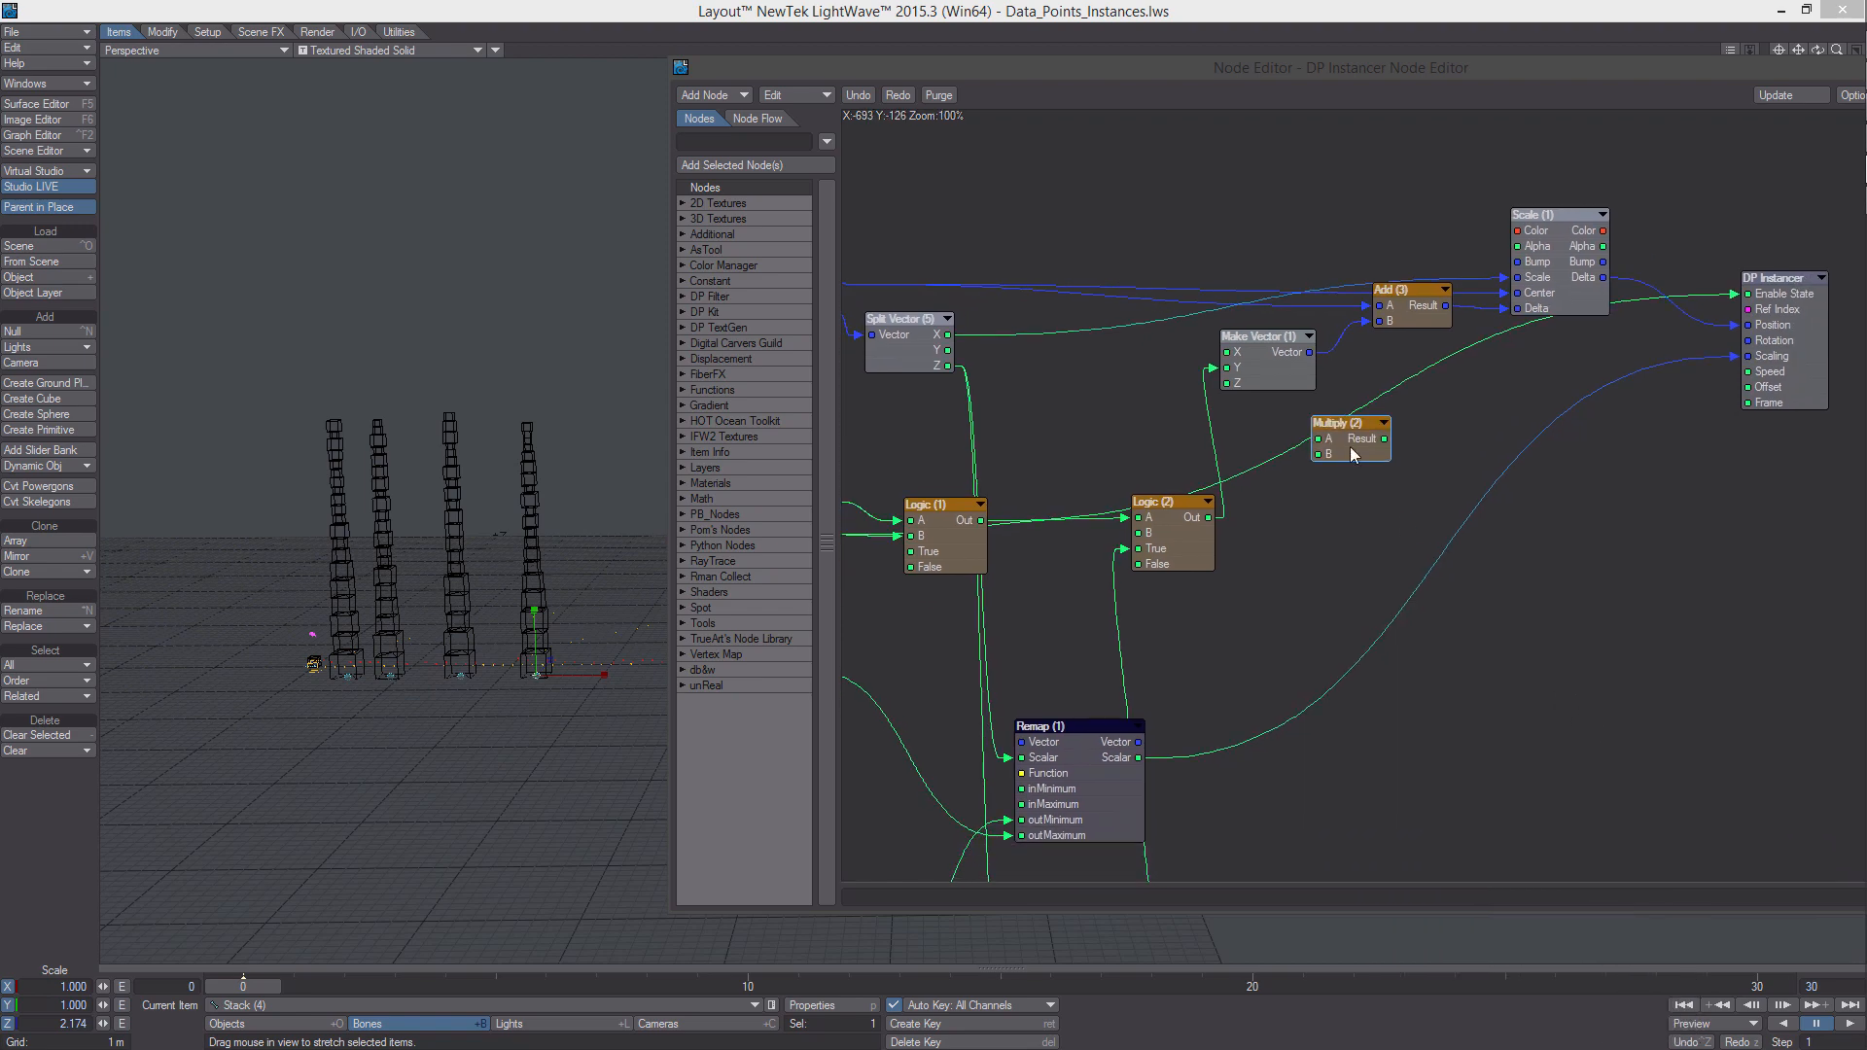
drag(1352, 455, 1478, 469)
Feed Split Vector (5) X and Remap (1) Scalar through Multiply (2) into DP Instancer Scaling, then test-stretch the bone's X scale and undo it
alt+drag(1007, 391, 1073, 452)
drag(1015, 360, 1739, 394)
drag(1488, 556, 1520, 534)
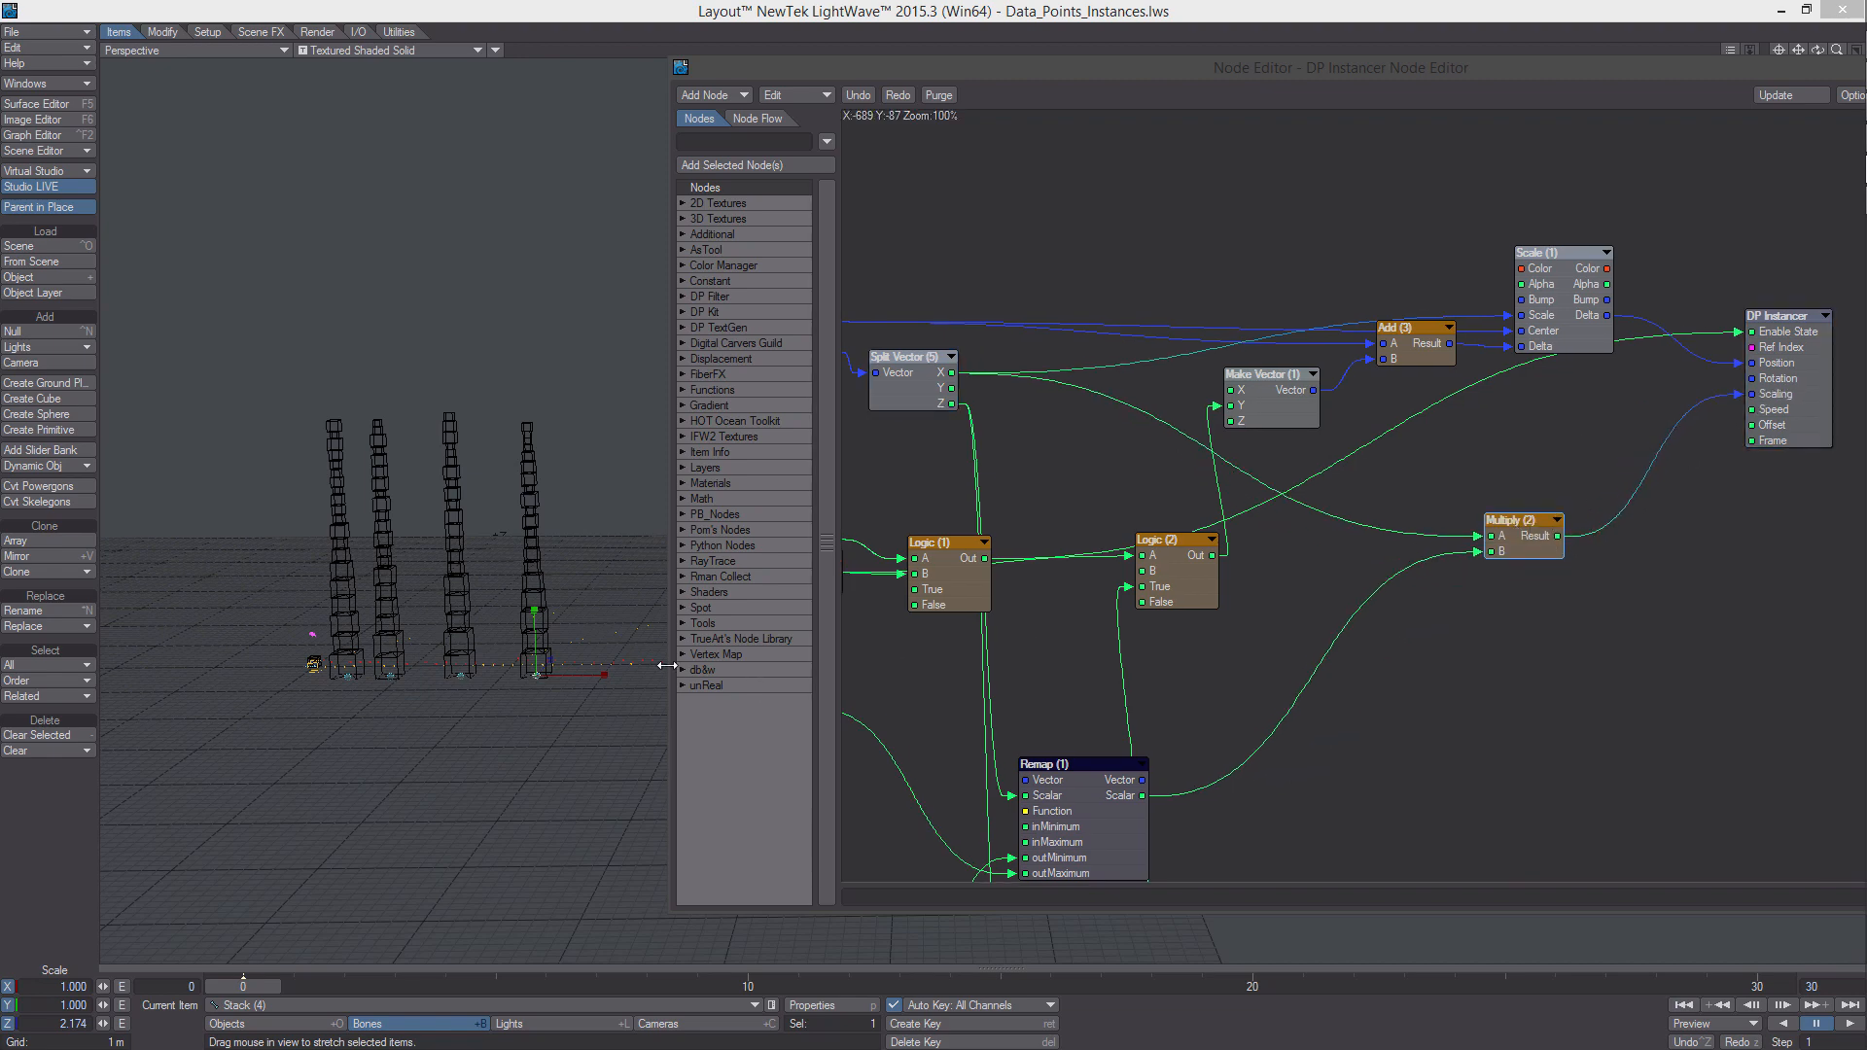
drag(607, 678, 692, 678)
key(ctrl+z)
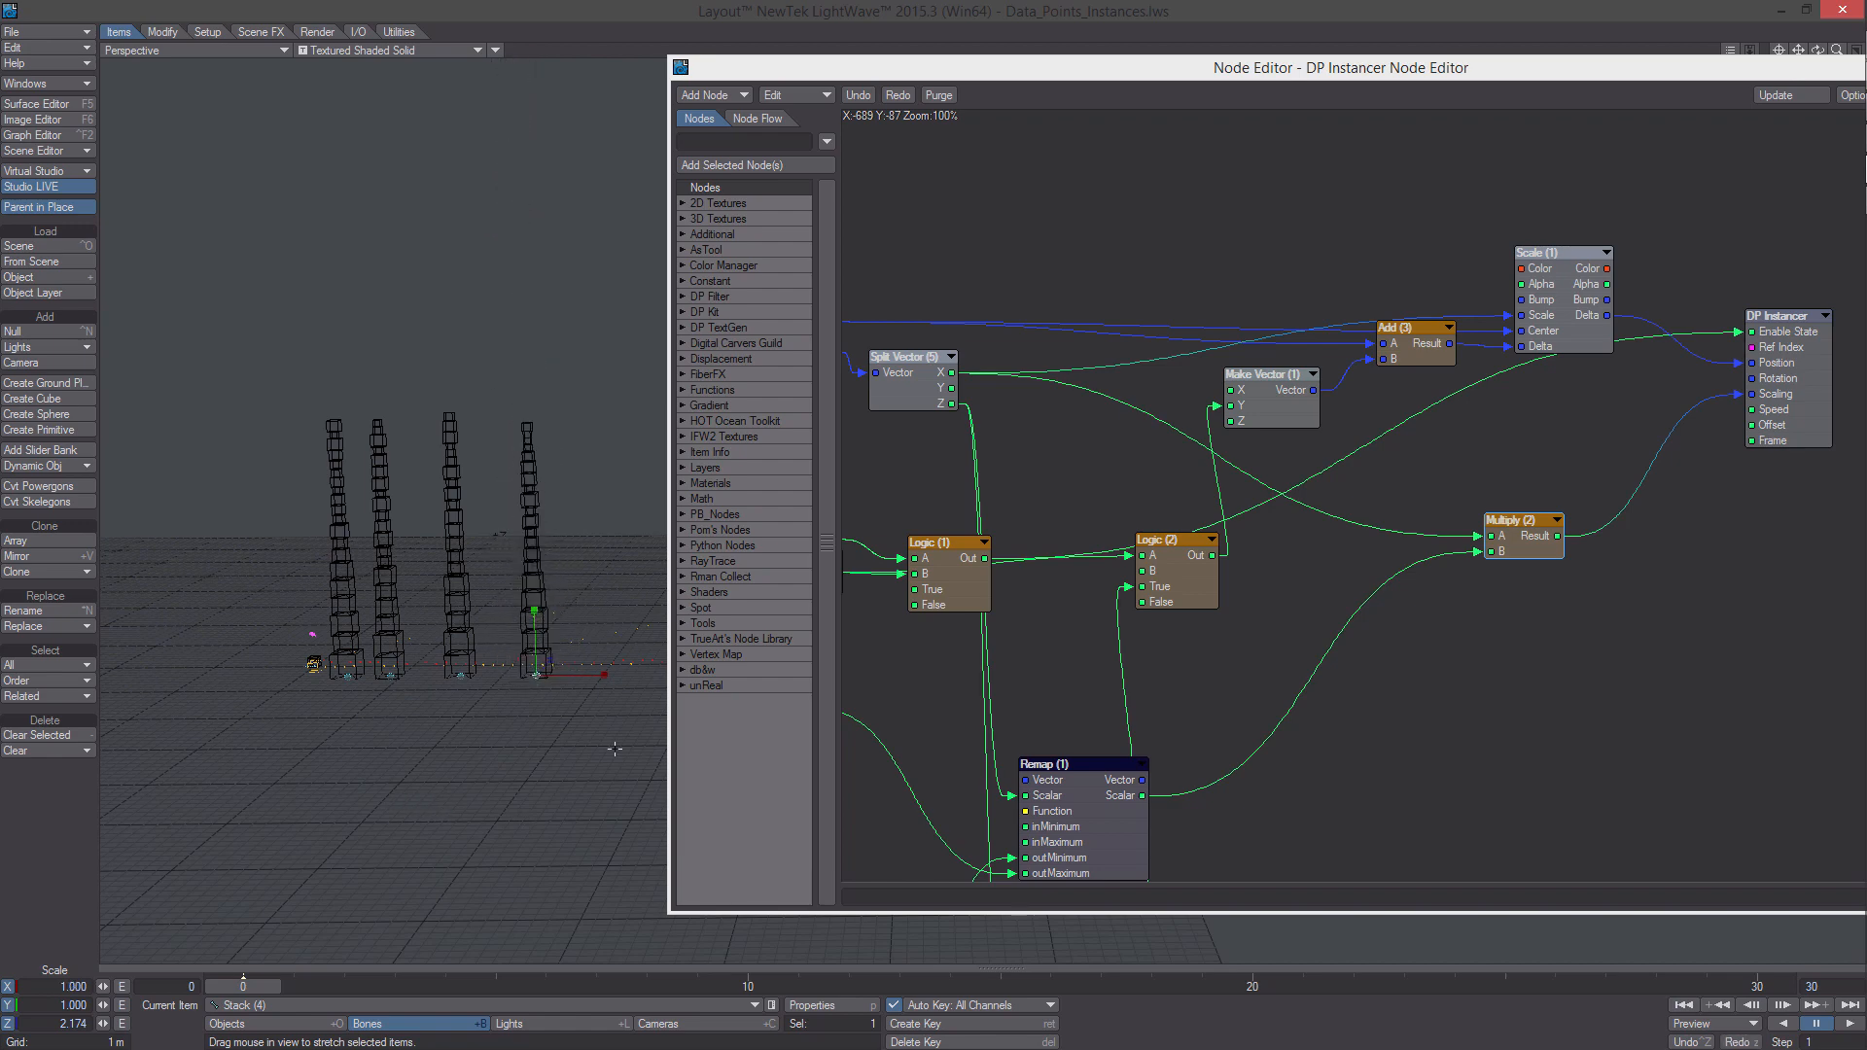
Move the DP Instancer and Multiply (2) nodes further along the network to make room after Scale (1)
alt+drag(1616, 513, 1515, 567)
drag(1698, 423, 1759, 407)
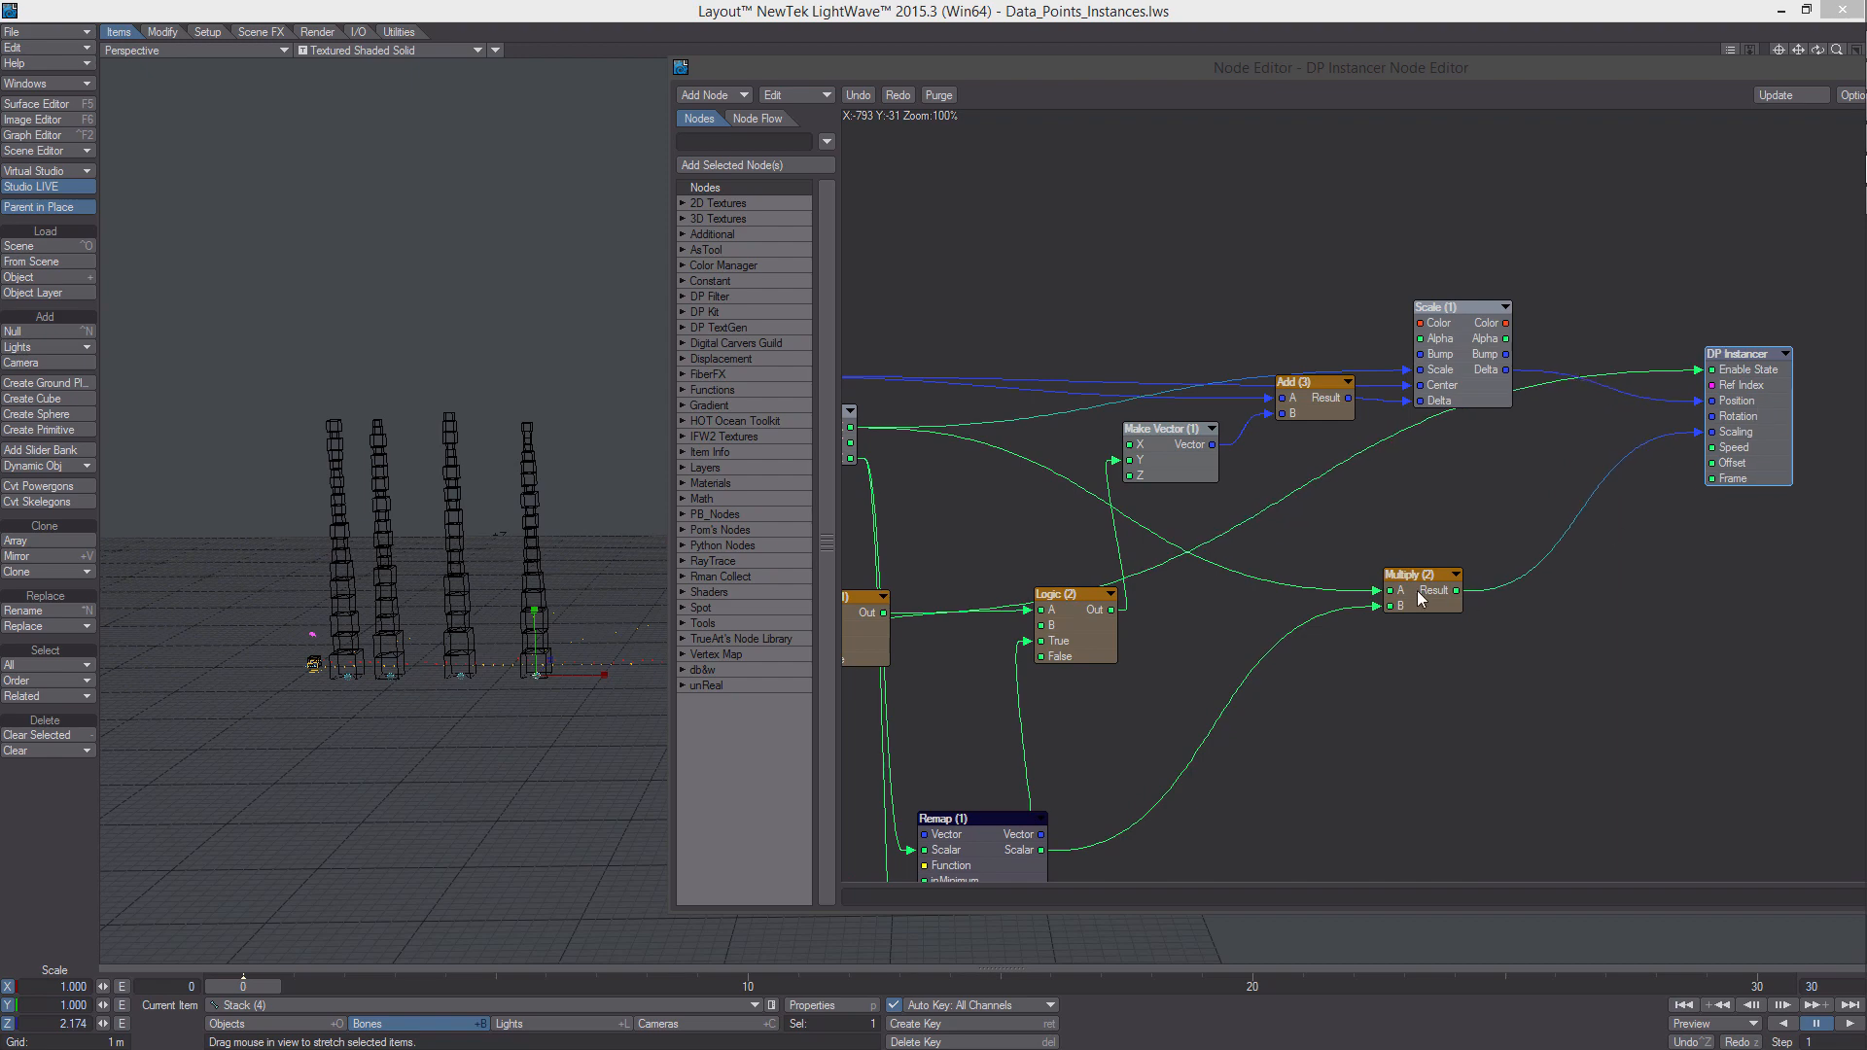
drag(1416, 591, 1496, 615)
Add a DP Kit Rotate tool node and place it between Scale (1) and DP Instancer
right_click(1369, 505)
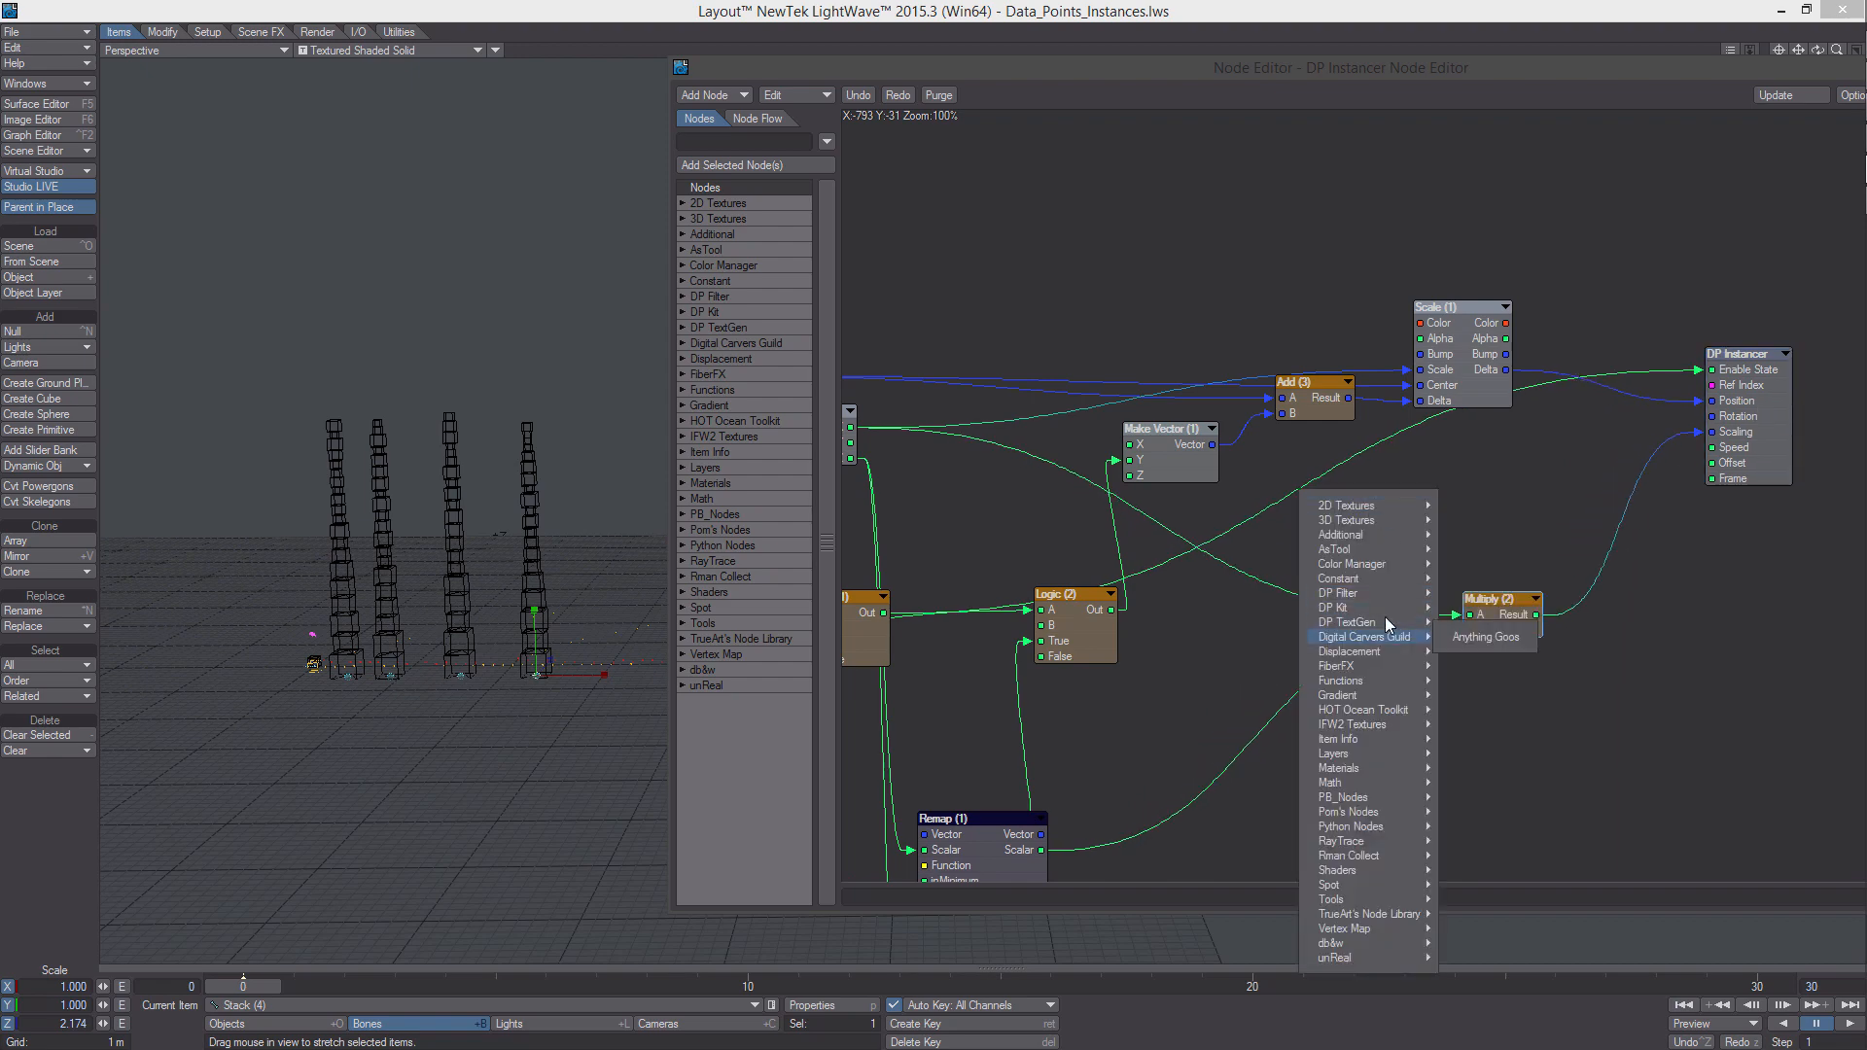
mouse_move(1379, 609)
mouse_move(1488, 754)
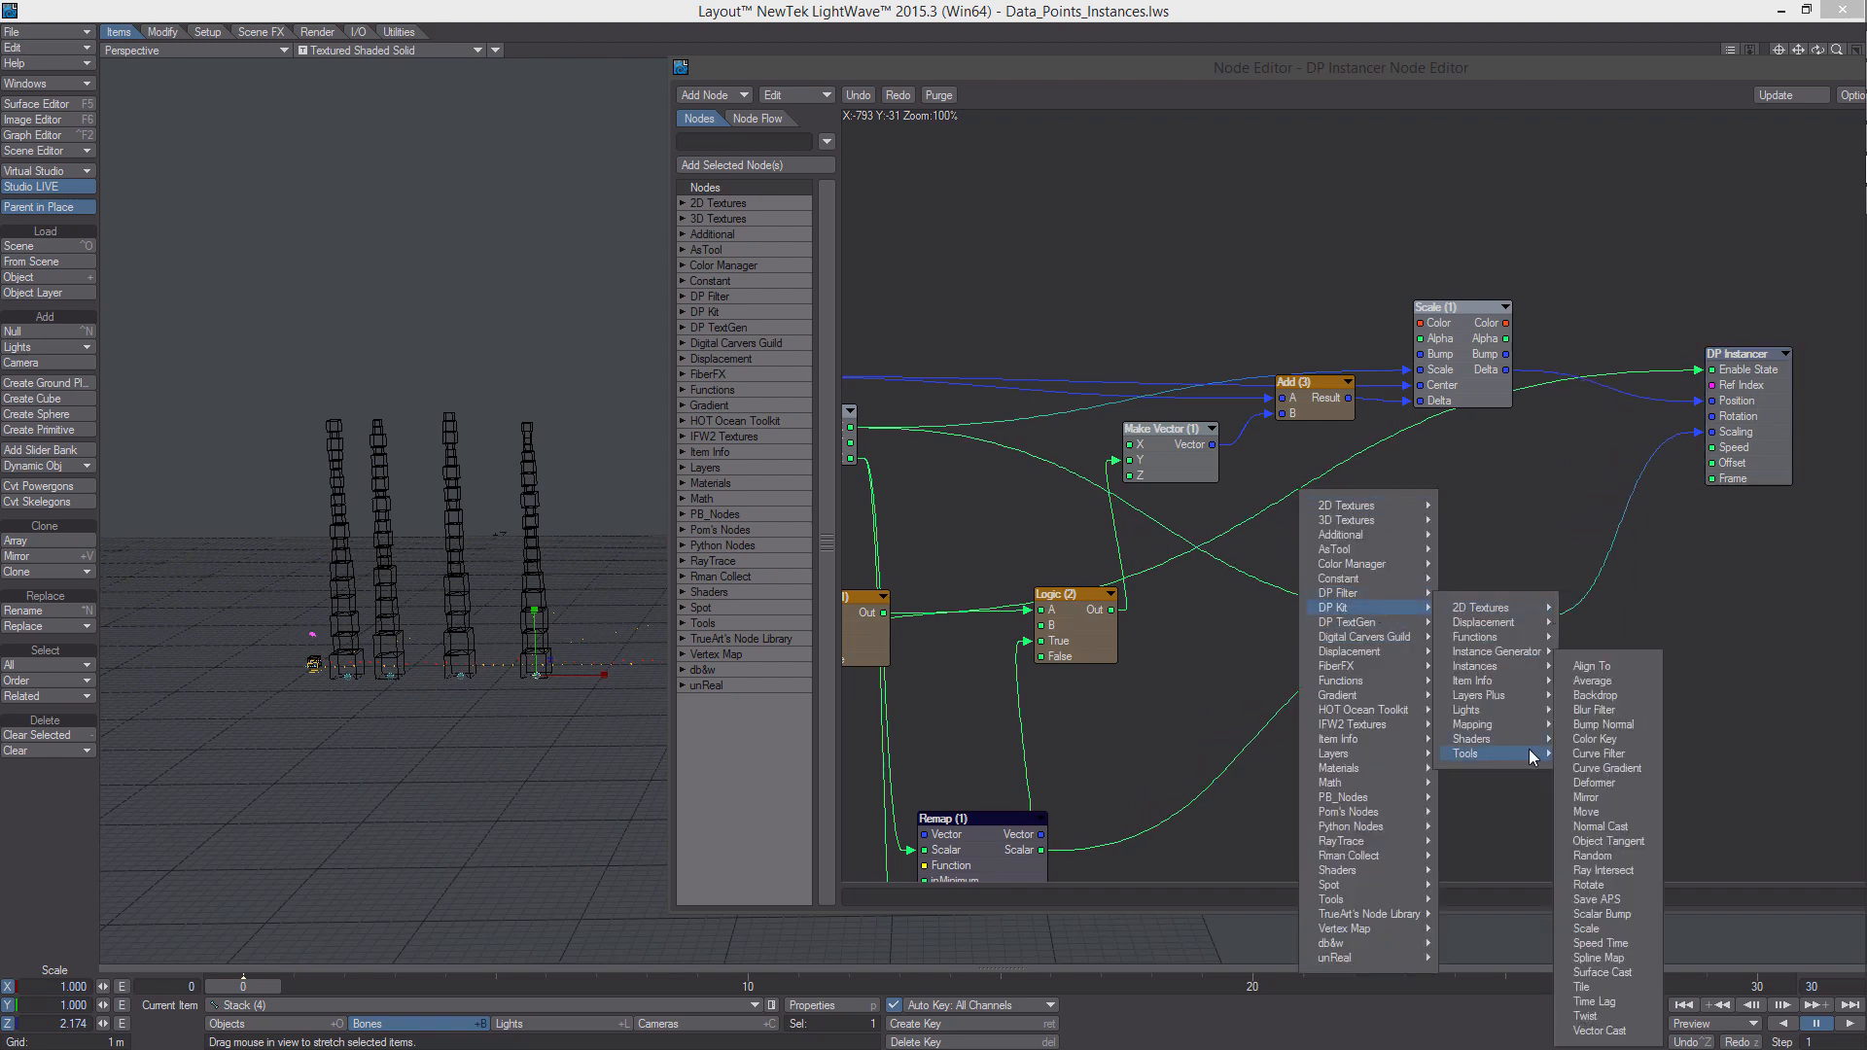
click(1613, 884)
alt+drag(1714, 516, 1615, 620)
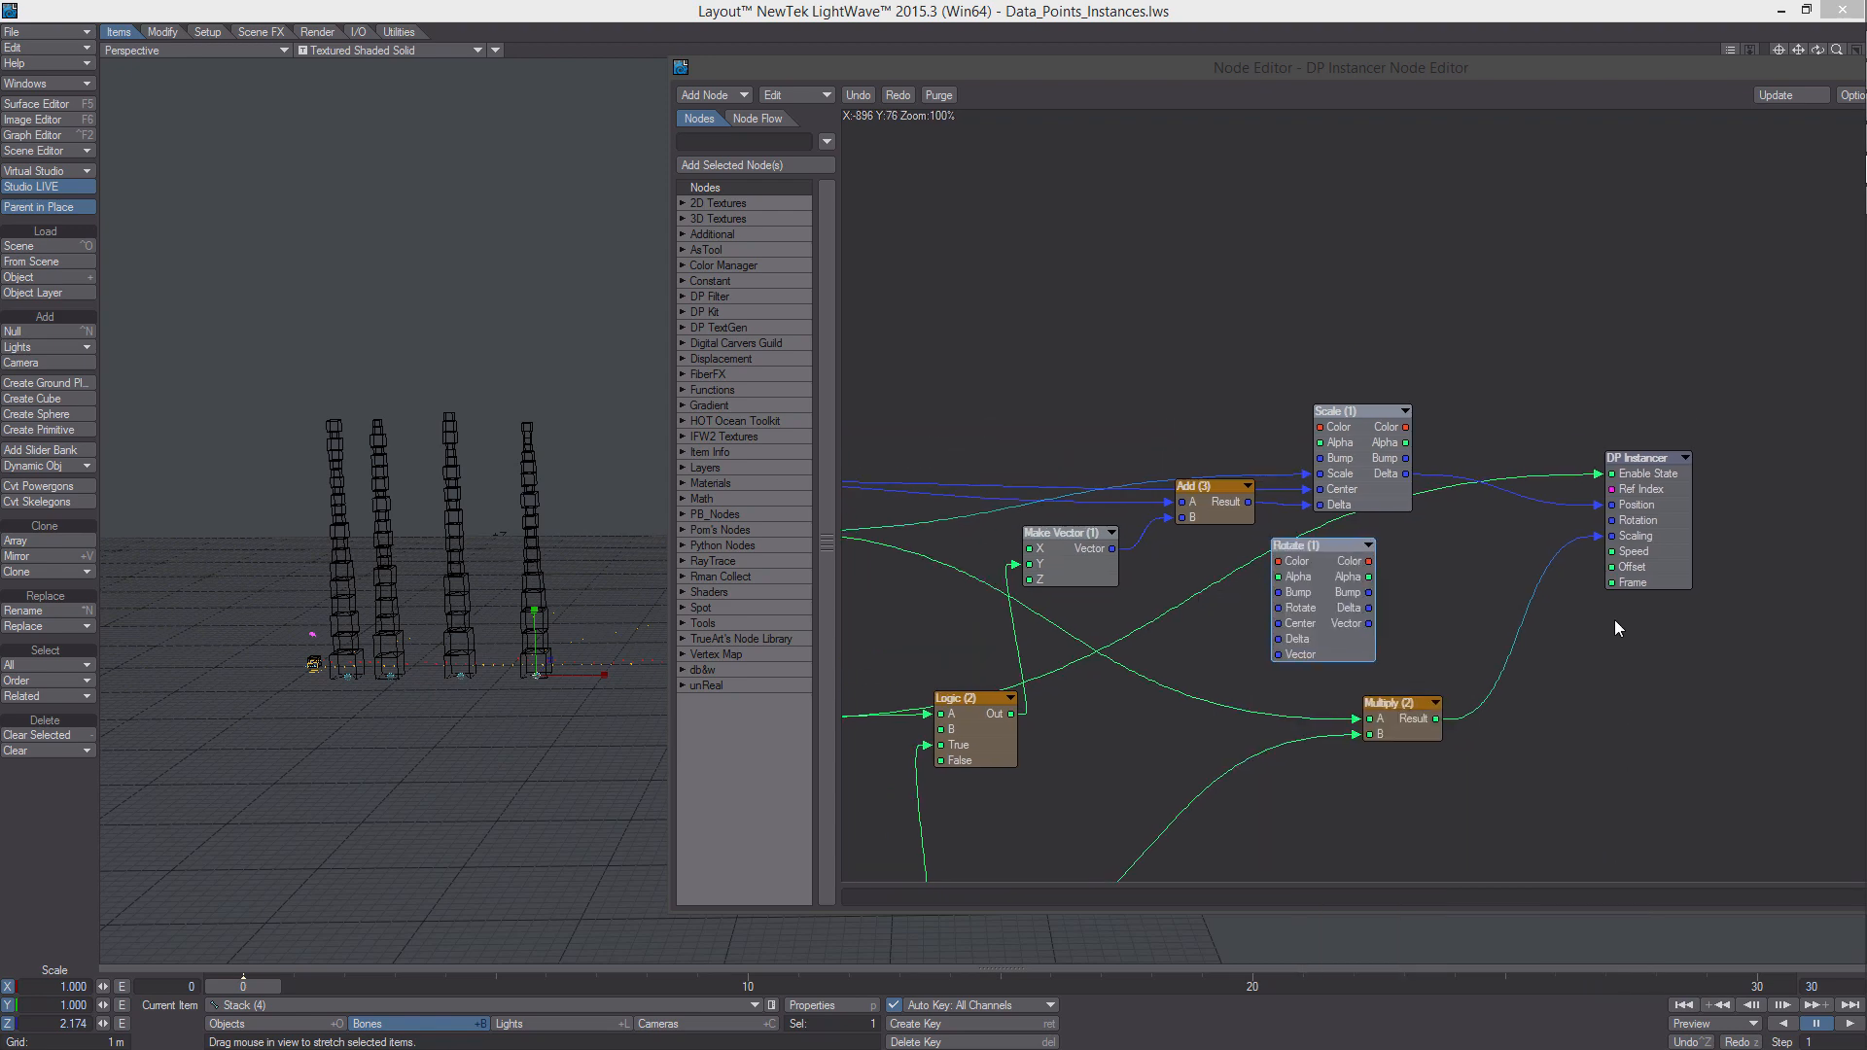
drag(1658, 526, 1682, 540)
drag(1321, 590, 1526, 398)
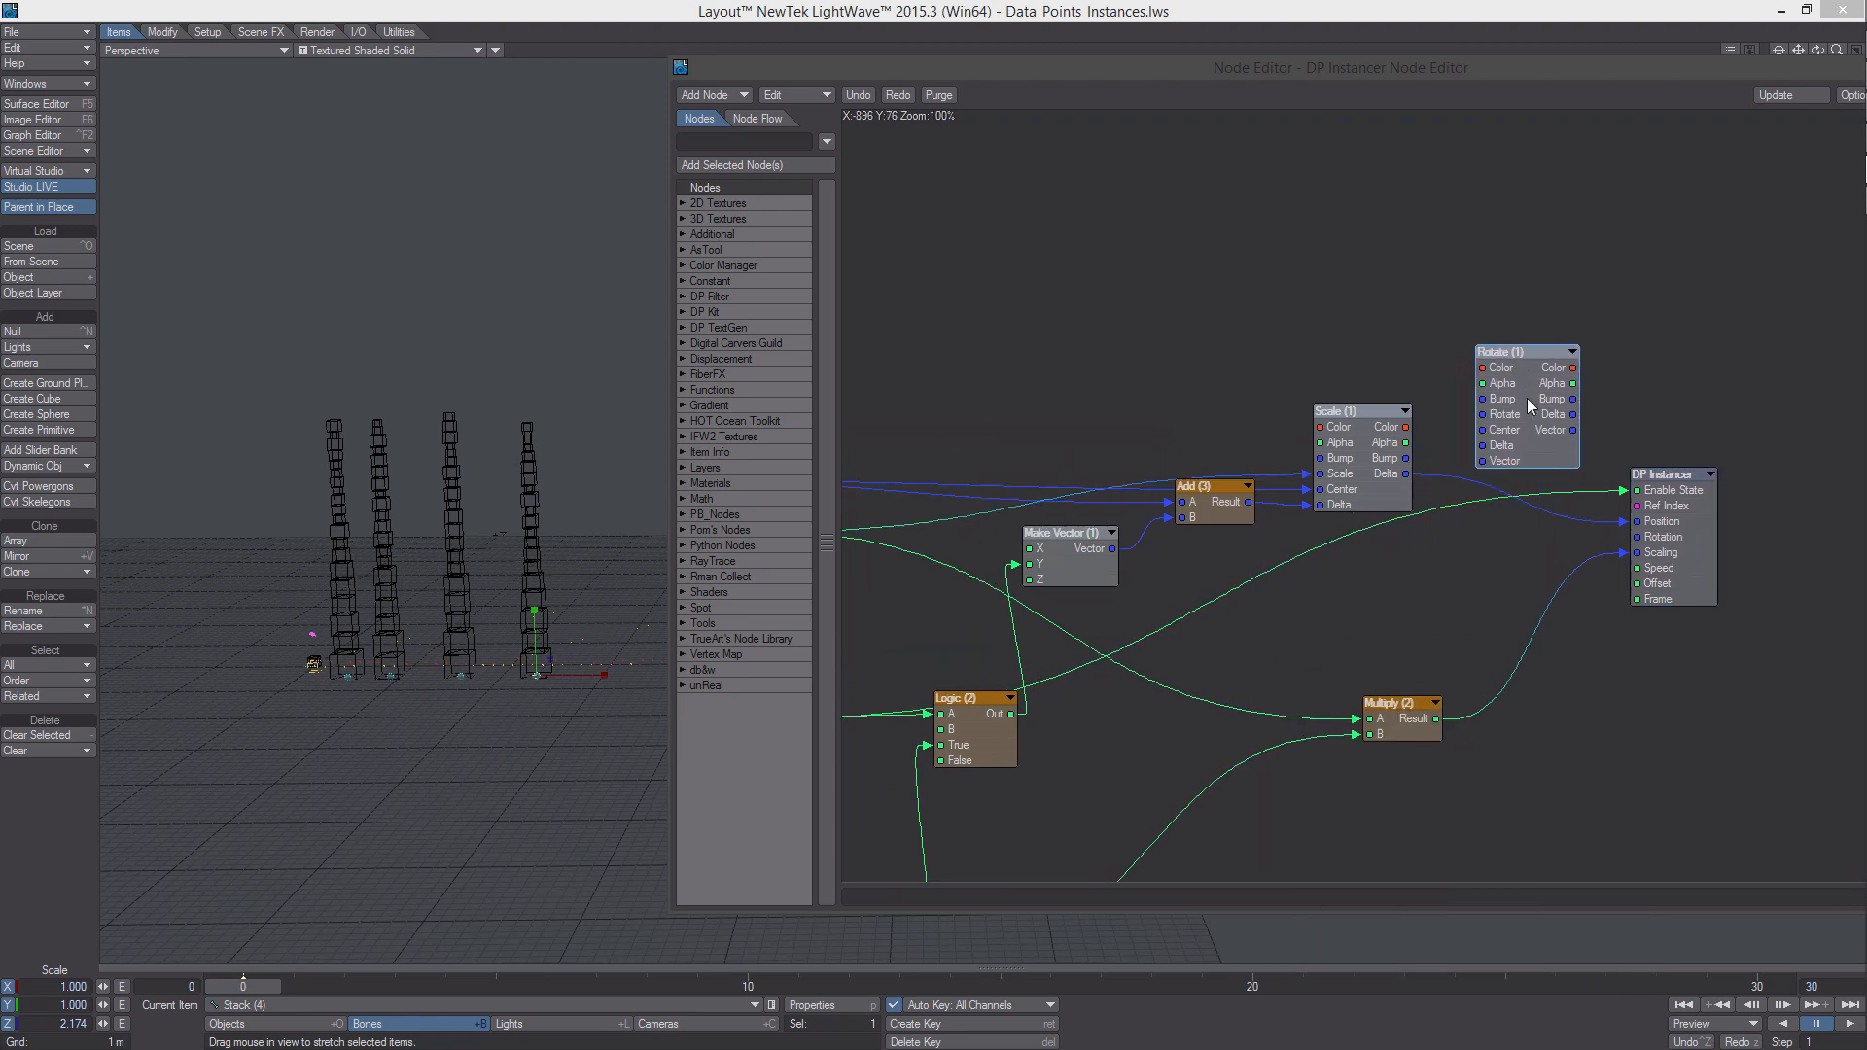
Route Scale (1)'s Delta through Rotate (1)'s Delta to DP Instancer Position, making sure Rotate (1)'s World Coordinates is enabled
alt+drag(1440, 463, 1739, 473)
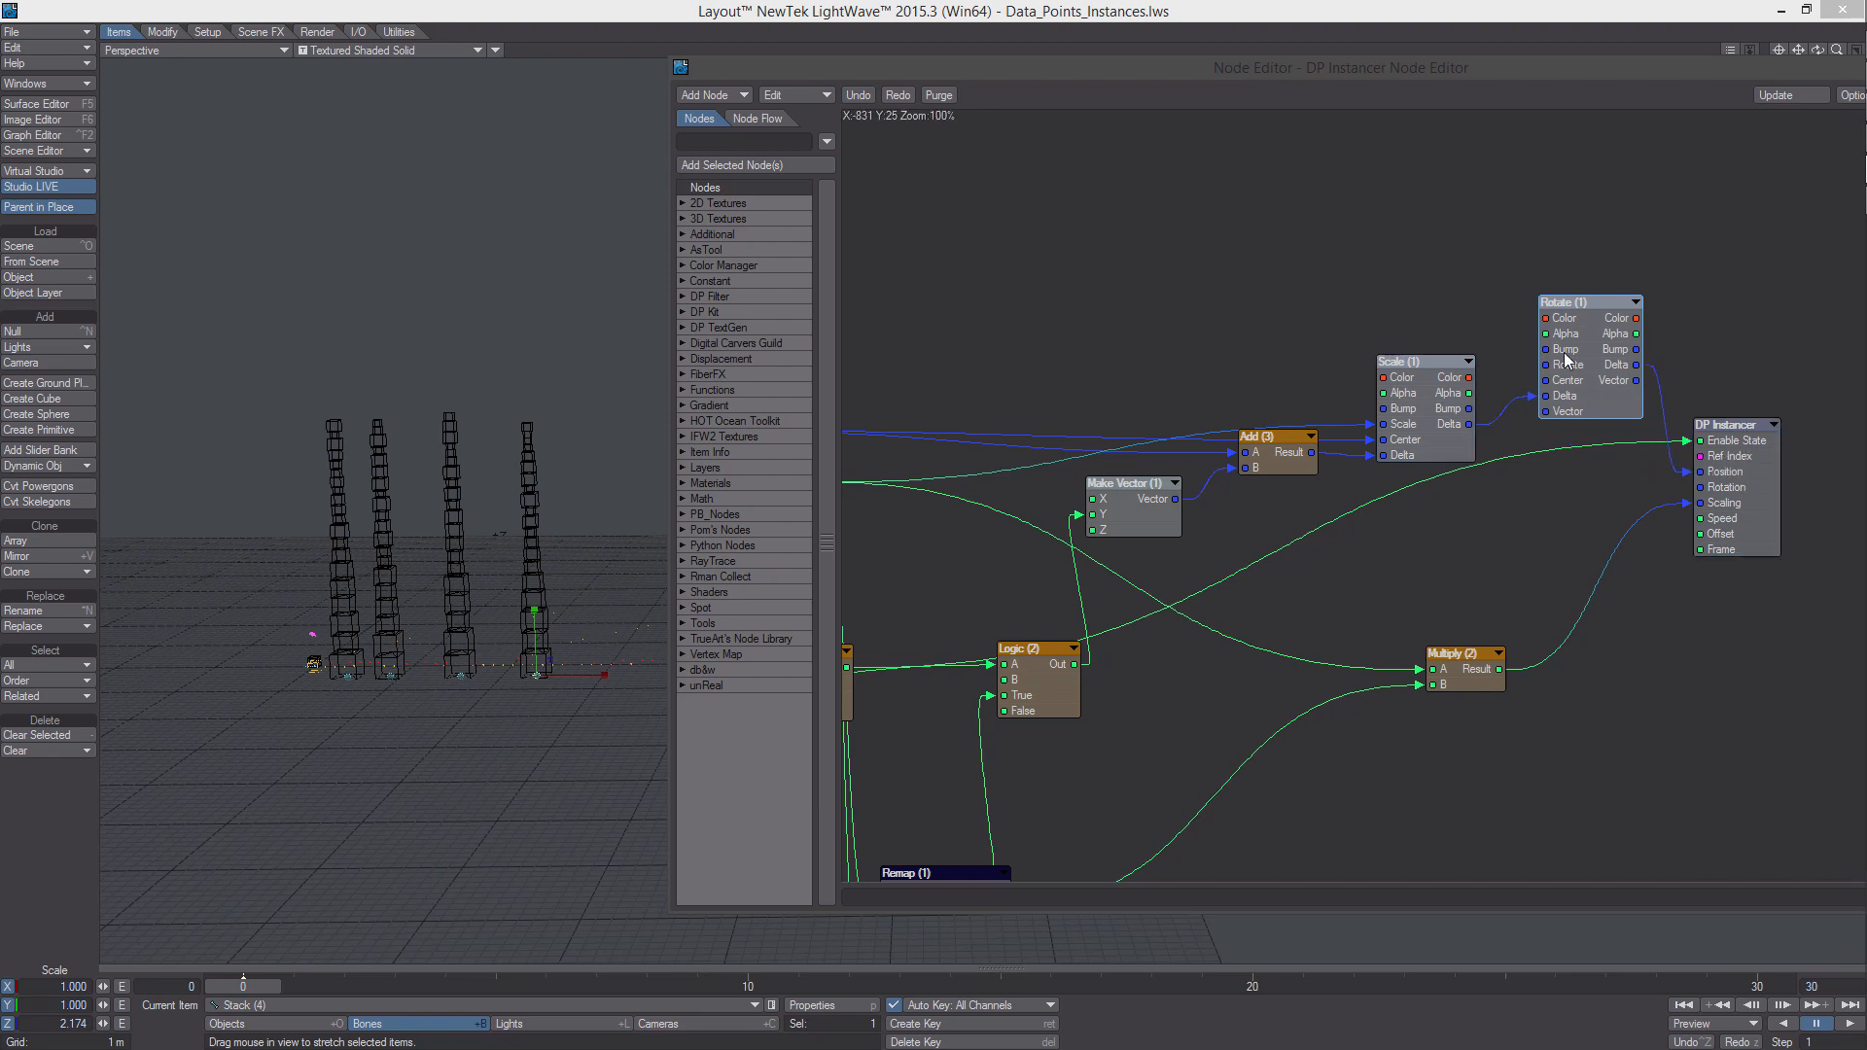
drag(1574, 355, 1568, 372)
double_click(1572, 379)
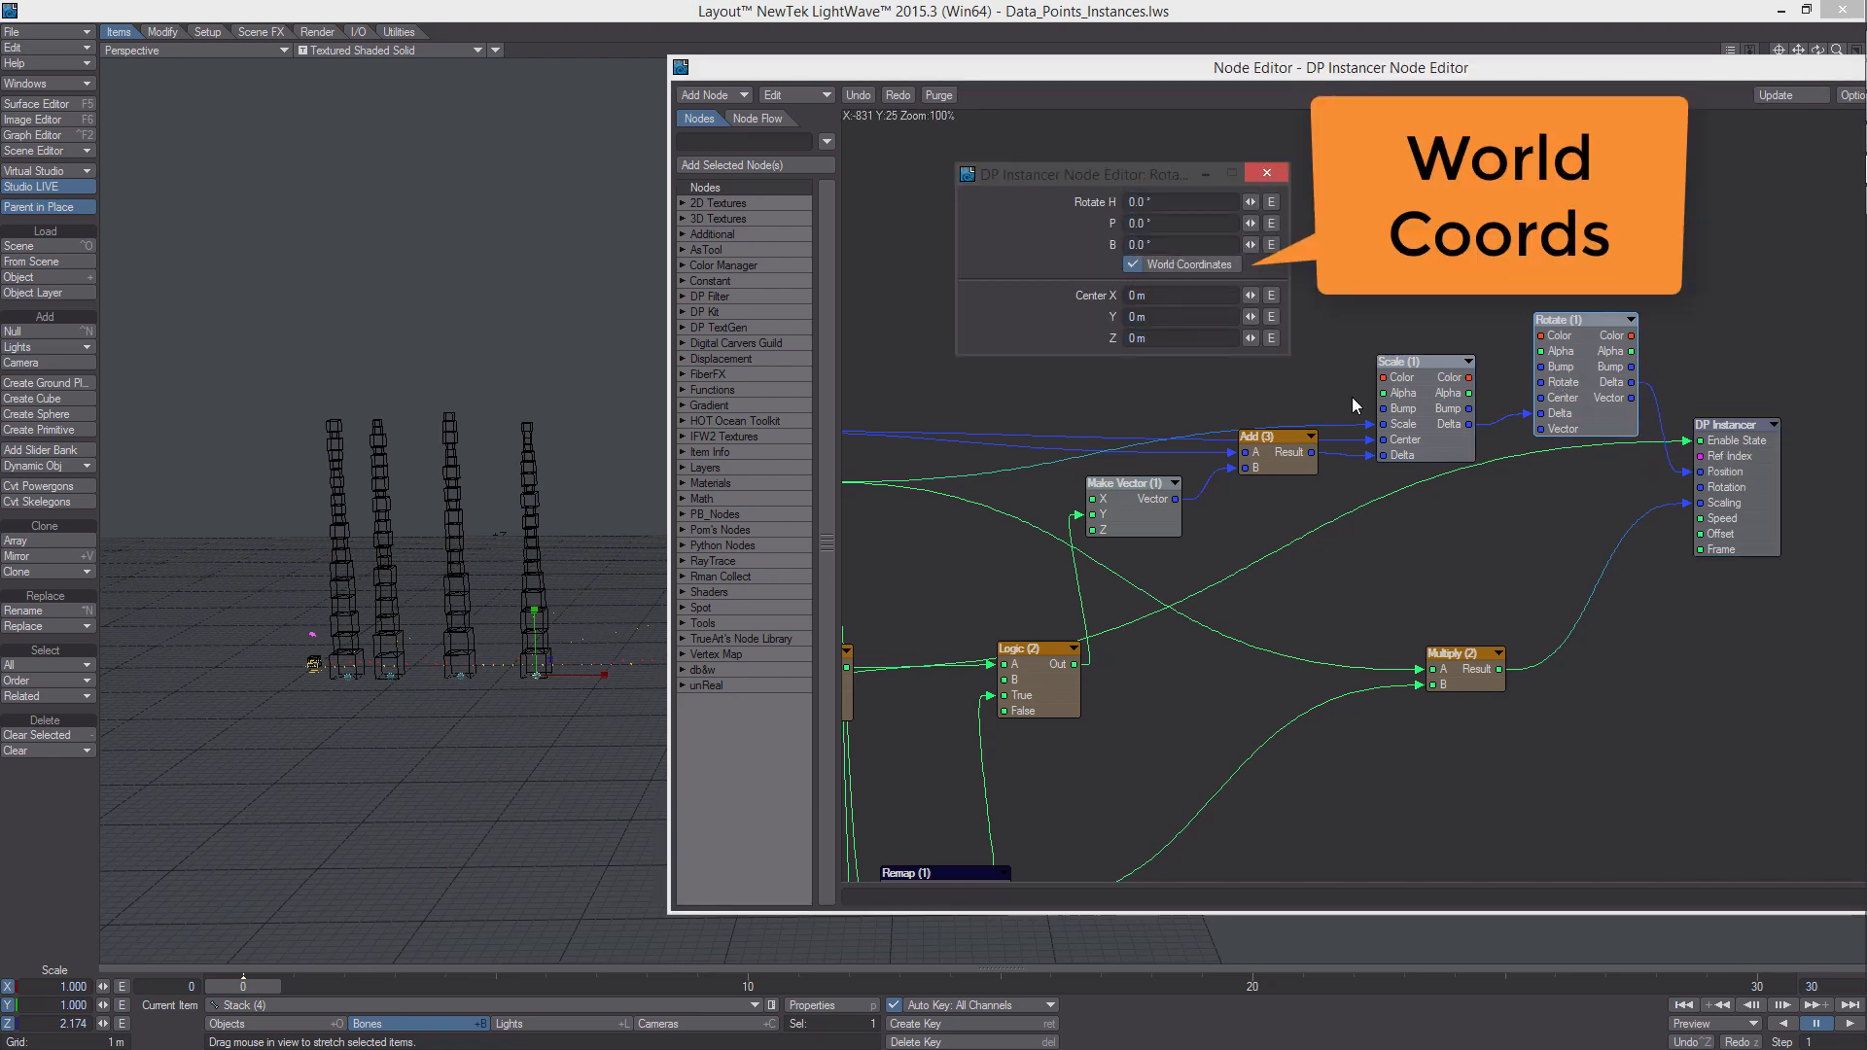
Connect Info (1)'s Position to Rotate (1)'s Center, and its Rotation to both DP Instancer Rotation and Rotate (1)'s Rotate input
alt+drag(1376, 552, 1586, 547)
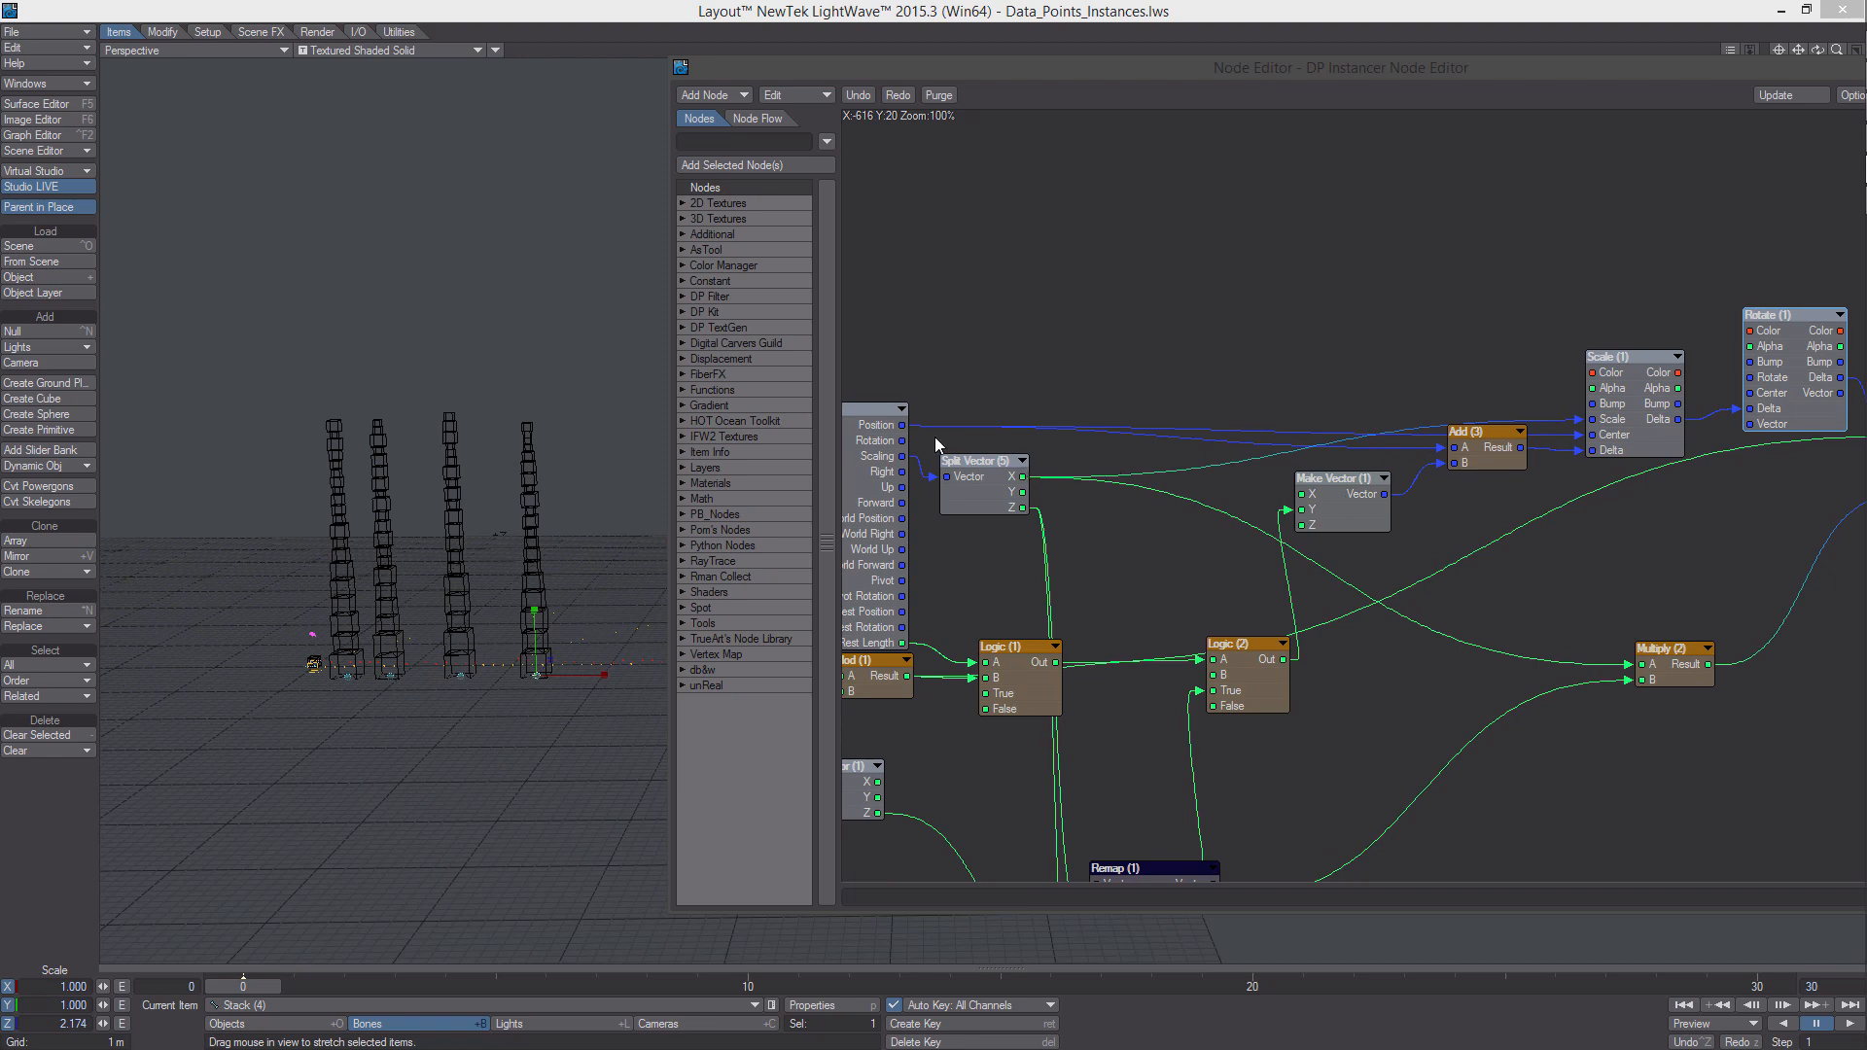
alt+drag(1764, 430, 1731, 455)
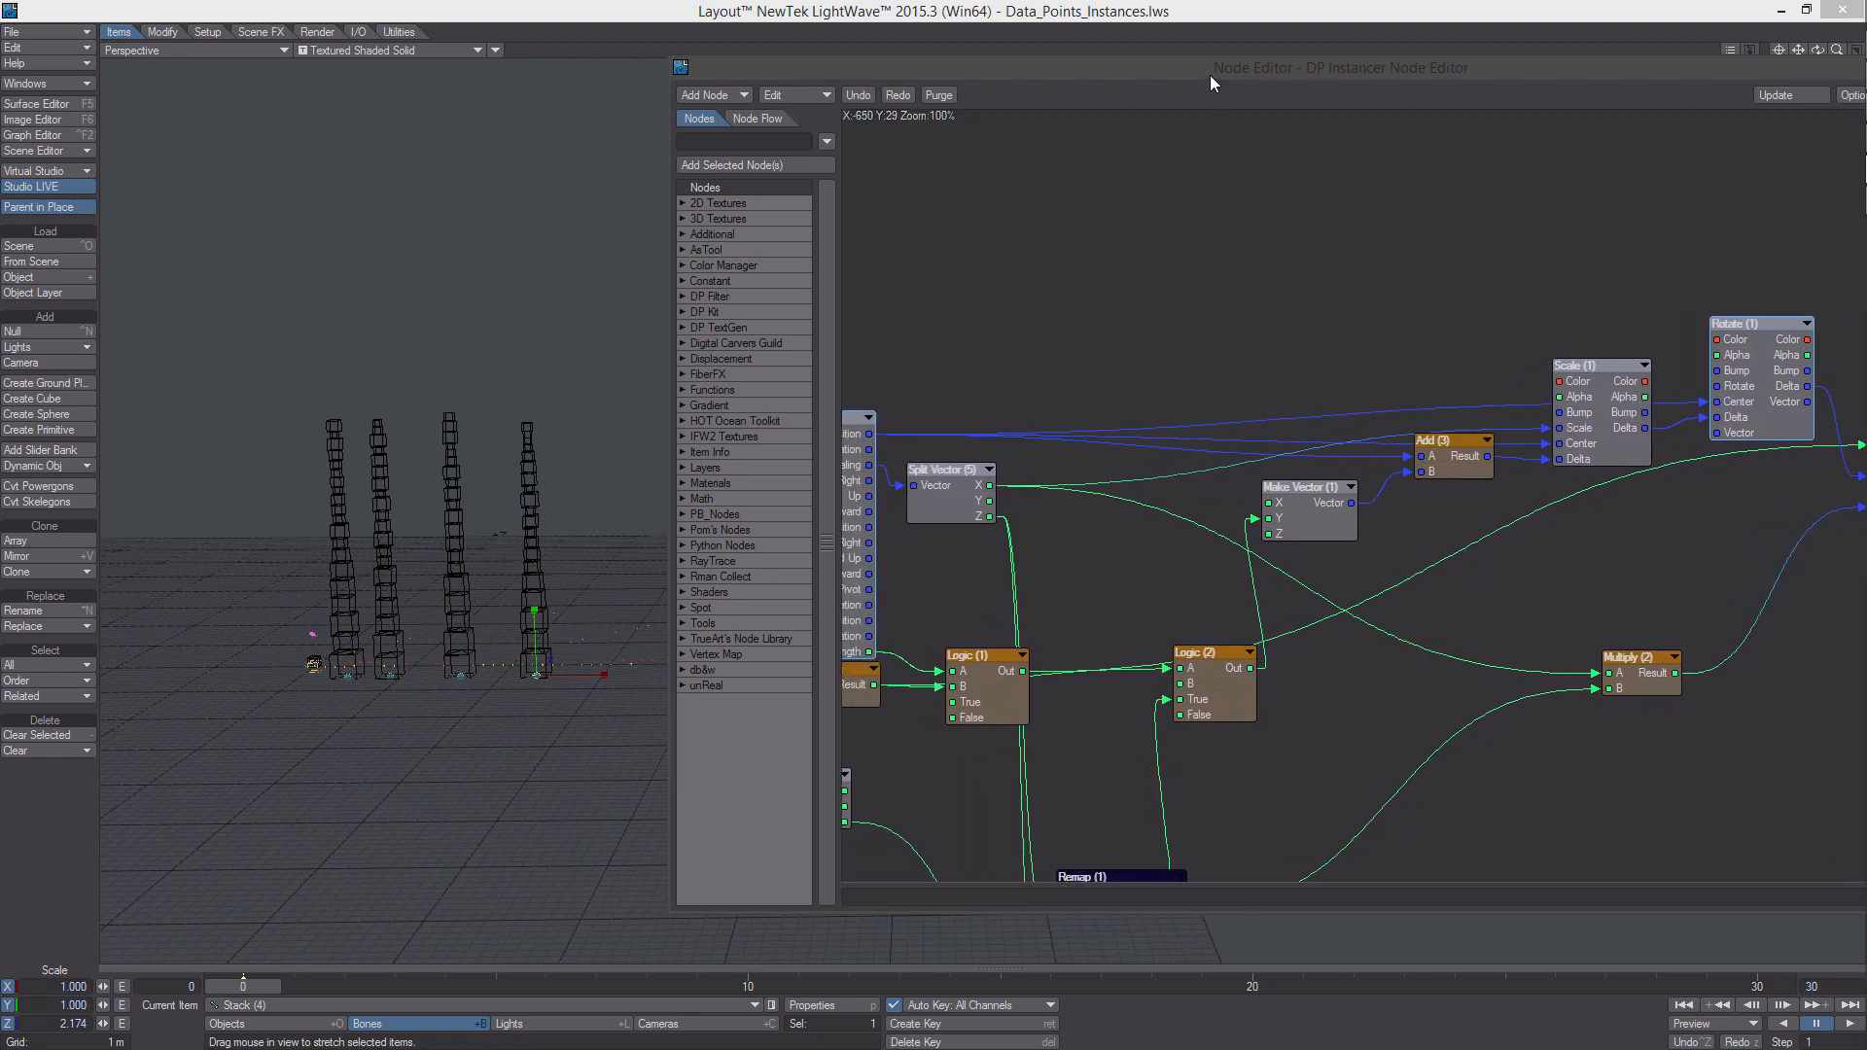
drag(1211, 75, 1003, 93)
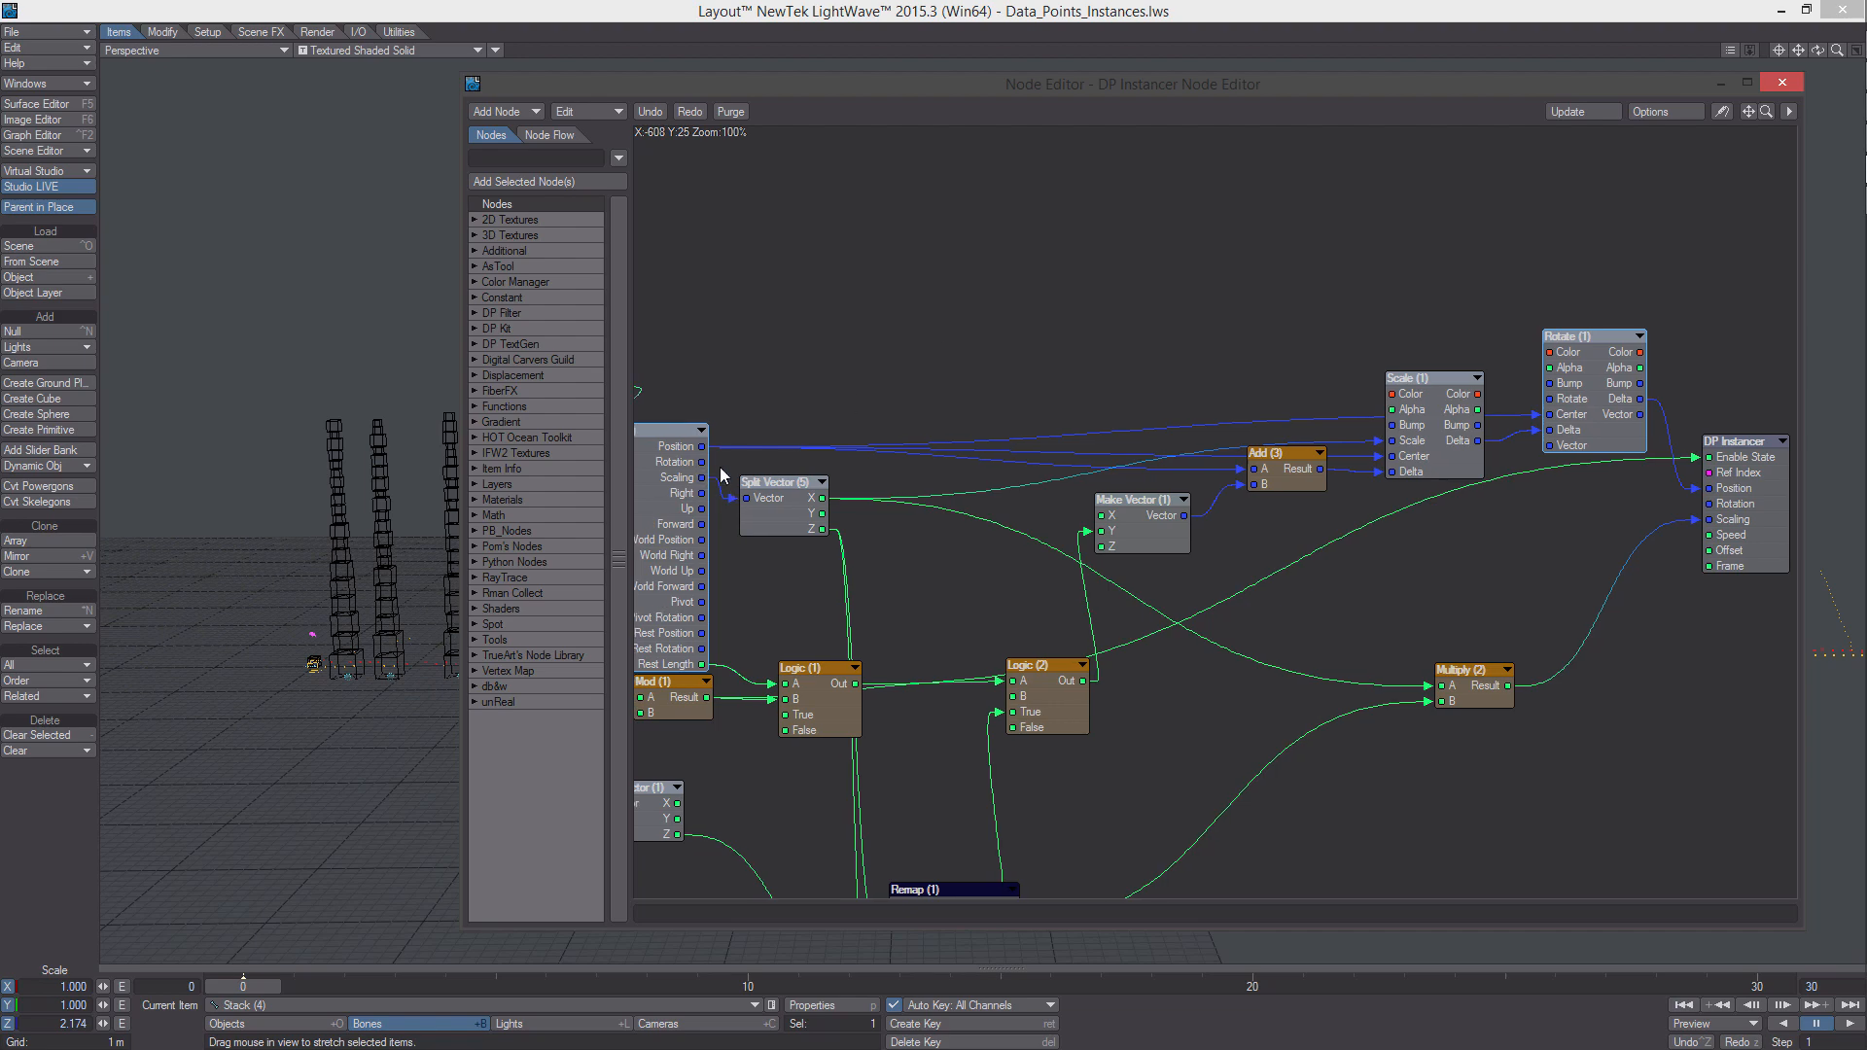
drag(703, 462, 1709, 504)
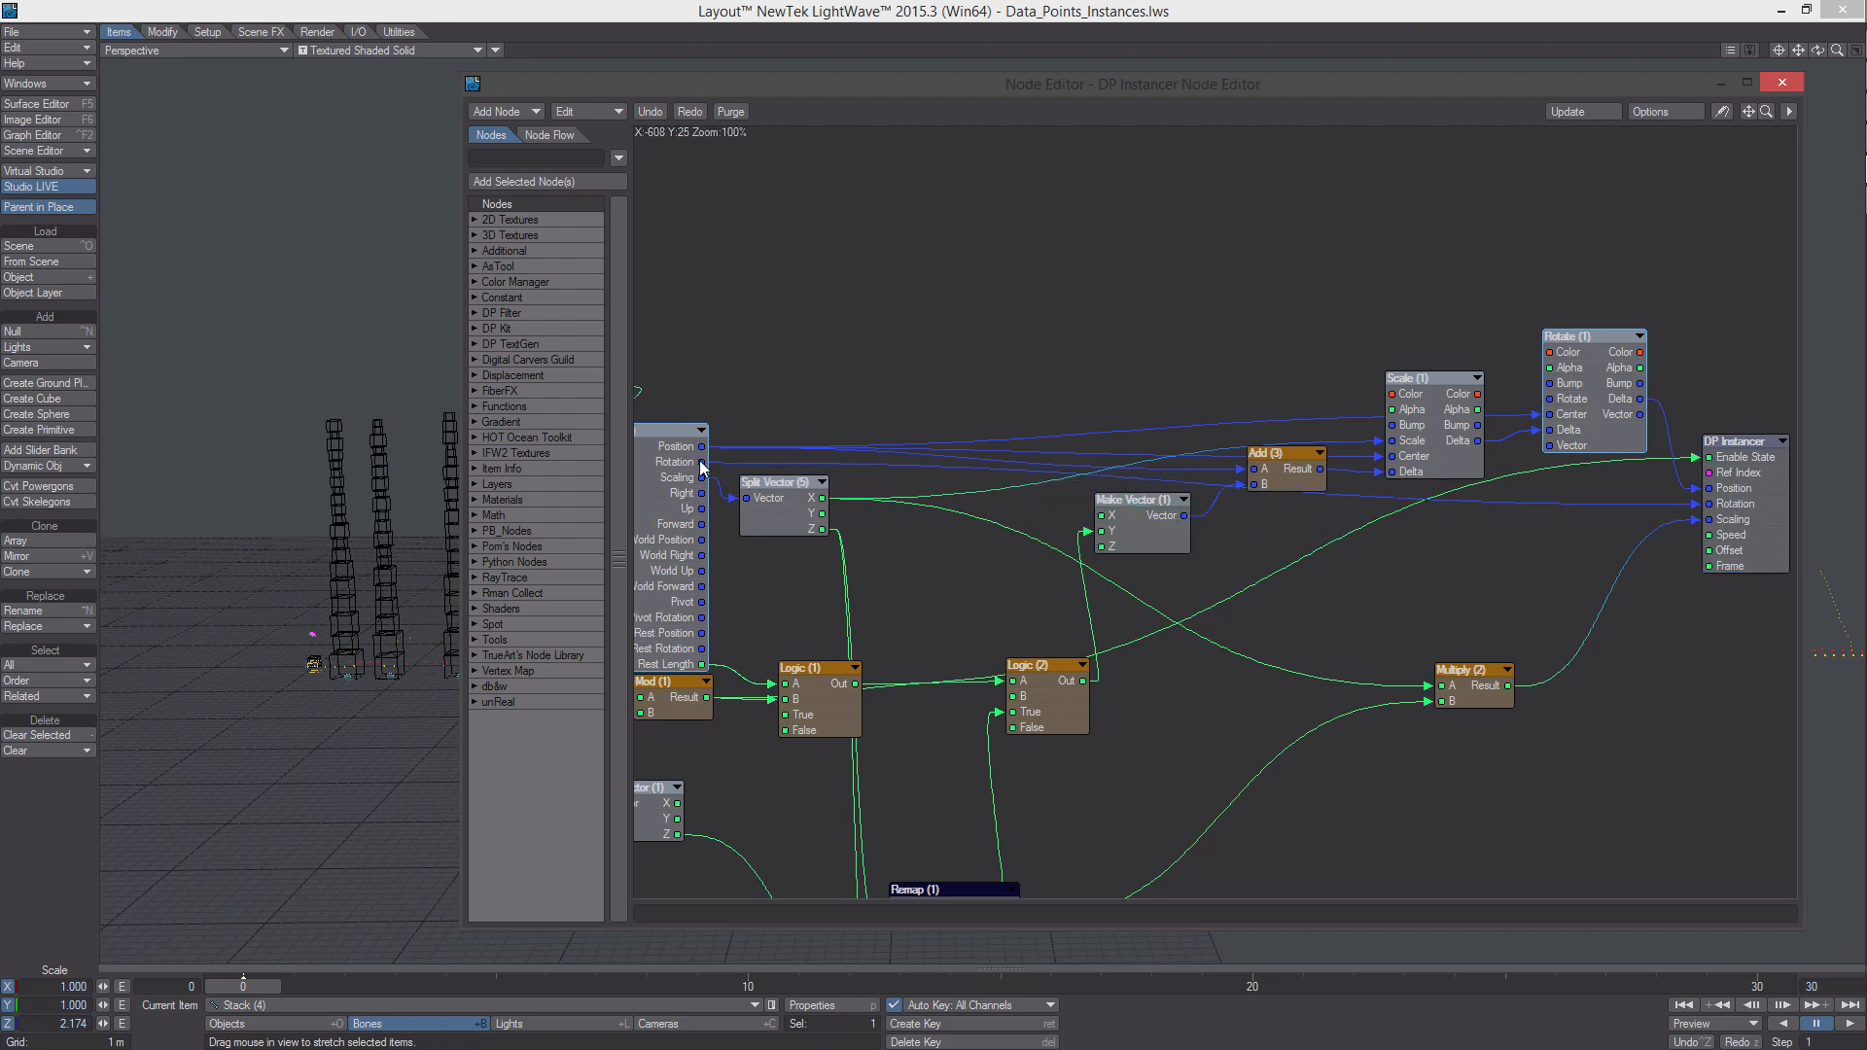
drag(703, 462, 1594, 376)
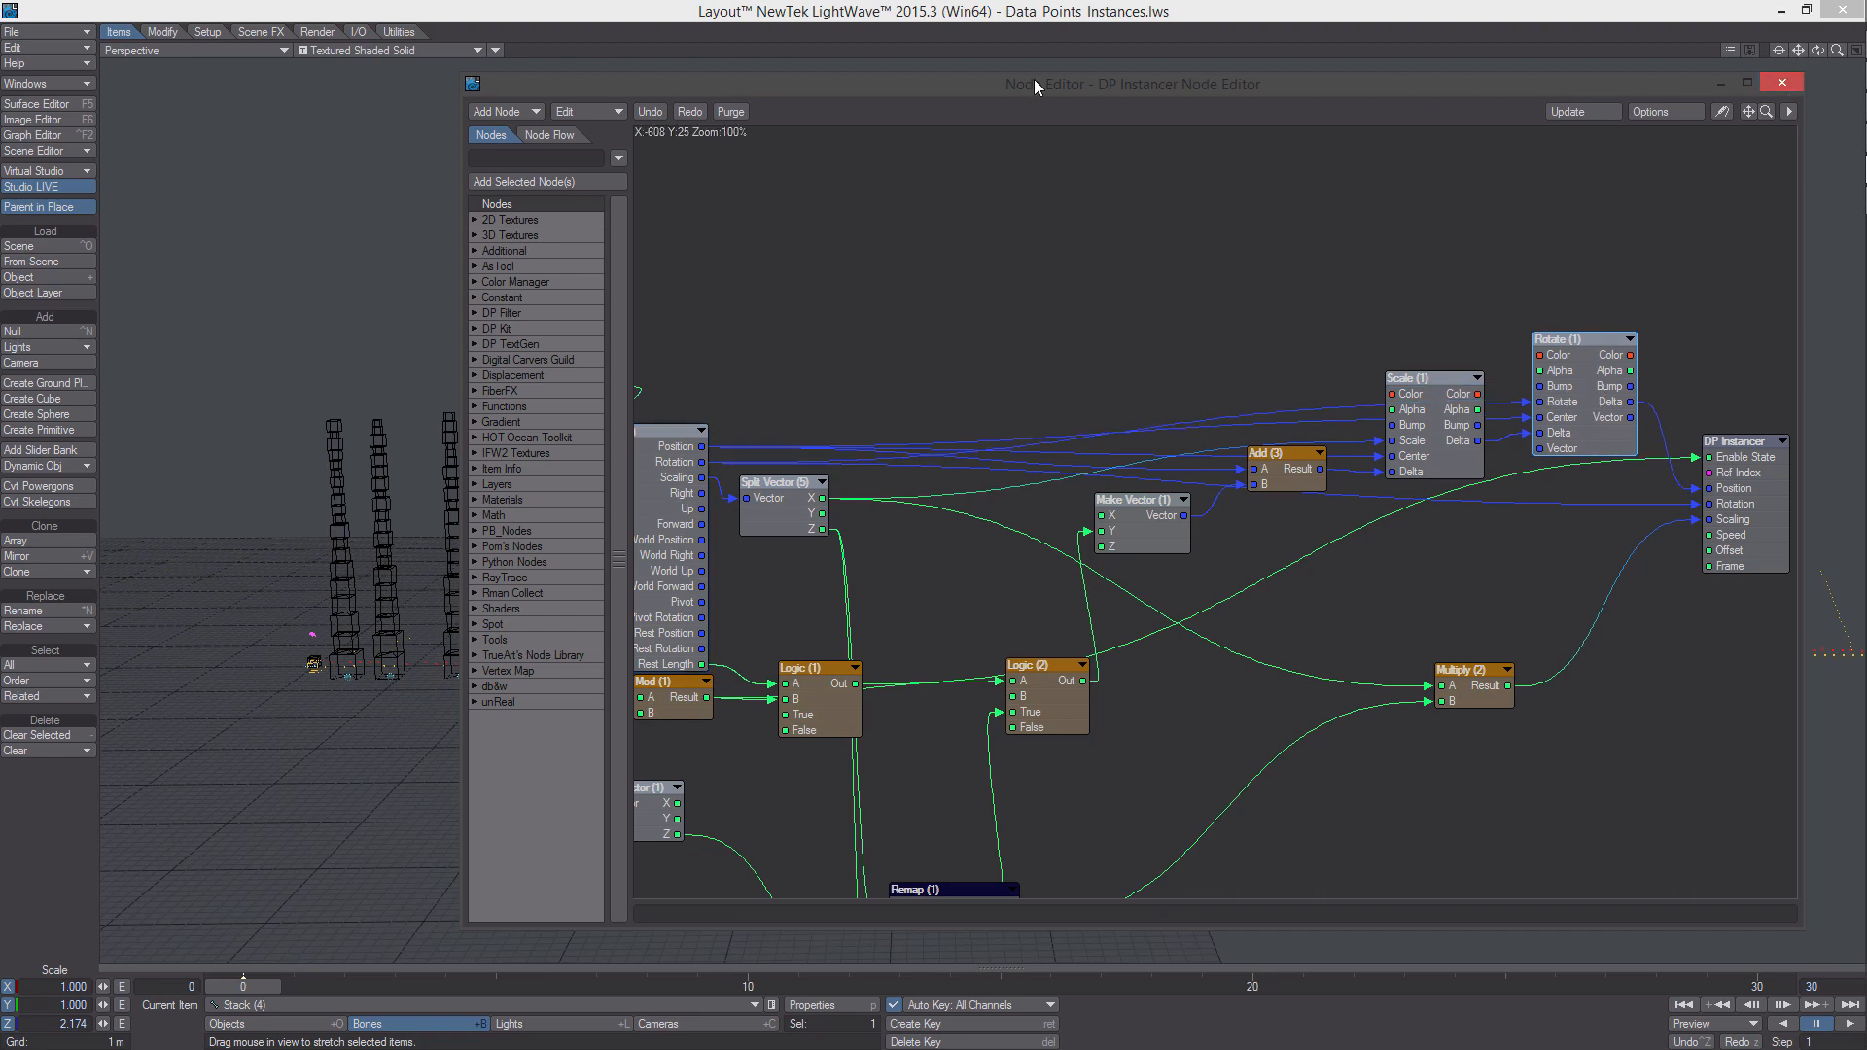
Test the rotation setup by pitching the Stack (4) bone to about -29°, and undo the rotation
drag(1036, 86, 1454, 151)
alt+drag(477, 627, 494, 676)
key(y)
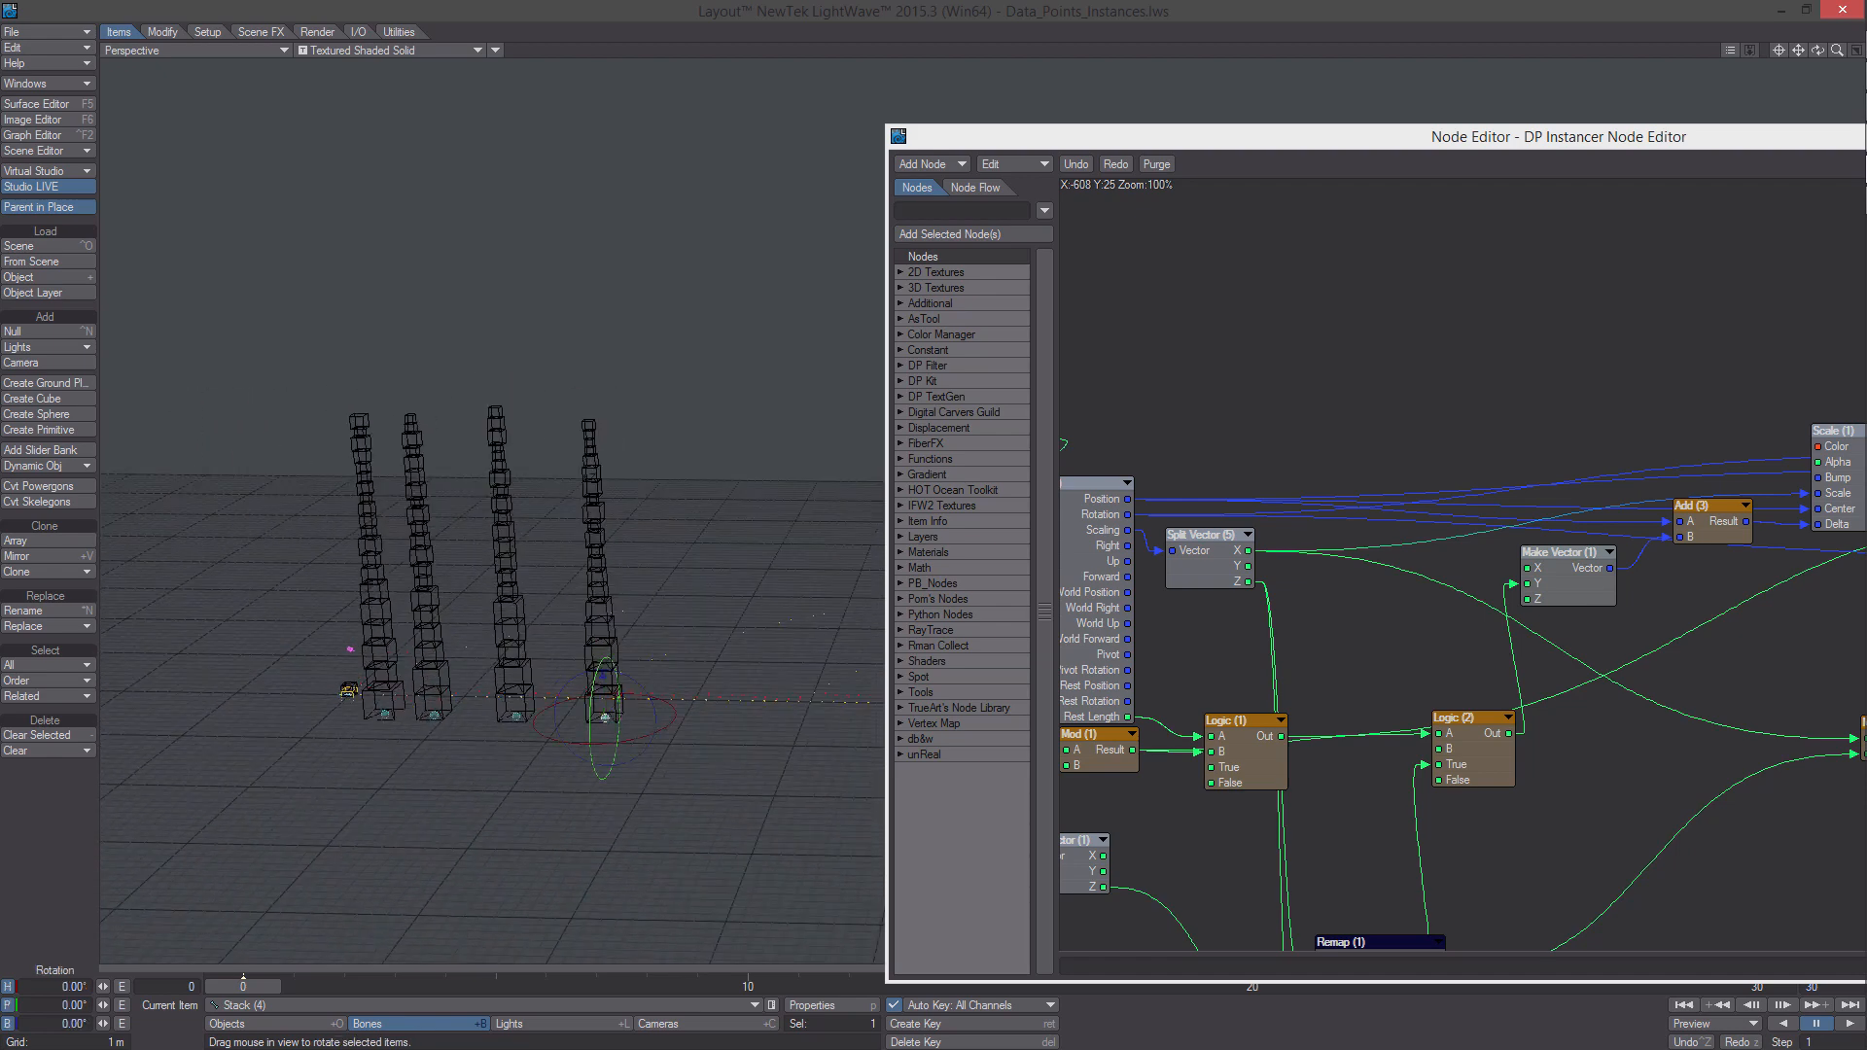
mouse_move(618, 692)
mouse_down()
mouse_move(617, 637)
mouse_move(618, 720)
mouse_move(618, 665)
mouse_up()
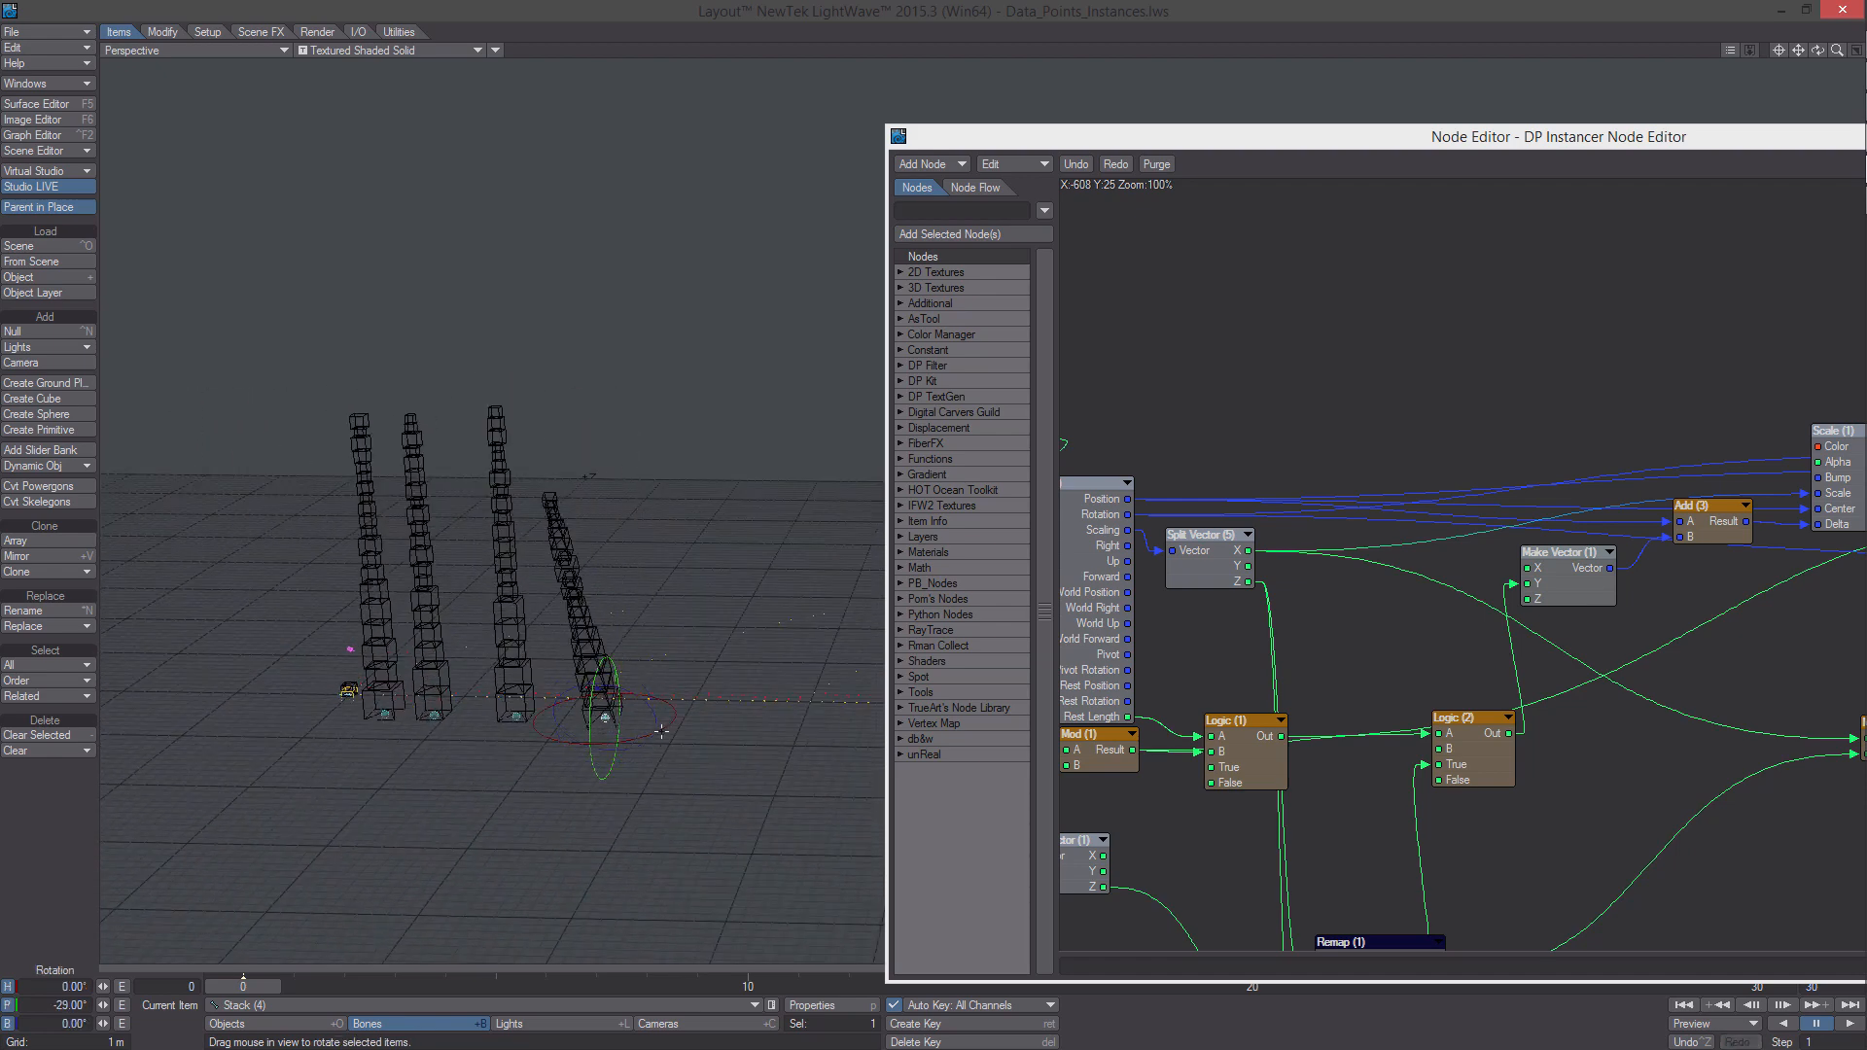
drag(661, 732, 598, 686)
key(ctrl+z)
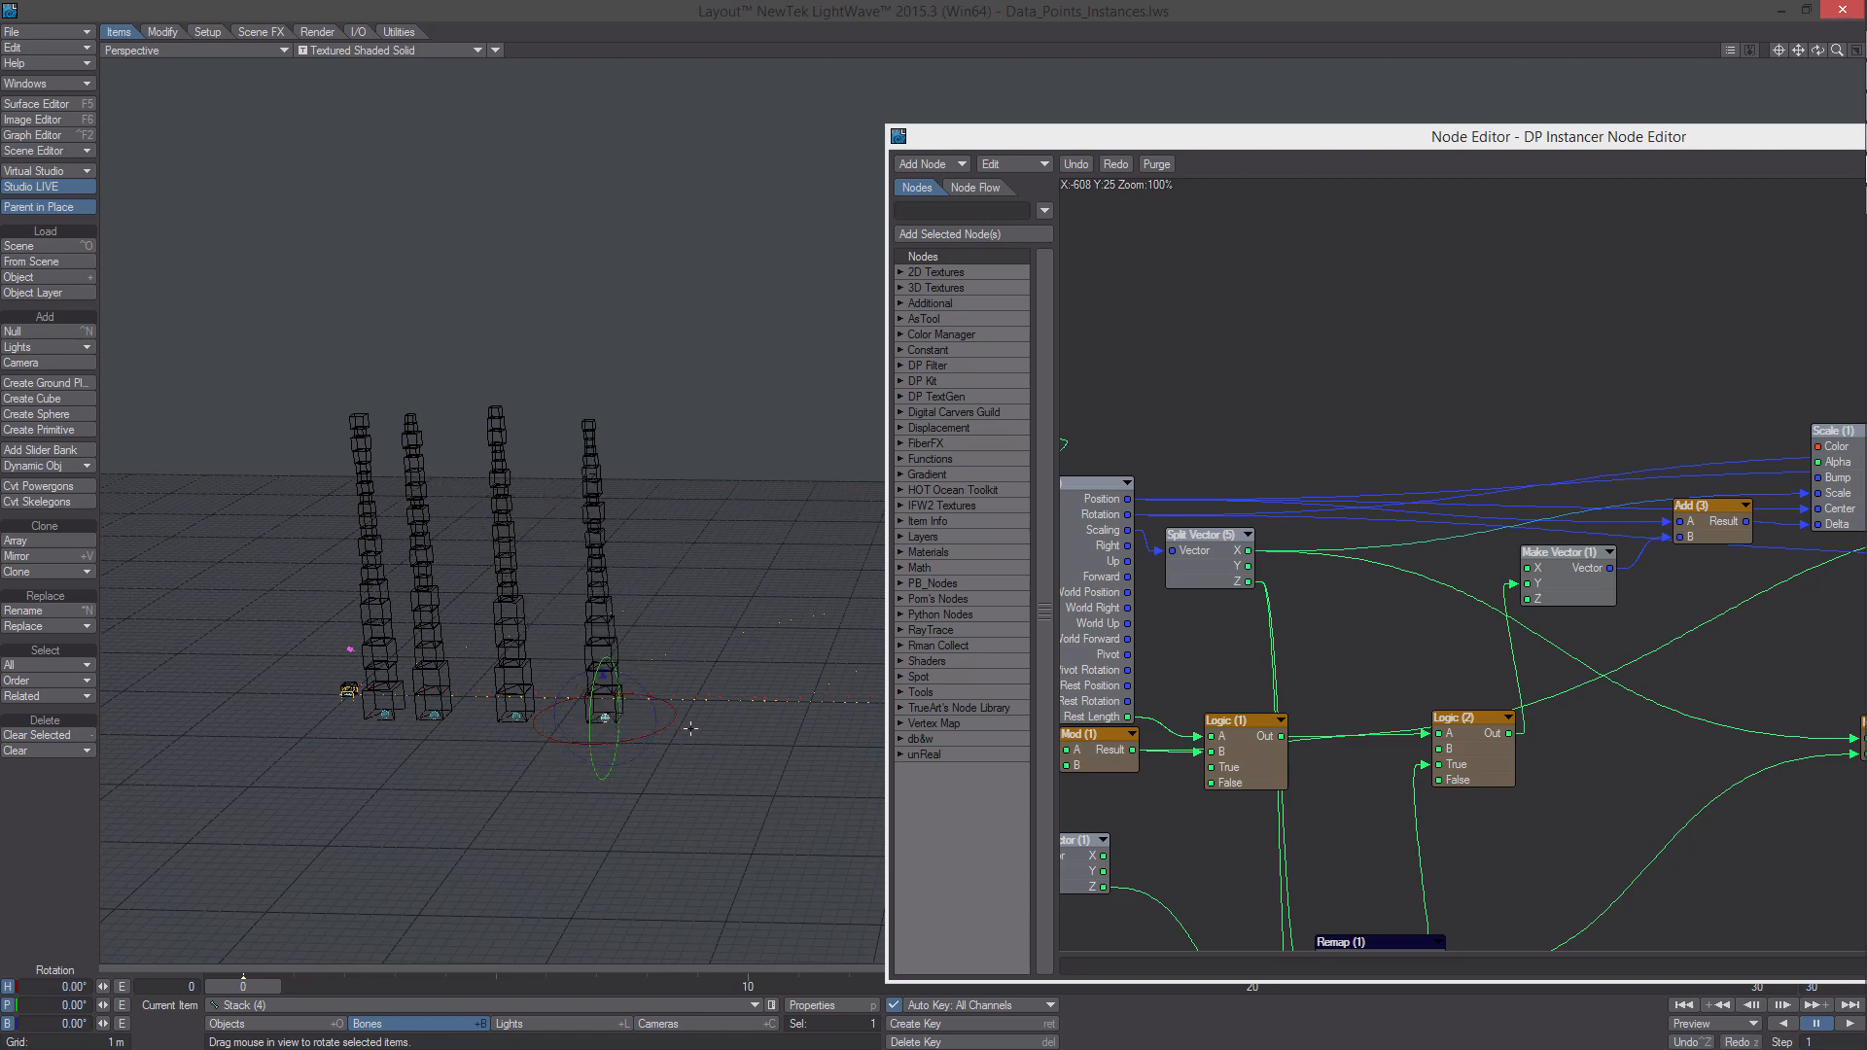
mouse_move(705, 708)
alt+mouse_down()
mouse_move(669, 753)
mouse_move(731, 718)
alt+mouse_up()
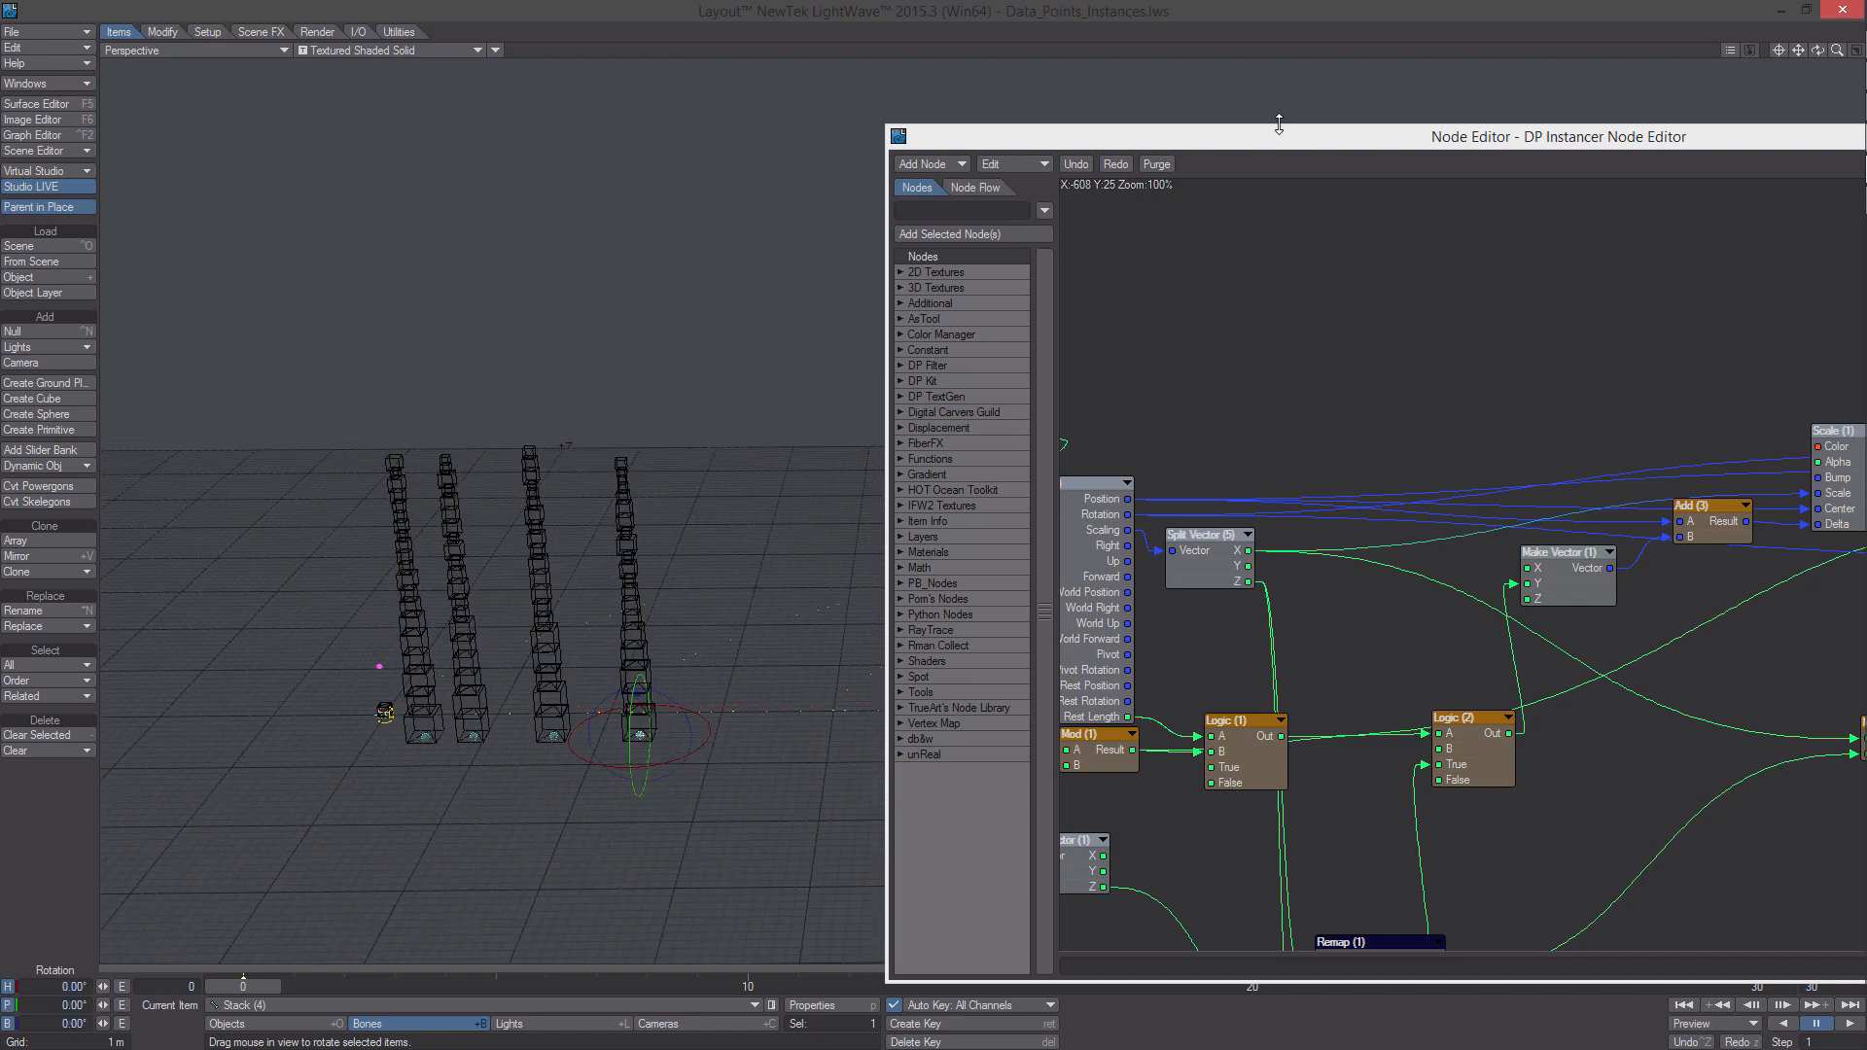
Save the scene, overwriting the existing Data_Points_Instances.lws file
drag(1279, 123, 1078, 121)
key(s)
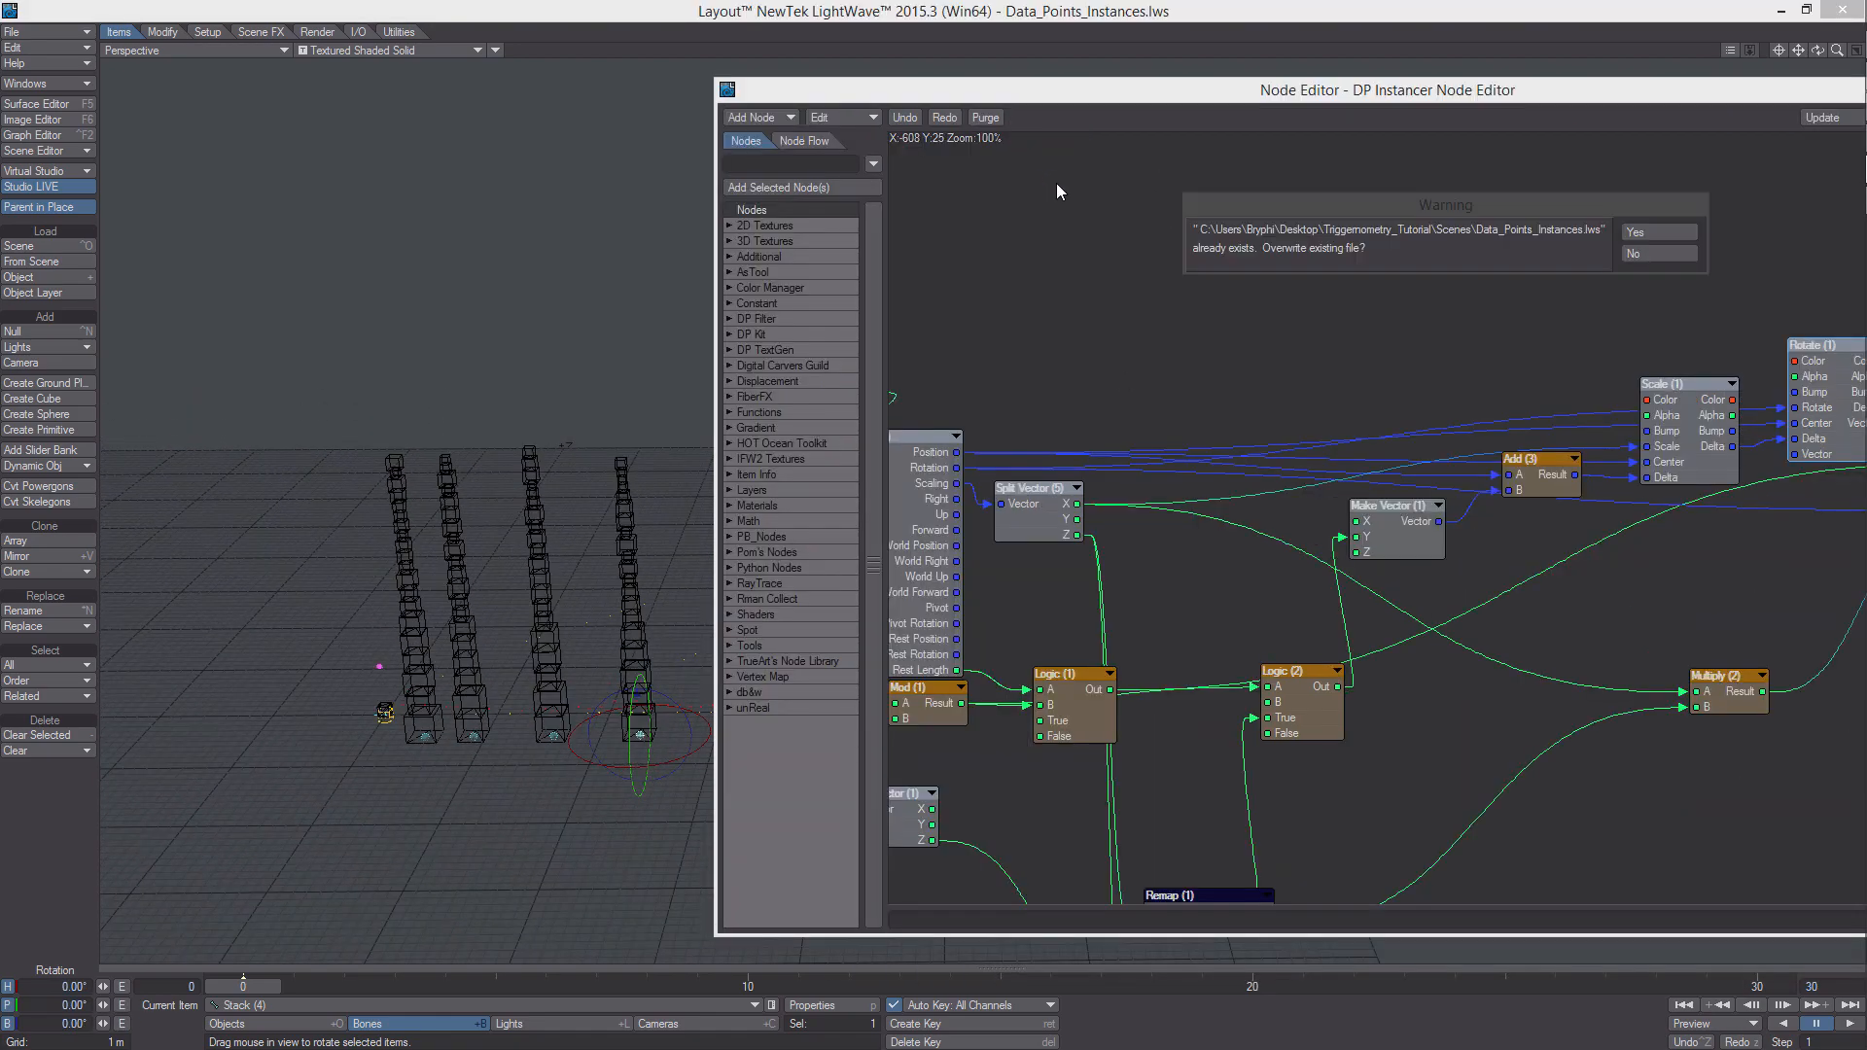
key(Return)
key(Return)
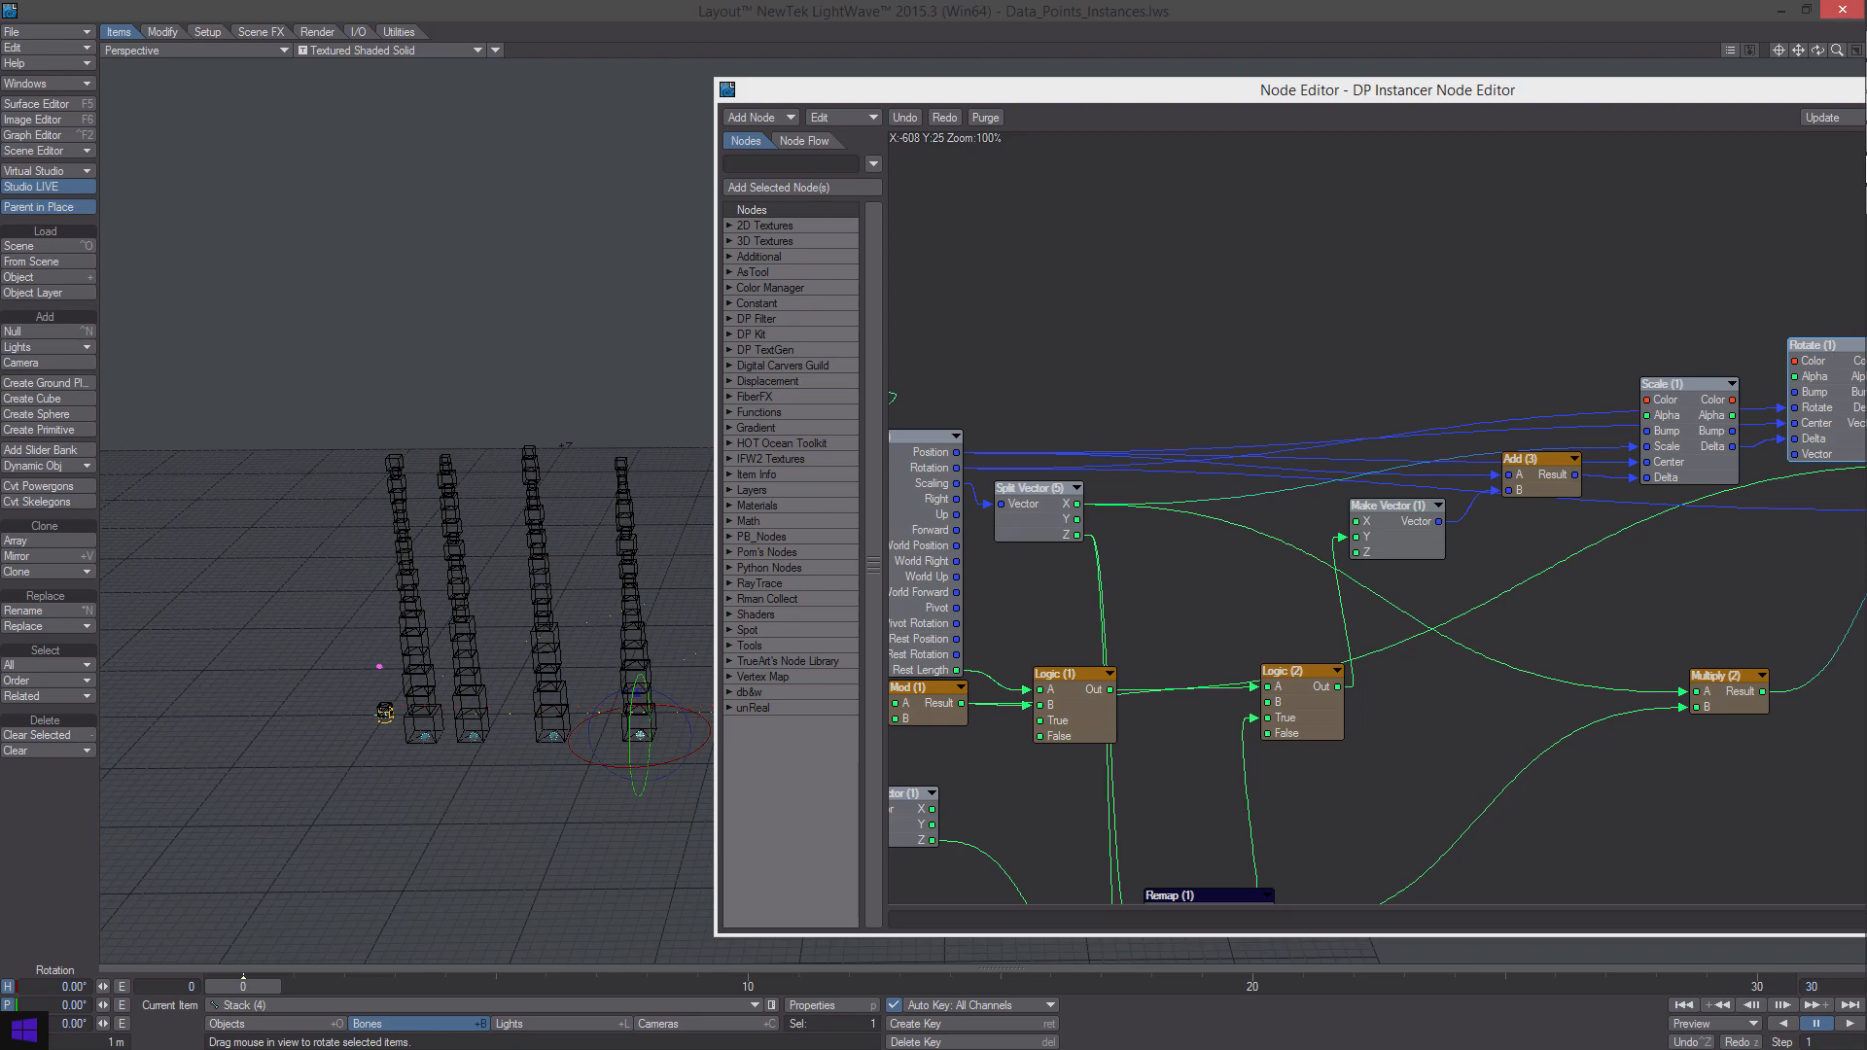
Duplicate the Remap (1) node, place the copy below Multiply (2), and connect Mod (1)'s Result to the copy's Scalar input
drag(1230, 97, 1041, 89)
middle_drag(1408, 762, 1413, 381)
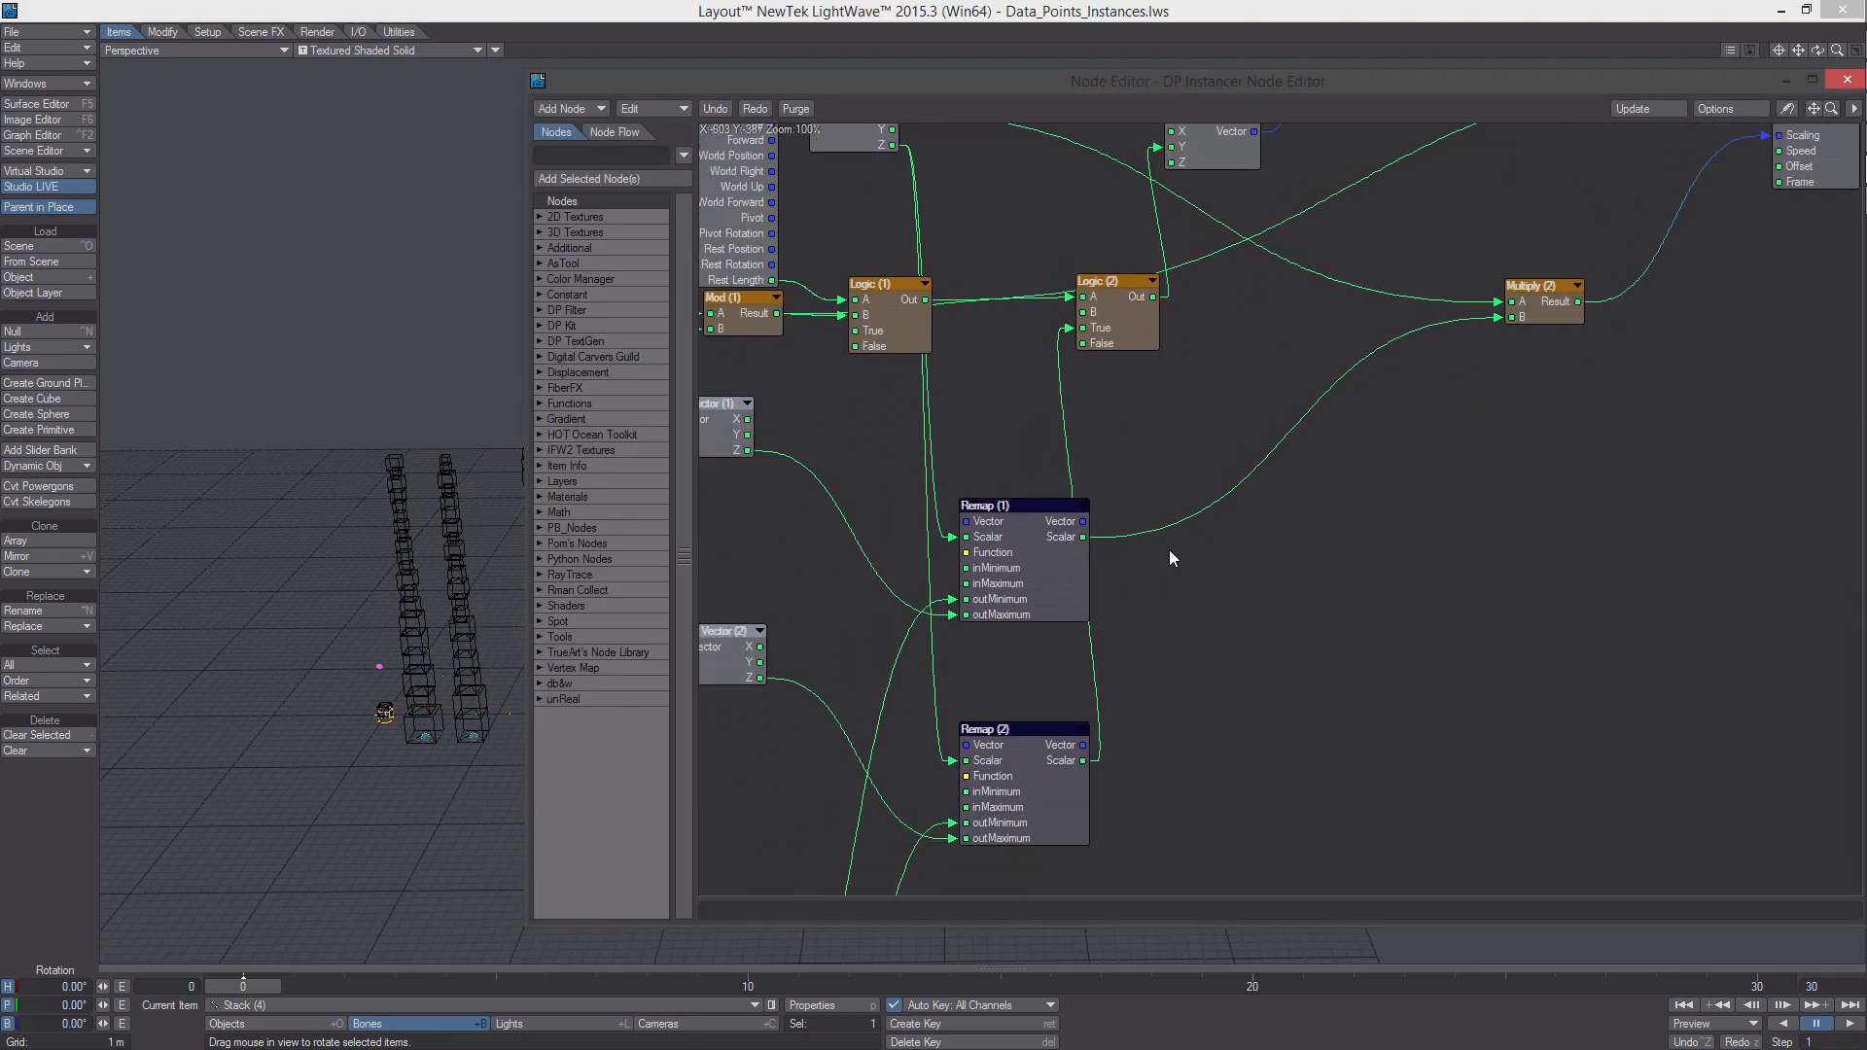
click(1052, 597)
key(ctrl+c)
key(ctrl+v)
drag(1325, 504, 1396, 506)
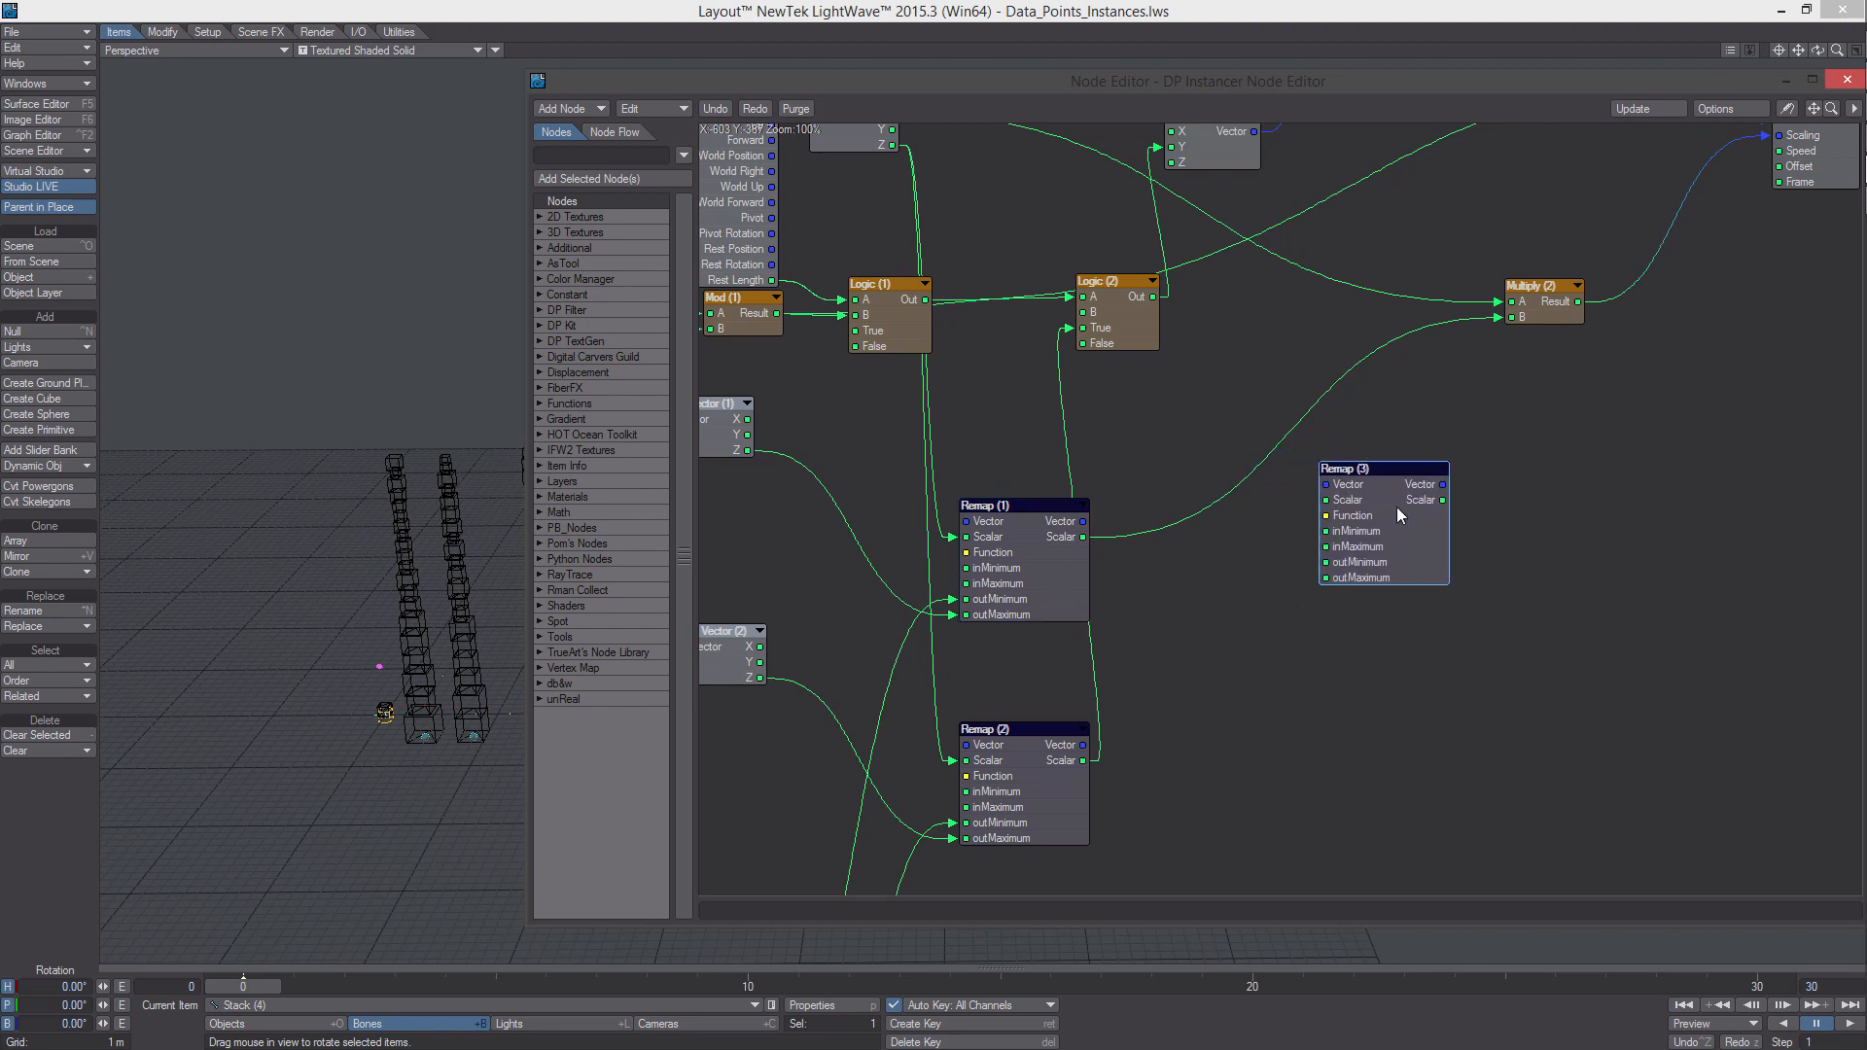
middle_drag(1397, 506, 1494, 646)
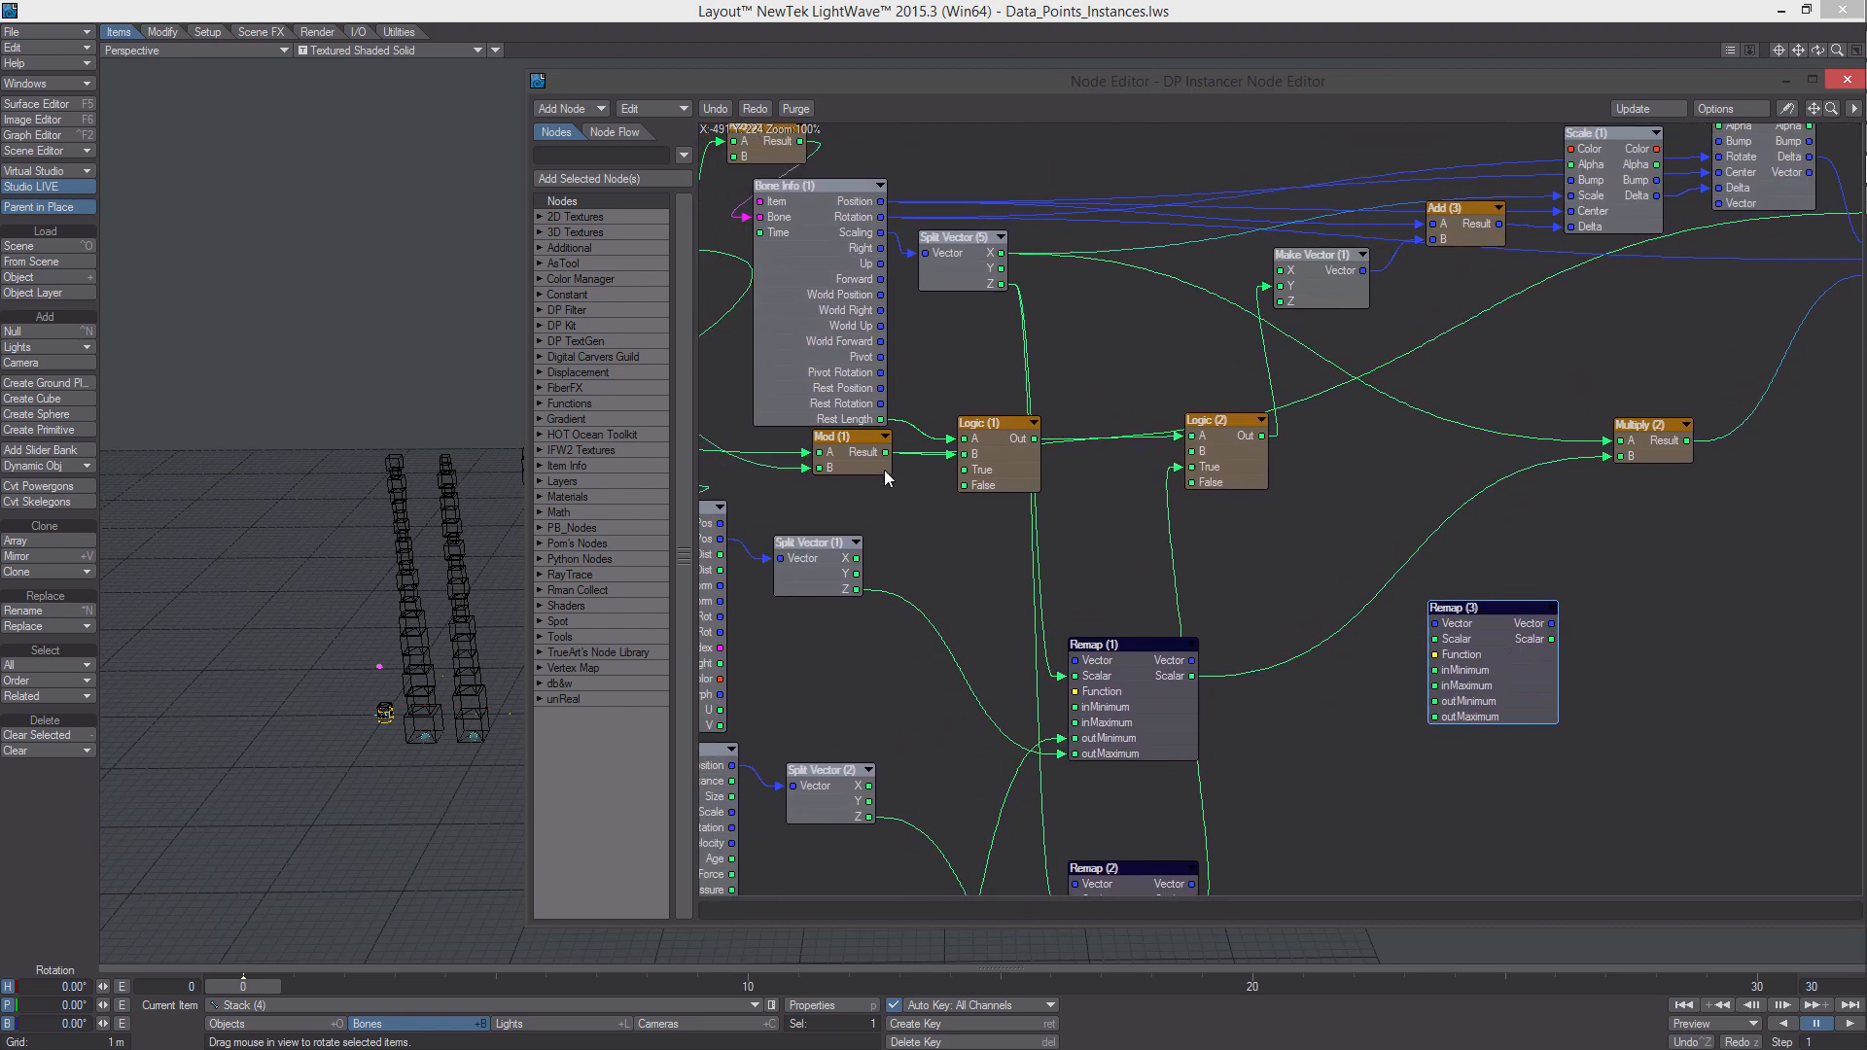
drag(886, 454, 1450, 642)
middle_drag(1496, 628, 1440, 673)
drag(1435, 695, 1483, 682)
middle_drag(1485, 688, 1529, 668)
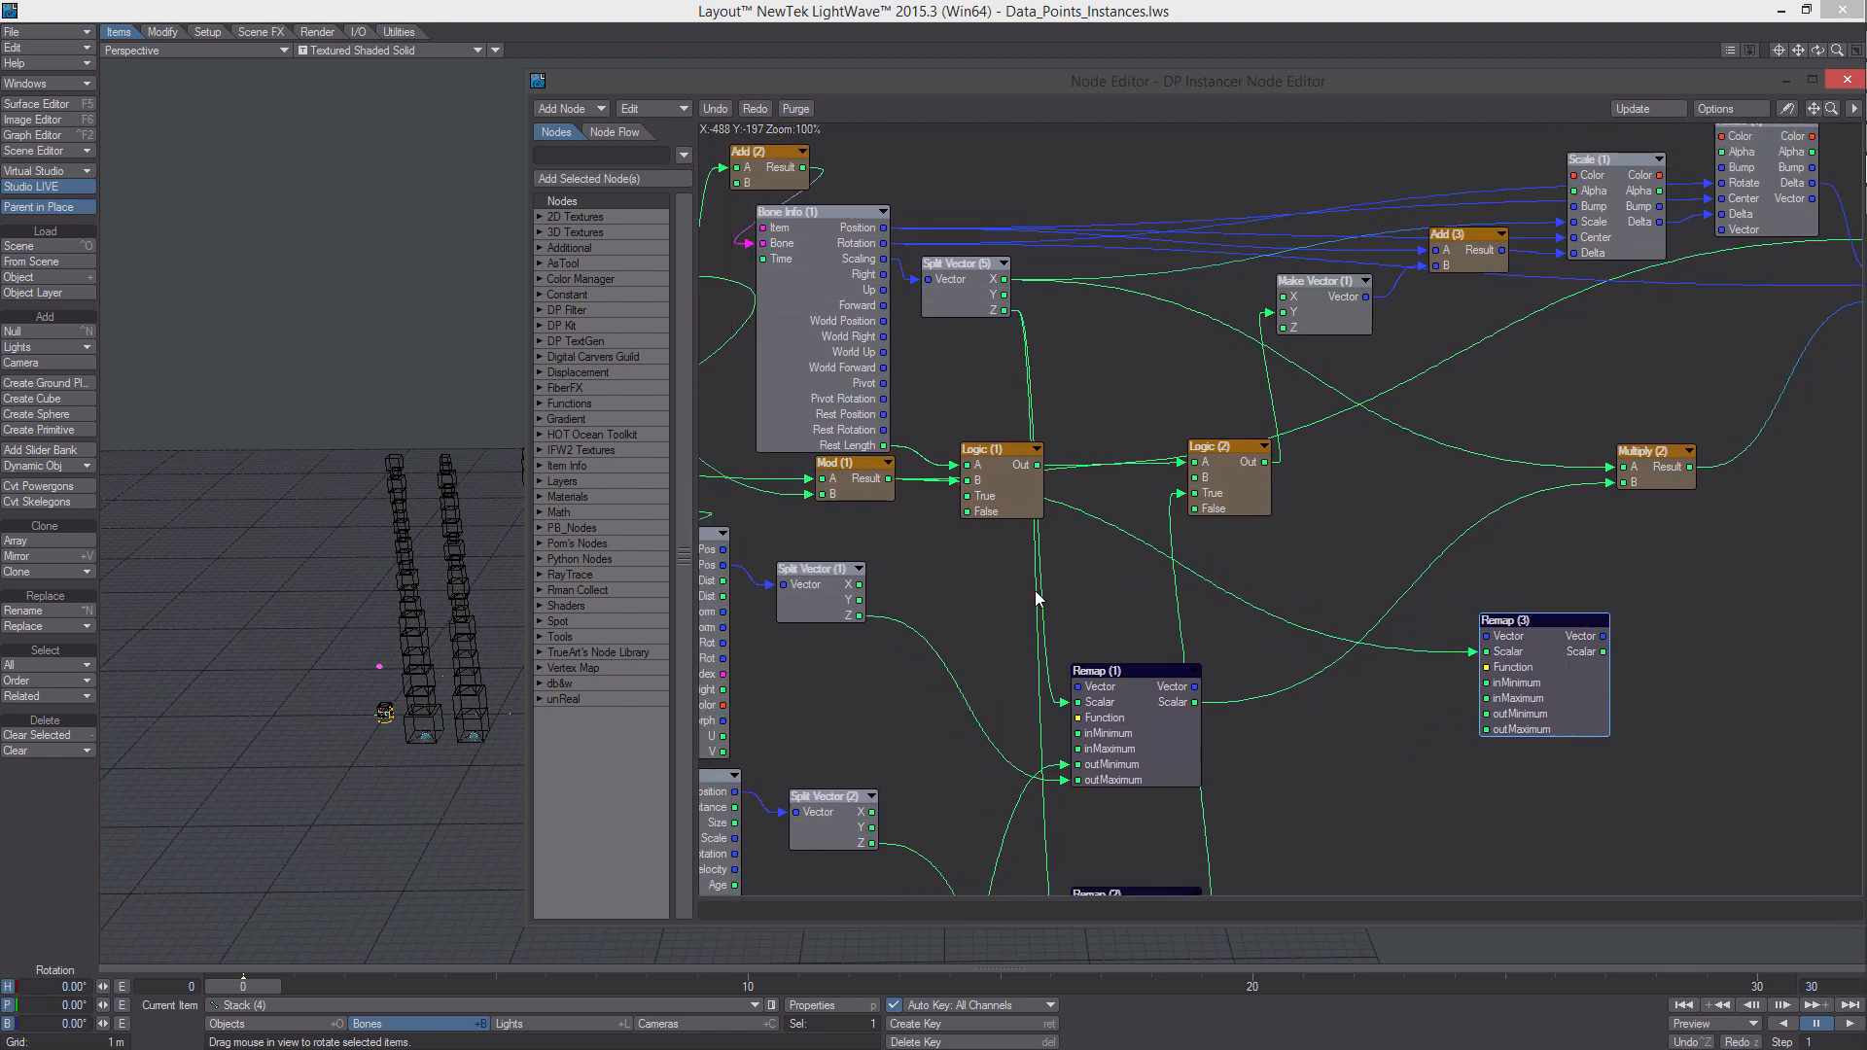
Add a scalar Add math node and place it beside Remap (3)
middle_drag(1038, 598, 1038, 520)
right_click(1264, 531)
mouse_move(1271, 800)
mouse_move(1411, 800)
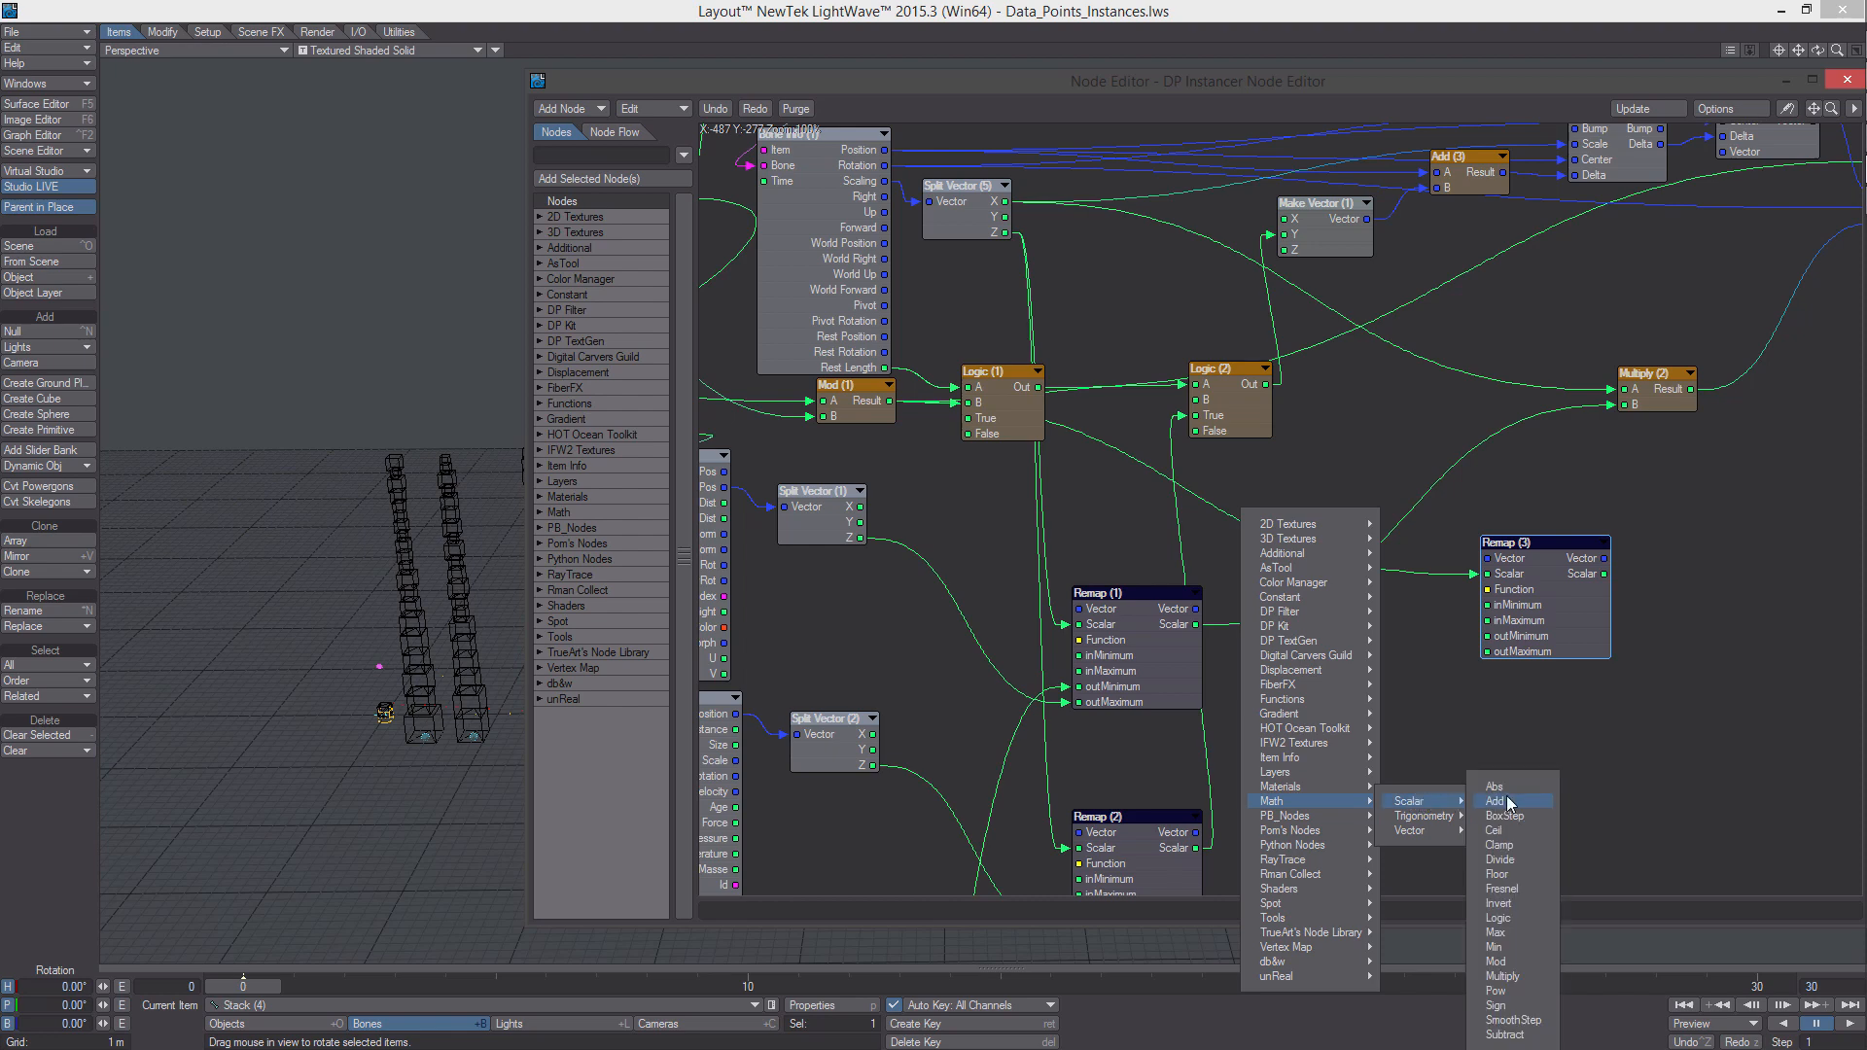
click(1496, 802)
drag(1286, 510, 1394, 575)
middle_drag(1395, 576, 1214, 590)
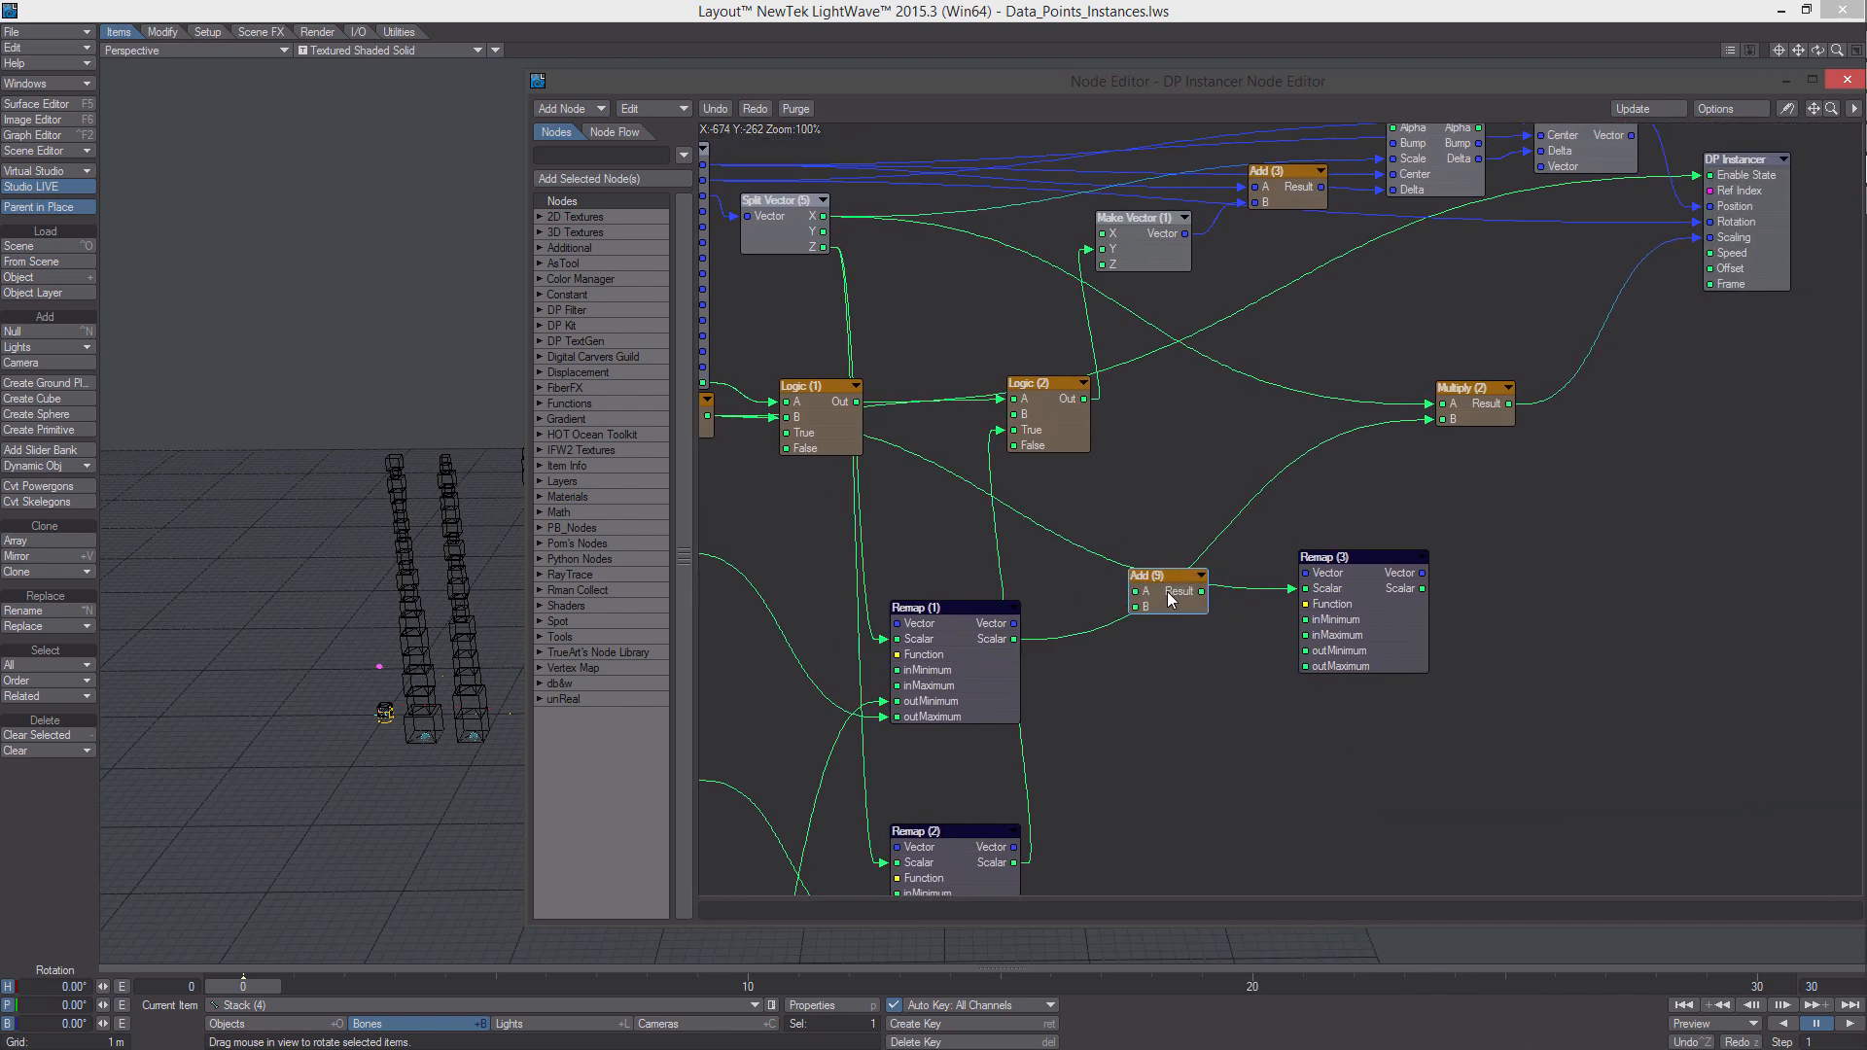
Connect Split Vector (5)'s Y to Remap (3)'s inMinimum, and through Add (9) with B at 1.0 to inMaximum
middle_drag(881, 283, 937, 297)
drag(878, 253, 1383, 643)
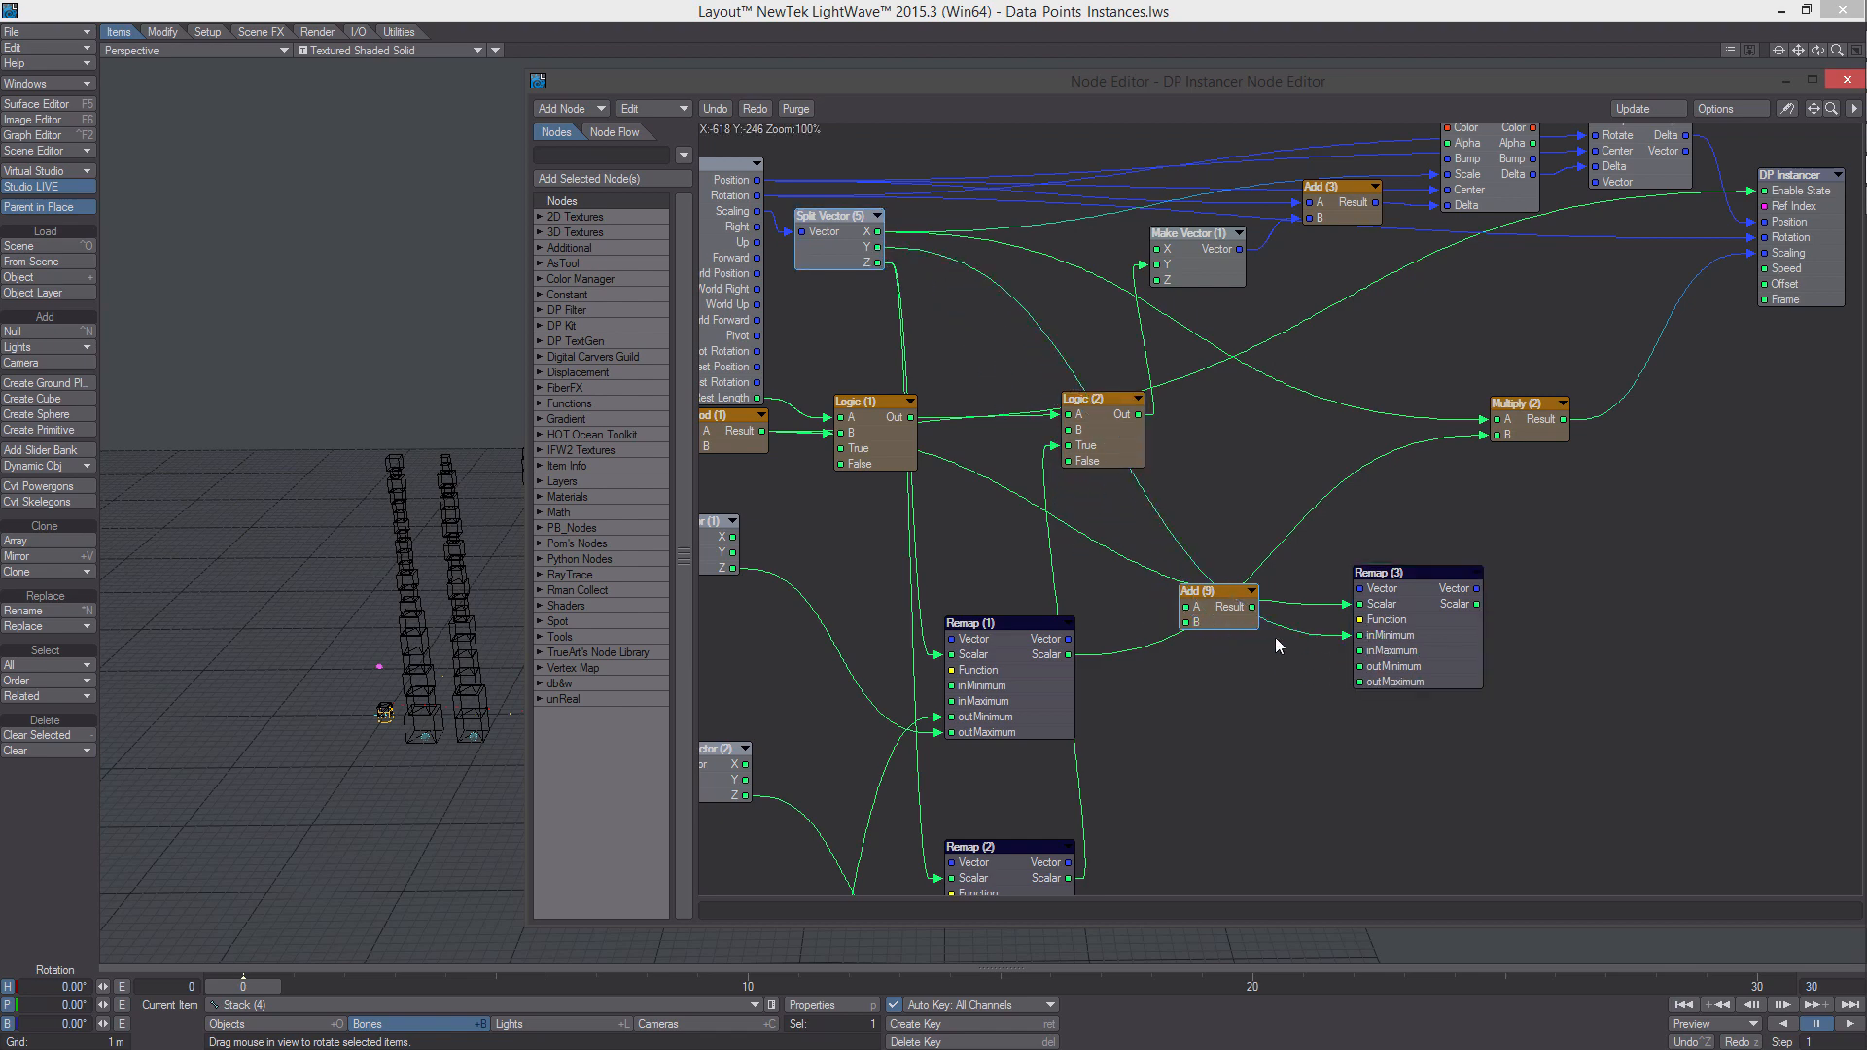
drag(1195, 587, 1202, 621)
drag(880, 249, 1206, 646)
double_click(1219, 649)
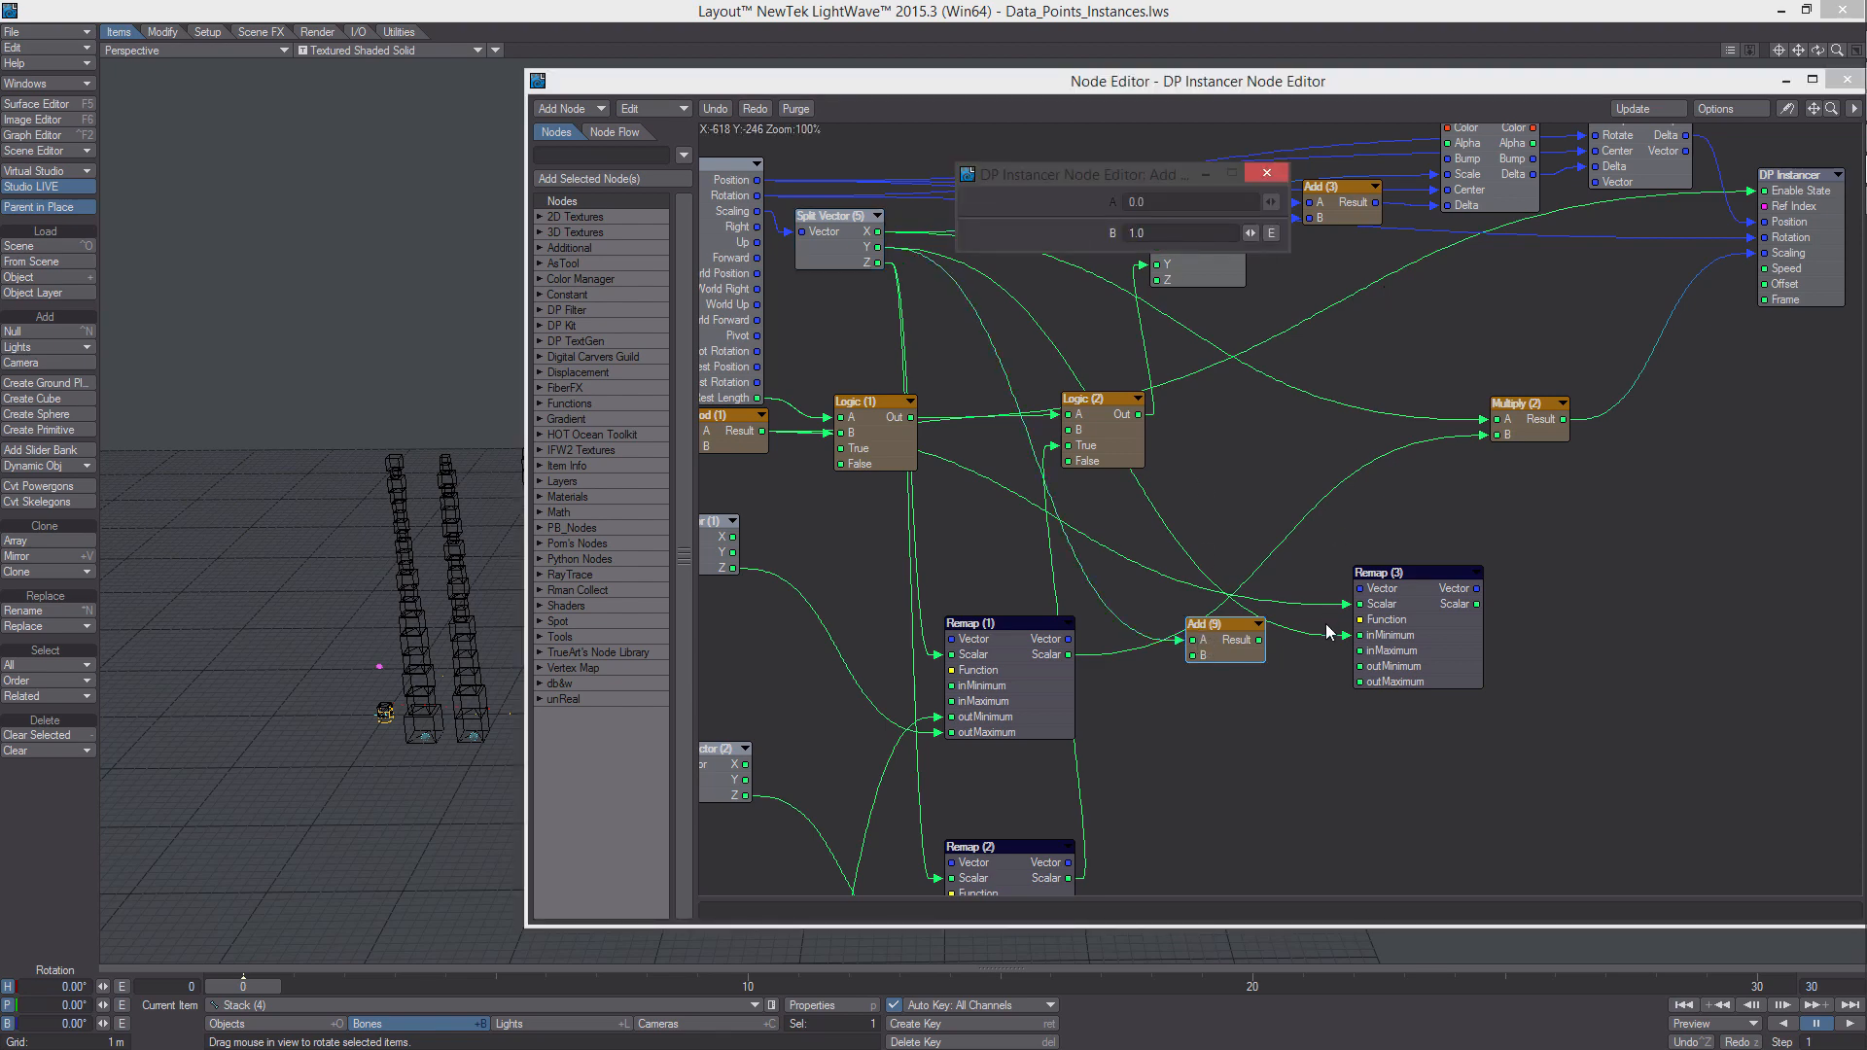
drag(1262, 642, 1362, 651)
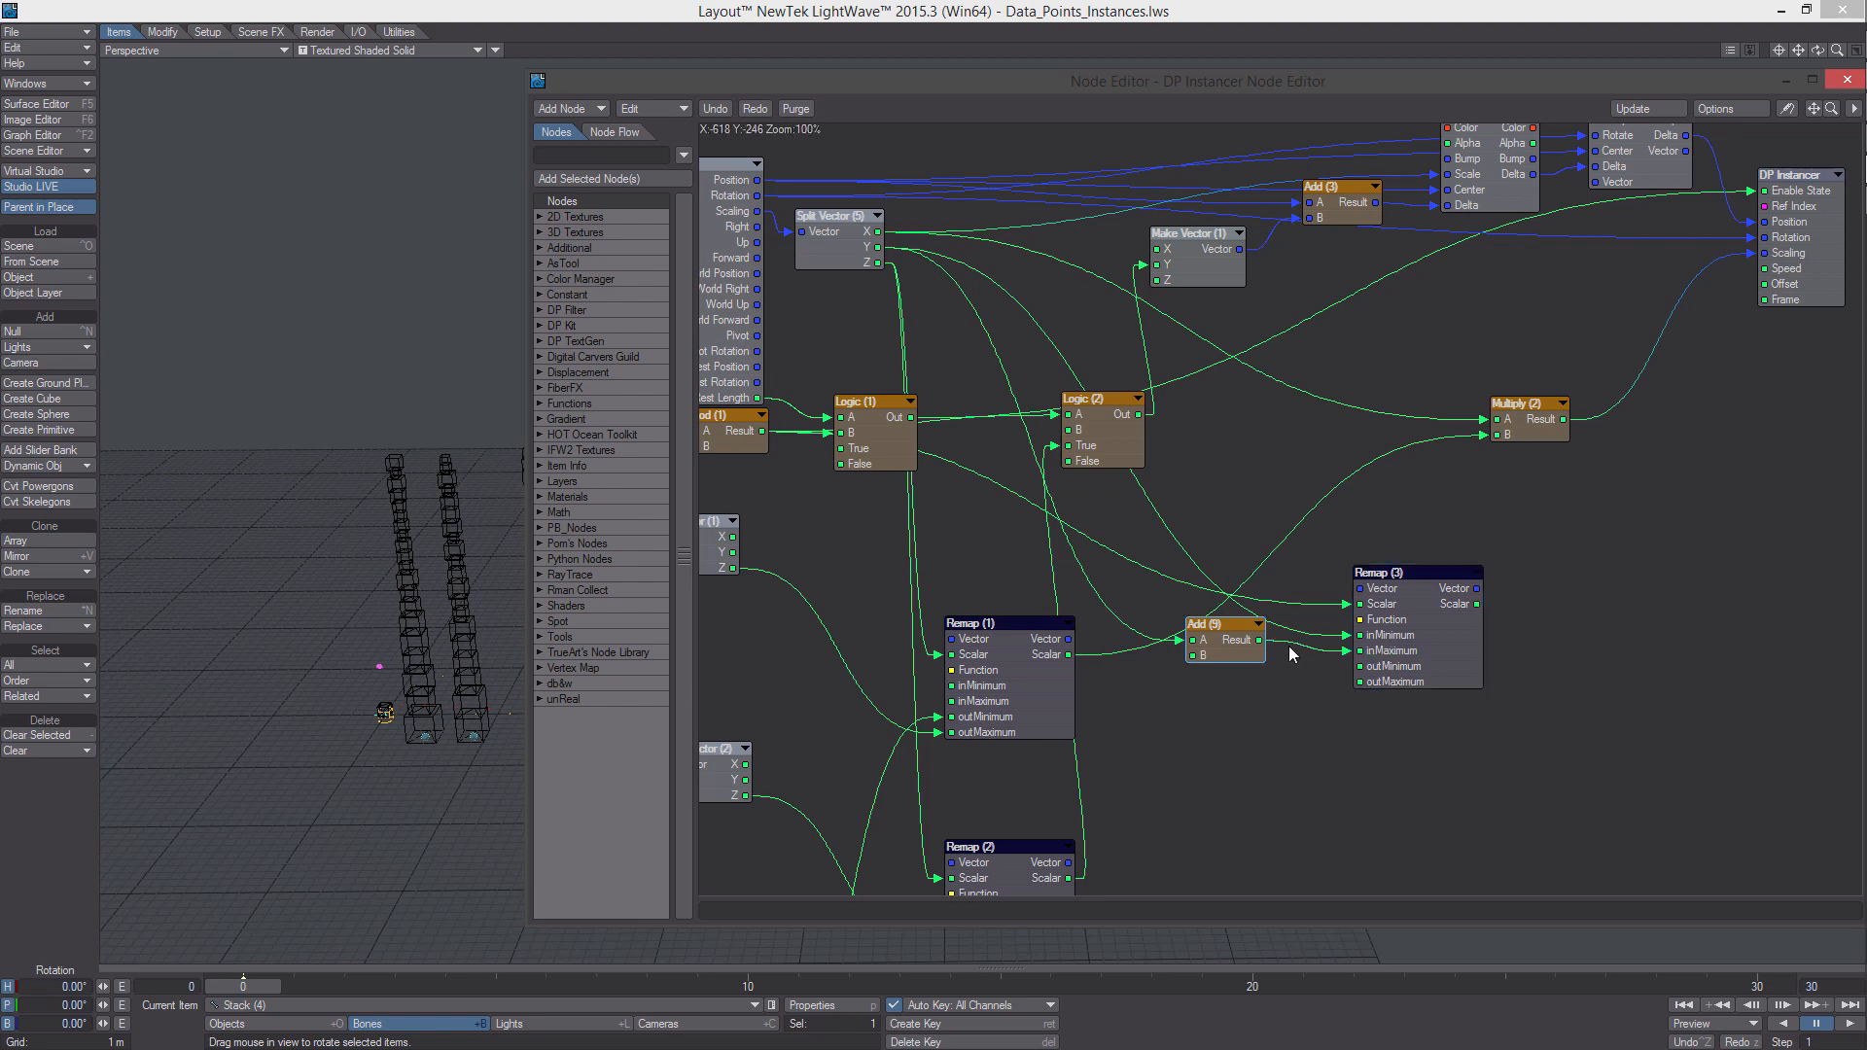
drag(1230, 633, 1242, 646)
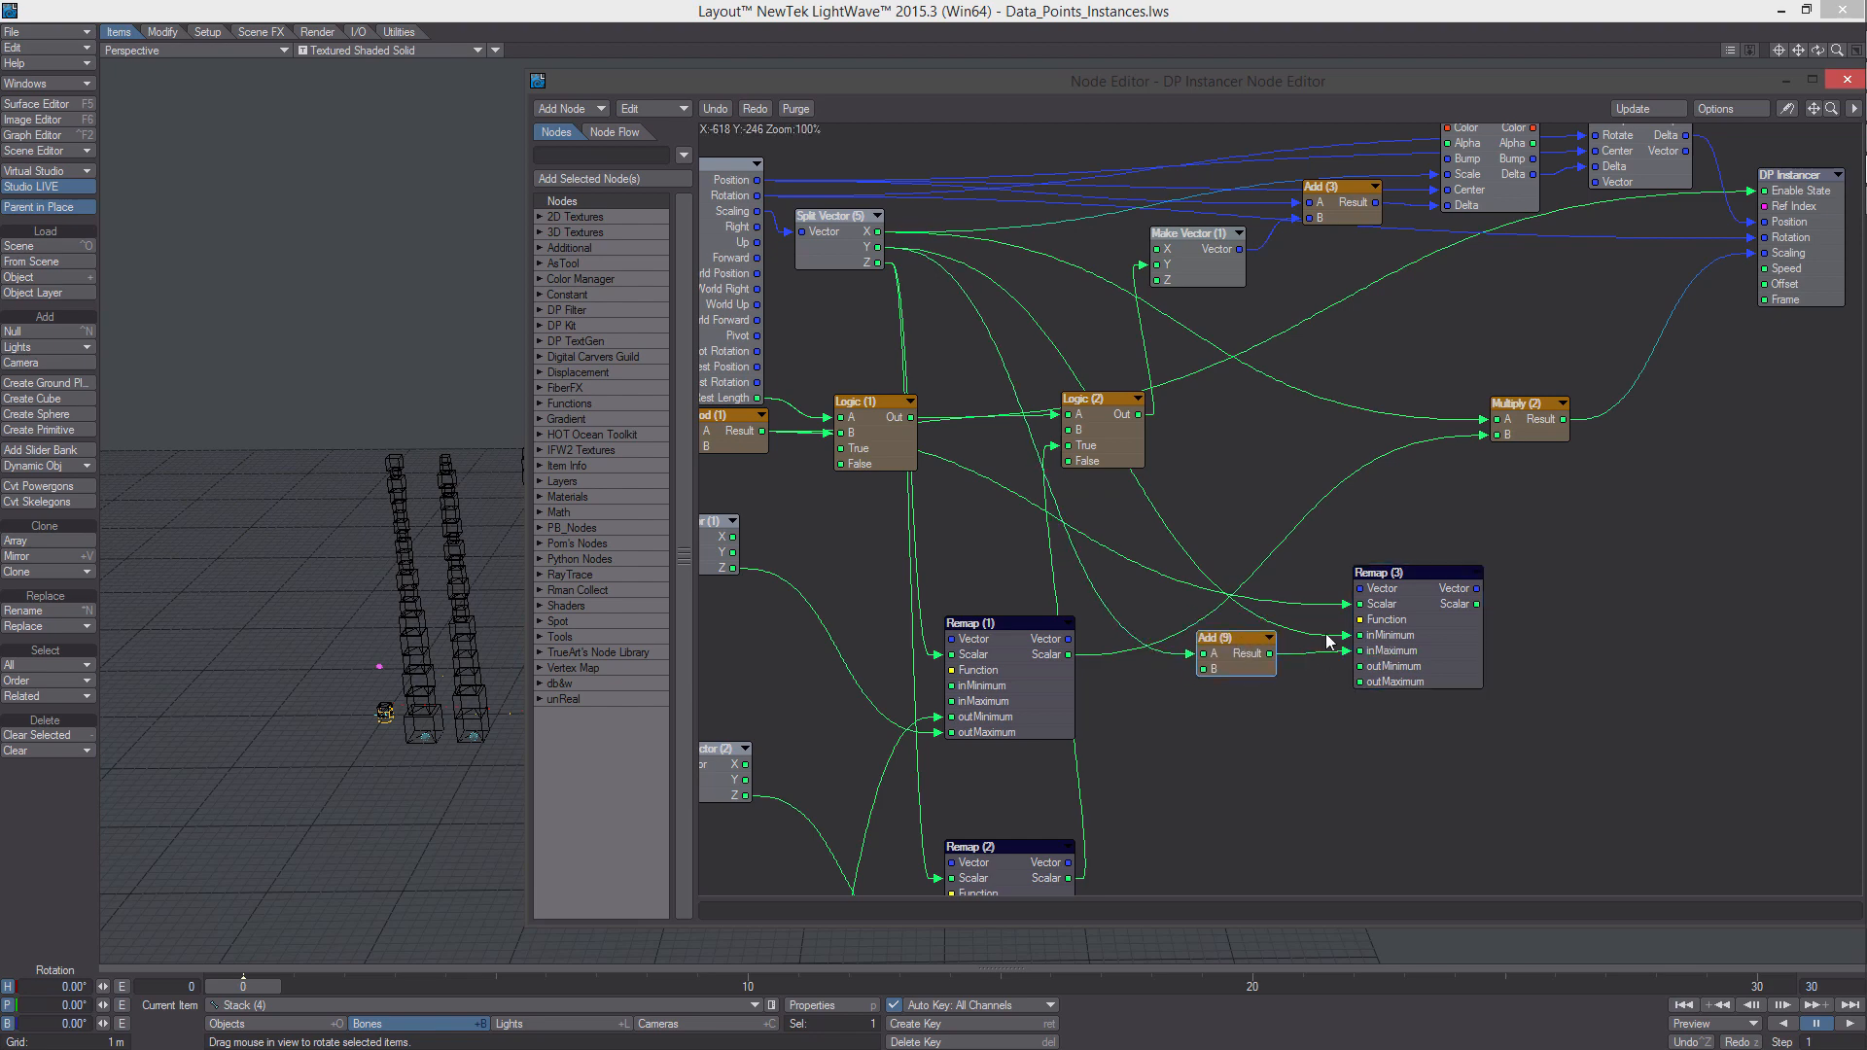
Set Remap (3)'s Output Maximum to 0.0, keeping Clamp Values enabled
double_click(1421, 621)
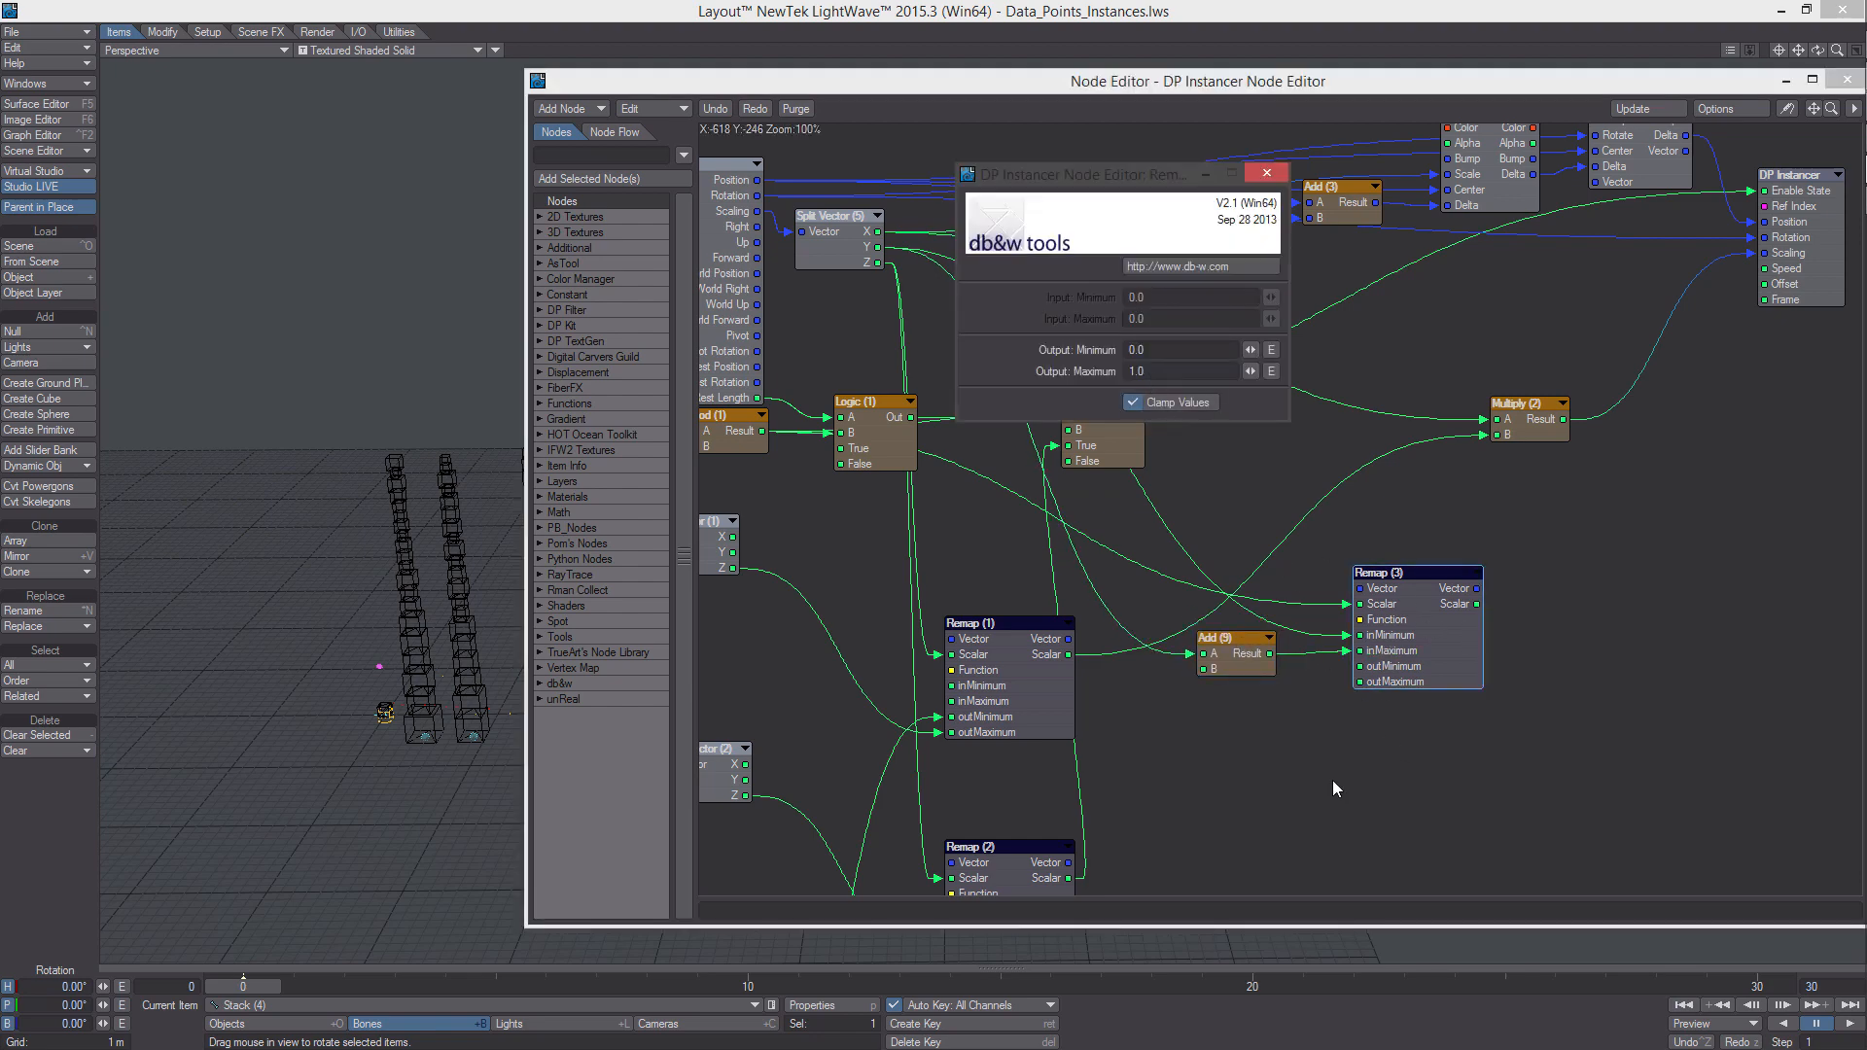
alt+drag(1333, 780, 1336, 757)
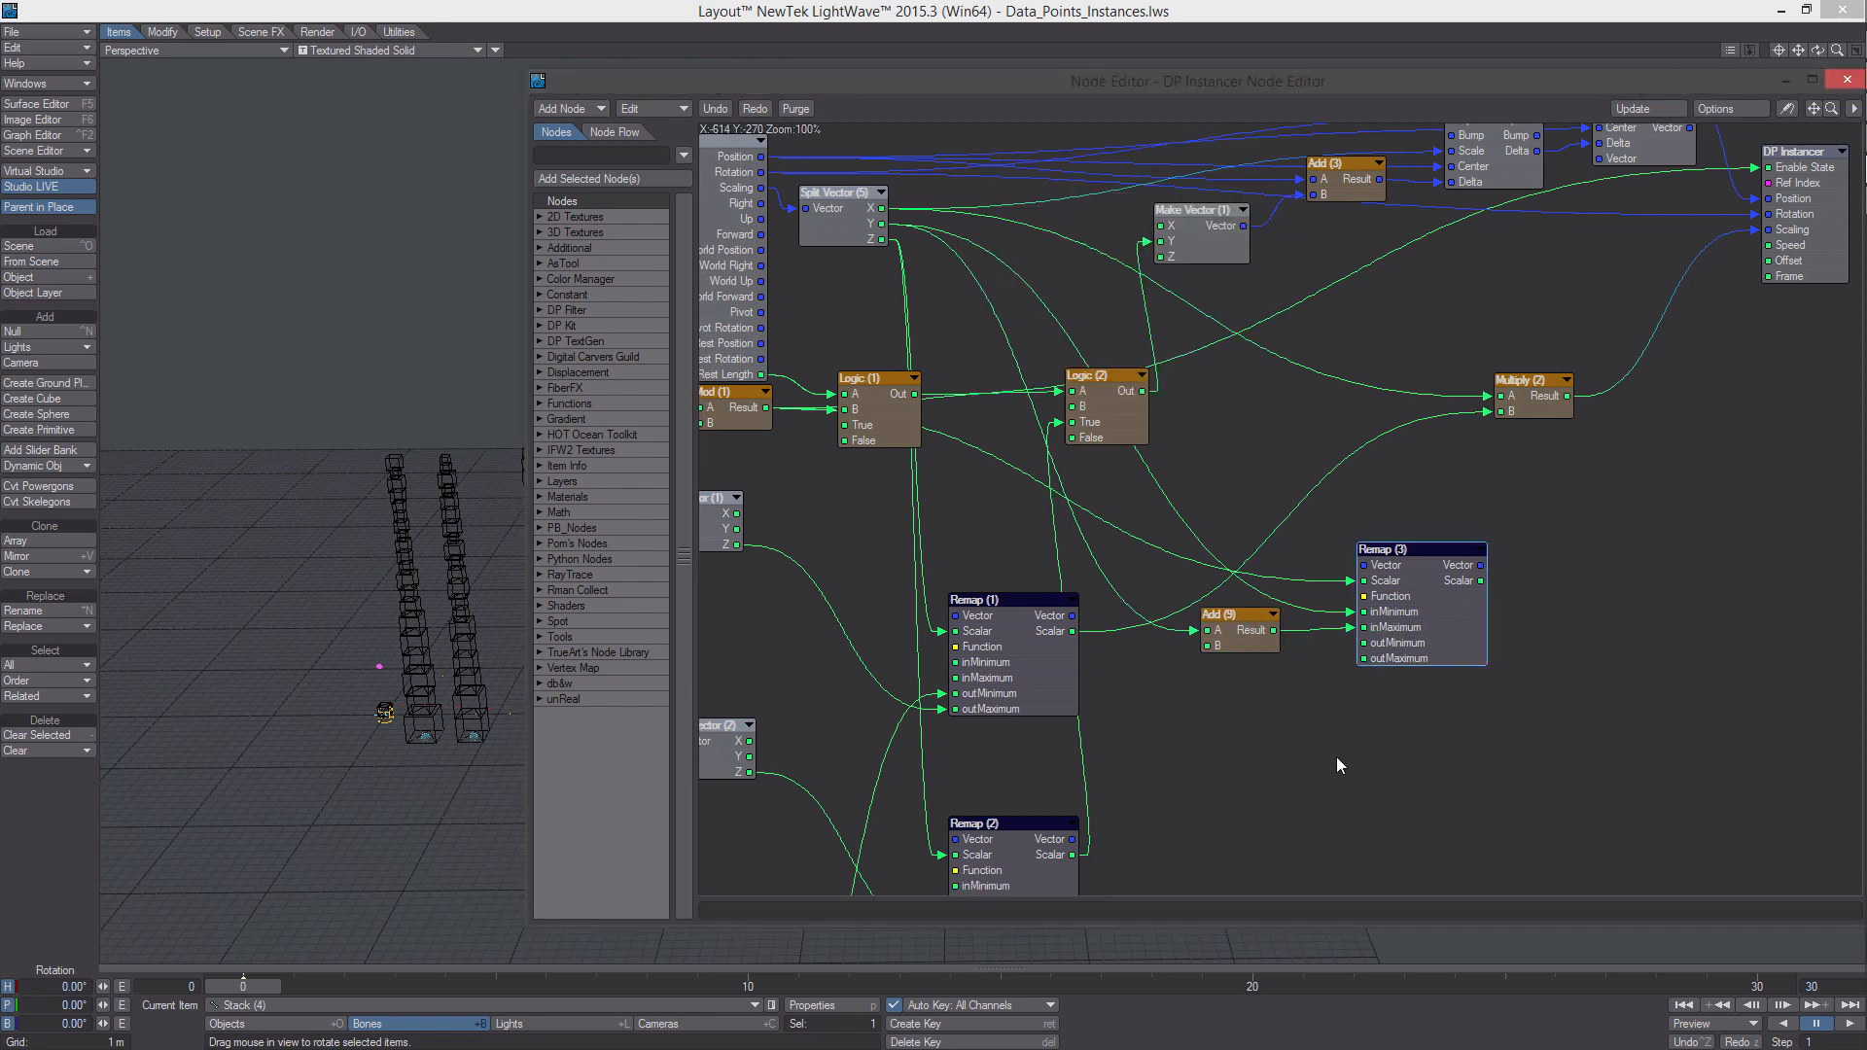
double_click(1434, 629)
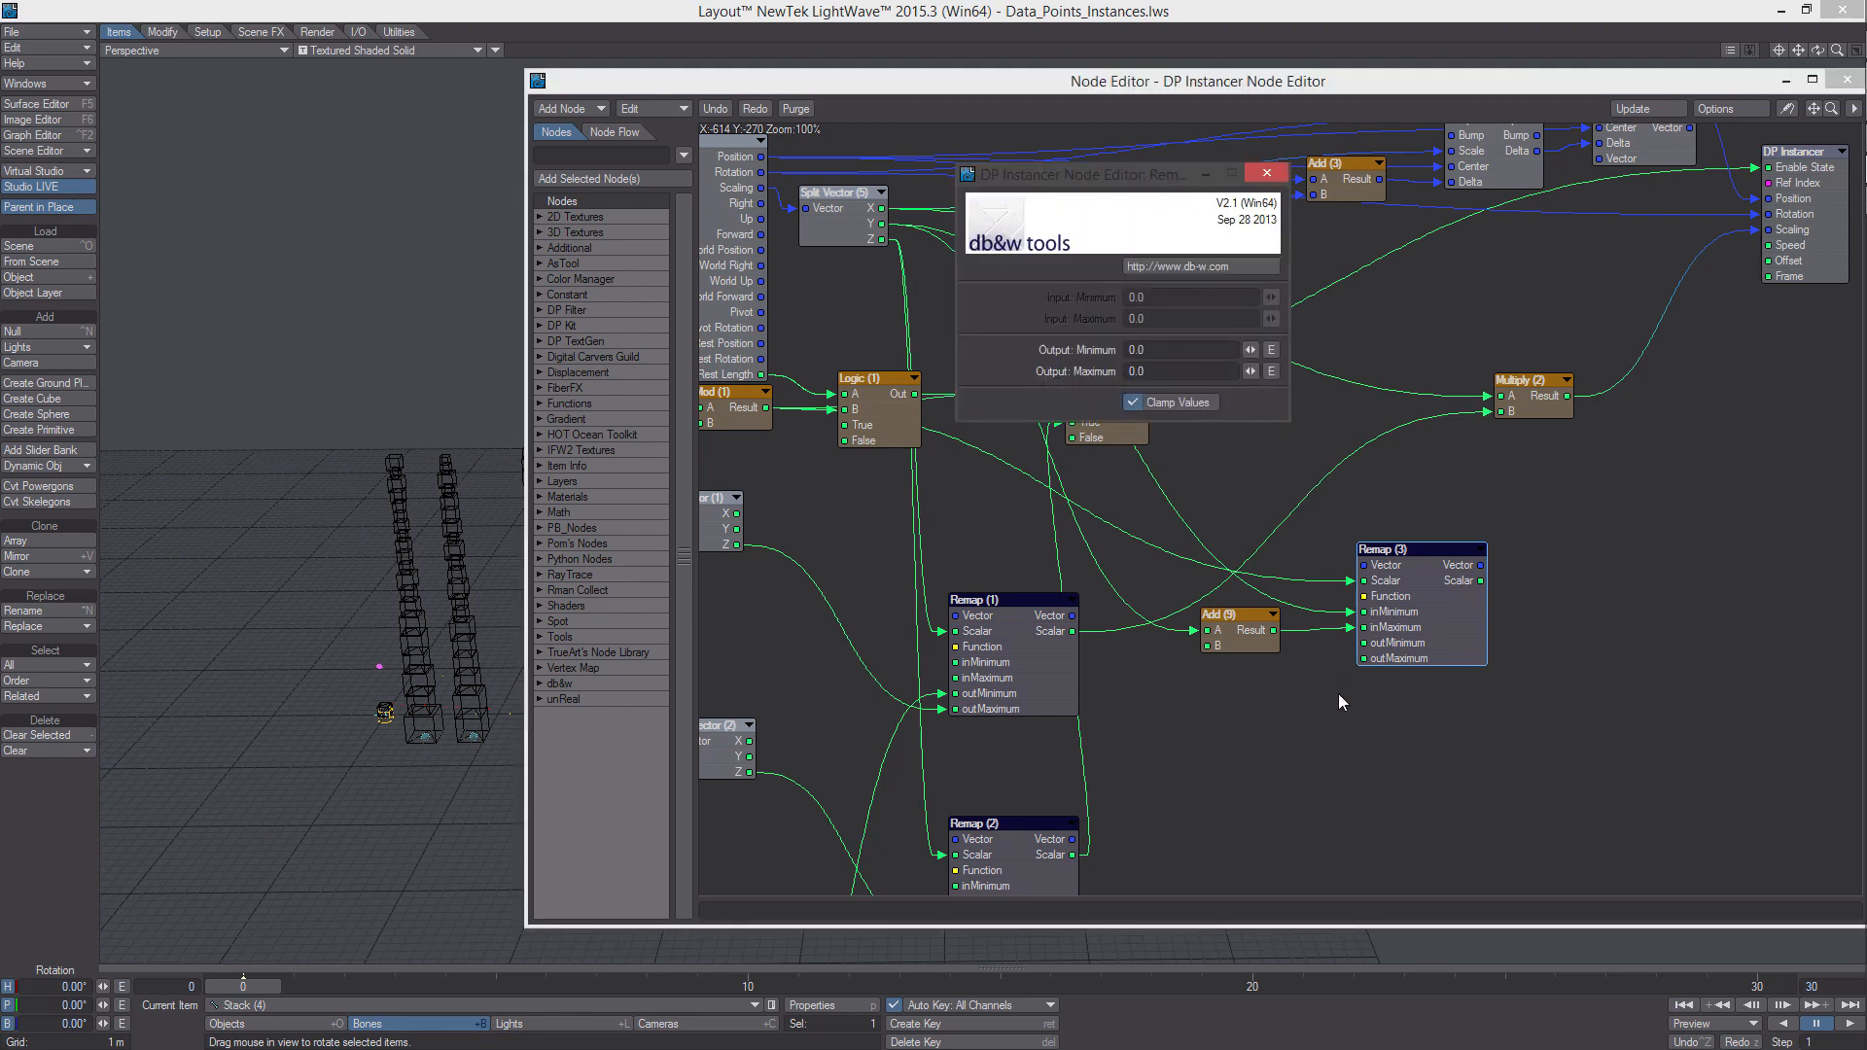
alt+drag(1339, 696, 1255, 734)
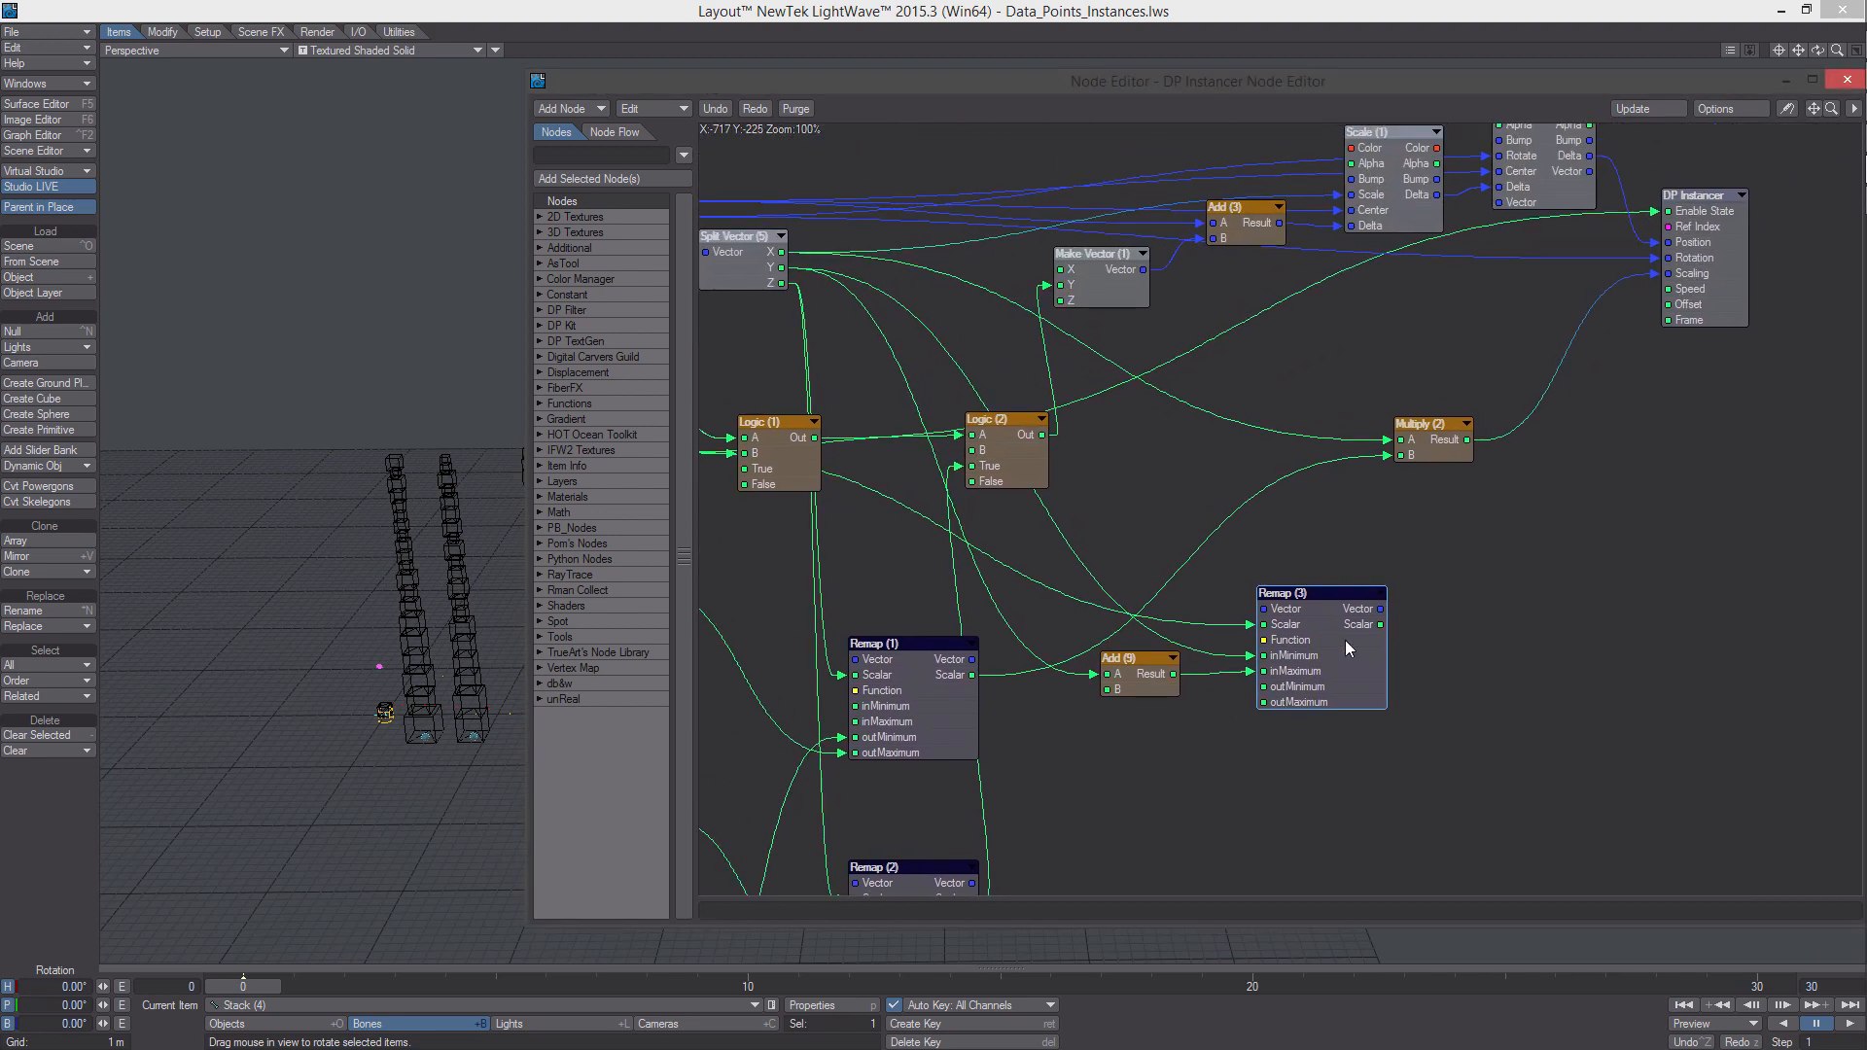
Connect Multiply (2)'s Result to Remap (3)'s outMinimum, and Remap (3)'s Scalar output to DP Instancer Scaling
drag(1340, 661, 1497, 633)
drag(1439, 432, 1421, 659)
drag(1490, 602, 1630, 396)
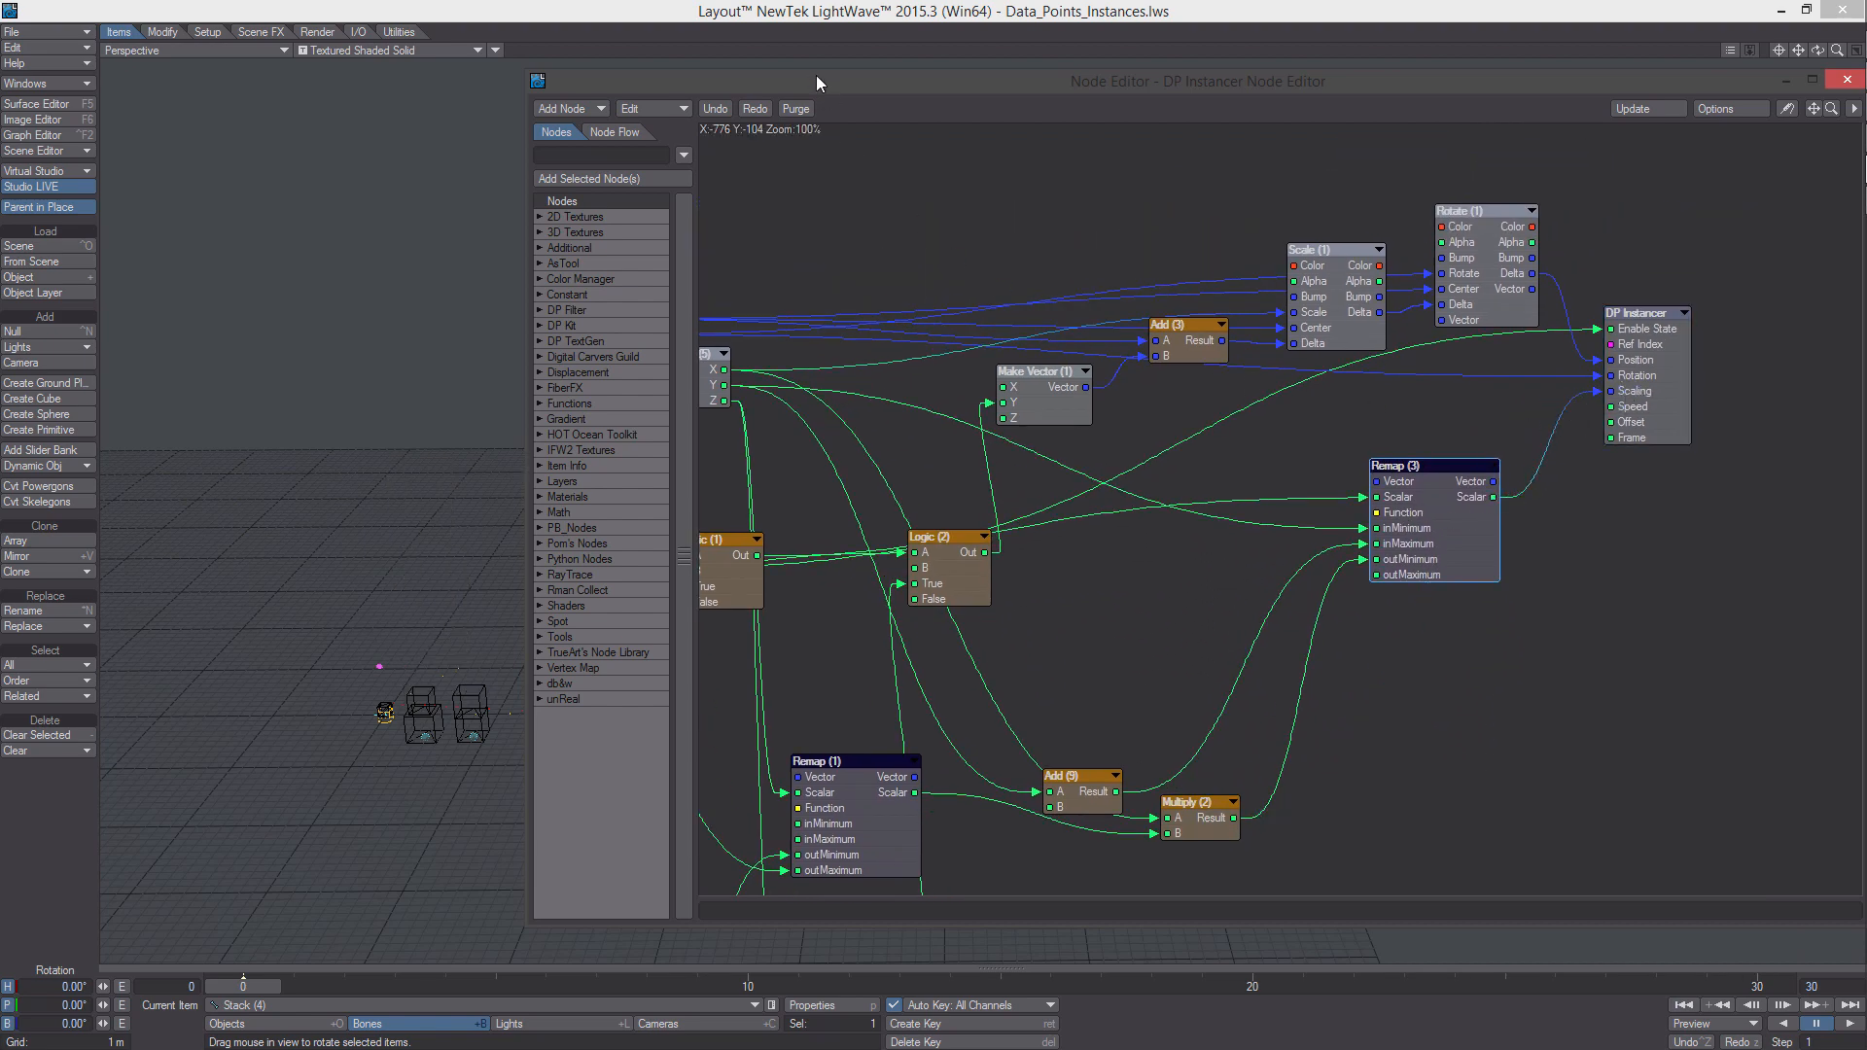
Select all four Stack bones and stretch them to a Y scale of about 22.2
drag(815, 78, 1264, 107)
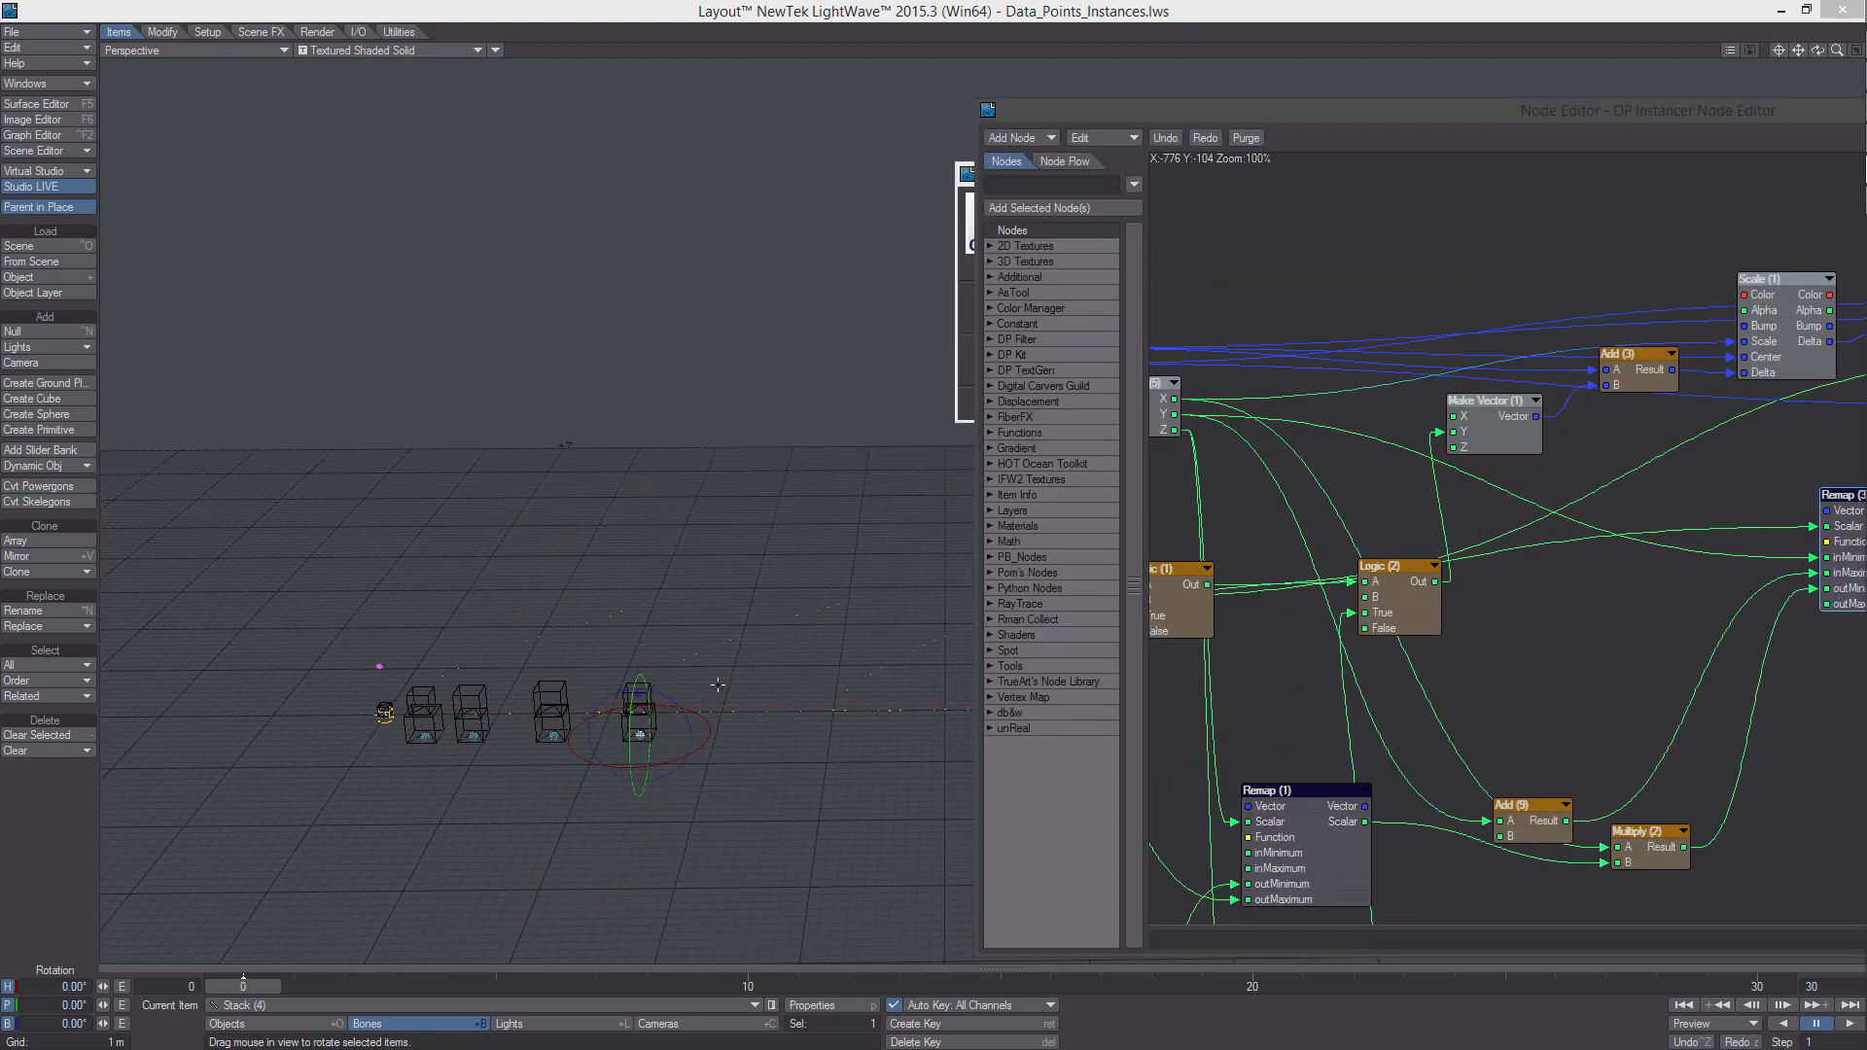
mouse_move(718, 684)
alt+shift+mouse_down()
mouse_move(630, 722)
mouse_move(625, 673)
mouse_move(746, 689)
alt+shift+mouse_up()
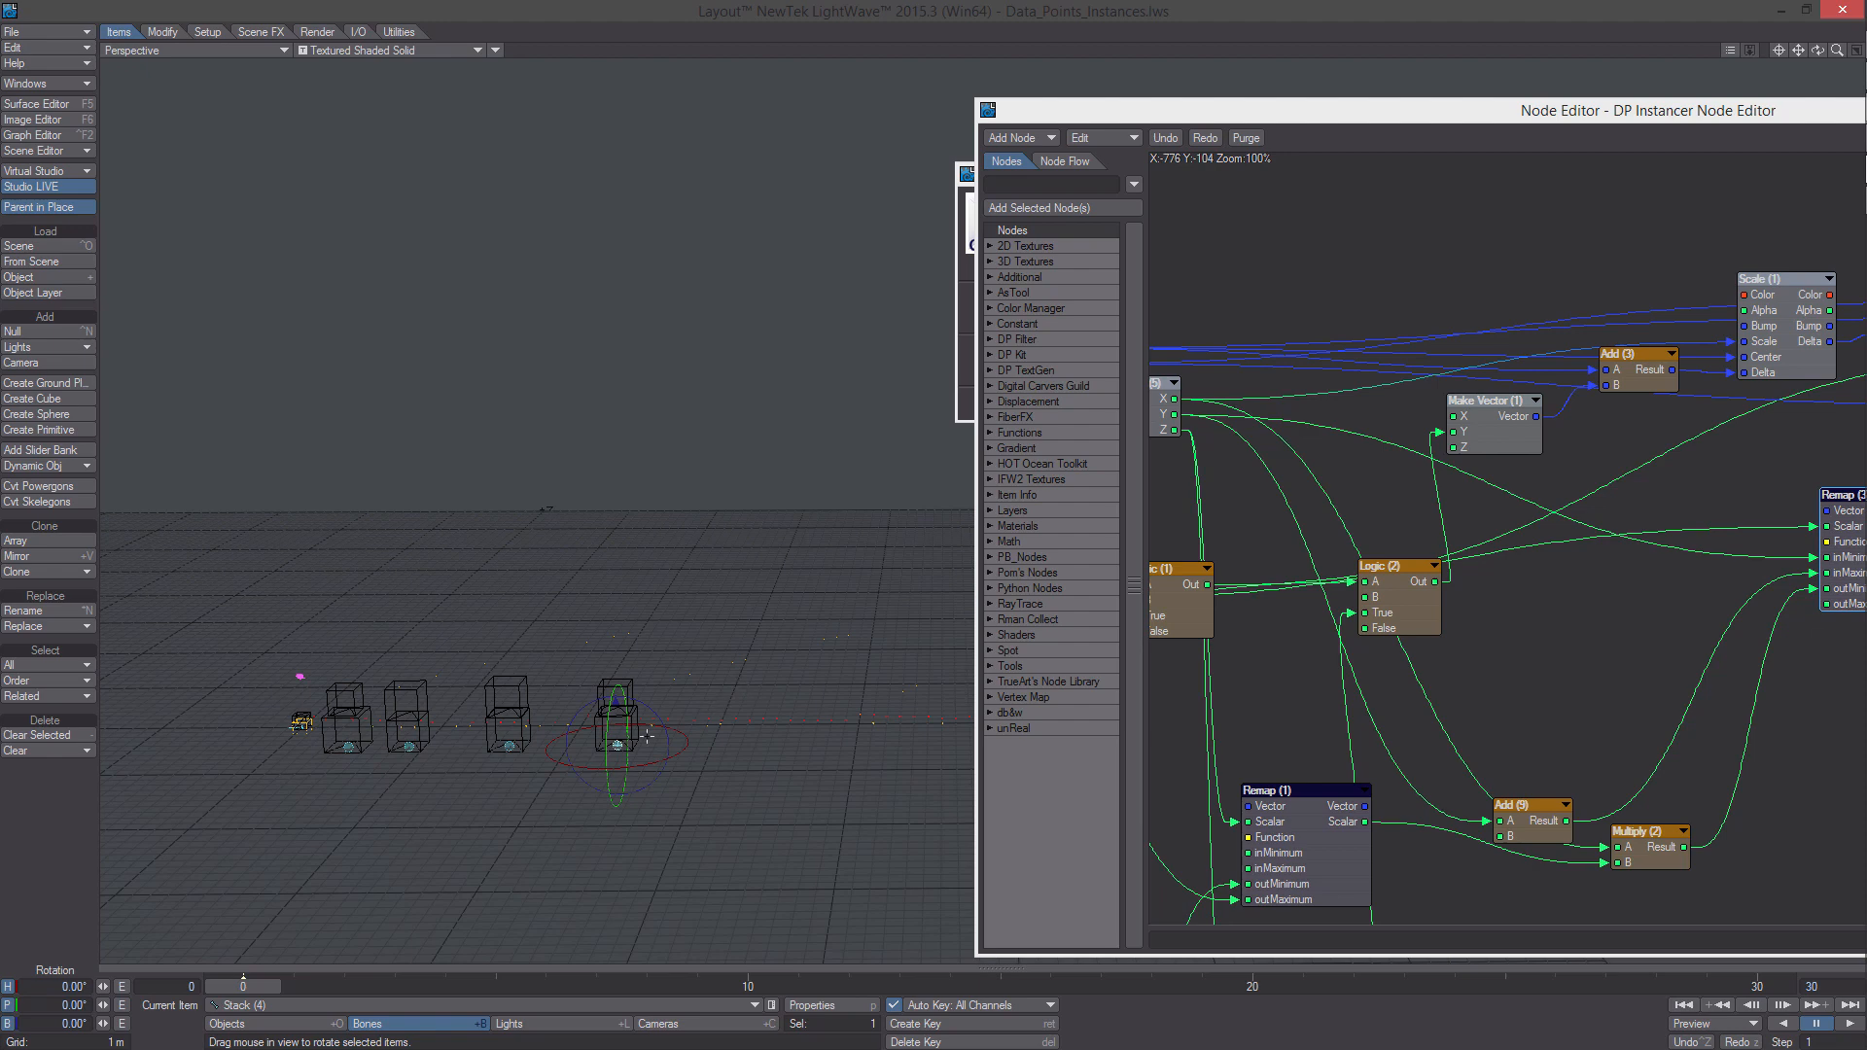
shift+click(510, 745)
shift+click(408, 747)
shift+click(348, 748)
key(h)
drag(504, 677, 503, 593)
mouse_move(506, 389)
mouse_down()
mouse_move(506, 632)
mouse_move(505, 374)
mouse_up()
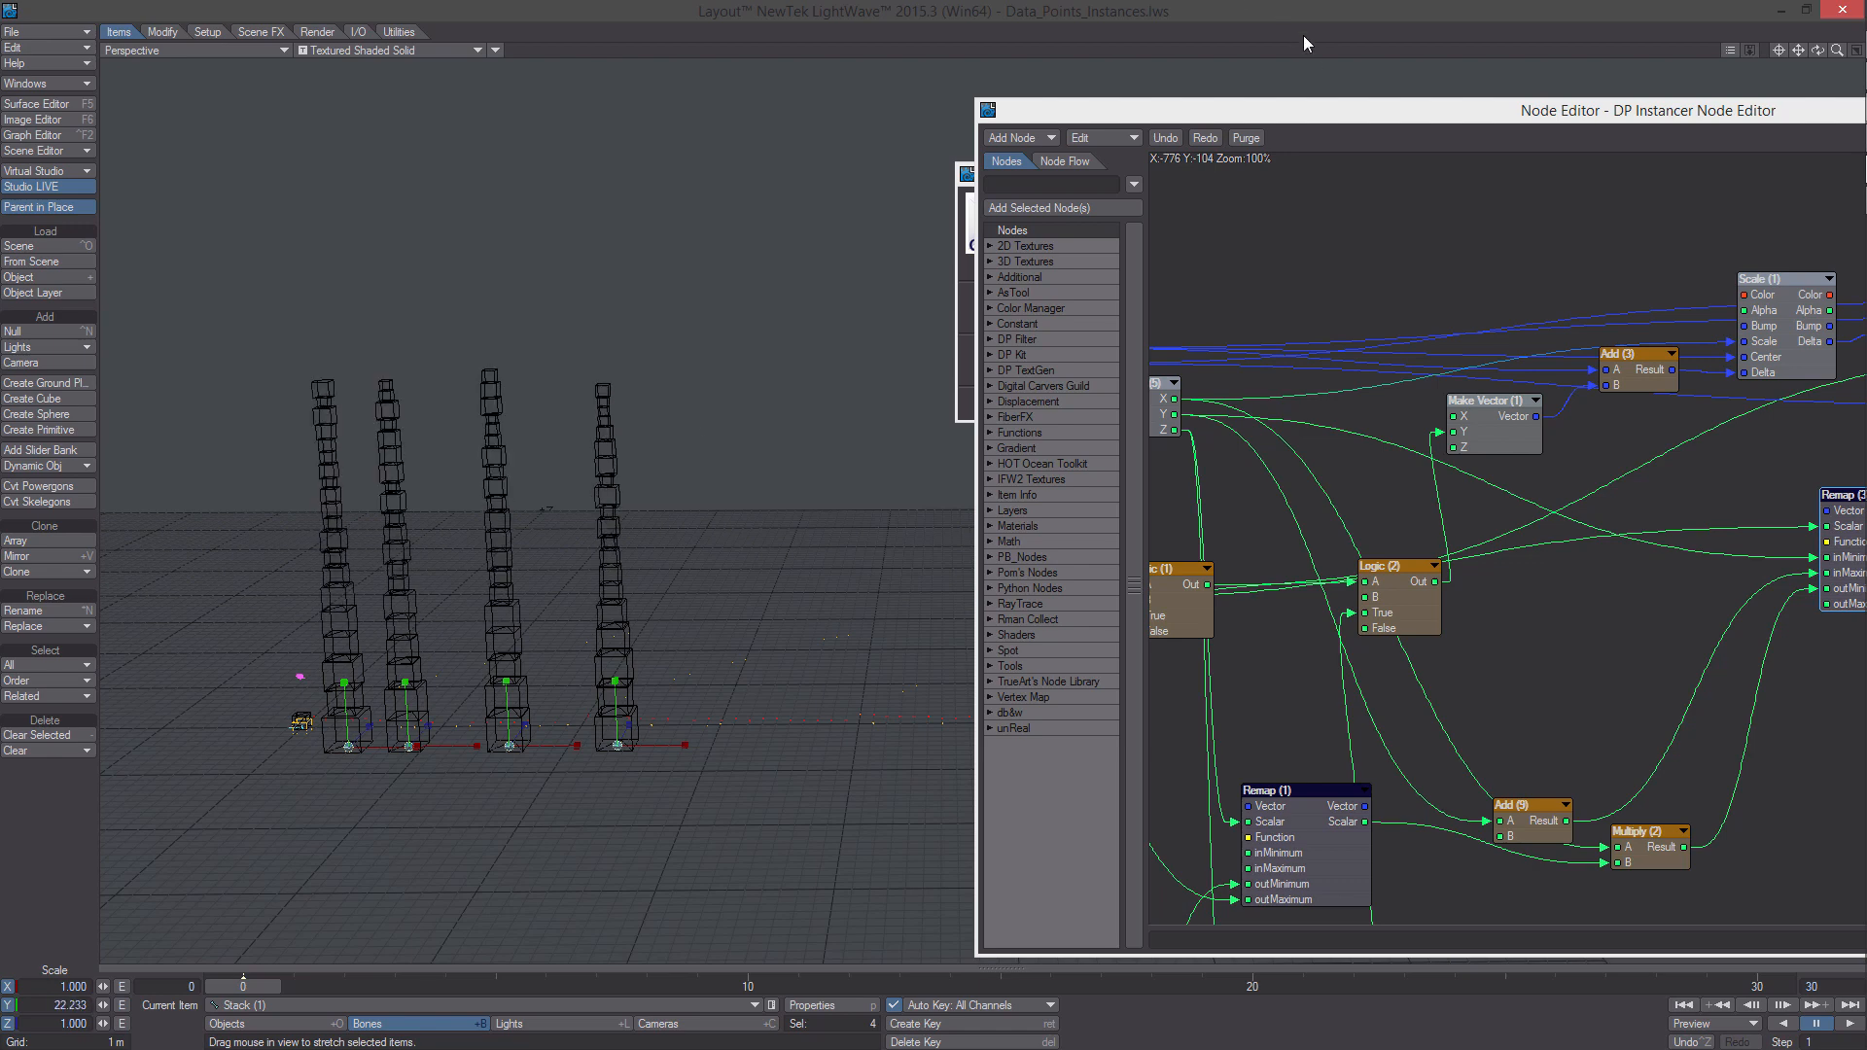
Save the scene with the tapered stacks, overwriting Data_Points_Instances.lws
drag(1327, 115, 1076, 95)
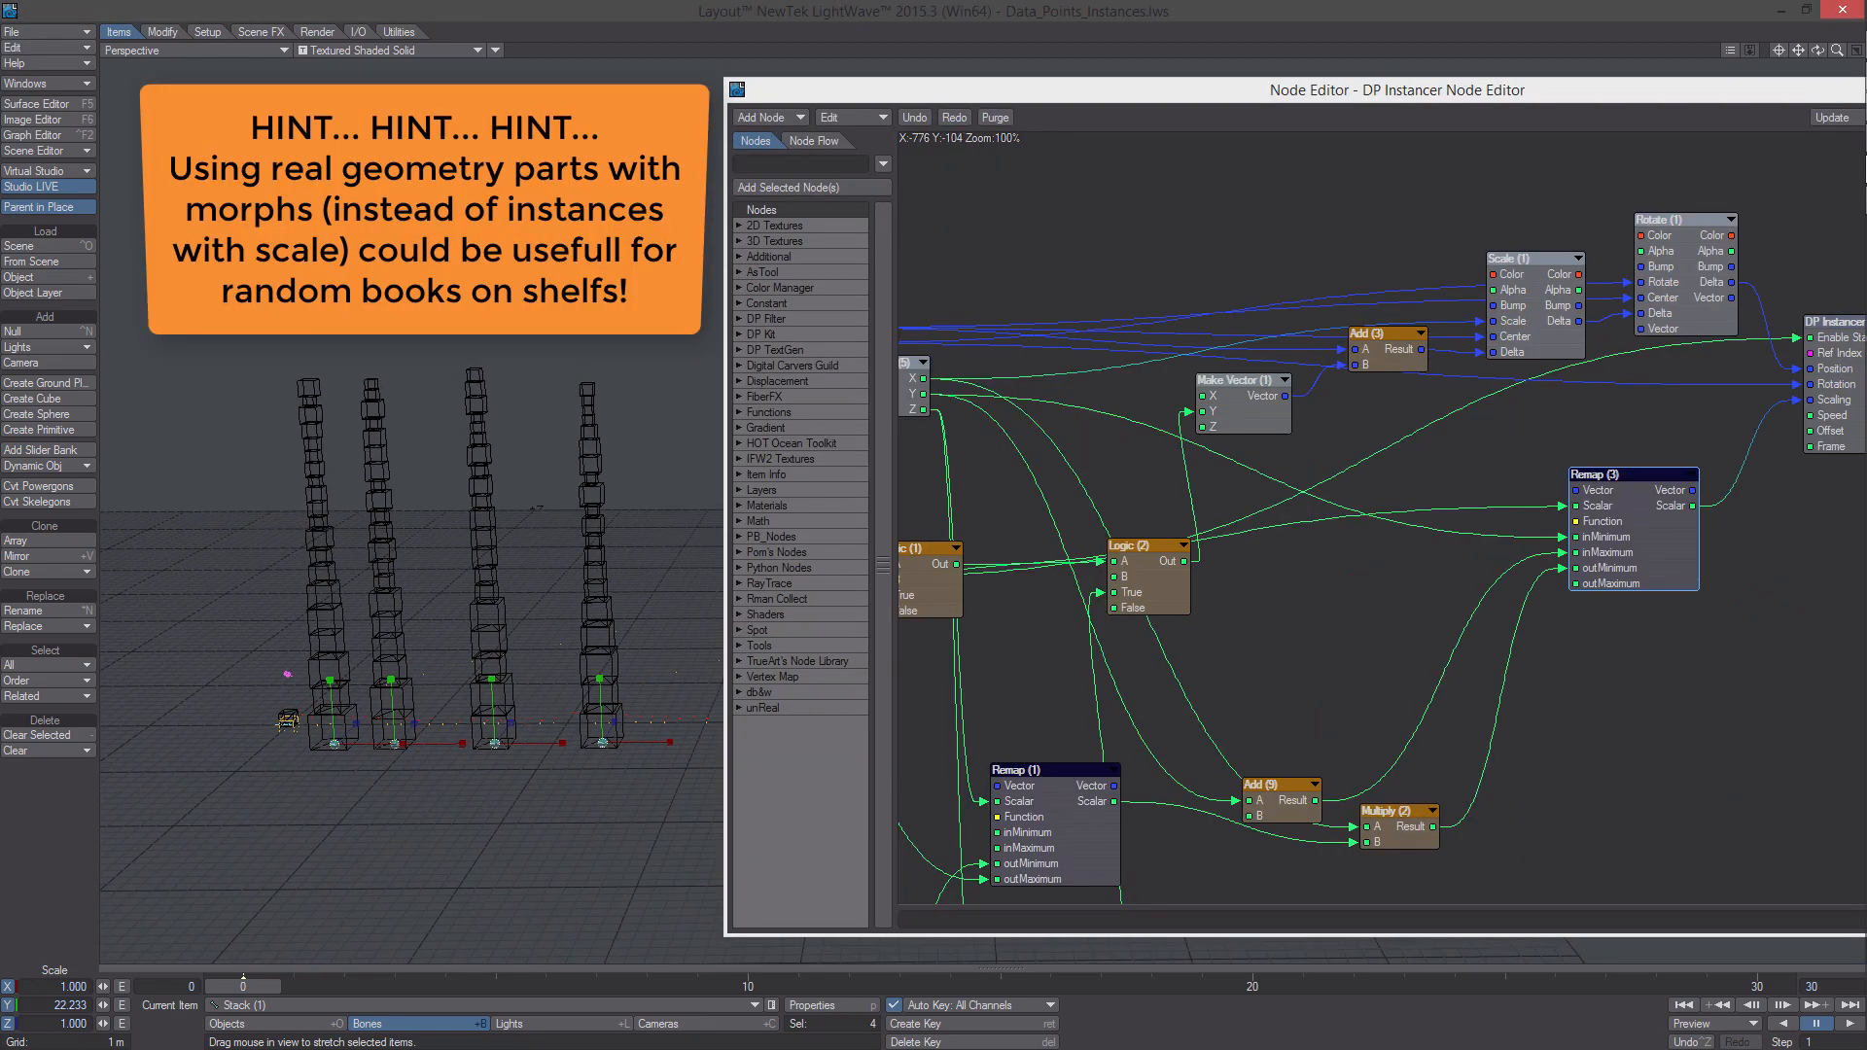
alt+drag(438, 603, 418, 586)
key(s)
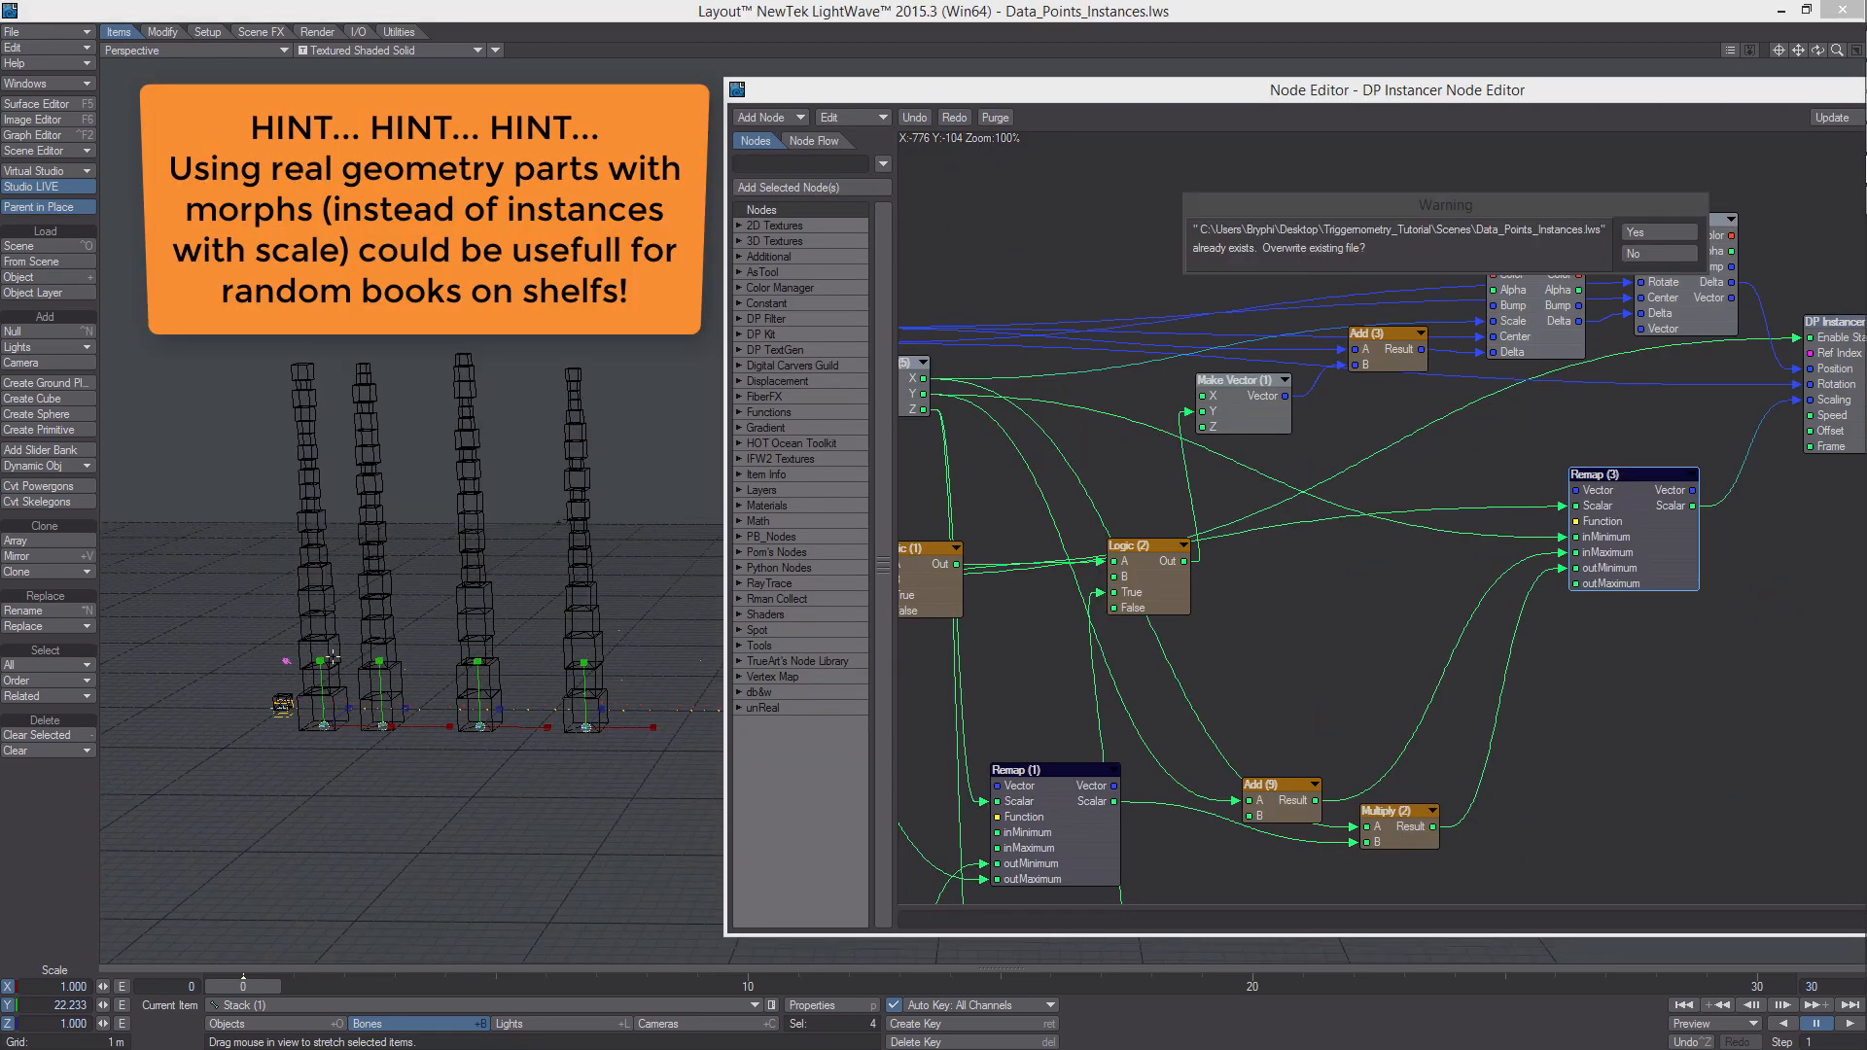
key(Return)
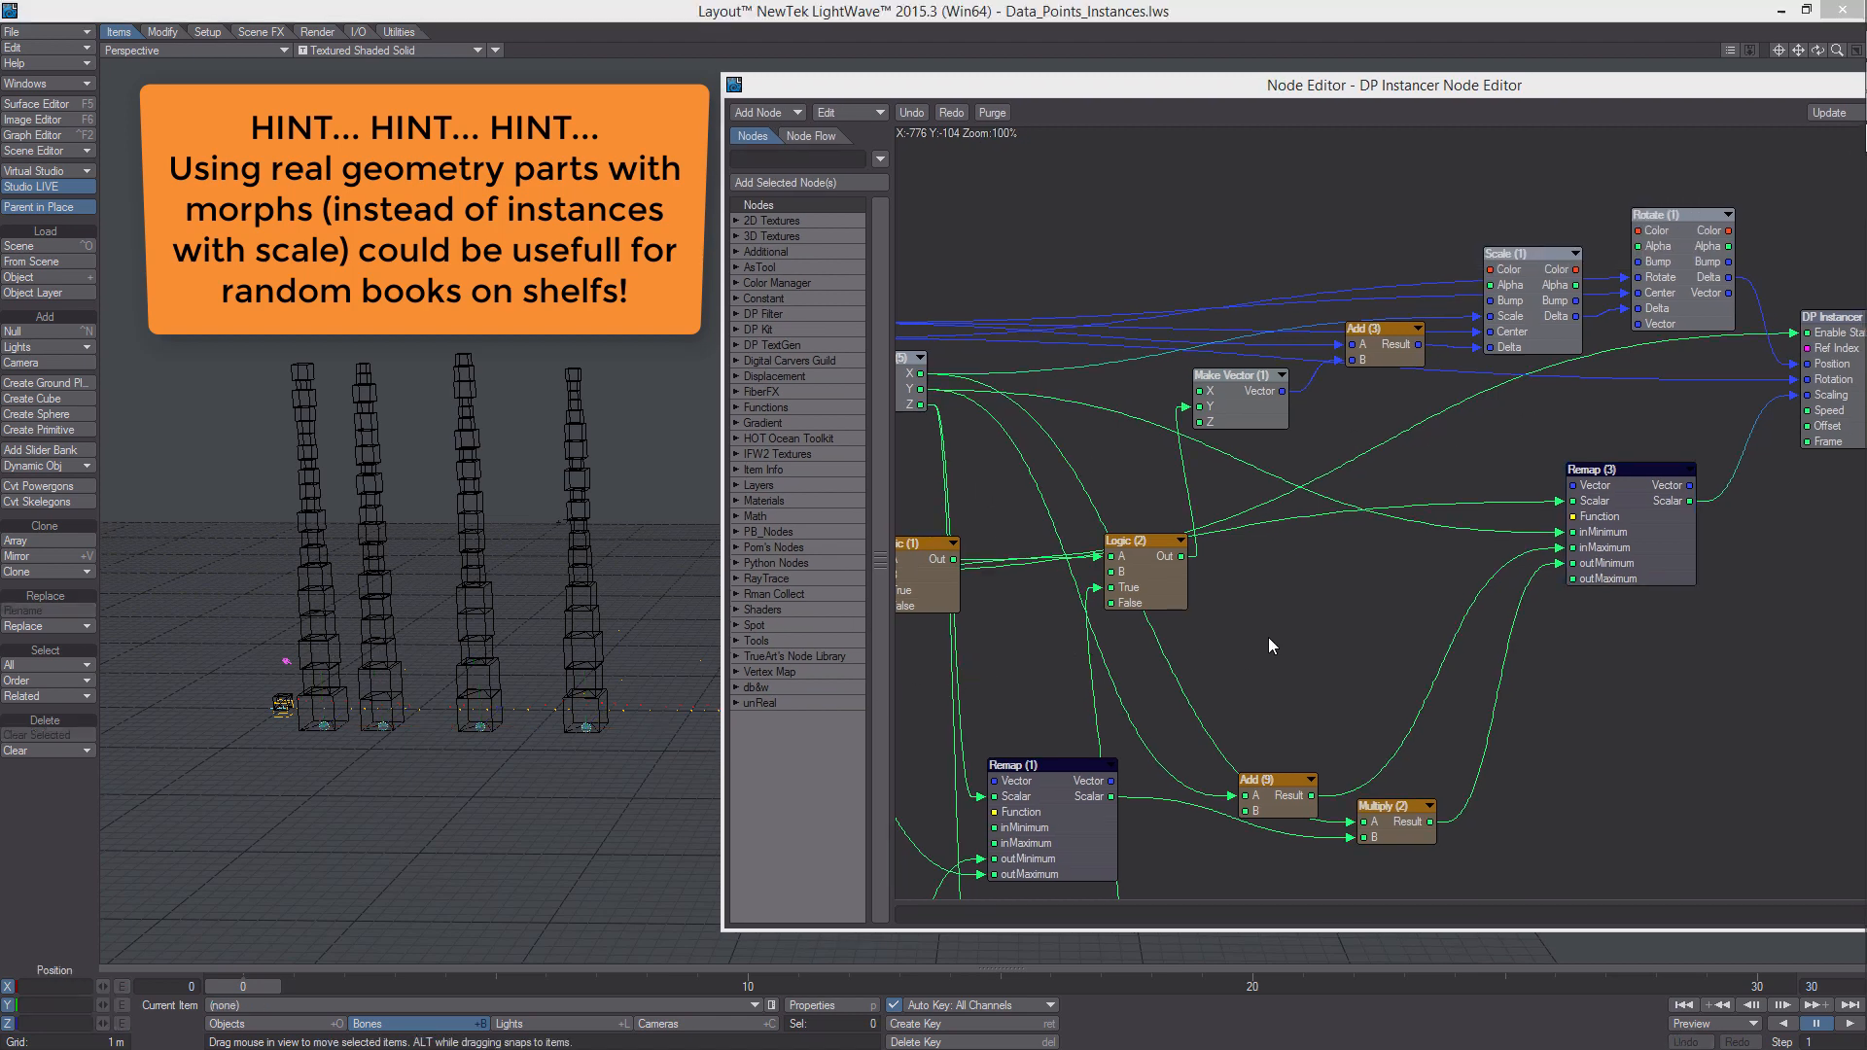
Add an IFW2_Bias node and connect its Blend Out to Remap (3)'s Function input
alt+drag(1269, 639, 1227, 596)
right_click(1299, 529)
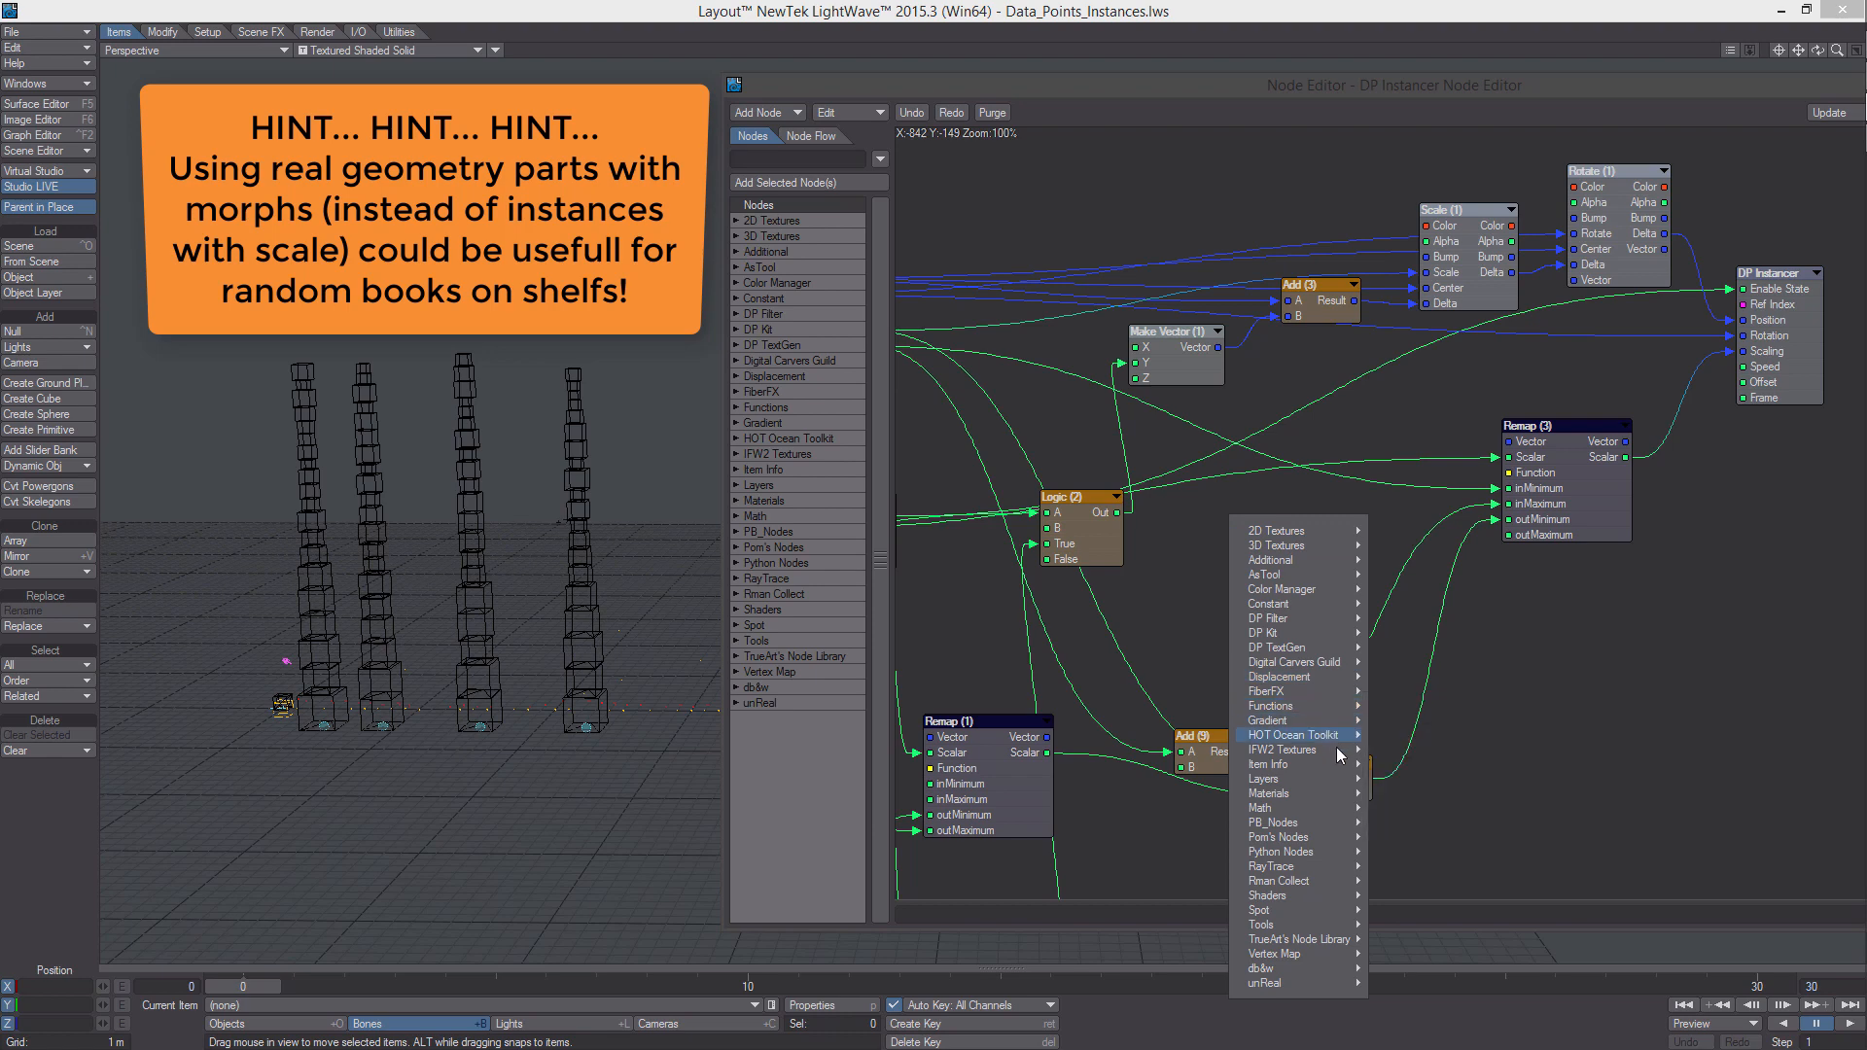
mouse_move(1304, 750)
mouse_move(1439, 969)
click(1542, 590)
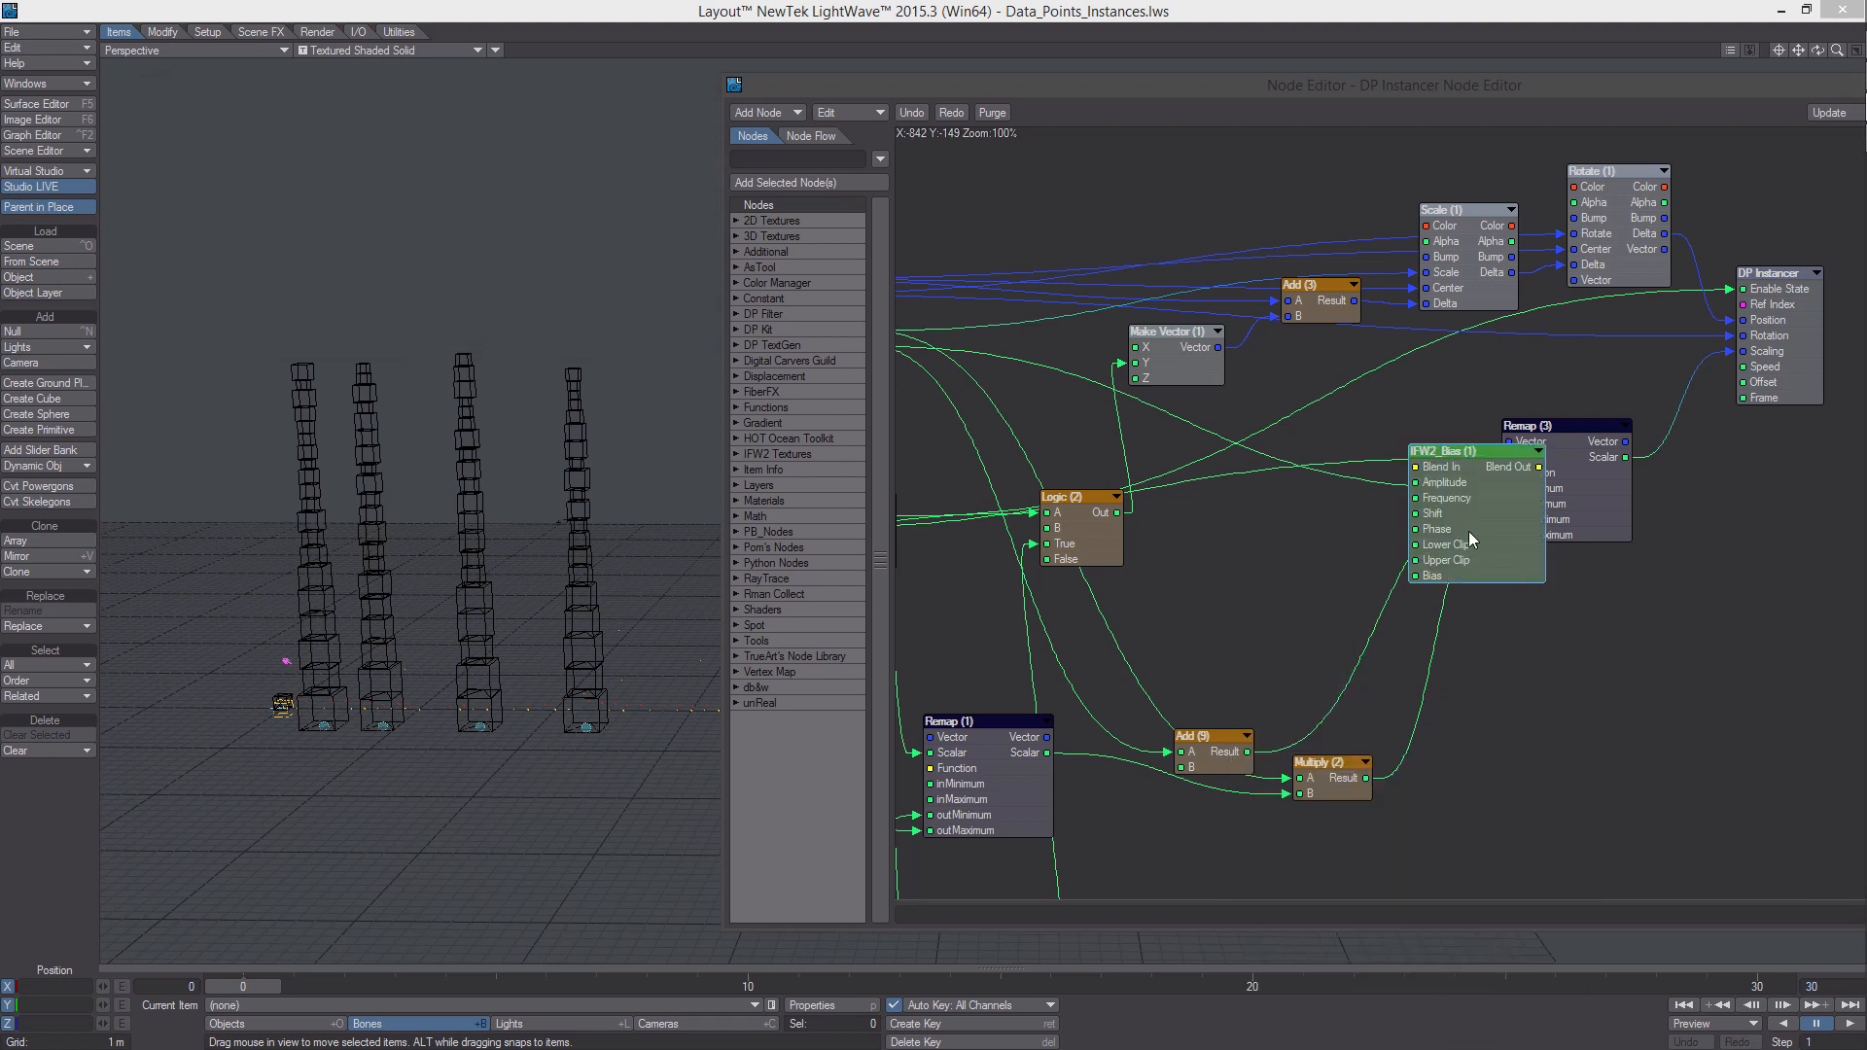
drag(1469, 531, 1510, 473)
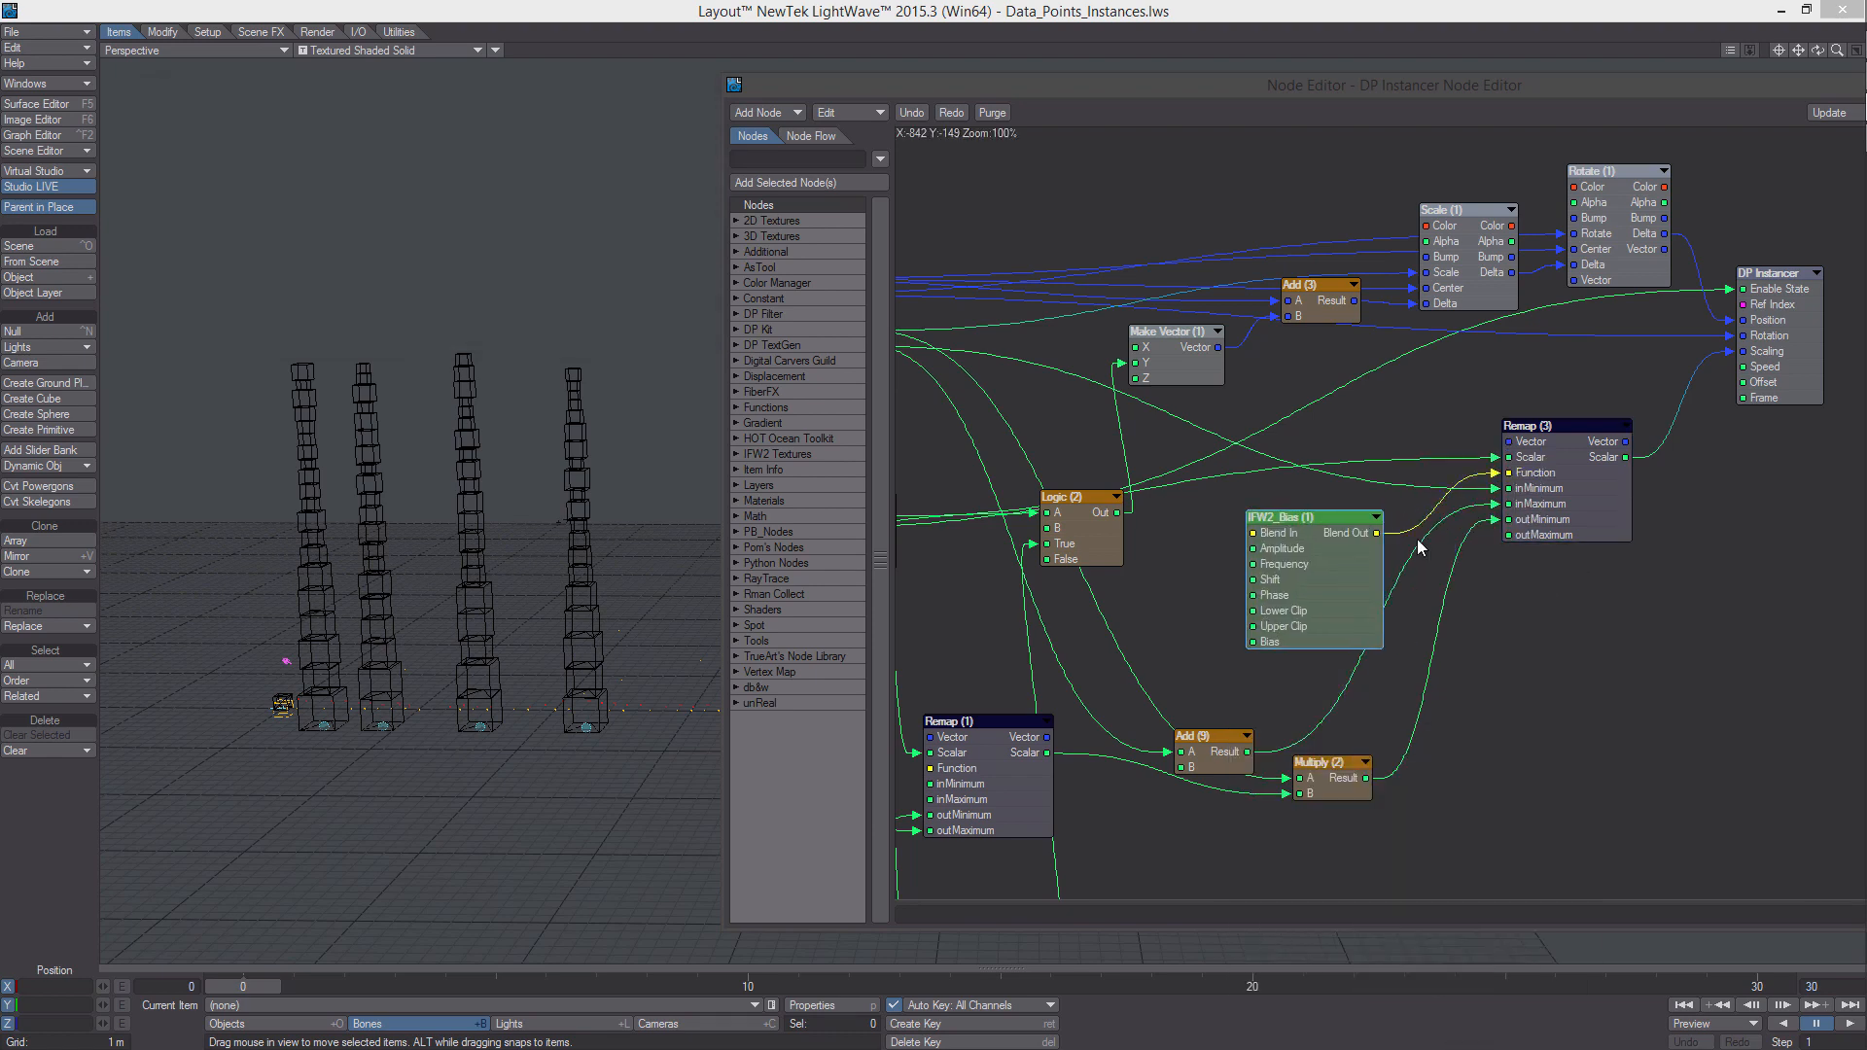
Set the Bias parameter of IFW2_Bias (1) to 10%
double_click(1321, 570)
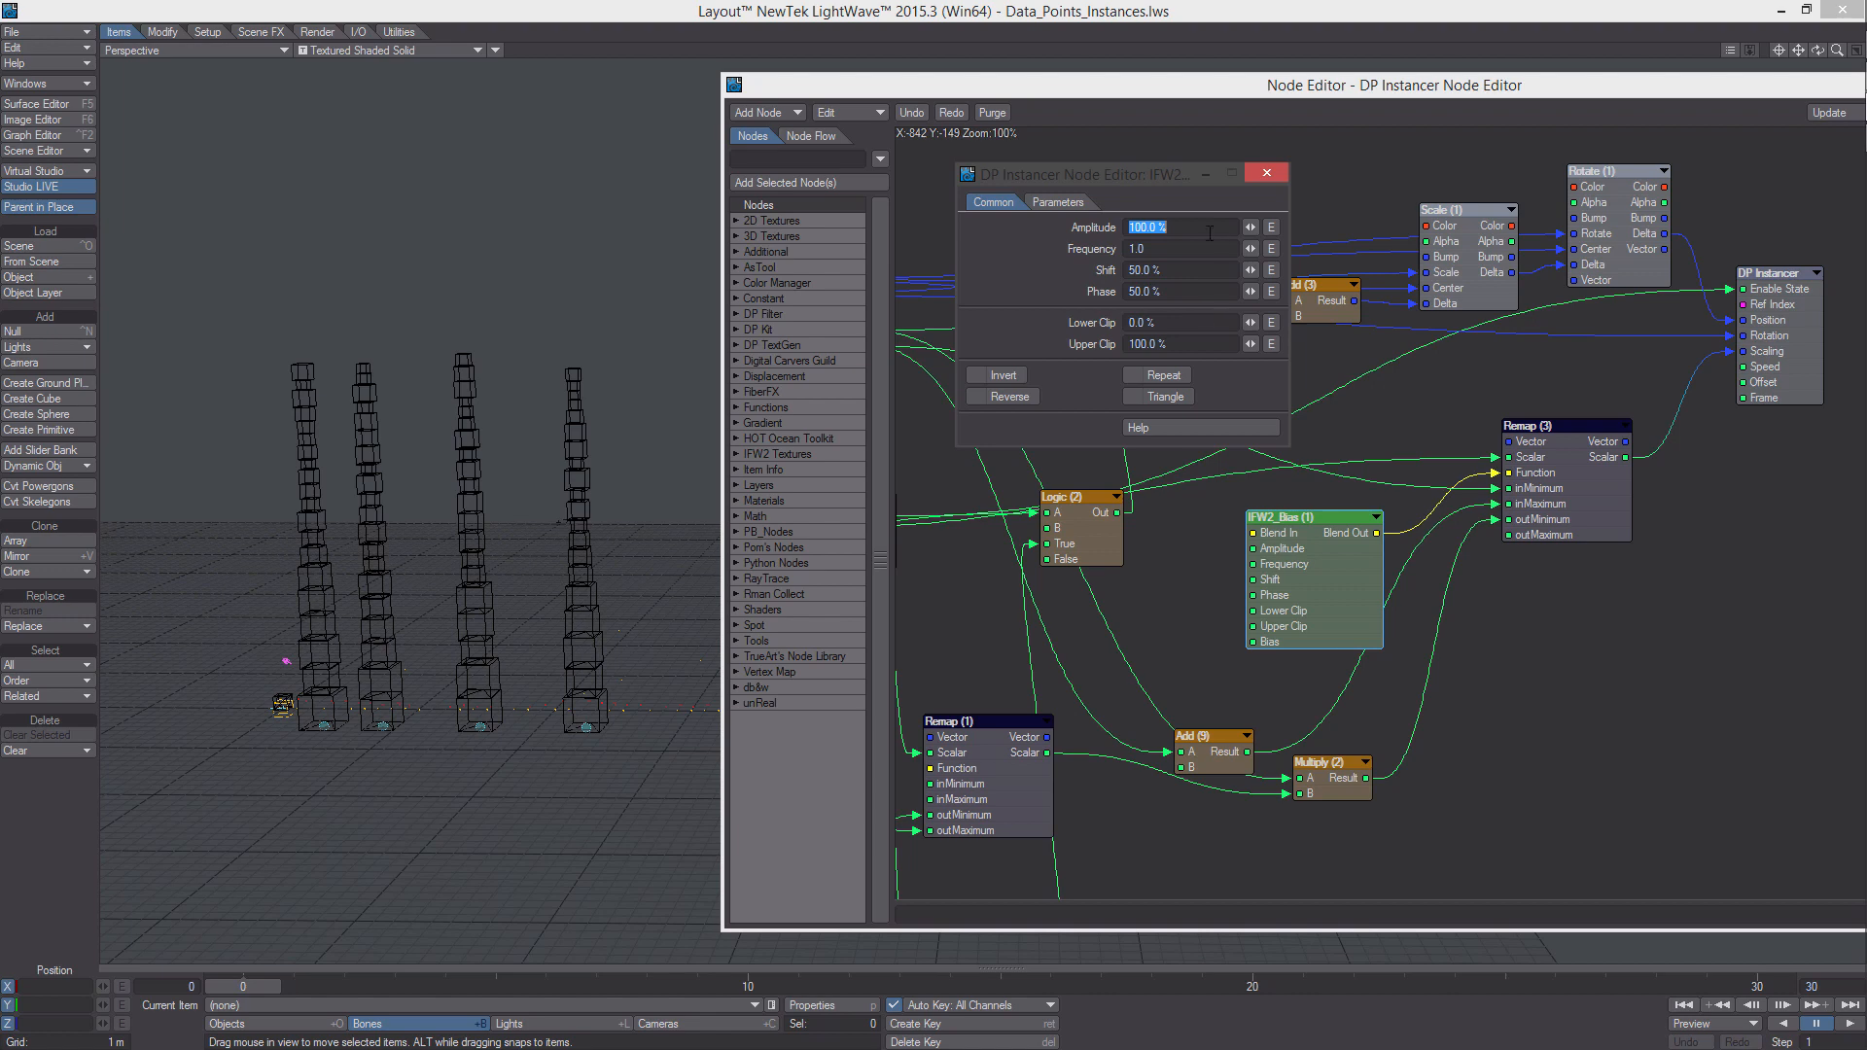
click(1051, 204)
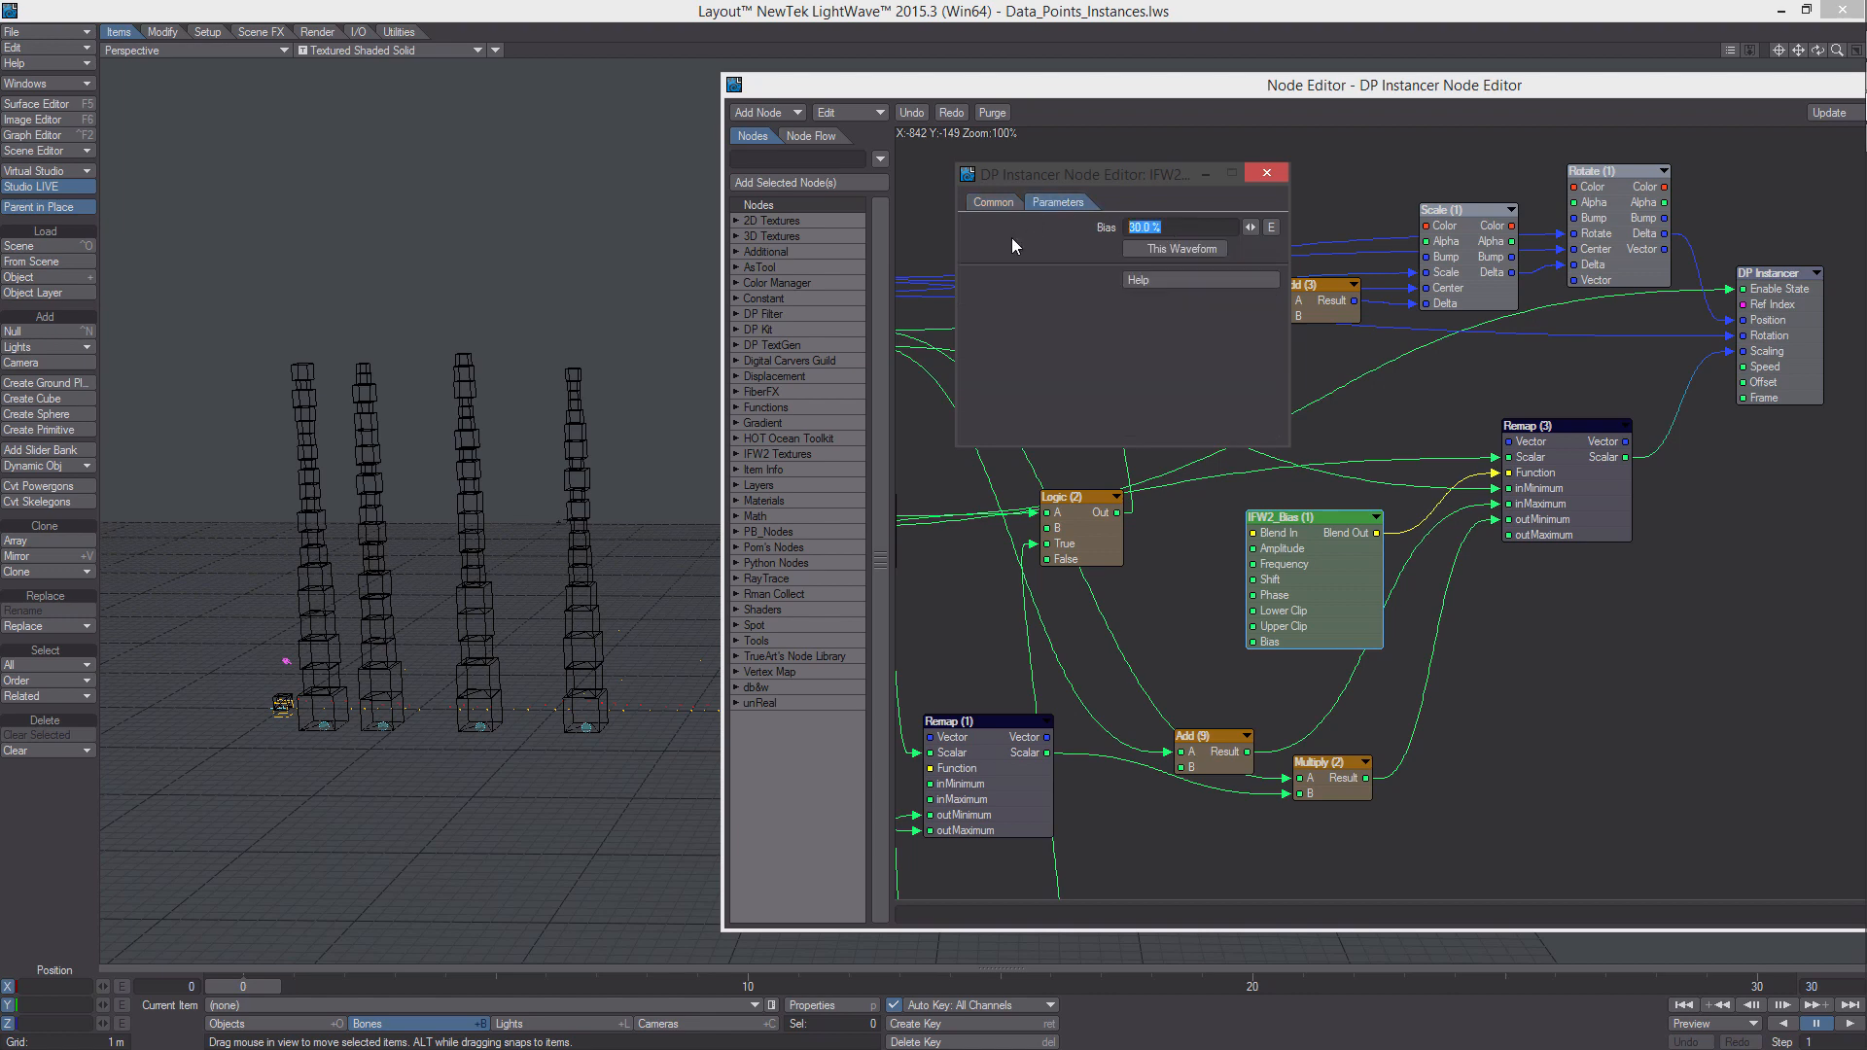
text(10)
key(Return)
Test the falloff by reducing the Stack (4) bone's Y scale to about 5.8
click(580, 707)
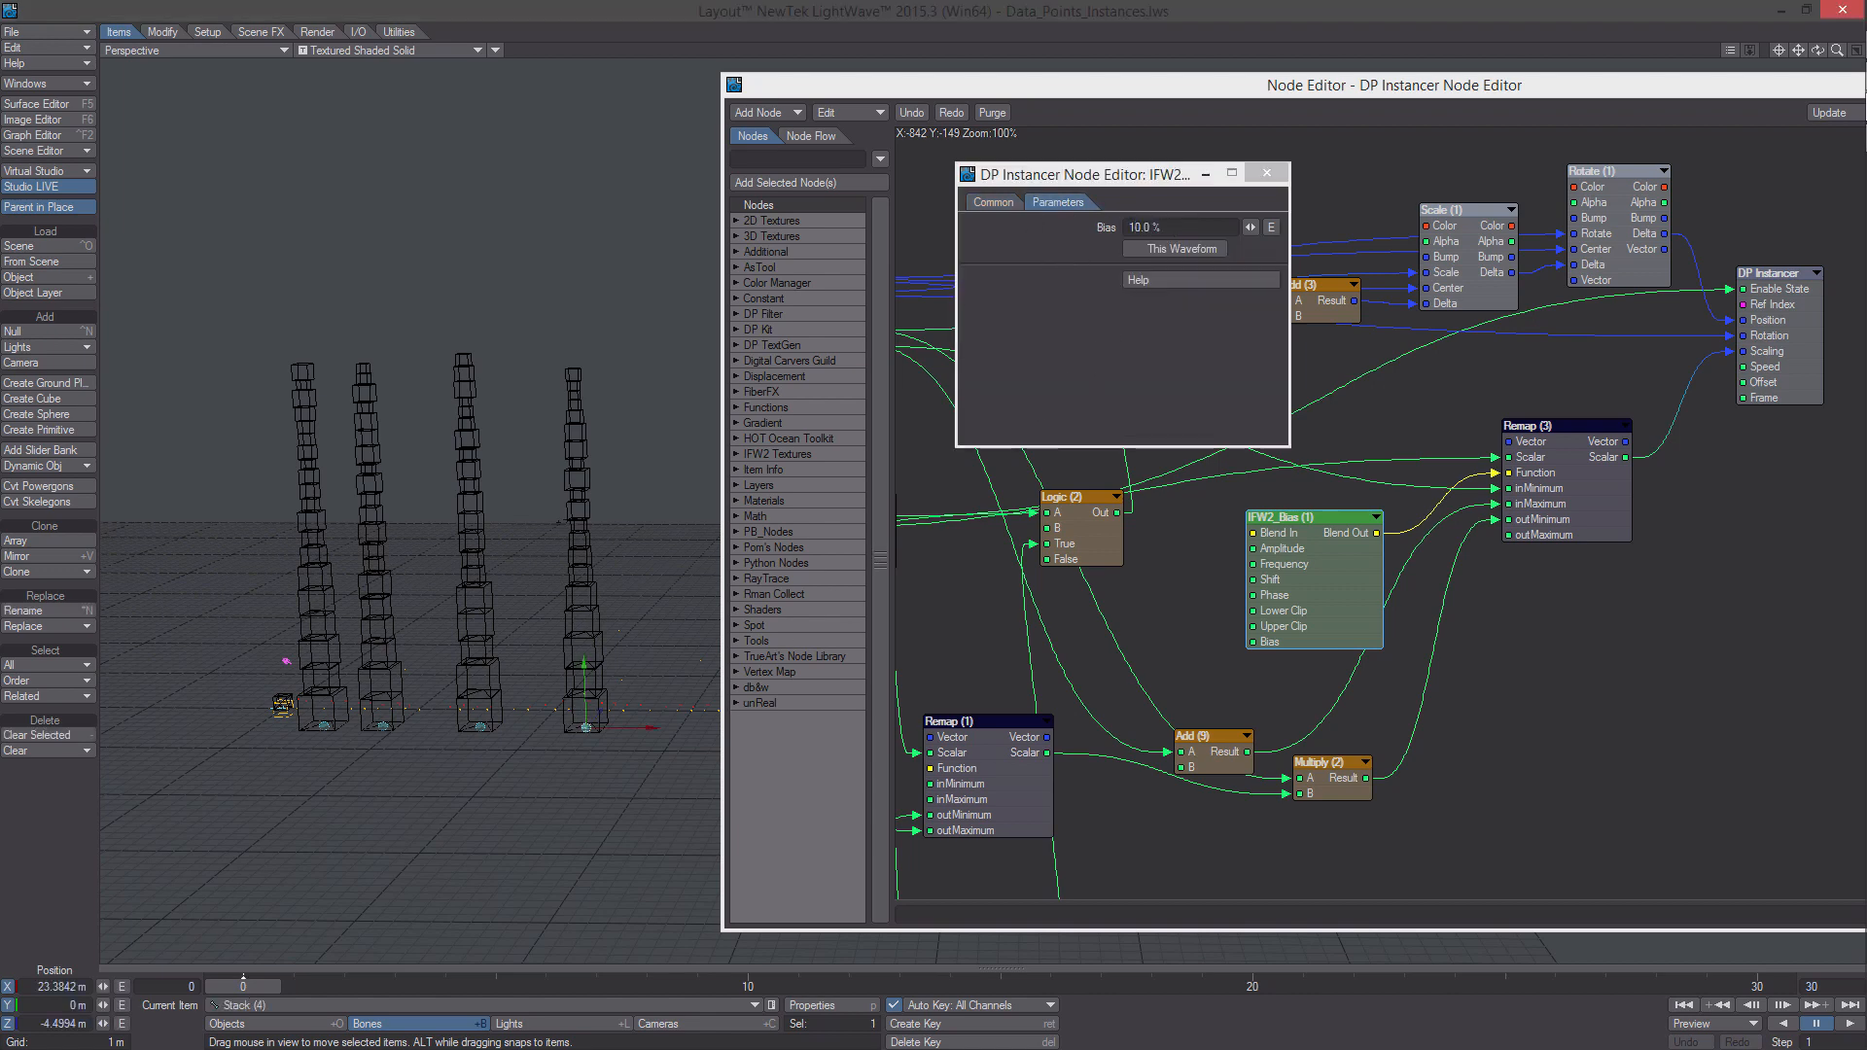
key(h)
drag(583, 662, 584, 733)
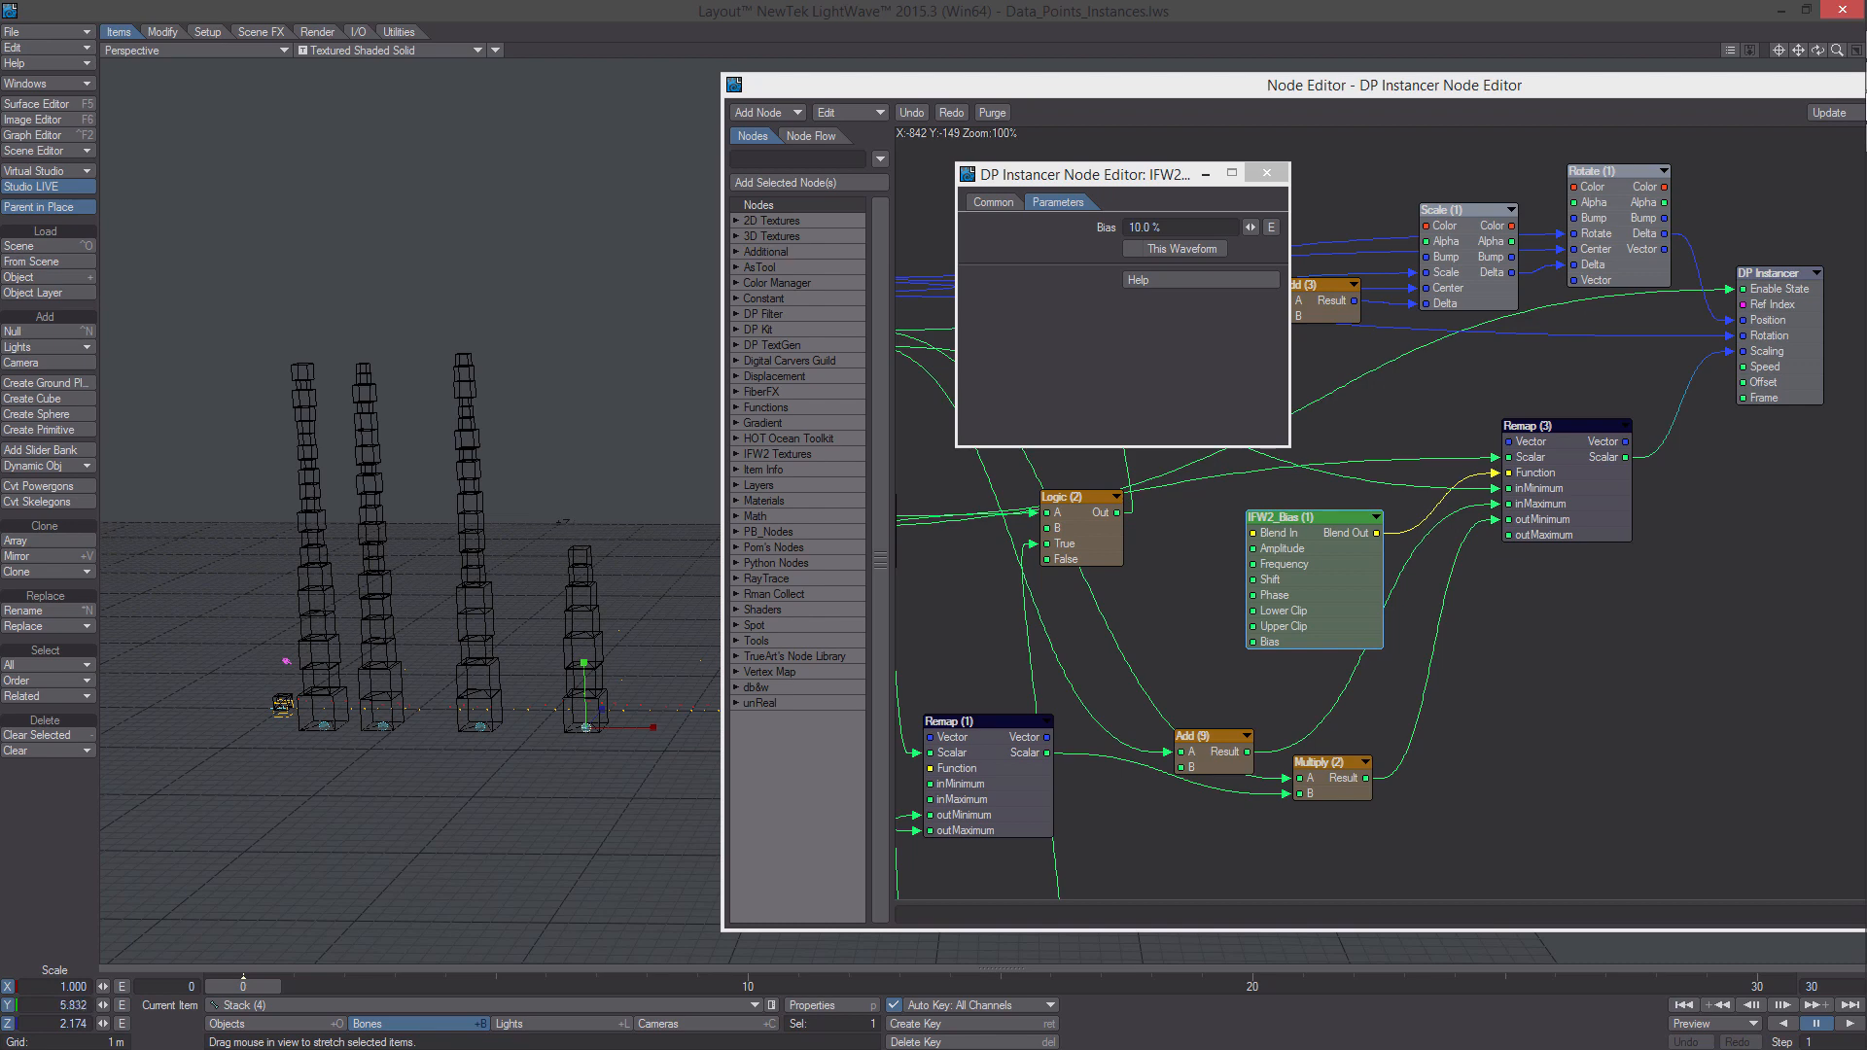
Set the Bias of IFW2_Bias (1) to 90% and test it by stretching Stack (4) to a Y scale of about 19.2
click(1184, 226)
text(90)
key(Return)
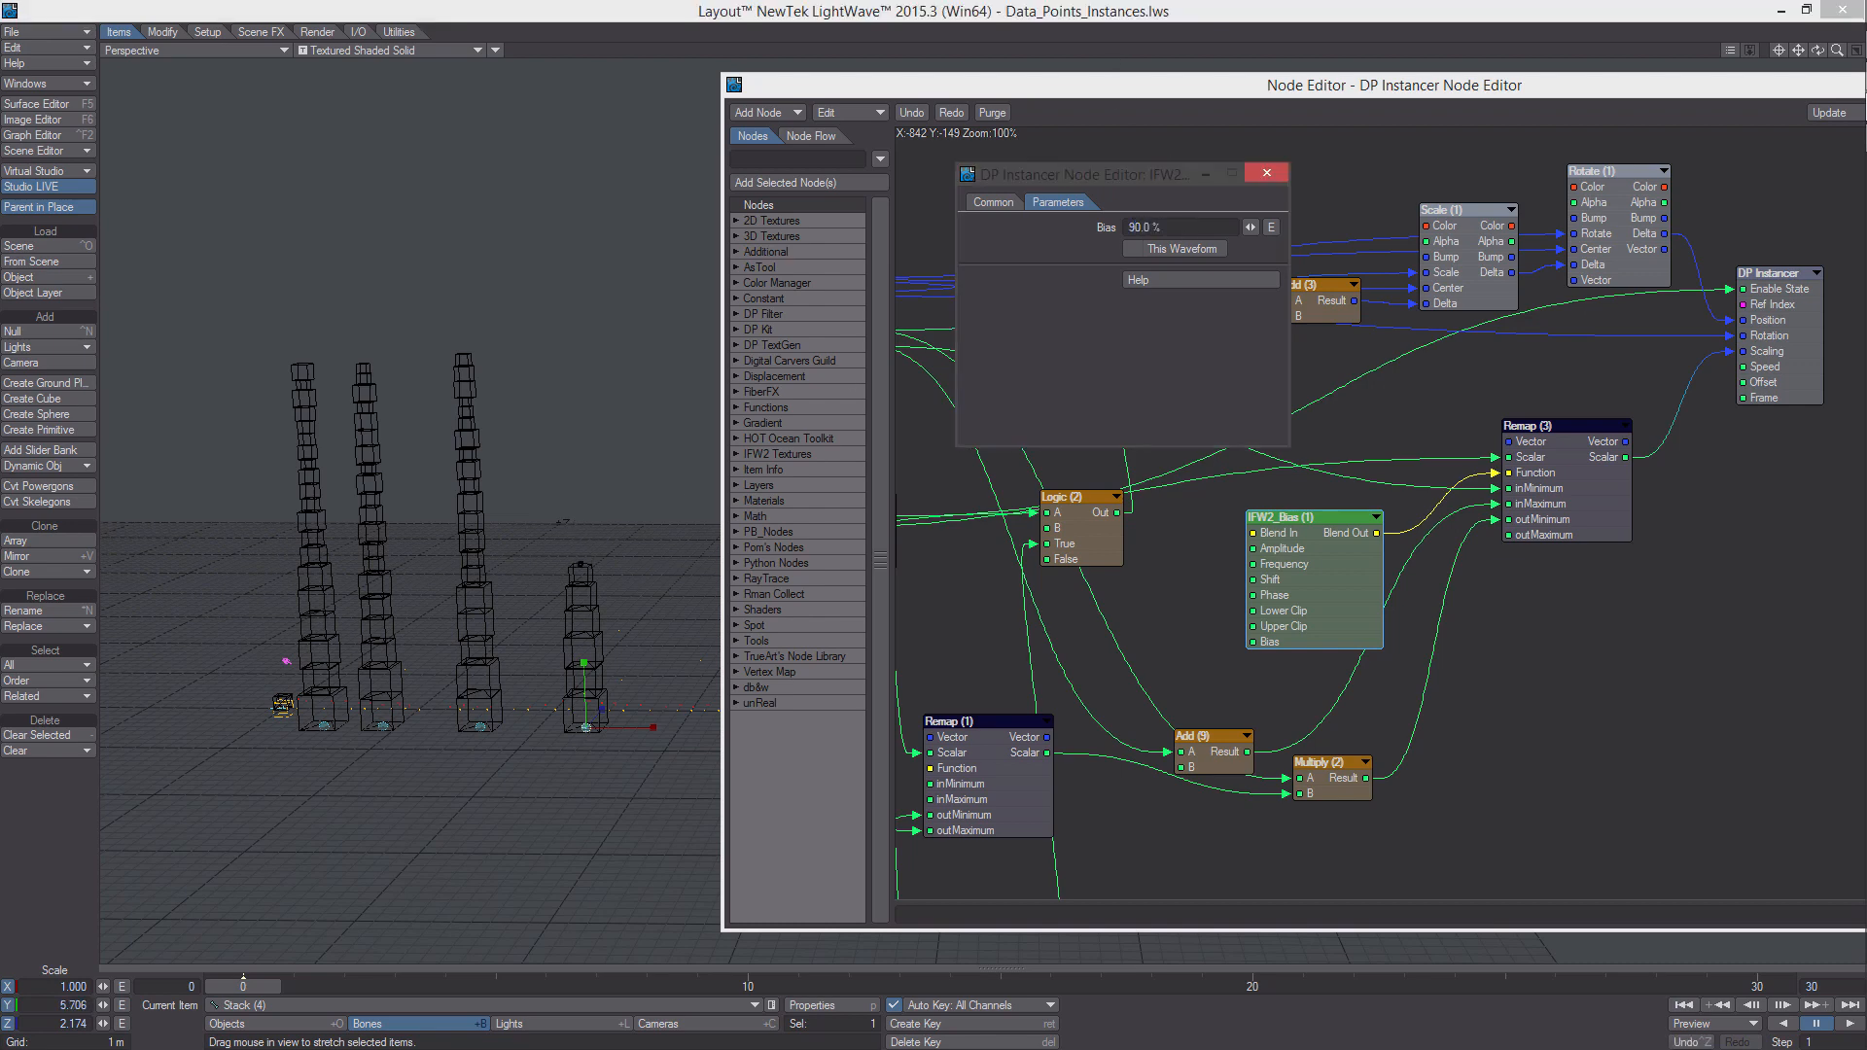
drag(583, 663, 750, 562)
click(1267, 174)
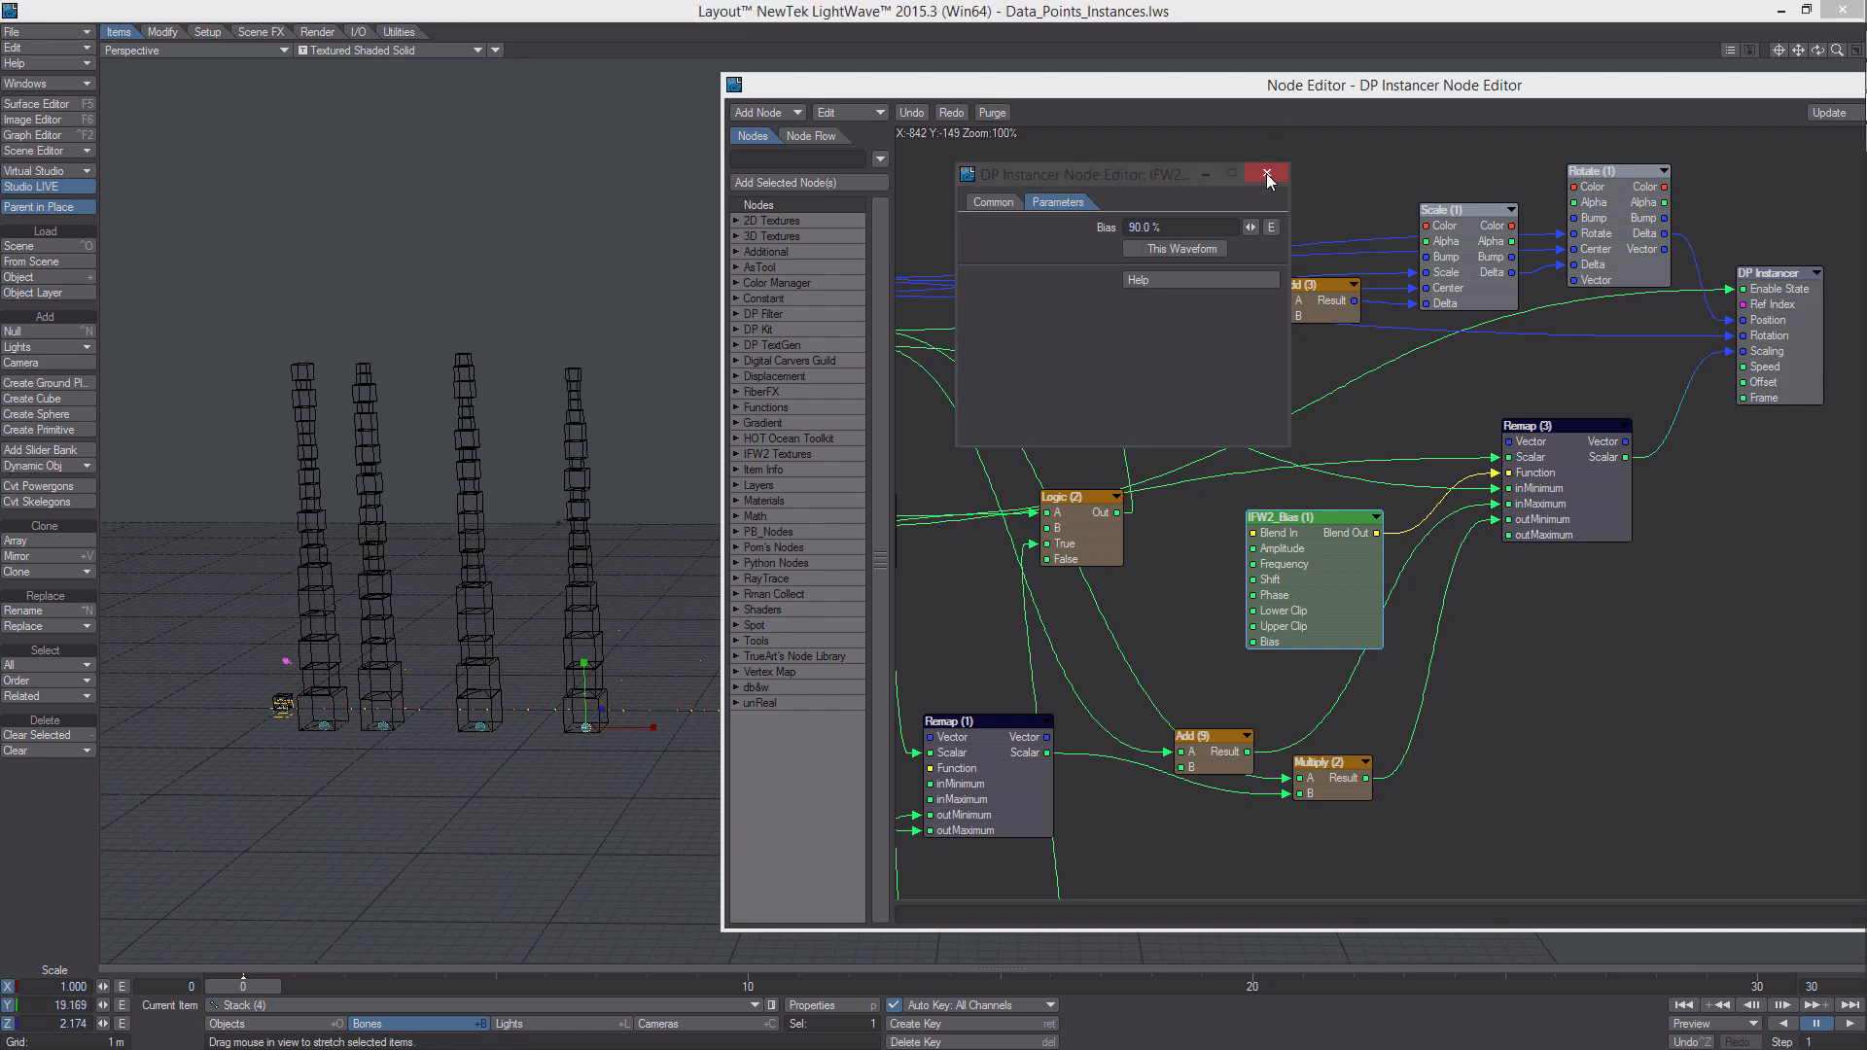
Duplicate IFW2_Bias (1), place the copy near Remap (2), and connect its Blend Out to the Function inputs of Remap (2) and Remap (1)
middle_drag(1488, 531, 1482, 481)
drag(1545, 429, 1580, 449)
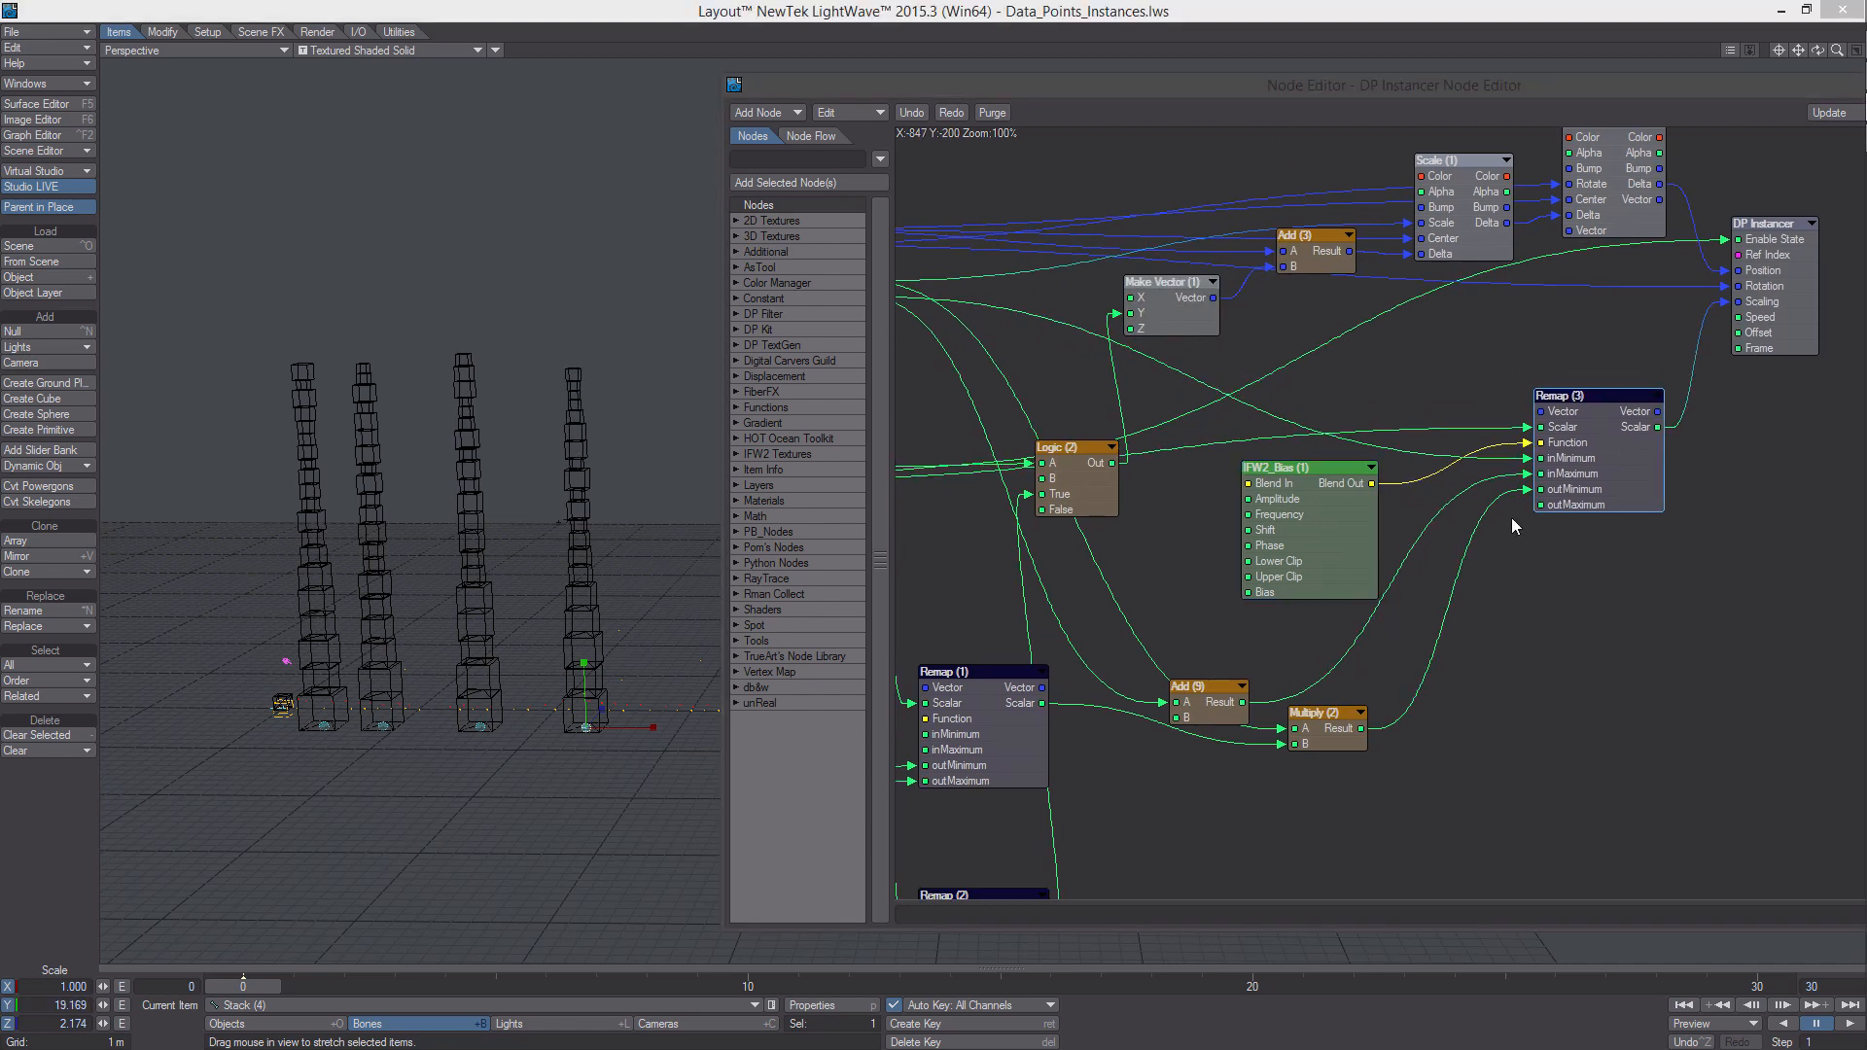
middle_drag(1335, 693, 1550, 420)
click(1533, 288)
key(ctrl+c)
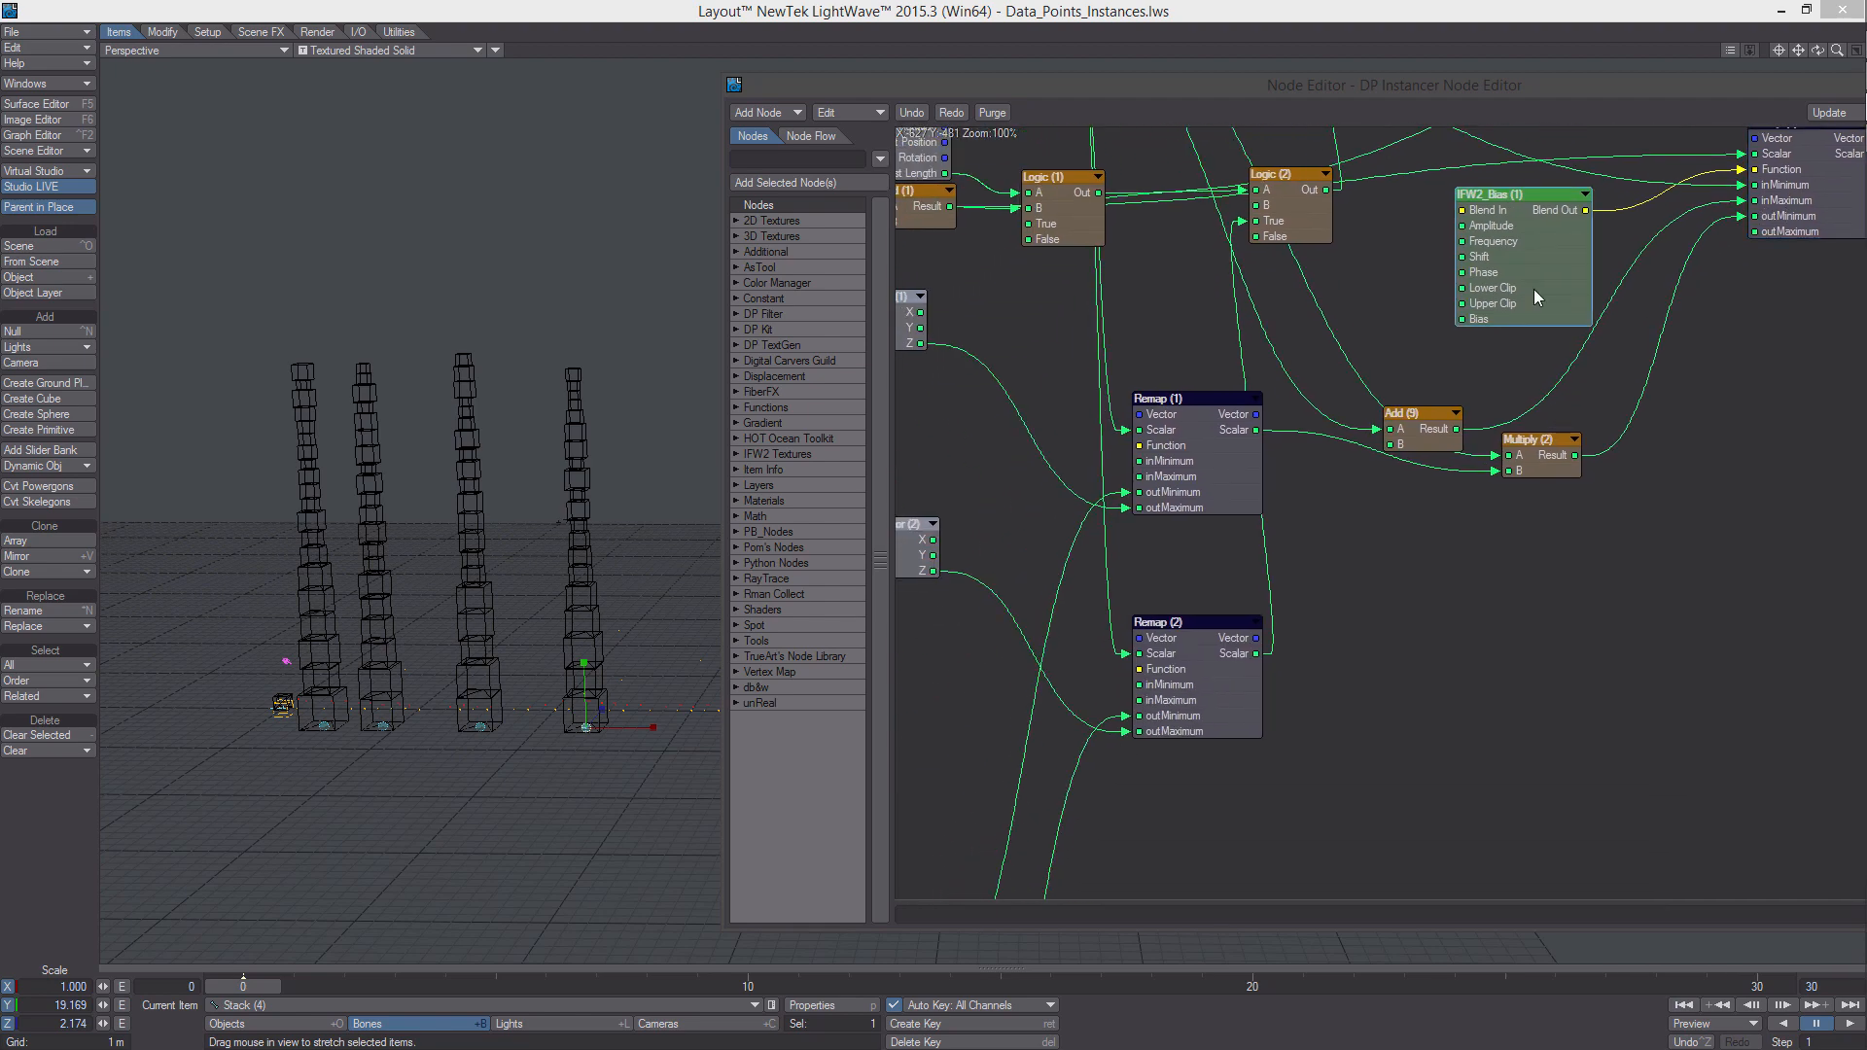
key(ctrl+v)
drag(1467, 528, 1264, 669)
middle_drag(1264, 669, 1426, 641)
drag(1426, 641, 1091, 707)
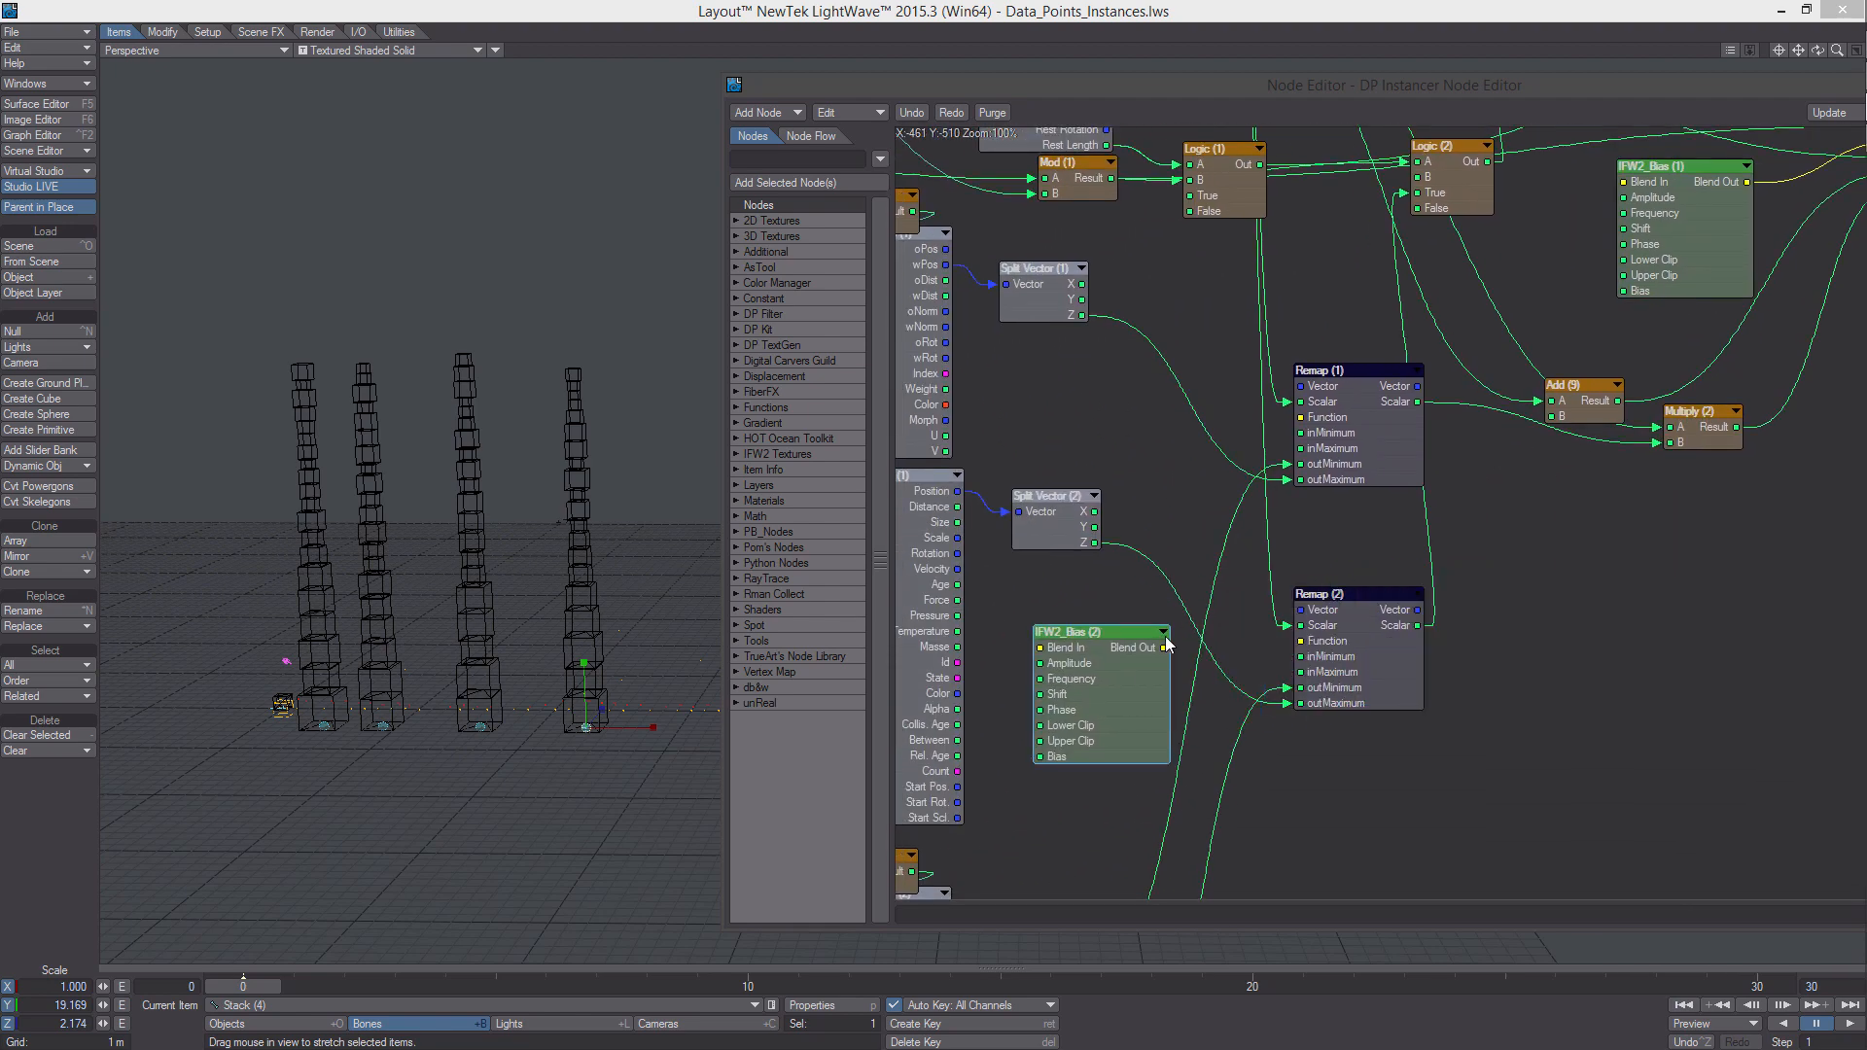
drag(1164, 647, 1304, 641)
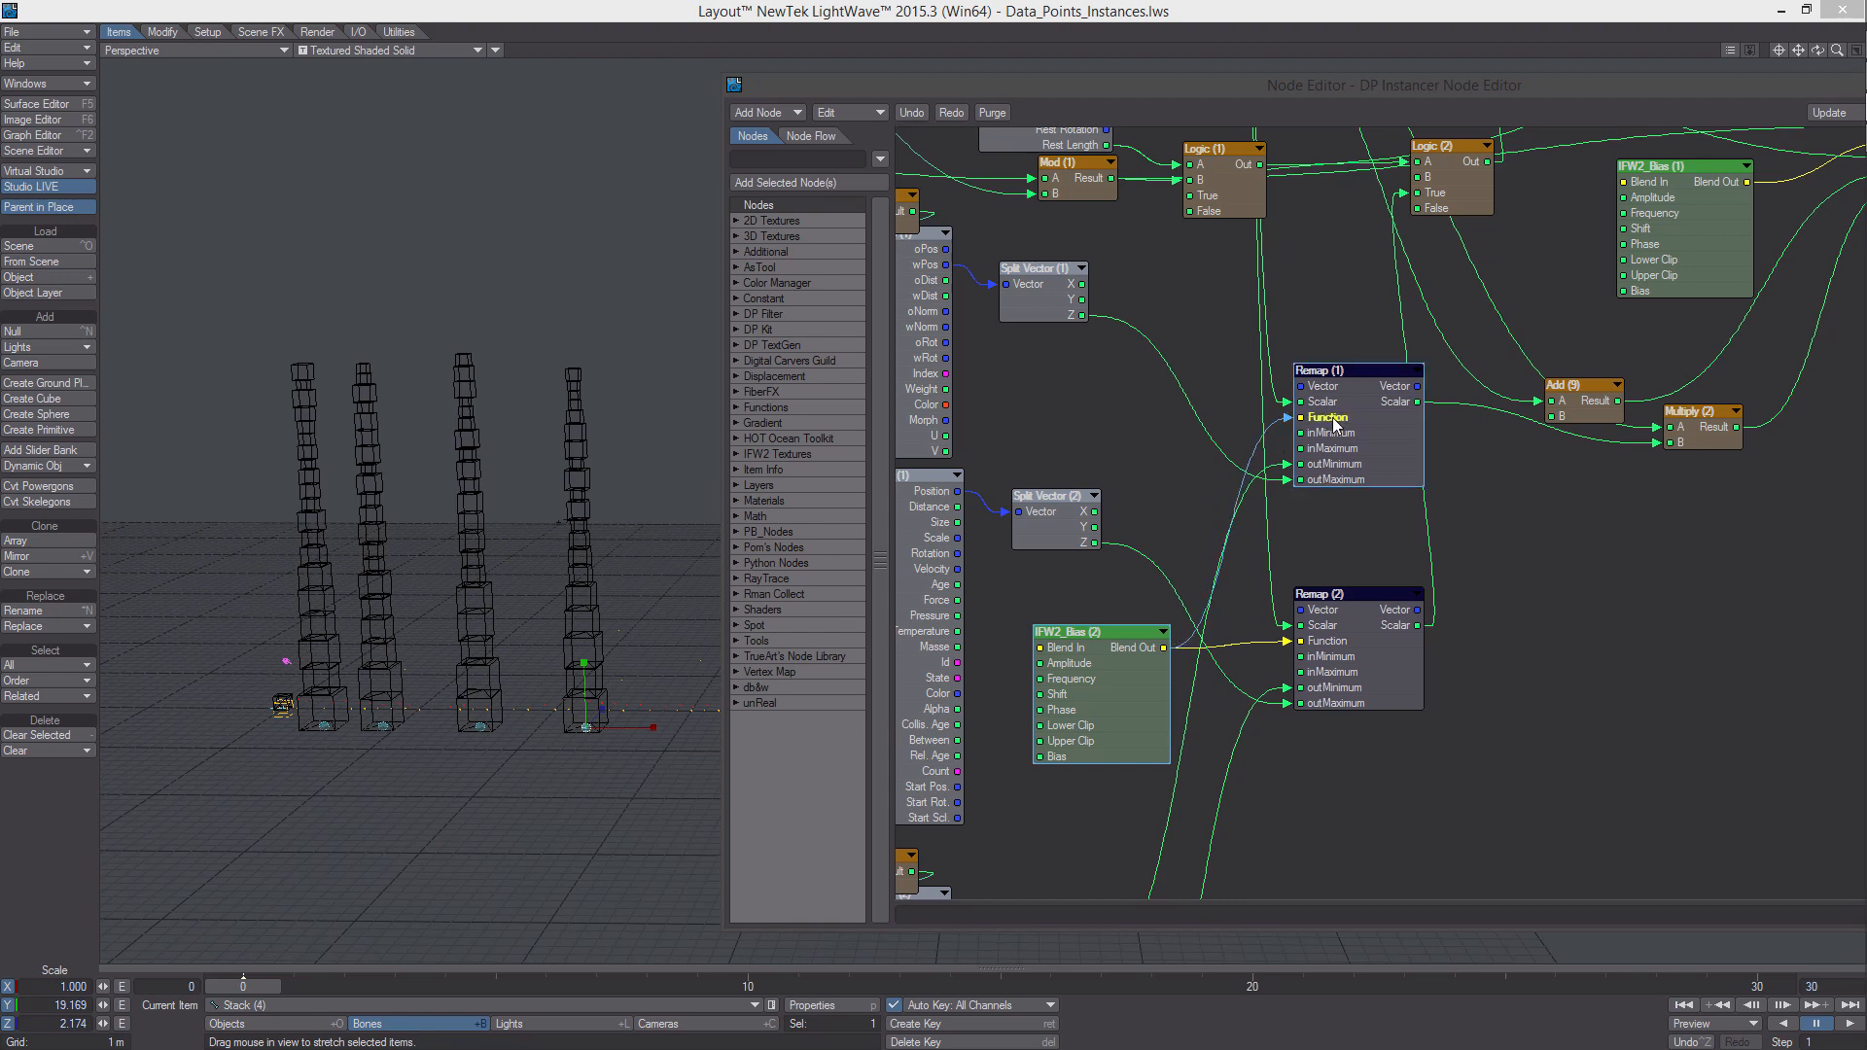
Set the Bias parameter of IFW2_Bias (2) to 10% and test it by reducing Stack (4)'s Z scale to about 1.15
double_click(1088, 671)
click(1062, 203)
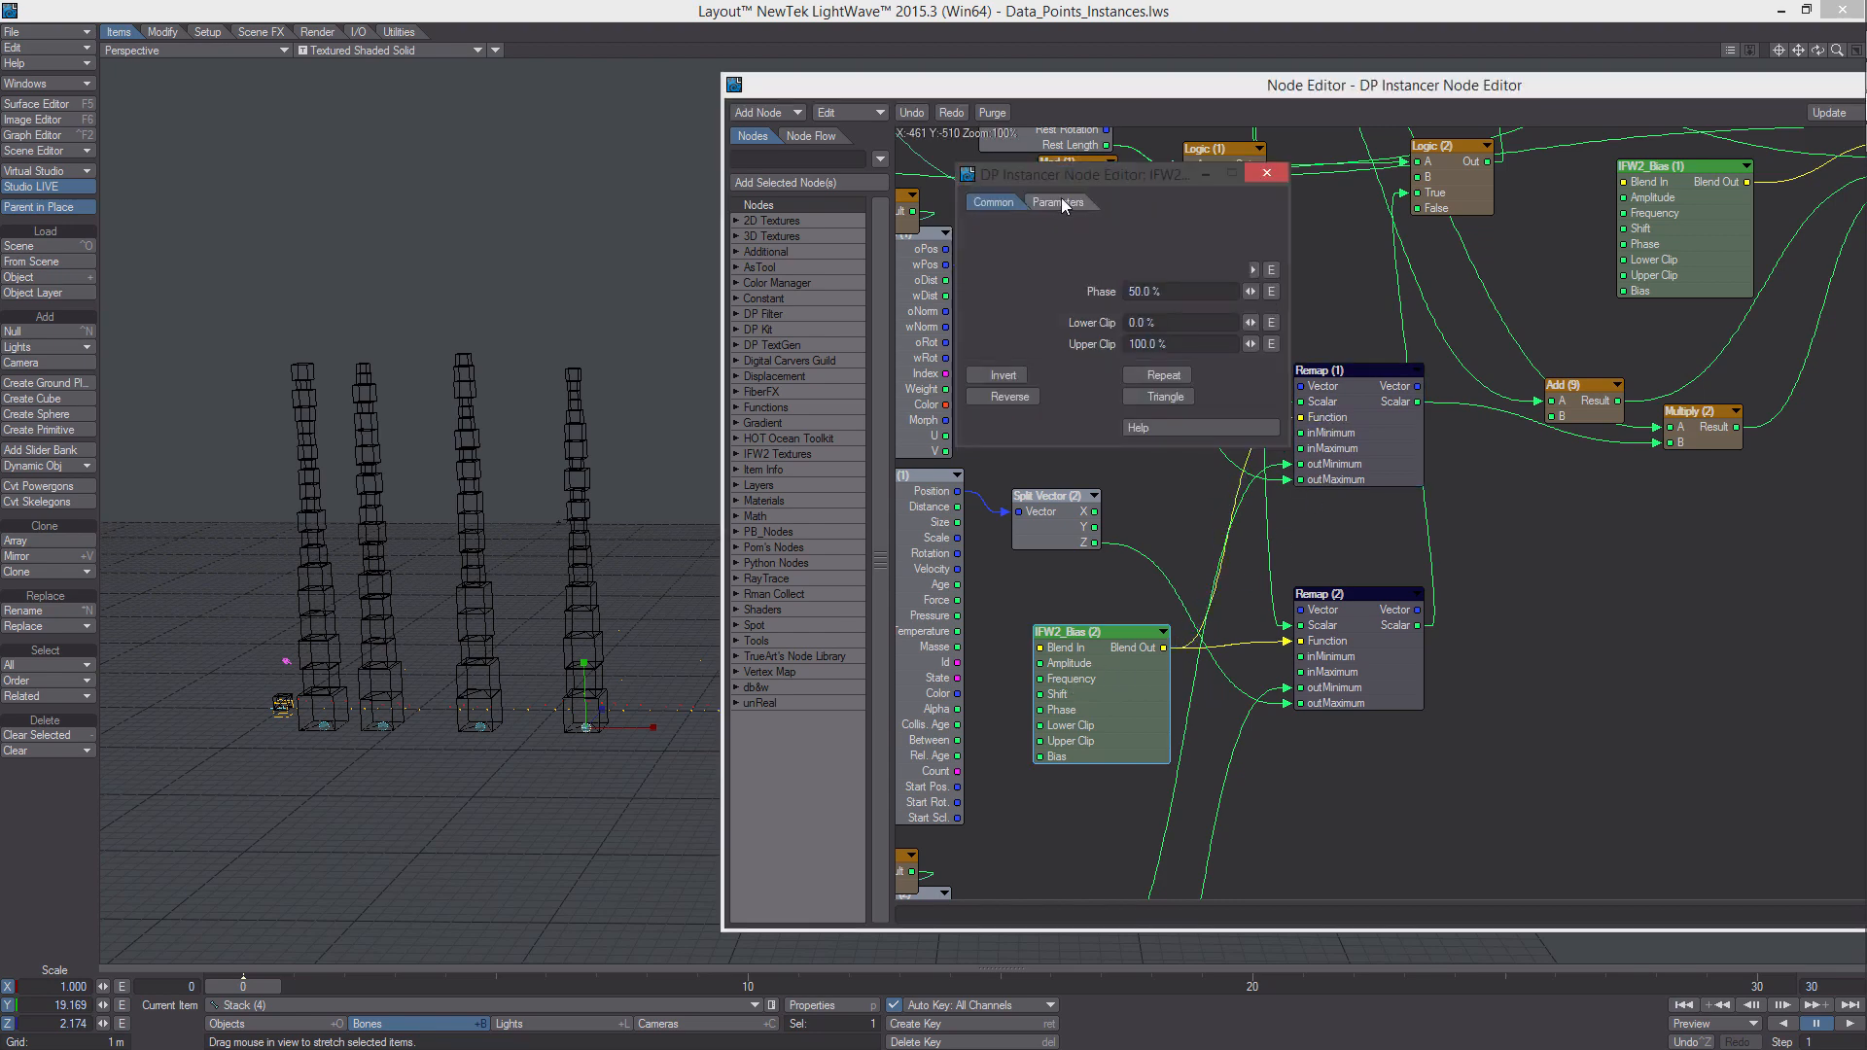
drag(1171, 229, 1125, 229)
key(ctrl+v)
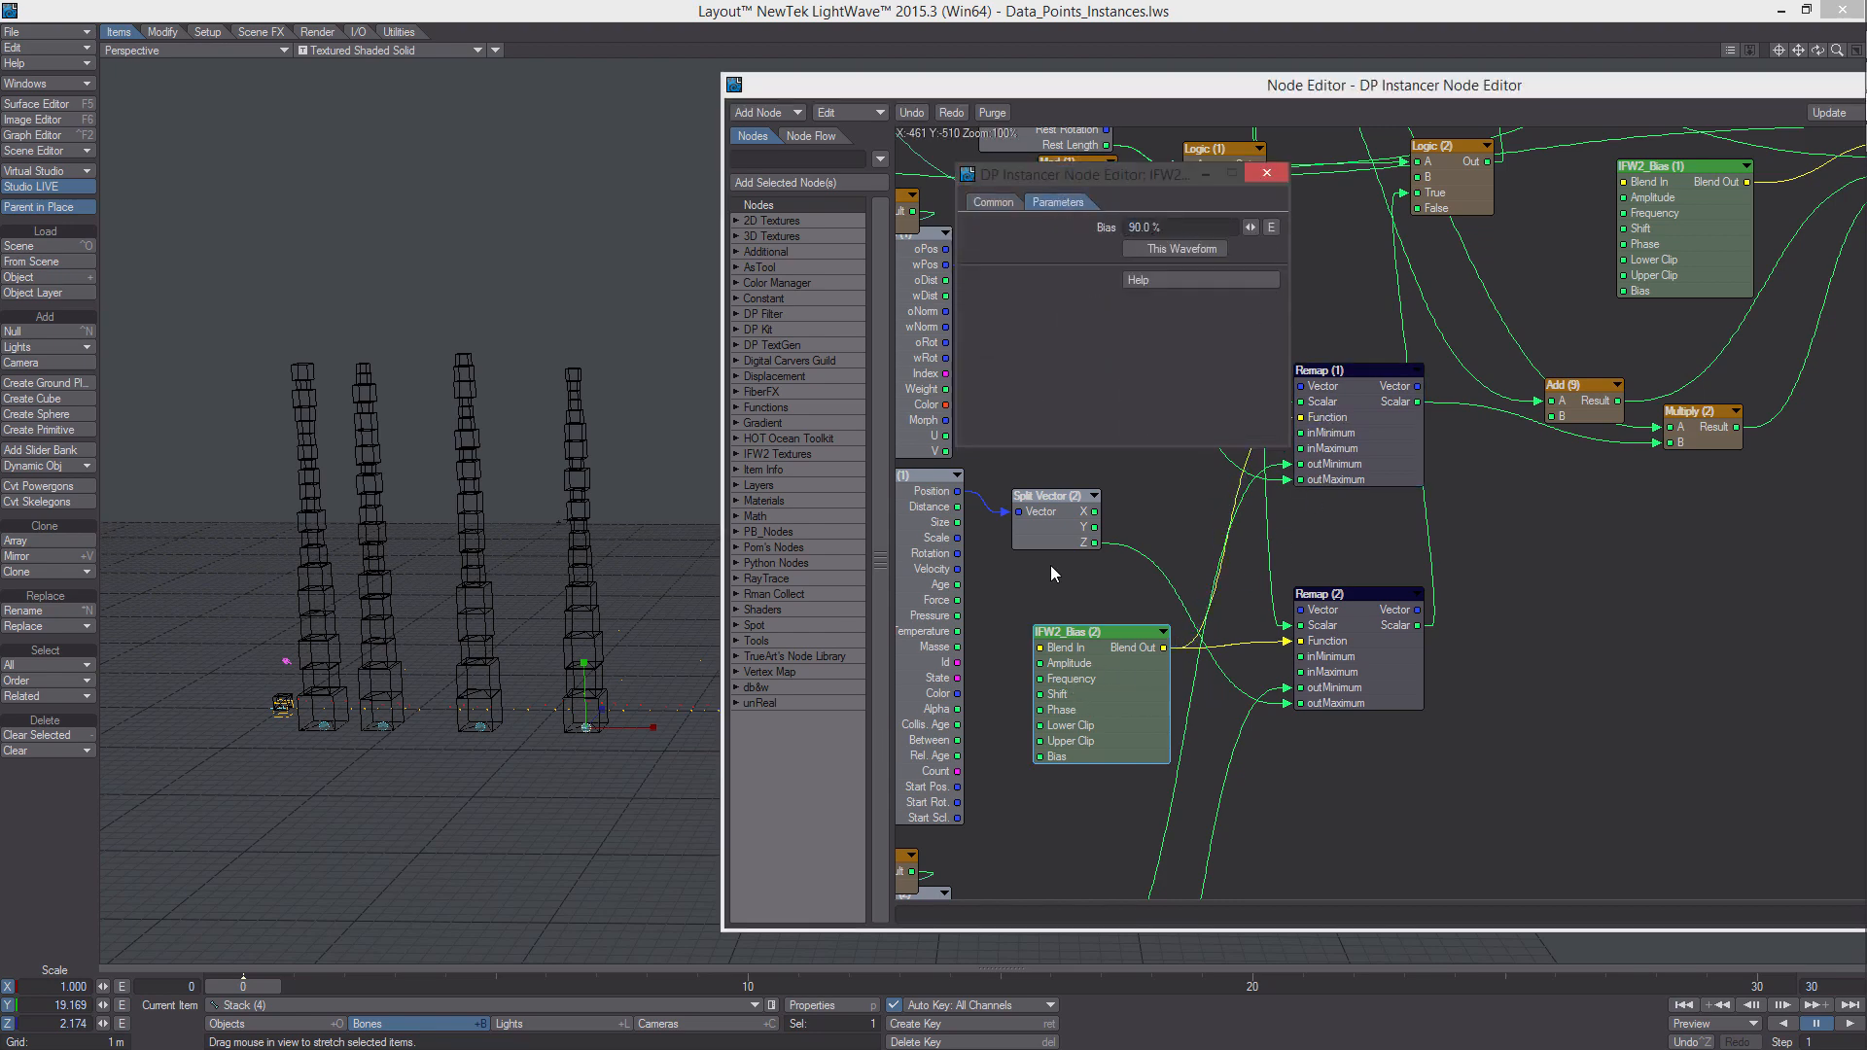
key(Return)
text(10)
key(Return)
drag(651, 726, 537, 720)
key(ctrl+z)
click(1266, 172)
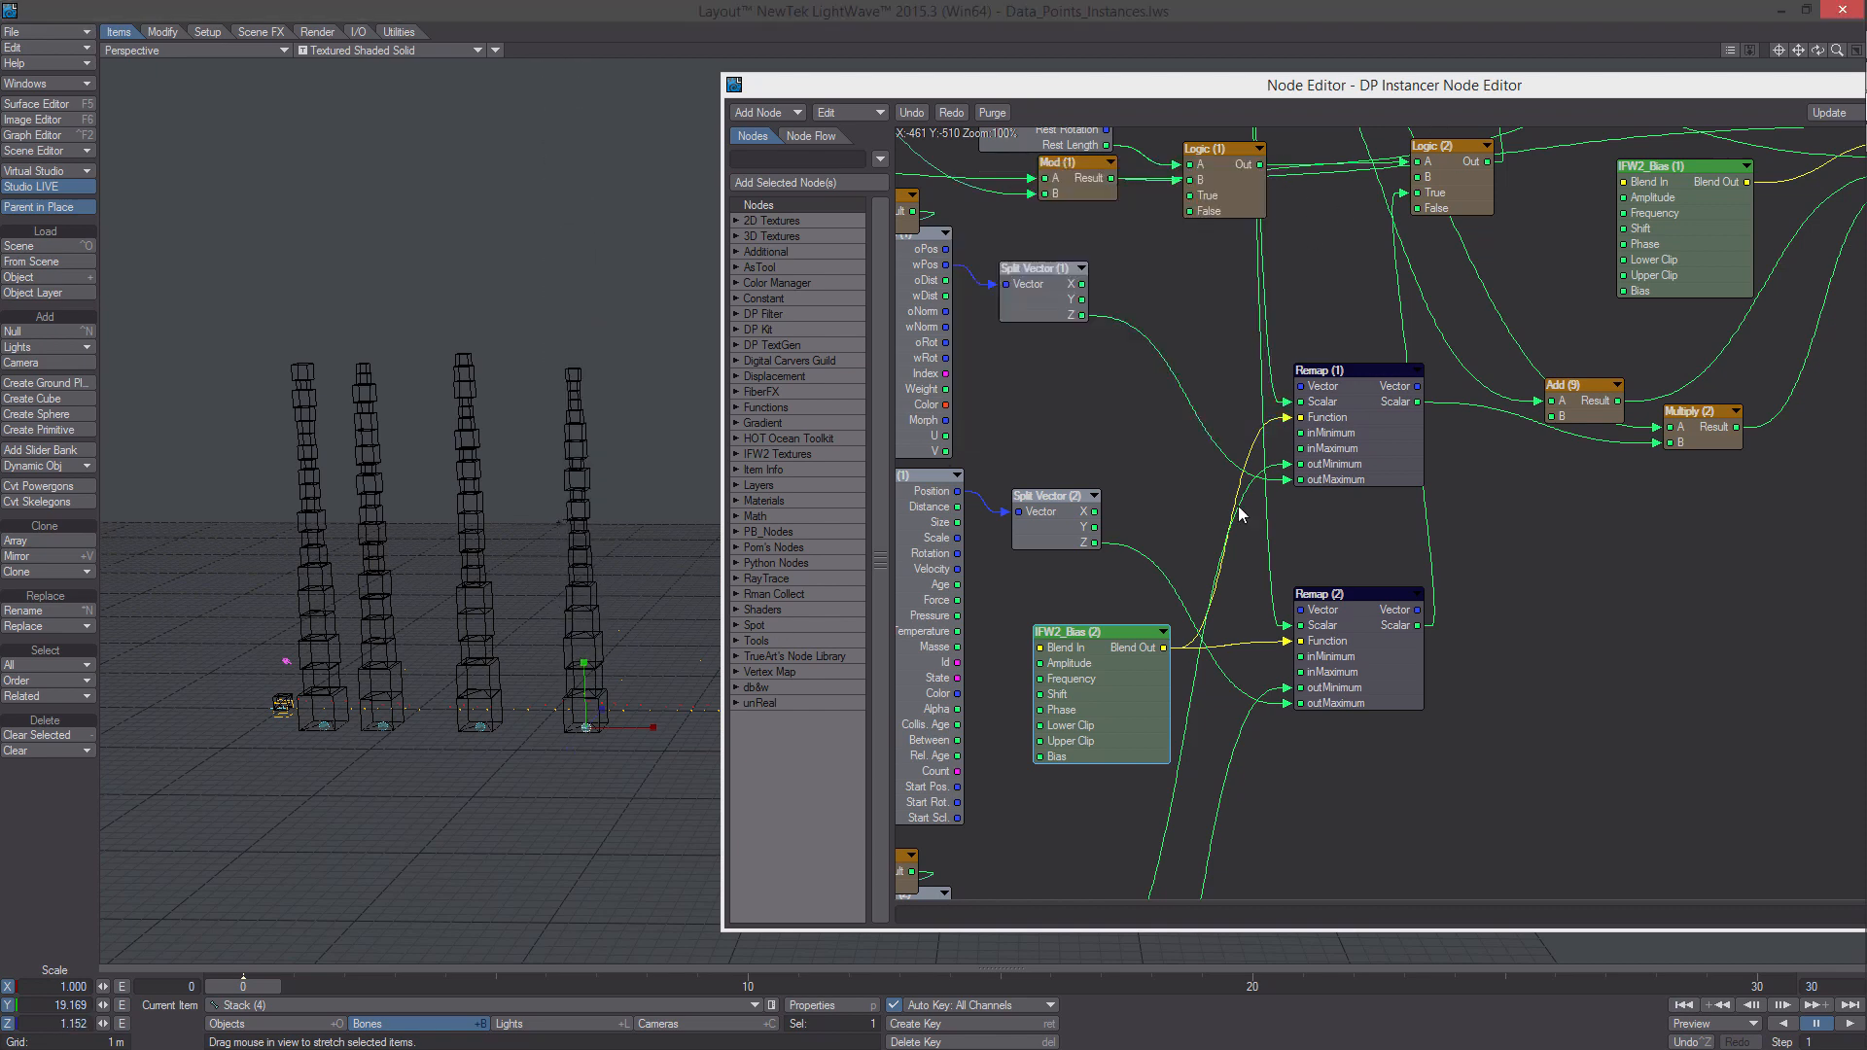
Save the scene over the existing Data_Points_Instances.lws and move the Node Editor aside to expose more of the viewport
middle_drag(1238, 506, 1339, 475)
key(s)
key(Return)
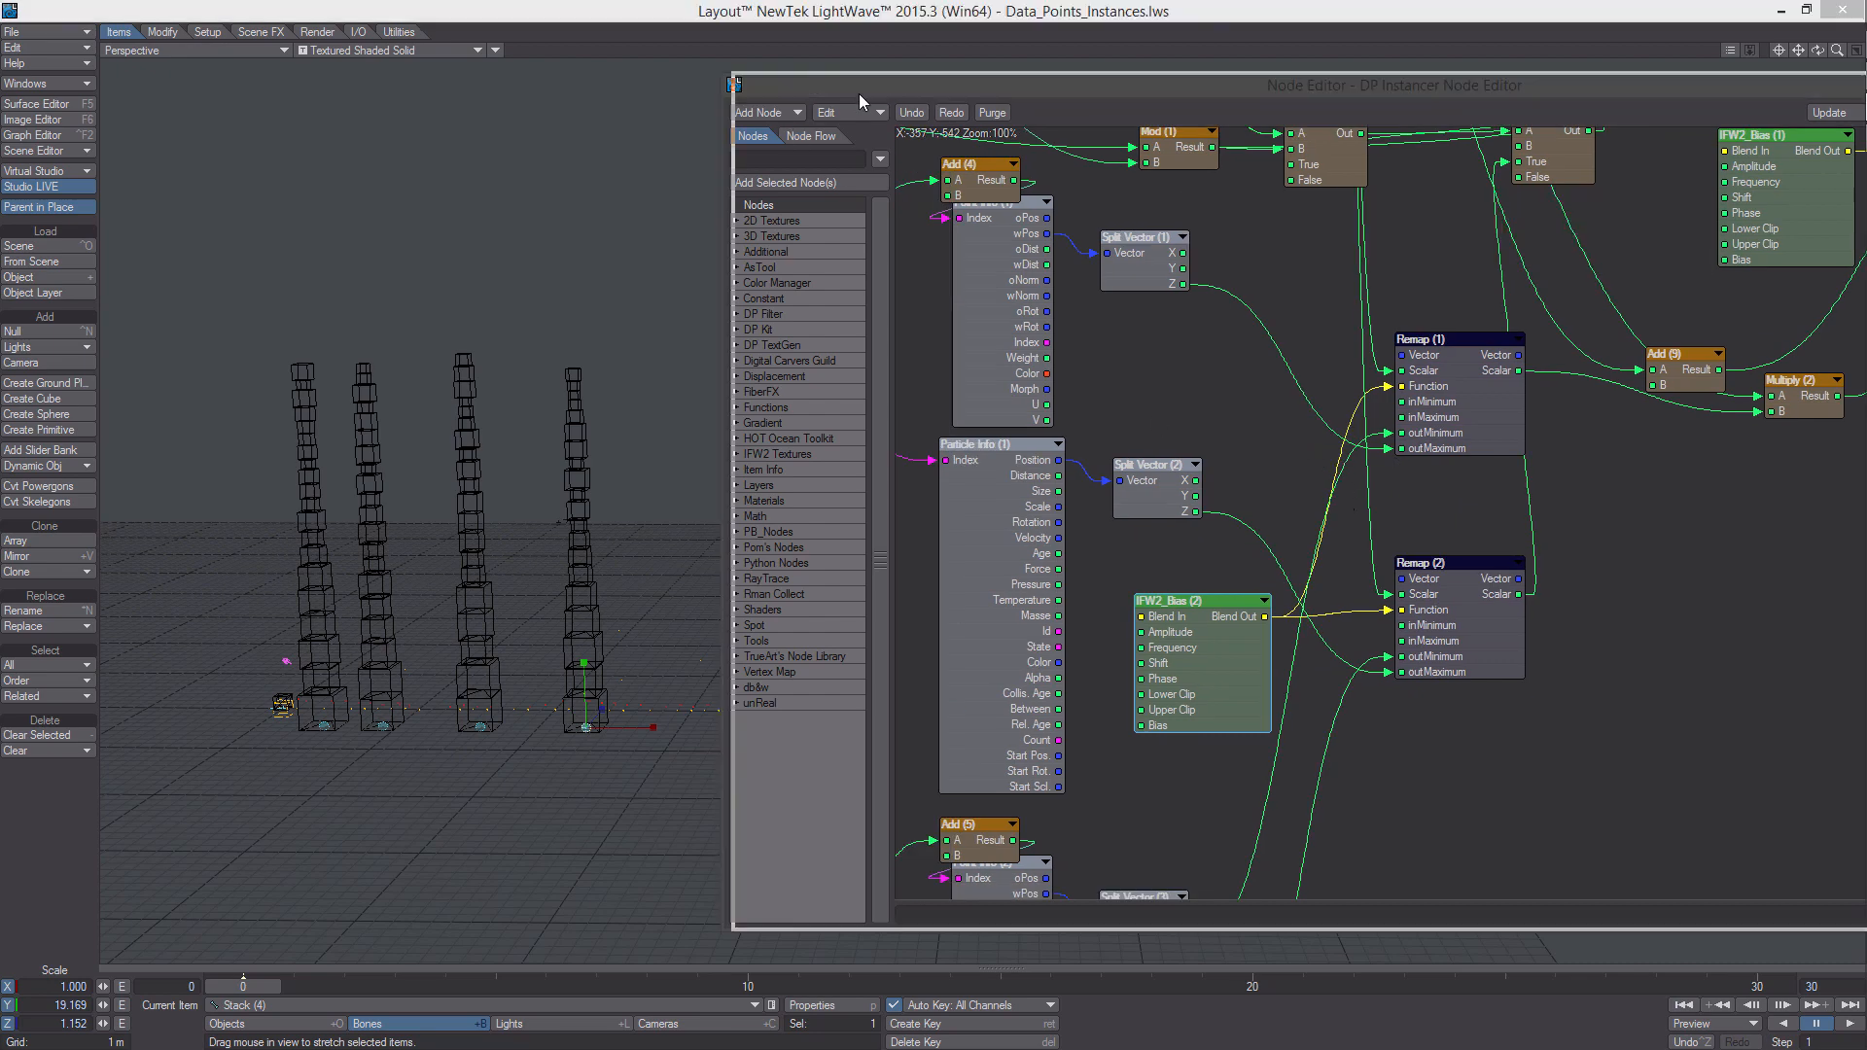
drag(860, 93, 1043, 117)
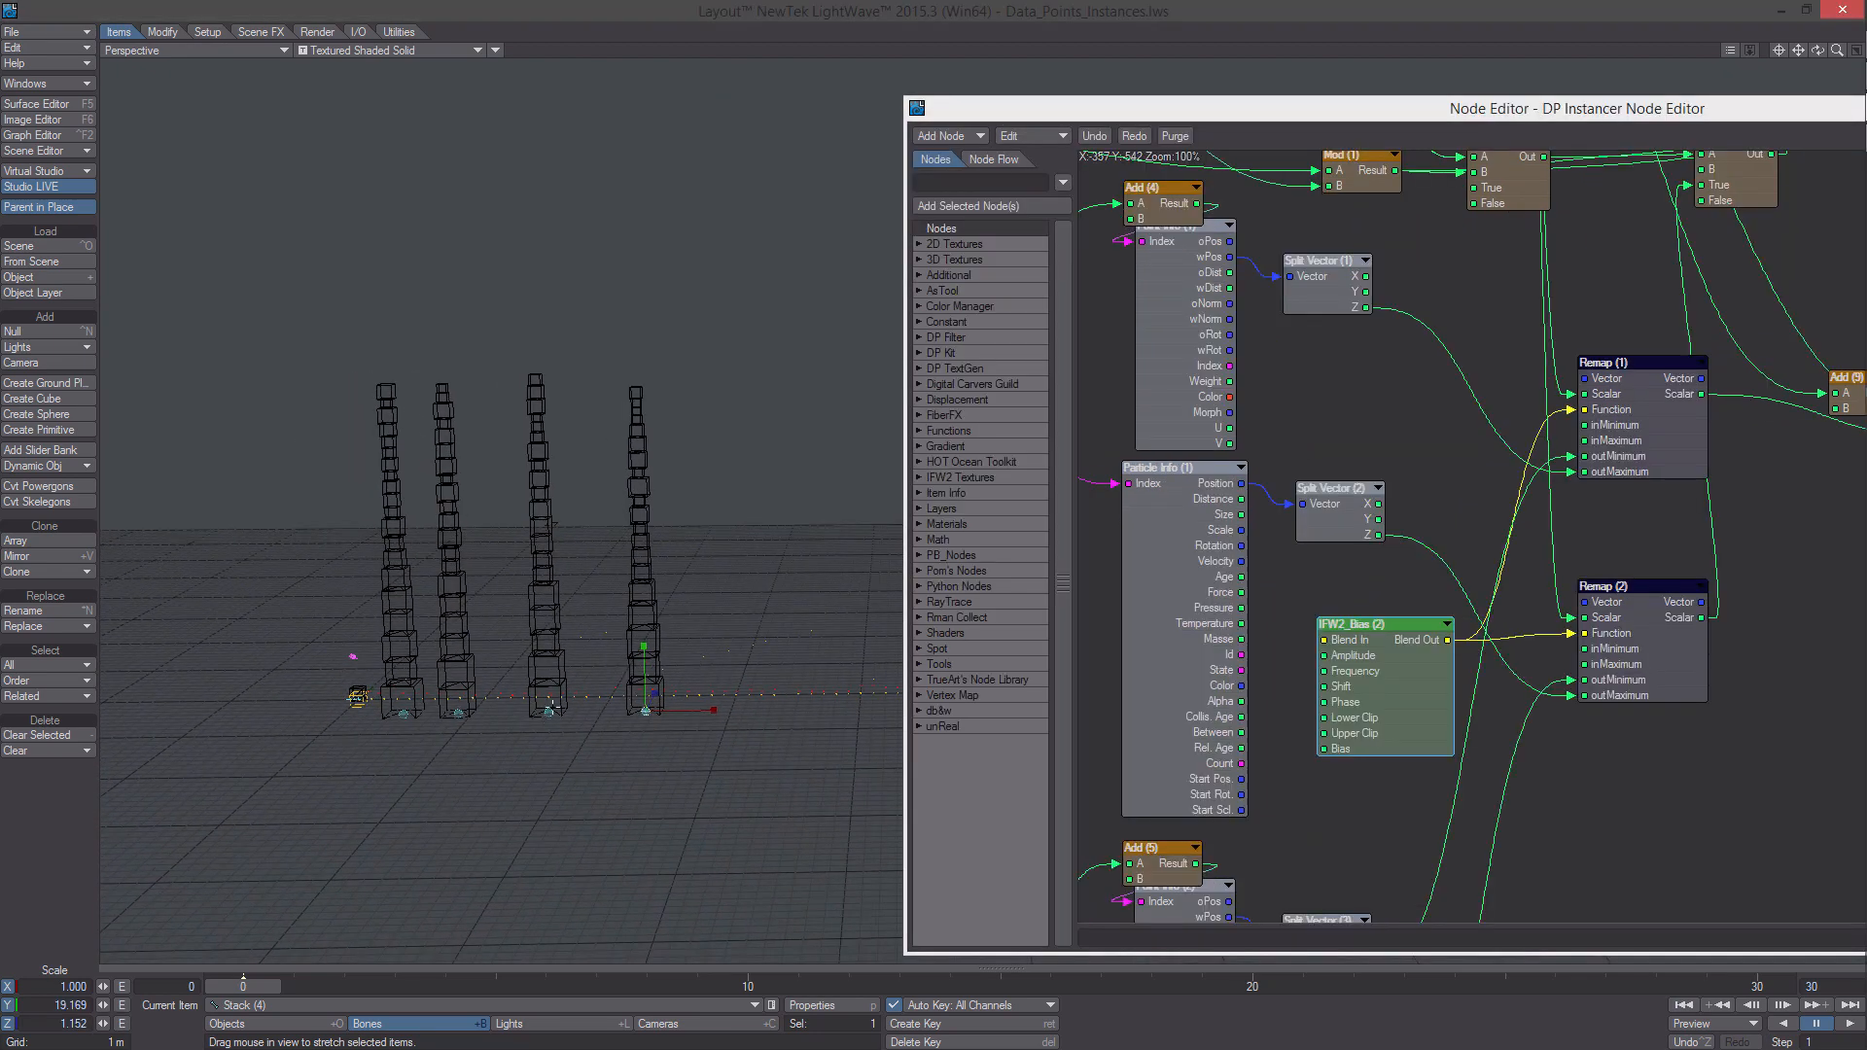
Delete the bones Stack (2), Stack (3) and Stack (4) from the scene, keeping only the first stack bone
shift+click(551, 708)
shift+click(460, 711)
mouse_move(612, 651)
alt+mouse_down()
mouse_move(642, 673)
mouse_move(607, 686)
alt+mouse_up()
key(Delete)
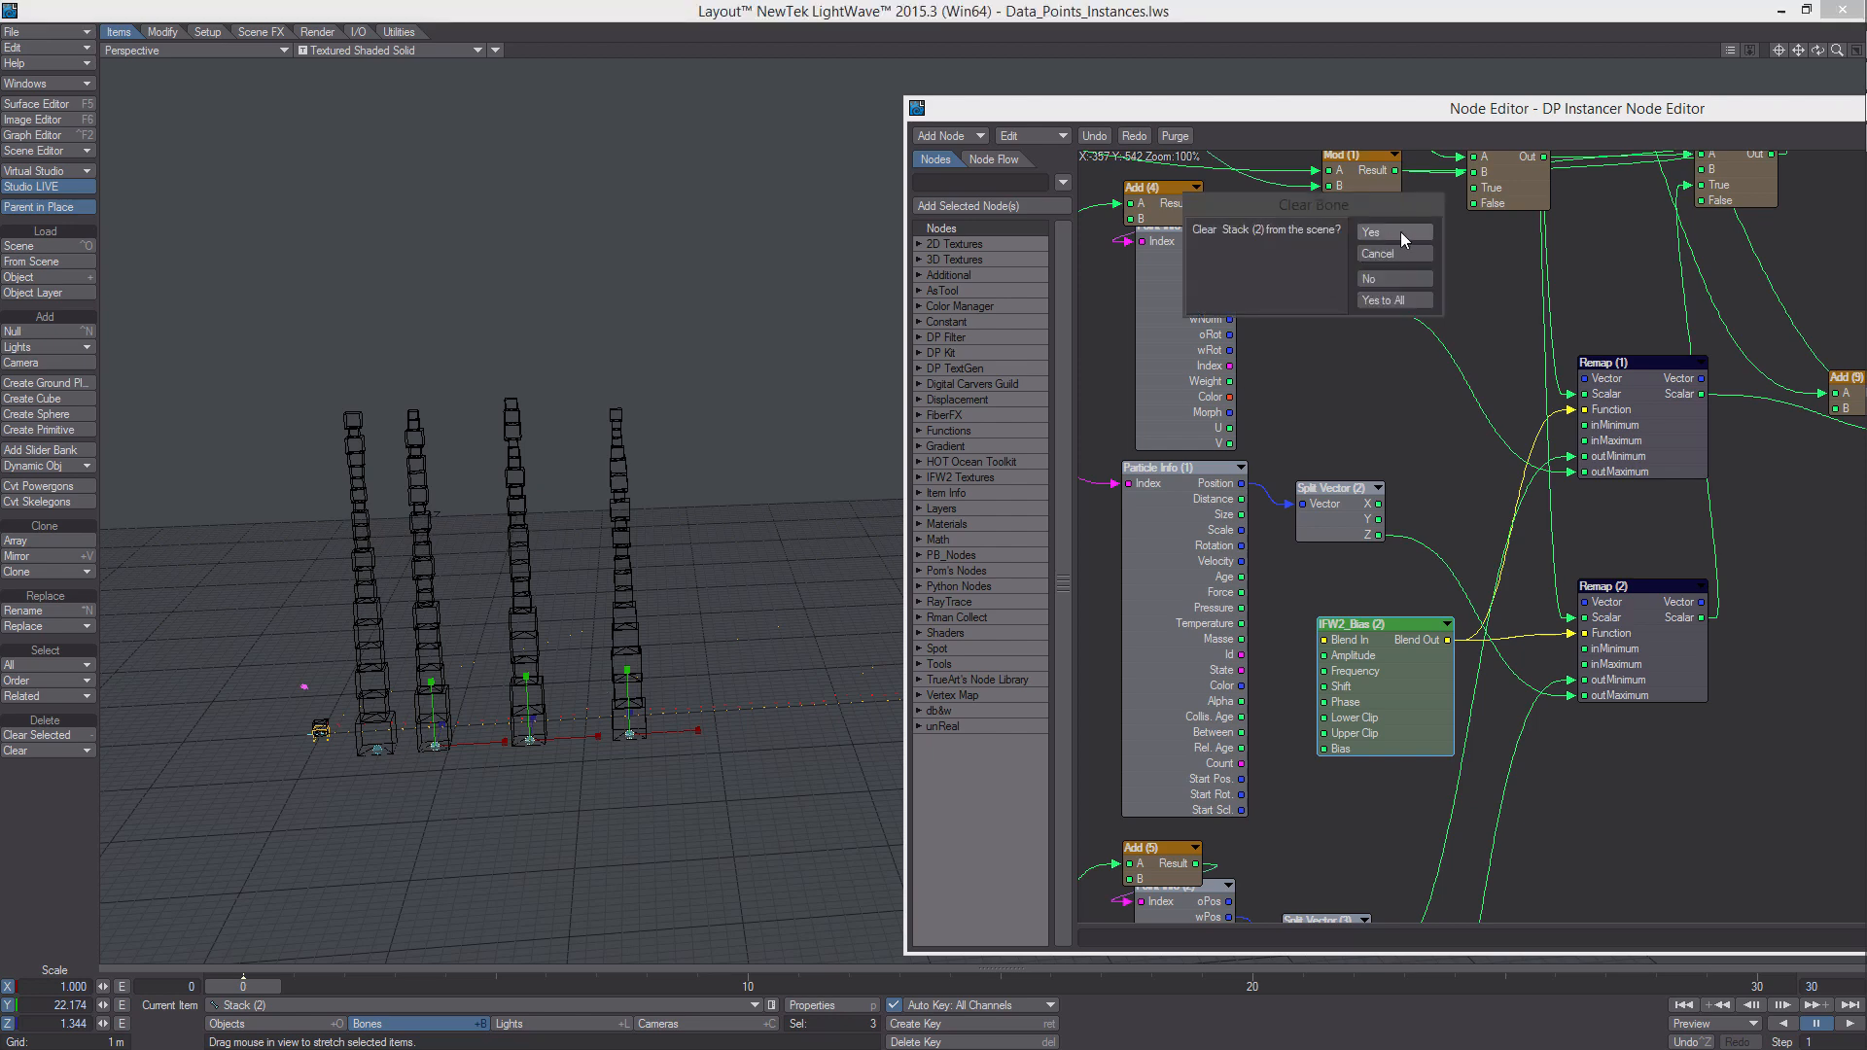
click(1397, 301)
Clone the remaining Stack bone 20 times
key(ctrl+c)
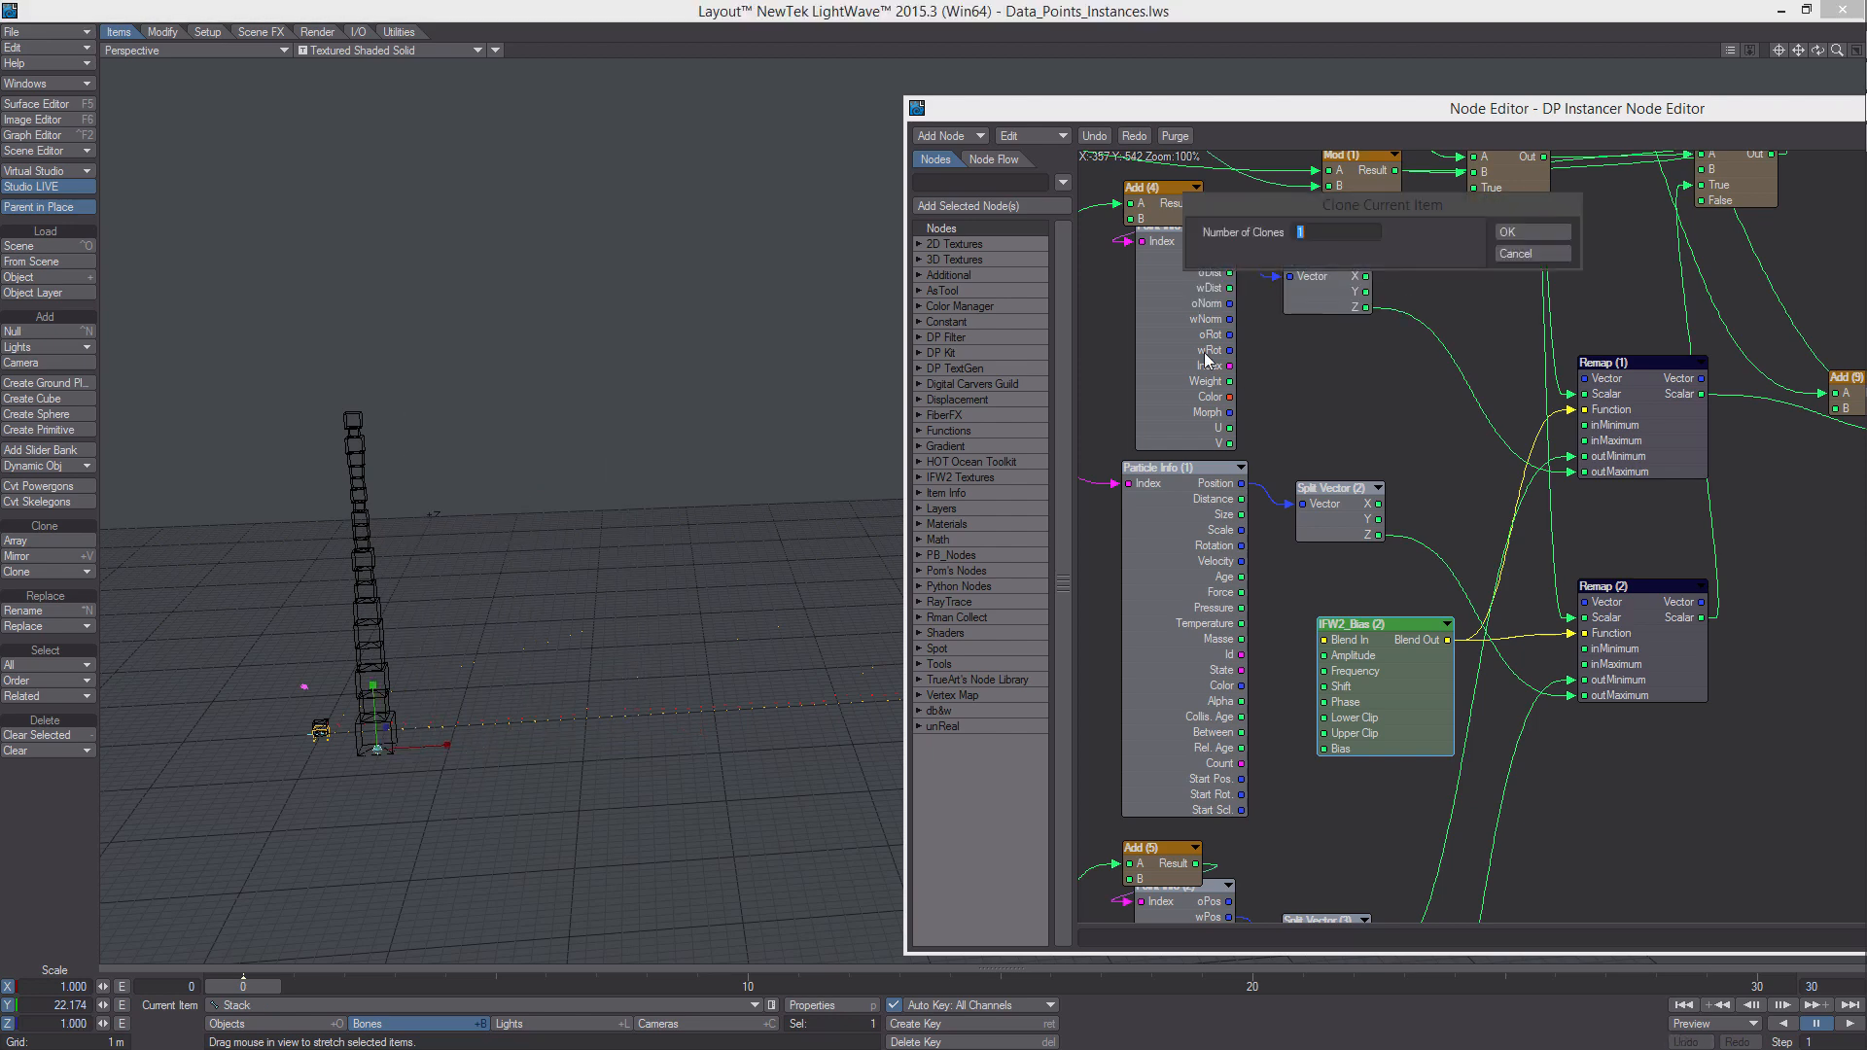
text(20)
key(Return)
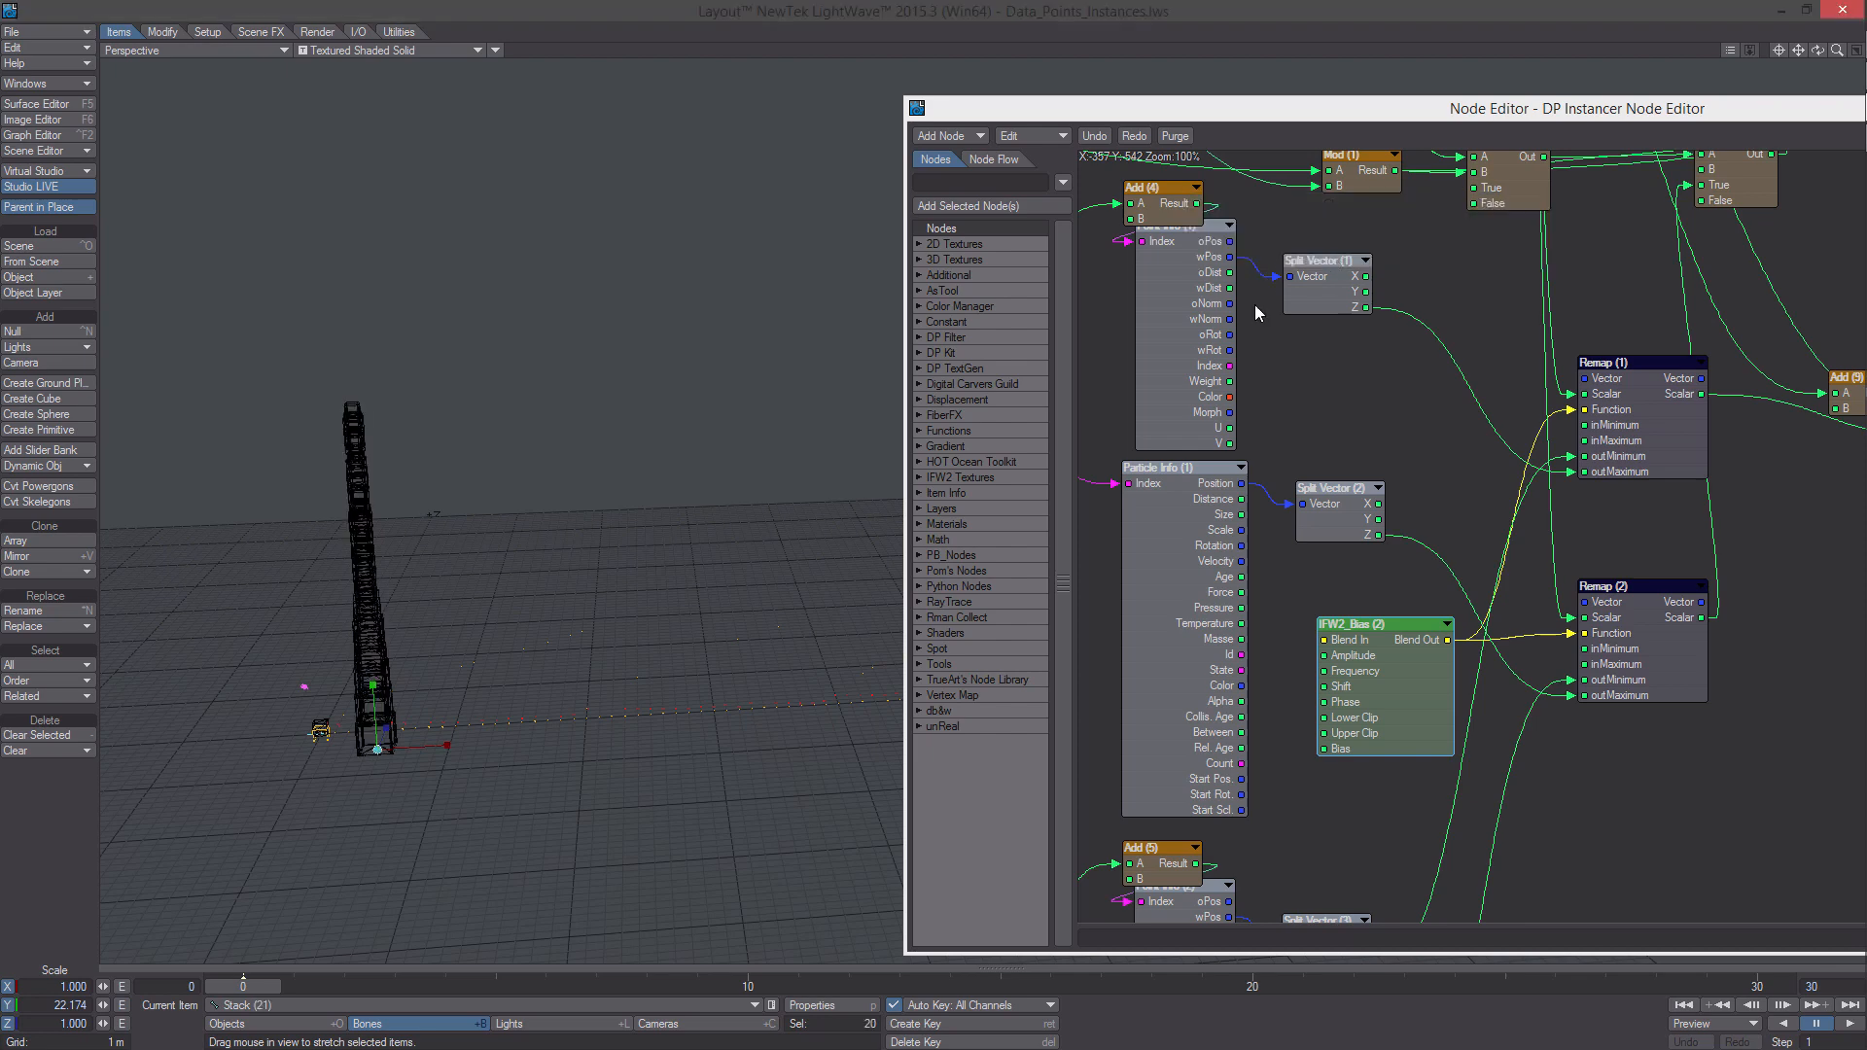
Select only the last clone, Stack (21), and move it along X to about 80.8 m
mouse_move(846, 953)
alt+shift+mouse_down()
mouse_move(948, 924)
mouse_move(849, 932)
alt+shift+mouse_up()
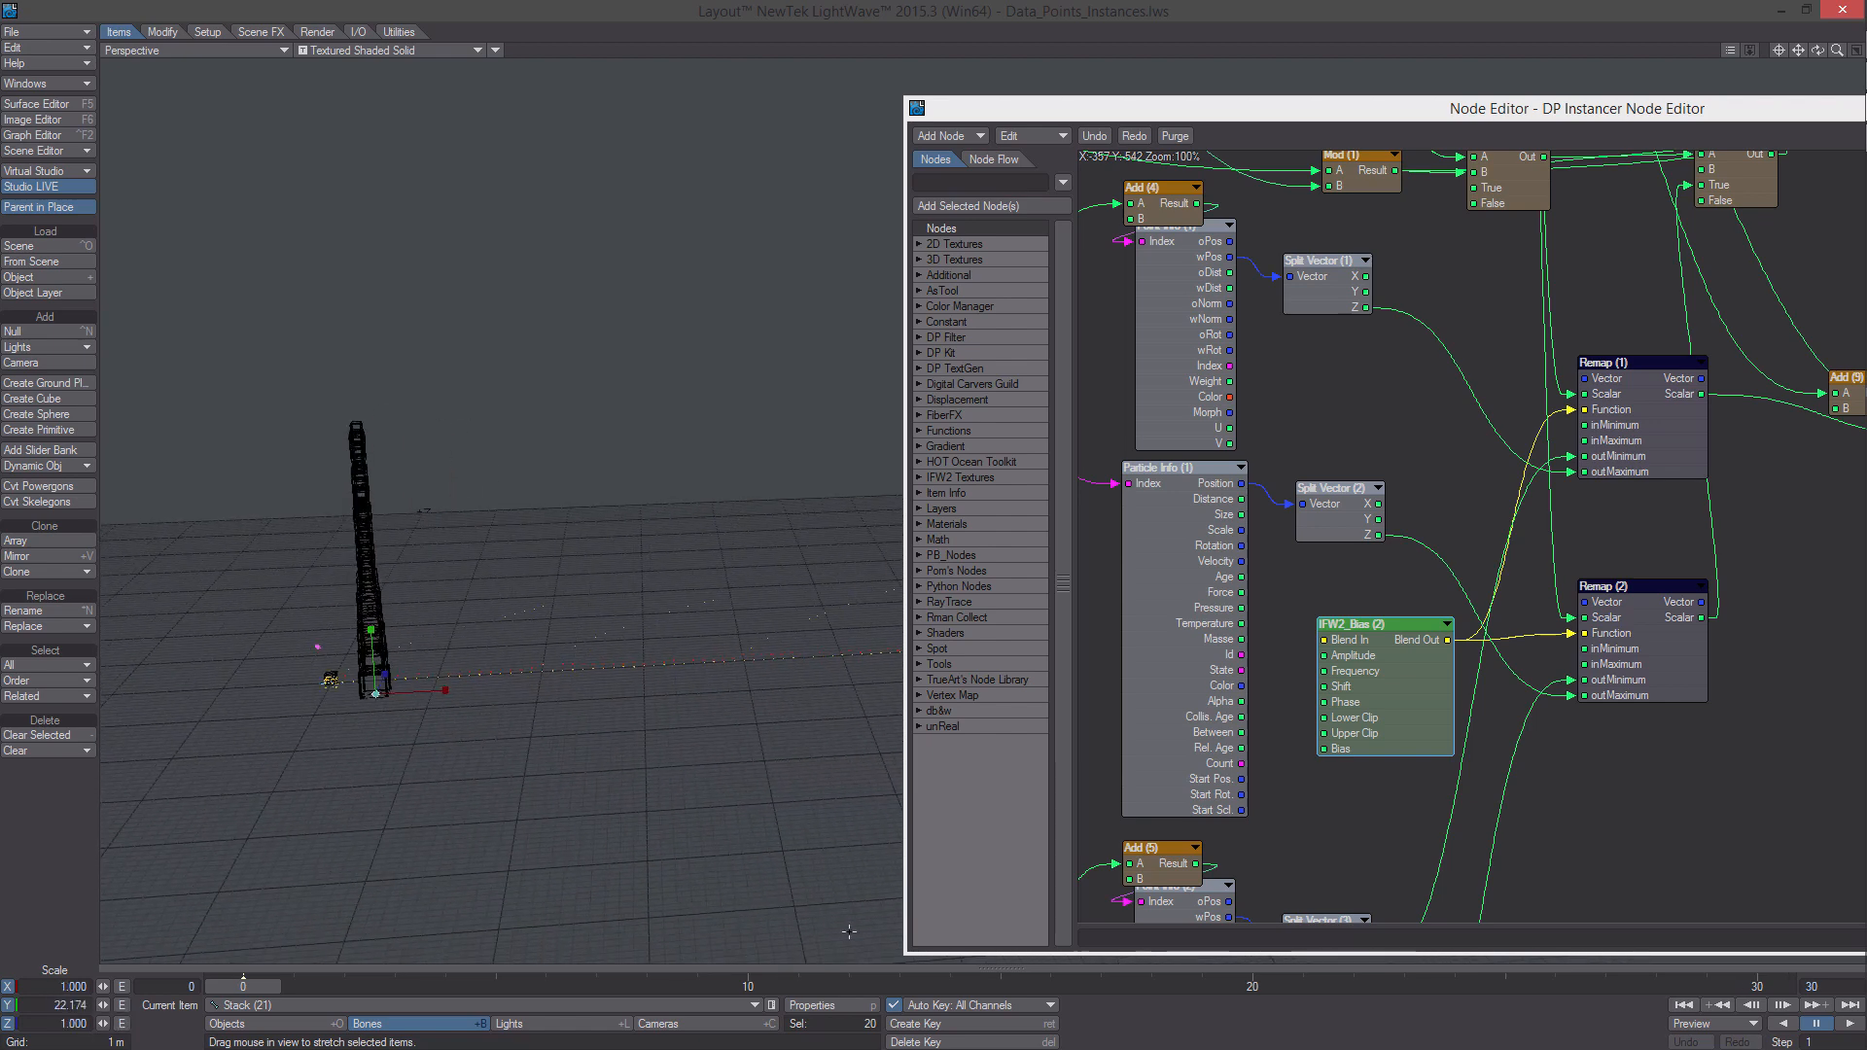
click(772, 1006)
drag(1079, 482, 1080, 565)
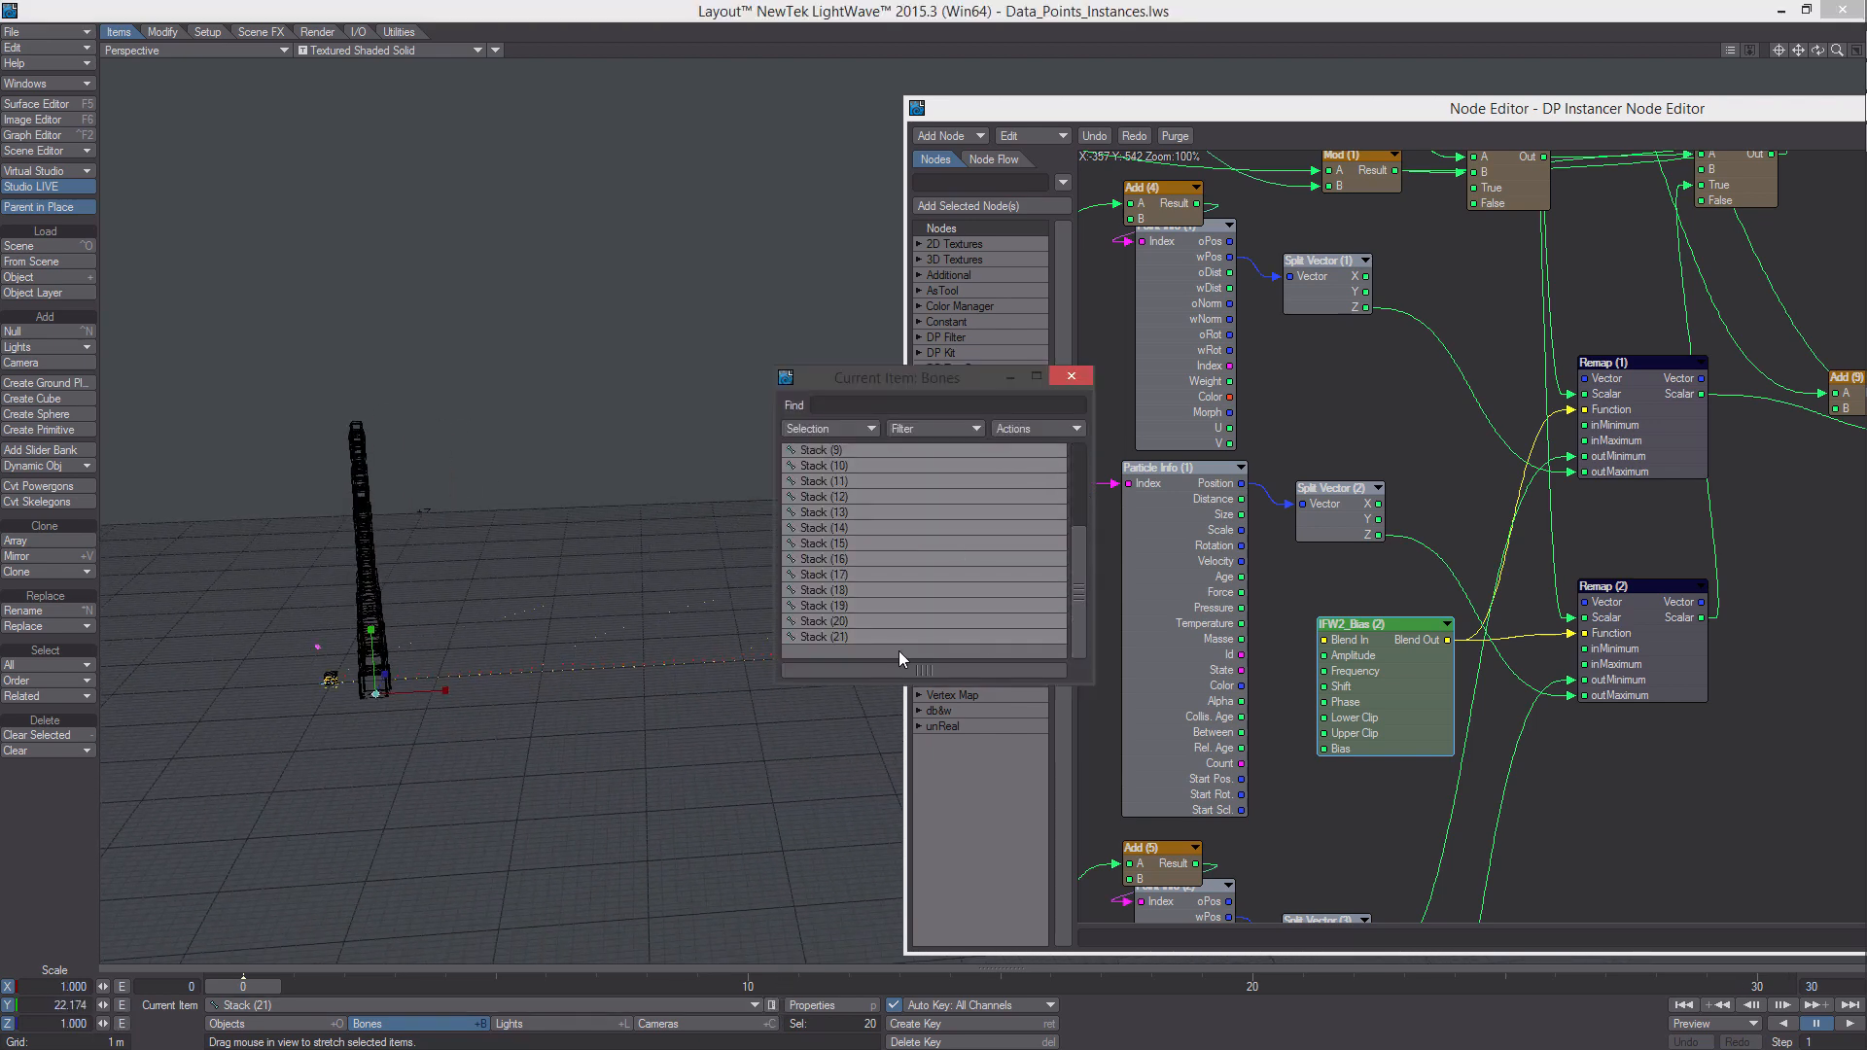
click(893, 636)
drag(860, 367, 1162, 376)
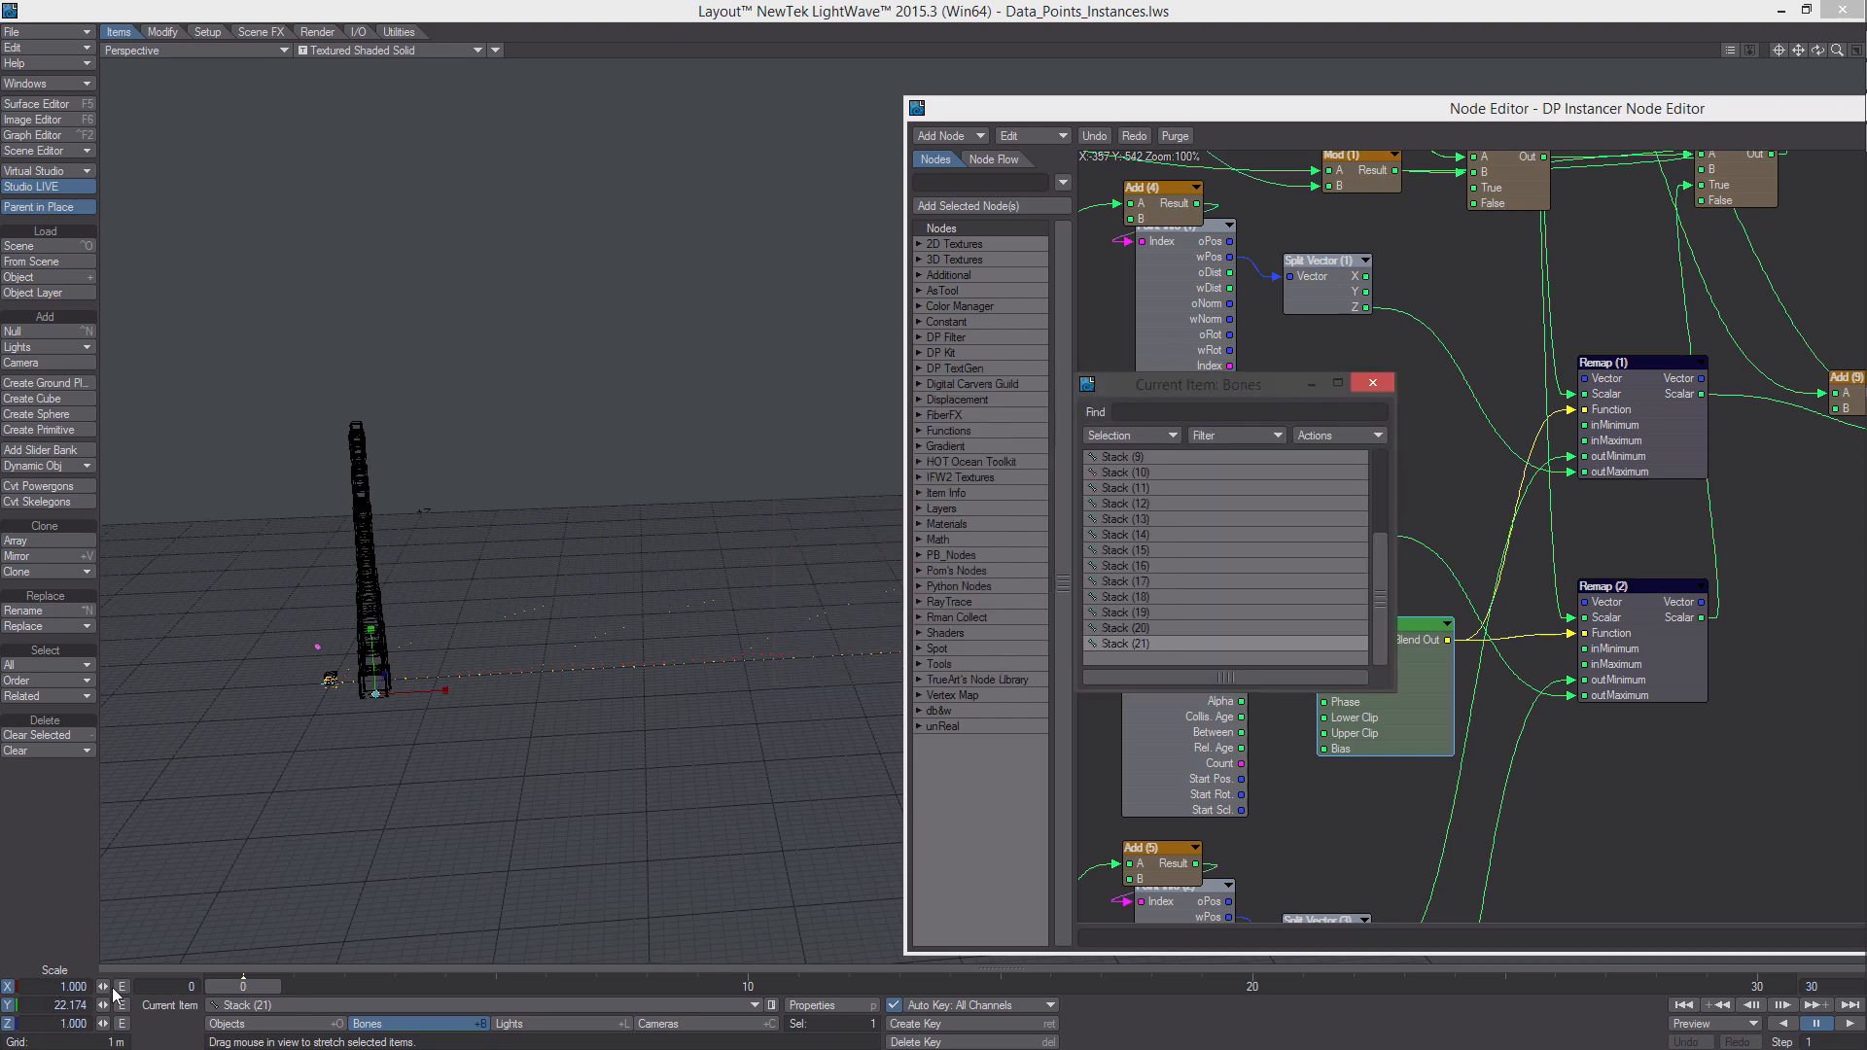
key(t)
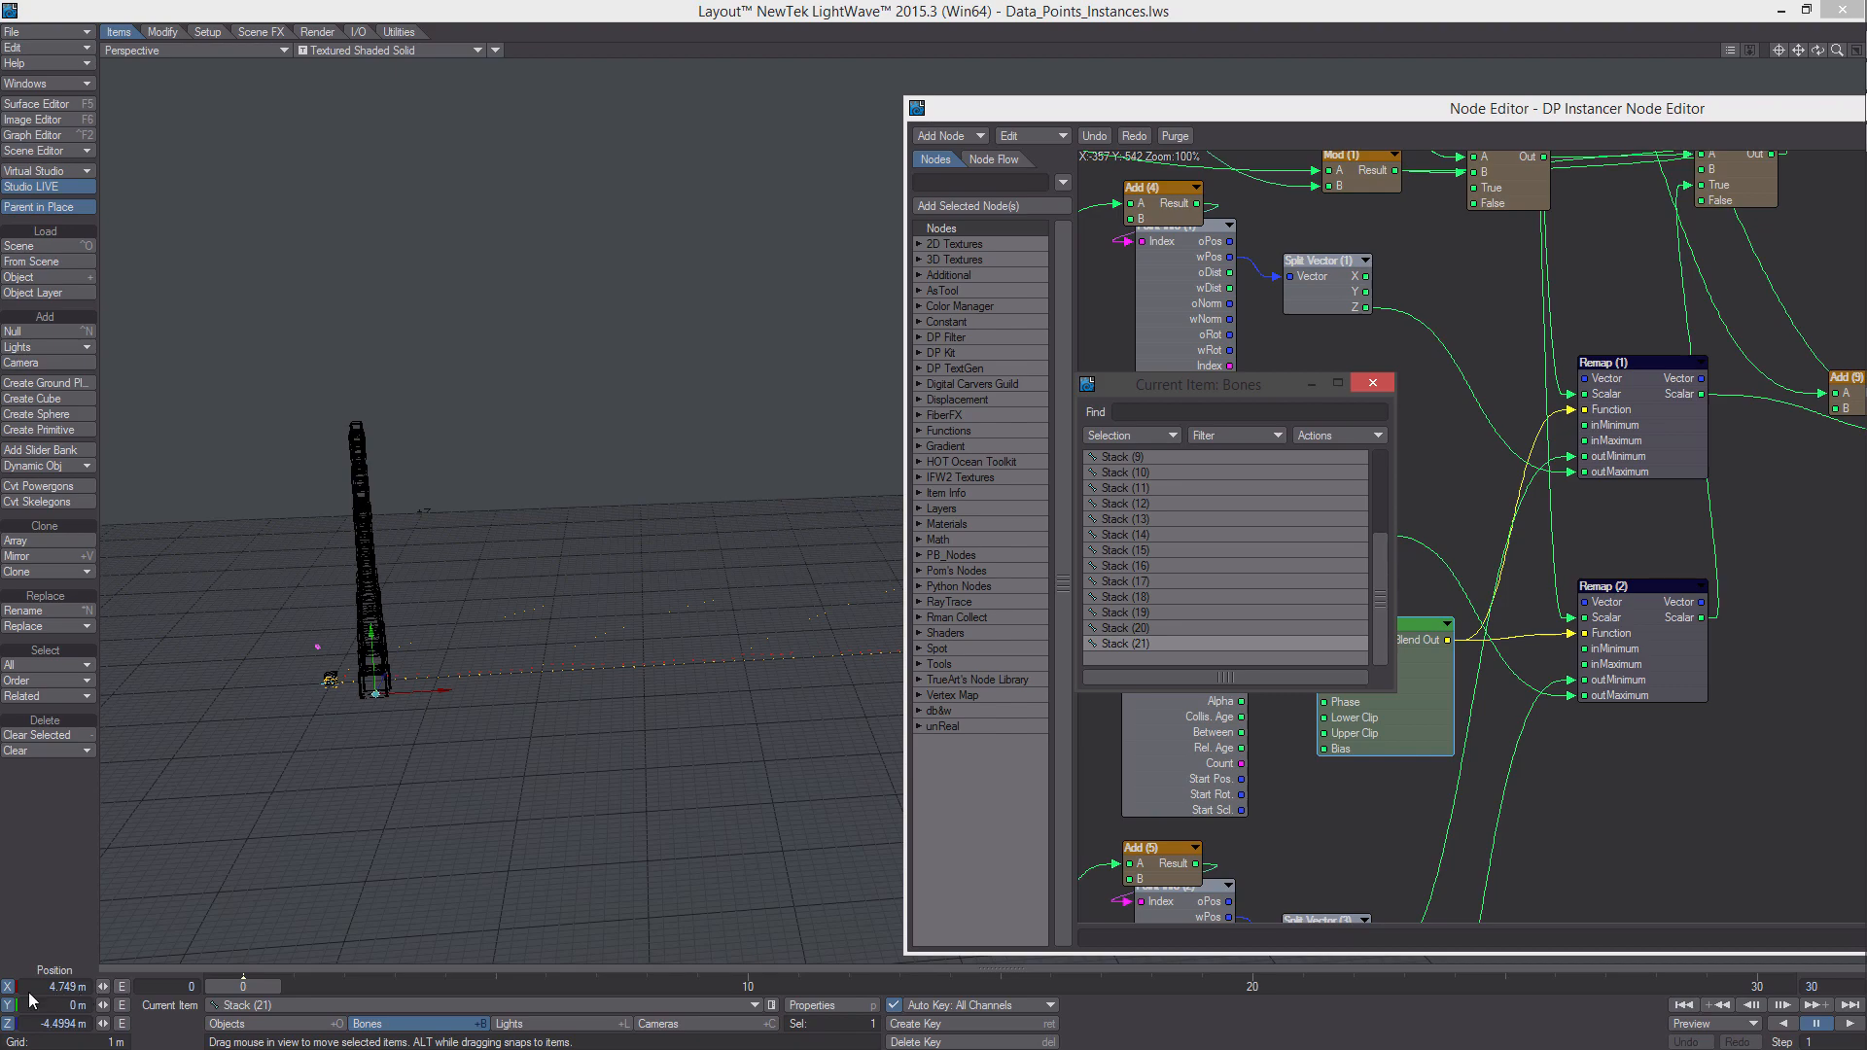
drag(434, 689, 346, 682)
scroll(620, 683, down, 3)
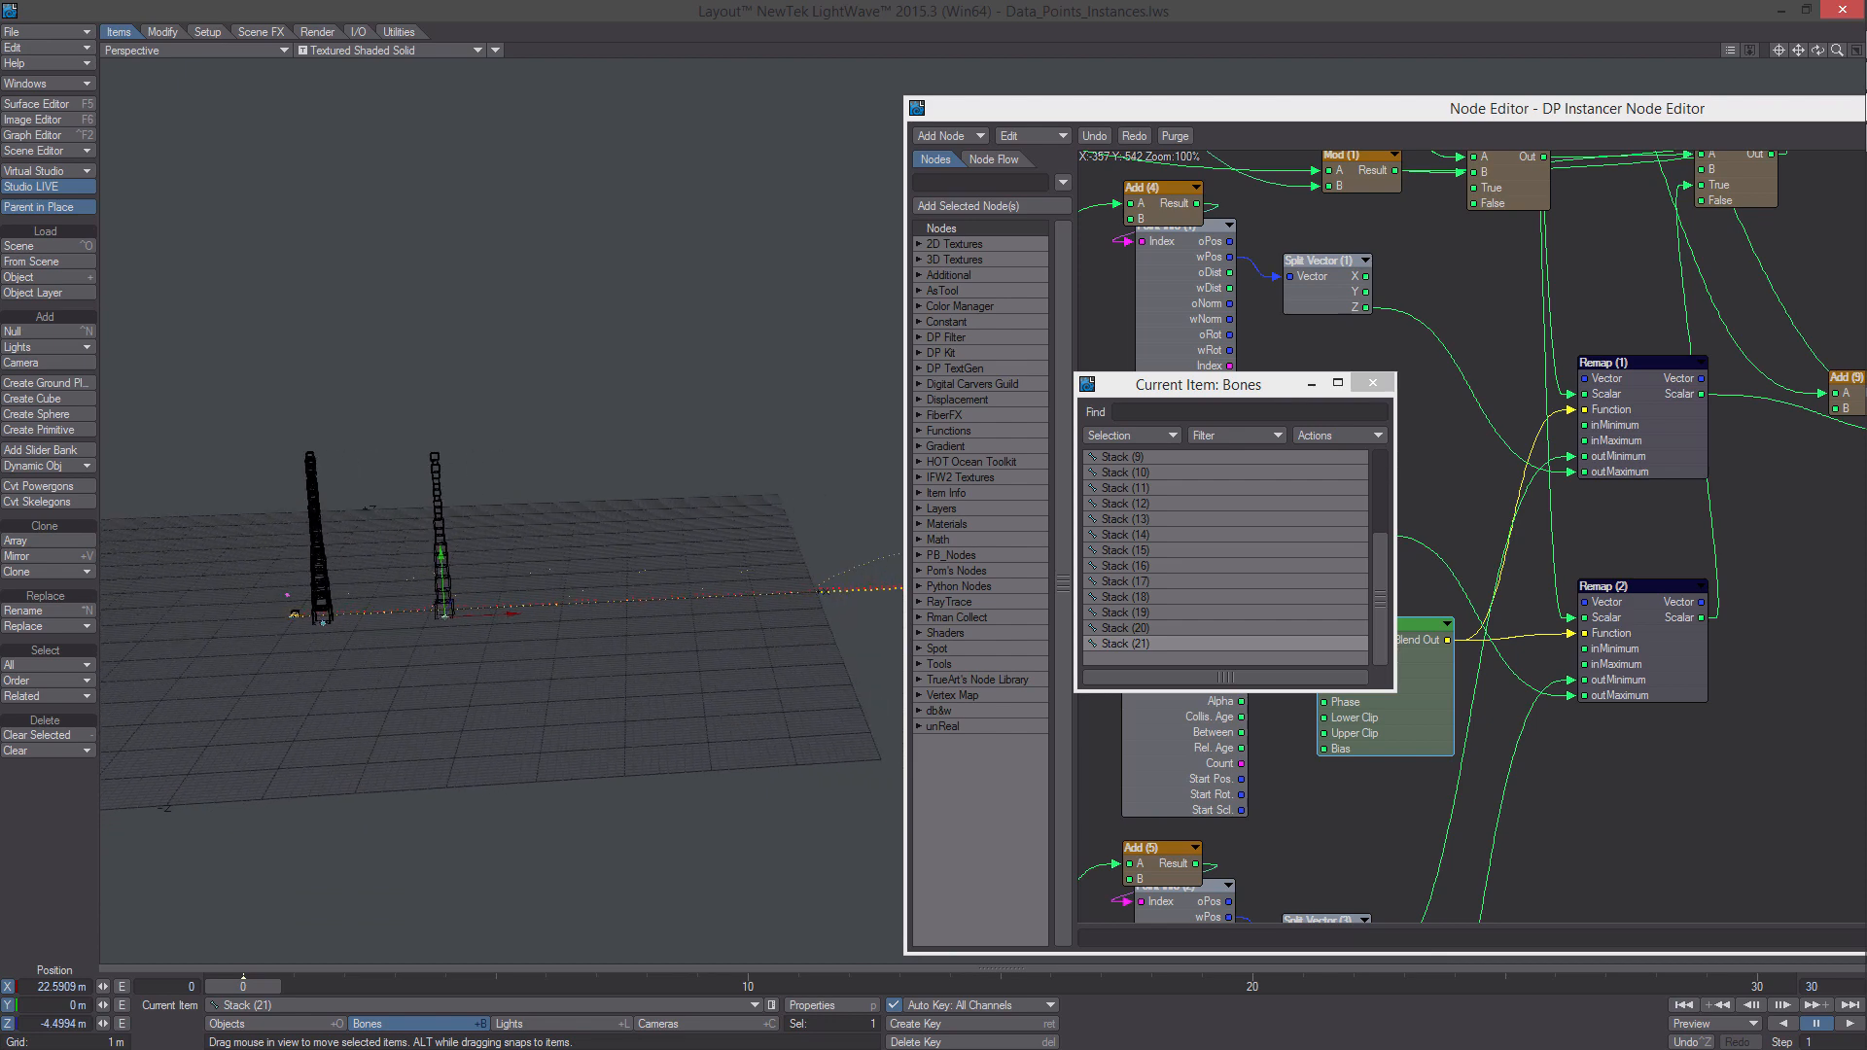
drag(506, 610, 889, 596)
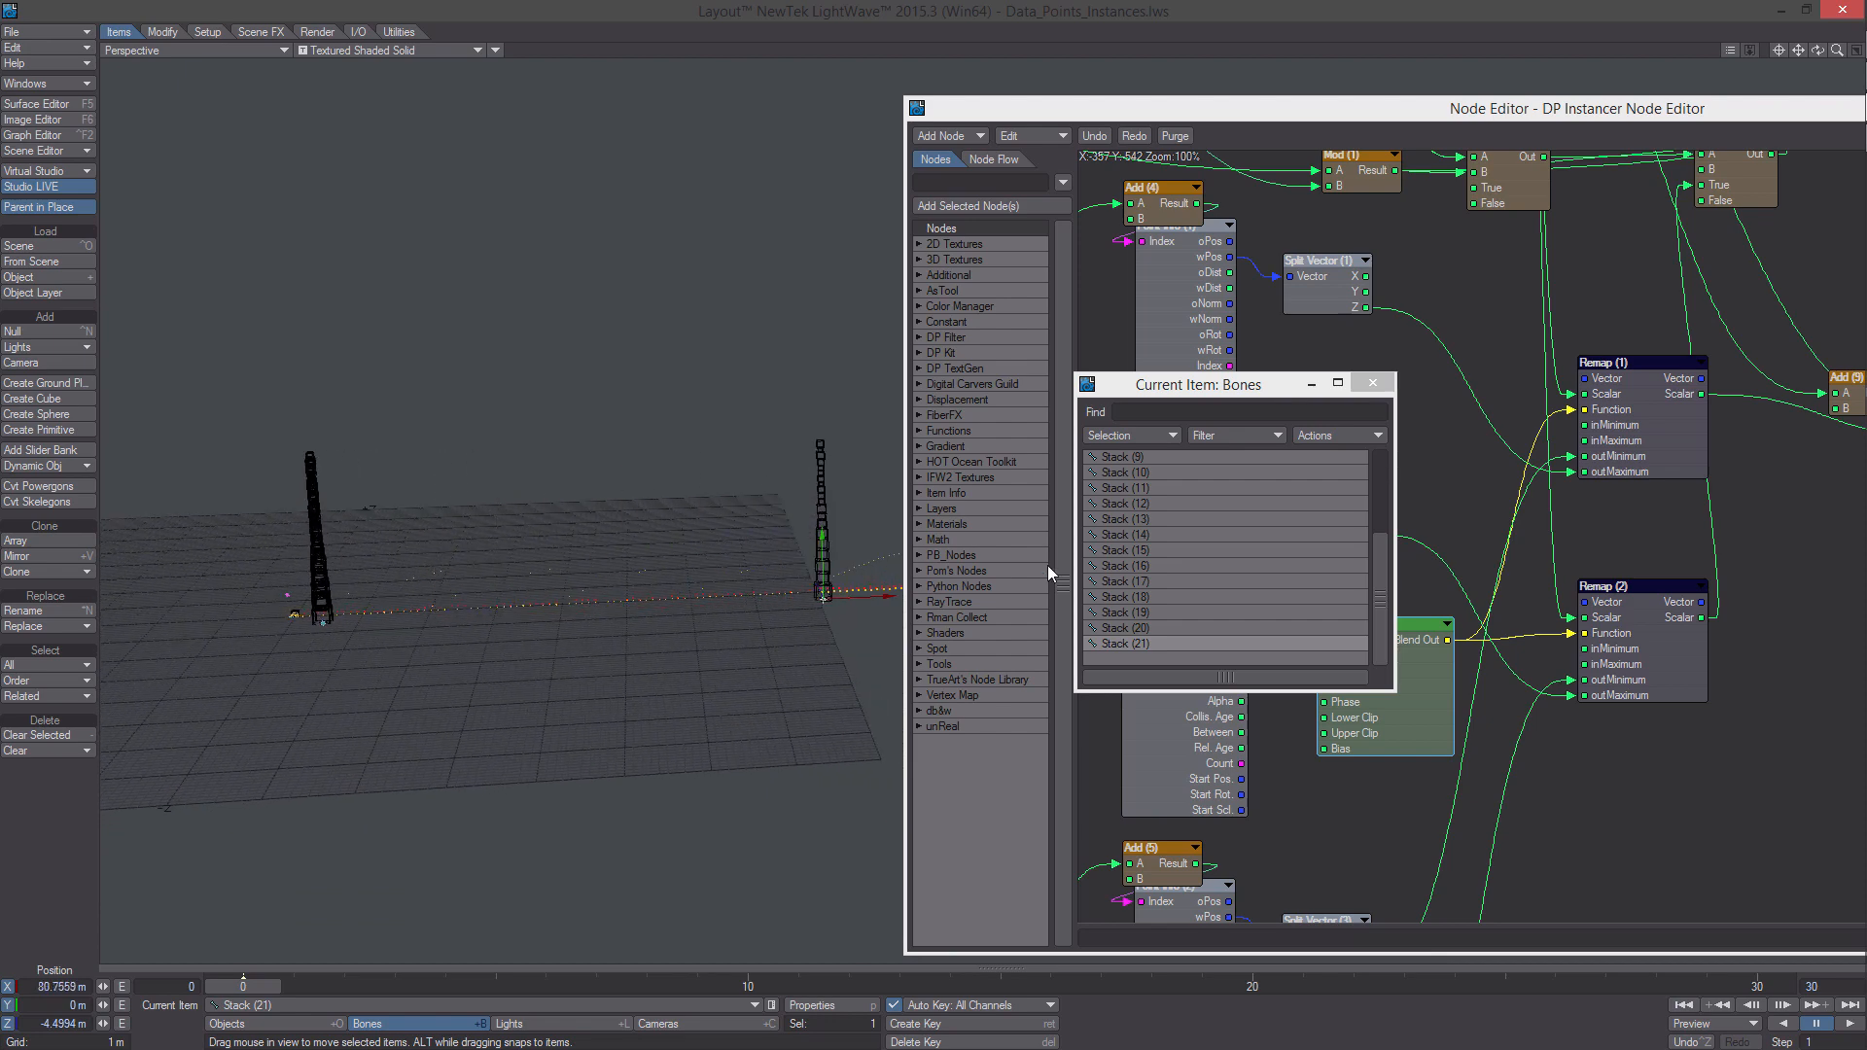
Select all the bones from Stack (1) to Stack (21) and distribute them evenly along X between the two end stacks
drag(1375, 607, 1379, 464)
shift+click(1183, 465)
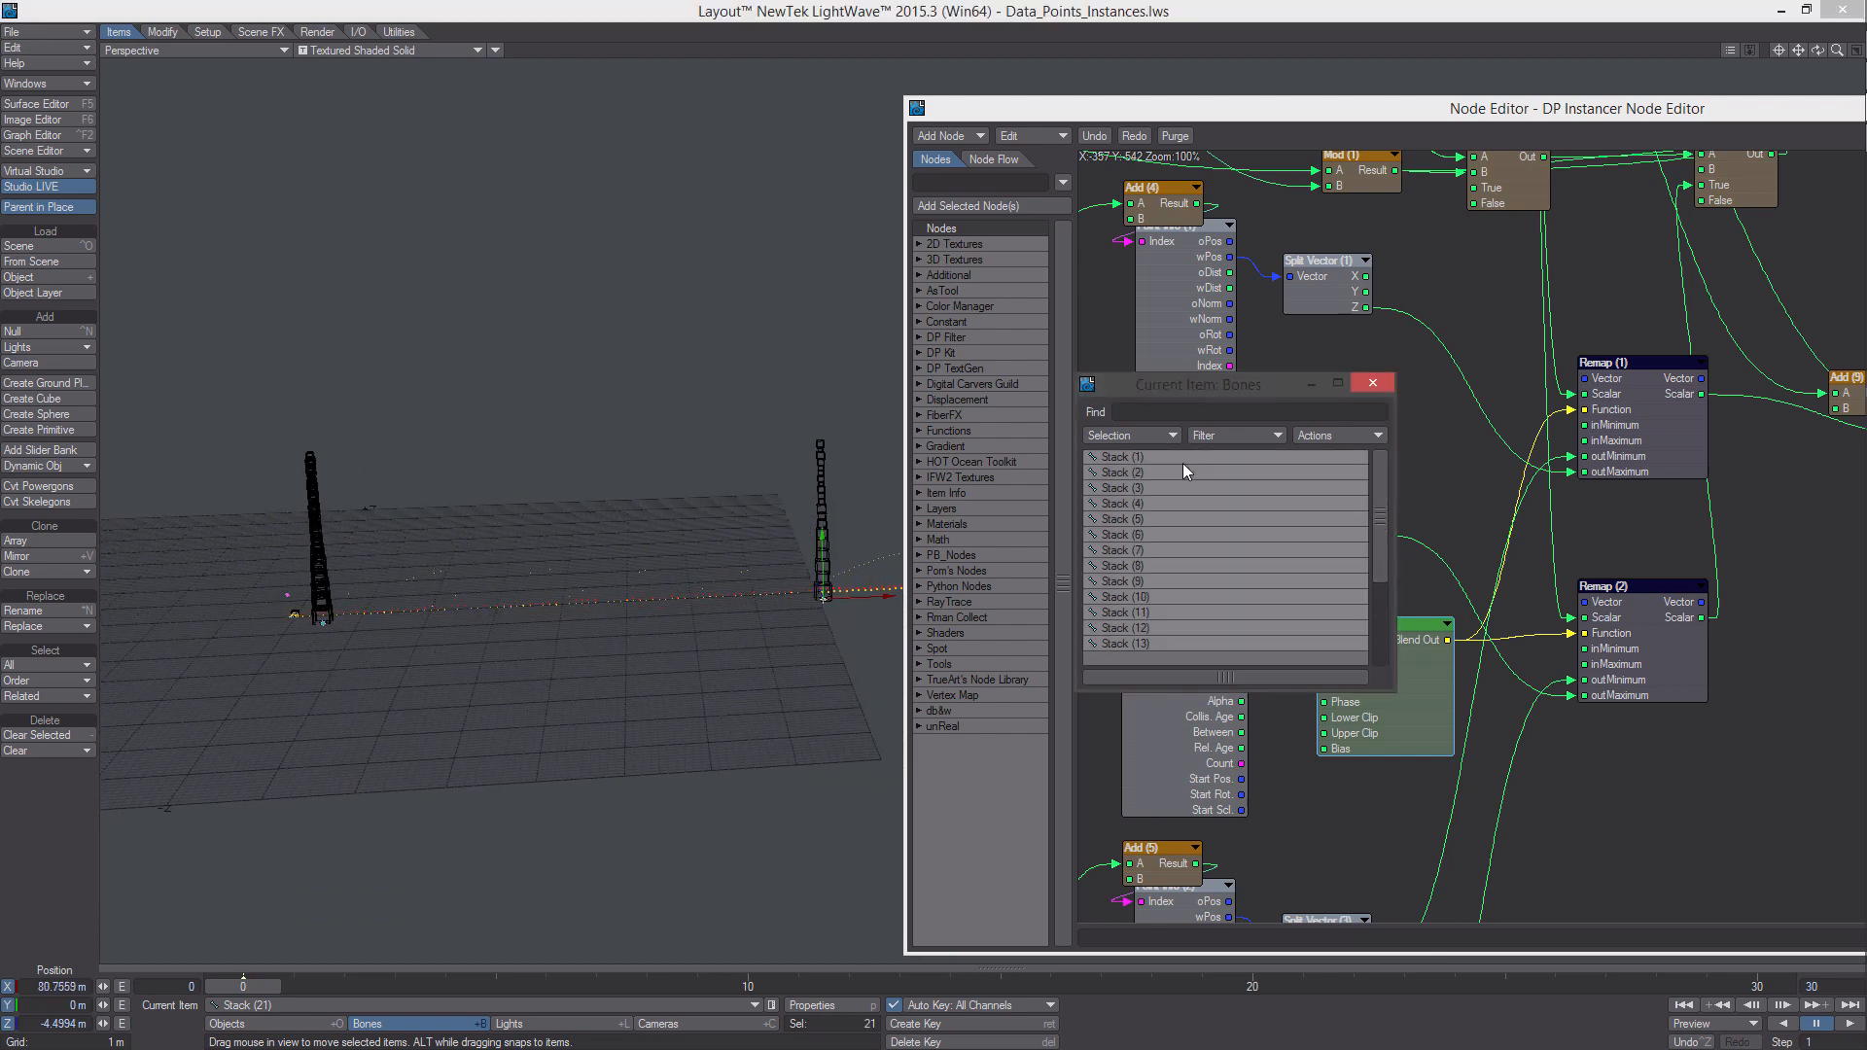
click(169, 31)
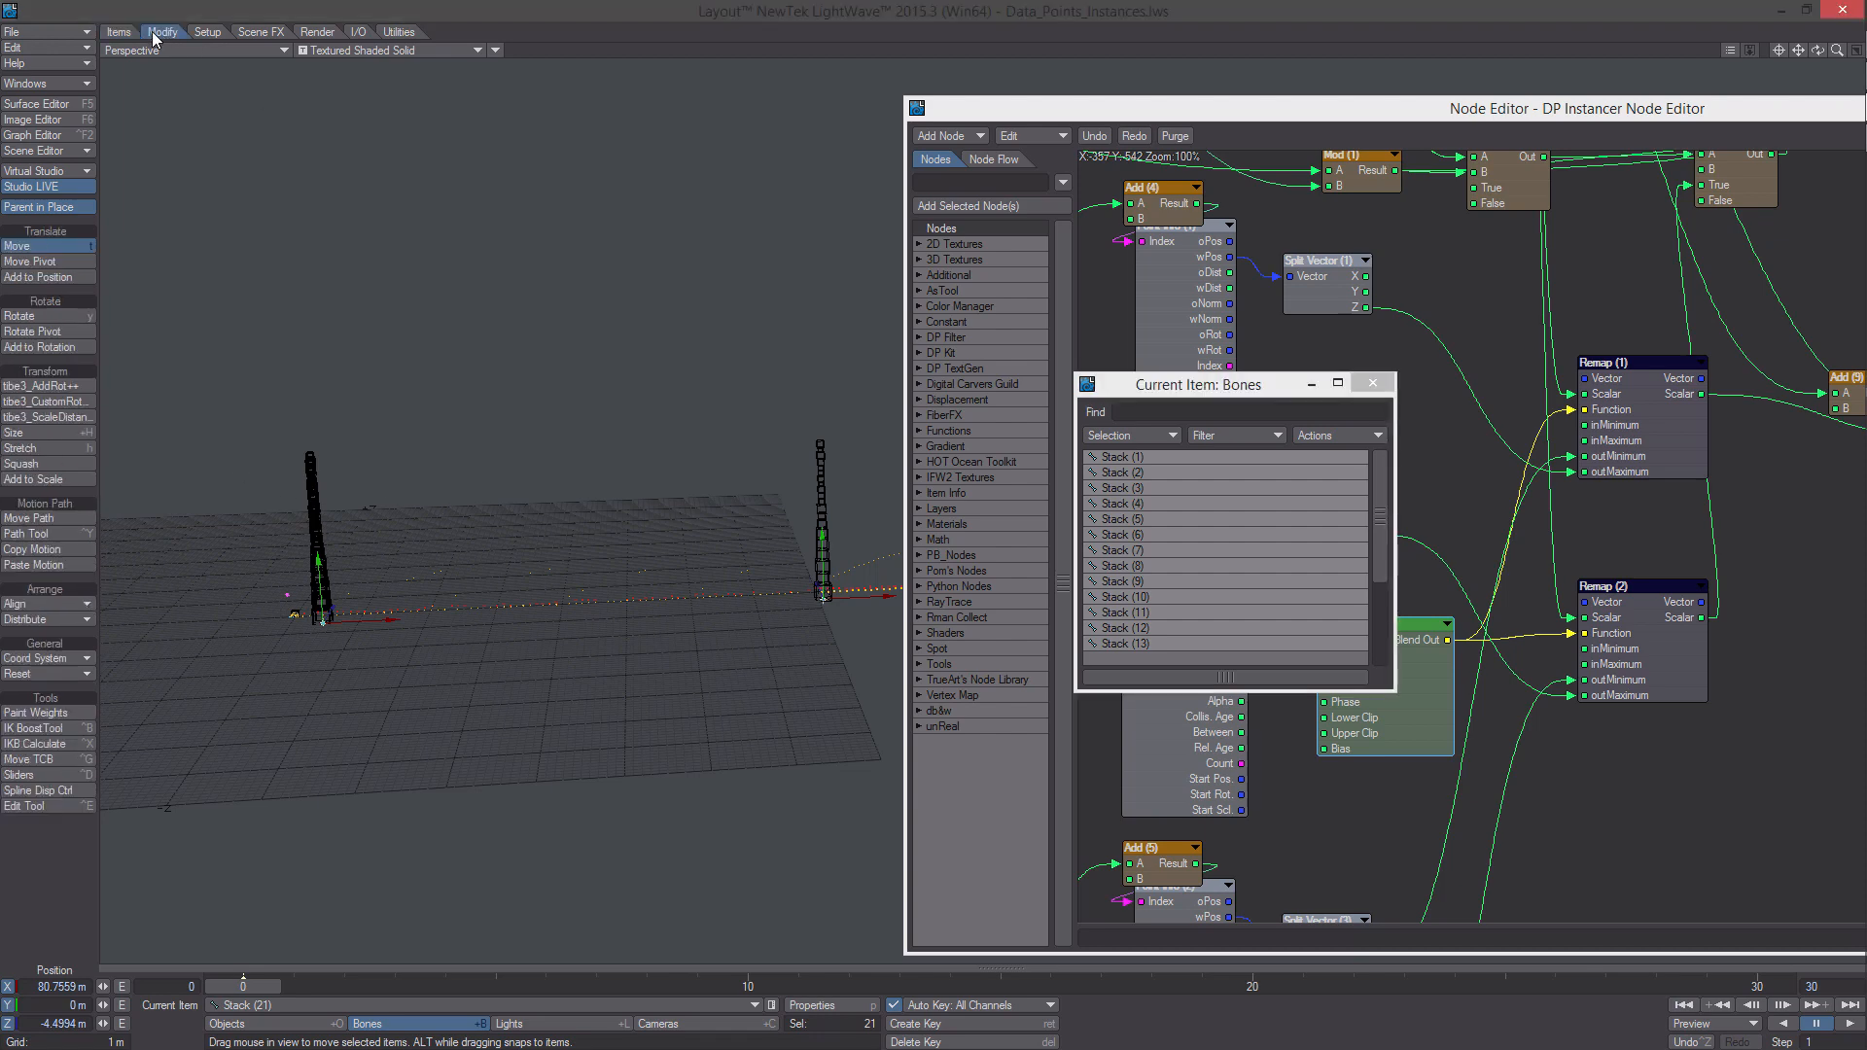
click(53, 618)
click(85, 606)
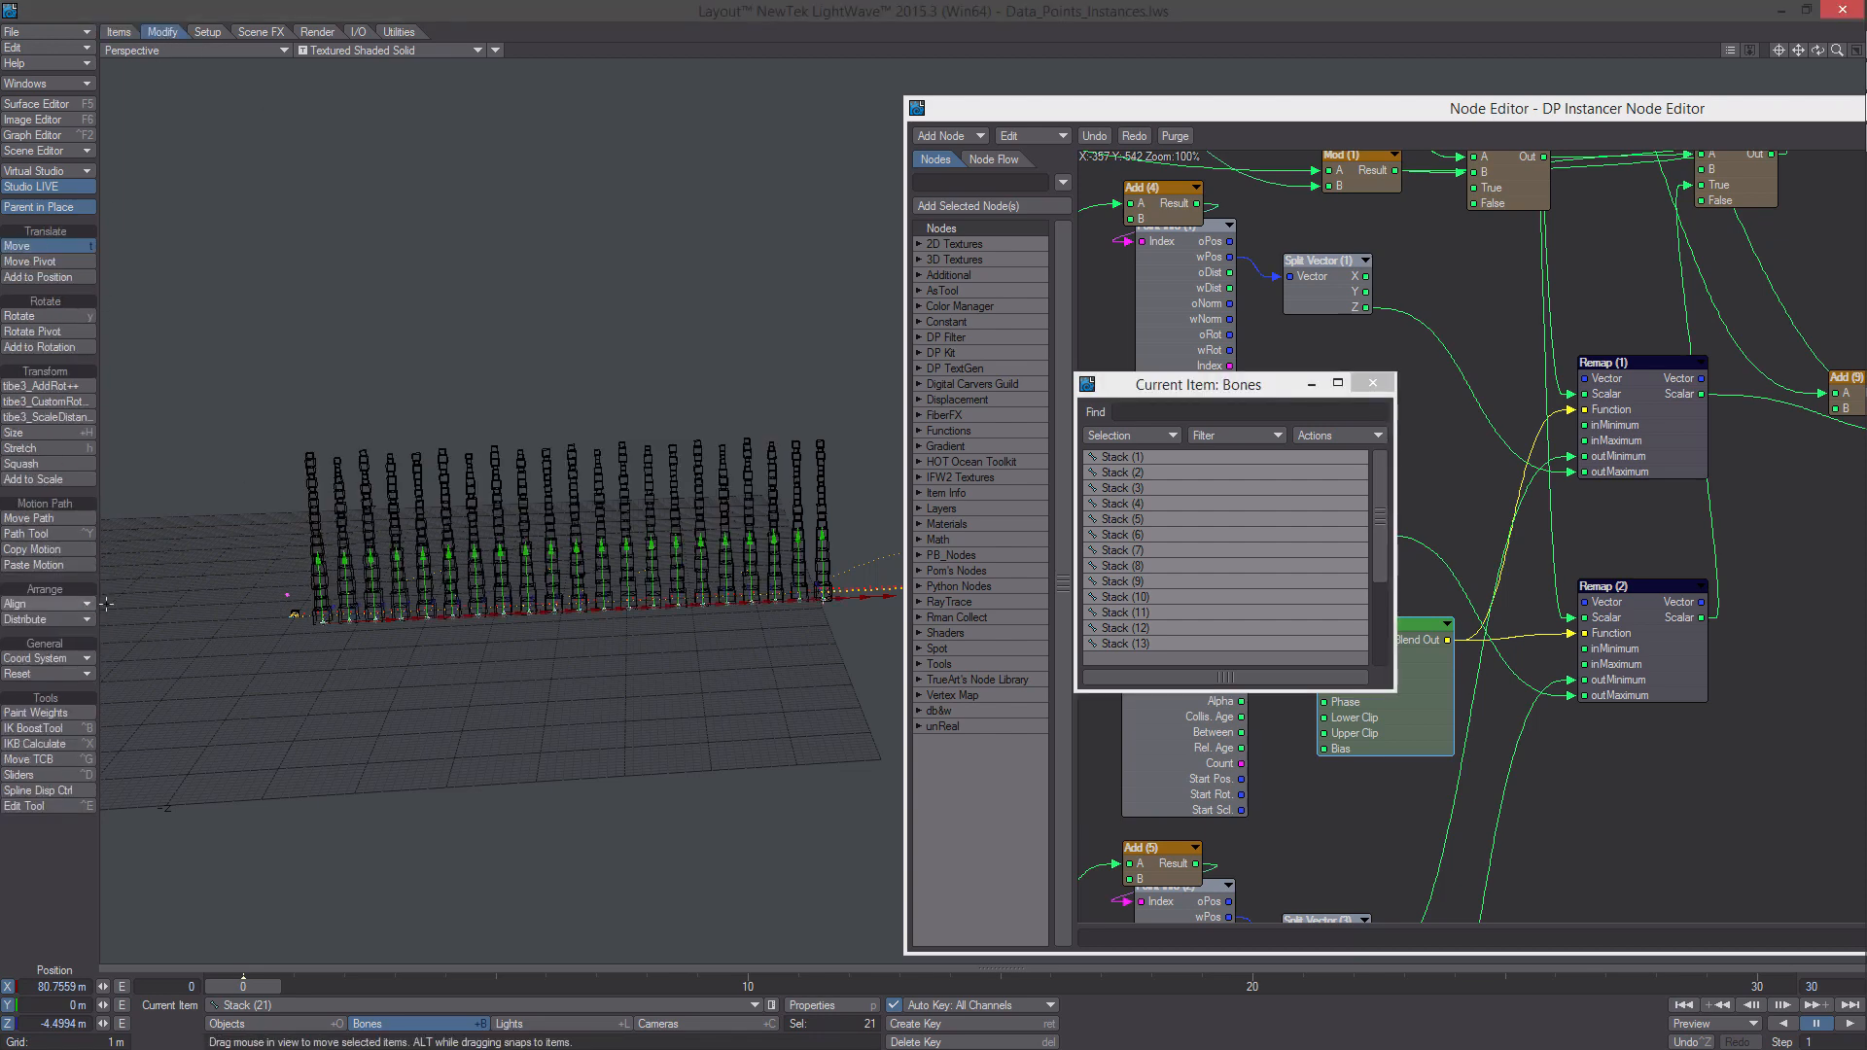
Stretch all the selected Stack bones together to a Y scale of about 21.75 and a Z scale of about 1.12
scroll(678, 505, up, 3)
drag(678, 504, 963, 536)
drag(1034, 118, 1306, 127)
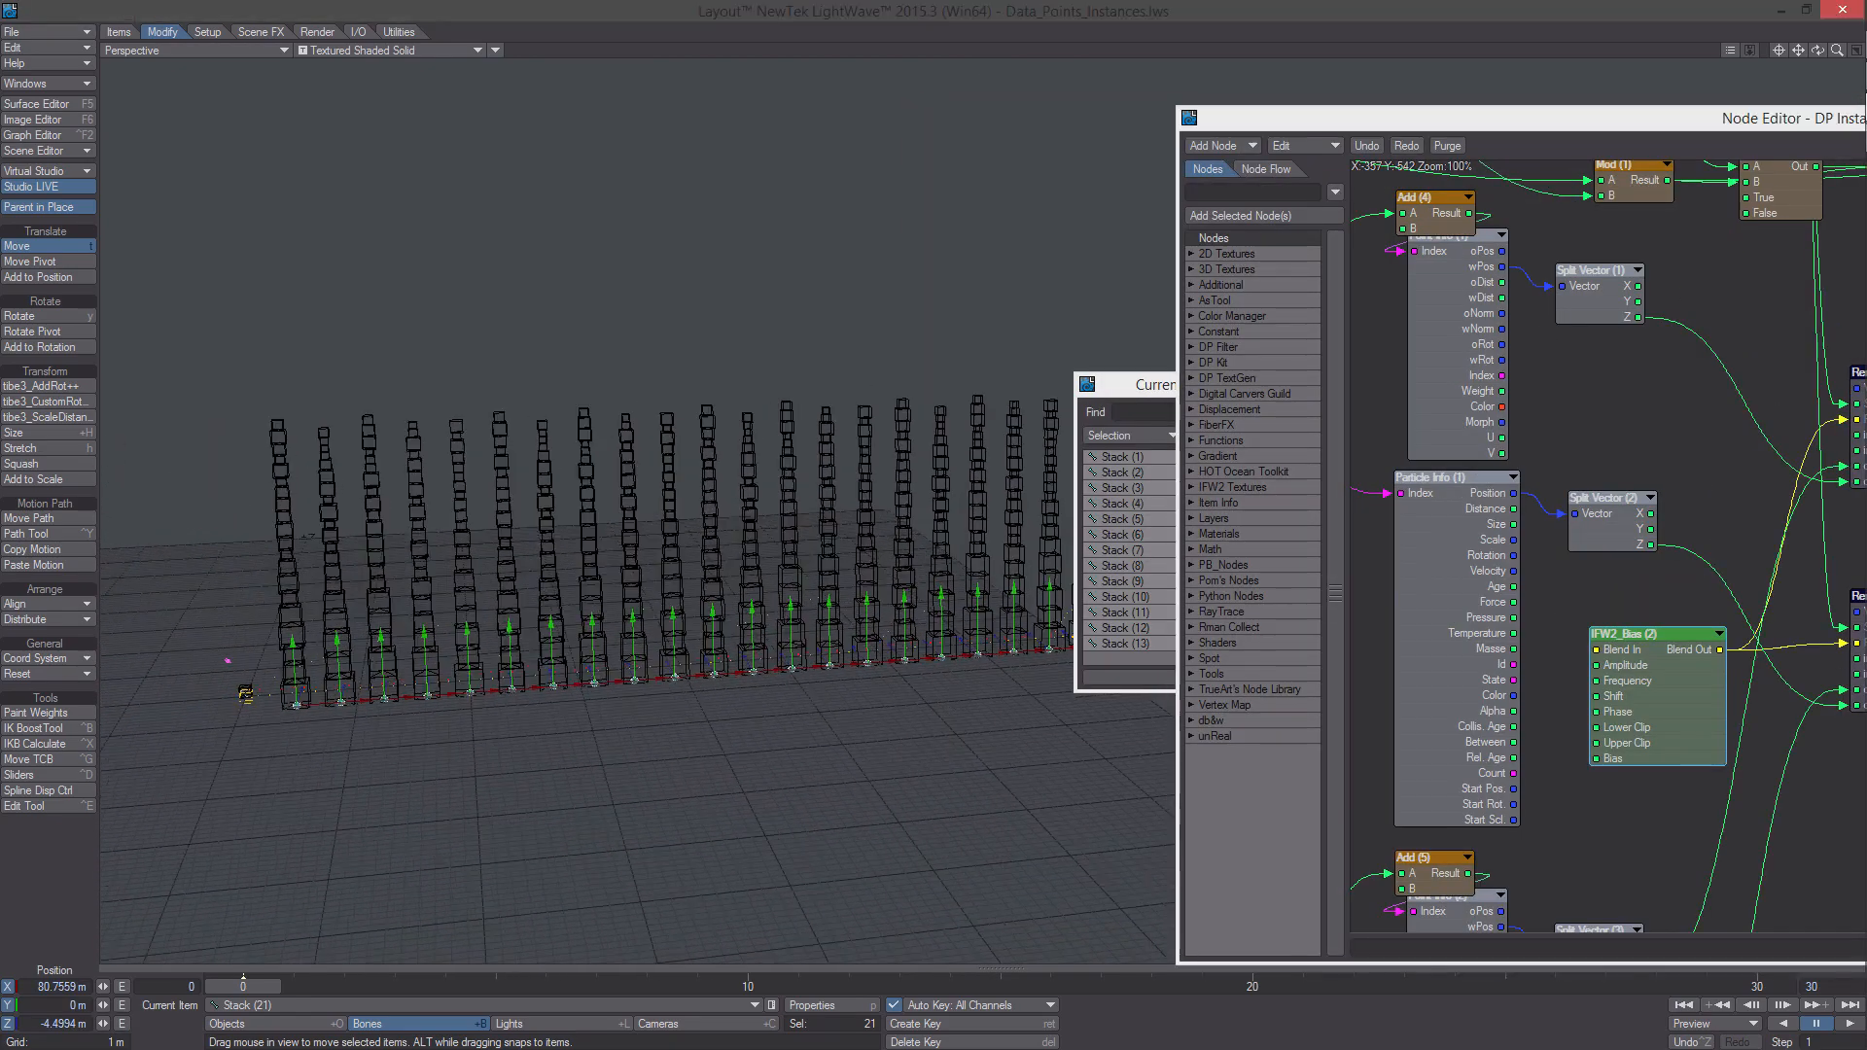
alt+drag(530, 623, 553, 643)
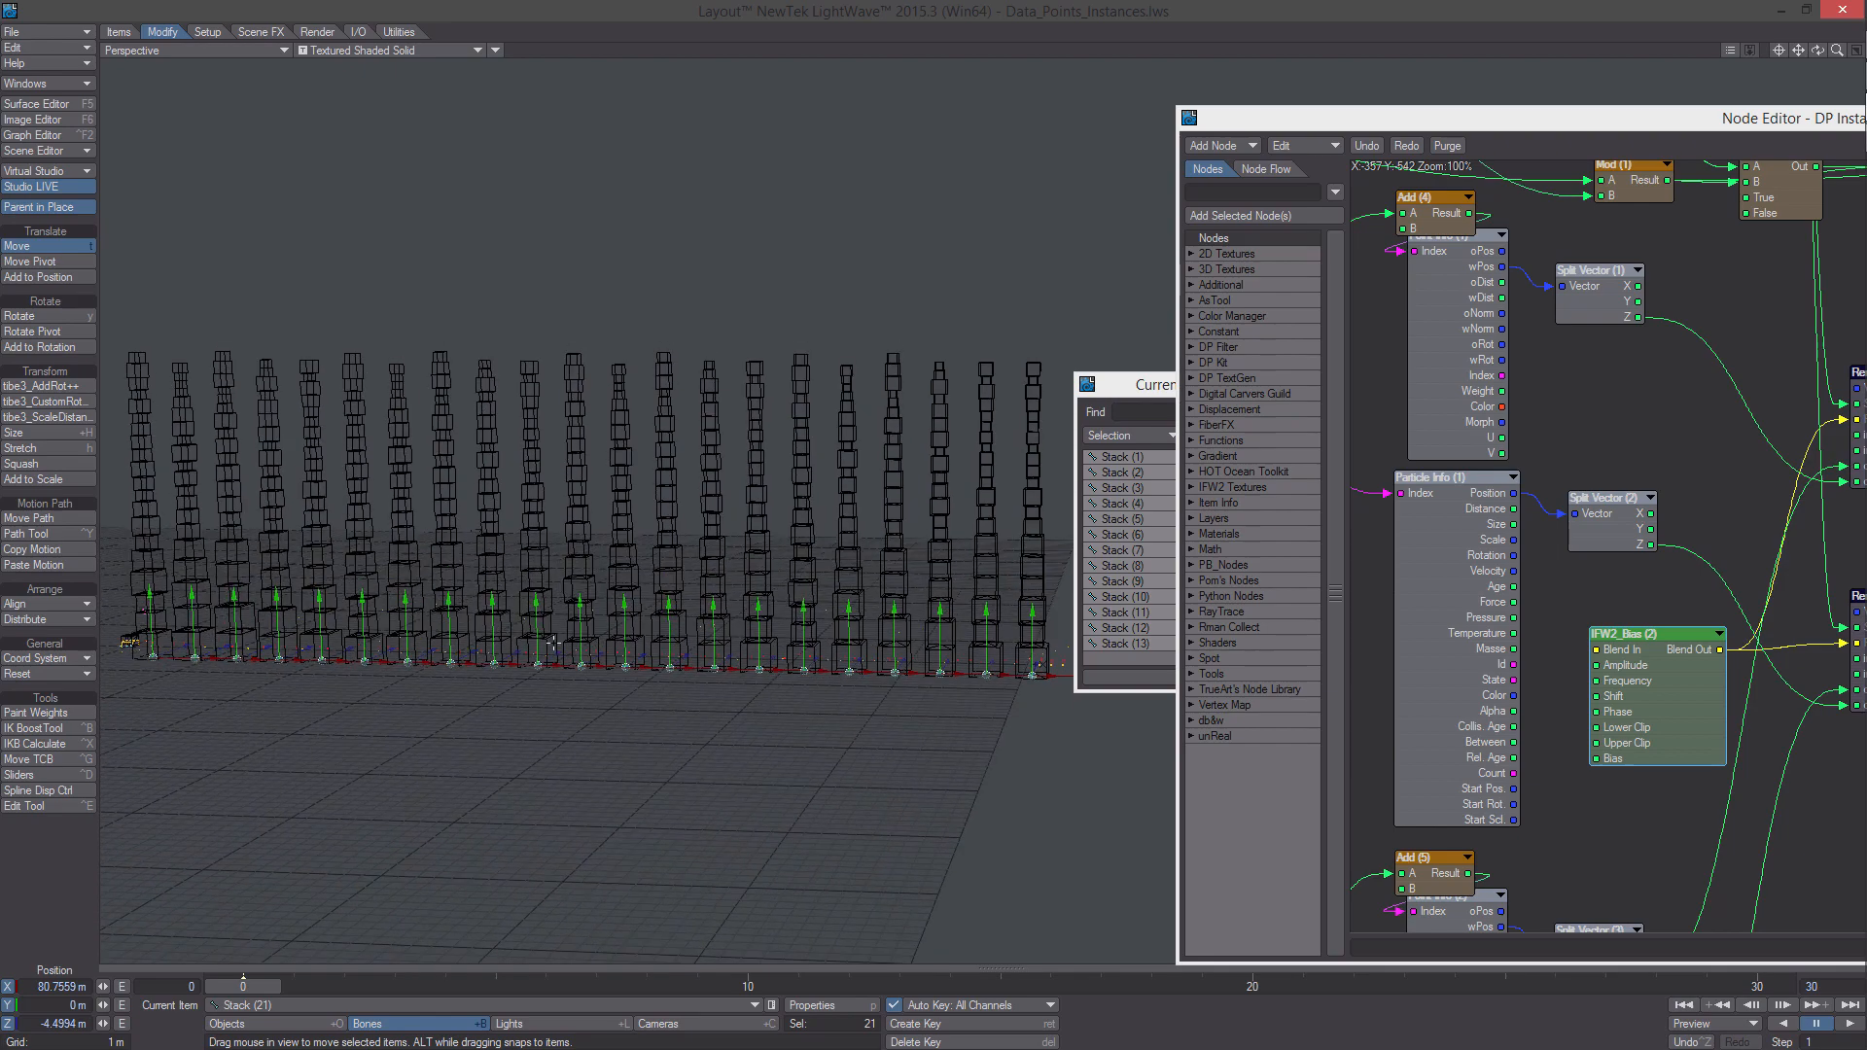
key(h)
alt+drag(547, 737, 650, 655)
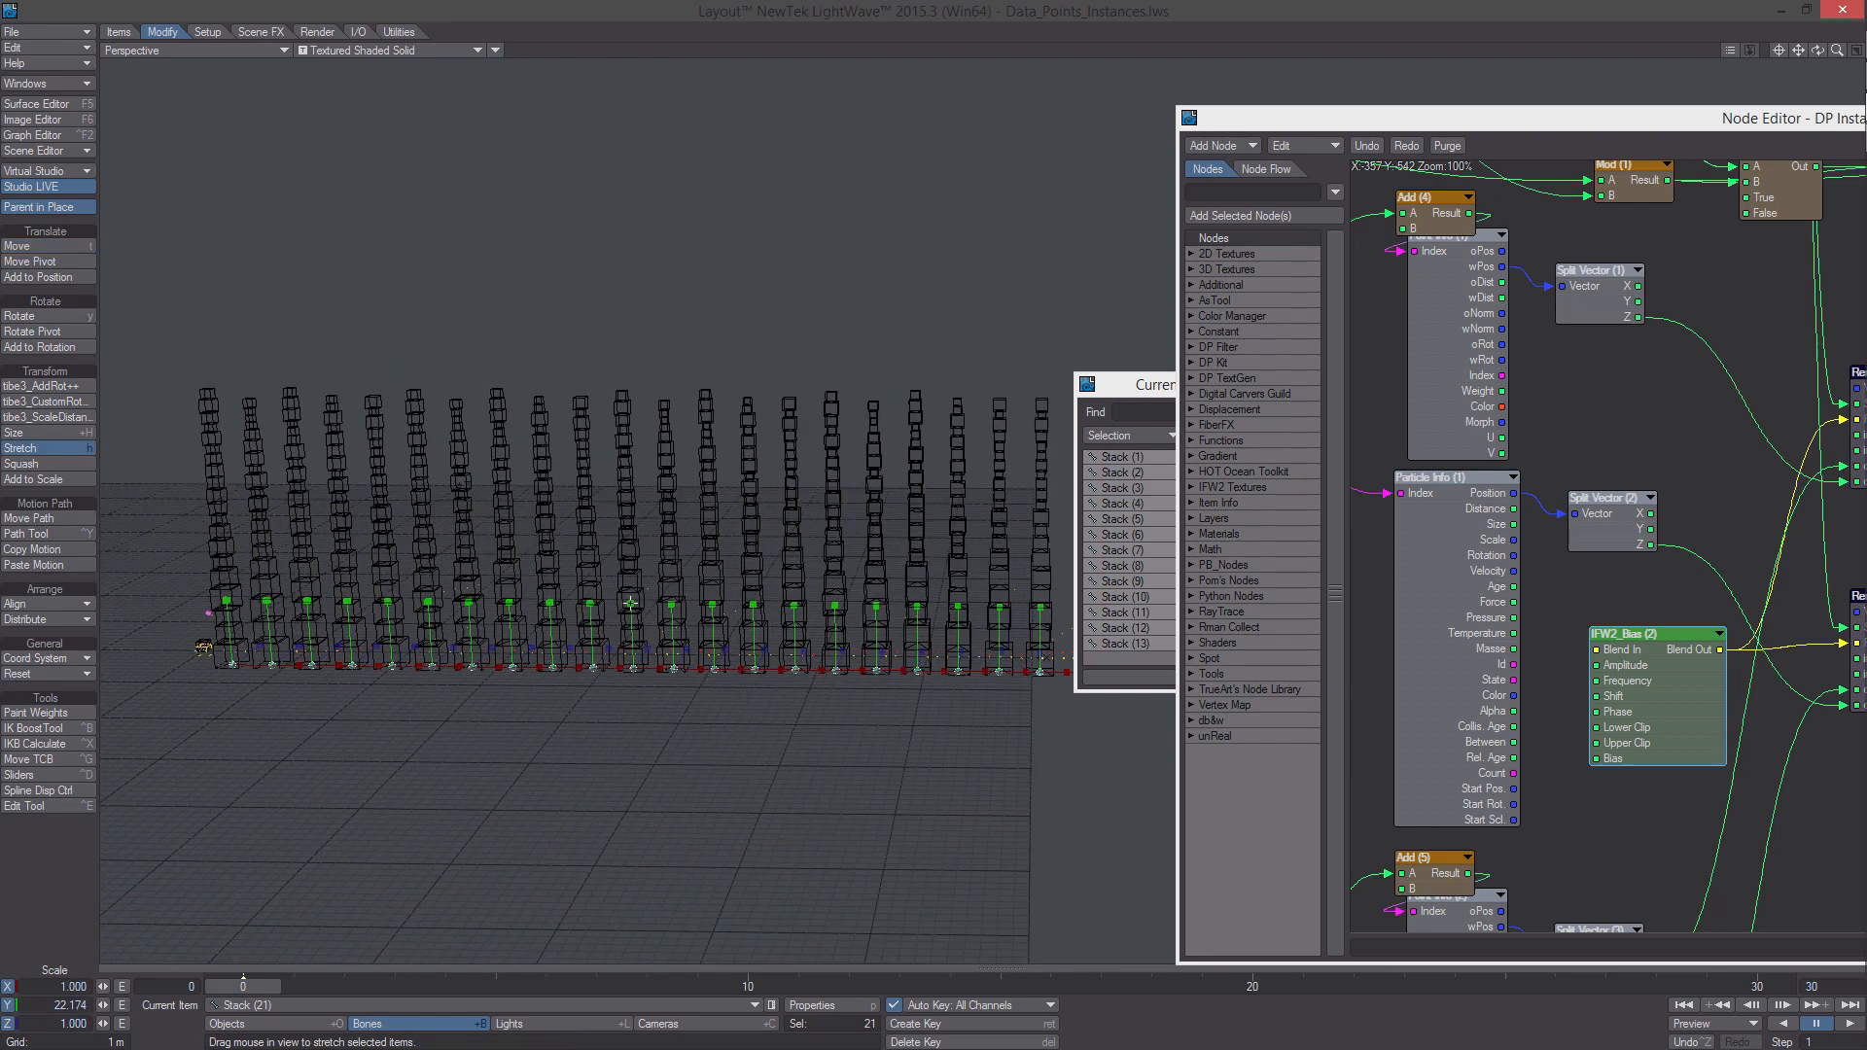
drag(631, 291, 632, 253)
drag(623, 642, 623, 851)
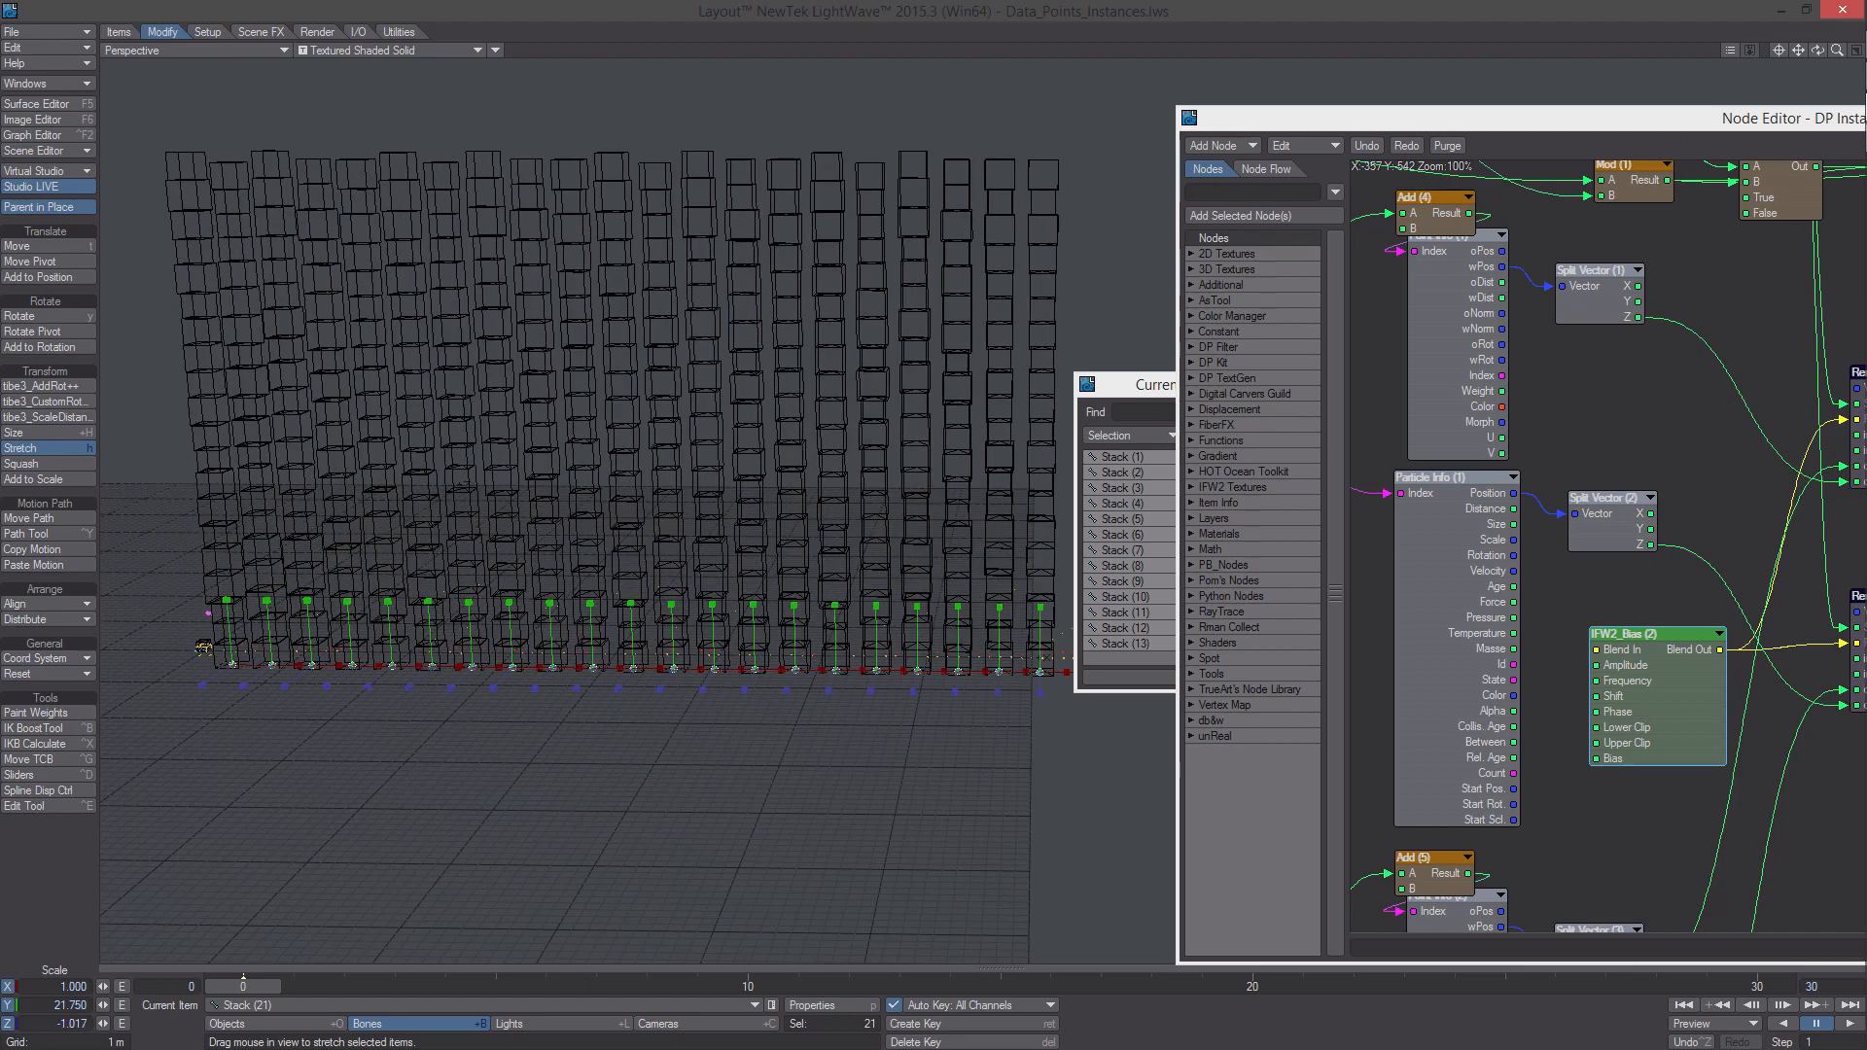
drag(622, 773, 768, 732)
Close the bones list and the Node Editor, and save the scene over the existing Data_Points_Instances.lws
drag(1125, 388, 819, 421)
click(1060, 420)
drag(1309, 131, 632, 136)
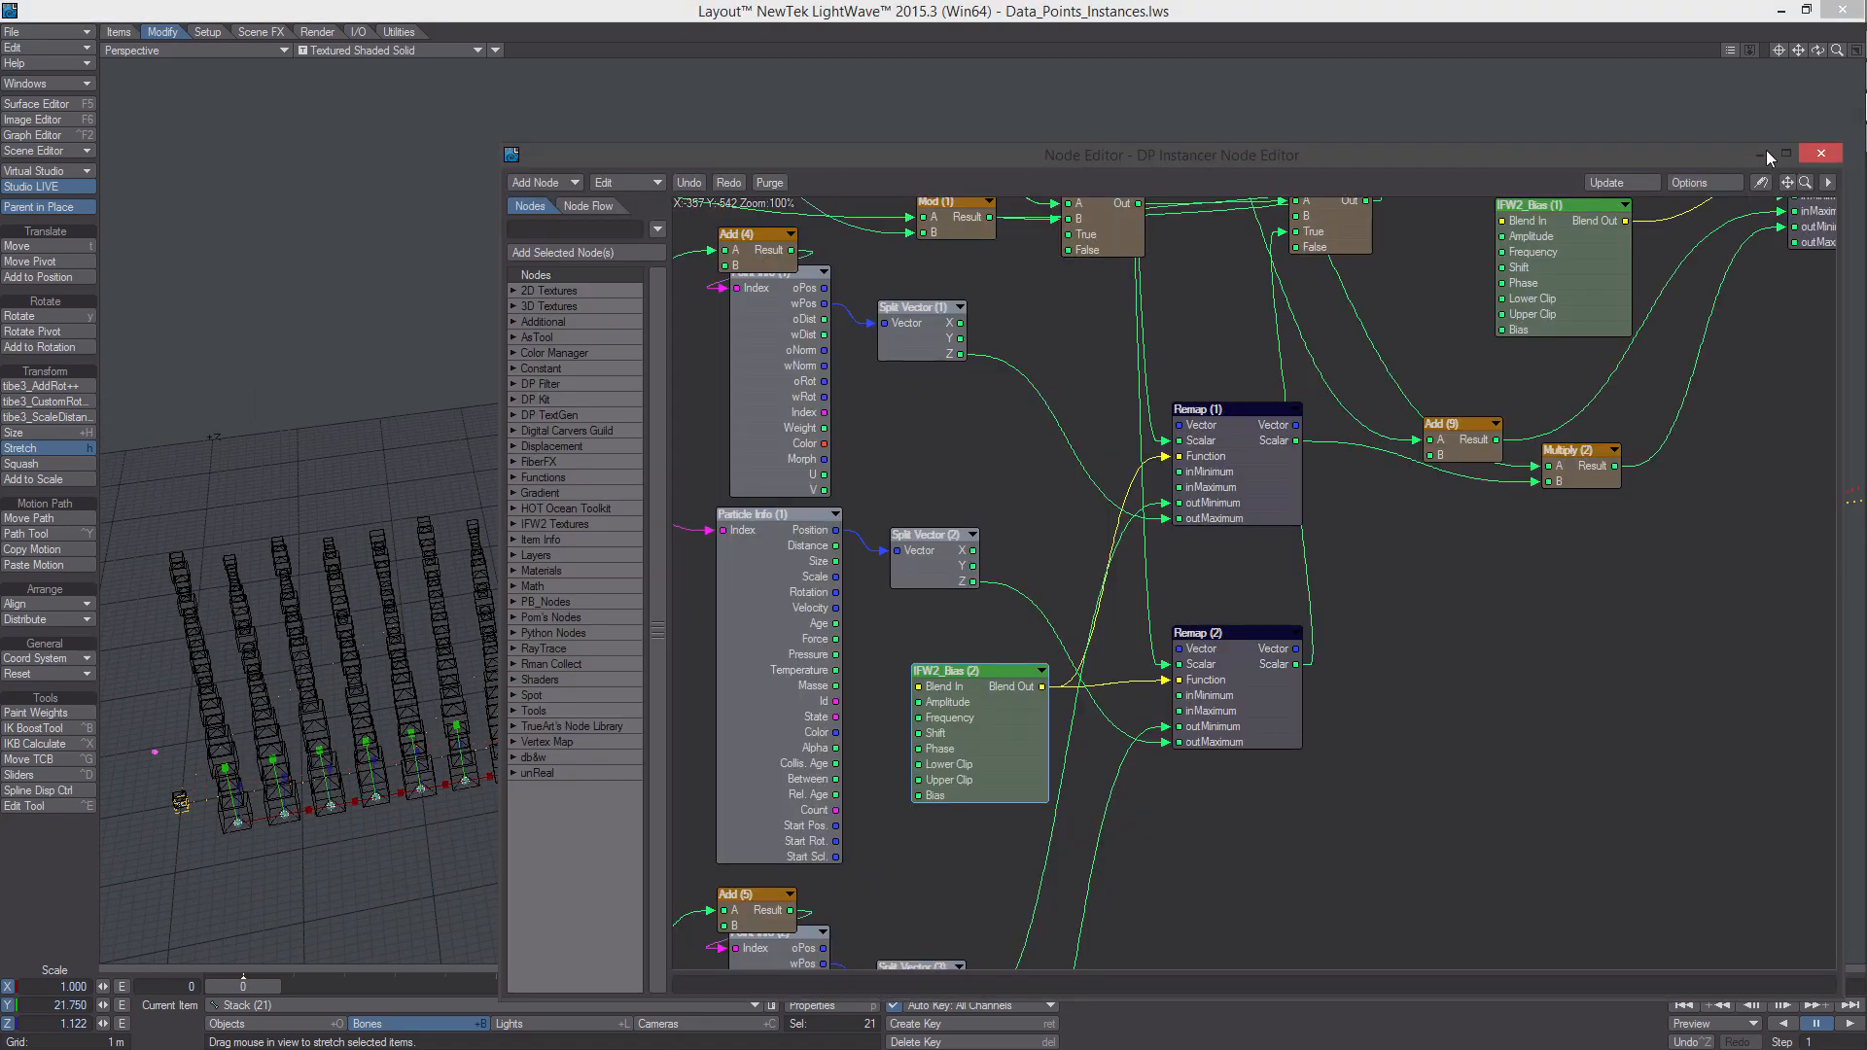
click(1821, 152)
alt+drag(1212, 510, 1223, 488)
key(s)
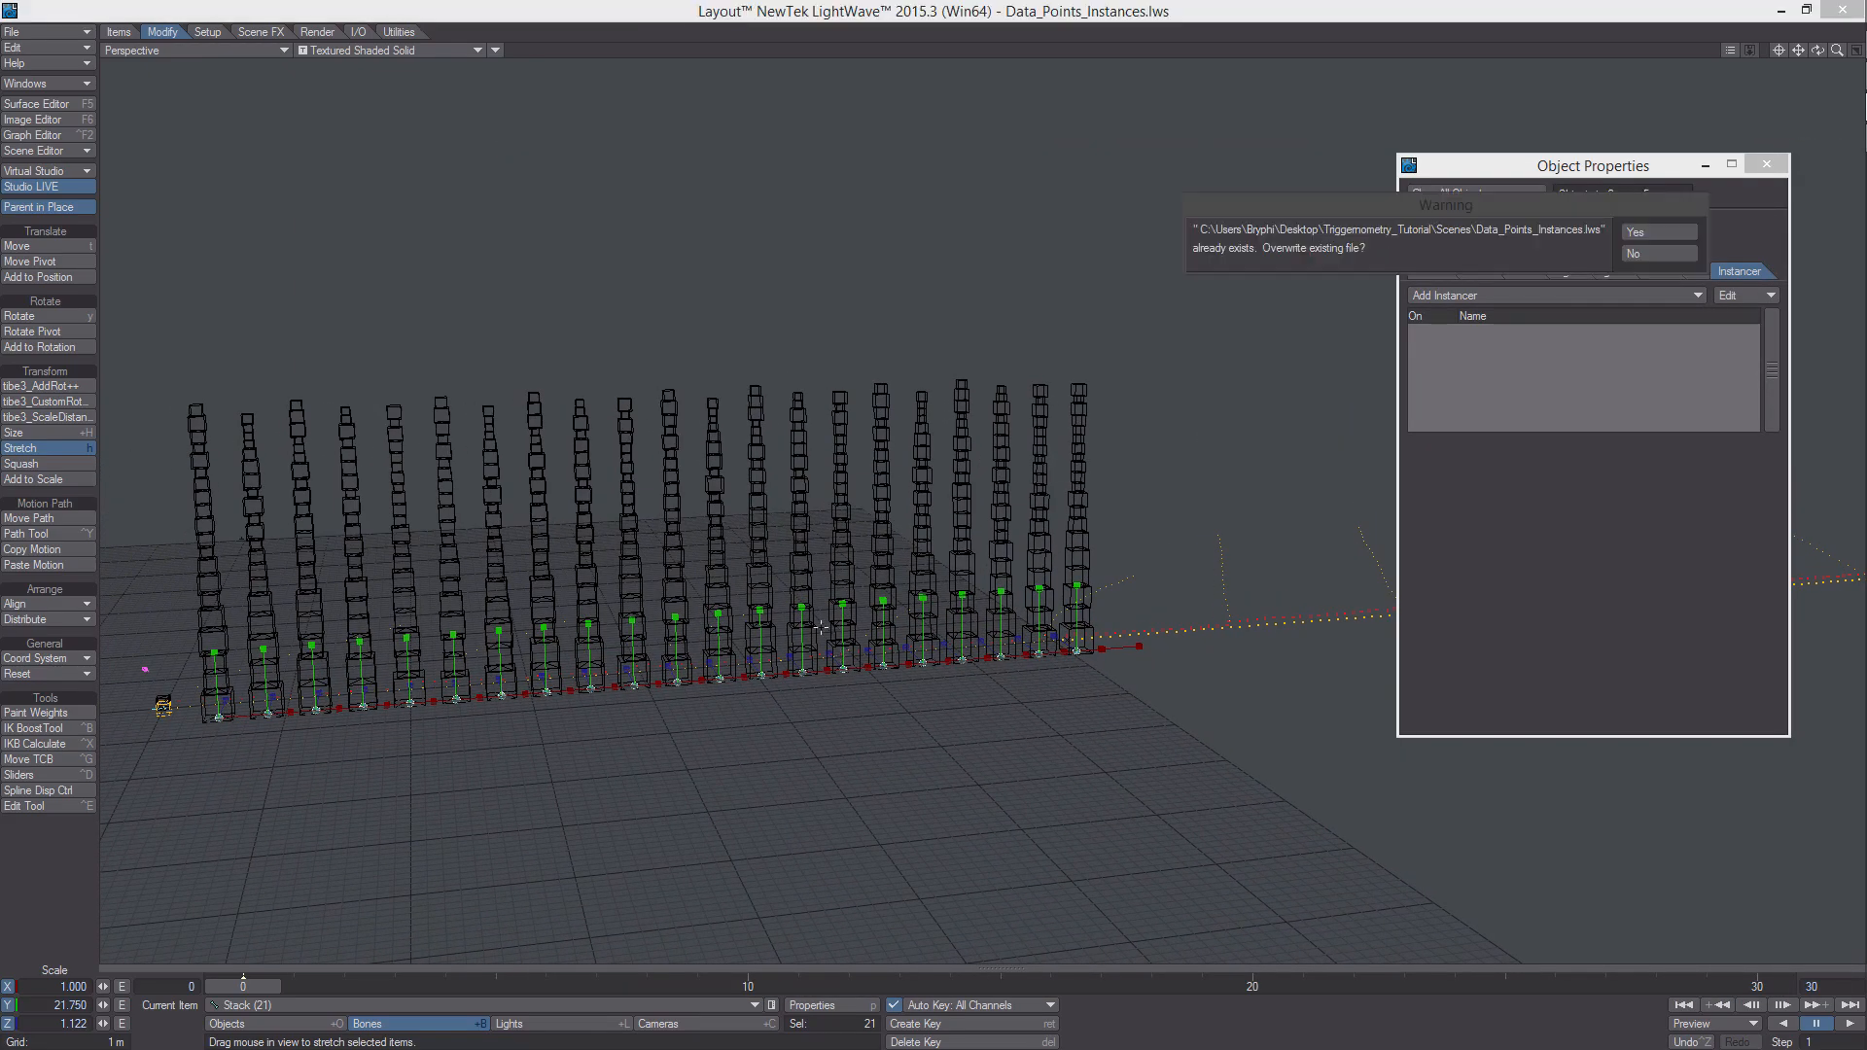
key(Return)
key(Return)
Open the displacement node graph of the Data_Points (1) object
ctrl+alt+drag(972, 545, 1017, 565)
click(1480, 271)
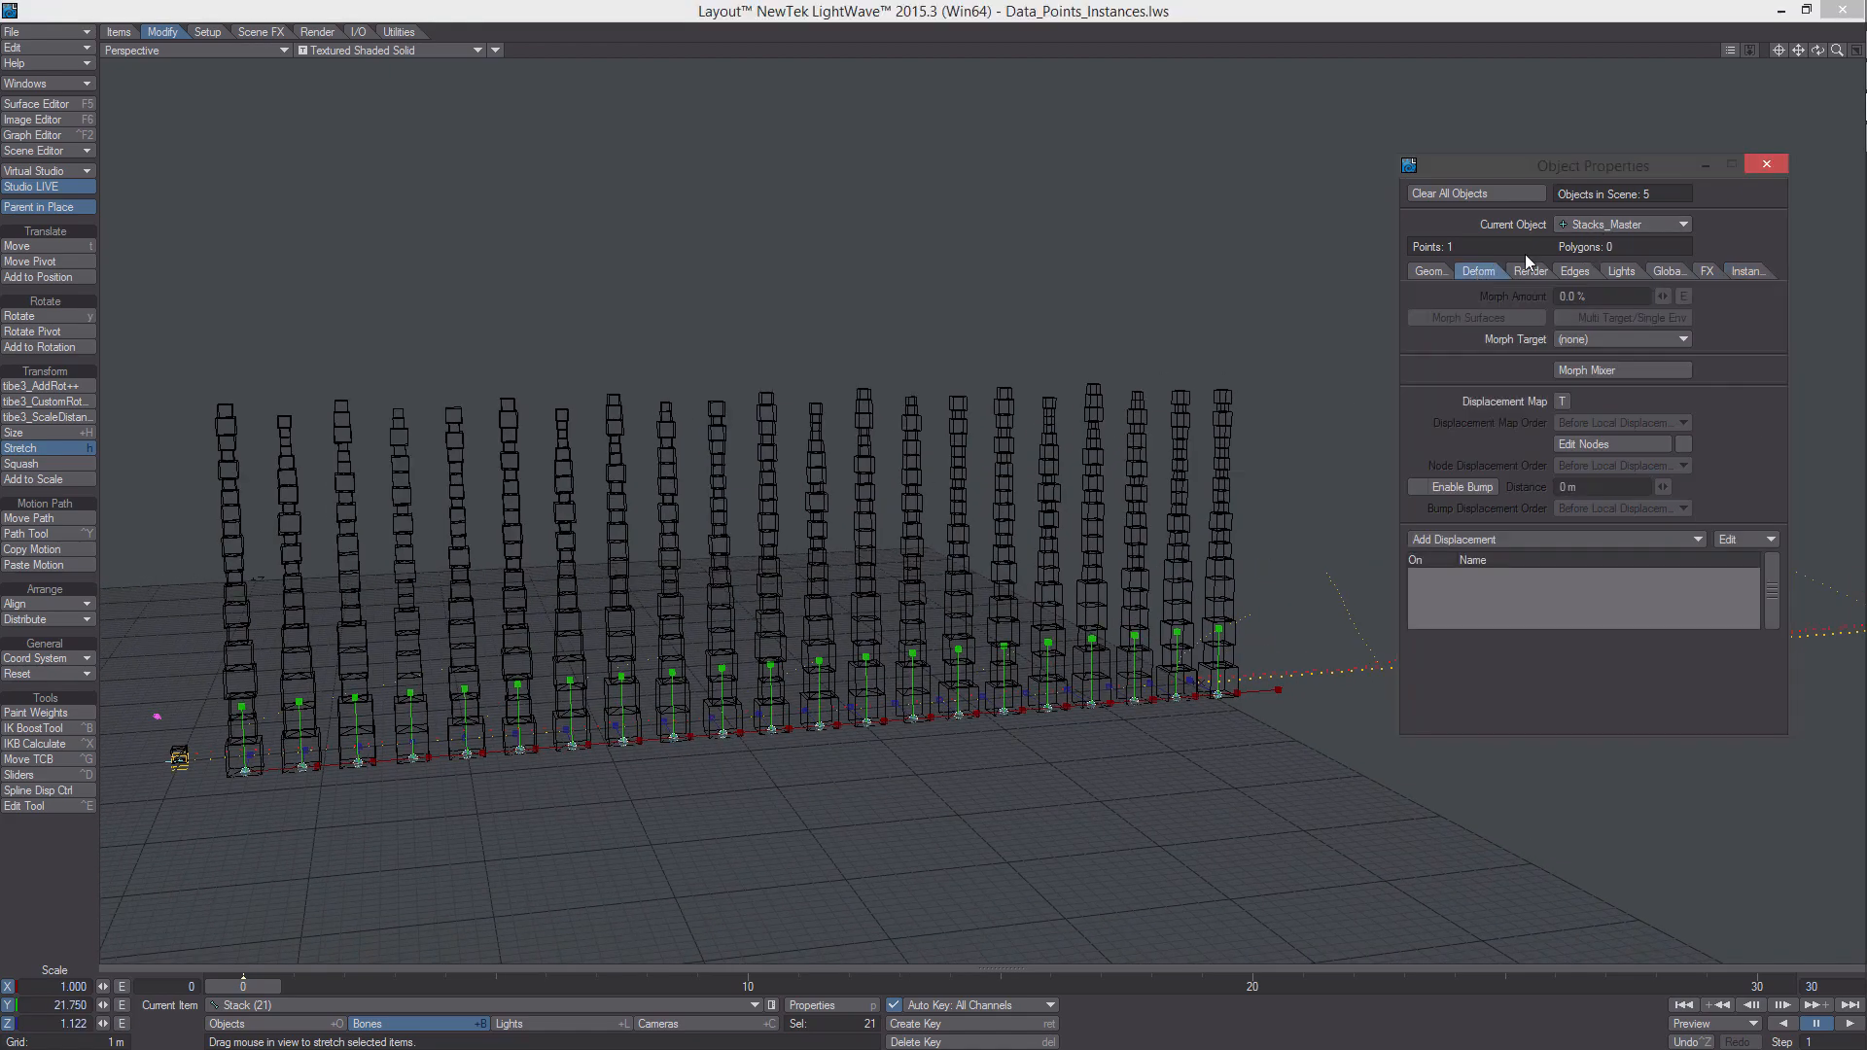
click(1605, 223)
click(1613, 161)
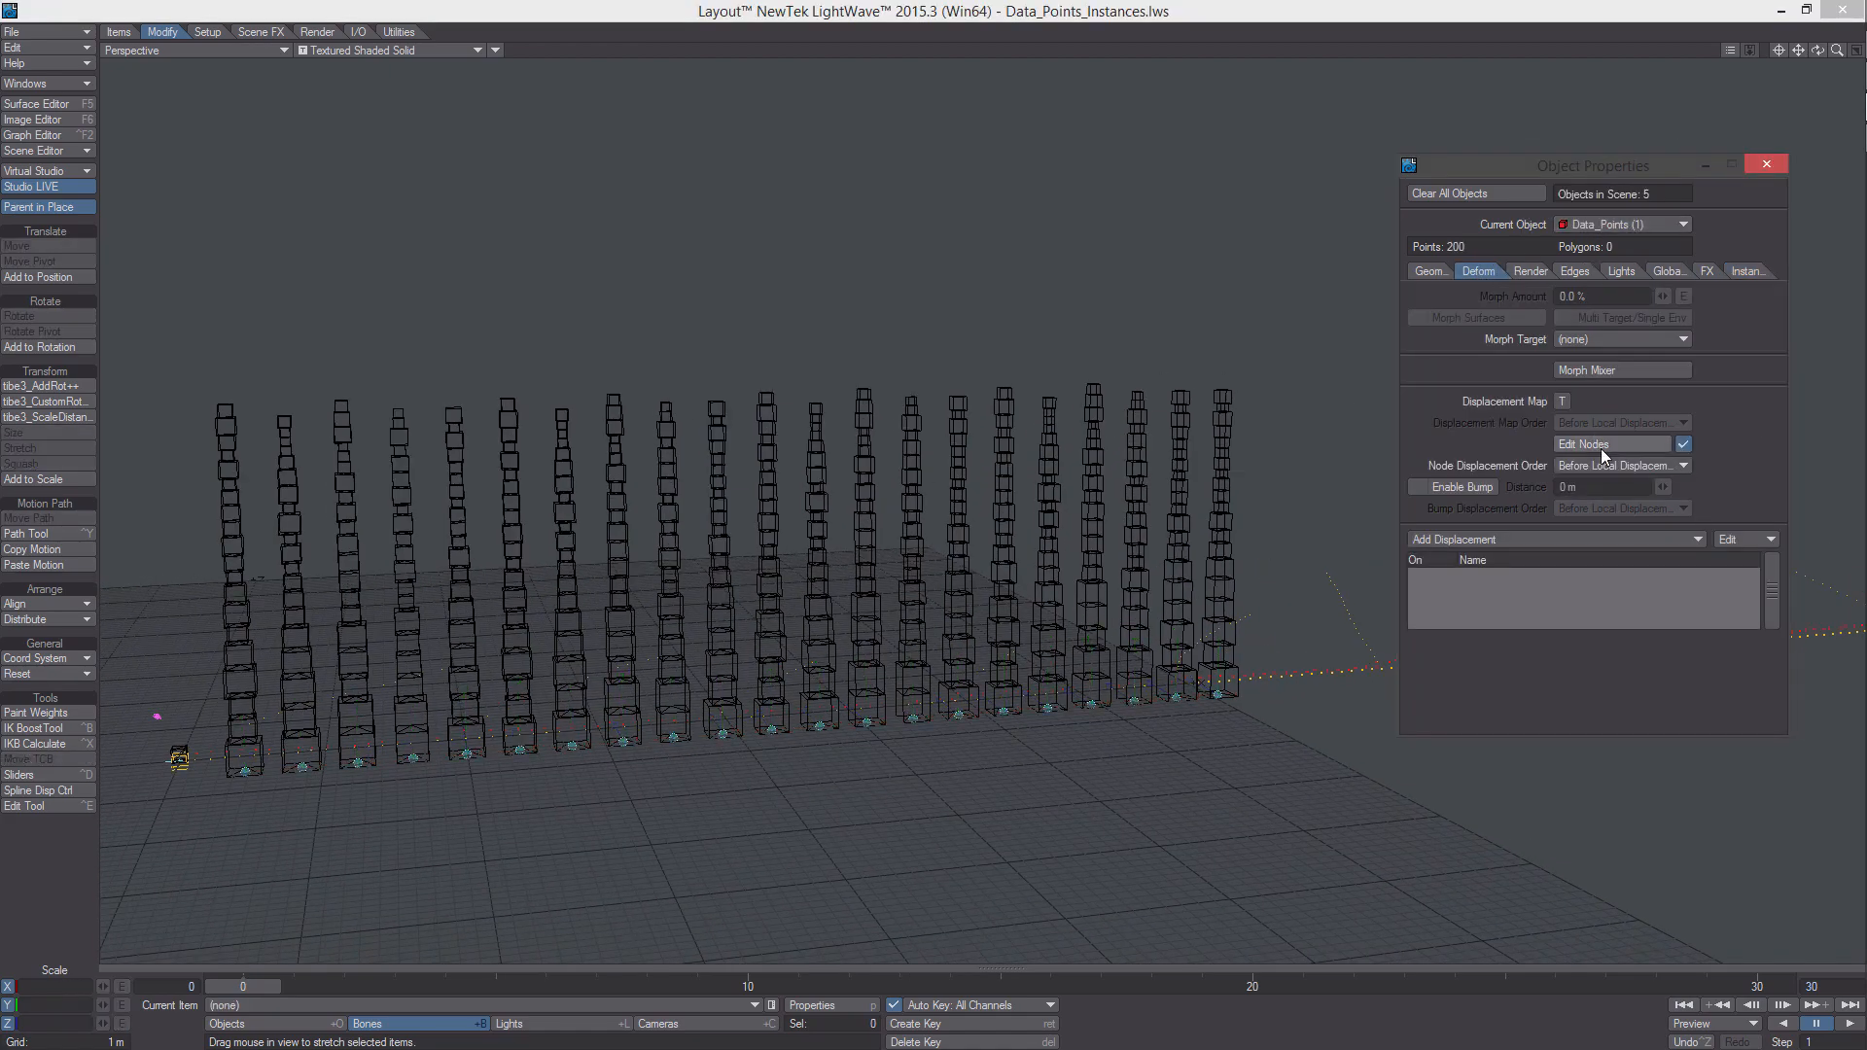
click(1599, 444)
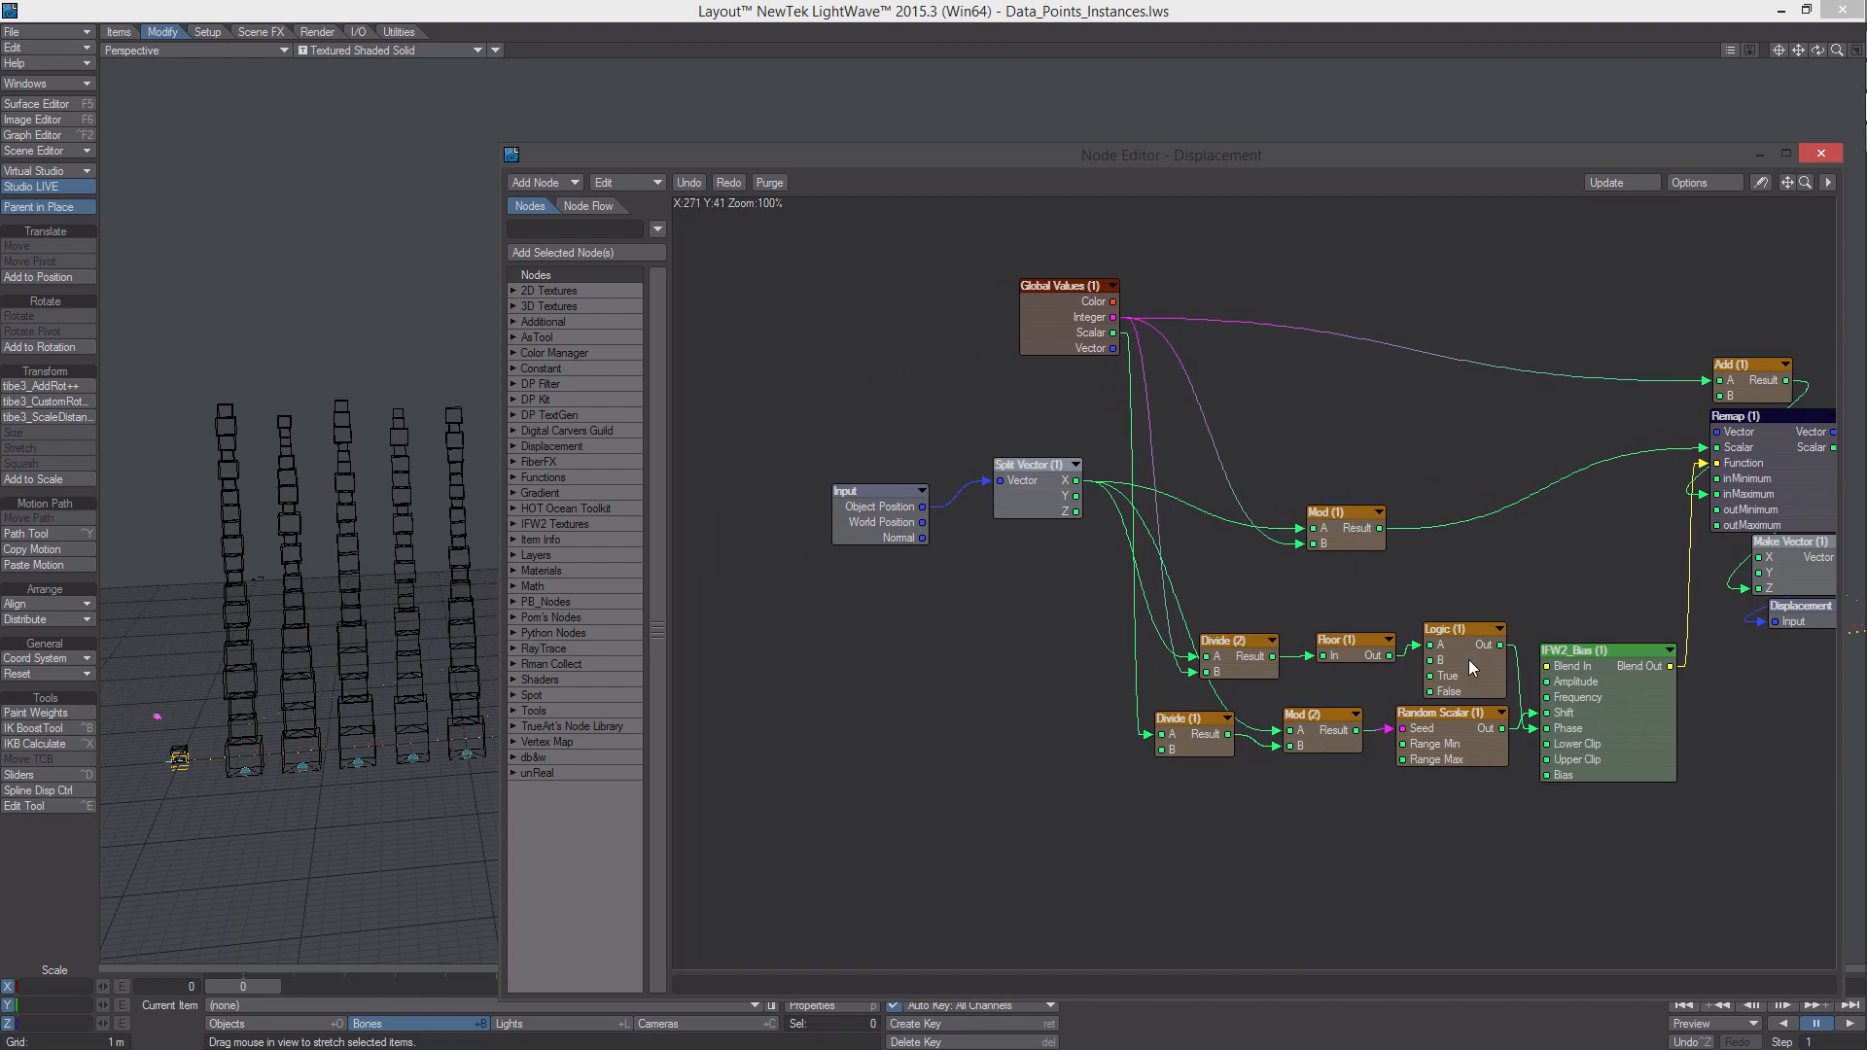
Set Random Scalar (1)'s Min Range to 0.5 and Max Range to 1.5, and close the displacement node graph
double_click(1456, 739)
click(1153, 245)
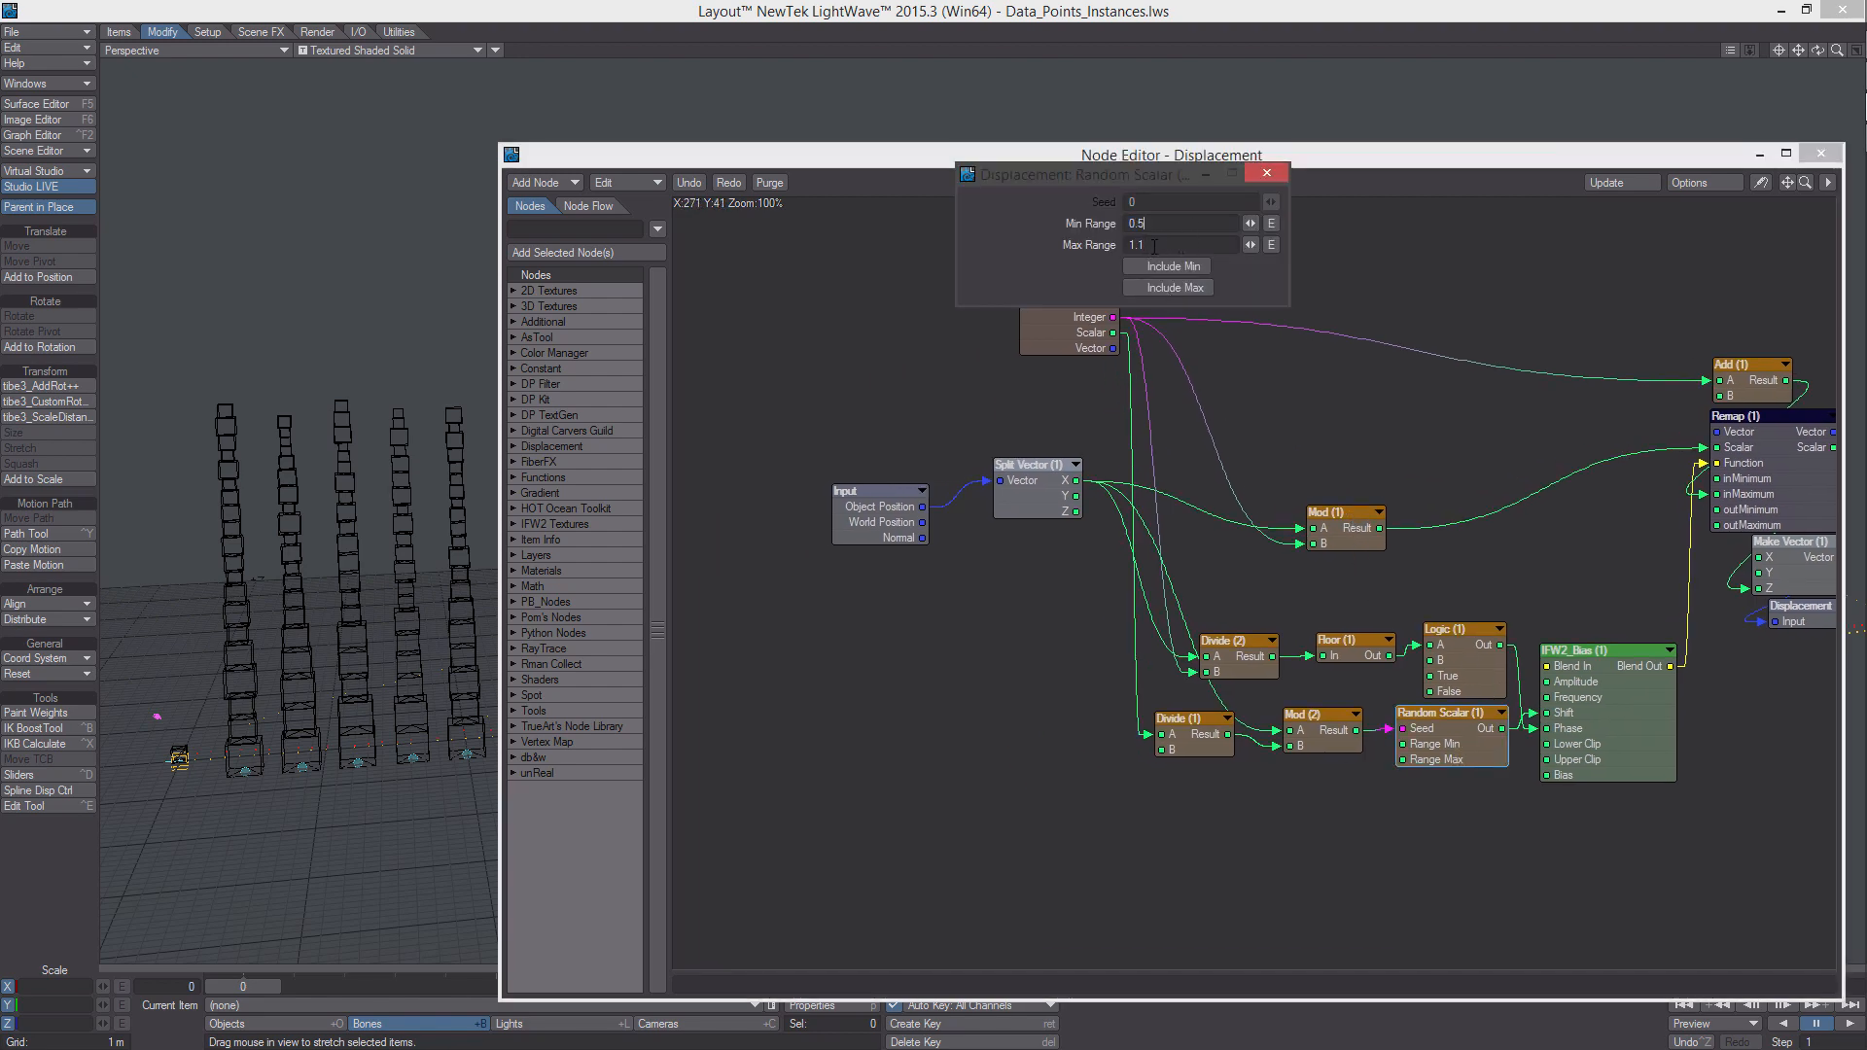
key(Tab)
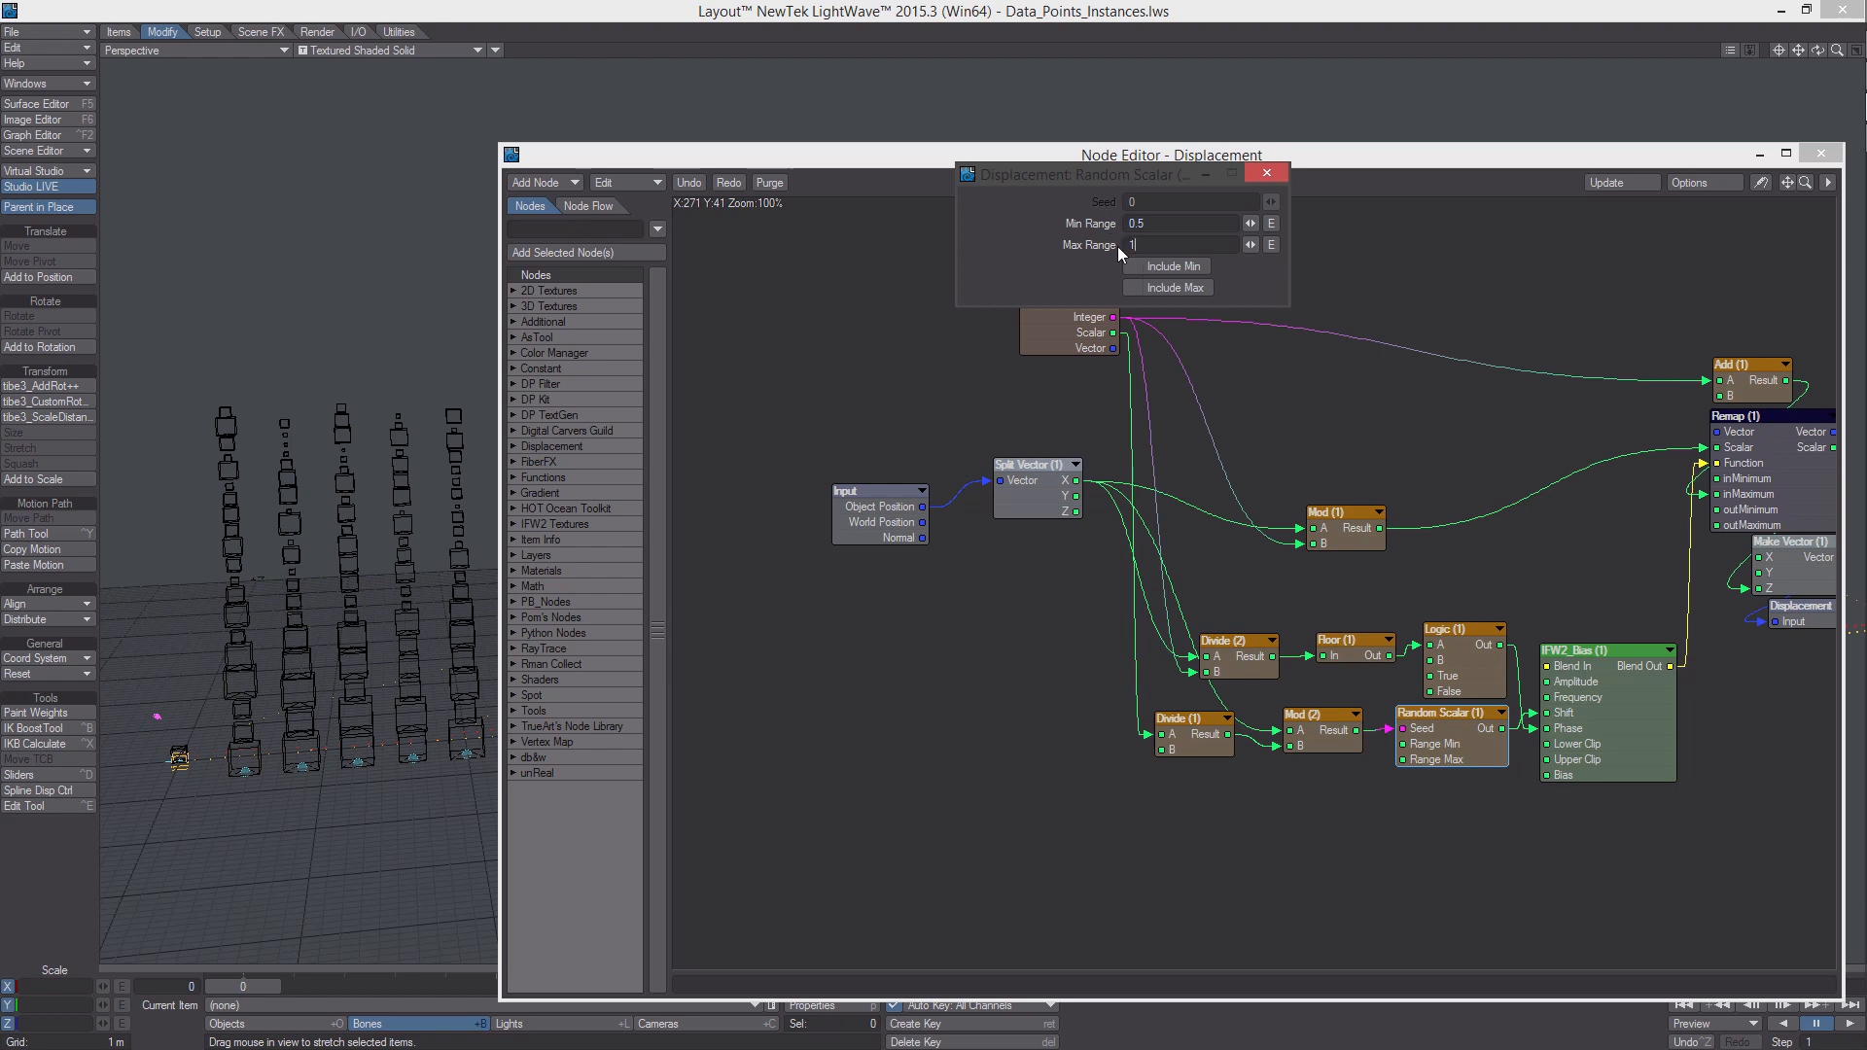
text(1.5)
key(Return)
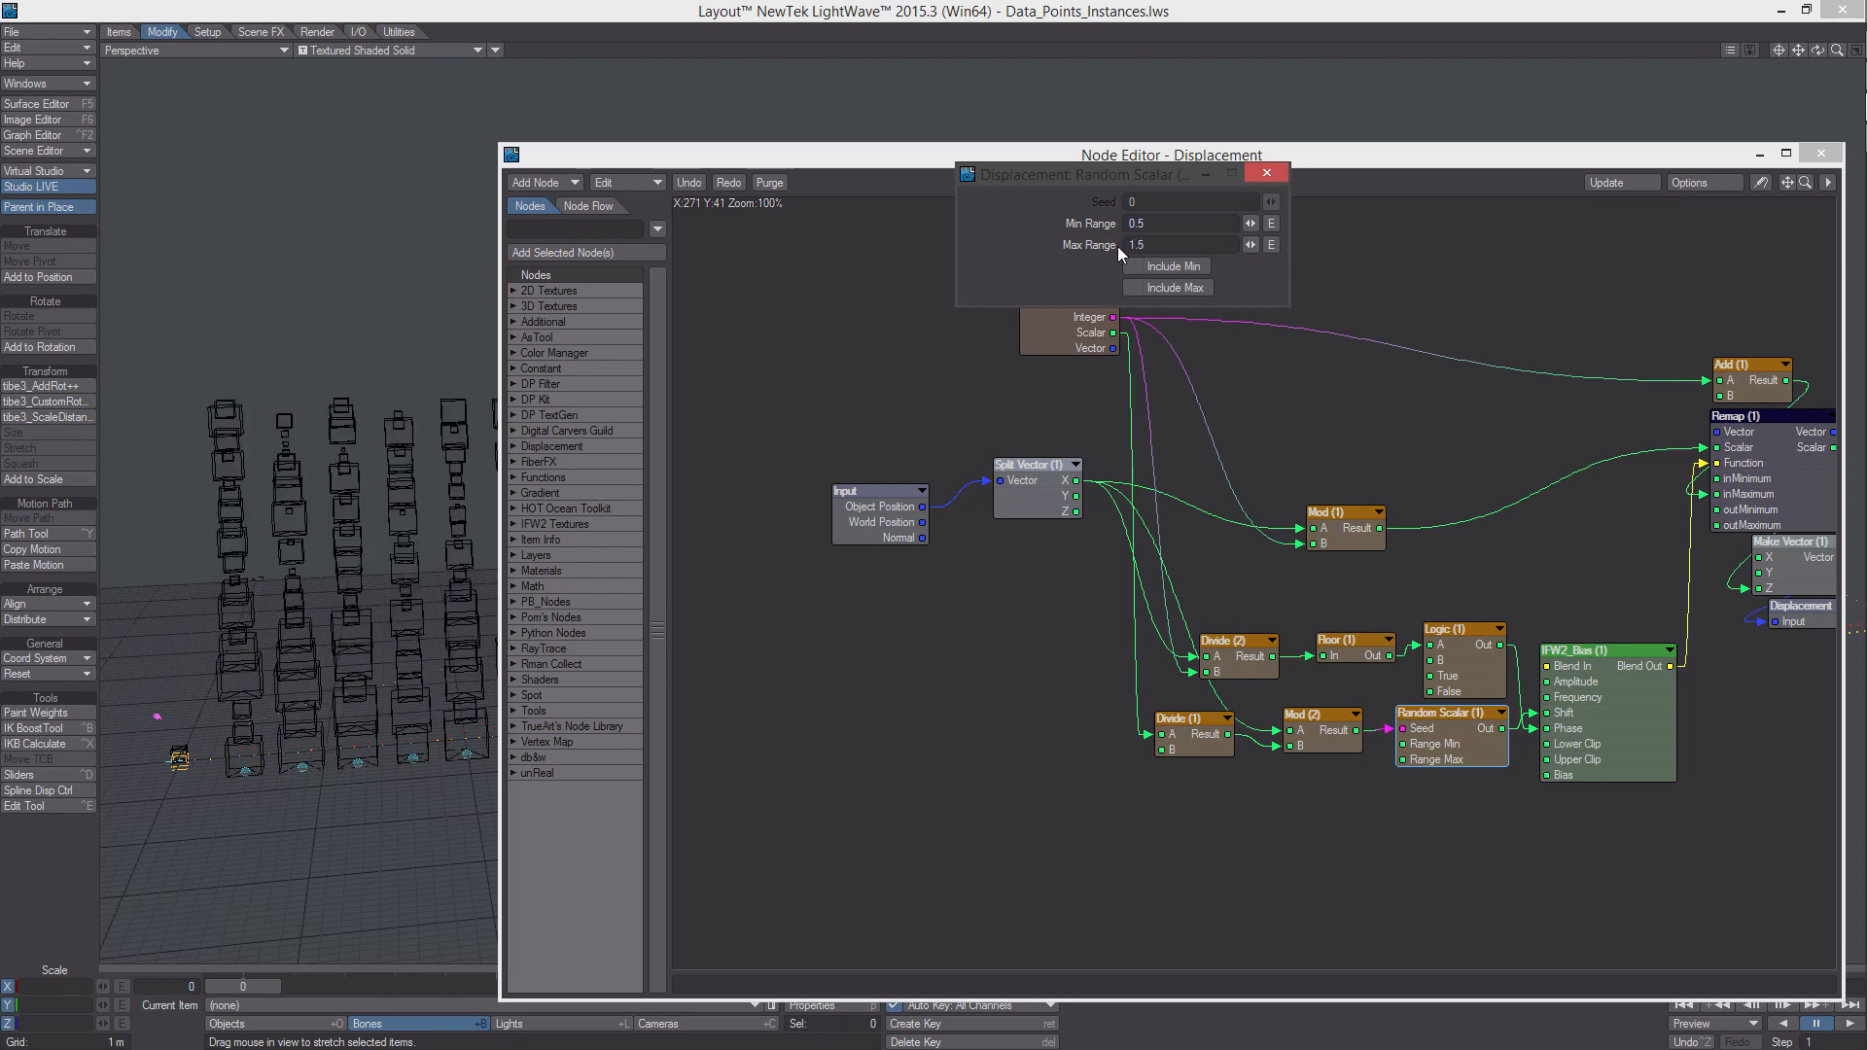
click(1268, 175)
click(1822, 153)
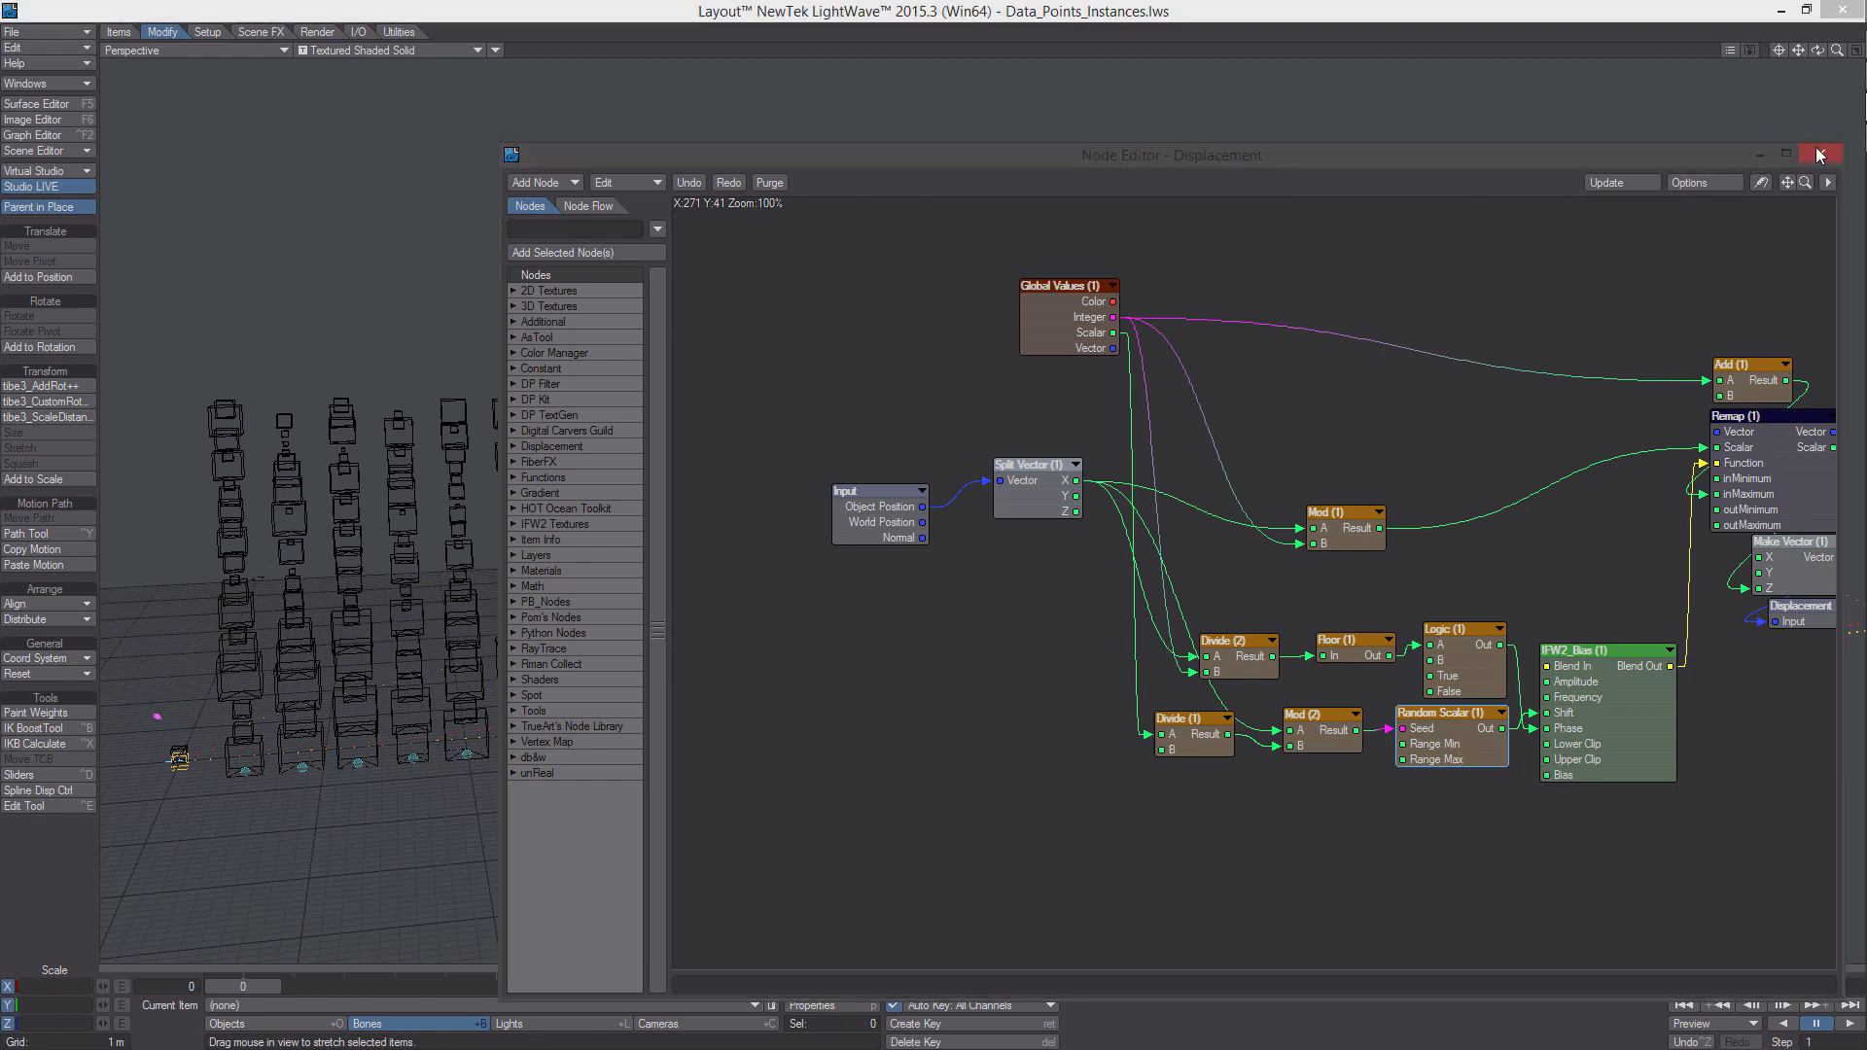
Examine the FX Wind settings of the Data_Accumulte_Wind object and the row of stacks from another angle
click(1707, 272)
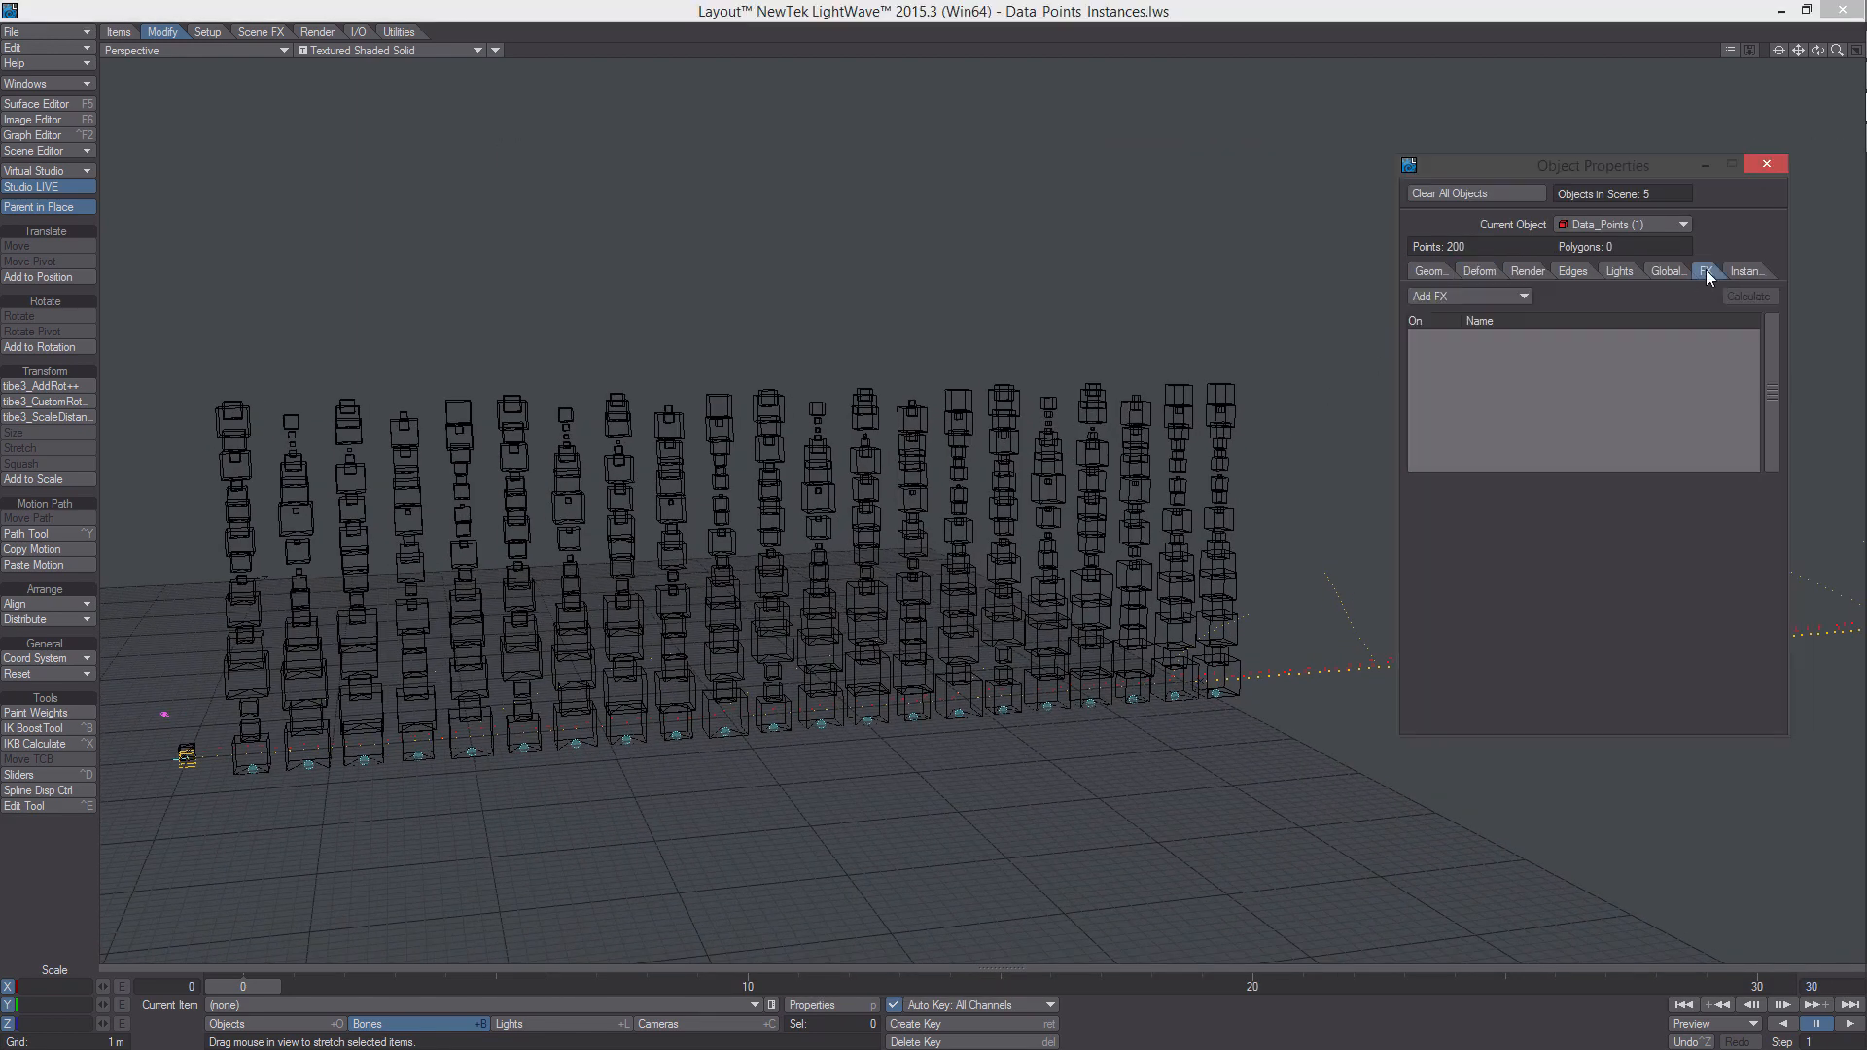
click(1619, 224)
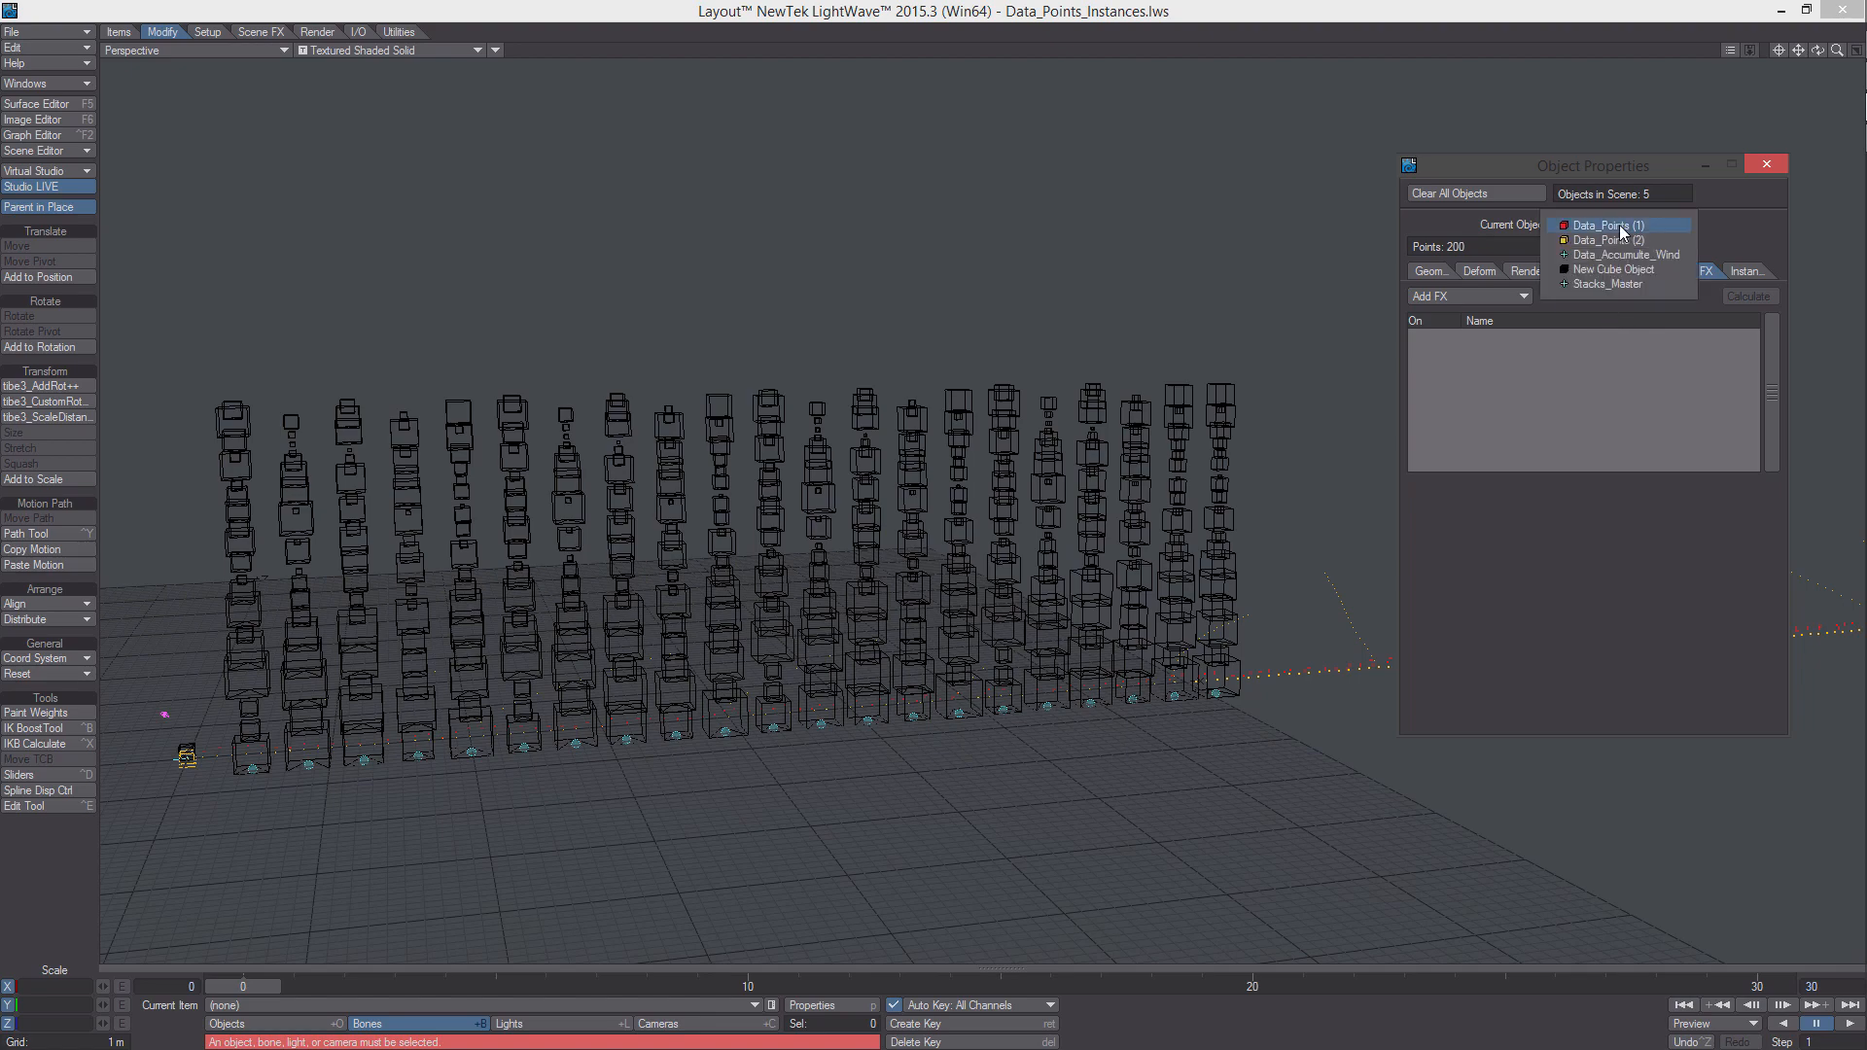
click(1643, 253)
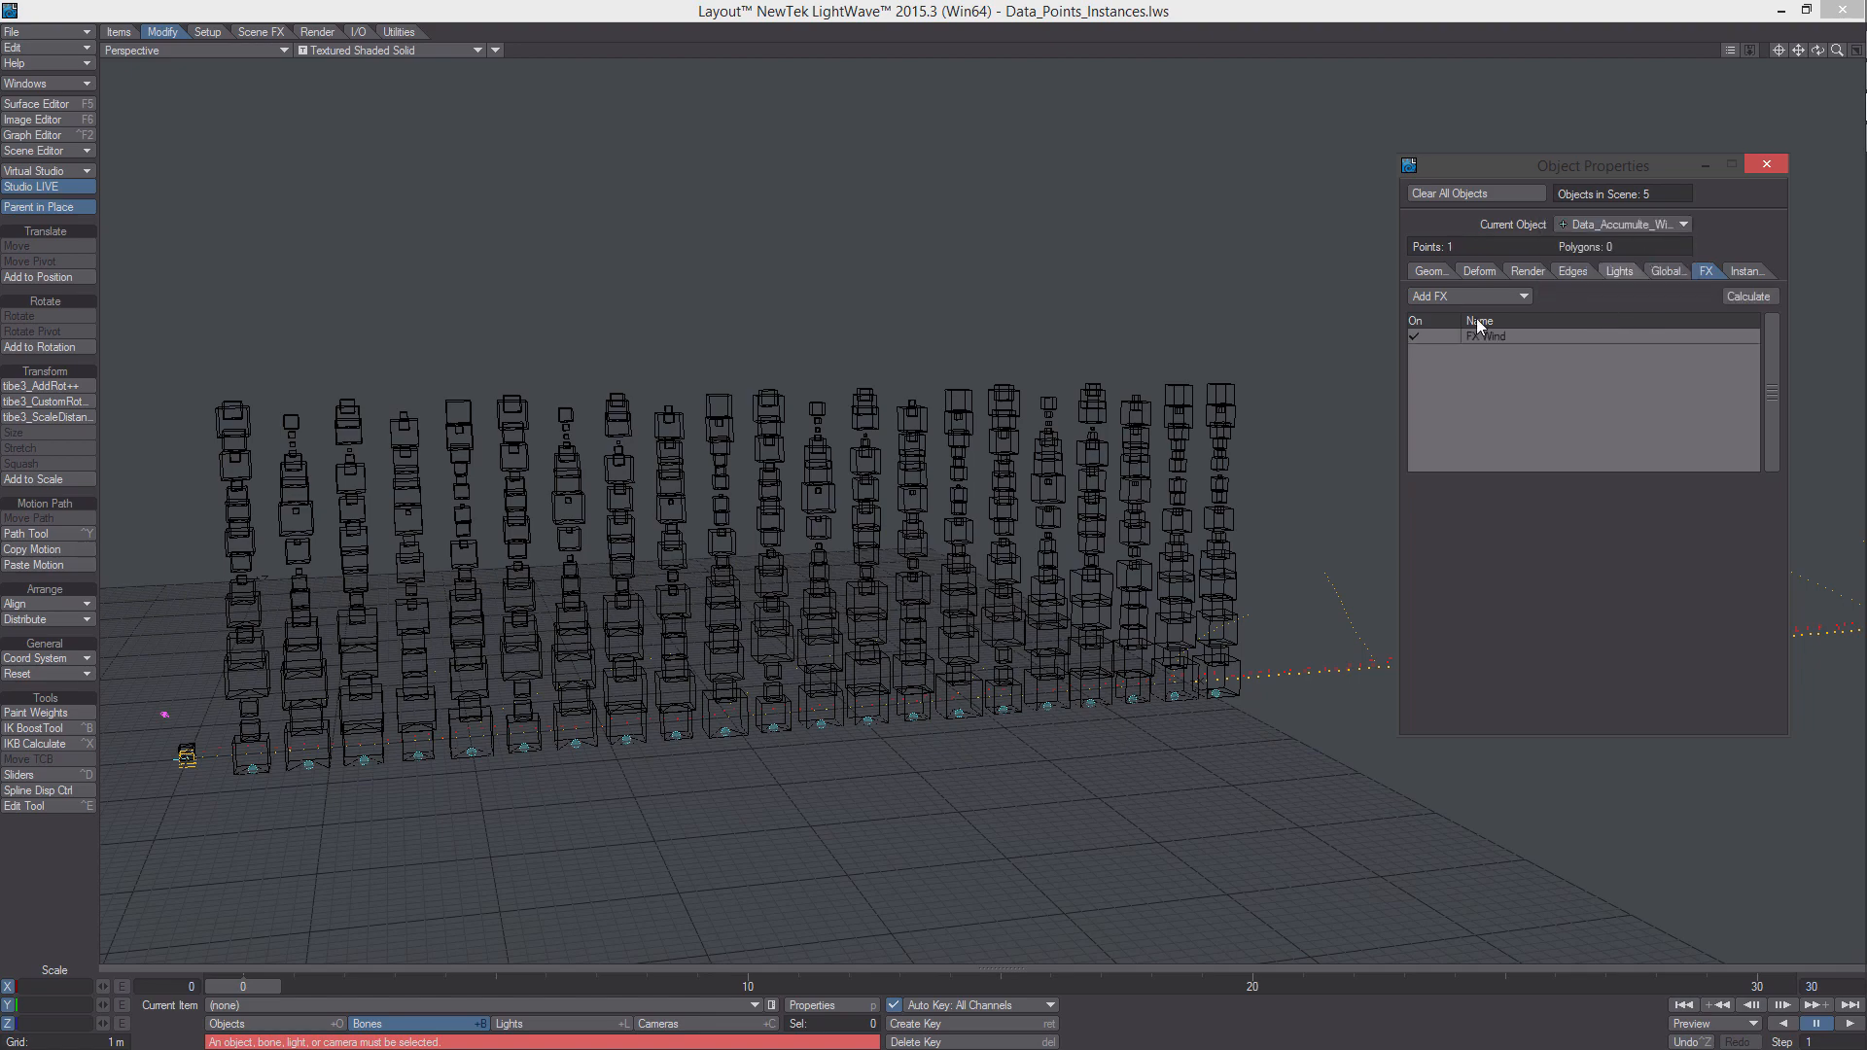
click(1420, 341)
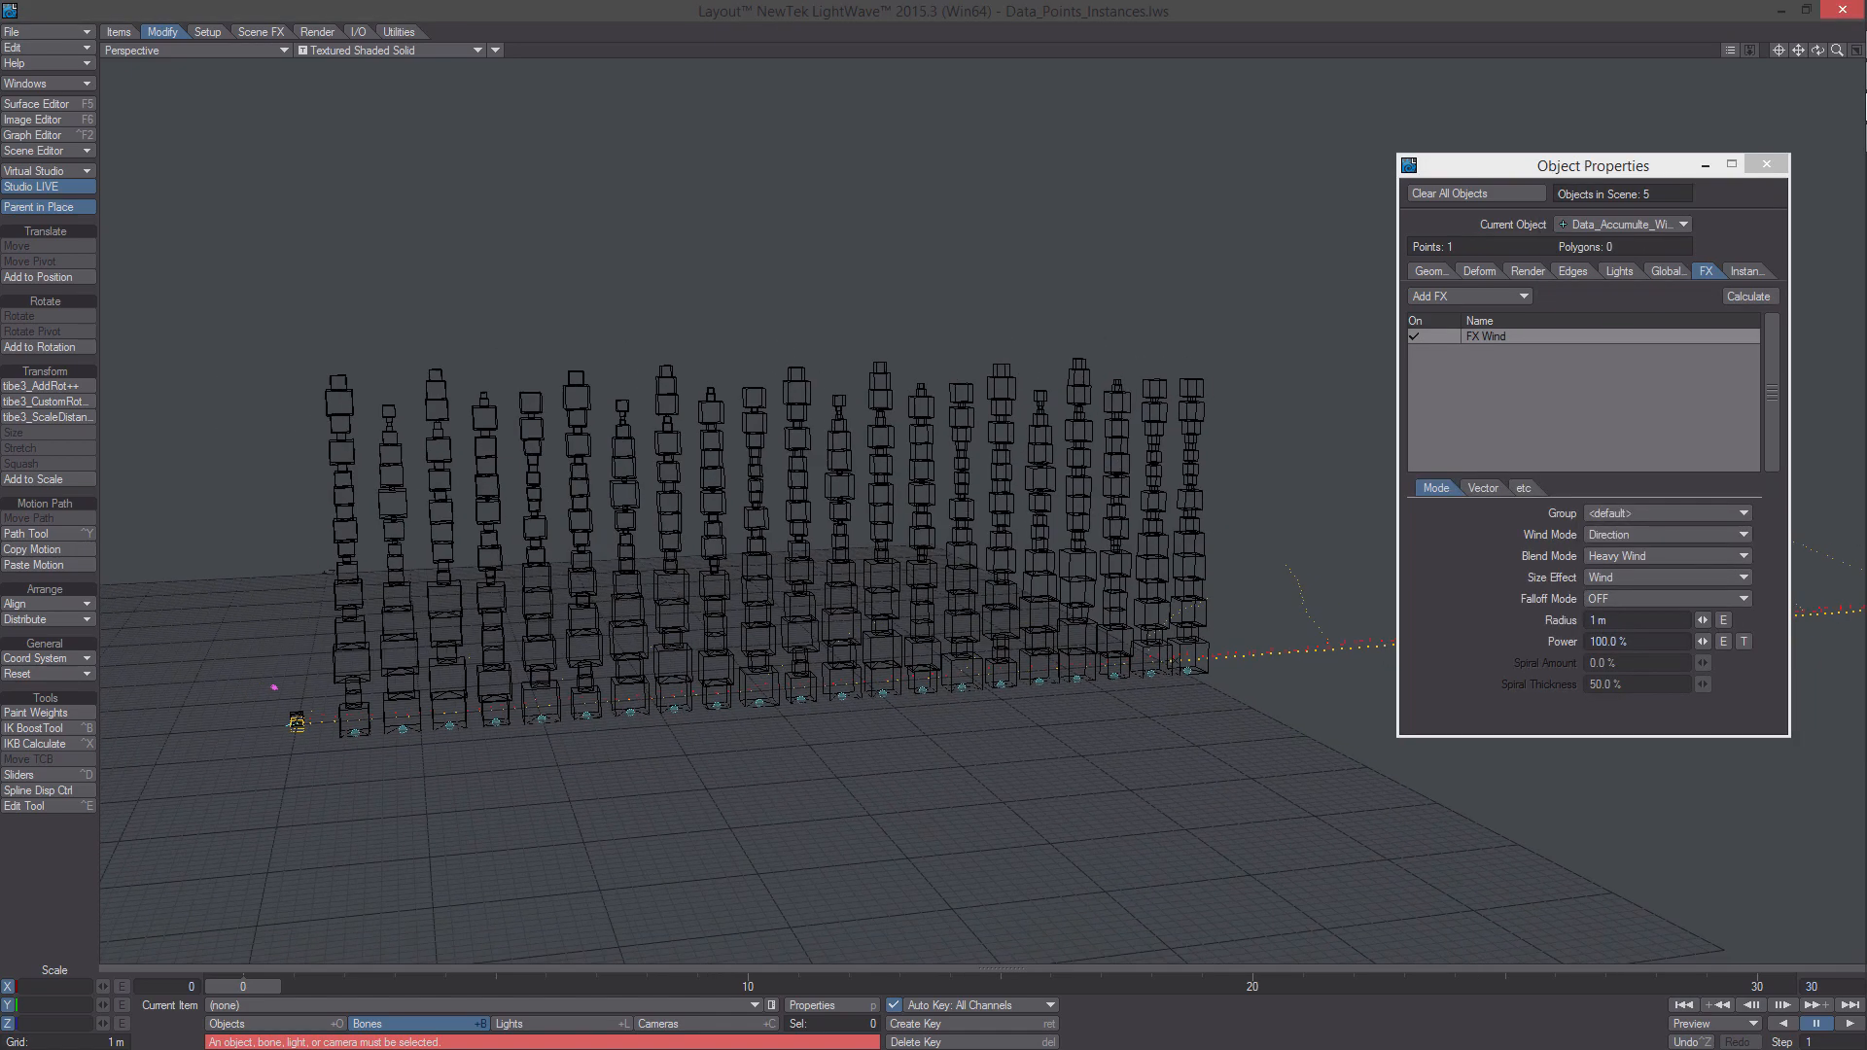
alt+drag(1029, 477, 876, 732)
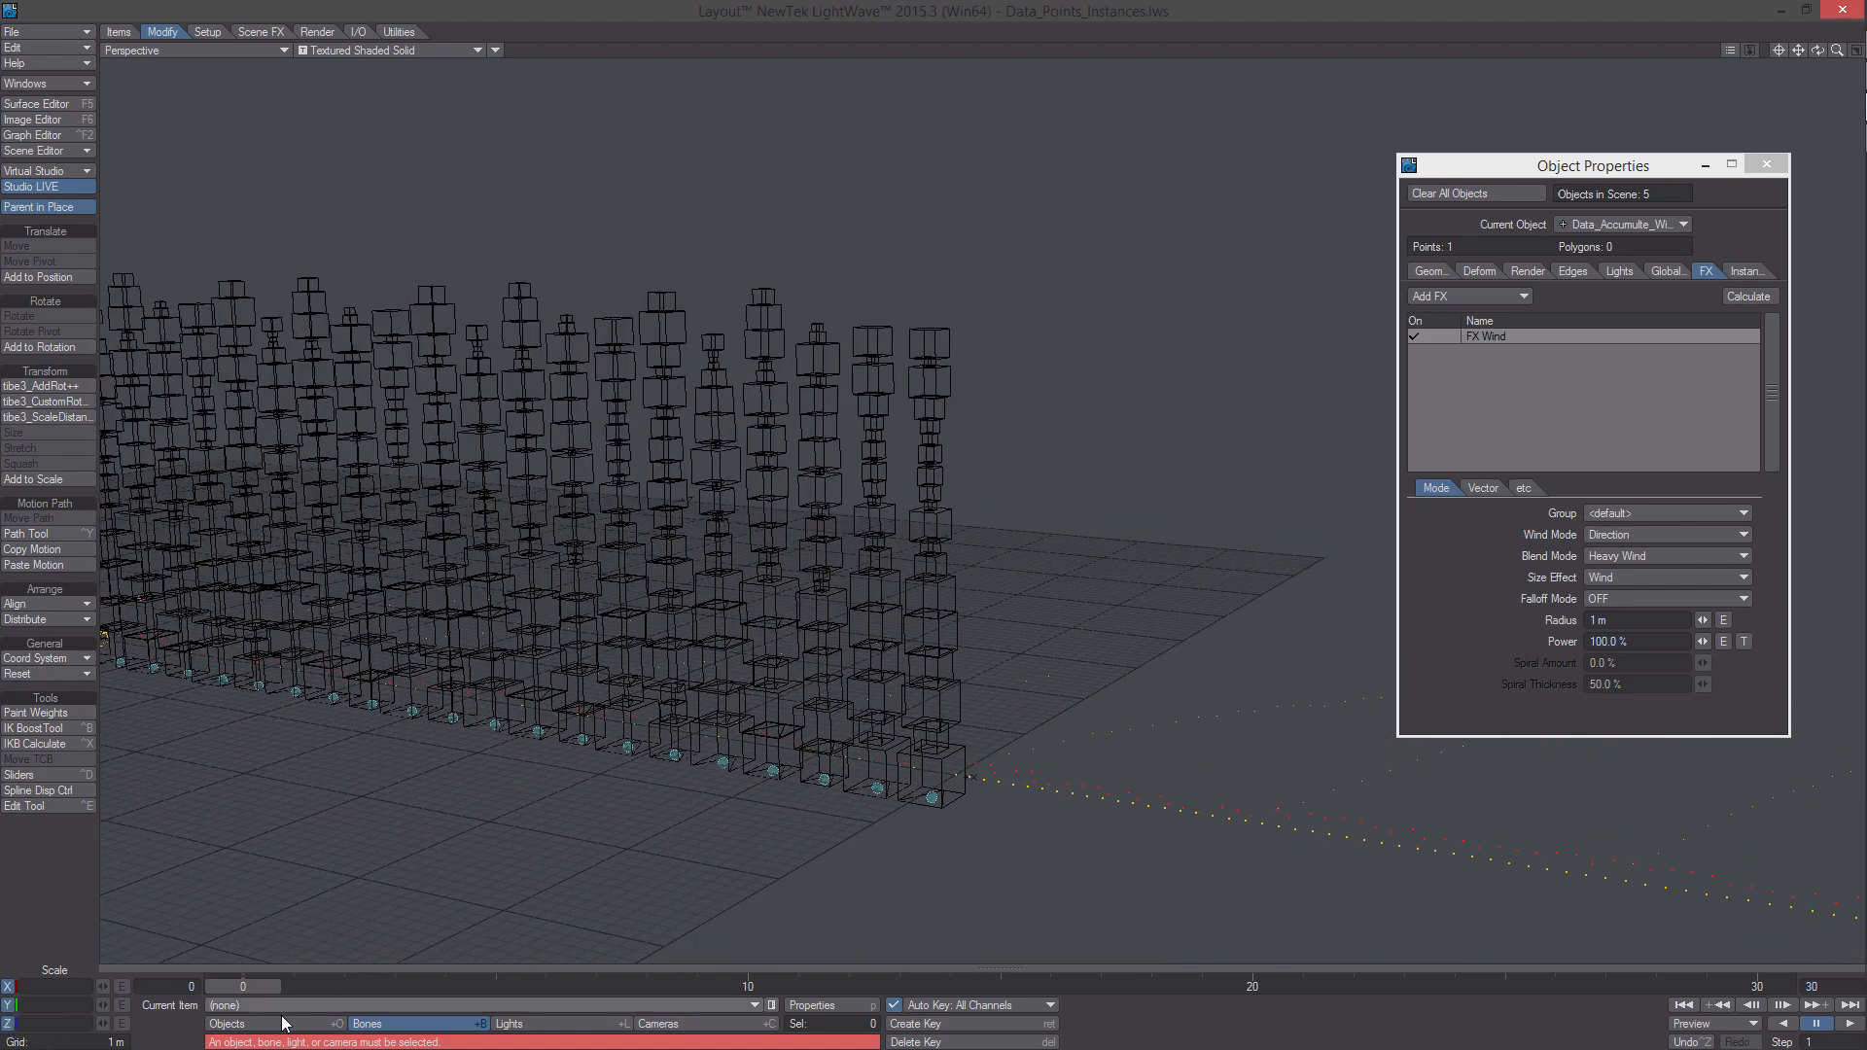
Try stretching the bone of the last stack, Stack (21), and view the row of stacks from the front
click(930, 794)
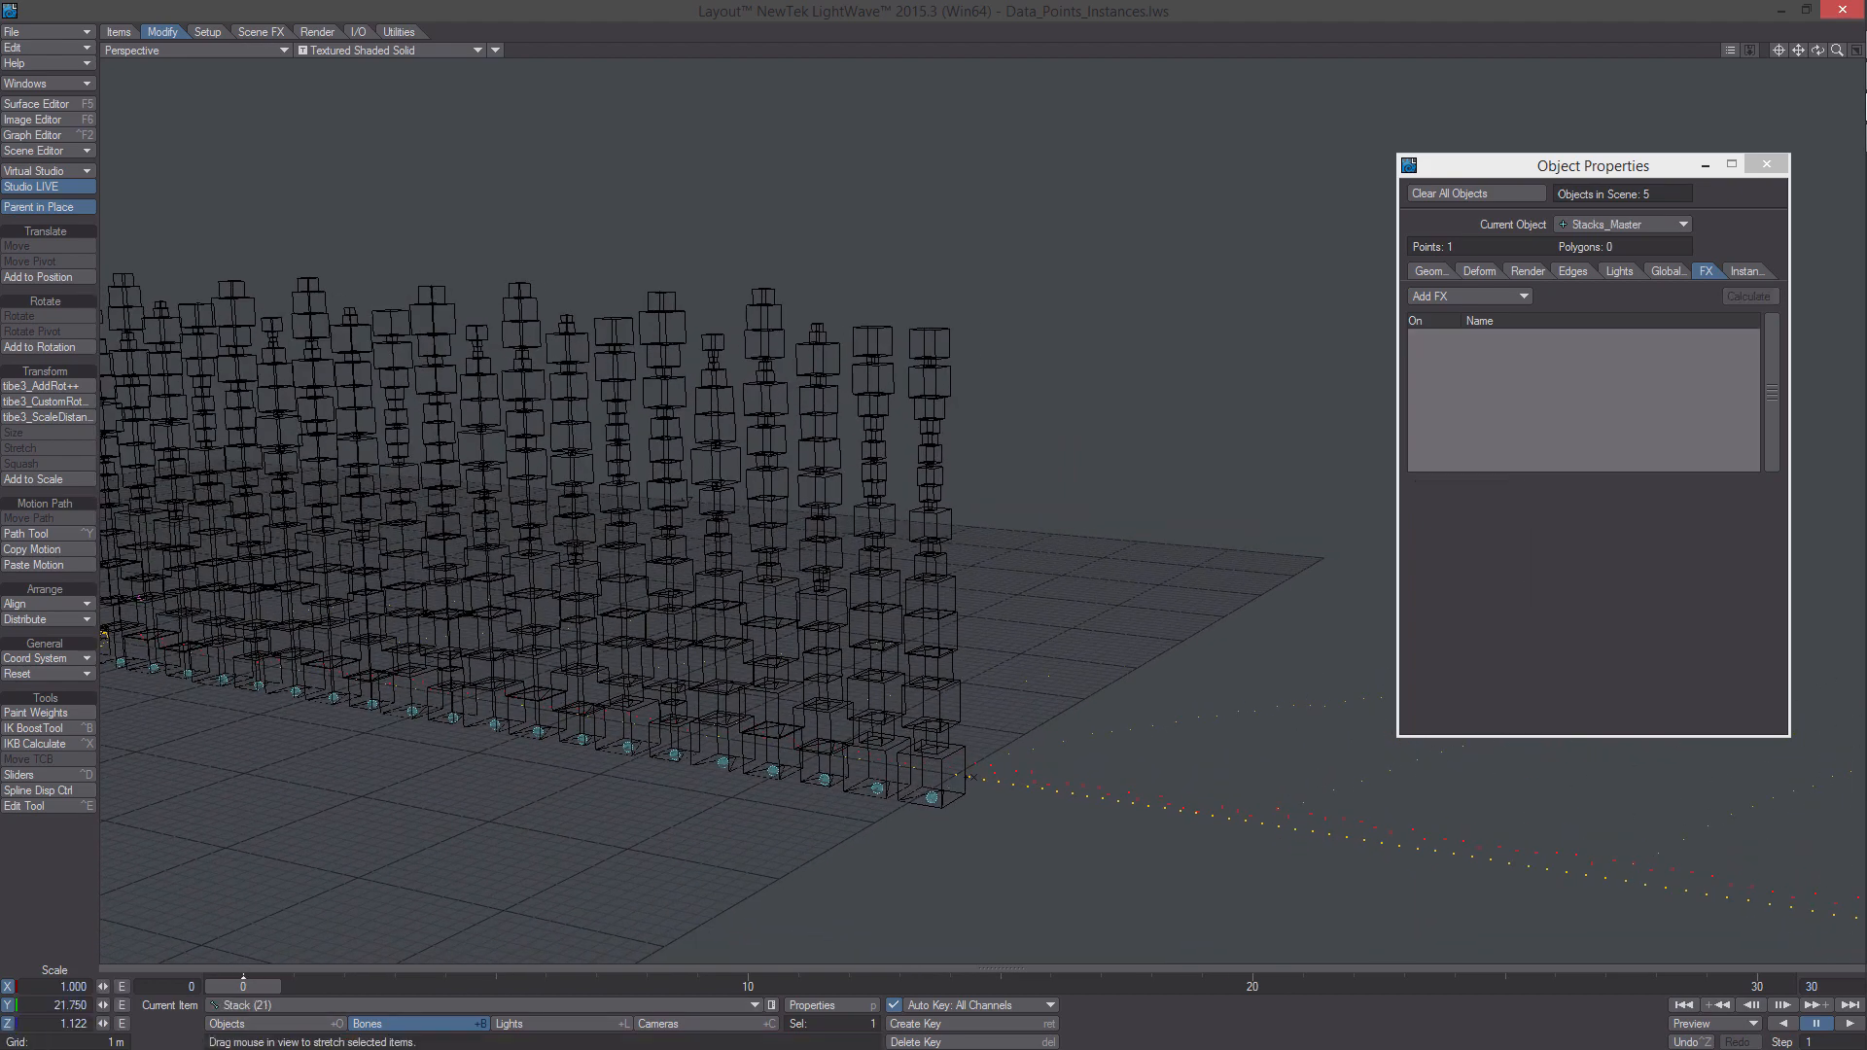
key(h)
drag(932, 734, 936, 632)
ctrl+alt+drag(1119, 623, 1070, 629)
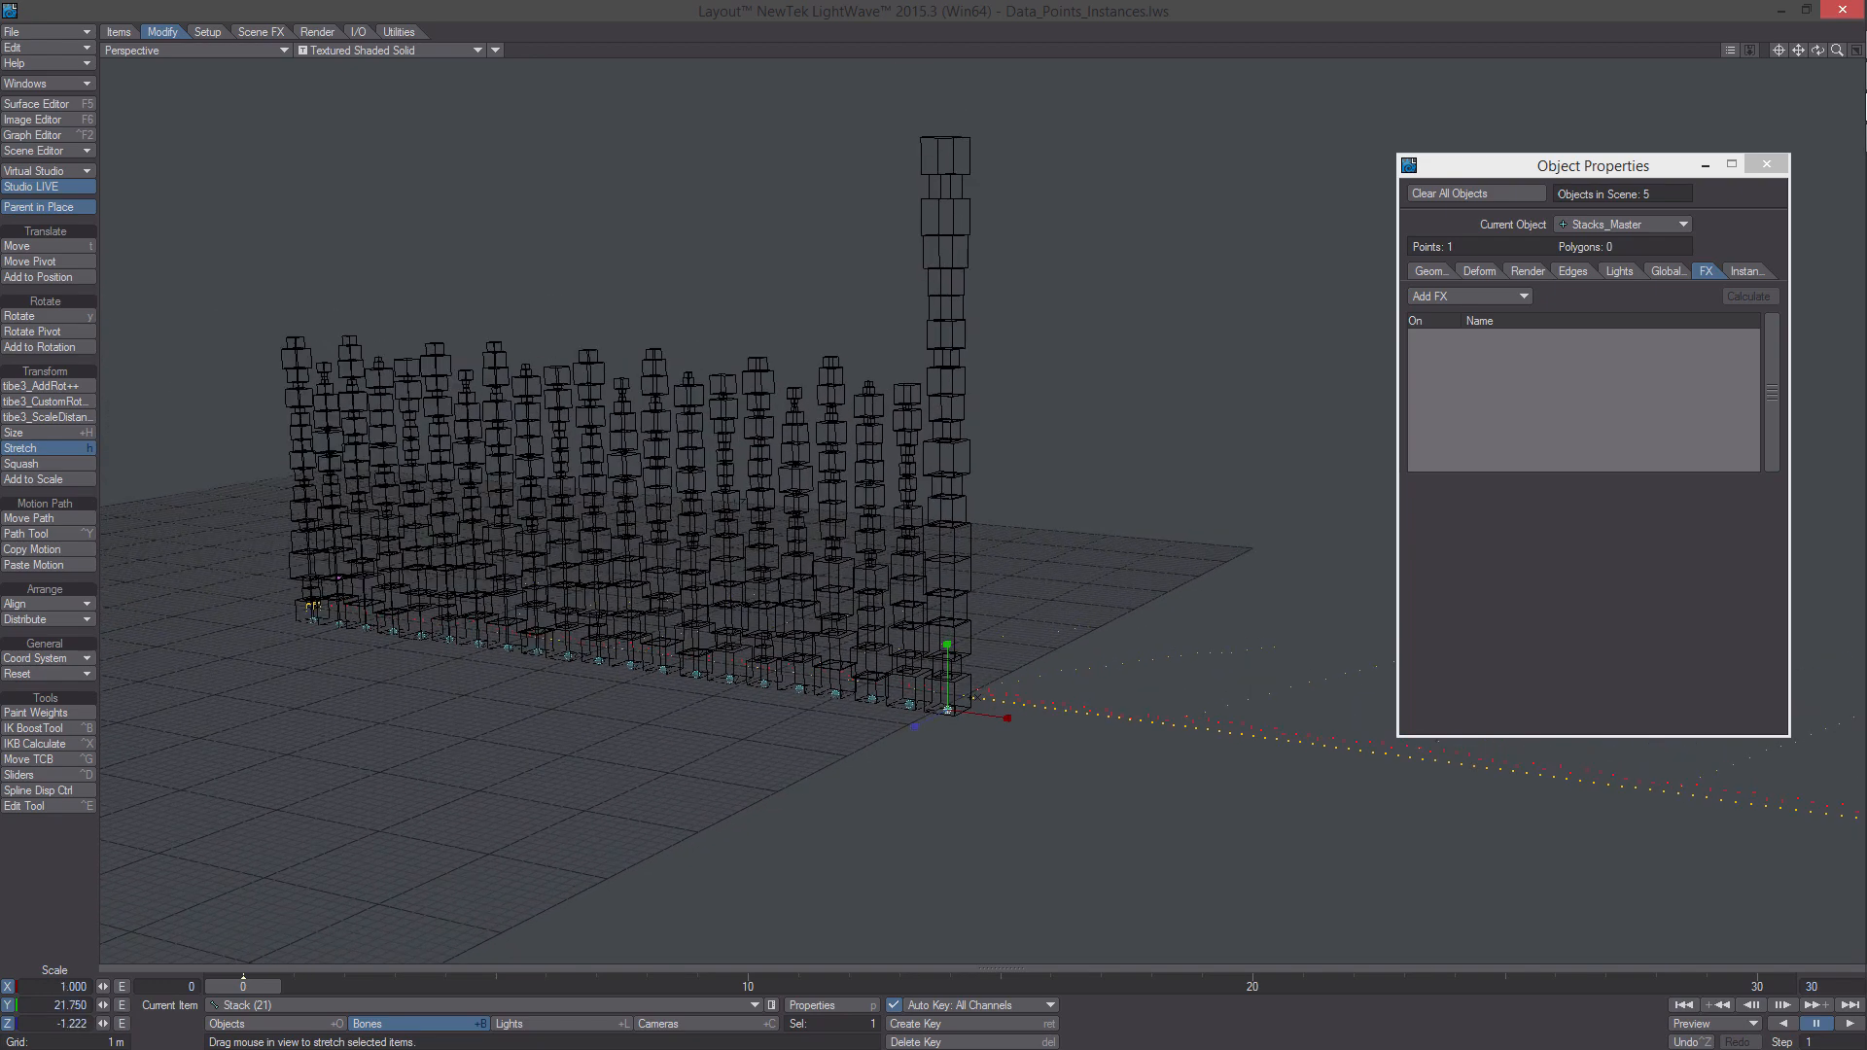
drag(915, 727, 1031, 685)
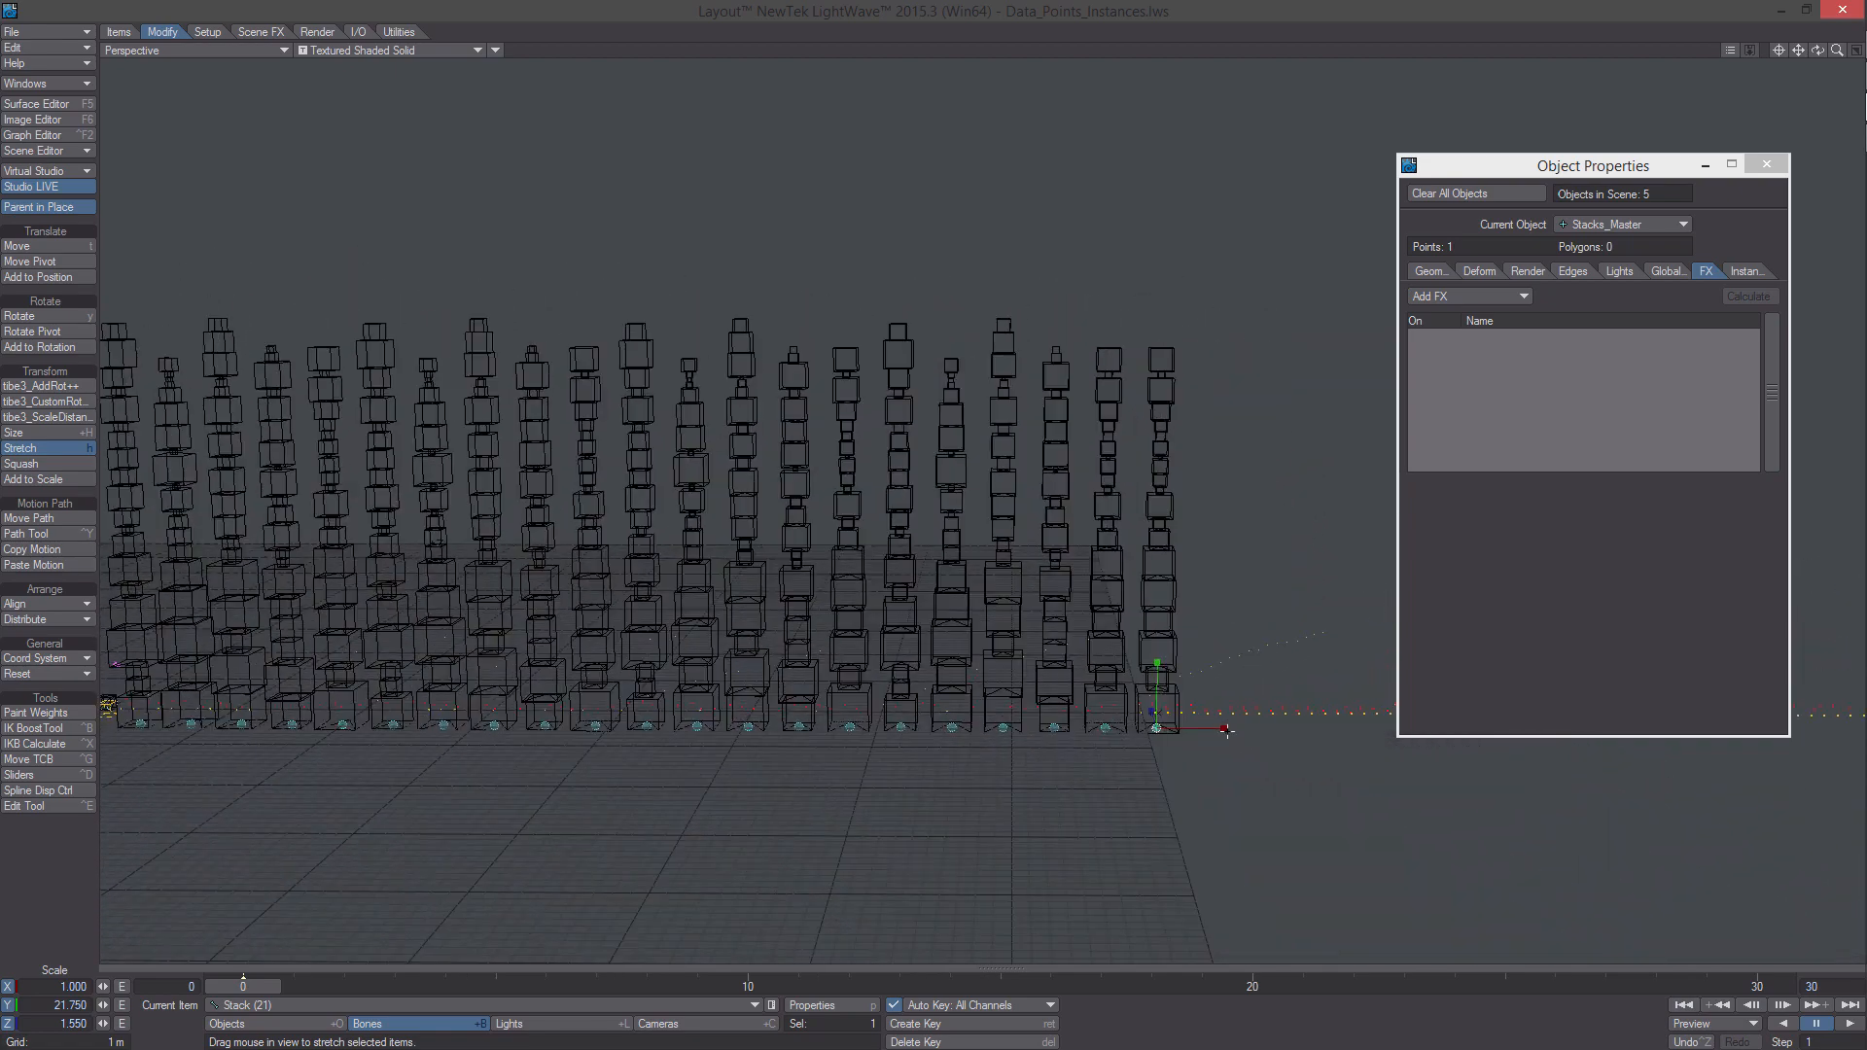
drag(1228, 731, 1074, 746)
key(t)
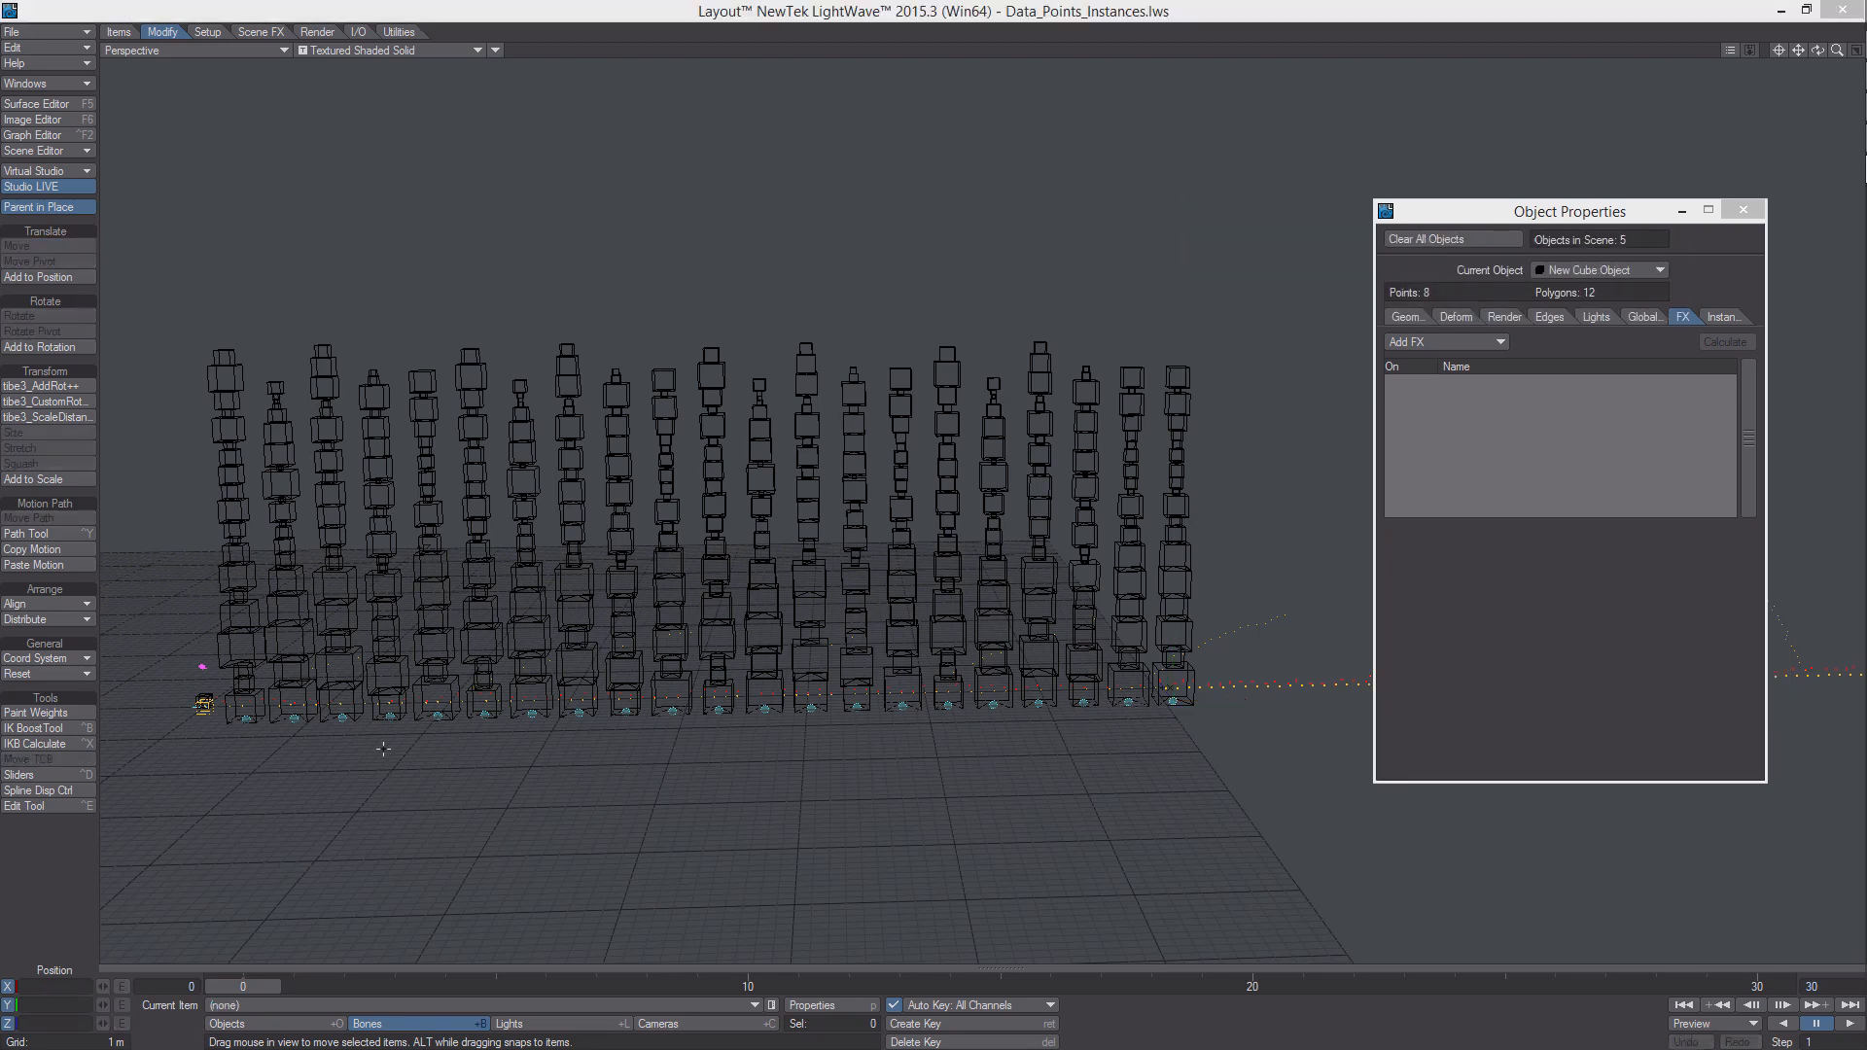
Save New Cube Object as Cube in the project's Objects folder
click(250, 1025)
click(286, 1008)
click(286, 1011)
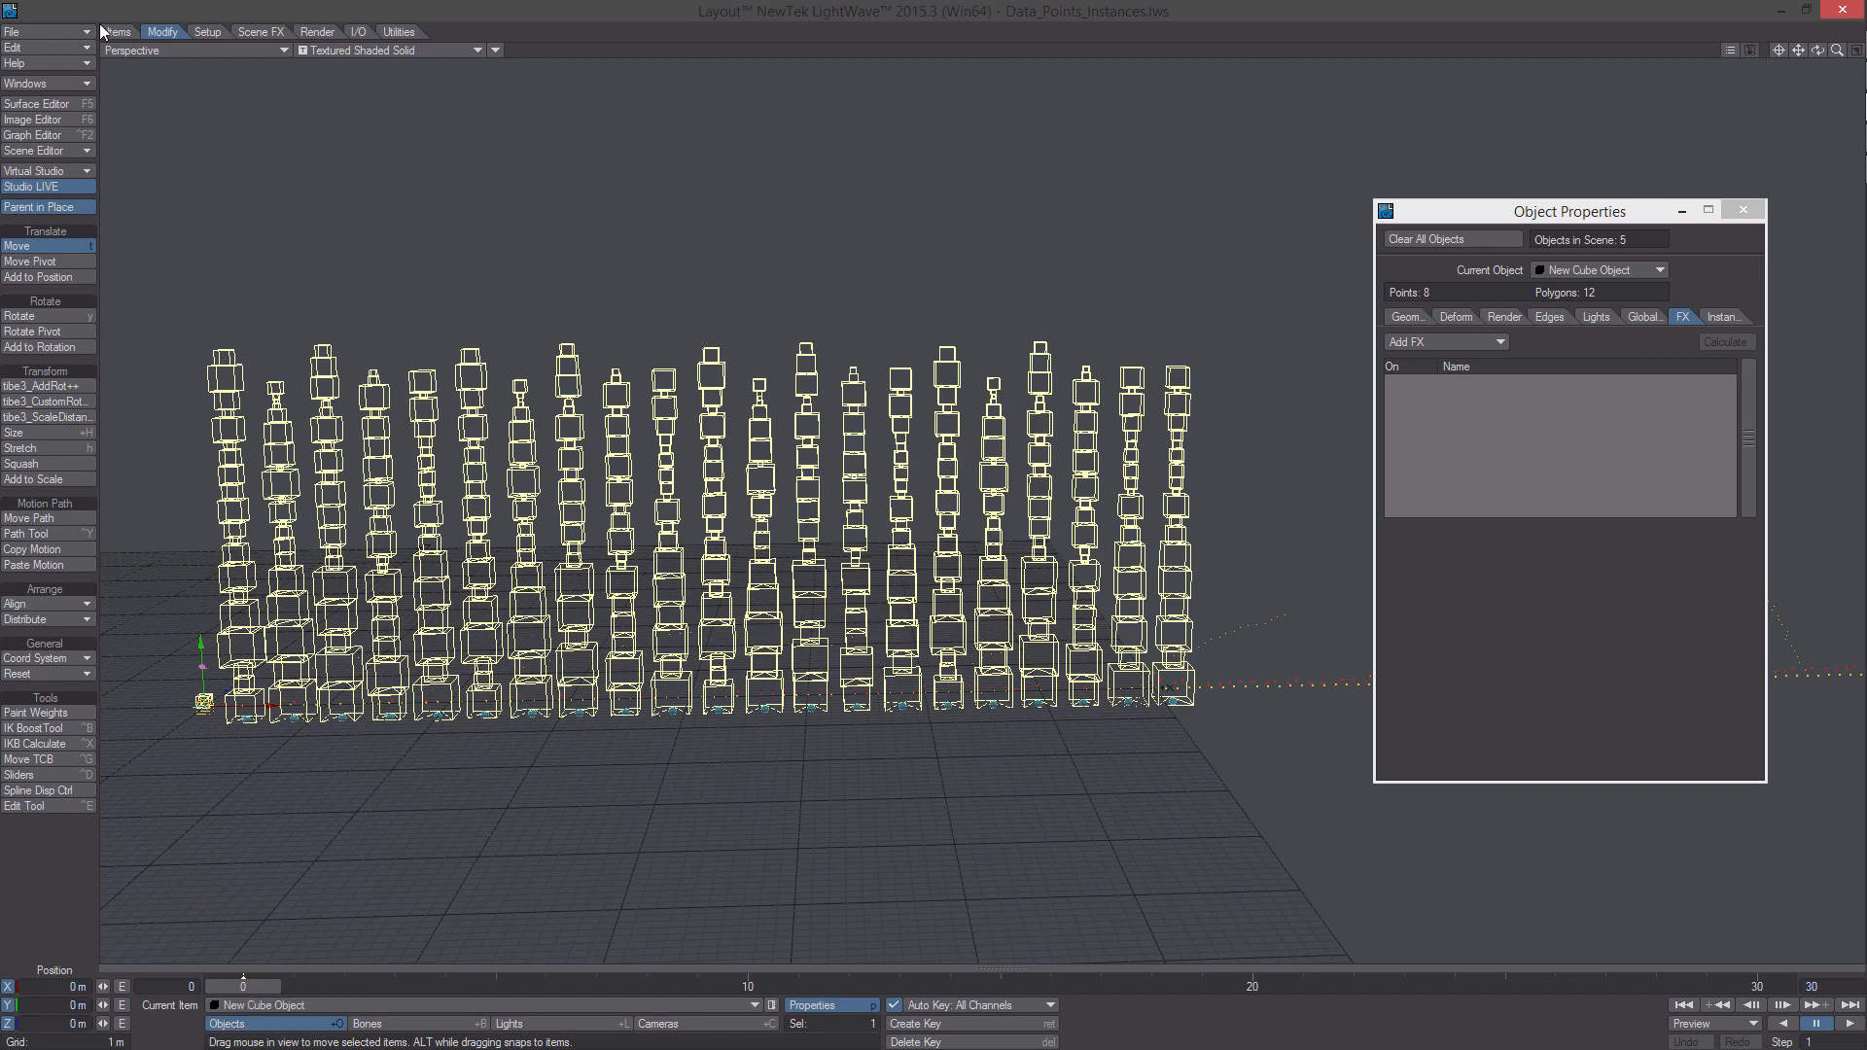
click(39, 31)
mouse_move(58, 75)
click(294, 179)
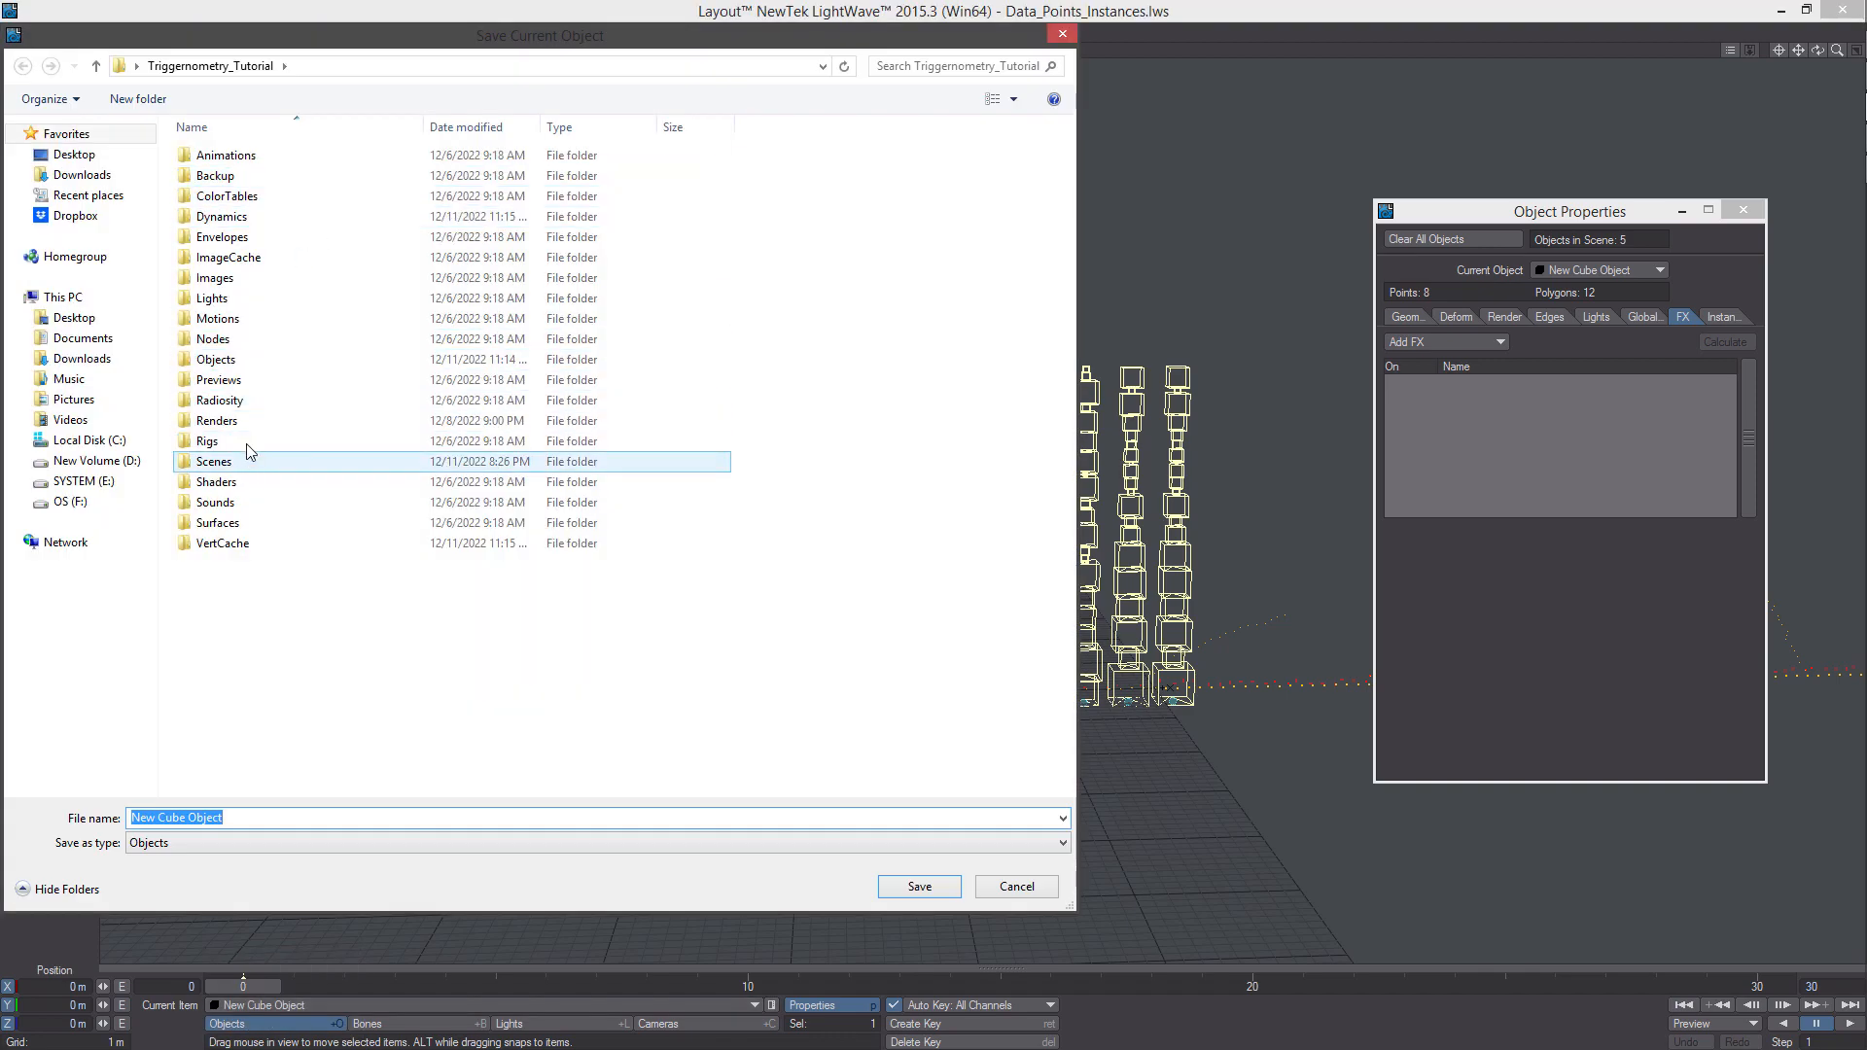
double_click(250, 359)
click(249, 823)
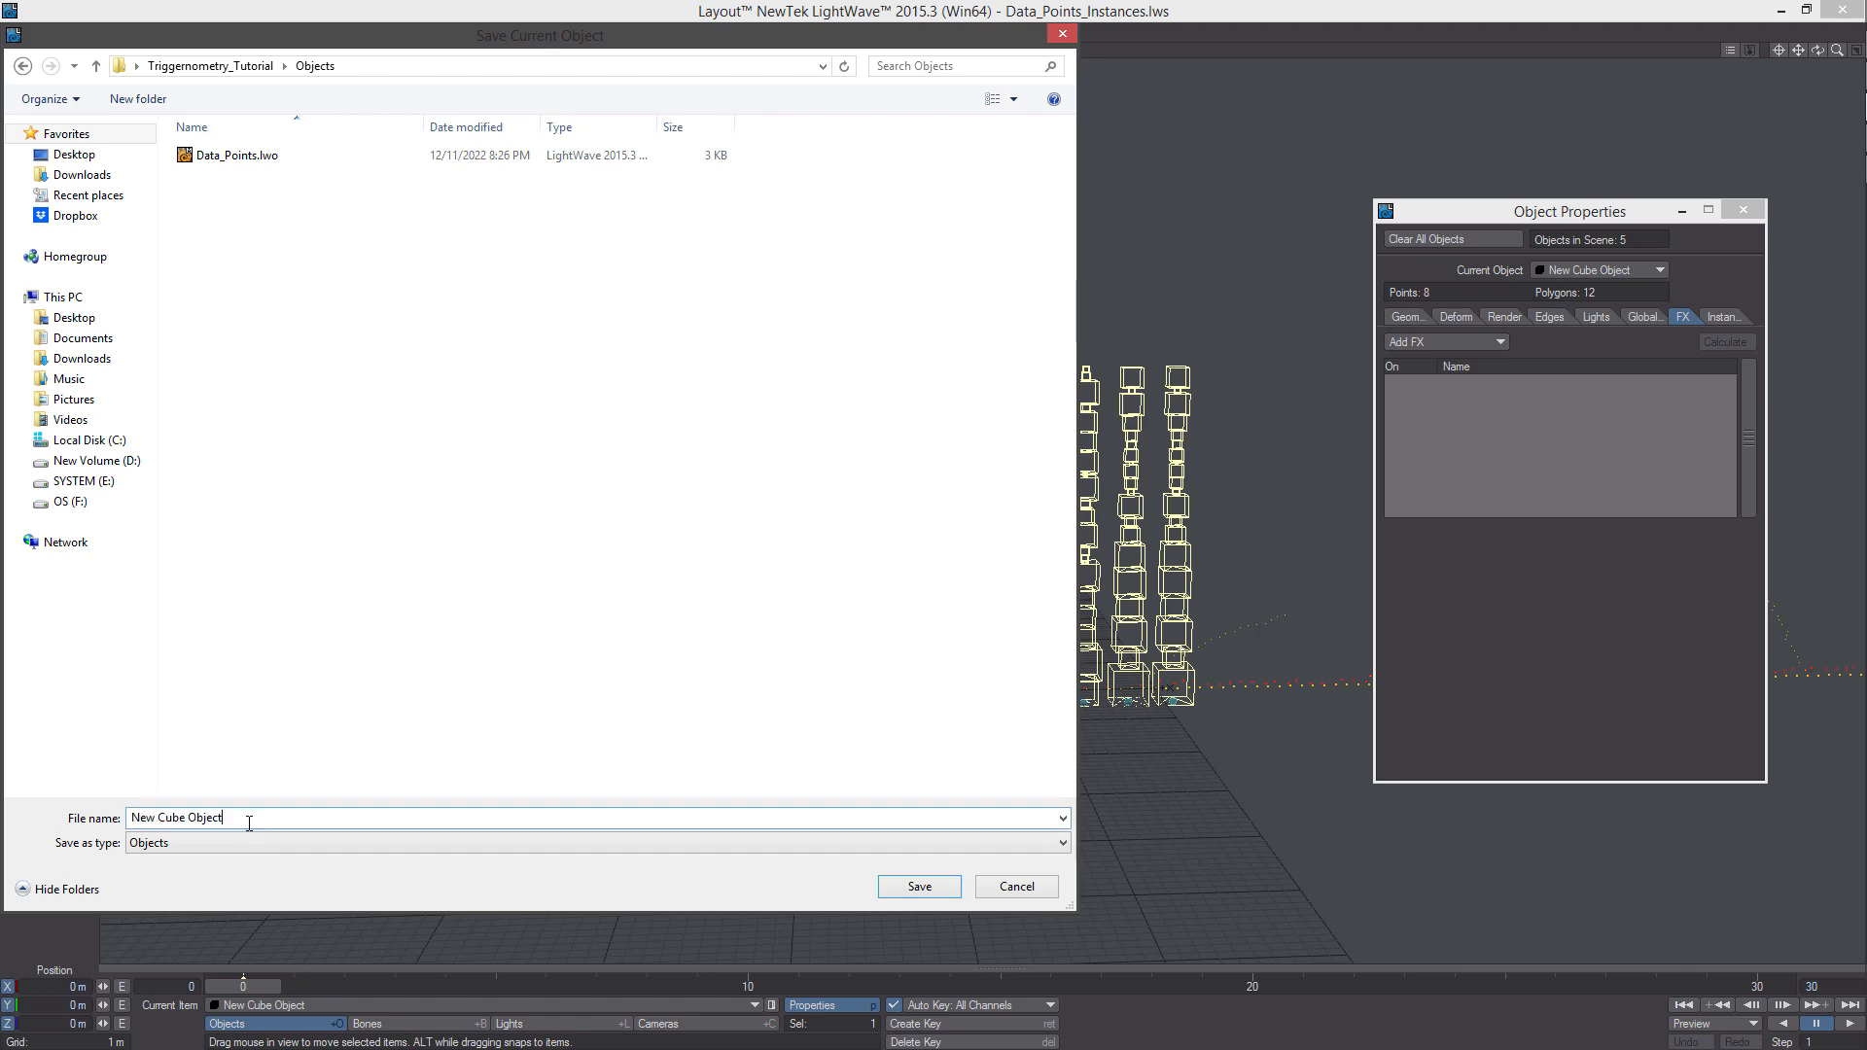
text(Cube)
click(918, 886)
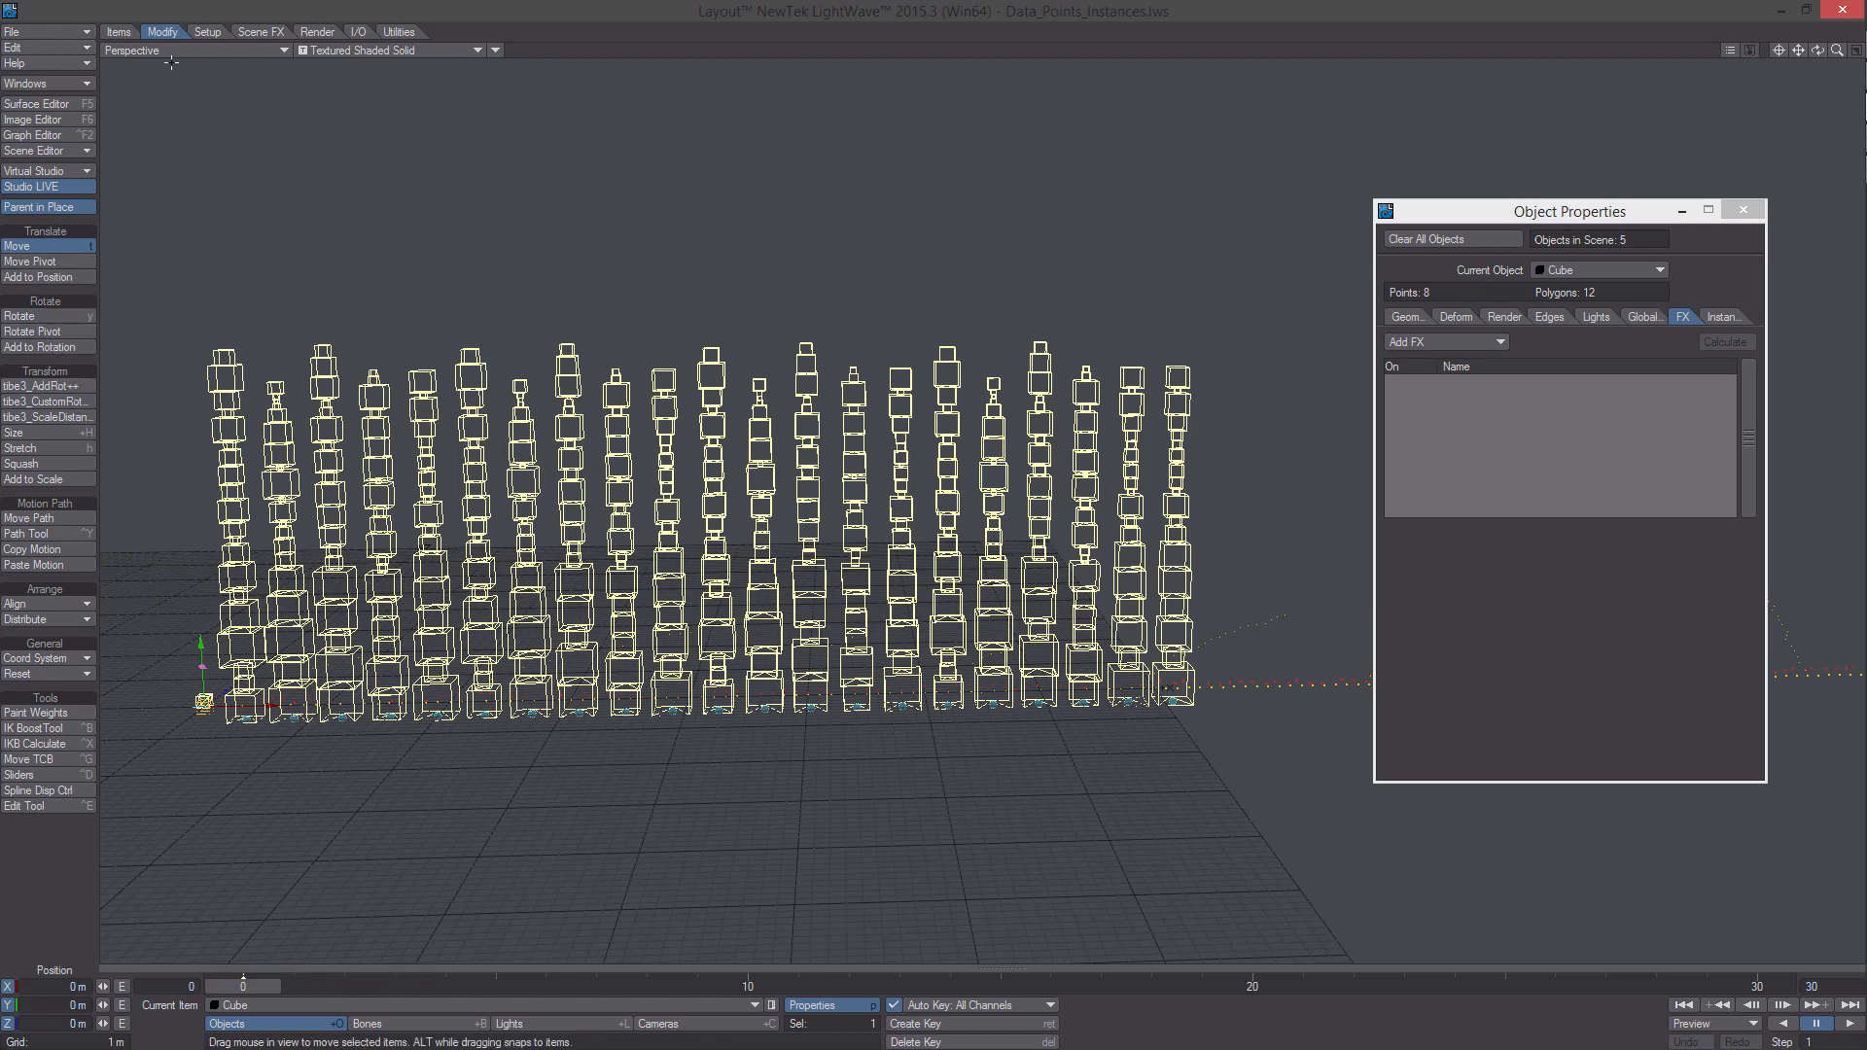
Create a 1 km by 1 km ground plane with 20 segments in X and Z, saved as GroundPlane.lwo, and close Object Properties
click(121, 34)
click(47, 382)
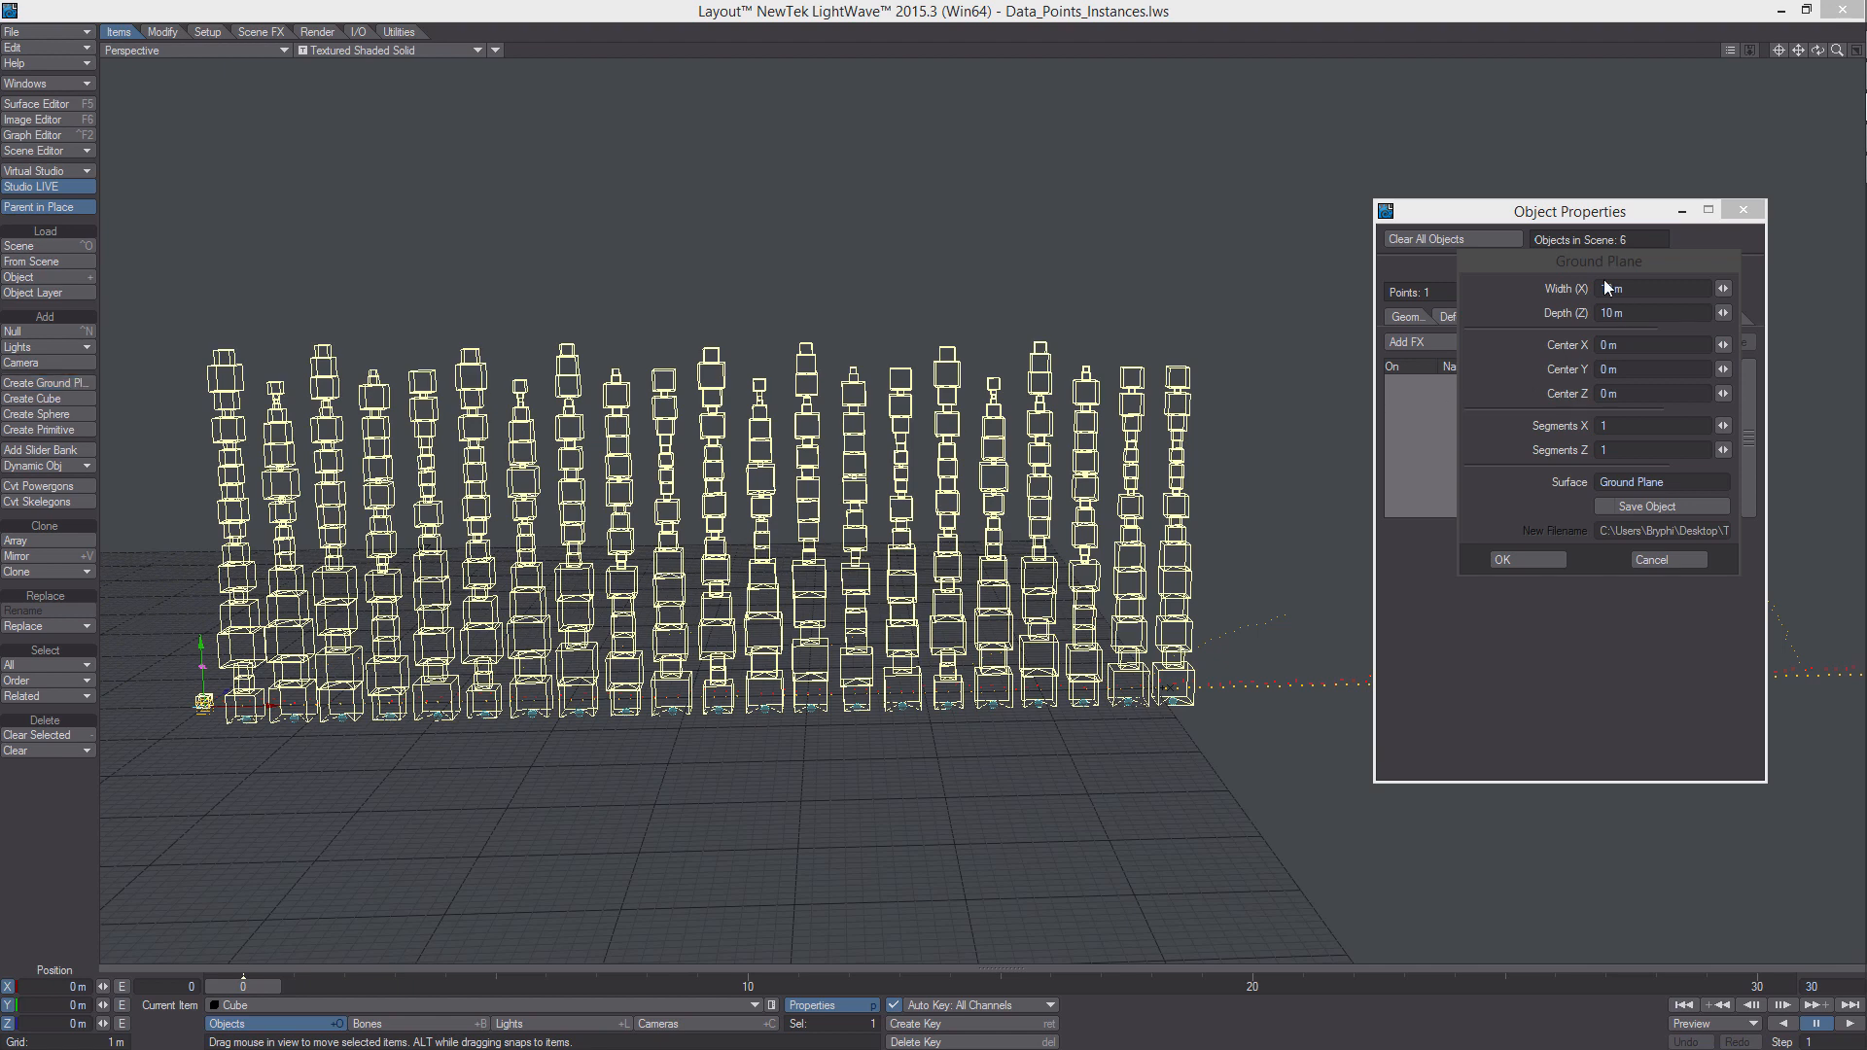
click(1611, 312)
text(000)
text(20)
click(1609, 507)
drag(1664, 532, 1783, 516)
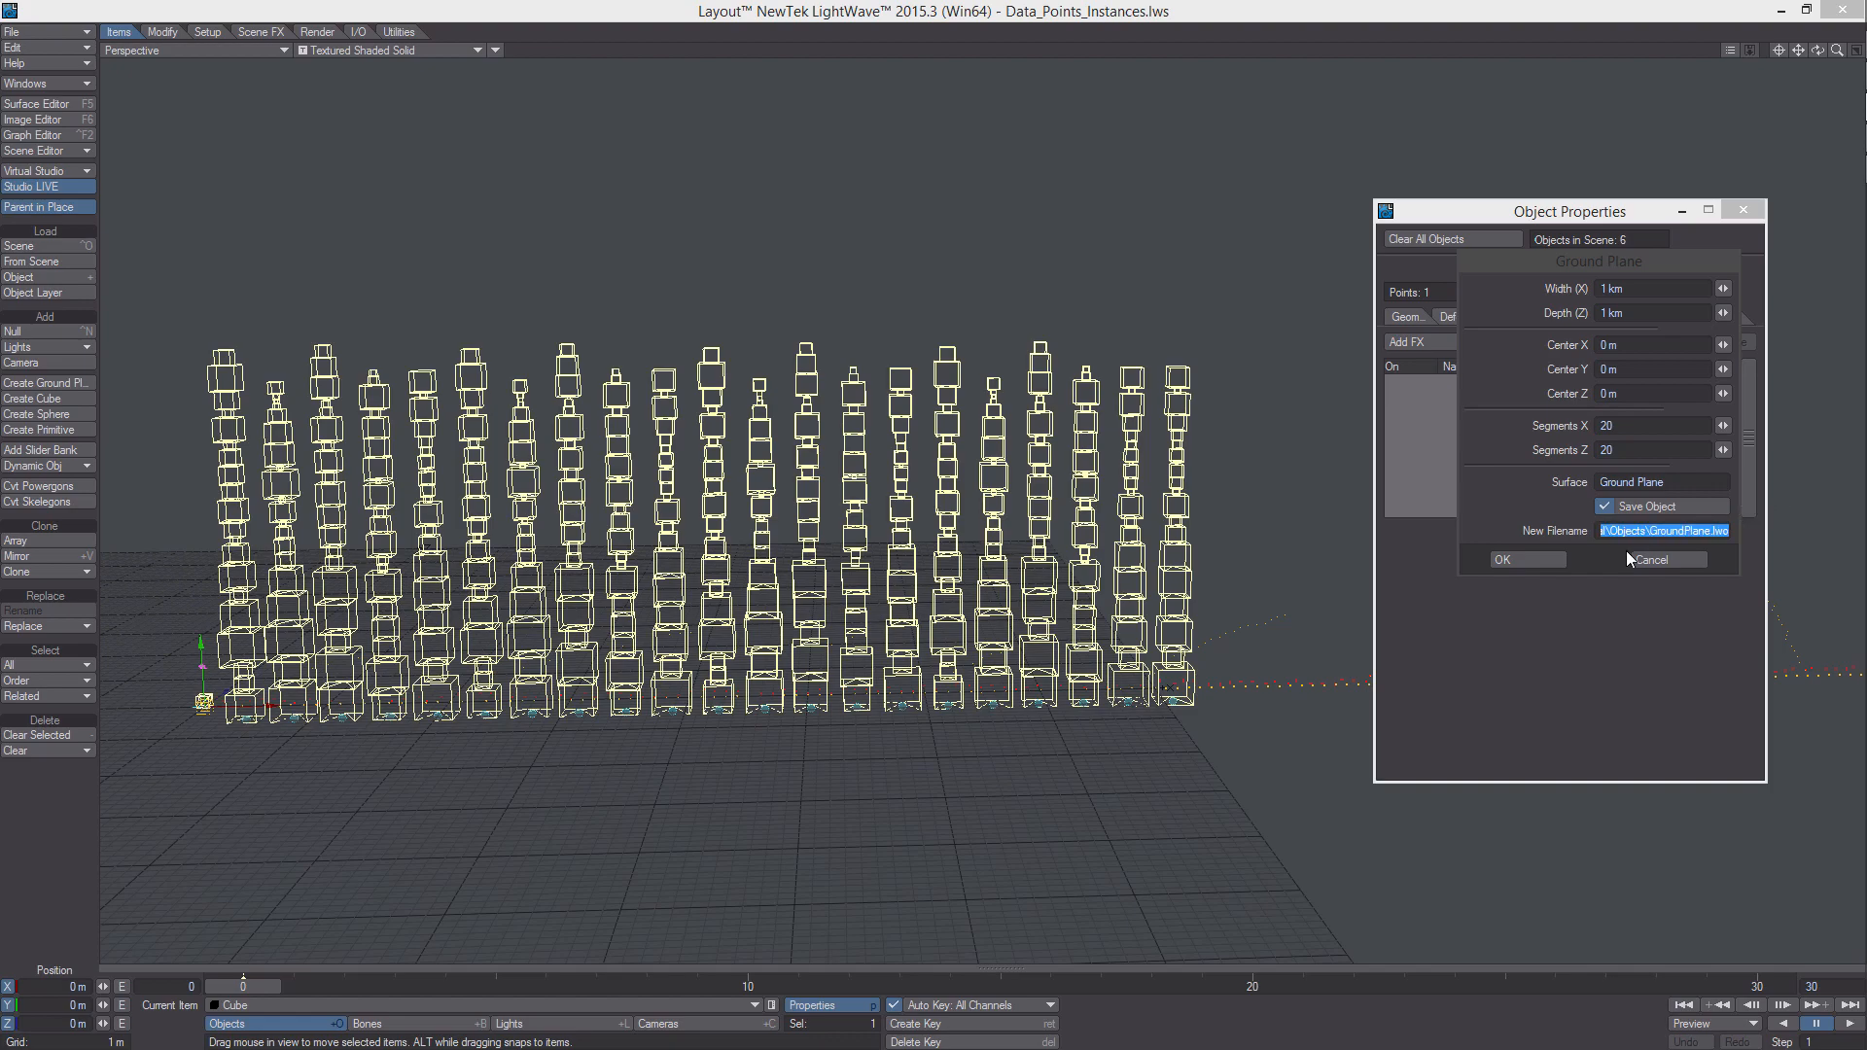
click(1532, 560)
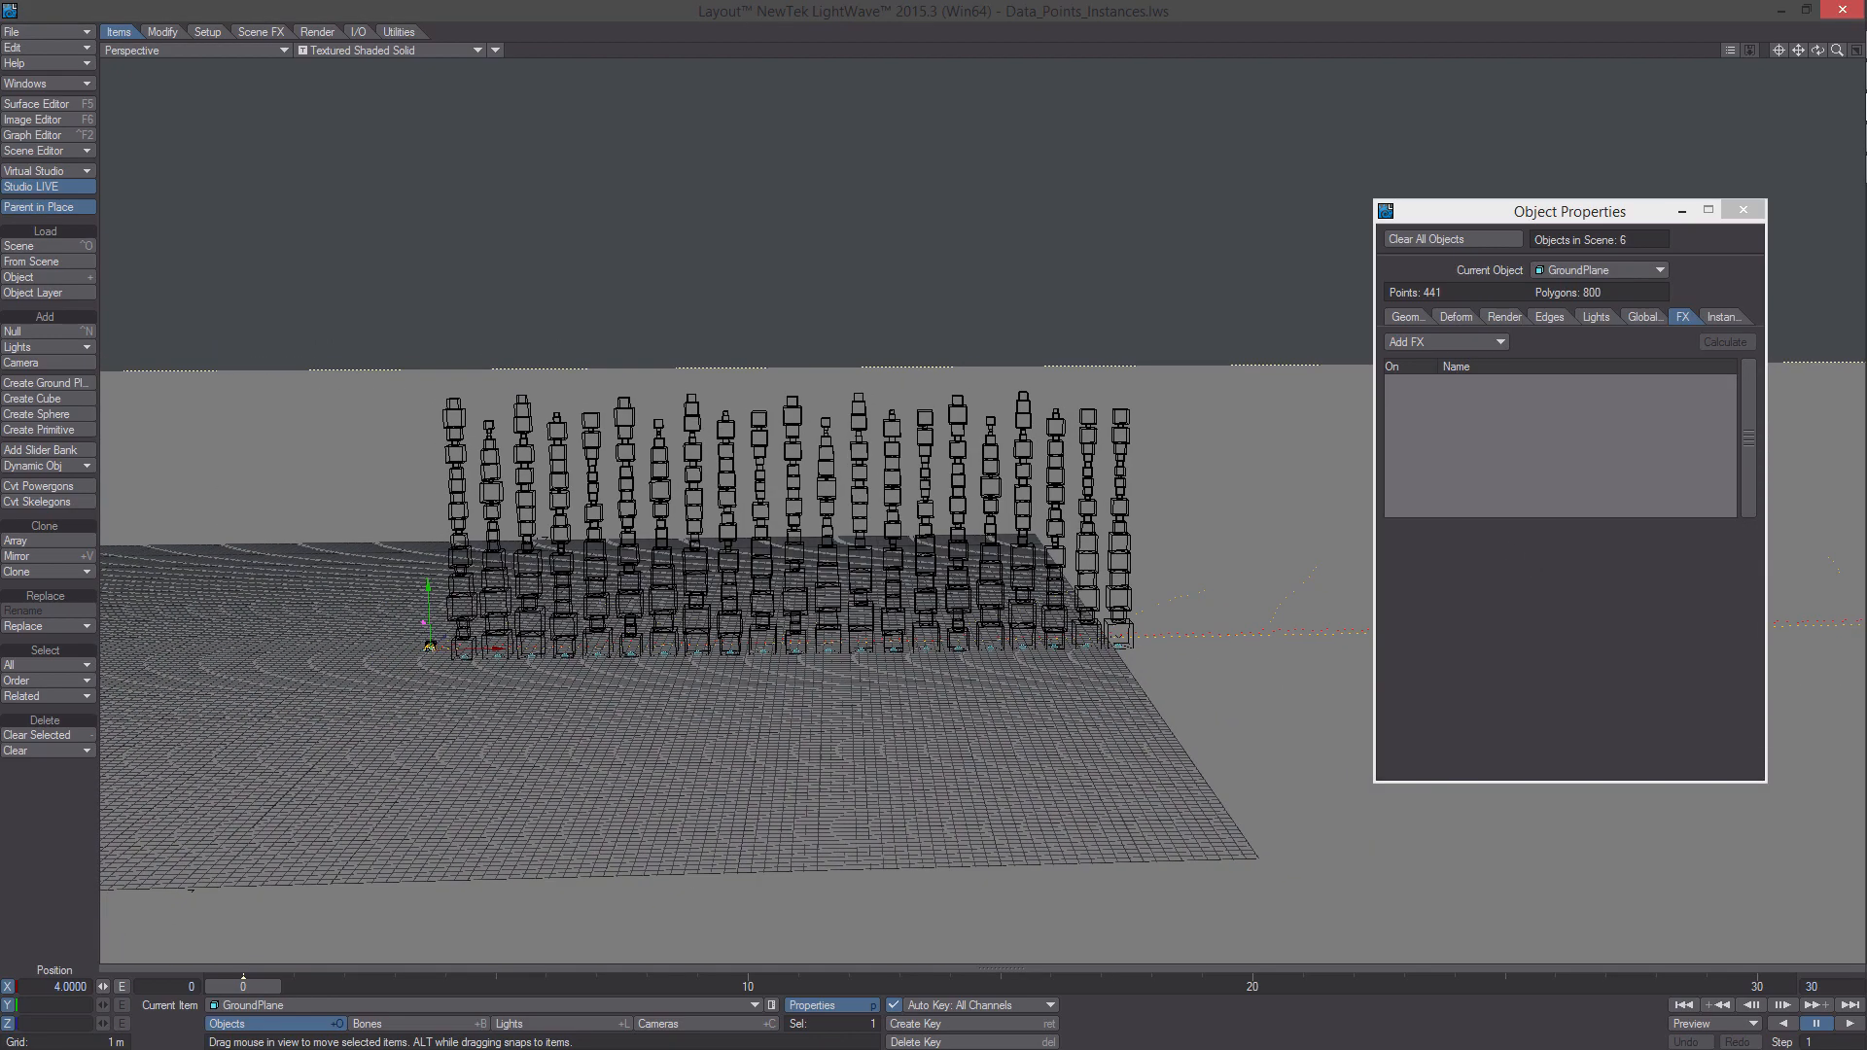
click(1747, 214)
Examine the scene's items in the Scene Editor and the ground plane around the stacks
mouse_move(739, 583)
alt+mouse_down()
mouse_move(720, 622)
mouse_move(754, 607)
mouse_move(707, 576)
alt+mouse_up()
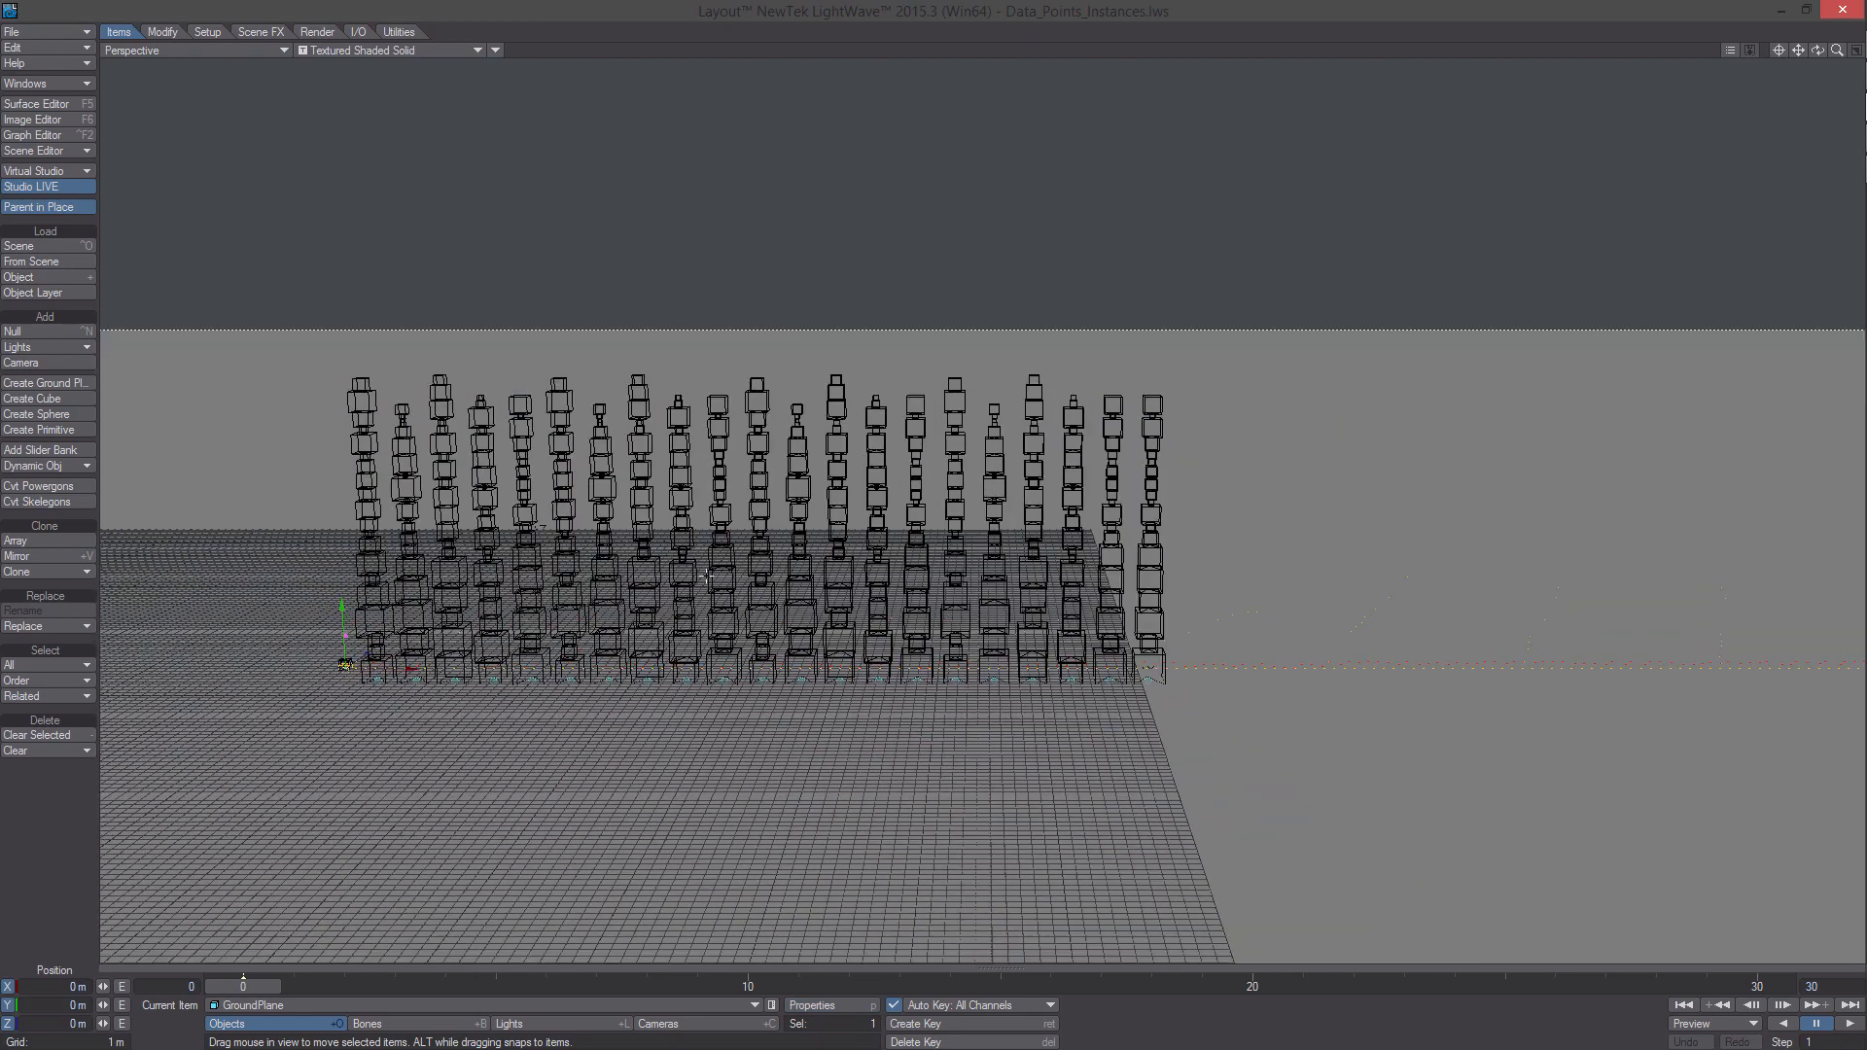
click(68, 85)
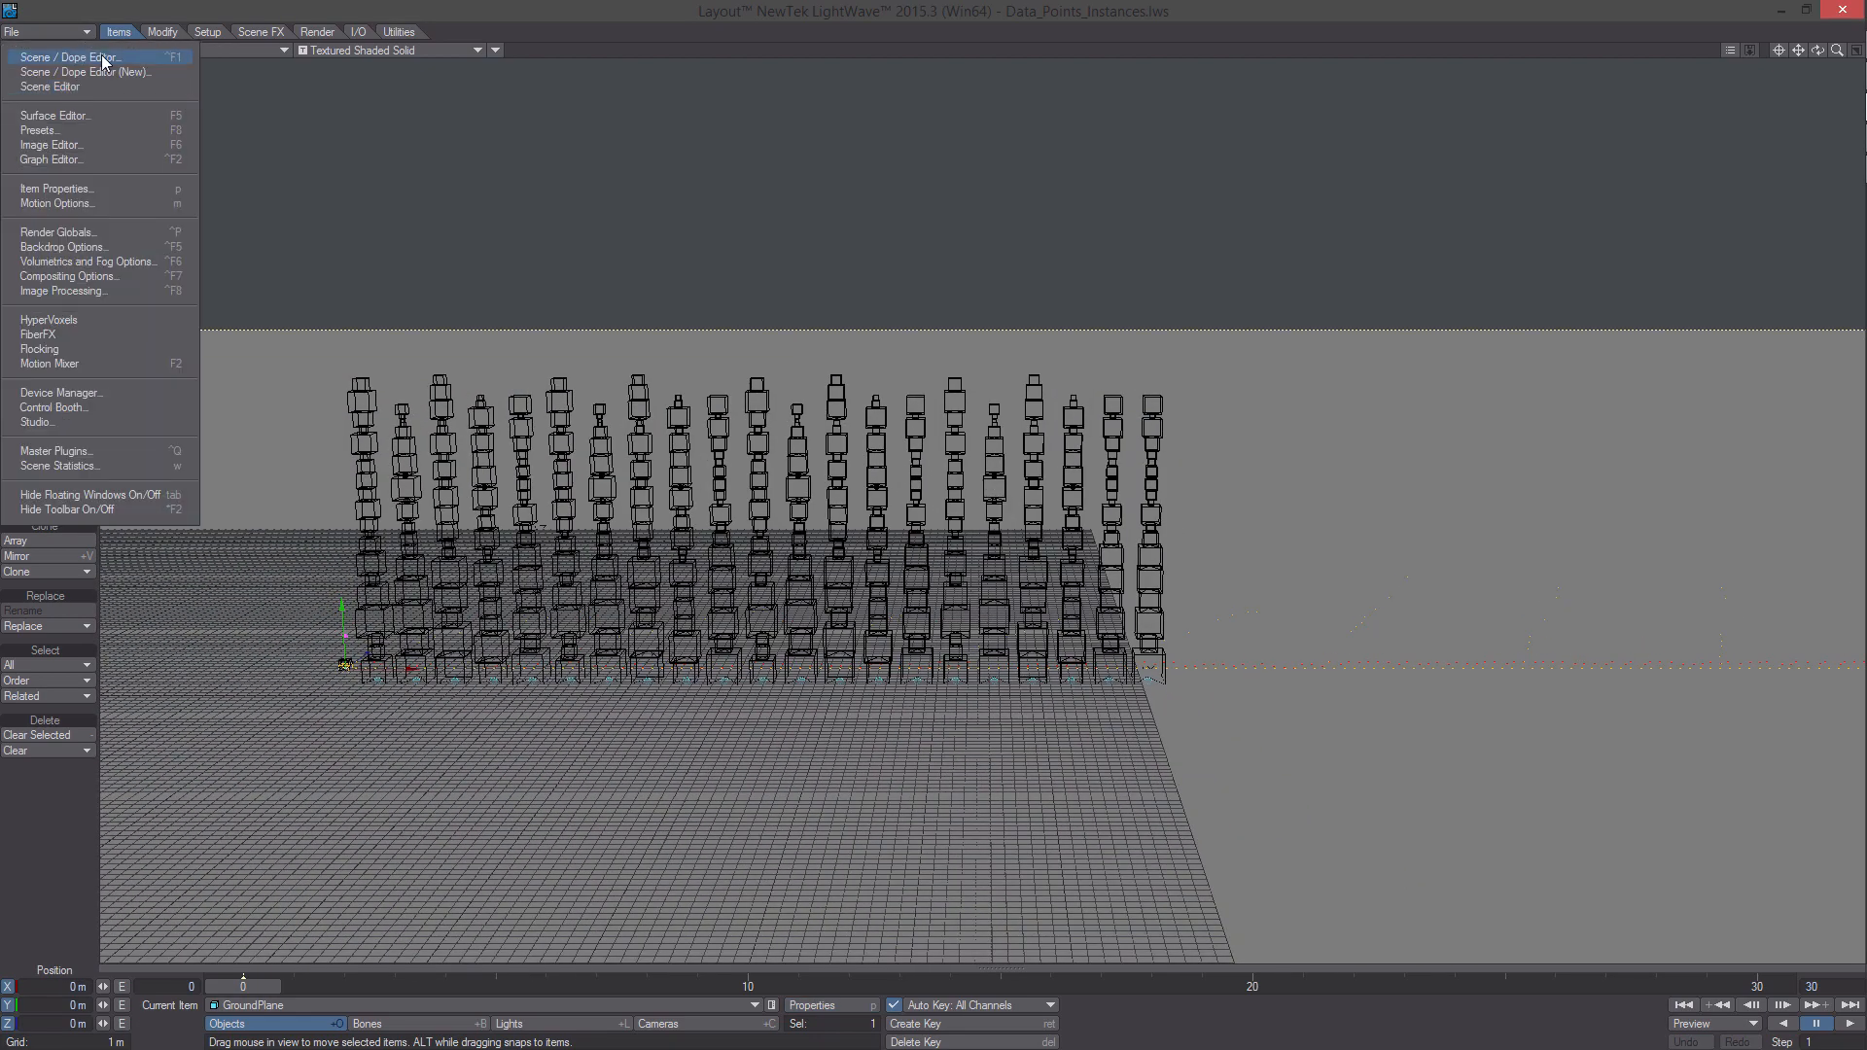
click(110, 62)
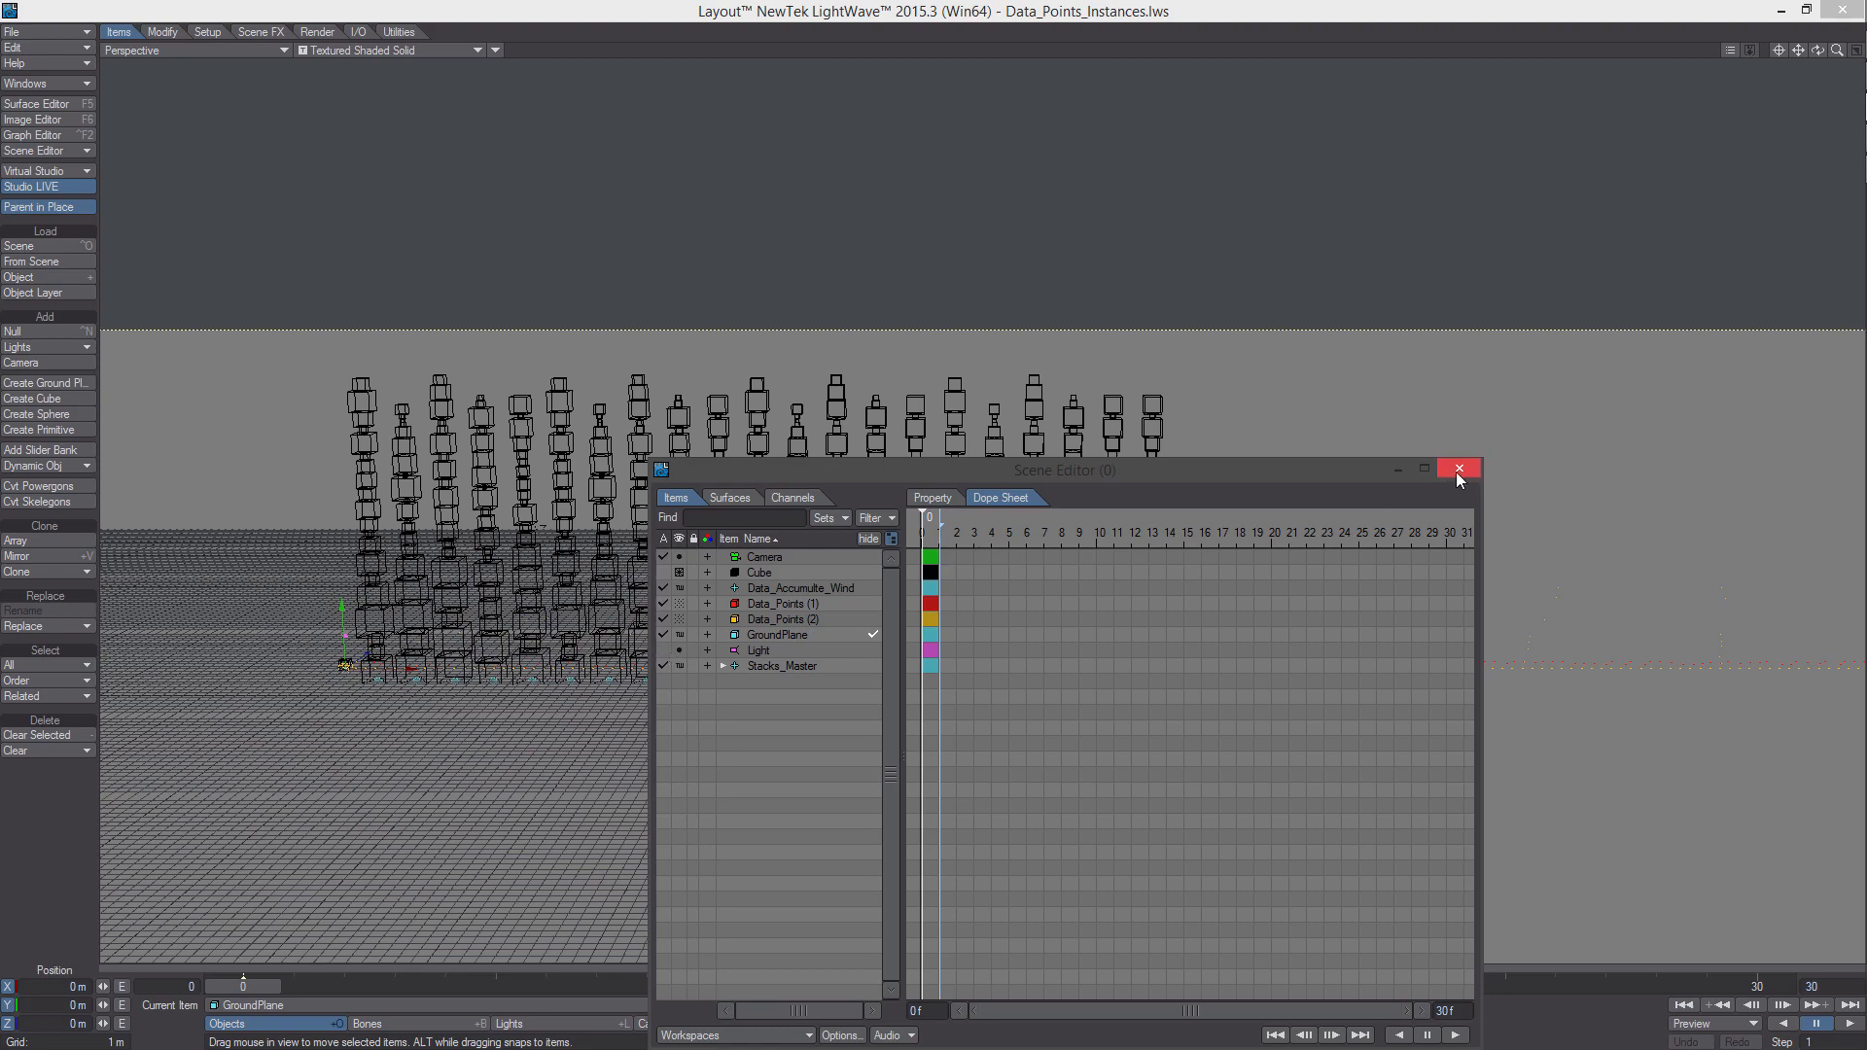
click(1459, 477)
alt+drag(1265, 584, 1318, 588)
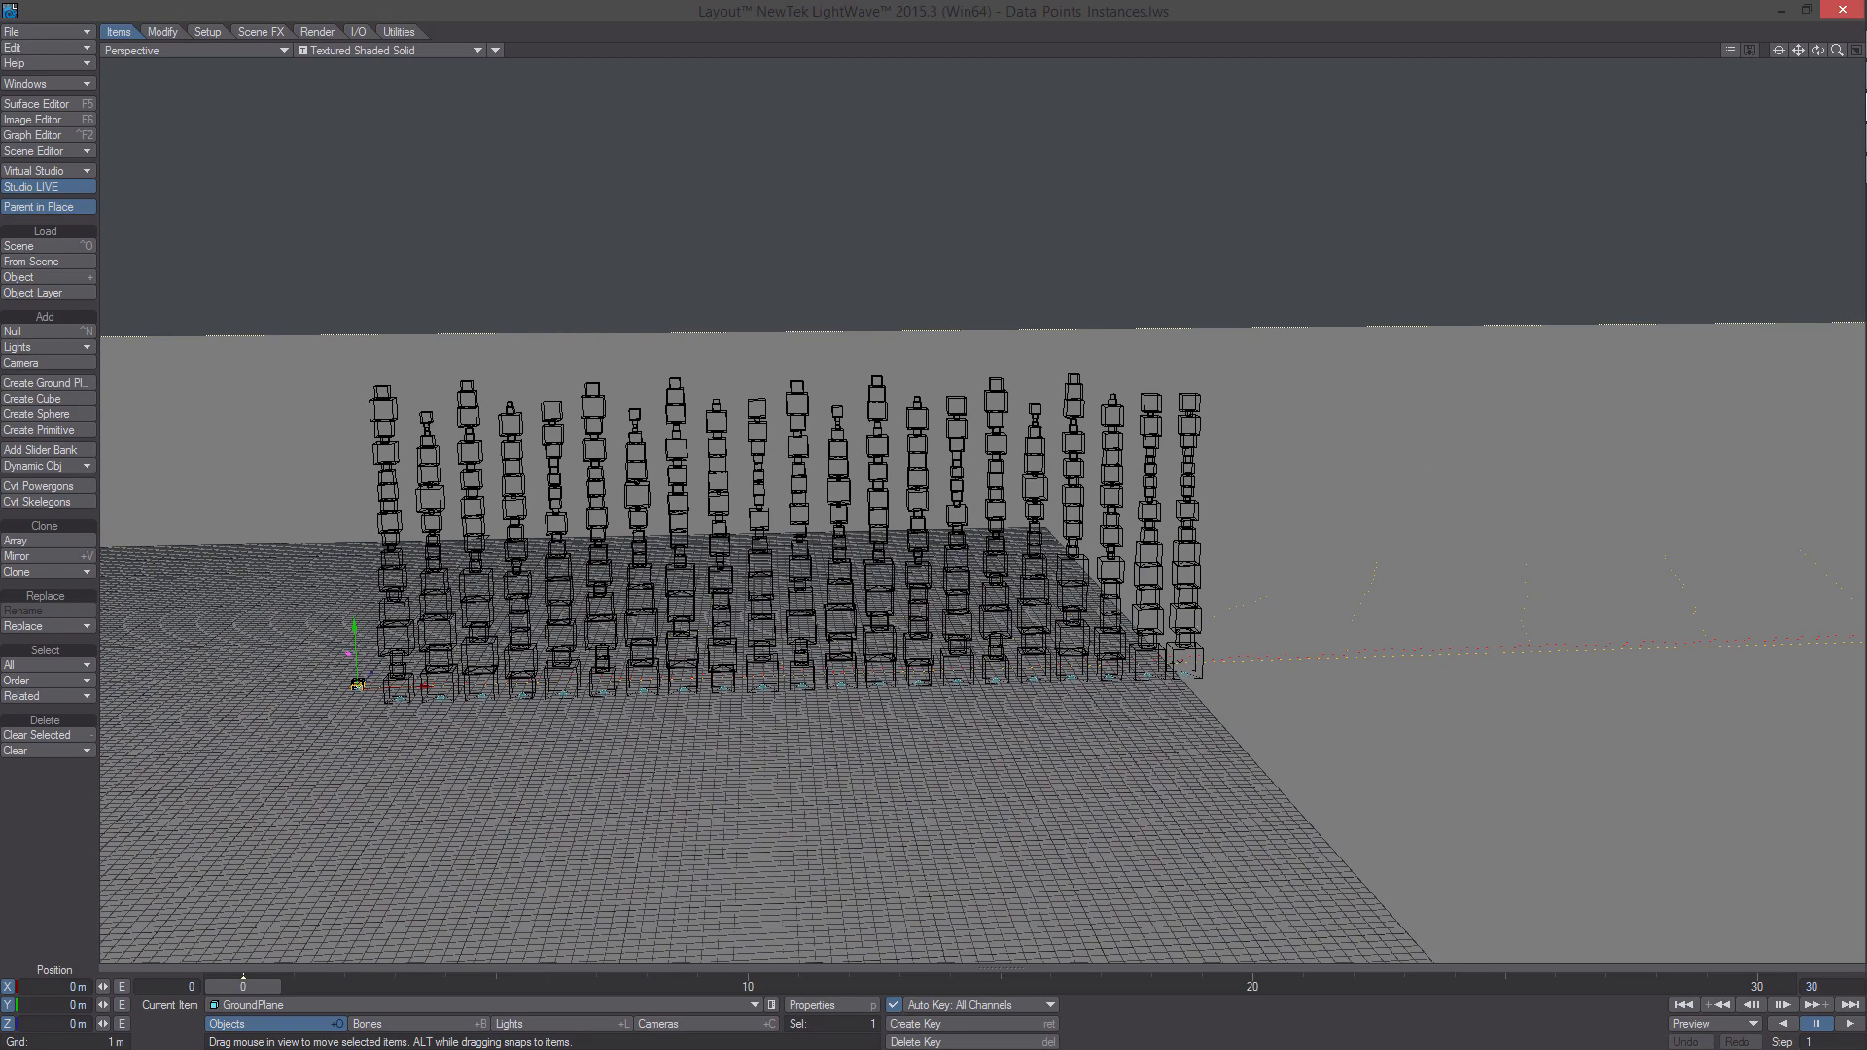
Frame the row of stacks through the camera at about X -21.73, Y 9.55, Z -52.66 m, heading about 52.7° and pitch about -5.9°
key(6)
key(shift+c)
right_drag(625, 811, 624, 749)
drag(625, 749, 1193, 544)
key(y)
key(t)
right_drag(1192, 545, 1192, 566)
mouse_move(1192, 566)
mouse_down()
mouse_move(1189, 595)
mouse_move(1221, 616)
mouse_move(1201, 576)
mouse_up()
key(y)
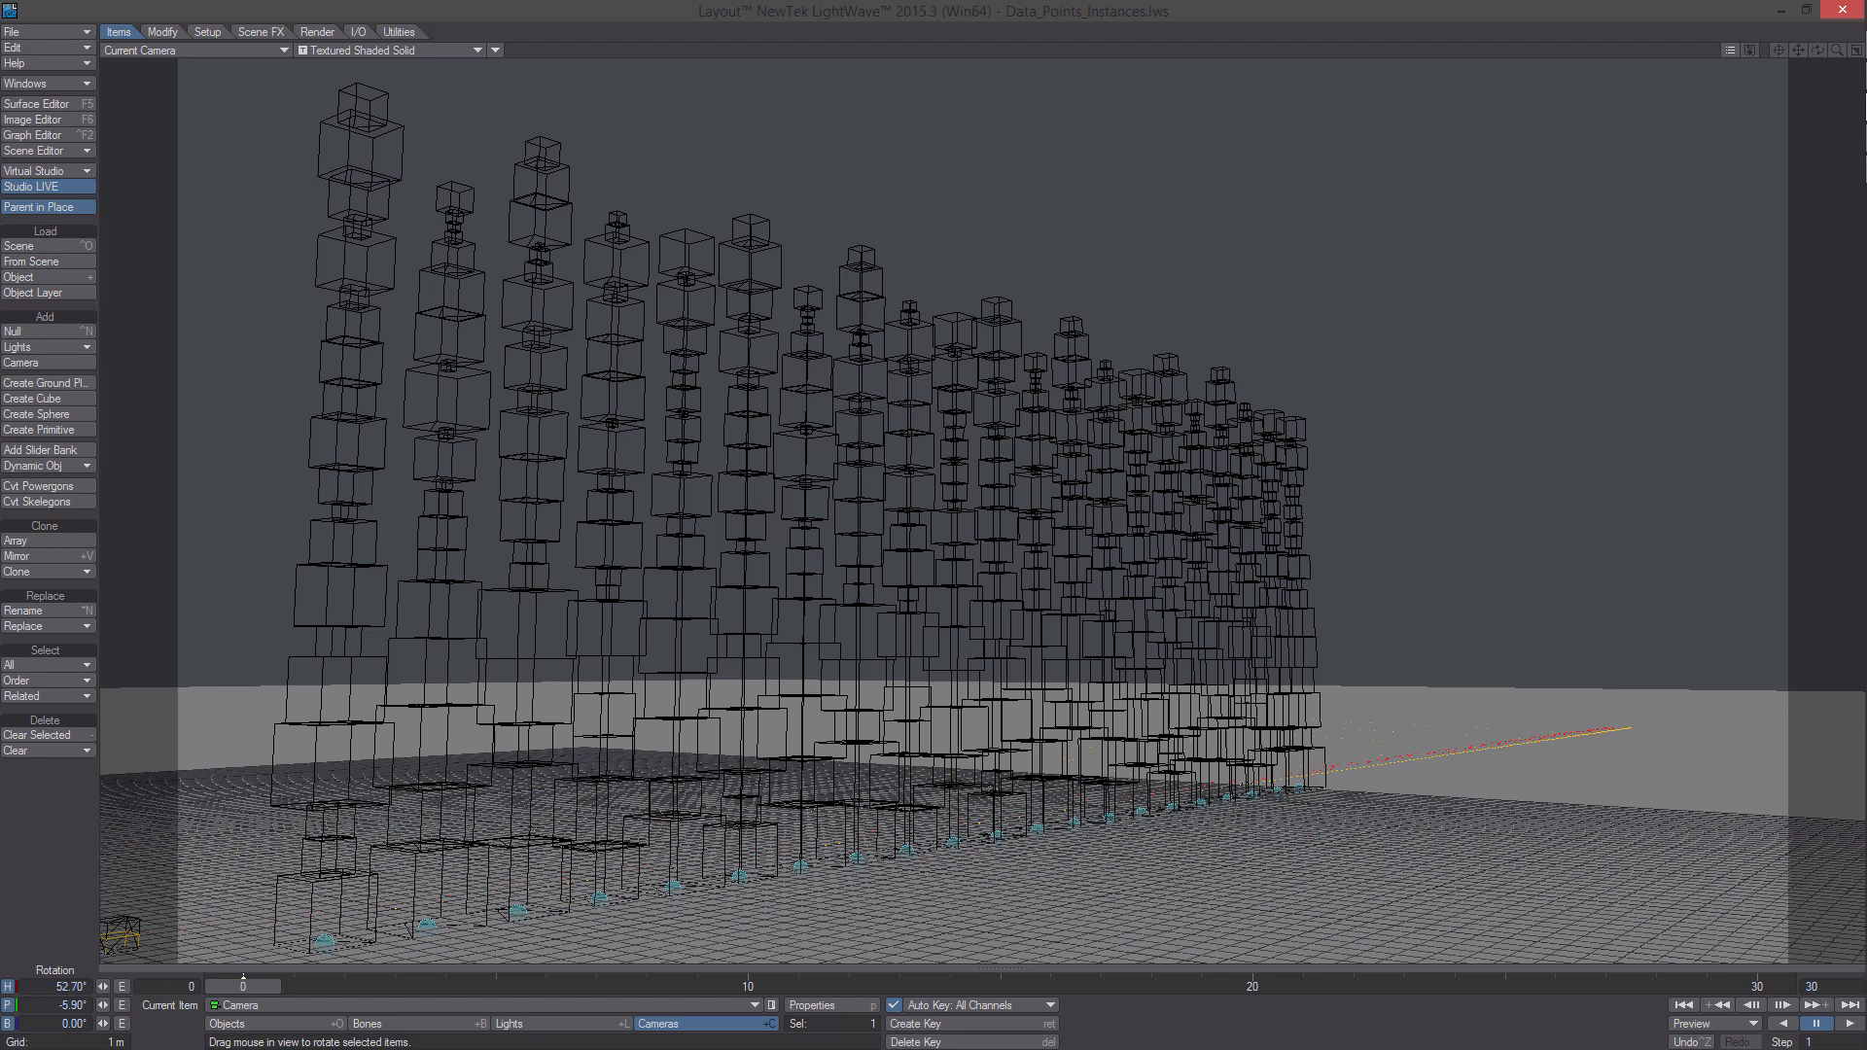
key(t)
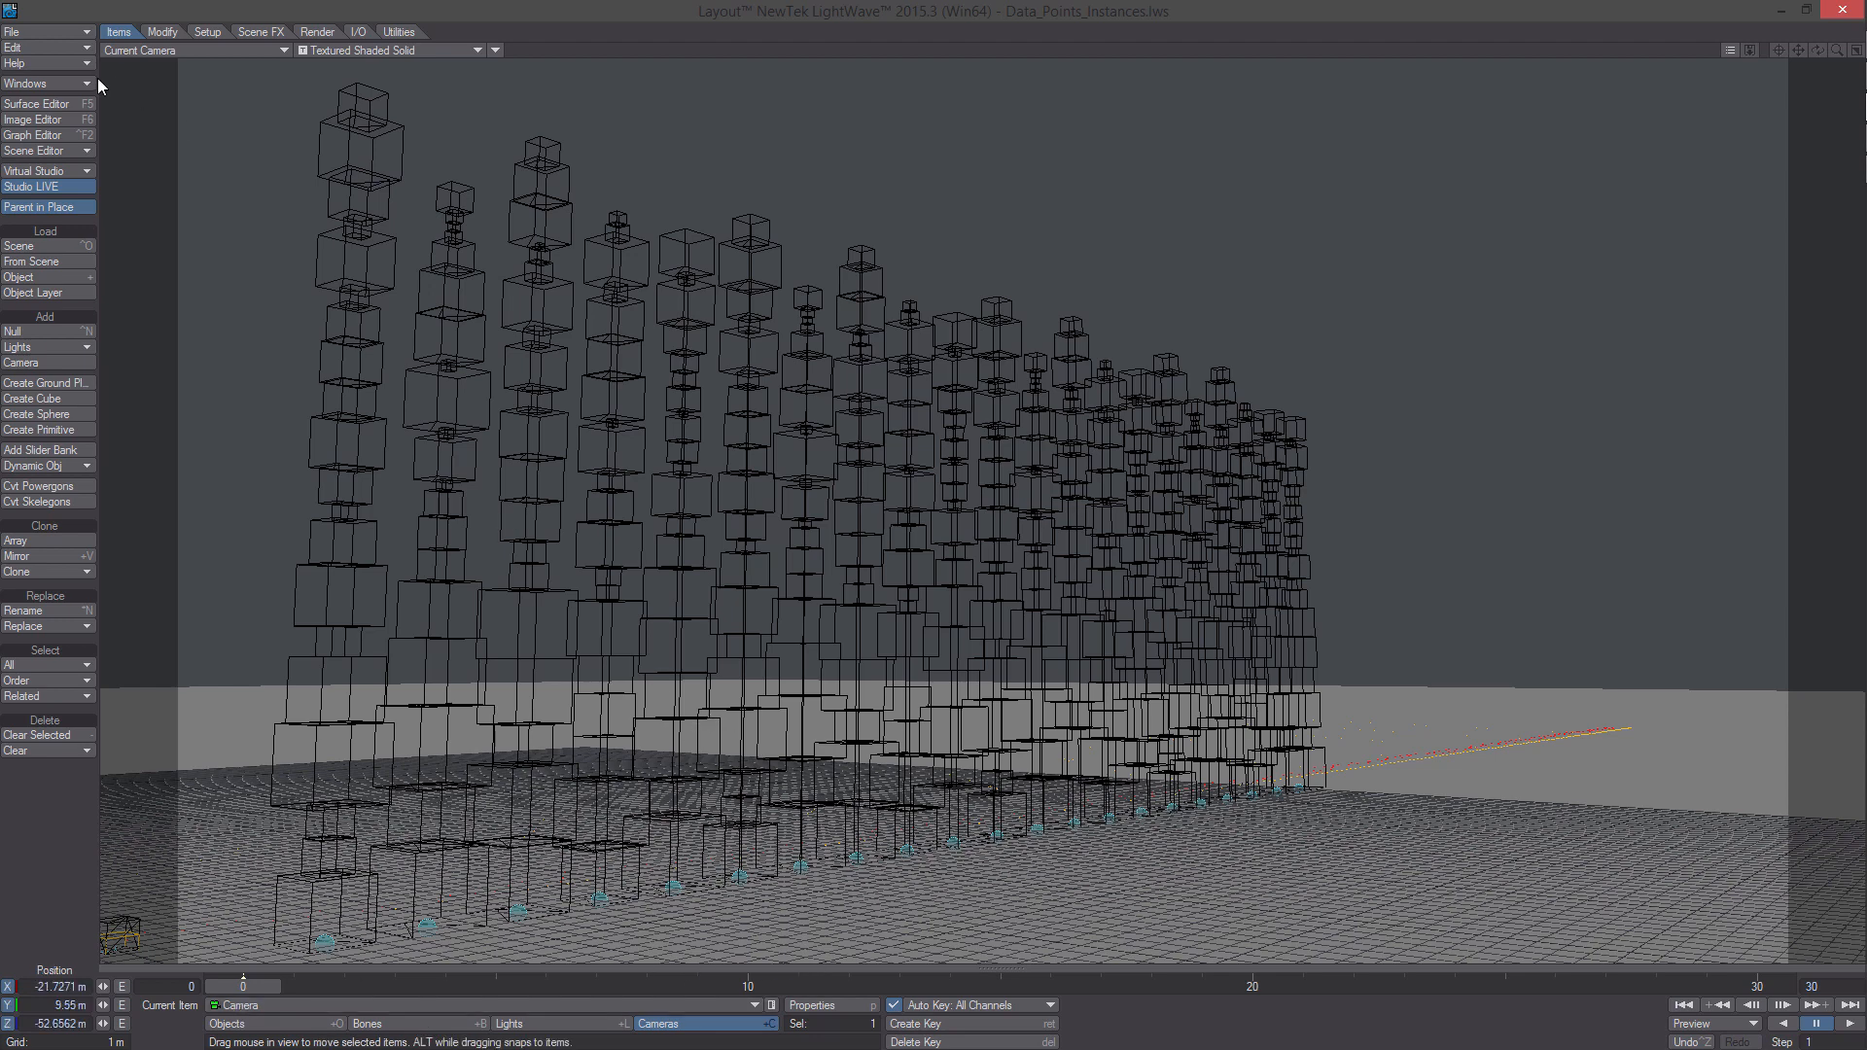
Open the Surface Editor clear of the stacks and expand the surfaces of the GroundPlane object
click(44, 104)
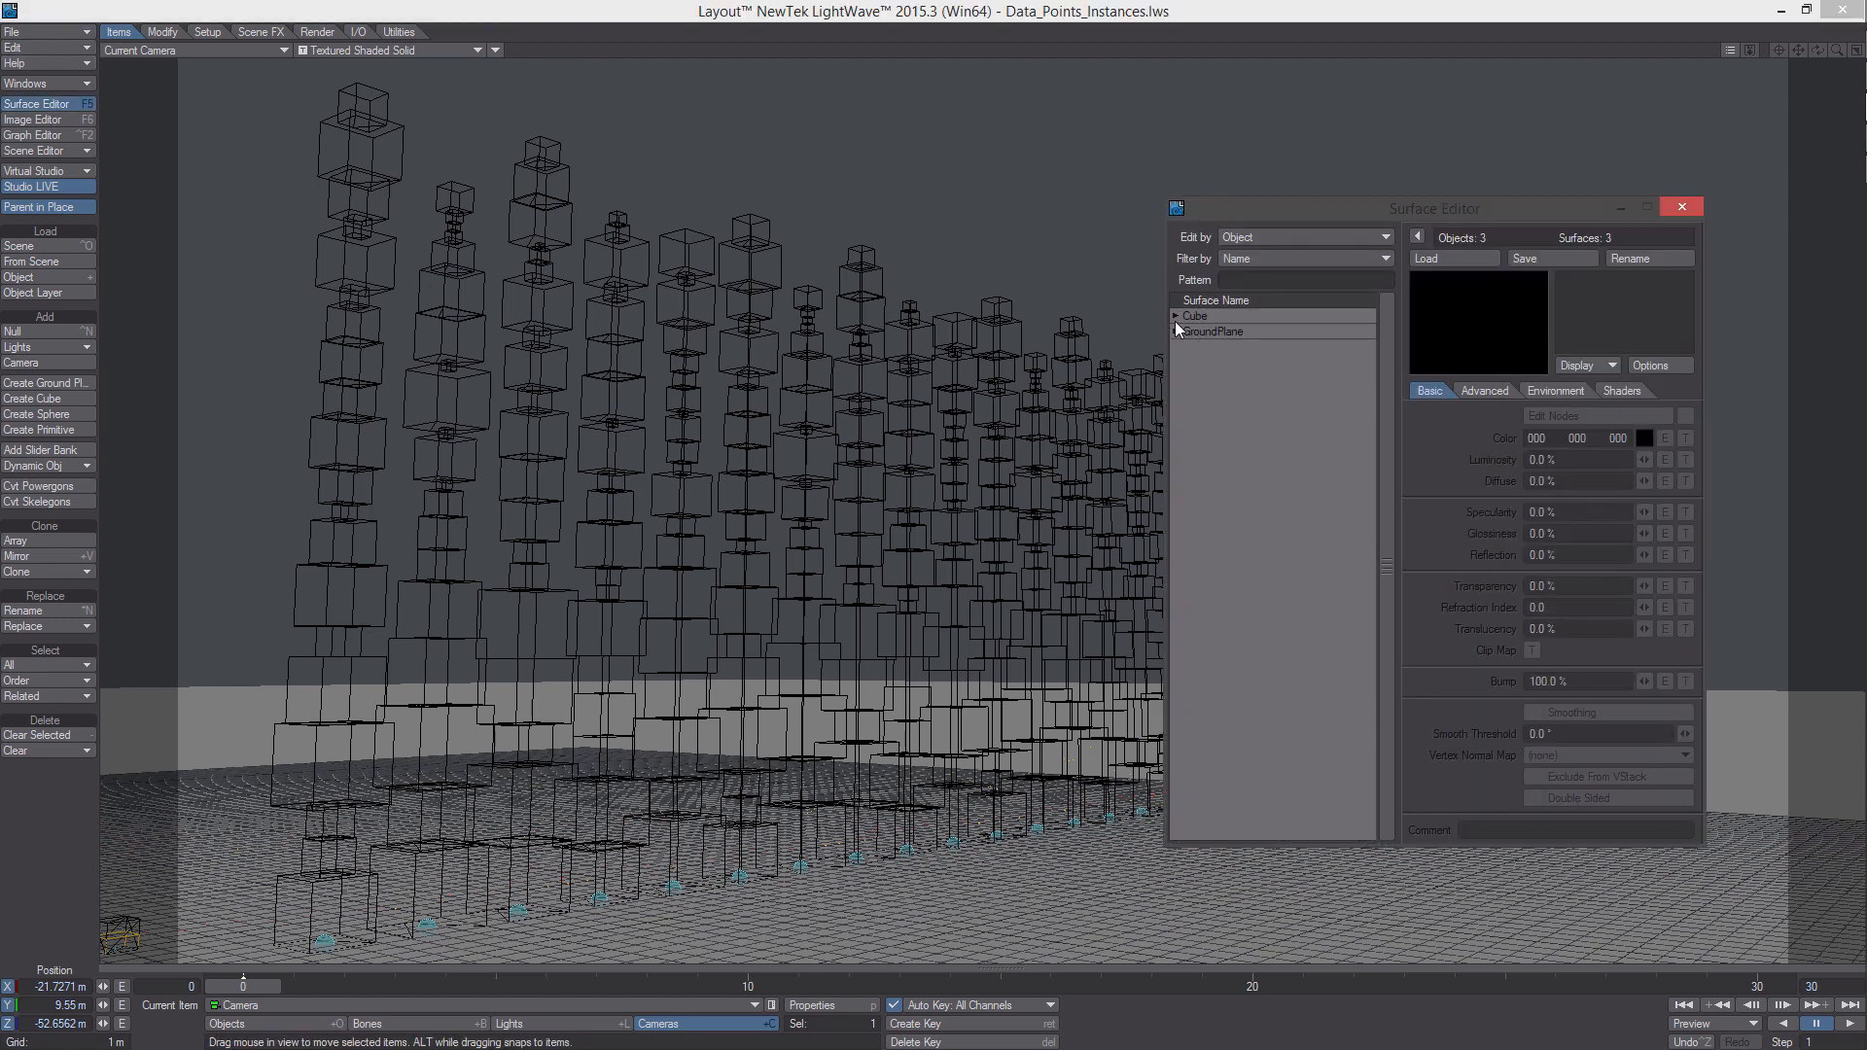
click(1176, 331)
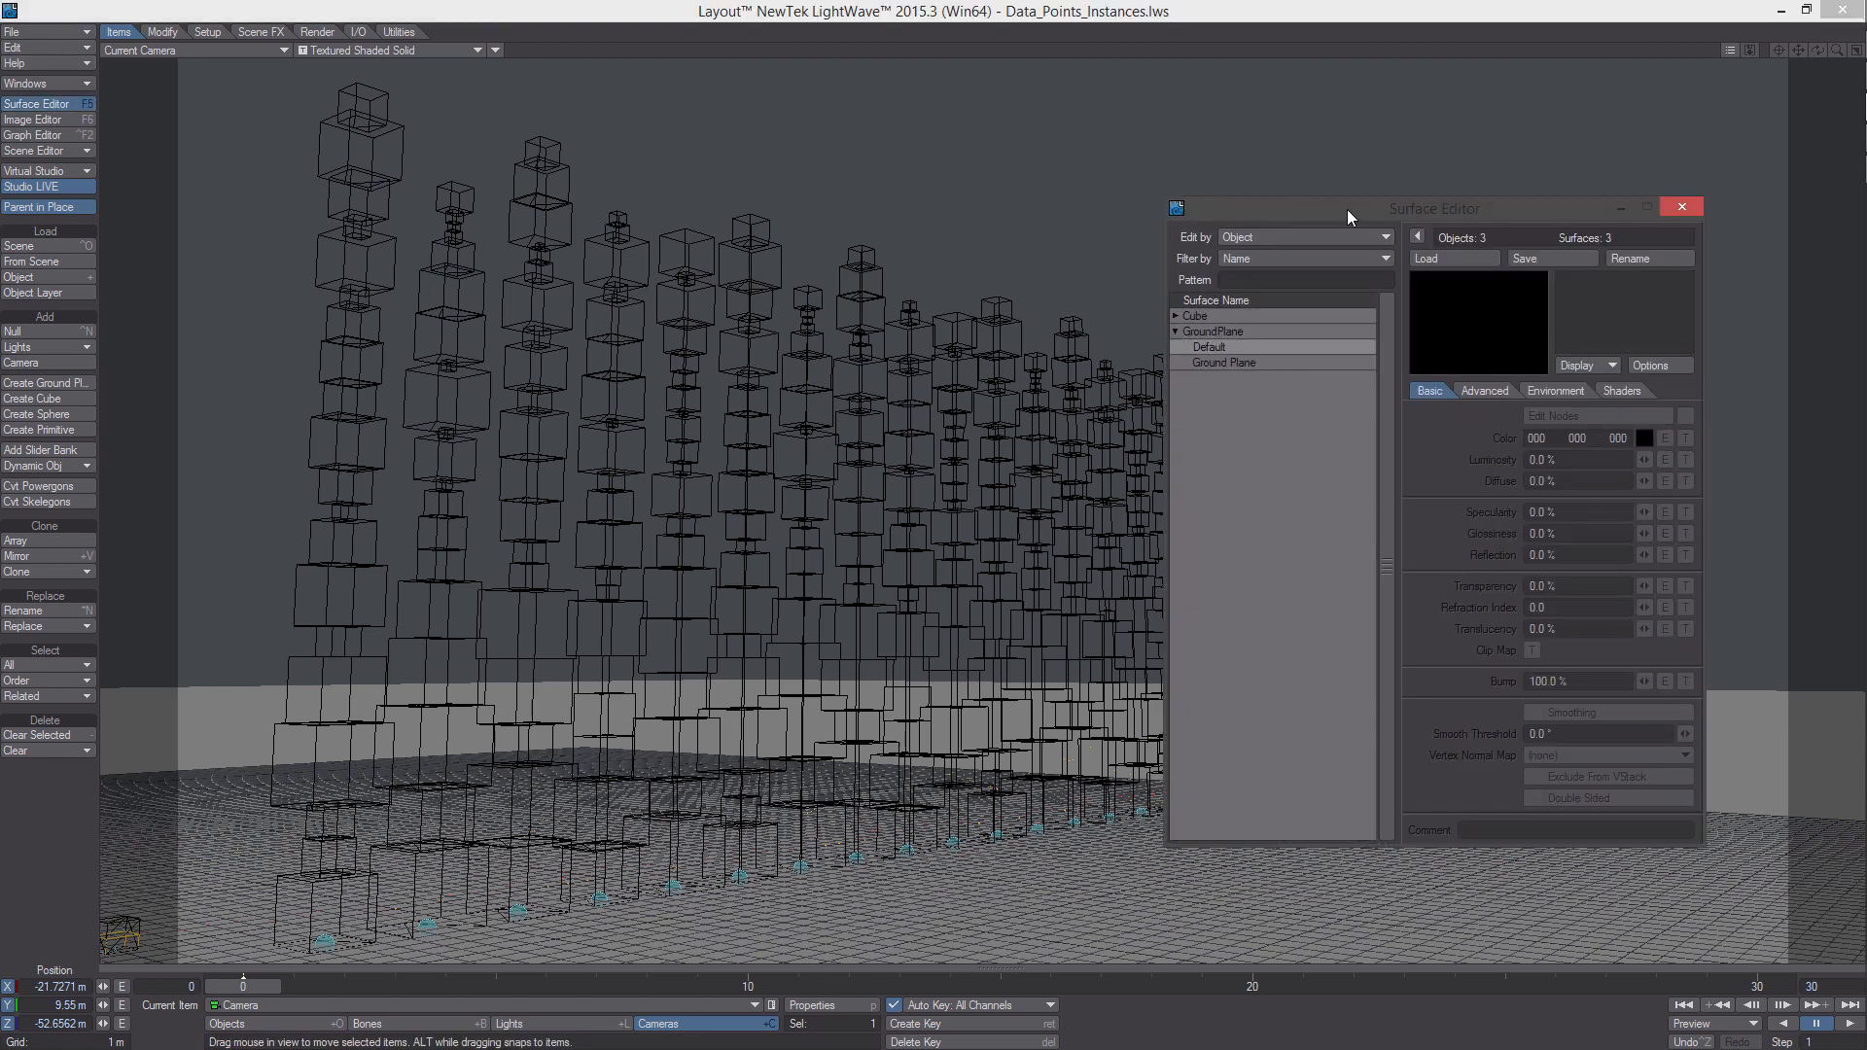
drag(1370, 210, 1428, 228)
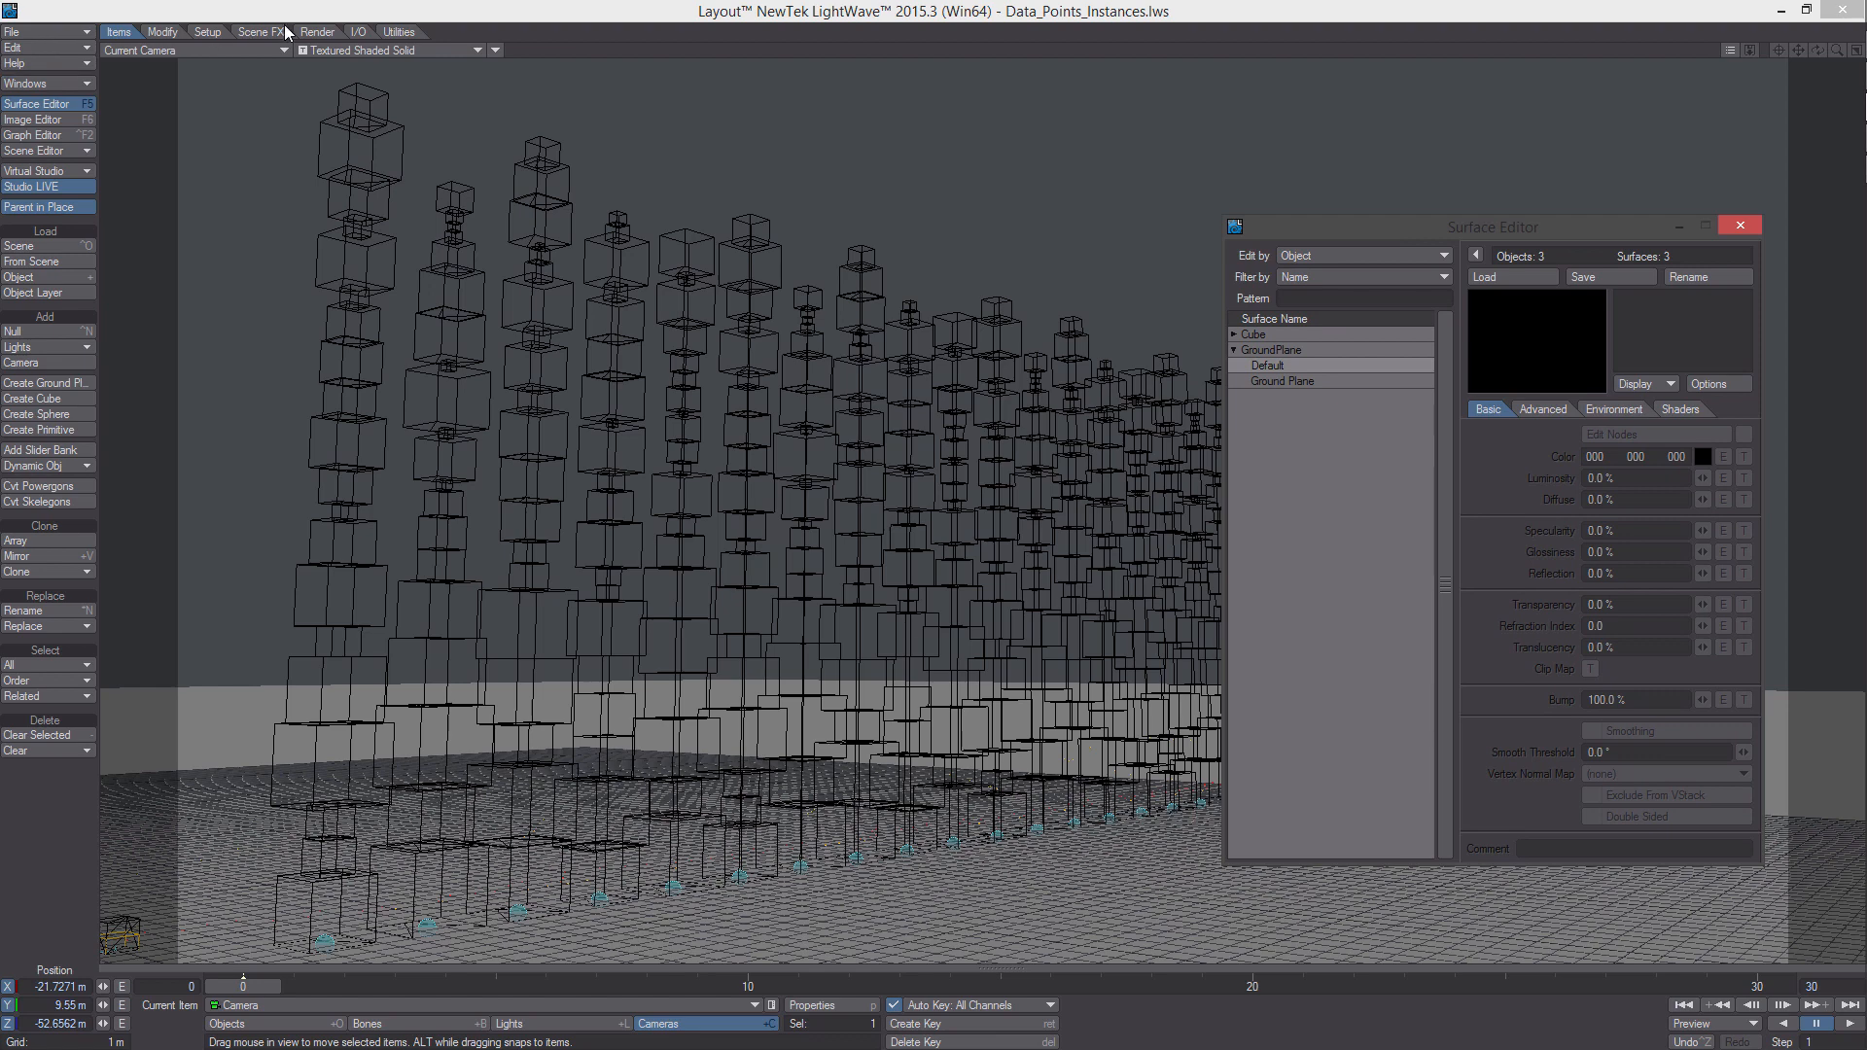
Set the backdrop color to near-black, RGB 5, 5, 5, and close the Effects window
click(44, 84)
click(132, 273)
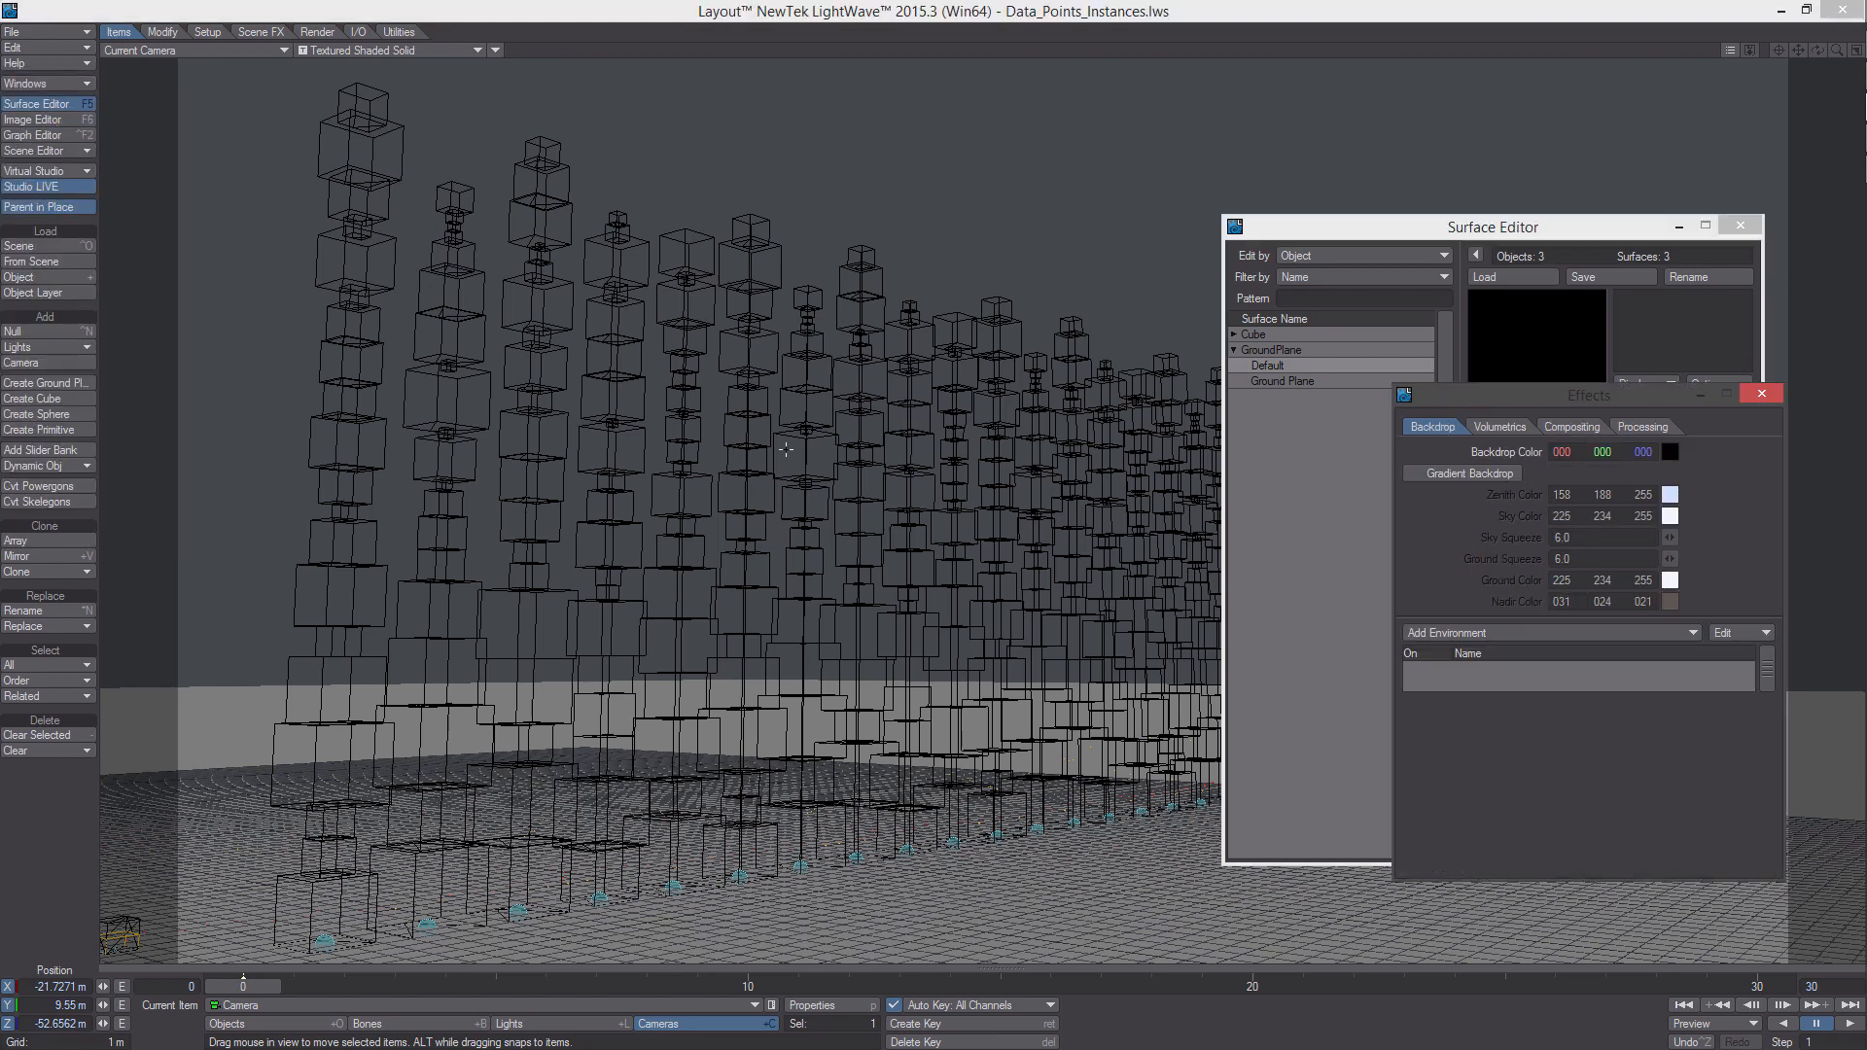
click(1670, 452)
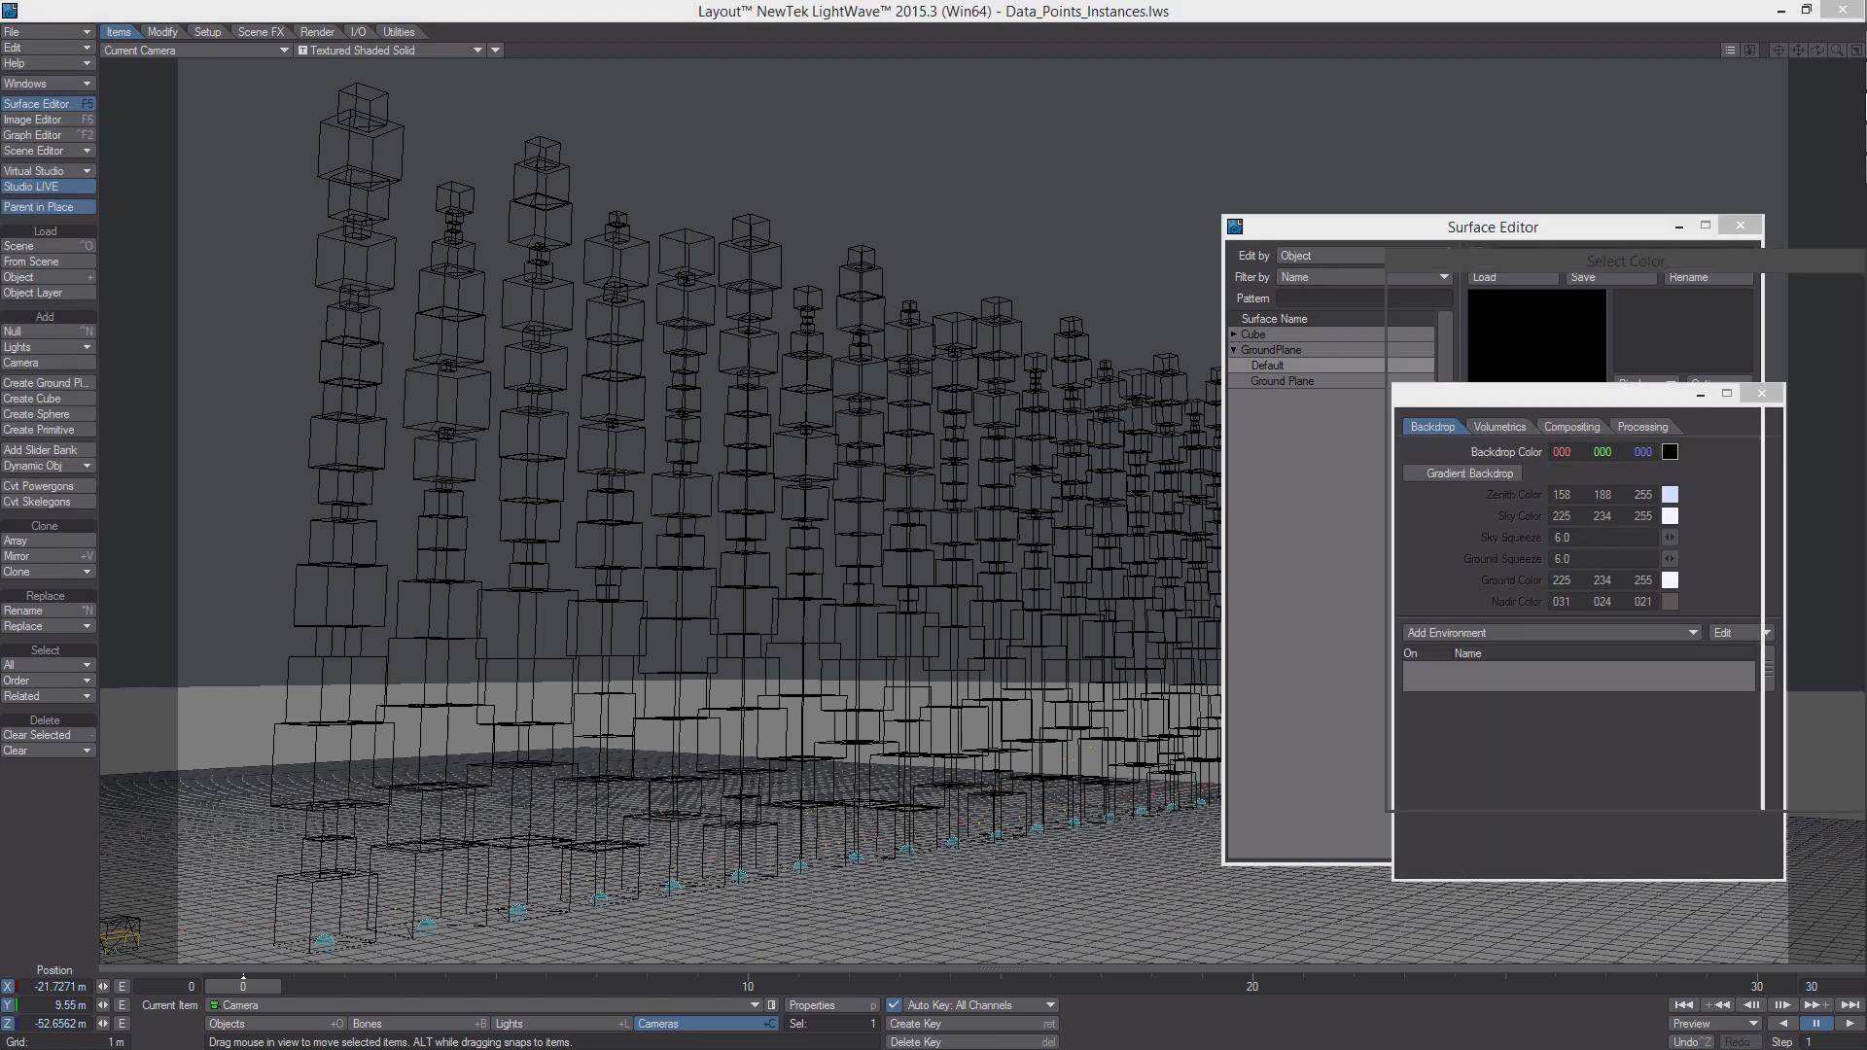
drag(1491, 472, 1397, 525)
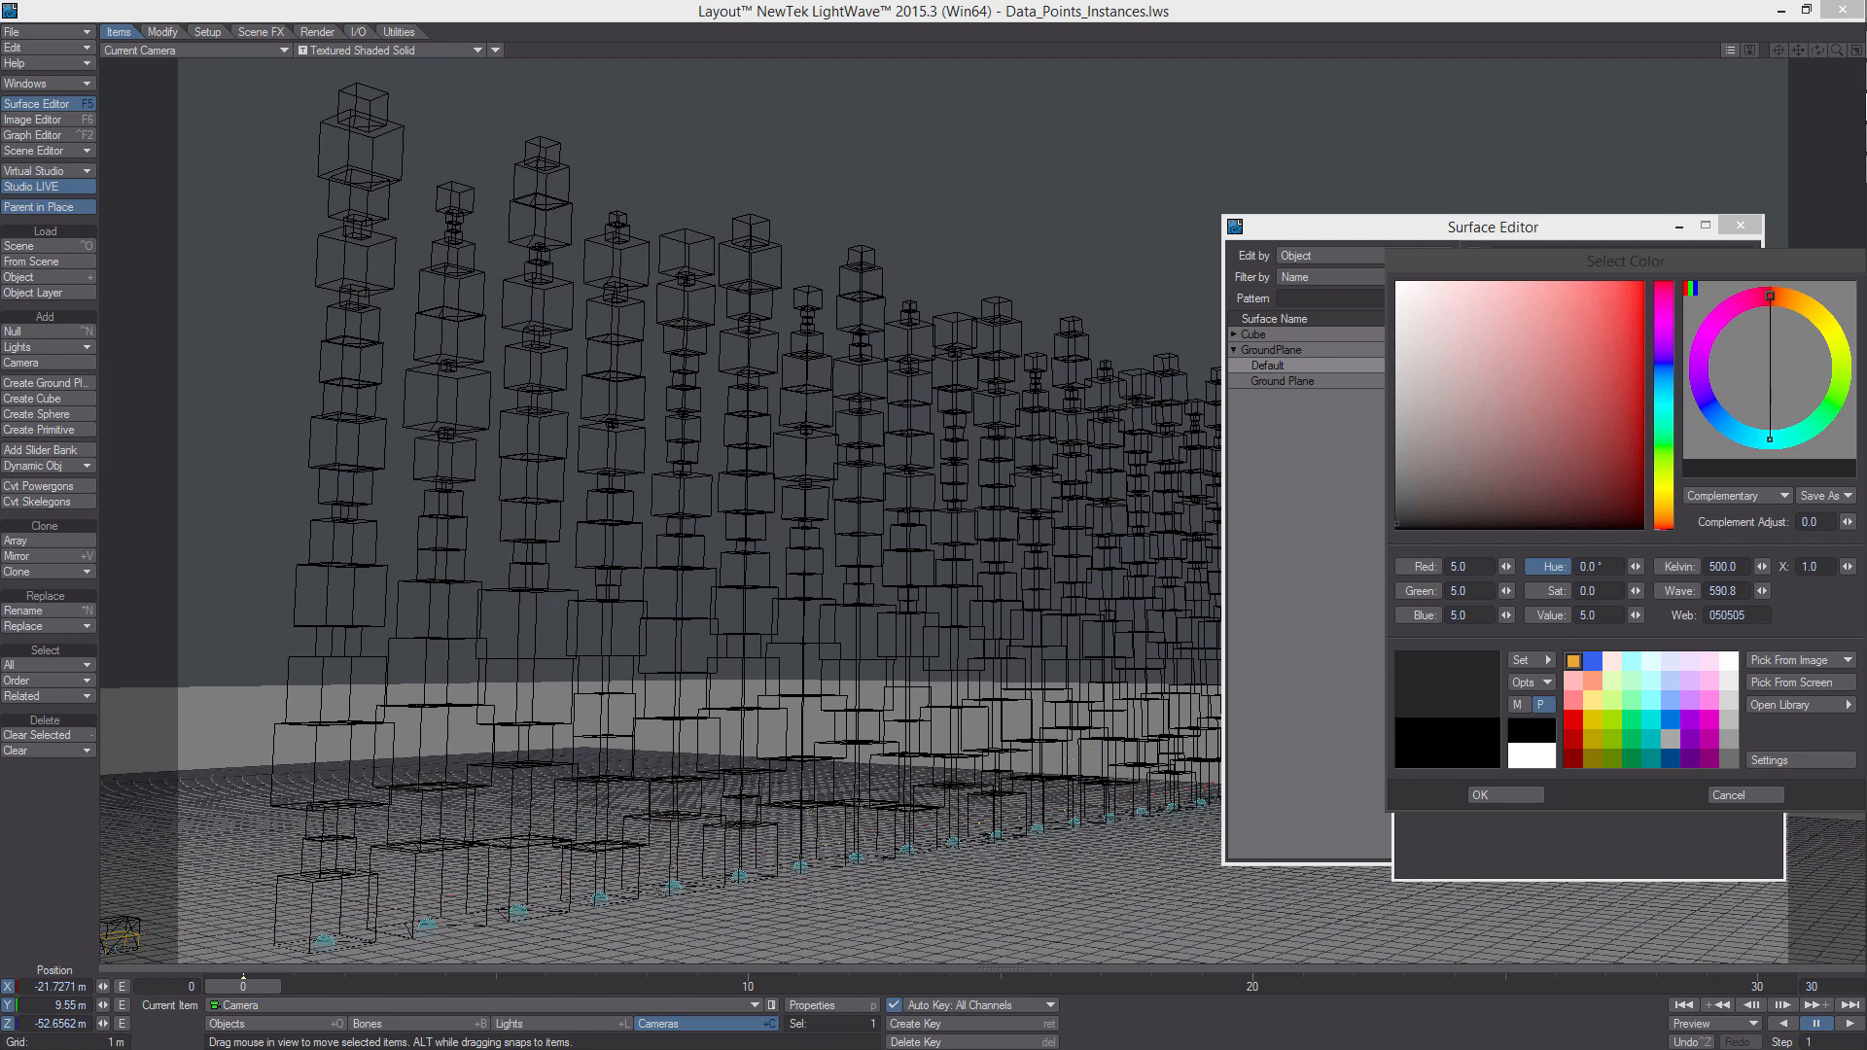
click(1517, 790)
click(1763, 392)
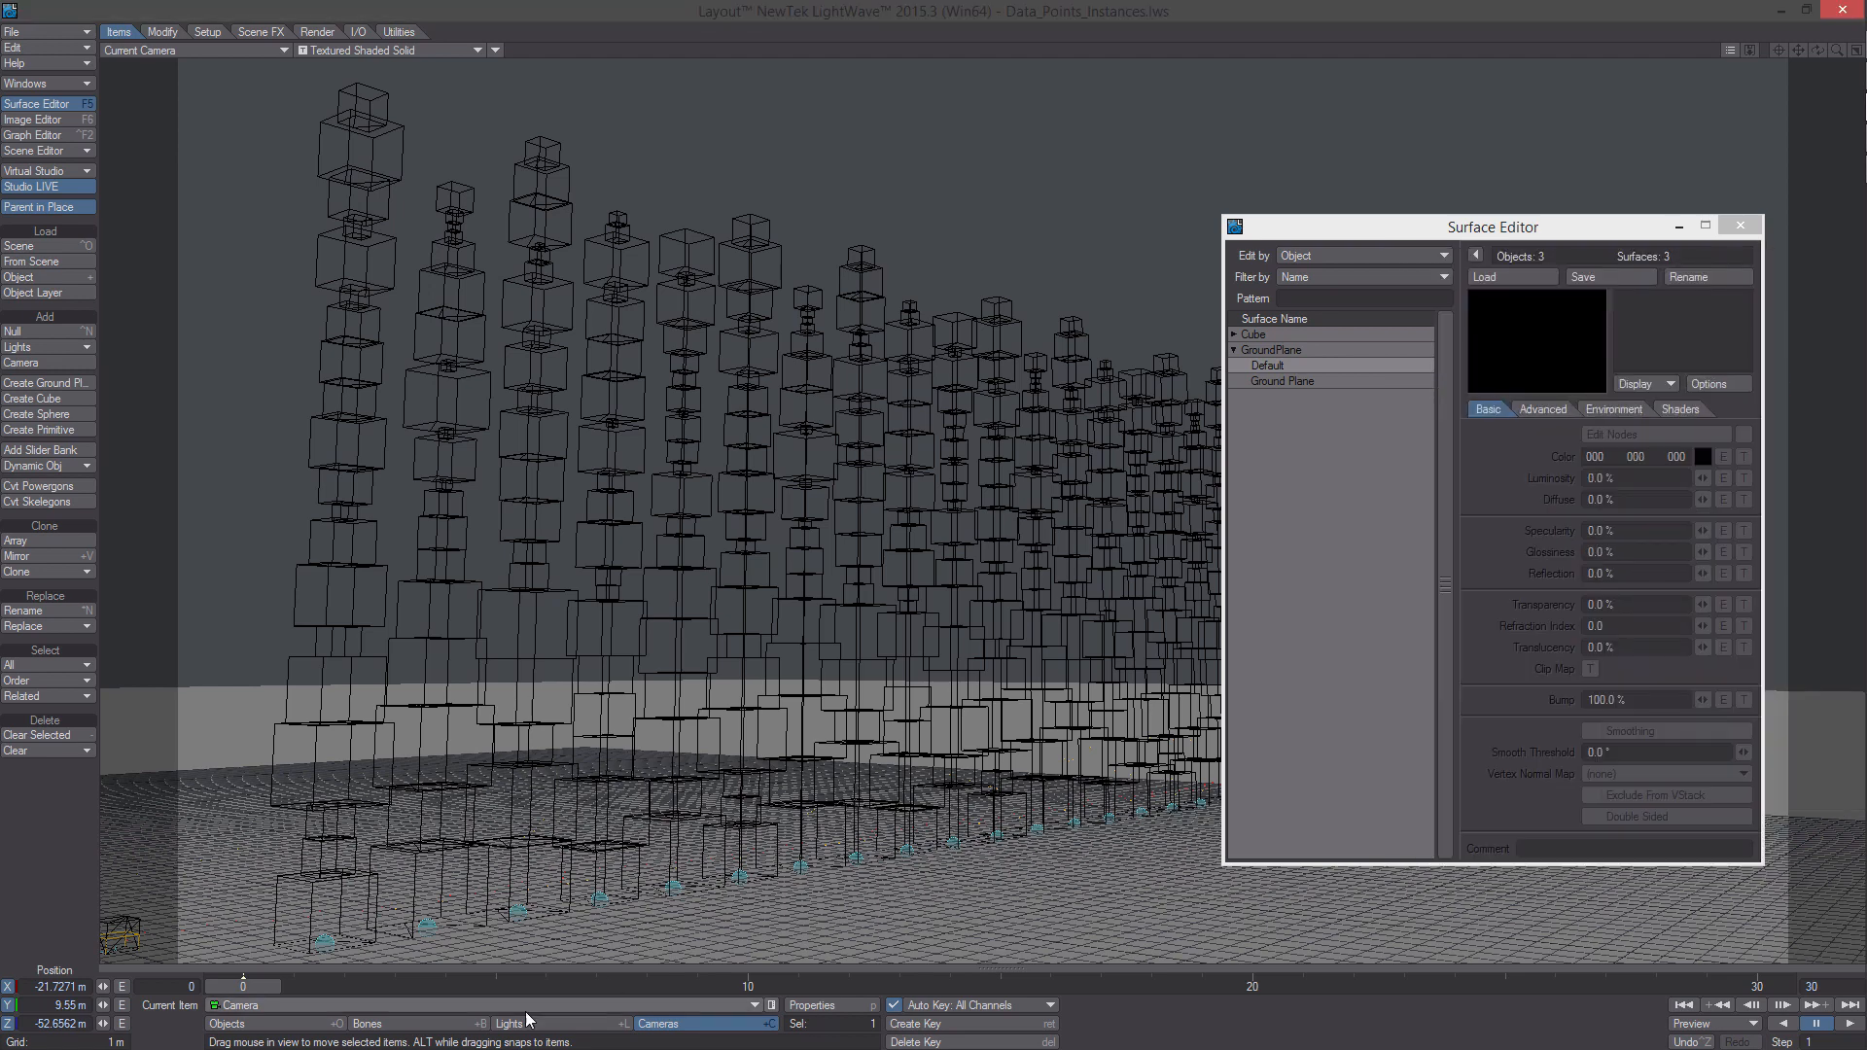
Set the scene's Ambient Intensity to 0% in the light settings of Render Globals
click(817, 1005)
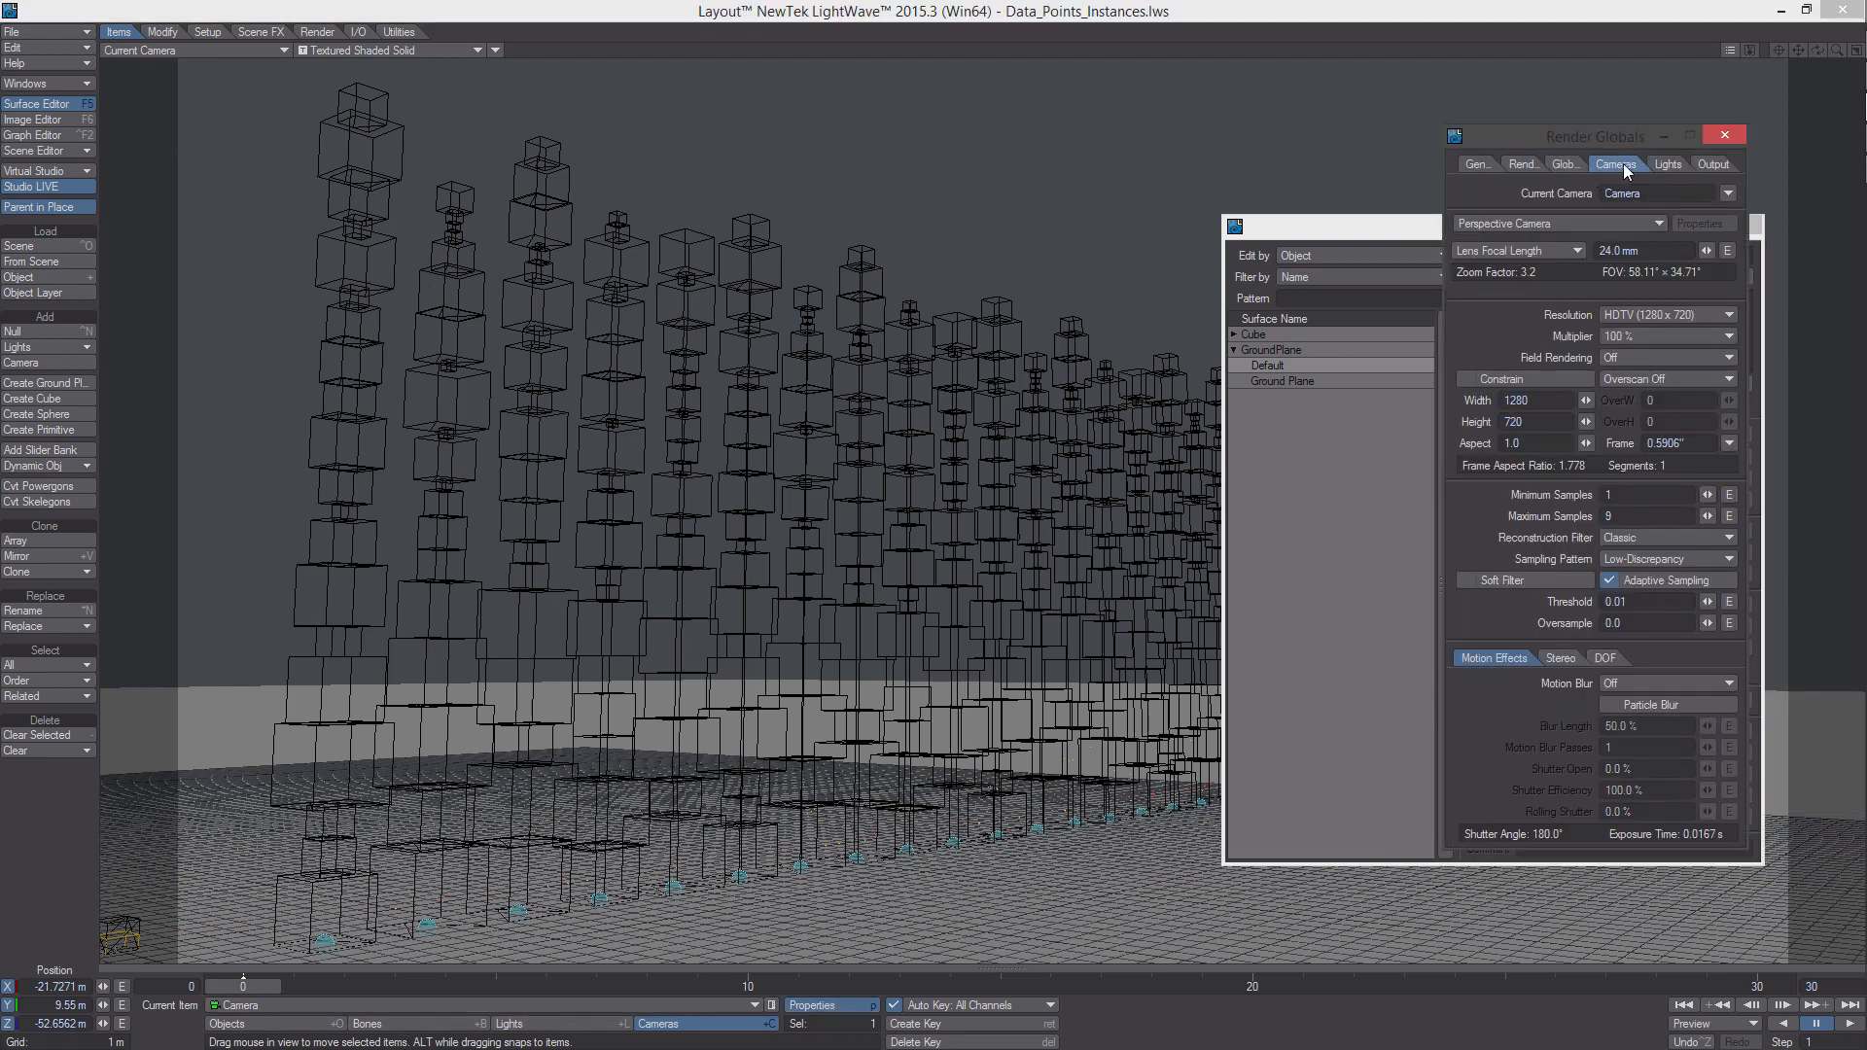
click(1668, 164)
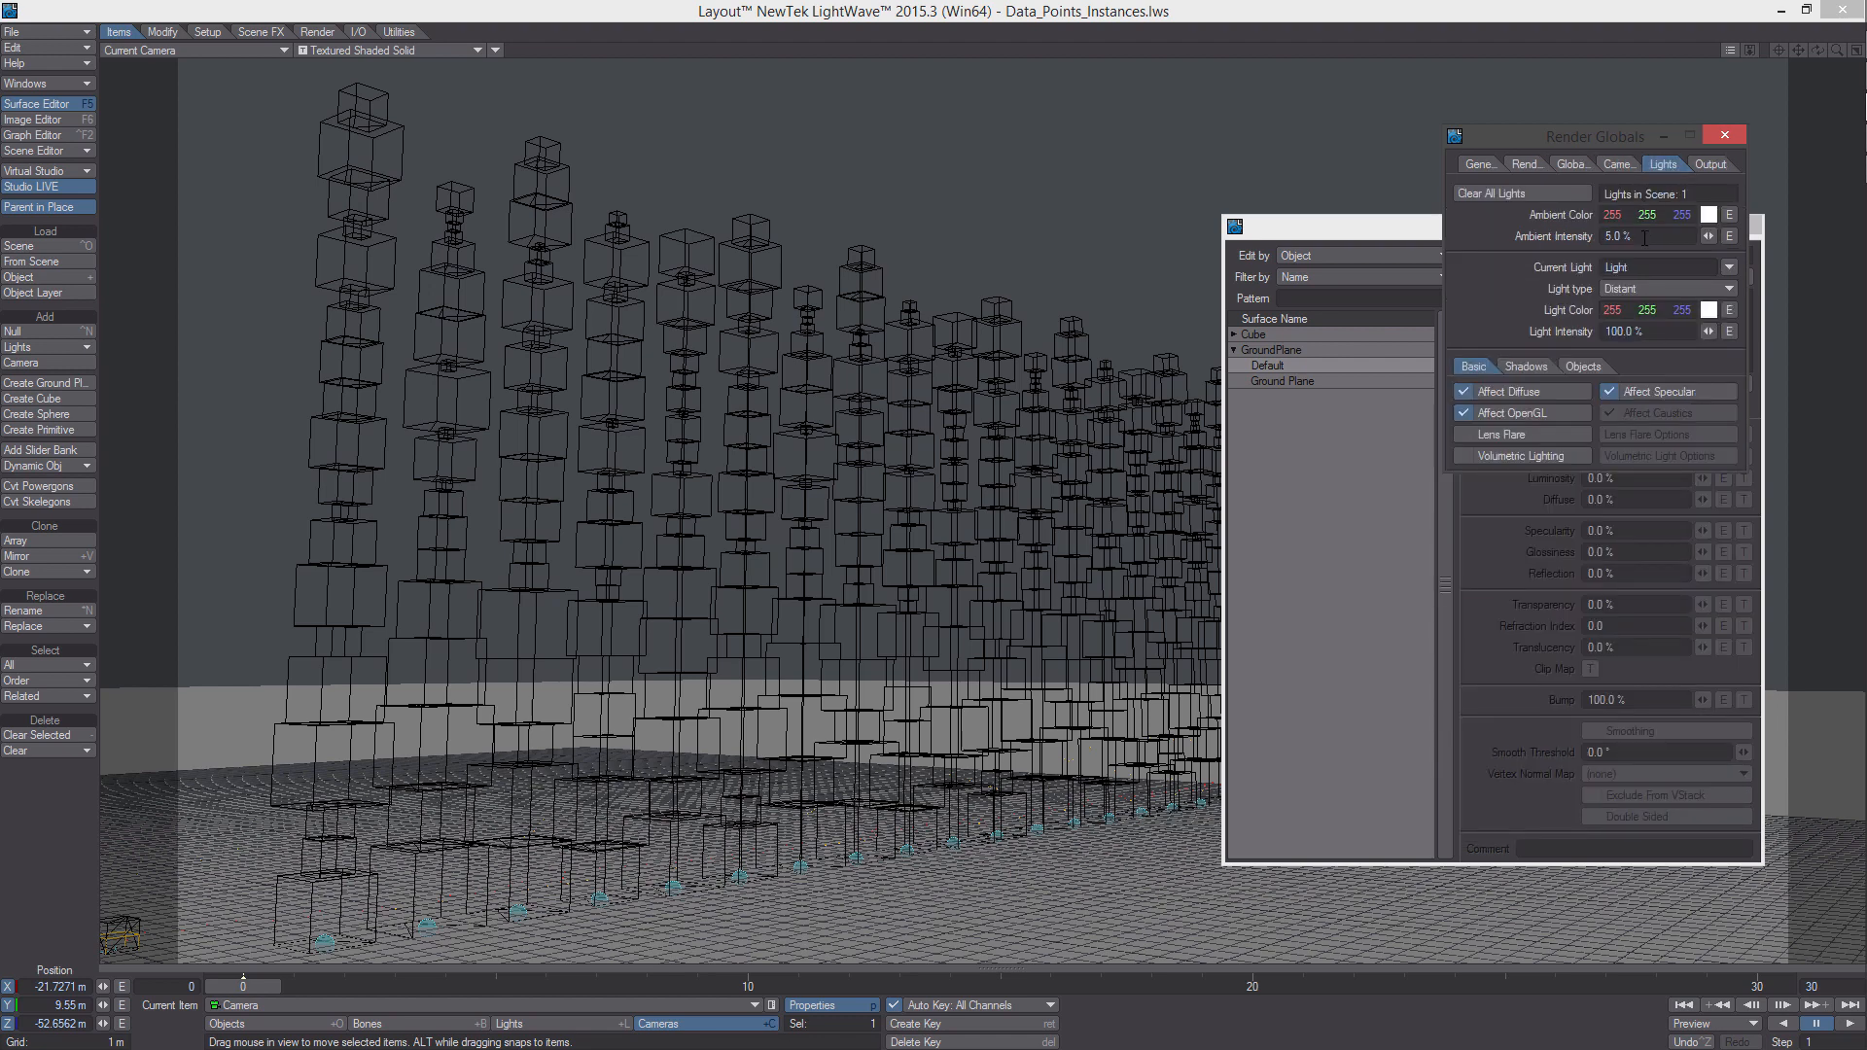
drag(1644, 238, 1569, 241)
text(0)
key(Return)
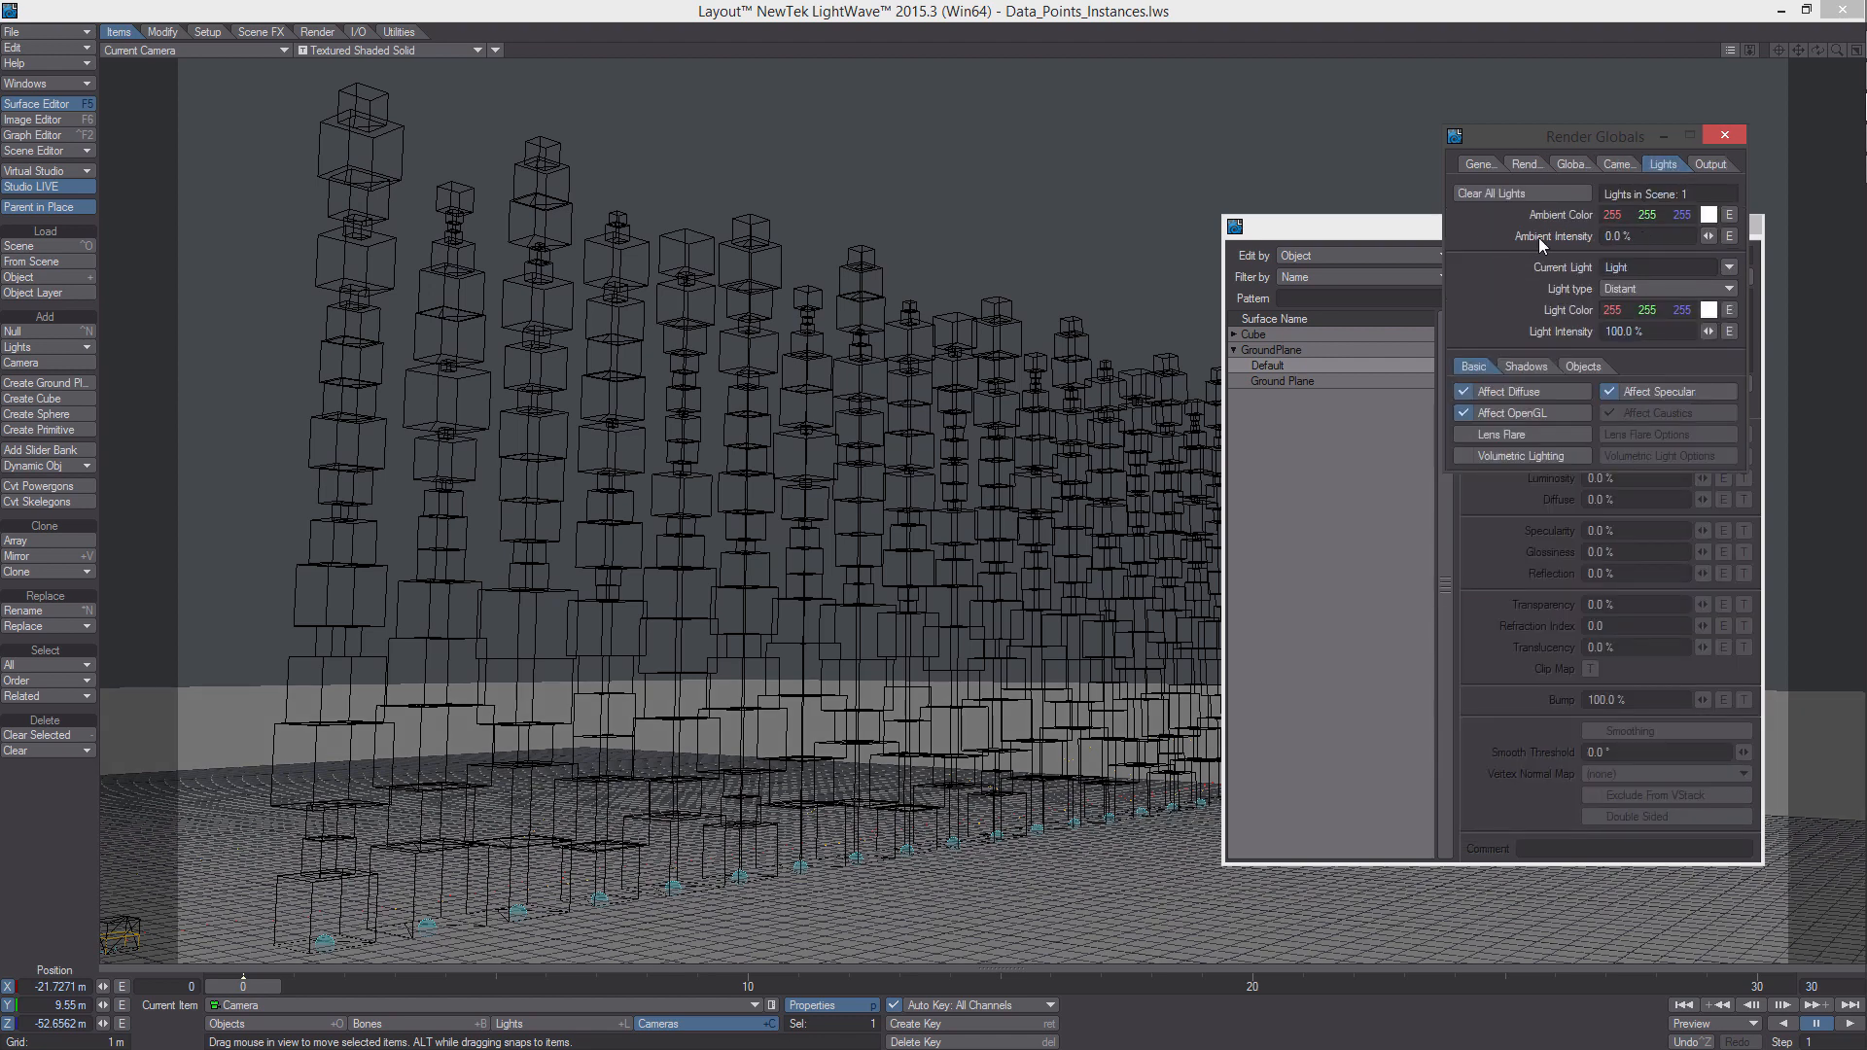
Enable Monte Carlo radiosity without Interpolated, Importance Sampled BG and Use Behind Test, with 4 Indirect Bounces and 8 Rays Per Evaluation
click(1571, 165)
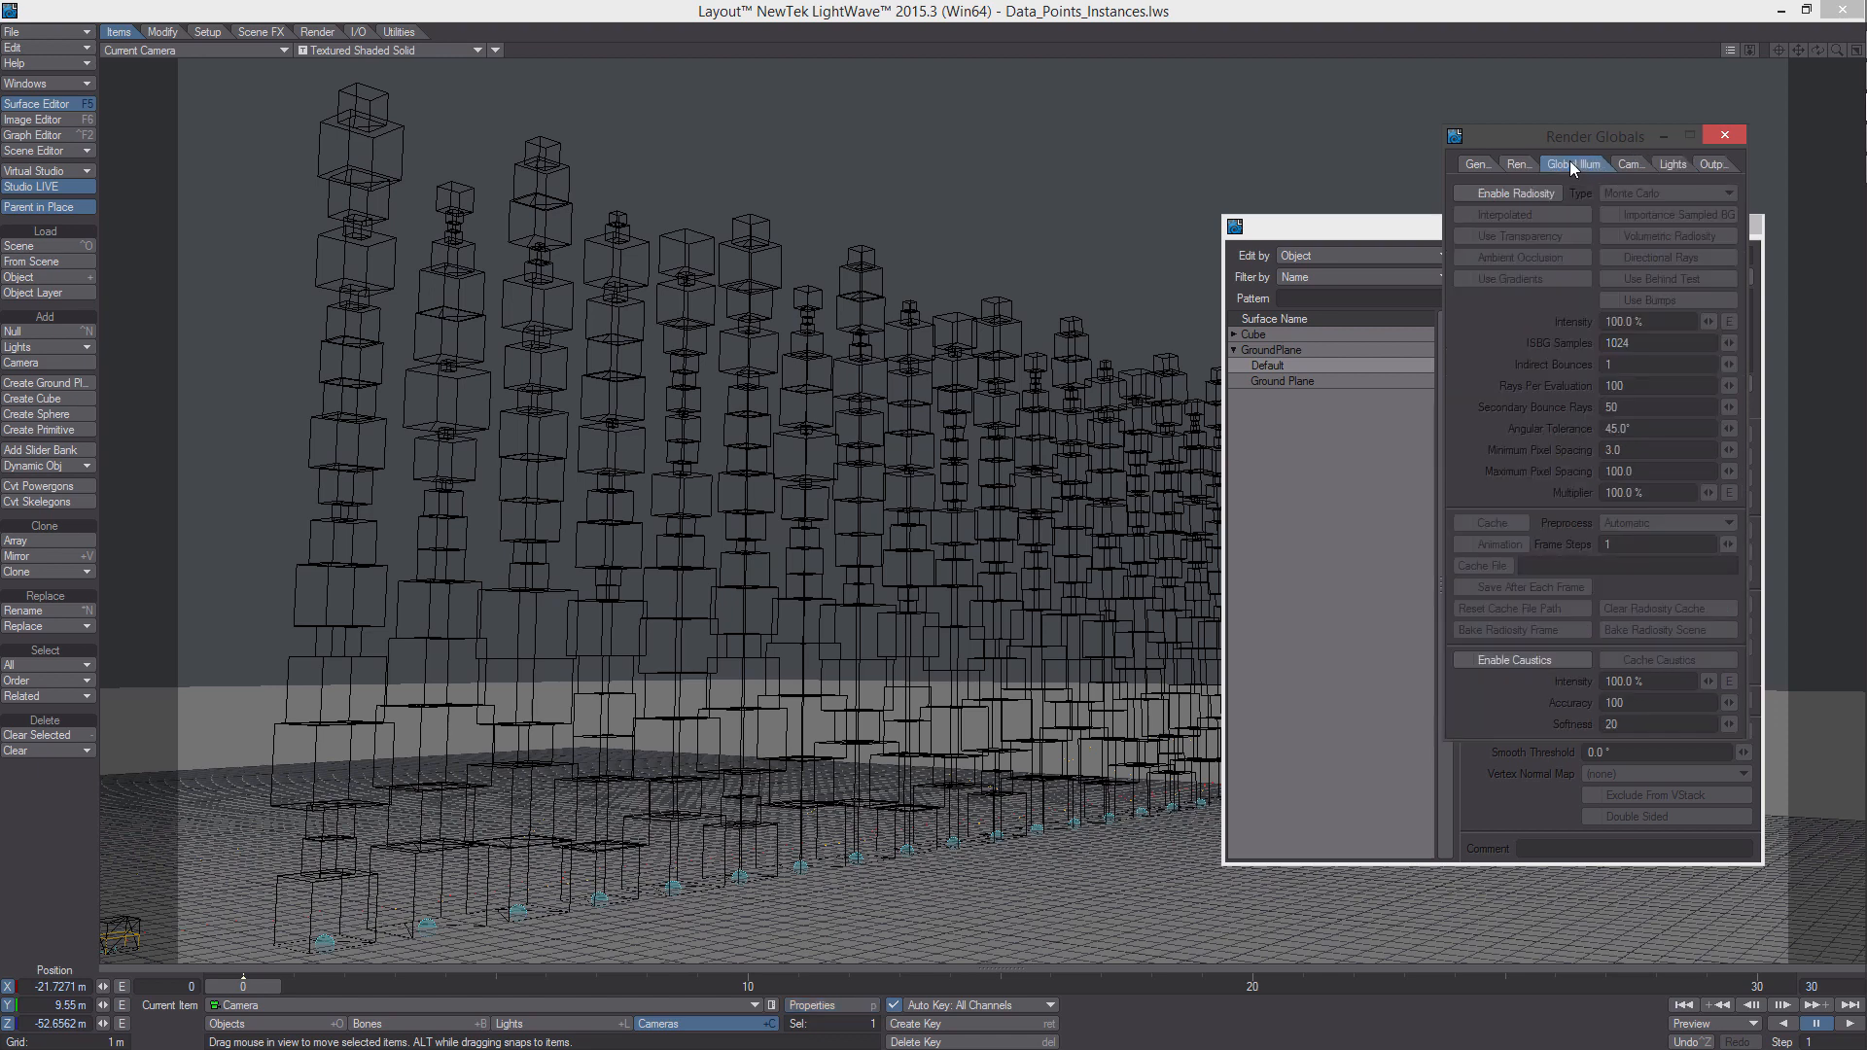
click(1467, 194)
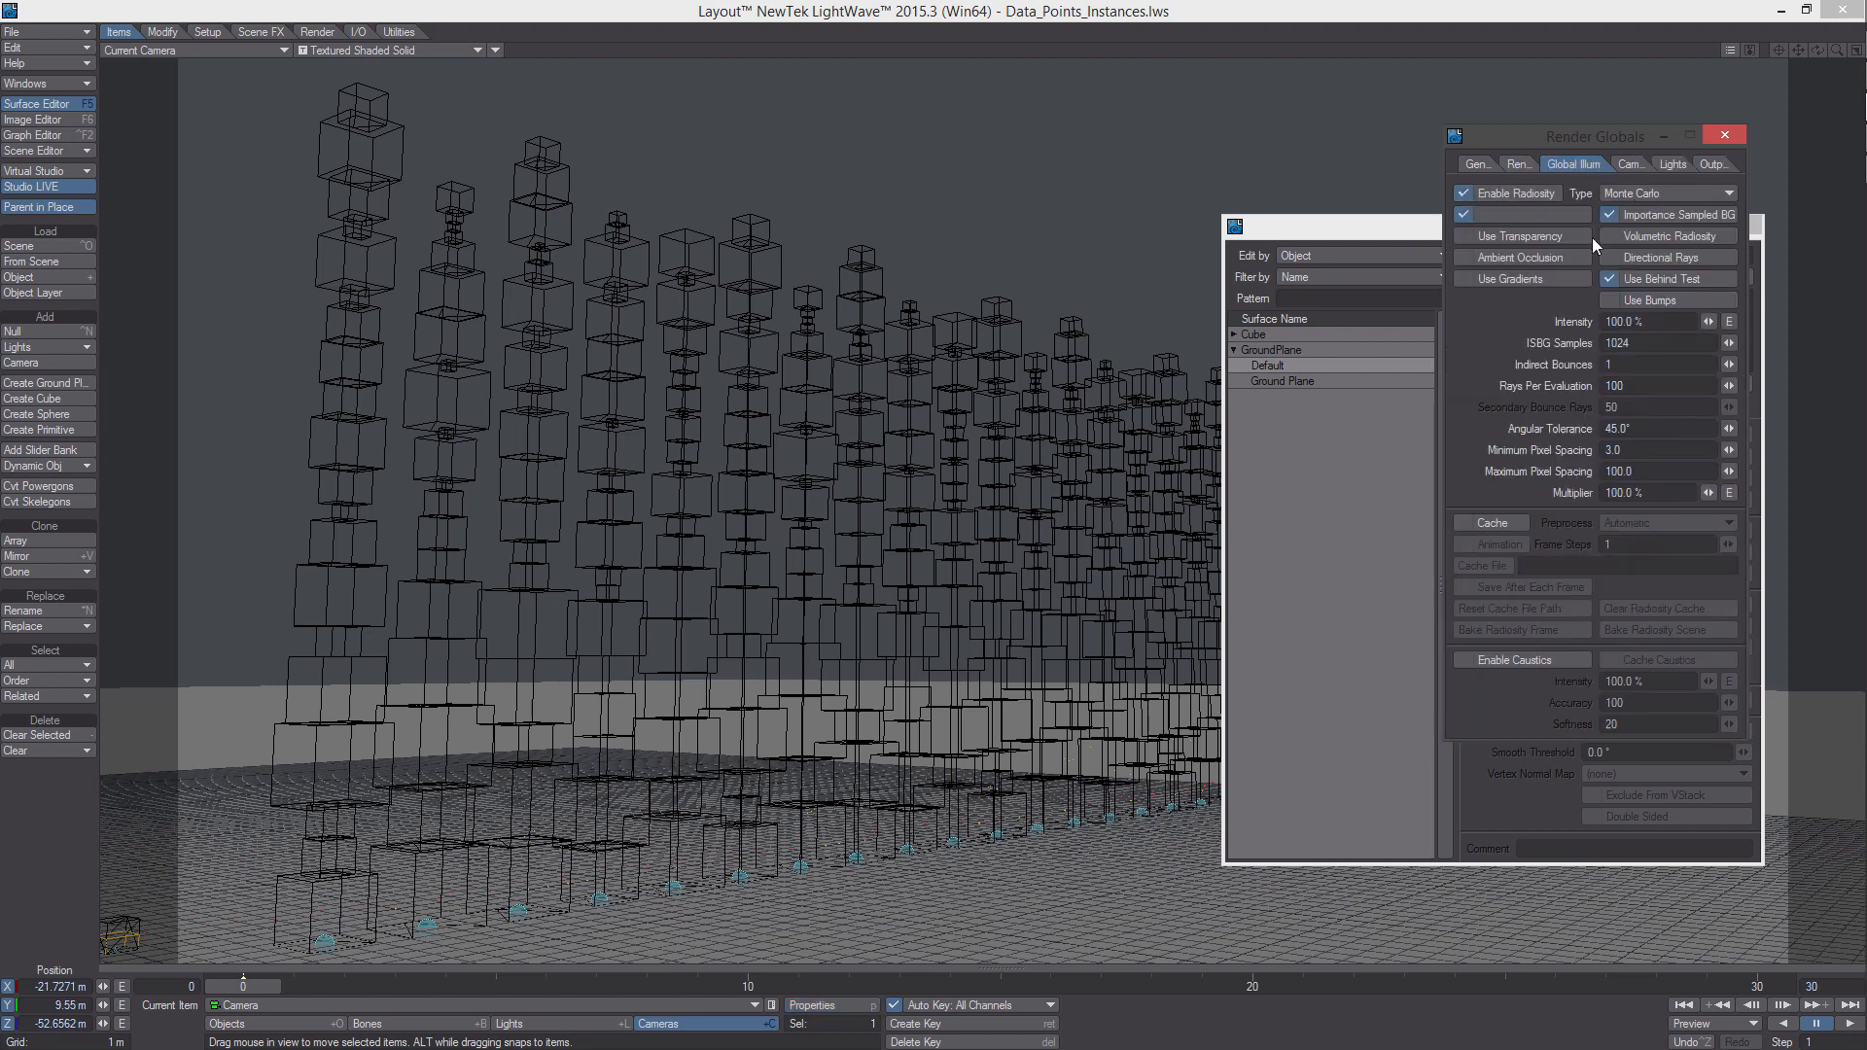
click(1611, 215)
click(1611, 279)
click(1513, 213)
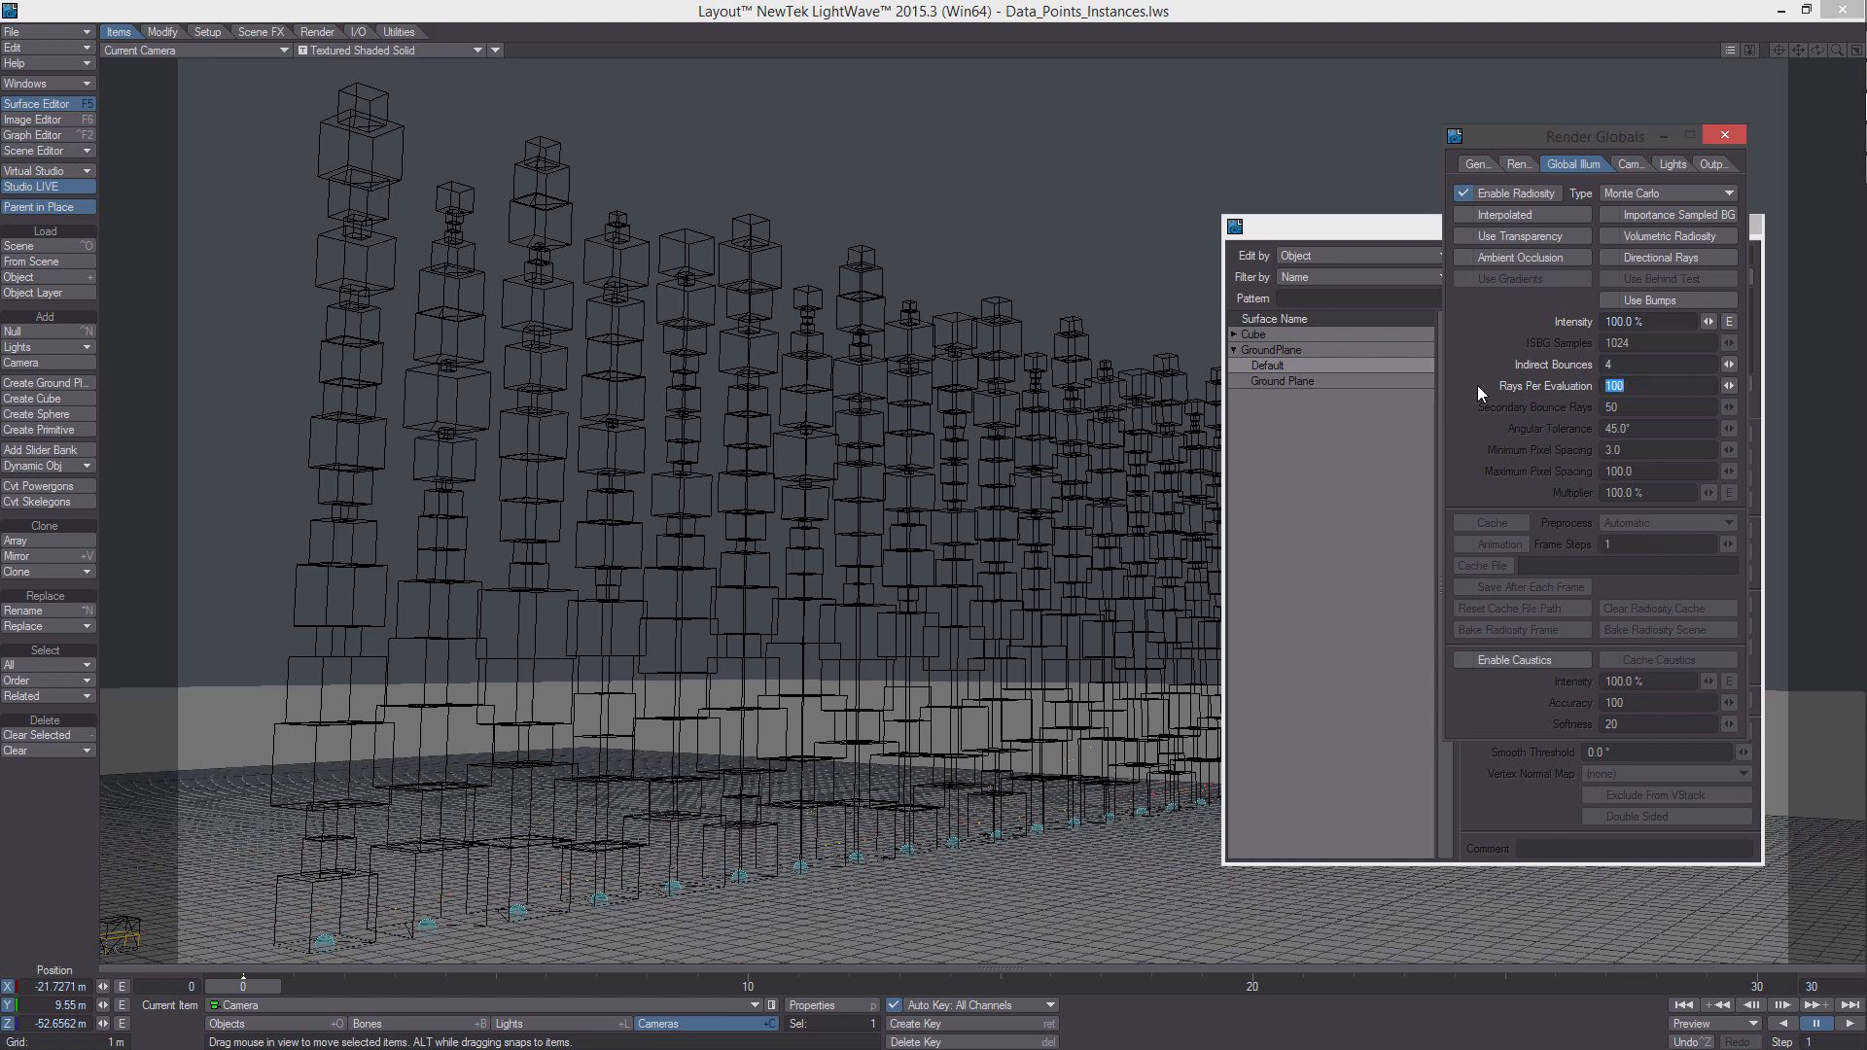
text(8)
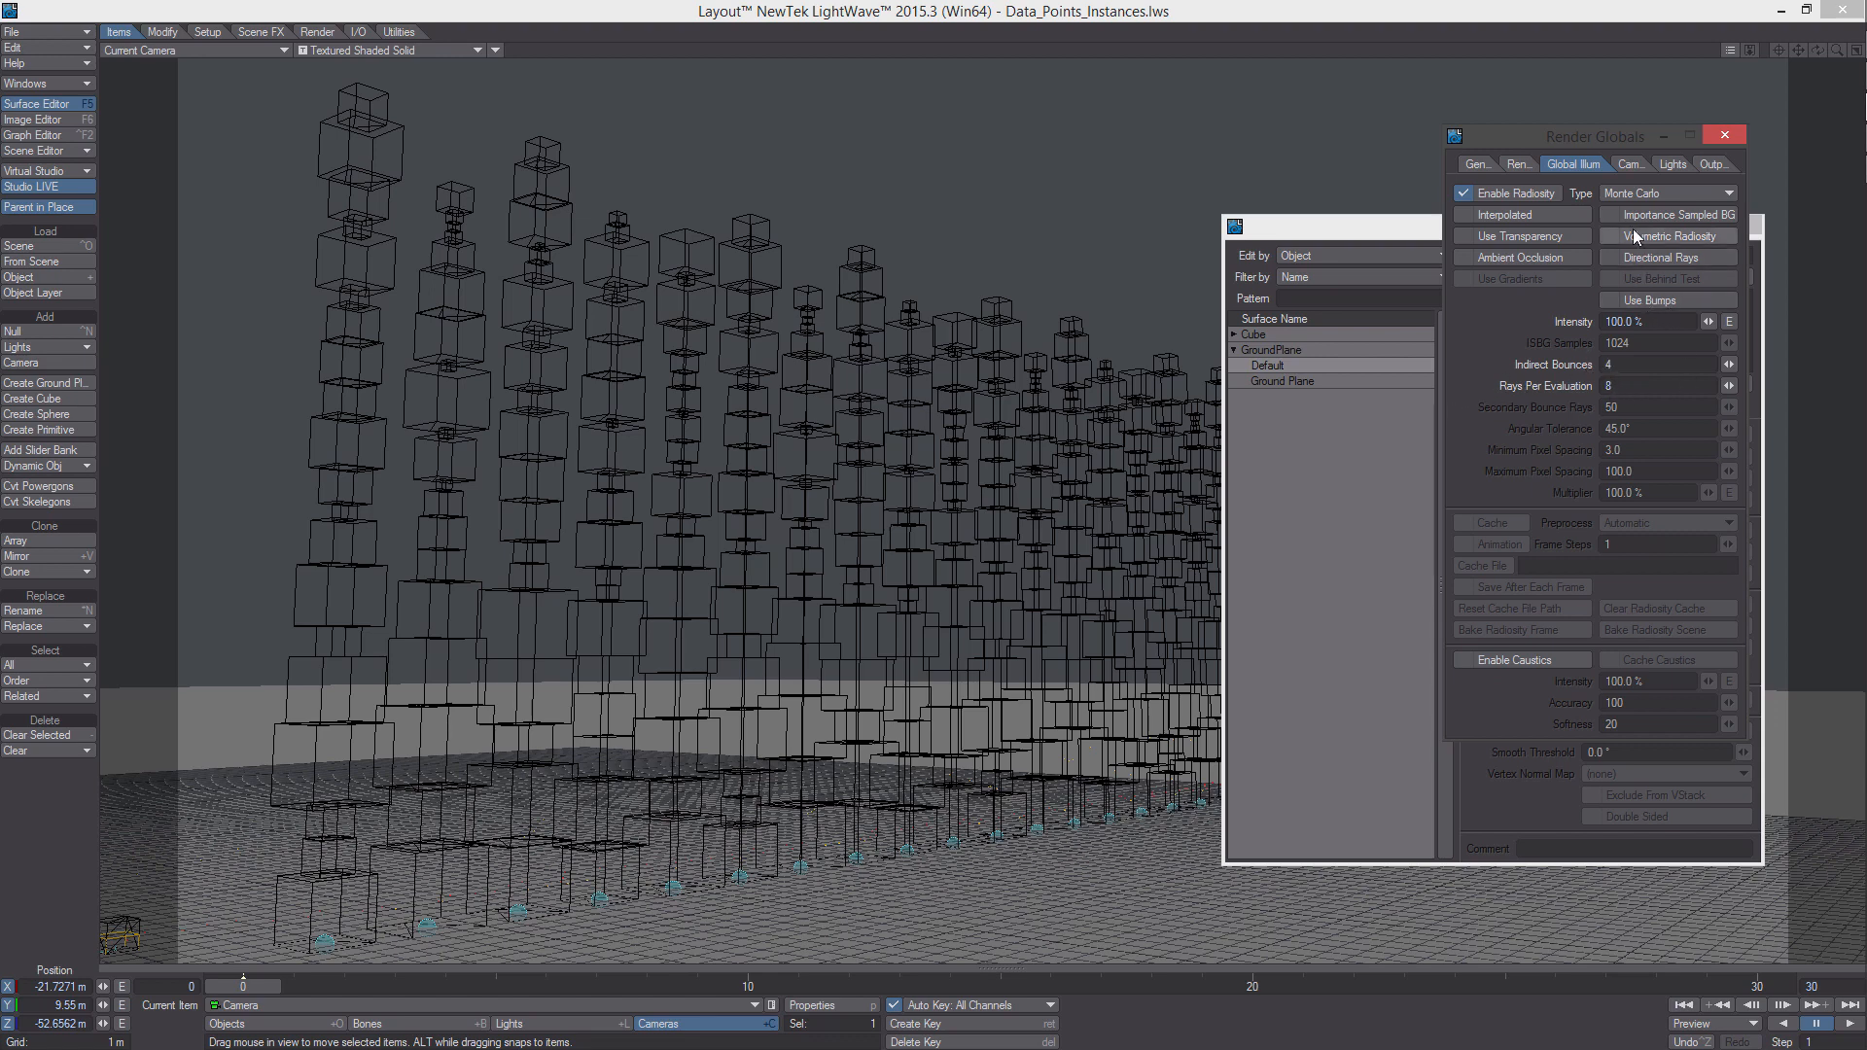
Turn off Render Lines, Raytrace Transparency and Refraction, Lens Flares, 2 Sided Area Lights, Shadow Maps and Volumetric Lights, and return to the radiosity settings
click(1520, 164)
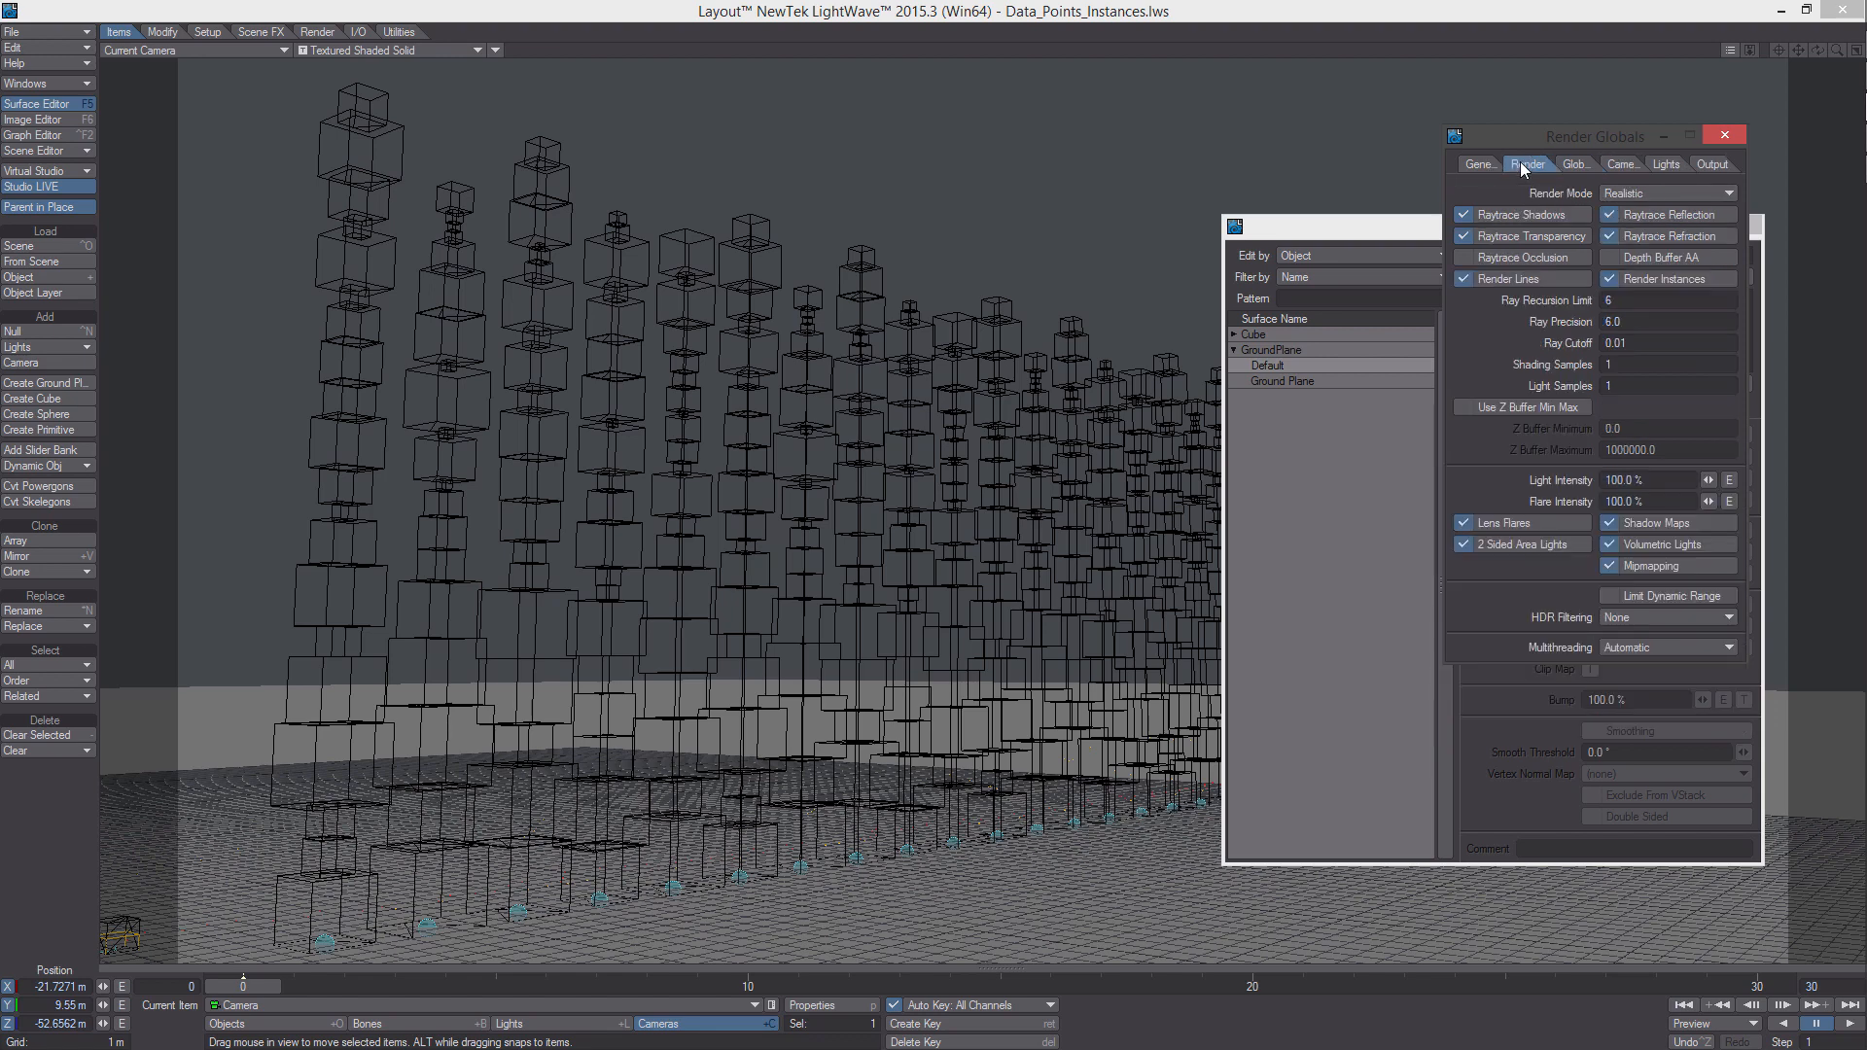
click(1552, 279)
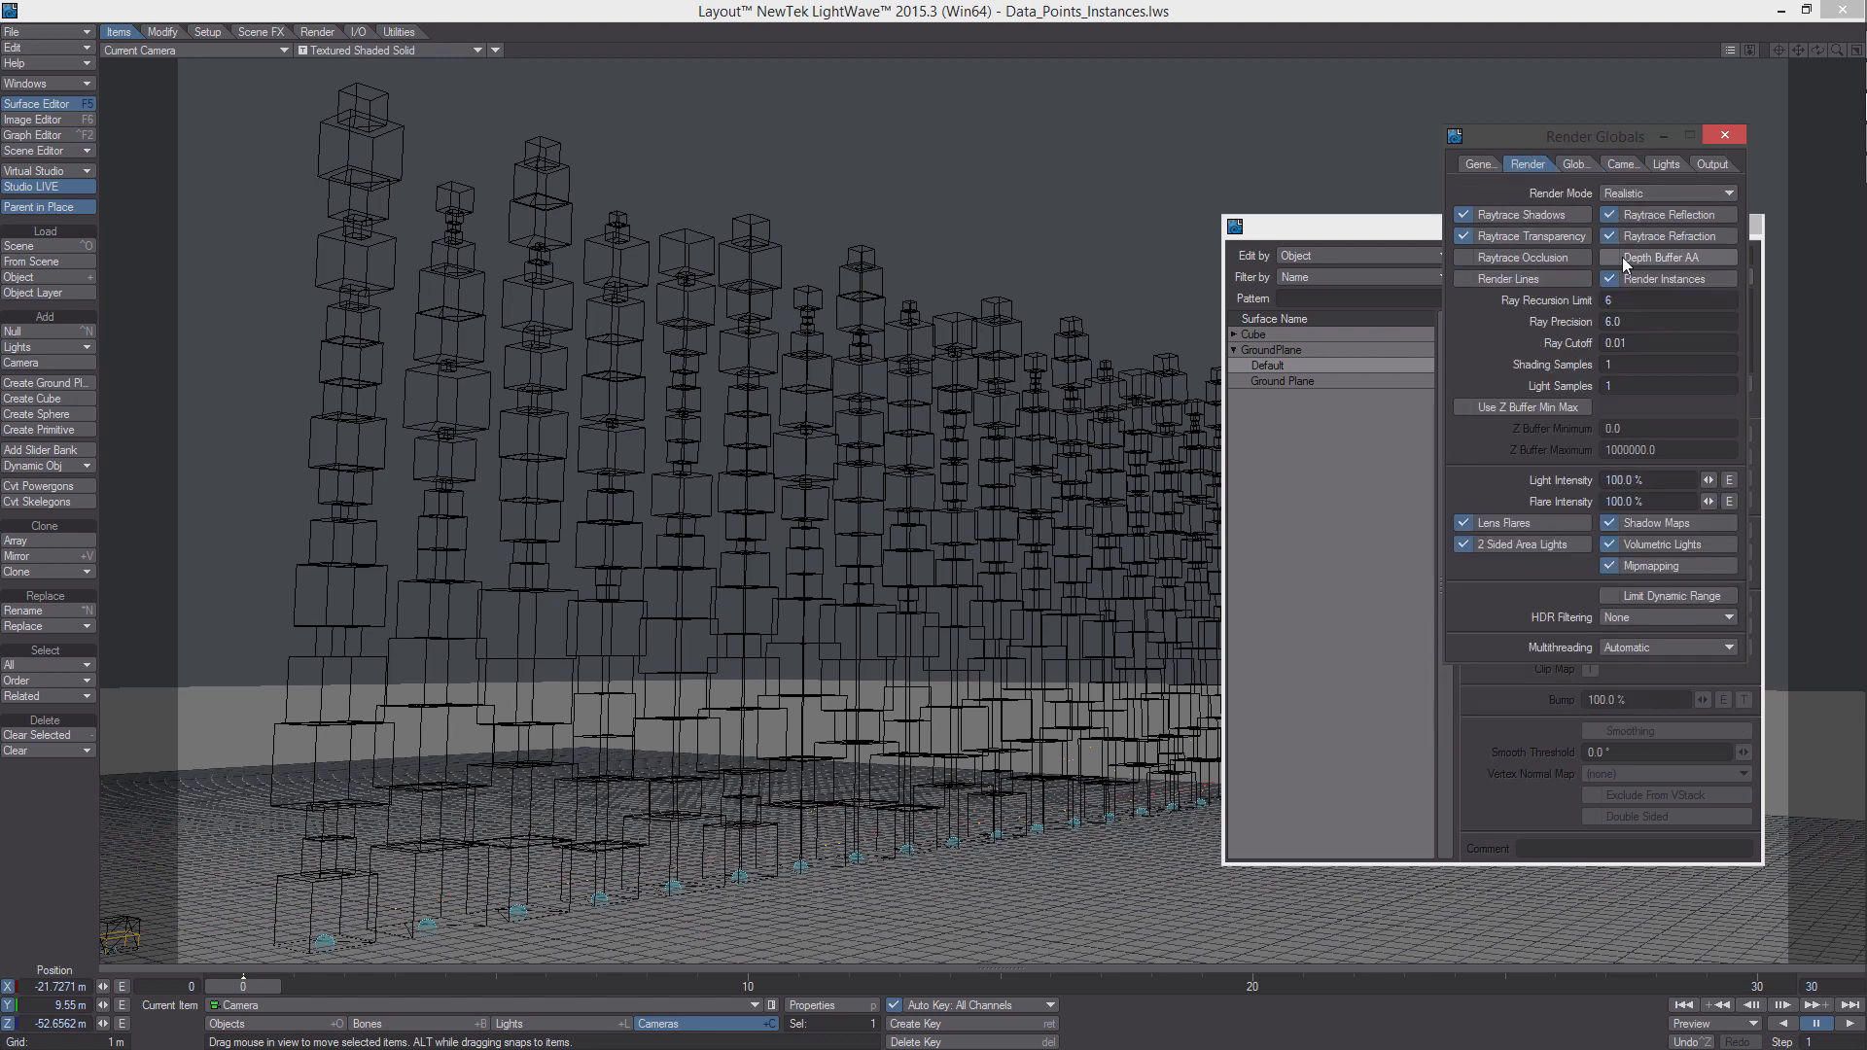
click(1654, 236)
click(1537, 236)
click(1547, 523)
click(1557, 543)
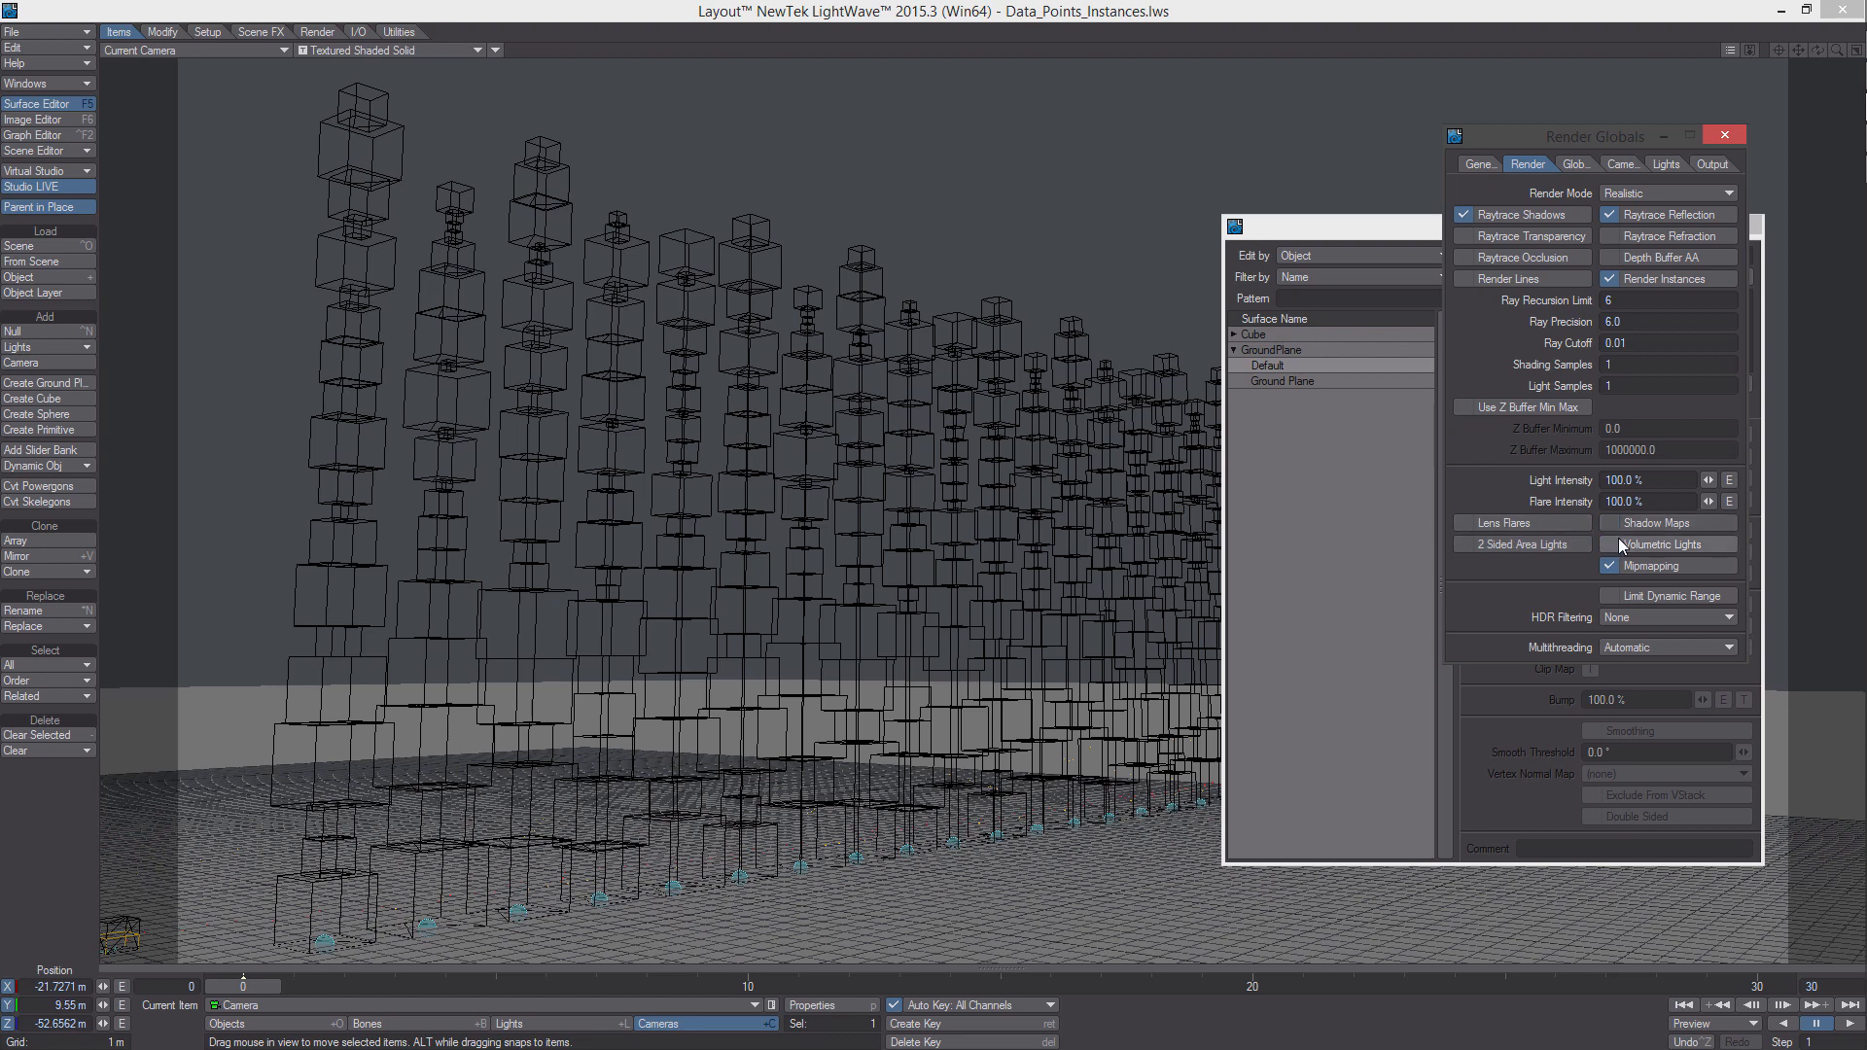
click(1575, 164)
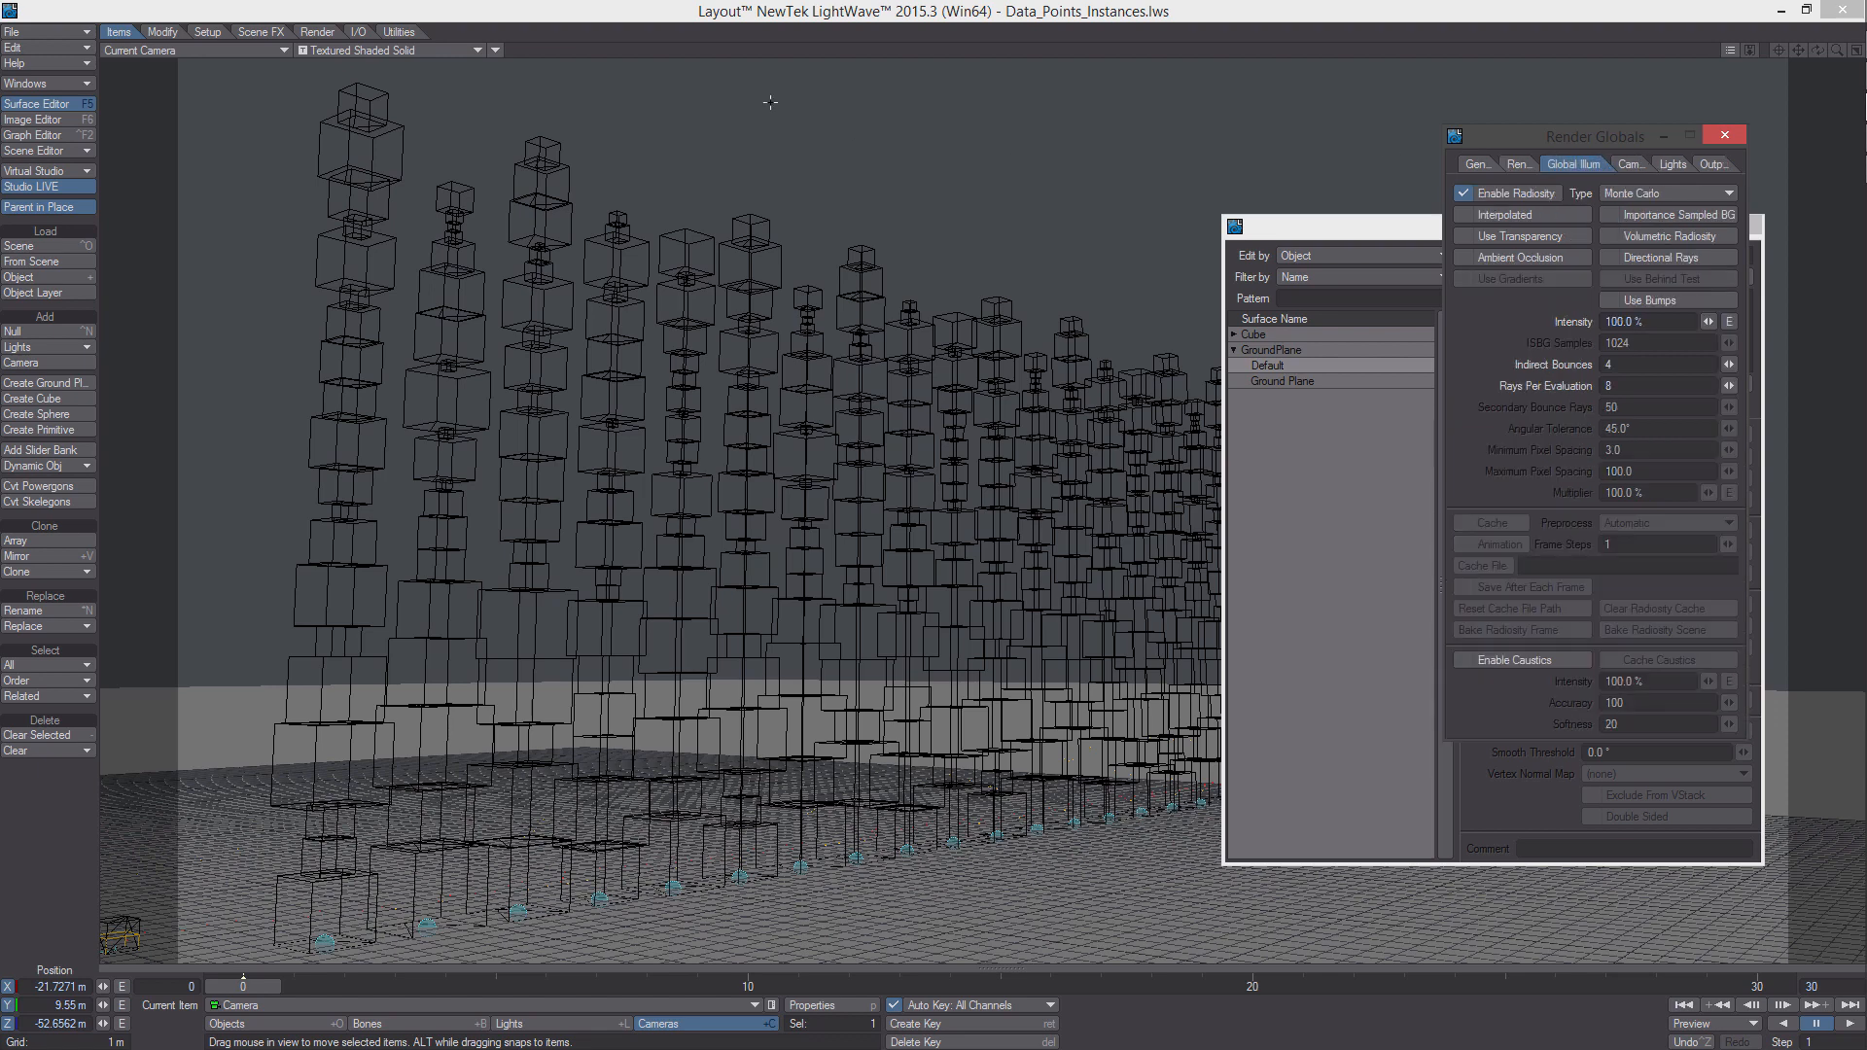
Turn off Draft Mode in the VPR options while previewing the scene, and return the viewport to Textured Shaded Solid
click(389, 50)
click(391, 123)
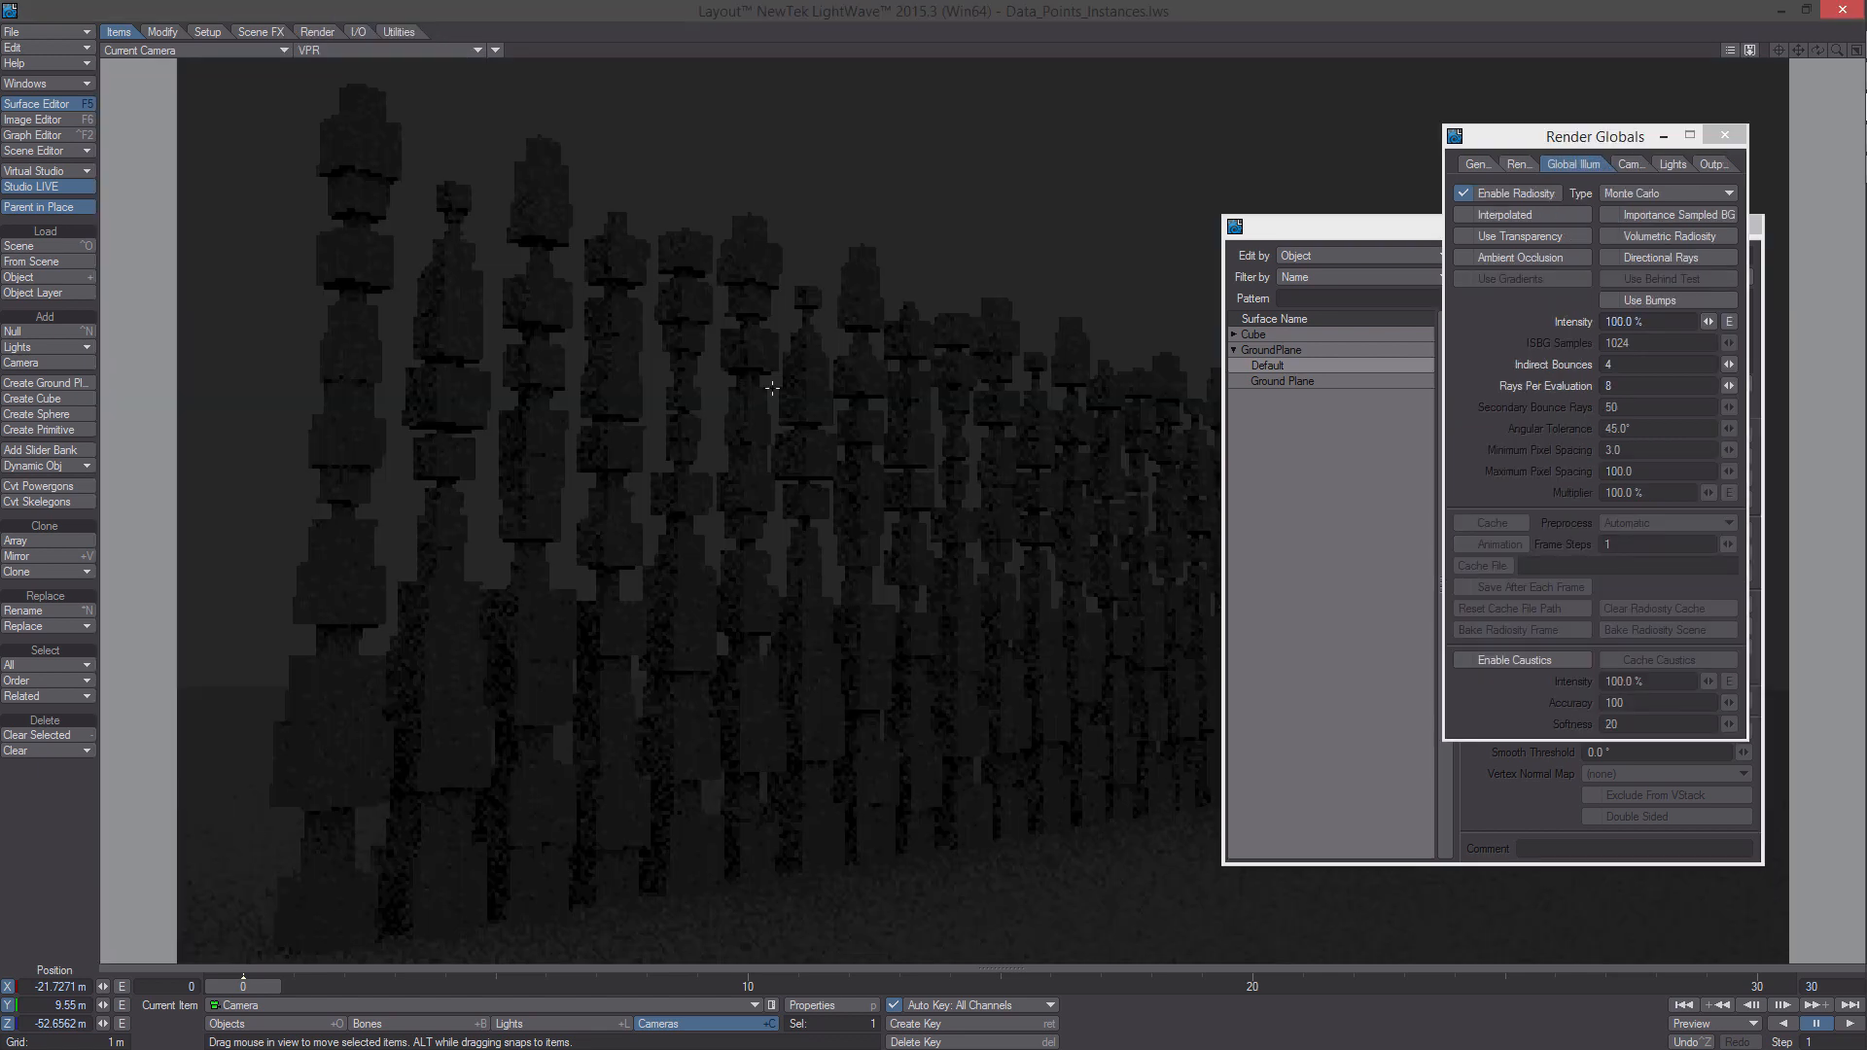
click(1750, 50)
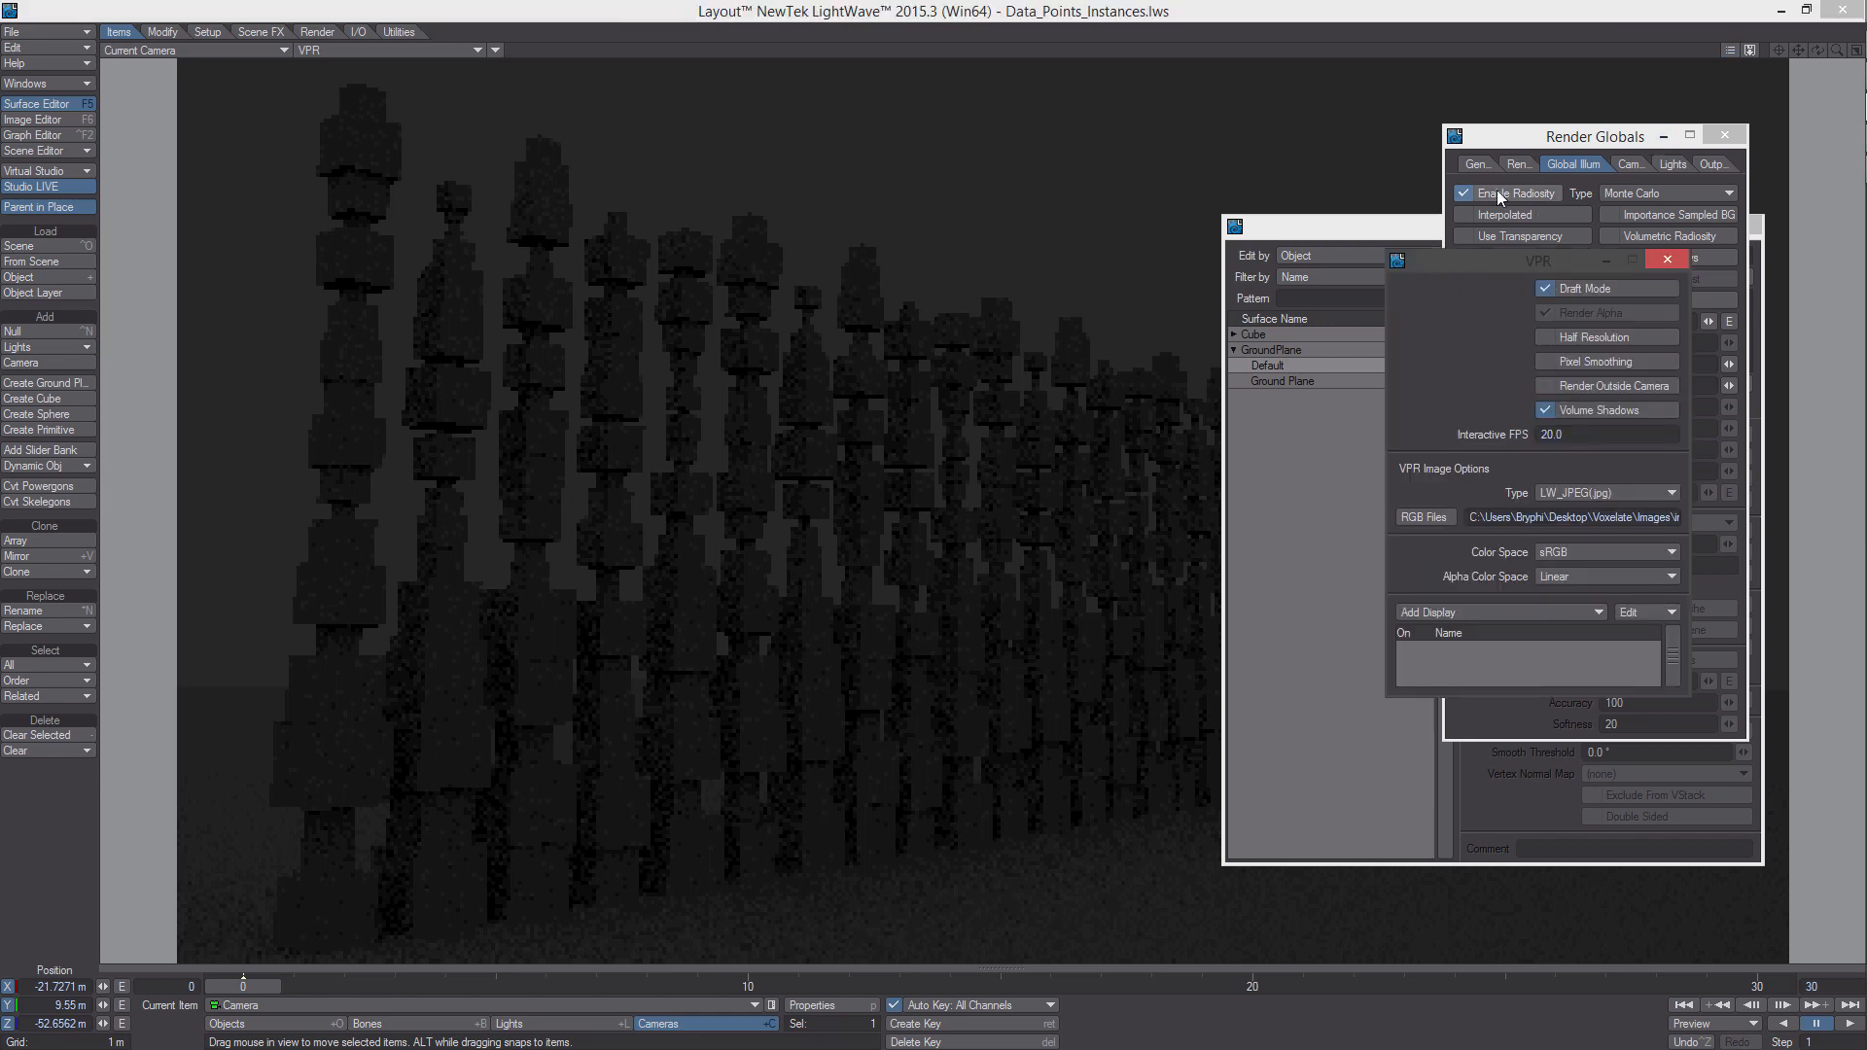
click(1559, 288)
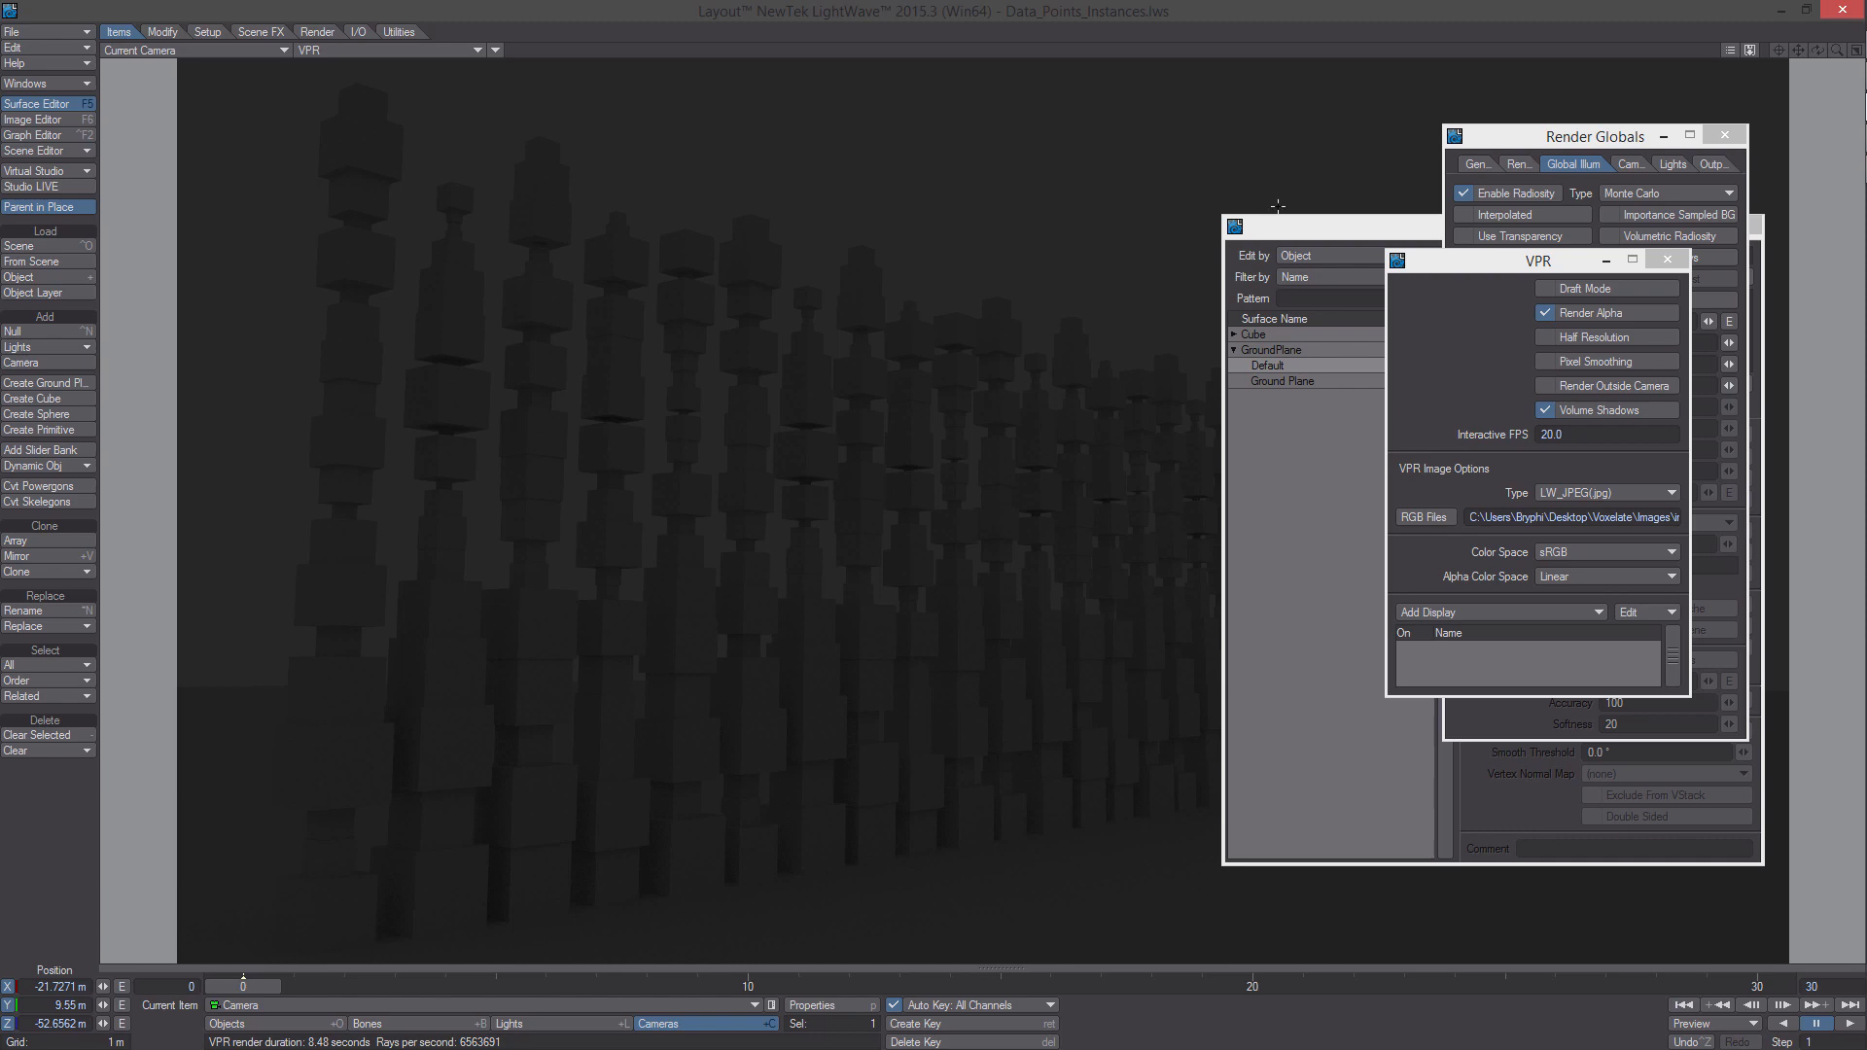
click(1668, 260)
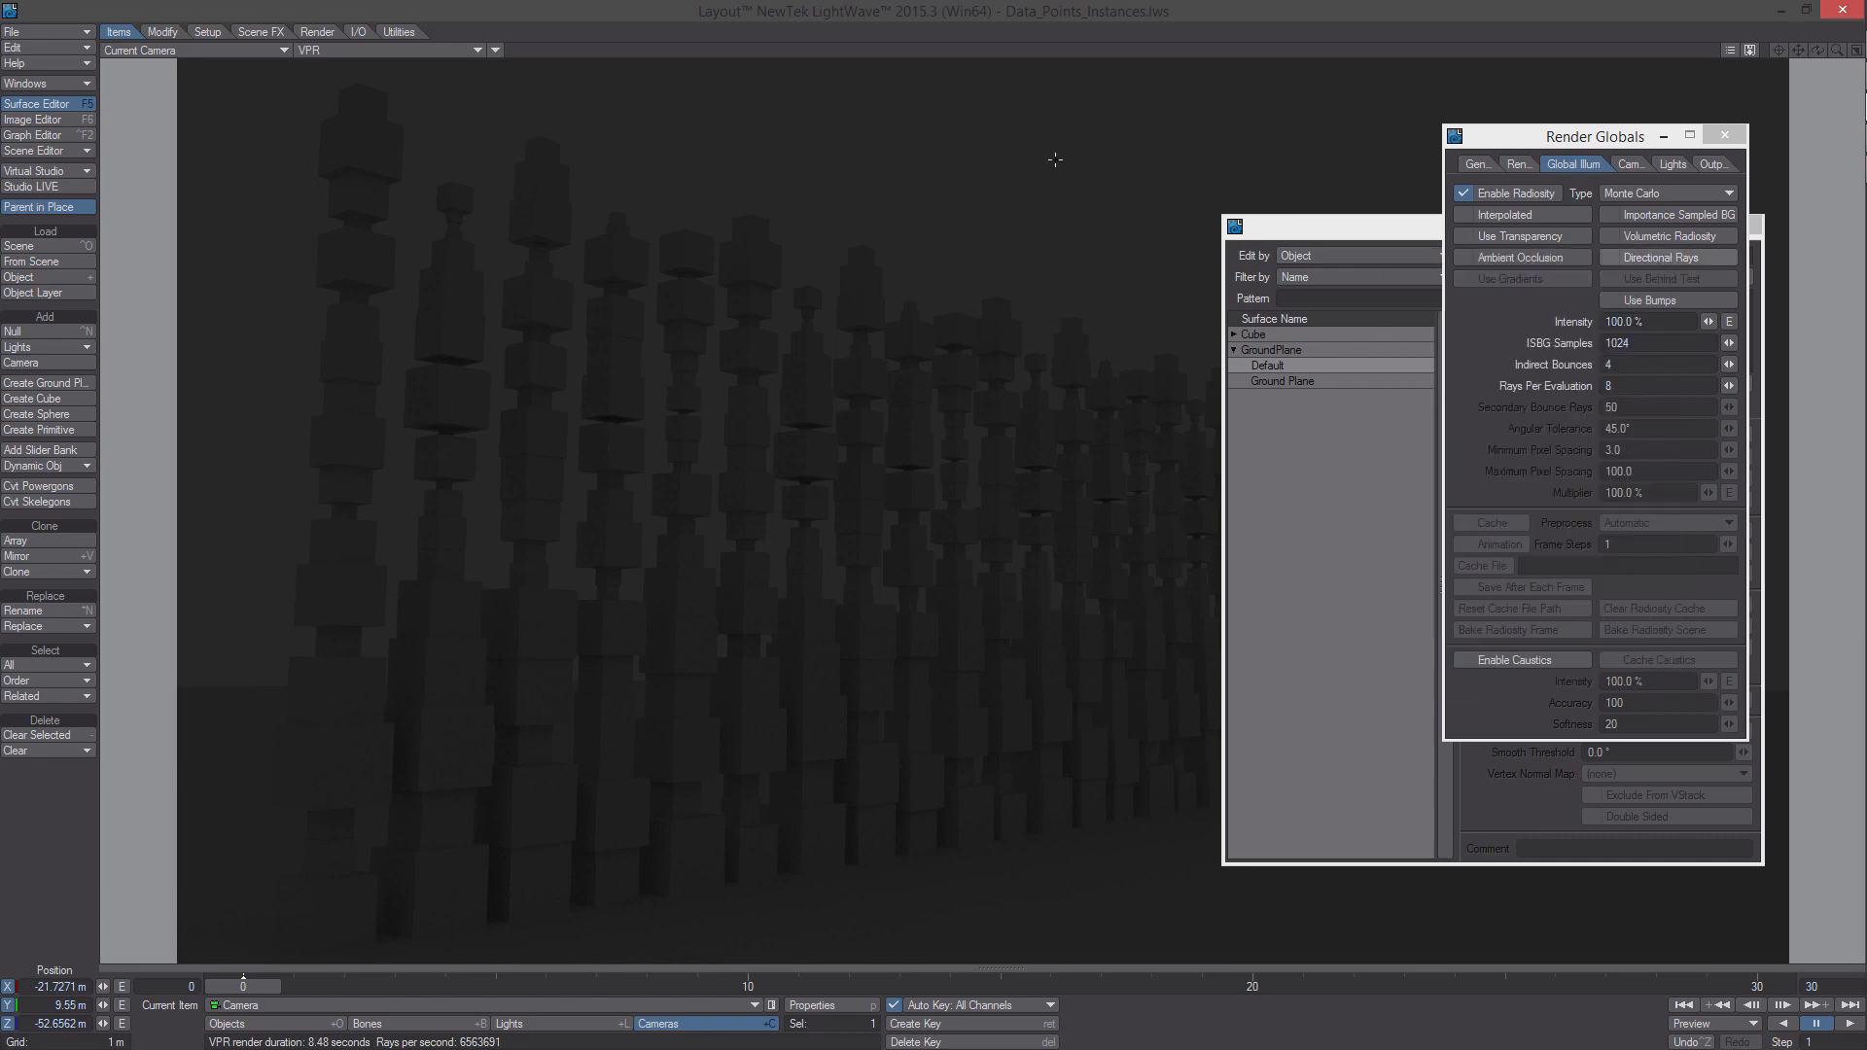
click(408, 49)
click(438, 96)
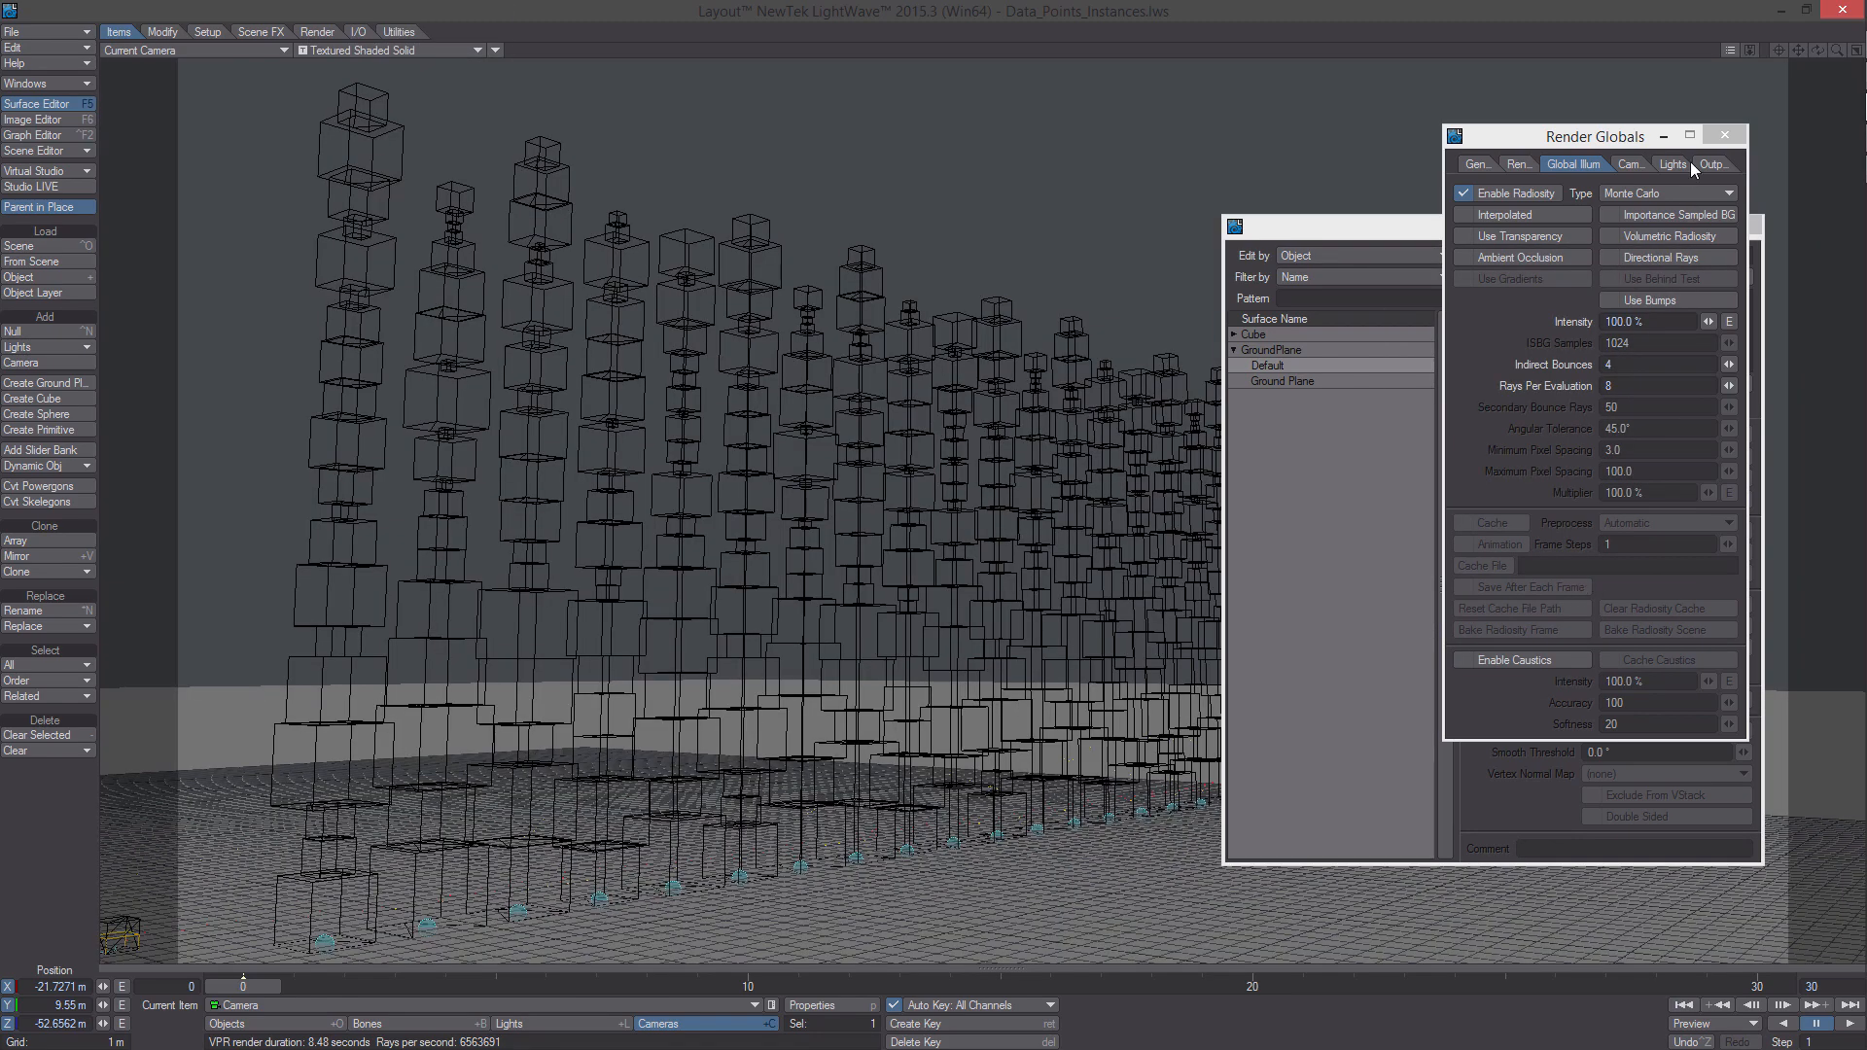
Close Render Globals and open the node editor for the Cube surface
click(1740, 136)
drag(1571, 222, 1580, 185)
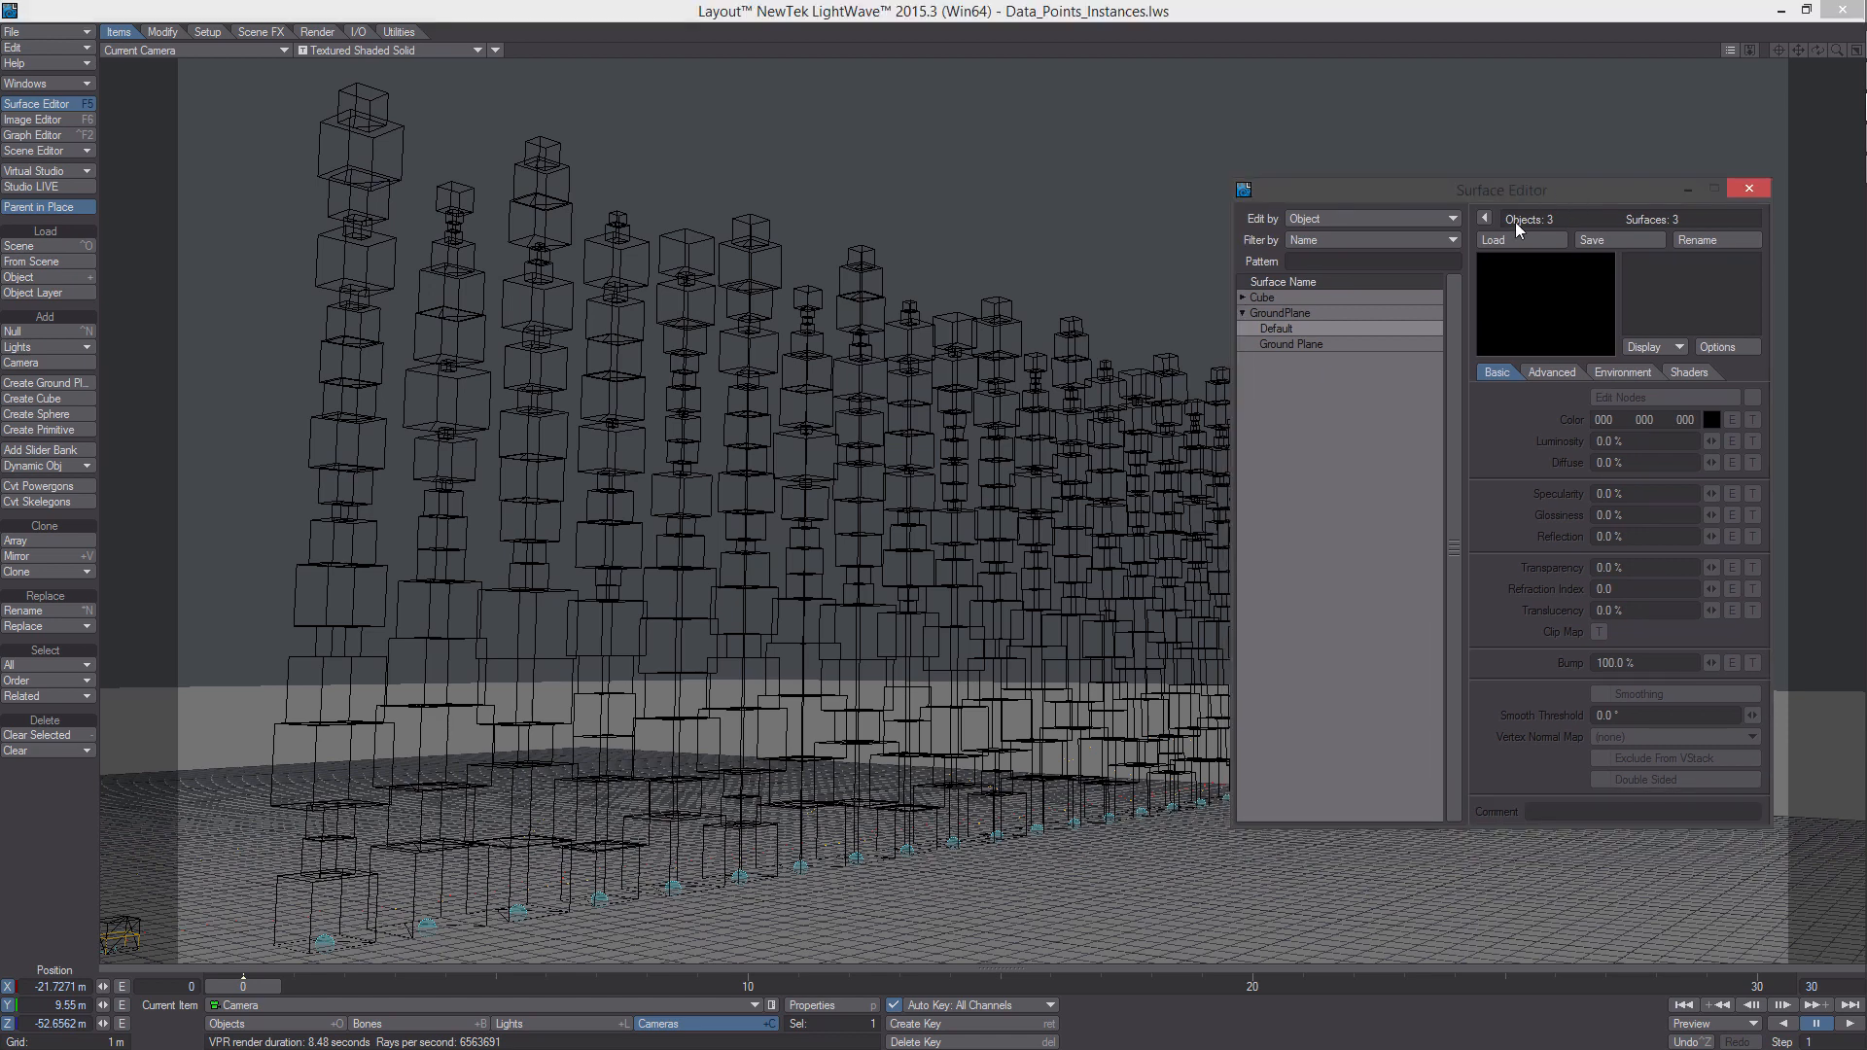
click(1242, 297)
click(1272, 312)
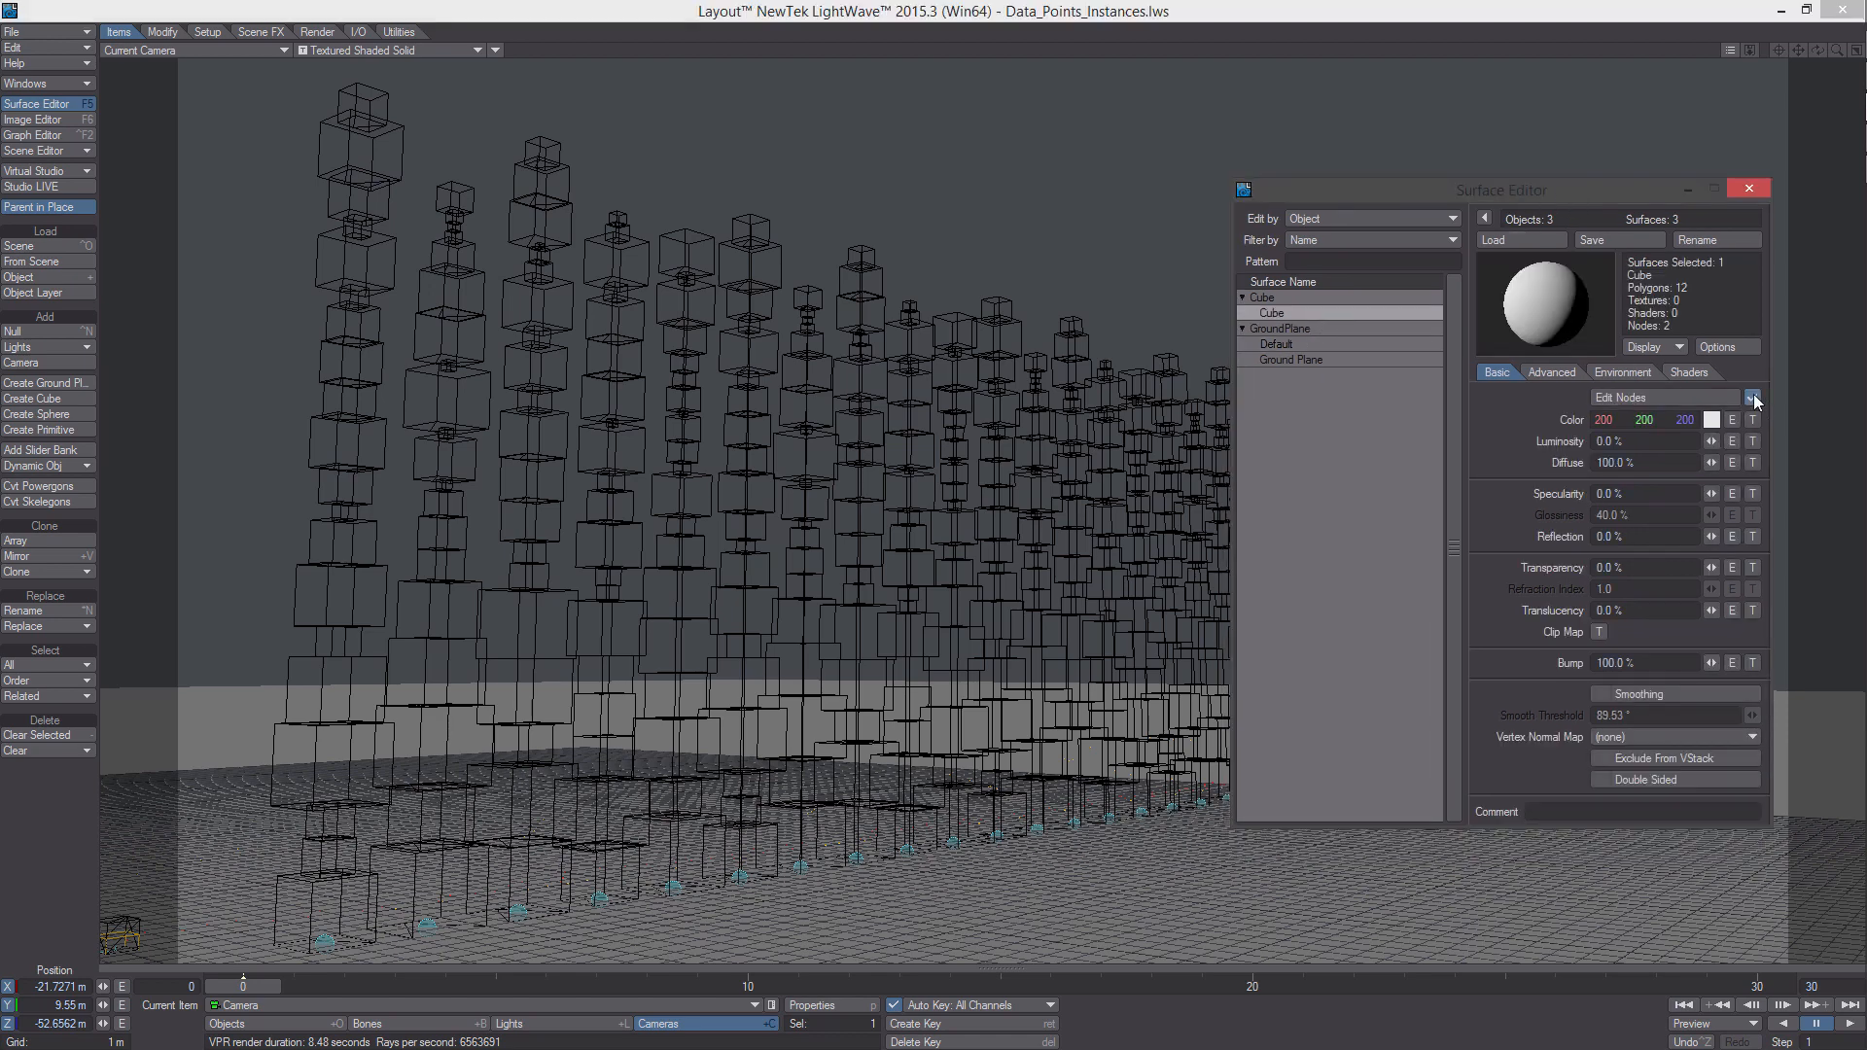
click(1706, 393)
Add a DP Kit Instance Info node and place it beside the Input node
right_click(1086, 415)
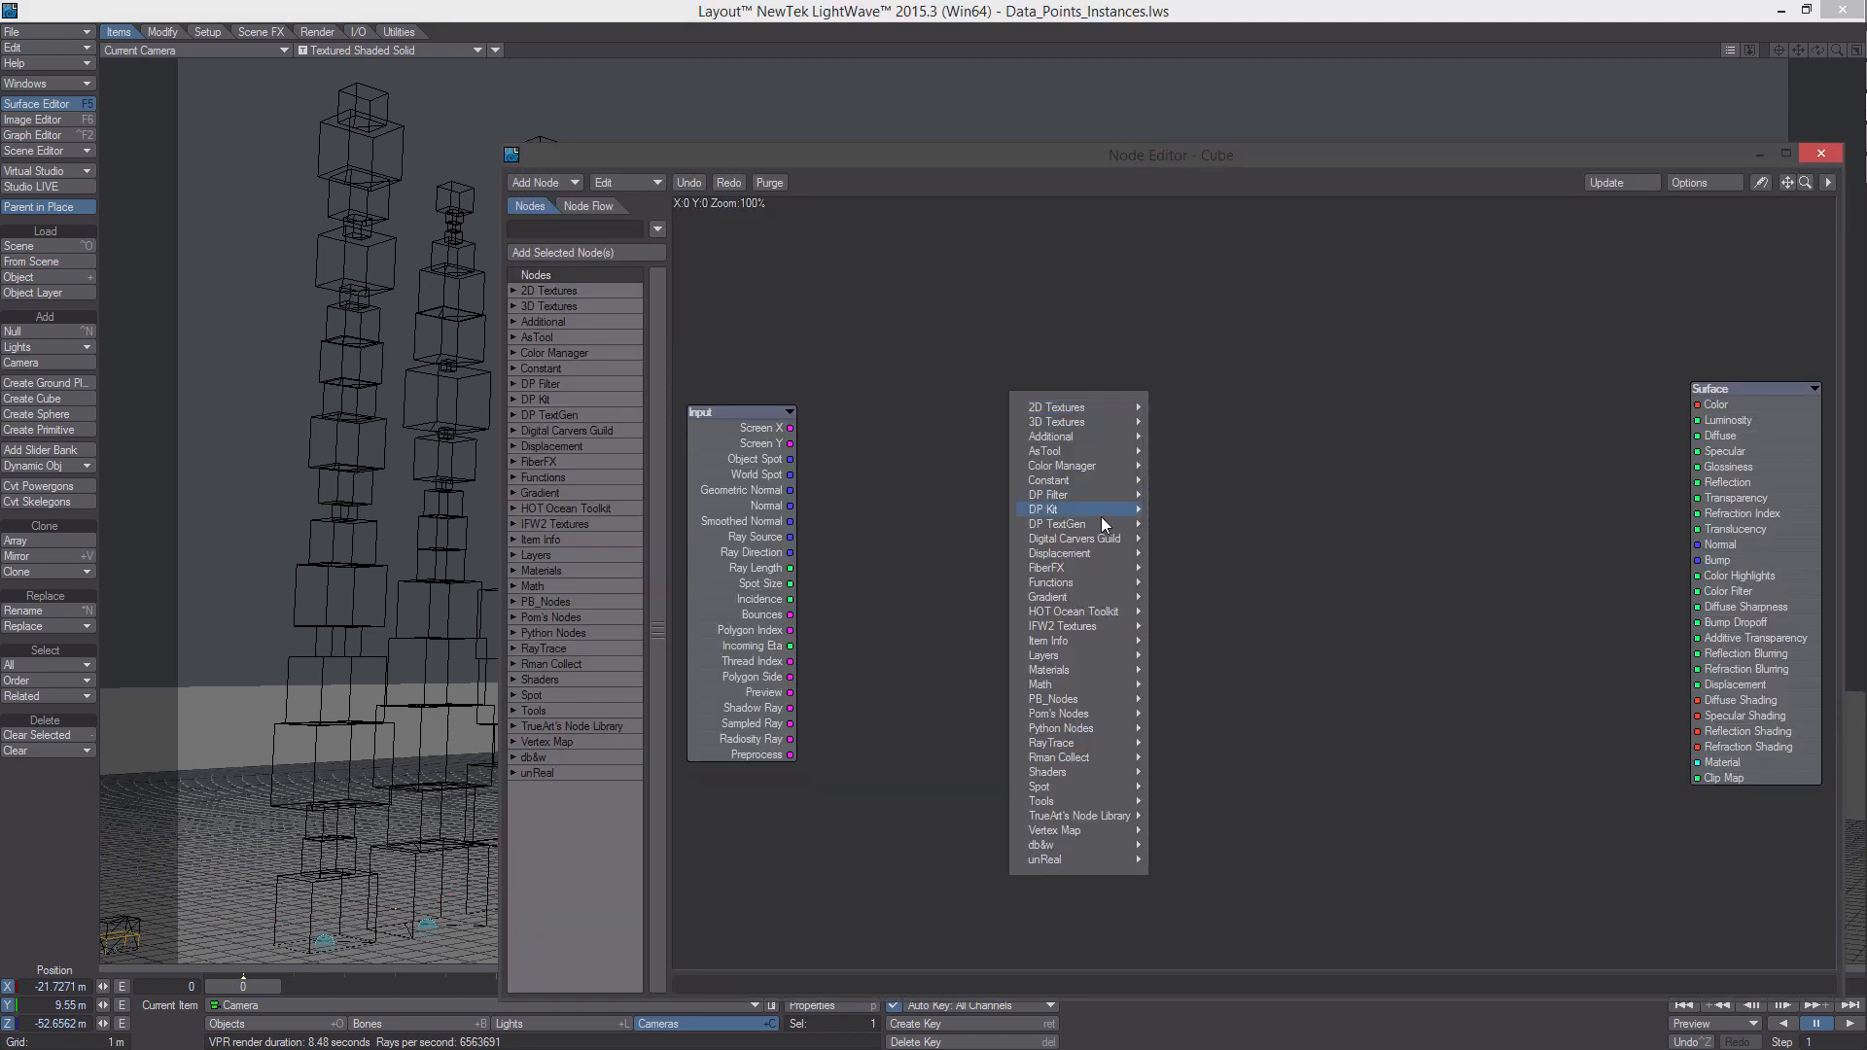
mouse_move(1083, 511)
mouse_move(1233, 557)
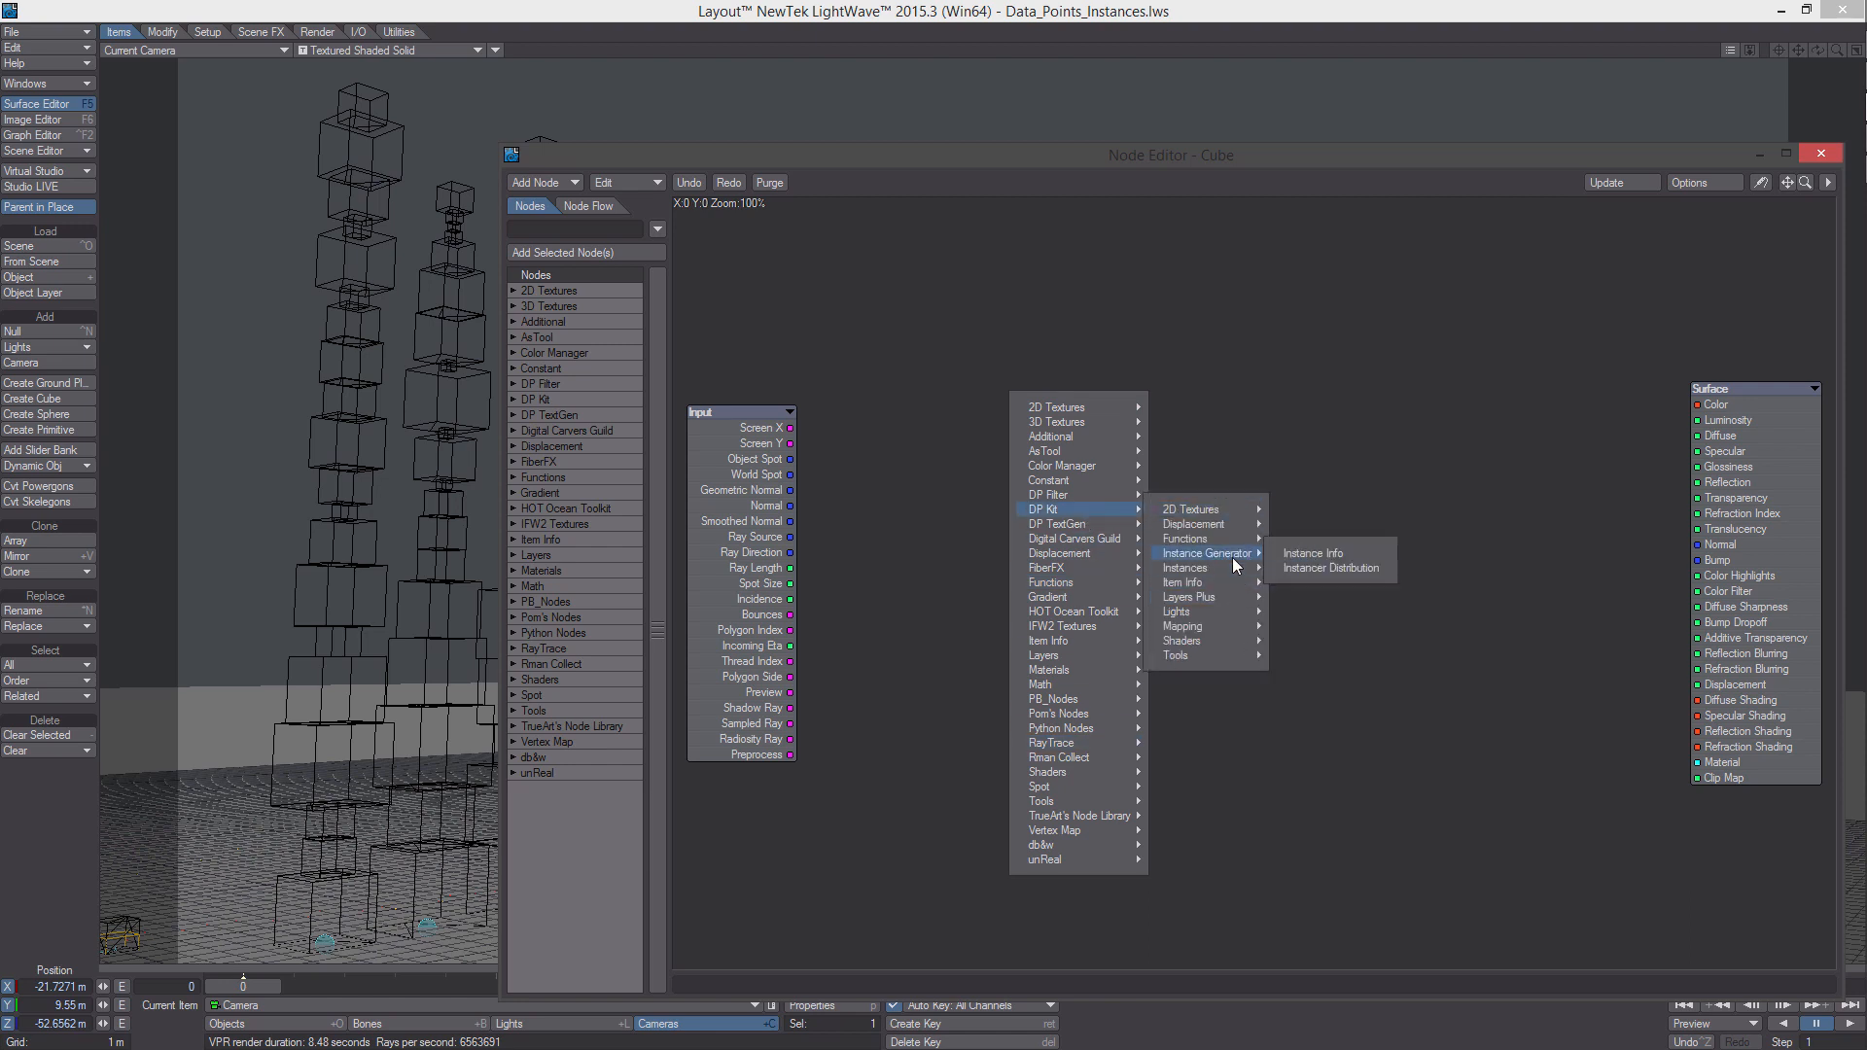
click(1304, 555)
drag(1257, 521, 997, 518)
Add scalar math Mod, Divide and Floor nodes to the Cube surface's node network
right_click(1214, 576)
mouse_move(1259, 847)
mouse_move(1317, 847)
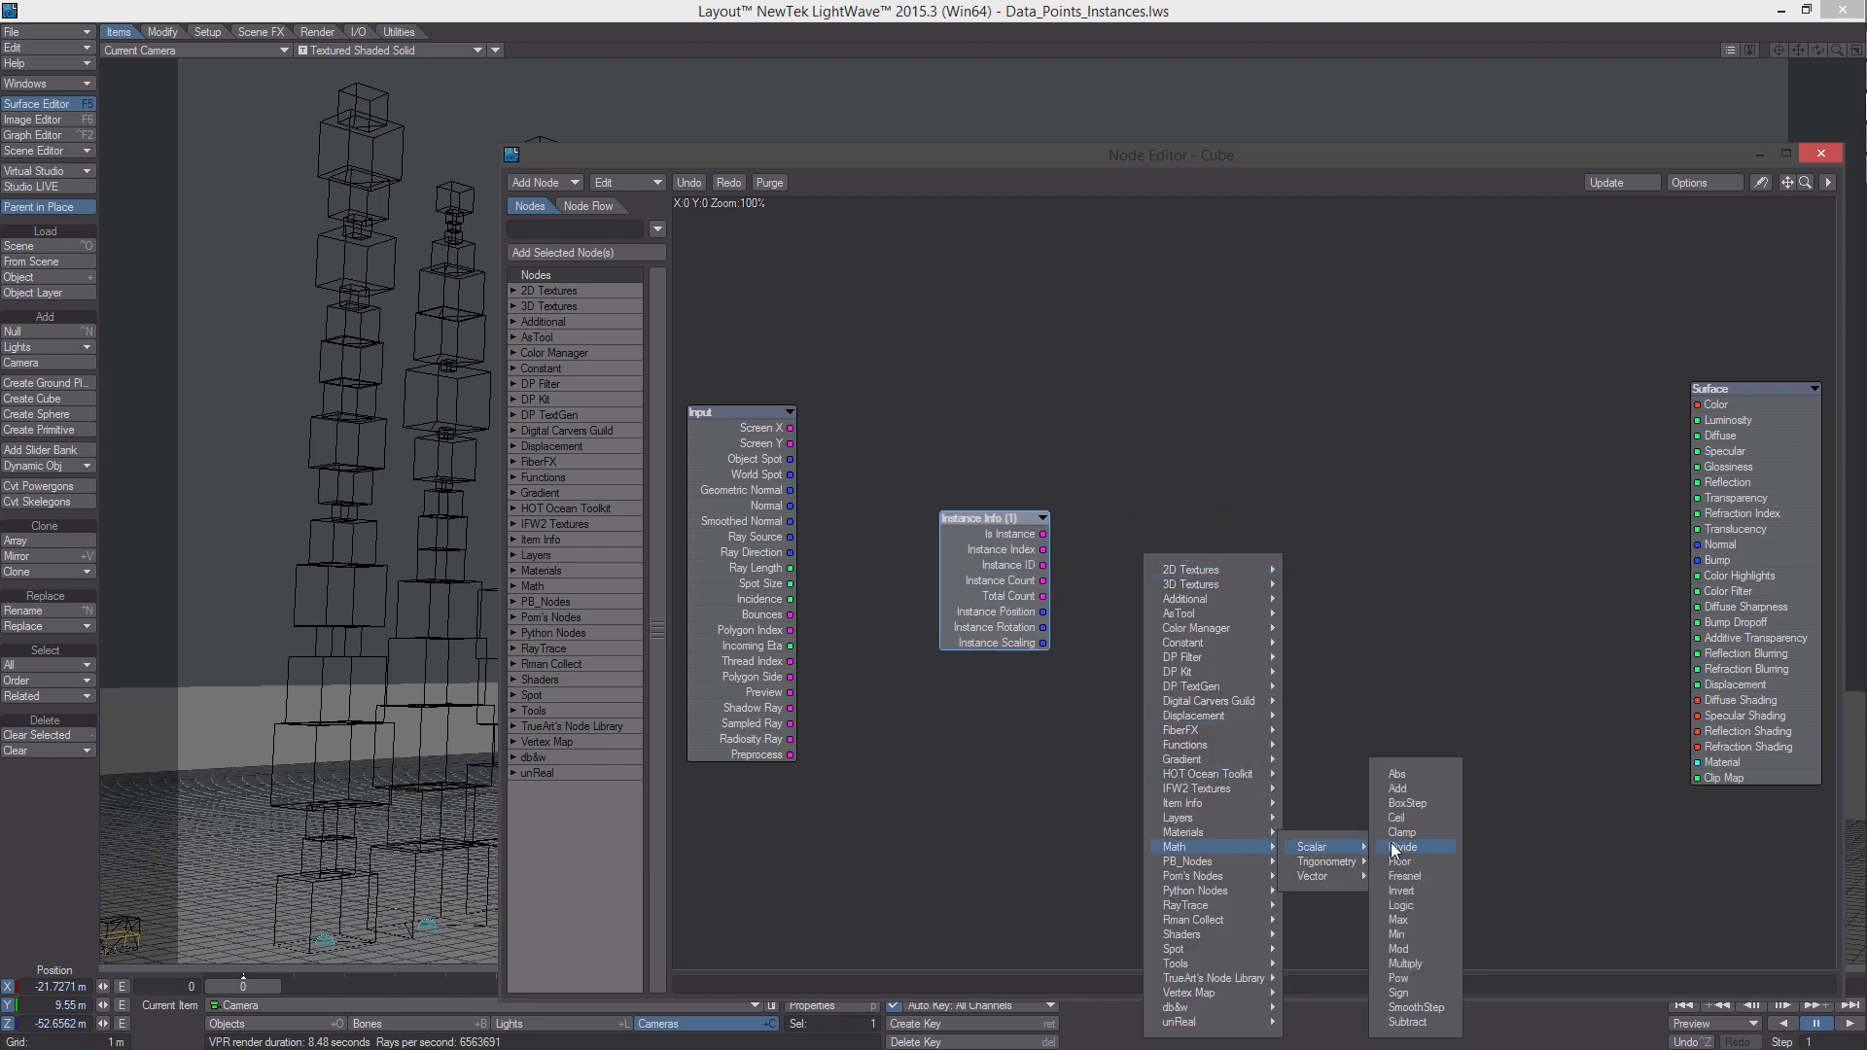
click(1425, 948)
right_click(1210, 856)
mouse_move(1210, 856)
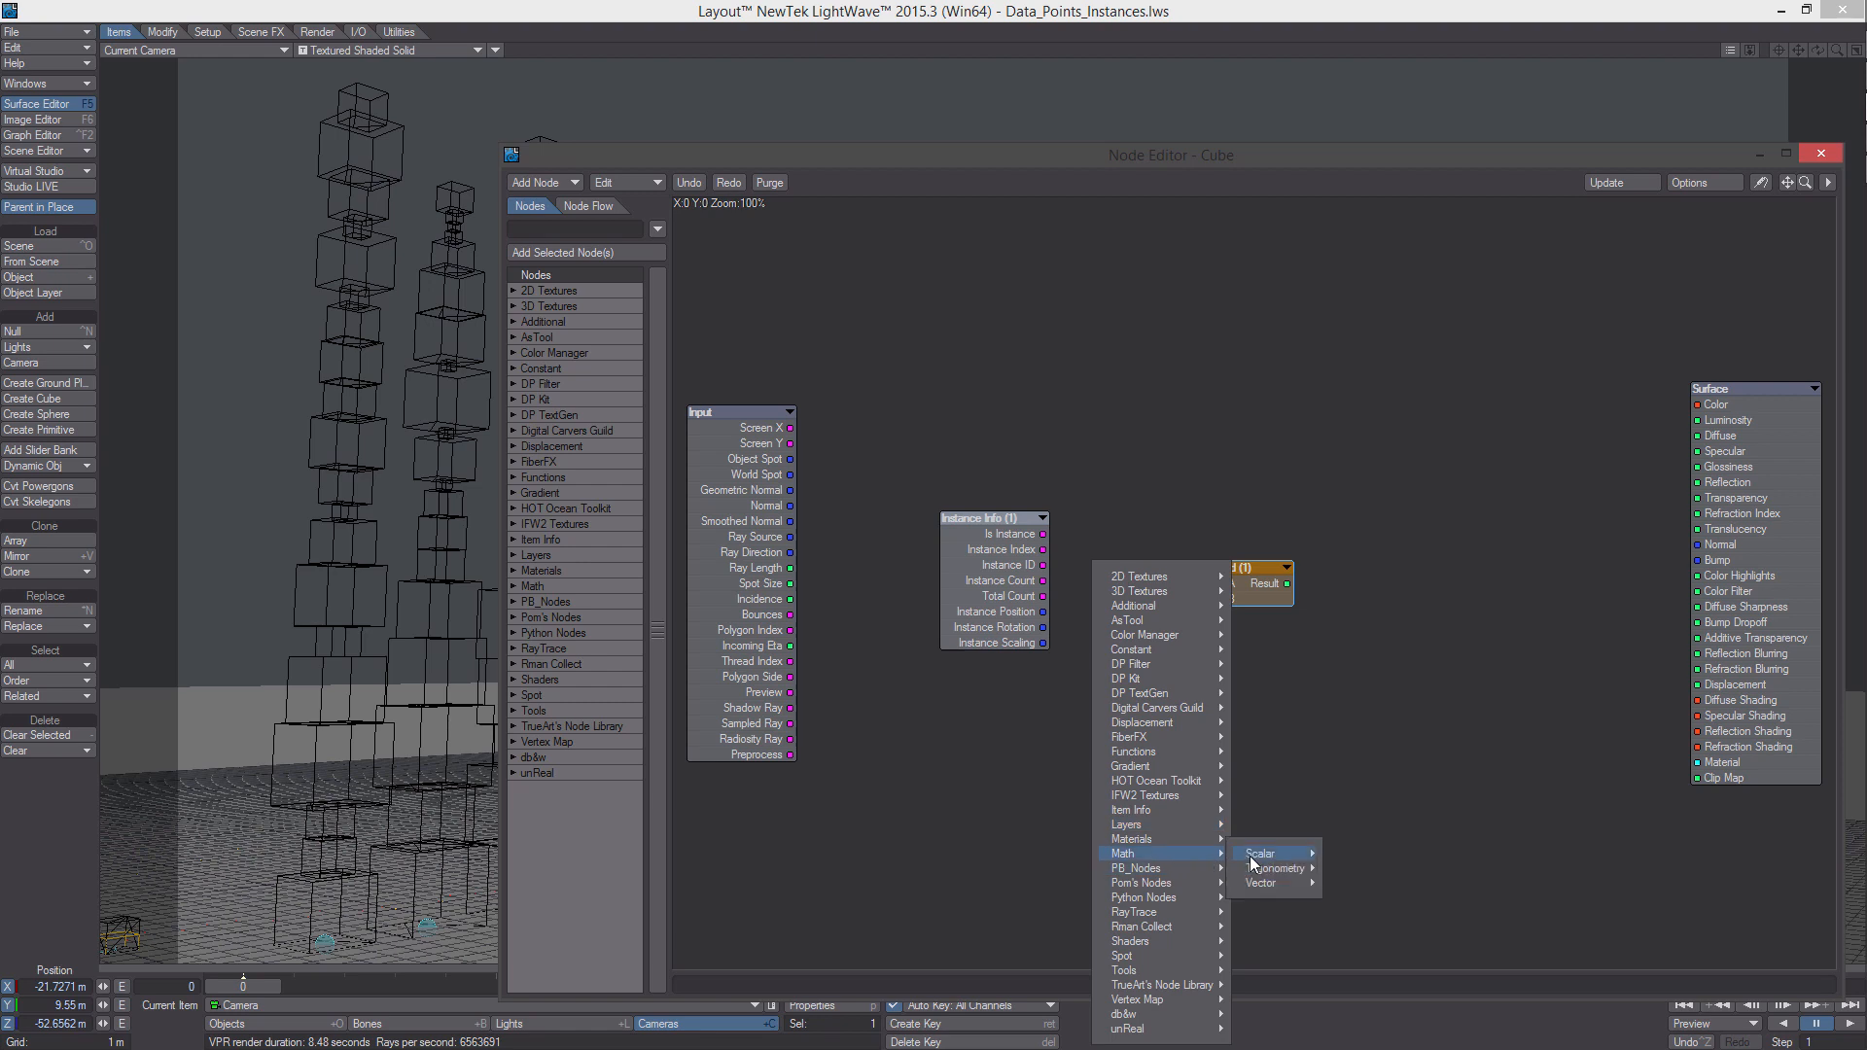
click(1374, 861)
right_click(1192, 853)
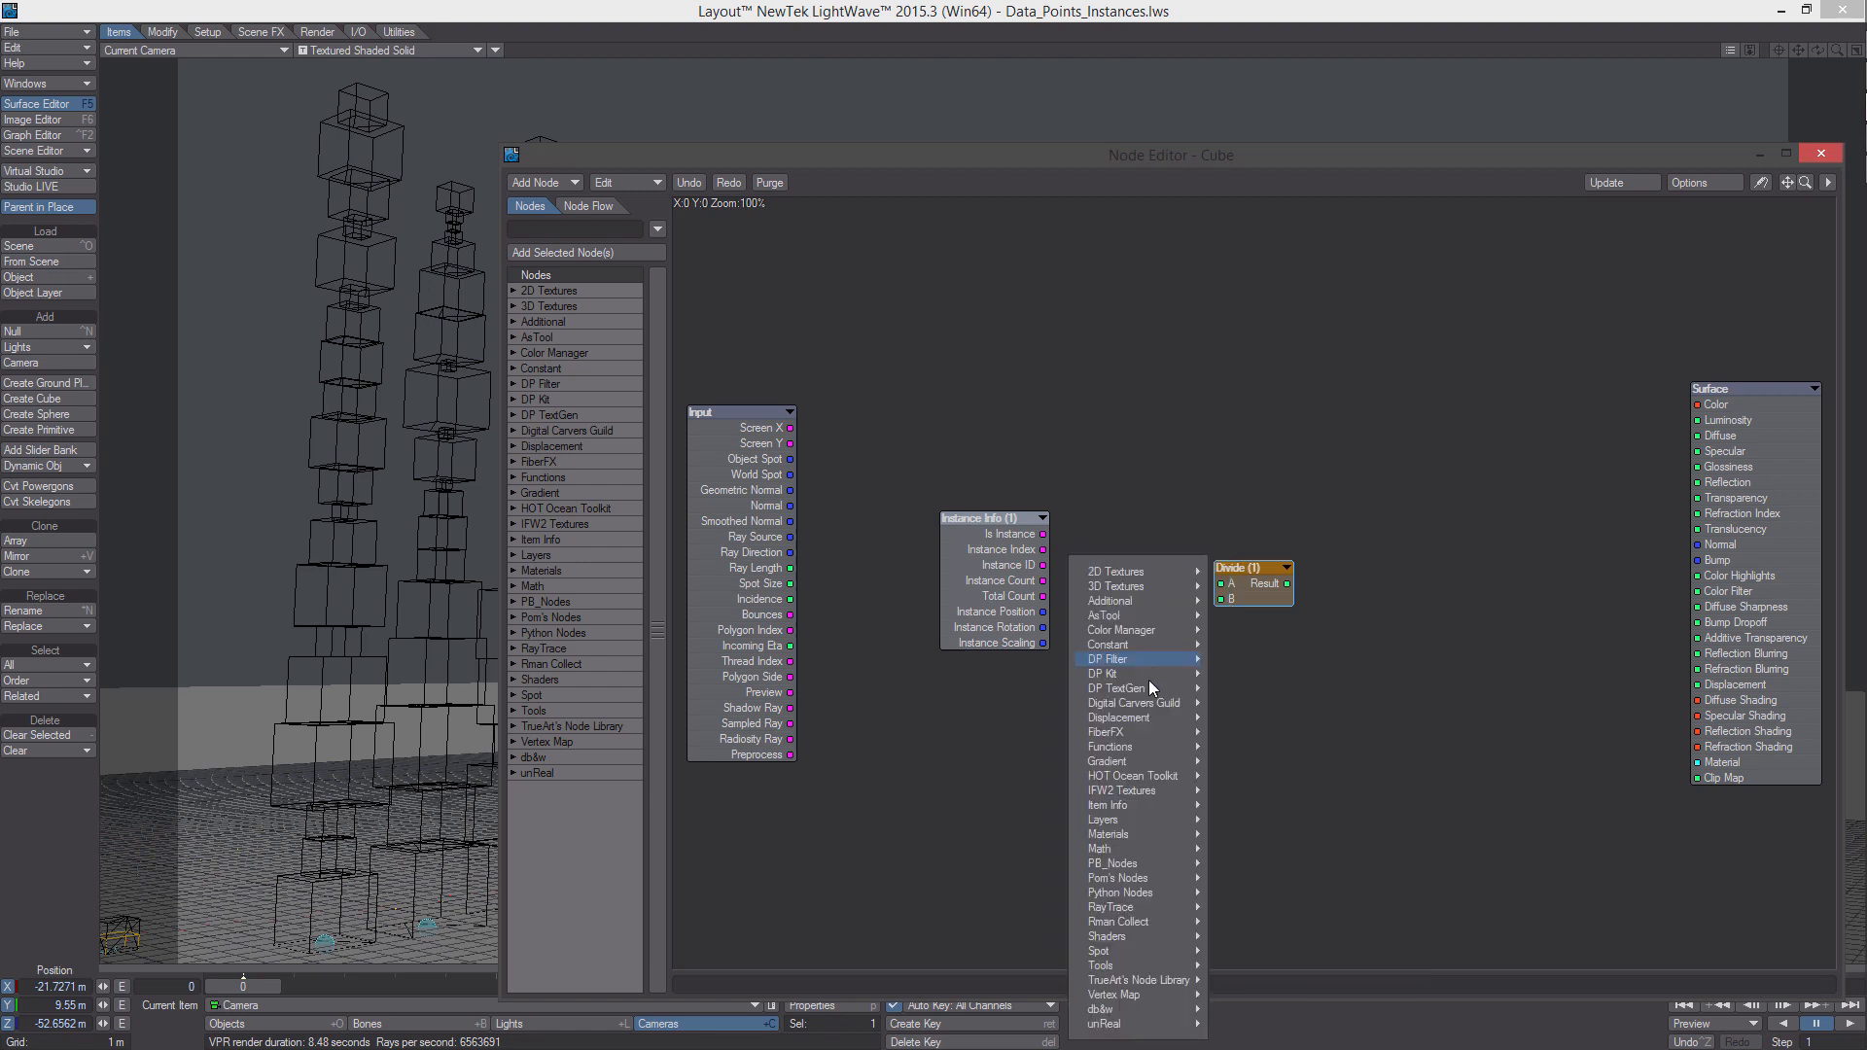
mouse_move(1192, 856)
mouse_move(1279, 856)
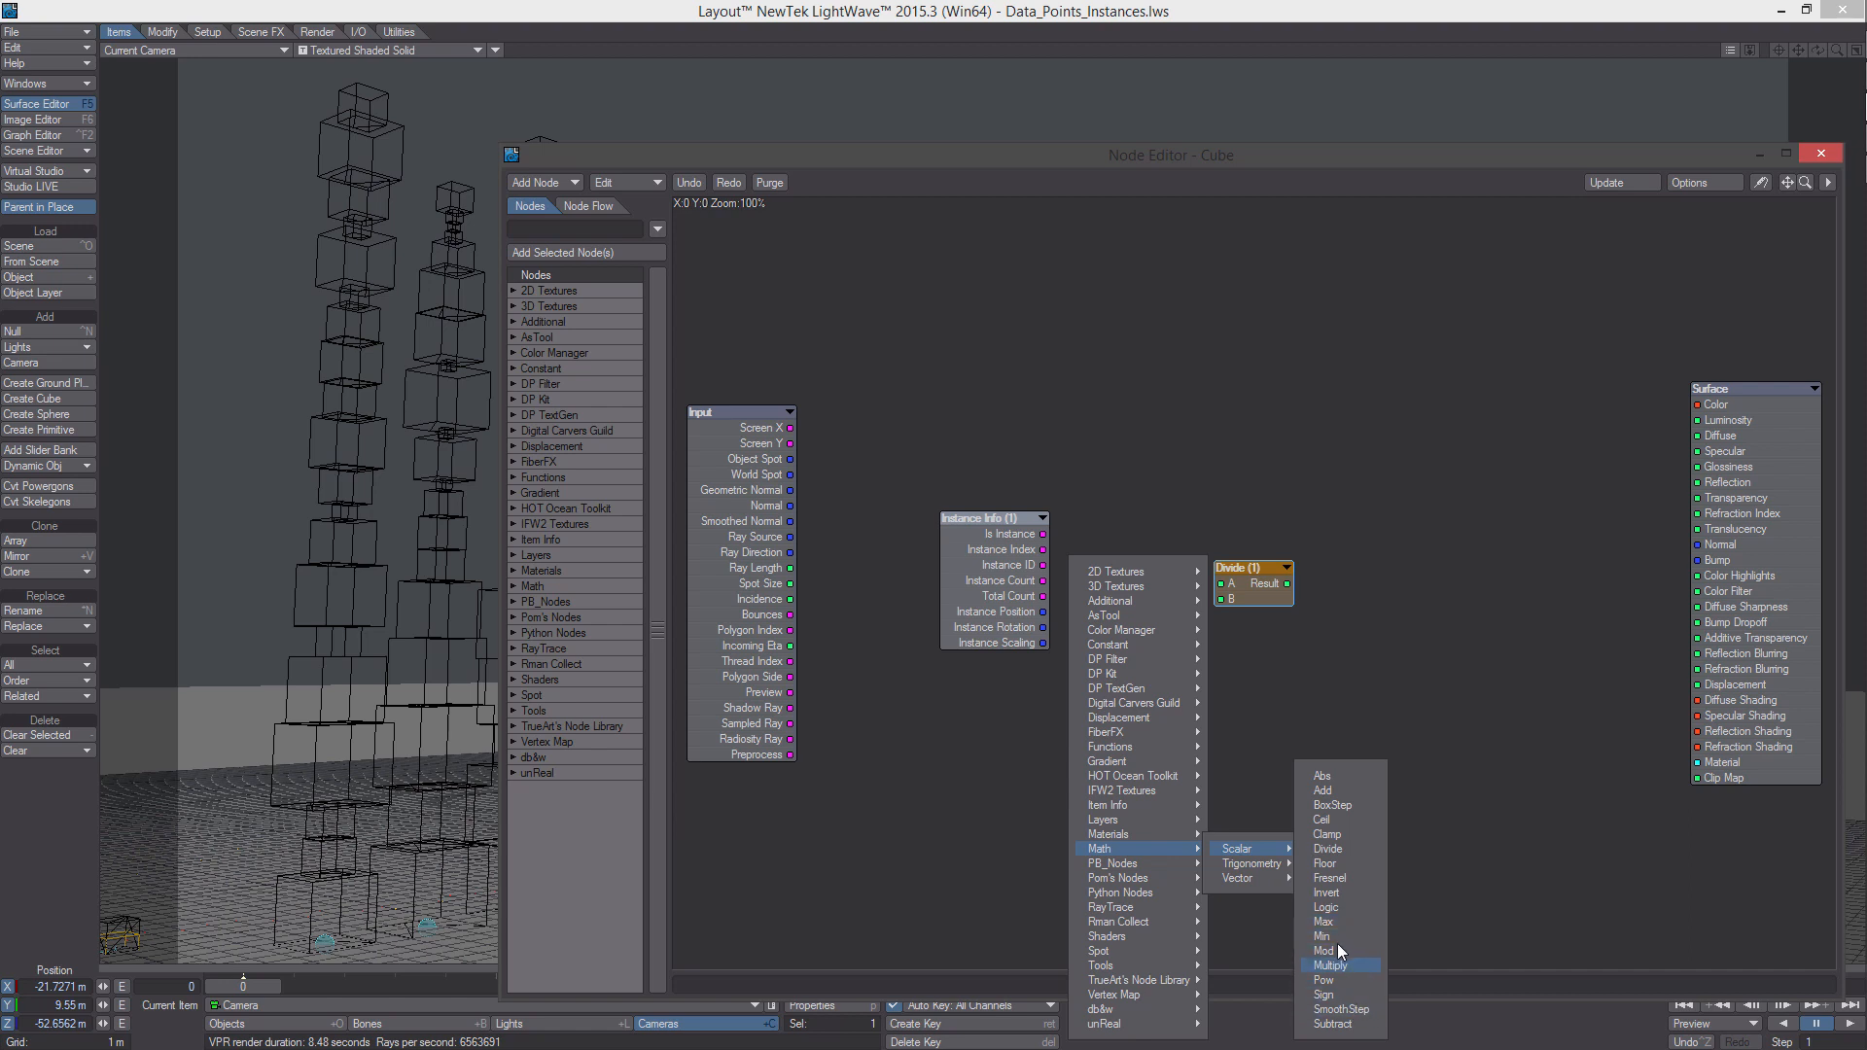
click(1345, 860)
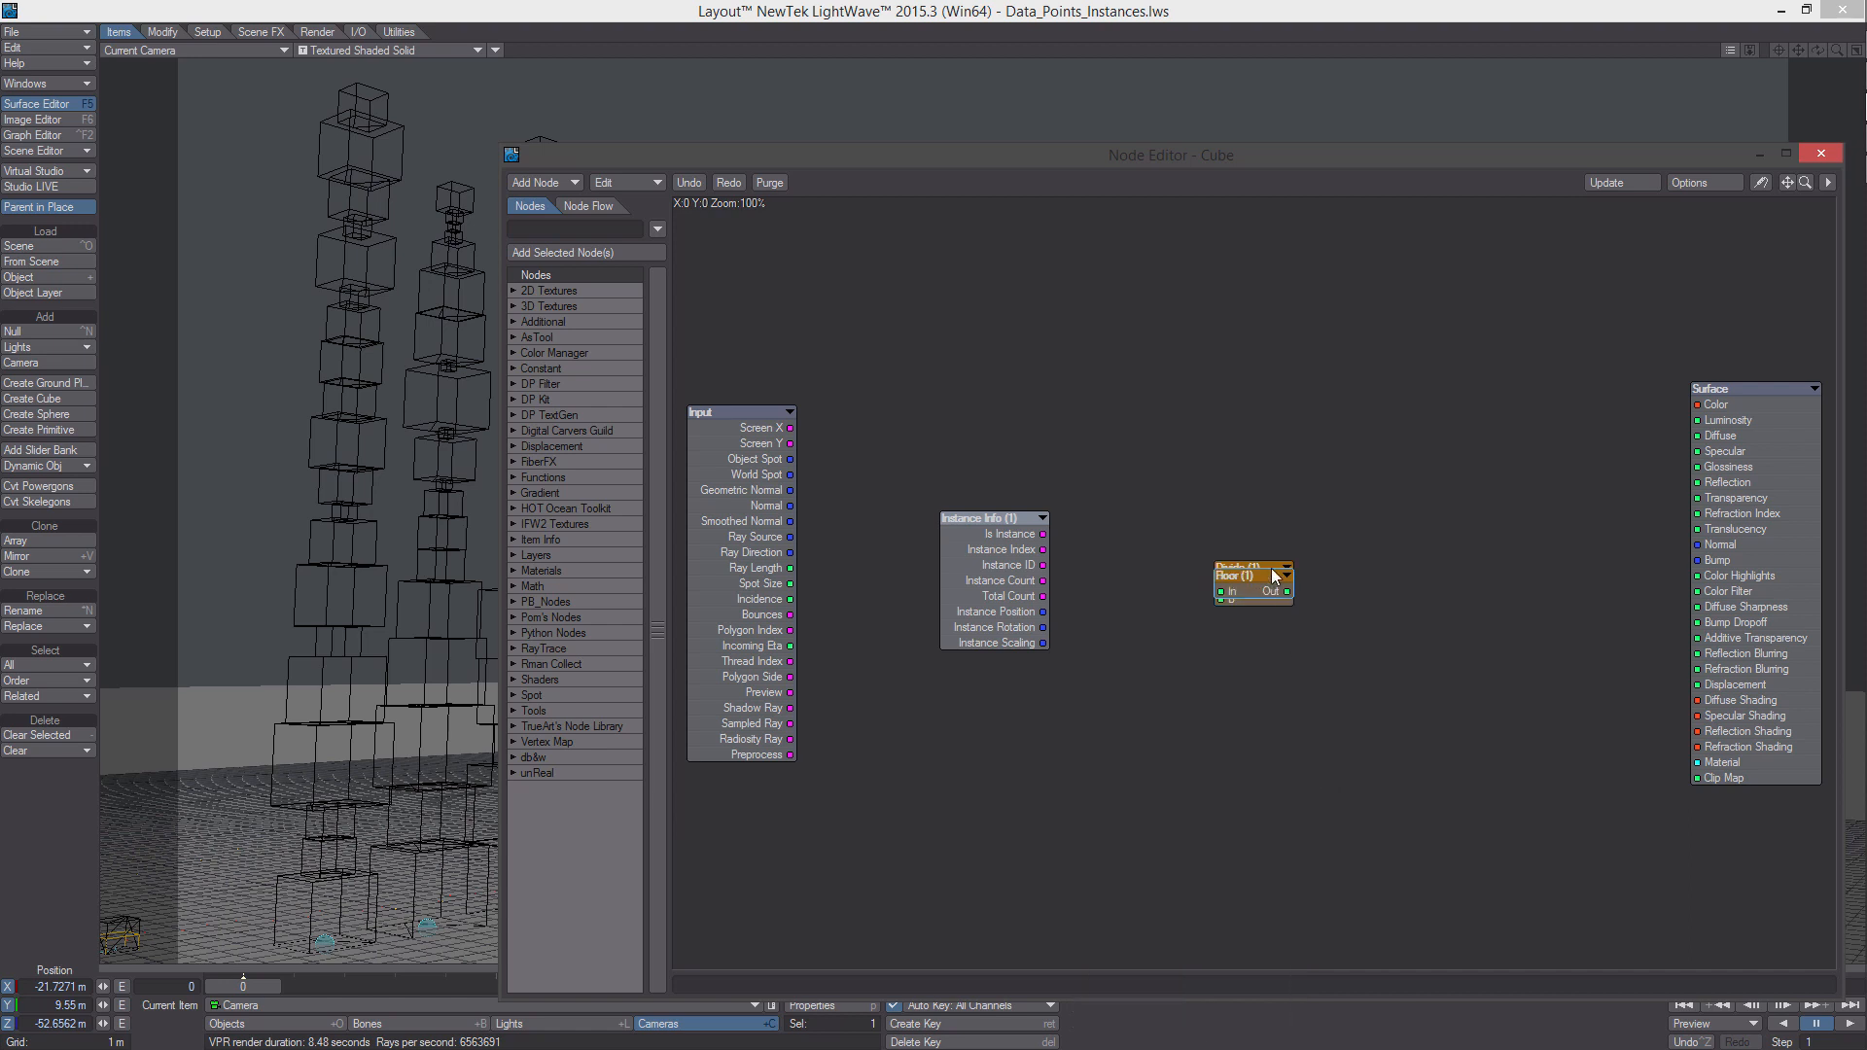
Spread out the three math nodes, connect Instance Index to Mod's A input, and open Mod's properties
drag(1270, 571, 1363, 609)
drag(1251, 565, 1203, 554)
drag(1043, 549, 1179, 543)
double_click(1222, 547)
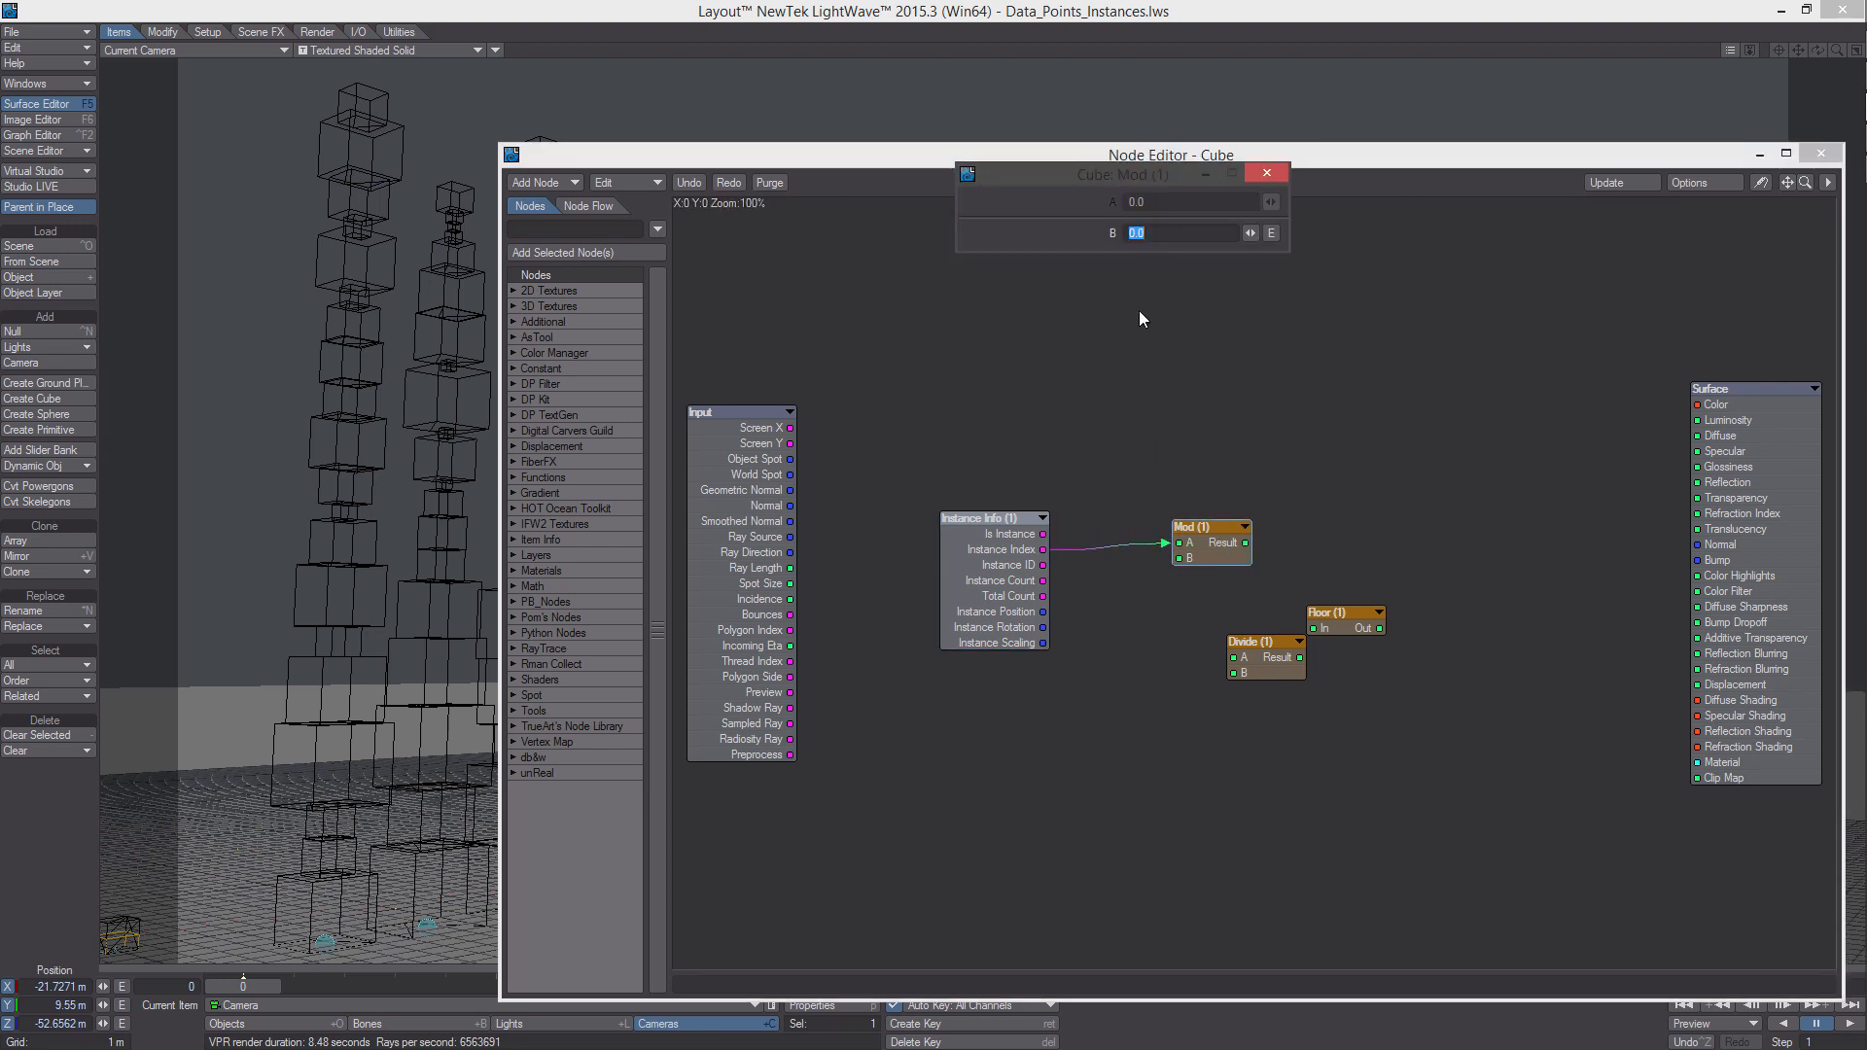
Add a Global Values node above Instance Info and connect its Integer output to Mod's B input
right_click(865, 342)
mouse_move(964, 389)
mouse_move(973, 423)
click(1050, 467)
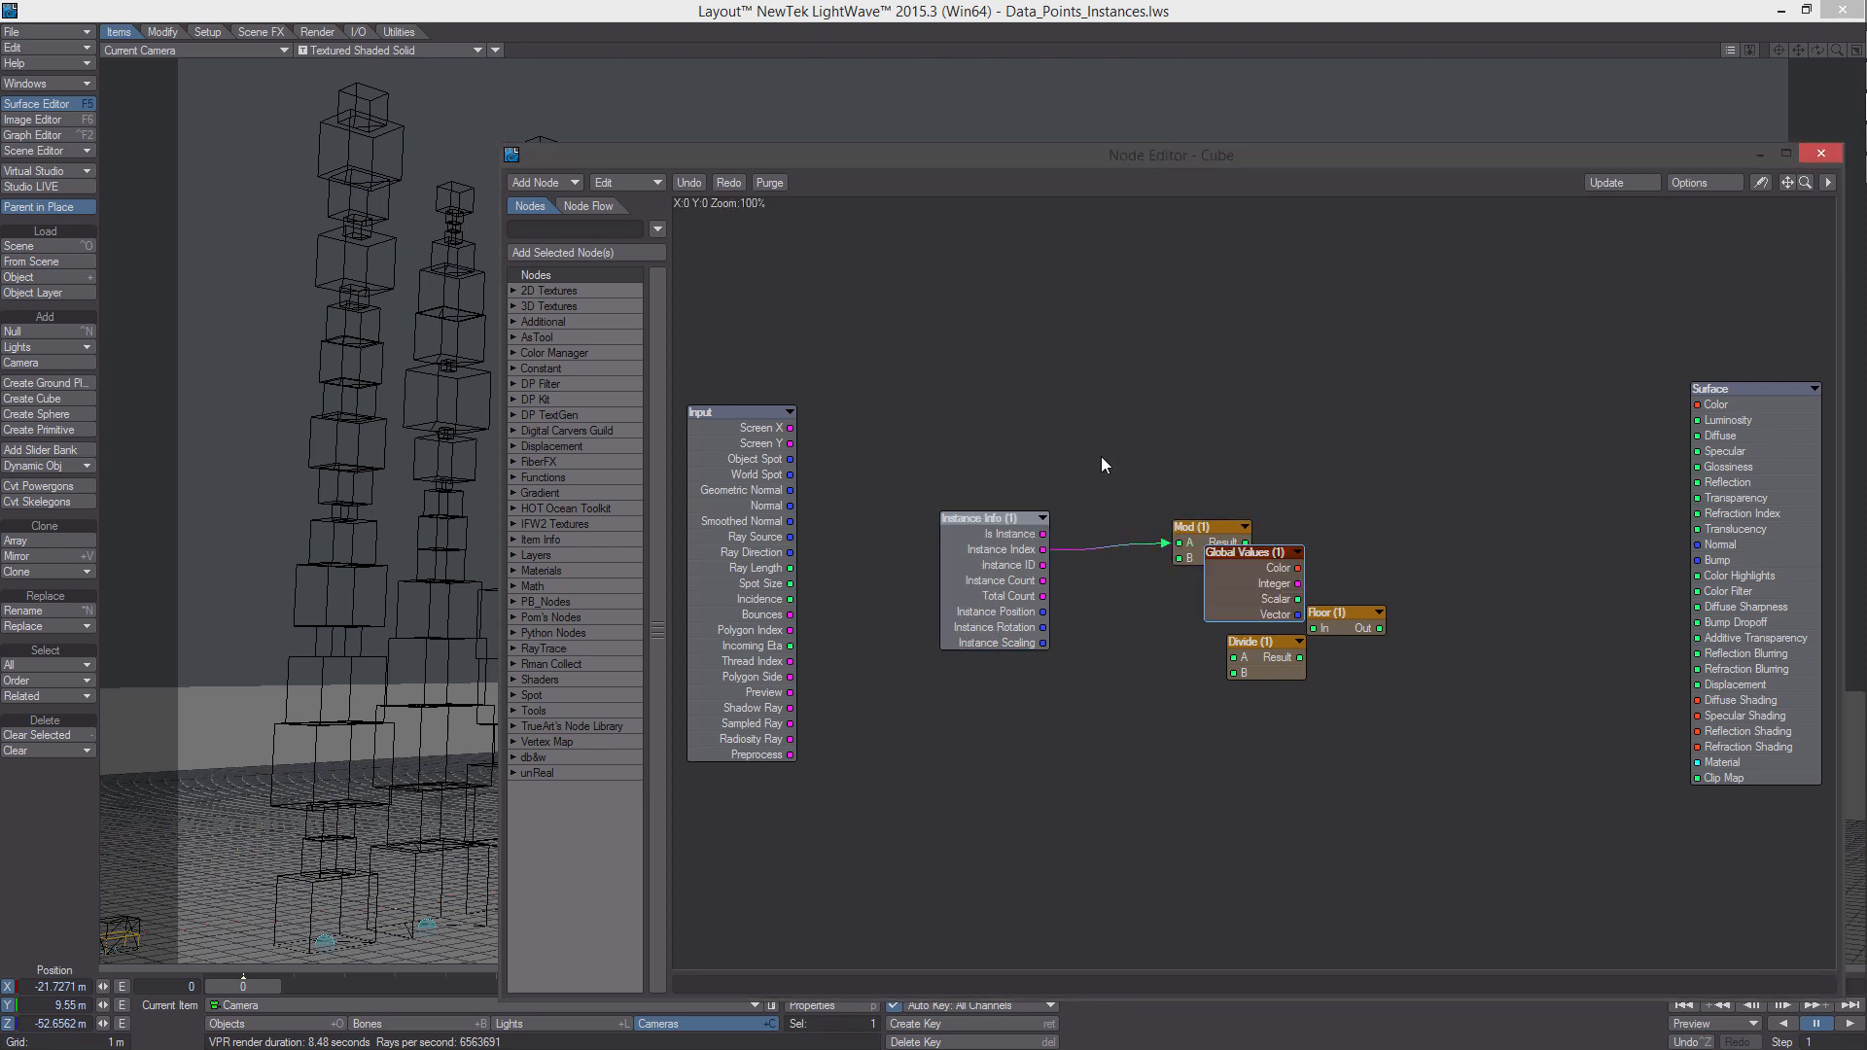
drag(1255, 576, 1179, 558)
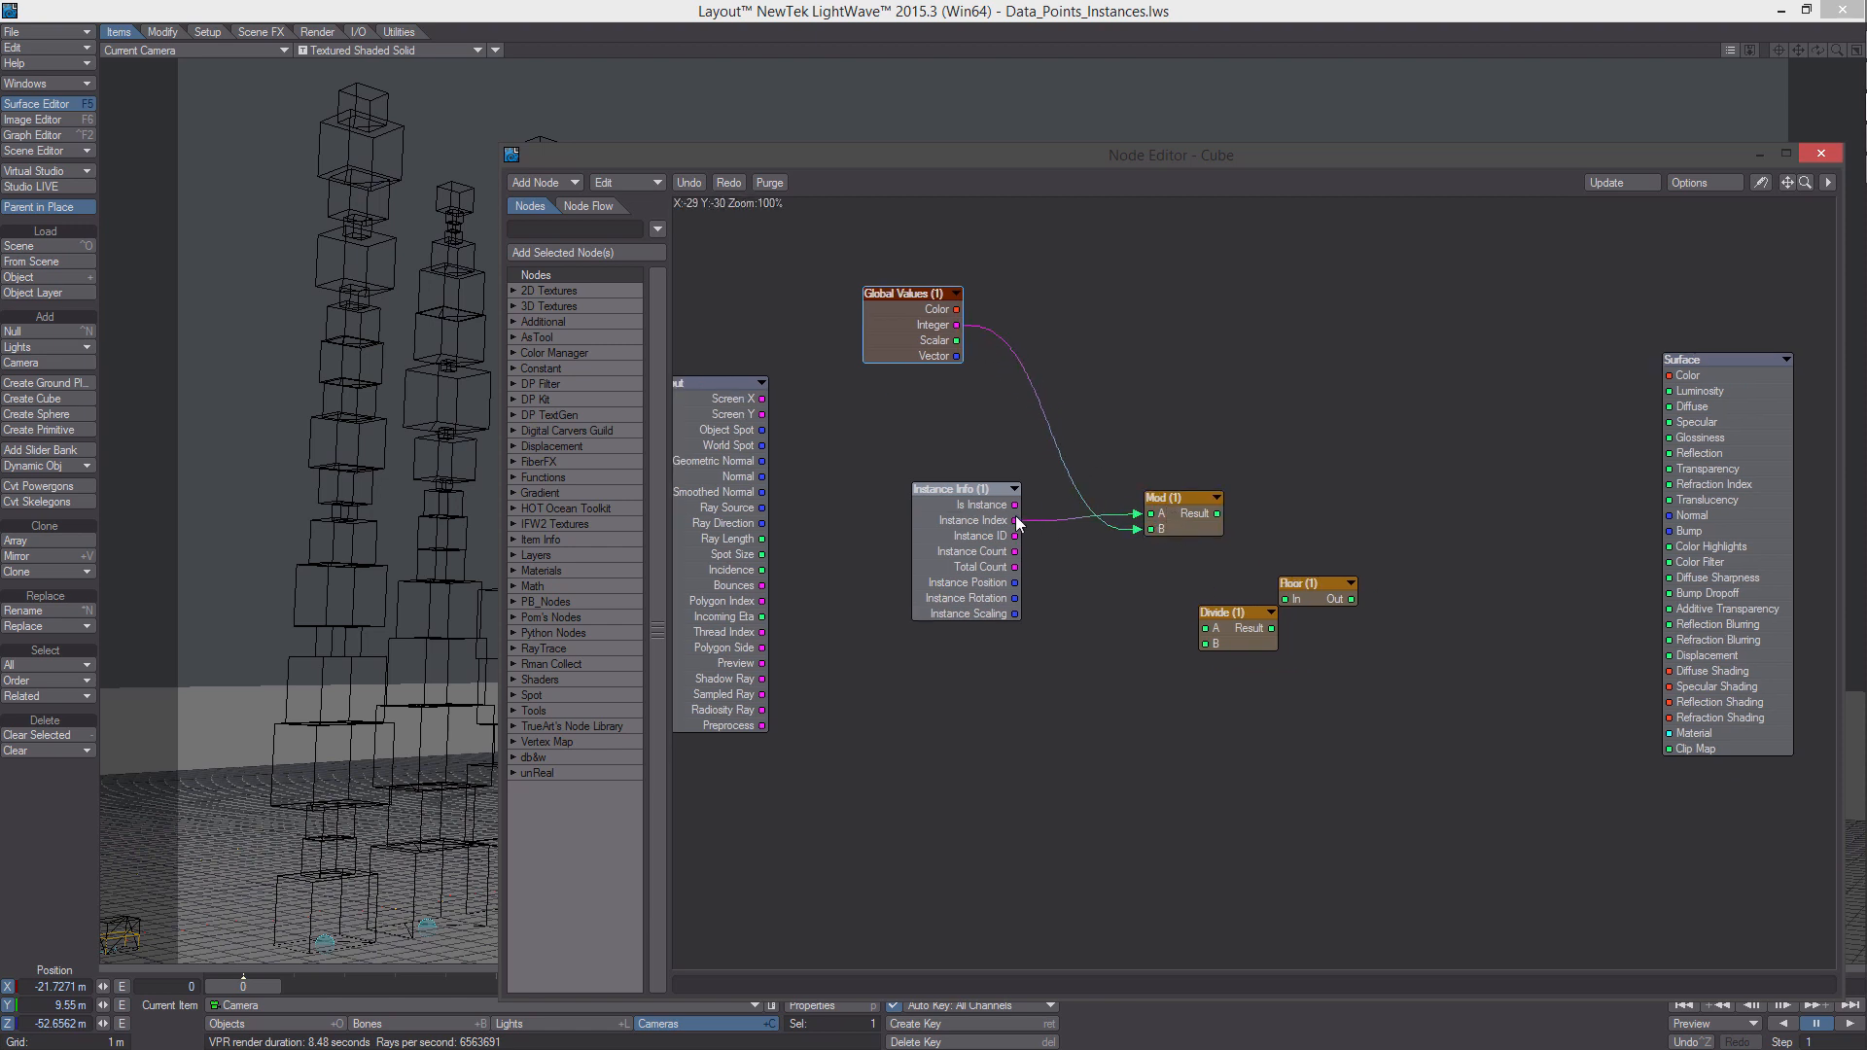
Connect Instance Index and the global Integer to Divide's A and B inputs, and feed Divide's result into Floor
drag(1016, 522, 1205, 629)
drag(956, 326, 1292, 598)
alt+drag(1175, 674, 1177, 605)
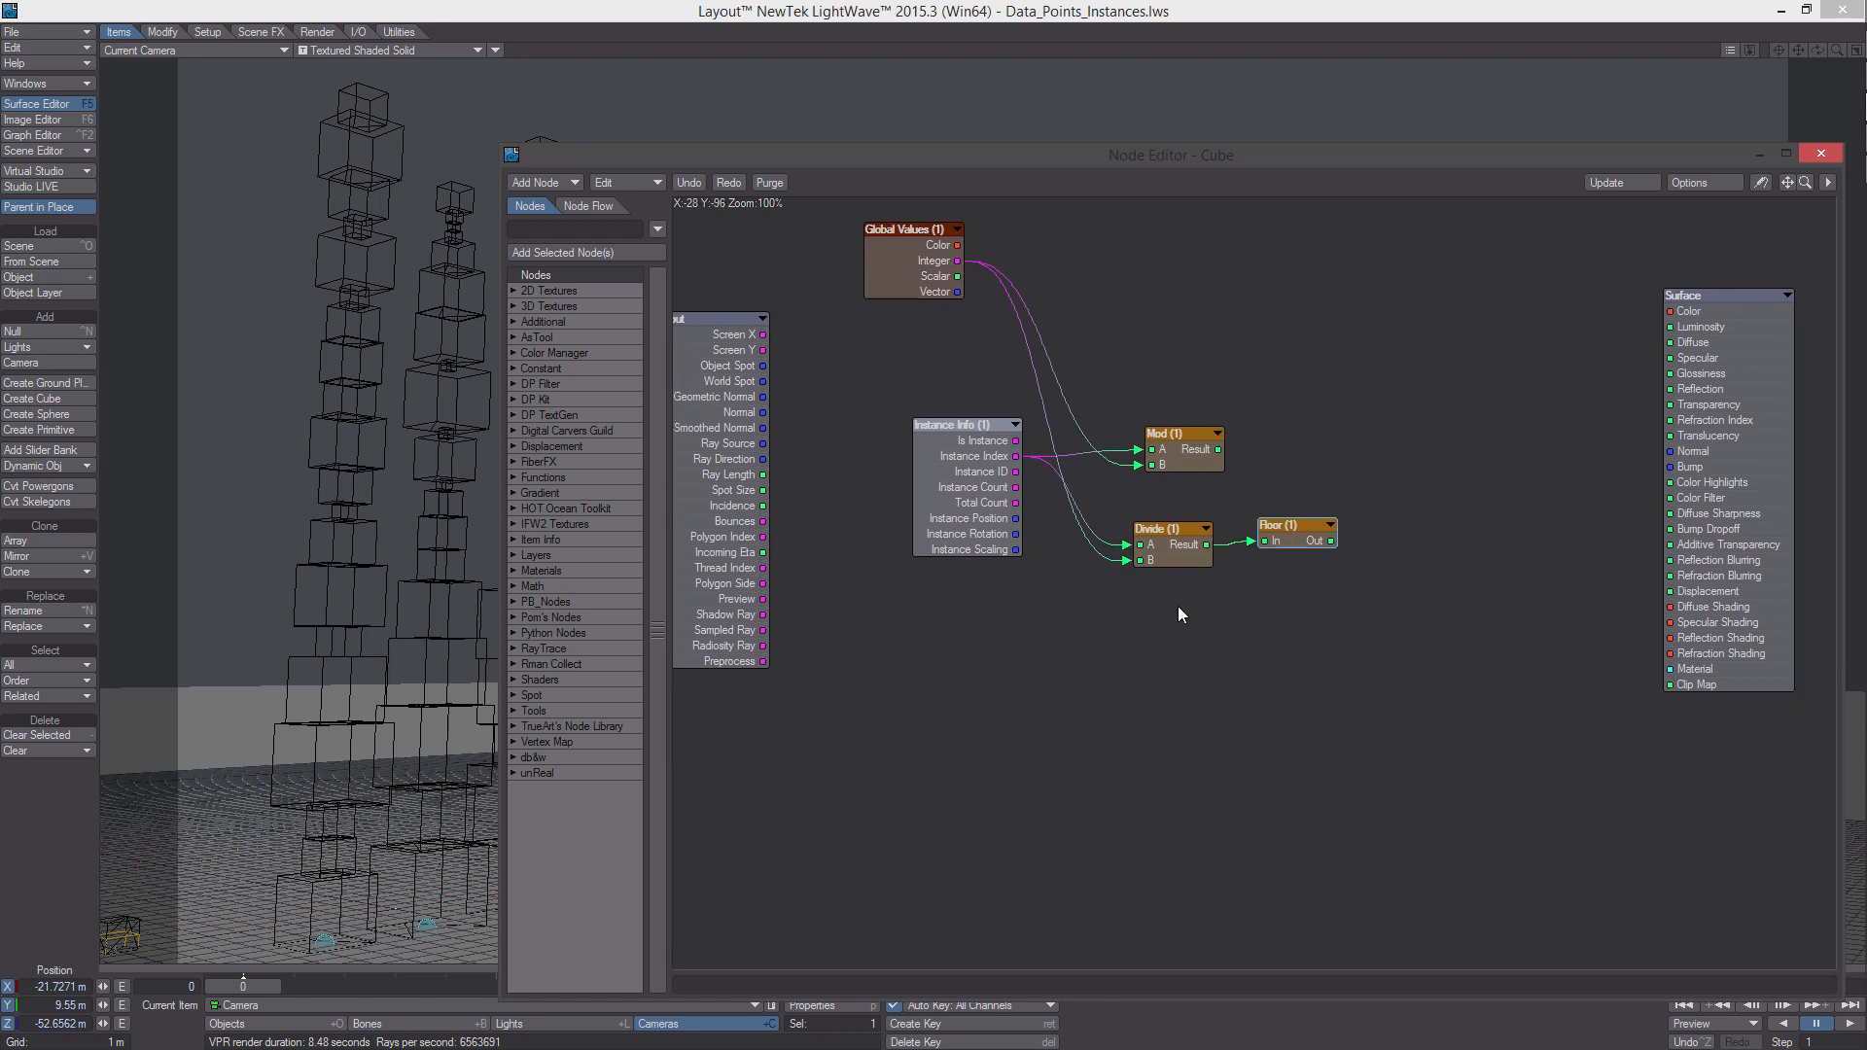
Add a db&w Simple Colour Corrector node and place it in front of the Surface node
right_click(1163, 627)
mouse_move(1119, 1007)
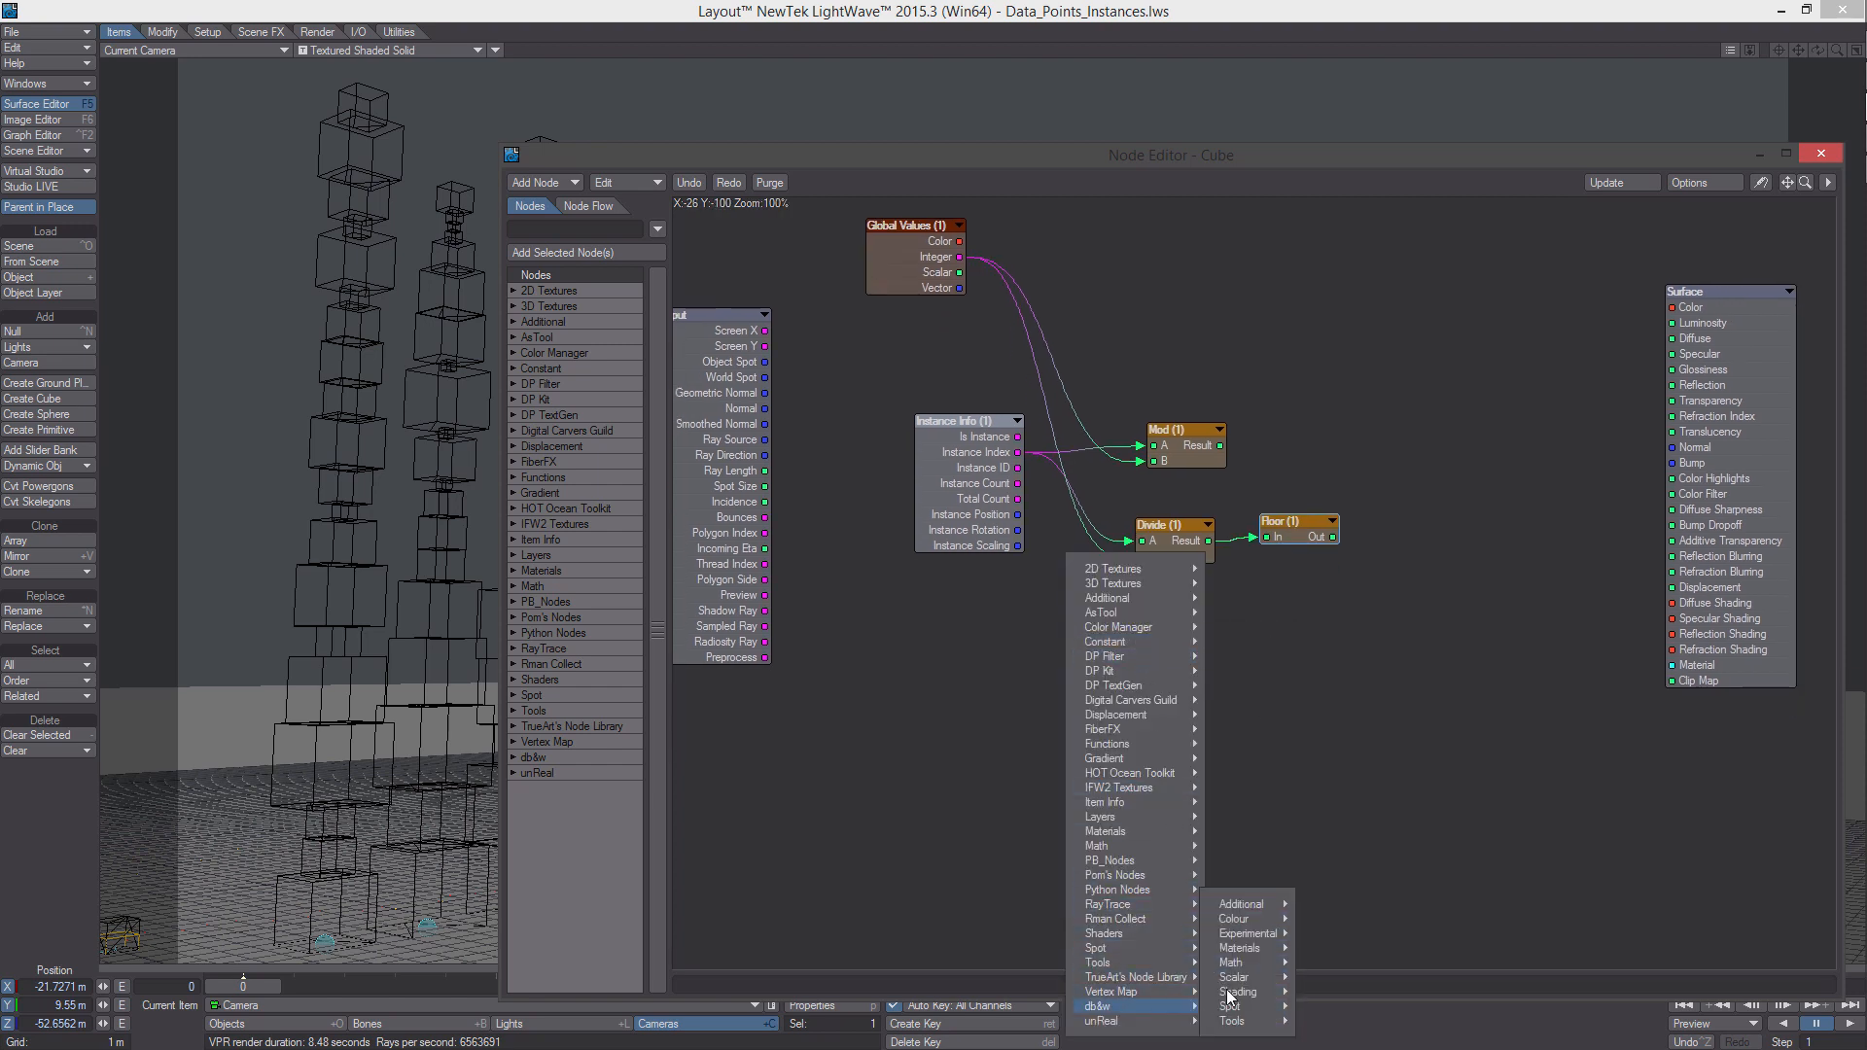
mouse_move(1240, 919)
click(1362, 948)
alt+drag(1245, 578, 1447, 434)
Set the colour corrector's Colour to orange RGB 232, 31, 0 and connect its Colour output to the Surface Color
double_click(1447, 434)
click(1250, 298)
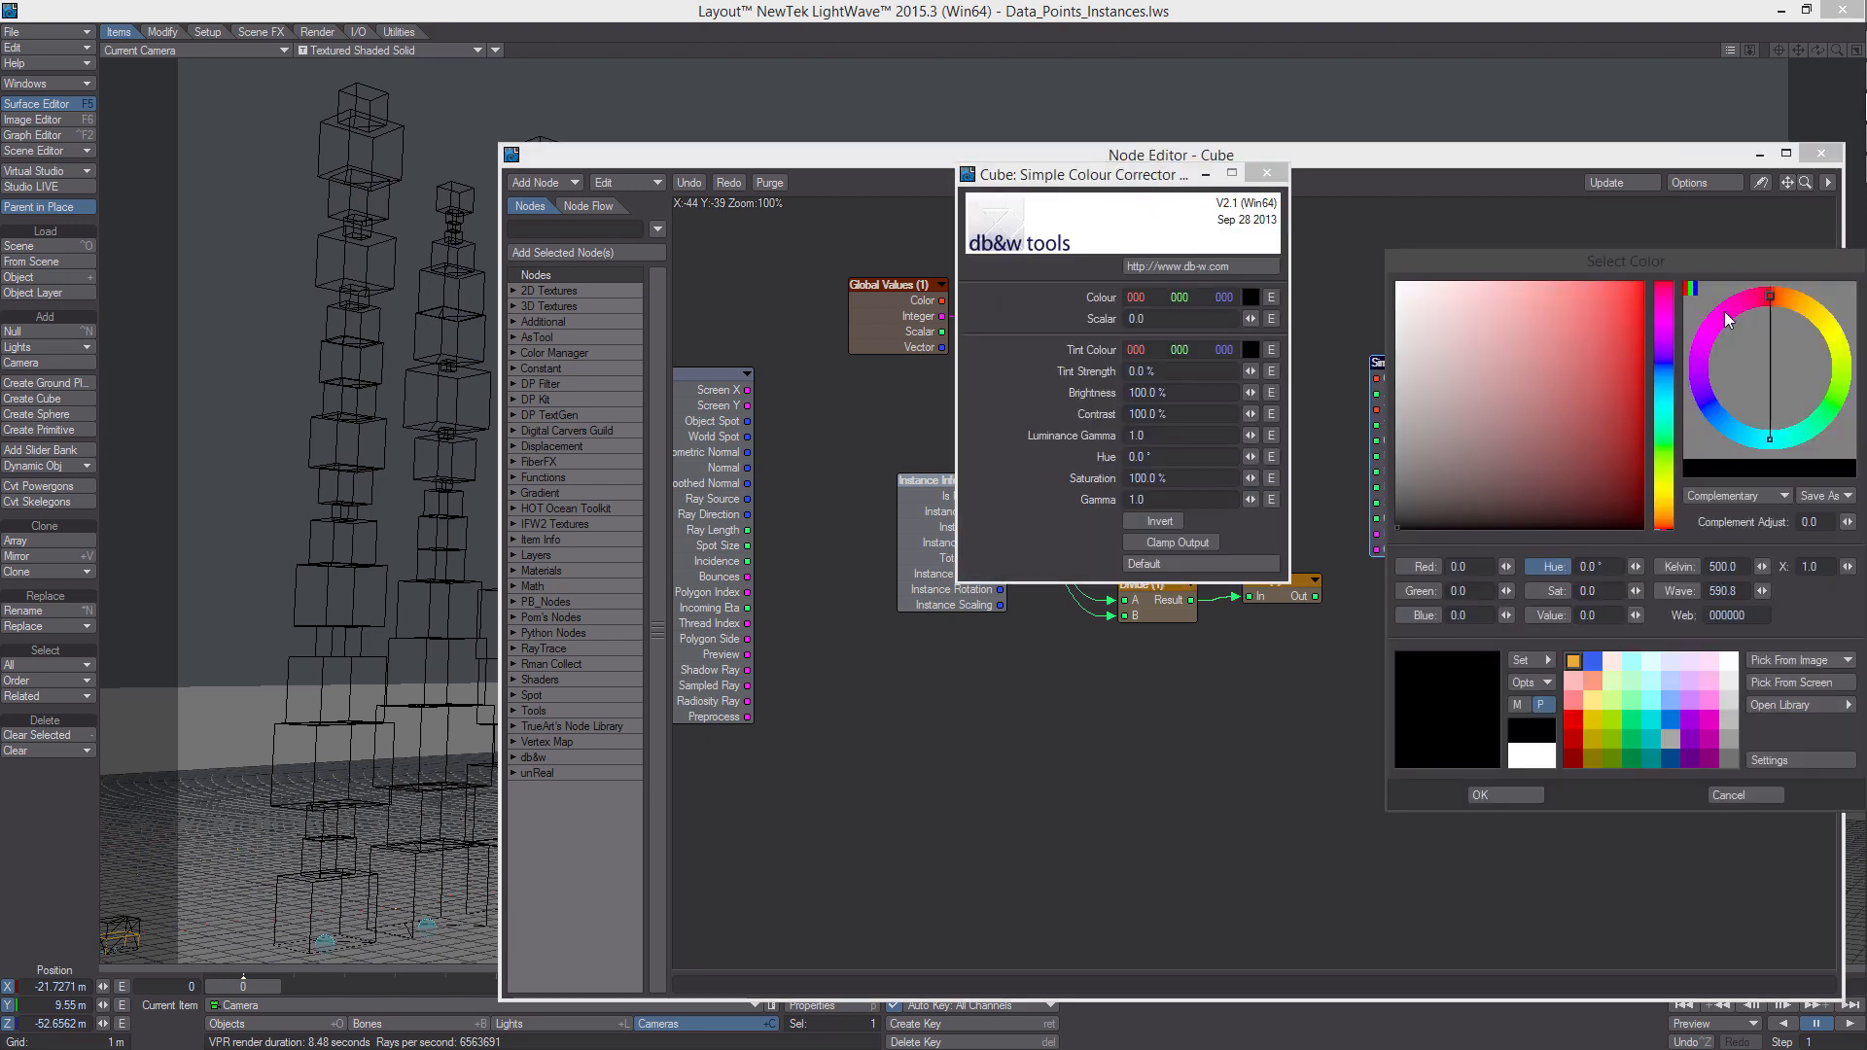
click(1780, 297)
click(1642, 305)
drag(1642, 305, 1643, 283)
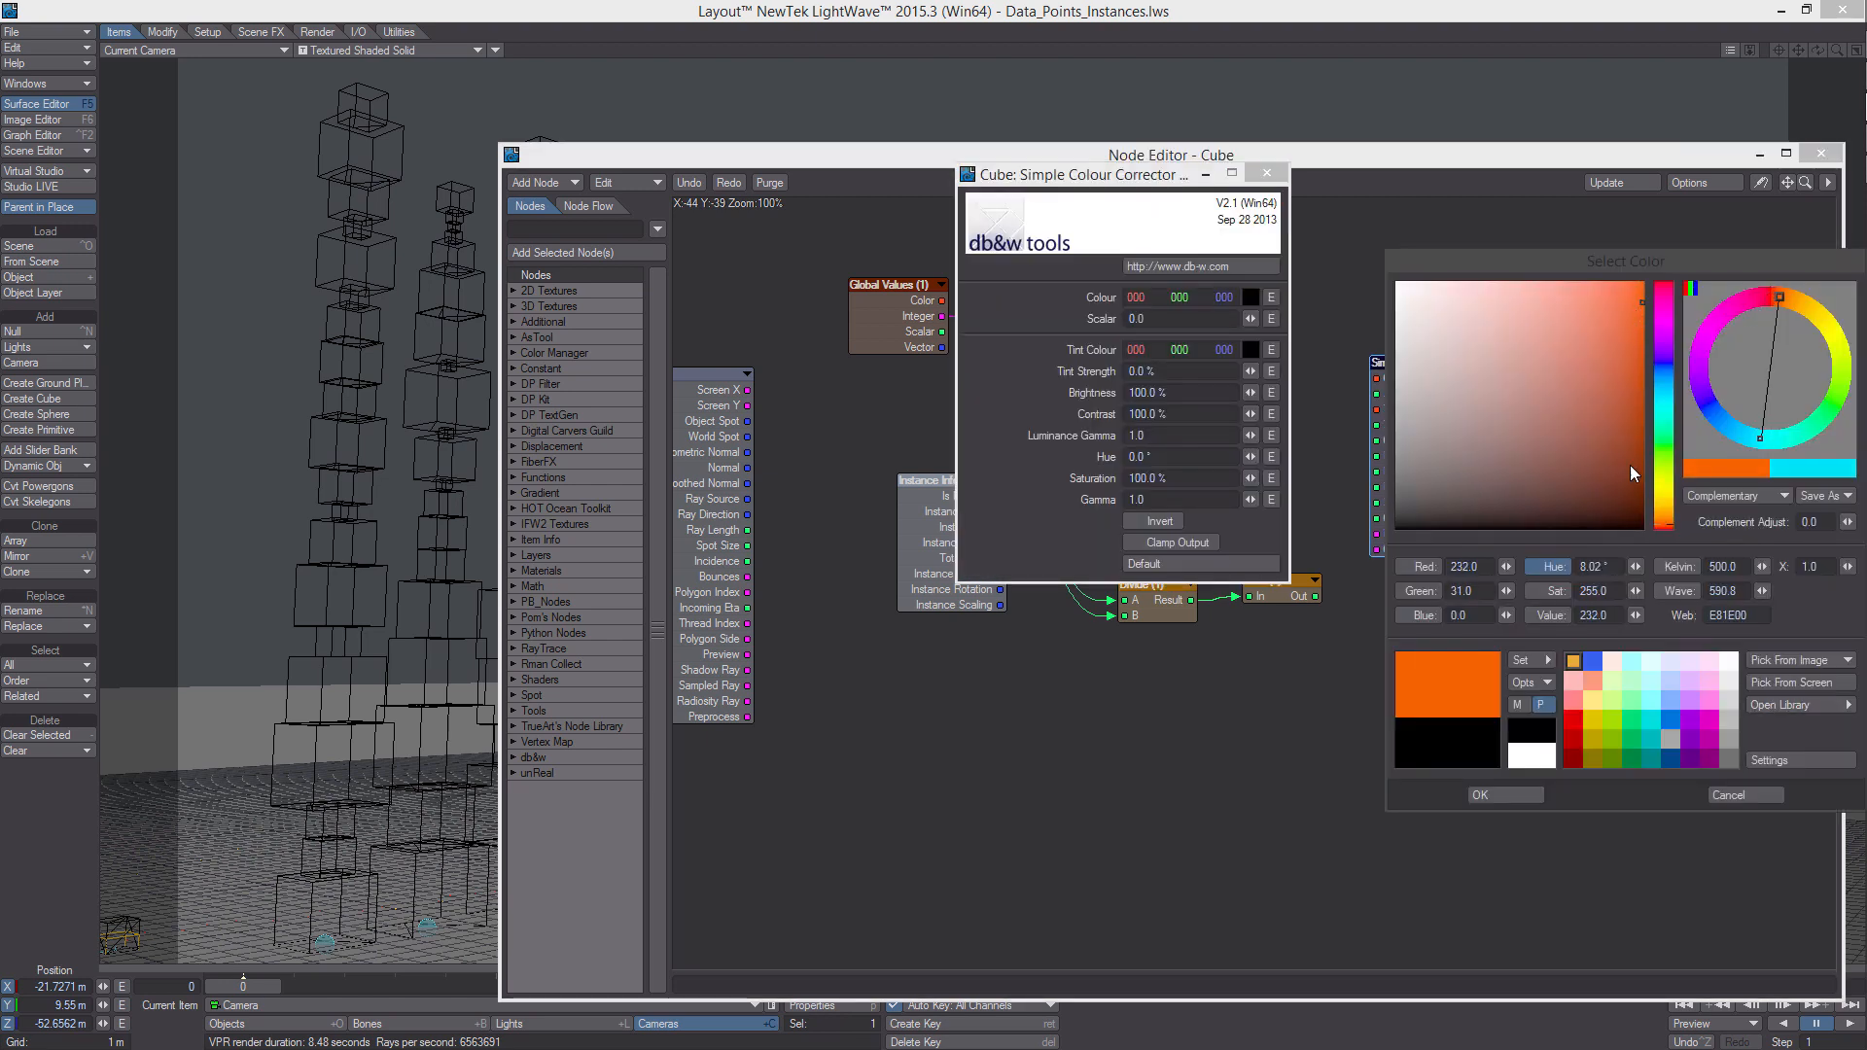
click(1515, 794)
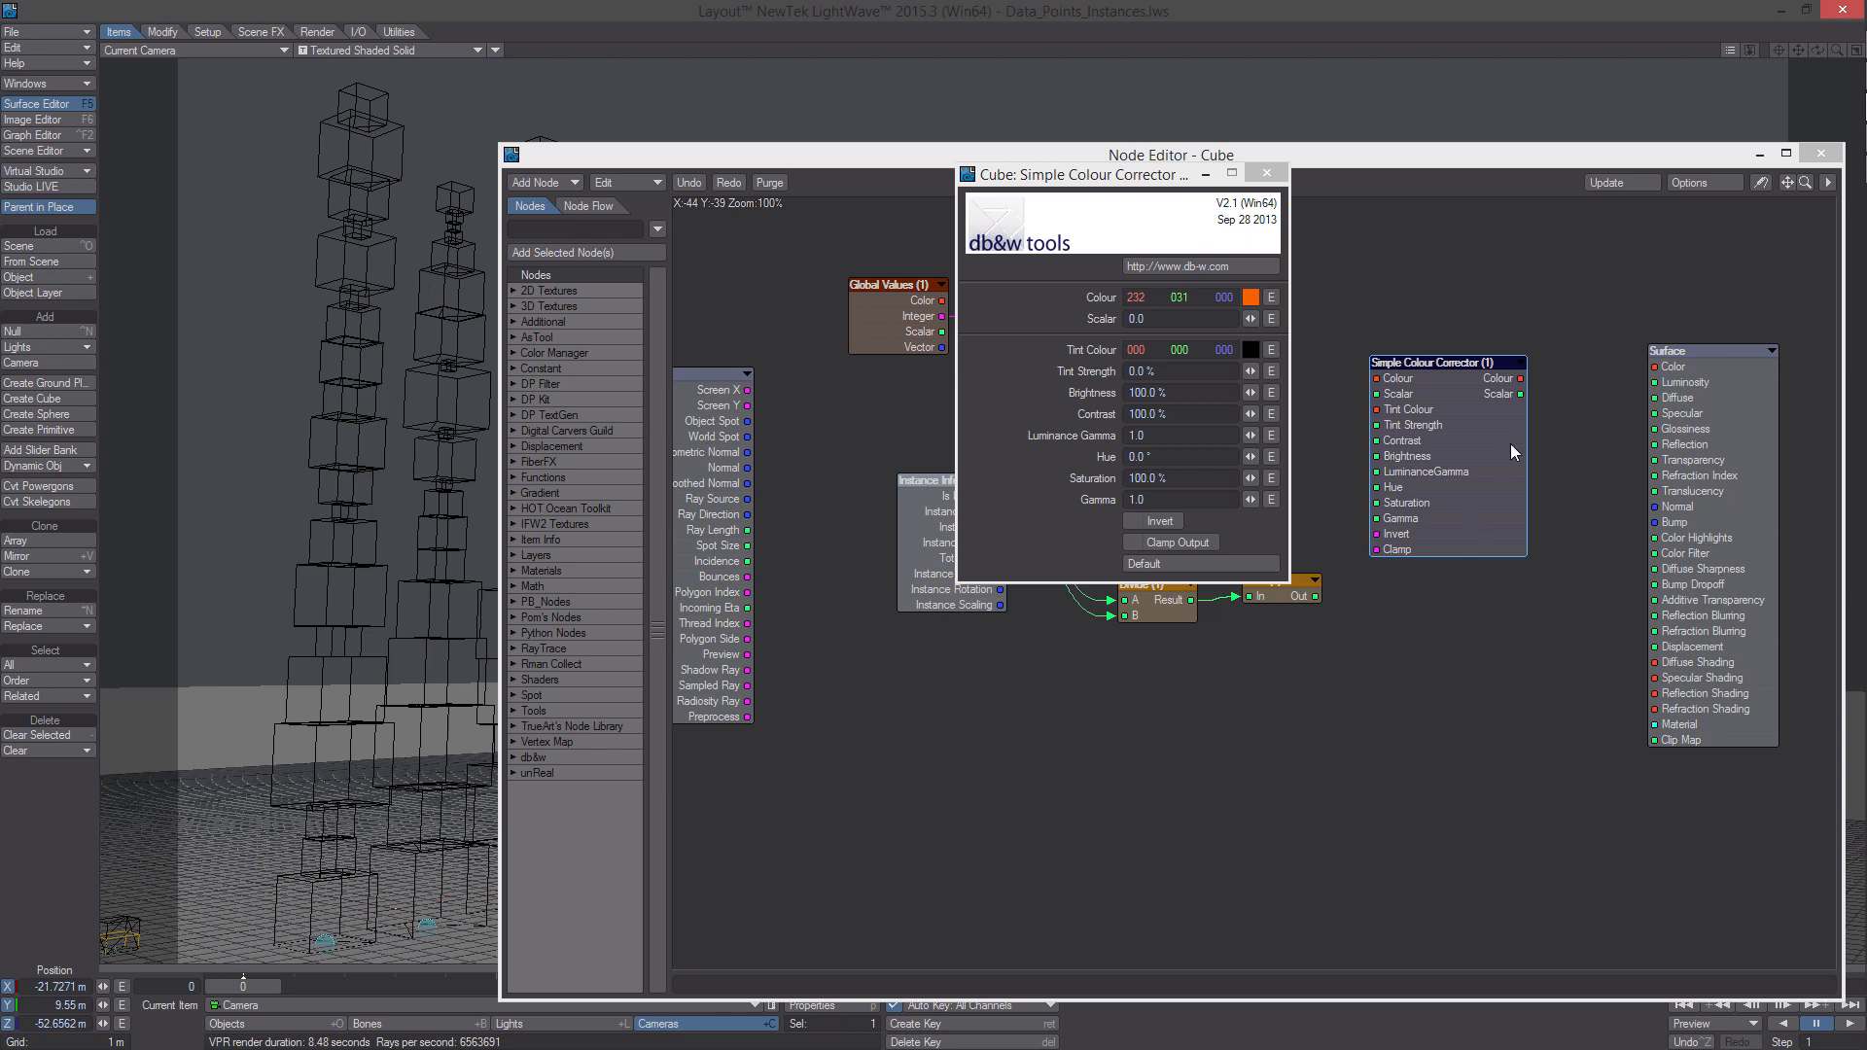
drag(1520, 379, 1660, 366)
Add a db&w Remap node and place it below the Divide and Floor nodes
middle_drag(1358, 627, 1460, 622)
drag(1058, 506, 1019, 518)
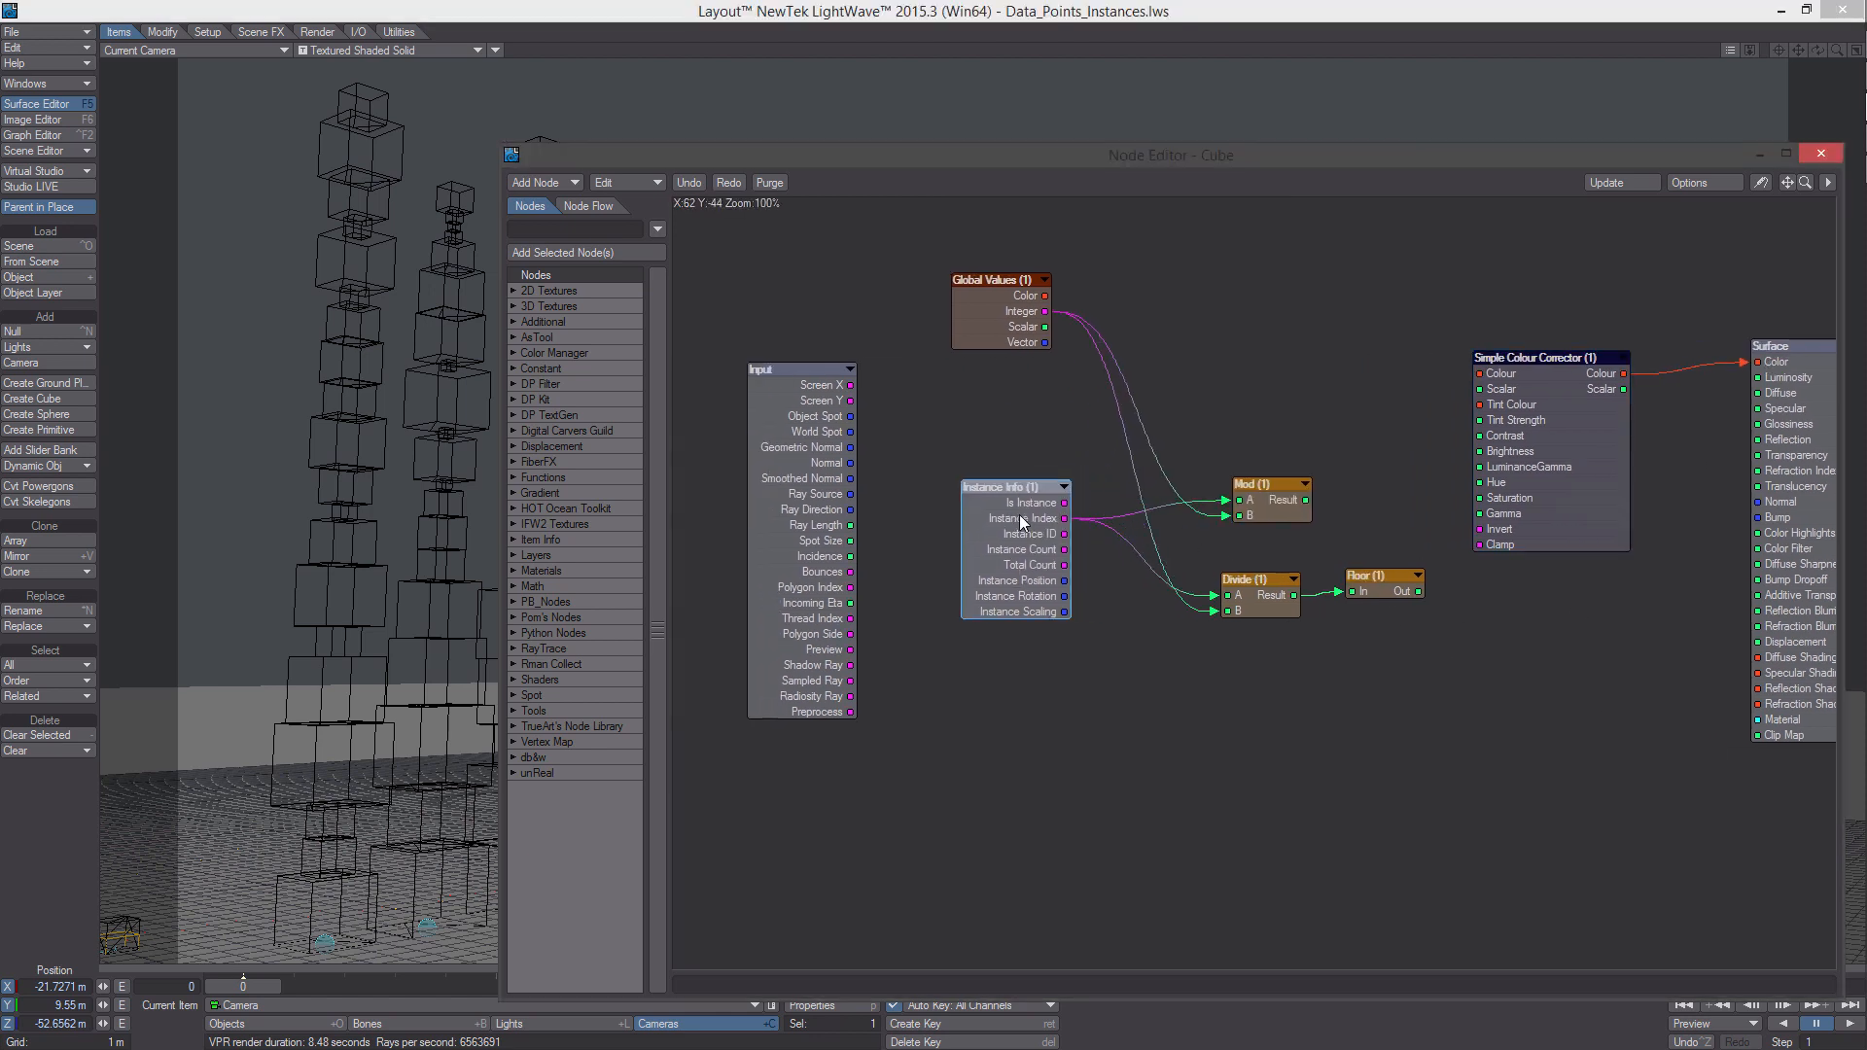
right_click(1023, 523)
mouse_move(1083, 854)
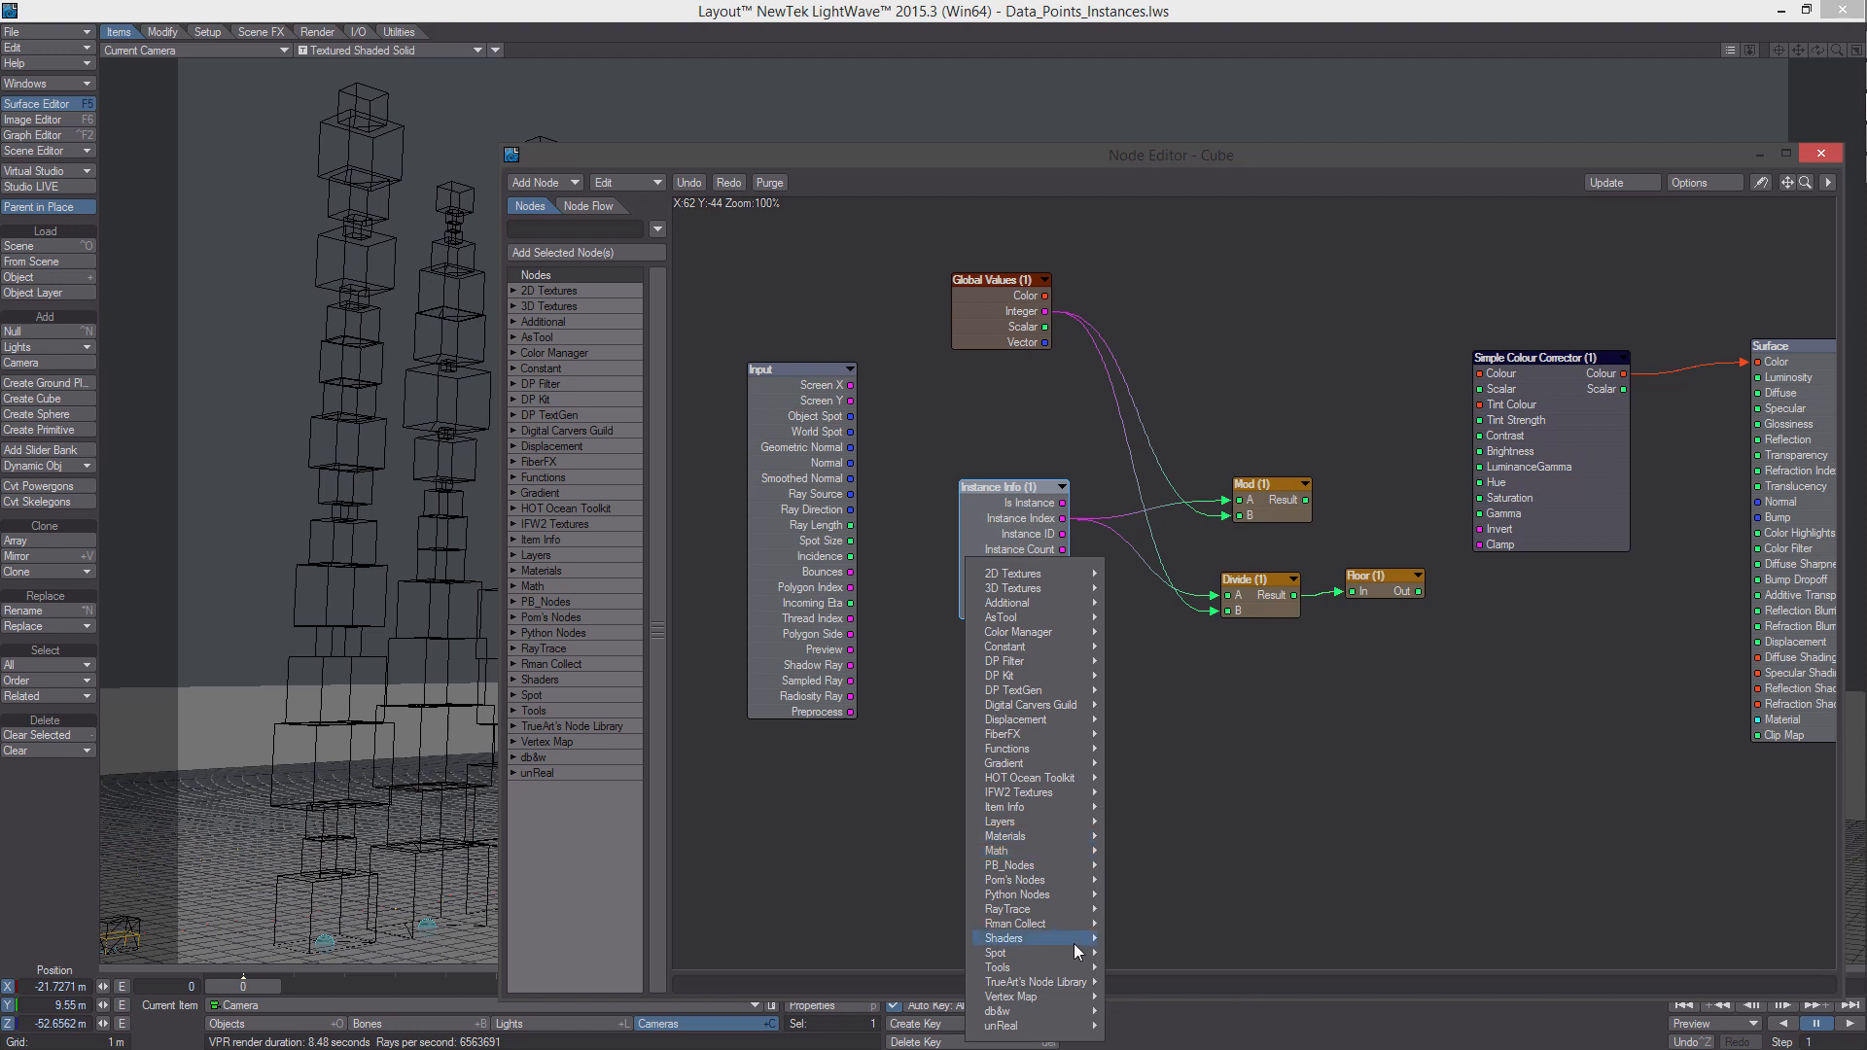
mouse_move(1095, 968)
mouse_move(1061, 1011)
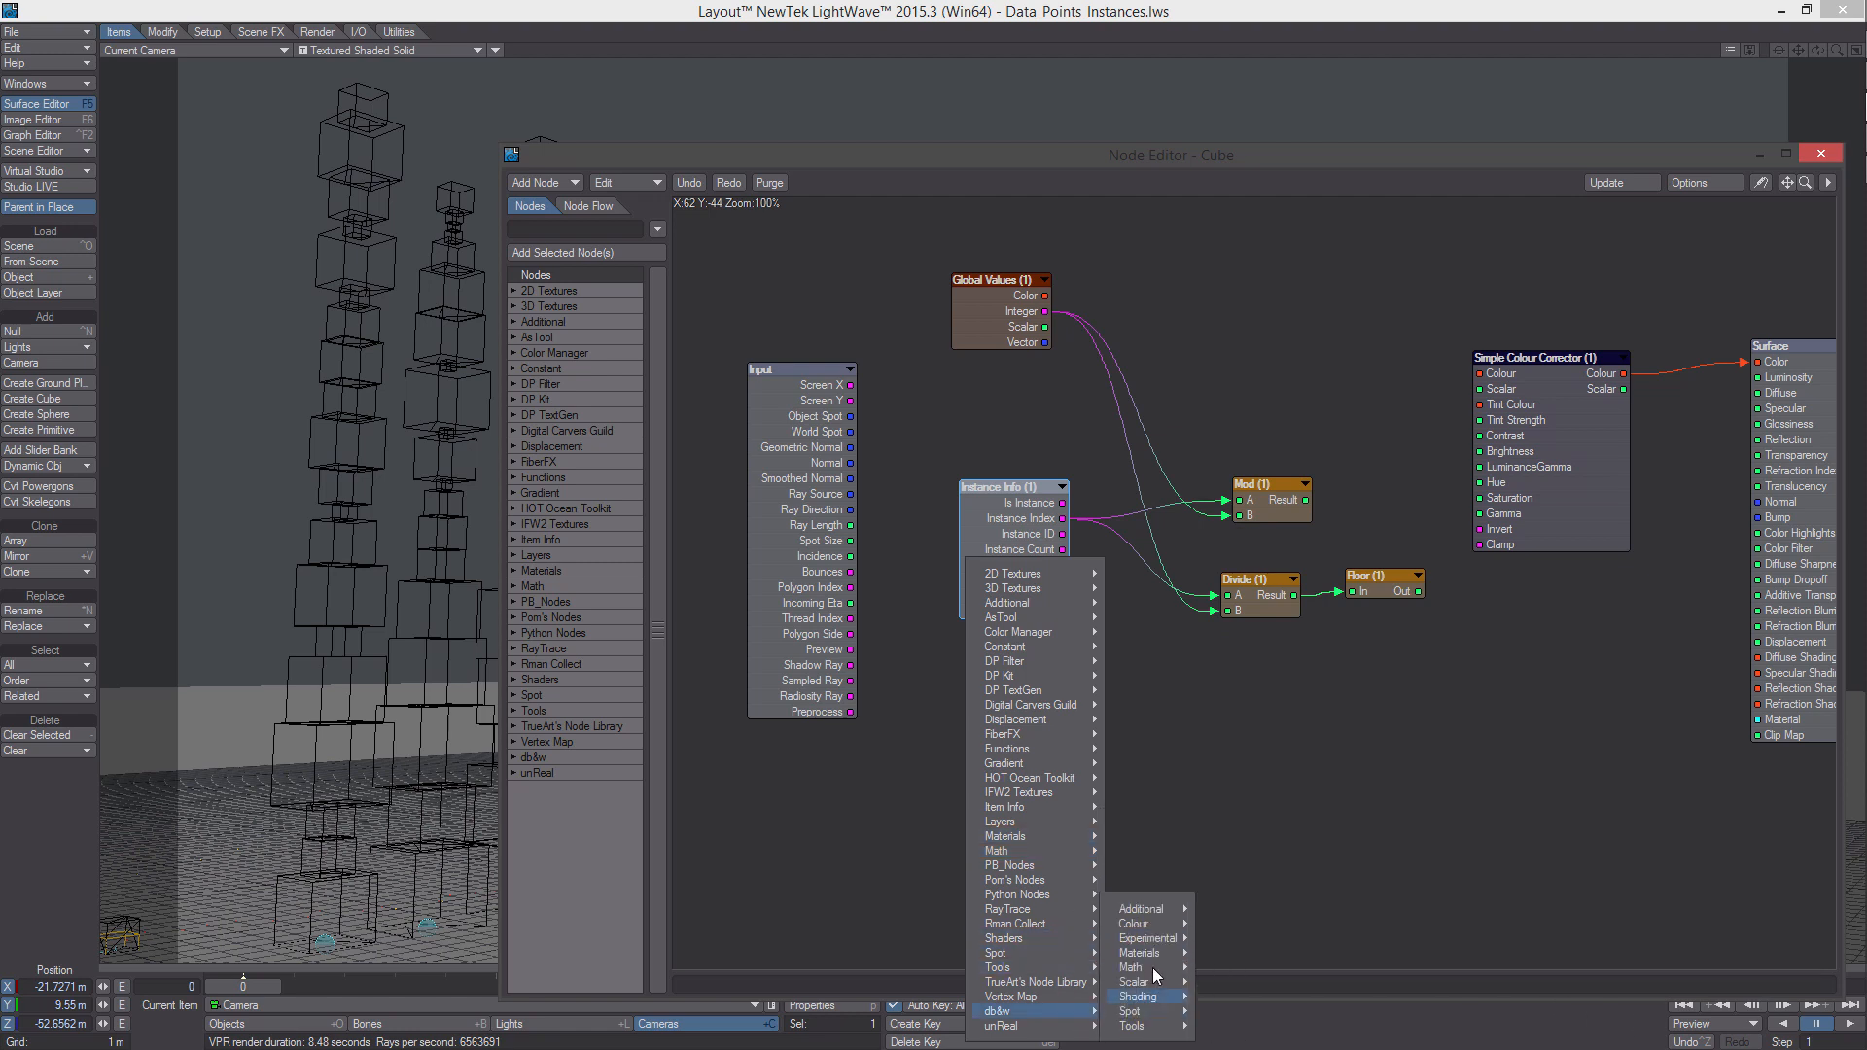
mouse_move(1168, 967)
click(1240, 985)
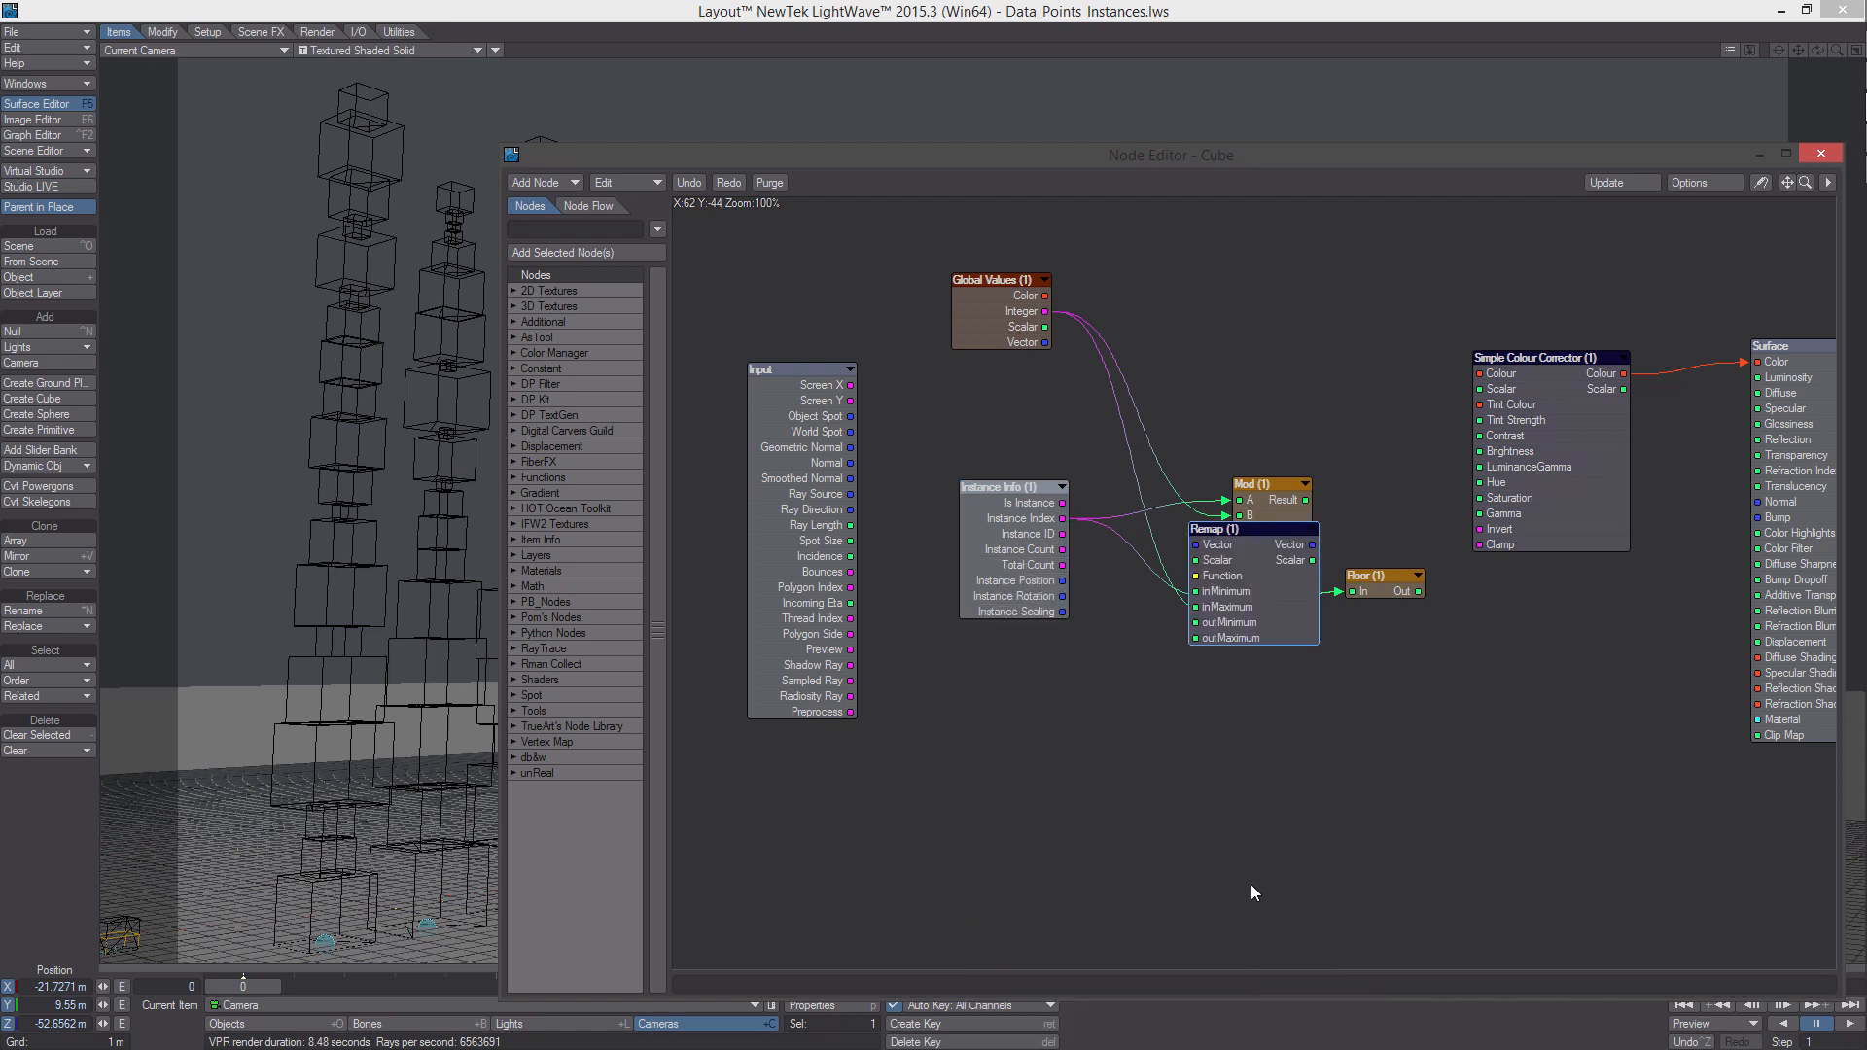
drag(1233, 583, 1287, 677)
Rearrange the Simple Colour Corrector, Remap, Floor and Divide nodes to leave room between the math nodes and the corrector
drag(1398, 449, 1494, 466)
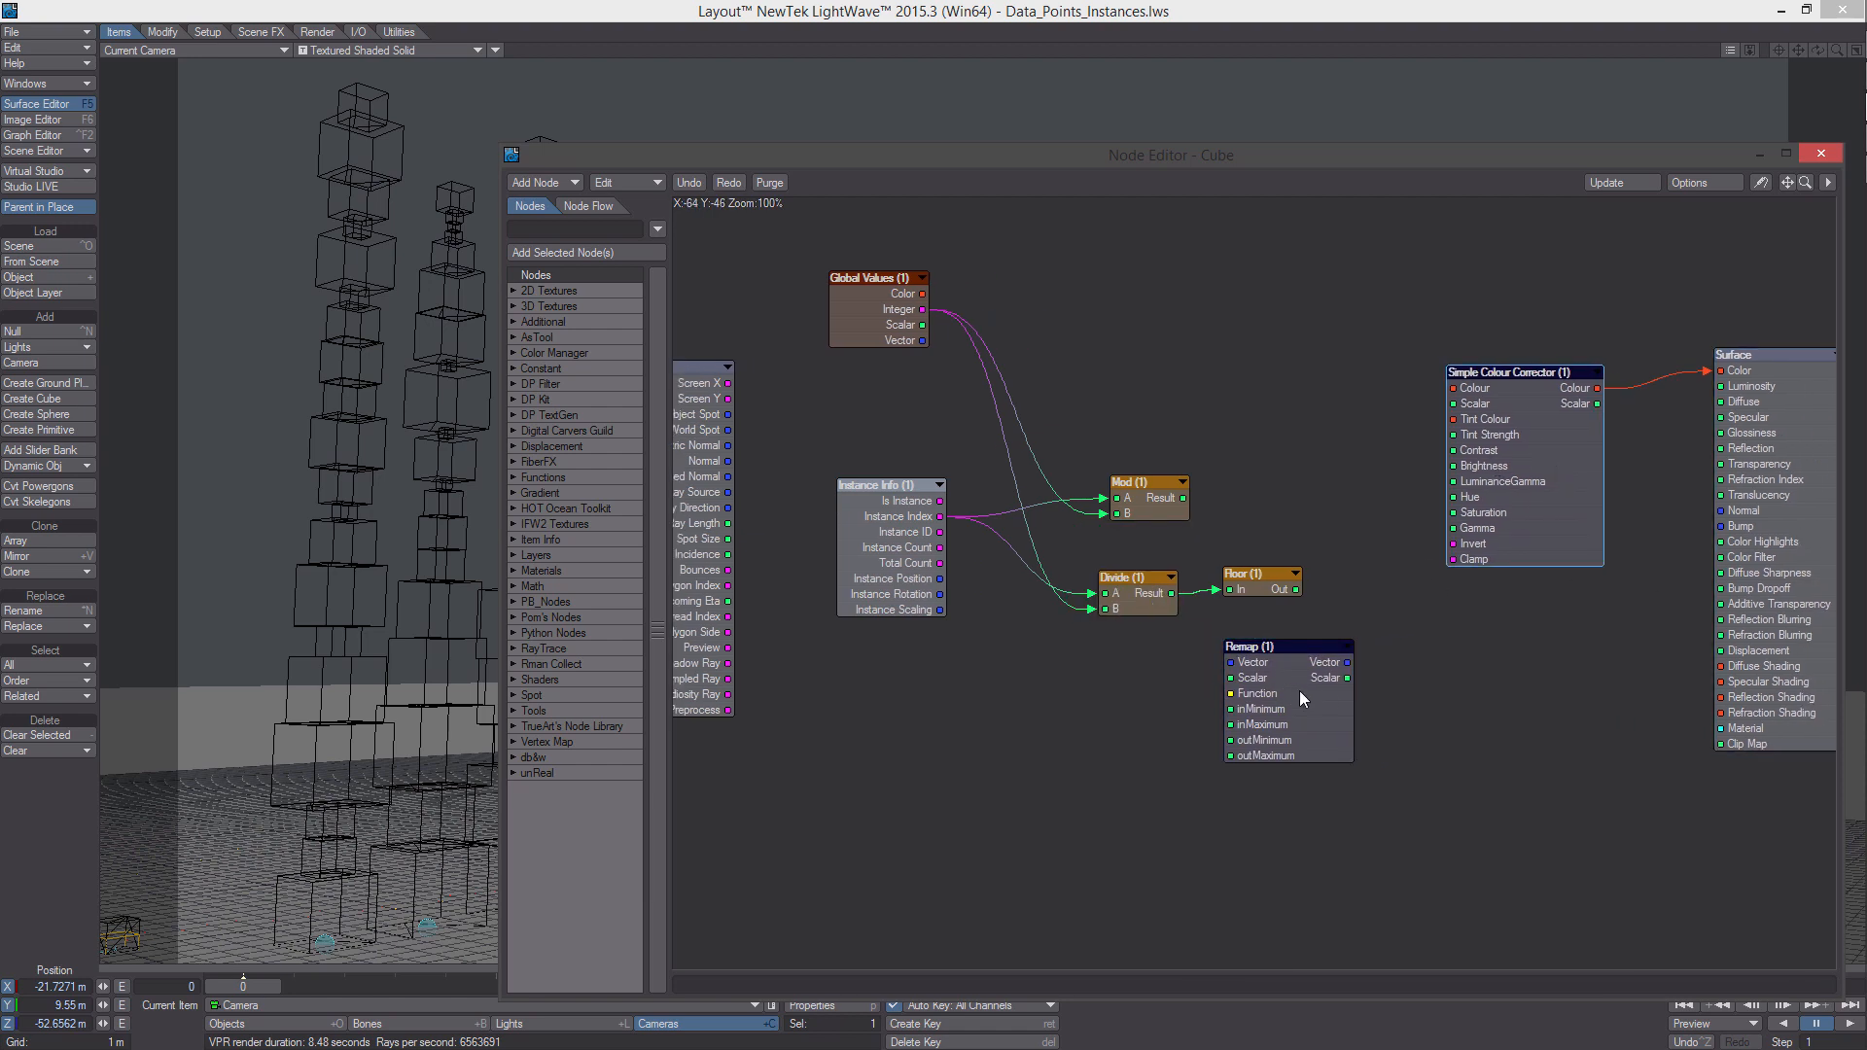
drag(1300, 690, 1351, 690)
drag(1252, 582, 1362, 686)
drag(1130, 597, 1128, 596)
drag(1130, 598, 1113, 607)
middle_drag(1190, 646, 1167, 660)
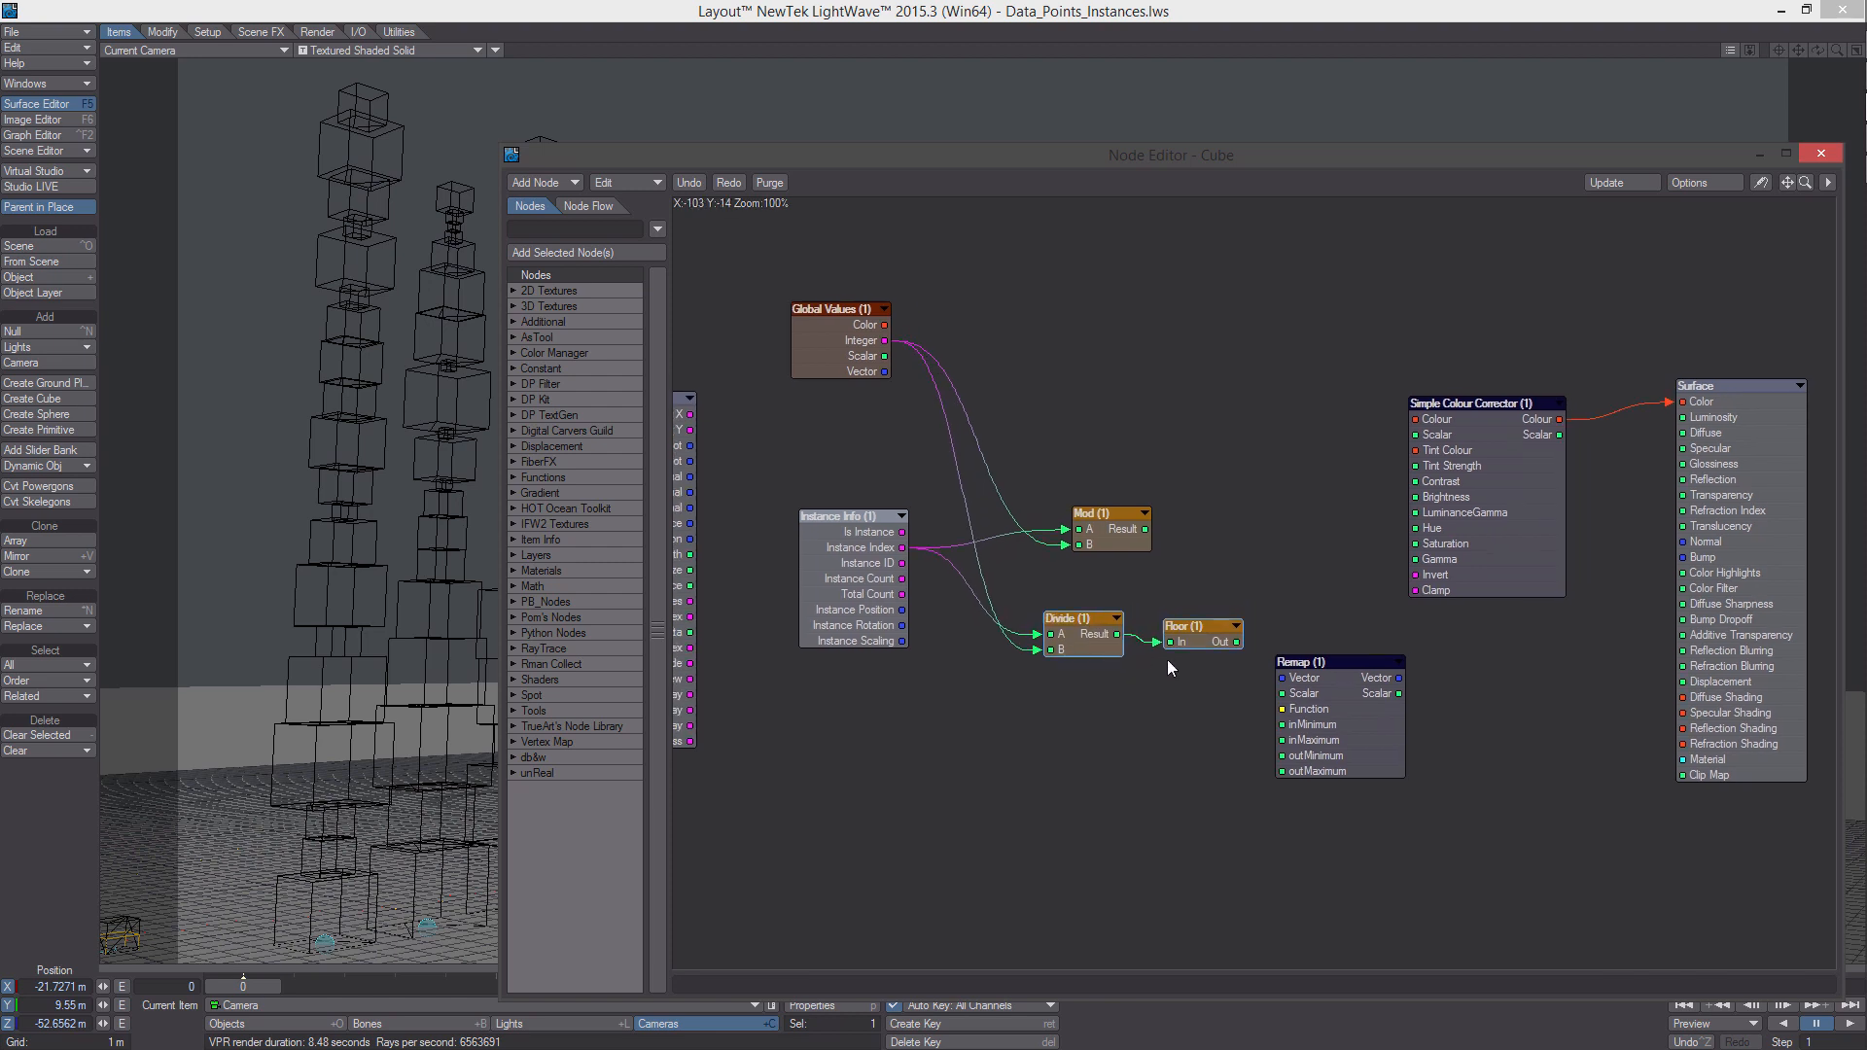
Add a scalar Multiply node, connect Mod's result to its A input, and set B to 0.3
right_click(1254, 570)
mouse_move(1224, 833)
mouse_move(1362, 832)
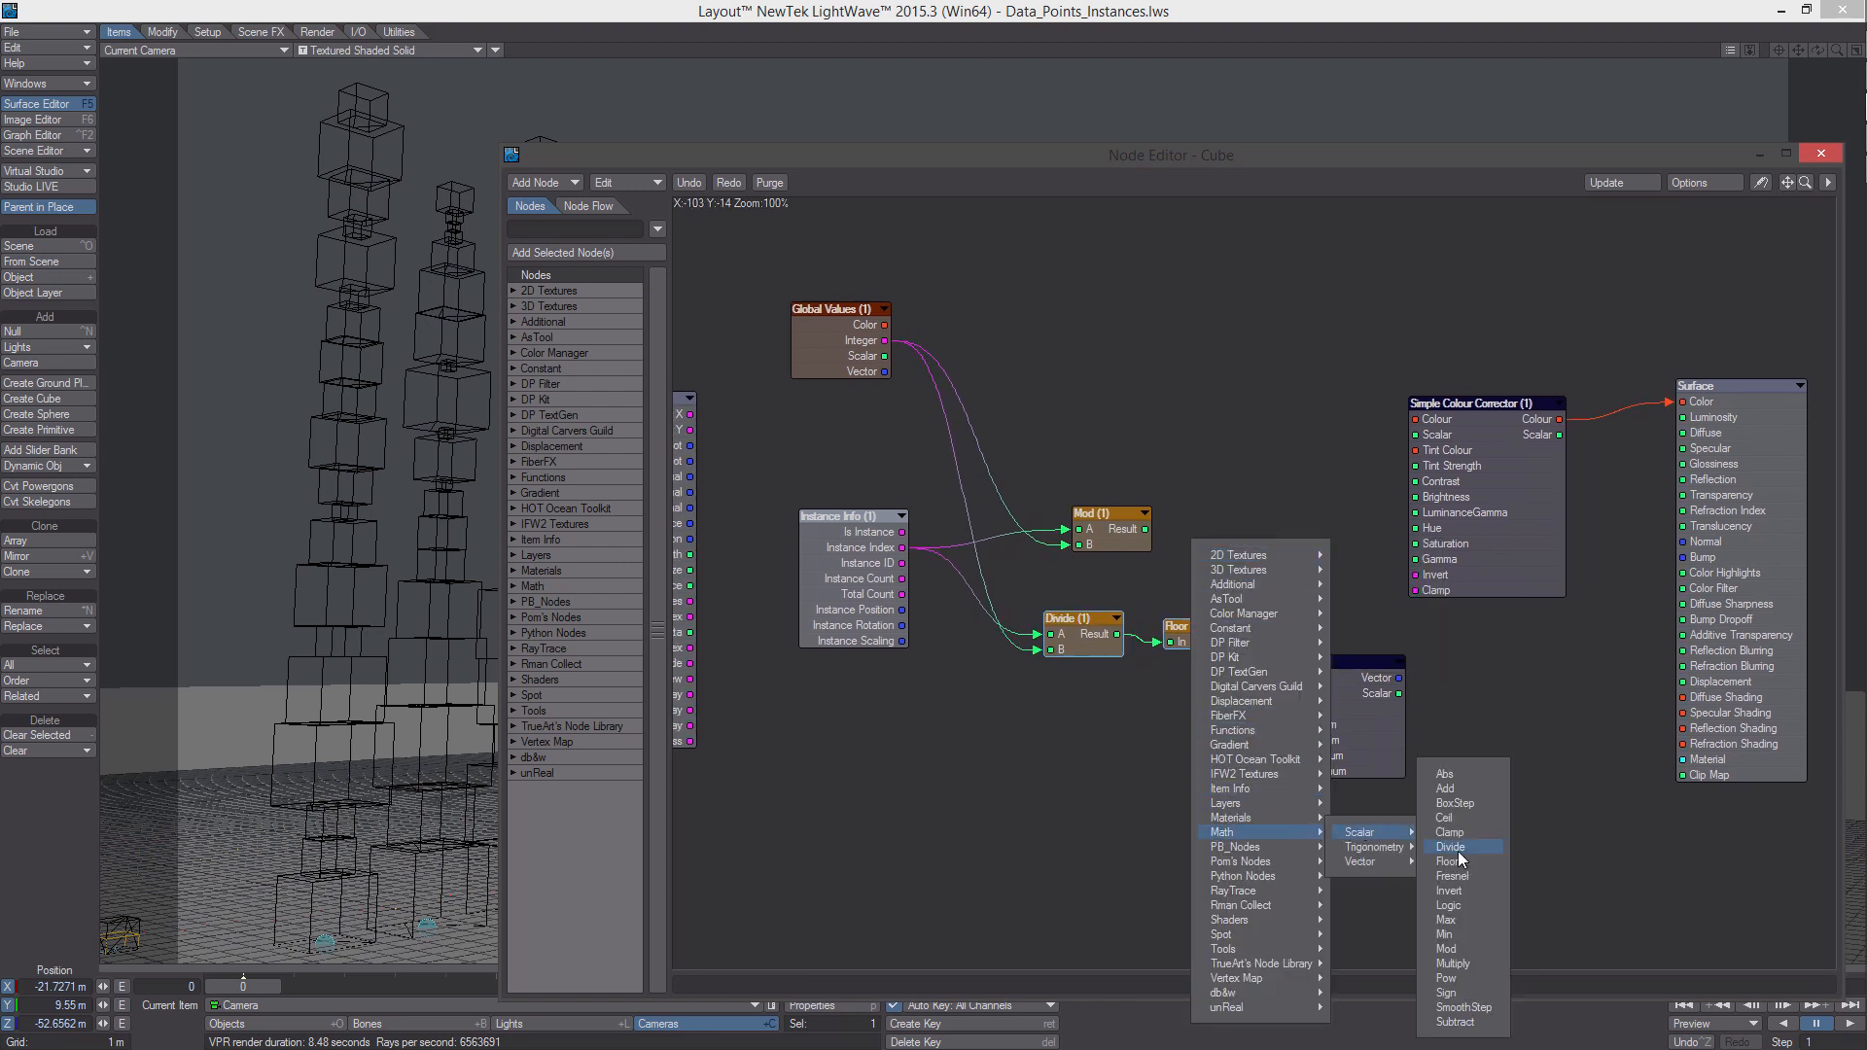
click(1453, 963)
mouse_move(1240, 564)
mouse_down()
mouse_move(1235, 512)
mouse_move(1227, 531)
mouse_up()
double_click(1239, 522)
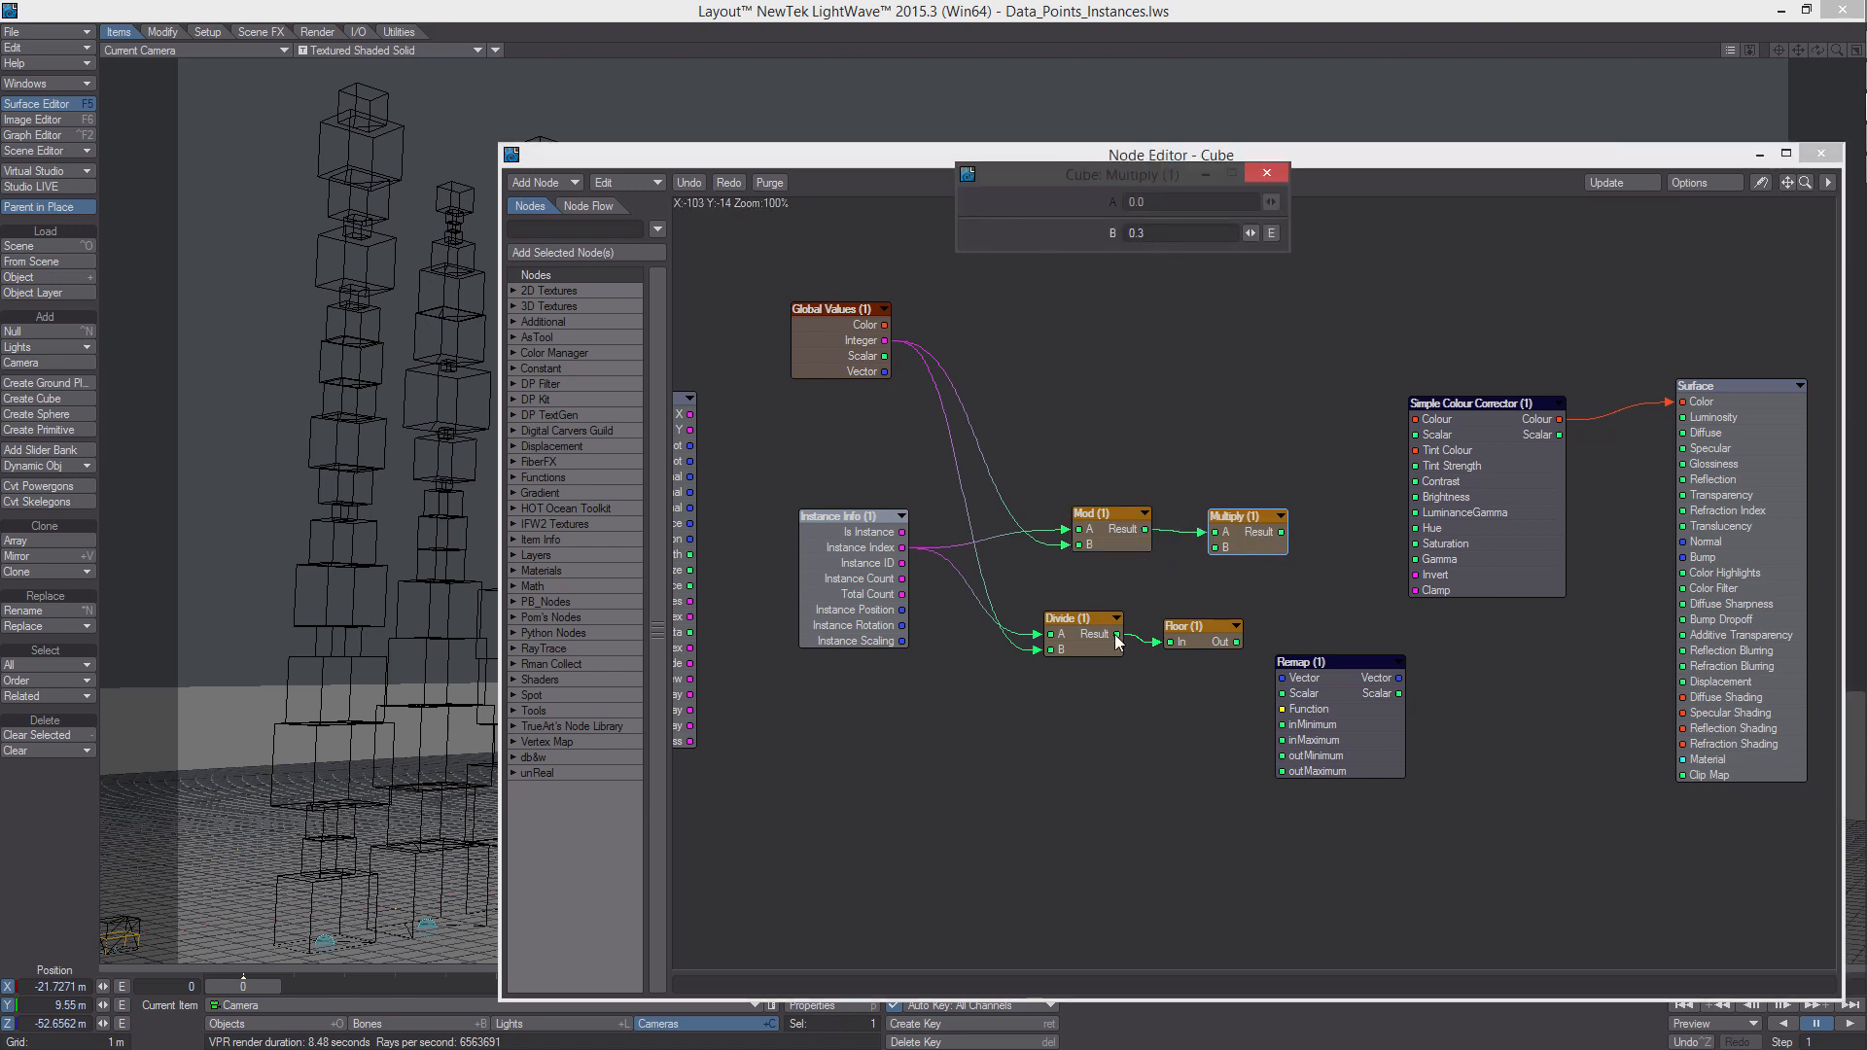
Move Divide and Floor above Mod and connect Floor's output to Multiply's A input in place of Mod's result
drag(1116, 635, 1050, 516)
click(1070, 628)
drag(1198, 631, 1215, 533)
drag(1240, 520, 1294, 539)
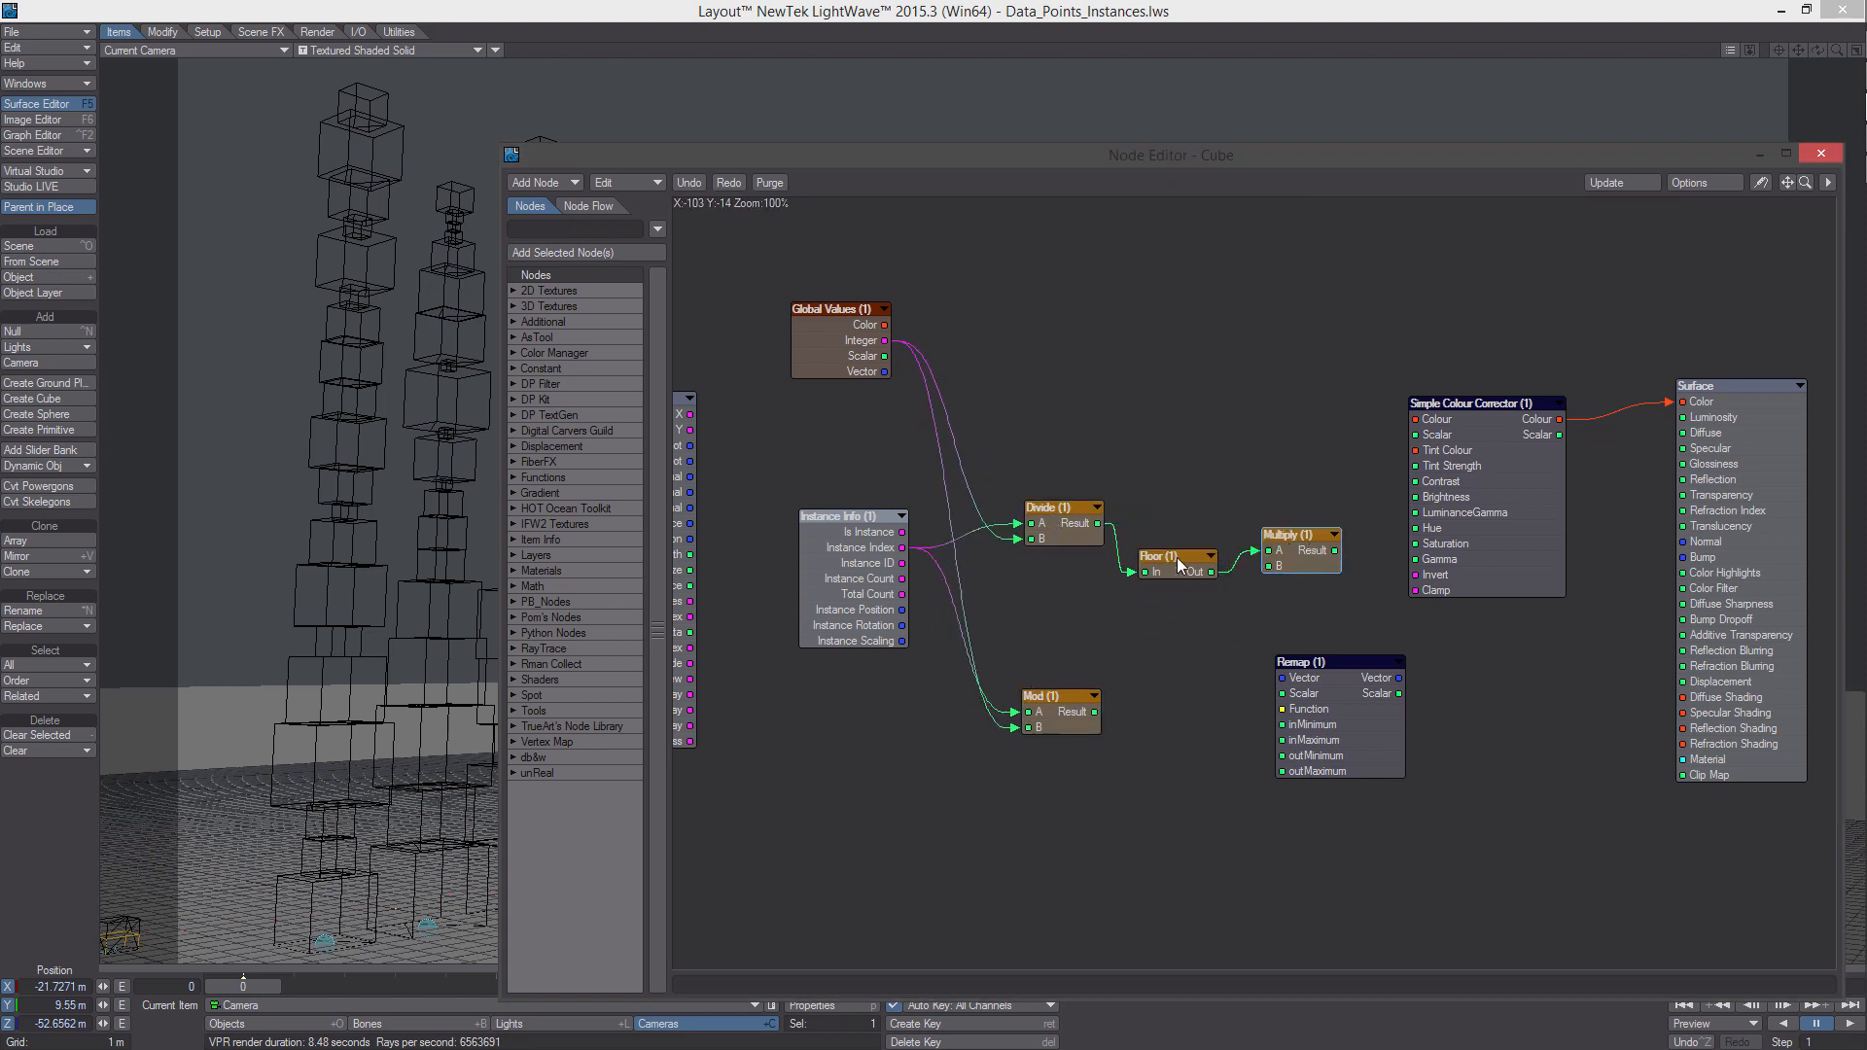
Align Floor with Multiply, connect Multiply's result to the colour corrector's Hue input, and open Multiply's properties
drag(1179, 564, 1175, 507)
drag(1294, 562, 1416, 528)
double_click(1273, 520)
Move the node editor clear of the viewport and switch the viewport to VPR to preview the stack colors
drag(951, 155, 1407, 185)
click(394, 49)
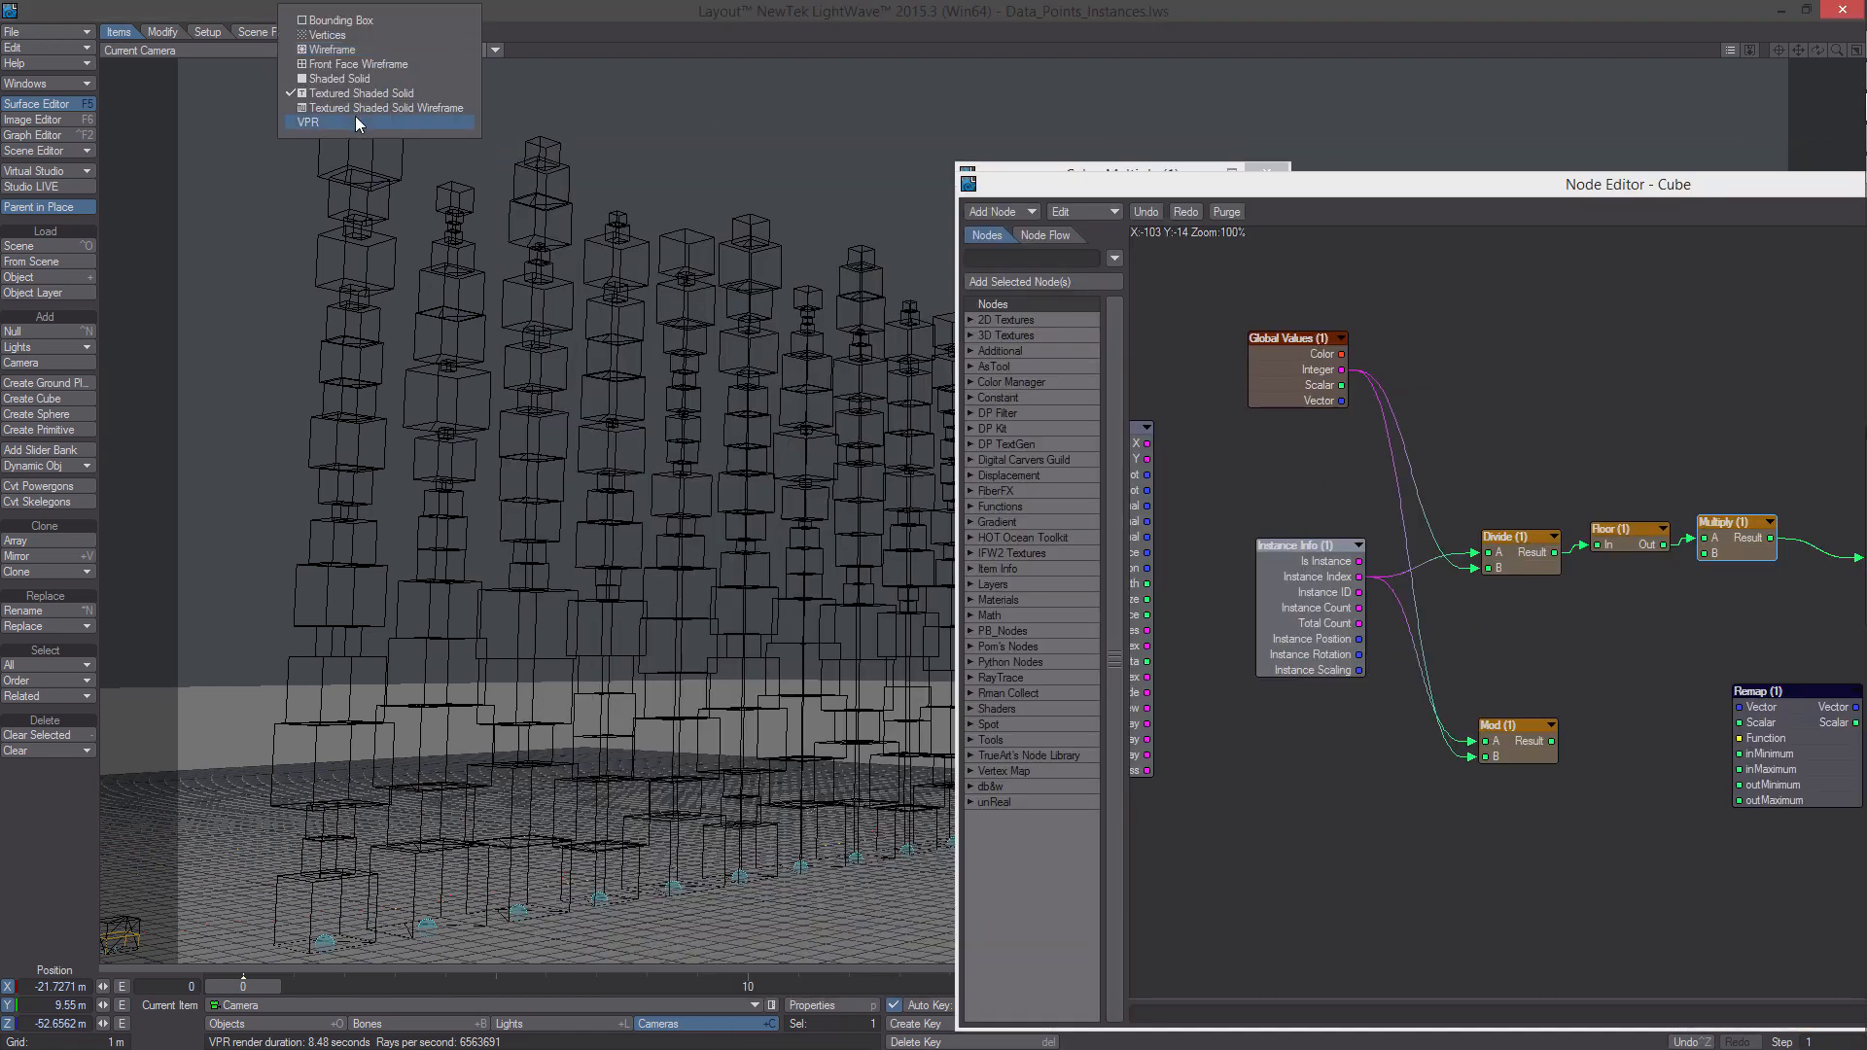
click(356, 122)
drag(1033, 185, 1422, 304)
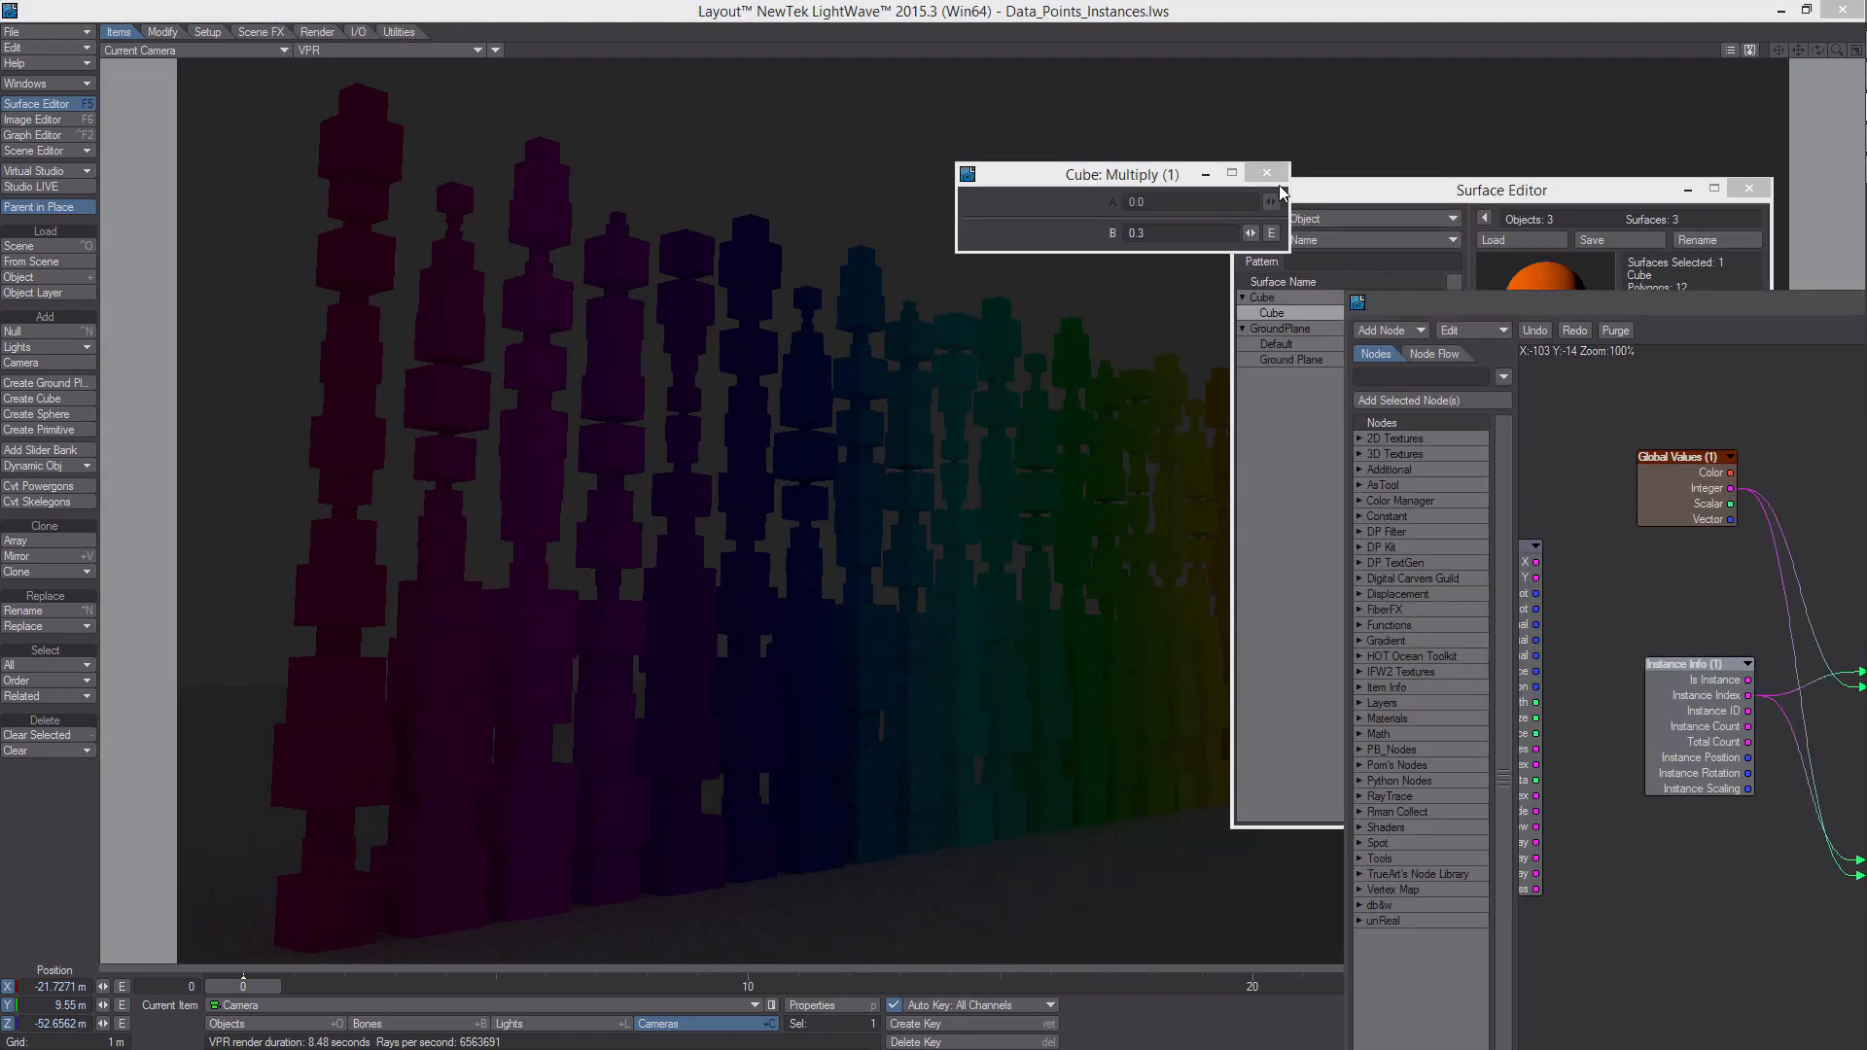
Close the Multiply properties and the Surface Editor to uncover the VPR preview
click(1267, 173)
drag(1290, 197, 1544, 210)
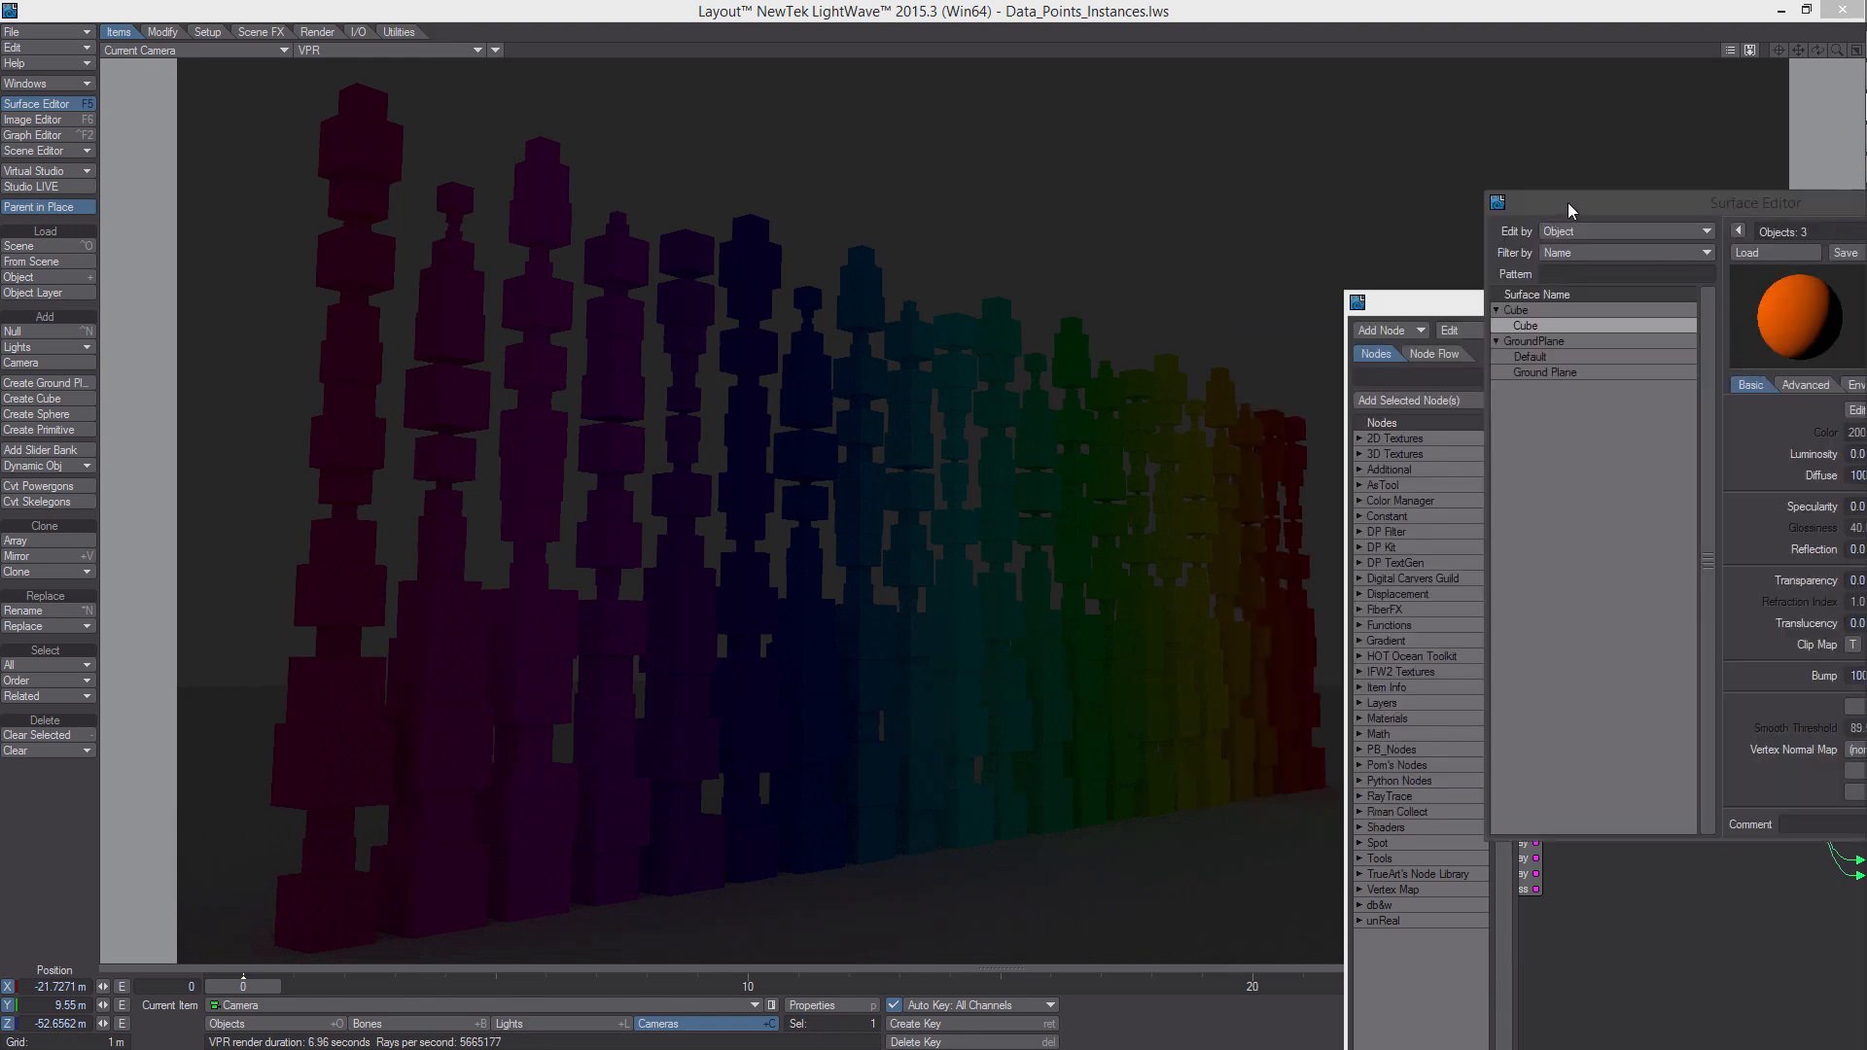
drag(1596, 202, 949, 165)
click(1213, 162)
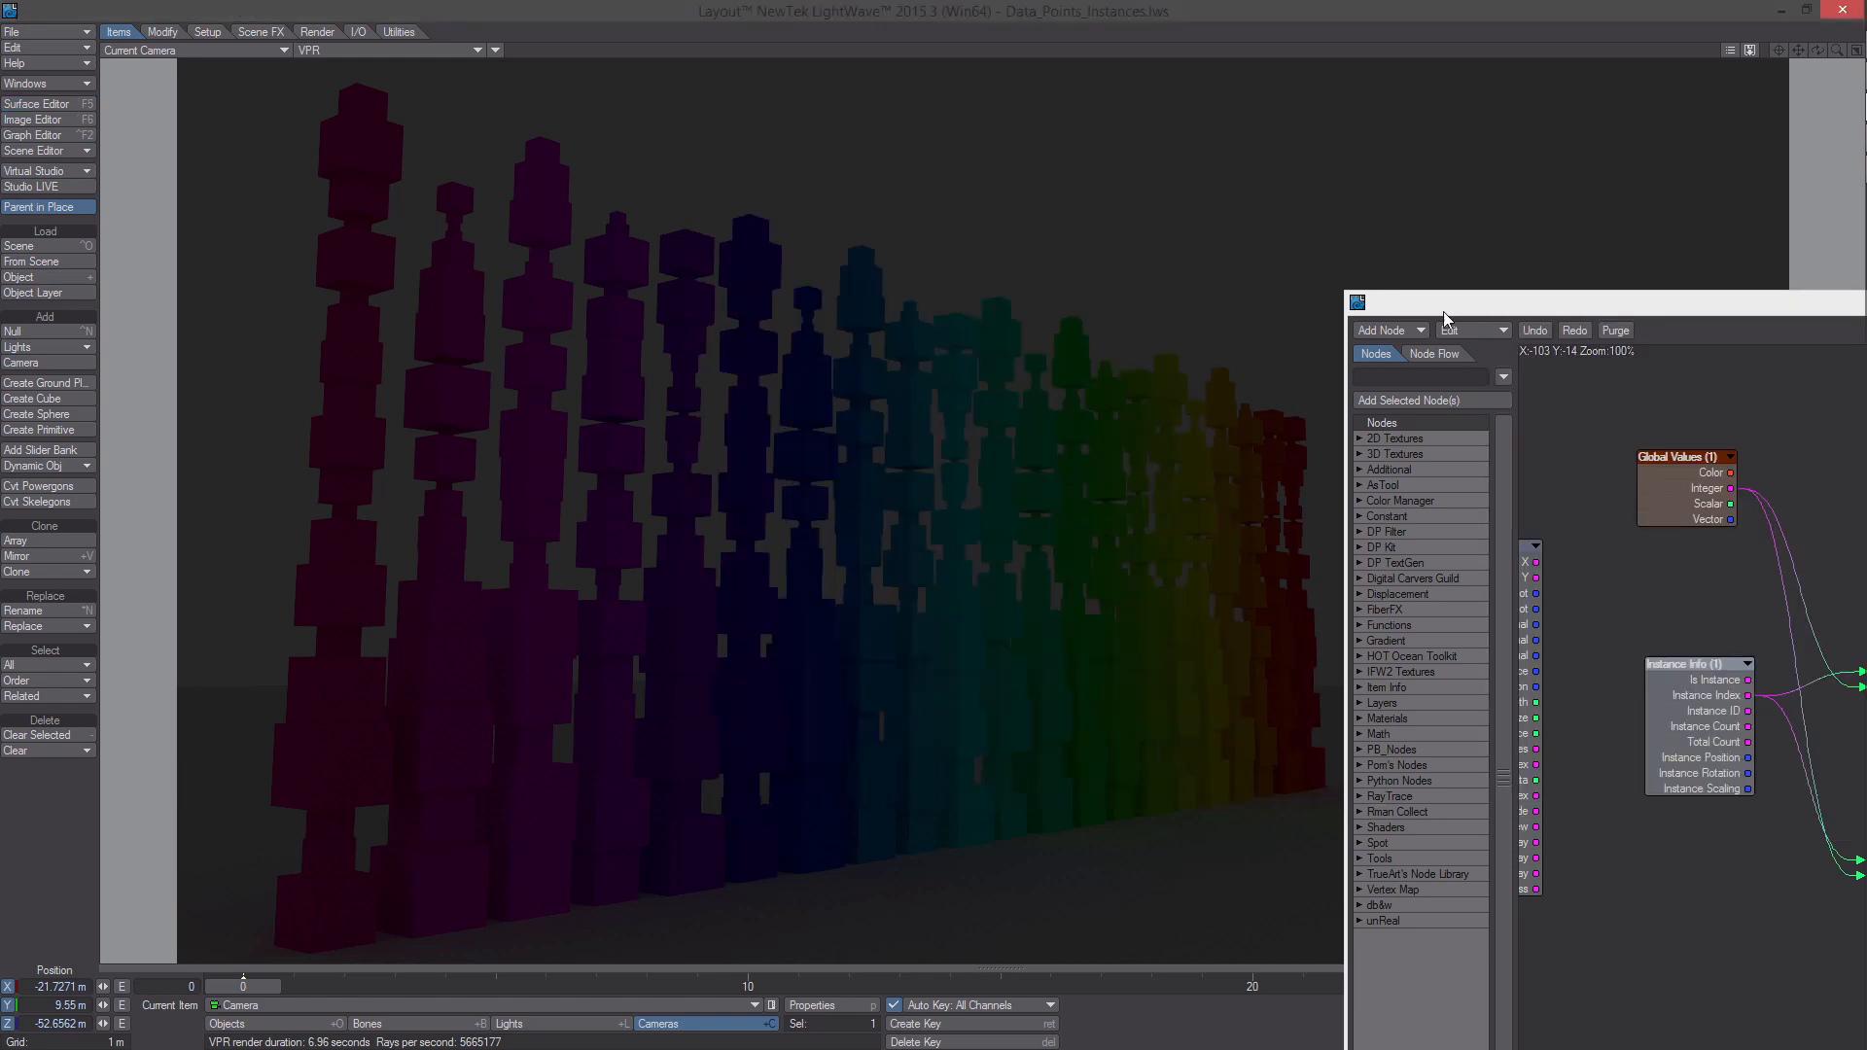
Bring the node editor back over the viewport and add a Split Vector node below Instance Info
drag(1448, 309, 970, 89)
alt+drag(1350, 381, 1274, 366)
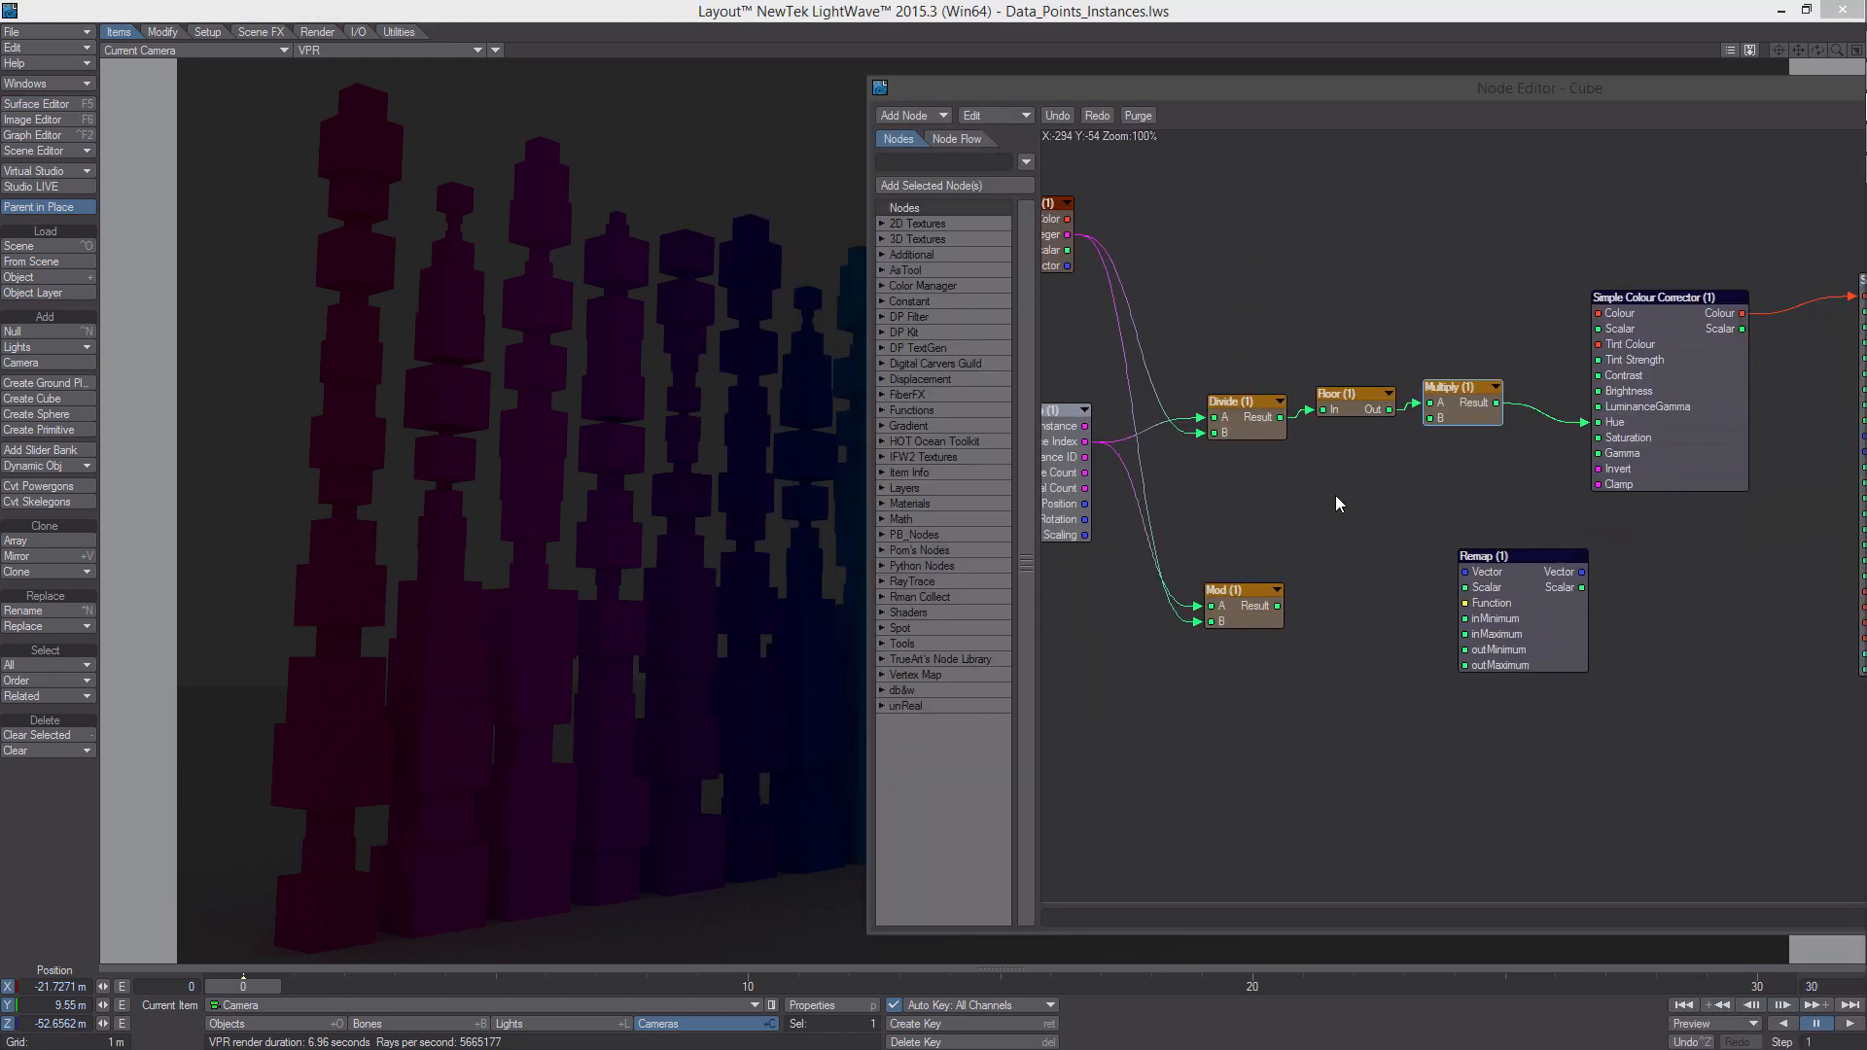
alt+drag(1336, 472, 1439, 433)
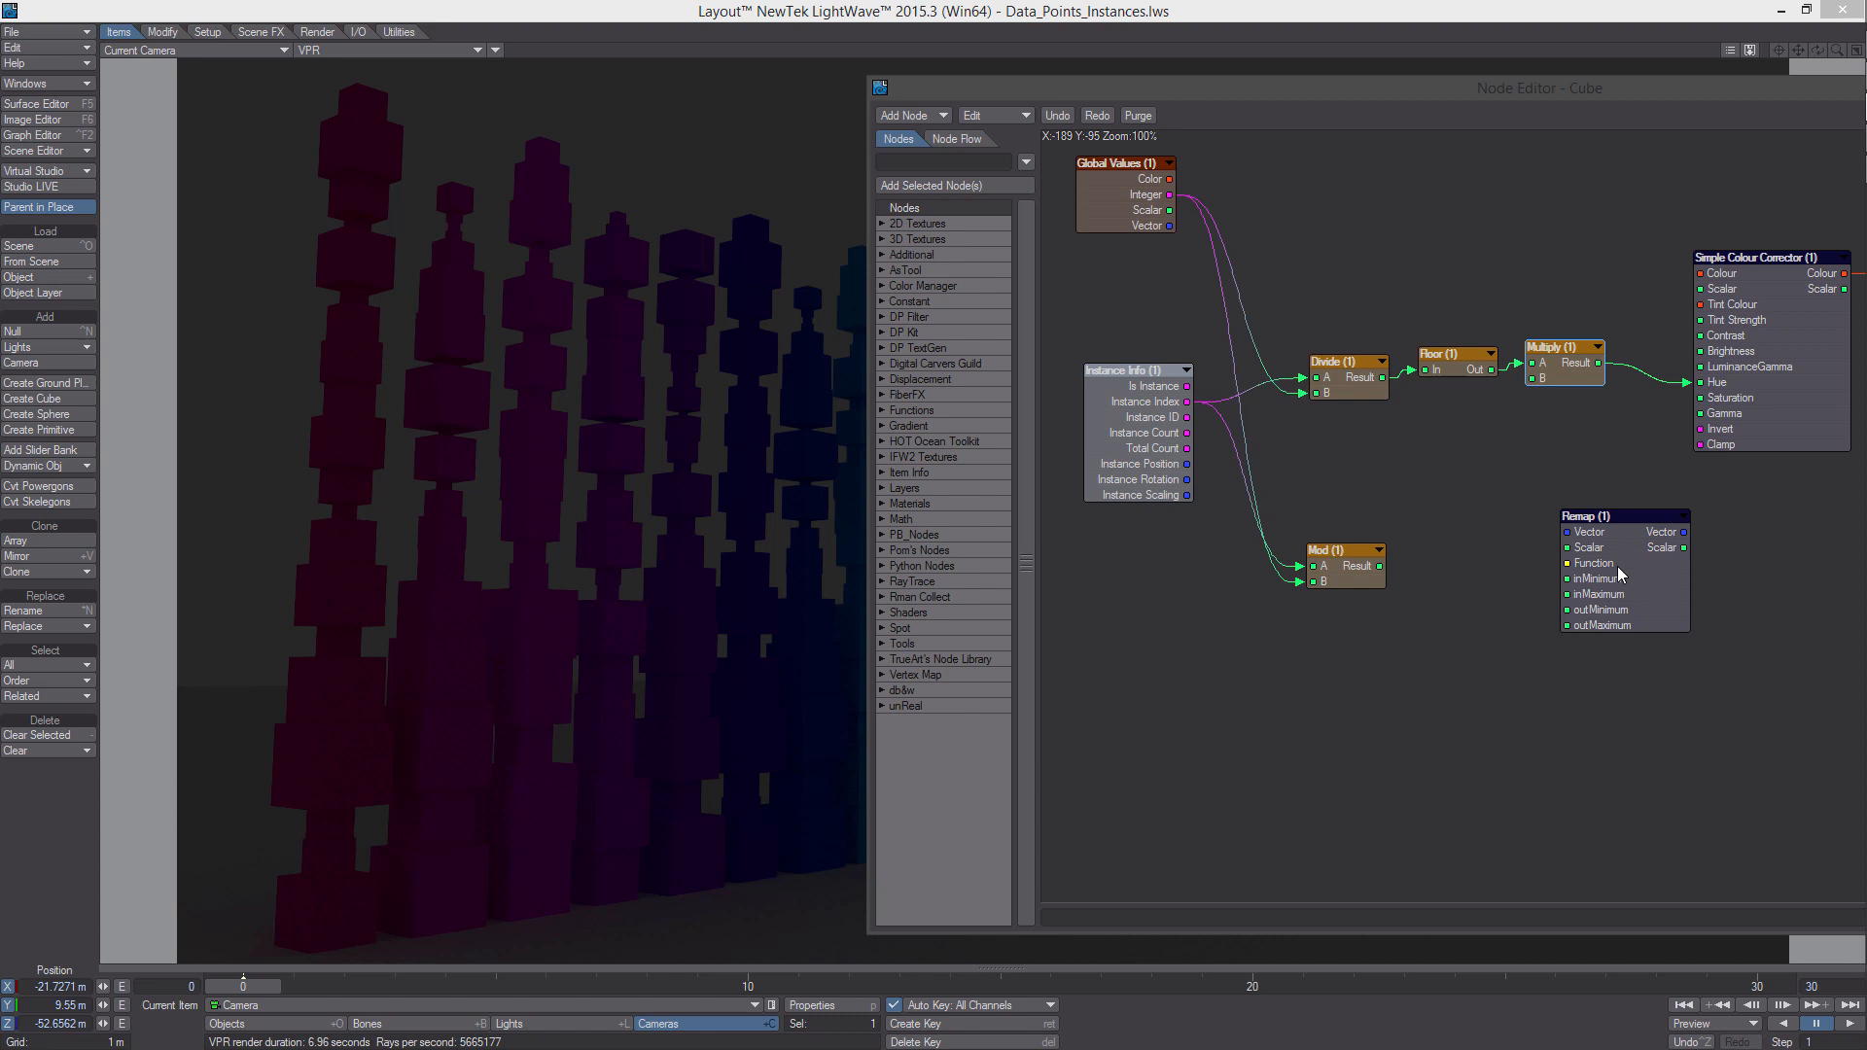
right_click(1216, 648)
mouse_move(1253, 972)
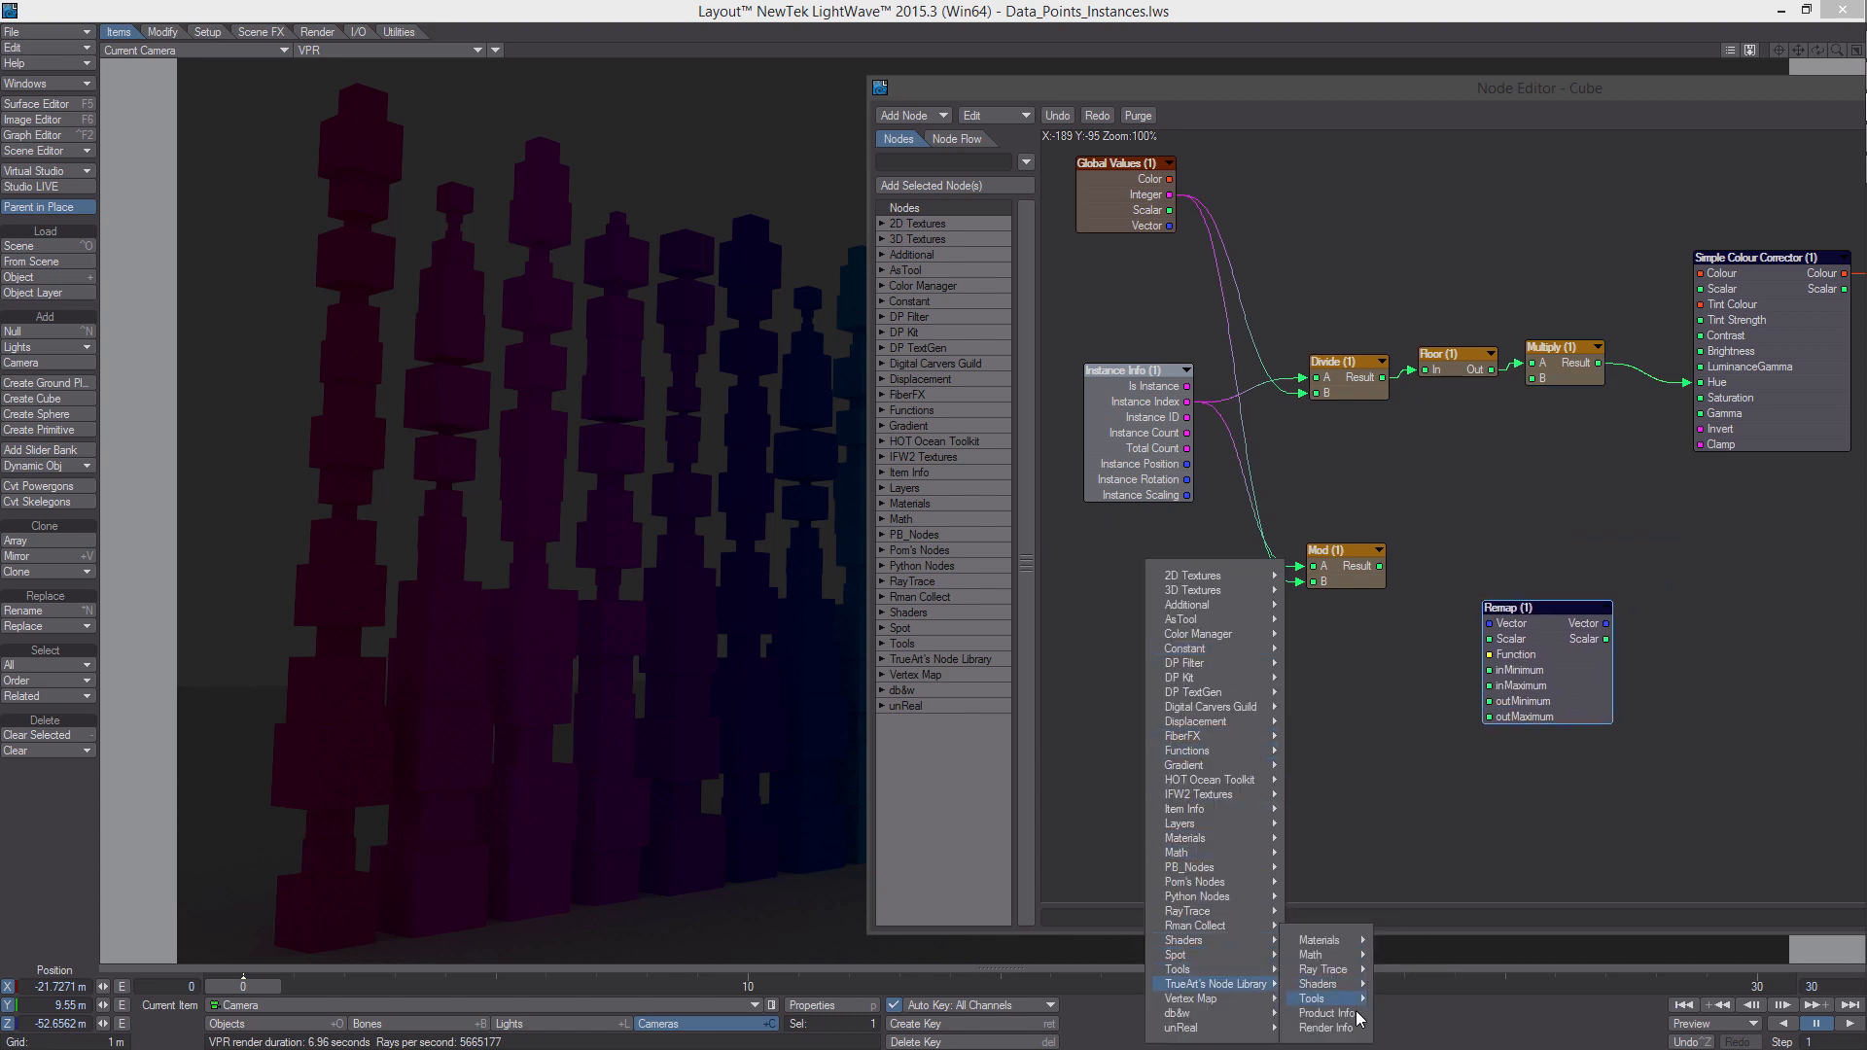
mouse_move(1333, 998)
click(1462, 958)
drag(1592, 496, 1205, 596)
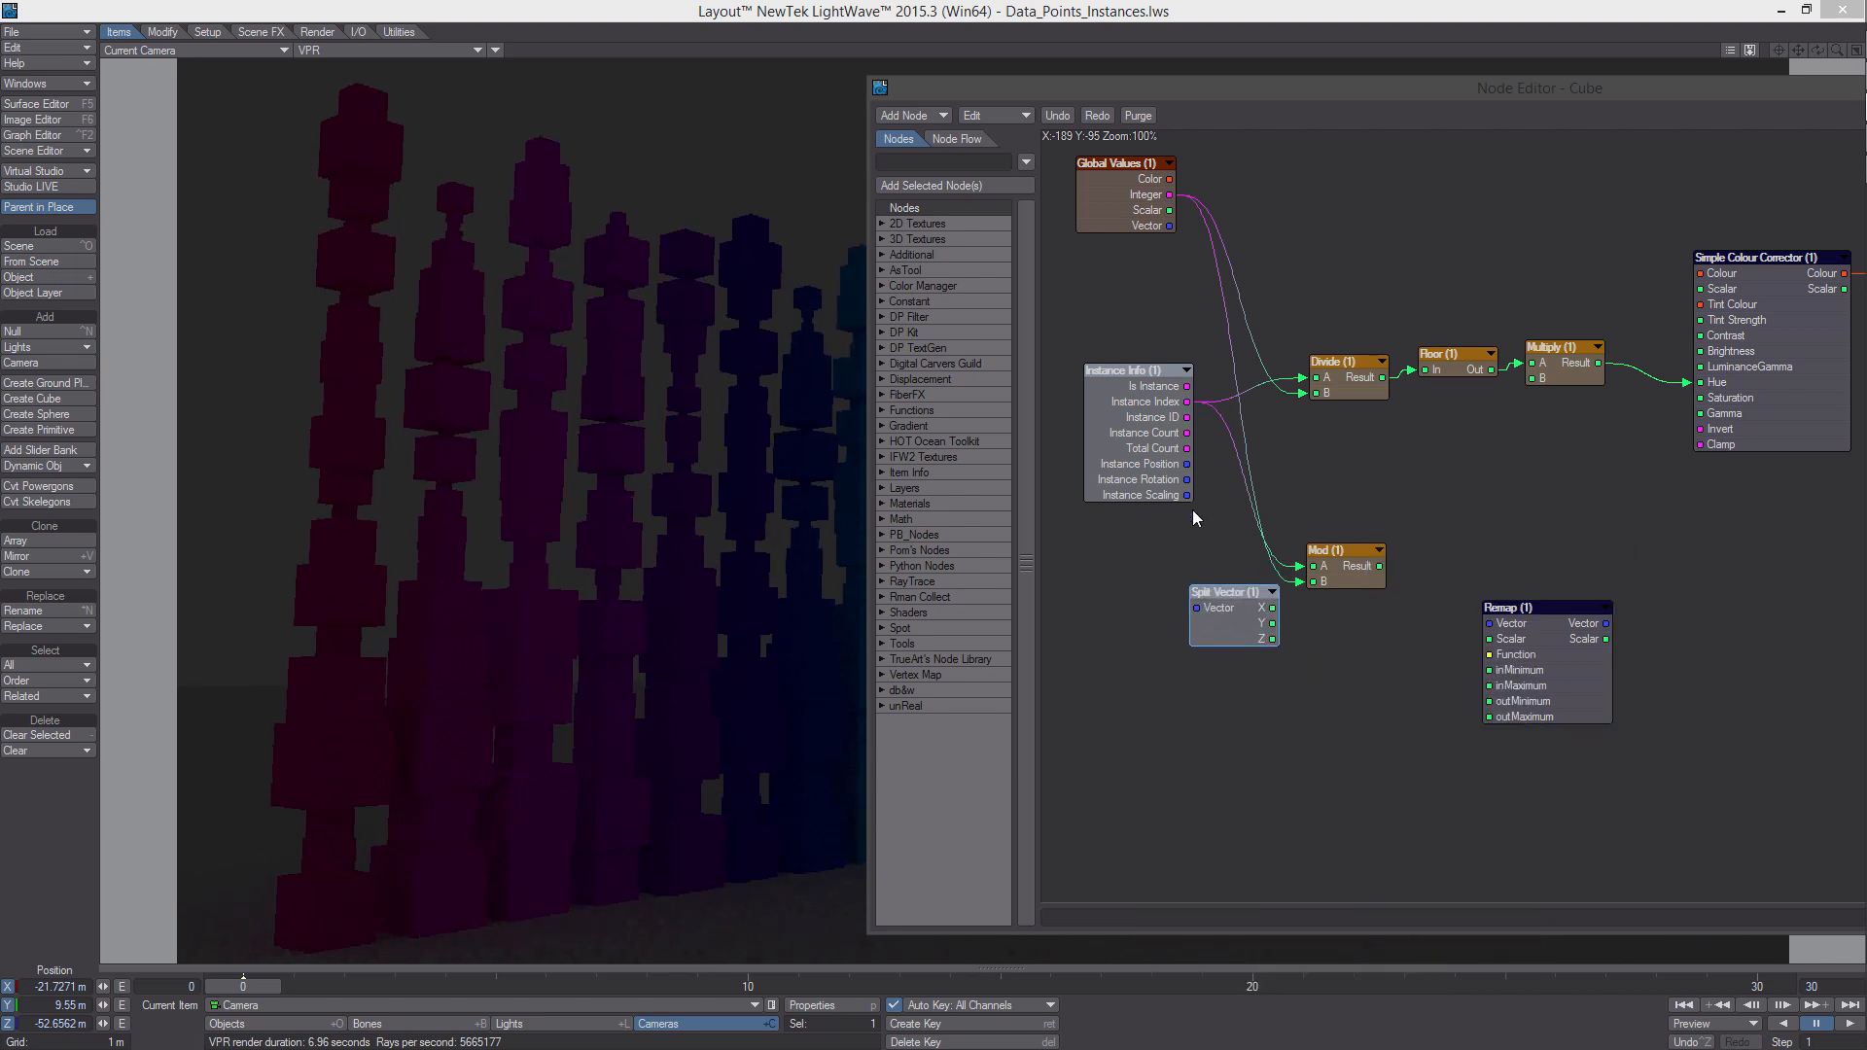
Connect Instance Scaling through Split Vector's Y output to Remap's Scalar input, and Remap's Scalar output to the colour corrector's Saturation input
drag(1188, 495, 1512, 633)
double_click(1527, 645)
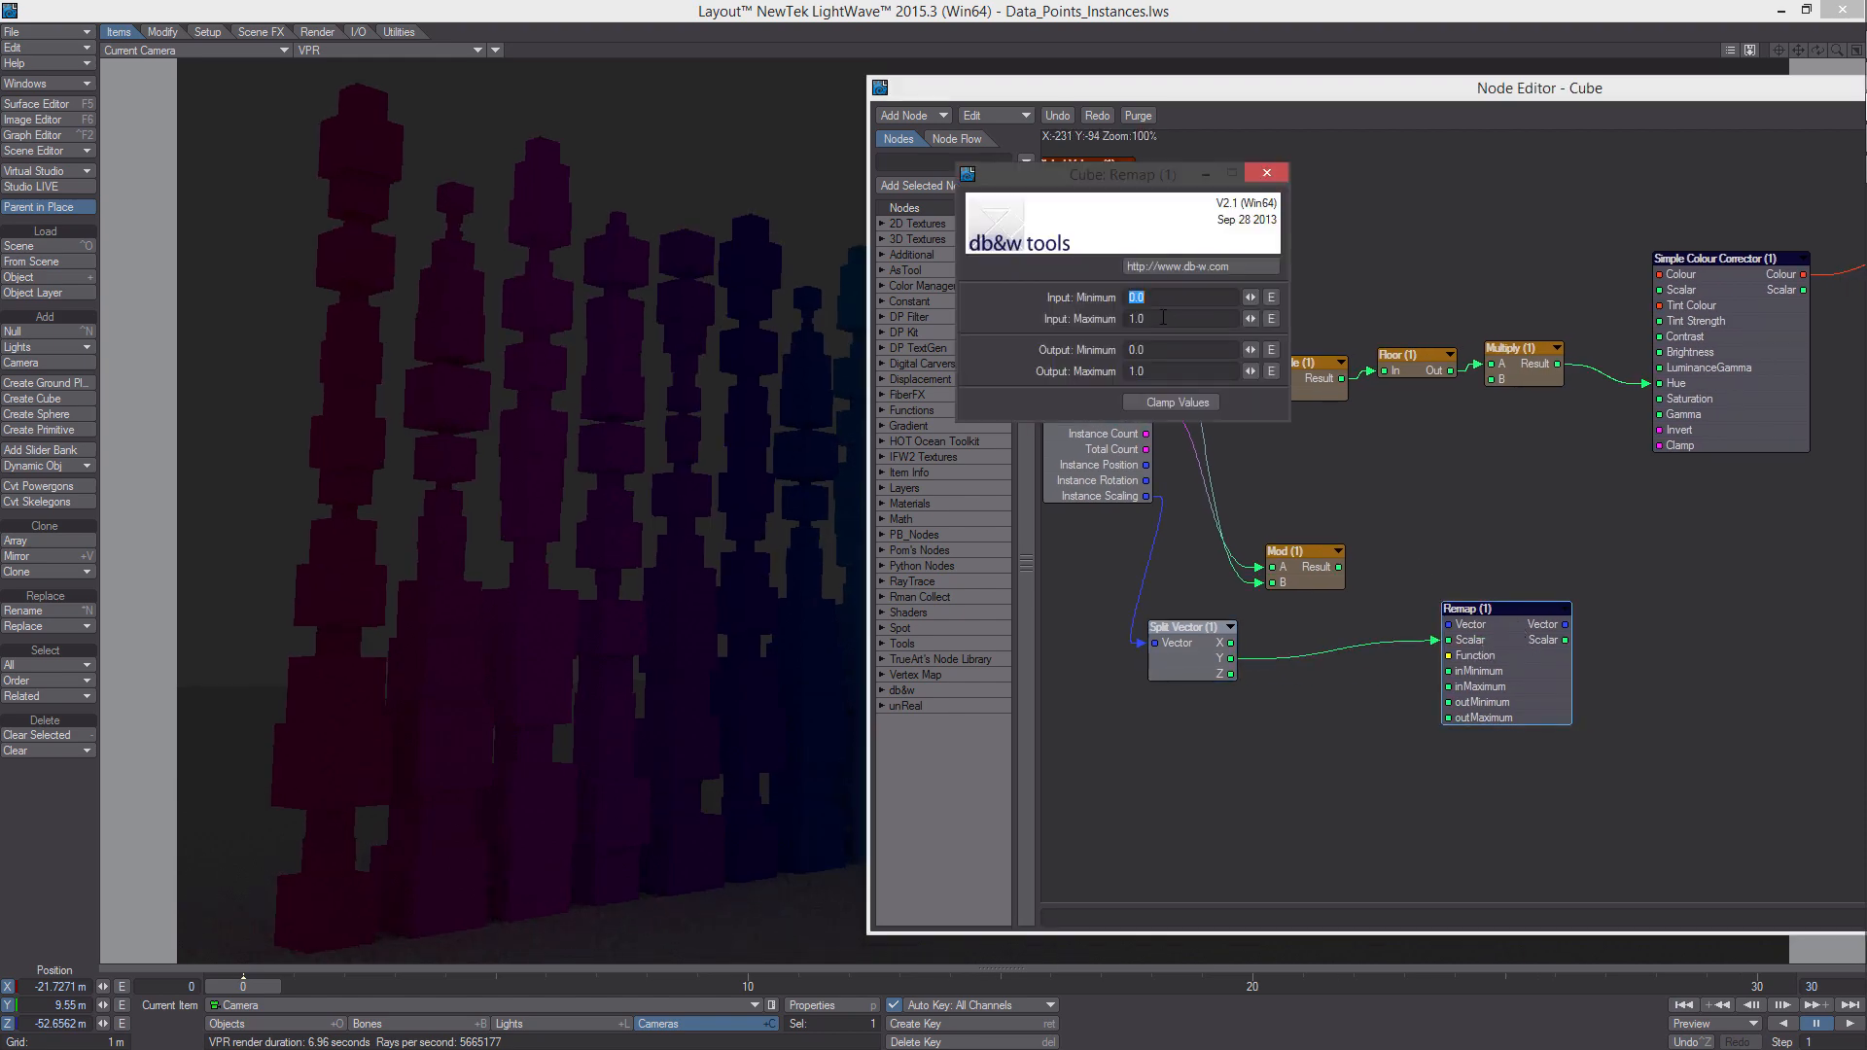
key(Tab)
click(1168, 293)
key(Tab)
drag(1566, 640, 1701, 399)
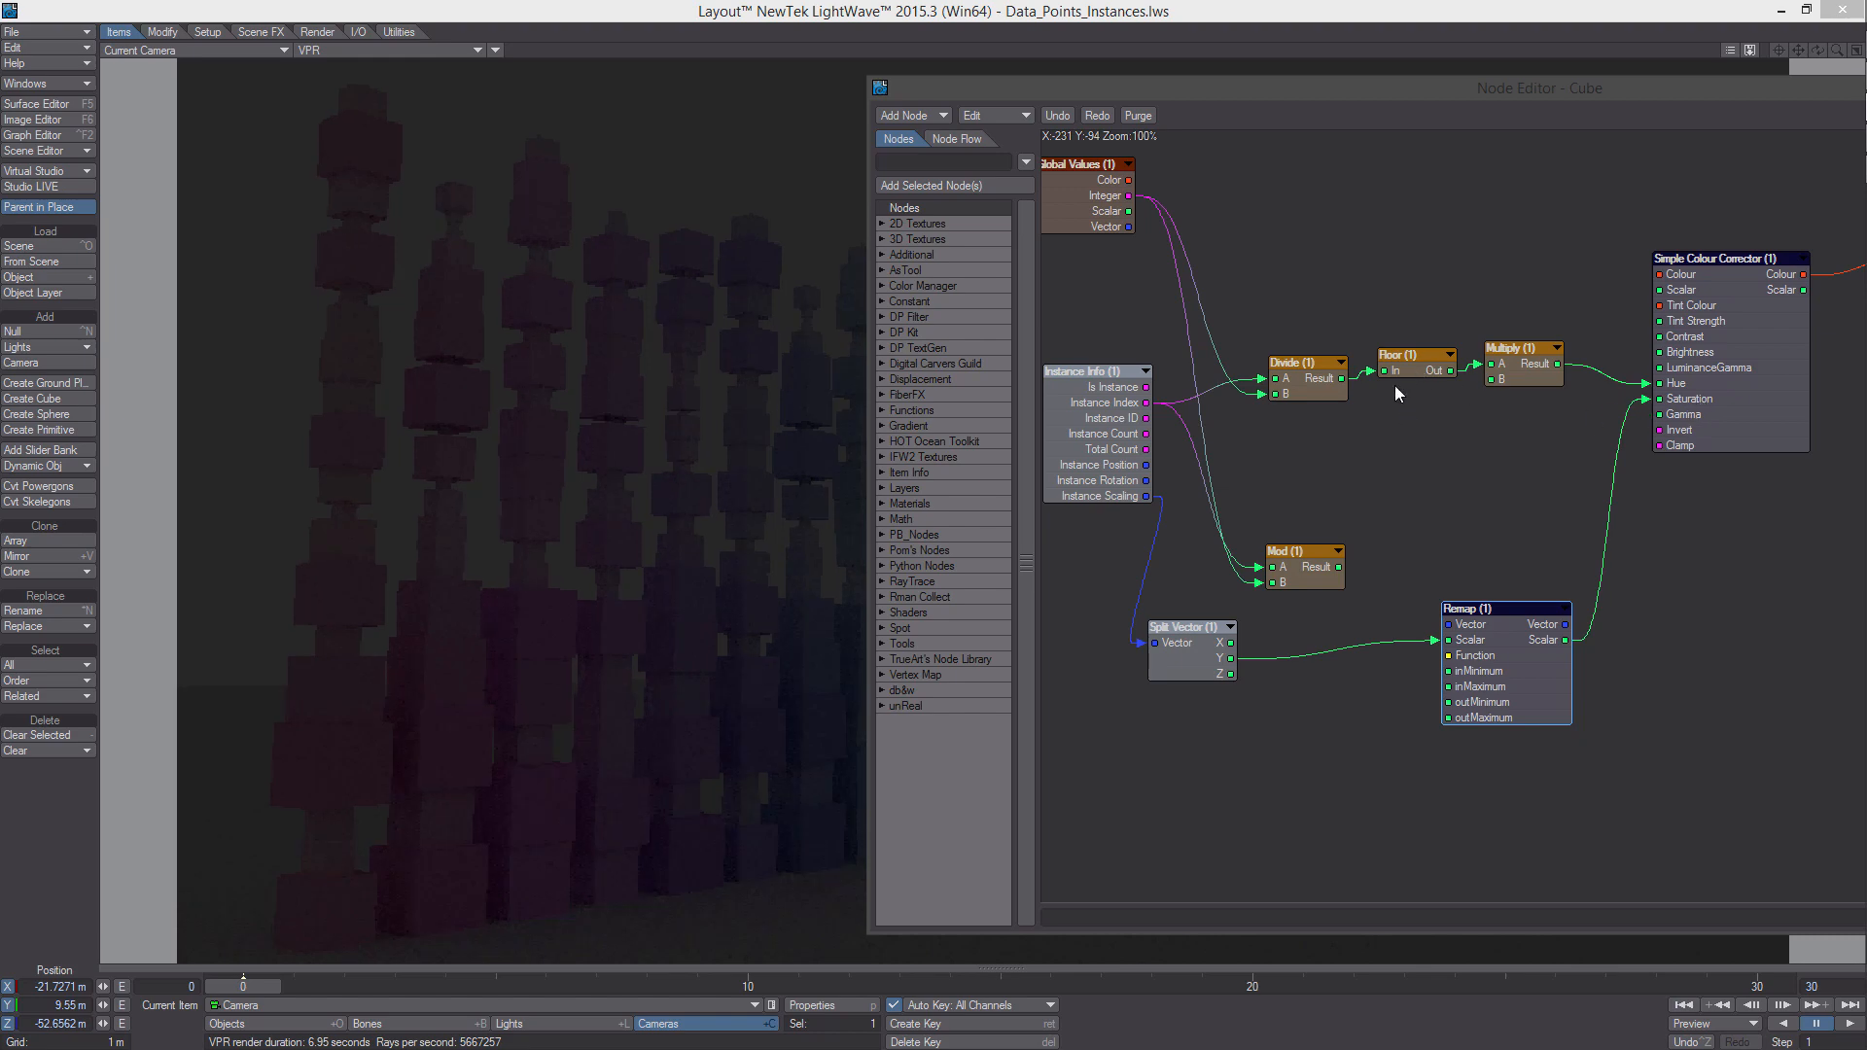
drag(979, 86, 942, 113)
click(1266, 173)
Place Remap directly beside Split Vector and shift Mod out of its way
drag(1156, 617, 1122, 598)
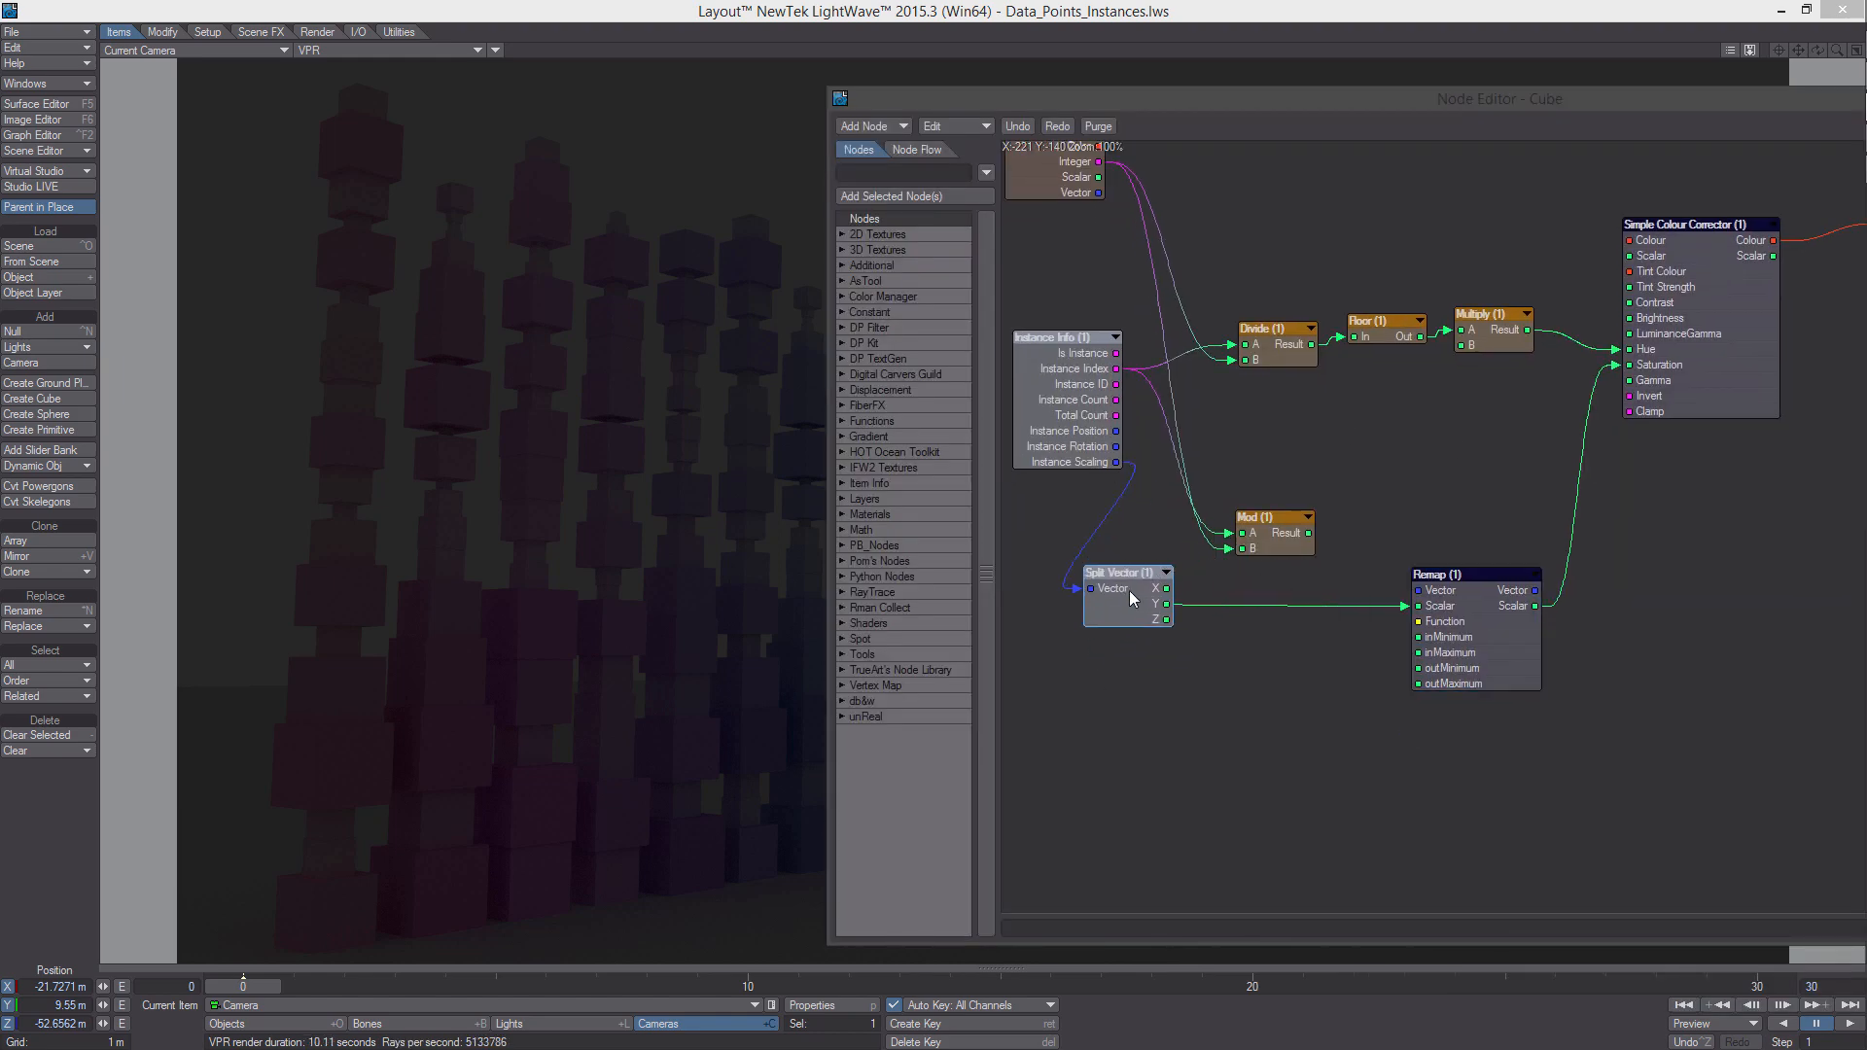
drag(1459, 612, 1243, 626)
drag(1250, 520, 1421, 570)
drag(1269, 633, 1266, 577)
middle_drag(1265, 575, 1170, 447)
Add a Random Scalar node and move Mod beneath Divide, clear of Remap
right_click(1274, 503)
mouse_move(1377, 788)
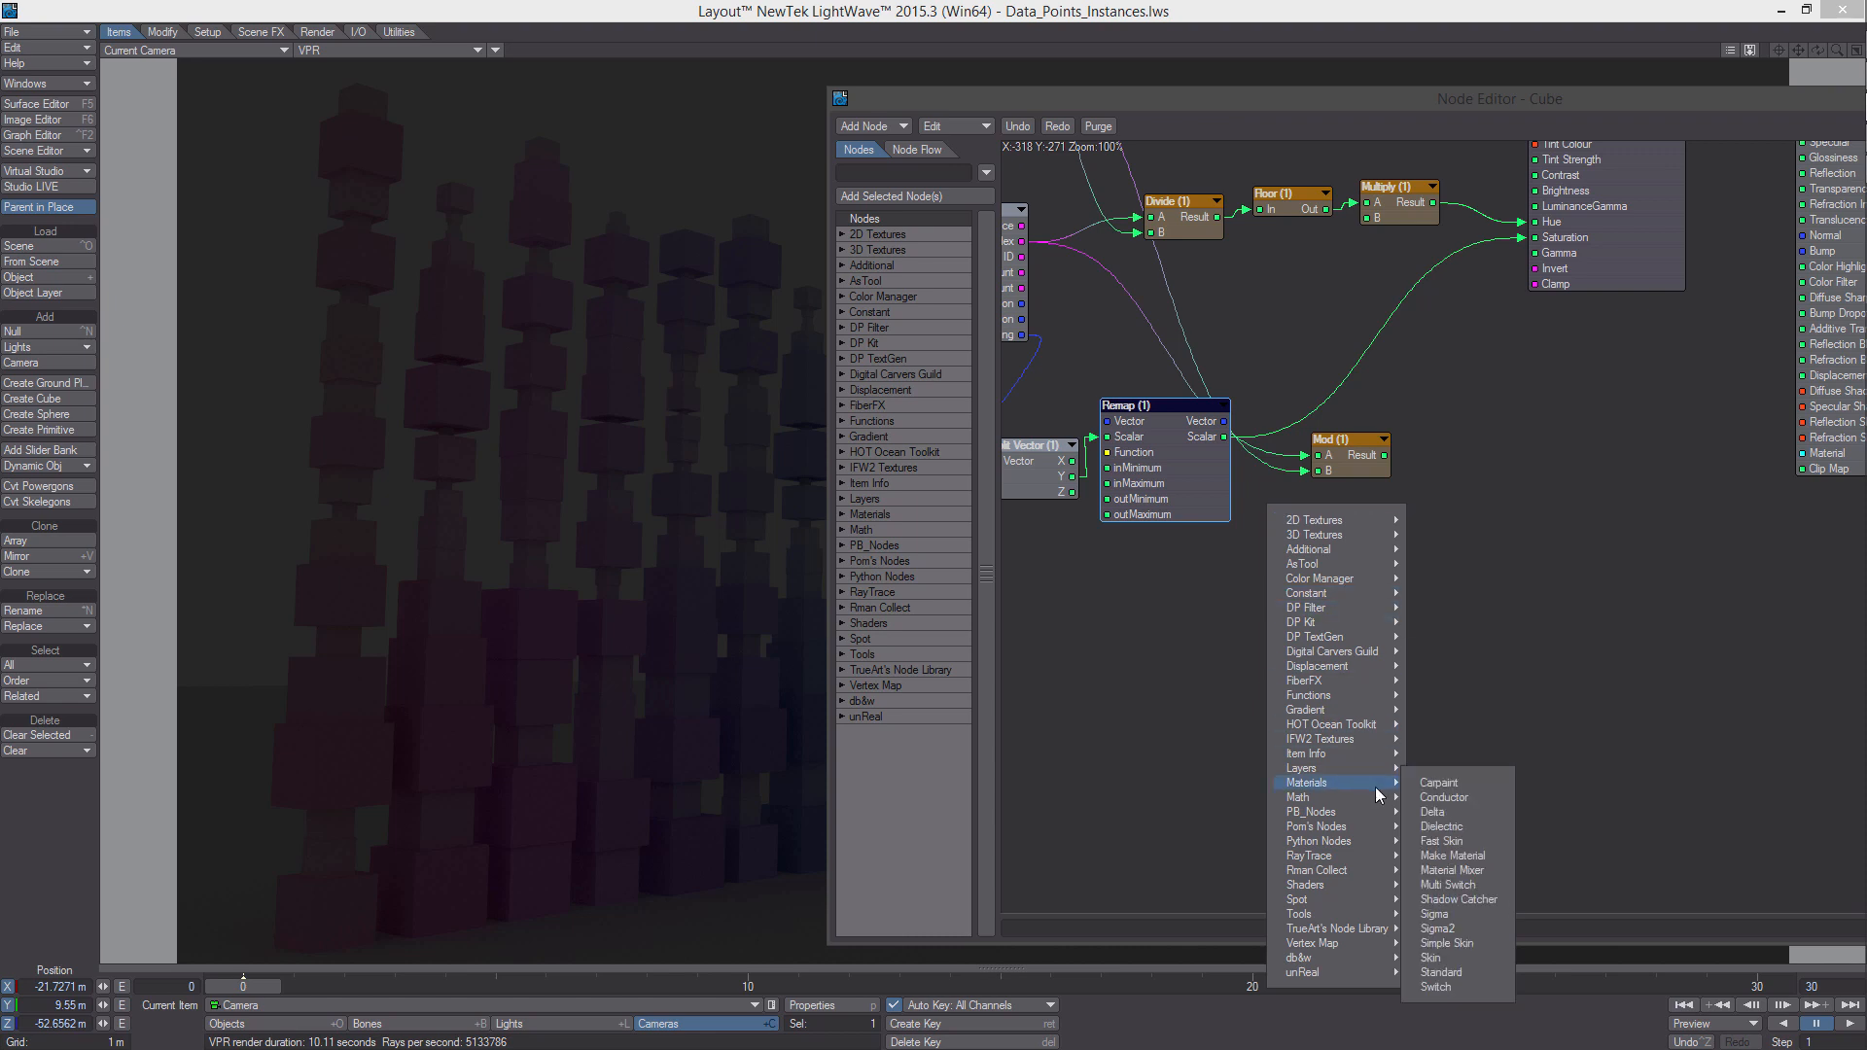
mouse_move(1371, 914)
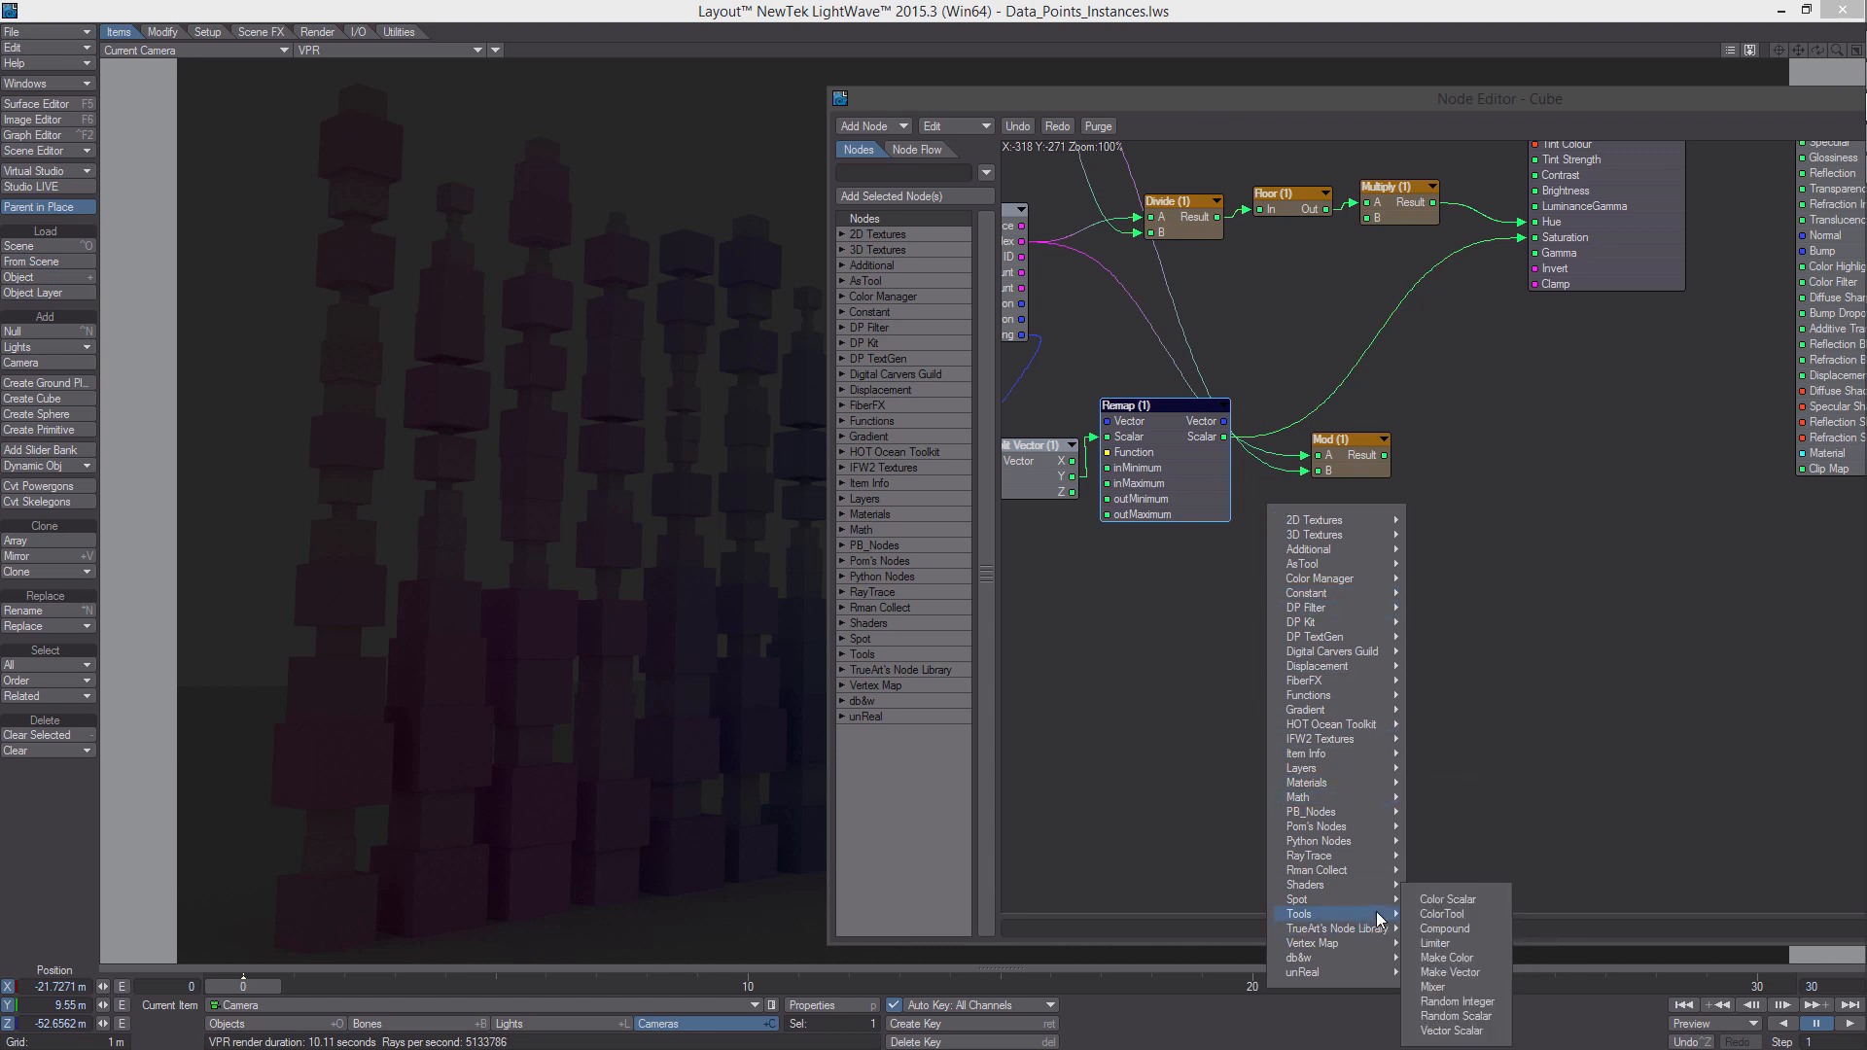
click(1456, 1016)
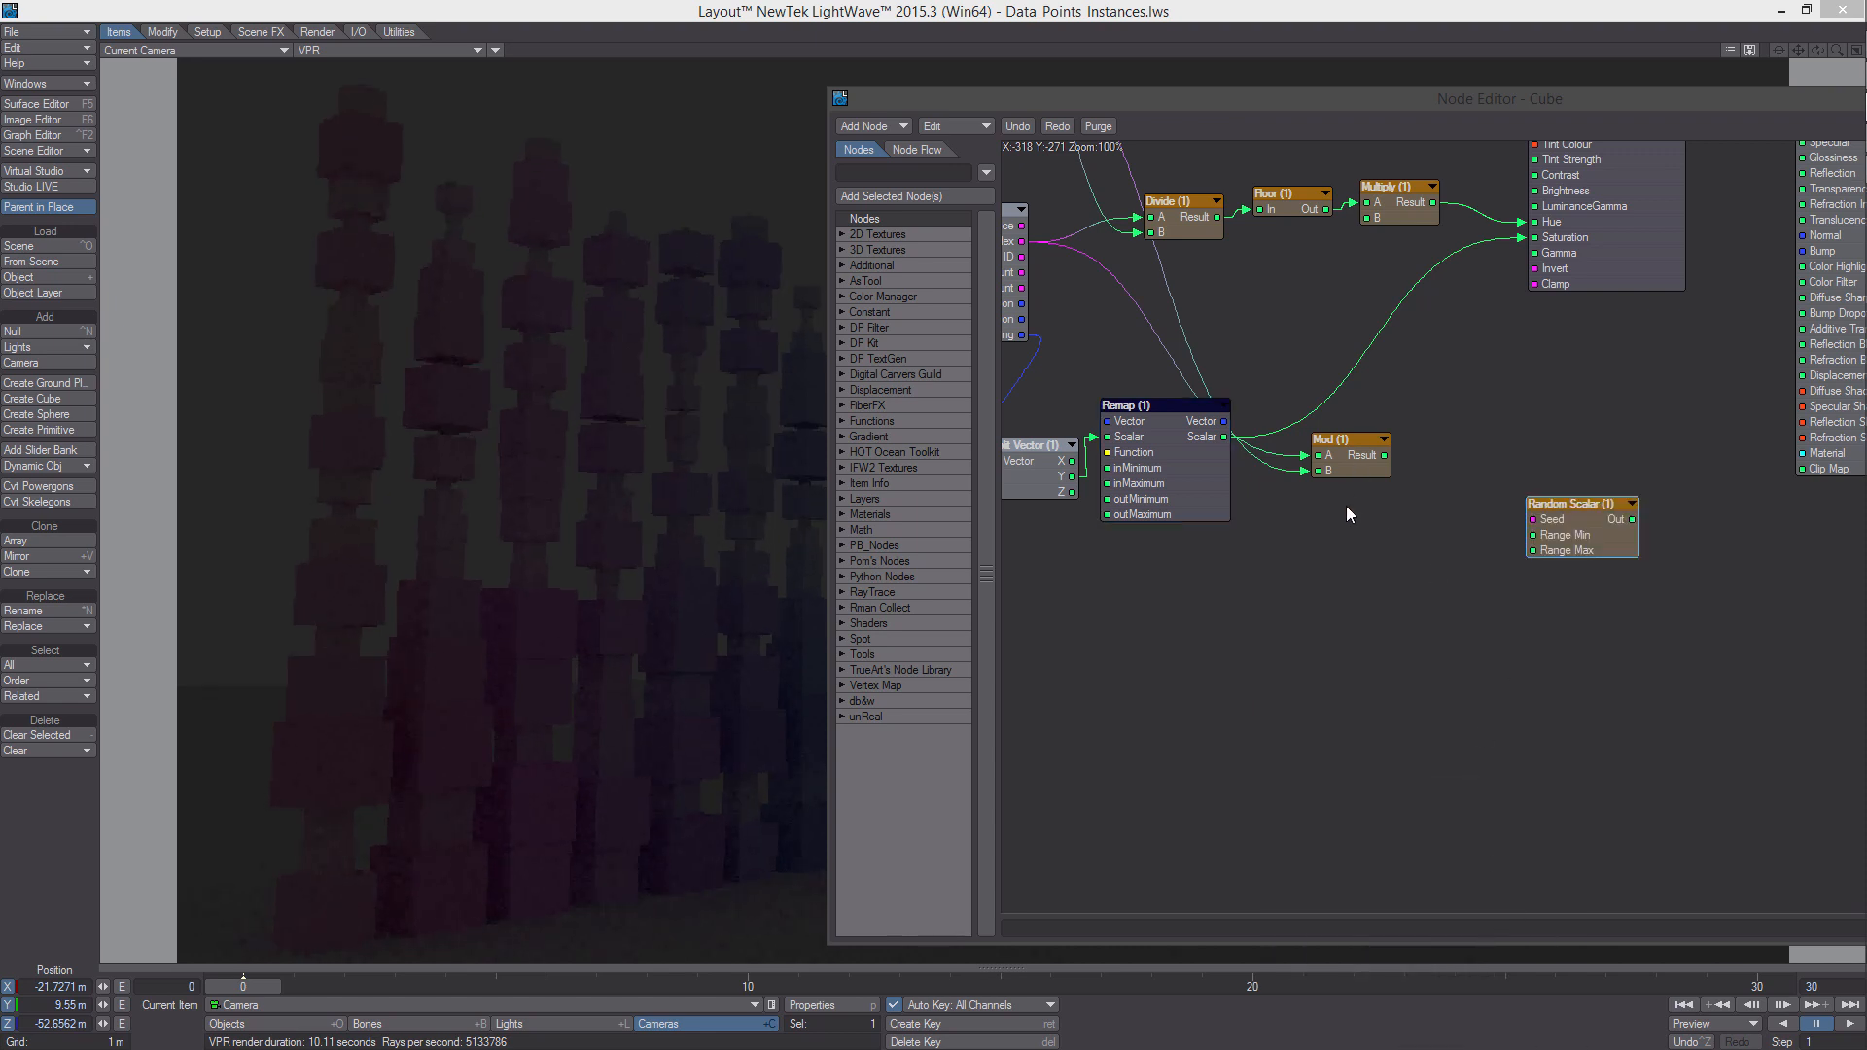
middle_drag(1362, 468, 1446, 500)
drag(1445, 500, 1257, 367)
Add a second Multiply node, connect Floor's output to its A input, and set its B value to 99
right_click(1397, 551)
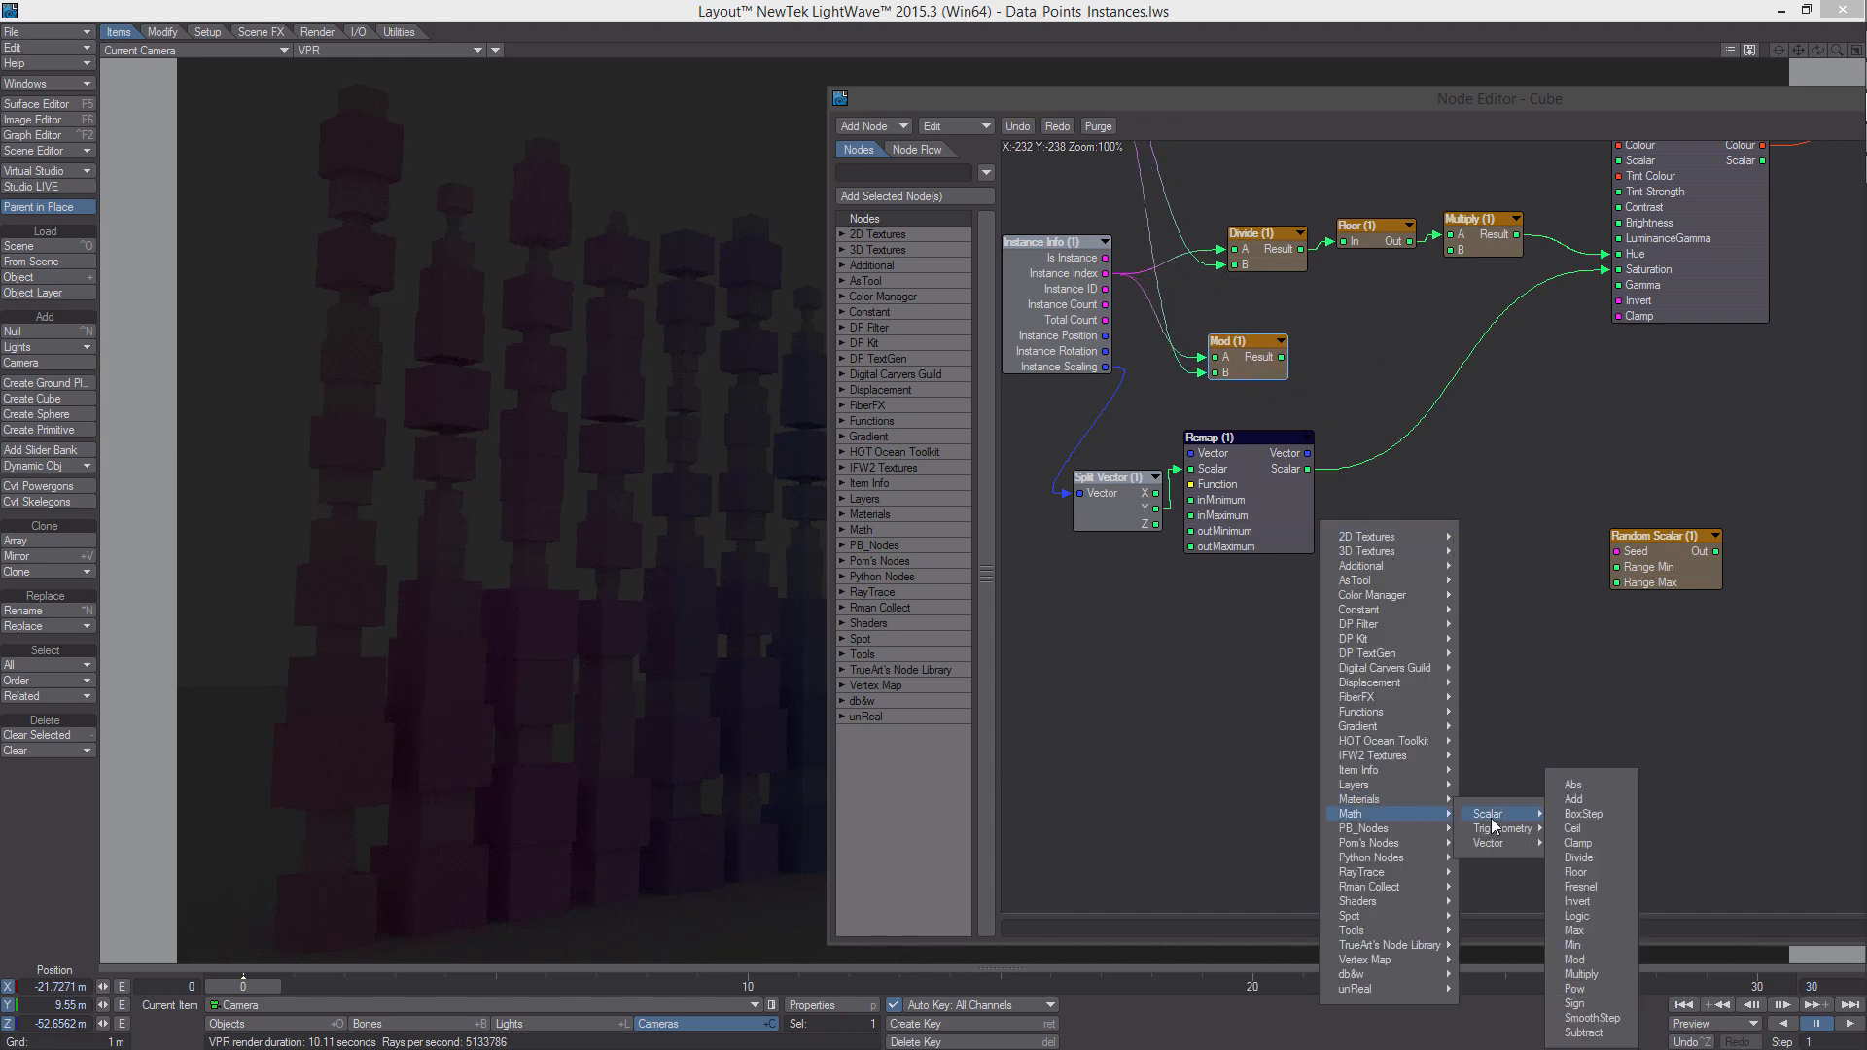
click(1595, 975)
drag(1576, 533, 1477, 562)
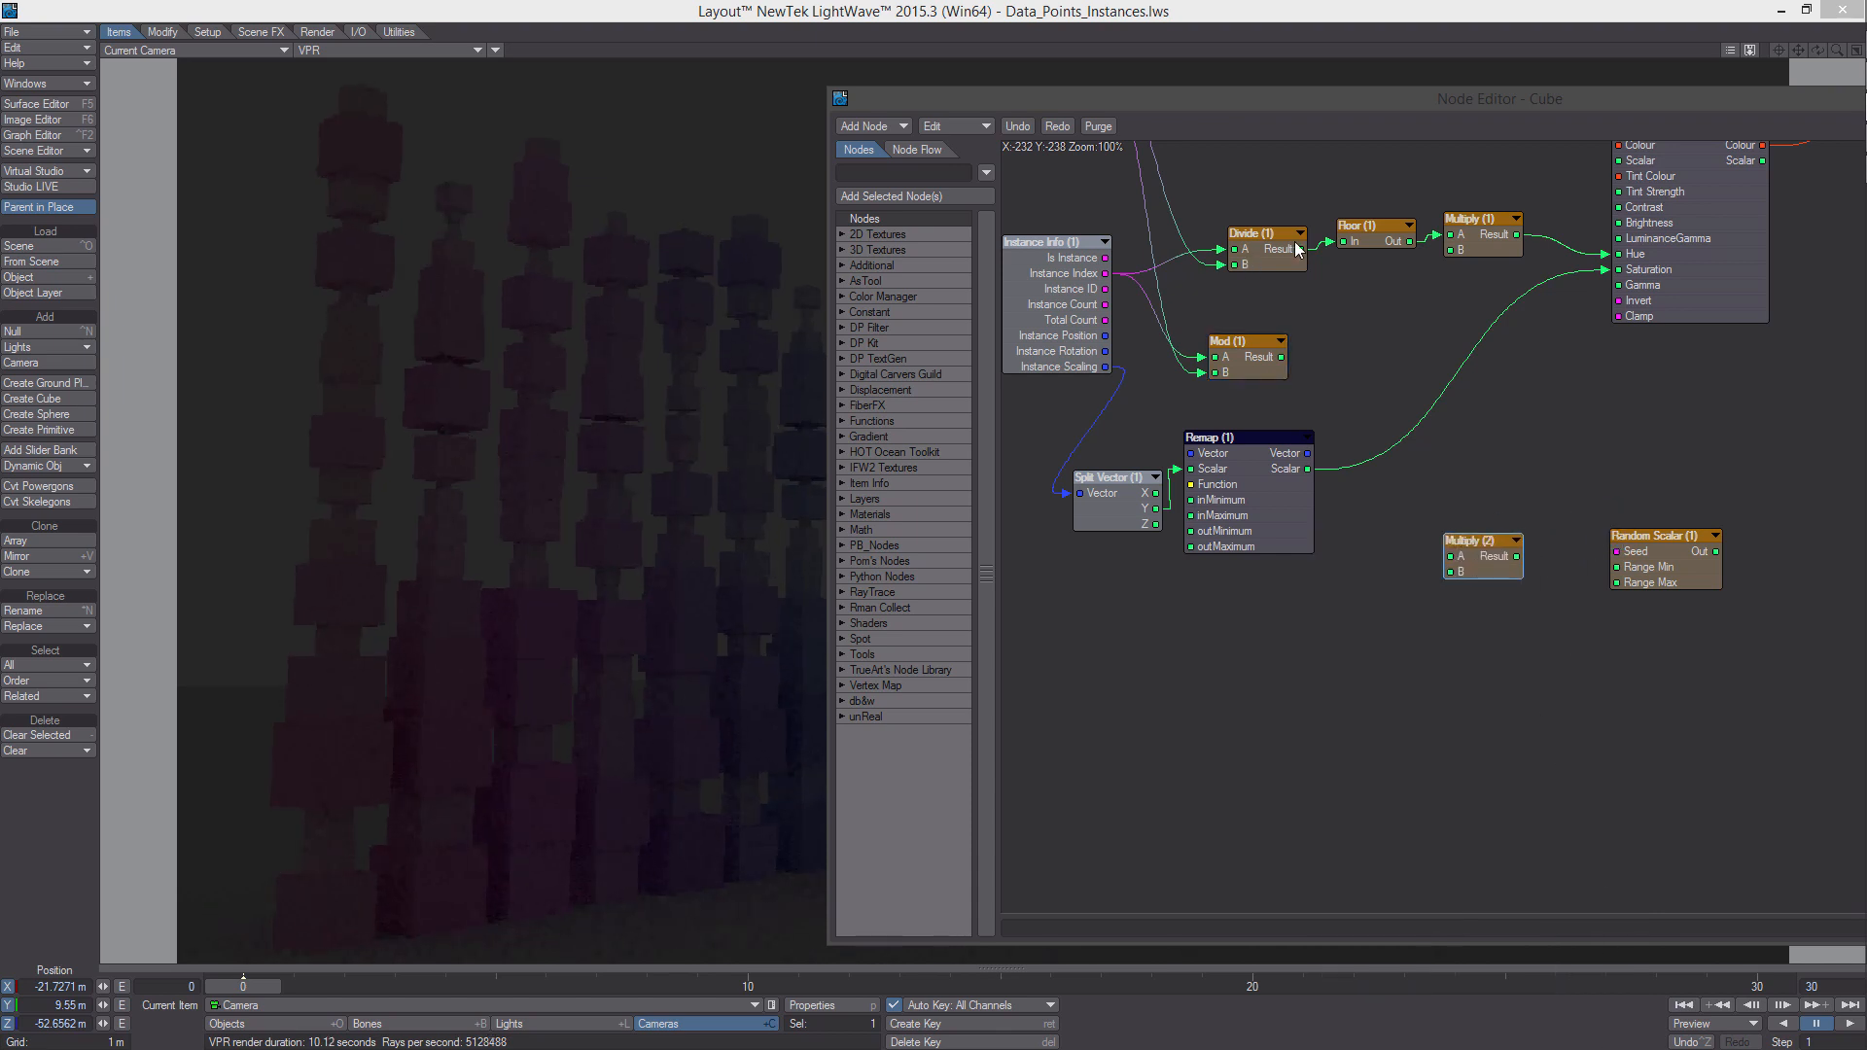
drag(1415, 243, 1422, 594)
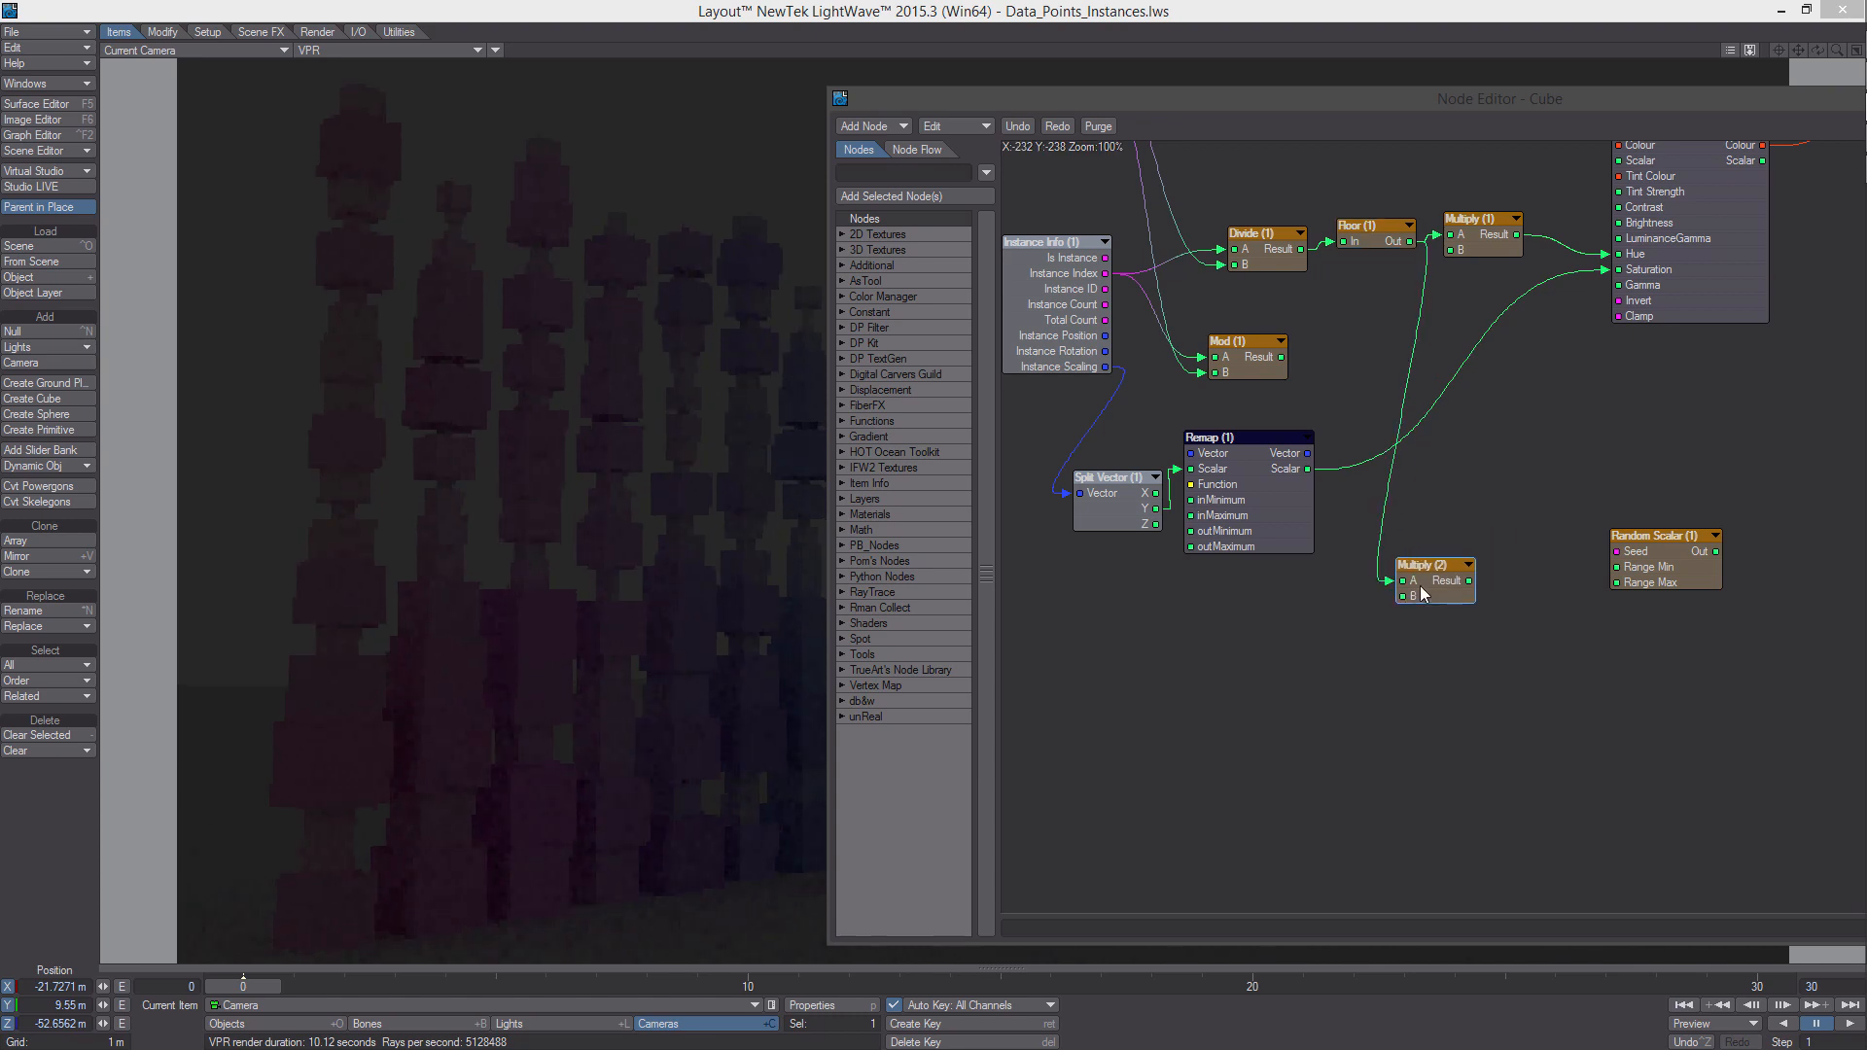
double_click(1431, 587)
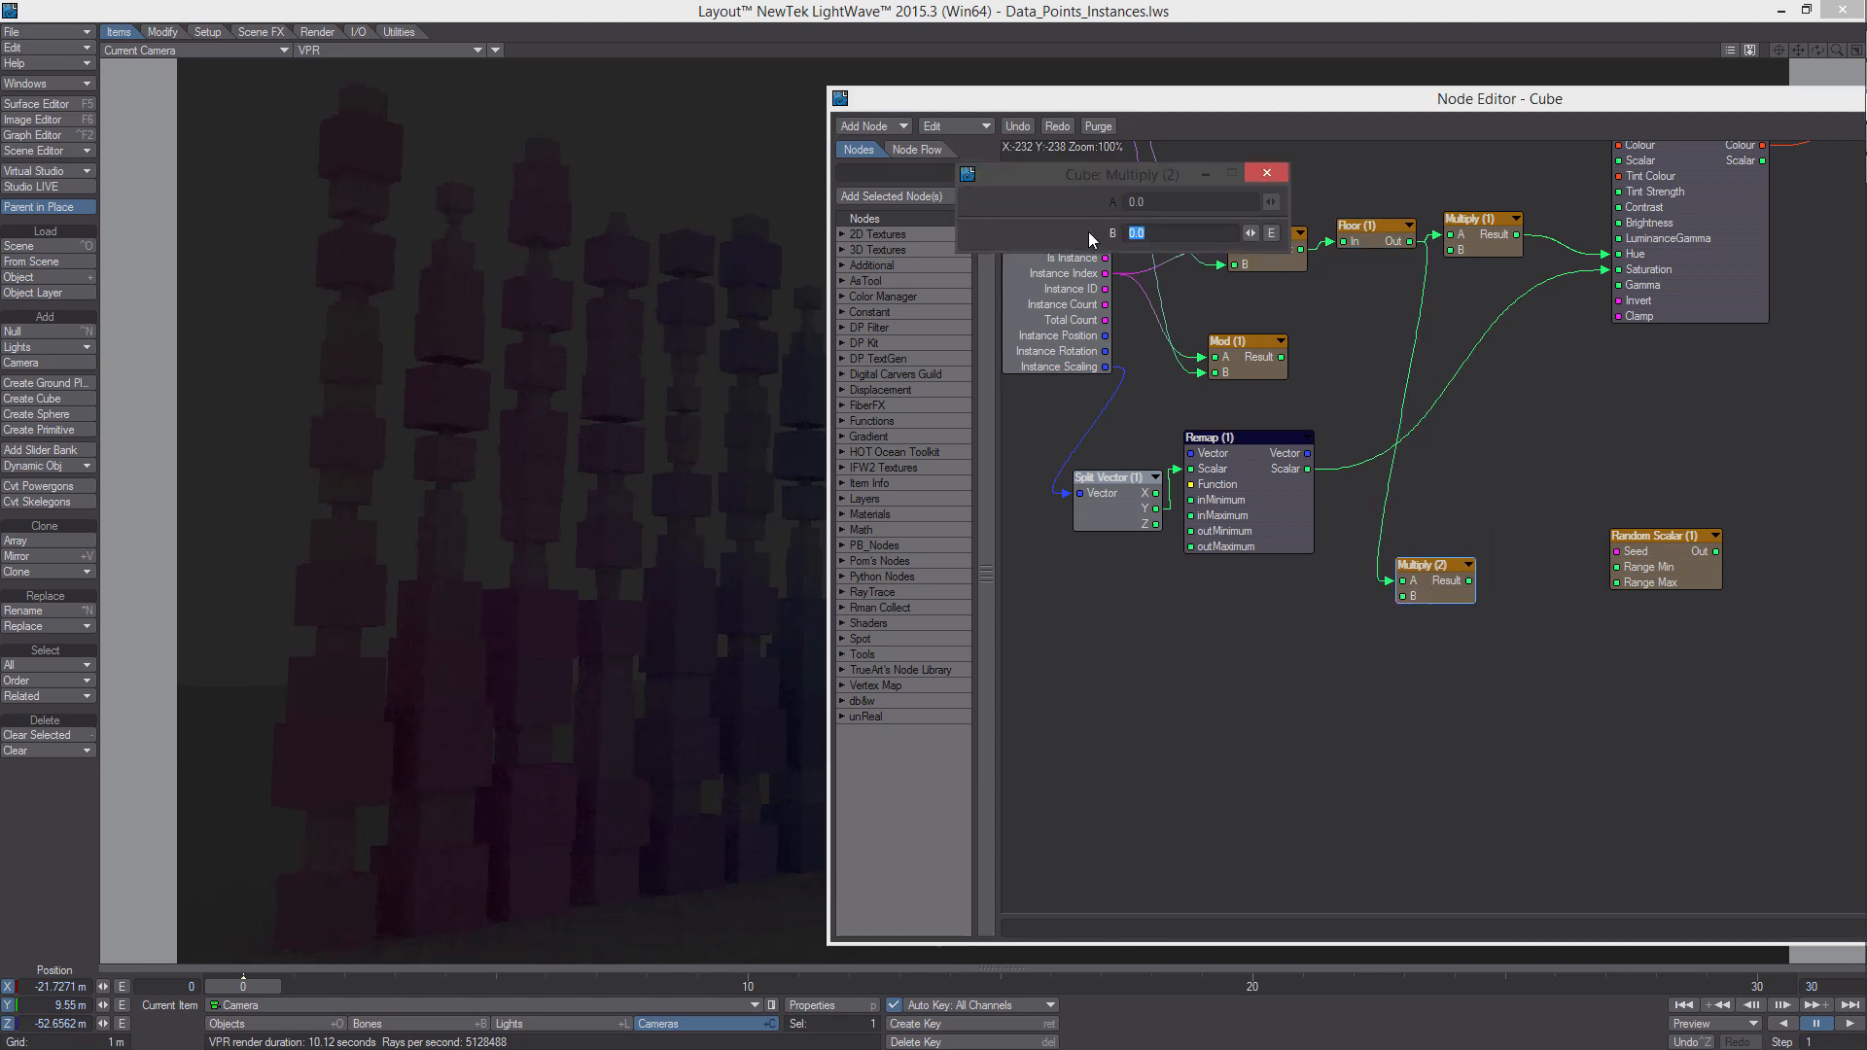
text(99)
Insert an Add node between Floor and the second Multiply's A input, with its B value set to 57.7
right_click(1449, 457)
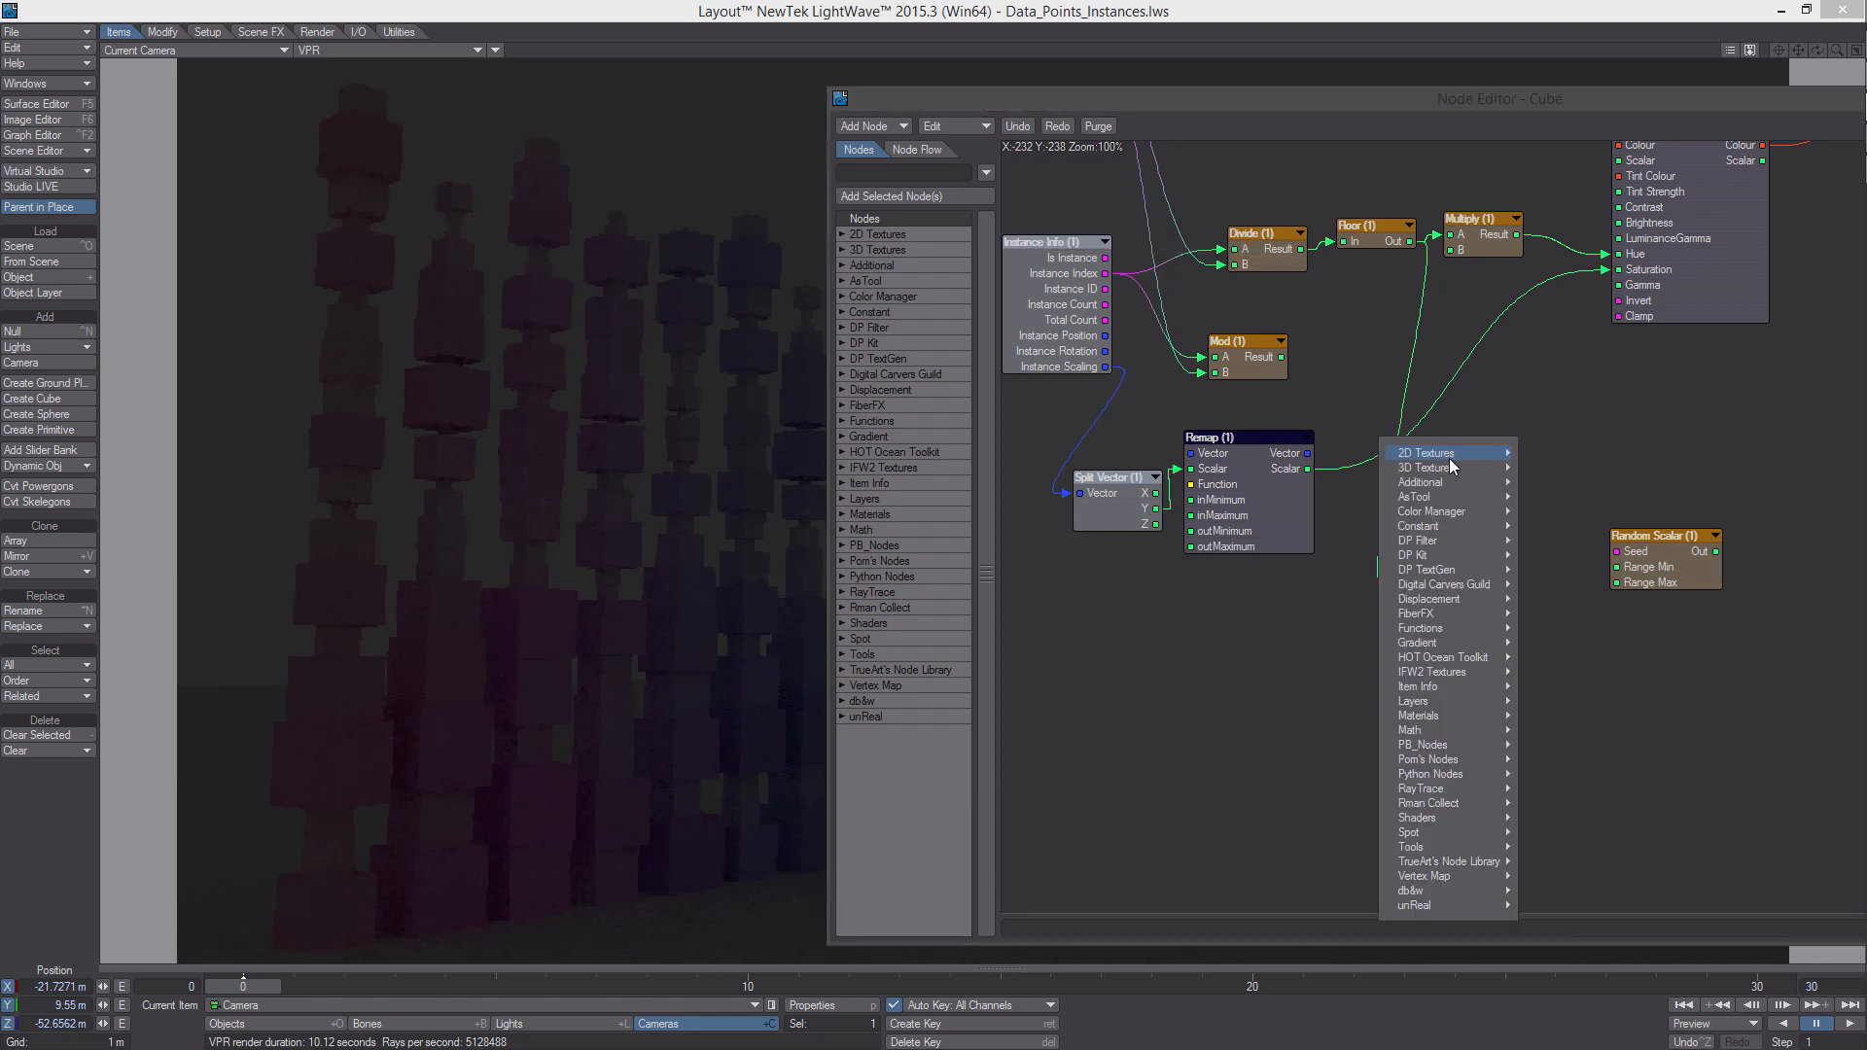
mouse_move(1482, 731)
click(1568, 745)
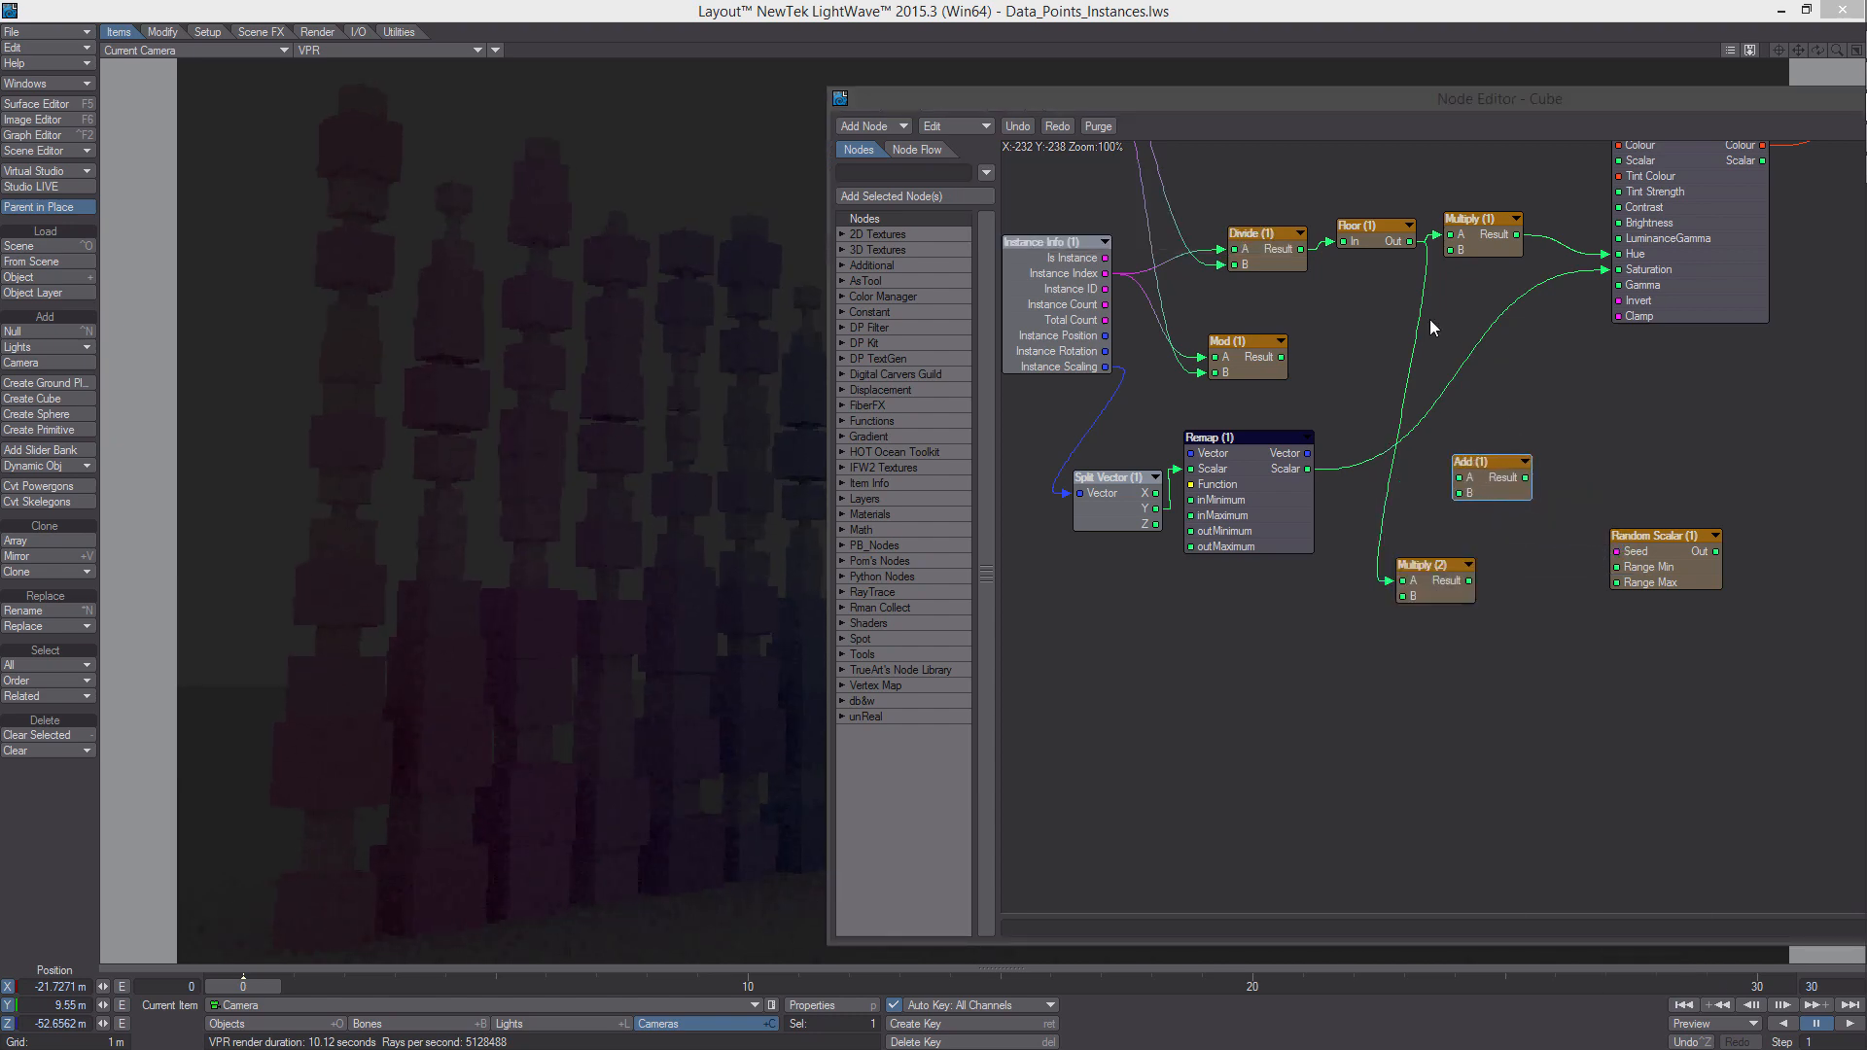
drag(1409, 241, 1402, 641)
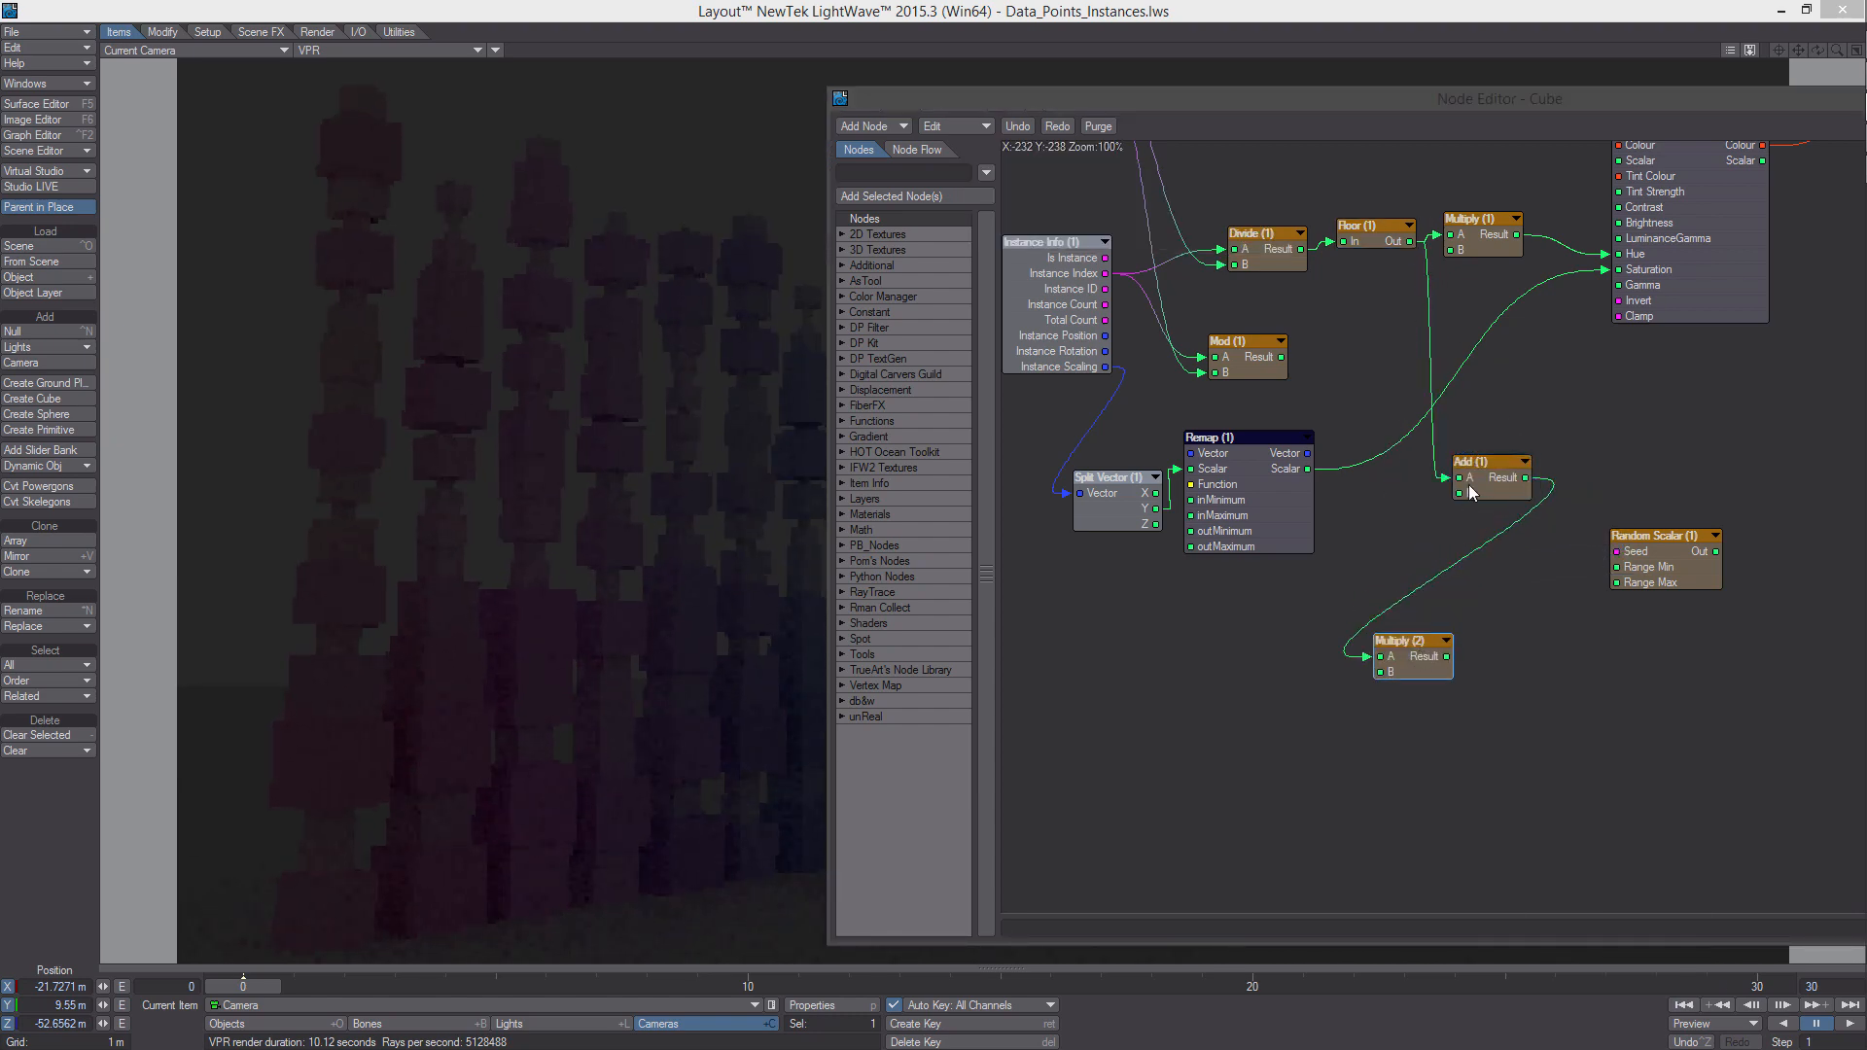
double_click(1468, 485)
click(1147, 233)
text(57.7)
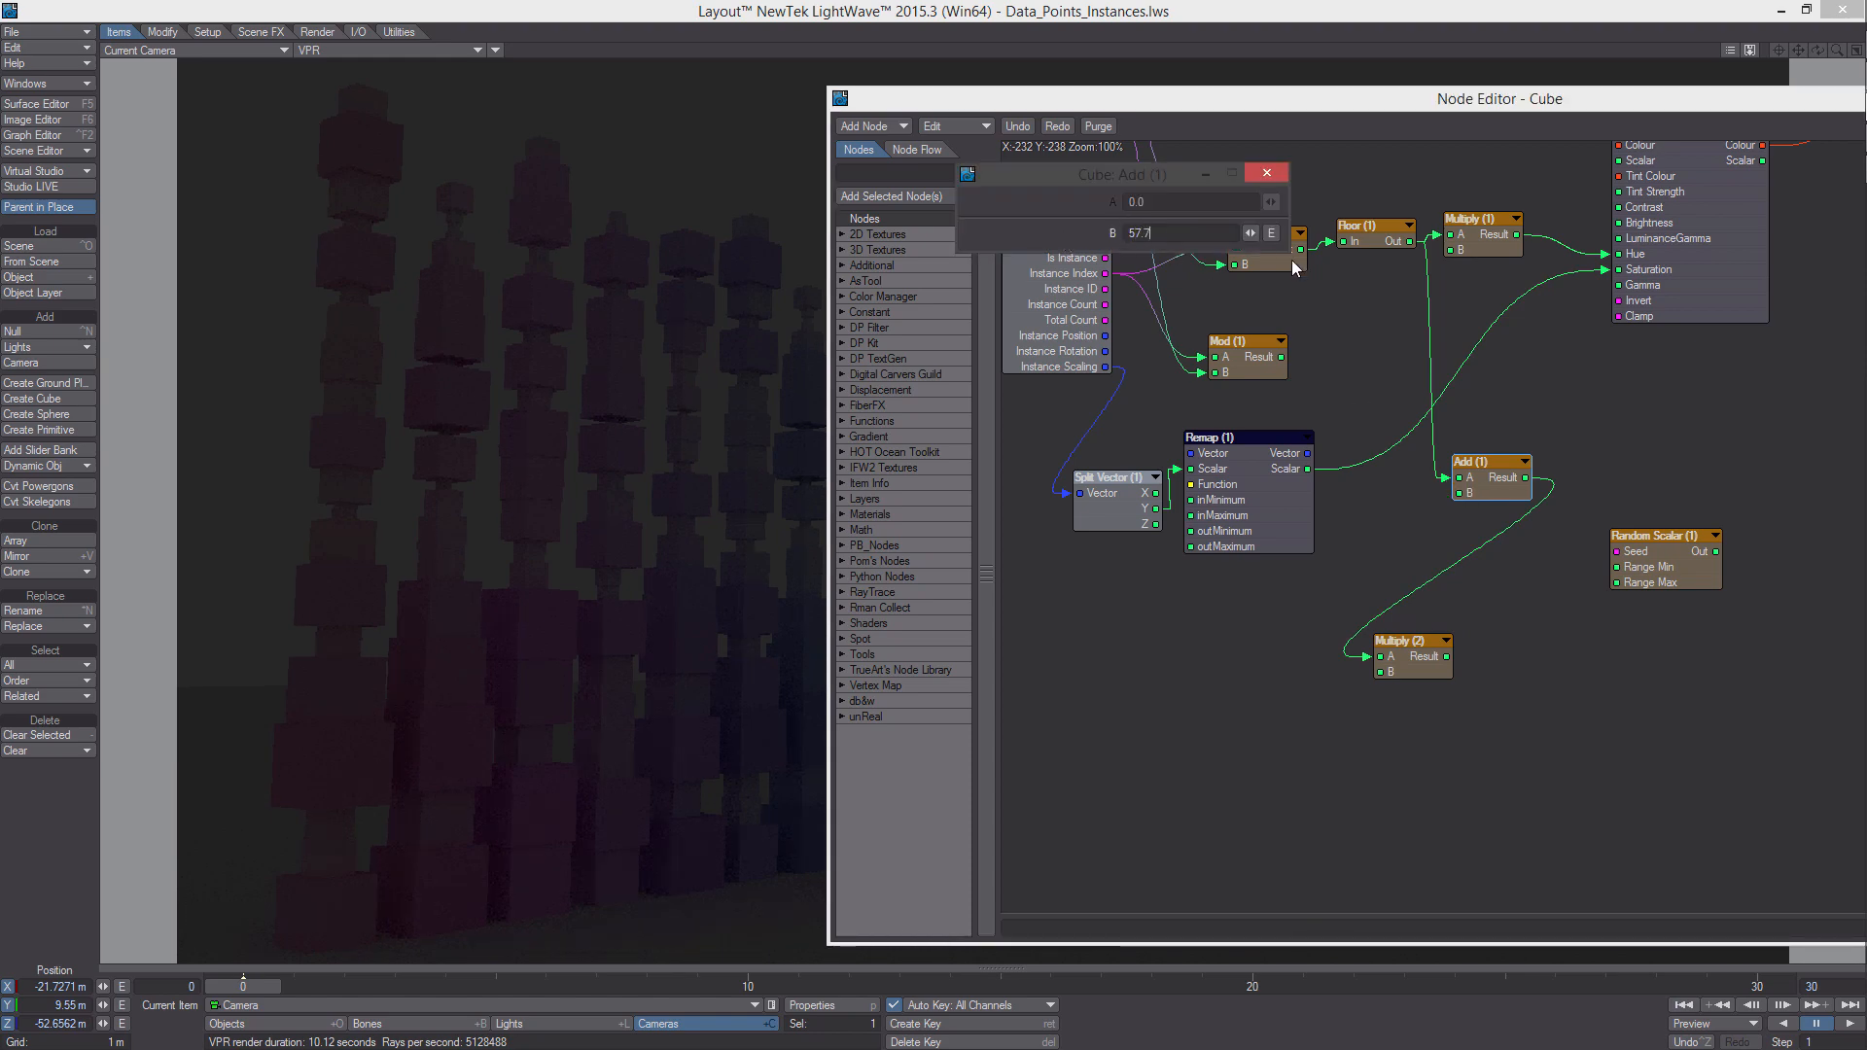
double_click(1508, 492)
Connect the second Multiply's result to Random Scalar's Seed input and set Random Scalar's maximum range to 19
alt+drag(1484, 550, 1448, 559)
drag(1411, 666, 1581, 561)
drag(1468, 490, 1434, 483)
drag(1387, 661, 1442, 610)
double_click(1536, 607)
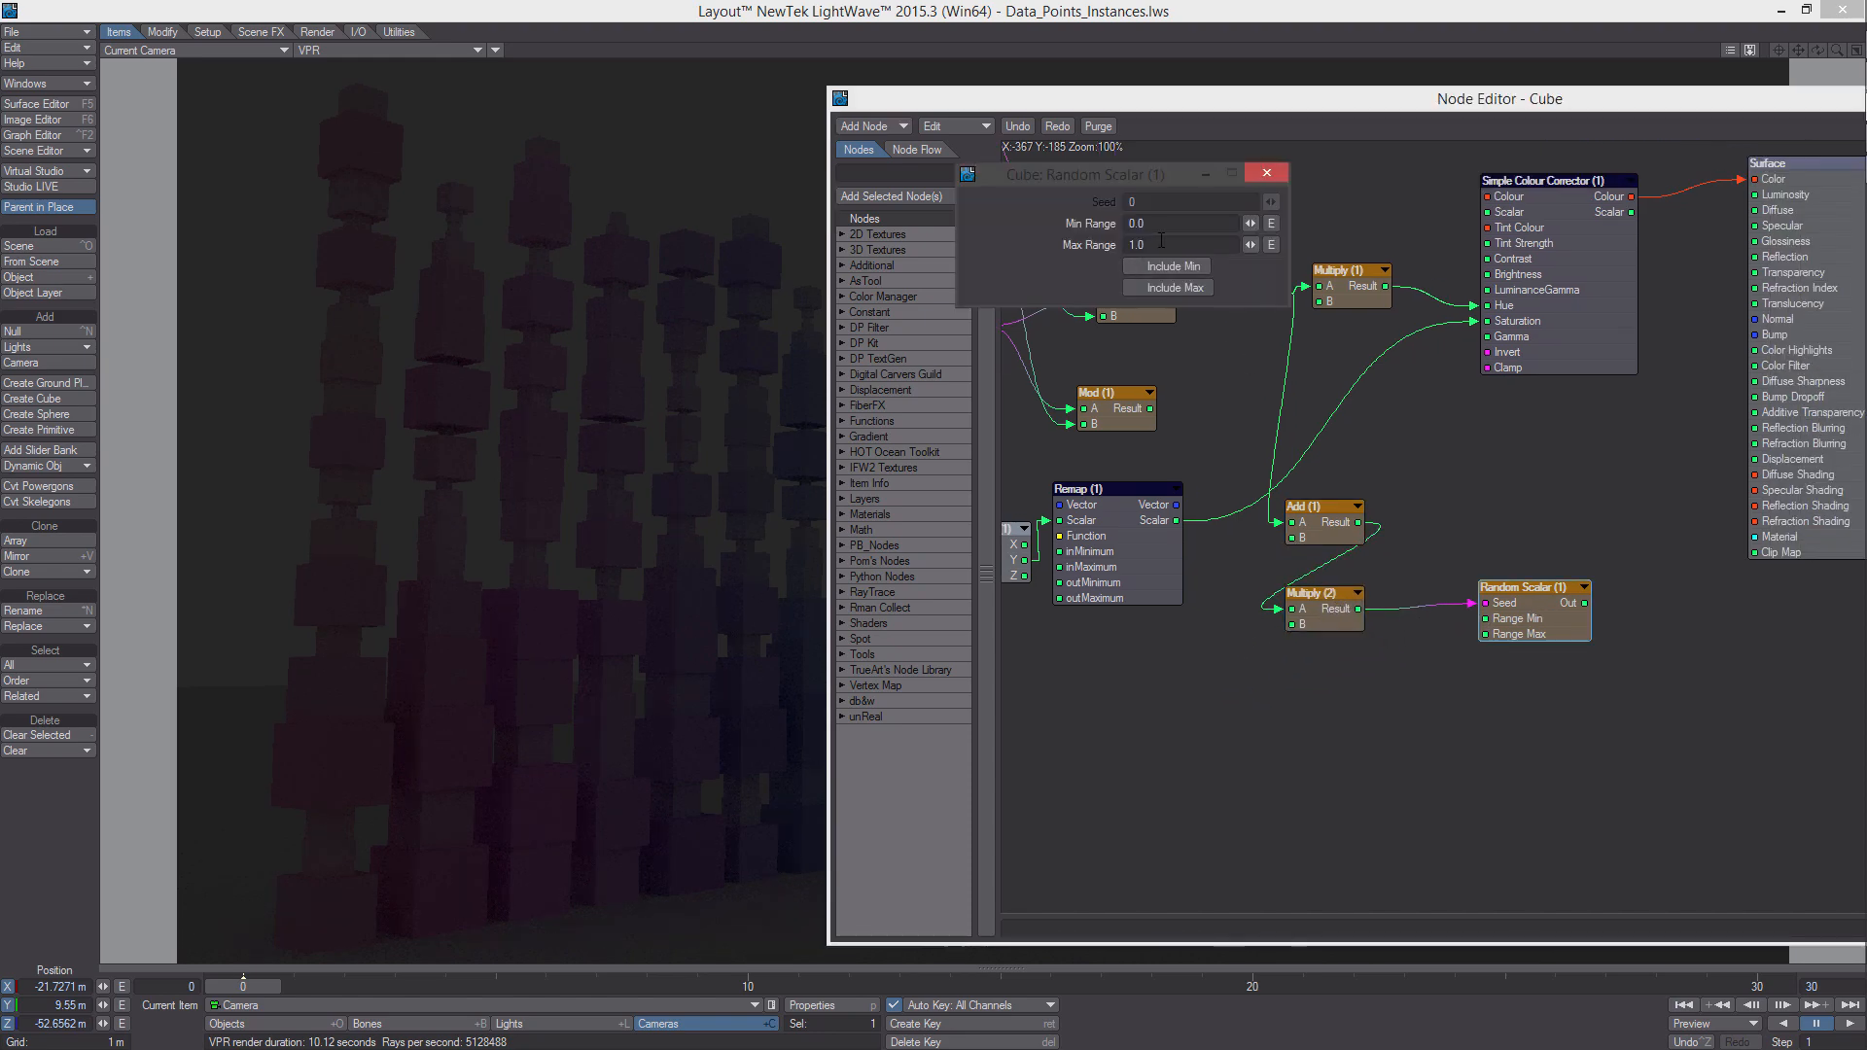
text(19)
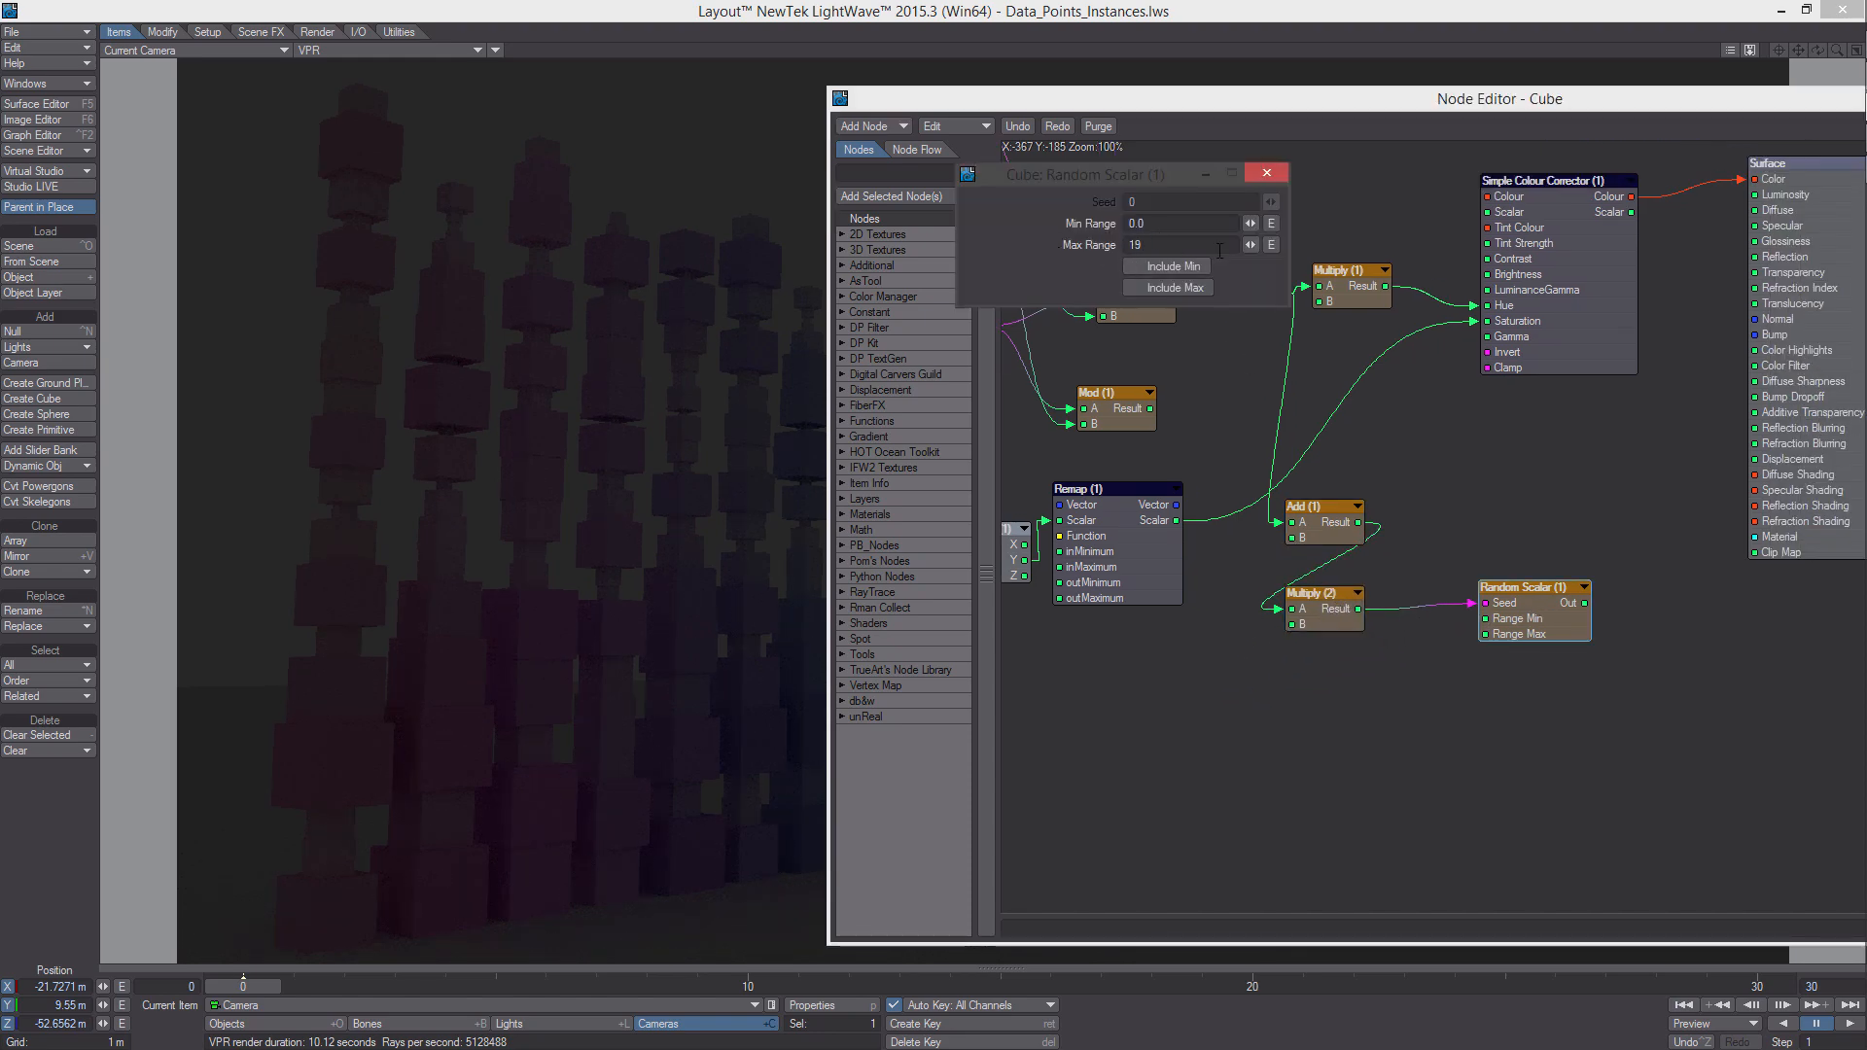
key(Return)
Add a scalar Logic node to the network near Random Scalar
alt+drag(1363, 394, 1484, 400)
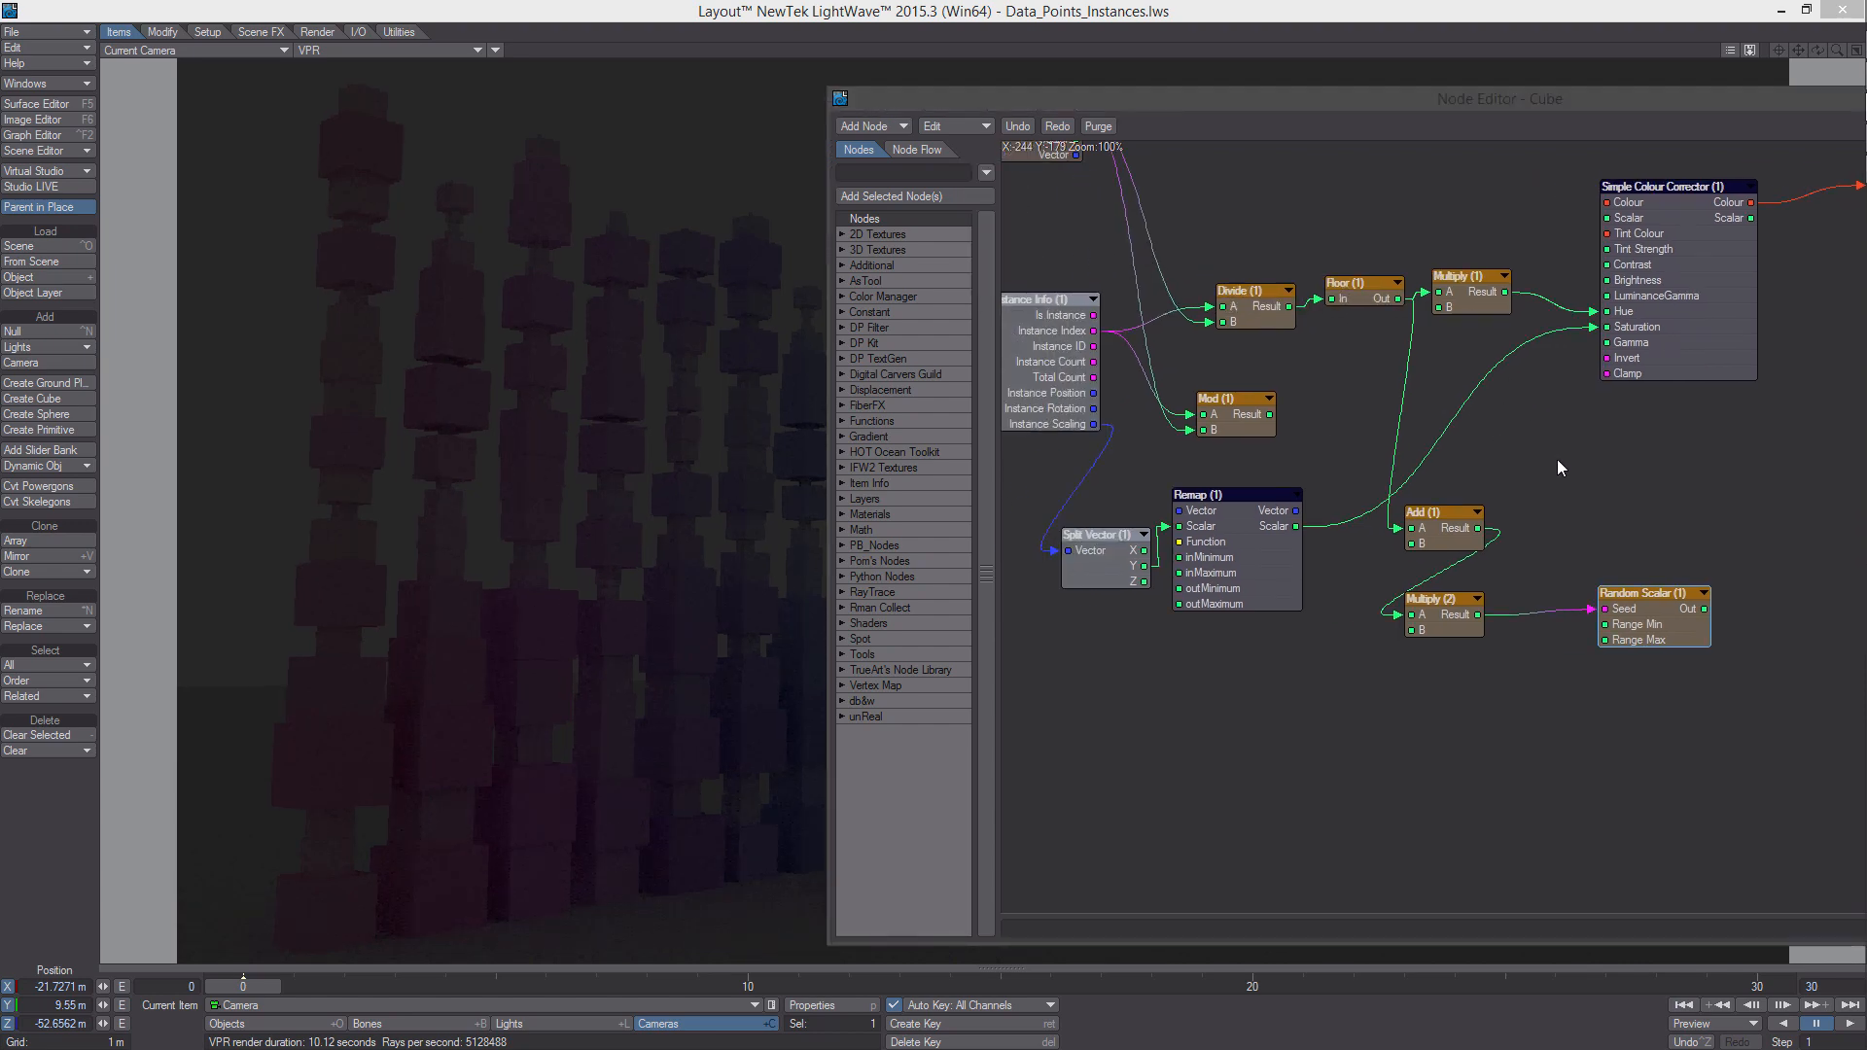
alt+drag(1582, 462, 1403, 510)
drag(1717, 480, 1779, 482)
right_click(1426, 516)
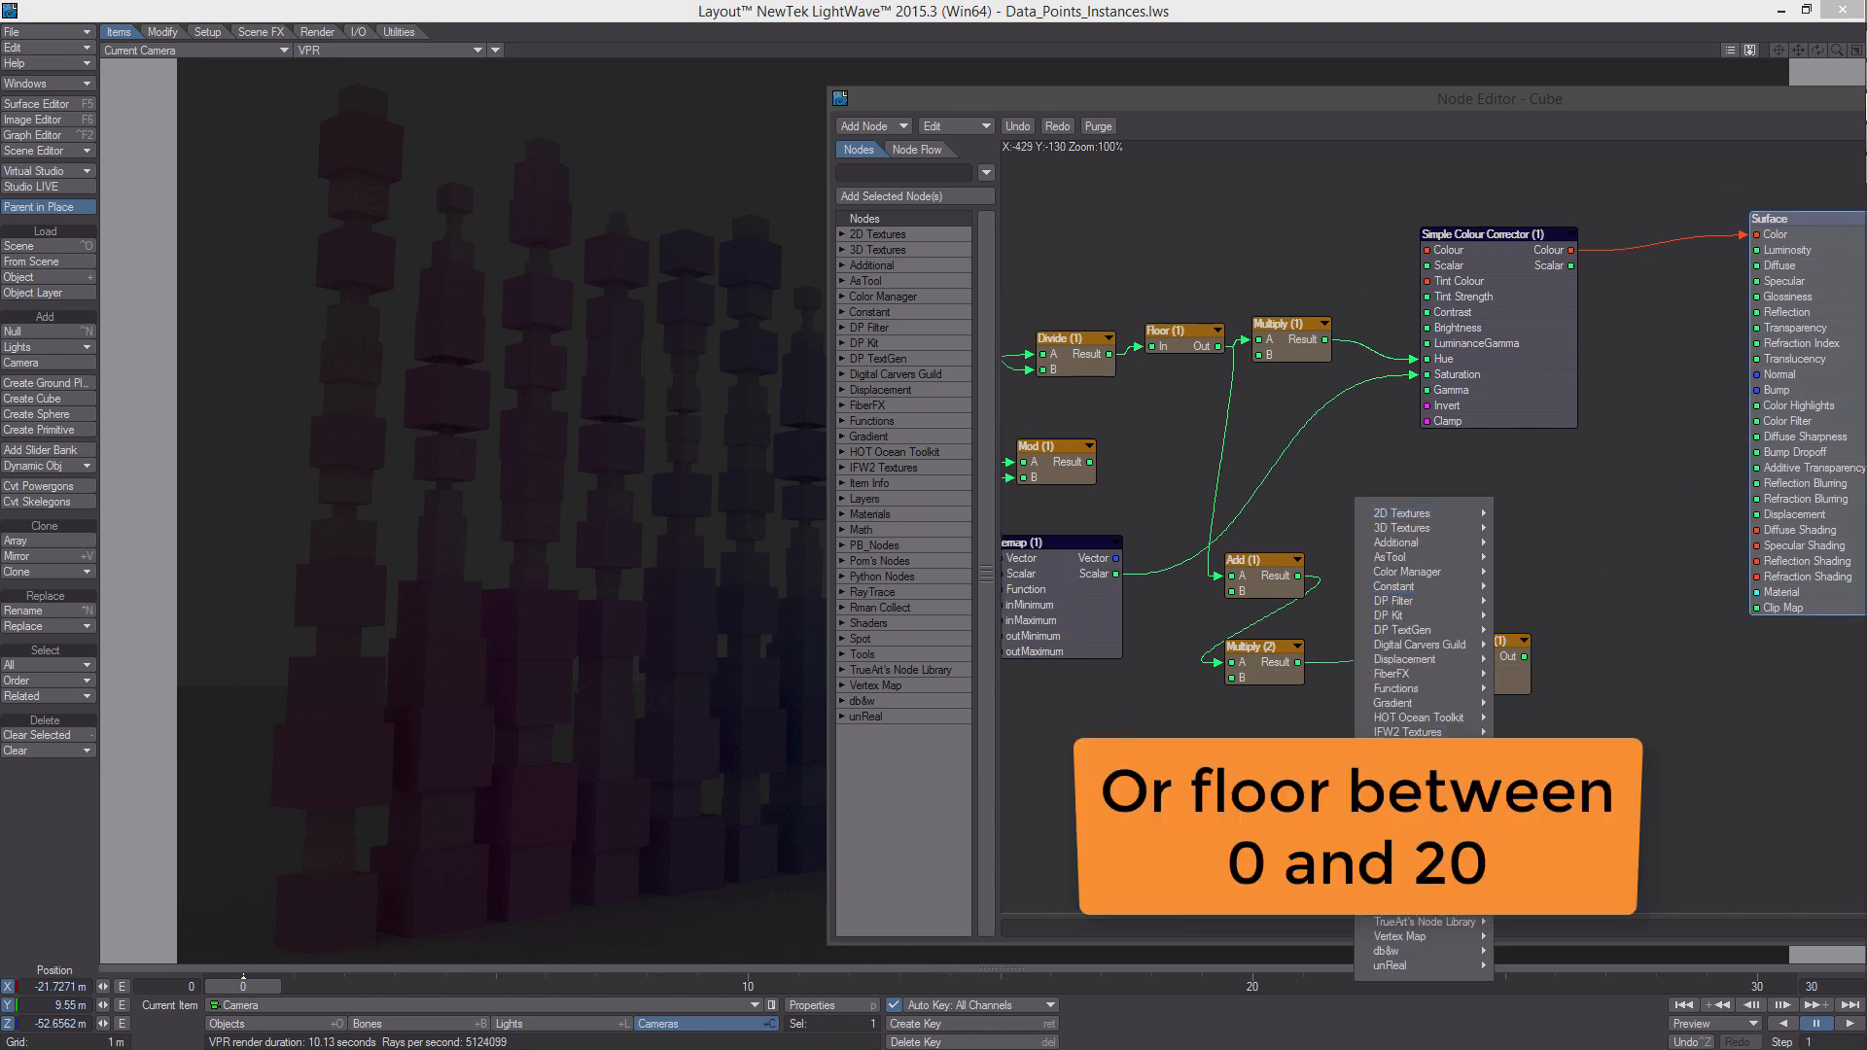
mouse_move(1537, 791)
click(1643, 908)
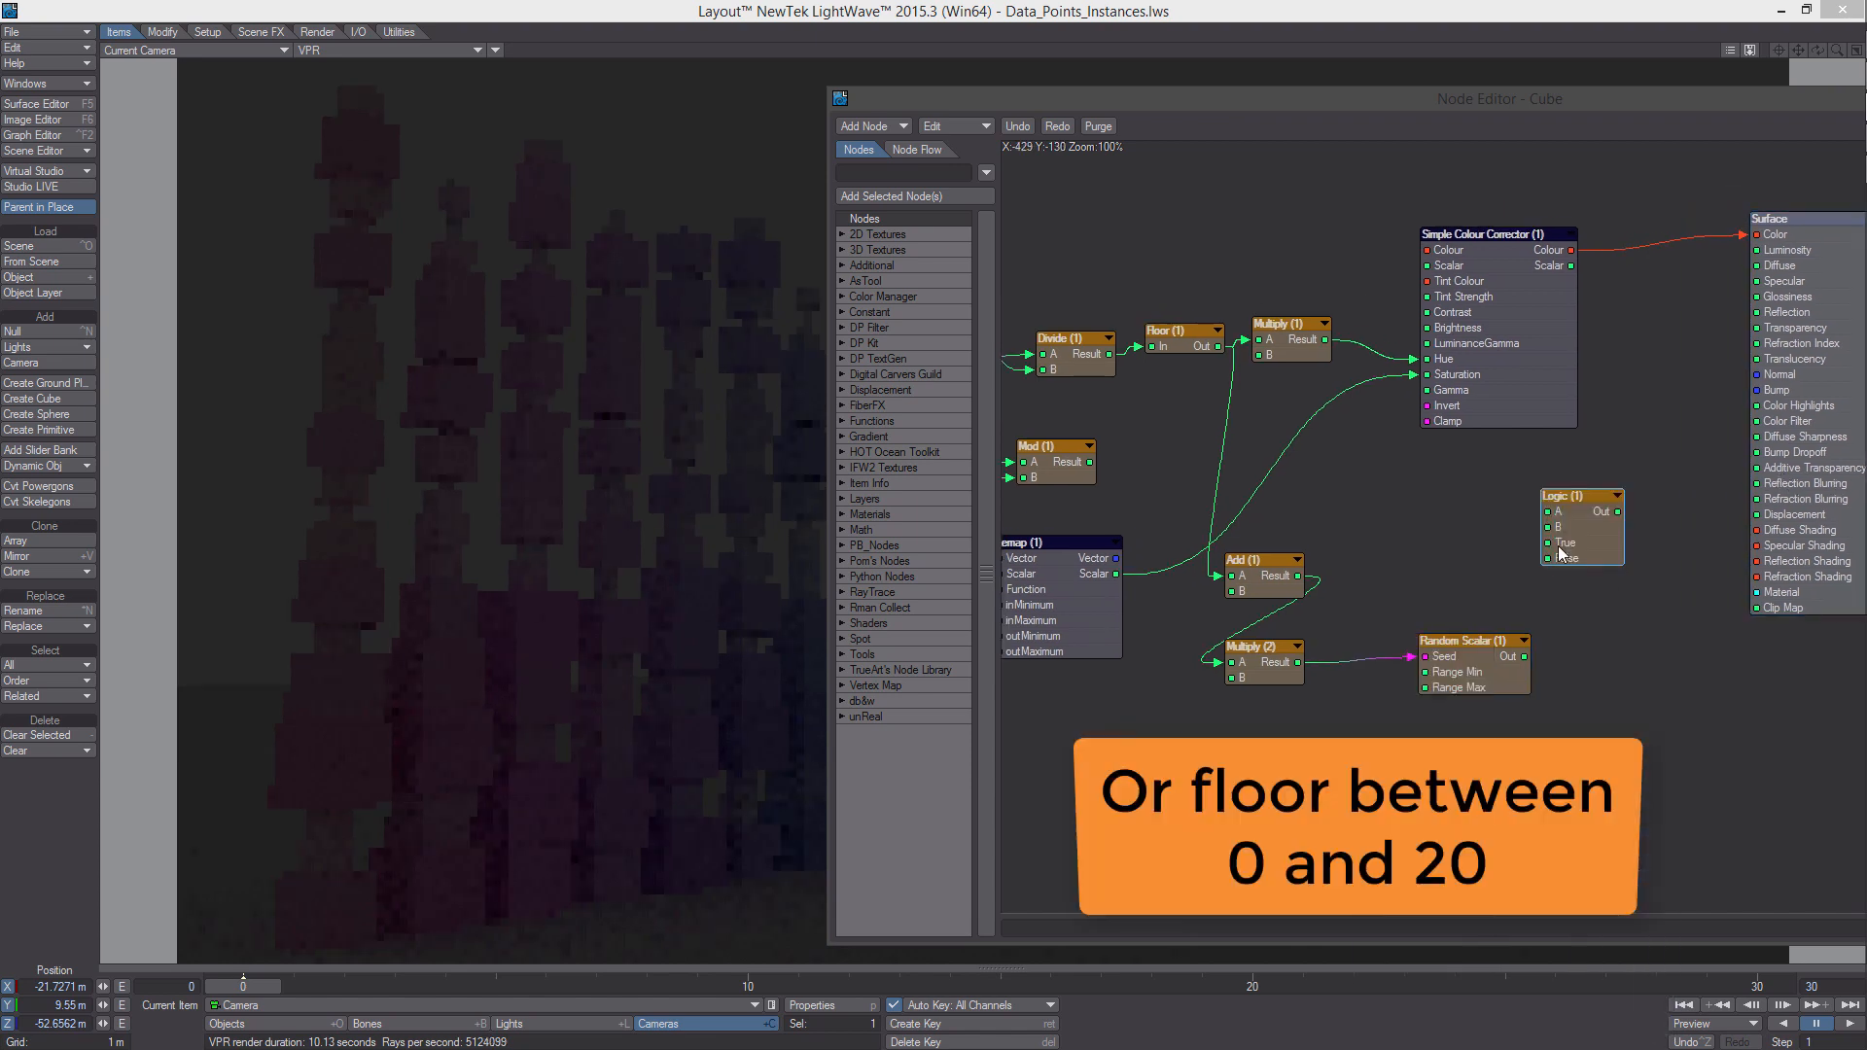
Add a Round node between Random Scalar and Logic, and connect Random Scalar's output to its input
right_click(1423, 479)
mouse_move(1537, 756)
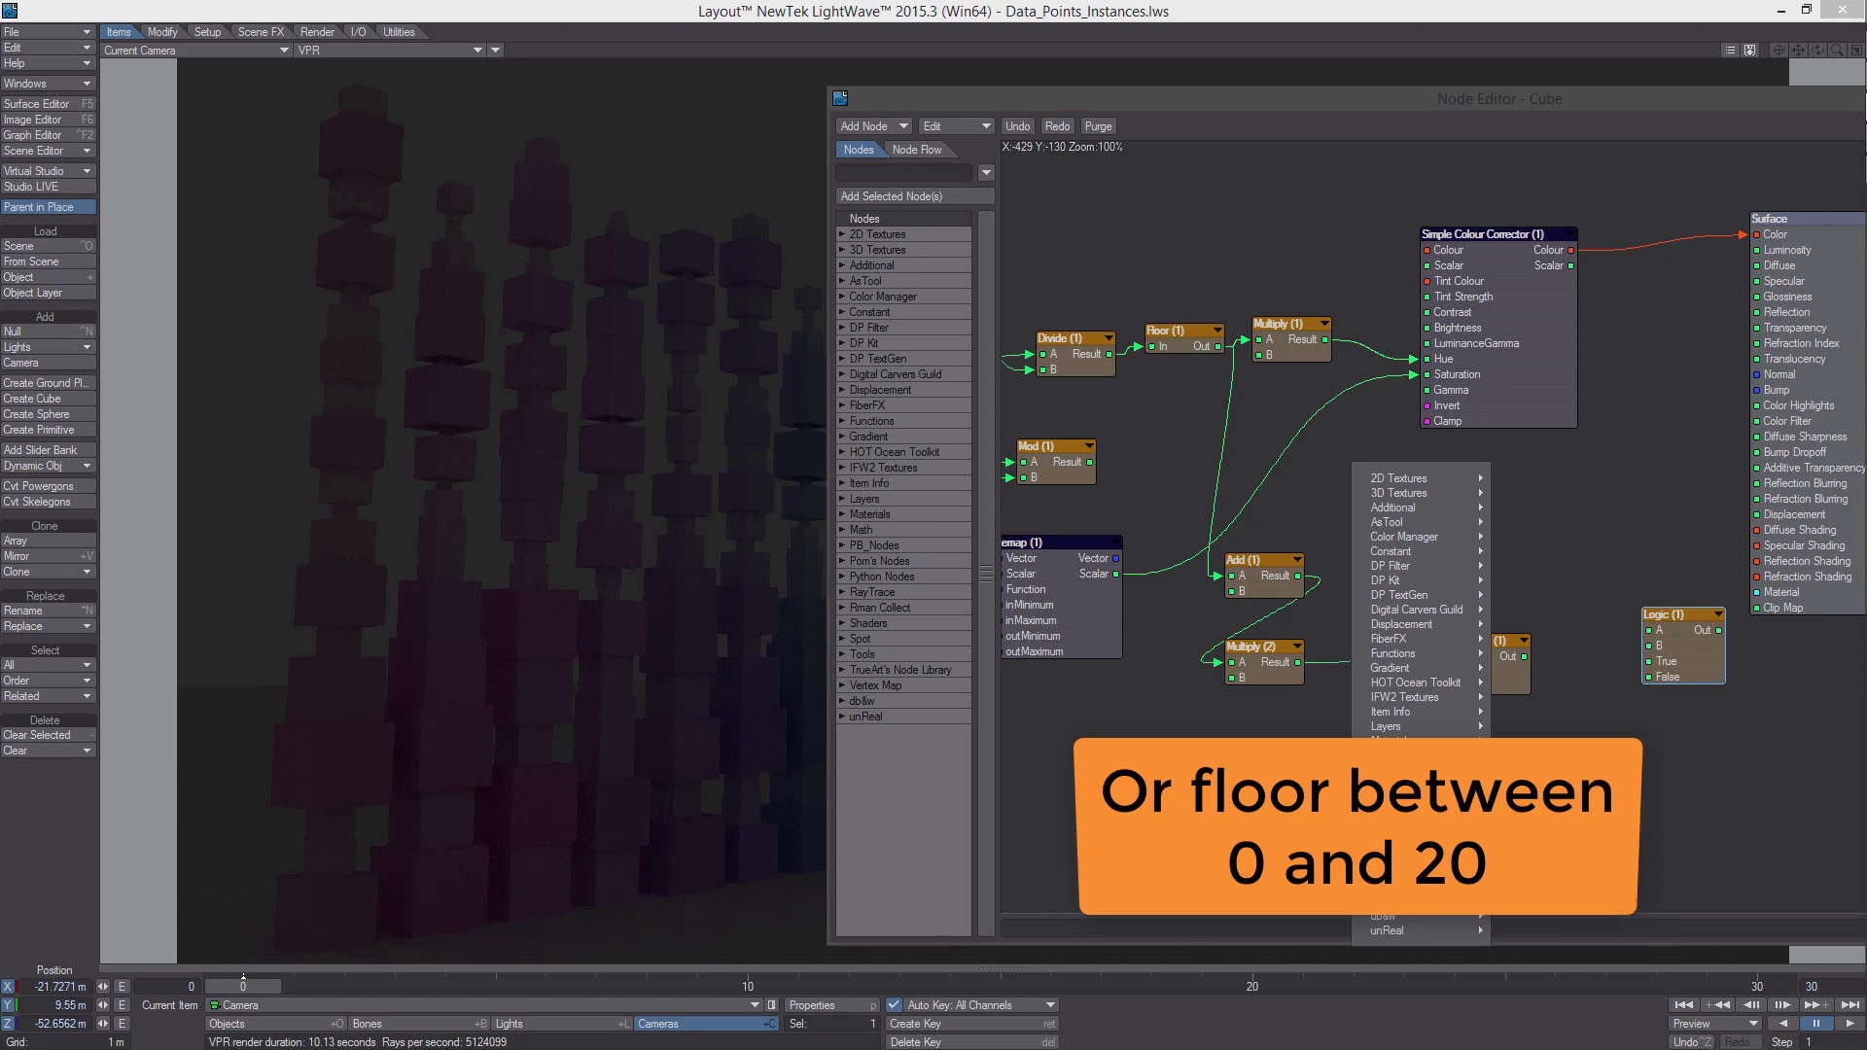
mouse_move(1430, 522)
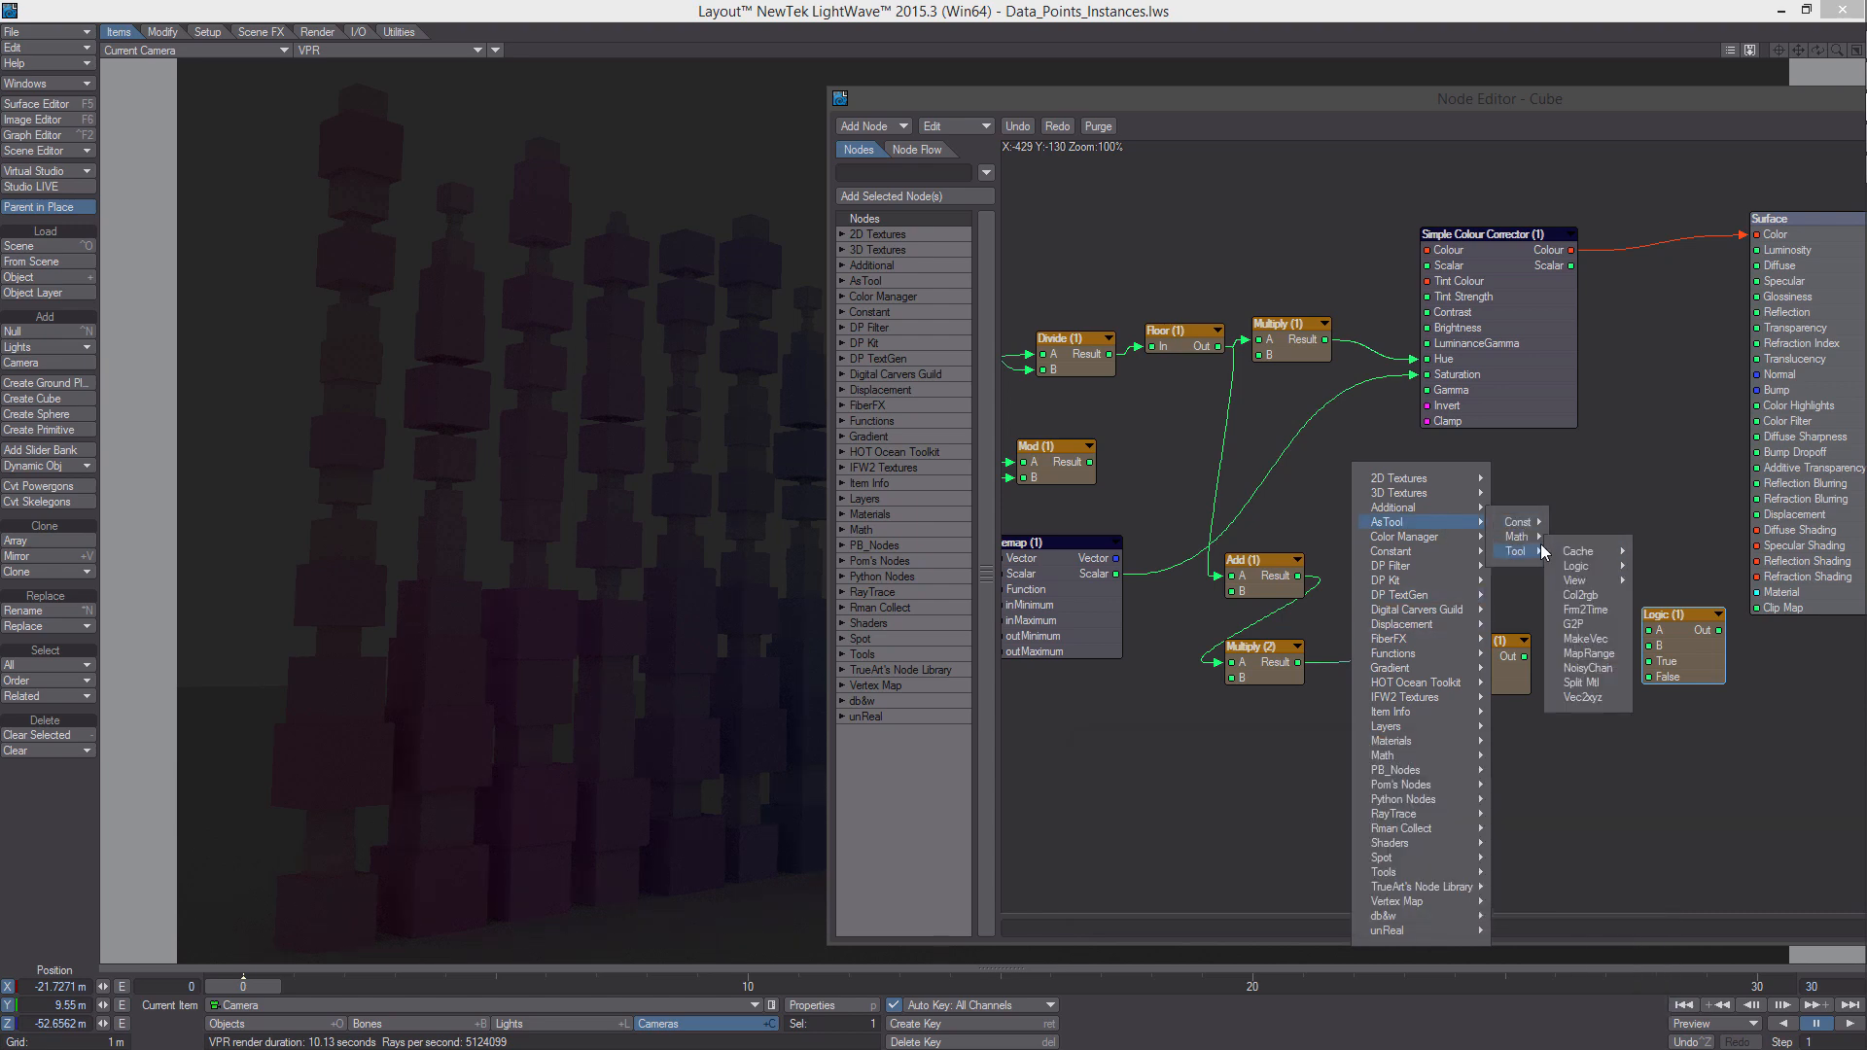
click(1645, 651)
drag(1576, 523, 1575, 652)
drag(1518, 669, 1449, 651)
Connect Mod's result to Logic's A input, Round's output to B, and Logic's output to the surface's Luminosity
alt+drag(1386, 704, 1496, 712)
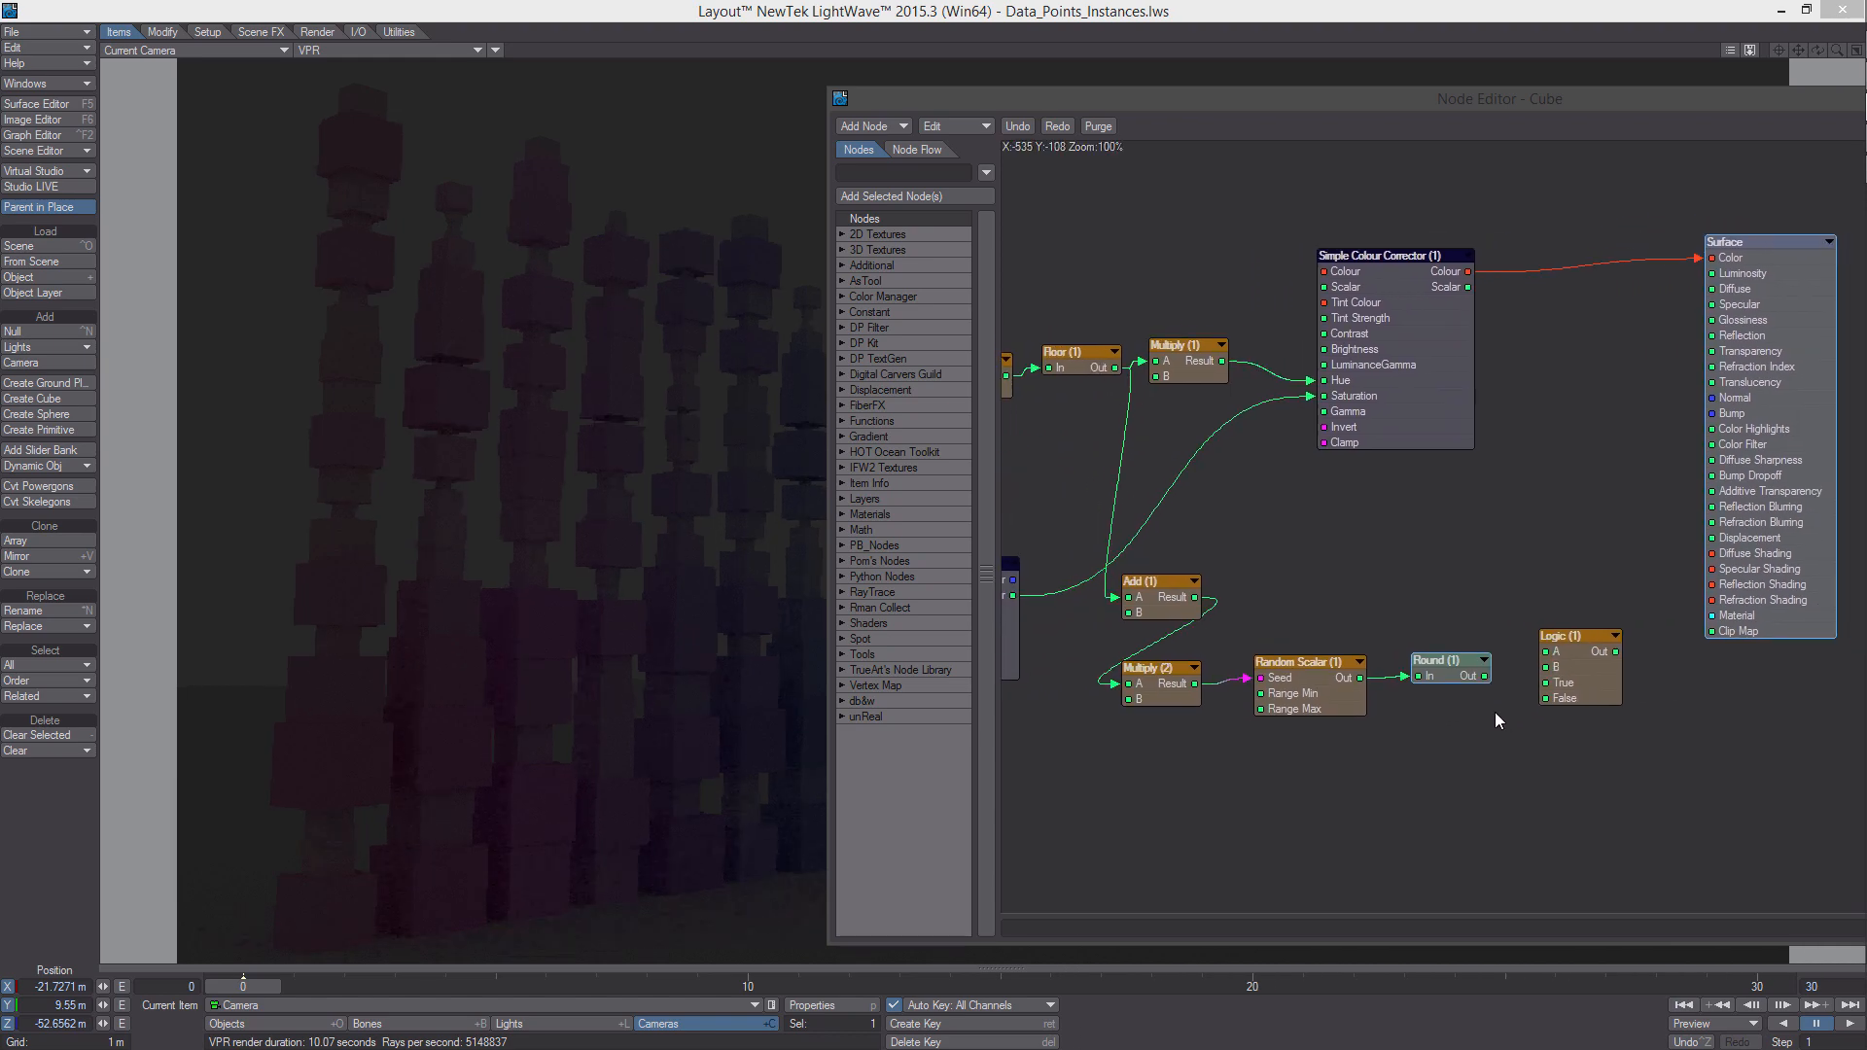
alt+drag(1330, 607, 1410, 608)
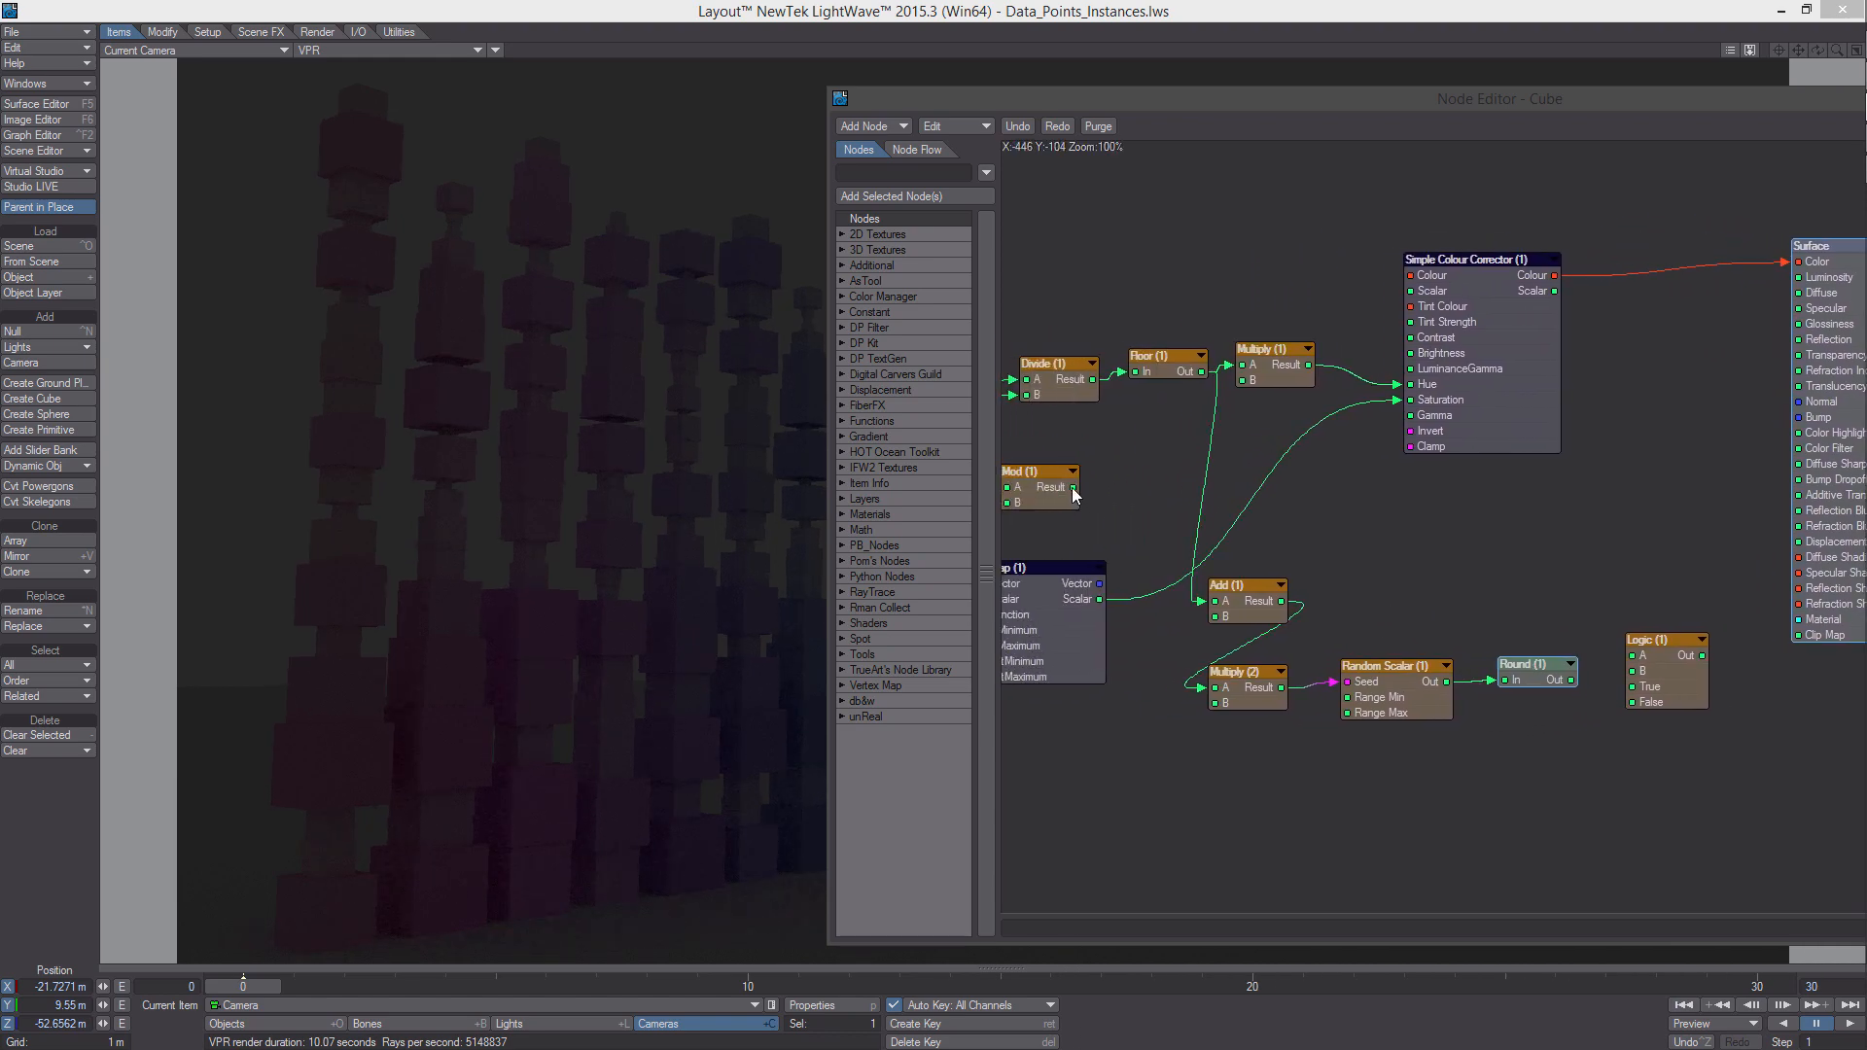
drag(1073, 488, 1733, 274)
Check the Logic node's properties, close them, and move the node editor clear of the VPR preview
double_click(1600, 681)
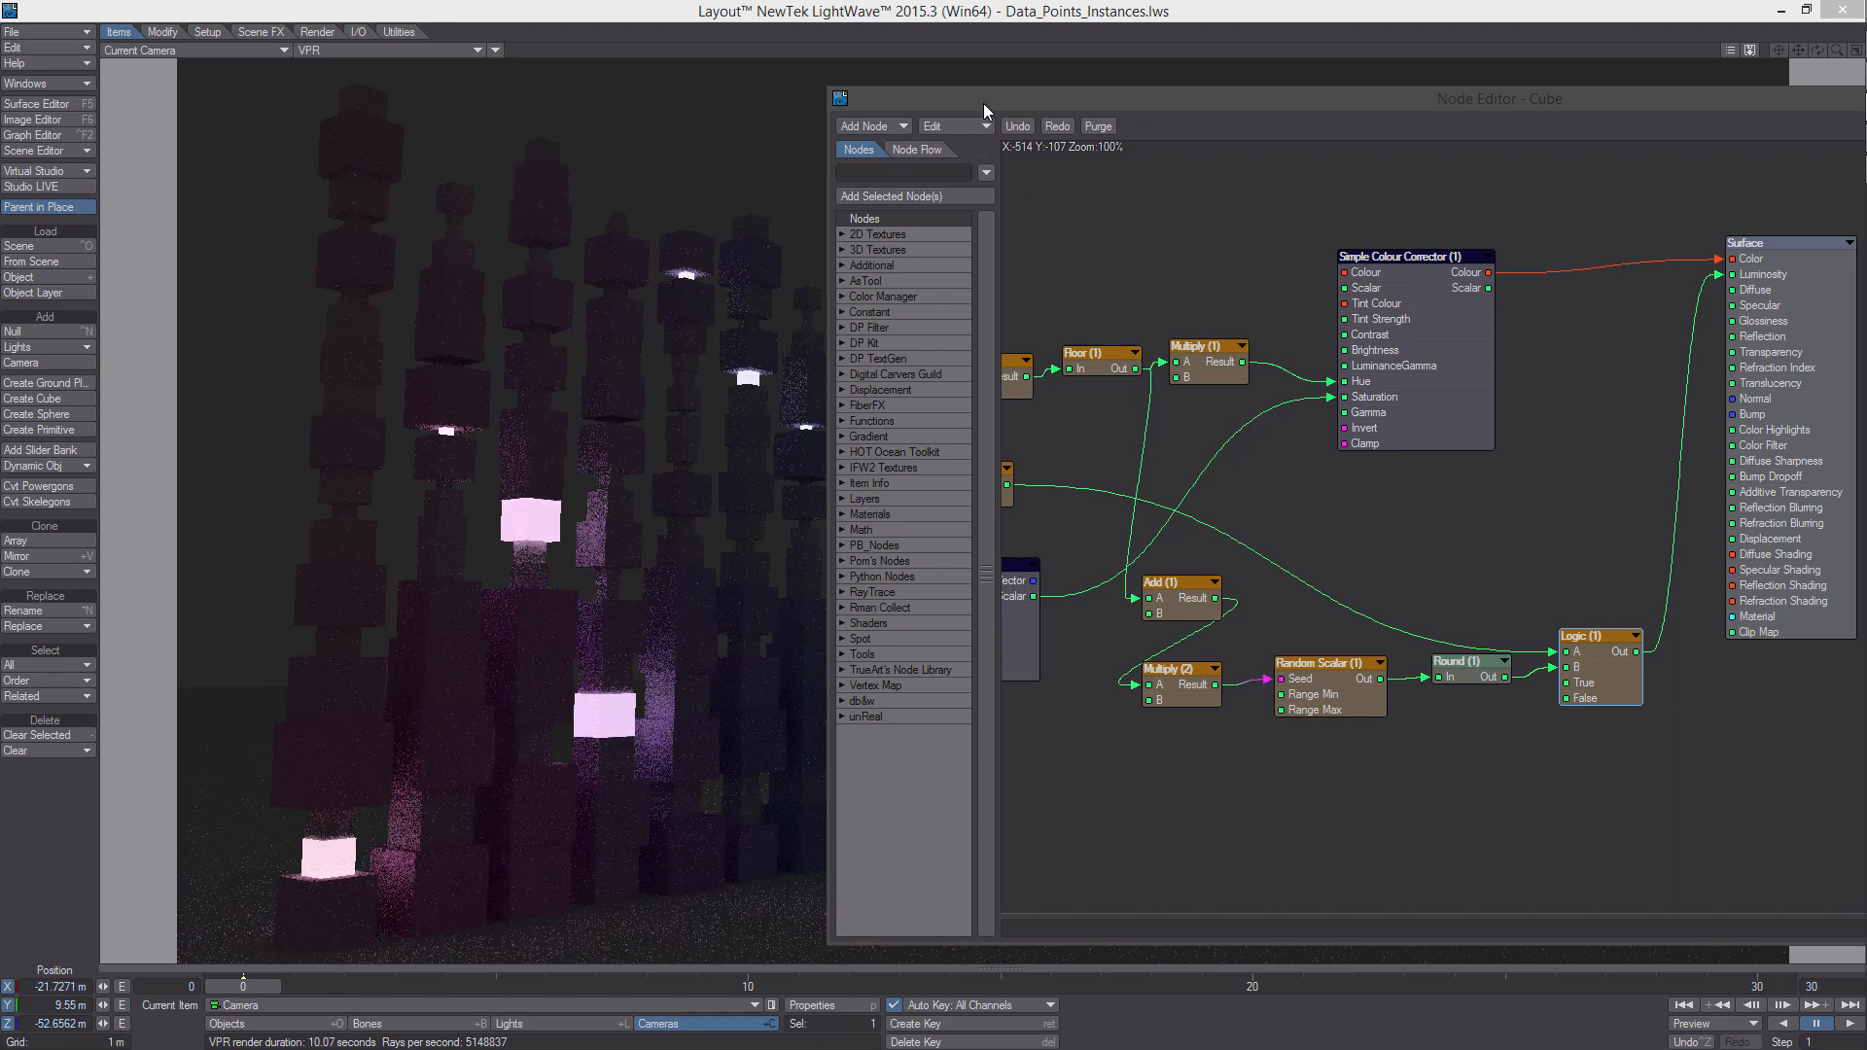
drag(983, 103, 1486, 185)
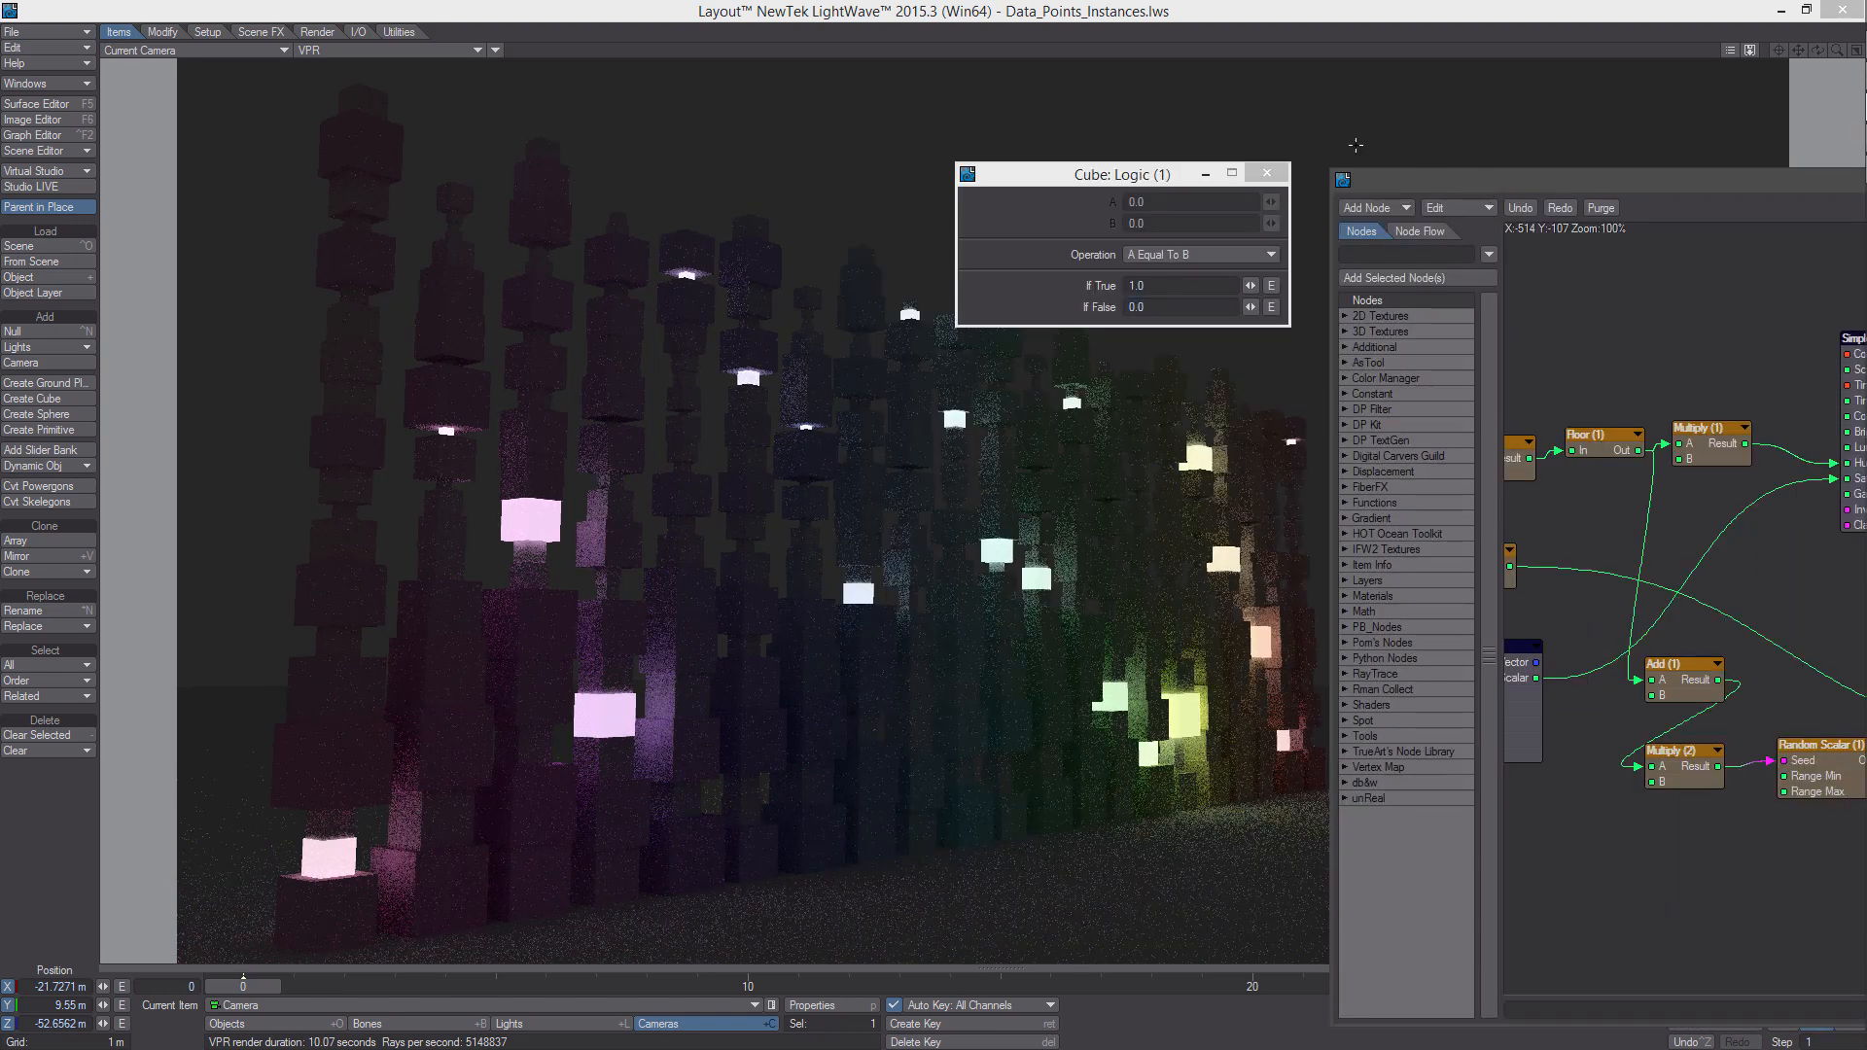
click(1267, 173)
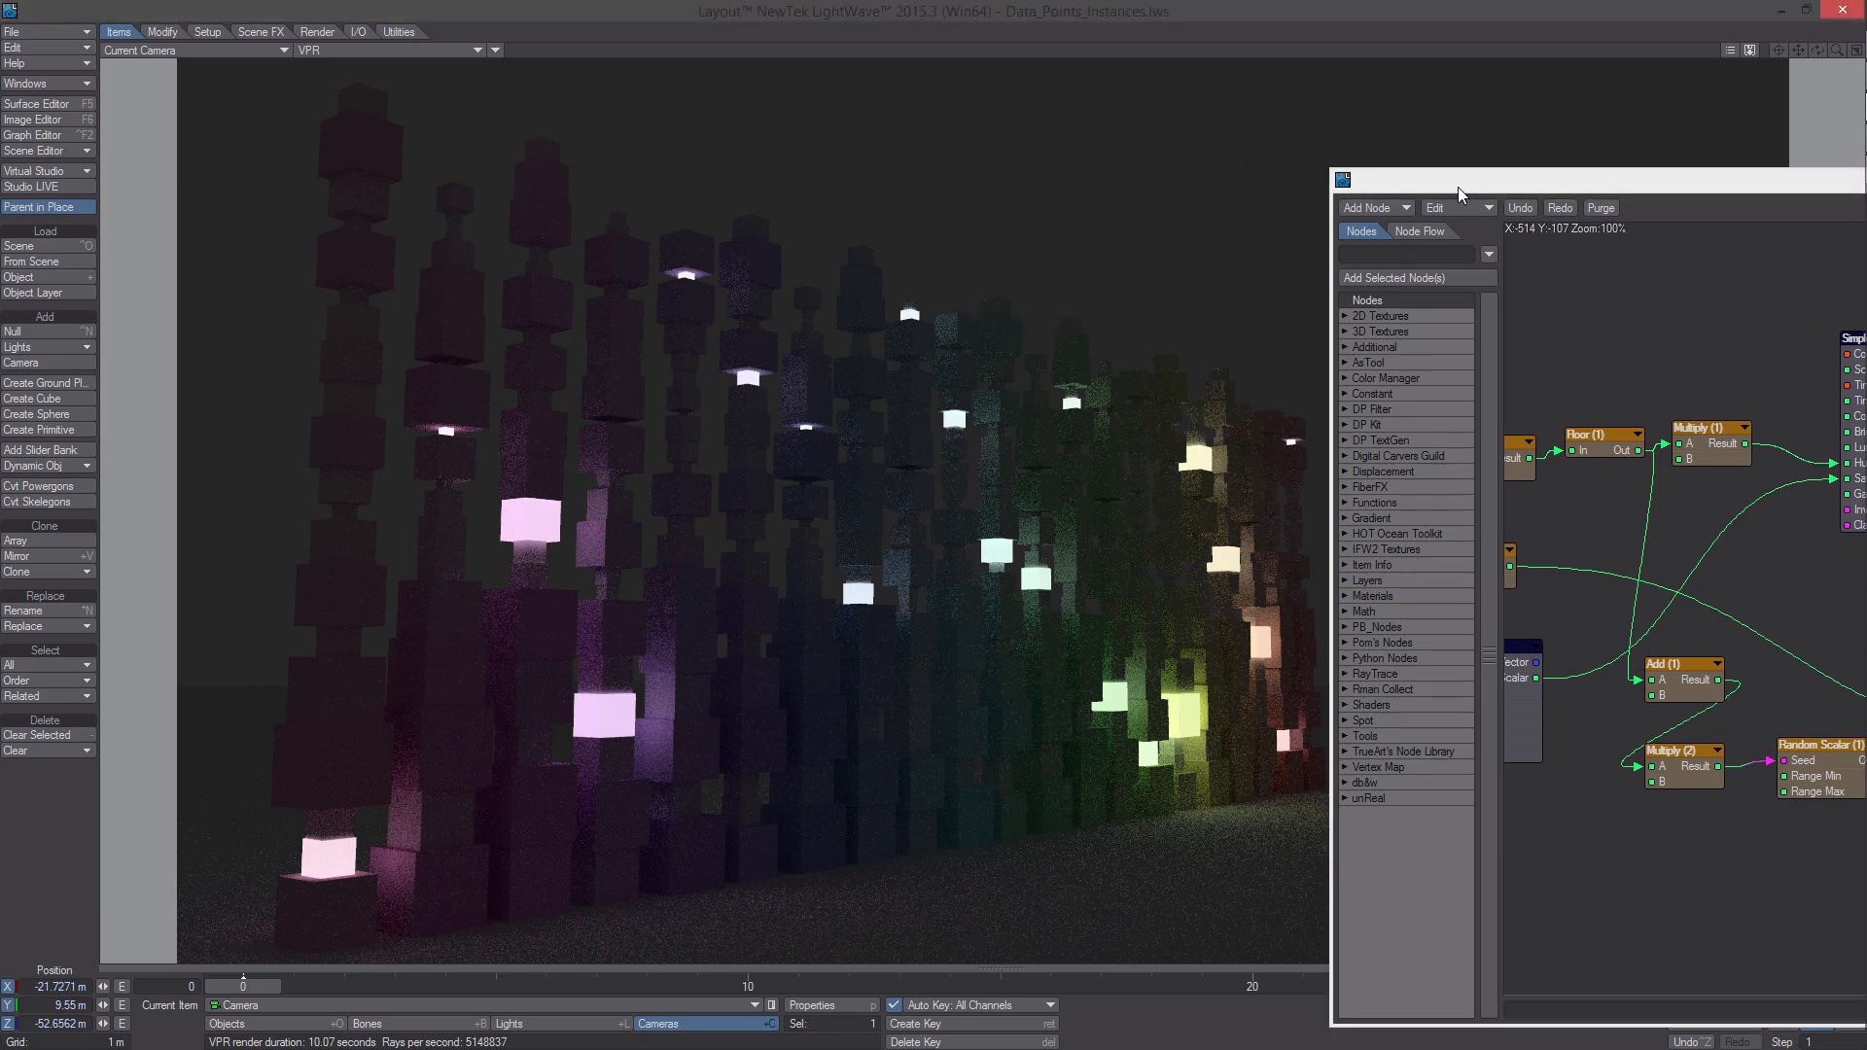
drag(1457, 187, 1492, 90)
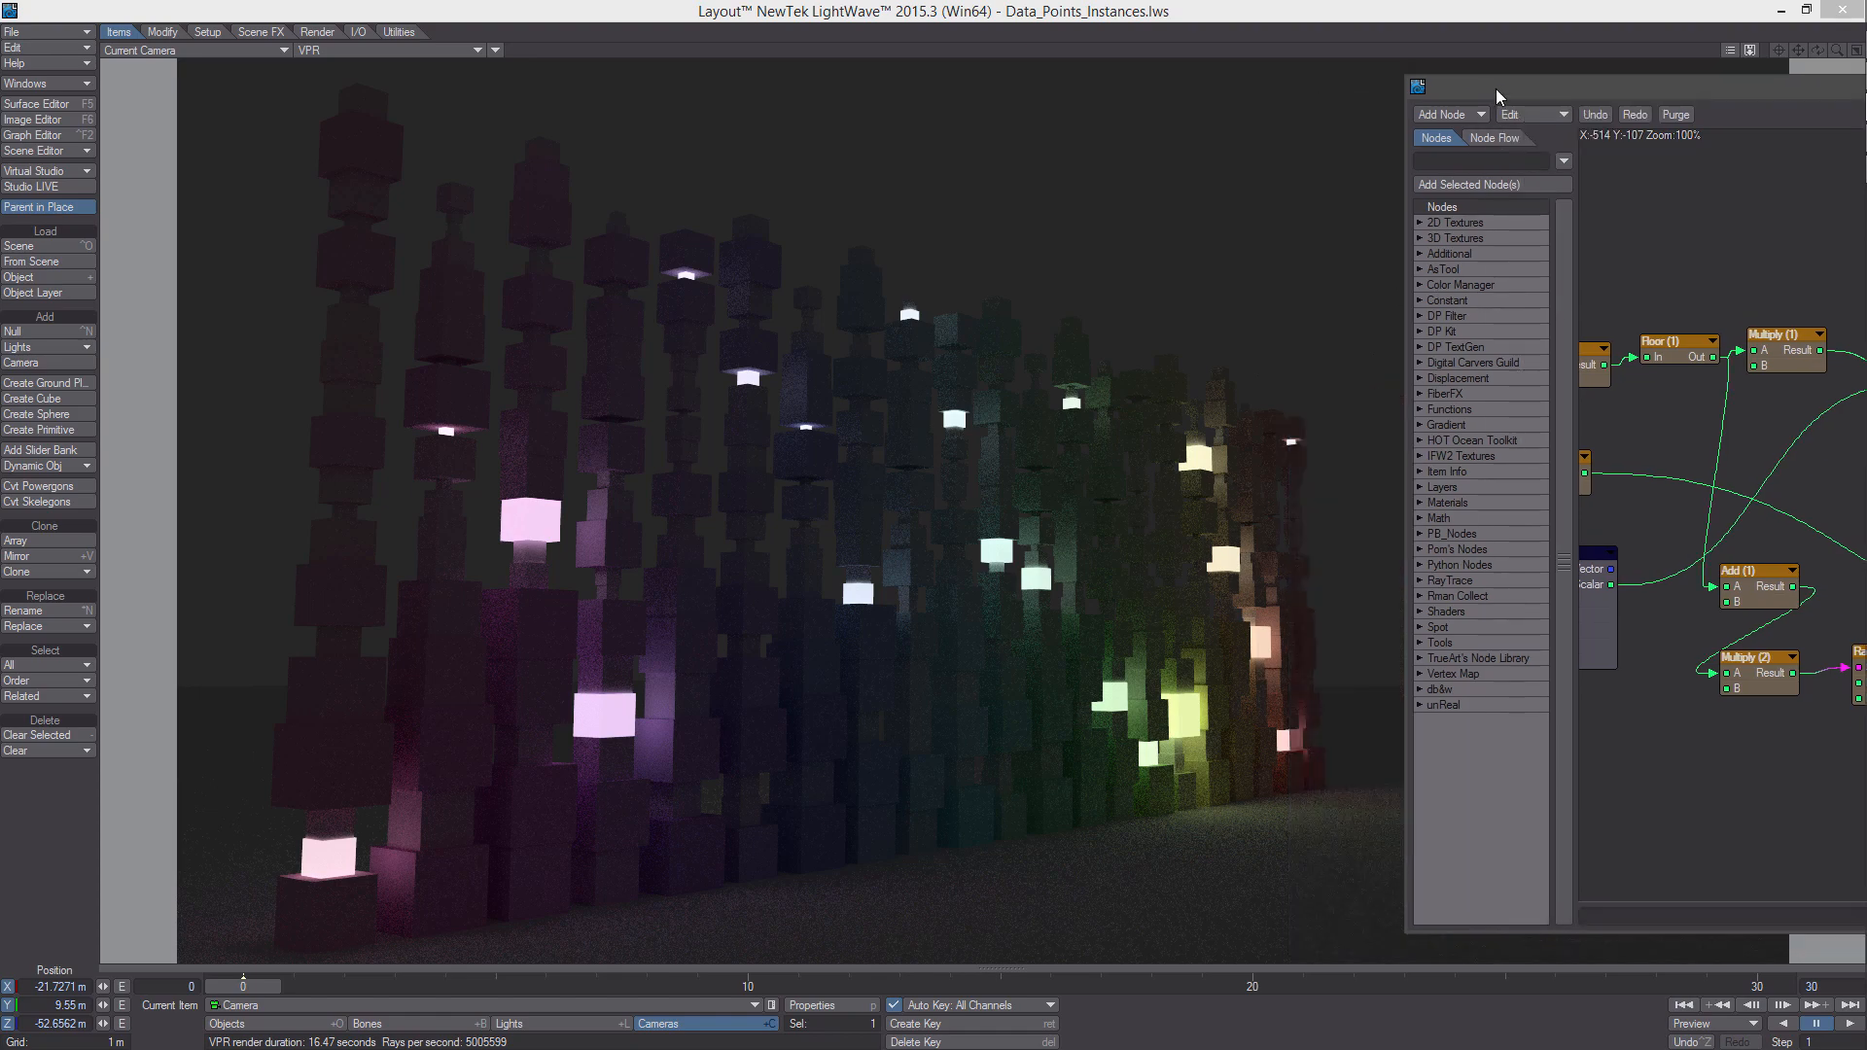
Set the radiosity rays per evaluation to 16 and bring the node editor back over the viewport
click(817, 1005)
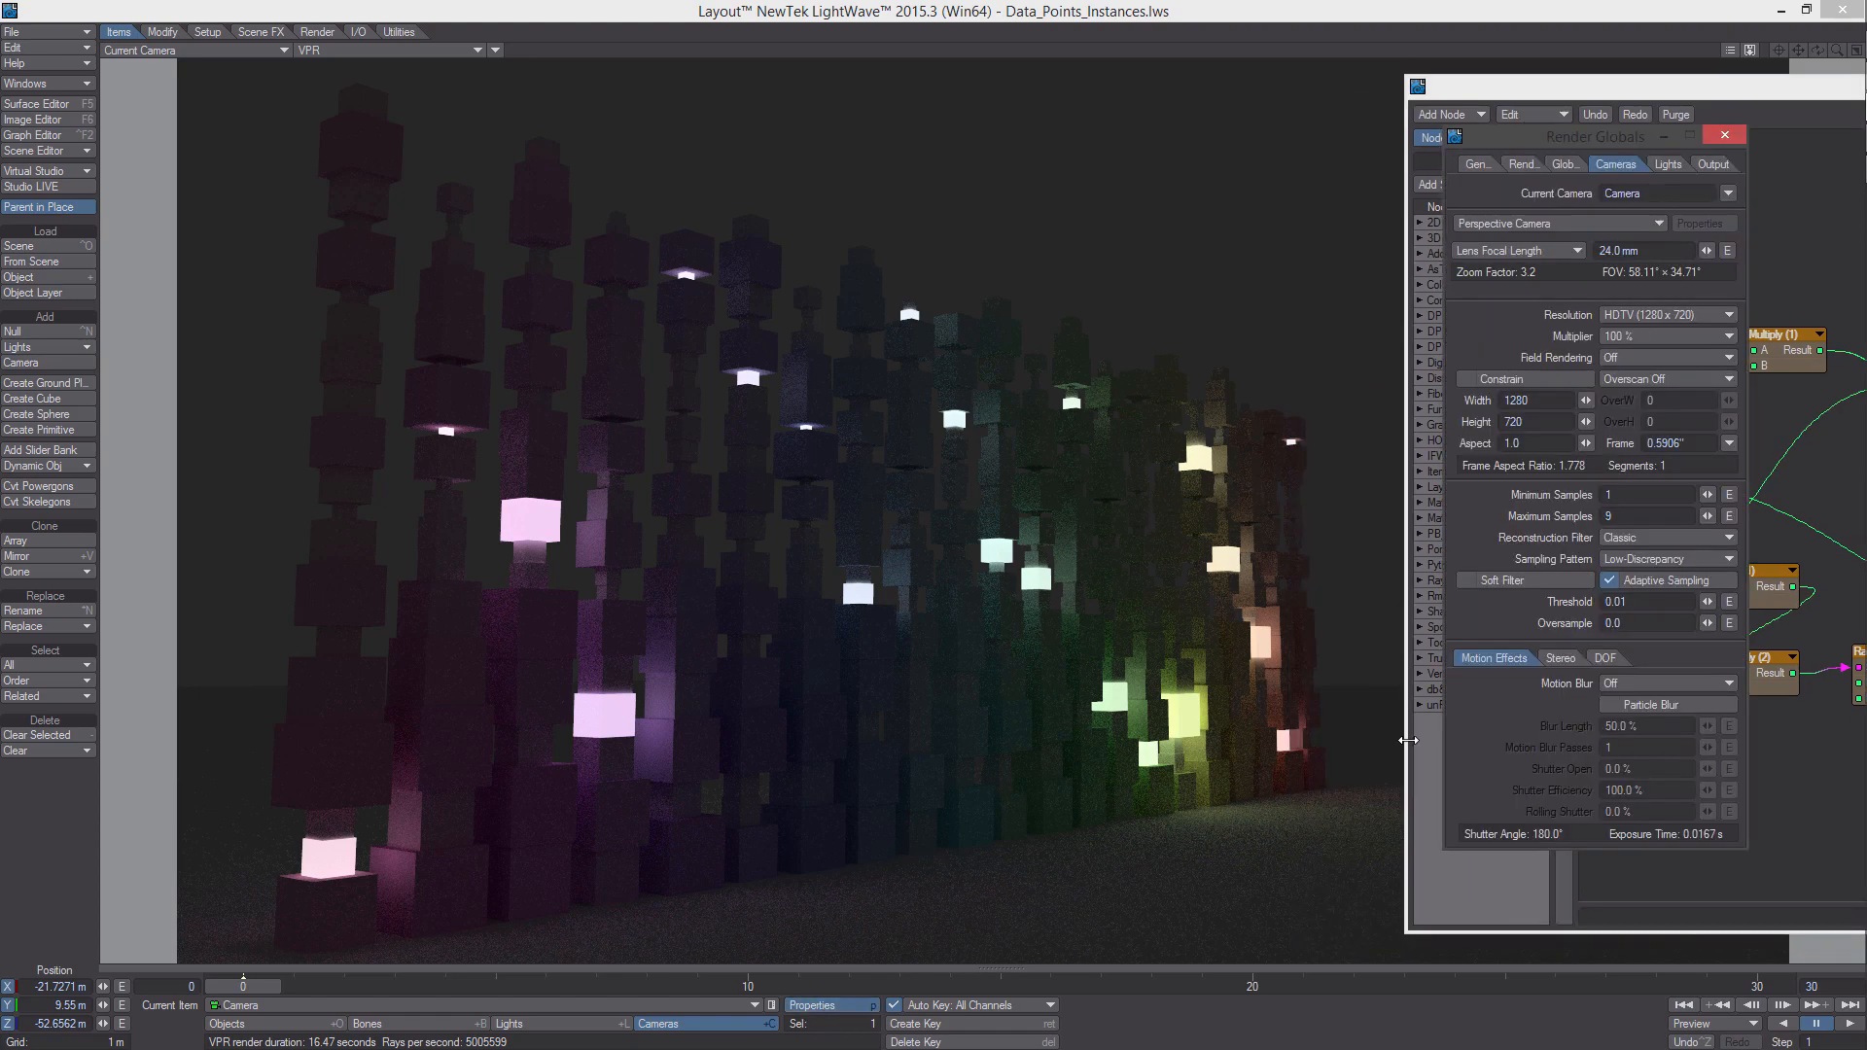
click(1549, 166)
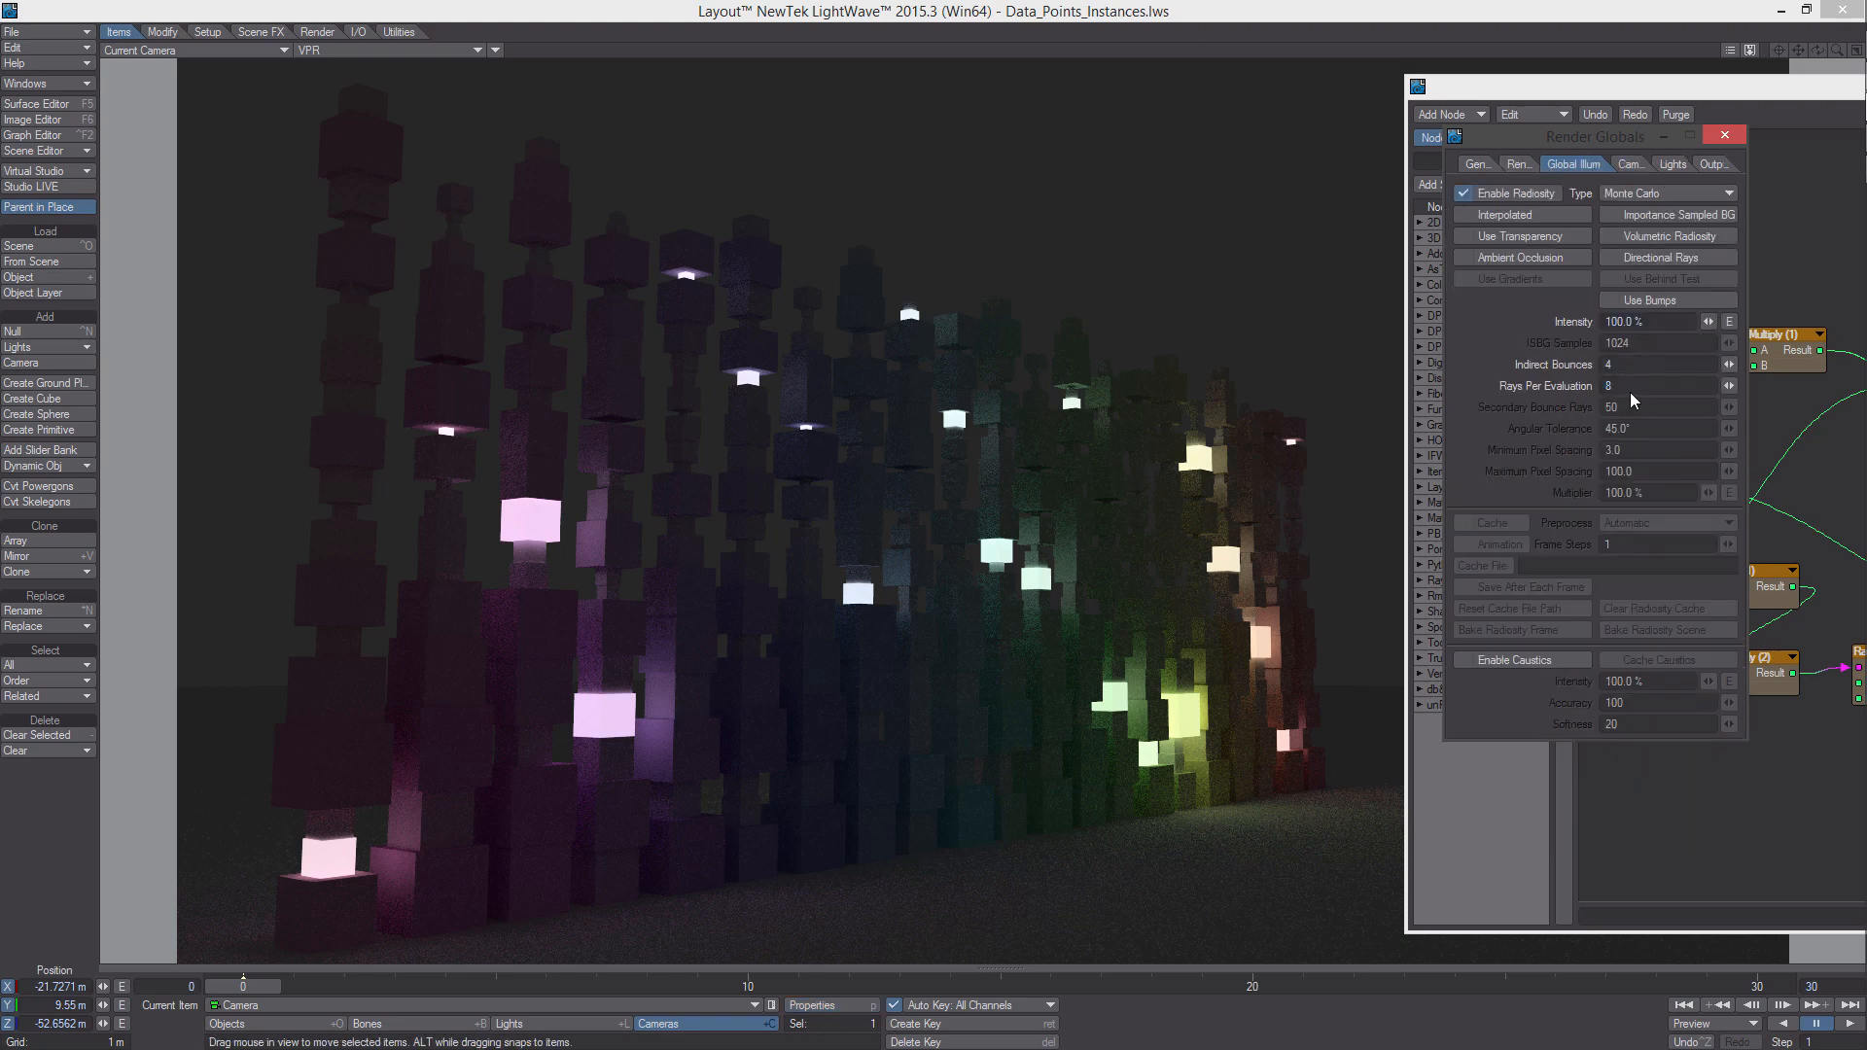
click(1630, 389)
text(16)
key(Return)
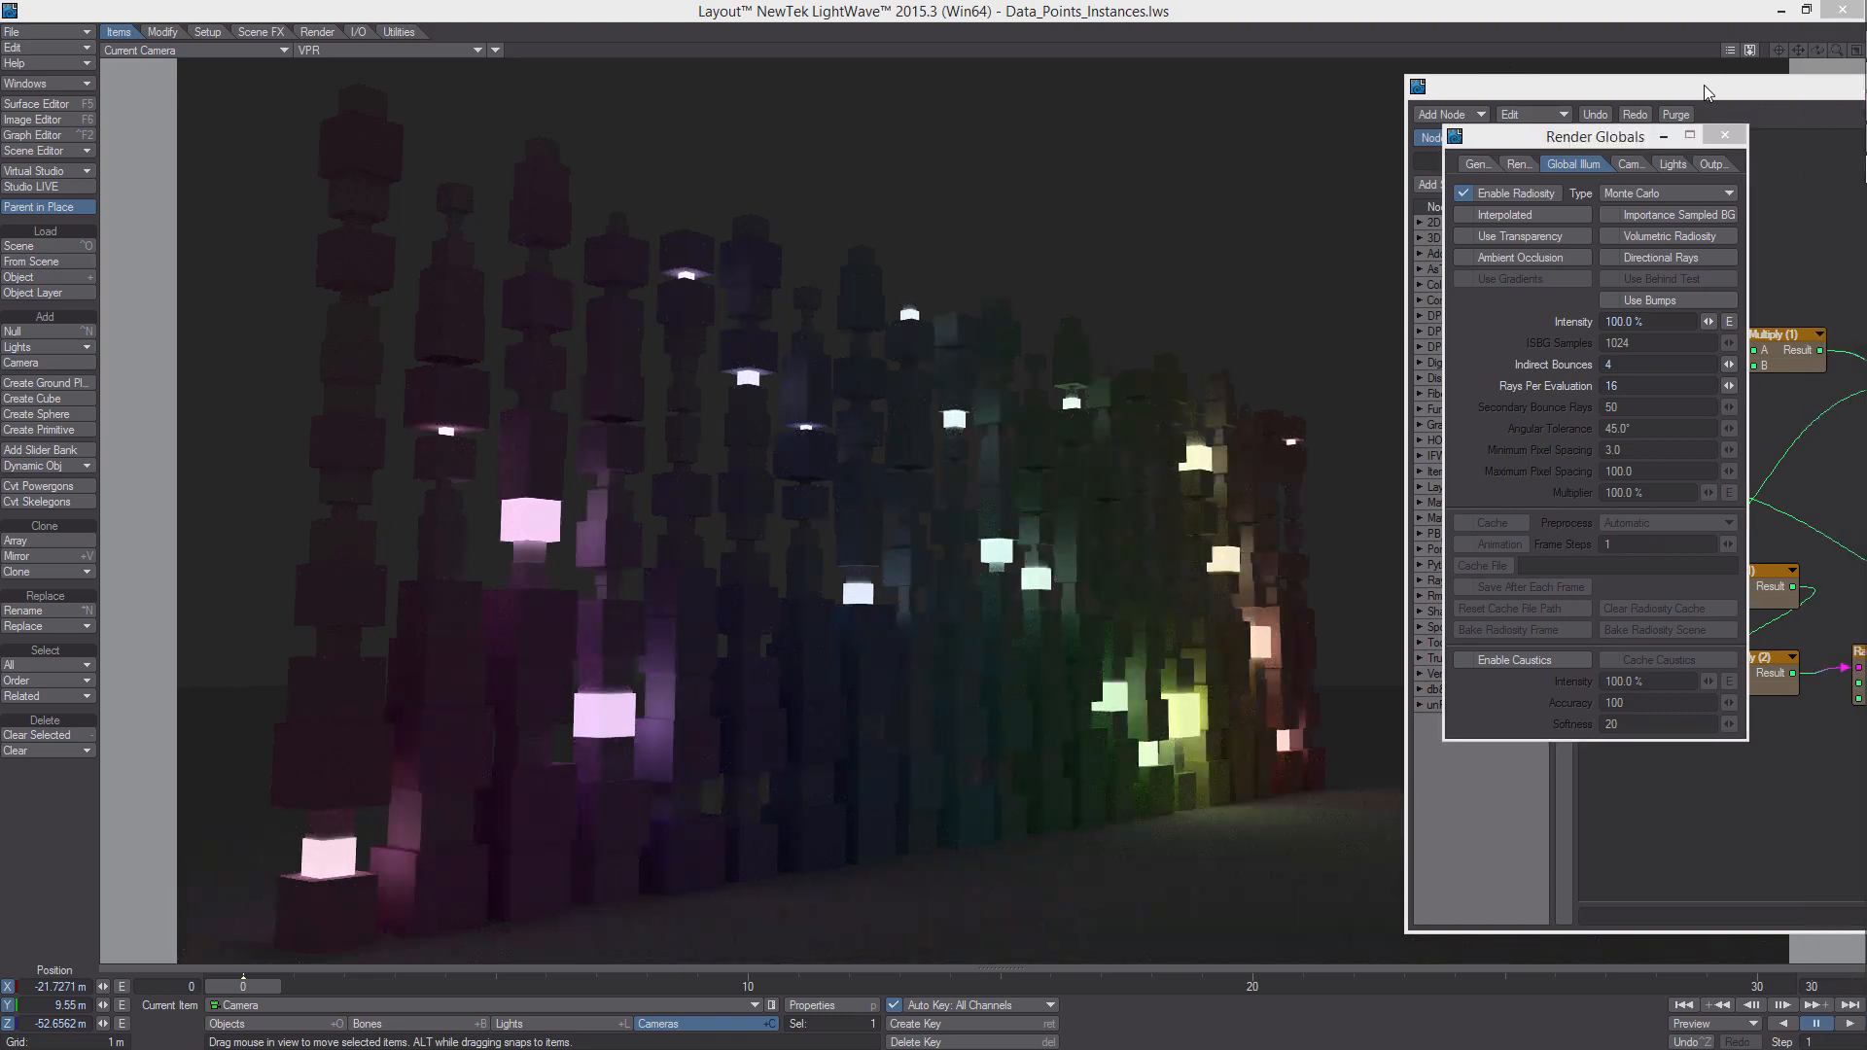
drag(1724, 87, 1150, 80)
alt+drag(1277, 482, 1226, 471)
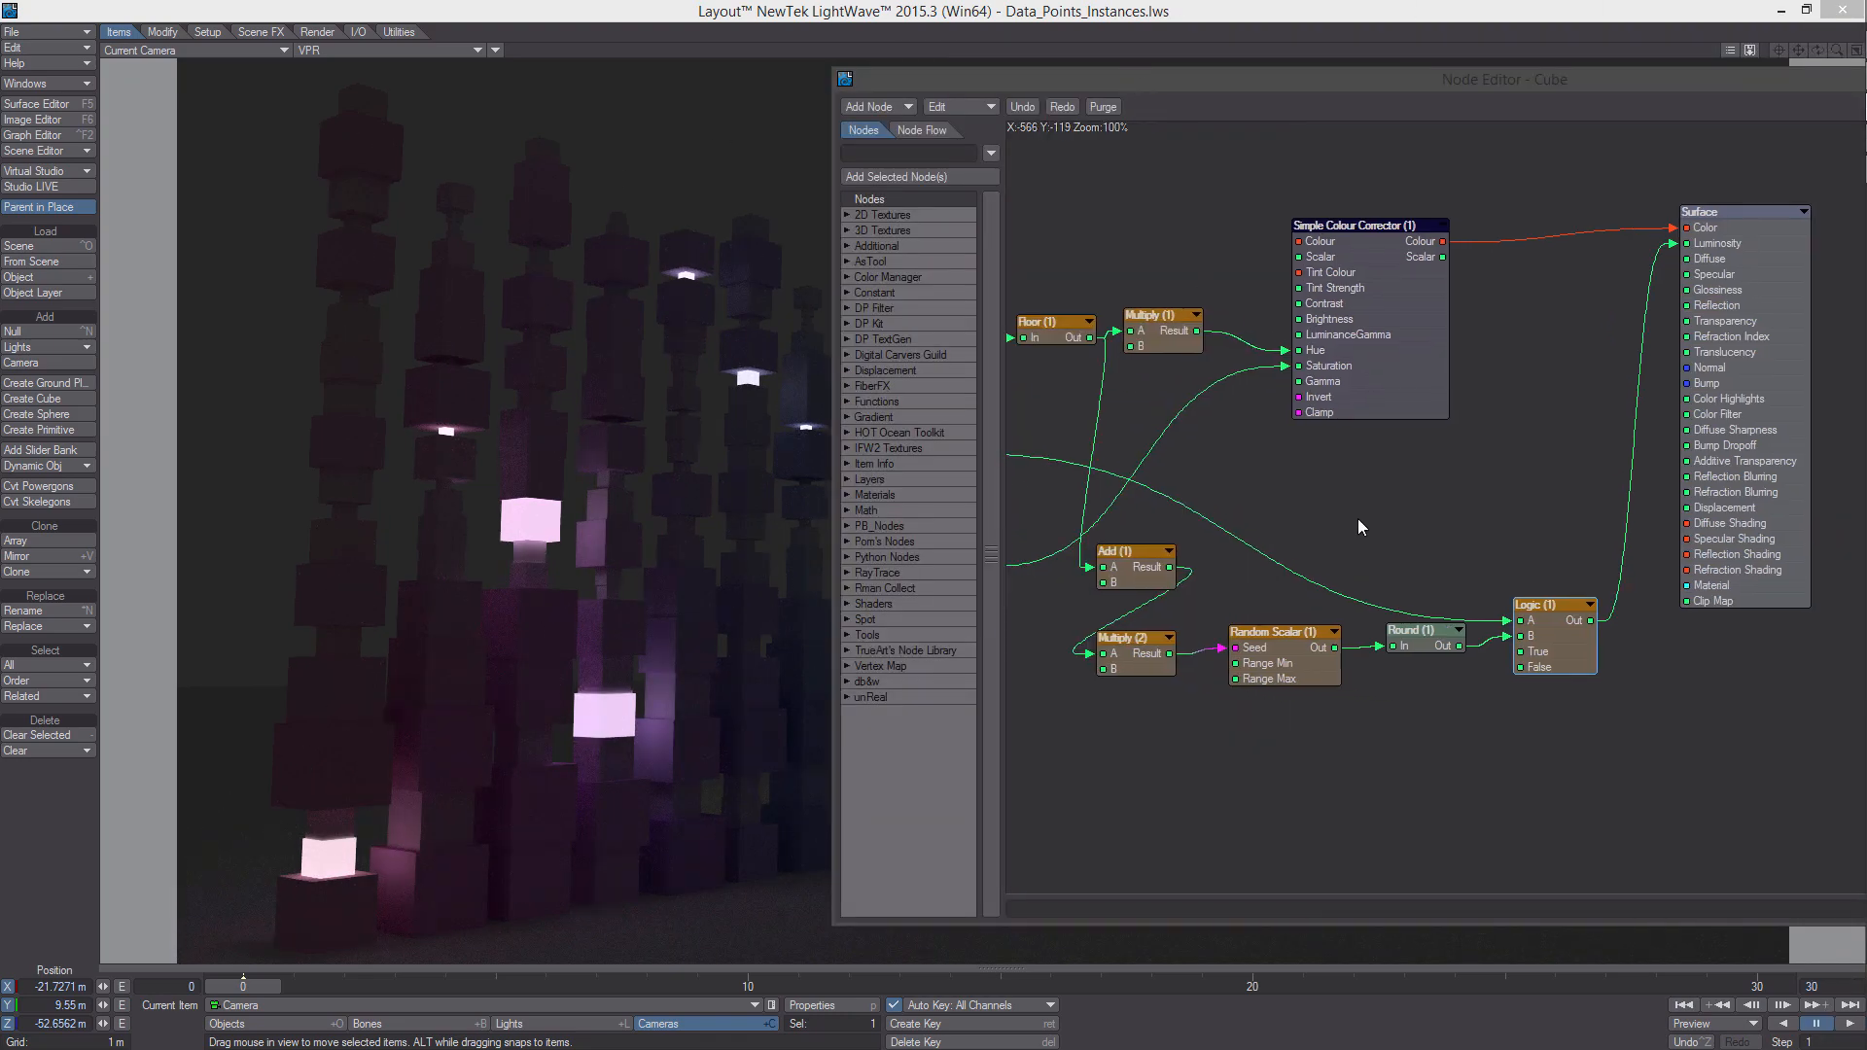
Shift the Simple Colour Corrector node slightly right, add a math Add node below it, and connect Logic's output to the Add node's B input
alt+drag(1478, 498, 1614, 489)
drag(1504, 370, 1553, 371)
right_click(1551, 442)
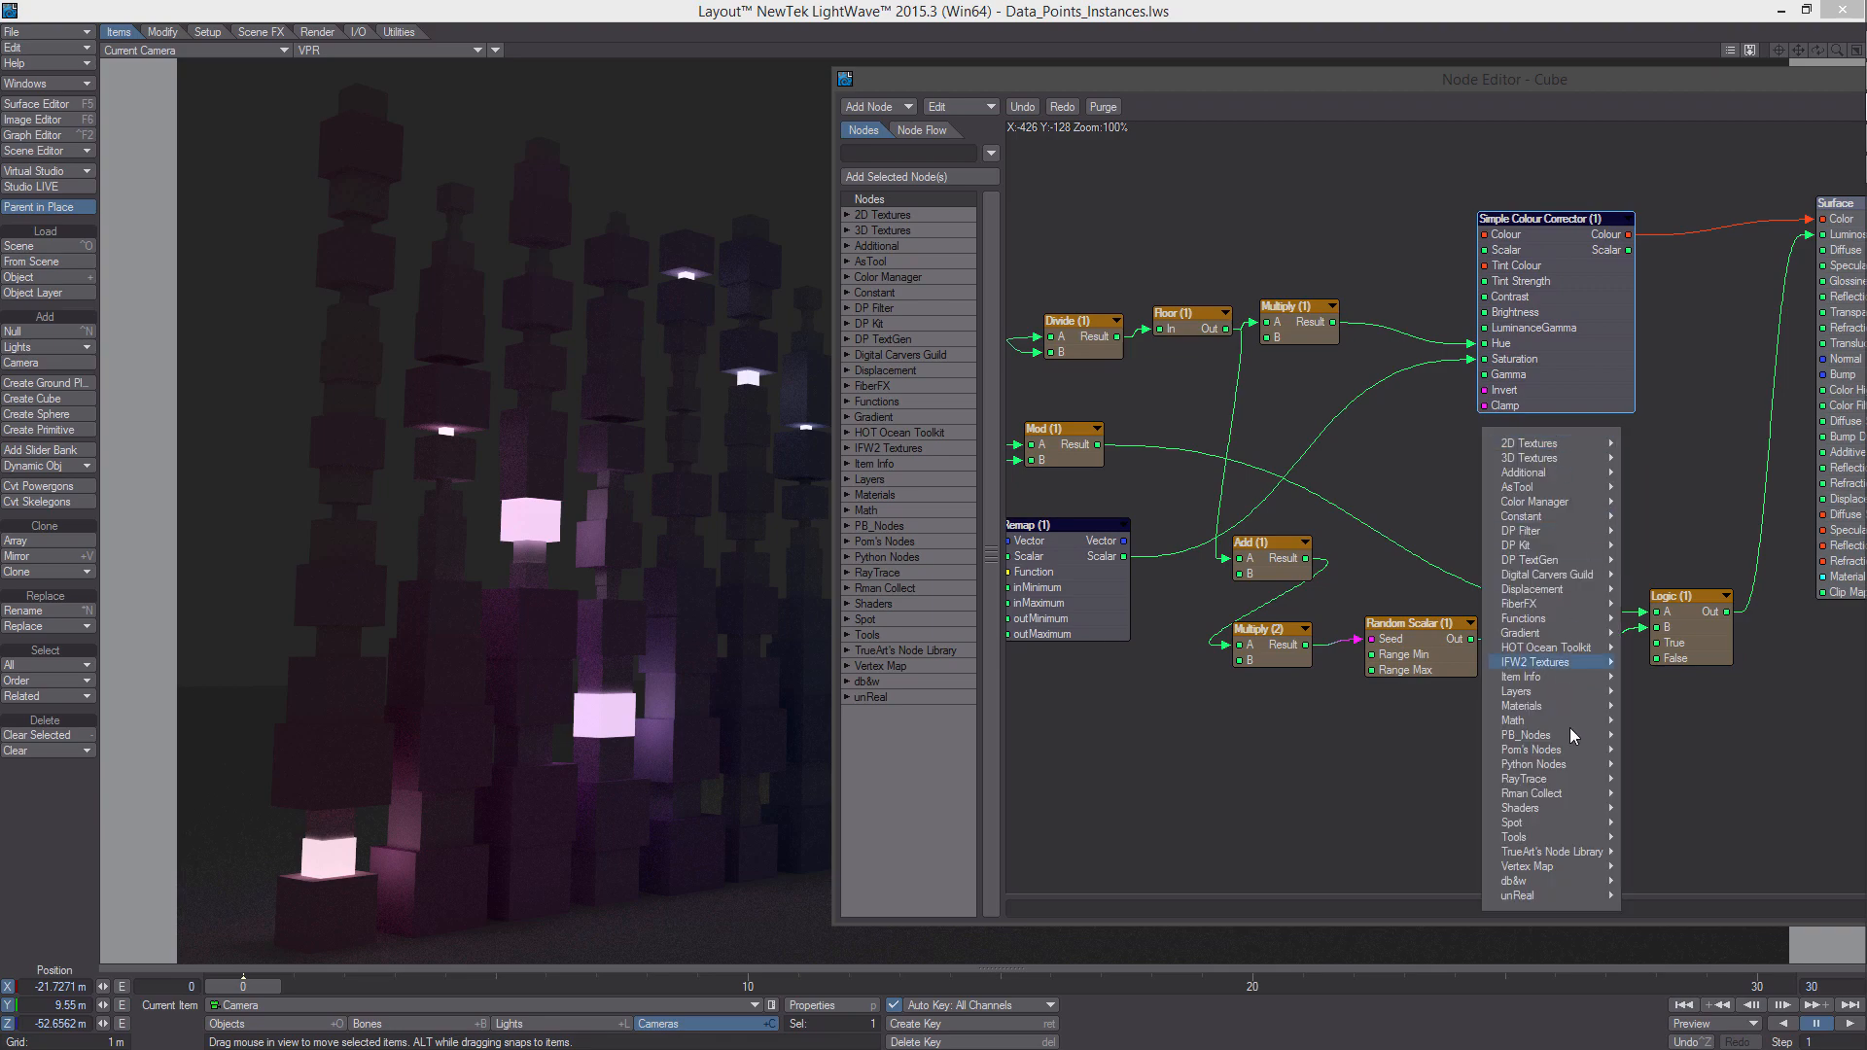
mouse_move(1571, 721)
mouse_move(1663, 721)
click(1741, 737)
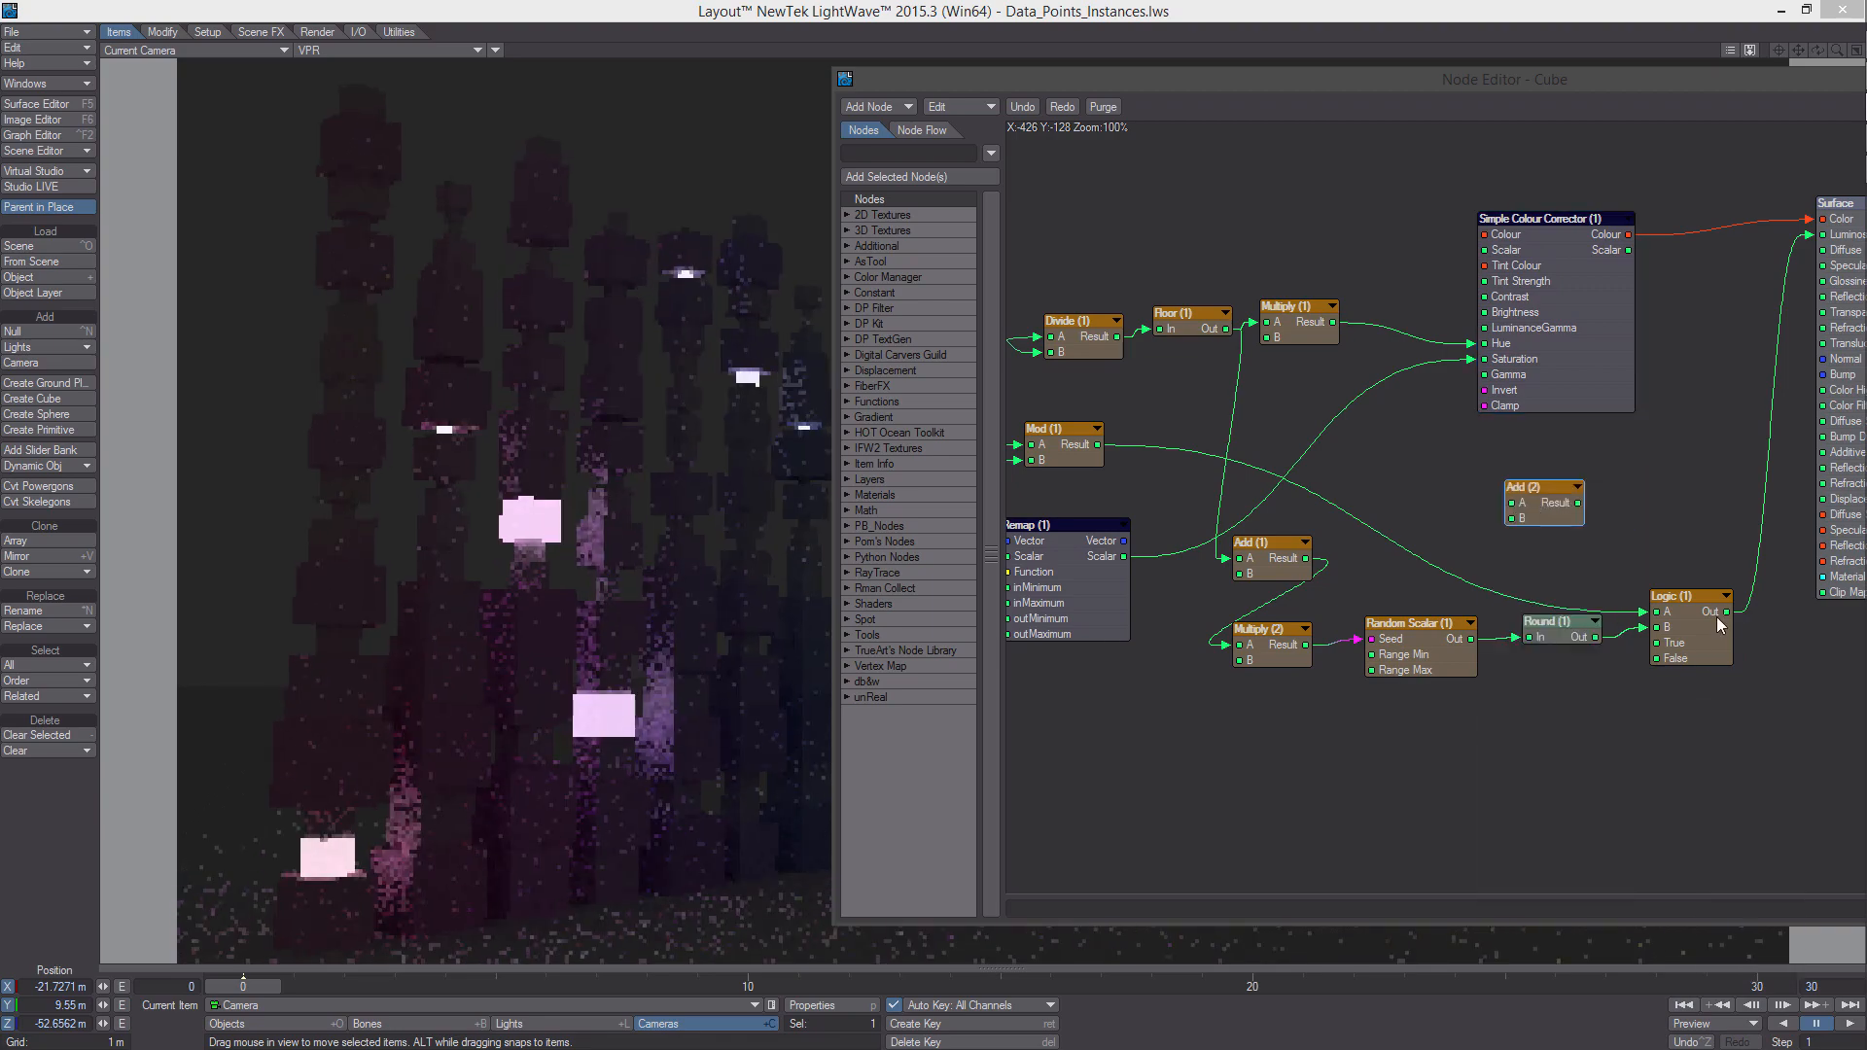
drag(1728, 612, 1512, 519)
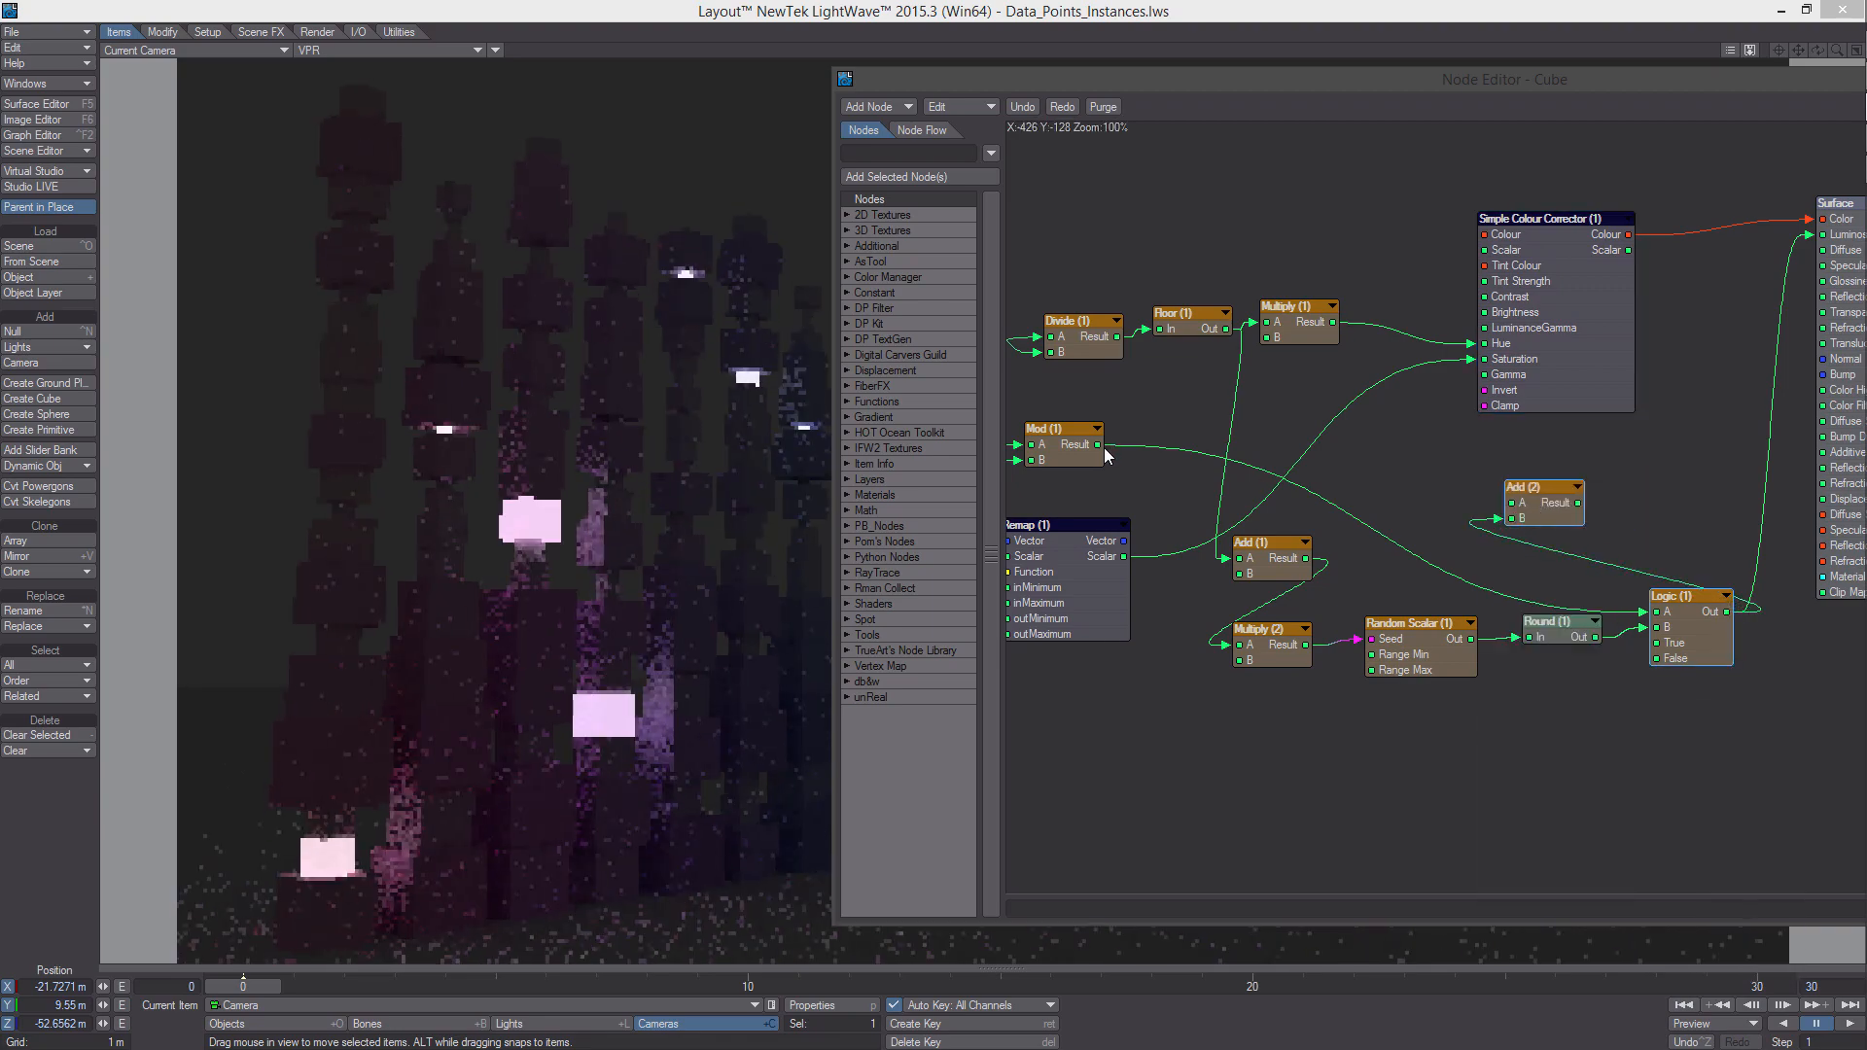
Connect Remap's Scalar output to the new Add's A input and its Result to the corrector's Saturation, moving the node editor clear of the preview
alt+drag(1167, 409, 1195, 428)
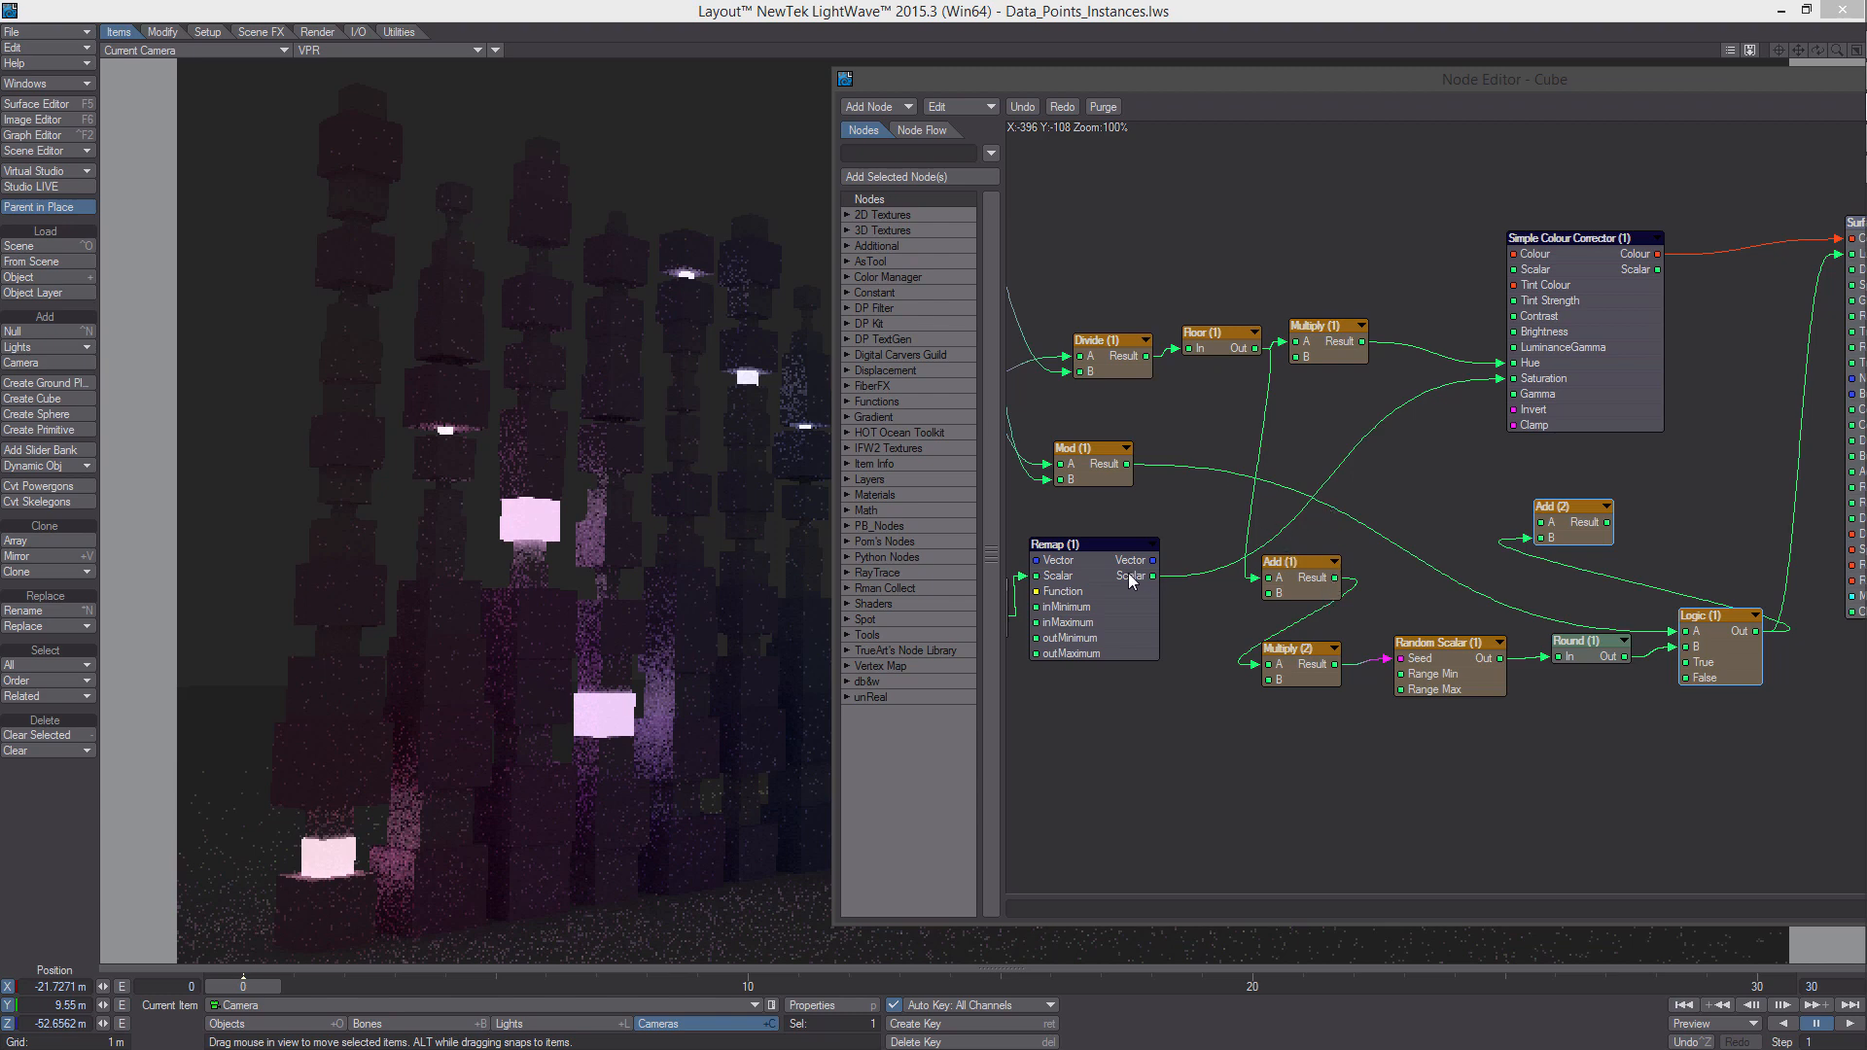
drag(1152, 575, 1543, 524)
drag(1609, 523, 1516, 378)
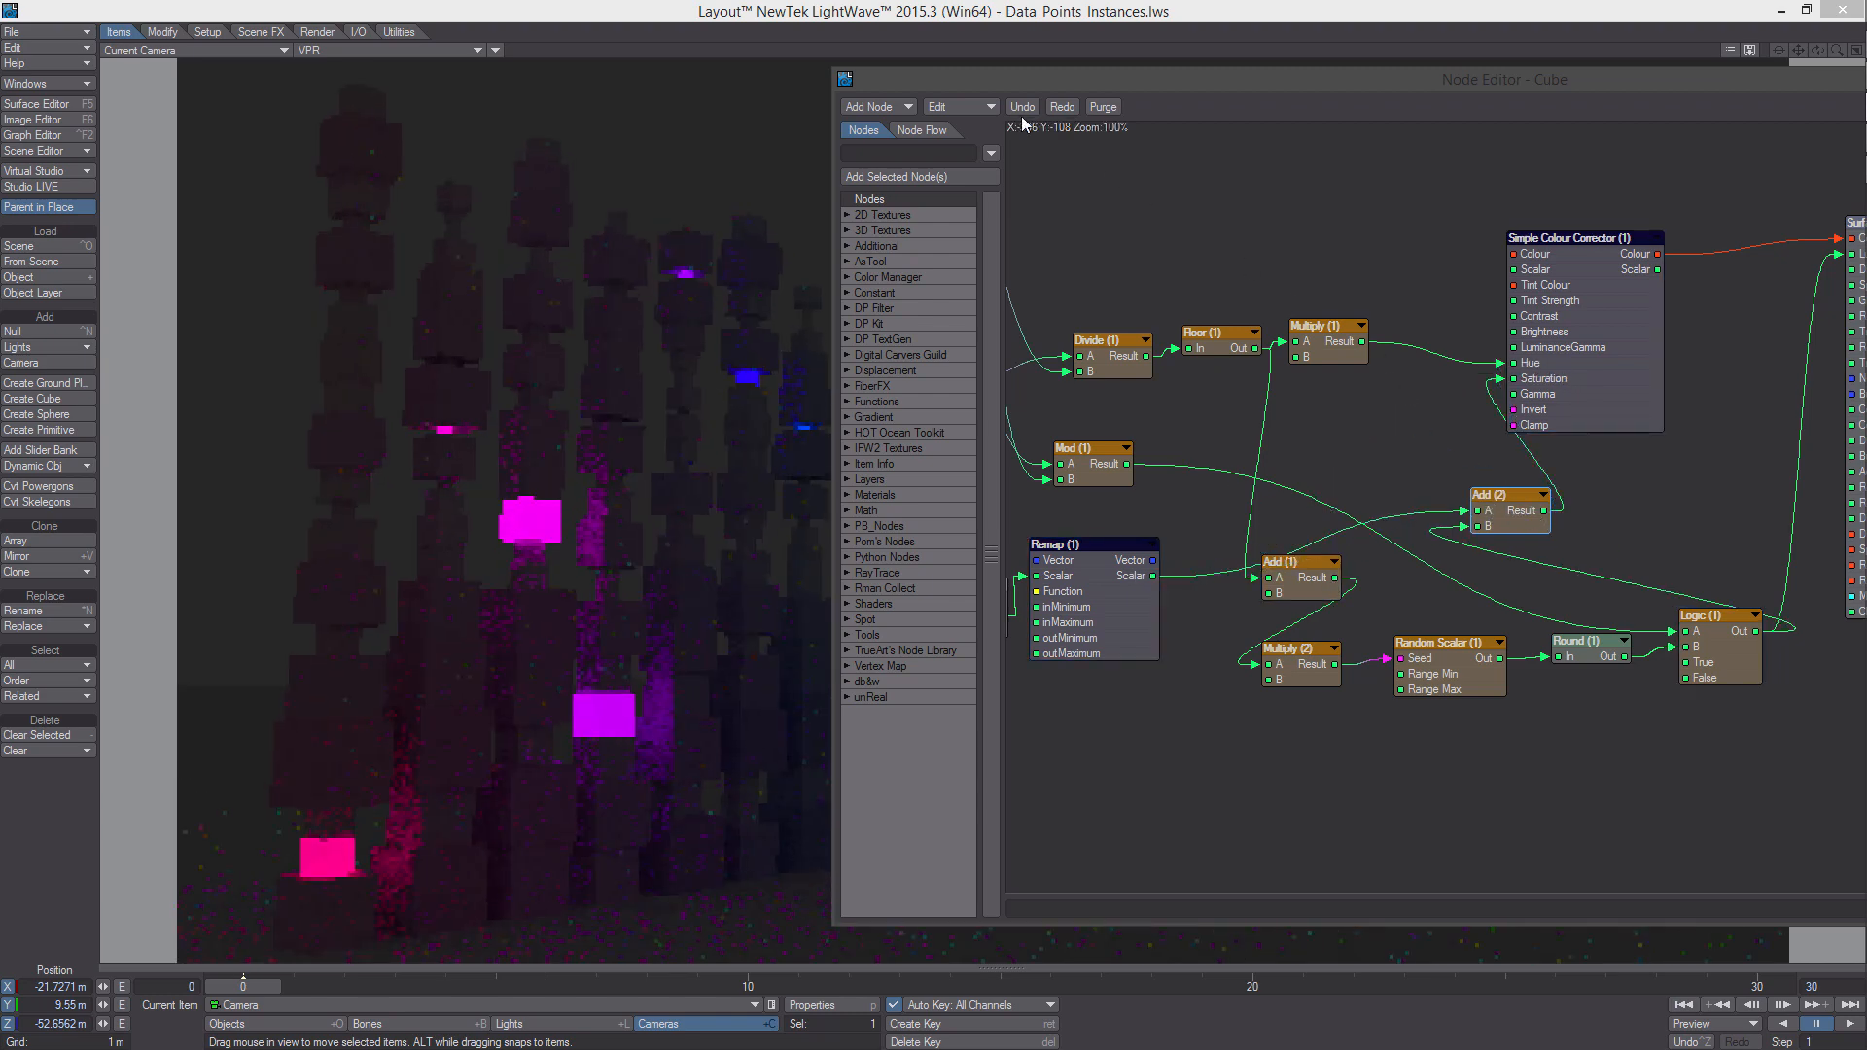
drag(948, 78, 1468, 120)
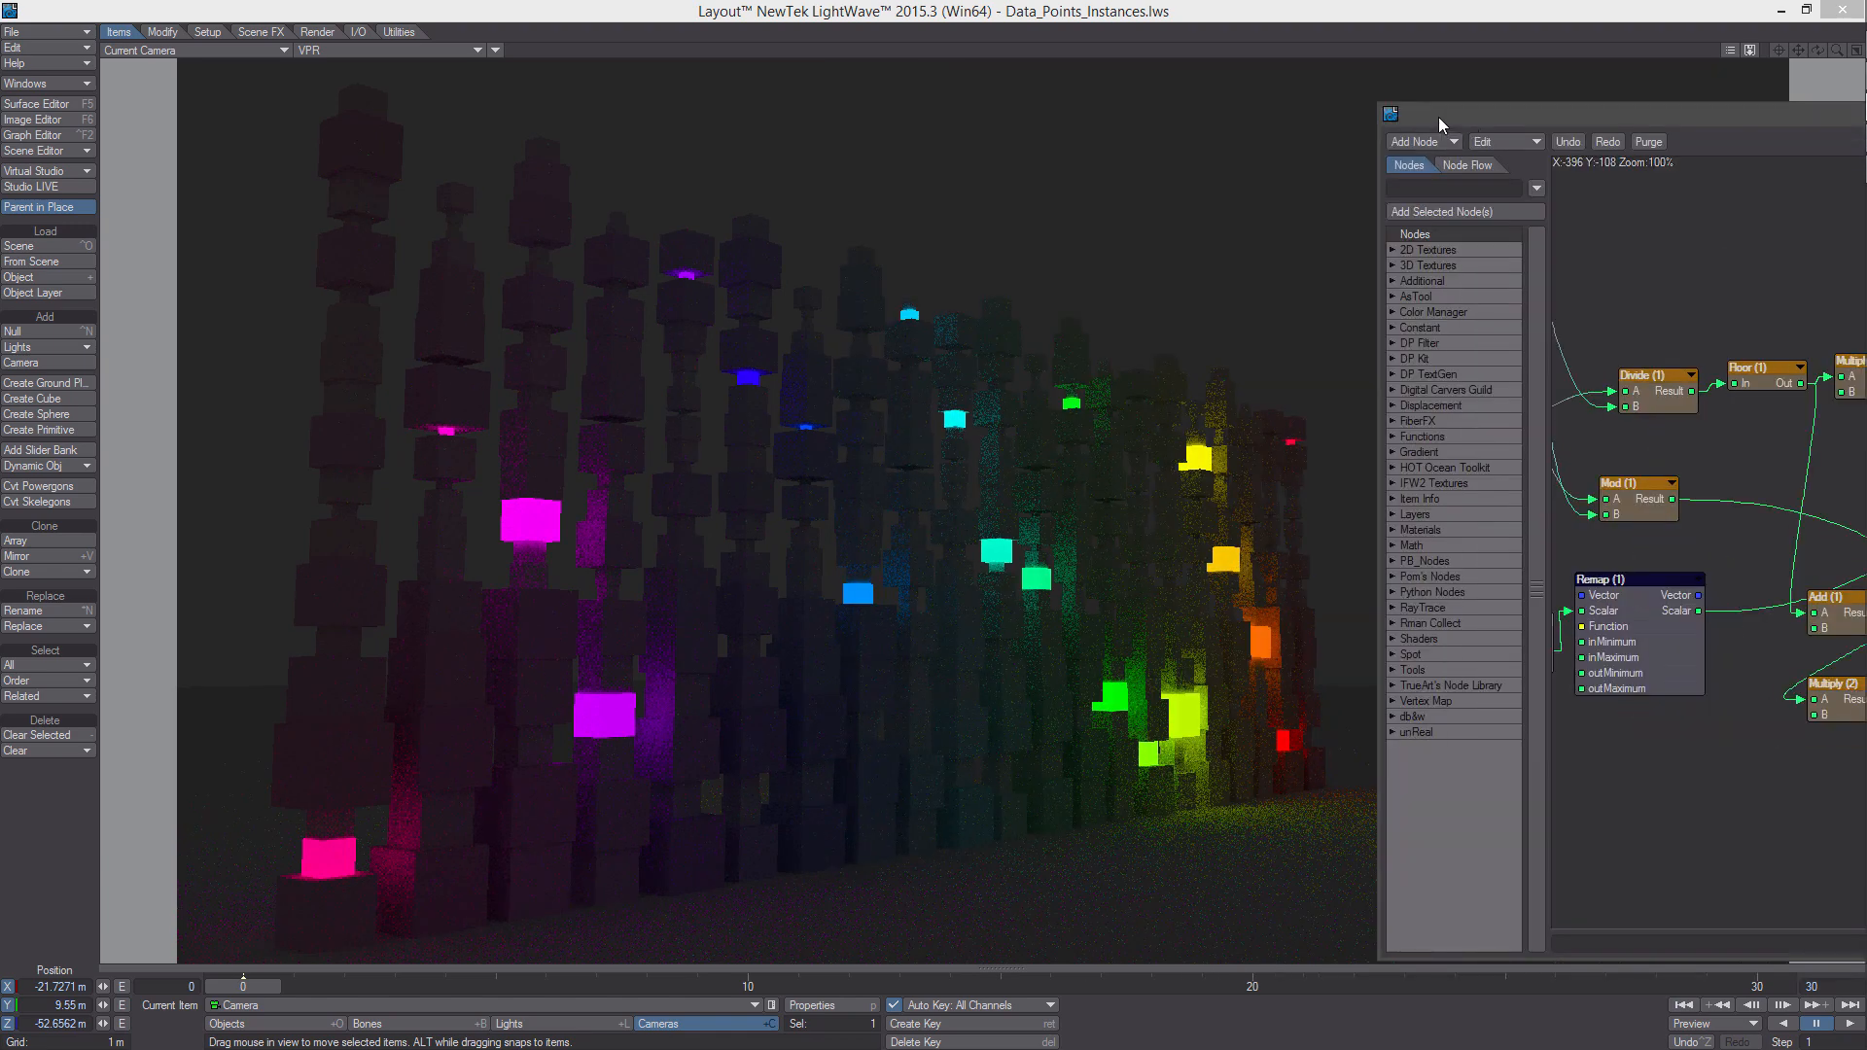